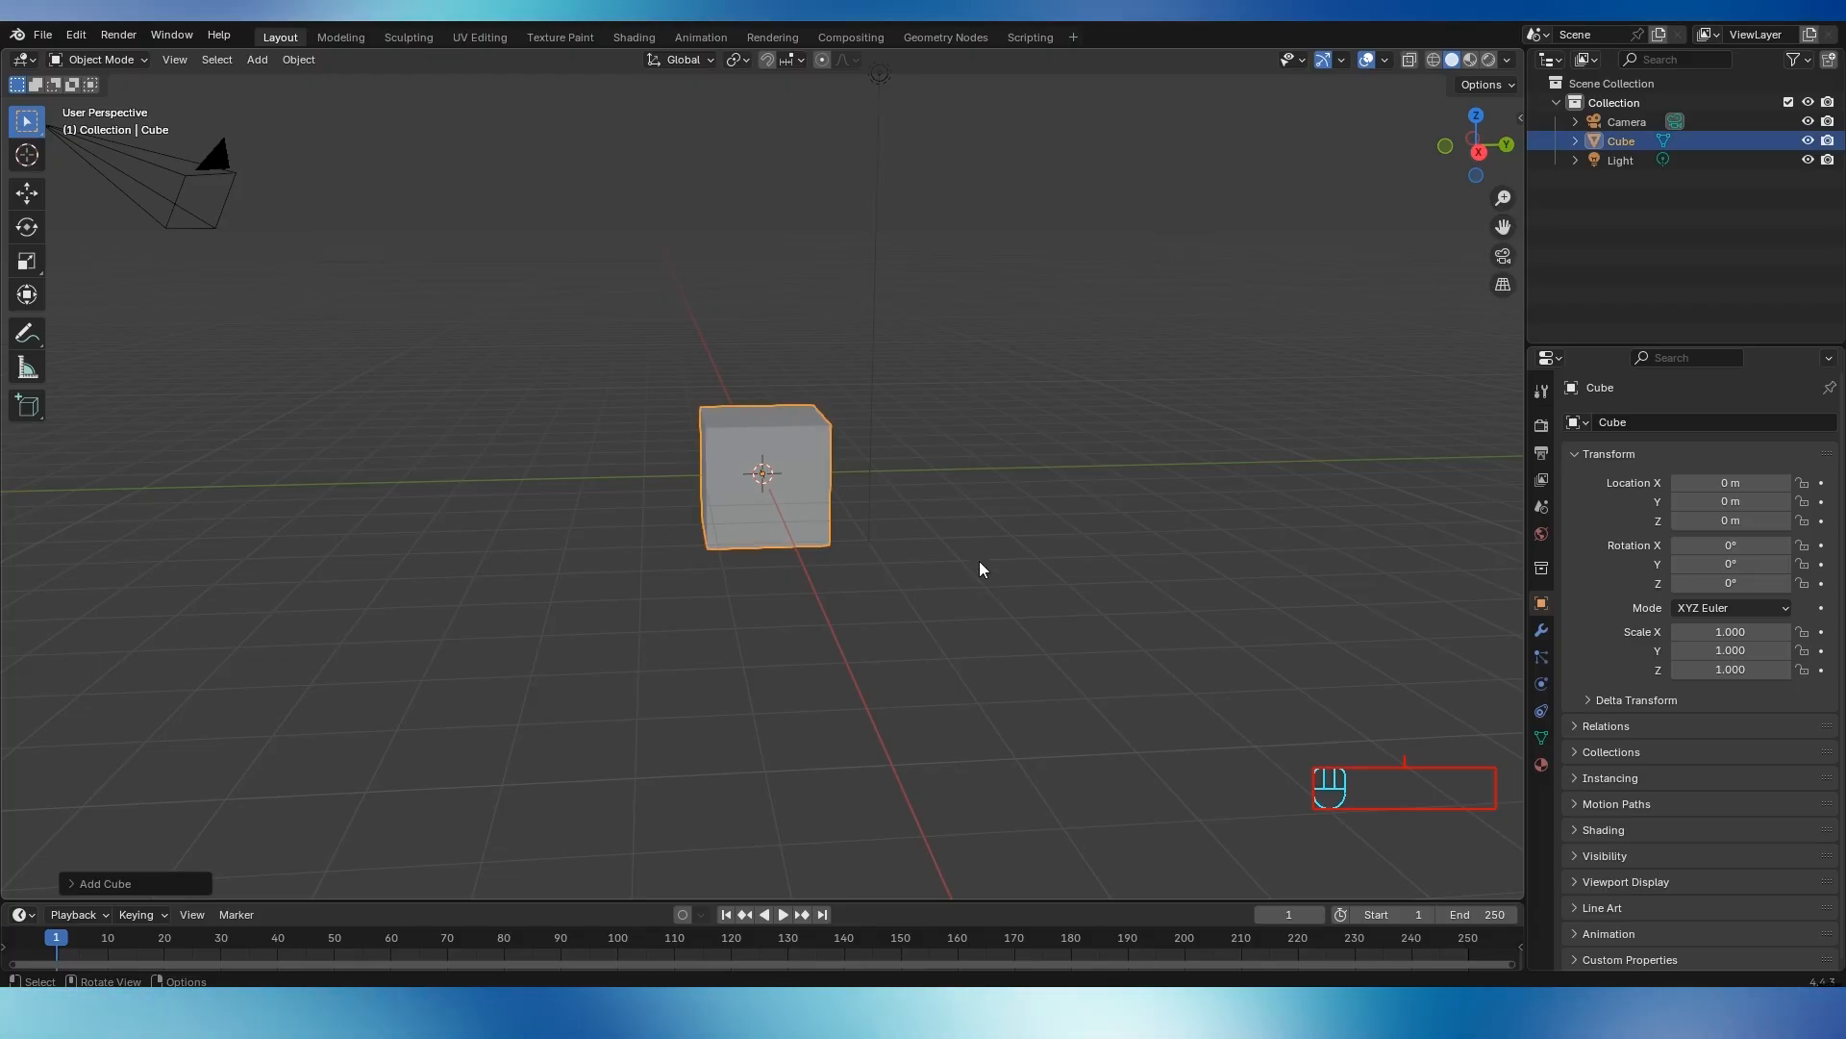
# Show the cube's transform values and set its dimensions to X 5.1 m, Y 10 m and Z 0.3 m
pyautogui.moveTo(981, 559); pyautogui.dragTo(833, 351, button='middle')
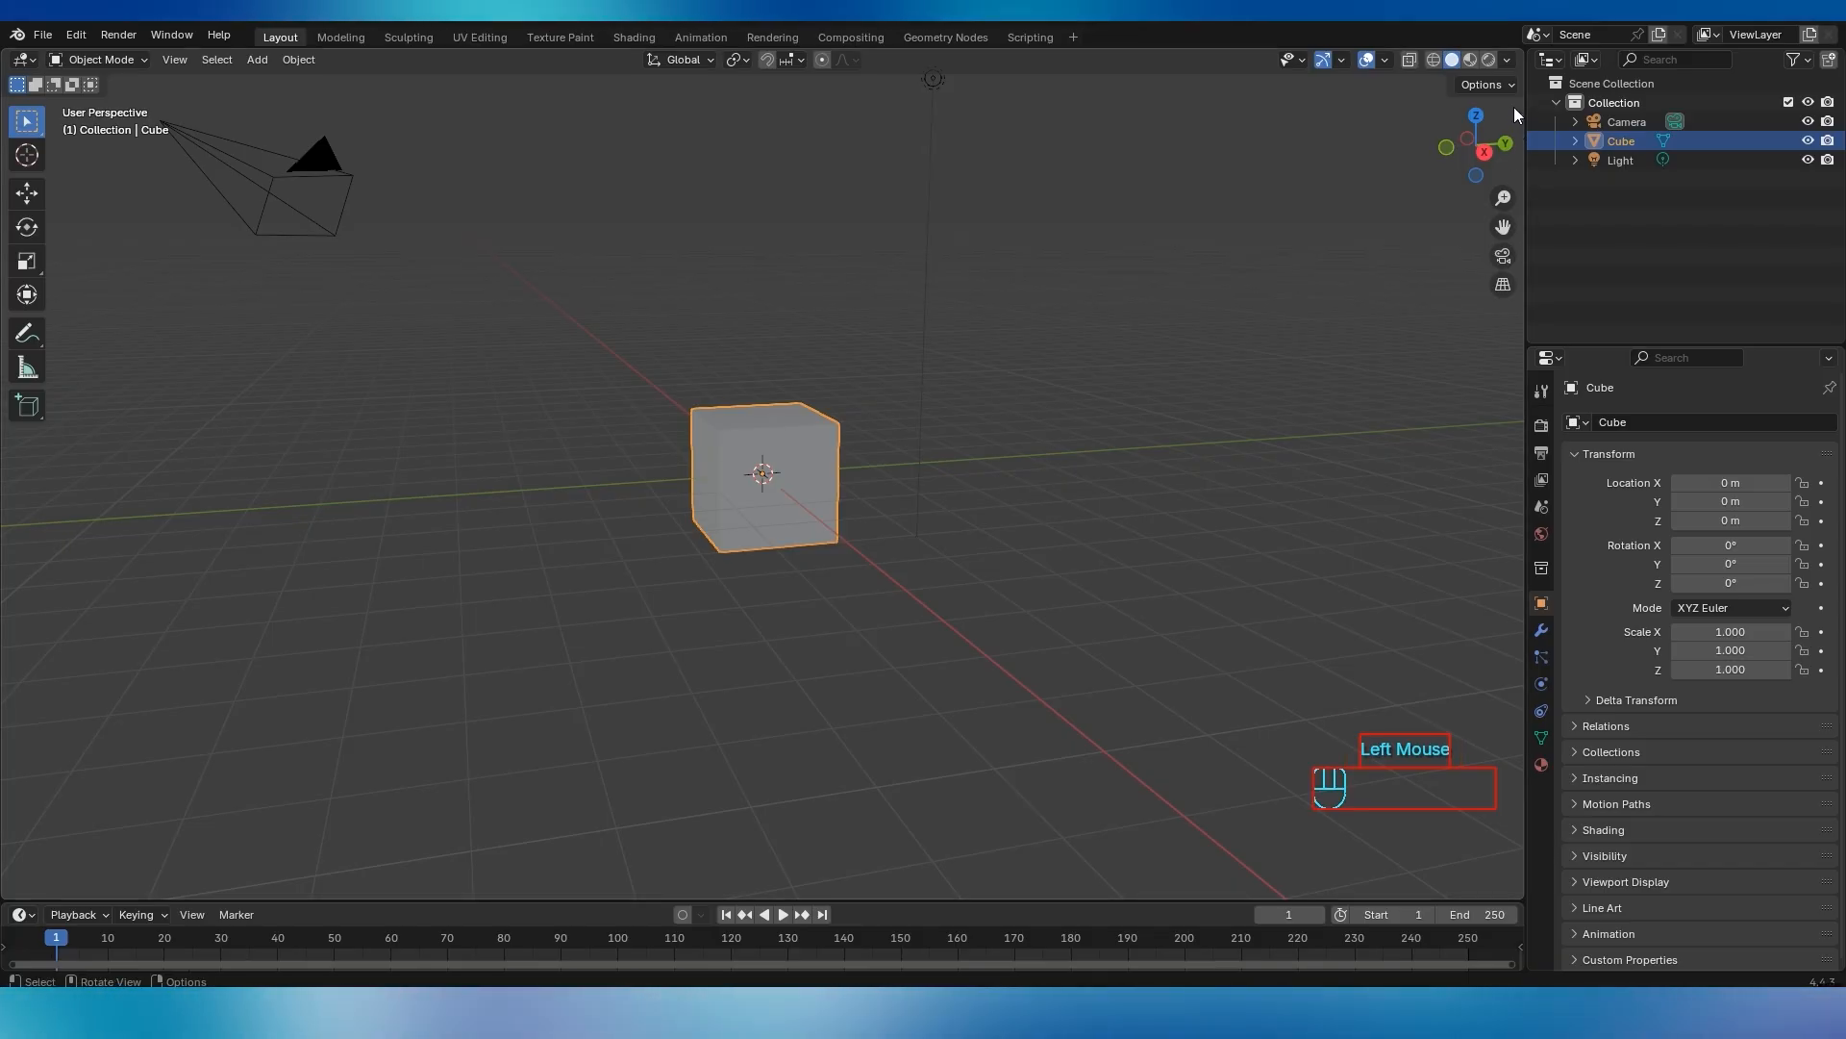
pyautogui.moveTo(1523, 225); pyautogui.dragTo(1283, 433)
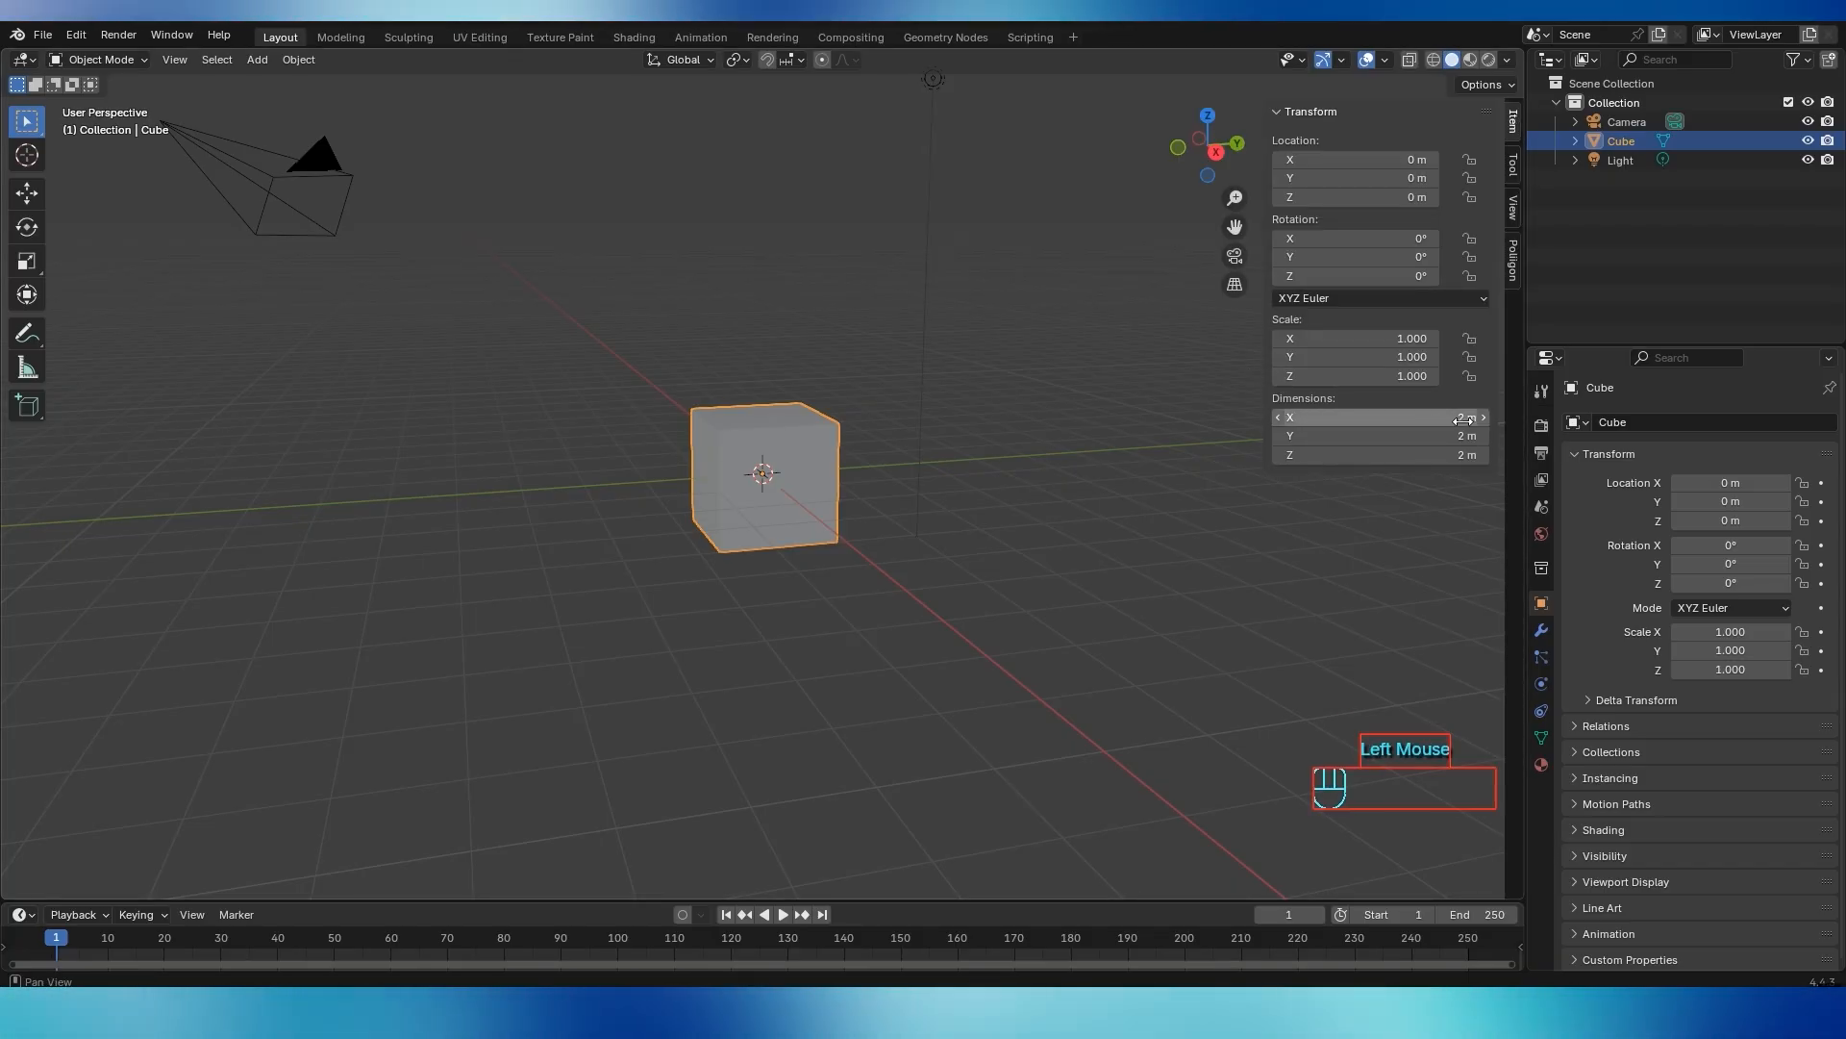
pyautogui.moveTo(1455, 417); pyautogui.dragTo(1492, 435)
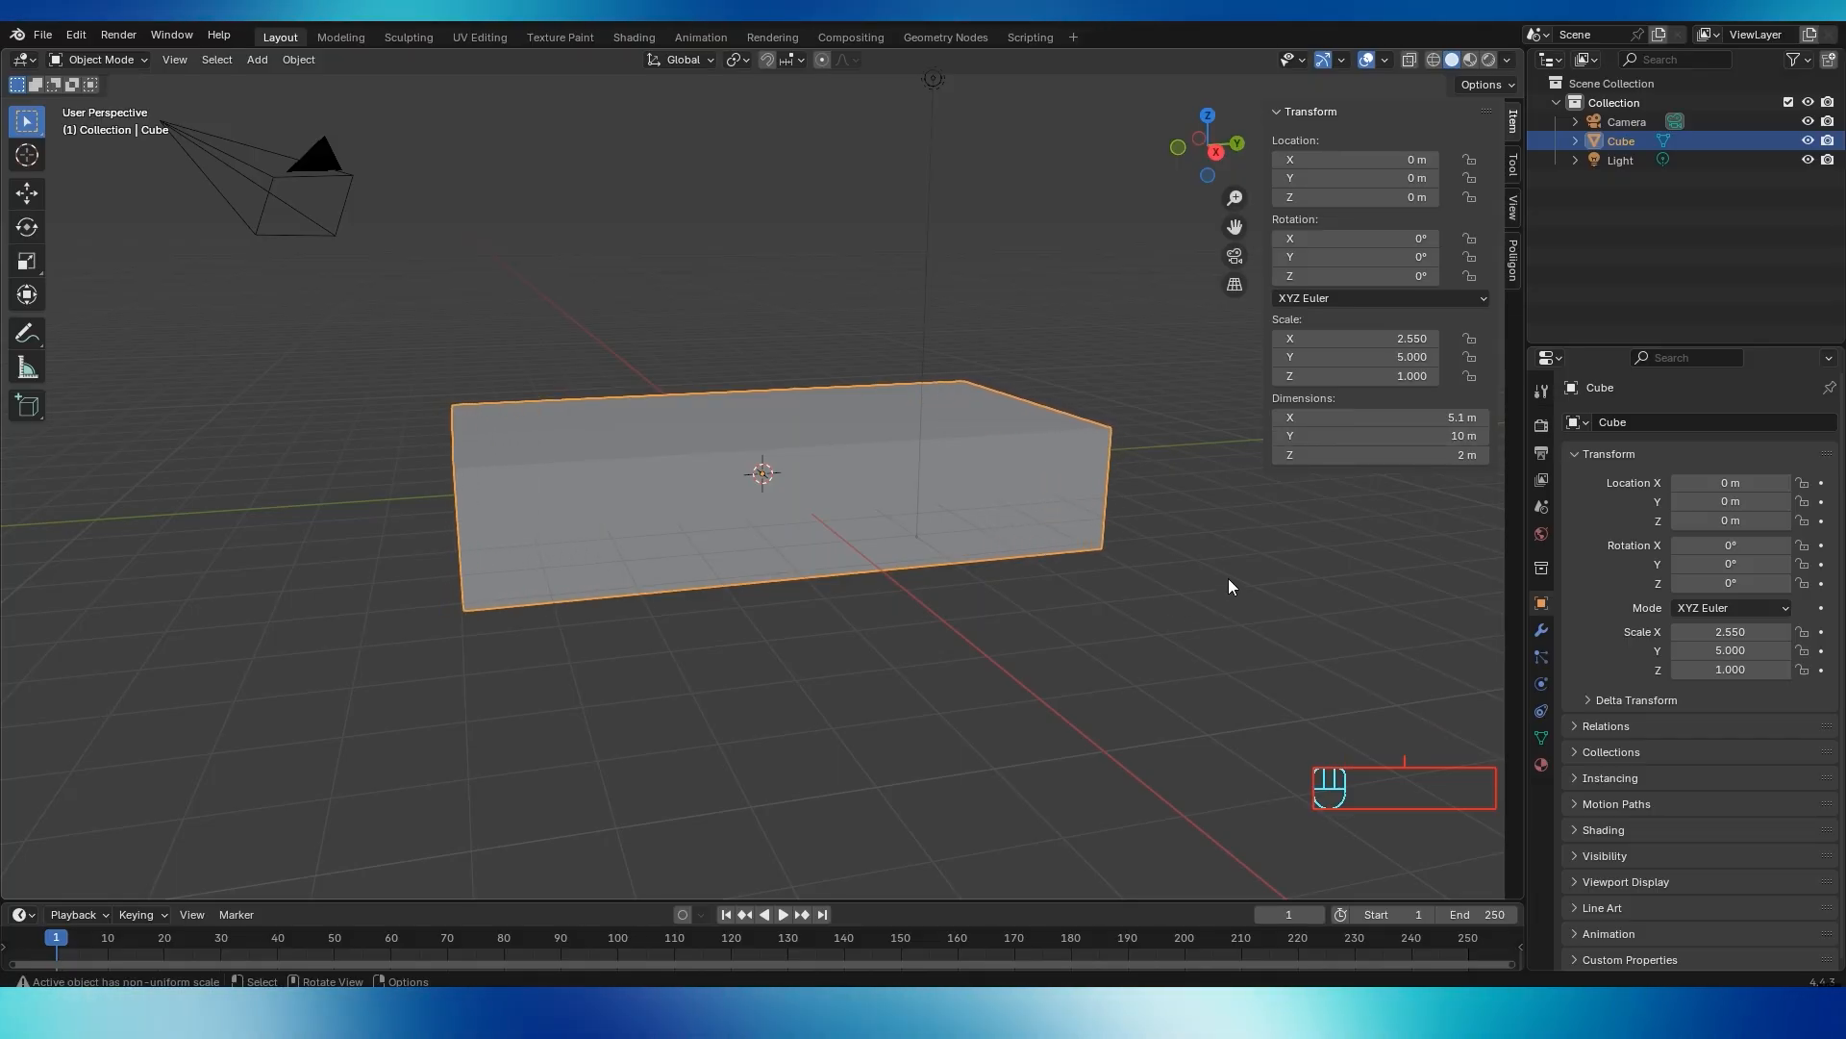
pyautogui.moveTo(1229, 585); pyautogui.dragTo(1240, 532, button='middle')
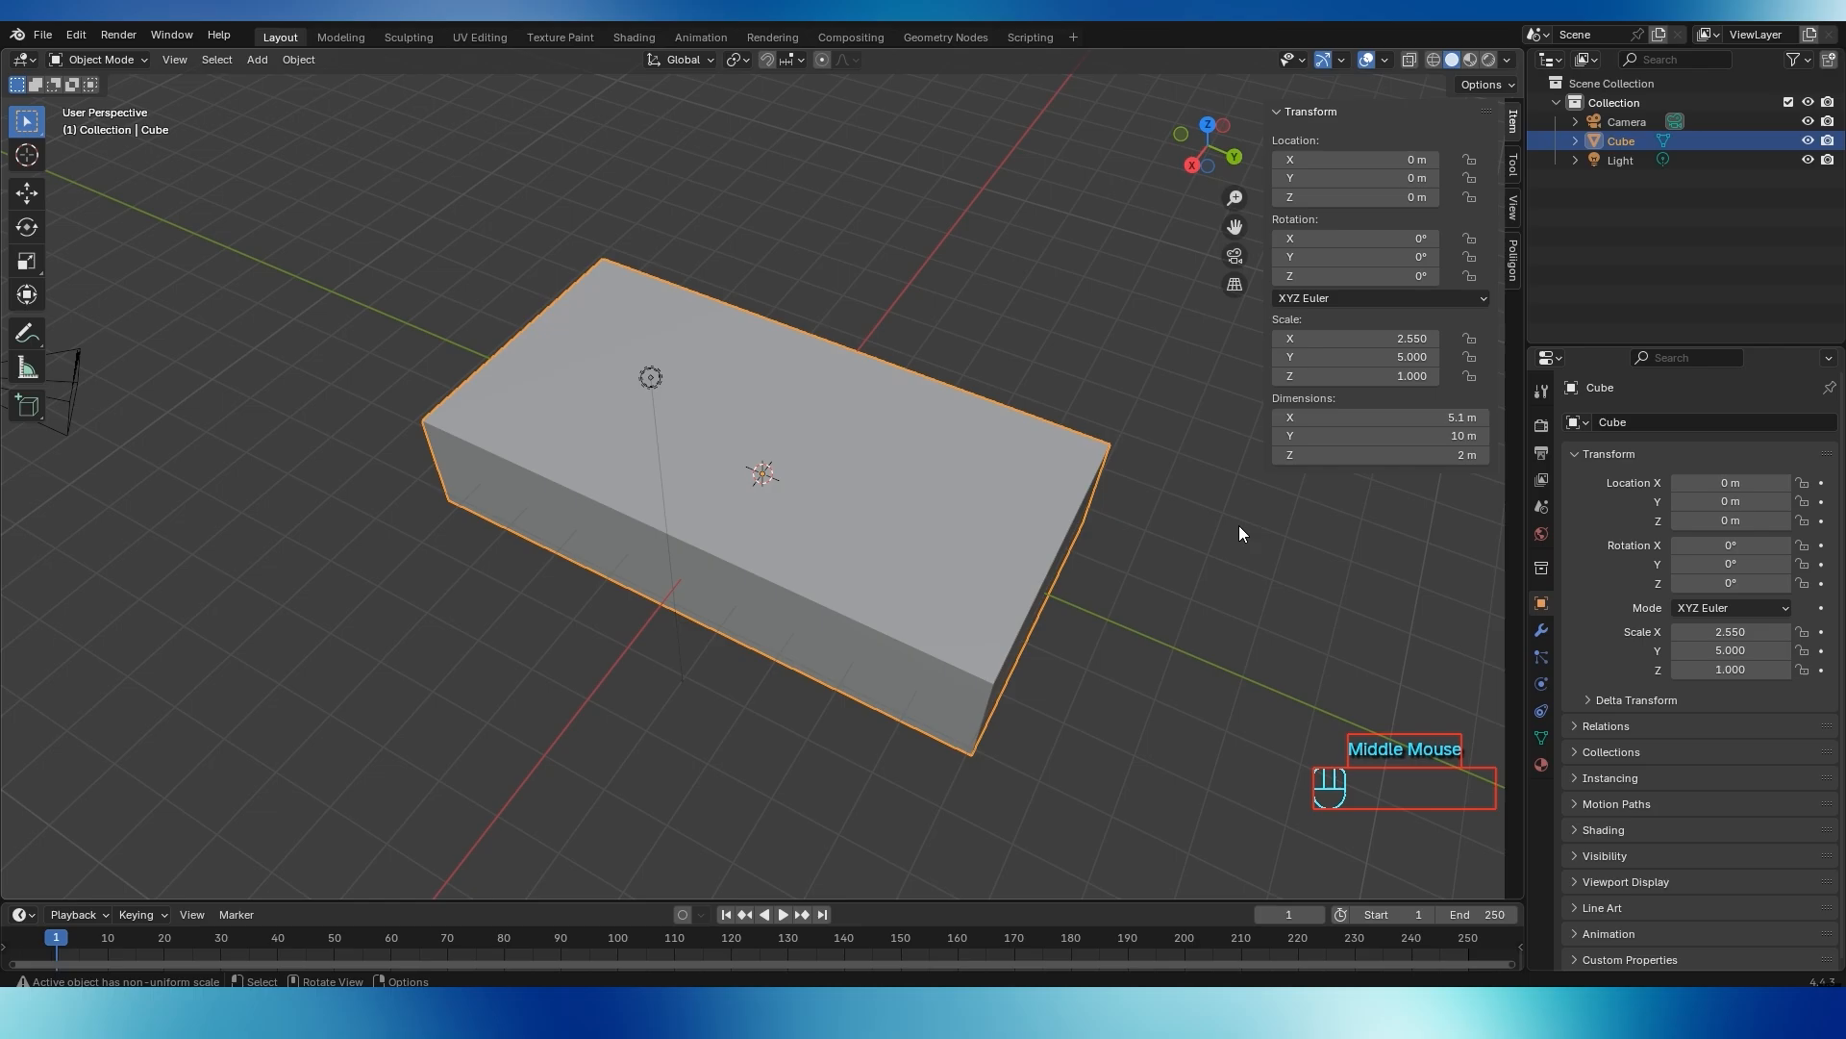
pyautogui.scroll(-2, 758, 550)
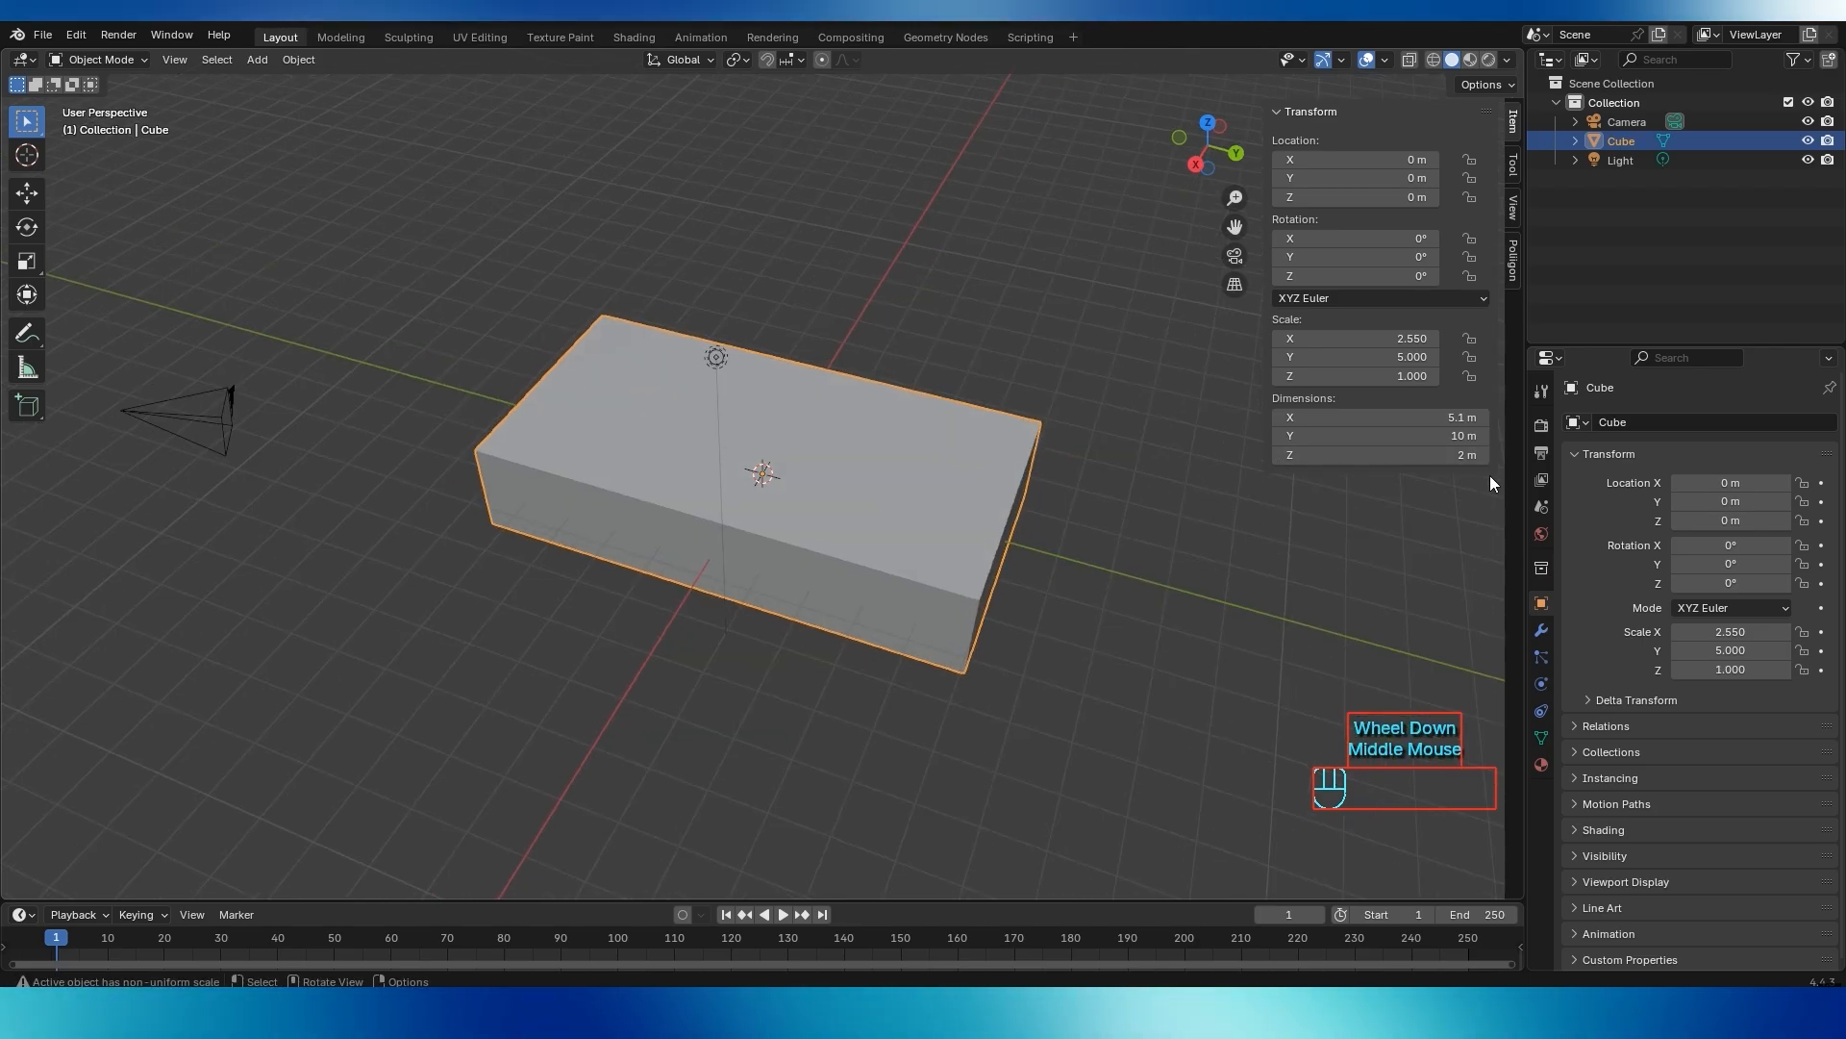
pyautogui.click(1461, 458)
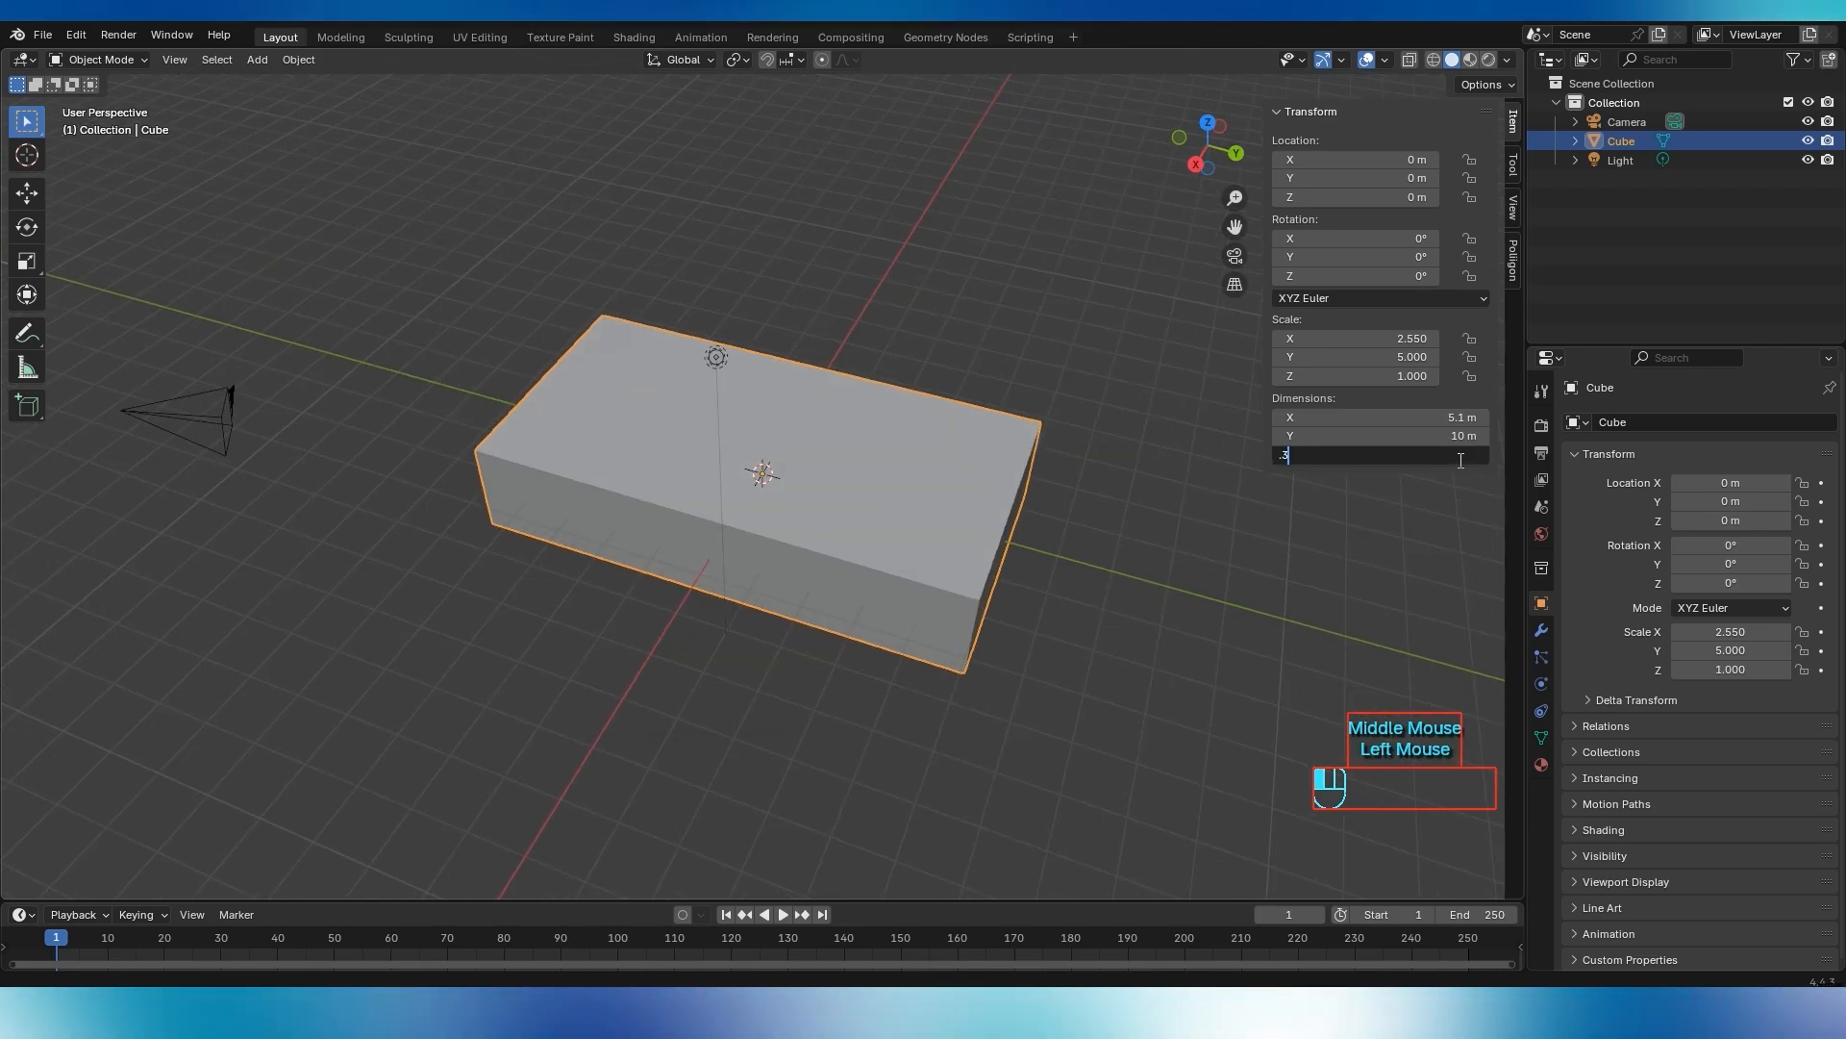
pyautogui.write('0.3')
pyautogui.press('Return')
pyautogui.moveTo(782, 675); pyautogui.dragTo(816, 461, button='middle')
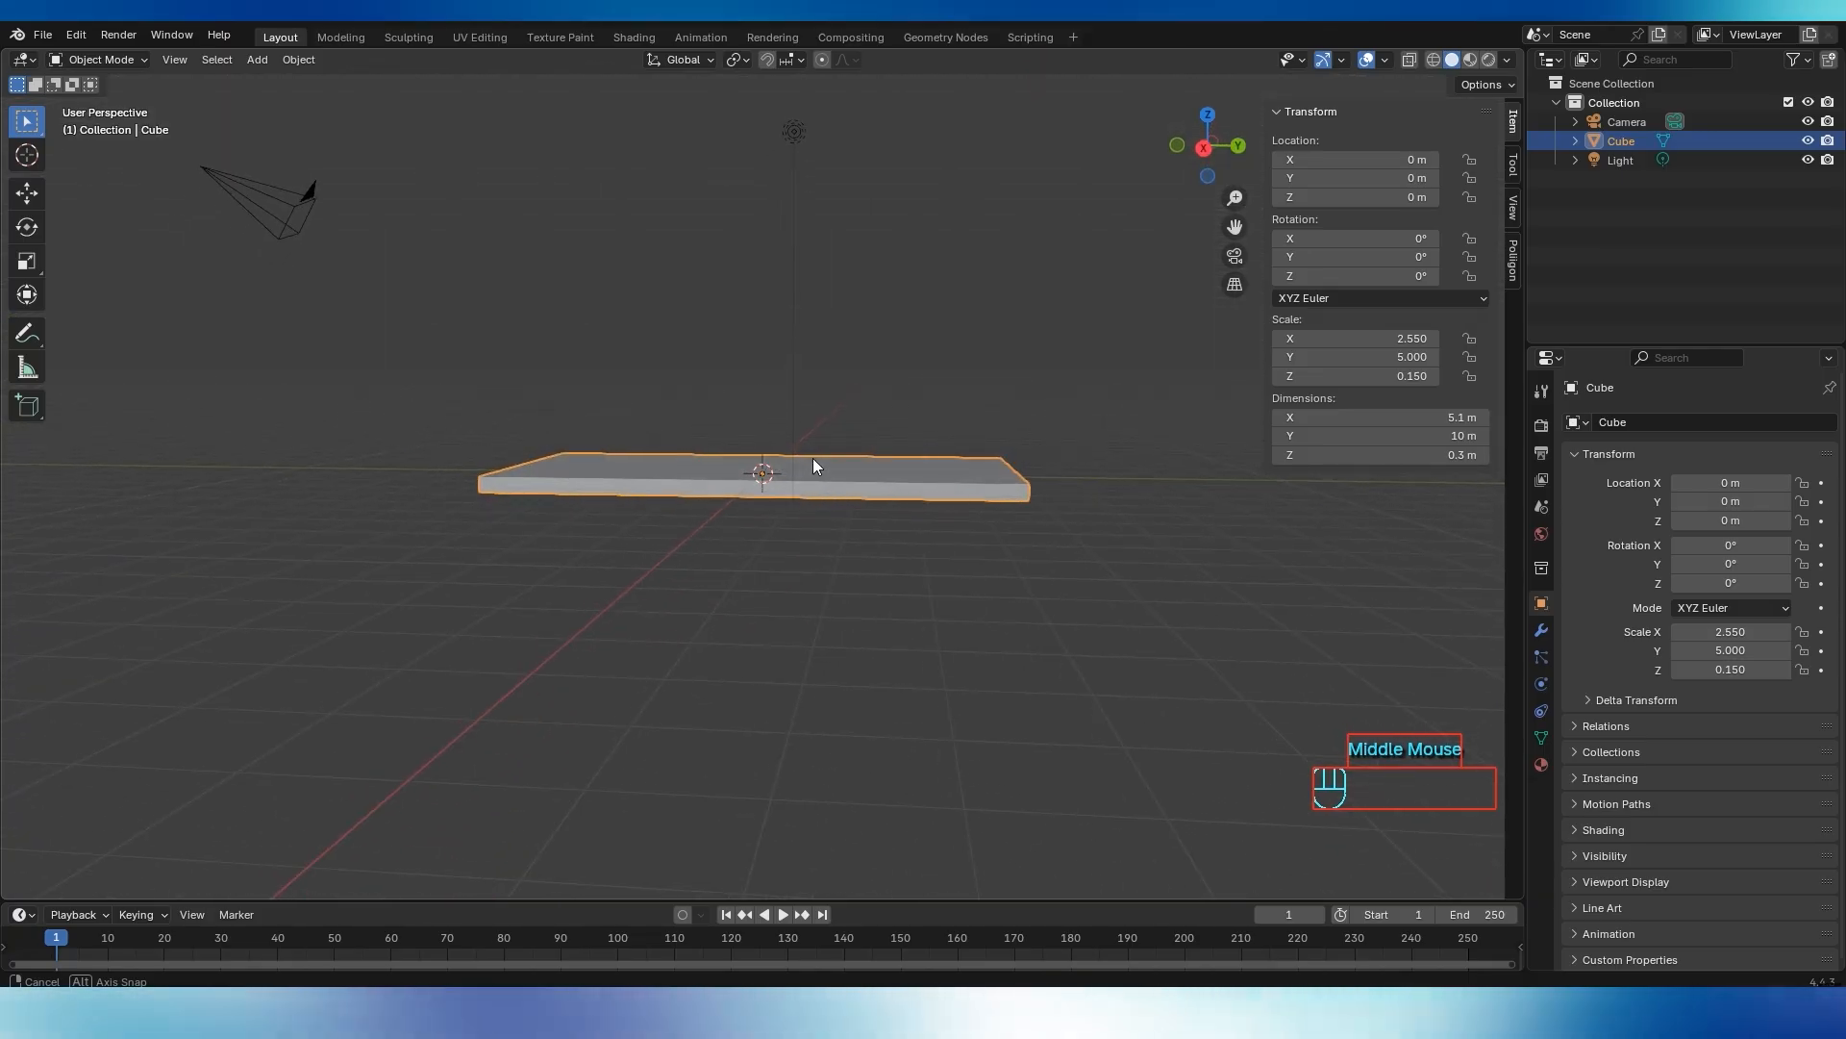
# Set the slab's dimensions to X 5 m and Y 12 m, checking them against the event booth reference image
pyautogui.click(1462, 436)
pyautogui.write('12')
pyautogui.press('Return')
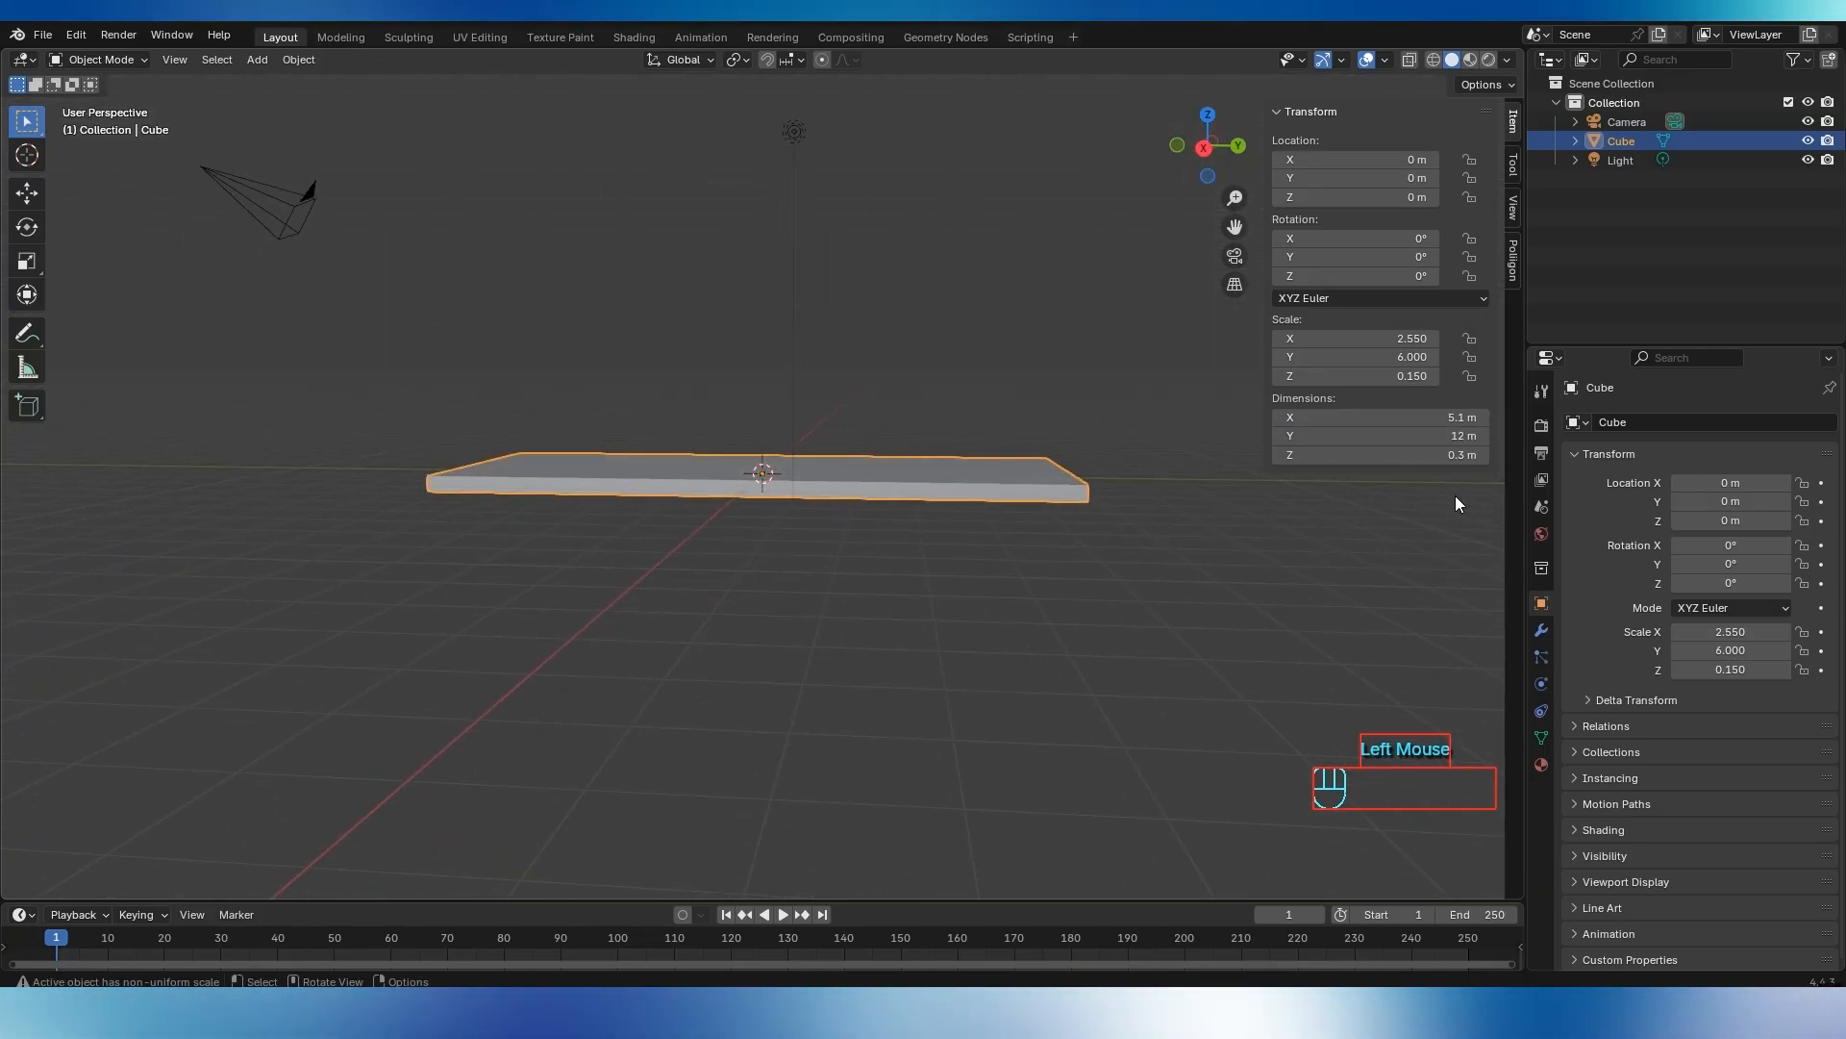
pyautogui.hotkey('alt', 'Tab')
pyautogui.click(833, 427)
pyautogui.doubleClick(832, 428)
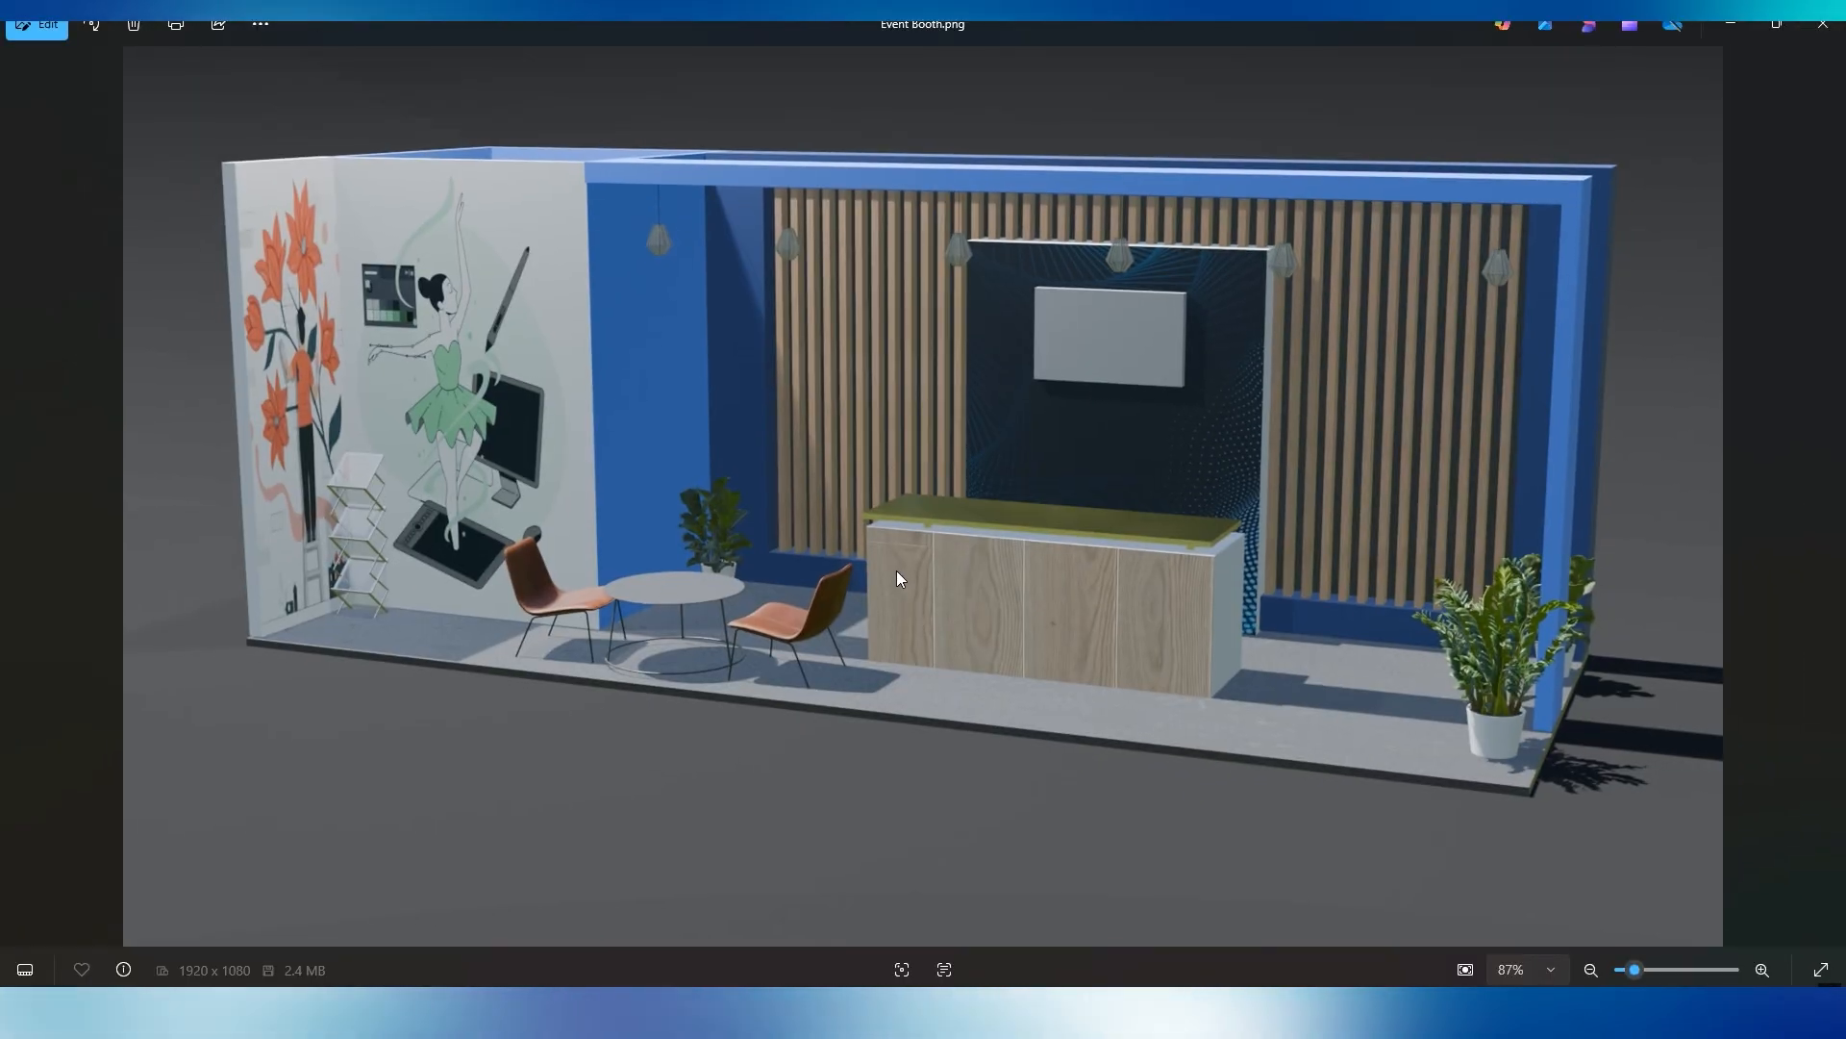
pyautogui.hotkey('alt', 'Tab')
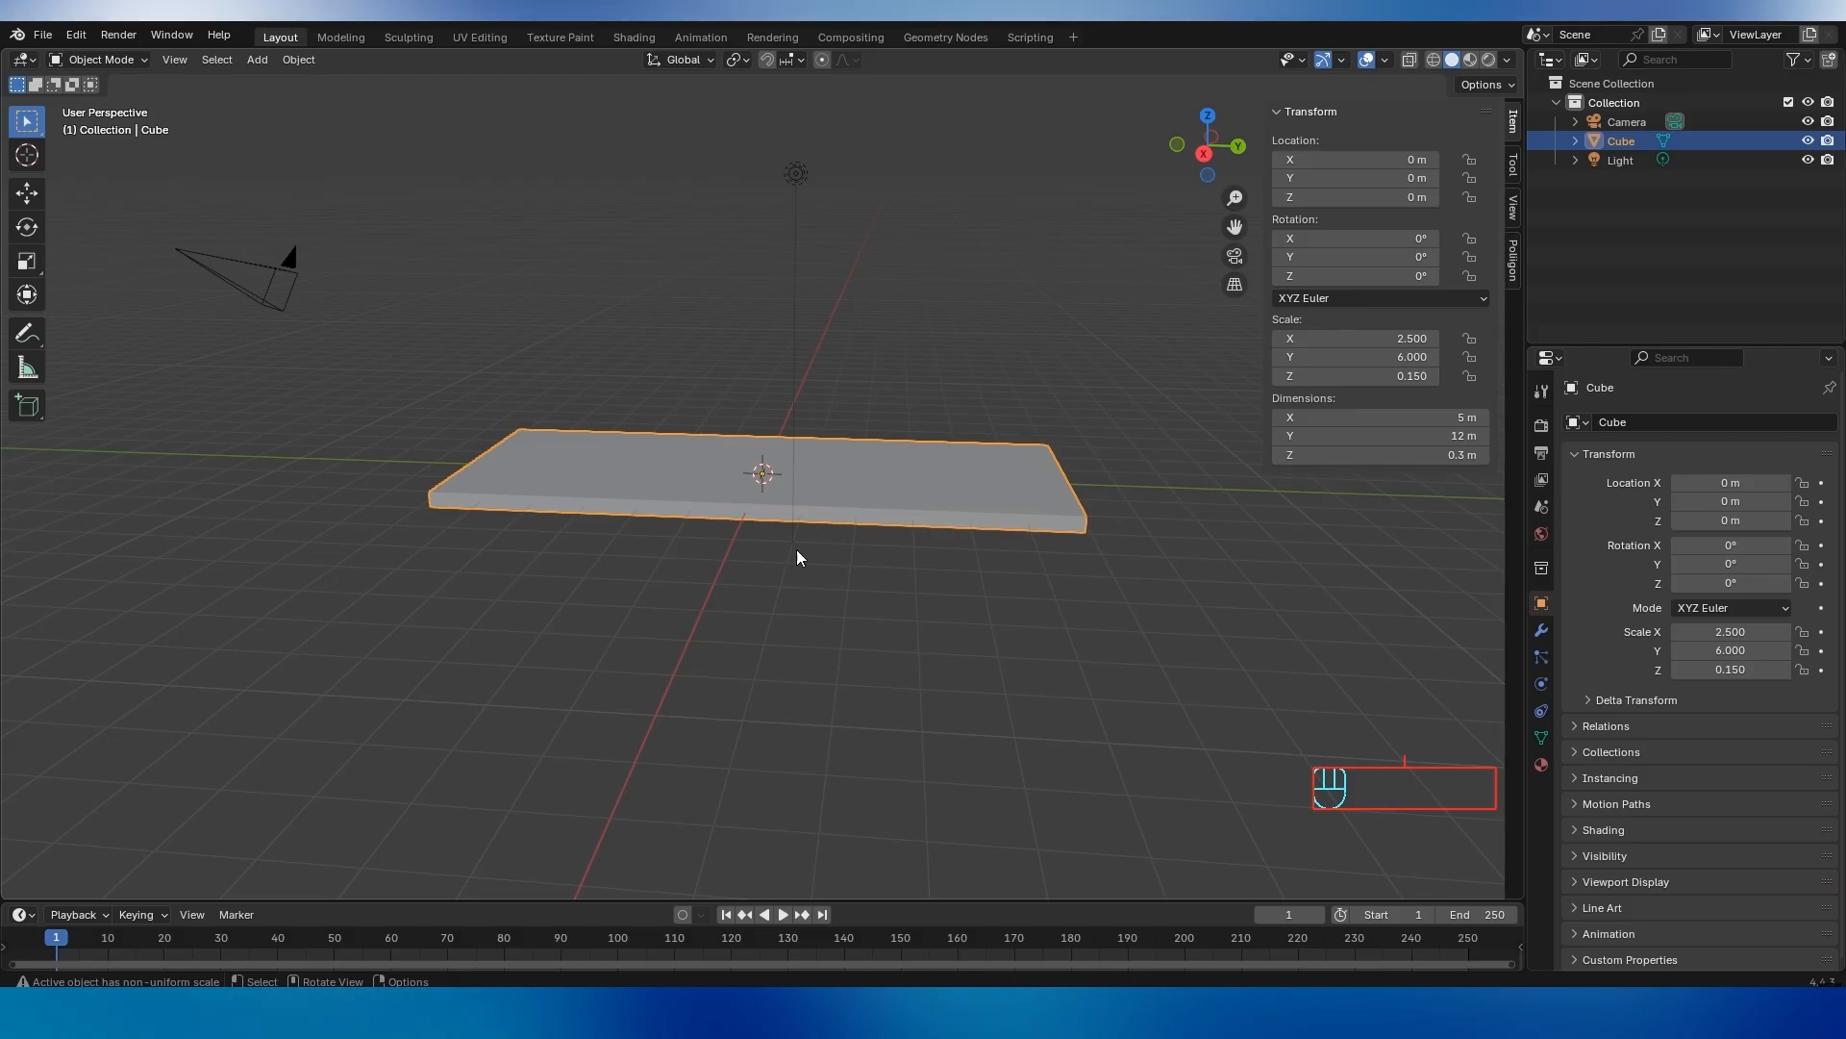
# Set the slab's Y dimension to 15 m and compare its proportions with the event booth reference image
pyautogui.click(1465, 440)
pyautogui.write('15')
pyautogui.press('Return')
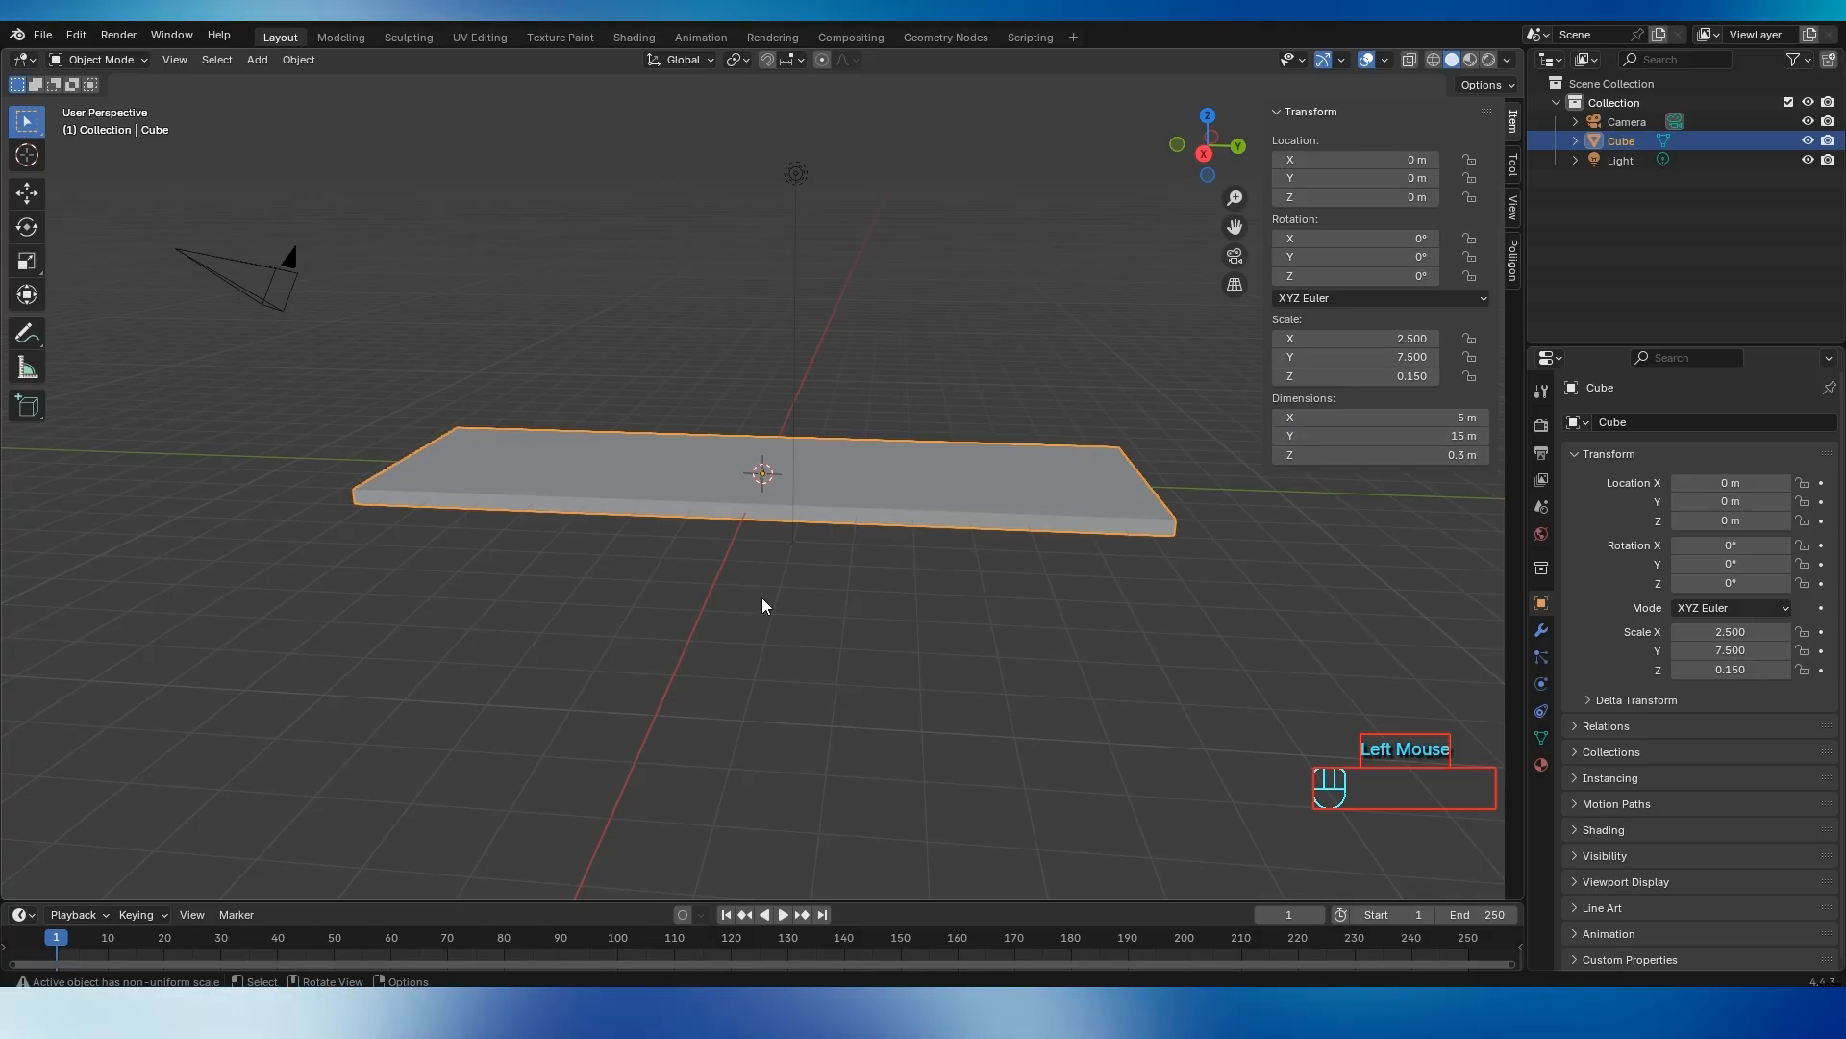
pyautogui.moveTo(762, 600); pyautogui.dragTo(814, 598, button='middle')
pyautogui.hotkey('alt', 'Tab')
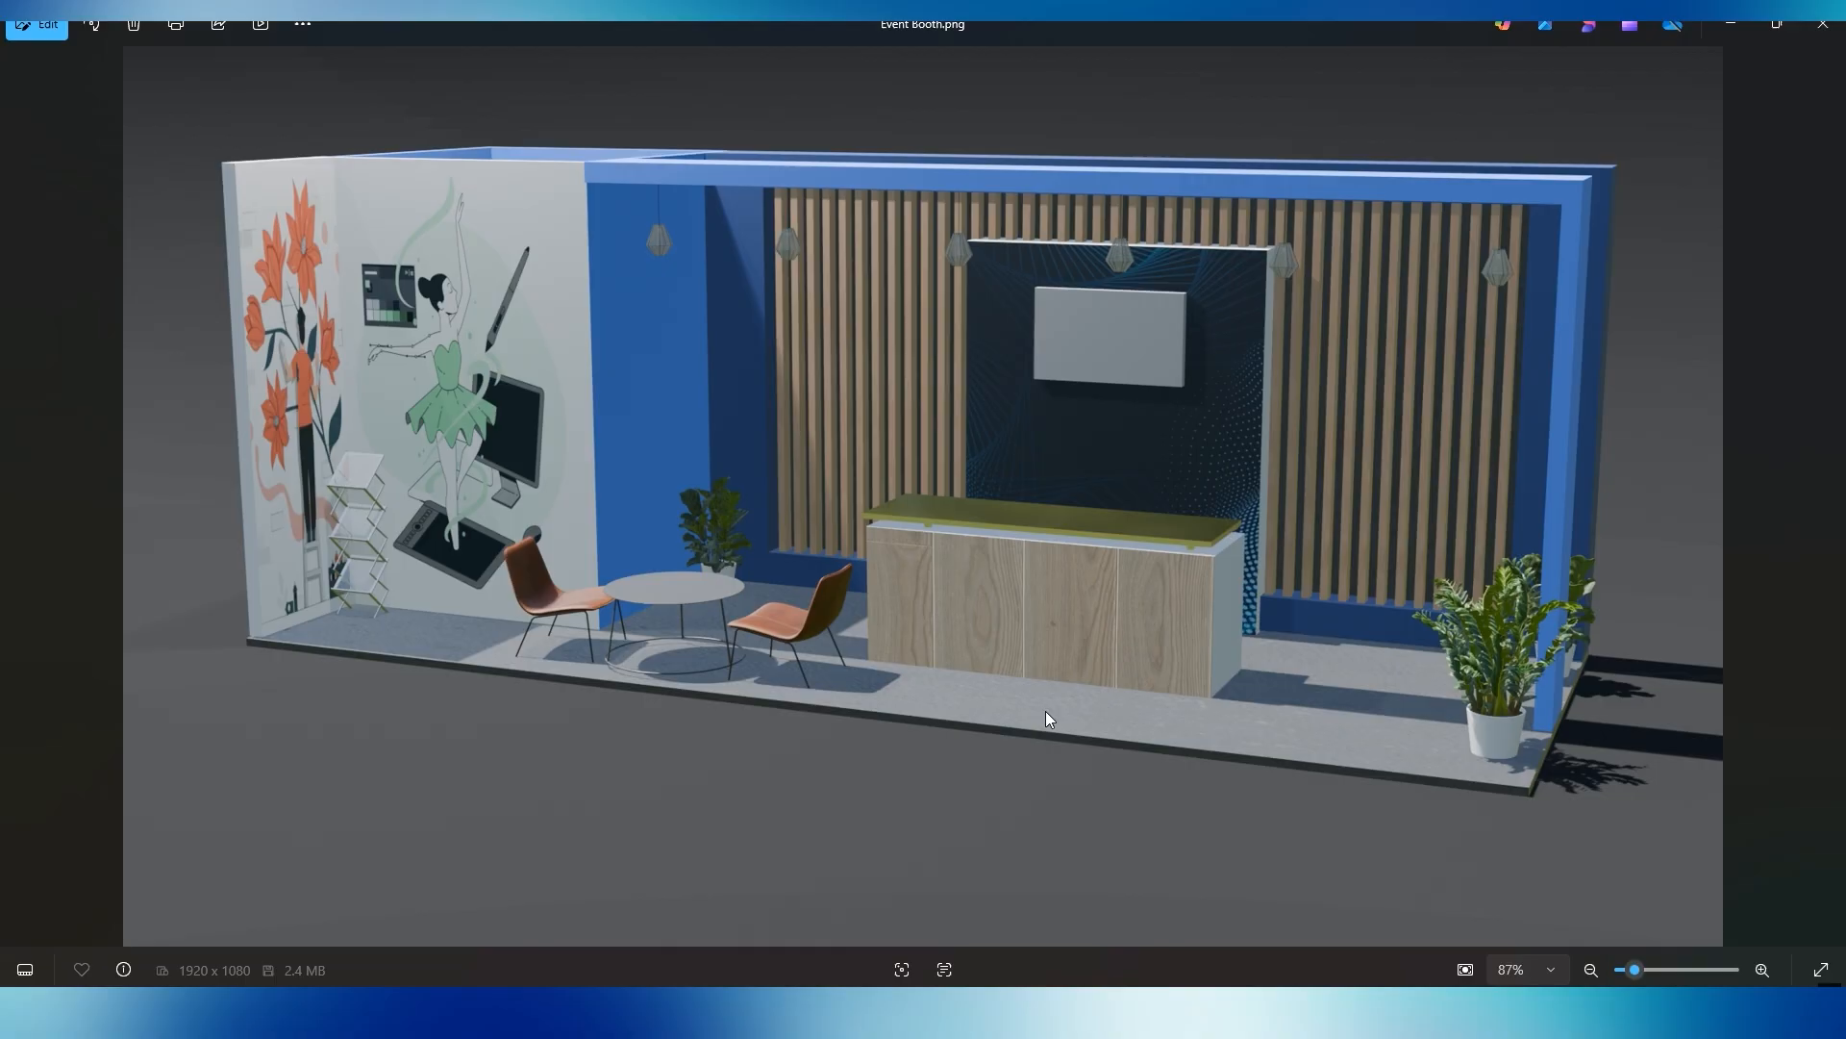
pyautogui.hotkey('alt', 'Tab')
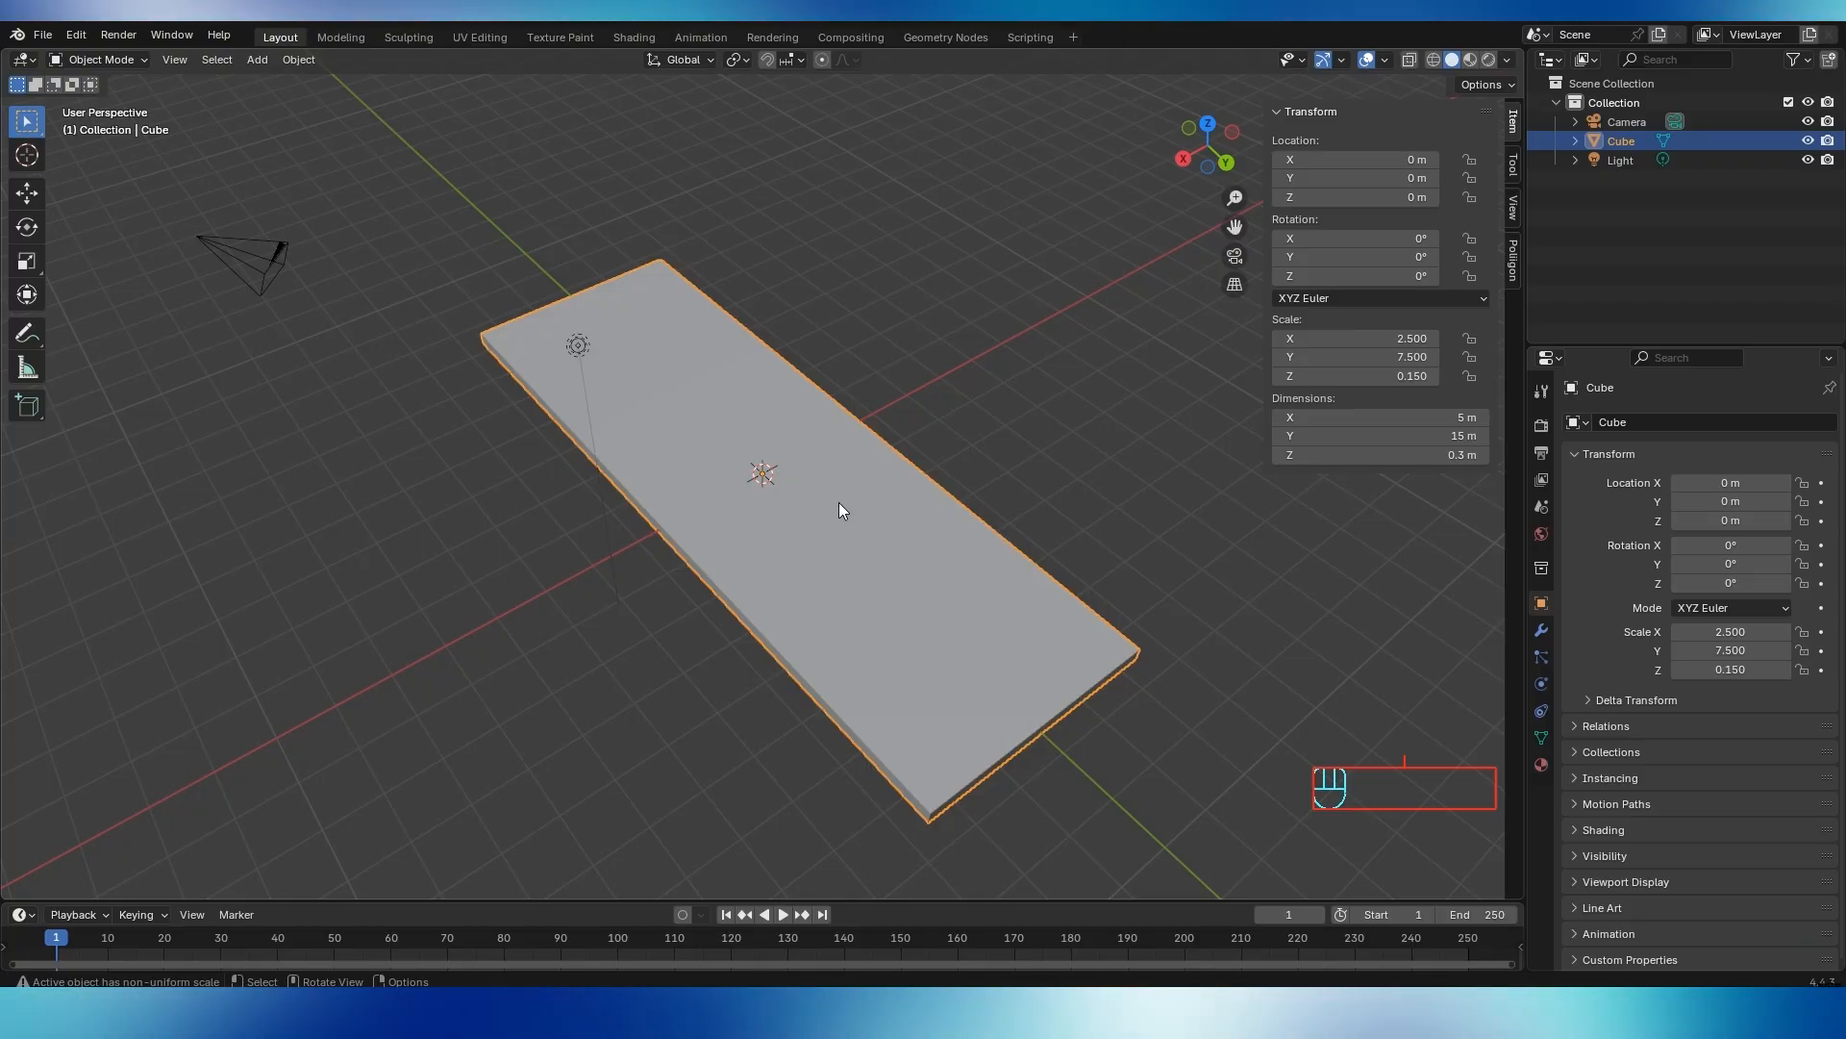
pyautogui.moveTo(839, 510); pyautogui.dragTo(961, 465, button='middle')
pyautogui.hotkey('alt', 'Tab')
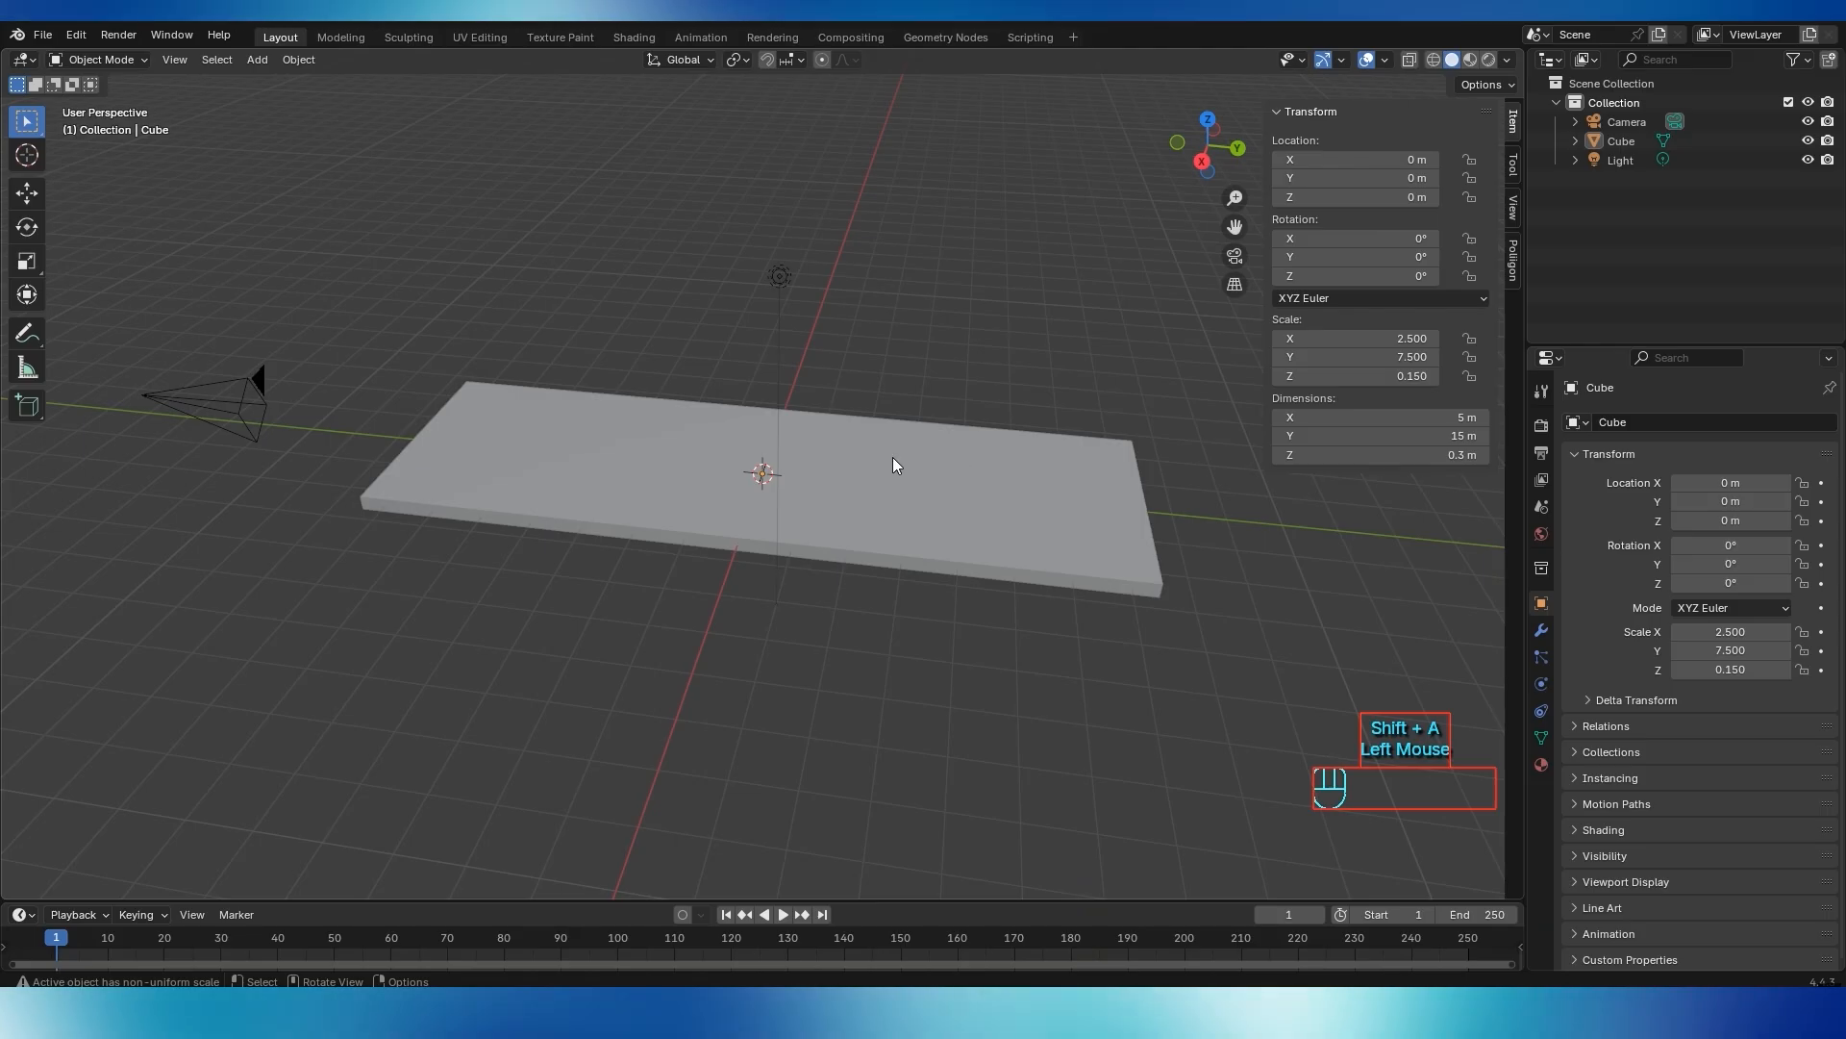
# Duplicate the floor slab in place, leaving the copy at the original's position, and deselect it
pyautogui.click(893, 459)
pyautogui.hotkey('shift', 'd')
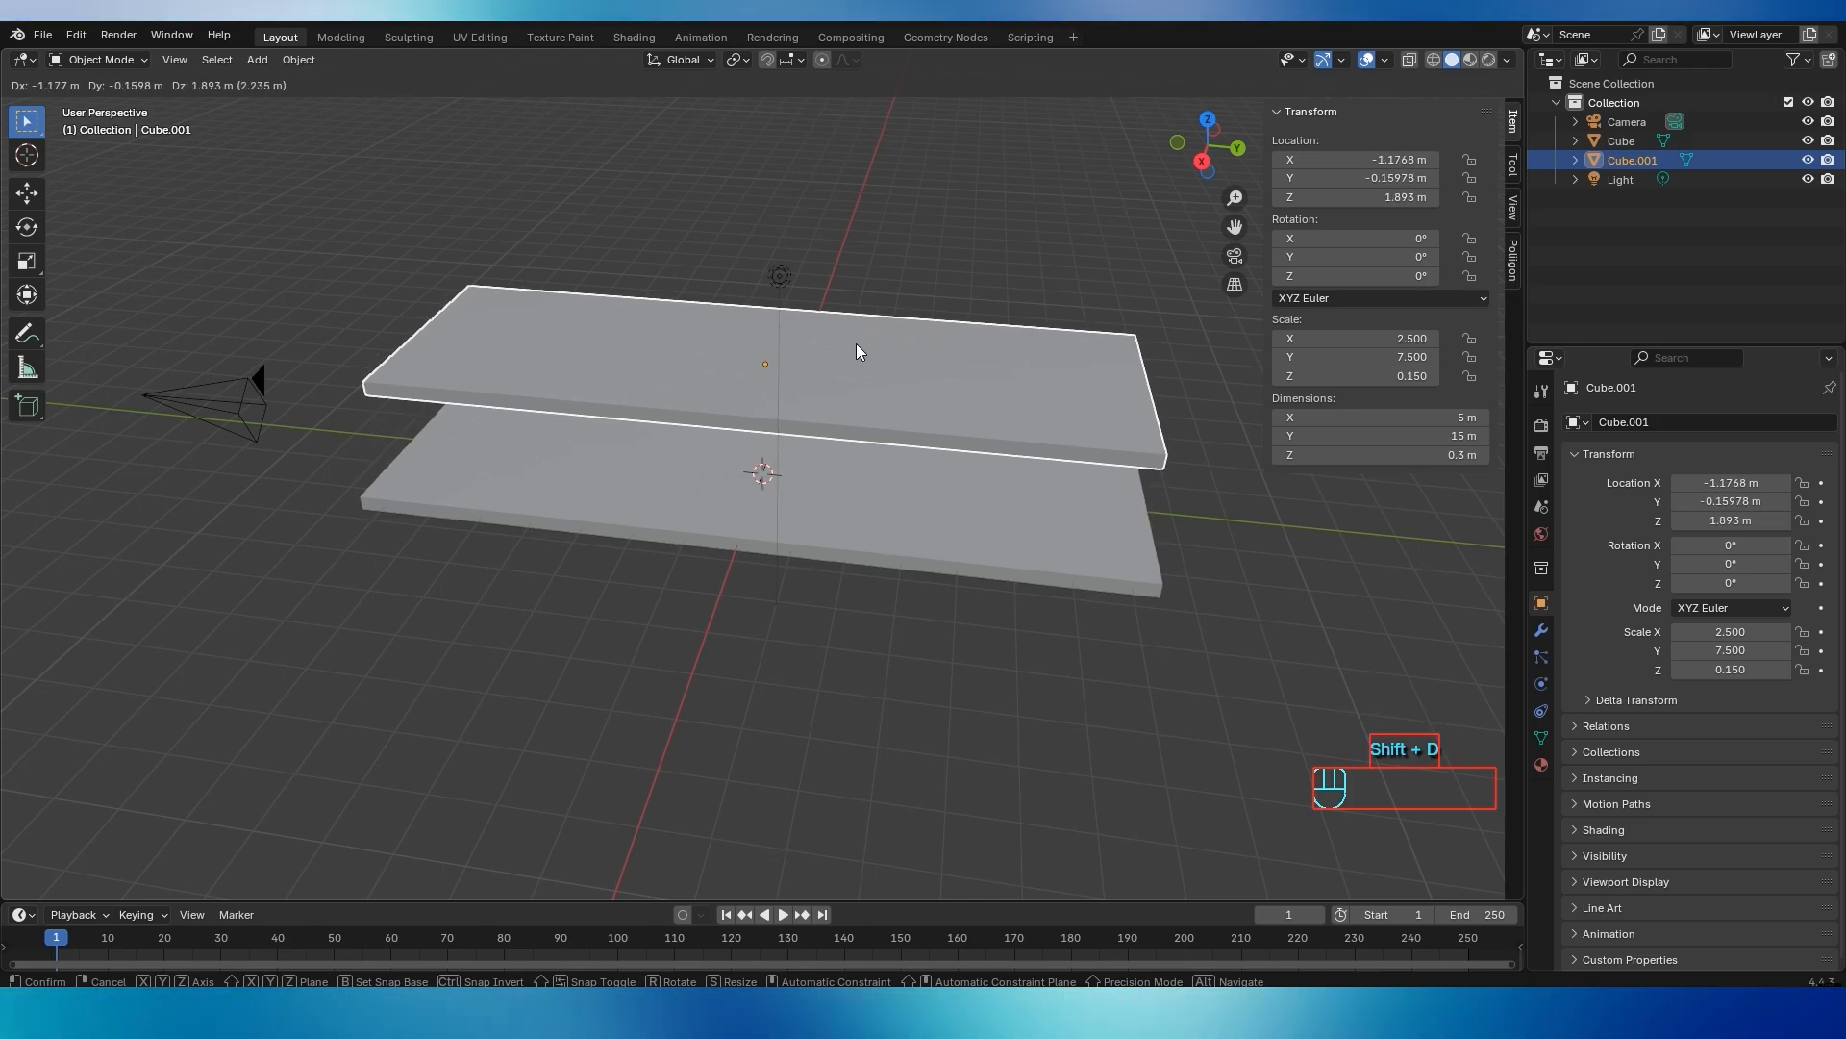
pyautogui.rightClick(855, 343)
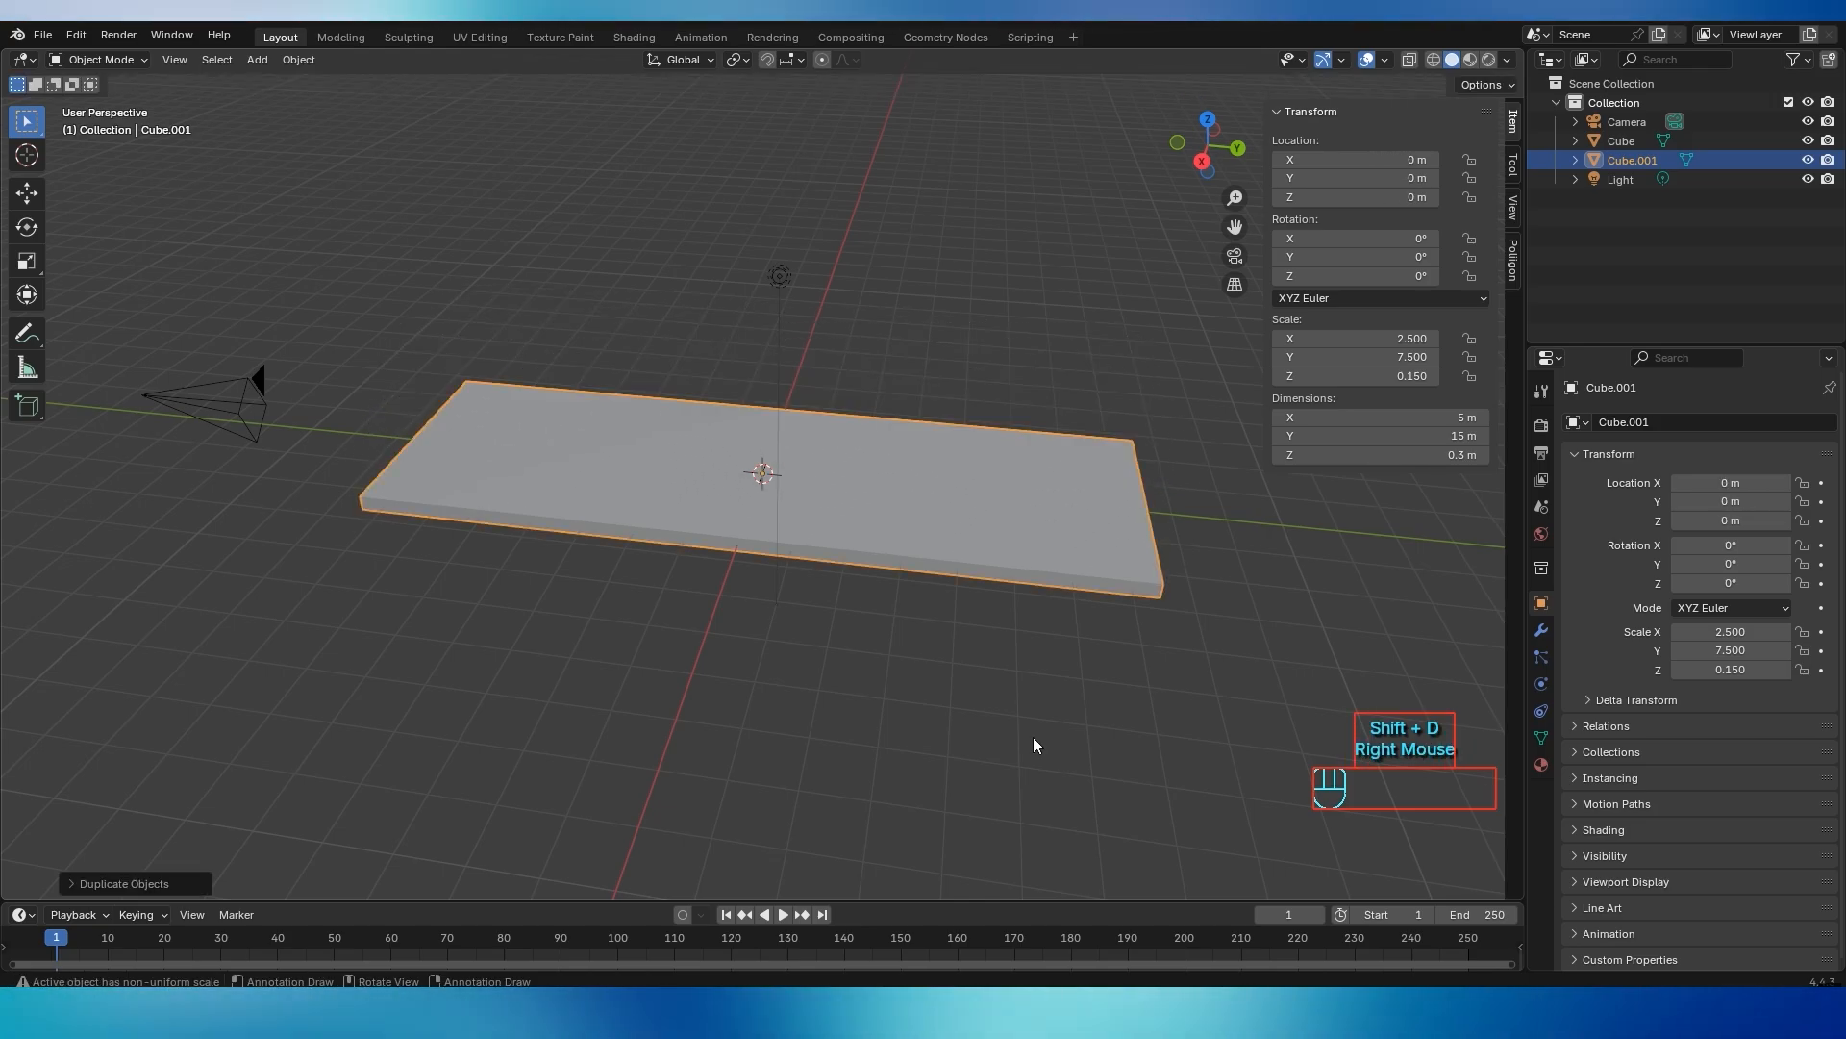
pyautogui.click(1398, 800)
pyautogui.rightClick(973, 648)
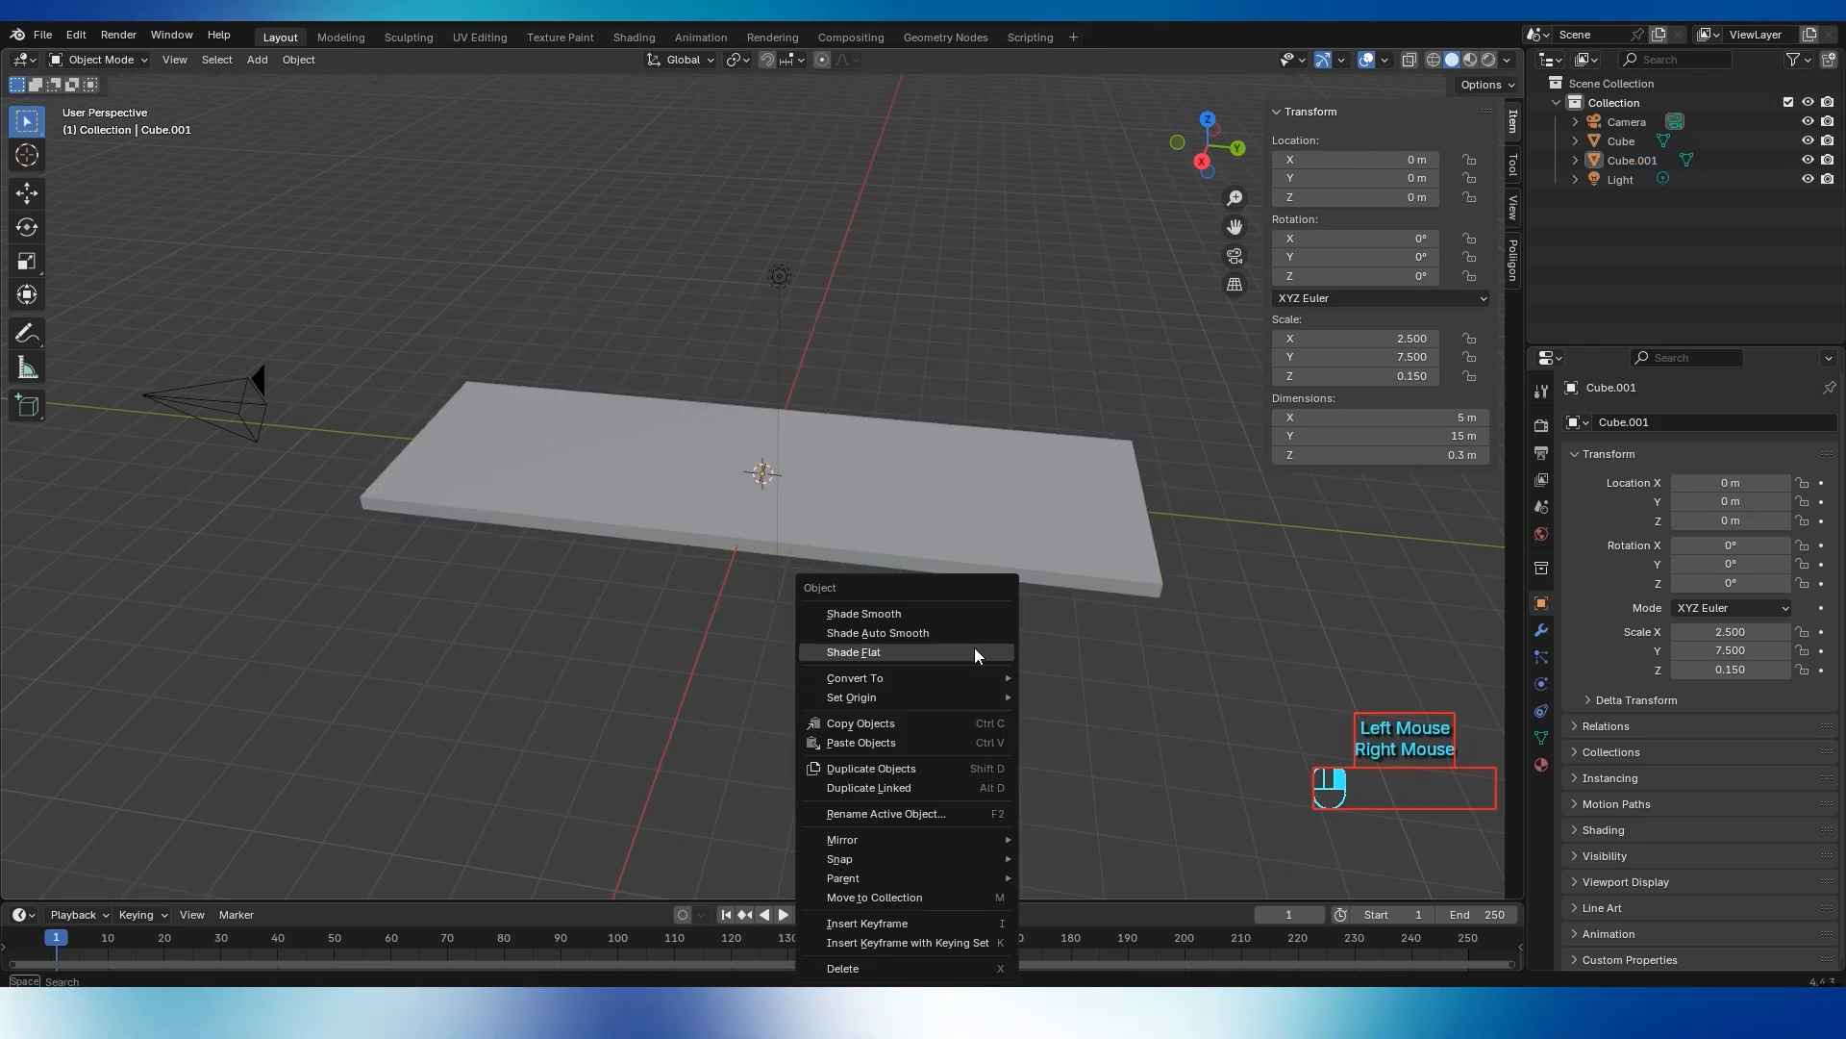
pyautogui.click(1169, 690)
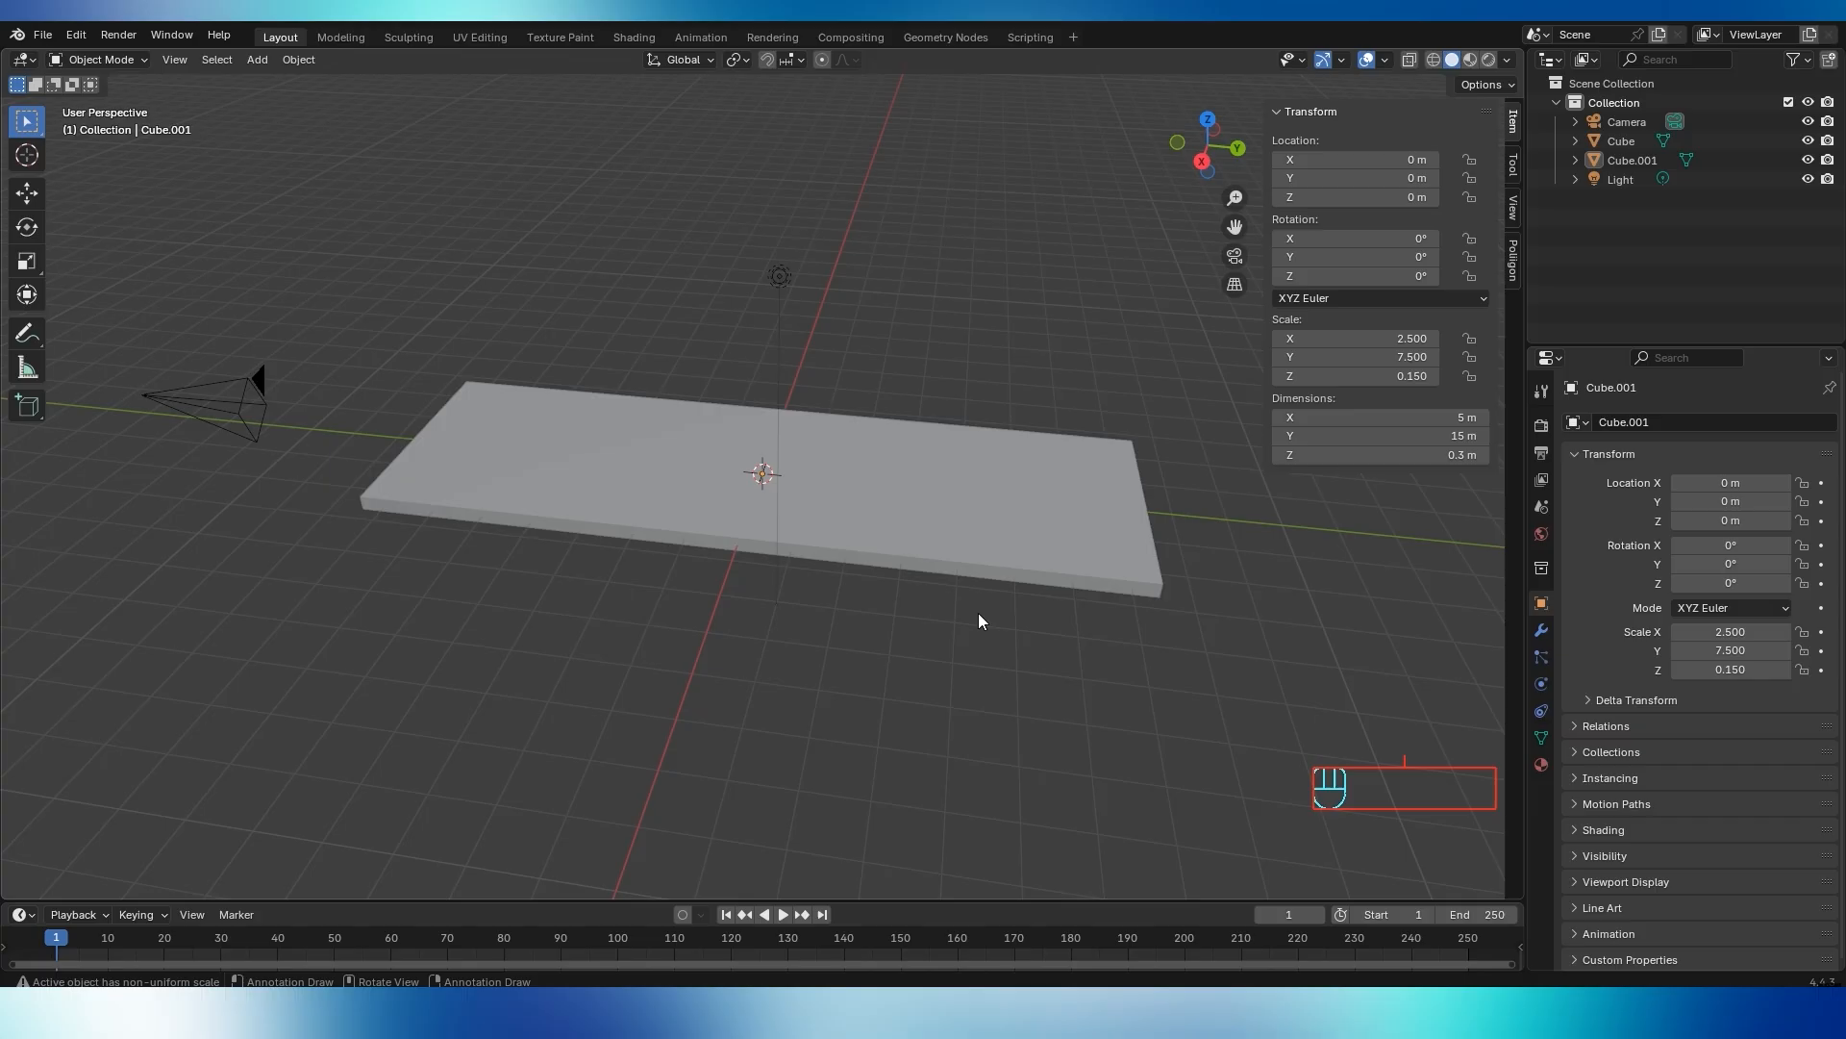
# Rotate one of the two overlapping slabs -90° about the Y axis so it stands upright
pyautogui.click(851, 503)
pyautogui.moveTo(852, 503); pyautogui.dragTo(868, 499, button='middle')
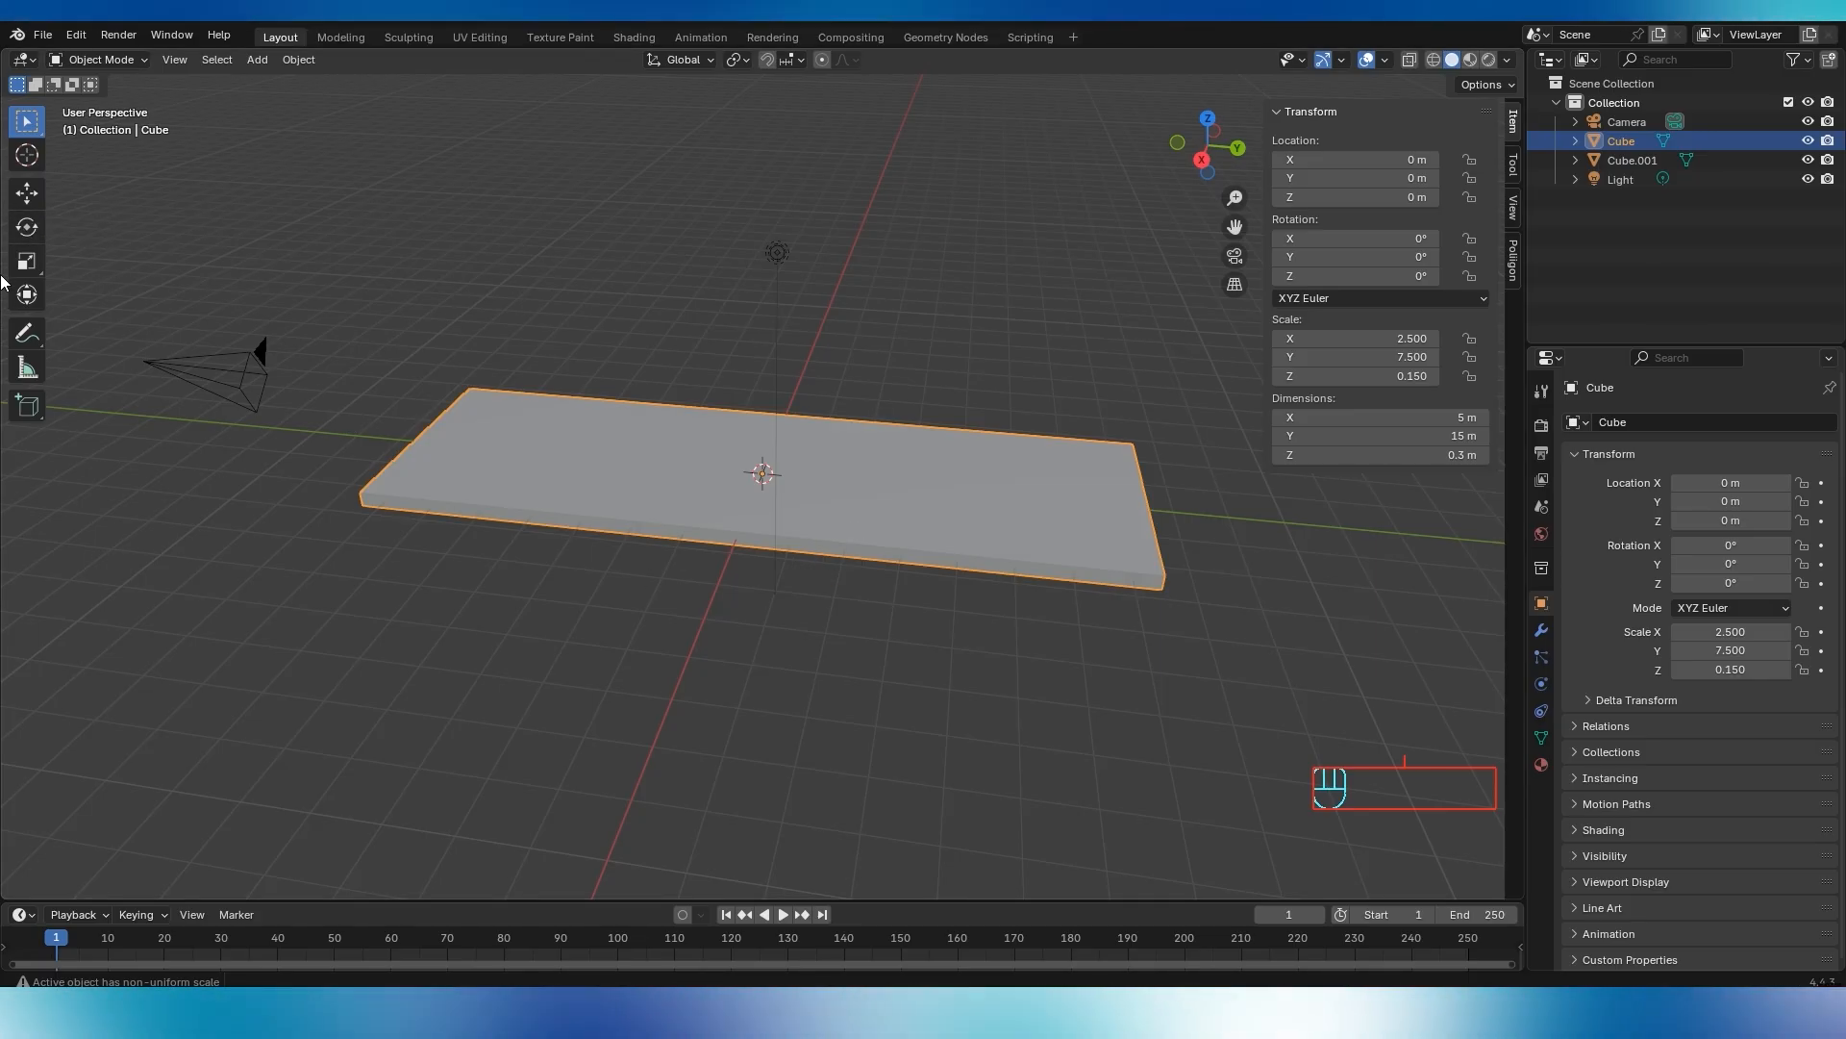
pyautogui.click(26, 226)
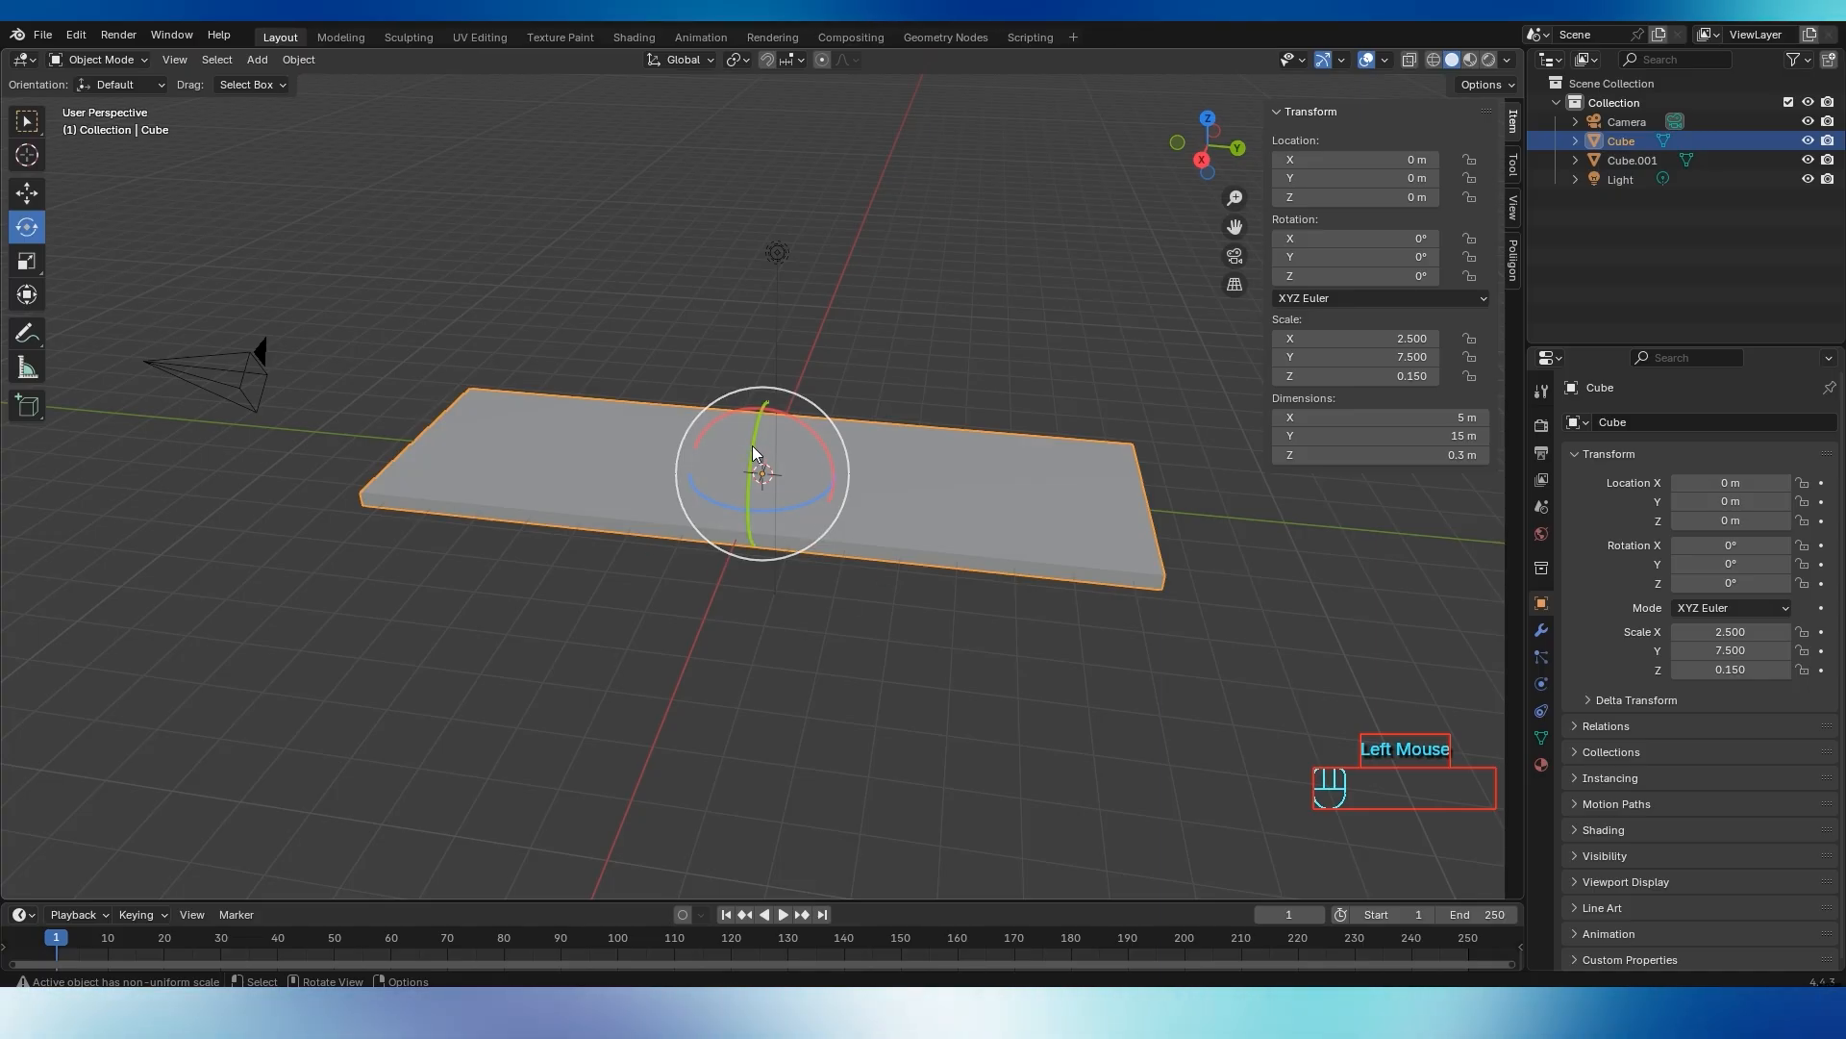
pyautogui.moveTo(760, 445); pyautogui.dragTo(784, 368)
pyautogui.moveTo(929, 560); pyautogui.dragTo(906, 562, button='middle')
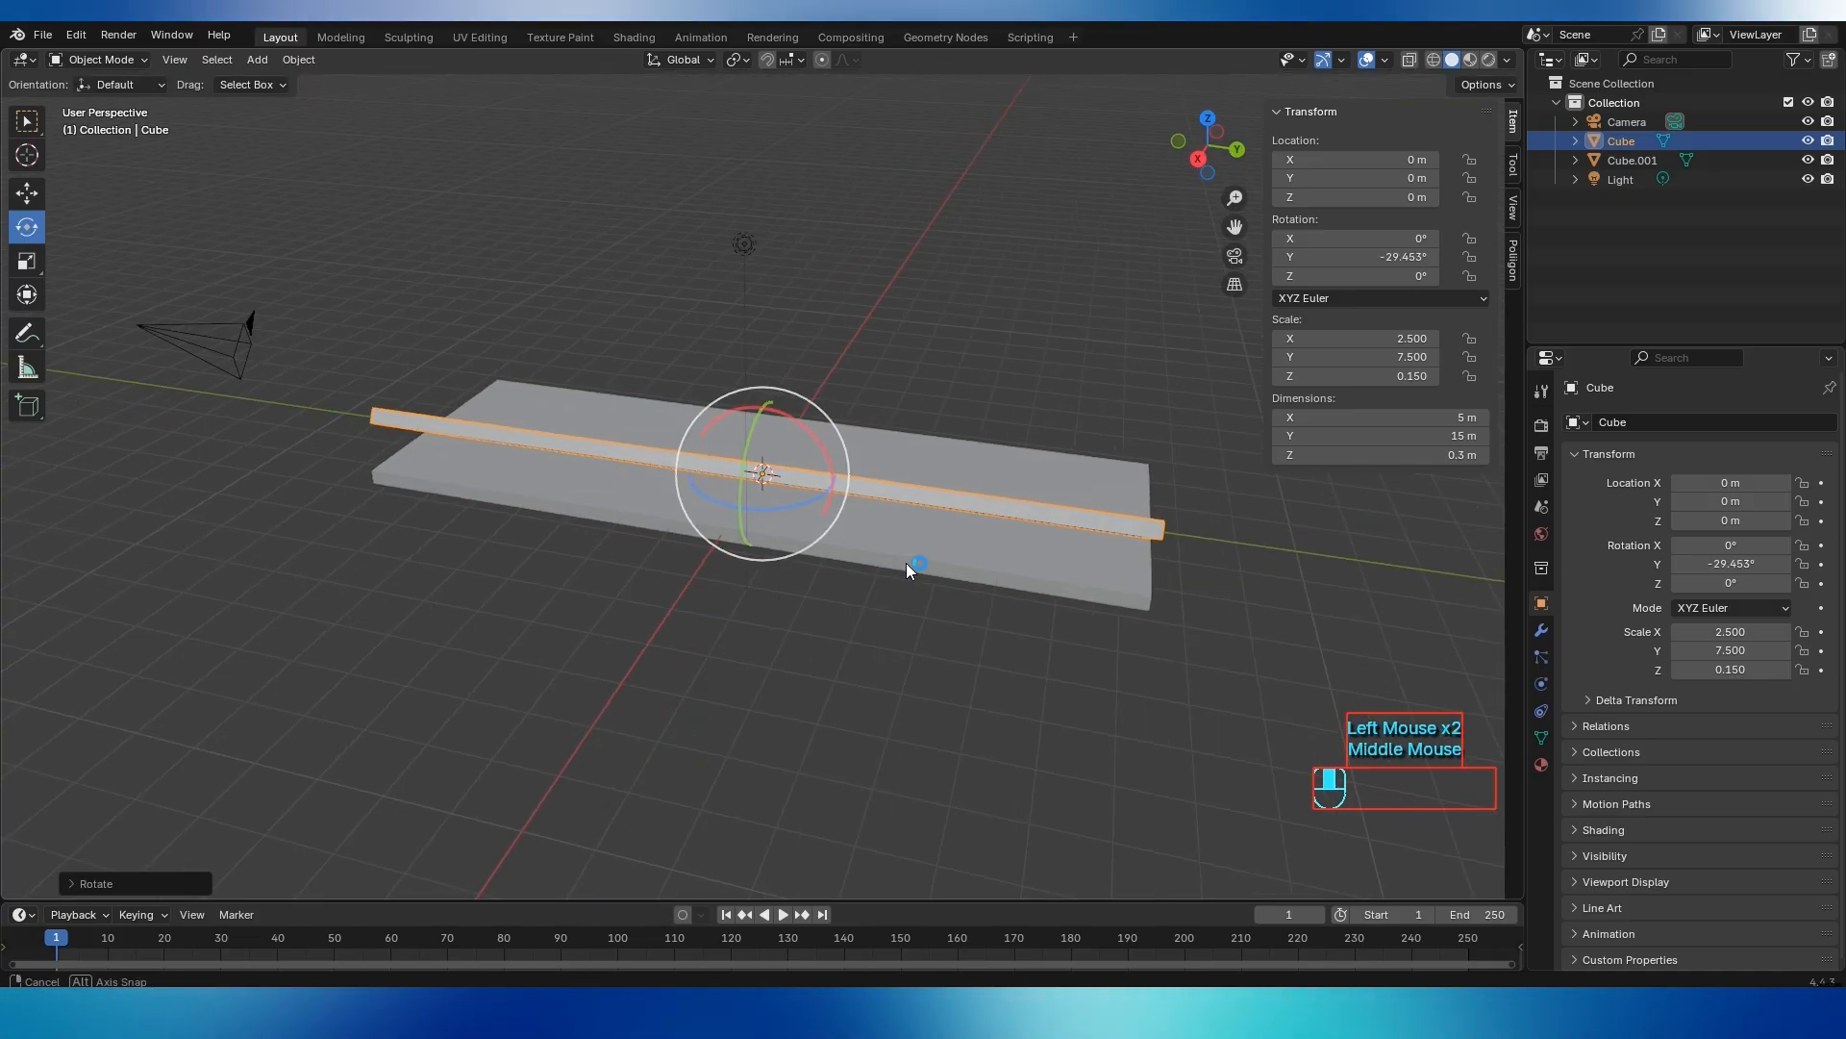
pyautogui.click(74, 879)
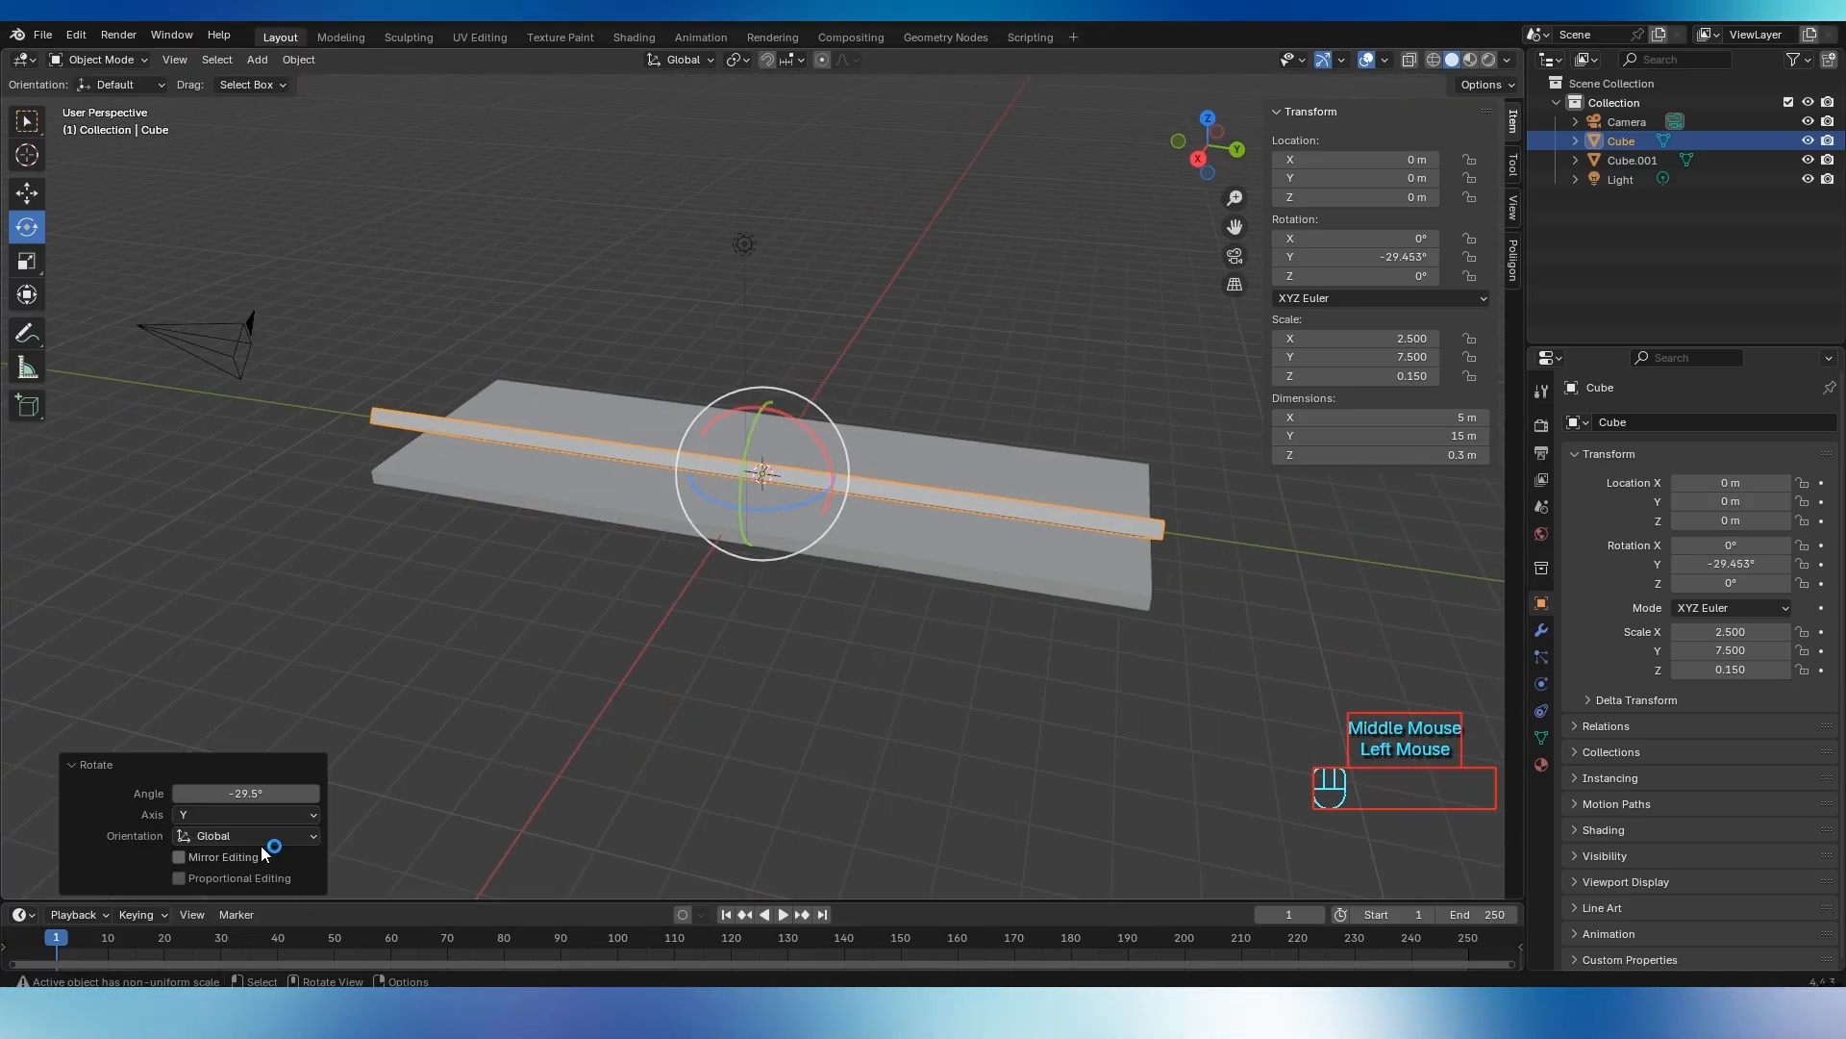
pyautogui.doubleClick(250, 793)
pyautogui.write('-90')
pyautogui.press('Return')
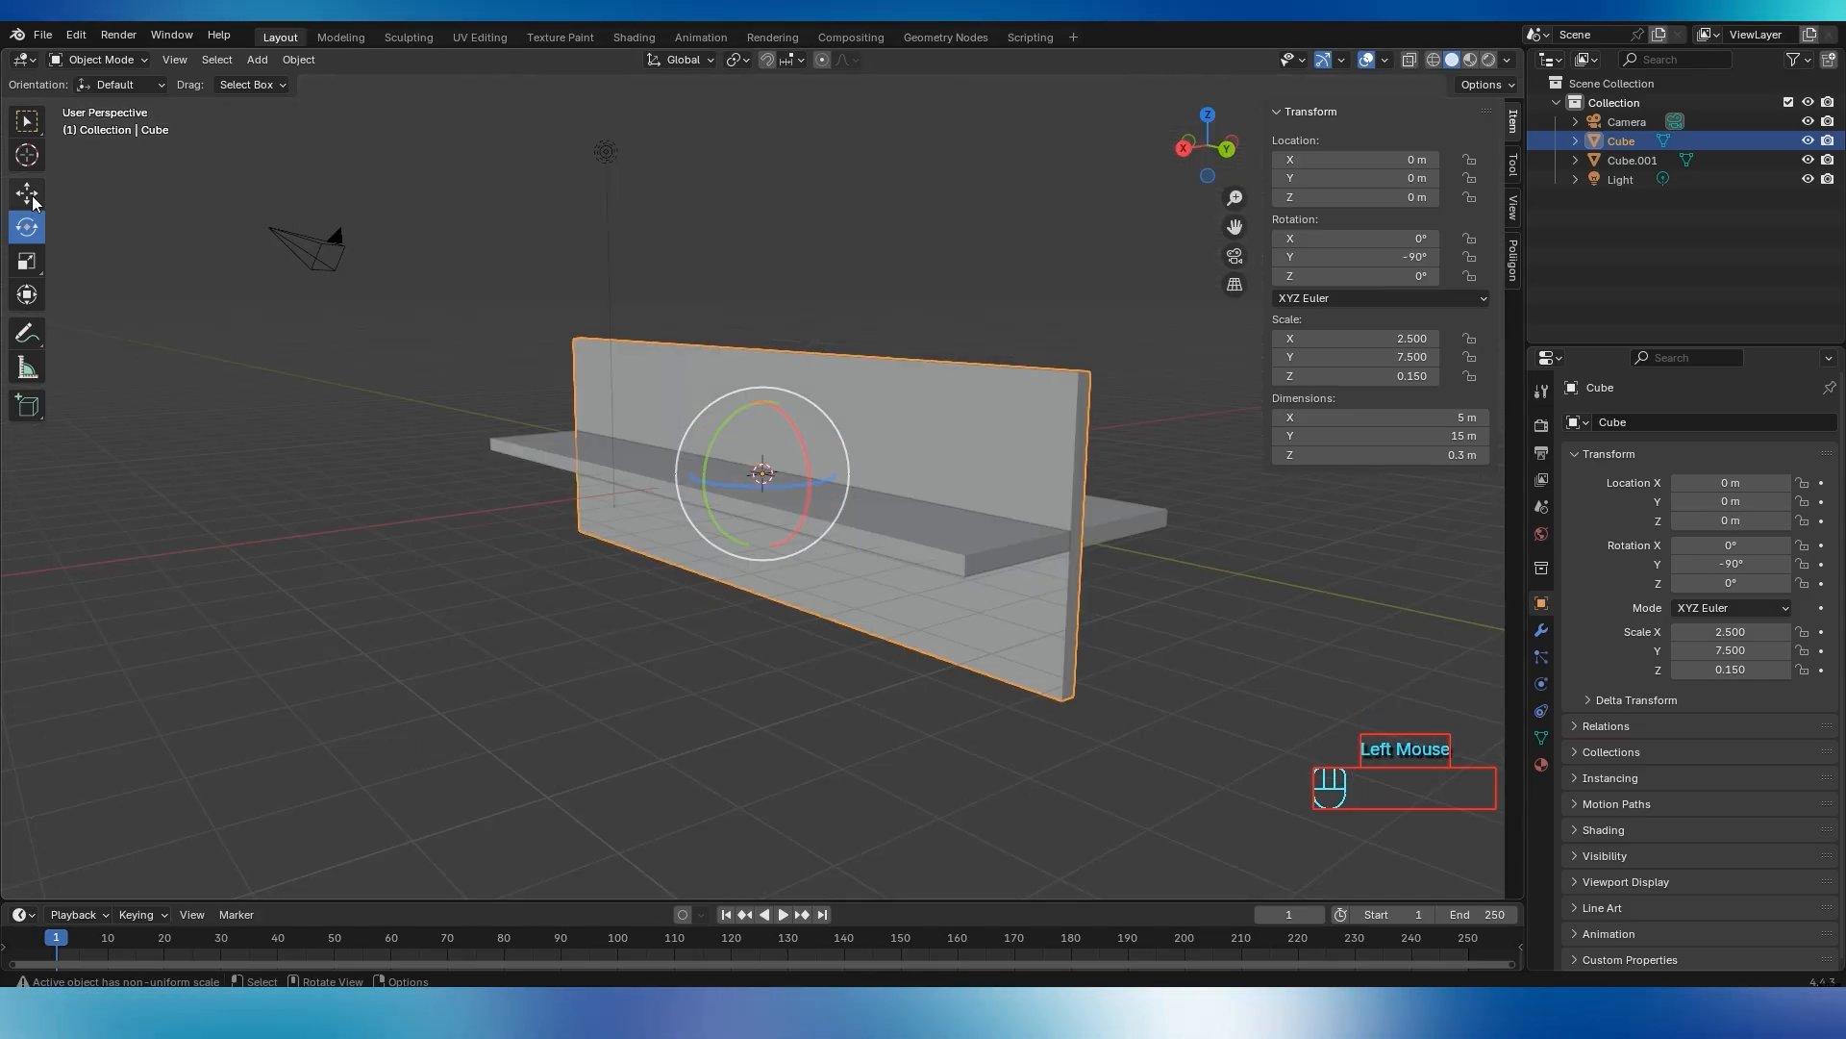
# Move the upright slab to the floor's rear edge as a back wall, at about X -2.36 m and Z 2.65 m
pyautogui.click(31, 194)
pyautogui.moveTo(765, 400); pyautogui.dragTo(800, 325)
pyautogui.moveTo(1027, 529); pyautogui.dragTo(903, 544, button='middle')
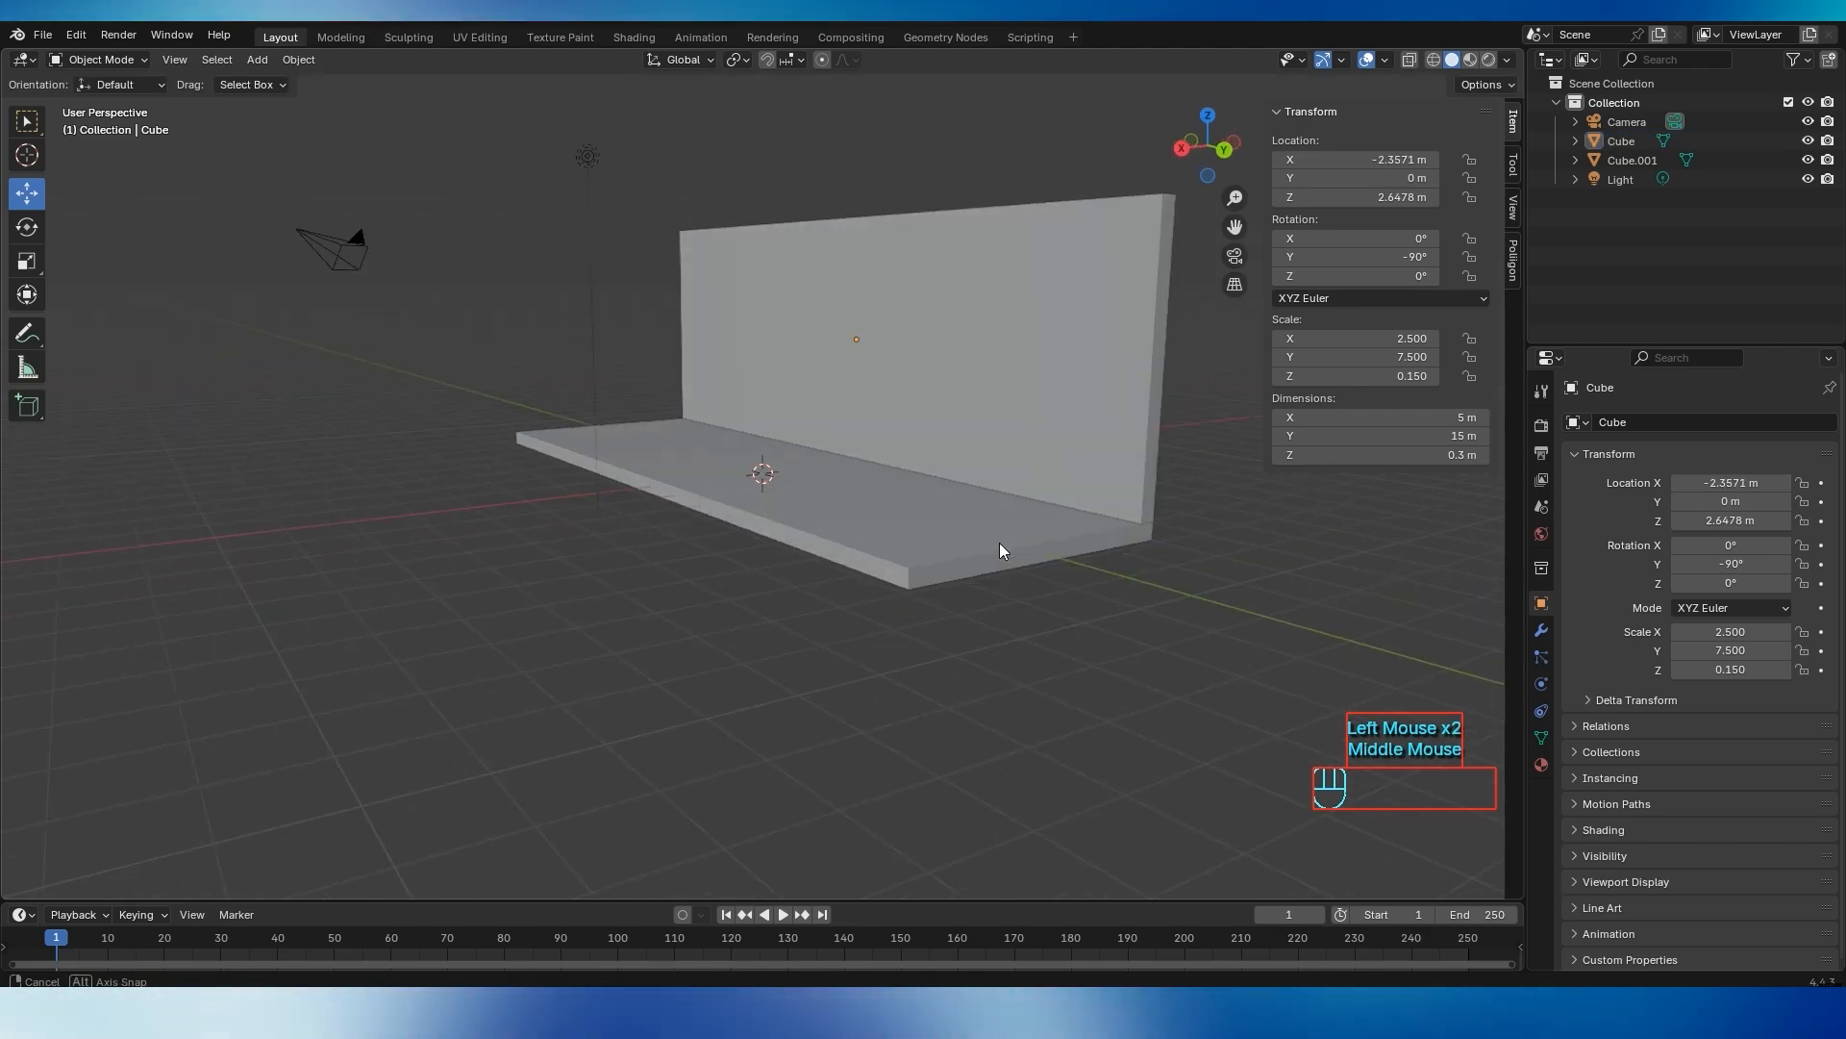
# Set the back wall's thickness to 0.6 m through its Z dimension
pyautogui.click(955, 415)
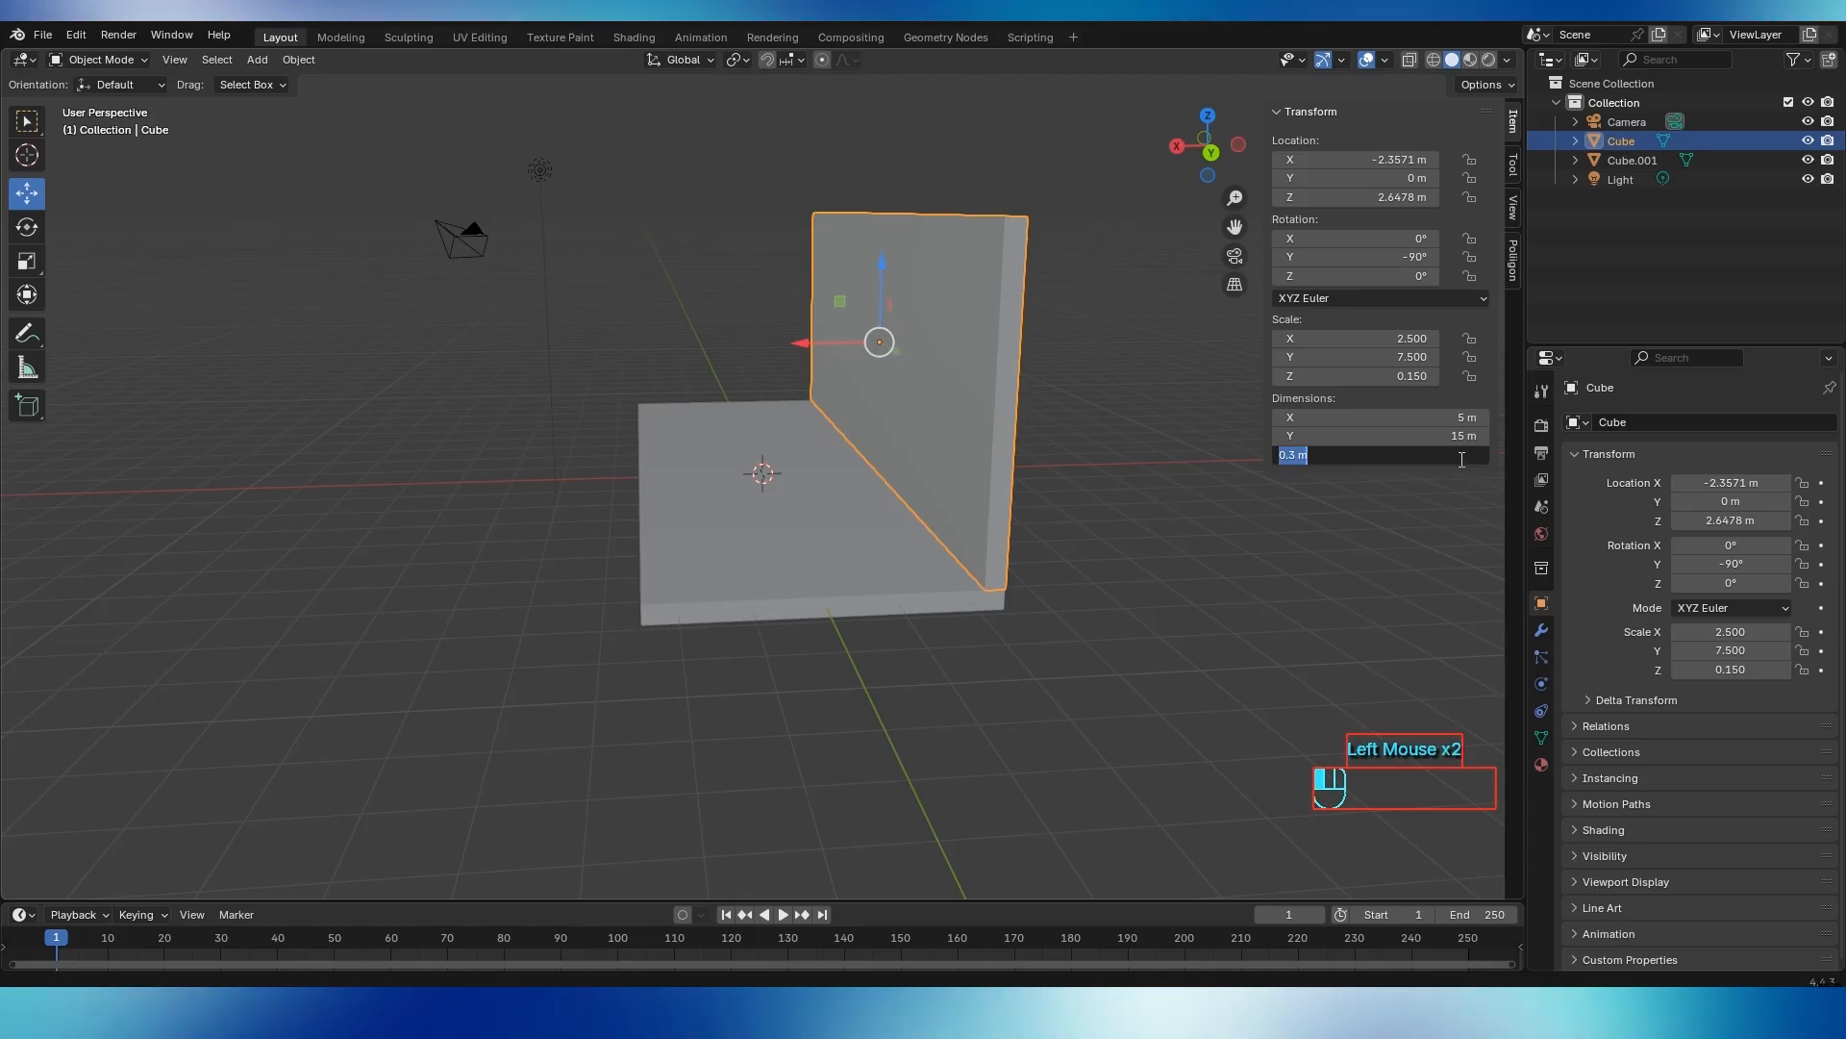
pyautogui.press('BackSpace')
pyautogui.write('.6')
pyautogui.press('Return')
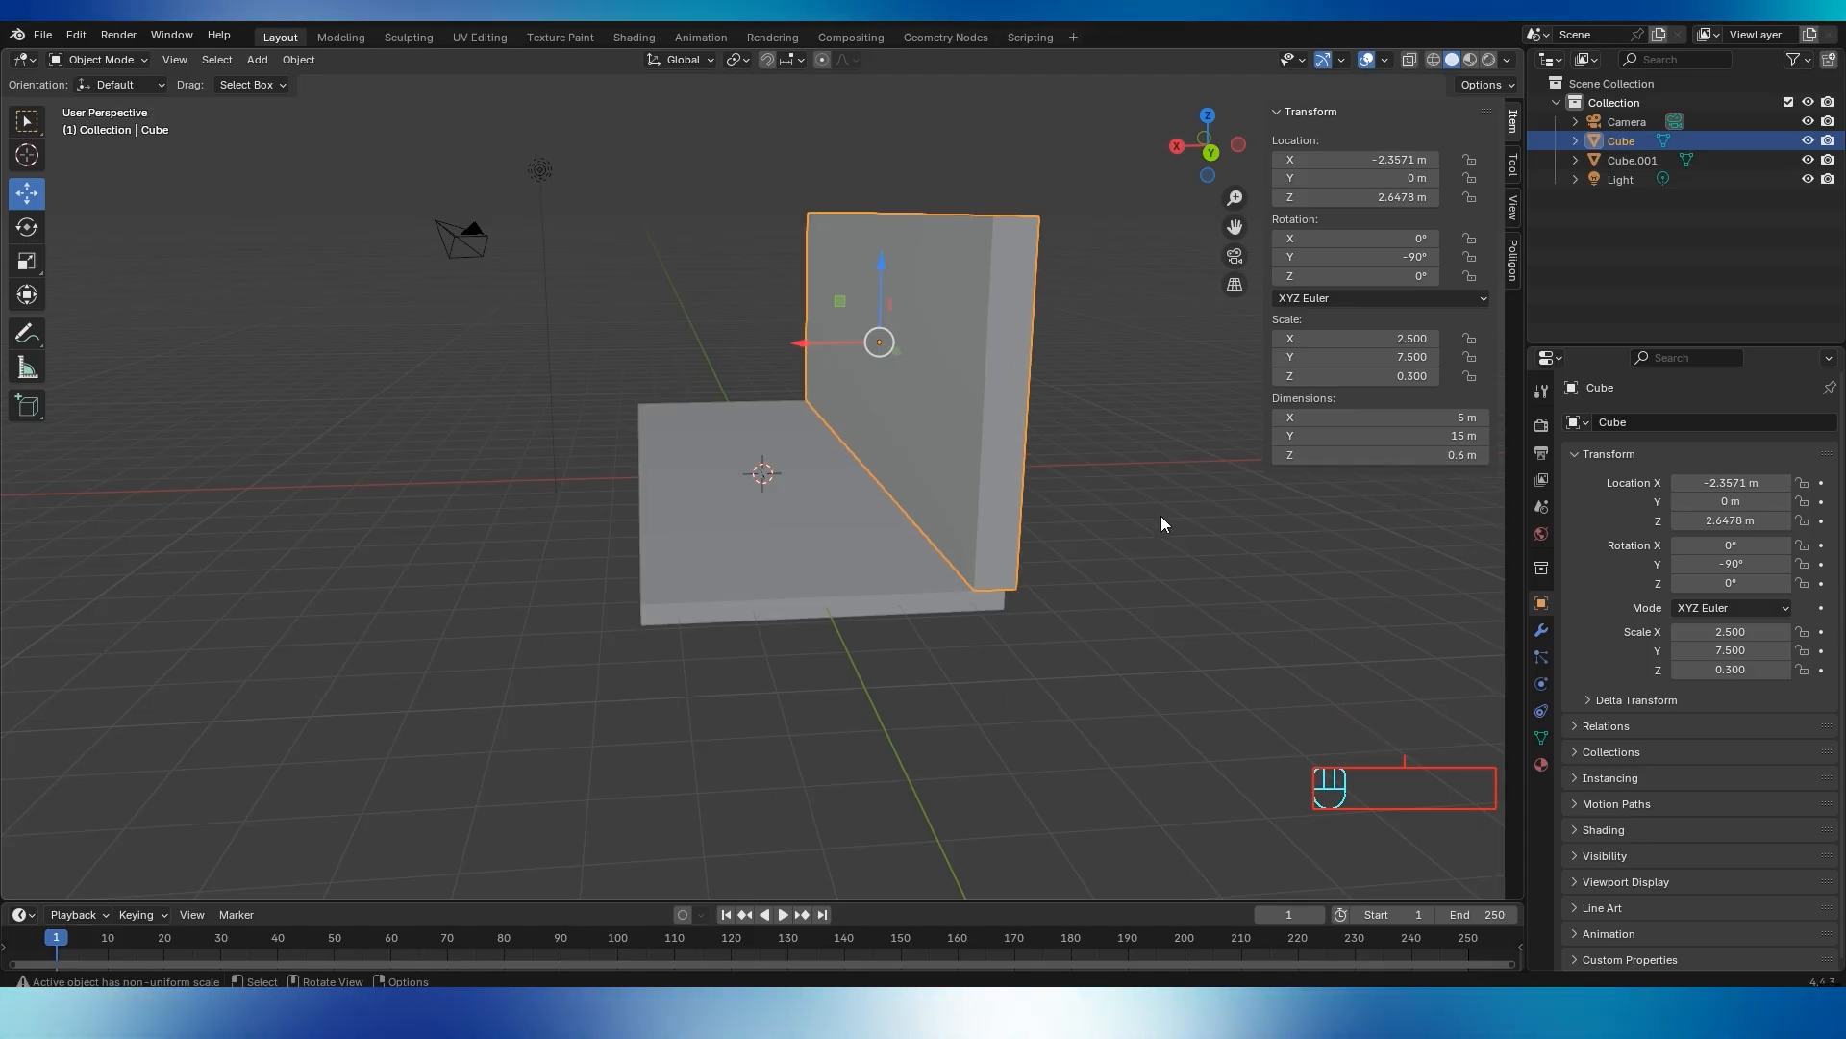
# Move the back wall along X to about -2.20 m, aligning its outer face with the floor's rear edge
pyautogui.scroll(1, 966, 509)
pyautogui.moveTo(965, 509); pyautogui.dragTo(869, 425, button='middle')
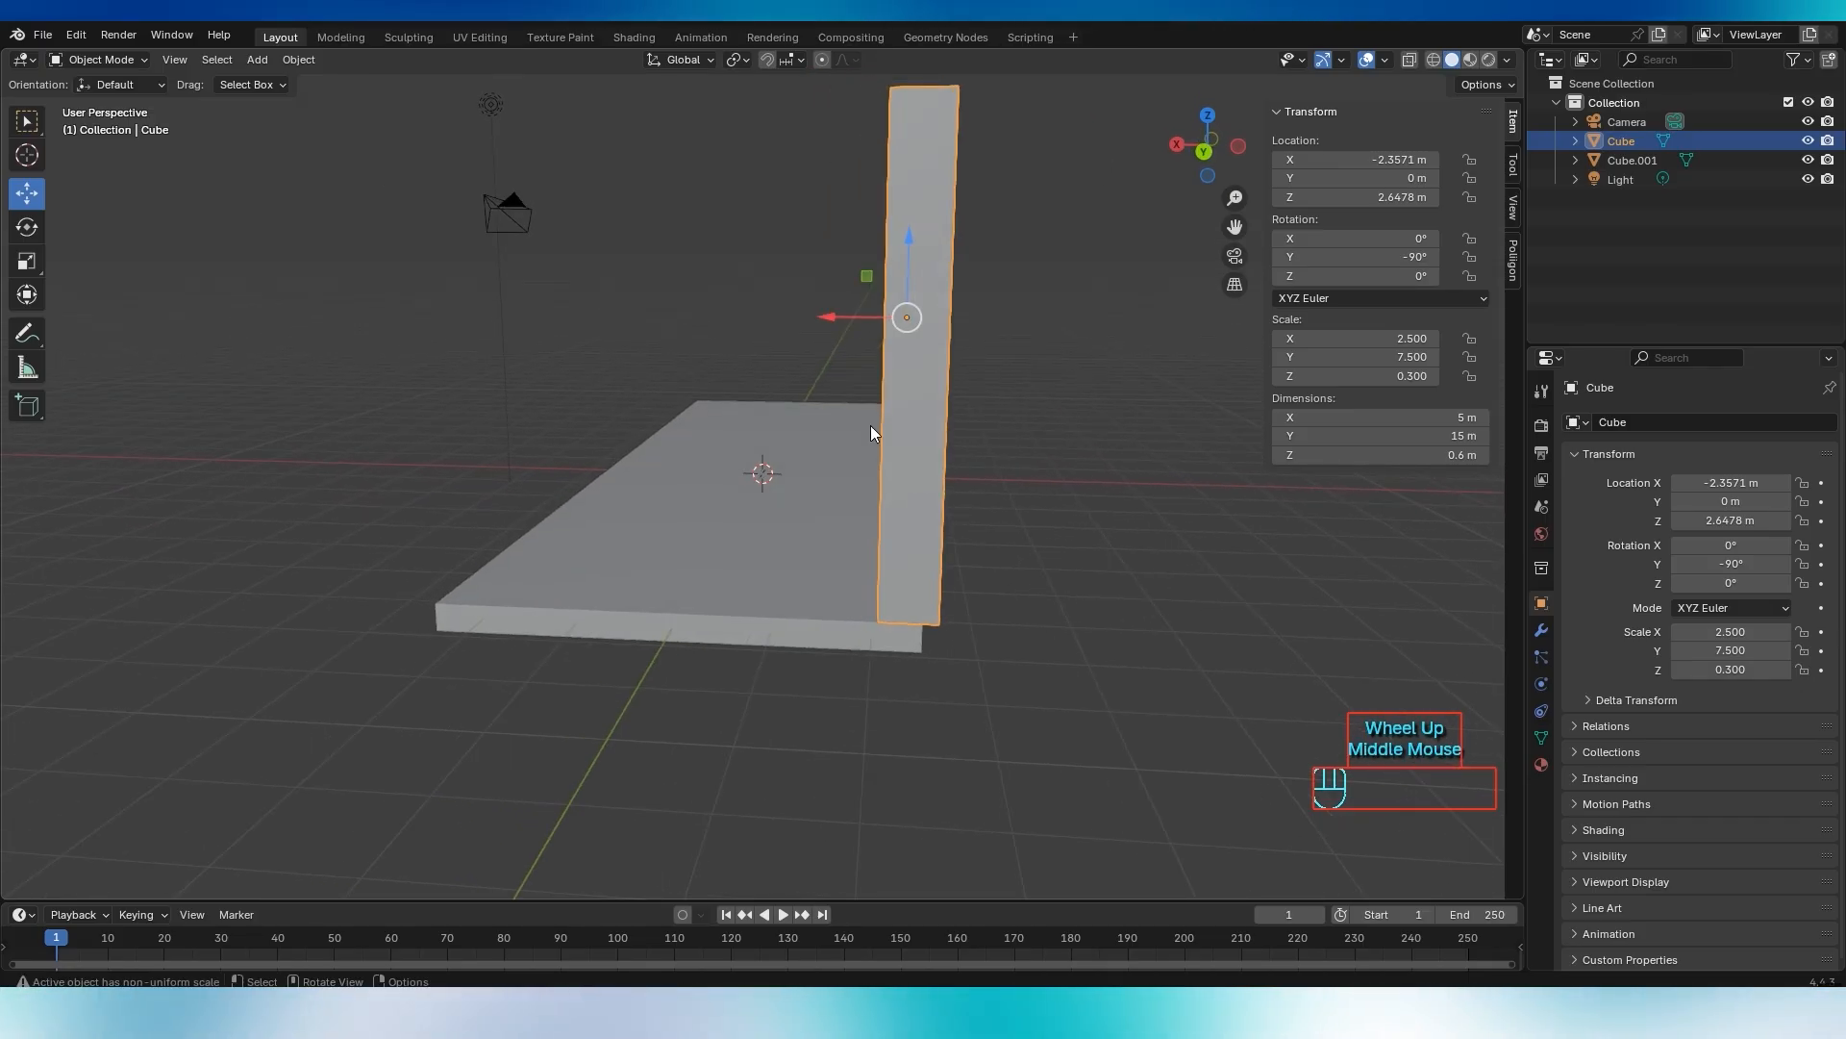
pyautogui.moveTo(829, 320); pyautogui.dragTo(833, 325)
pyautogui.click(1064, 656)
pyautogui.moveTo(1064, 655); pyautogui.dragTo(1147, 660, button='middle')
pyautogui.scroll(-1, 959, 564)
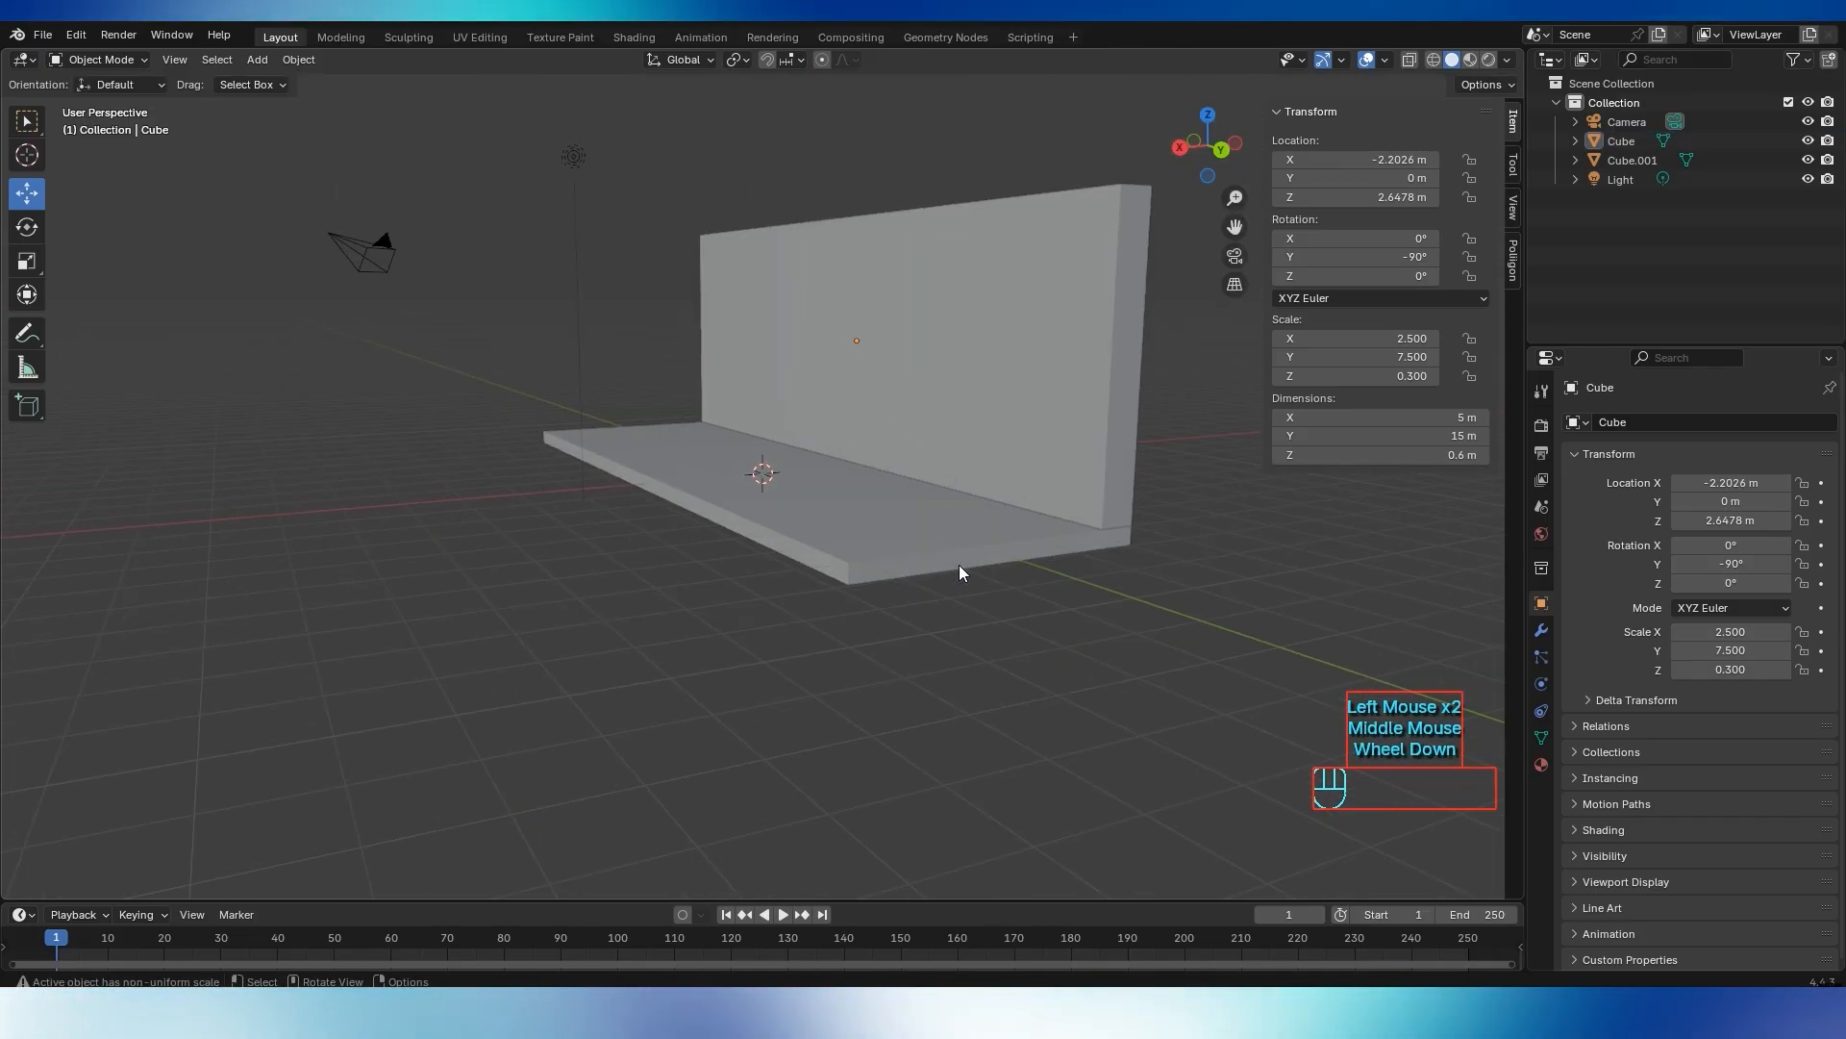
# Move the back wall outward along X to about -2.77 m so its inner face meets the floor's rear edge
pyautogui.moveTo(960, 563); pyautogui.dragTo(920, 482, button='middle')
pyautogui.click(919, 482)
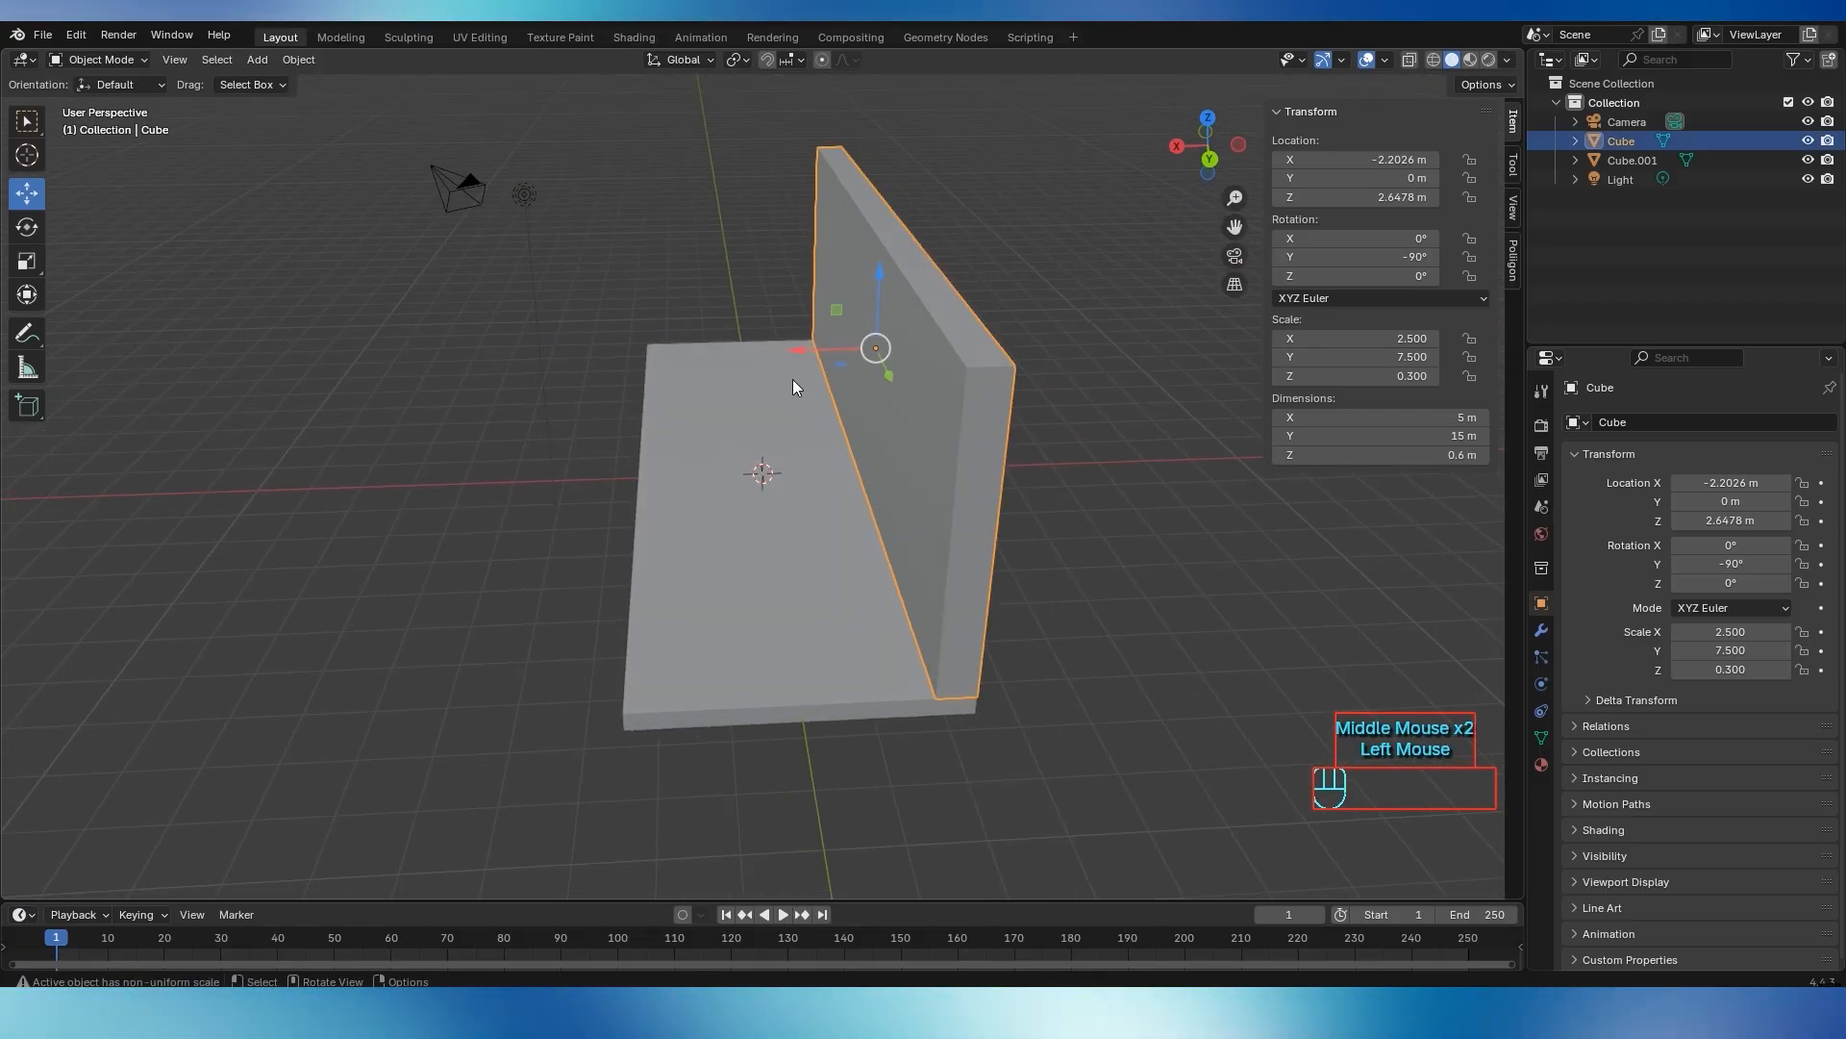
pyautogui.moveTo(790, 353); pyautogui.dragTo(832, 353)
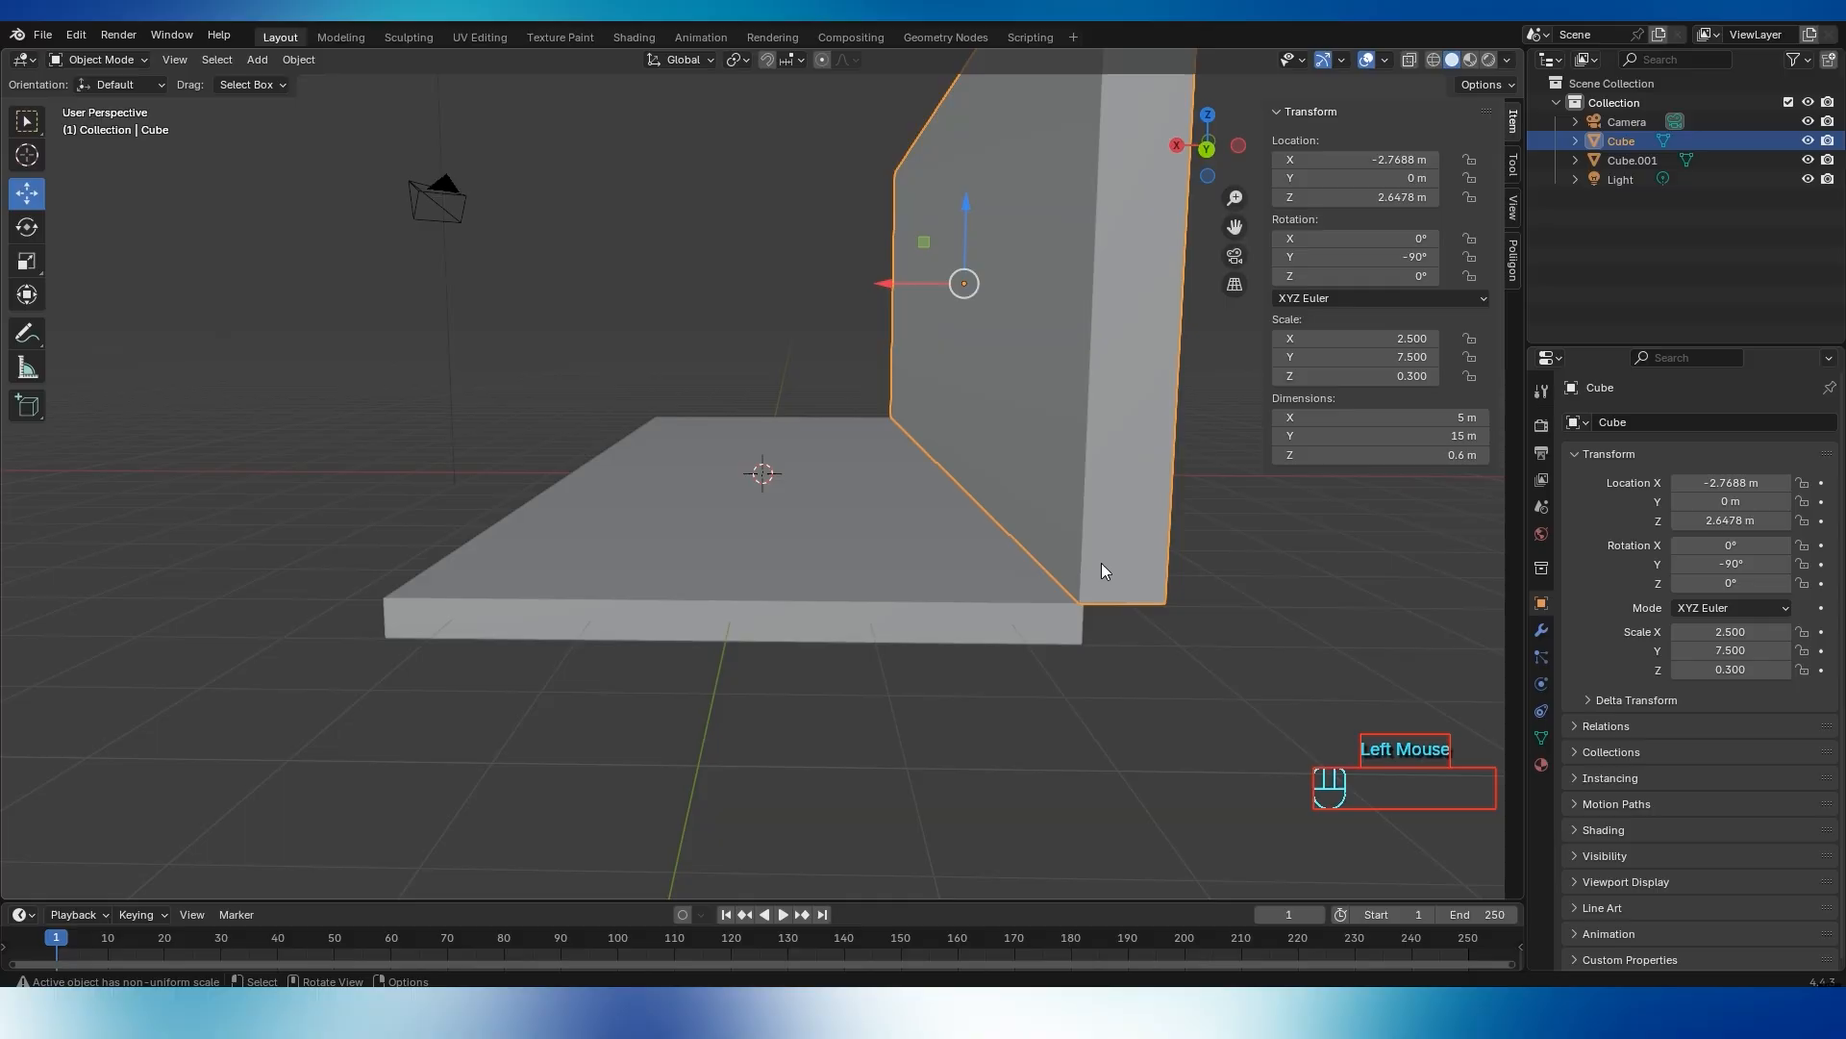
pyautogui.click(748, 564)
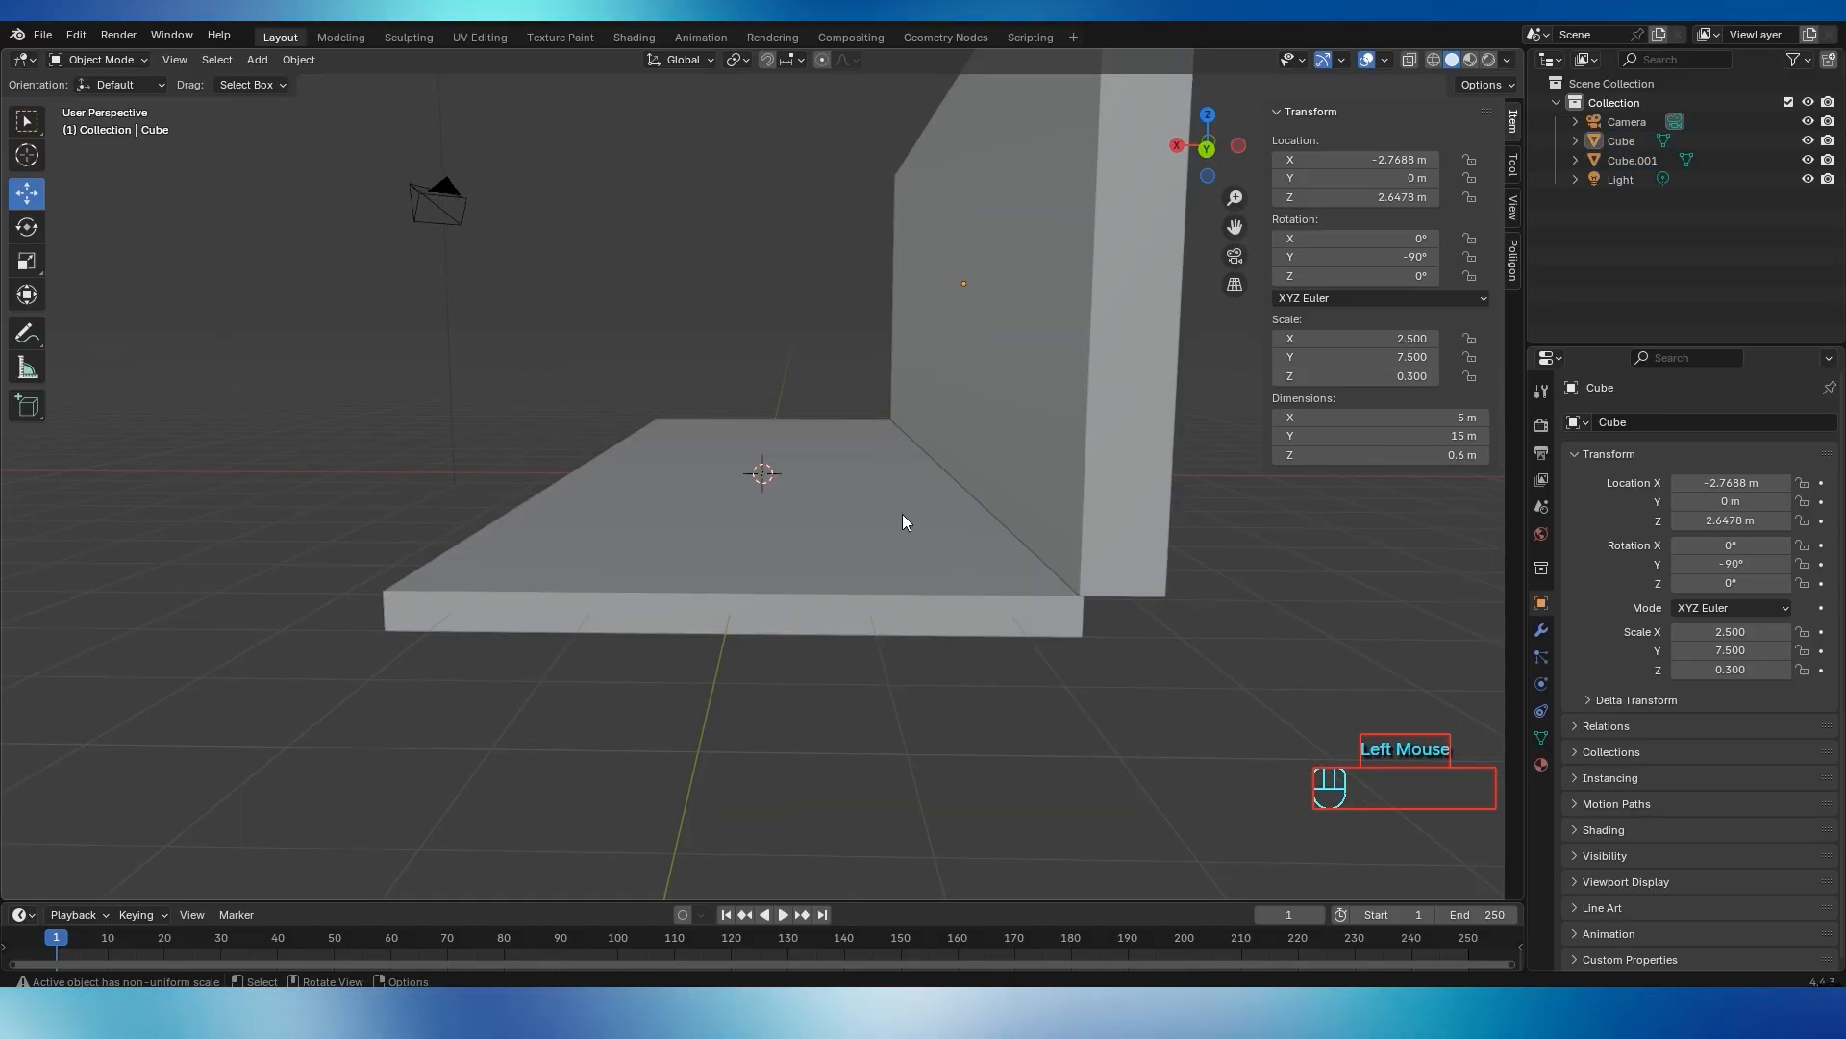
# Duplicate the floor slab in place, after comparing the model with the booth reference image
pyautogui.click(904, 522)
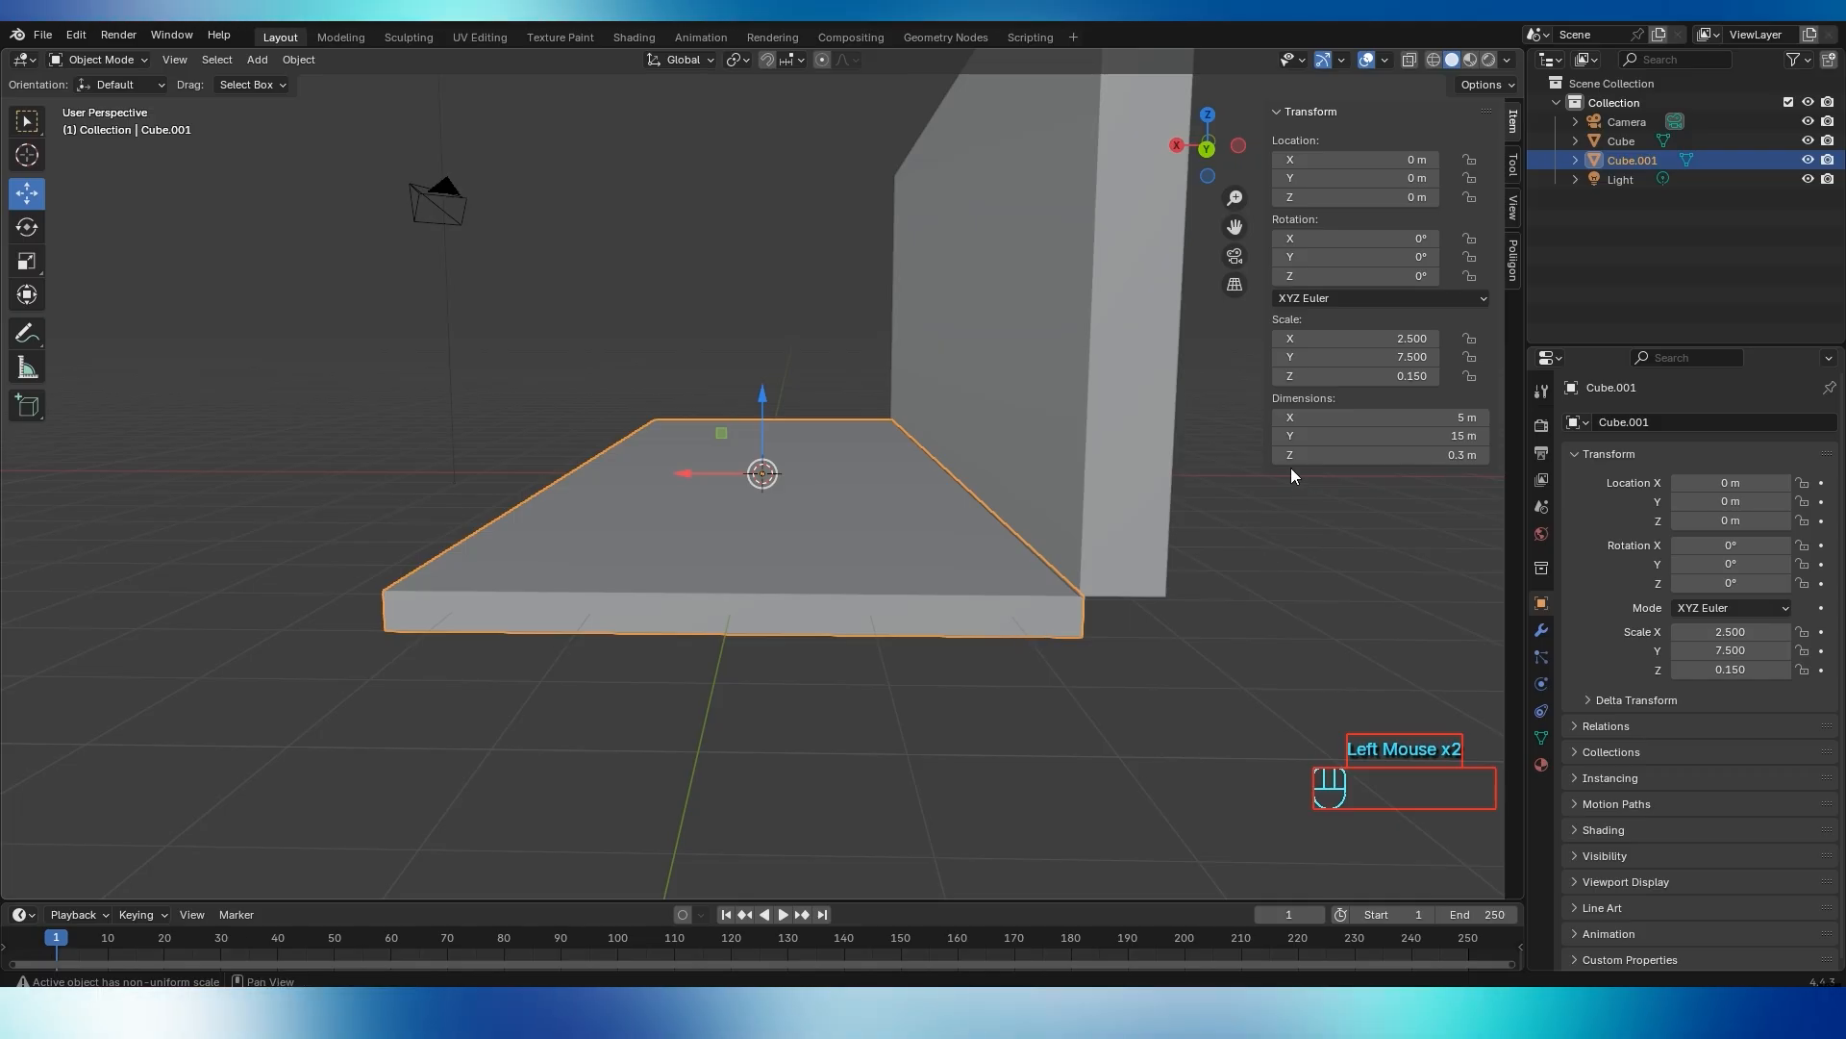
pyautogui.moveTo(916, 539); pyautogui.dragTo(514, 502, button='middle')
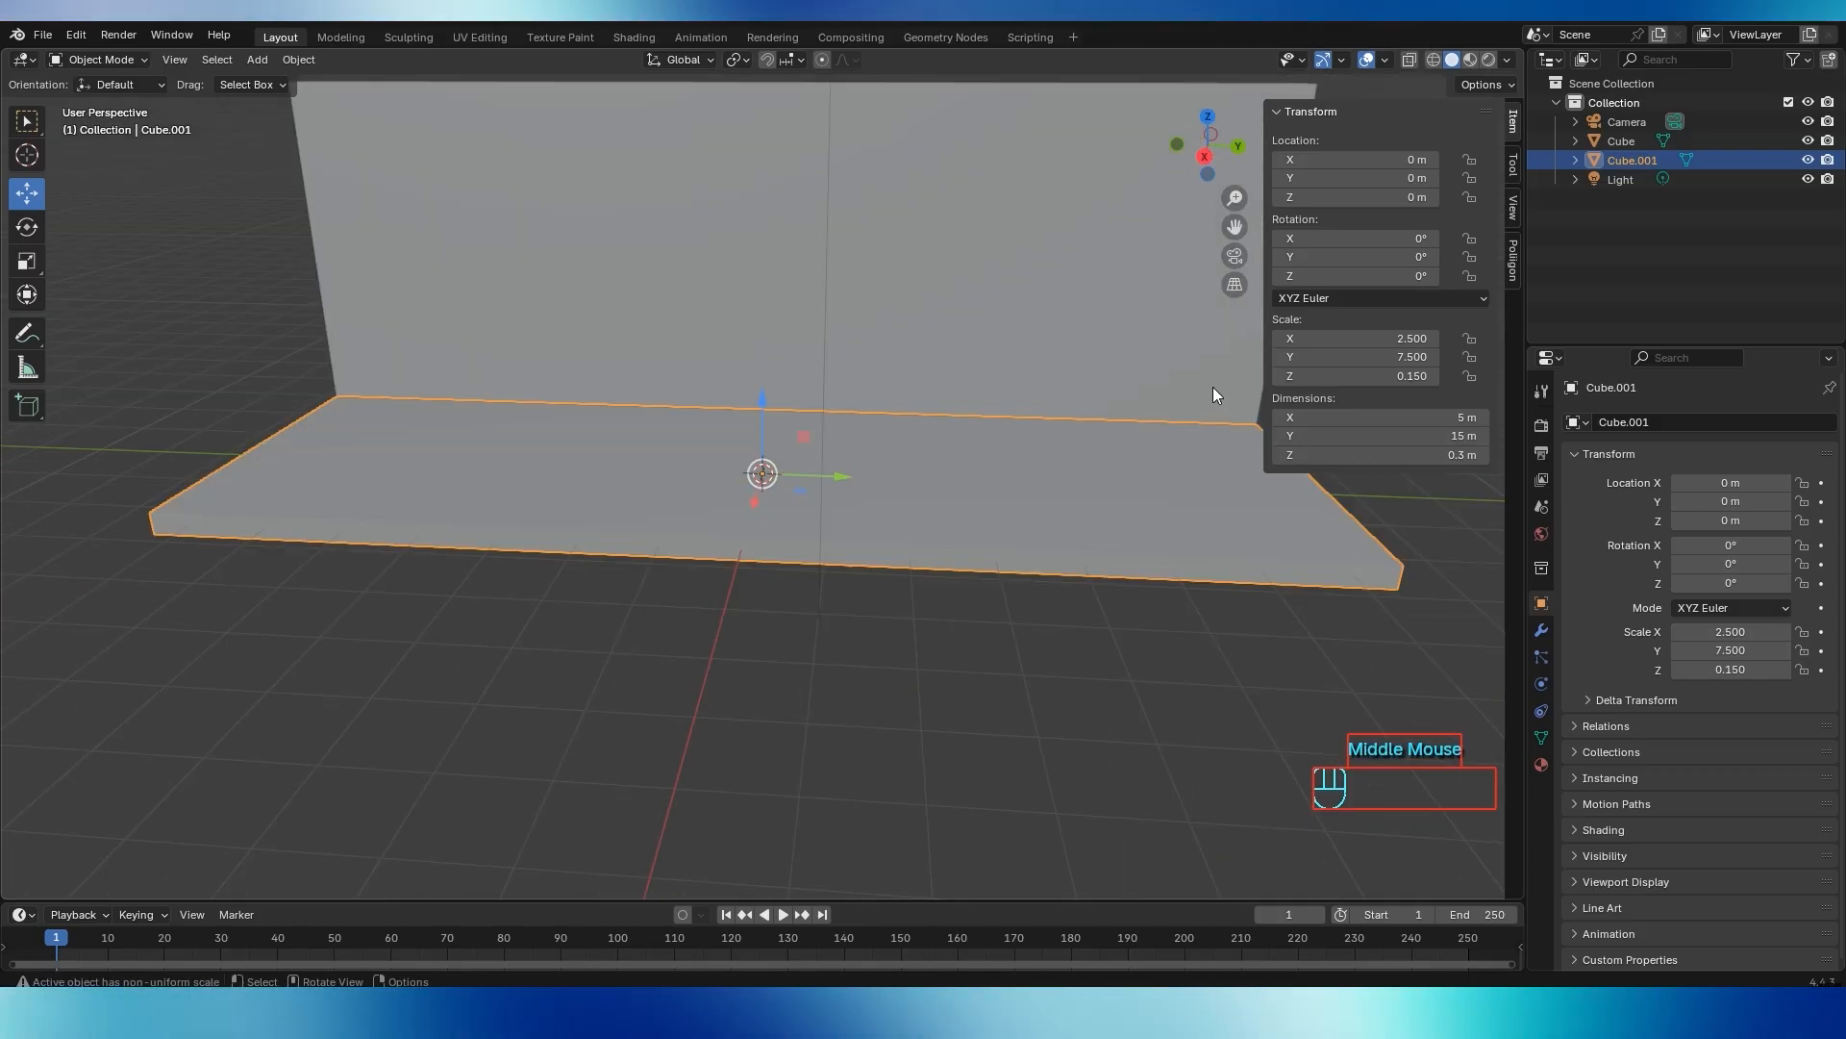
pyautogui.moveTo(1235, 527); pyautogui.dragTo(861, 452, button='middle')
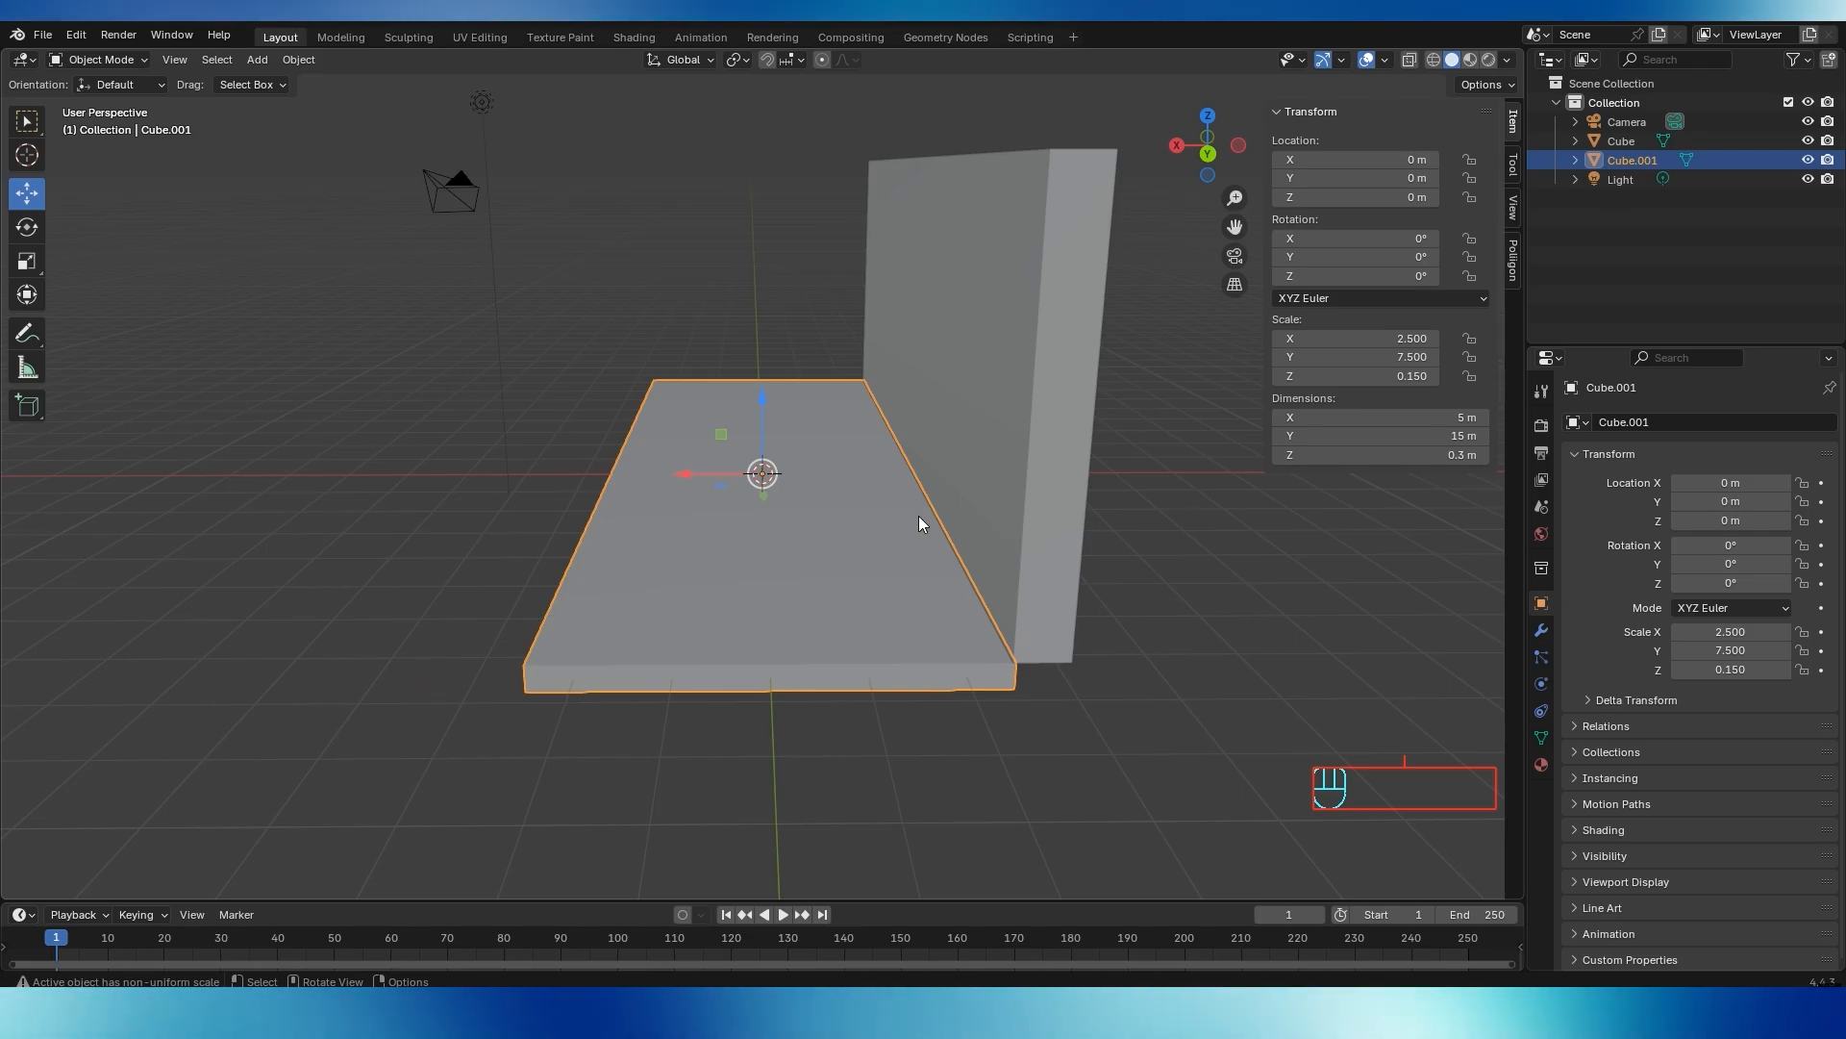
pyautogui.moveTo(919, 516); pyautogui.dragTo(877, 446, button='middle')
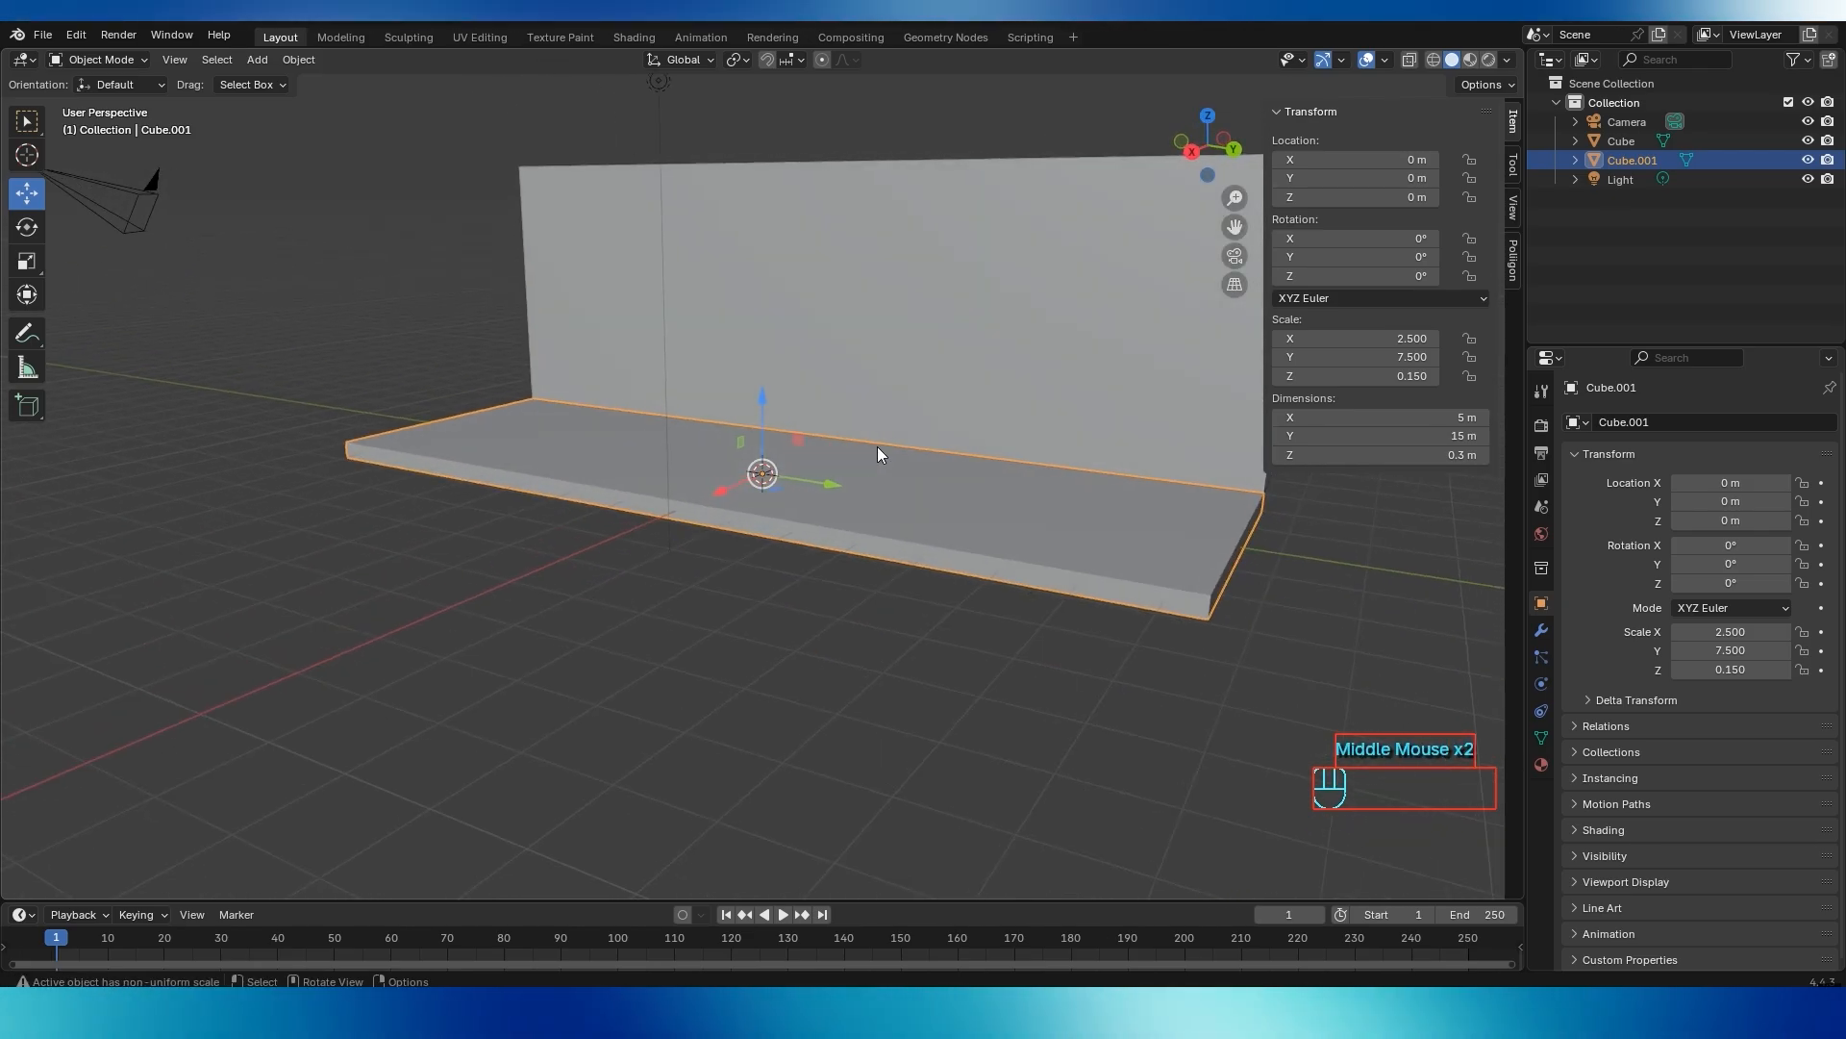
pyautogui.hotkey('alt', 'Tab')
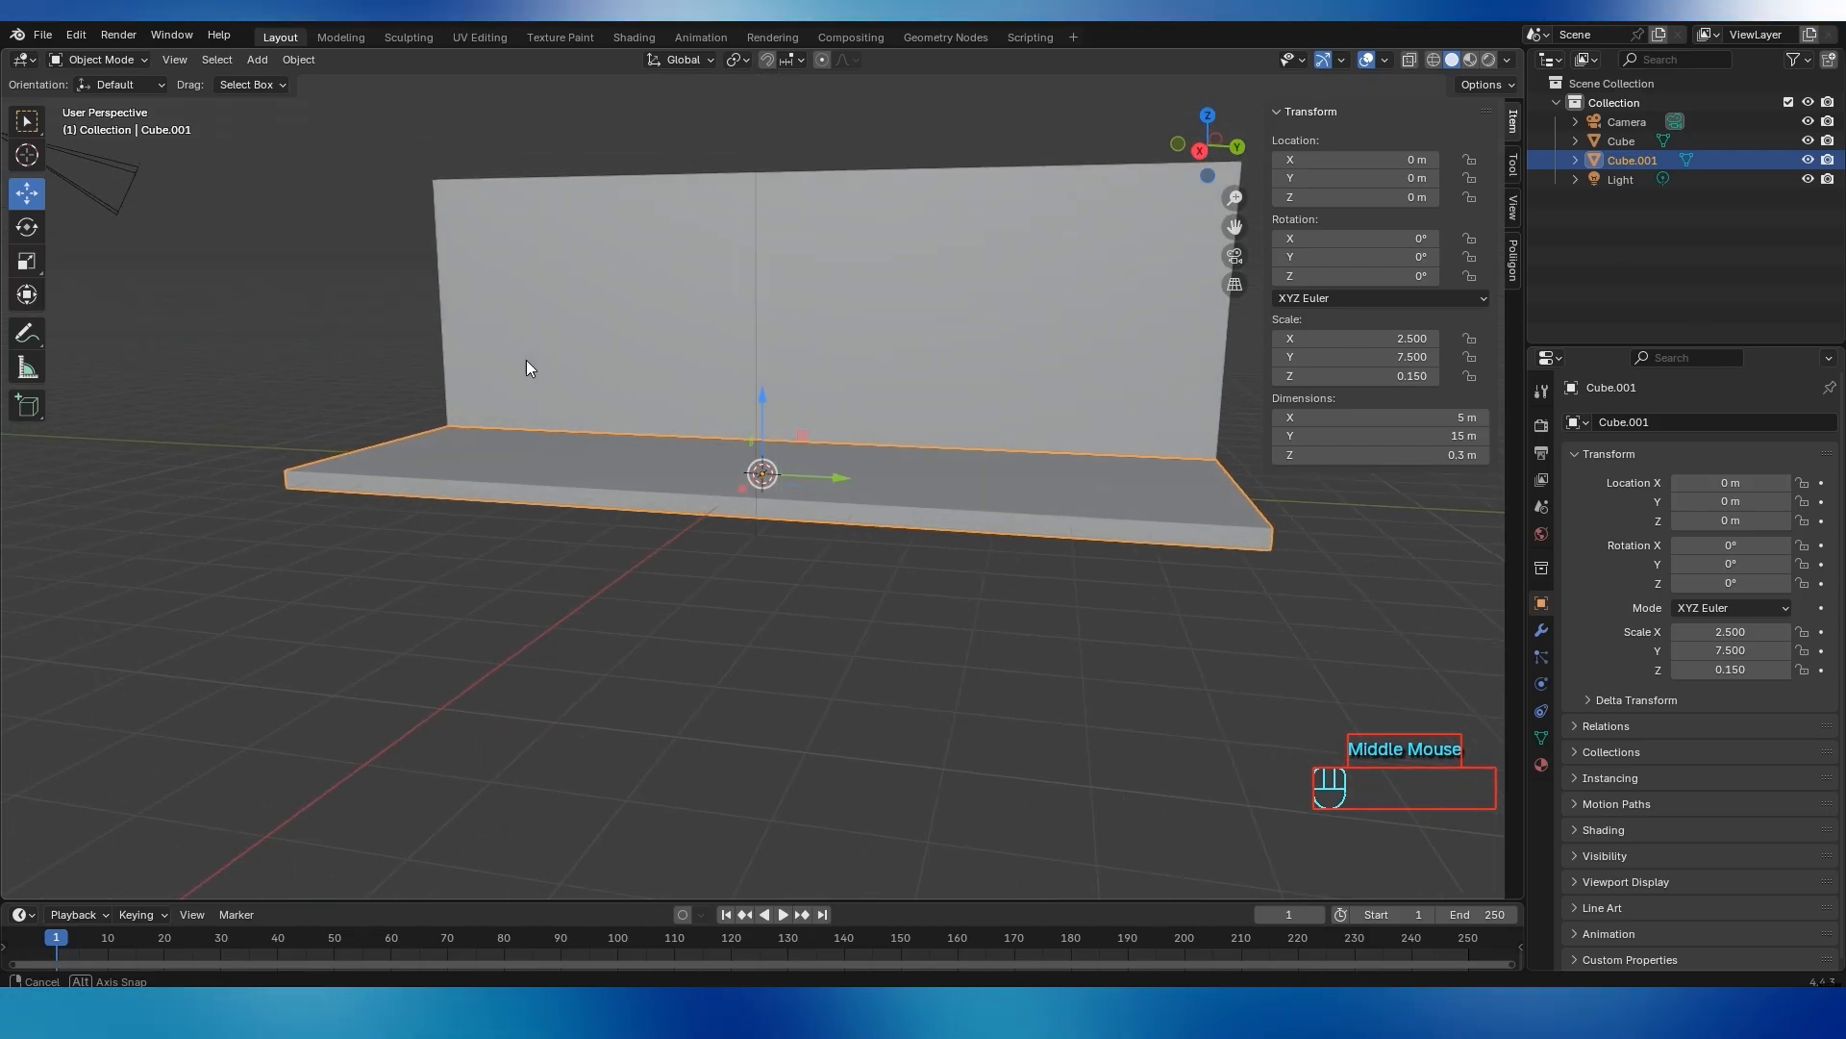
pyautogui.moveTo(527, 360); pyautogui.dragTo(510, 378, button='middle')
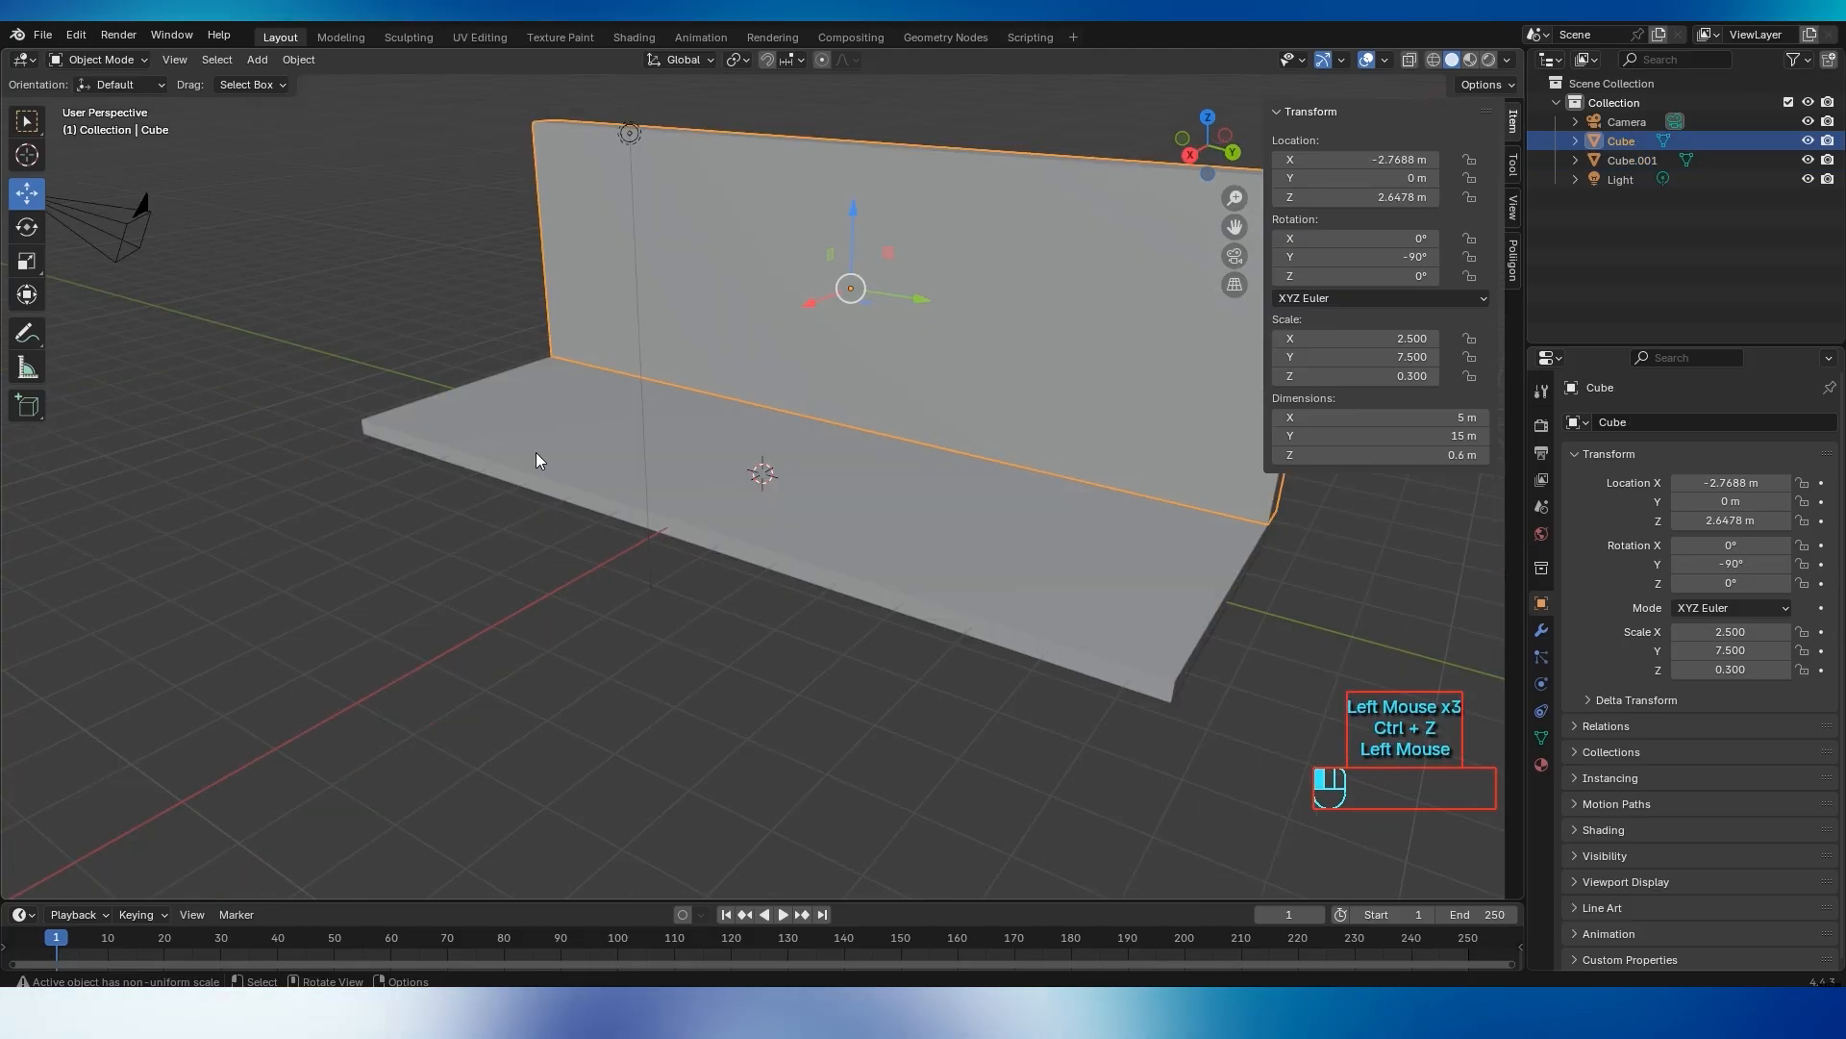
pyautogui.click(536, 452)
pyautogui.hotkey('shift', 'd')
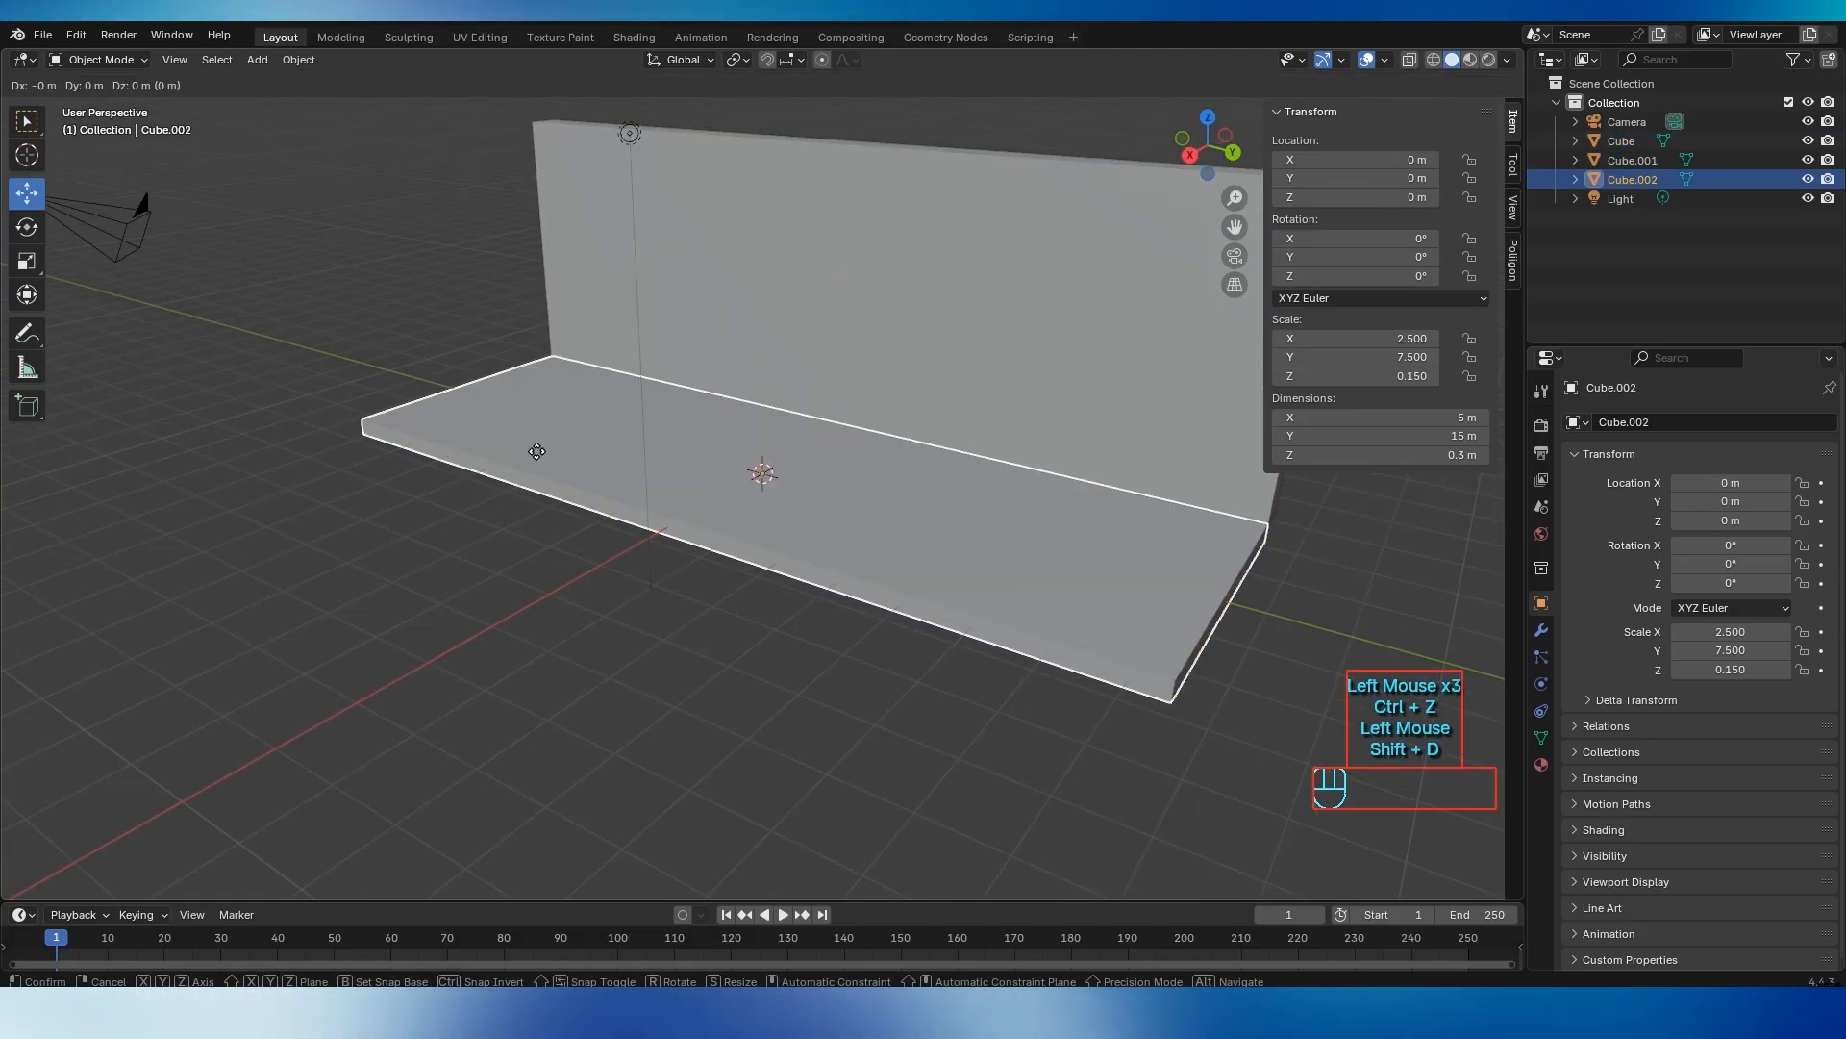
pyautogui.rightClick(516, 374)
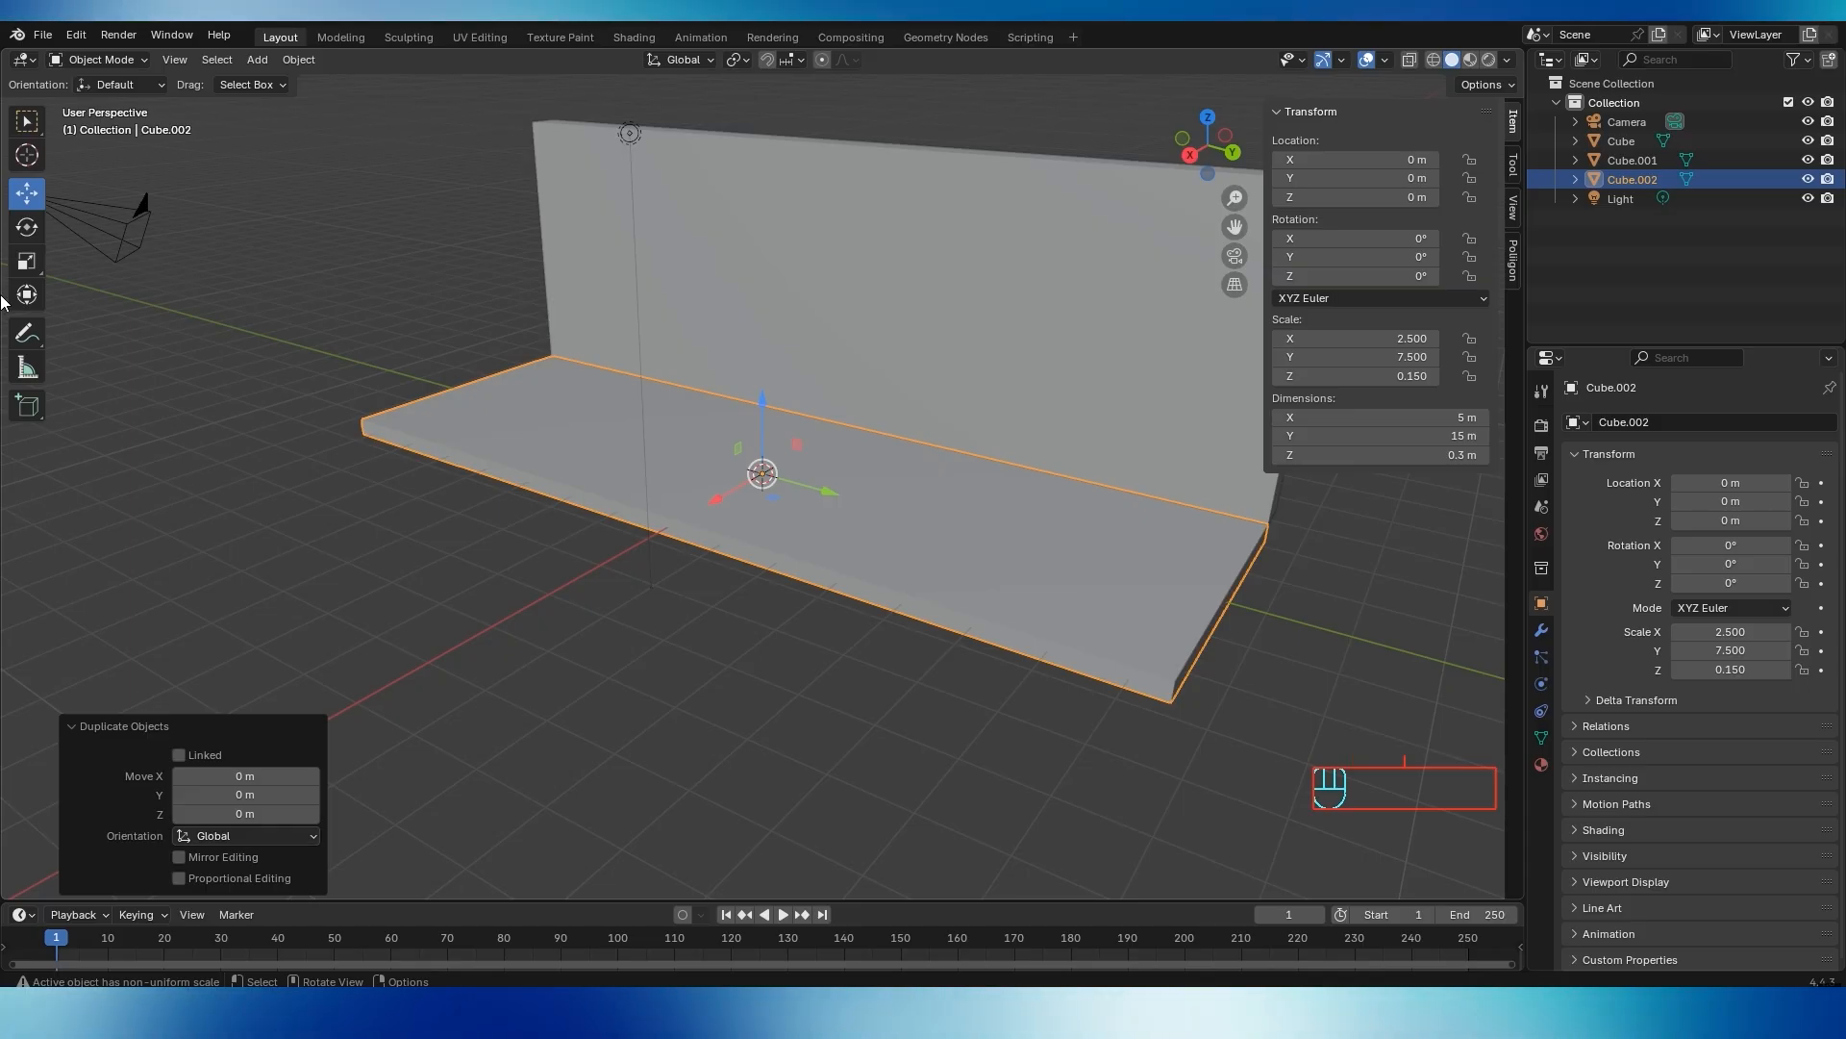
# Rotate the duplicated slab 90° about the global X axis so it stands upright
pyautogui.click(24, 231)
pyautogui.moveTo(806, 459); pyautogui.dragTo(754, 400)
pyautogui.click(242, 793)
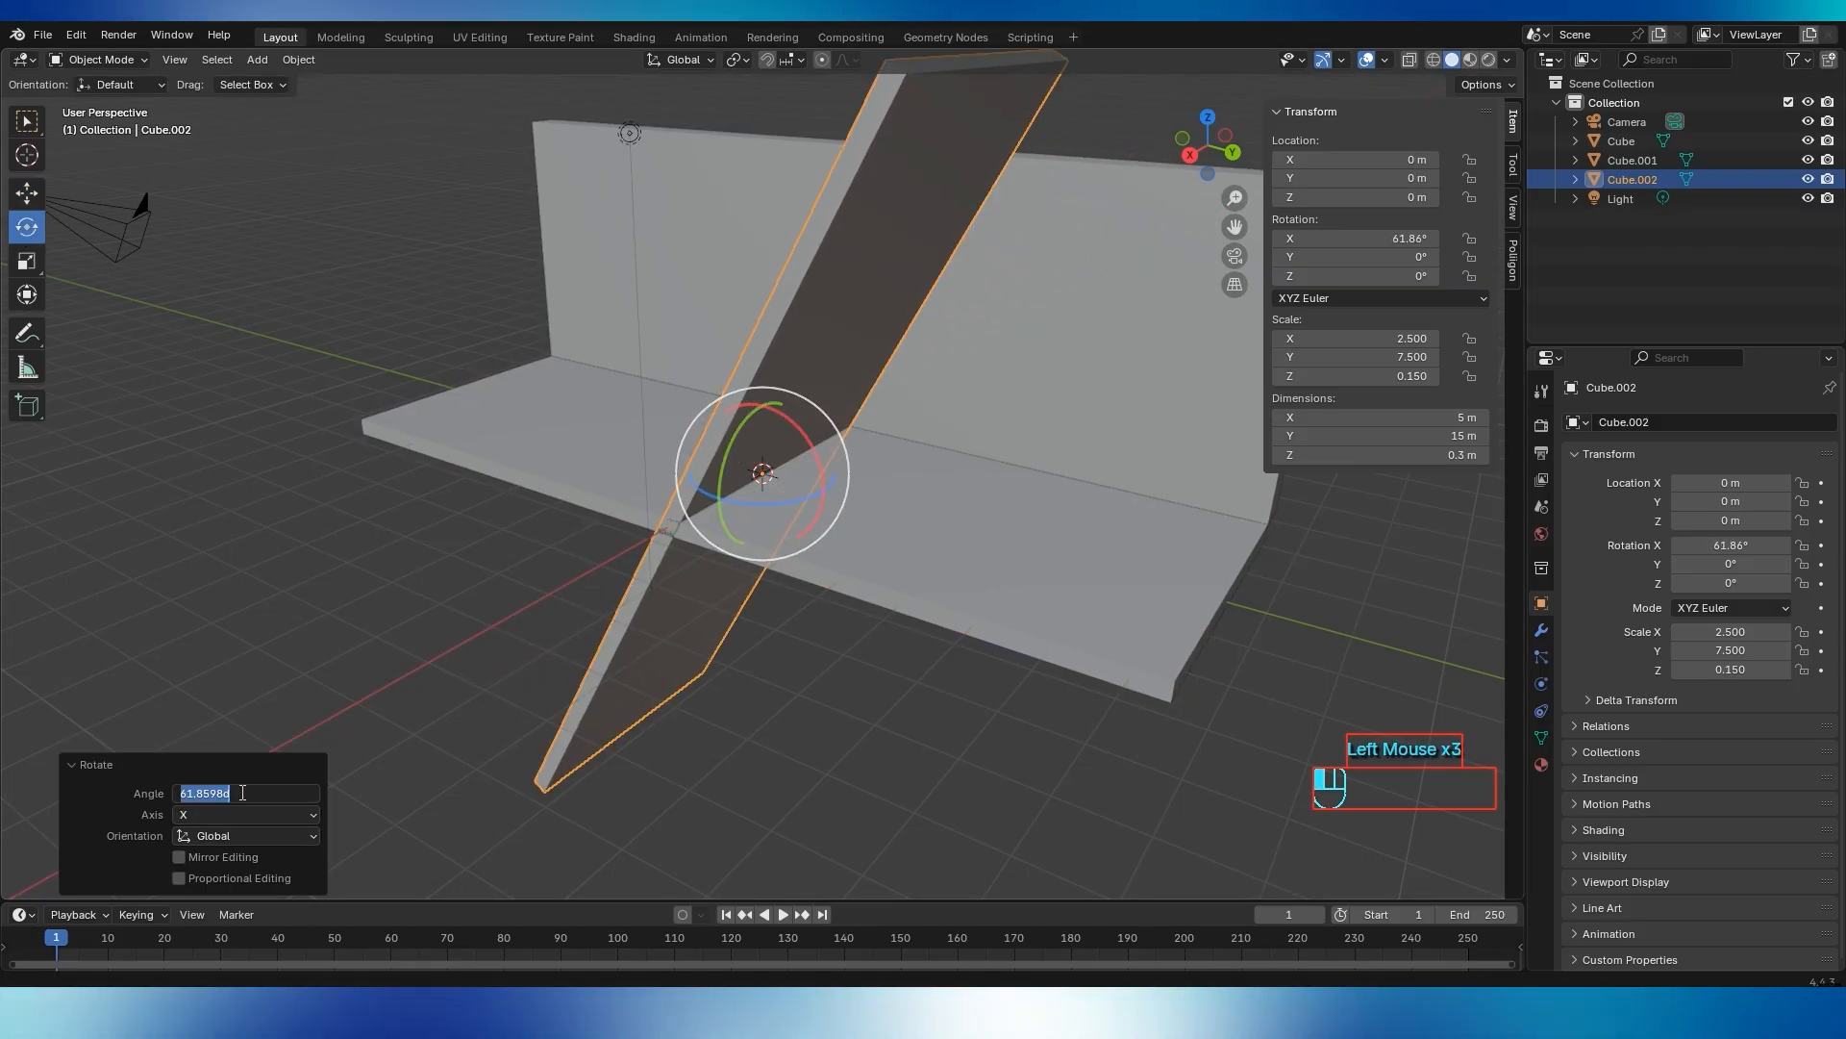
pyautogui.write('90')
pyautogui.press('Return')
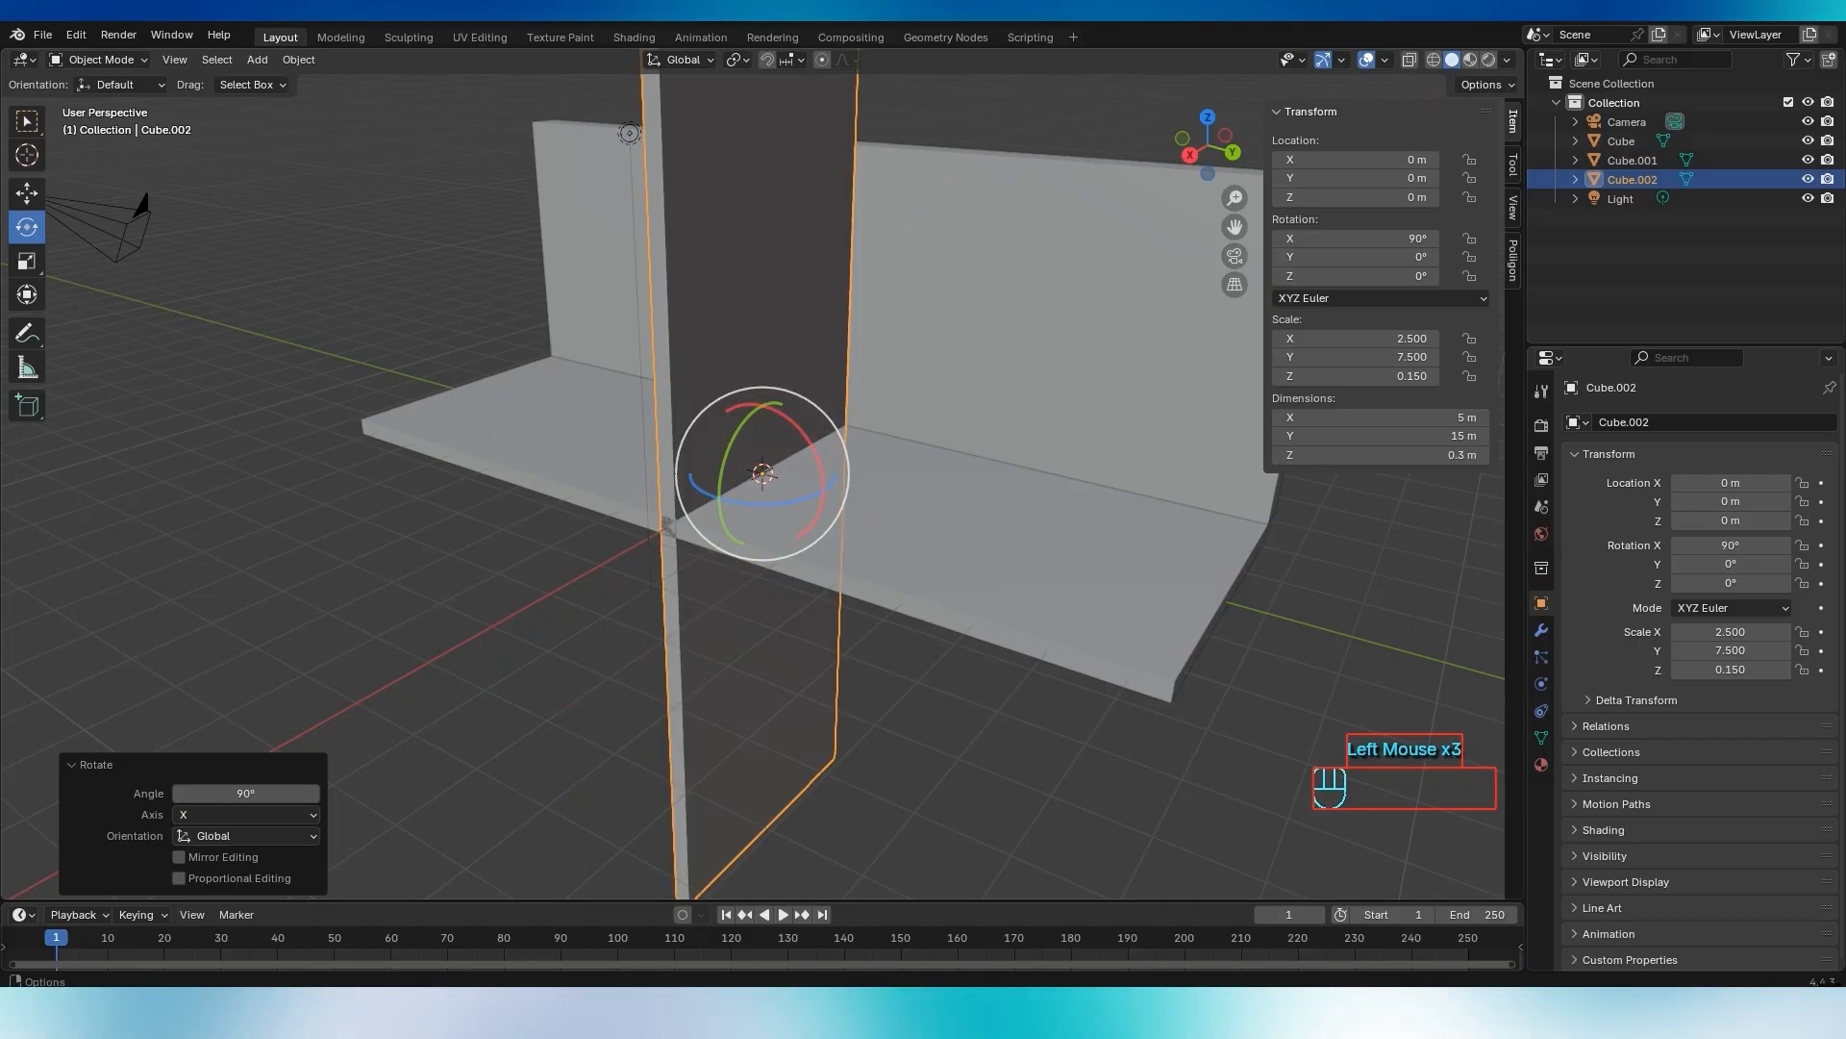
# Move the upright slab along Y to about -7.64 m, against the floor's negative-Y end, as a side wall
pyautogui.click(31, 195)
pyautogui.moveTo(678, 471); pyautogui.dragTo(751, 462, button='middle')
pyautogui.moveTo(784, 477); pyautogui.dragTo(412, 458)
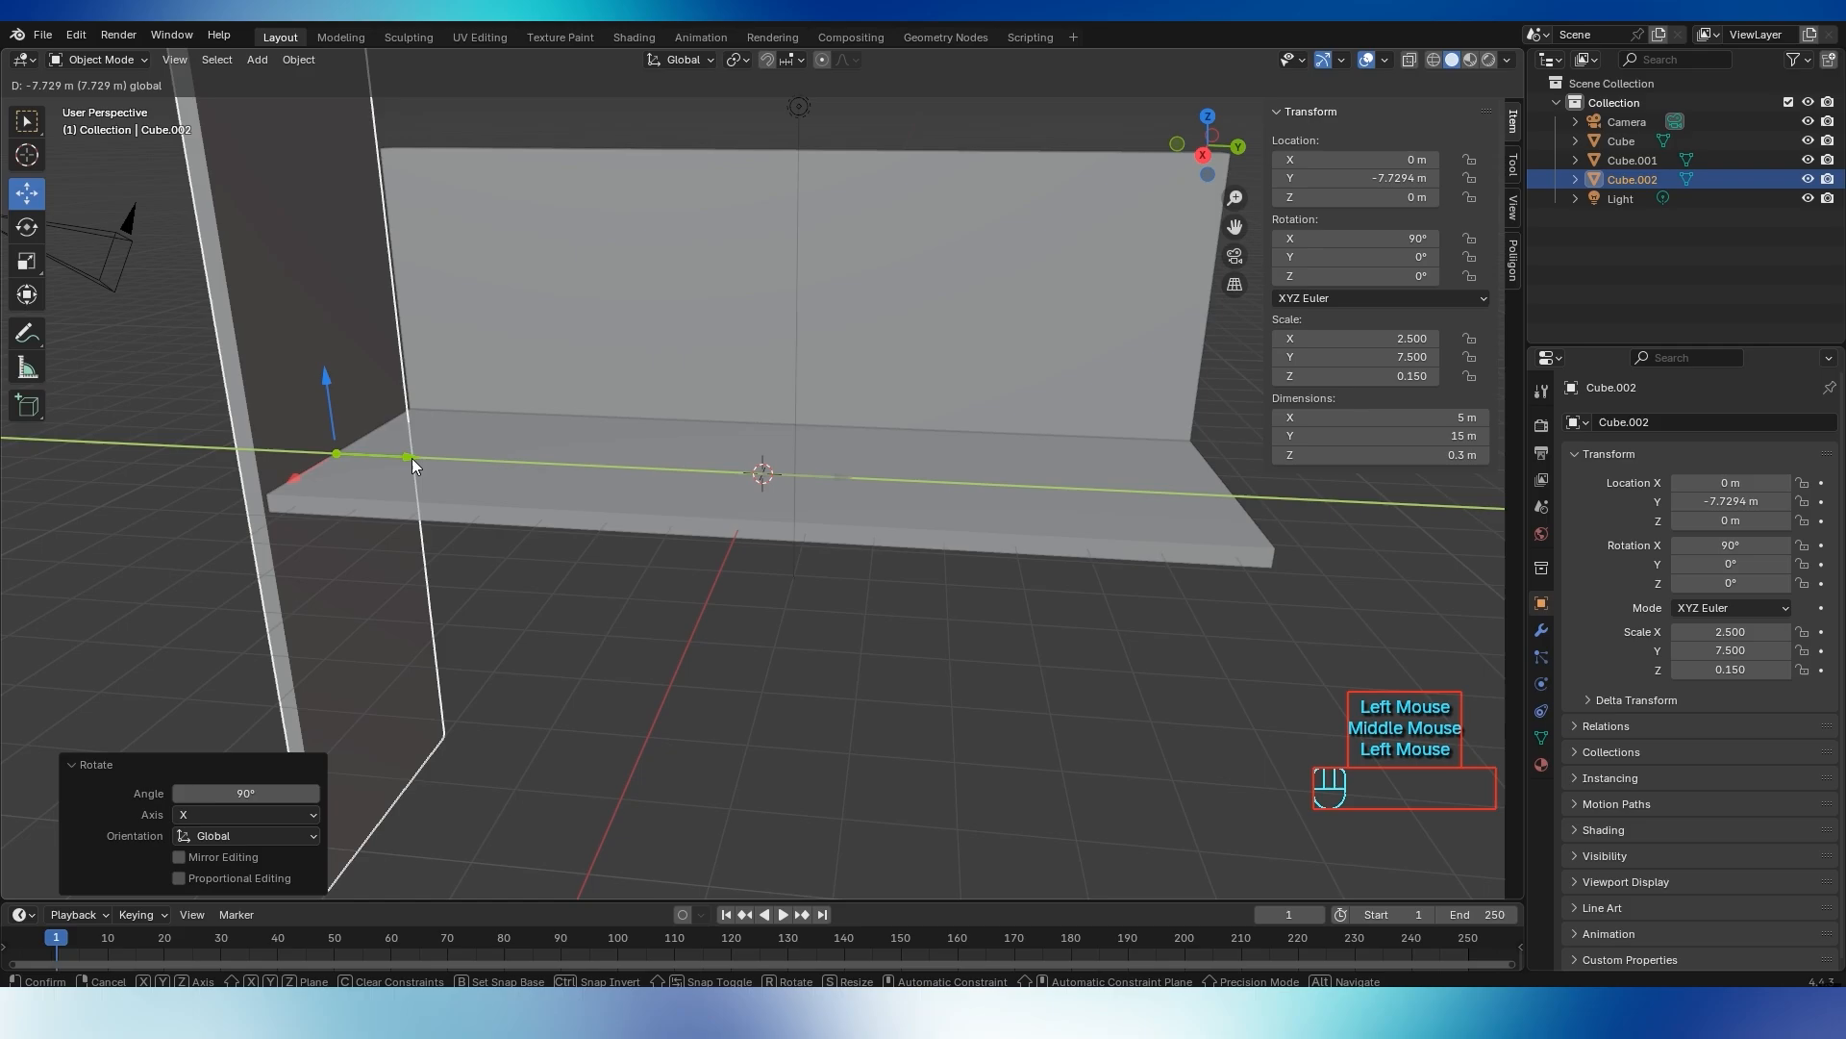
pyautogui.moveTo(412, 458); pyautogui.dragTo(457, 466, button='middle')
pyautogui.scroll(2, 257, 517)
pyautogui.keyDown('shift'); pyautogui.moveTo(258, 517); pyautogui.dragTo(979, 477, button='middle'); pyautogui.keyUp('shift')
pyautogui.moveTo(786, 441); pyautogui.dragTo(805, 441)
# Set the side wall's height to 5 m through its Y dimension, checking it against the back wall's dimensions
pyautogui.scroll(-1, 937, 637)
pyautogui.moveTo(952, 562); pyautogui.dragTo(850, 541, button='middle')
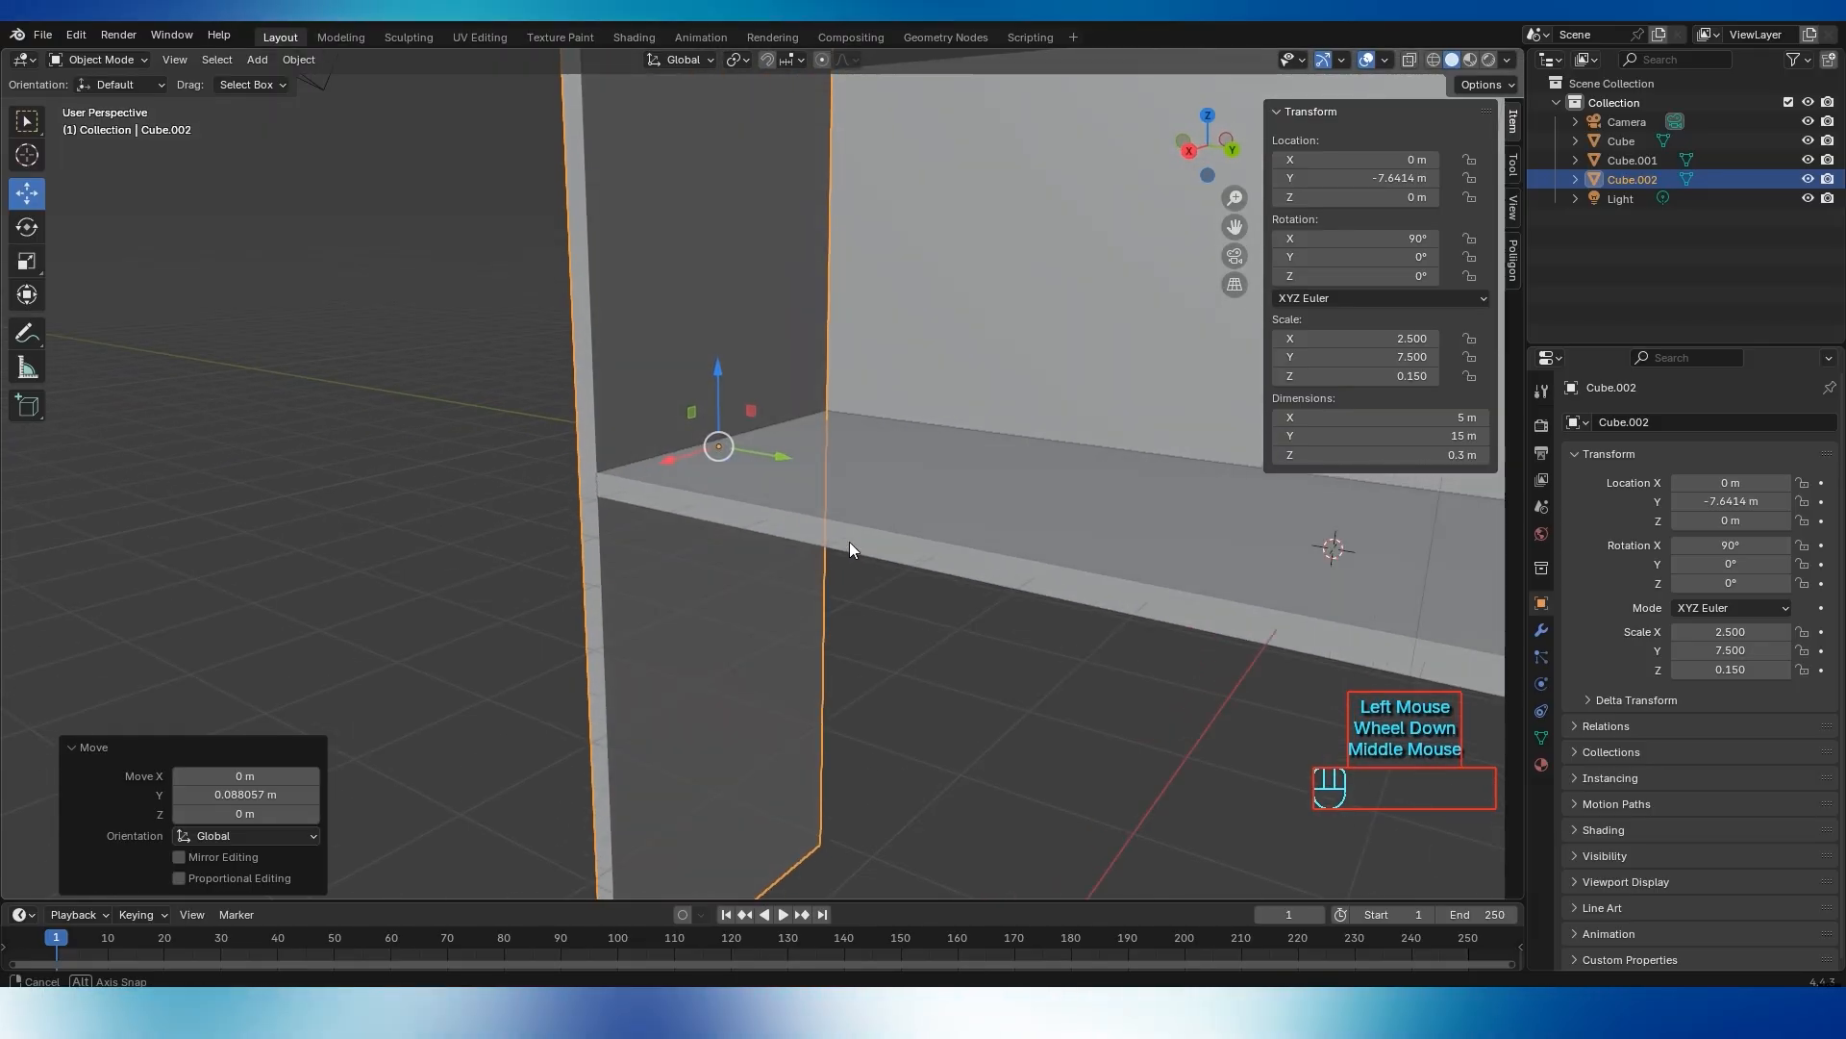
pyautogui.scroll(-2, 850, 540)
pyautogui.moveTo(785, 469); pyautogui.dragTo(796, 473, button='middle')
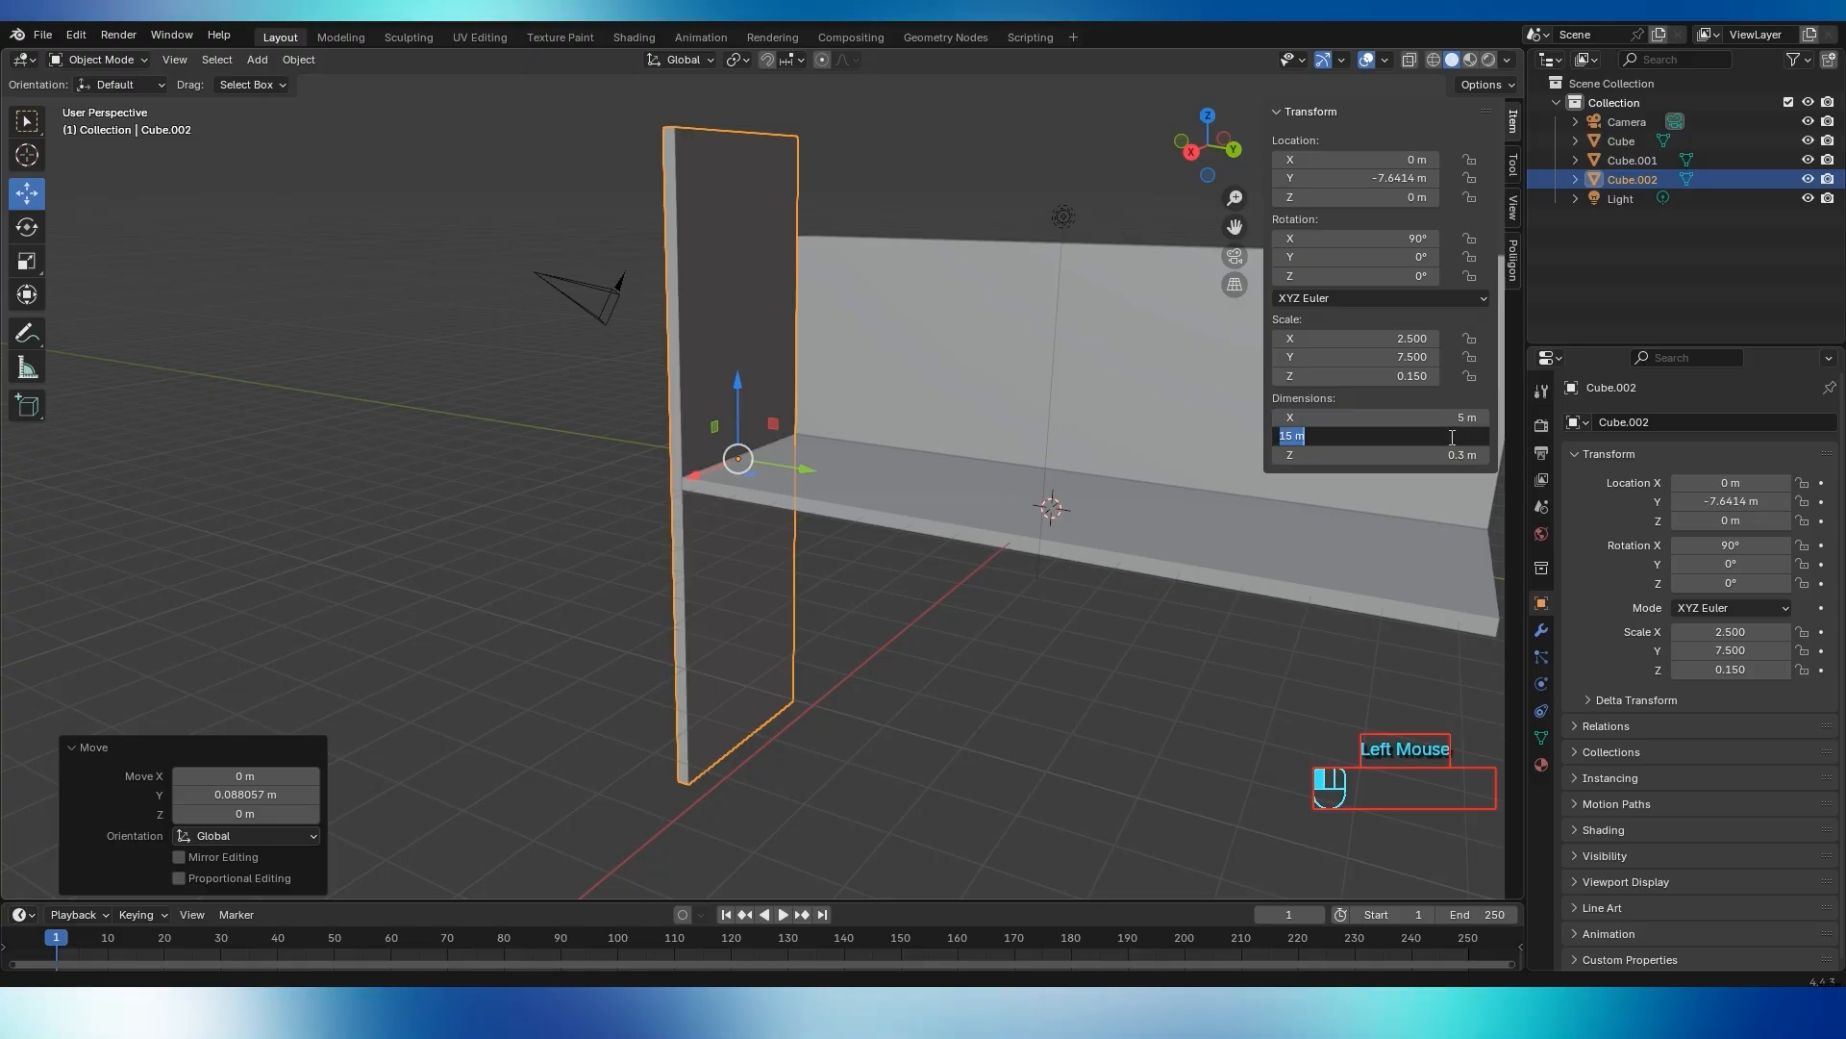
pyautogui.press('Return')
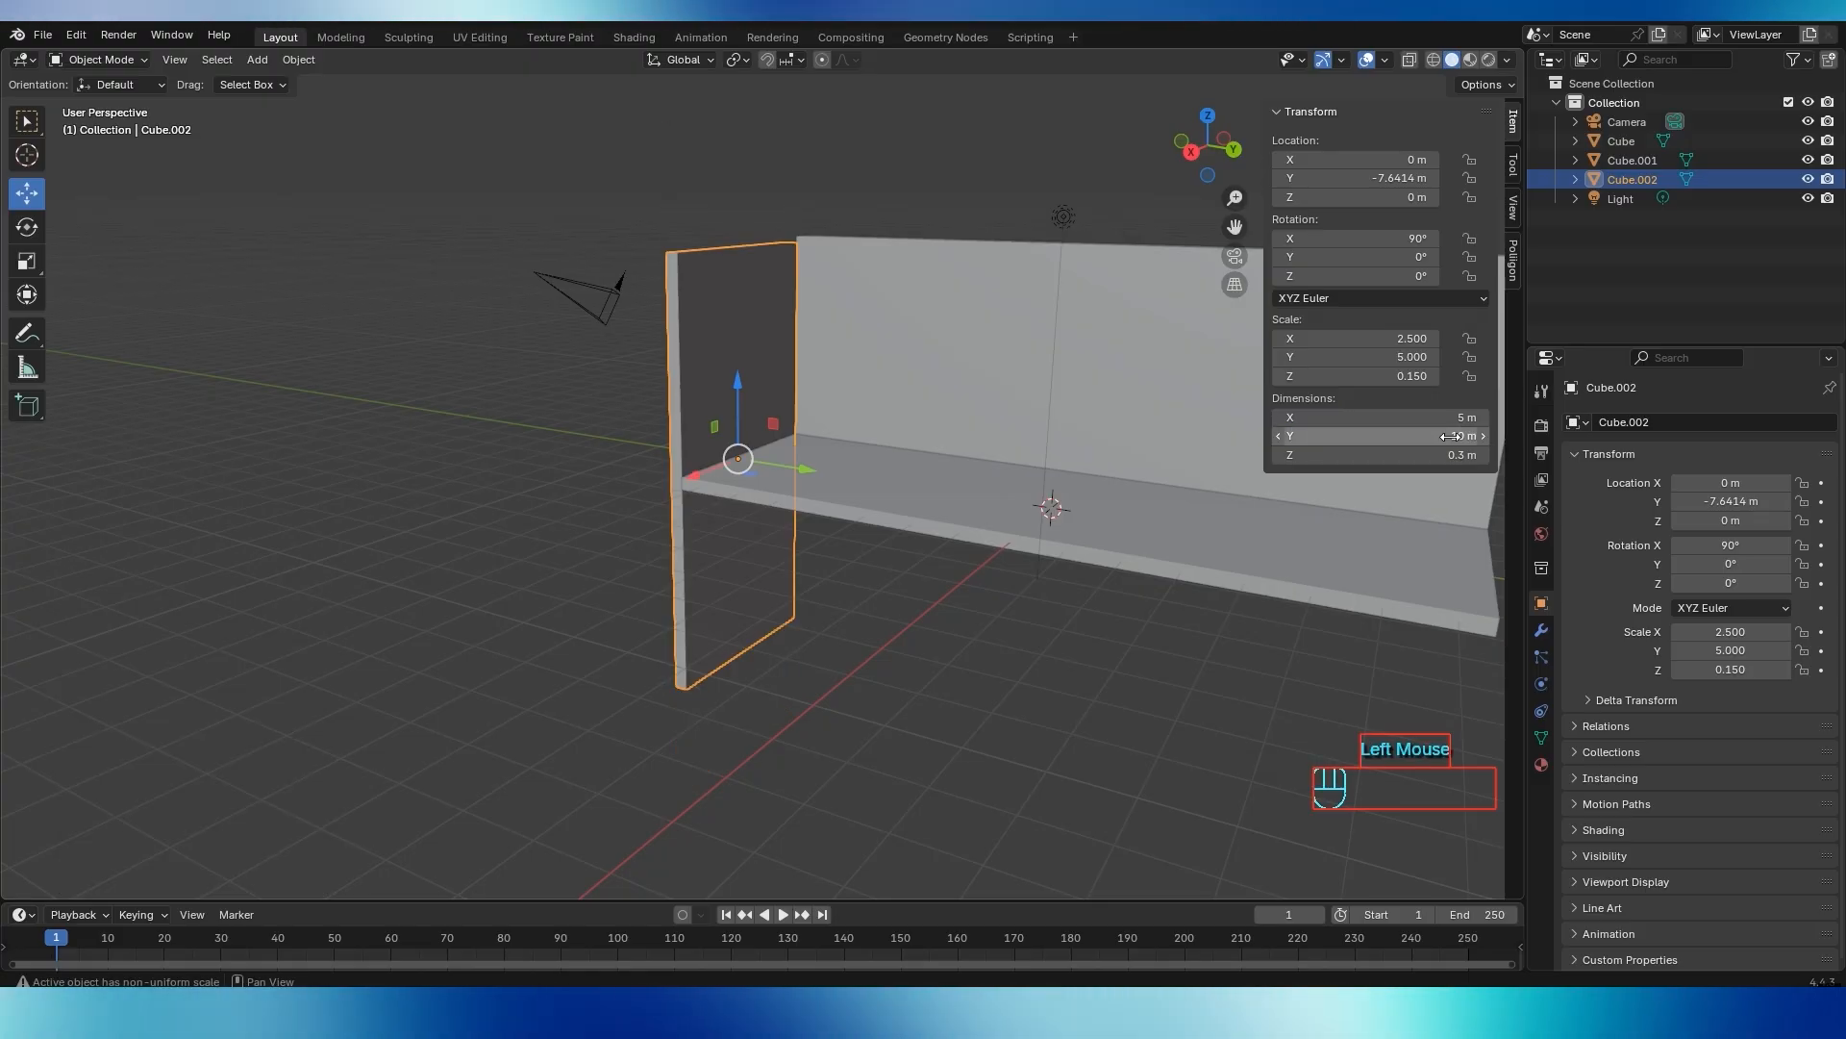
pyautogui.click(1165, 445)
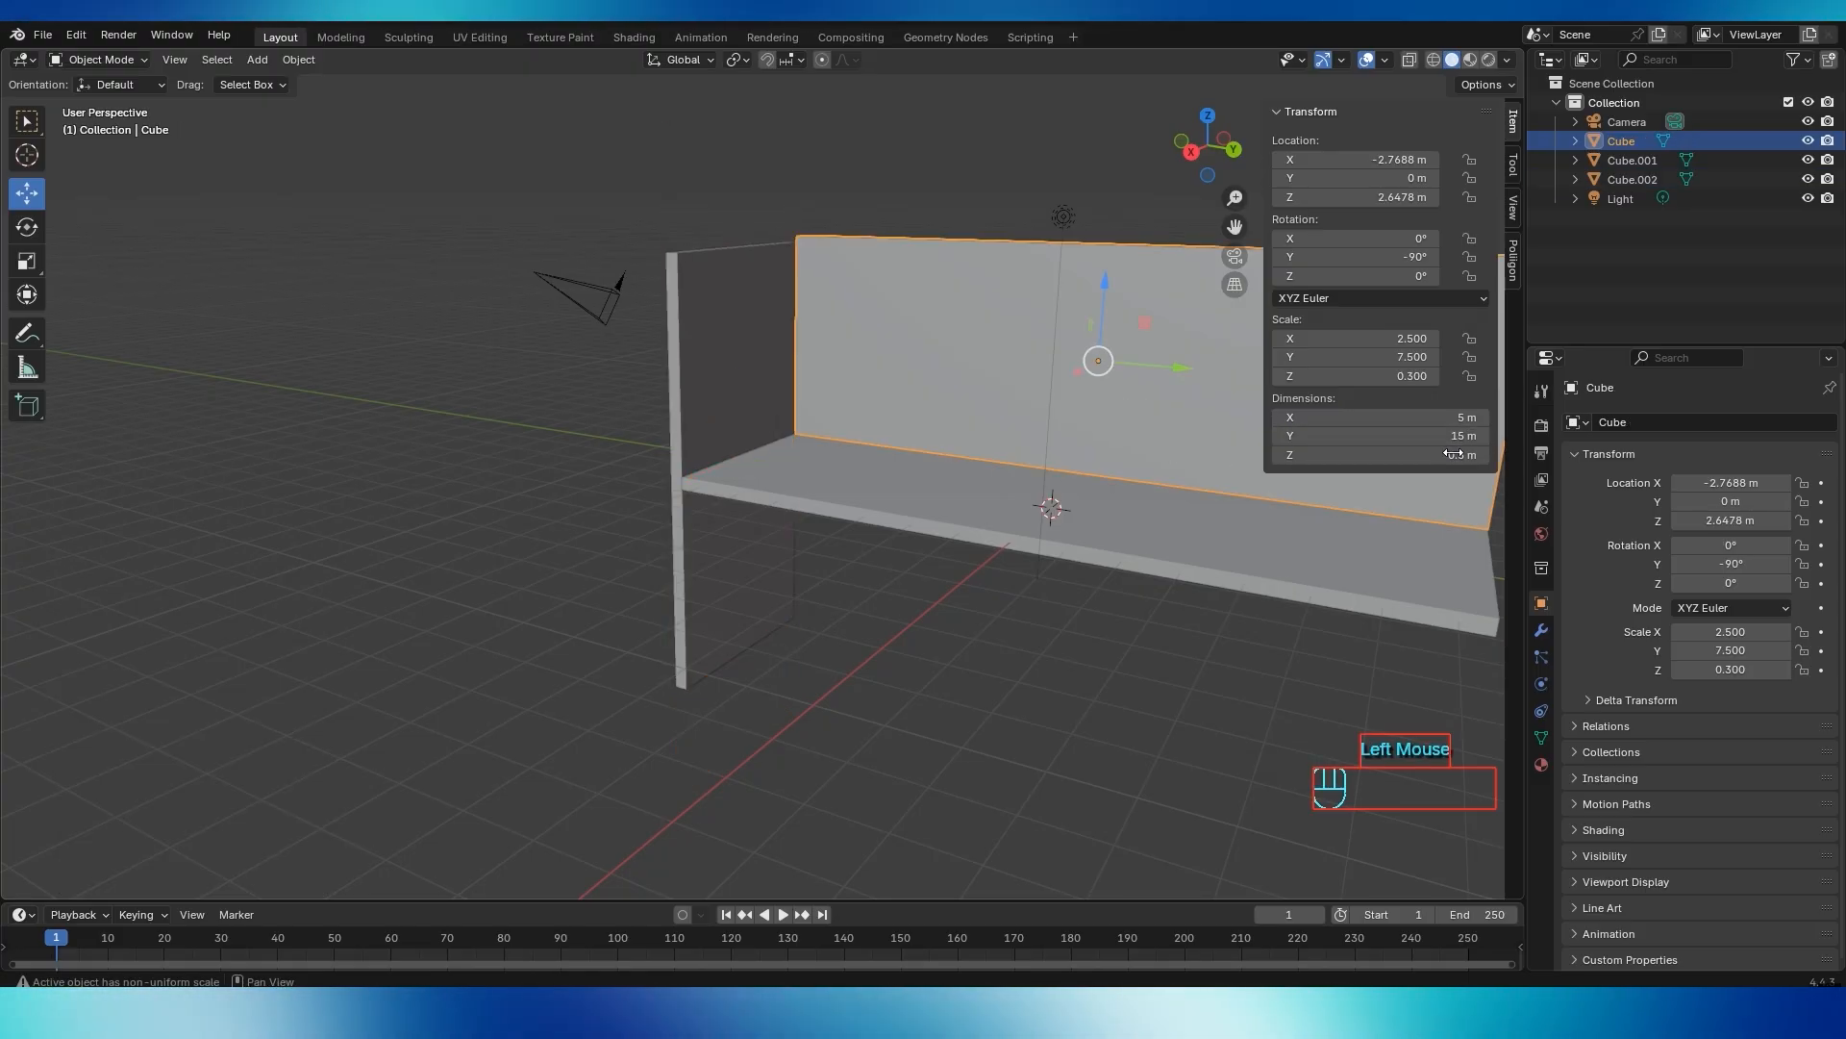
pyautogui.click(674, 427)
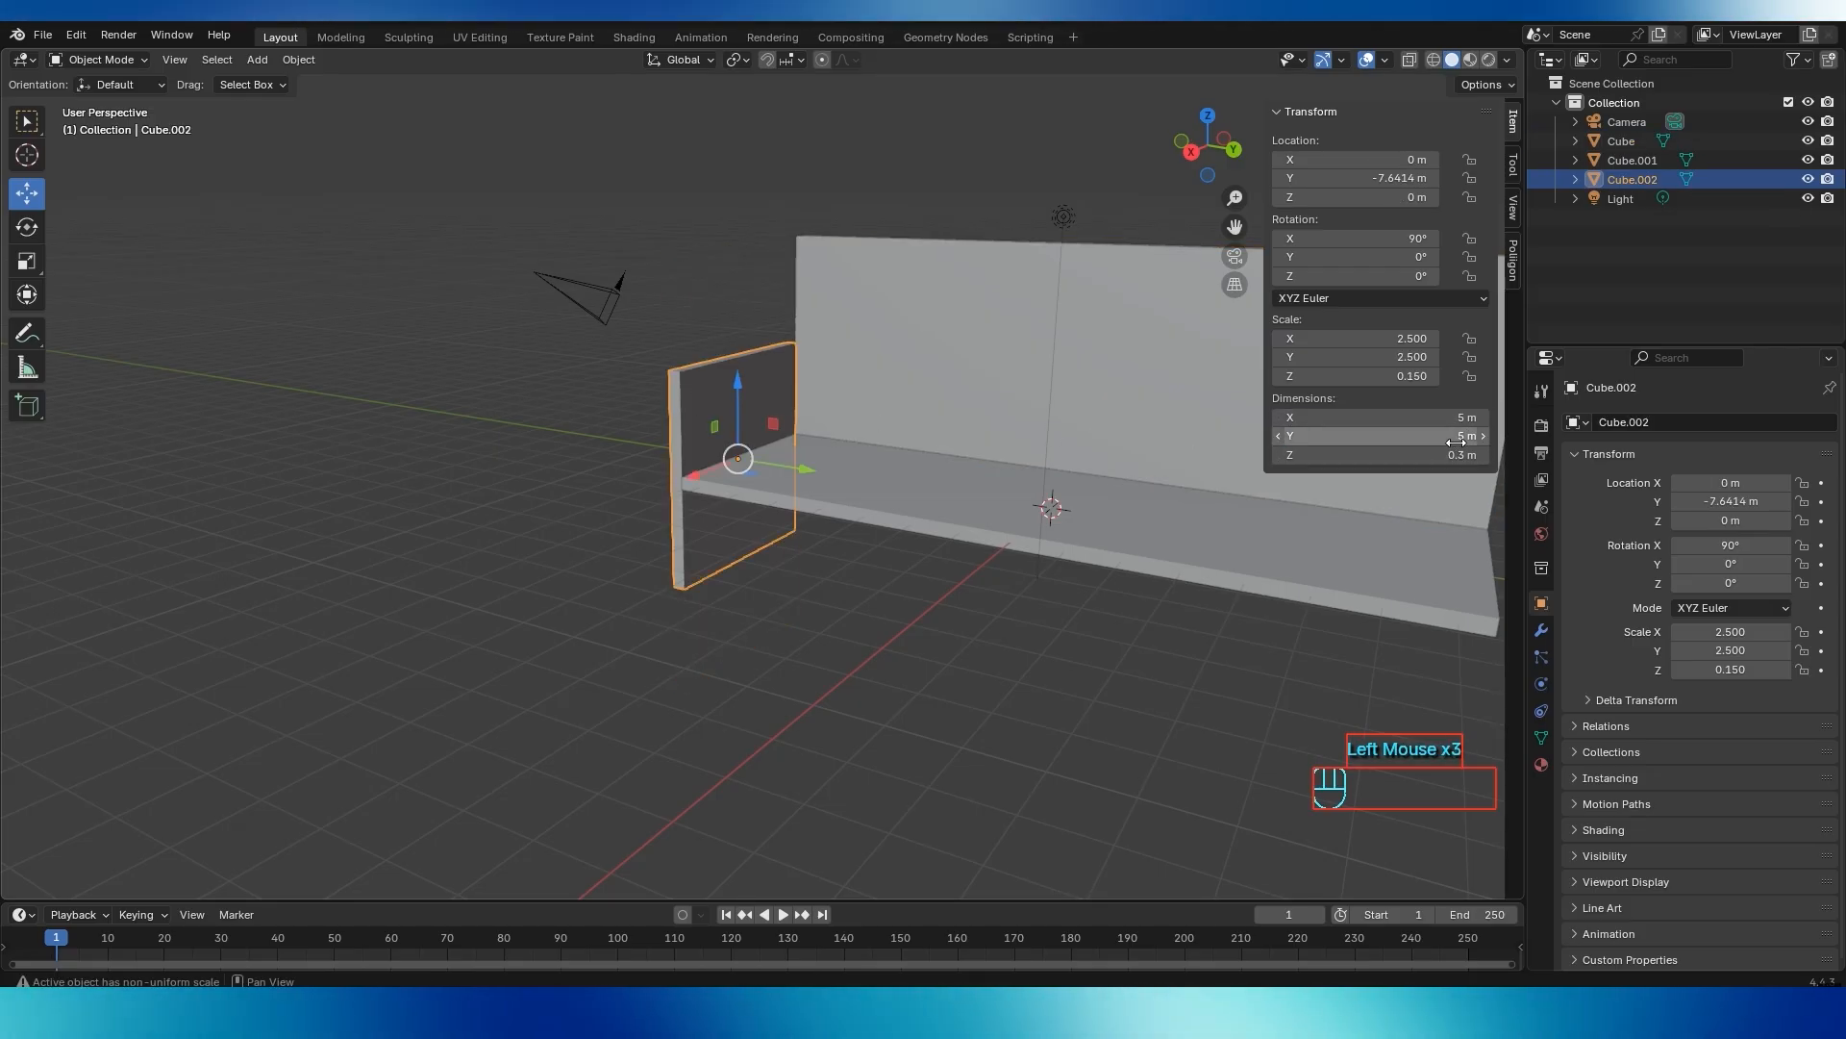
# Raise the side wall along Z to about 2.65 m so it lines up with the back wall
pyautogui.moveTo(736, 388); pyautogui.dragTo(736, 278)
pyautogui.click(633, 456)
pyautogui.scroll(2, 827, 430)
pyautogui.moveTo(827, 431); pyautogui.dragTo(753, 536, button='middle')
pyautogui.scroll(-2, 866, 519)
# Duplicate the side wall, following the reference image, and move the copy along Y to about -4.53 m as a partition
pyautogui.hotkey('alt', 'Tab')
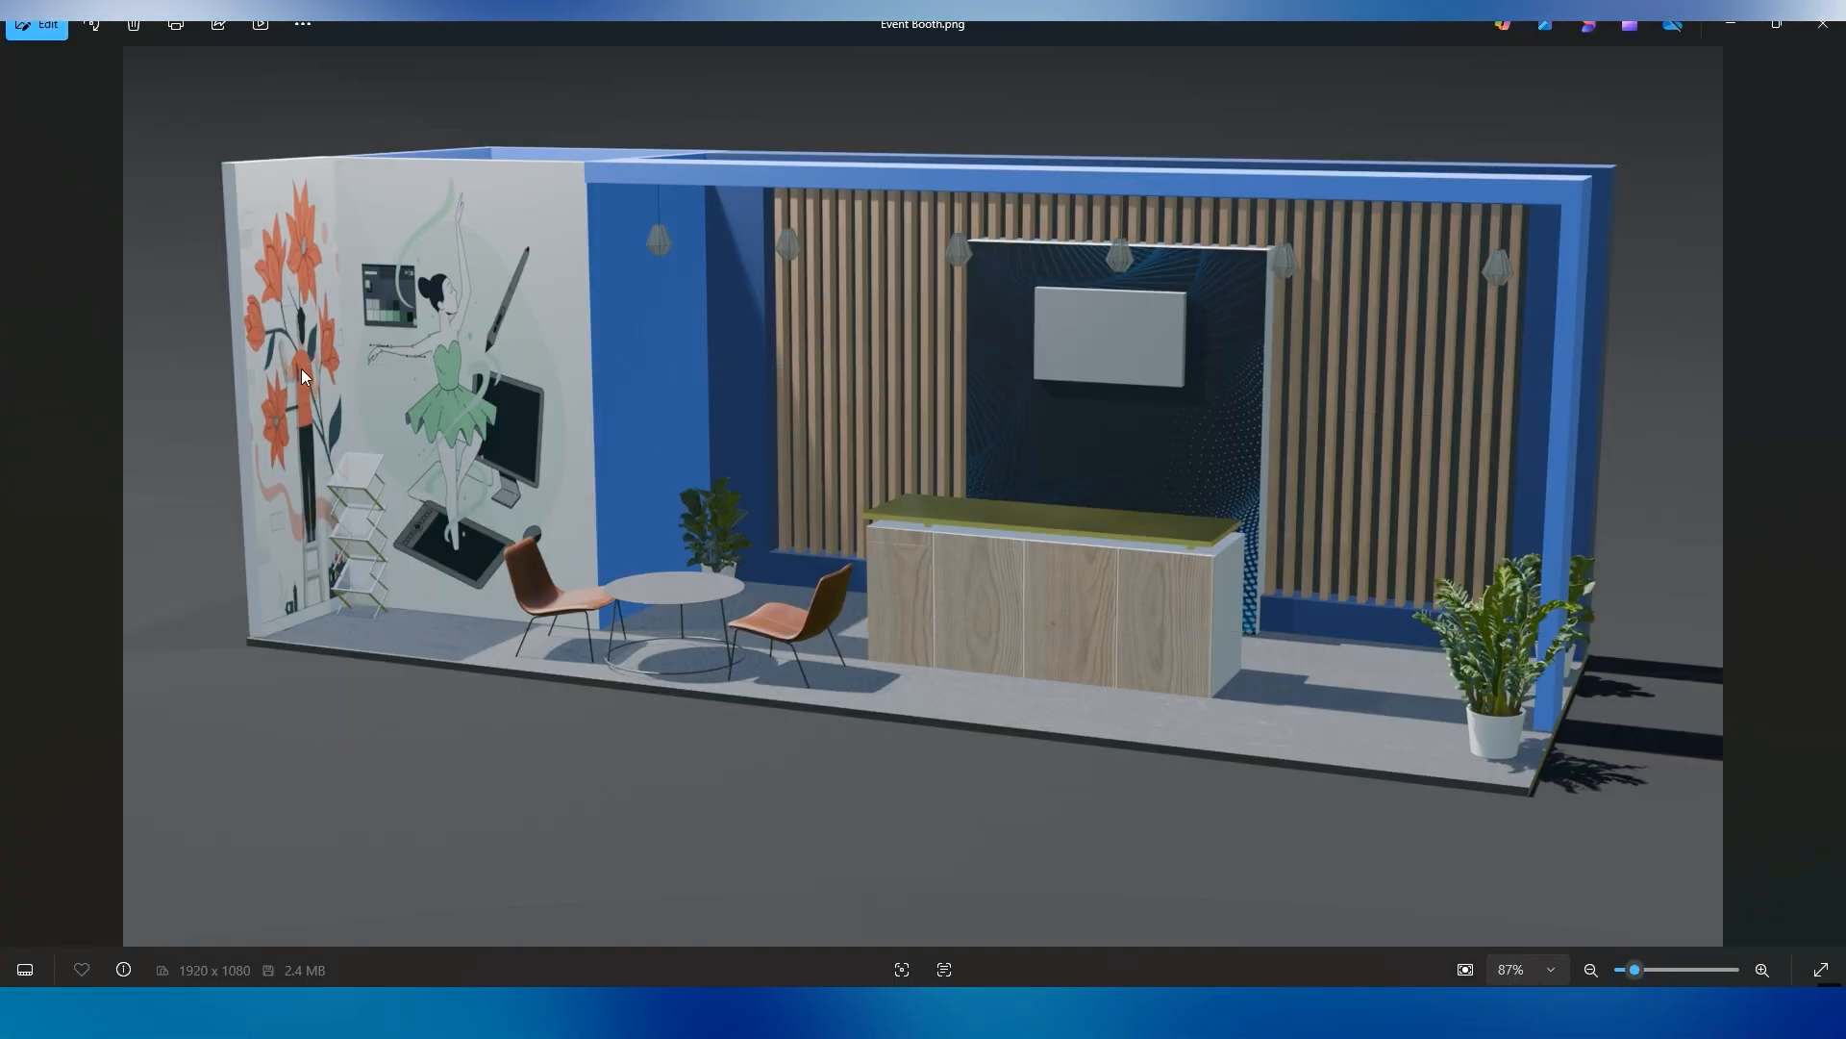
pyautogui.hotkey('alt', 'Tab')
pyautogui.keyDown('alt'); pyautogui.middleClick(709, 494); pyautogui.keyUp('alt')
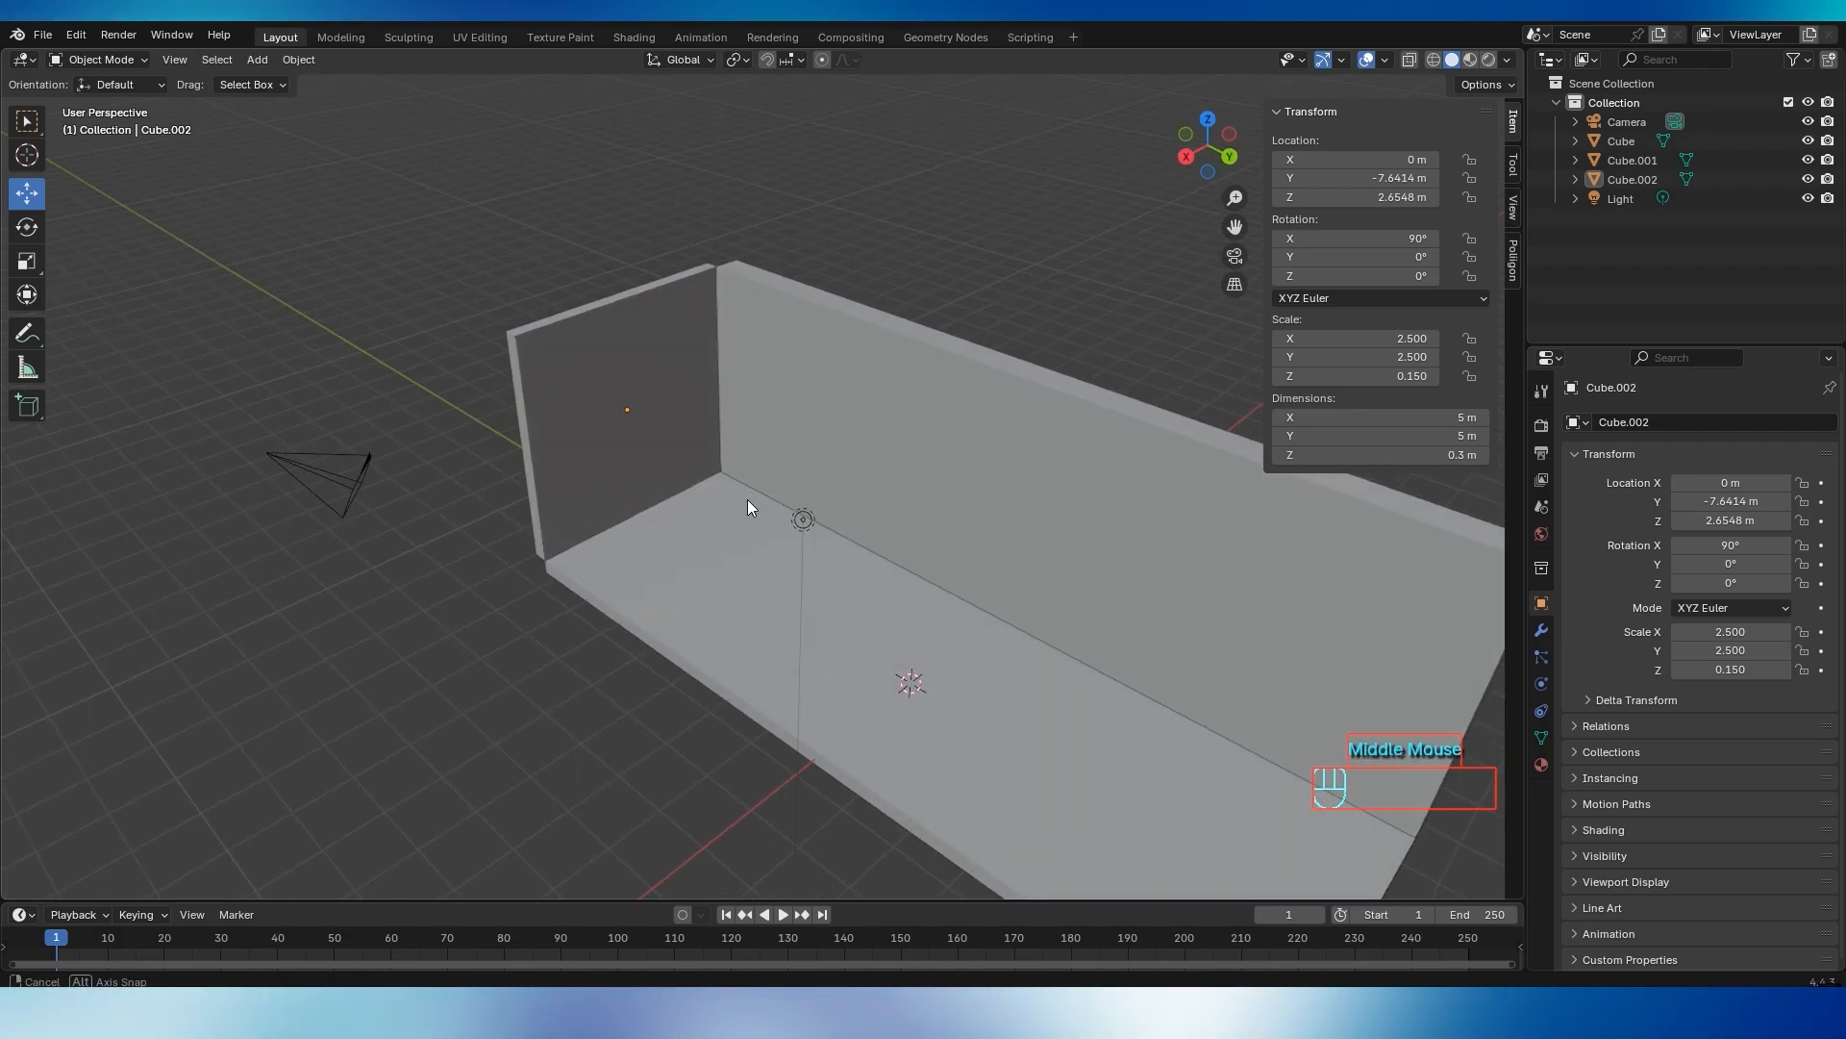
pyautogui.hotkey('alt', 'Tab')
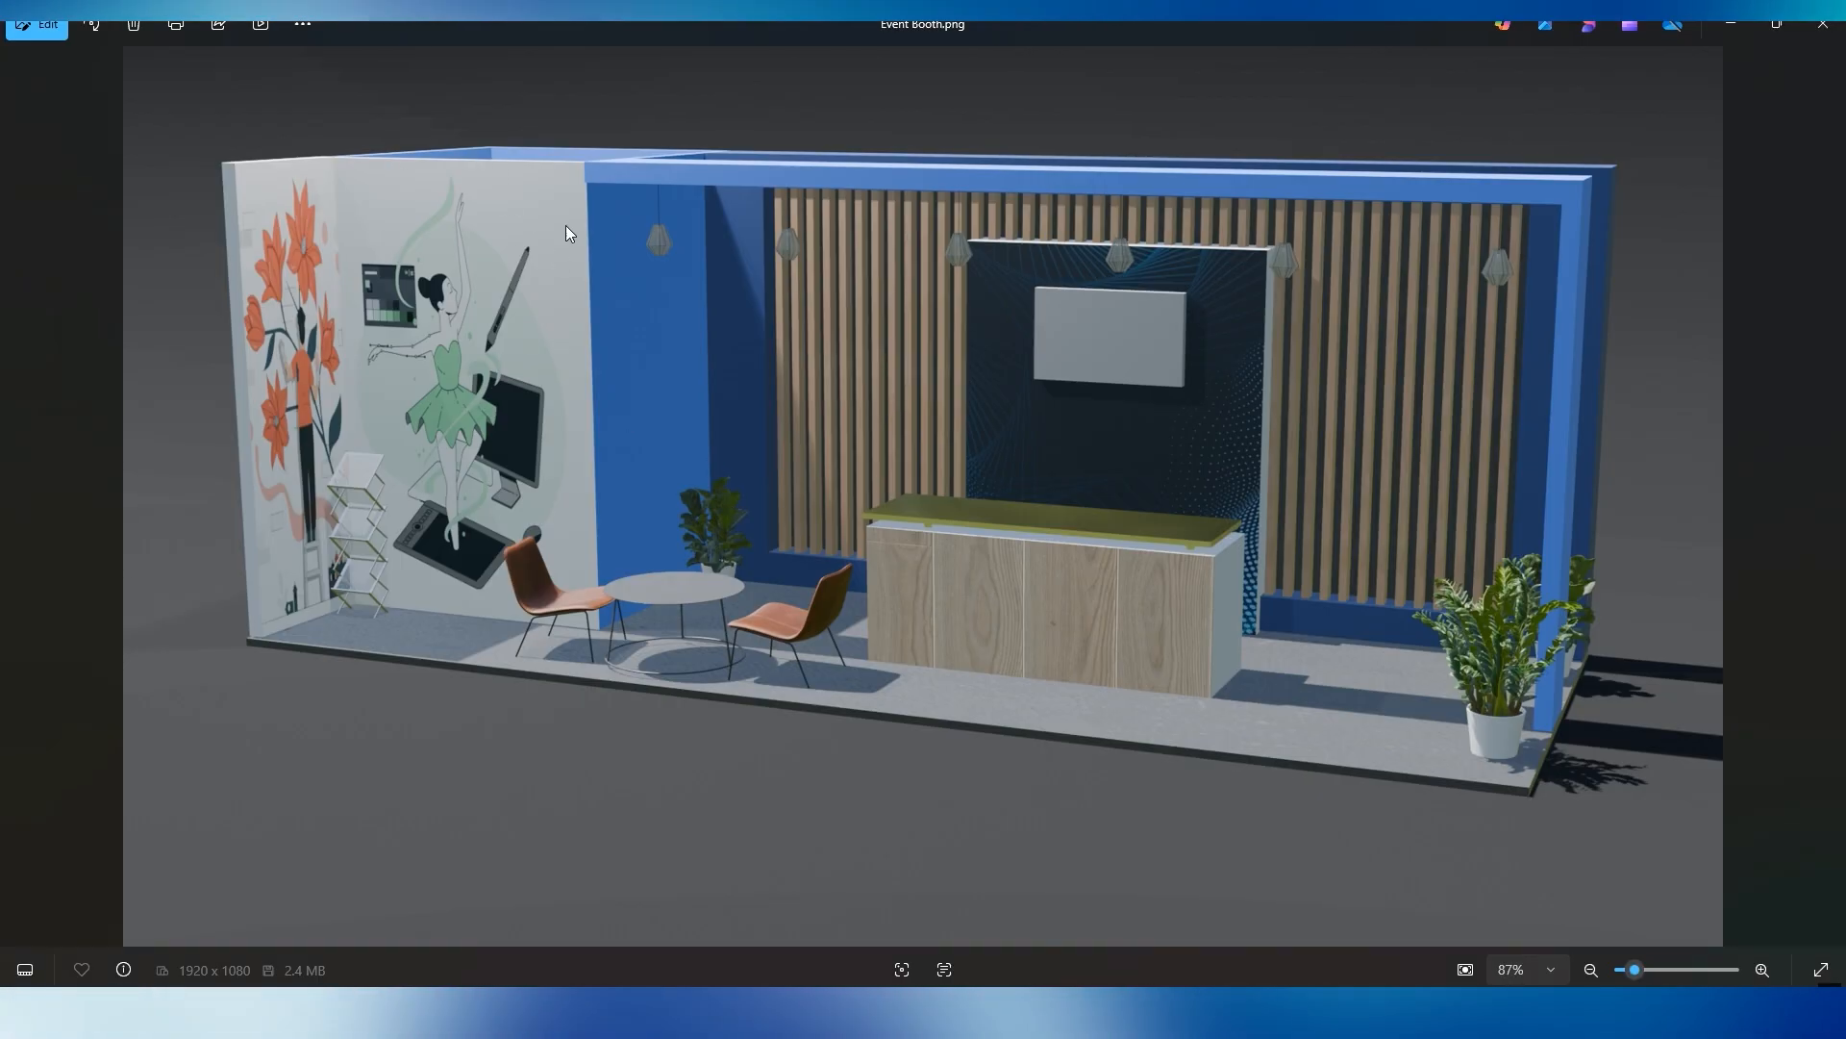
pyautogui.hotkey('alt', 'Tab')
pyautogui.click(551, 390)
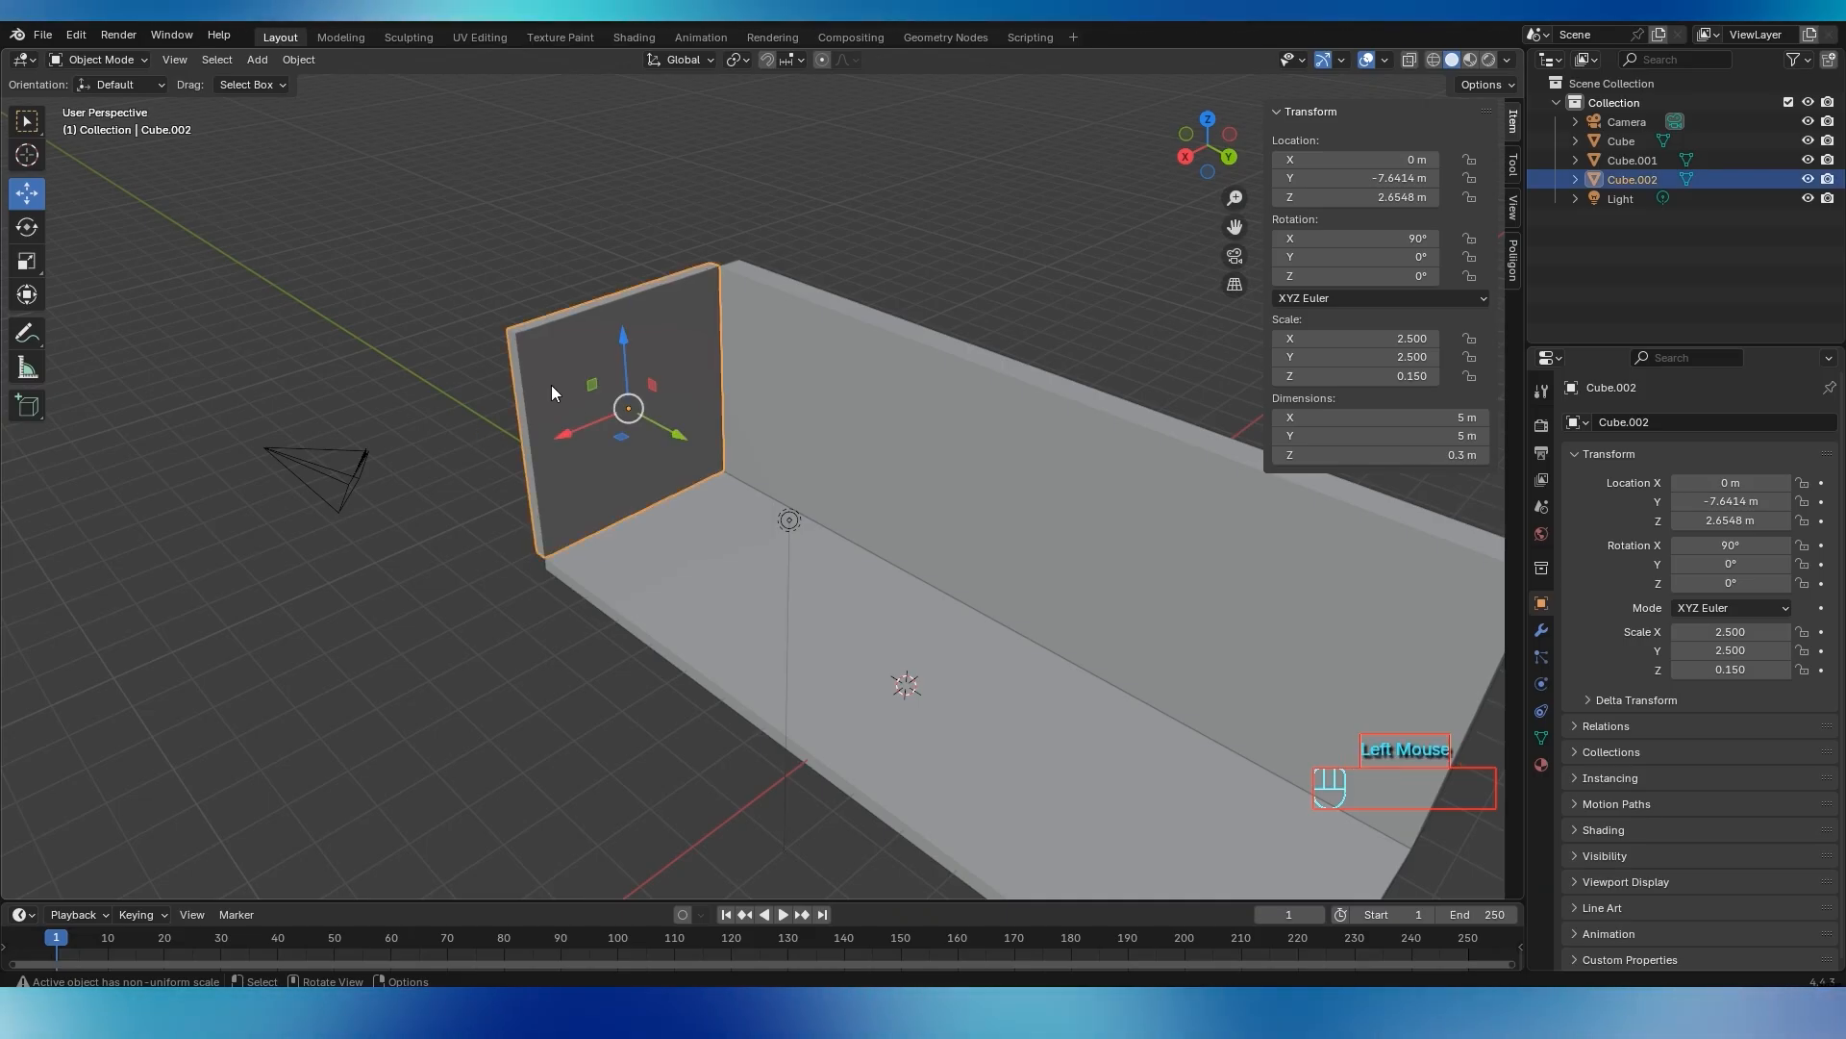
pyautogui.hotkey('shift', 'd')
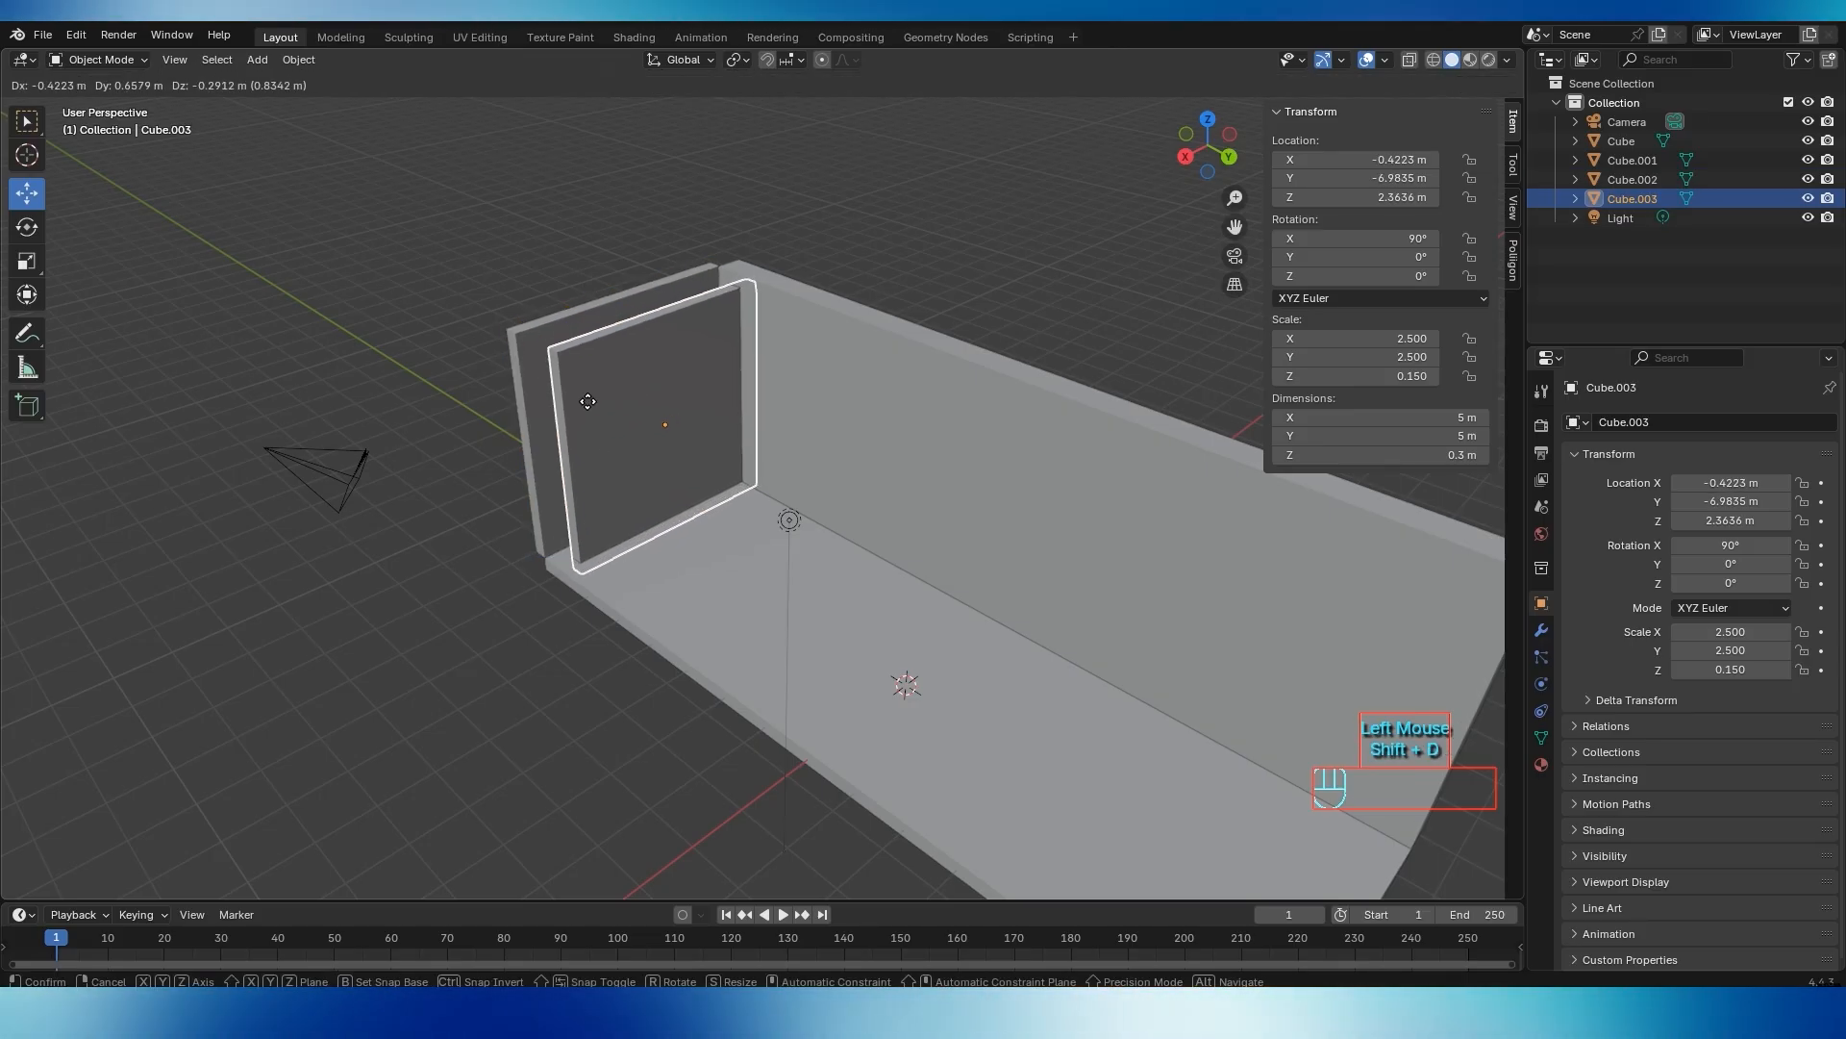
pyautogui.rightClick(587, 401)
pyautogui.moveTo(677, 441); pyautogui.dragTo(783, 503)
pyautogui.moveTo(783, 503); pyautogui.dragTo(748, 517, button='middle')
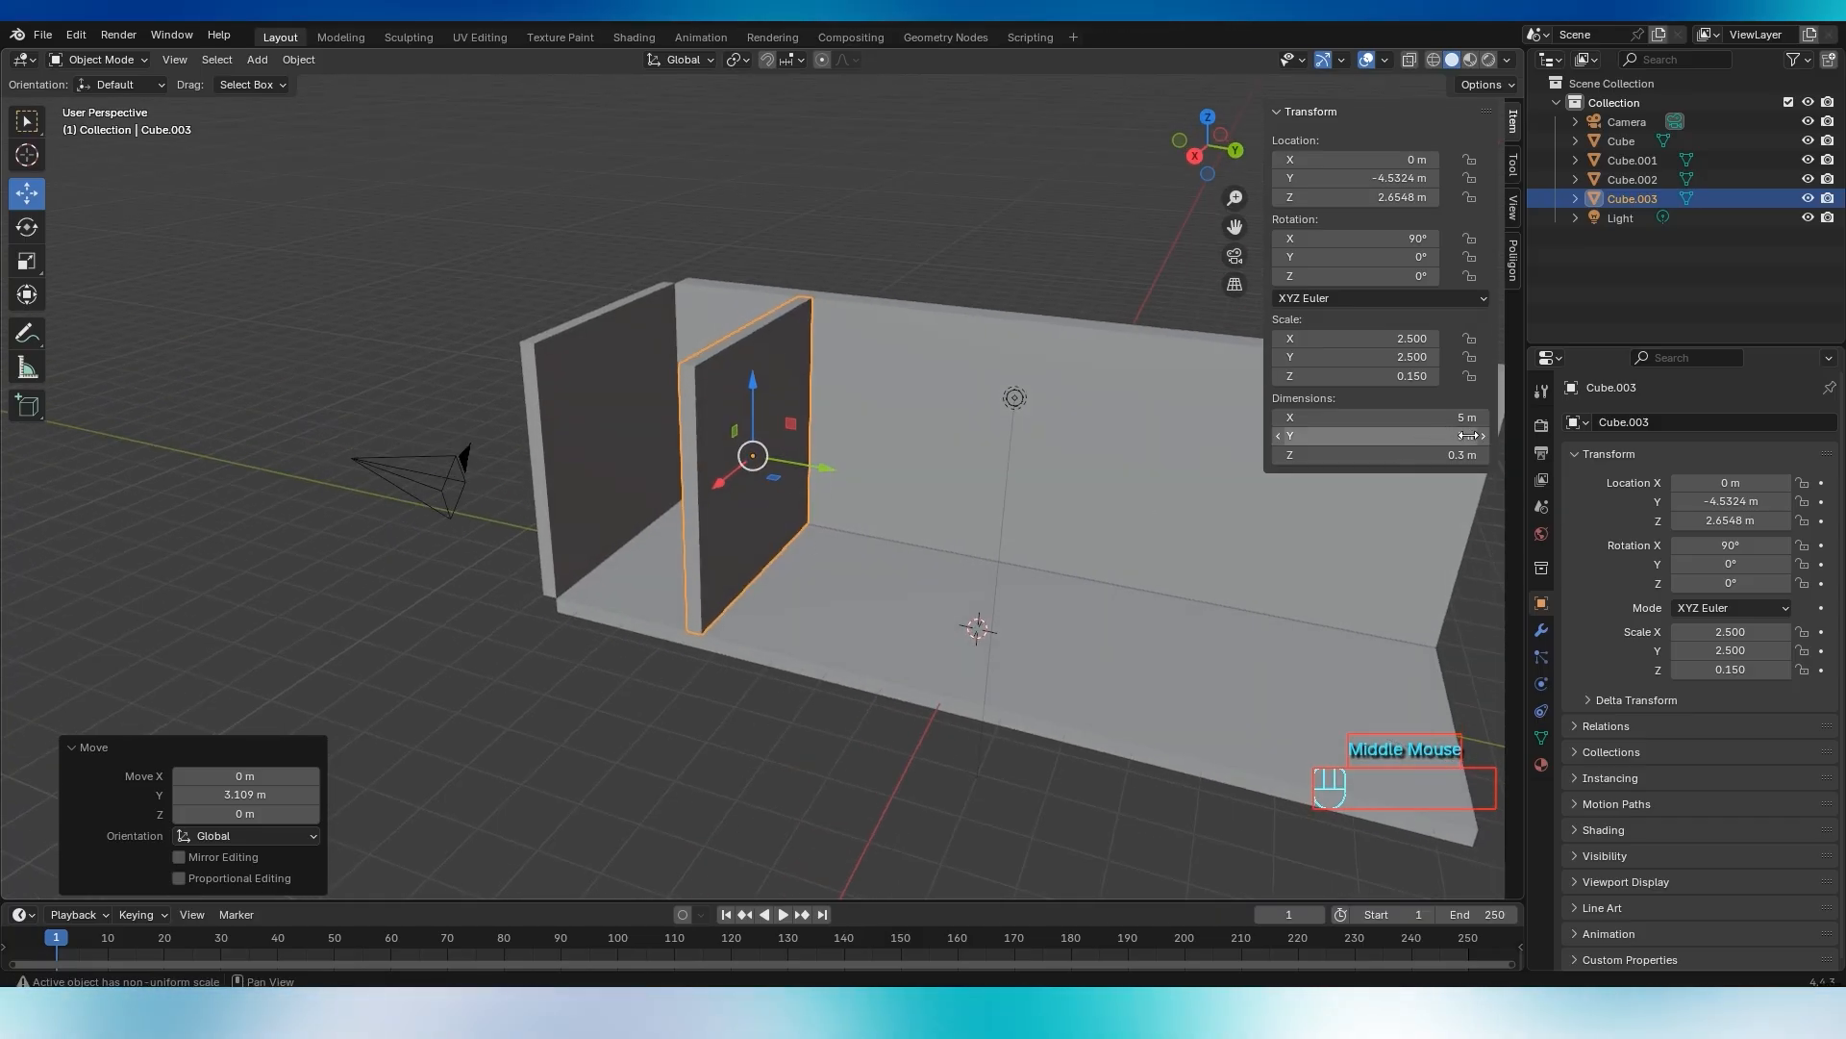
# Undo the accidental dimension change and set the partition's X dimension to 2.5 m
pyautogui.hotkey('ctrl', 'z')
pyautogui.click(1381, 418)
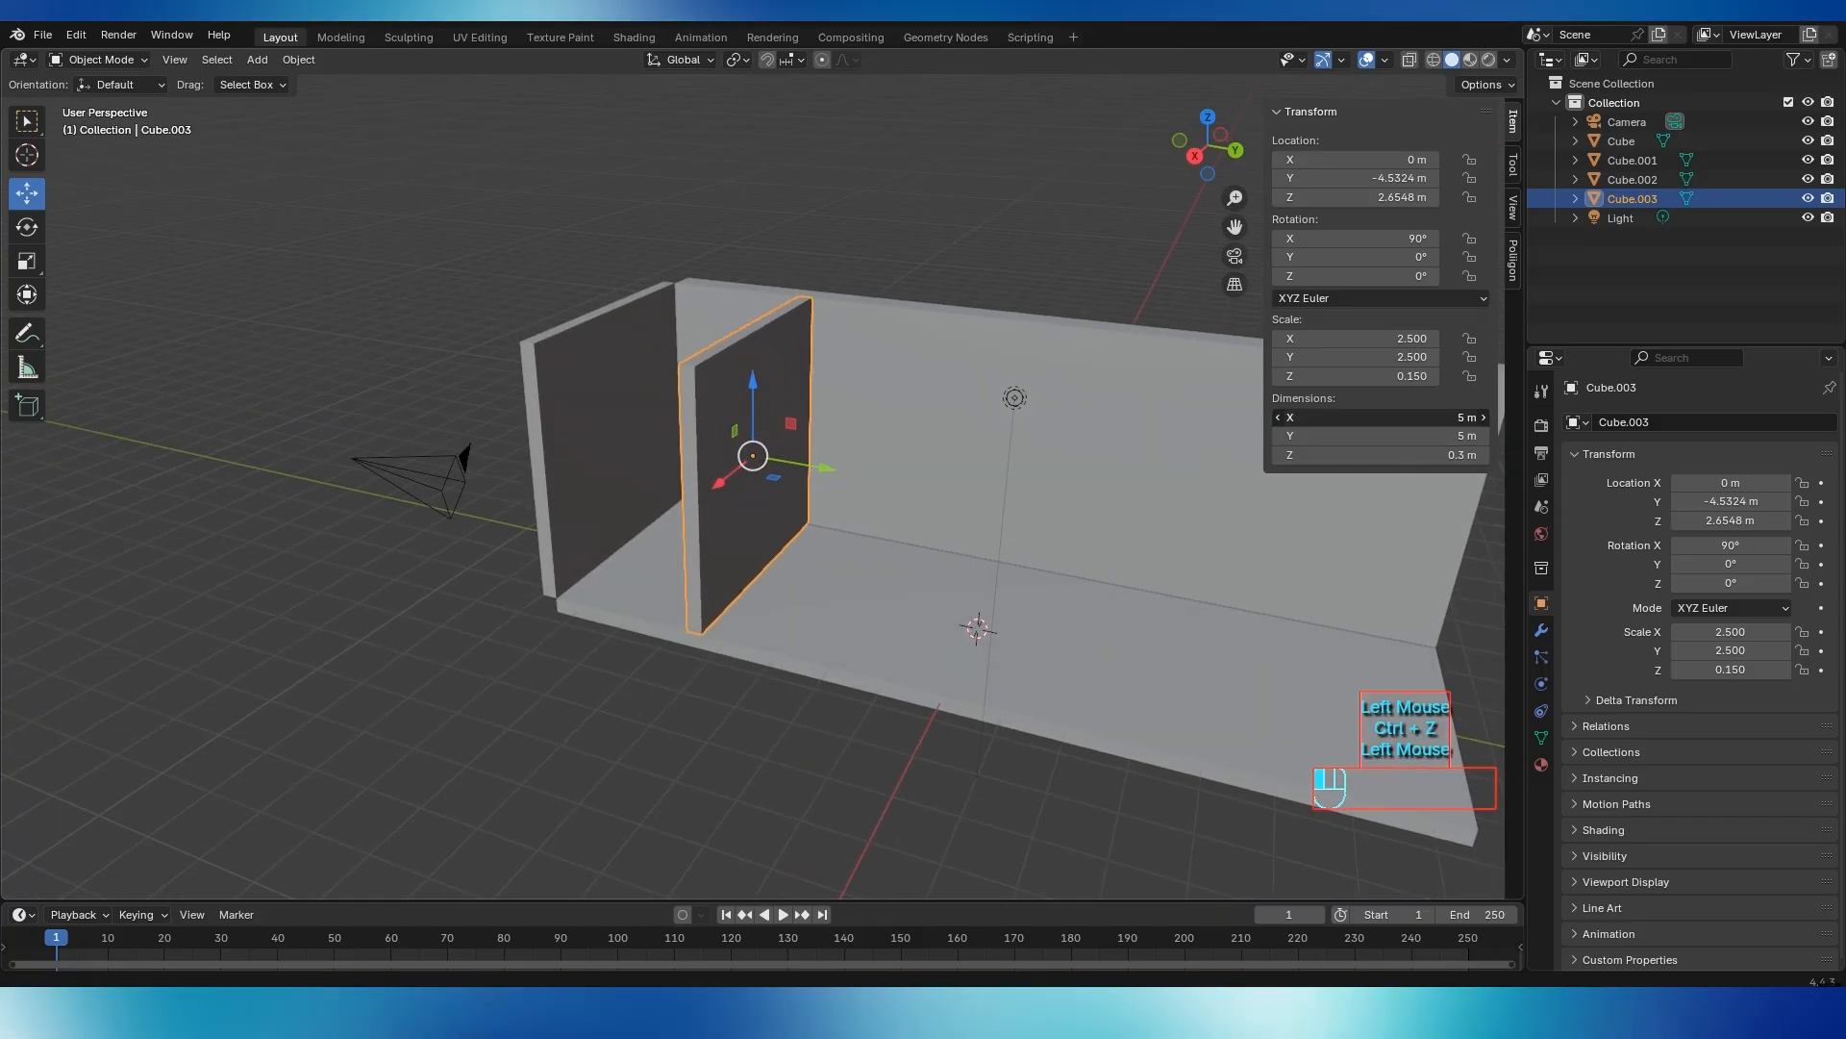
pyautogui.write('2.5')
pyautogui.press('Return')
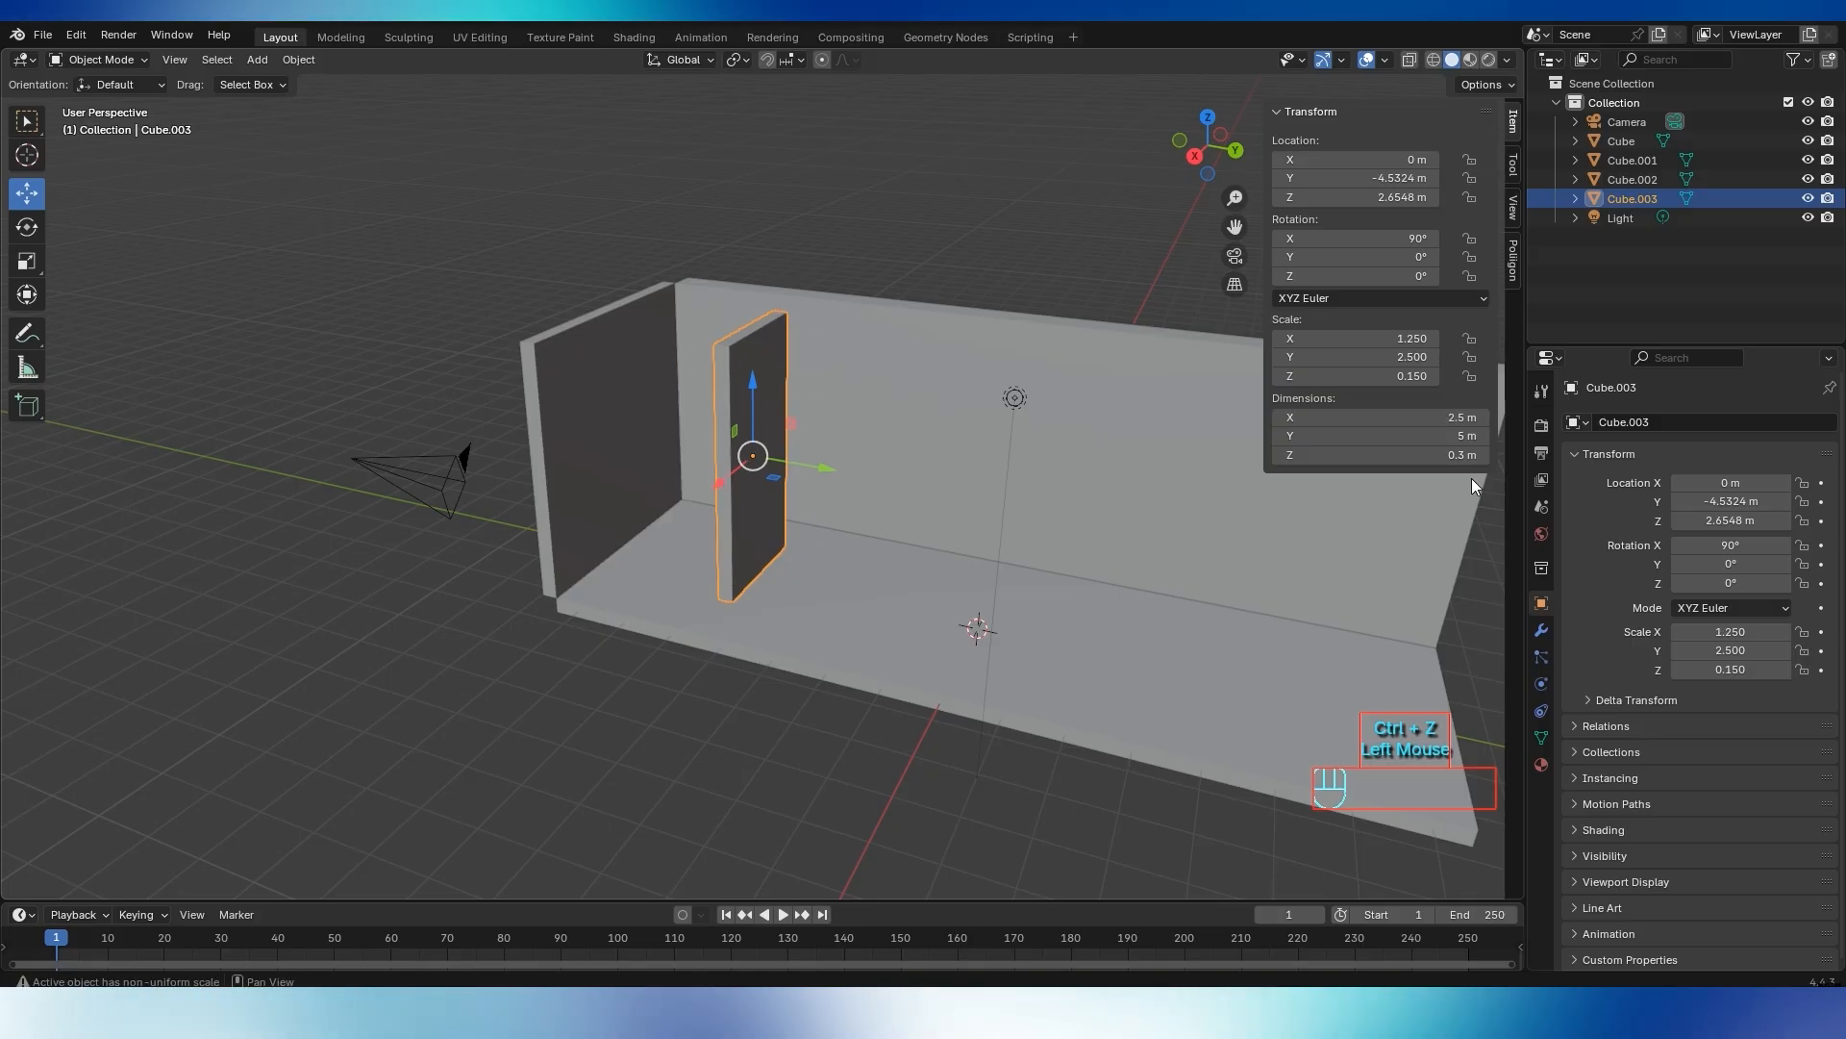
# Move the partition back along X to about -1.24 m so its rear edge meets the back wall
pyautogui.moveTo(705, 529); pyautogui.dragTo(647, 474, button='middle')
pyautogui.moveTo(640, 477); pyautogui.dragTo(1021, 355)
pyautogui.click(1021, 356)
pyautogui.scroll(2, 885, 383)
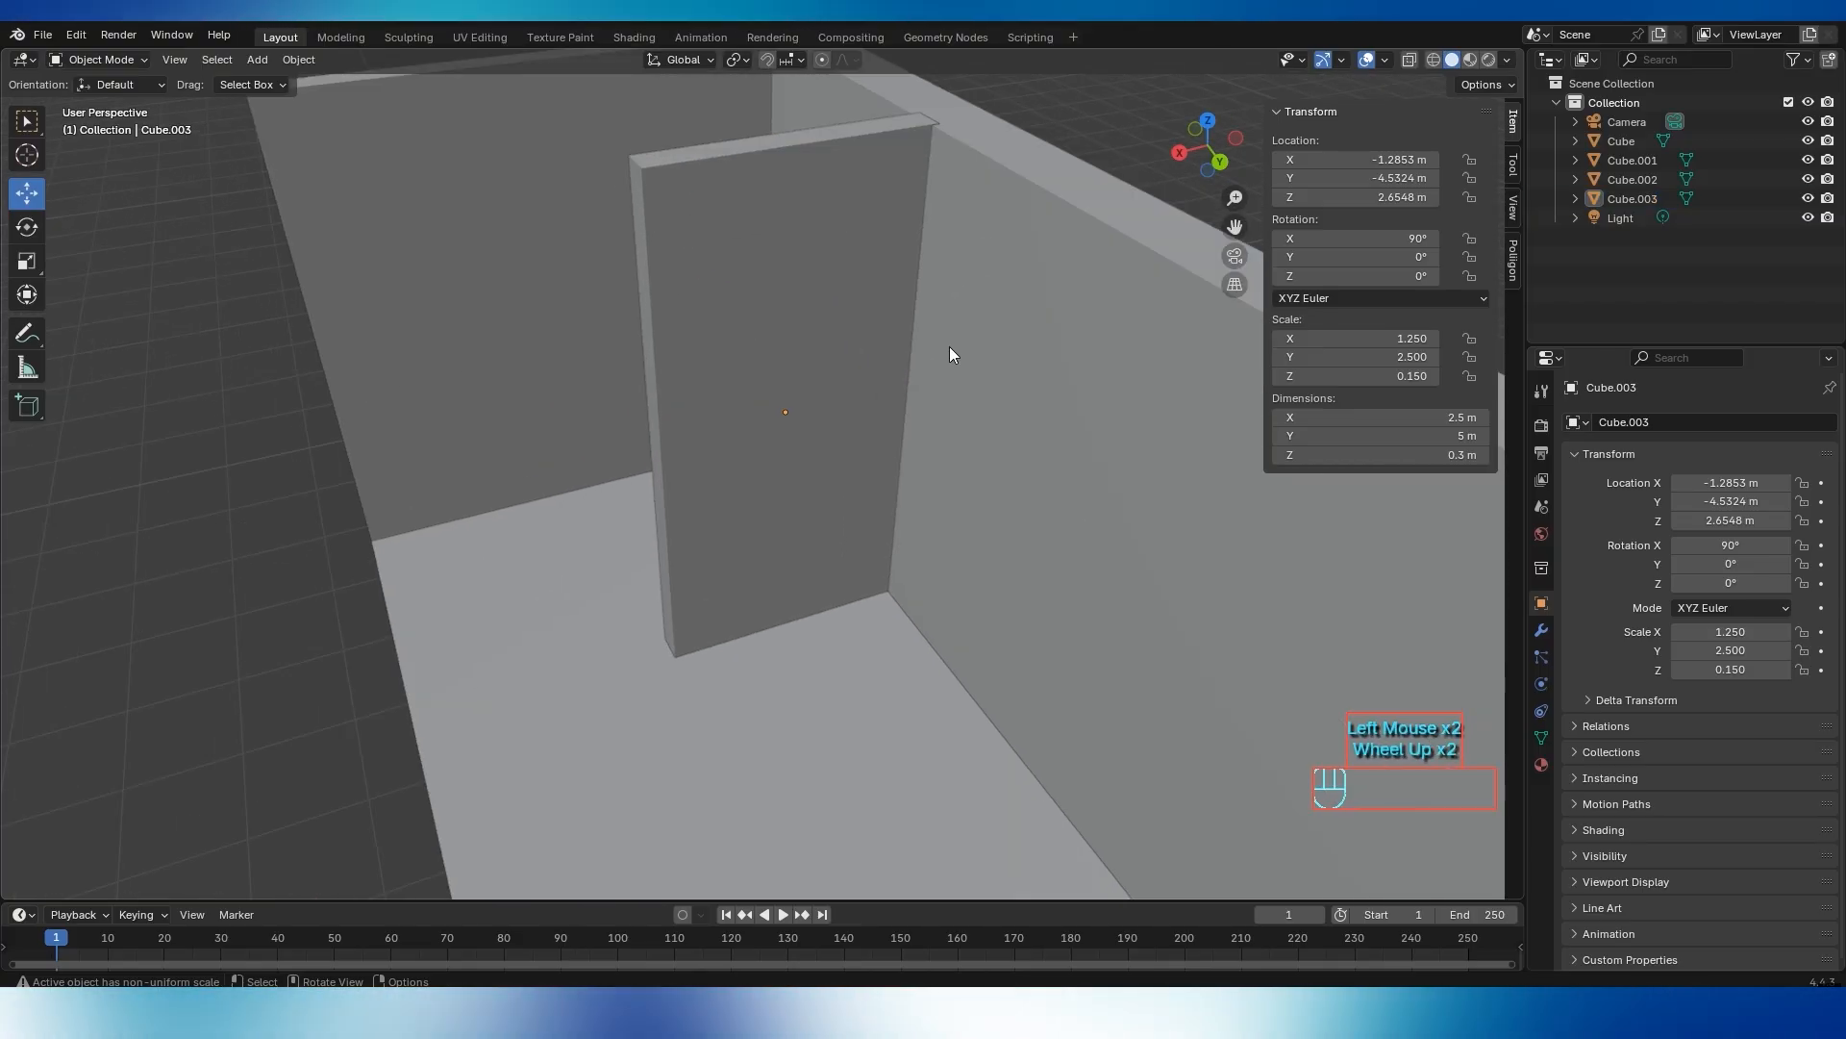
pyautogui.moveTo(949, 346); pyautogui.dragTo(857, 309, button='middle')
pyautogui.click(857, 308)
pyautogui.moveTo(706, 438); pyautogui.dragTo(700, 440)
pyautogui.click(1152, 213)
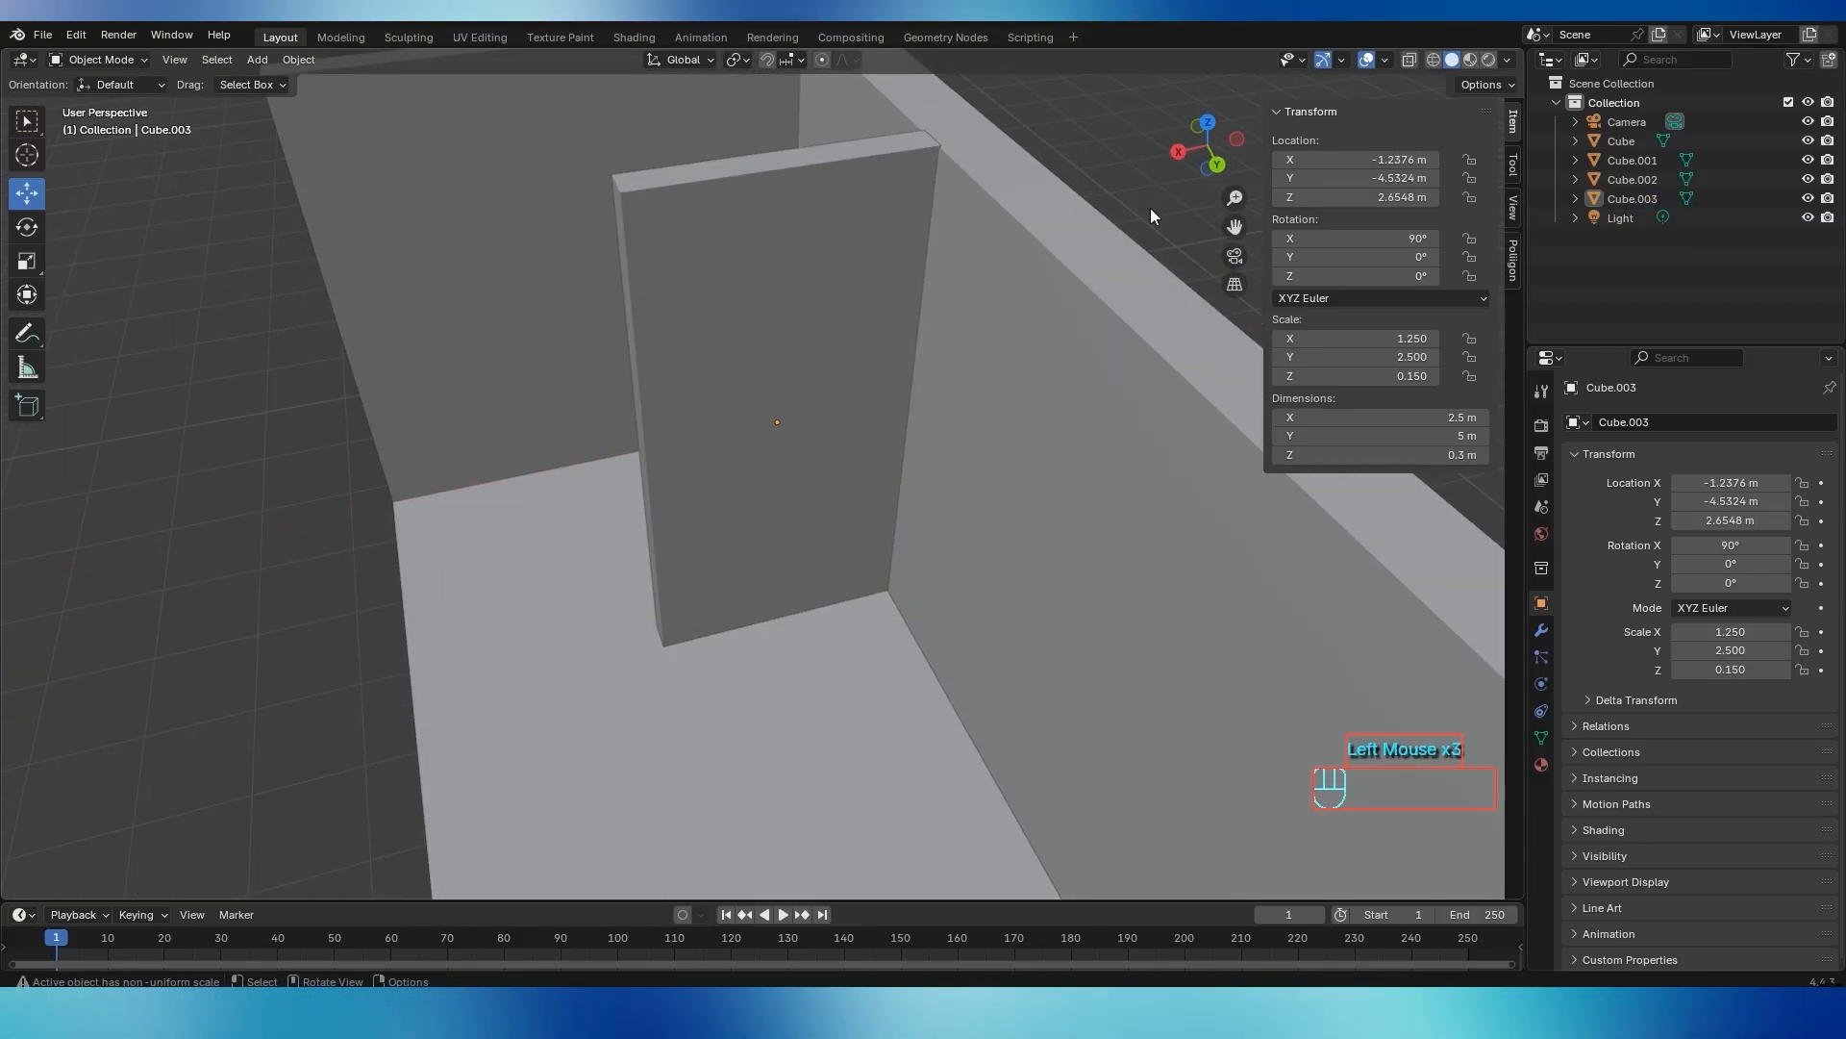
# Duplicate the partition and move the copy along Y to about -5.91 m, between the side wall and the partition
pyautogui.moveTo(932, 323); pyautogui.dragTo(835, 397, button='middle')
pyautogui.click(782, 407)
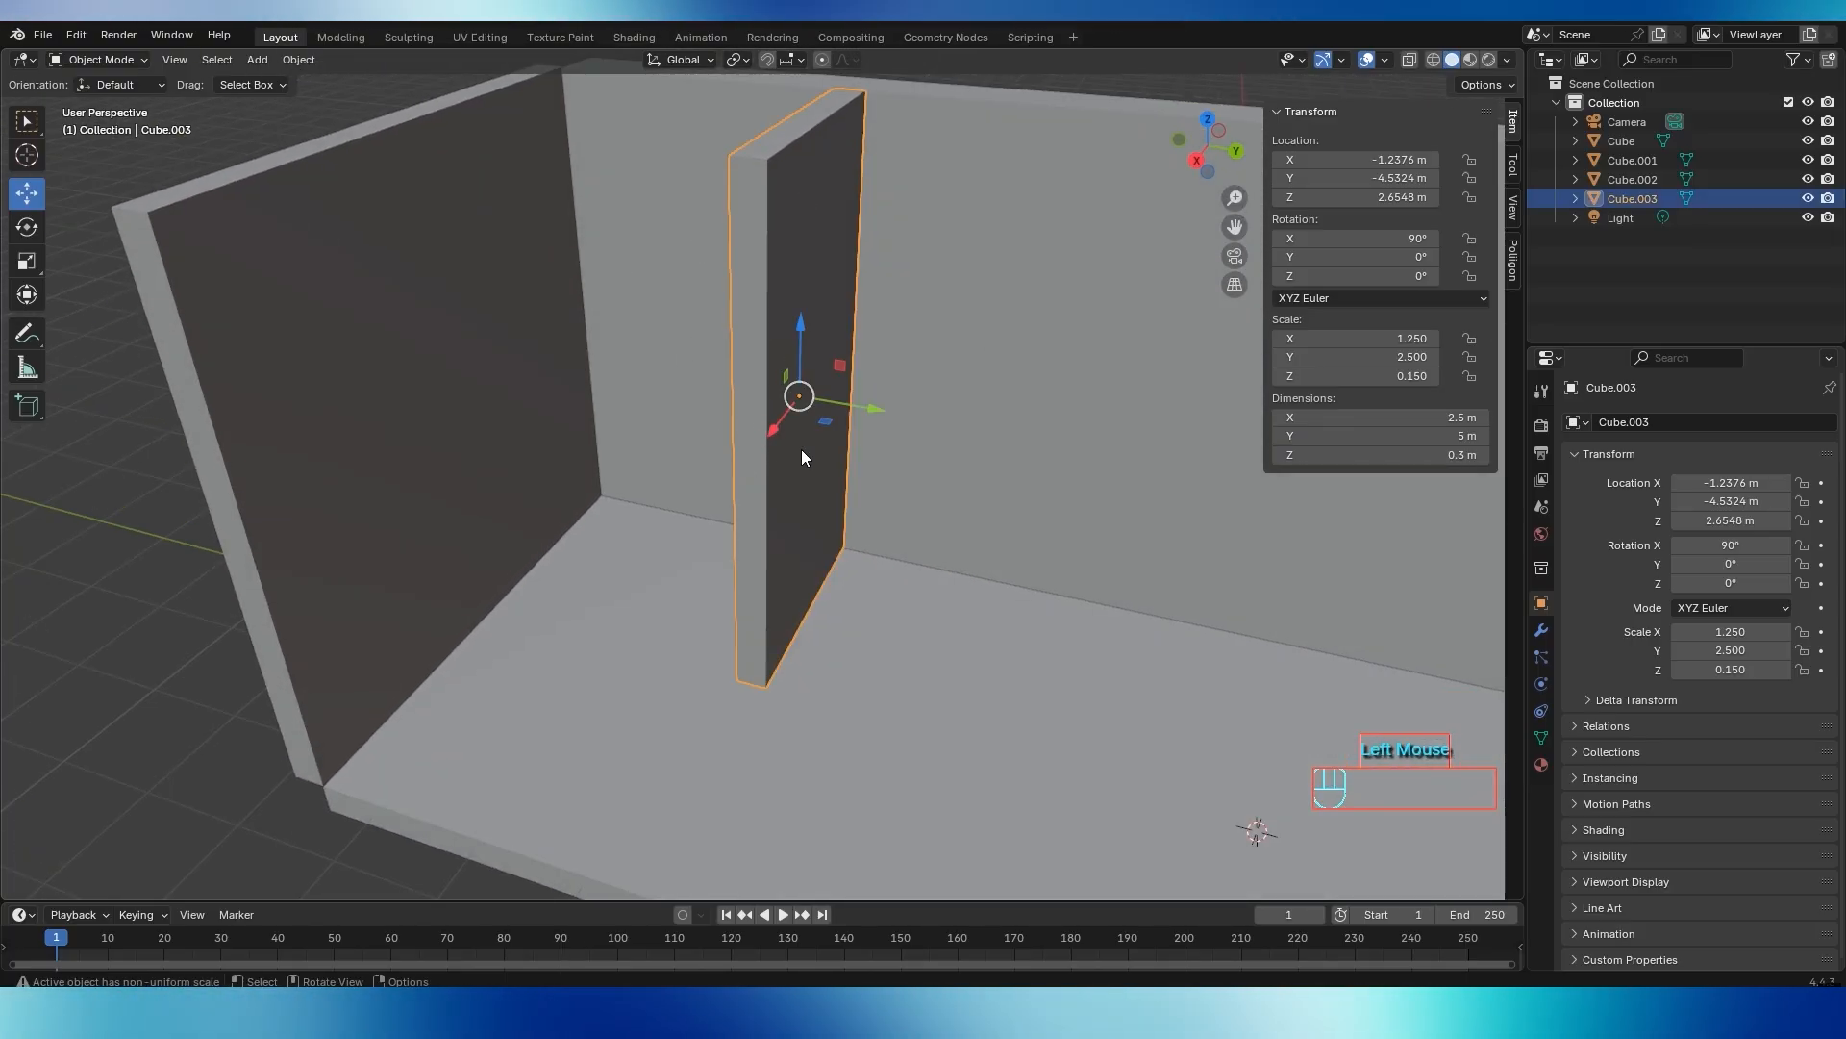
pyautogui.hotkey('shift', 'd')
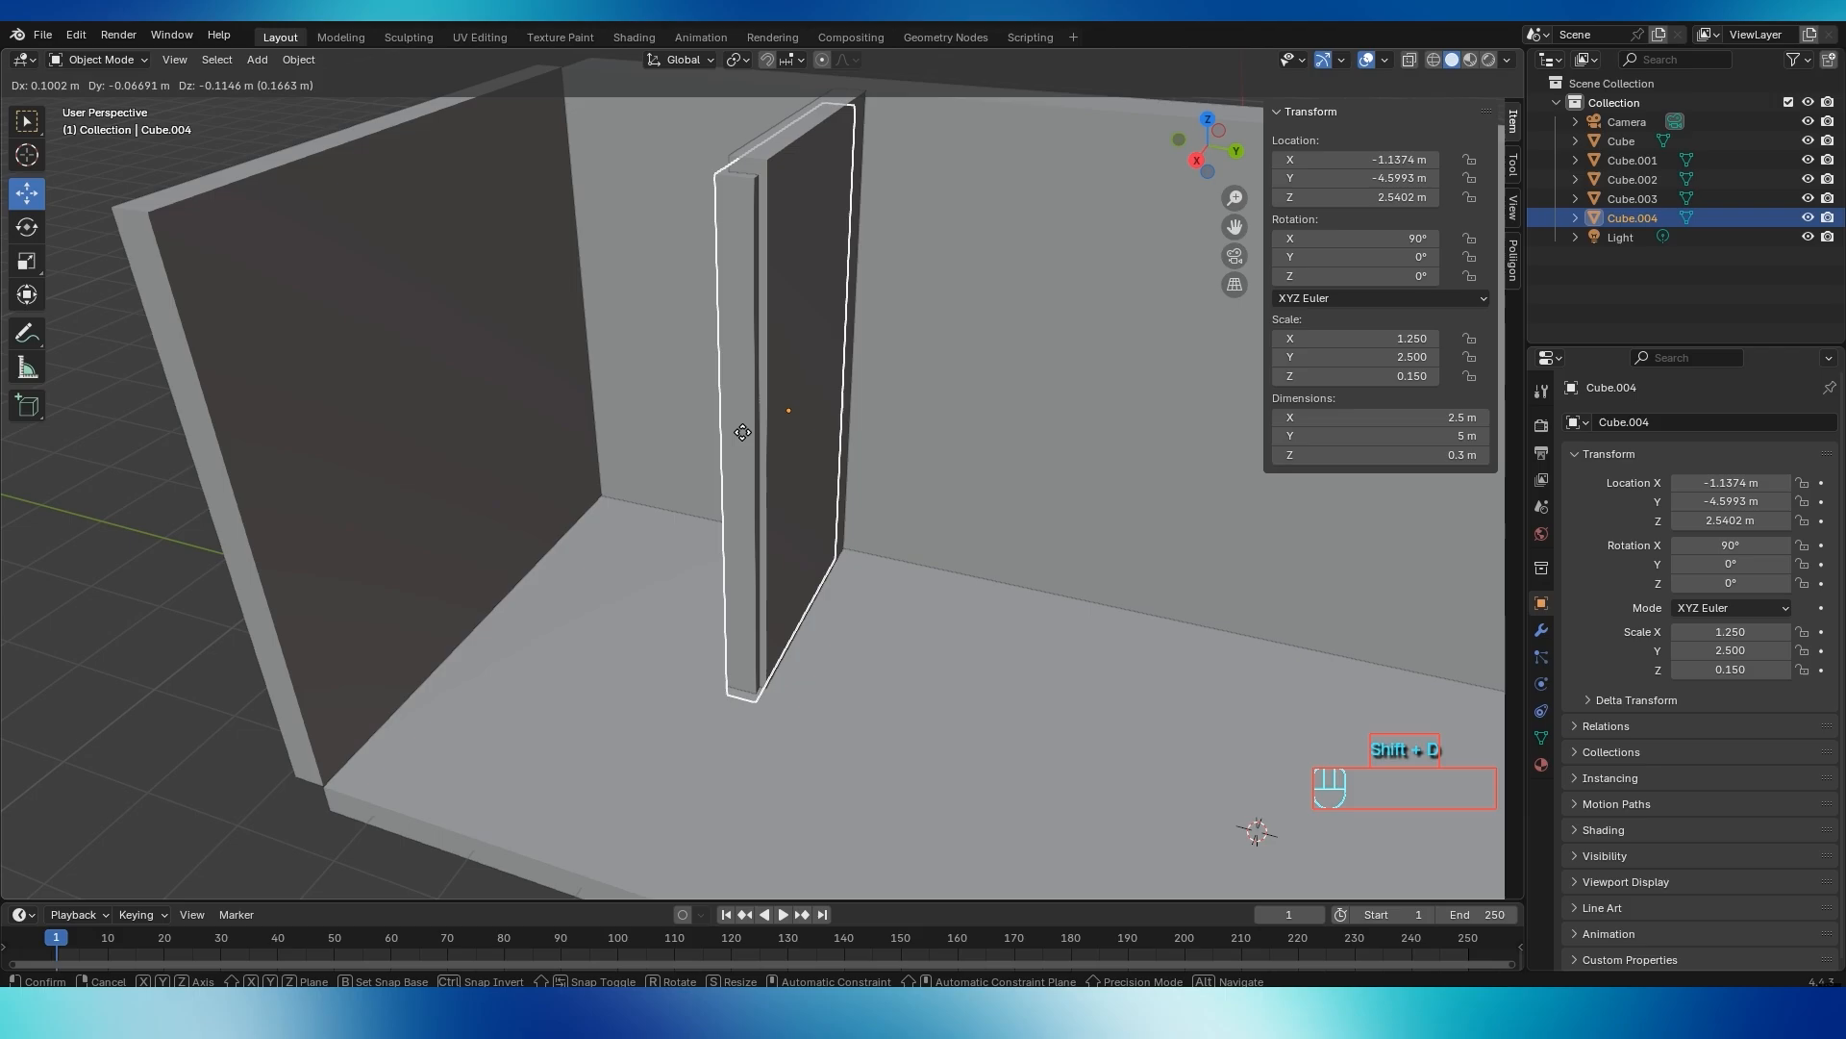
pyautogui.rightClick(673, 402)
pyautogui.moveTo(875, 413); pyautogui.dragTo(682, 405)
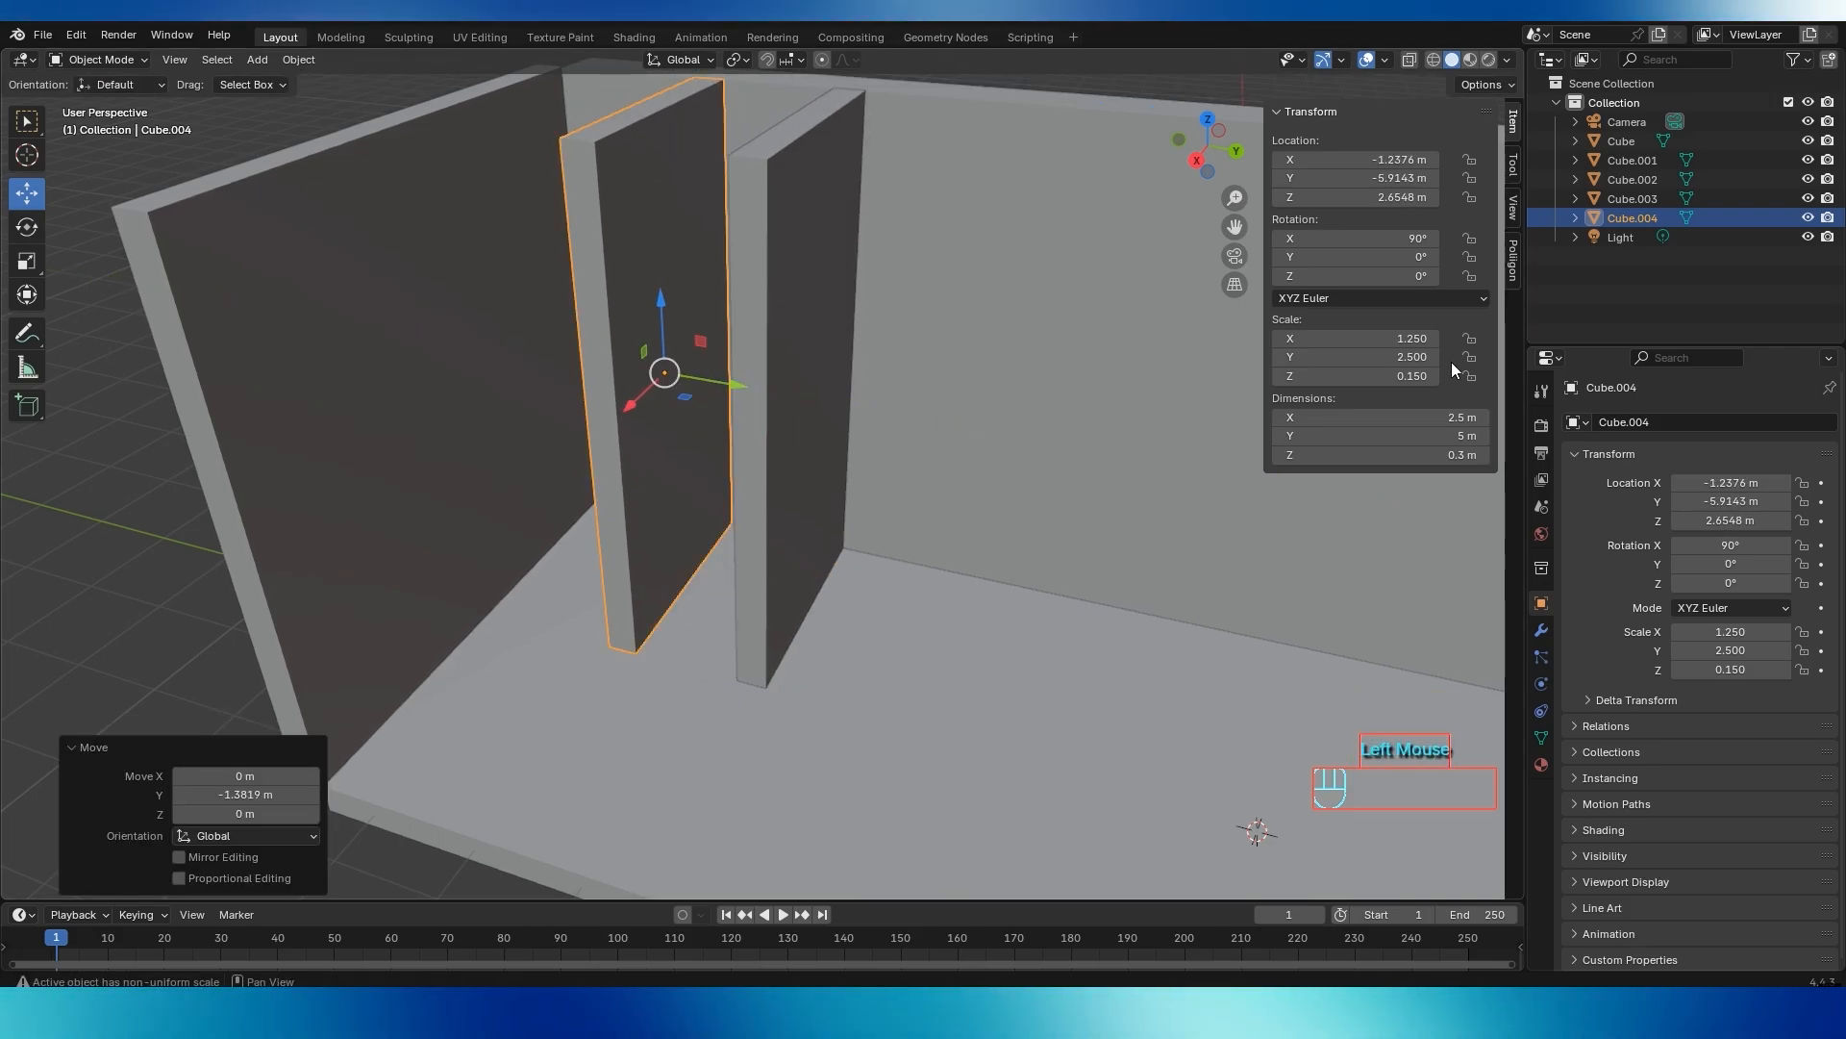
pyautogui.moveTo(1397, 239); pyautogui.dragTo(1415, 275)
pyautogui.hotkey('ctrl', 'z')
pyautogui.hotkey('ctrl', 'z')
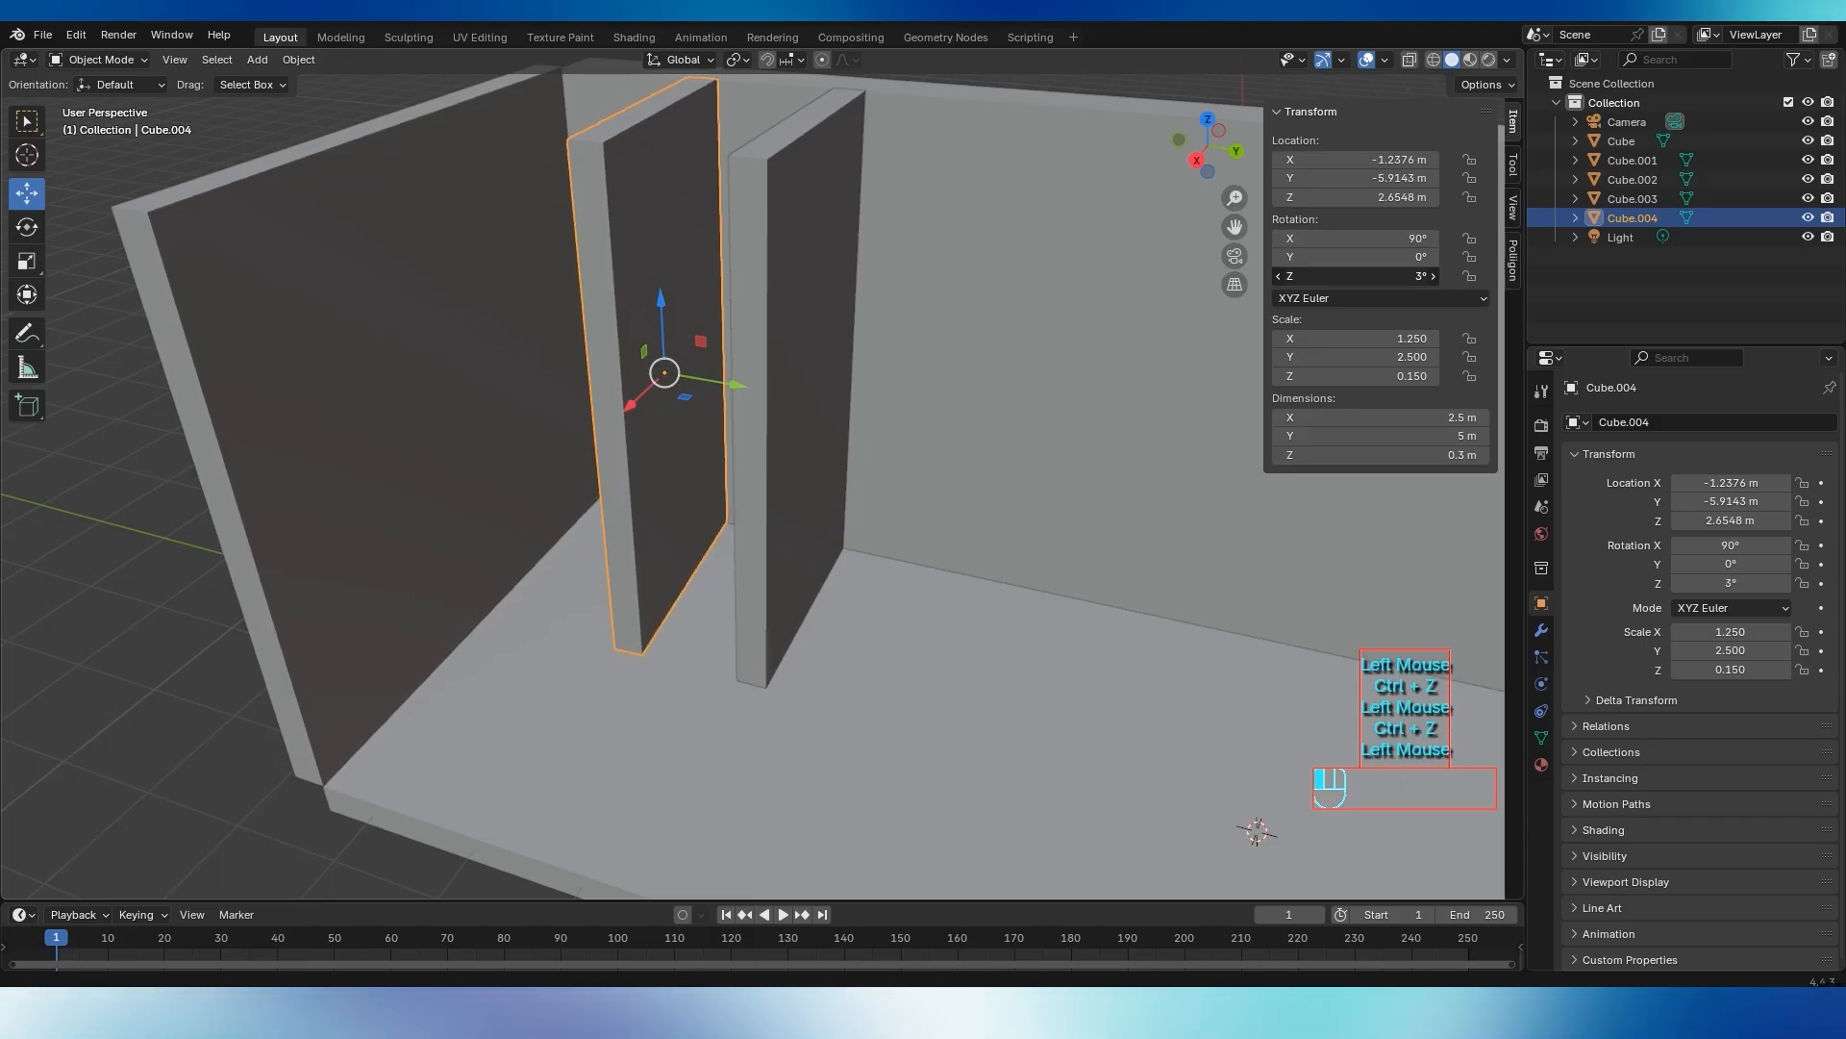
# Set the copied panel's Z rotation to 90° so it runs parallel to the back wall
pyautogui.click(1411, 275)
pyautogui.write('90')
pyautogui.press('Return')
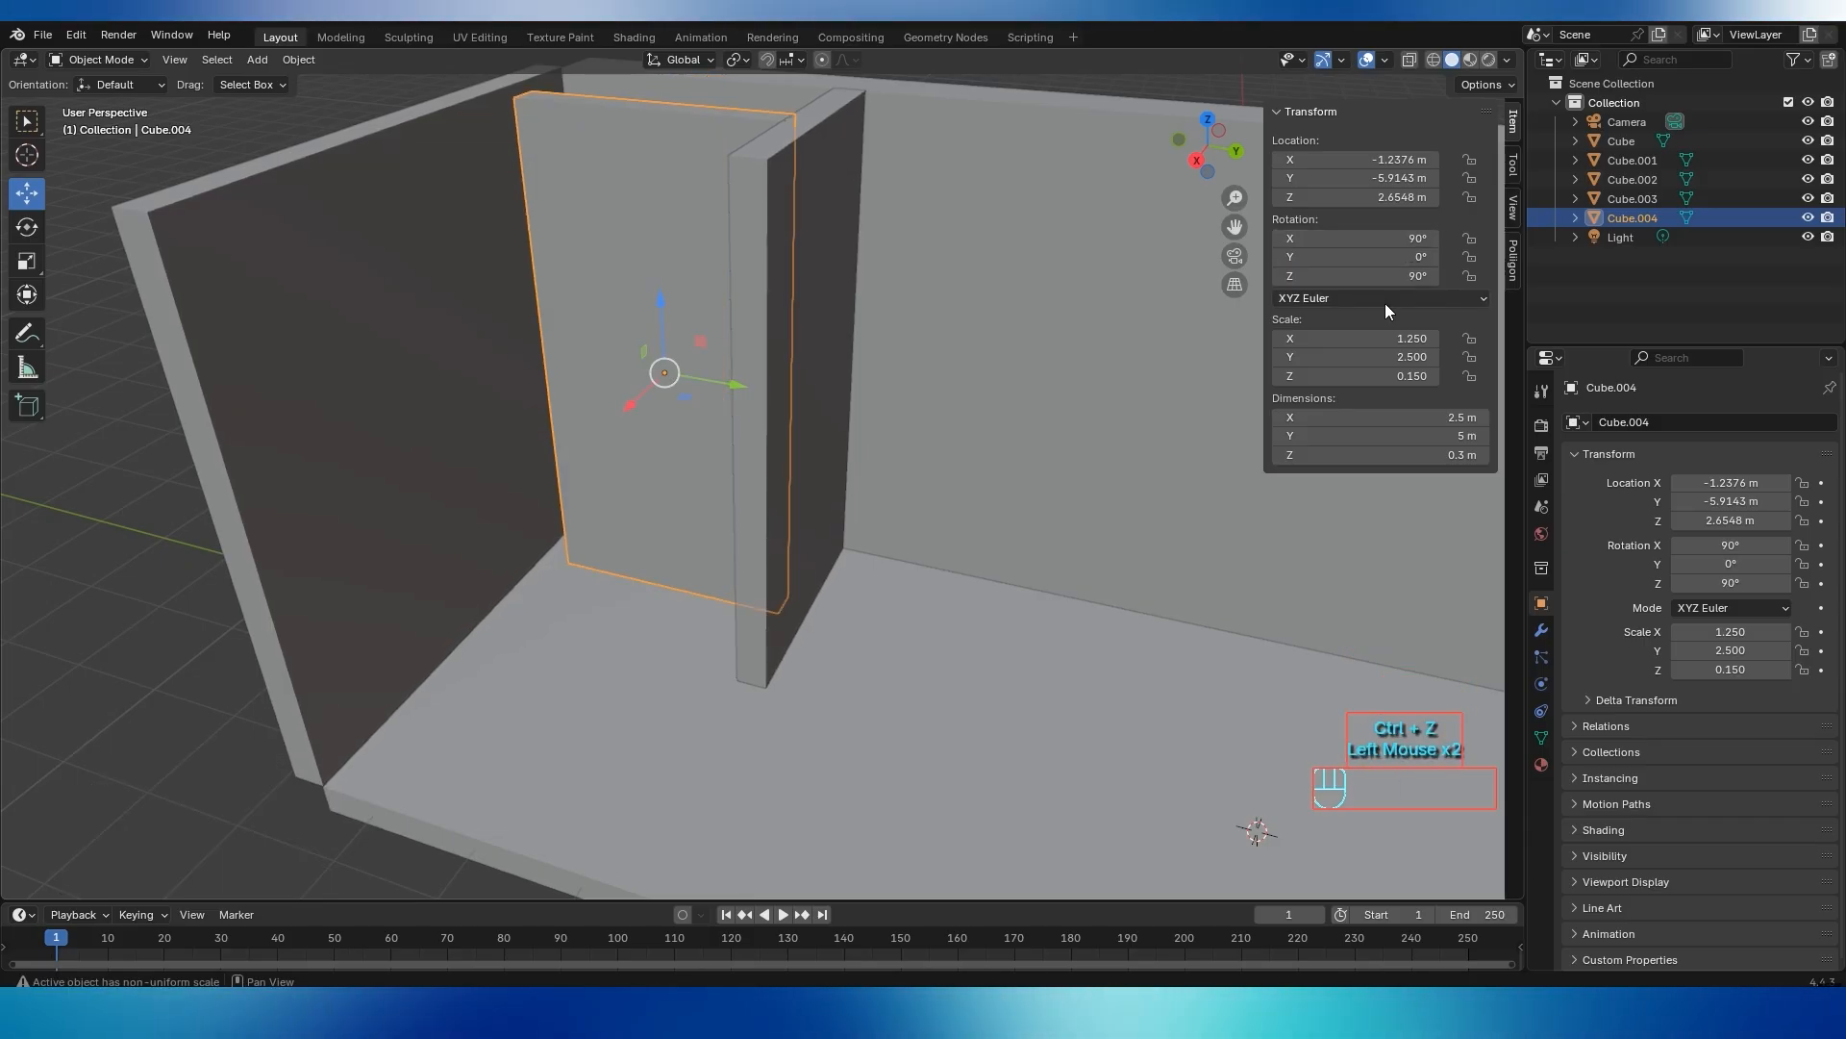
# Move the rotated panel forward along X to about -0.13 m, in line with the partition's front edge, and reselect it
pyautogui.moveTo(598, 469)
pyautogui.mouseDown(button='middle')
pyautogui.moveTo(617, 544)
pyautogui.moveTo(591, 479)
pyautogui.mouseUp(button='middle')
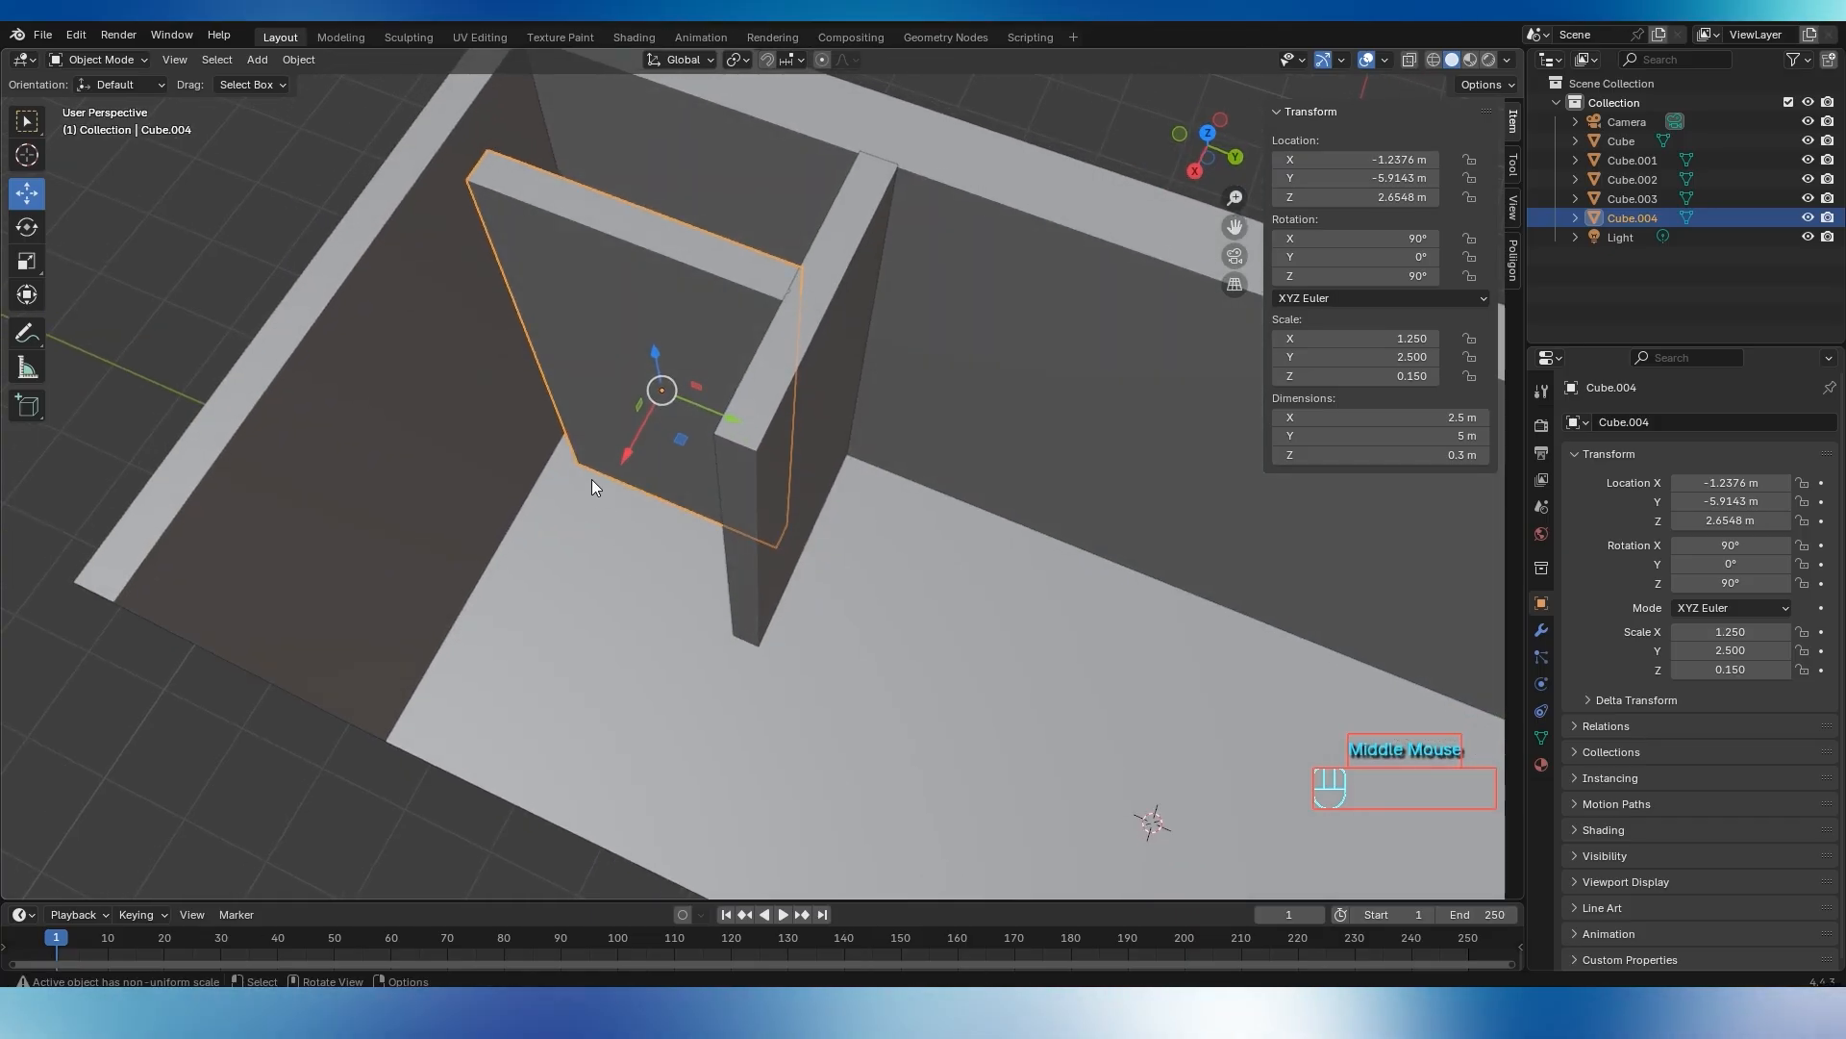
pyautogui.moveTo(616, 468); pyautogui.dragTo(534, 546)
pyautogui.click(873, 566)
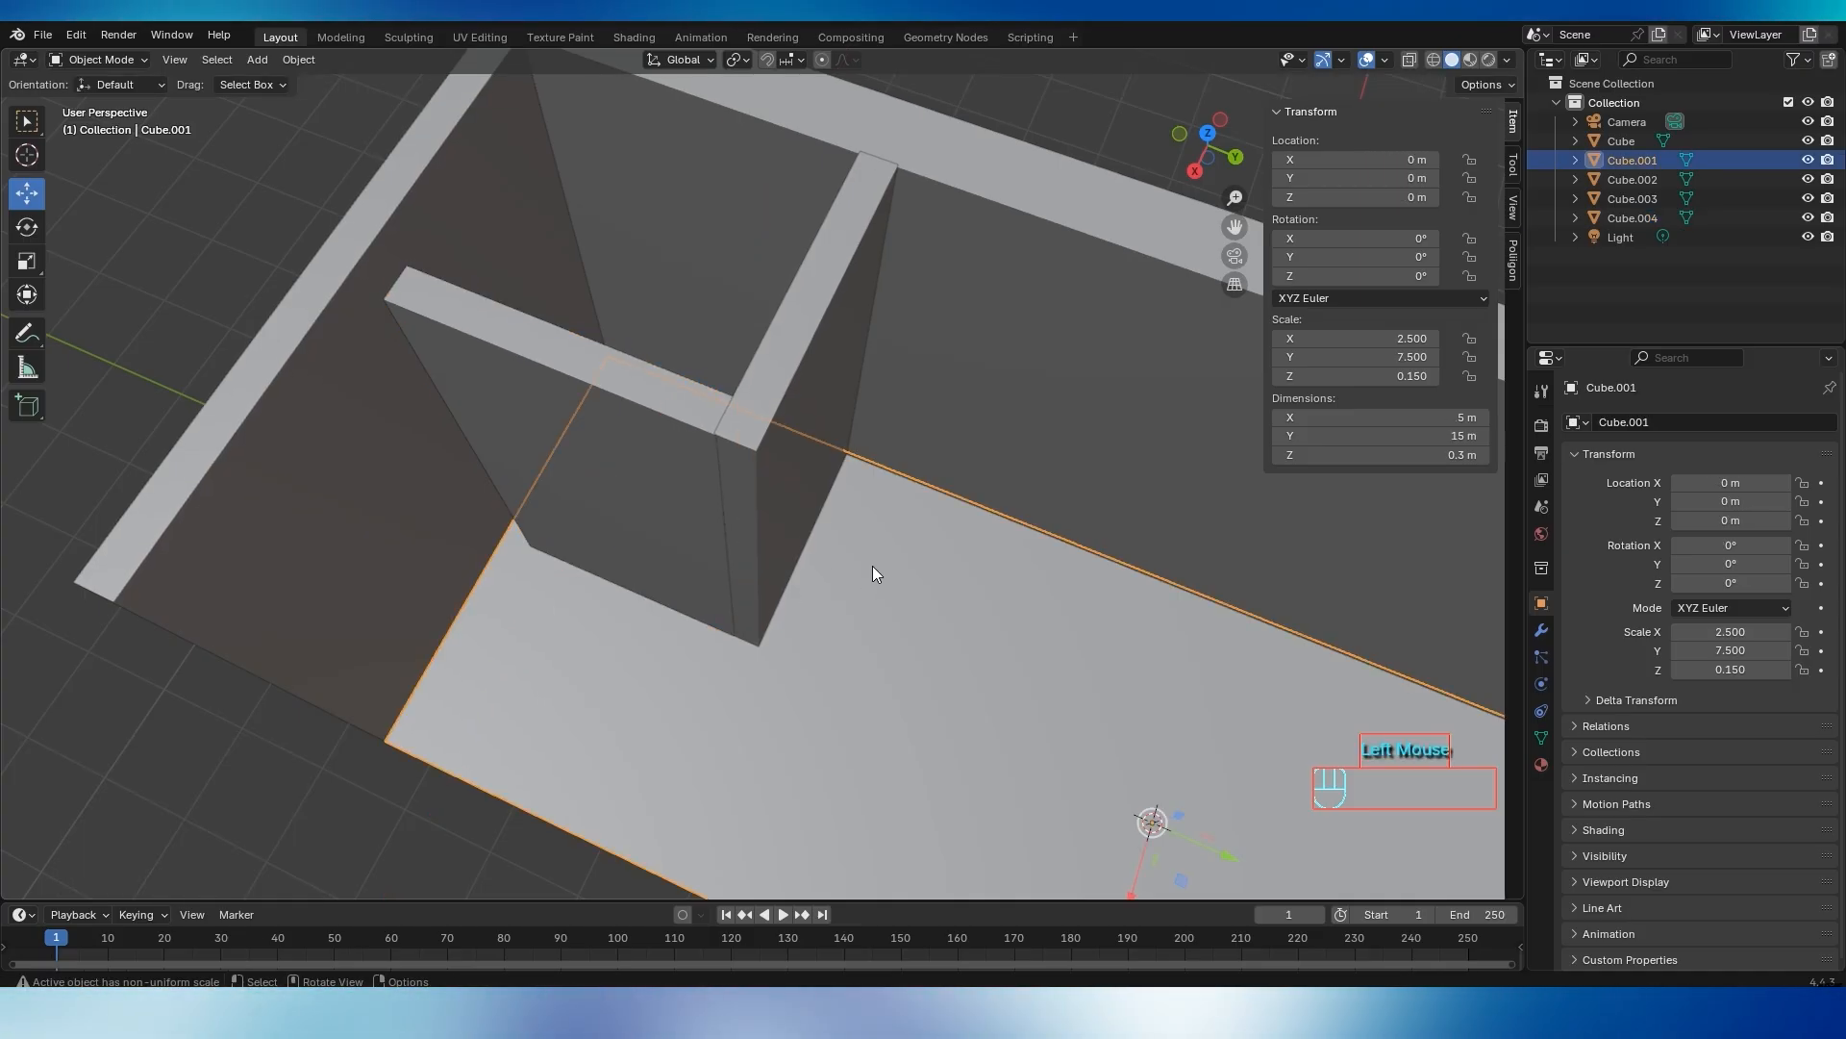
pyautogui.moveTo(874, 566); pyautogui.dragTo(894, 431, button='middle')
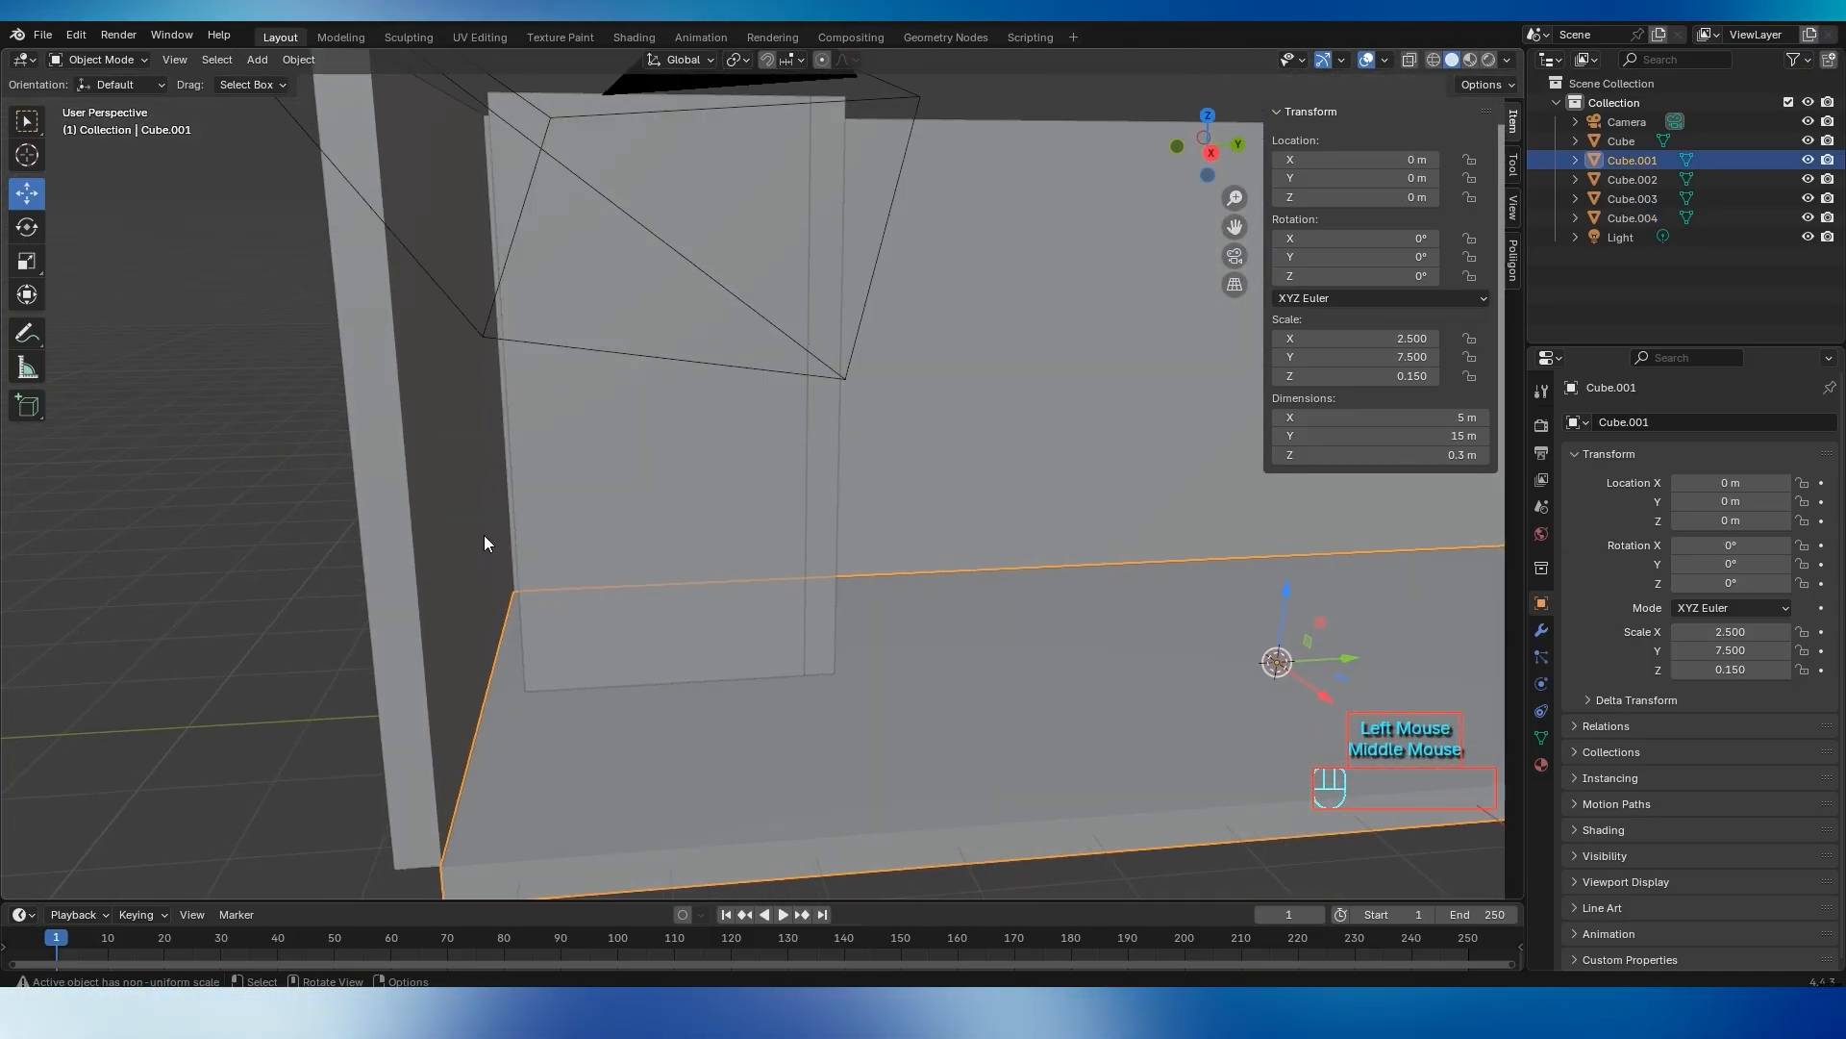
pyautogui.click(571, 496)
pyautogui.moveTo(571, 497); pyautogui.dragTo(588, 408, button='middle')
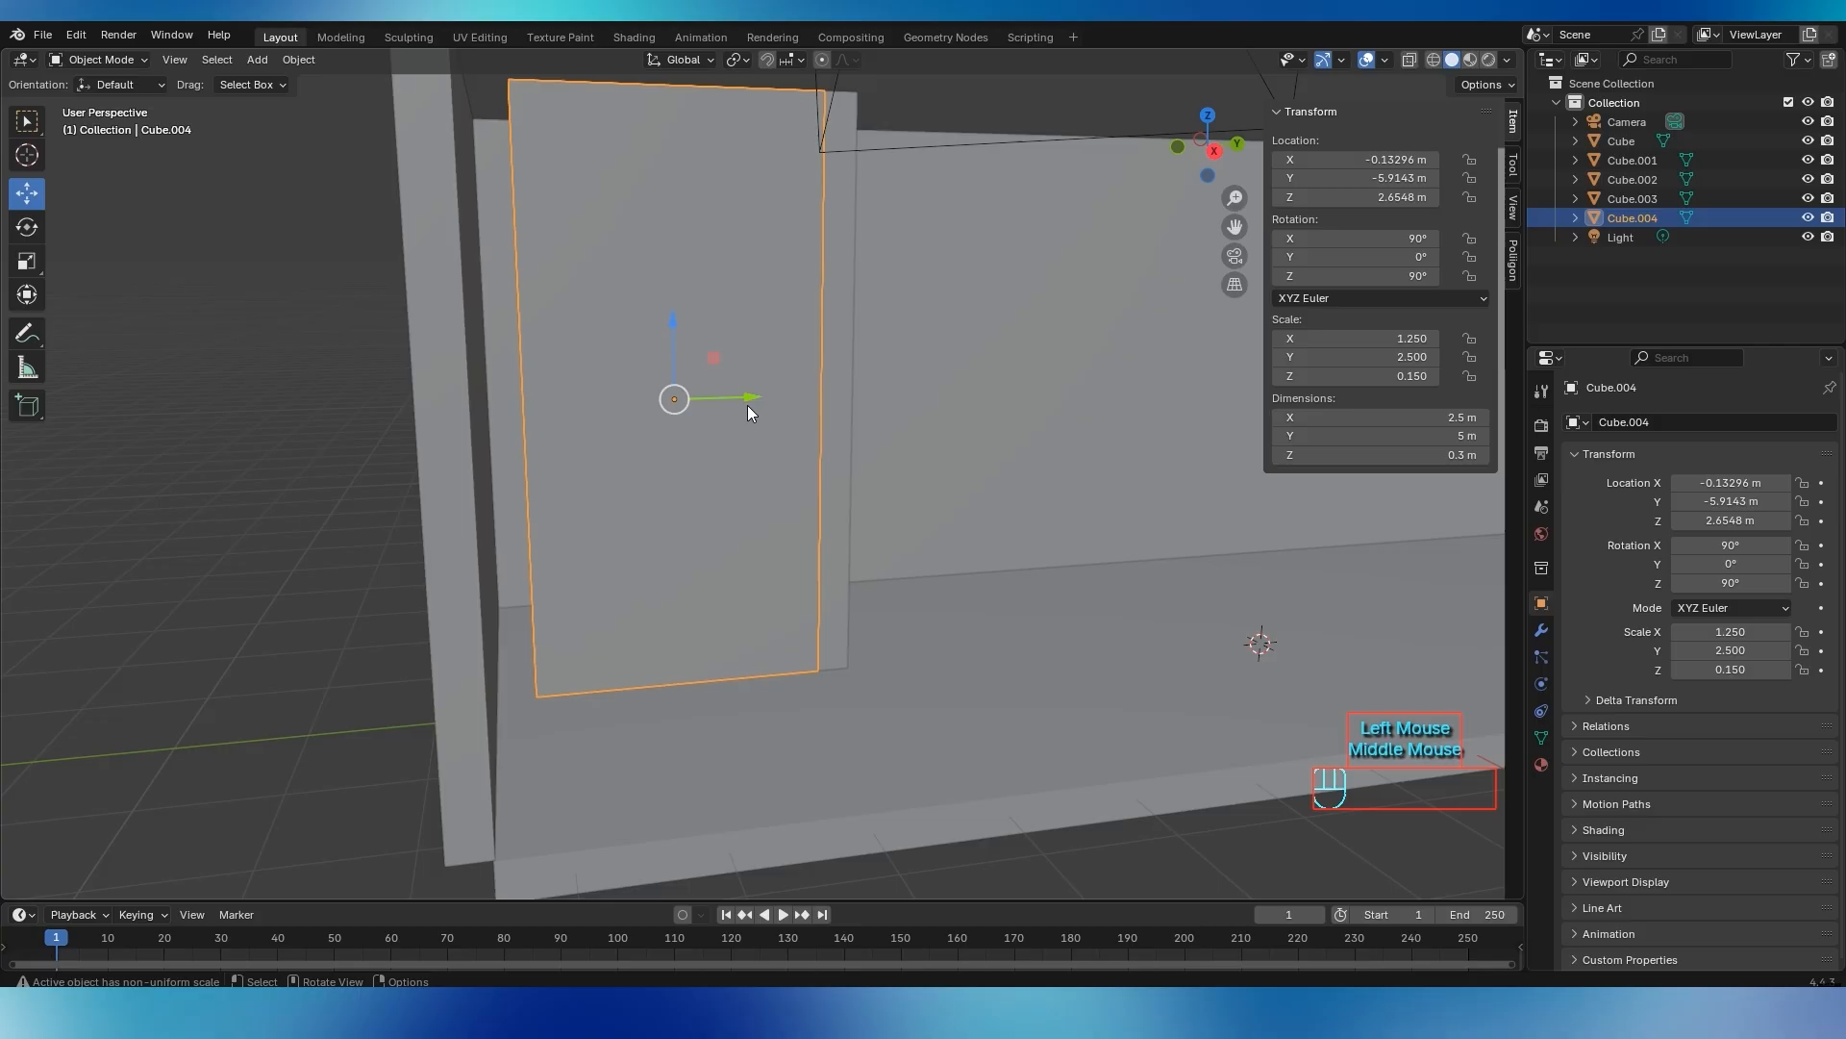
# Move the rotated panel along Y to about -6.25 m so it meets the side wall
pyautogui.scroll(3, 747, 411)
pyautogui.moveTo(695, 354); pyautogui.dragTo(625, 358)
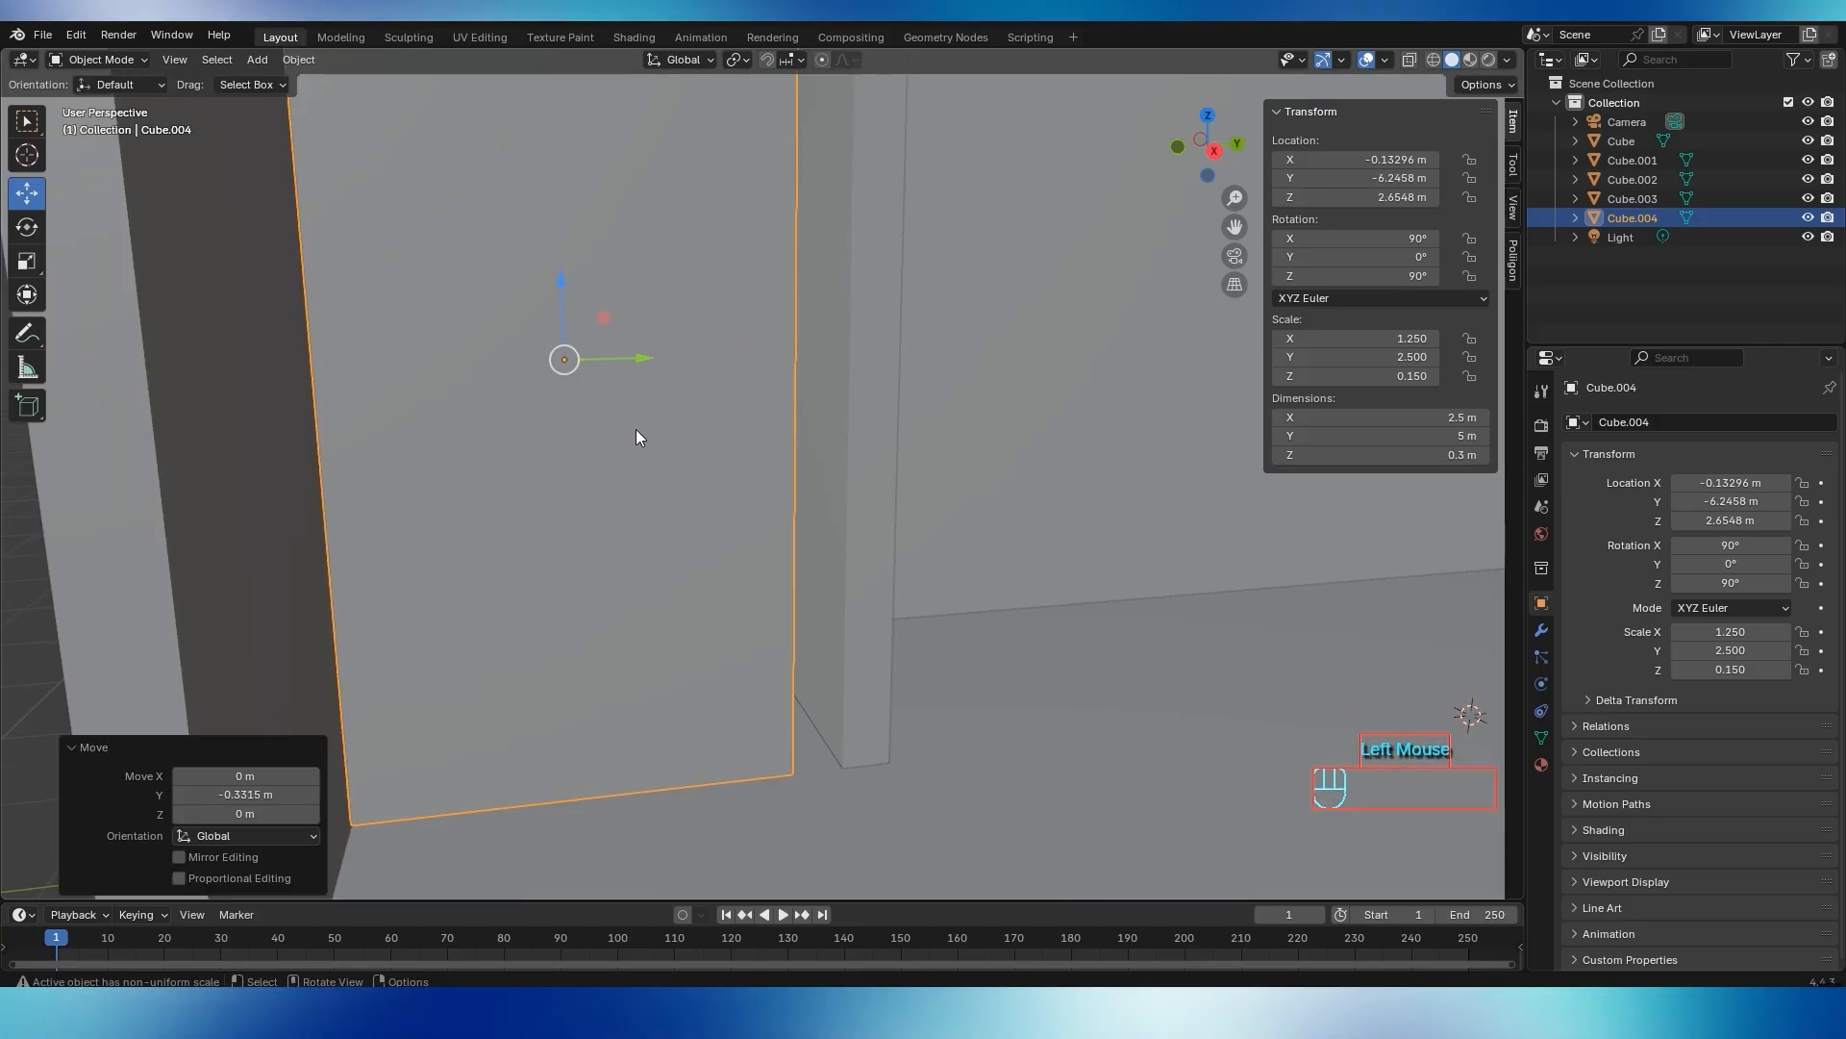
pyautogui.scroll(-2, 658, 440)
# Move the partition along Y toward the side wall until it meets the free edge of the rotated panel
pyautogui.moveTo(658, 441); pyautogui.dragTo(623, 495, button='middle')
pyautogui.click(818, 357)
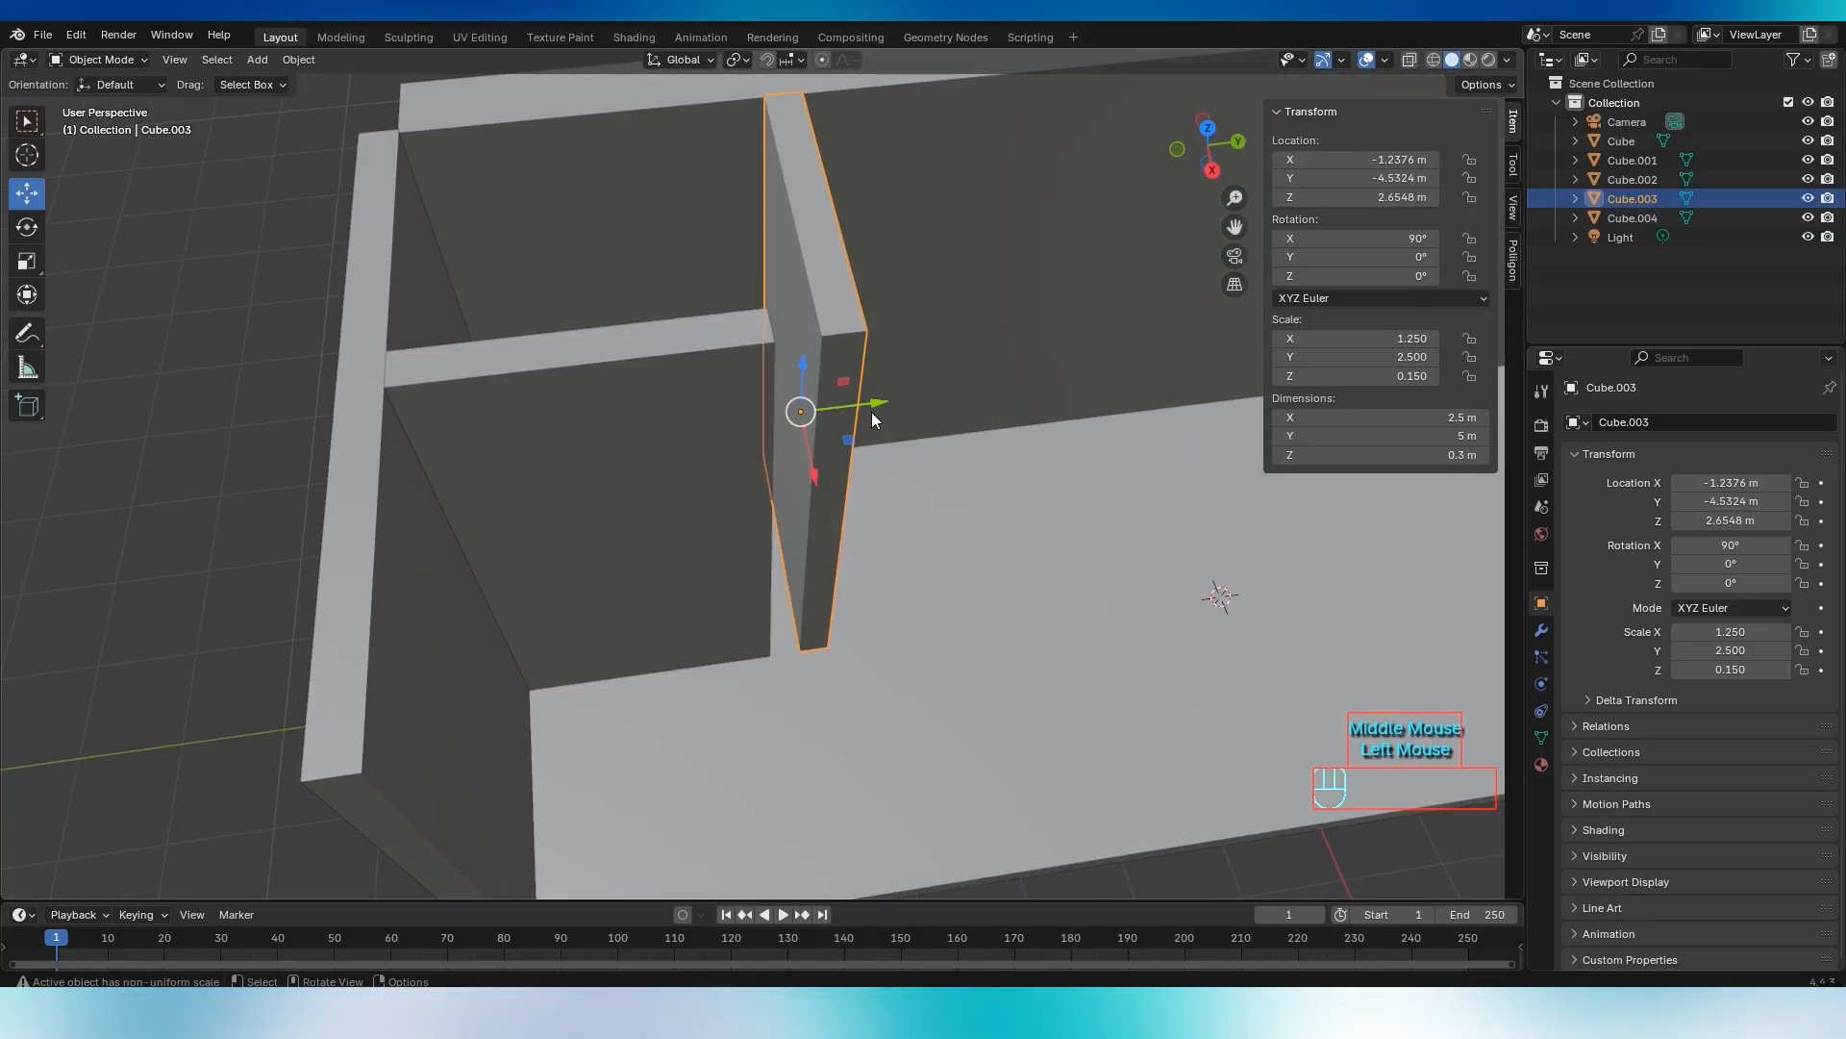
pyautogui.moveTo(872, 411); pyautogui.dragTo(838, 403)
pyautogui.click(931, 489)
pyautogui.moveTo(931, 489)
pyautogui.mouseDown(button='middle')
pyautogui.moveTo(947, 559)
pyautogui.moveTo(932, 518)
pyautogui.mouseUp(button='middle')
pyautogui.scroll(-2, 954, 566)
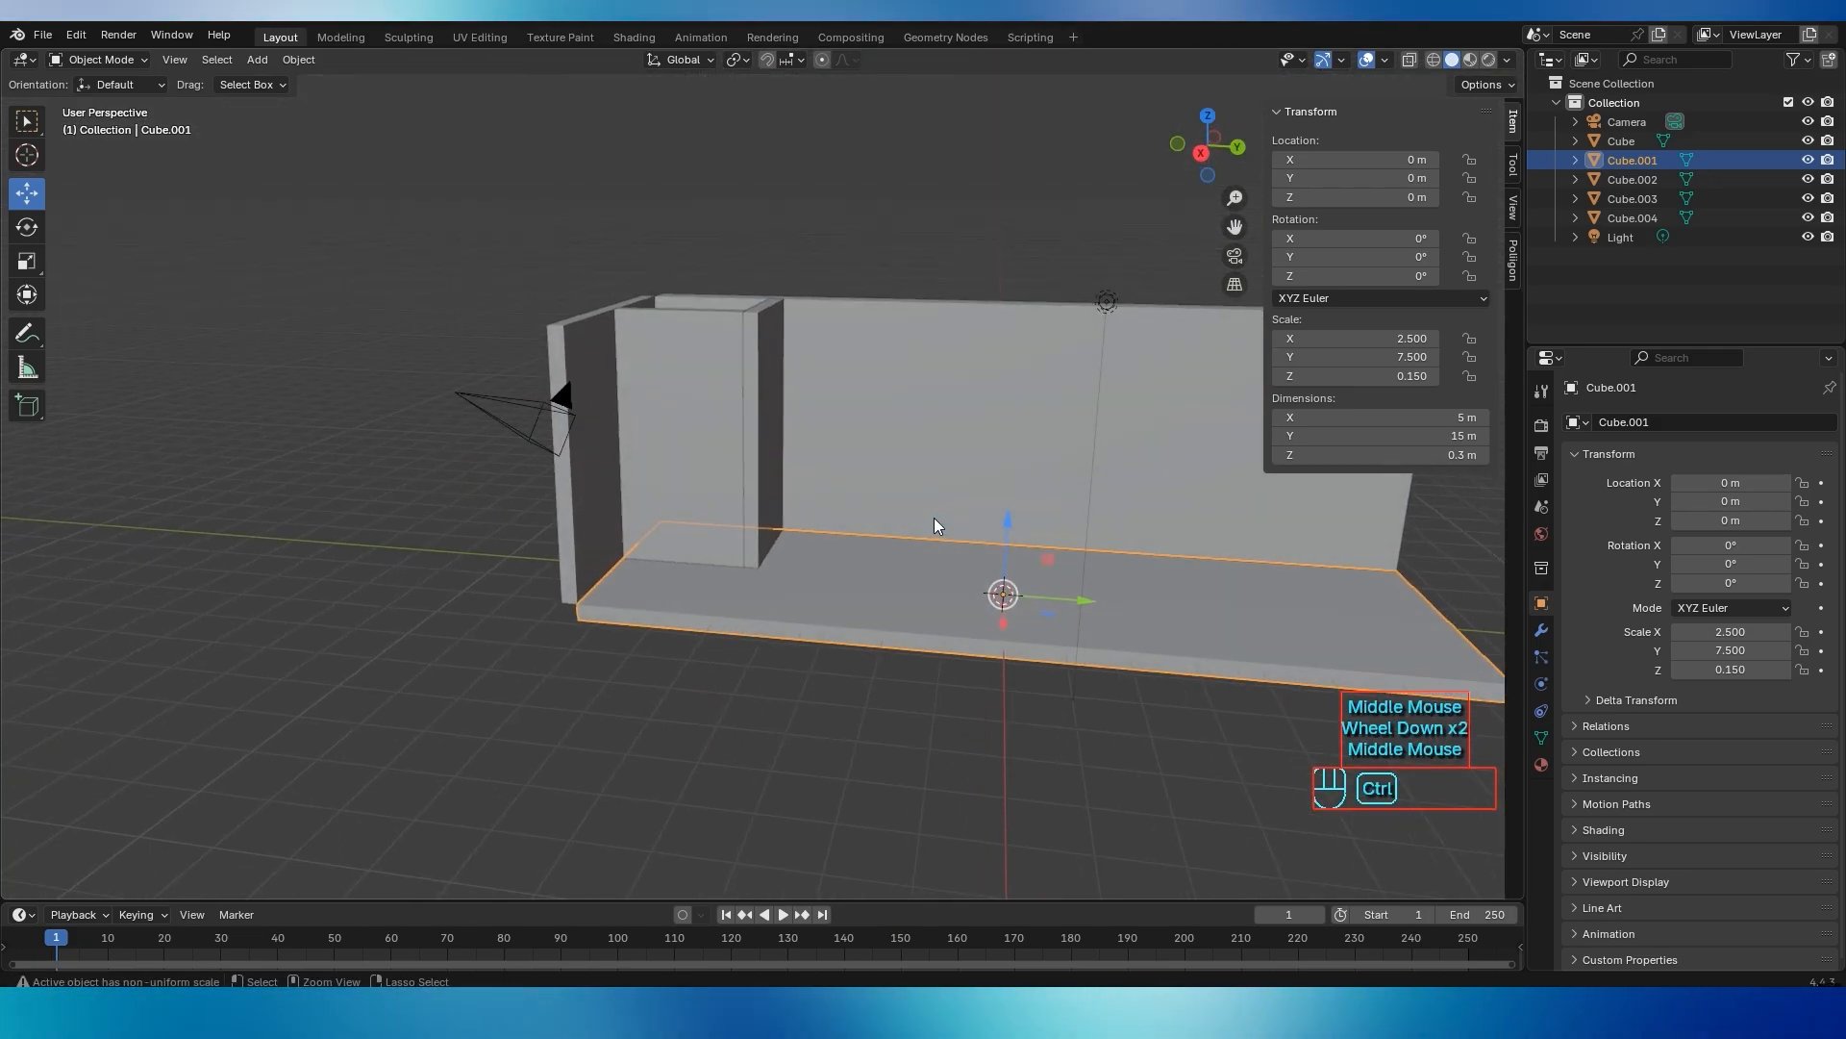
# Check the event booth reference image and compare its layout with the modelled walls
pyautogui.hotkey('alt', 'Tab')
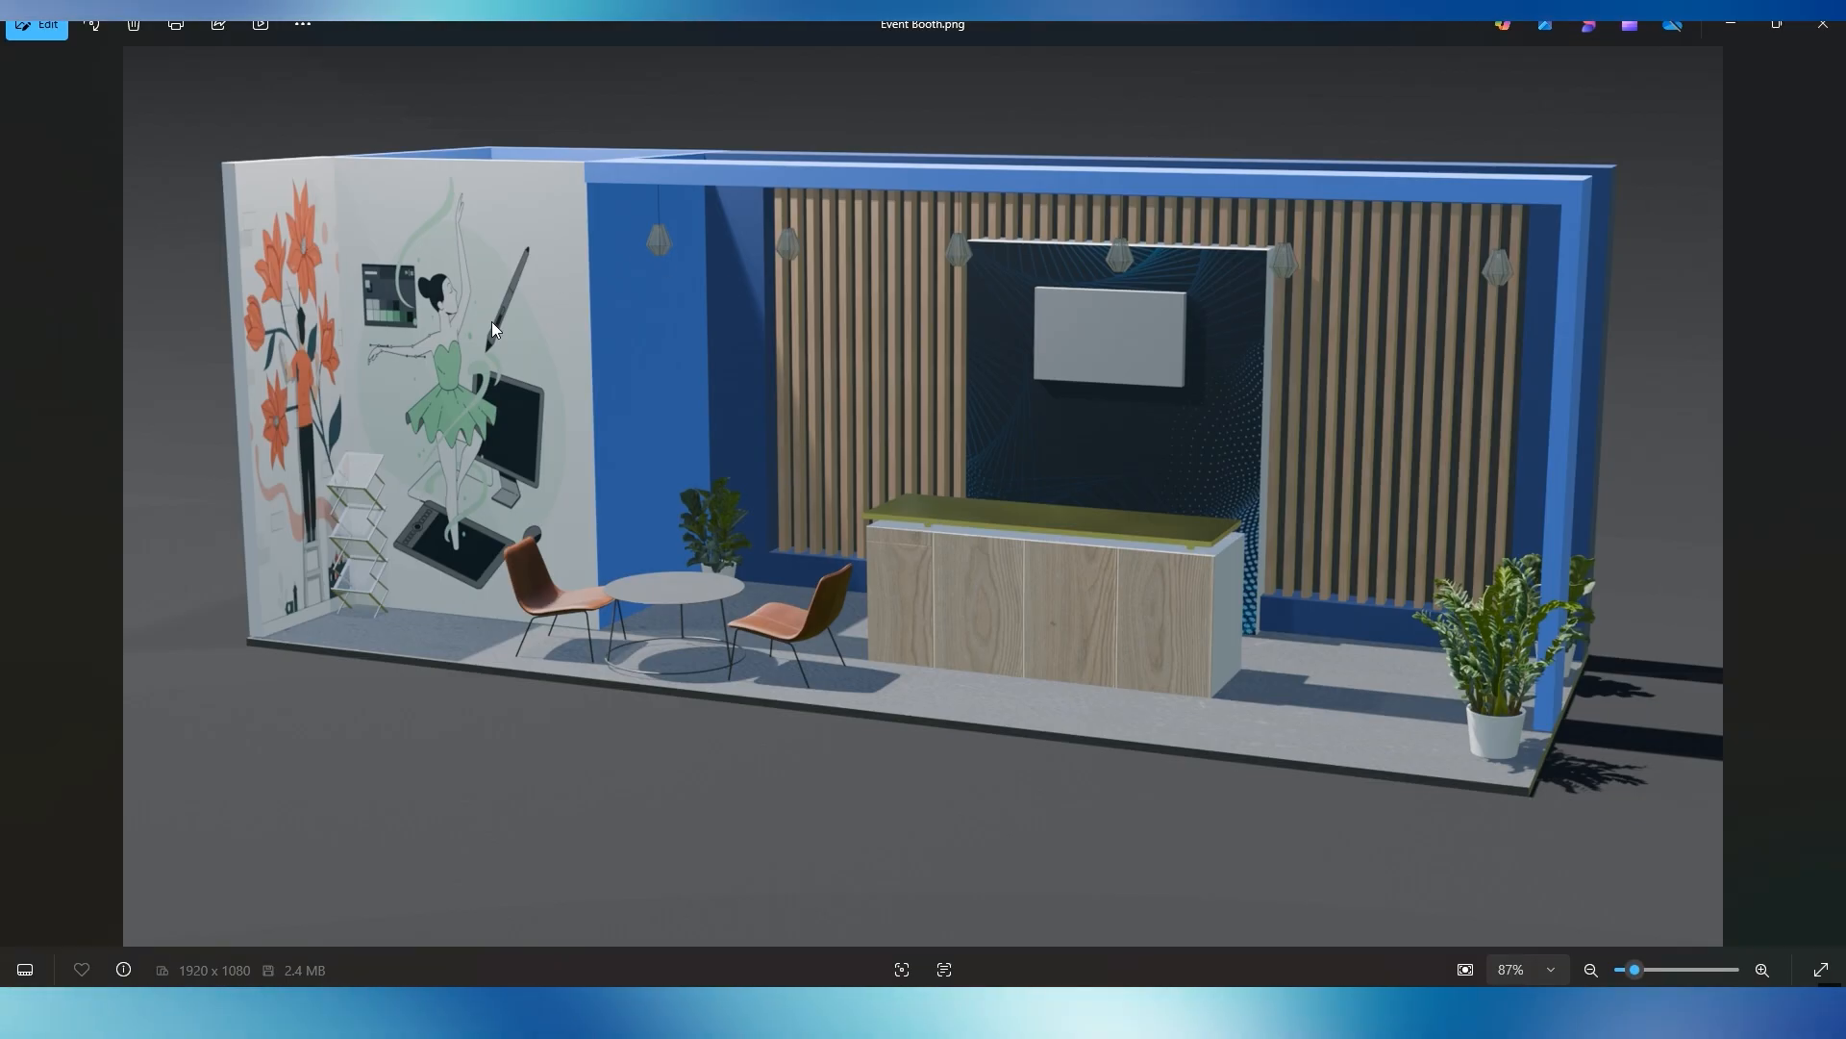
pyautogui.hotkey('alt', 'Tab')
pyautogui.moveTo(869, 510)
pyautogui.mouseDown(button='middle')
pyautogui.moveTo(898, 519)
pyautogui.moveTo(854, 504)
pyautogui.mouseUp(button='middle')
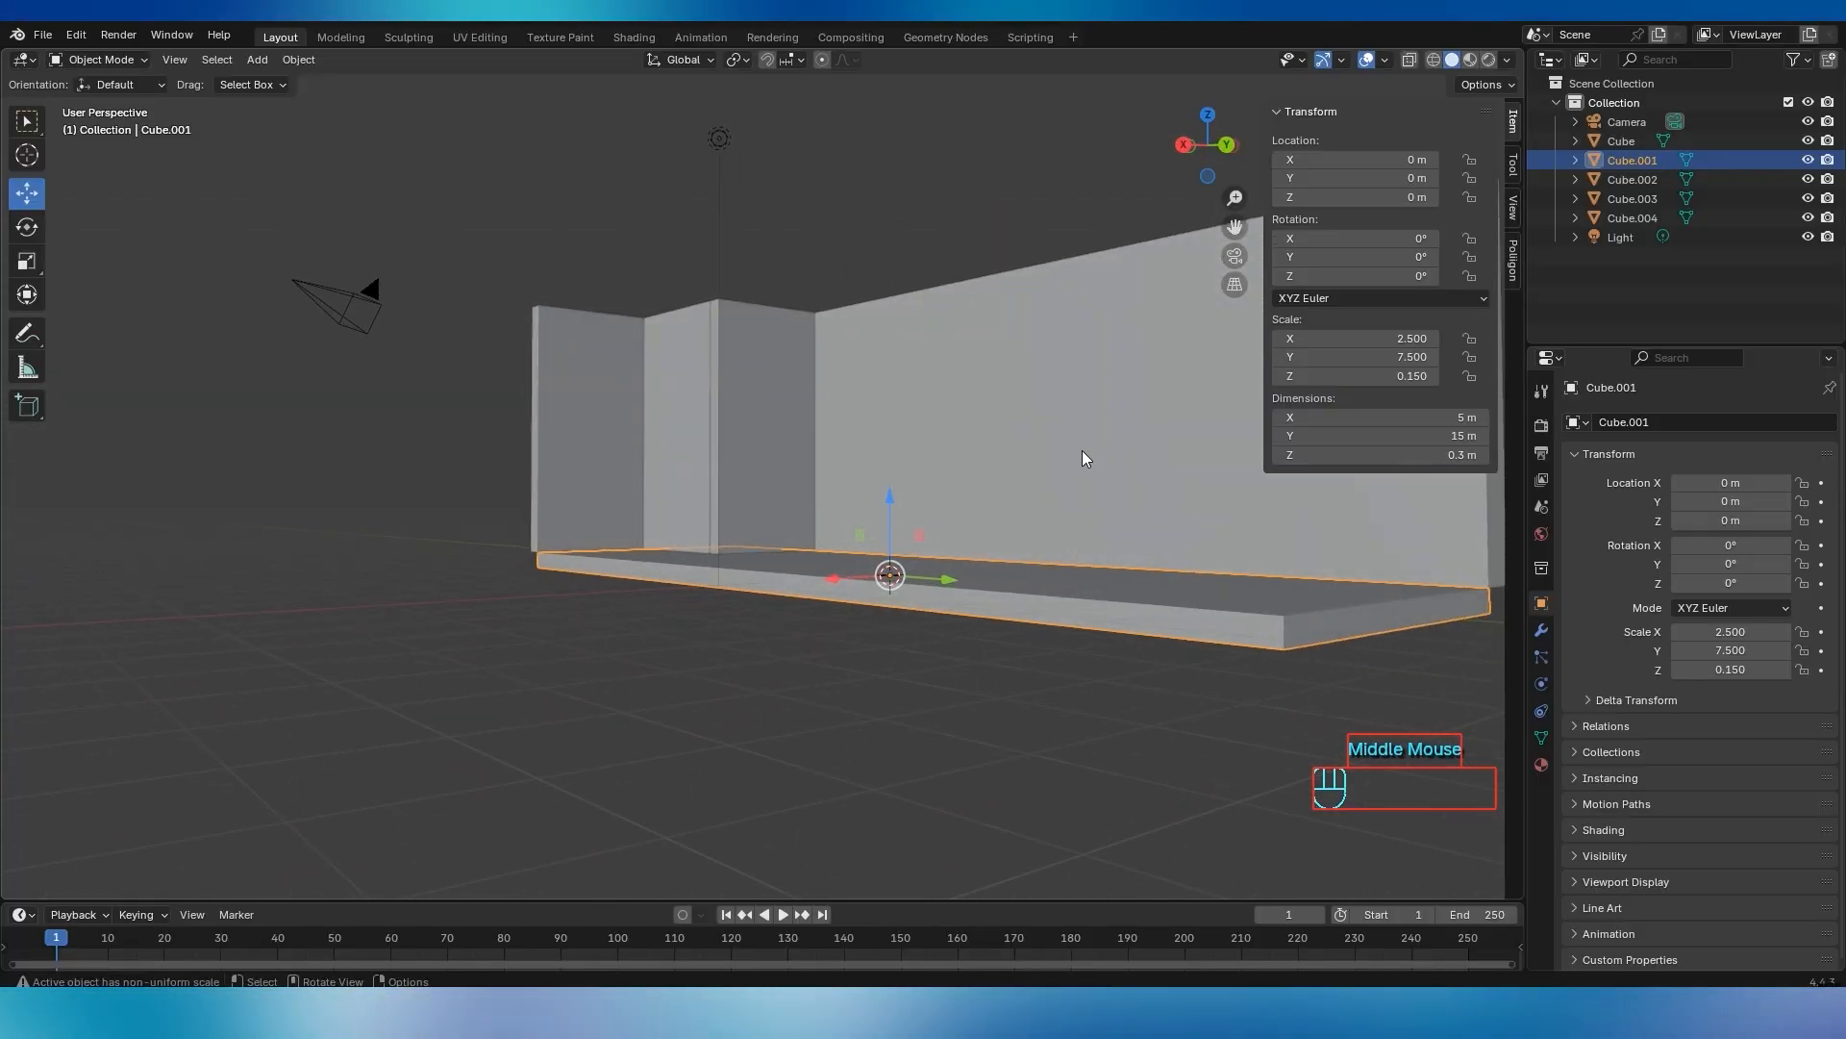
pyautogui.keyDown('shift'); pyautogui.moveTo(1082, 450); pyautogui.dragTo(933, 505, button='middle'); pyautogui.keyUp('shift')
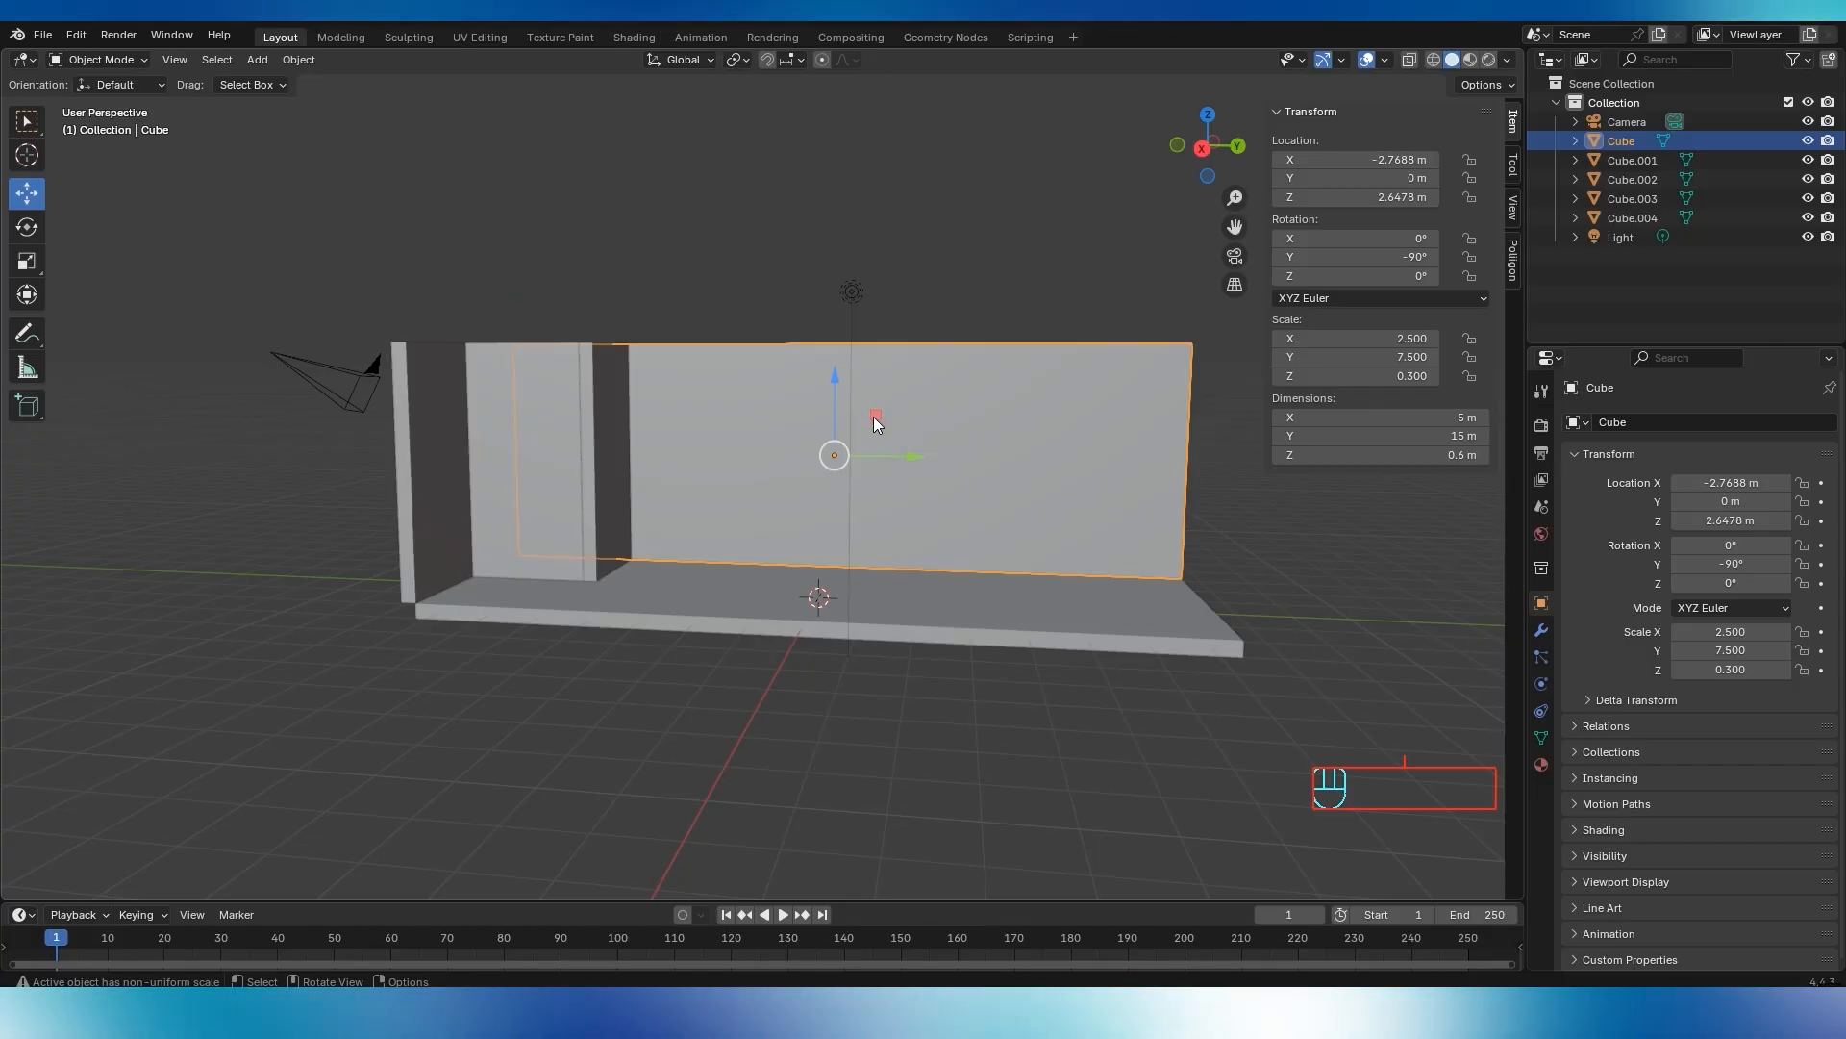
# Duplicate the back wall and move the copy straight up along Z to about 8.09 m
pyautogui.moveTo(1024, 459); pyautogui.dragTo(741, 469, button='middle')
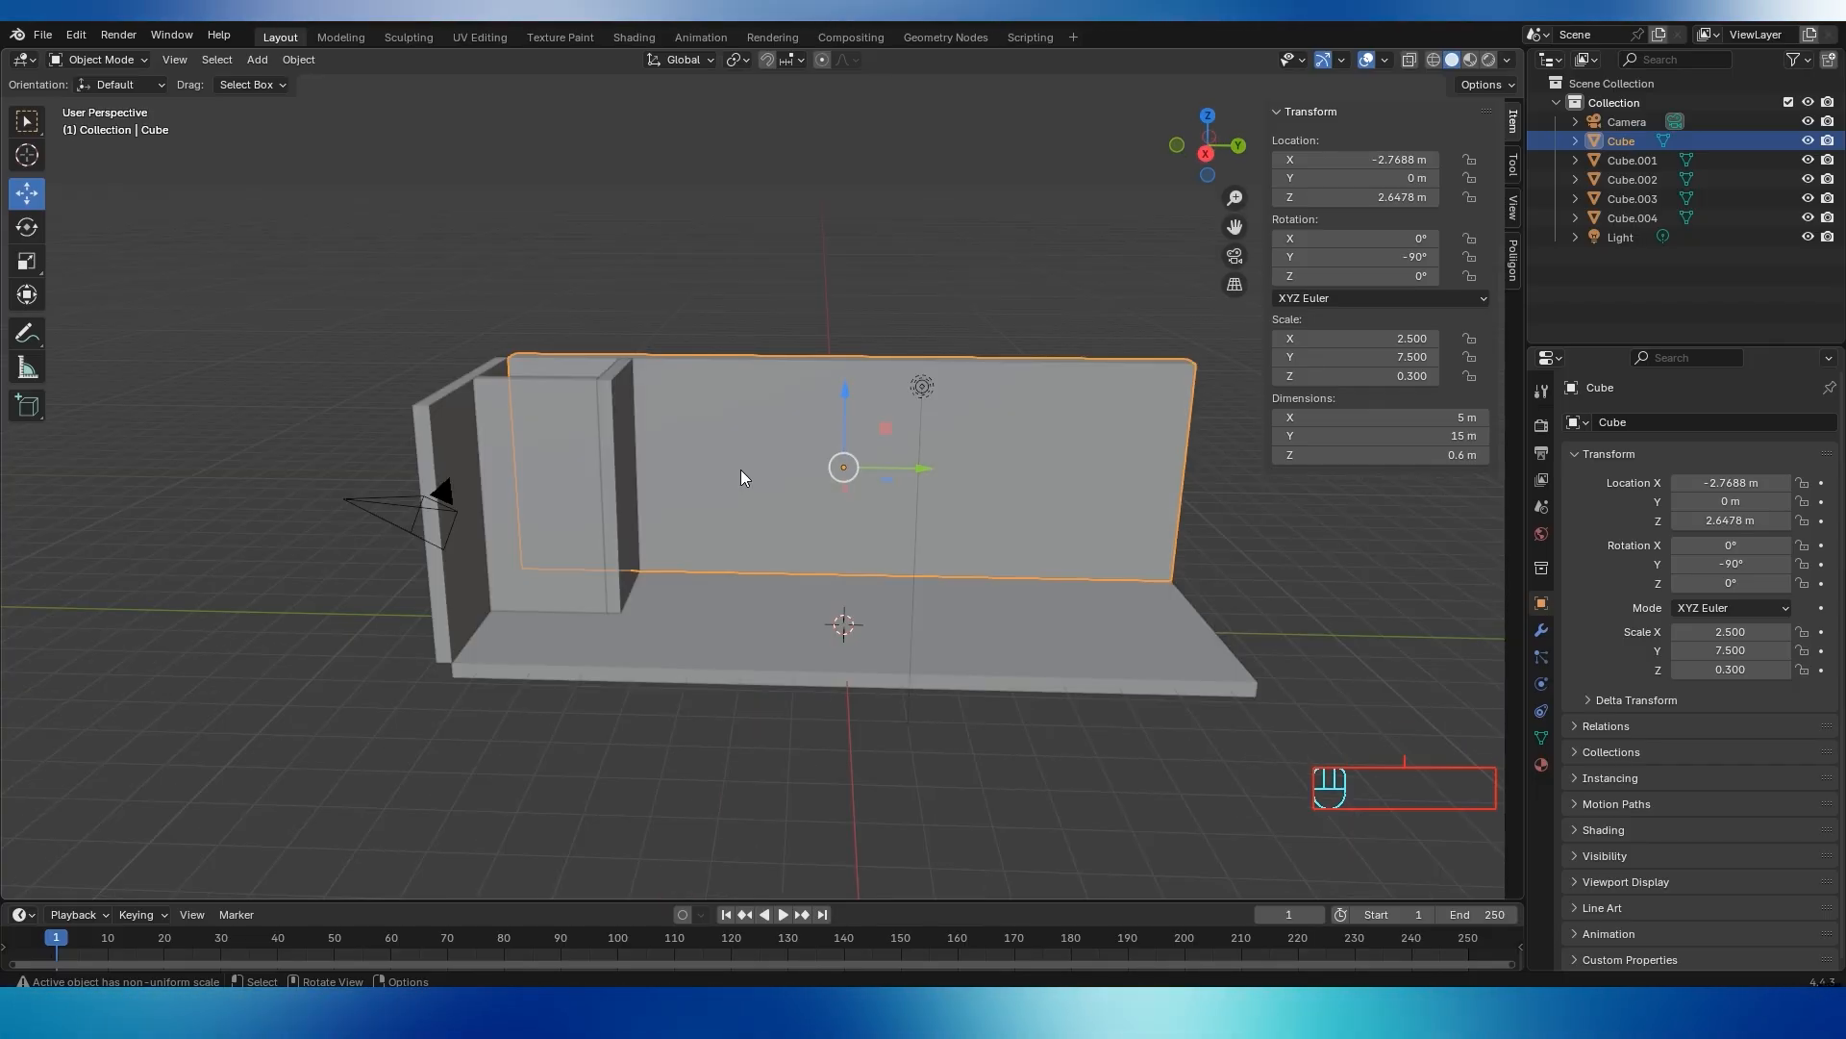
pyautogui.hotkey('shift', 'd')
pyautogui.rightClick(740, 470)
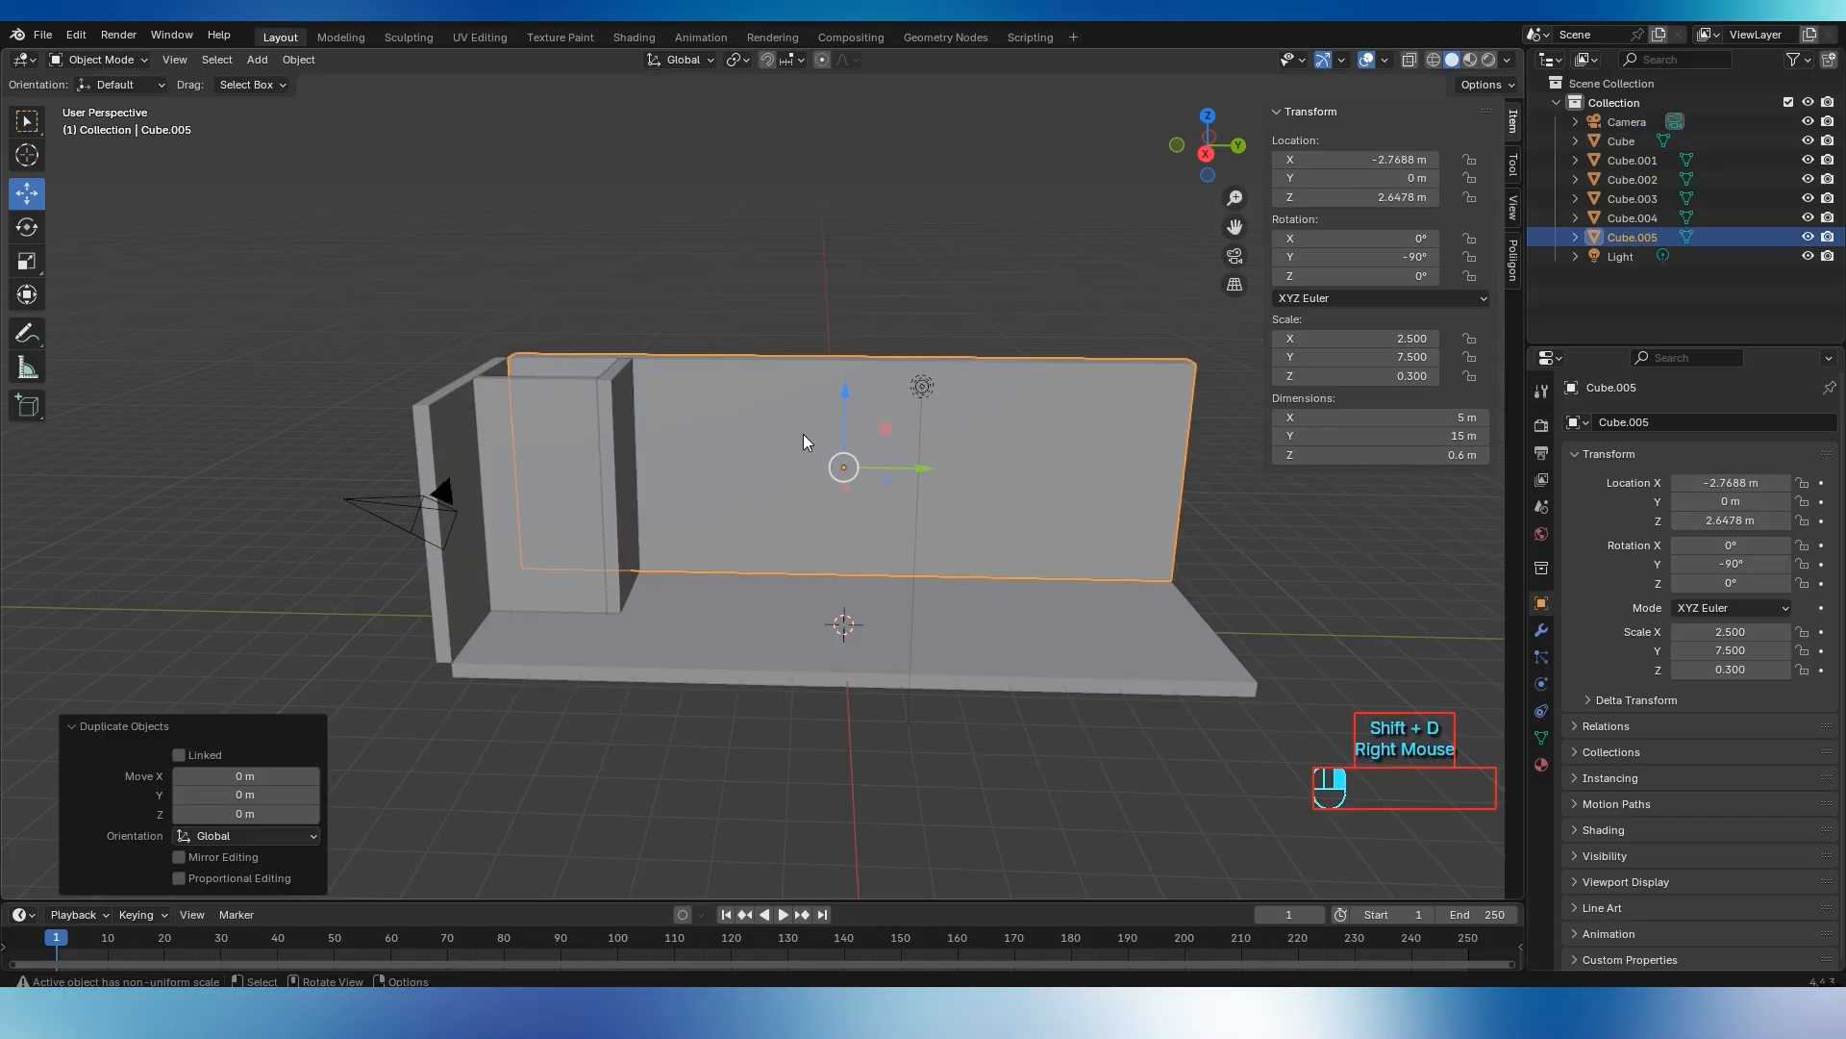
pyautogui.moveTo(851, 396); pyautogui.dragTo(873, 153)
pyautogui.moveTo(792, 450); pyautogui.dragTo(768, 442, button='middle')
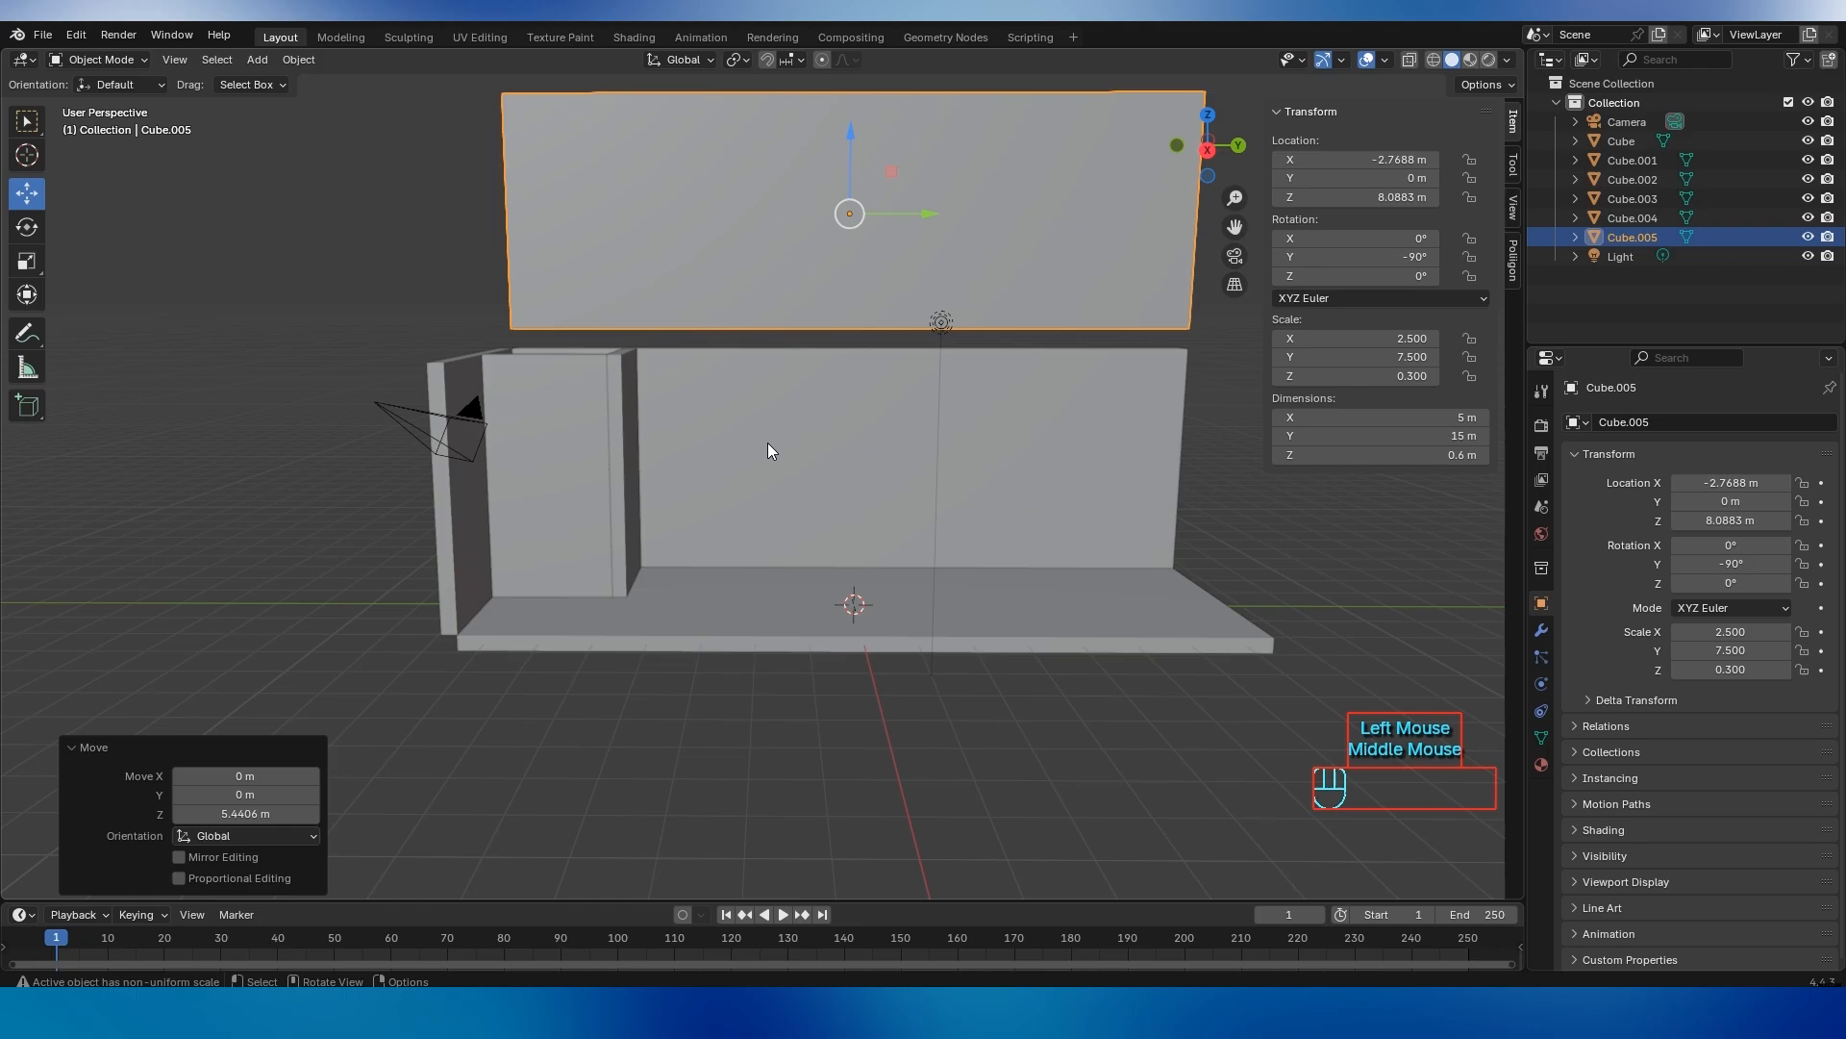
# Set the original back wall's Y dimension to 5 m
pyautogui.click(943, 412)
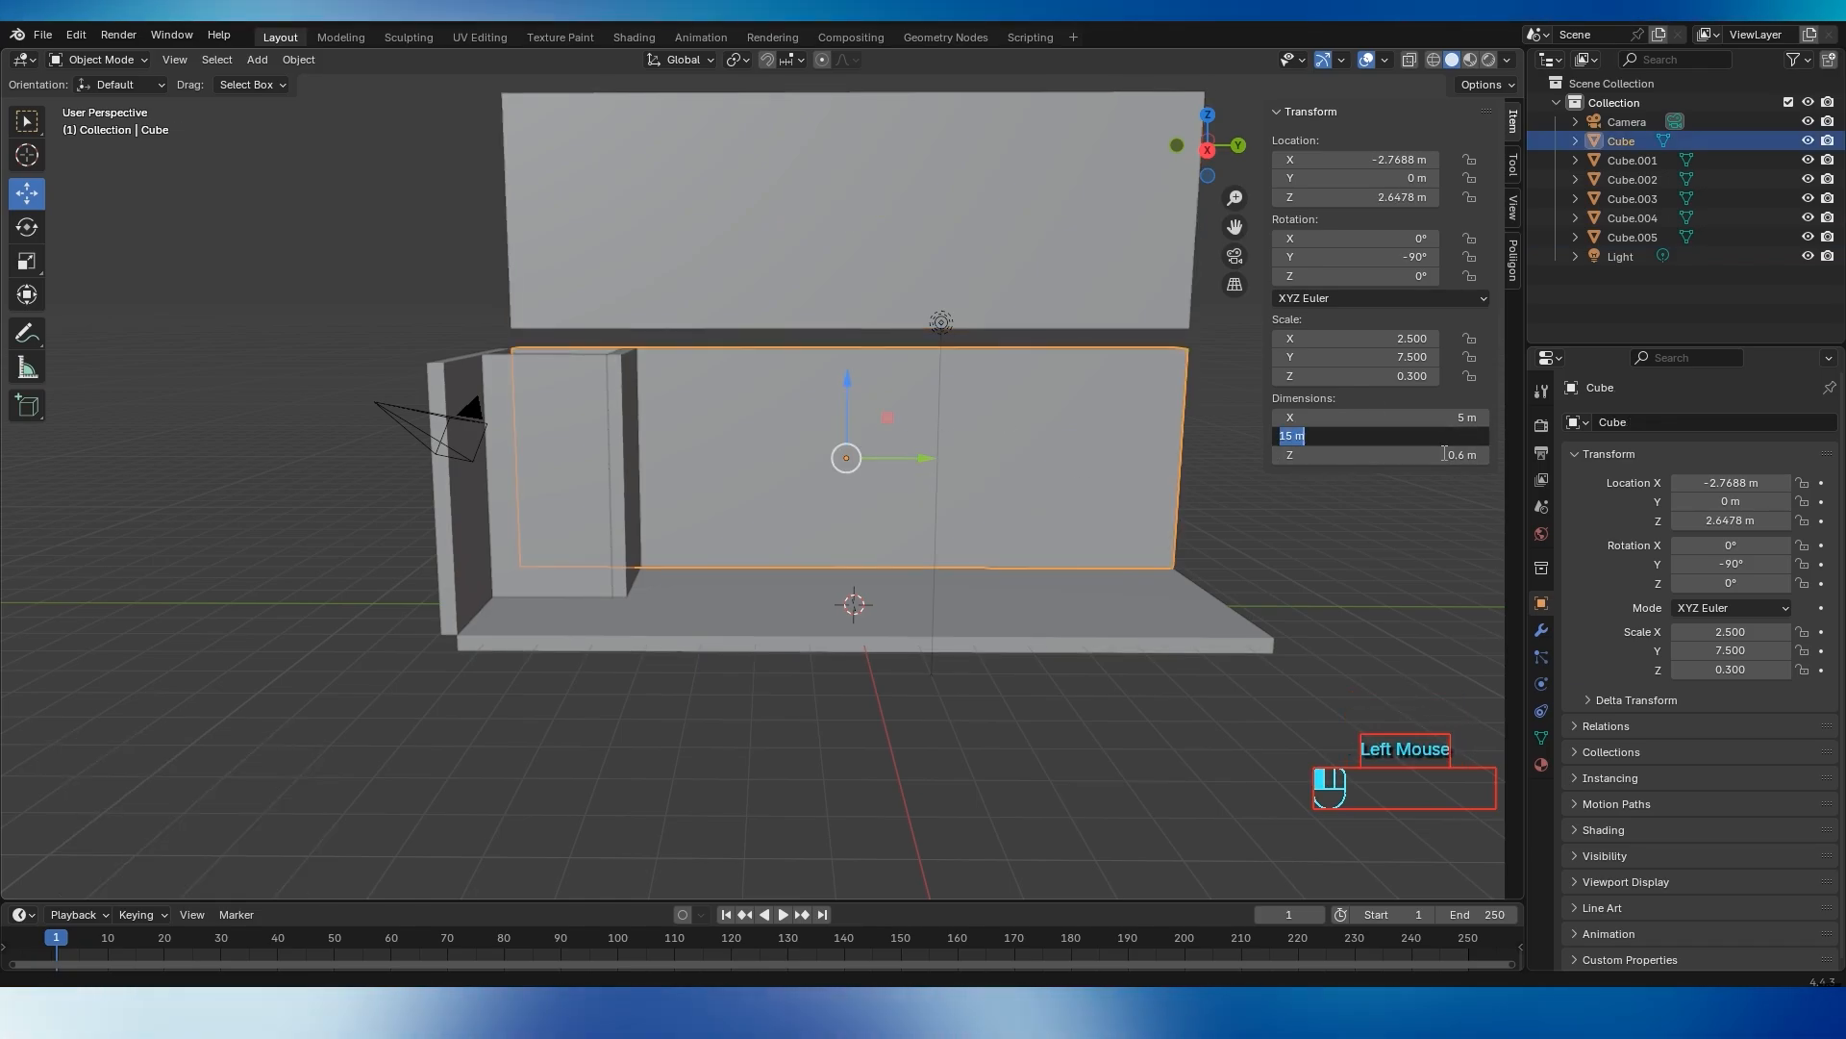
pyautogui.write('5')
pyautogui.press('Return')
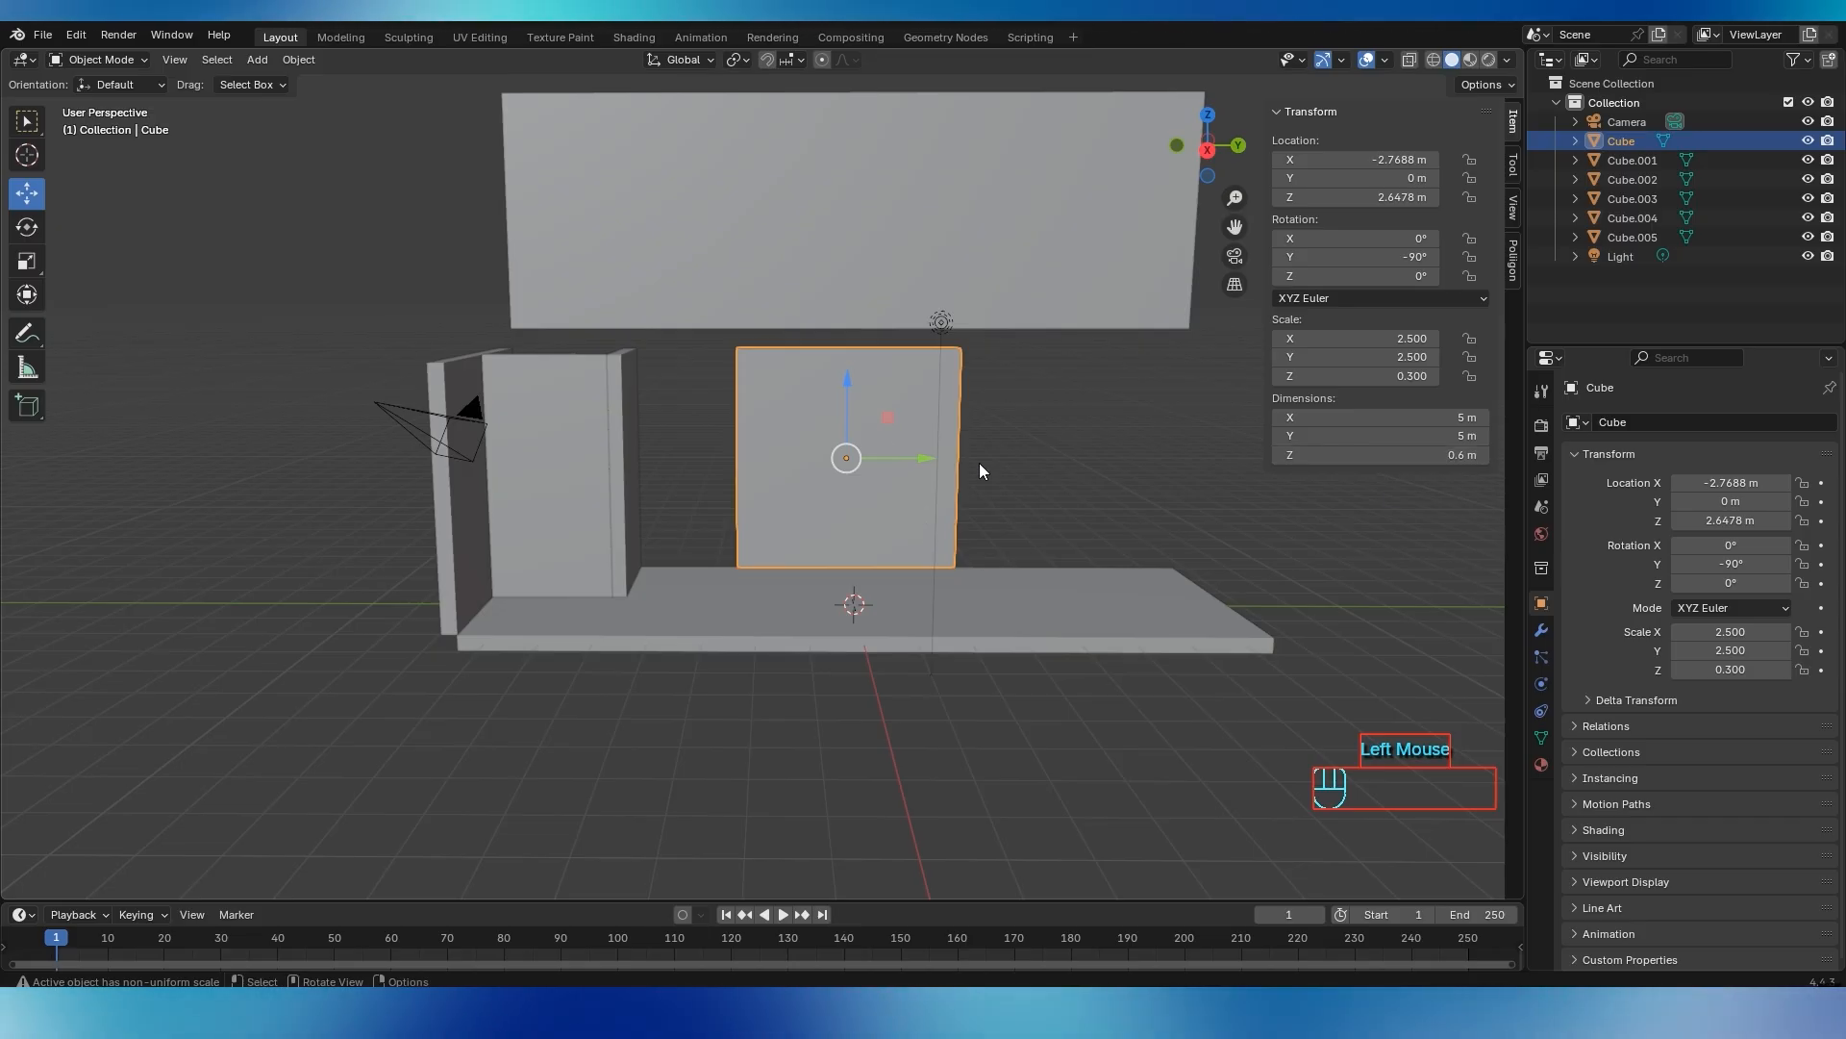
# Move the shortened back wall along Y to about -5.02 m, behind the enclosed corner
pyautogui.scroll(1, 874, 434)
pyautogui.moveTo(948, 454); pyautogui.dragTo(659, 464)
pyautogui.moveTo(660, 465); pyautogui.dragTo(690, 498, button='middle')
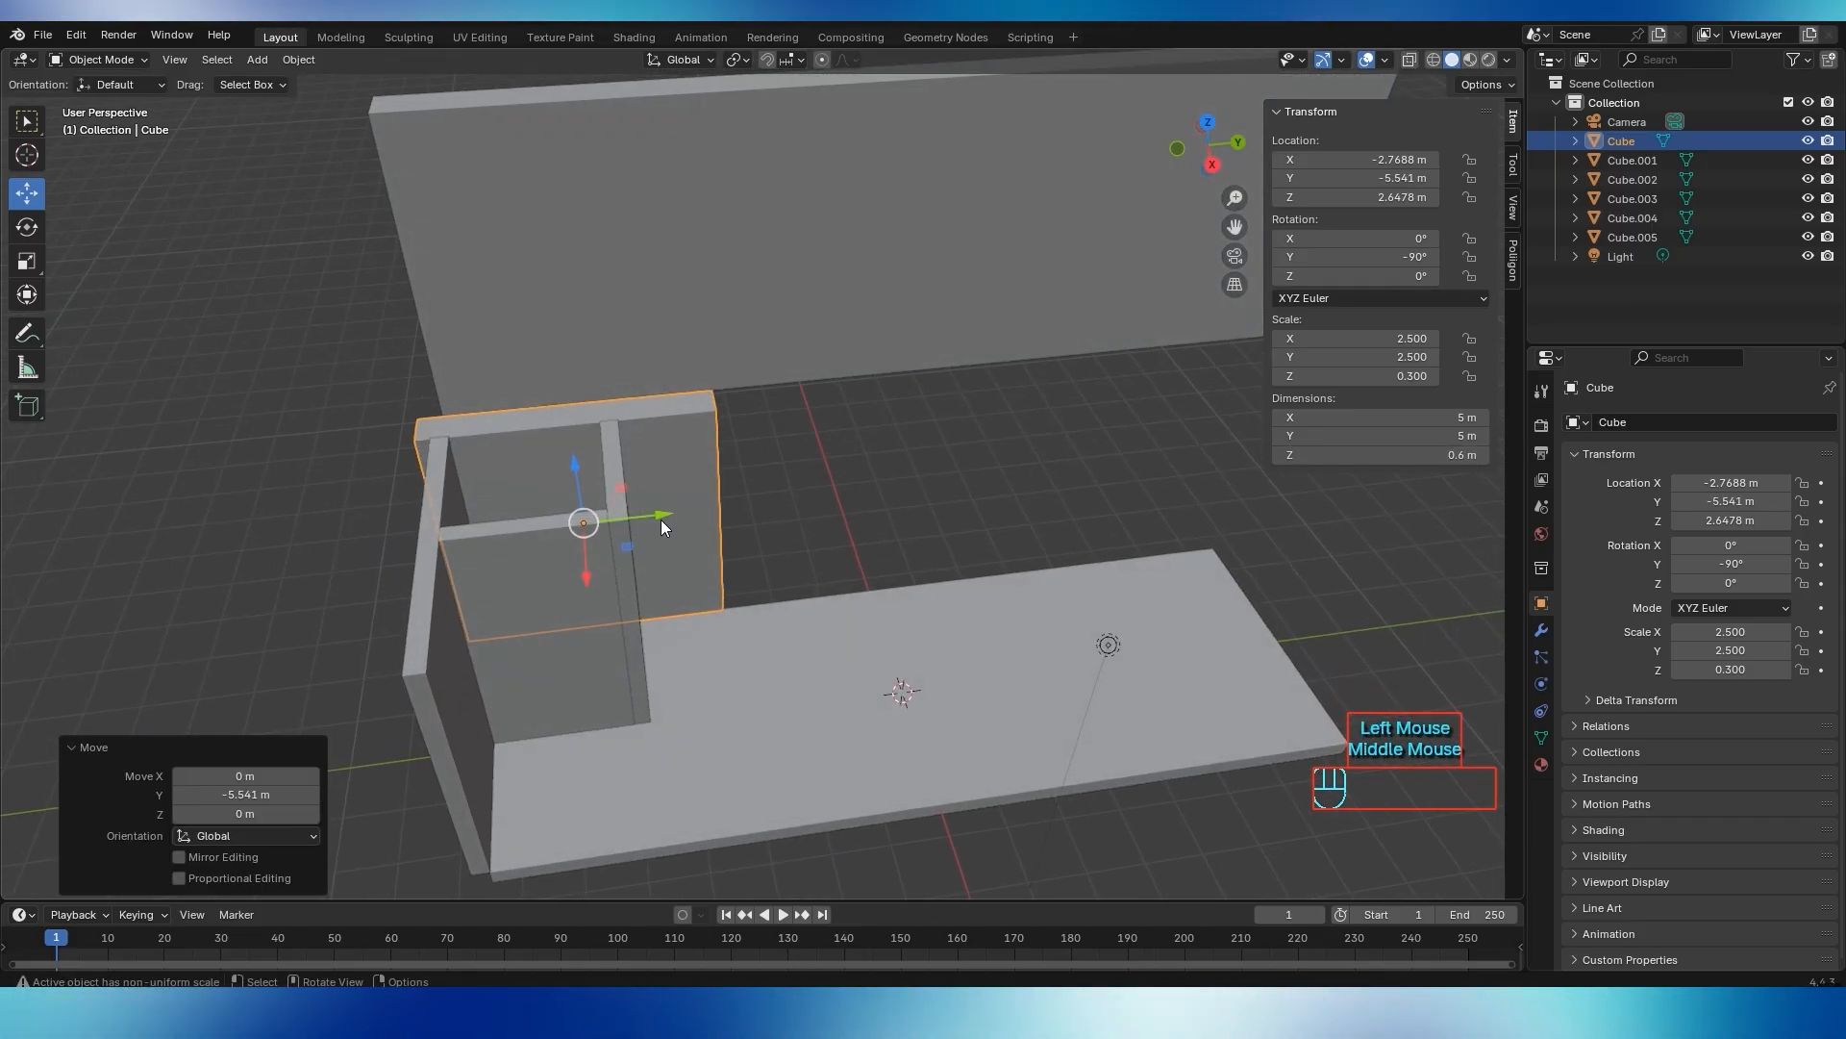
pyautogui.moveTo(661, 521); pyautogui.dragTo(692, 514)
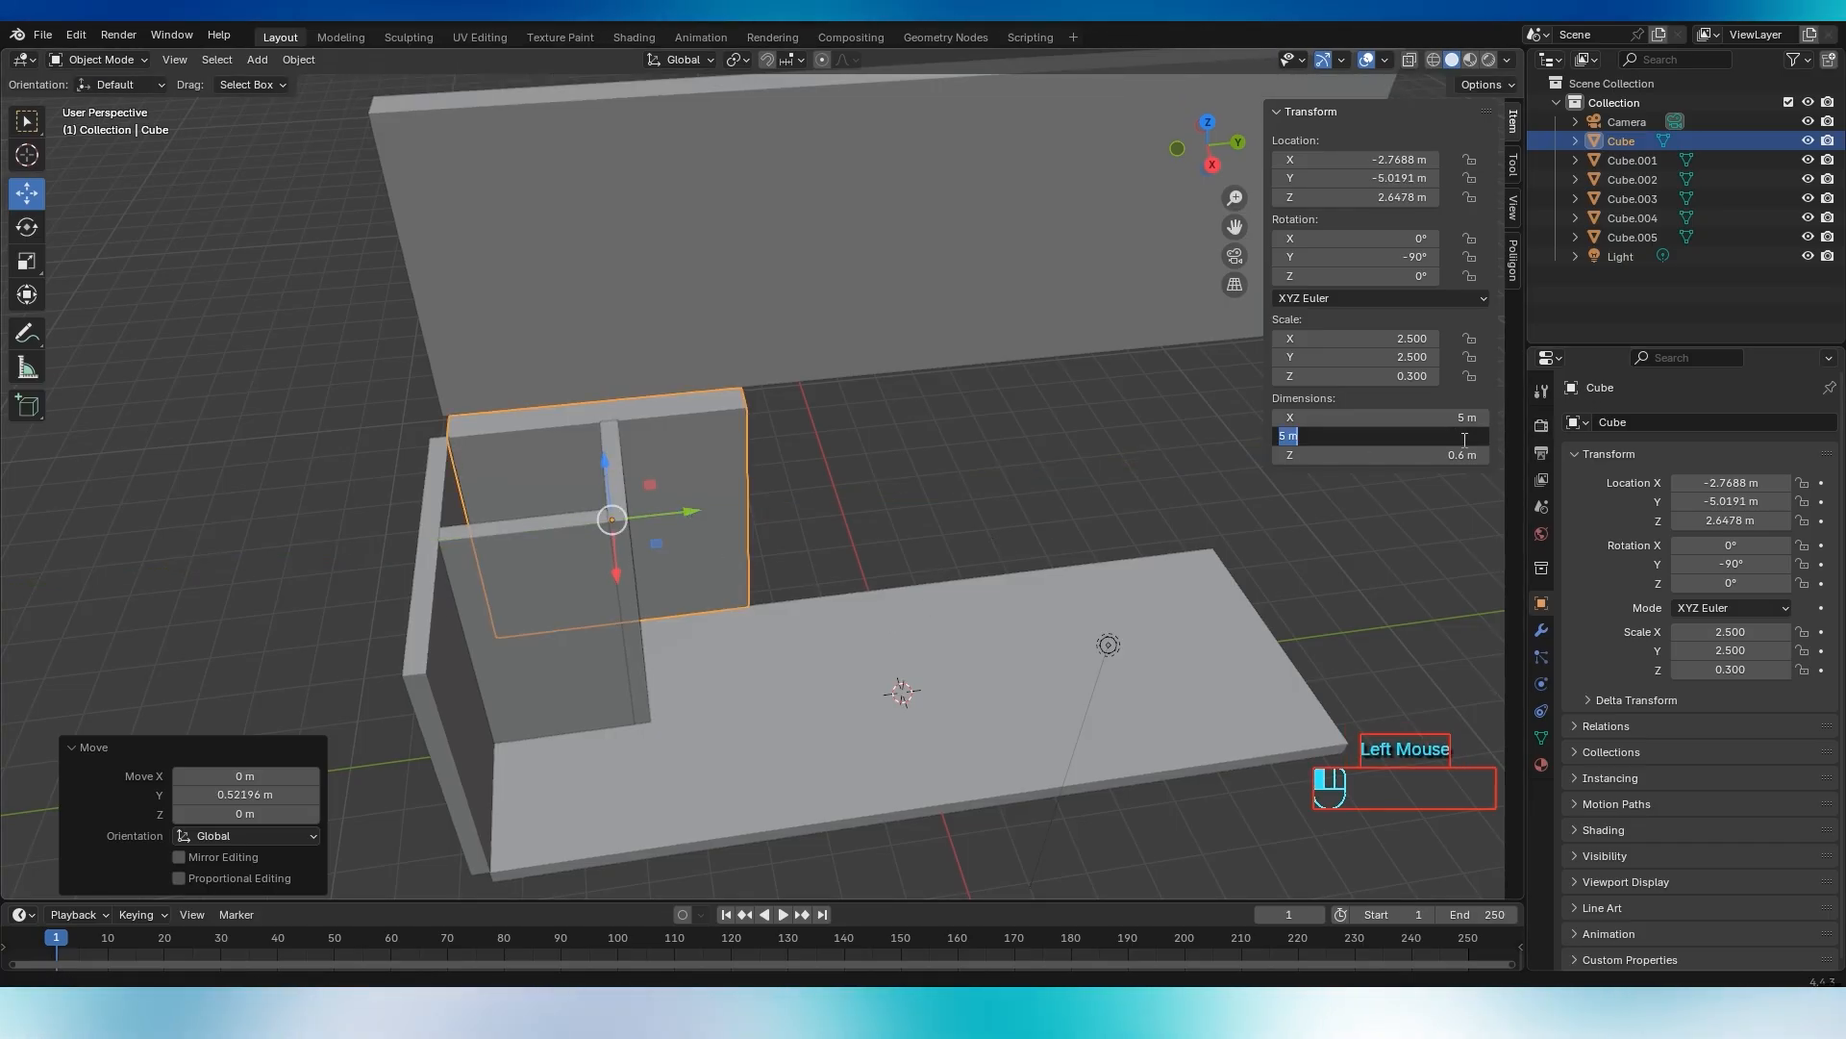
# Set the shortened back wall's Y dimension to 2.5 m and move it along Y toward the side wall to close the corner
pyautogui.press('Return')
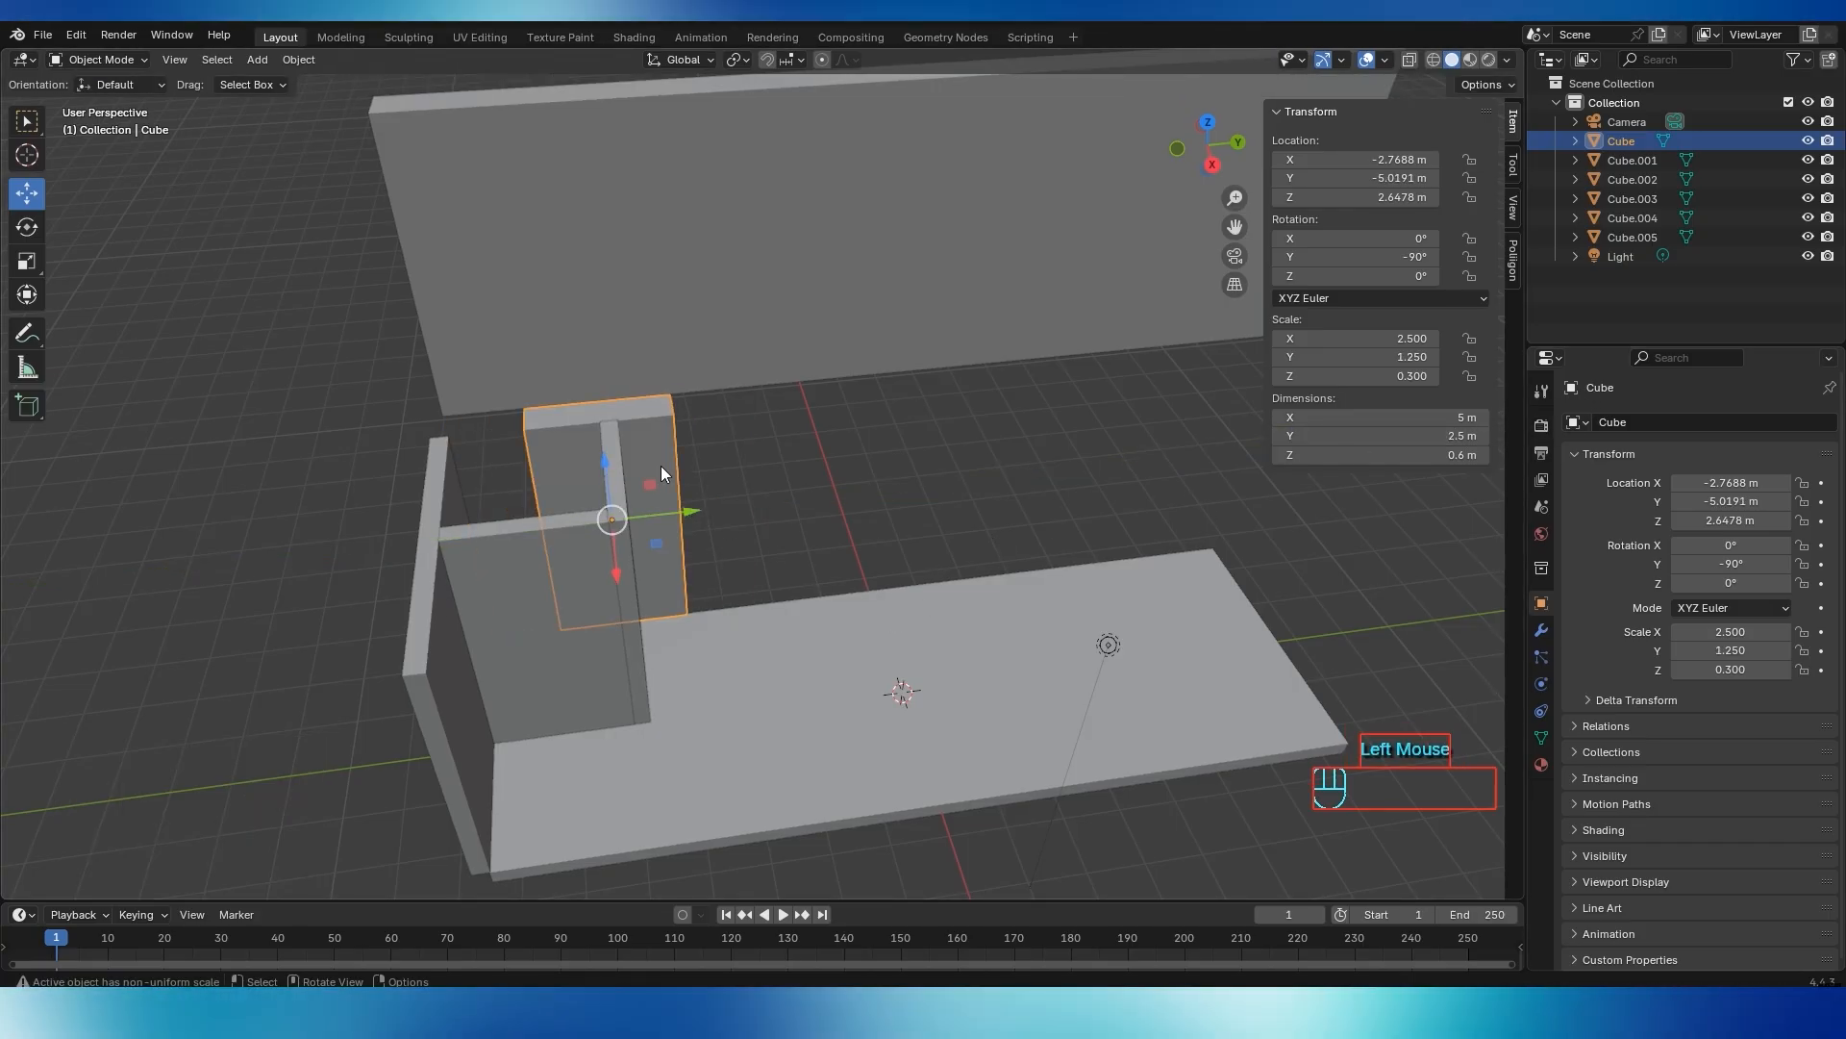
pyautogui.scroll(2, 661, 465)
pyautogui.moveTo(596, 494); pyautogui.dragTo(617, 535, button='middle')
pyautogui.moveTo(618, 534); pyautogui.dragTo(521, 538)
pyautogui.click(769, 471)
# Set the raised wall copy's Y dimension to 12.5 m and place it beside the short back wall at about Y 1.24 m, Z 2.69 m
pyautogui.moveTo(769, 471); pyautogui.dragTo(767, 258, button='middle')
pyautogui.scroll(-2, 707, 450)
pyautogui.click(771, 252)
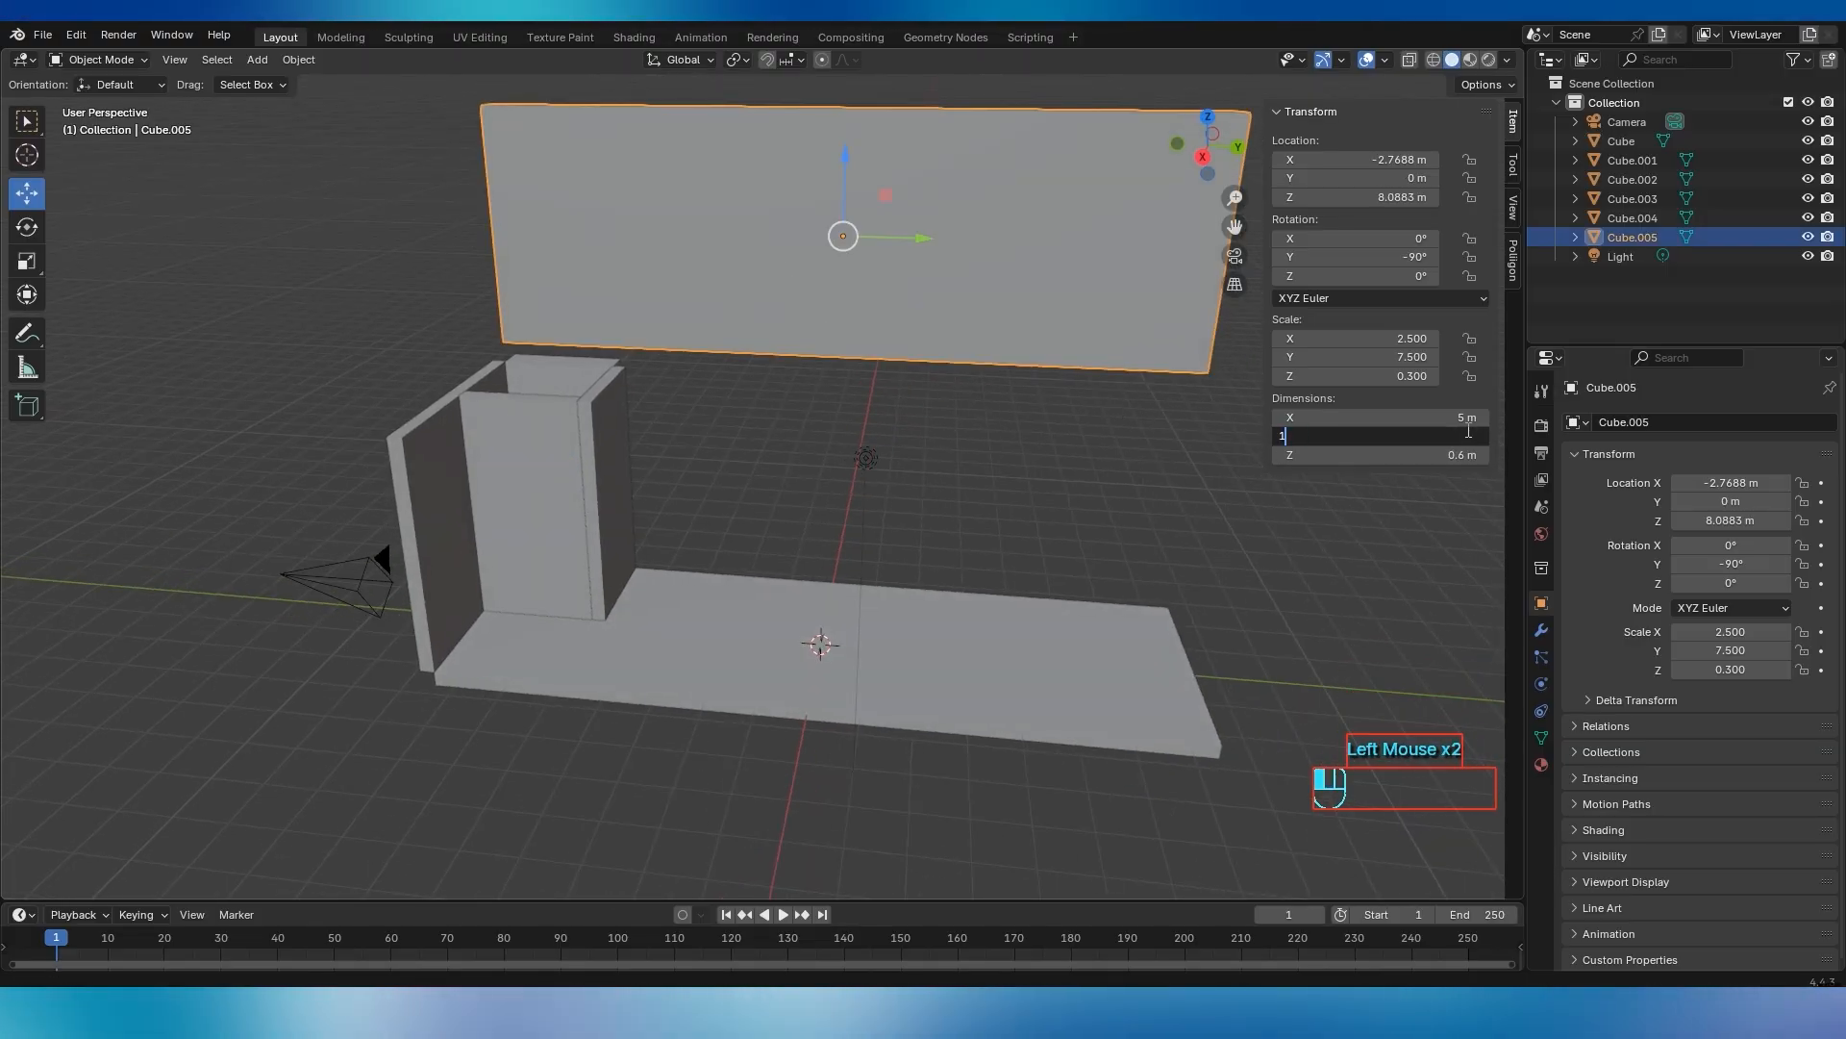
pyautogui.press('Return')
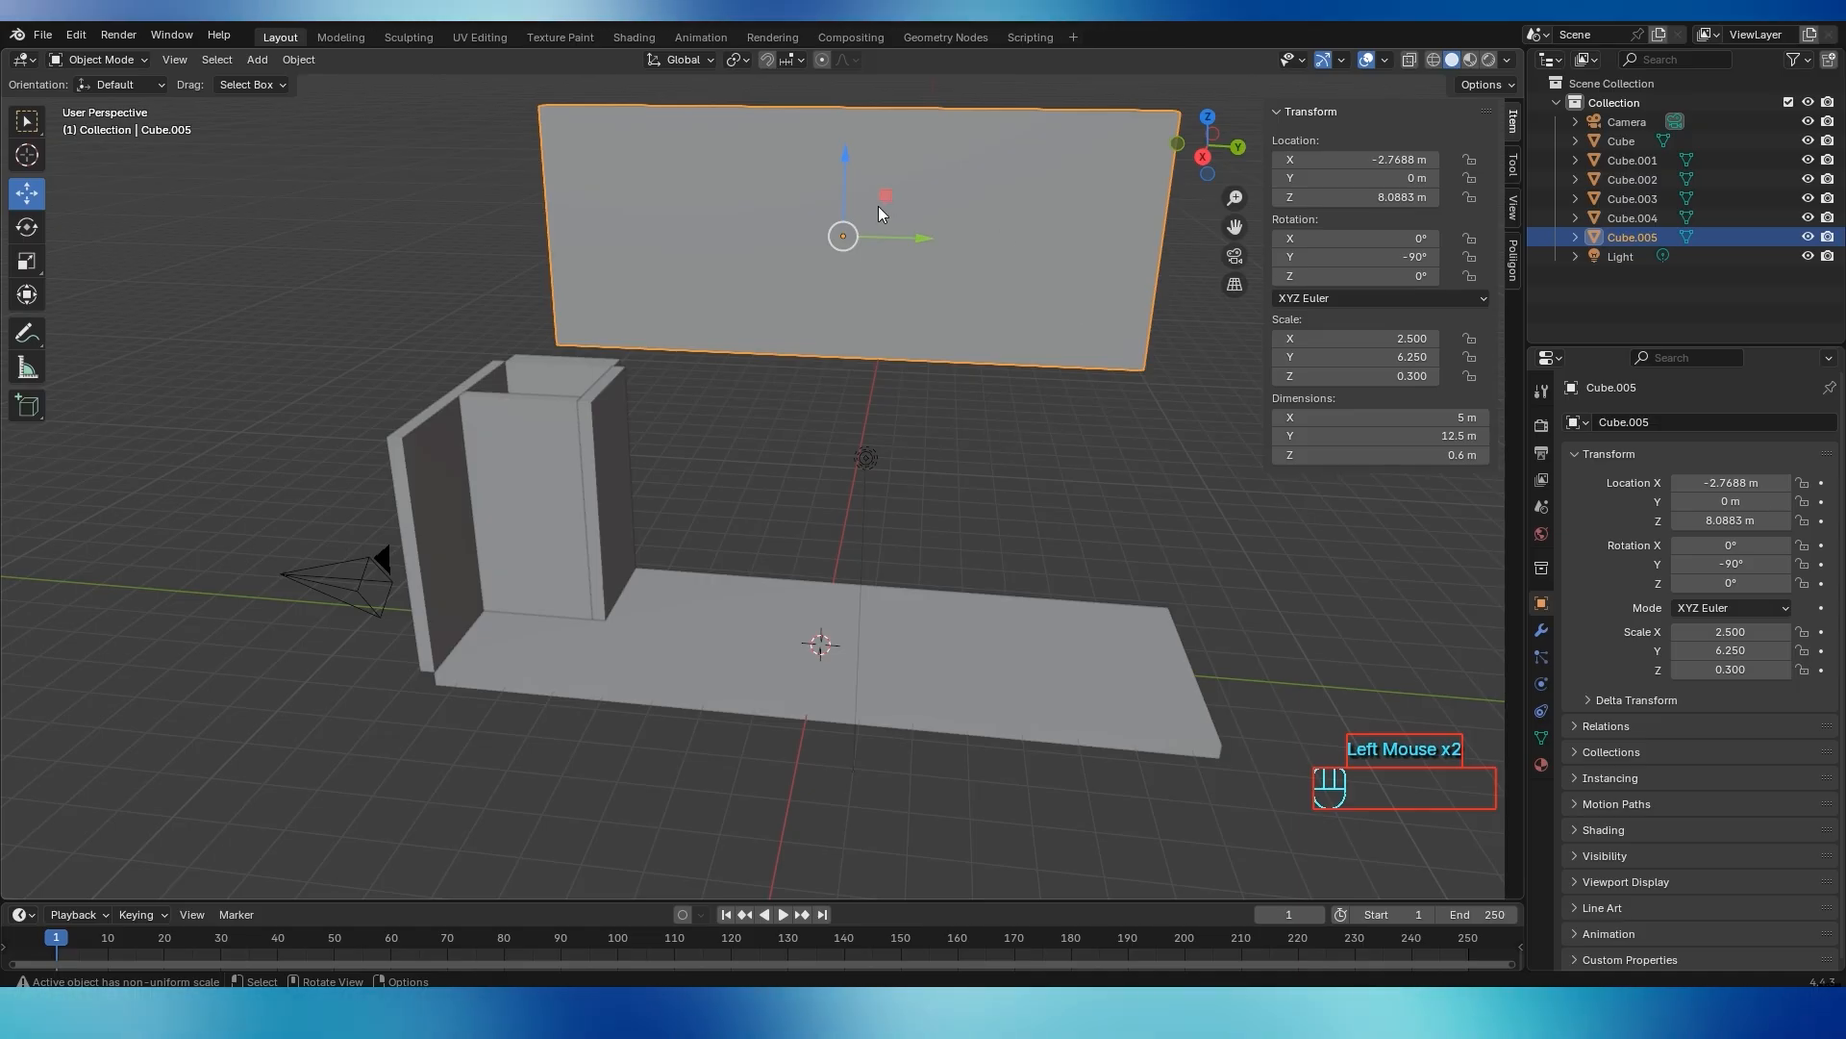
pyautogui.moveTo(848, 165); pyautogui.dragTo(971, 487)
pyautogui.click(982, 500)
# Lower the long back wall to about Z 2.66 m to close the gap above the floor, and save the file
pyautogui.scroll(2, 962, 493)
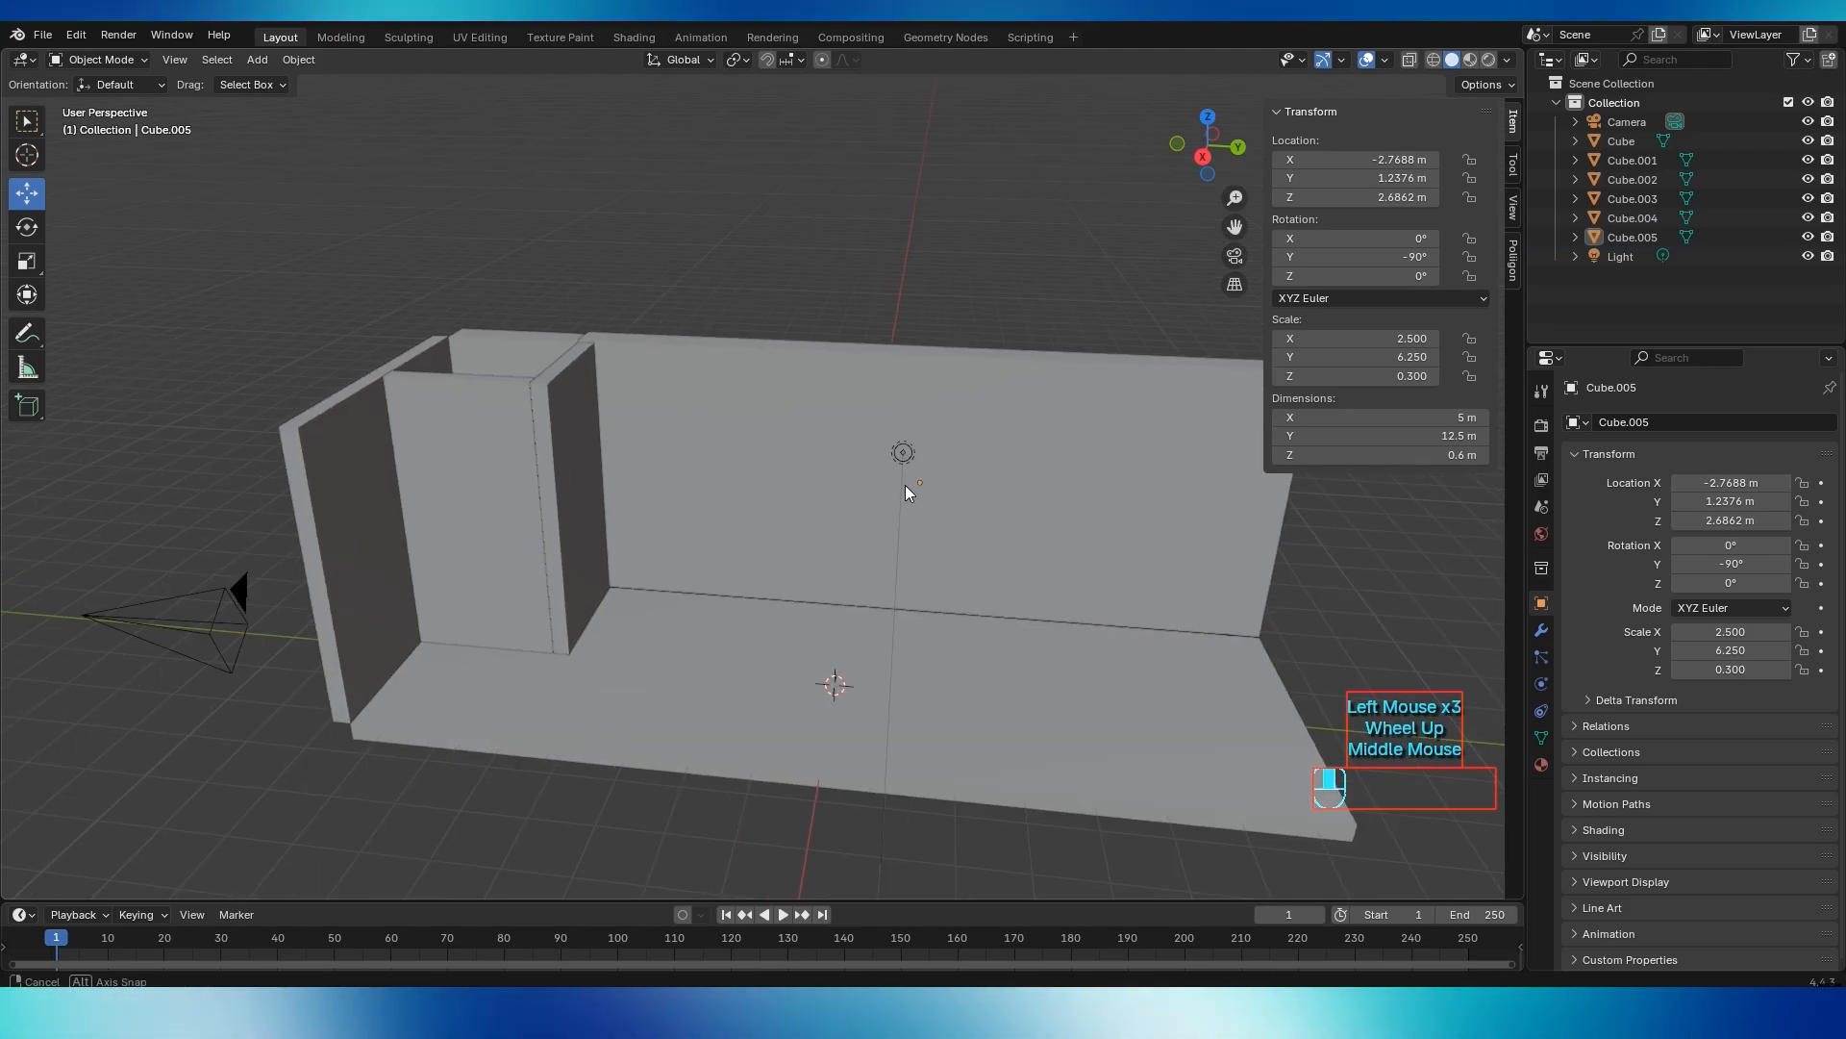
pyautogui.moveTo(904, 485); pyautogui.dragTo(850, 523, button='middle')
pyautogui.scroll(1, 1073, 690)
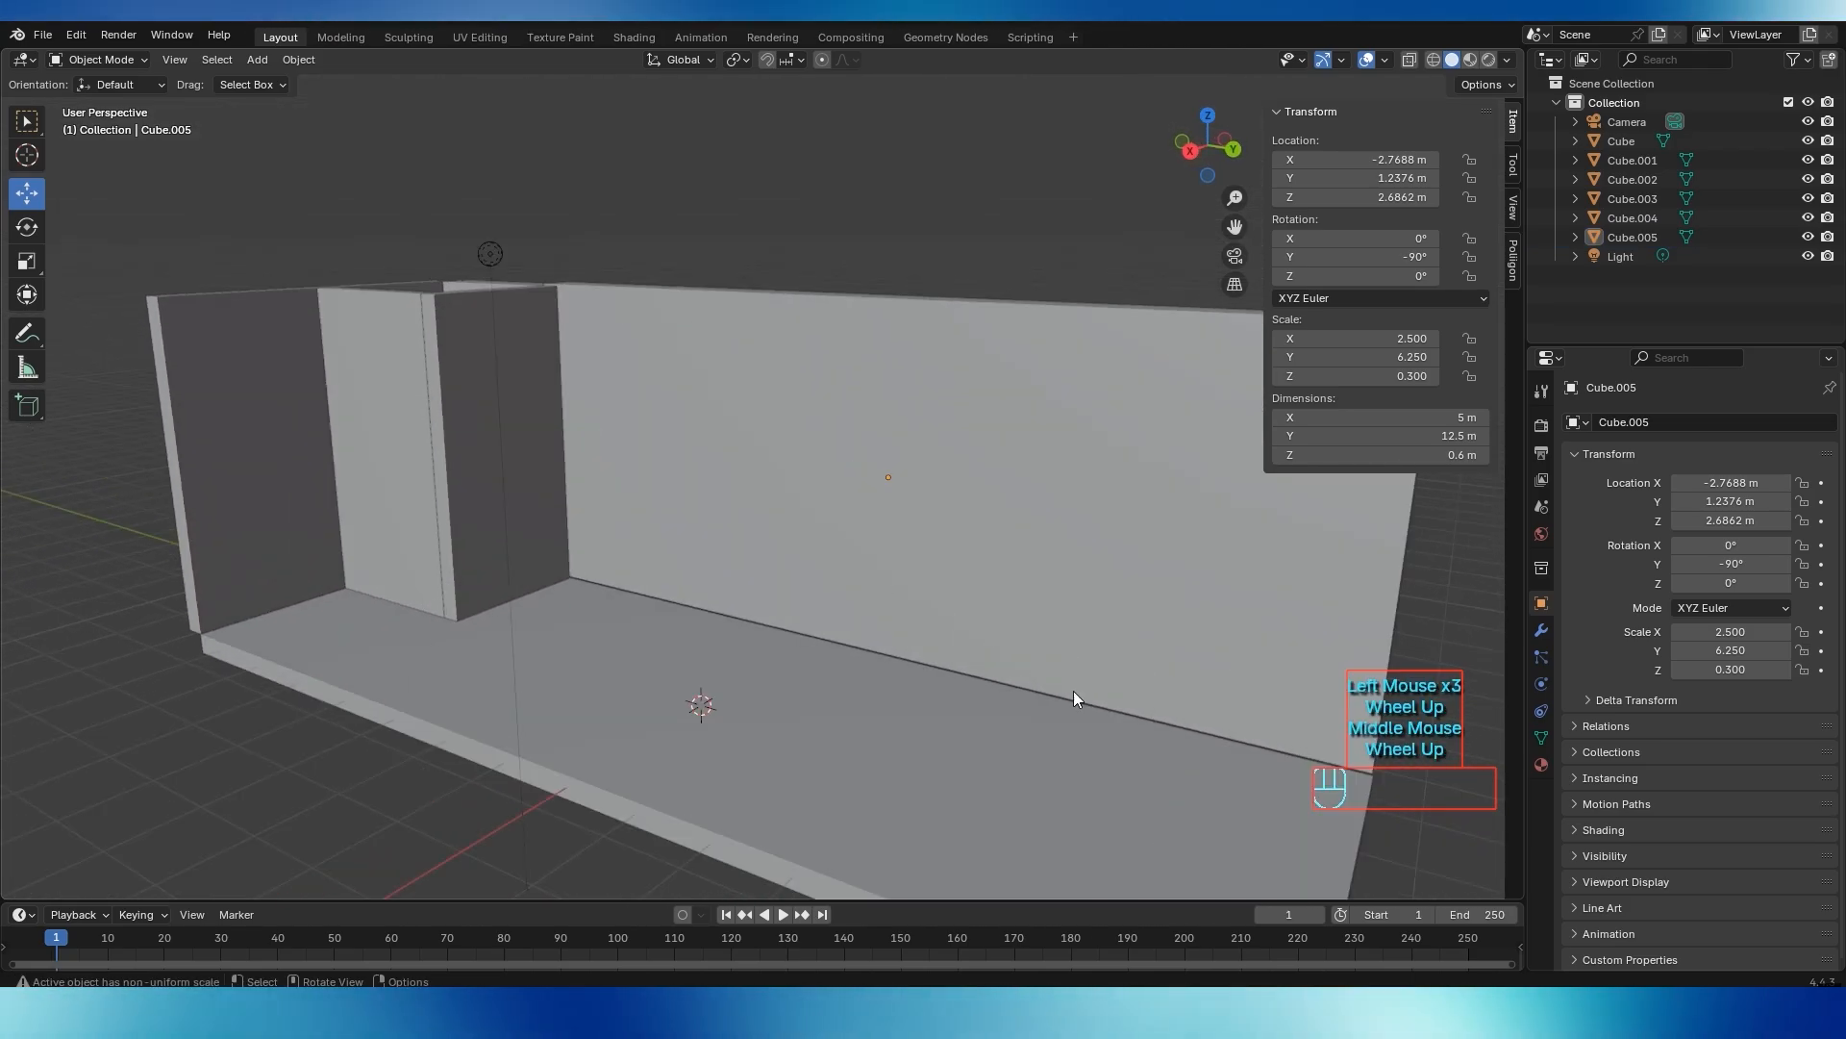
pyautogui.keyDown('shift'); pyautogui.moveTo(1074, 690); pyautogui.dragTo(1036, 619, button='middle'); pyautogui.keyUp('shift')
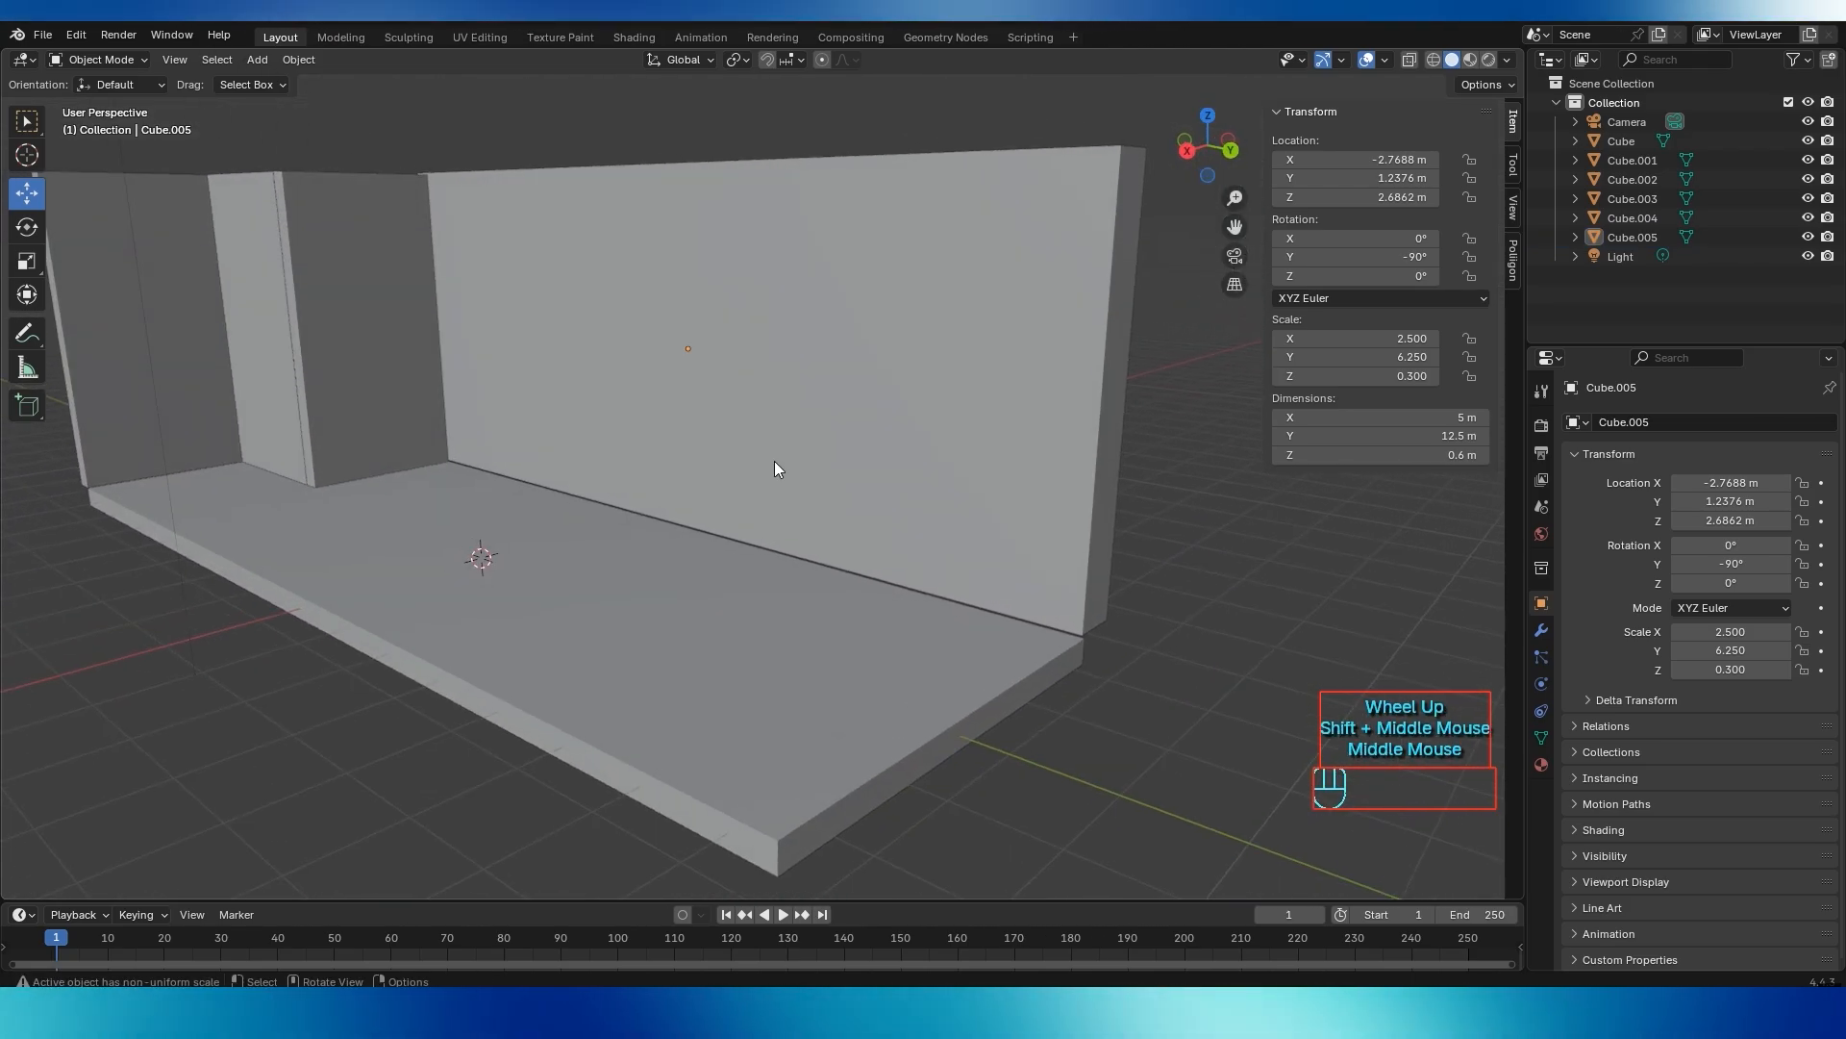
pyautogui.click(694, 291)
pyautogui.moveTo(689, 264); pyautogui.dragTo(687, 272)
pyautogui.moveTo(1239, 529); pyautogui.dragTo(857, 442, button='middle')
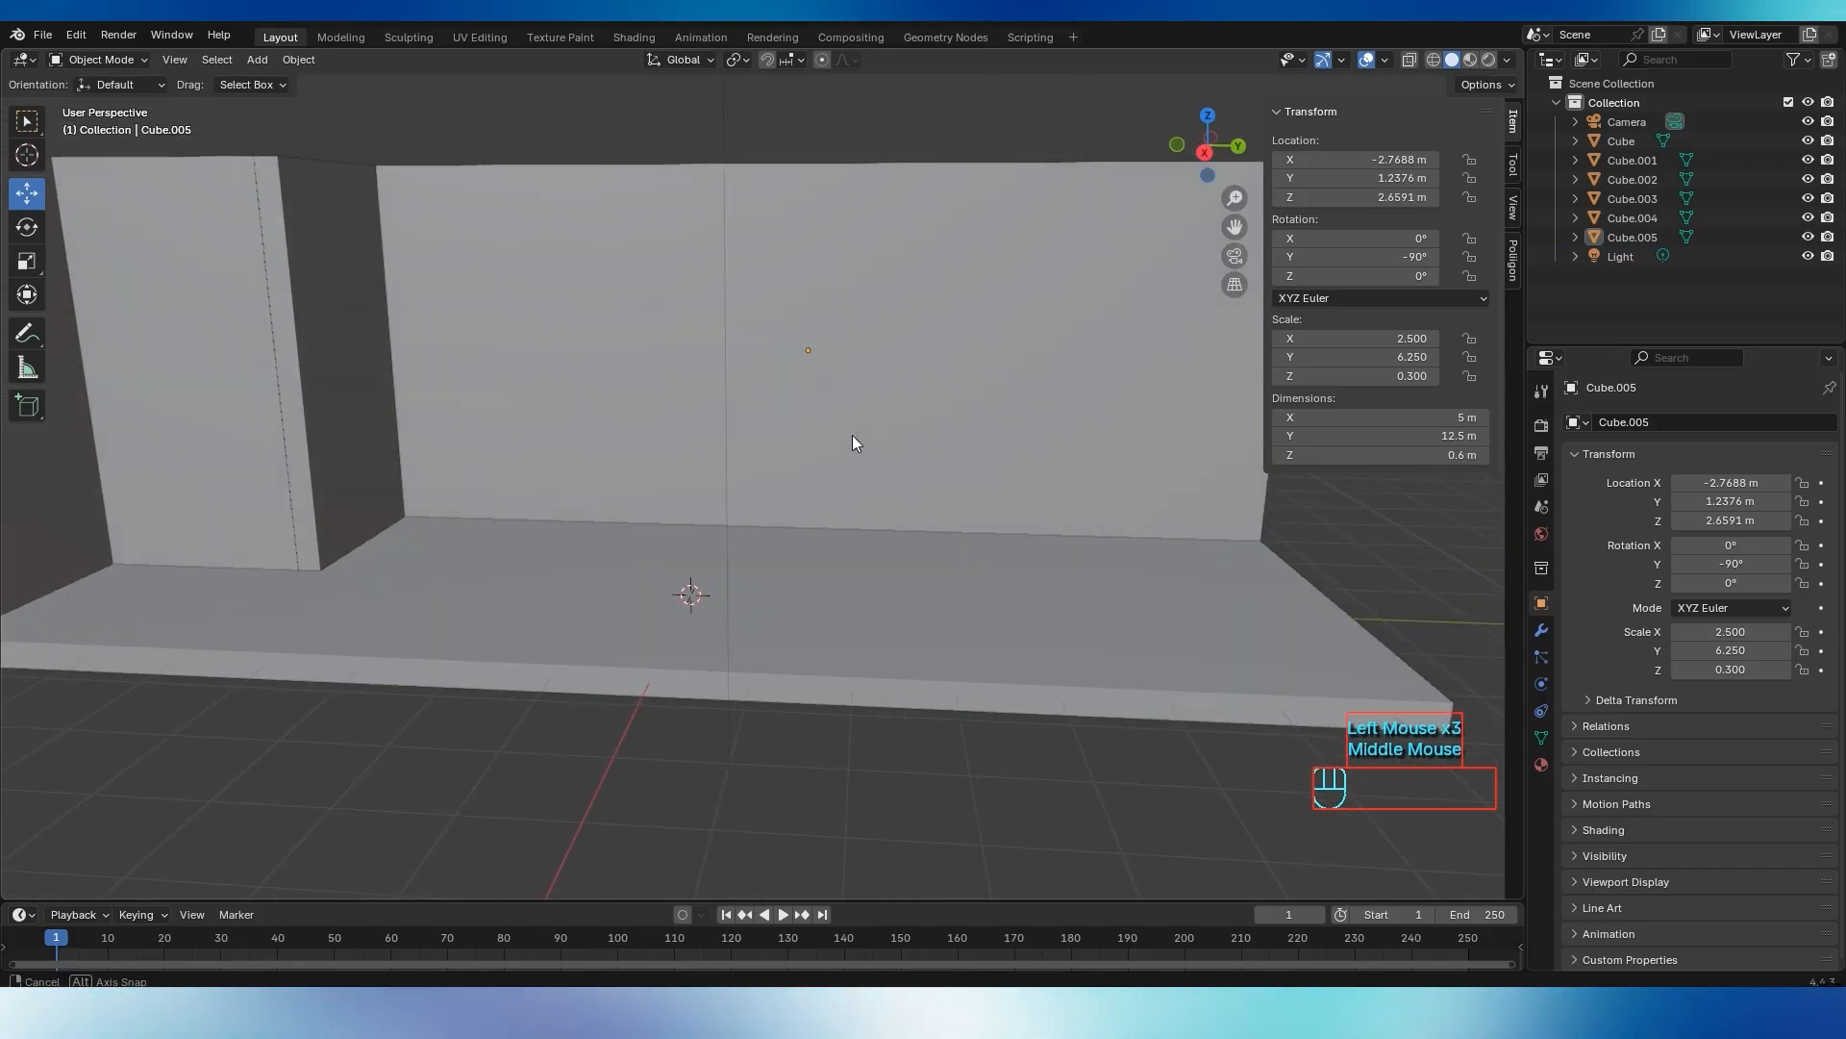
pyautogui.click(897, 402)
pyautogui.hotkey('ctrl', 's')
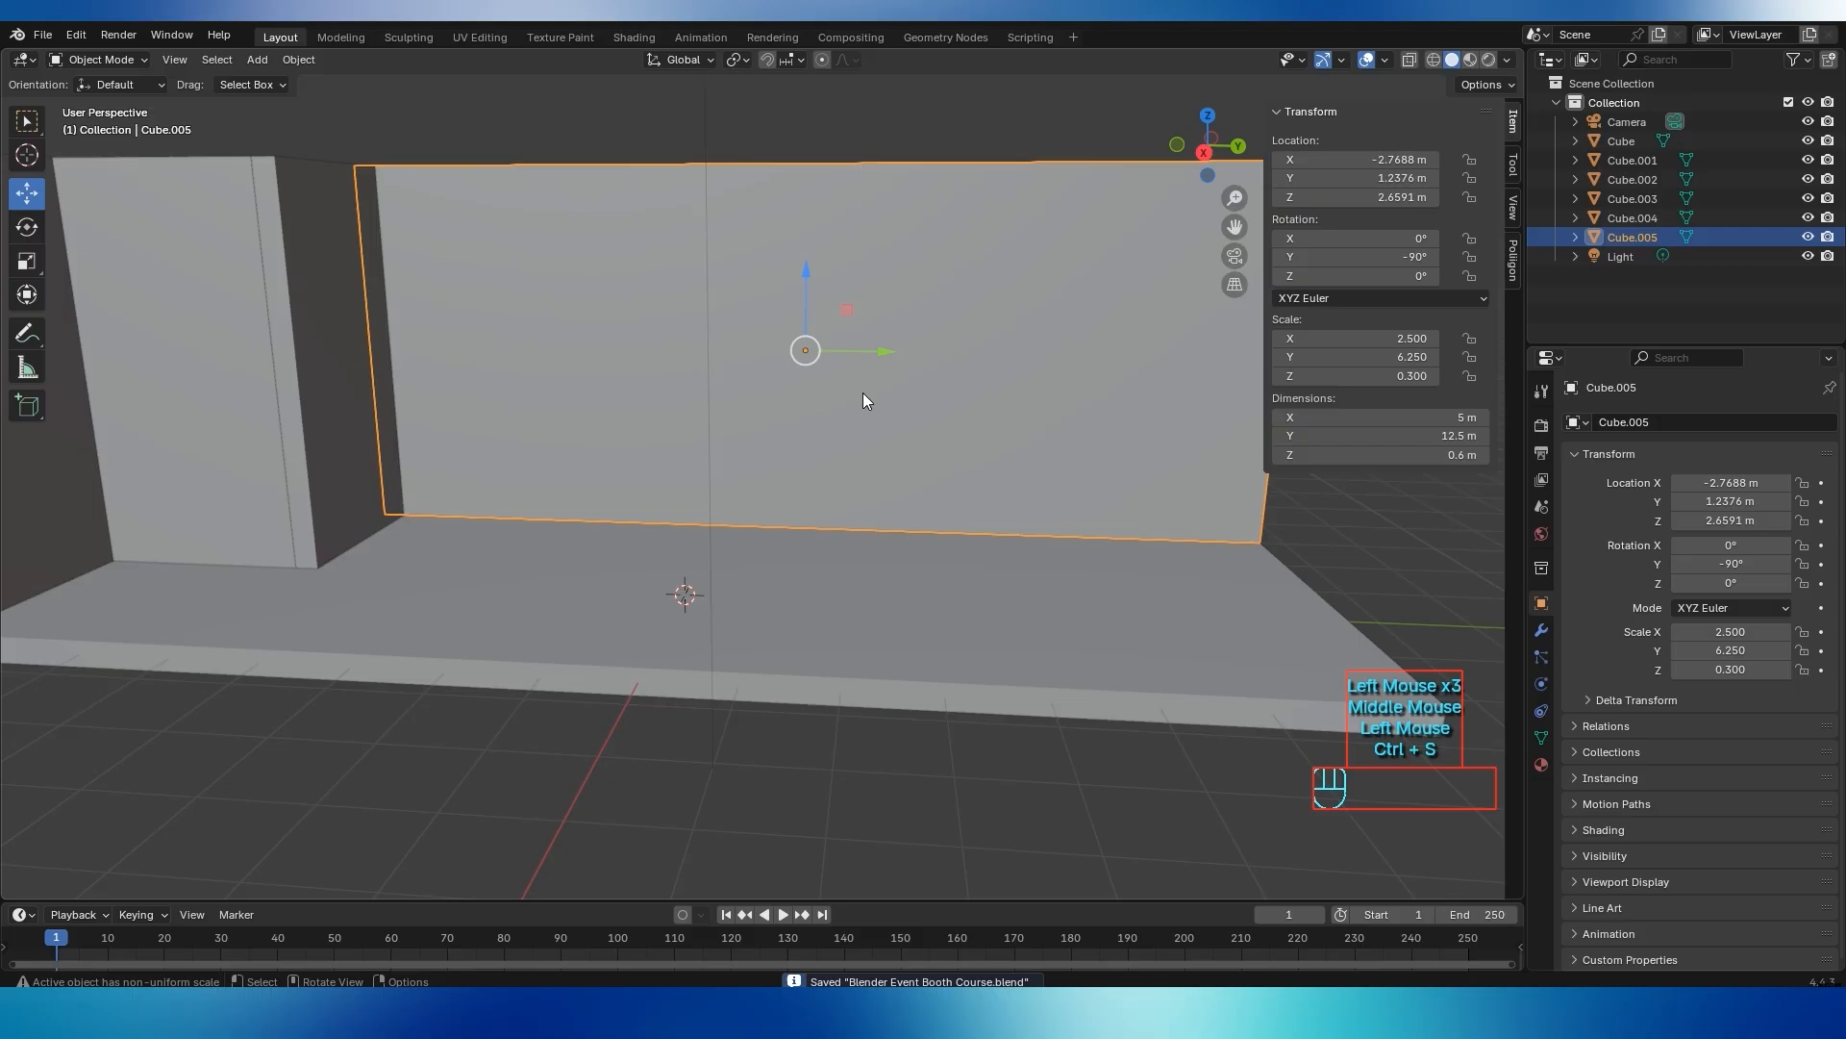
# In Edit Mode with face selection, inset the long back wall's front face by about 0.1 m
pyautogui.click(103, 60)
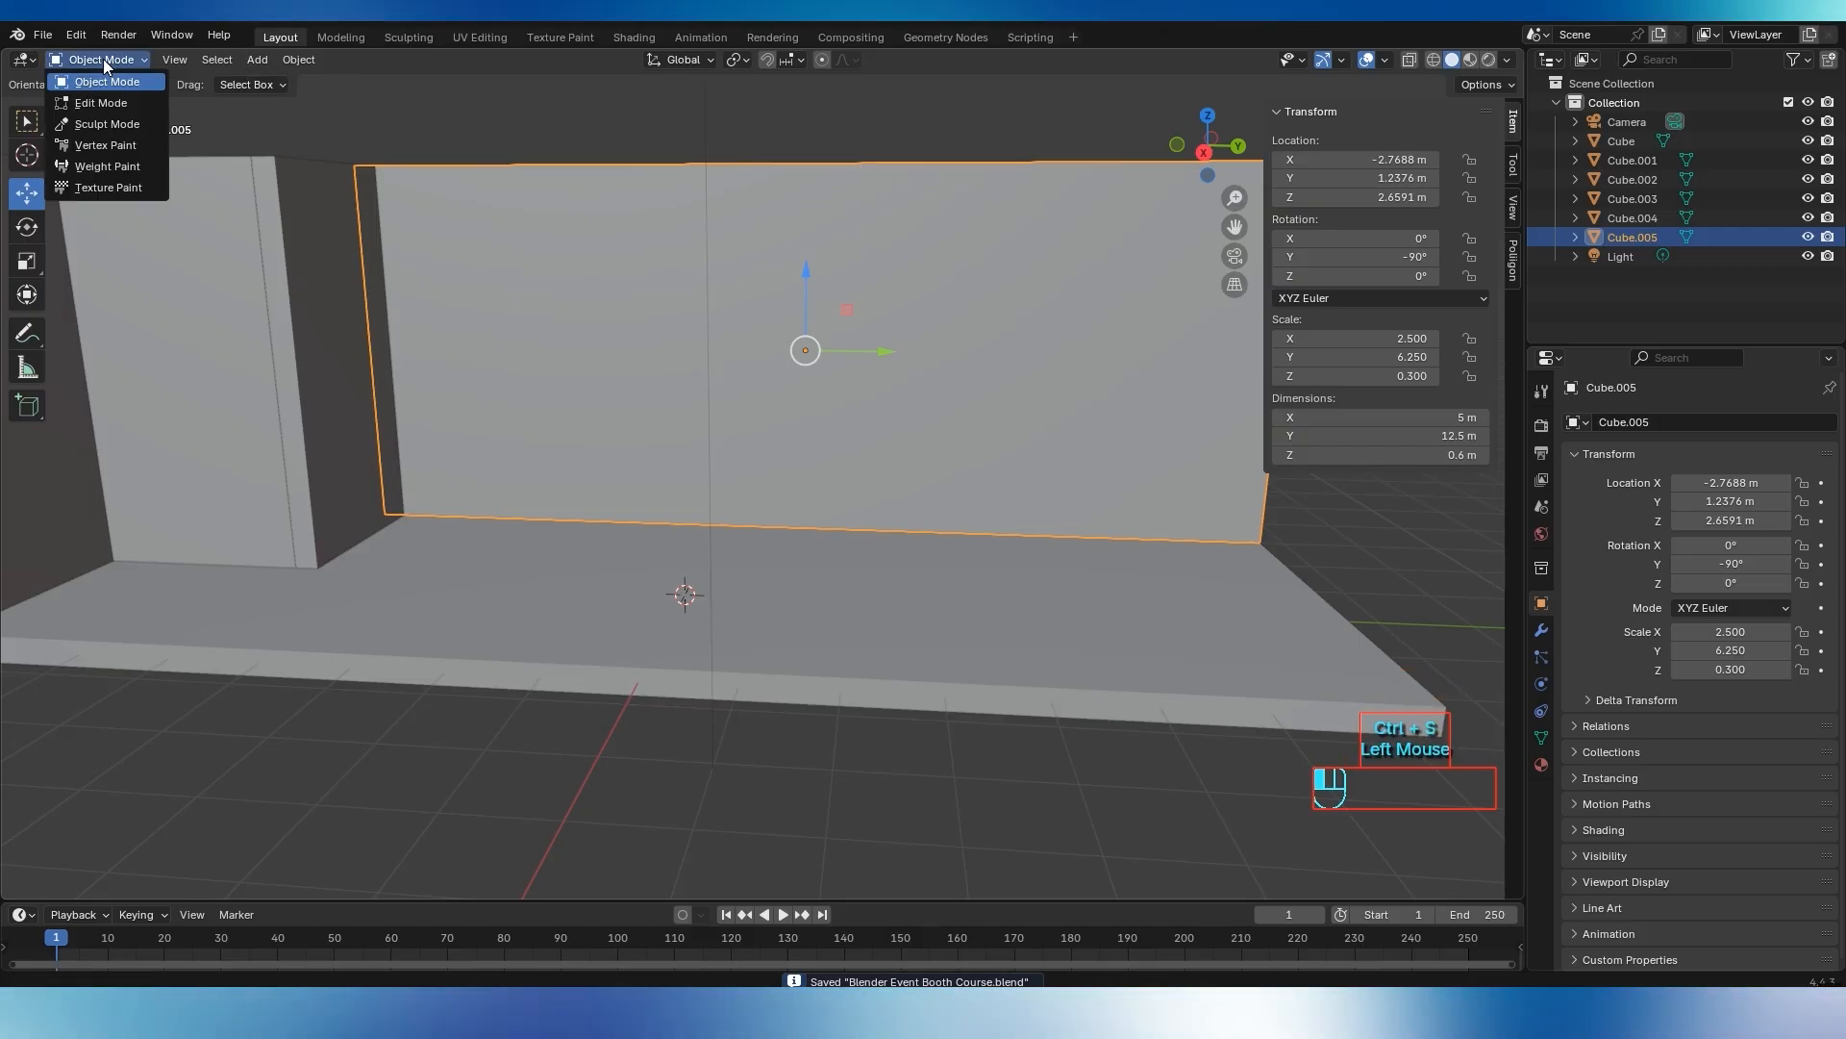
pyautogui.click(97, 103)
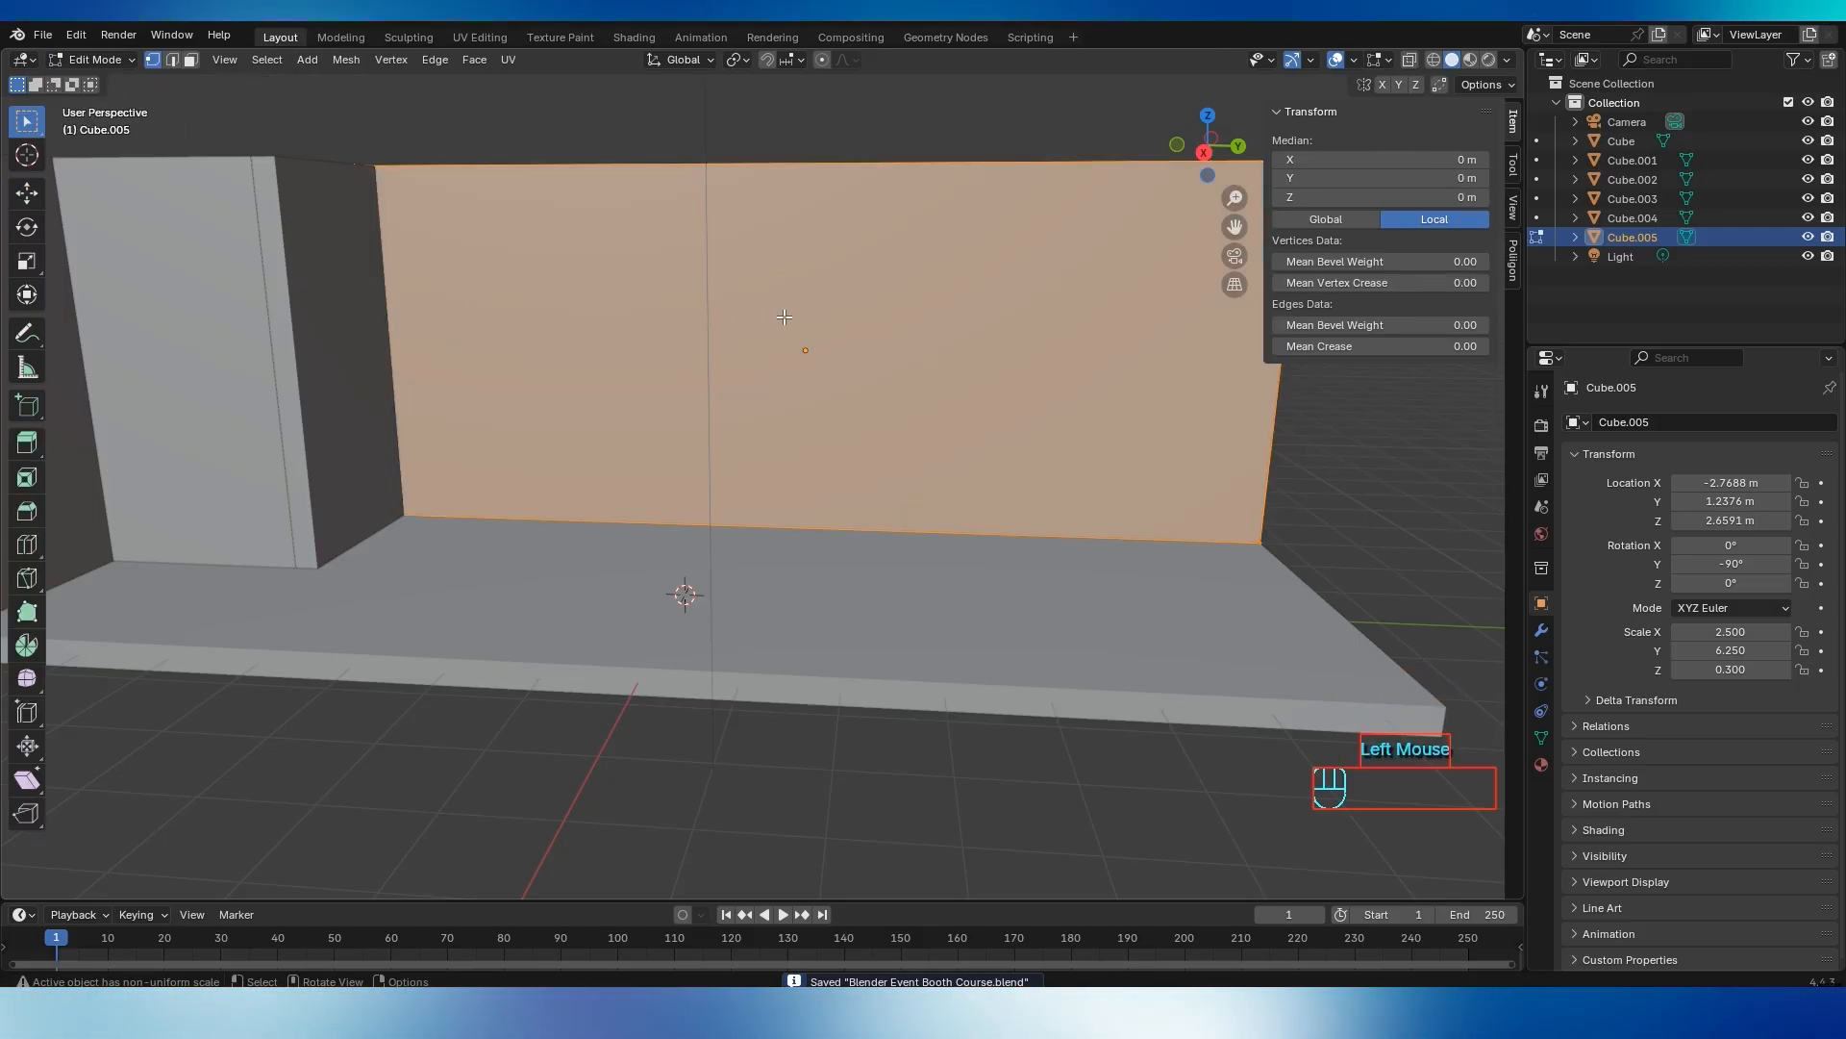
pyautogui.scroll(-2, 784, 317)
pyautogui.moveTo(784, 316); pyautogui.dragTo(646, 309, button='middle')
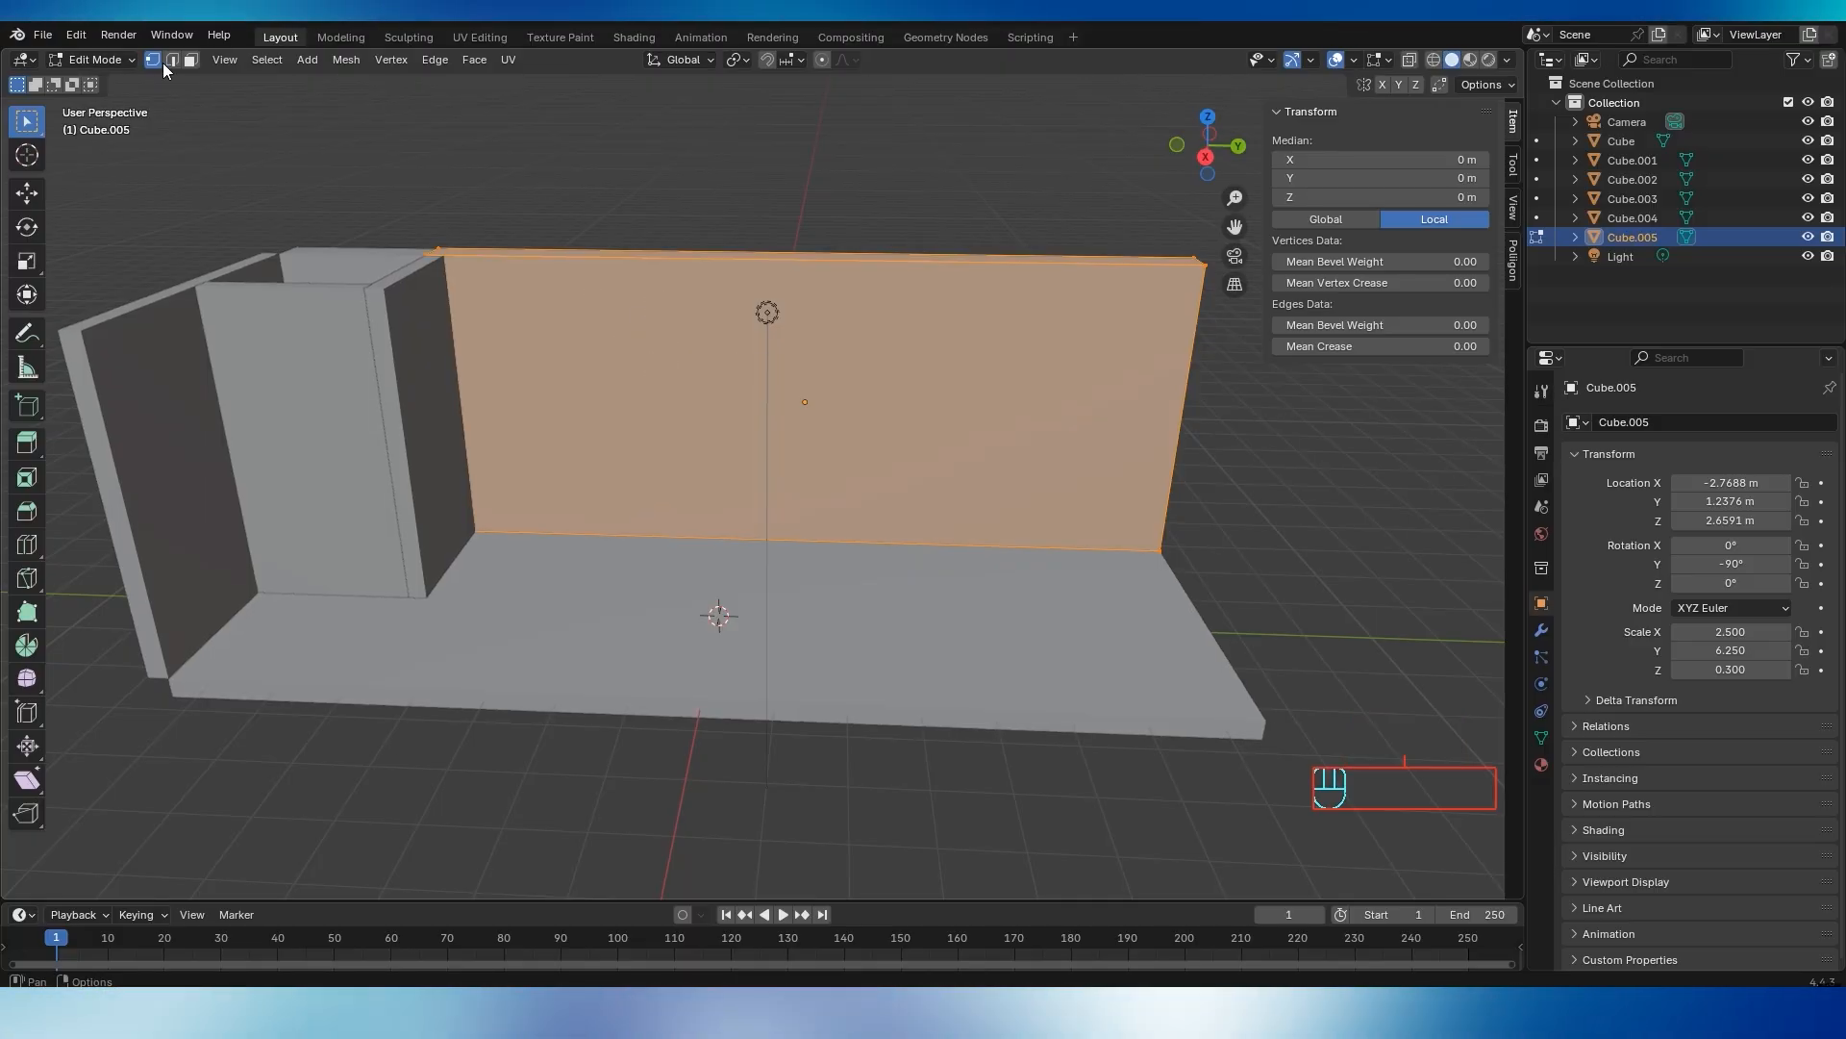
pyautogui.click(192, 60)
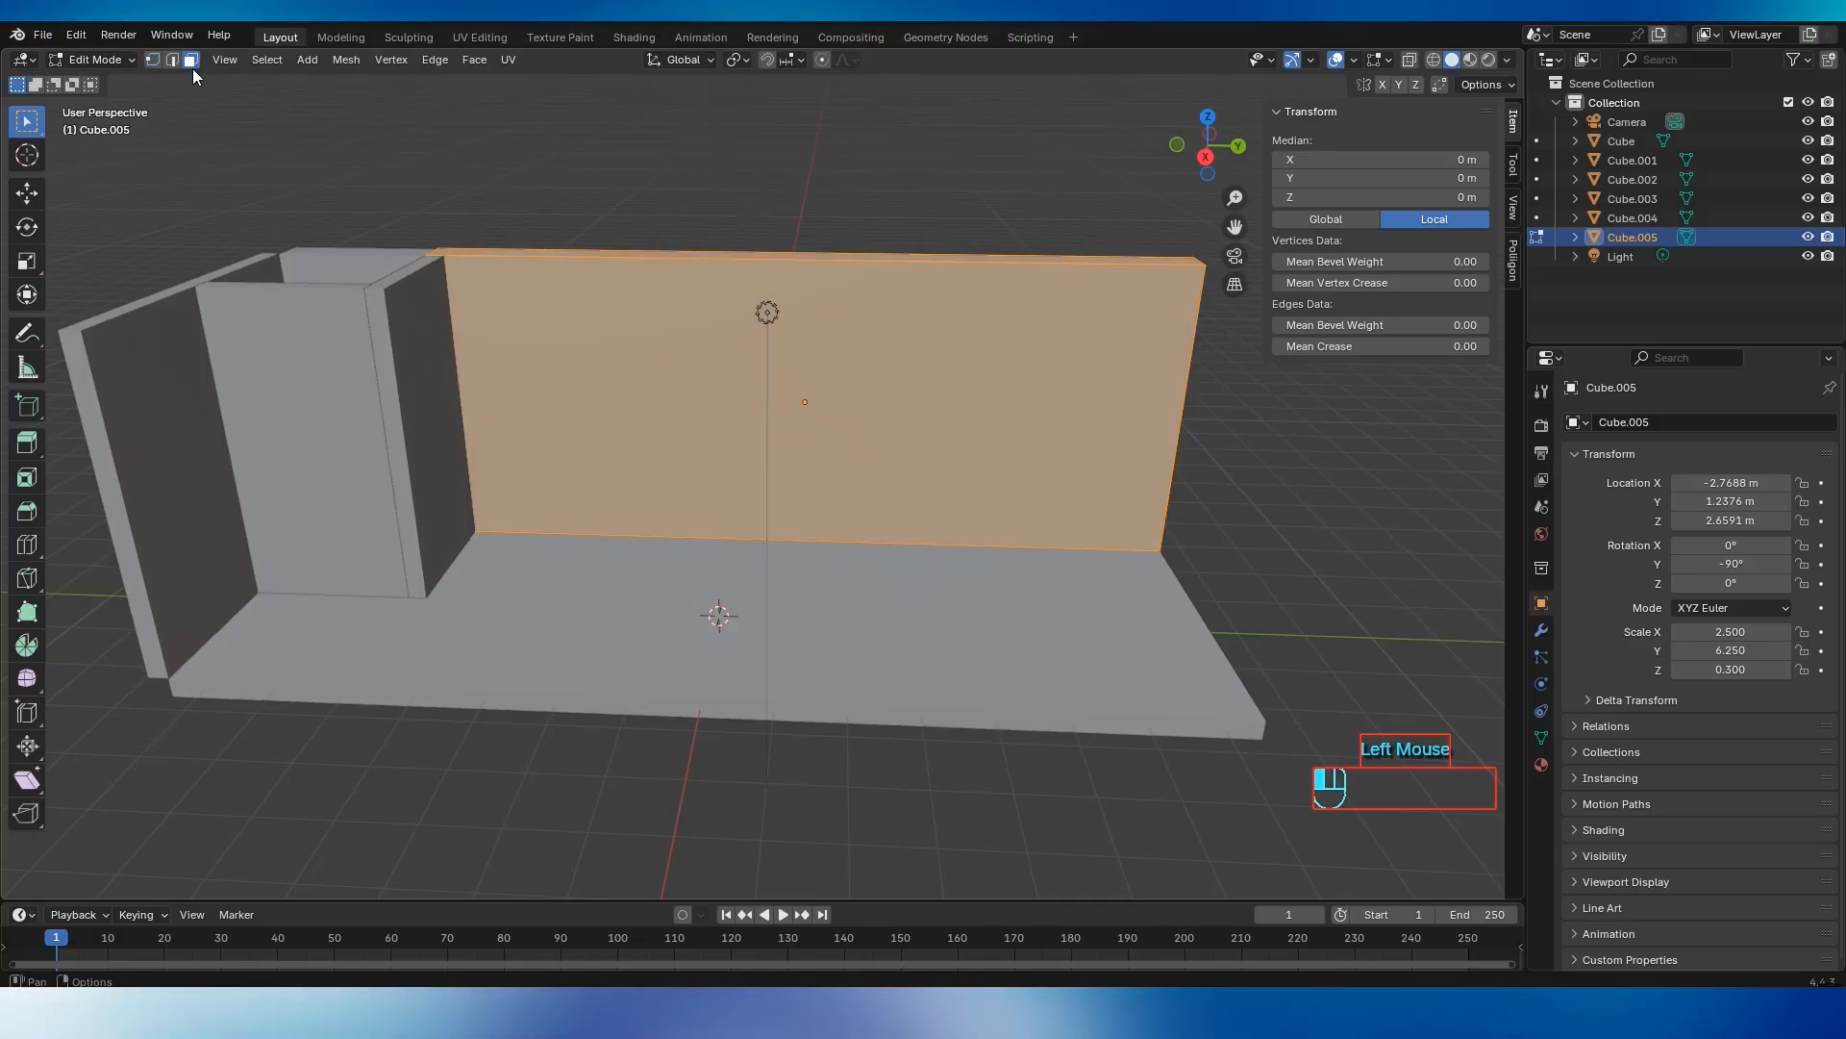
pyautogui.click(602, 377)
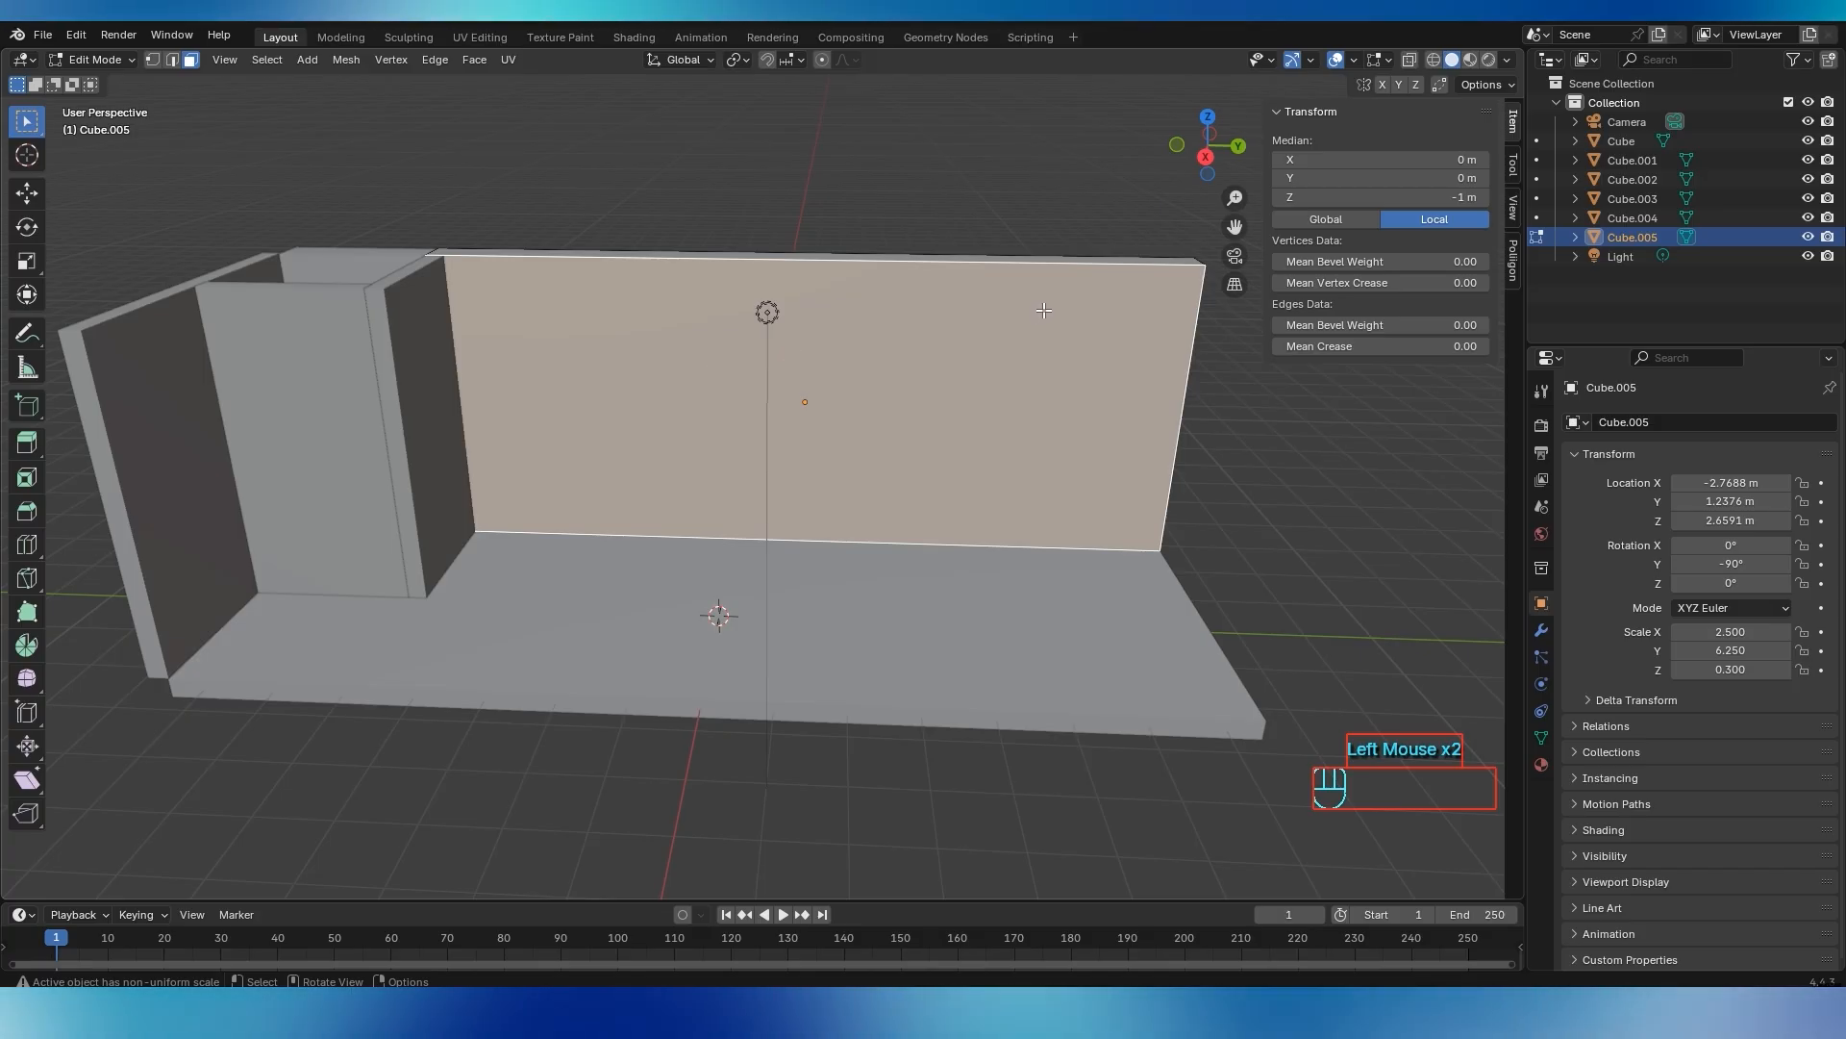
pyautogui.press('i')
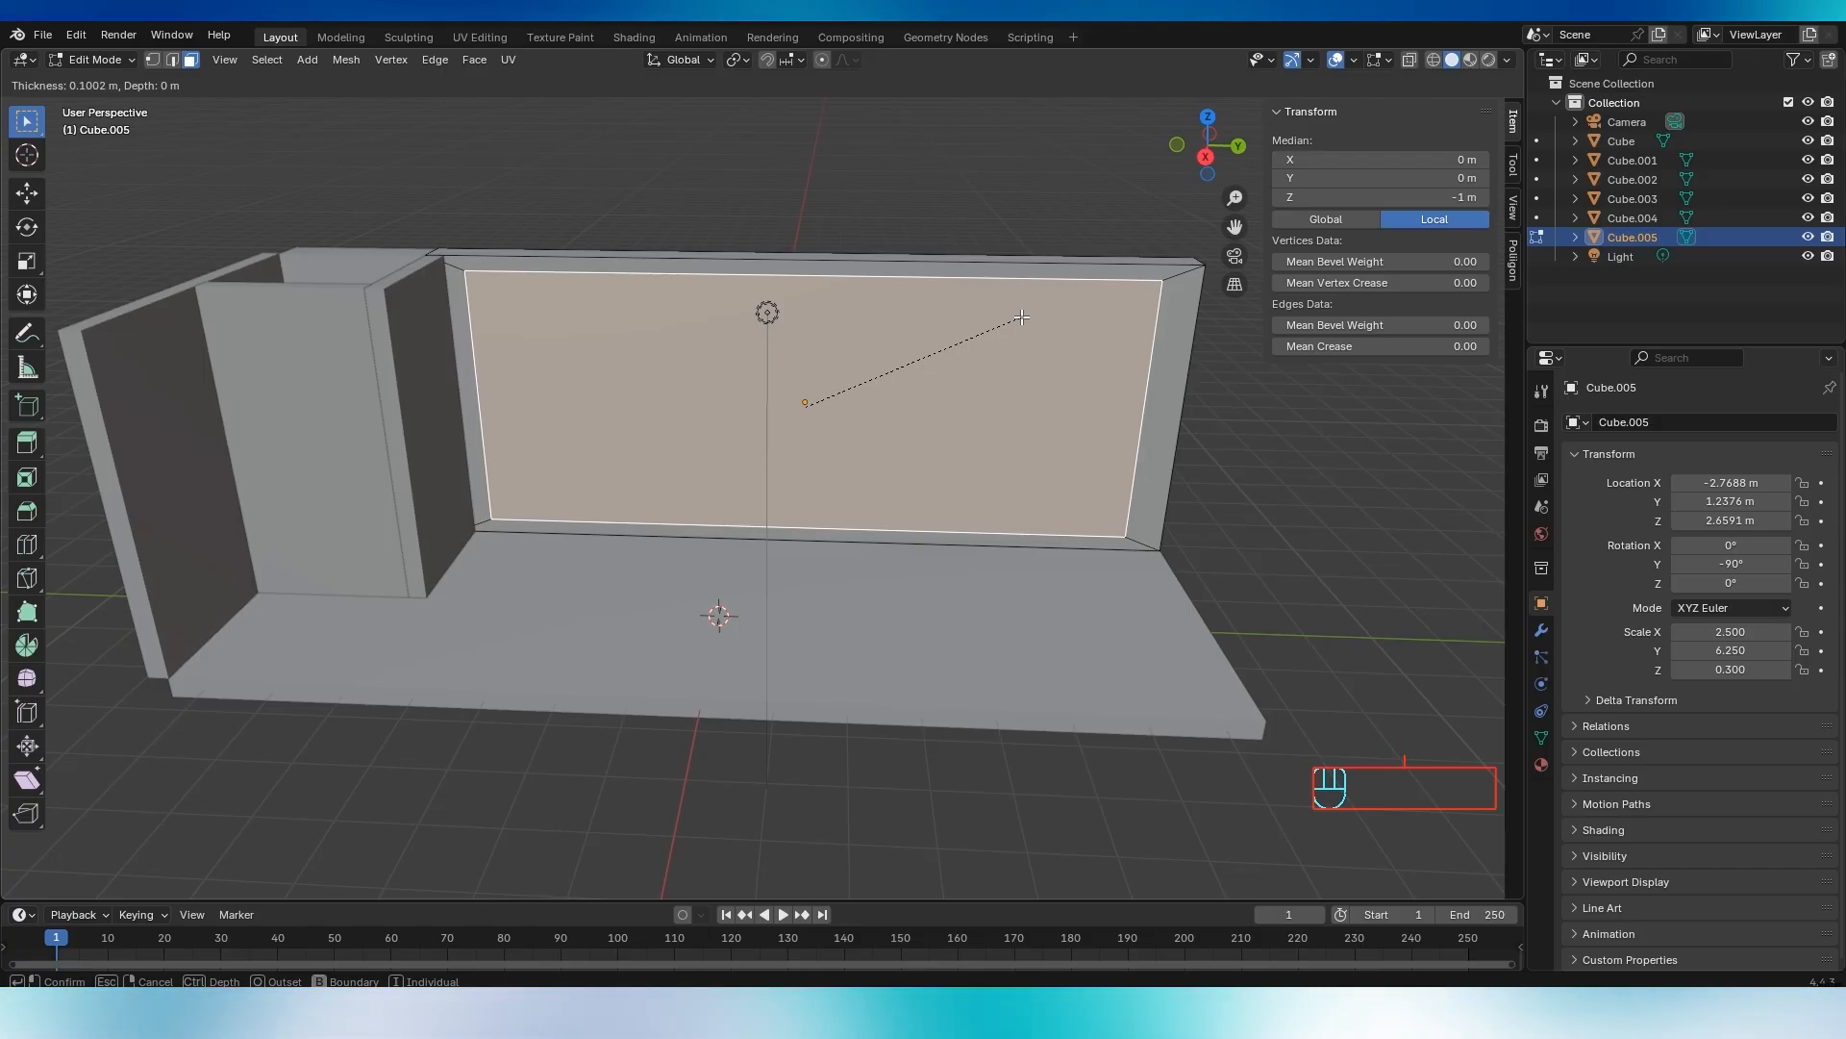
pyautogui.click(1021, 318)
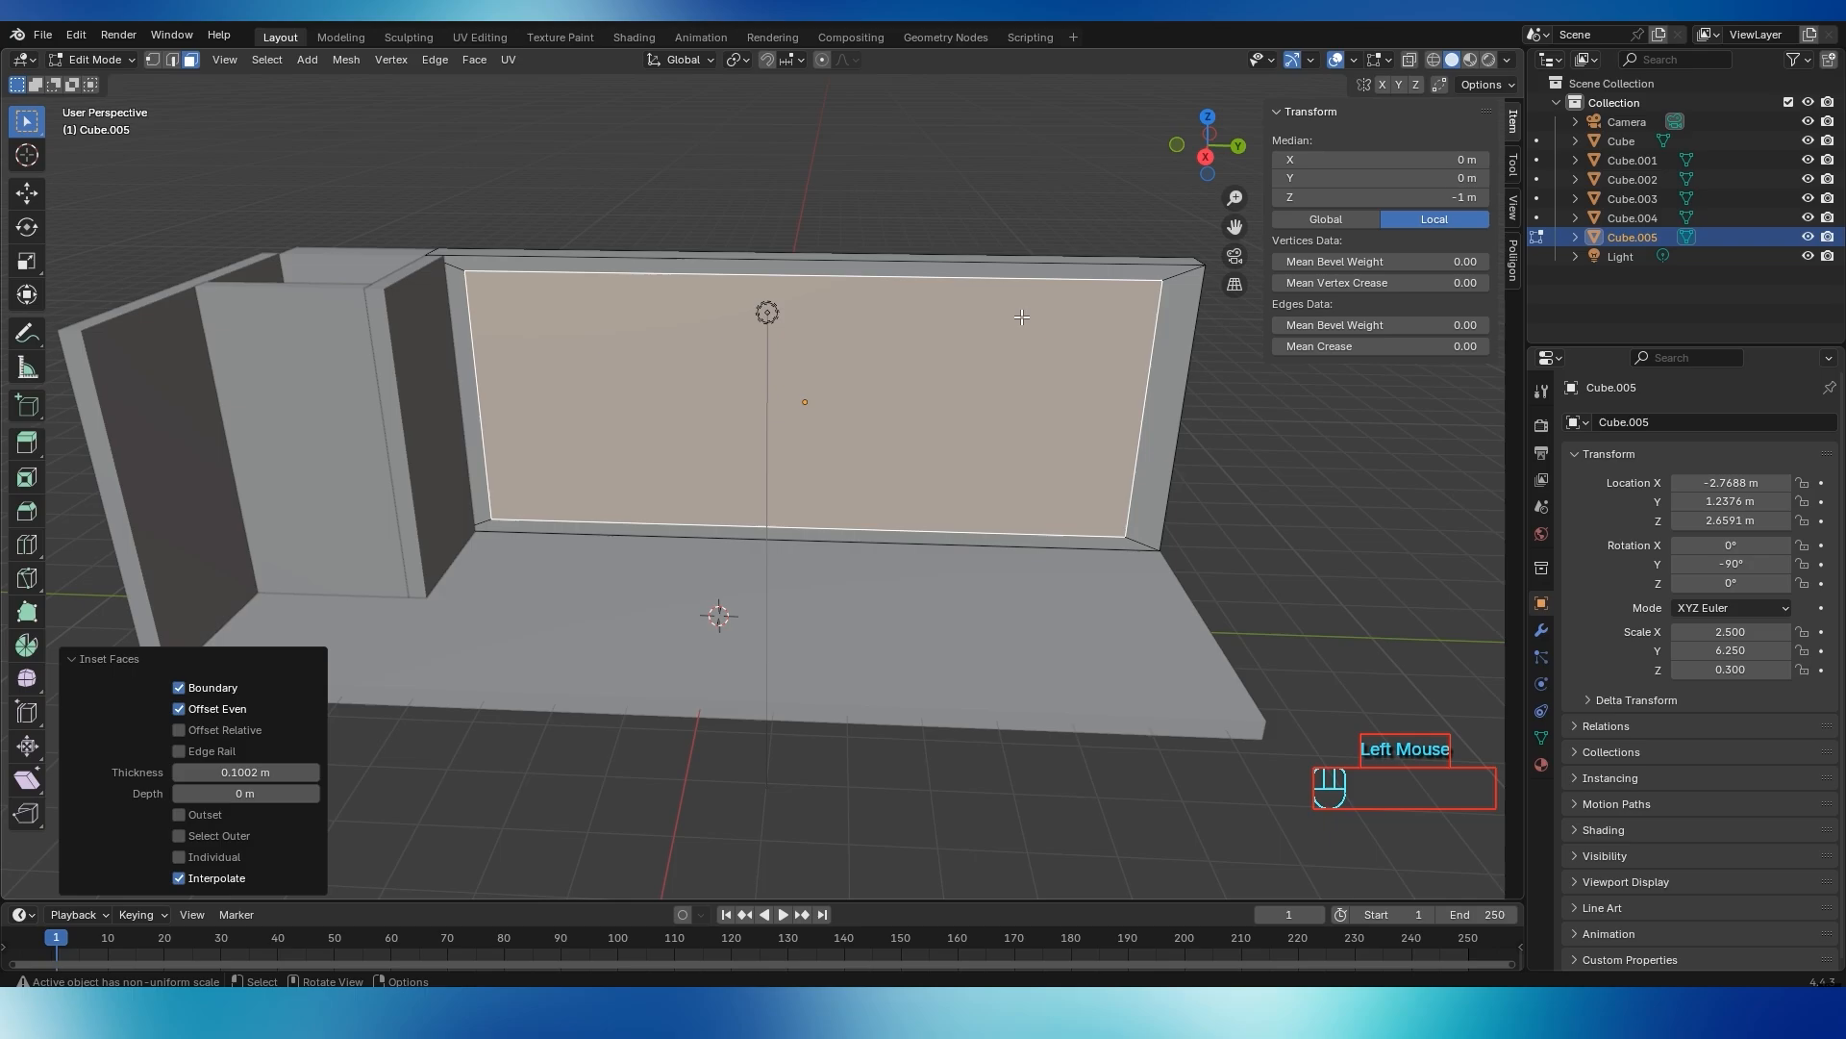
# Extrude the inset face about 0.42 m into the wall to form a recess, and return to Object Mode
pyautogui.moveTo(942, 359); pyautogui.dragTo(925, 358, button='middle')
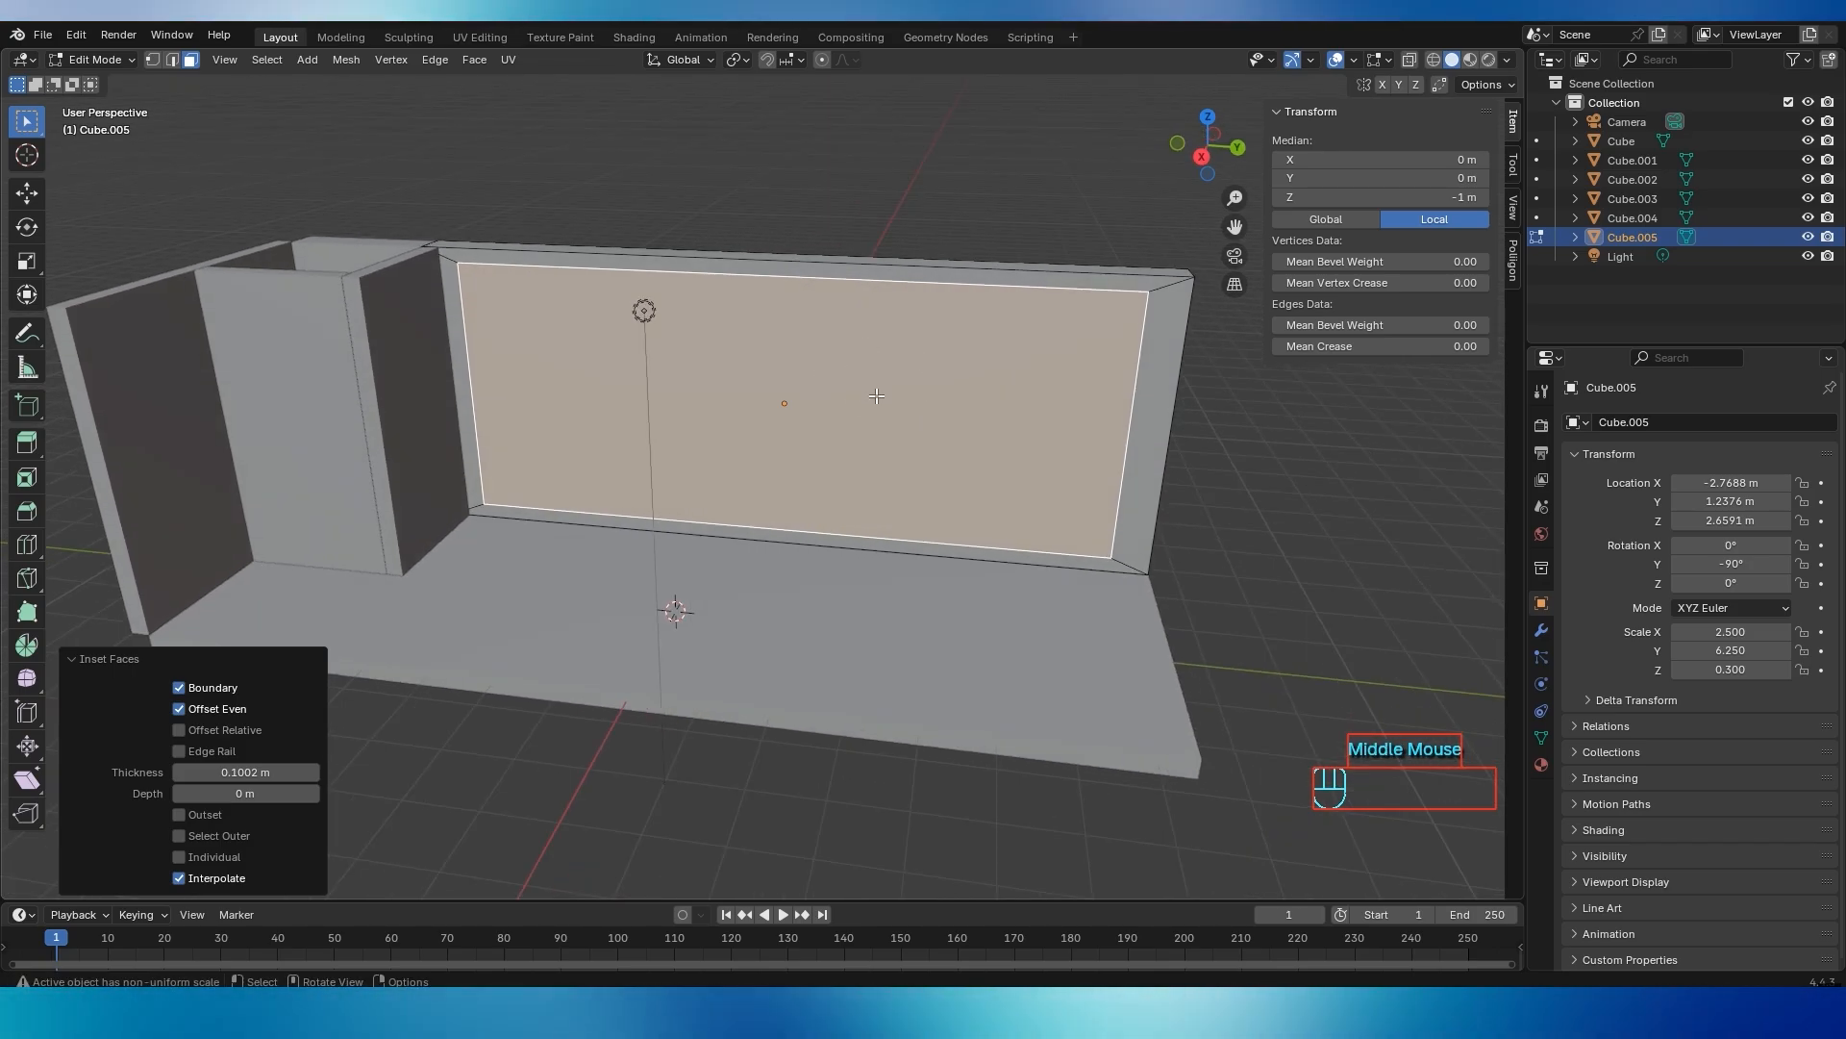
pyautogui.press('e')
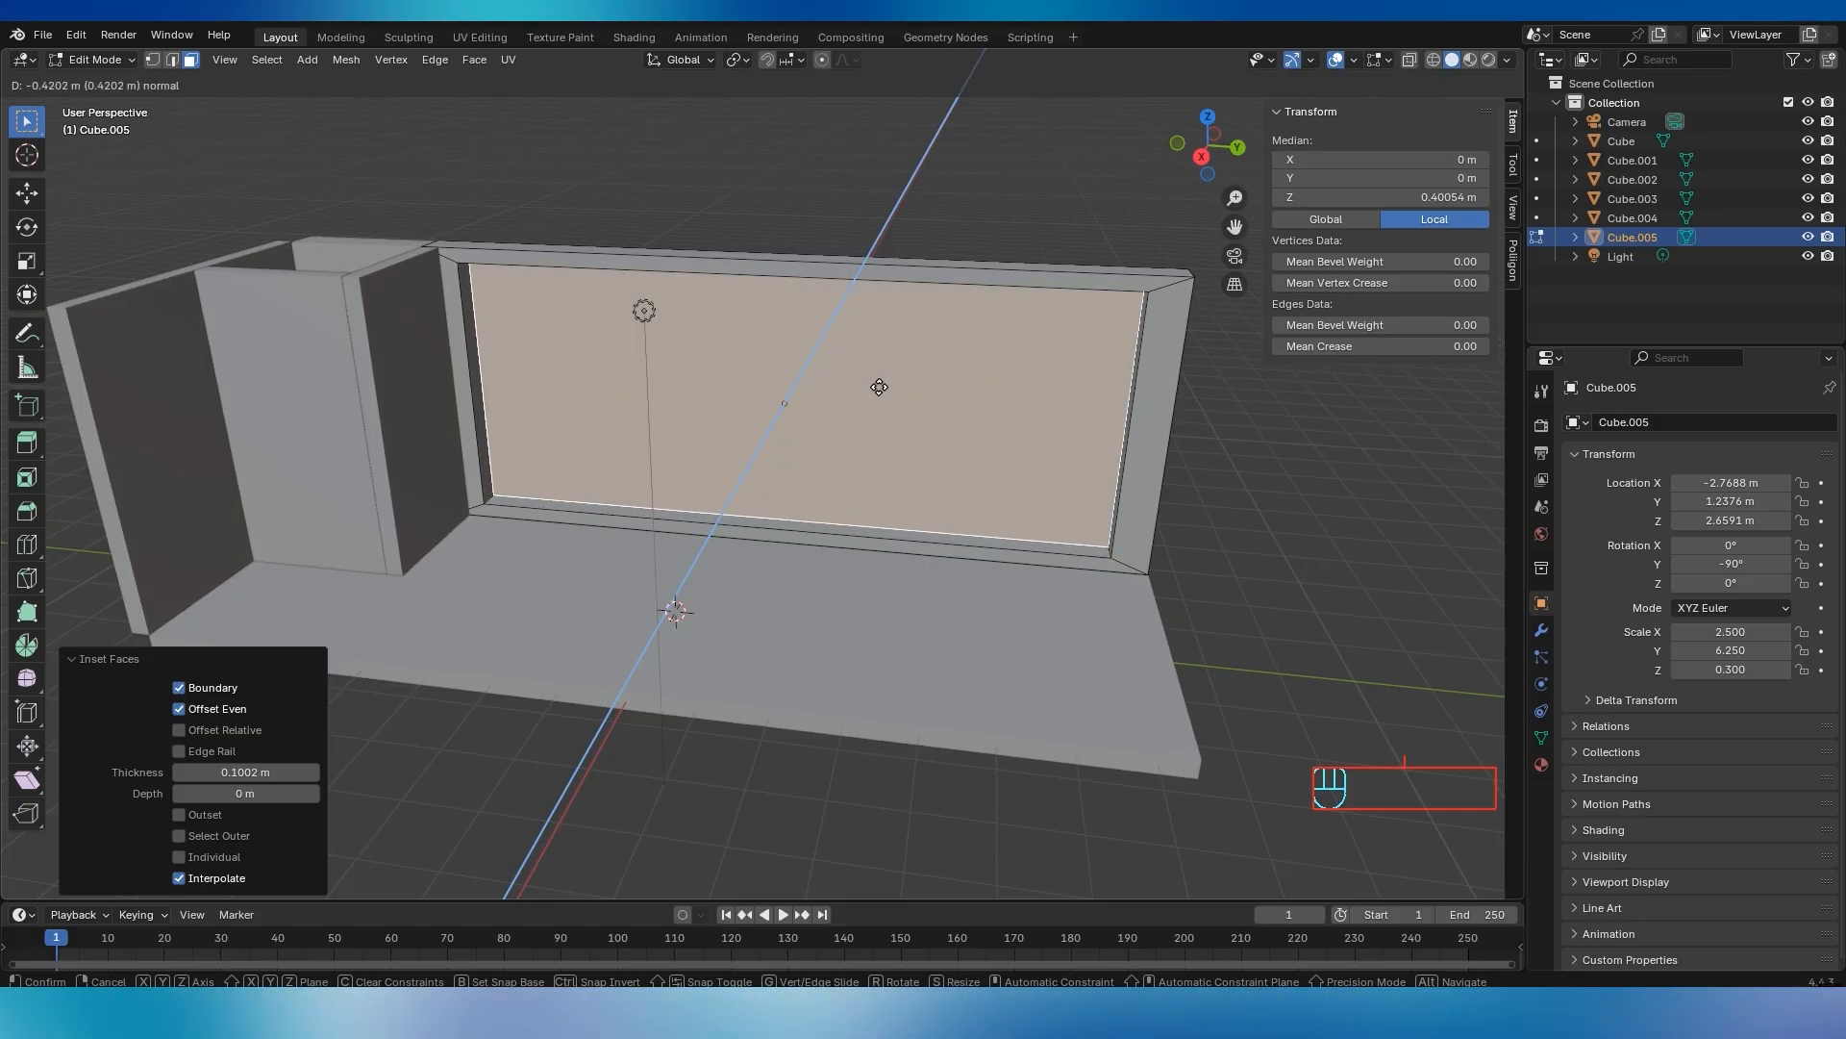
pyautogui.click(878, 387)
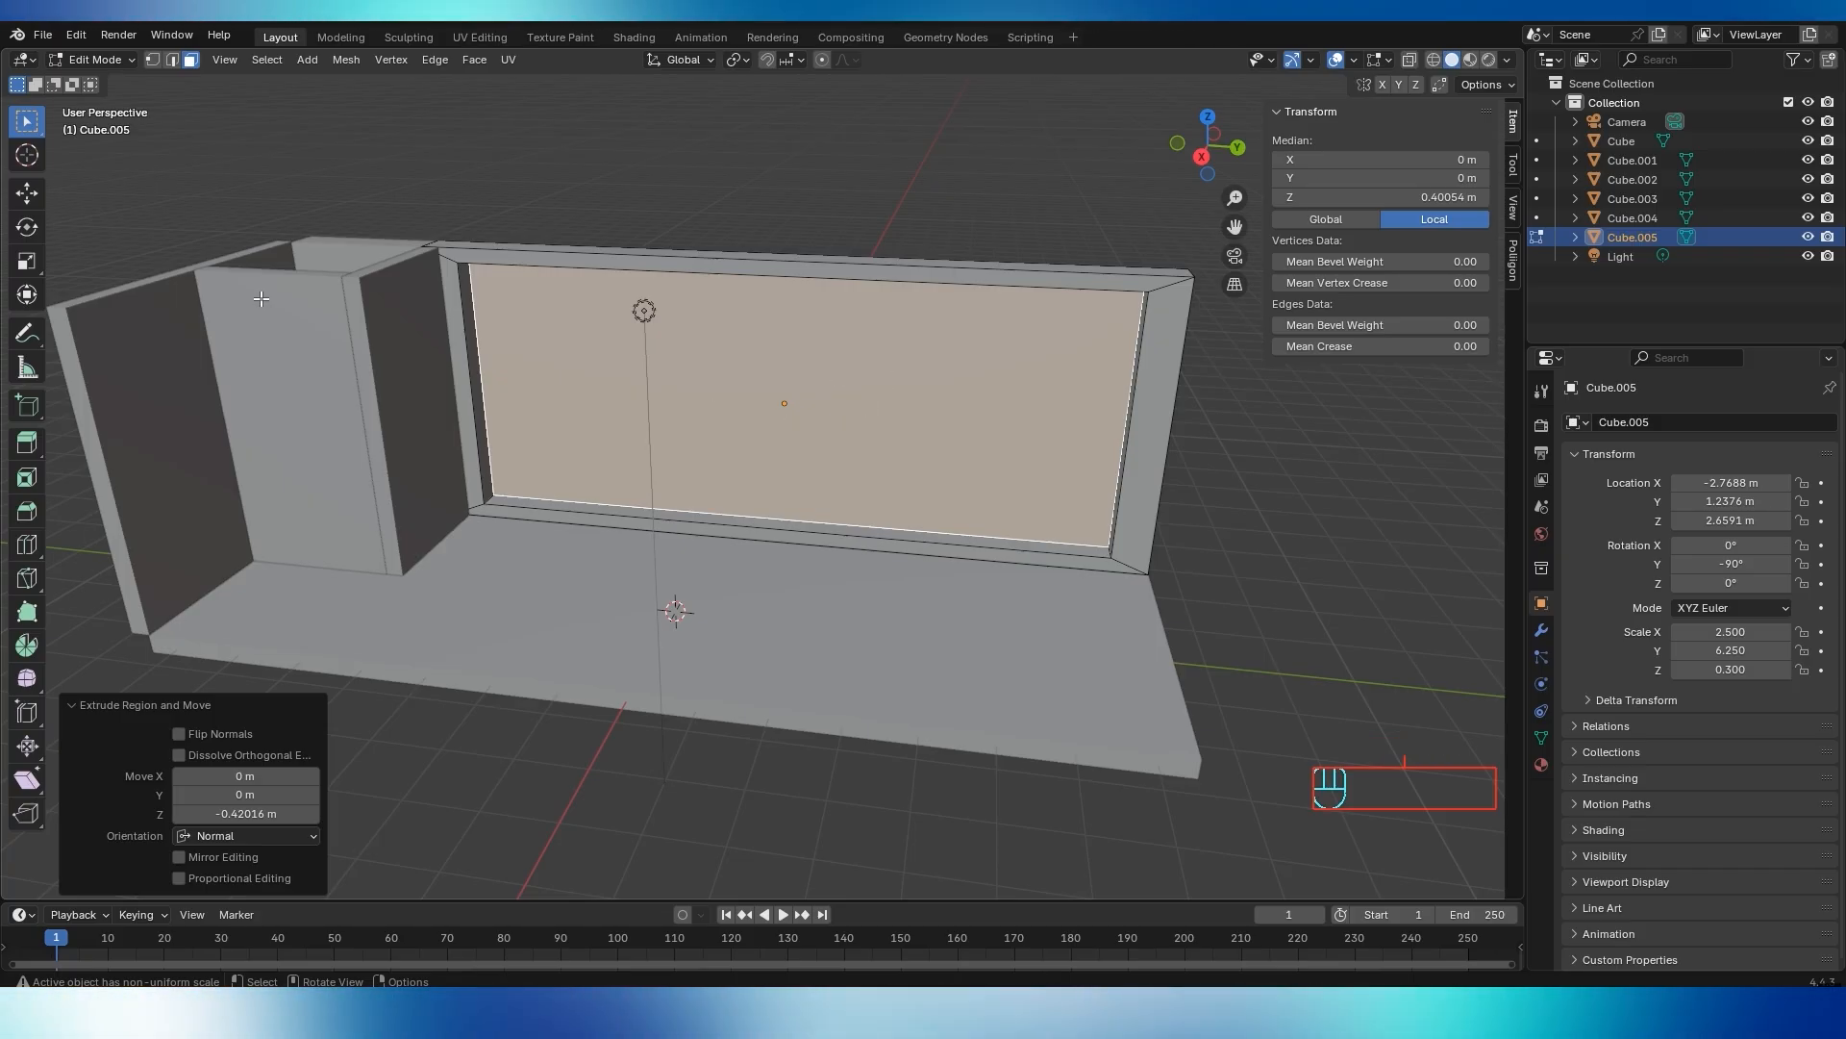
pyautogui.moveTo(846, 413); pyautogui.dragTo(909, 415, button='middle')
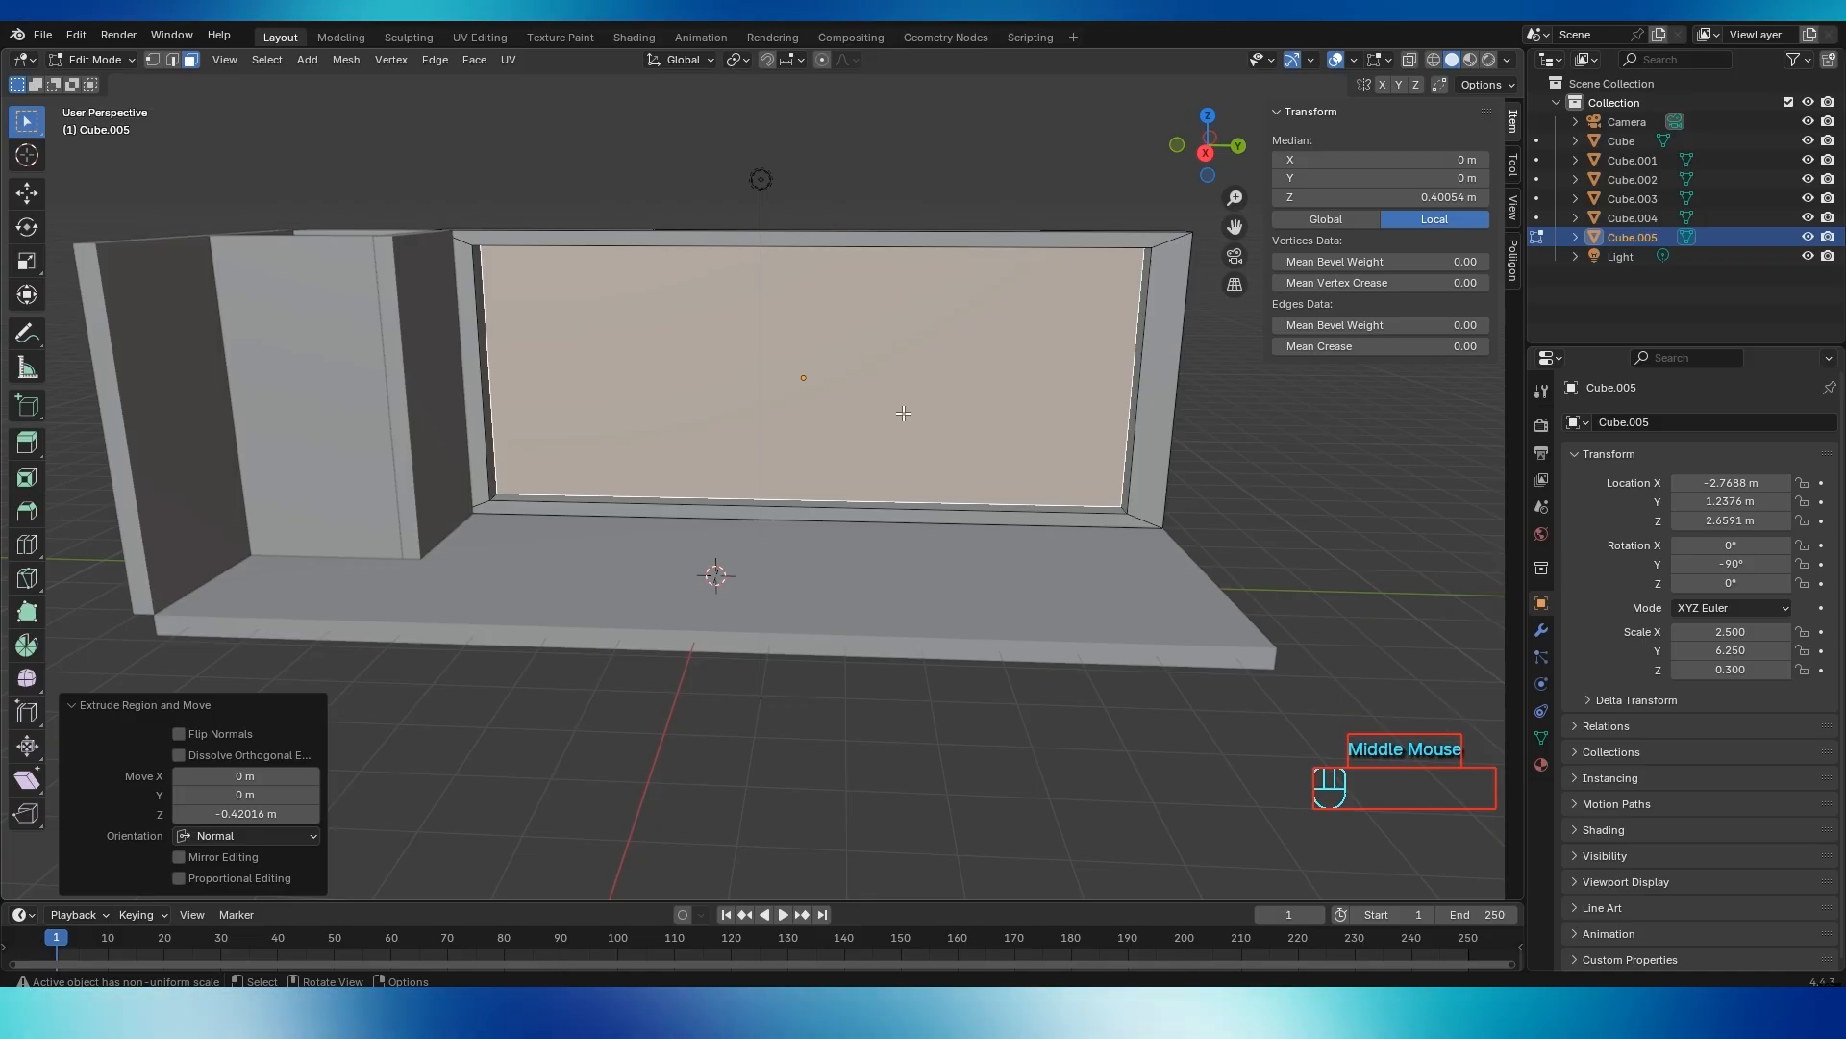
pyautogui.click(89, 66)
pyautogui.click(95, 77)
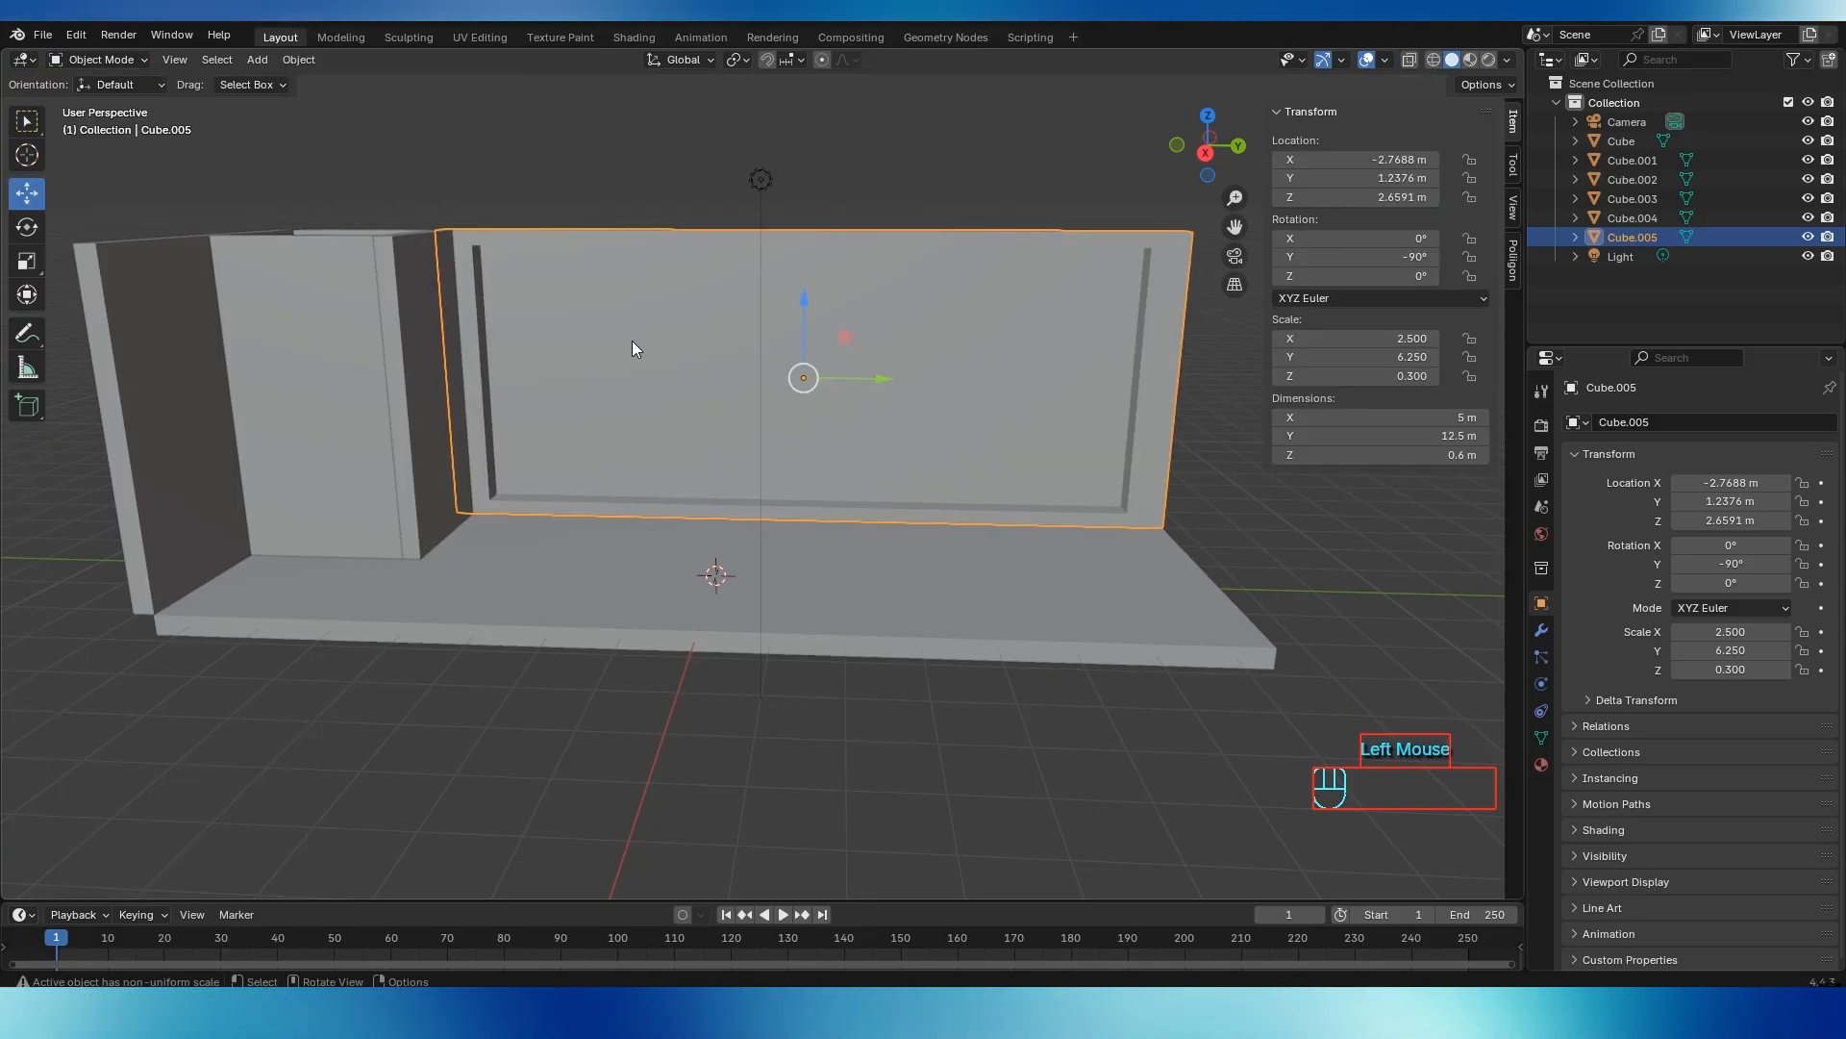
pyautogui.press('Tab')
pyautogui.press('Tab')
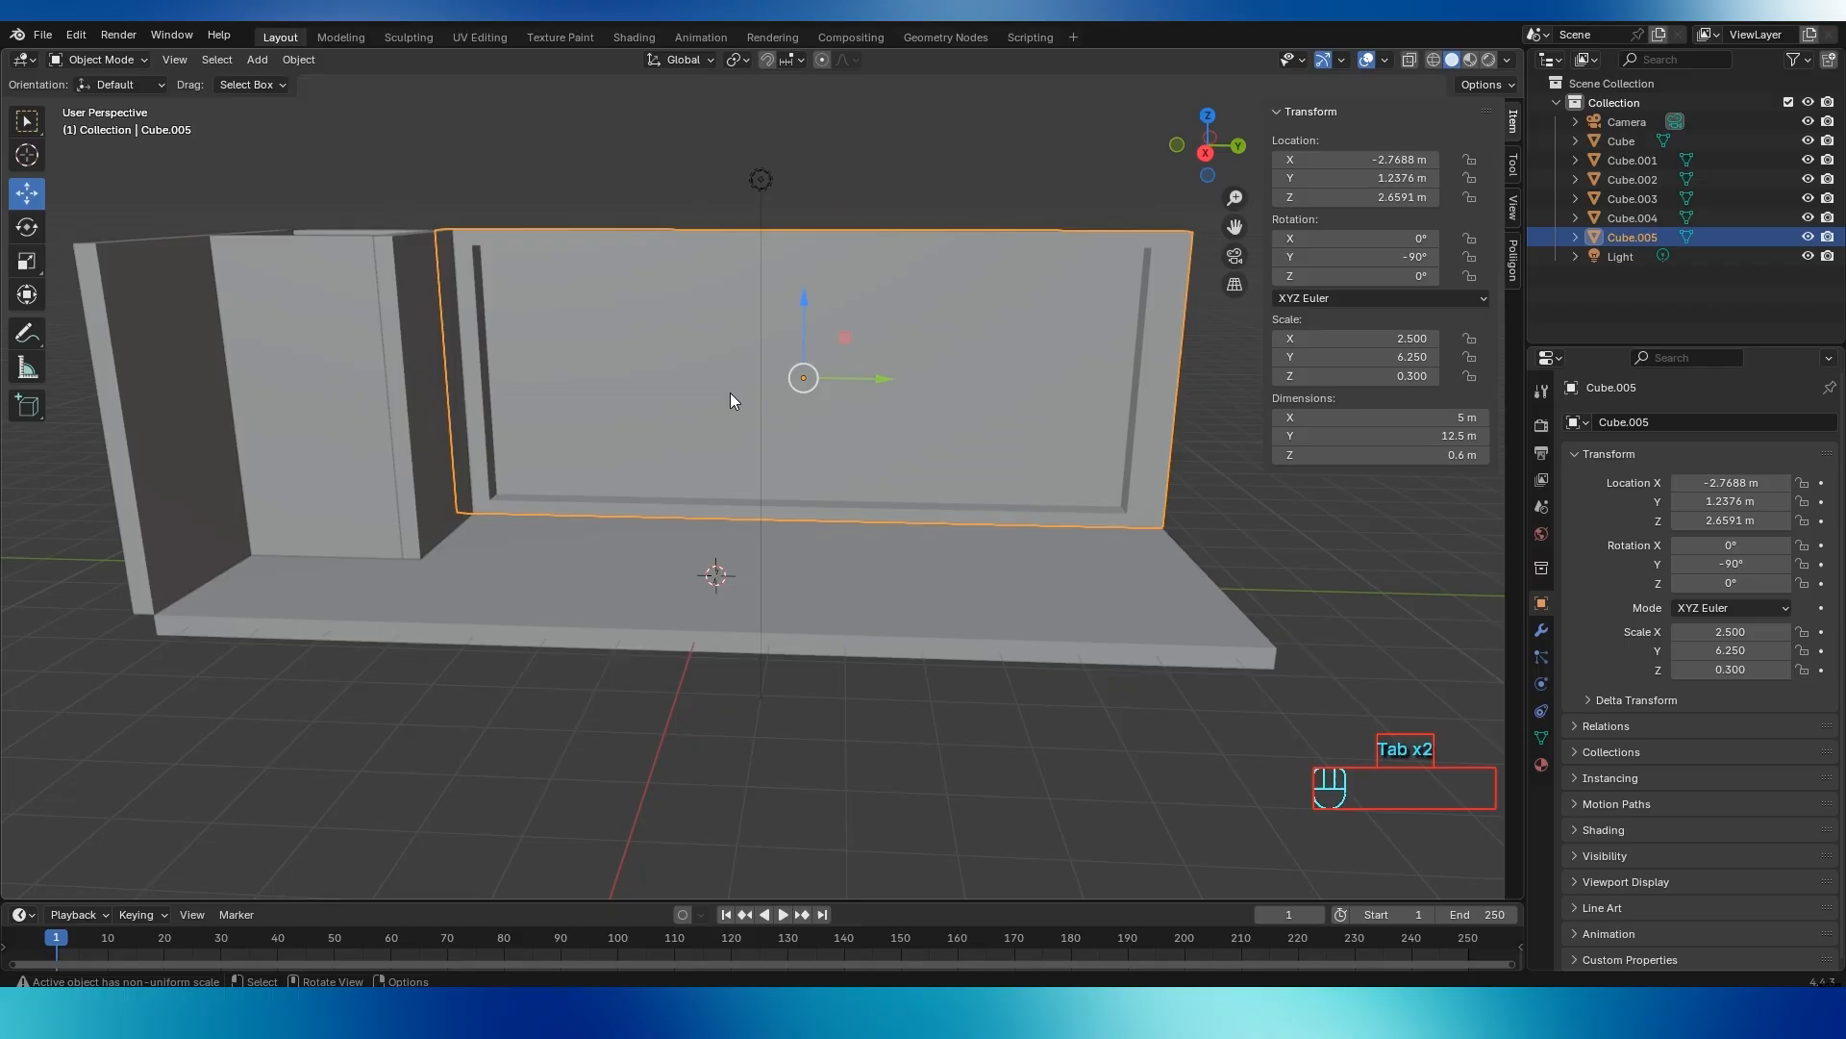
pyautogui.press('Tab')
pyautogui.press('Tab')
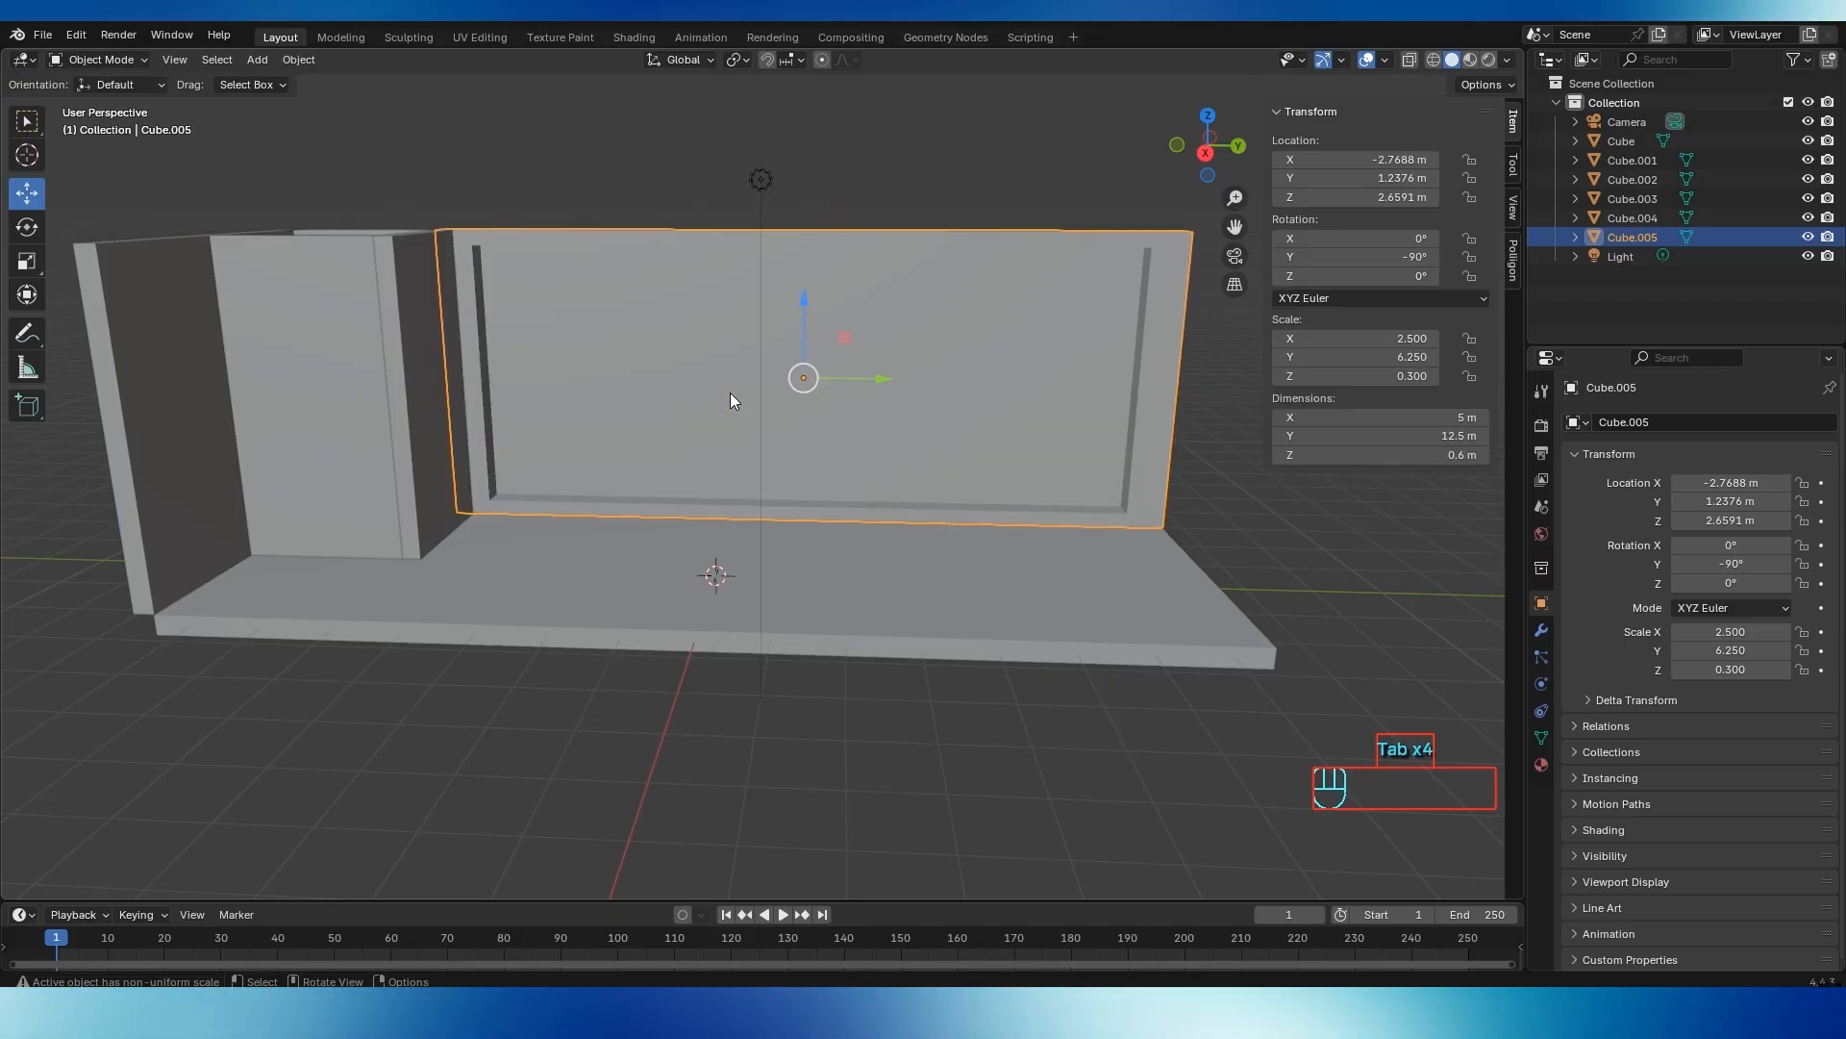
# Compare the recessed back wall with the reference image of the event booth
pyautogui.click(1235, 510)
pyautogui.moveTo(1233, 510); pyautogui.dragTo(925, 395, button='middle')
pyautogui.hotkey('alt', 'Tab')
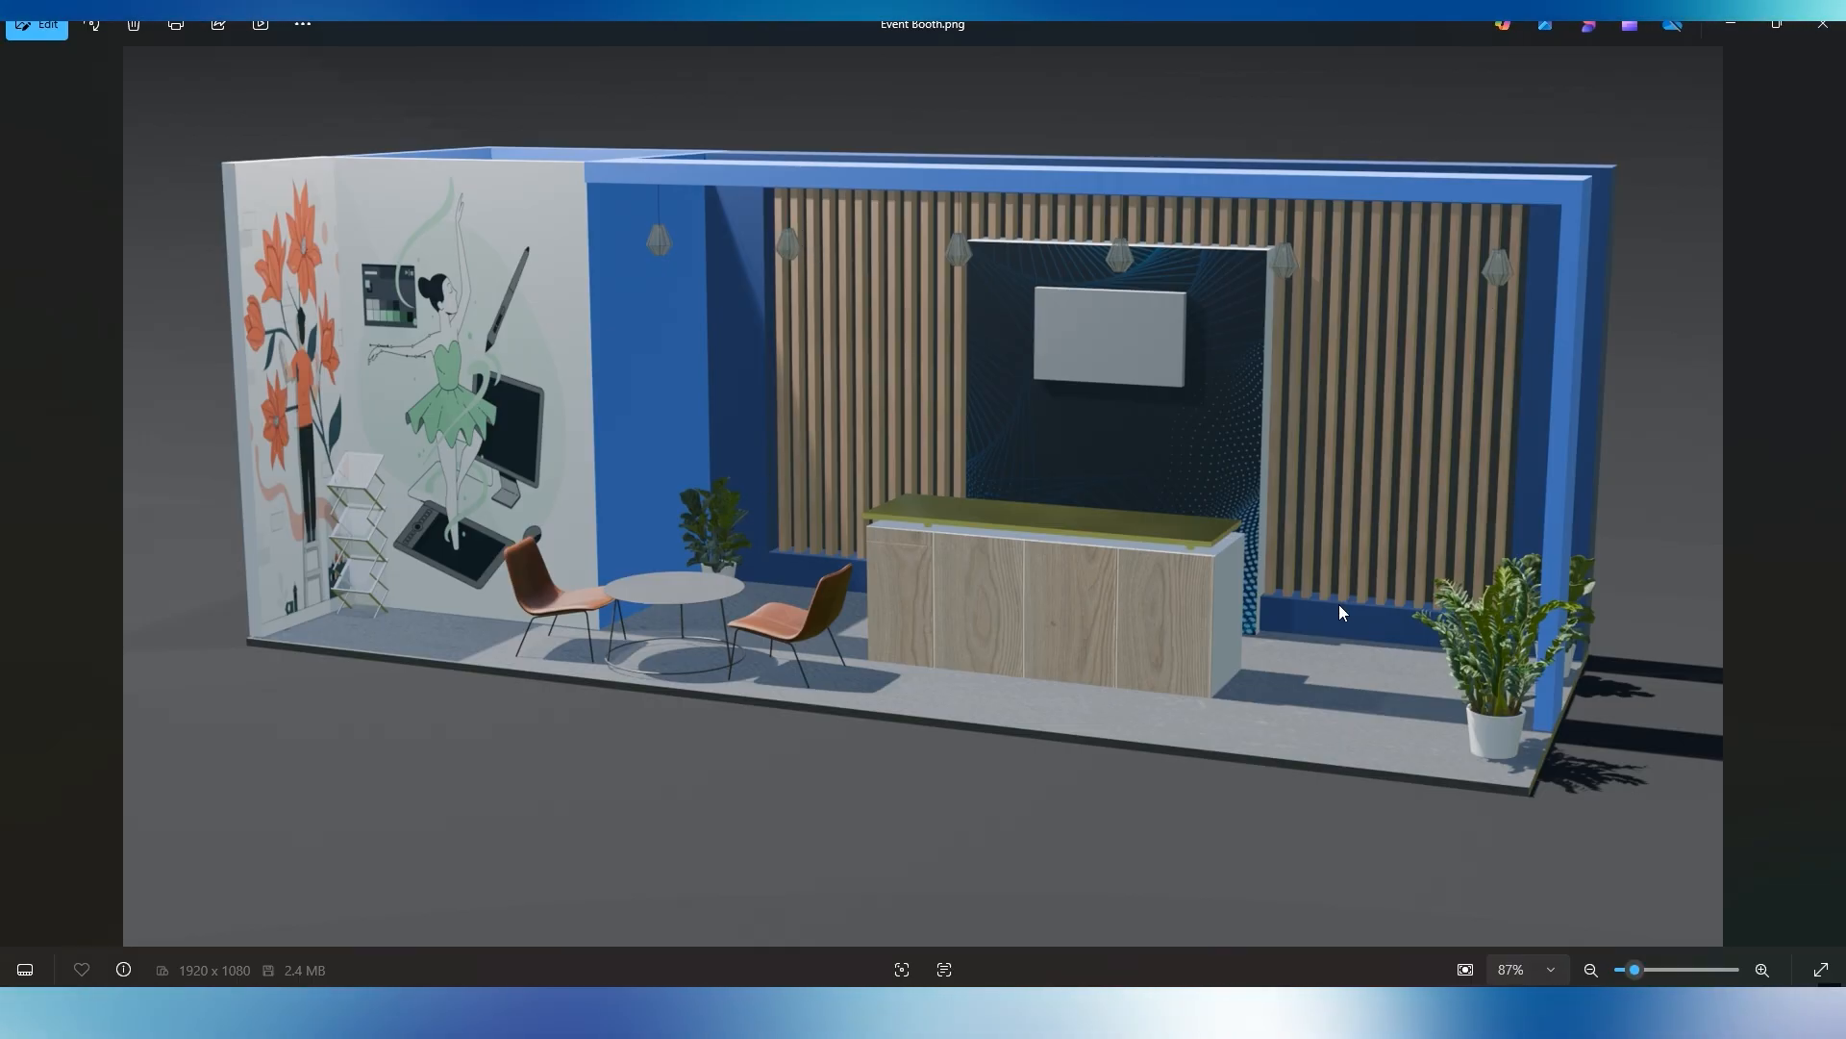
pyautogui.hotkey('alt', 'Tab')
pyautogui.scroll(2, 771, 408)
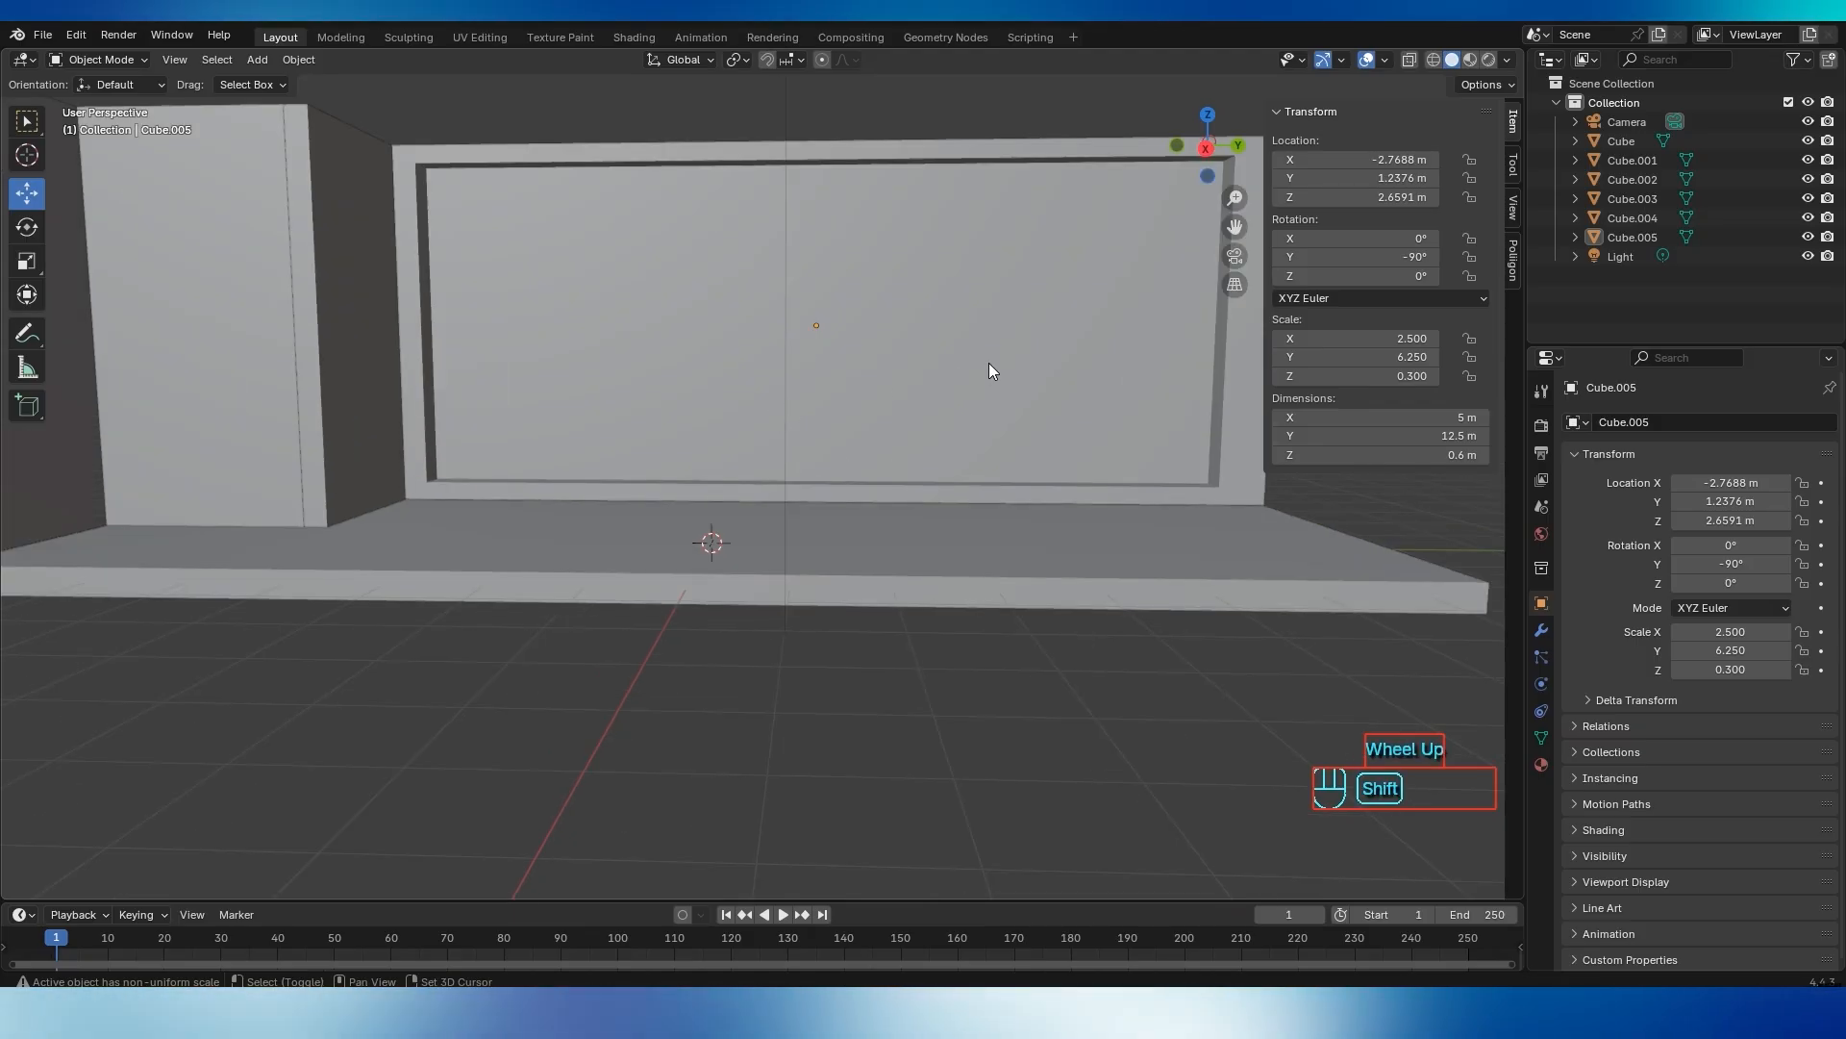
pyautogui.keyDown('shift'); pyautogui.moveTo(988, 371); pyautogui.dragTo(954, 440, button='middle'); pyautogui.keyUp('shift')
pyautogui.moveTo(799, 408); pyautogui.dragTo(952, 400, button='middle')
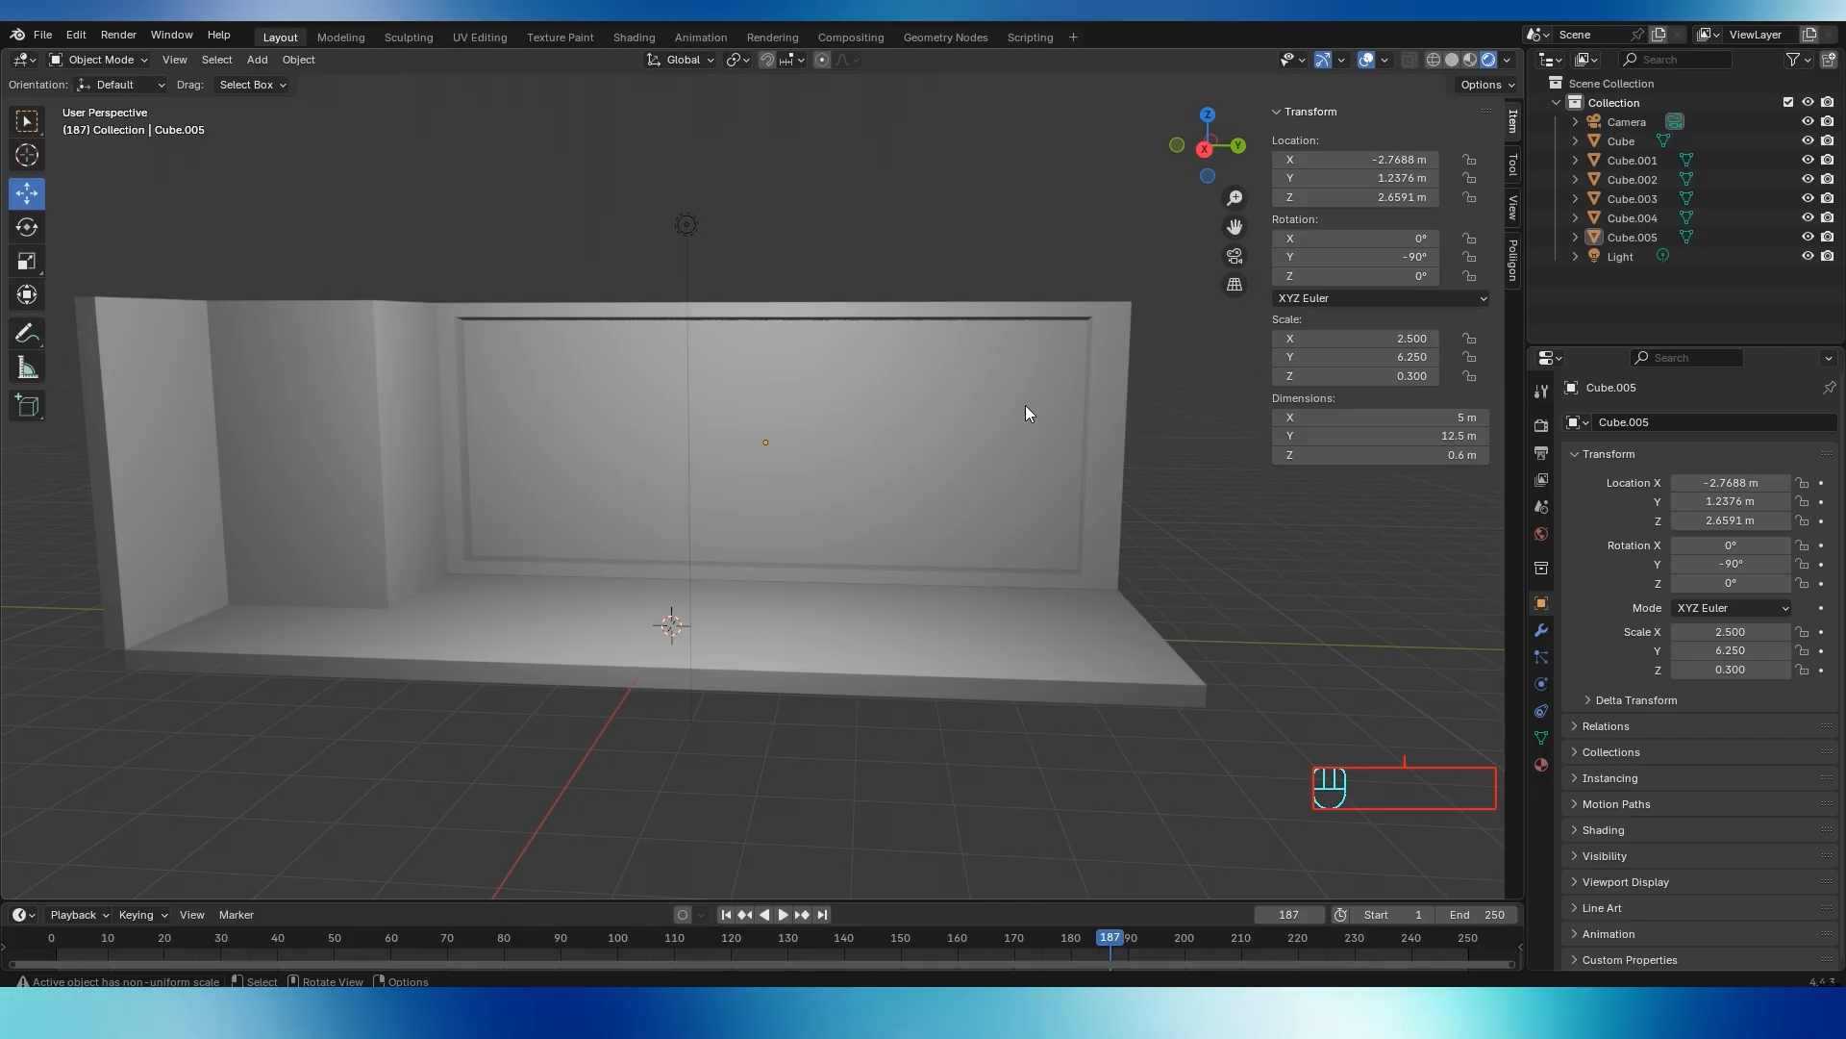
pyautogui.moveTo(1025, 406)
pyautogui.mouseDown(button='middle')
pyautogui.moveTo(961, 404)
pyautogui.moveTo(996, 406)
pyautogui.mouseUp(button='middle')
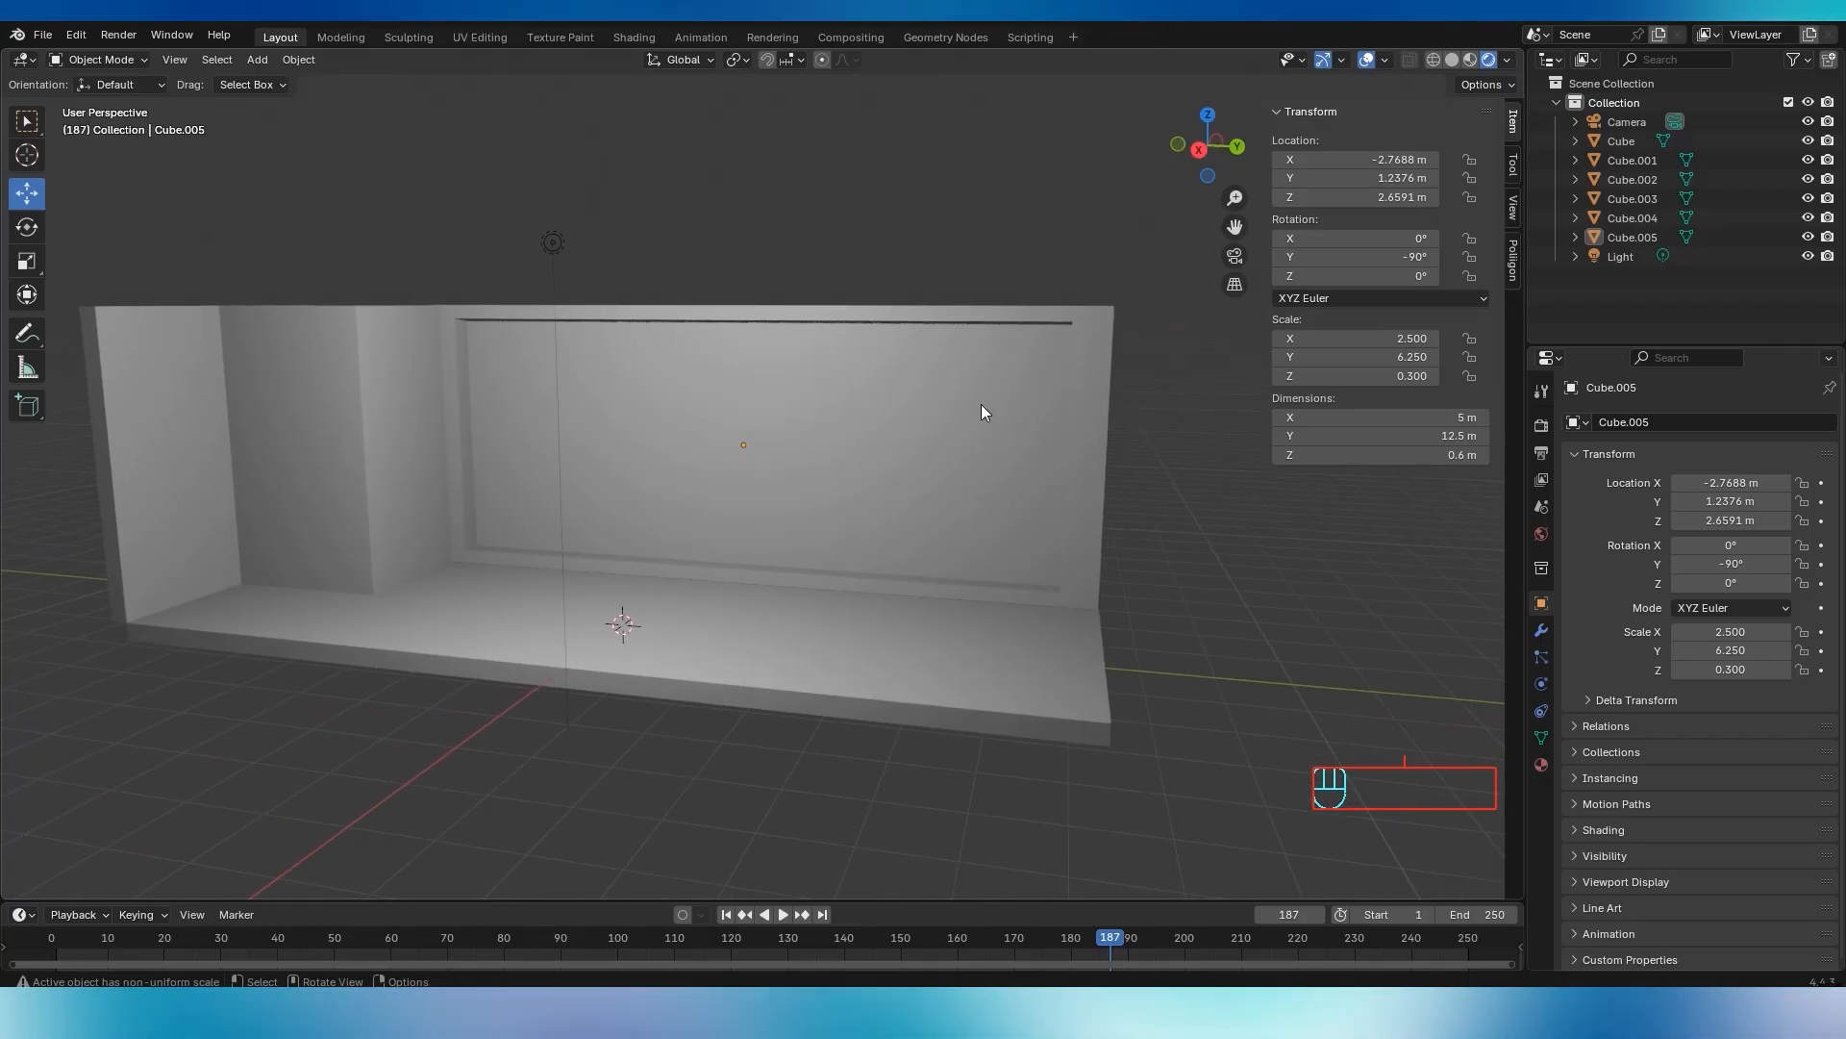
# Add a cube and move it in front of the long back wall at about Y 3.11 m, Z 3.22 m
pyautogui.hotkey('shift', 'a')
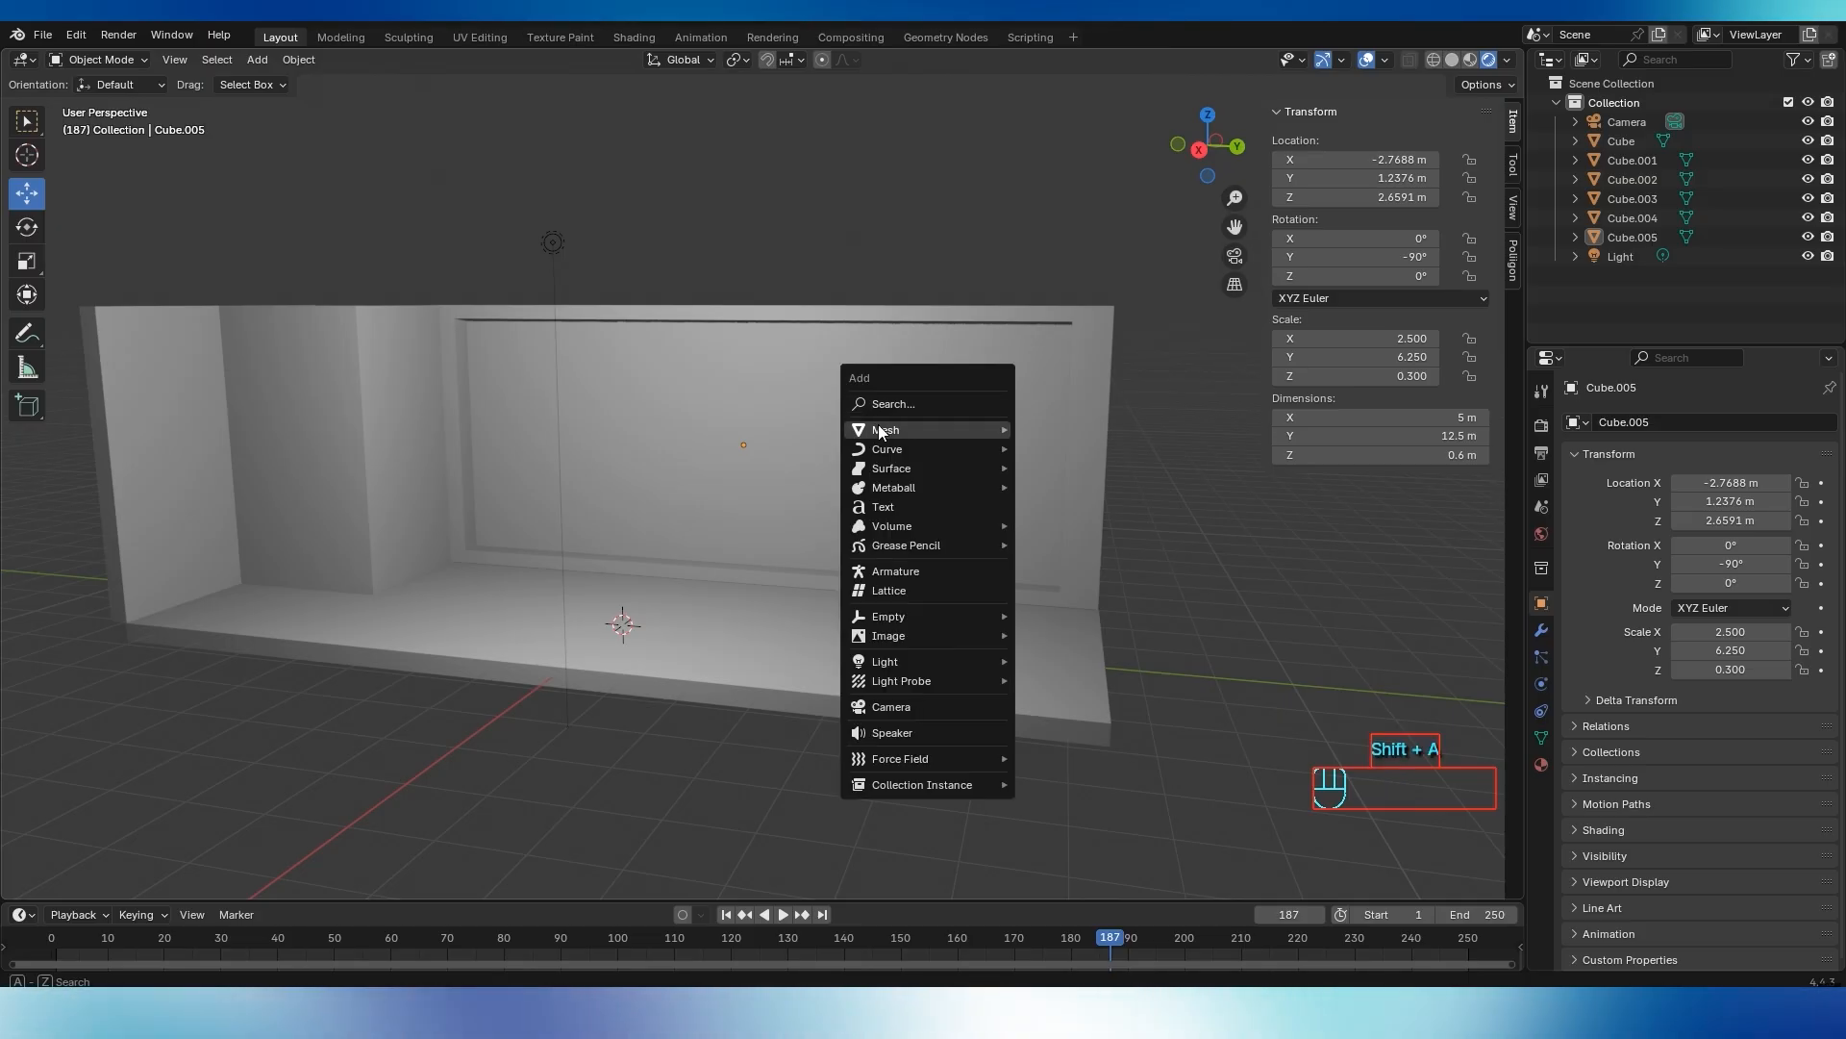
pyautogui.moveTo(975, 434)
pyautogui.click(1046, 448)
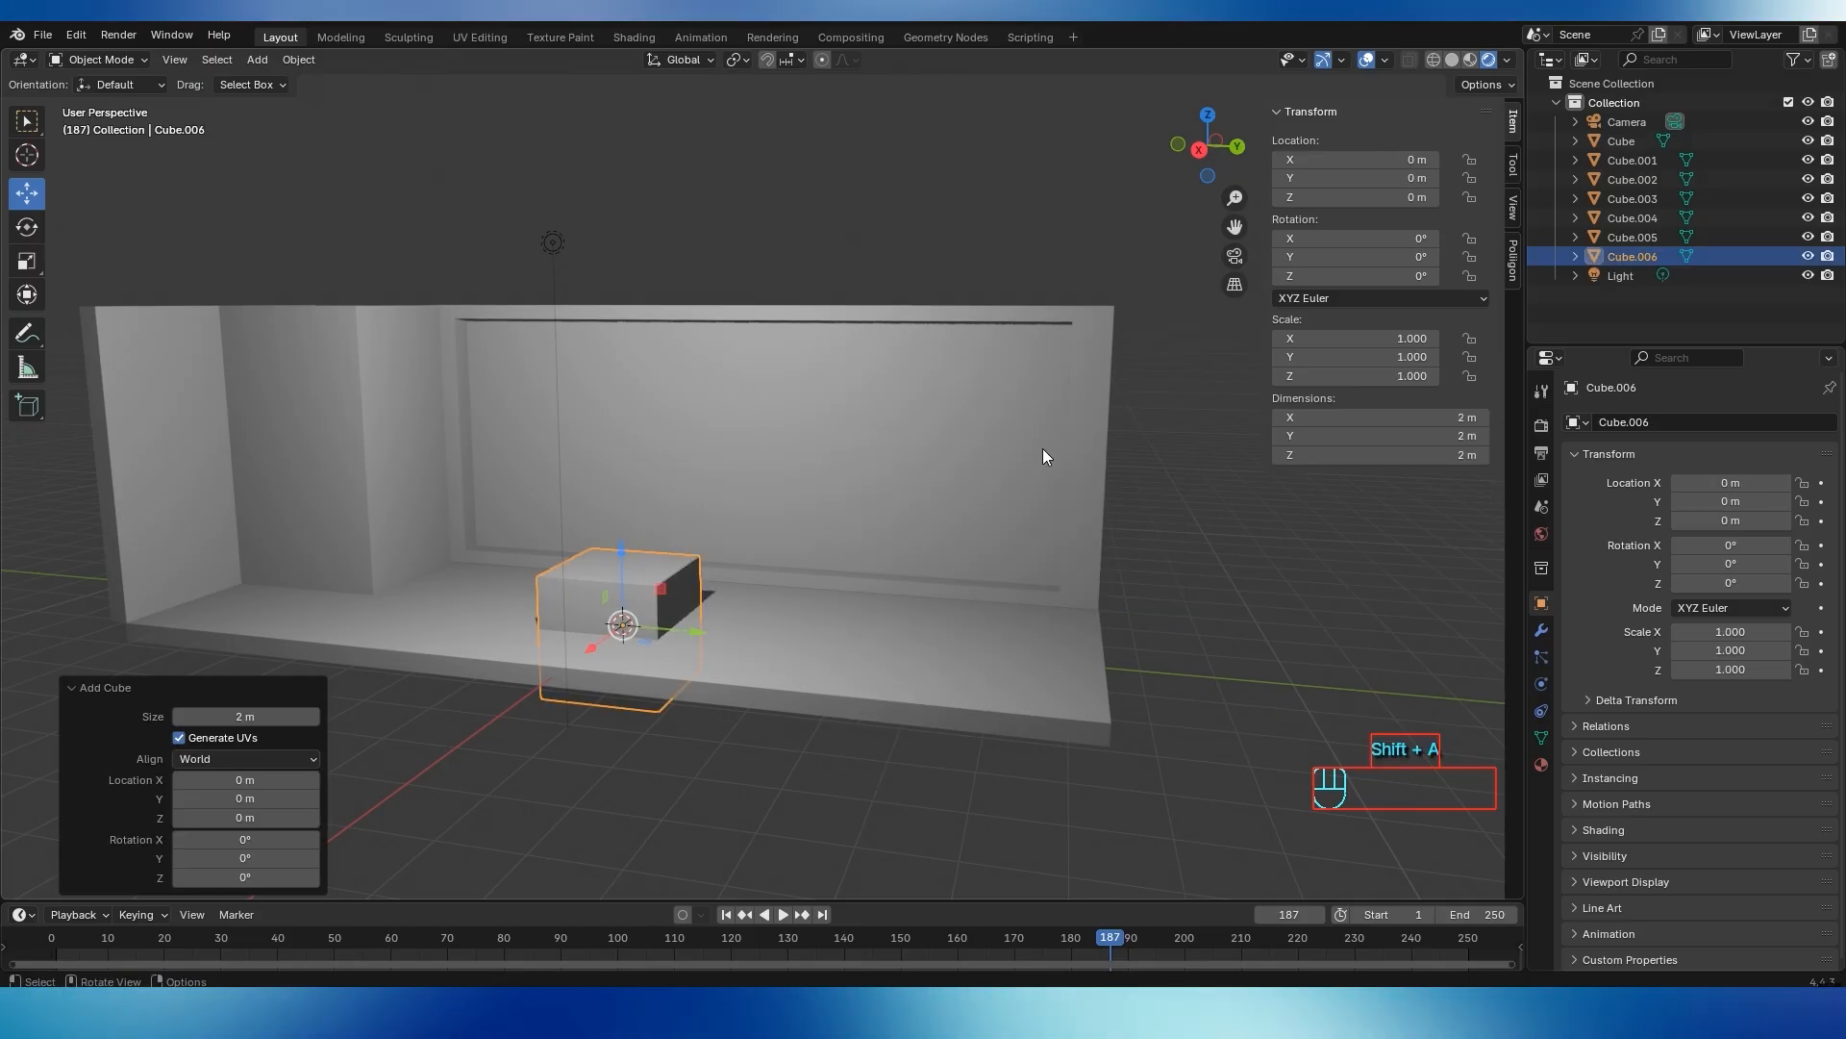
pyautogui.moveTo(612, 560); pyautogui.dragTo(967, 479)
pyautogui.moveTo(967, 479)
pyautogui.mouseDown(button='middle')
pyautogui.moveTo(890, 499)
pyautogui.moveTo(960, 486)
pyautogui.mouseUp(button='middle')
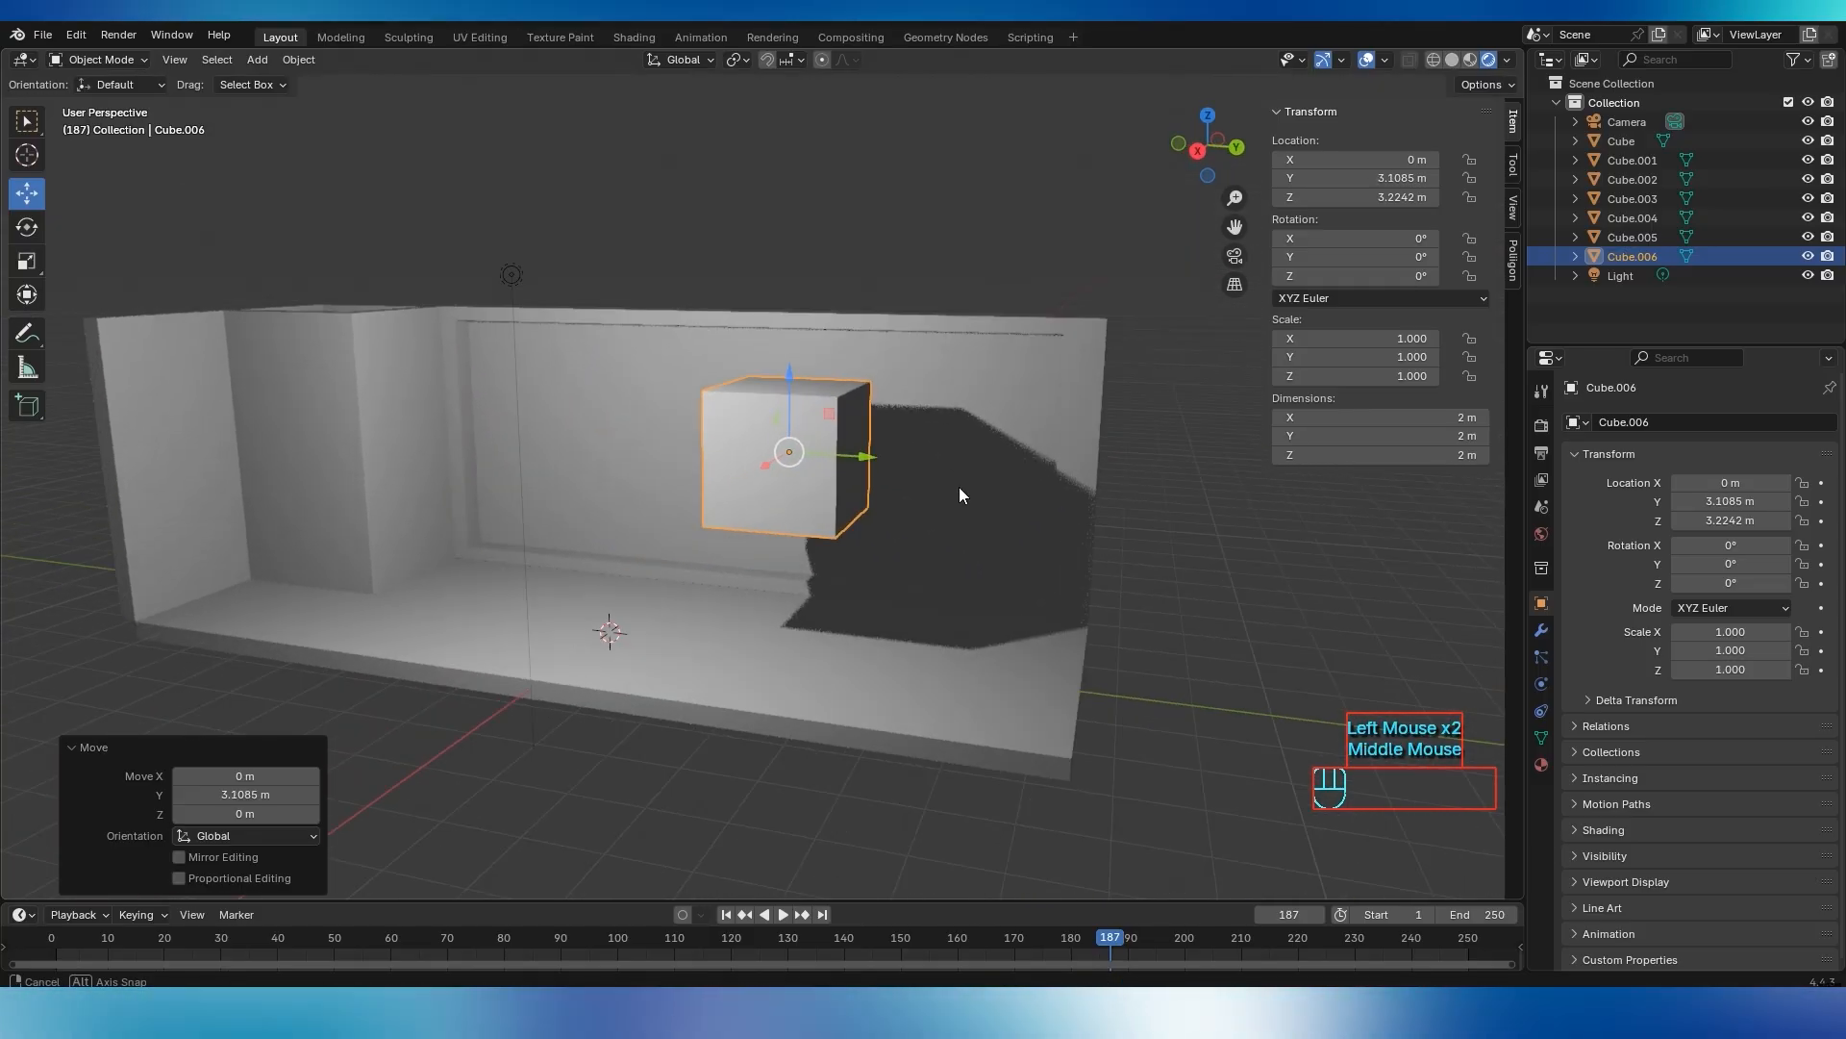
# Set the new cube's X and Y dimensions to 0.2 m to make a thin slat
pyautogui.click(1467, 420)
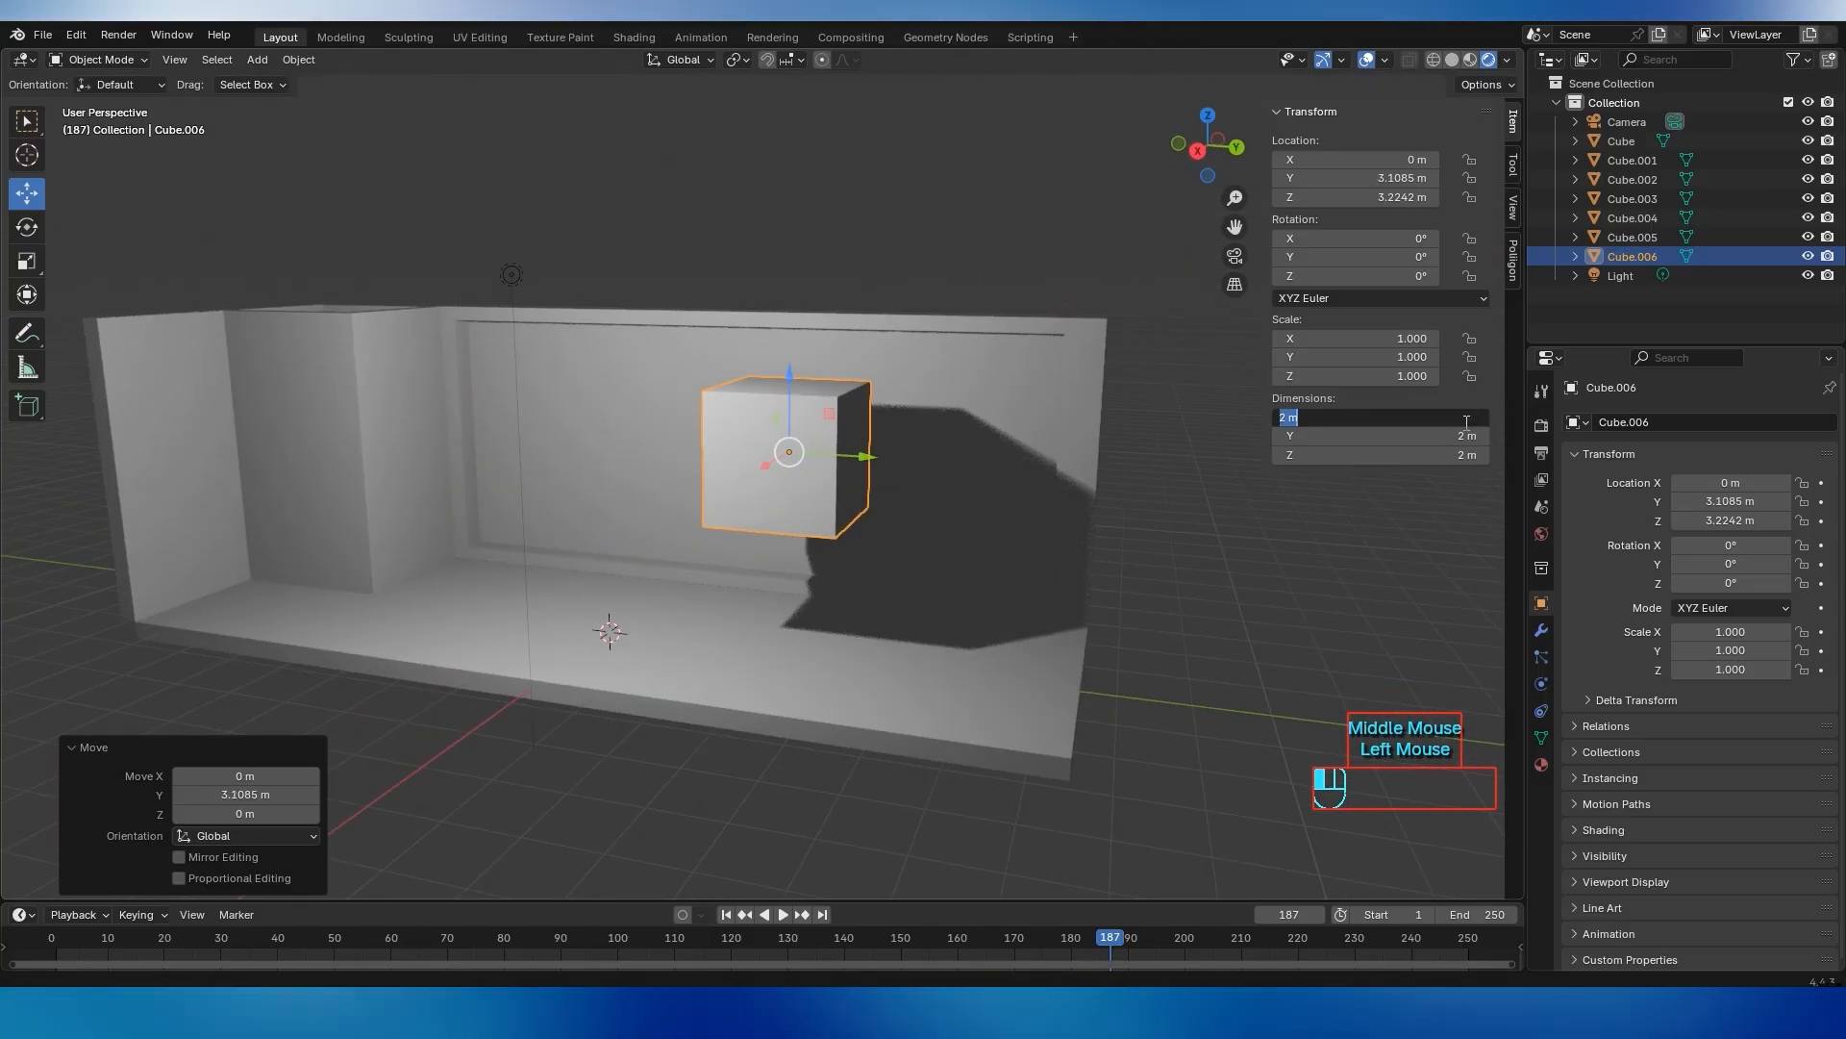
pyautogui.write('0.2')
pyautogui.press('Return')
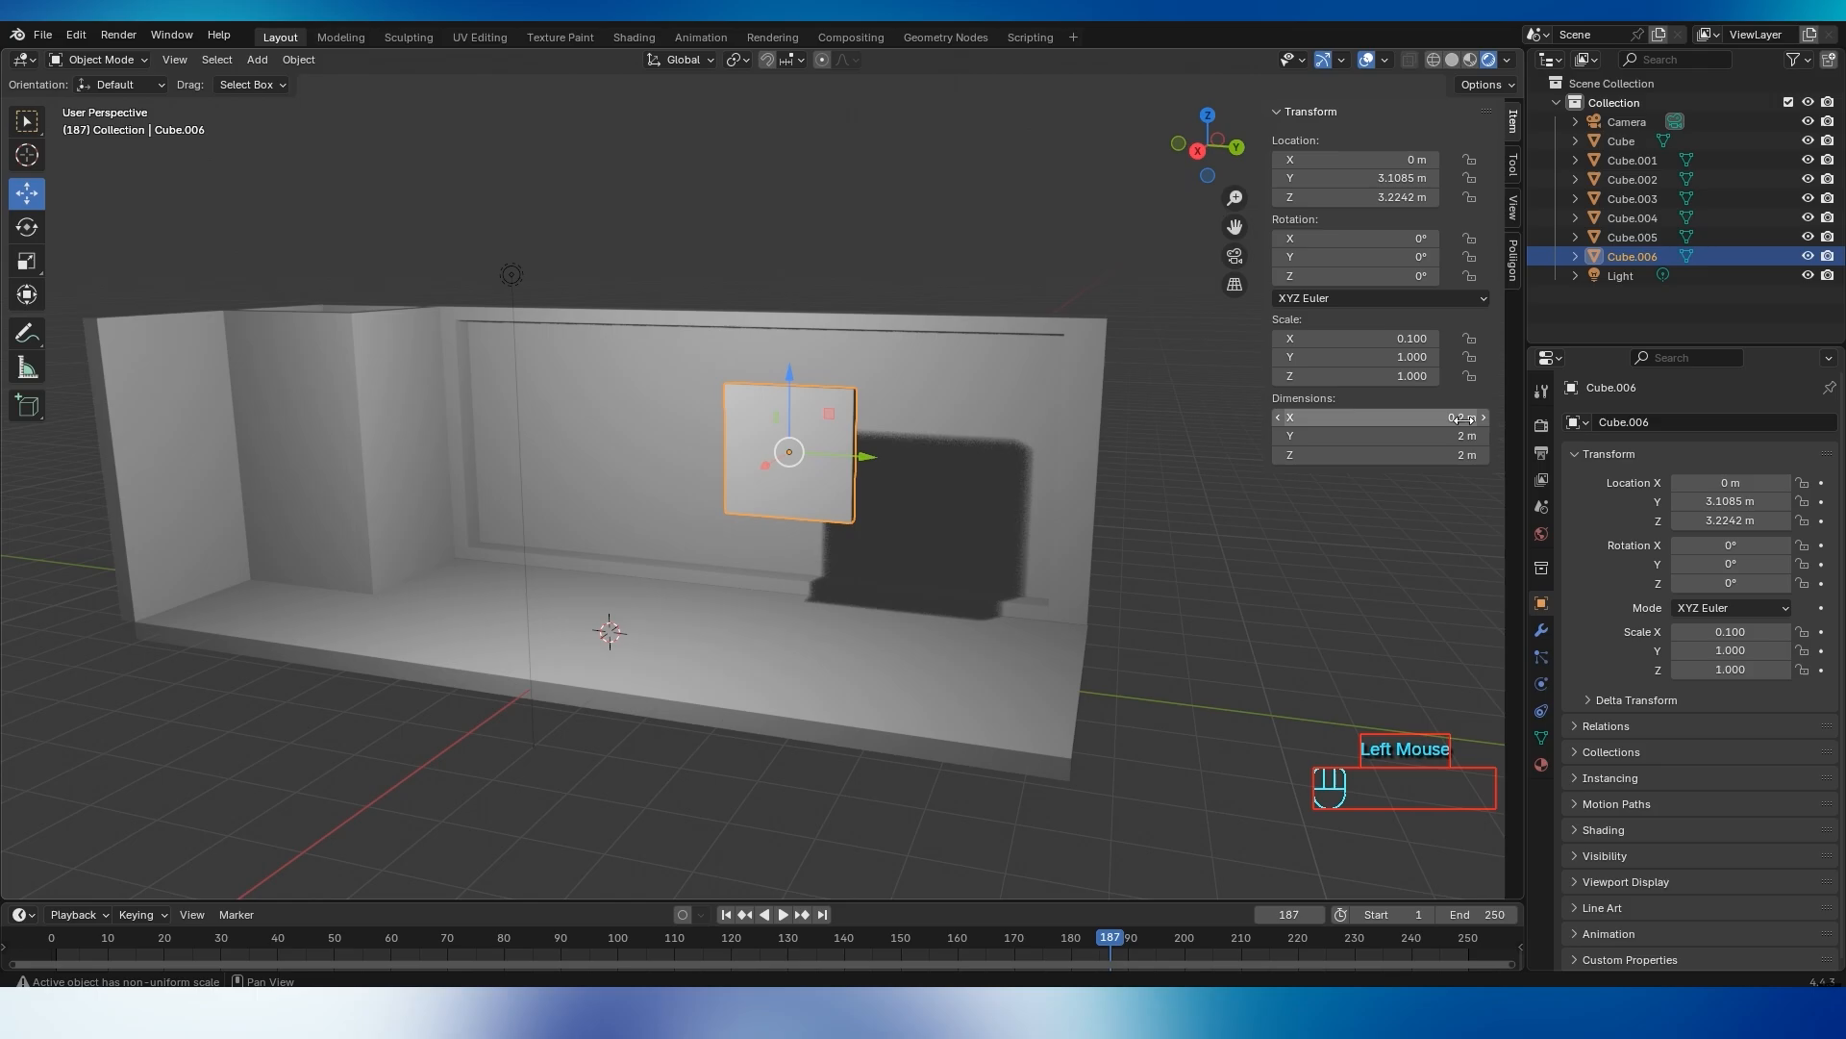
pyautogui.click(1464, 435)
pyautogui.write('.2')
pyautogui.press('Return')
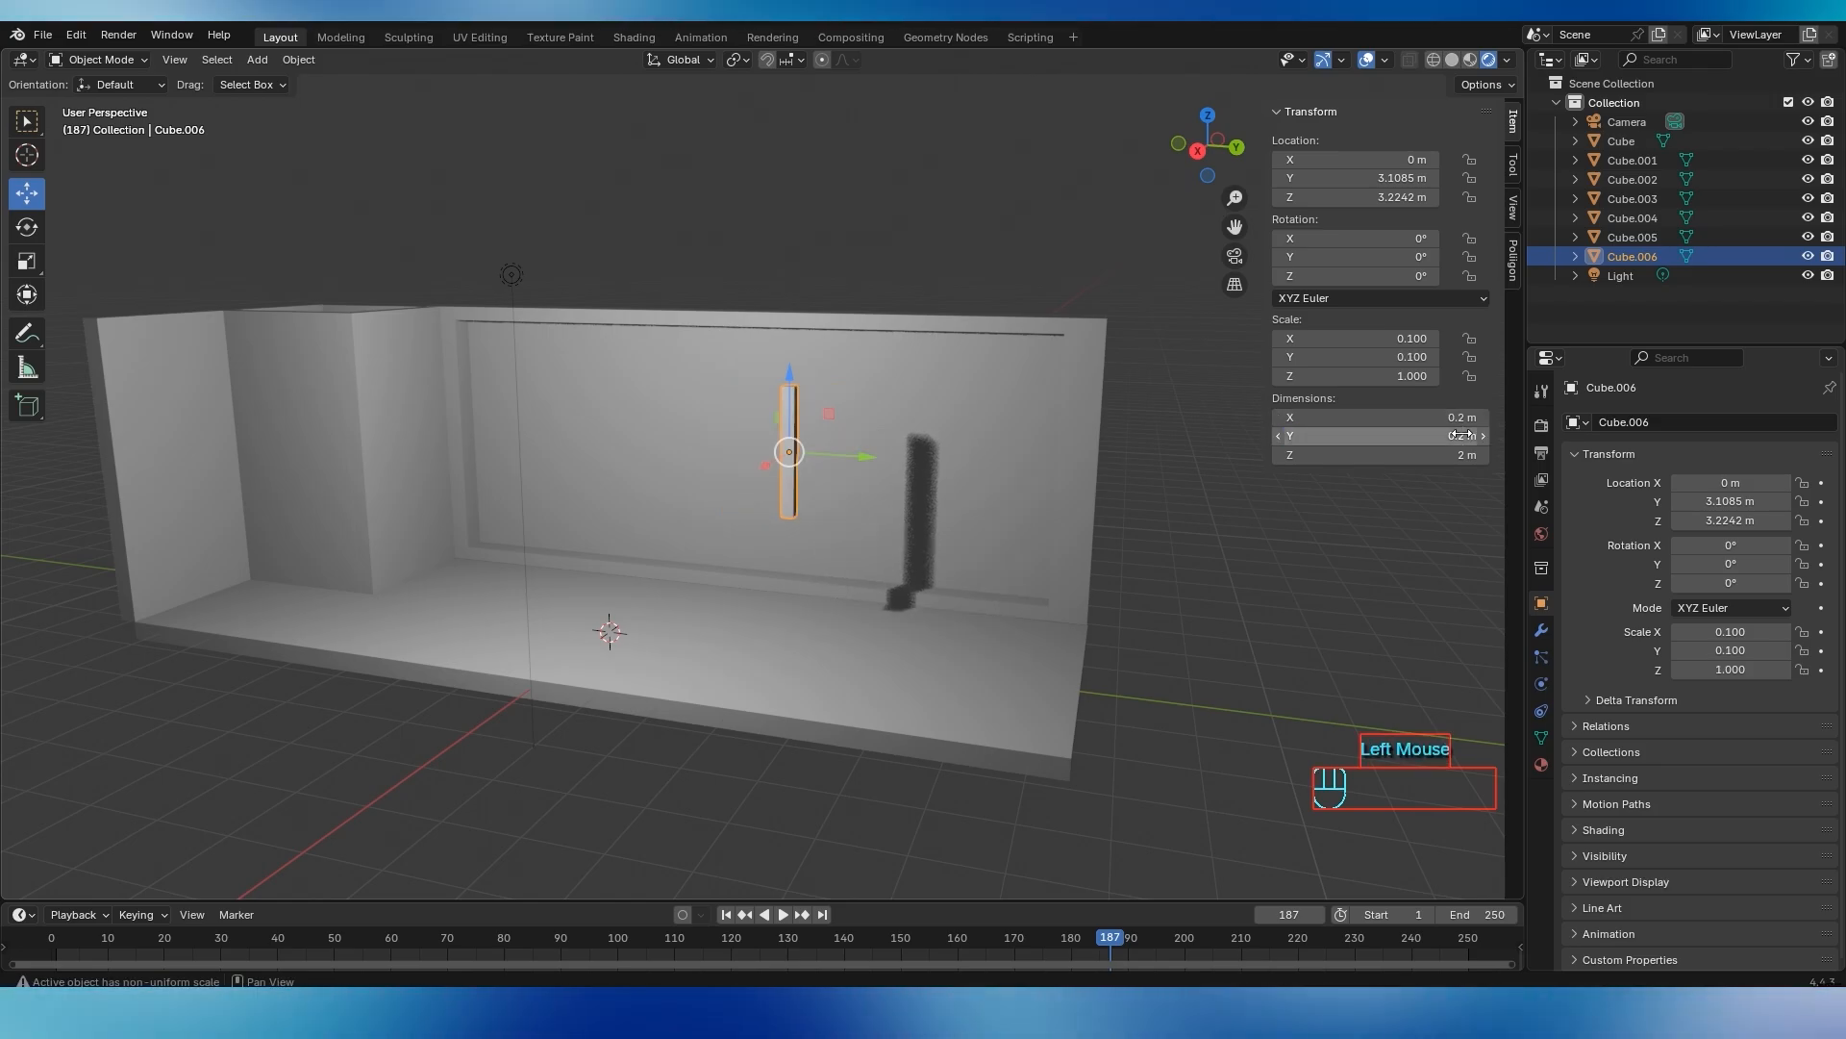
# Move the slat back to the far end of the recess at about X -2.51 m, Y 6.25 m
pyautogui.moveTo(1015, 487); pyautogui.dragTo(580, 556, button='middle')
pyautogui.scroll(2, 890, 568)
pyautogui.moveTo(536, 515); pyautogui.dragTo(750, 448)
pyautogui.moveTo(870, 430); pyautogui.dragTo(1301, 581)
pyautogui.keyDown('shift'); pyautogui.moveTo(1301, 581); pyautogui.dragTo(1413, 484, button='middle'); pyautogui.keyUp('shift')
# Set the slat's Z dimension to 5 m and lower it to about Z 2.66 m
pyautogui.moveTo(1452, 458); pyautogui.dragTo(1464, 458)
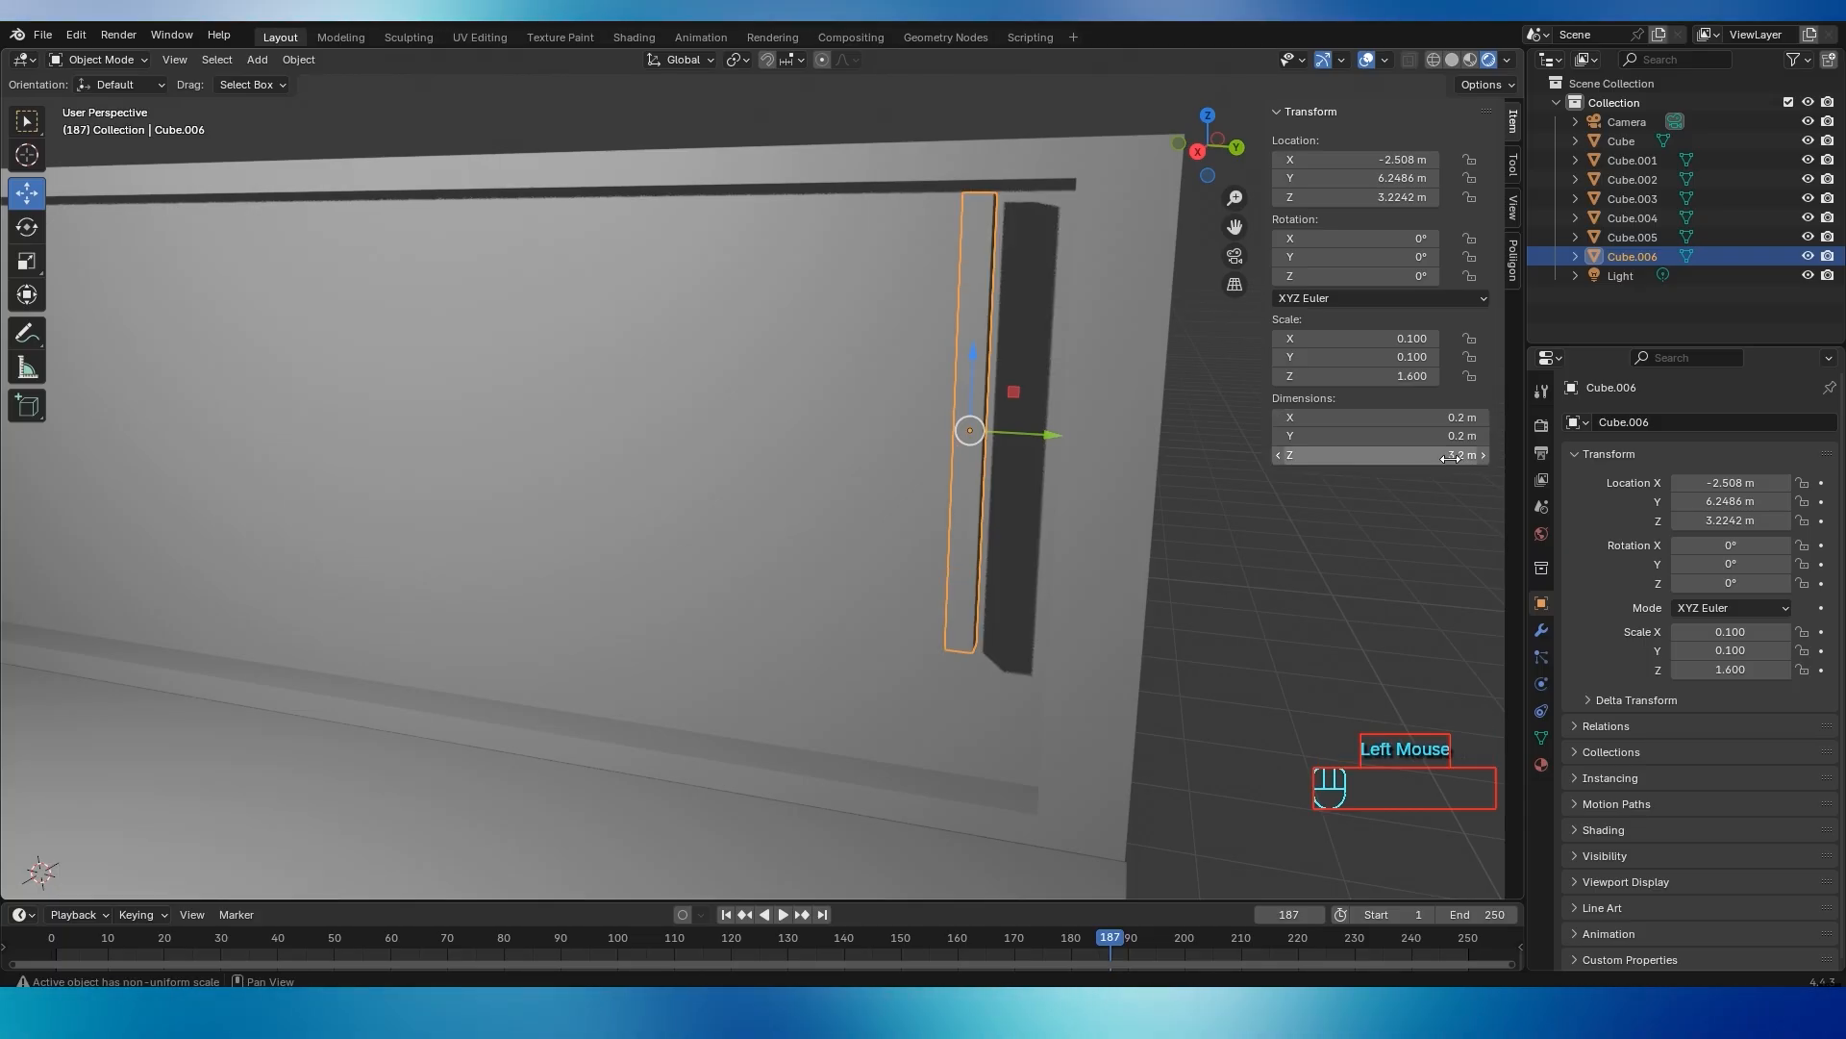
pyautogui.click(1452, 459)
pyautogui.press('Return')
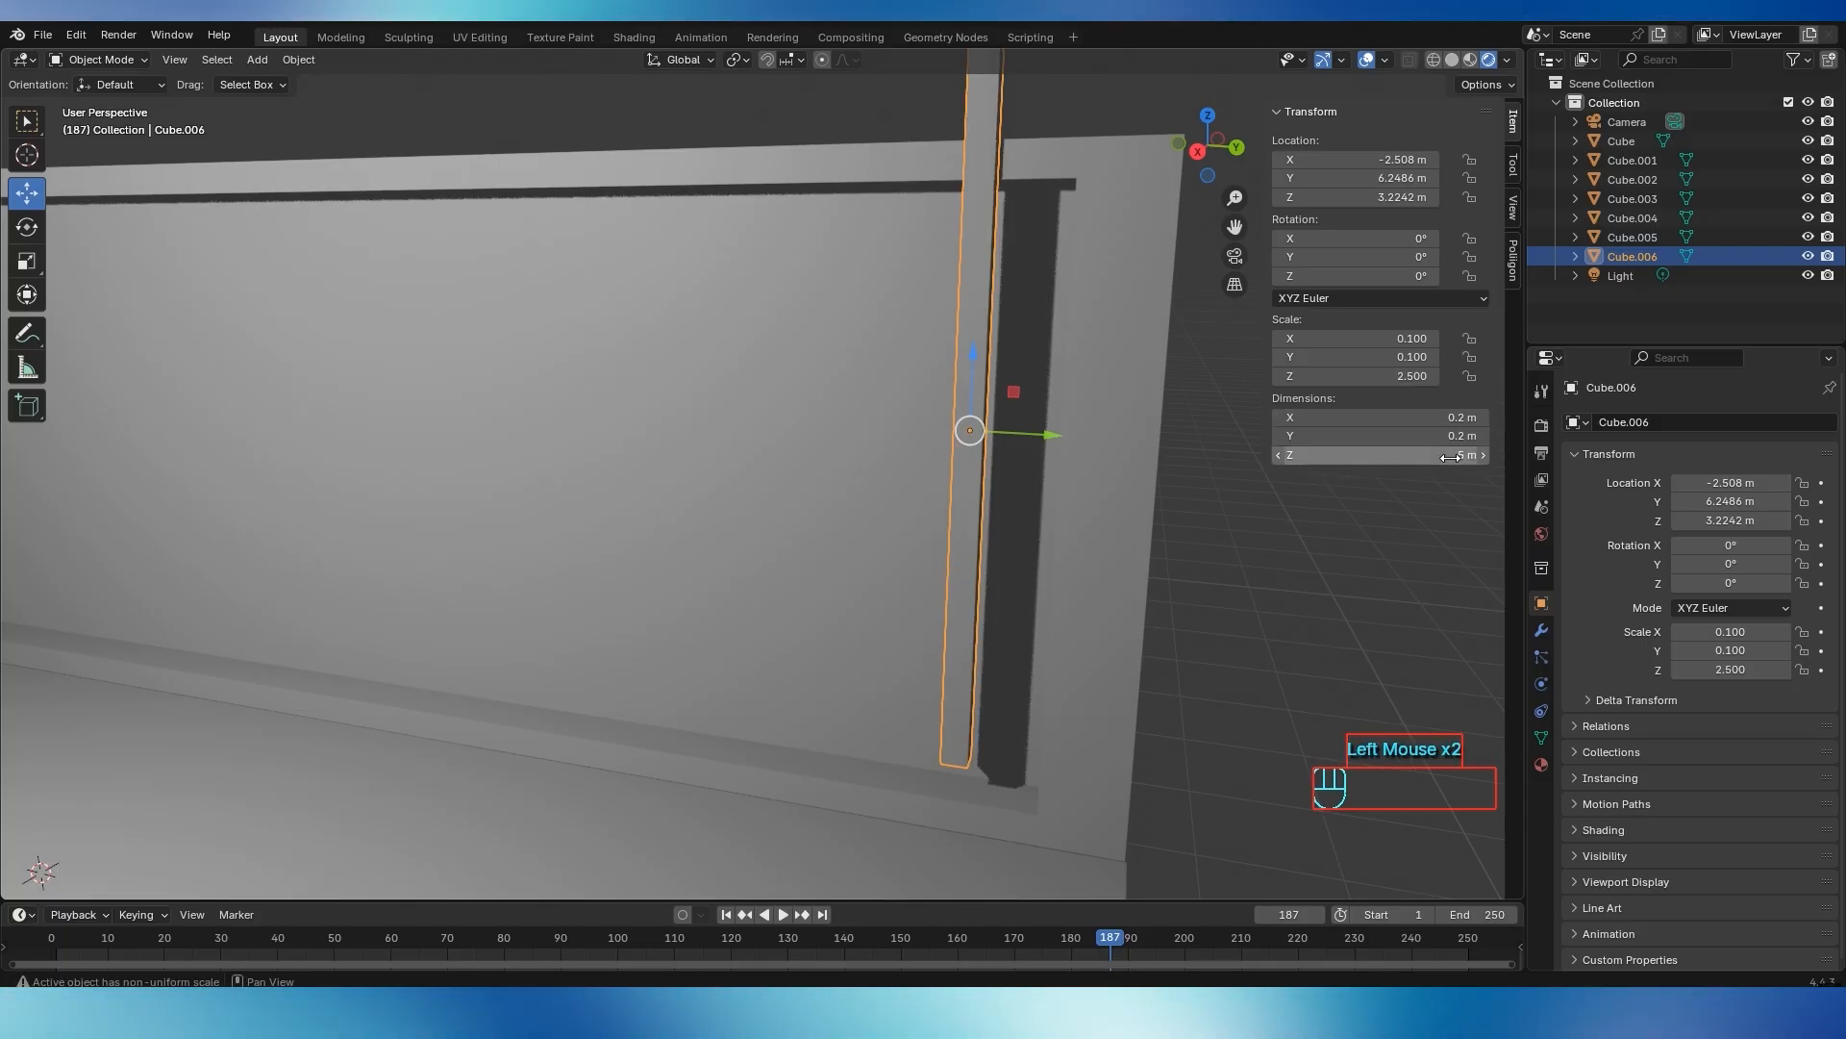
pyautogui.moveTo(975, 358); pyautogui.dragTo(968, 437)
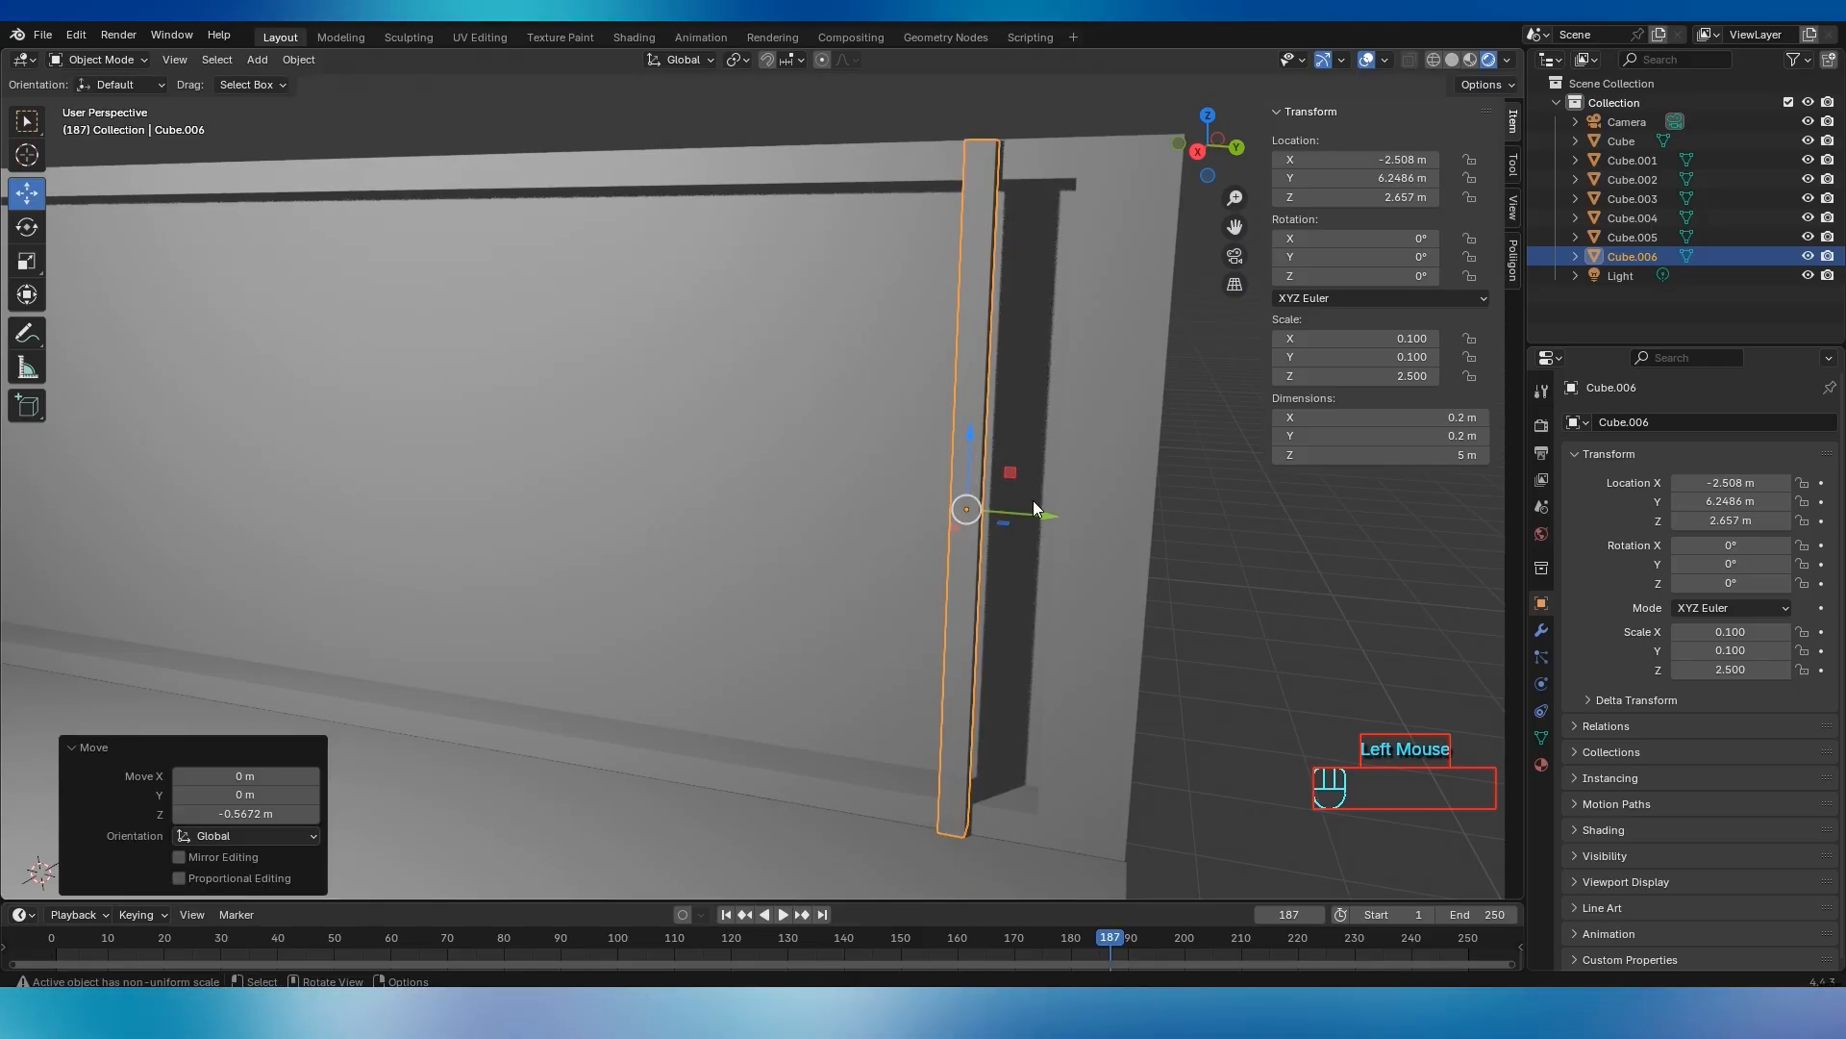
# Push the slat into the wall recess at about X -2.58 m and shift it to the recess's edge at about Y 6.65 m
pyautogui.moveTo(1006, 522); pyautogui.dragTo(851, 536, button='middle')
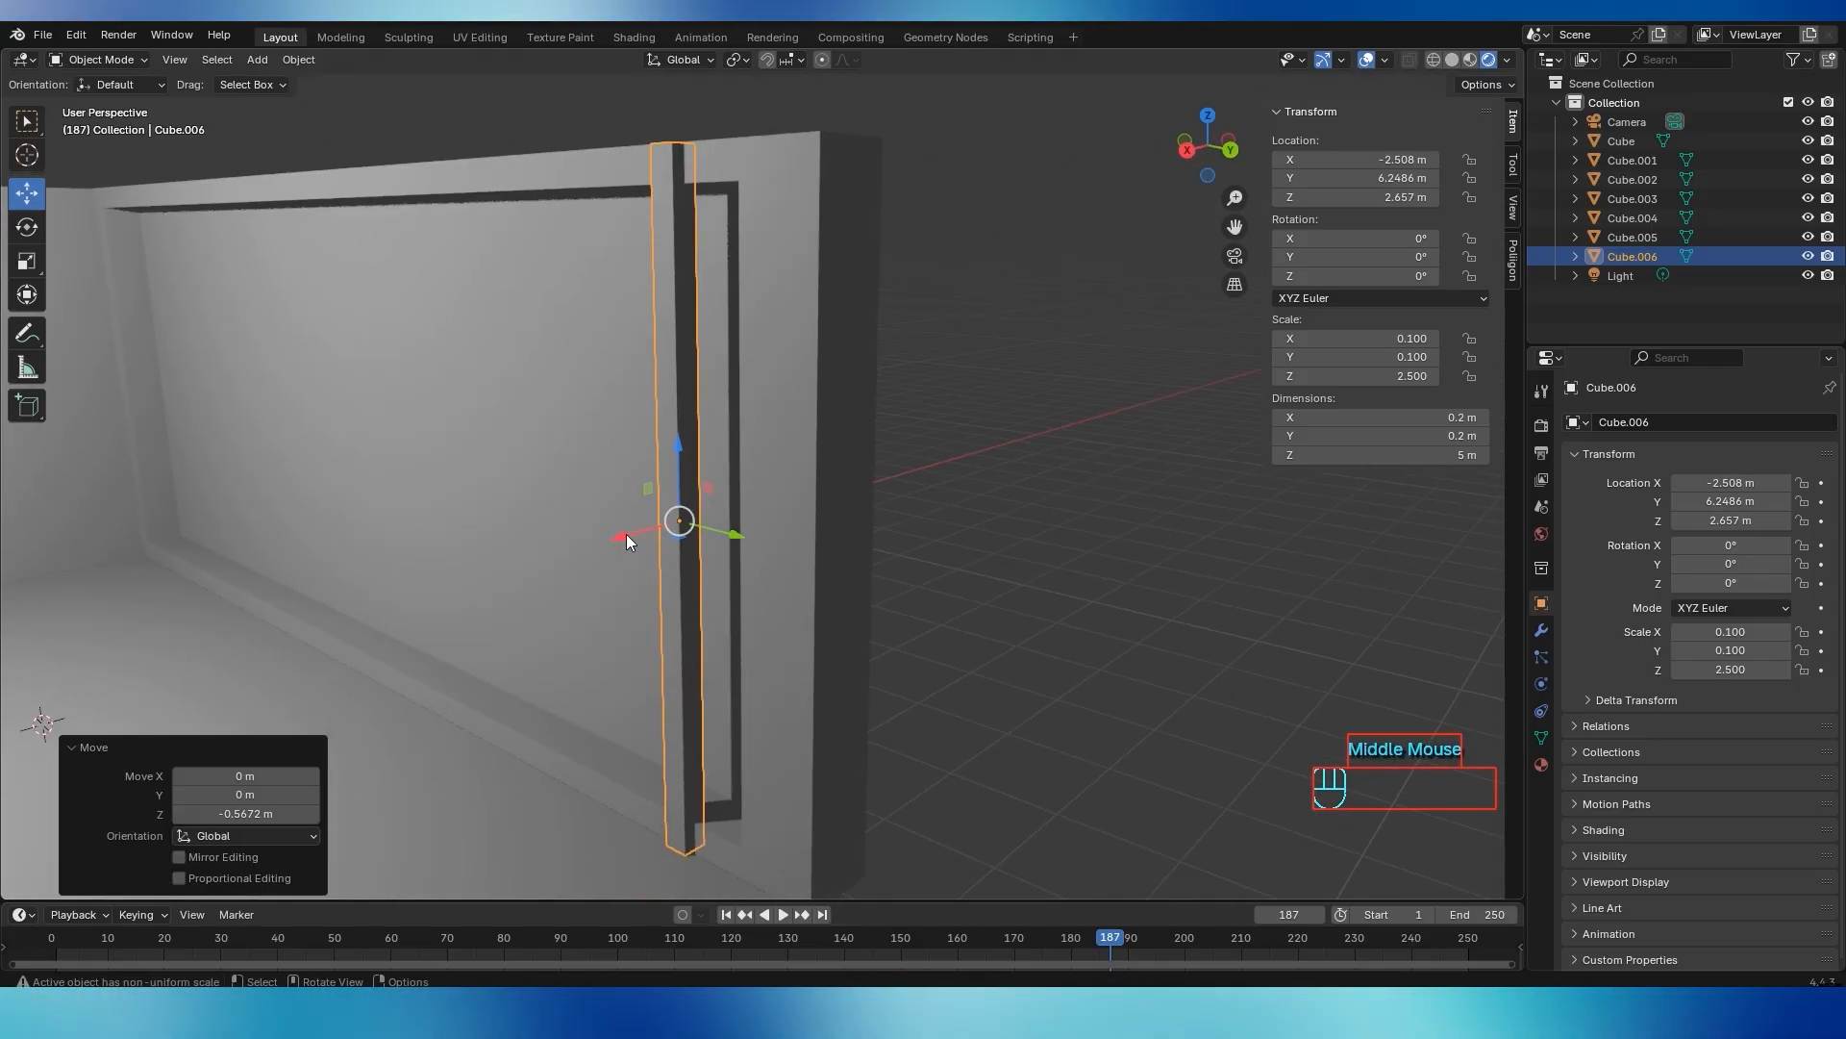
pyautogui.moveTo(626, 535); pyautogui.dragTo(632, 539)
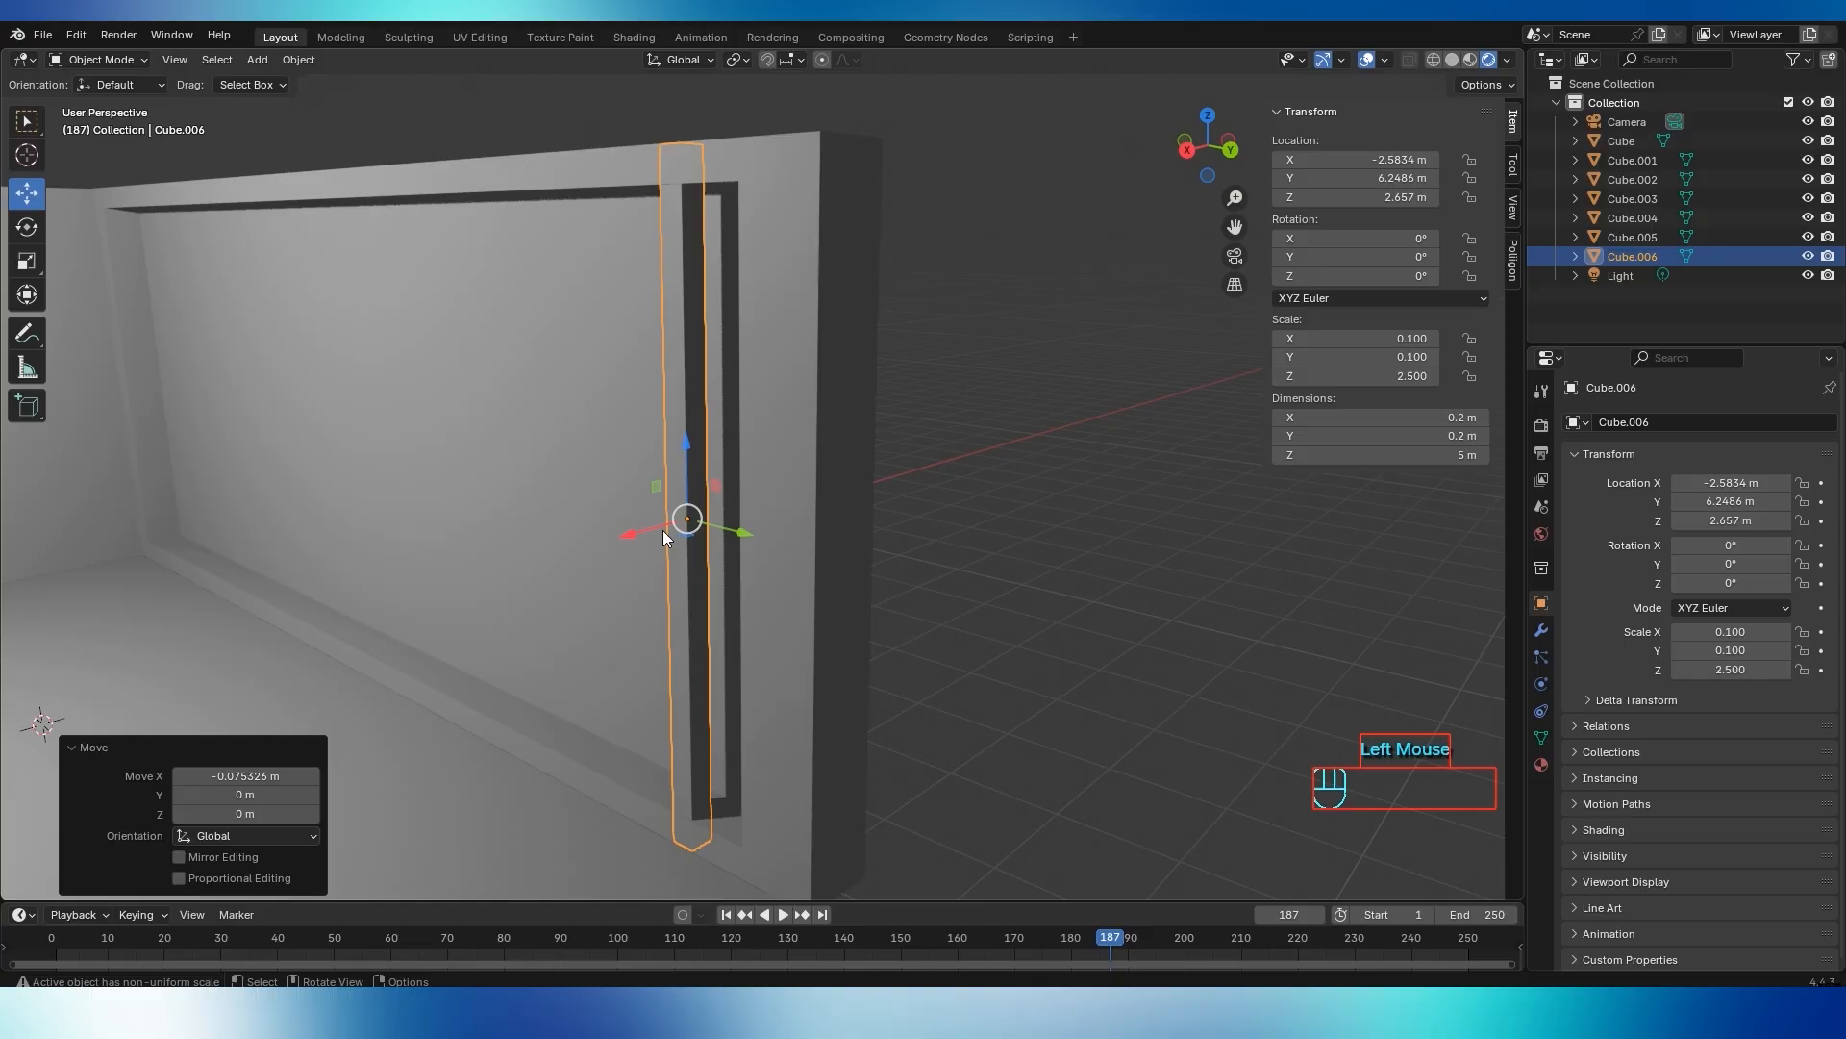
pyautogui.moveTo(663, 535); pyautogui.dragTo(728, 524, button='middle')
pyautogui.moveTo(1010, 483); pyautogui.dragTo(1085, 475)
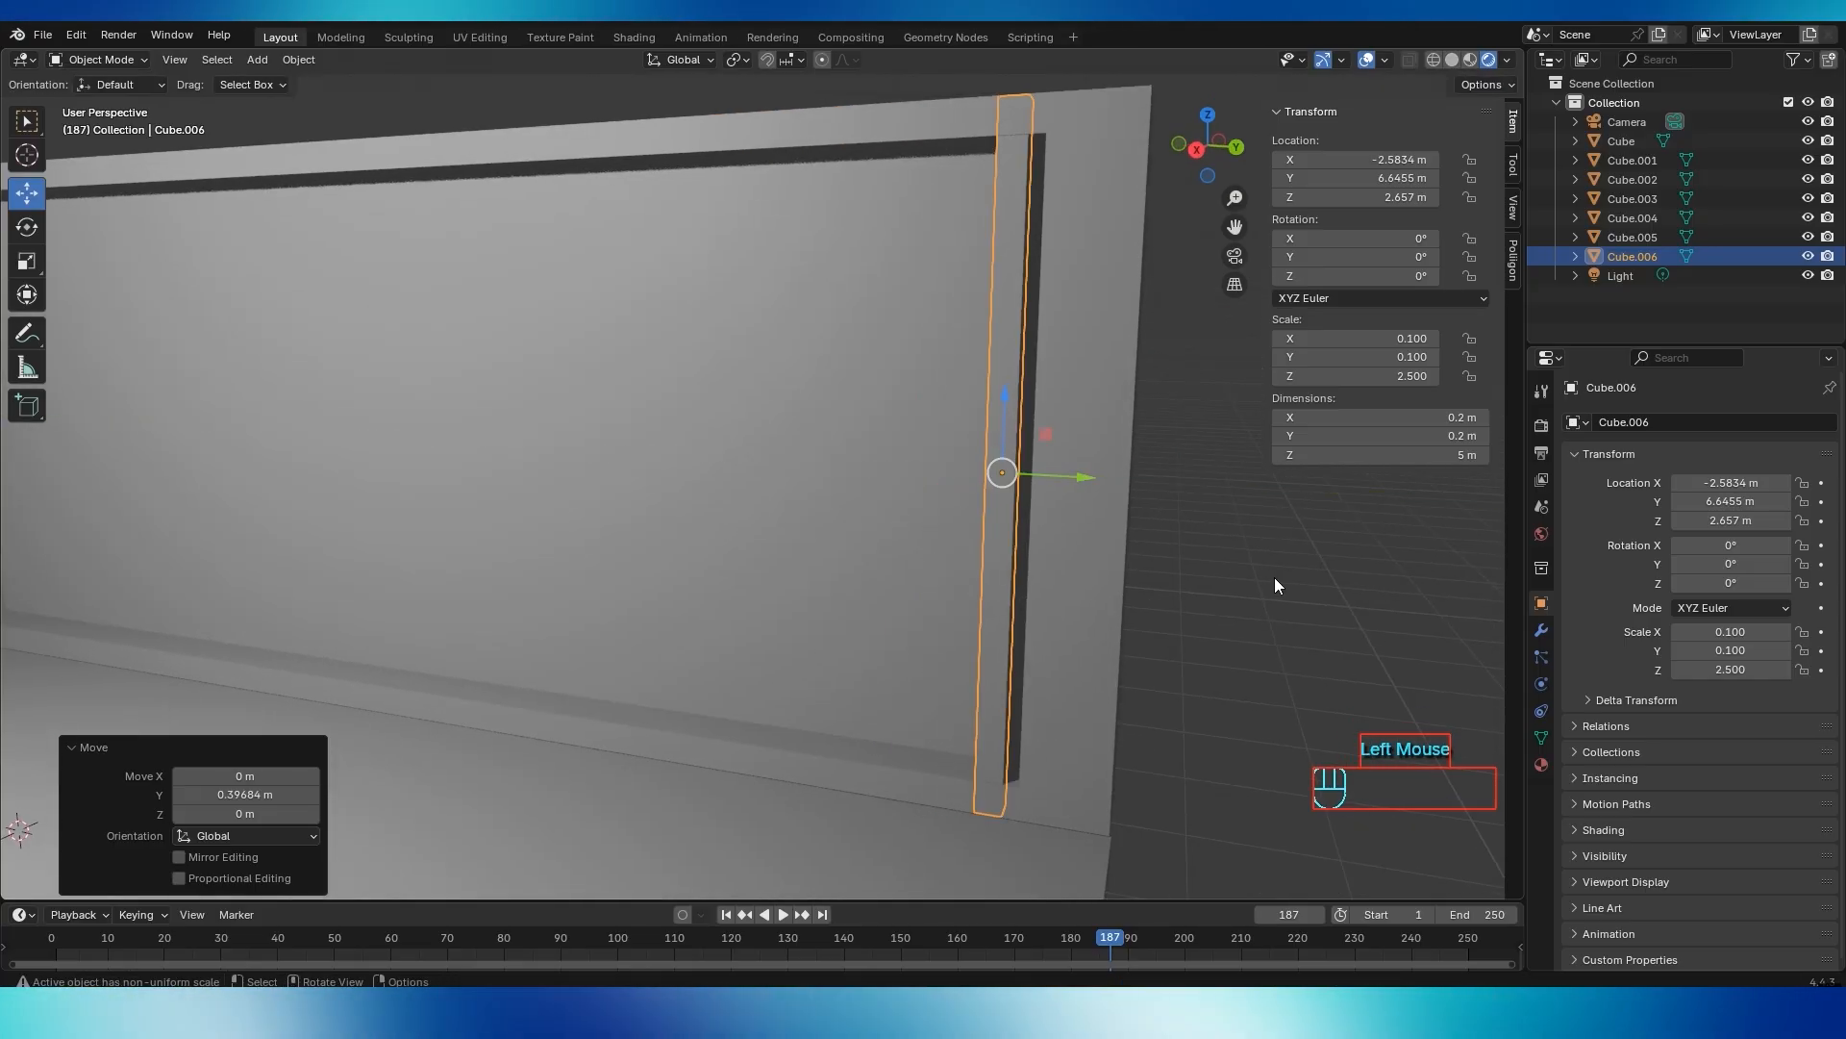
# Deselect the slat and switch the viewport from rendered to Solid shading, trying Material Preview on the way
pyautogui.click(1059, 541)
pyautogui.scroll(-2, 1059, 541)
pyautogui.moveTo(1019, 533)
pyautogui.mouseDown(button='middle')
pyautogui.moveTo(990, 525)
pyautogui.moveTo(1000, 562)
pyautogui.moveTo(1001, 510)
pyautogui.mouseUp(button='middle')
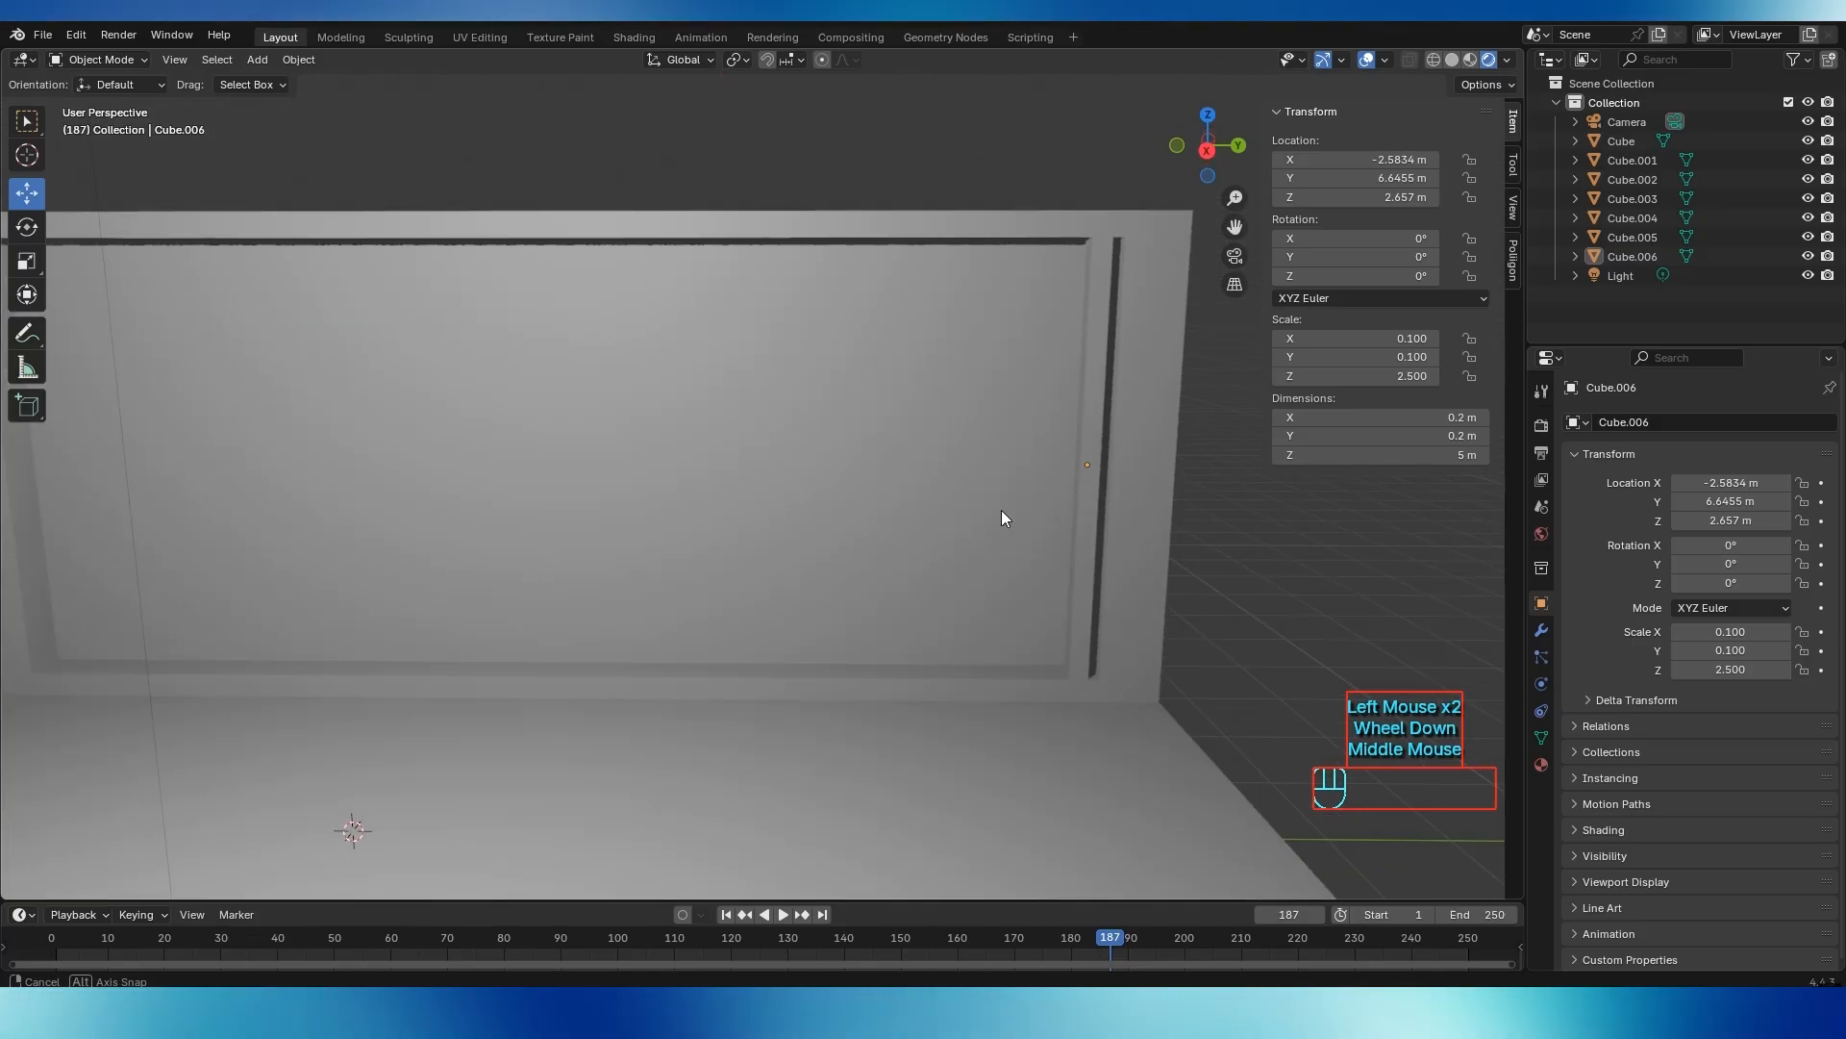
pyautogui.scroll(-1, 1001, 510)
pyautogui.click(1472, 59)
pyautogui.moveTo(1145, 391); pyautogui.dragTo(1150, 385, button='middle')
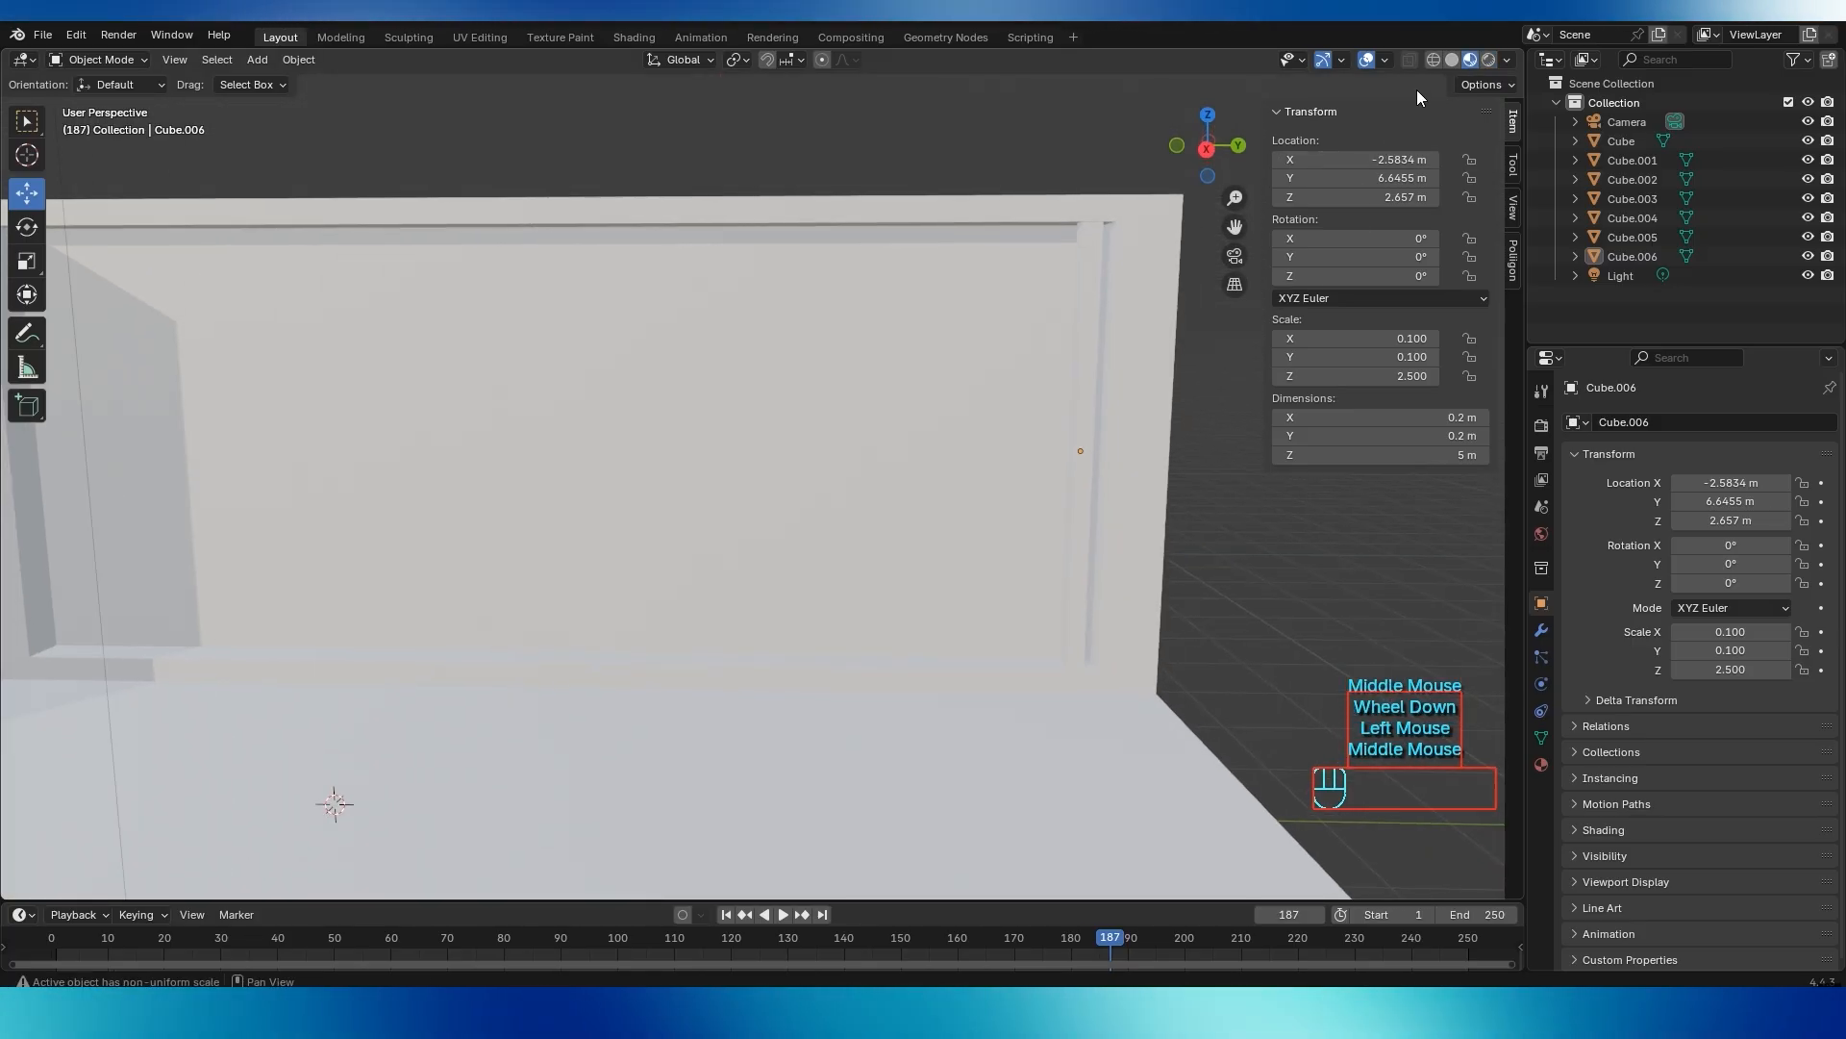
pyautogui.click(1452, 60)
pyautogui.moveTo(1189, 307); pyautogui.dragTo(1179, 314, button='middle')
pyautogui.scroll(-1, 945, 367)
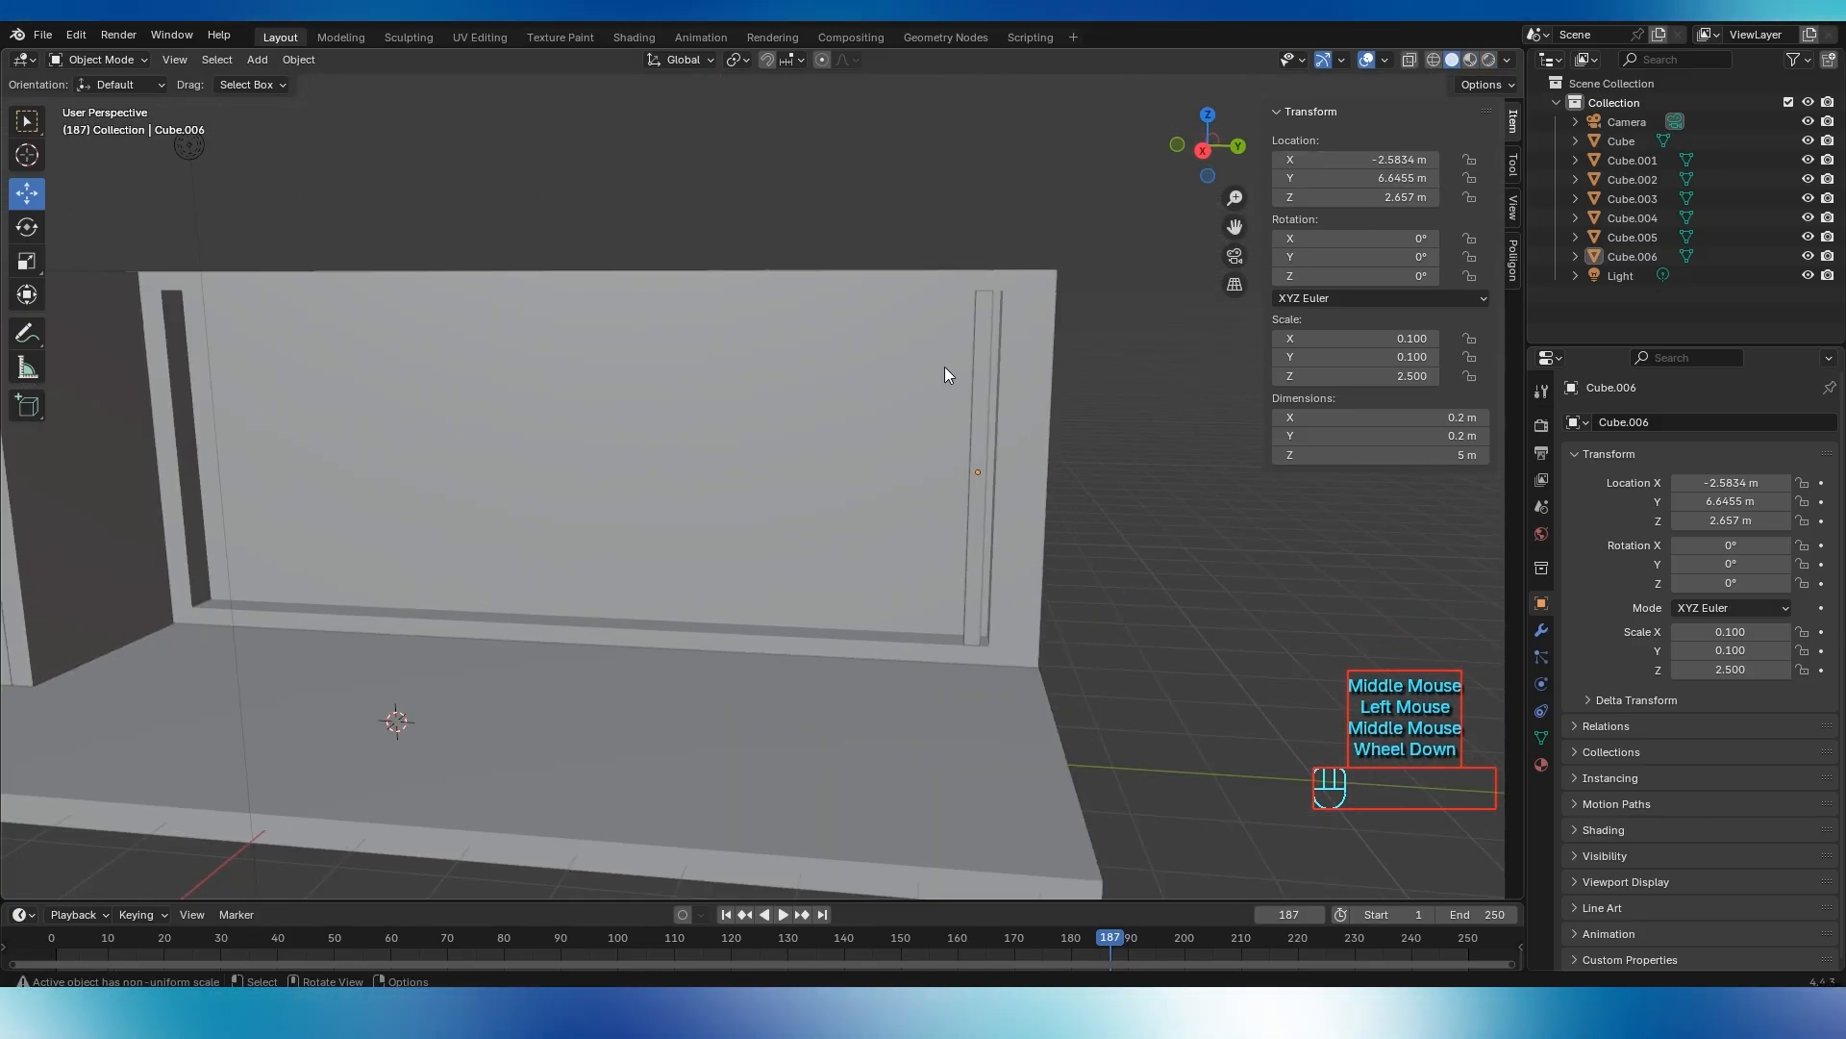
# Select the slat at the end of the recess and add an Array modifier to it
pyautogui.moveTo(945, 366); pyautogui.dragTo(1039, 450, button='middle')
pyautogui.click(950, 429)
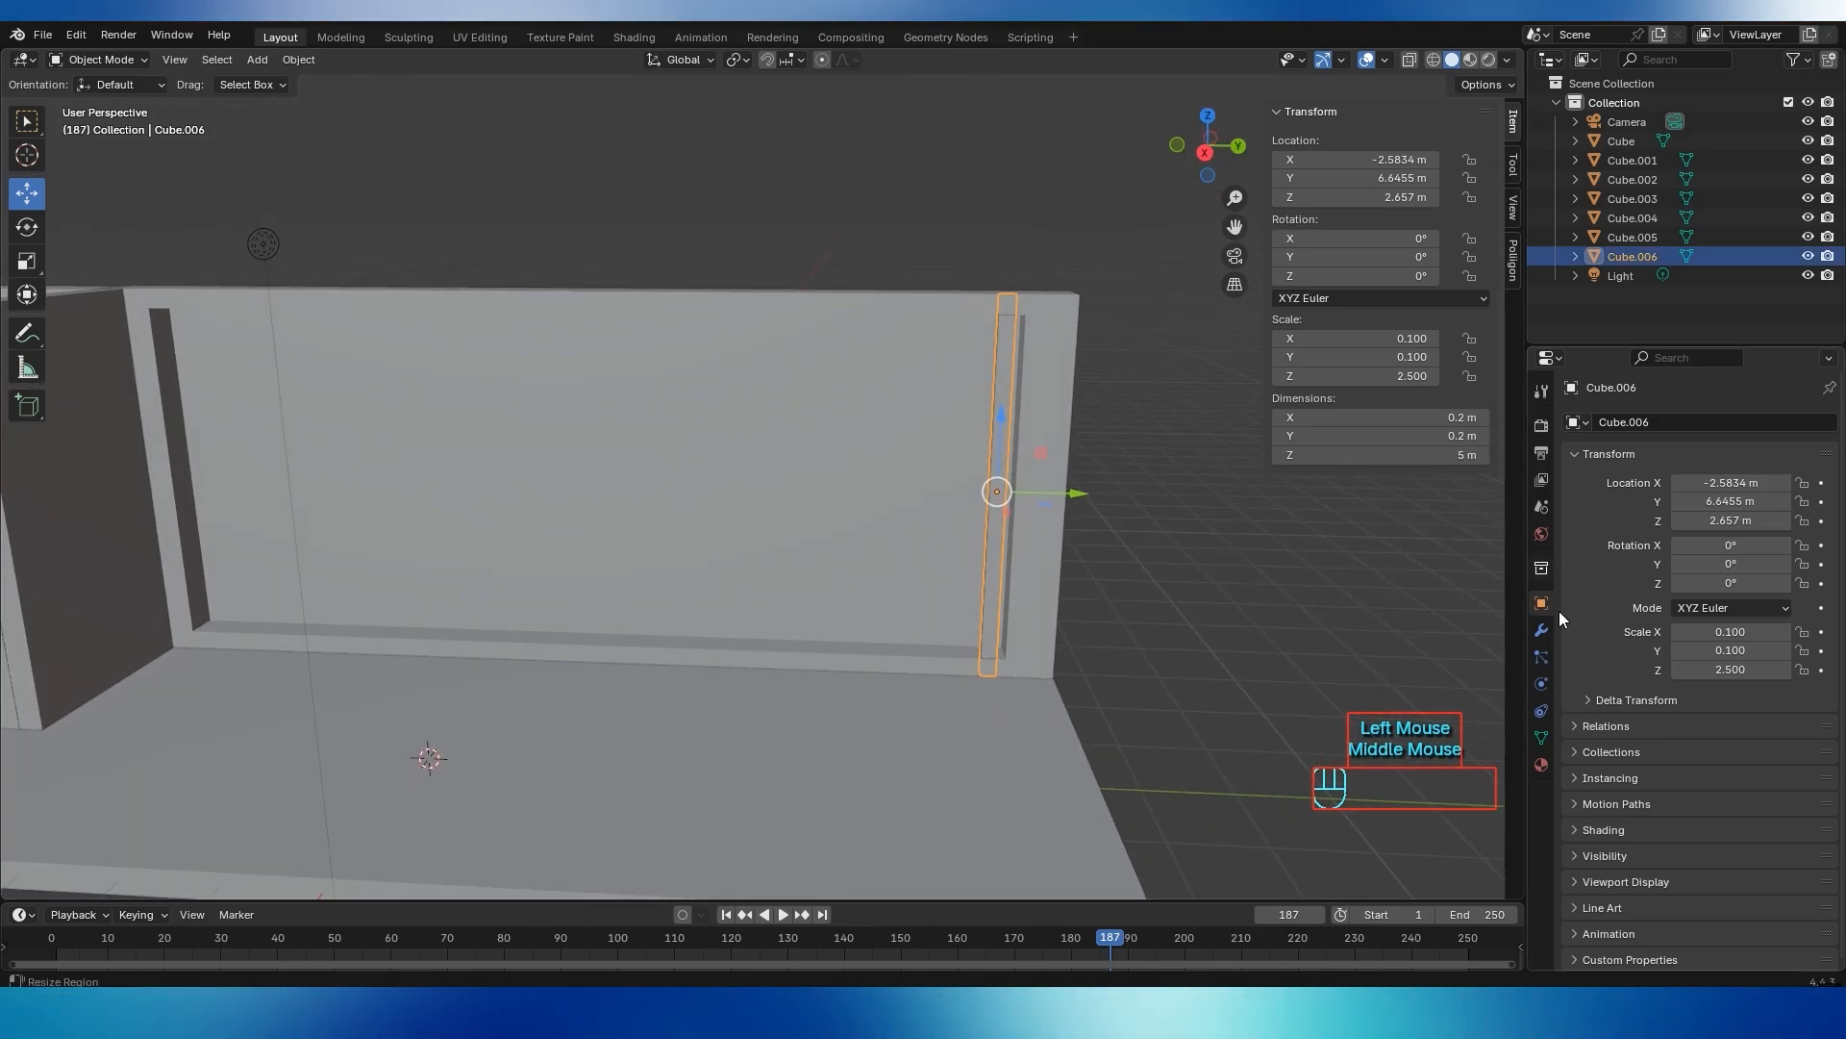
pyautogui.click(1542, 633)
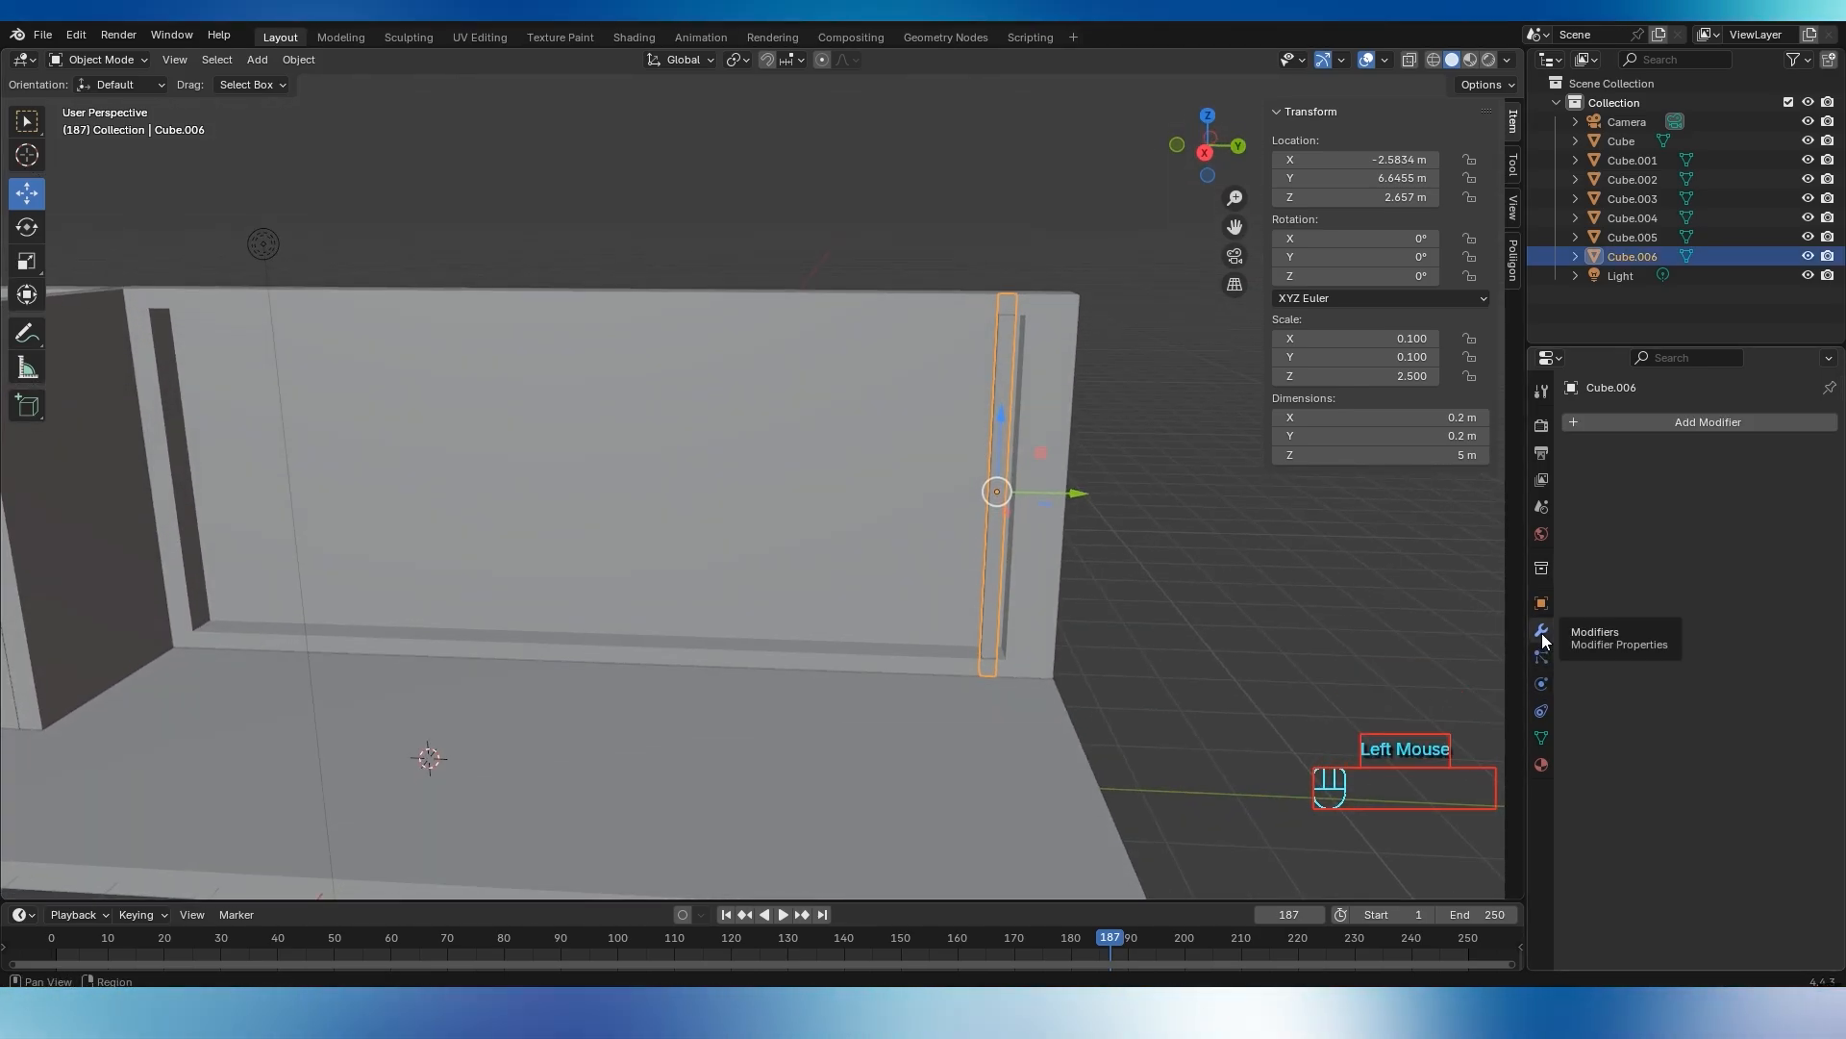
pyautogui.click(1681, 418)
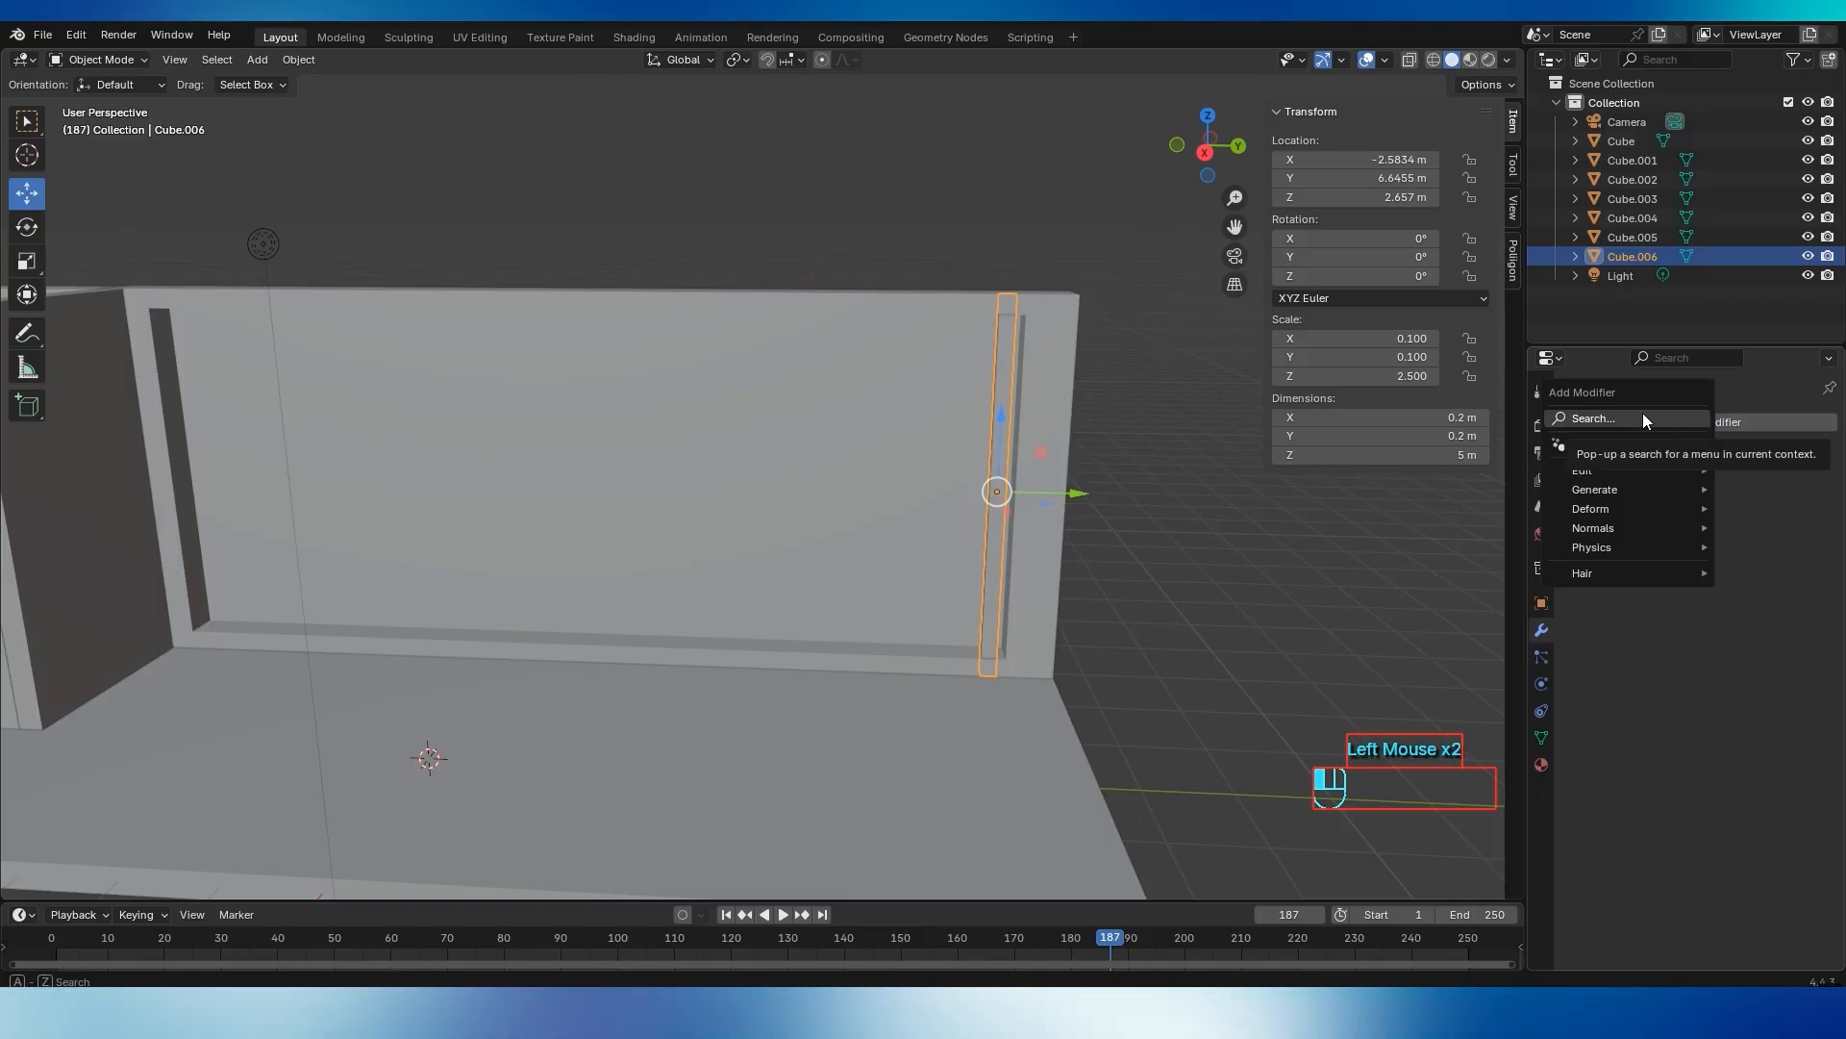
pyautogui.click(1604, 419)
pyautogui.write('a')
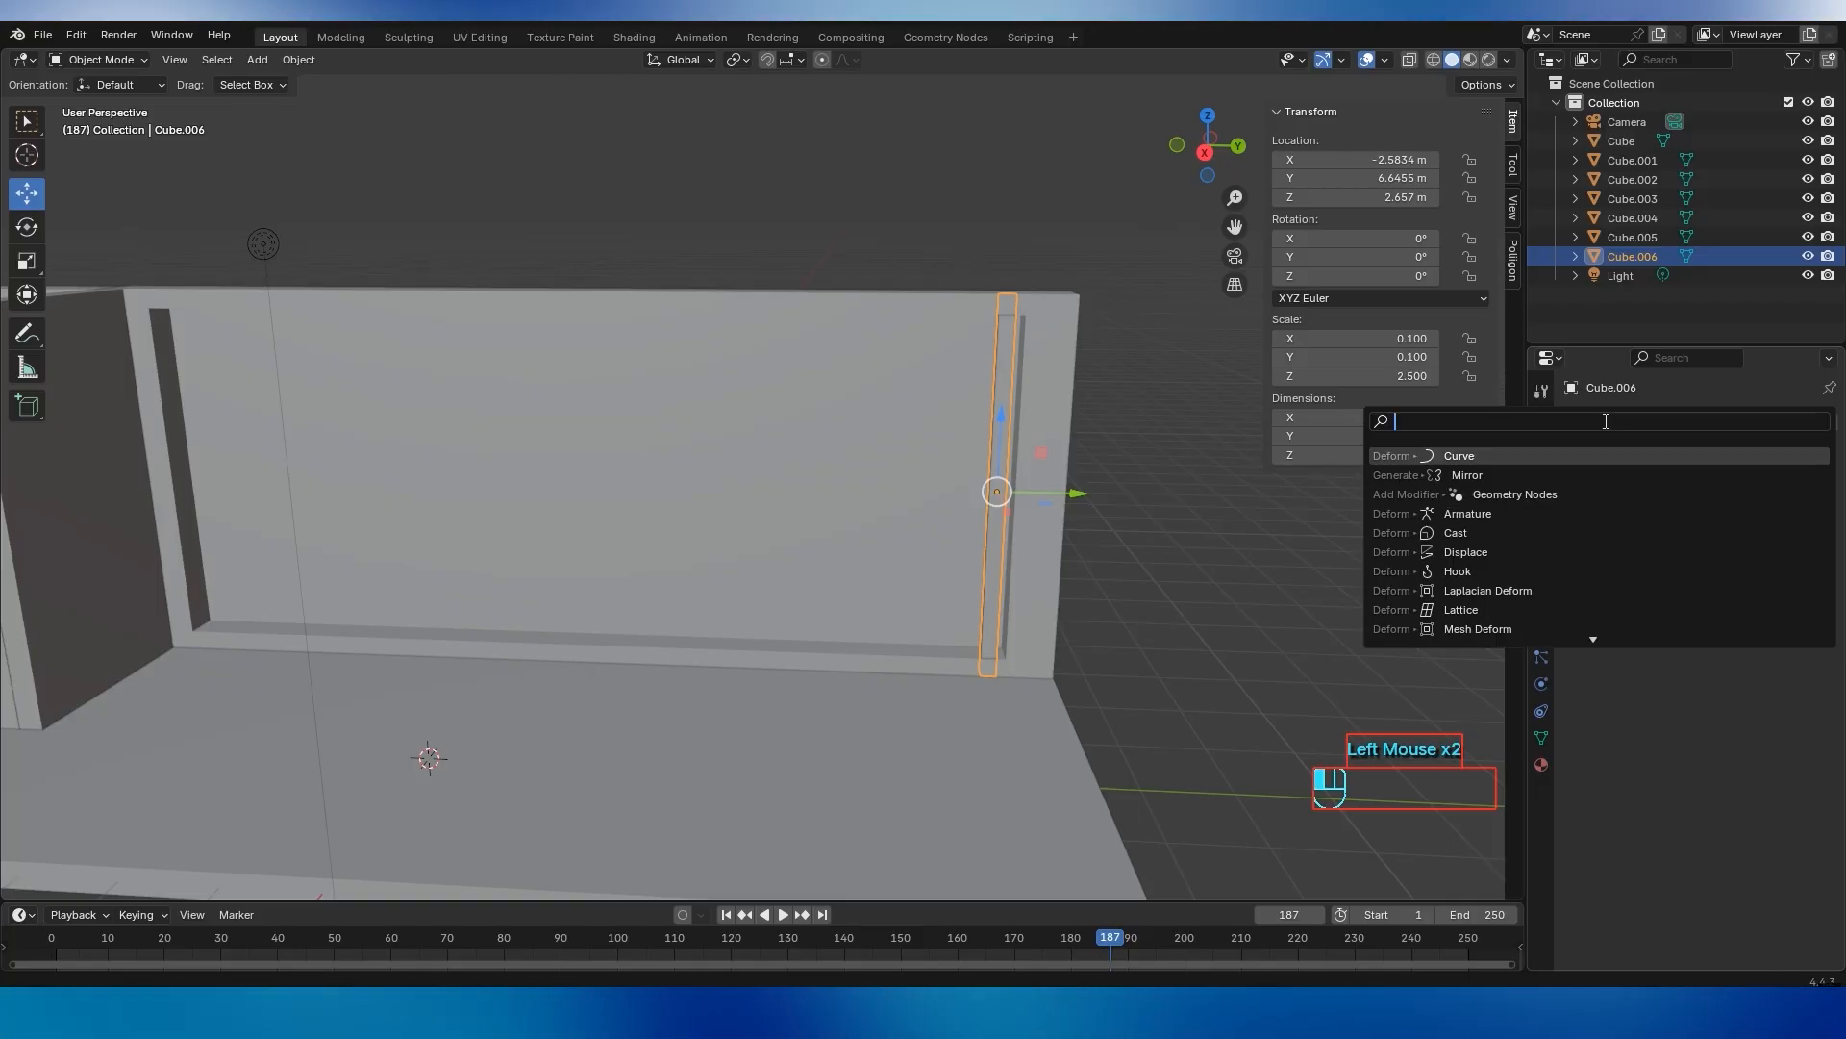
pyautogui.write('rray')
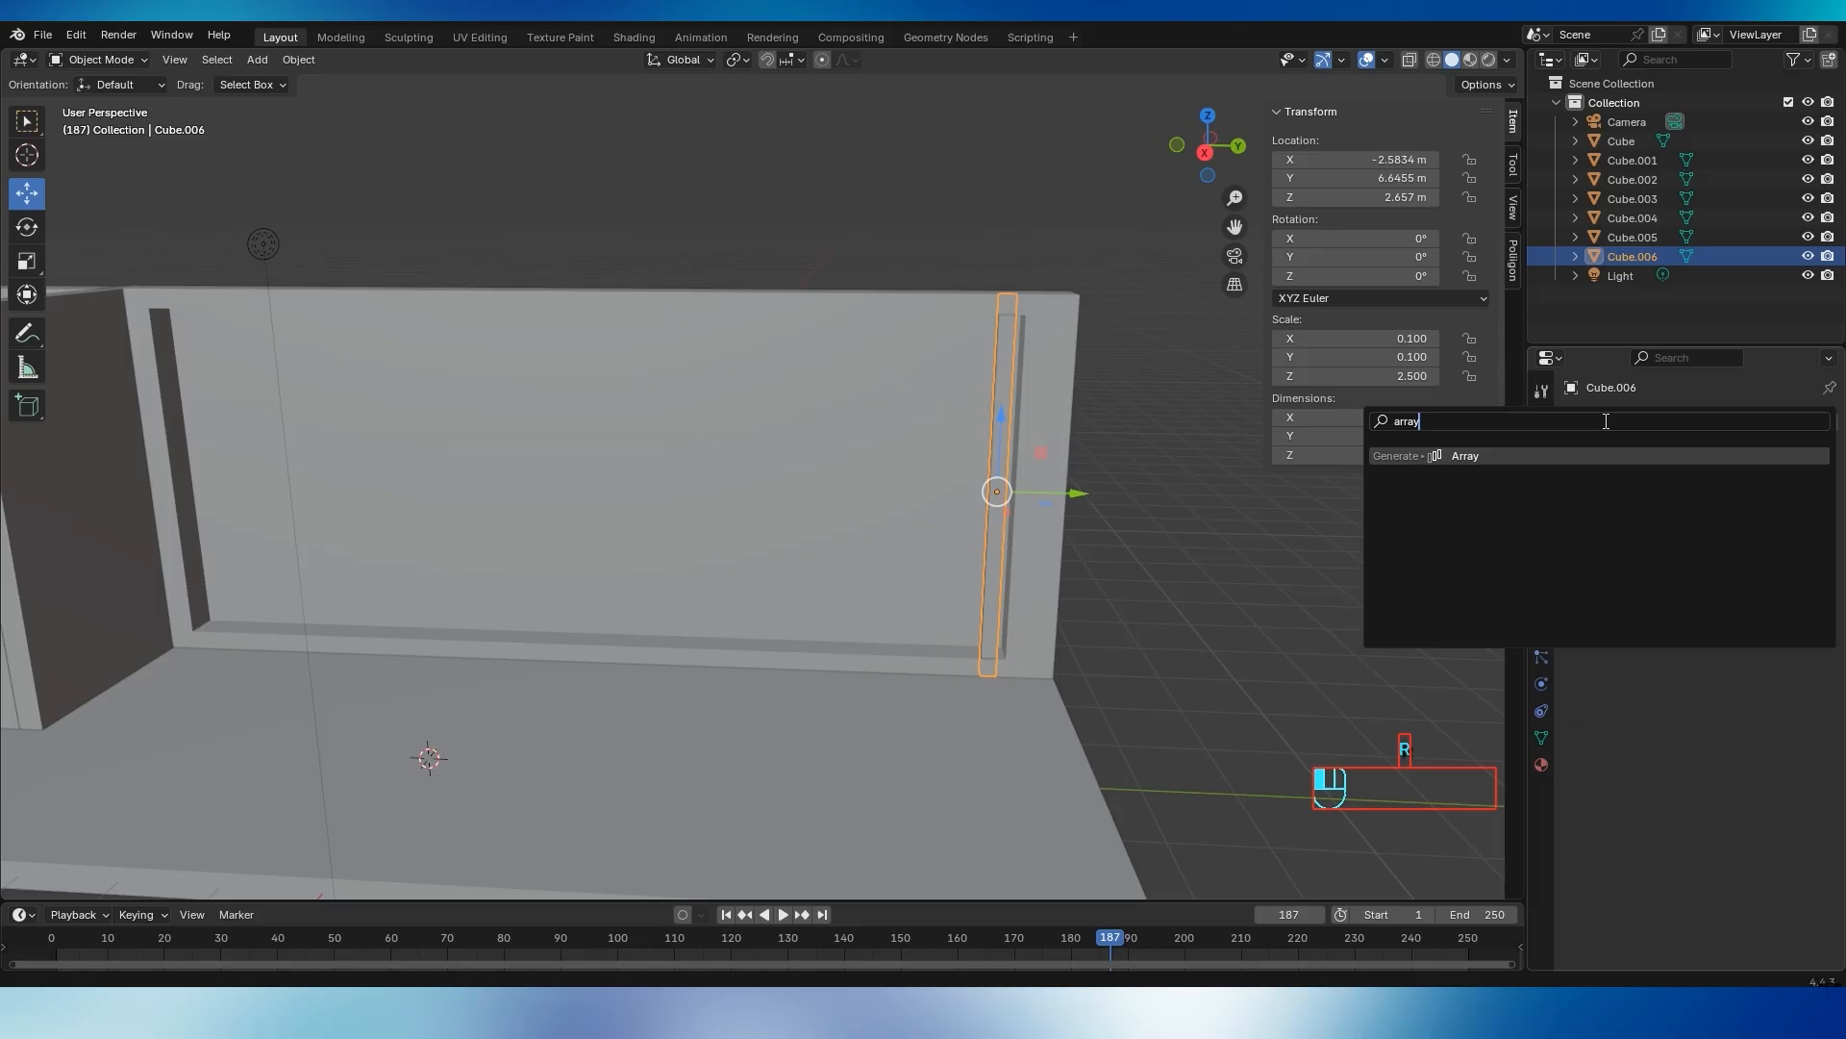
pyautogui.click(1485, 456)
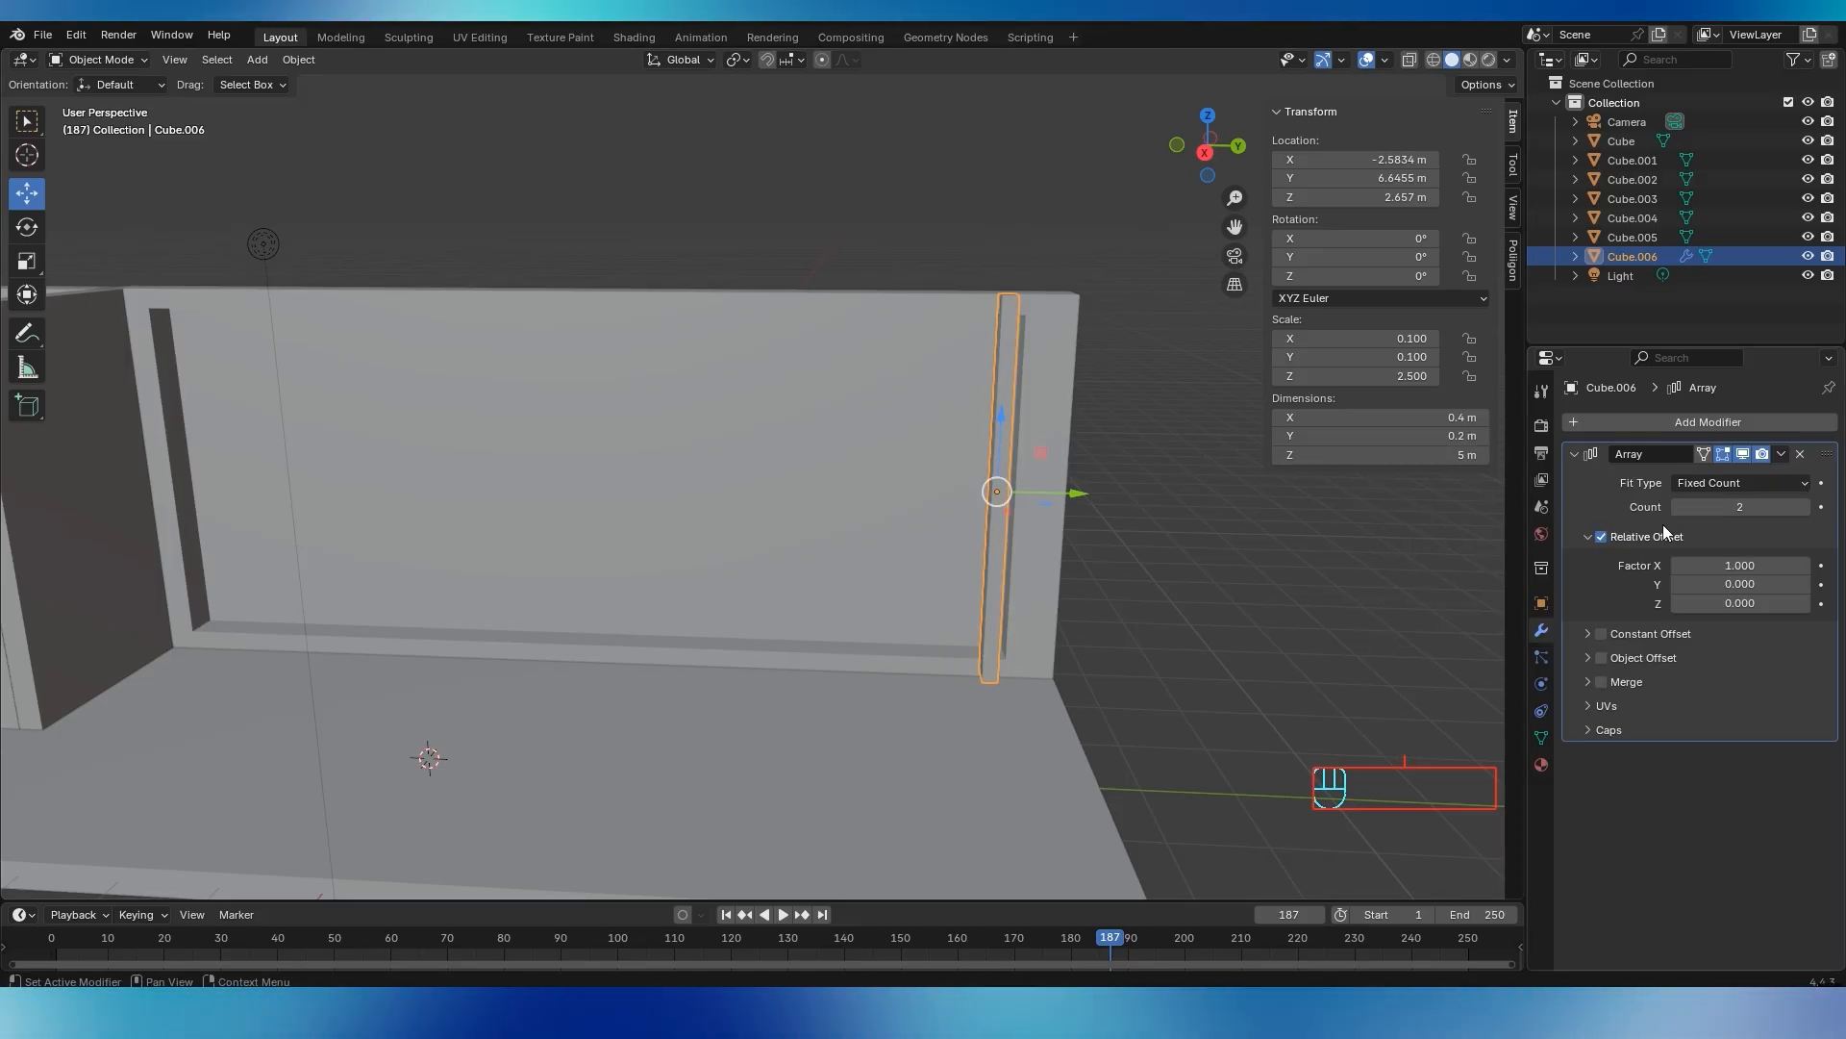
# Set the slat array's relative offset factors to 0 in X and -2 in Y
pyautogui.moveTo(1732, 508); pyautogui.dragTo(1788, 508)
pyautogui.hotkey('ctrl', 'z')
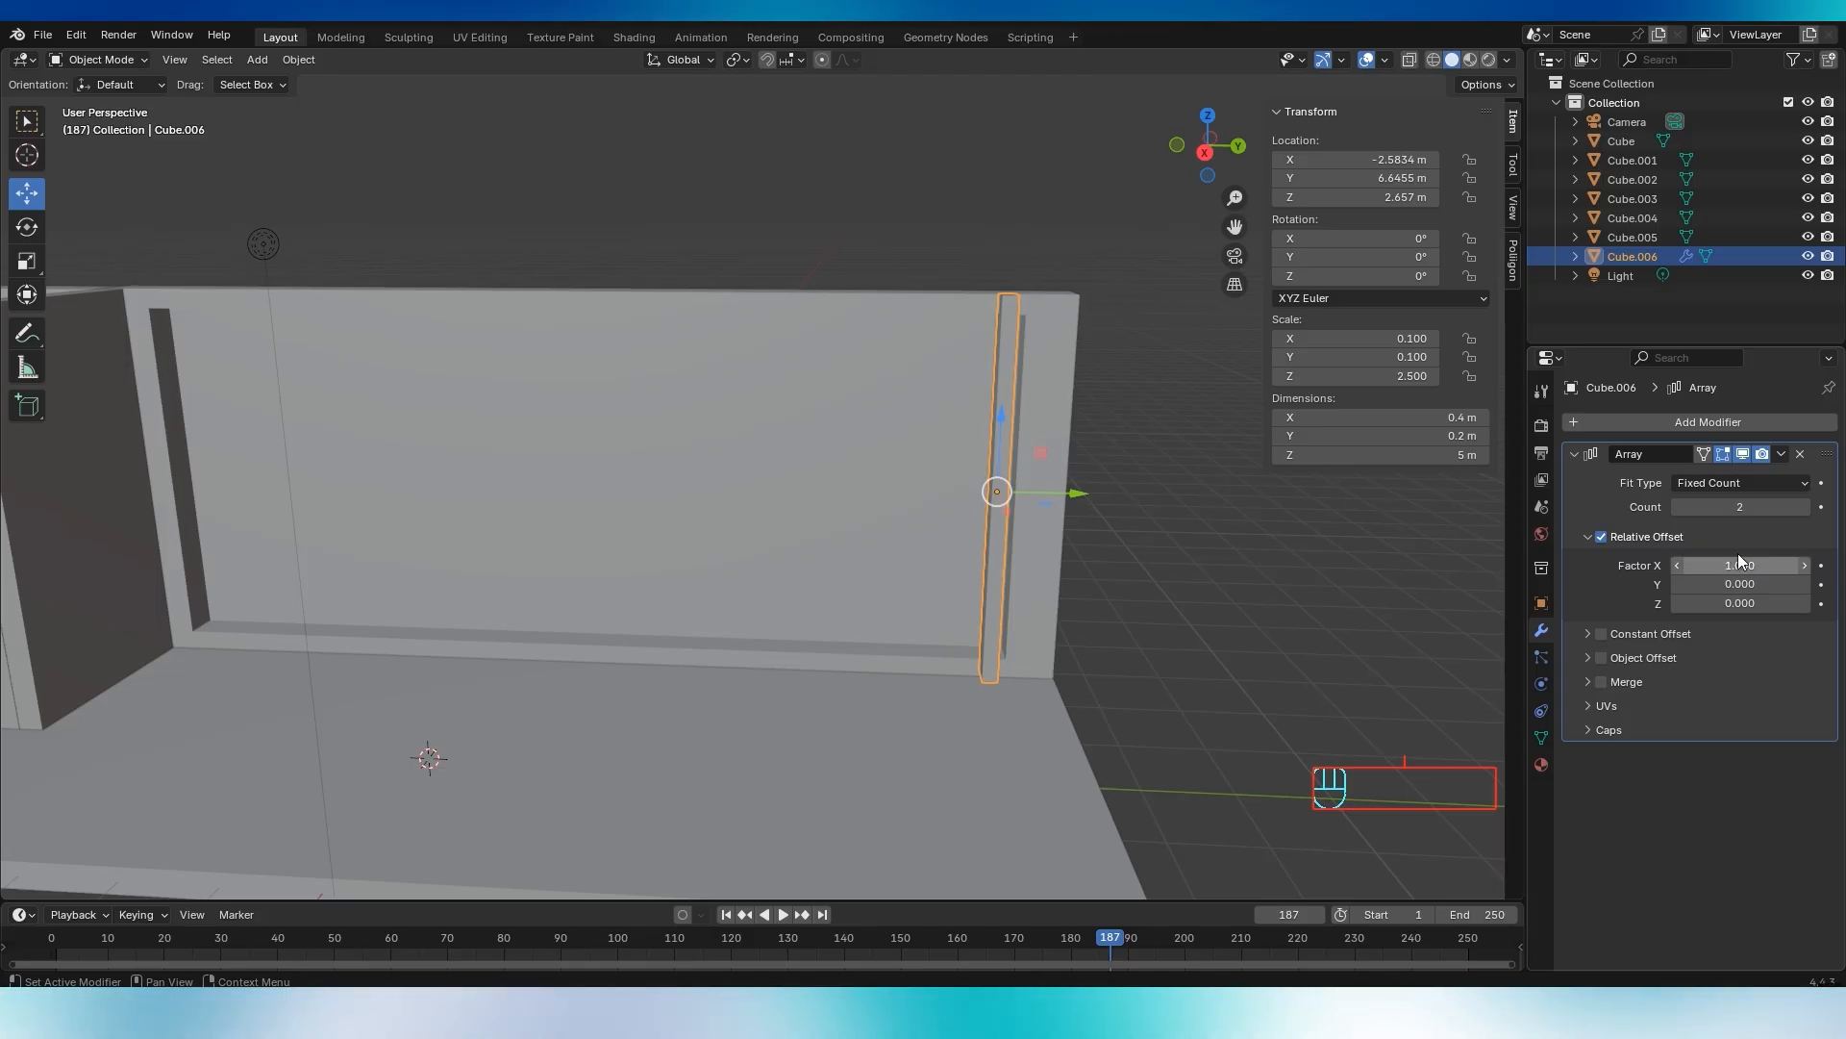
pyautogui.moveTo(1721, 584)
pyautogui.mouseDown()
pyautogui.moveTo(1779, 584)
pyautogui.moveTo(1721, 584)
pyautogui.mouseUp()
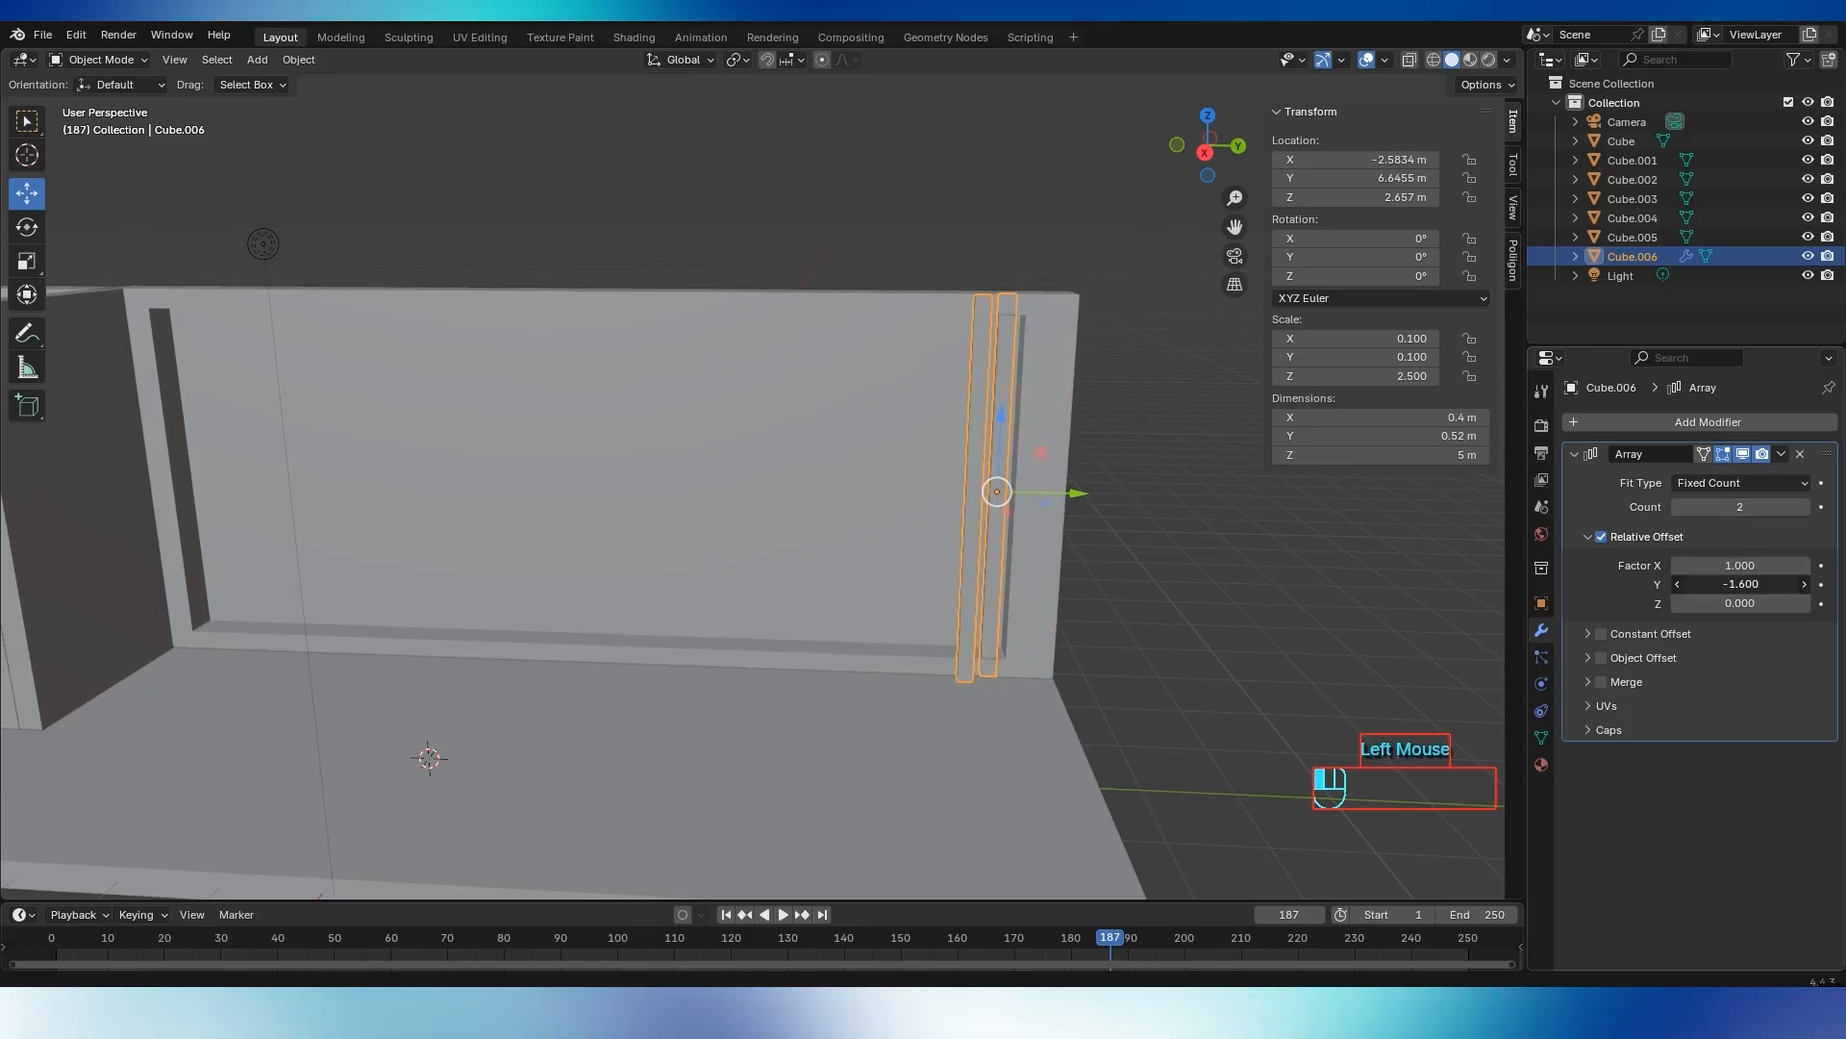
pyautogui.moveTo(1721, 584); pyautogui.dragTo(1702, 584)
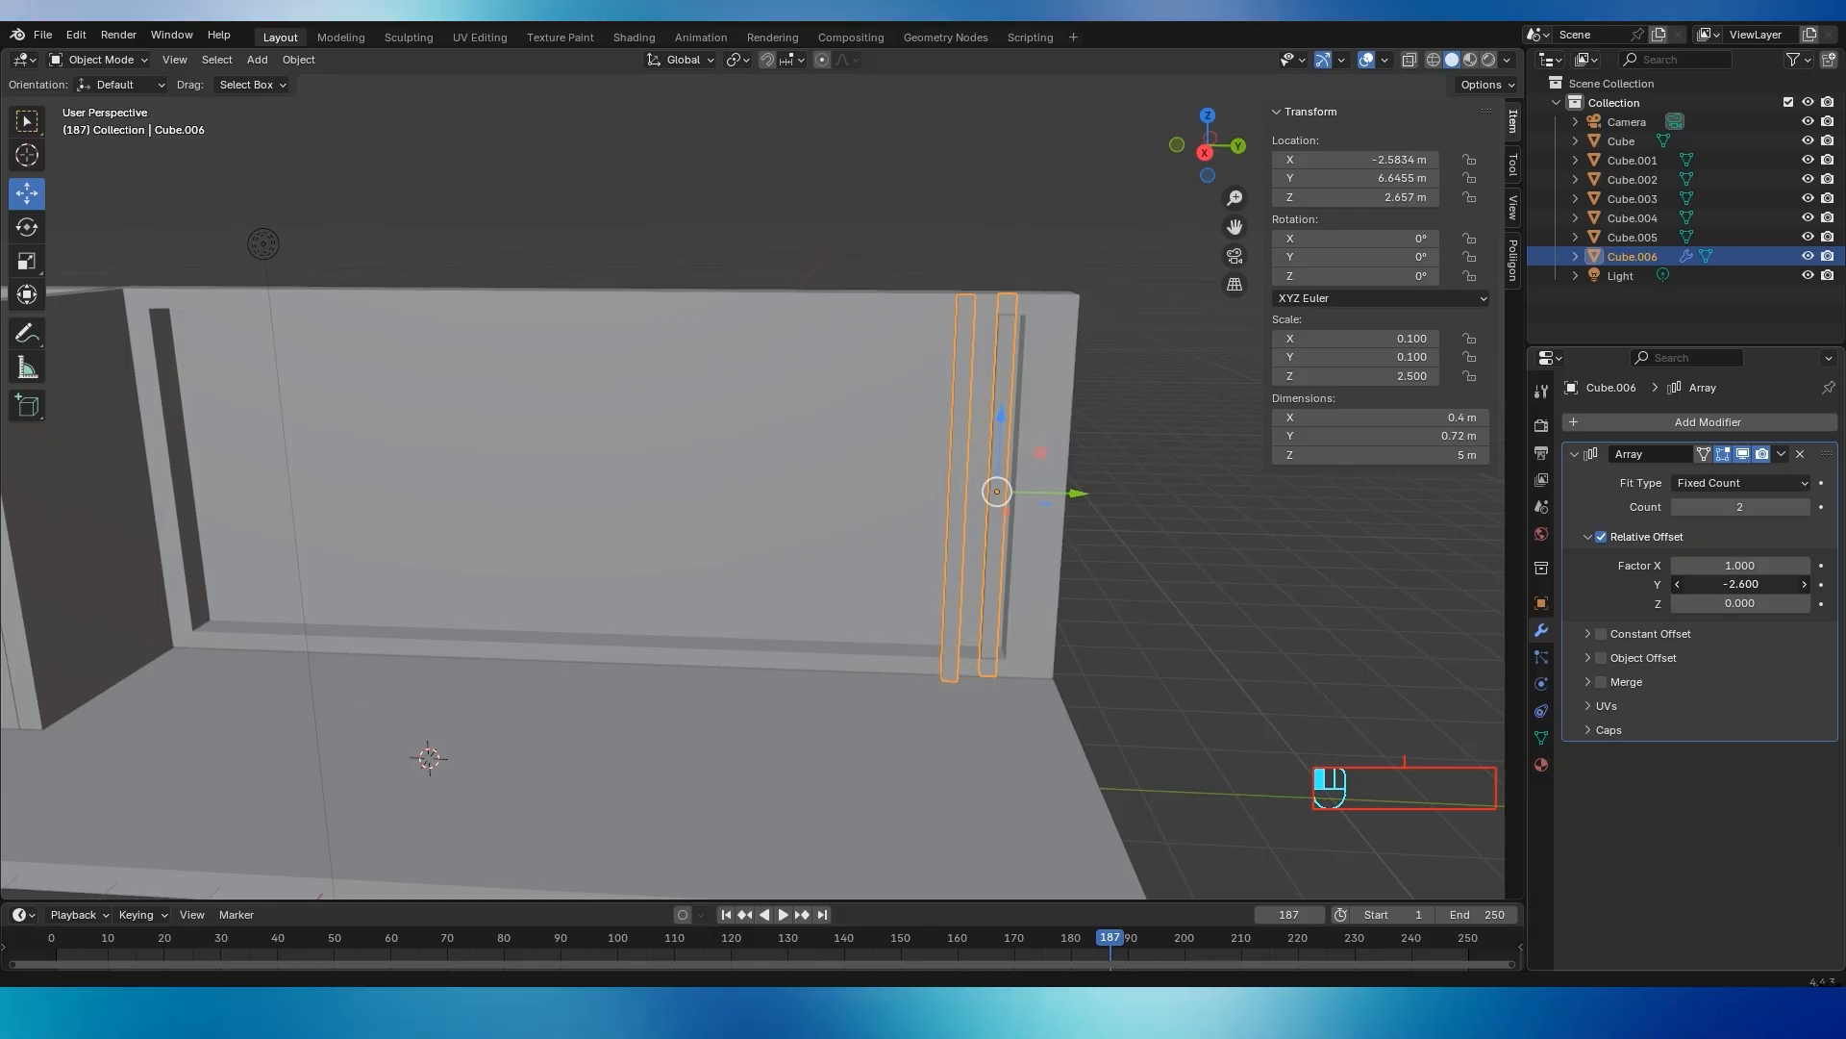
pyautogui.moveTo(1236, 598); pyautogui.dragTo(1180, 614, button='middle')
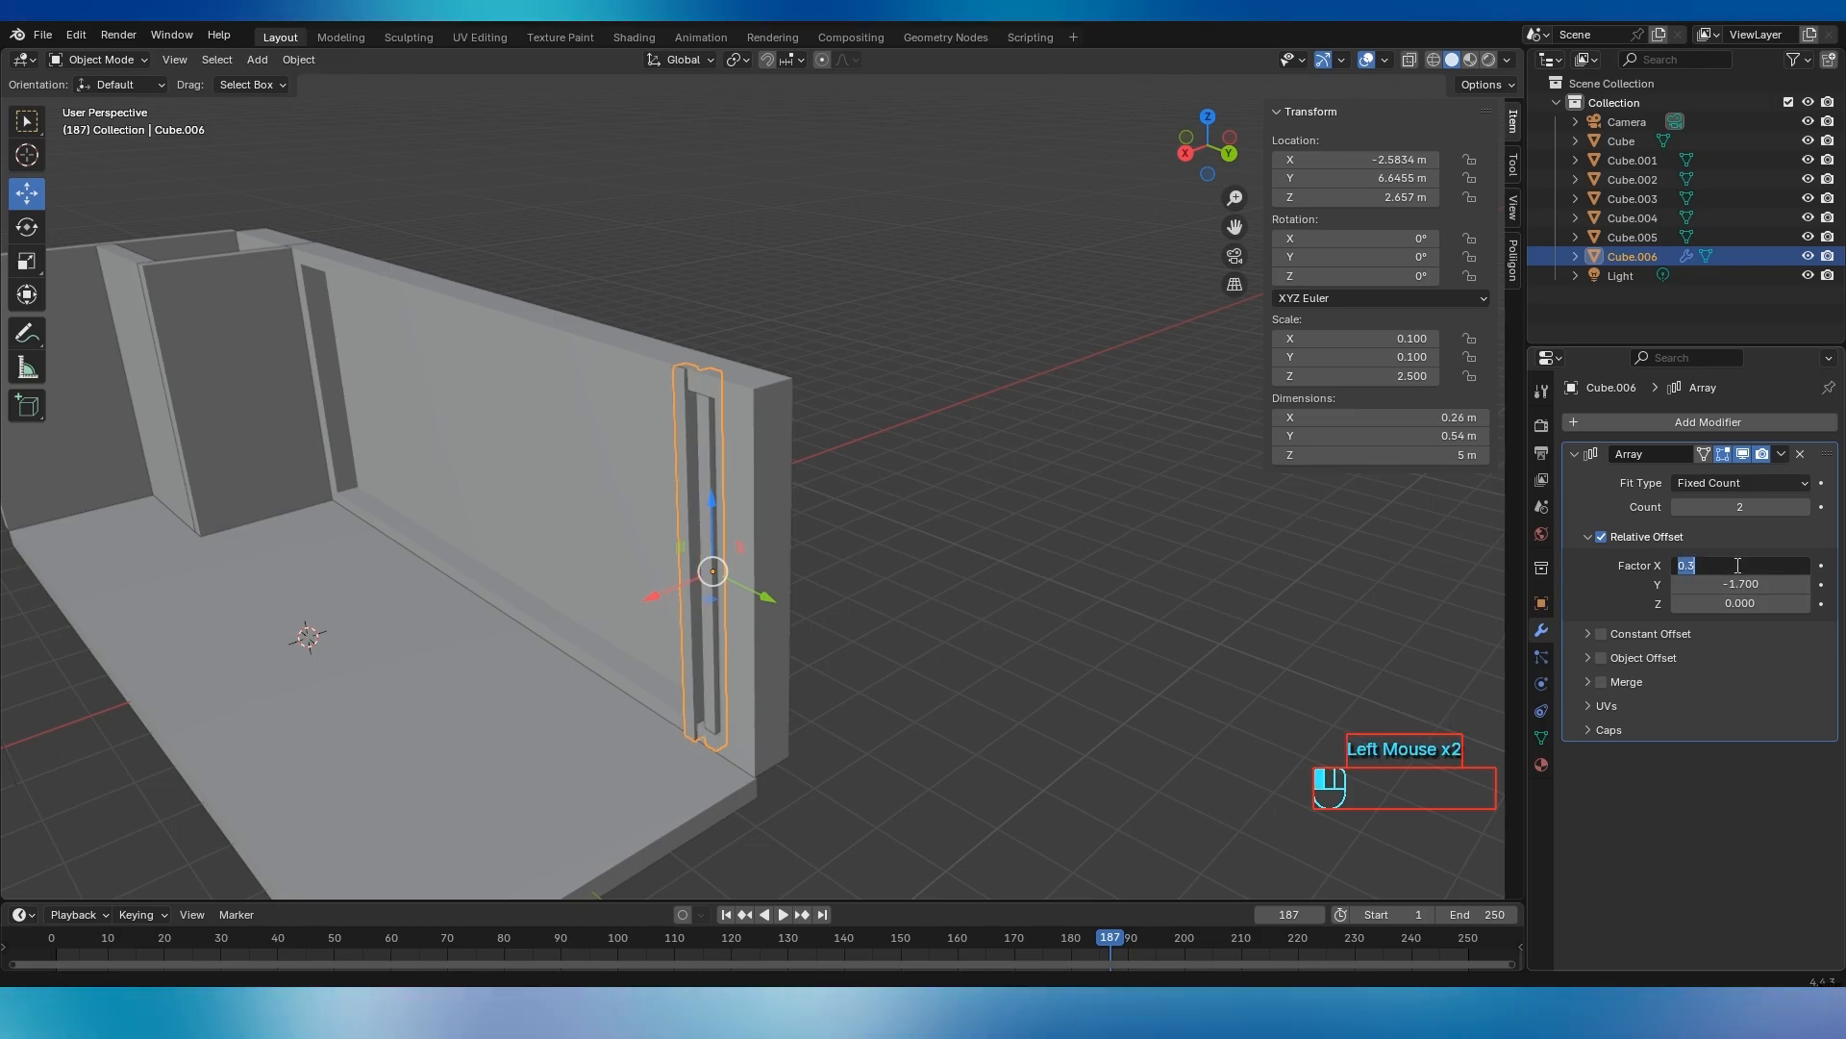
pyautogui.doubleClick(1738, 565)
pyautogui.write('0')
pyautogui.press('Return')
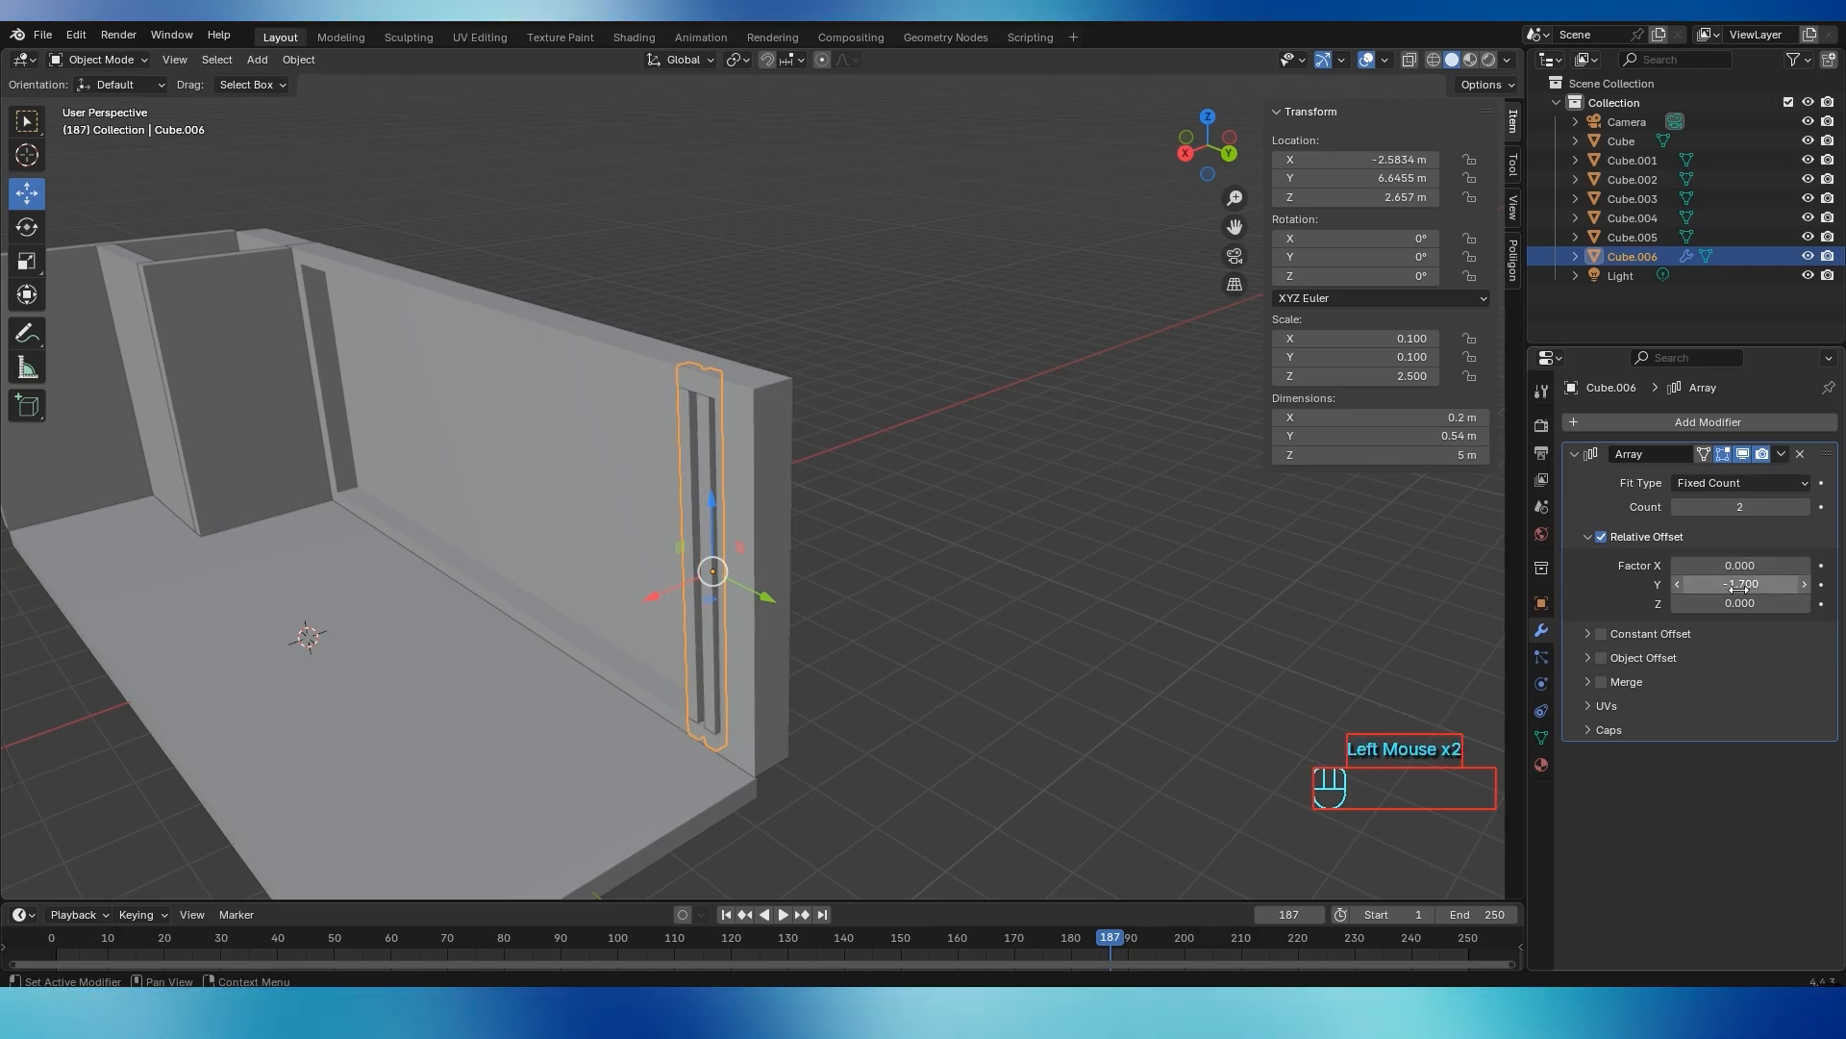
pyautogui.moveTo(1740, 583); pyautogui.dragTo(1721, 584)
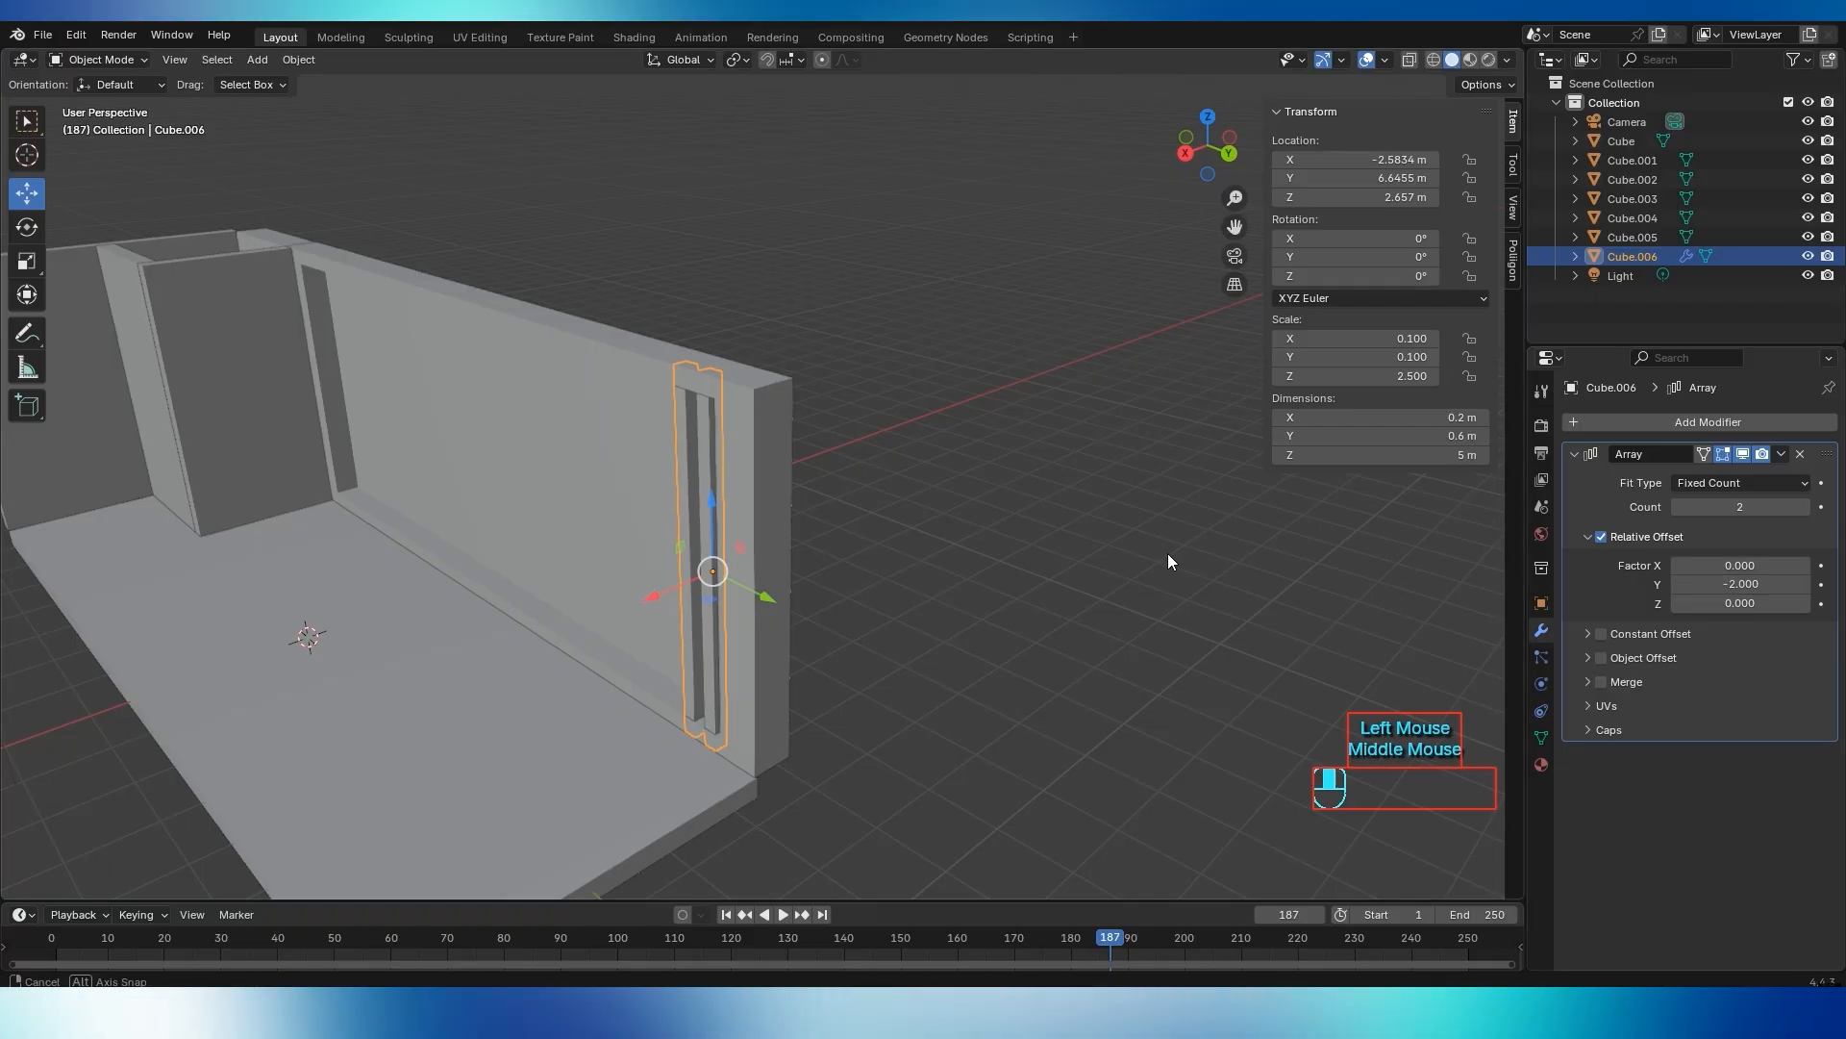
# Set the array count to 28 so the slats span the back wall's recess
pyautogui.moveTo(1167, 555); pyautogui.dragTo(1314, 560, button='middle')
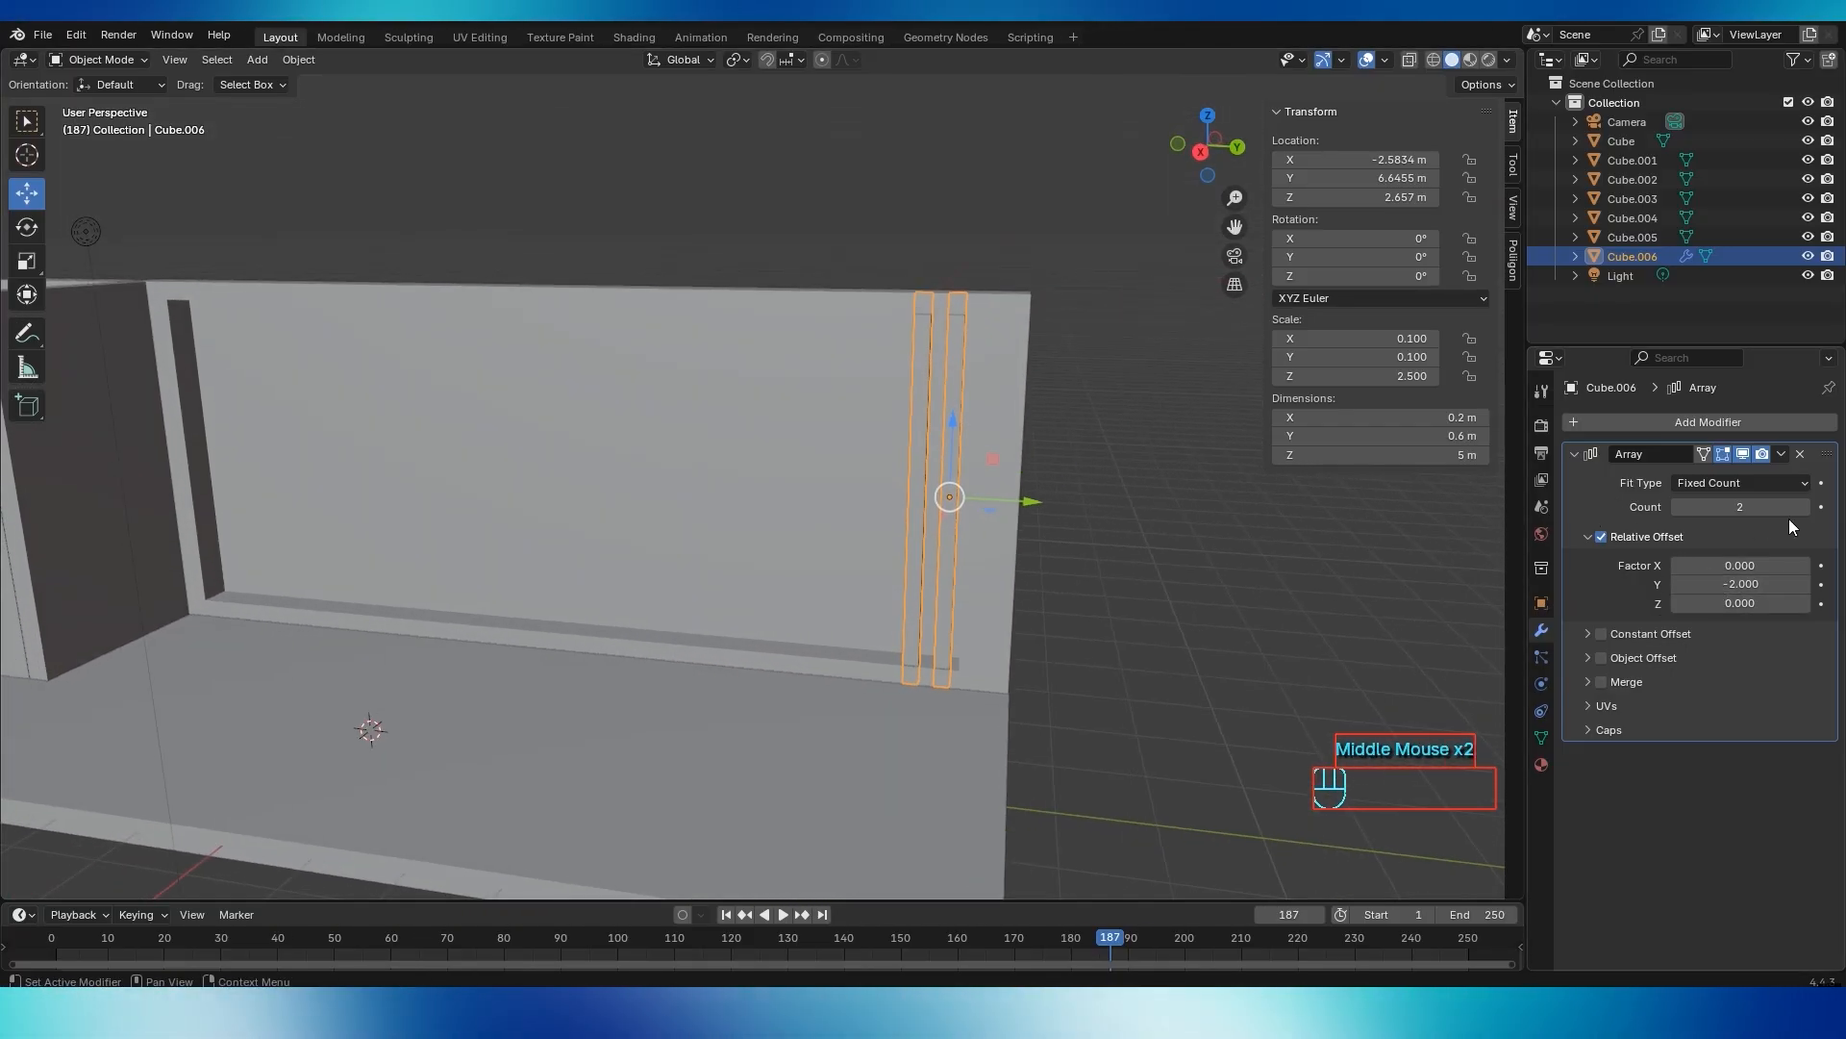
pyautogui.moveTo(1741, 507); pyautogui.dragTo(1841, 506)
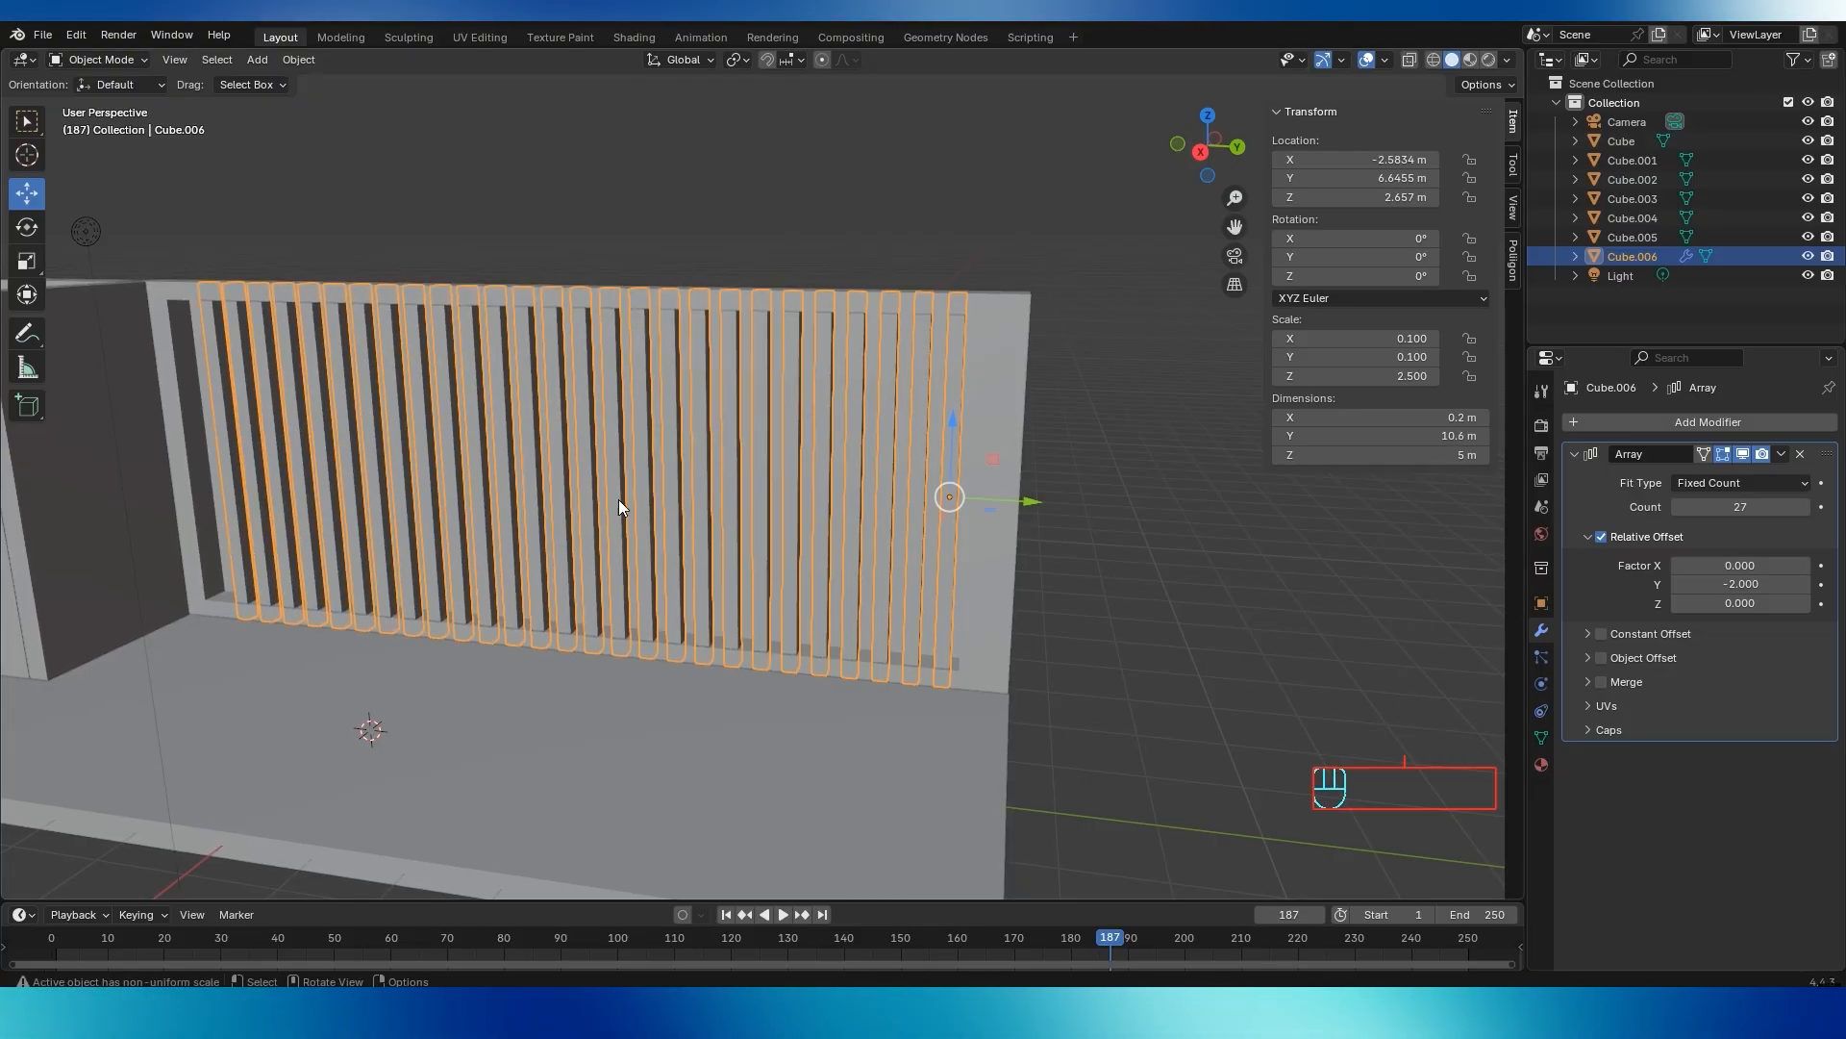
pyautogui.moveTo(619, 507); pyautogui.dragTo(1517, 498, button='middle')
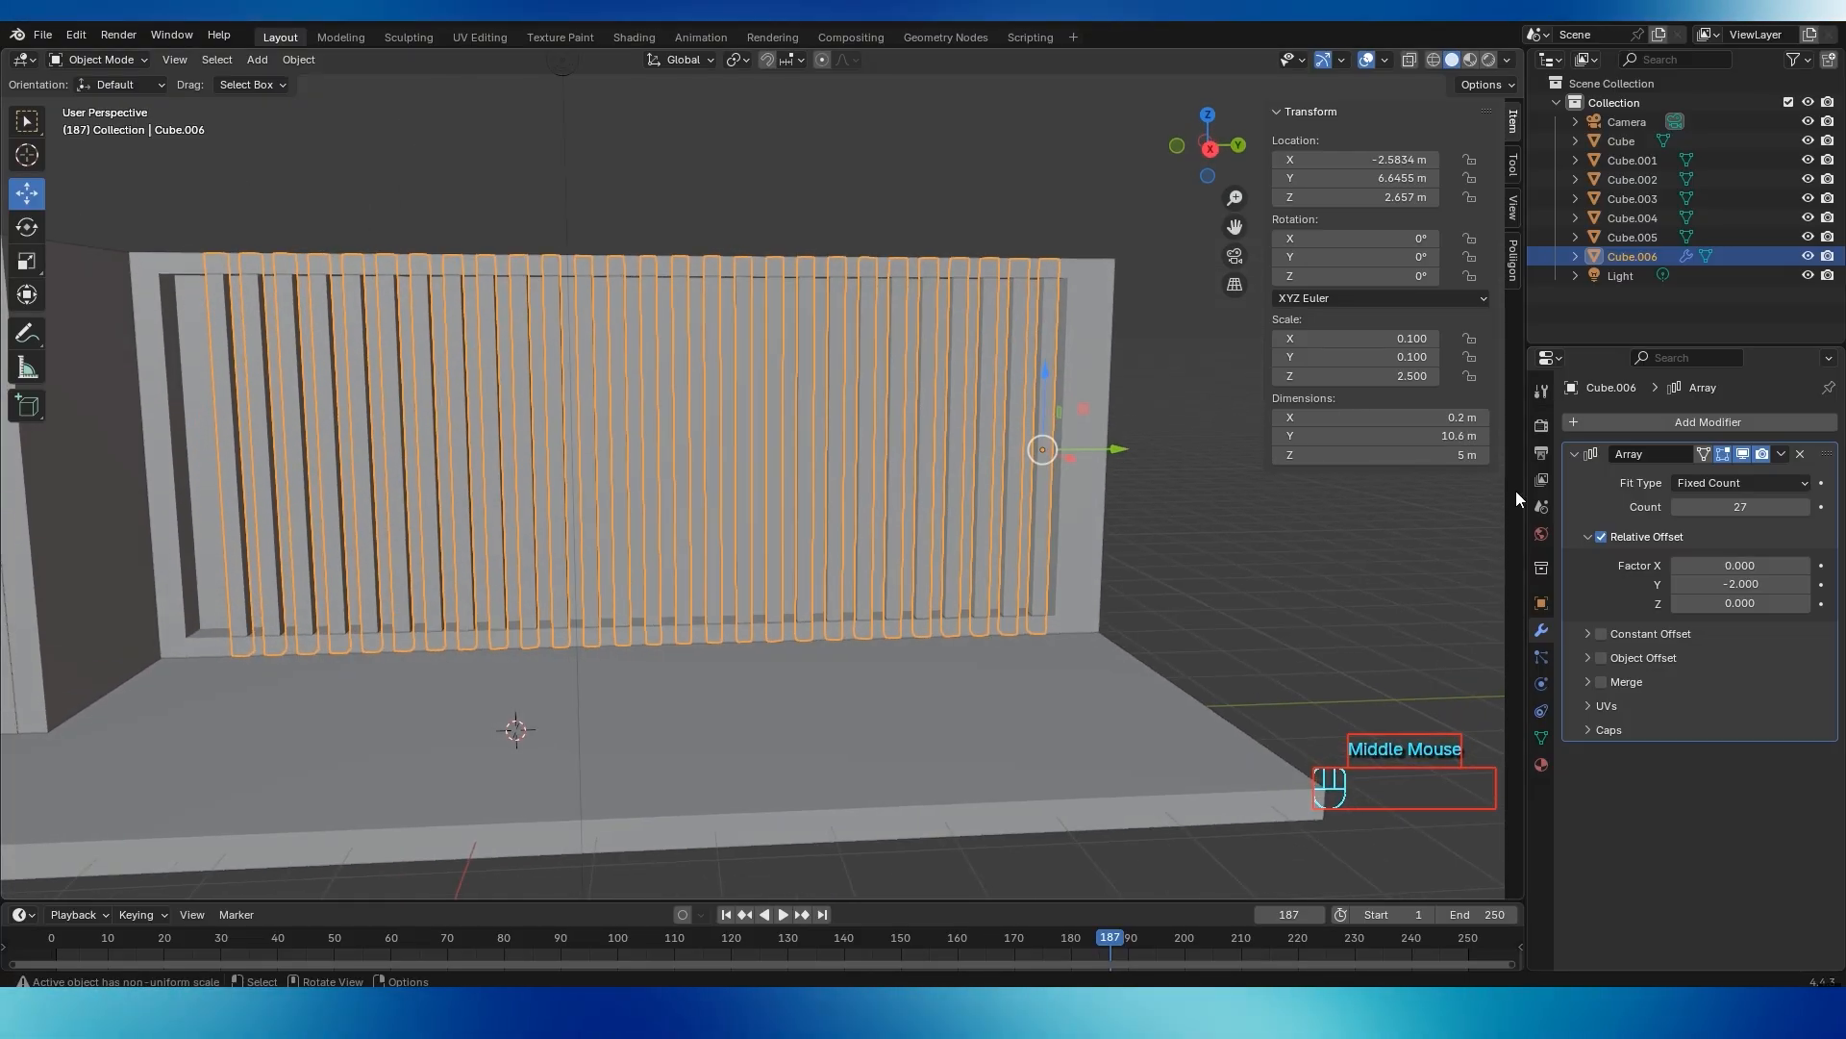
pyautogui.click(1805, 509)
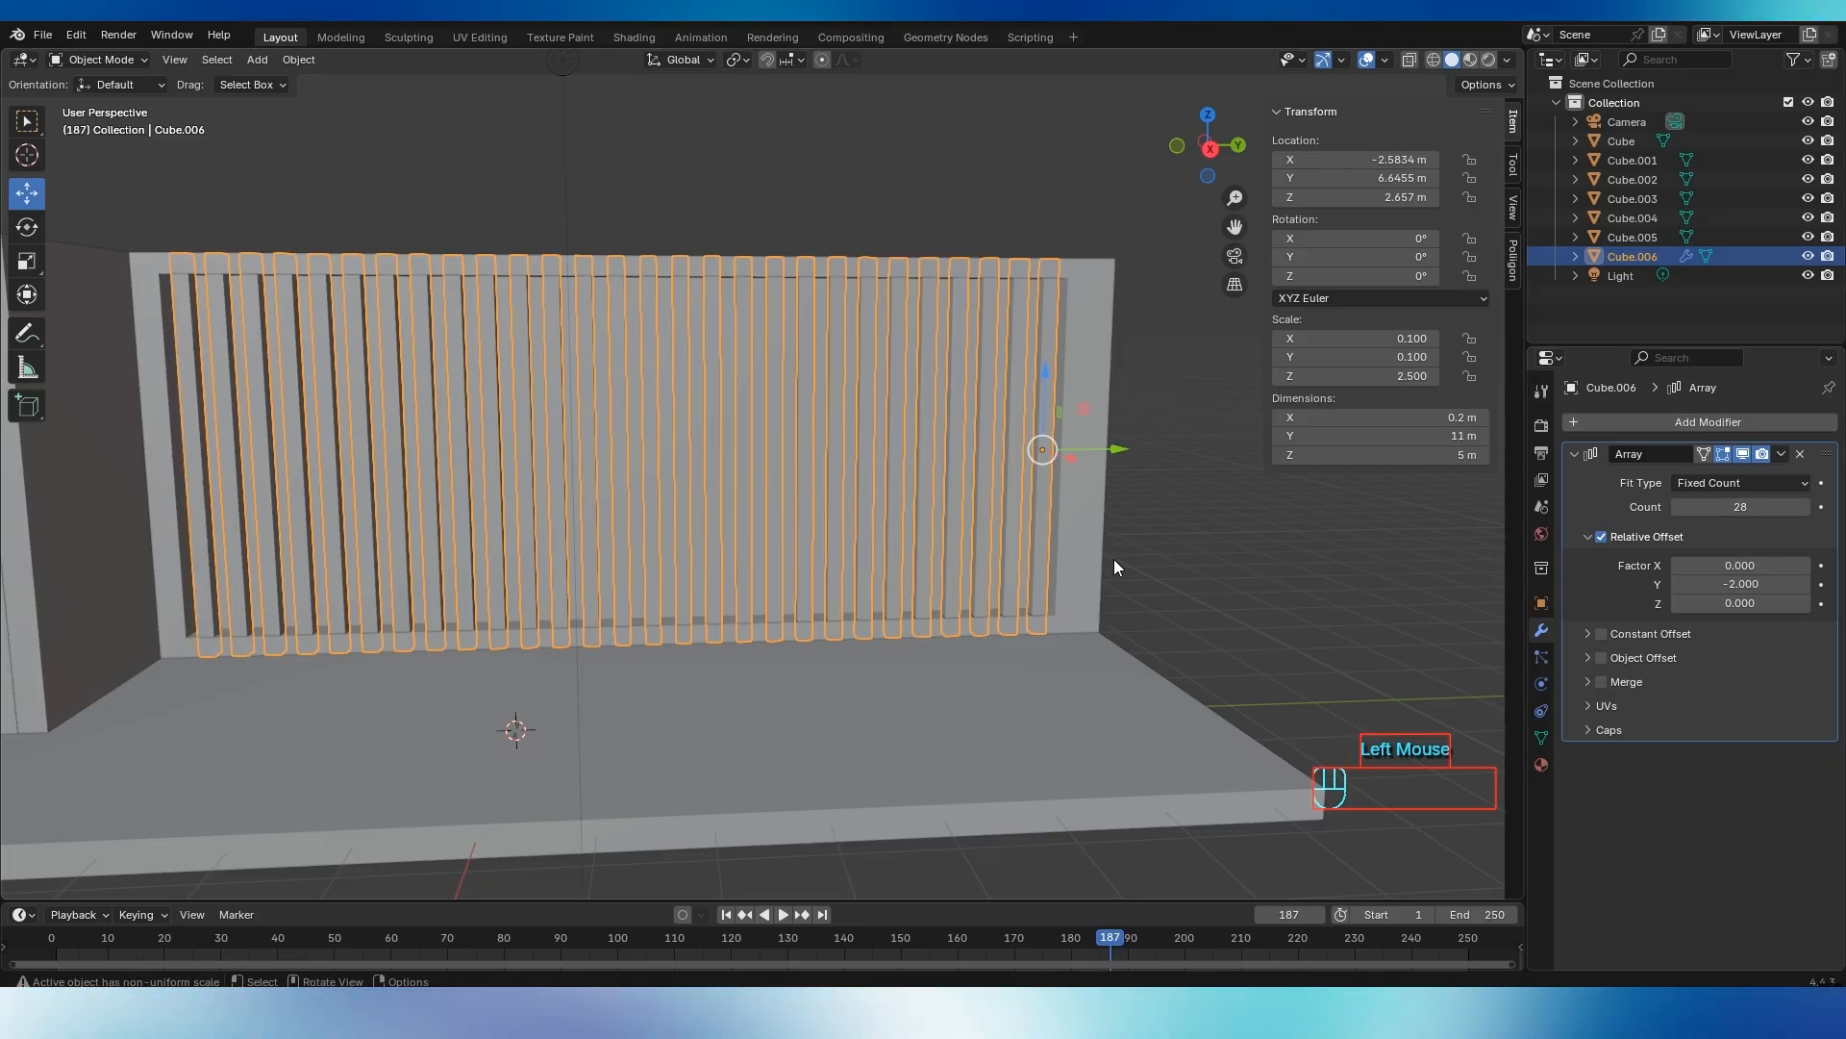
# Deselect the slats and inspect the slatted back wall in rendered shading before returning to Solid shading
pyautogui.click(1222, 562)
pyautogui.moveTo(869, 421)
pyautogui.mouseDown(button='middle')
pyautogui.moveTo(677, 395)
pyautogui.moveTo(627, 425)
pyautogui.moveTo(638, 388)
pyautogui.moveTo(709, 390)
pyautogui.moveTo(643, 409)
pyautogui.mouseUp(button='middle')
pyautogui.scroll(-3, 712, 404)
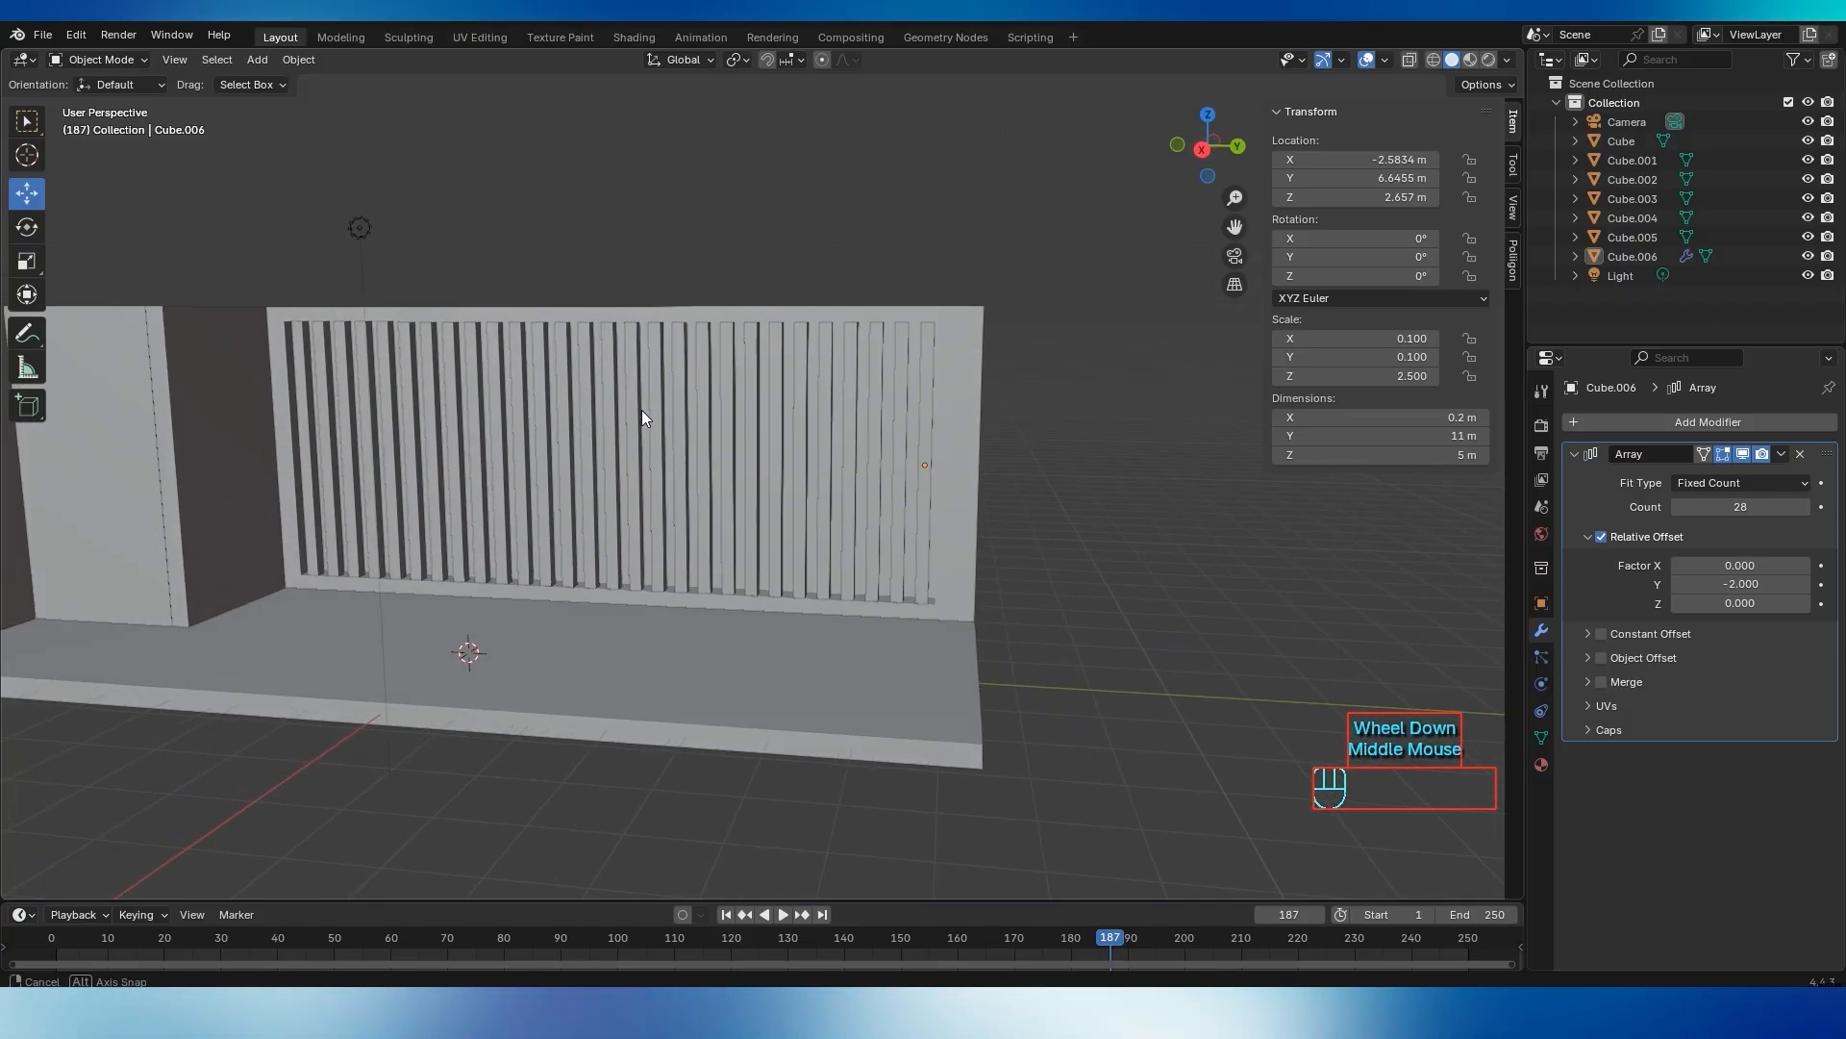
pyautogui.click(1488, 60)
pyautogui.moveTo(646, 508); pyautogui.dragTo(685, 504, button='middle')
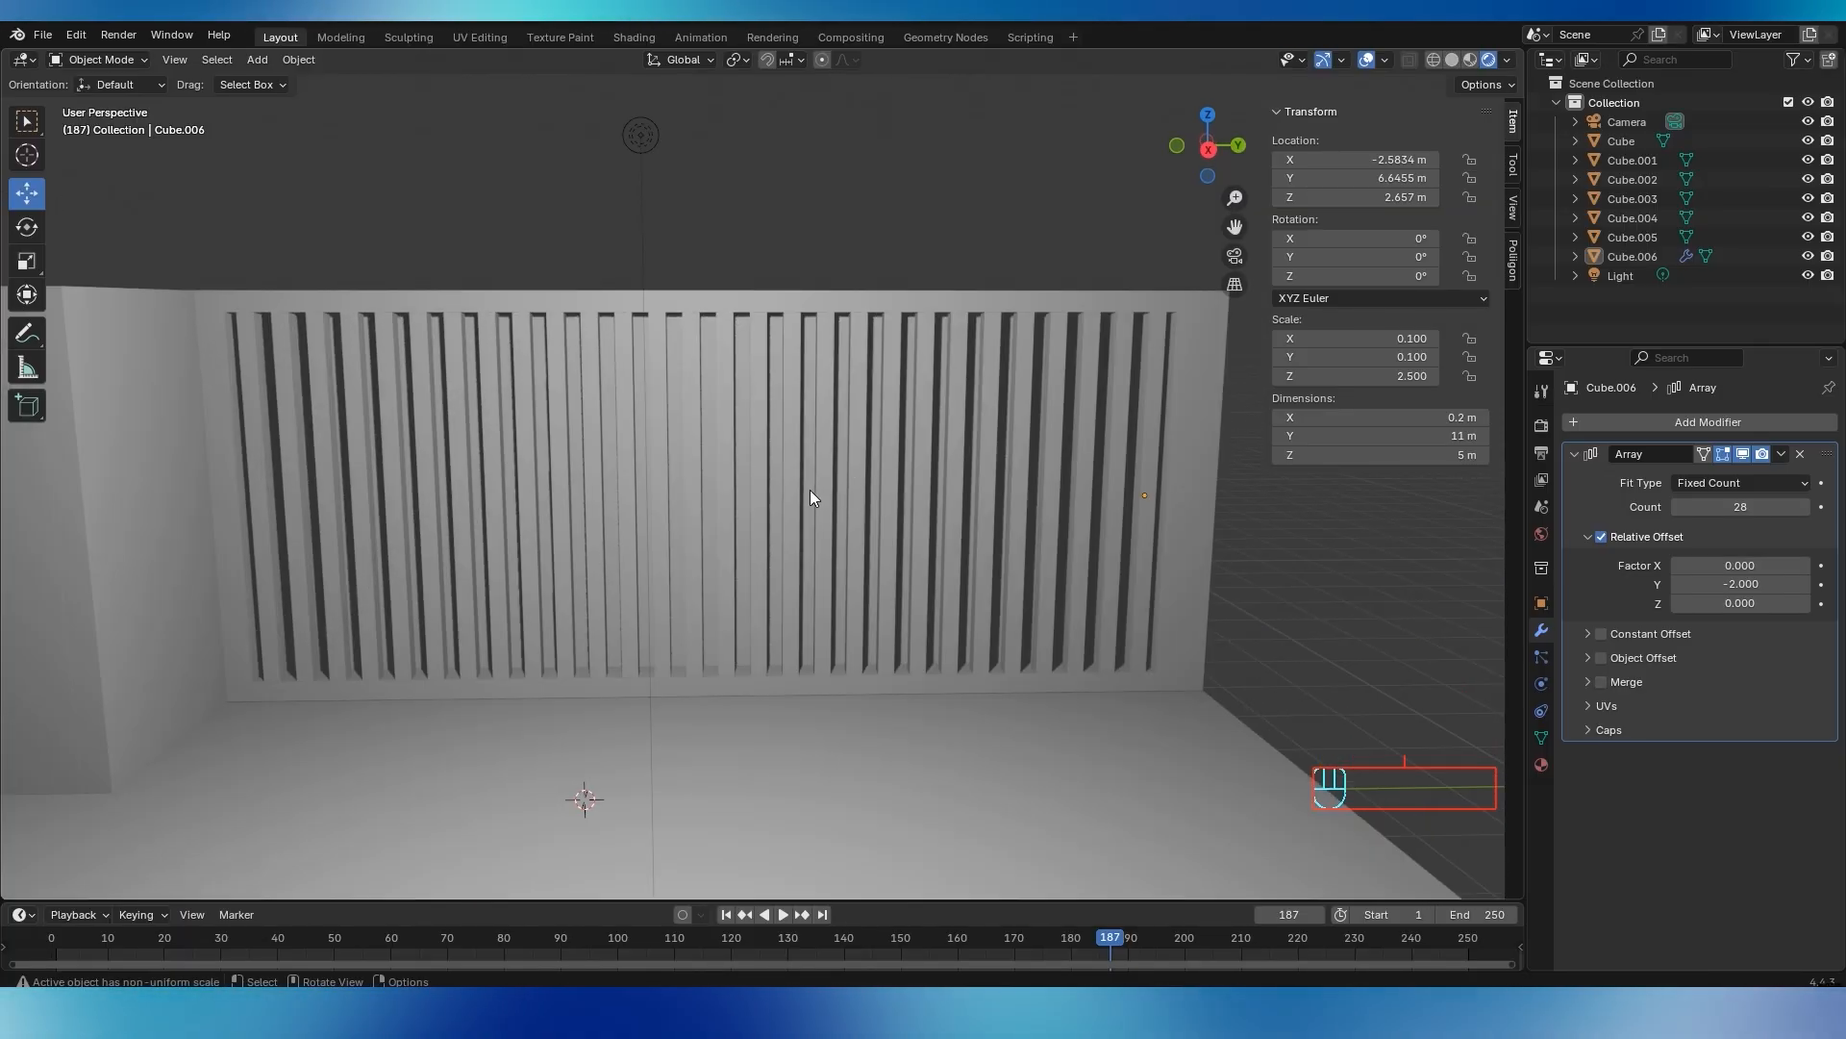
pyautogui.click(1450, 60)
pyautogui.moveTo(955, 412); pyautogui.dragTo(873, 446, button='middle')
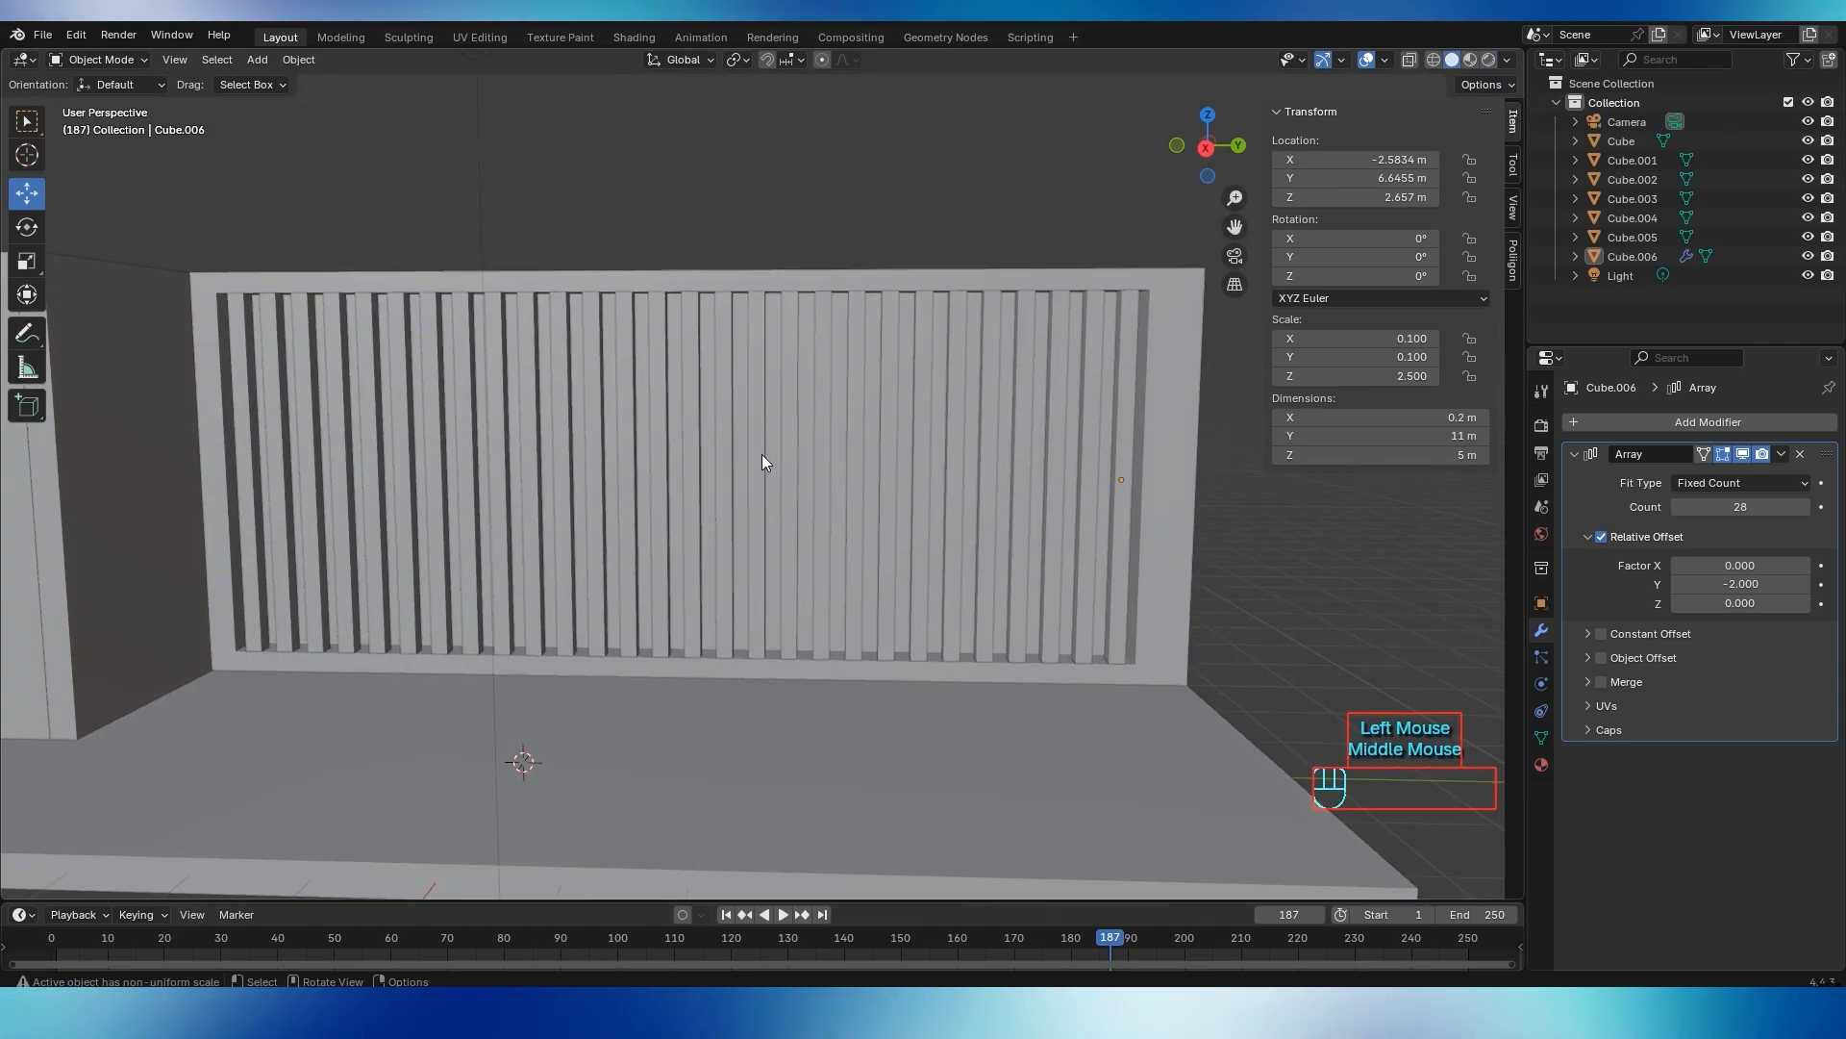
# Add a cube and move it up in front of the slatted wall, to about 1.54 m in Y and 2.81 m in Z
pyautogui.hotkey('shift', 'a')
pyautogui.moveTo(762, 454)
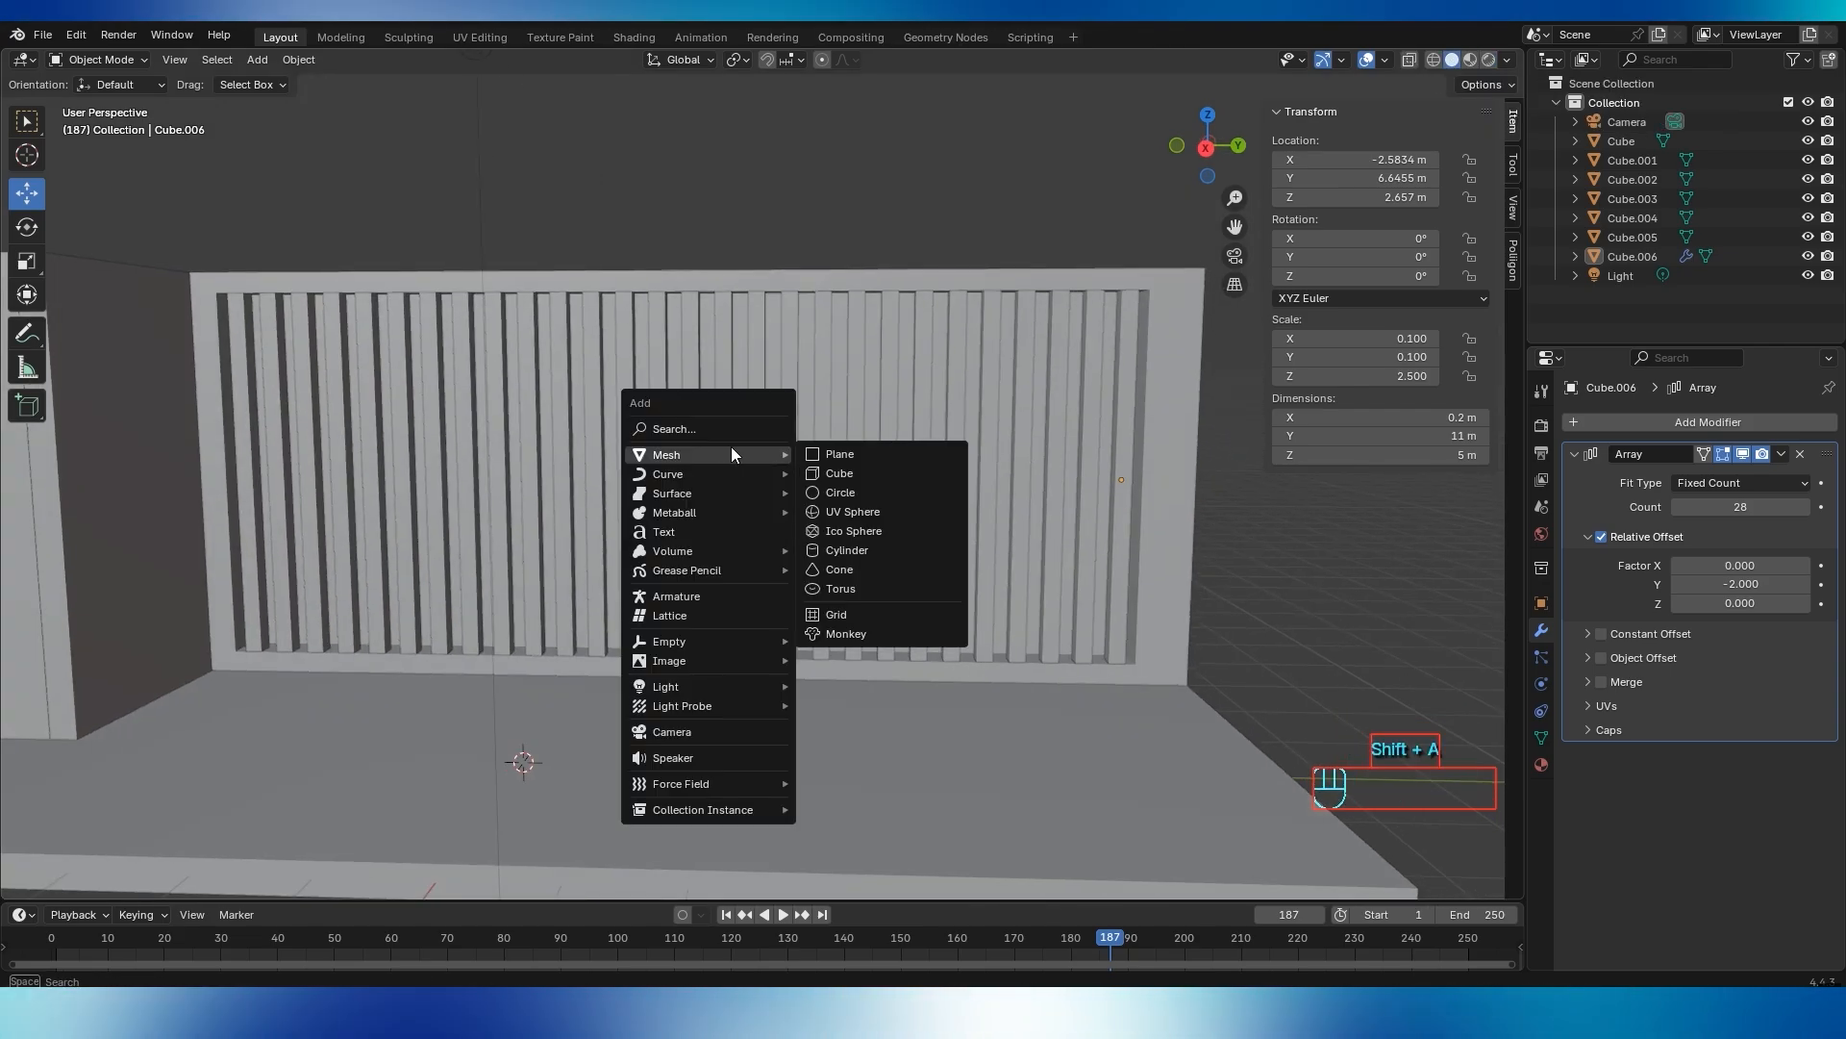
pyautogui.click(842, 471)
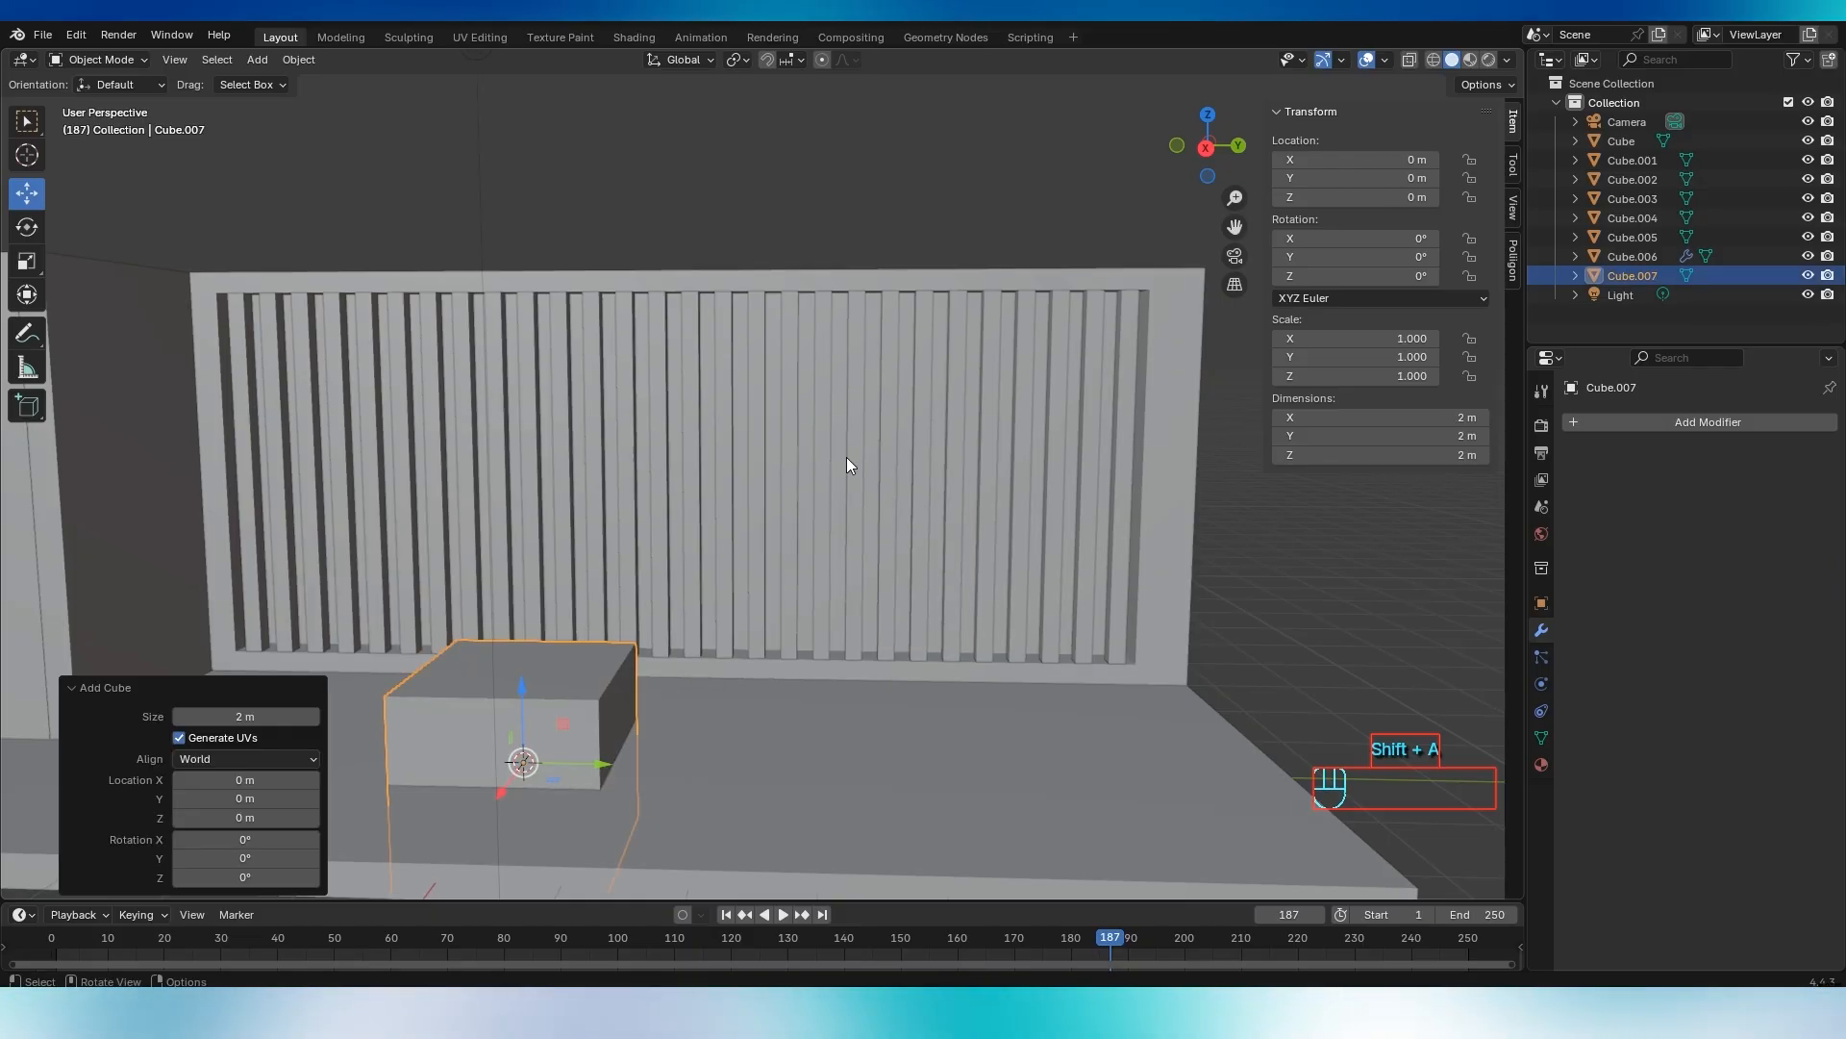
pyautogui.moveTo(511, 711); pyautogui.dragTo(518, 475)
pyautogui.click(540, 447)
pyautogui.click(516, 627)
pyautogui.moveTo(604, 536); pyautogui.dragTo(834, 539)
pyautogui.moveTo(835, 537); pyautogui.dragTo(850, 529, button='middle')
pyautogui.moveTo(866, 521); pyautogui.dragTo(696, 401)
pyautogui.moveTo(758, 481); pyautogui.dragTo(768, 480)
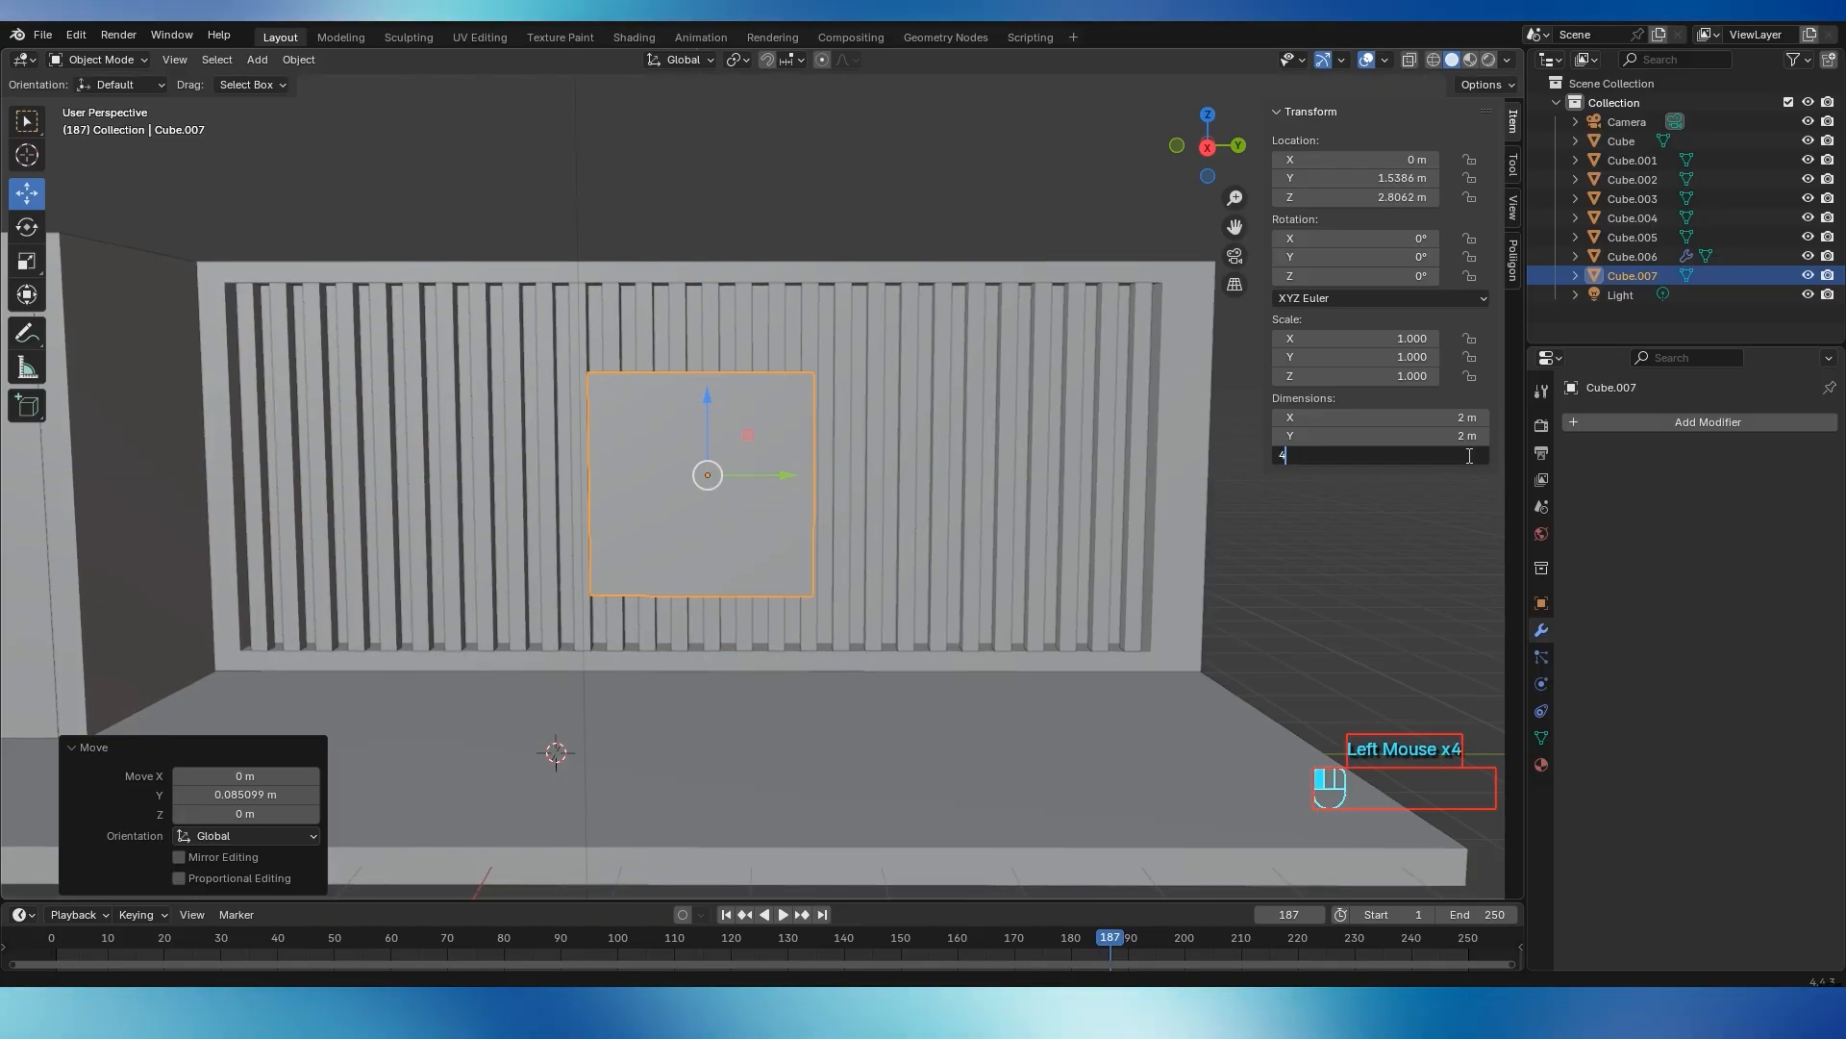
# Set the cube's Z dimension to 3 m, trying 4 m on the way
pyautogui.click(1469, 455)
pyautogui.write('4')
pyautogui.press('Return')
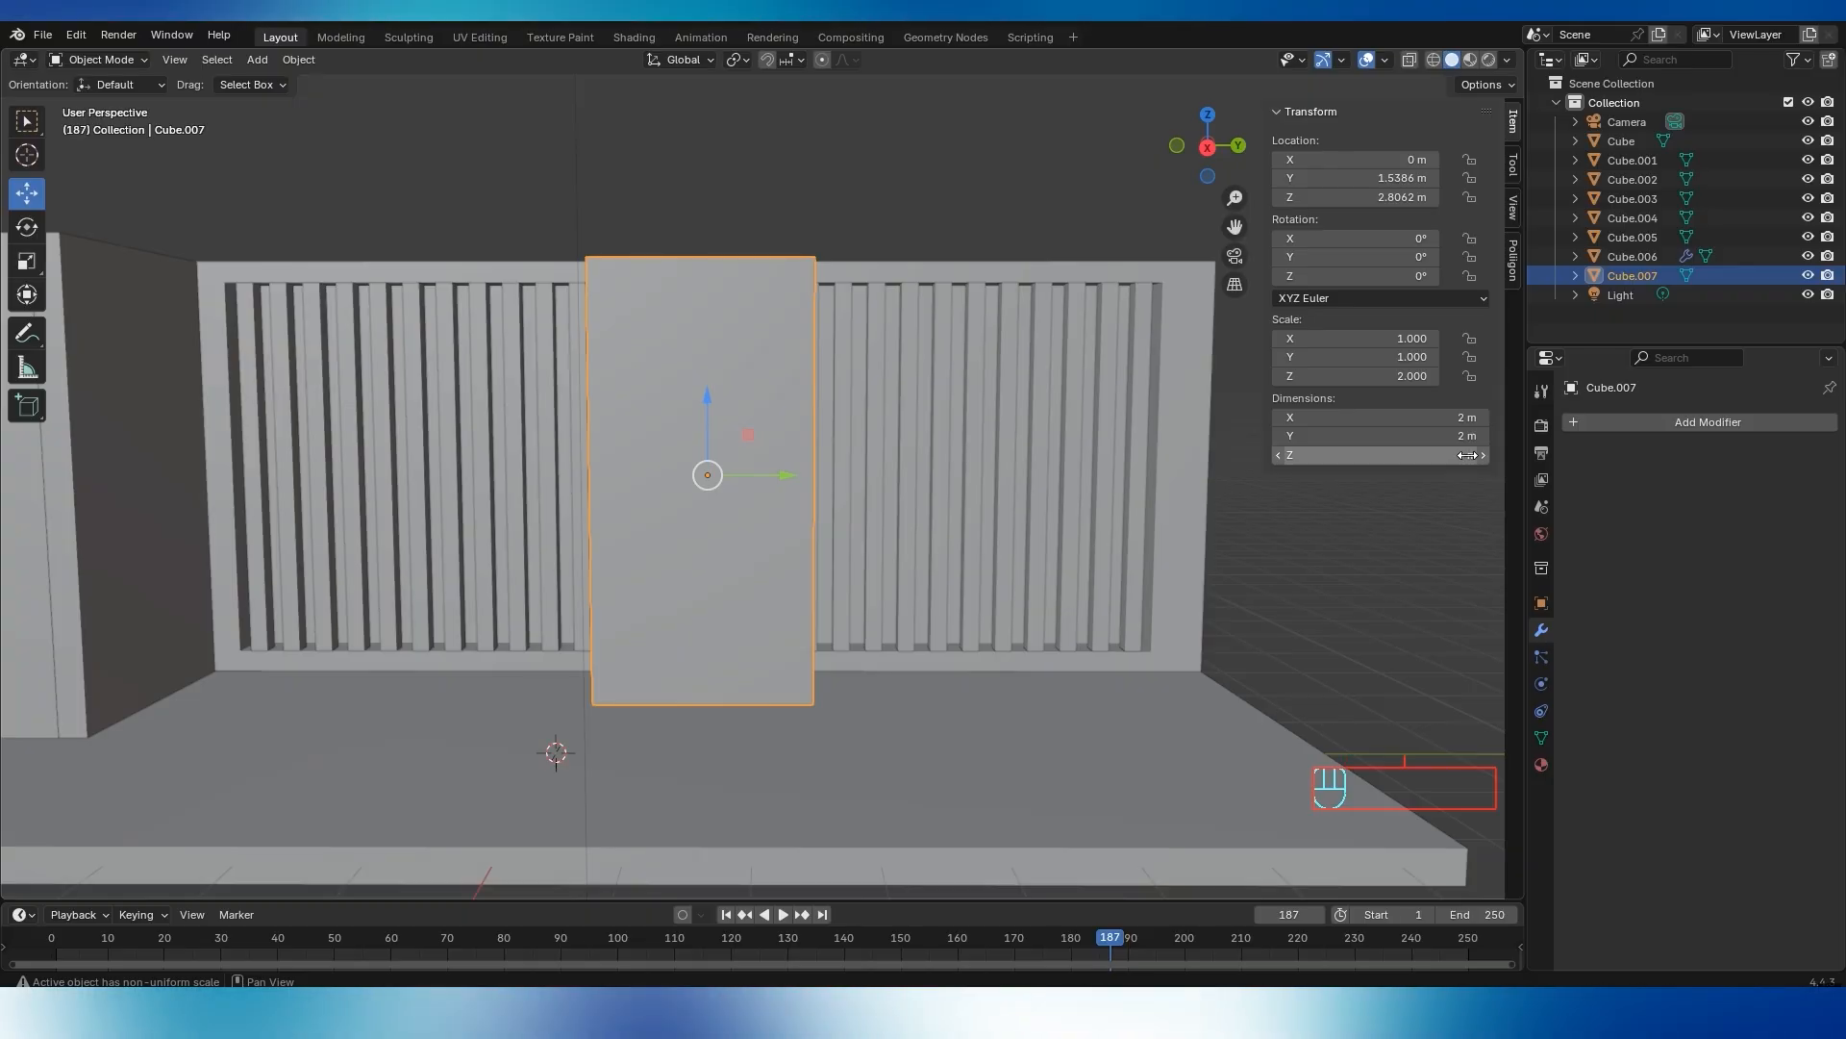
pyautogui.click(1460, 454)
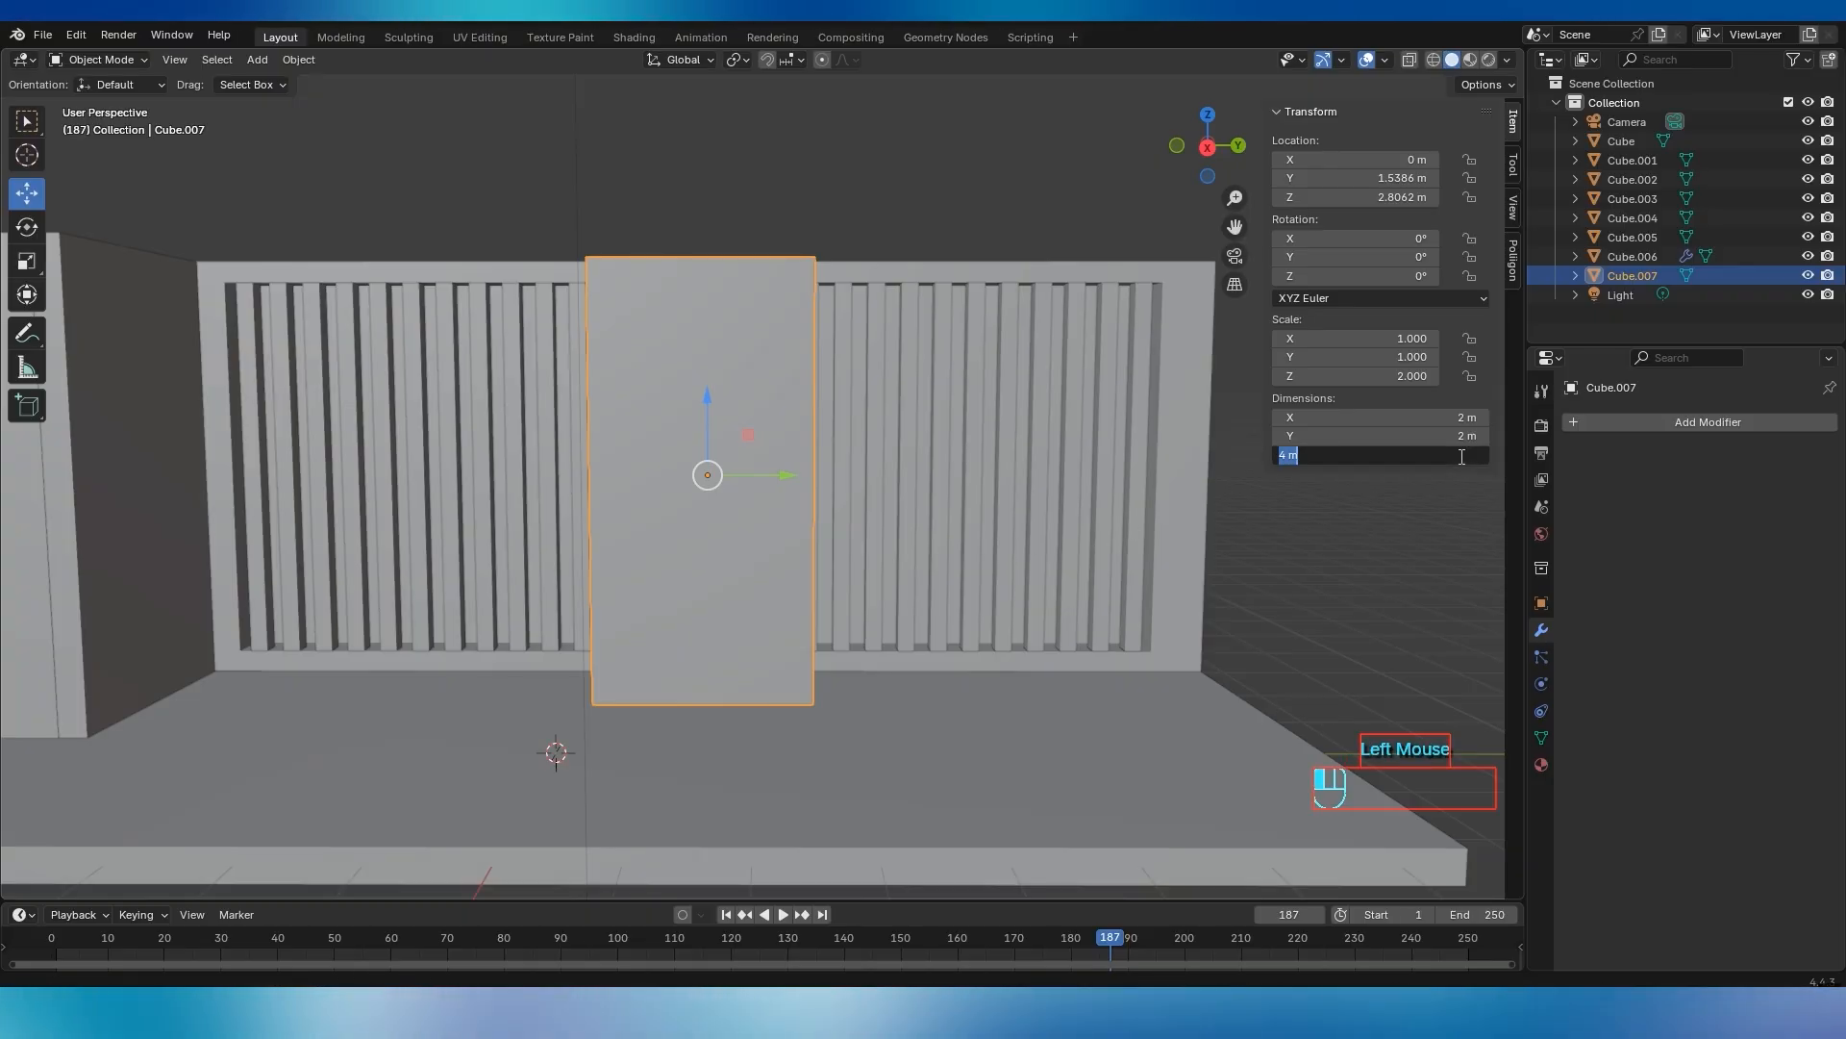
pyautogui.press('Return')
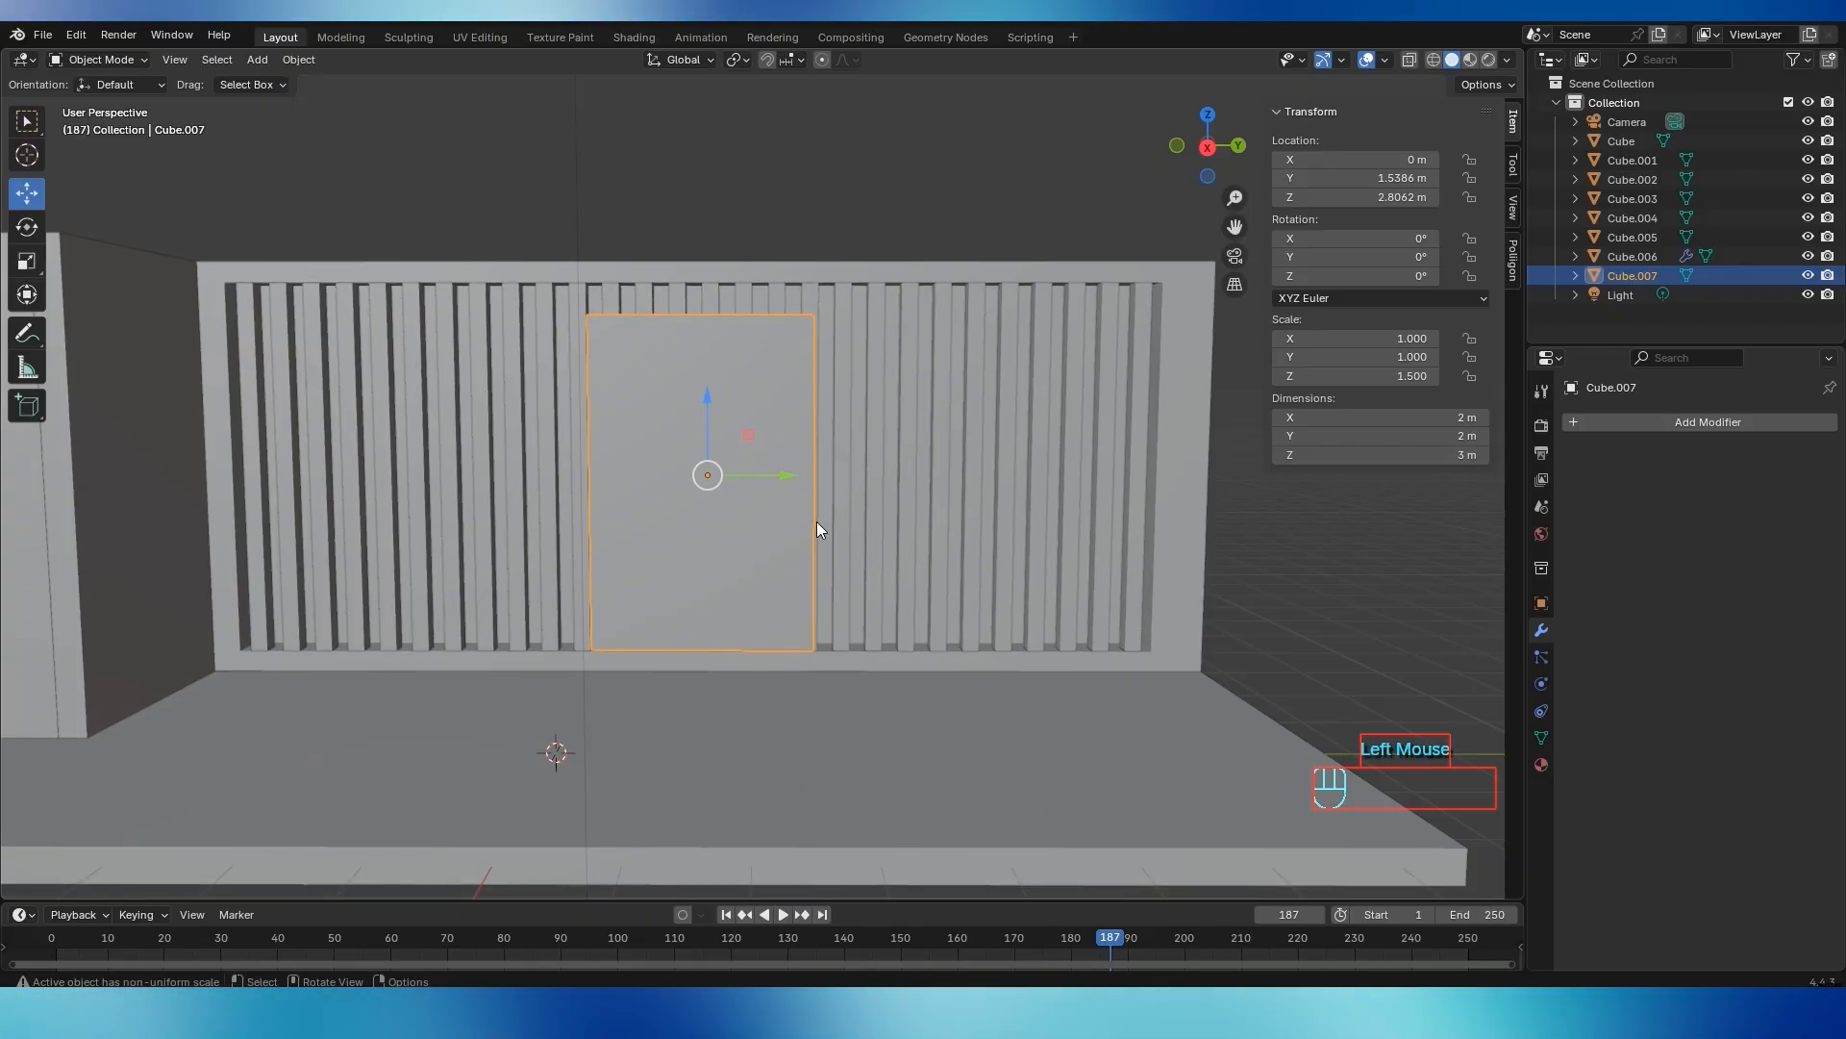
# Thin the cube into a panel by setting its X dimension to 0.5 m
pyautogui.moveTo(816, 521); pyautogui.dragTo(1231, 530, button='middle')
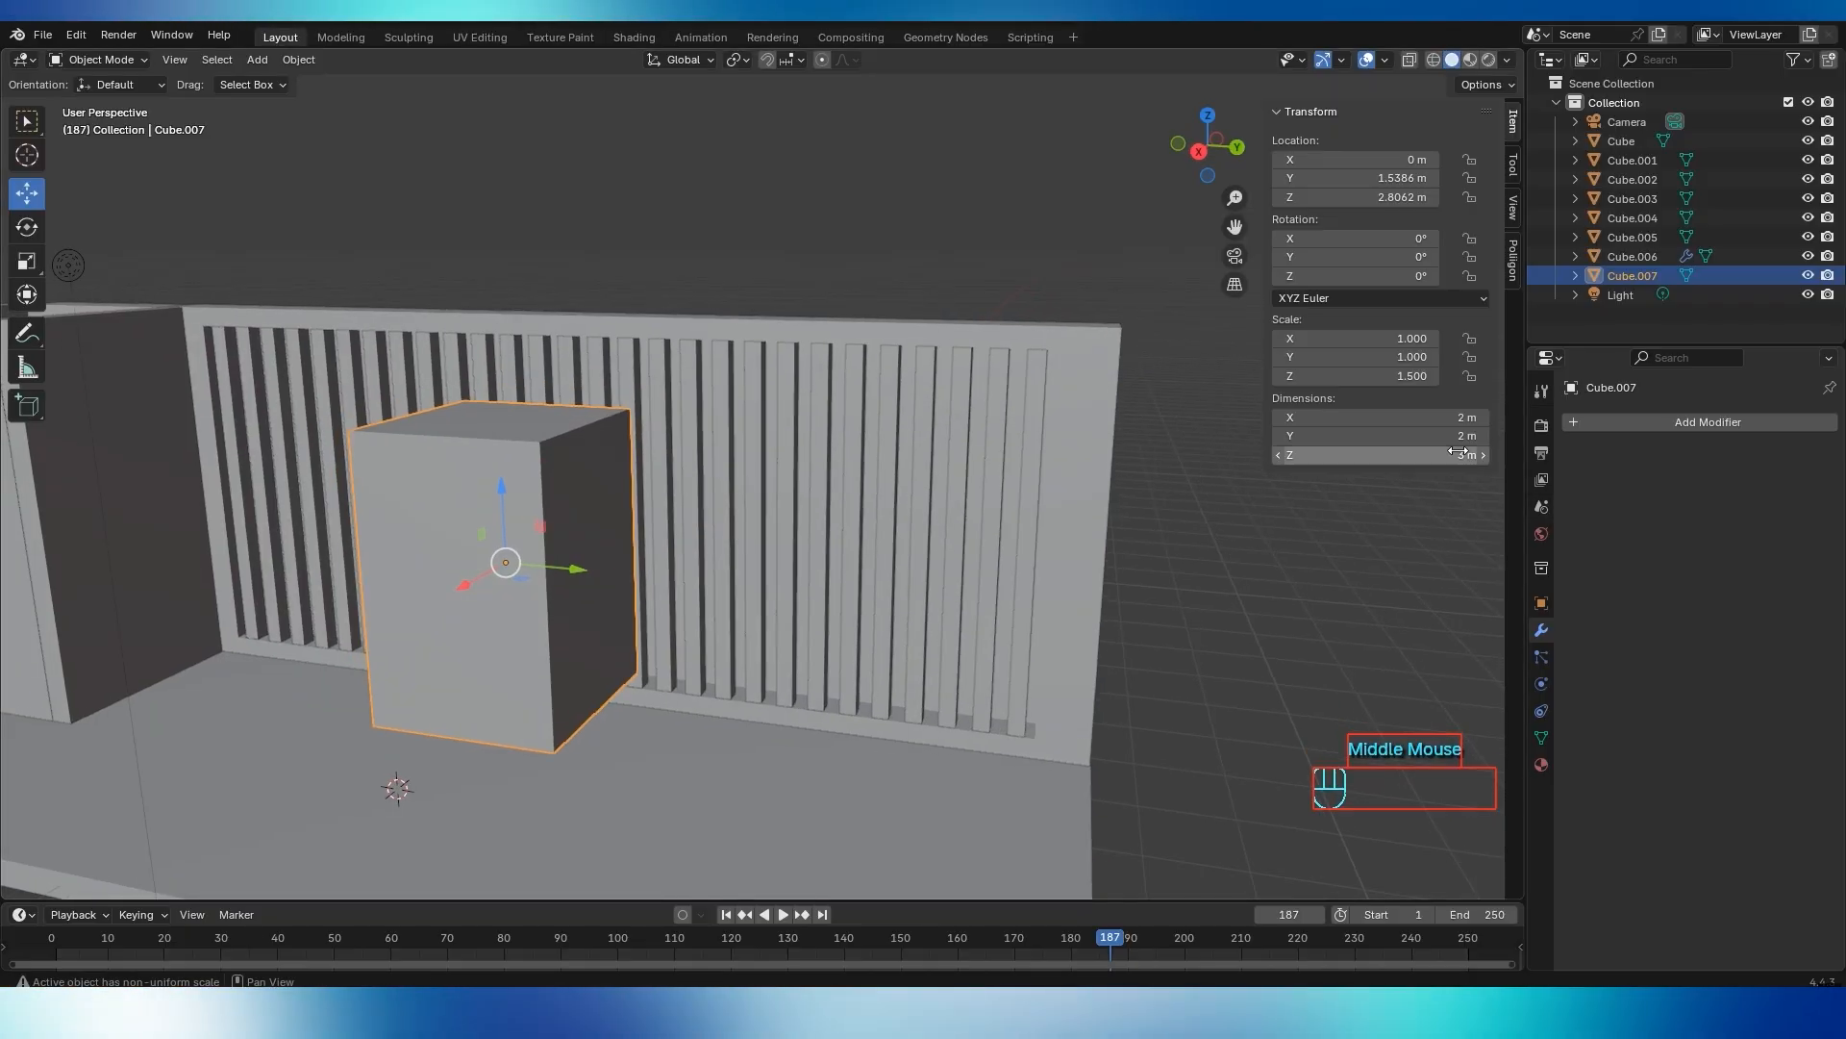
pyautogui.moveTo(1461, 437); pyautogui.dragTo(1404, 418)
pyautogui.hotkey('ctrl', 'z')
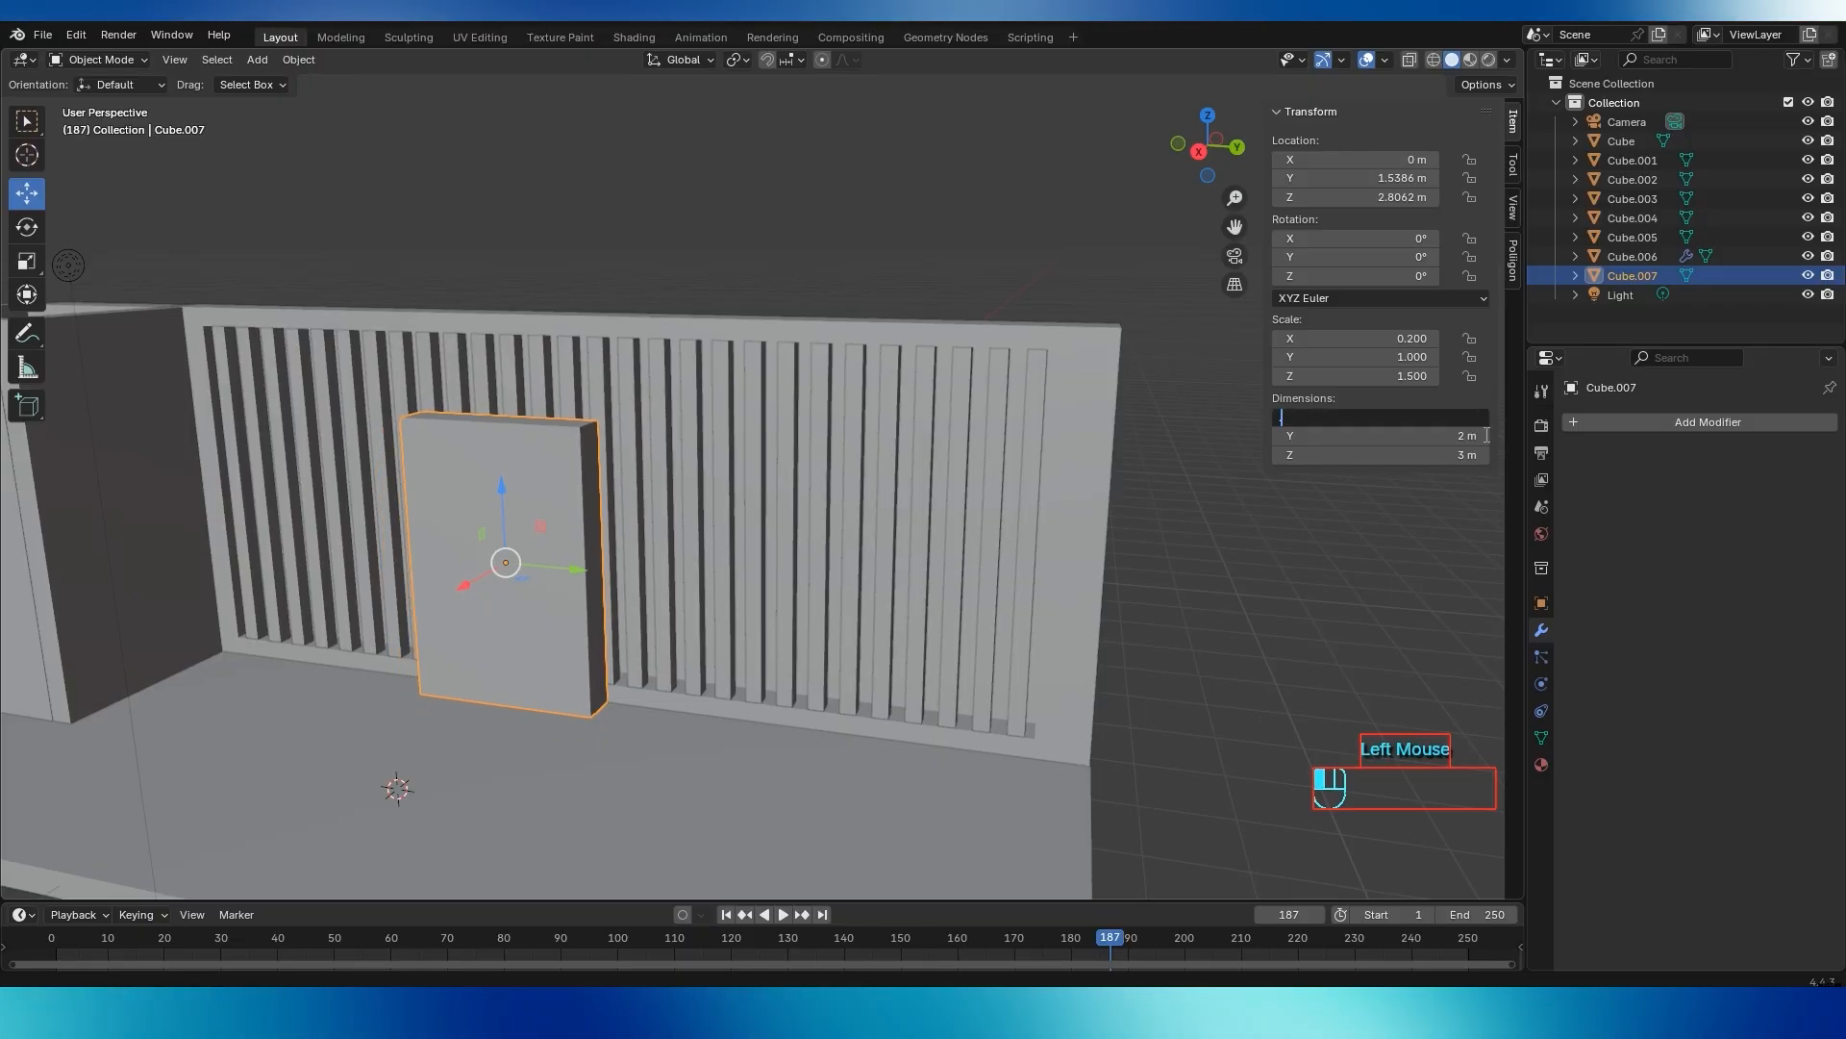
pyautogui.write('0.5')
pyautogui.press('Return')
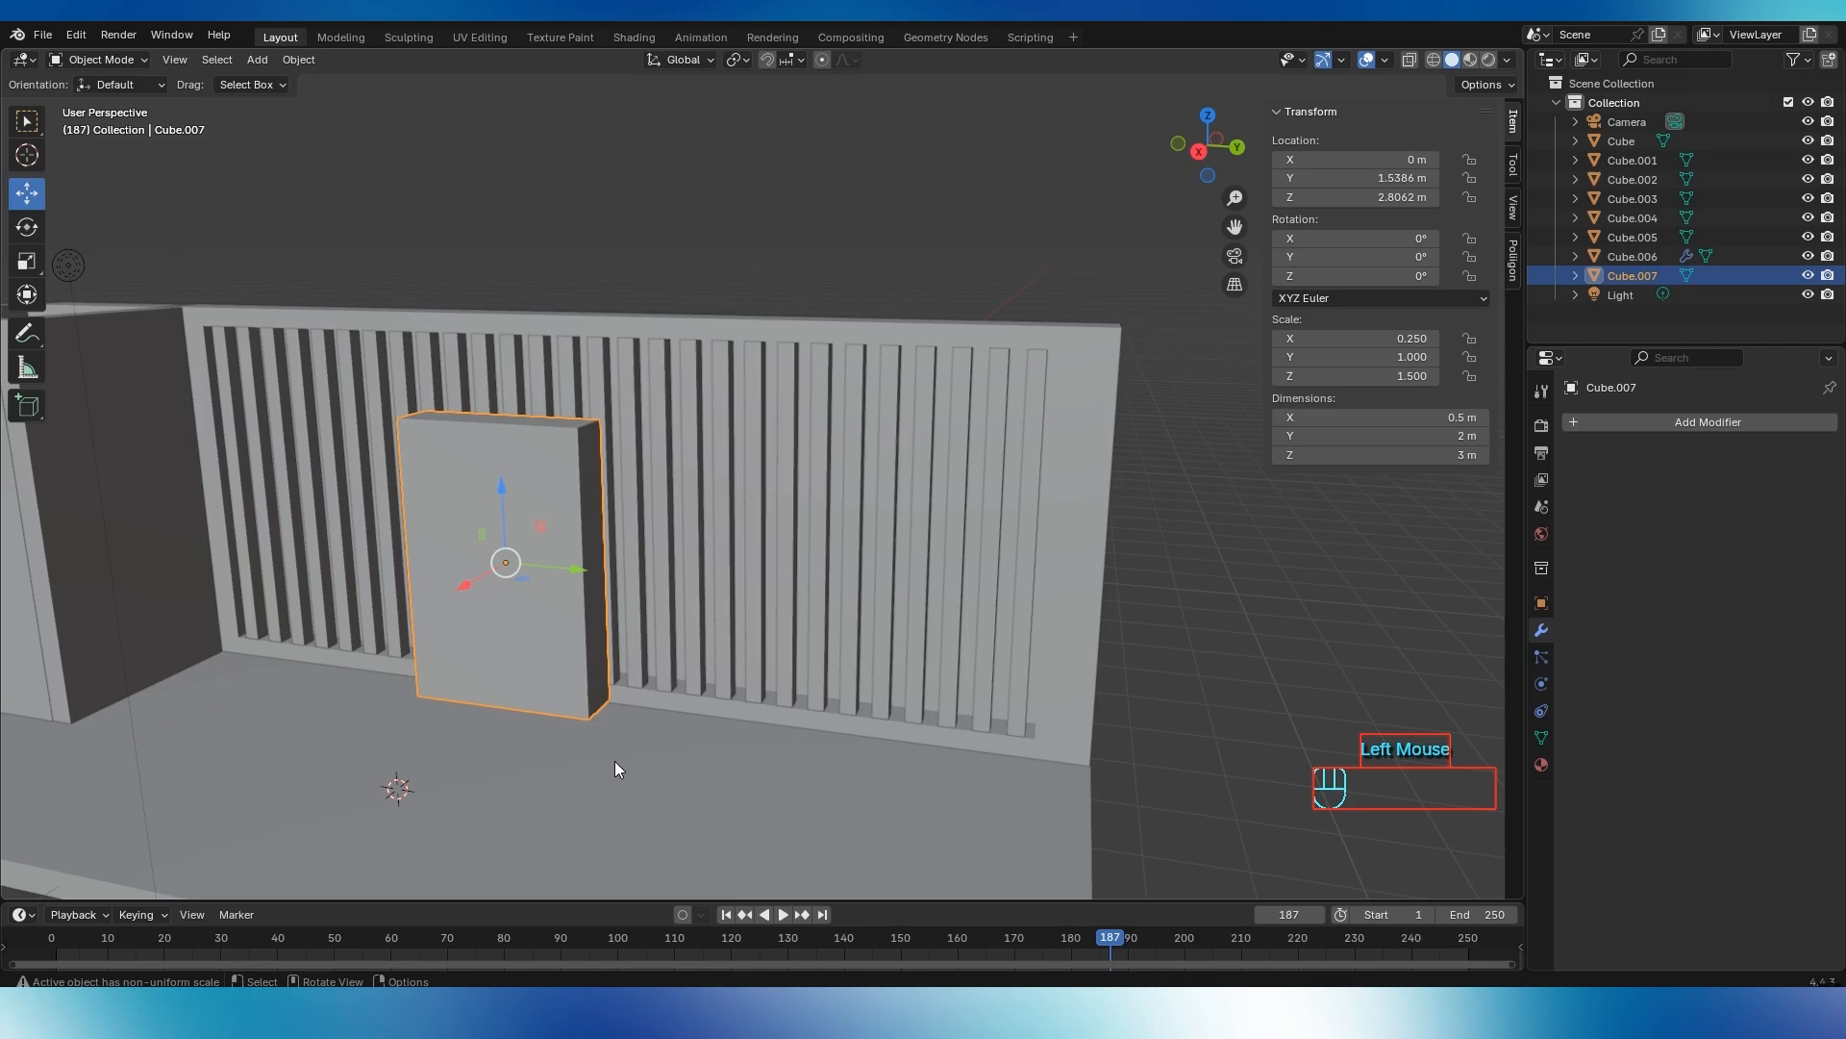
# Move the panel back along X against the slats, to an X location of about -2.34 m
pyautogui.moveTo(615, 759); pyautogui.dragTo(683, 614, button='middle')
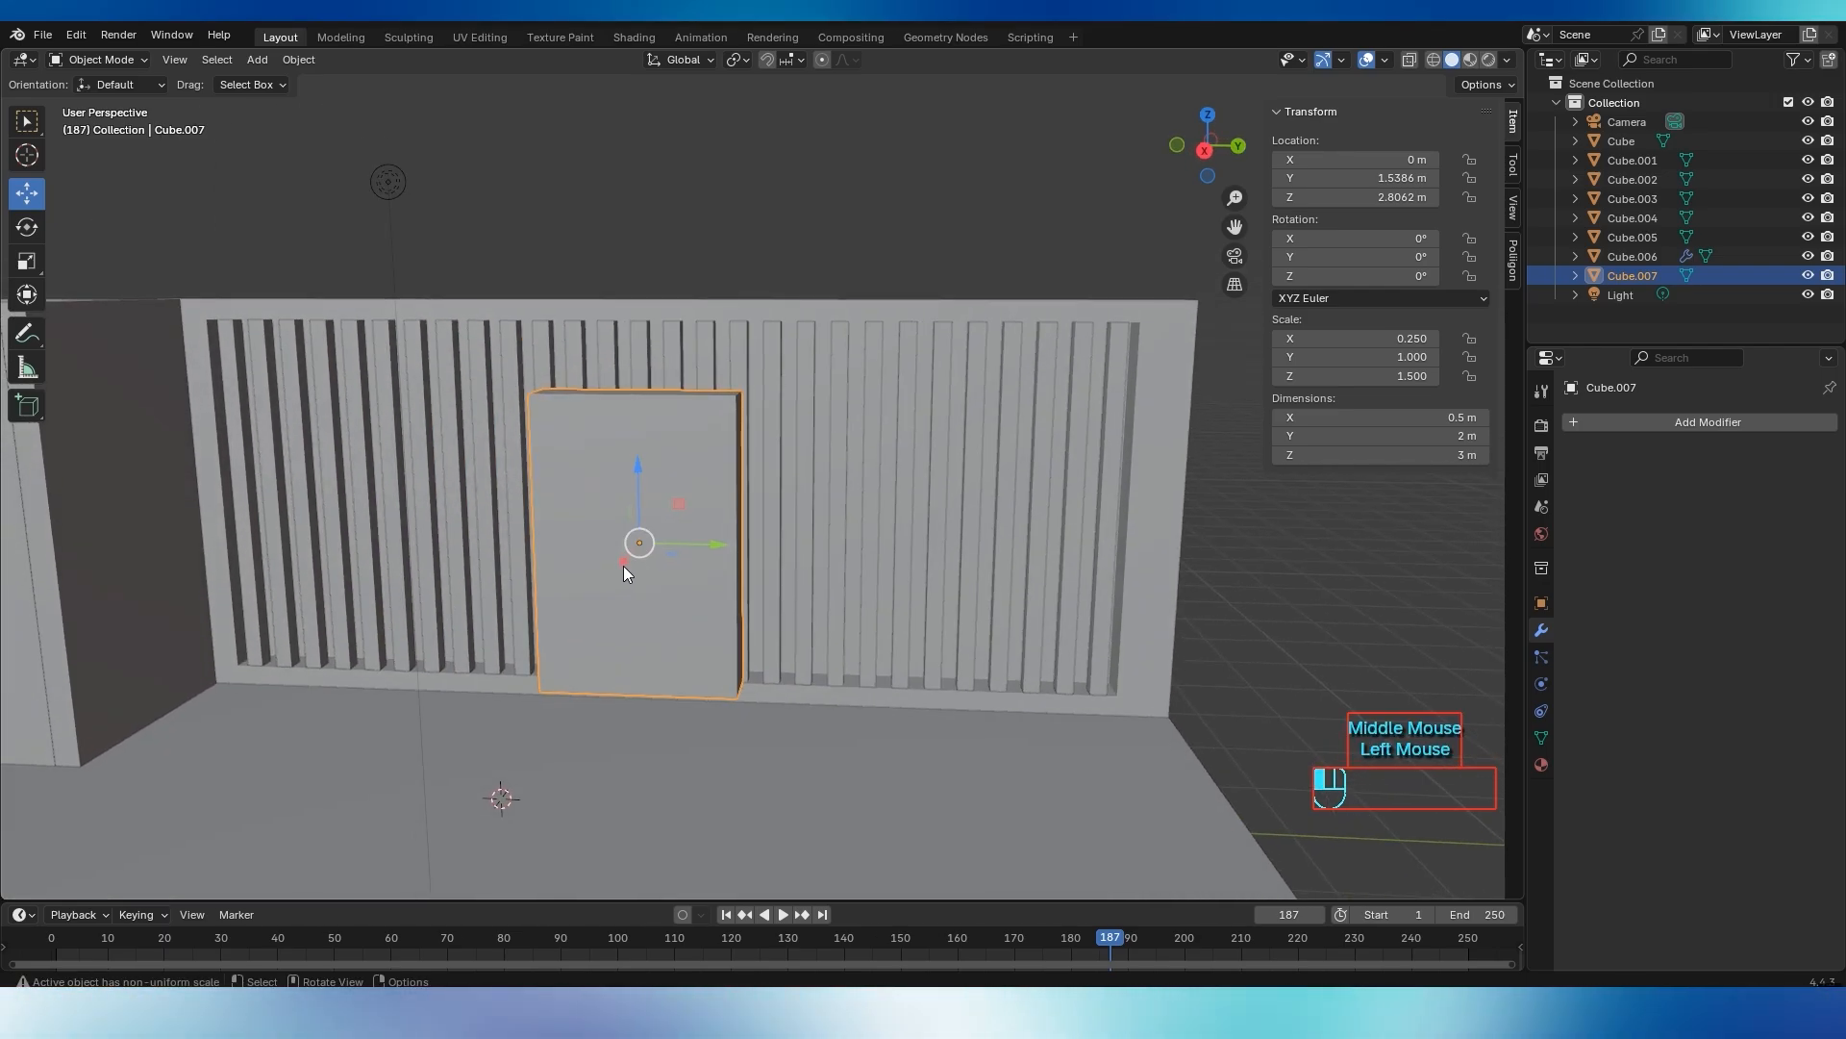
pyautogui.moveTo(623, 565); pyautogui.dragTo(625, 570)
pyautogui.moveTo(625, 569); pyautogui.dragTo(325, 609, button='middle')
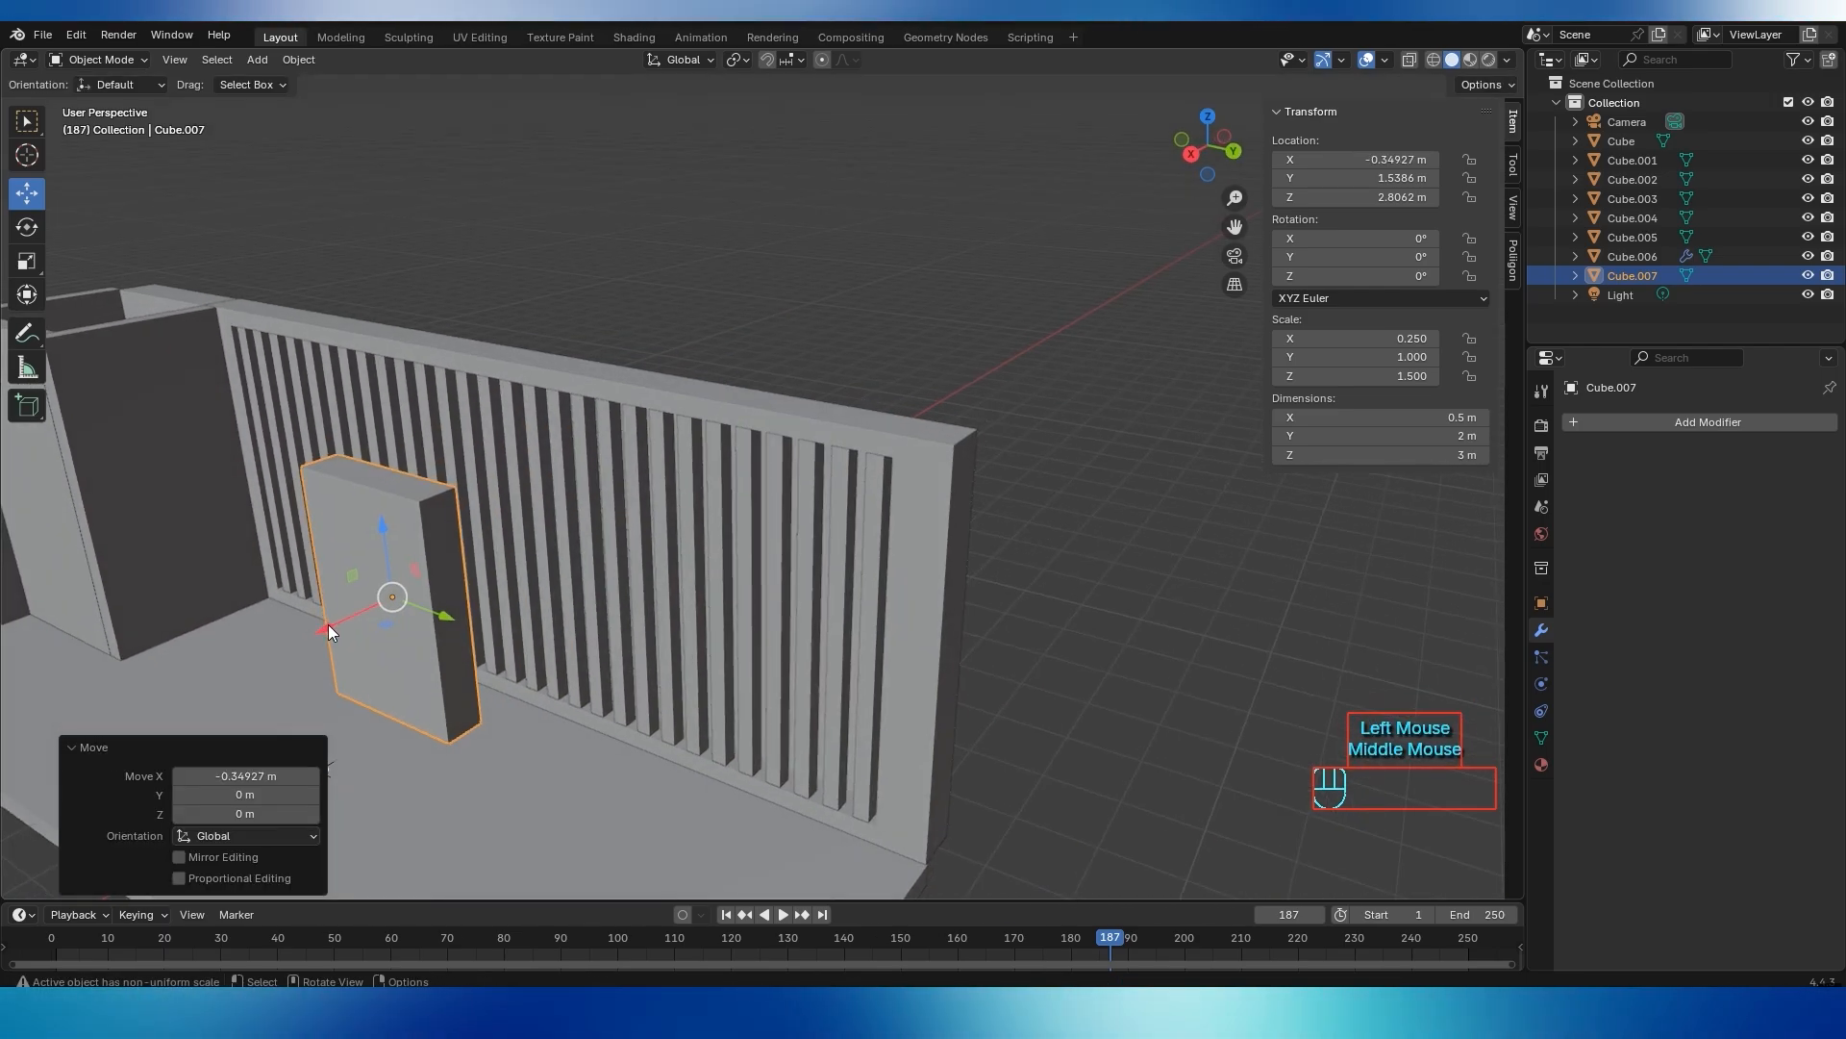
pyautogui.moveTo(327, 625); pyautogui.dragTo(469, 560)
pyautogui.moveTo(469, 560); pyautogui.dragTo(654, 598, button='middle')
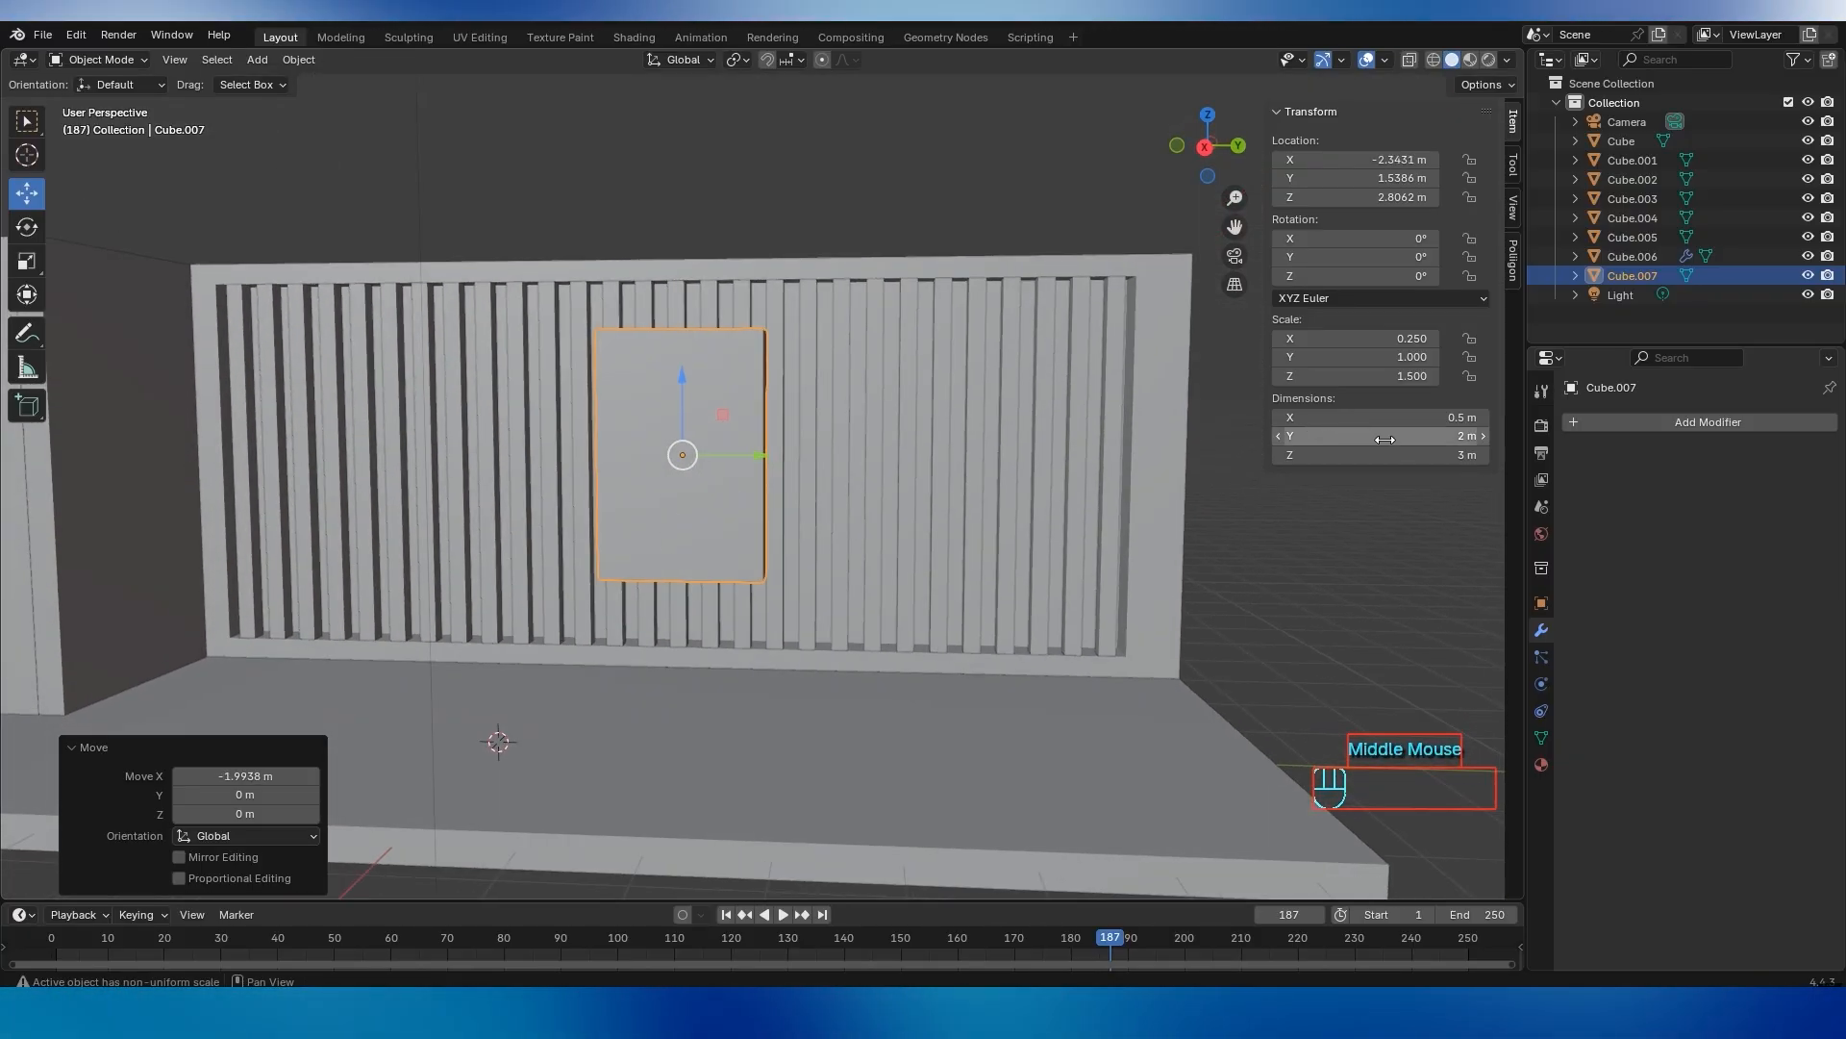
# Set the panel's dimensions to 3 m in Y and 4 m in Z
pyautogui.click(1452, 436)
pyautogui.press('Return')
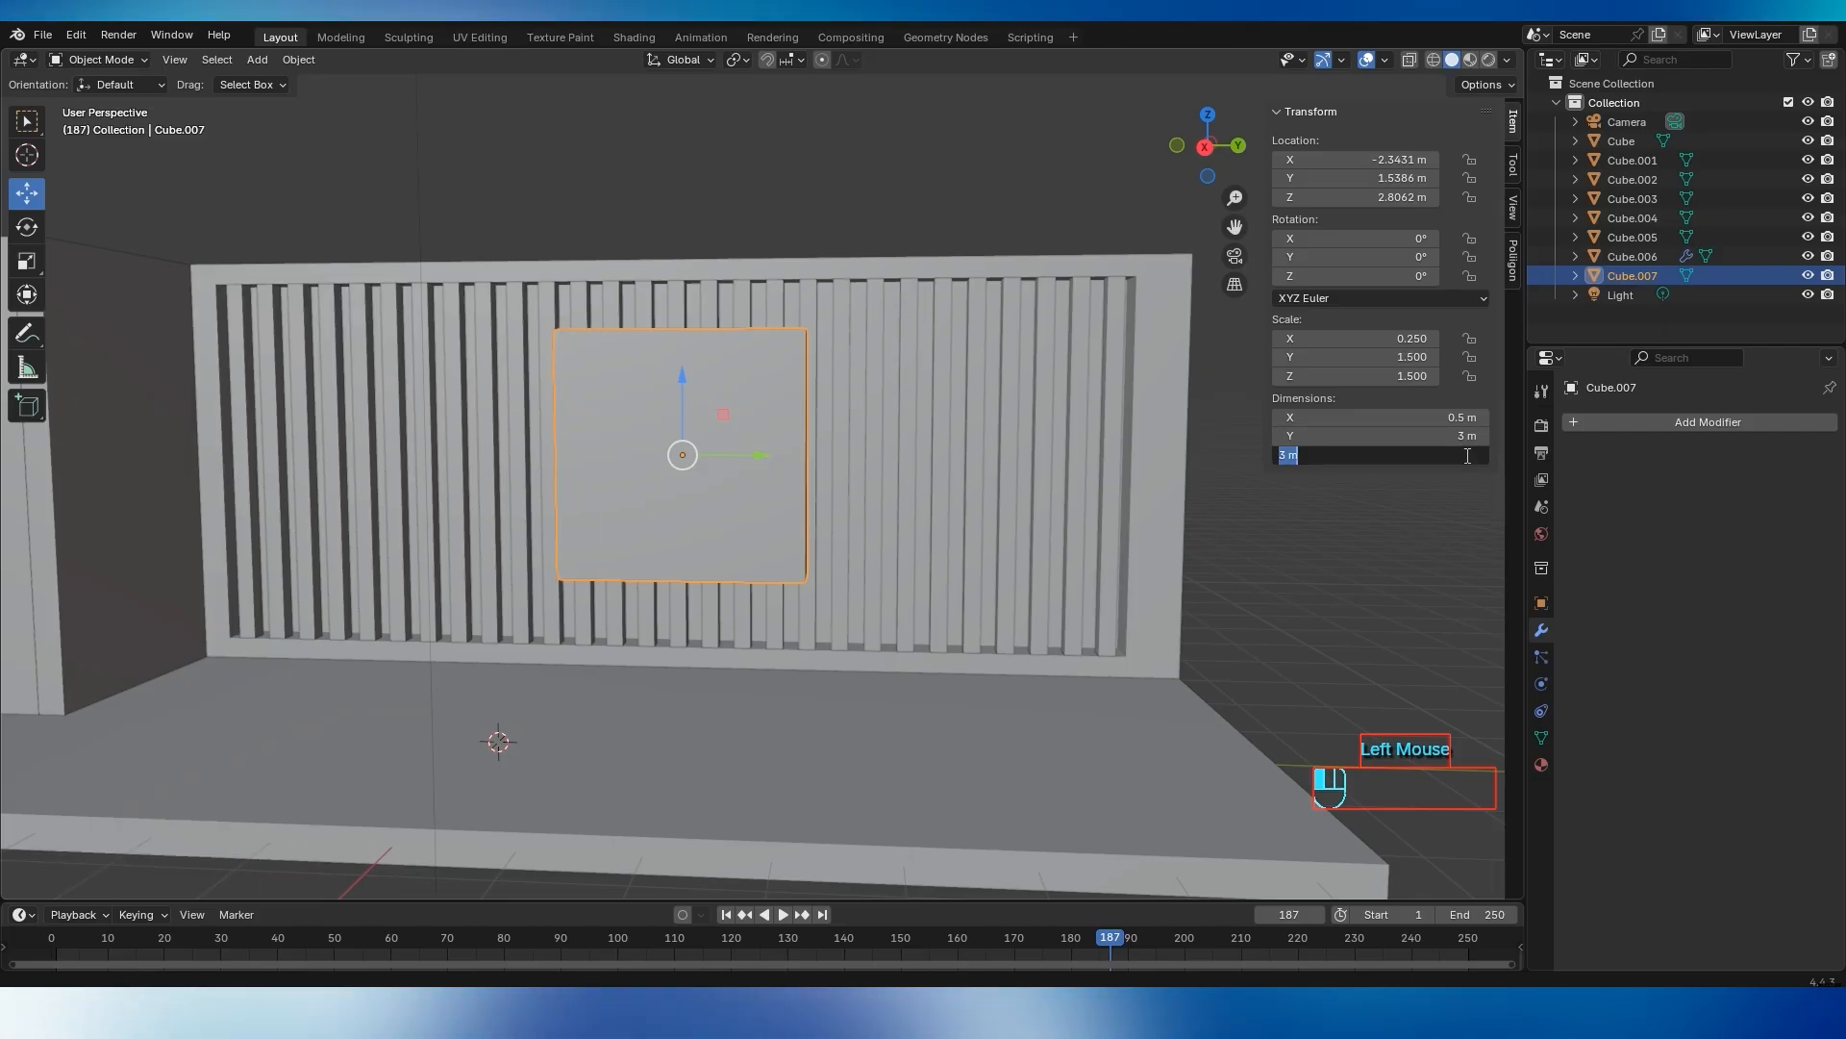
pyautogui.click(1467, 456)
pyautogui.write('4')
pyautogui.press('Return')
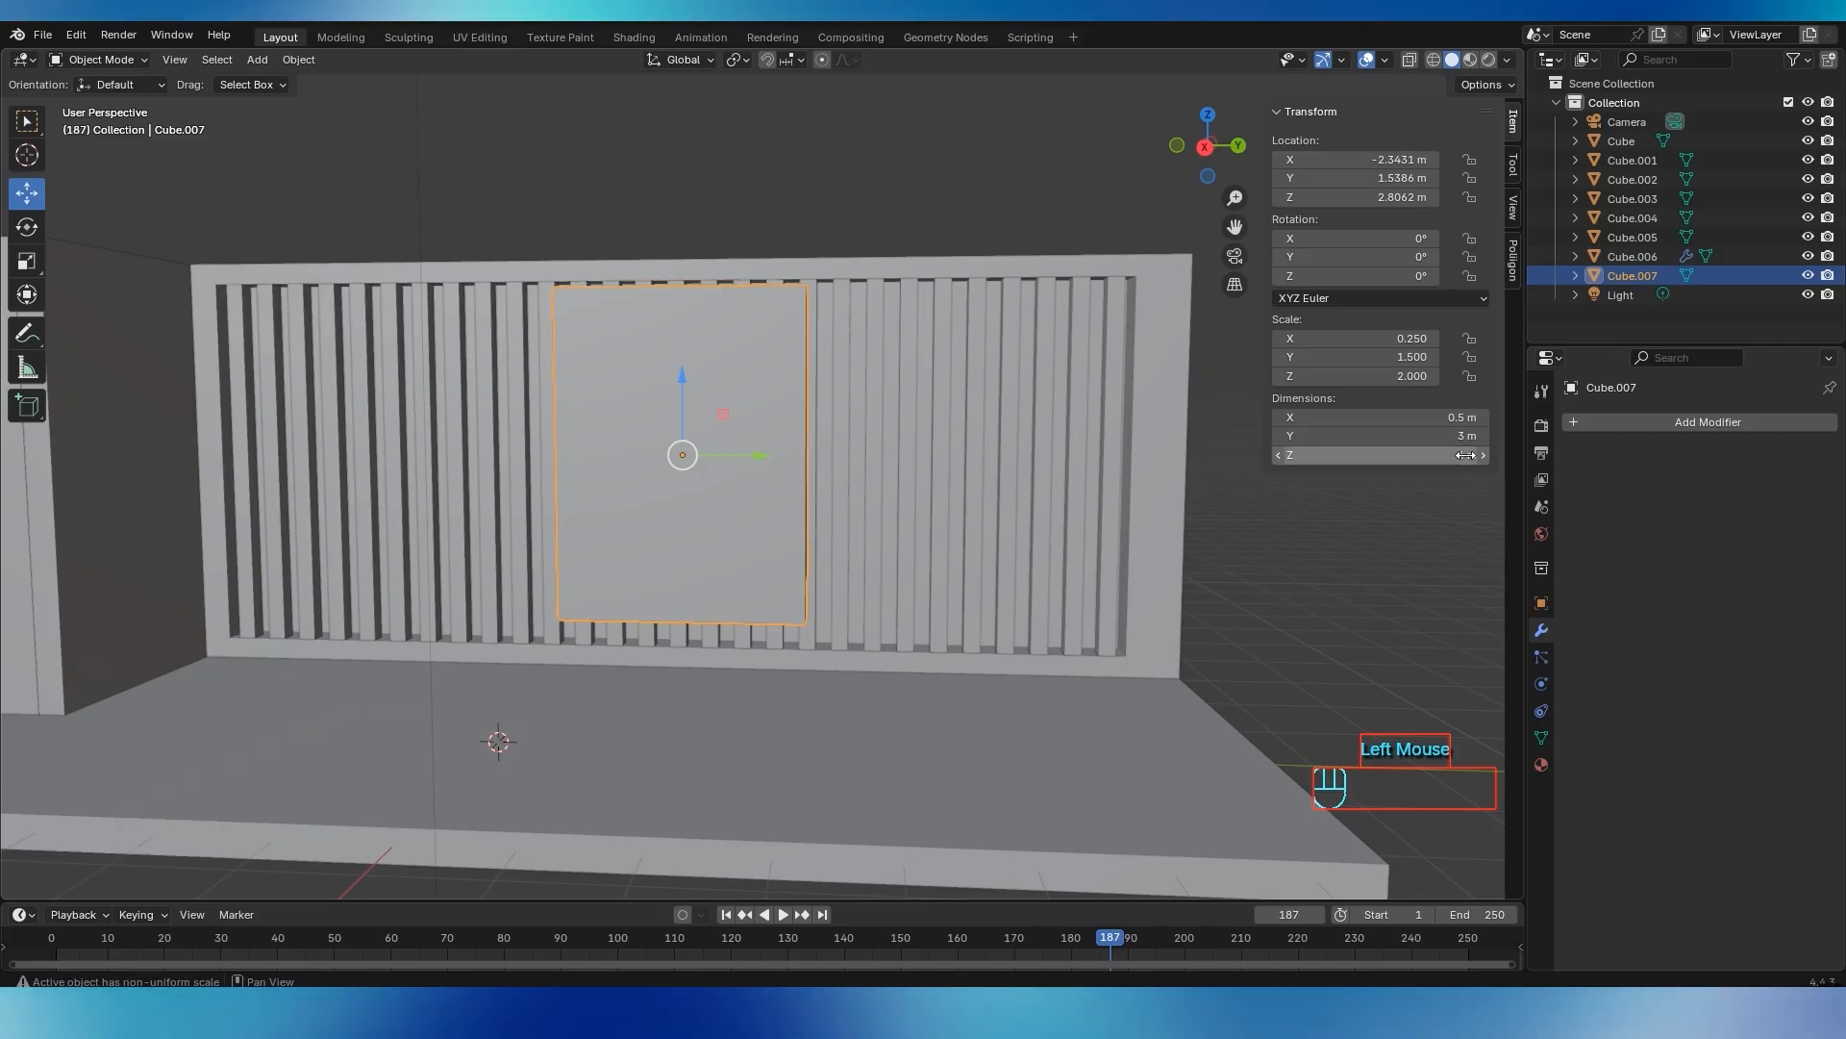
# Lower the panel to the floor at about 2.15 m in Z and push it into the slats at about -2.58 m in X
pyautogui.moveTo(819, 502); pyautogui.dragTo(772, 504, button='middle')
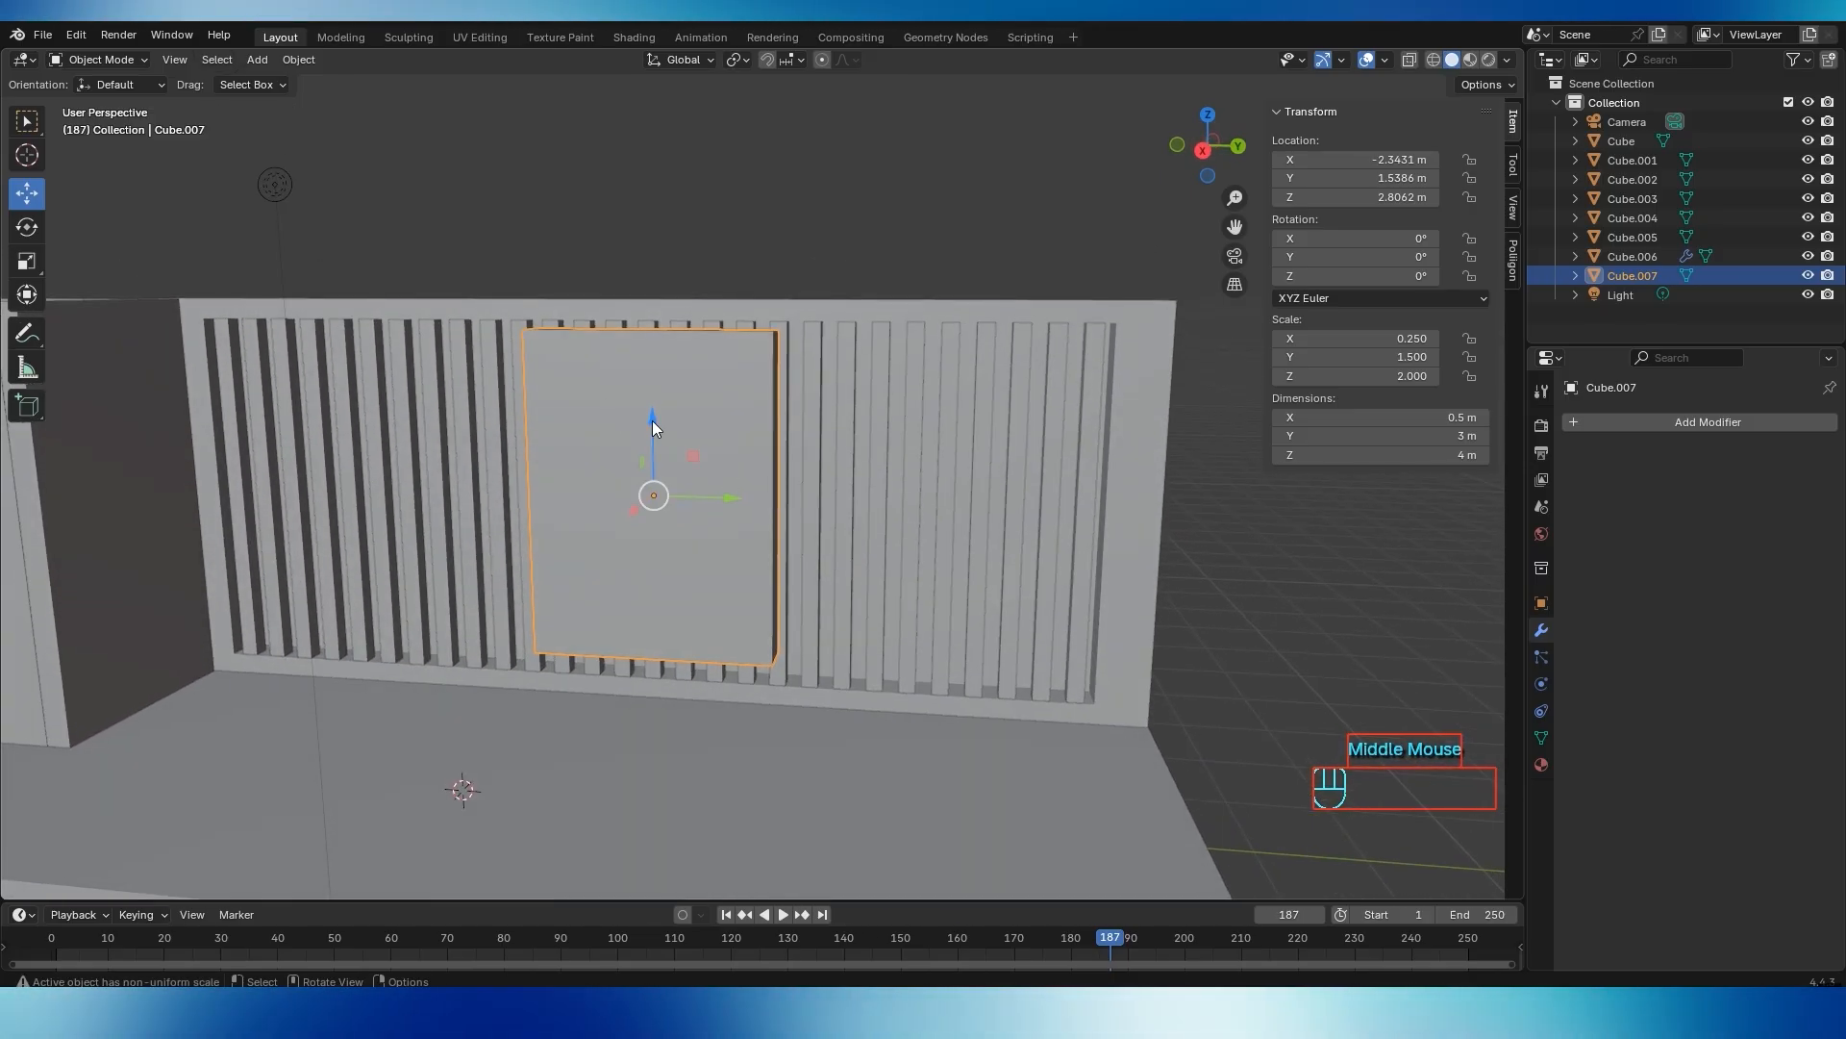
pyautogui.moveTo(652, 421); pyautogui.dragTo(727, 556)
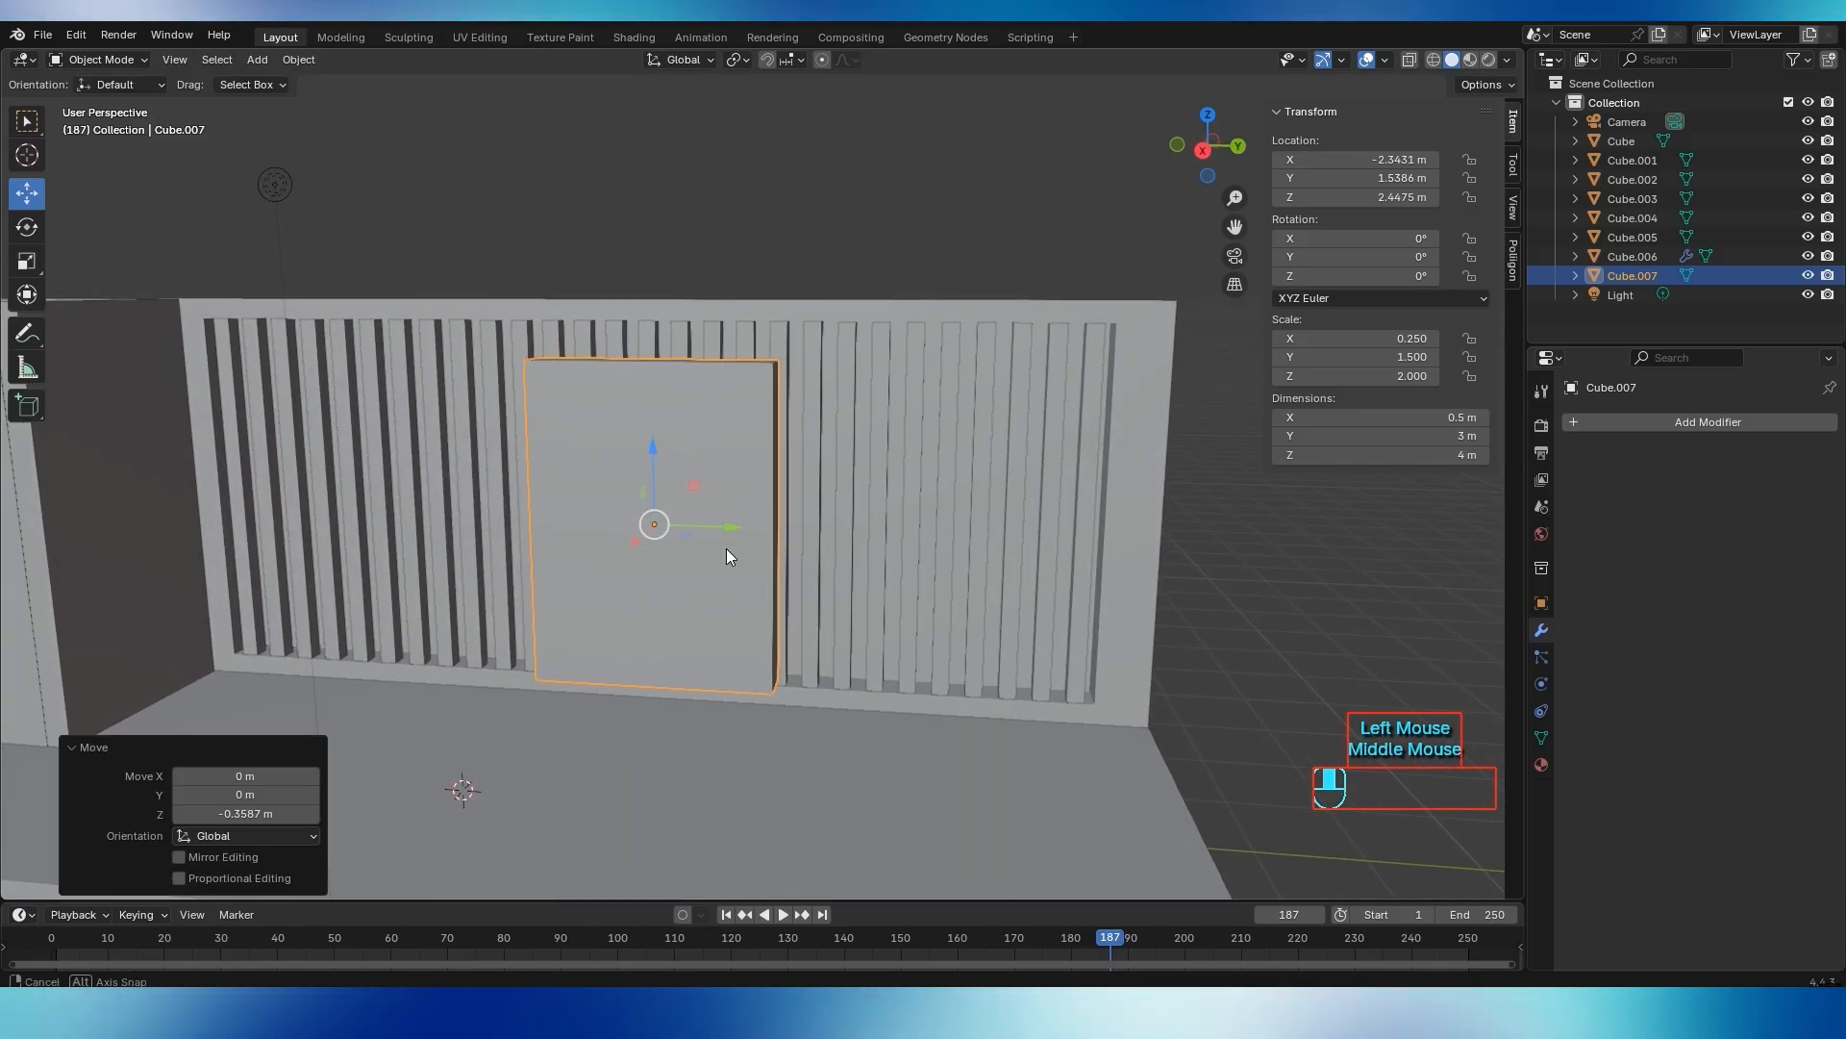
pyautogui.moveTo(727, 556); pyautogui.dragTo(723, 512, button='middle')
pyautogui.moveTo(646, 323); pyautogui.dragTo(642, 366)
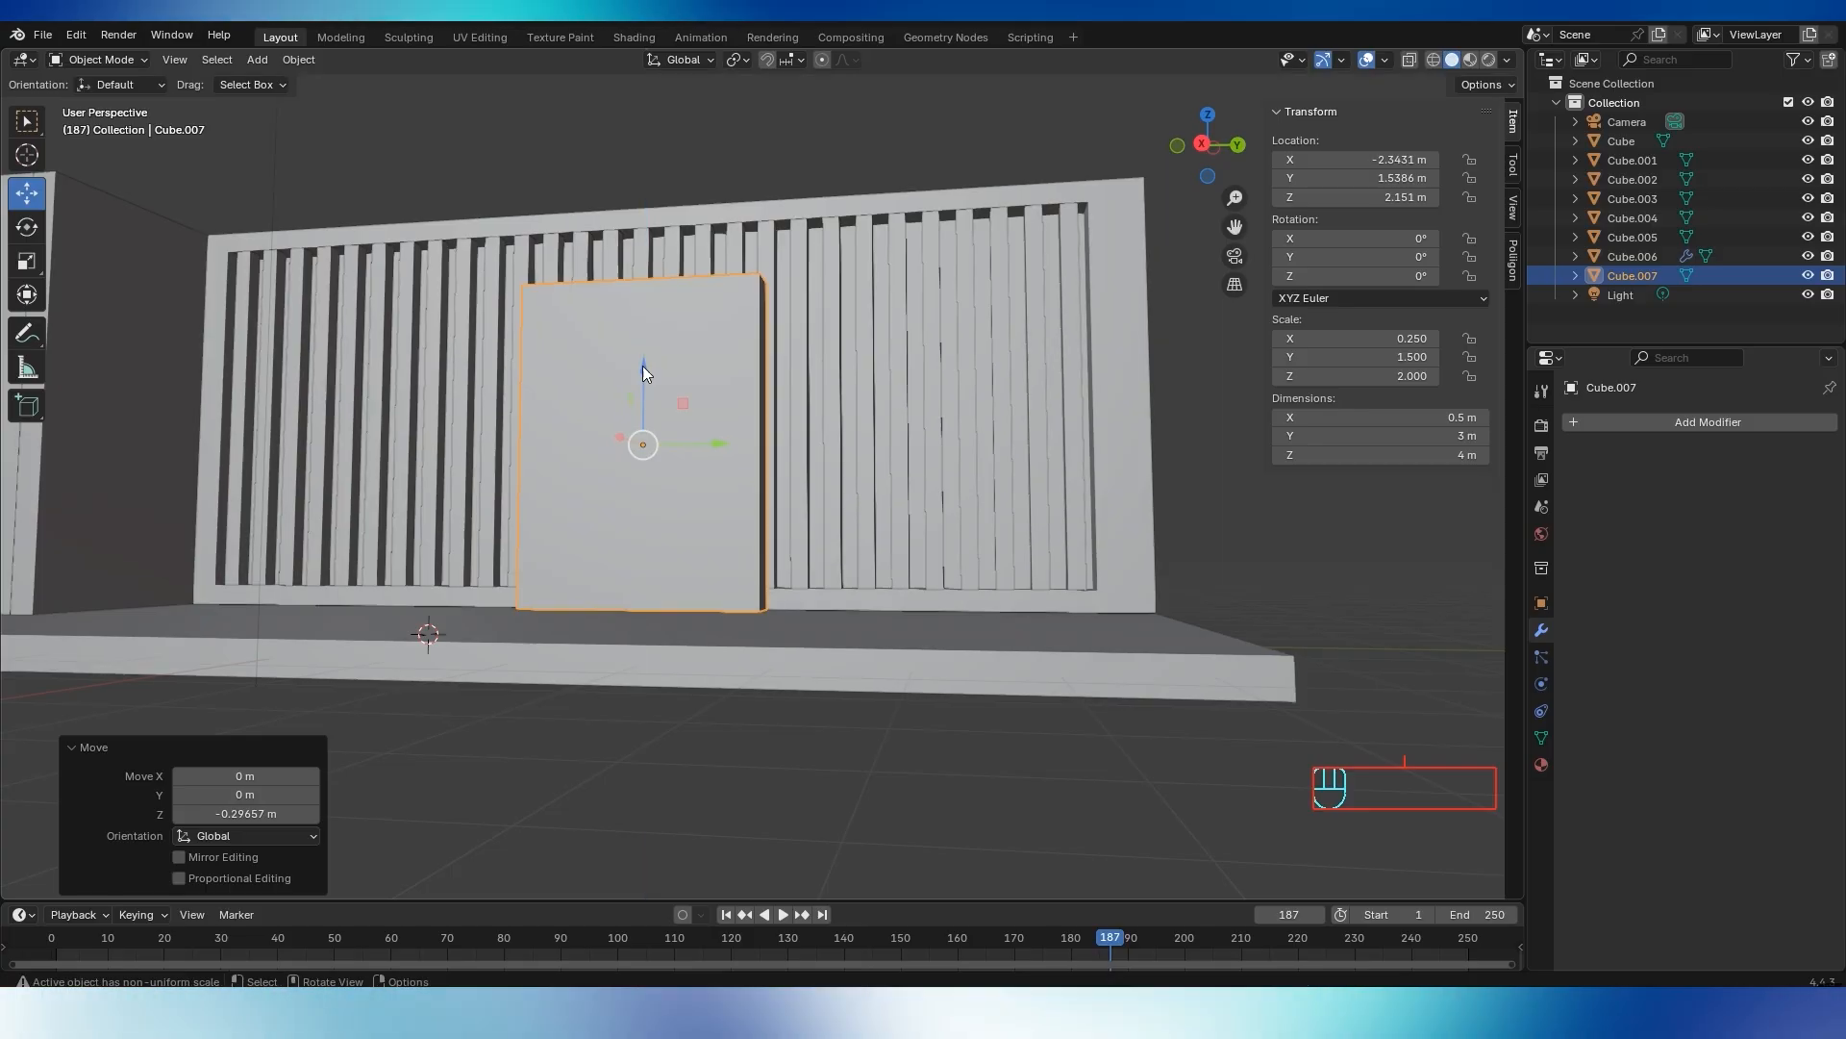
pyautogui.moveTo(642, 365); pyautogui.dragTo(769, 512, button='middle')
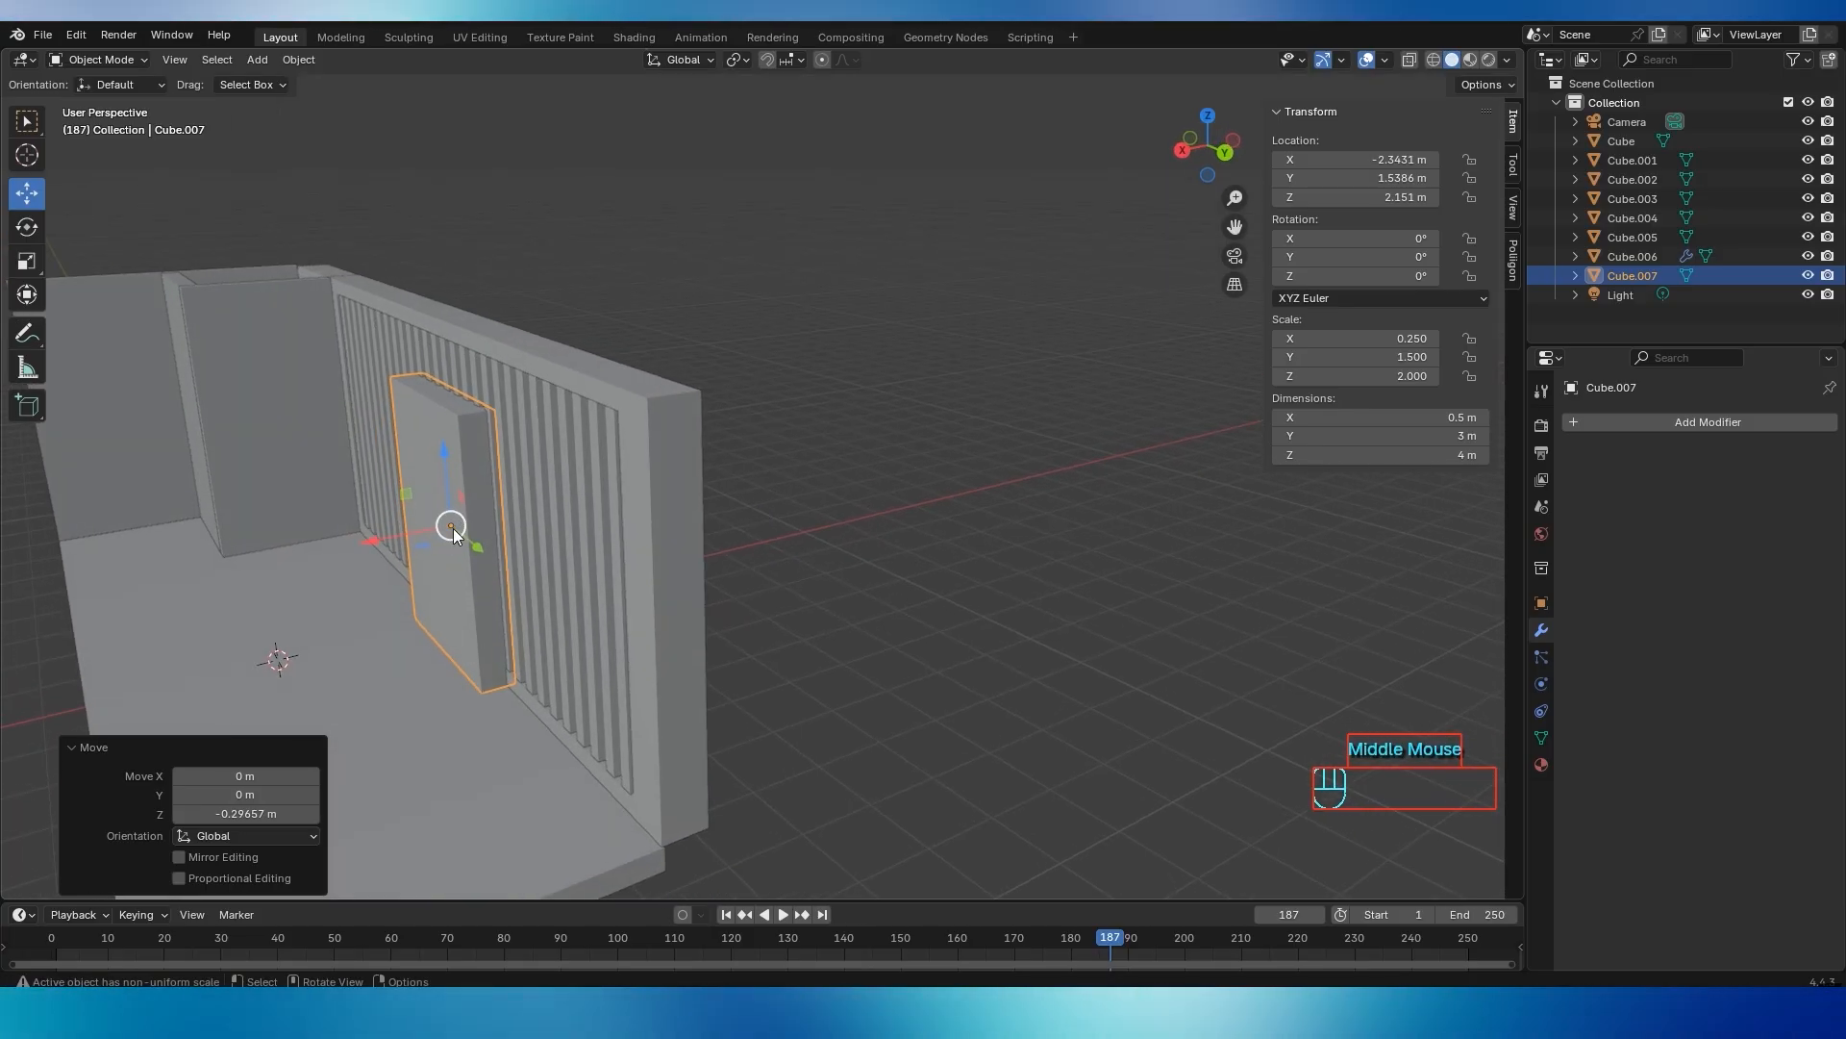
pyautogui.moveTo(362, 545); pyautogui.dragTo(383, 554)
pyautogui.moveTo(384, 546); pyautogui.dragTo(615, 516, button='middle')
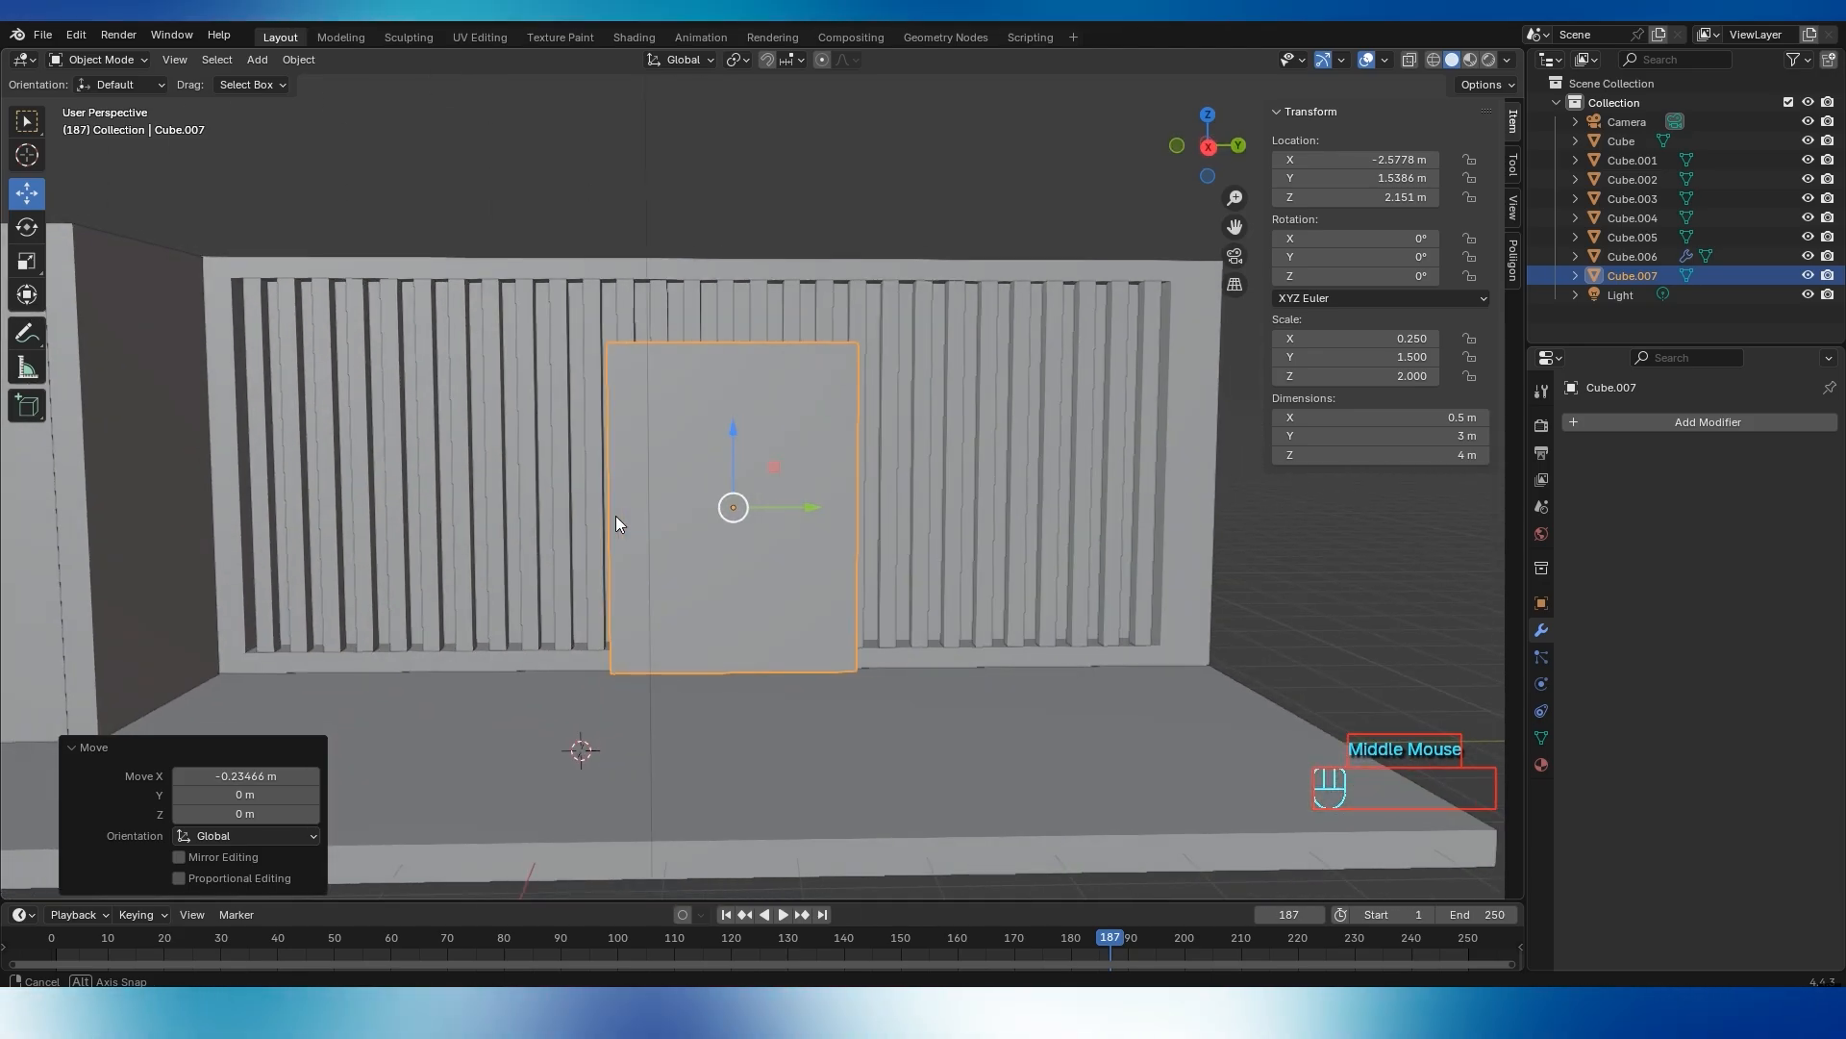
# Set the panel's Z dimension to 4.5 m and raise it to a Z location of about 2.34 m
pyautogui.click(1464, 455)
pyautogui.write('4')
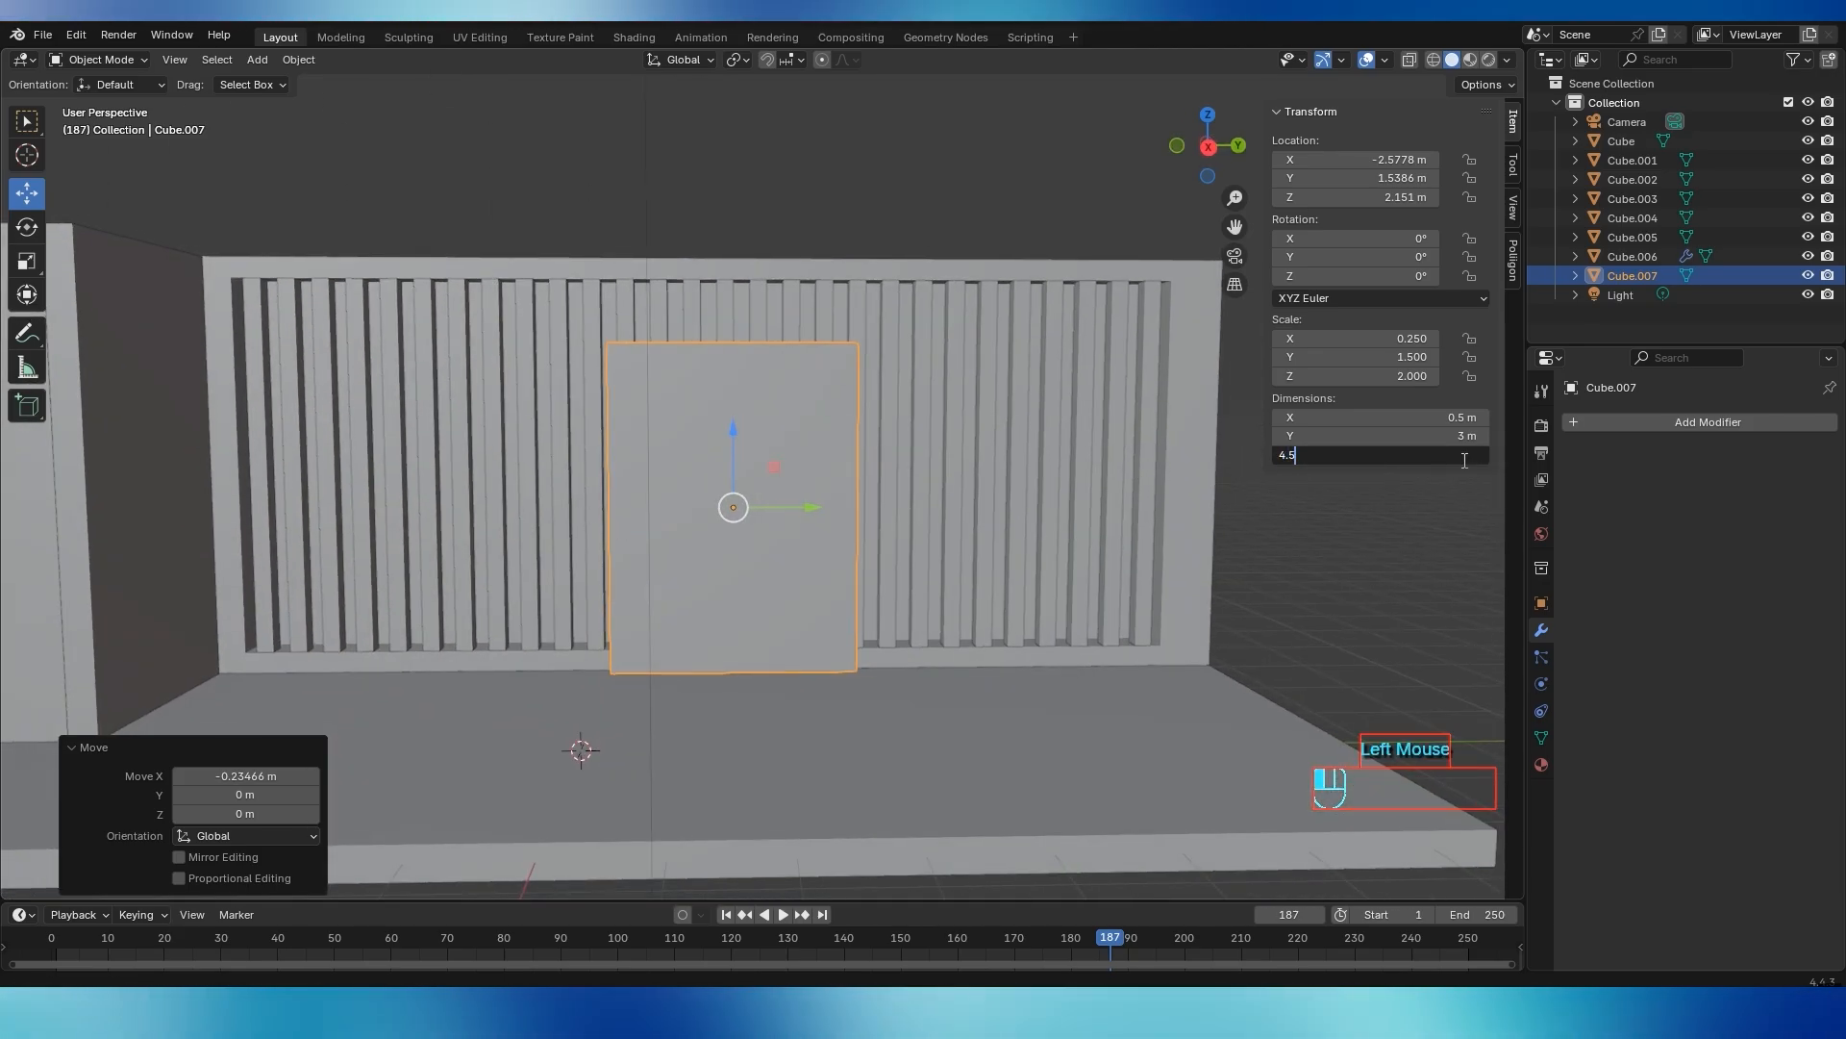
pyautogui.write('.5')
pyautogui.press('Return')
pyautogui.moveTo(731, 425); pyautogui.dragTo(733, 407)
pyautogui.moveTo(944, 586); pyautogui.dragTo(926, 600, button='middle')
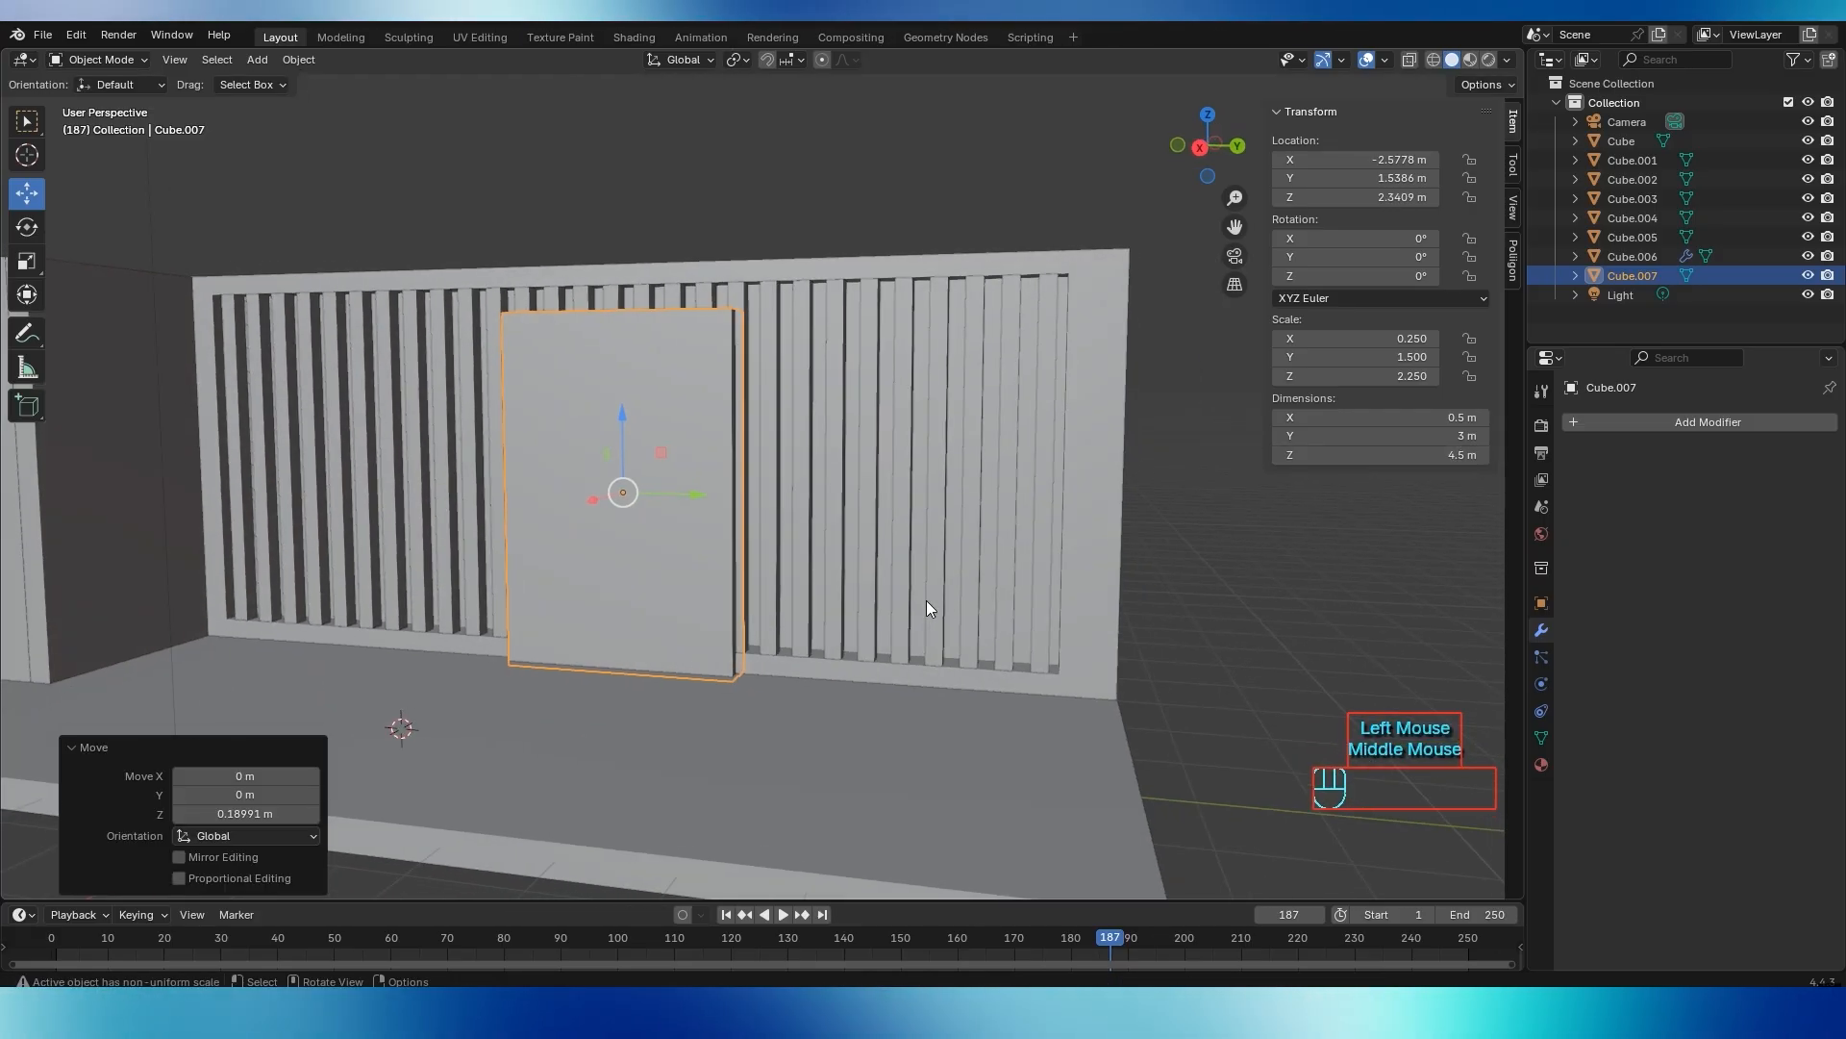
# Shift the panel slightly along the slatted wall to a Y location of about 1.44 m, and deselect it
pyautogui.click(1231, 606)
pyautogui.moveTo(738, 579); pyautogui.dragTo(783, 596, button='middle')
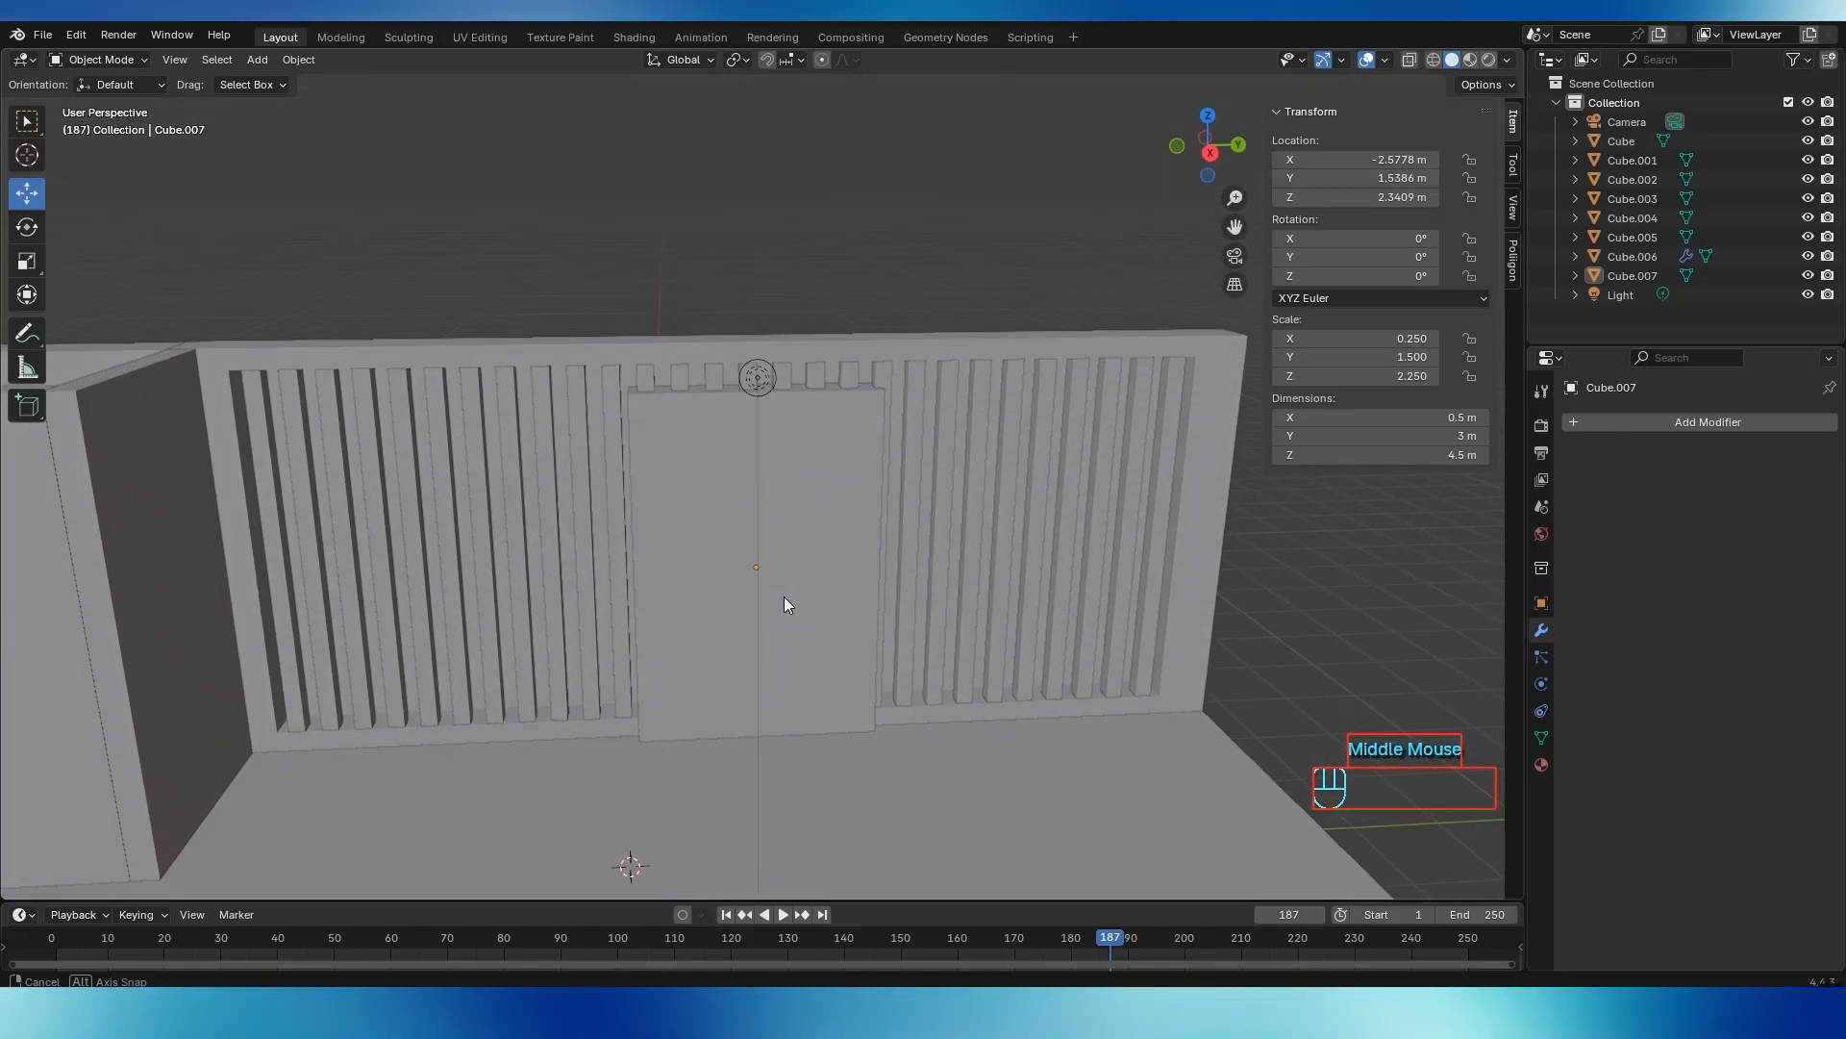
pyautogui.click(829, 560)
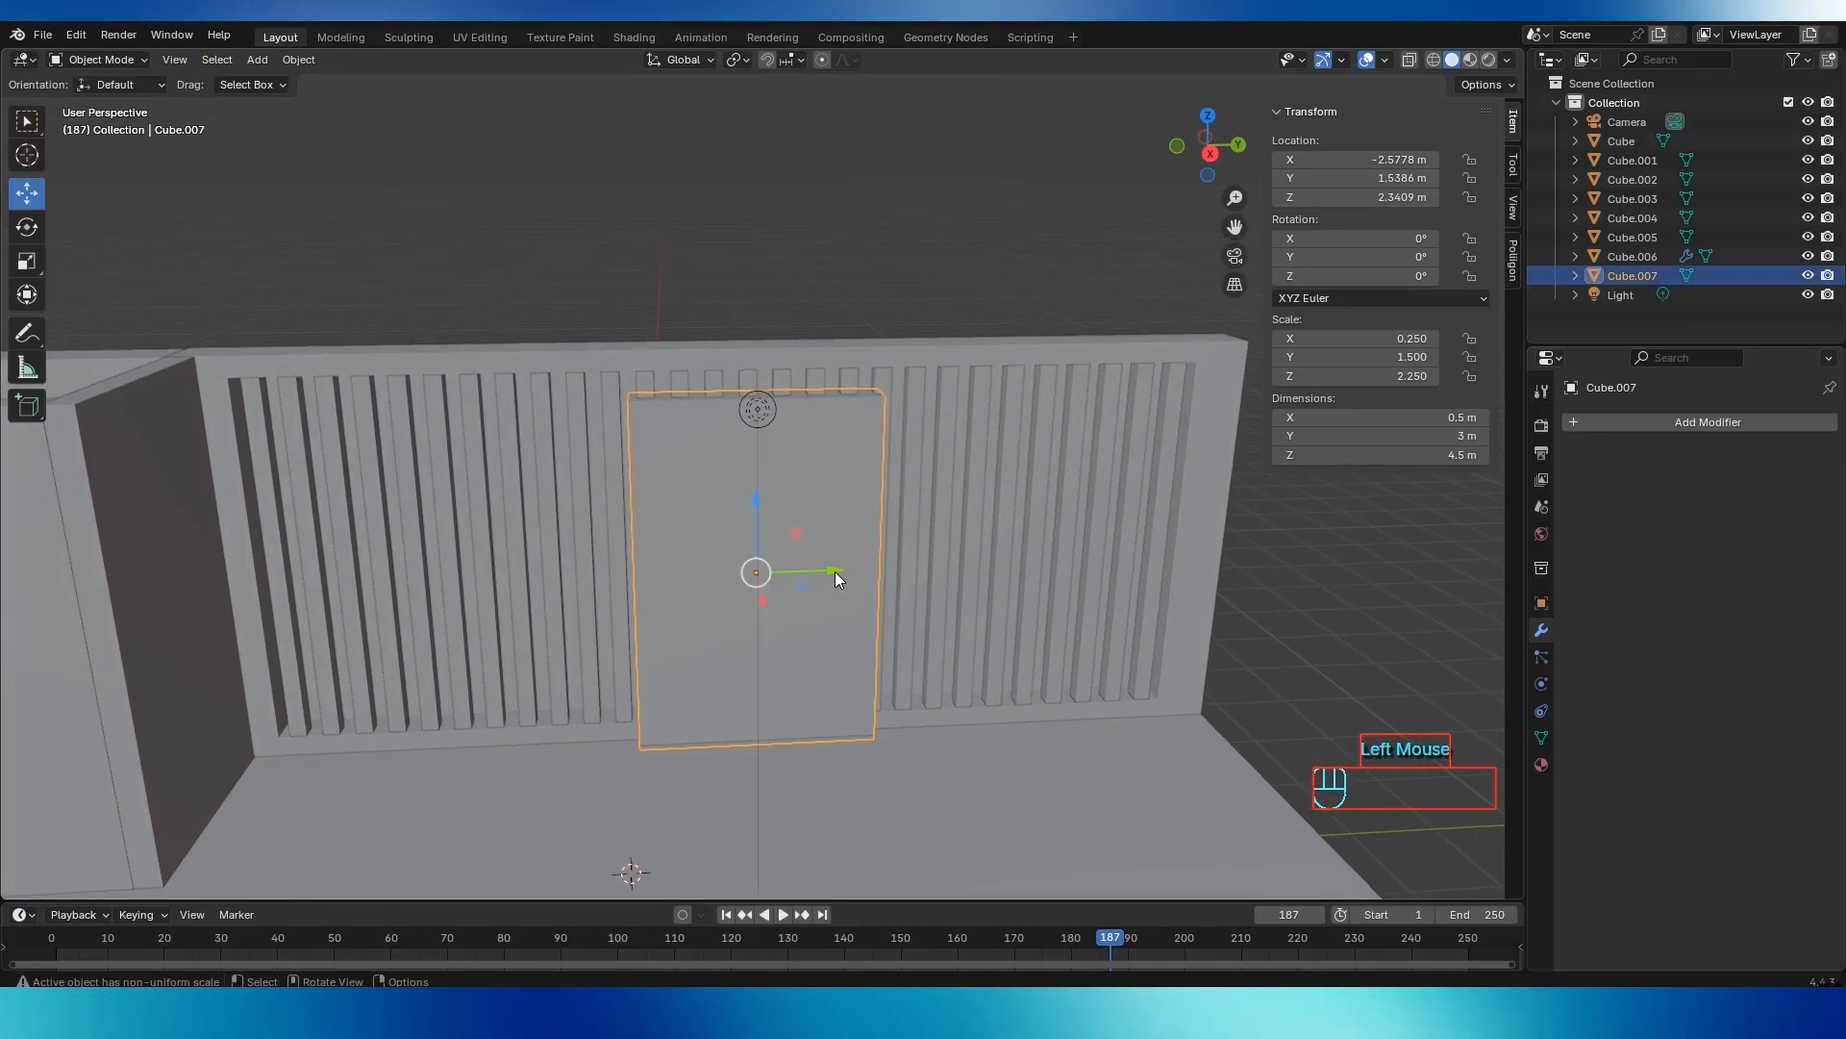
pyautogui.moveTo(834, 571); pyautogui.dragTo(820, 571)
pyautogui.click(1434, 623)
# Look over the booth with the new panel and save the blend file
pyautogui.scroll(2, 869, 460)
pyautogui.moveTo(870, 466)
pyautogui.mouseDown(button='middle')
pyautogui.moveTo(904, 448)
pyautogui.moveTo(883, 443)
pyautogui.mouseUp(button='middle')
pyautogui.moveTo(758, 374); pyautogui.dragTo(810, 372, button='middle')
pyautogui.scroll(-2, 770, 437)
pyautogui.moveTo(914, 495); pyautogui.dragTo(724, 479, button='middle')
pyautogui.scroll(-1, 802, 502)
pyautogui.hotkey('ctrl', 's')
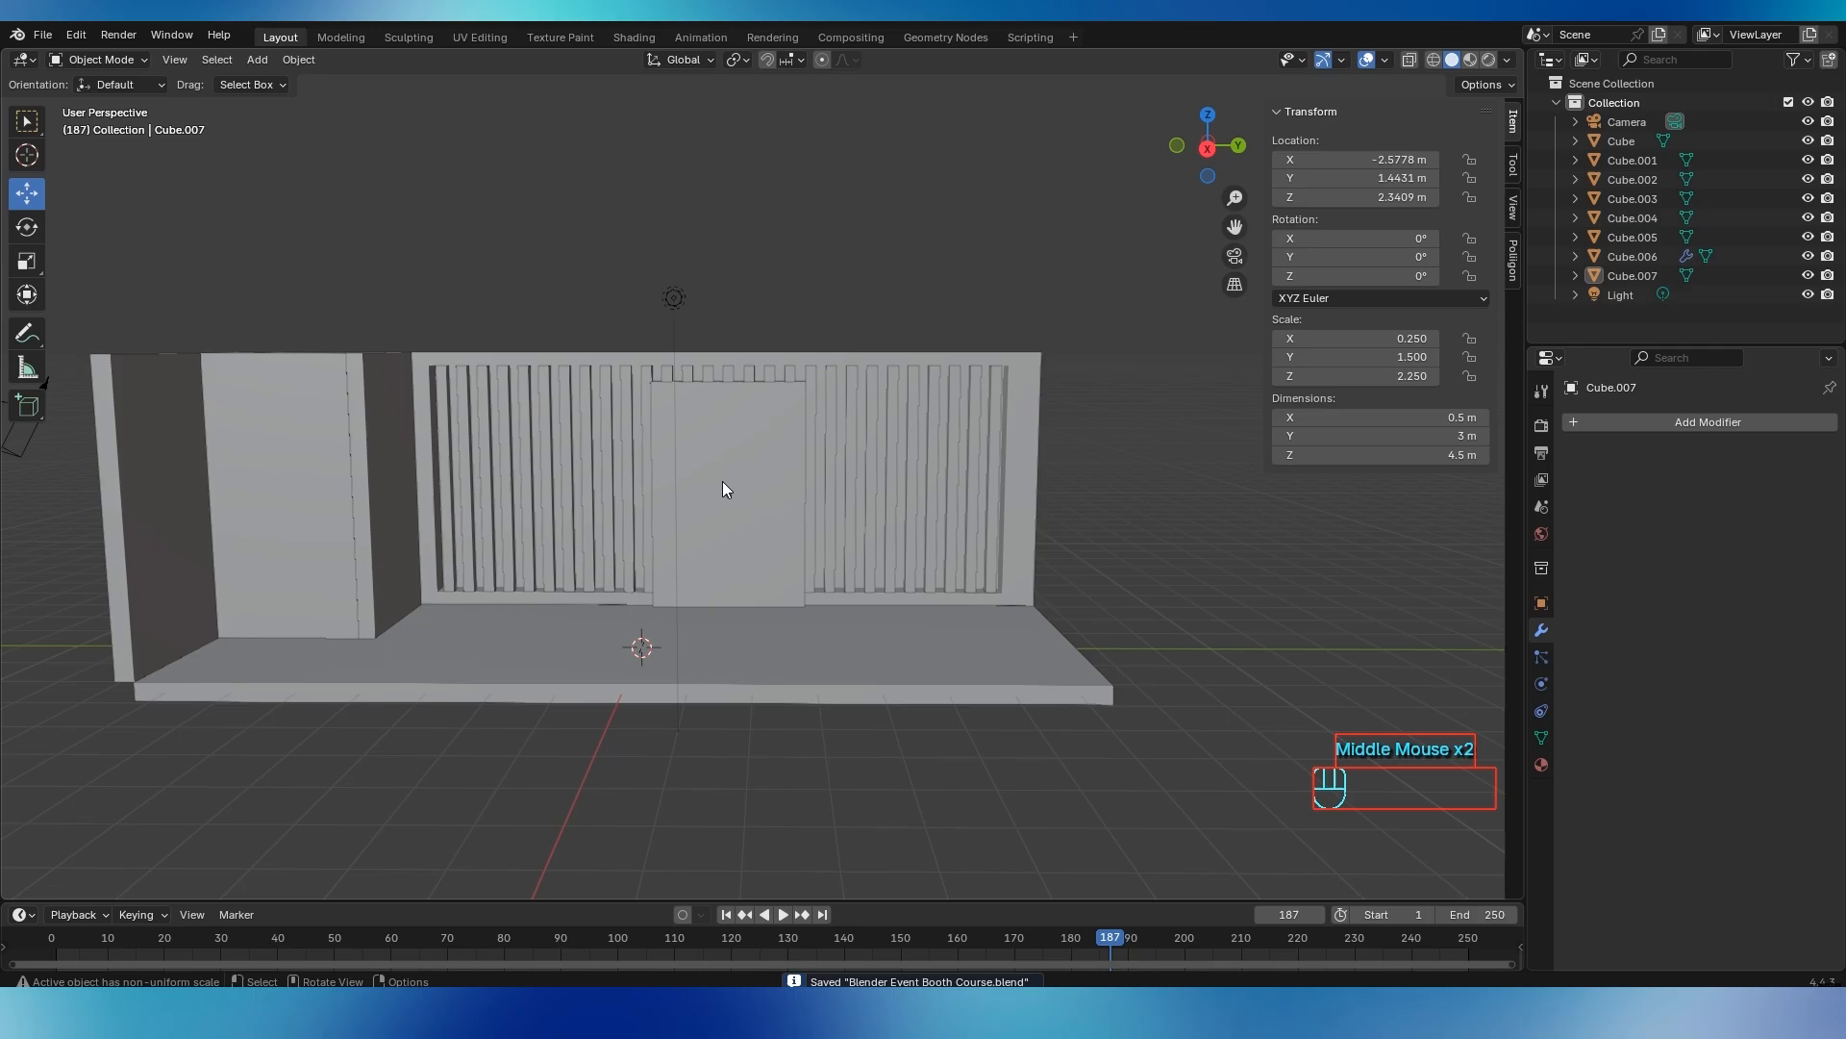
pyautogui.keyDown('shift'); pyautogui.moveTo(896, 475); pyautogui.dragTo(955, 477, button='middle'); pyautogui.keyUp('shift')
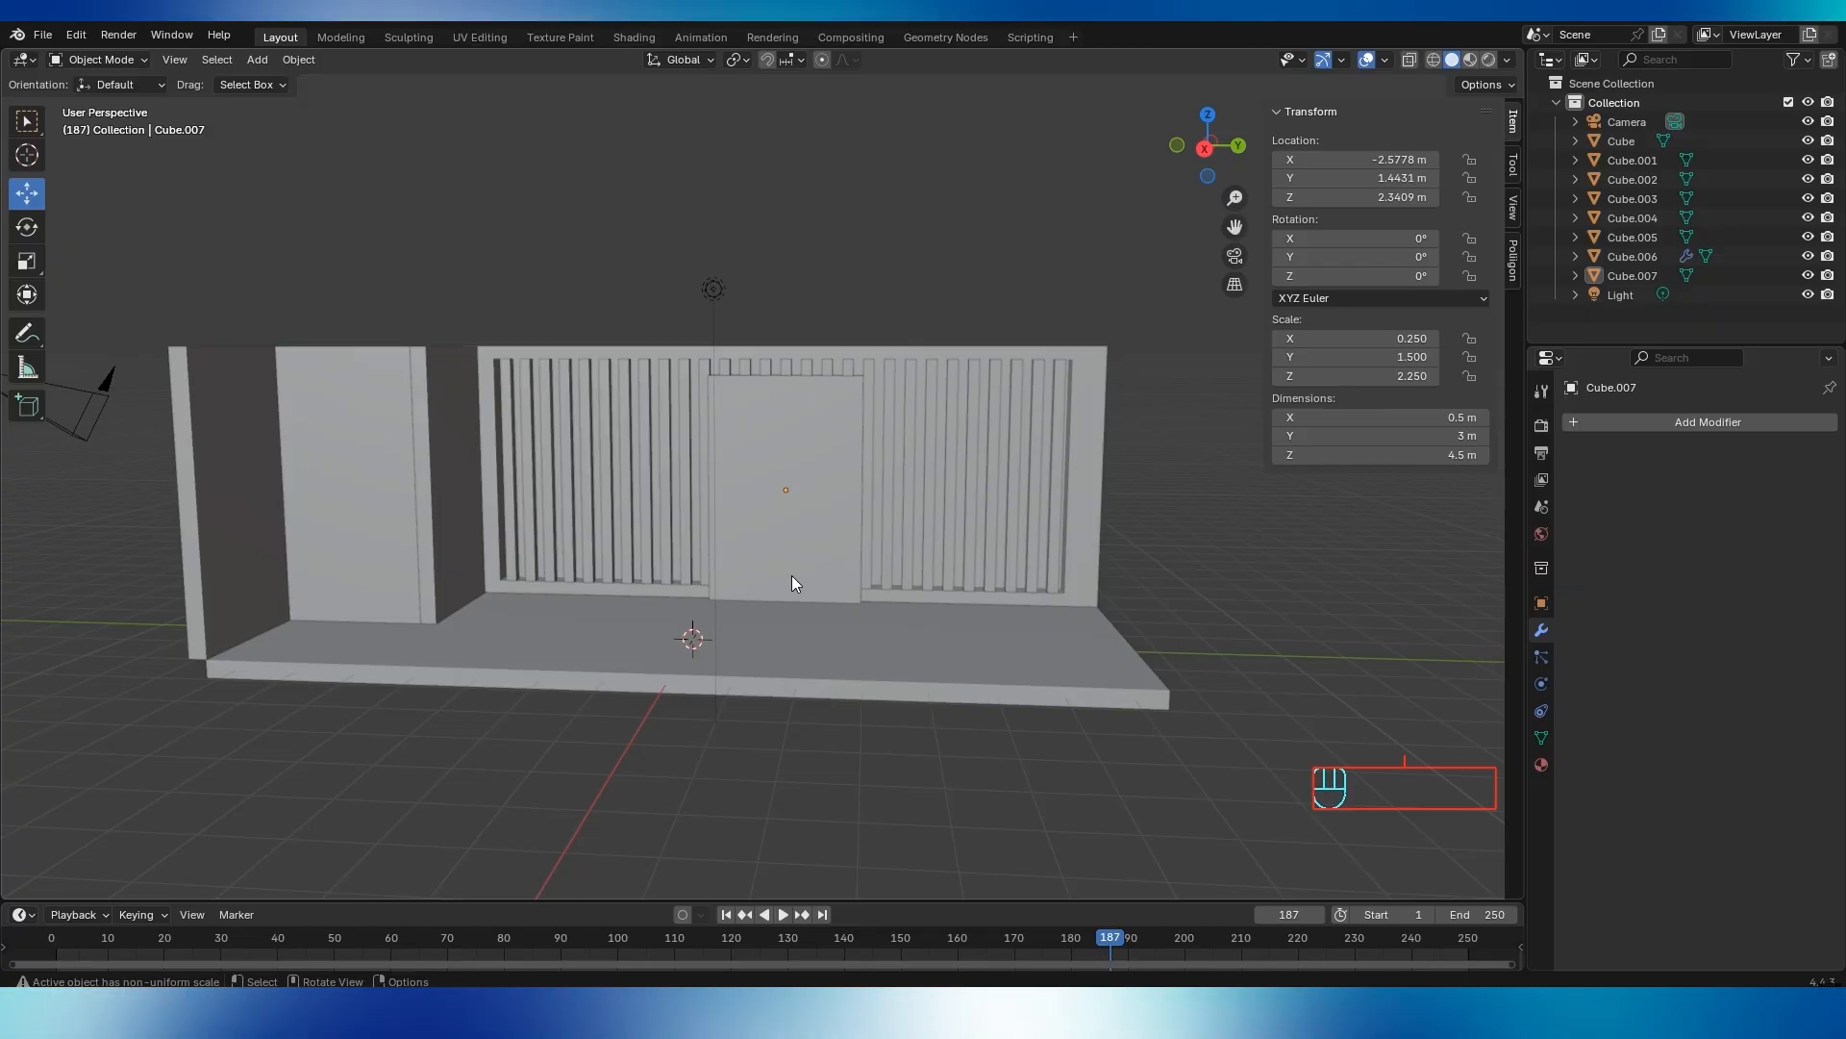
# Switch the viewport to rendered shading and add another cube
pyautogui.moveTo(801, 610)
pyautogui.mouseDown(button='middle')
pyautogui.moveTo(805, 454)
pyautogui.moveTo(822, 458)
pyautogui.moveTo(772, 470)
pyautogui.mouseUp(button='middle')
pyautogui.scroll(2, 753, 586)
pyautogui.click(1488, 60)
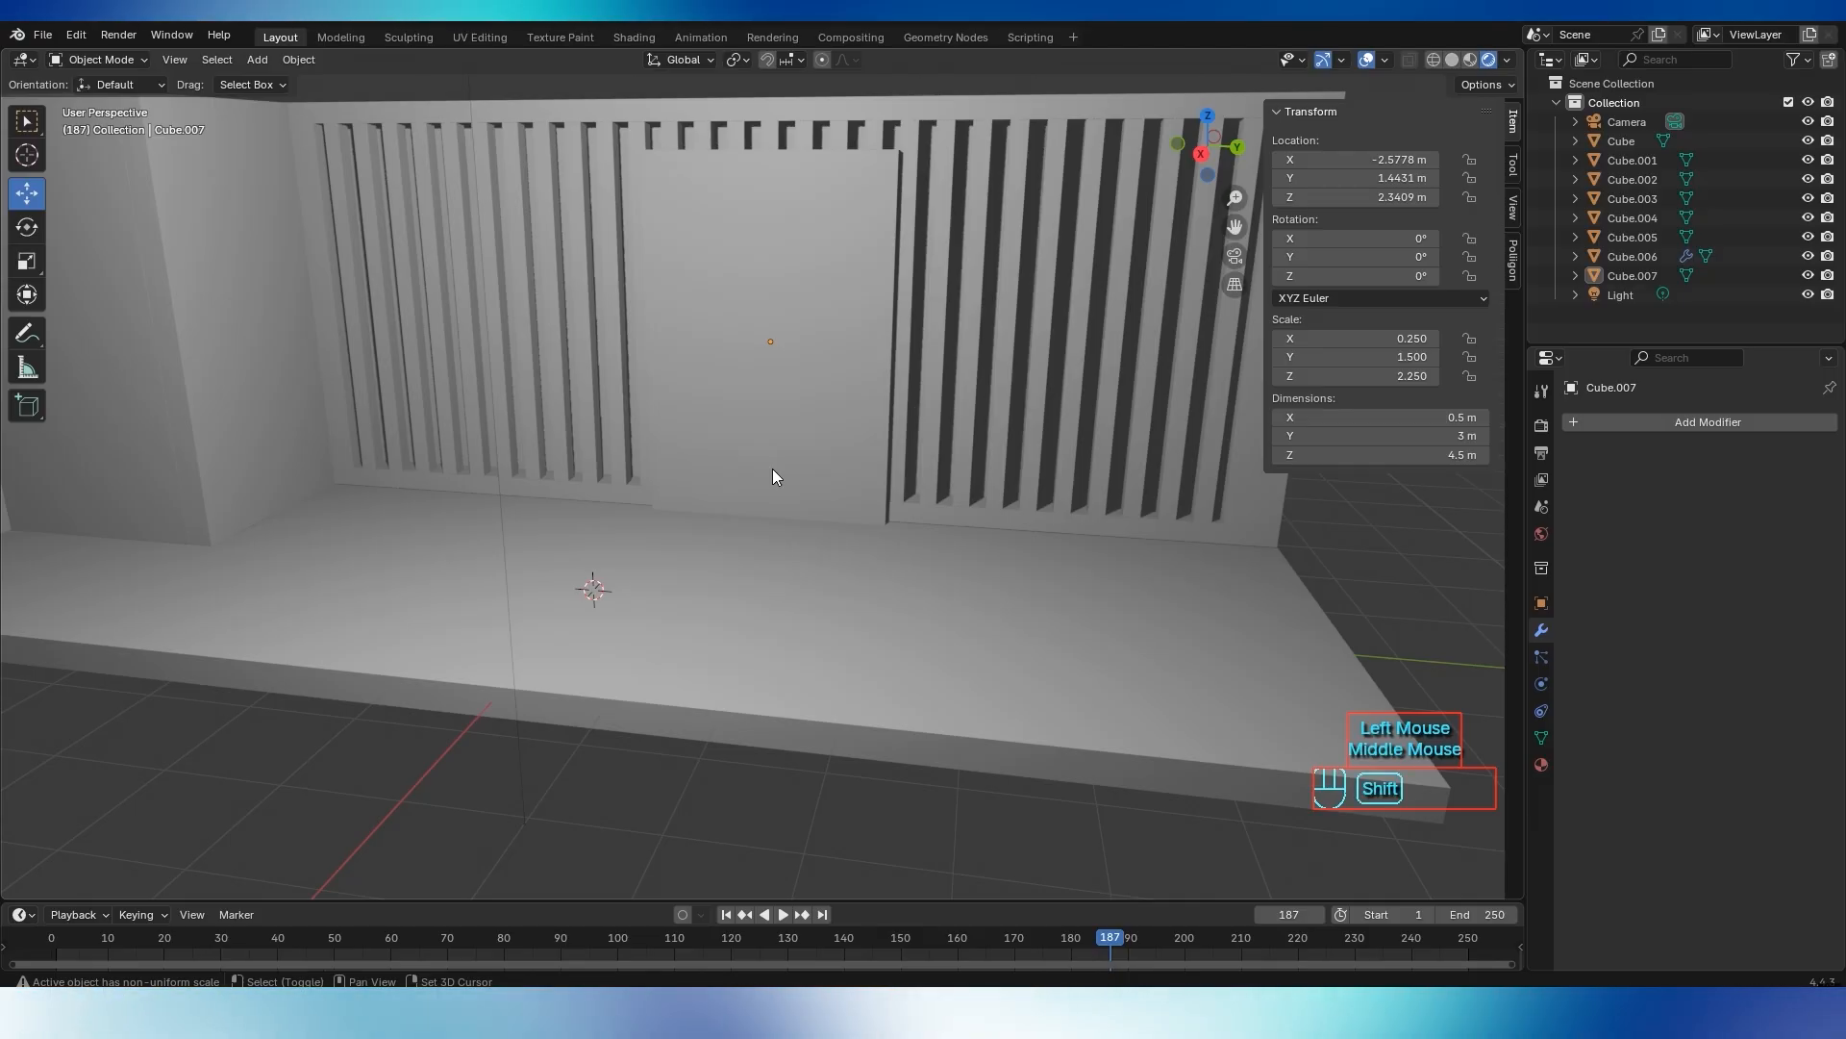
pyautogui.hotkey('shift', 'a')
pyautogui.moveTo(765, 469)
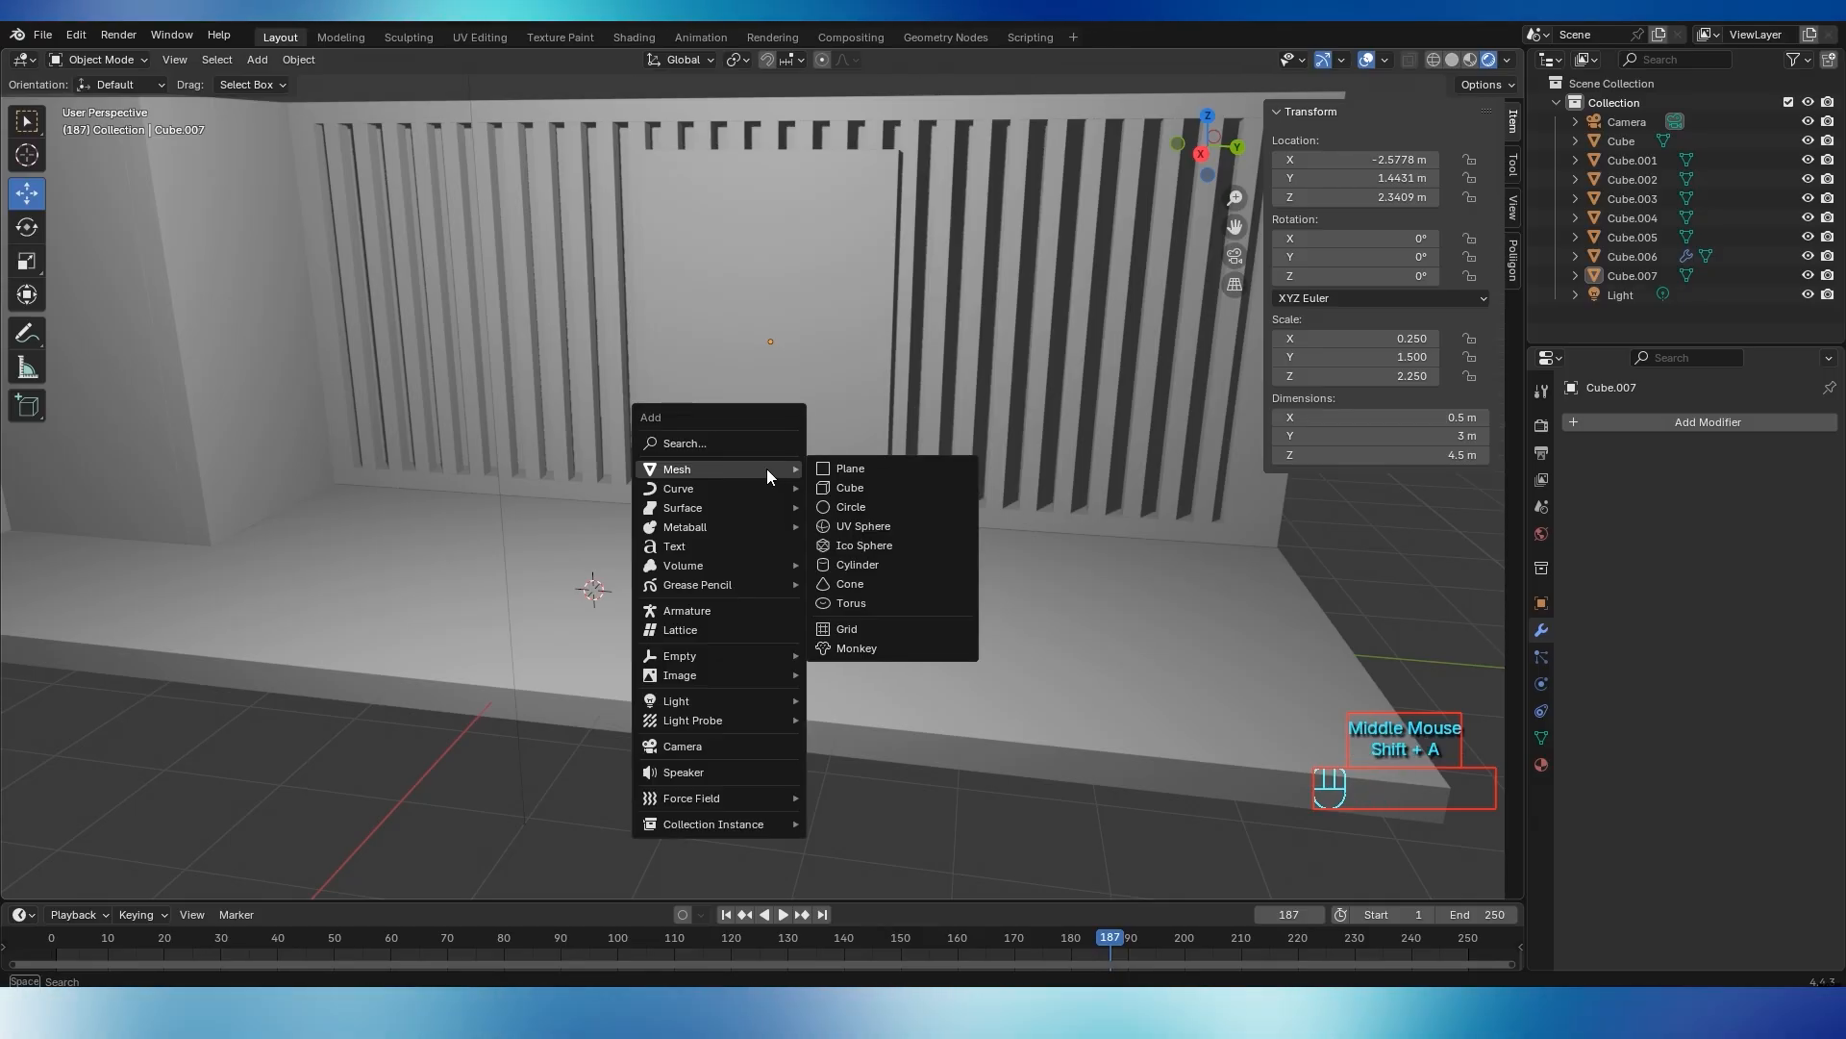
pyautogui.click(858, 492)
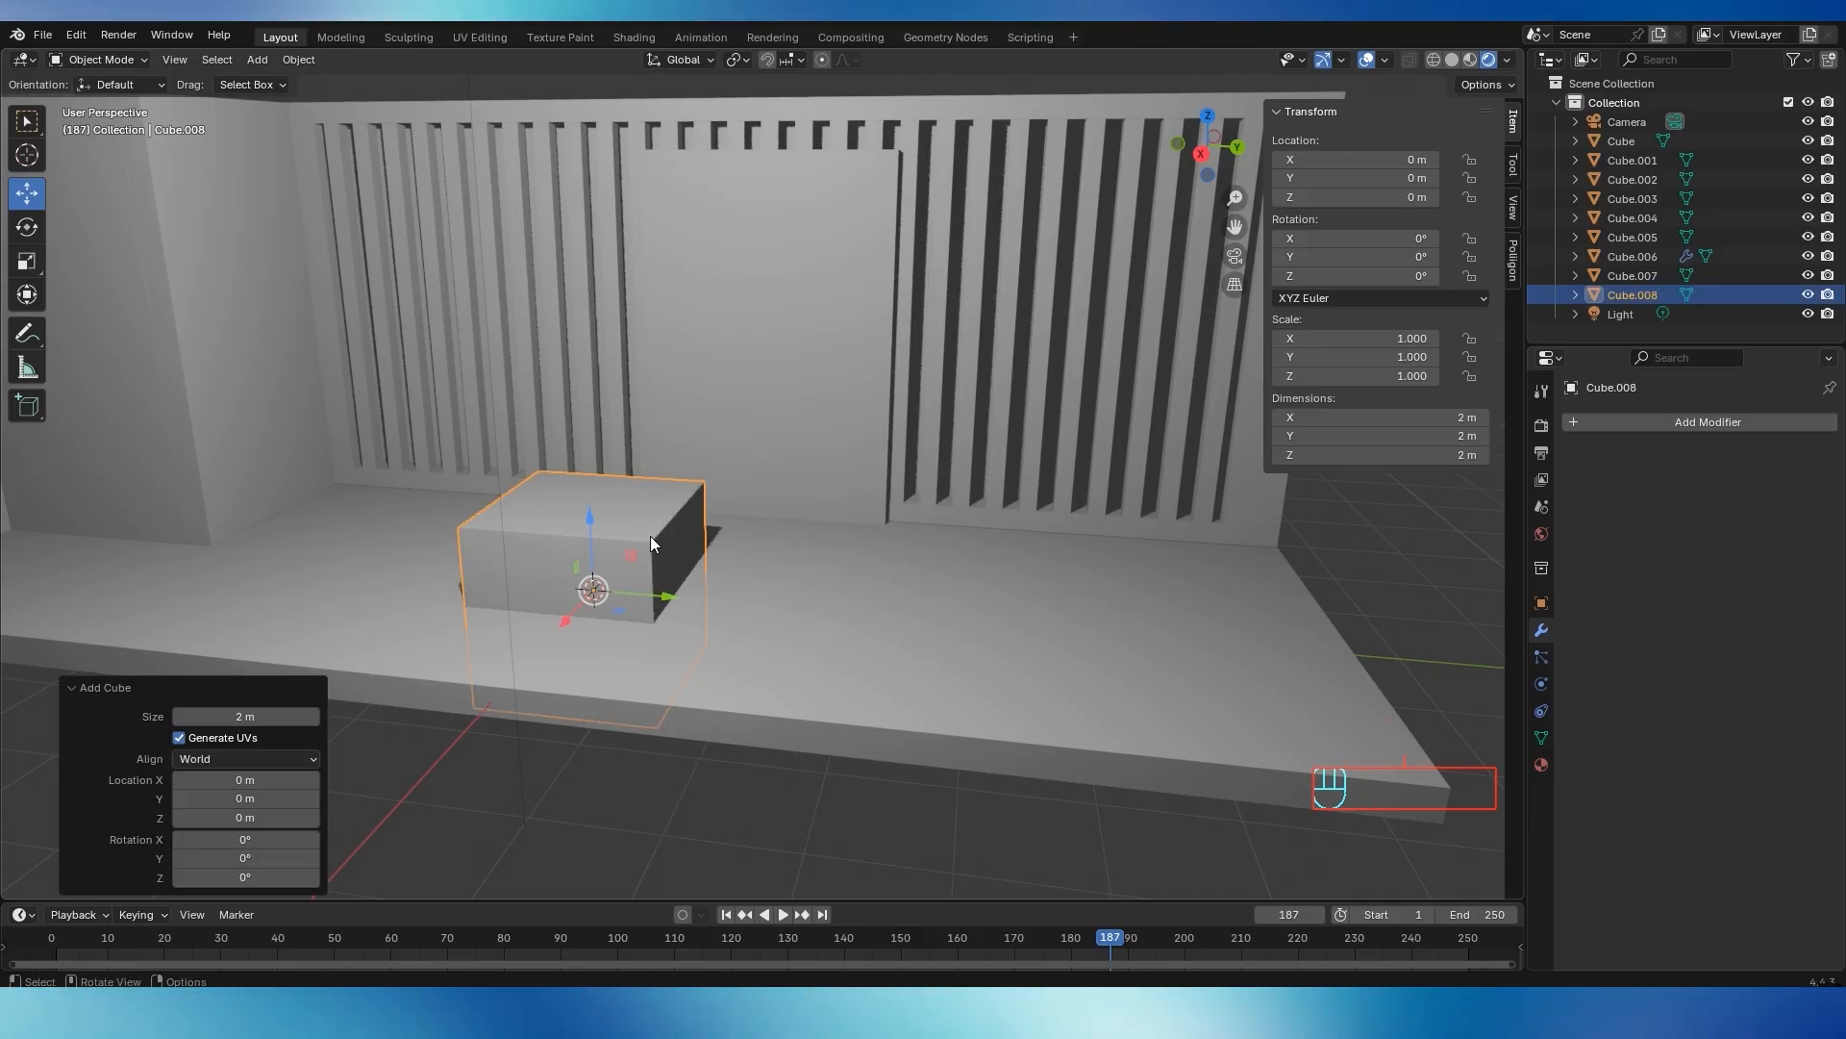
# Place the new cube on the floor in front of the panel, at about 1.42 m in Y and 1.11 m in Z
pyautogui.moveTo(650, 534)
pyautogui.mouseDown(button='middle')
pyautogui.moveTo(666, 481)
pyautogui.moveTo(668, 533)
pyautogui.mouseUp(button='middle')
pyautogui.moveTo(662, 499); pyautogui.dragTo(664, 413)
pyautogui.moveTo(717, 486); pyautogui.dragTo(856, 466)
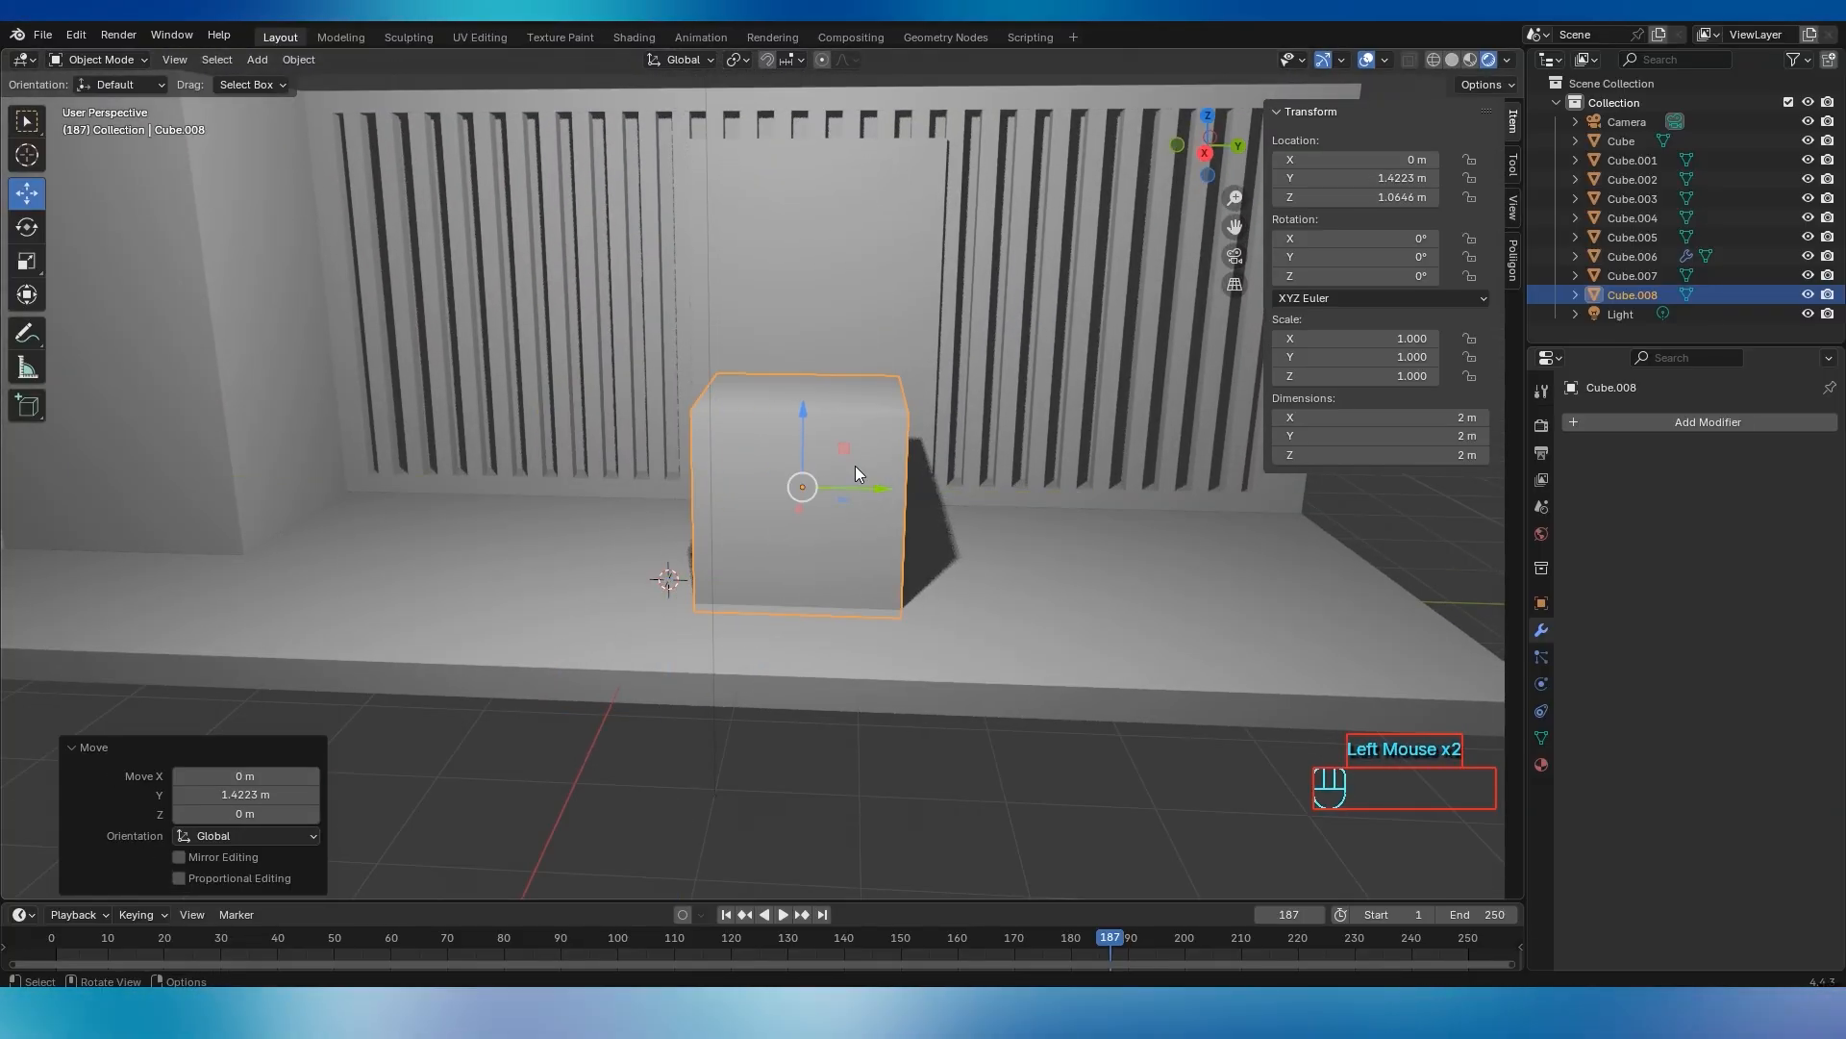
pyautogui.moveTo(800, 412); pyautogui.dragTo(799, 405)
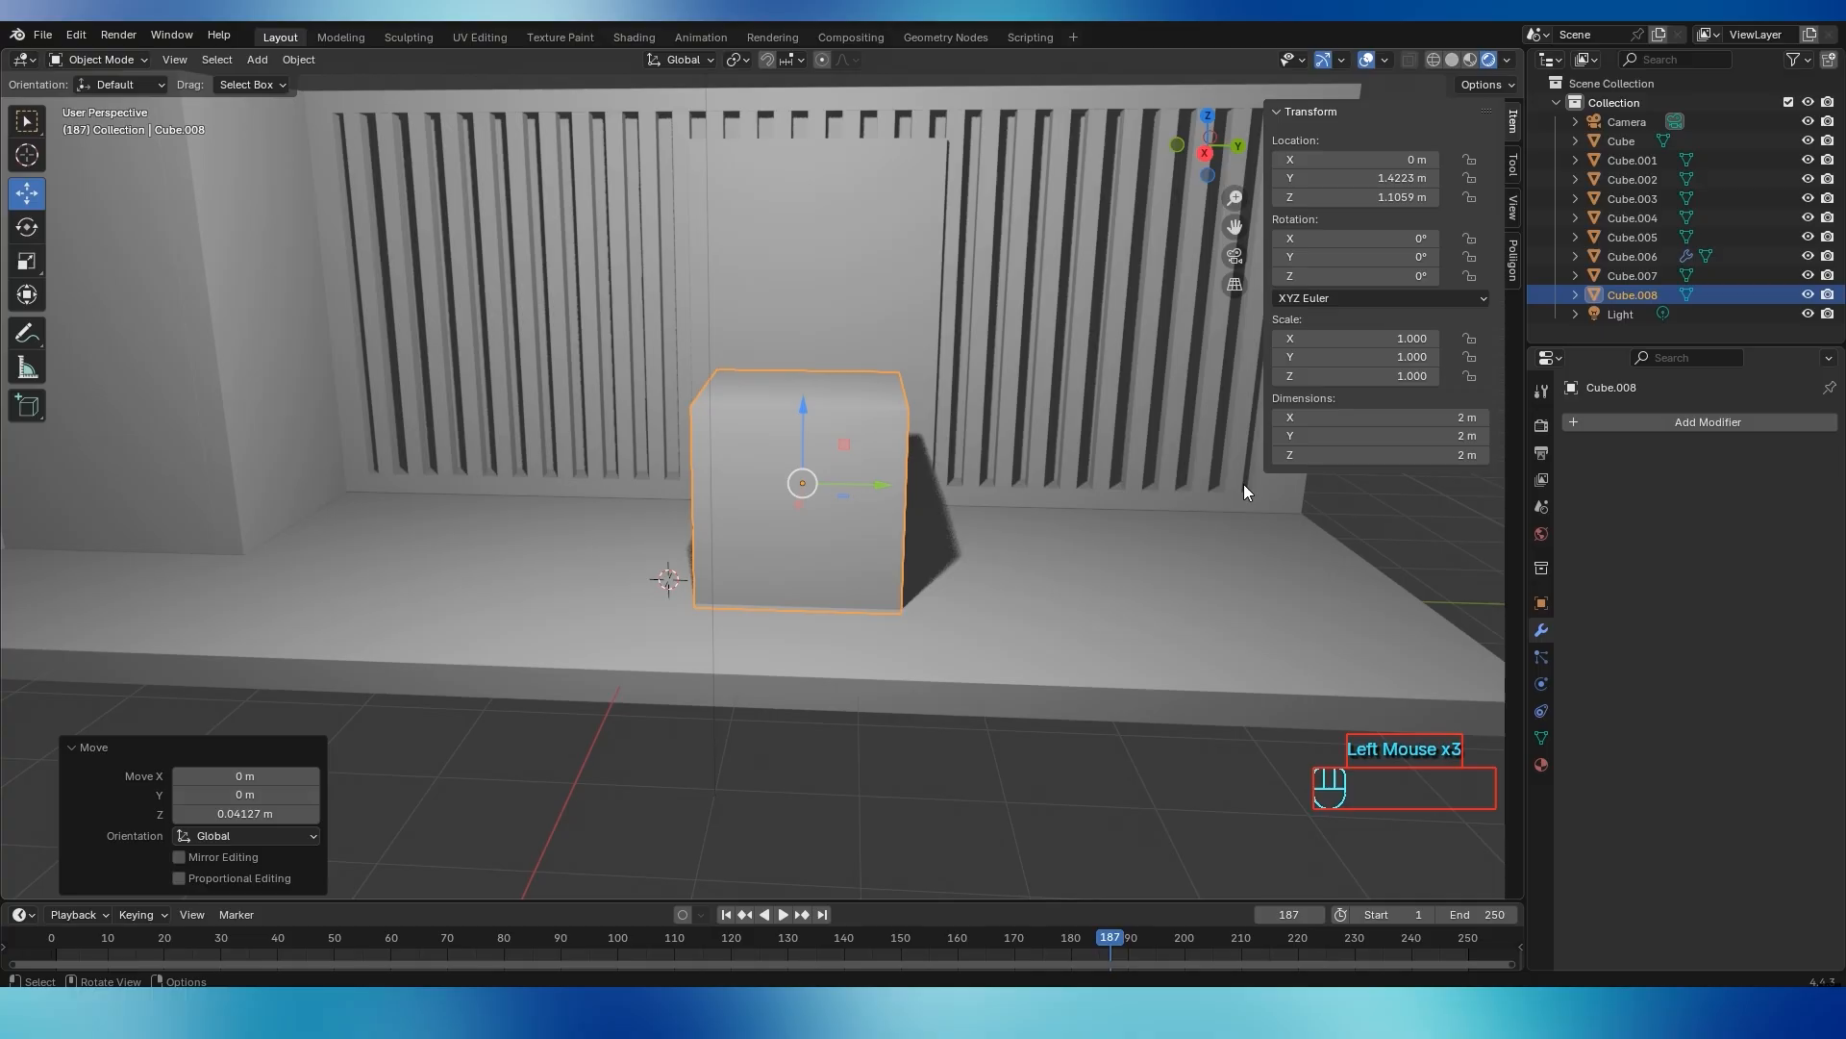
# Widen the new cube in front of the panel to a Y dimension of 3 m
pyautogui.moveTo(1459, 437); pyautogui.dragTo(1454, 435)
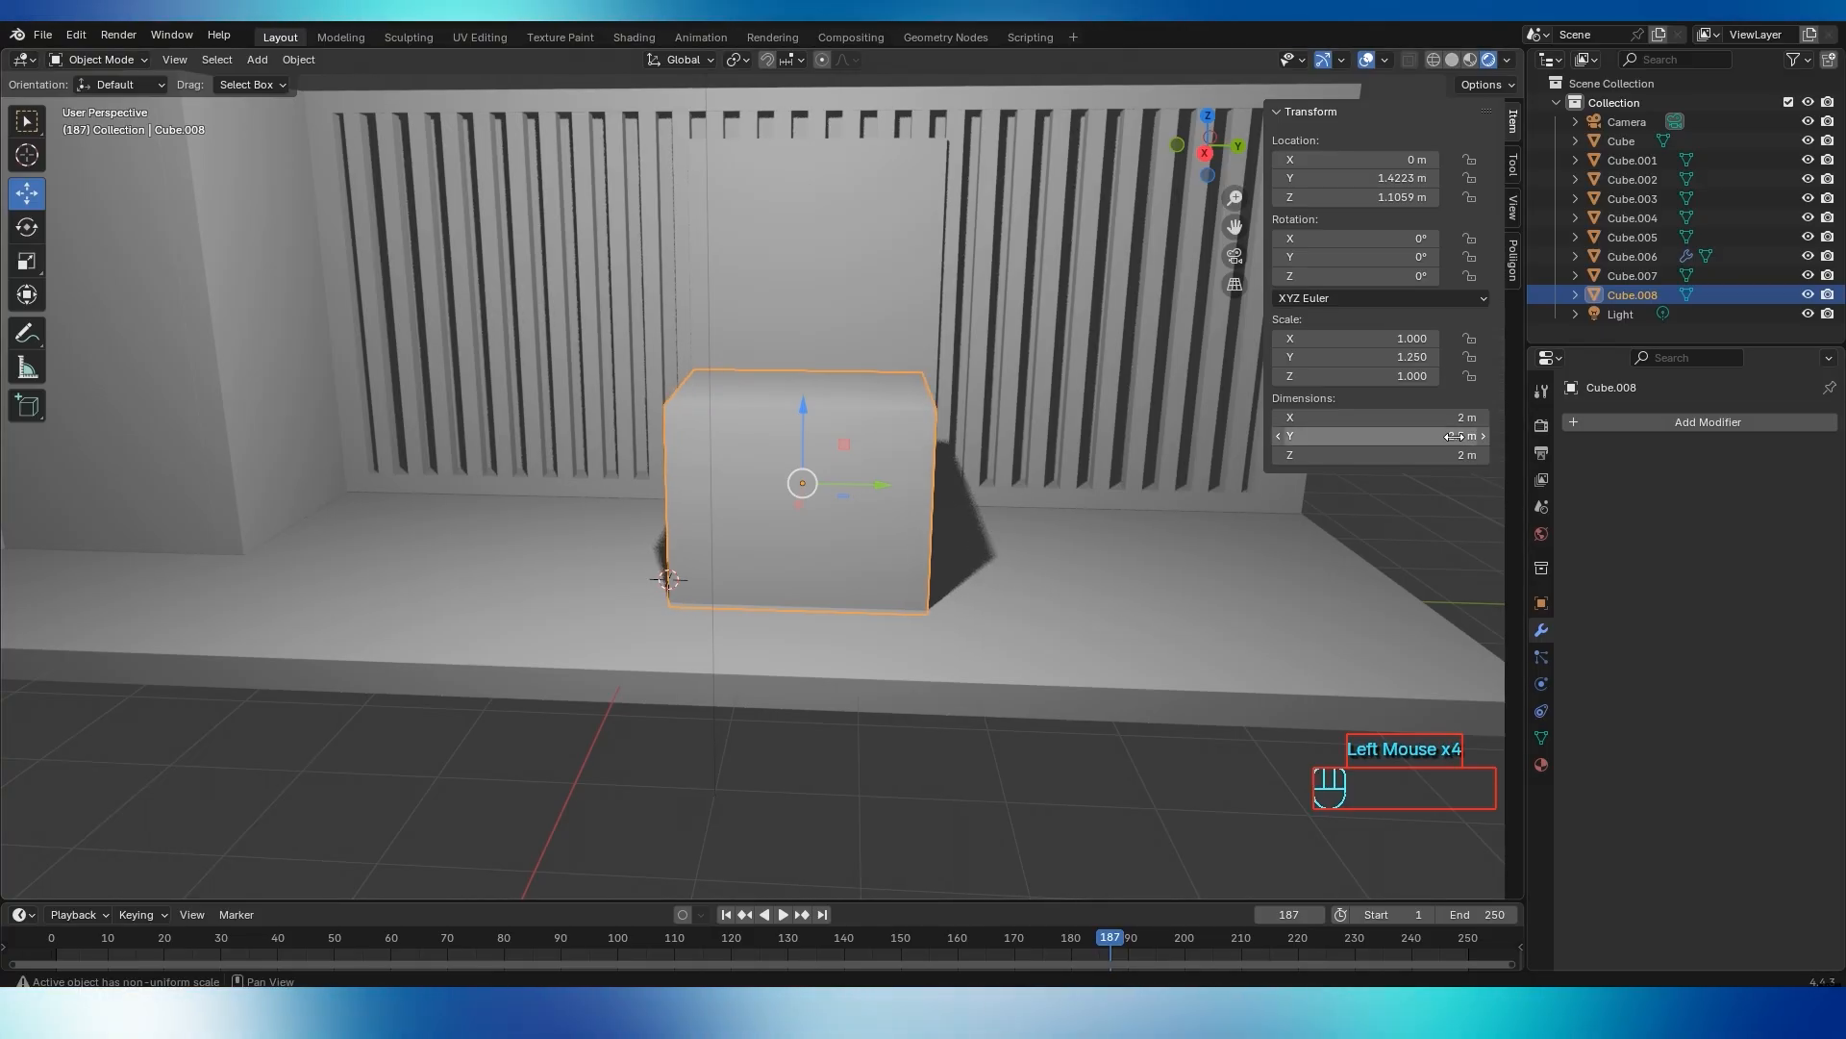
pyautogui.write('3')
pyautogui.press('Return')
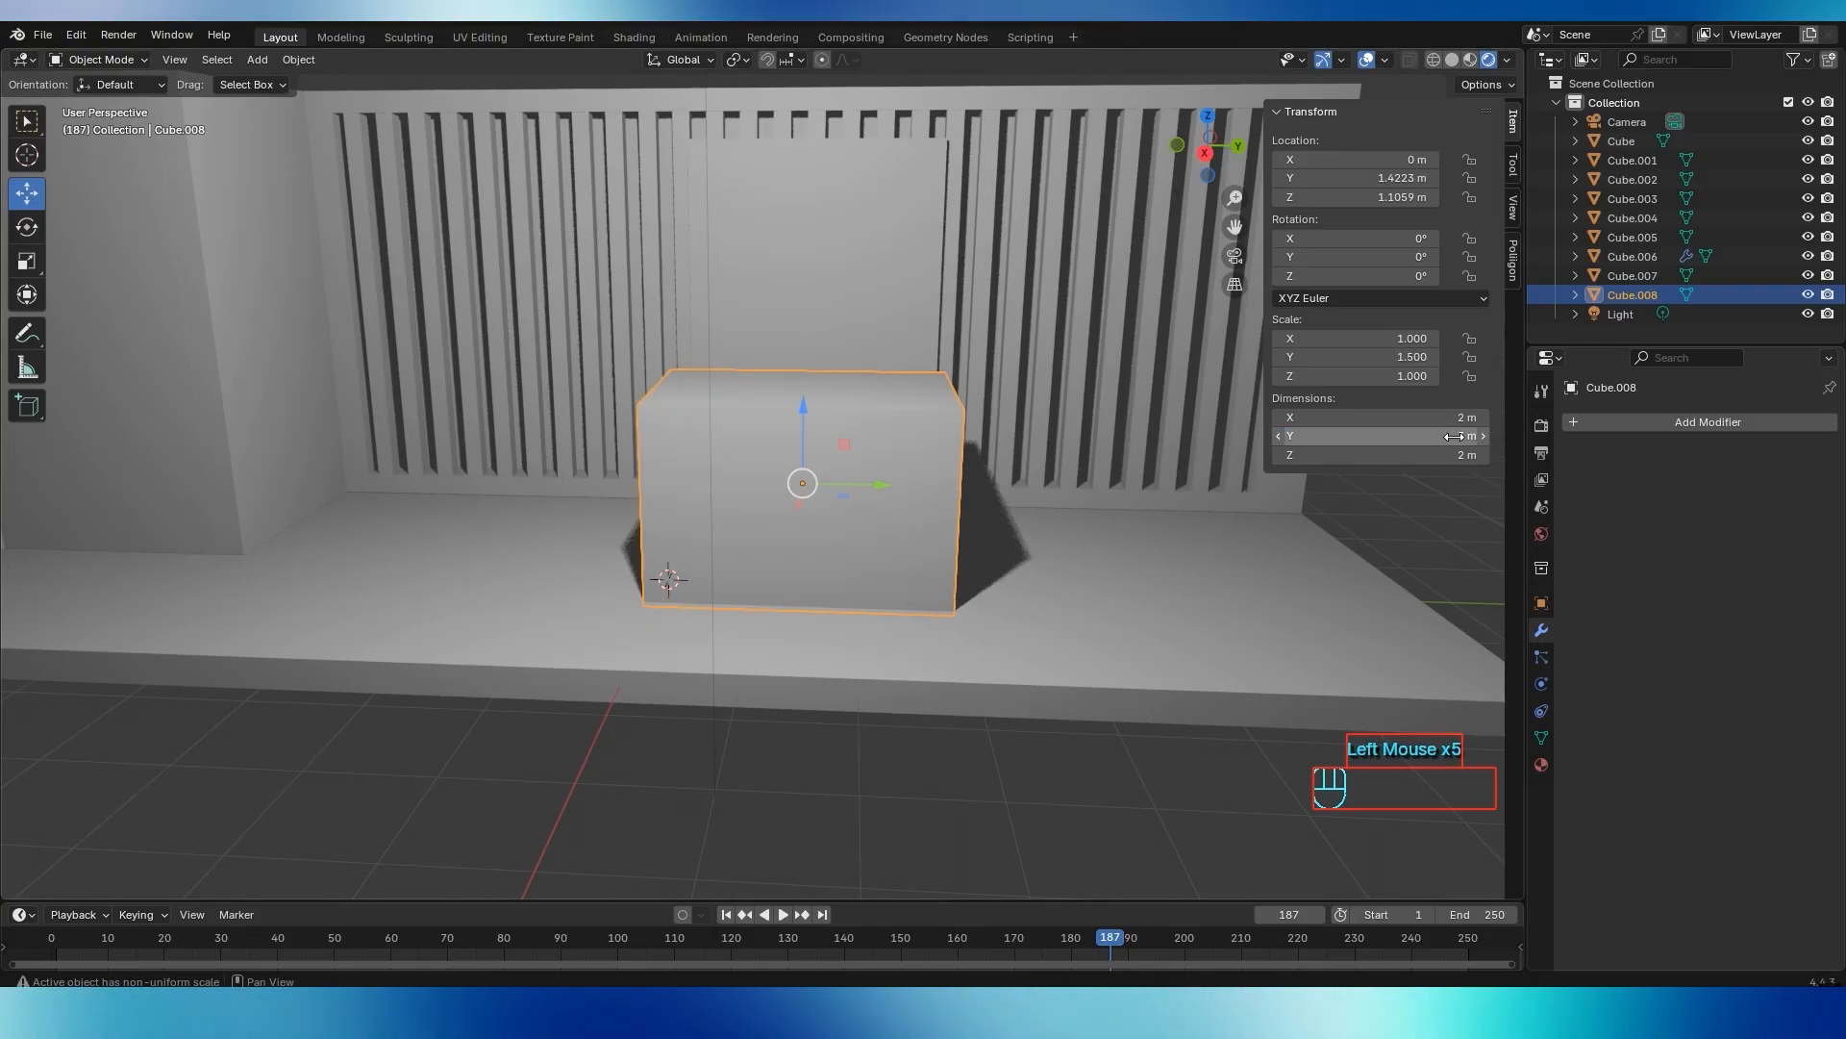
# Try a Z dimension of 1.4 m on the block in front of the panel, and set it back to 2 m
pyautogui.moveTo(1460, 460); pyautogui.dragTo(1433, 461)
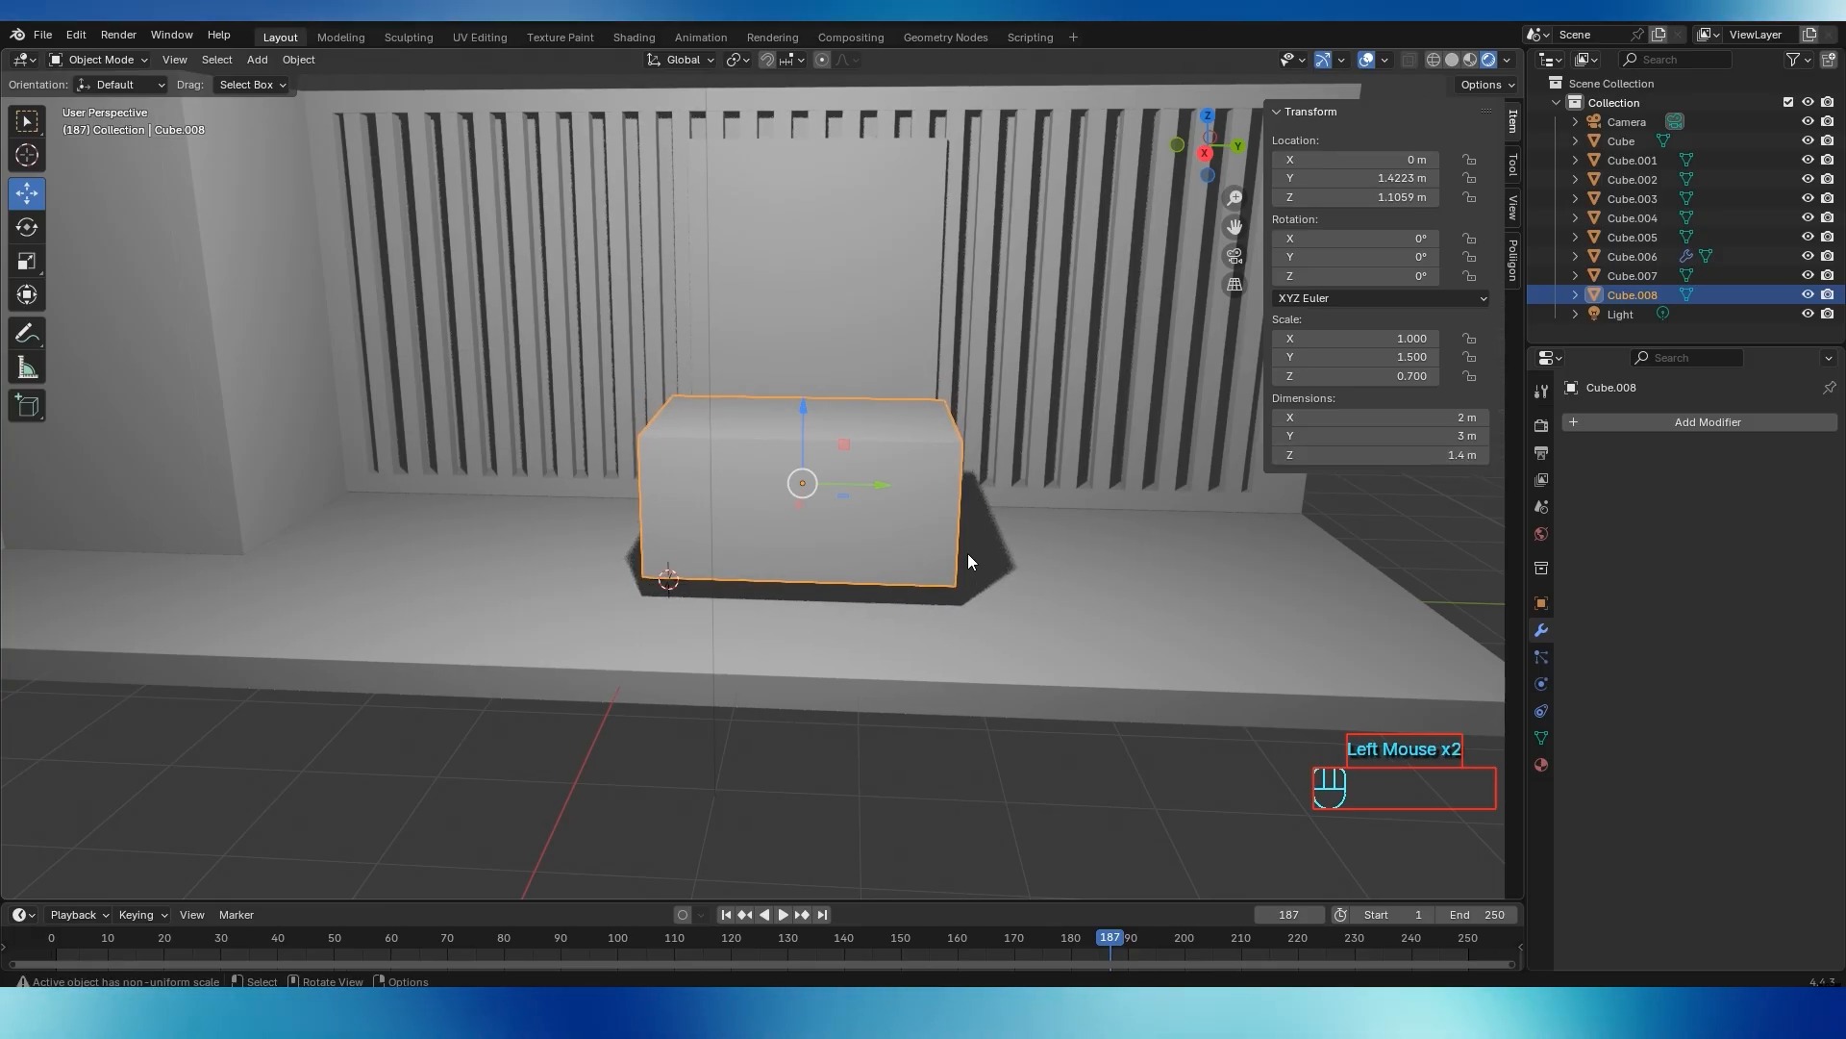
pyautogui.moveTo(968, 558)
pyautogui.mouseDown(button='middle')
pyautogui.moveTo(948, 540)
pyautogui.moveTo(942, 556)
pyautogui.mouseUp(button='middle')
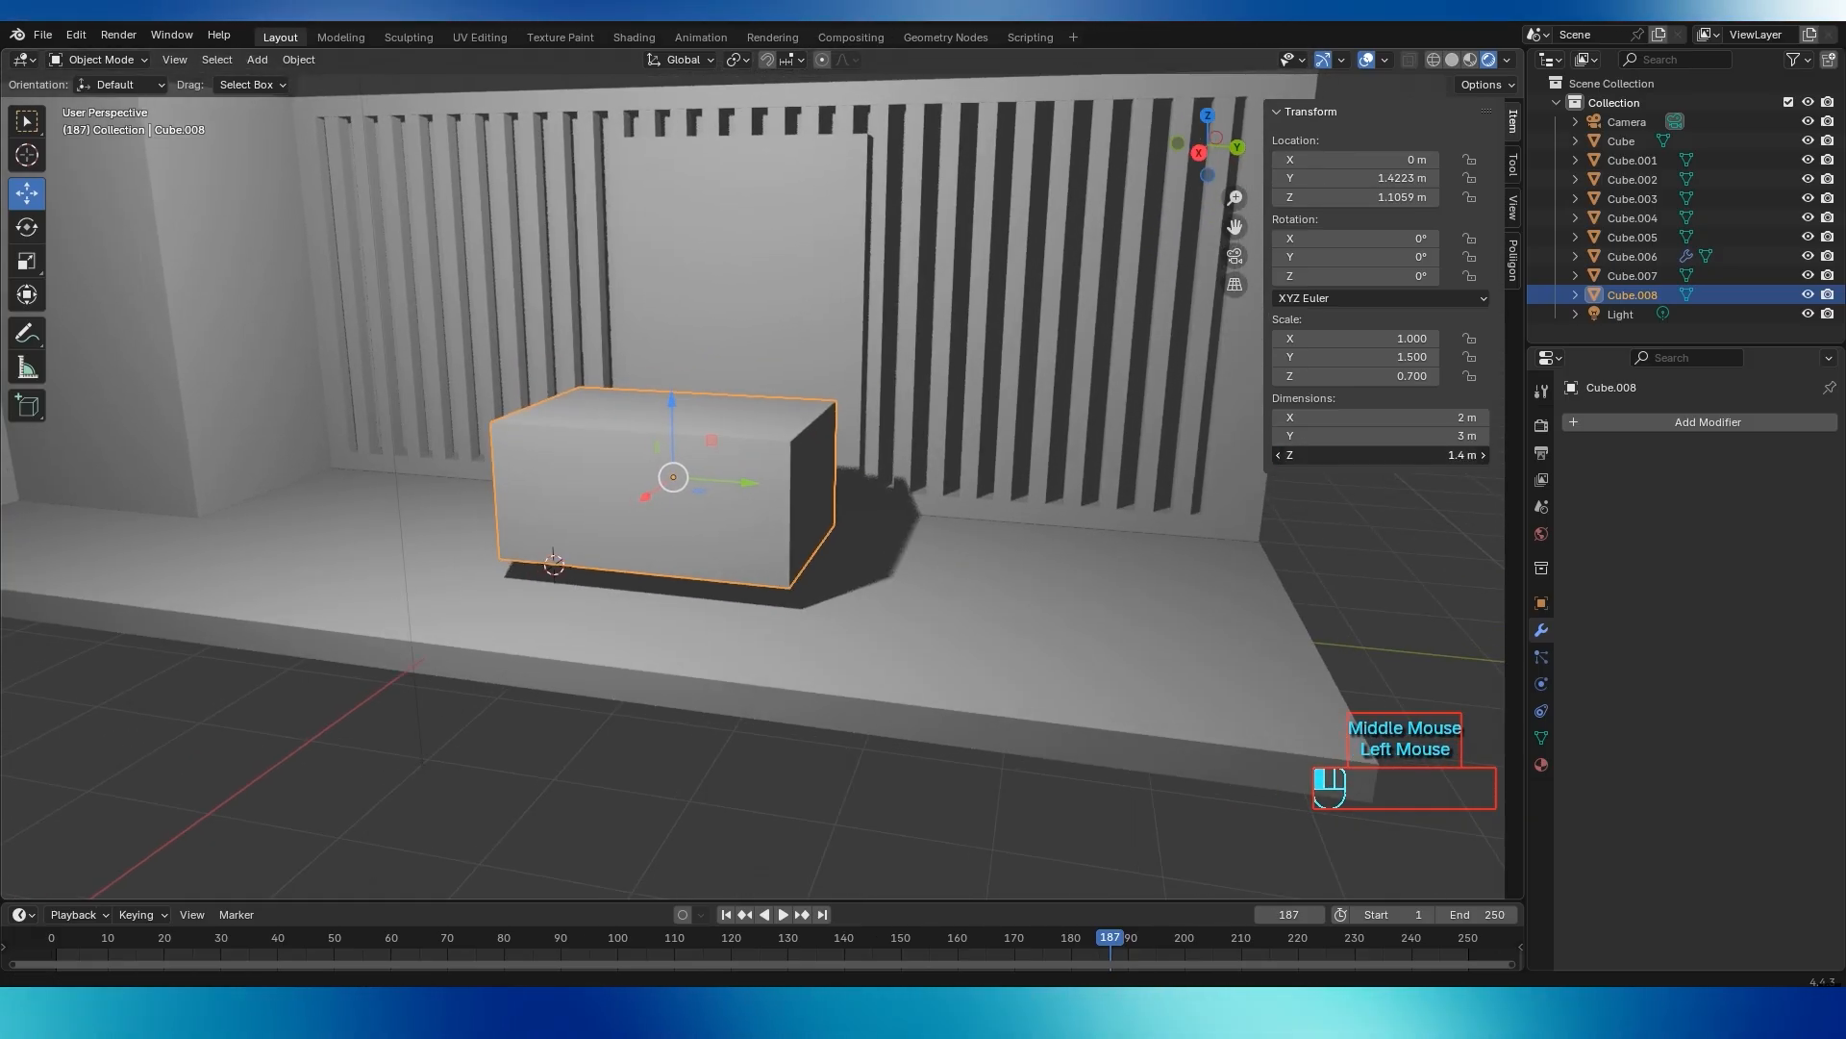
pyautogui.write('2')
pyautogui.press('Return')
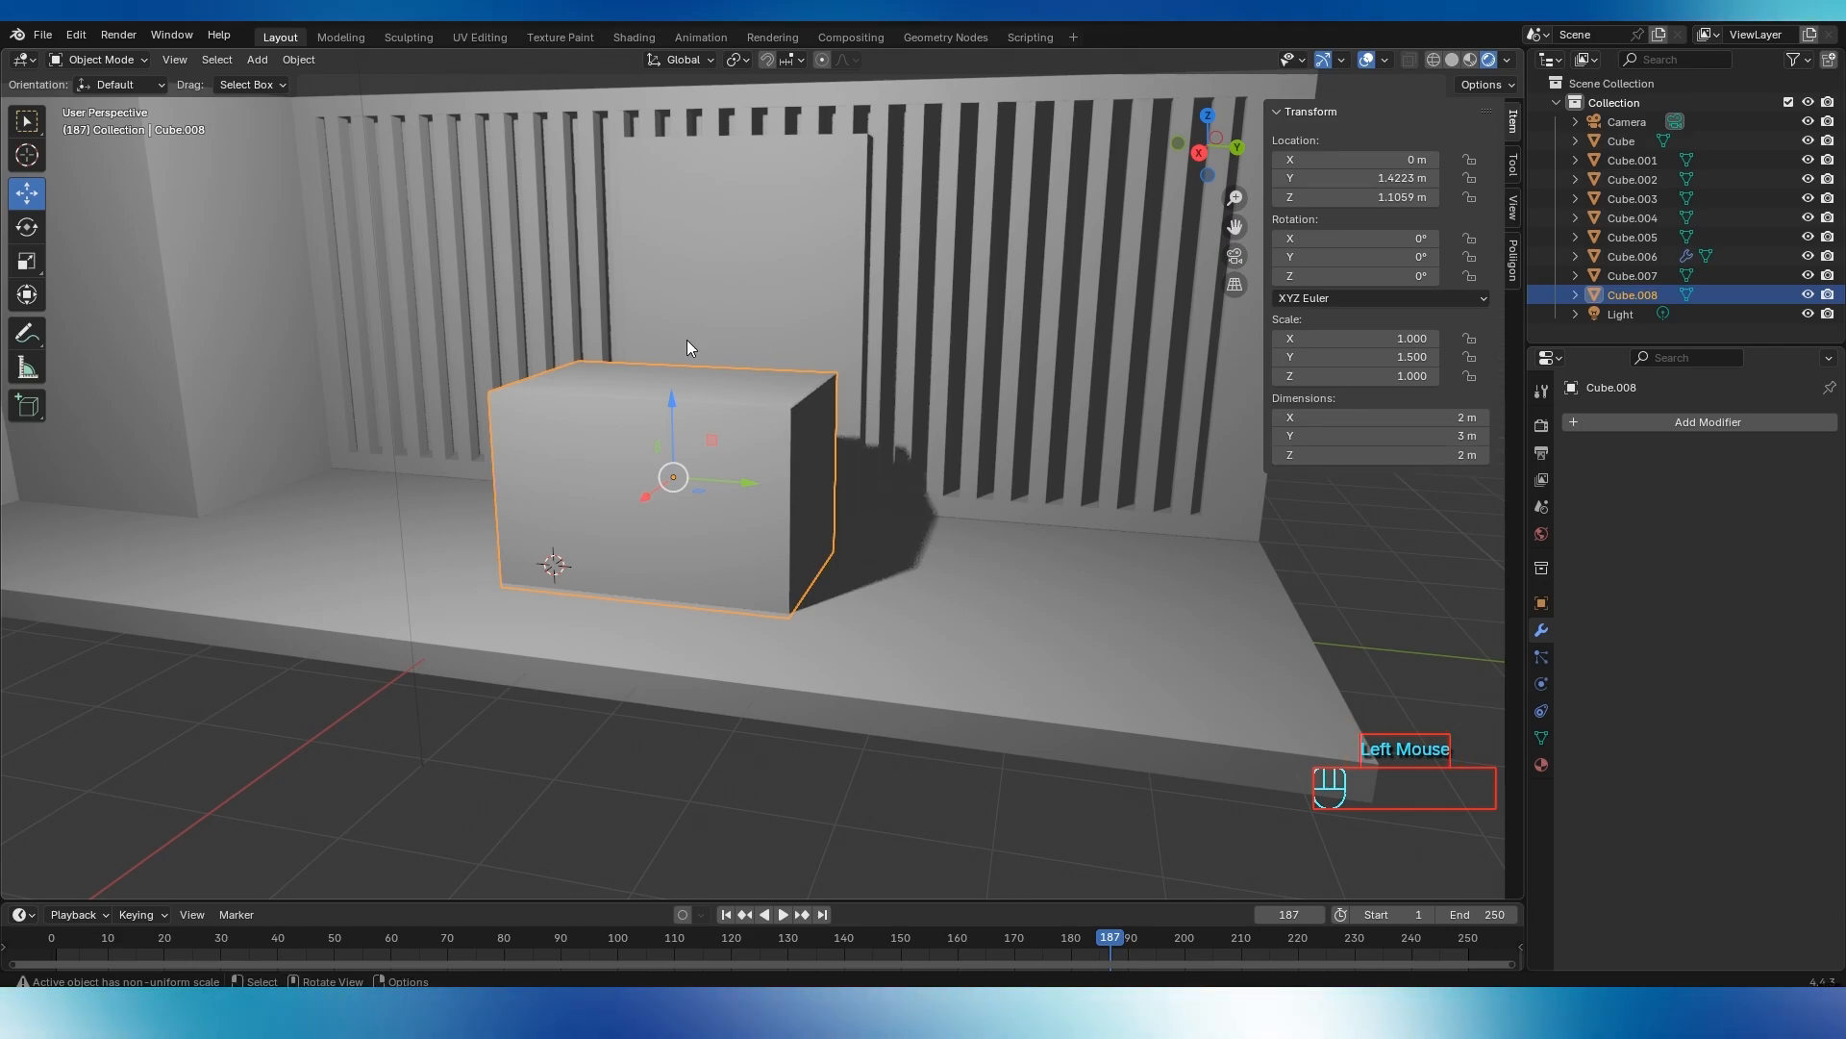
# Raise the block in front of the panel slightly, to about 1.13 m in Z
pyautogui.moveTo(686, 338); pyautogui.dragTo(846, 427, button='middle')
pyautogui.moveTo(846, 427); pyautogui.dragTo(860, 413)
pyautogui.moveTo(860, 414); pyautogui.dragTo(870, 500, button='middle')
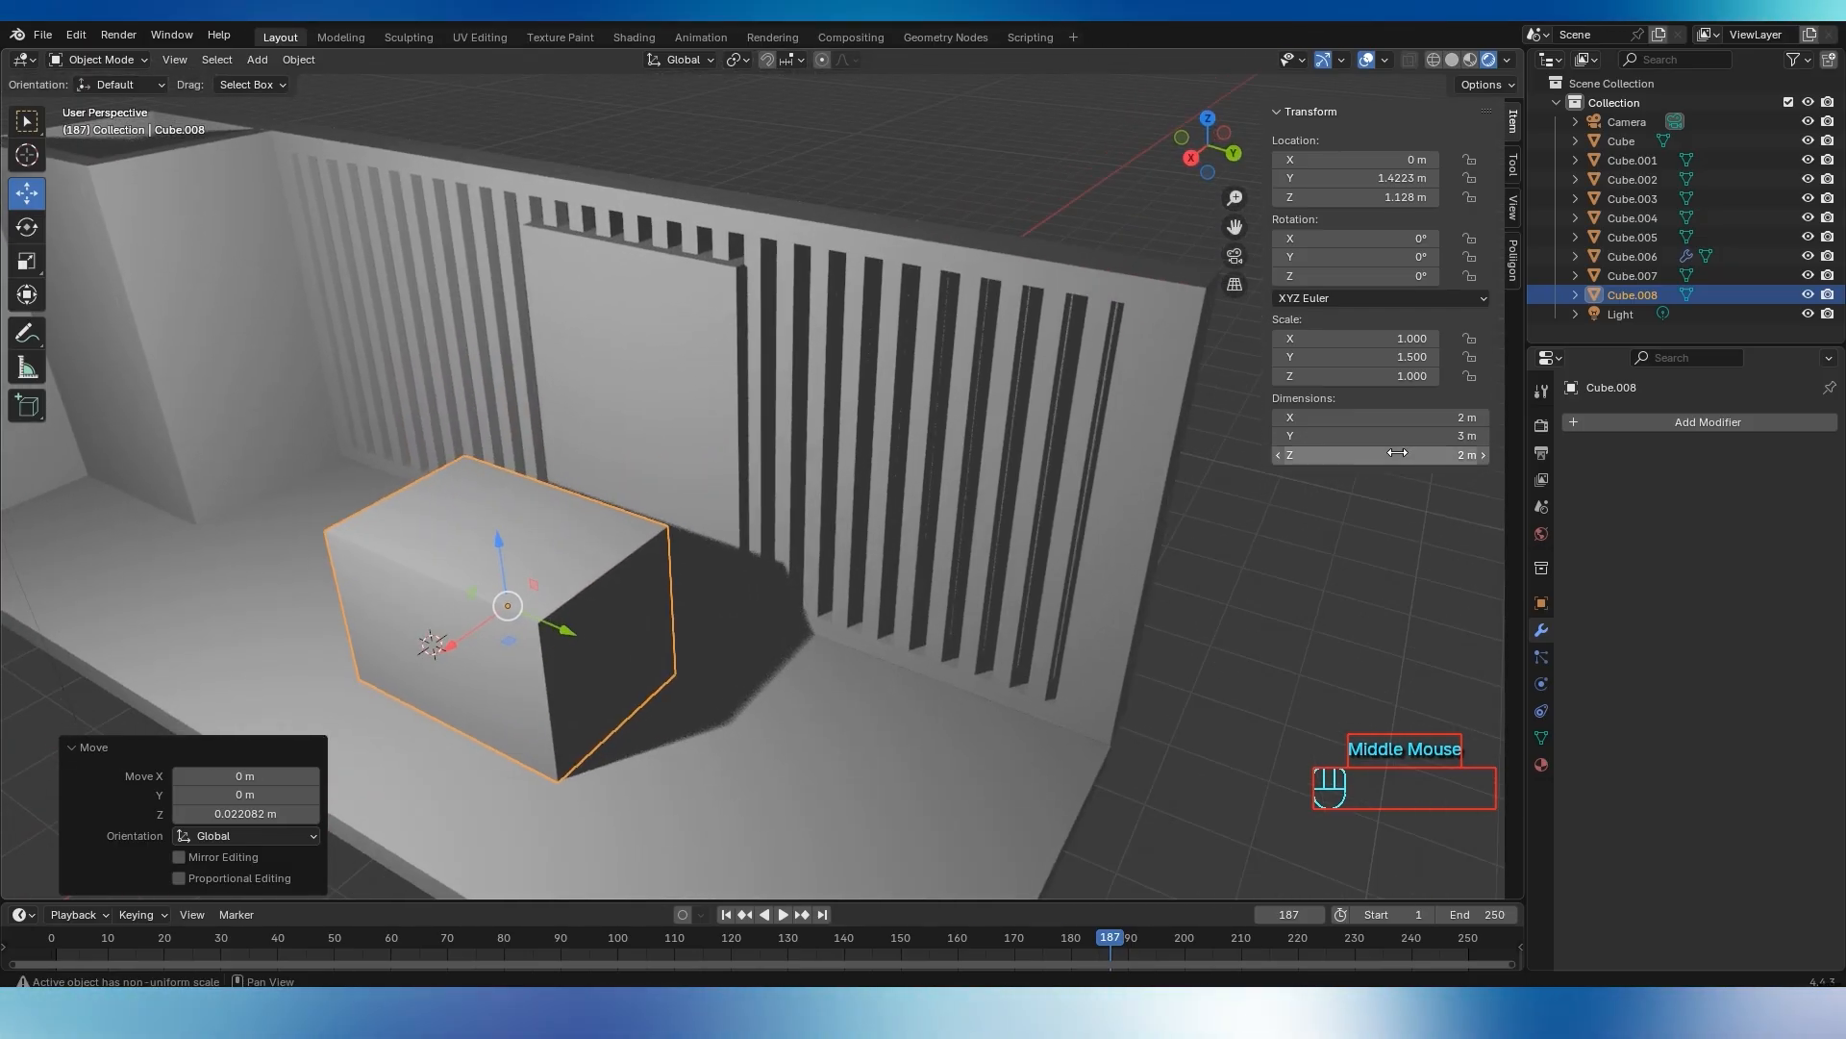
# Reduce the block's X dimension to 1.2 m and move it back towards the panel, to about -0.77 m in X
pyautogui.click(1464, 415)
pyautogui.write('1.5')
pyautogui.press('Return')
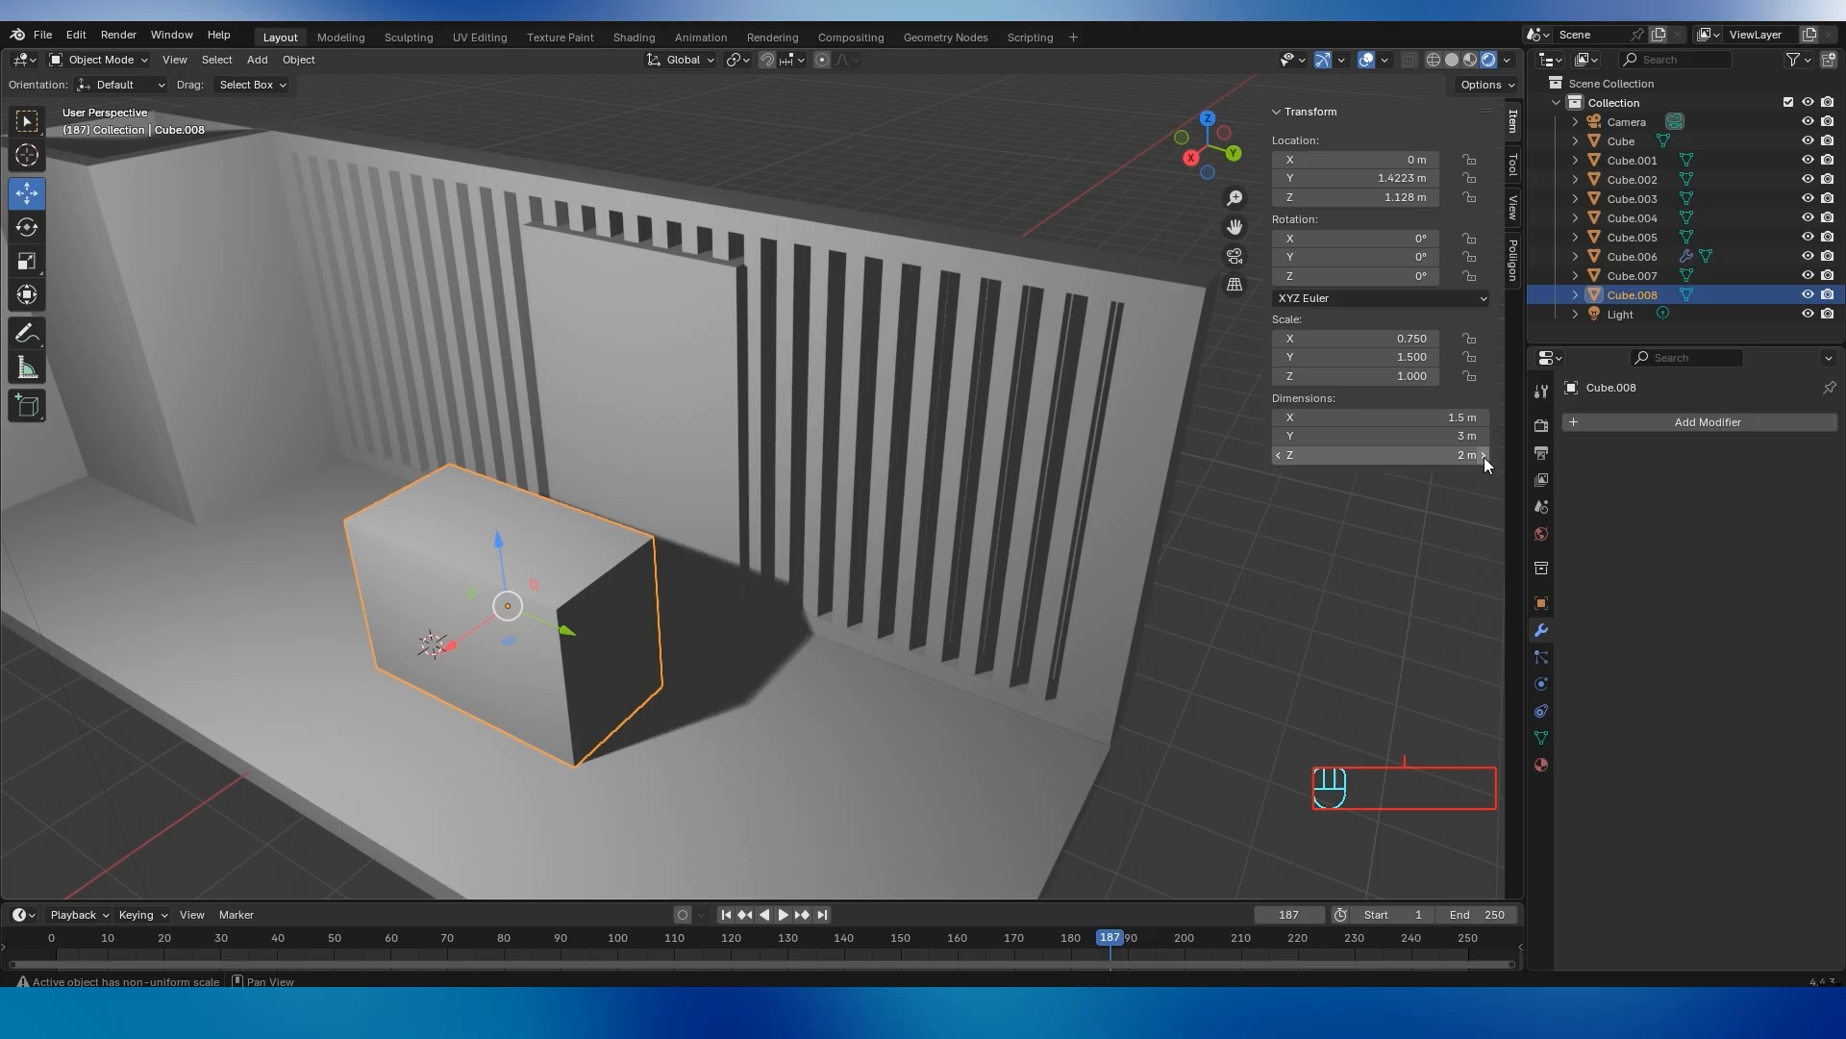
pyautogui.moveTo(1462, 417); pyautogui.dragTo(1442, 418)
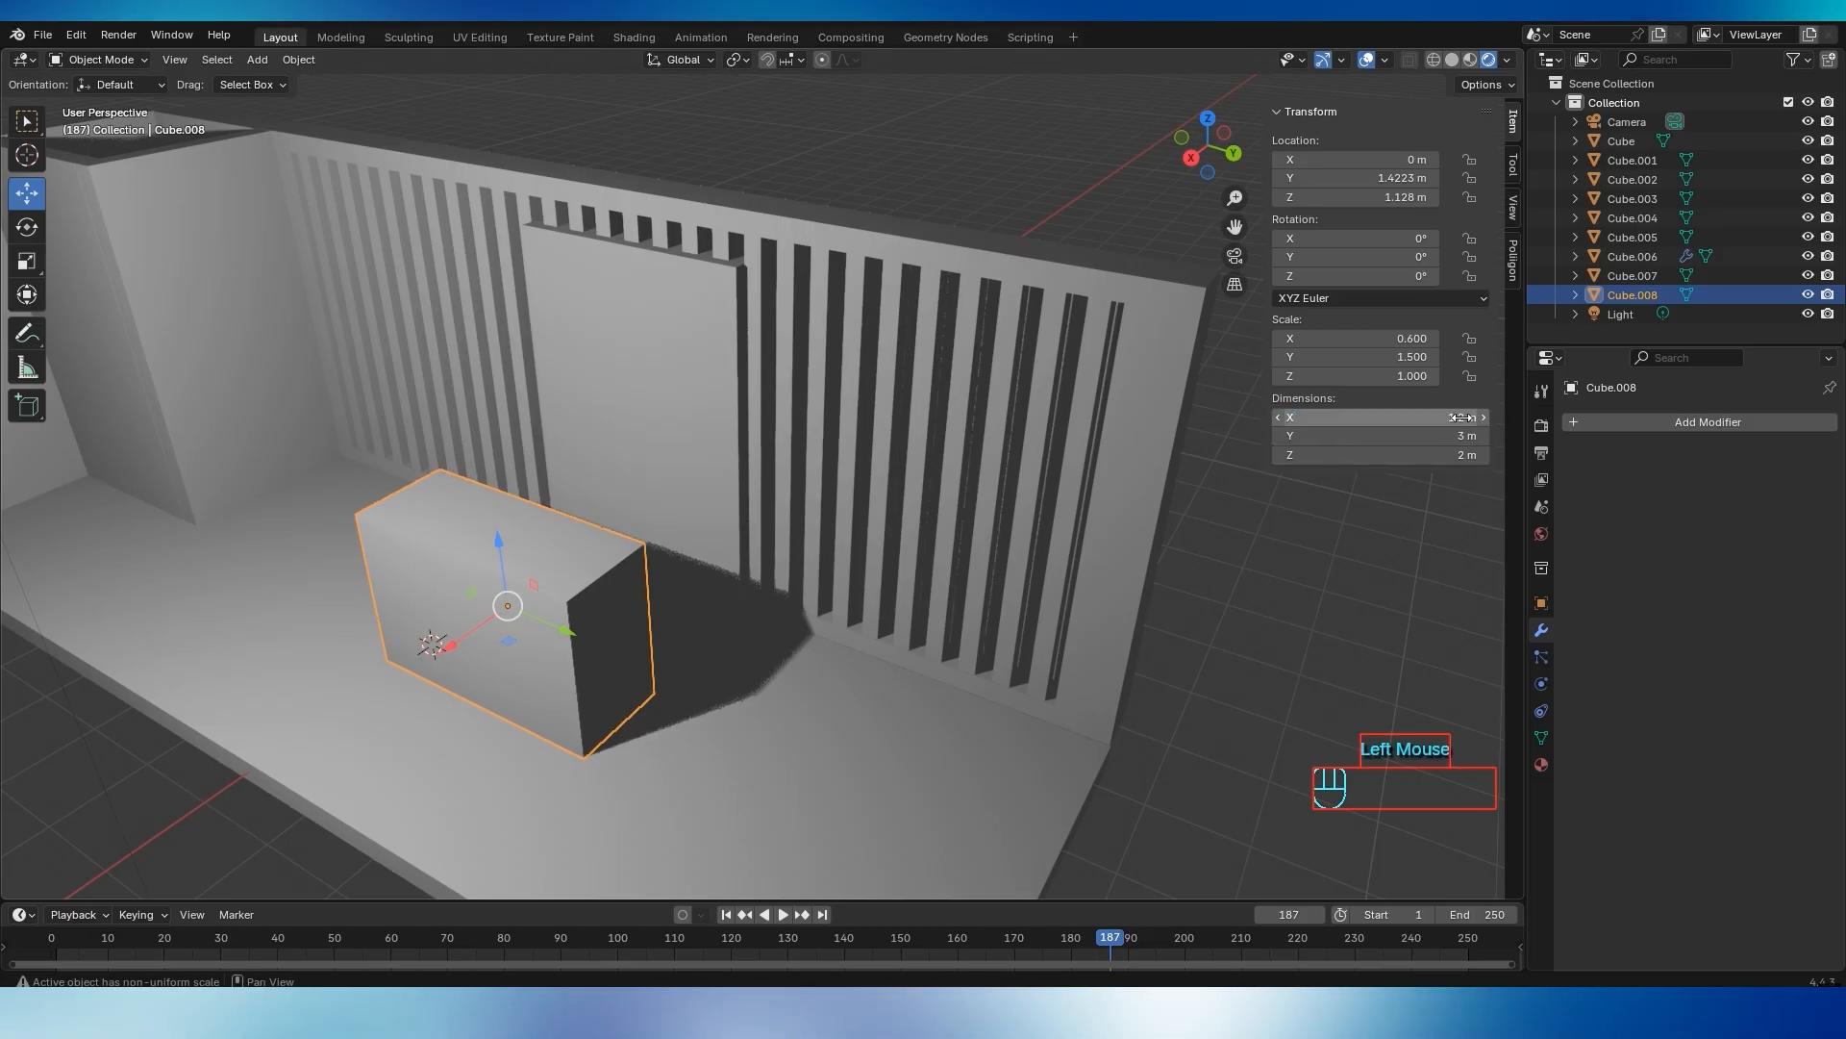
pyautogui.moveTo(452, 643); pyautogui.dragTo(508, 614)
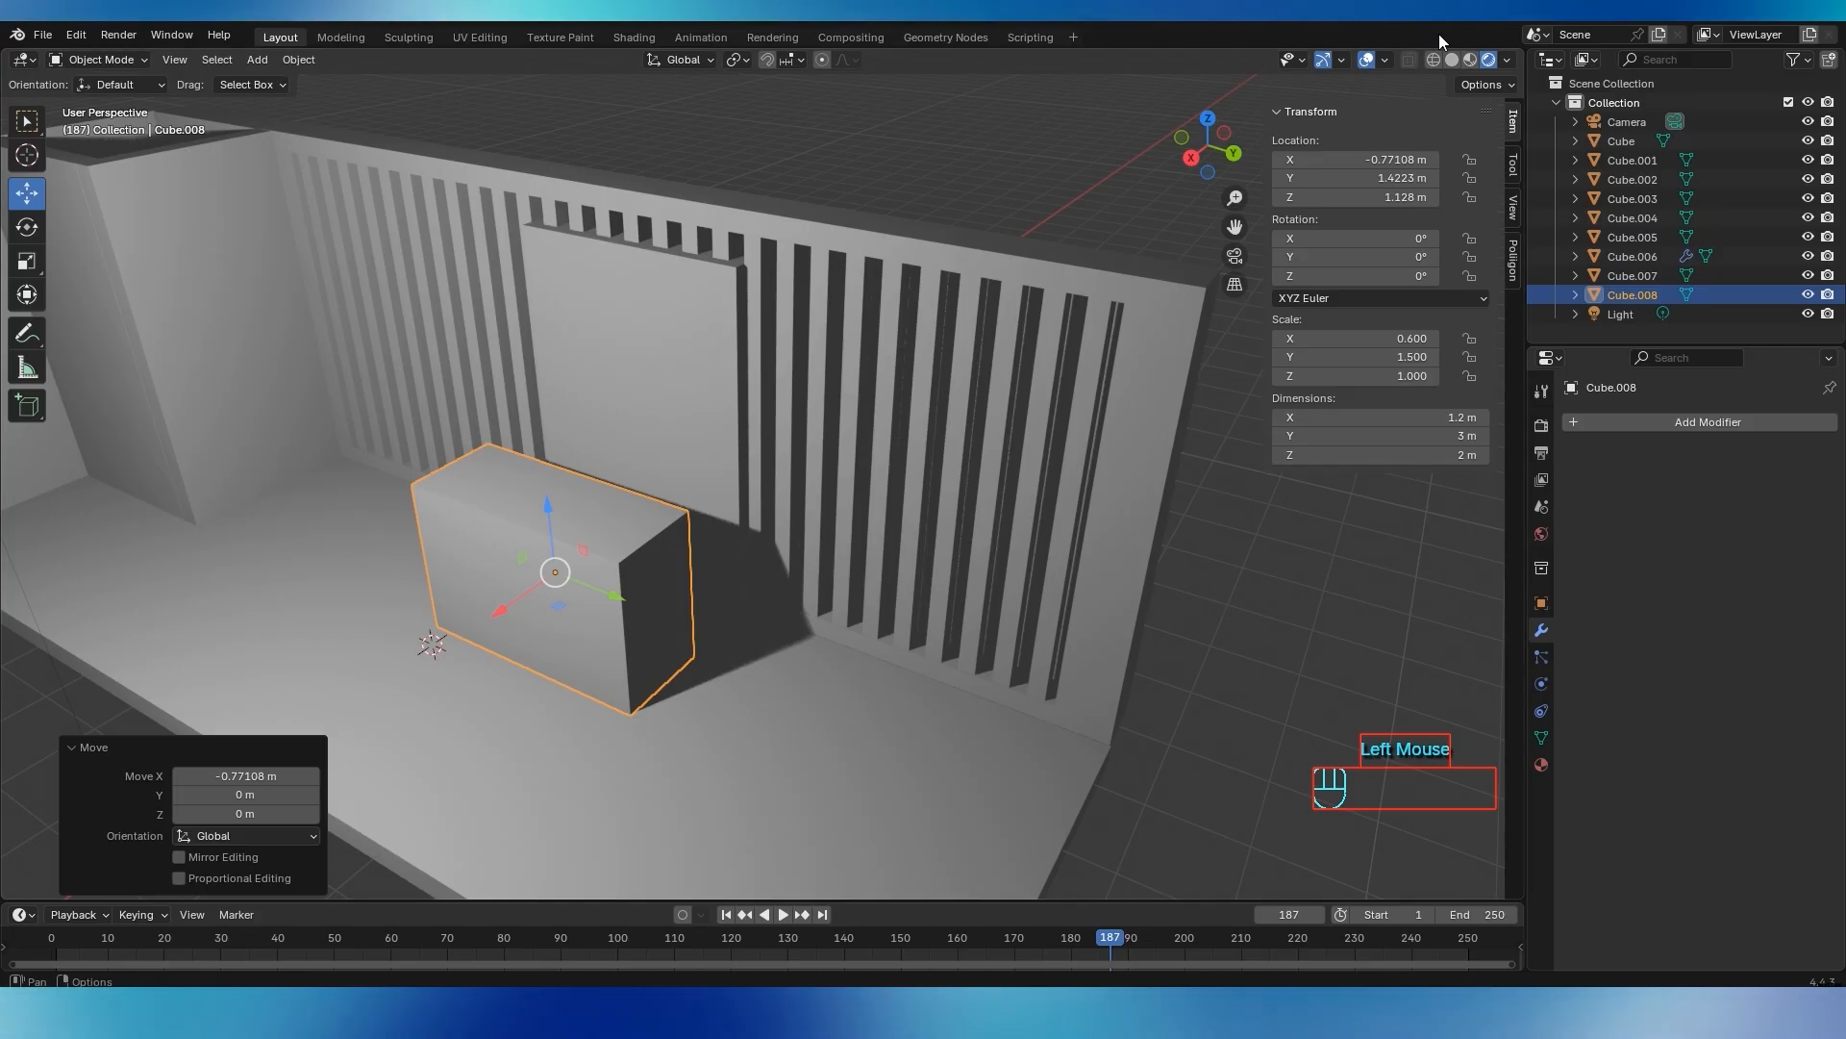
# Switch the viewport to solid shading, look over the block from the front and save the blend file
pyautogui.click(1452, 60)
pyautogui.moveTo(990, 588)
pyautogui.mouseDown(button='middle')
pyautogui.moveTo(706, 620)
pyautogui.moveTo(828, 606)
pyautogui.moveTo(837, 585)
pyautogui.mouseUp(button='middle')
pyautogui.scroll(-2, 828, 474)
pyautogui.moveTo(828, 474); pyautogui.dragTo(823, 437, button='middle')
pyautogui.scroll(3, 777, 371)
pyautogui.moveTo(809, 360); pyautogui.dragTo(873, 408, button='middle')
pyautogui.hotkey('ctrl', 's')
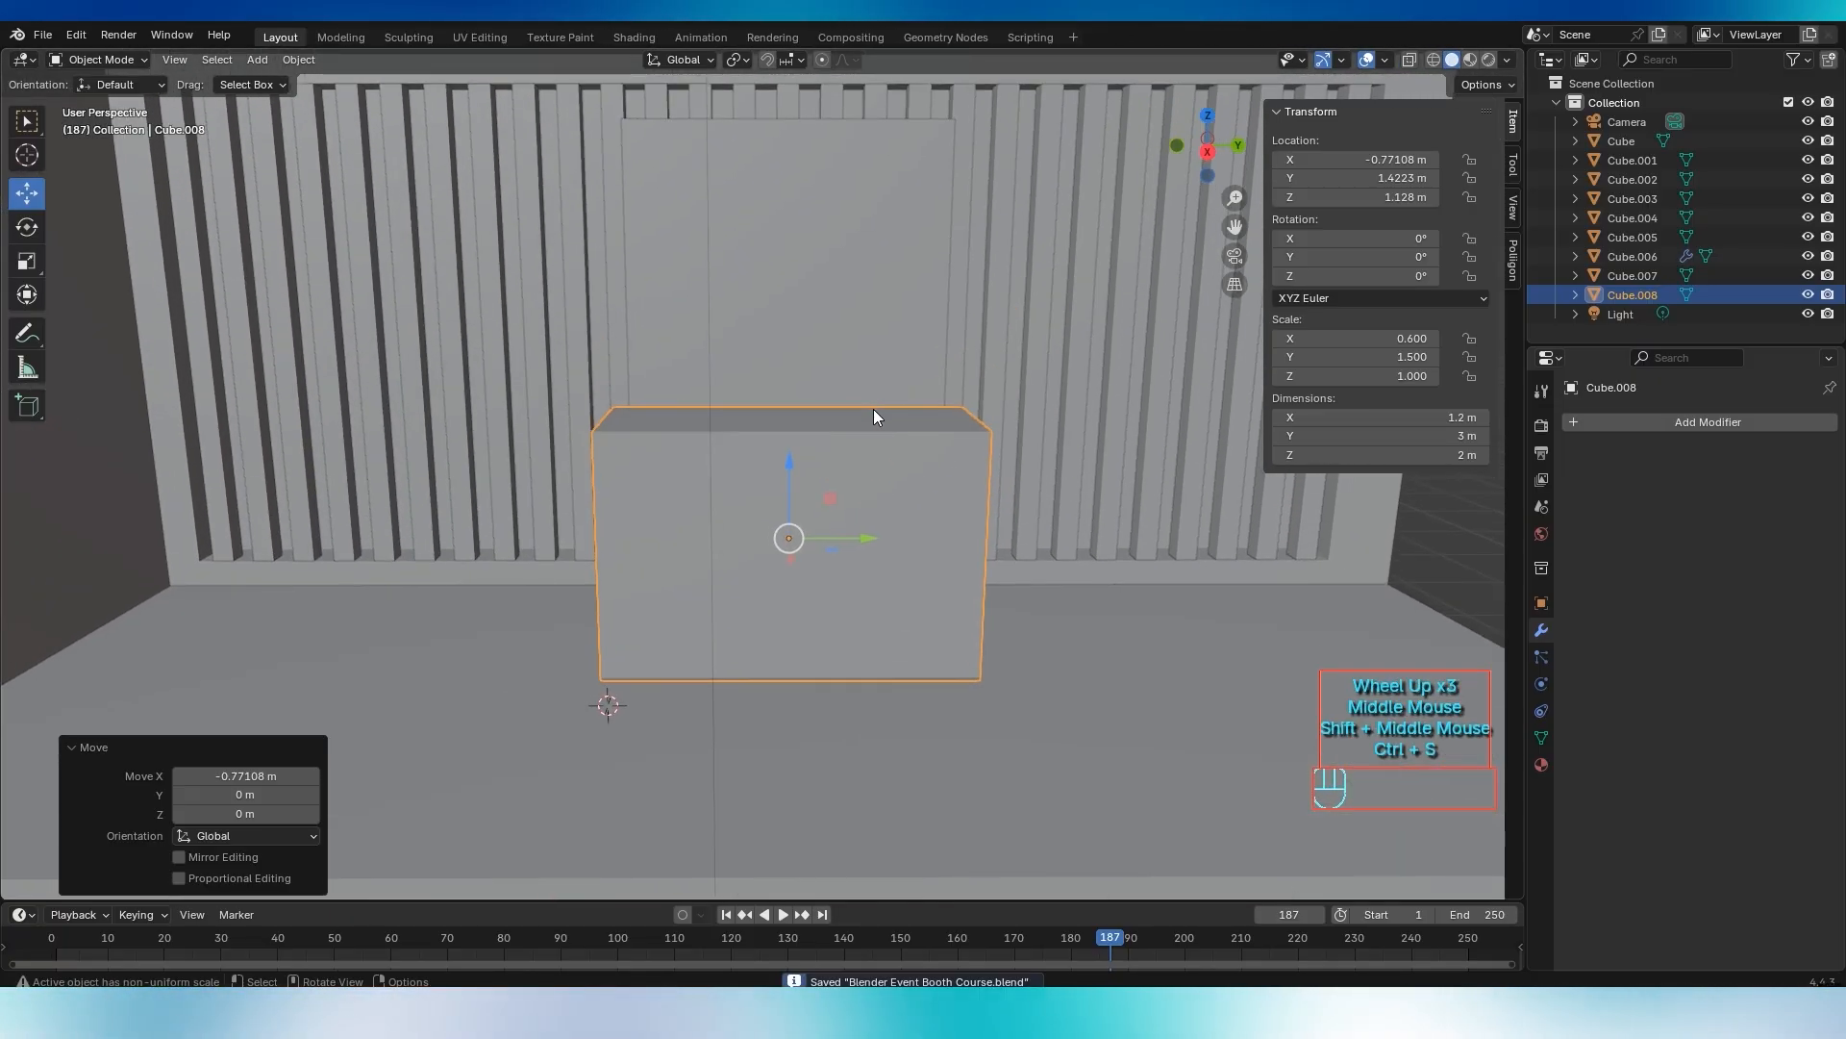
# Duplicate the block in place and move the copy straight up to about 3.2 m in Z
pyautogui.moveTo(845, 477); pyautogui.dragTo(875, 545, button='middle')
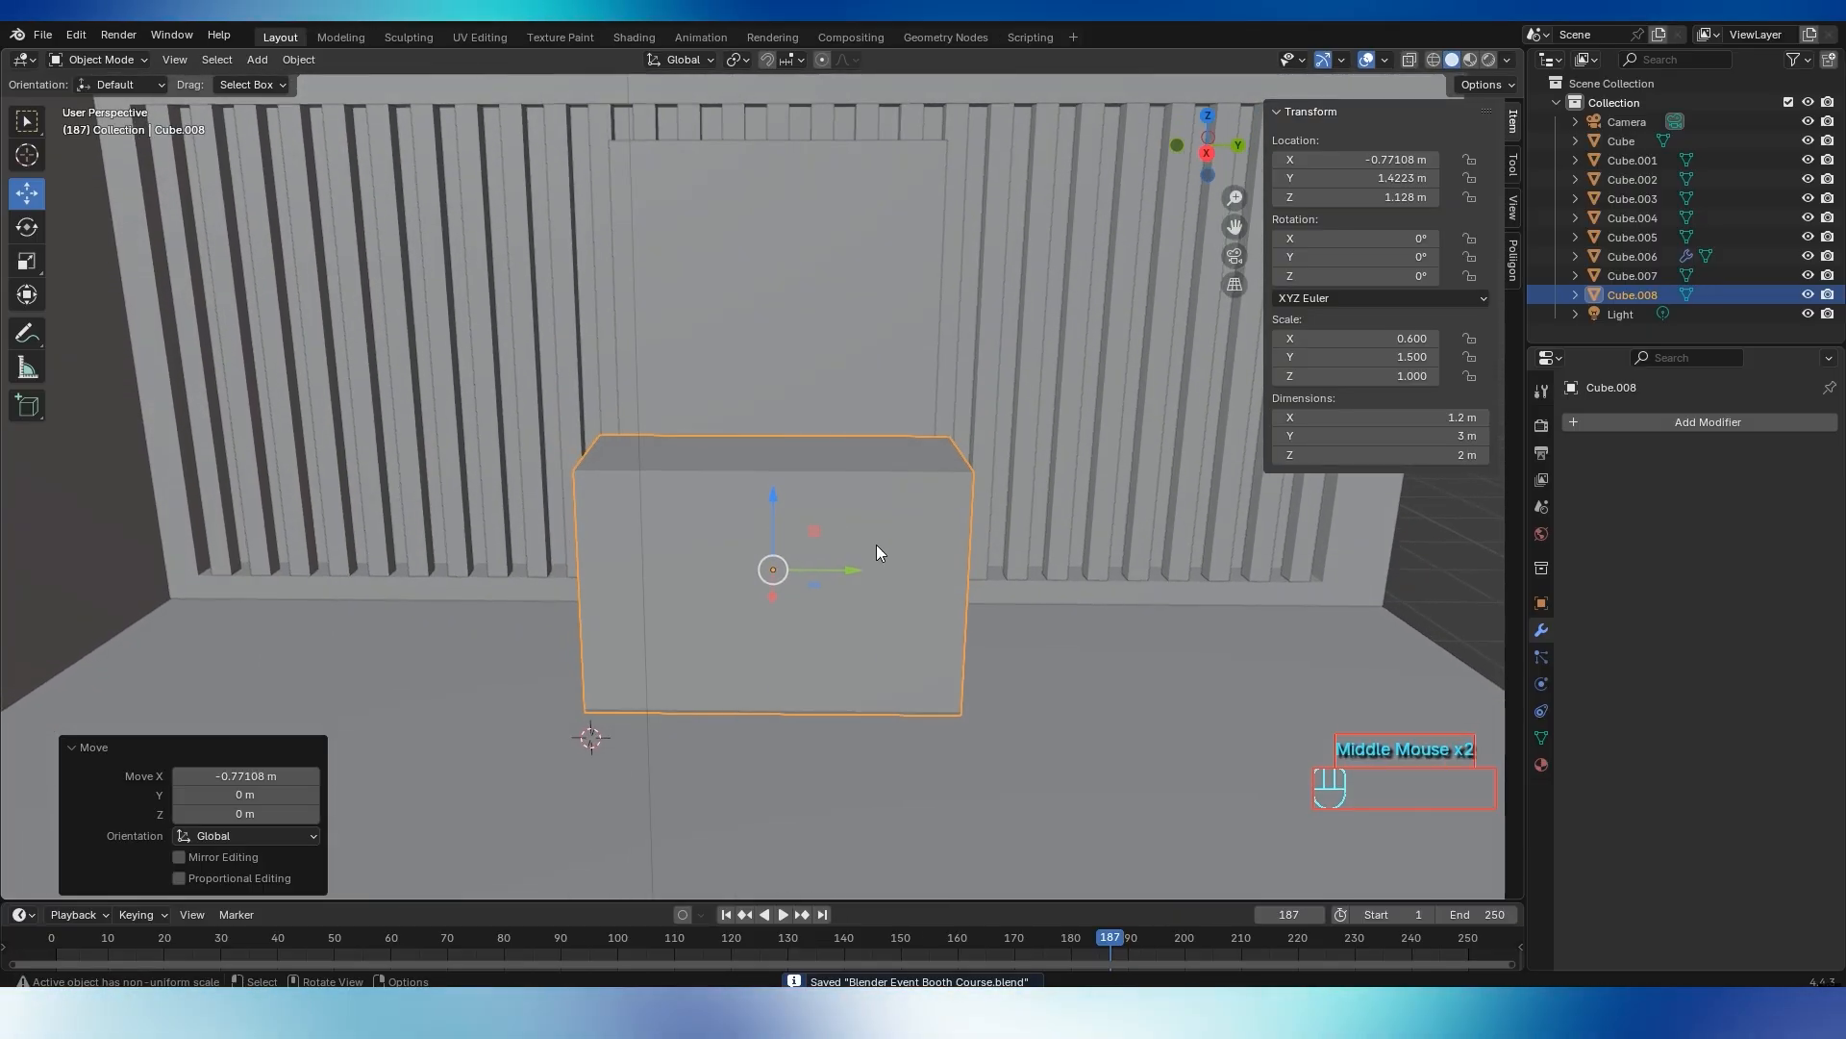
pyautogui.click(664, 588)
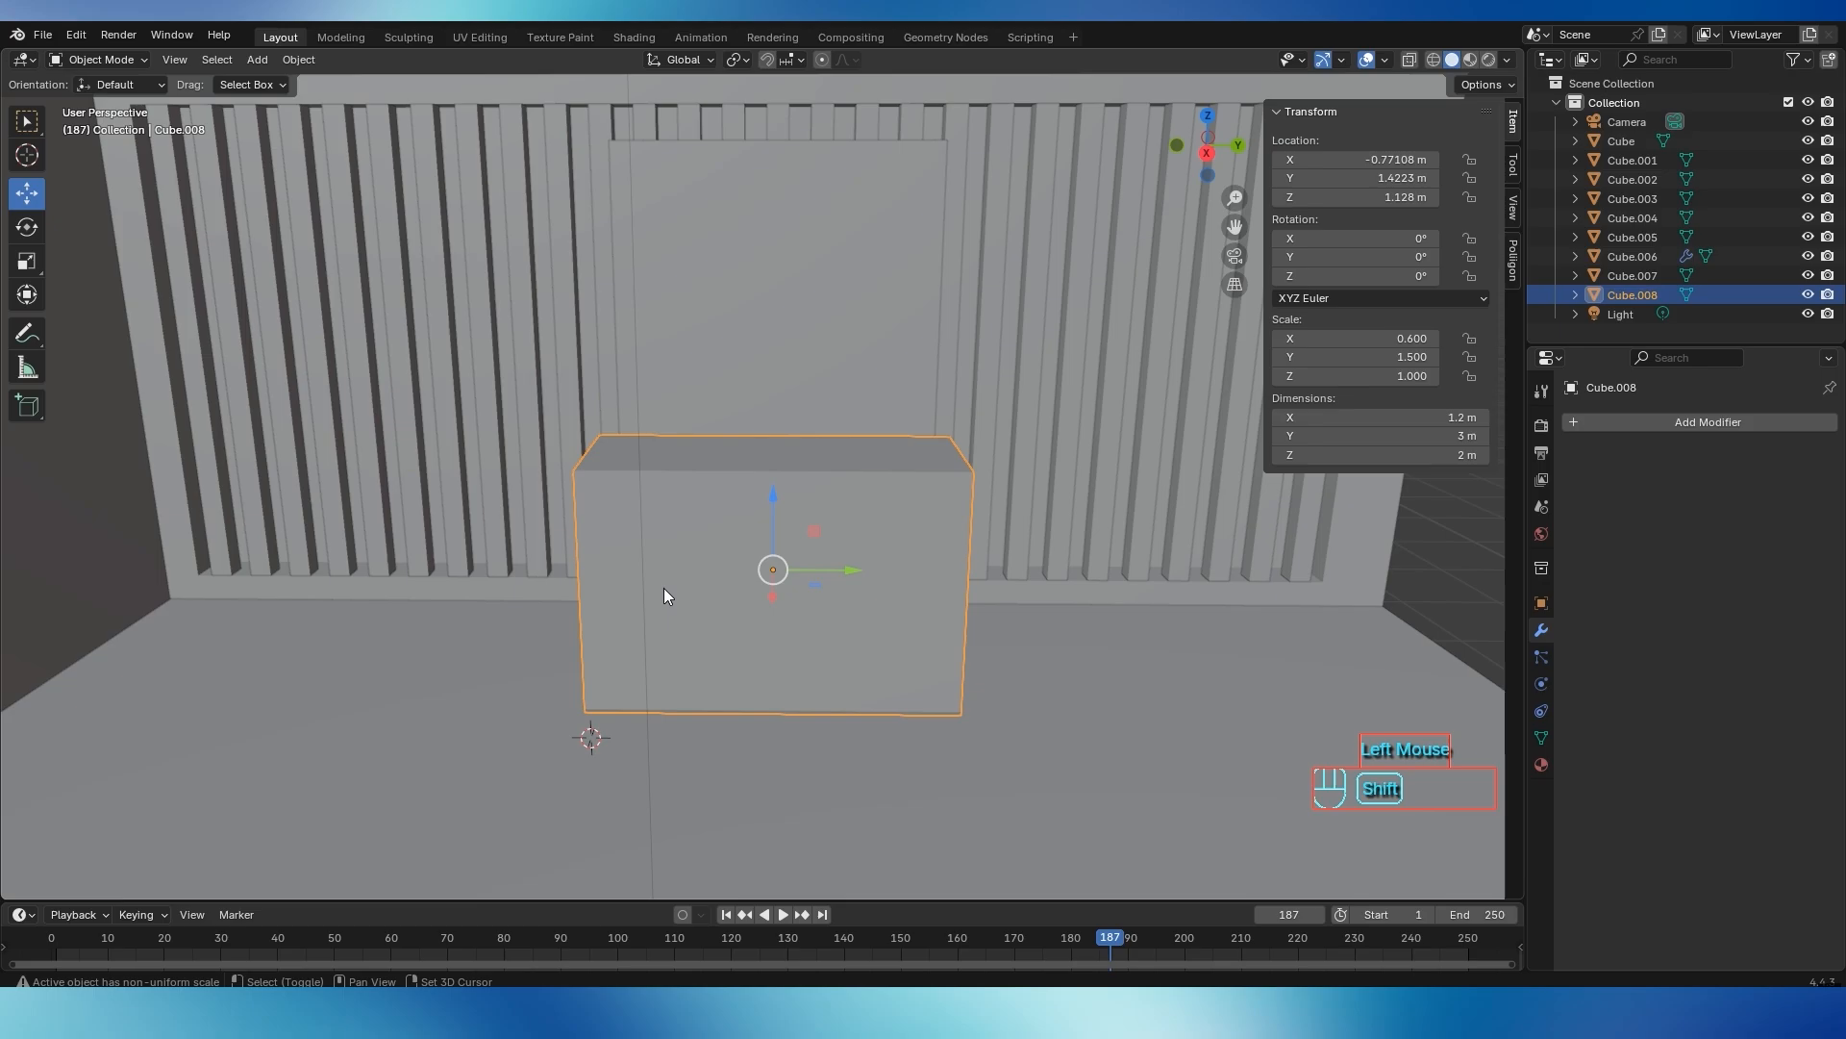
pyautogui.hotkey('shift', 'd')
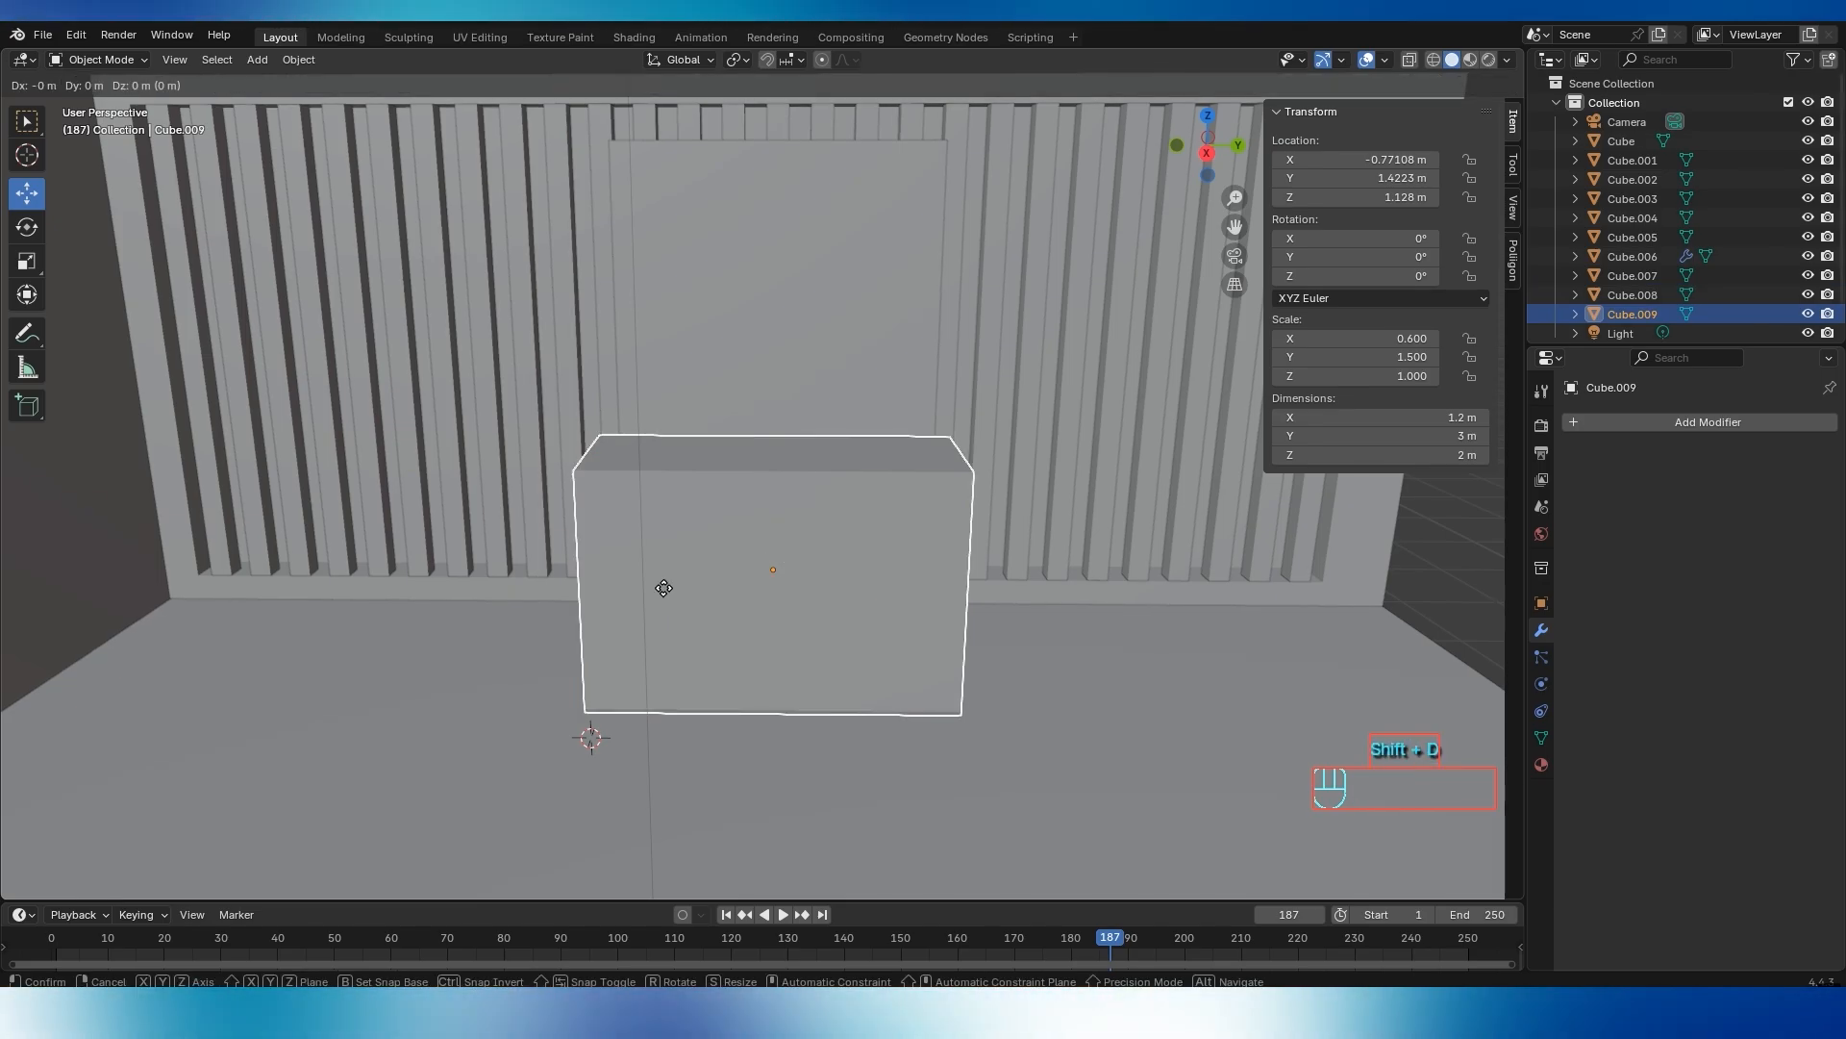
pyautogui.rightClick(673, 487)
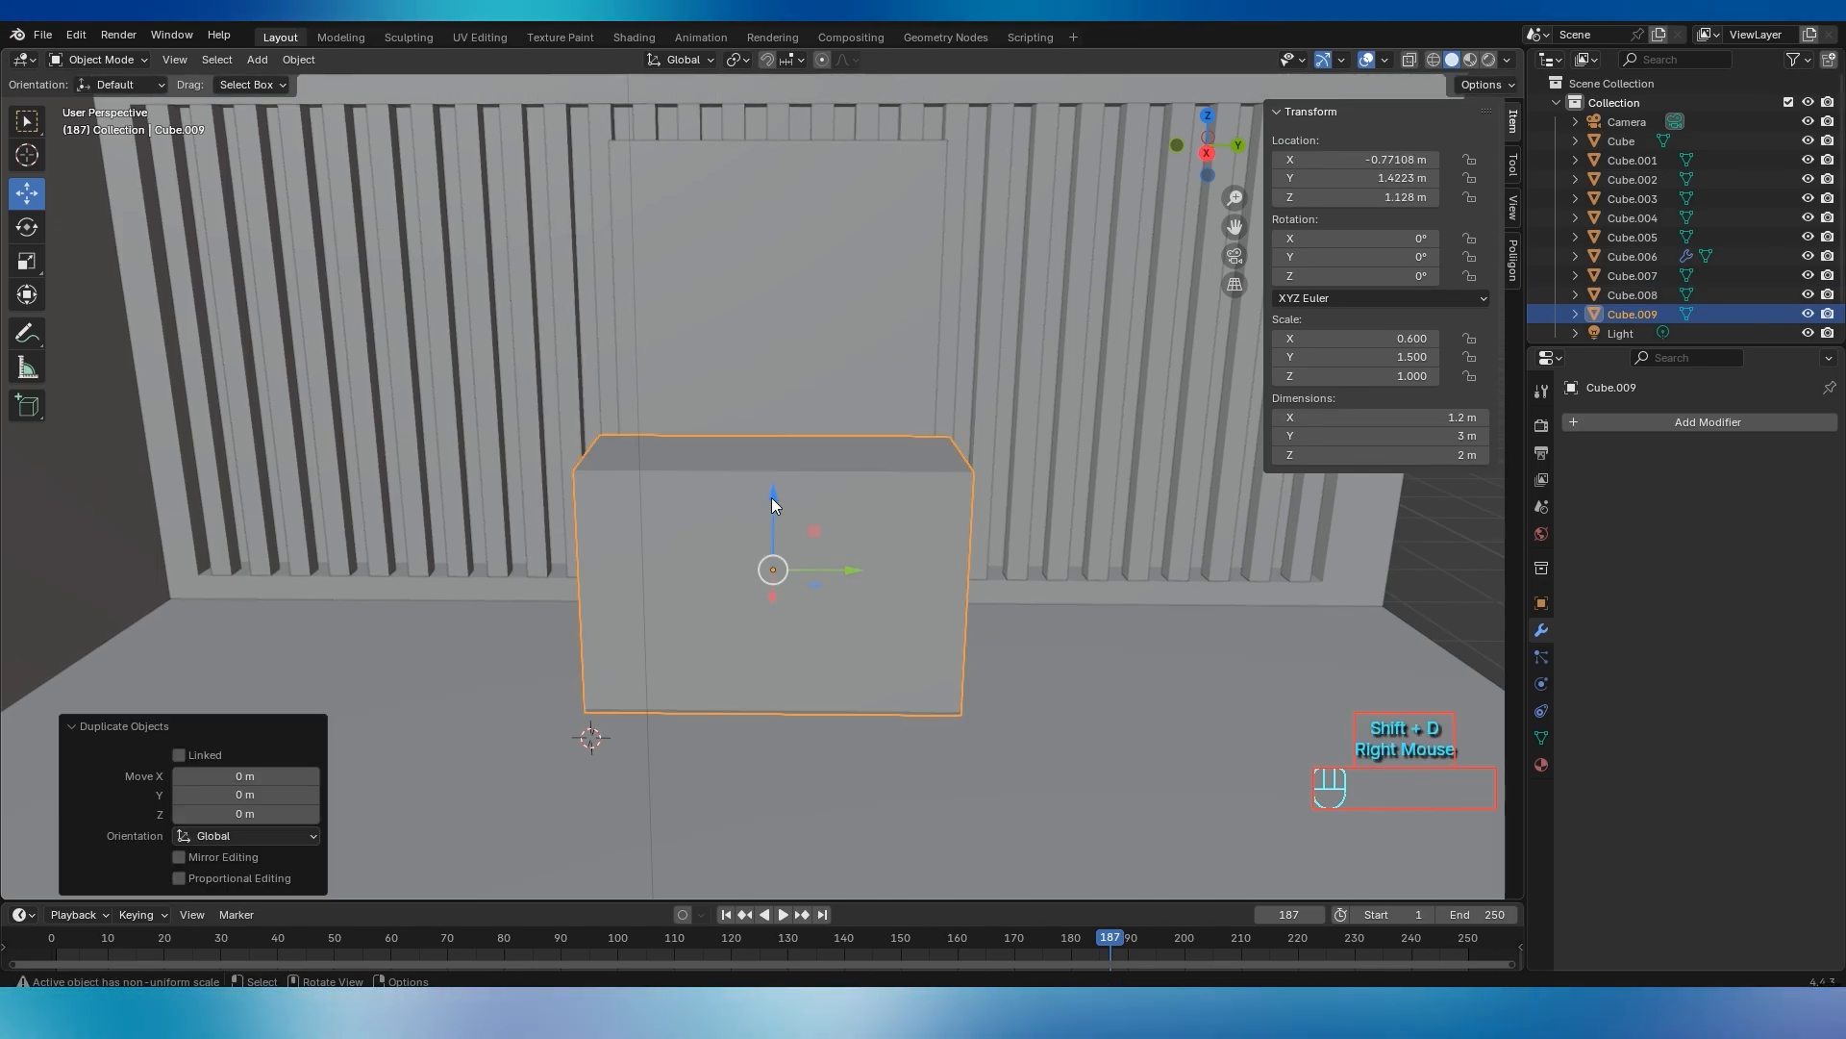
pyautogui.moveTo(772, 496); pyautogui.dragTo(779, 236)
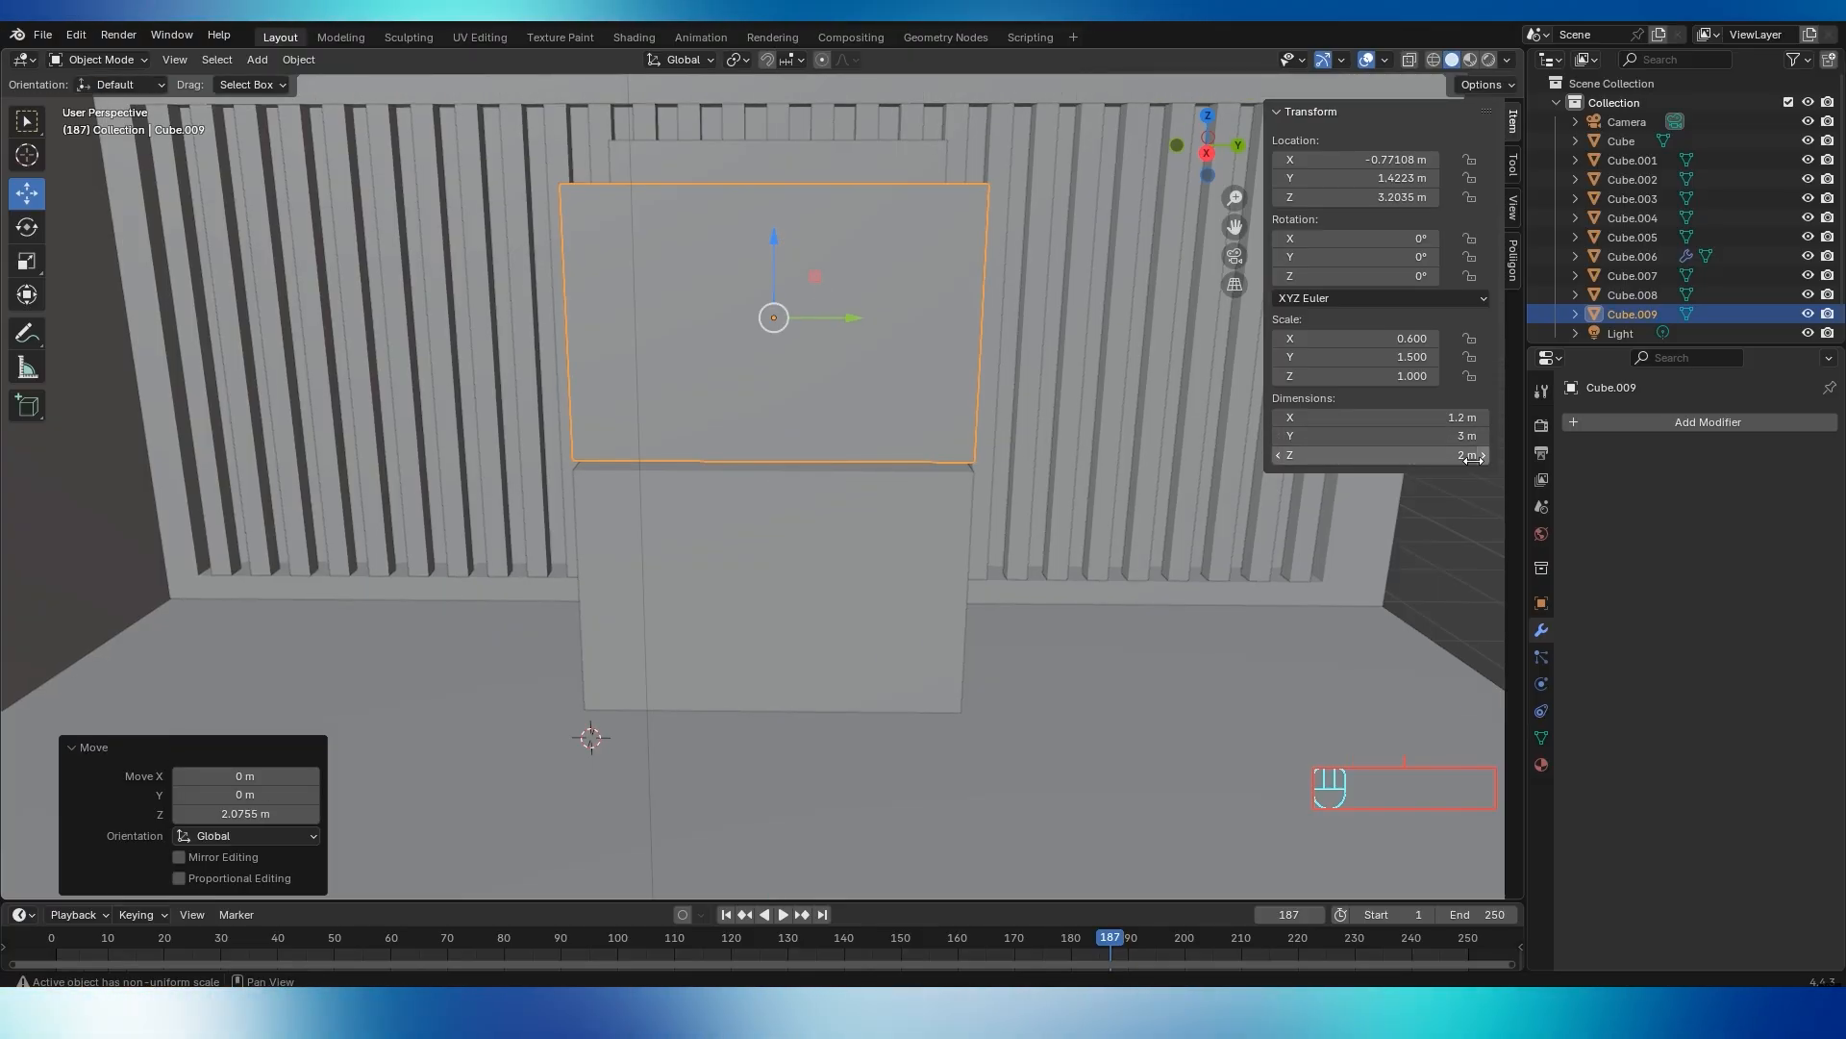
# Flatten the raised copy into a thin slab with a Z dimension of 0.1 m
pyautogui.moveTo(1475, 459); pyautogui.dragTo(1383, 459)
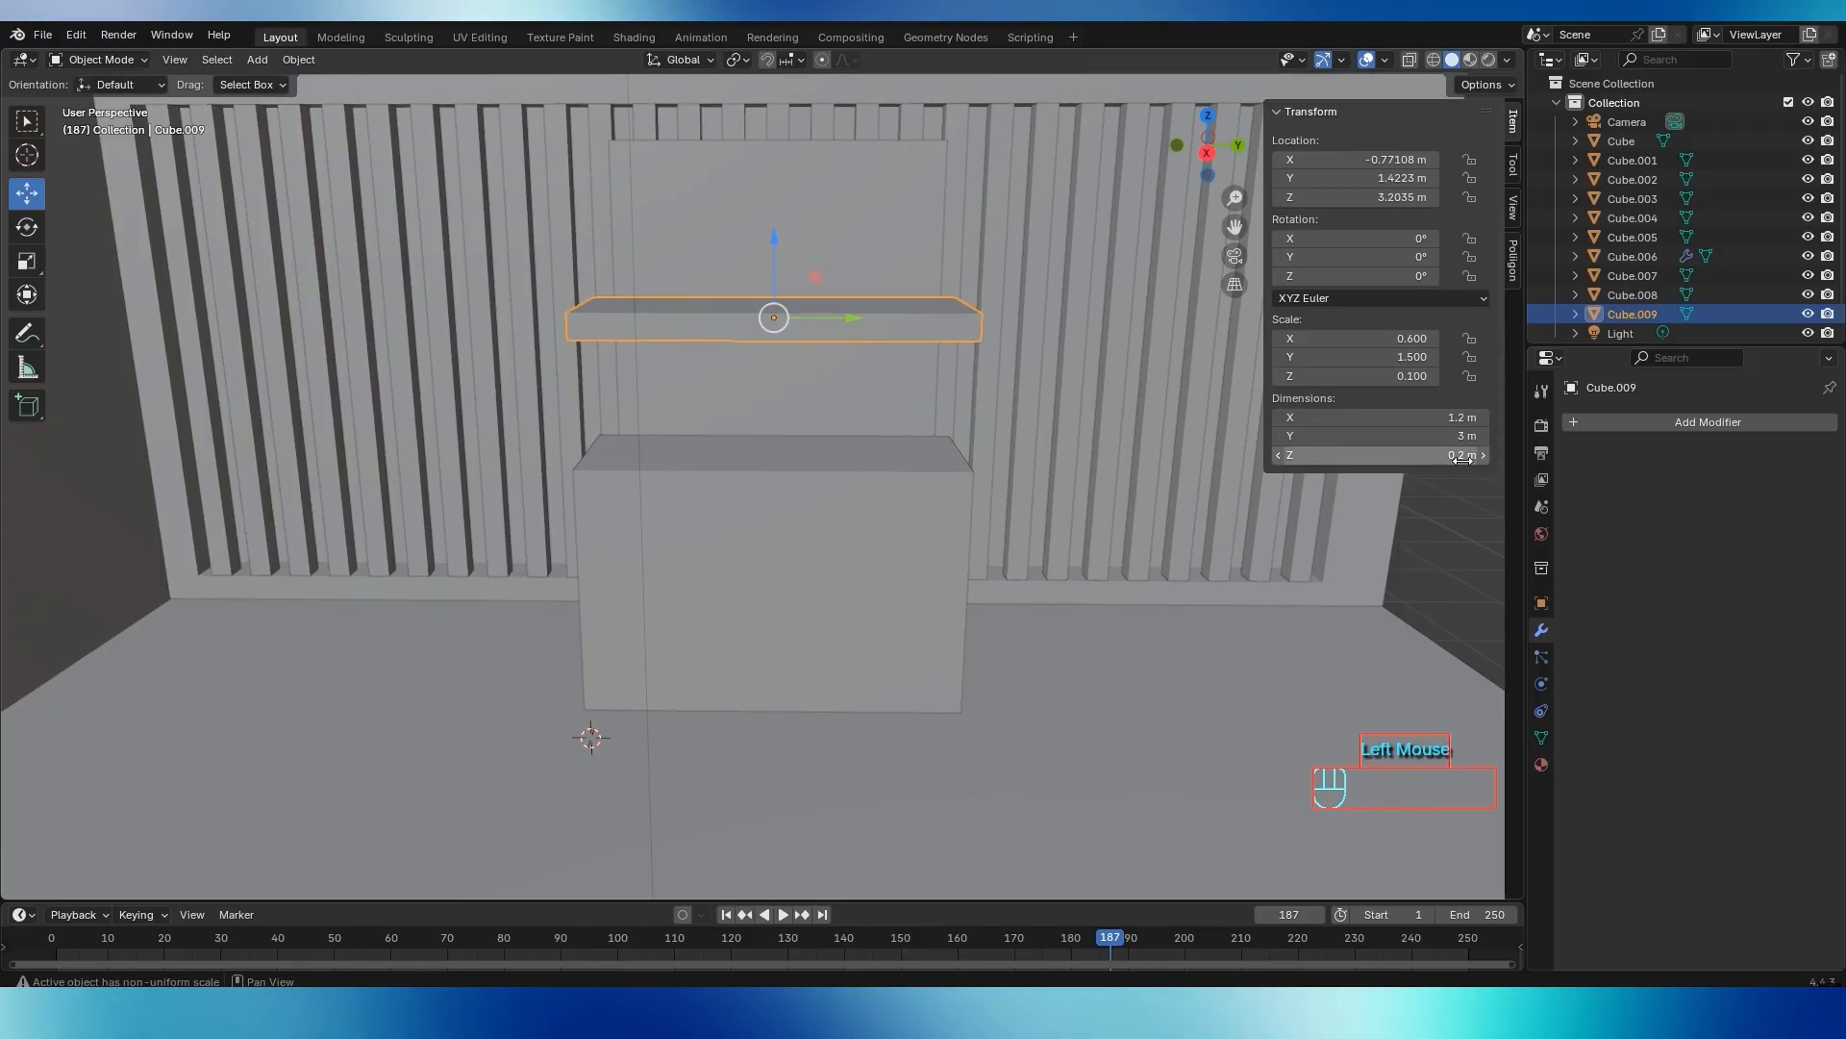
pyautogui.doubleClick(1466, 459)
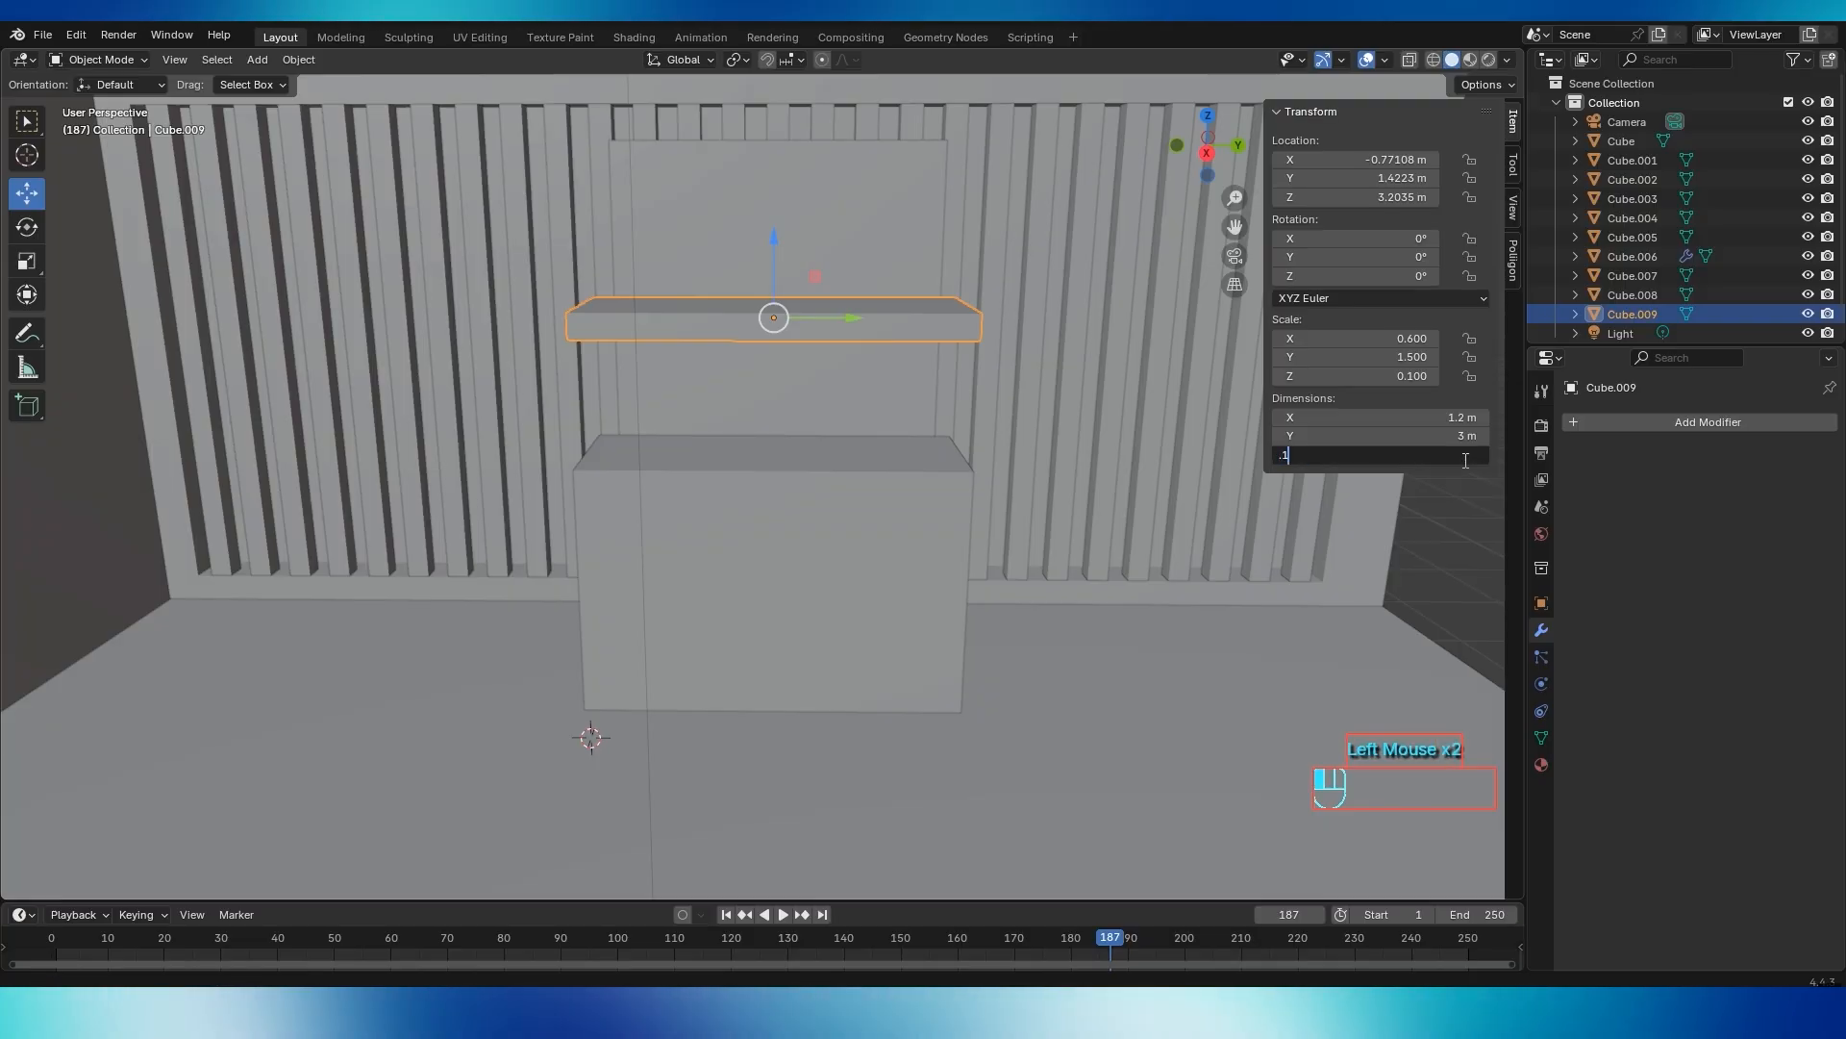
pyautogui.write('.1')
pyautogui.press('Return')
# Lower the thin slab to just above the block as a countertop, at about 2.25 m in Z
pyautogui.moveTo(816, 453); pyautogui.dragTo(781, 489, button='middle')
pyautogui.moveTo(591, 489); pyautogui.dragTo(577, 589)
pyautogui.moveTo(625, 546); pyautogui.dragTo(650, 522, button='middle')
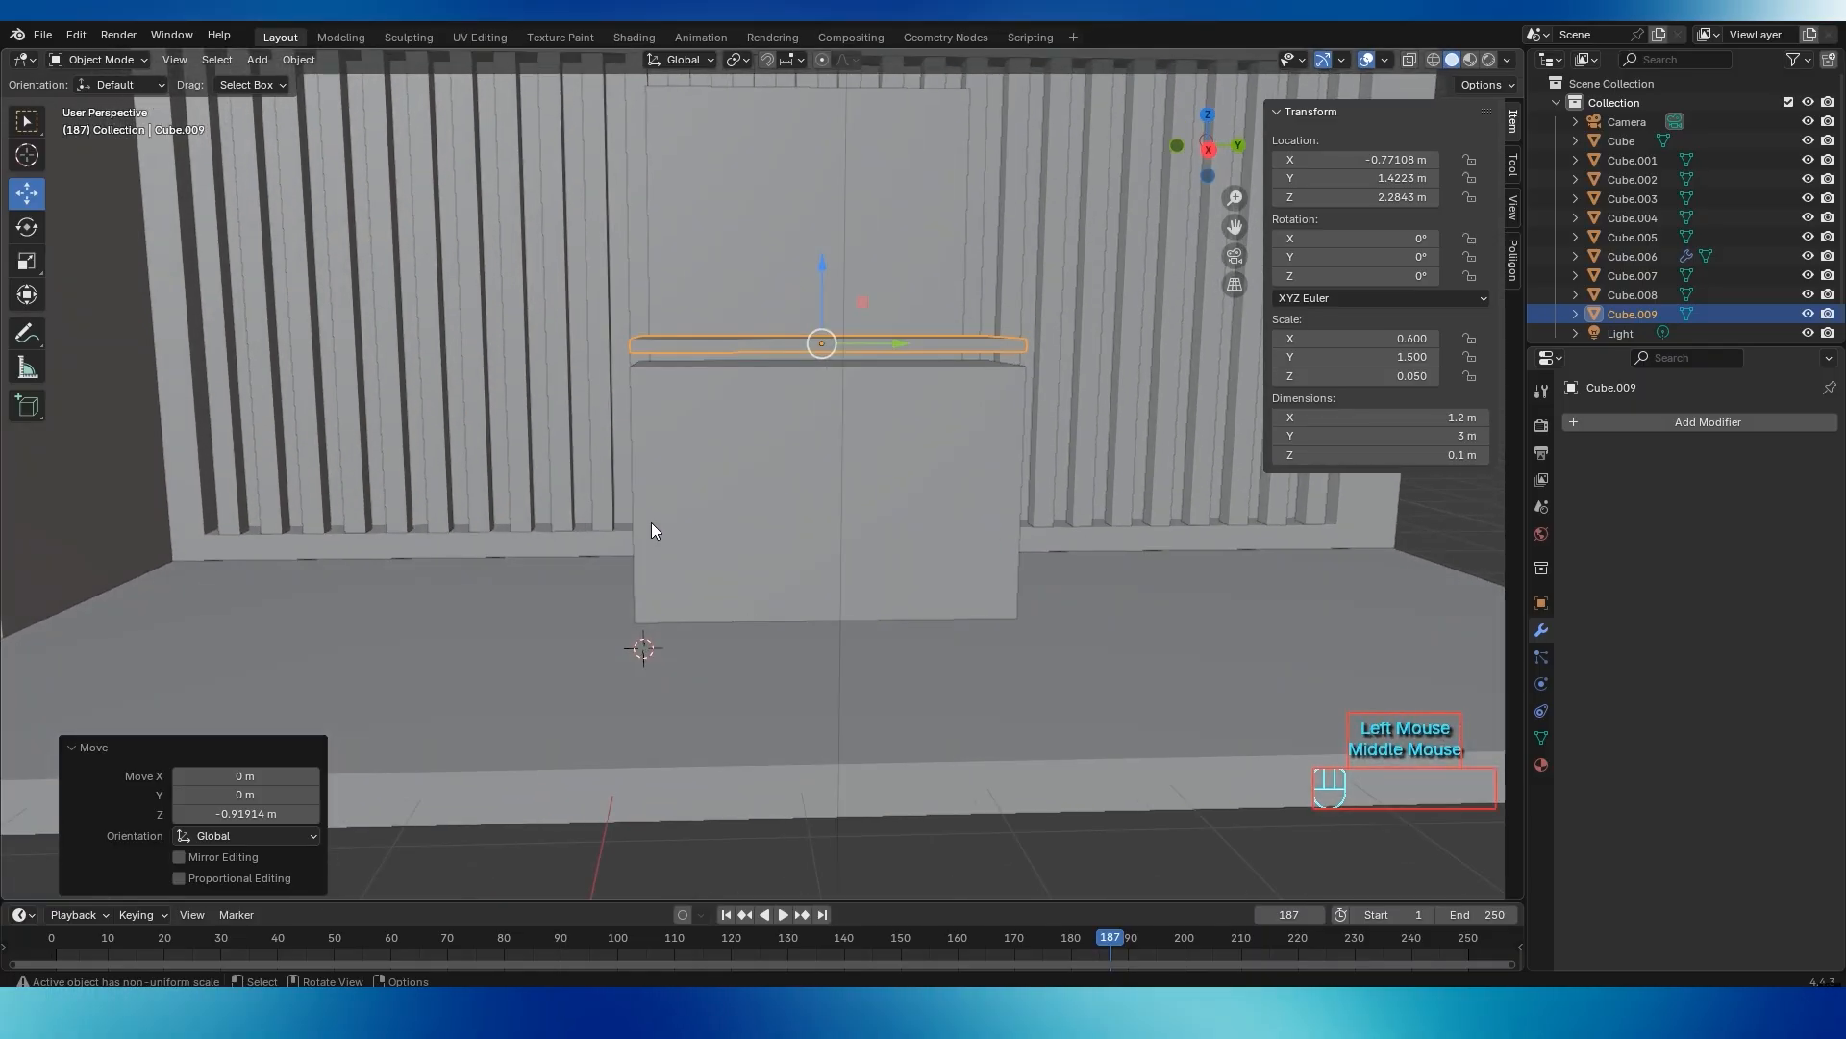
pyautogui.click(825, 264)
pyautogui.click(1154, 493)
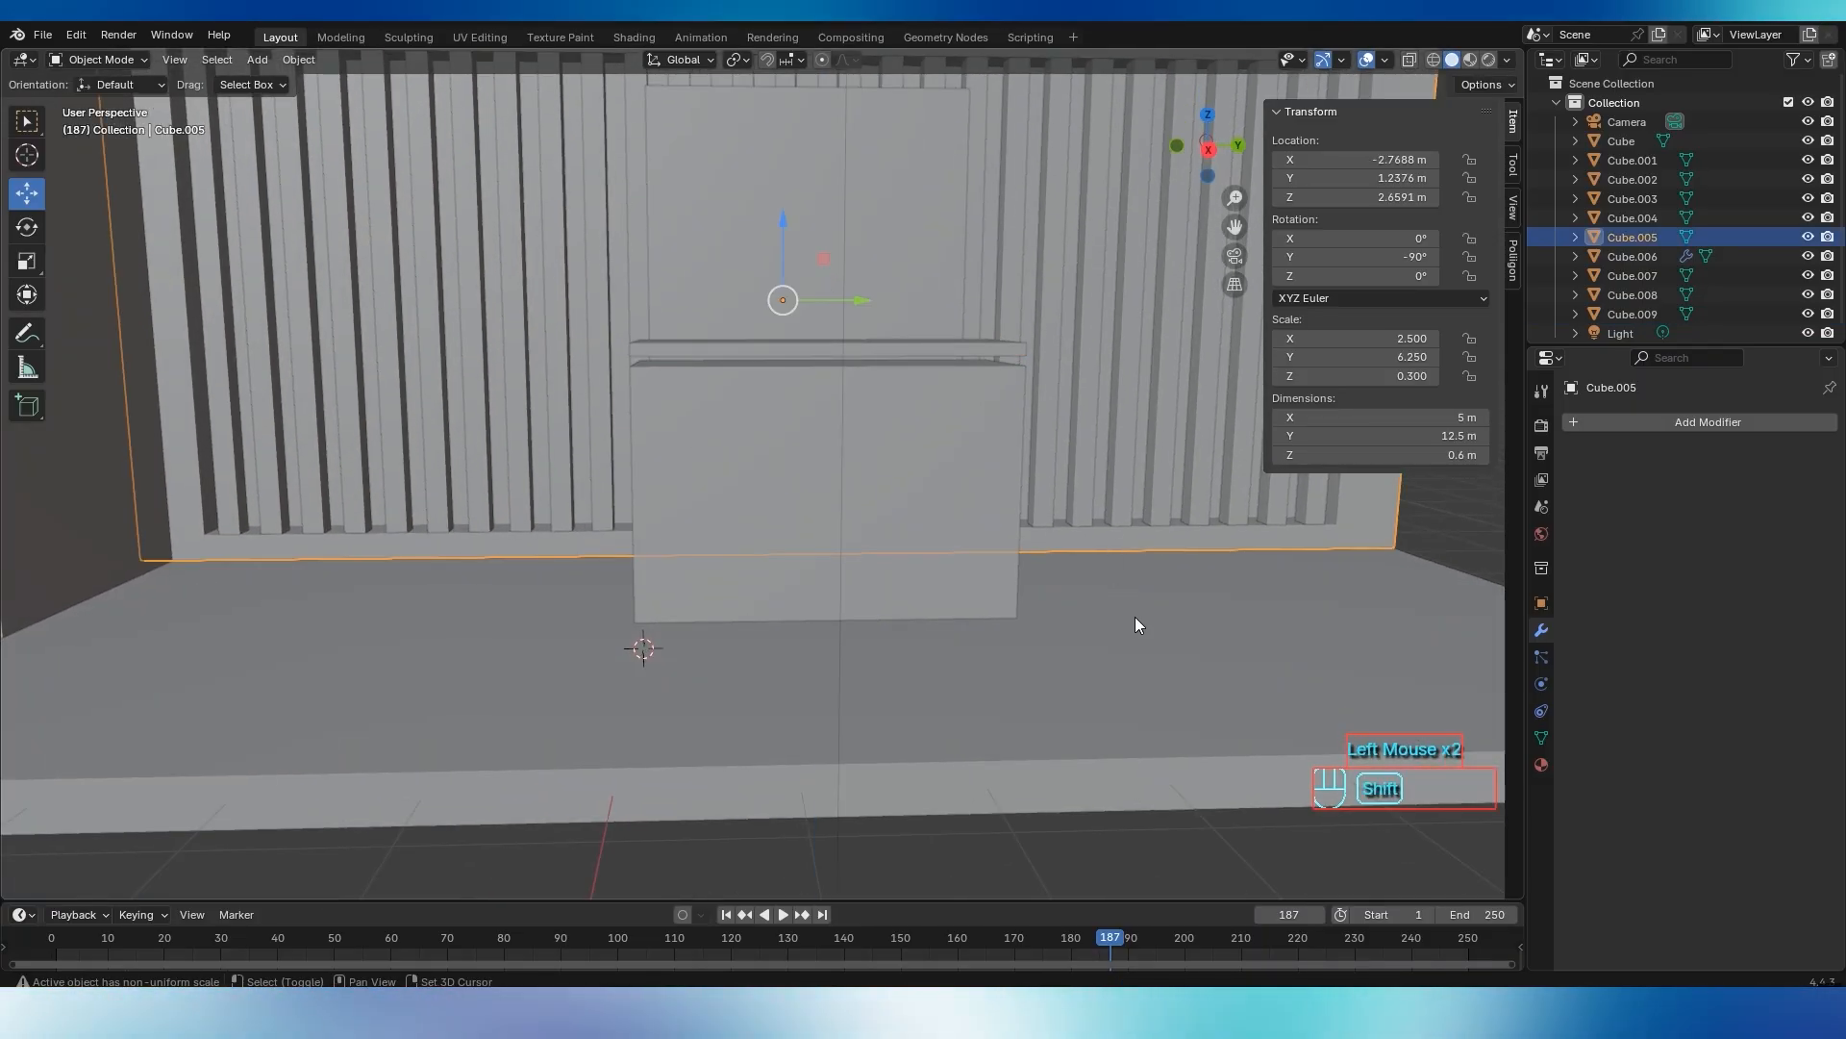
pyautogui.keyDown('shift'); pyautogui.moveTo(1135, 625); pyautogui.dragTo(1029, 745, button='middle'); pyautogui.keyUp('shift')
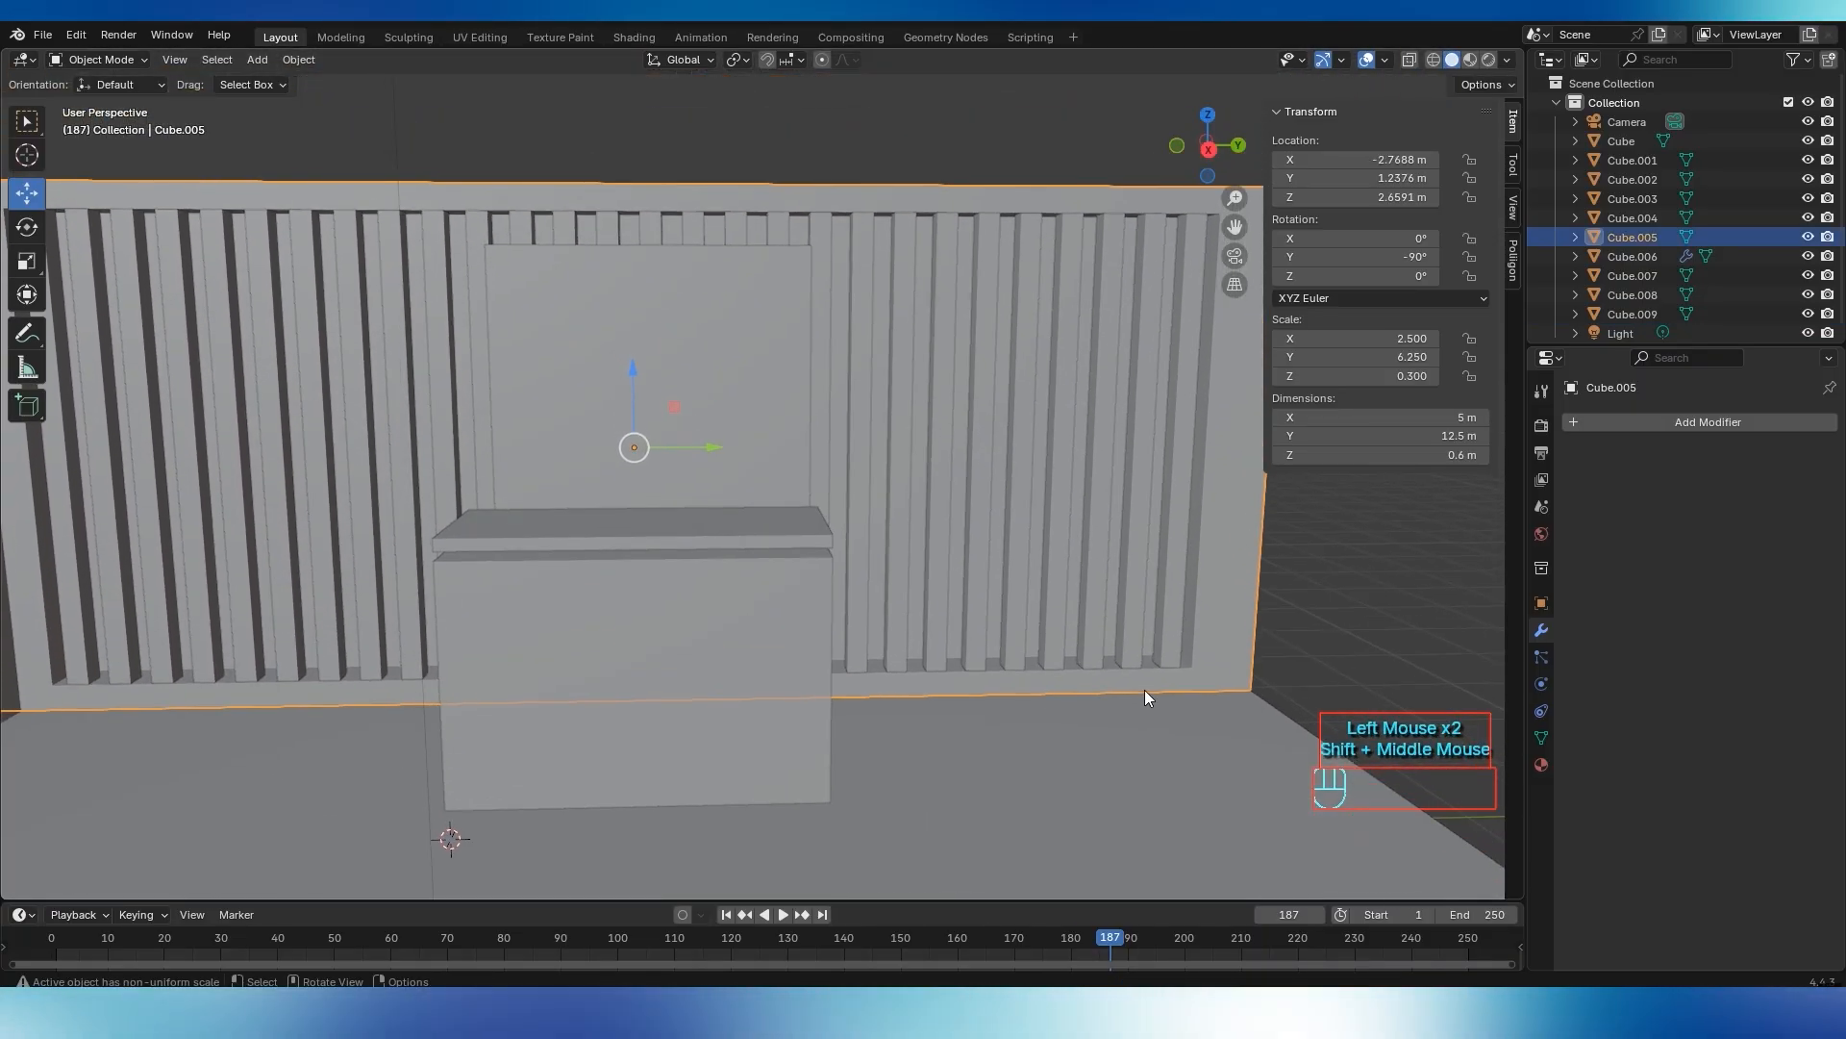
pyautogui.click(699, 538)
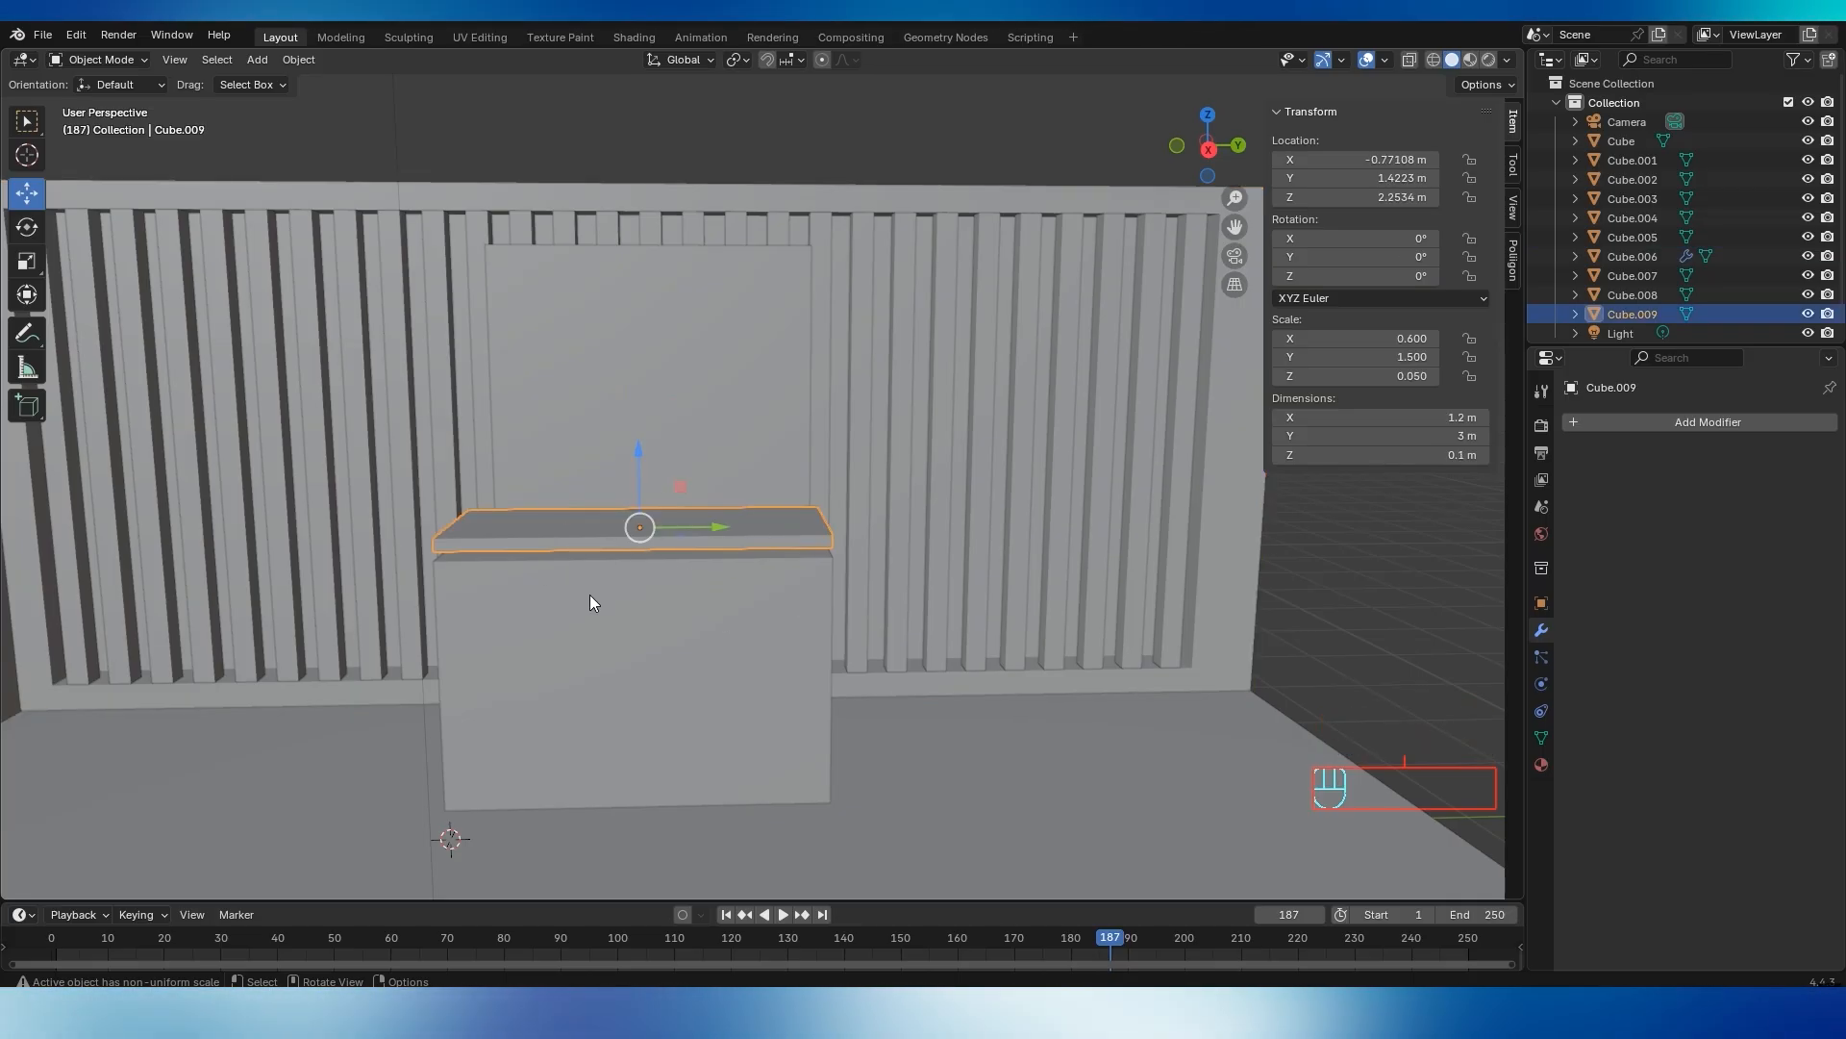
# Save the blend file and view the counter in rendered shading
pyautogui.hotkey('ctrl', 's')
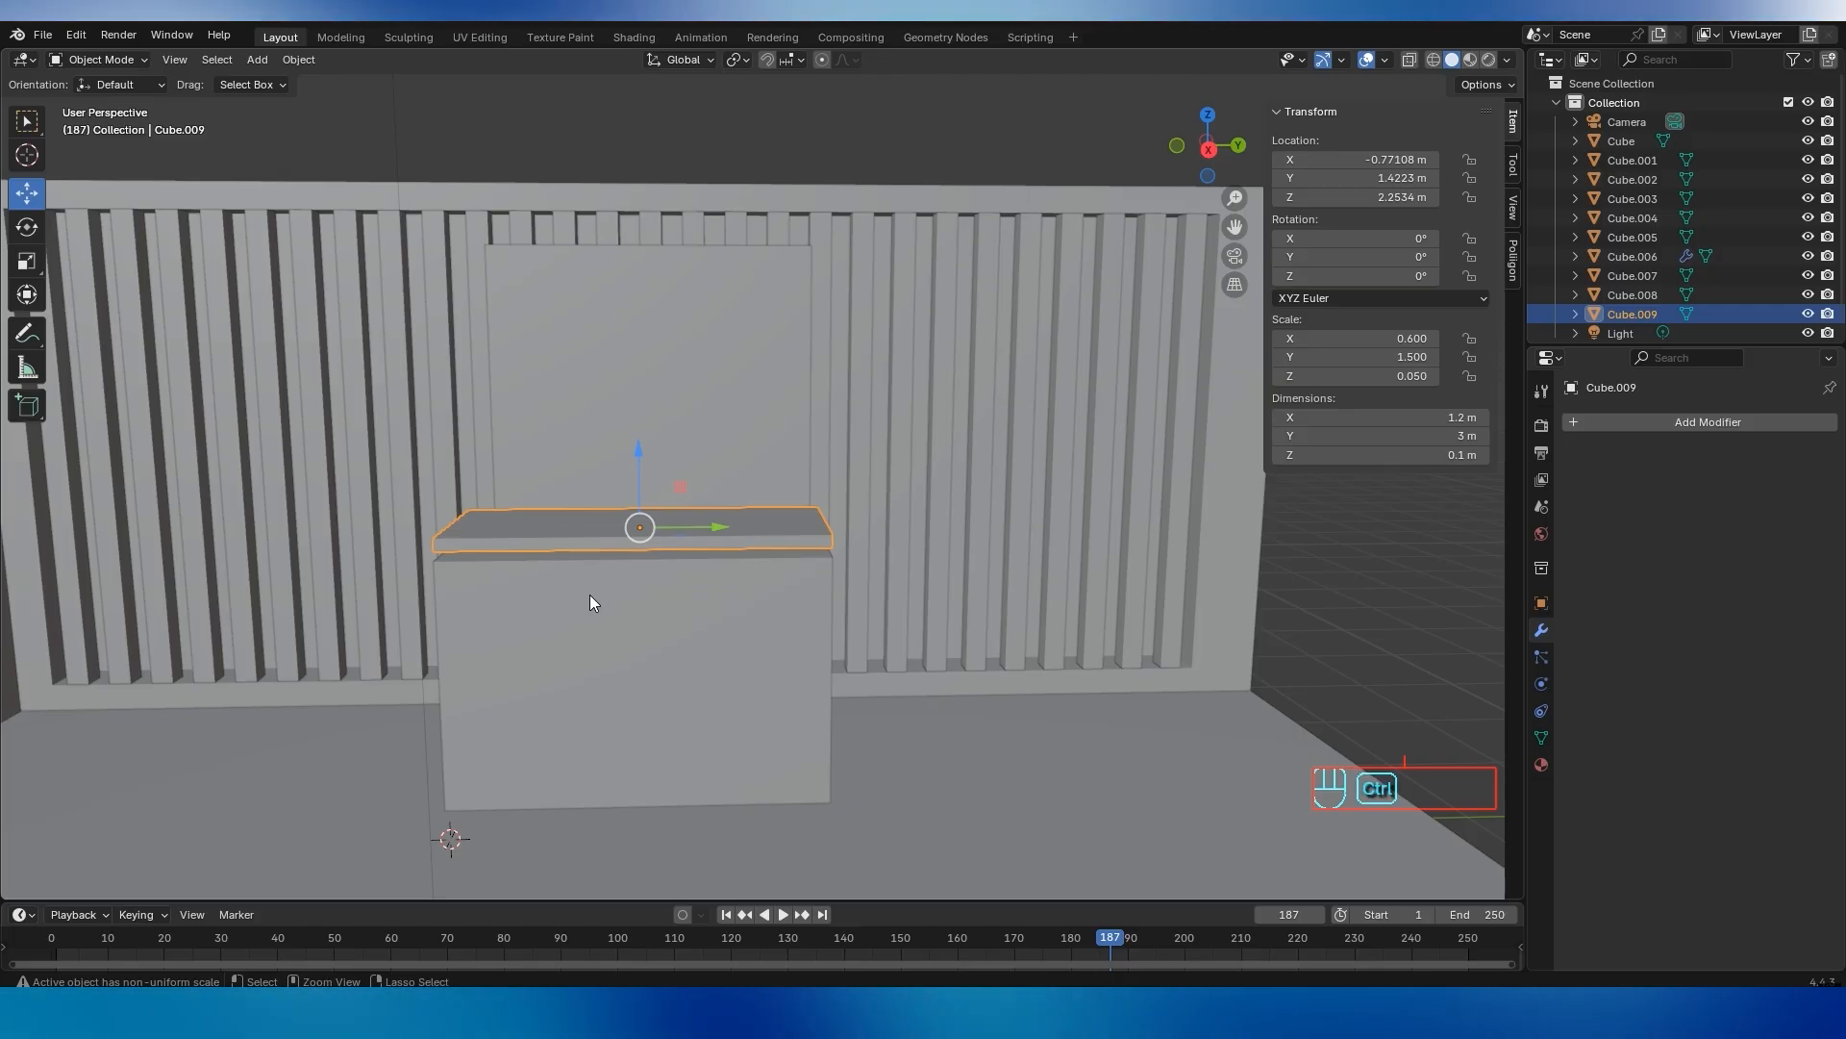
pyautogui.click(1489, 60)
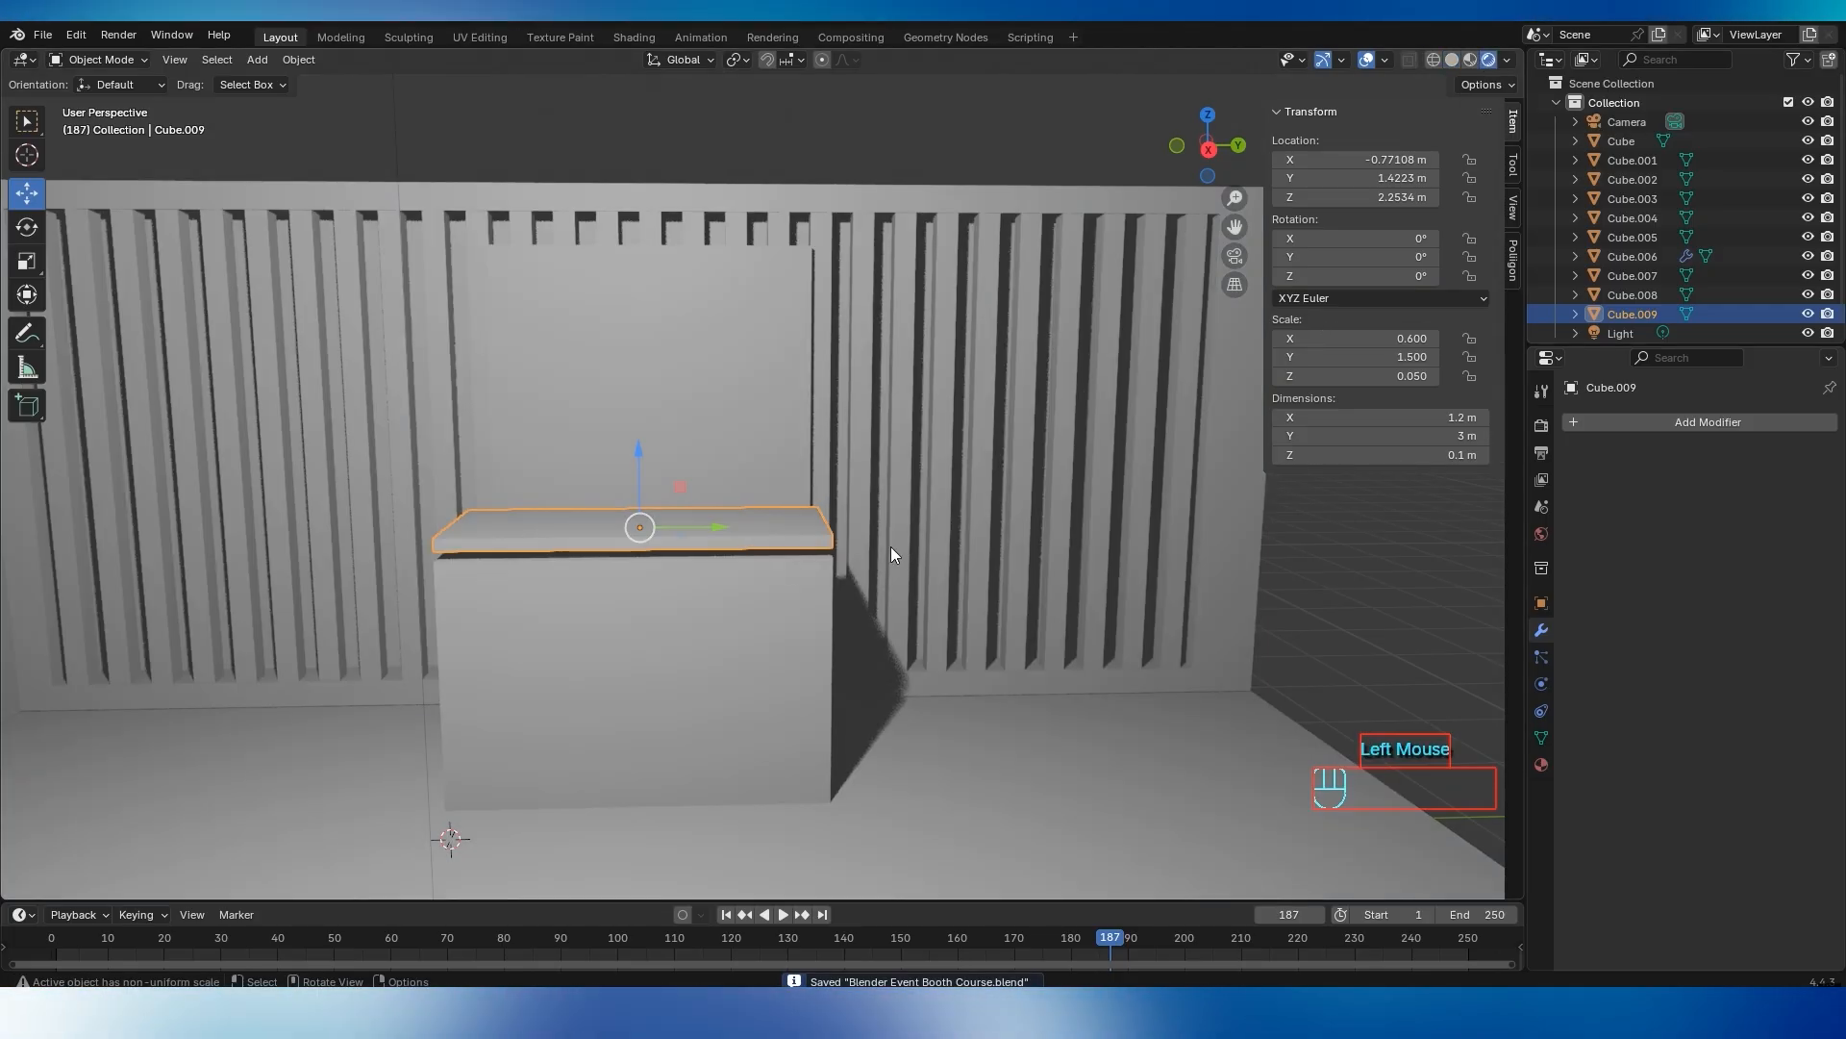
pyautogui.moveTo(891, 547); pyautogui.dragTo(1060, 534, button='middle')
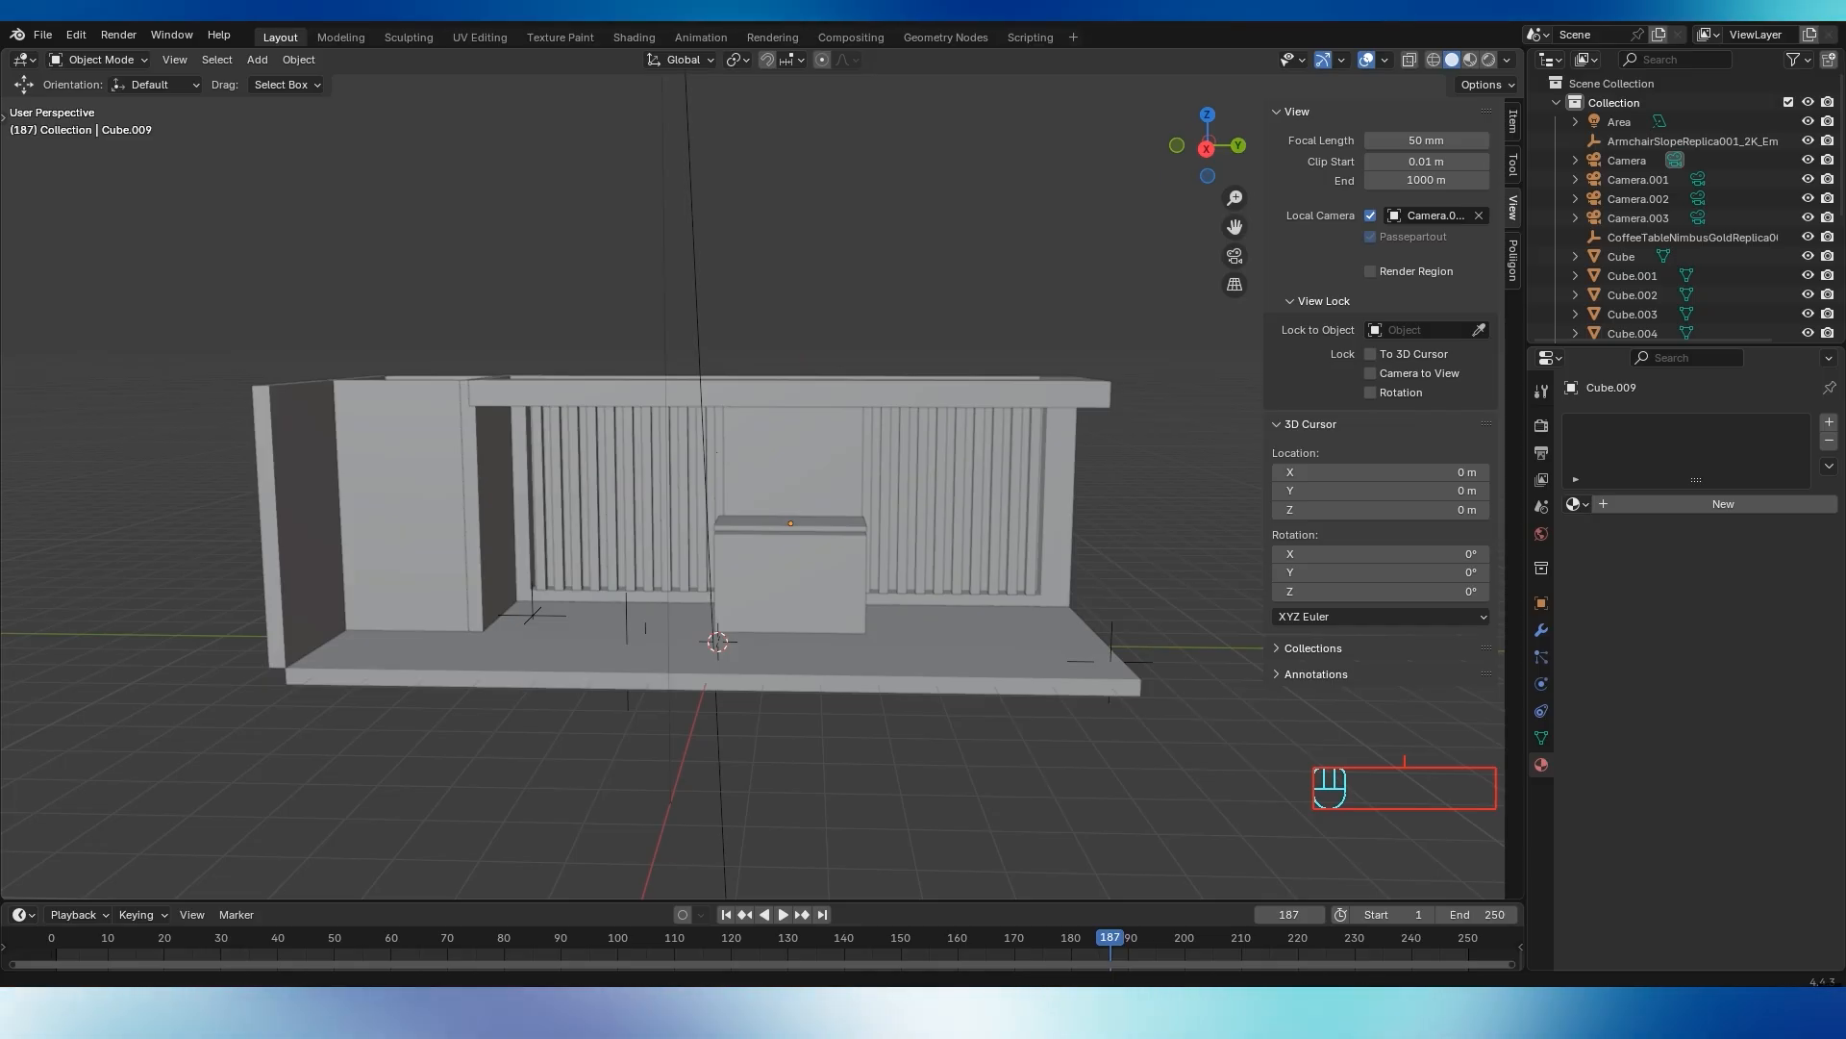
# Give the countertop slab a new material and set its surface shader to Glass BSDF
pyautogui.click(850, 535)
pyautogui.moveTo(850, 534); pyautogui.dragTo(815, 557, button='middle')
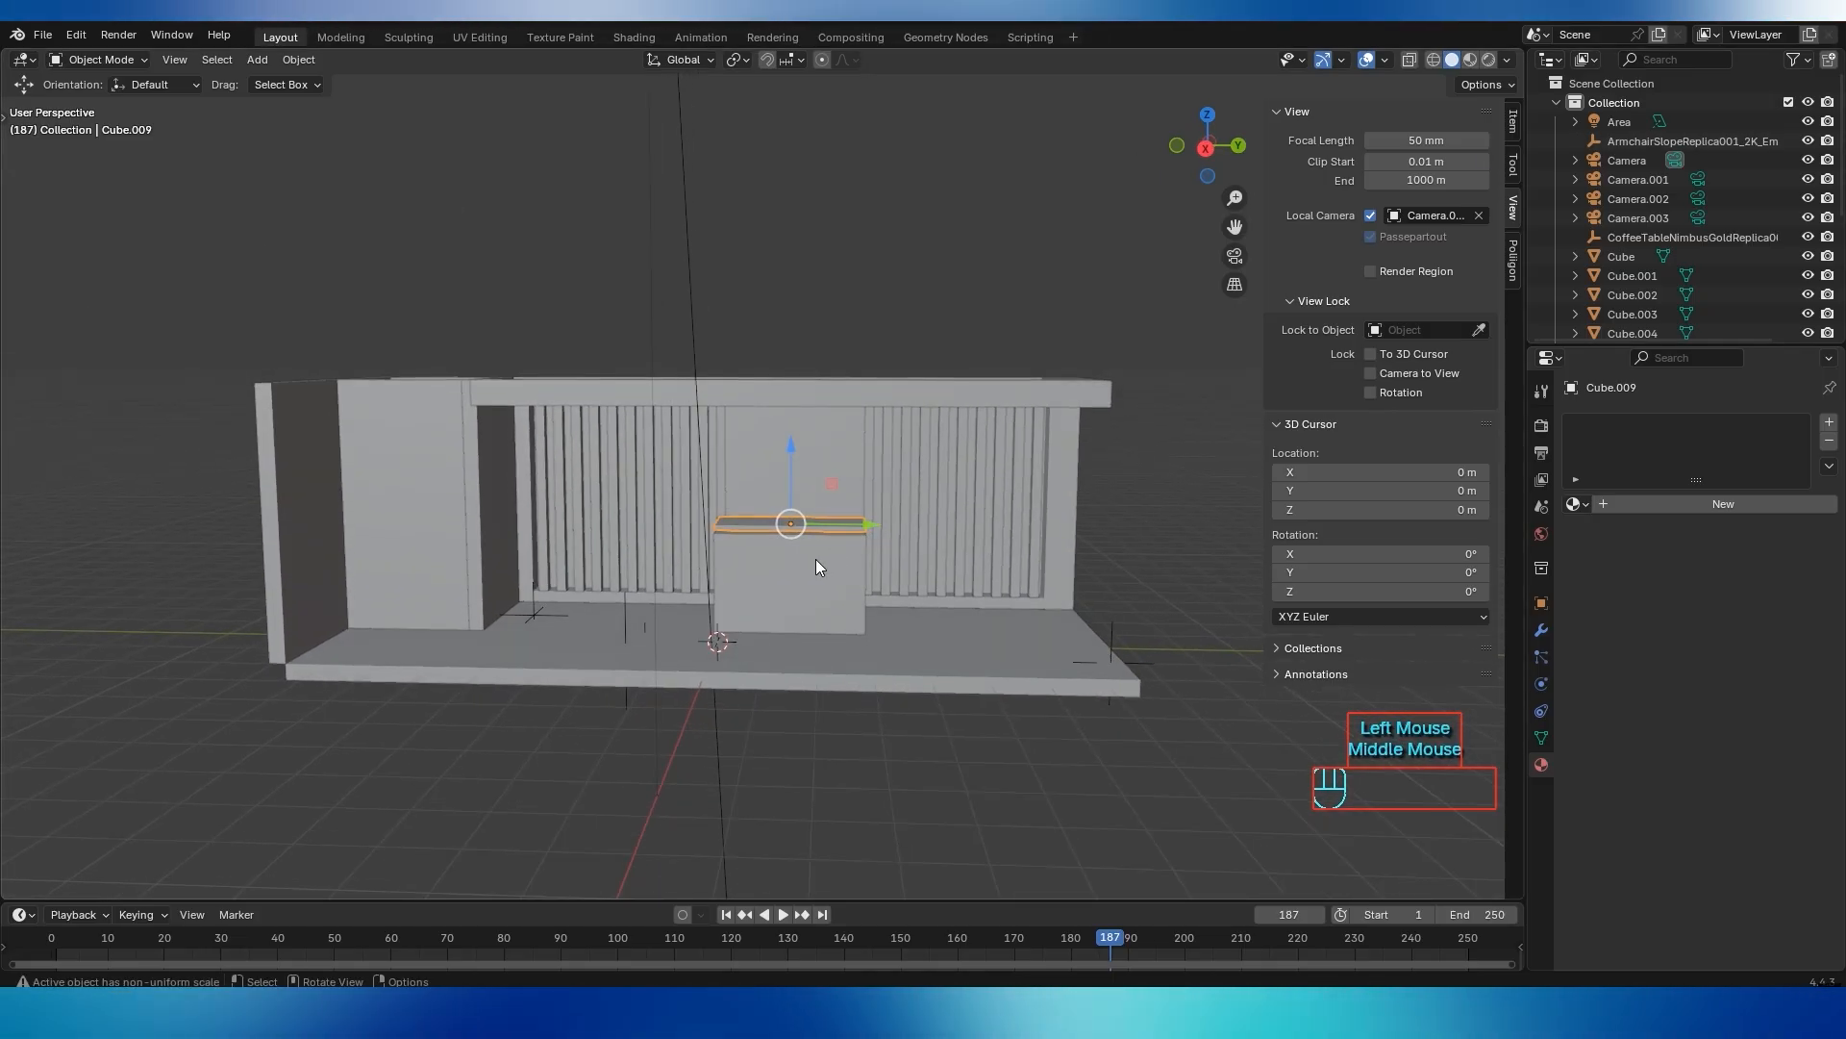
pyautogui.scroll(5, 800, 557)
pyautogui.click(1541, 764)
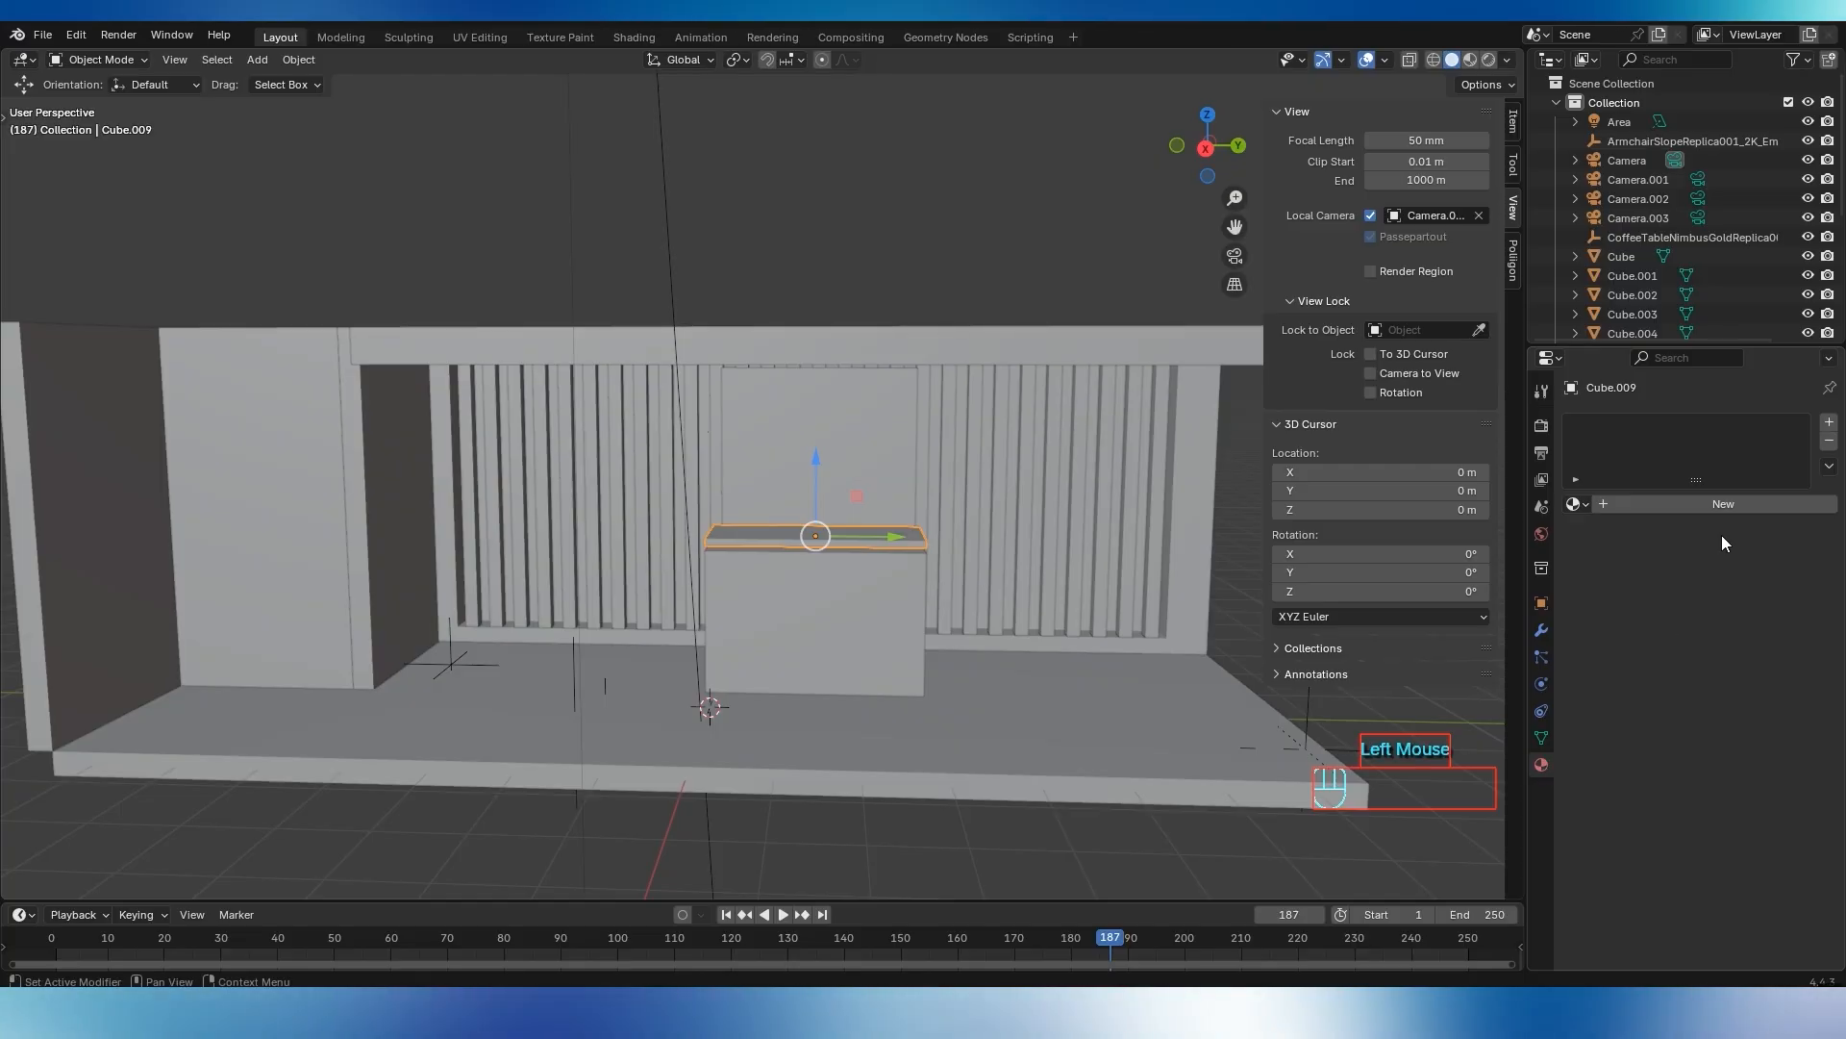
pyautogui.click(1721, 504)
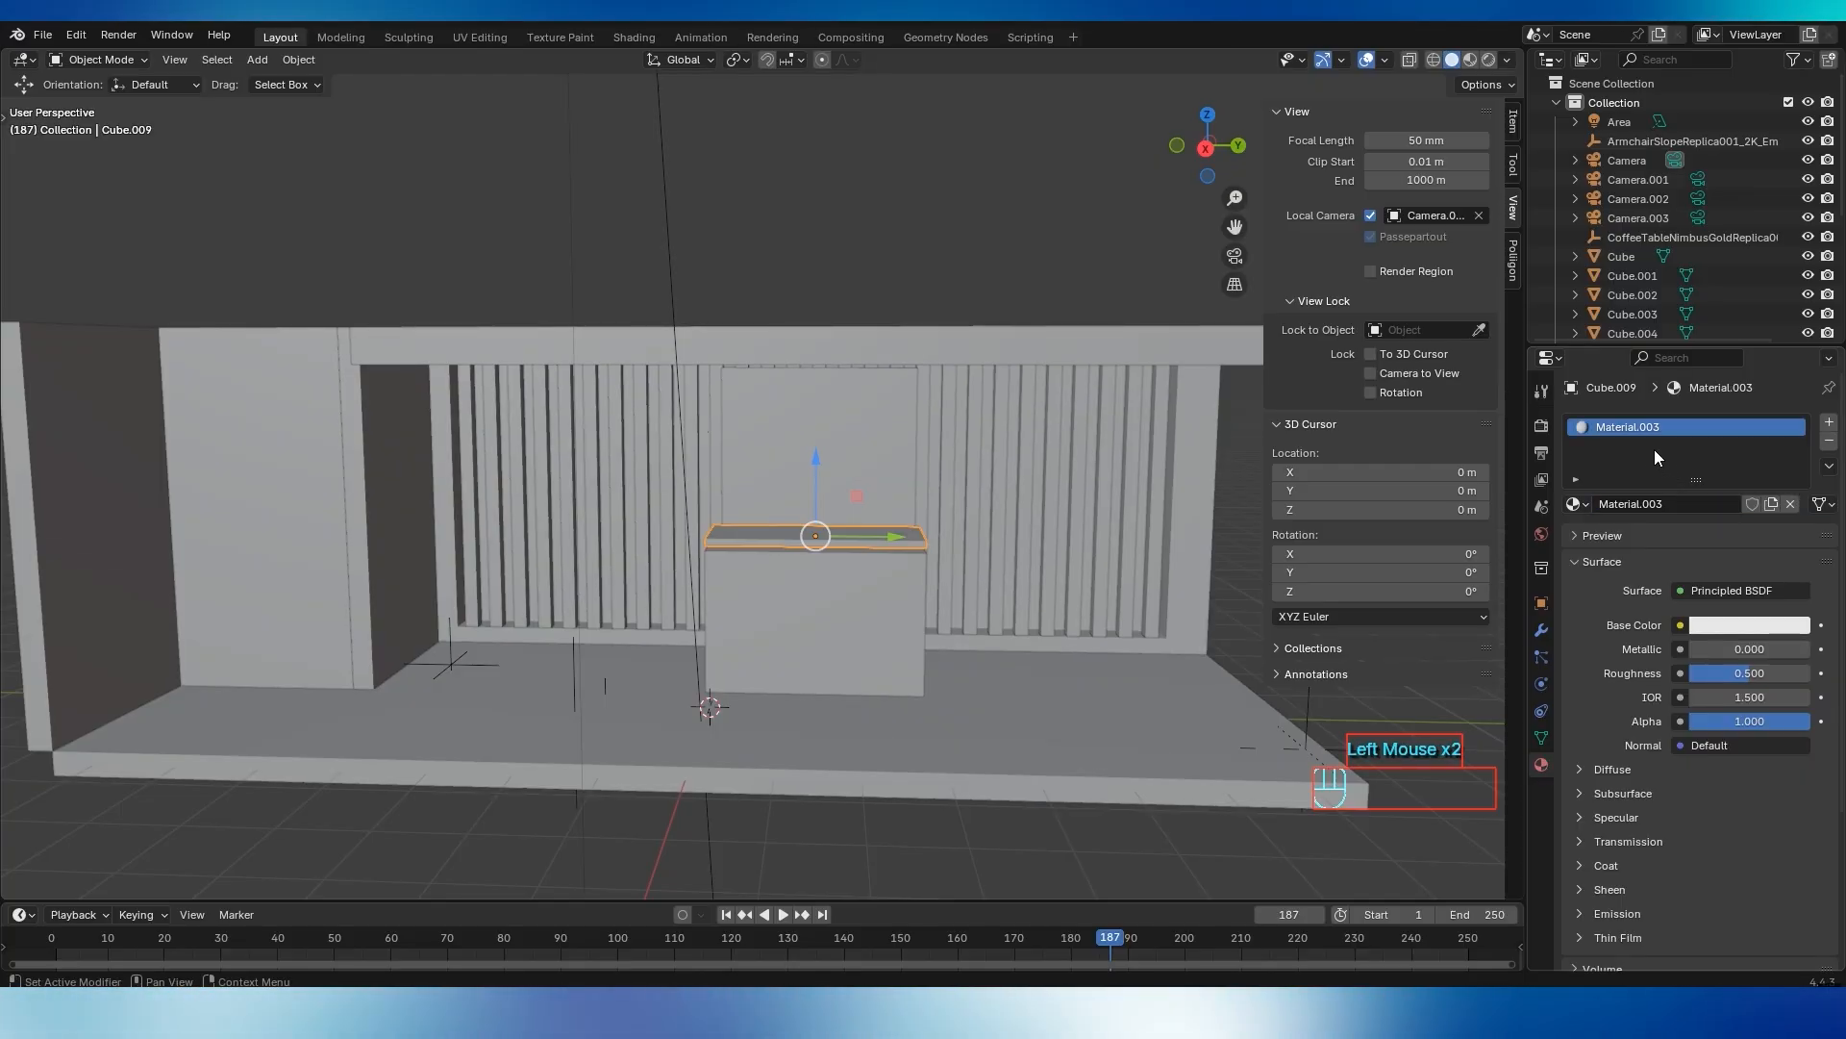
pyautogui.click(1705, 591)
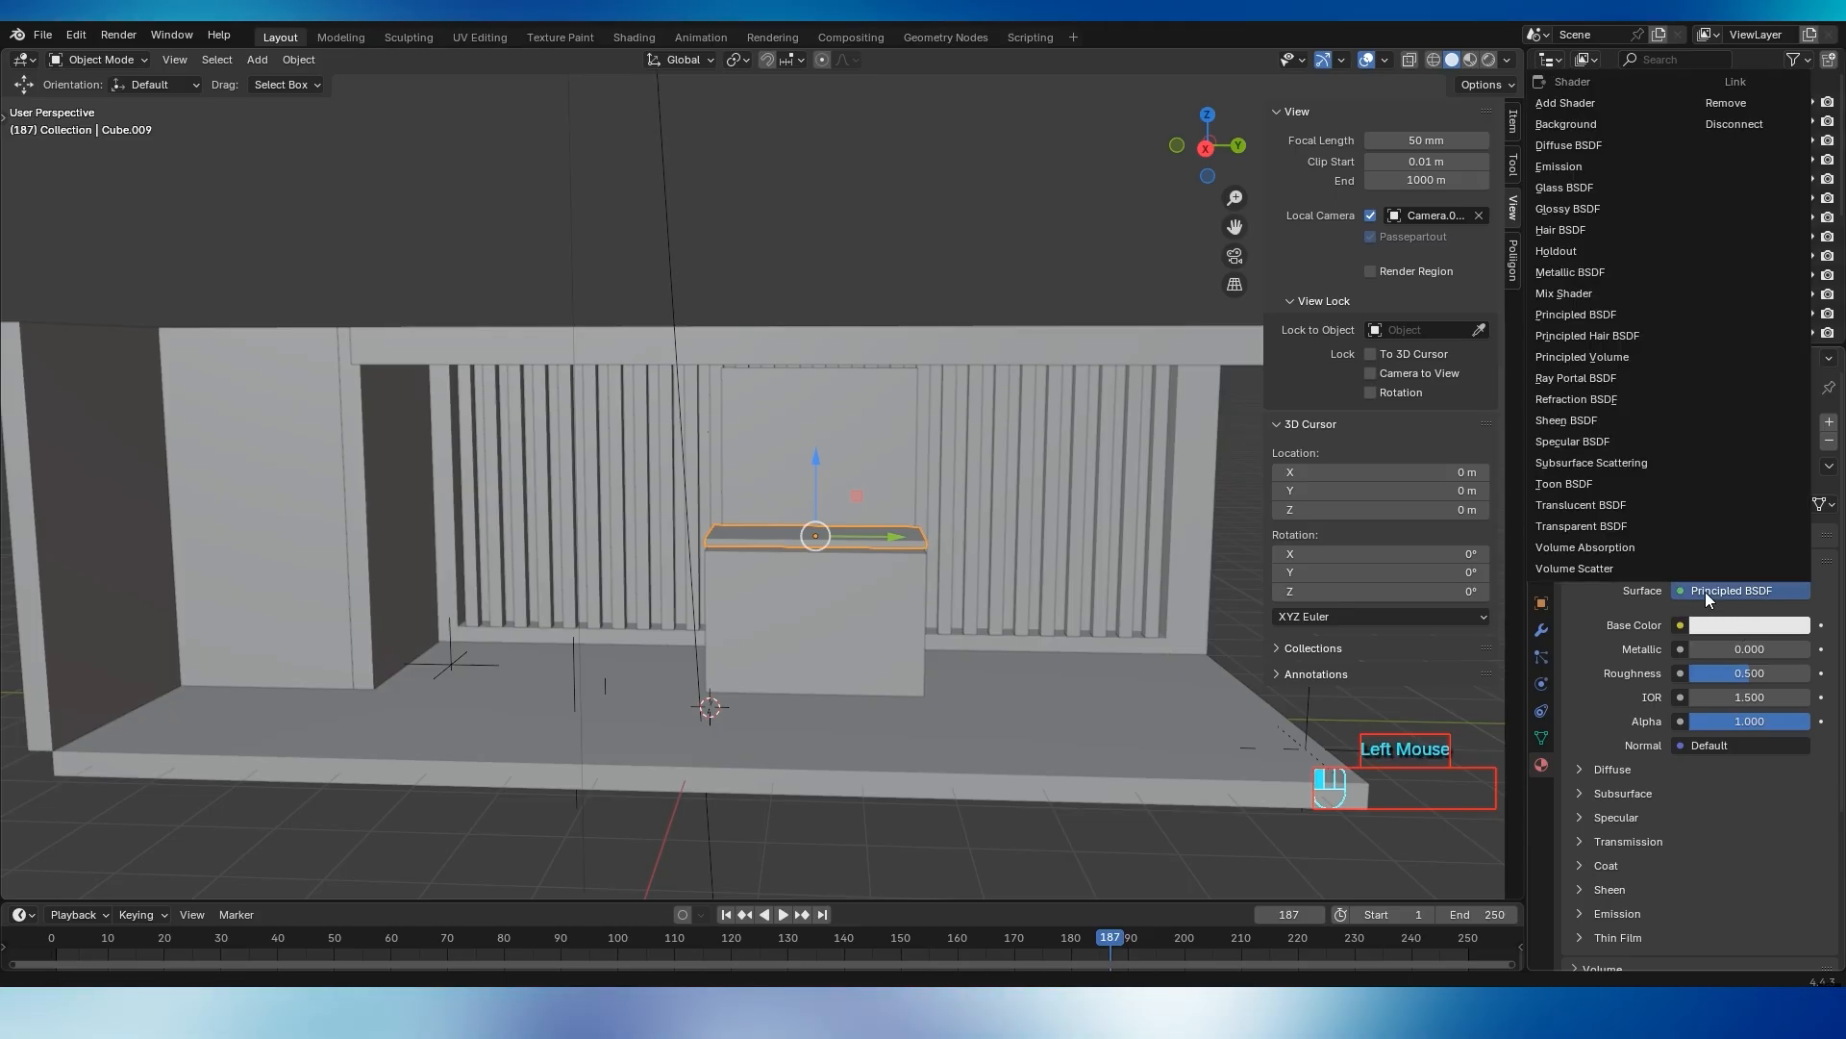
pyautogui.click(1579, 187)
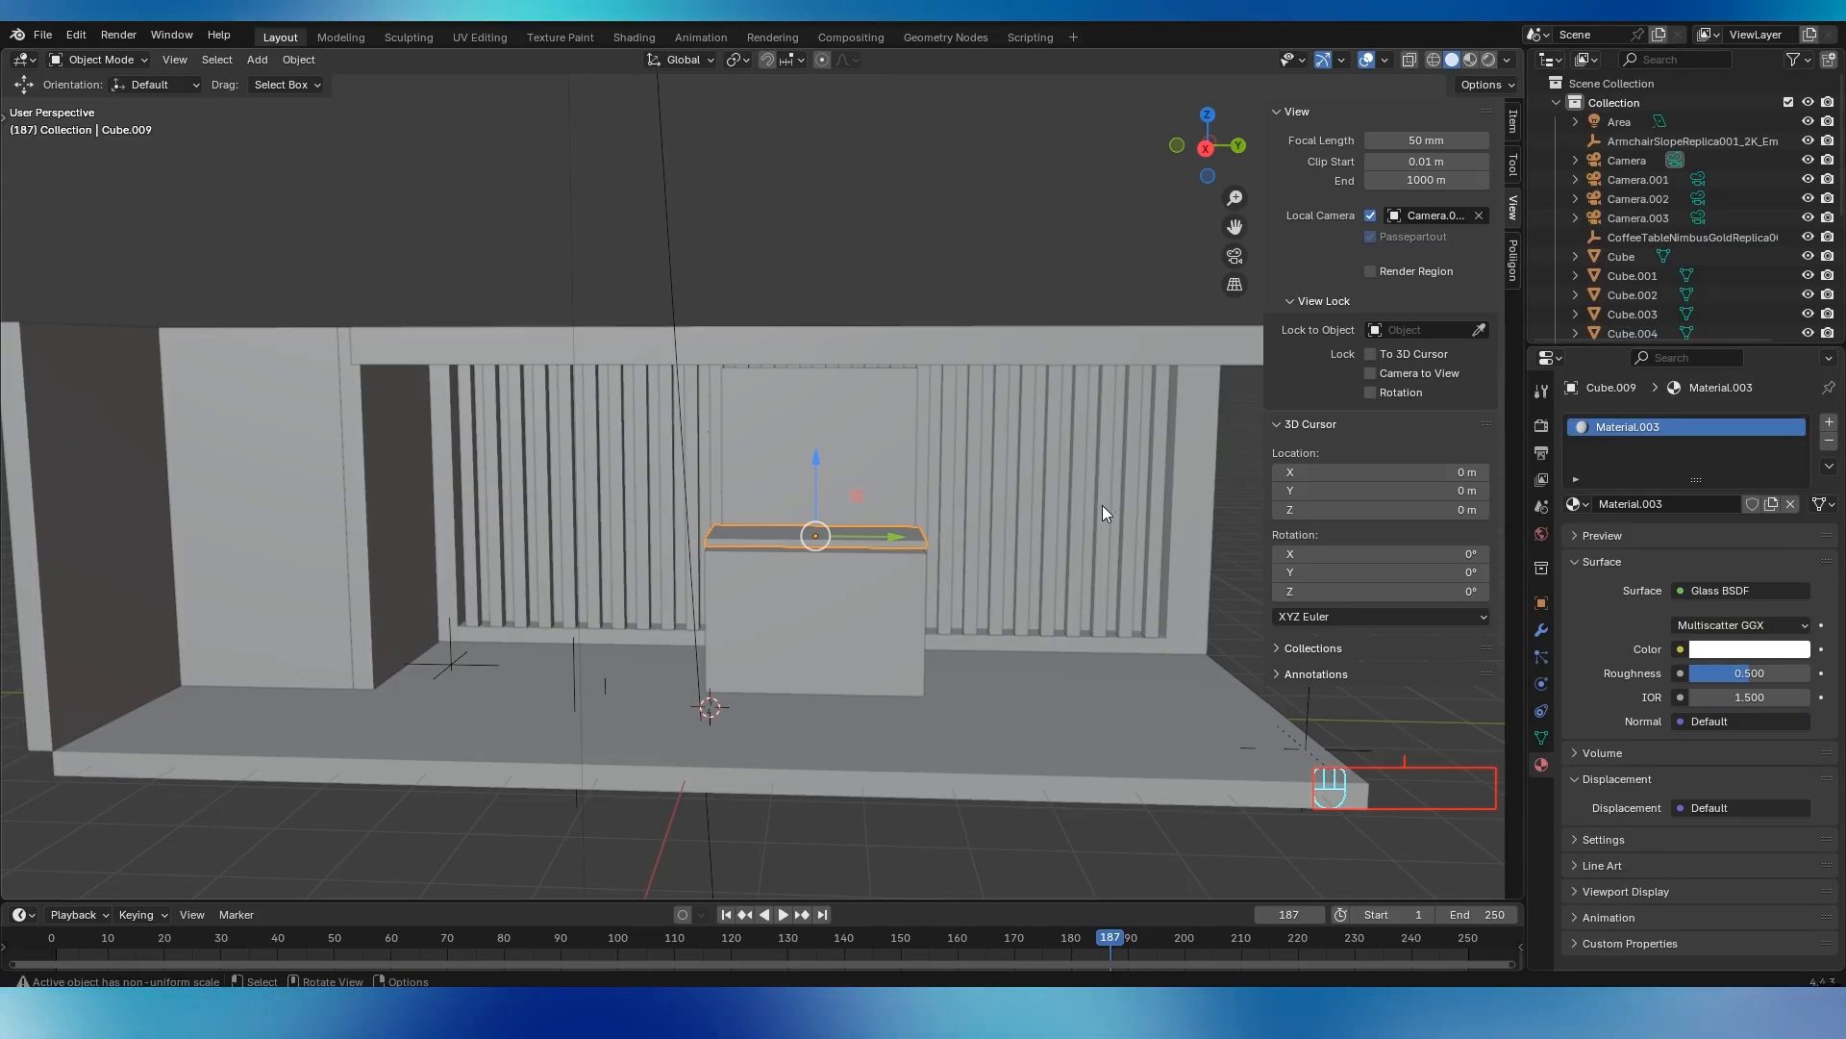
# Preview the glass countertop up close in rendered shading
pyautogui.click(1488, 60)
pyautogui.moveTo(829, 563)
pyautogui.mouseDown(button='middle')
pyautogui.moveTo(821, 592)
pyautogui.moveTo(839, 545)
pyautogui.mouseUp(button='middle')
pyautogui.scroll(2, 839, 546)
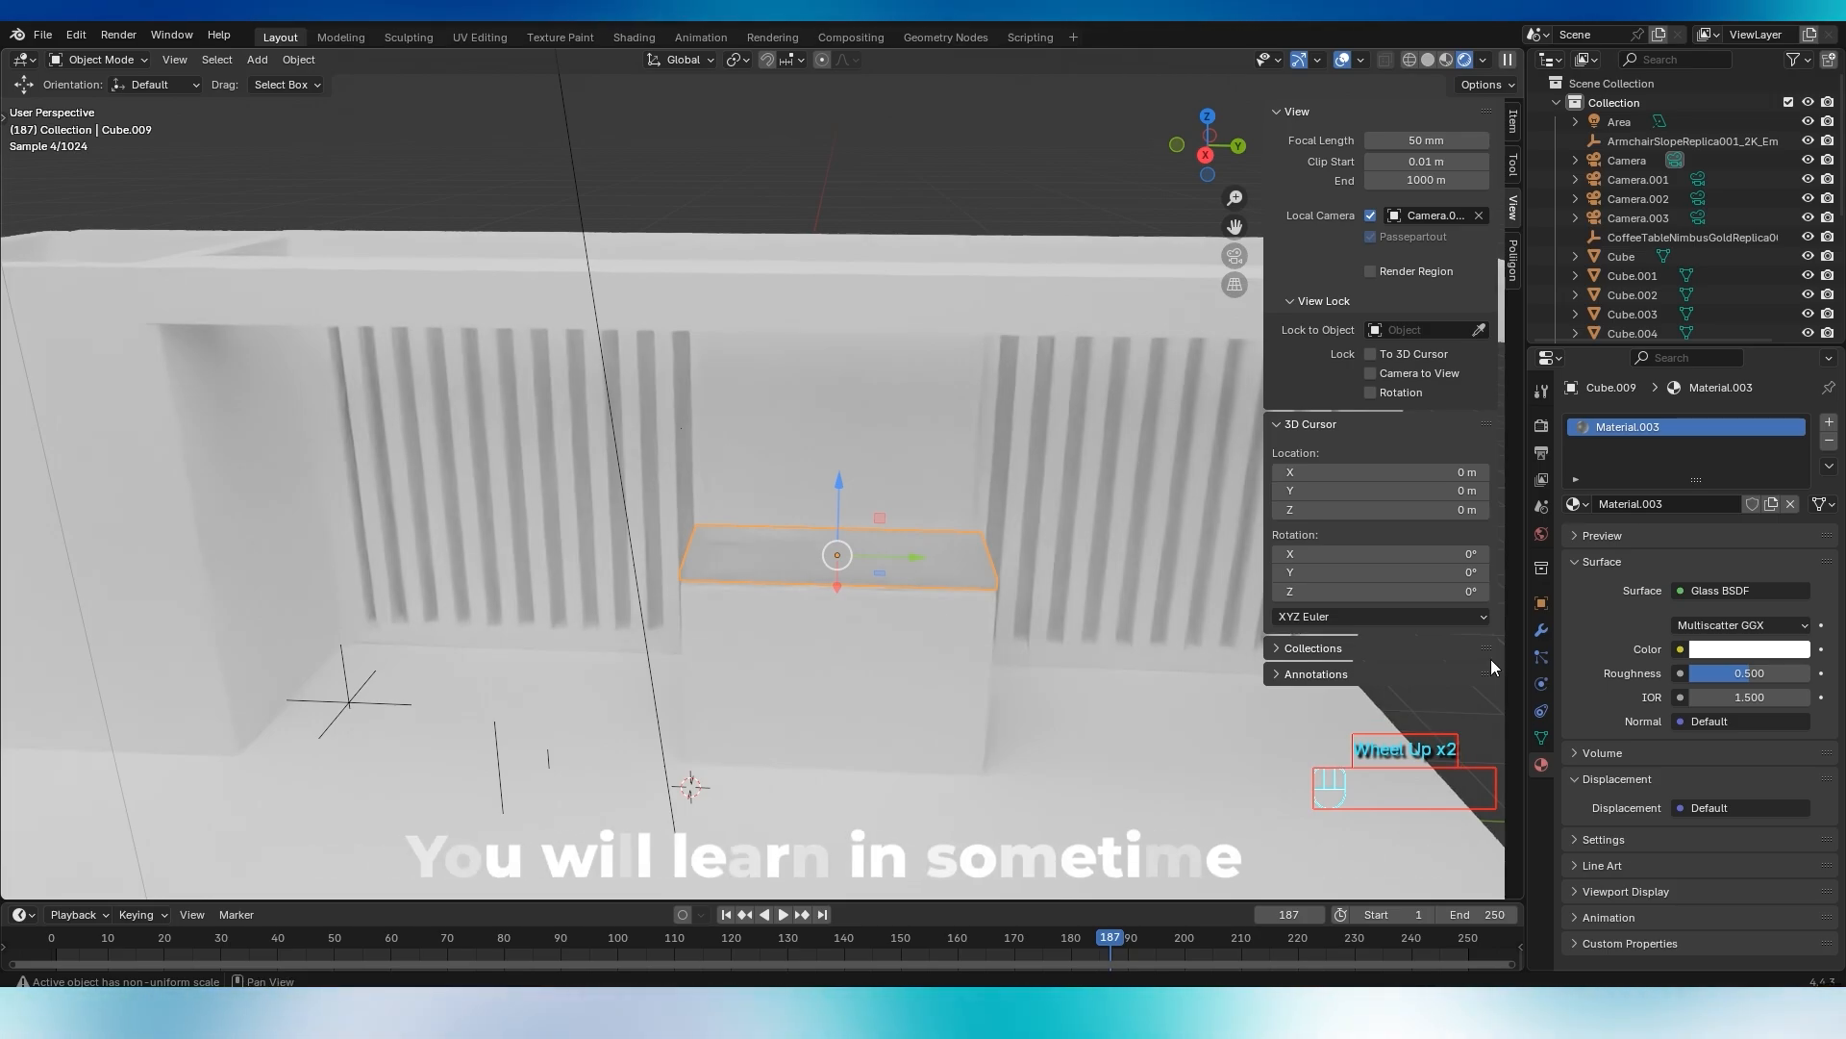
# In the Shading workspace with a rendered preview, set the countertop's glass roughness to about 0.238 and its IOR to 3.8
pyautogui.click(633, 37)
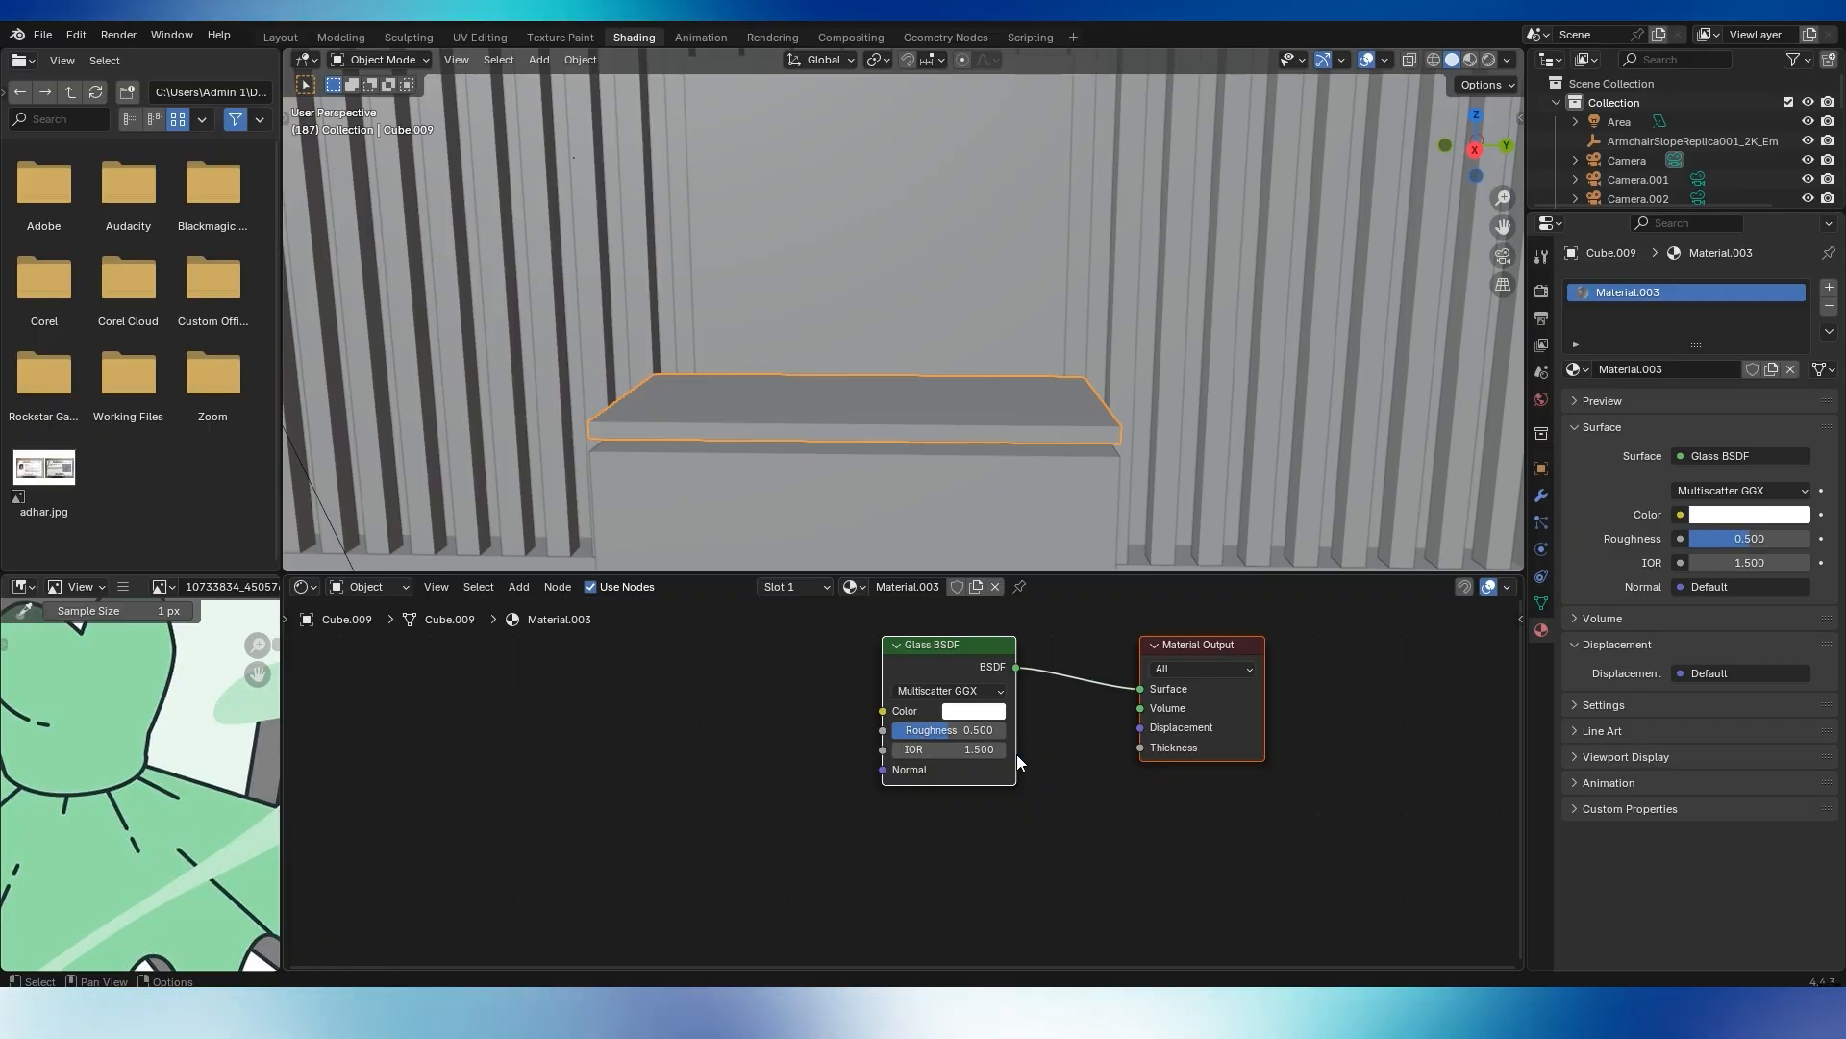
pyautogui.scroll(2, 1021, 763)
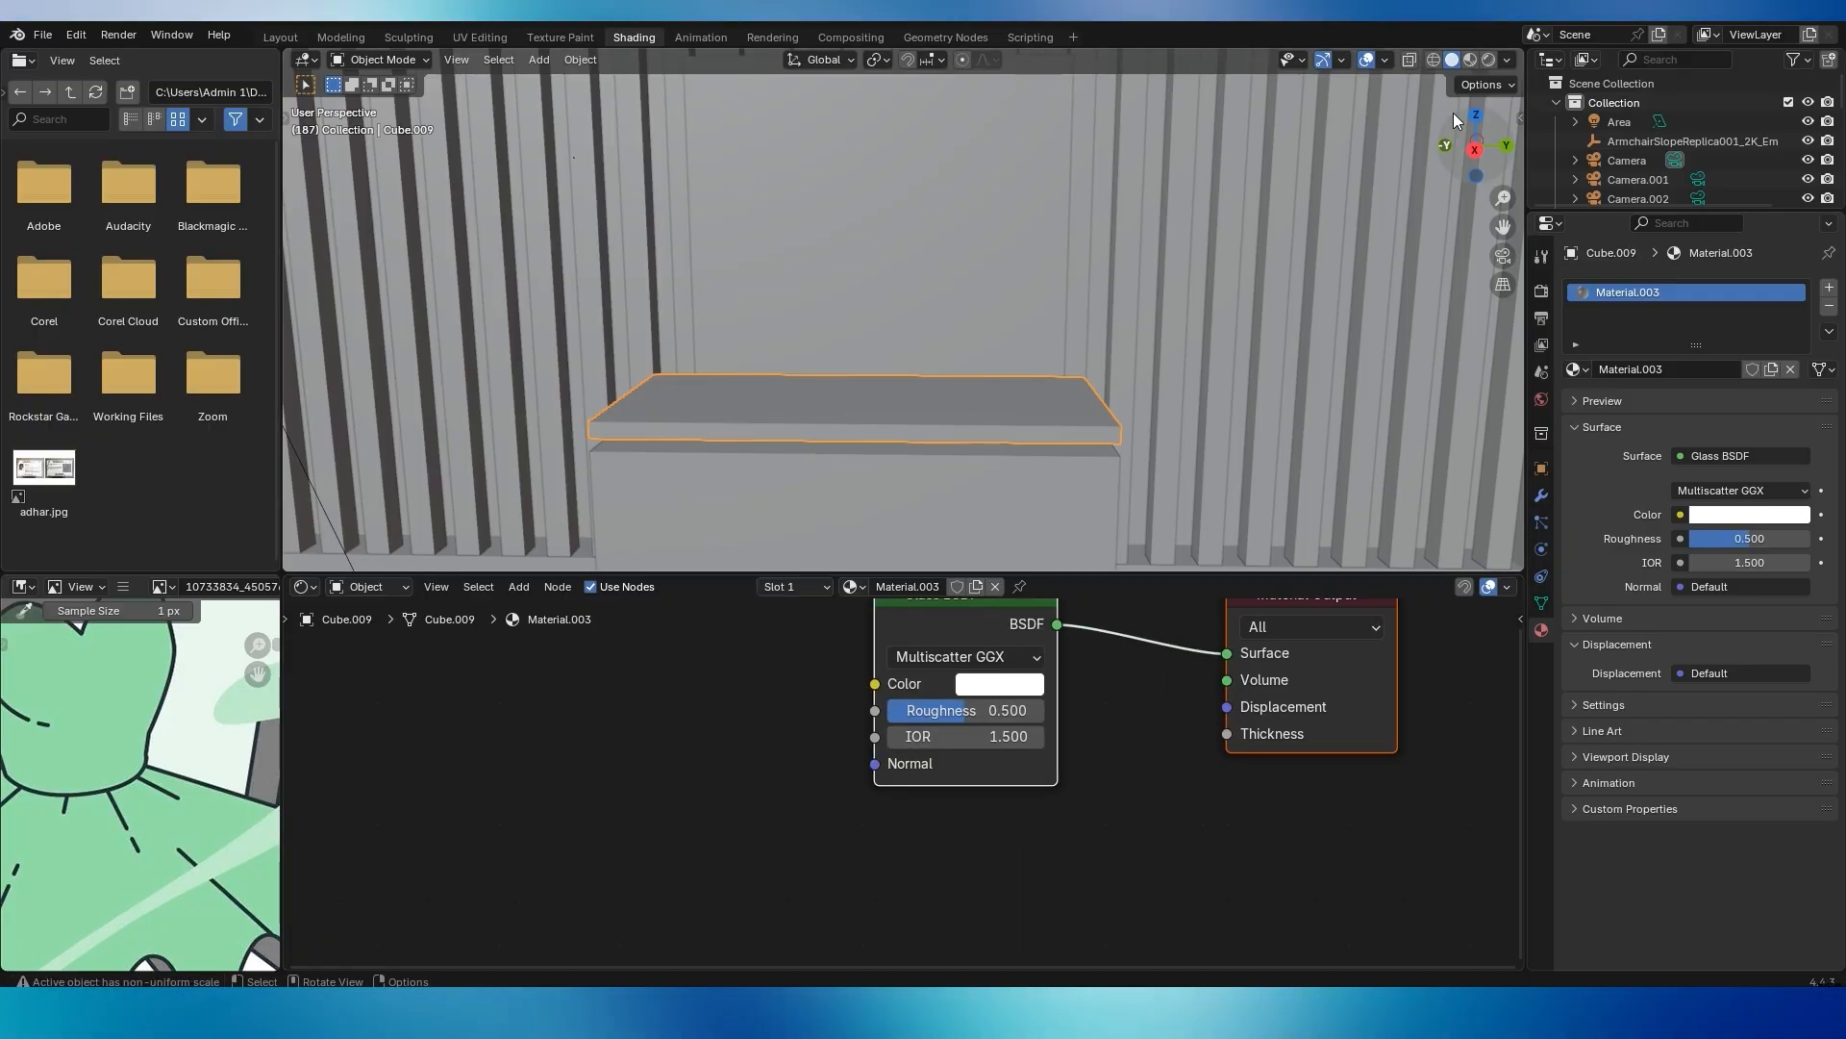
pyautogui.click(1487, 61)
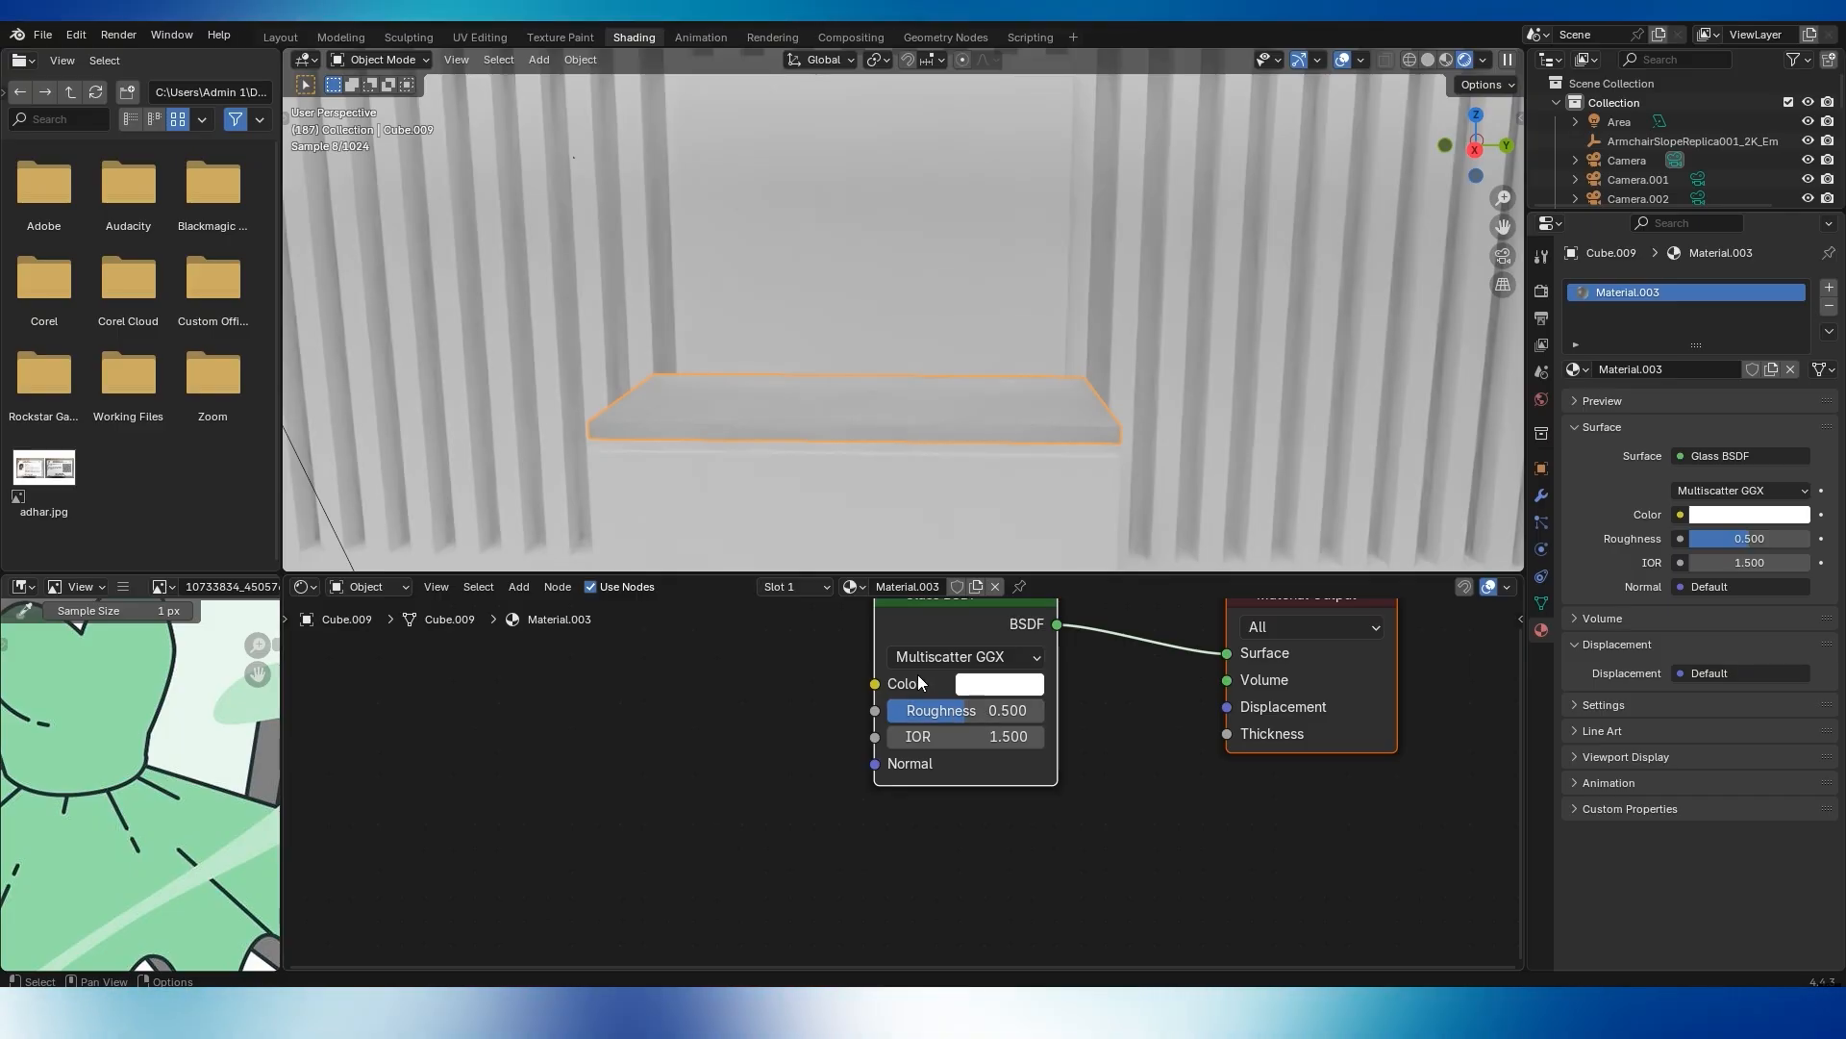
pyautogui.moveTo(942, 710)
pyautogui.mouseDown()
pyautogui.moveTo(889, 709)
pyautogui.moveTo(927, 728)
pyautogui.mouseUp()
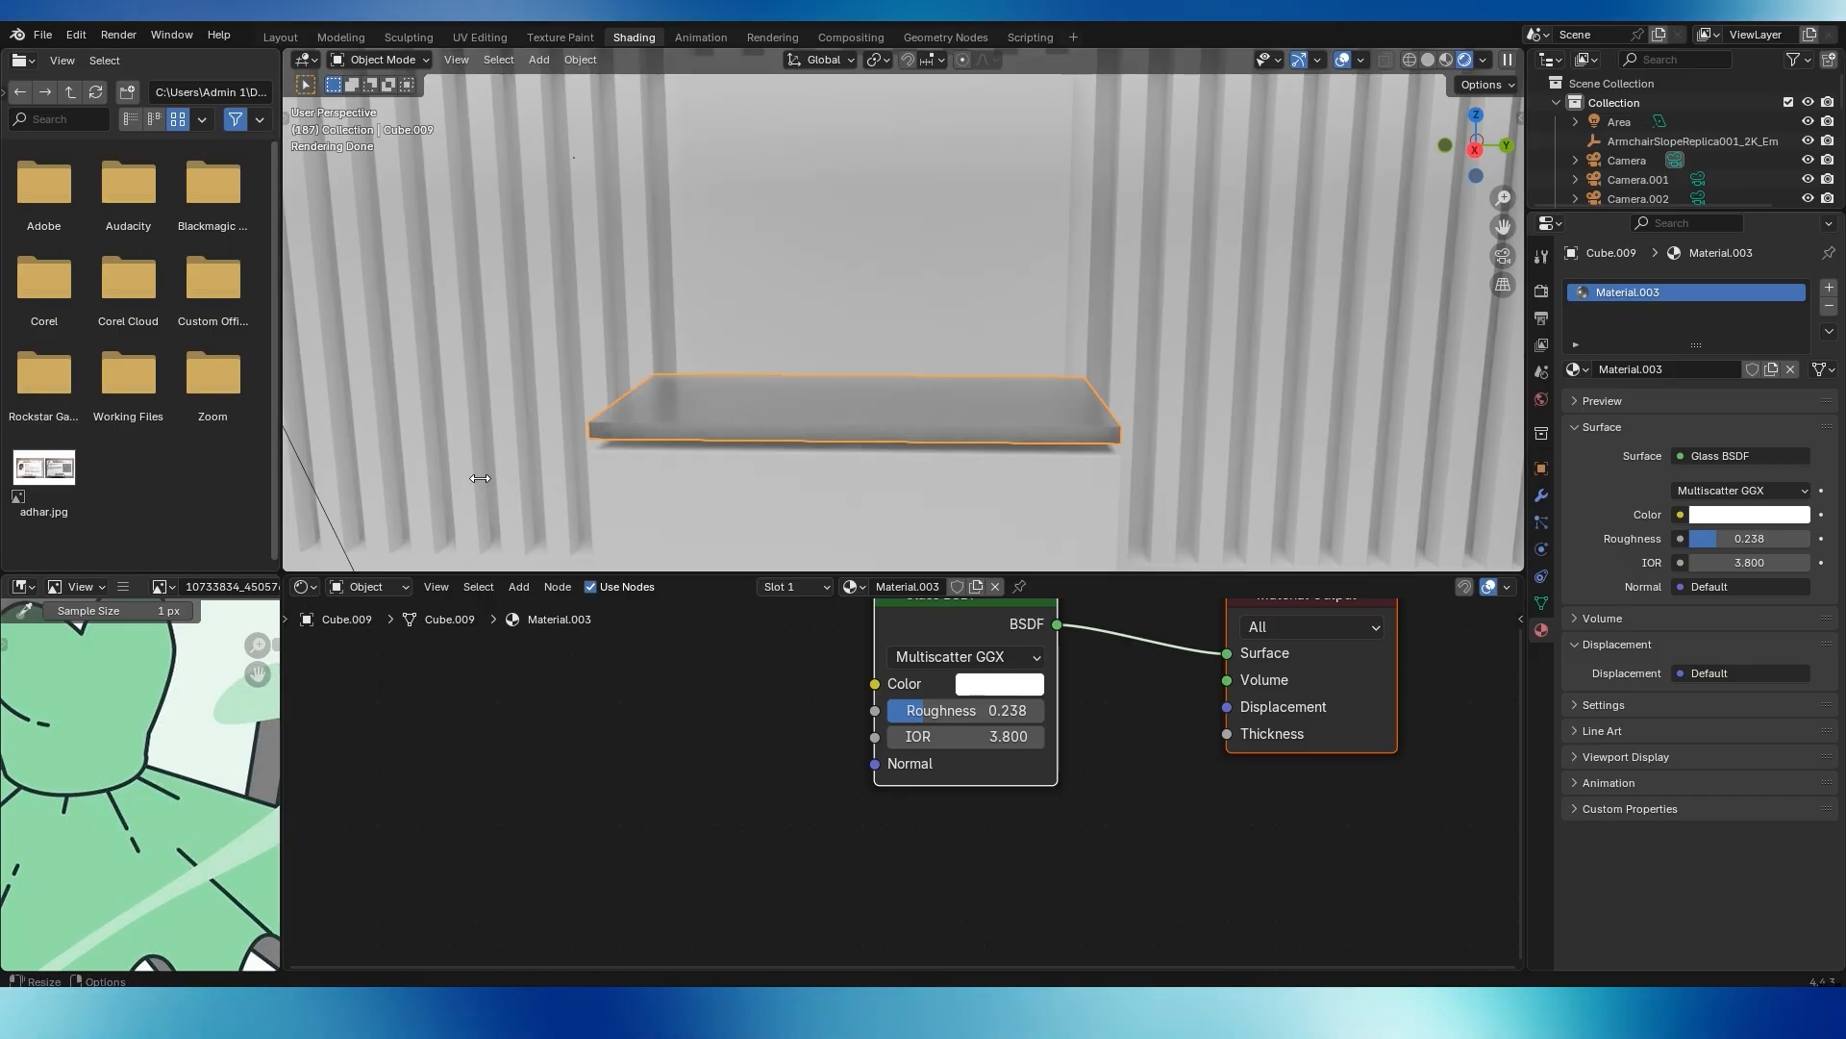
# Change the render engine to EEVEE and check the glass countertop in the booth
pyautogui.click(1544, 300)
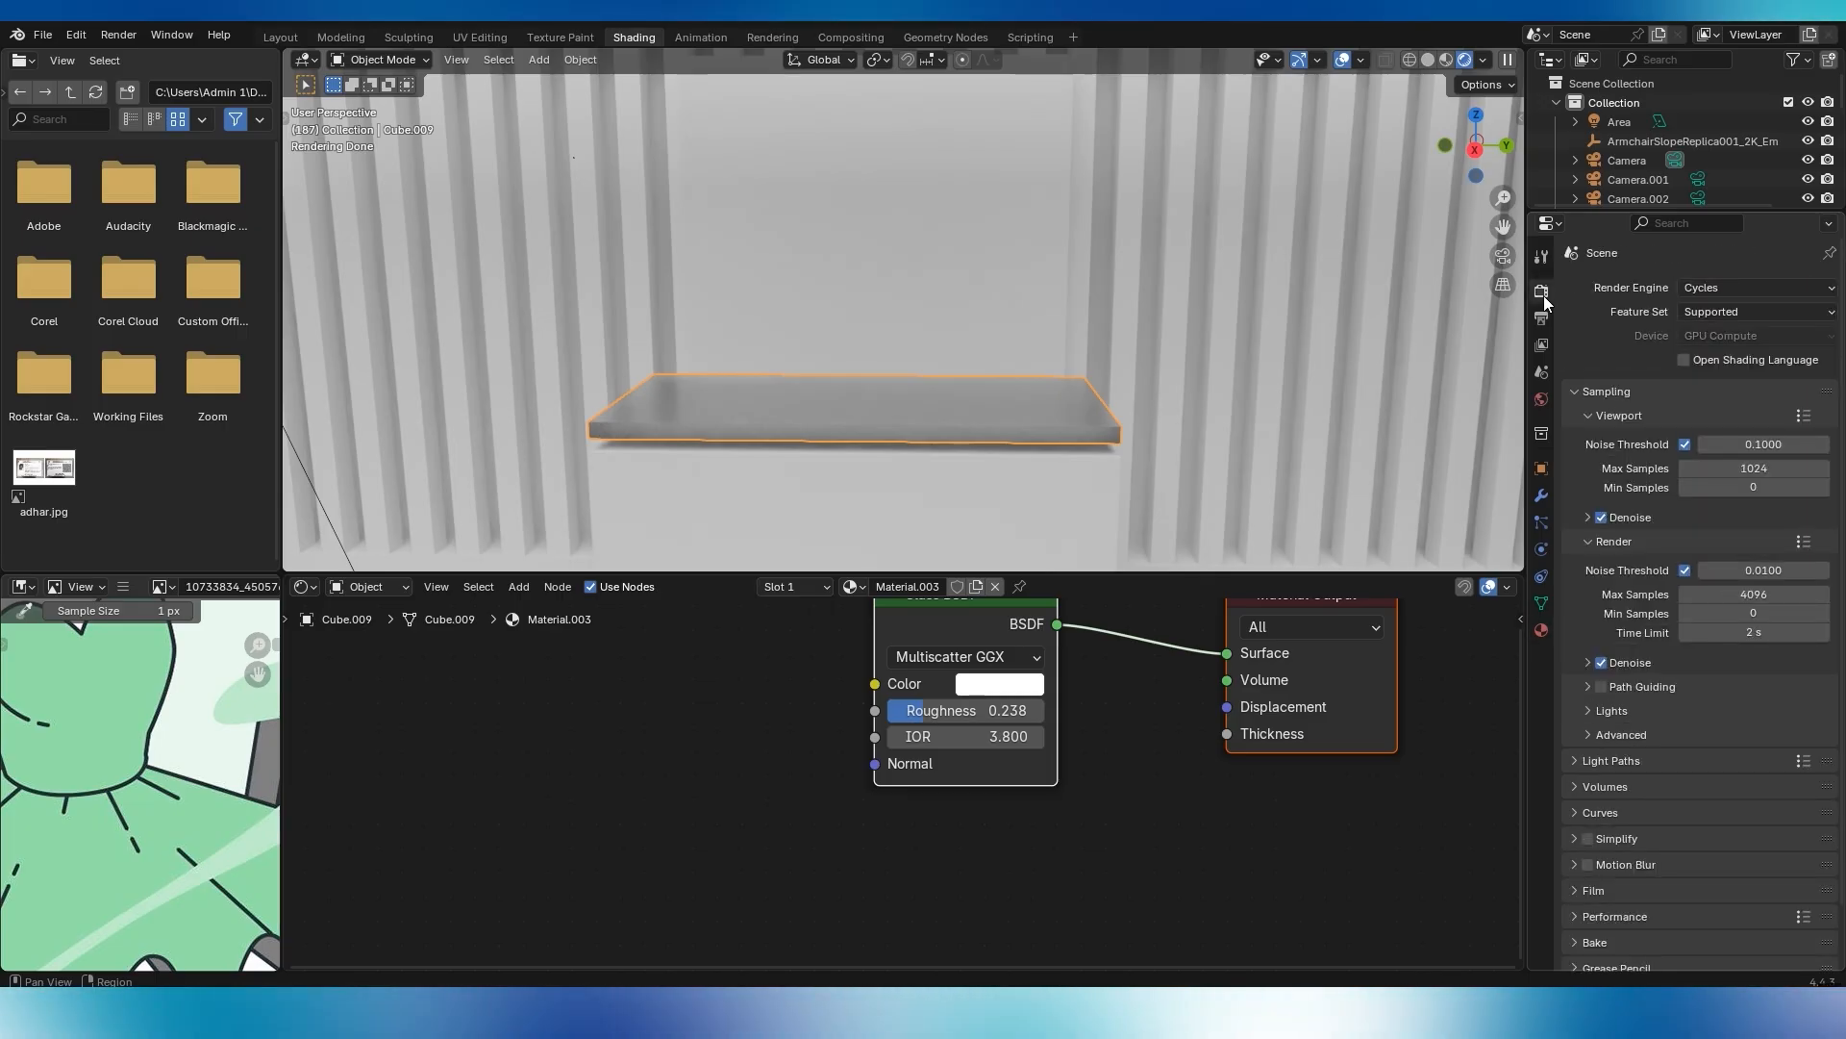
pyautogui.click(1721, 290)
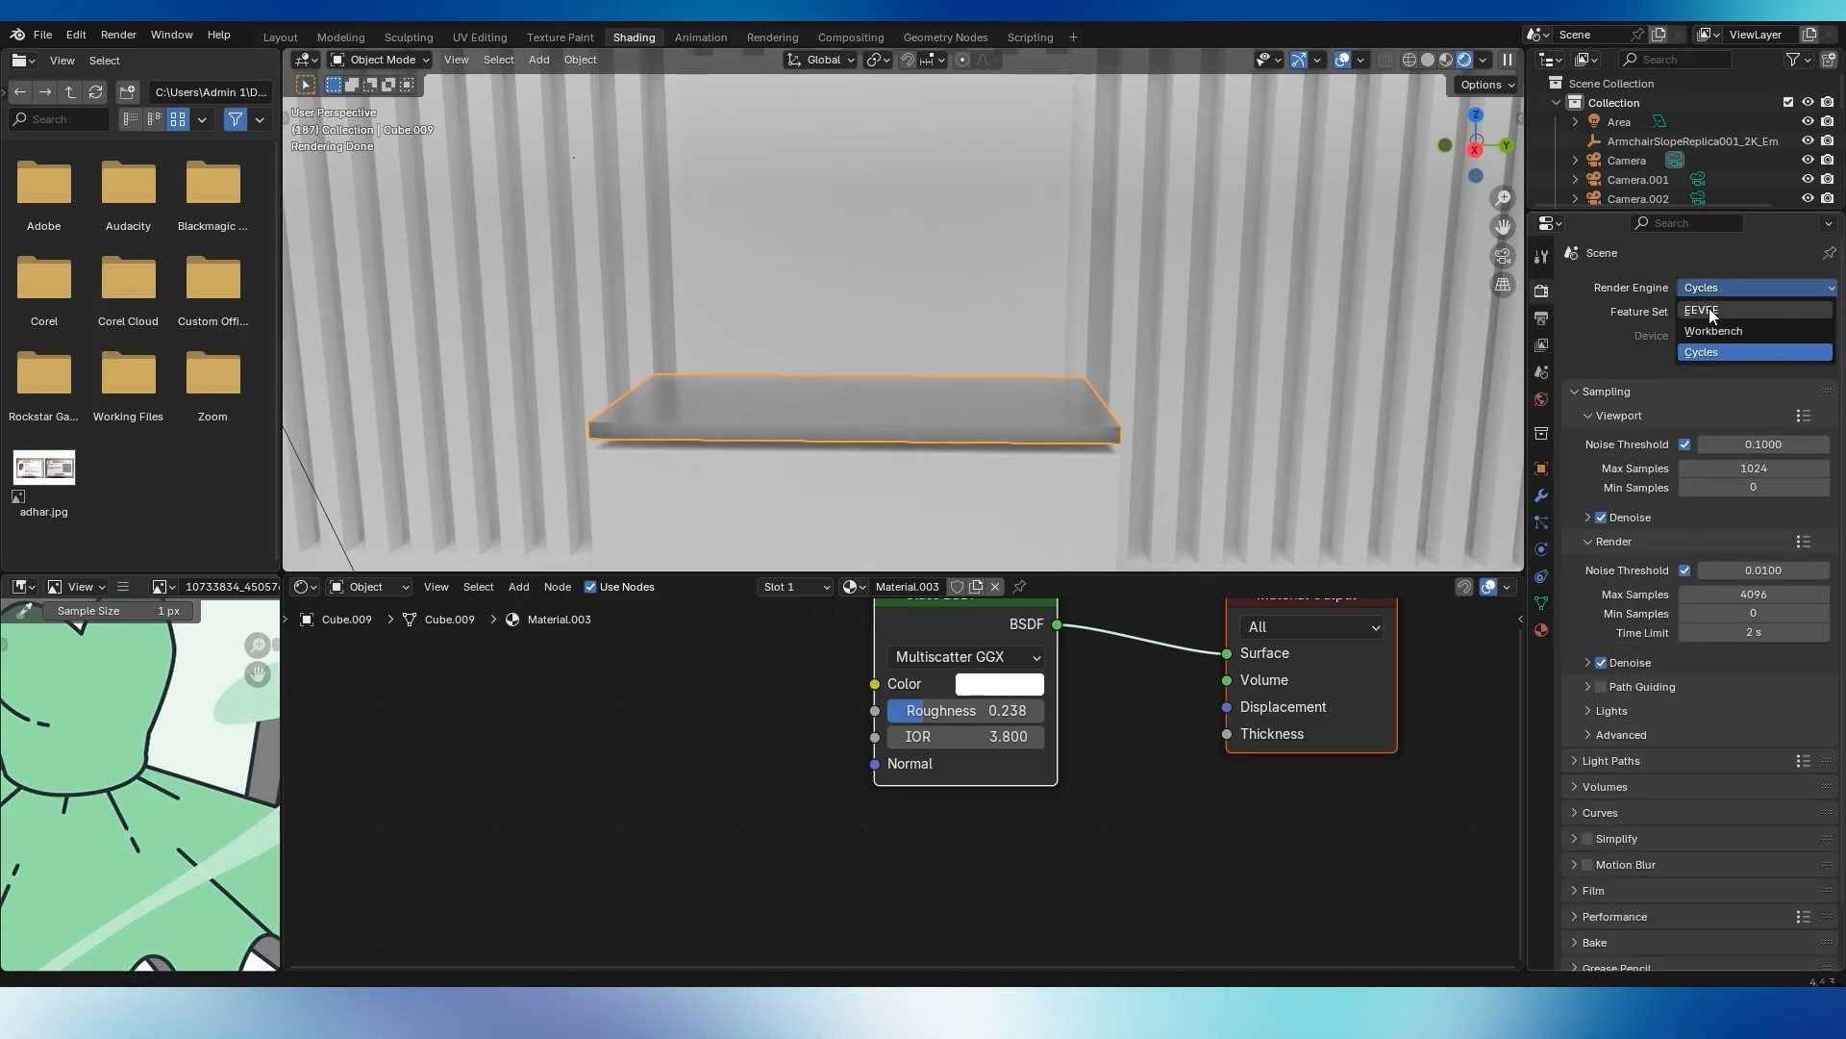
pyautogui.click(1711, 315)
pyautogui.moveTo(621, 413); pyautogui.dragTo(833, 419, button='middle')
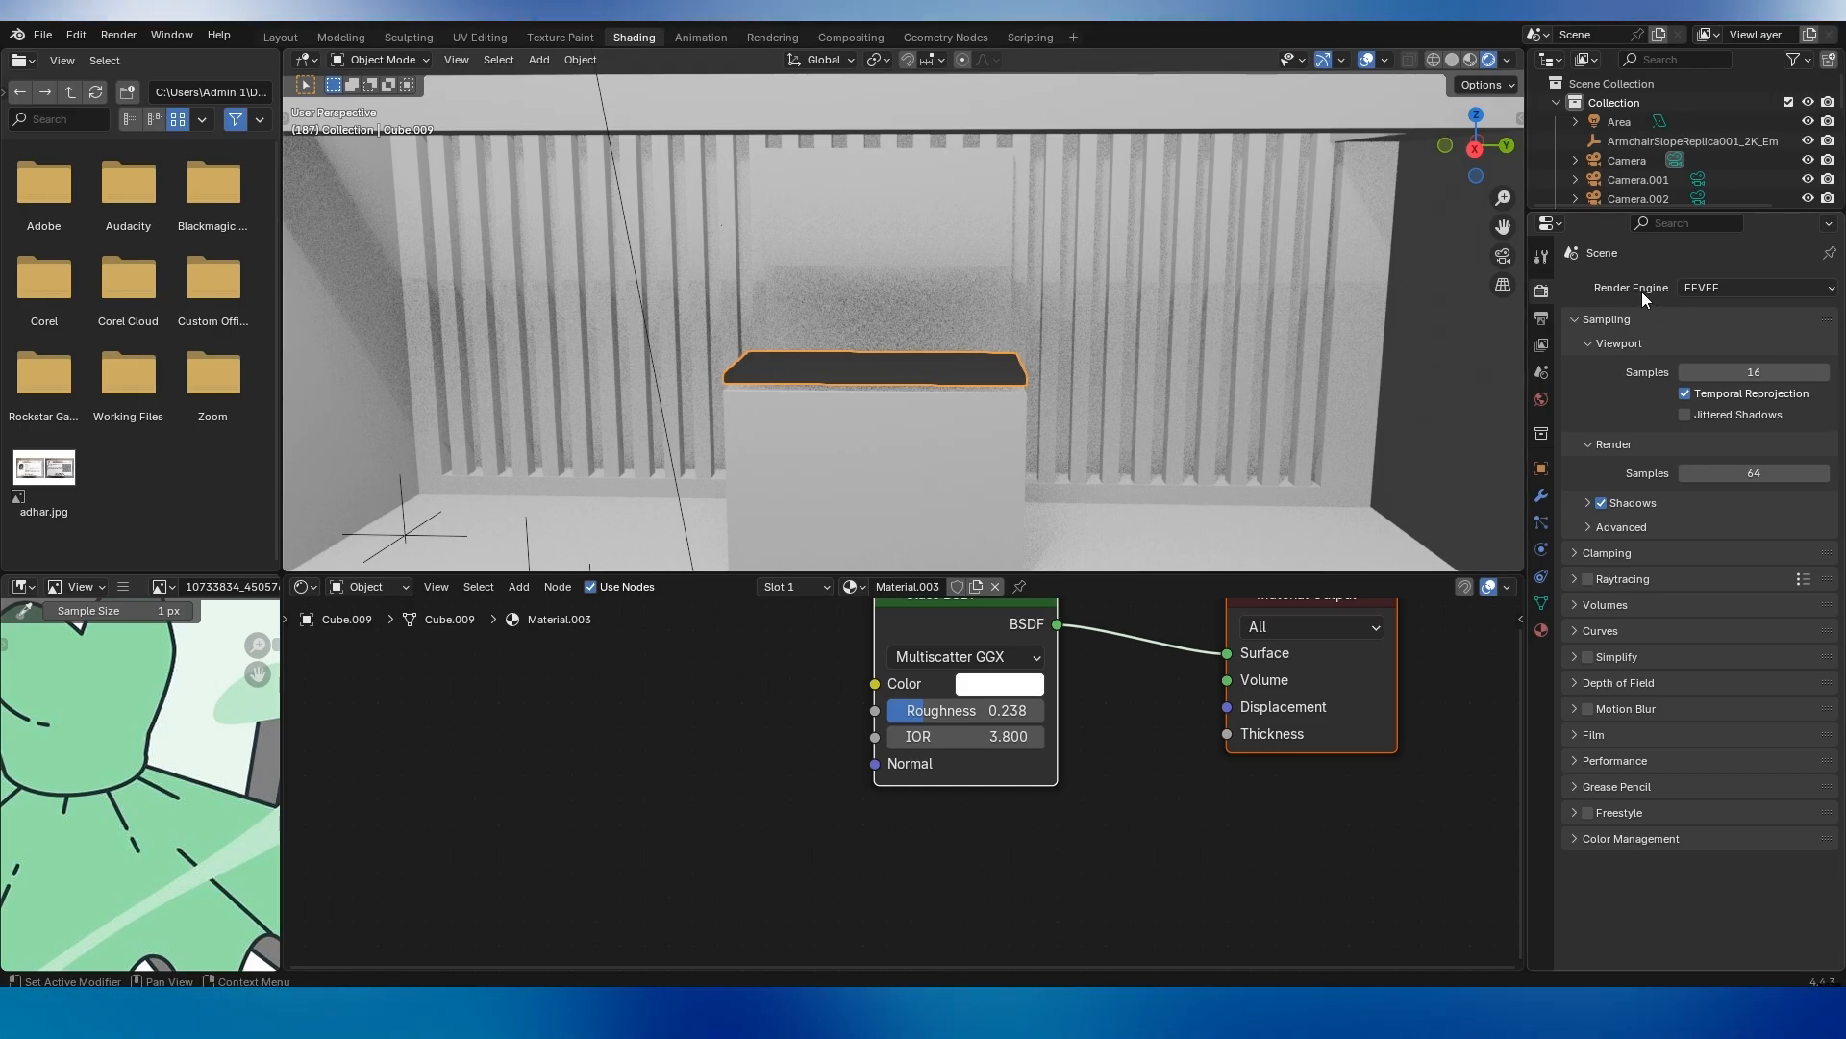
# Compare the glass countertop in Cycles with its EEVEE preview, leaving the render engine set to EEVEE
pyautogui.click(1727, 288)
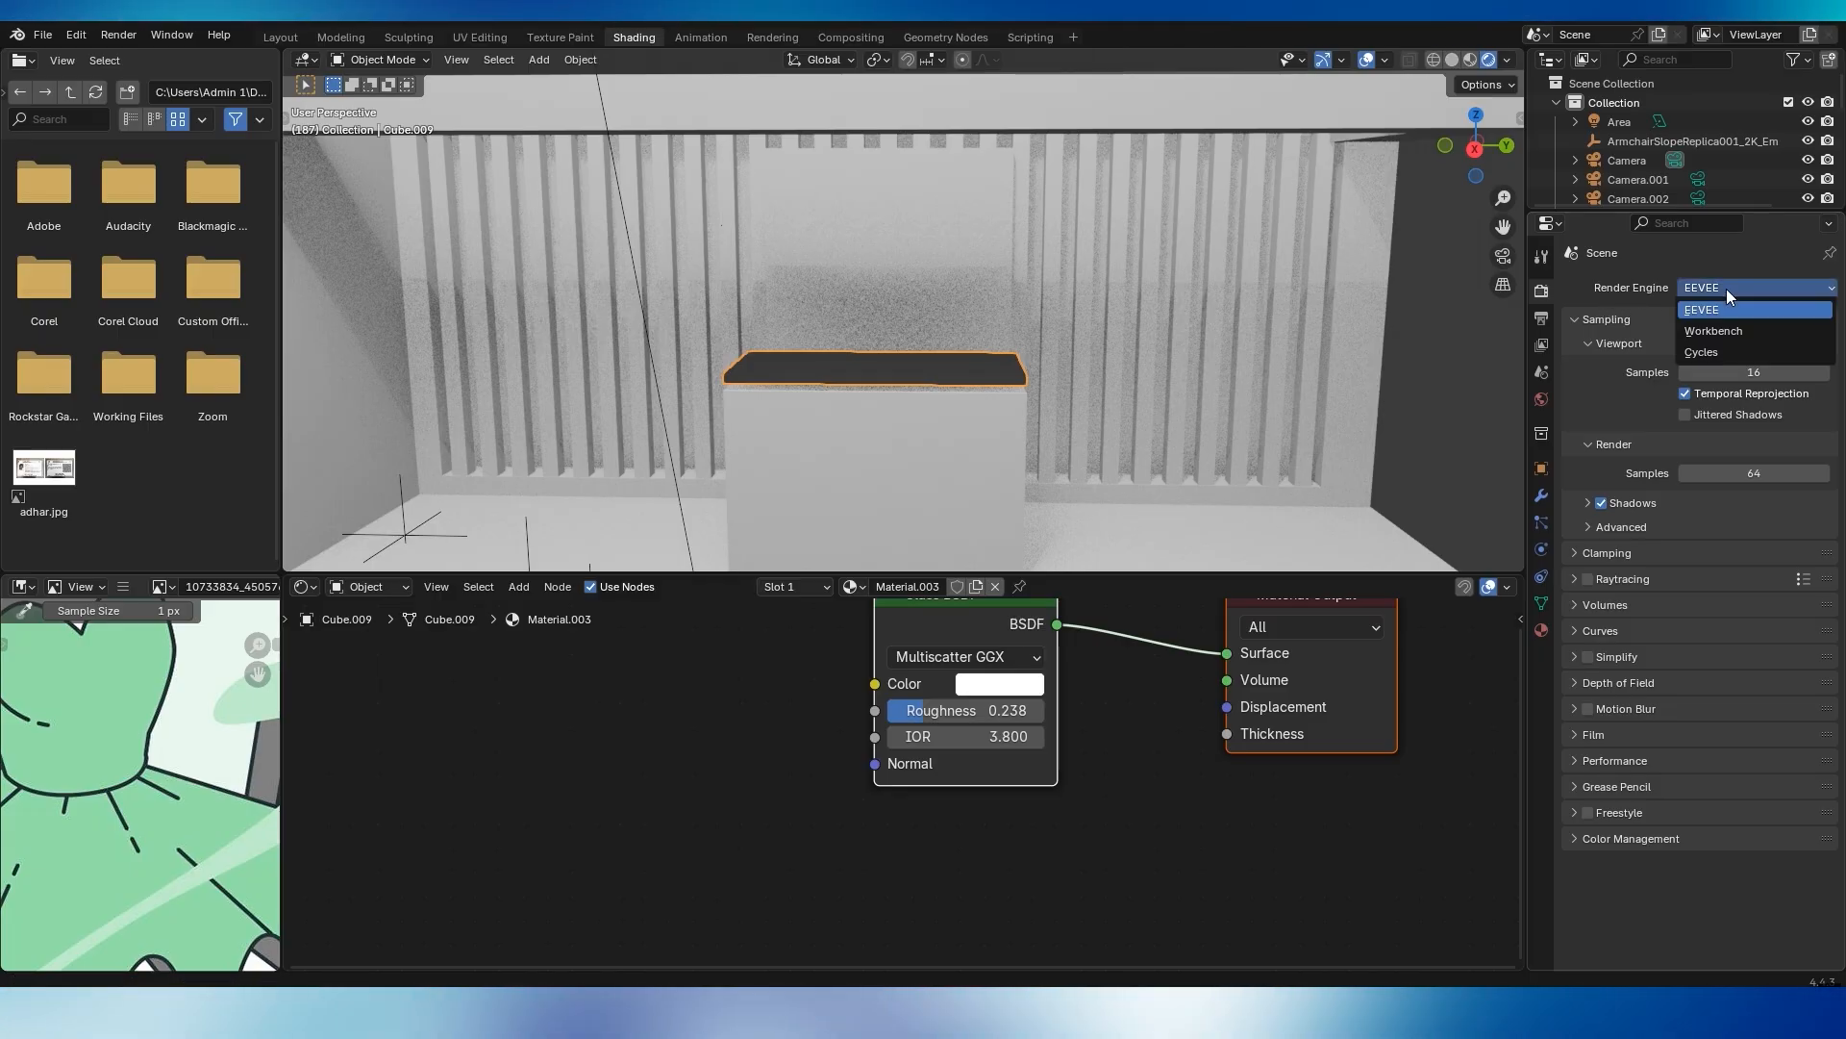
pyautogui.click(1699, 352)
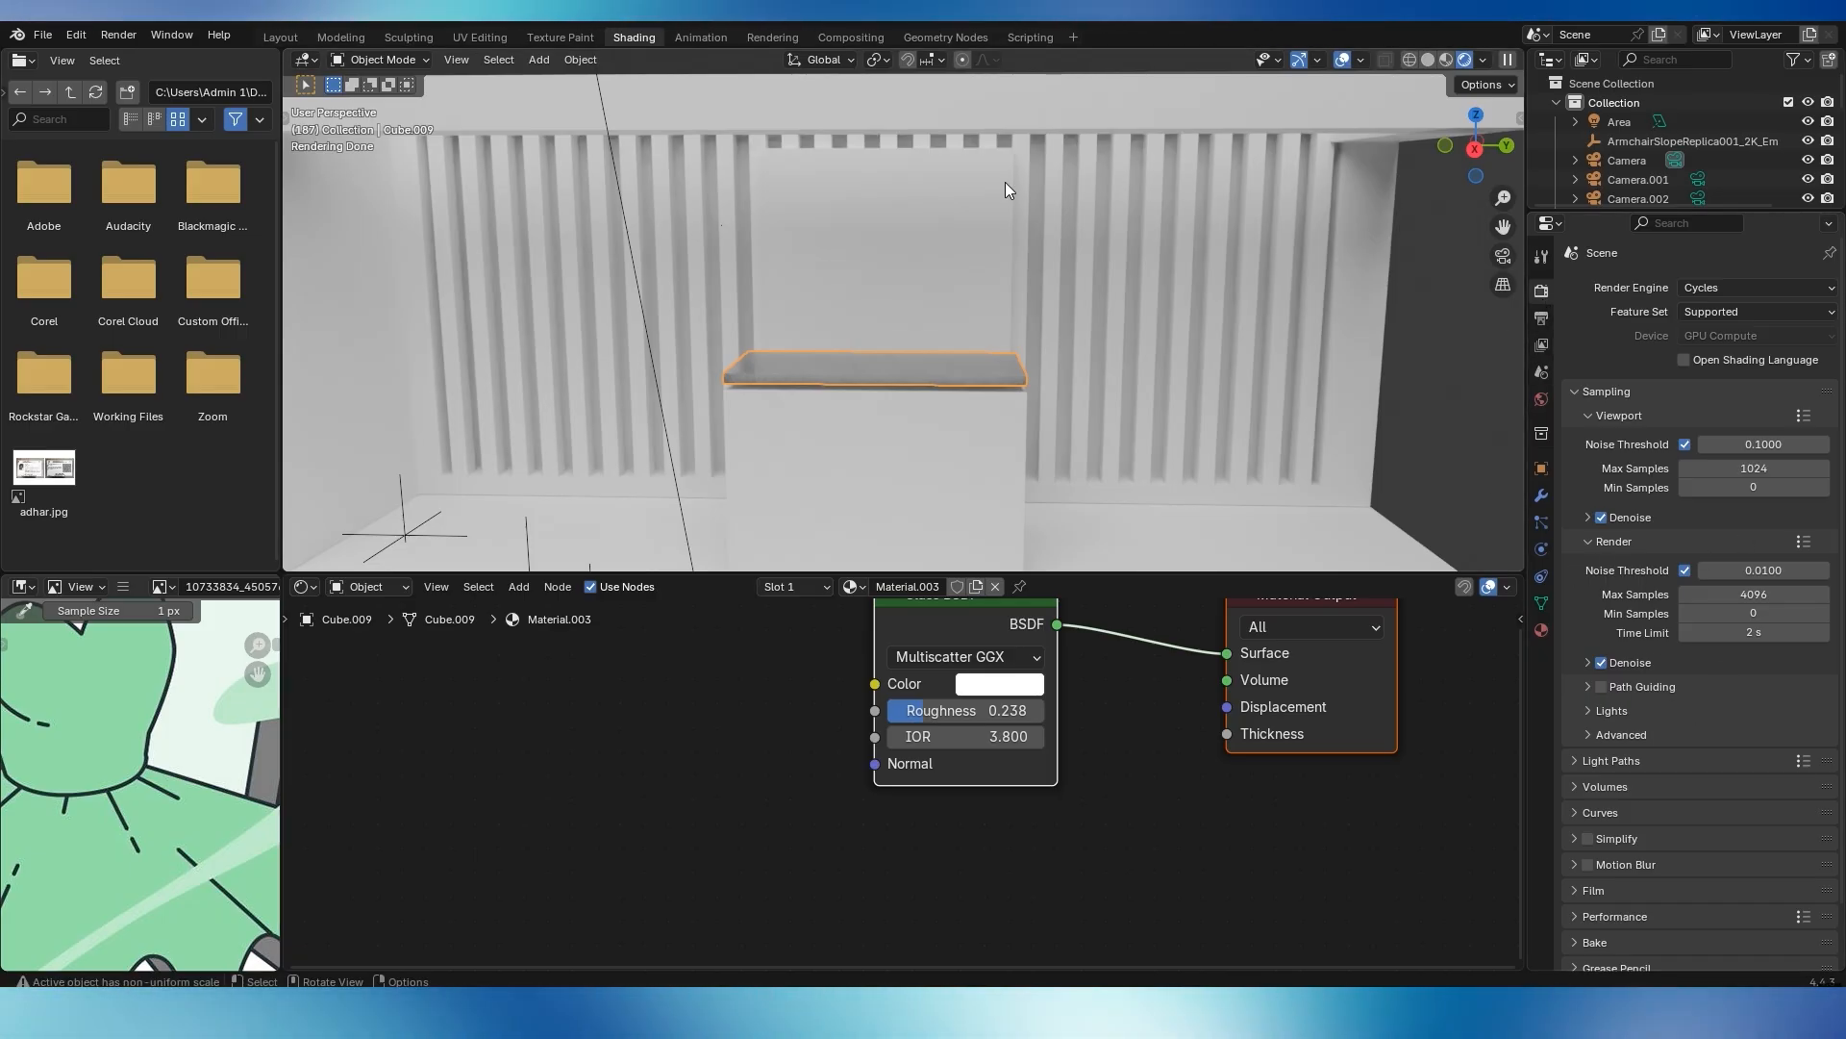
pyautogui.click(1723, 281)
pyautogui.click(1722, 311)
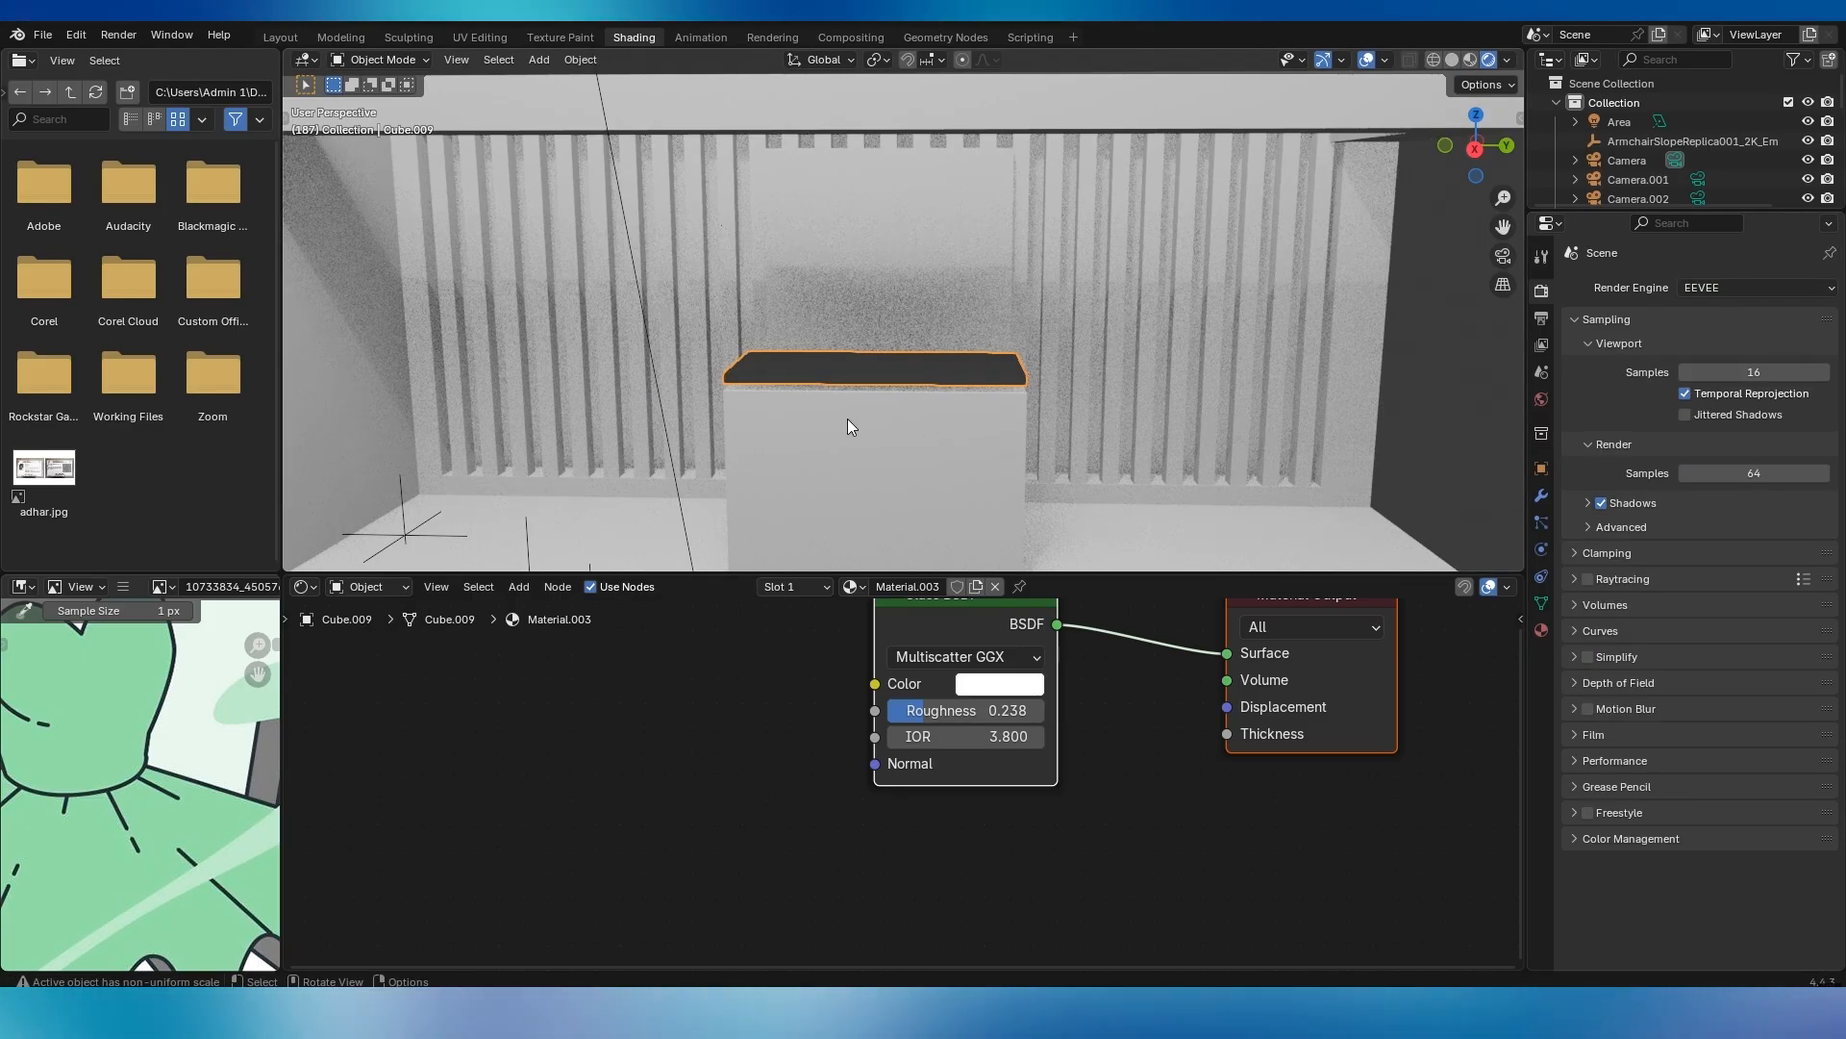
pyautogui.scroll(1, 846, 418)
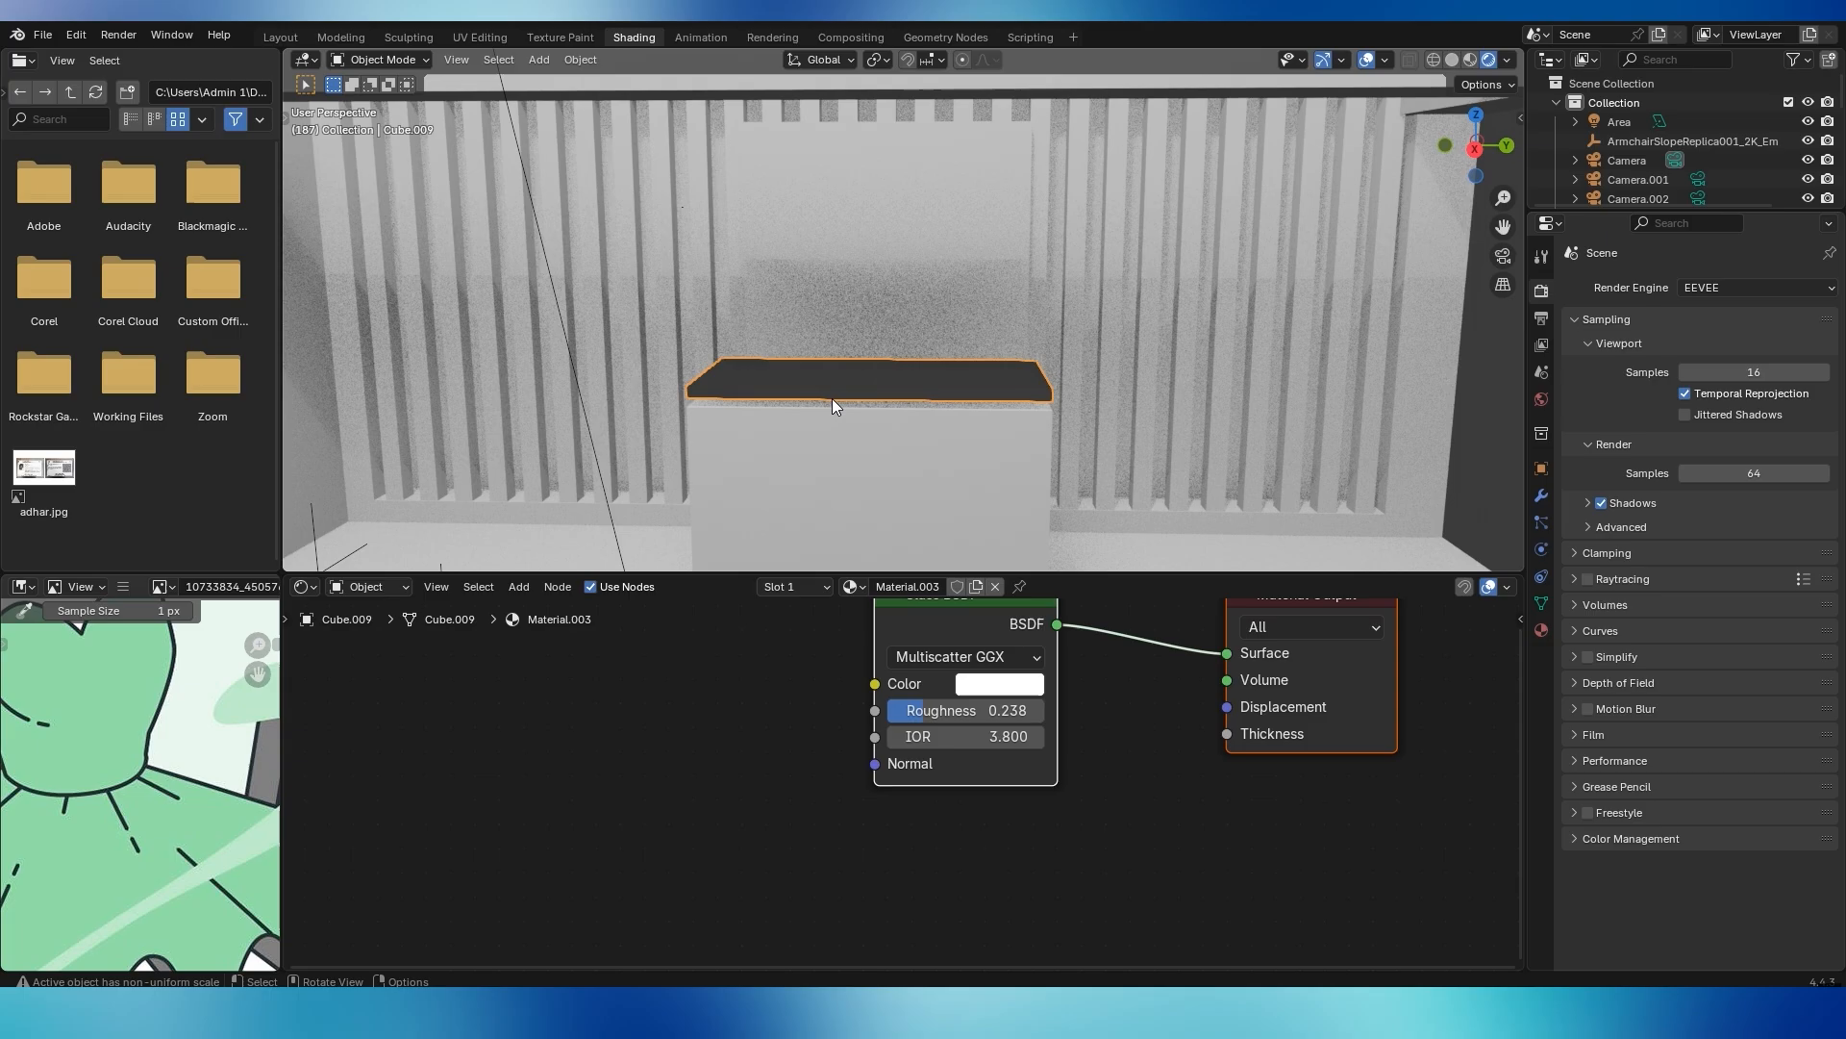
# Return to the Layout workspace and inspect the whole booth in solid shading from several angles
pyautogui.click(279, 39)
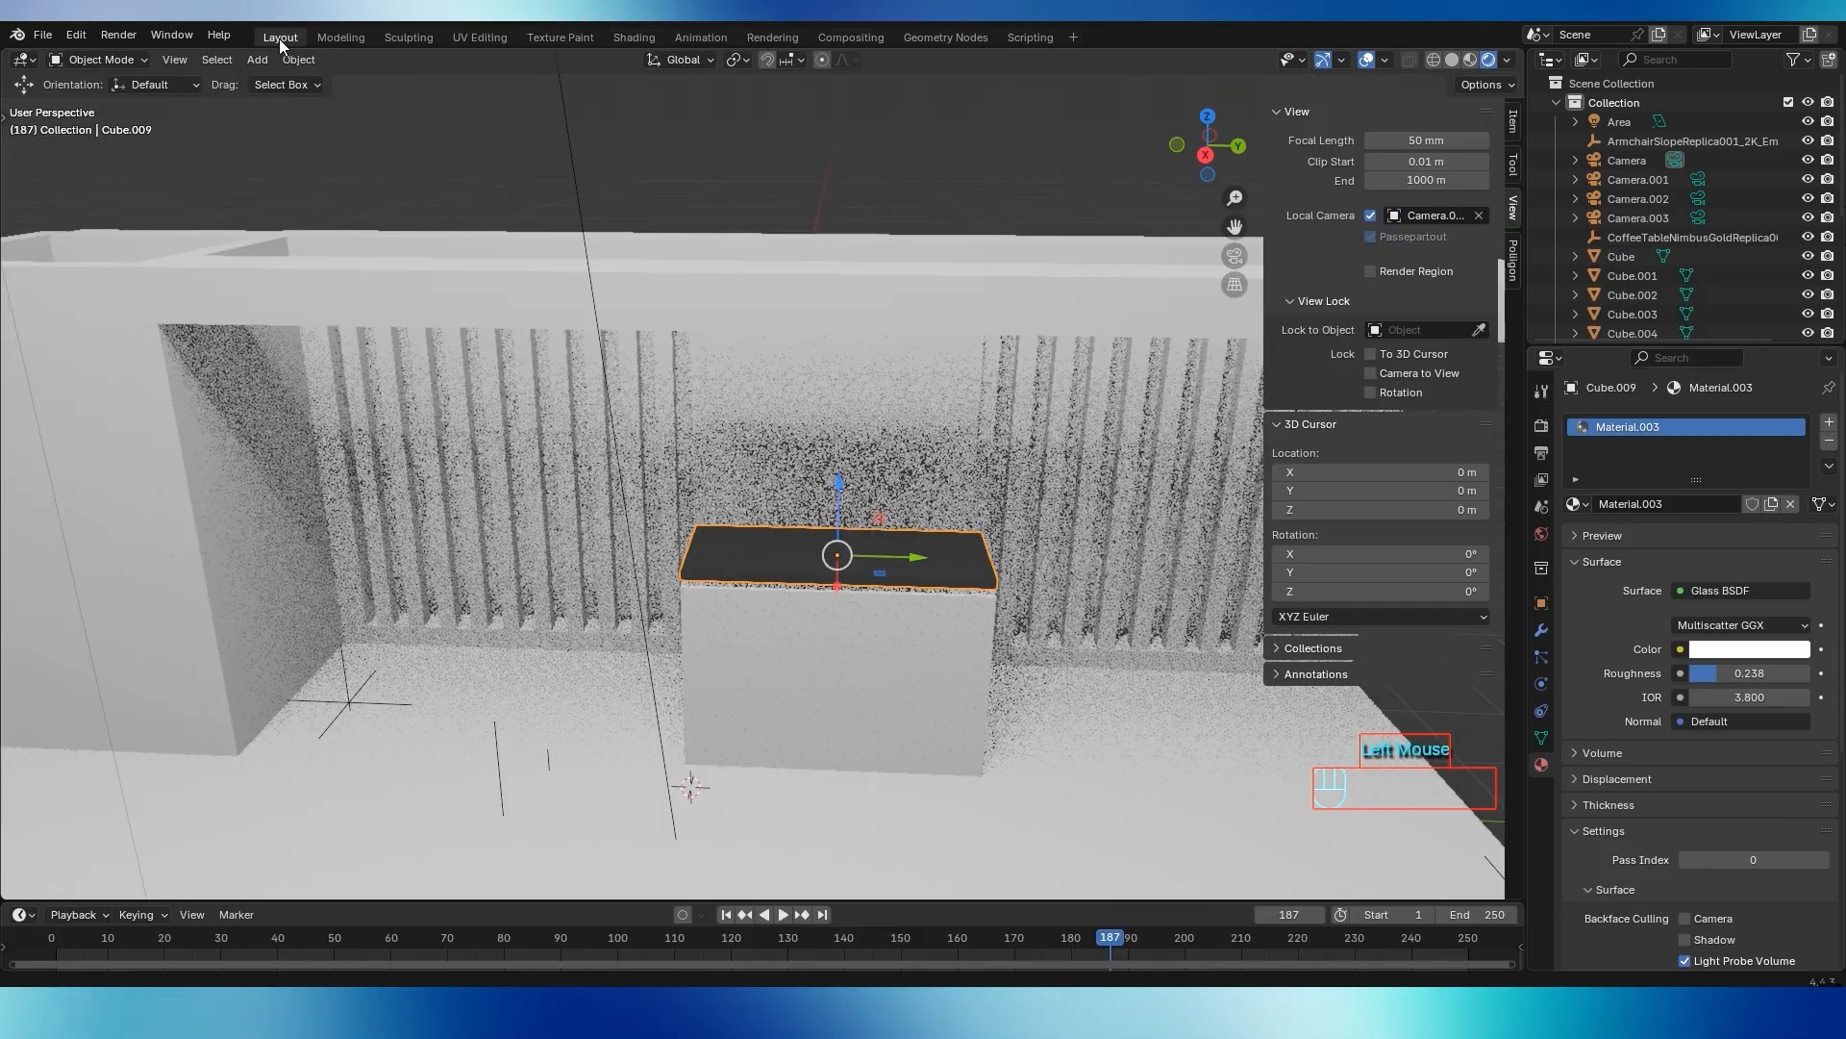
pyautogui.scroll(-2, 891, 557)
pyautogui.moveTo(891, 557); pyautogui.dragTo(844, 584, button='middle')
pyautogui.scroll(-1, 856, 565)
pyautogui.scroll(-2, 923, 535)
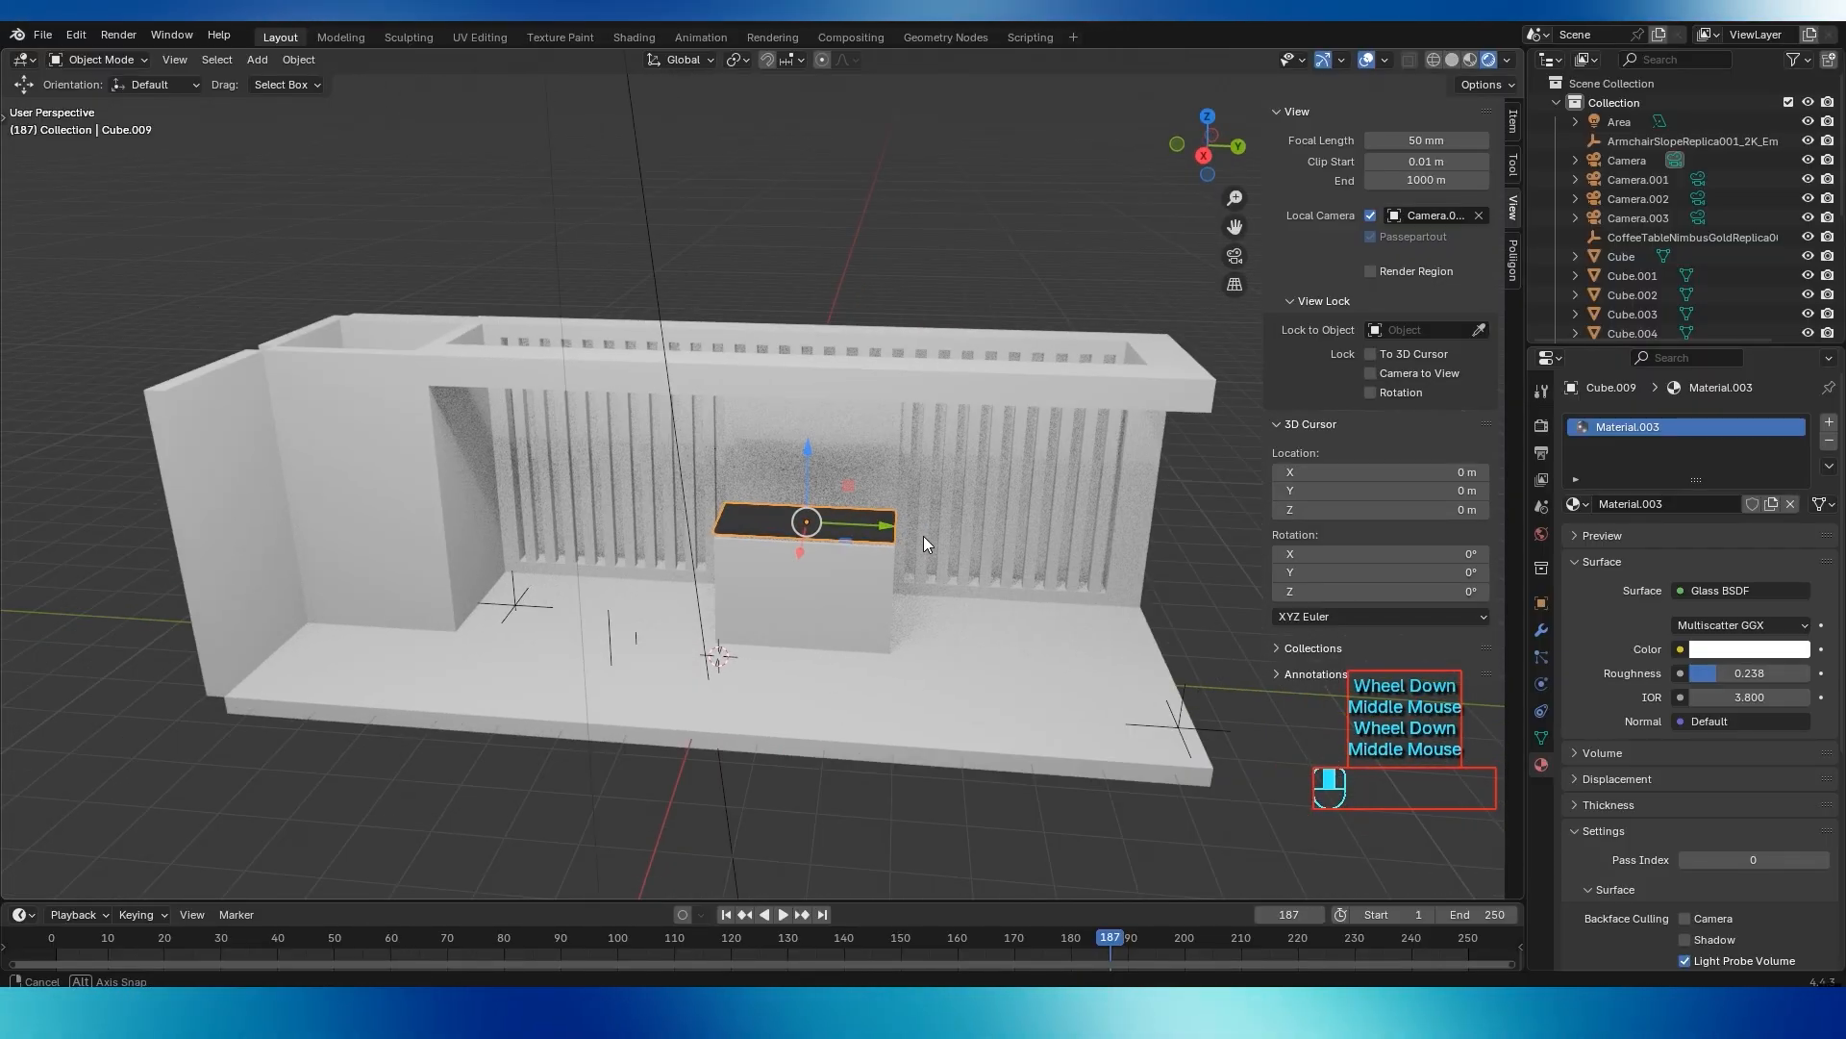
pyautogui.click(1452, 60)
pyautogui.moveTo(909, 540); pyautogui.dragTo(822, 575, button='middle')
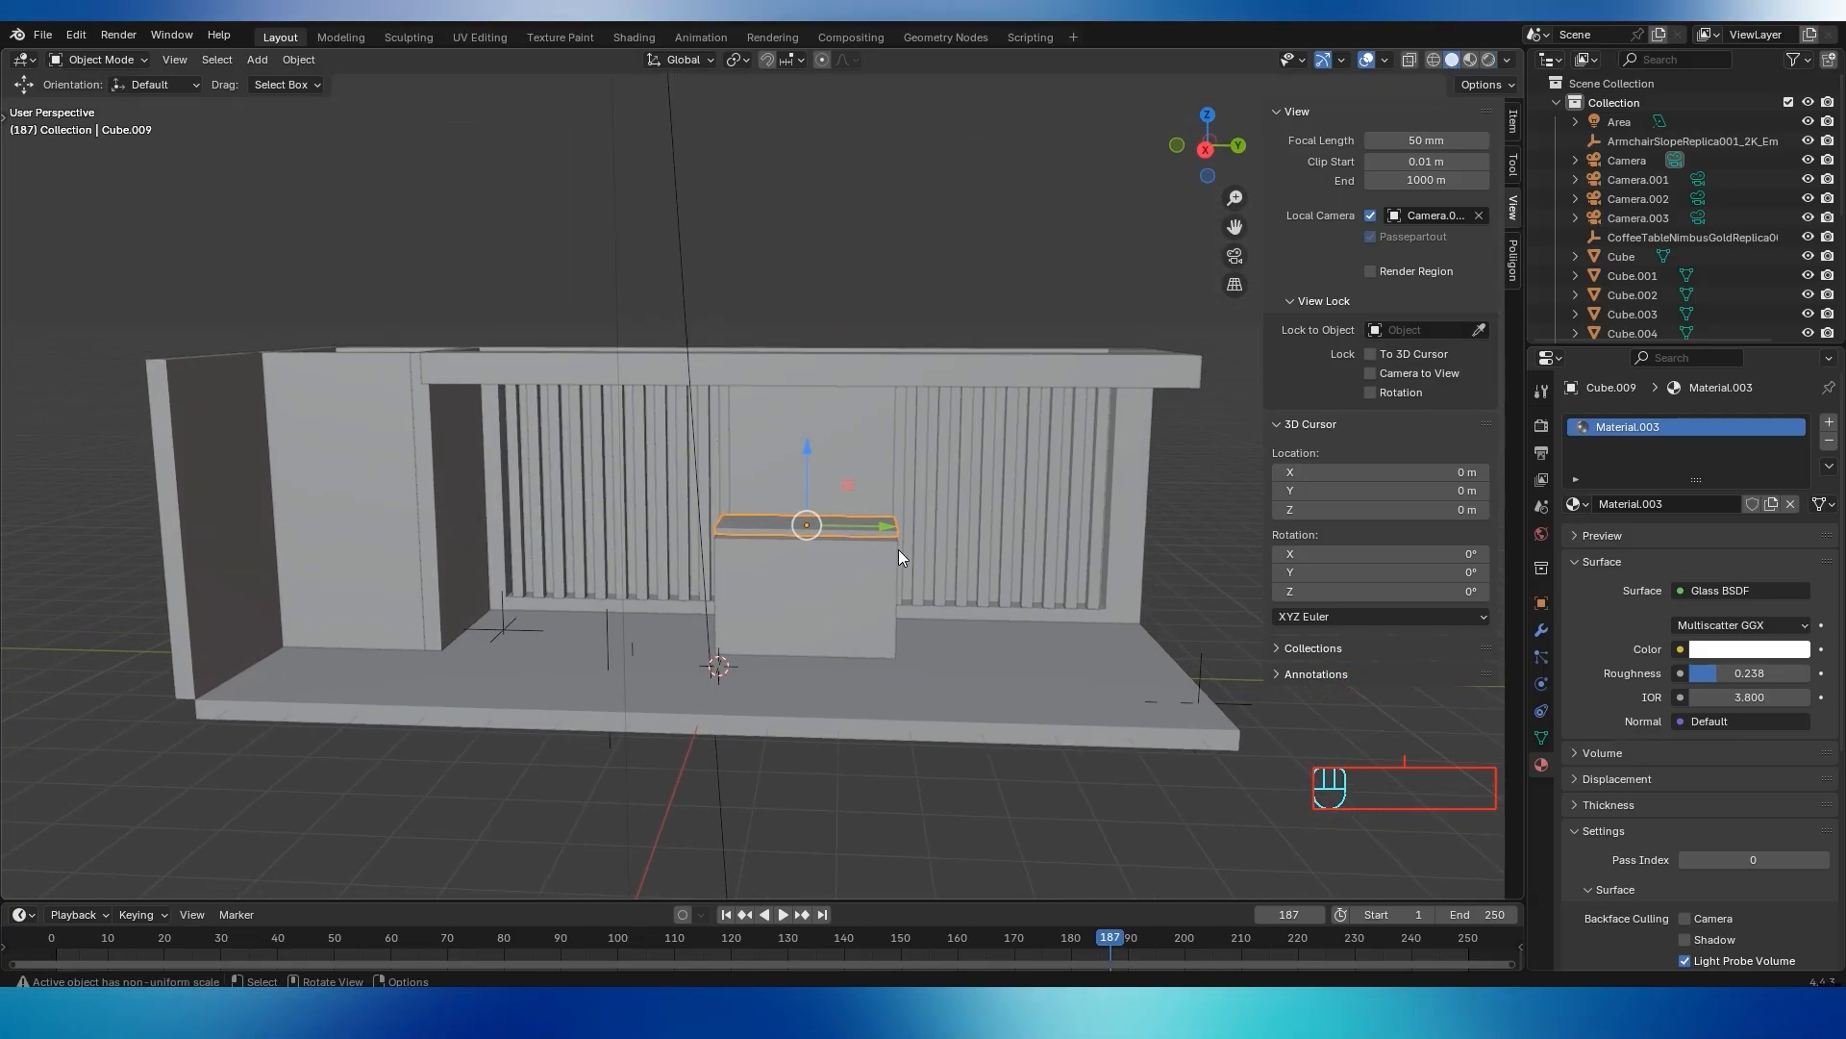
pyautogui.moveTo(898, 550); pyautogui.dragTo(1161, 585, button='middle')
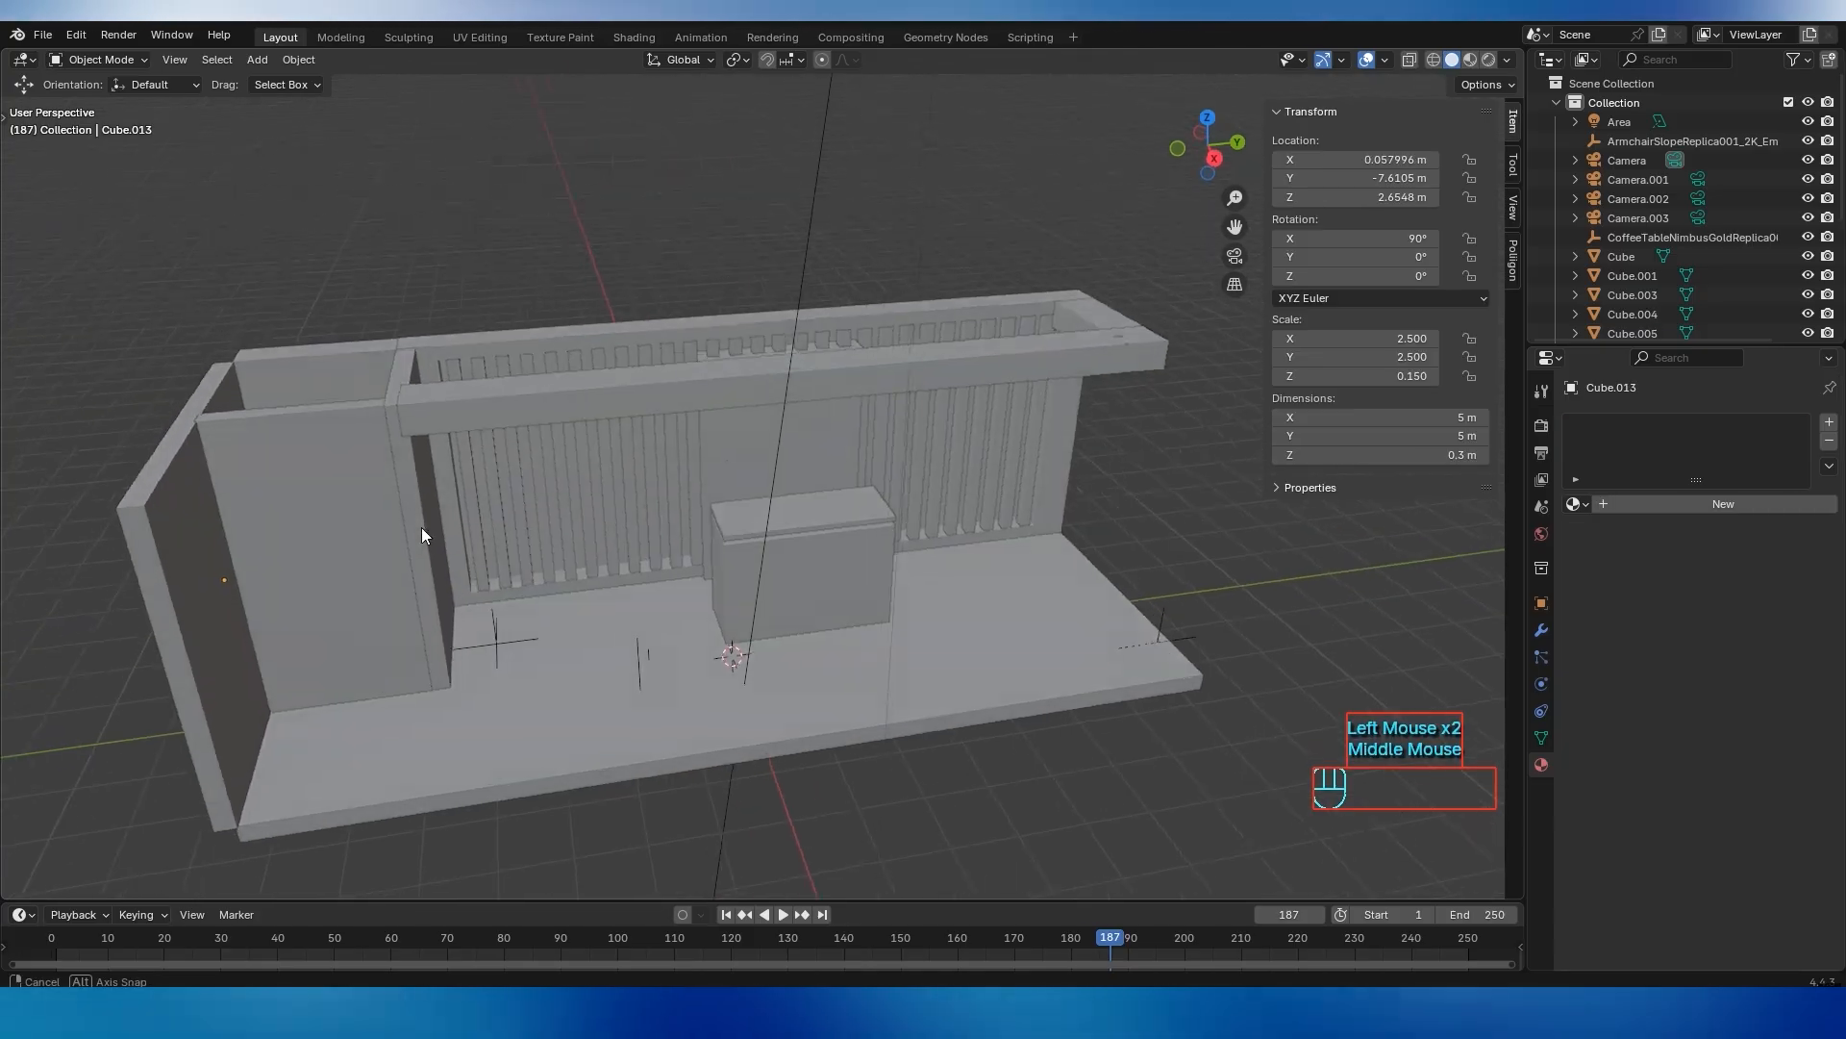
pyautogui.moveTo(421, 527); pyautogui.dragTo(942, 470, button='middle')
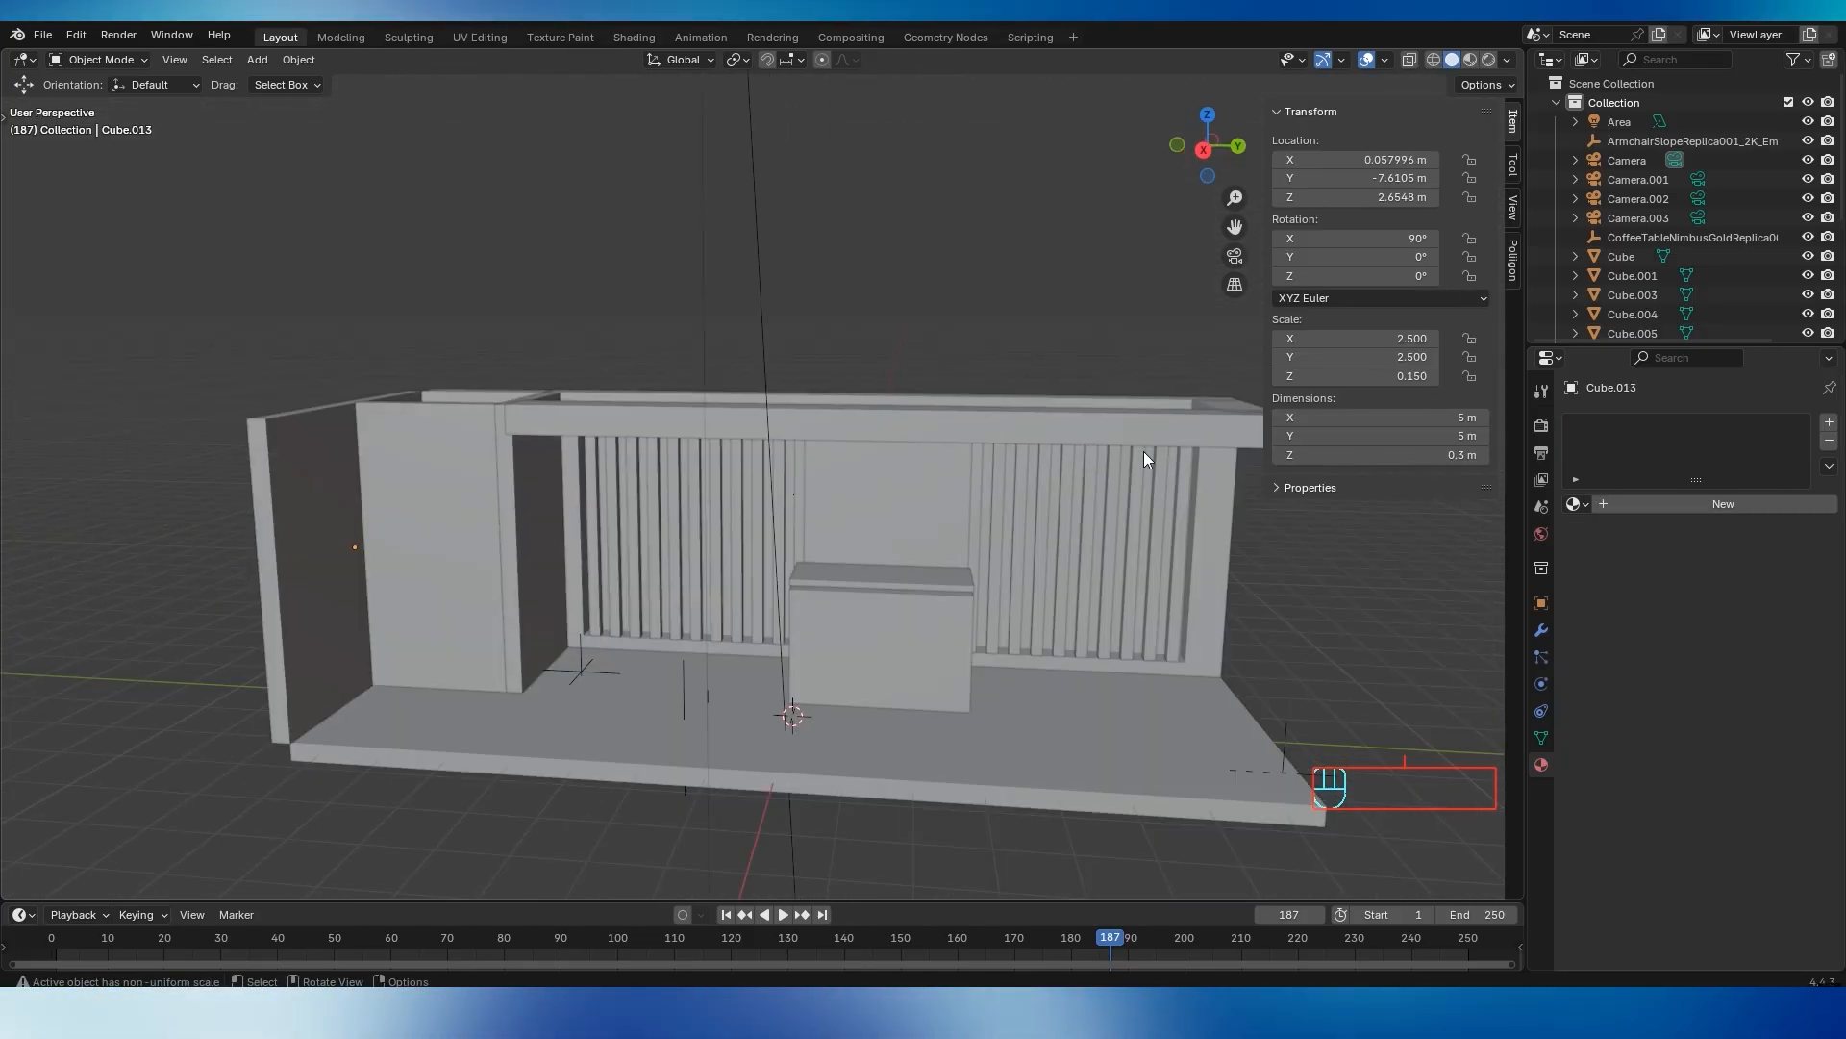
# Show the Poliigon add-on's assets beside the booth, and search the web for "poligon" in the browser
pyautogui.click(1511, 268)
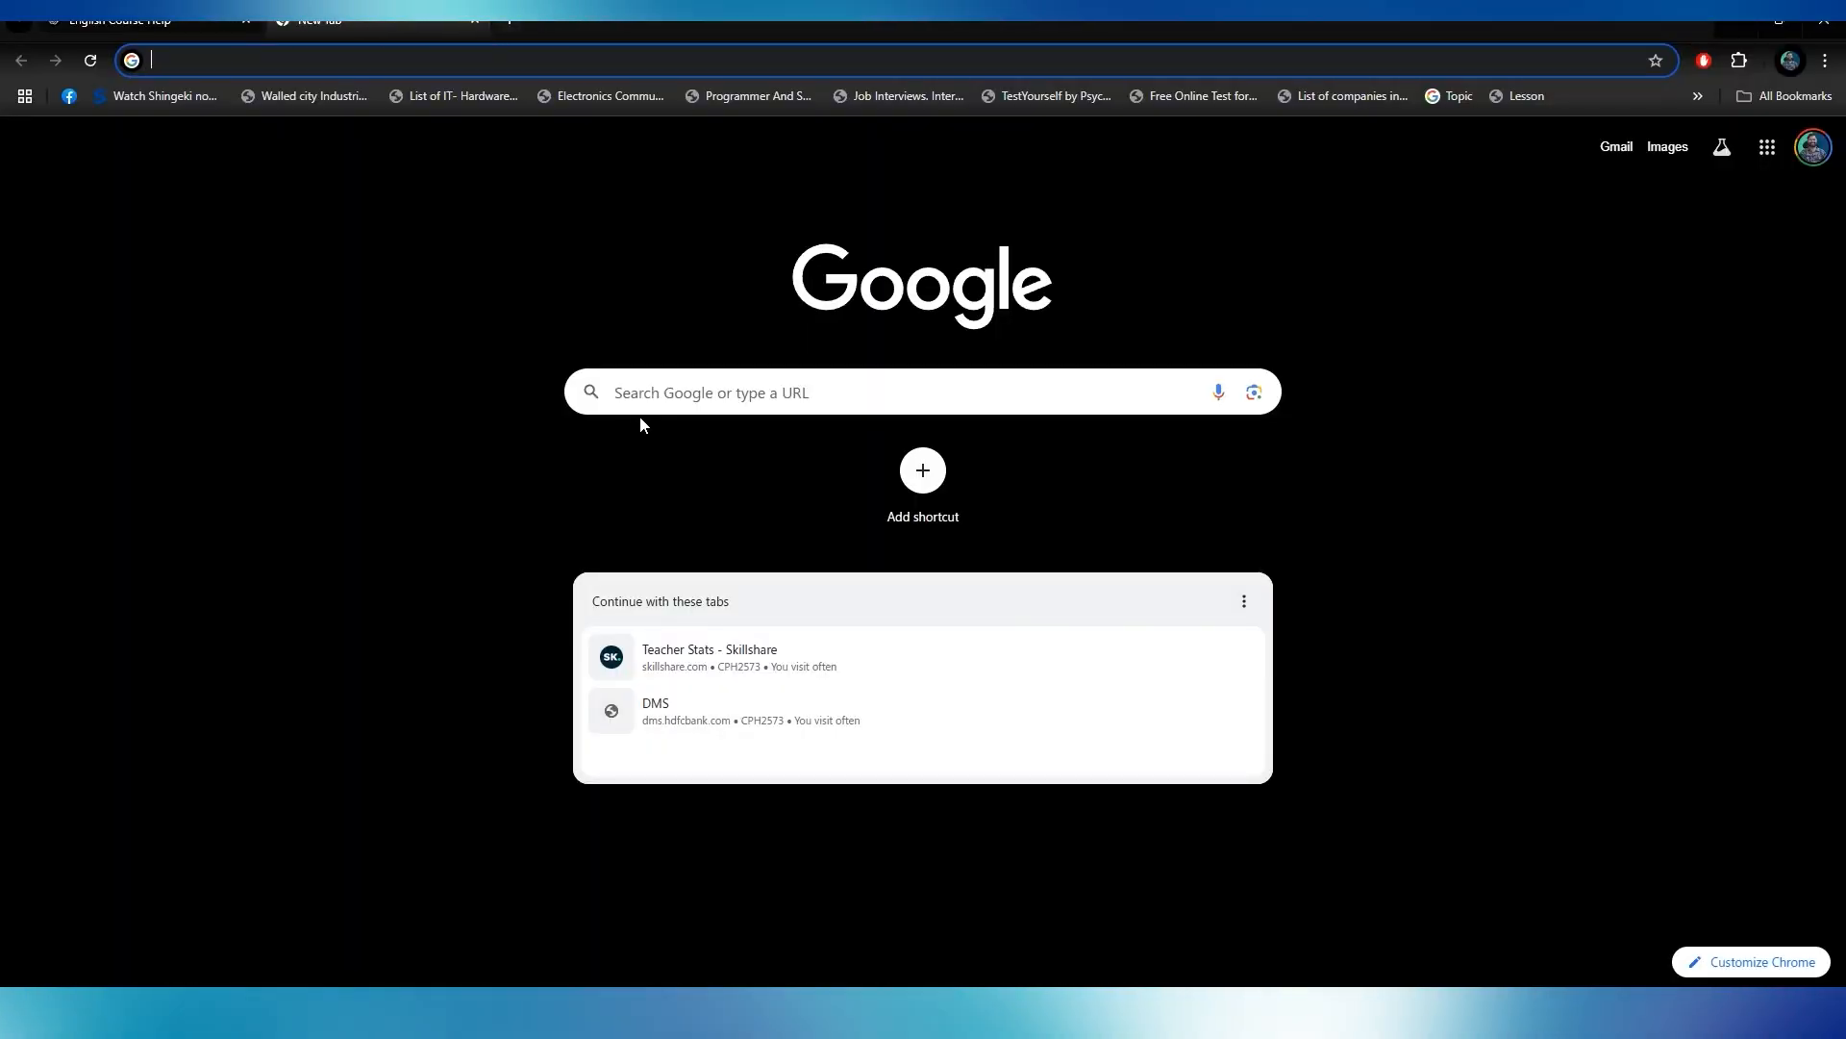
pyautogui.write('poligon')
pyautogui.press('Return')
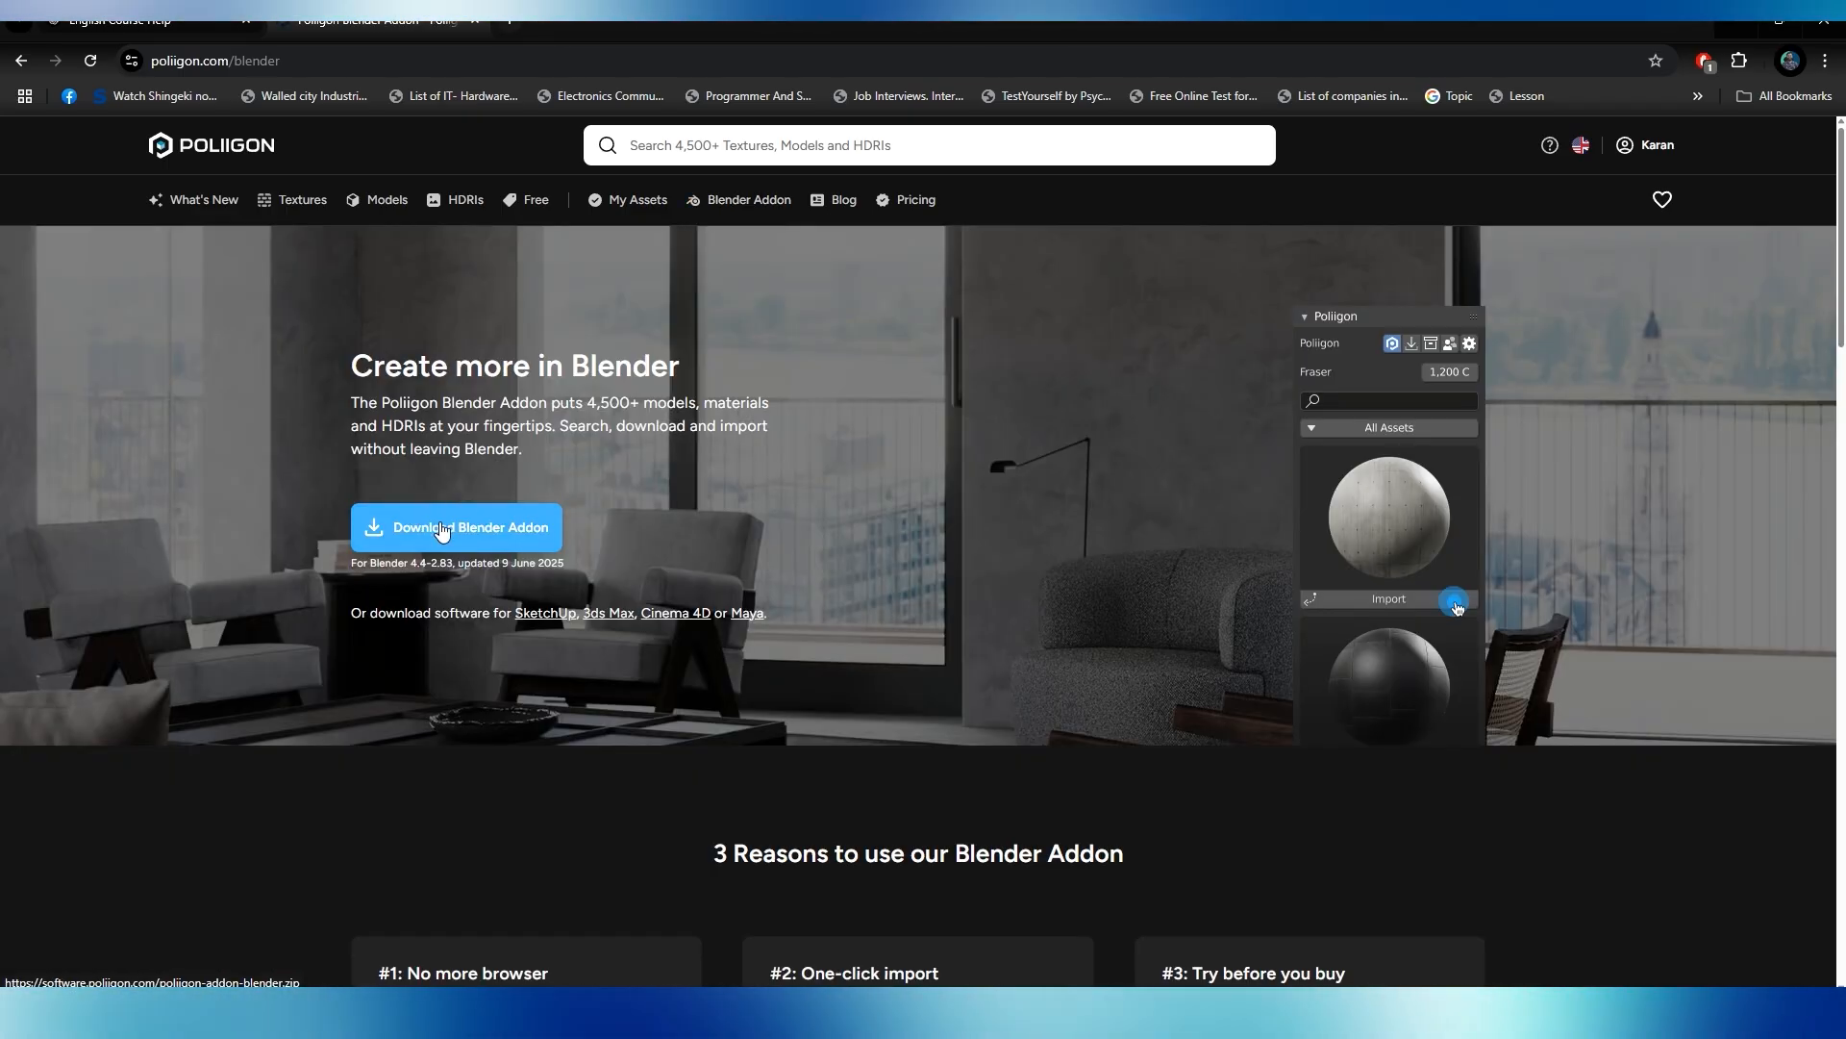
# Copy the save folder's path from the Poliigon Blender add-on download, cancel the save and return to Blender
pyautogui.click(443, 529)
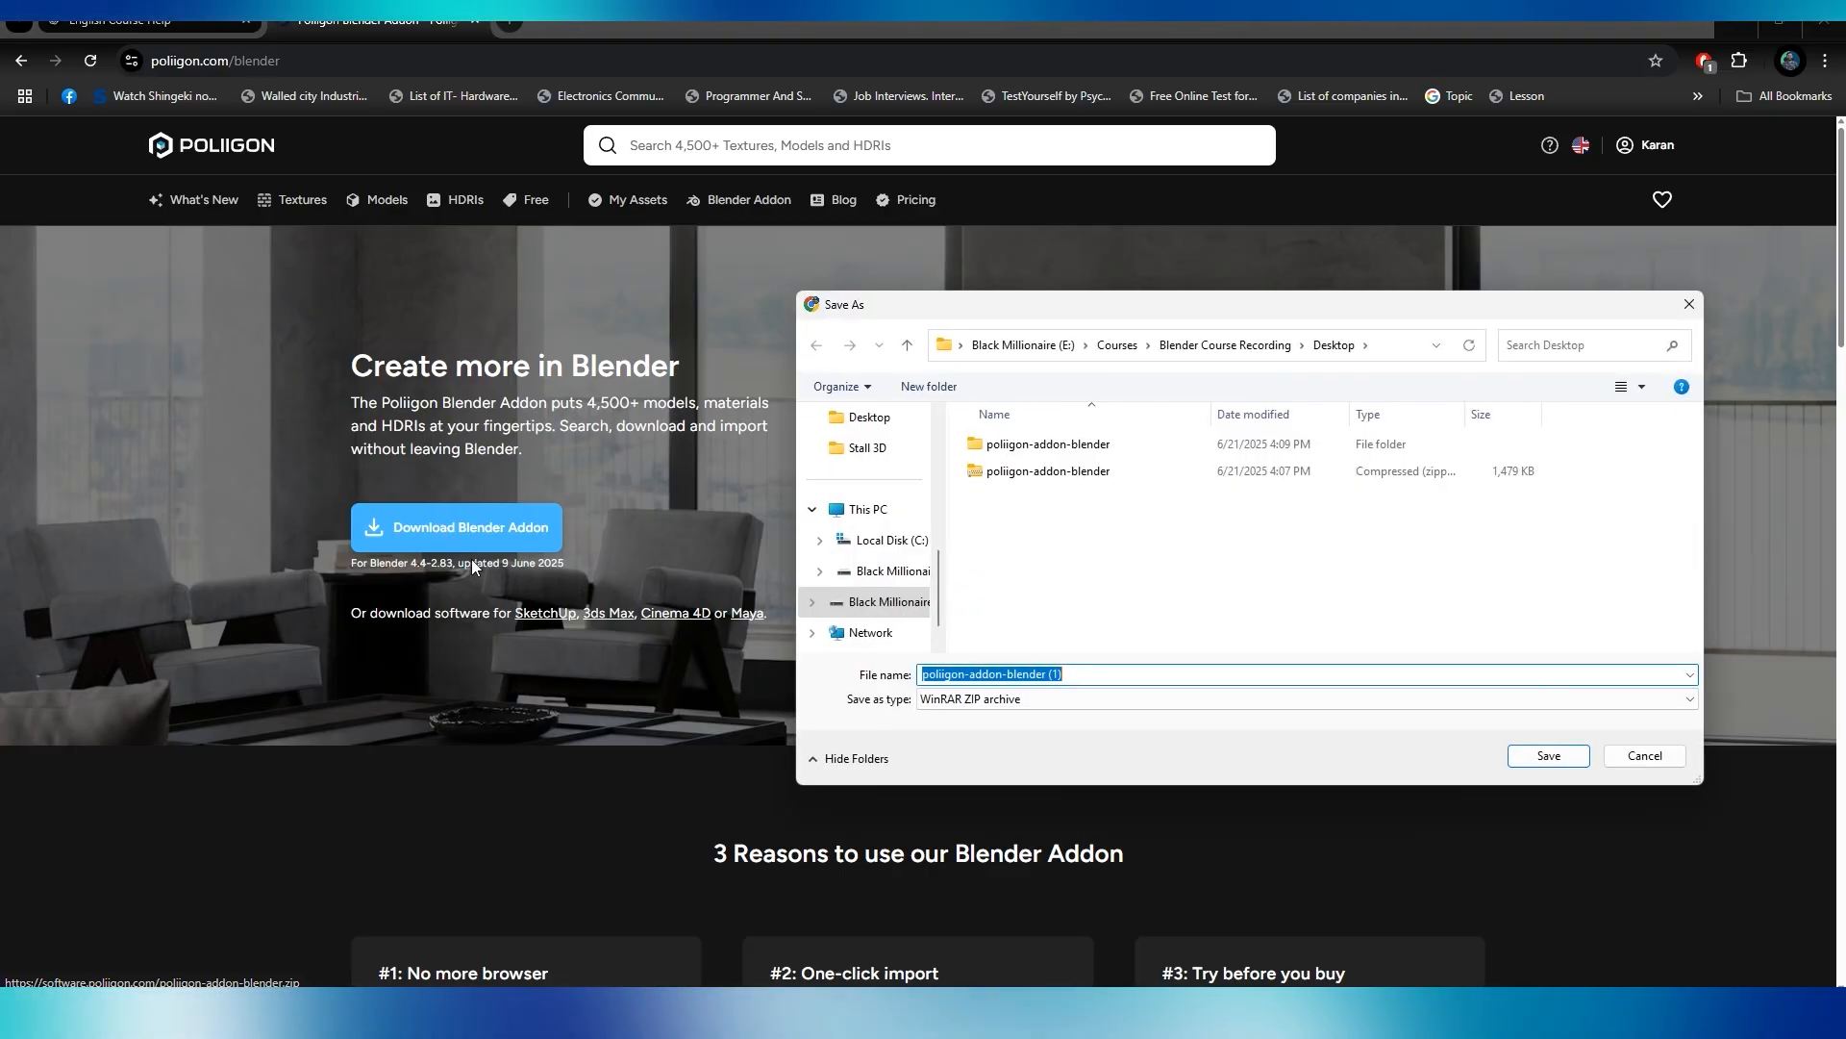
pyautogui.click(1391, 347)
pyautogui.hotkey('ctrl', 'c')
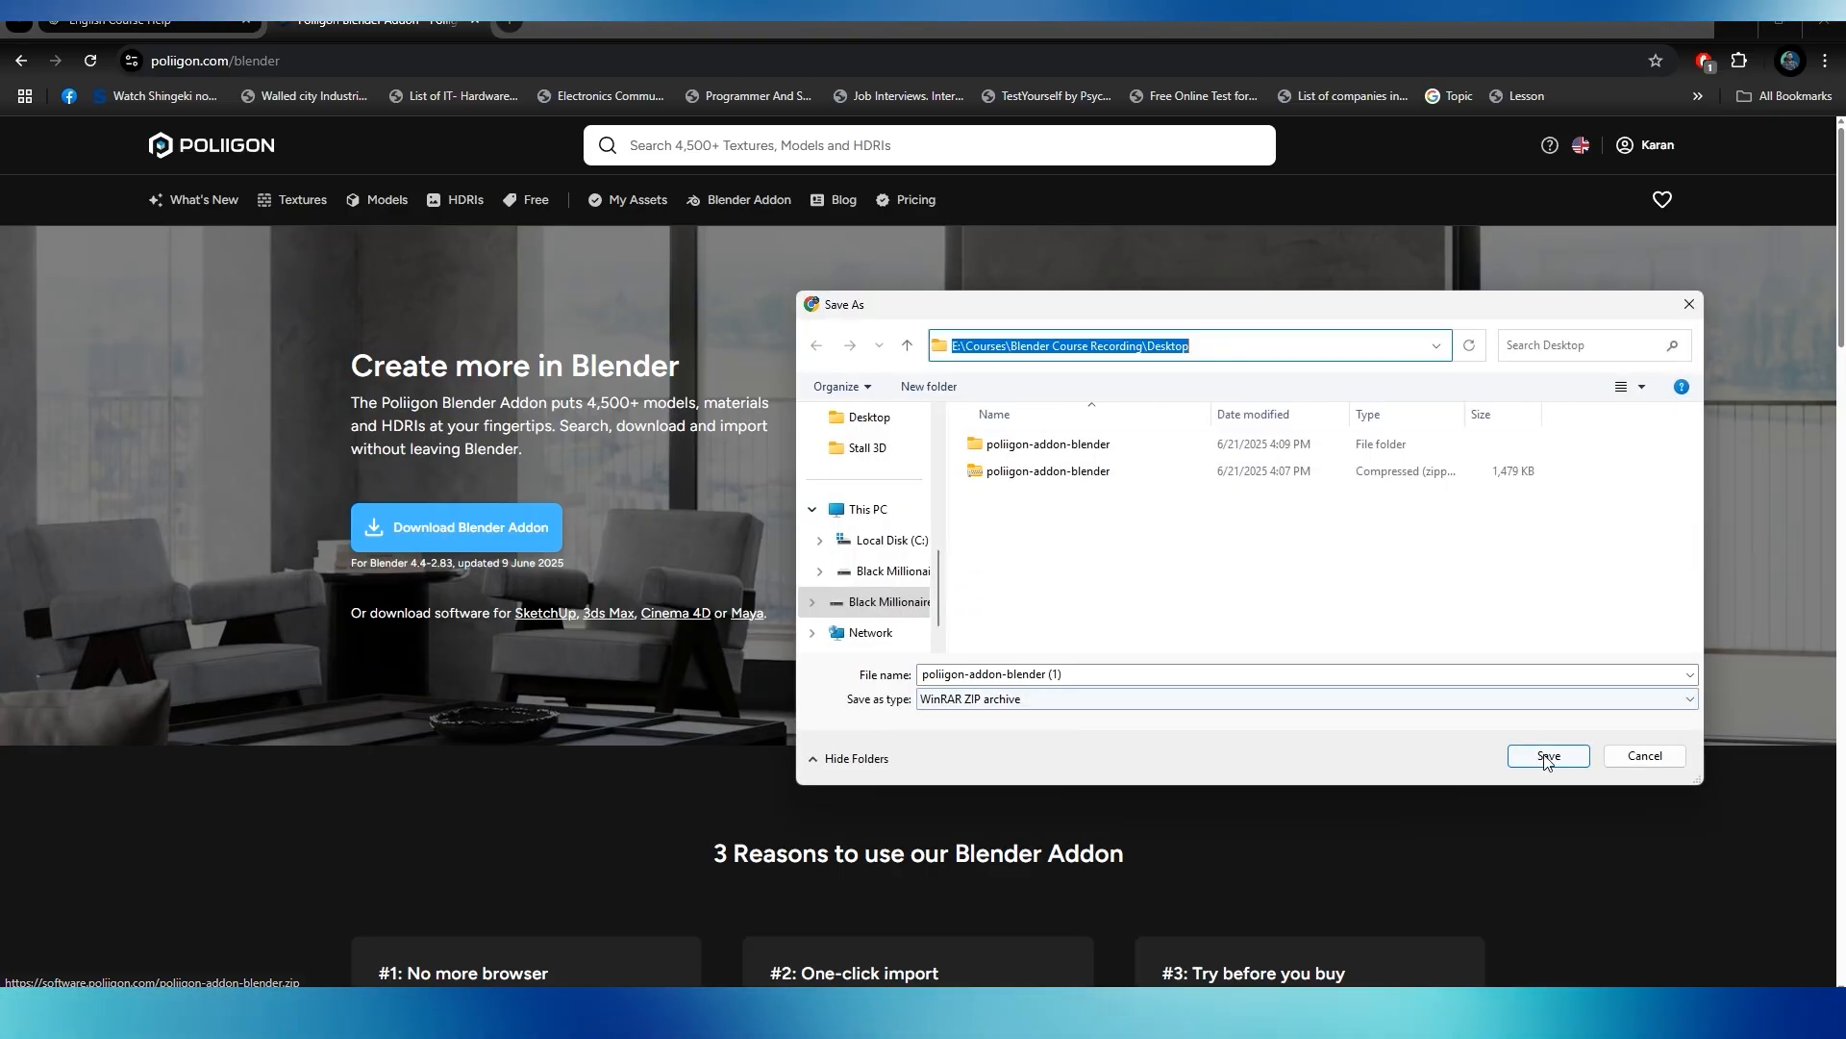
pyautogui.click(1641, 758)
pyautogui.hotkey('alt', 'Tab')
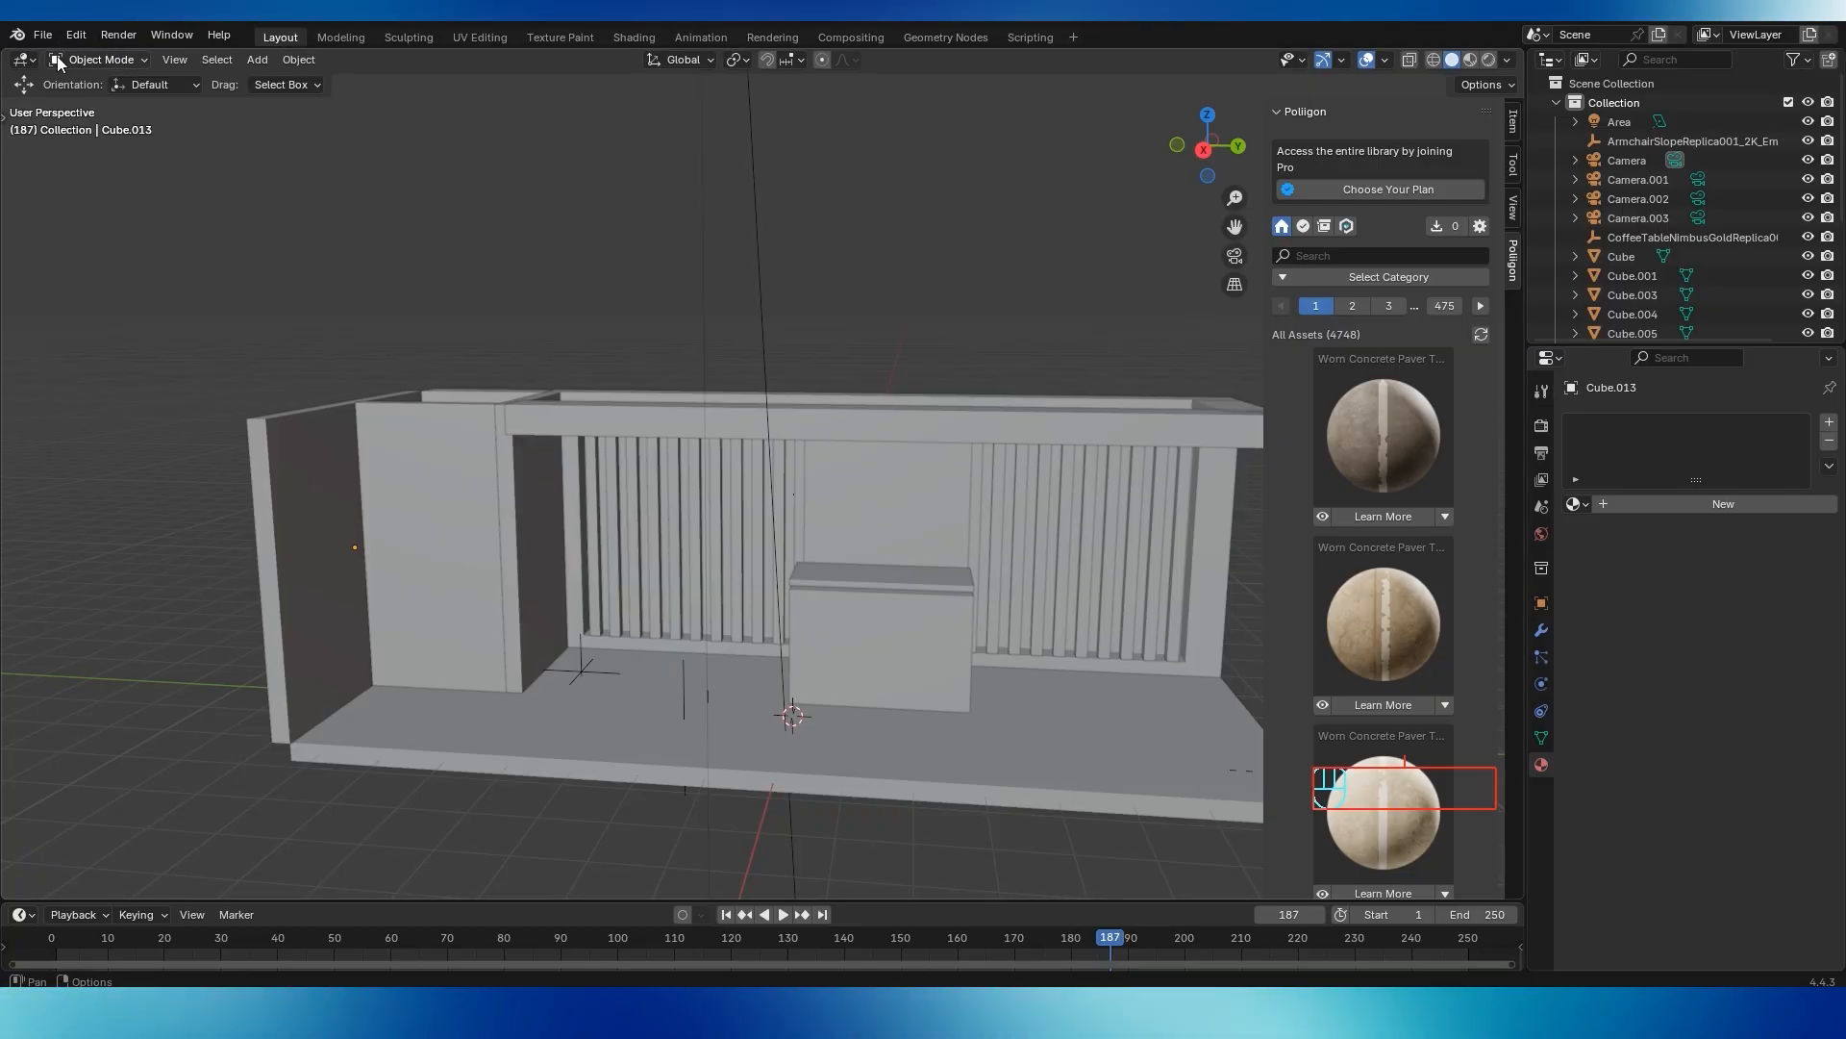
# Install the add-on file poliigon-addon-blender.zip from E:\Courses\Blender Course Recording\Desktop in the add-on preferences
pyautogui.click(75, 39)
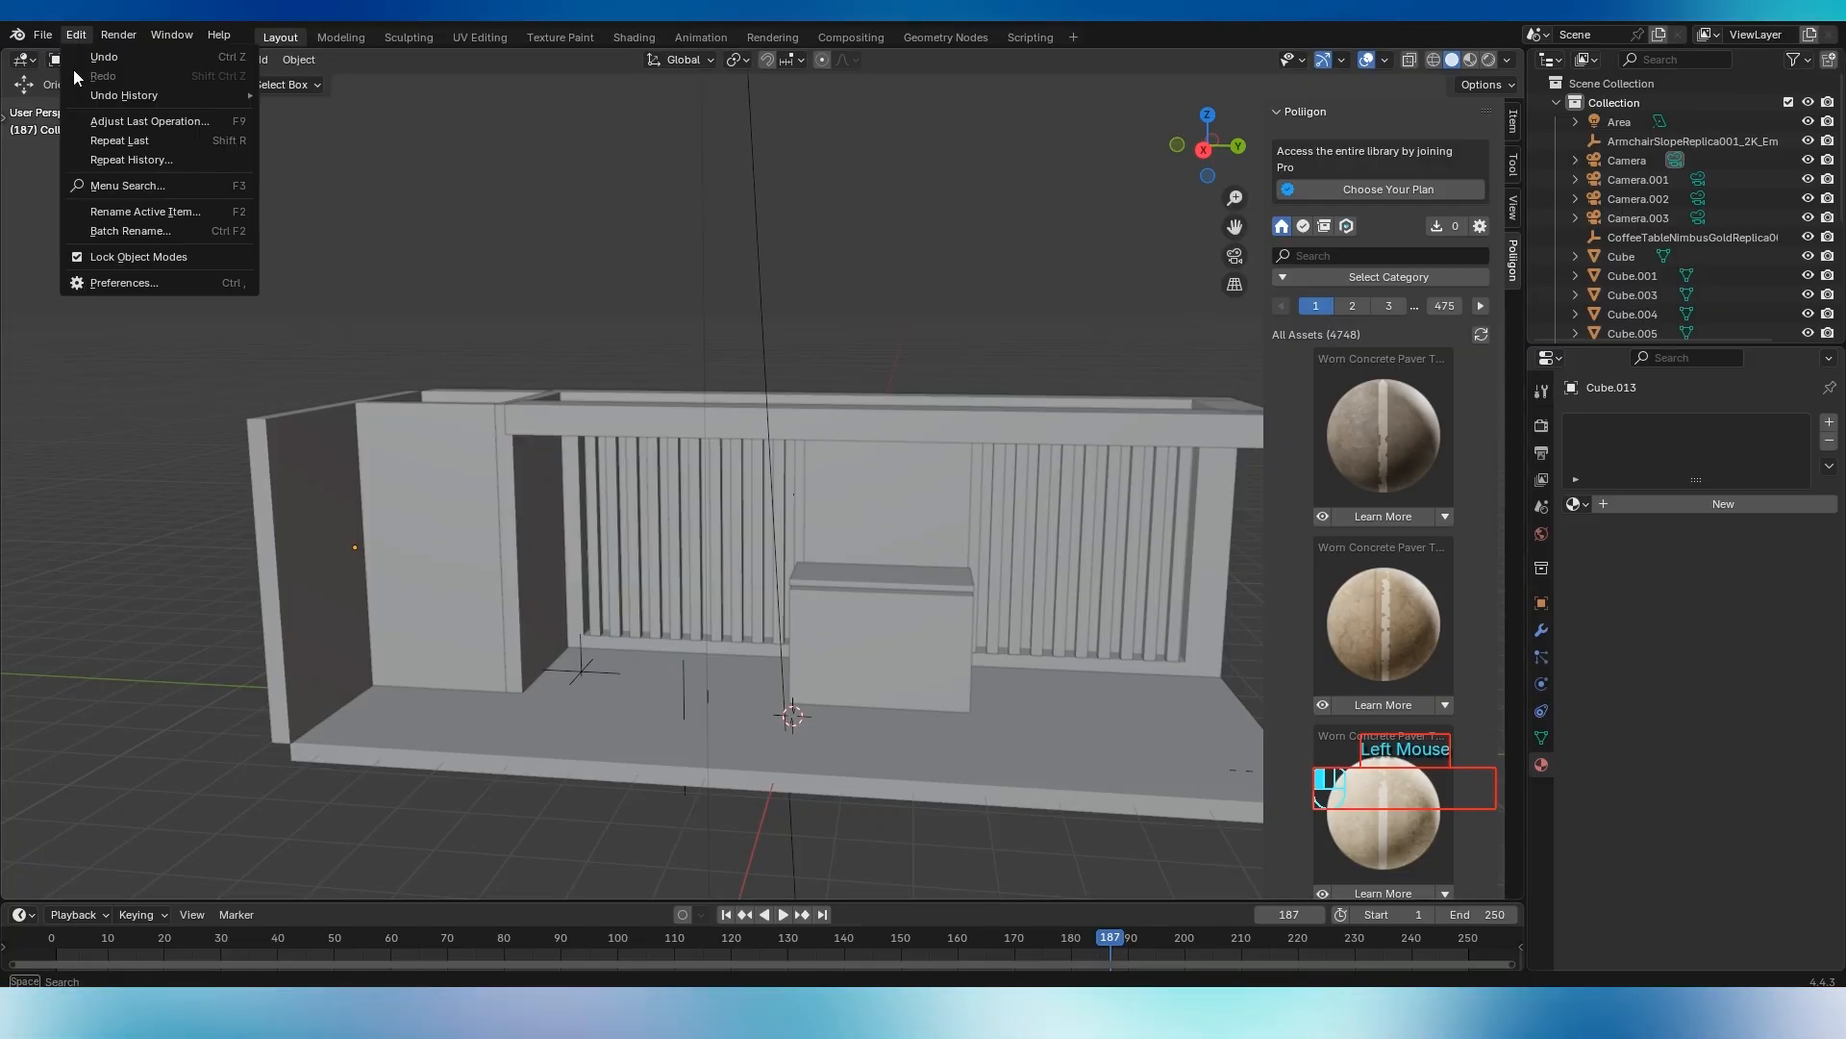
pyautogui.click(131, 283)
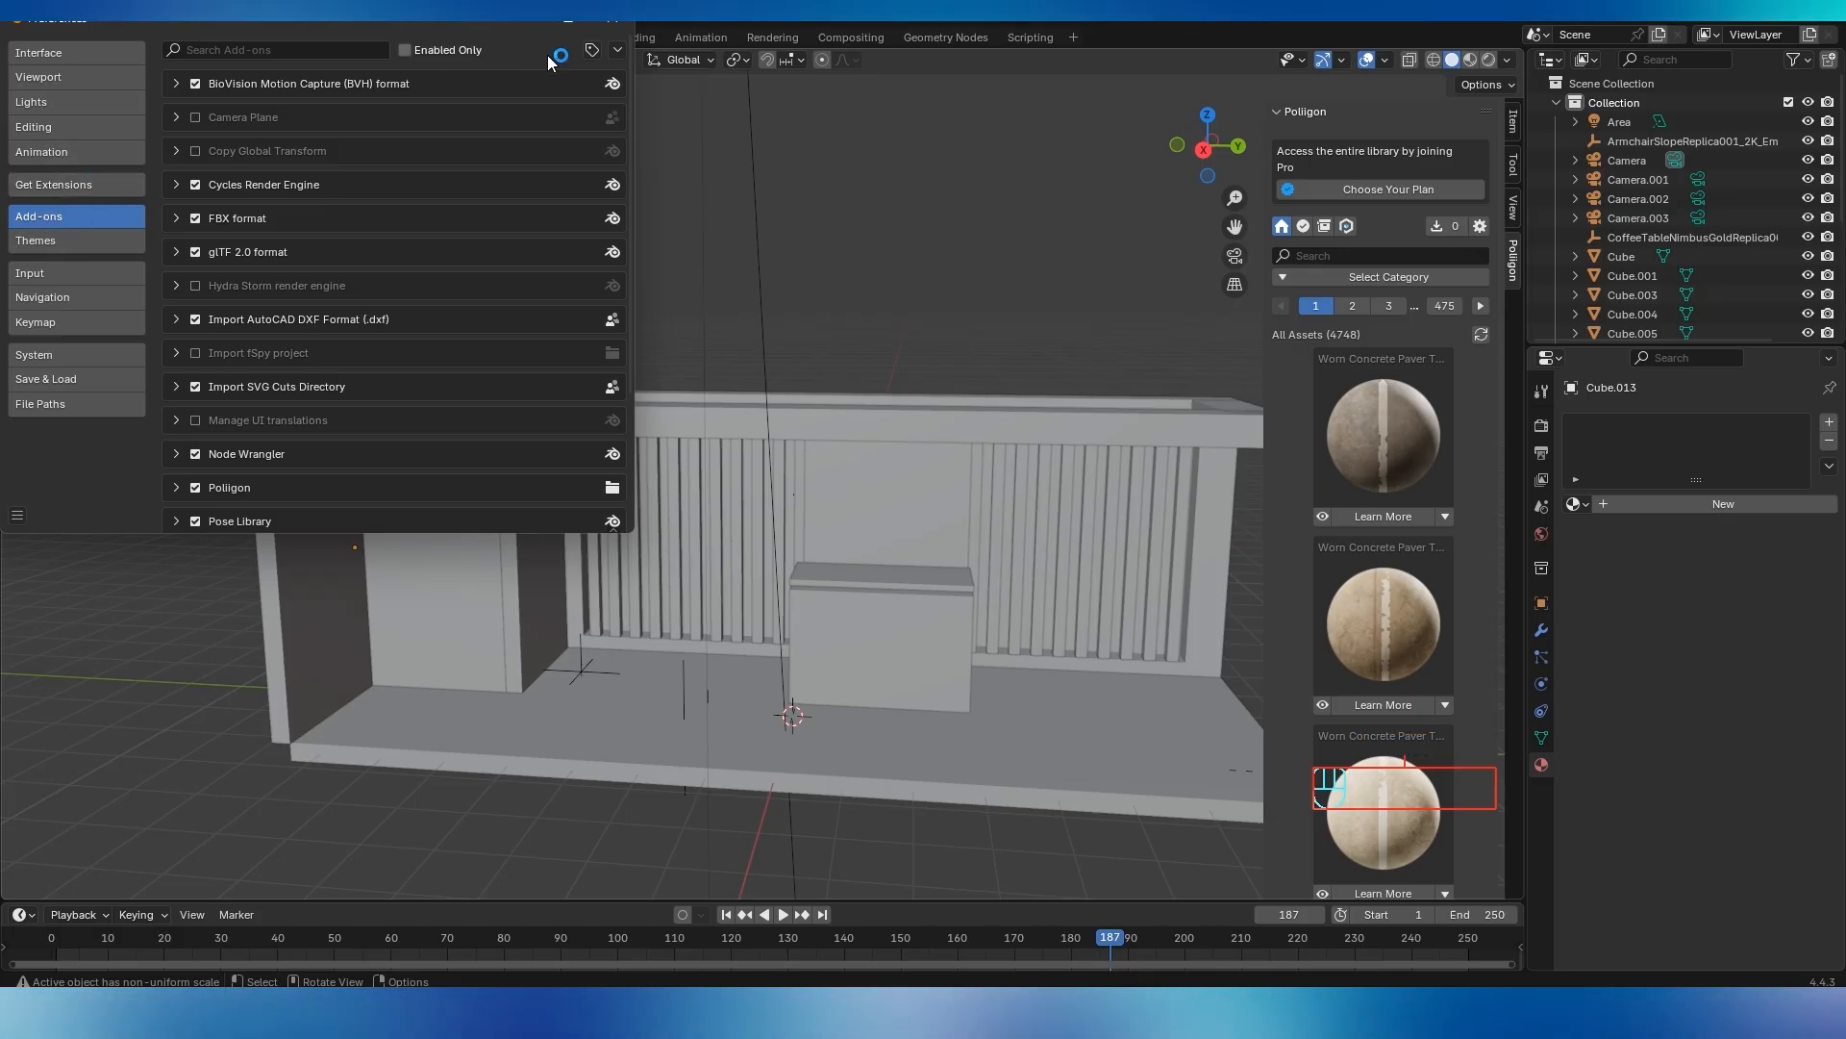
pyautogui.click(617, 52)
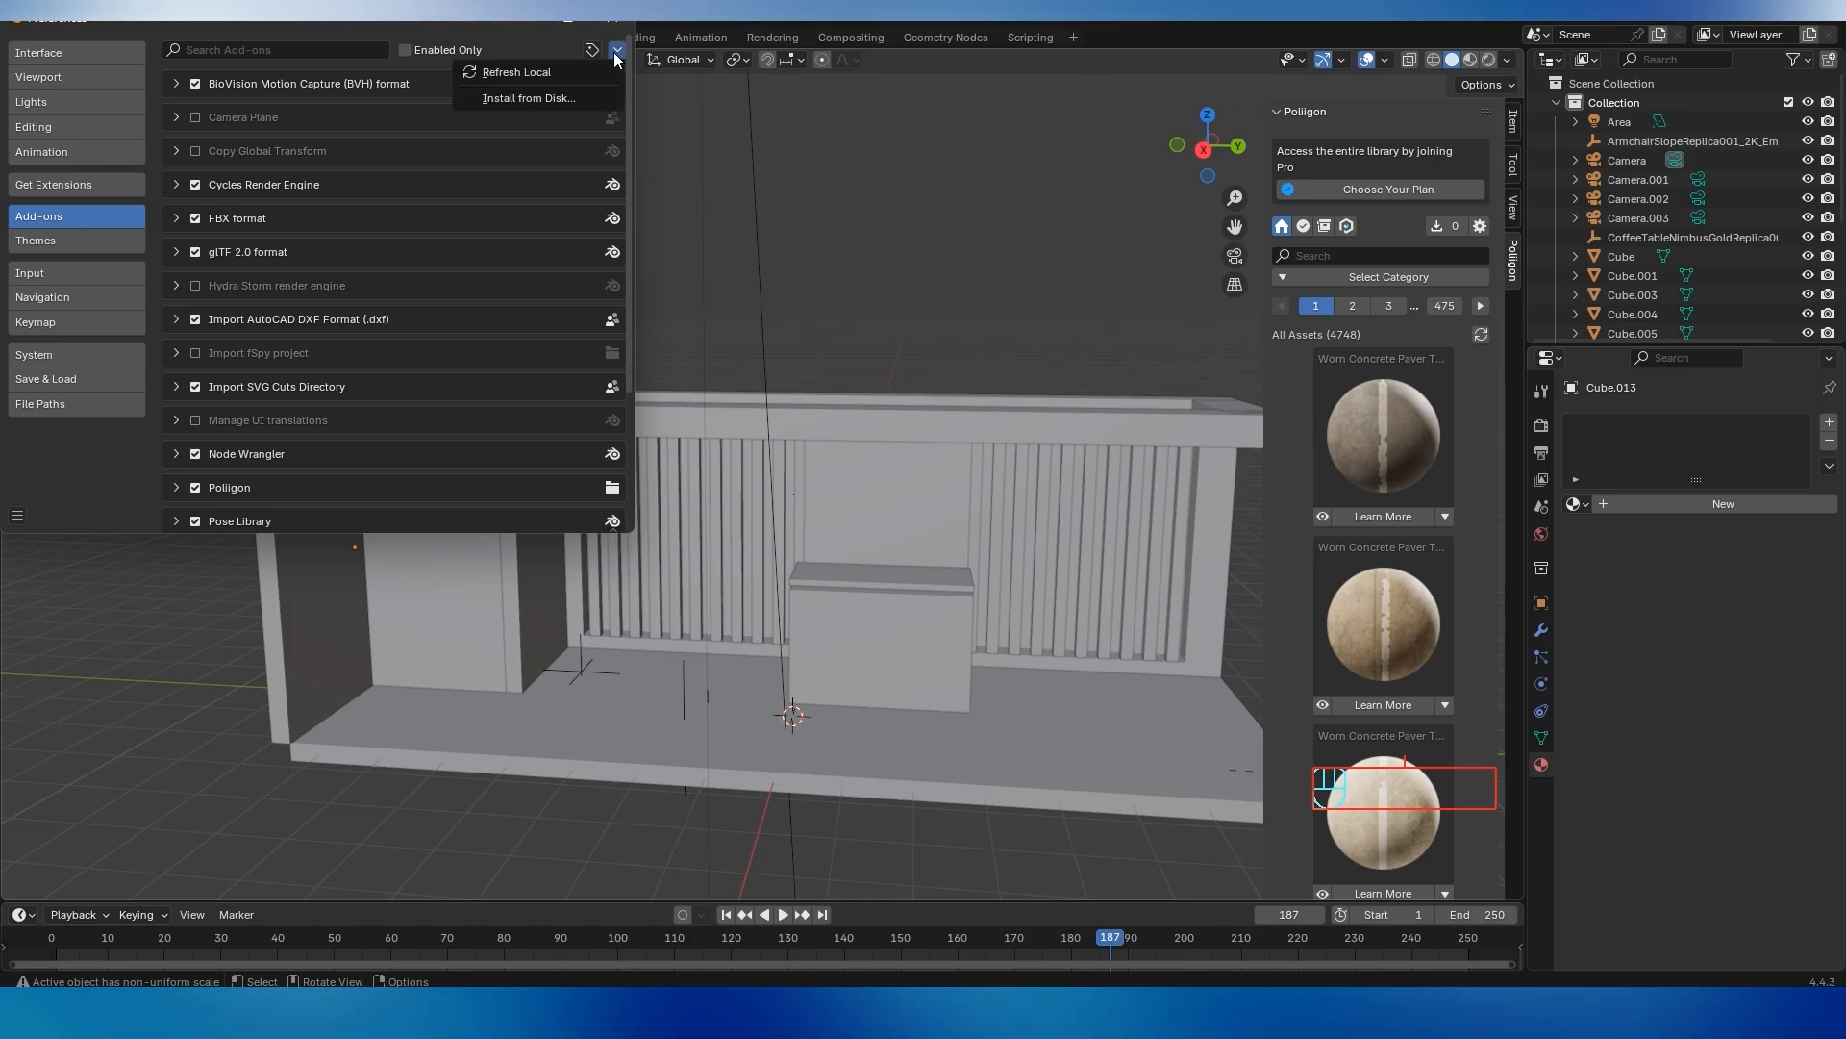
pyautogui.click(544, 97)
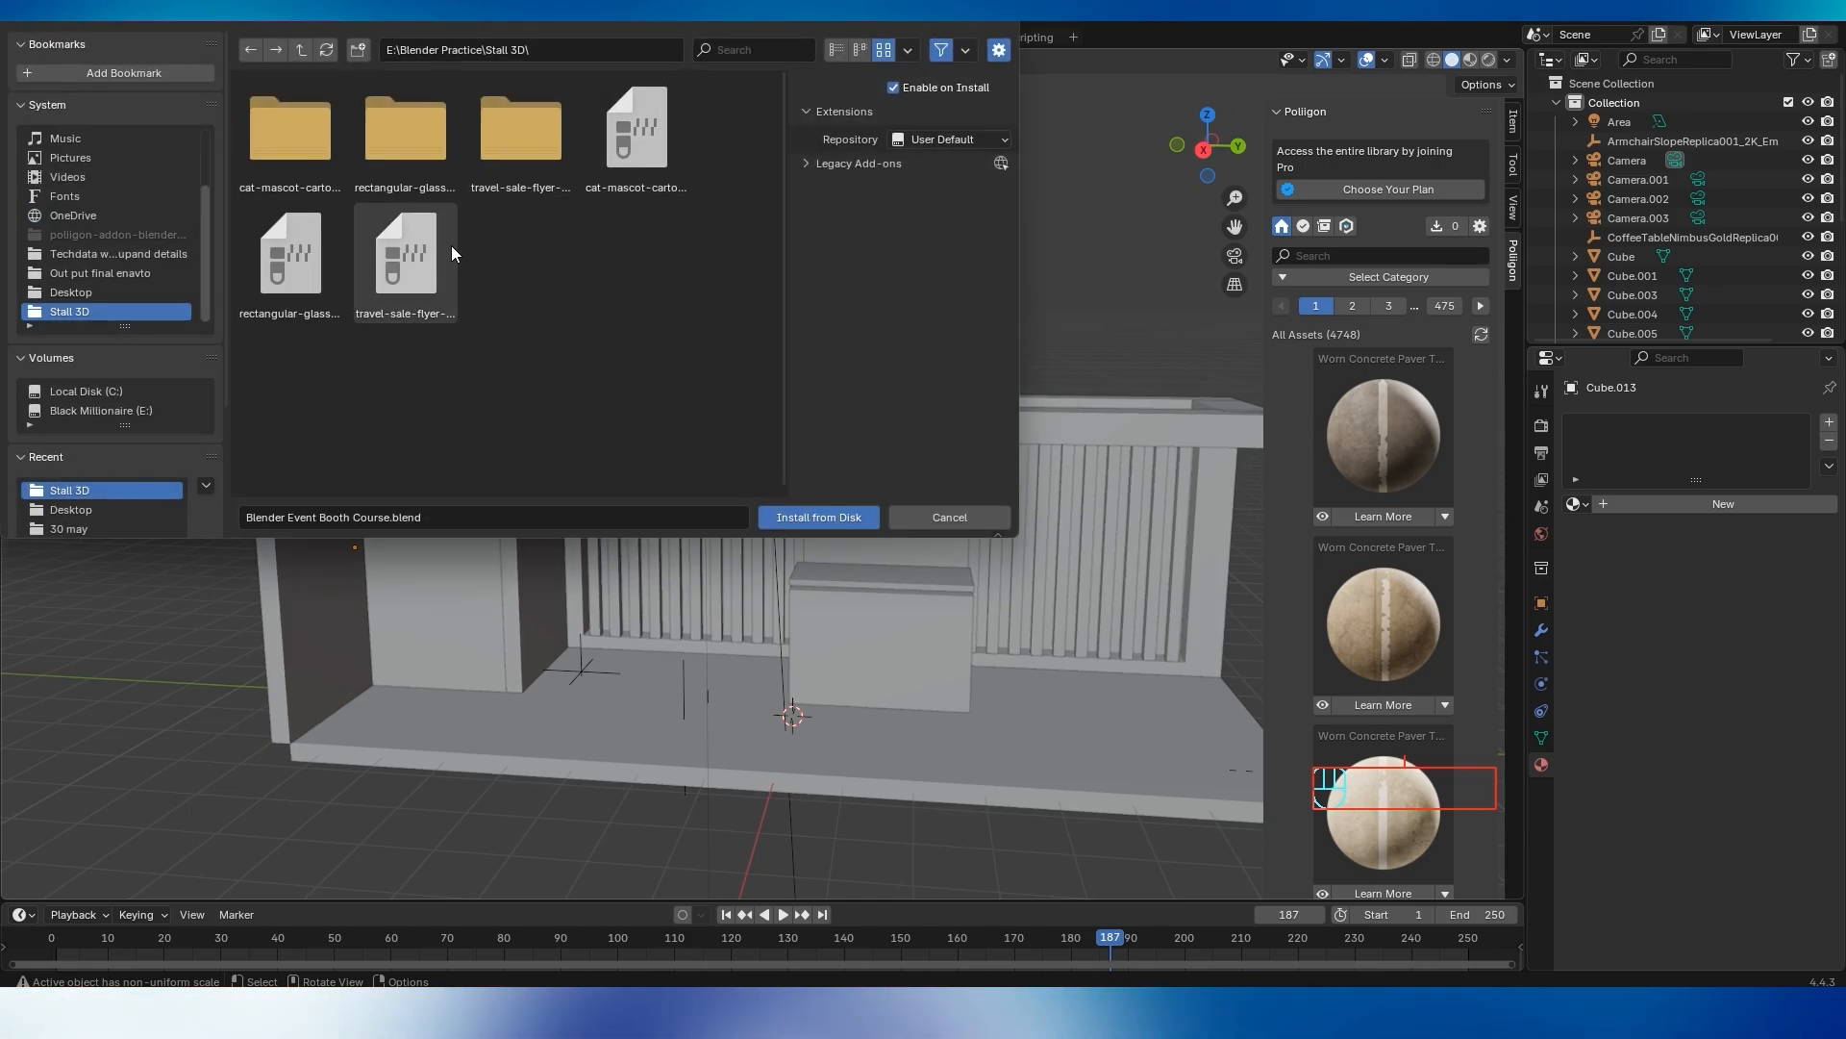
pyautogui.click(576, 47)
pyautogui.hotkey('ctrl', 'v')
pyautogui.press('Return')
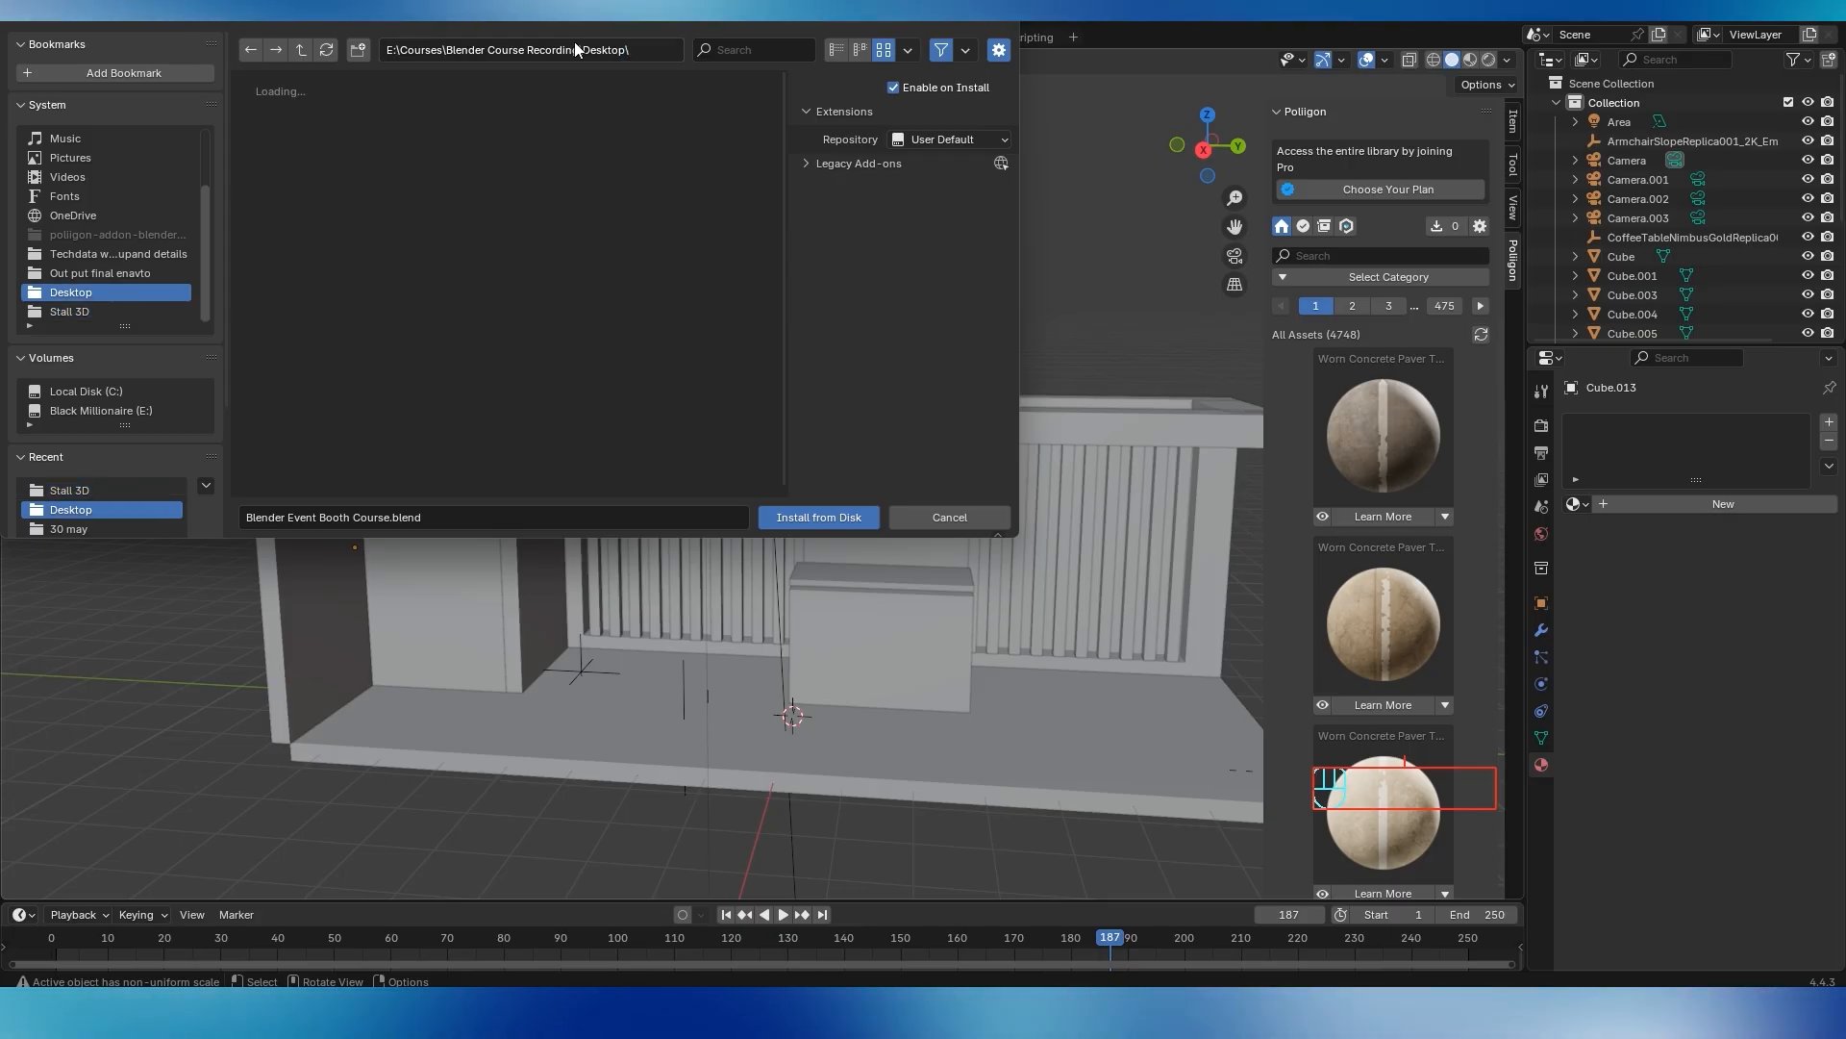
pyautogui.click(397, 142)
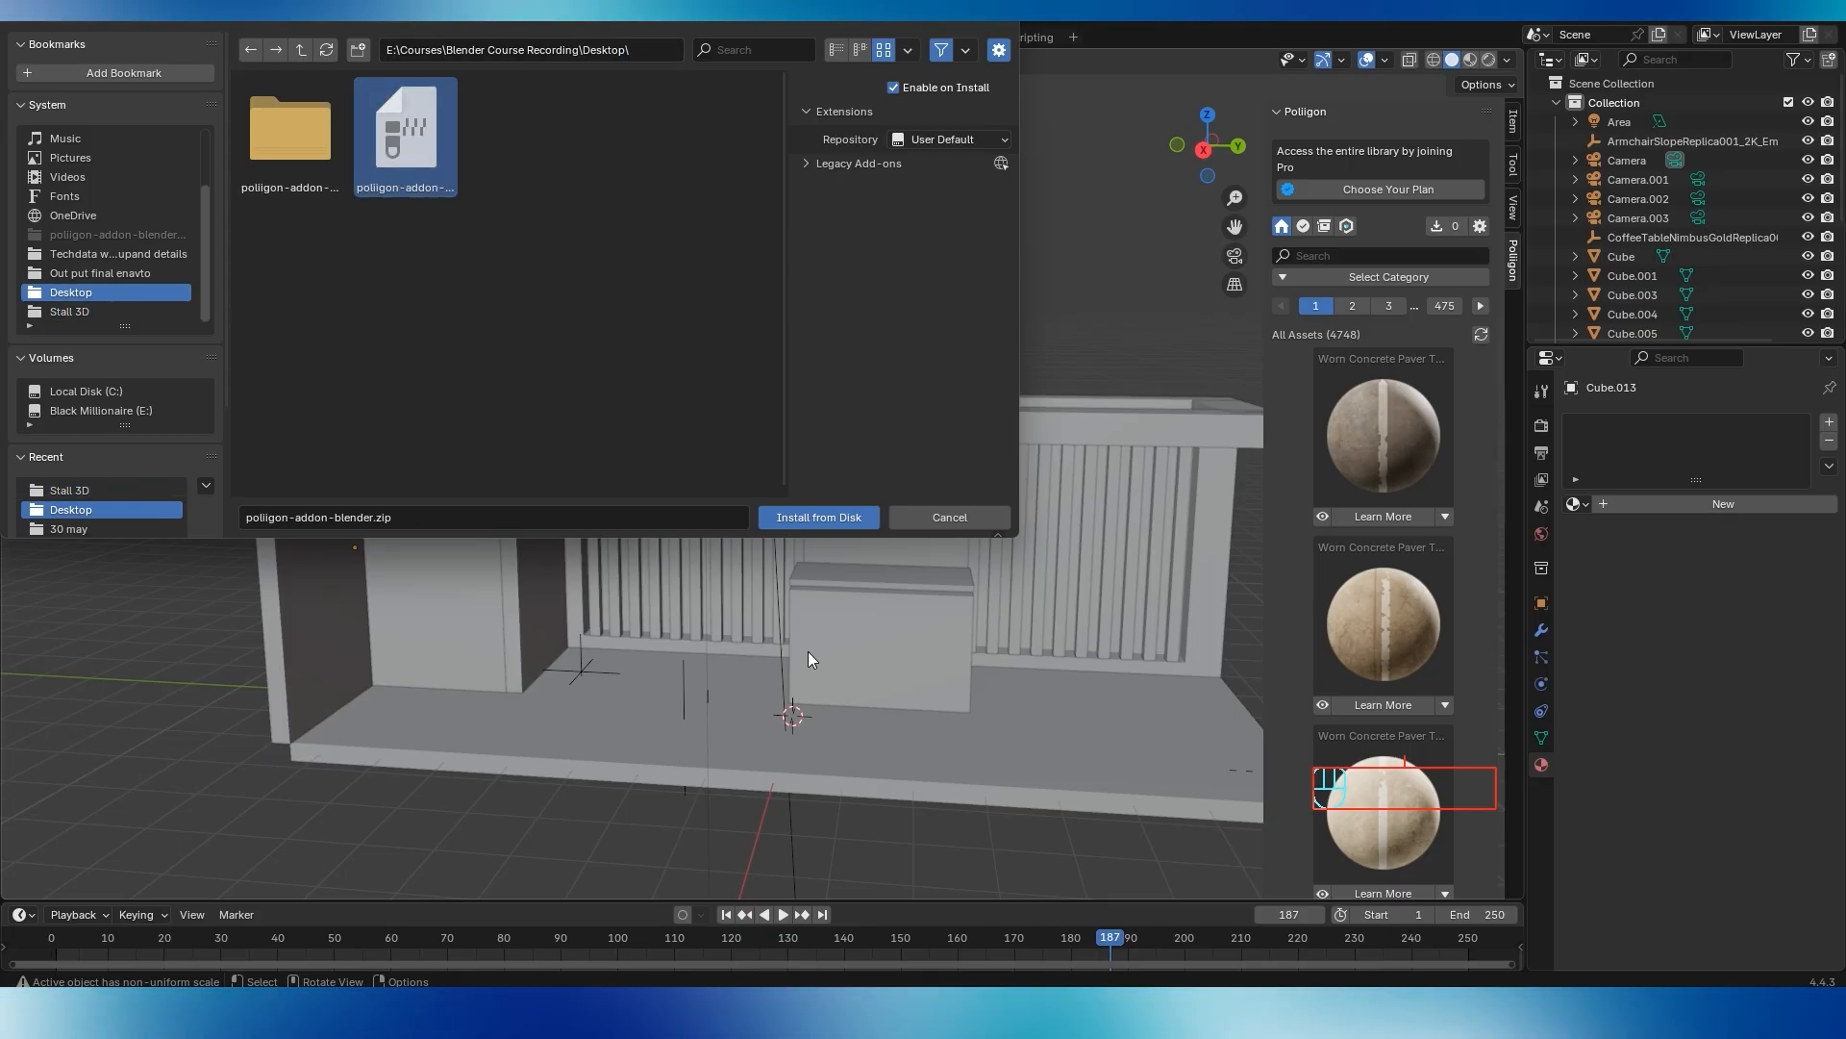
pyautogui.click(800, 517)
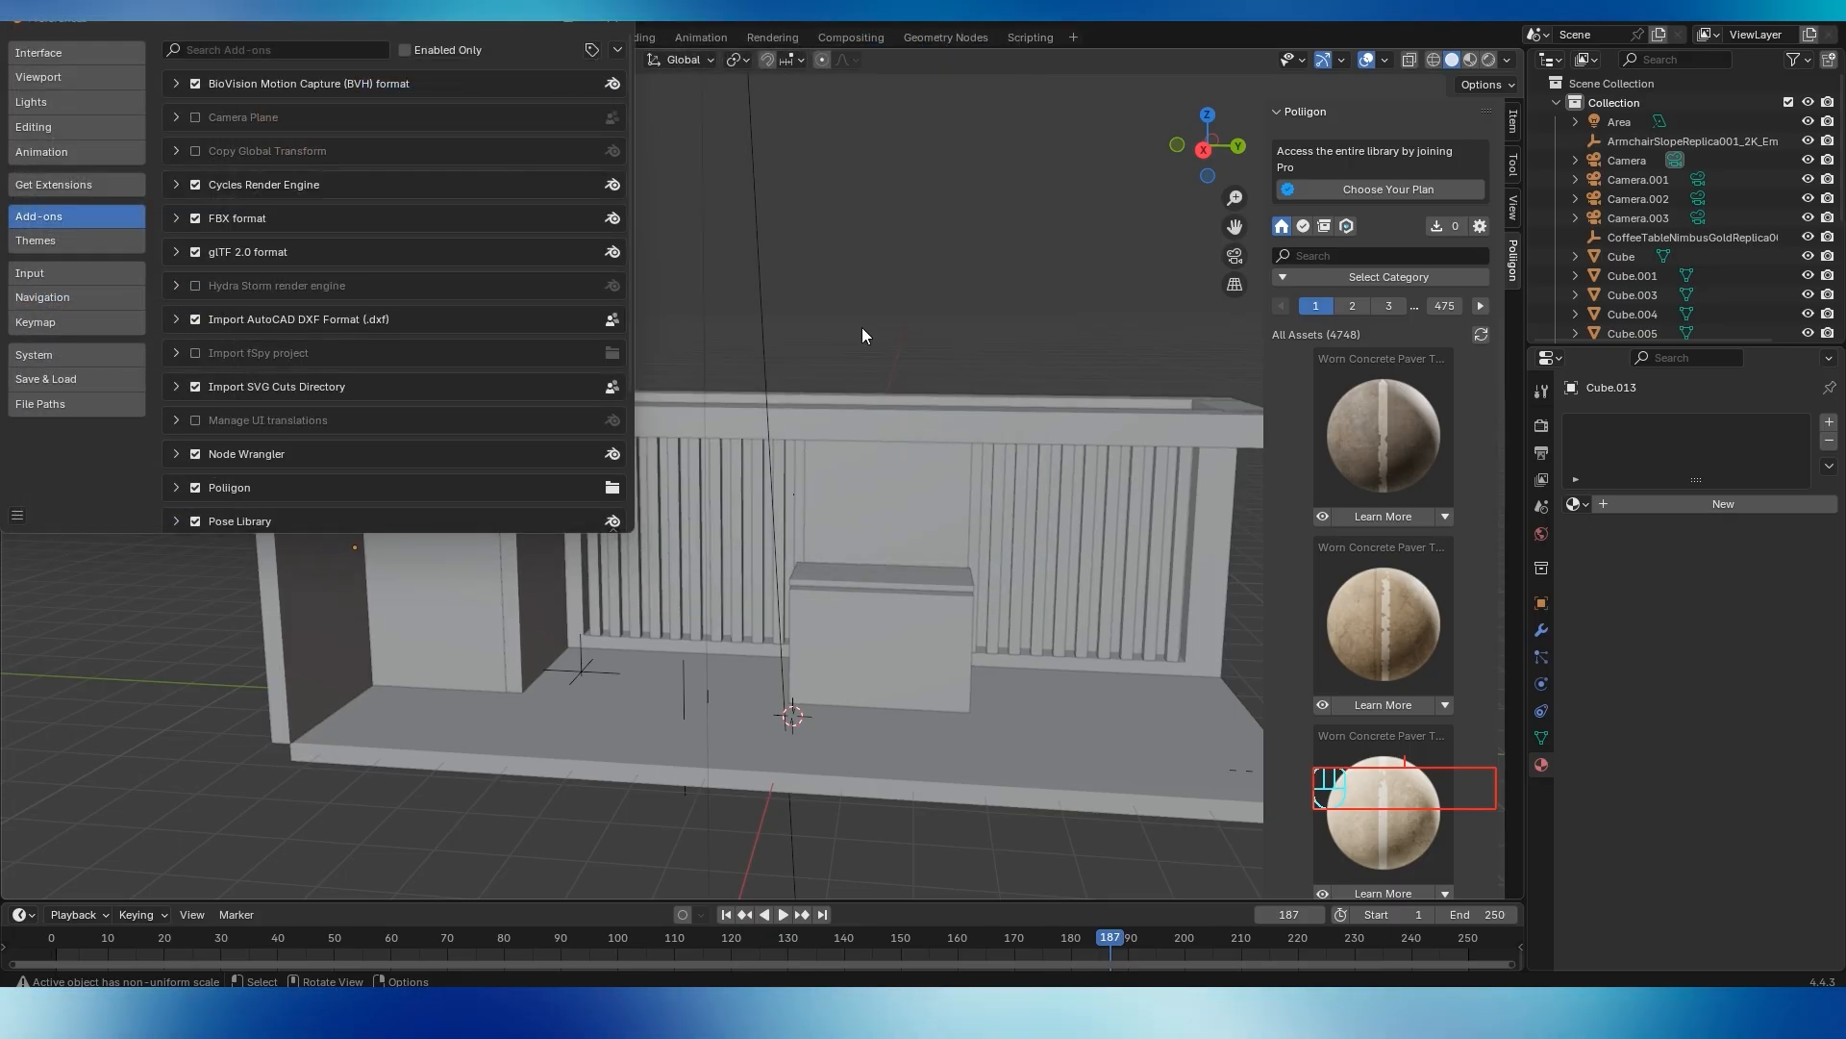
# Search the installed add-ons for "poli" to check Poliigon, and go back to the full booth view
pyautogui.click(299, 46)
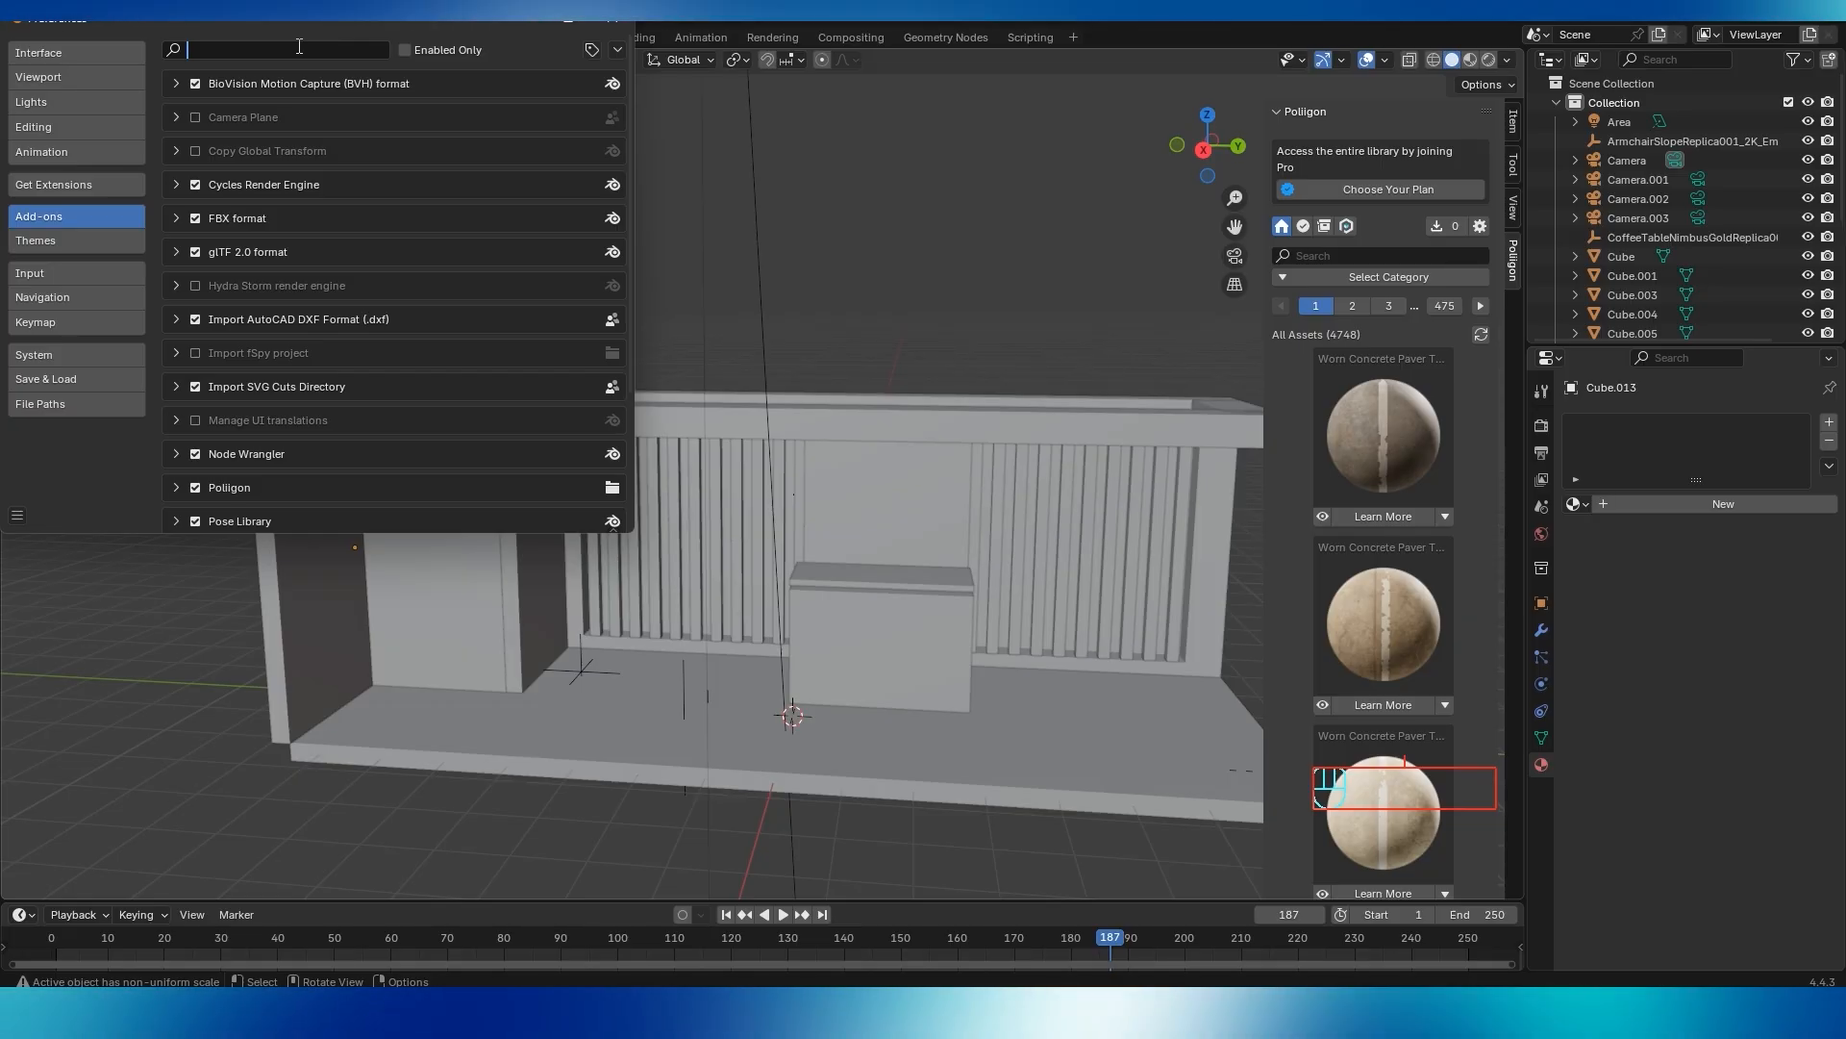
pyautogui.write('poli')
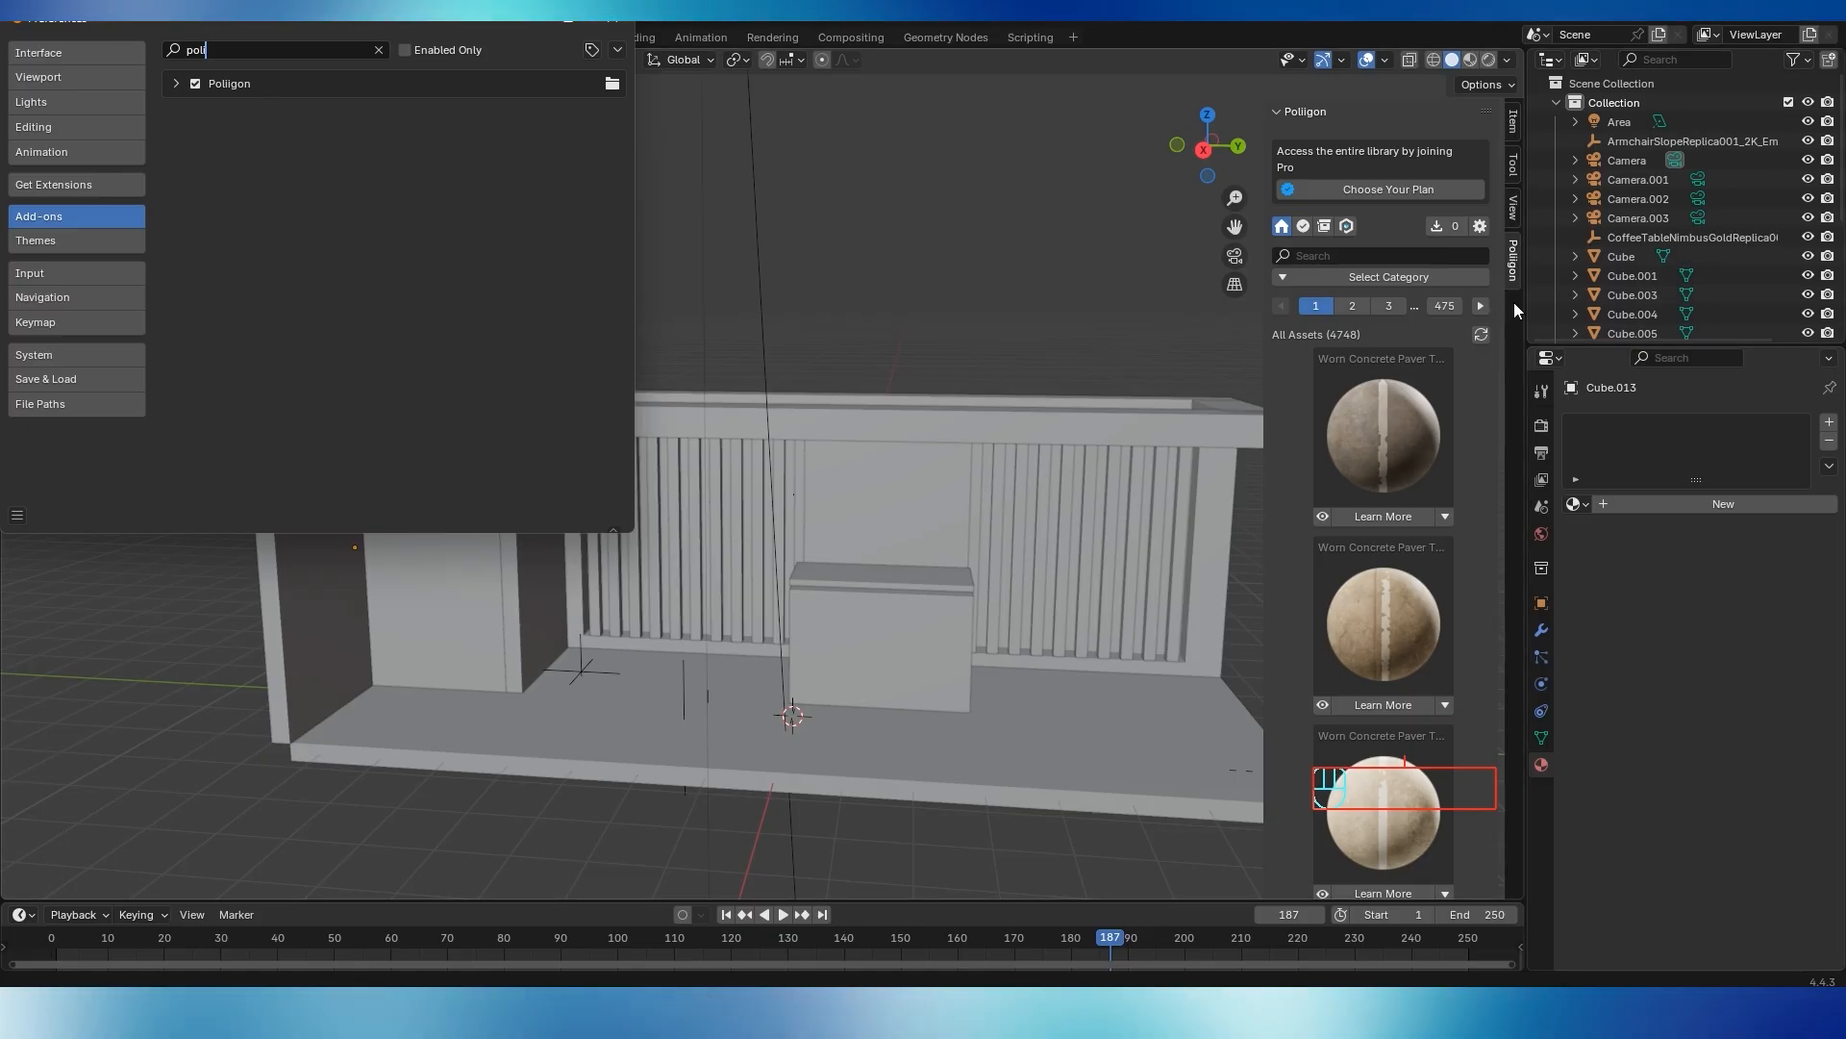
pyautogui.click(1289, 459)
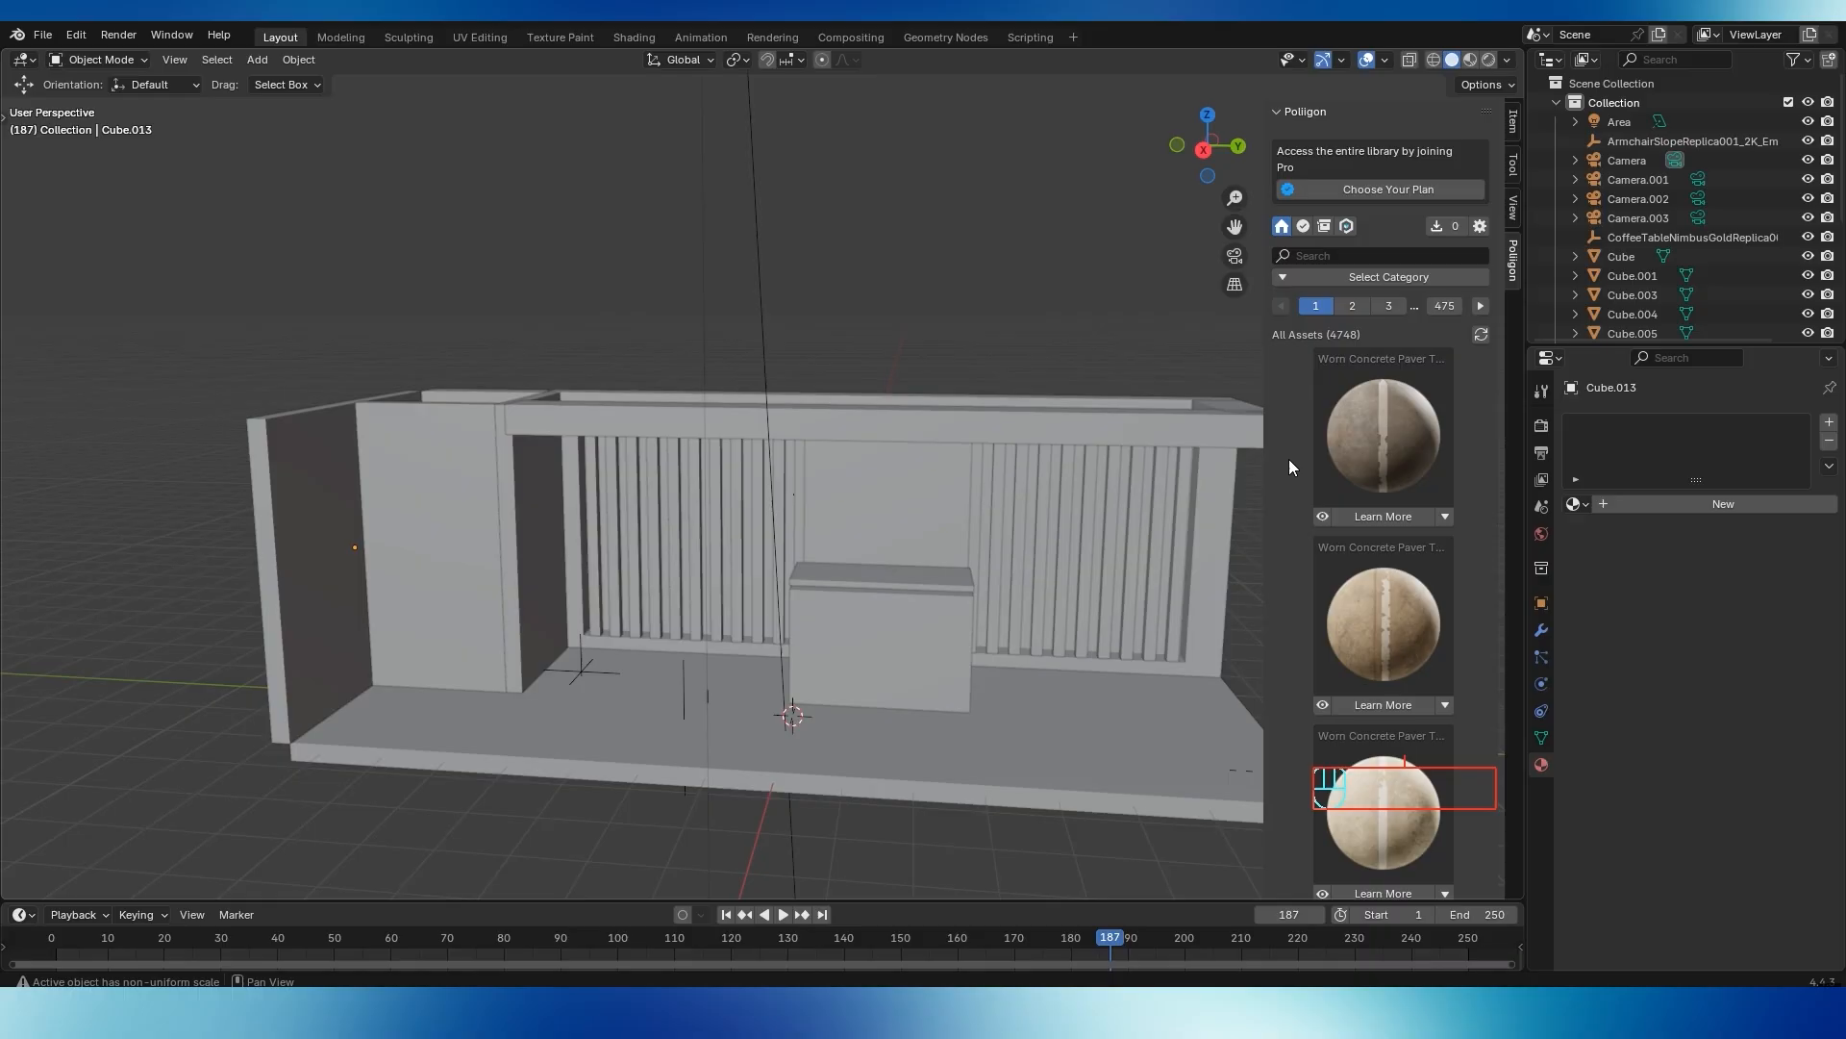
pyautogui.scroll(-2, 731, 500)
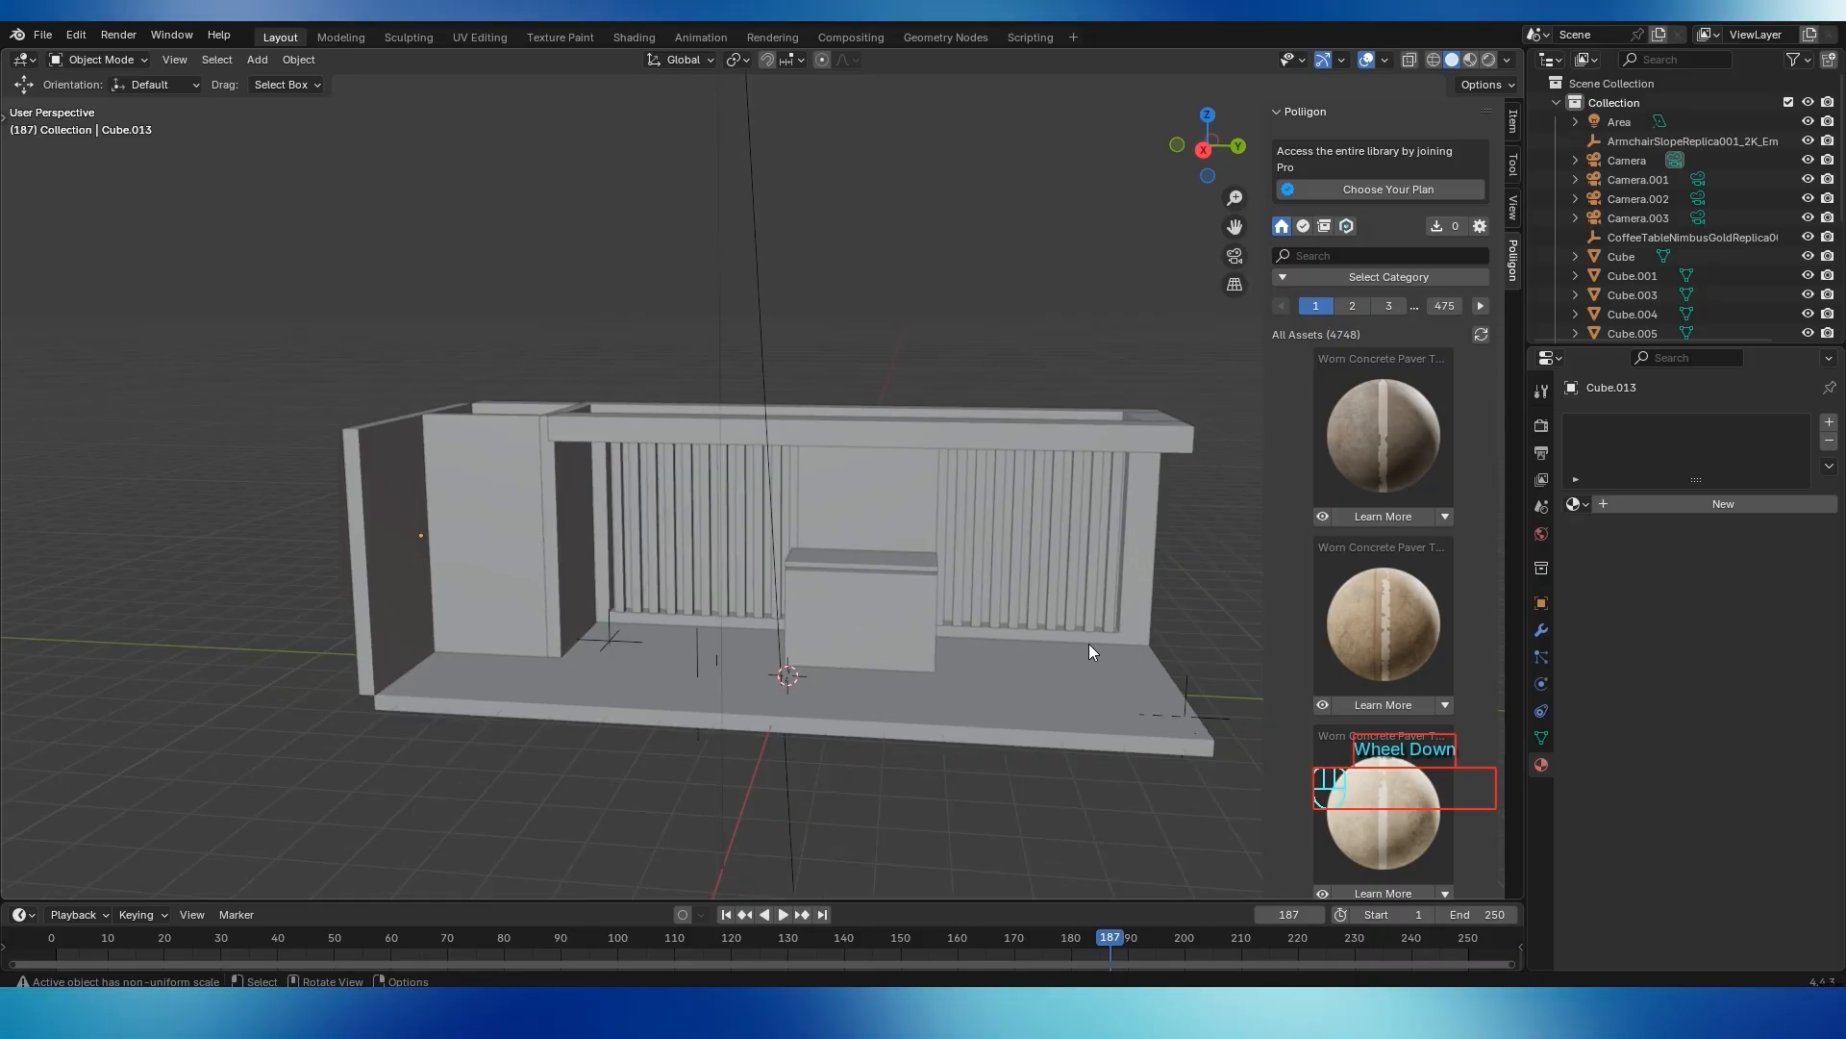
pyautogui.keyDown('shift'); pyautogui.moveTo(1130, 580); pyautogui.dragTo(1002, 614, button='middle'); pyautogui.keyUp('shift')
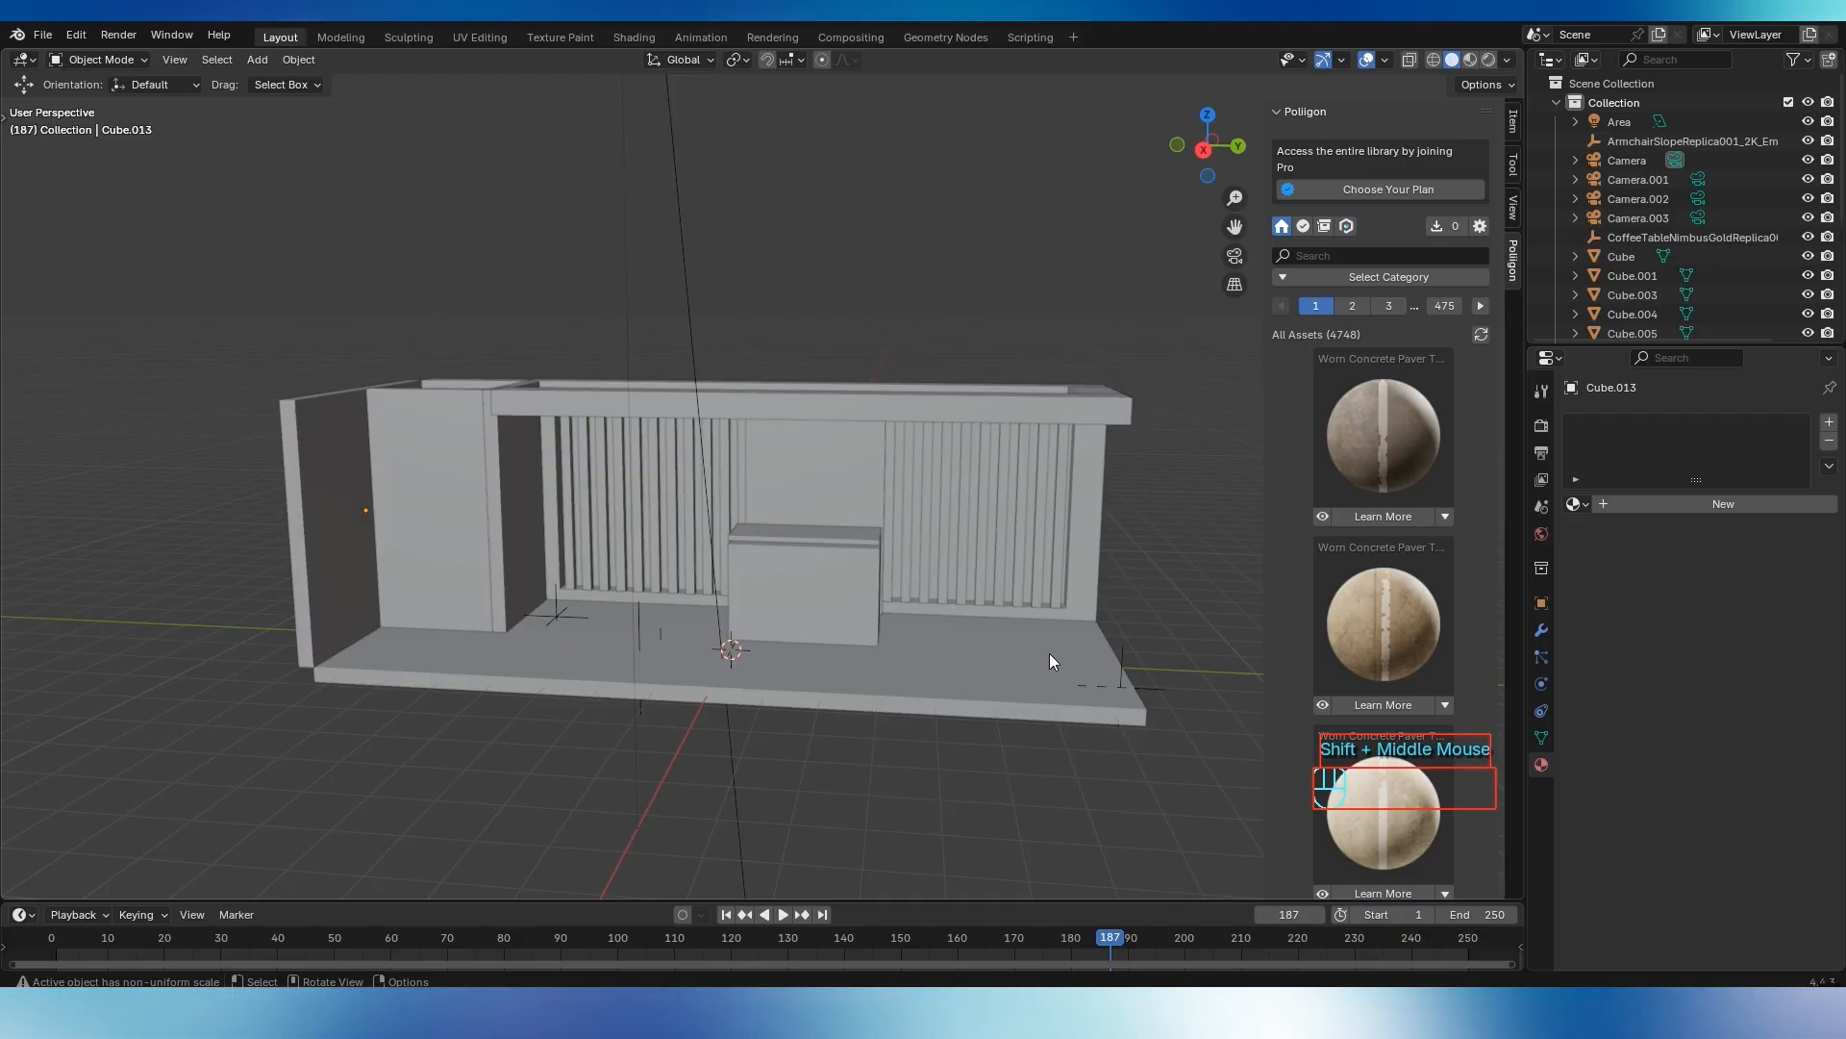
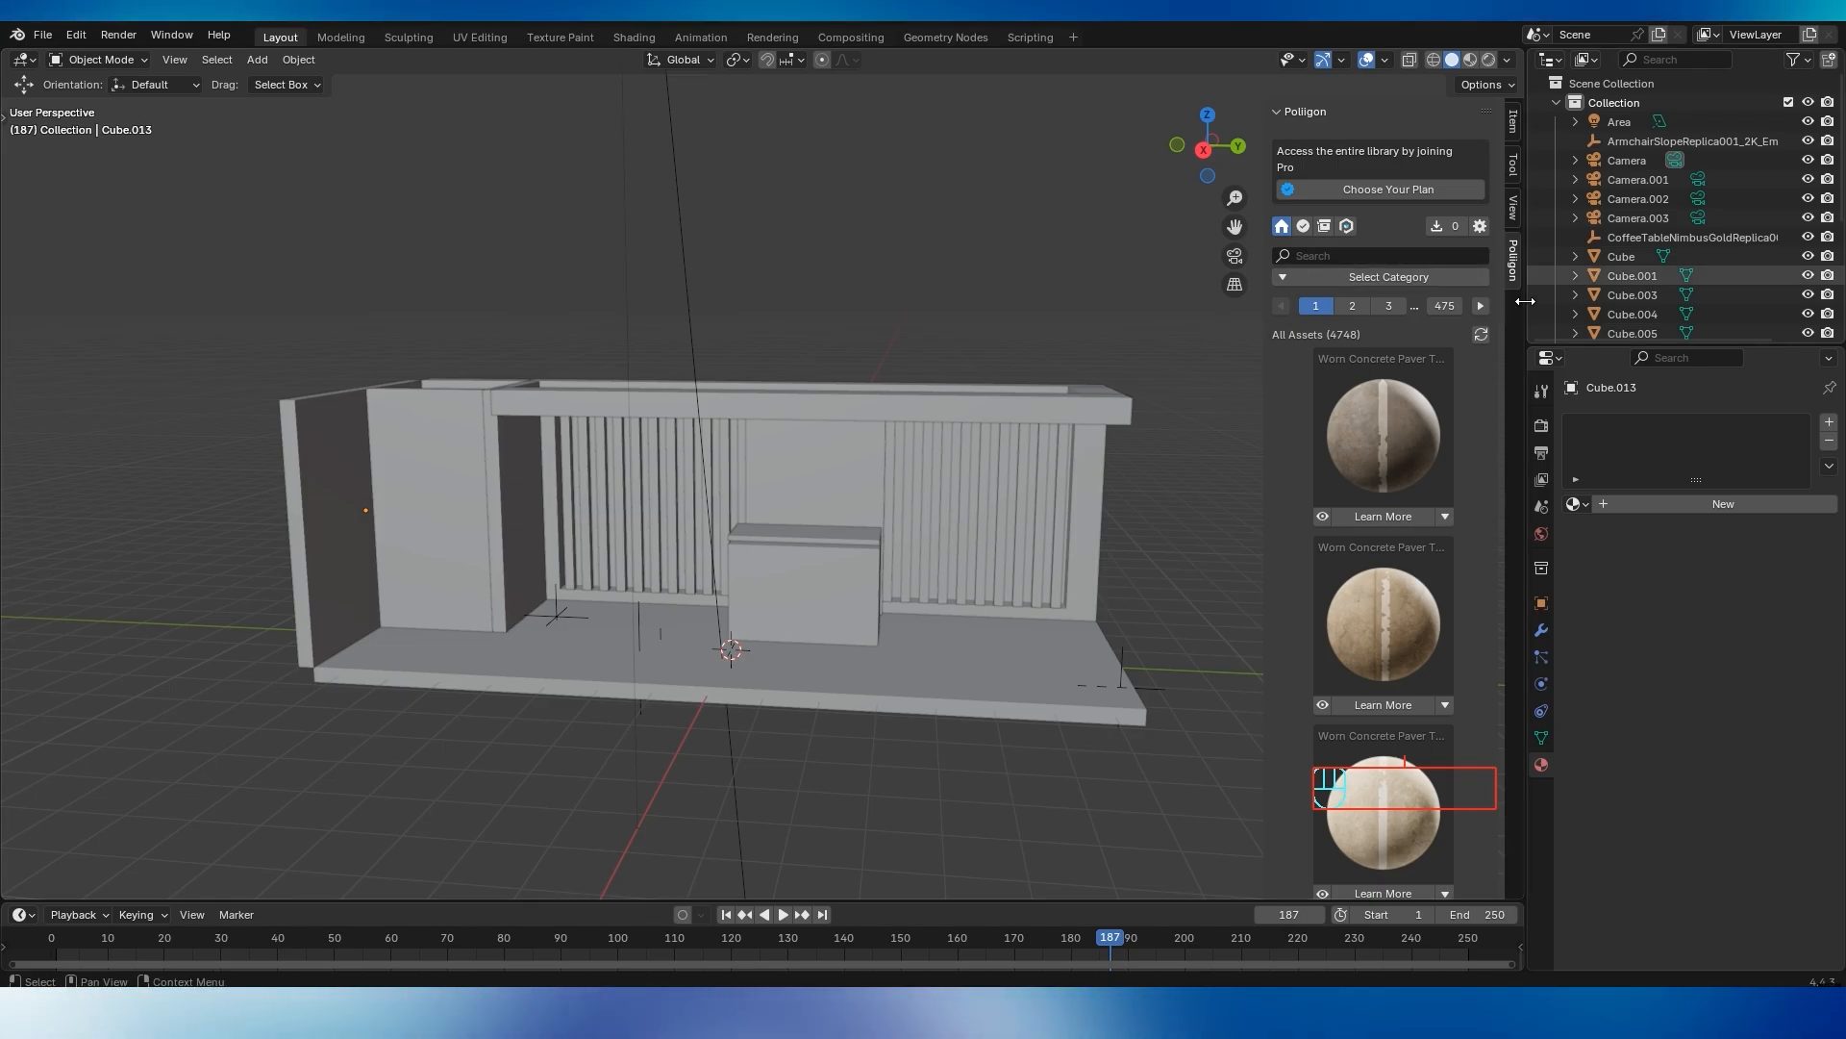
# Limit the Poliigon library to the Free category and look through its first page of assets
pyautogui.click(1288, 277)
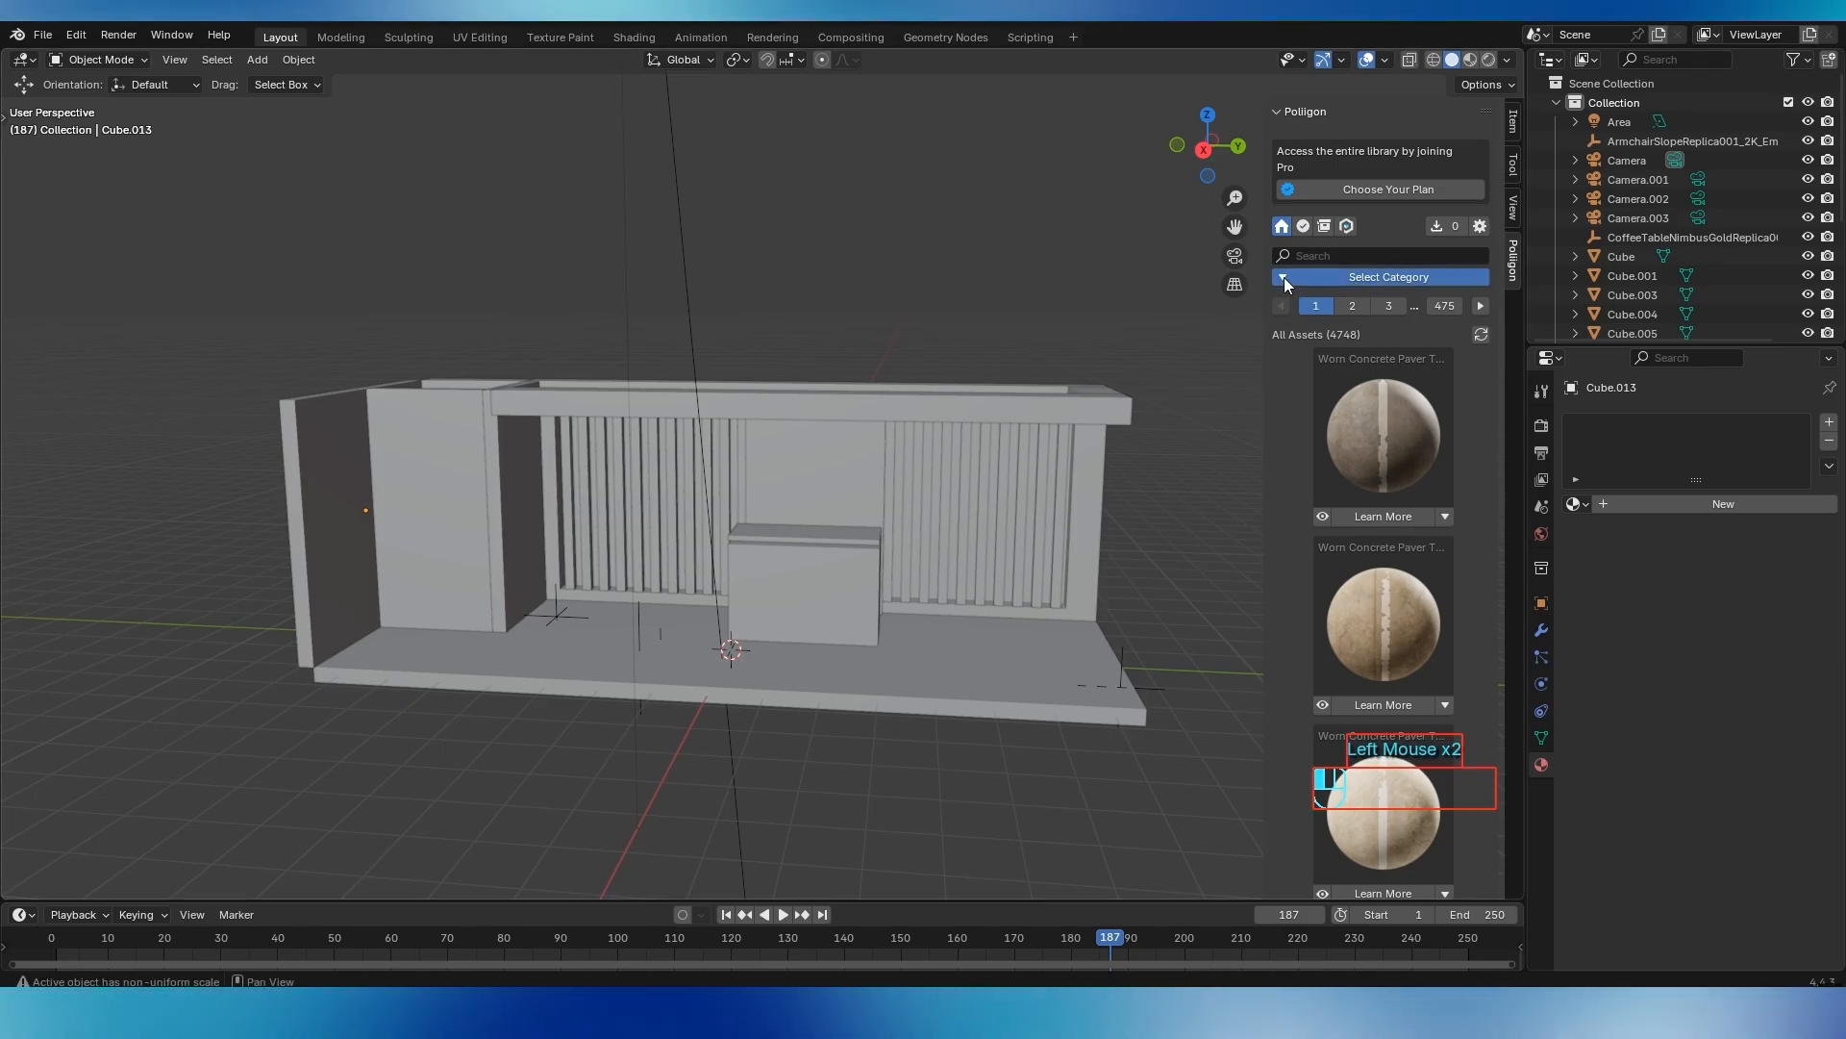
pyautogui.click(1201, 334)
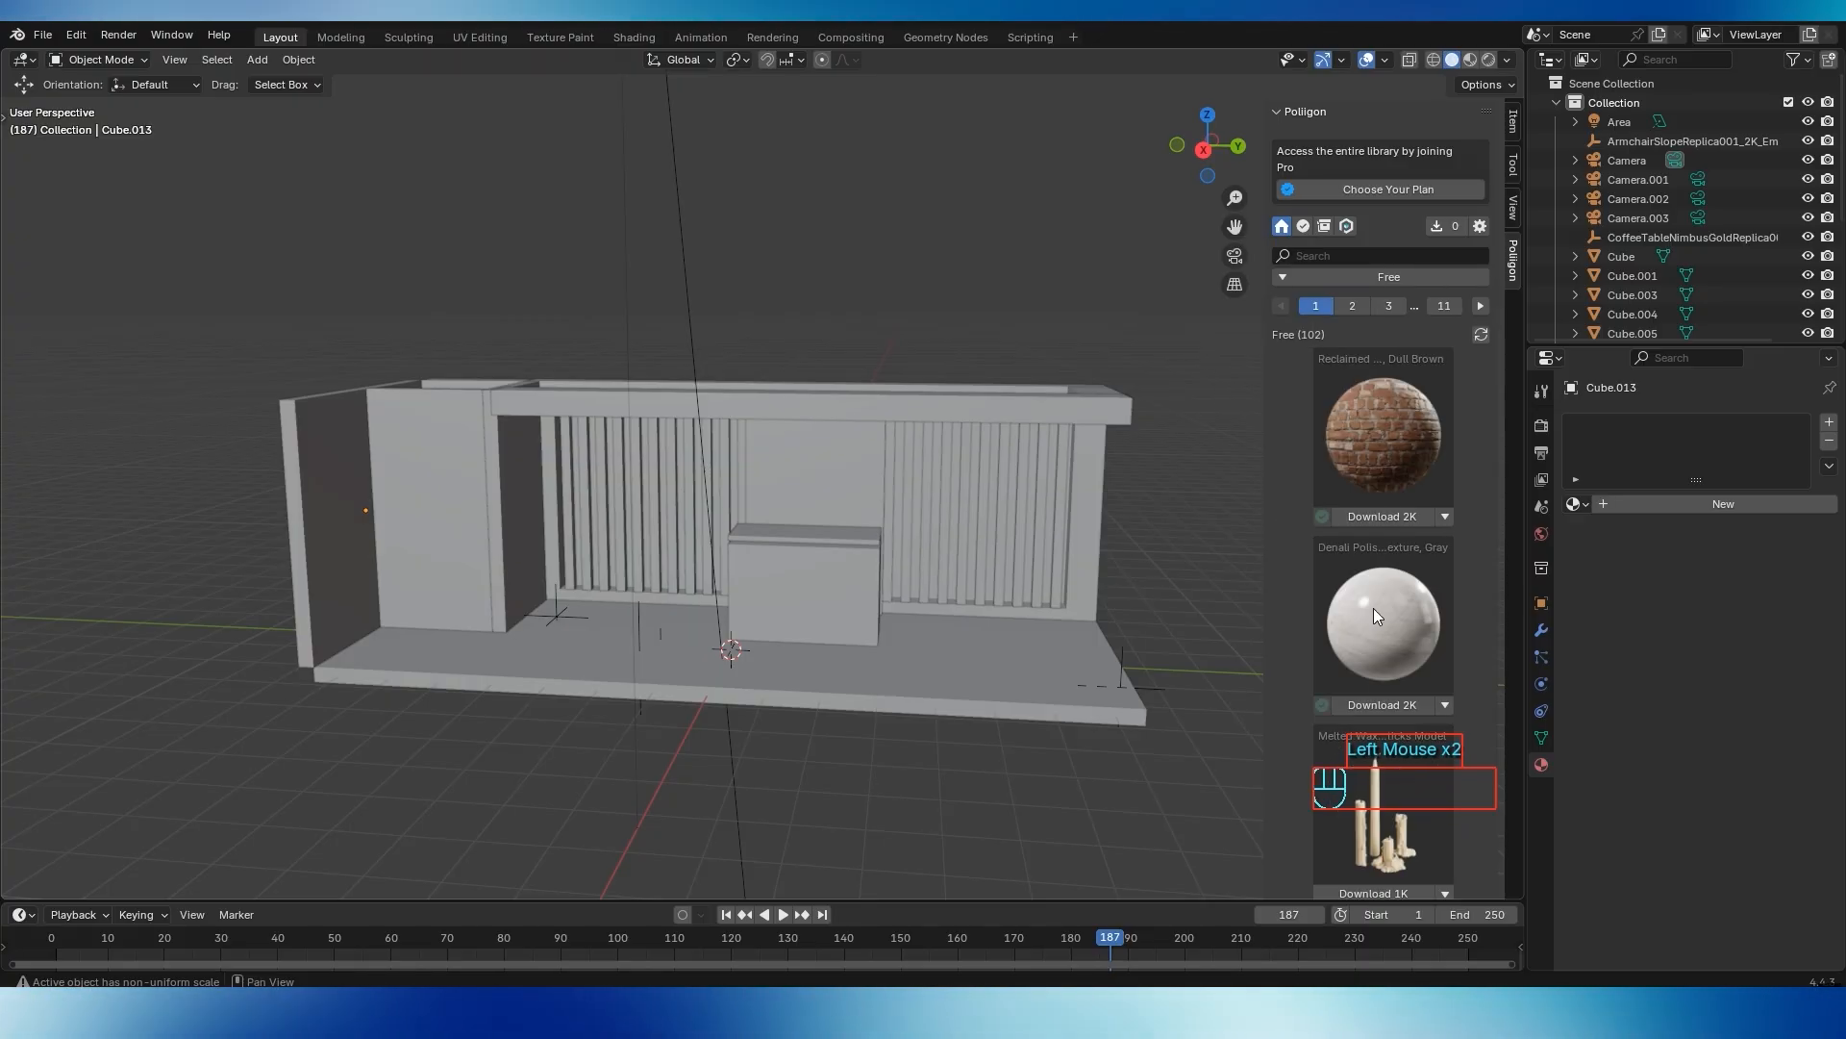
pyautogui.scroll(-11, 1447, 607)
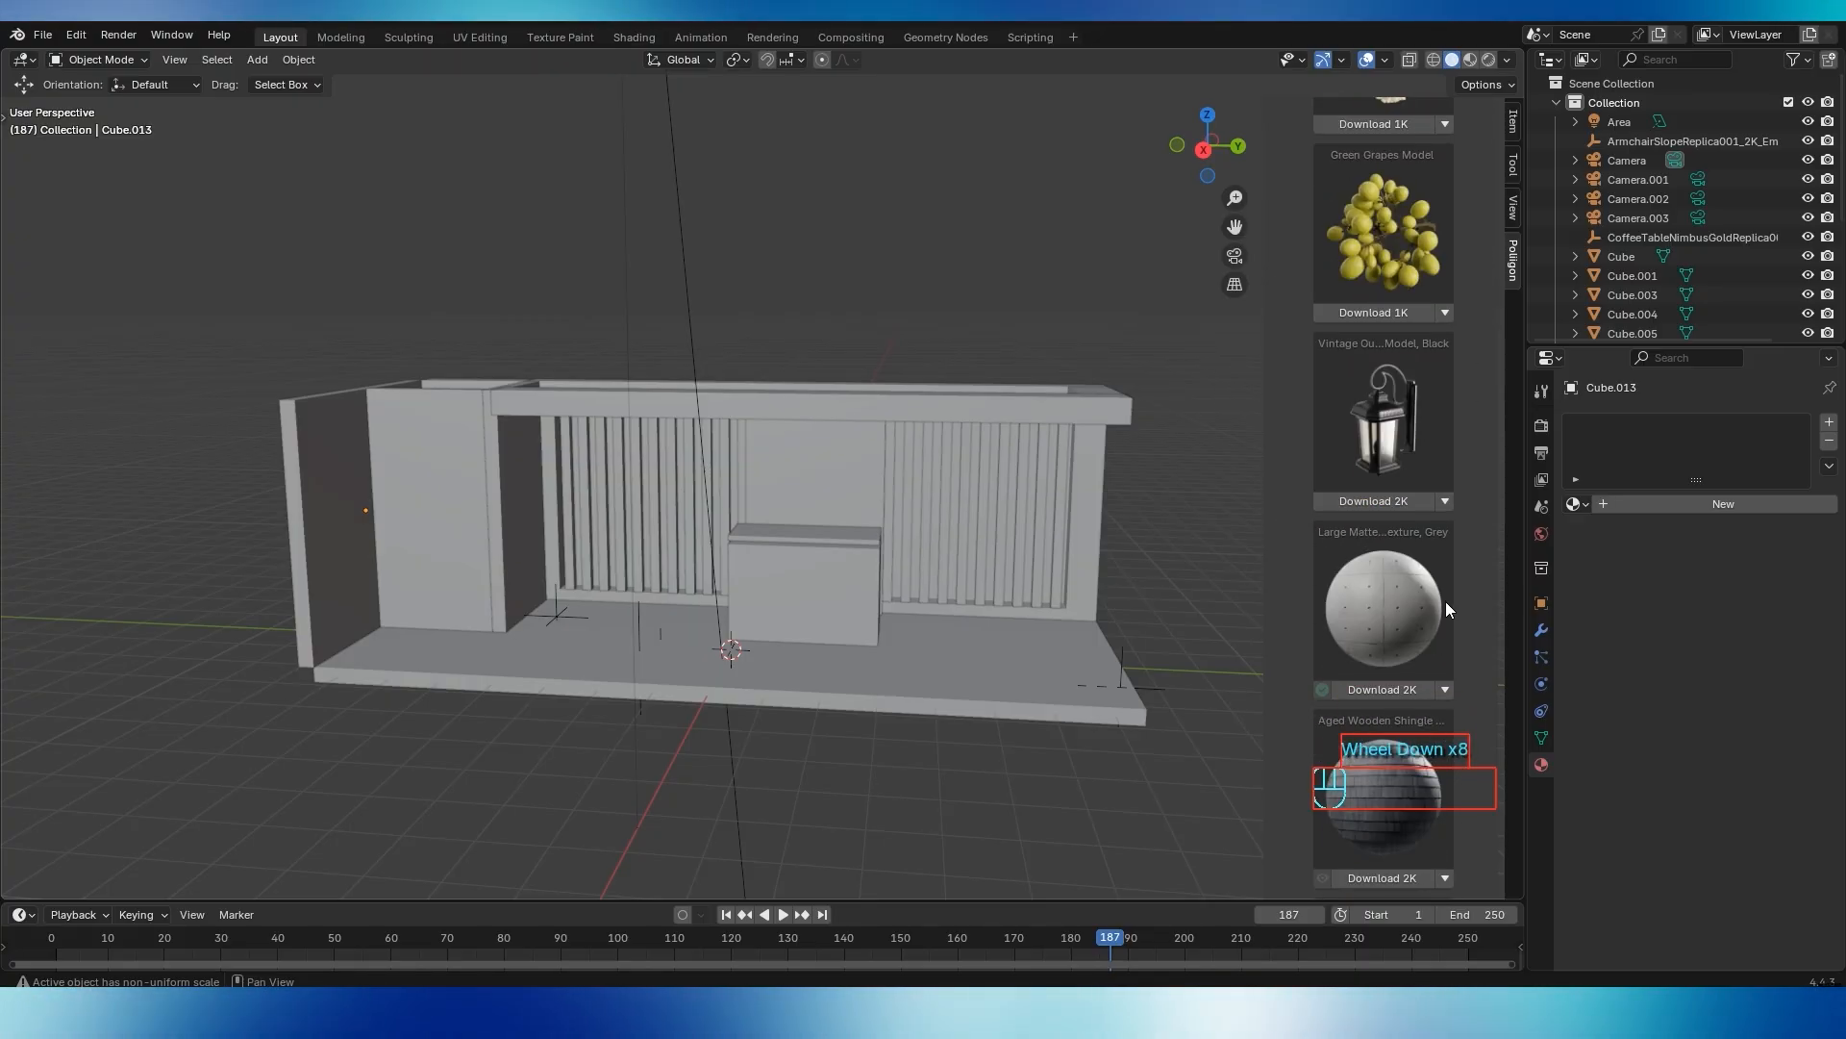
pyautogui.scroll(-4, 1445, 602)
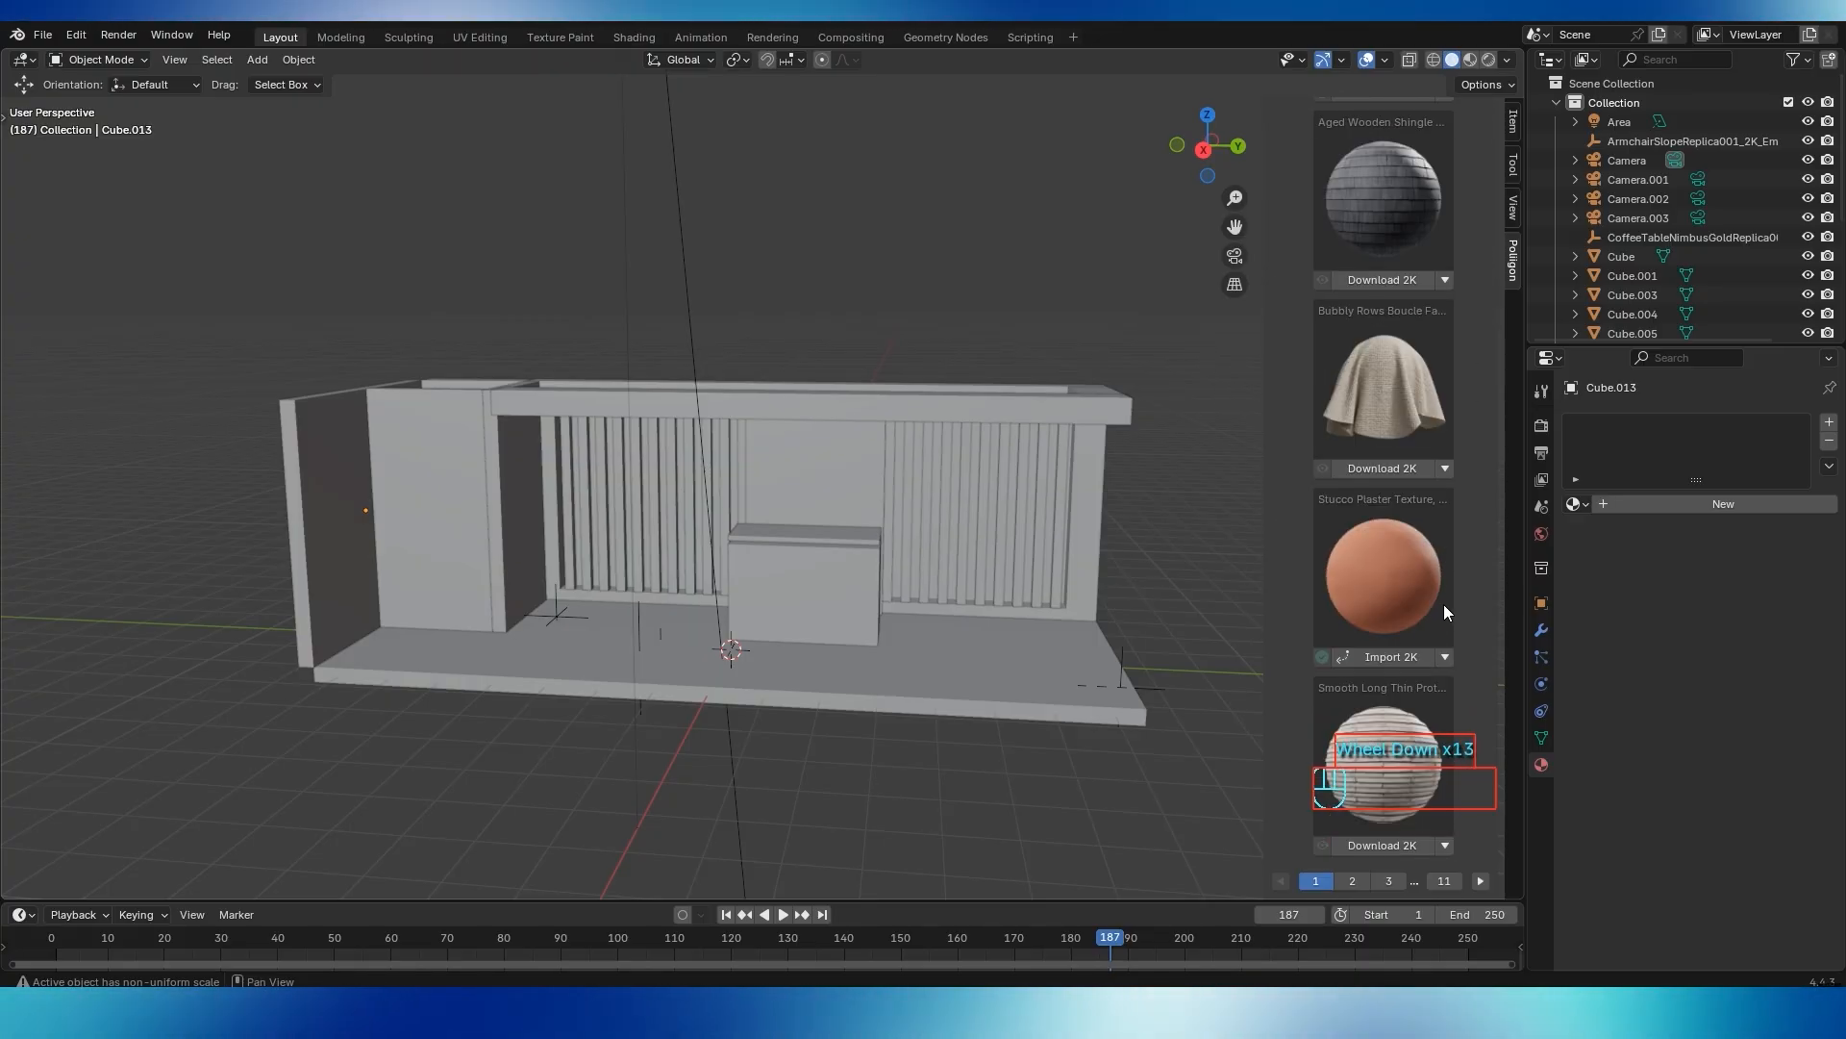
# Browse the free Poliigon assets from page 2 on to page 7, looking at the available textures and models
pyautogui.click(1352, 883)
pyautogui.scroll(-2, 1386, 812)
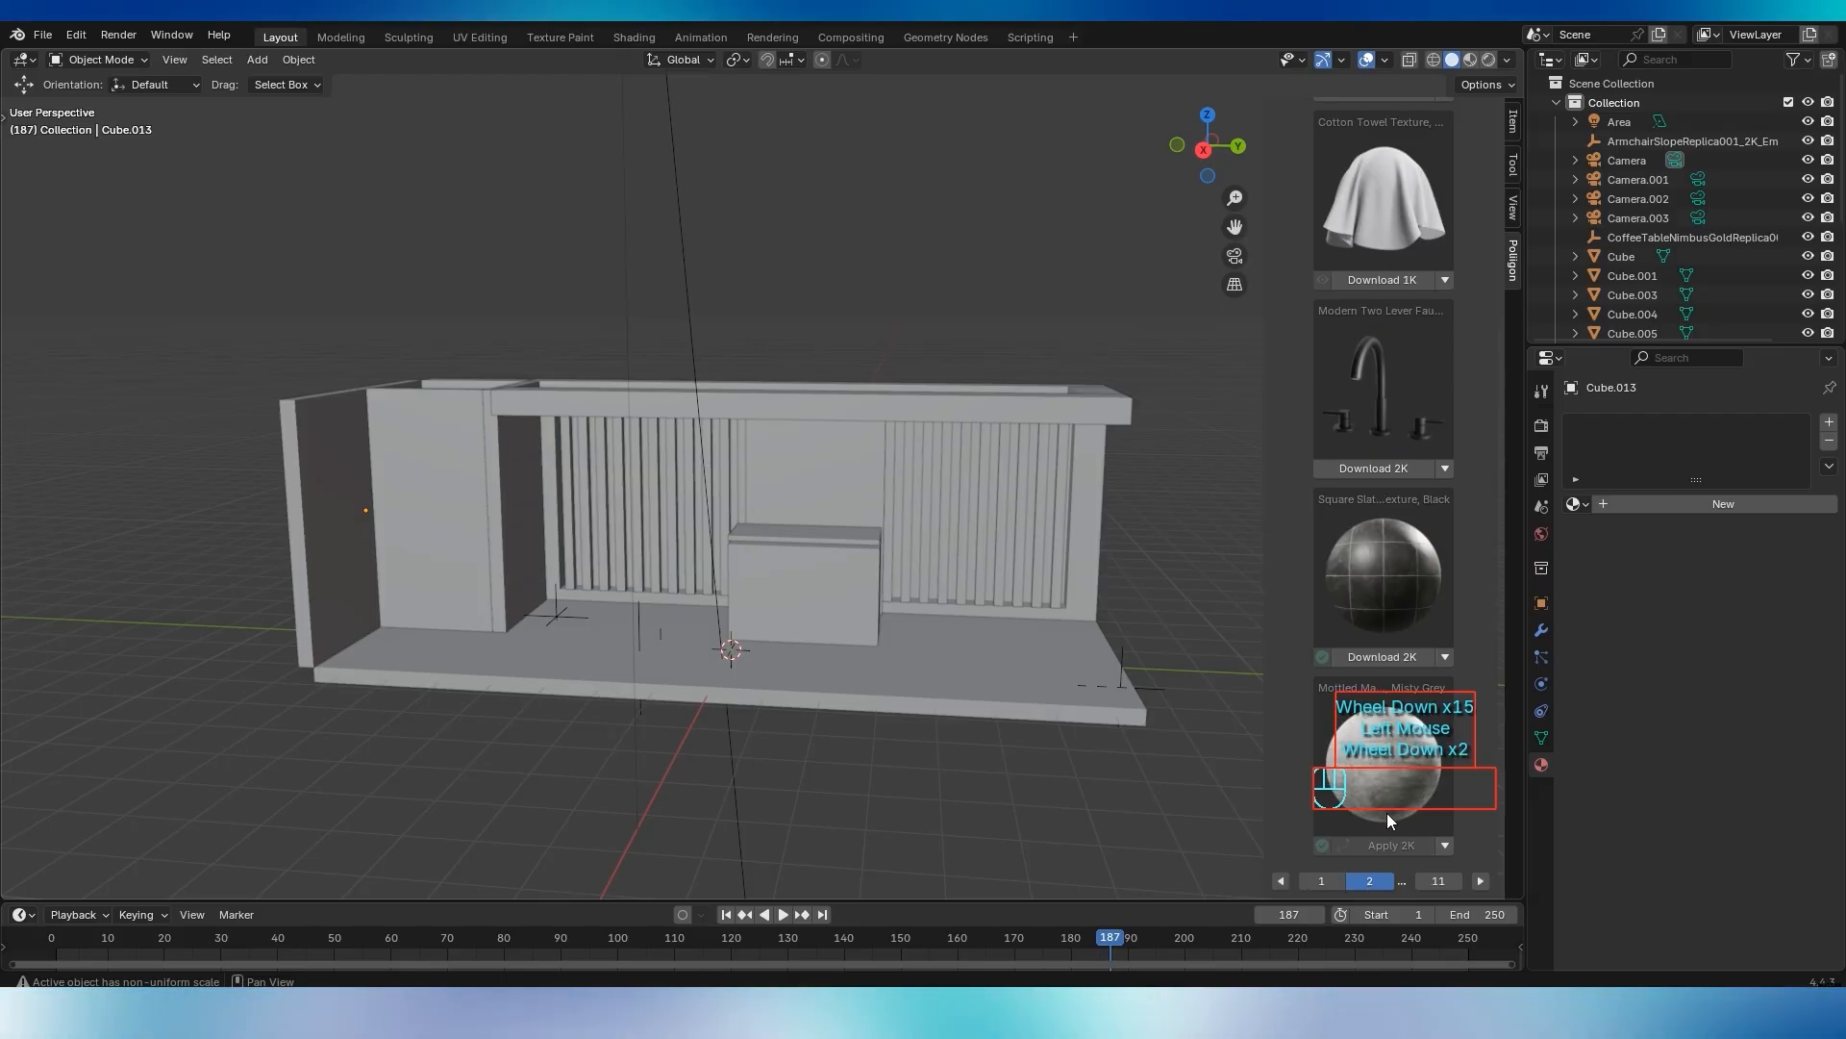
pyautogui.click(1481, 881)
pyautogui.click(1481, 881)
pyautogui.click(1481, 881)
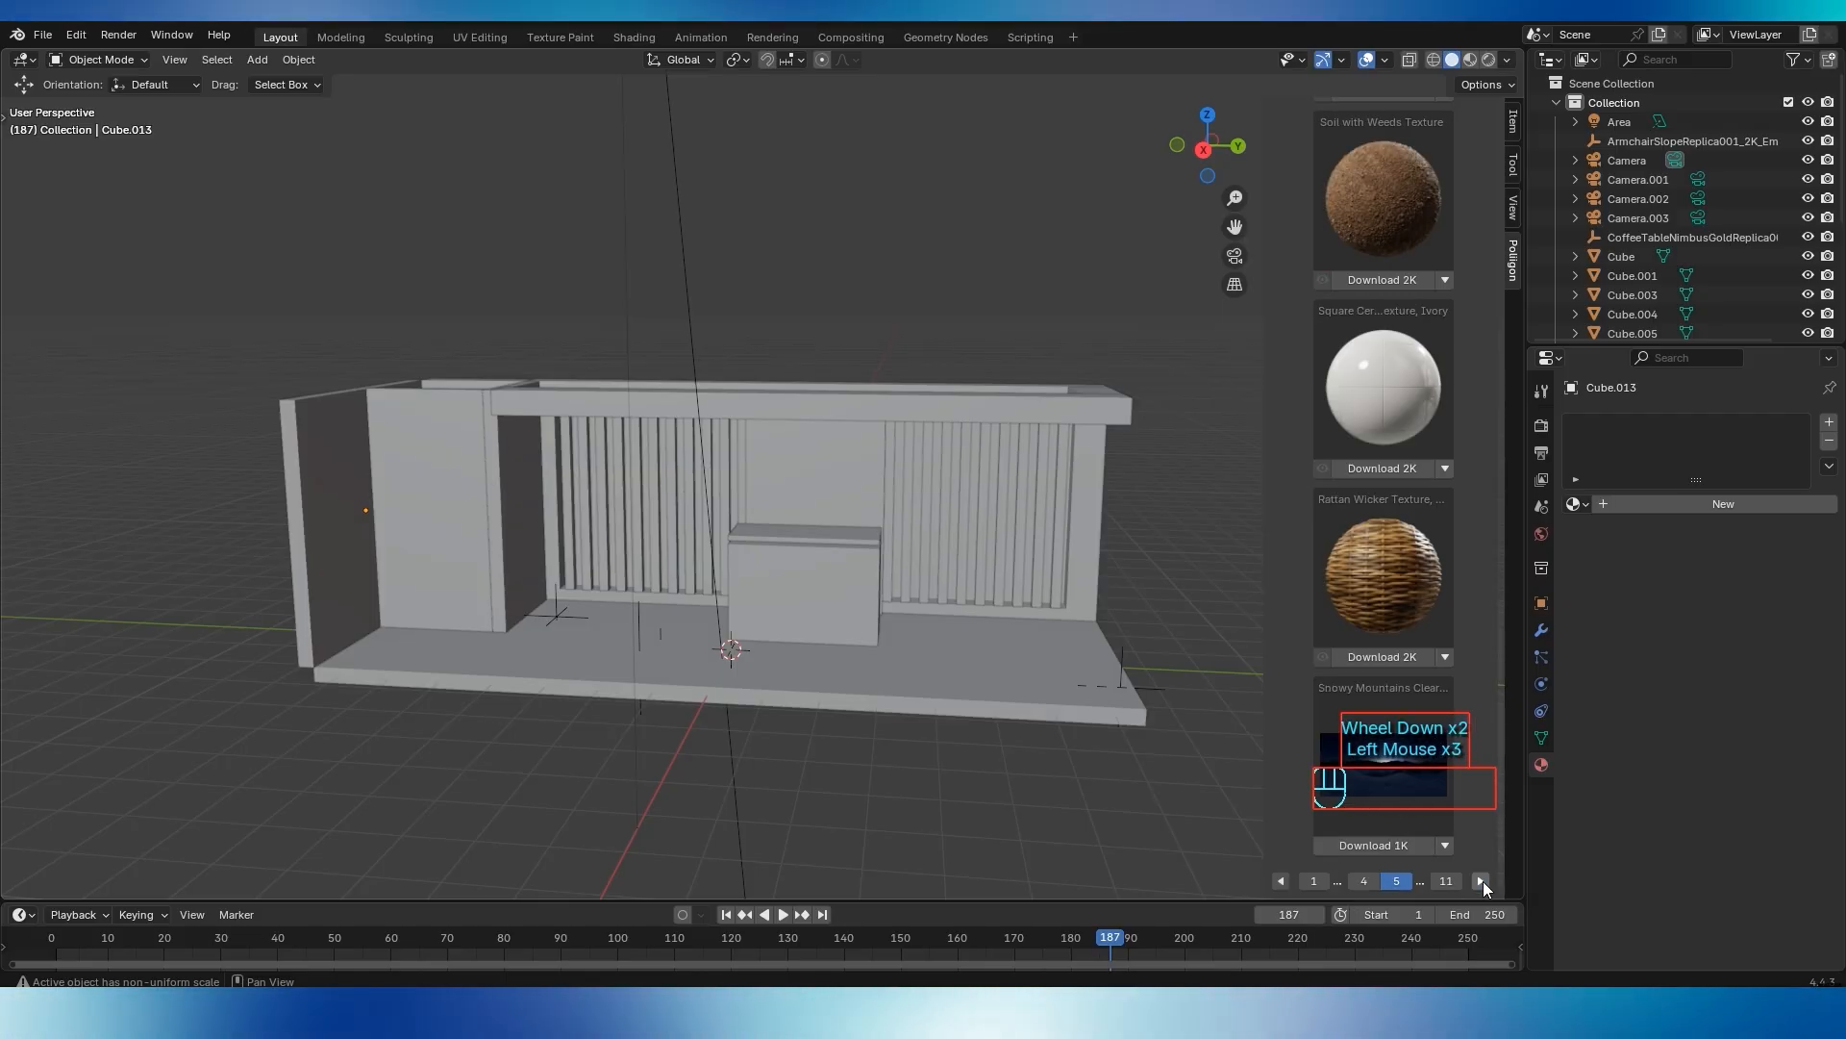
pyautogui.click(1481, 880)
pyautogui.click(1481, 881)
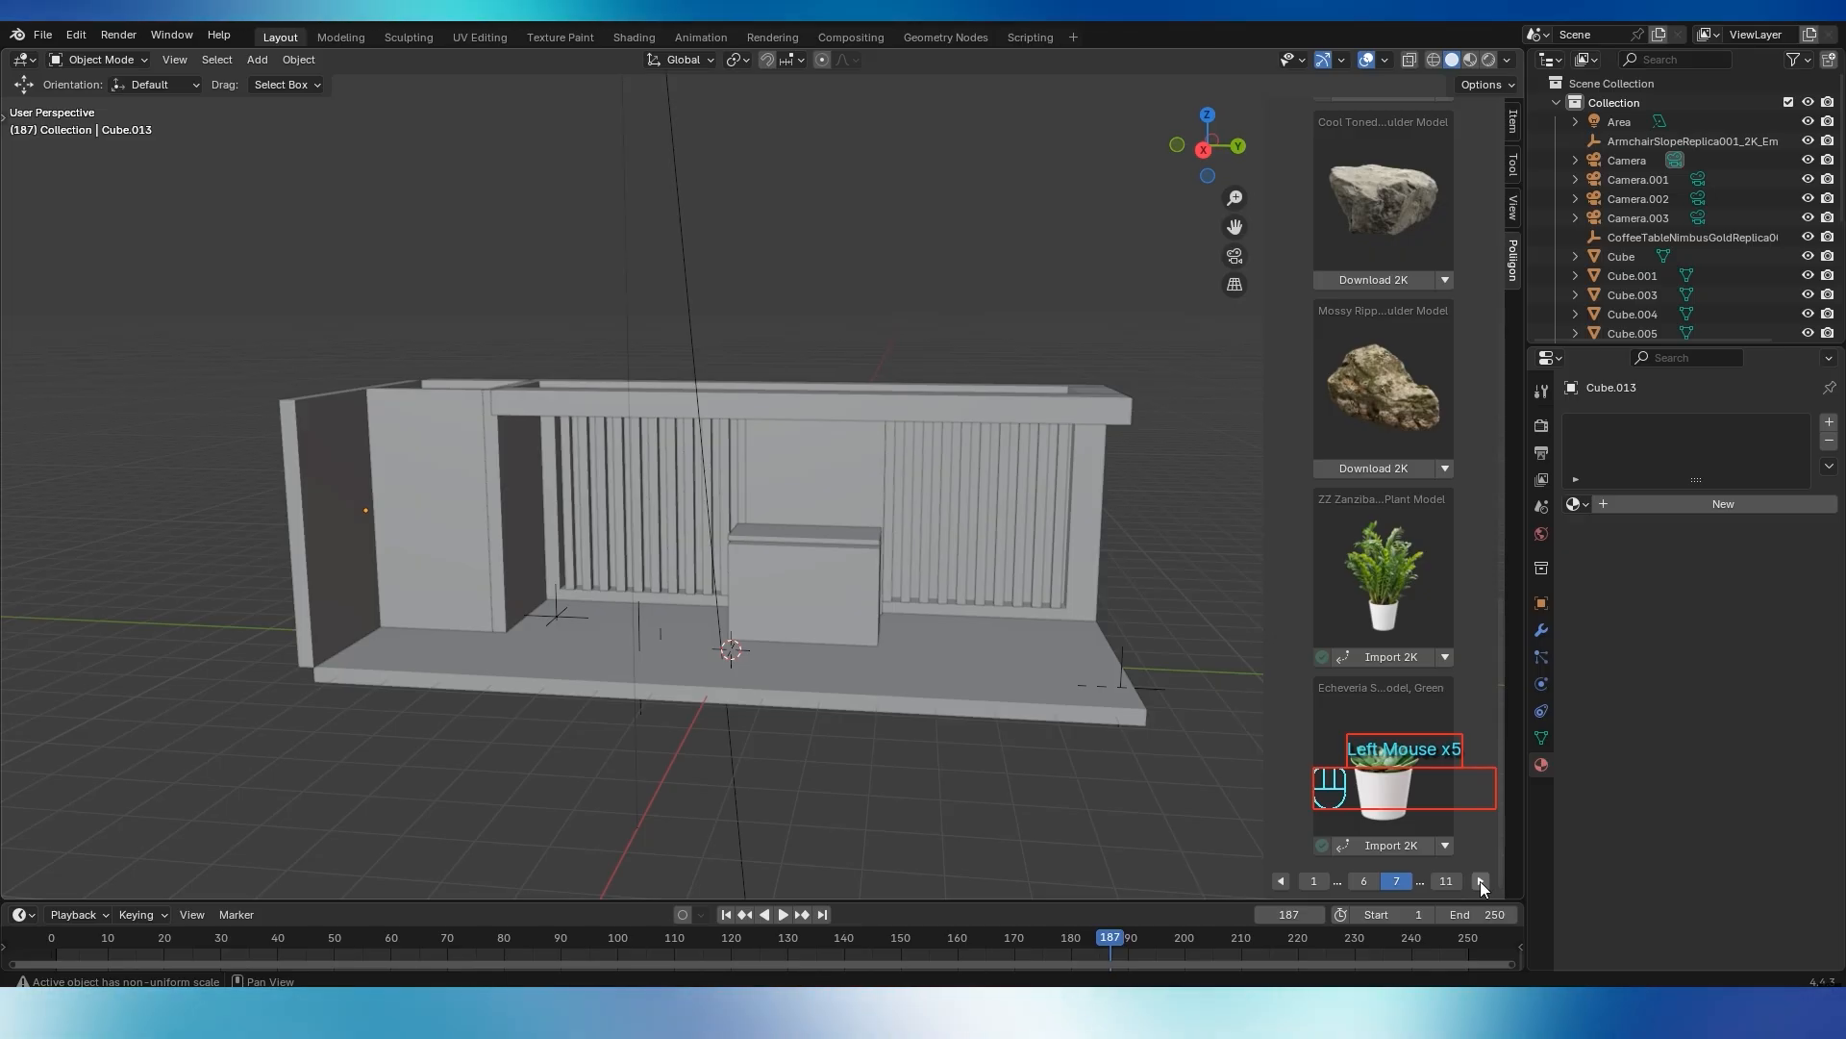
pyautogui.scroll(-1, 1410, 561)
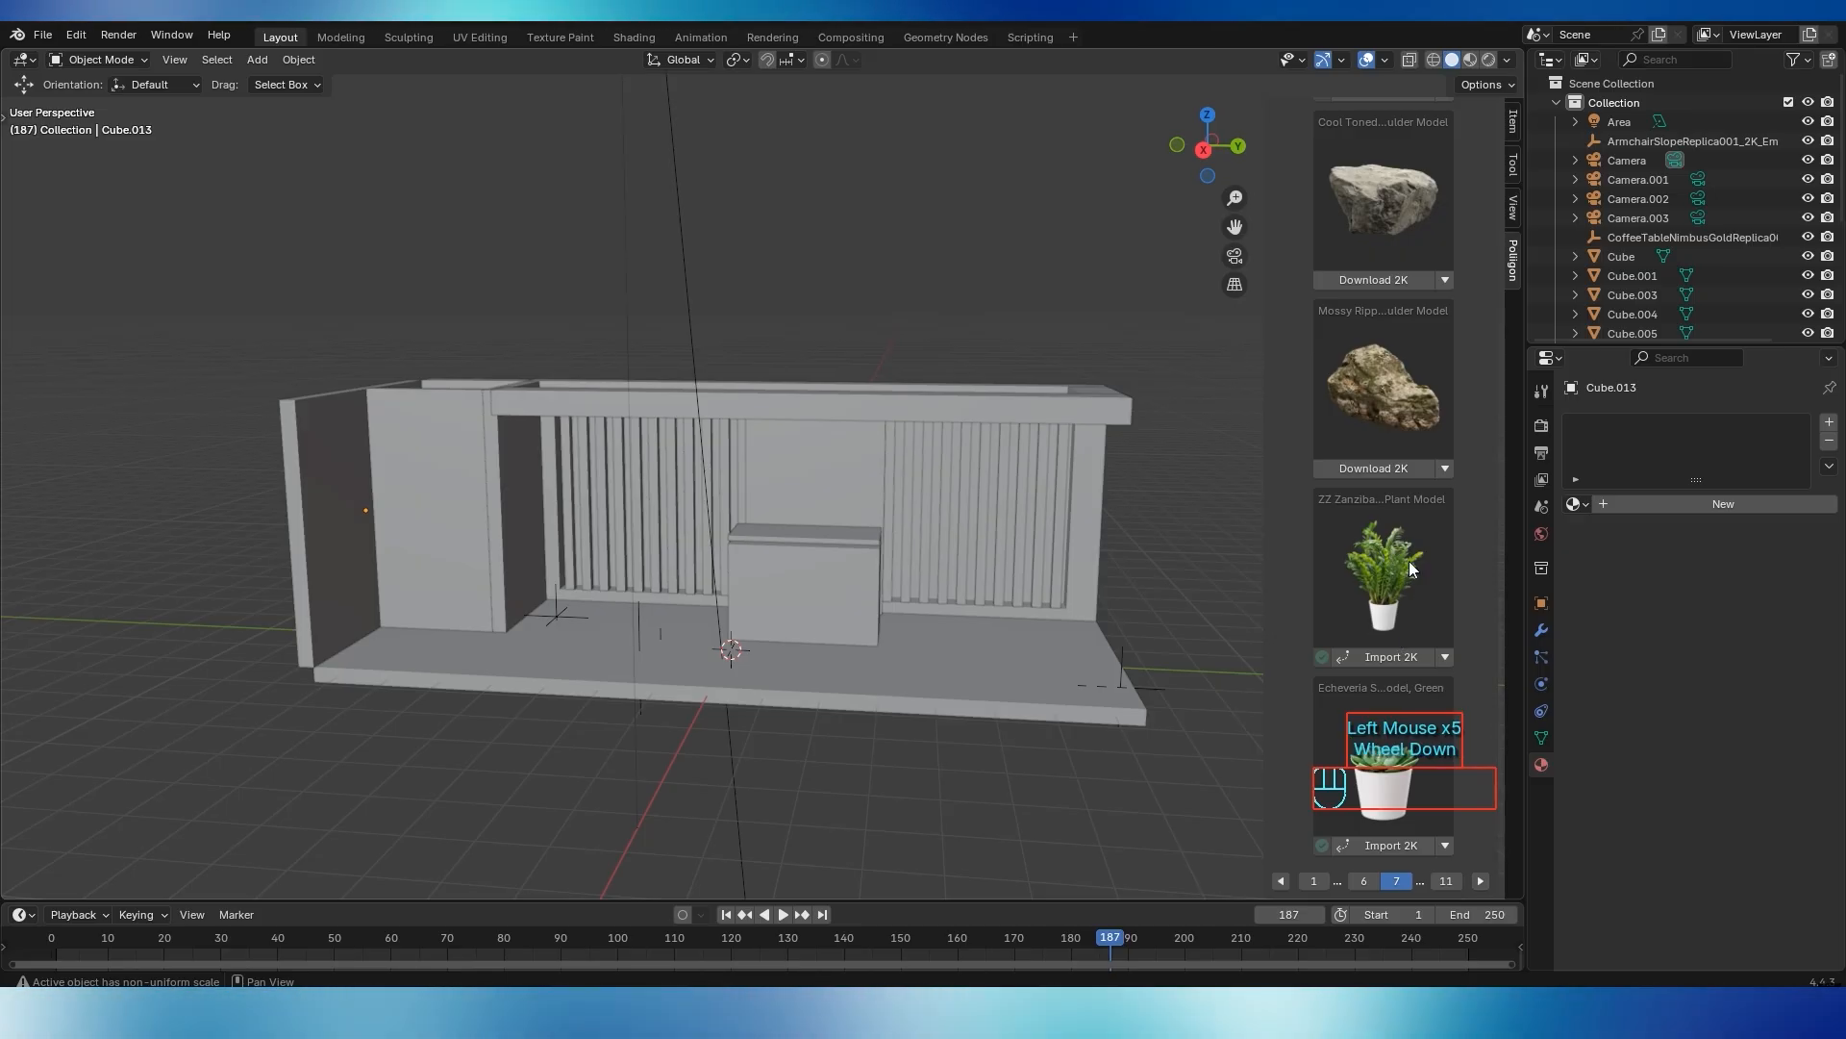
# Import the ZZ Zanzibar plant model at 2K and scale it up by about 3.28
pyautogui.click(1378, 657)
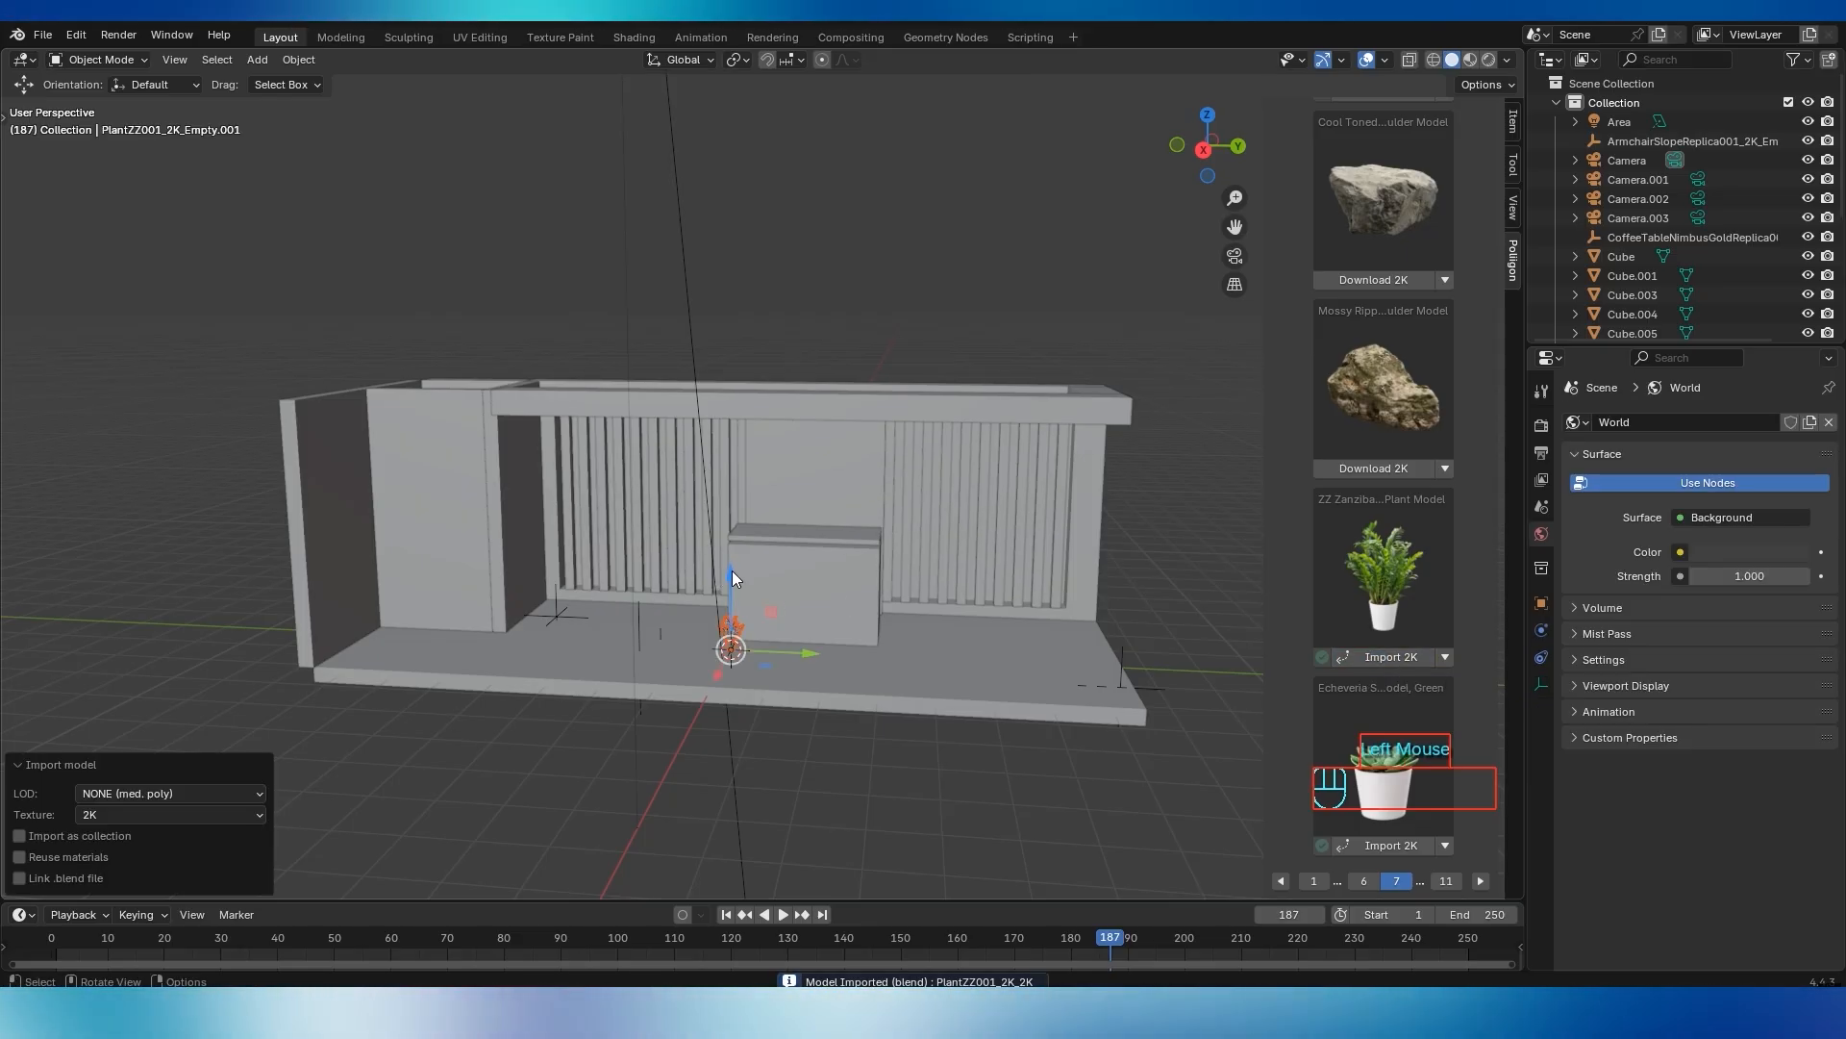
pyautogui.press('s')
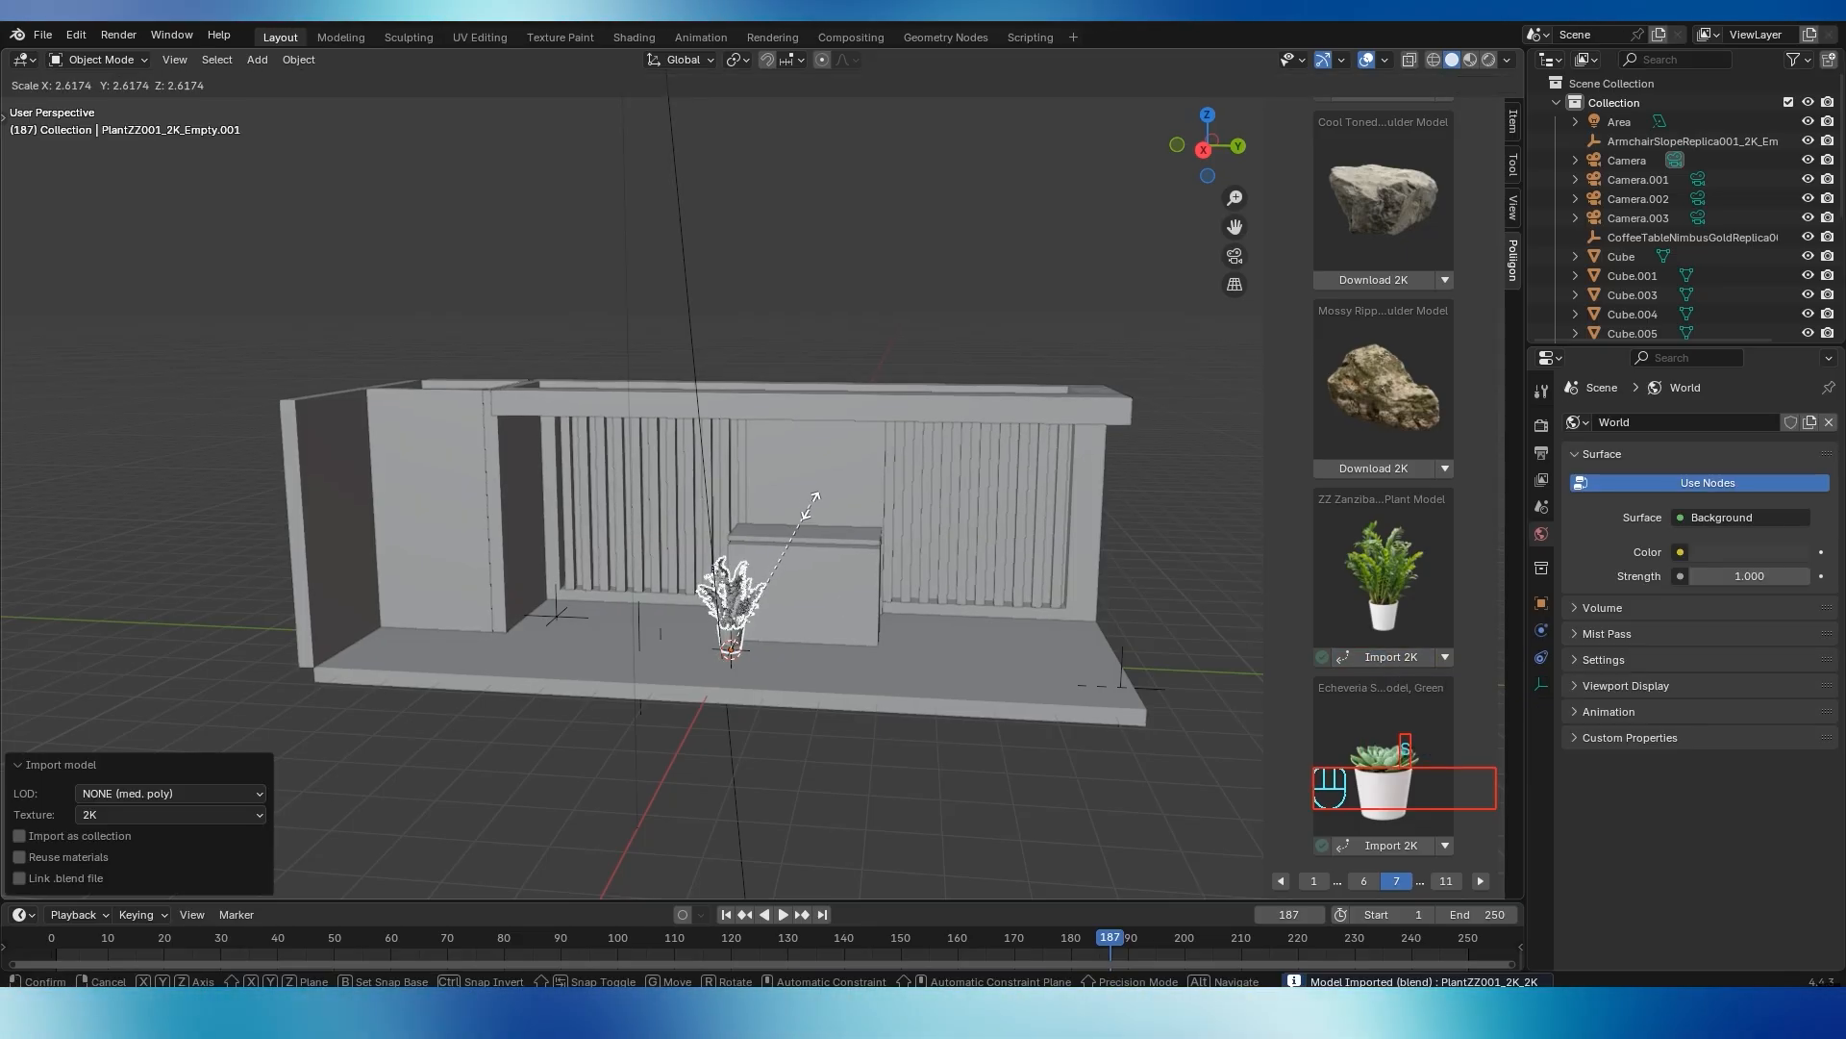
pyautogui.click(853, 501)
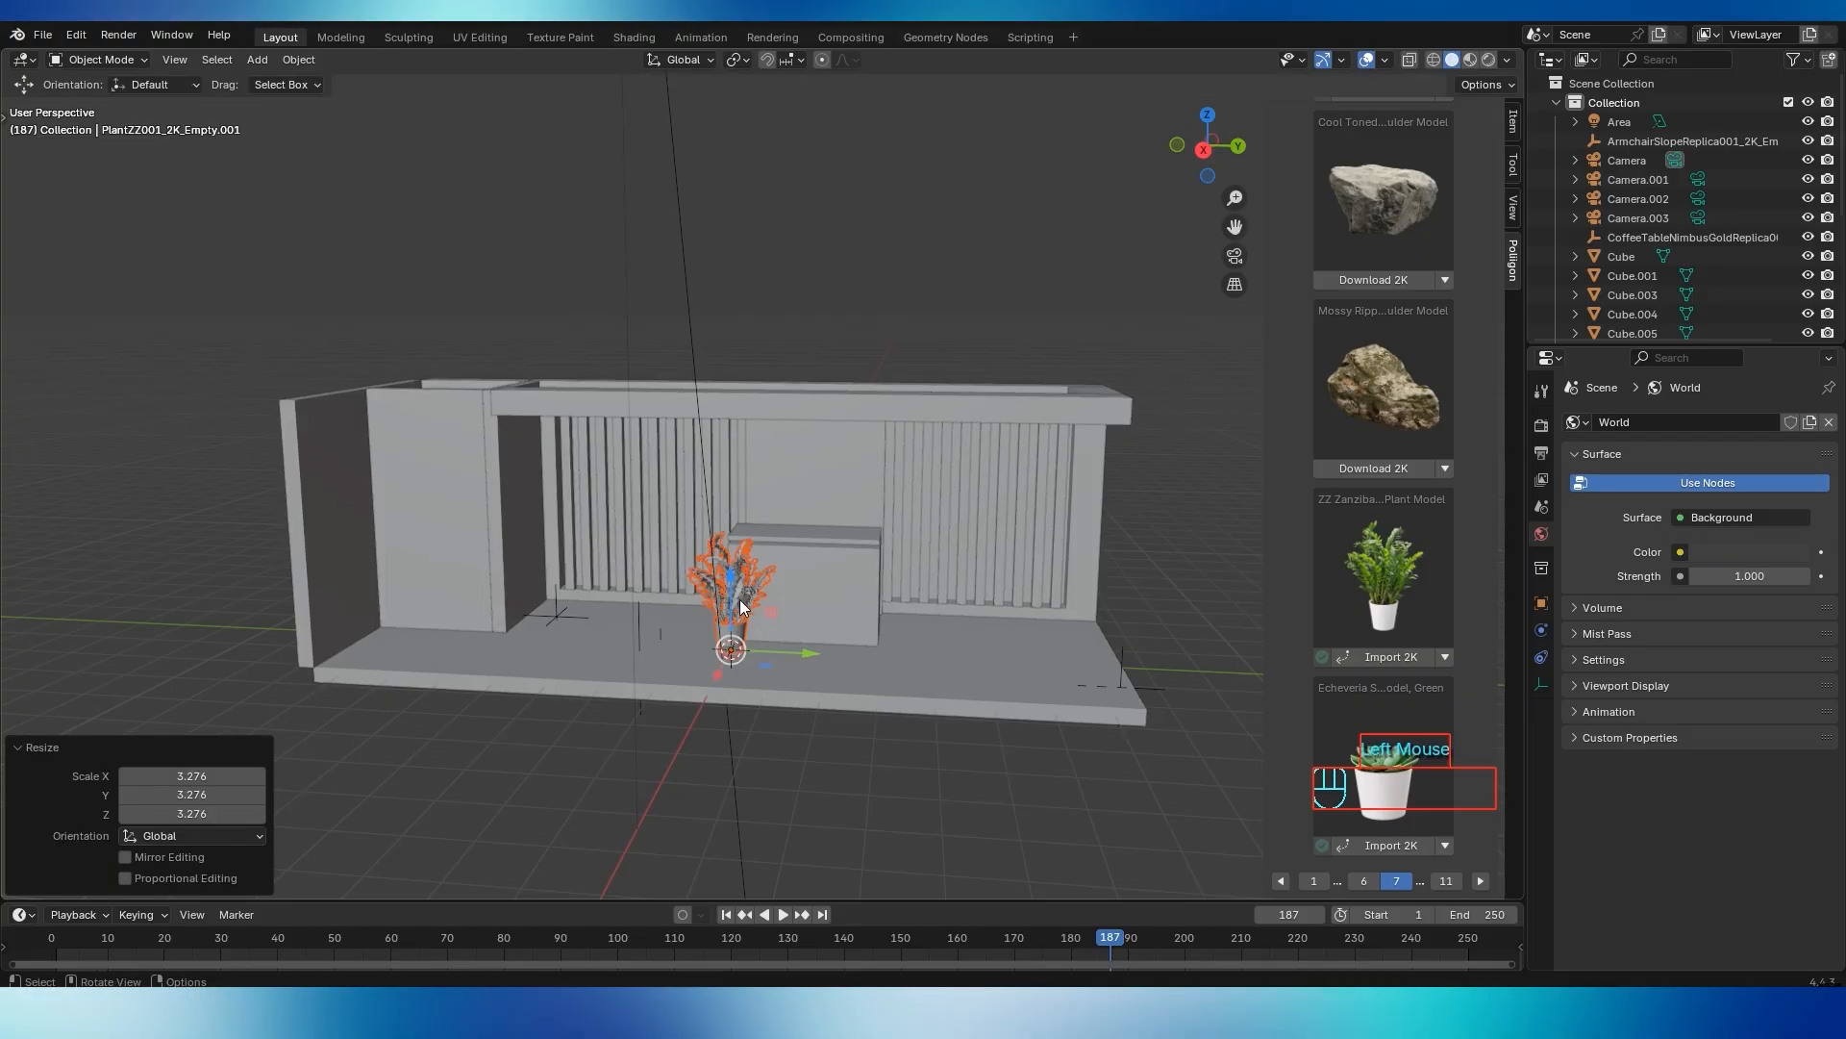
# Move the ZZ plant to the platform's right front corner, about 7.03 m in Y, 1.42 m in X and 0.09 m up
pyautogui.moveTo(806, 655); pyautogui.dragTo(1179, 654)
pyautogui.moveTo(1179, 655); pyautogui.dragTo(977, 666, button='middle')
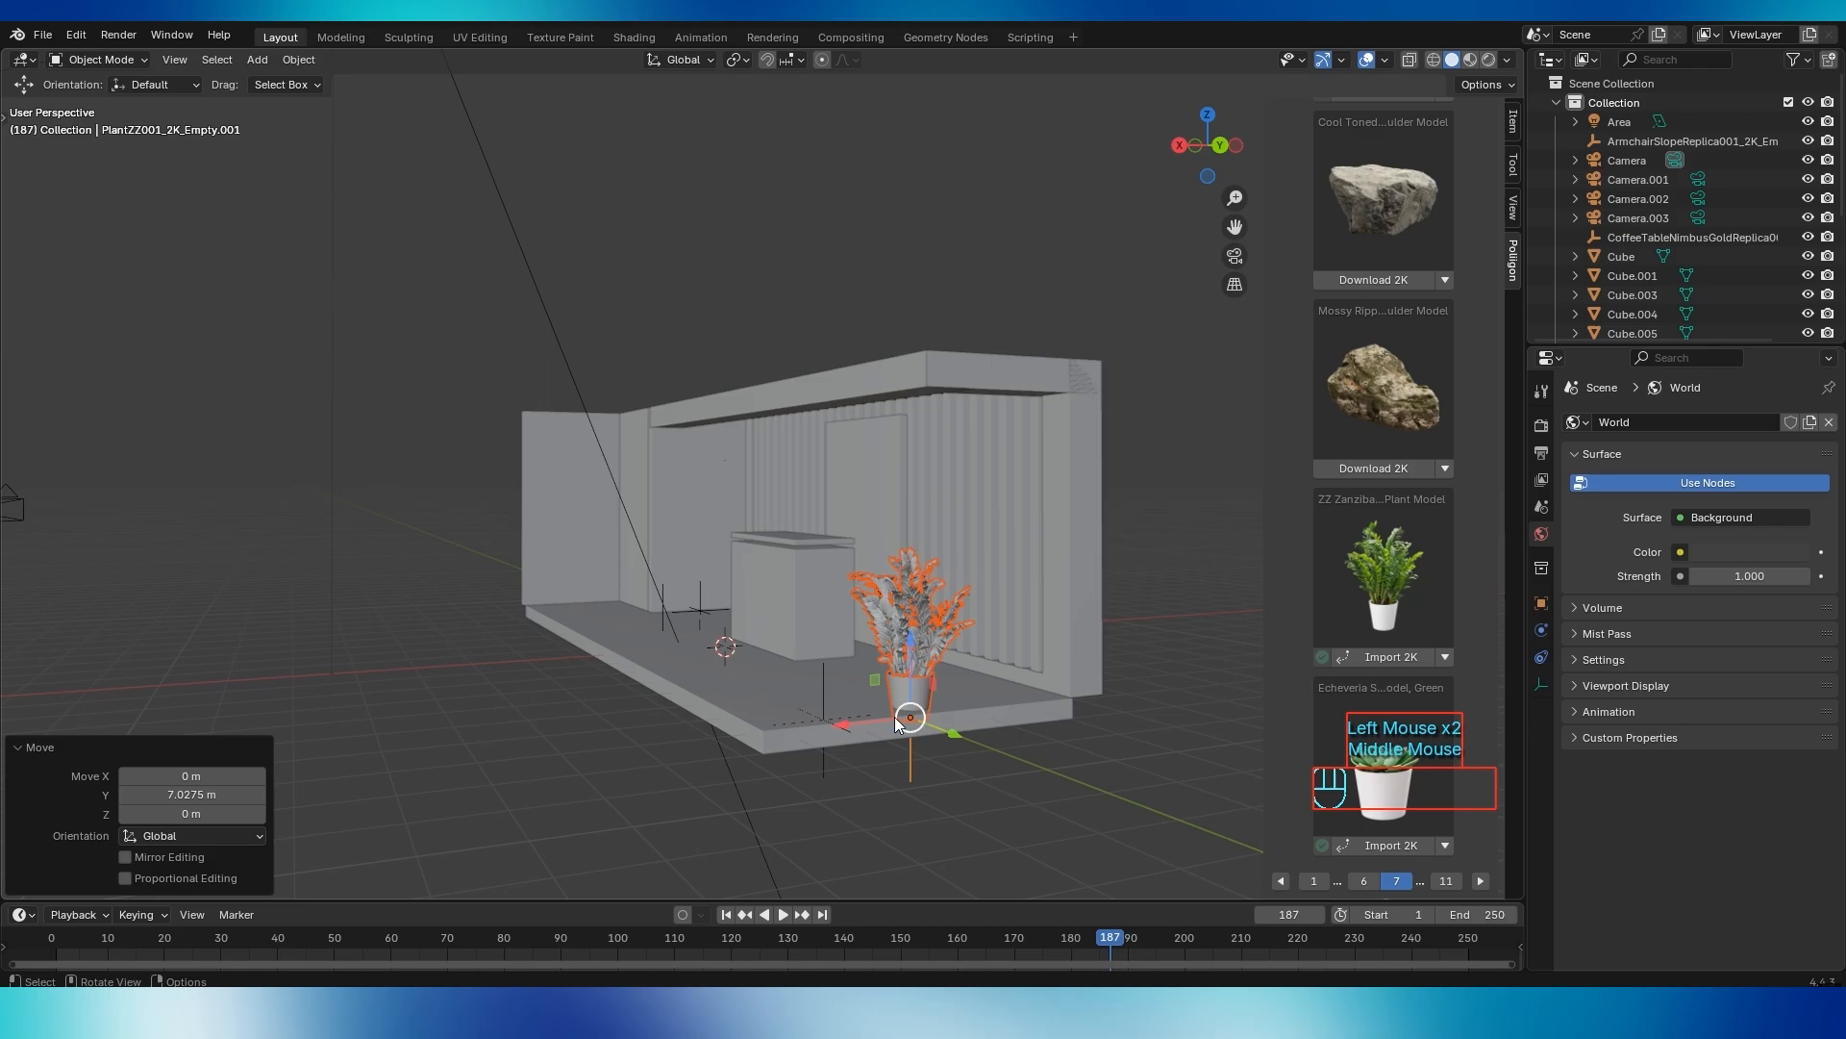
pyautogui.moveTo(842, 729); pyautogui.dragTo(755, 720)
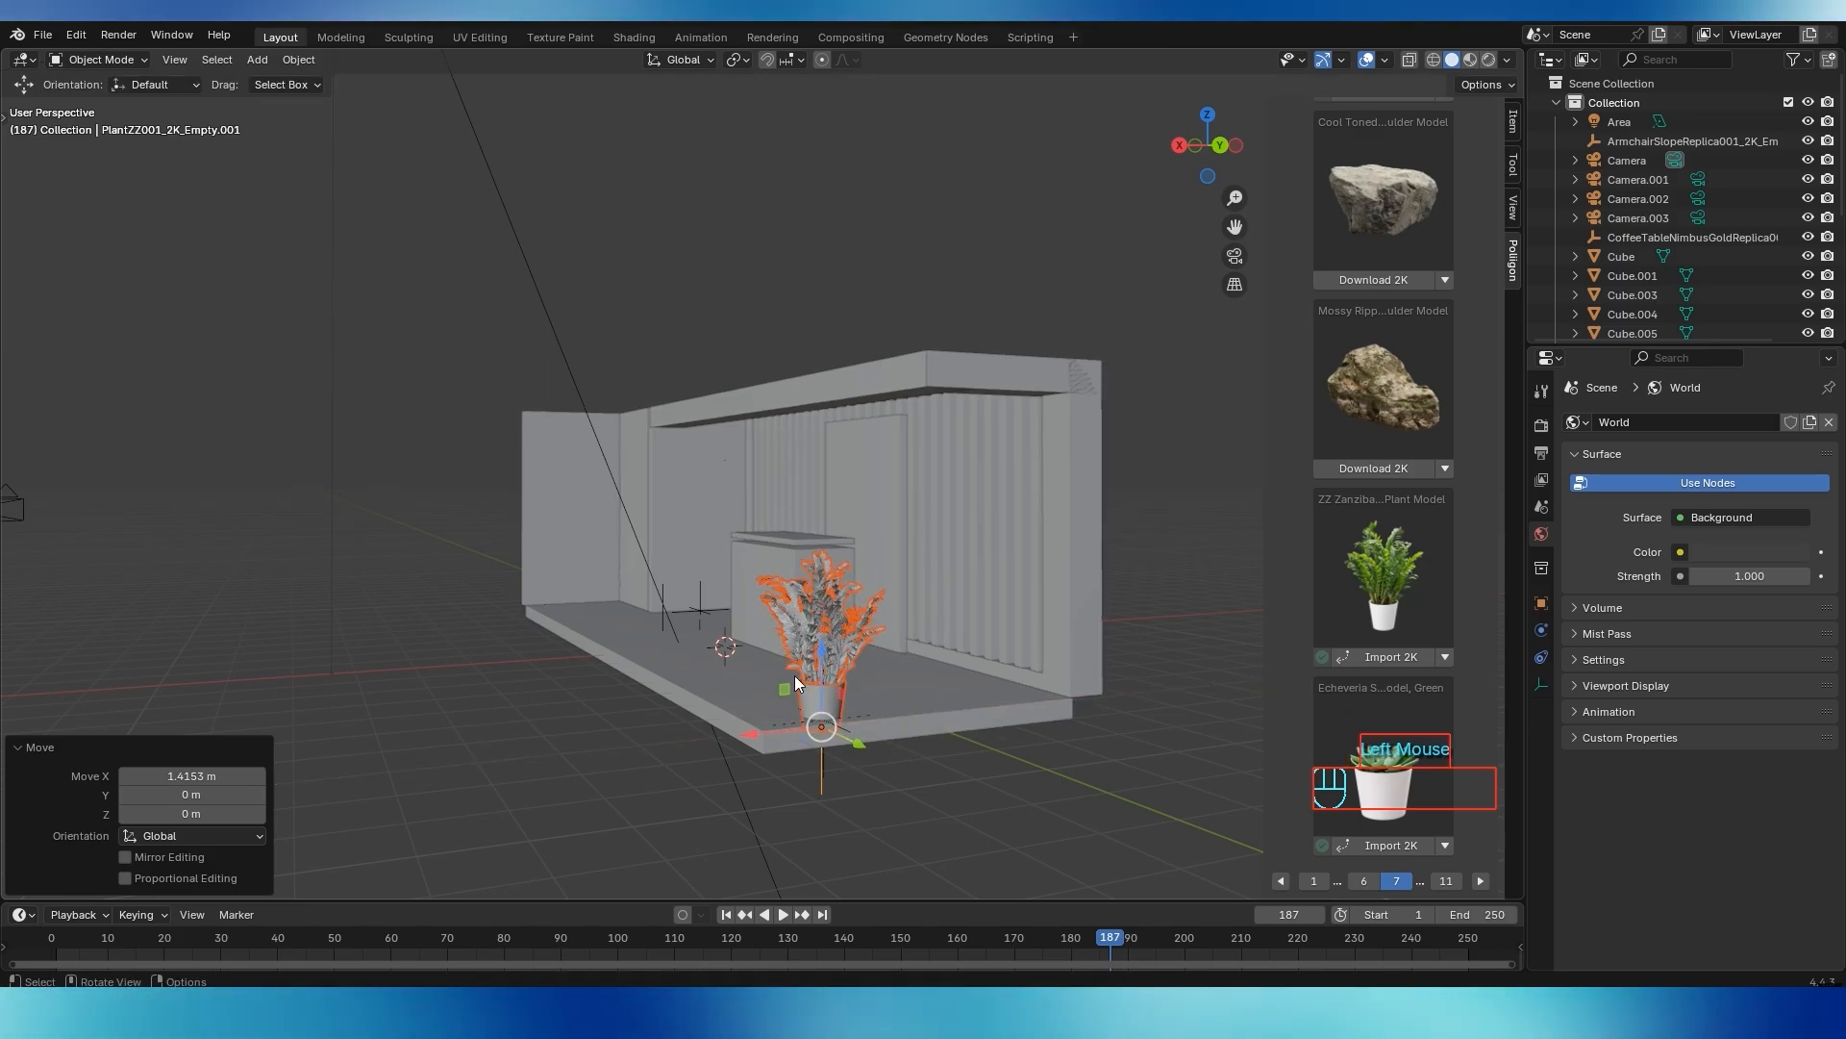
pyautogui.moveTo(820, 649); pyautogui.dragTo(815, 643)
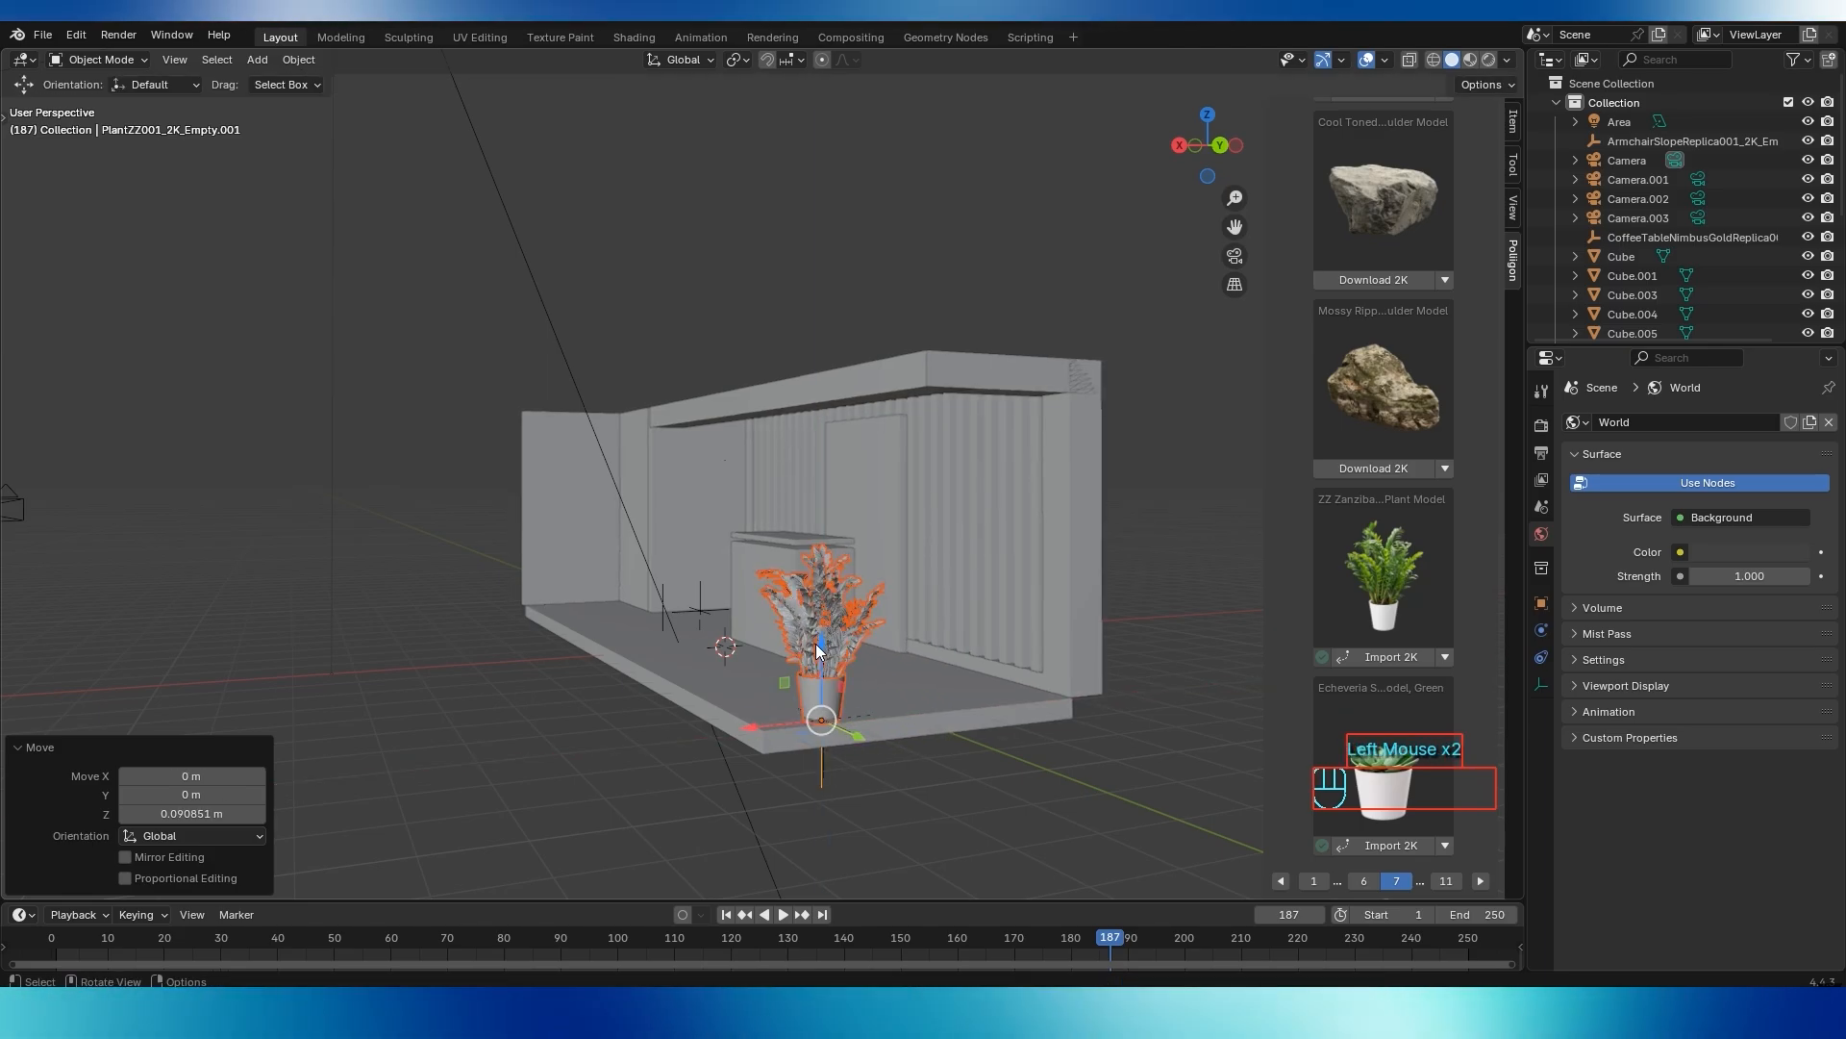
pyautogui.click(1150, 672)
pyautogui.moveTo(927, 736); pyautogui.dragTo(1023, 731, button='middle')
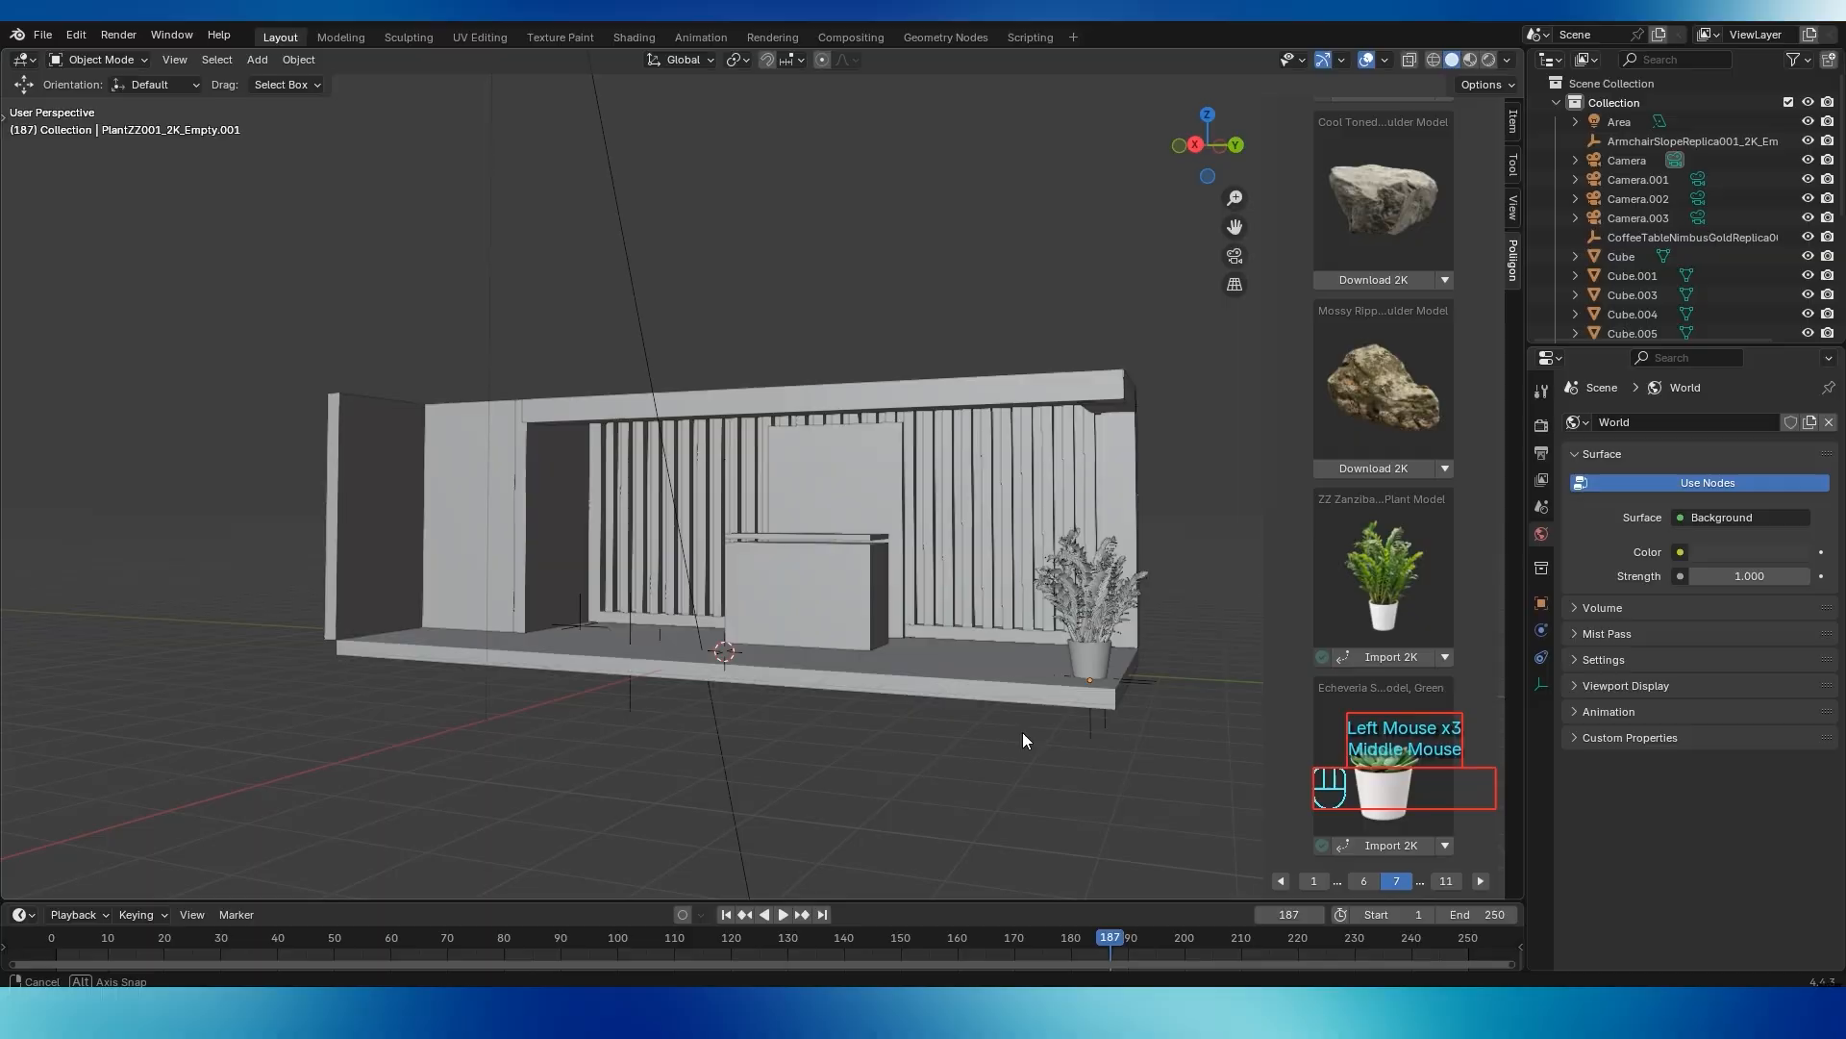
# Select the ZZ plant's vase and foliage together and raise them slightly along Z so the vase rests on the platform
pyautogui.click(1088, 655)
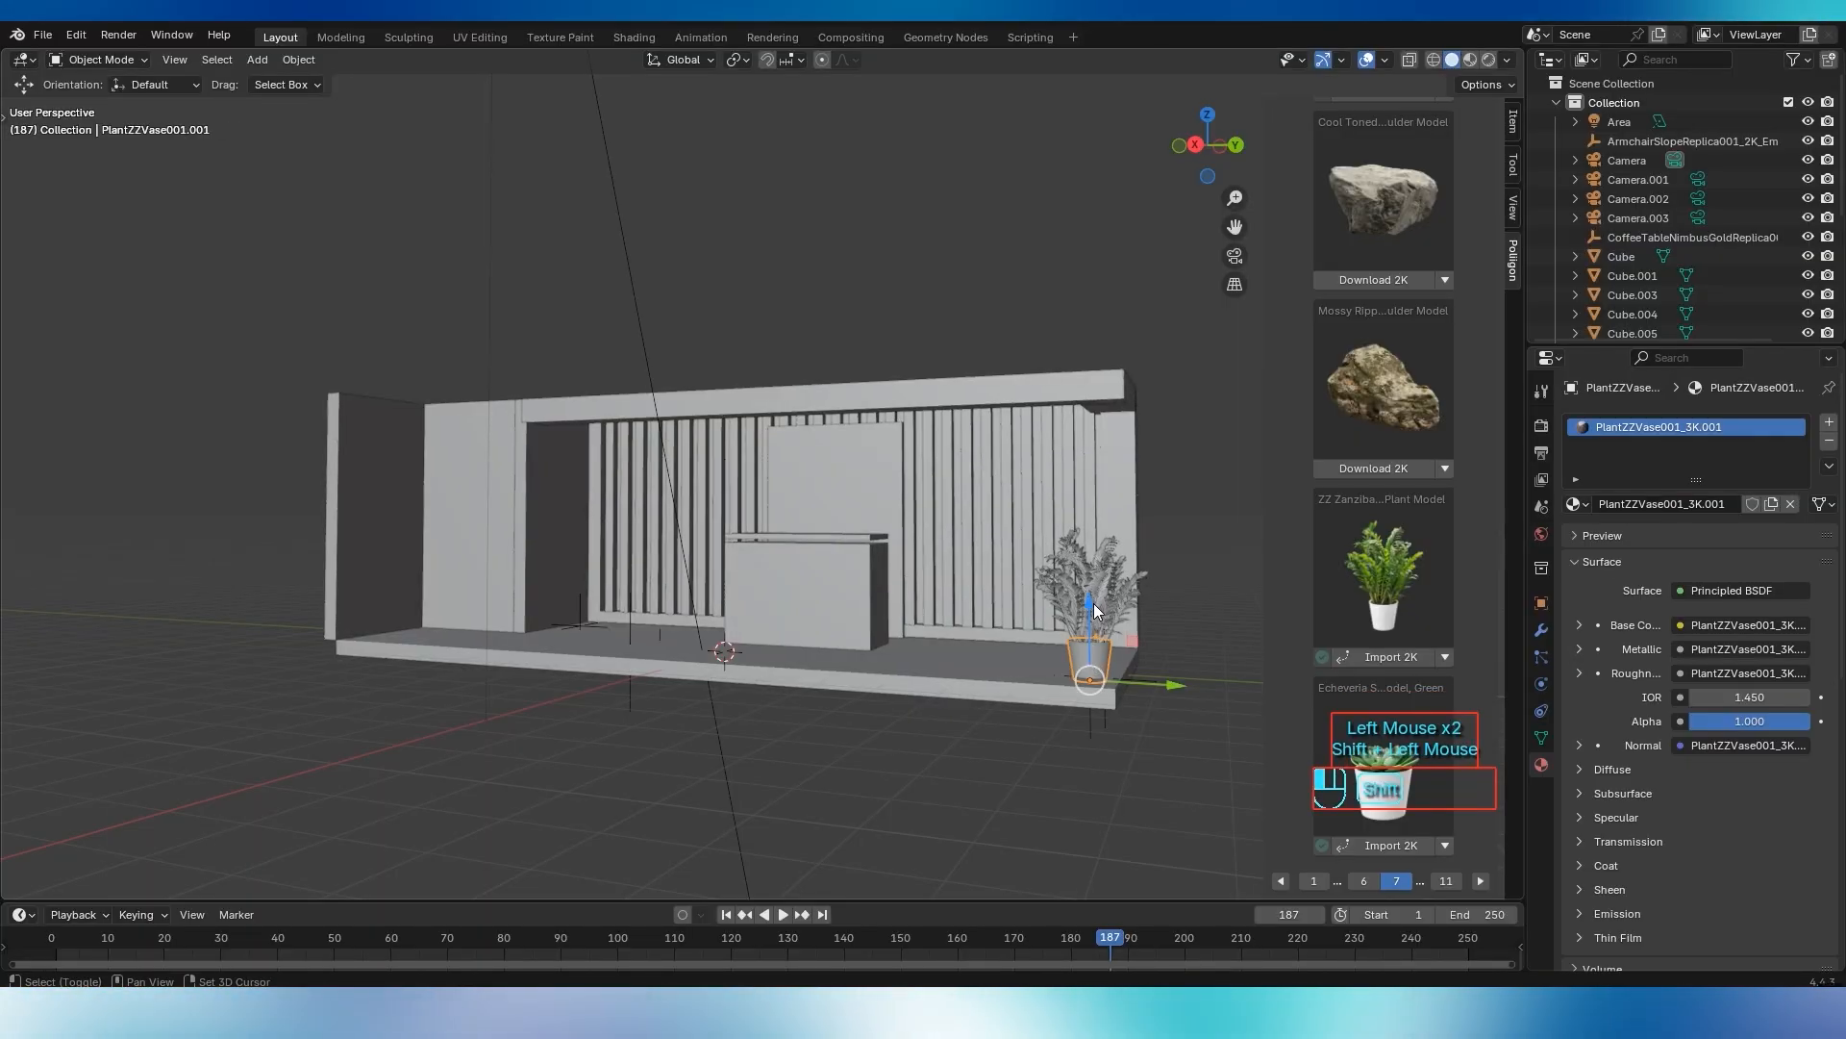
pyautogui.click(1093, 602)
pyautogui.keyDown('shift'); pyautogui.click(1094, 655); pyautogui.keyUp('shift')
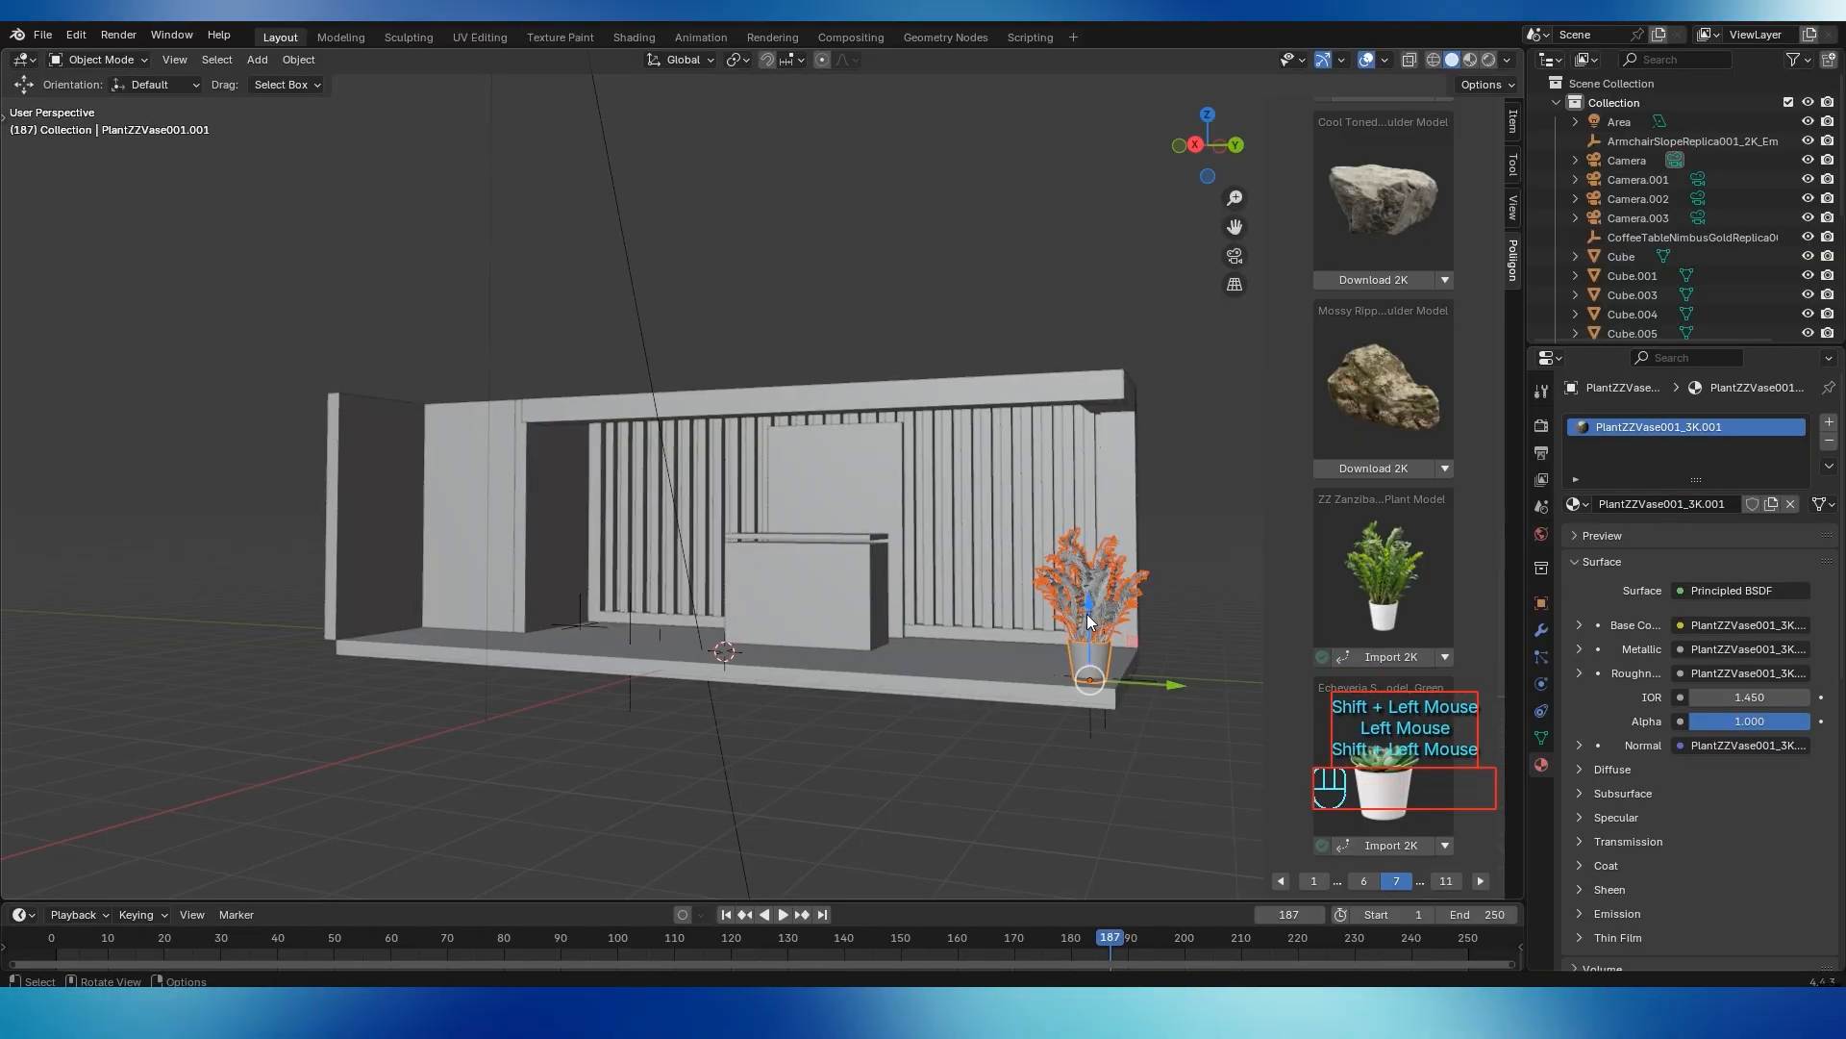
pyautogui.press('g')
pyautogui.press('z')
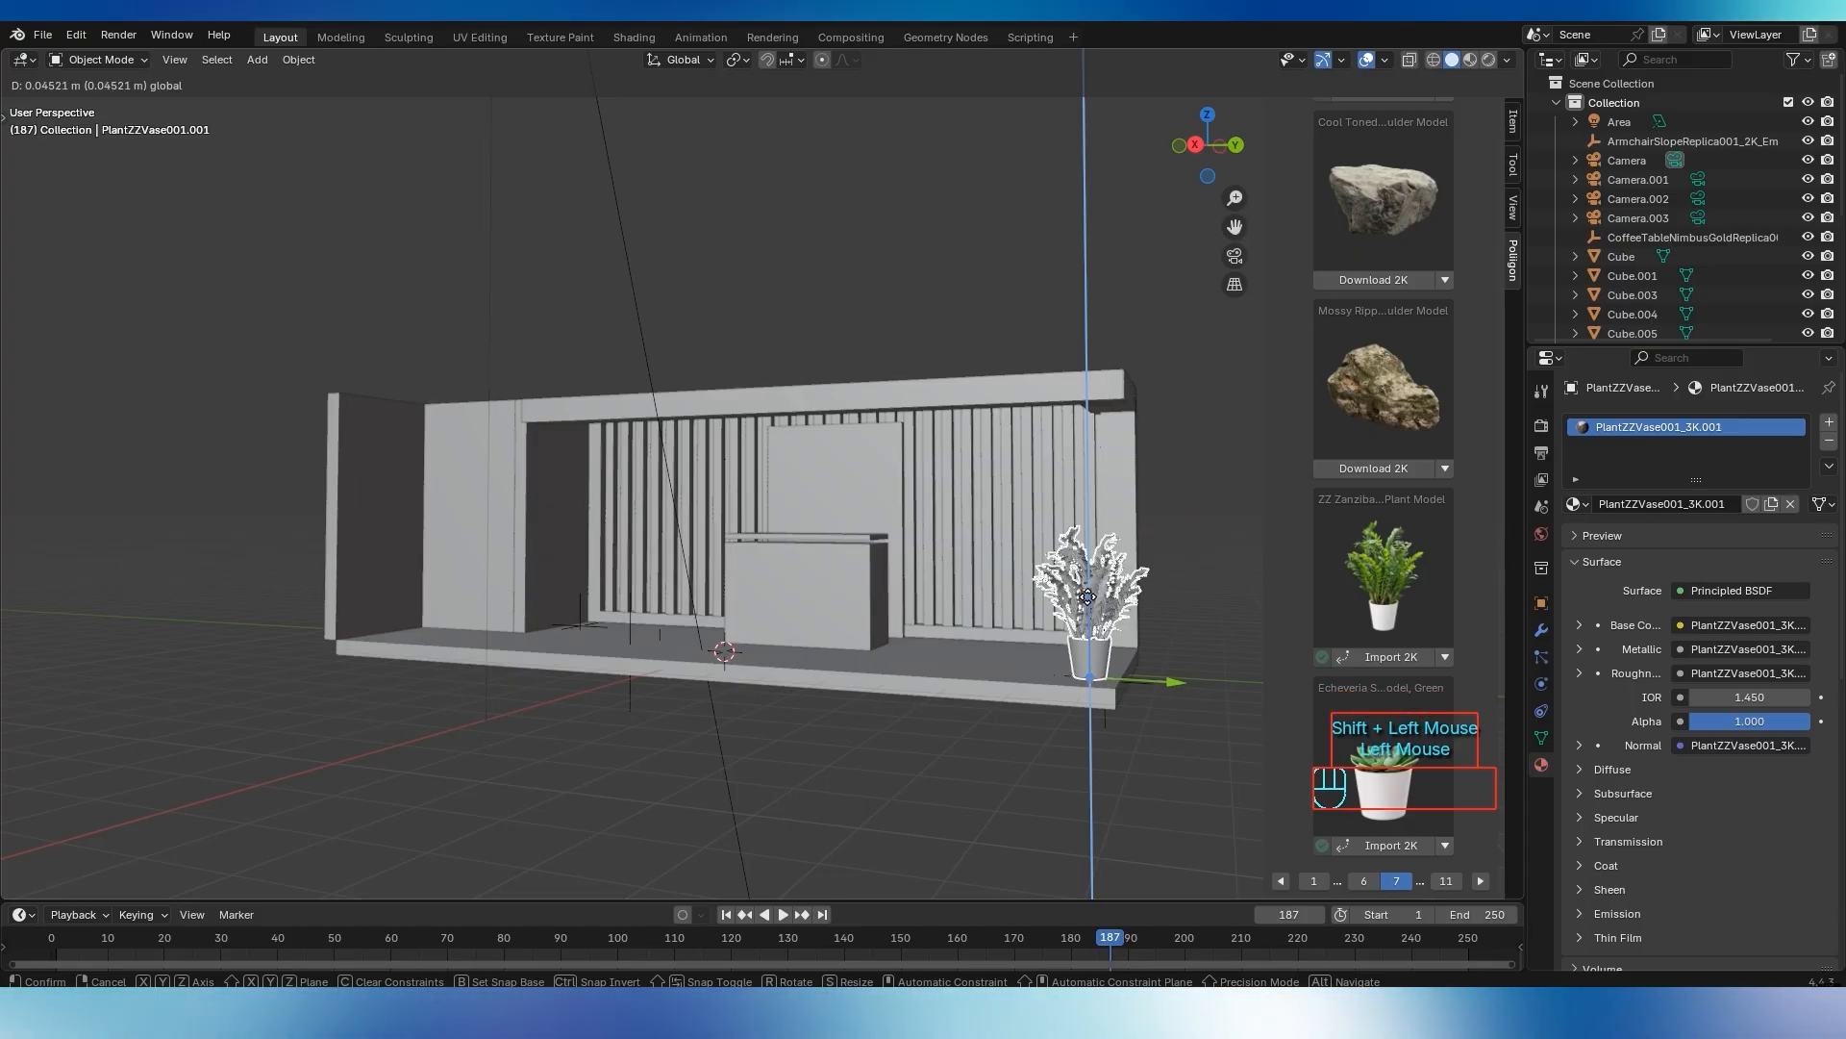
pyautogui.click(1086, 596)
pyautogui.click(1225, 616)
pyautogui.moveTo(1225, 615); pyautogui.dragTo(1140, 712, button='middle')
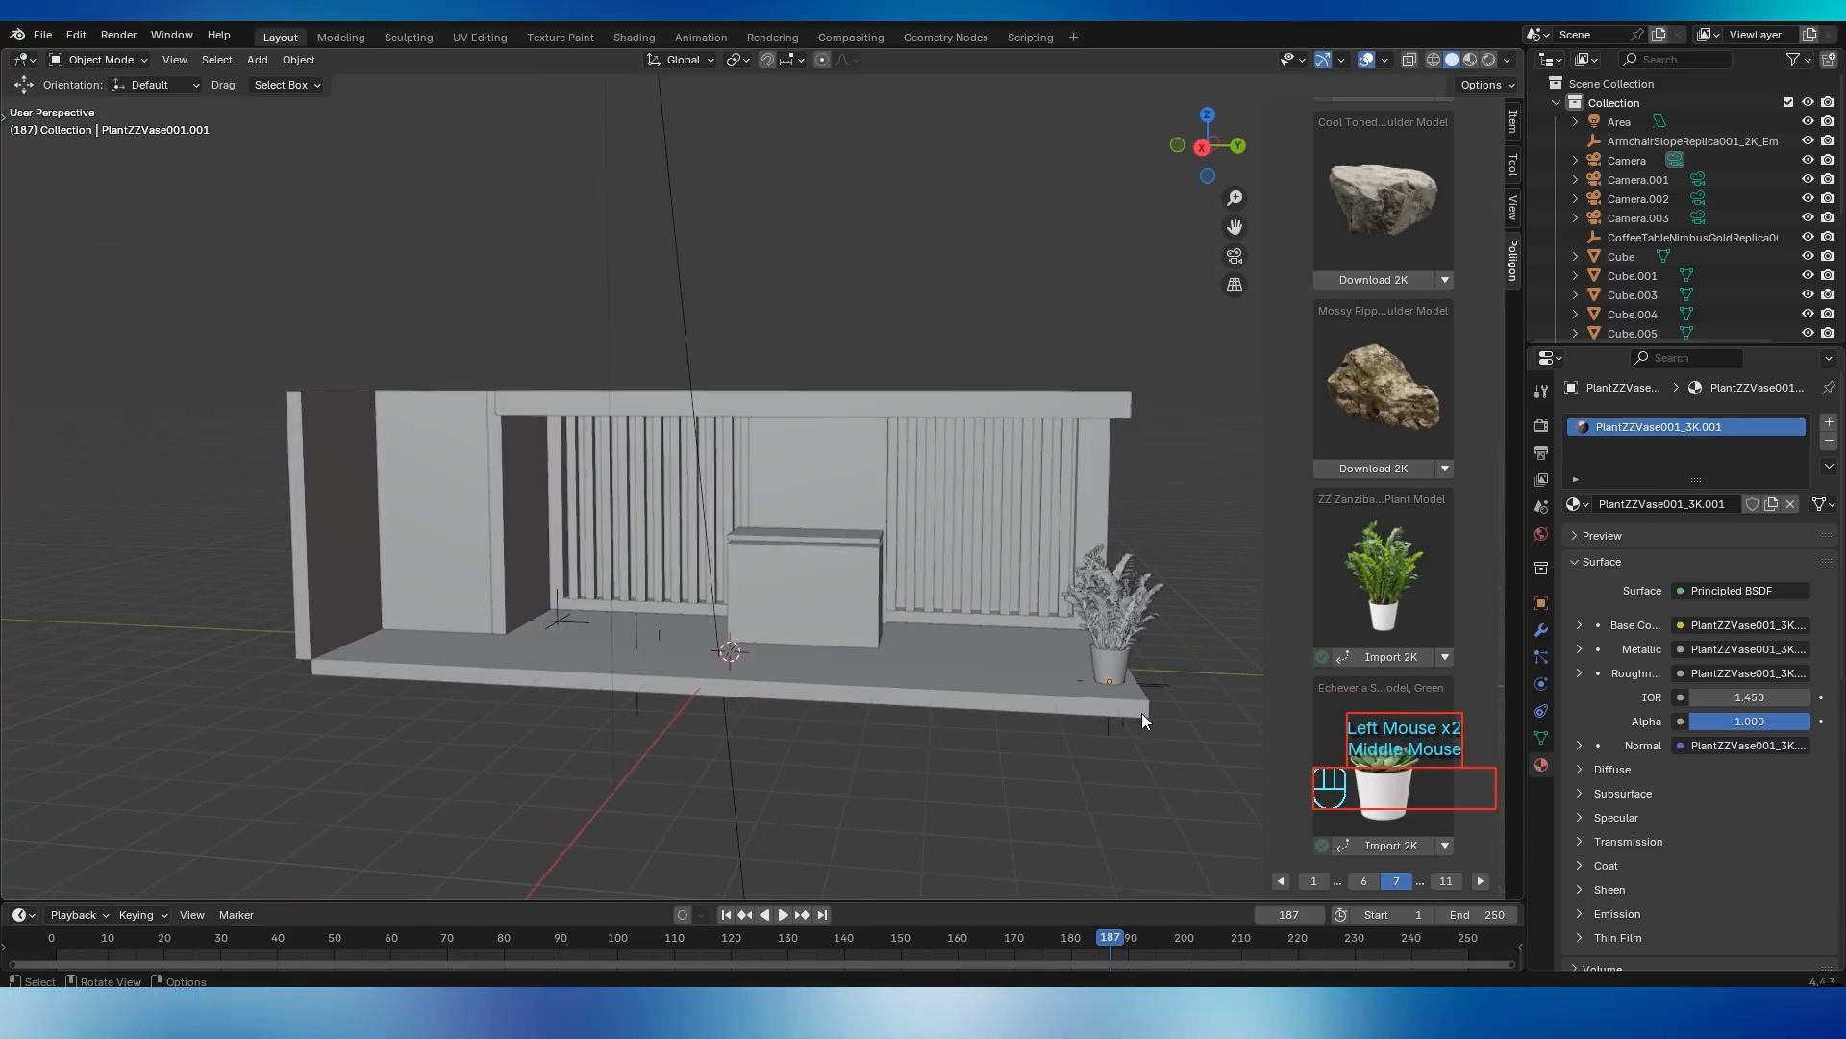
# Browse the remaining free Poliigon assets from page 8 to page 11 and go back to the start of page 7
pyautogui.click(1480, 881)
pyautogui.click(1481, 881)
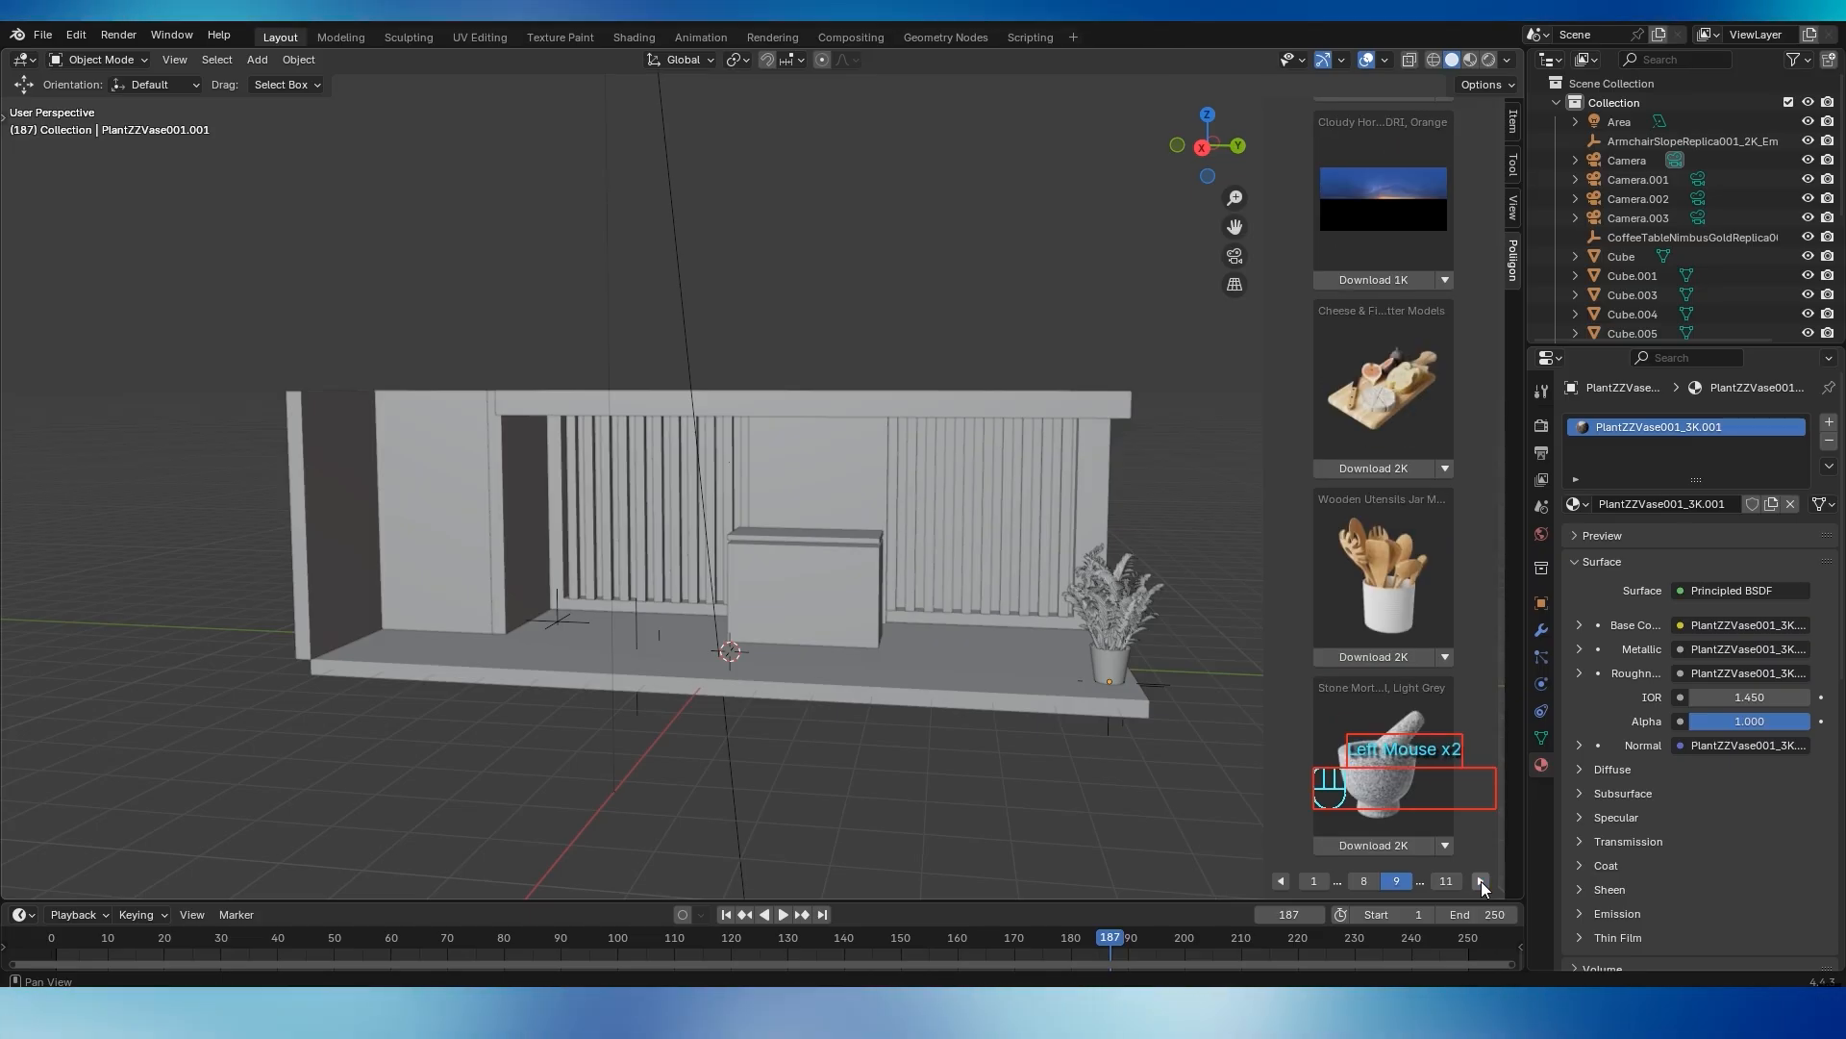
pyautogui.click(1480, 881)
pyautogui.click(1481, 881)
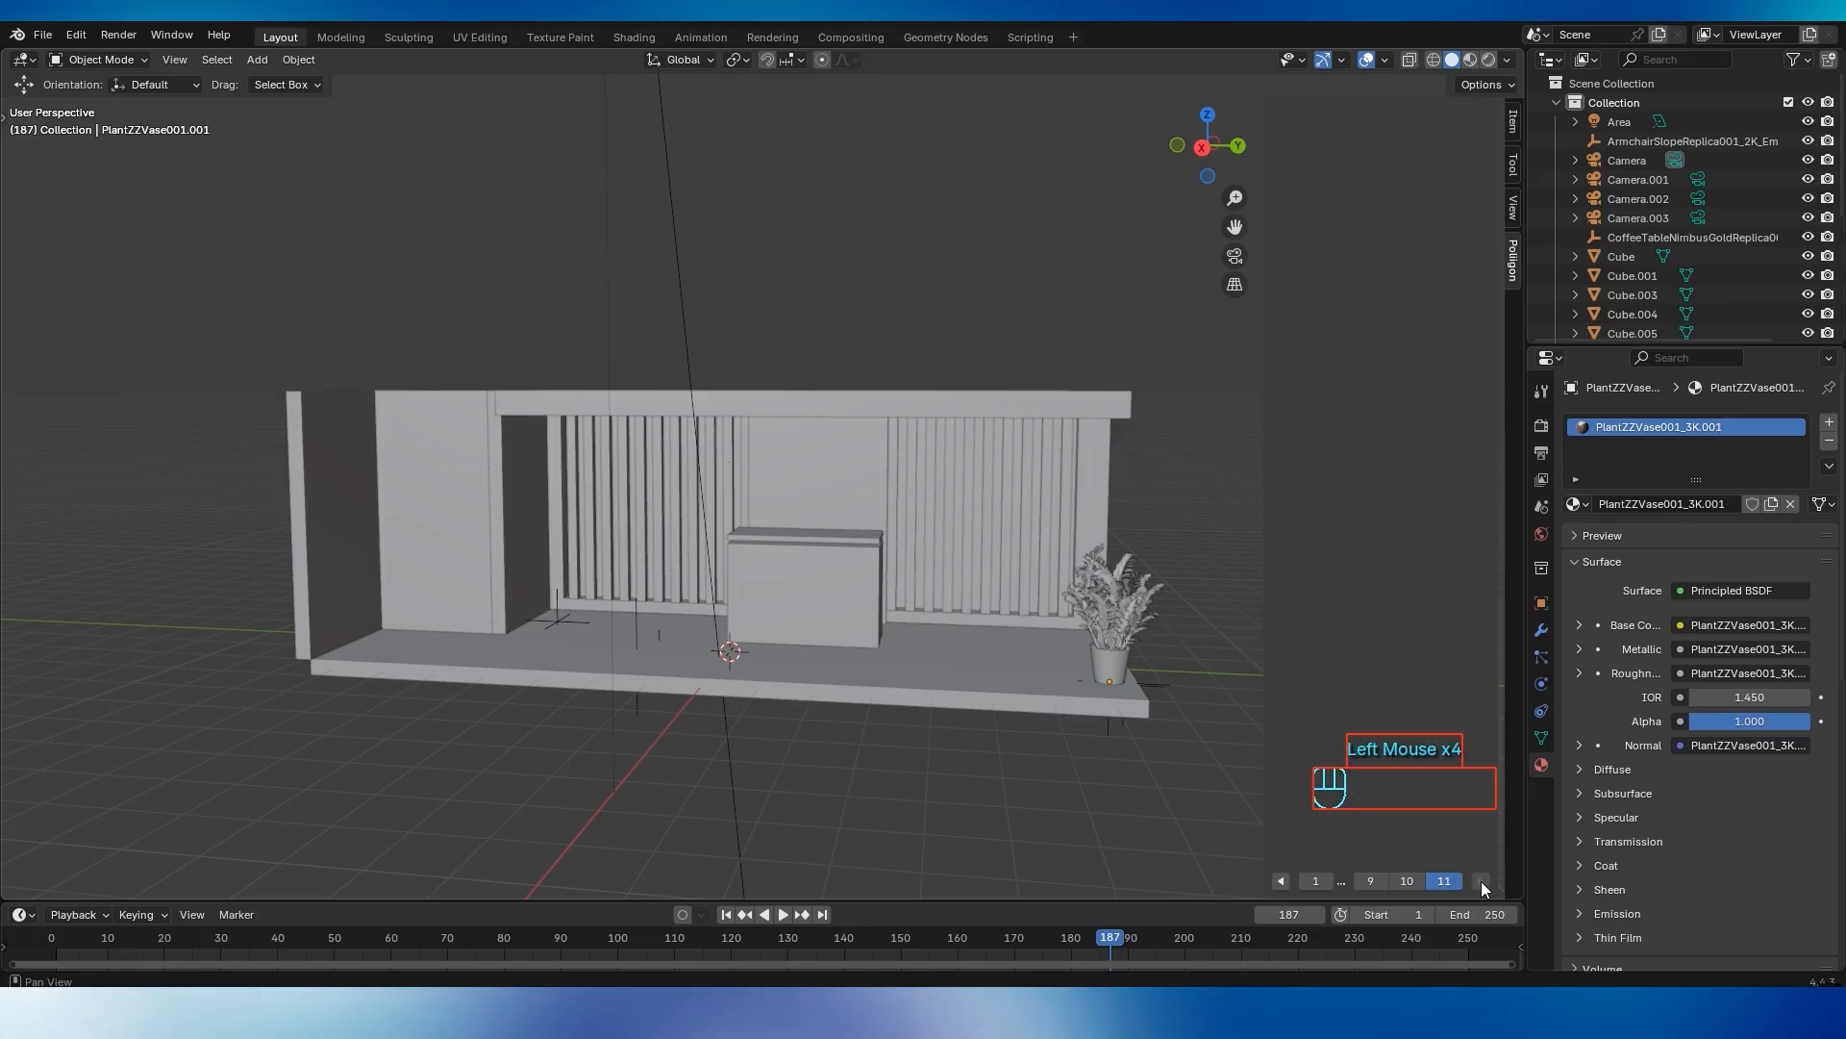
pyautogui.click(1481, 881)
pyautogui.click(1283, 882)
pyautogui.click(1283, 882)
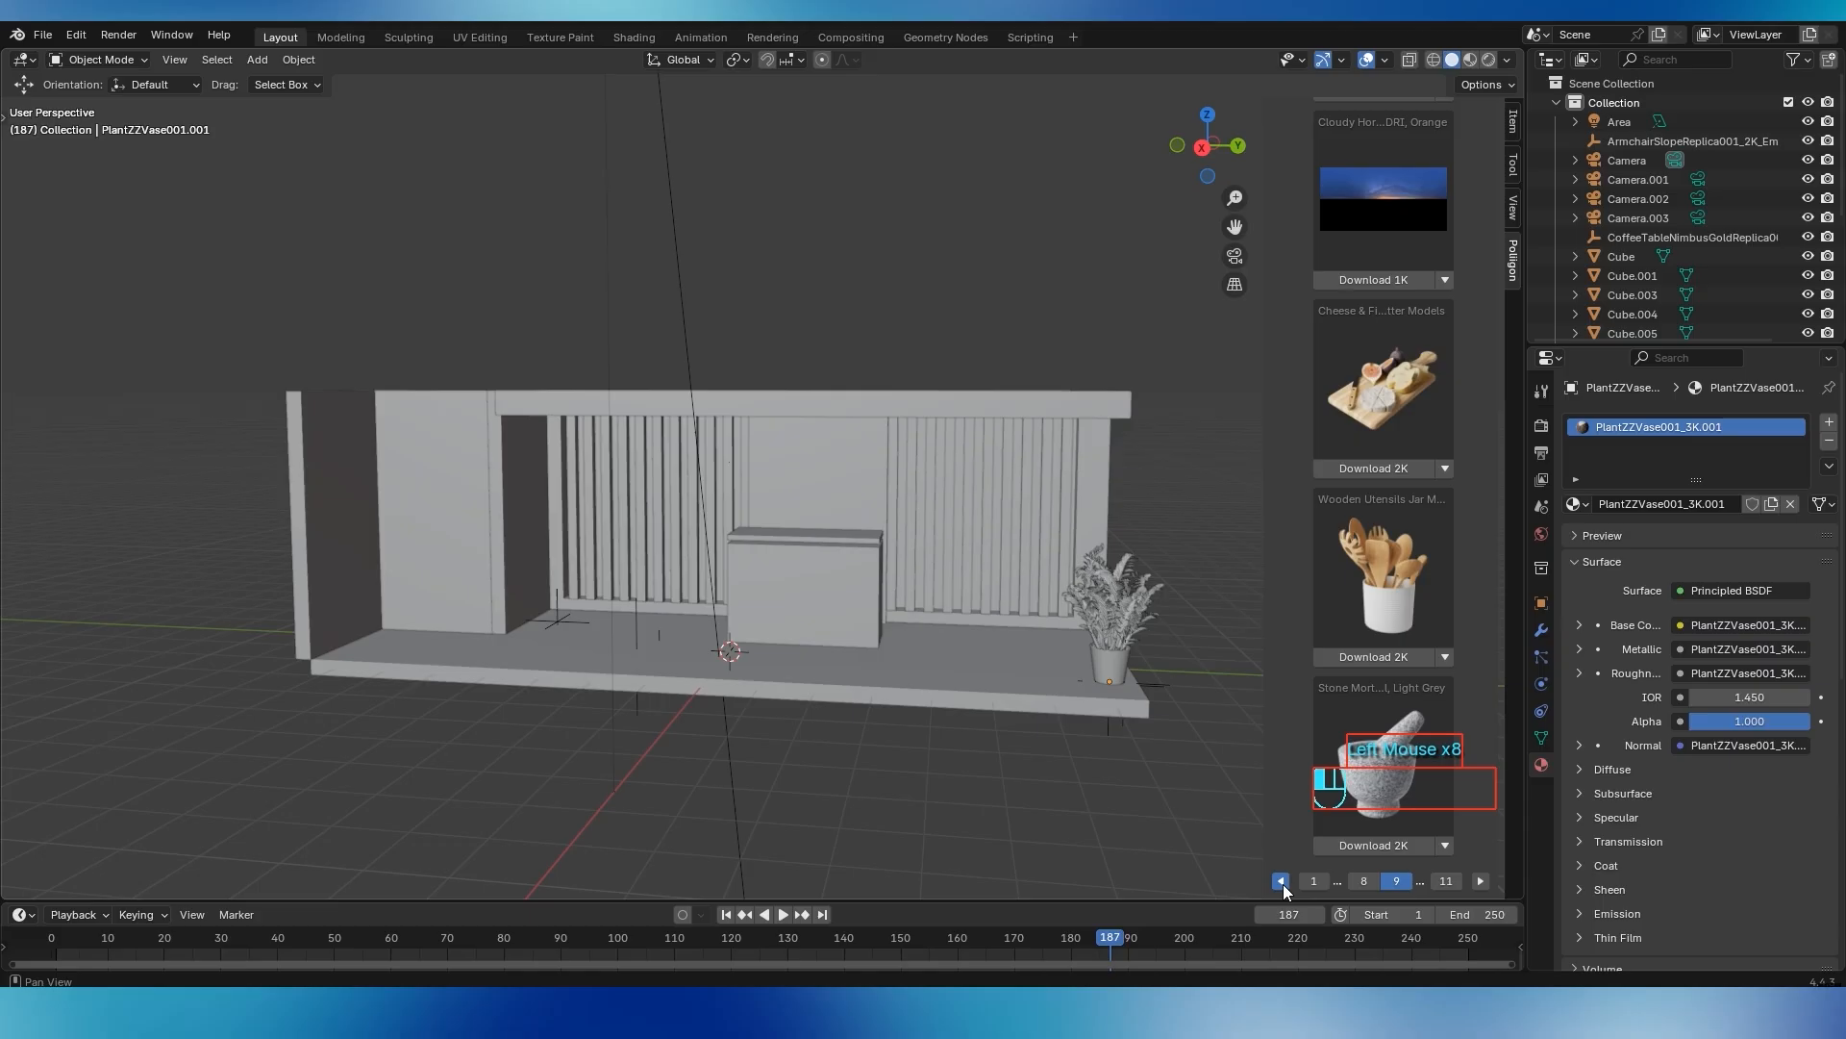
pyautogui.click(1283, 882)
pyautogui.click(1282, 882)
pyautogui.scroll(12, 1373, 643)
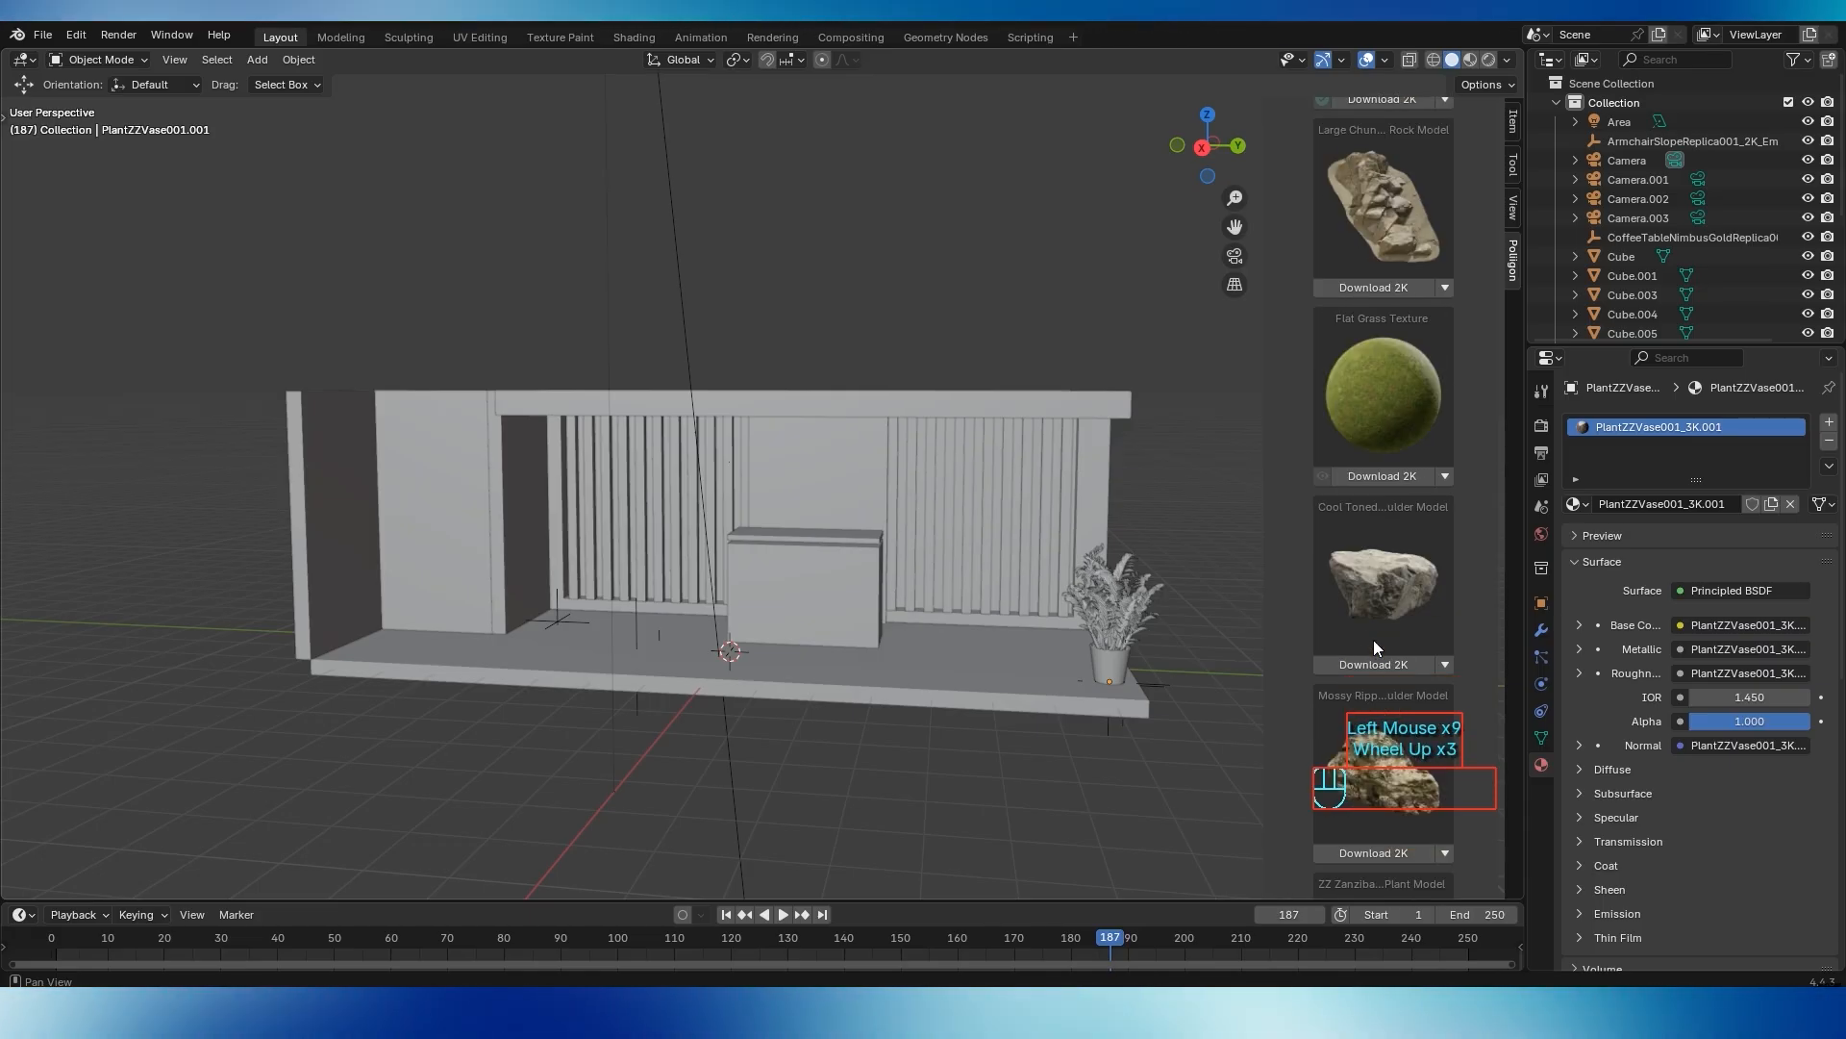
pyautogui.scroll(3, 1373, 638)
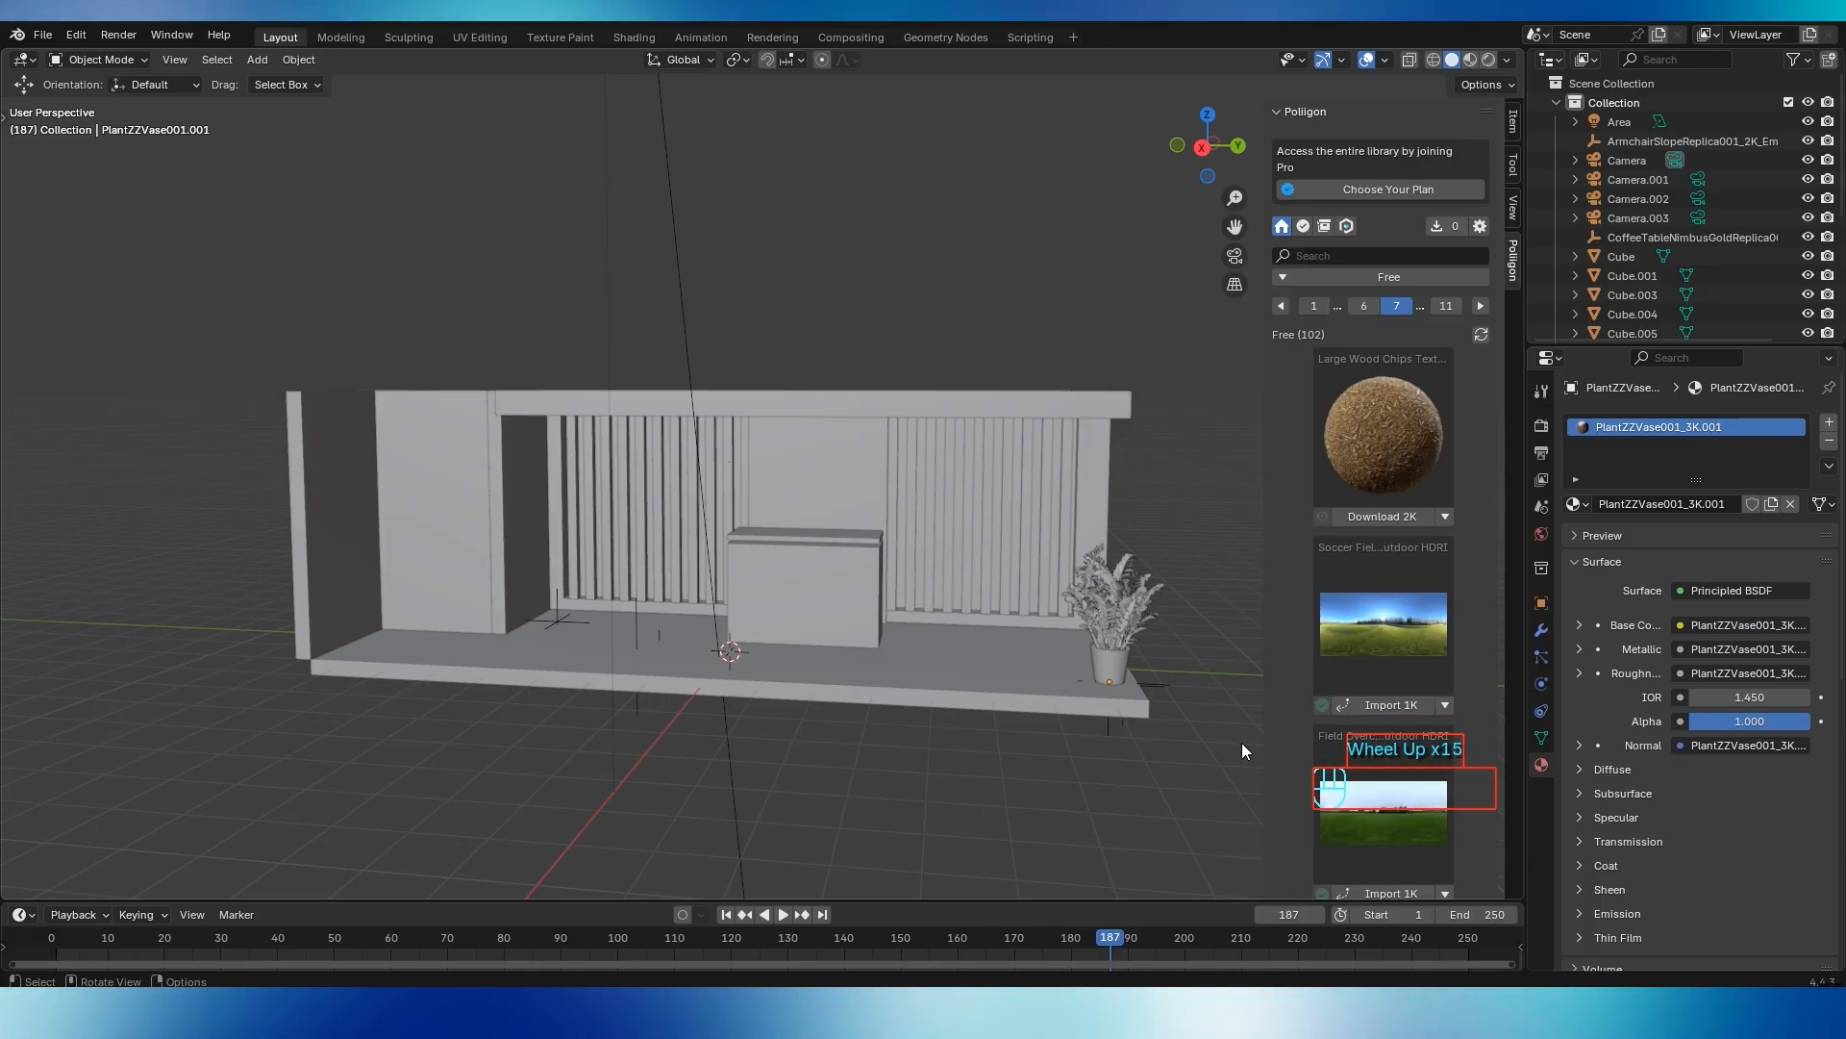
pyautogui.scroll(-2, 1342, 817)
pyautogui.scroll(4, 1343, 811)
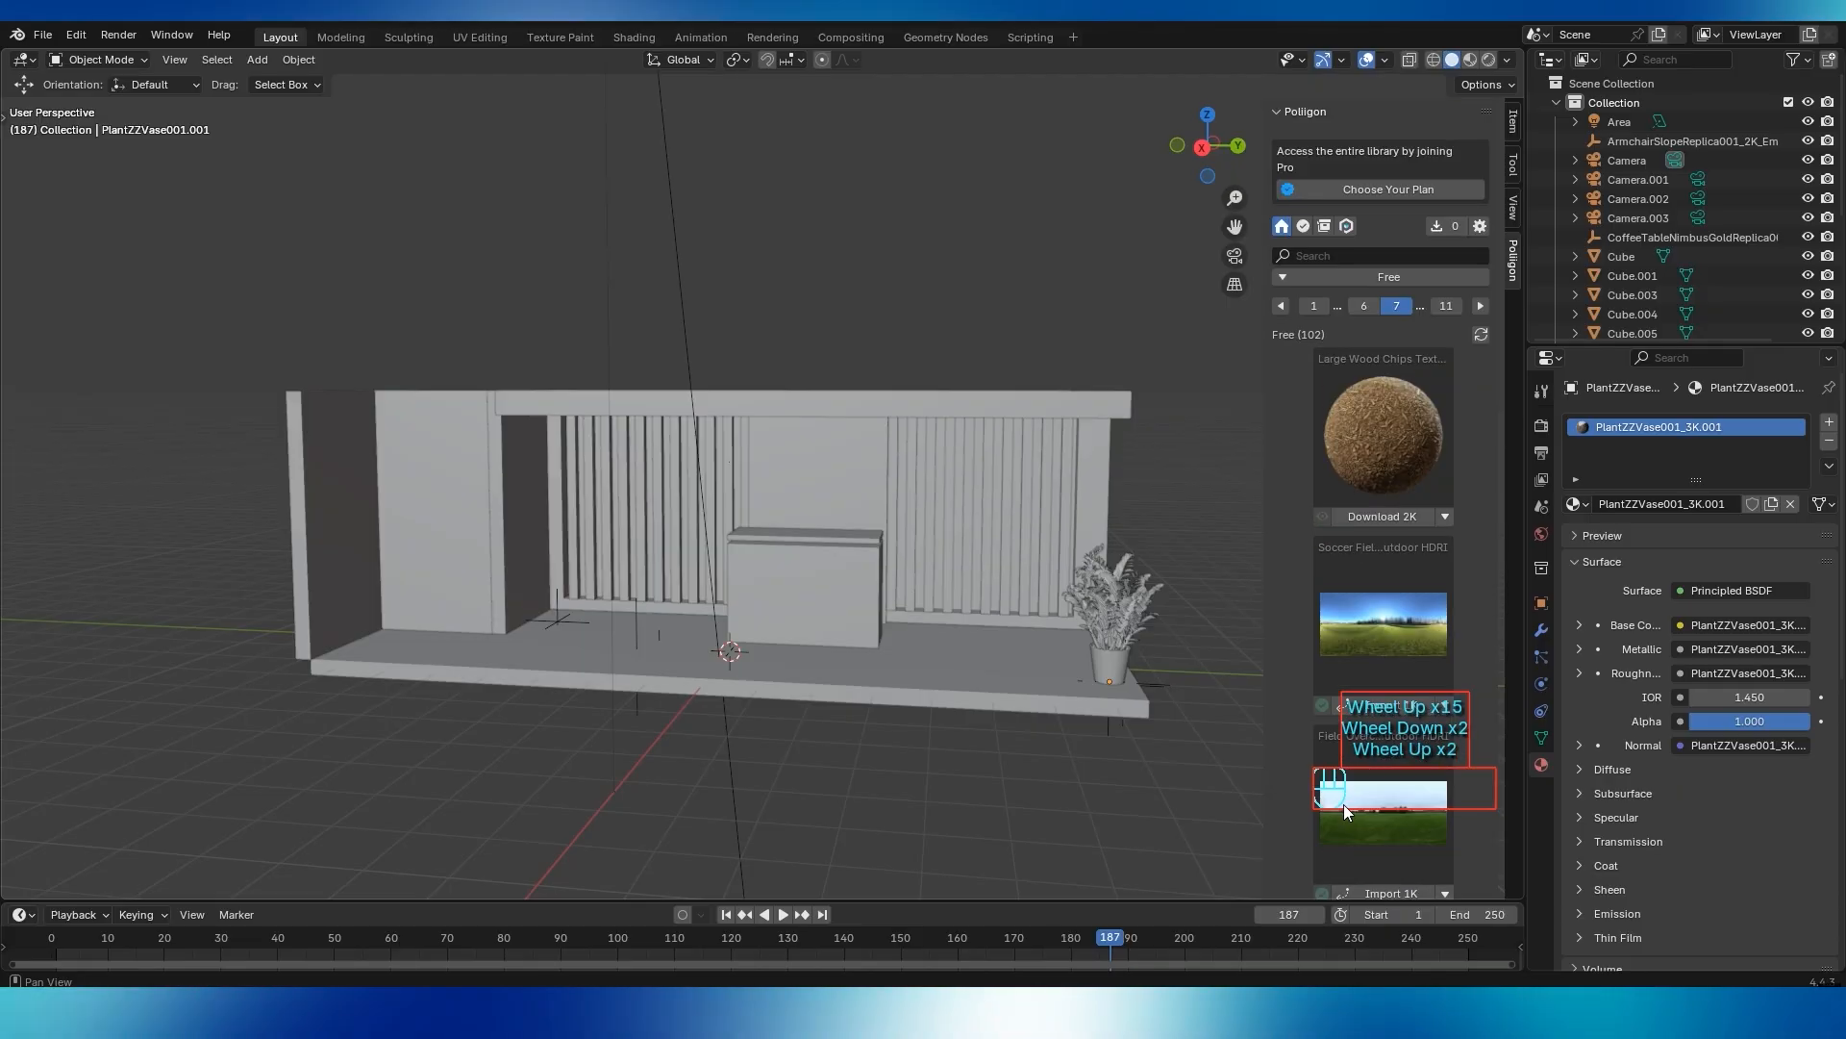
# Import the Fiddle Leaf Fig plant model at 2K from page 6, scale it up by about 2.46 and shrink it slightly
pyautogui.click(1282, 305)
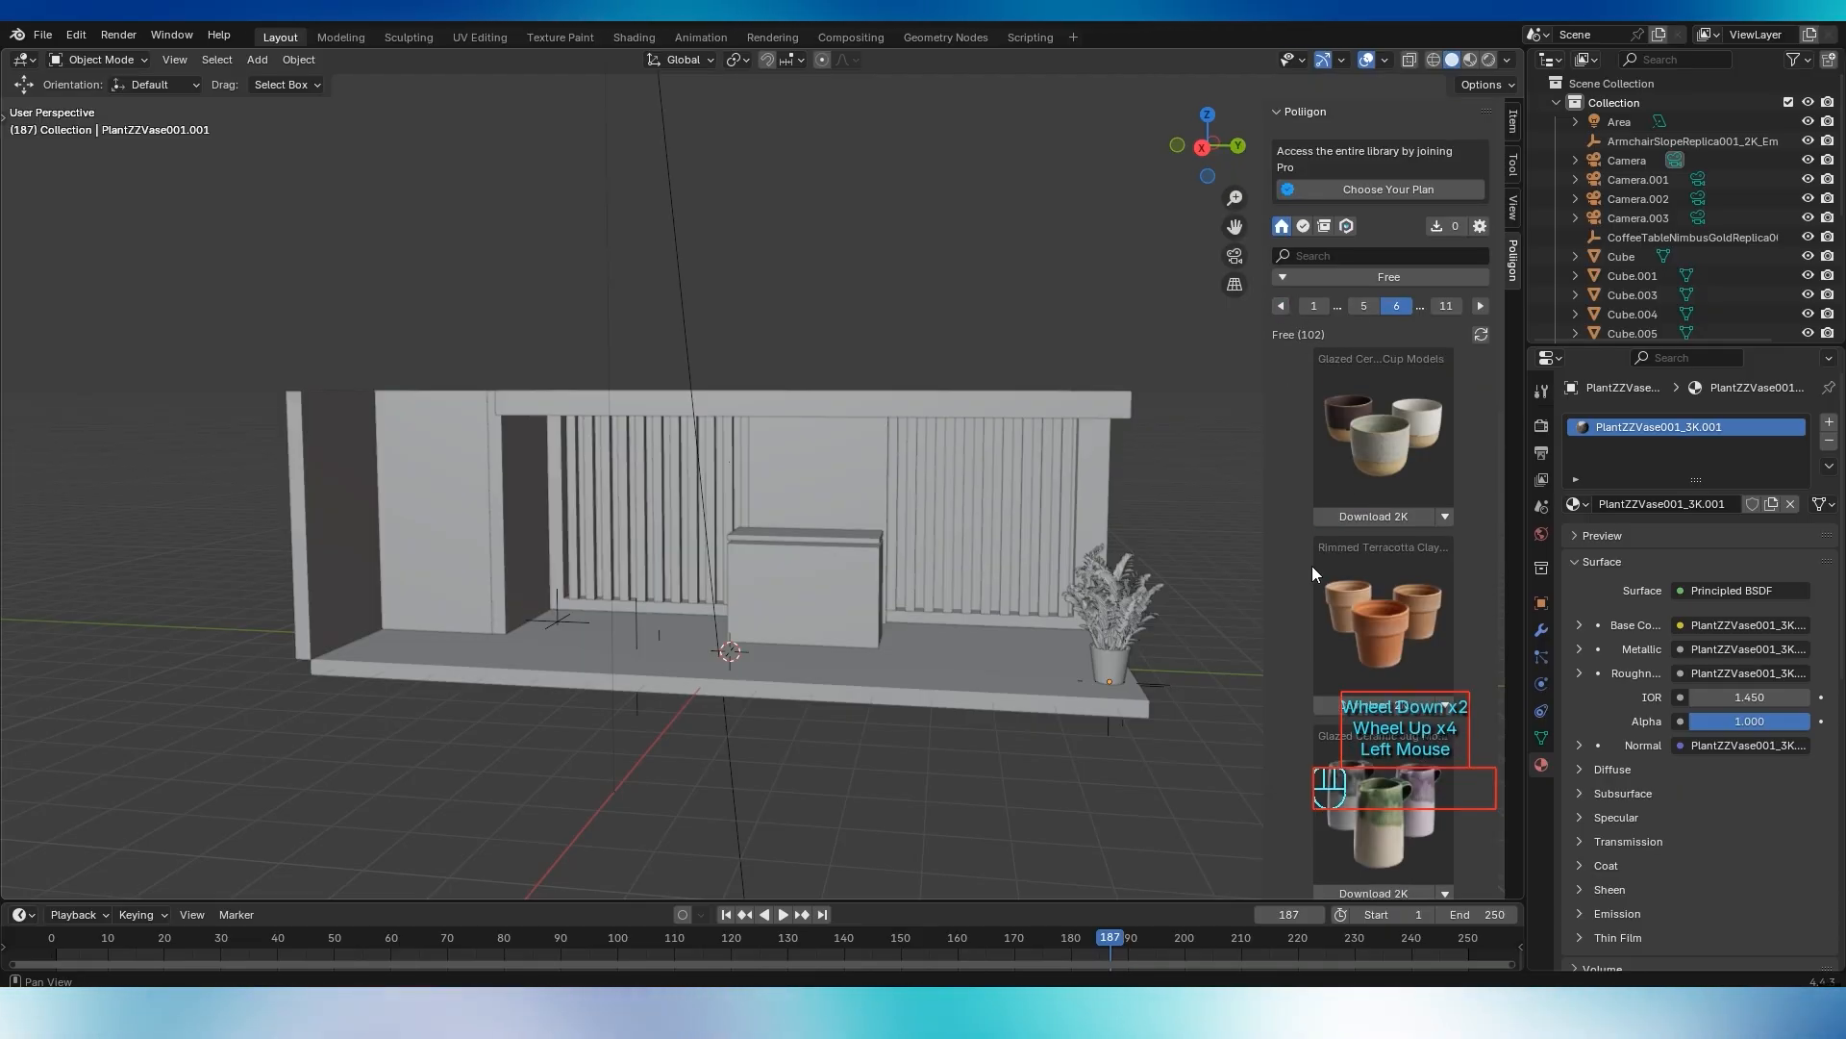
pyautogui.scroll(-7, 1313, 572)
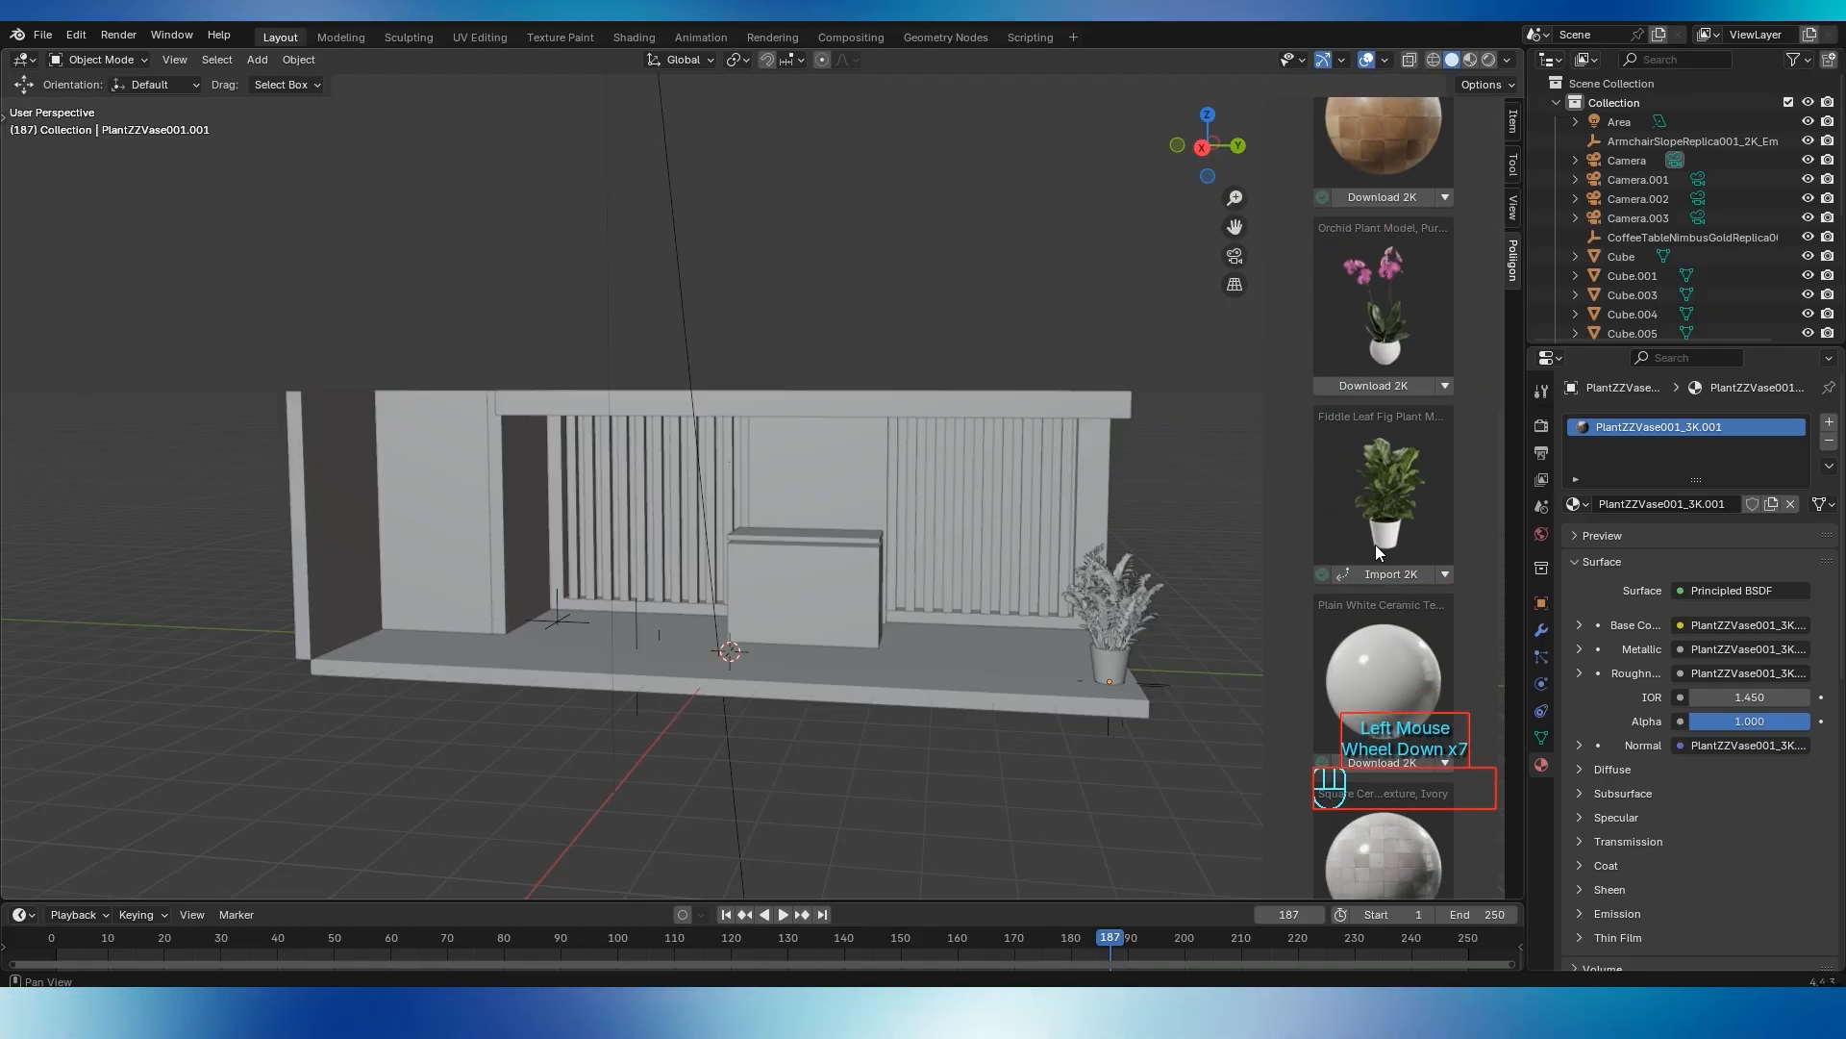
pyautogui.click(1382, 575)
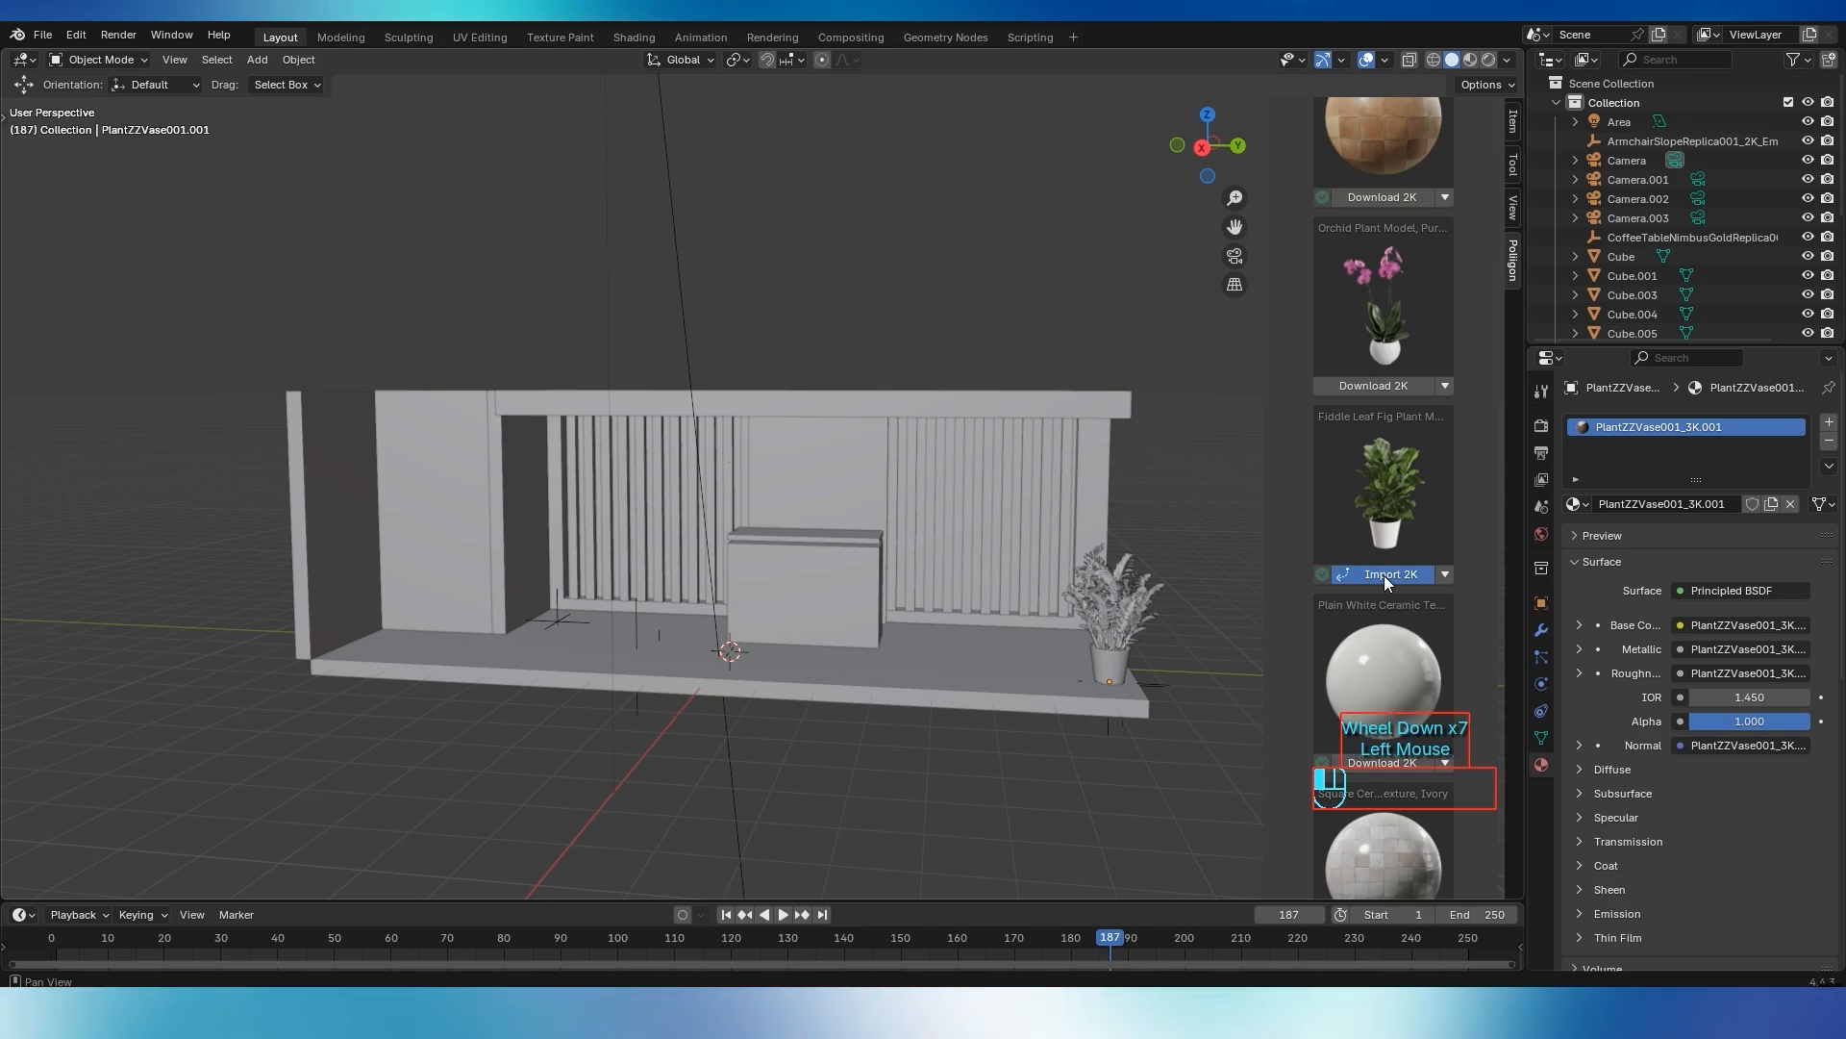
pyautogui.press('s')
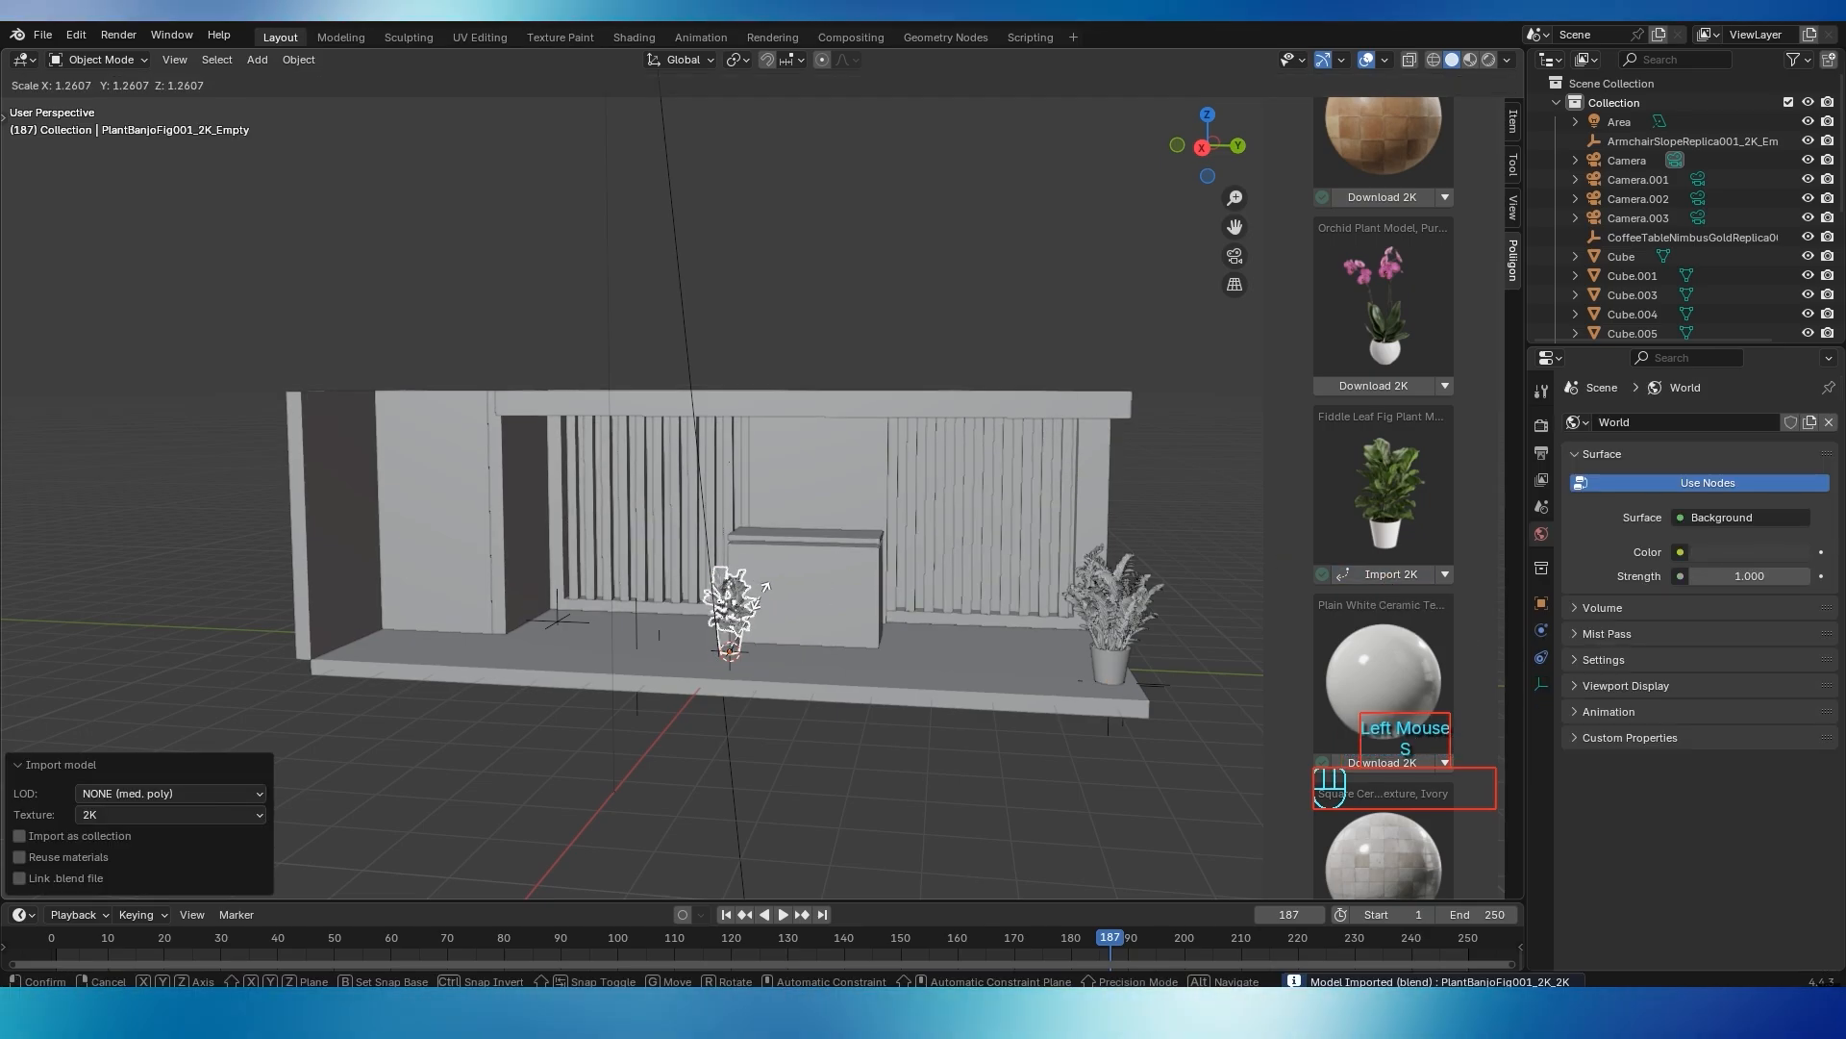
pyautogui.click(791, 533)
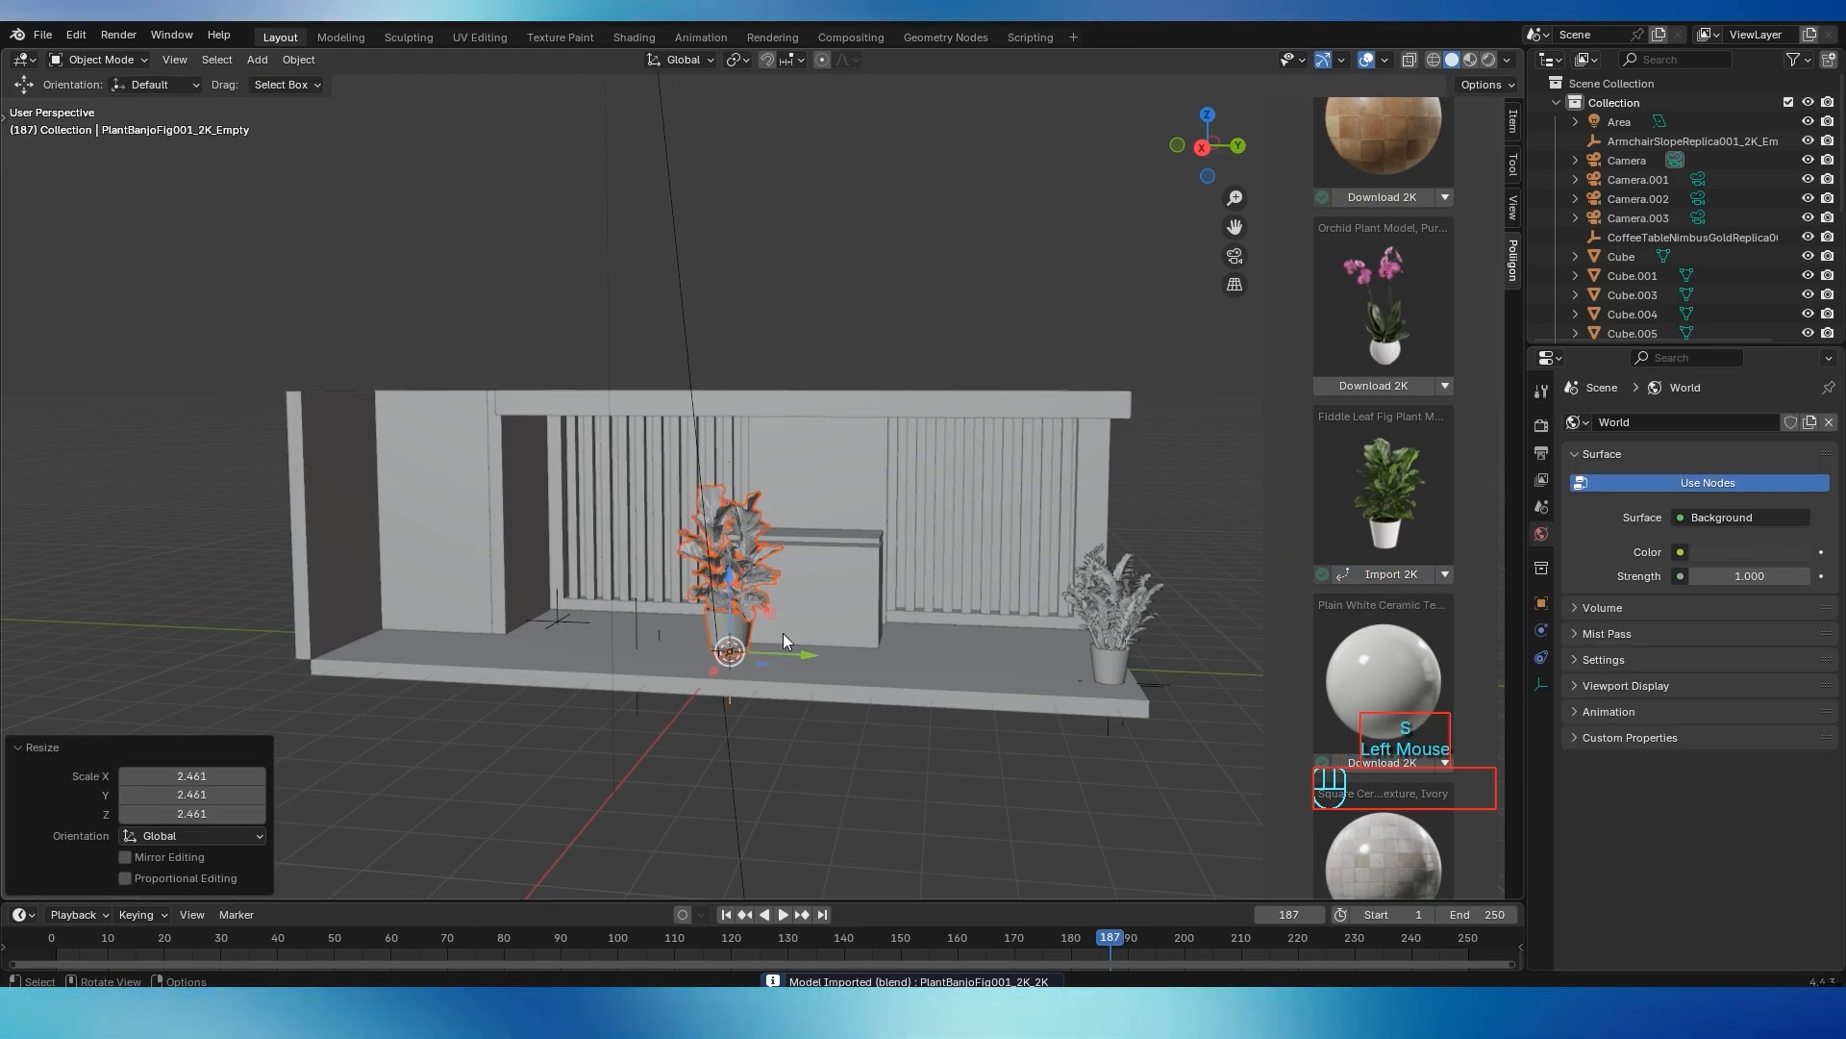
pyautogui.moveTo(782, 632); pyautogui.dragTo(798, 623, button='middle')
pyautogui.press('s')
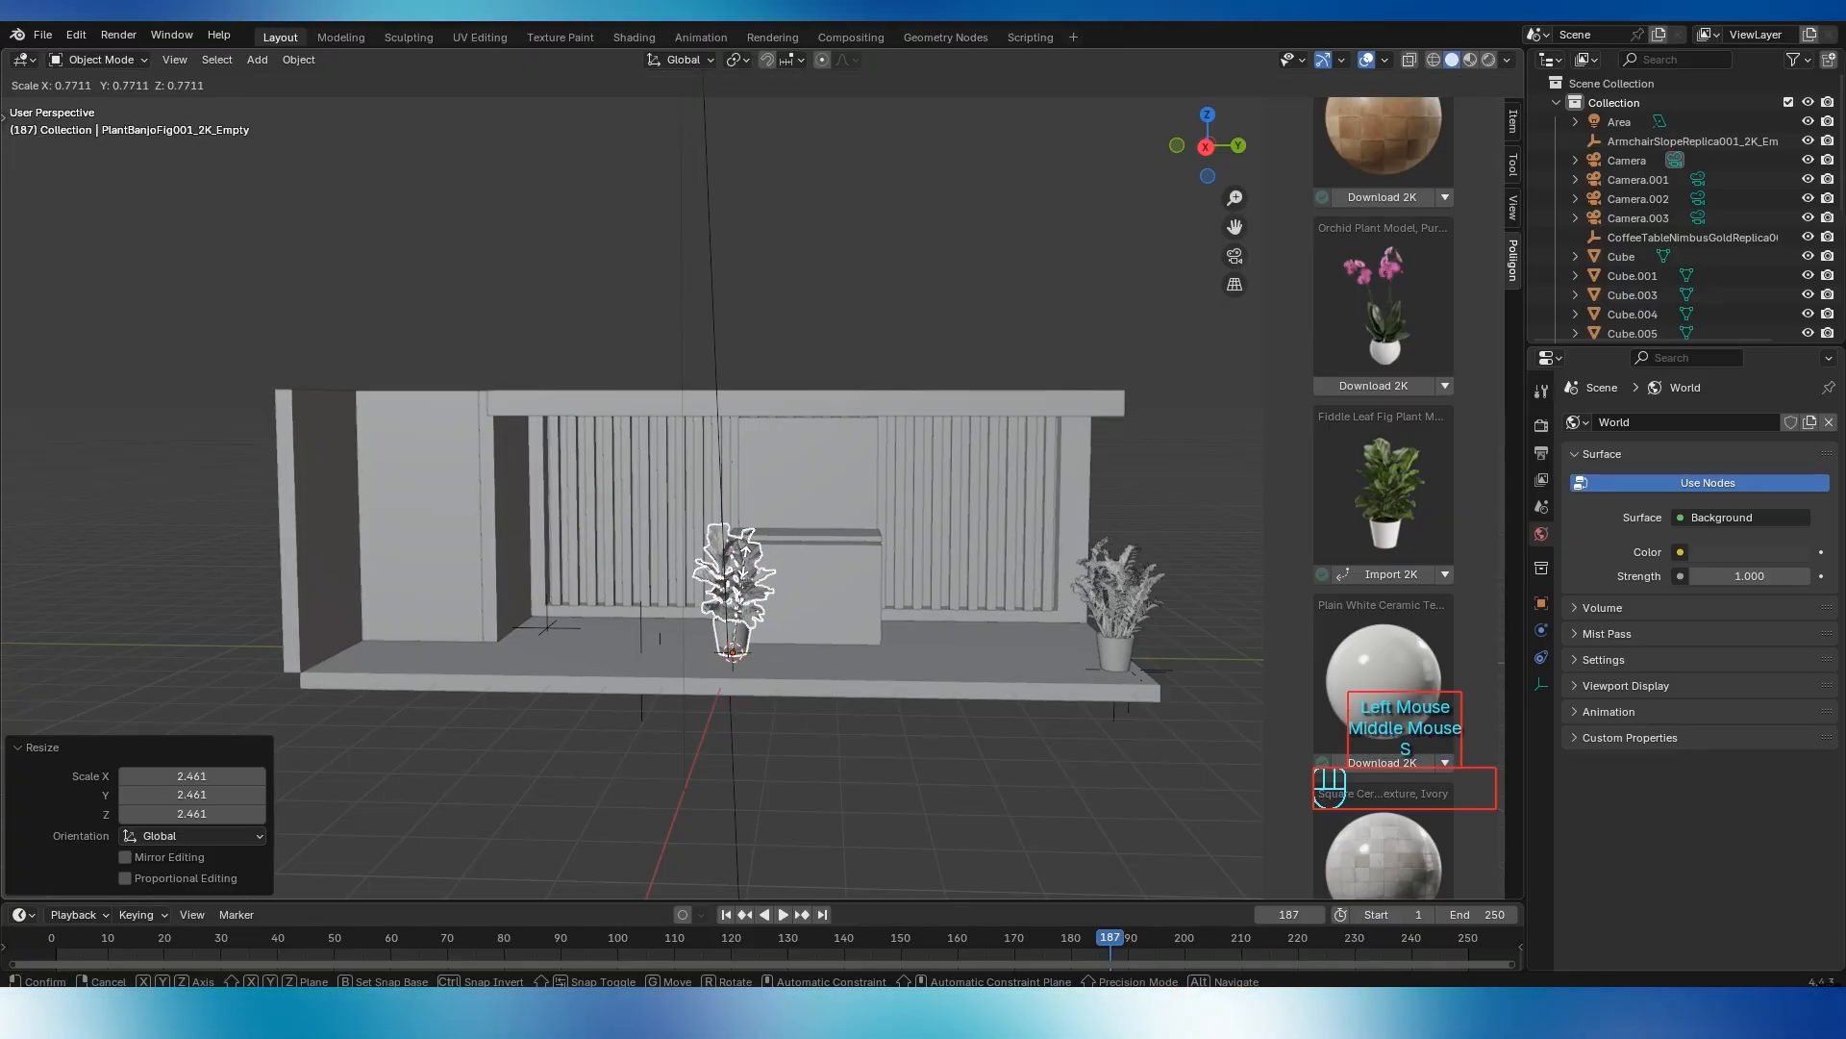
pyautogui.click(775, 650)
# Move the fiddle leaf fig onto the platform in front of the left end of the slatted wall, beside the tall side panel
pyautogui.moveTo(775, 650); pyautogui.dragTo(604, 631)
pyautogui.moveTo(604, 630); pyautogui.dragTo(626, 589, button='middle')
pyautogui.scroll(3, 577, 634)
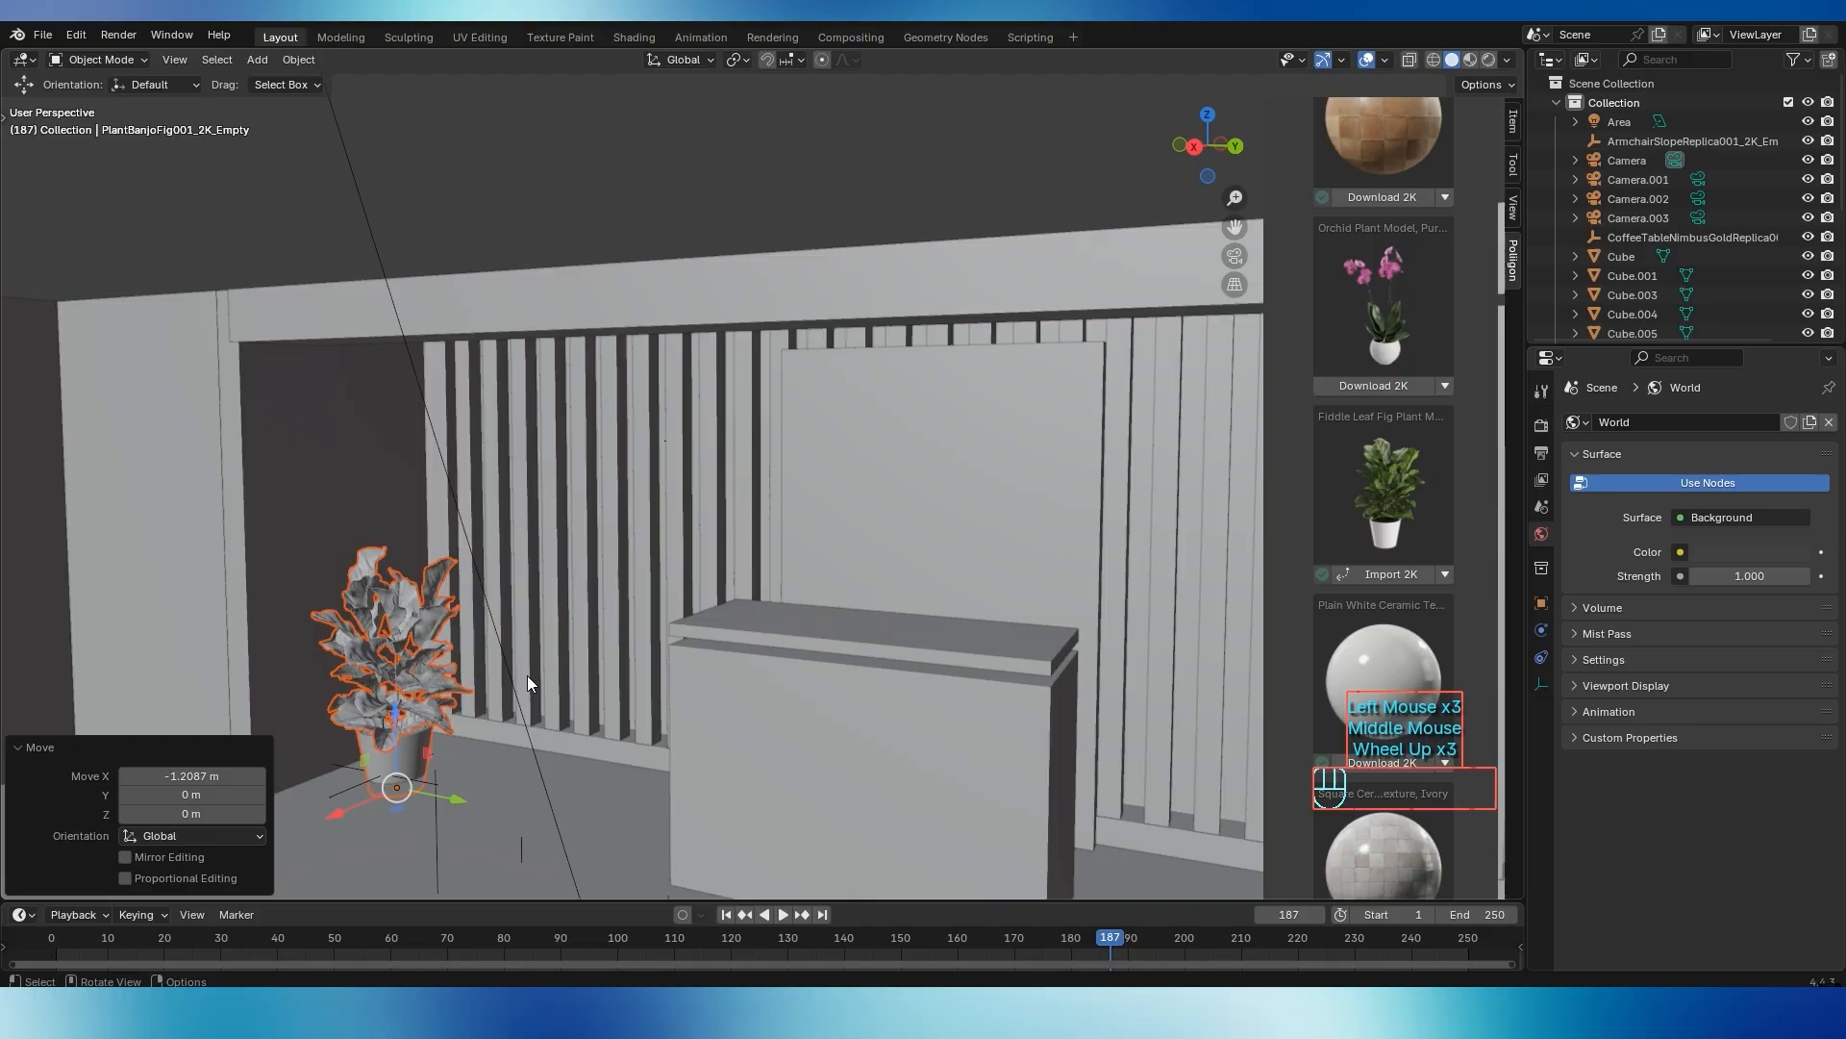
pyautogui.keyDown('shift'); pyautogui.moveTo(526, 675); pyautogui.dragTo(736, 623, button='middle'); pyautogui.keyUp('shift')
pyautogui.moveTo(559, 660); pyautogui.dragTo(603, 704)
pyautogui.moveTo(620, 679); pyautogui.dragTo(579, 656, button='middle')
pyautogui.scroll(-3, 579, 656)
pyautogui.click(146, 534)
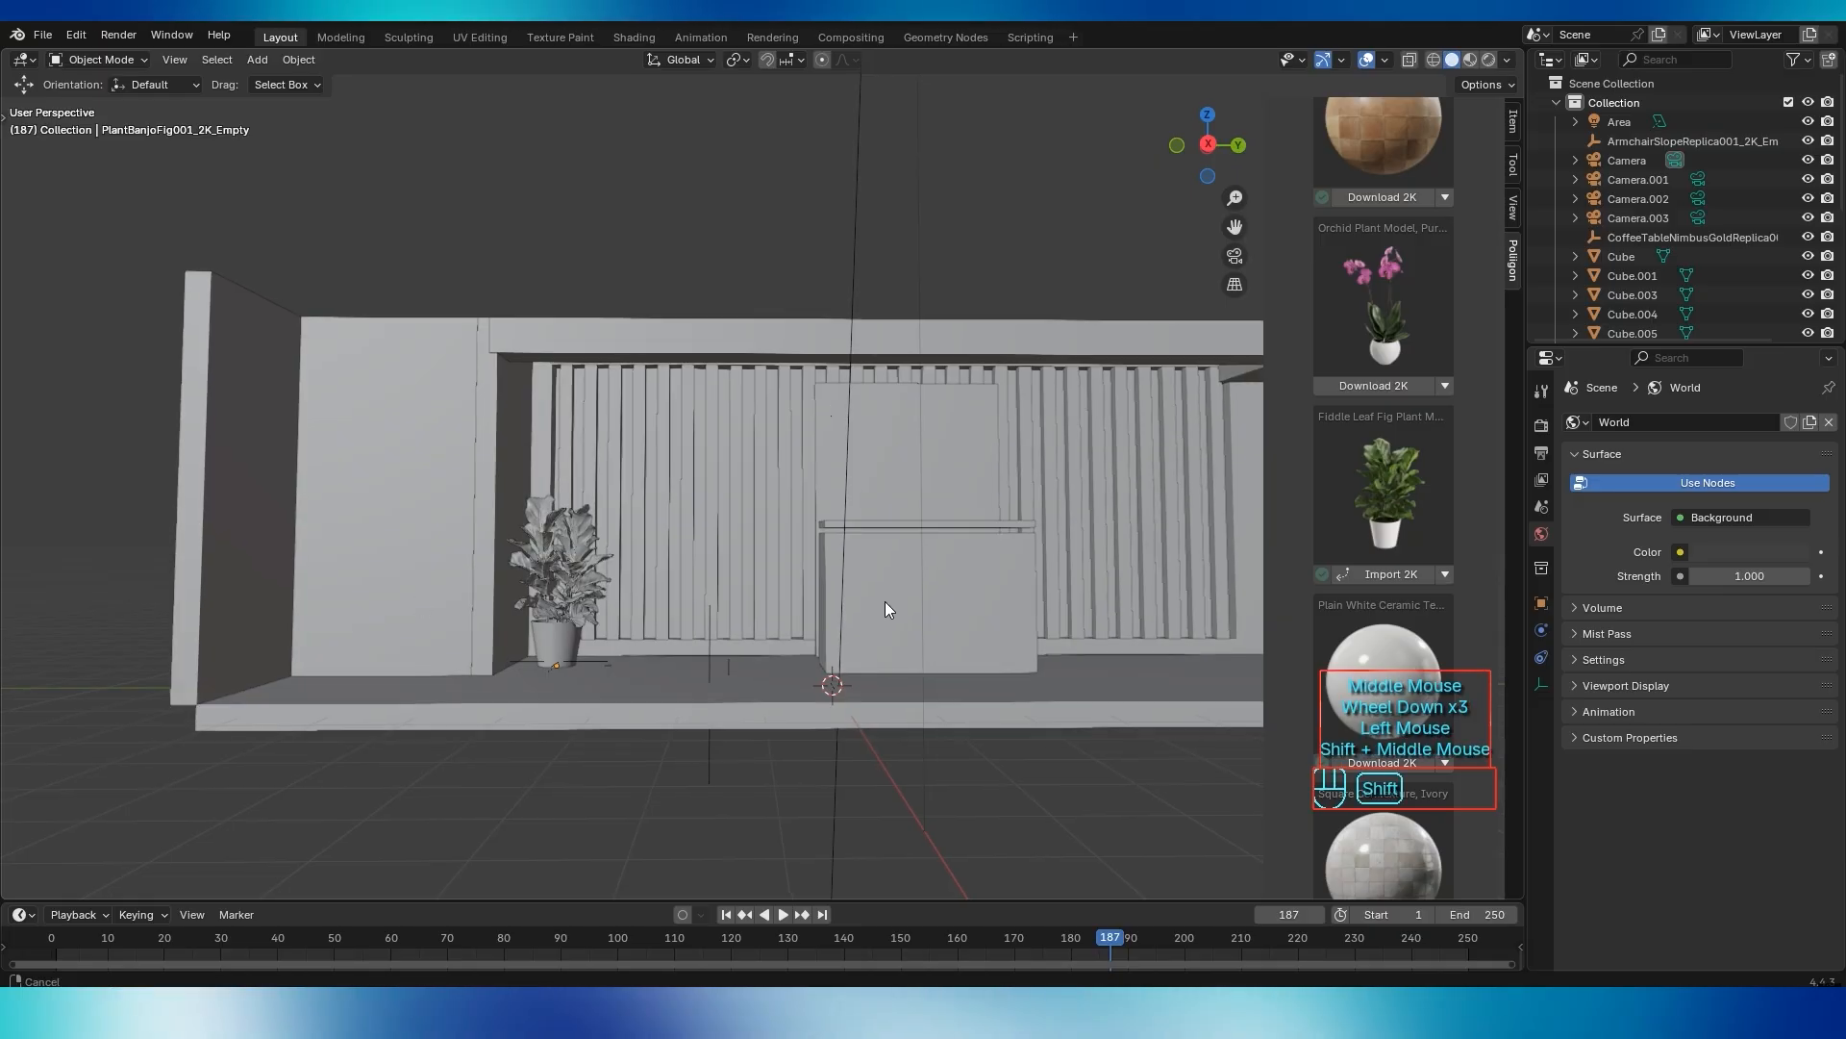
# Preview the booth with both plants in Rendered shading and switch the viewport back to Solid shading
pyautogui.keyDown('shift'); pyautogui.moveTo(885, 602); pyautogui.dragTo(664, 657, button='middle'); pyautogui.keyUp('shift')
pyautogui.click(1180, 567)
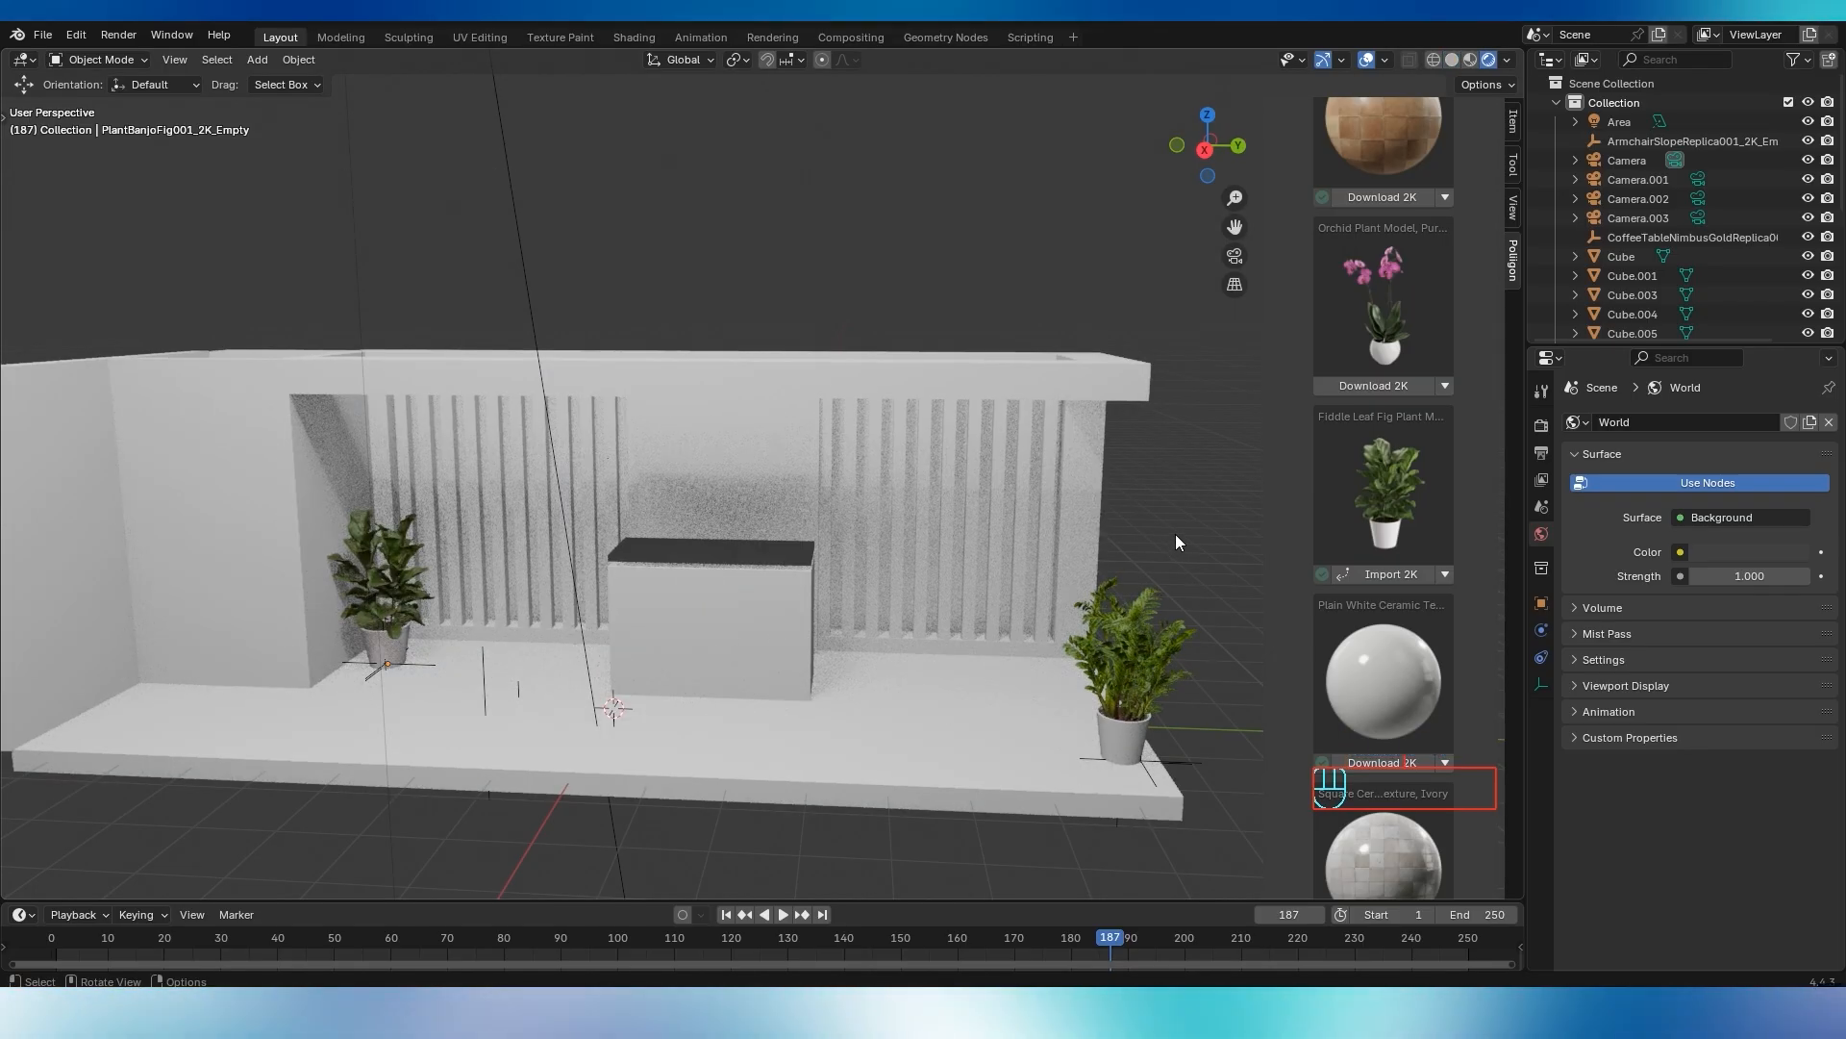
pyautogui.click(1017, 511)
pyautogui.click(1452, 59)
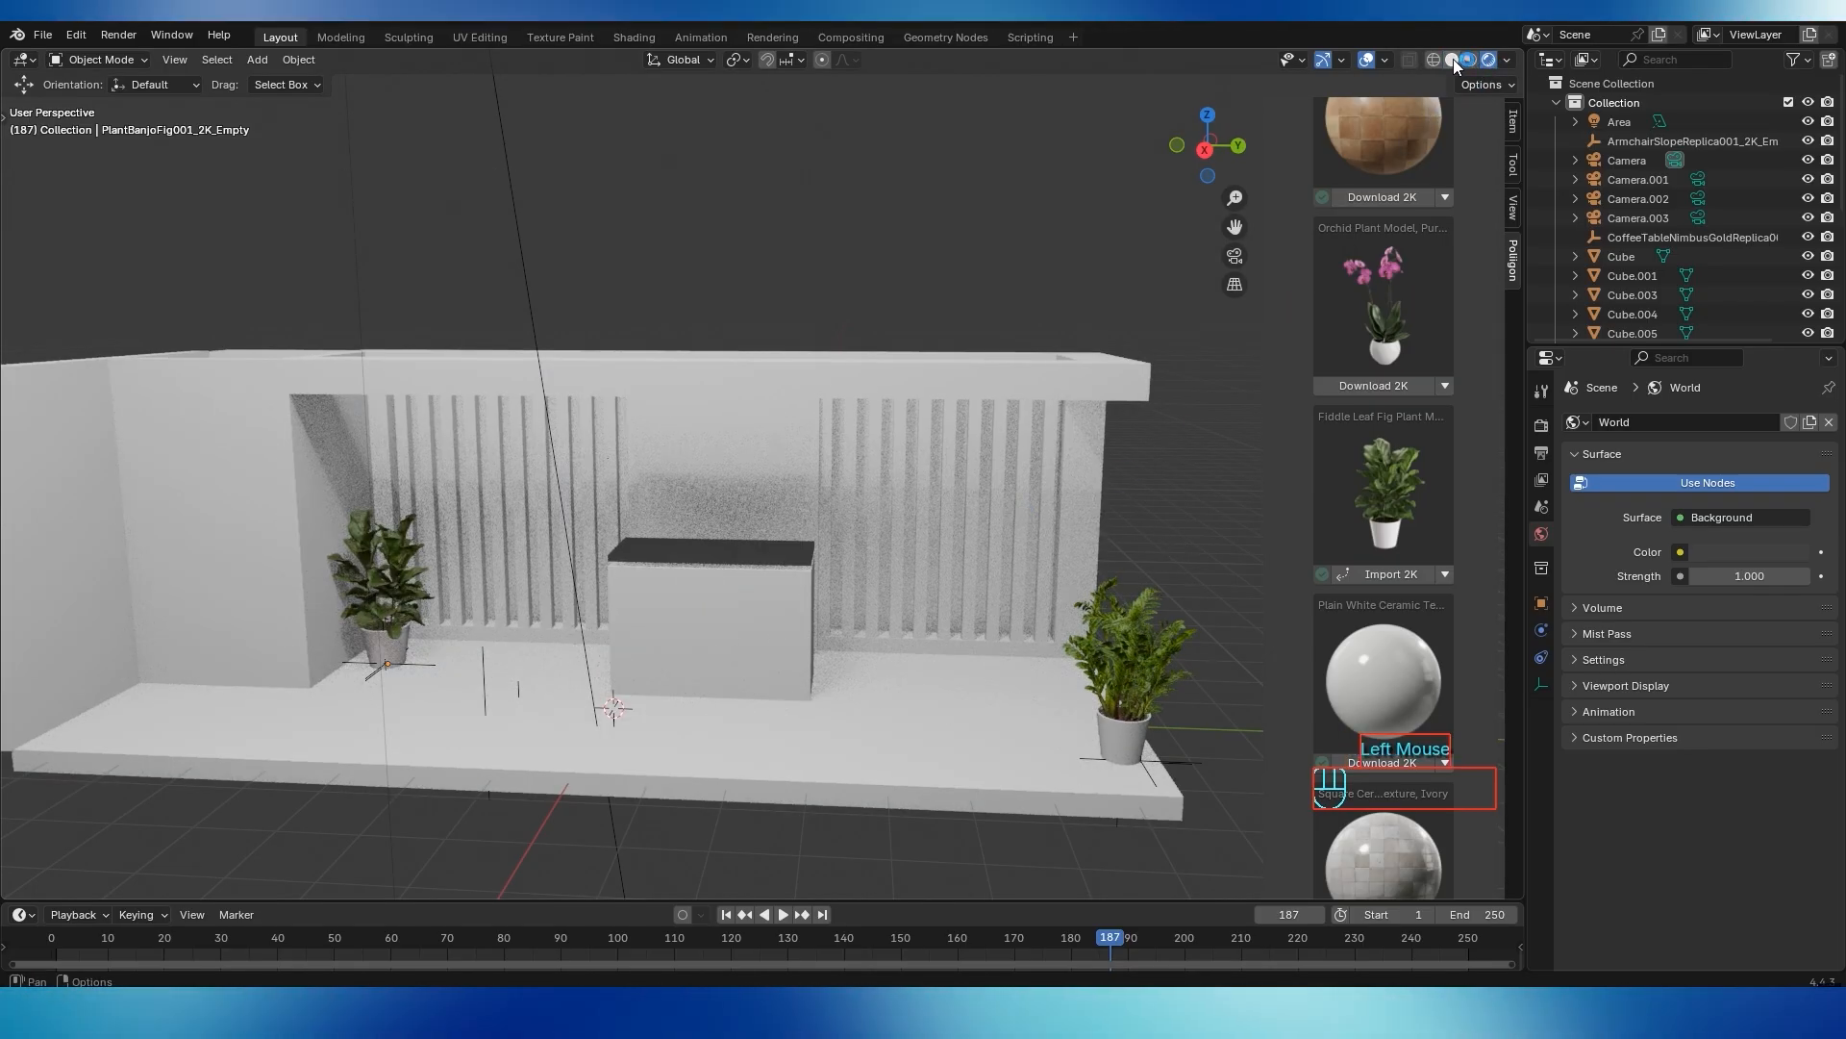
# Delete the area light and the extra cameras around the booth, keeping only the main camera
pyautogui.scroll(-10, 636, 331)
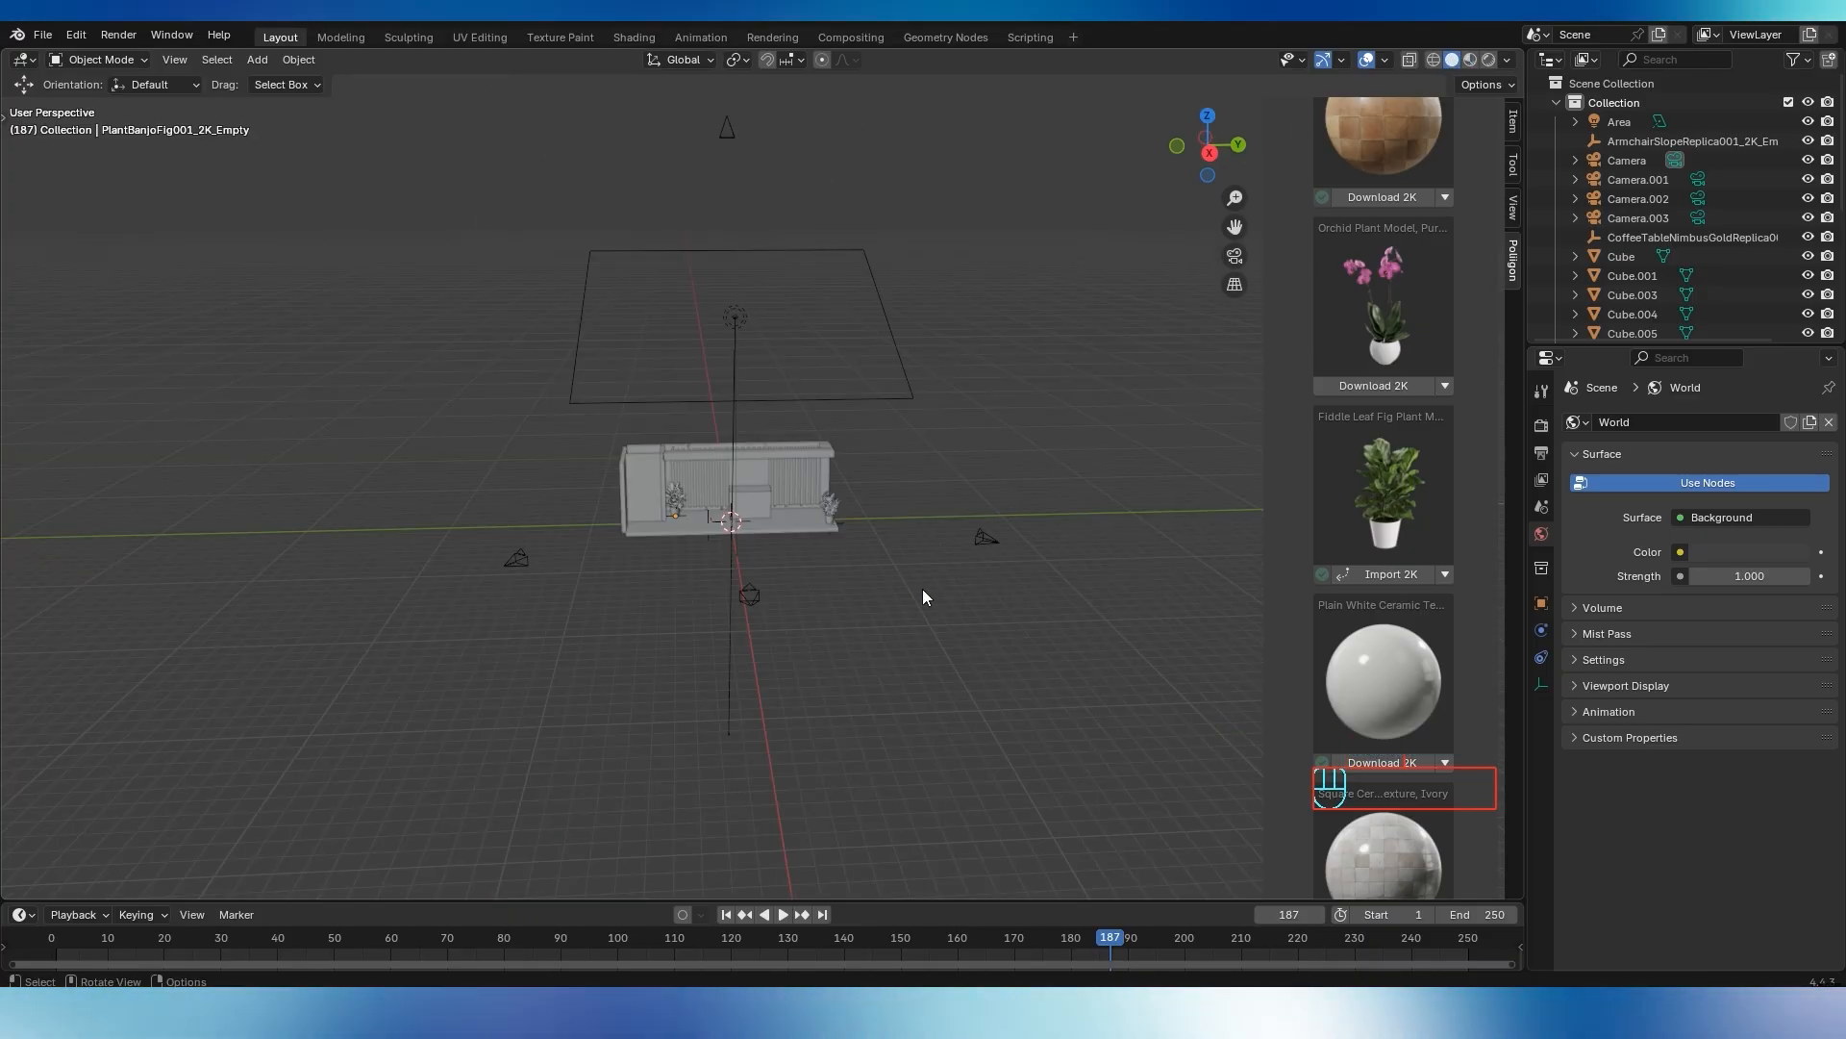
pyautogui.click(996, 540)
pyautogui.press('Delete')
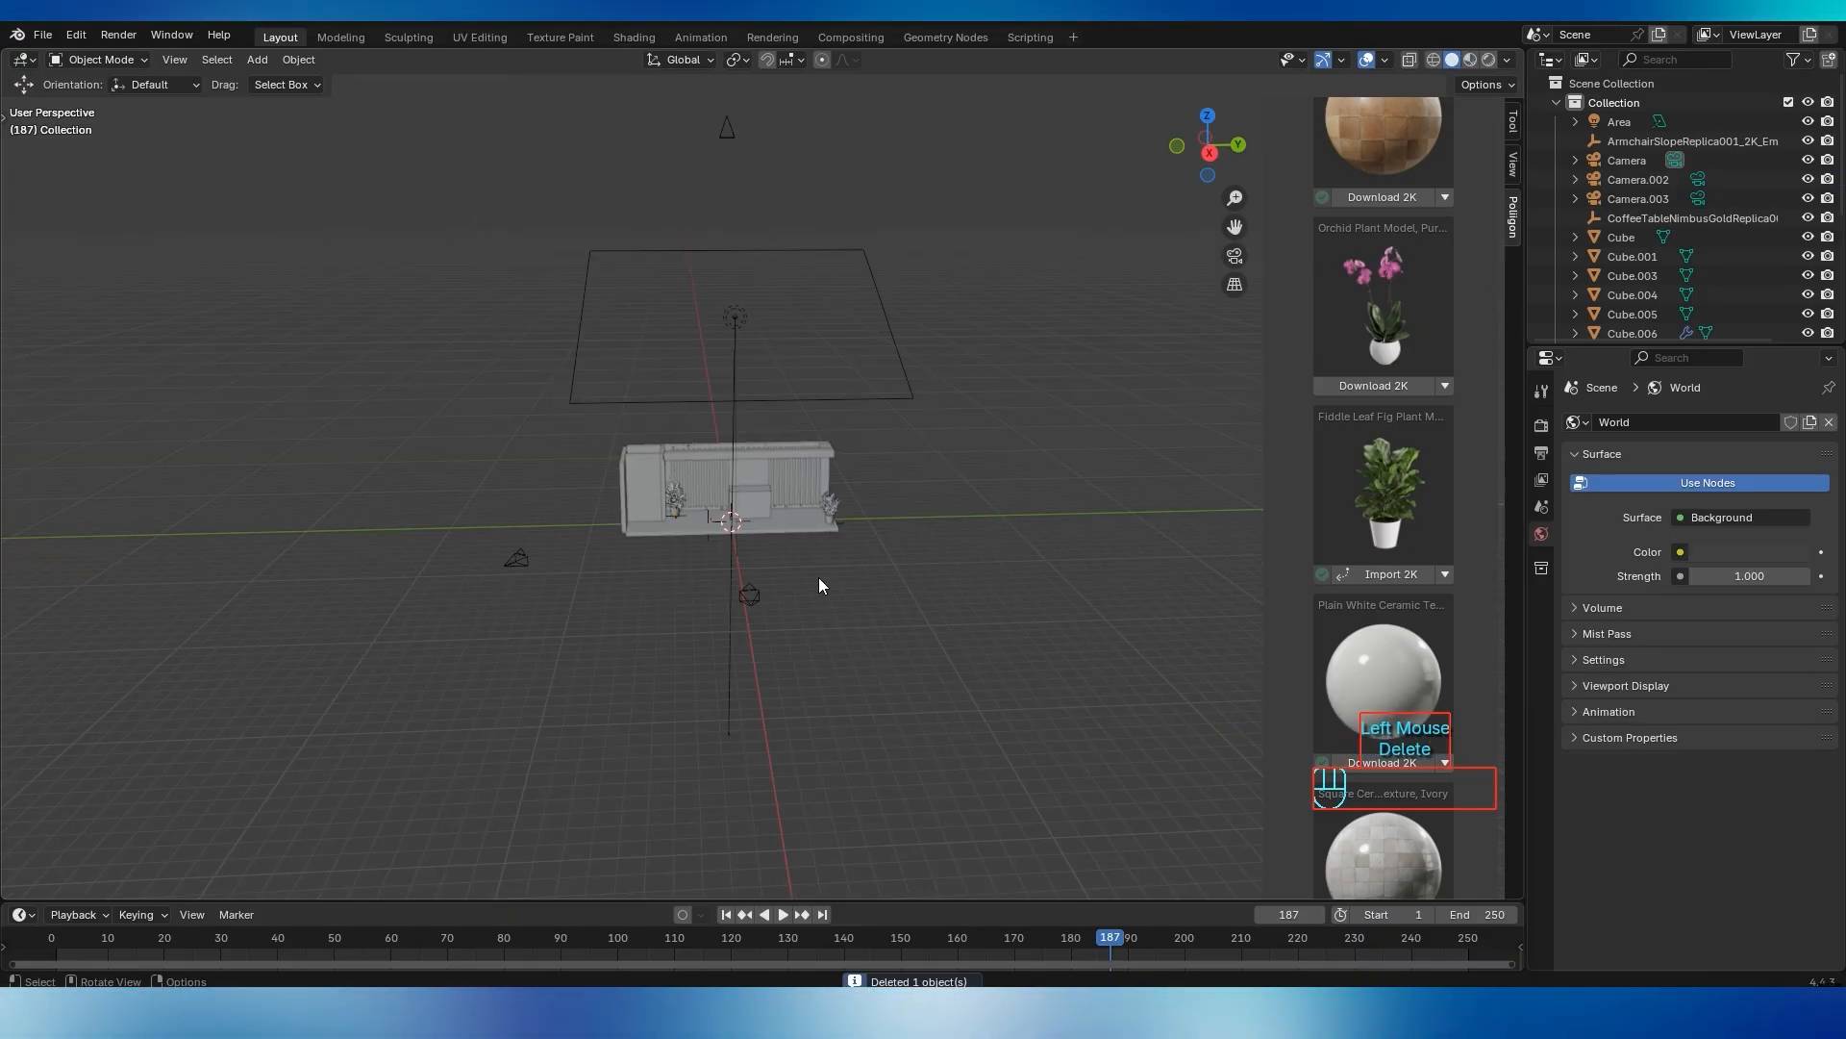
pyautogui.click(525, 560)
pyautogui.press('Delete')
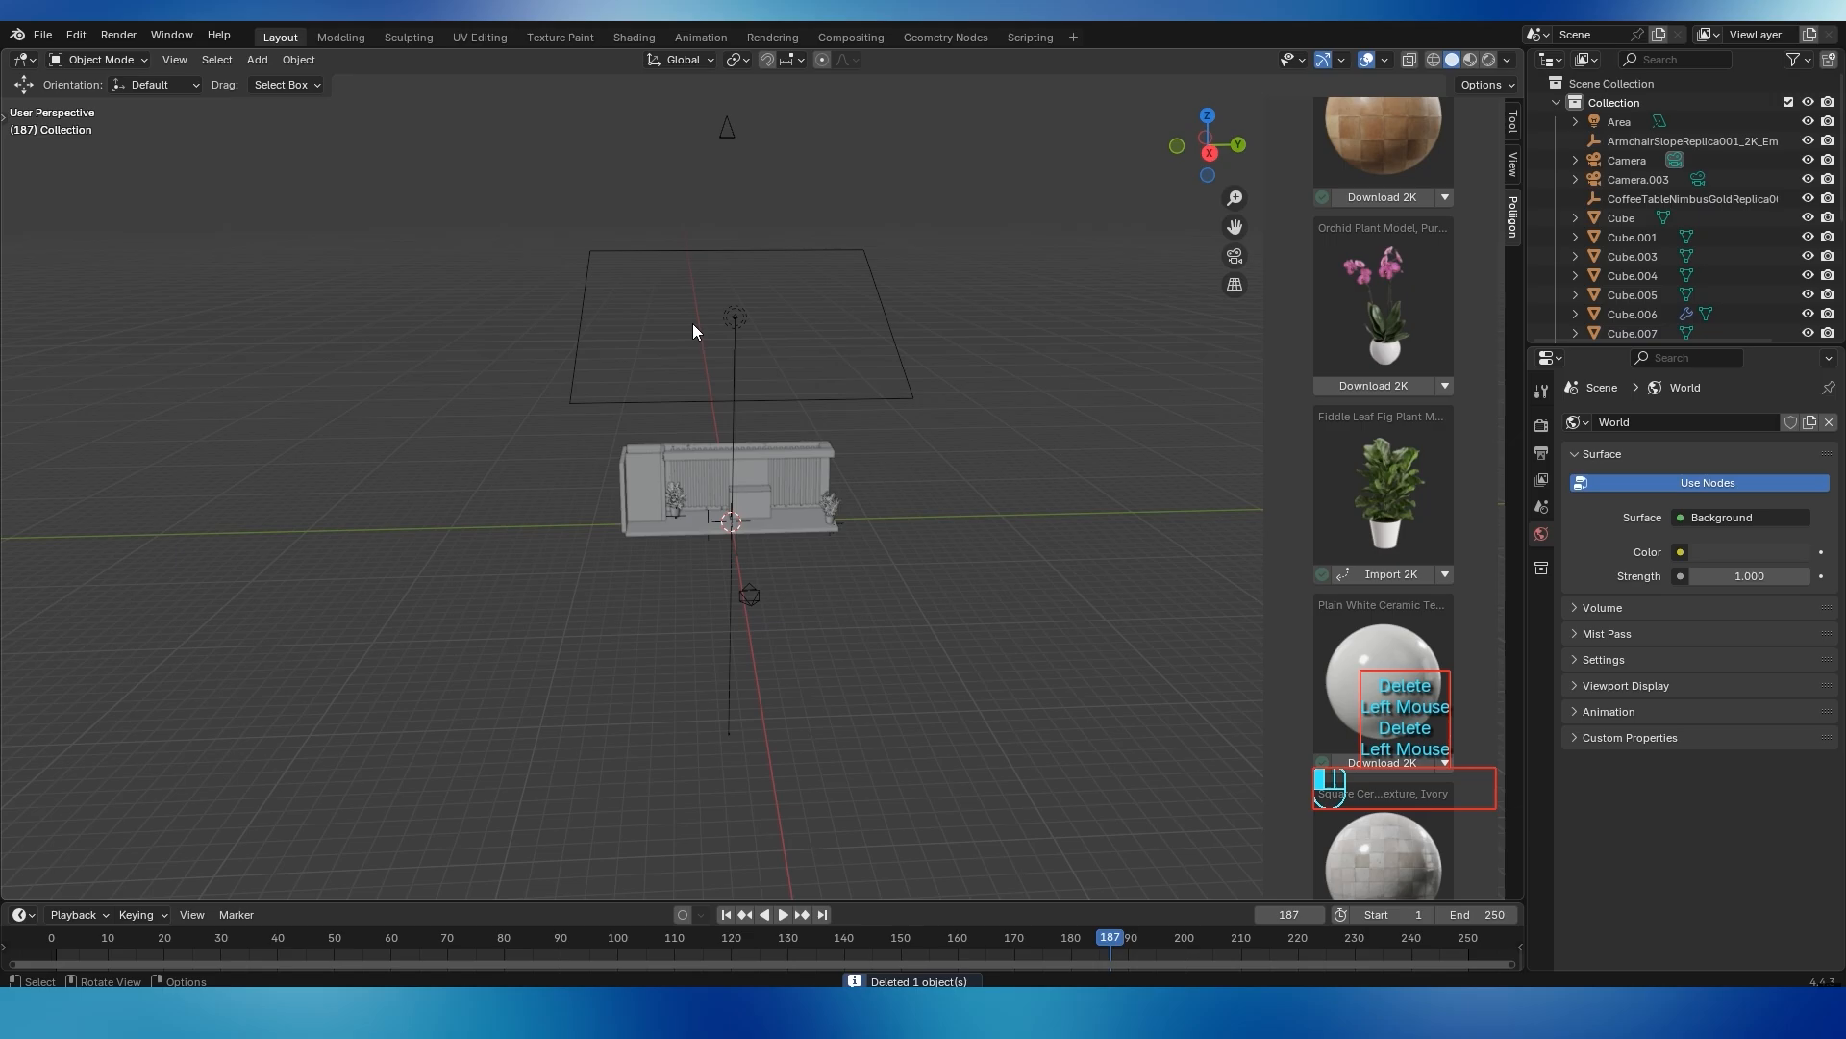
pyautogui.click(741, 318)
pyautogui.press('Delete')
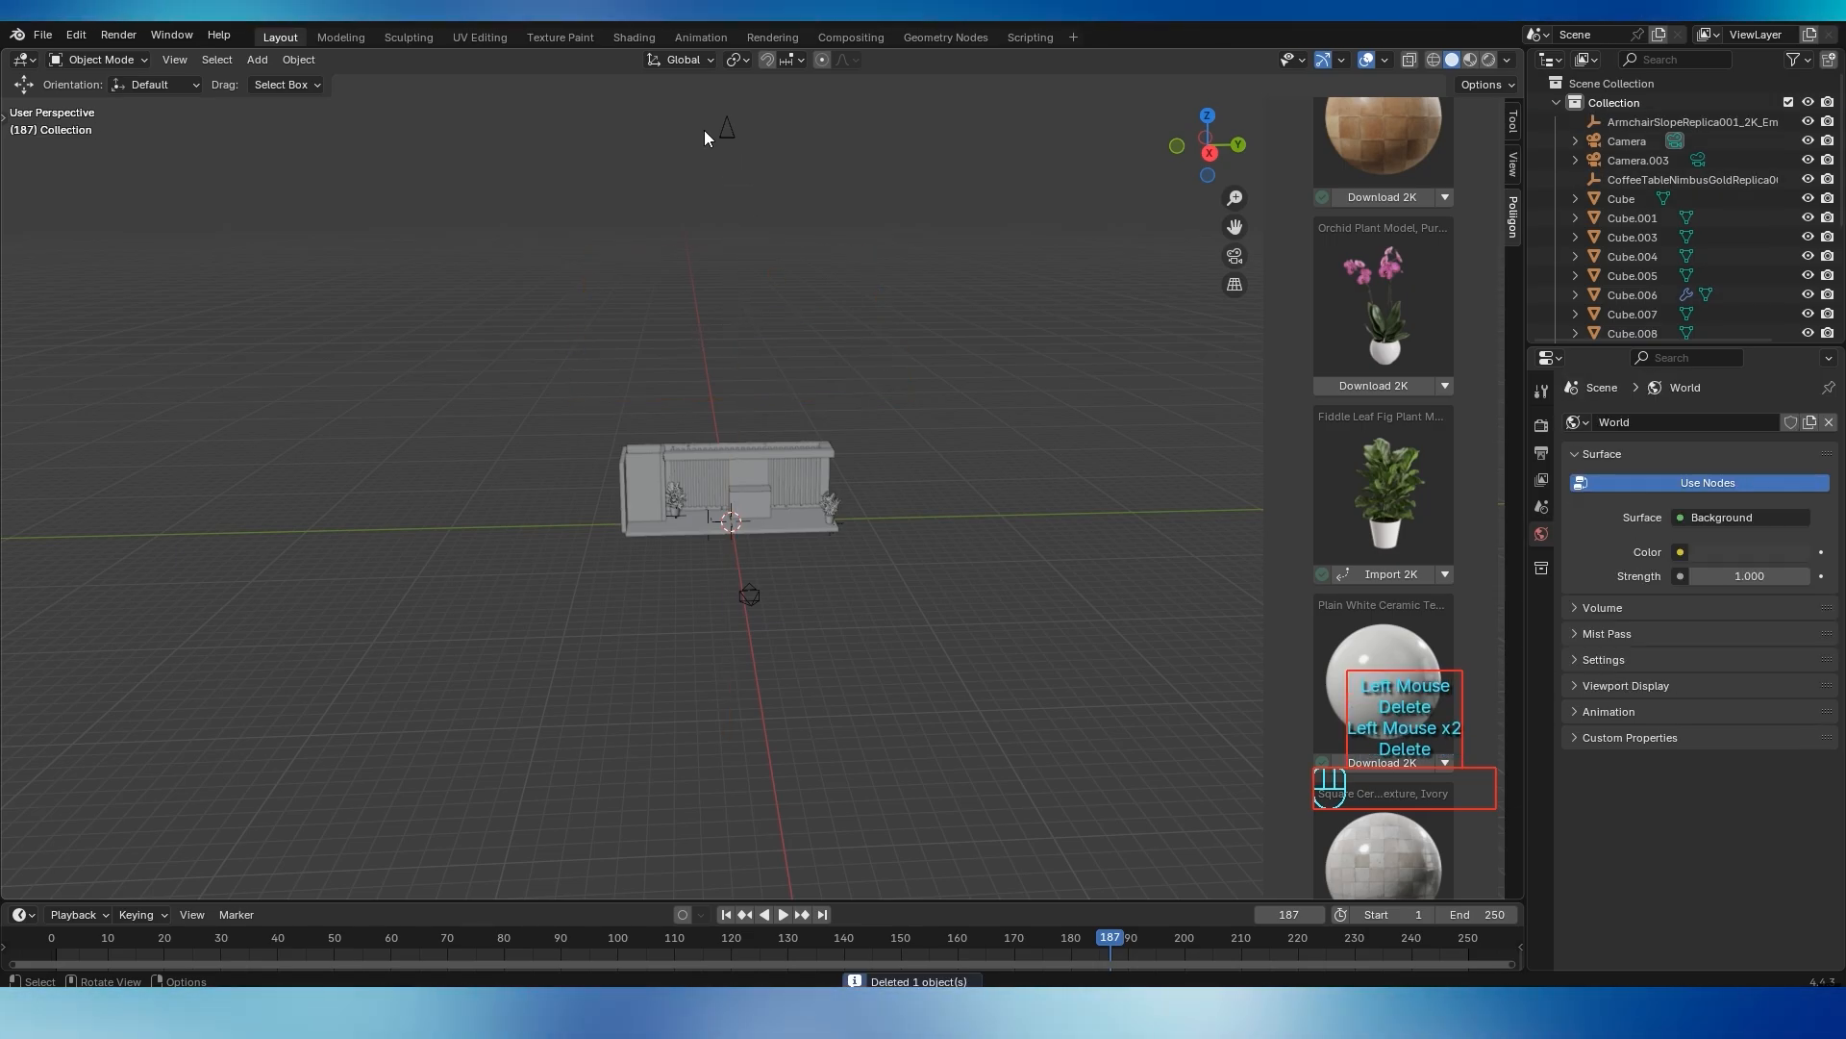
pyautogui.scroll(5, 705, 135)
pyautogui.moveTo(705, 135); pyautogui.dragTo(708, 429, button='middle')
pyautogui.scroll(2, 737, 487)
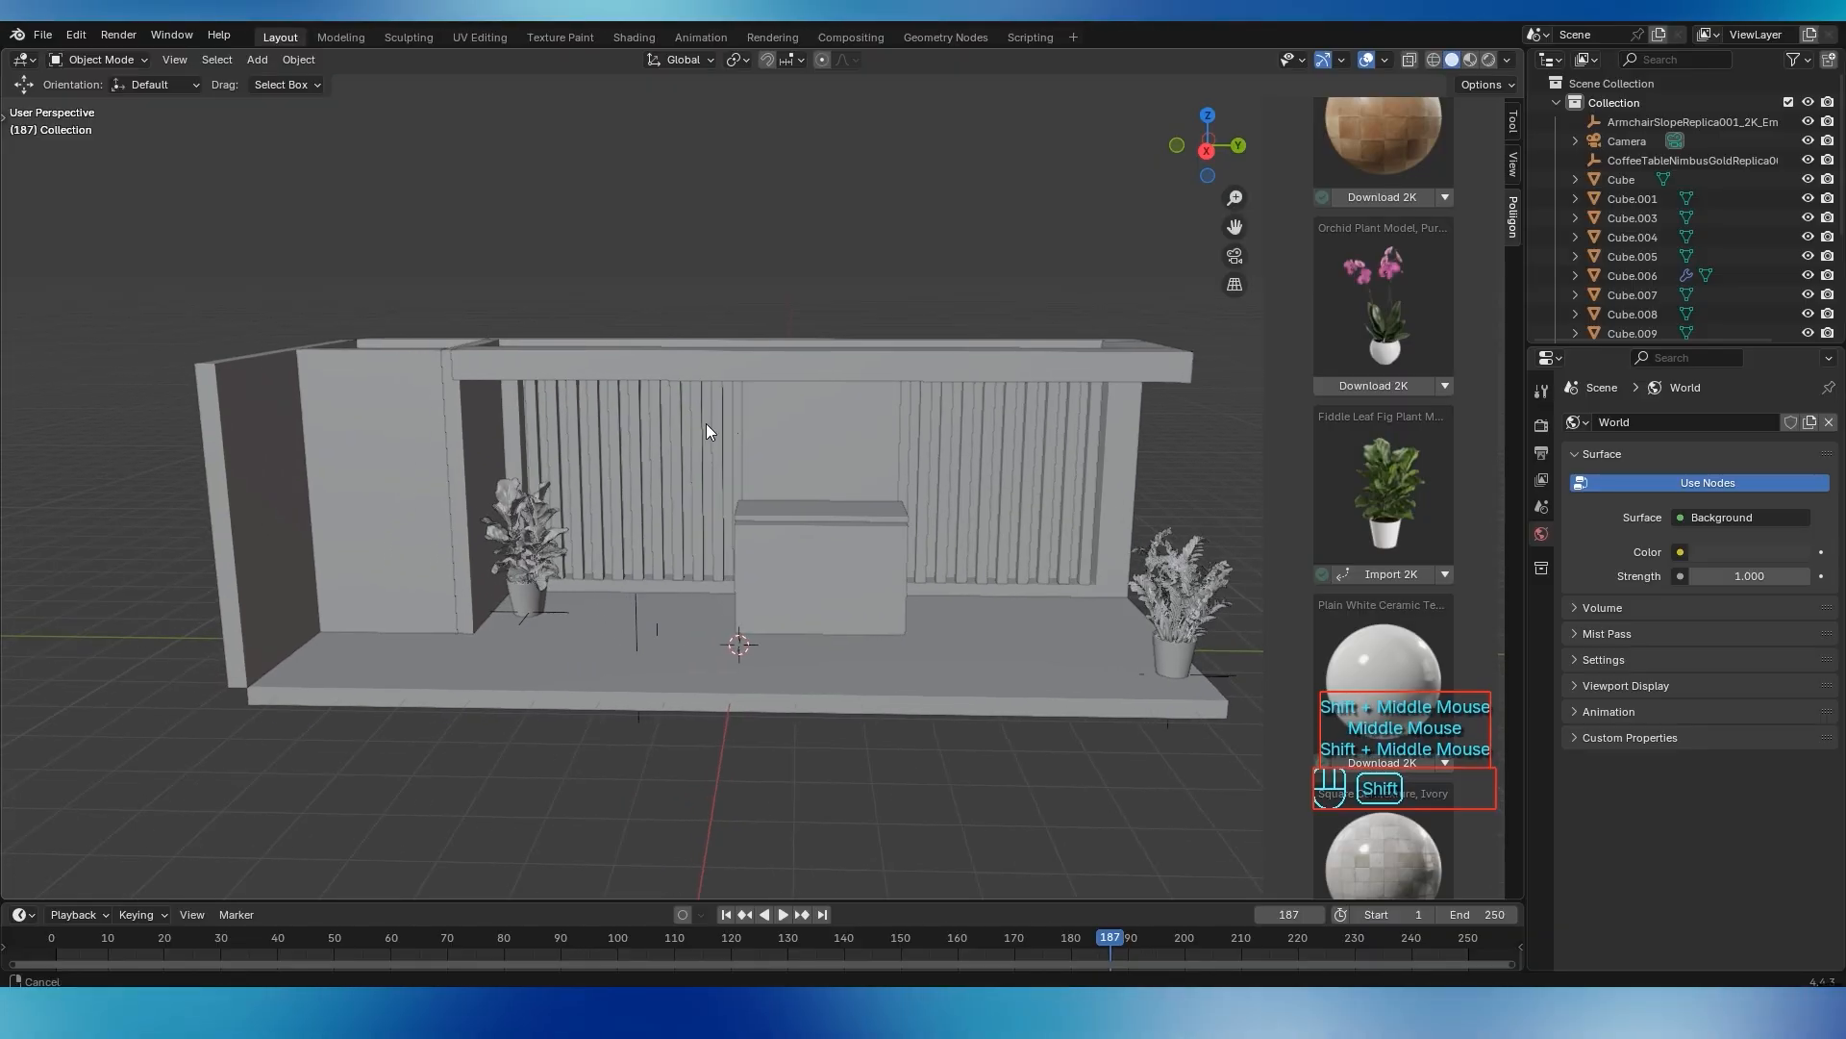
# Import the WeraJane pendant lamp model at 2K from page 3 of the free Poliigon assets
pyautogui.scroll(-1, 967, 589)
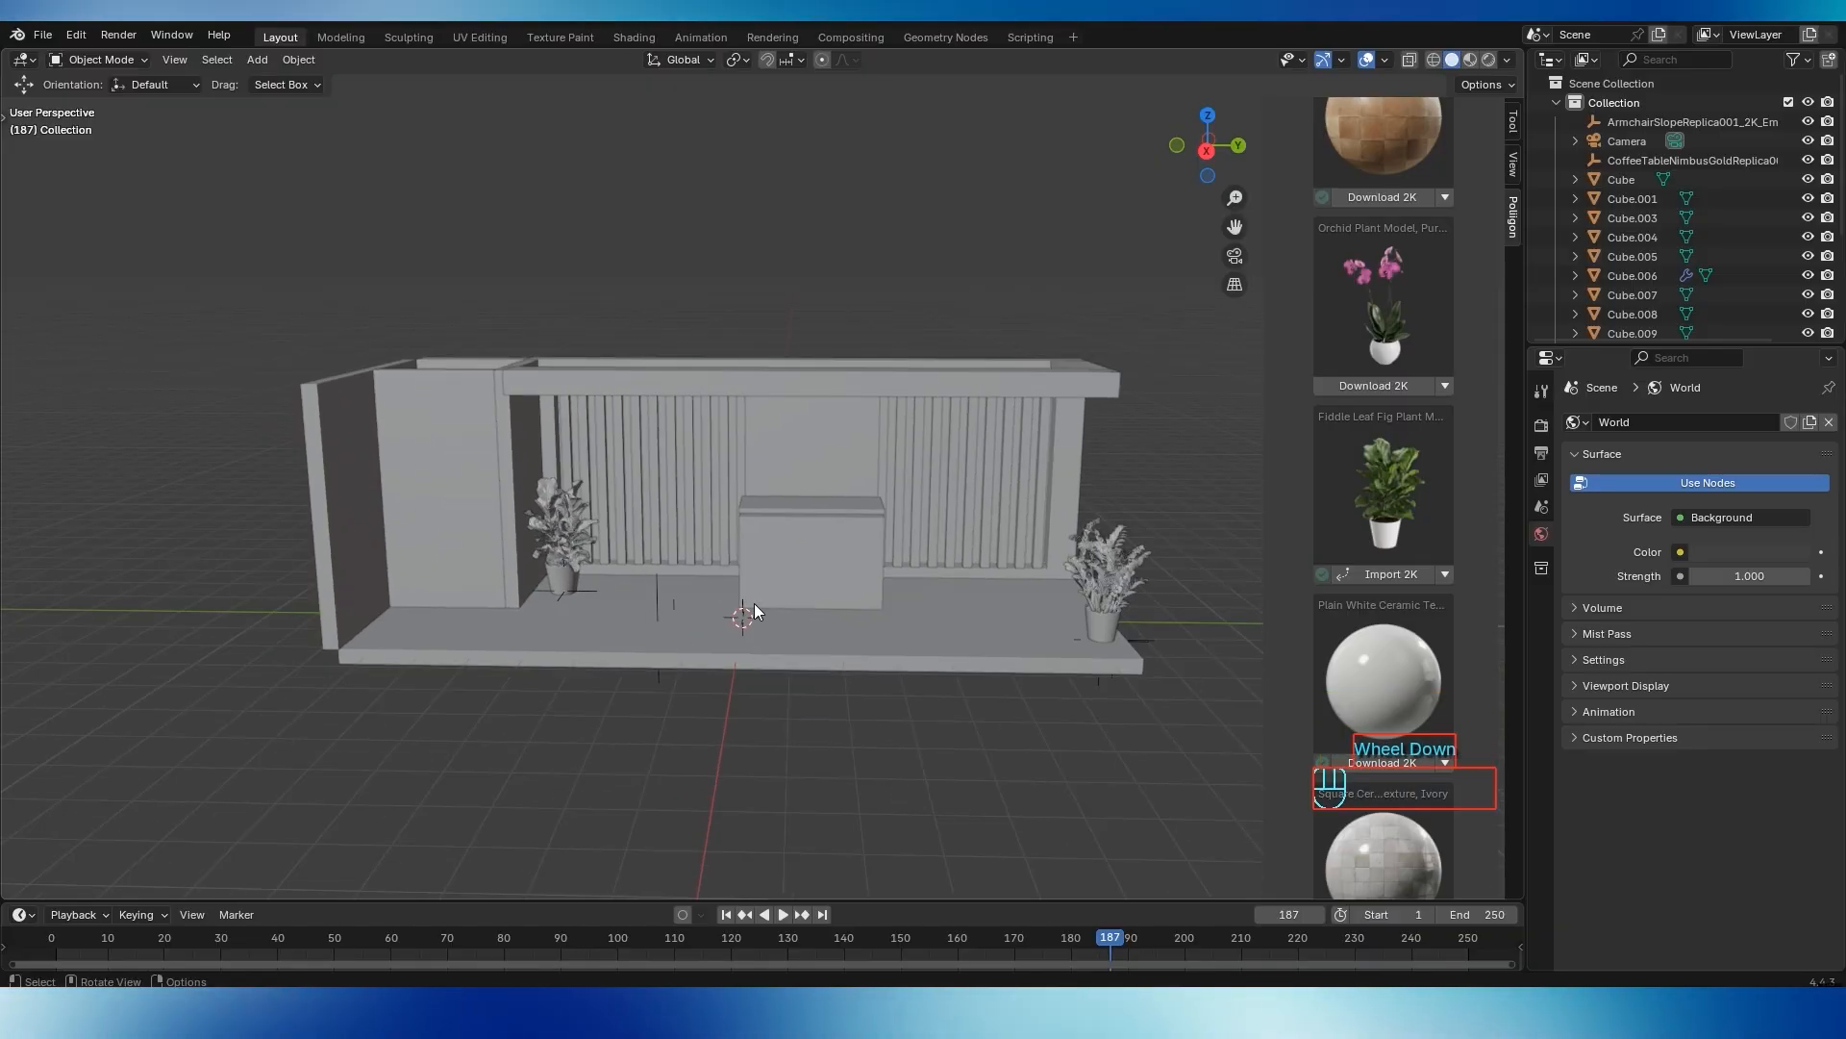
pyautogui.moveTo(754, 604); pyautogui.dragTo(747, 605, button='middle')
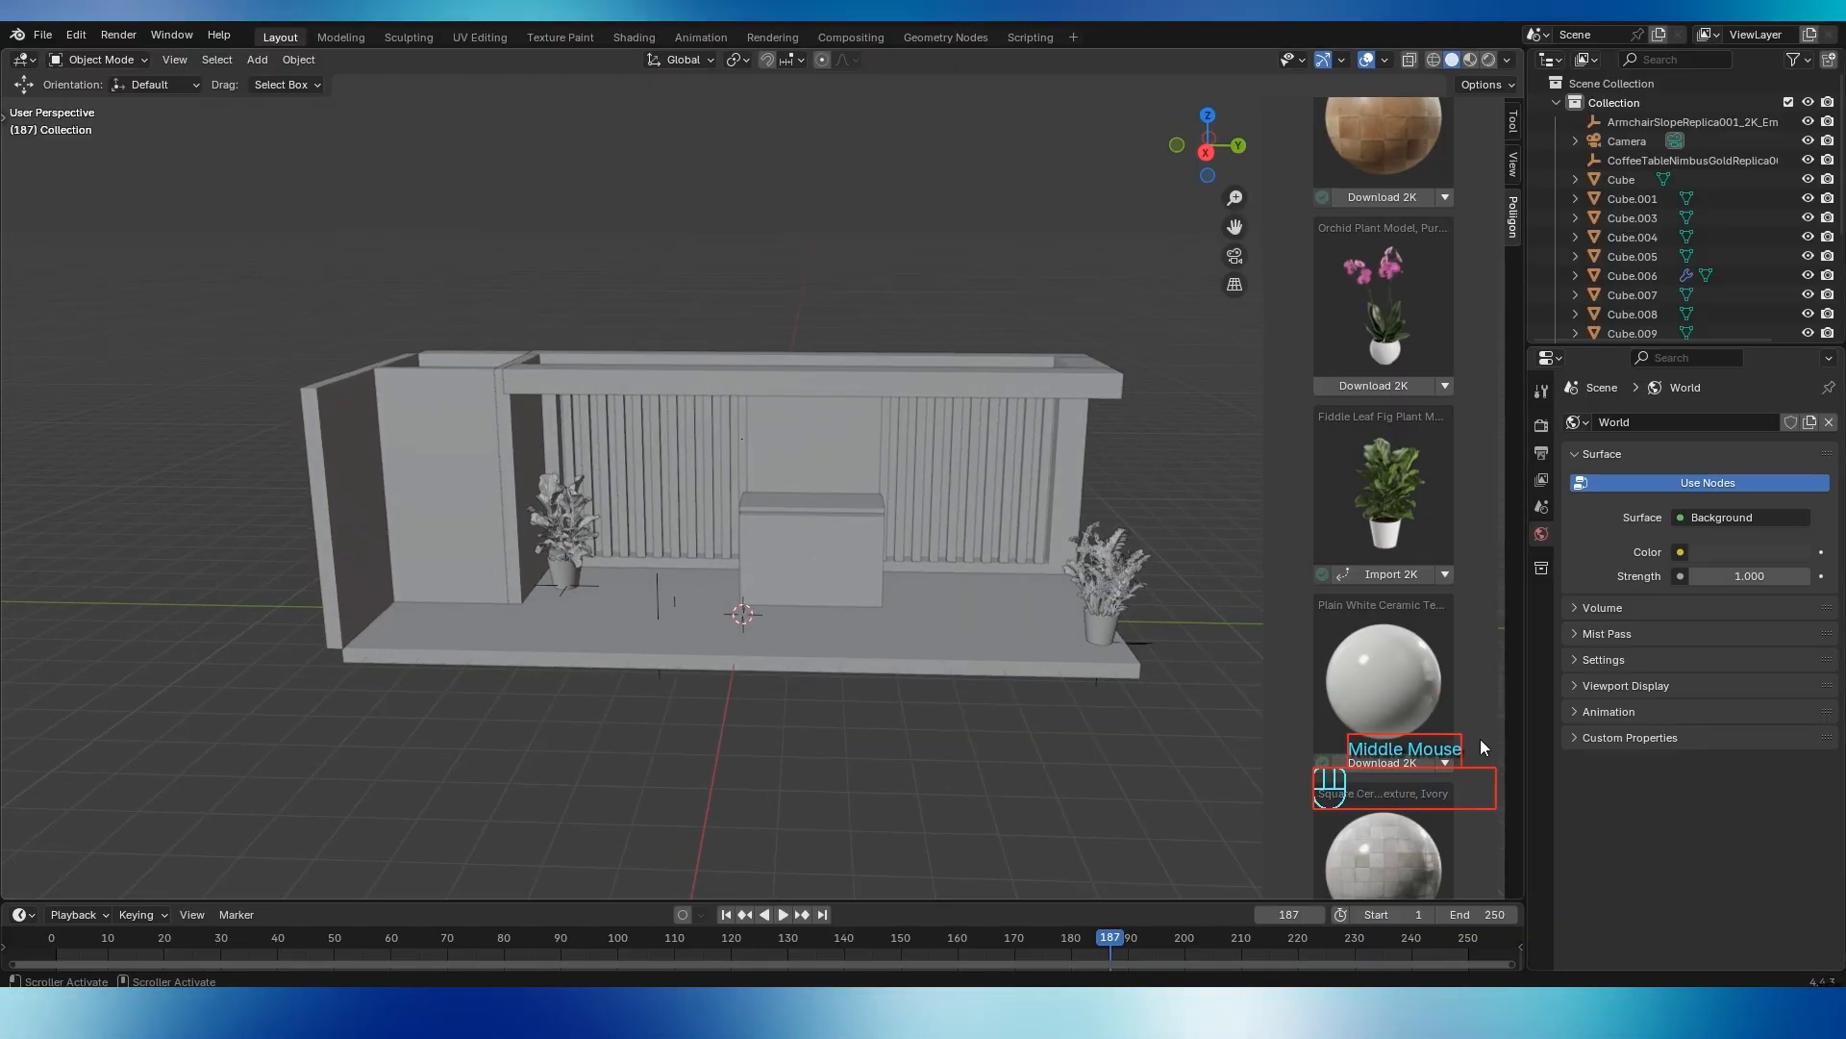
pyautogui.scroll(10, 1459, 731)
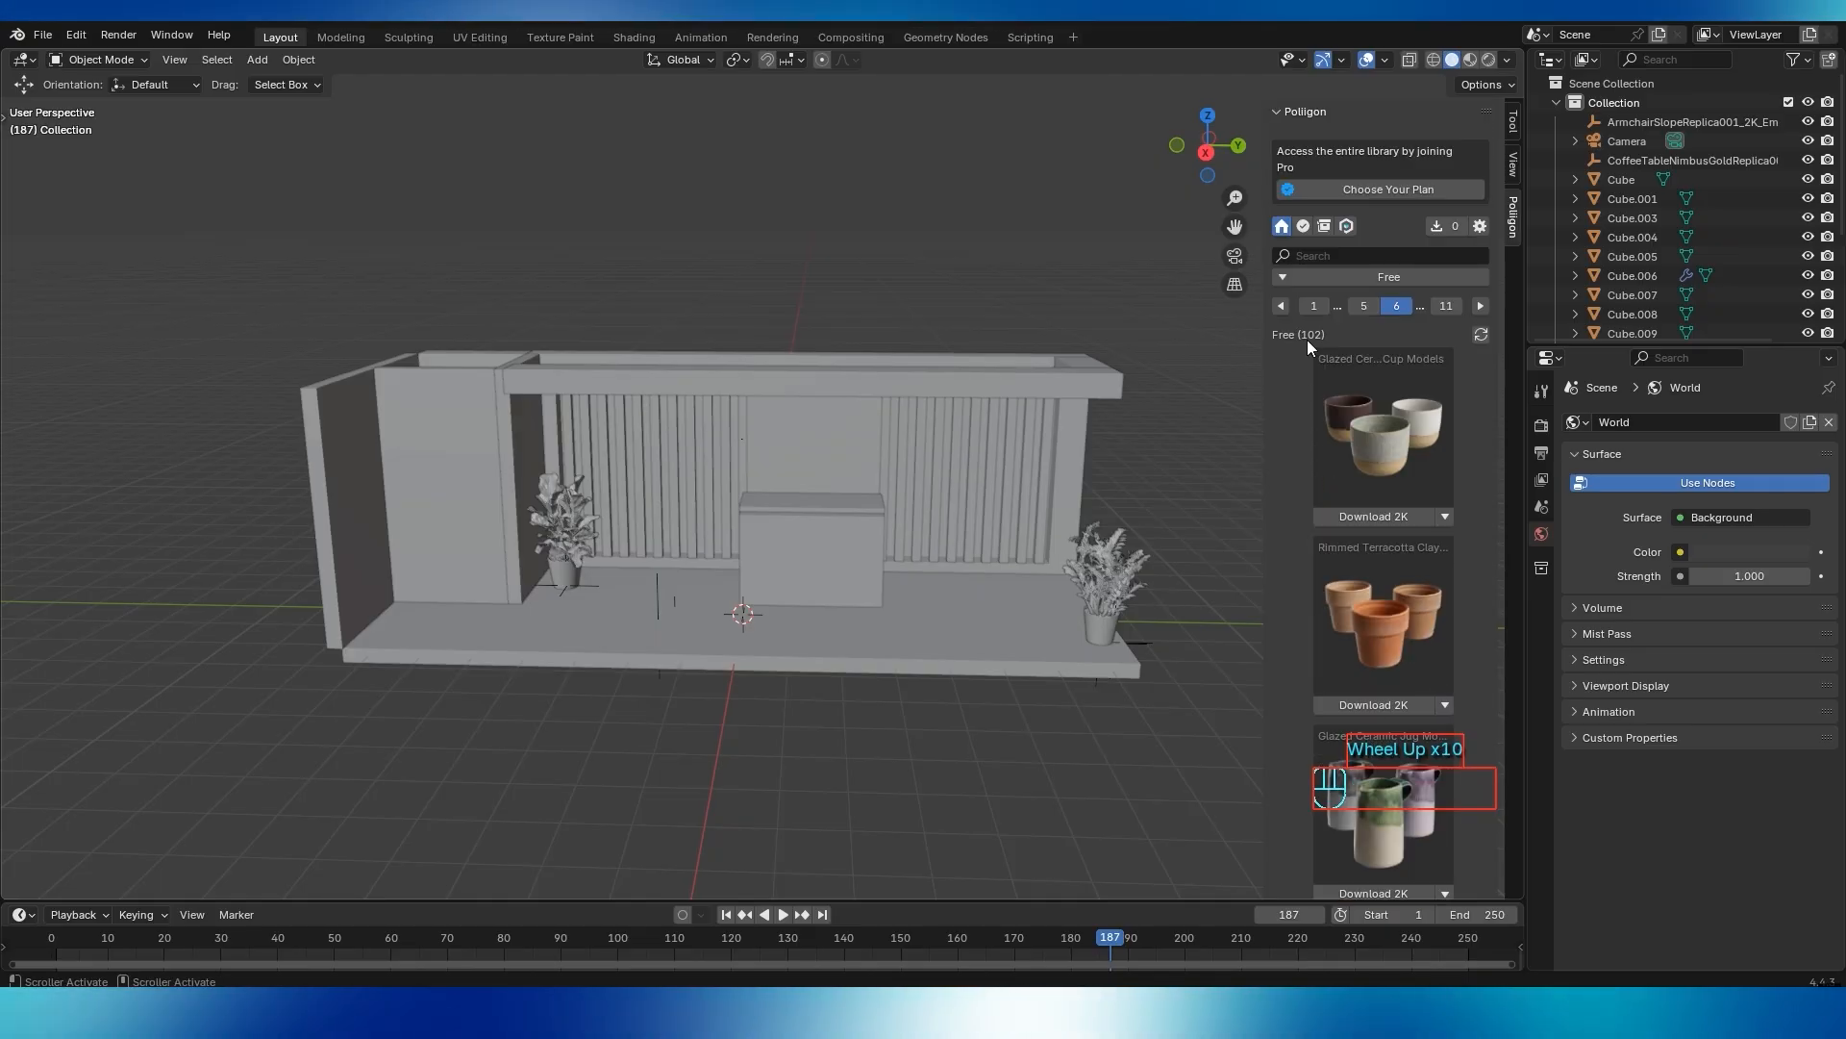
pyautogui.click(1310, 306)
pyautogui.scroll(-6, 1360, 546)
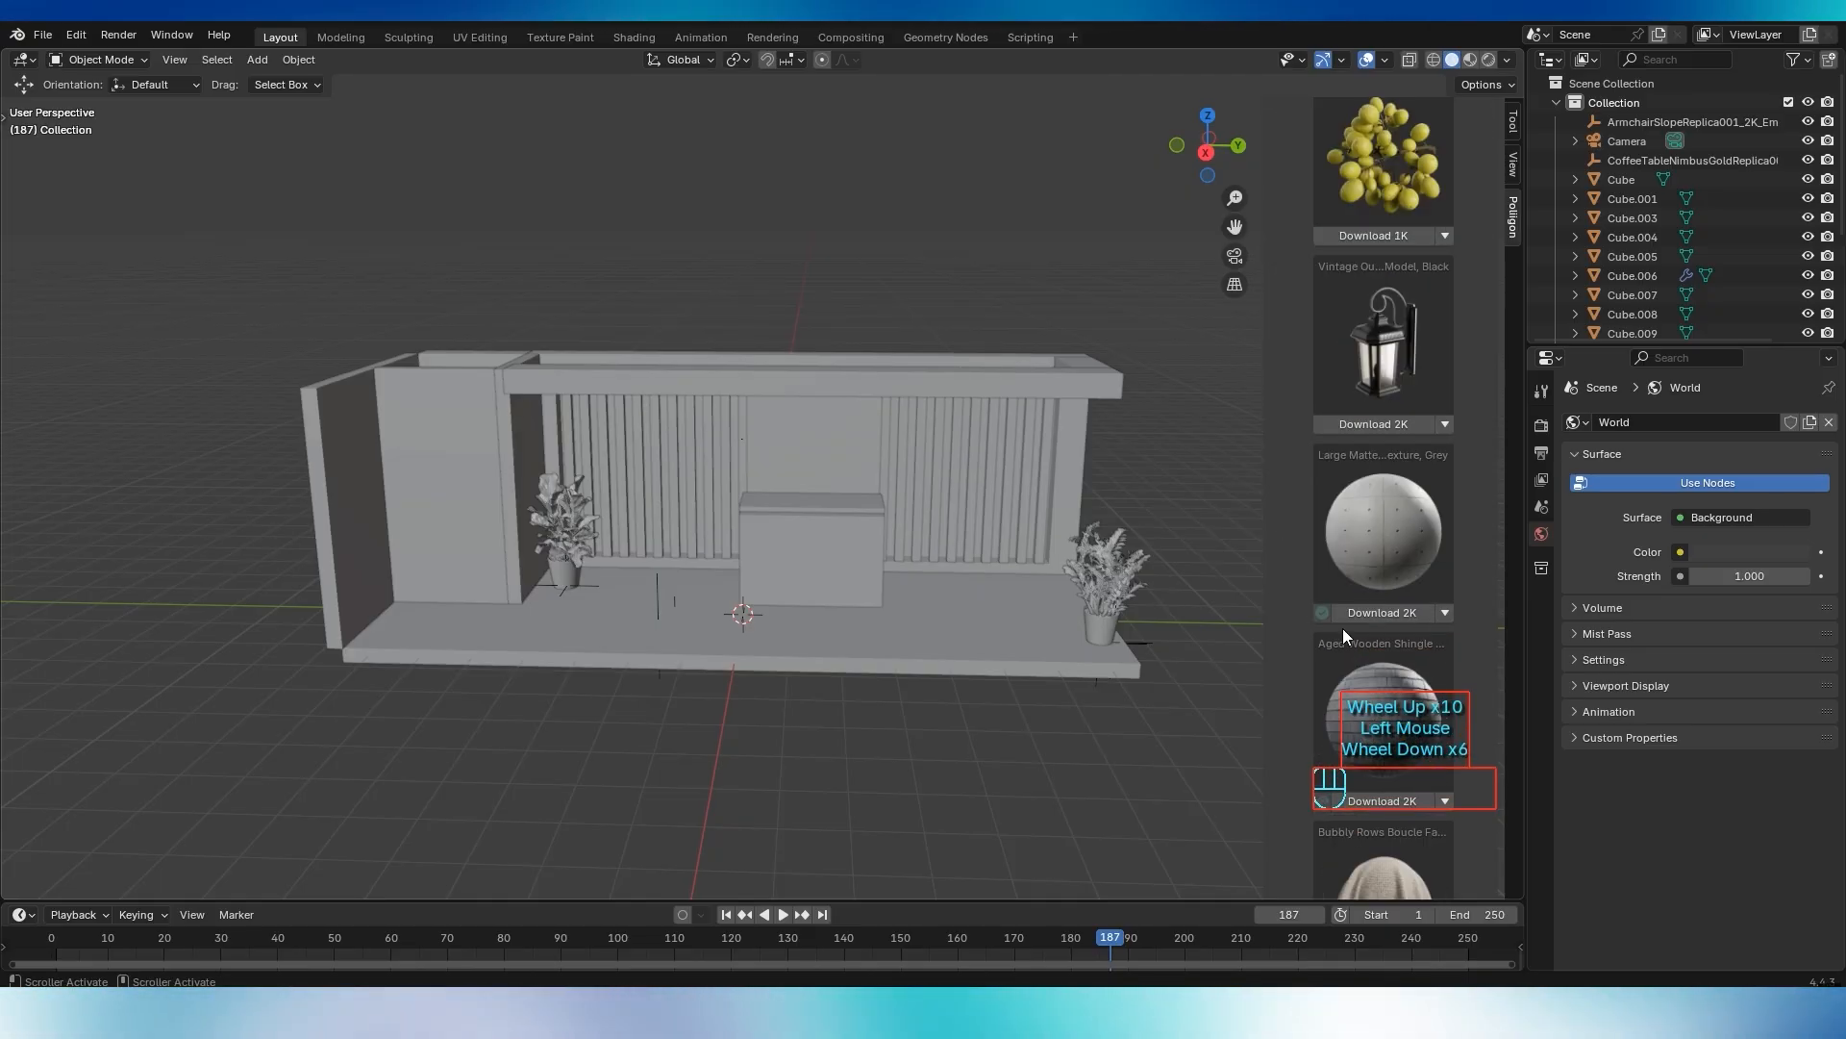
pyautogui.scroll(-5, 1342, 627)
pyautogui.click(1369, 881)
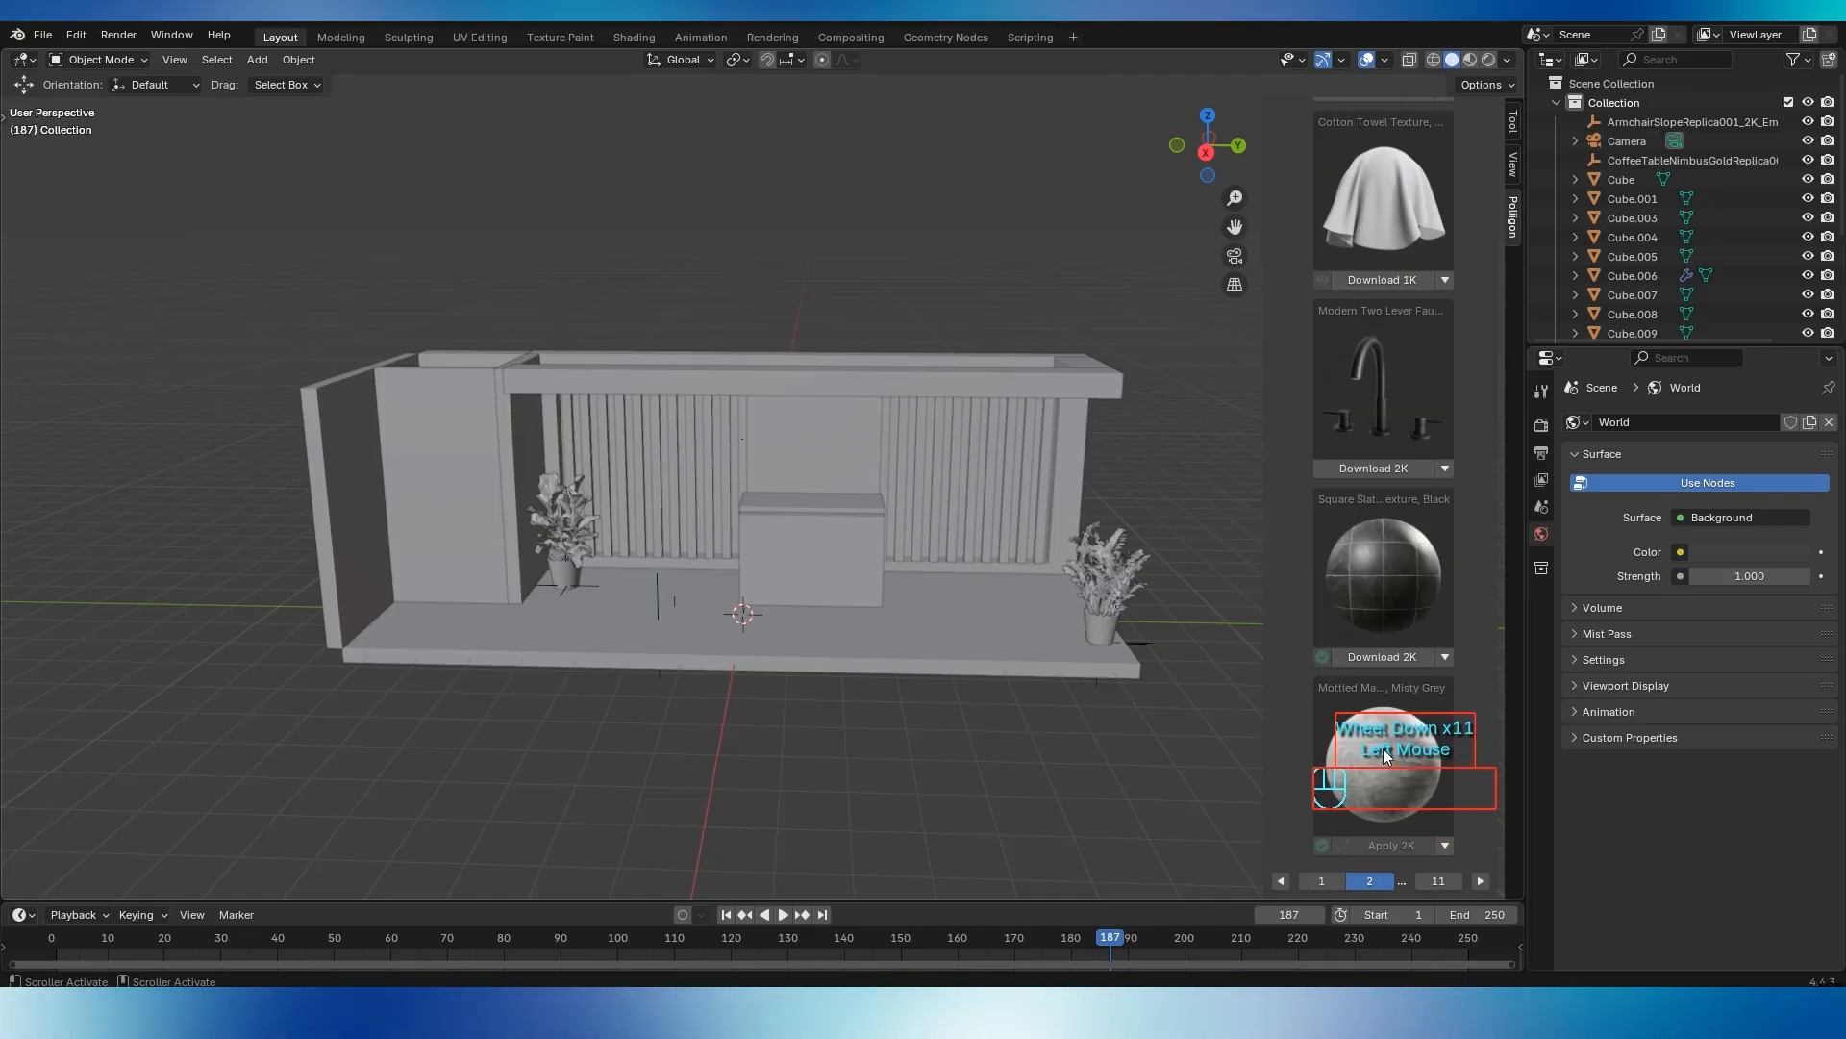
pyautogui.scroll(10, 1428, 649)
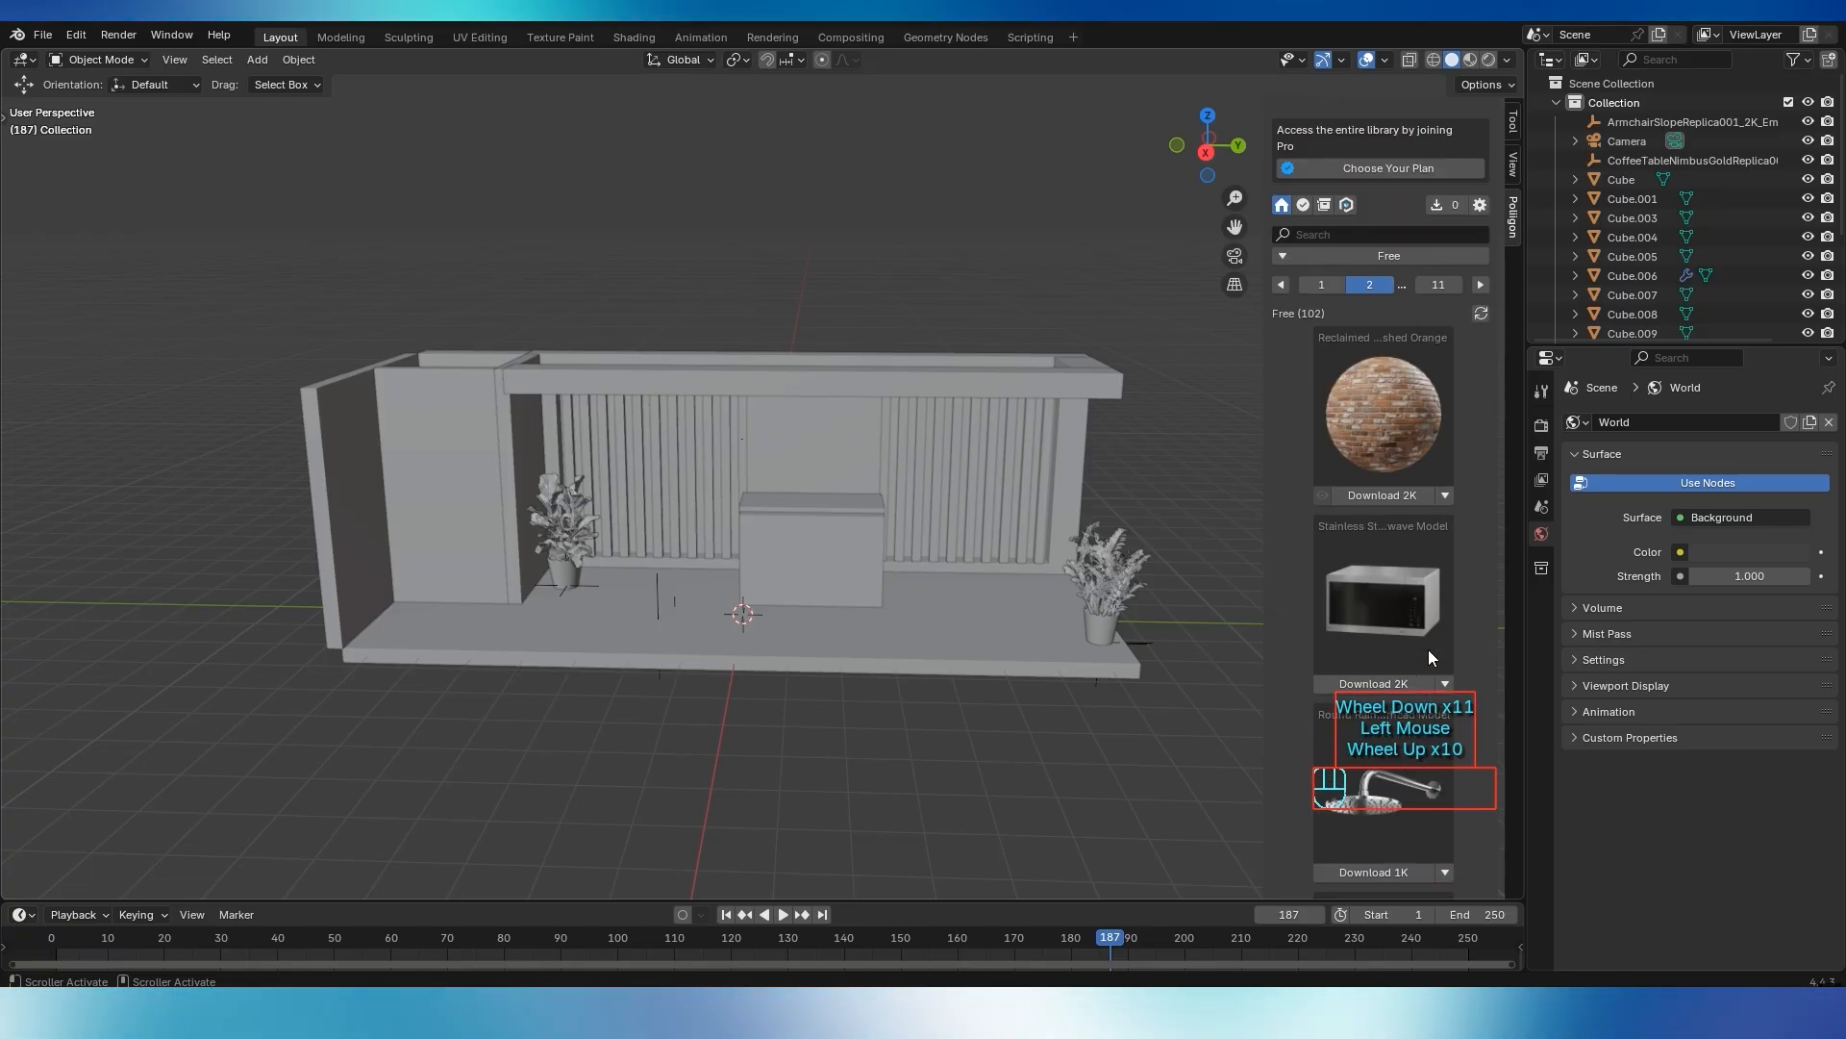
pyautogui.scroll(2, 1438, 490)
pyautogui.click(1481, 307)
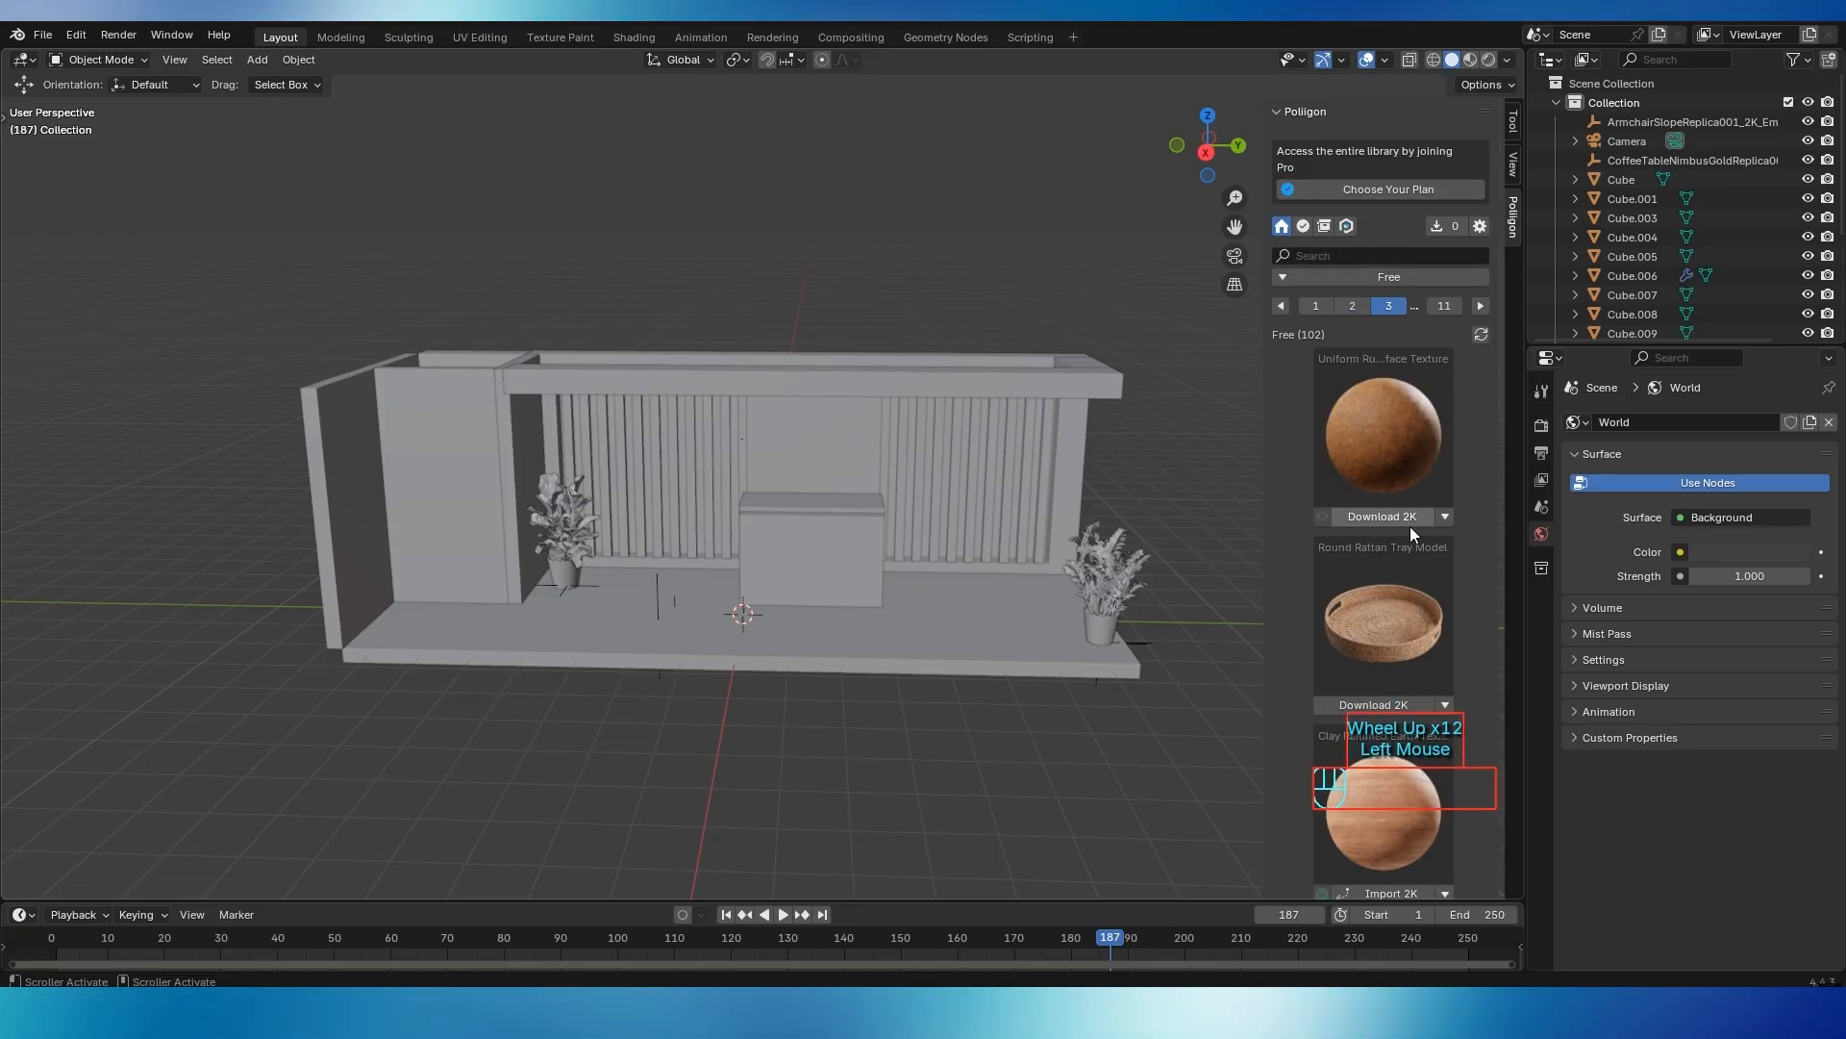
pyautogui.scroll(-10, 1411, 561)
pyautogui.scroll(1, 1411, 562)
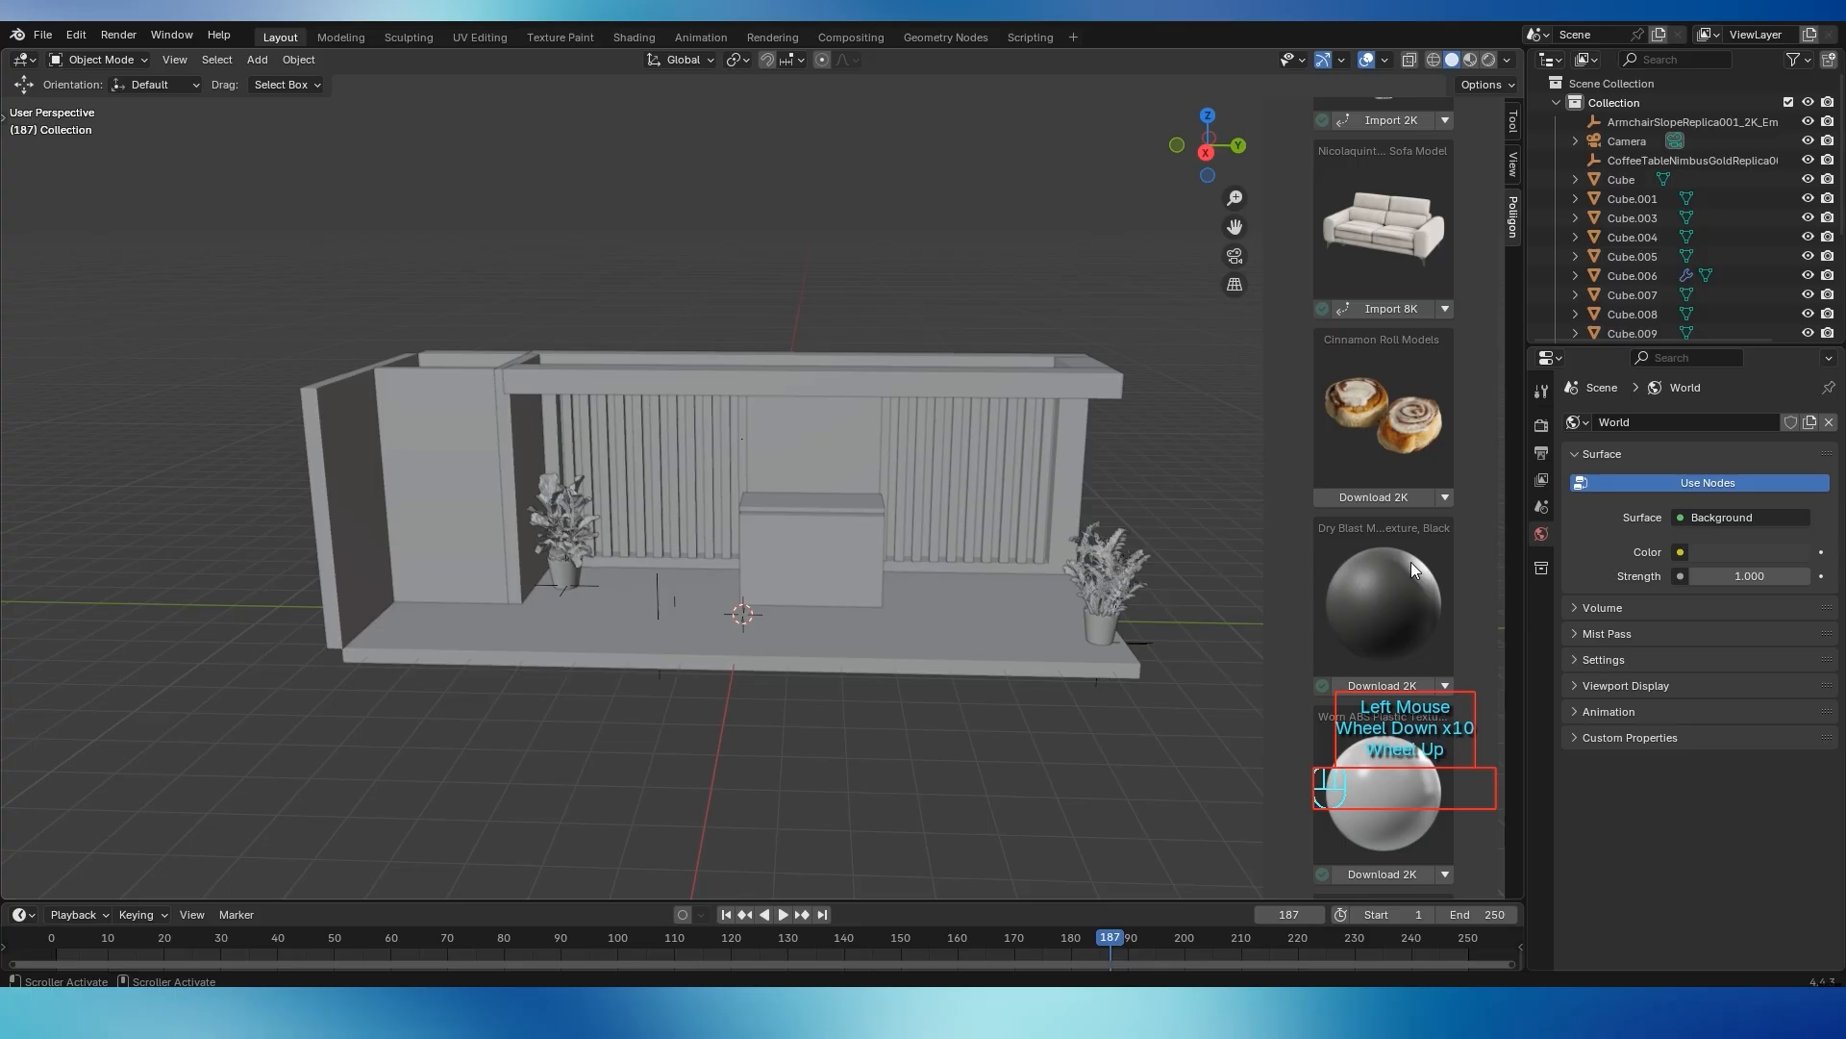
pyautogui.scroll(1, 1411, 562)
pyautogui.scroll(1, 1433, 404)
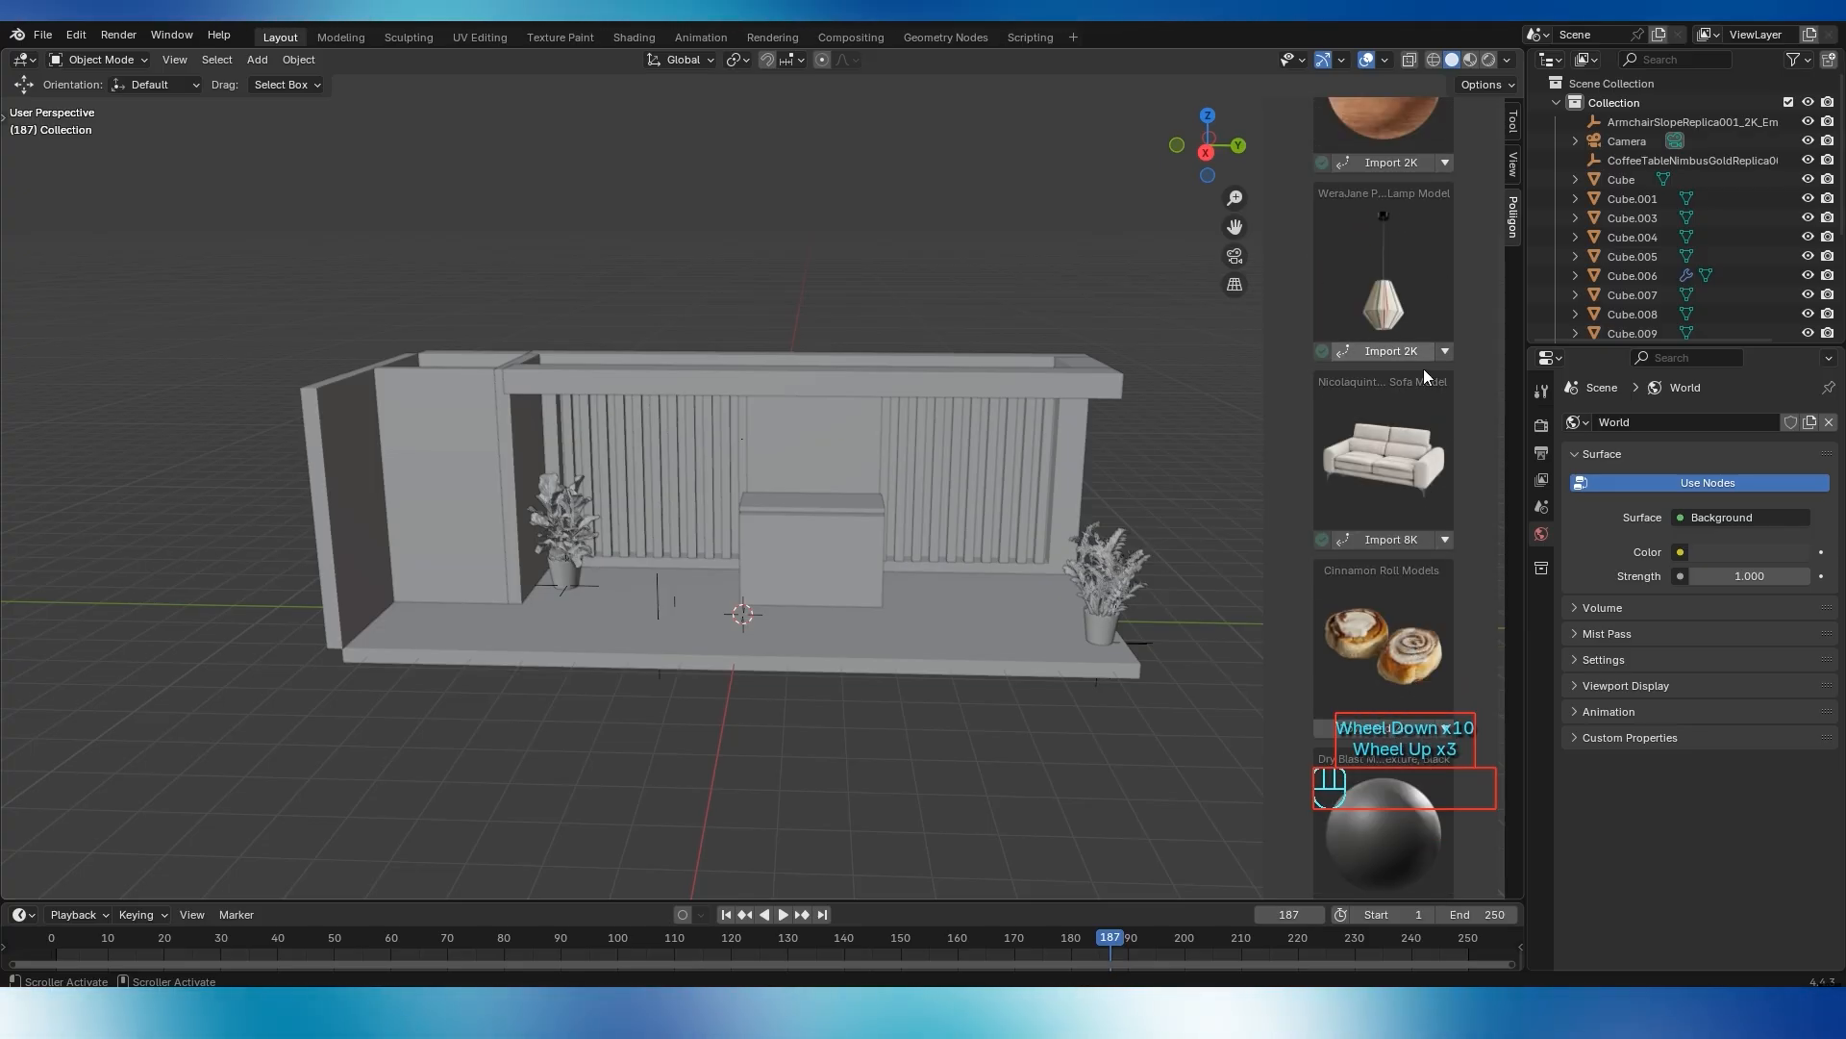
pyautogui.click(1381, 350)
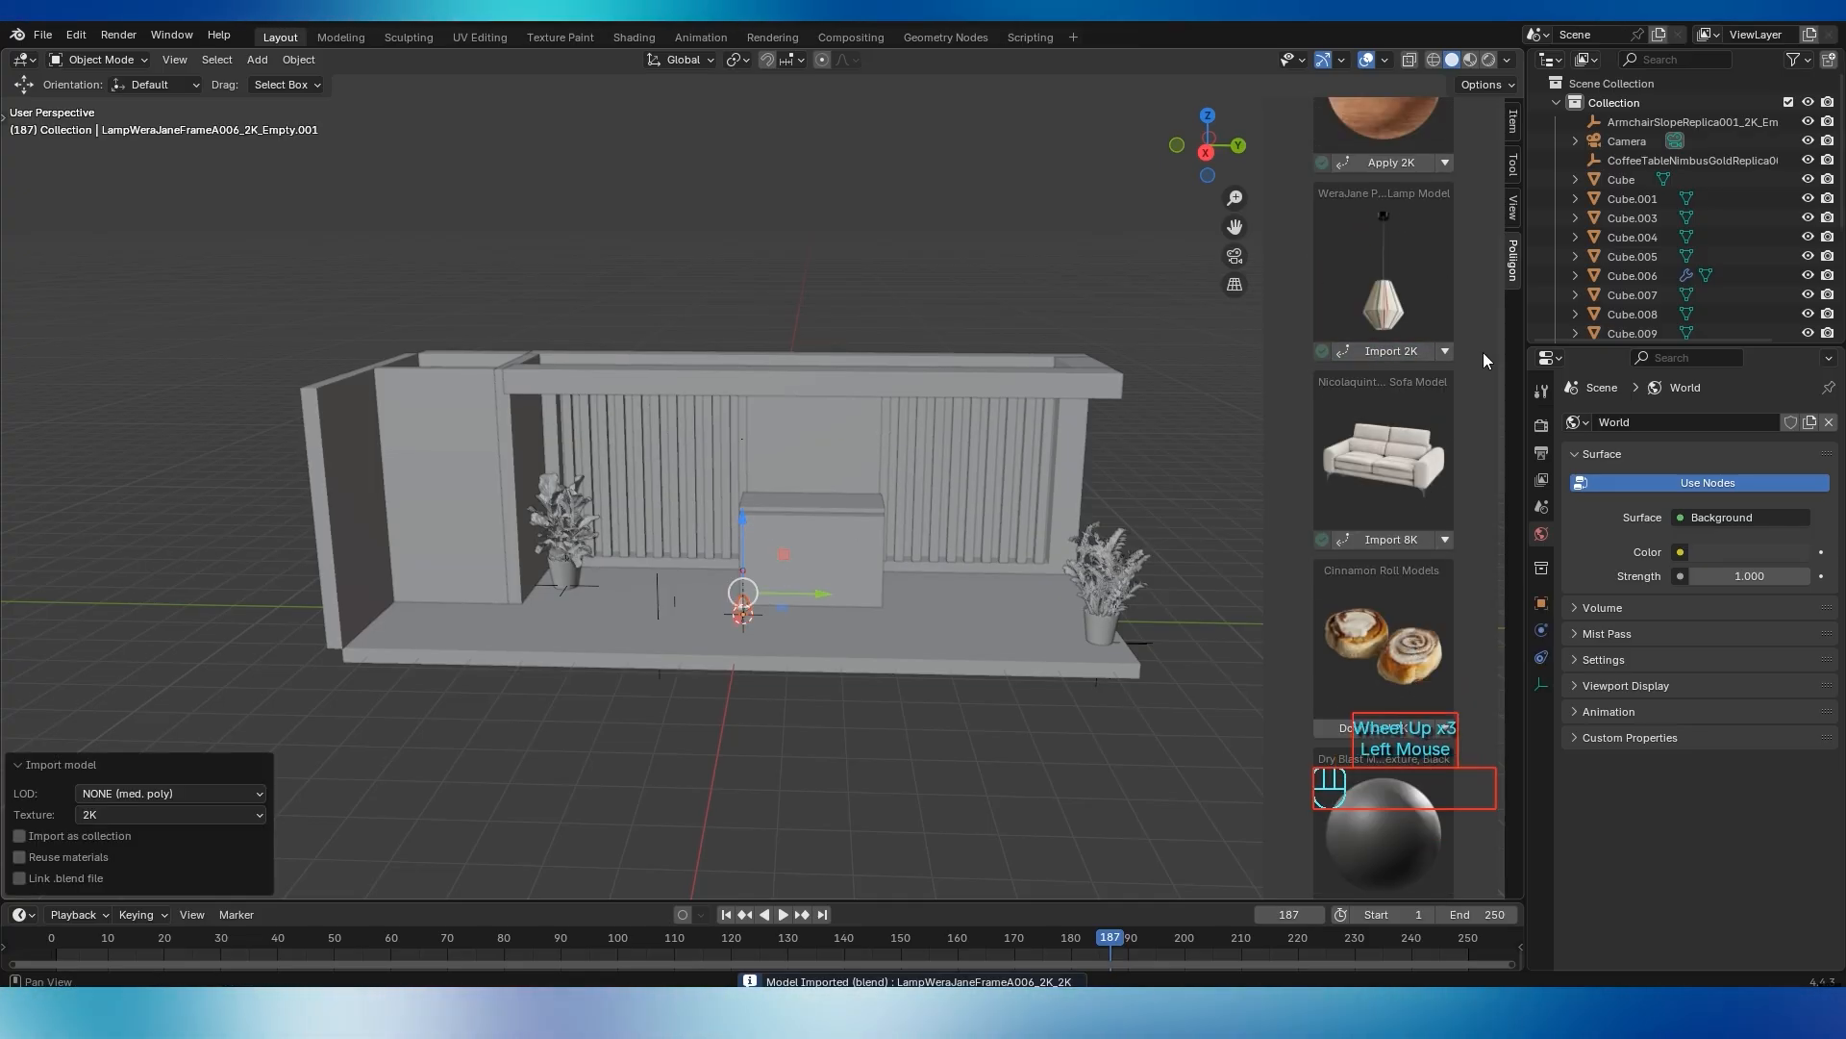
# Raise the pendant lamp to just below the canopy beam and shift it about -0.46 m along X
pyautogui.moveTo(754, 515); pyautogui.dragTo(744, 364)
pyautogui.scroll(3, 745, 363)
pyautogui.scroll(1, 746, 400)
pyautogui.moveTo(777, 365); pyautogui.dragTo(733, 329, button='middle')
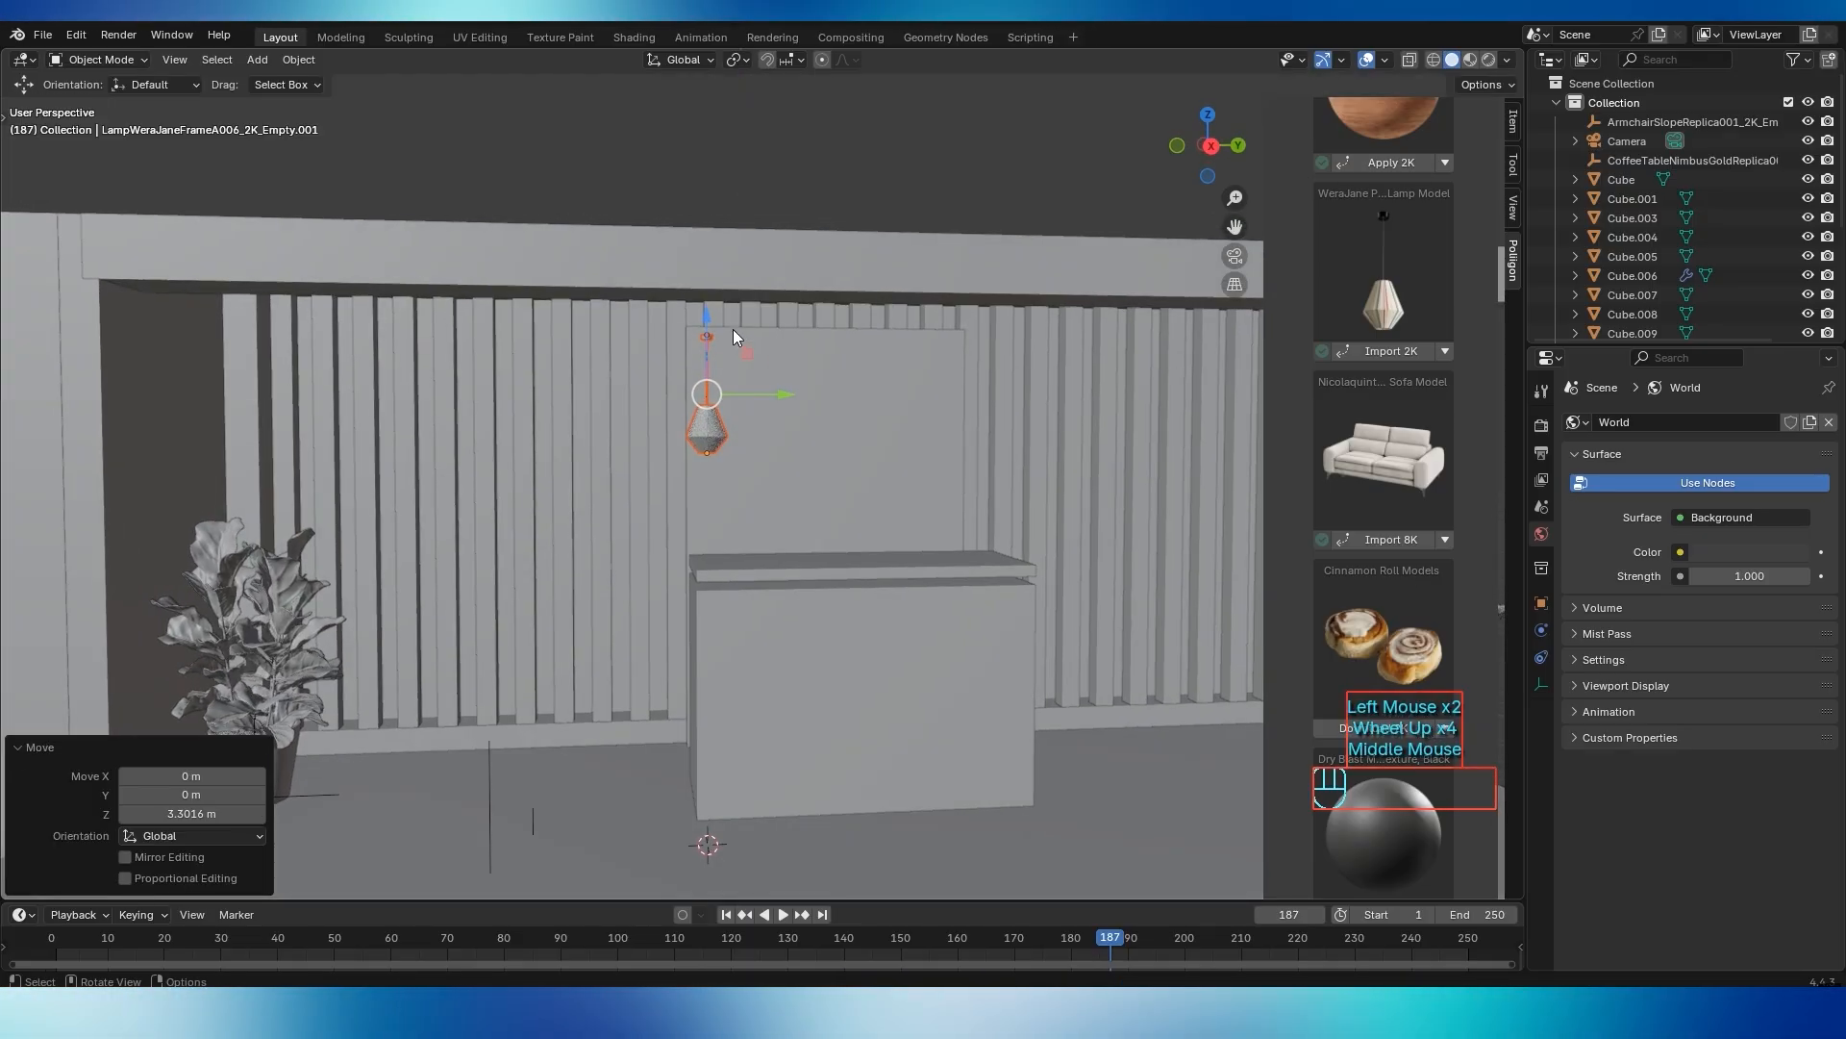
pyautogui.moveTo(733, 329); pyautogui.dragTo(717, 274)
pyautogui.moveTo(717, 274); pyautogui.dragTo(656, 352, button='middle')
pyautogui.moveTo(713, 337); pyautogui.dragTo(769, 333)
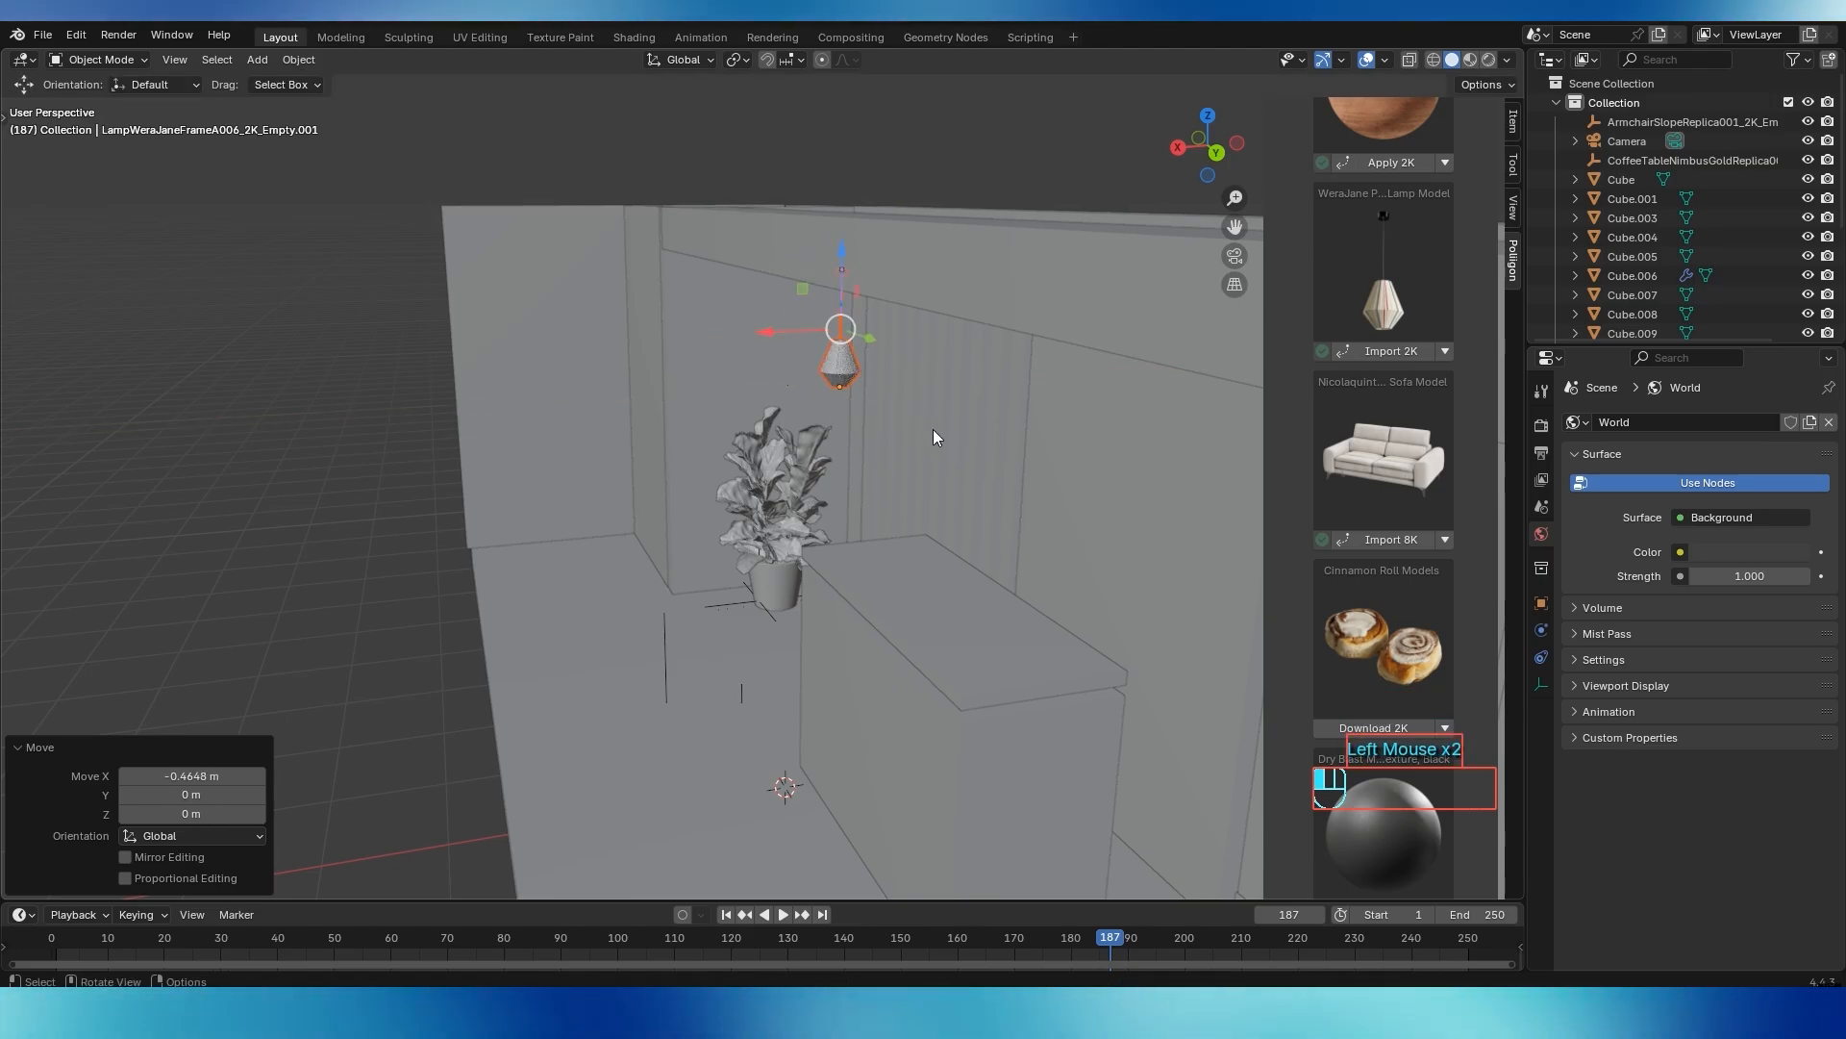
# Move the pendant lamp mesh about -3.98 m along Y to the left end of the canopy, above the fiddle leaf fig
pyautogui.scroll(-1, 943, 418)
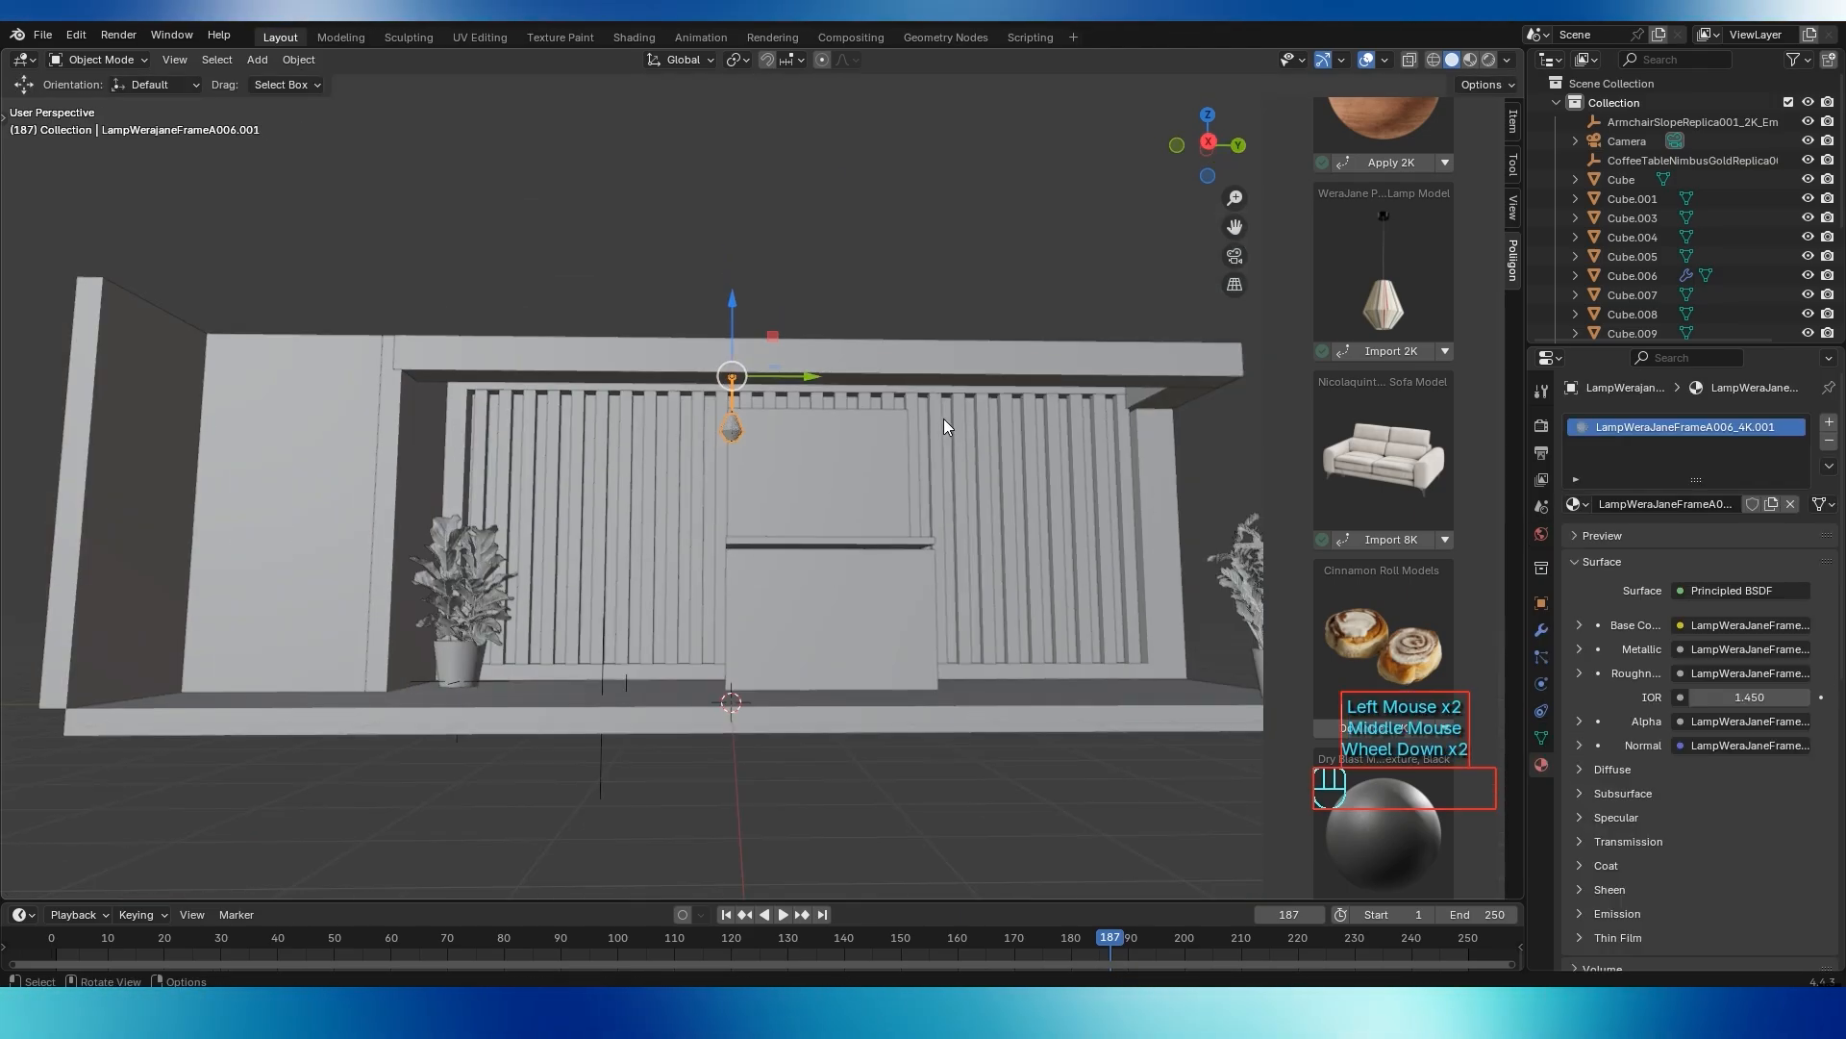
pyautogui.scroll(1, 943, 418)
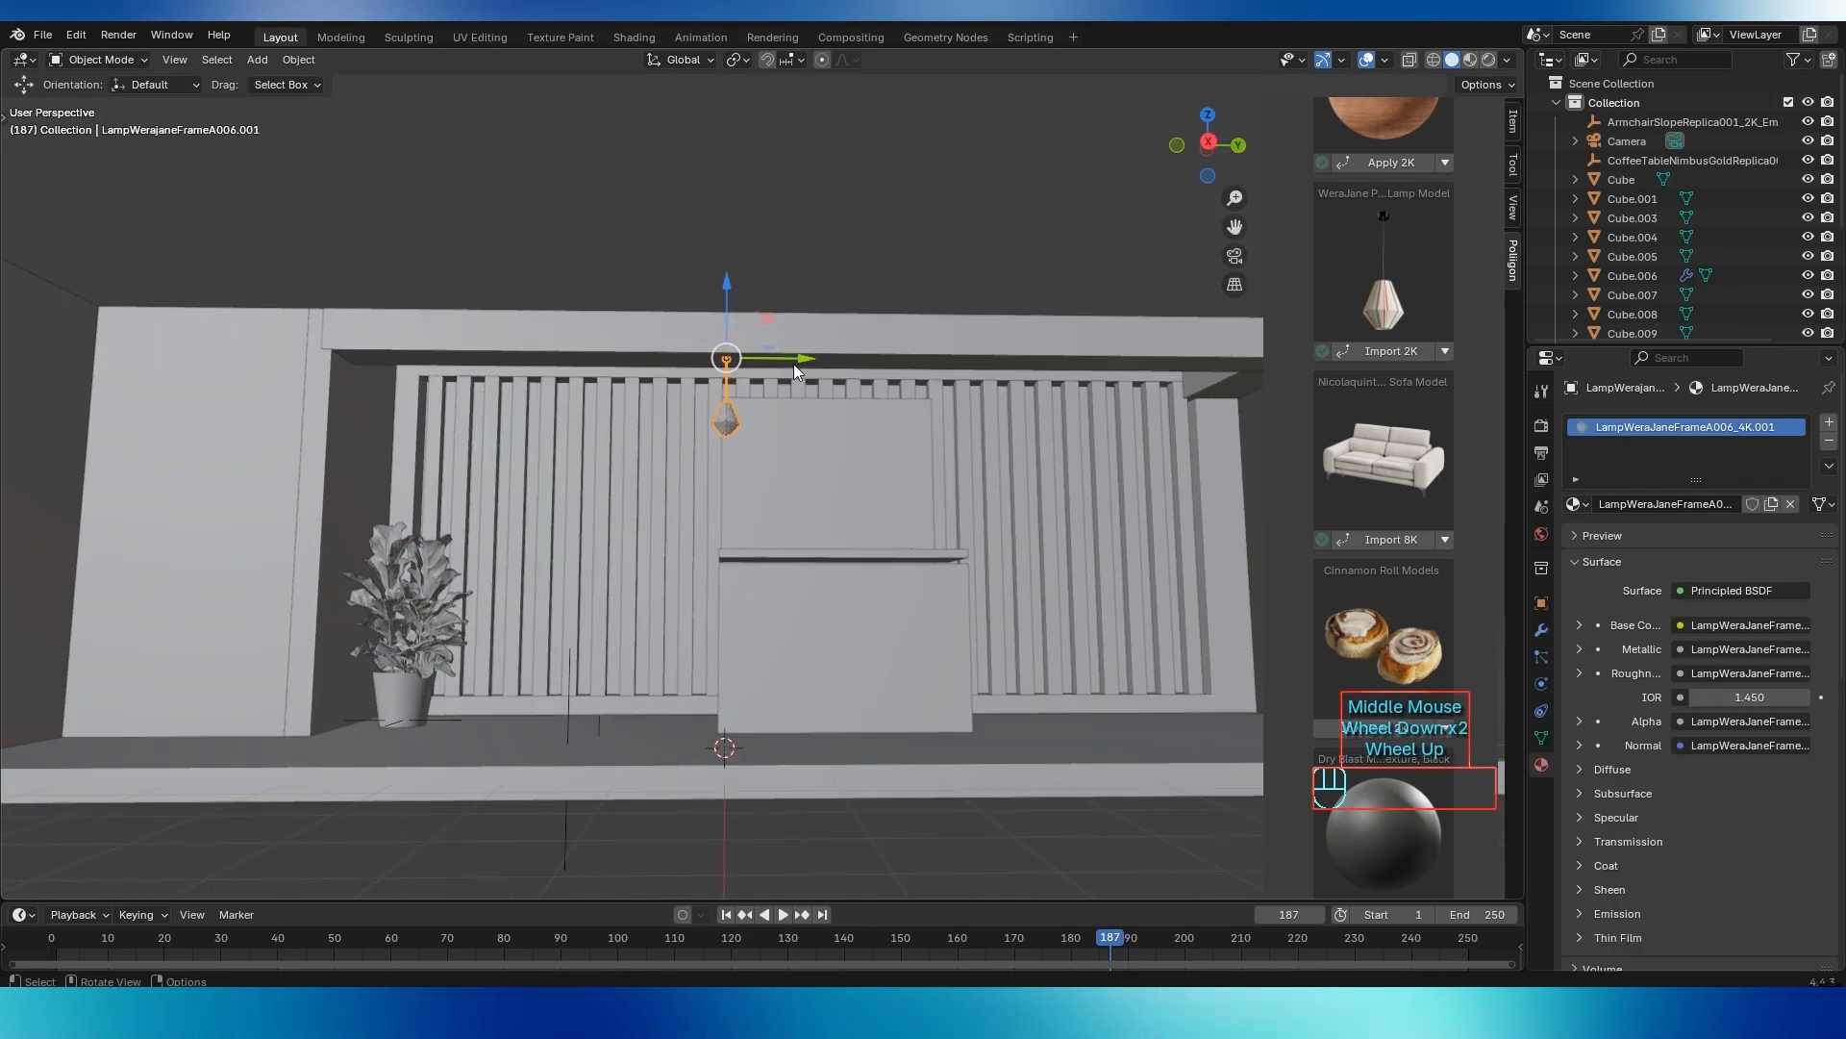
pyautogui.moveTo(943, 418); pyautogui.dragTo(838, 369, button='middle')
pyautogui.scroll(2, 807, 338)
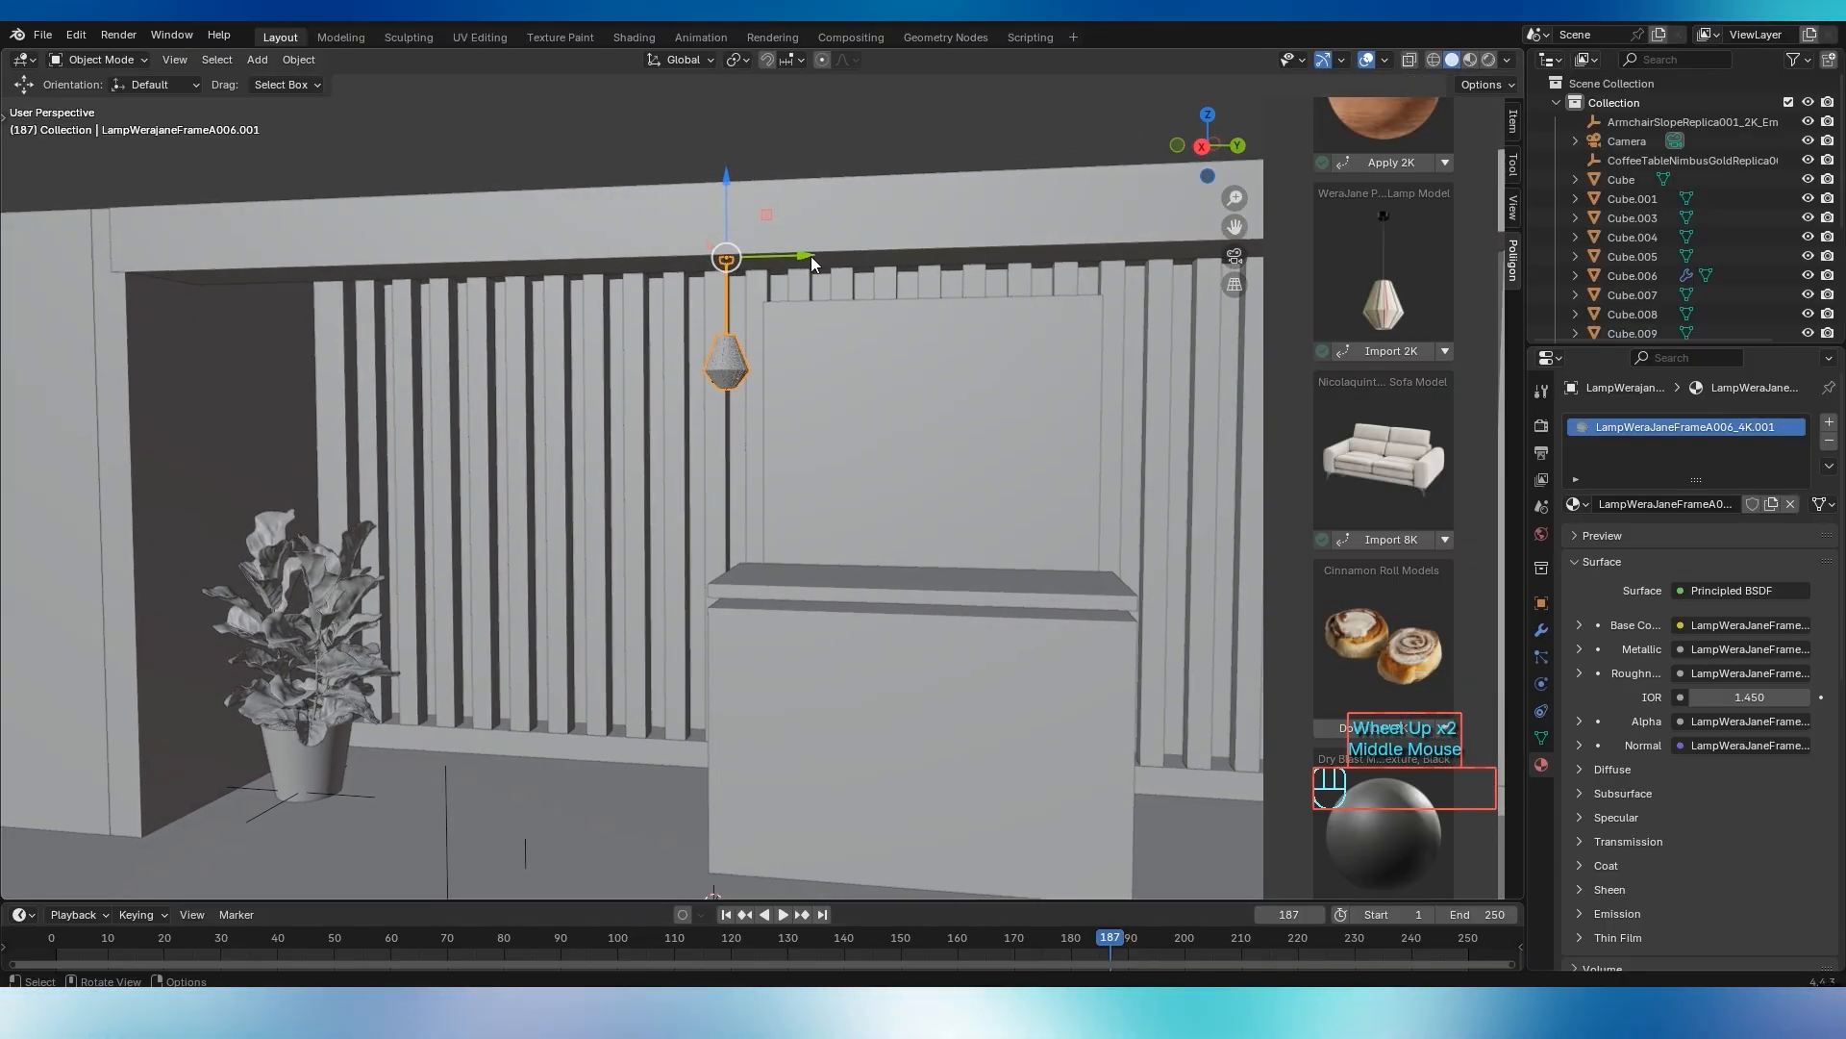
pyautogui.moveTo(811, 256); pyautogui.dragTo(327, 262)
pyautogui.moveTo(327, 262); pyautogui.dragTo(354, 354, button='middle')
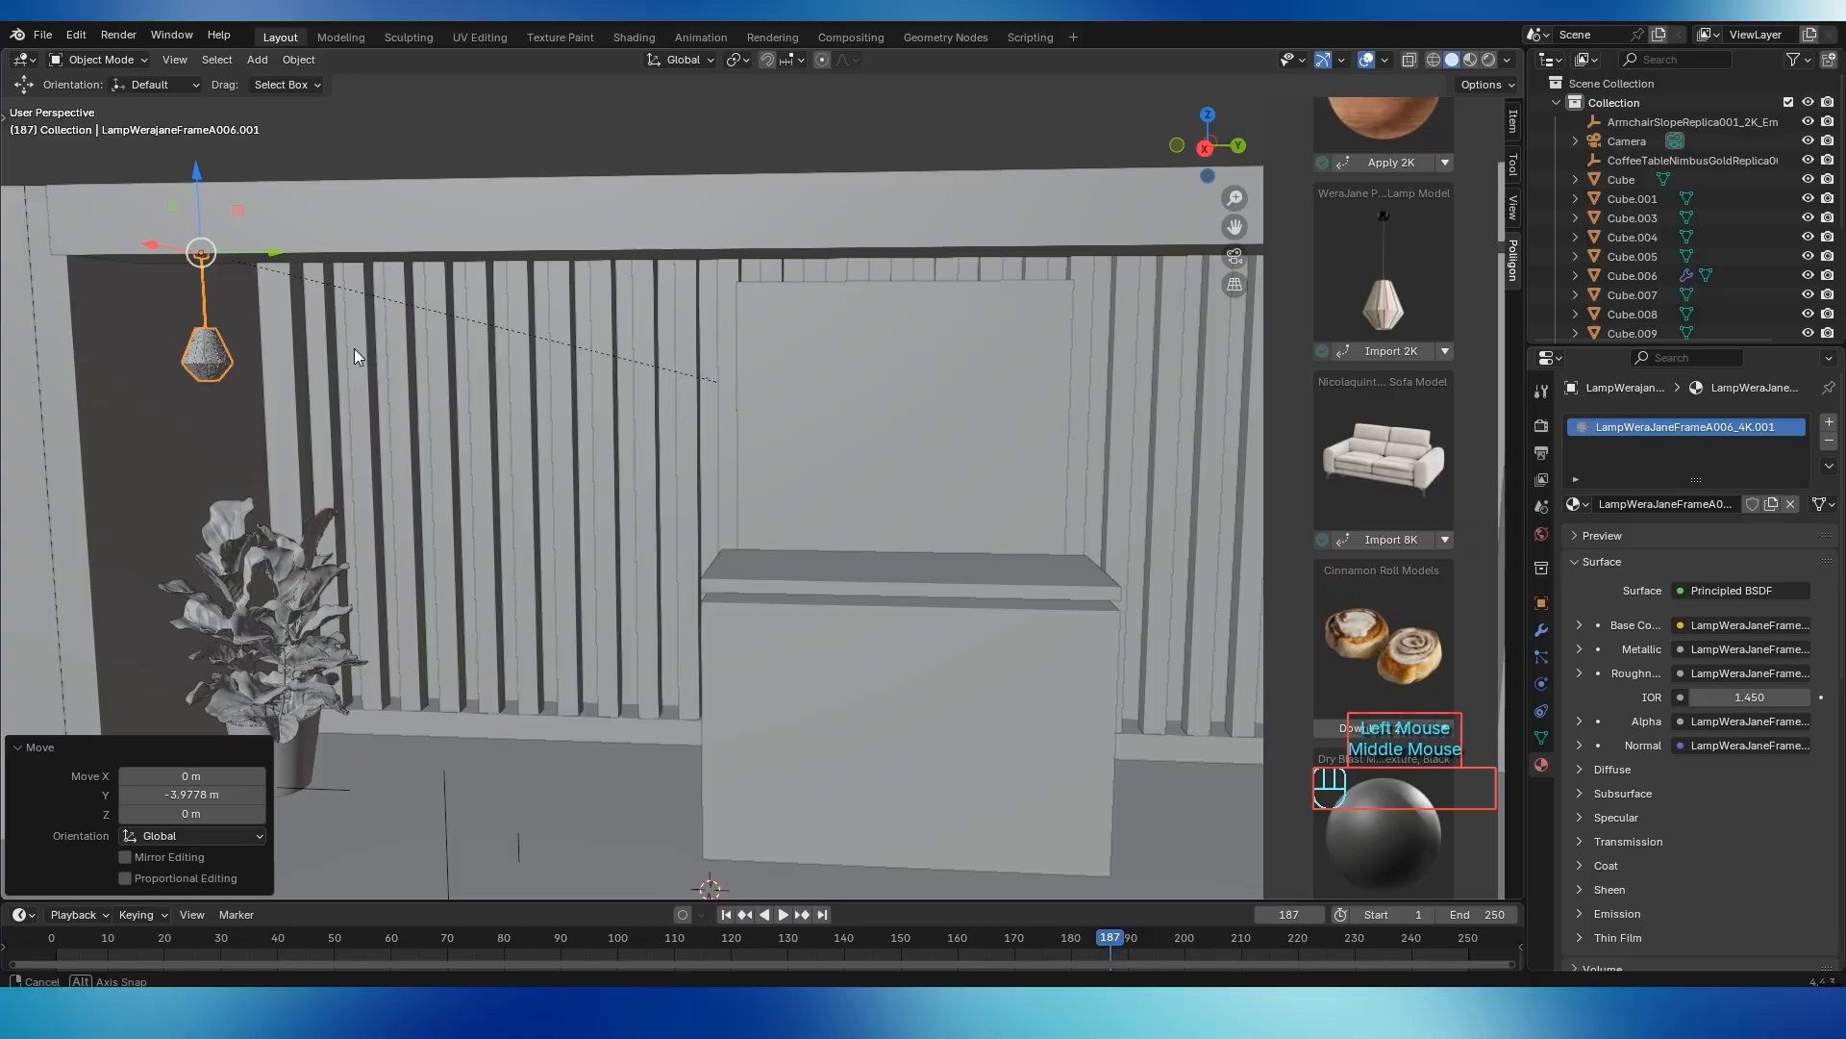
# Duplicate the pendant lamp twice along the canopy, offsetting the copies by about 1.82 m and 2.08 m in Y
pyautogui.hotkey('shift', 'd')
pyautogui.rightClick(503, 342)
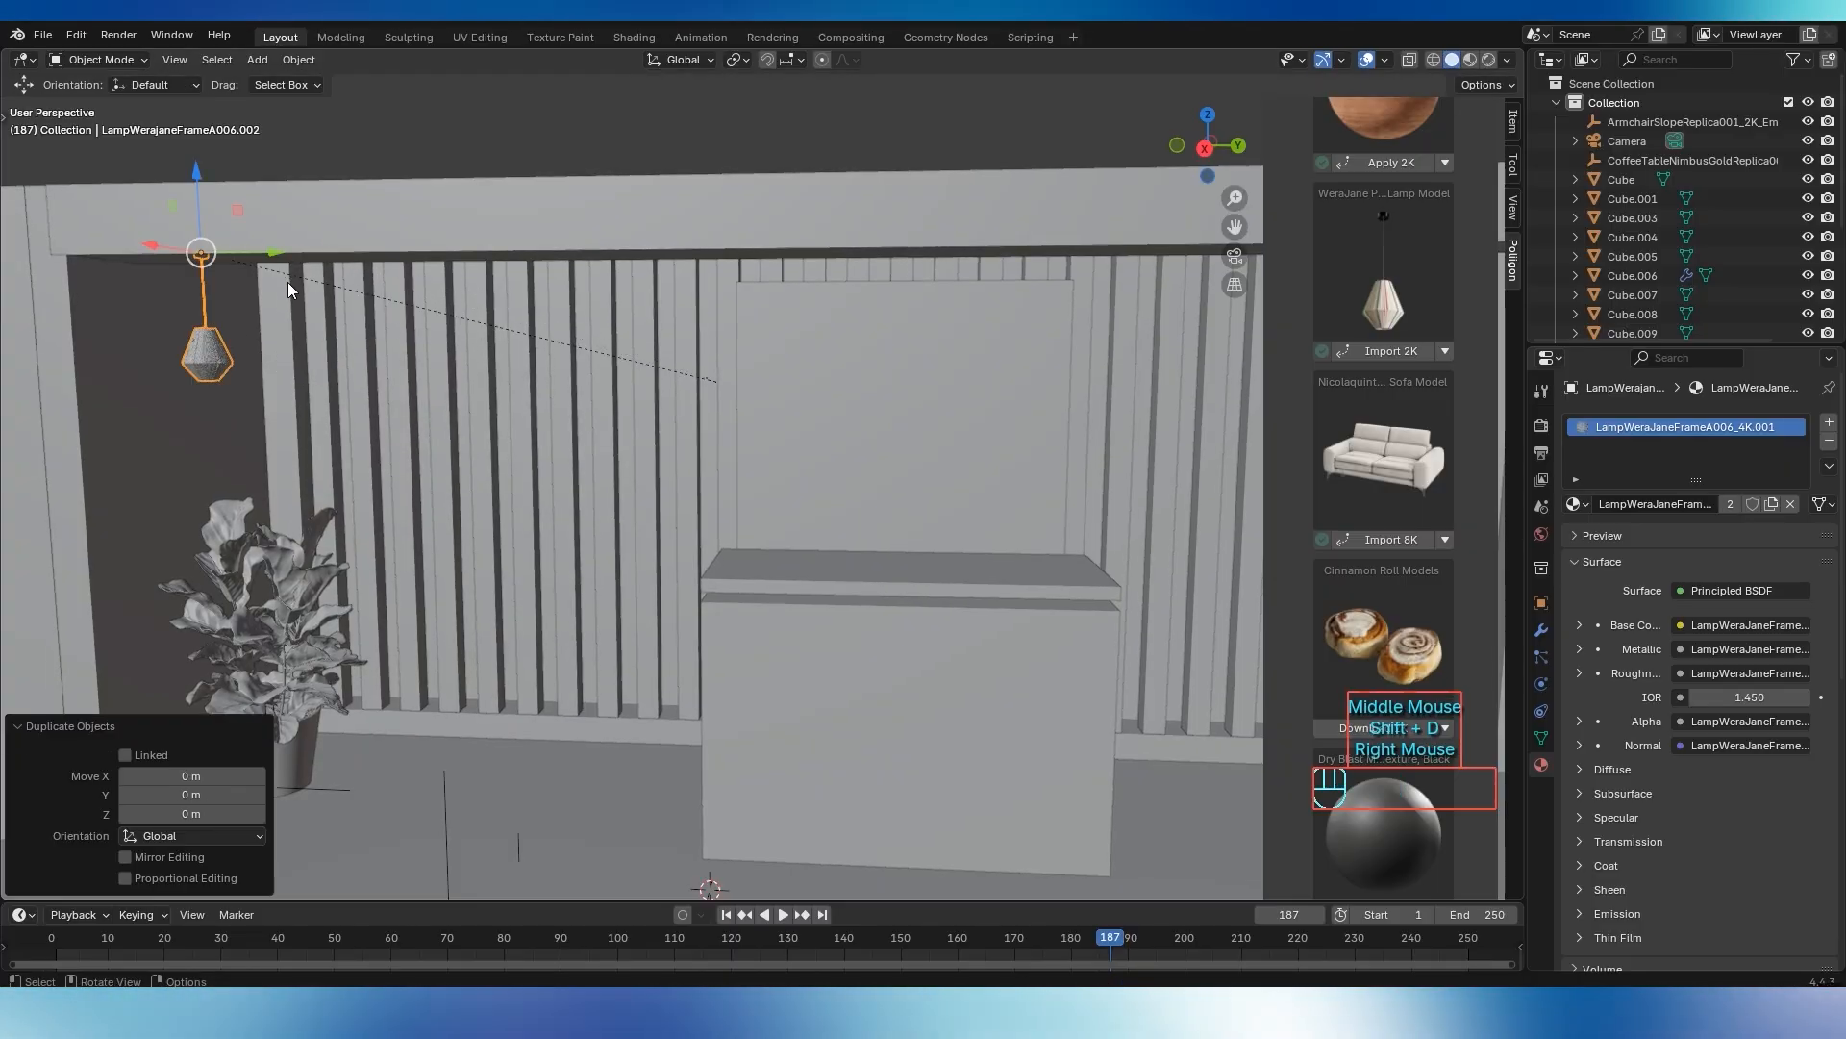
pyautogui.moveTo(277, 253); pyautogui.dragTo(519, 276)
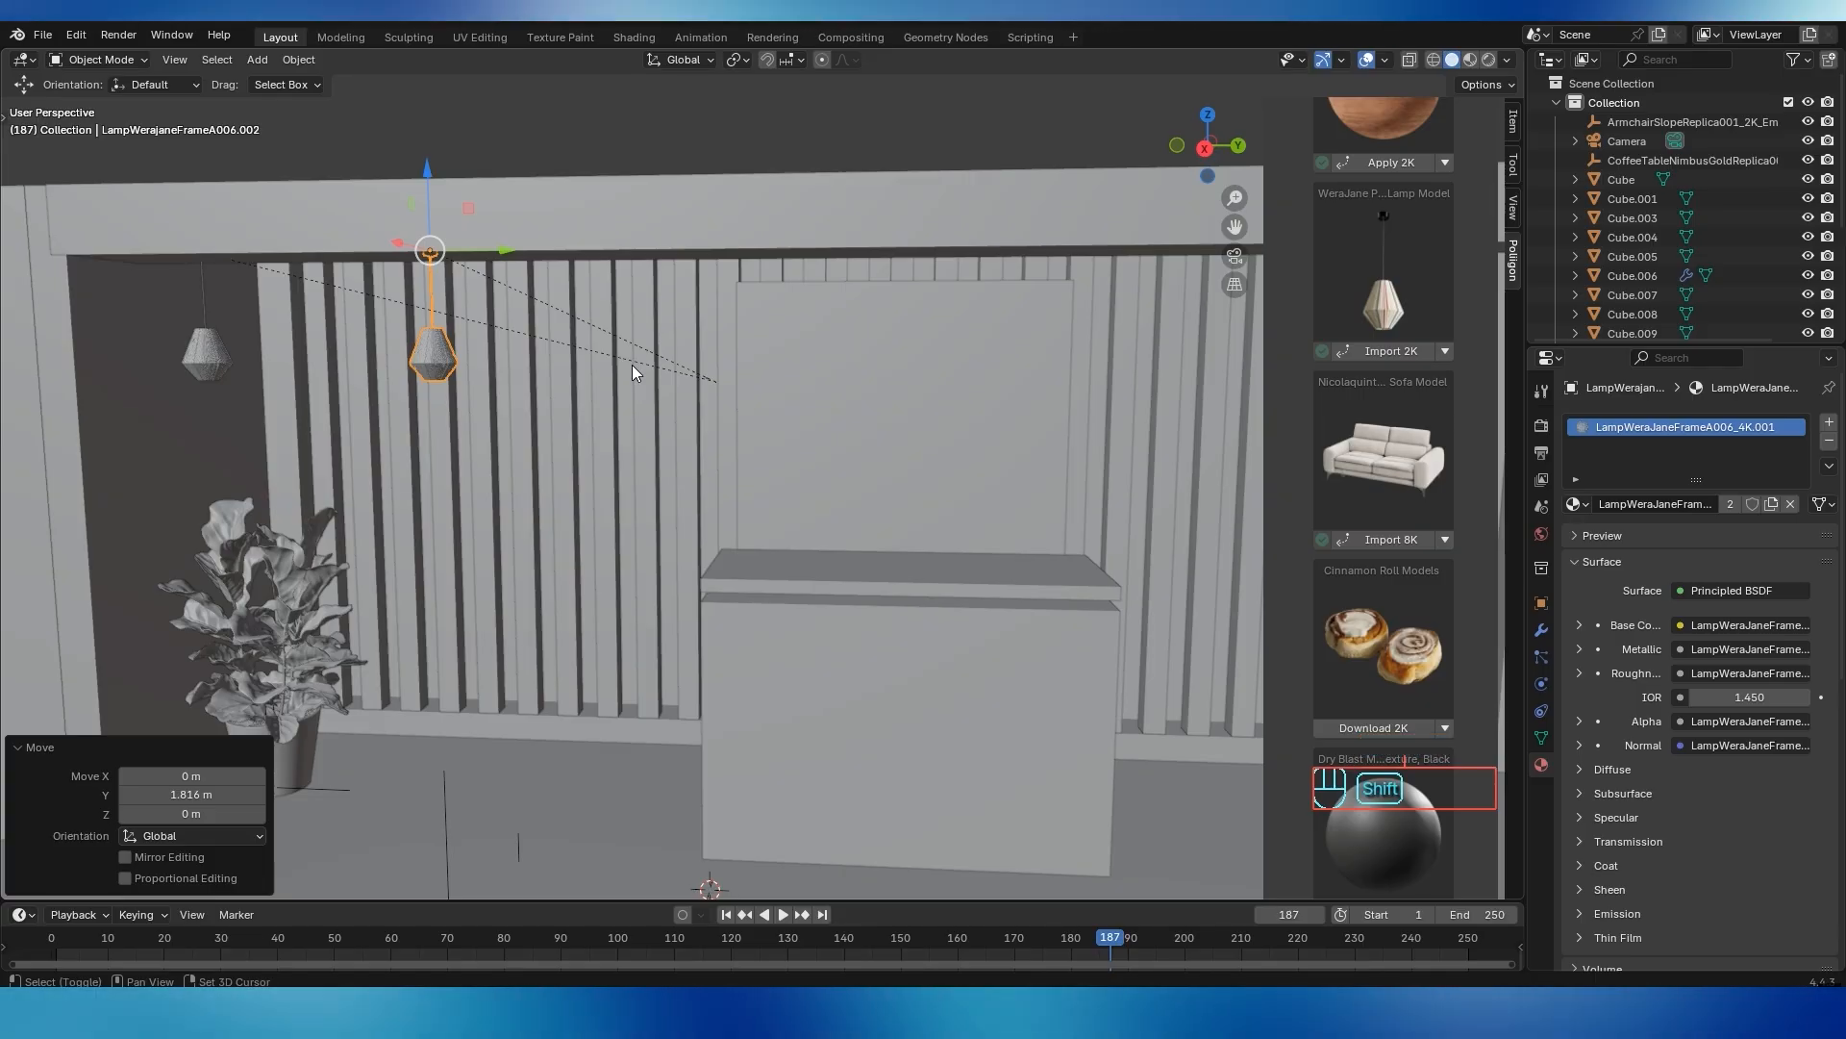
pyautogui.hotkey('shift', 'd')
pyautogui.rightClick(486, 291)
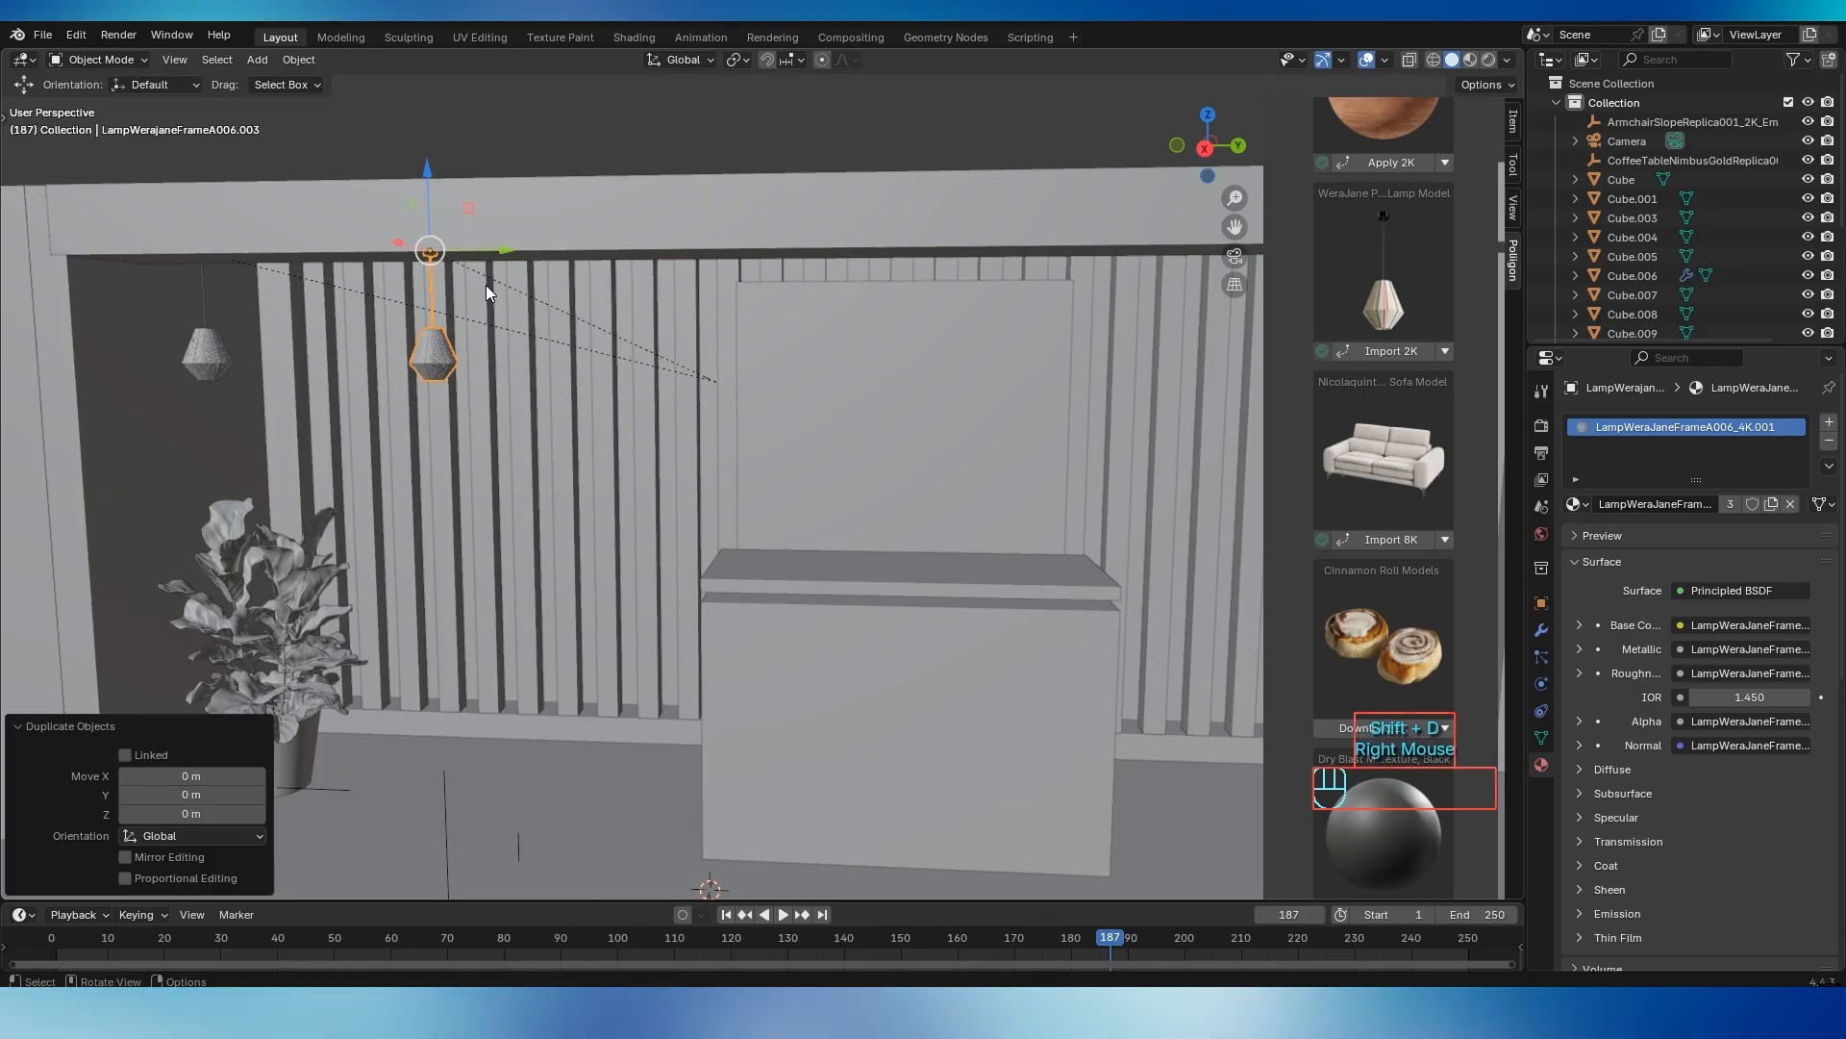
pyautogui.moveTo(513, 255); pyautogui.dragTo(580, 261)
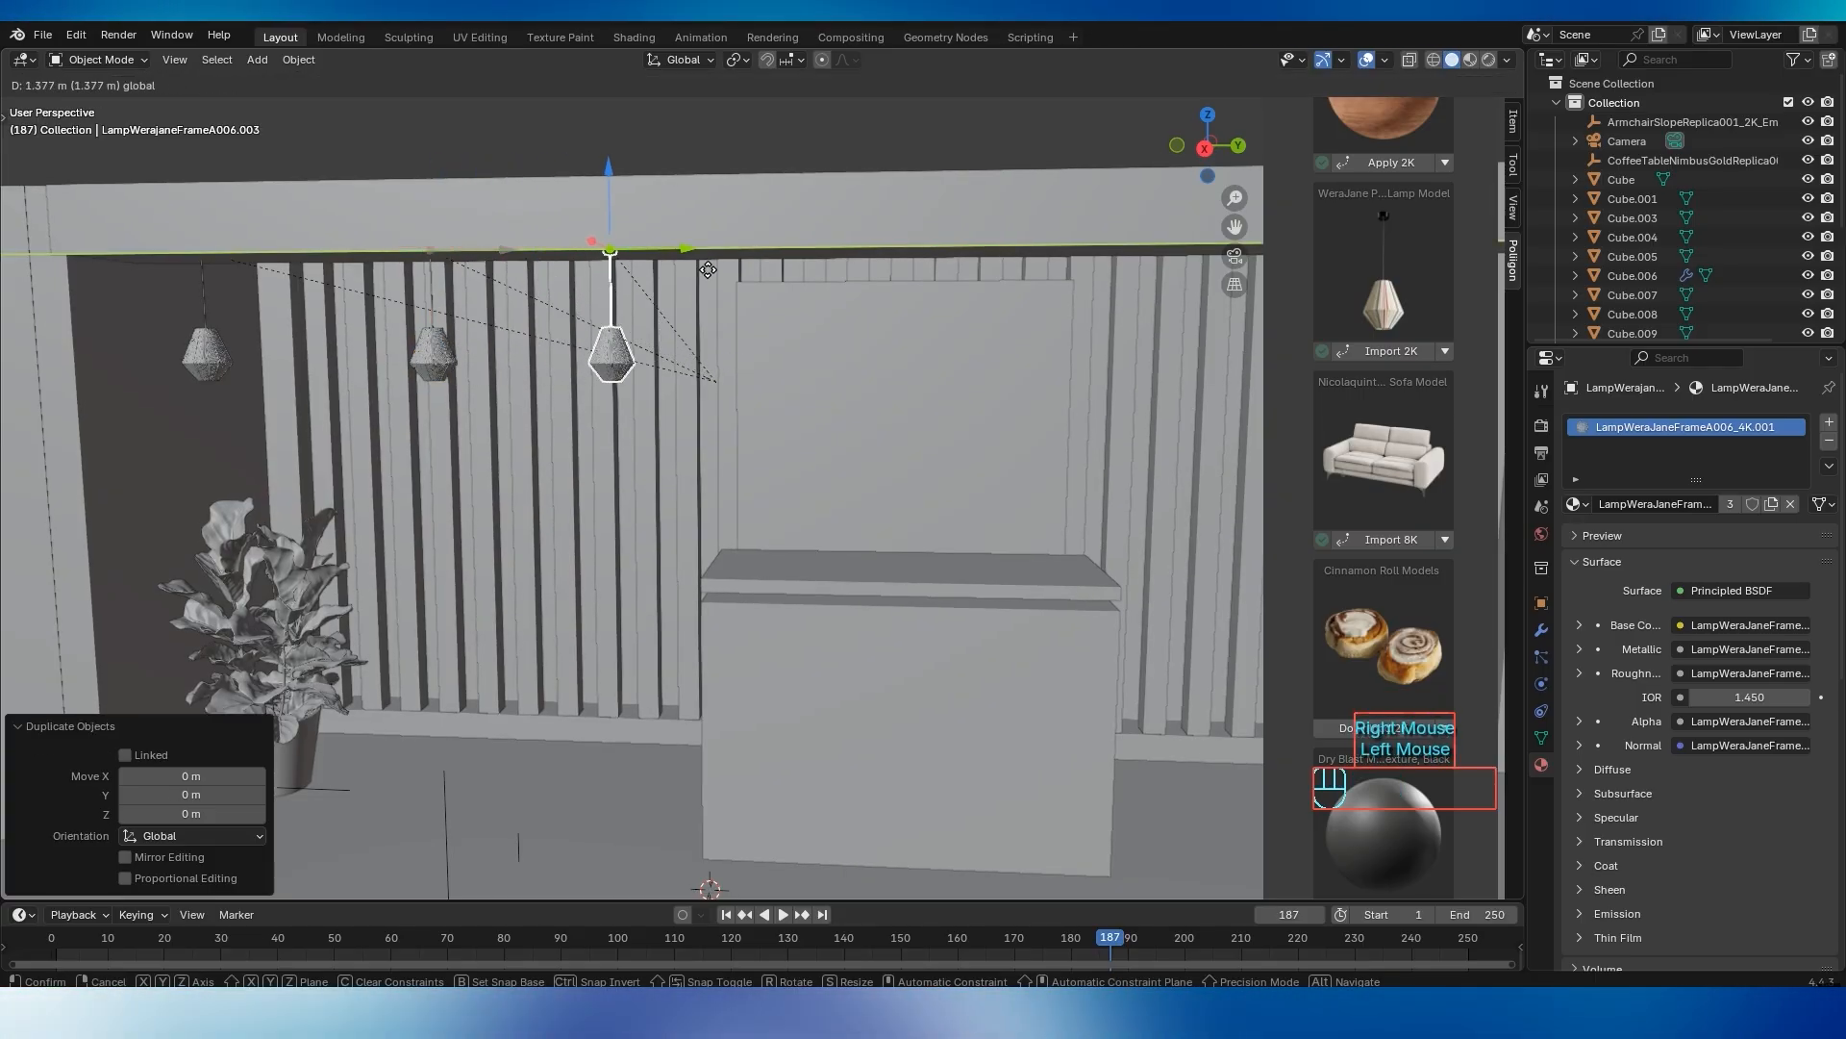
pyautogui.moveTo(787, 276); pyautogui.dragTo(800, 314)
# Nudge the third lamp slightly toward the second and place a fourth copy about 1.59 m further along Y
pyautogui.scroll(-2, 832, 413)
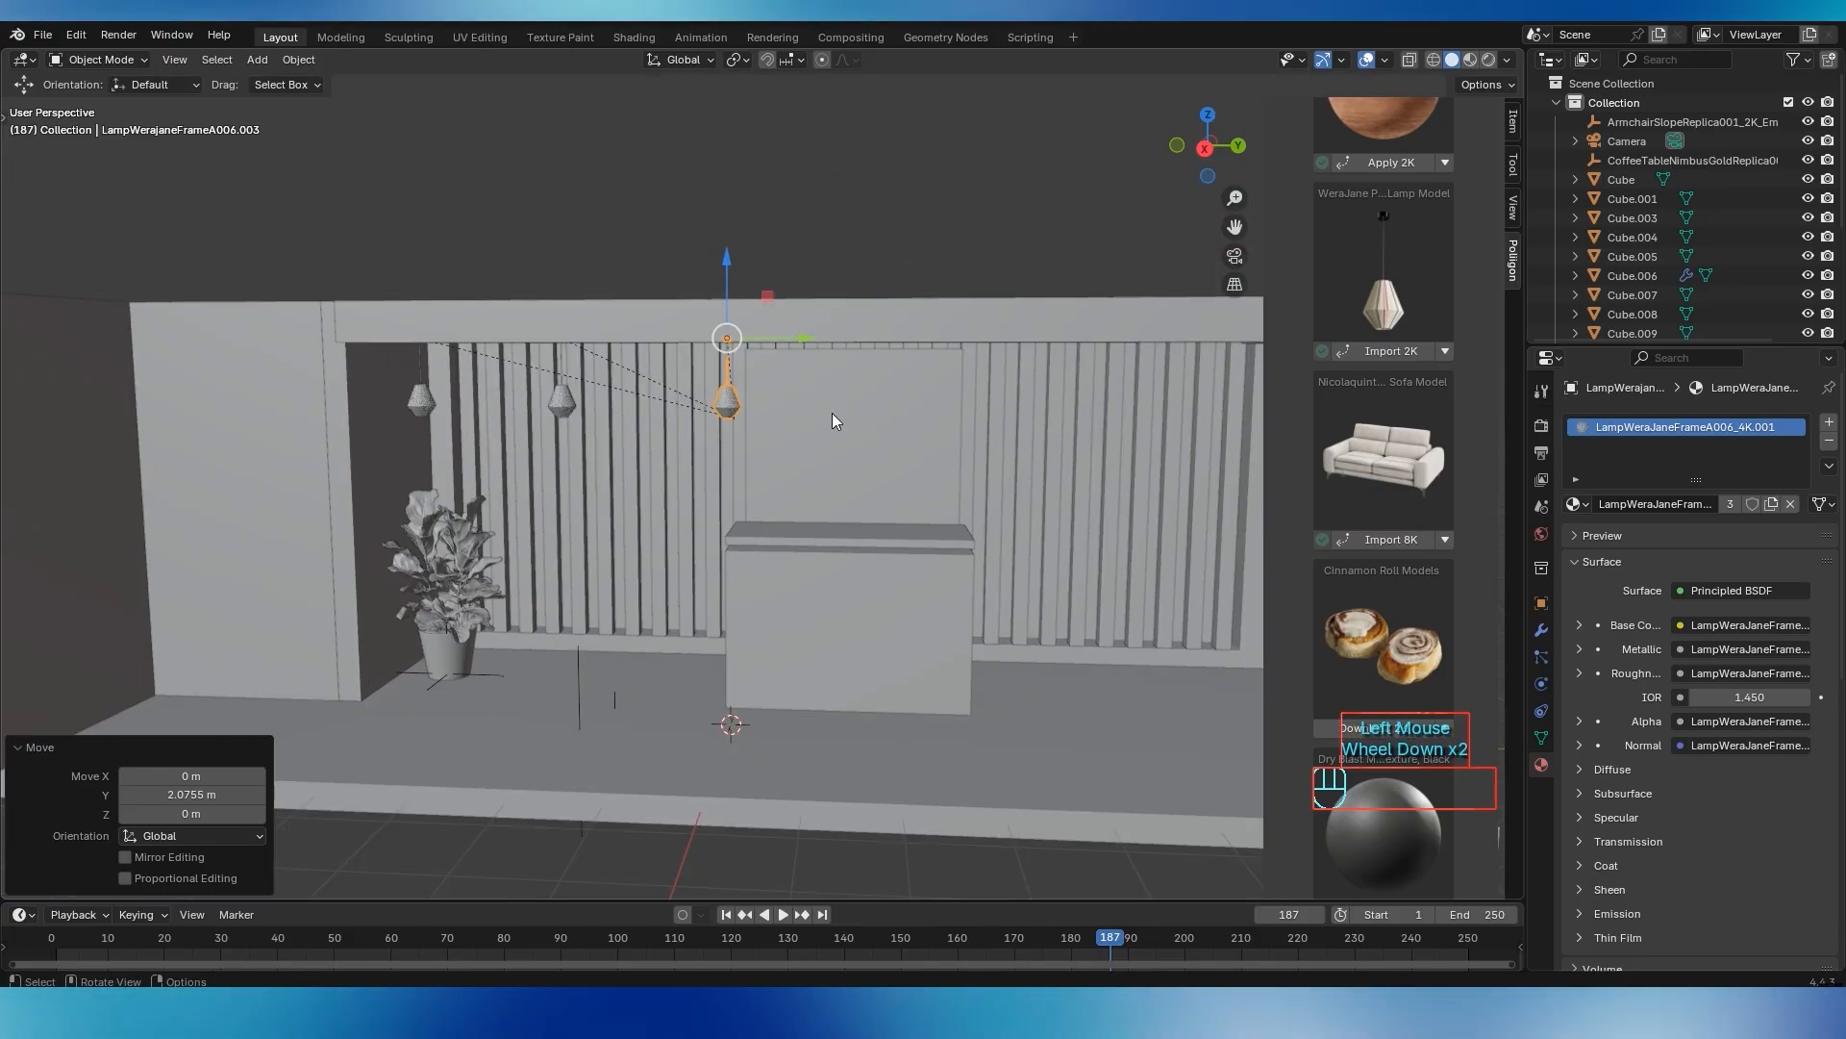
pyautogui.moveTo(834, 411); pyautogui.dragTo(851, 407, button='middle')
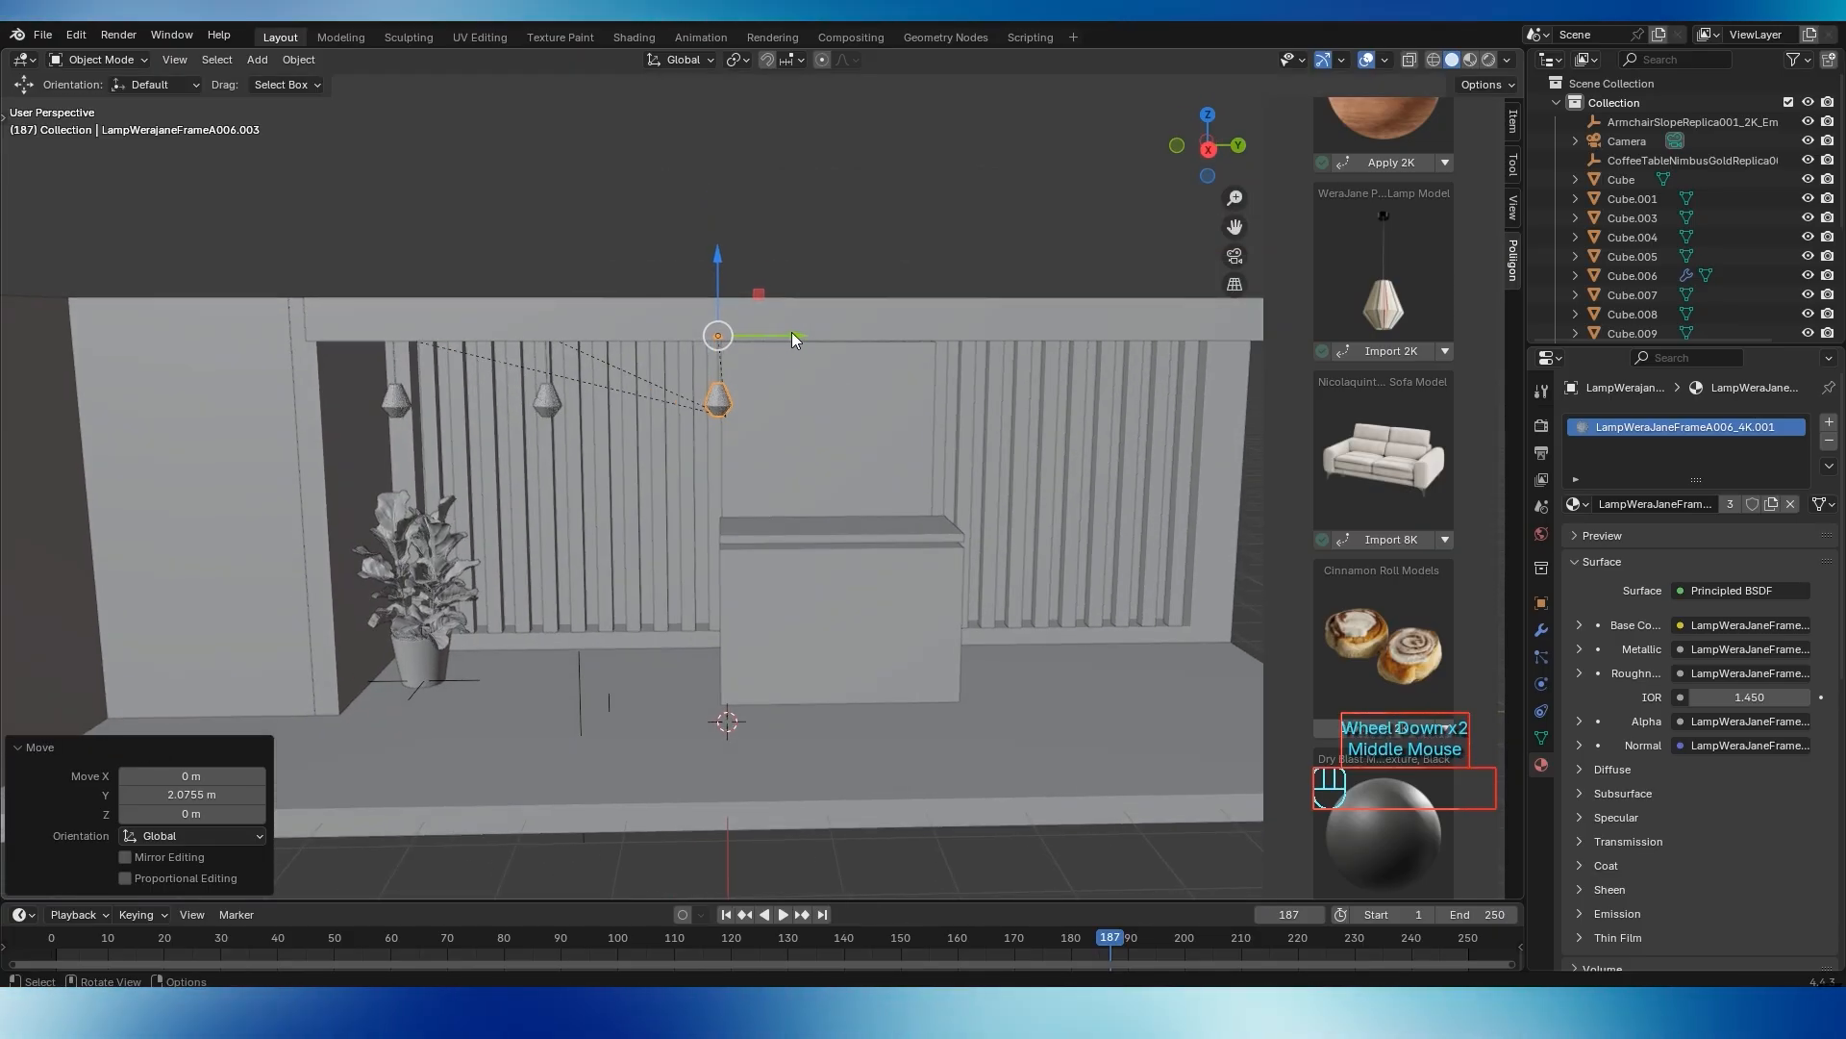
pyautogui.moveTo(792, 336); pyautogui.dragTo(1026, 431)
pyautogui.hotkey('shift', 'd')
pyautogui.rightClick(777, 352)
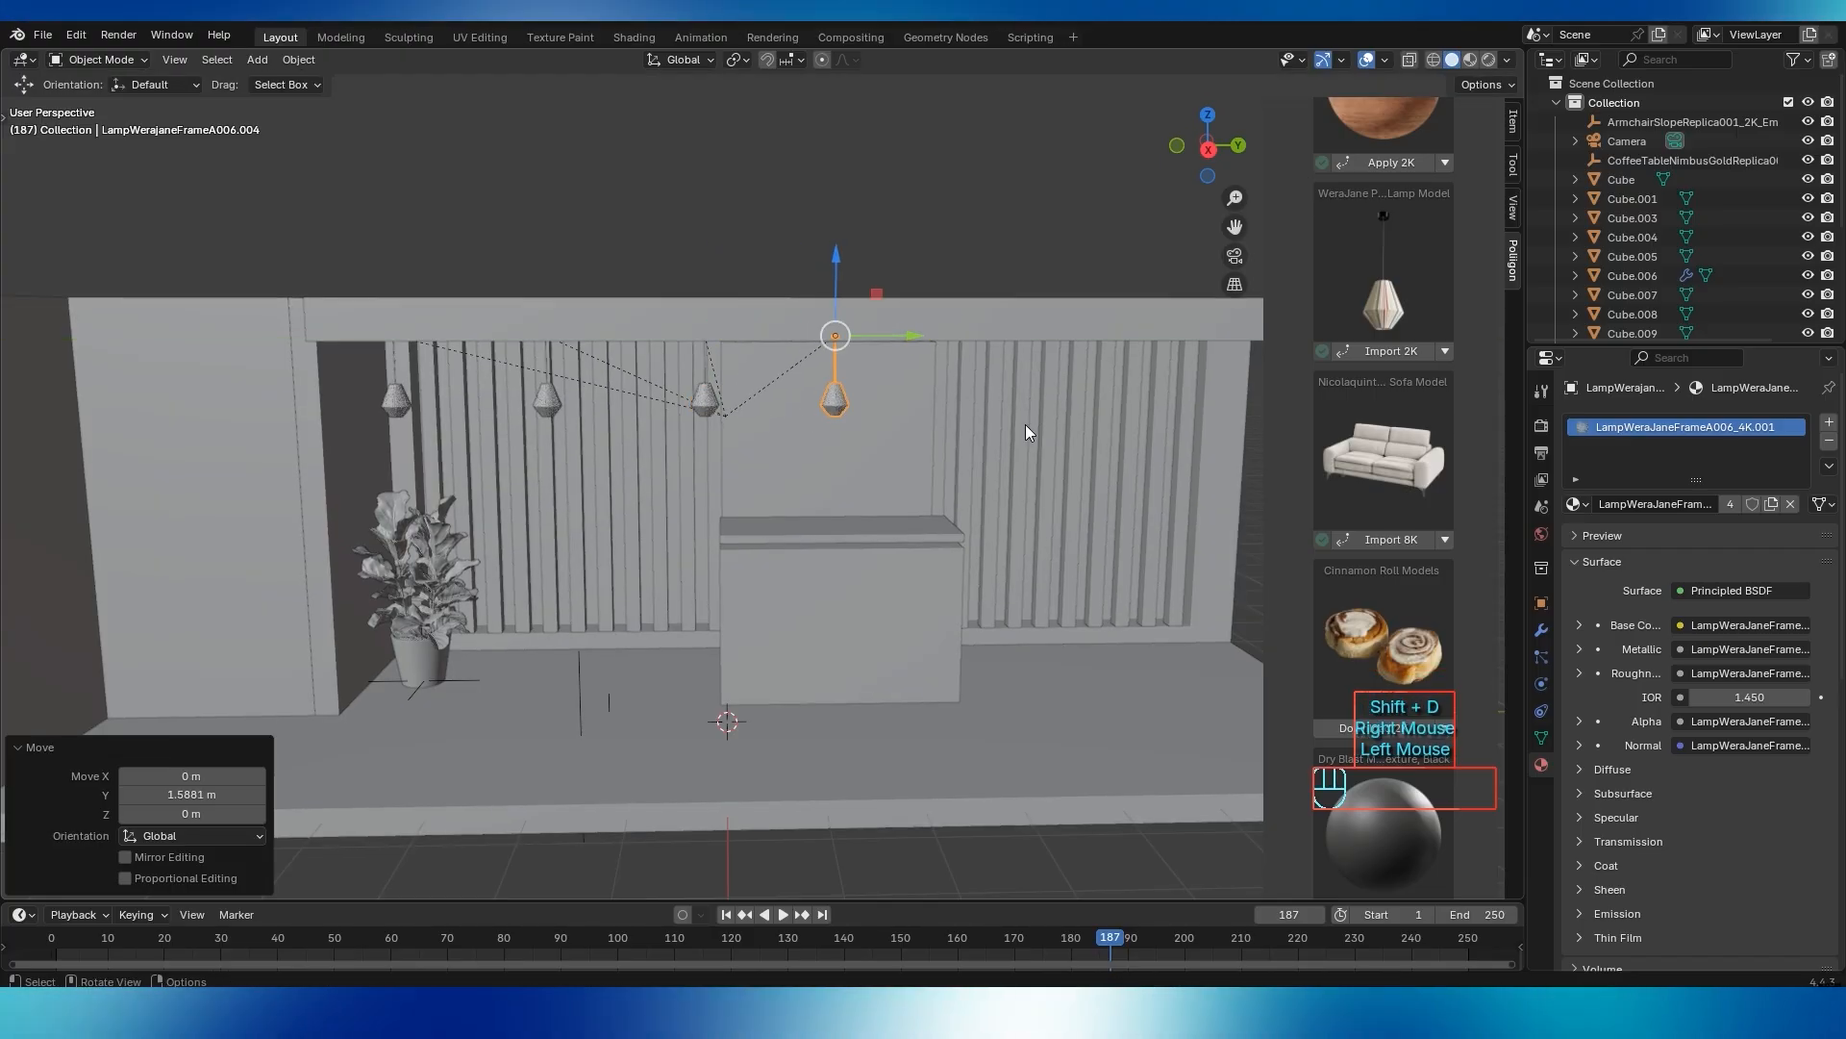
# Add two more lamp copies toward the right end of the canopy, the first about 2.24 m along Y from the fourth
pyautogui.hotkey('shift', 'd')
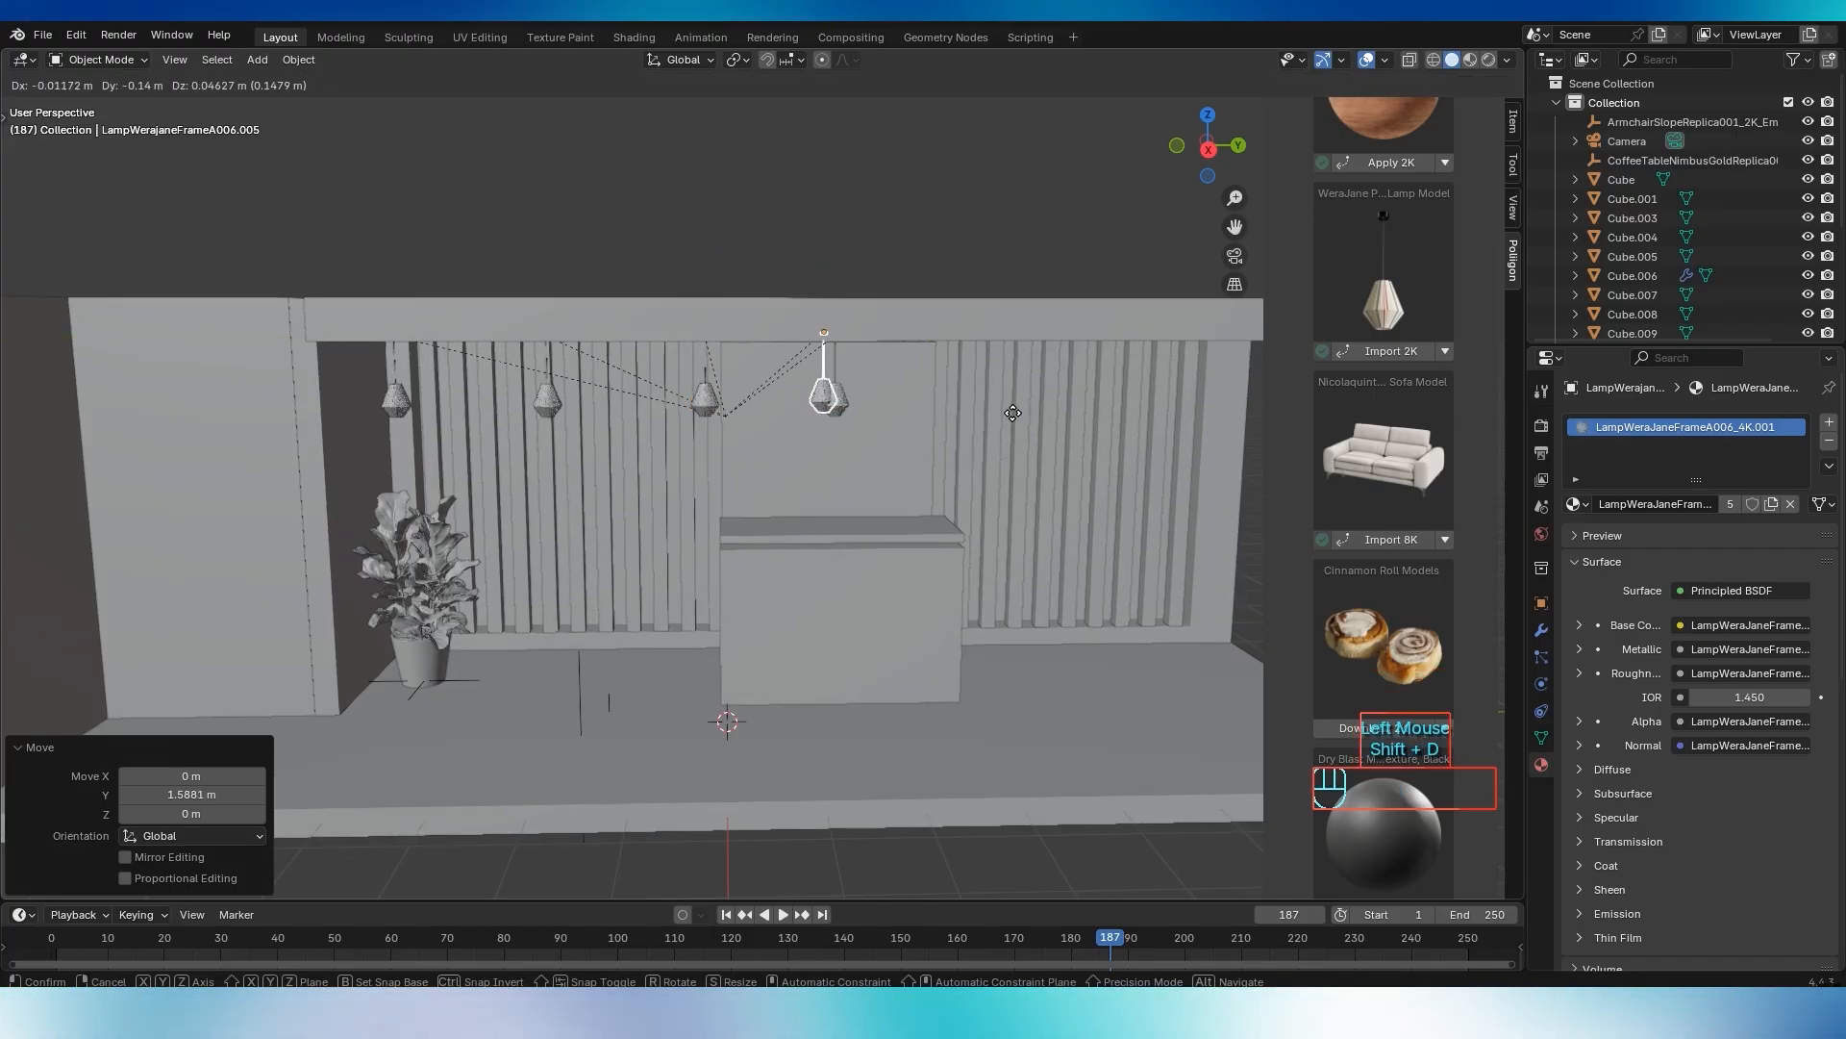
pyautogui.rightClick(1105, 390)
pyautogui.moveTo(919, 332); pyautogui.dragTo(1106, 349)
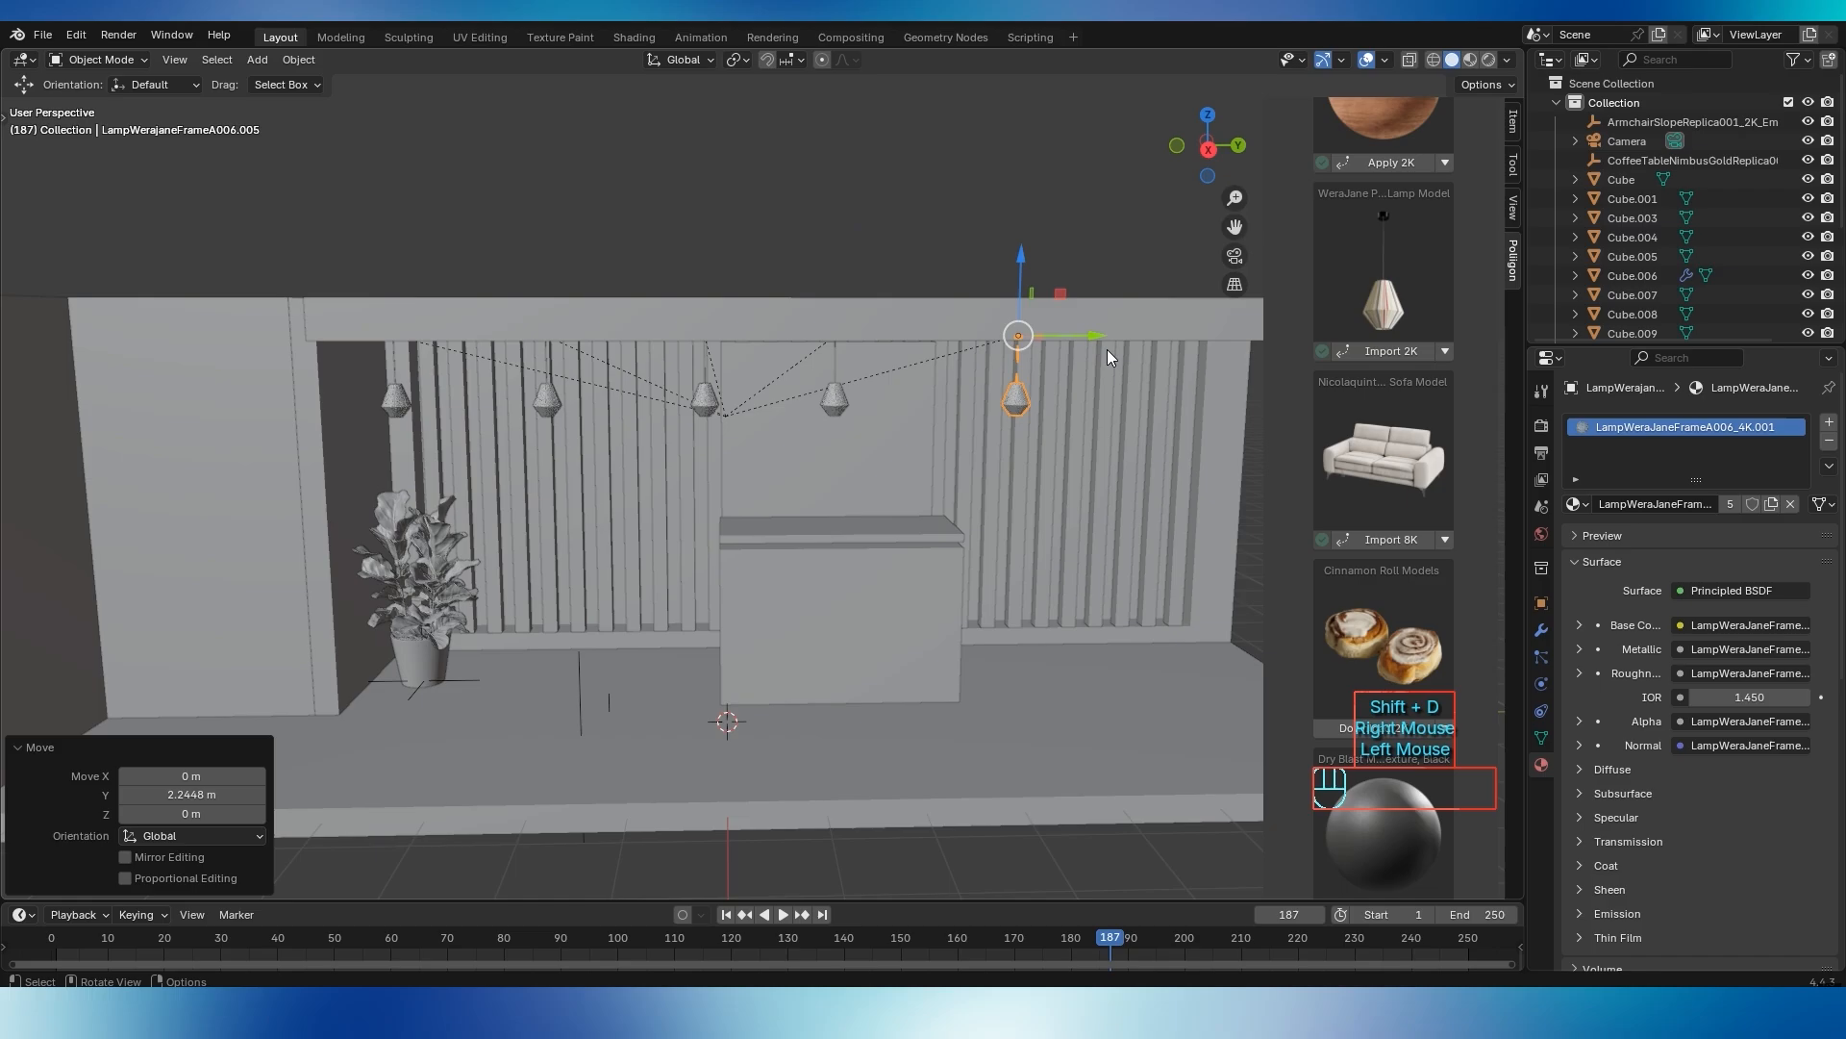
pyautogui.hotkey('shift', 'd')
pyautogui.rightClick(1100, 385)
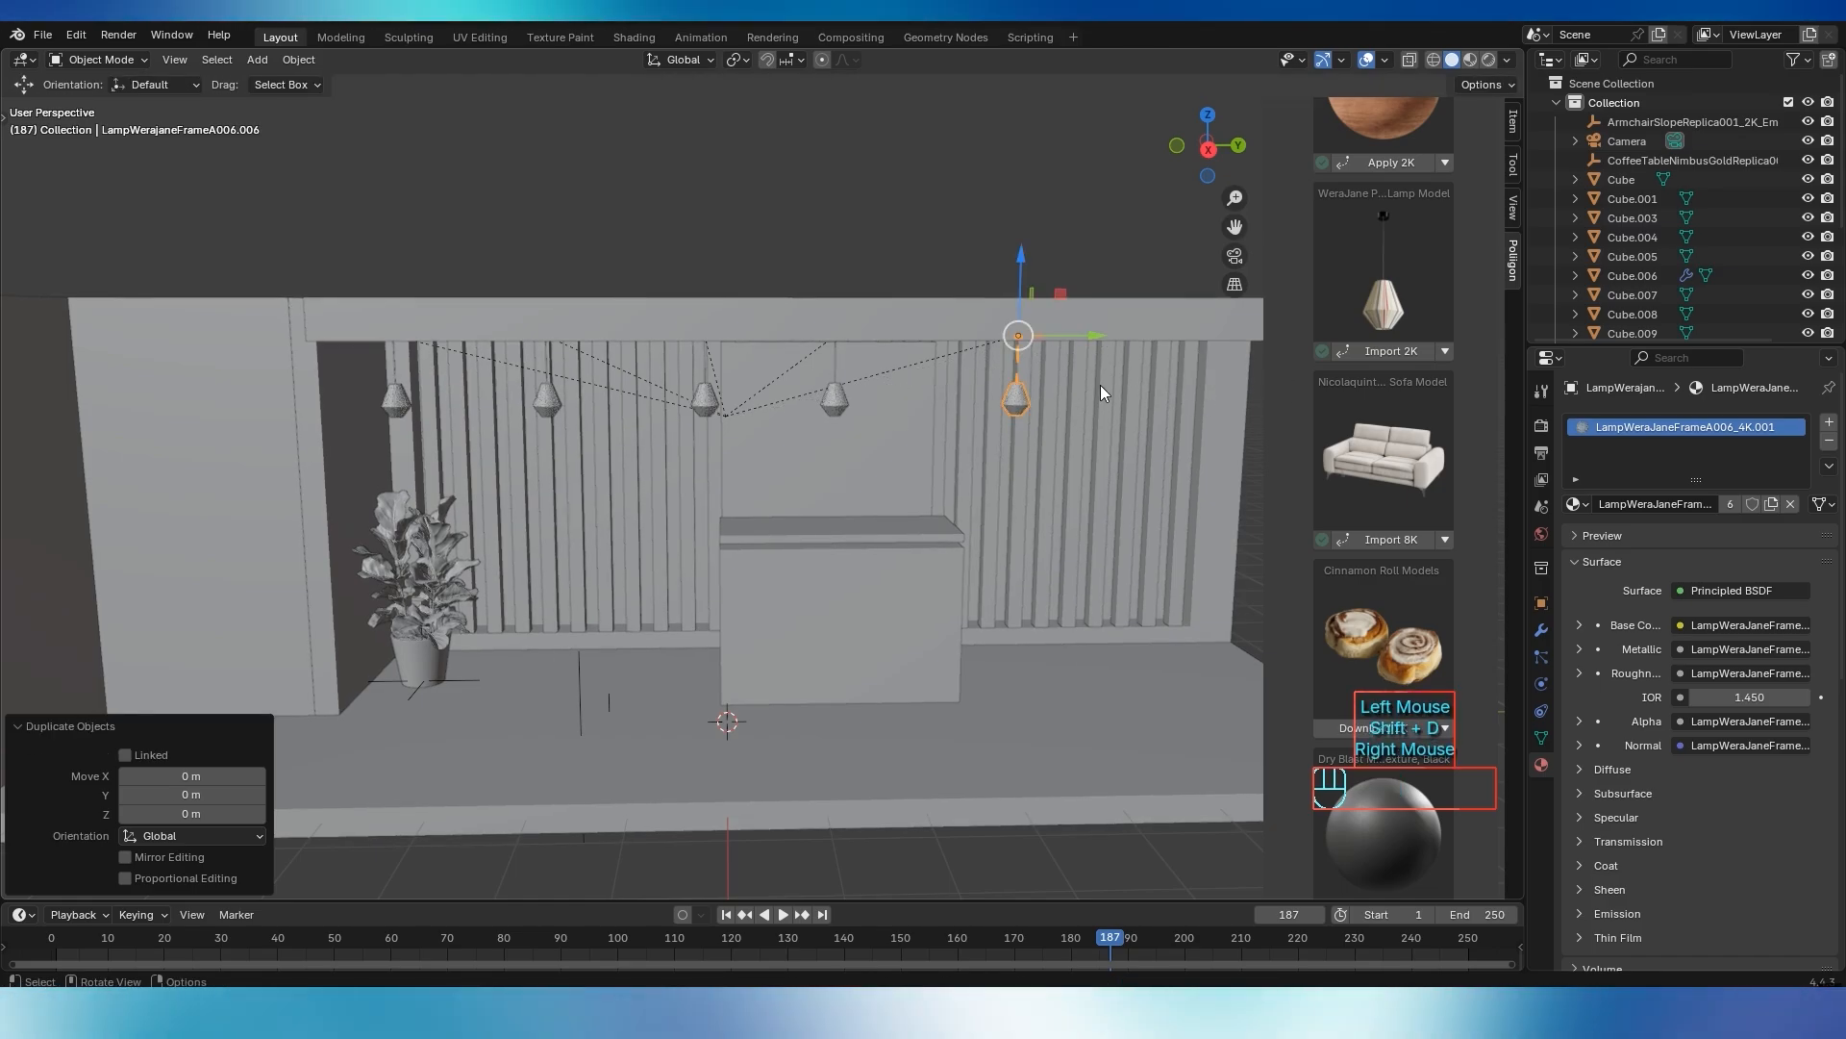
pyautogui.moveTo(1091, 336); pyautogui.dragTo(1248, 336)
pyautogui.click(966, 281)
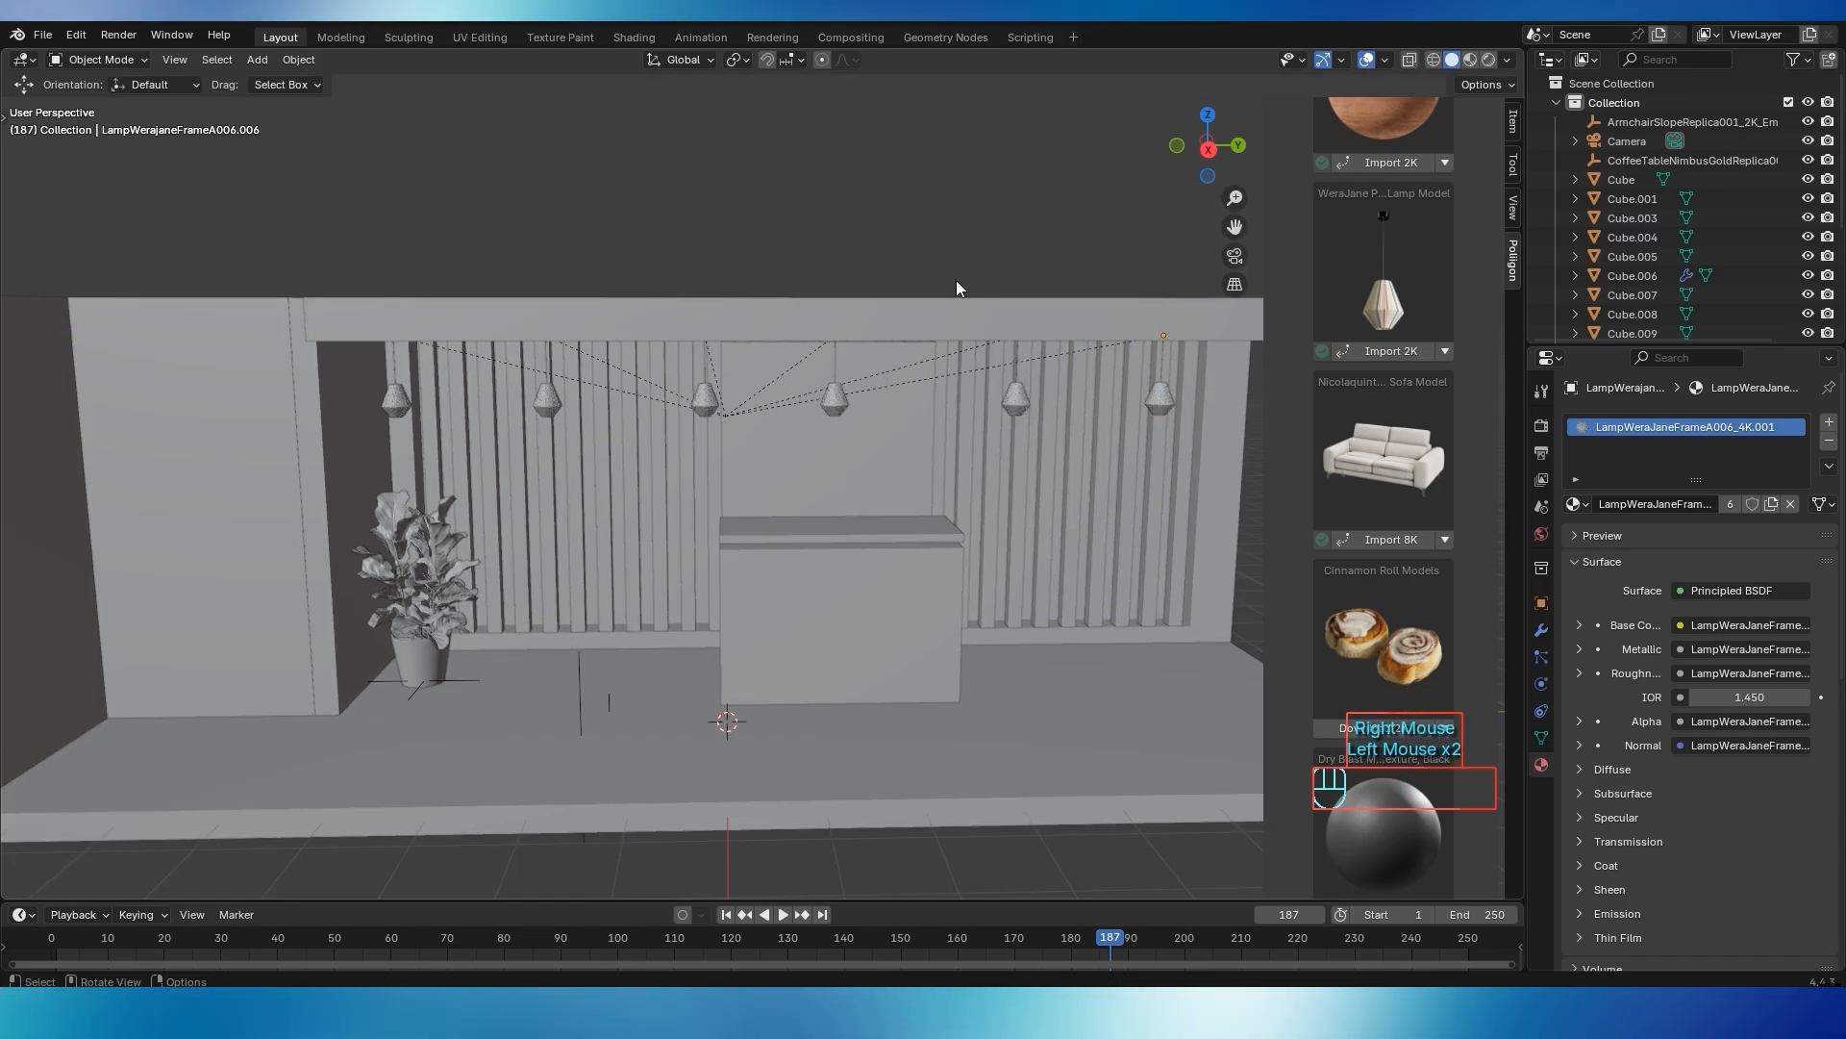
# Add a cylinder and move it about 7.31 m along Y, near the right end of the platform
pyautogui.moveTo(956, 280)
pyautogui.mouseDown(button='middle')
pyautogui.moveTo(971, 260)
pyautogui.moveTo(904, 275)
pyautogui.moveTo(952, 287)
pyautogui.mouseUp(button='middle')
pyautogui.scroll(-2, 914, 282)
pyautogui.moveTo(1156, 482); pyautogui.dragTo(1058, 521, button='middle')
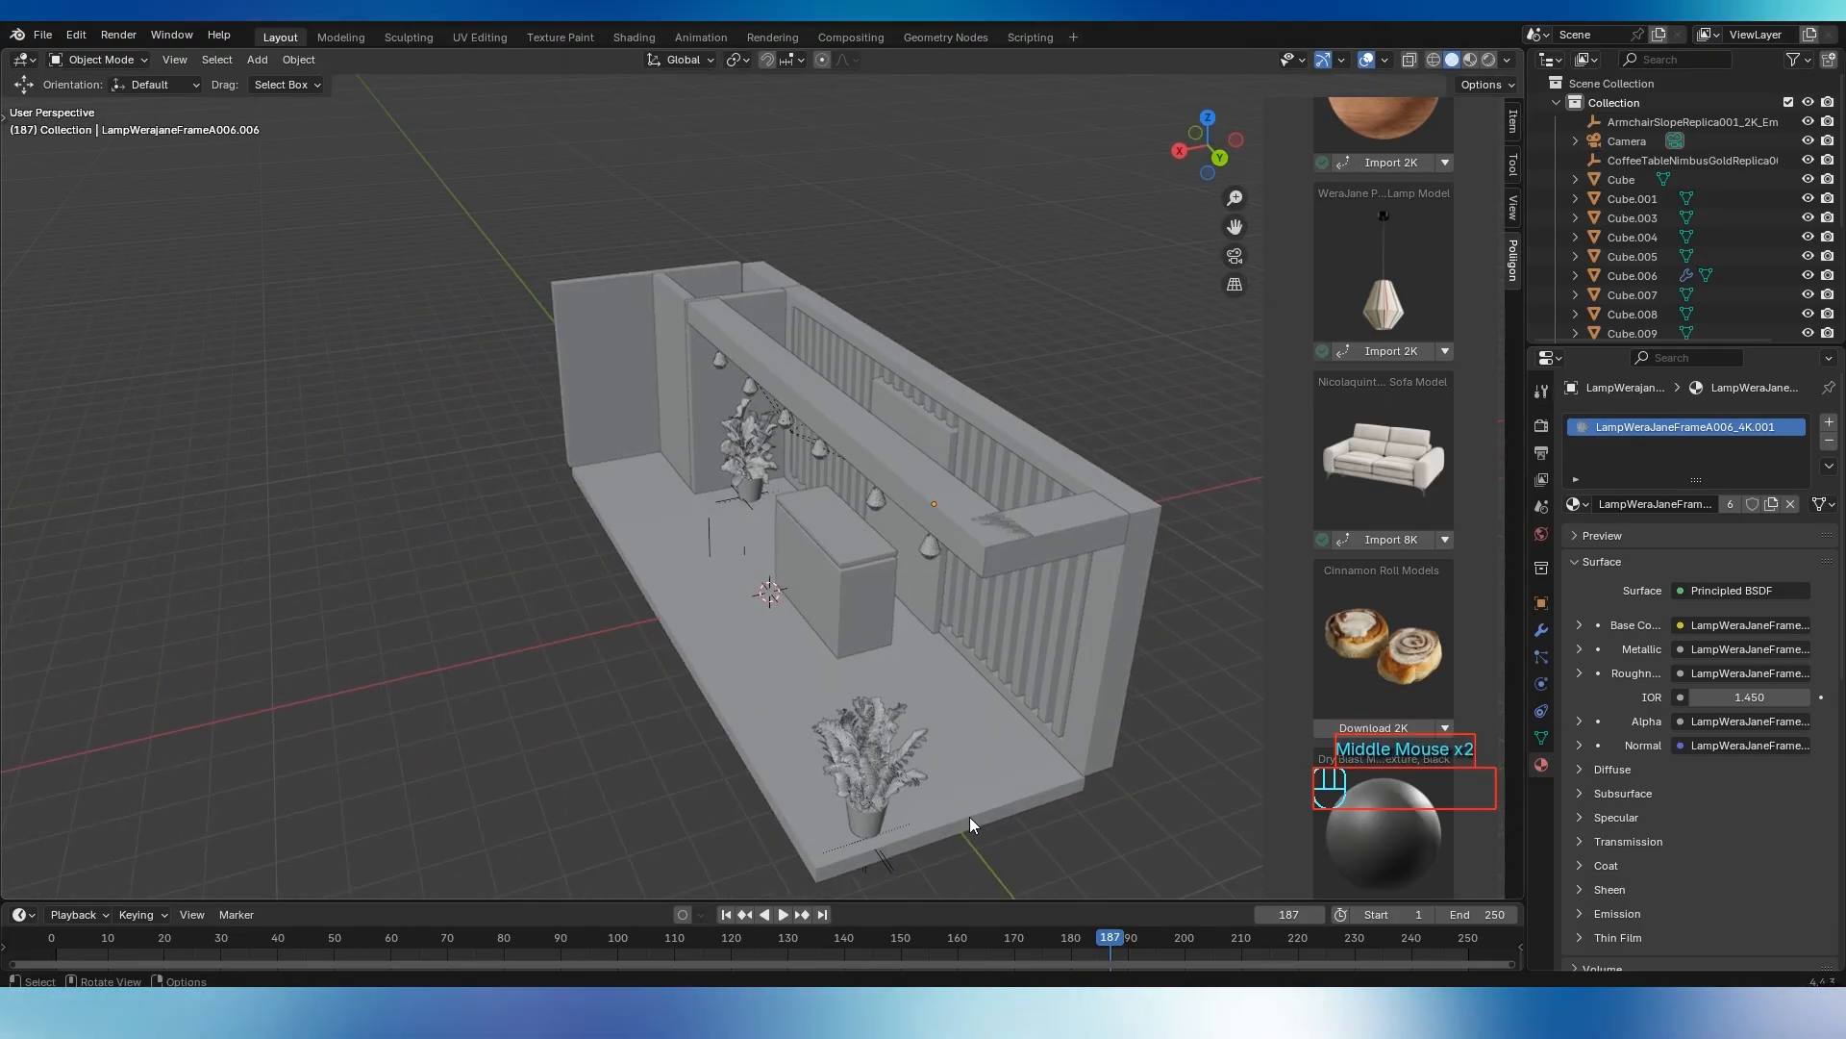
pyautogui.moveTo(1002, 765); pyautogui.dragTo(1088, 421, button='middle')
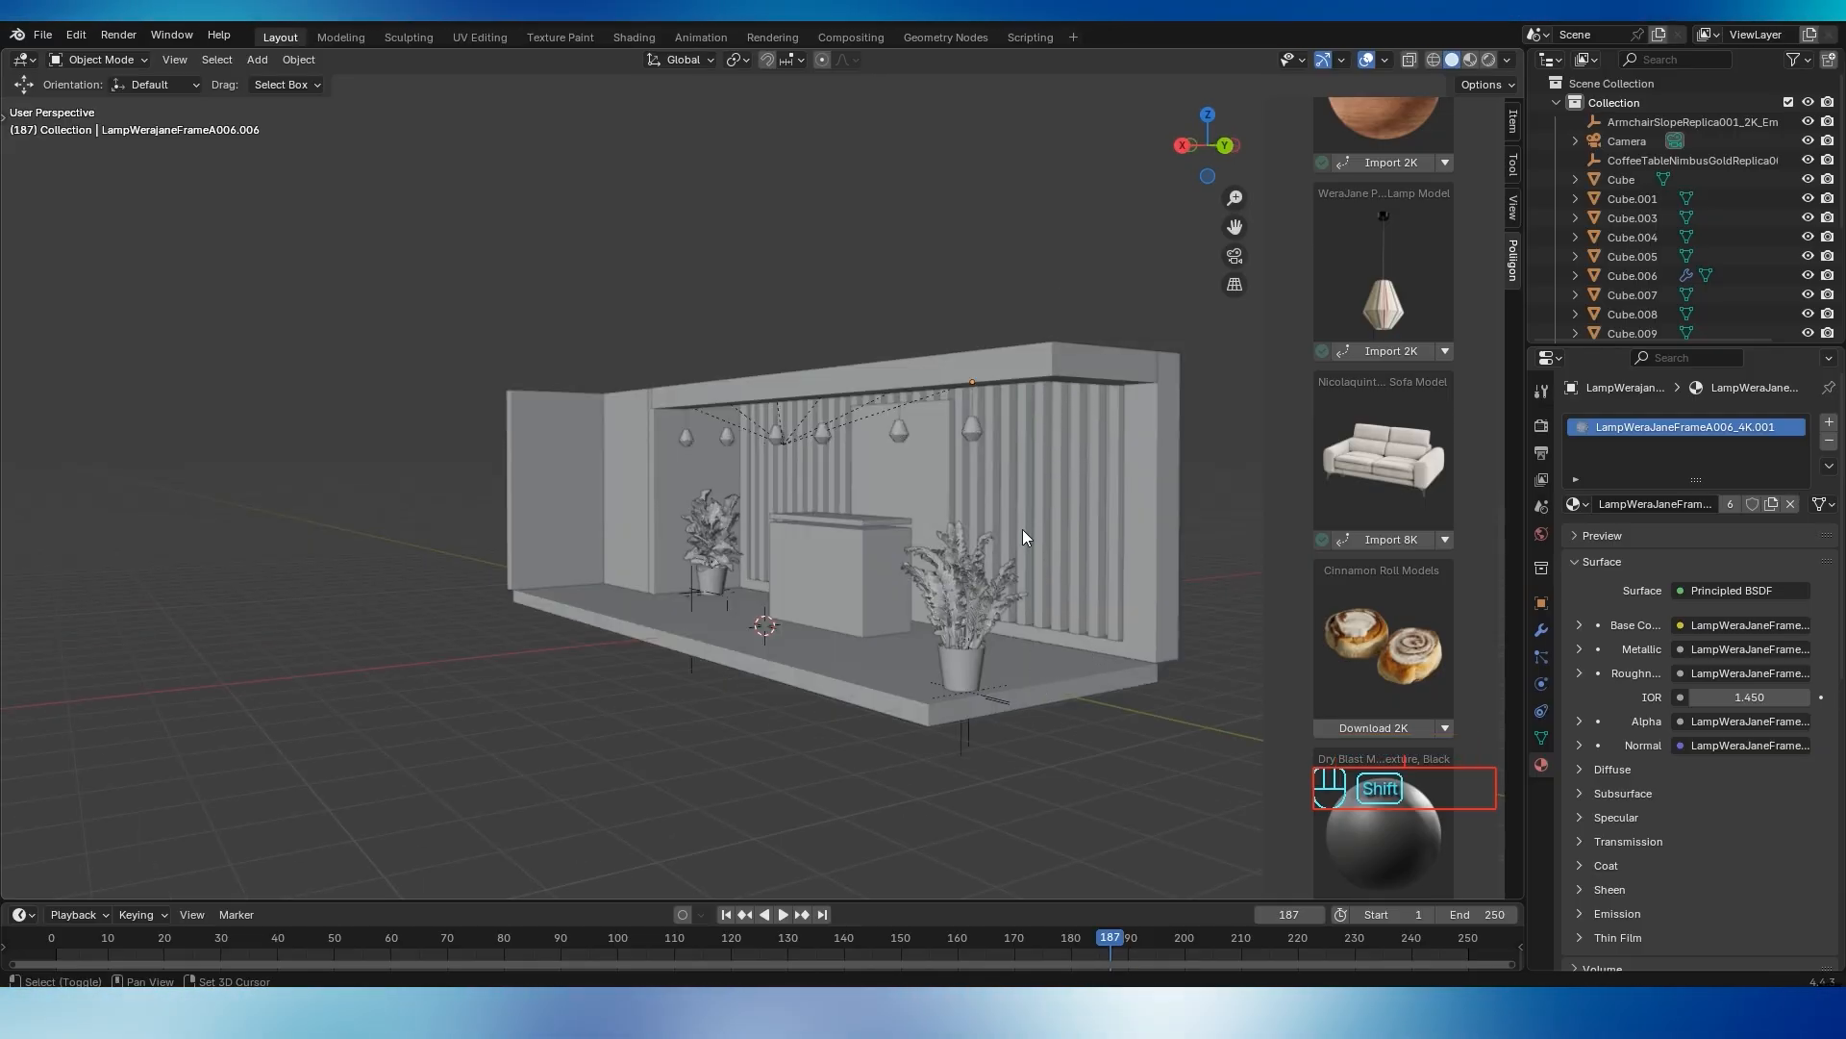
pyautogui.hotkey('shift', 'a')
pyautogui.moveTo(1012, 556)
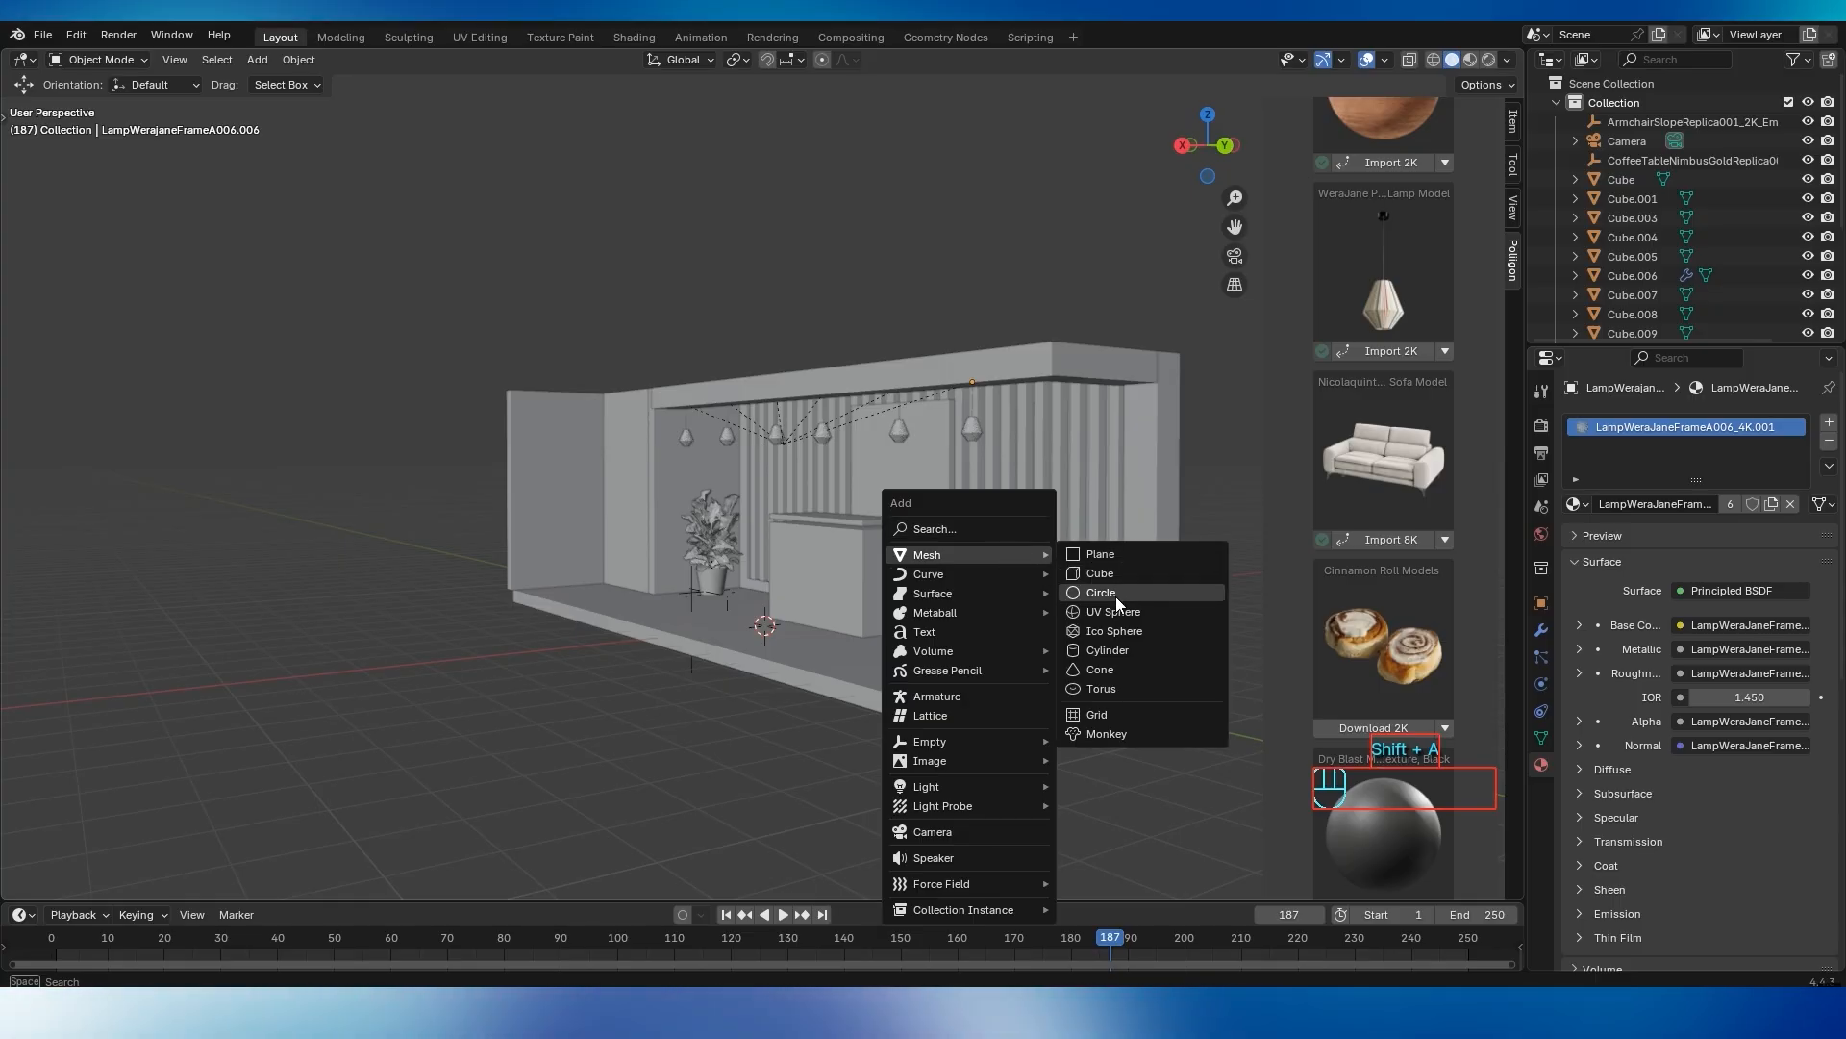
pyautogui.click(1087, 652)
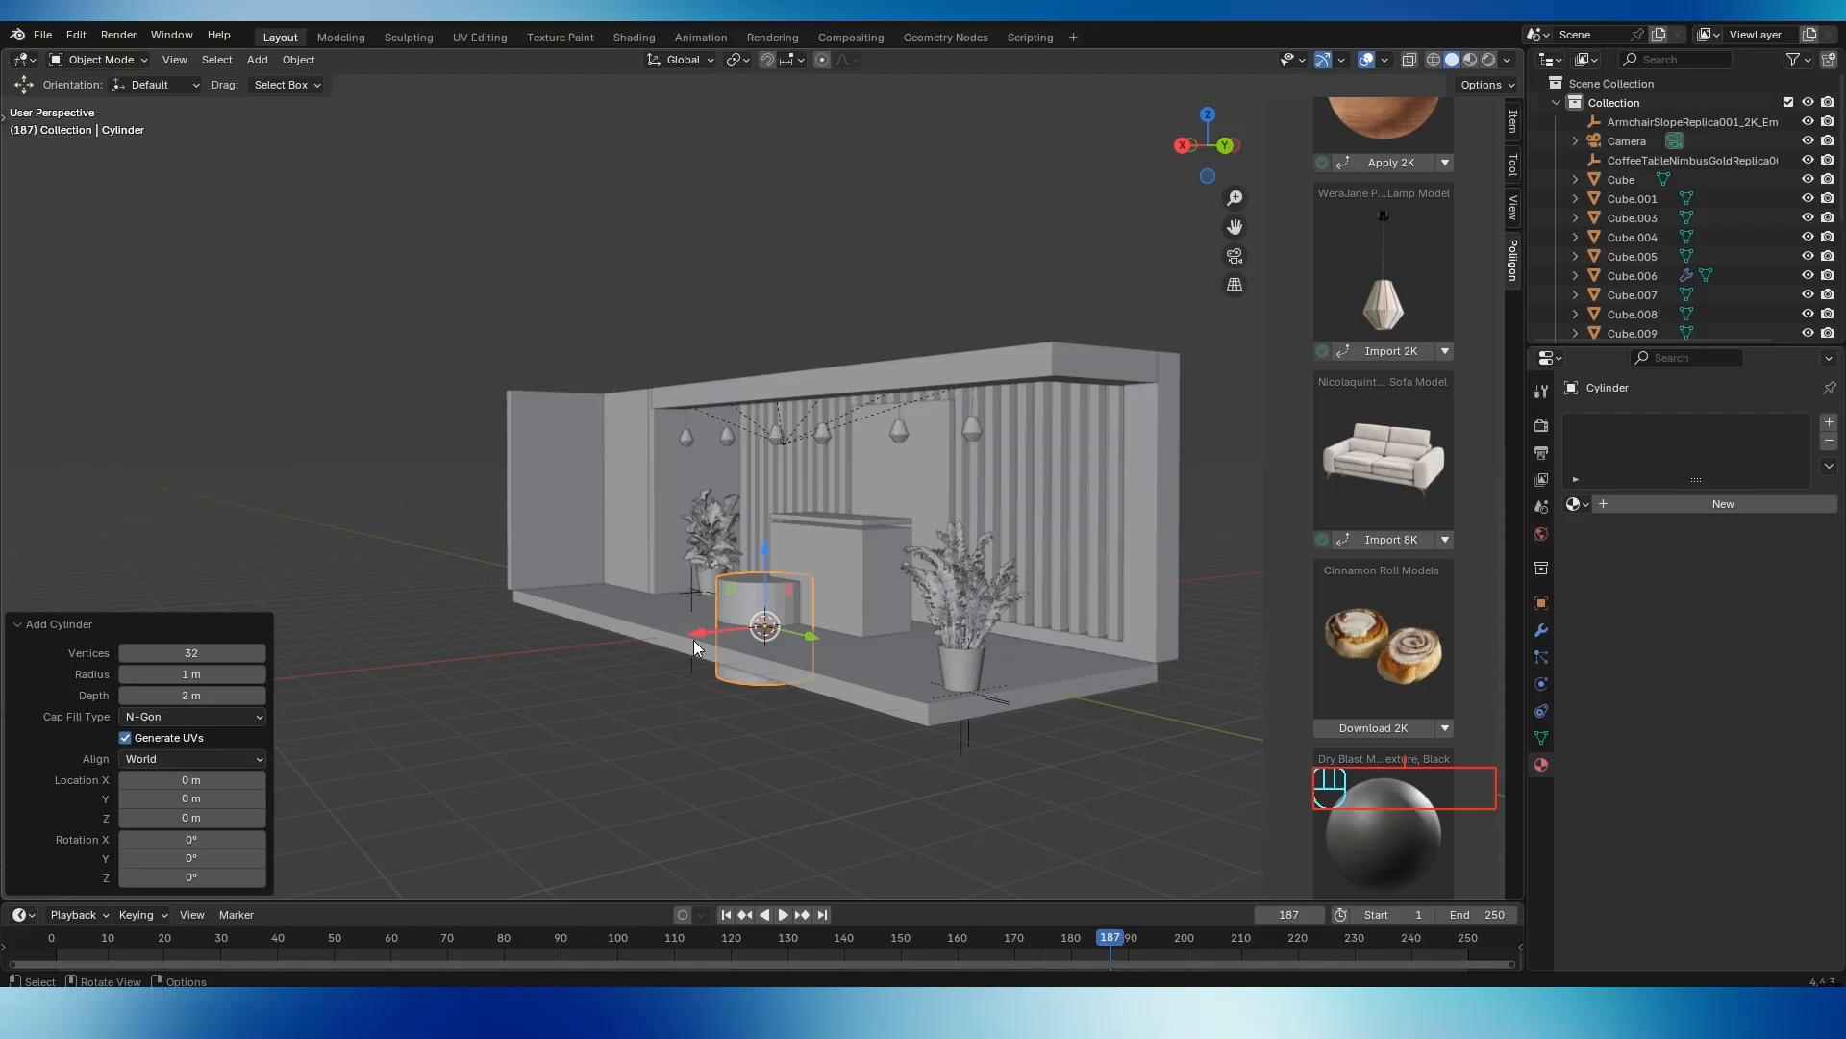
pyautogui.moveTo(696, 635); pyautogui.dragTo(704, 635)
pyautogui.moveTo(815, 637); pyautogui.dragTo(1099, 701)
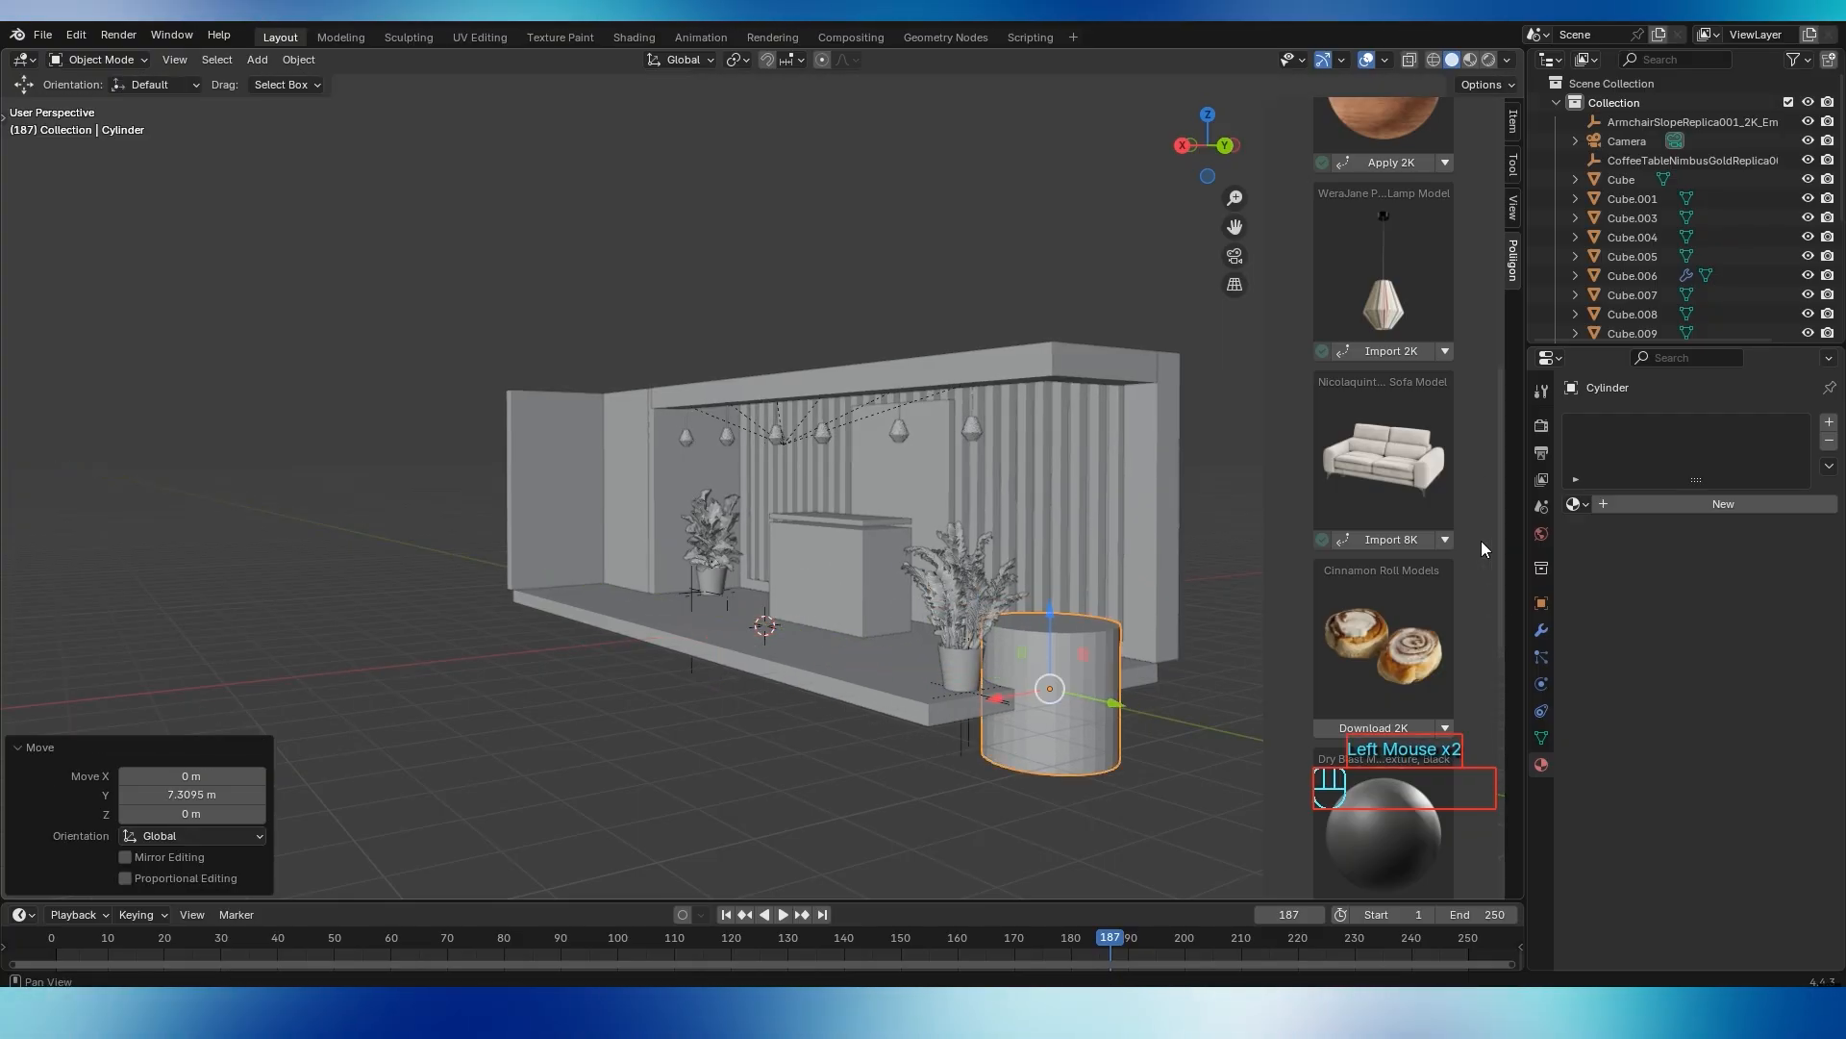
# Set the cylinder's dimensions to 0.2 m in X and Y and 5 m in Z
pyautogui.click(1514, 123)
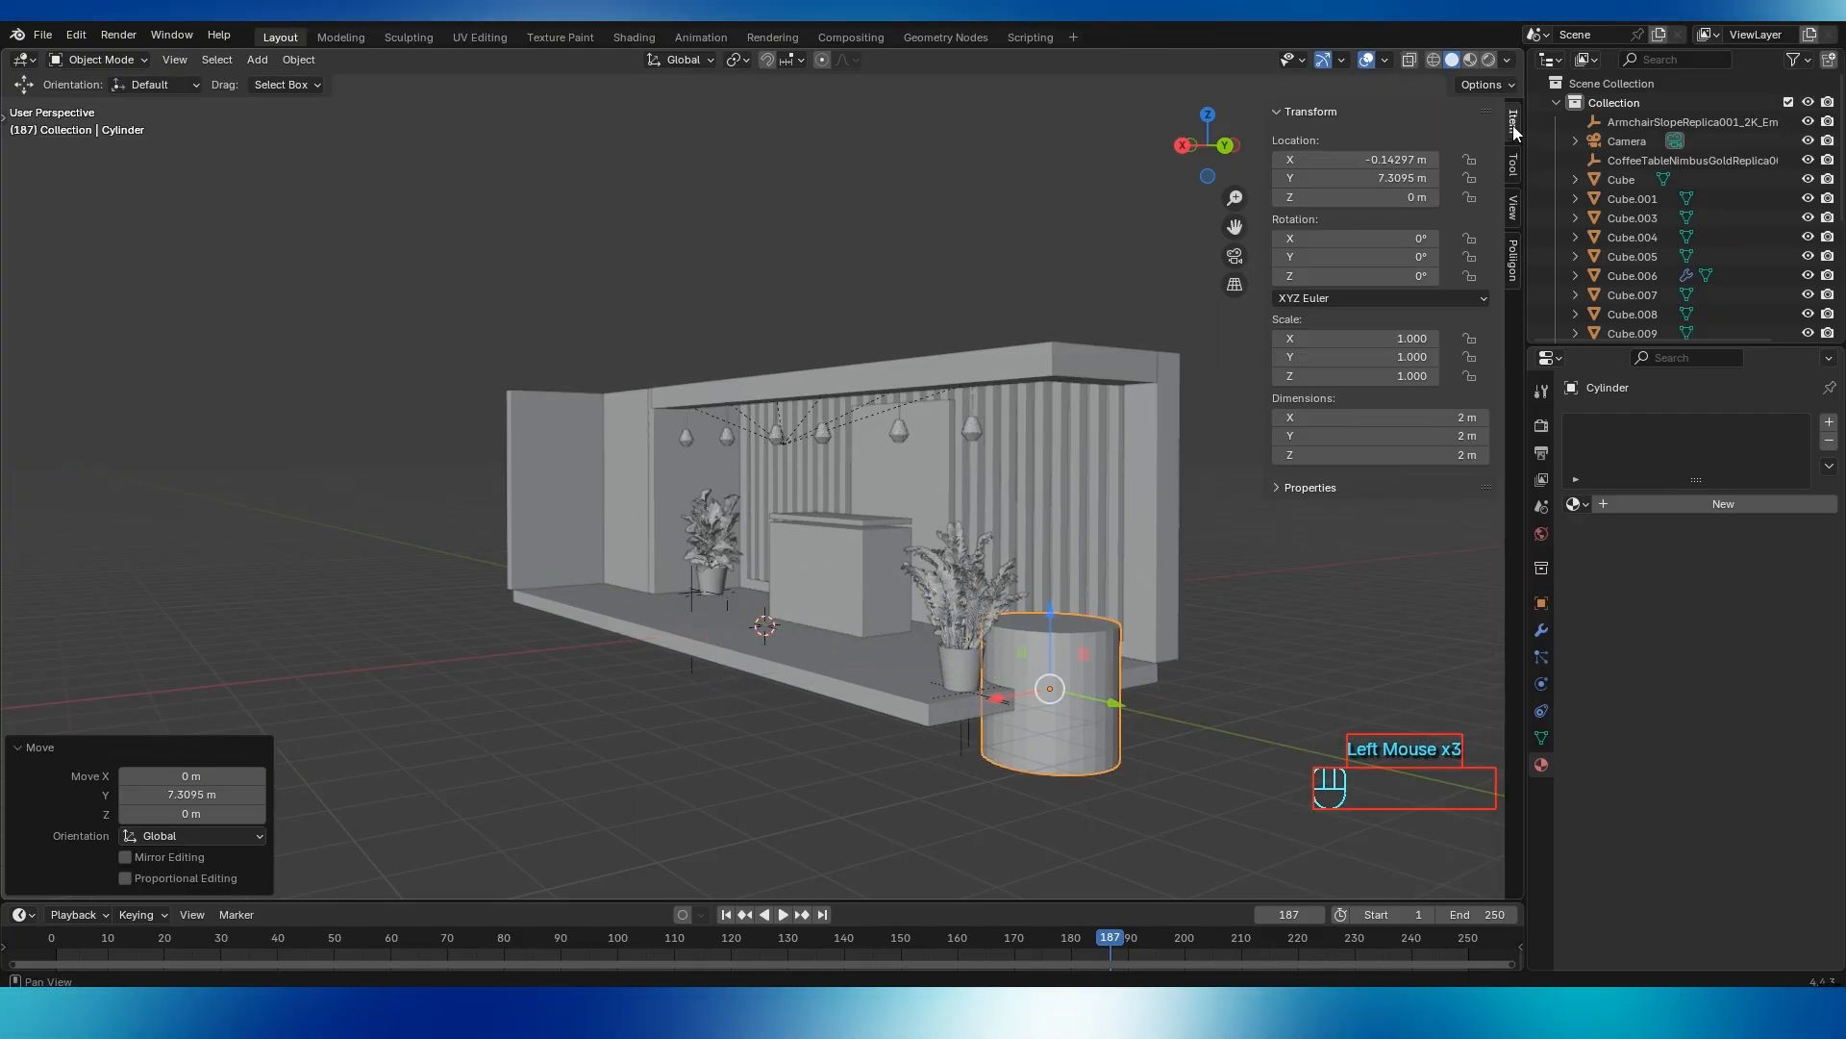
pyautogui.click(1462, 433)
pyautogui.click(1462, 458)
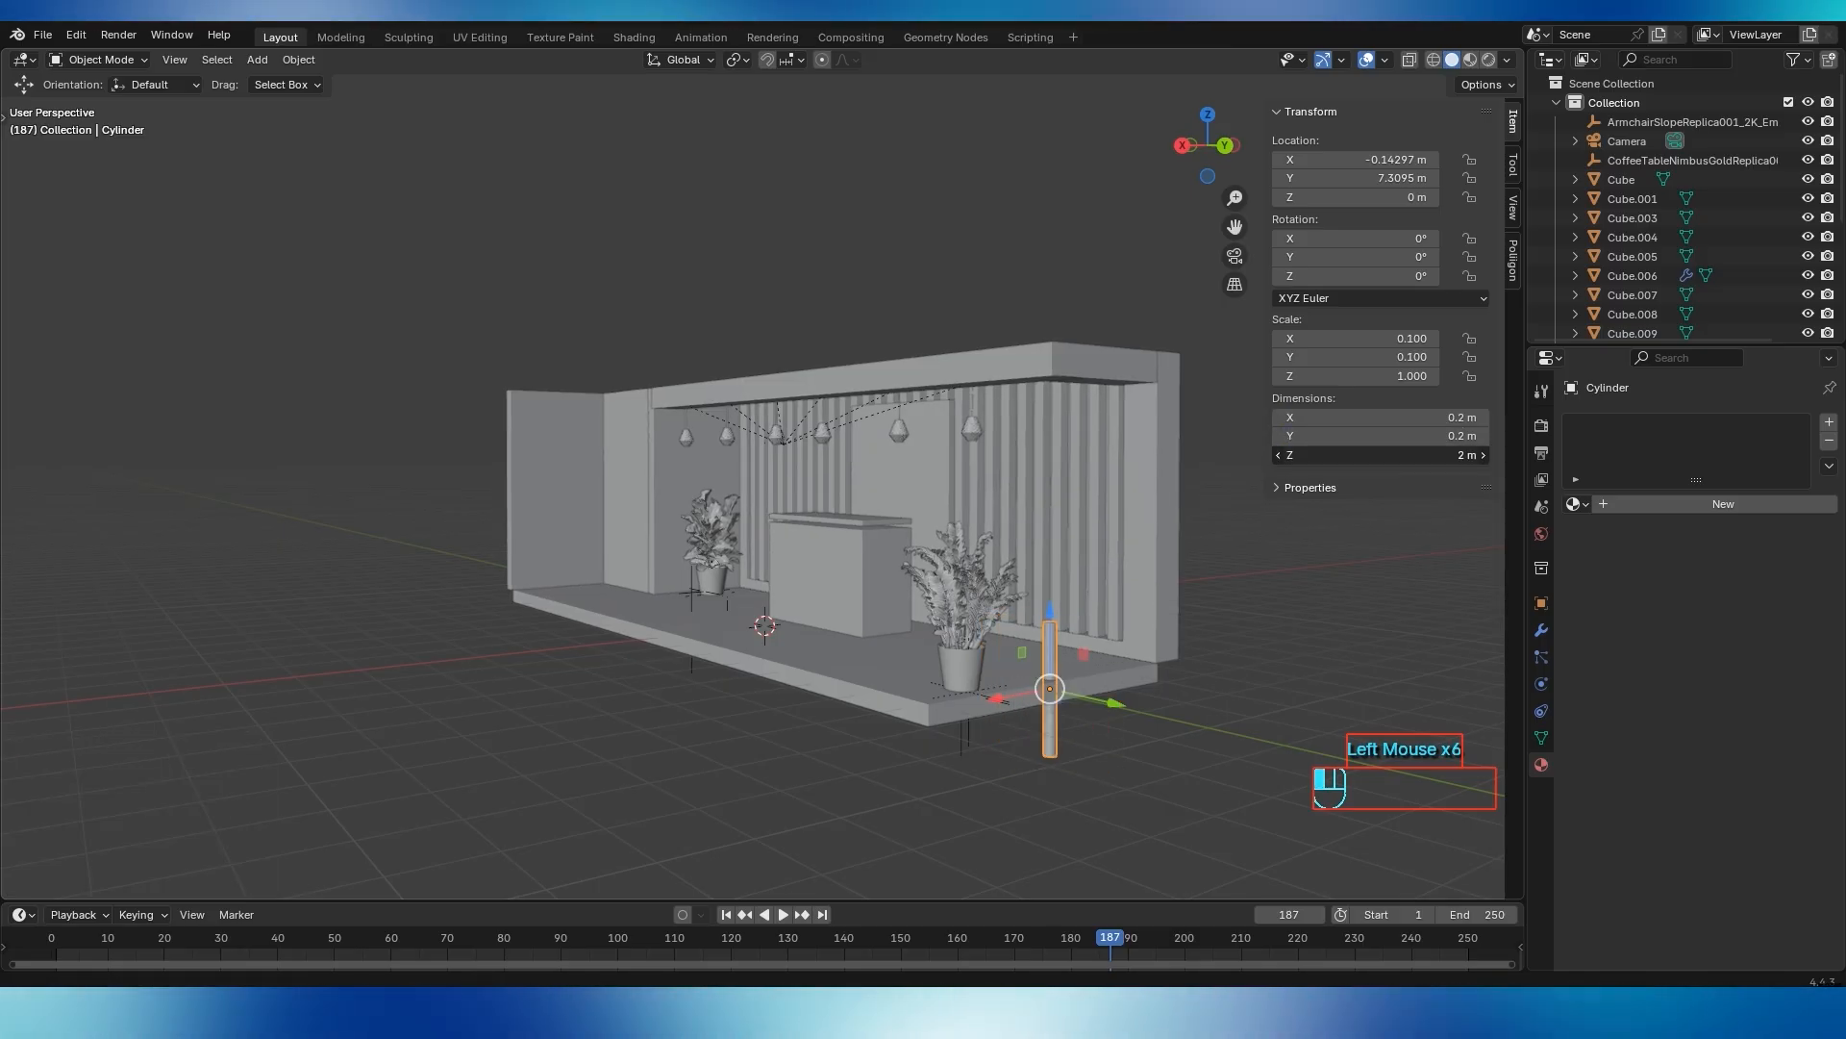
pyautogui.press('Return')
# Shift the cylinder to about -0.75 m in X and raise it about 2.41 m, under the canopy's end
pyautogui.moveTo(1151, 633); pyautogui.dragTo(744, 764, button='middle')
pyautogui.moveTo(744, 769); pyautogui.dragTo(817, 766)
pyautogui.moveTo(873, 663); pyautogui.dragTo(874, 642)
pyautogui.moveTo(879, 538); pyautogui.dragTo(896, 529)
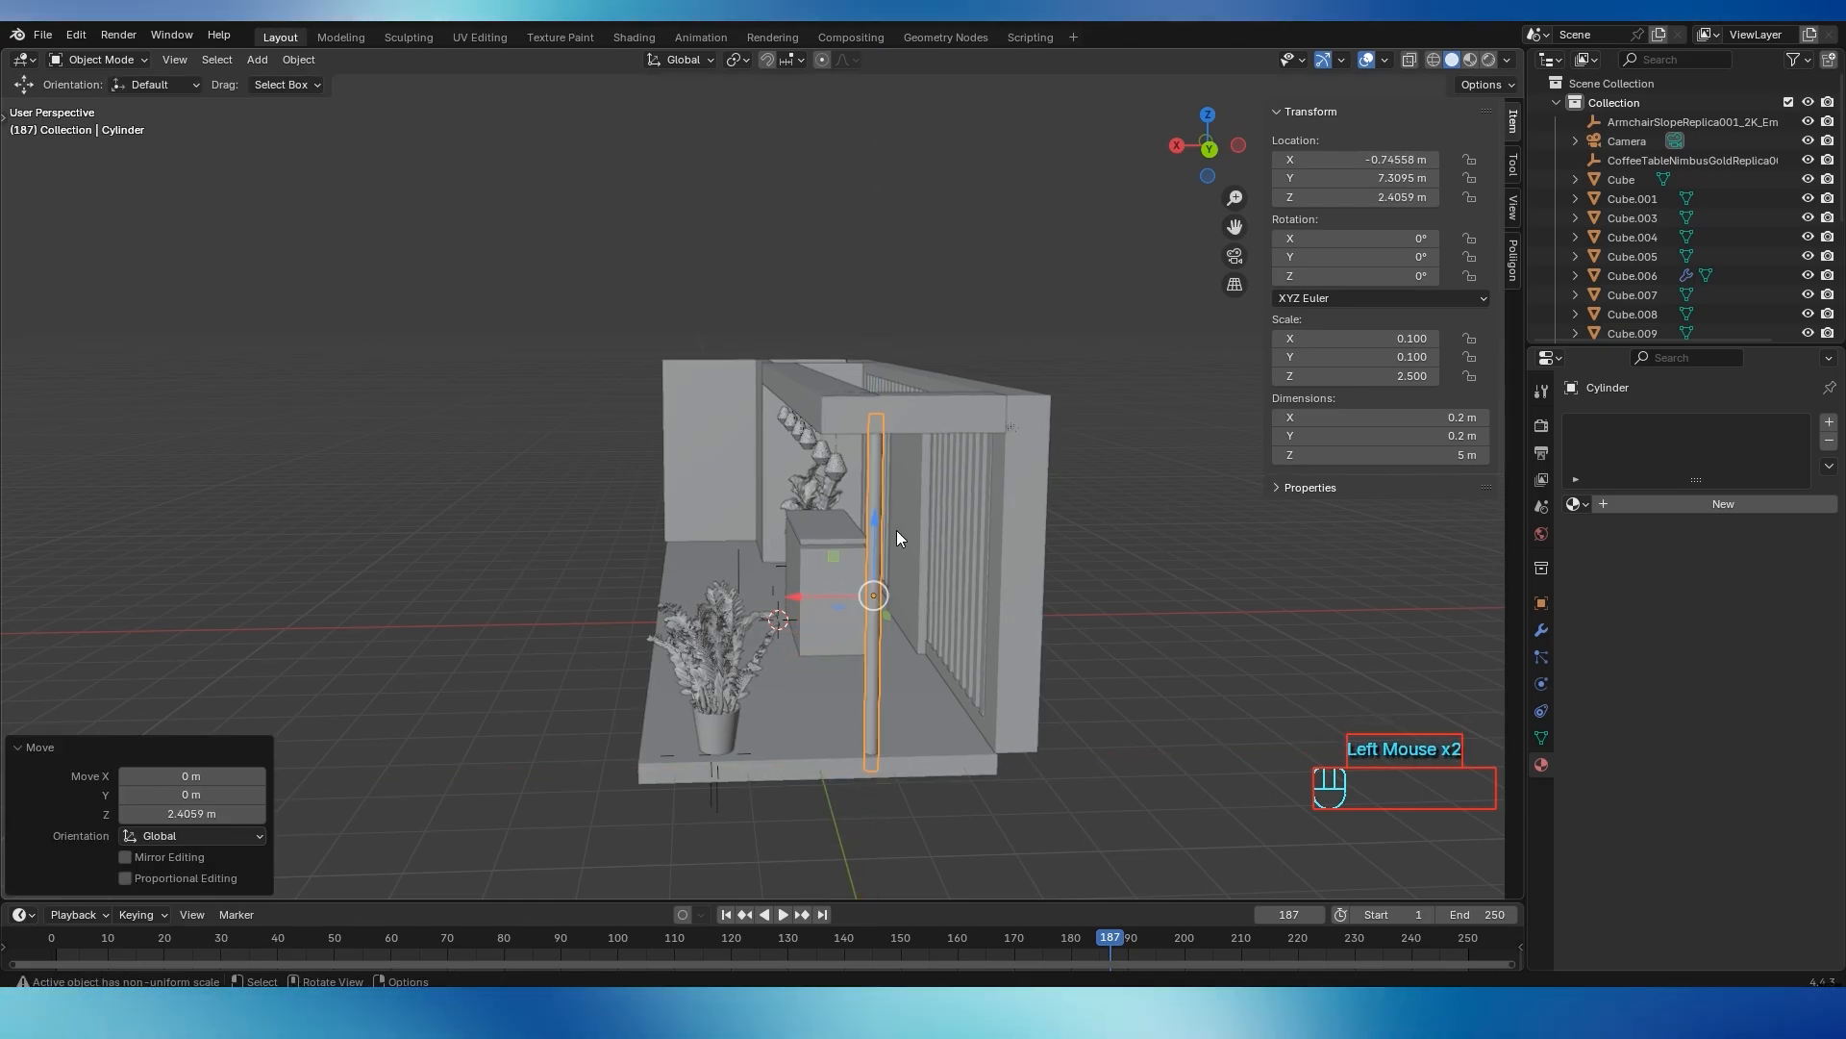
# Shift the cylinder column about -0.2 m along Y and 0.47 m along X, closer to the canopy's front corner
pyautogui.moveTo(896, 529); pyautogui.dragTo(964, 527, button='middle')
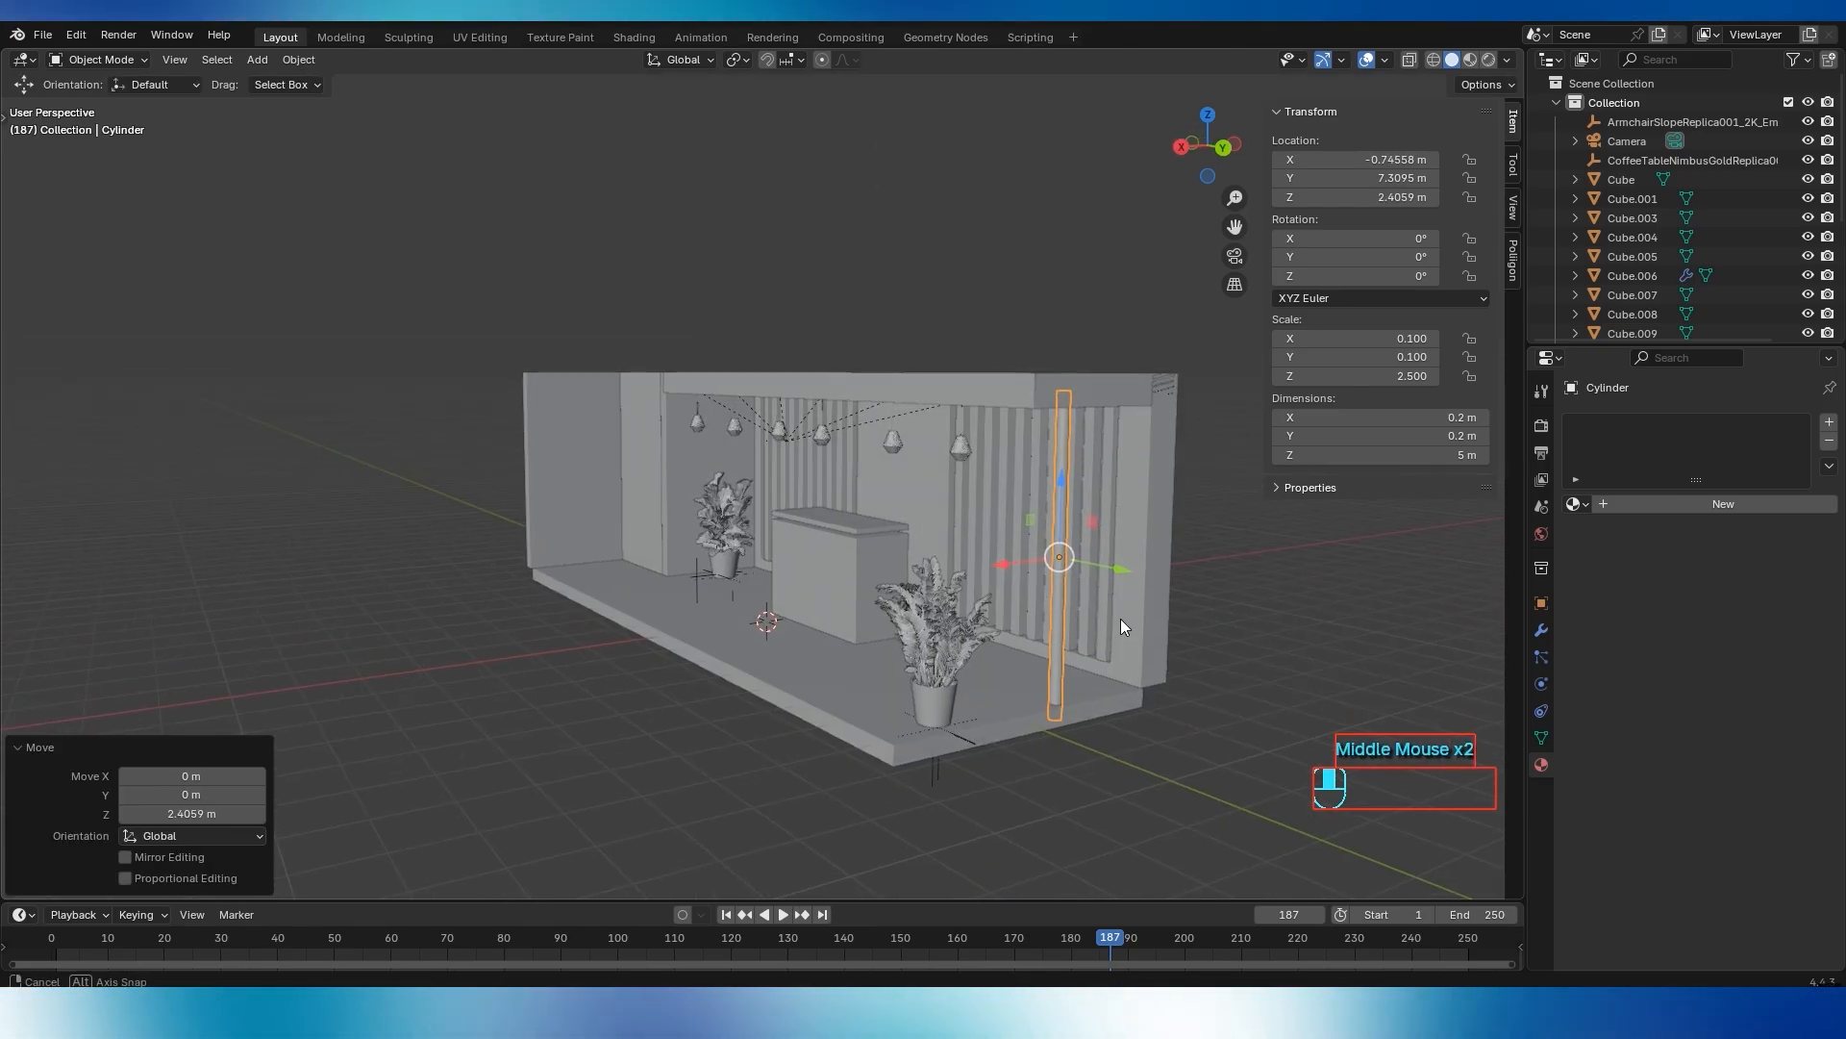
pyautogui.moveTo(1122, 619); pyautogui.dragTo(1164, 573, button='middle')
pyautogui.moveTo(1190, 554); pyautogui.dragTo(1165, 573)
pyautogui.scroll(2, 1144, 577)
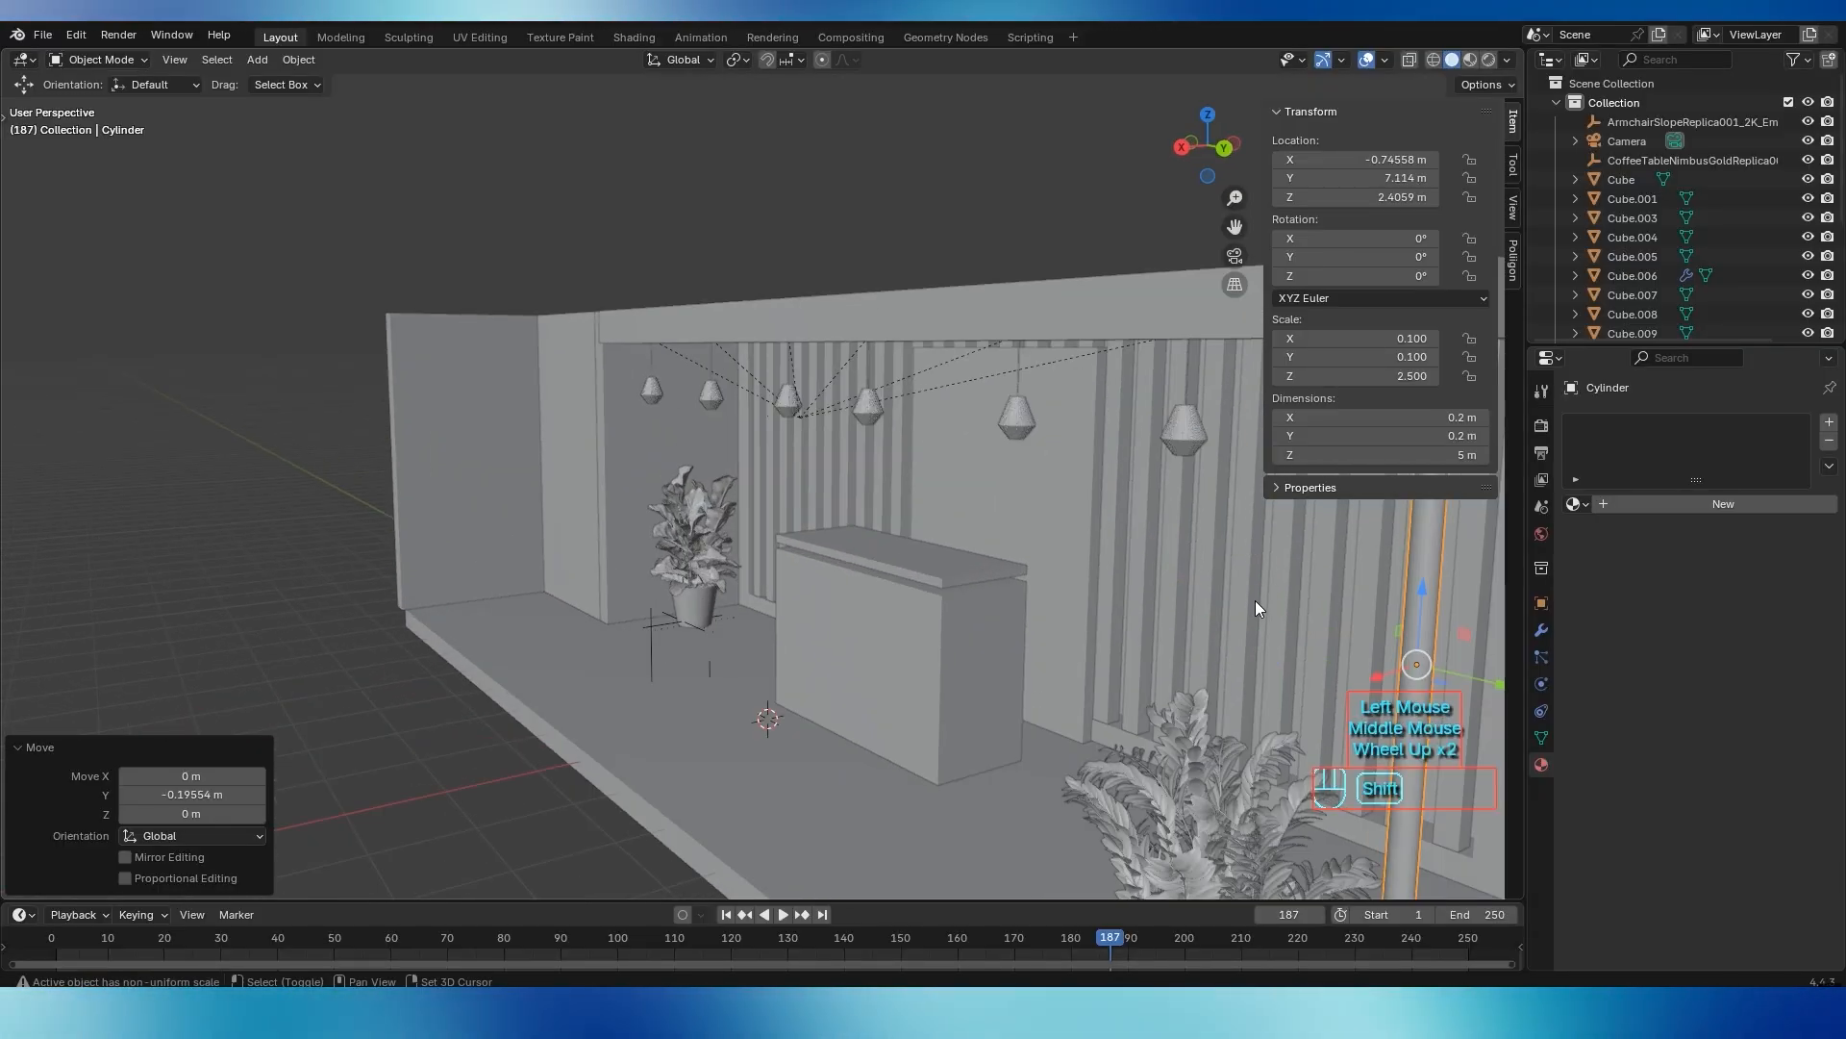
pyautogui.keyDown('shift'); pyautogui.moveTo(1256, 602); pyautogui.dragTo(1093, 571, button='middle'); pyautogui.keyUp('shift')
pyautogui.moveTo(1108, 552); pyautogui.dragTo(1077, 560)
pyautogui.moveTo(1089, 626); pyautogui.dragTo(1090, 616, button='middle')
pyautogui.click(1345, 698)
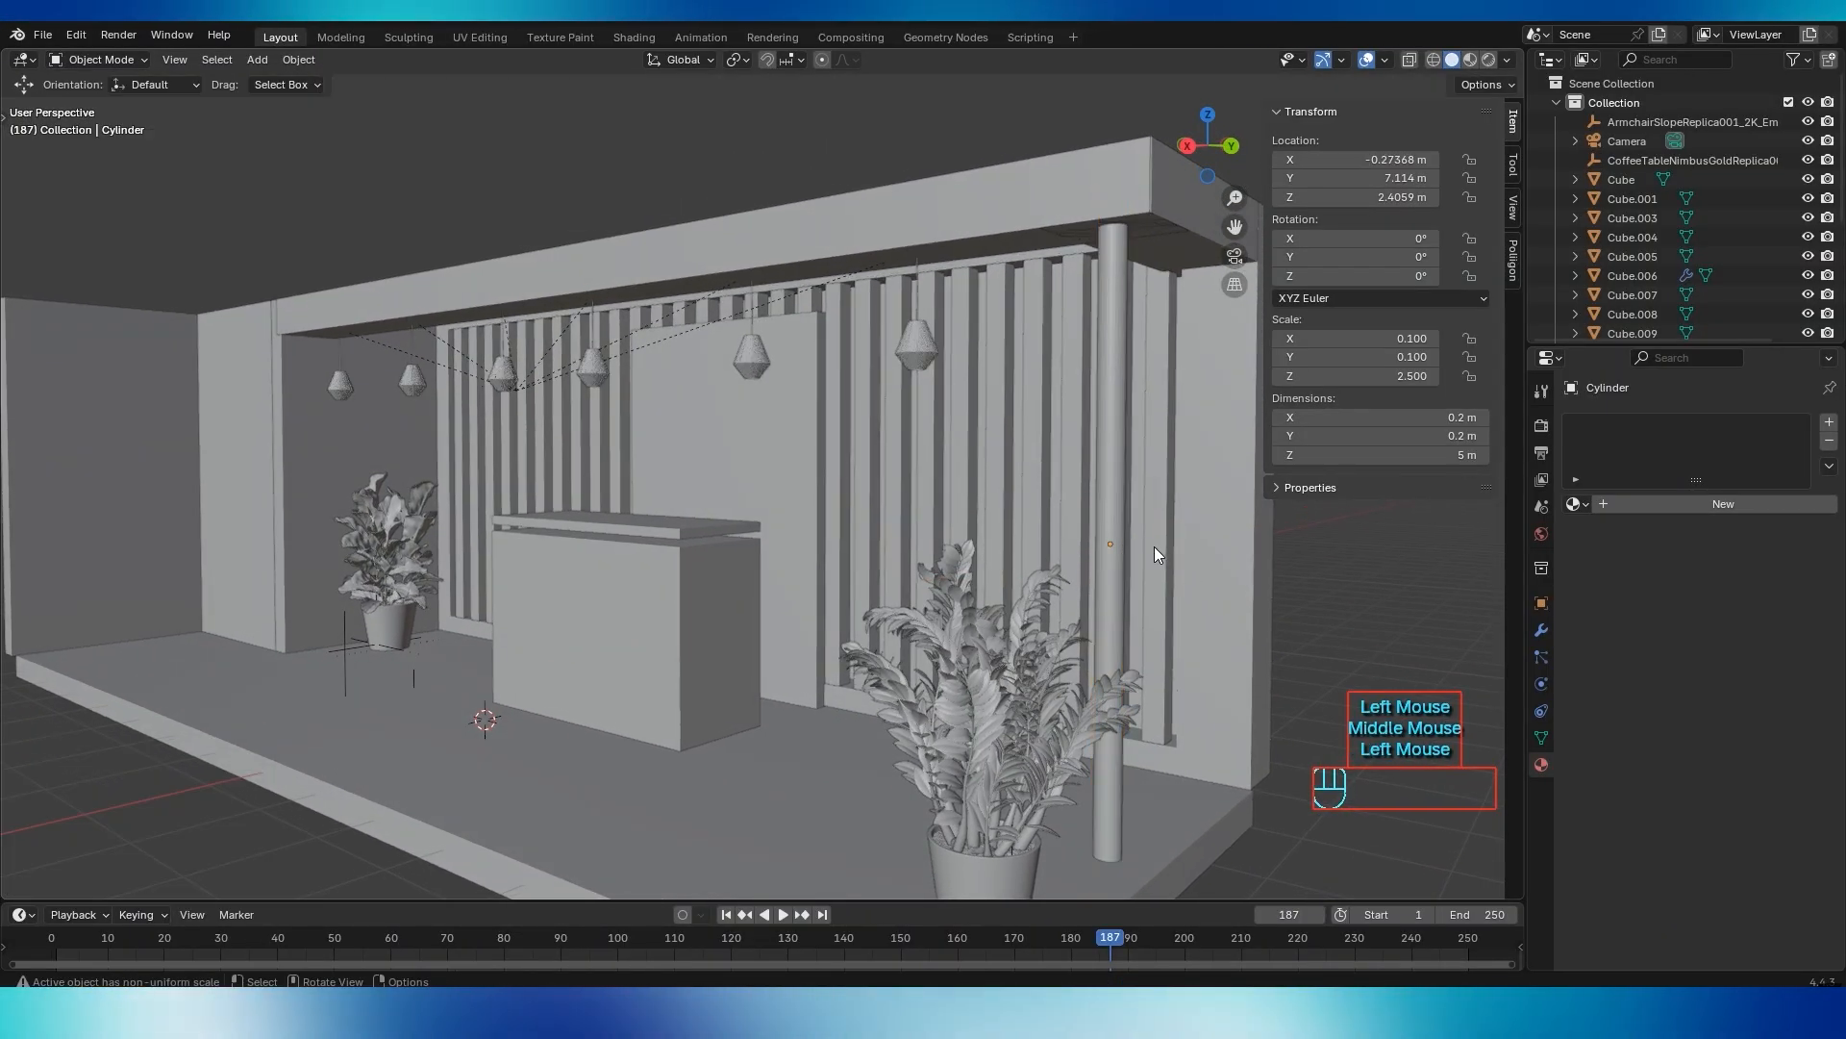
pyautogui.moveTo(1155, 548); pyautogui.dragTo(1193, 556, button='middle')
pyautogui.scroll(-2, 1029, 586)
pyautogui.moveTo(1029, 586); pyautogui.dragTo(921, 580, button='middle')
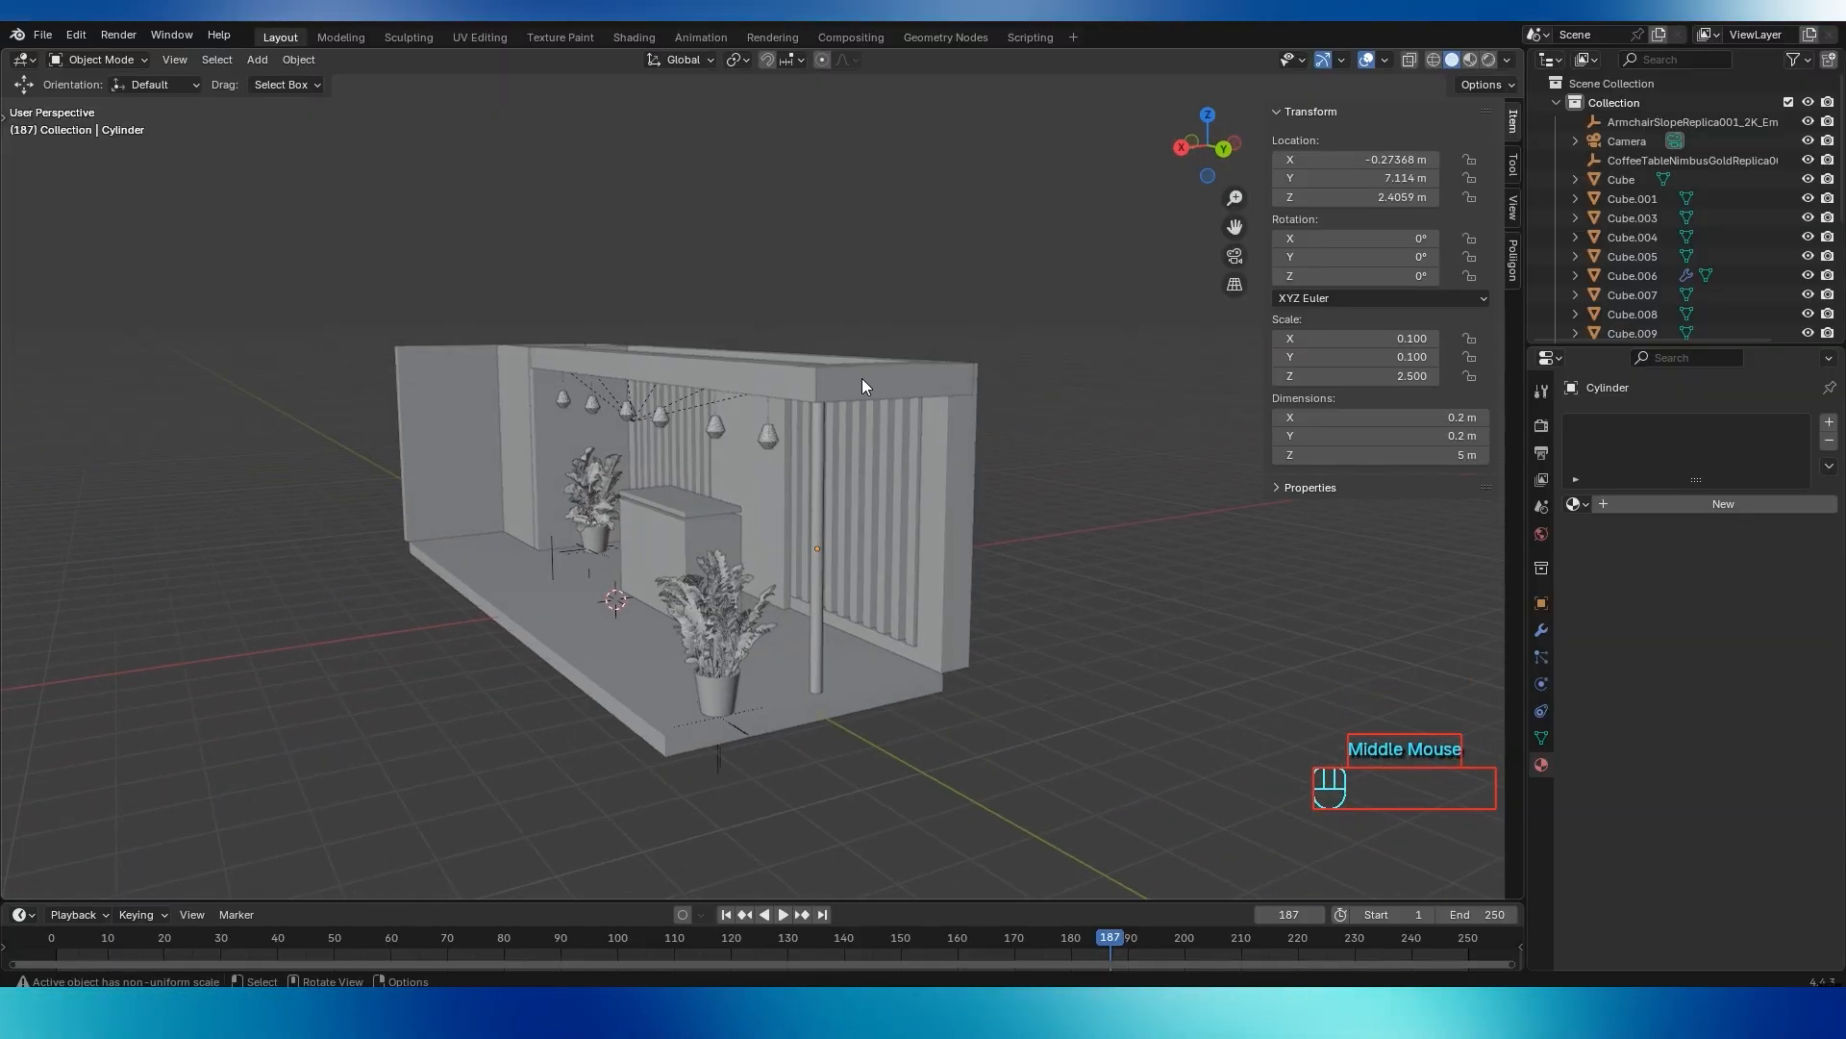
pyautogui.moveTo(821, 602); pyautogui.dragTo(933, 697, button='middle')
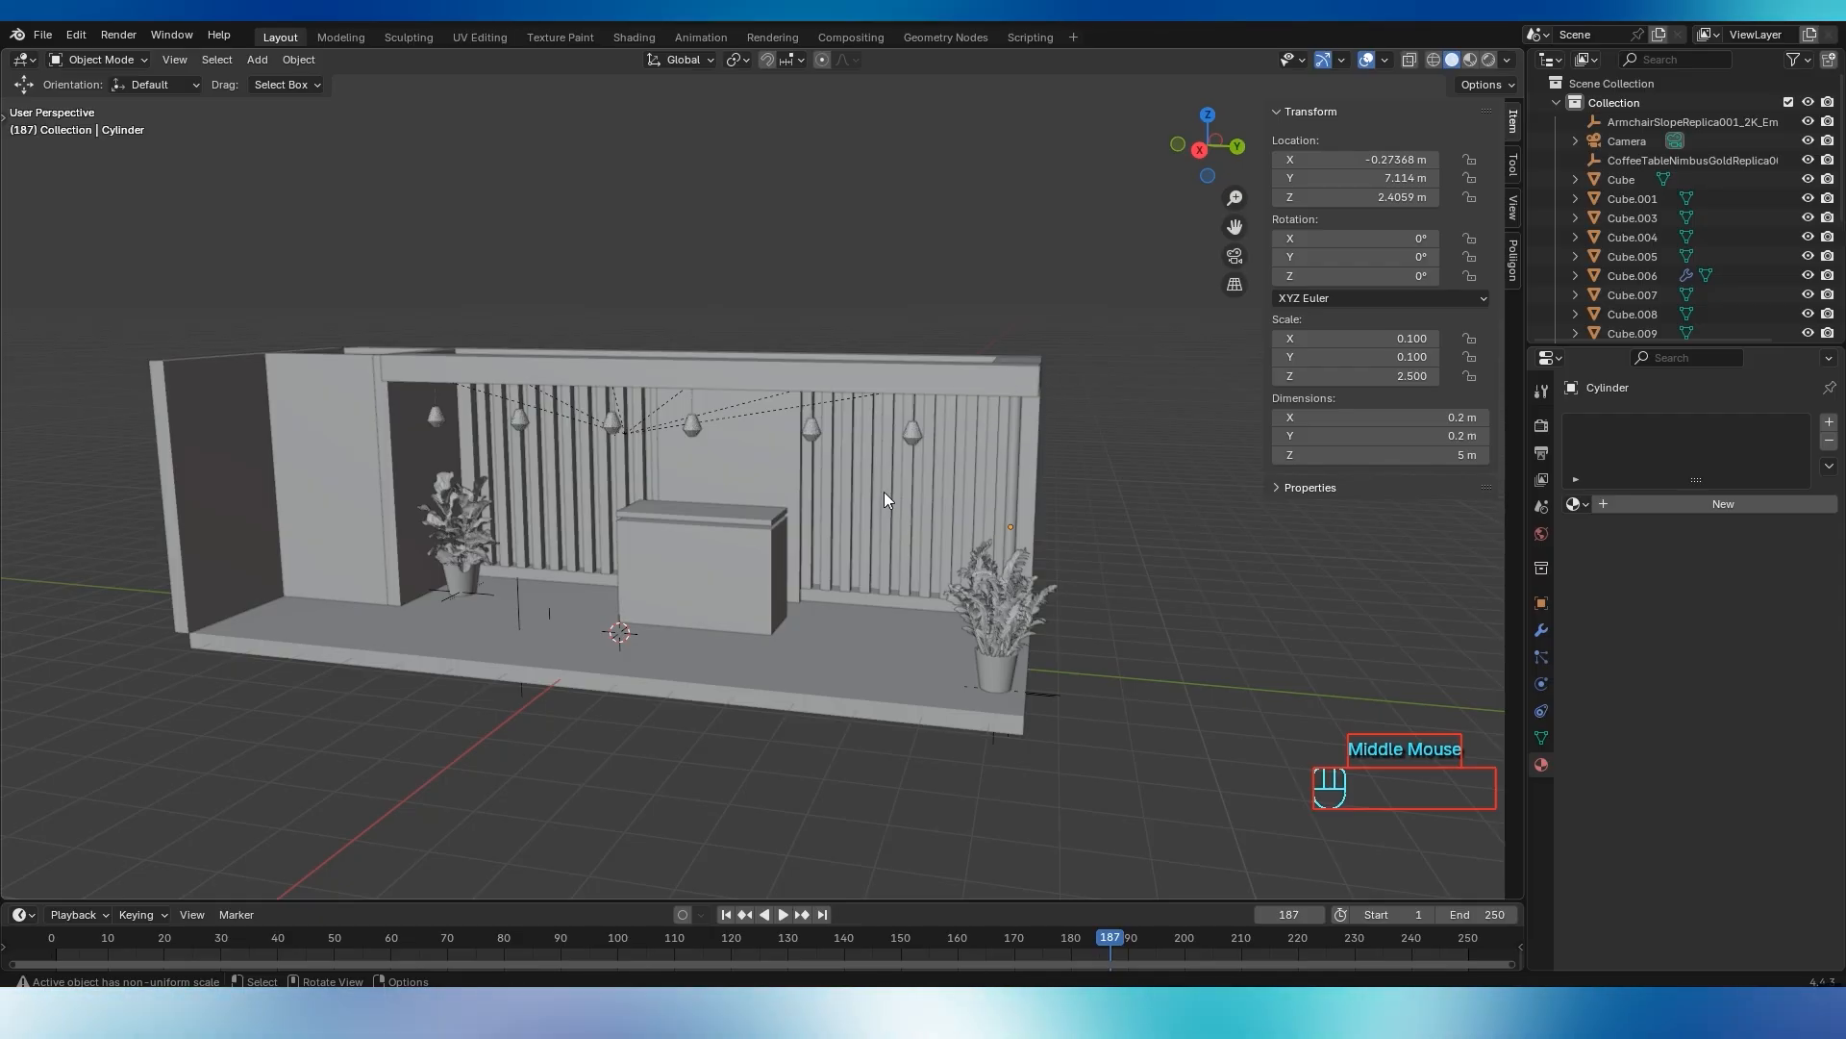
pyautogui.moveTo(884, 498); pyautogui.dragTo(904, 693, button='middle')
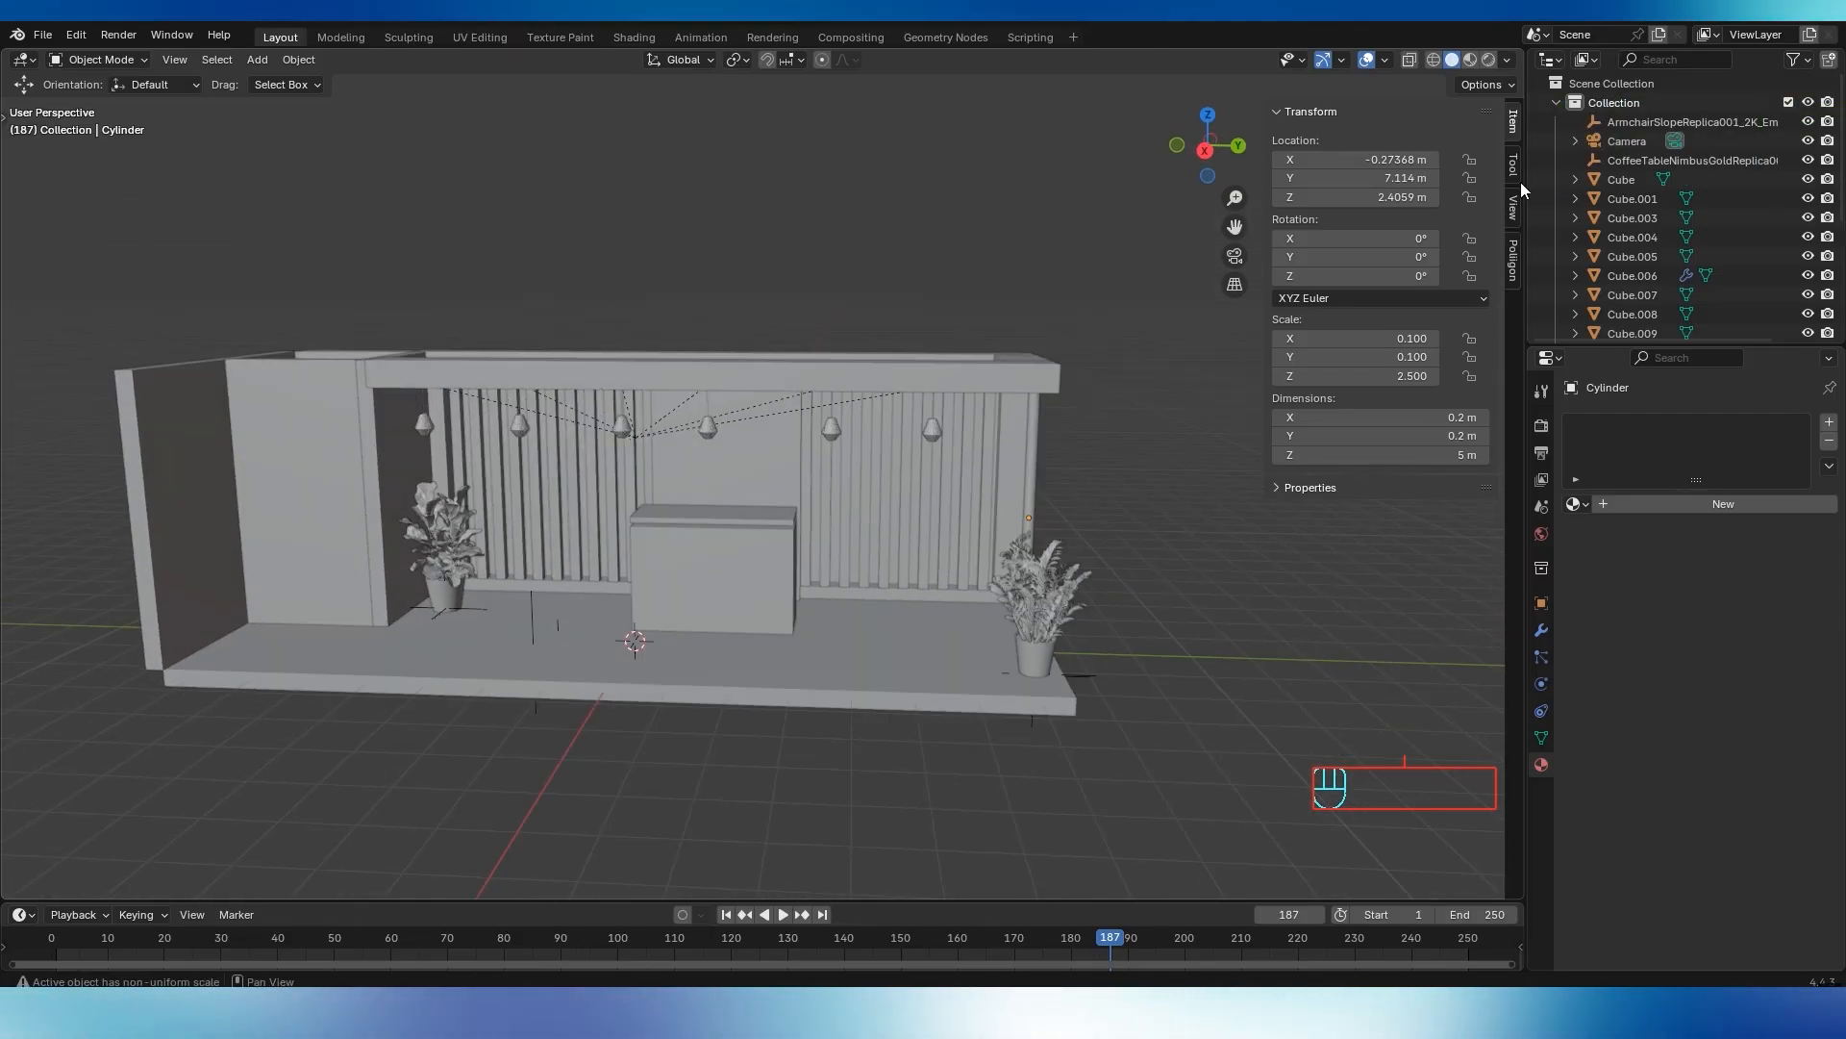
# Find the brown Replica chair model among the free Poliigon assets and import it at 2K
pyautogui.click(1513, 259)
pyautogui.scroll(-9, 1416, 545)
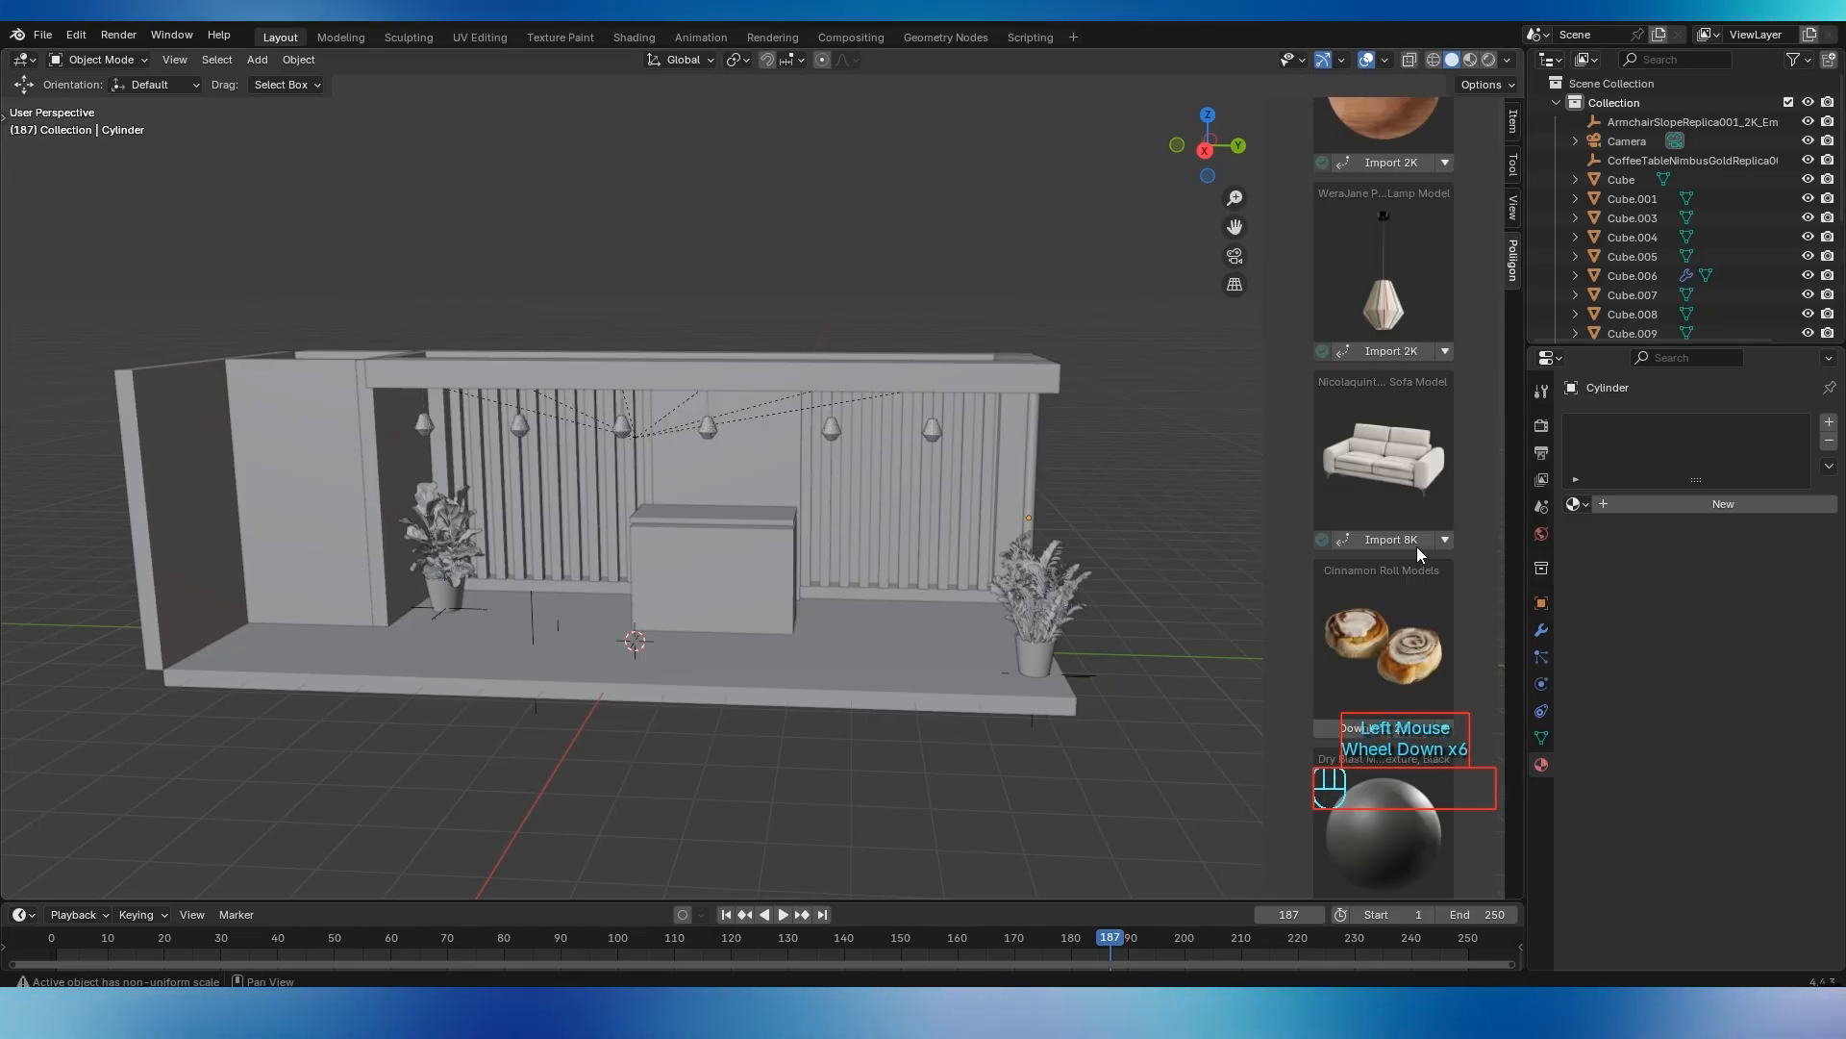
pyautogui.scroll(-5, 1417, 550)
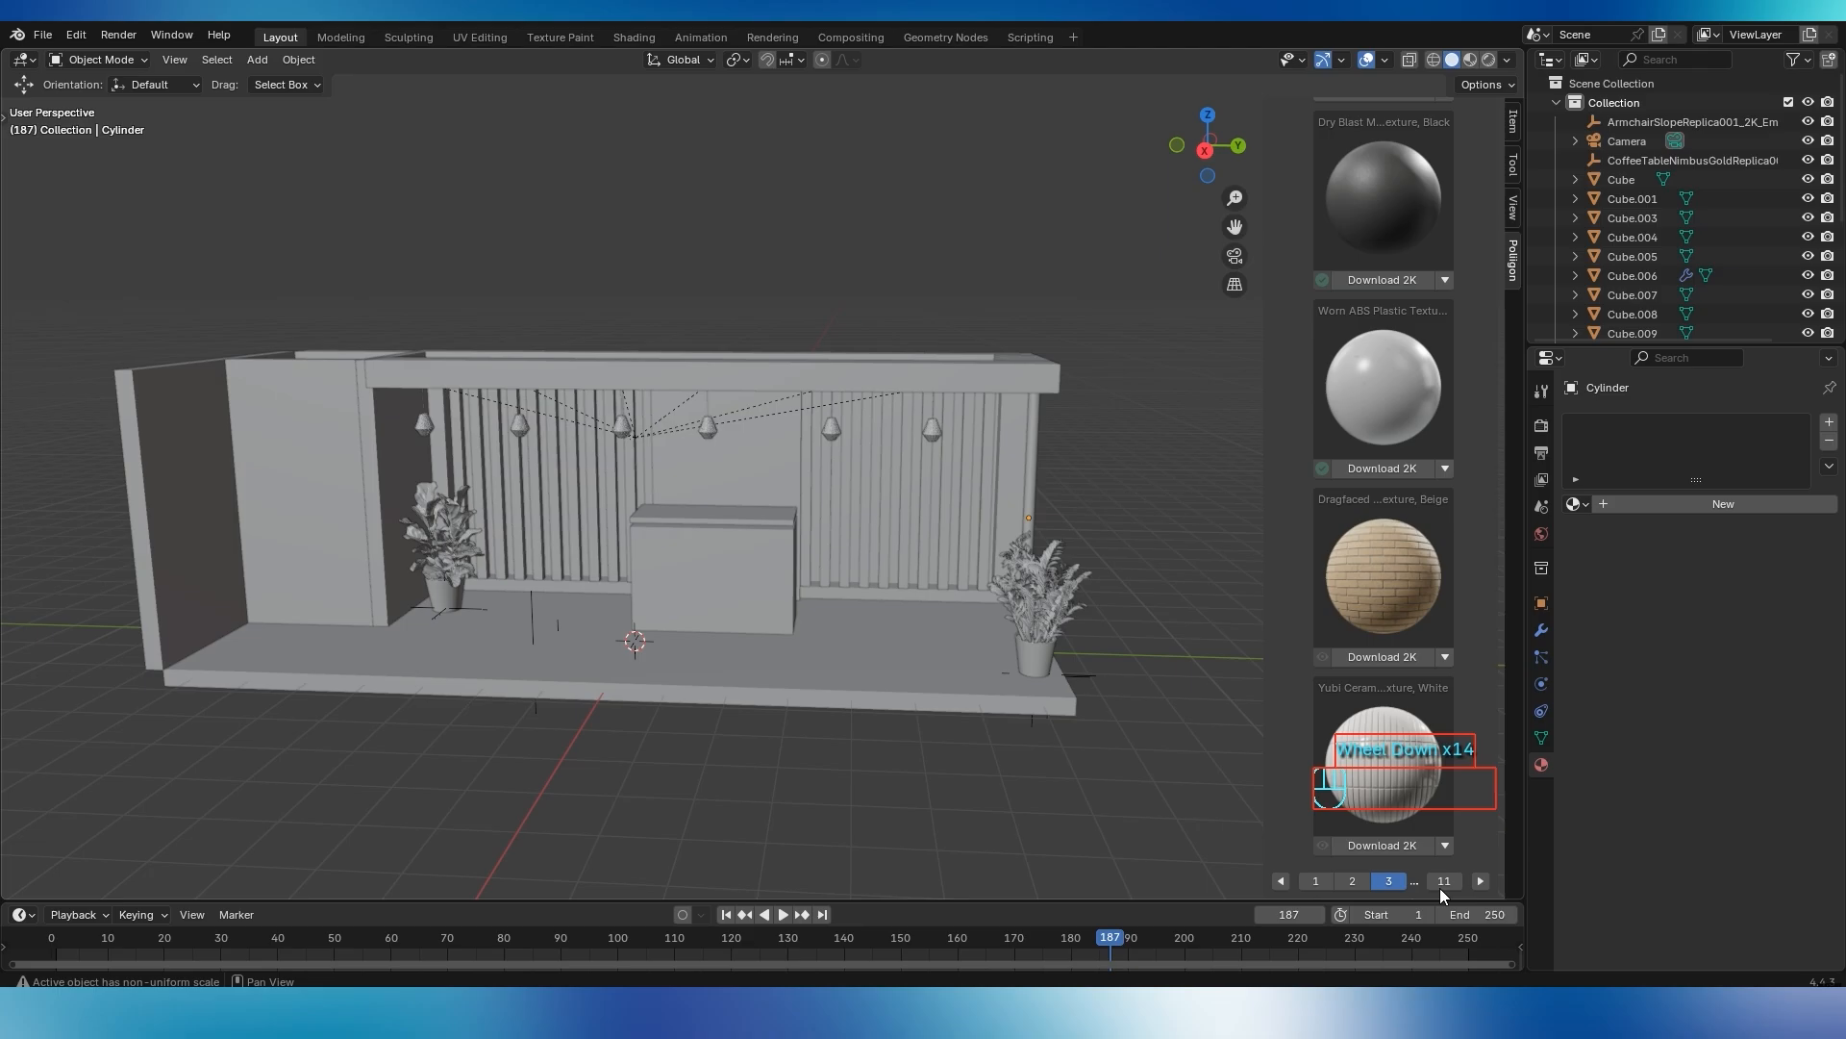
pyautogui.click(1482, 883)
pyautogui.scroll(2, 1404, 750)
pyautogui.scroll(-1, 1403, 731)
pyautogui.scroll(5, 1443, 711)
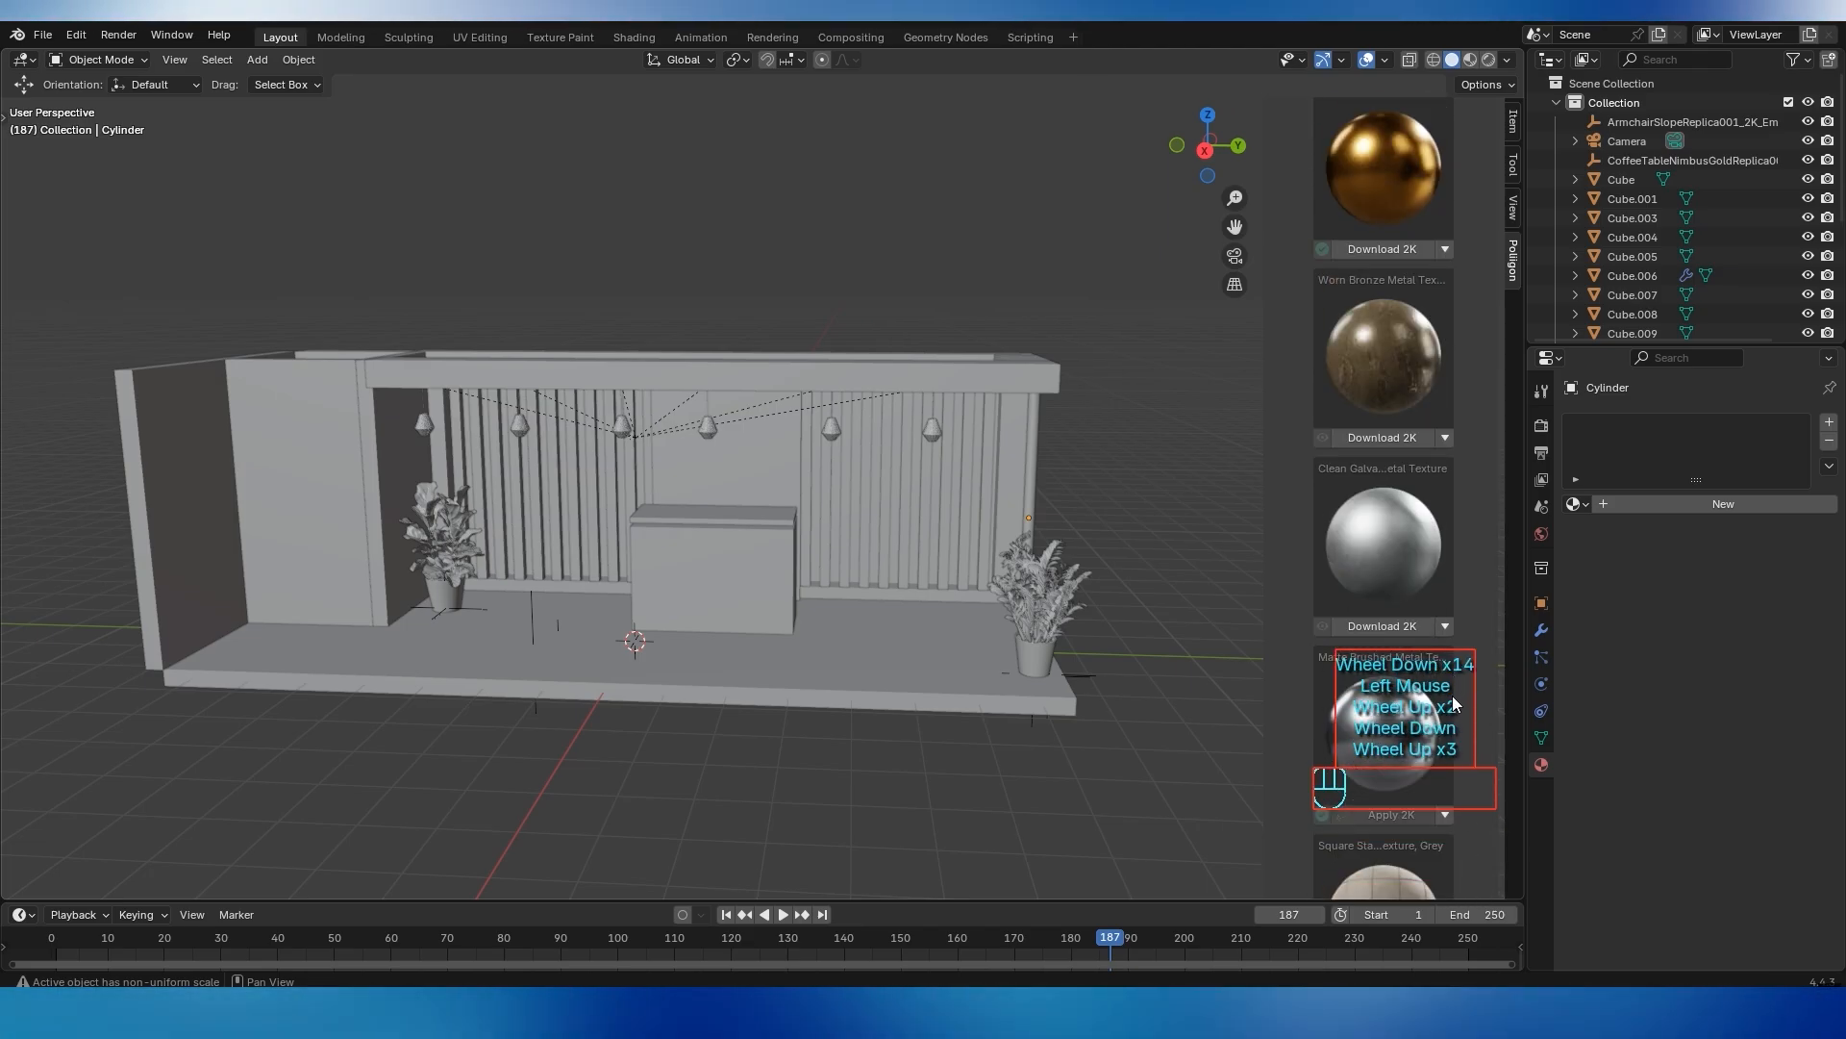
pyautogui.scroll(5, 1453, 703)
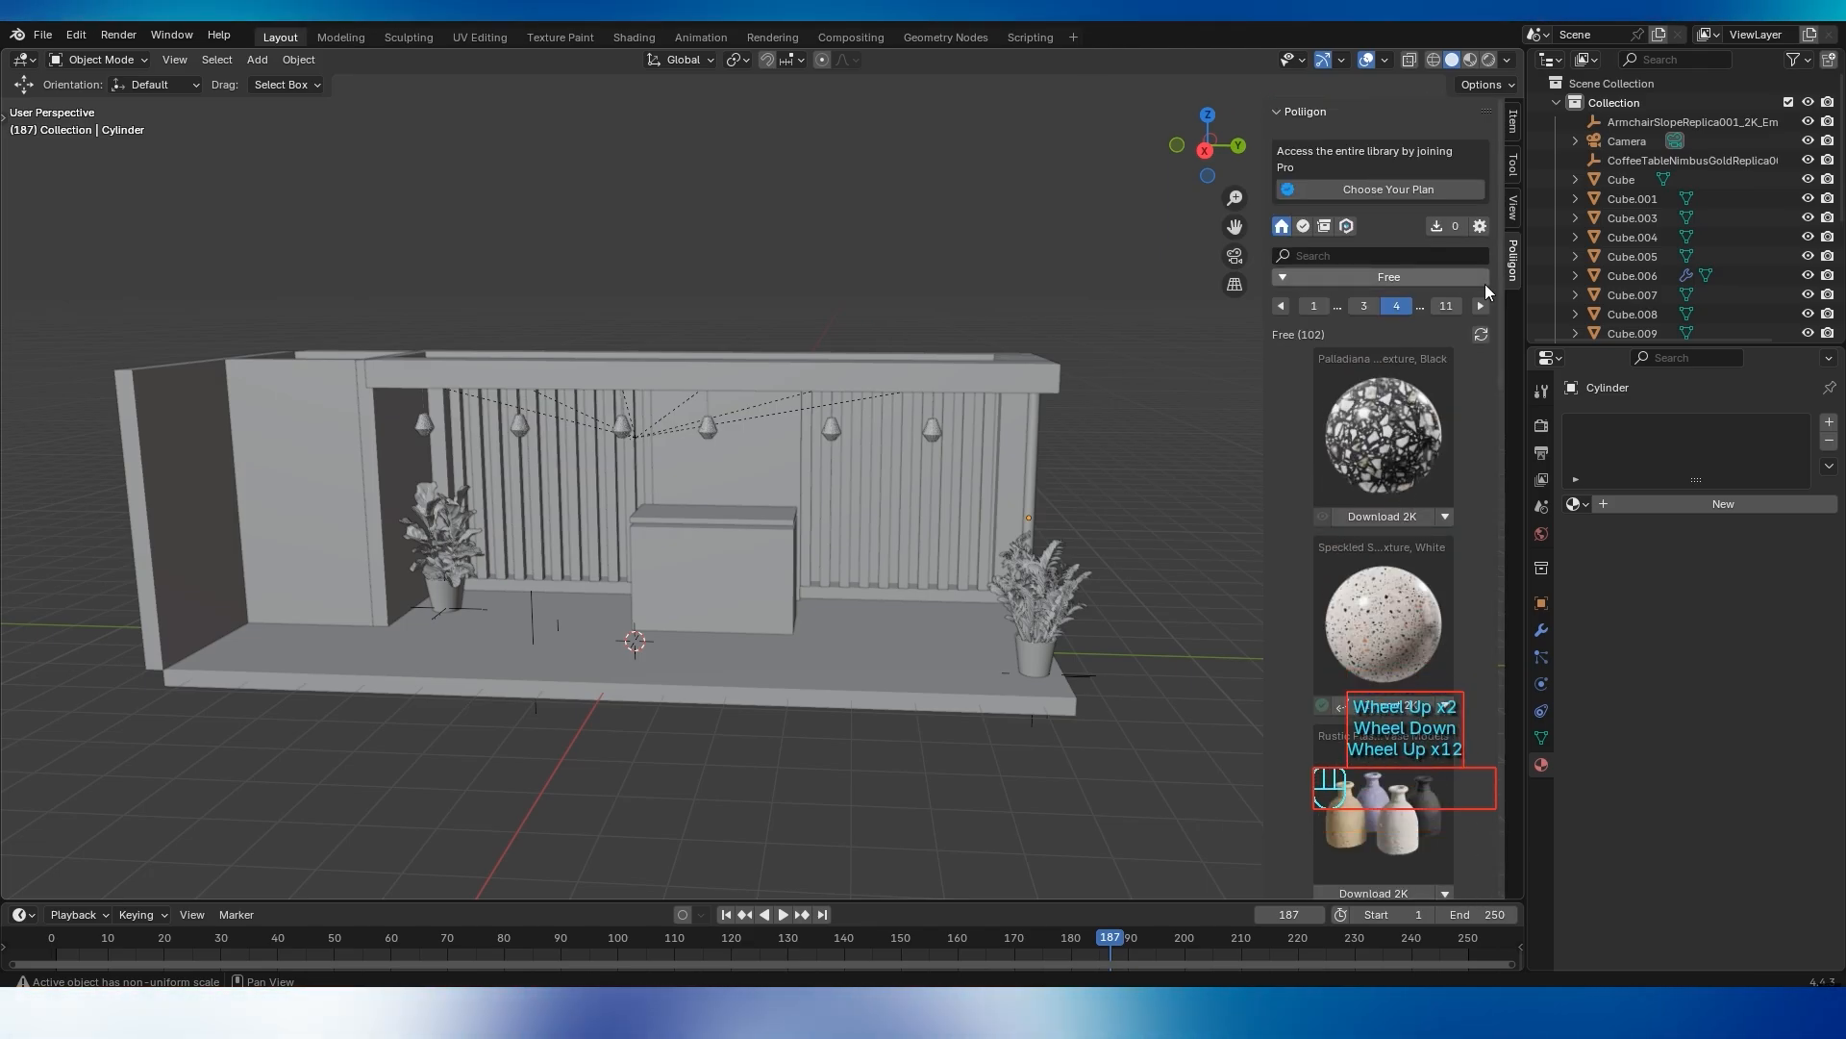
pyautogui.scroll(-12, 1481, 385)
pyautogui.click(1471, 846)
pyautogui.scroll(5, 1456, 710)
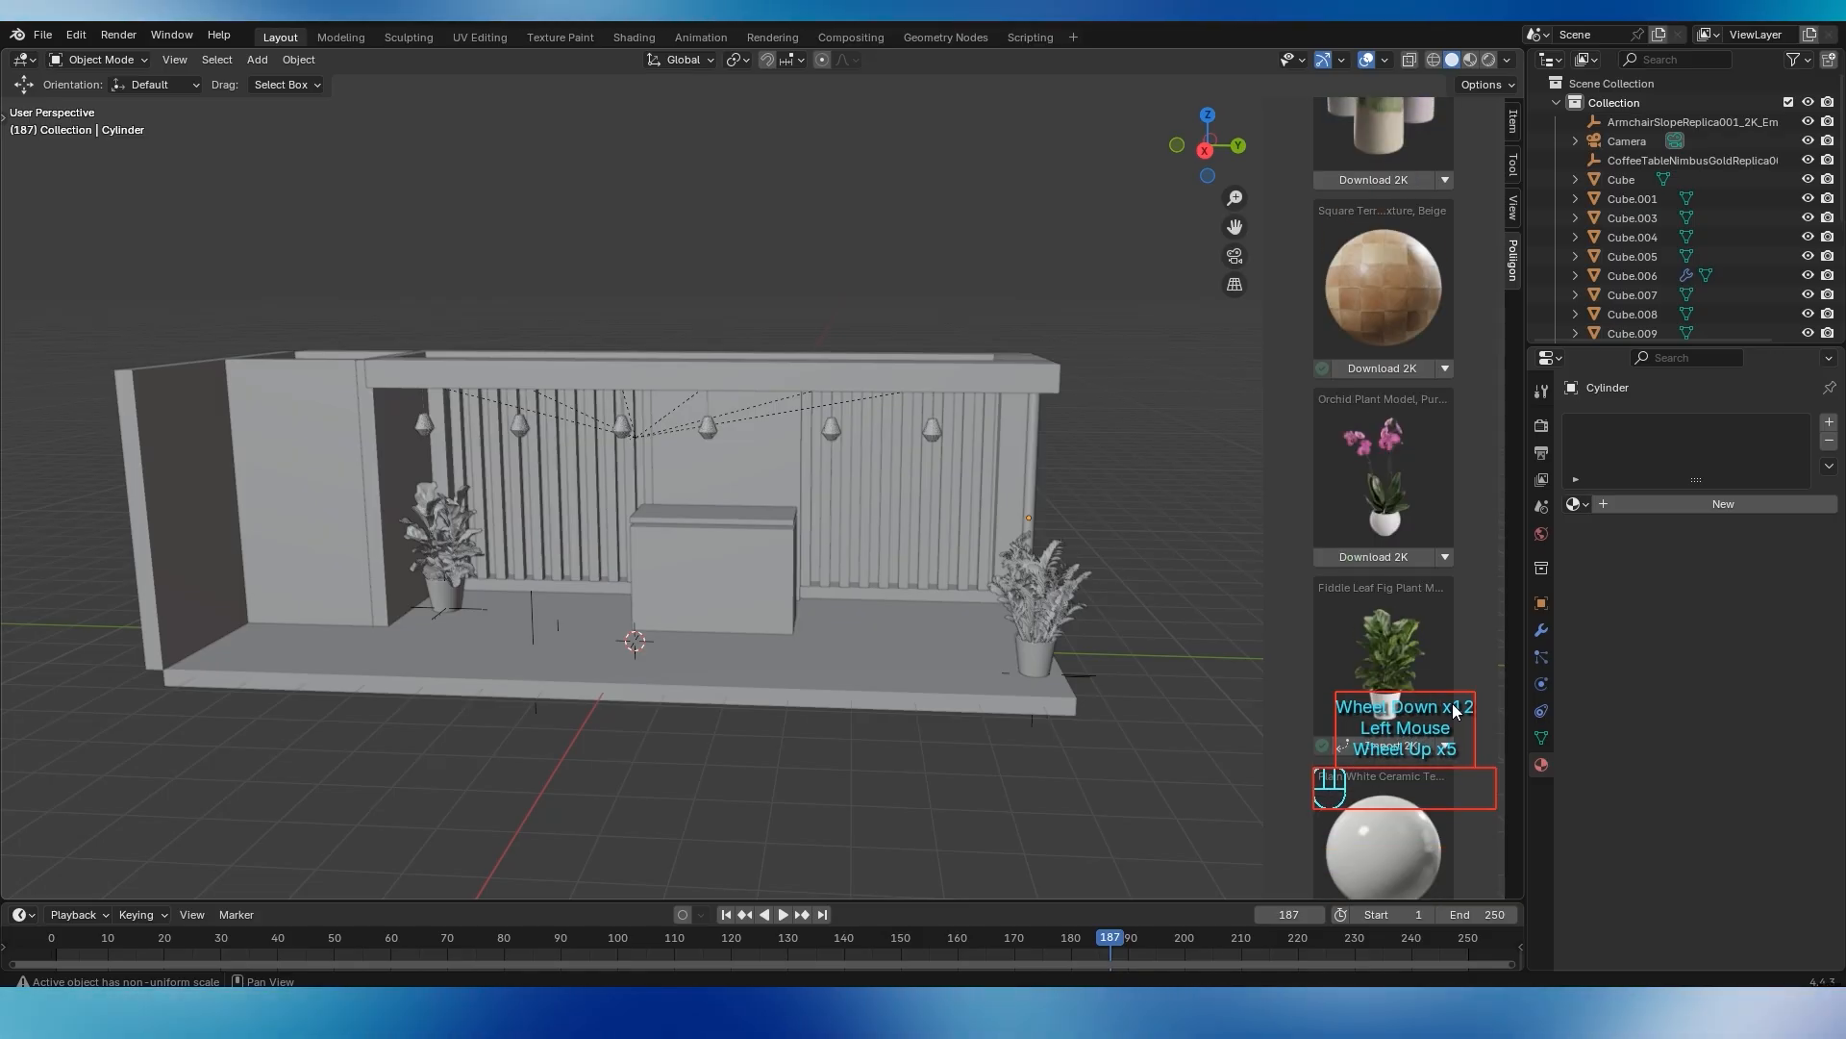
pyautogui.scroll(6, 1453, 709)
pyautogui.click(1480, 306)
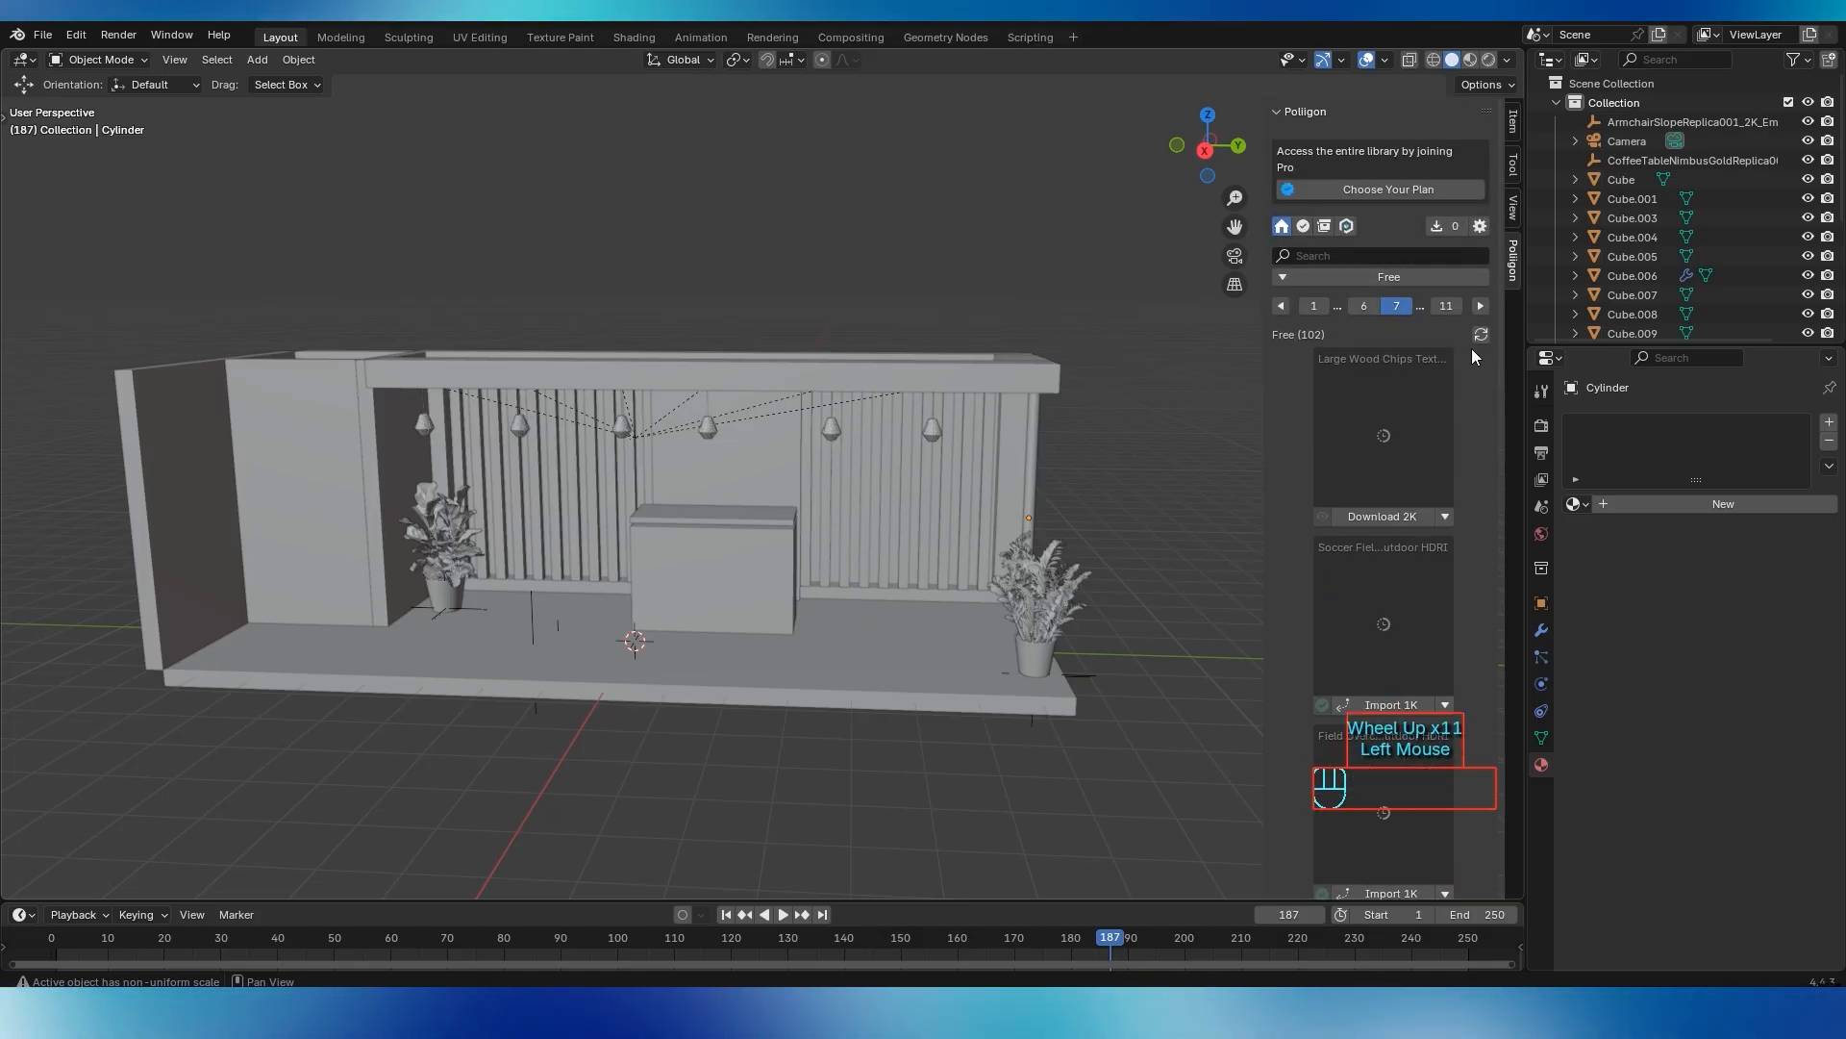
pyautogui.scroll(-13, 1431, 586)
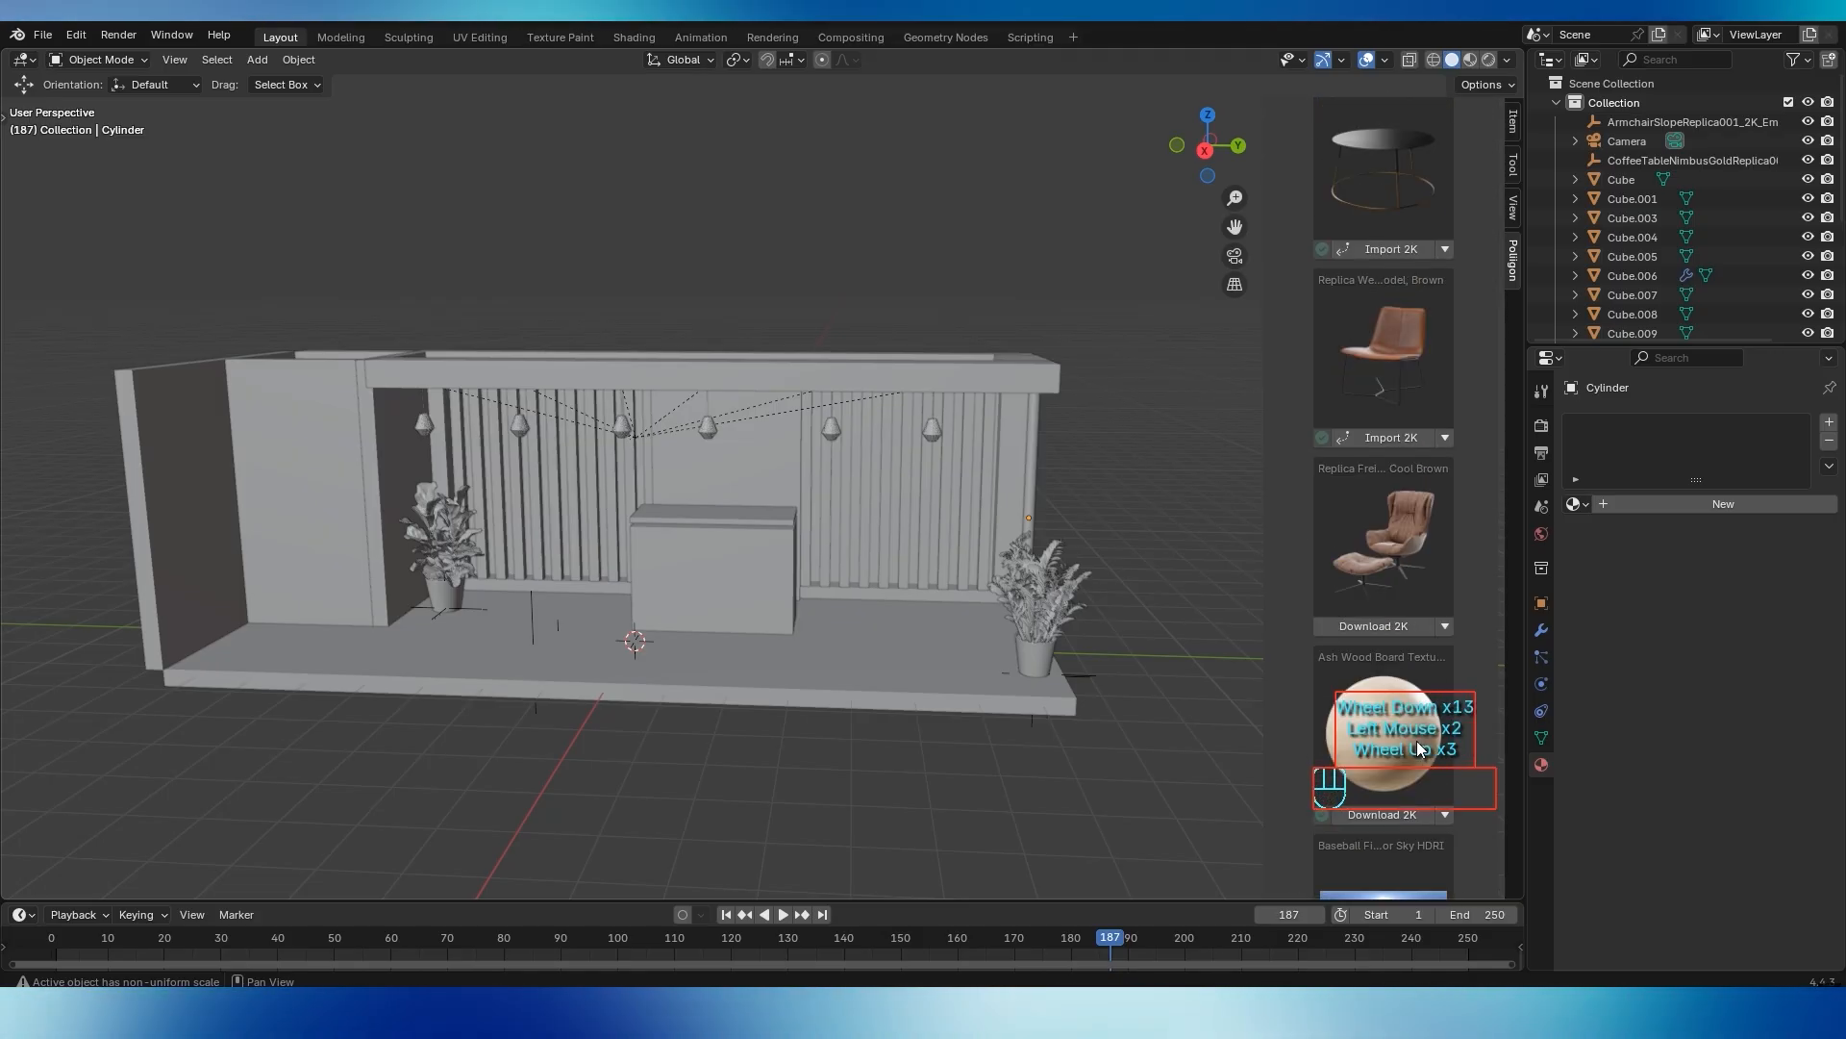
pyautogui.scroll(4, 1423, 576)
pyautogui.scroll(-2, 1420, 577)
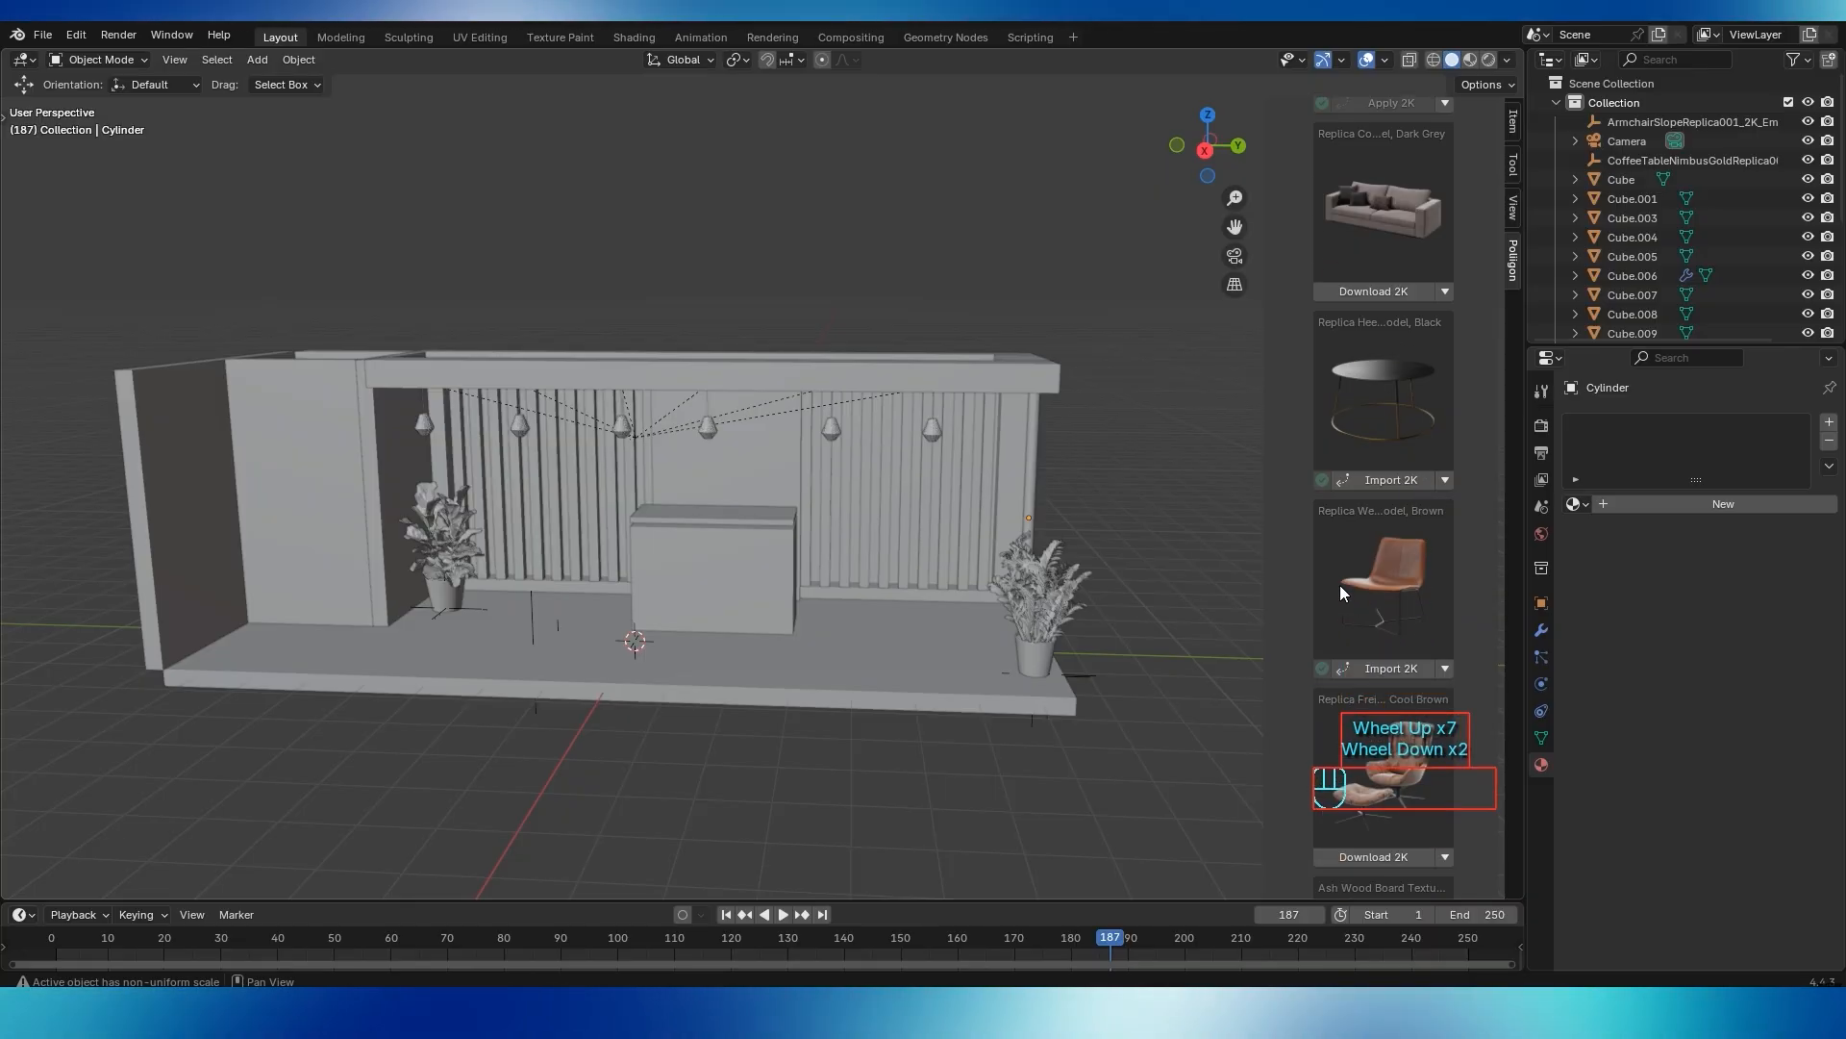
pyautogui.click(1391, 668)
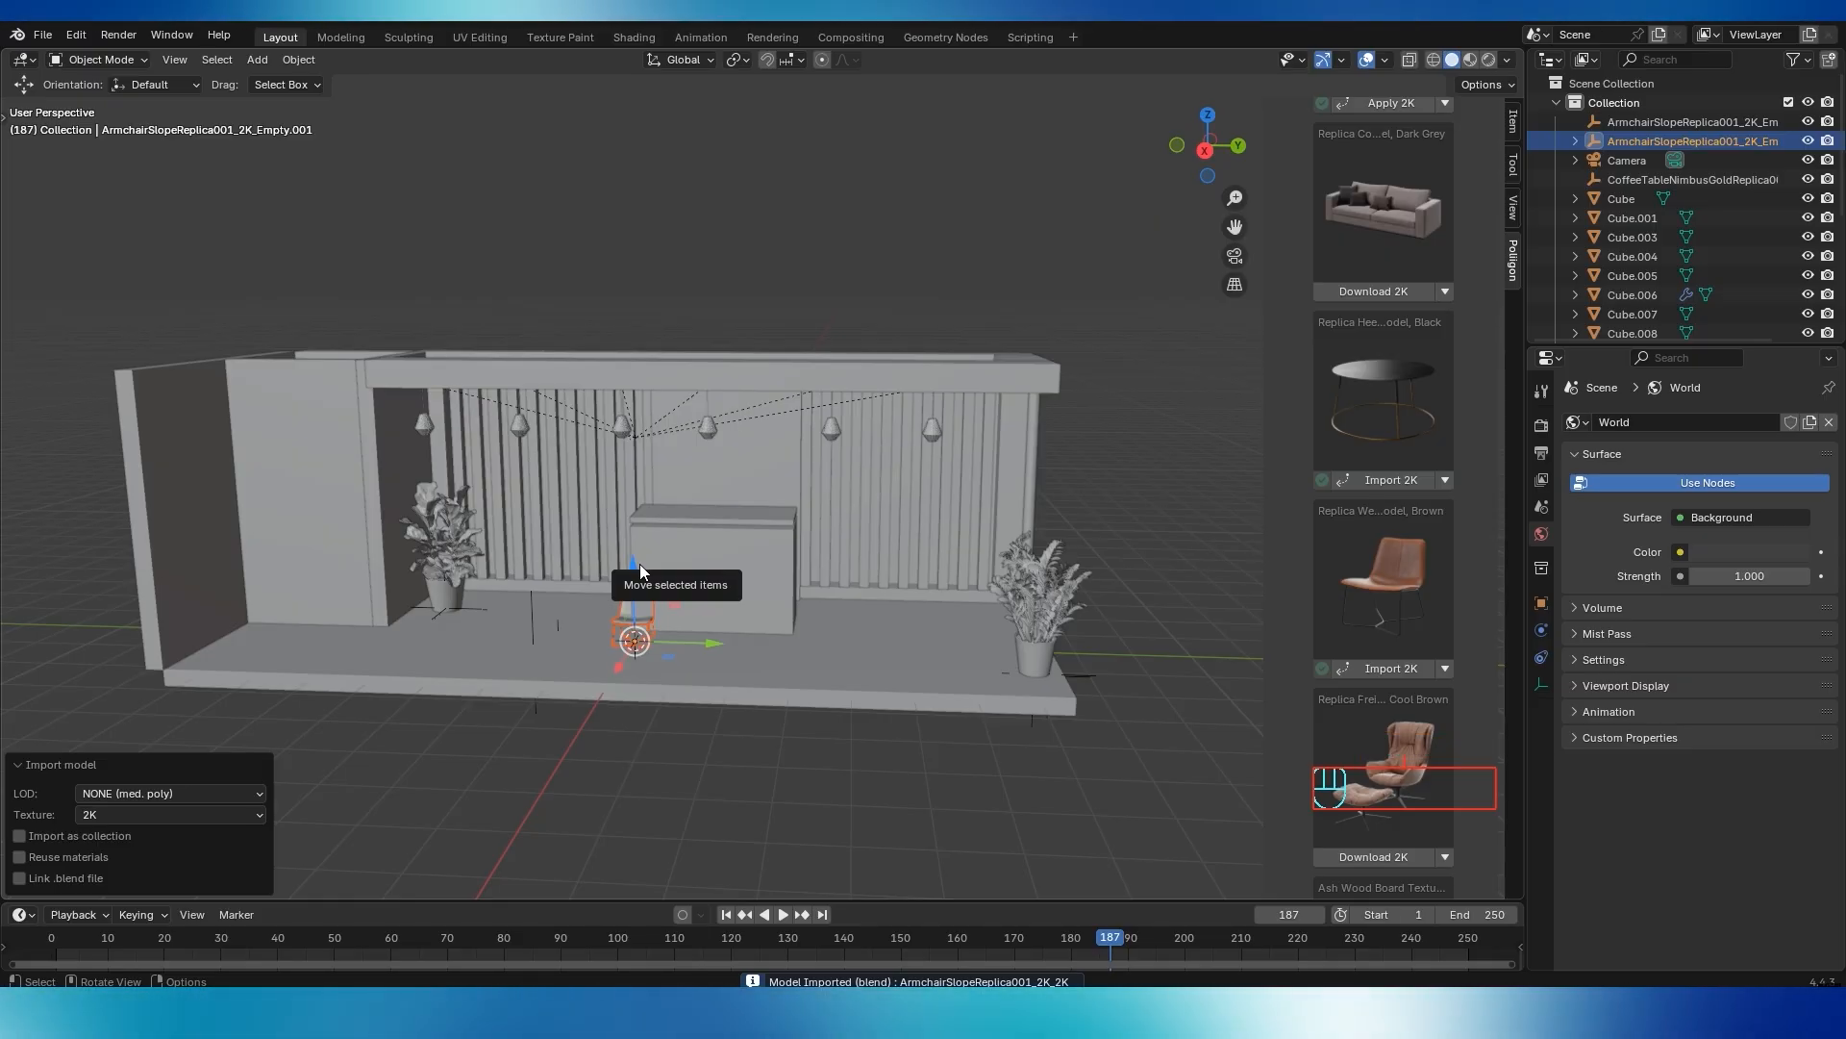
# Scale the imported chair up to about 2.35 times its size and rotate it about -82° around Z
pyautogui.press('s')
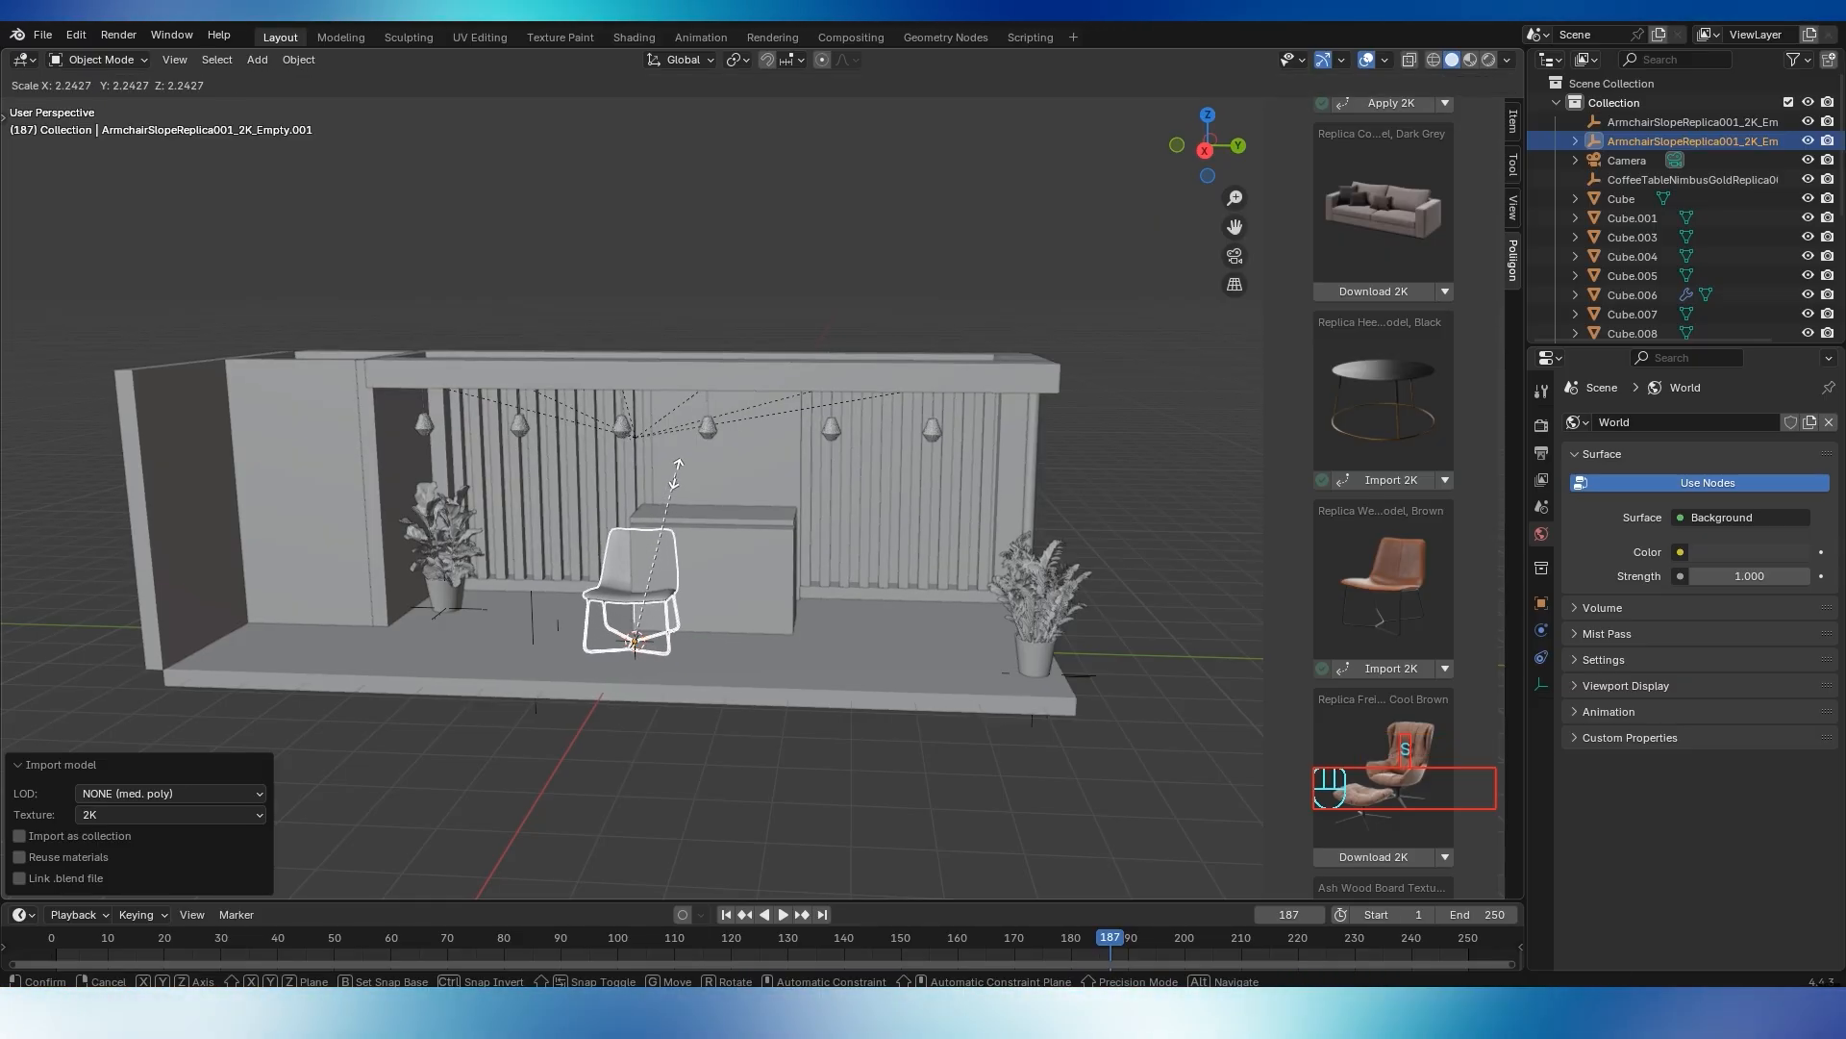
pyautogui.click(681, 458)
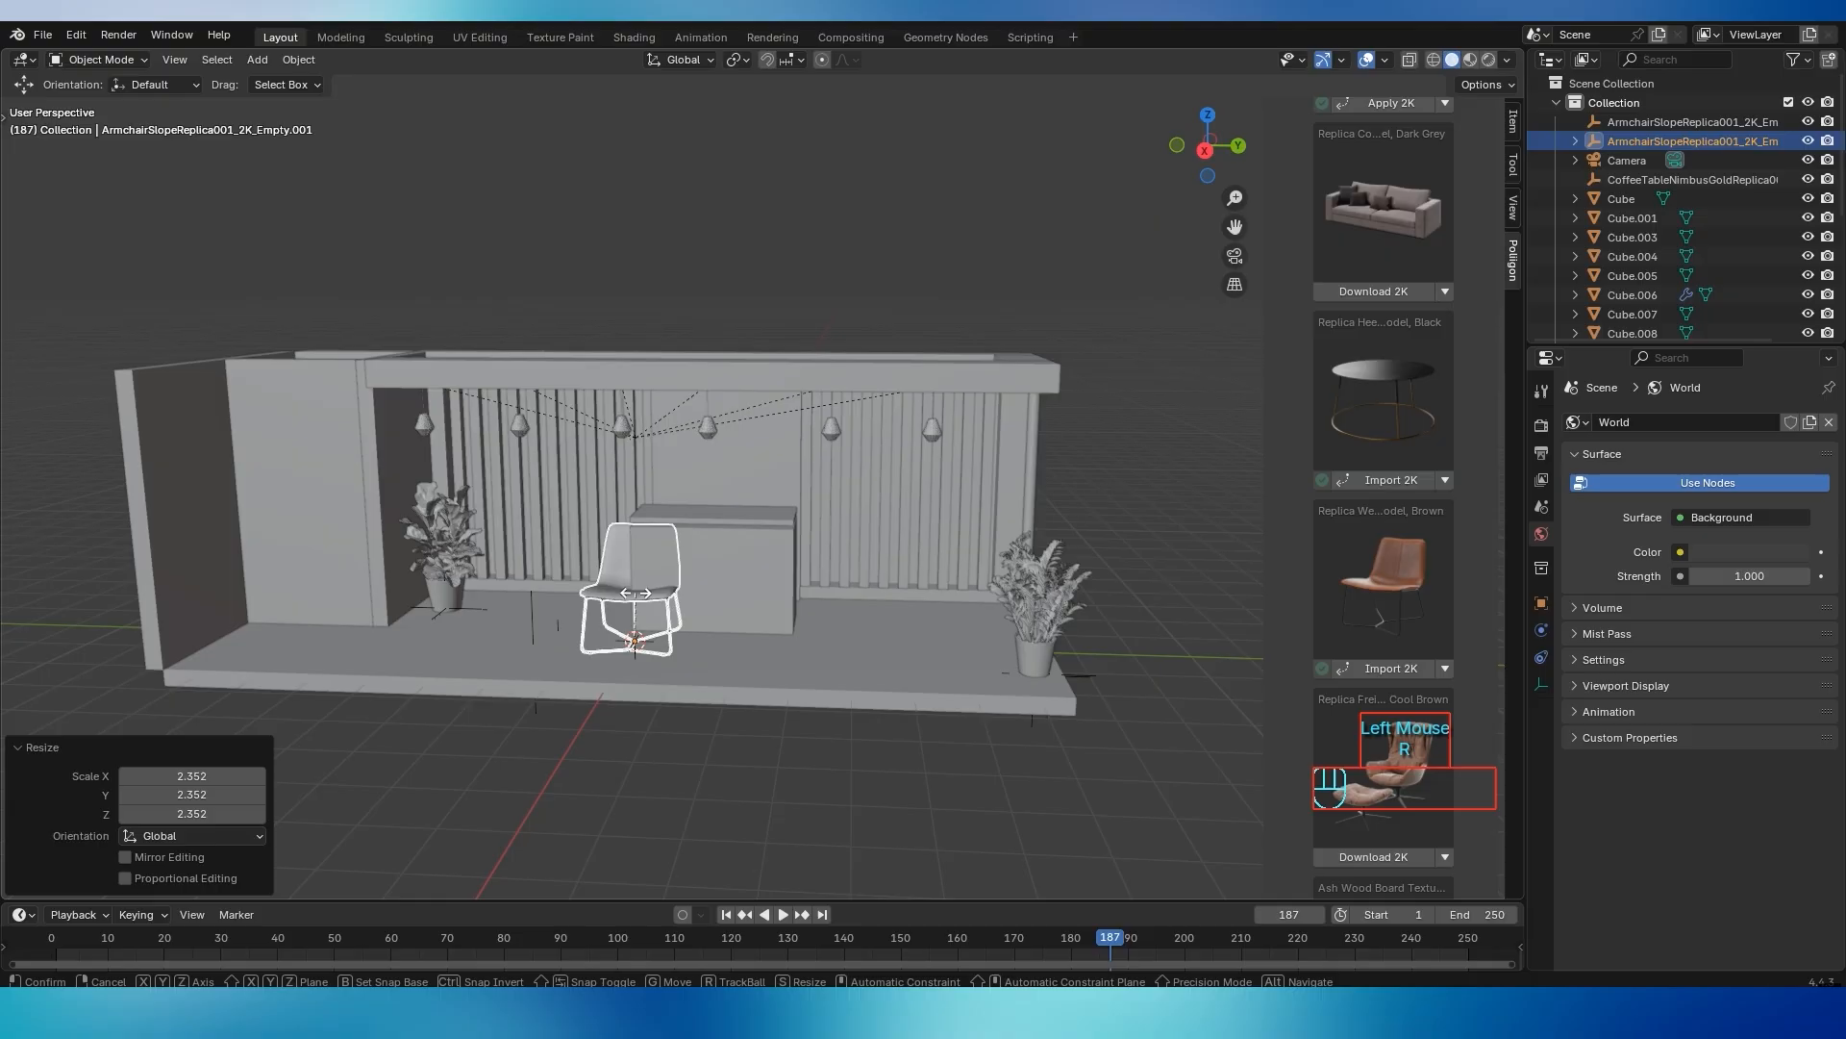
pyautogui.press('z')
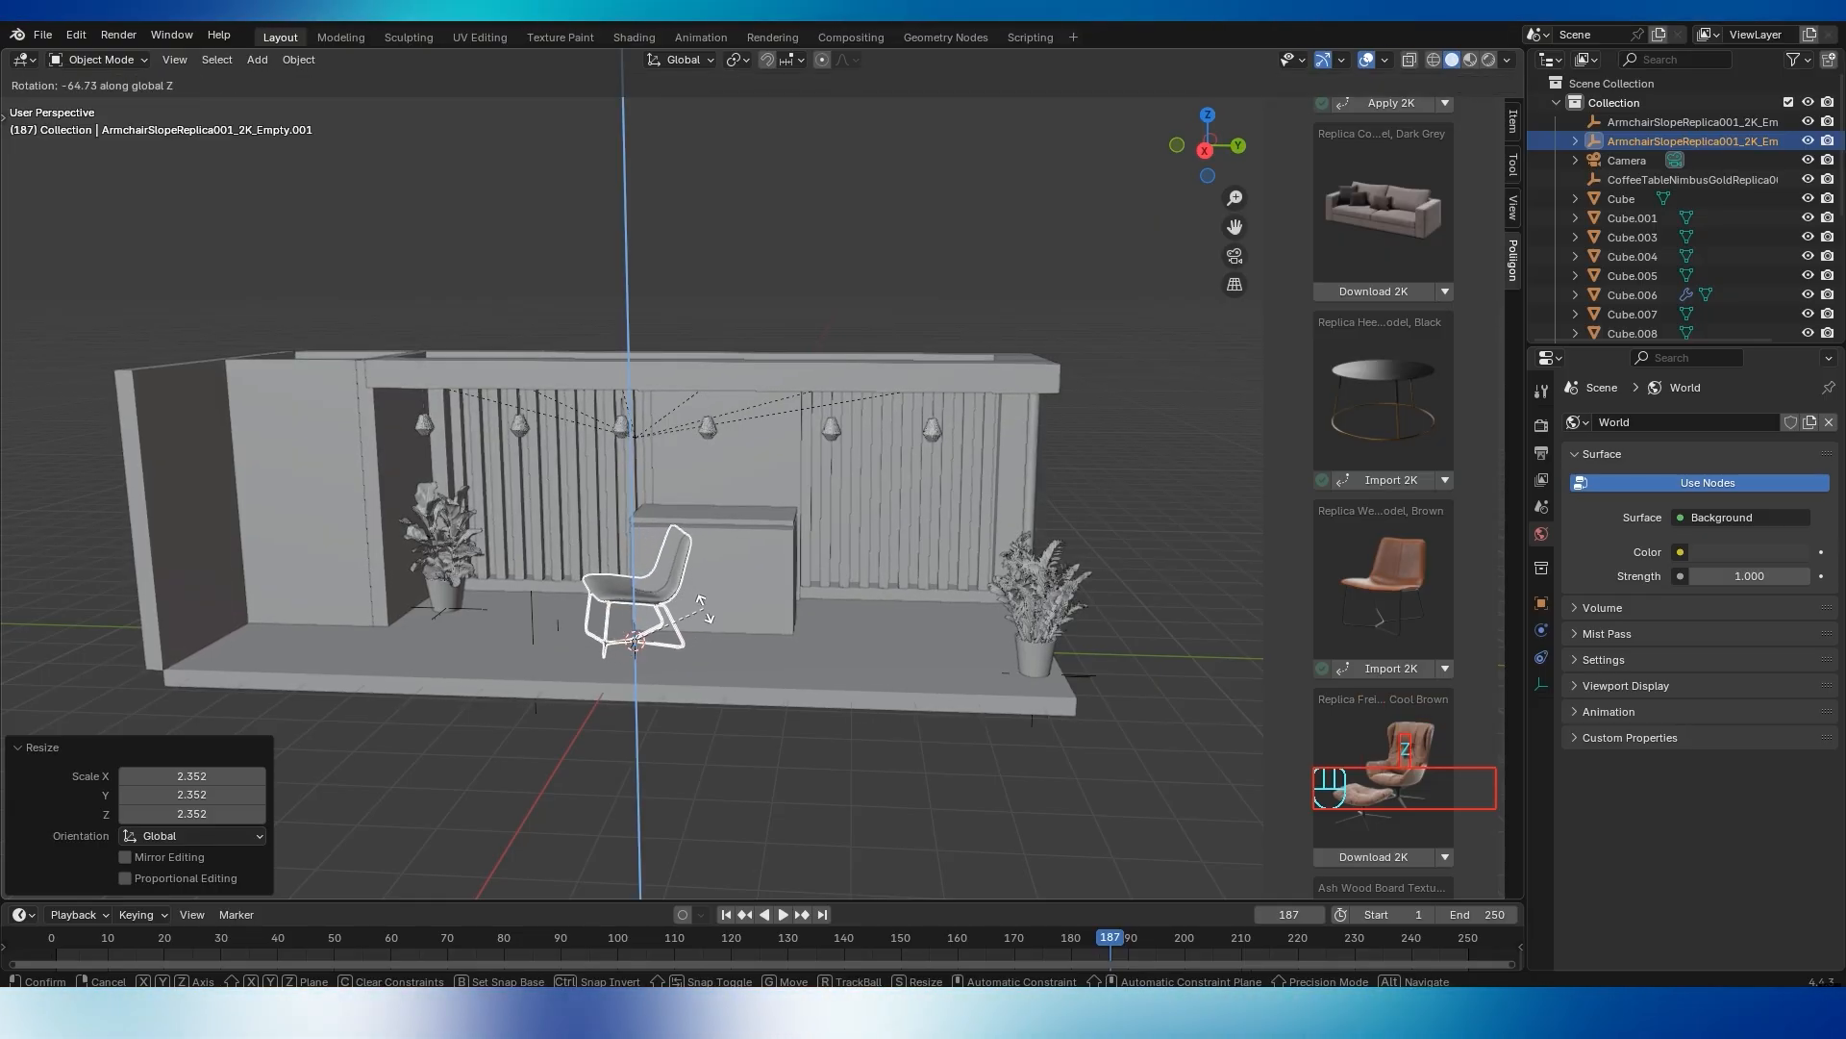
pyautogui.click(666, 627)
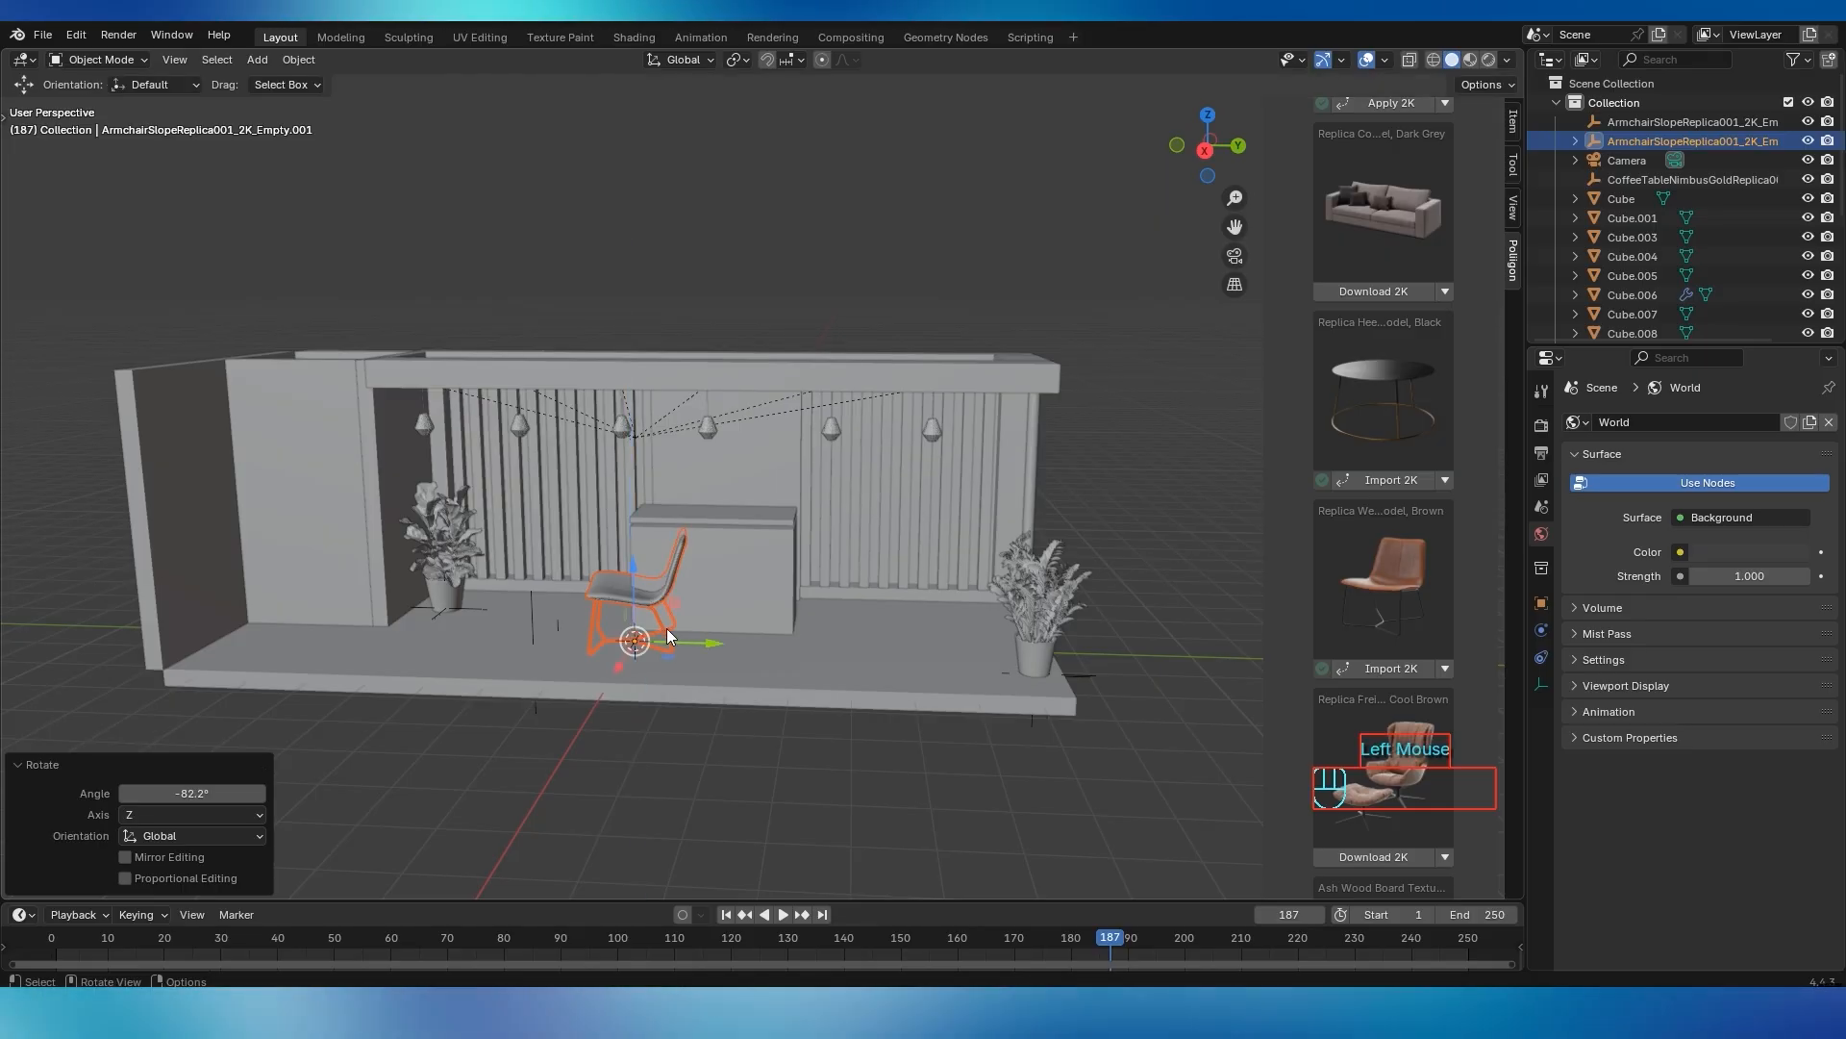
# Move the chair along X toward the platform's front edge and raise it about 0.06 m
pyautogui.moveTo(666, 627); pyautogui.dragTo(567, 646, button='middle')
pyautogui.moveTo(564, 649); pyautogui.dragTo(530, 614)
pyautogui.click(567, 569)
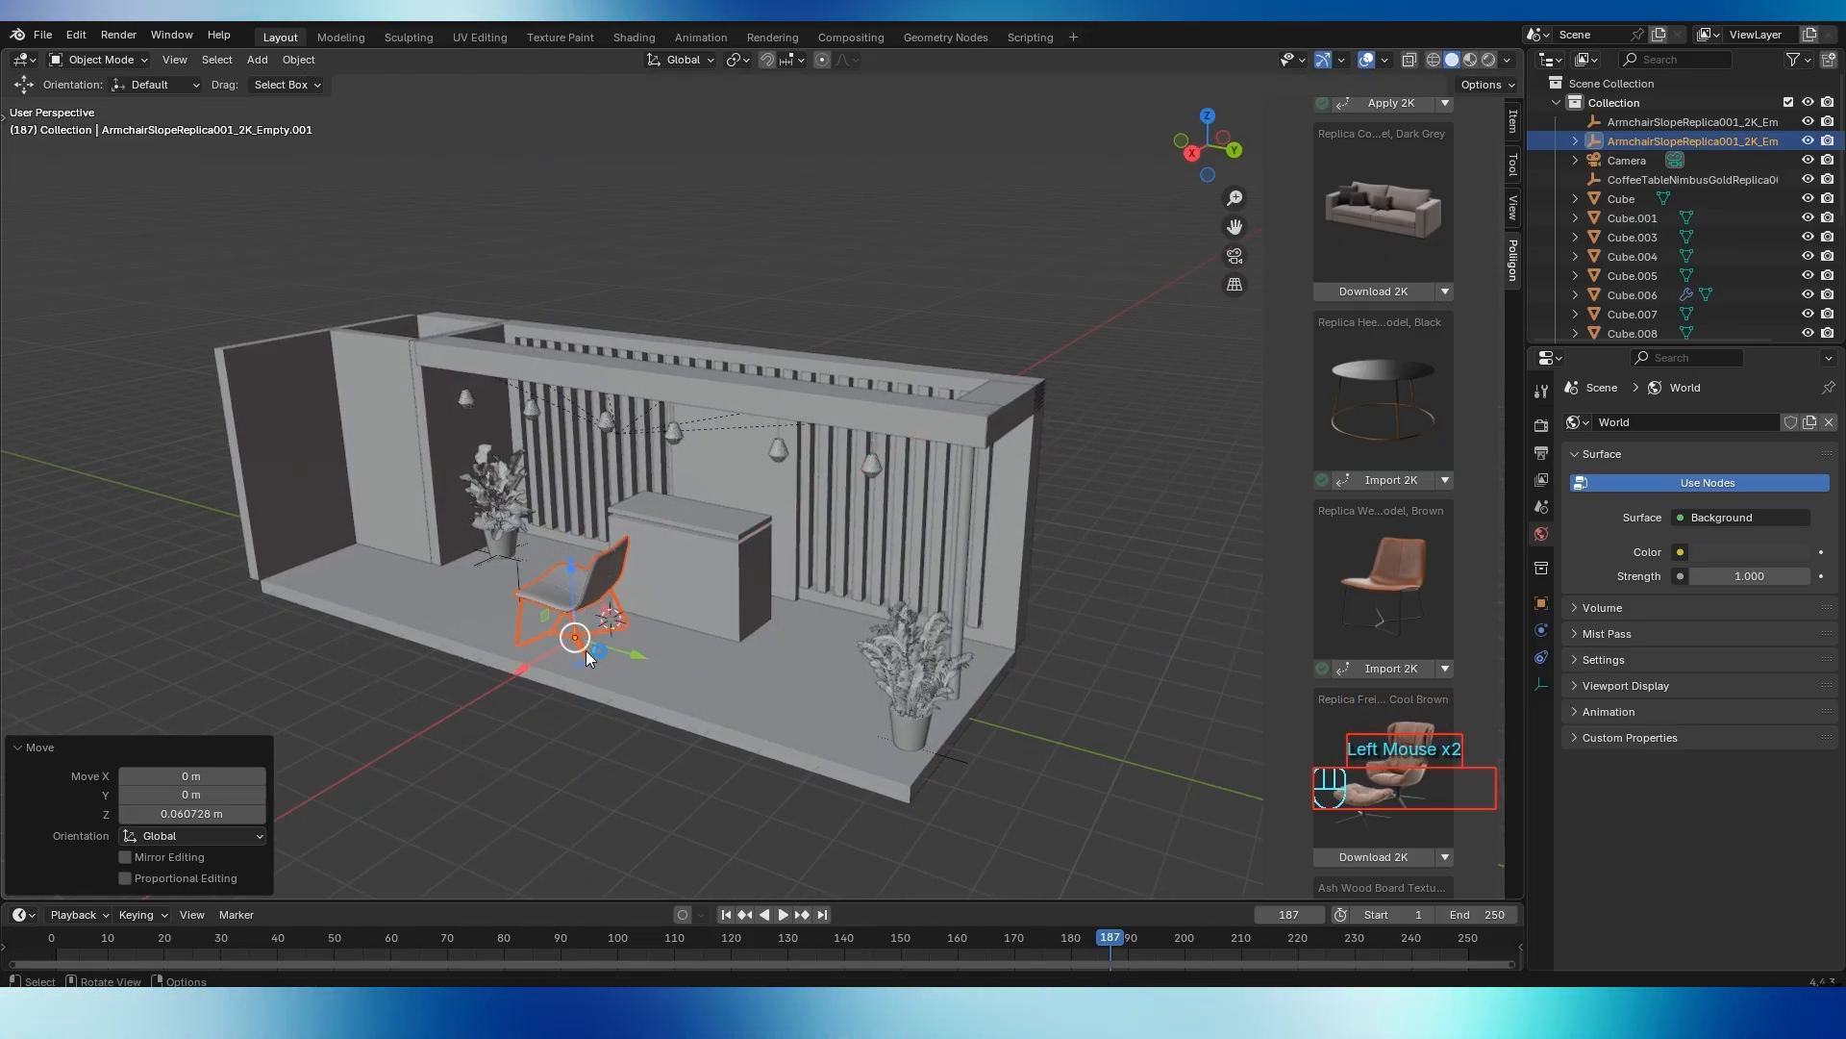
# Raise the chair in small increments until its legs rest on top of the platform floor
pyautogui.moveTo(586, 650); pyautogui.dragTo(690, 598, button='middle')
pyautogui.click(712, 704)
pyautogui.scroll(2, 716, 687)
pyautogui.click(687, 625)
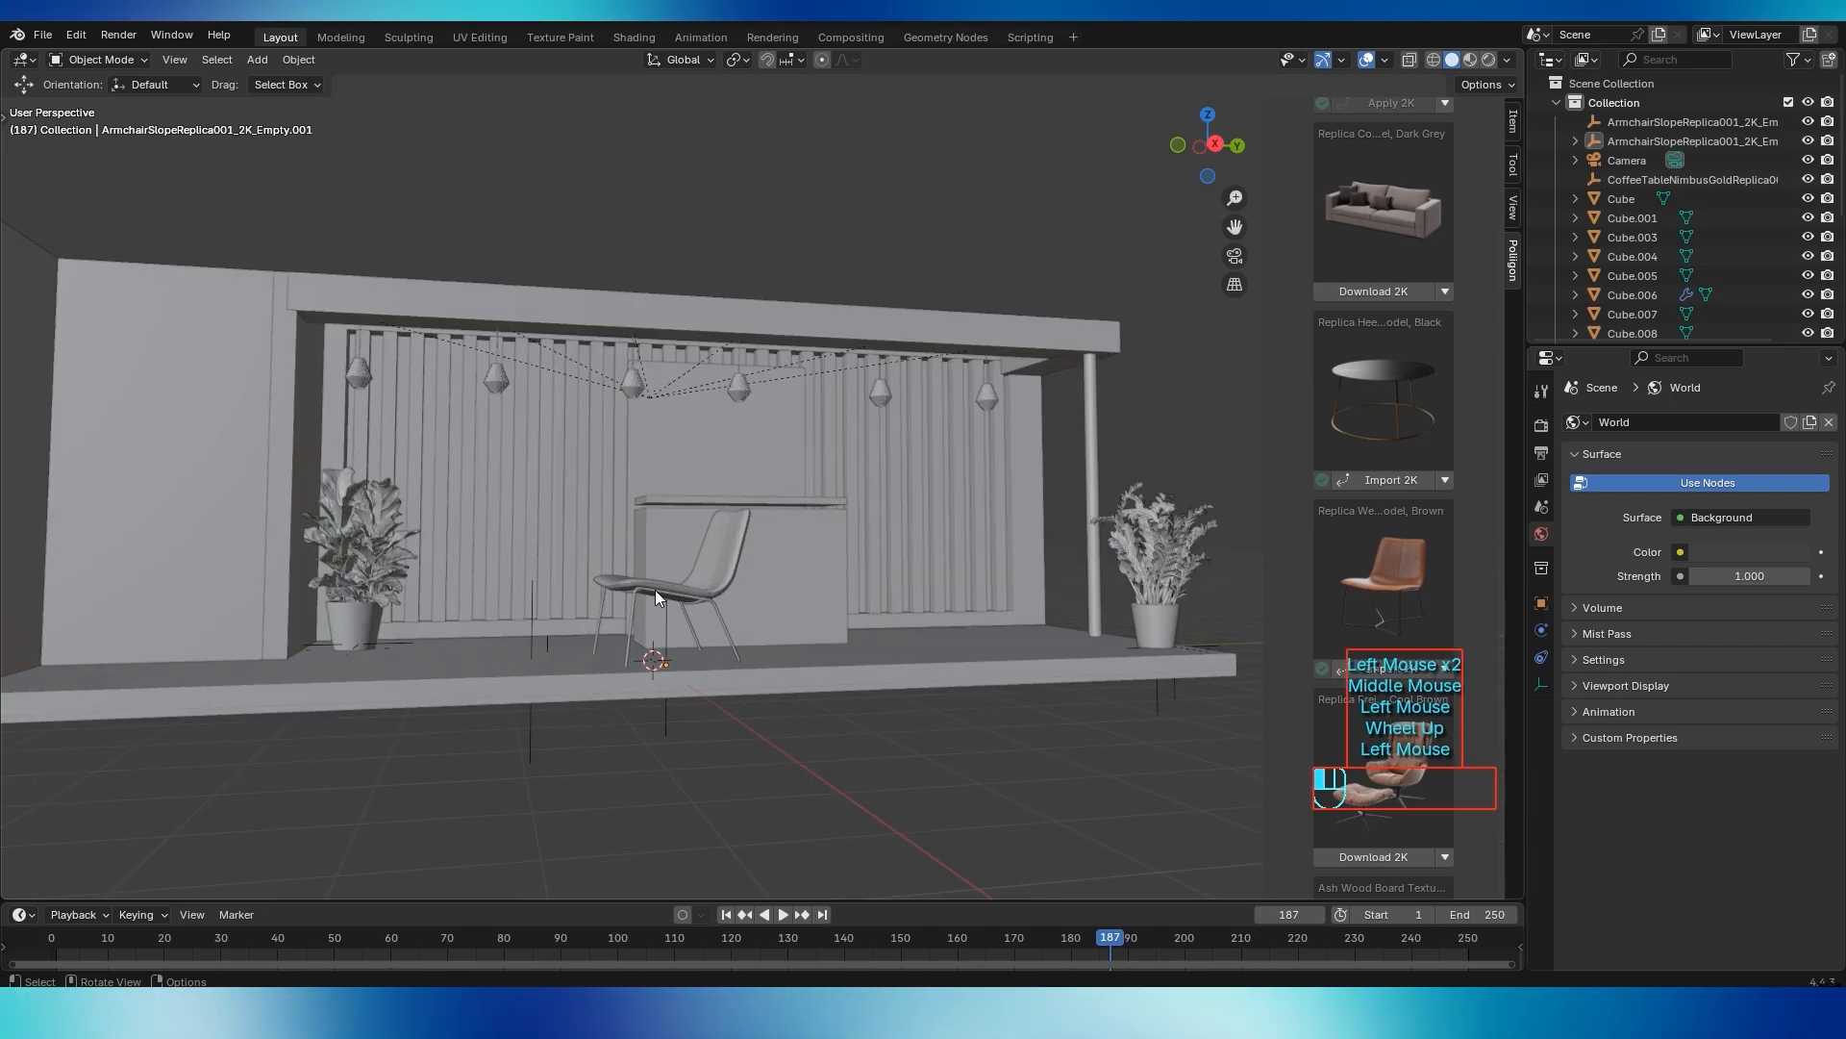
pyautogui.click(690, 589)
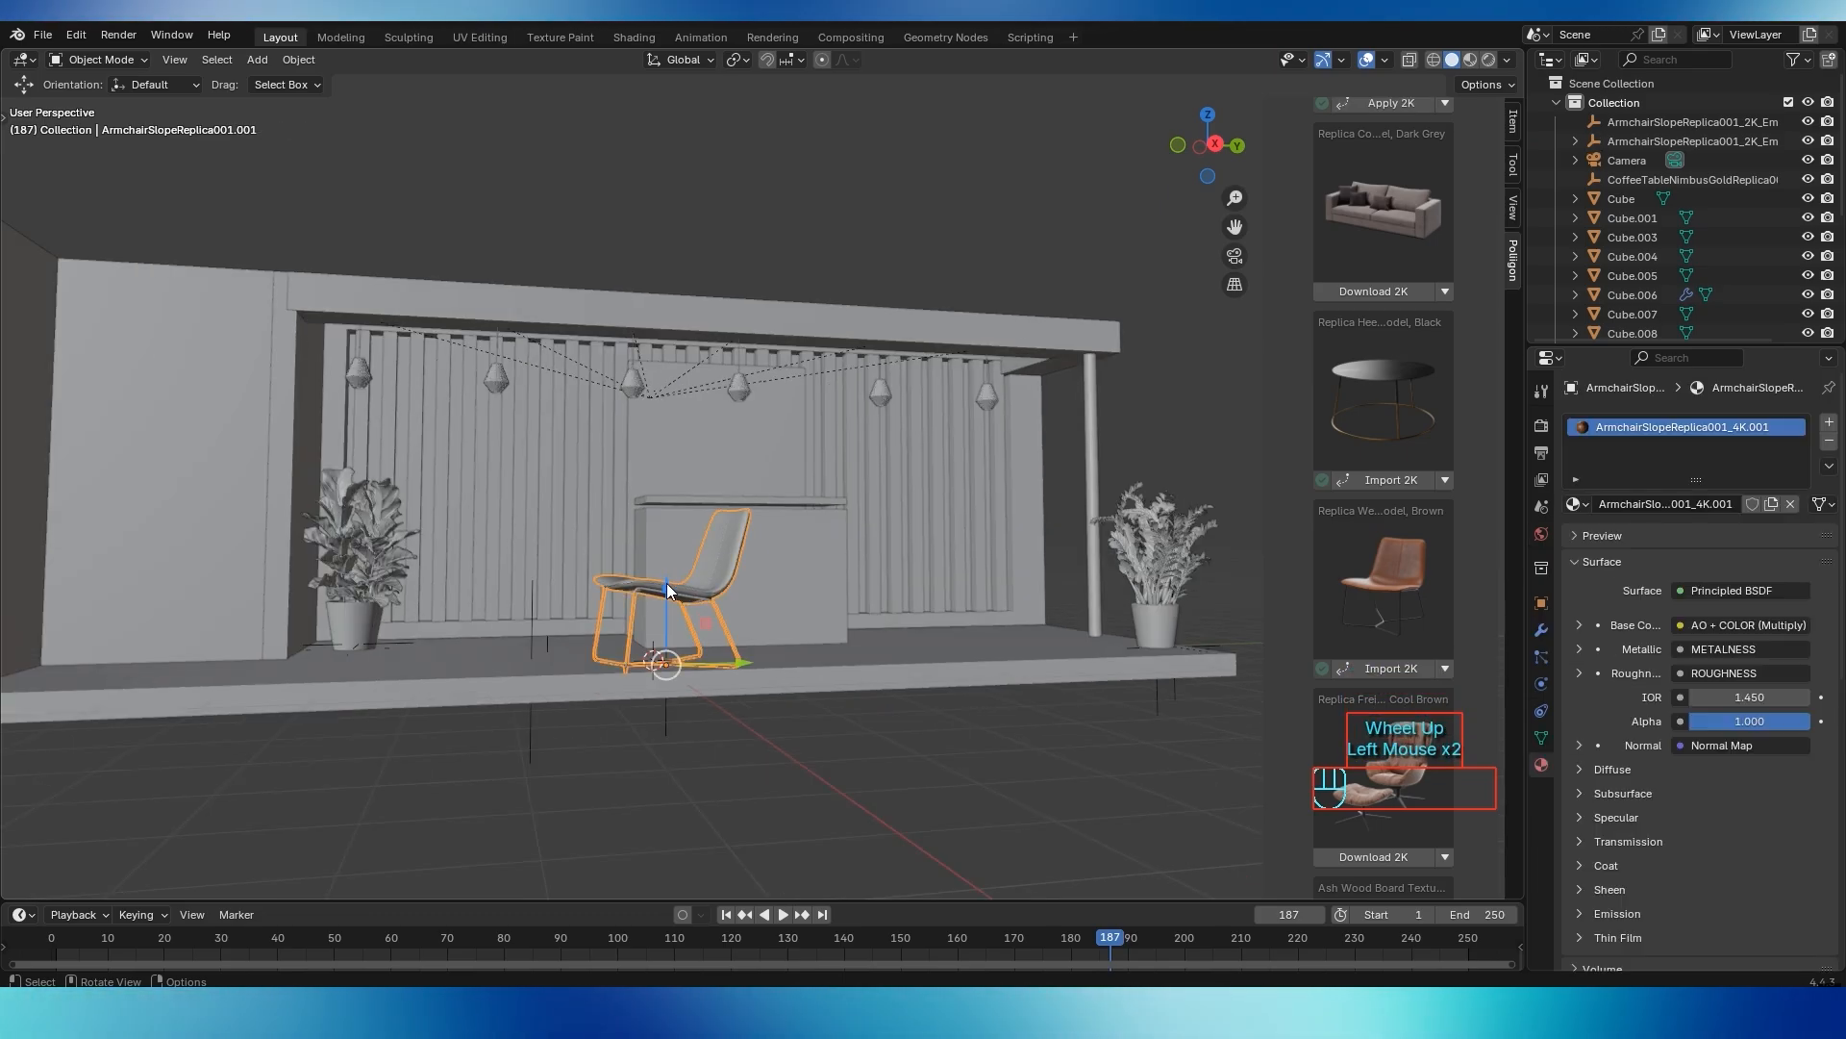
pyautogui.moveTo(667, 582); pyautogui.dragTo(666, 577)
pyautogui.click(725, 777)
pyautogui.scroll(2, 674, 712)
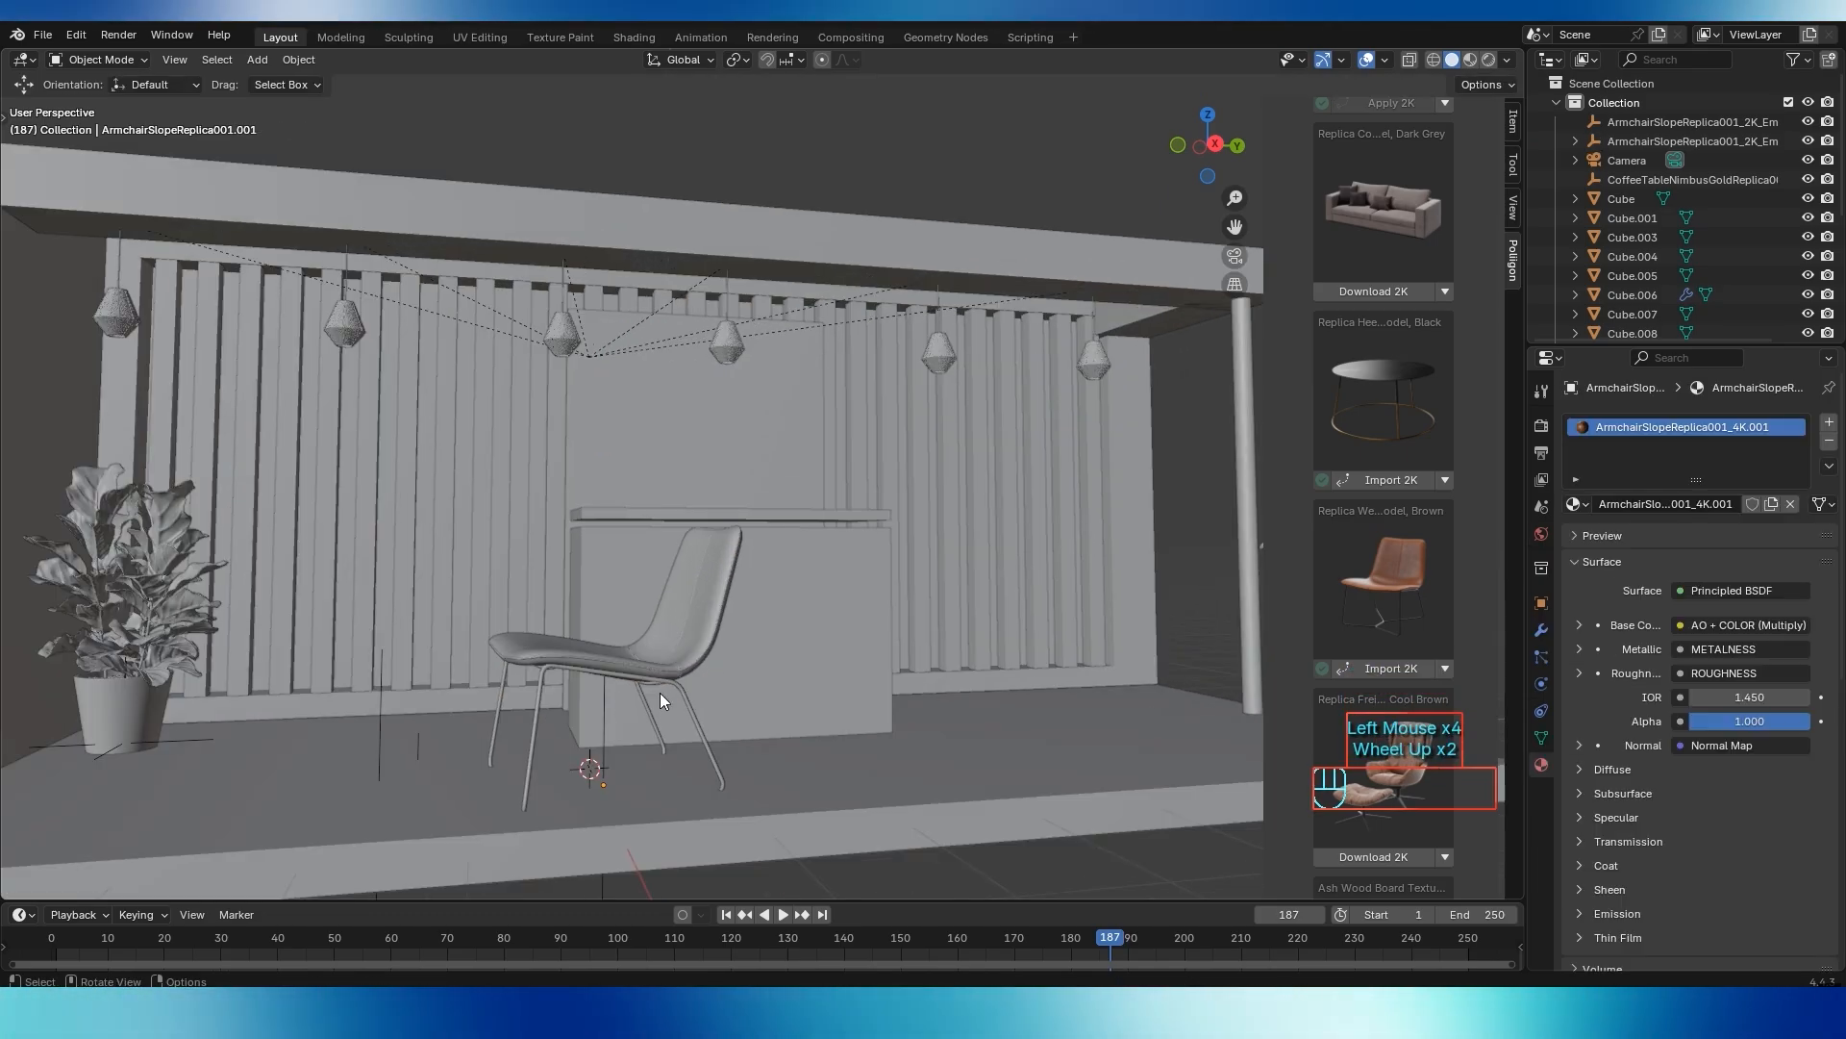
pyautogui.click(623, 644)
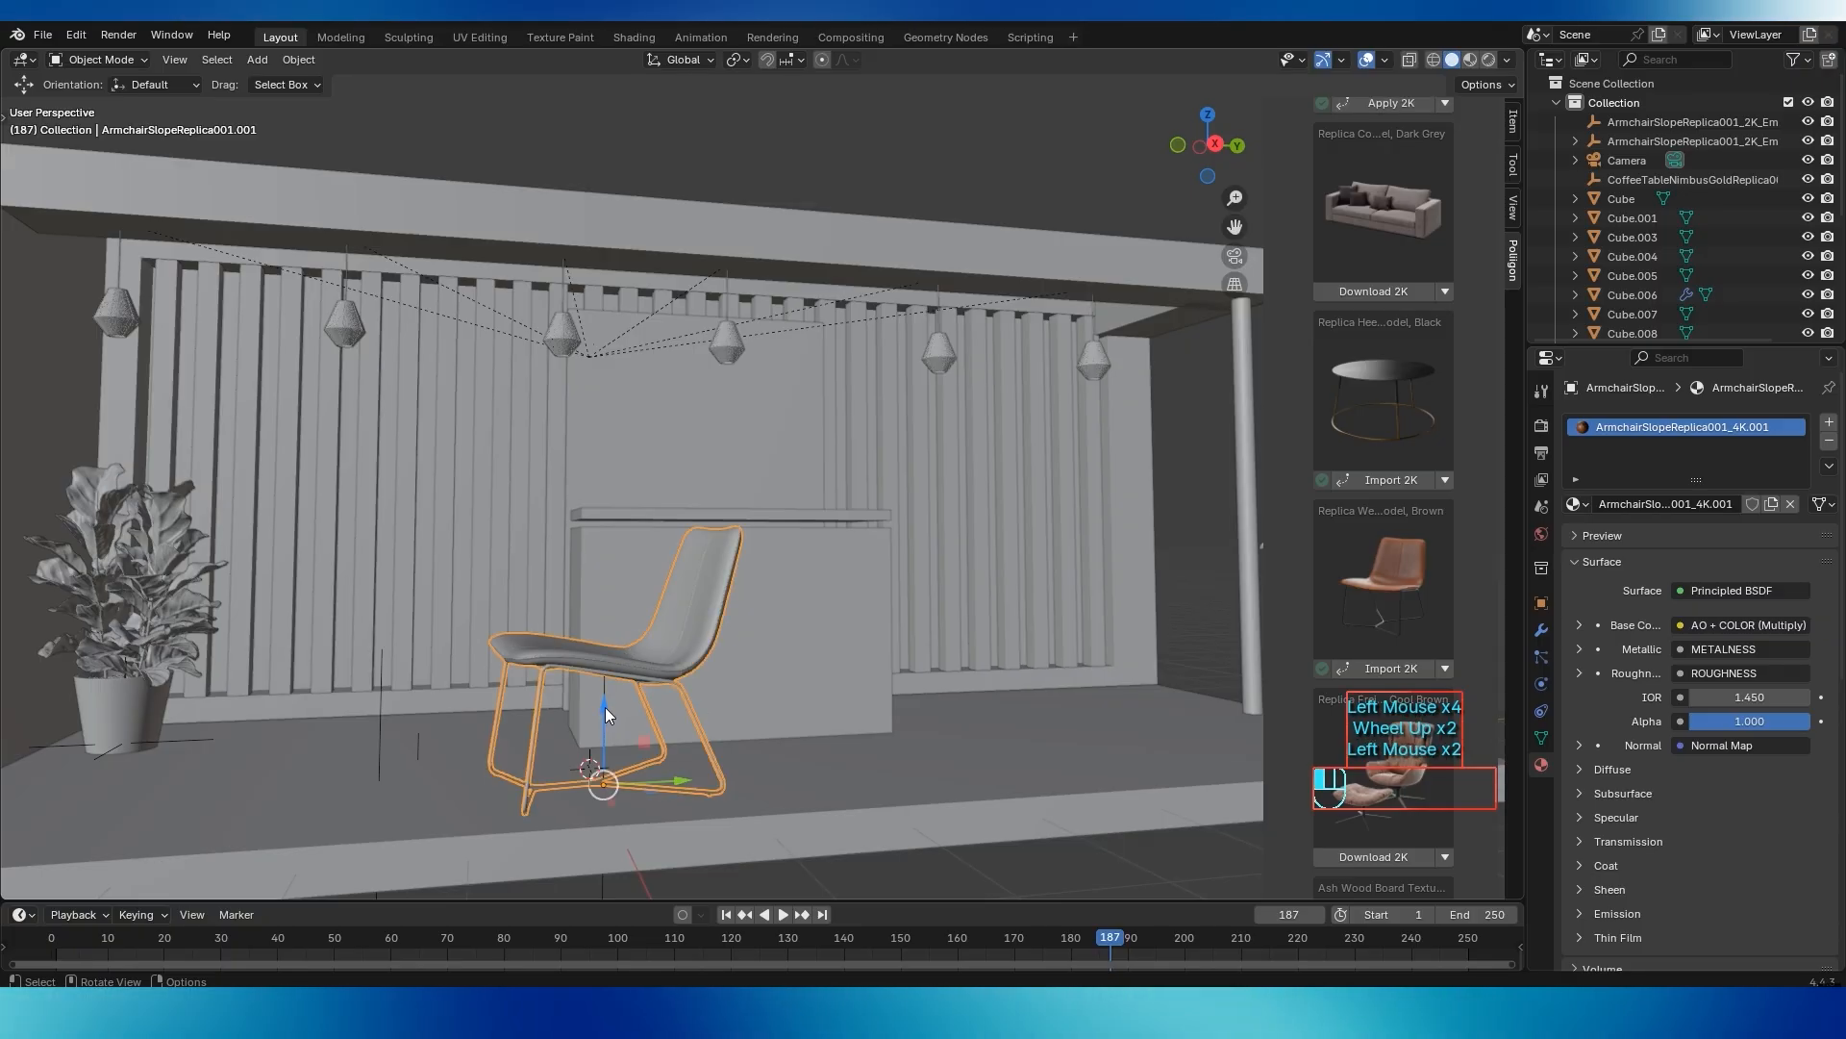
pyautogui.moveTo(604, 709); pyautogui.dragTo(604, 705)
pyautogui.click(793, 883)
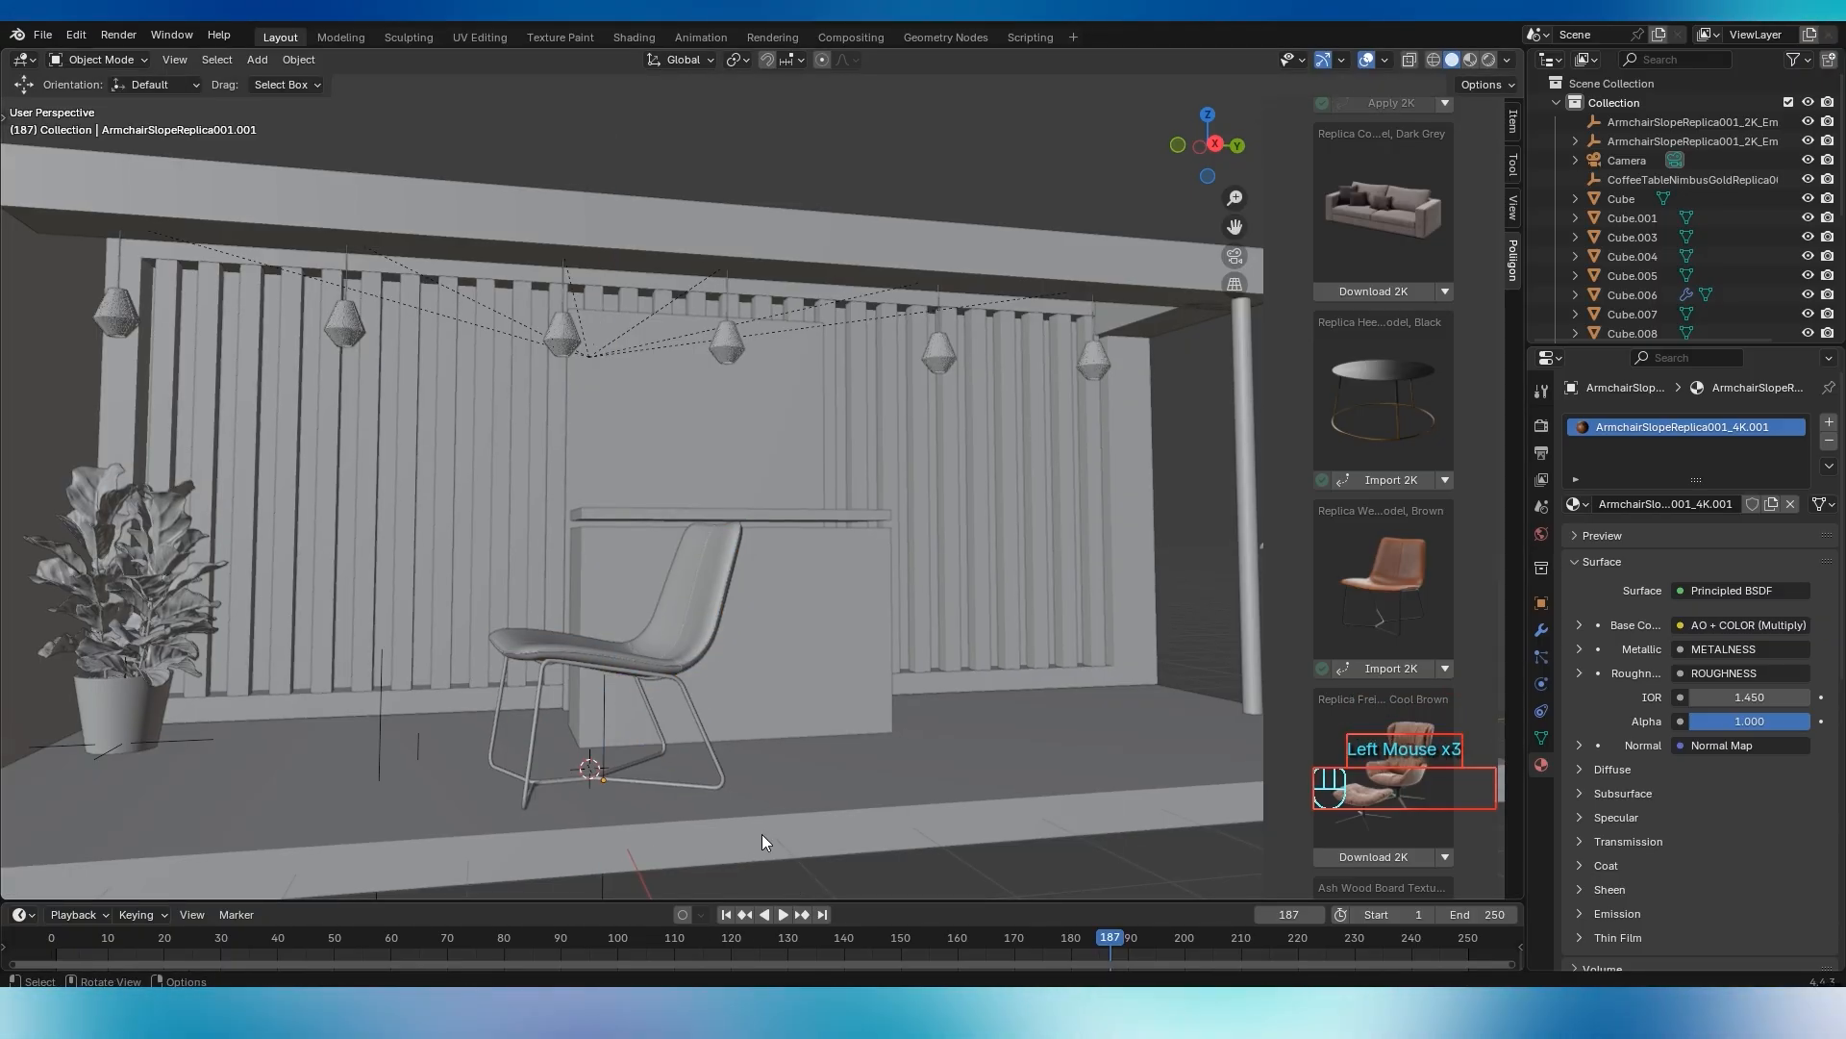
# Import the black Replica coffee table from Poliigon at 2K and scale it up about 3.4 times
pyautogui.moveTo(741, 807); pyautogui.dragTo(691, 735, button='middle')
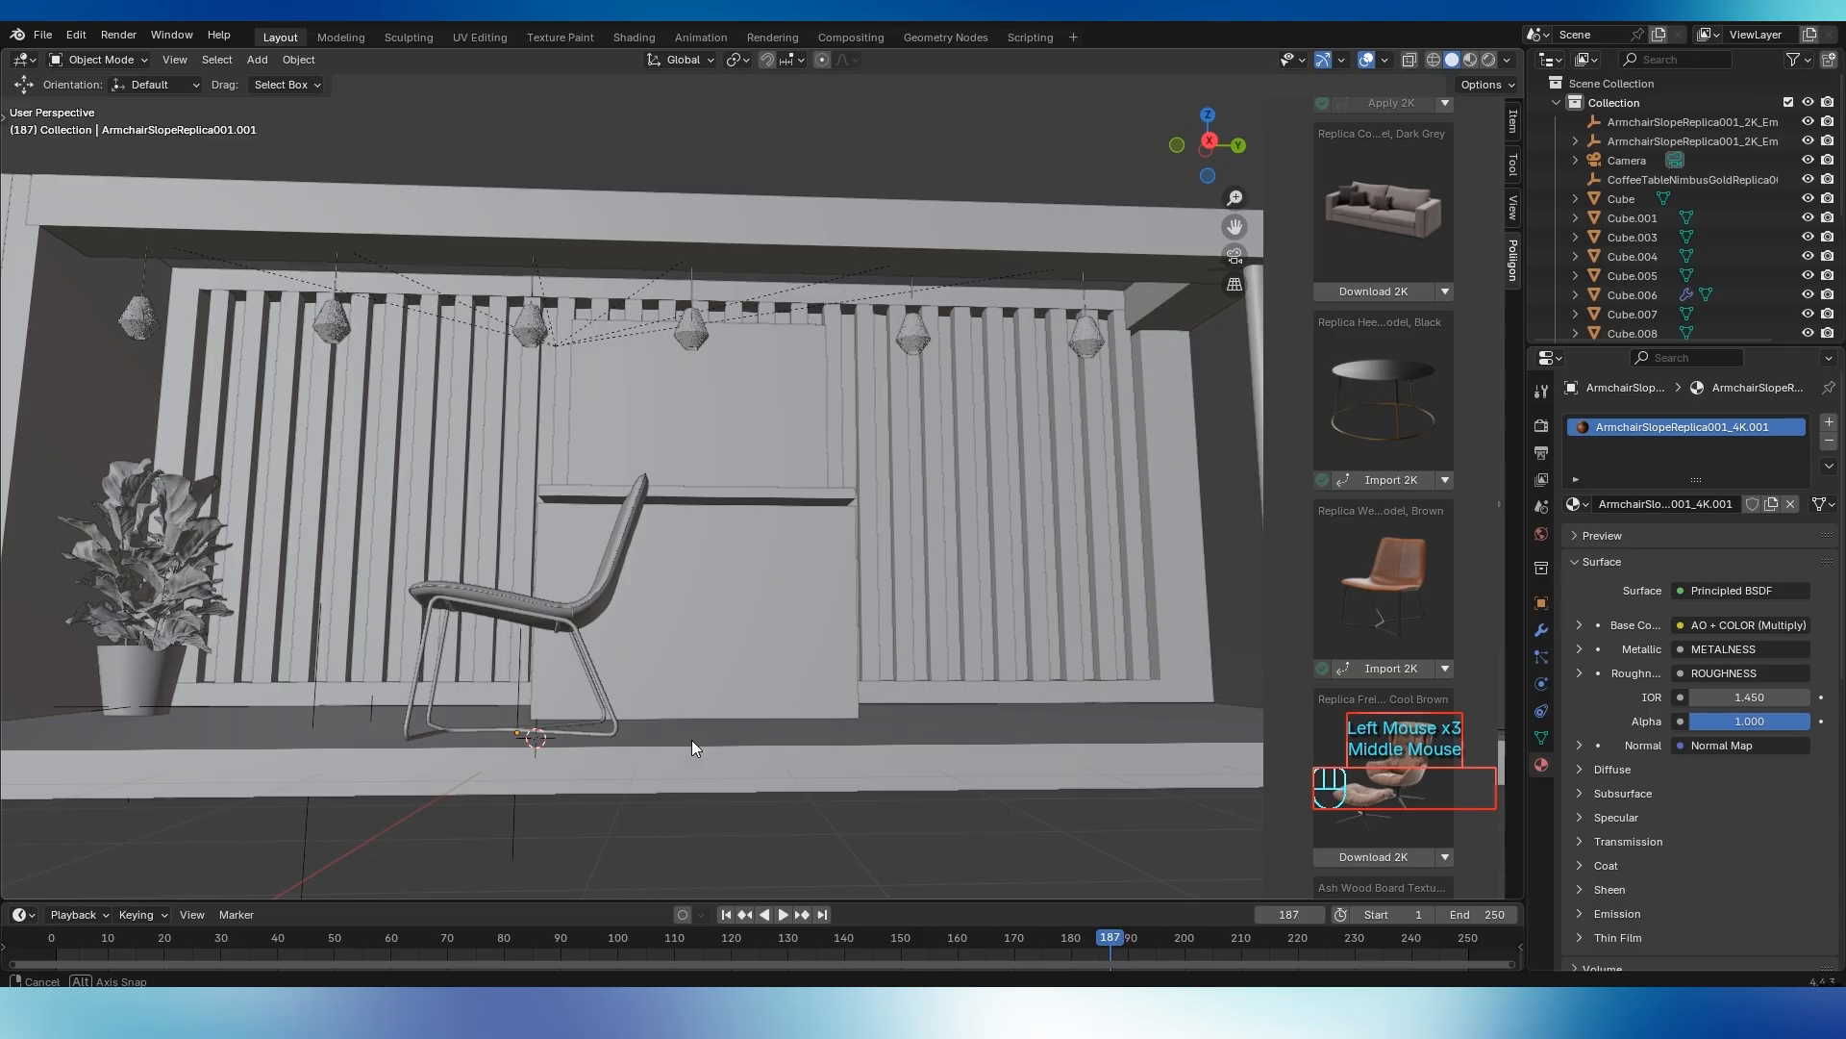
pyautogui.scroll(-2, 492, 661)
pyautogui.keyDown('shift'); pyautogui.moveTo(493, 662); pyautogui.dragTo(664, 702, button='middle'); pyautogui.keyUp('shift')
pyautogui.doubleClick(1367, 375)
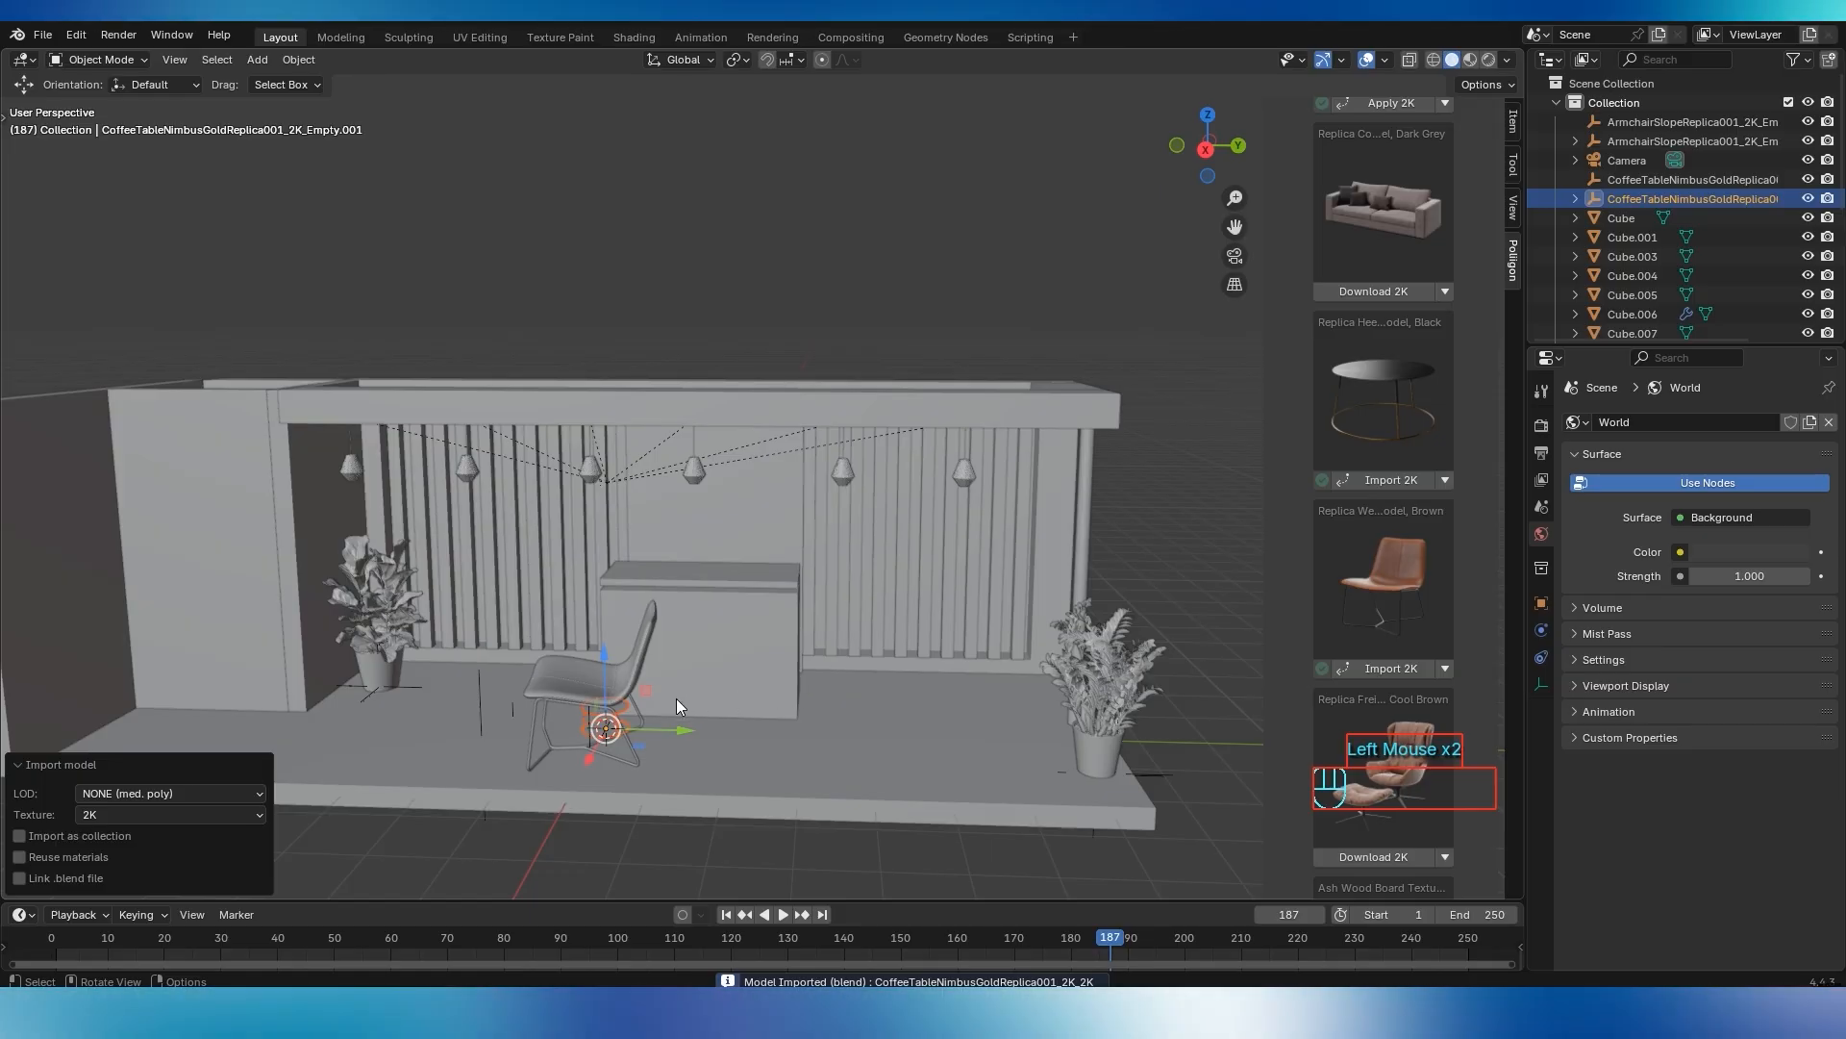
pyautogui.press('s')
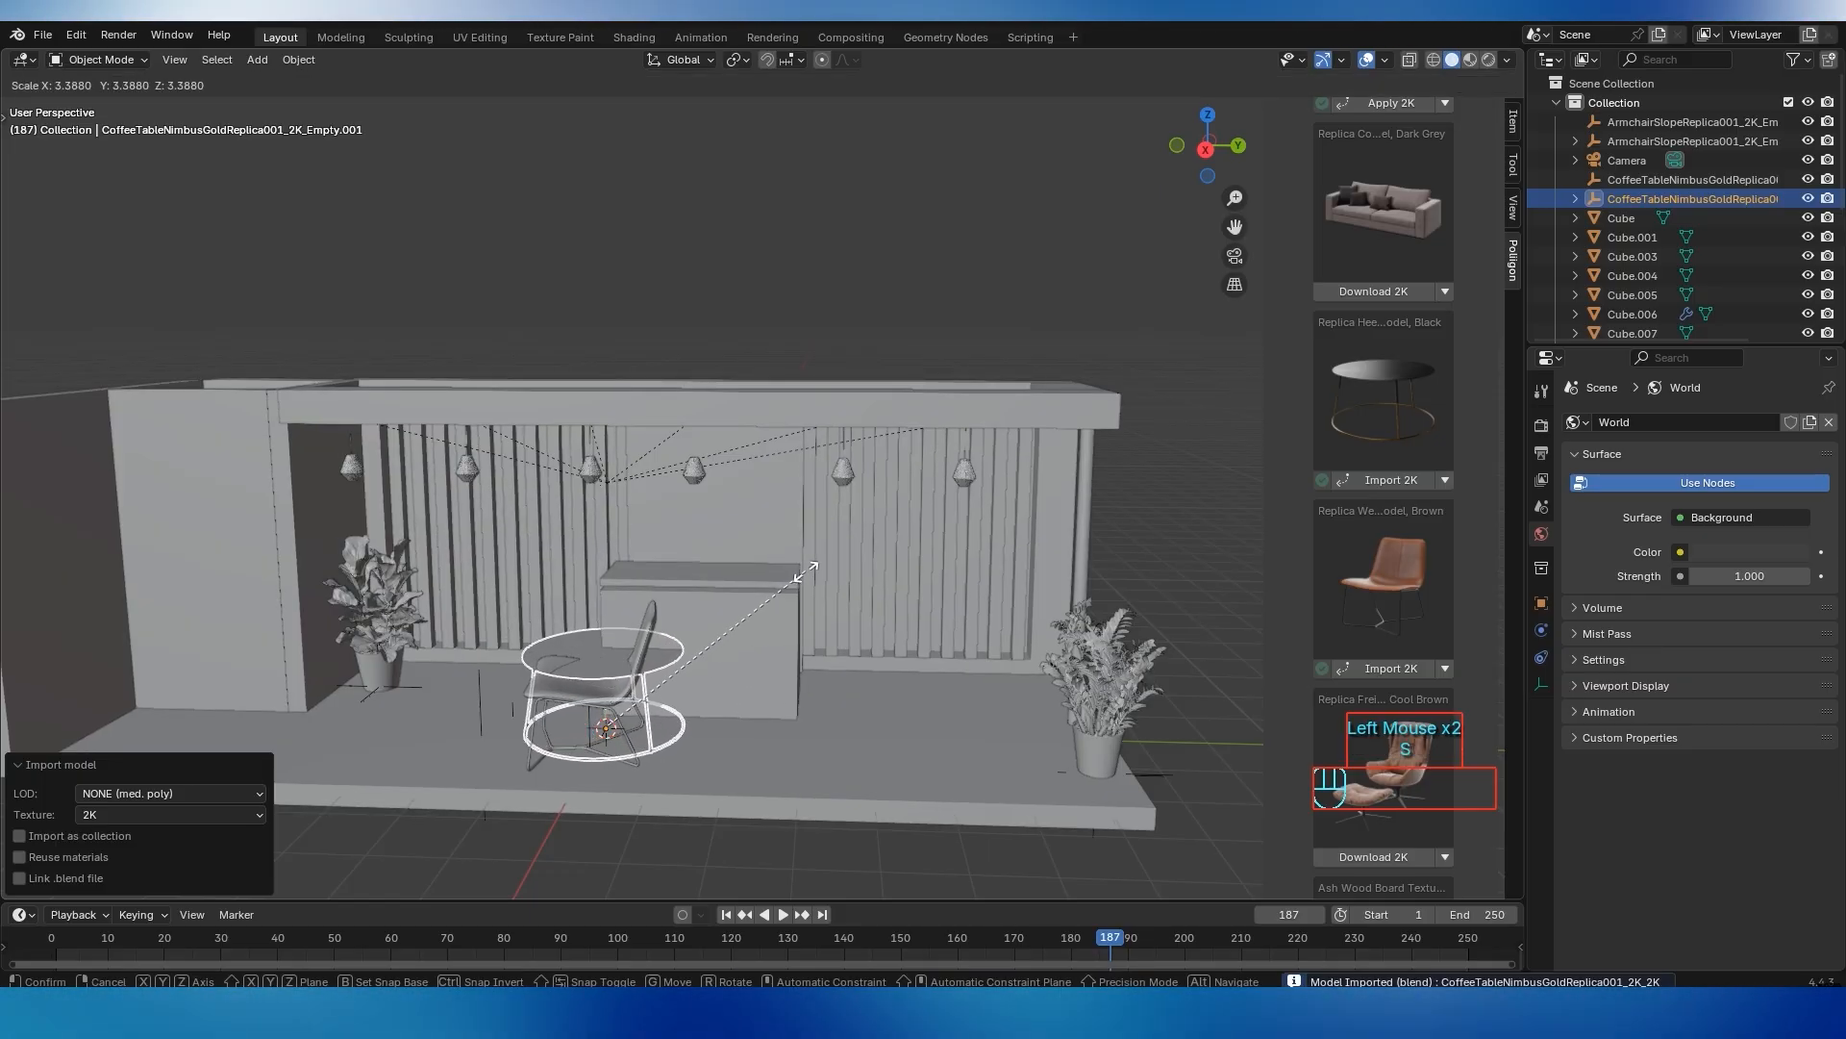
pyautogui.click(804, 568)
# Move the coffee table about -2.07 m along Y beside the chair, then slightly forward along X and up onto the platform
pyautogui.moveTo(689, 728); pyautogui.dragTo(539, 739)
pyautogui.moveTo(540, 739)
pyautogui.mouseDown(button='middle')
pyautogui.moveTo(584, 713)
pyautogui.moveTo(528, 746)
pyautogui.mouseUp(button='middle')
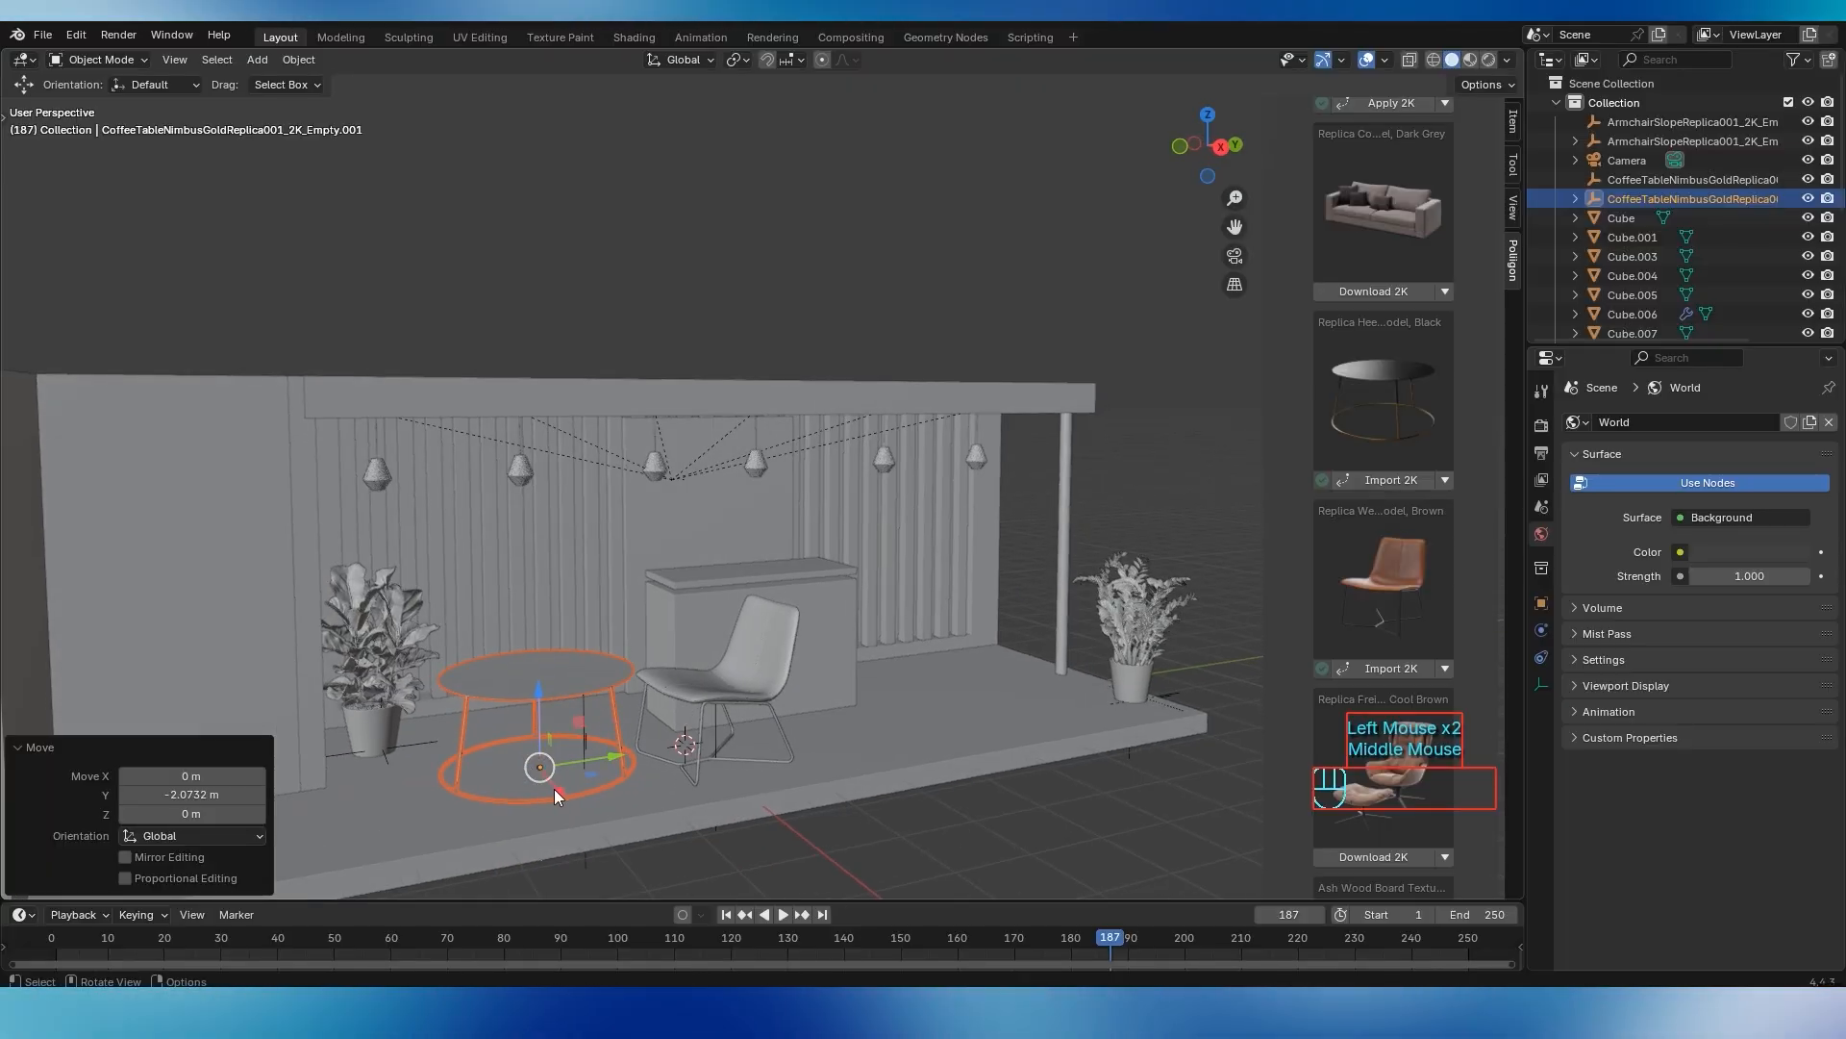
pyautogui.moveTo(557, 790); pyautogui.dragTo(570, 802)
pyautogui.moveTo(554, 721); pyautogui.dragTo(557, 694)
pyautogui.click(664, 856)
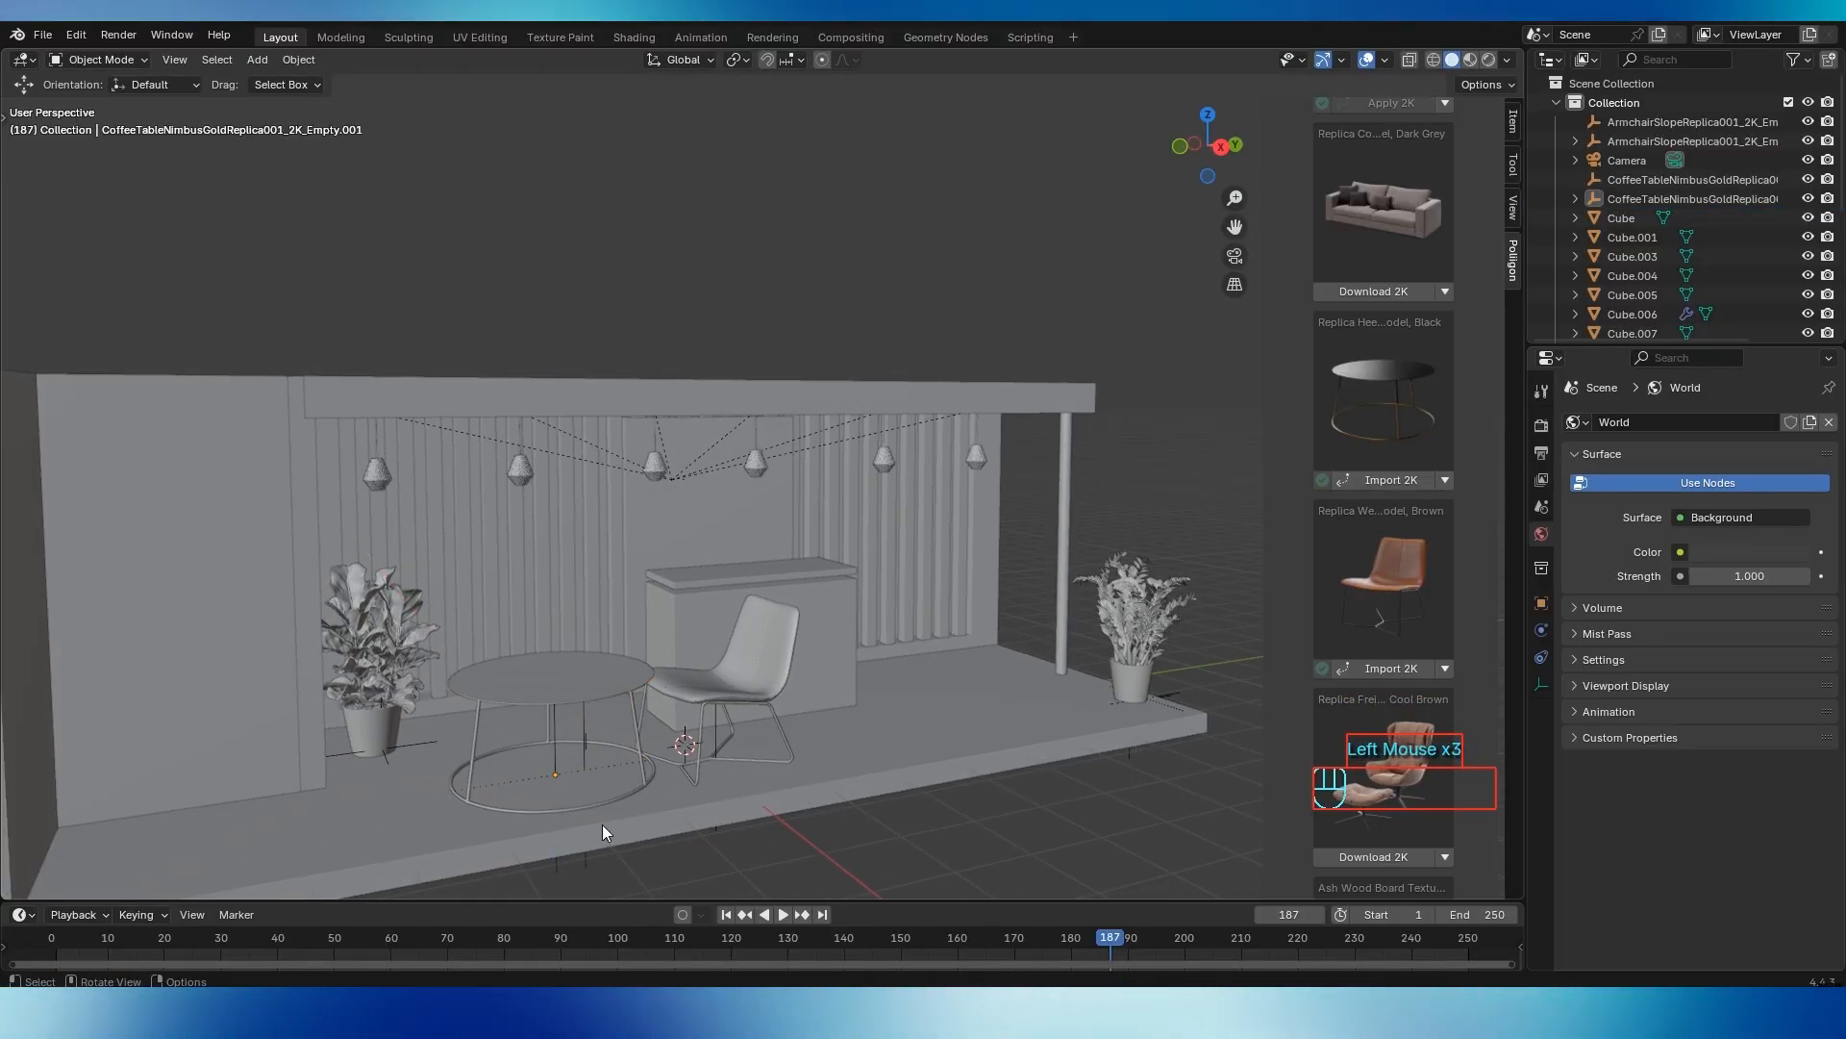
# Shift the coffee table about 0.23 m along X and about -0.4 m along Y, away from the chair
pyautogui.scroll(2, 606, 826)
pyautogui.moveTo(631, 816); pyautogui.dragTo(498, 757, button='middle')
pyautogui.scroll(-1, 499, 758)
pyautogui.keyDown('shift'); pyautogui.moveTo(479, 684); pyautogui.dragTo(464, 795, button='middle'); pyautogui.keyUp('shift')
pyautogui.moveTo(464, 750); pyautogui.dragTo(452, 808, button='middle')
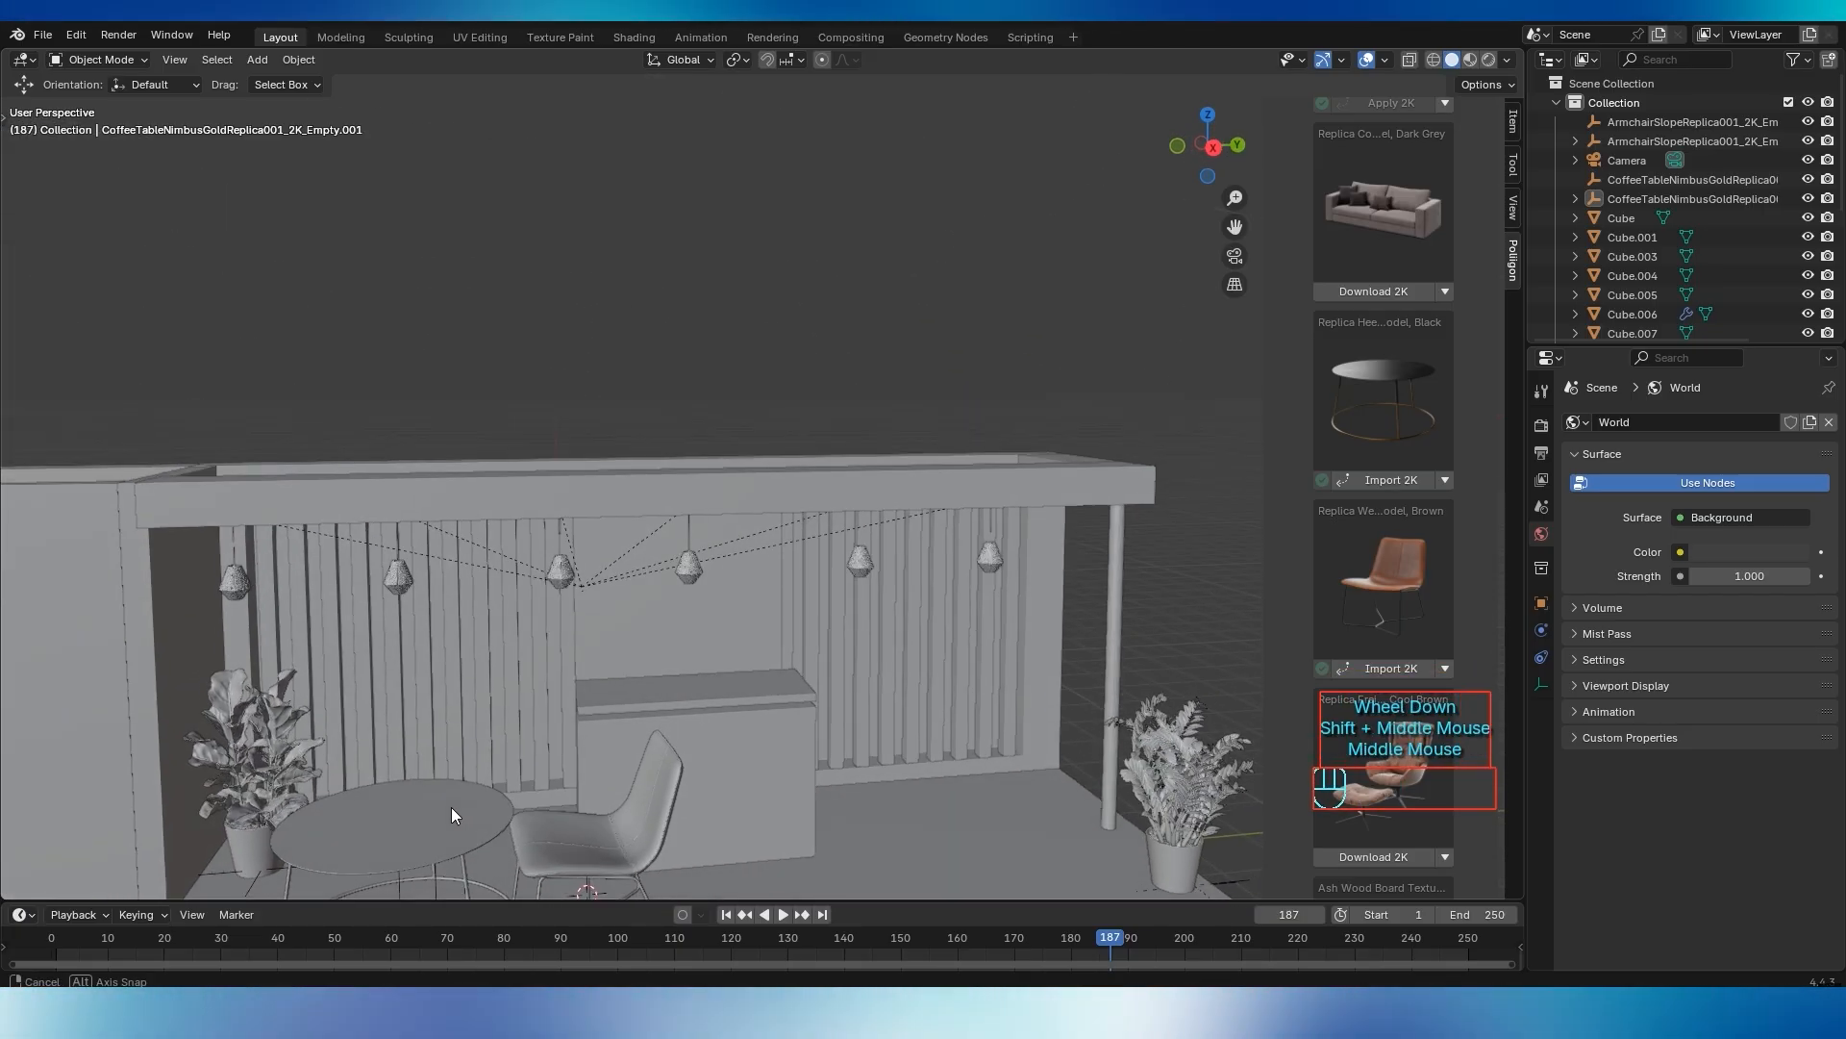
pyautogui.scroll(-2, 443, 800)
pyautogui.moveTo(568, 733); pyautogui.dragTo(797, 805, button='middle')
pyautogui.click(877, 758)
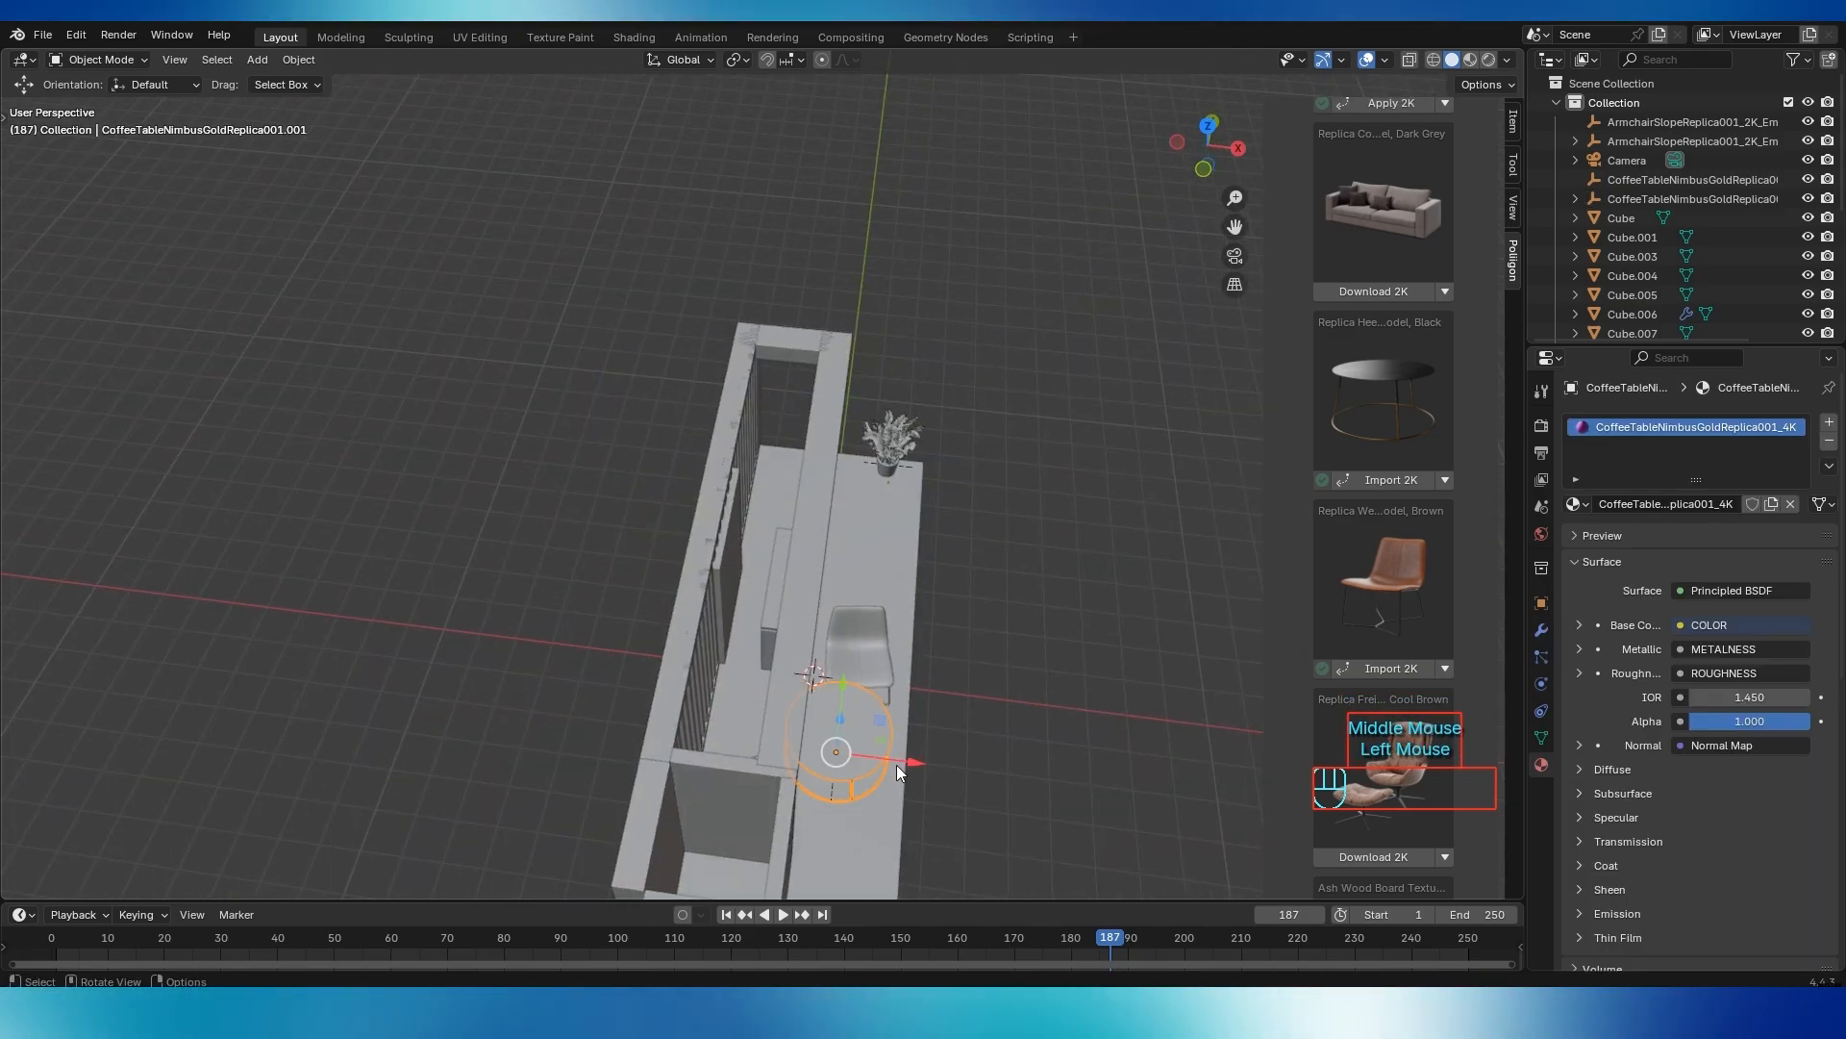
pyautogui.moveTo(896, 767); pyautogui.dragTo(906, 764)
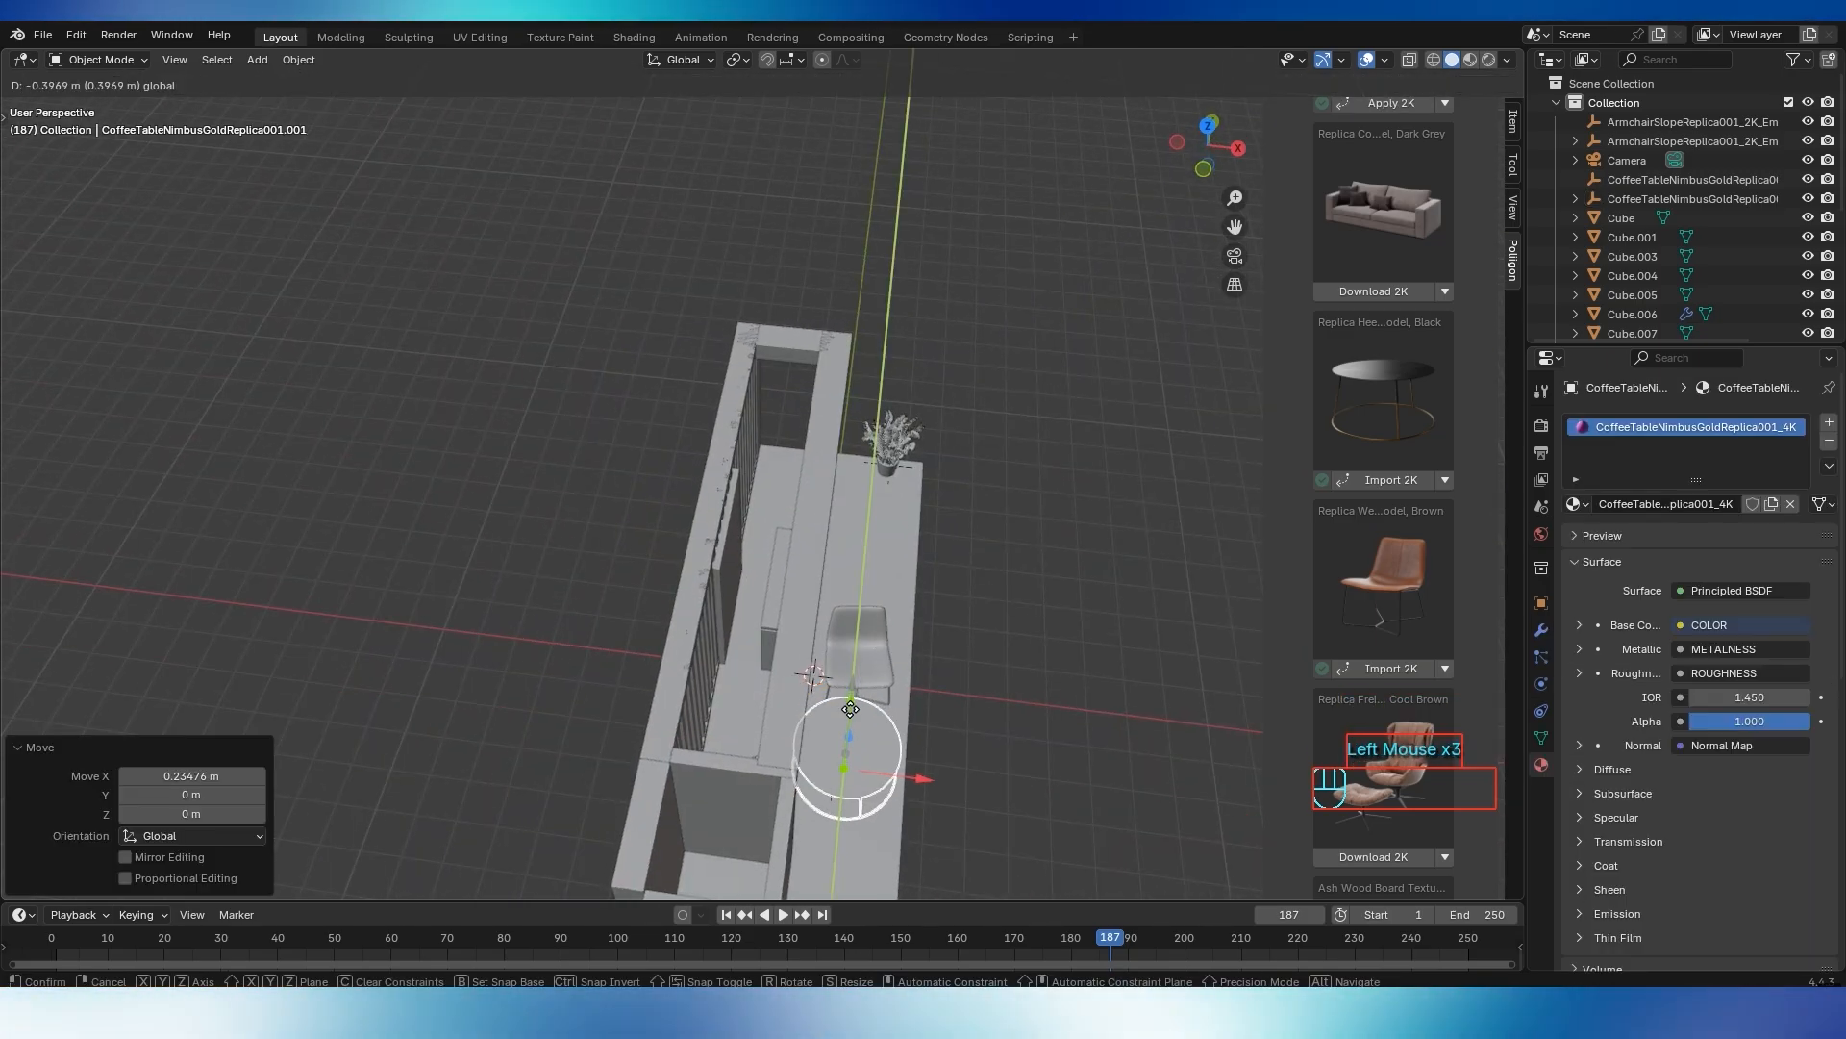
pyautogui.click(1005, 735)
# Duplicate the chair and move the copy about -4.75 m along Y to the table's other side
pyautogui.moveTo(1014, 737); pyautogui.dragTo(723, 615, button='middle')
pyautogui.click(678, 676)
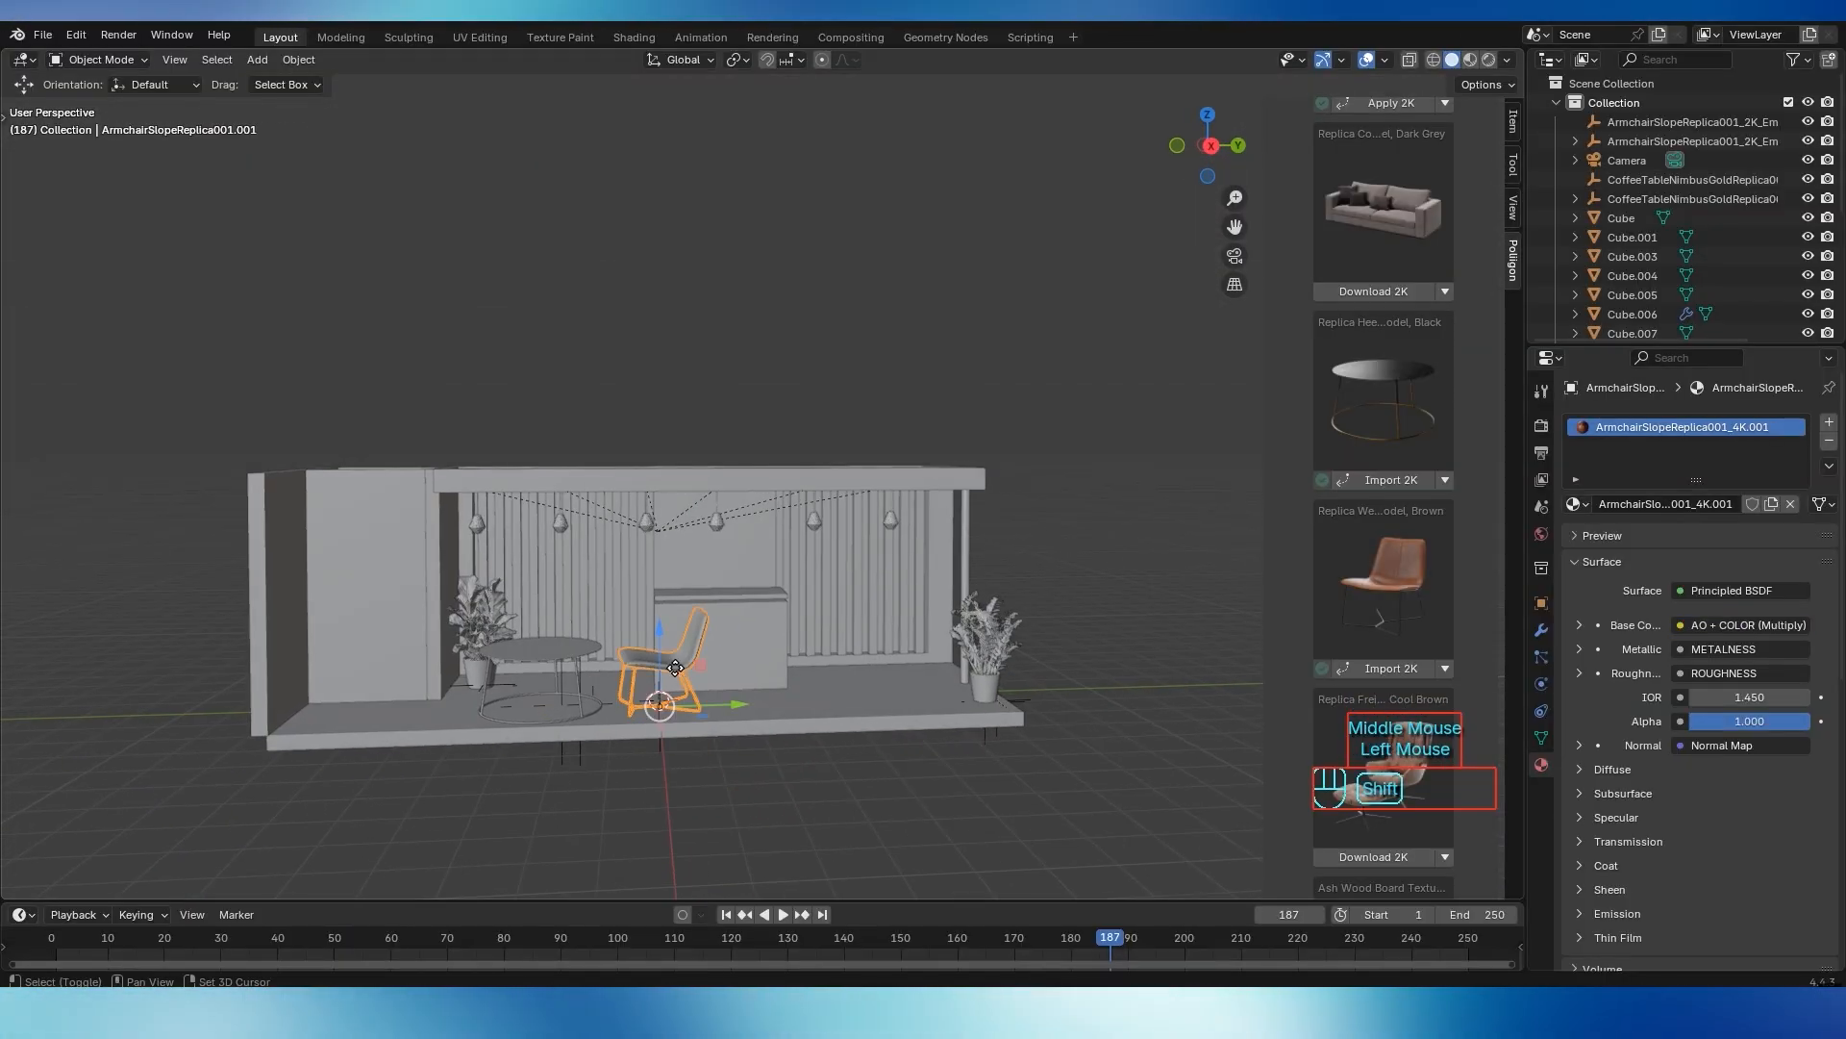
pyautogui.hotkey('shift', 'd')
pyautogui.rightClick(451, 676)
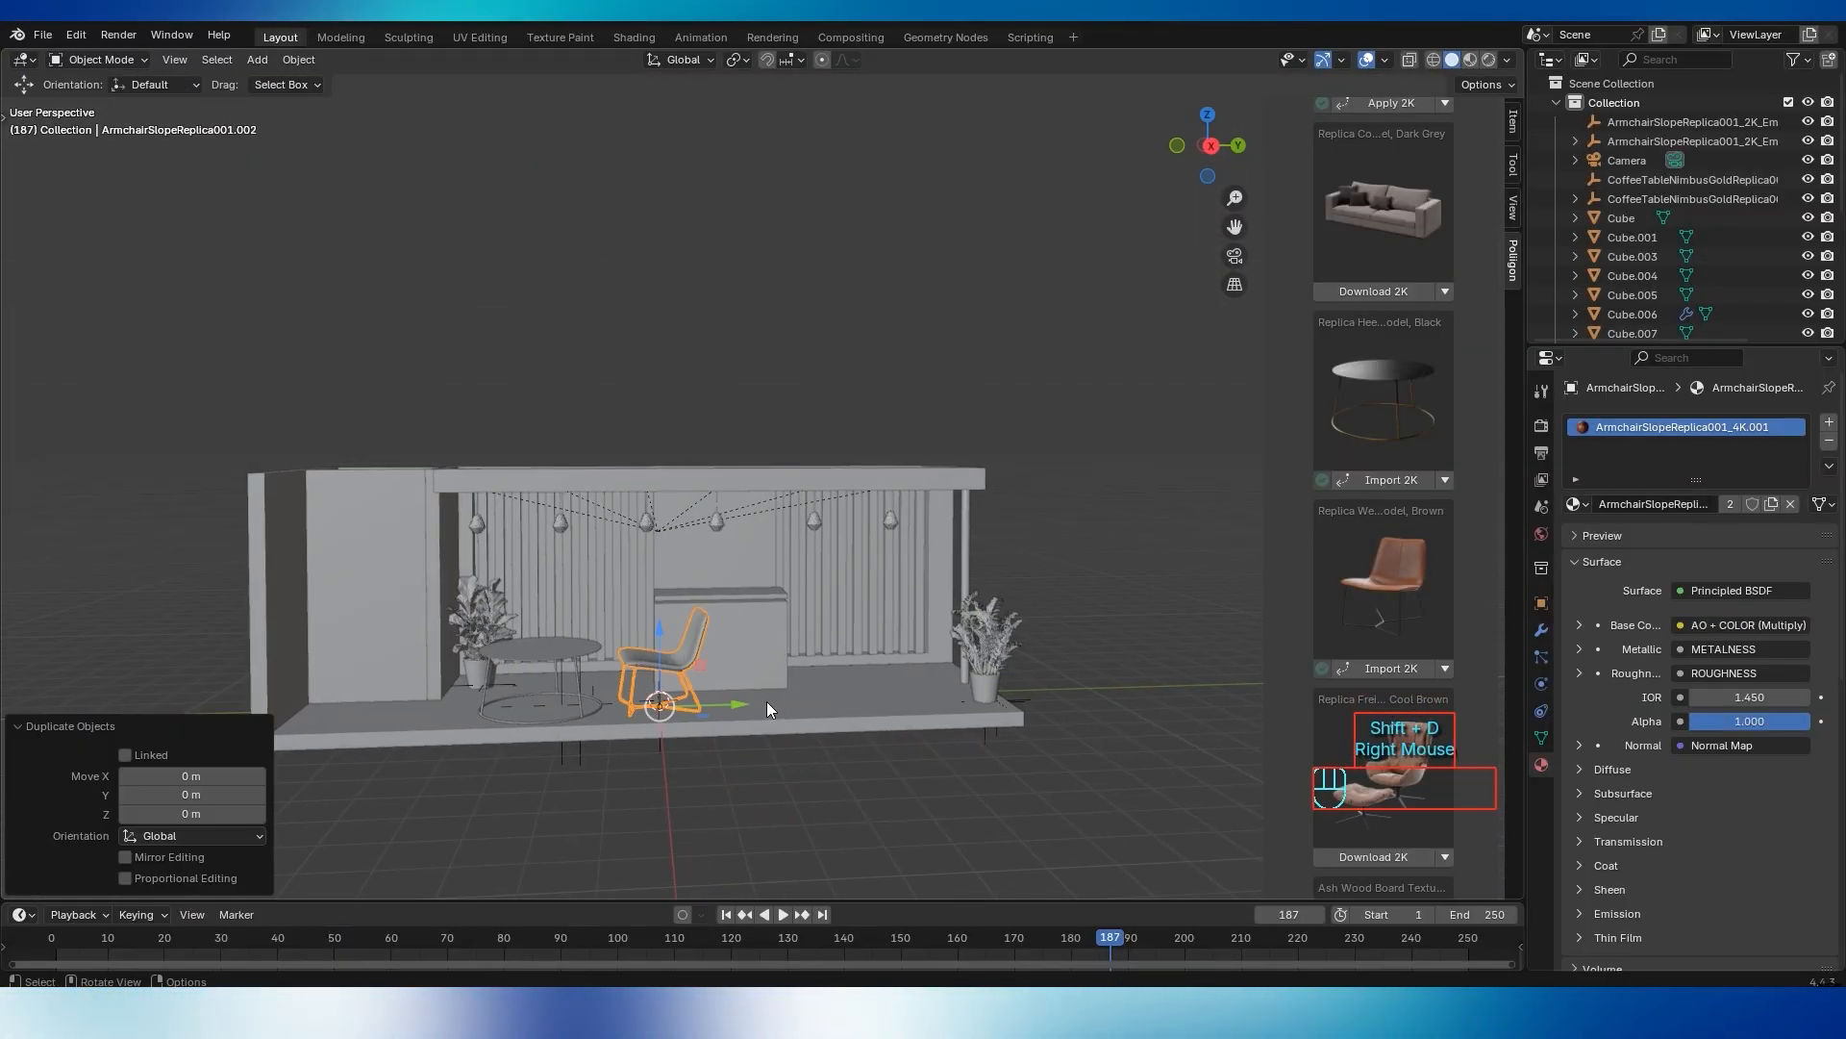
pyautogui.moveTo(740, 705); pyautogui.dragTo(500, 719)
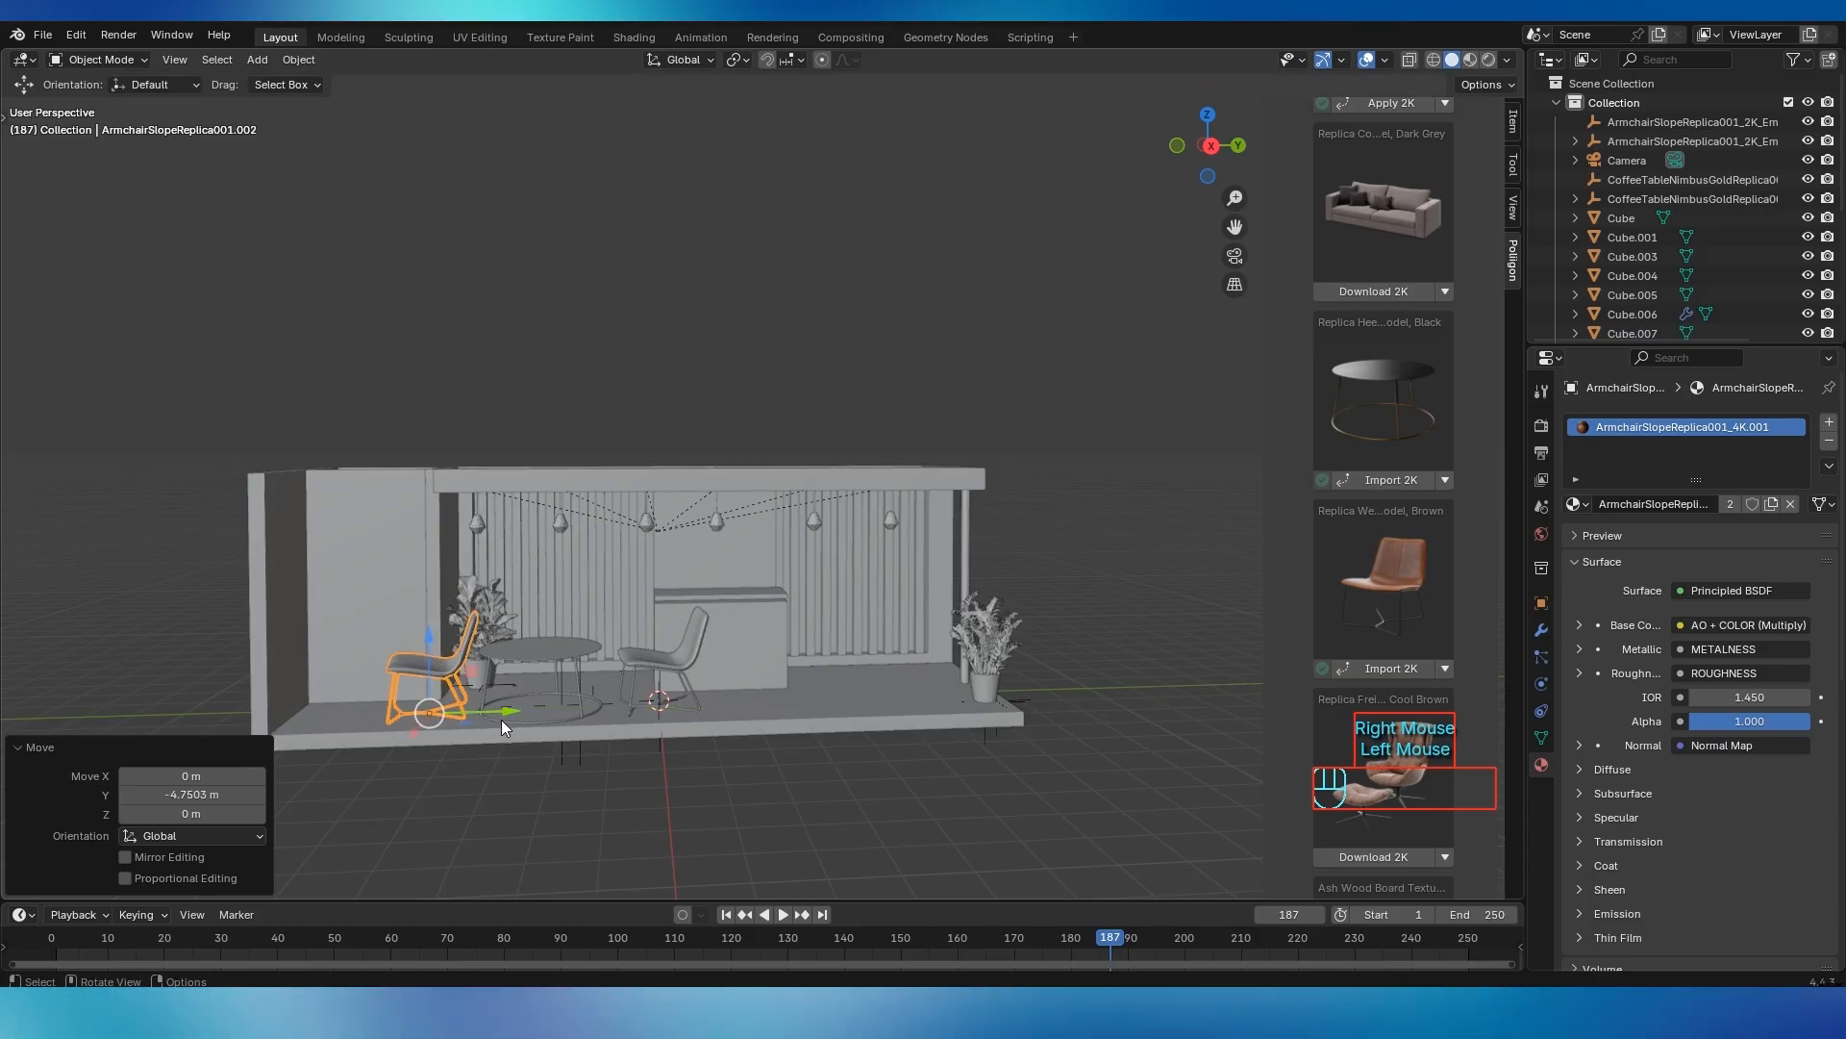
# Rotate the chair copy about -188° around Z to face the coffee table
pyautogui.press('r')
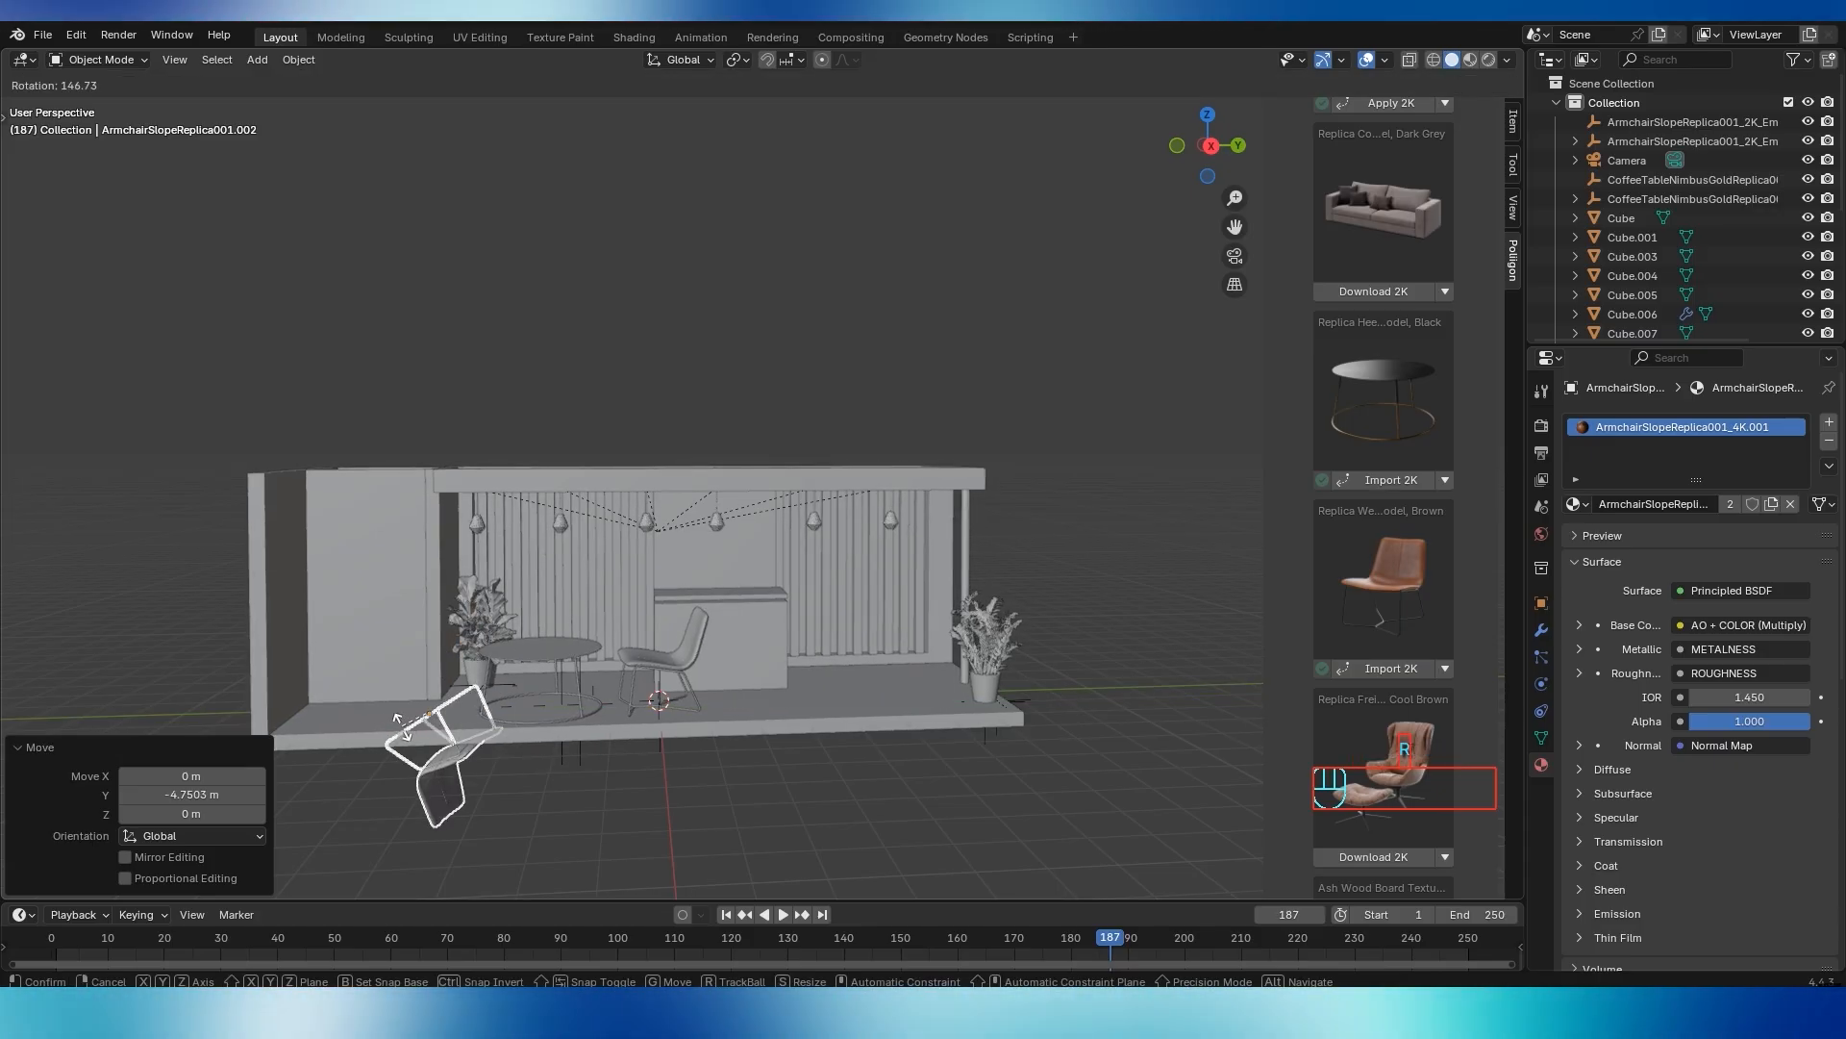
pyautogui.press('z')
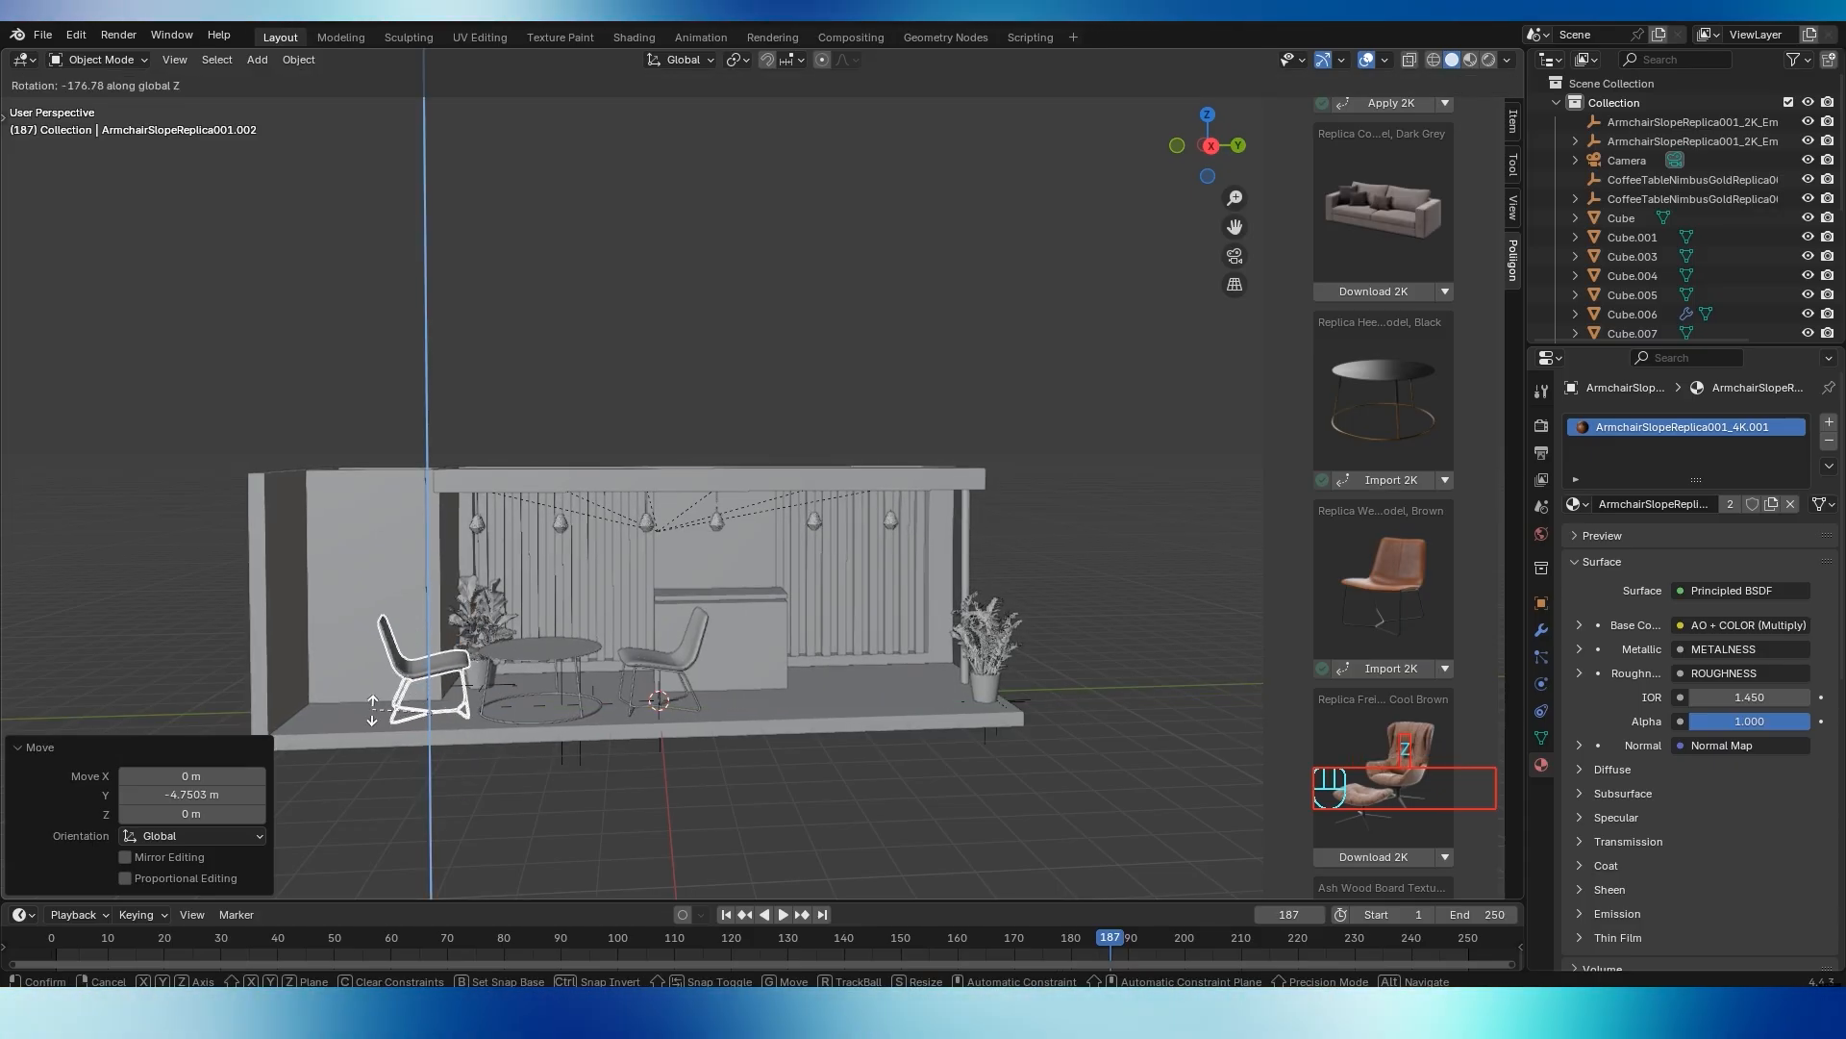
pyautogui.click(537, 760)
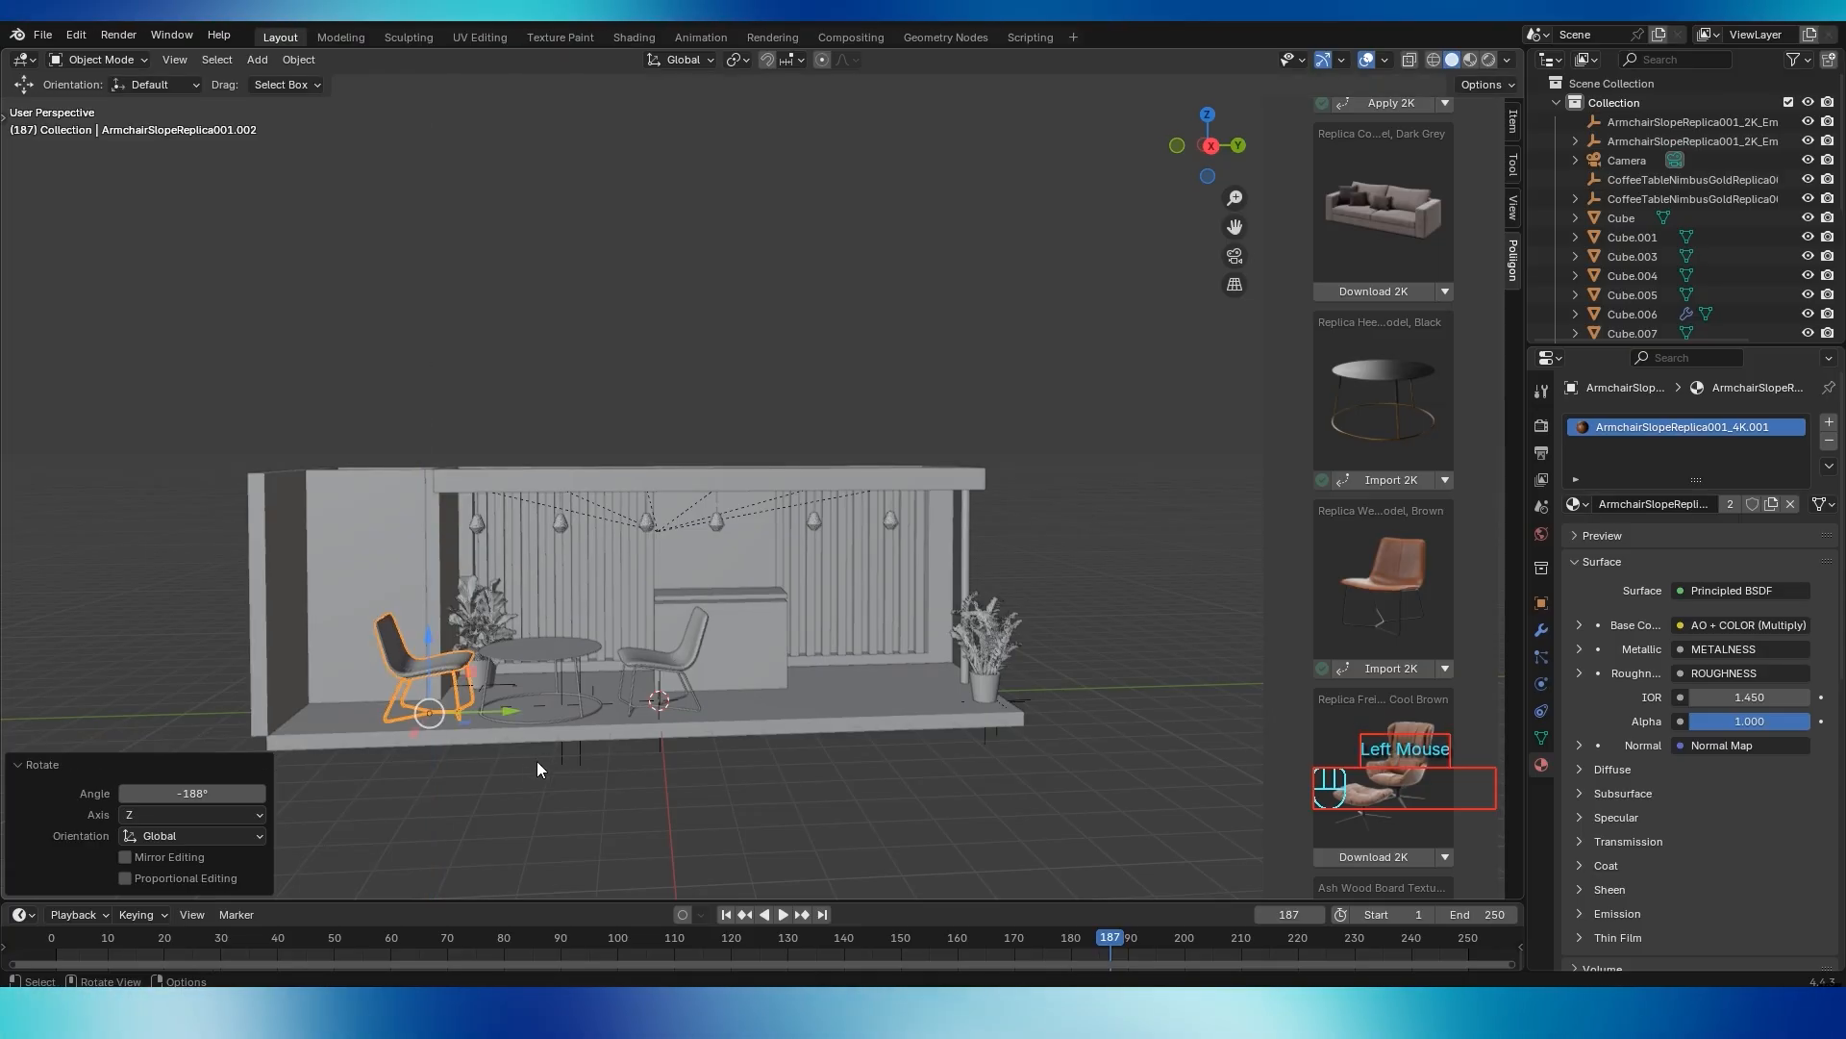
pyautogui.click(613, 747)
pyautogui.moveTo(614, 746); pyautogui.dragTo(604, 890, button='middle')
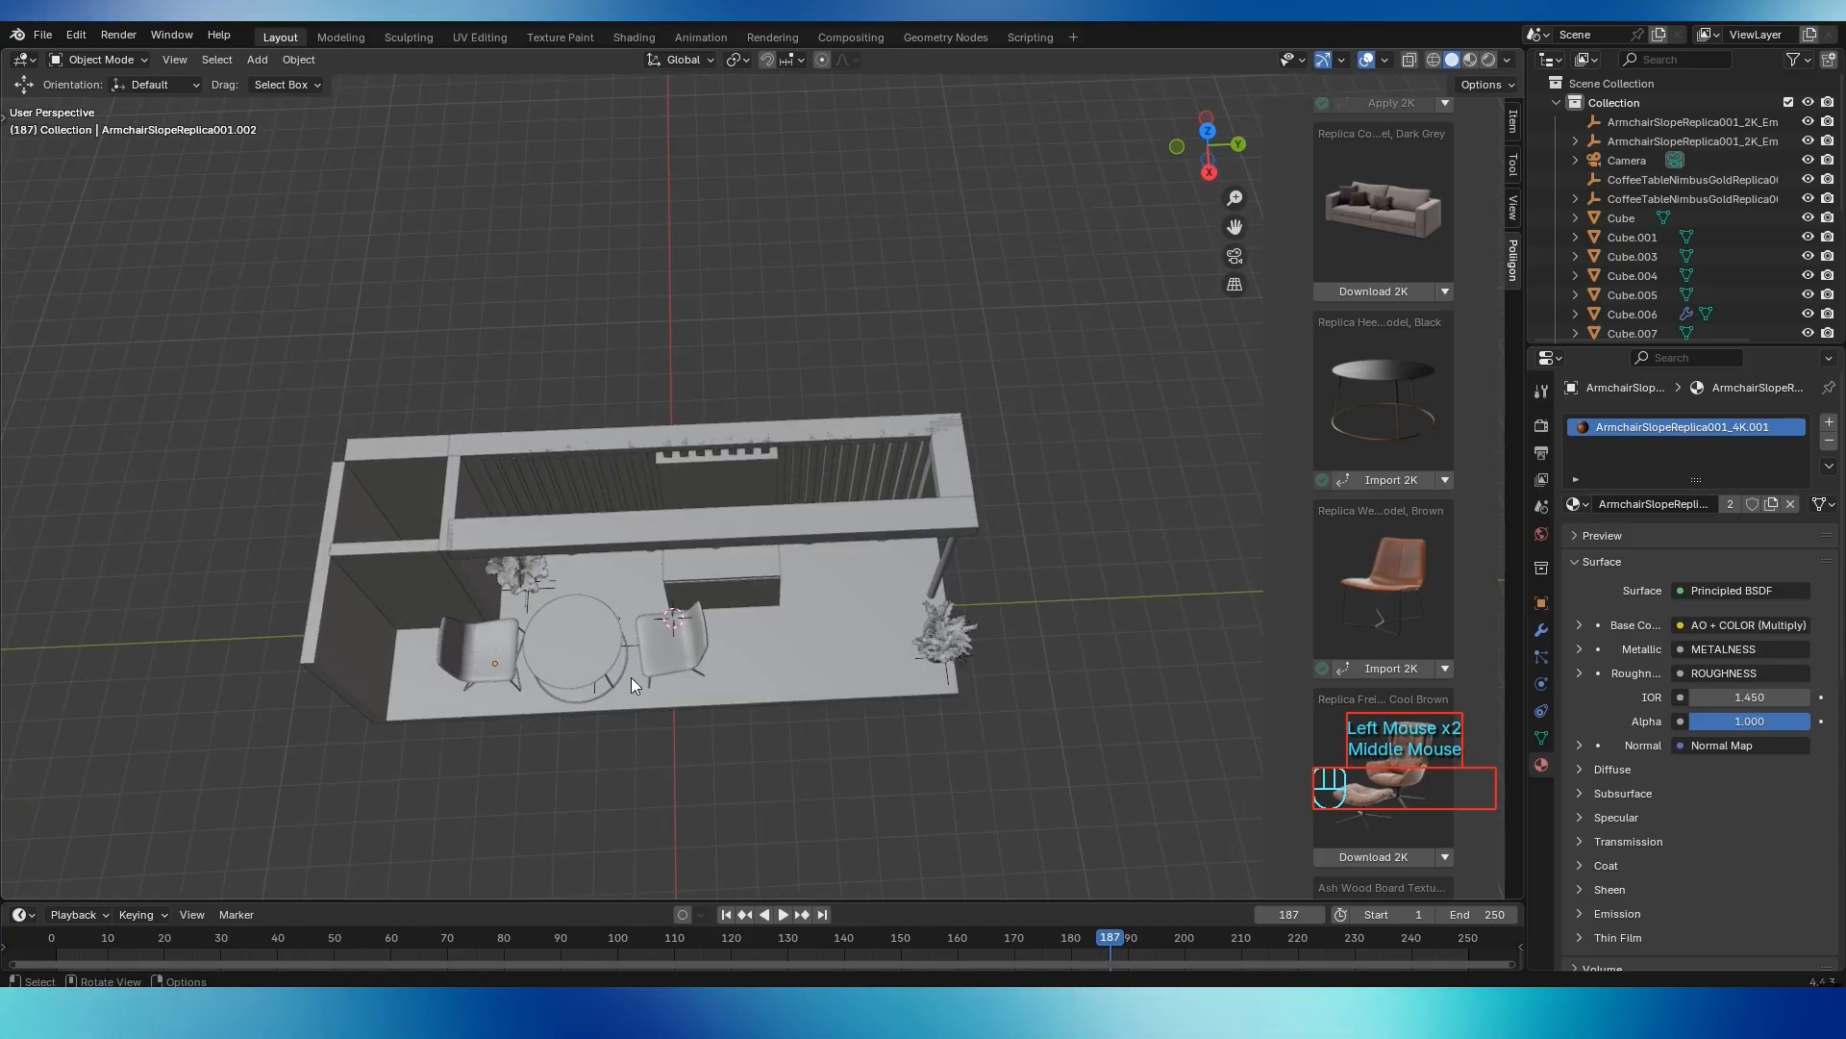
# Rotate the armchair on the reception counter side of the round table by -11° about the Z axis
pyautogui.scroll(3, 573, 660)
pyautogui.click(604, 771)
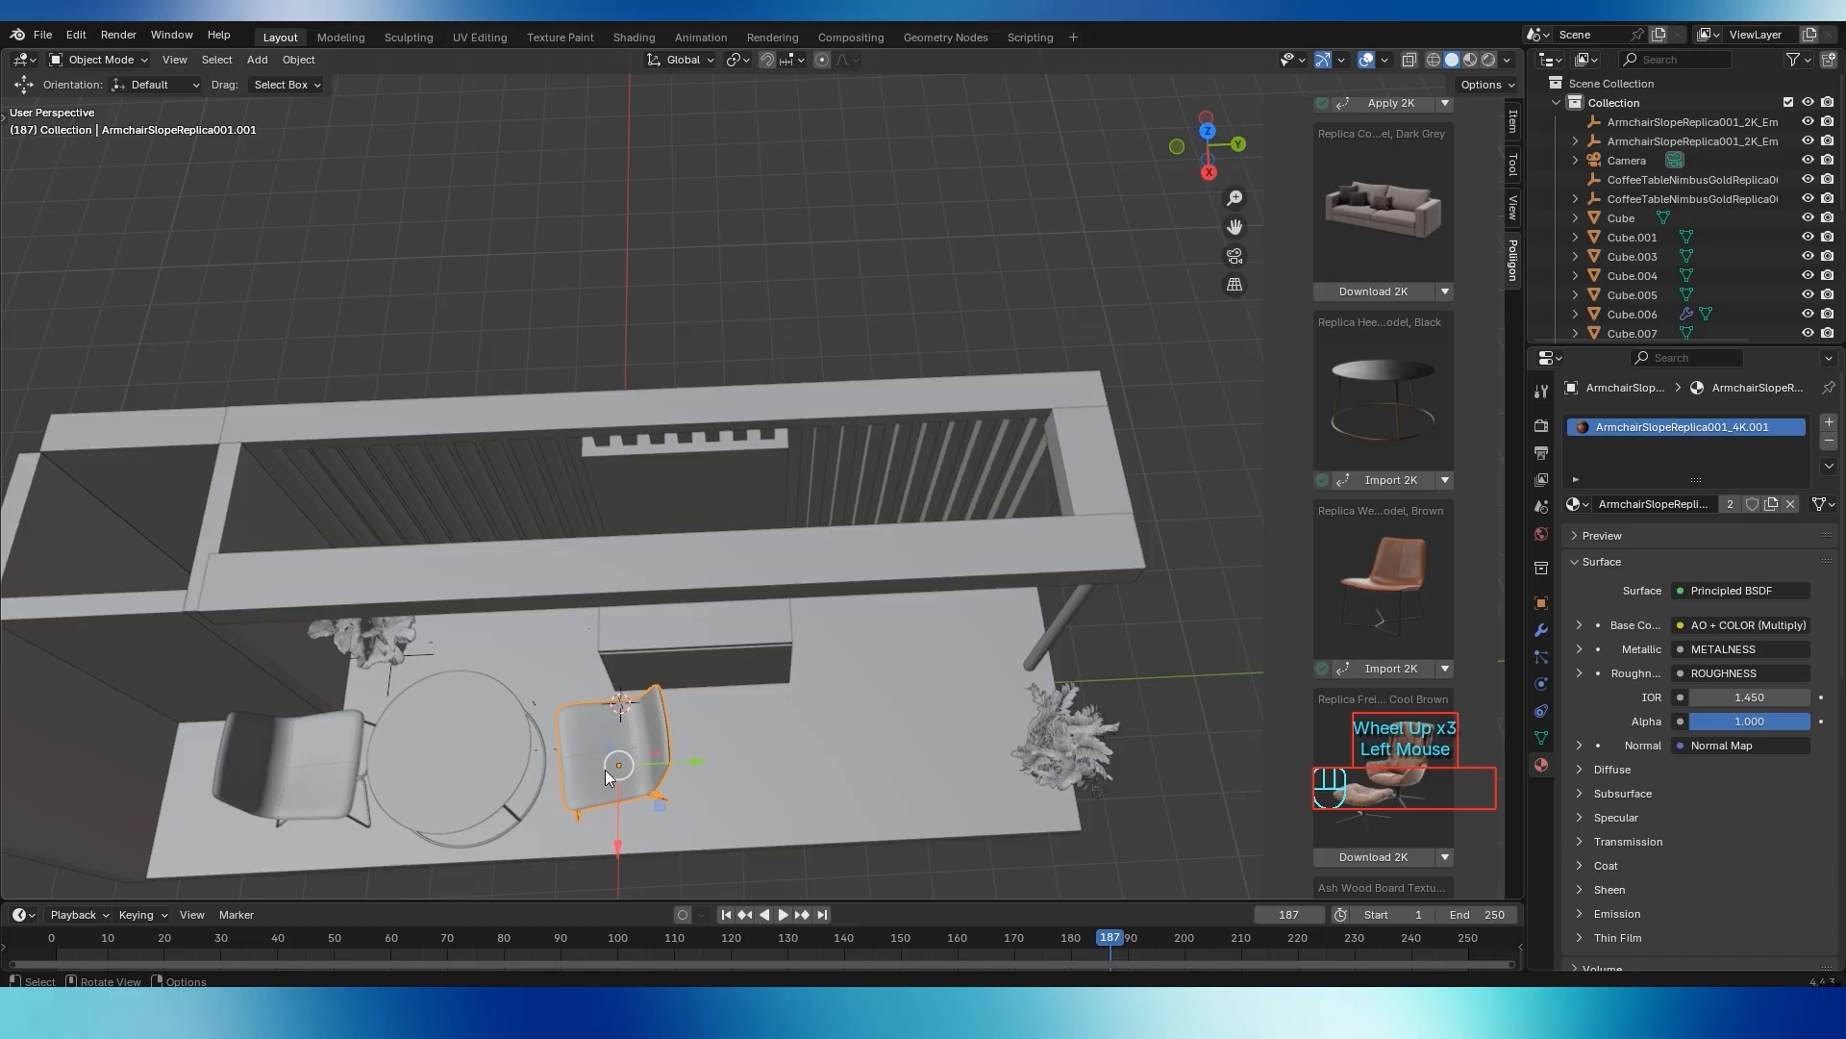
pyautogui.press('r')
pyautogui.press('z')
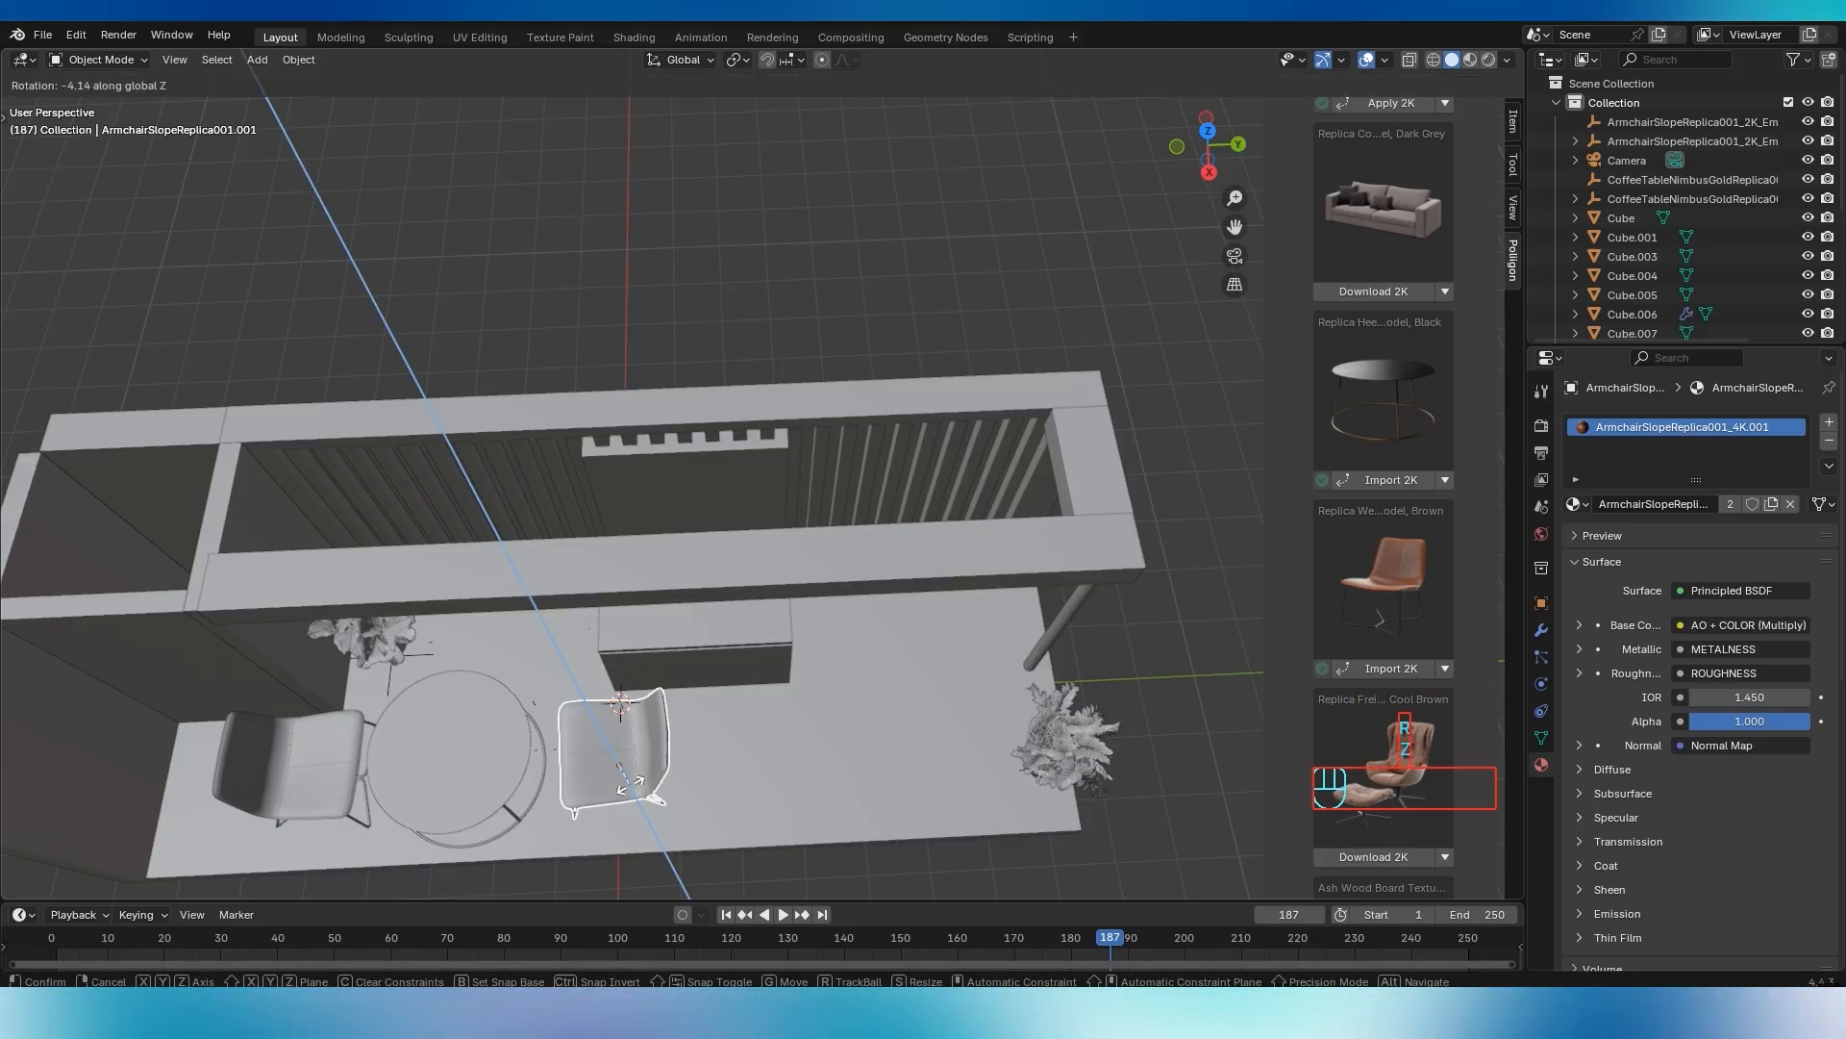
pyautogui.click(627, 783)
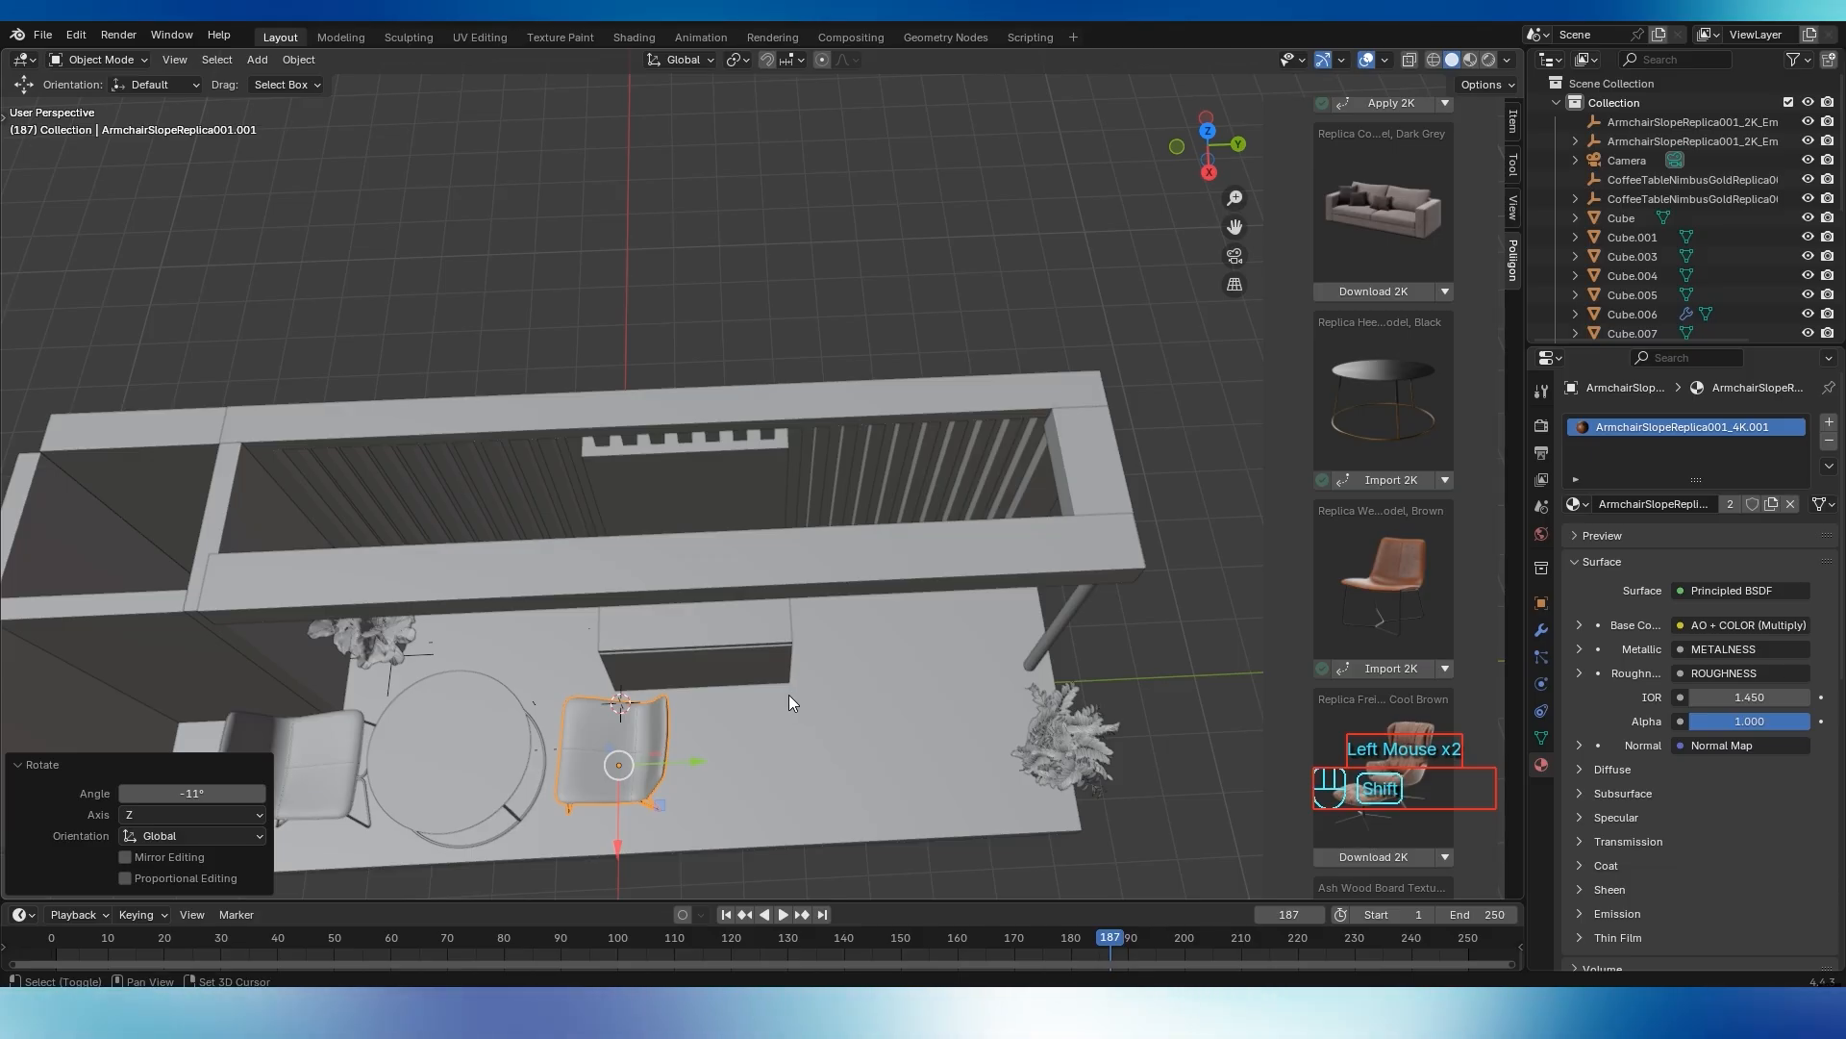
# Move both armchairs slightly closer to the round table along the Y axis
pyautogui.keyDown('shift'); pyautogui.moveTo(789, 695); pyautogui.dragTo(1213, 650, button='middle'); pyautogui.keyUp('shift')
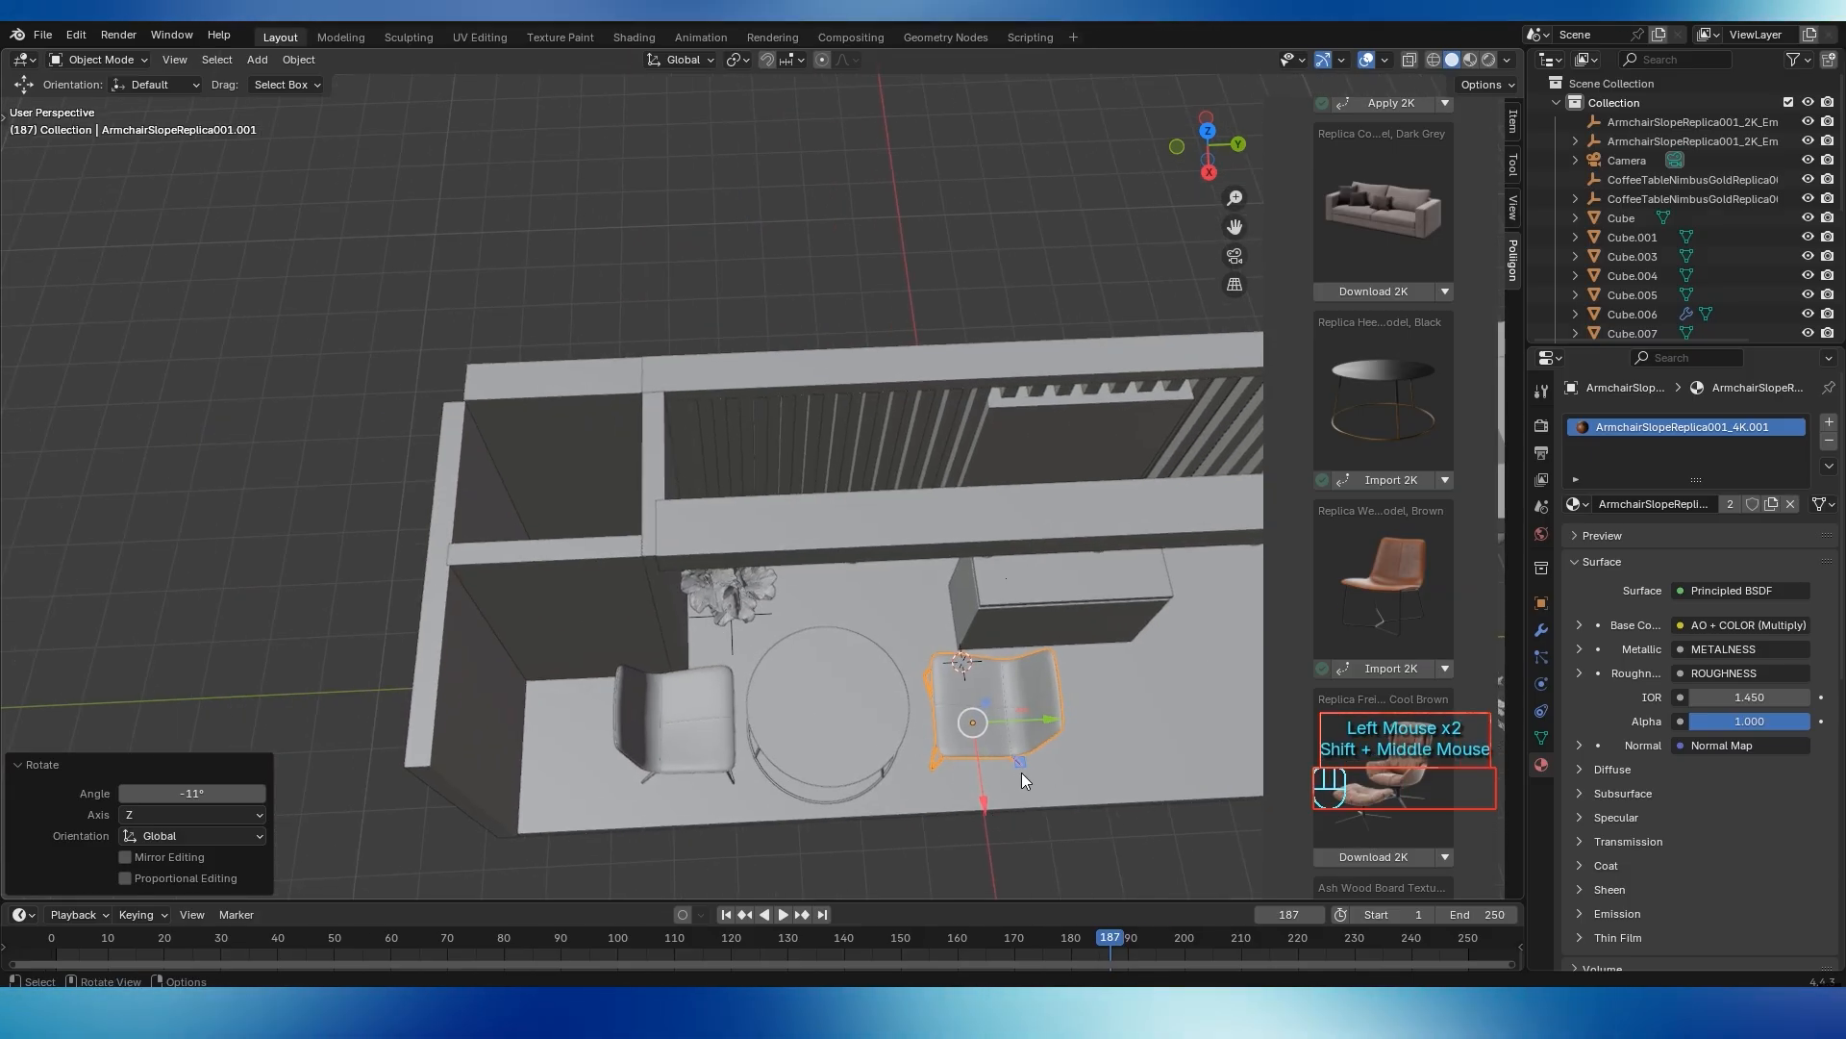
pyautogui.moveTo(1021, 771)
pyautogui.mouseDown(button='middle')
pyautogui.moveTo(1012, 702)
pyautogui.moveTo(1024, 775)
pyautogui.mouseUp(button='middle')
pyautogui.moveTo(1069, 842); pyautogui.dragTo(1045, 841)
pyautogui.click(615, 814)
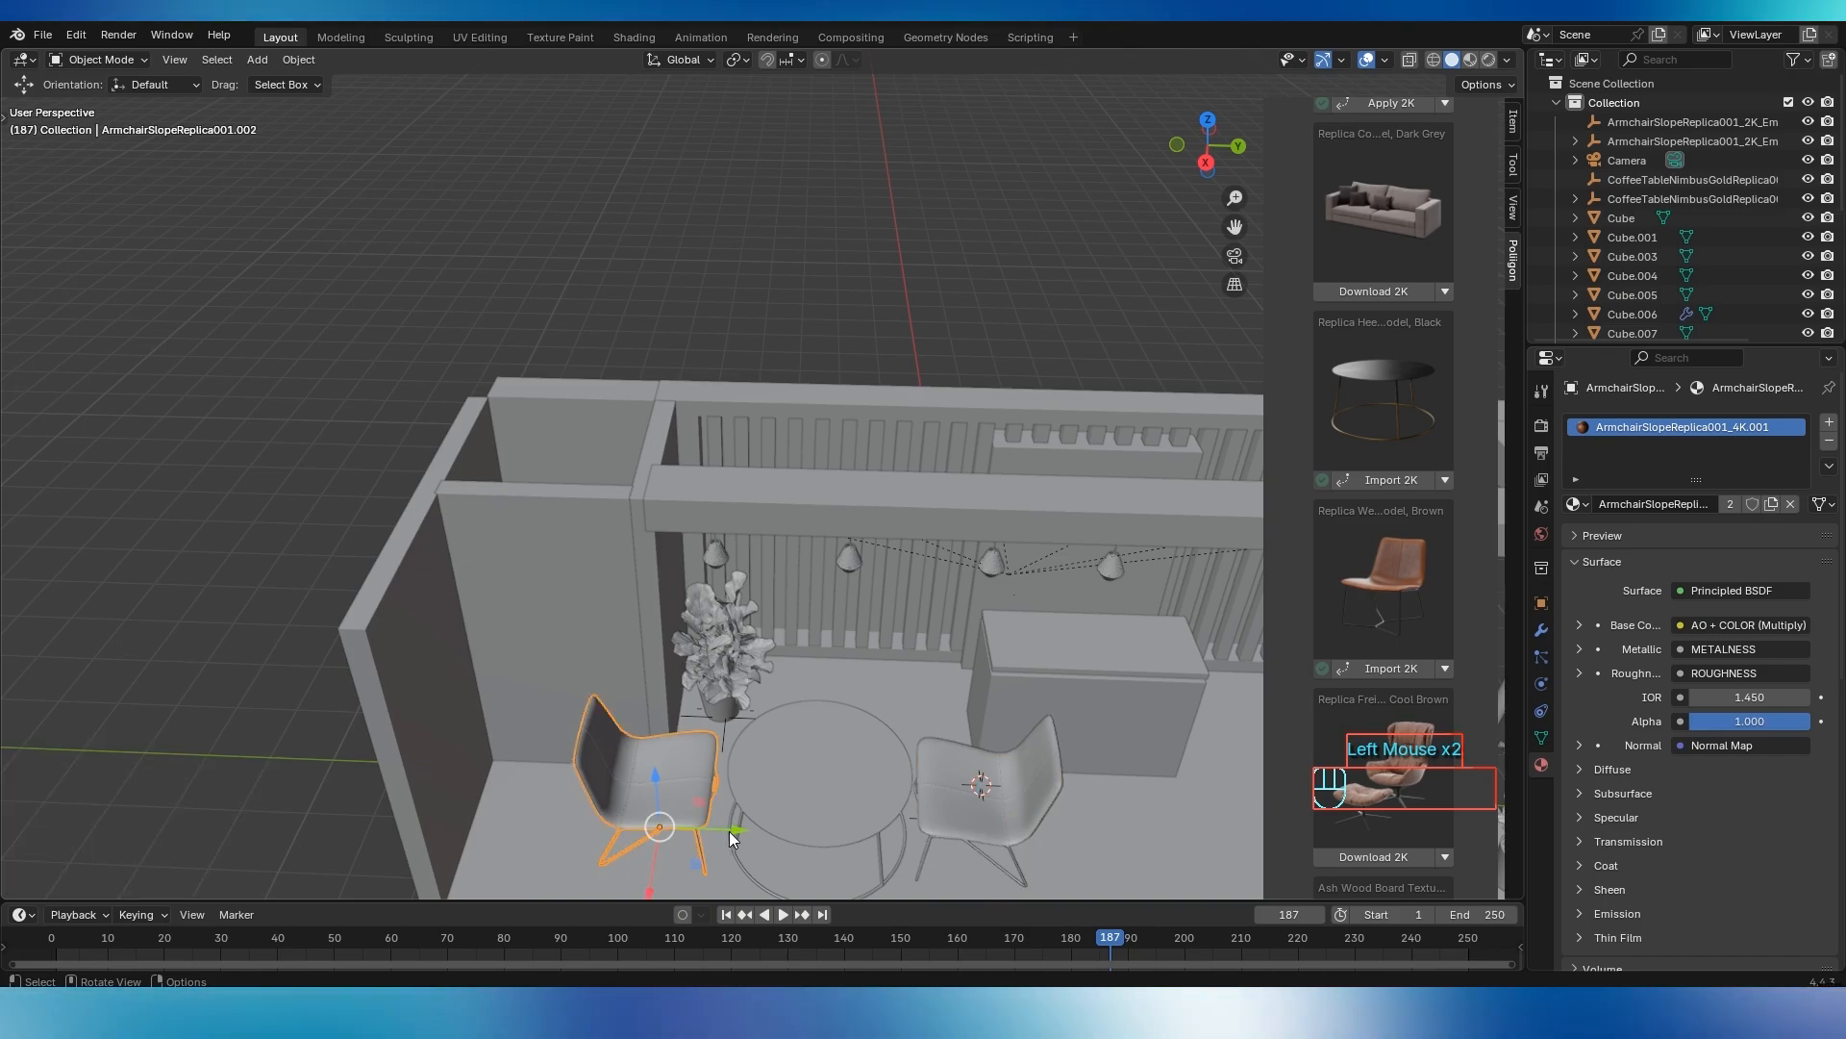
pyautogui.moveTo(732, 835); pyautogui.dragTo(752, 836)
pyautogui.scroll(-3, 752, 837)
pyautogui.click(284, 696)
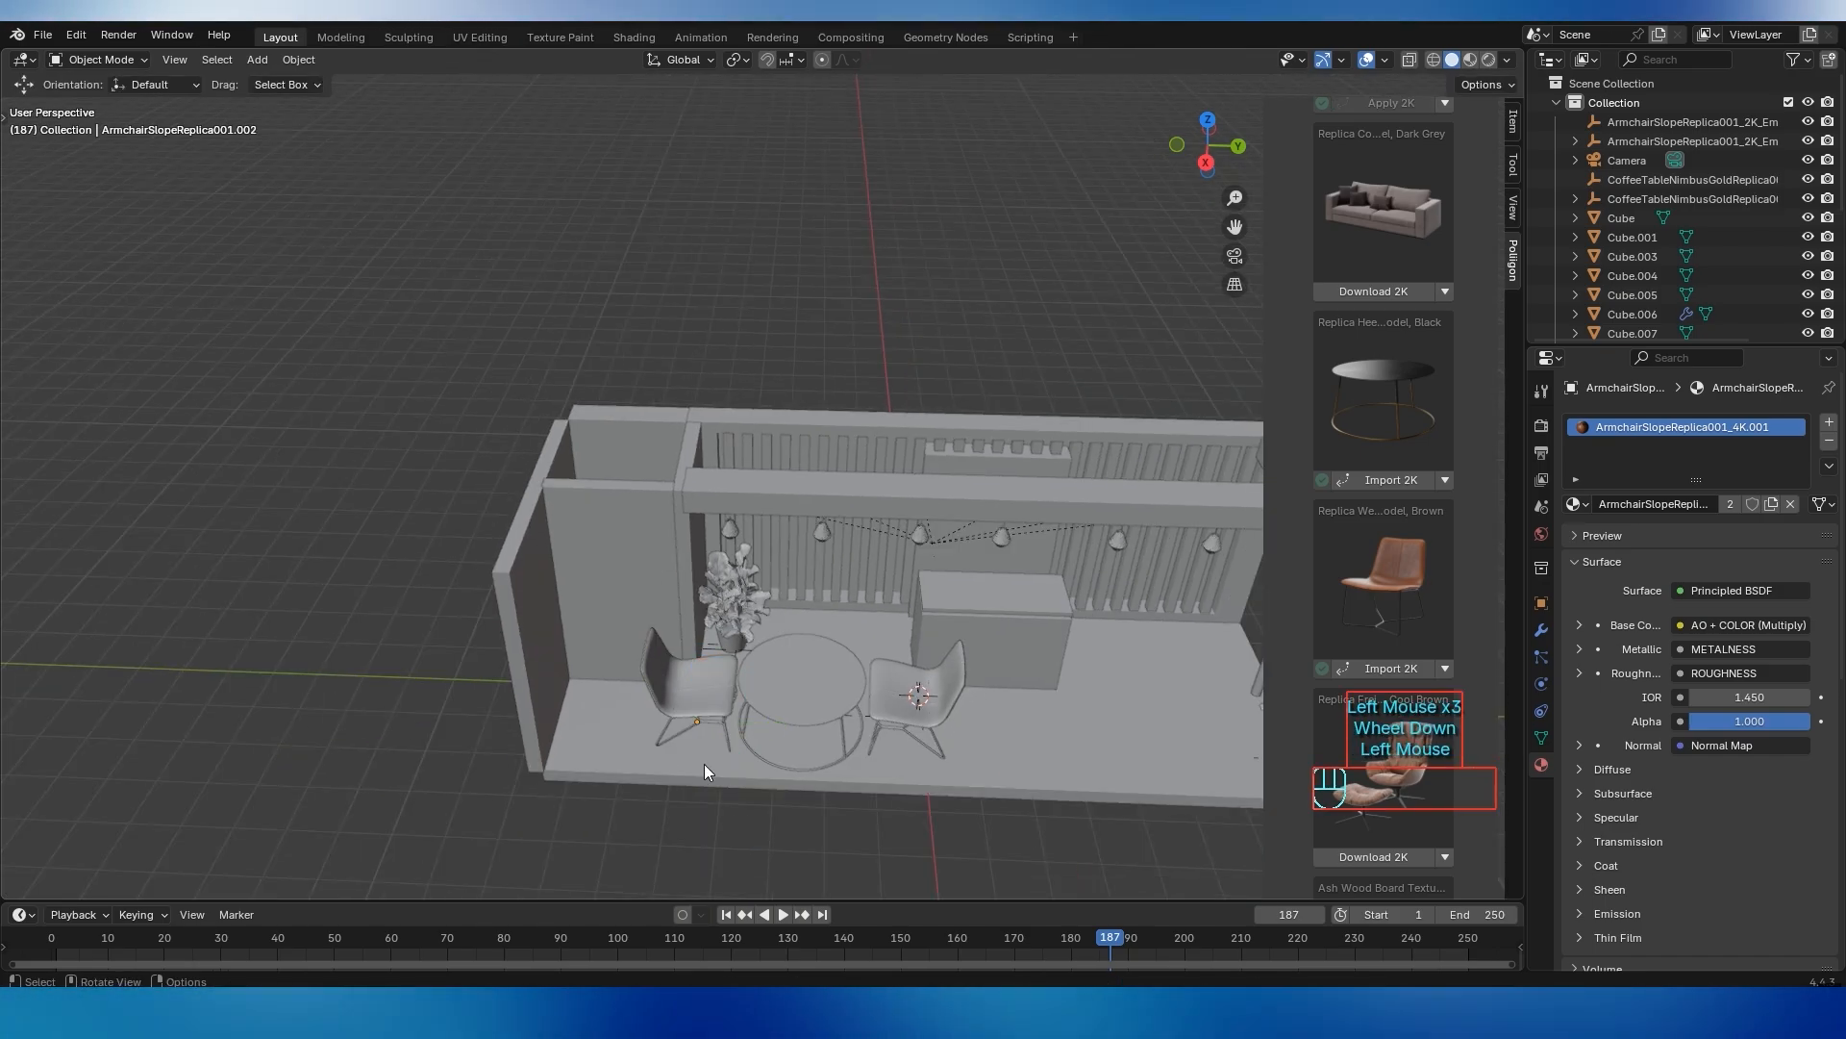
# Save the file with the adjusted armchair layout
pyautogui.keyDown('shift'); pyautogui.moveTo(1052, 684); pyautogui.dragTo(834, 683, button='middle'); pyautogui.keyUp('shift')
pyautogui.press('ctrl')
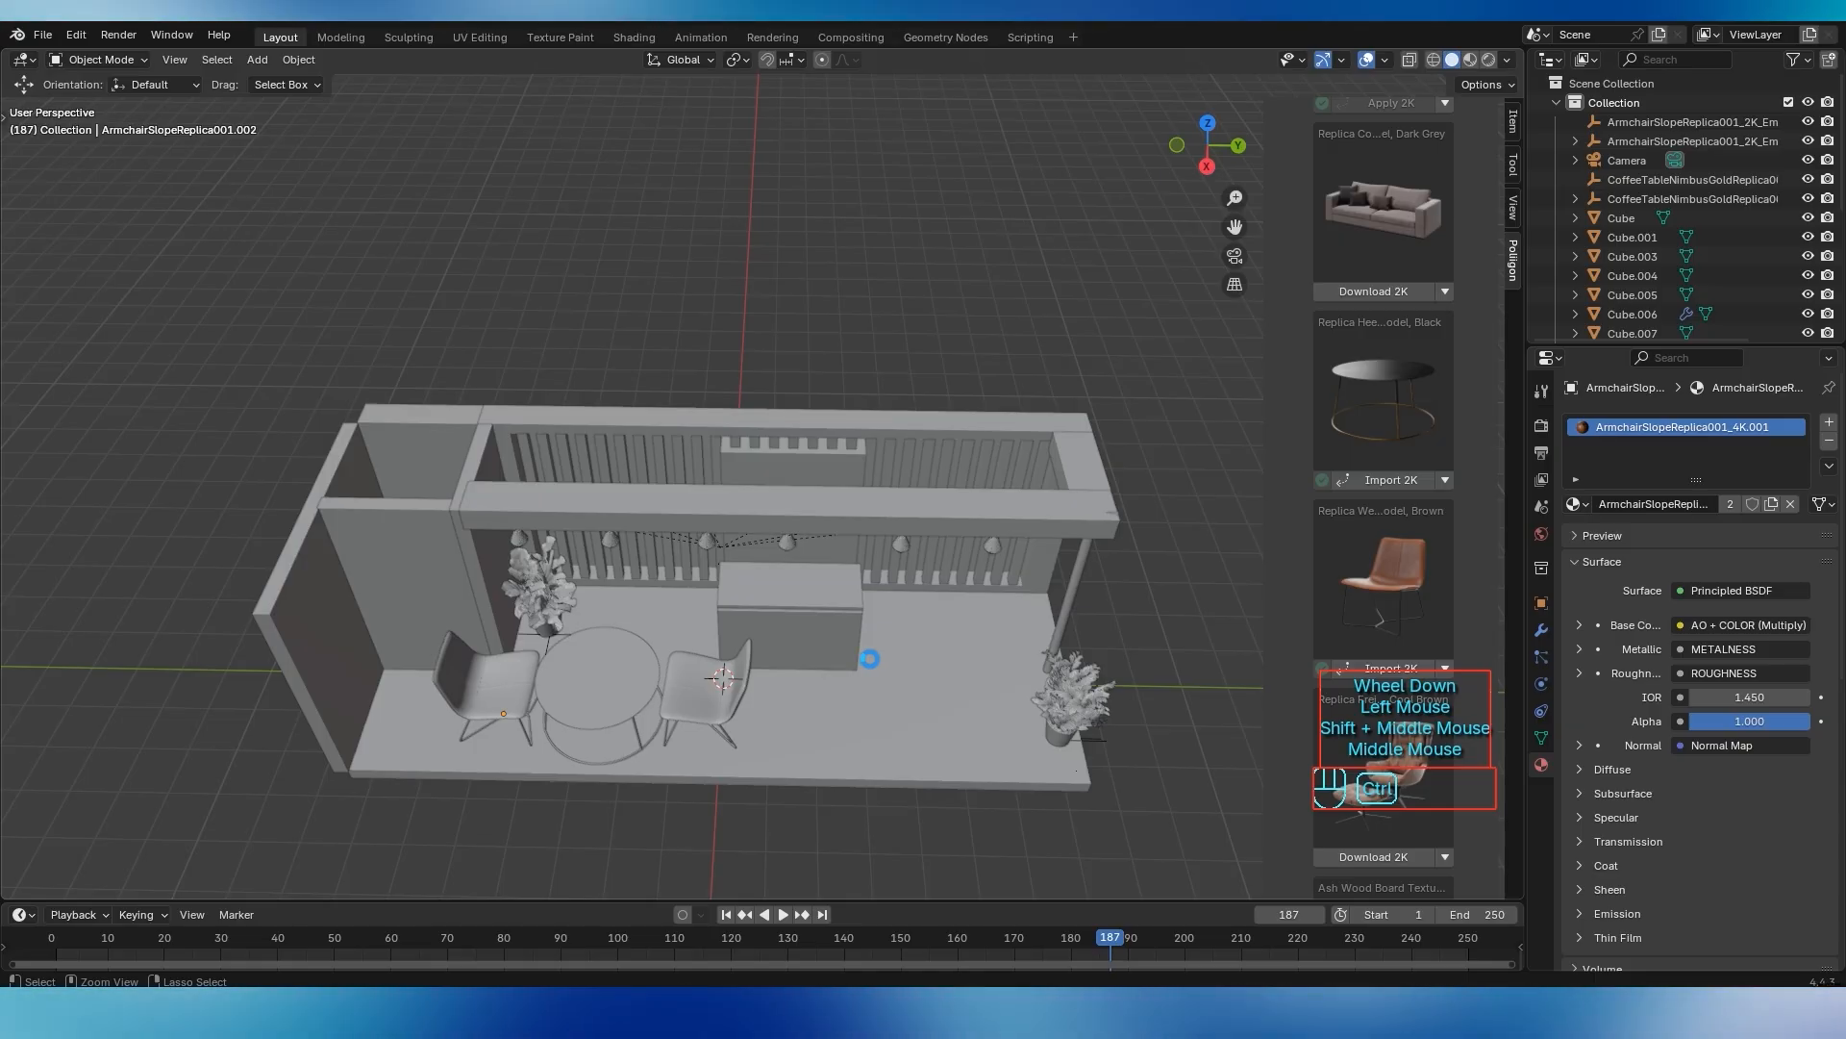
pyautogui.hotkey('ctrl', 's')
# Switch the viewport to rendered shading and view the booth from the front
pyautogui.moveTo(900, 614); pyautogui.dragTo(916, 569, button='middle')
pyautogui.scroll(-2, 822, 629)
pyautogui.moveTo(821, 629); pyautogui.dragTo(396, 621, button='middle')
pyautogui.scroll(3, 685, 650)
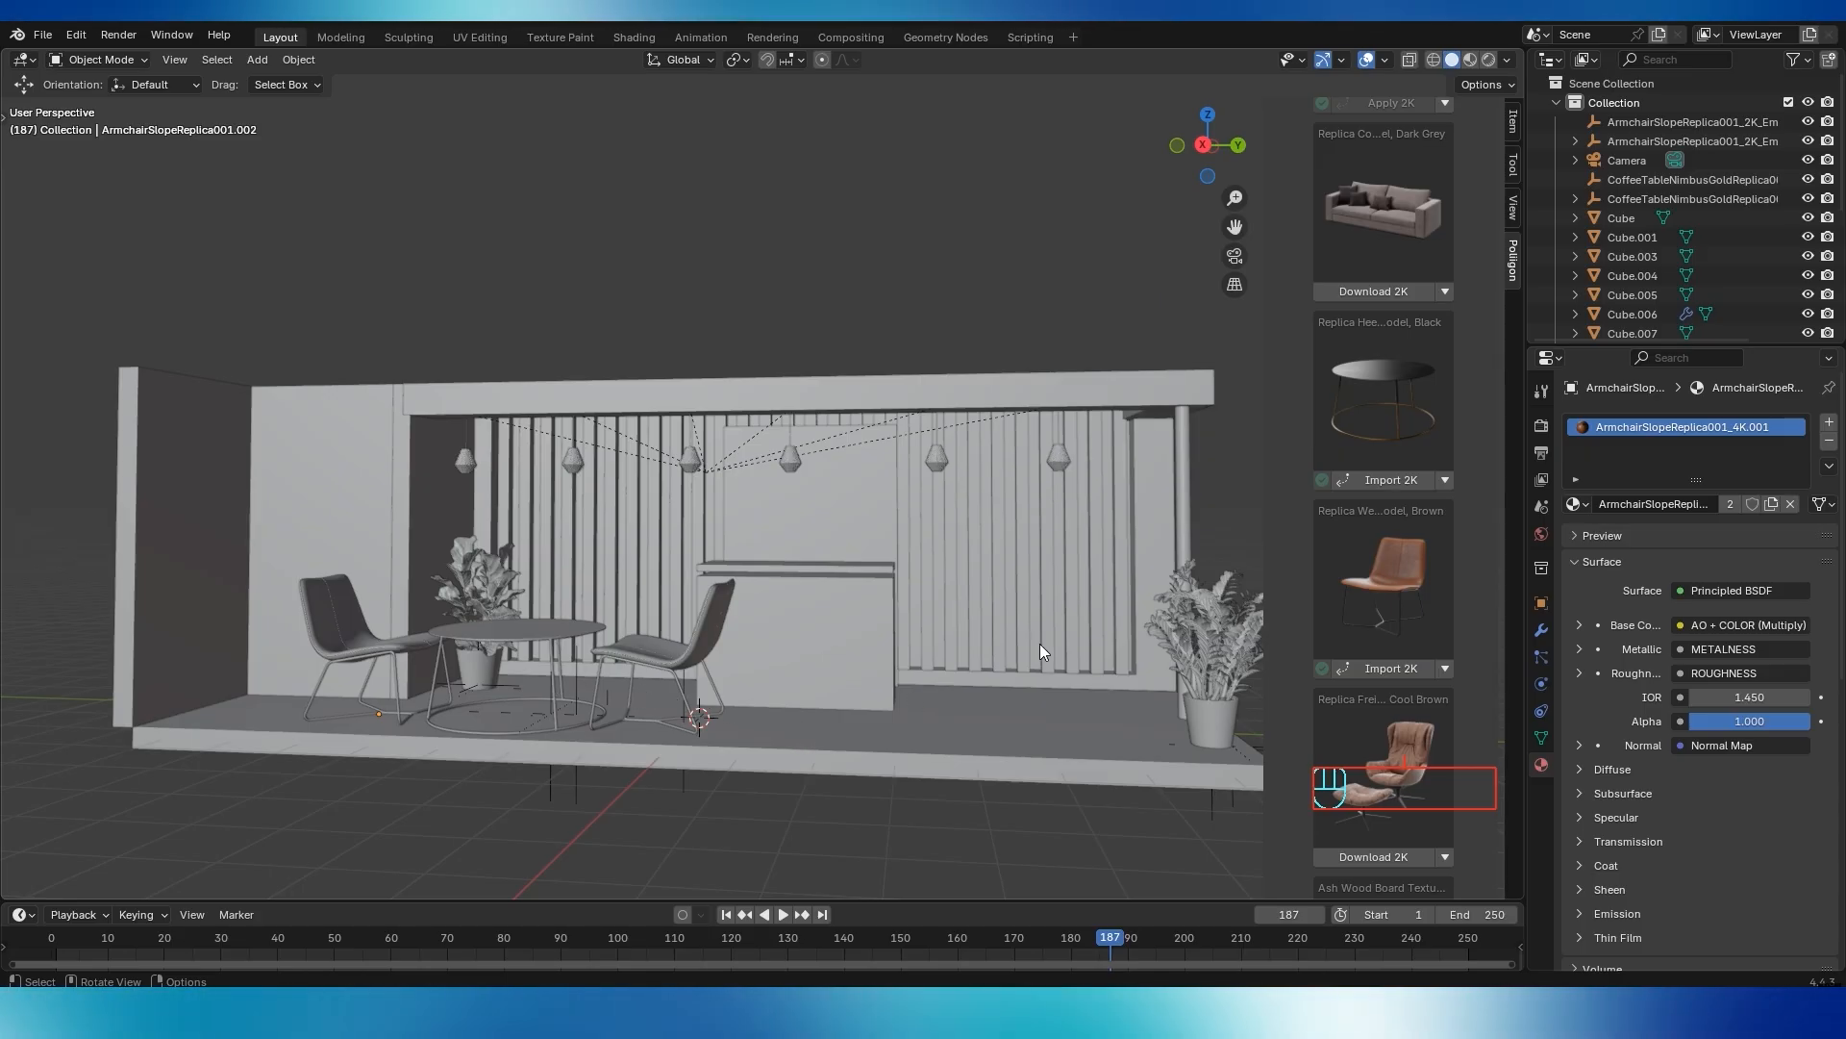
pyautogui.keyDown('shift'); pyautogui.moveTo(1052, 671); pyautogui.dragTo(922, 690, button='middle'); pyautogui.keyUp('shift')
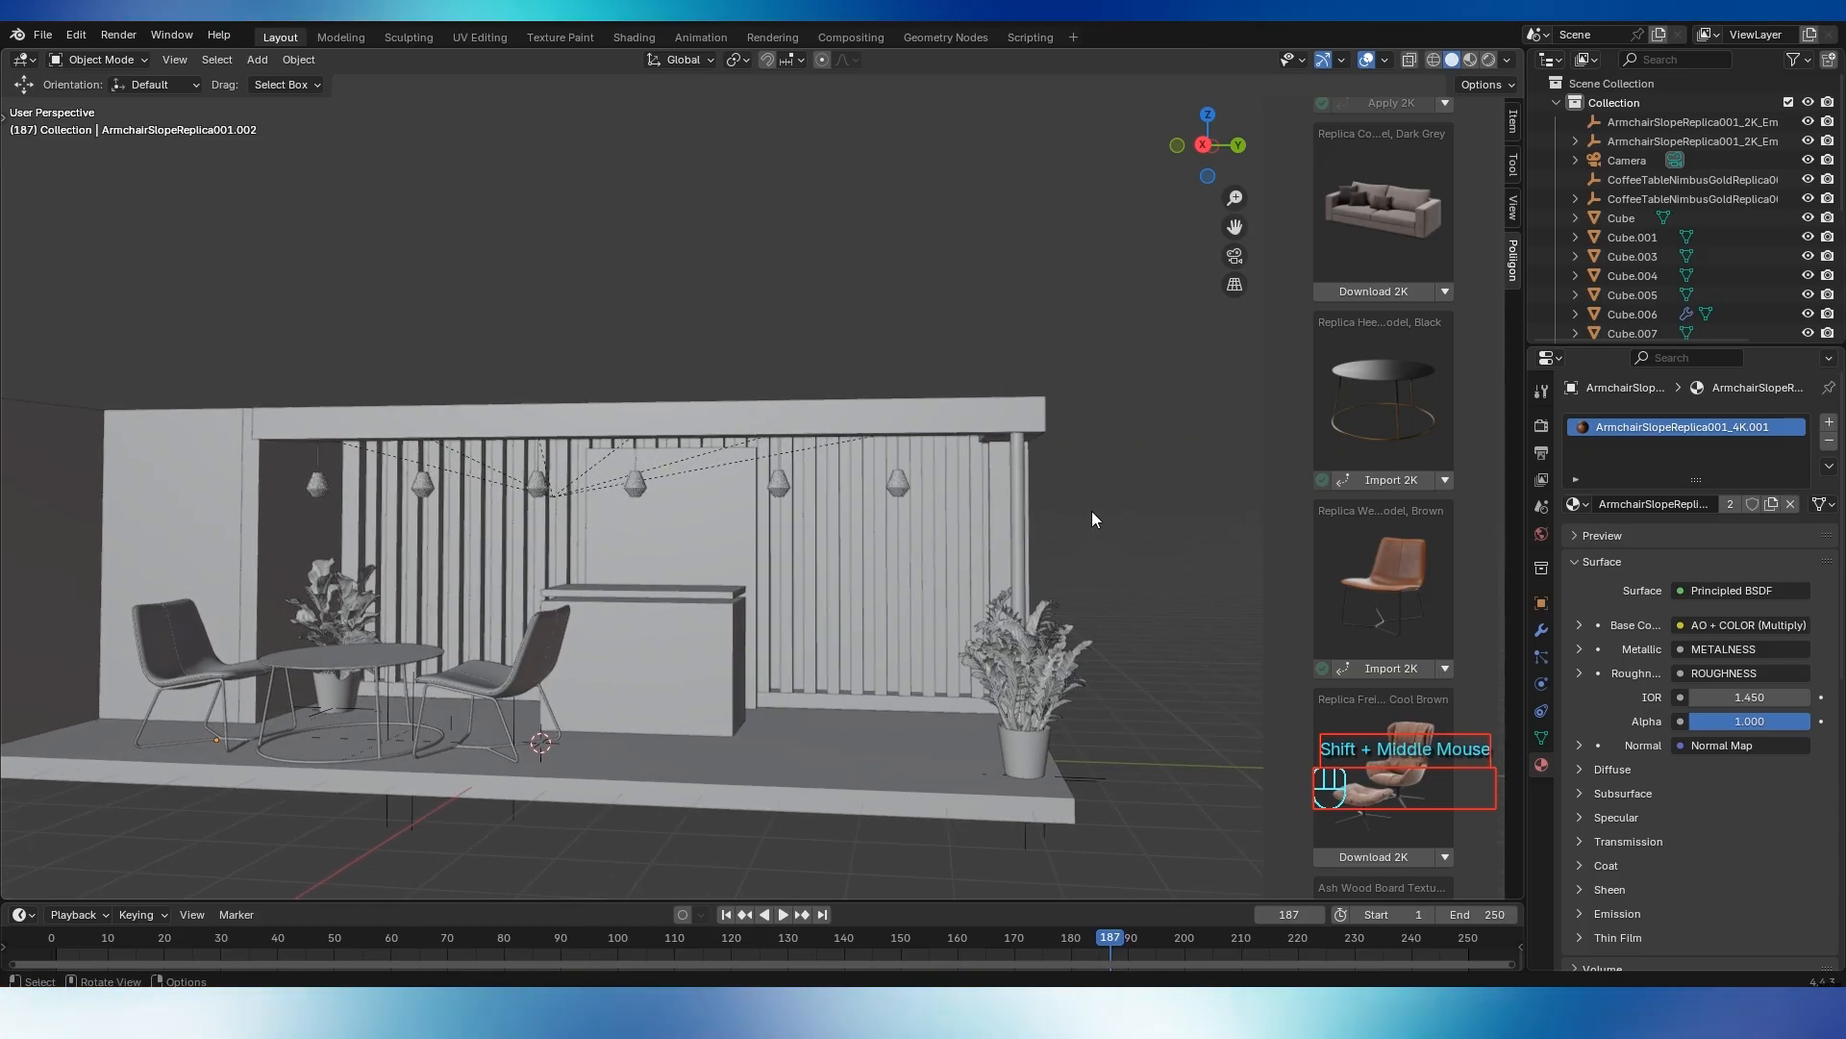
pyautogui.click(1489, 59)
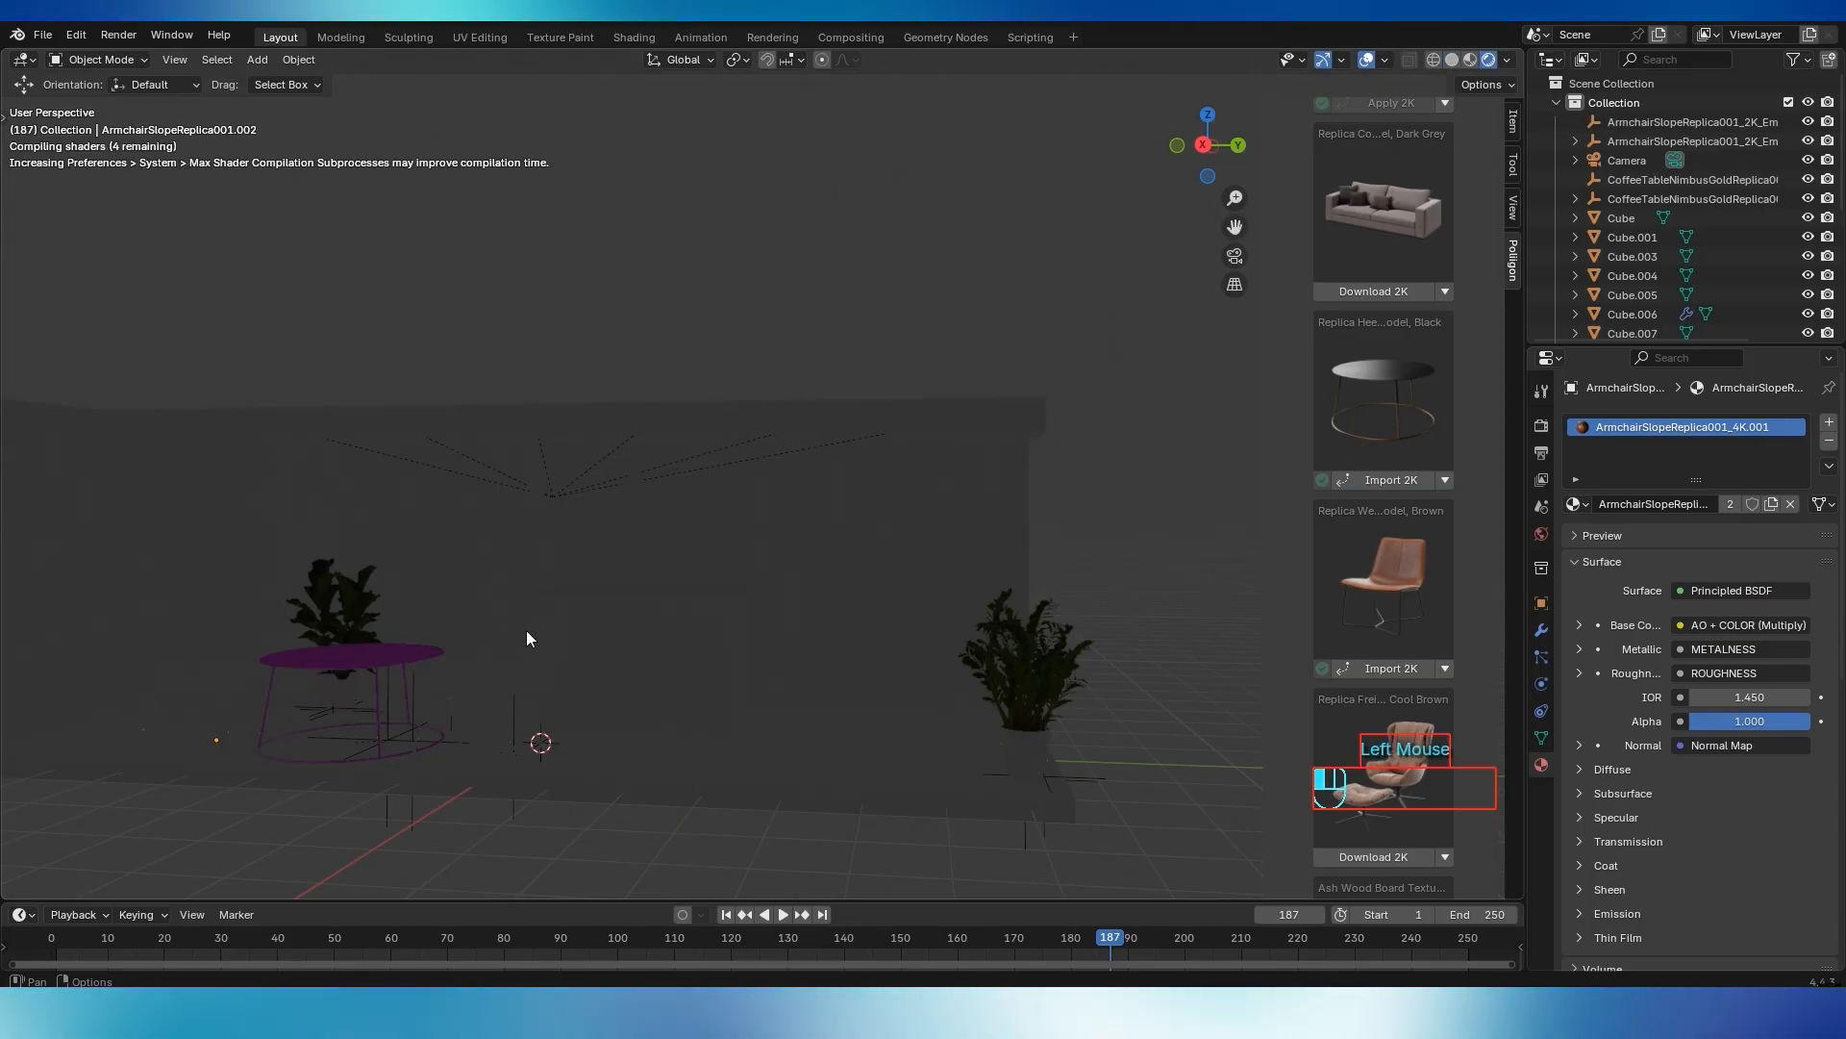
pyautogui.moveTo(623, 586); pyautogui.dragTo(722, 596, button='middle')
pyautogui.scroll(-2, 711, 575)
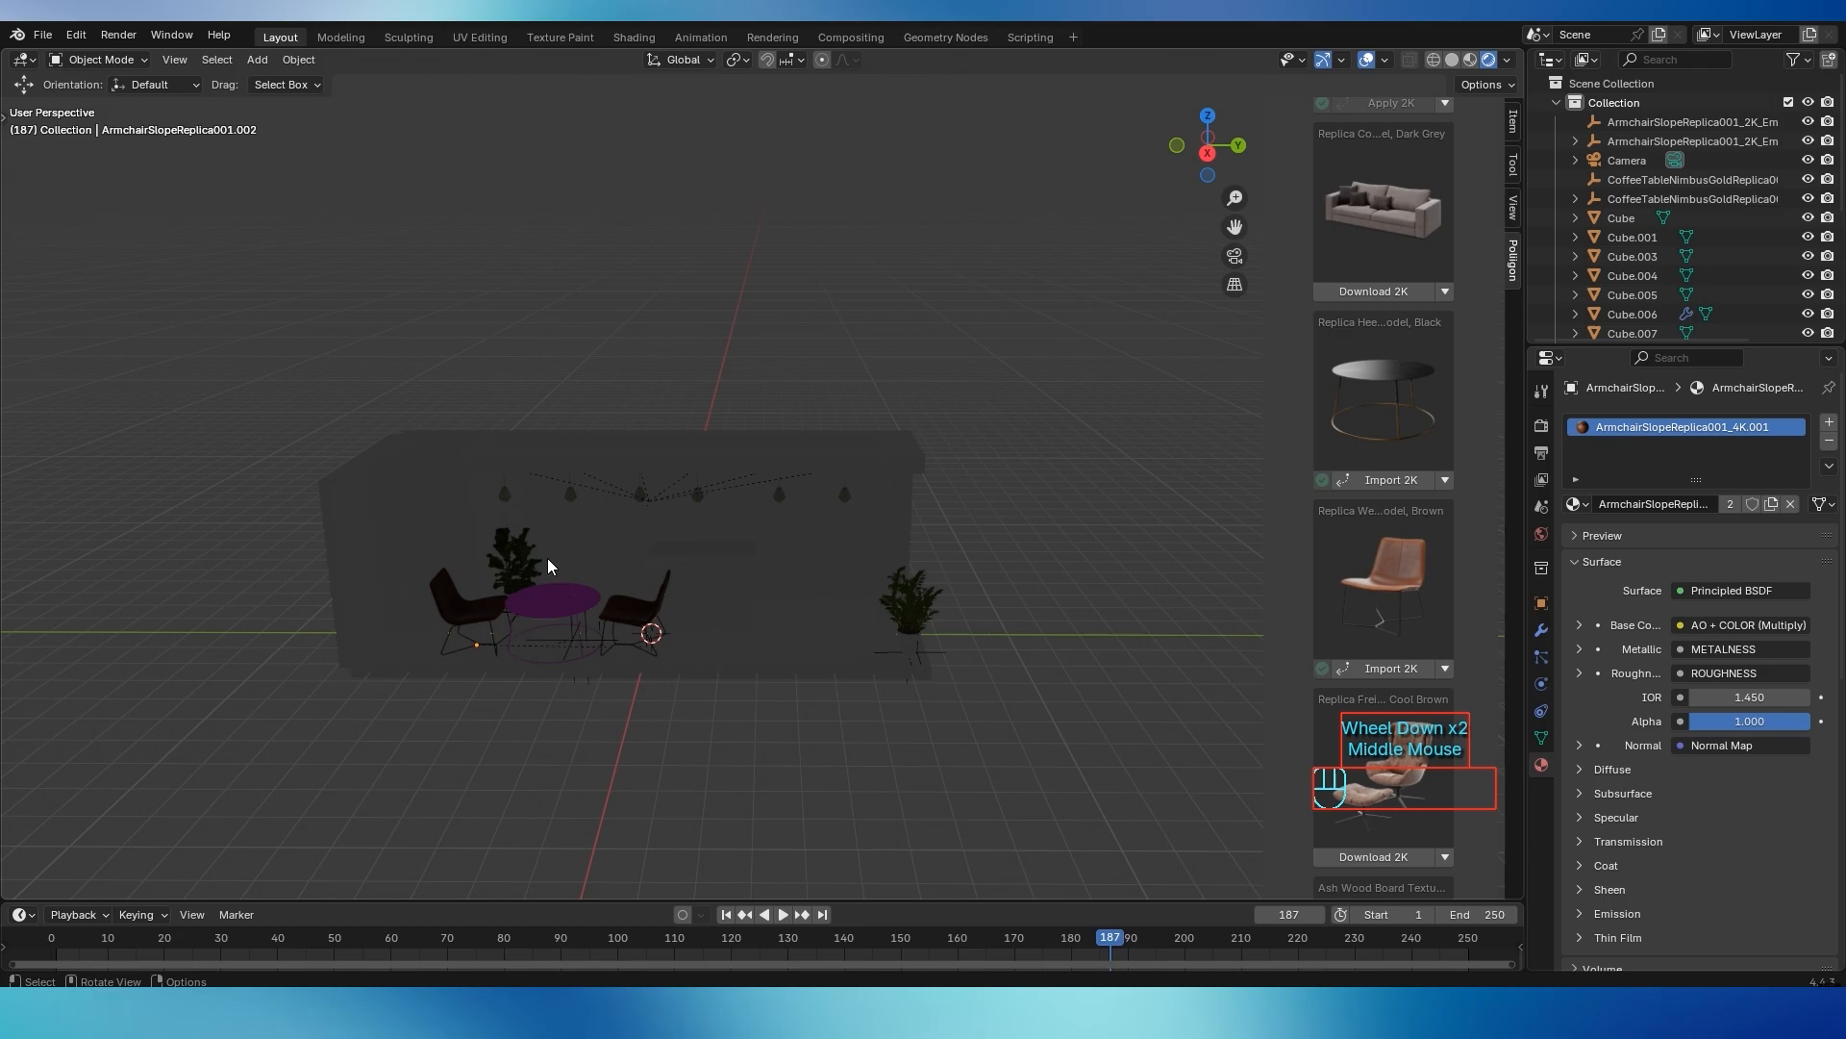
pyautogui.scroll(1, 577, 538)
pyautogui.scroll(-2, 608, 572)
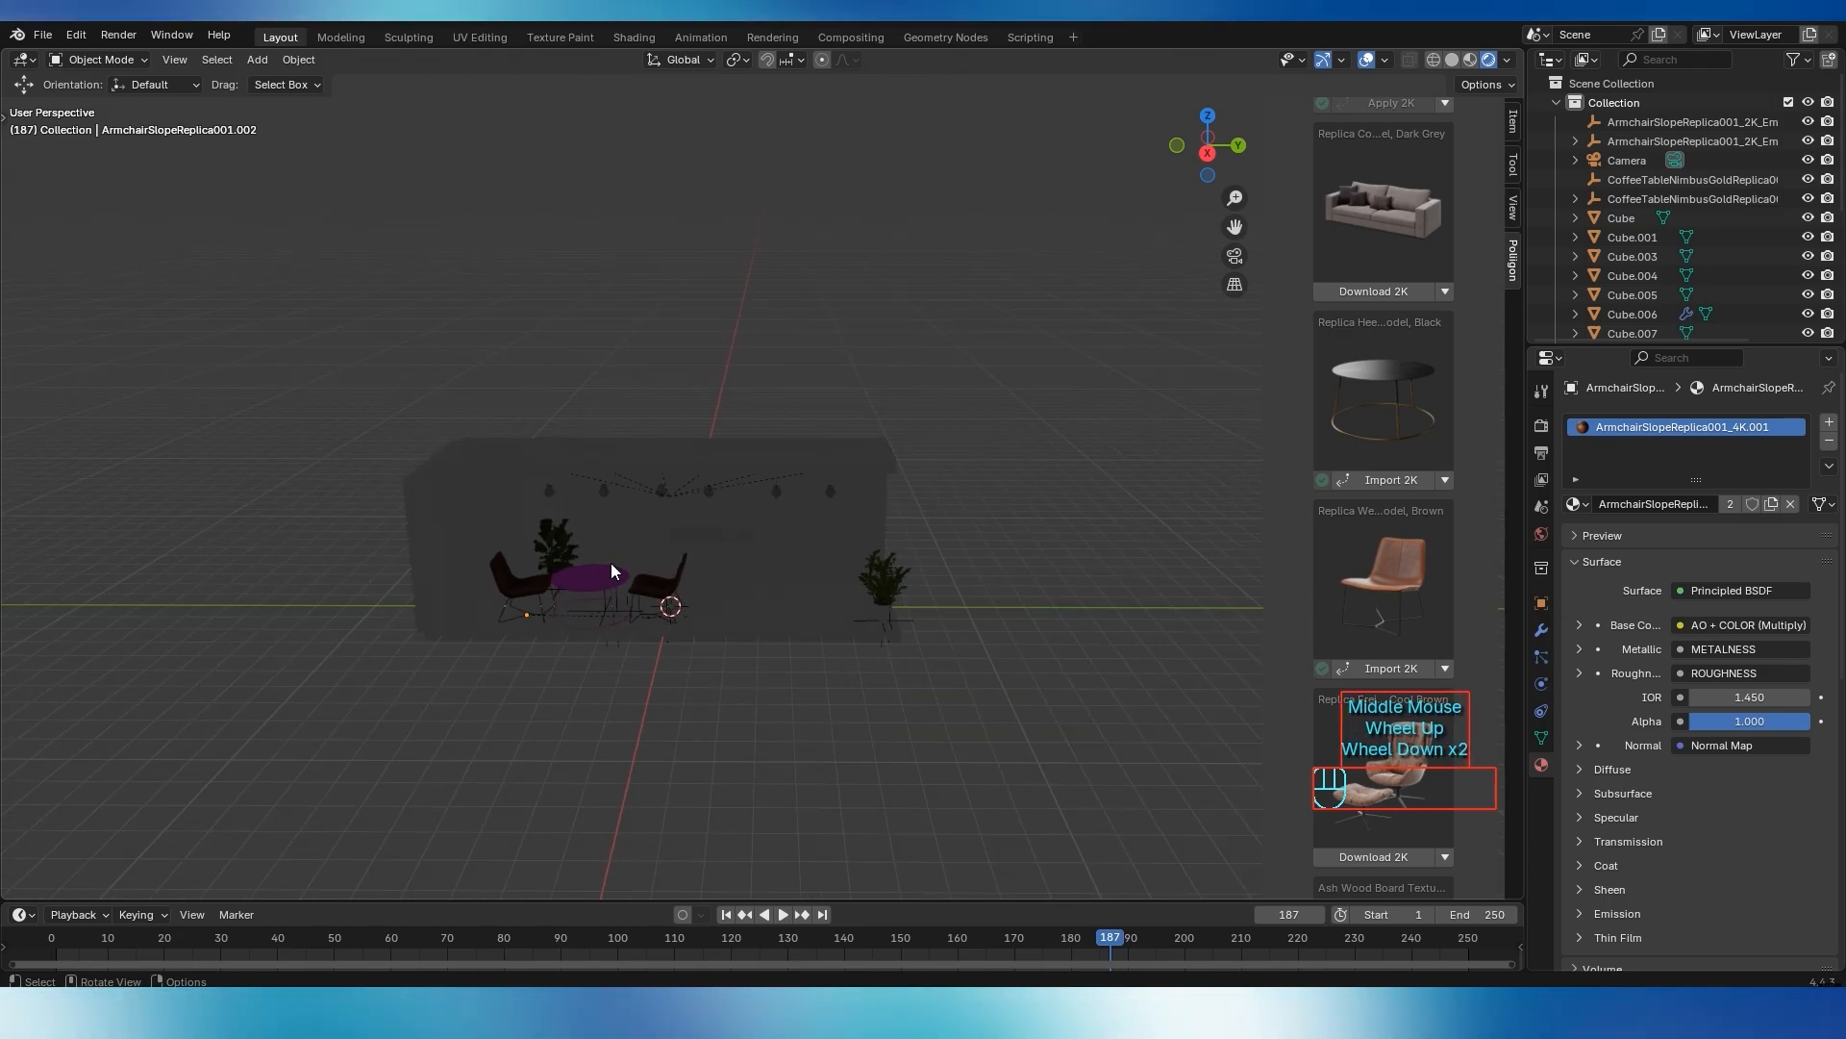
pyautogui.scroll(1, 614, 570)
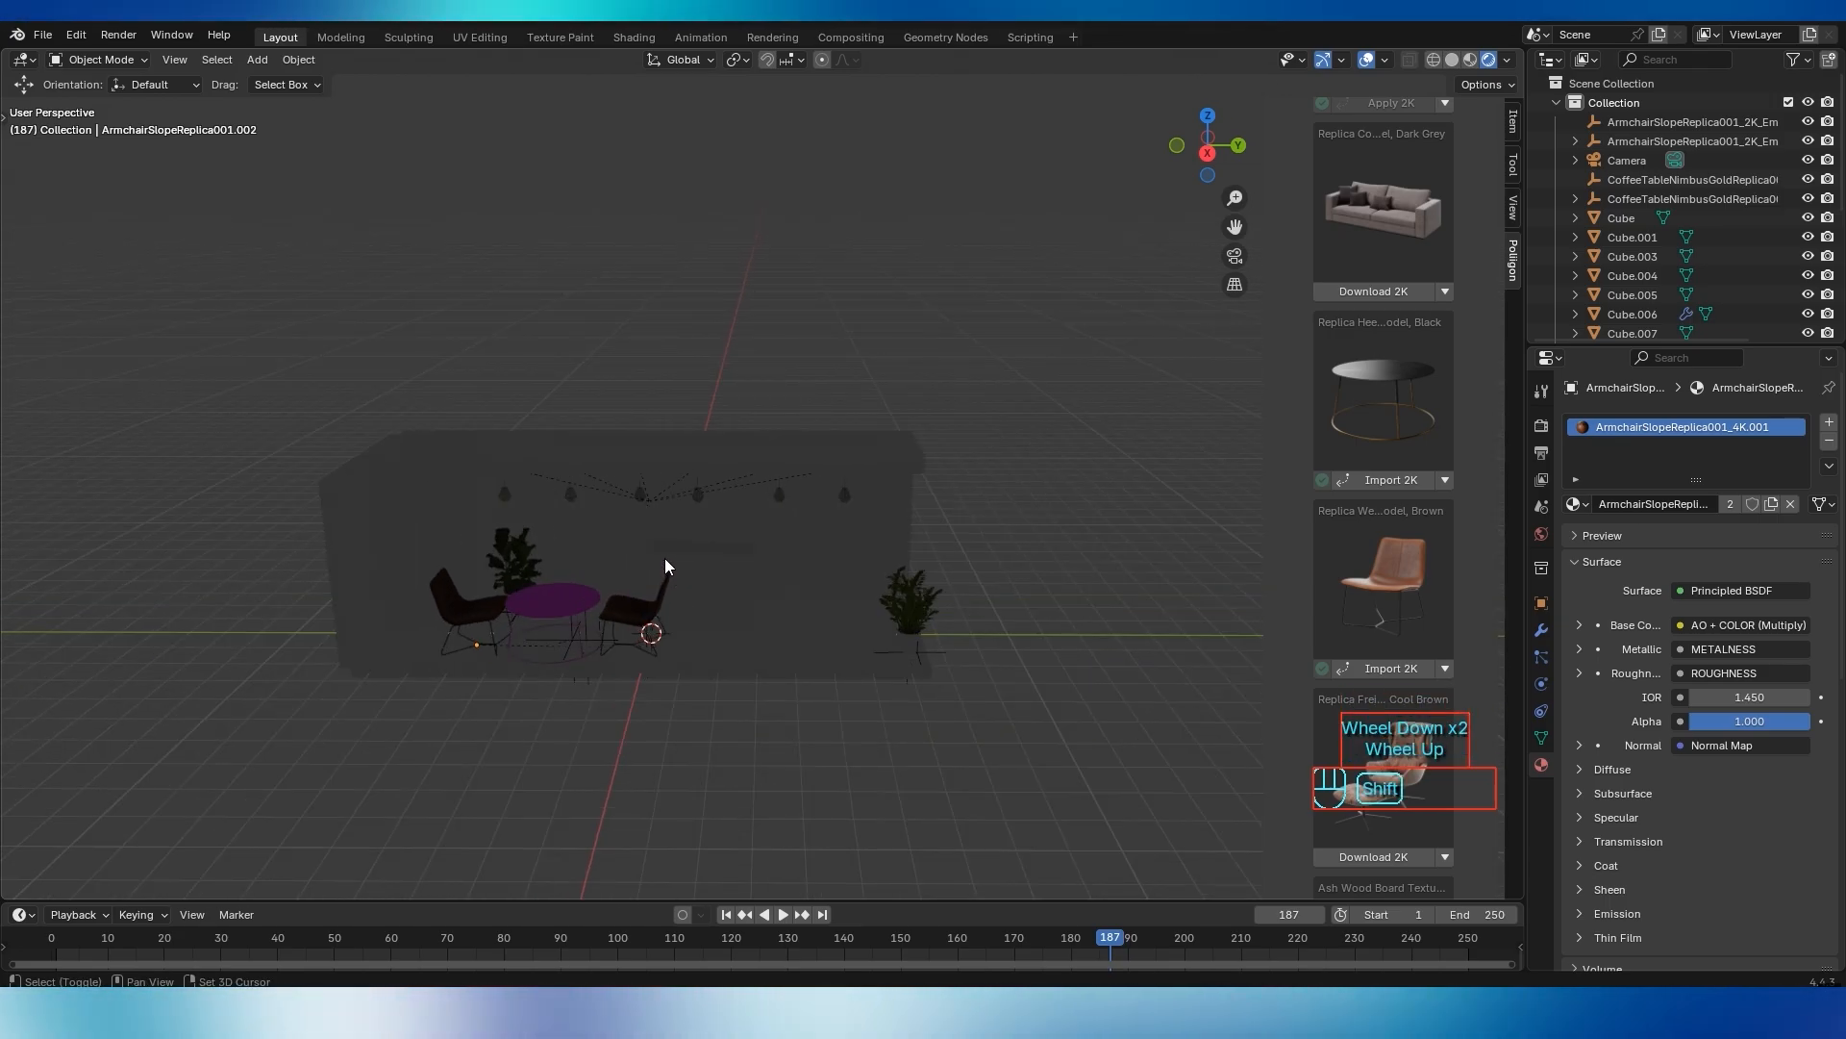
# Add an area light at the scene origin and scale it up by about 17.4
pyautogui.hotkey('shift', 'a')
pyautogui.moveTo(673, 559)
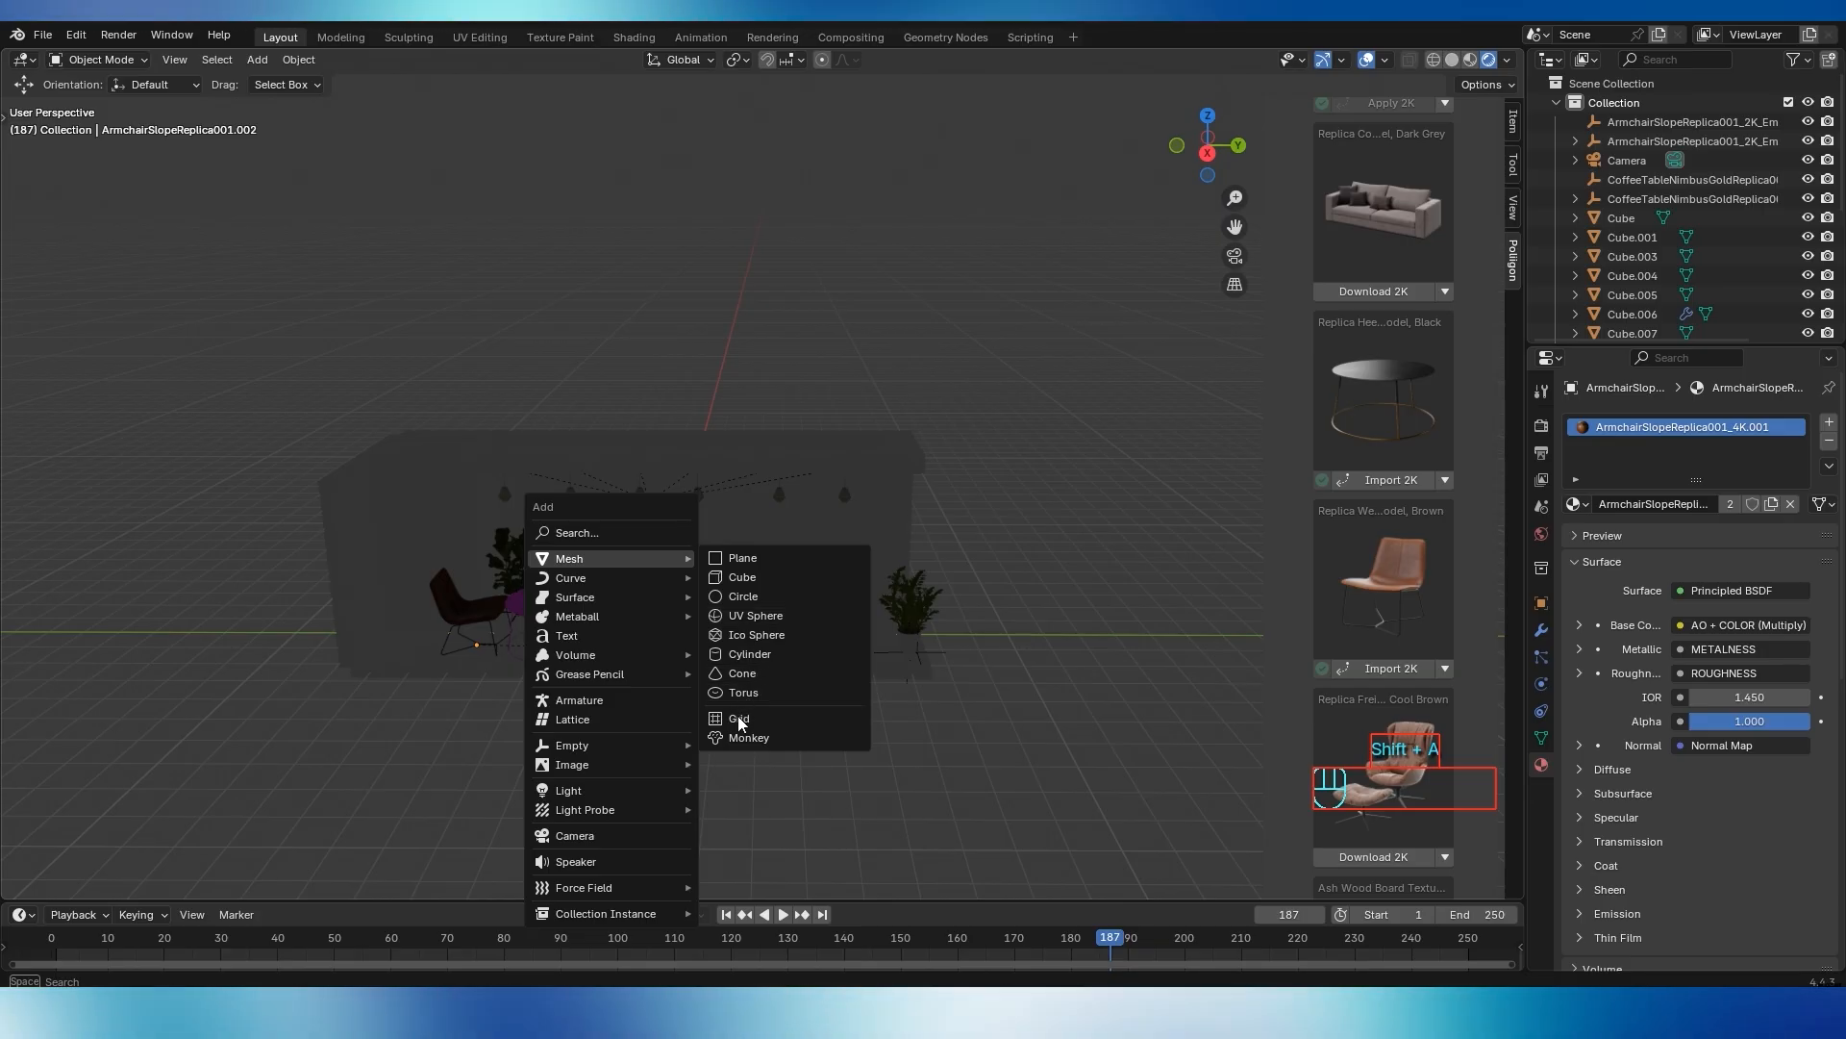
pyautogui.moveTo(610, 784)
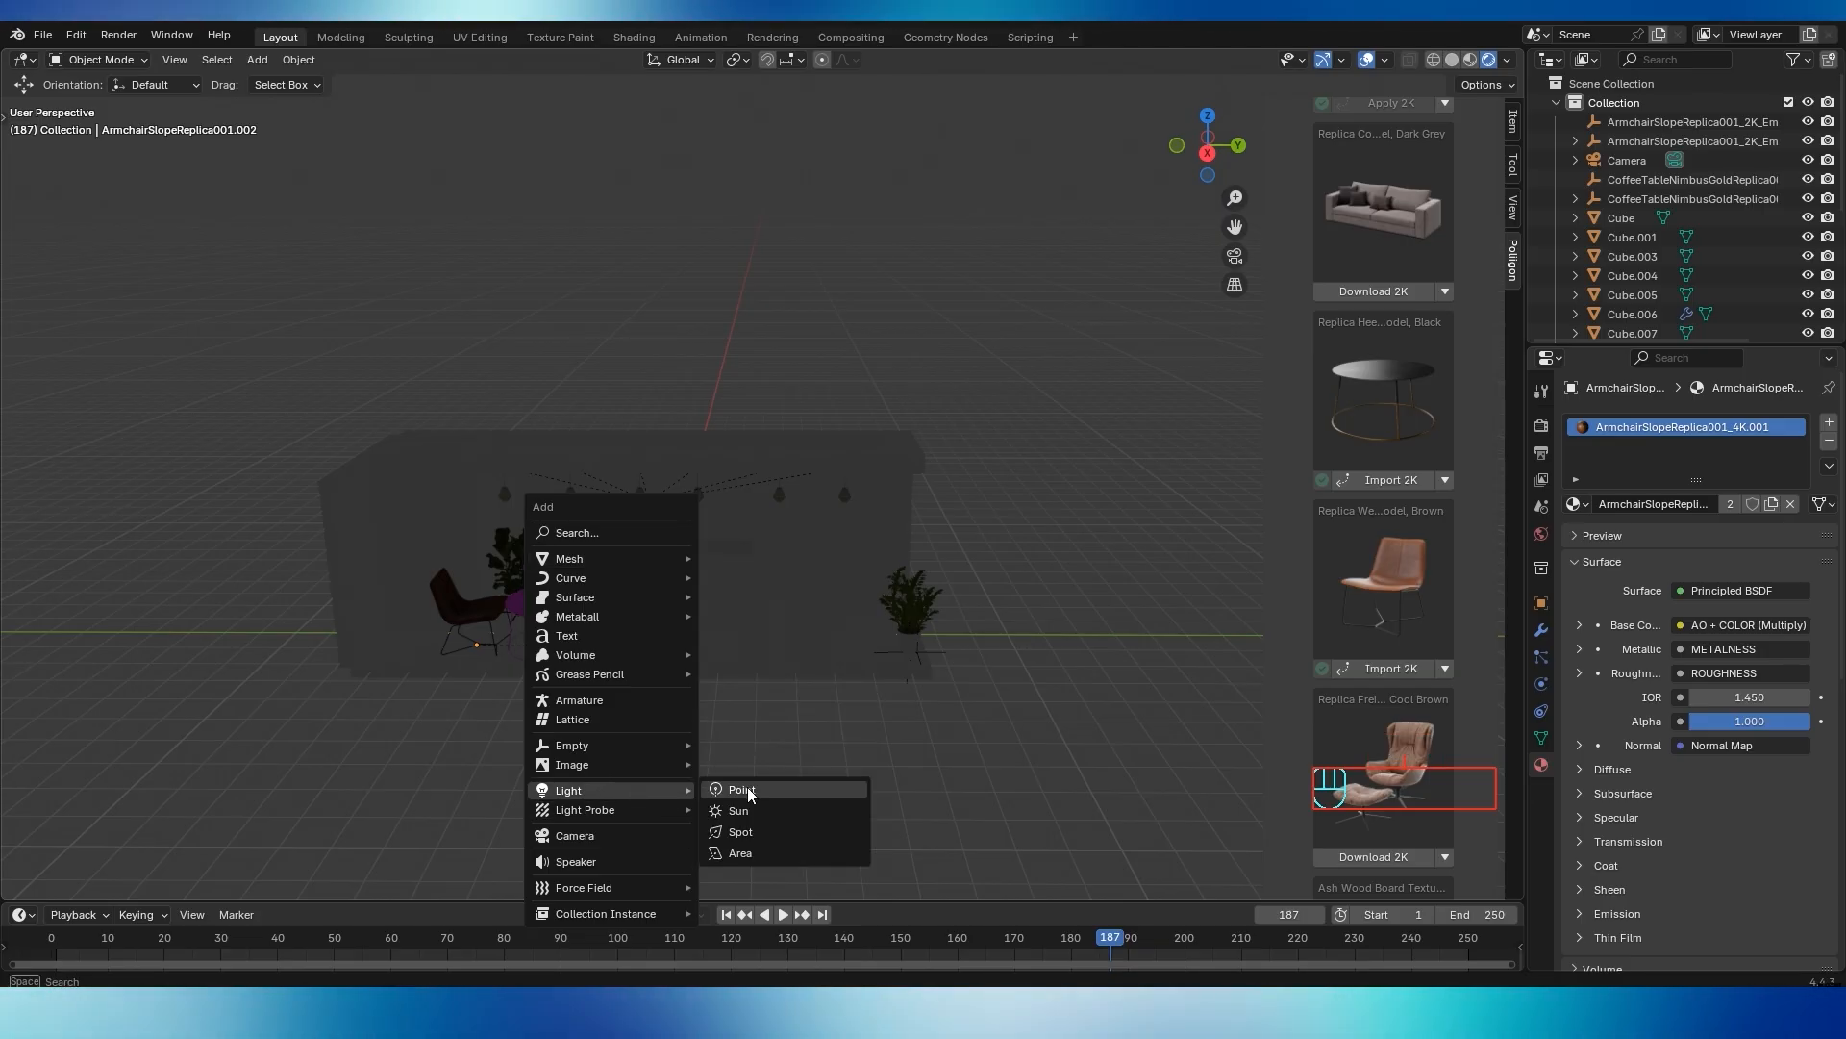
pyautogui.click(749, 855)
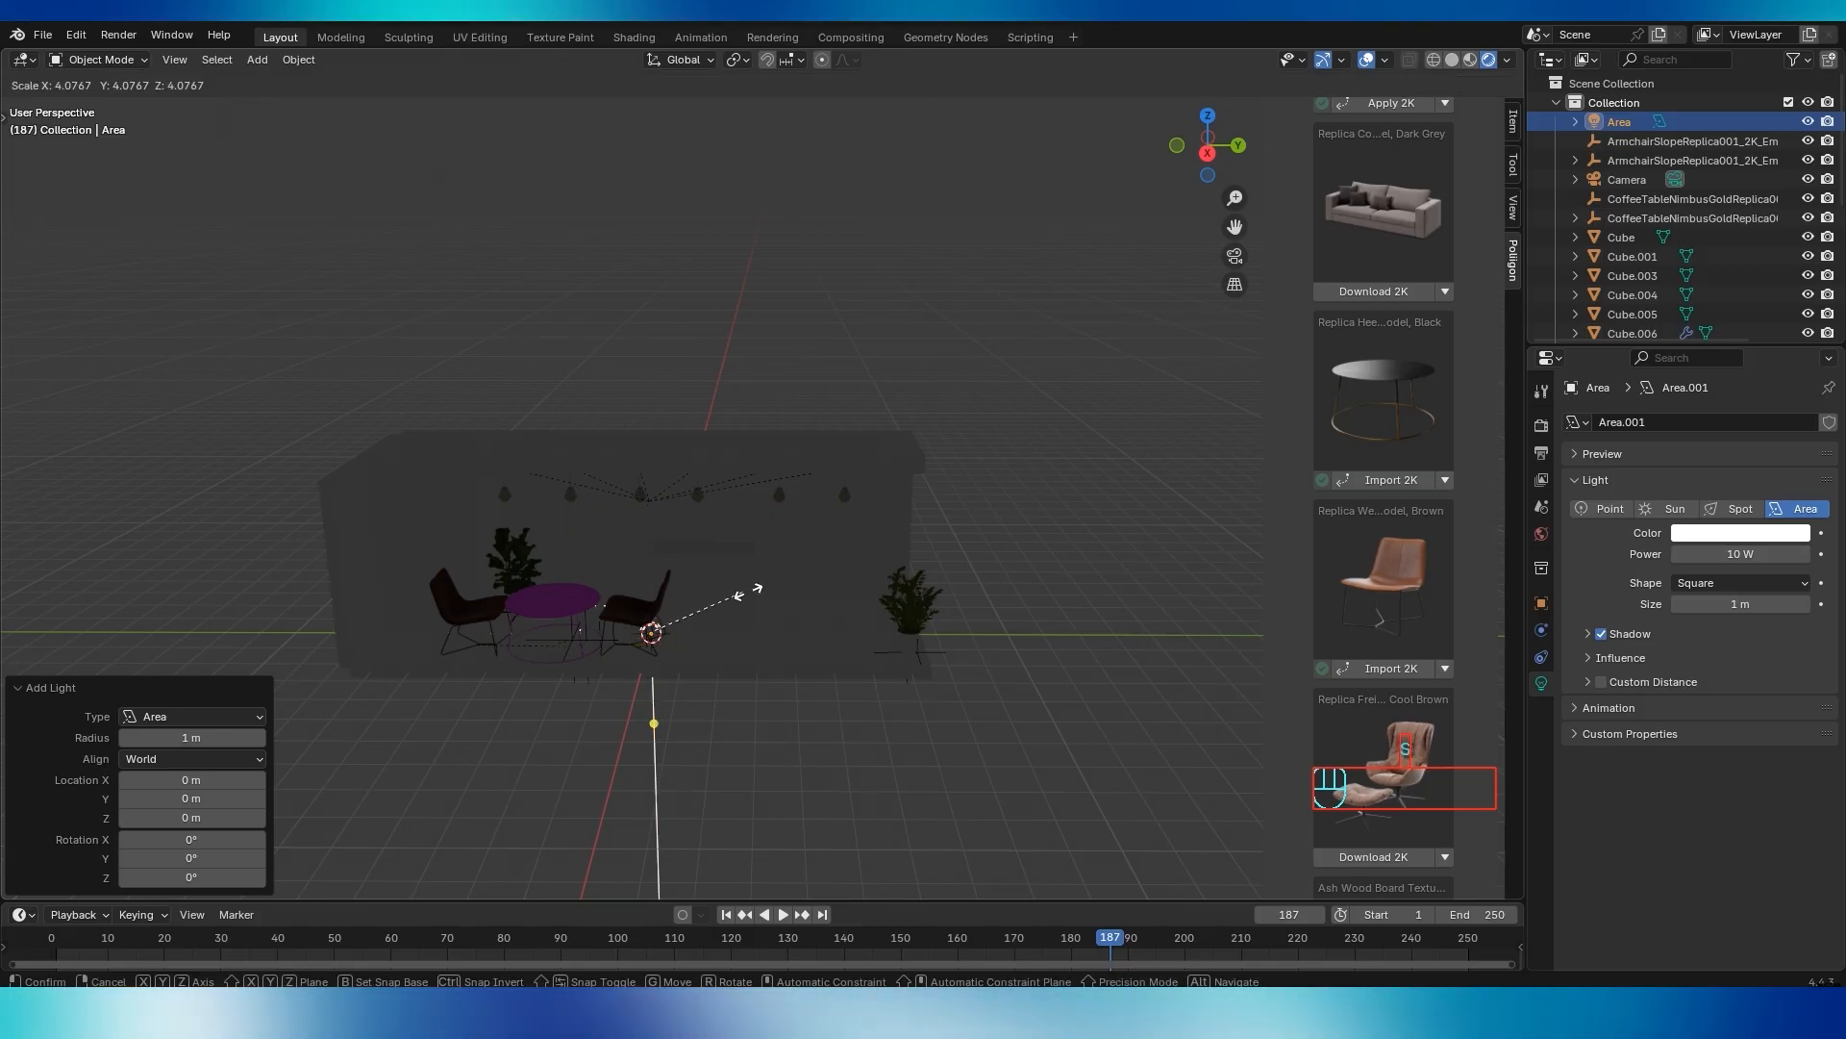
pyautogui.click(1059, 503)
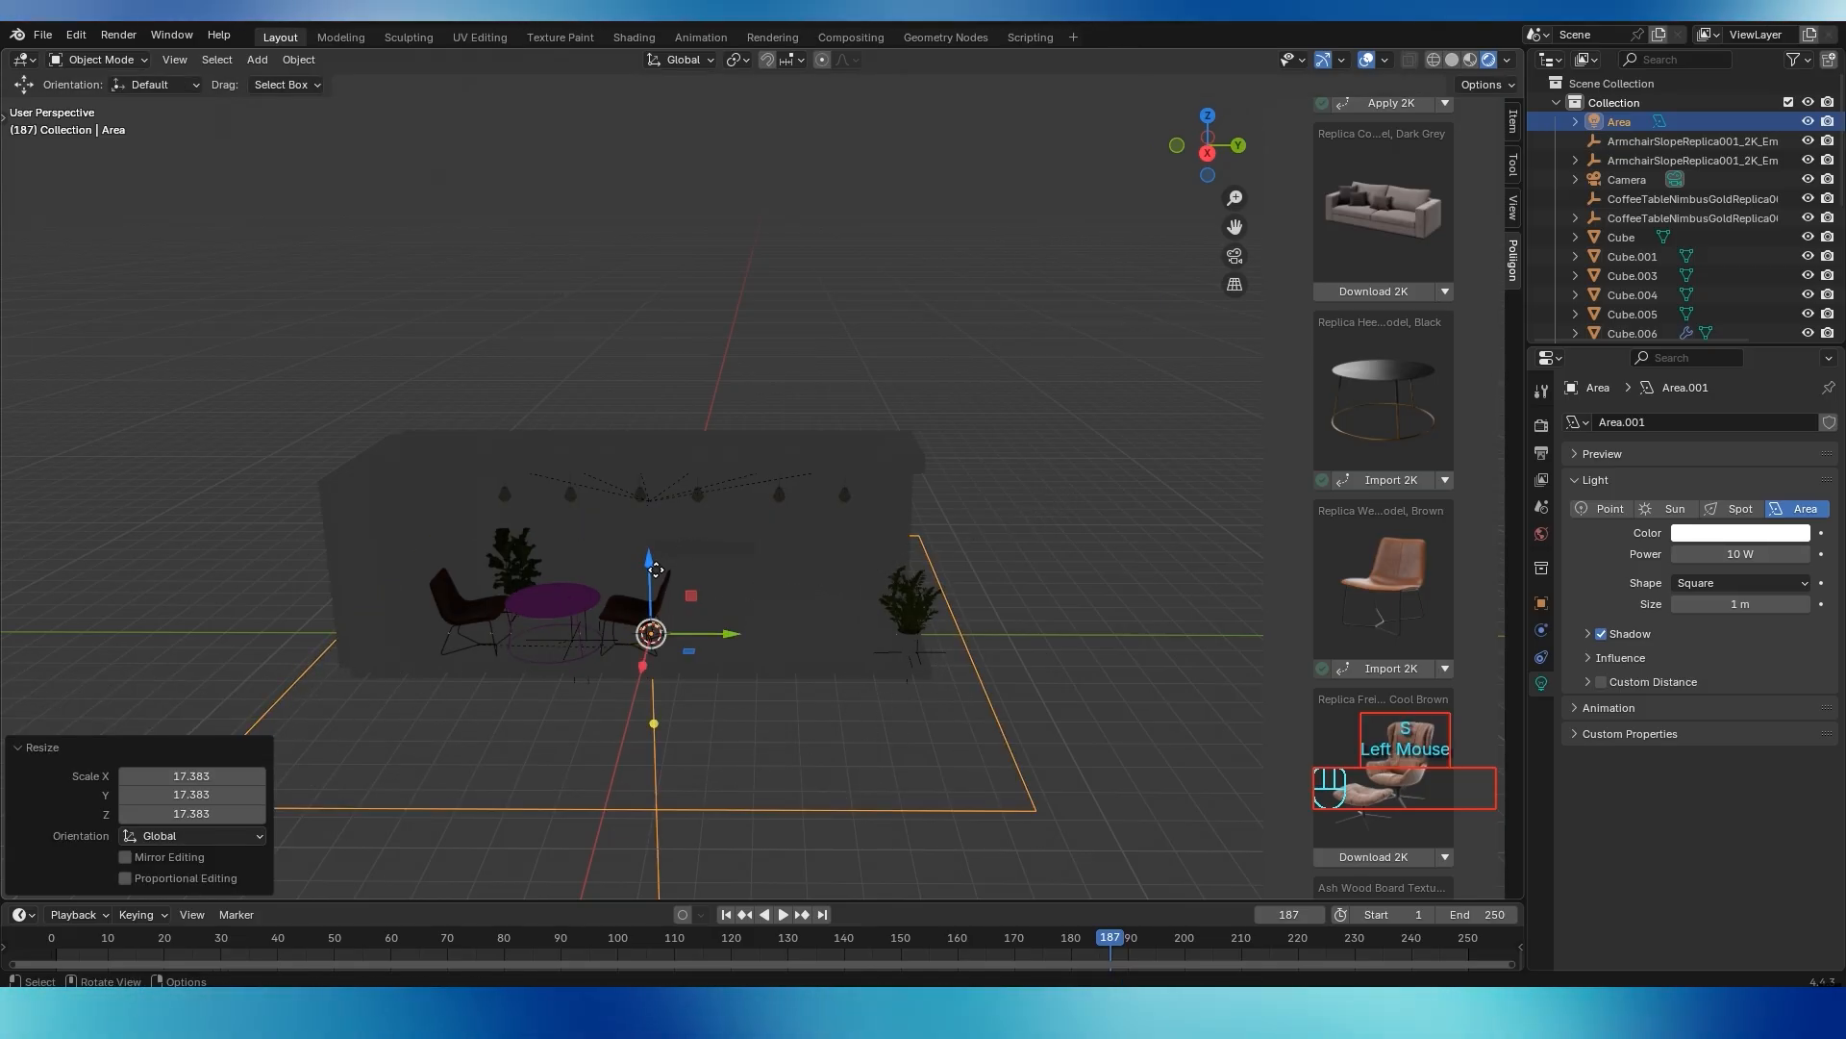
# Place the area light high above the booth and about 7.3 m out along X, tilting it about Y toward the interior
pyautogui.moveTo(650, 553); pyautogui.dragTo(640, 248)
pyautogui.moveTo(640, 248); pyautogui.dragTo(666, 379, button='middle')
pyautogui.press('r')
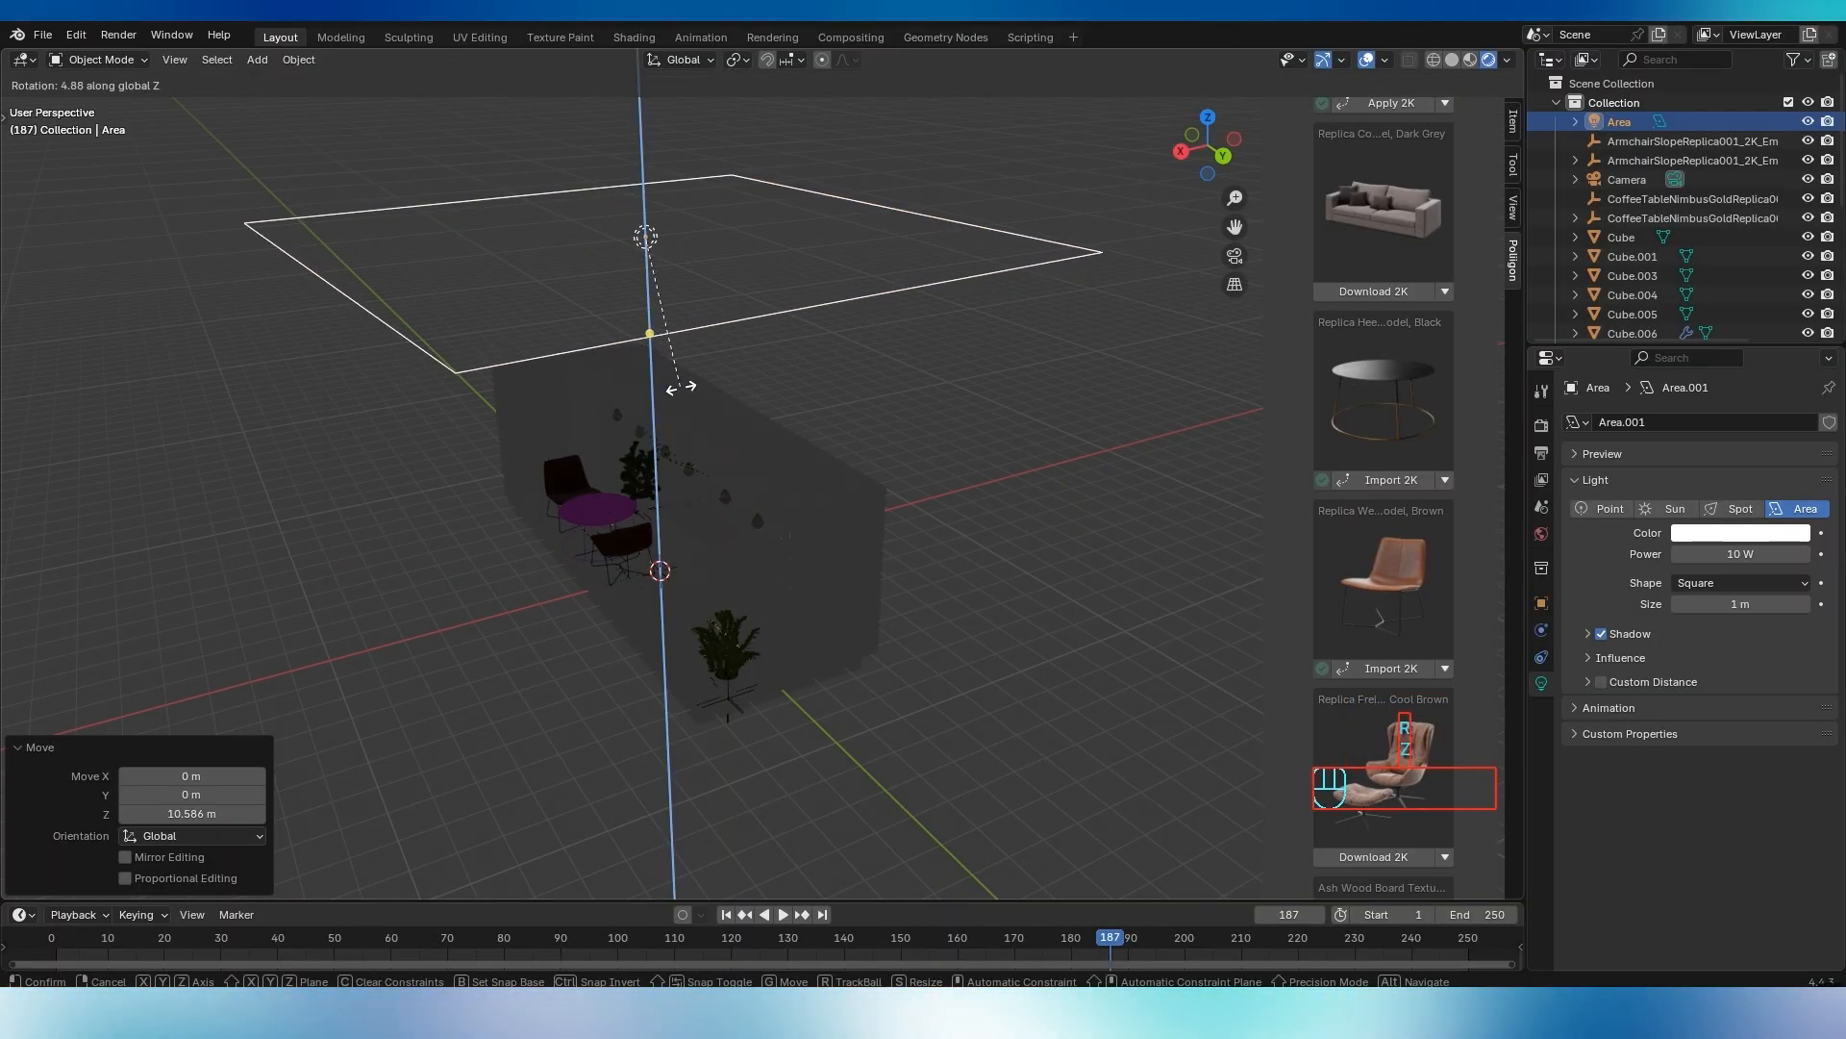
pyautogui.press('y')
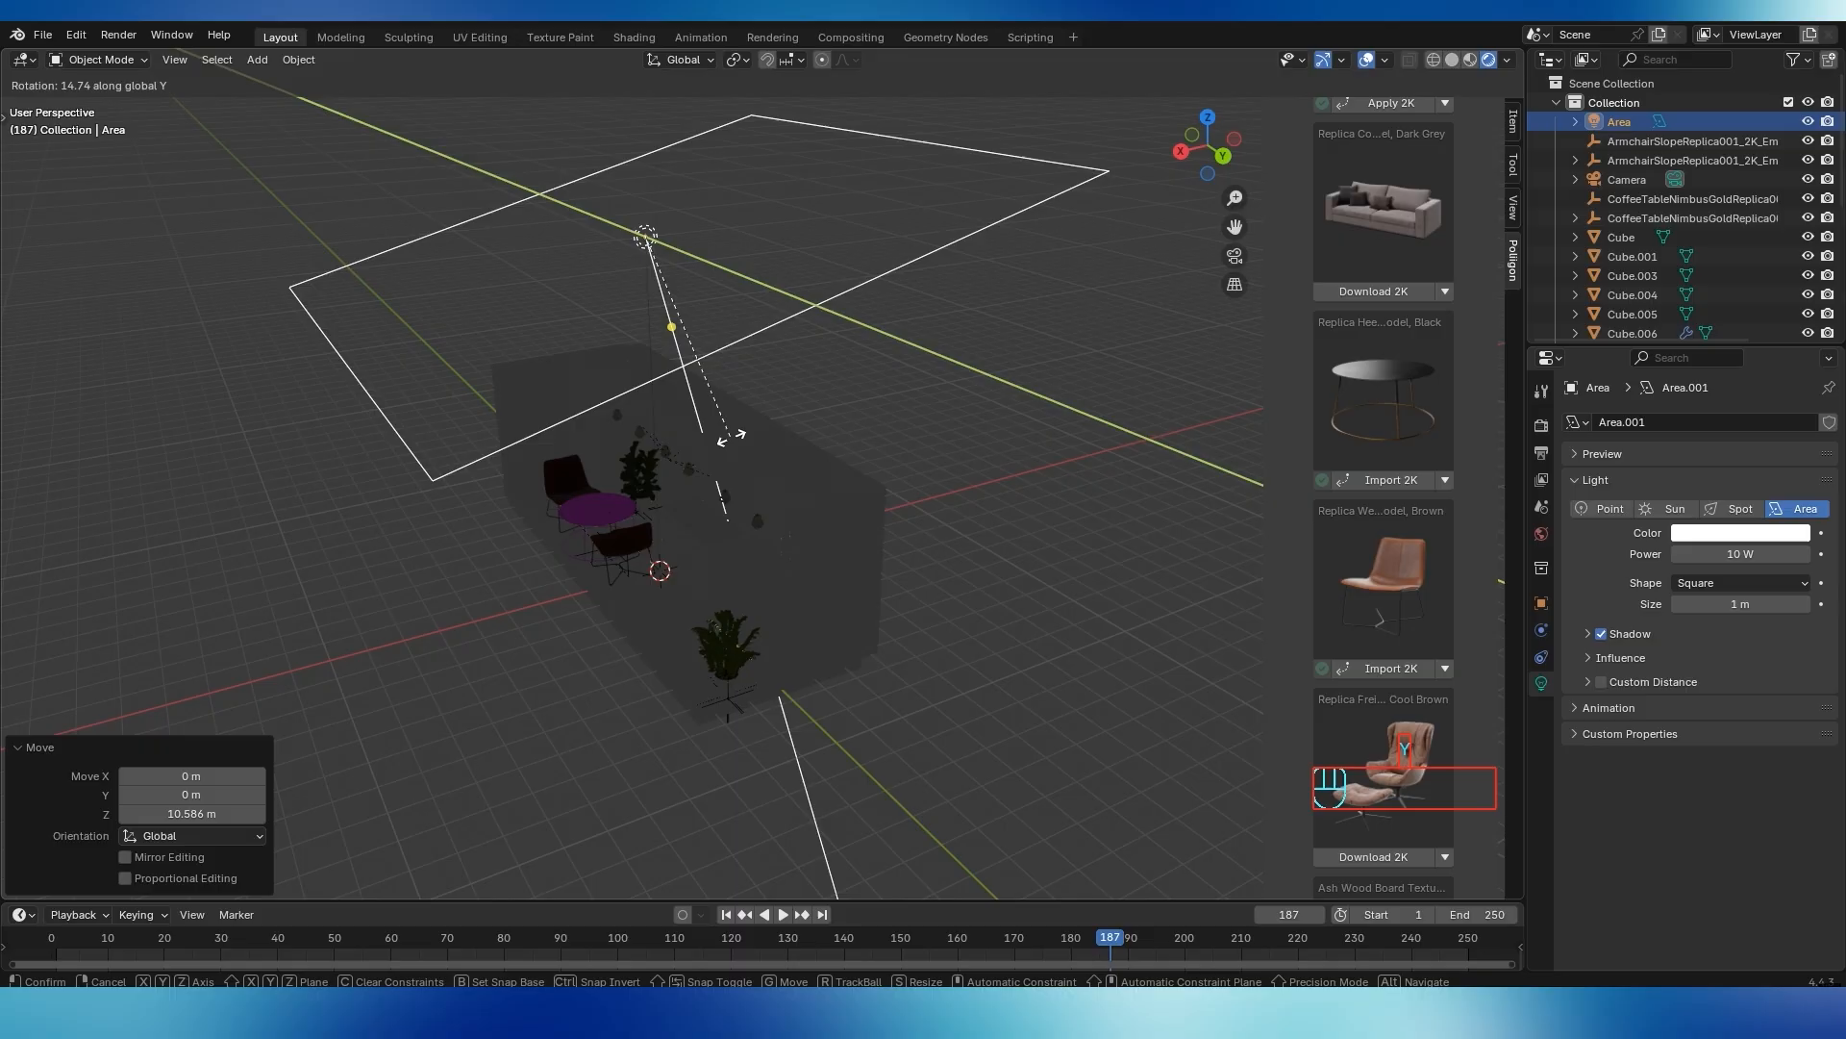
pyautogui.click(824, 448)
pyautogui.moveTo(644, 159); pyautogui.dragTo(642, 72)
pyautogui.moveTo(561, 154); pyautogui.dragTo(279, 175)
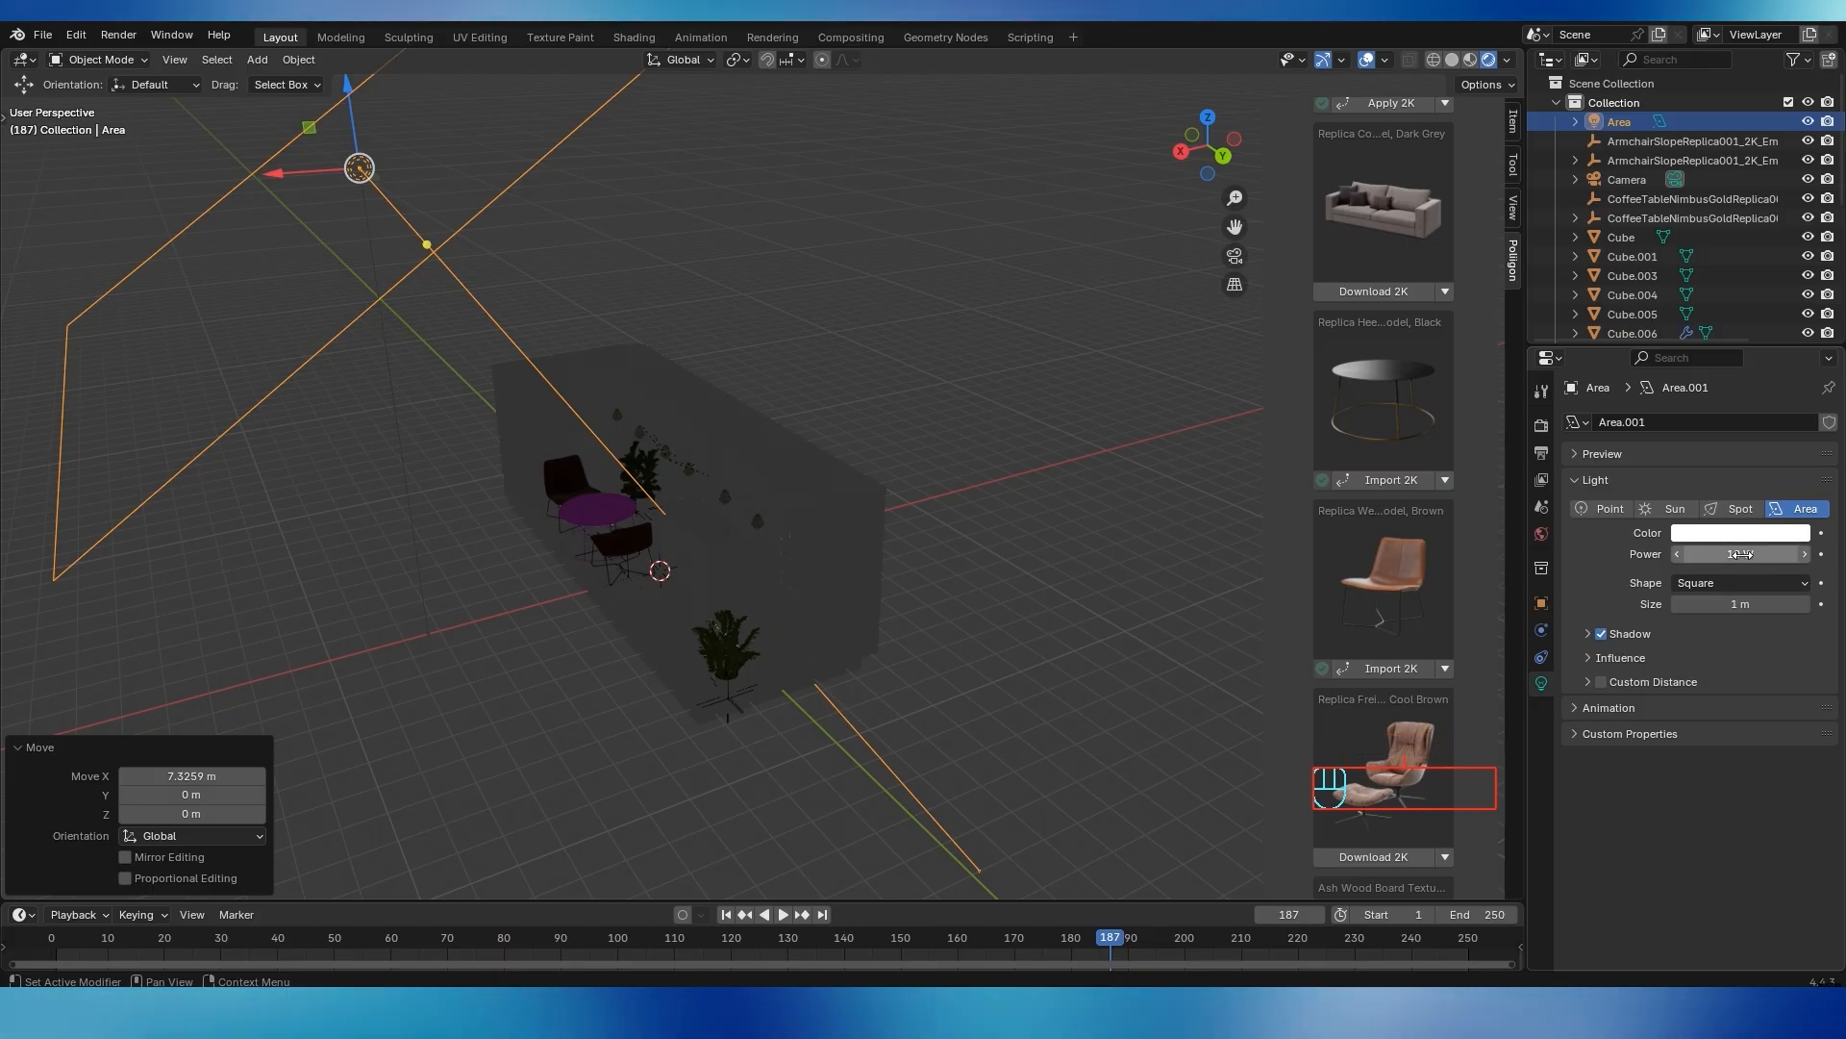
# Set the area light's power to 6000 W
pyautogui.click(1742, 554)
pyautogui.write('600')
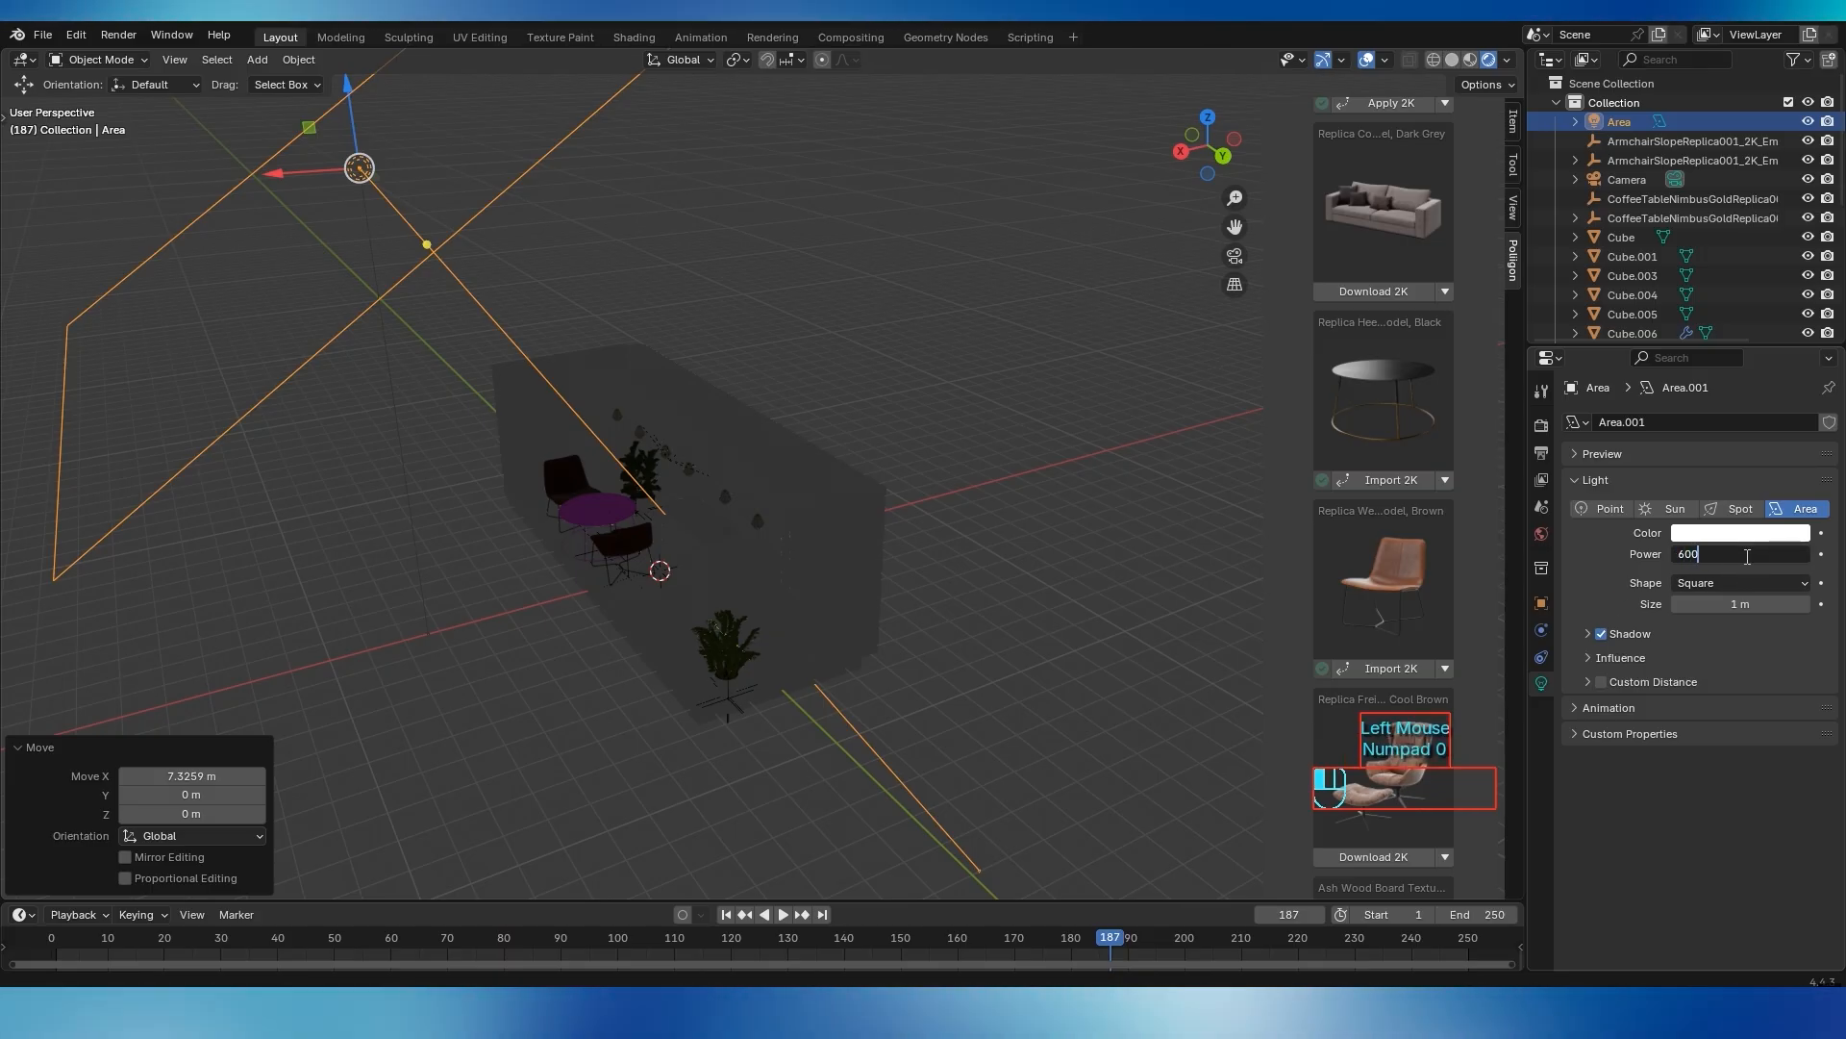
pyautogui.write('0')
pyautogui.press('Return')
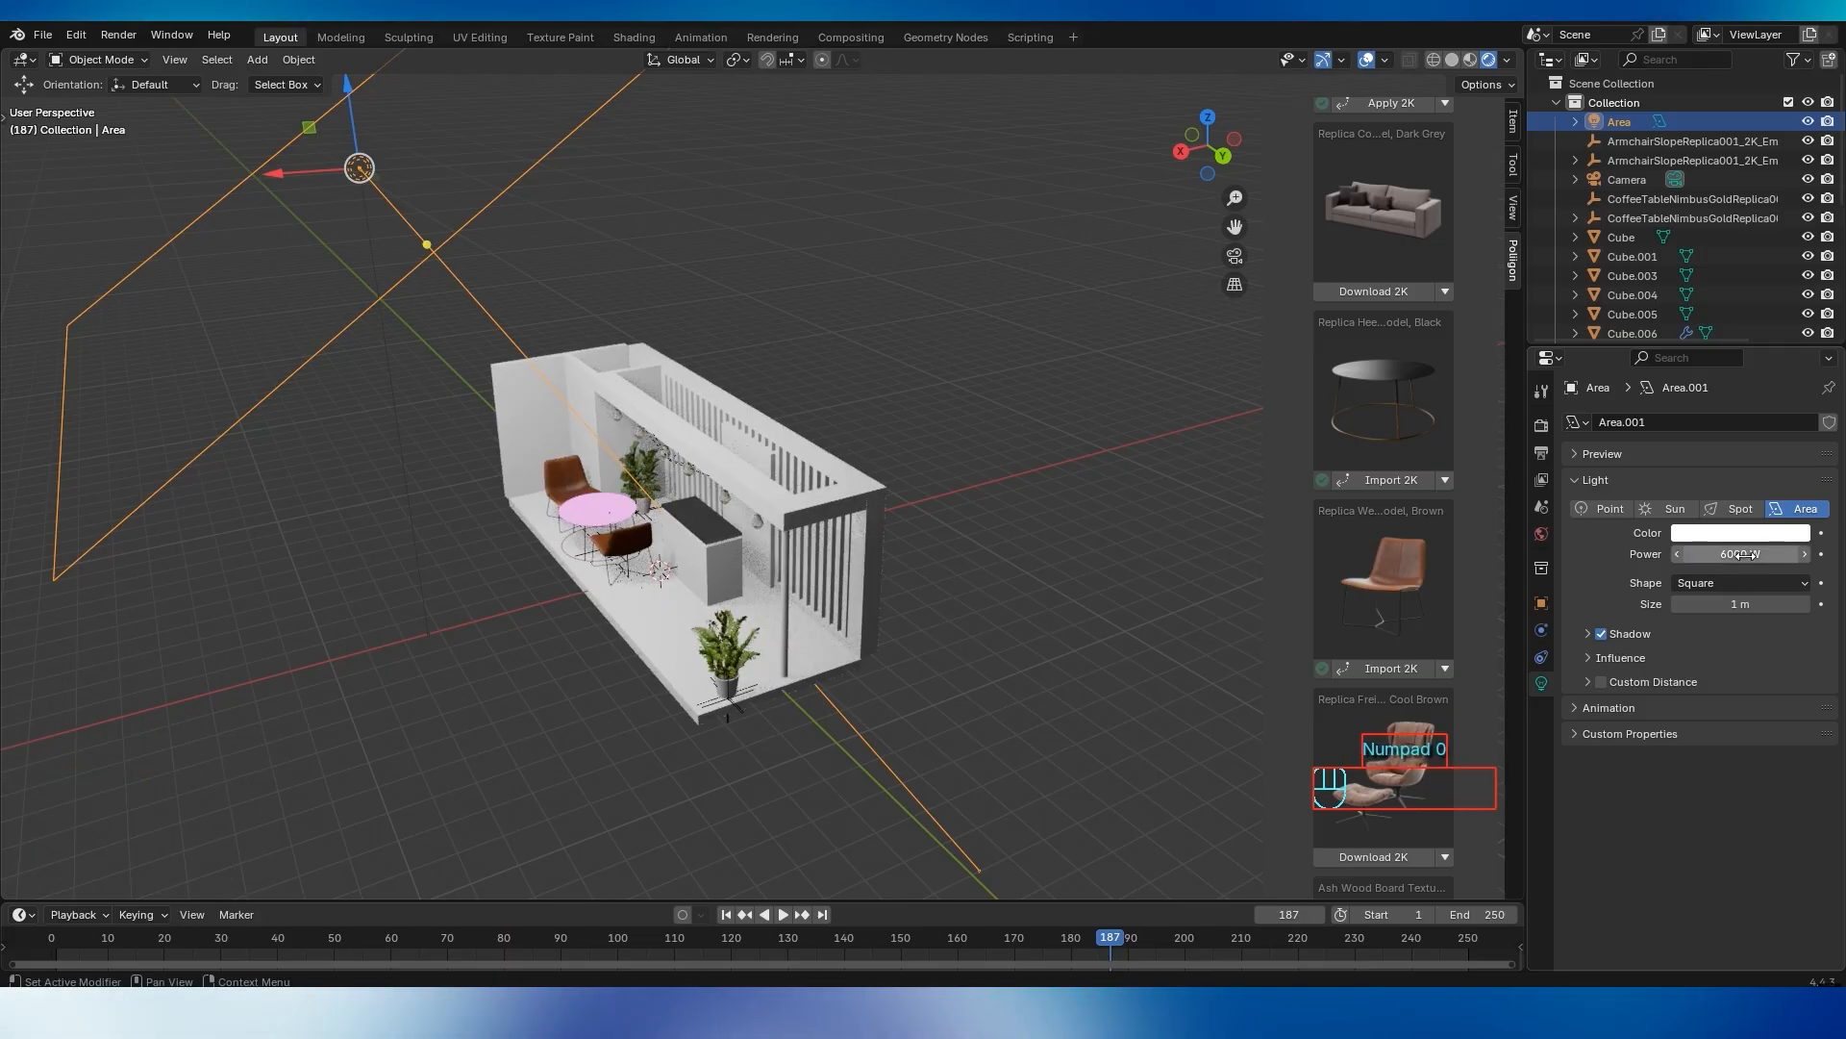
# Add a cube and place it above the reception counter at about Y 1.49 m and Z 2.76 m
pyautogui.scroll(2, 641, 442)
pyautogui.moveTo(640, 441); pyautogui.dragTo(729, 534, button='middle')
pyautogui.scroll(-2, 692, 559)
pyautogui.scroll(1, 712, 508)
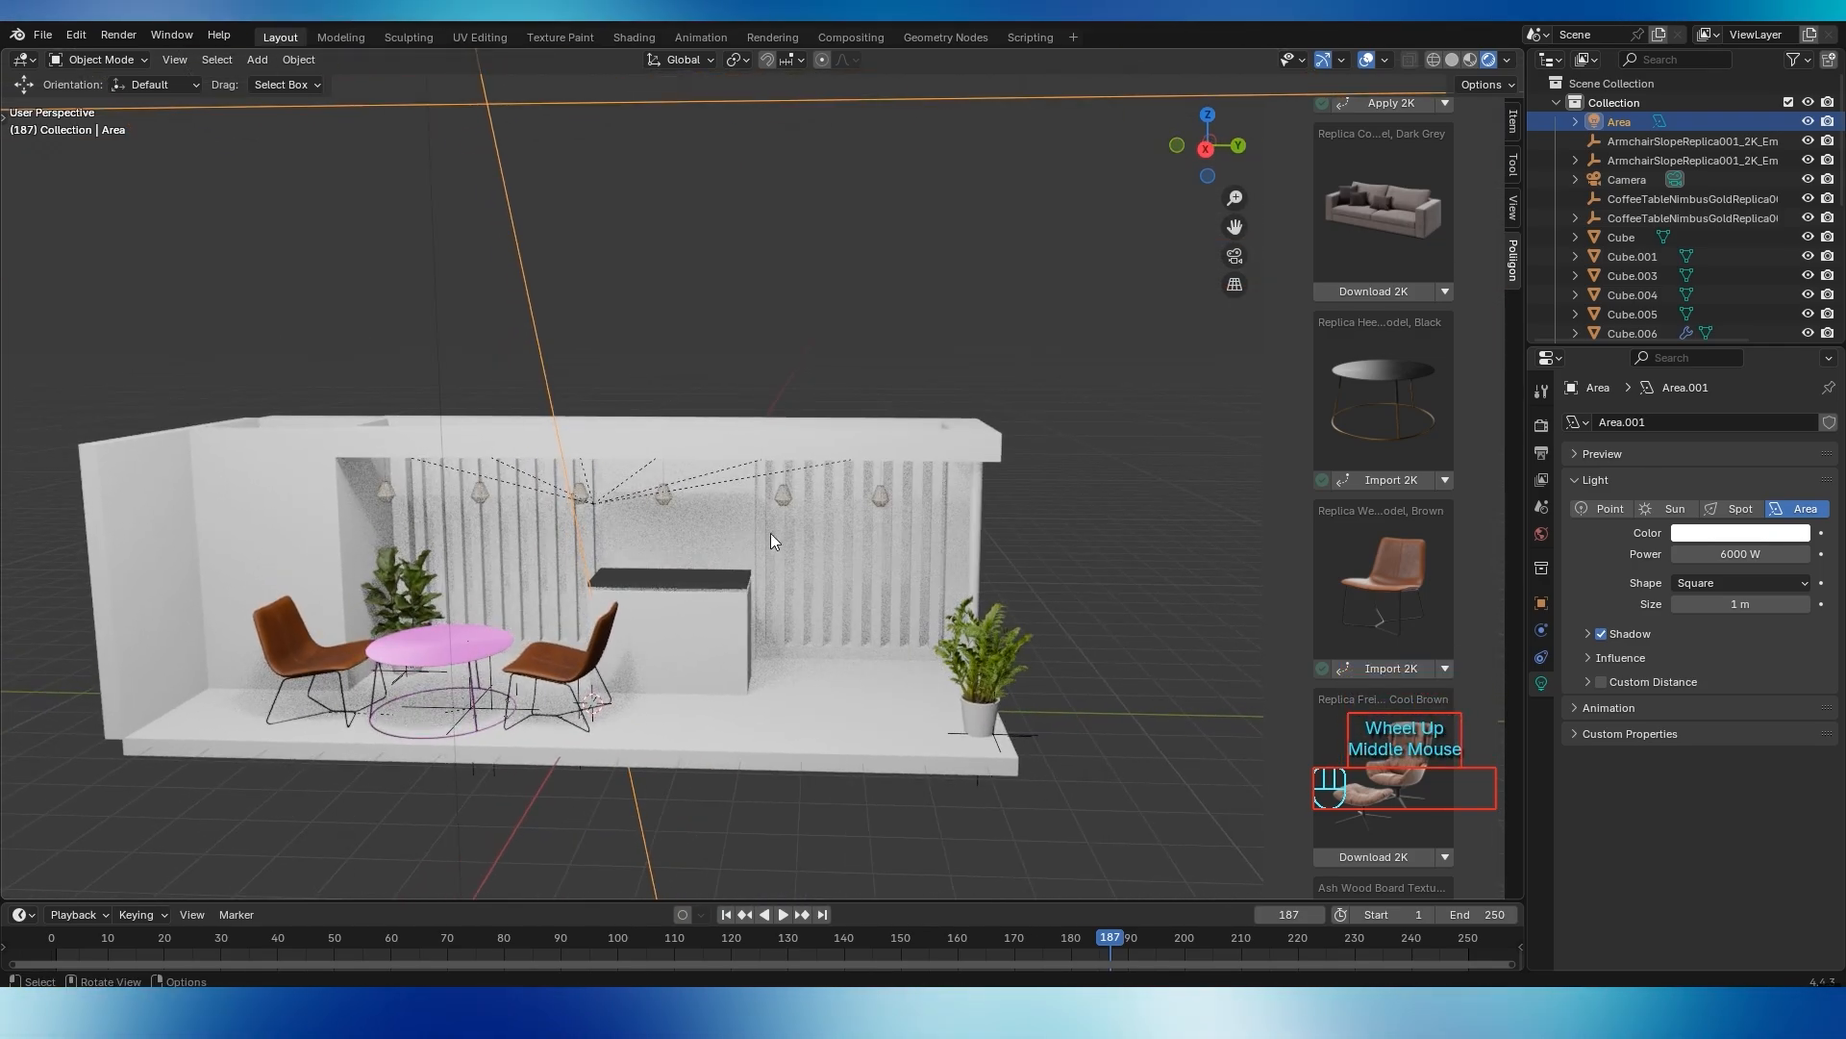
pyautogui.click(1078, 523)
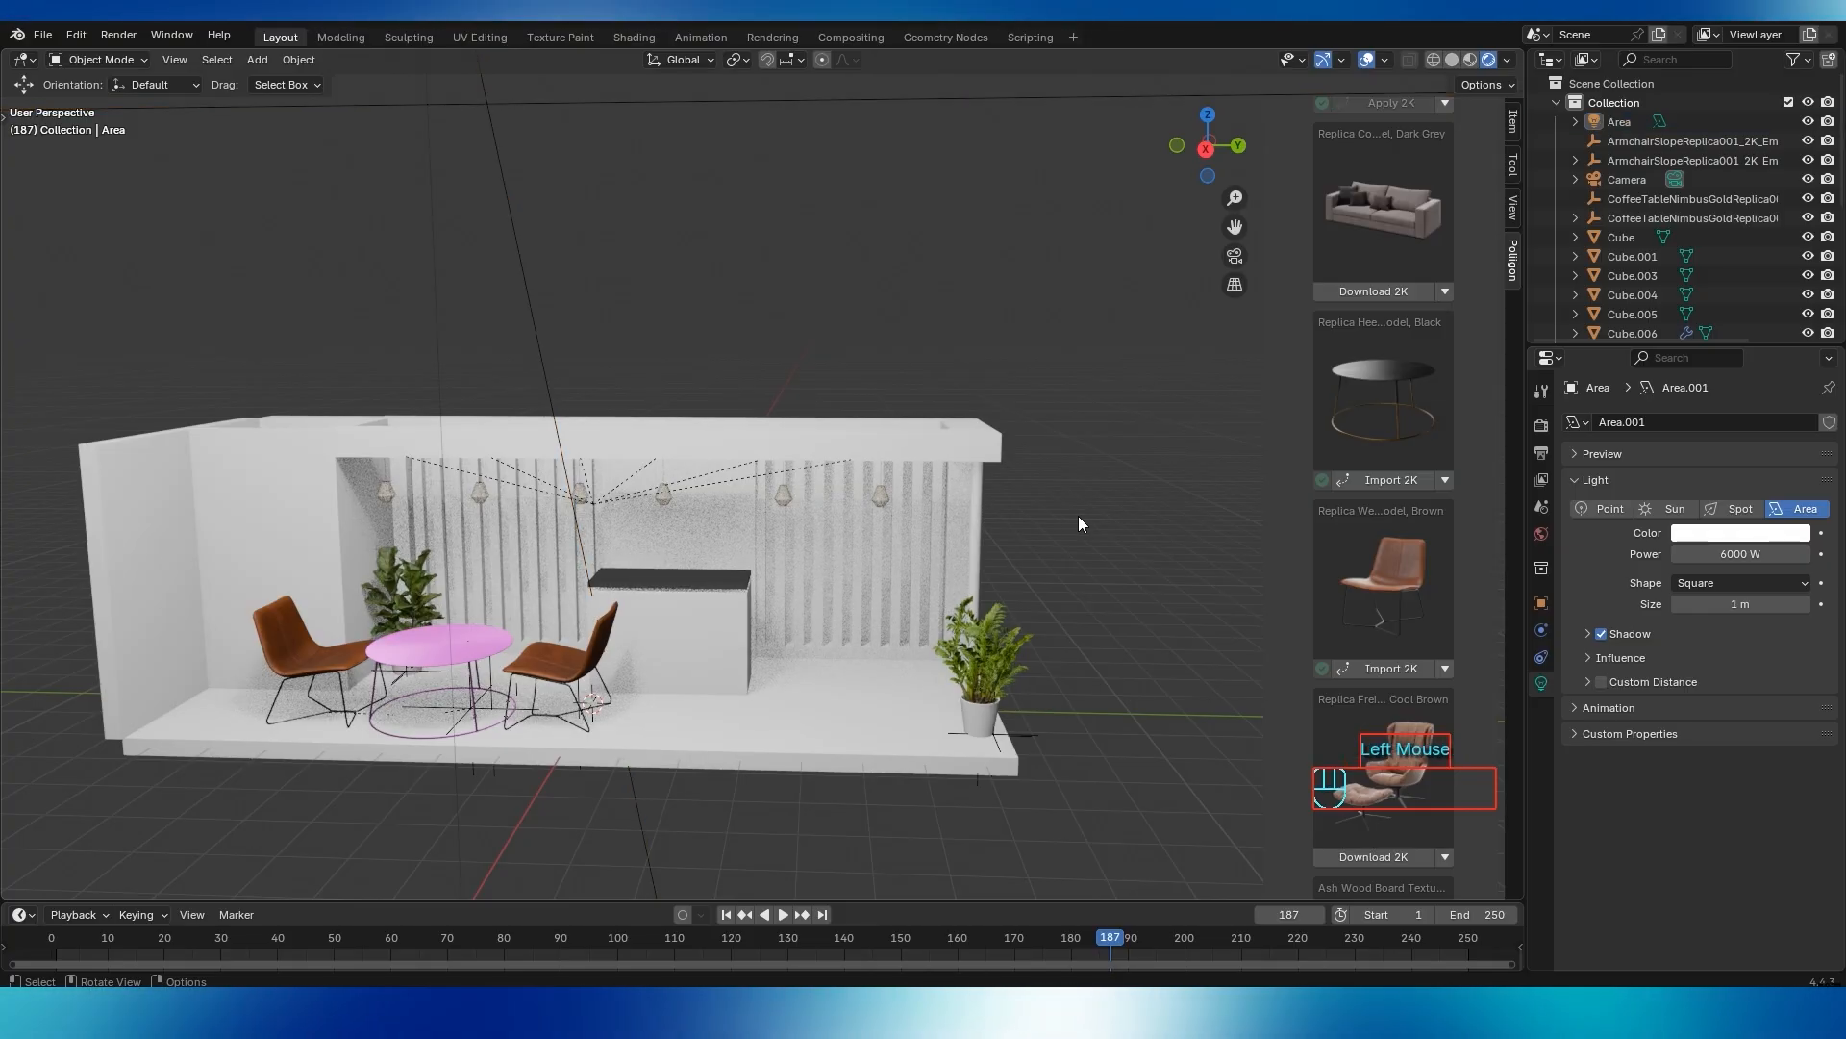
pyautogui.hotkey('shift', 'a')
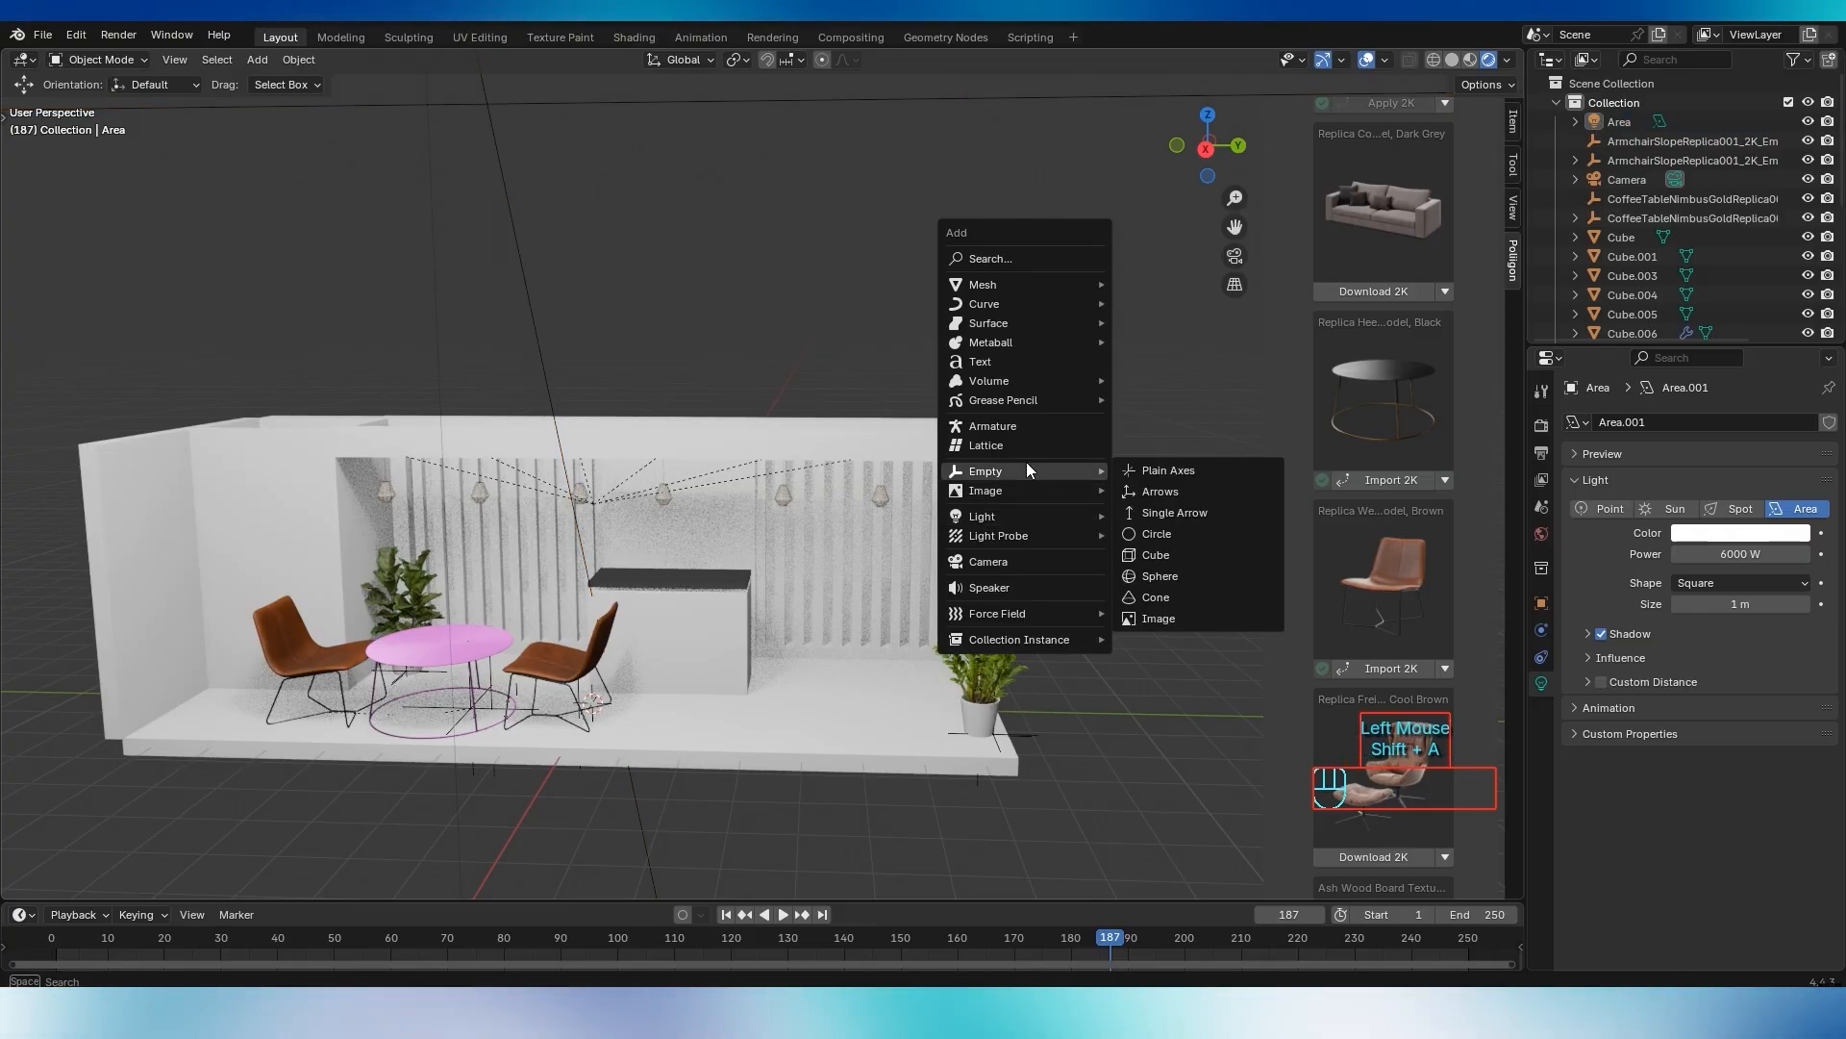
pyautogui.moveTo(1023, 286)
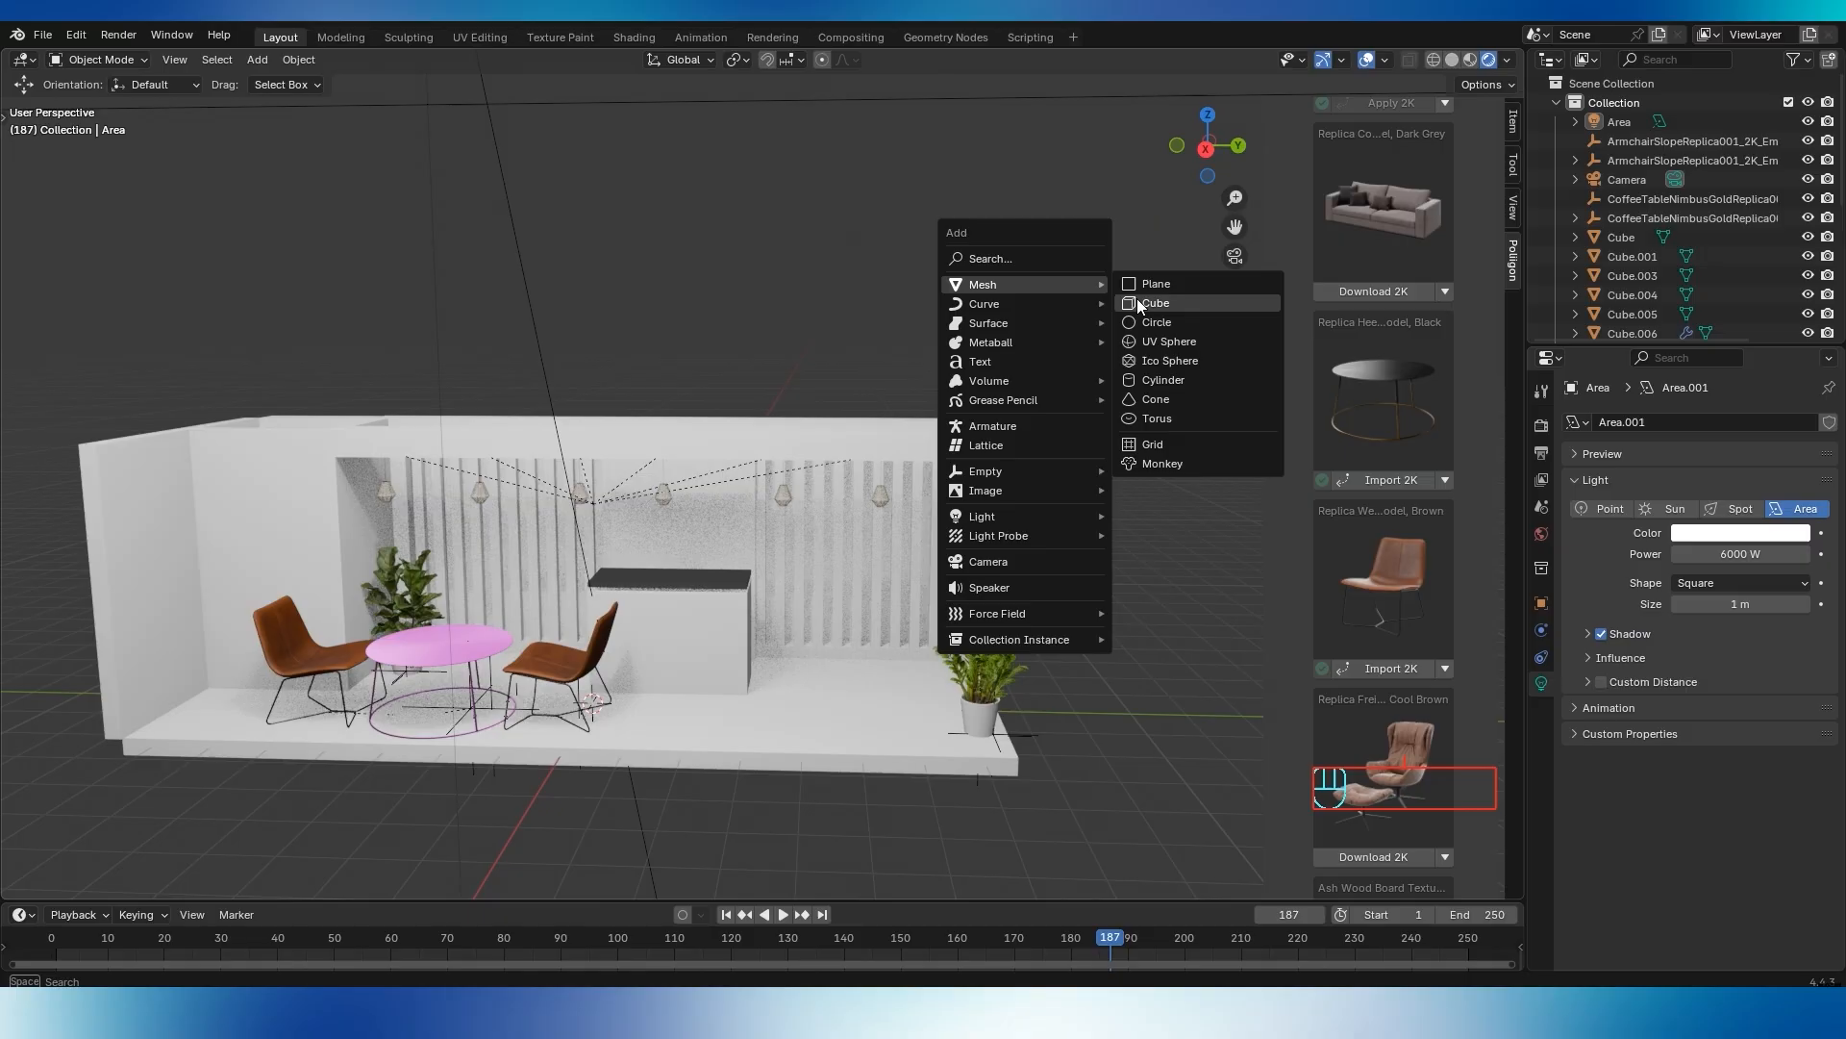
pyautogui.click(1137, 302)
pyautogui.moveTo(664, 703); pyautogui.dragTo(726, 704)
pyautogui.moveTo(679, 643); pyautogui.dragTo(670, 479)
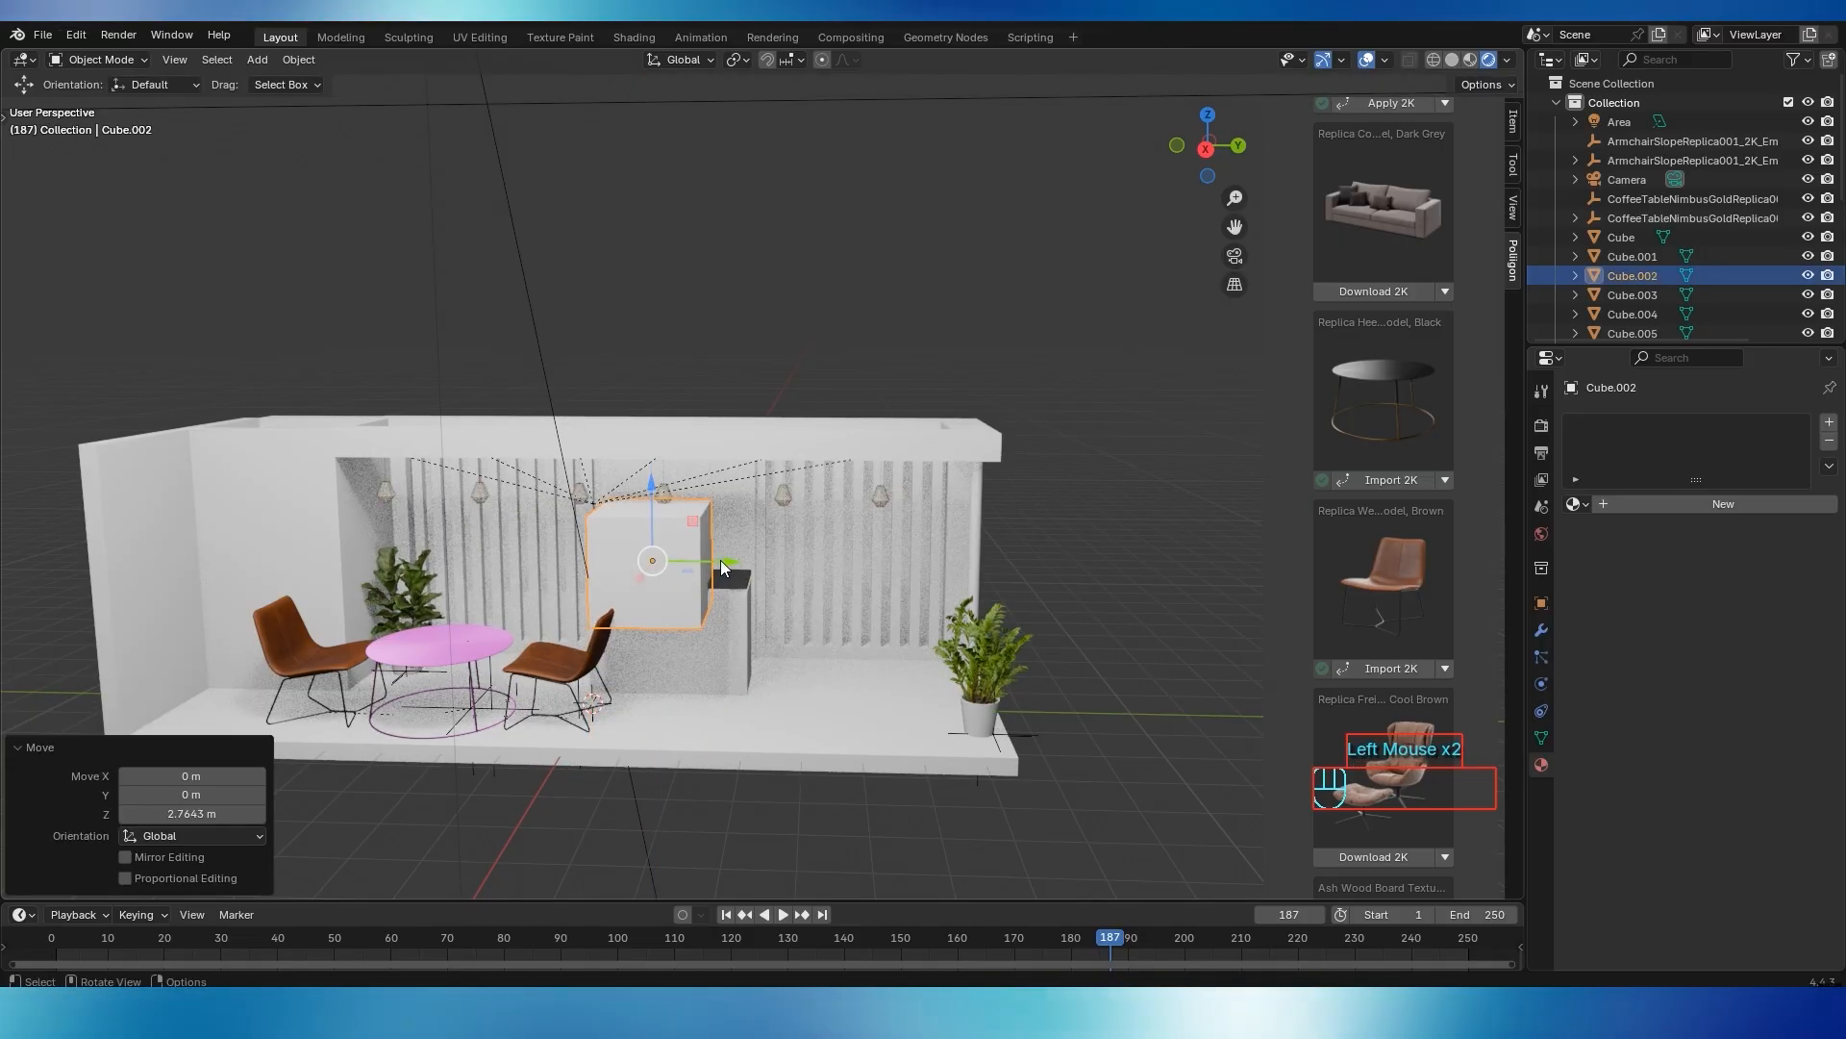
pyautogui.moveTo(730, 562); pyautogui.dragTo(748, 562)
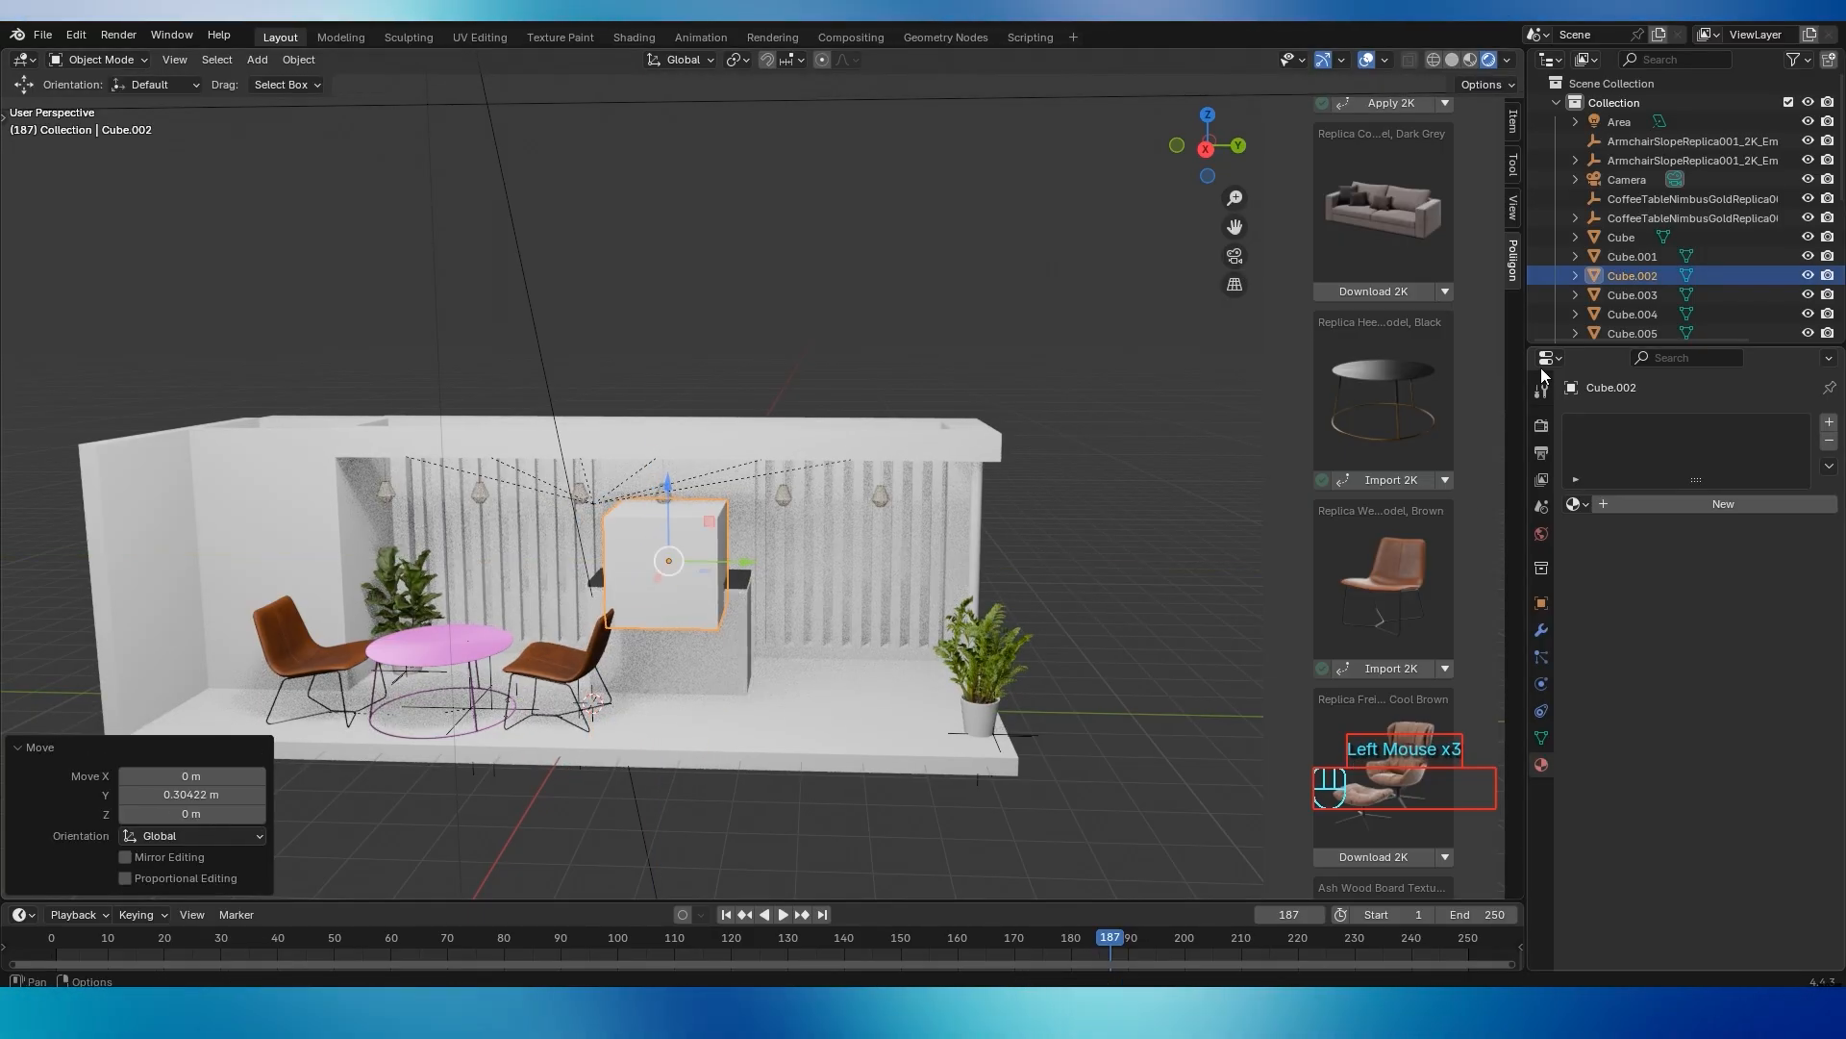
# Set the new cube's dimensions to 0.3 m in X and 1.5 m in Z
pyautogui.click(1514, 117)
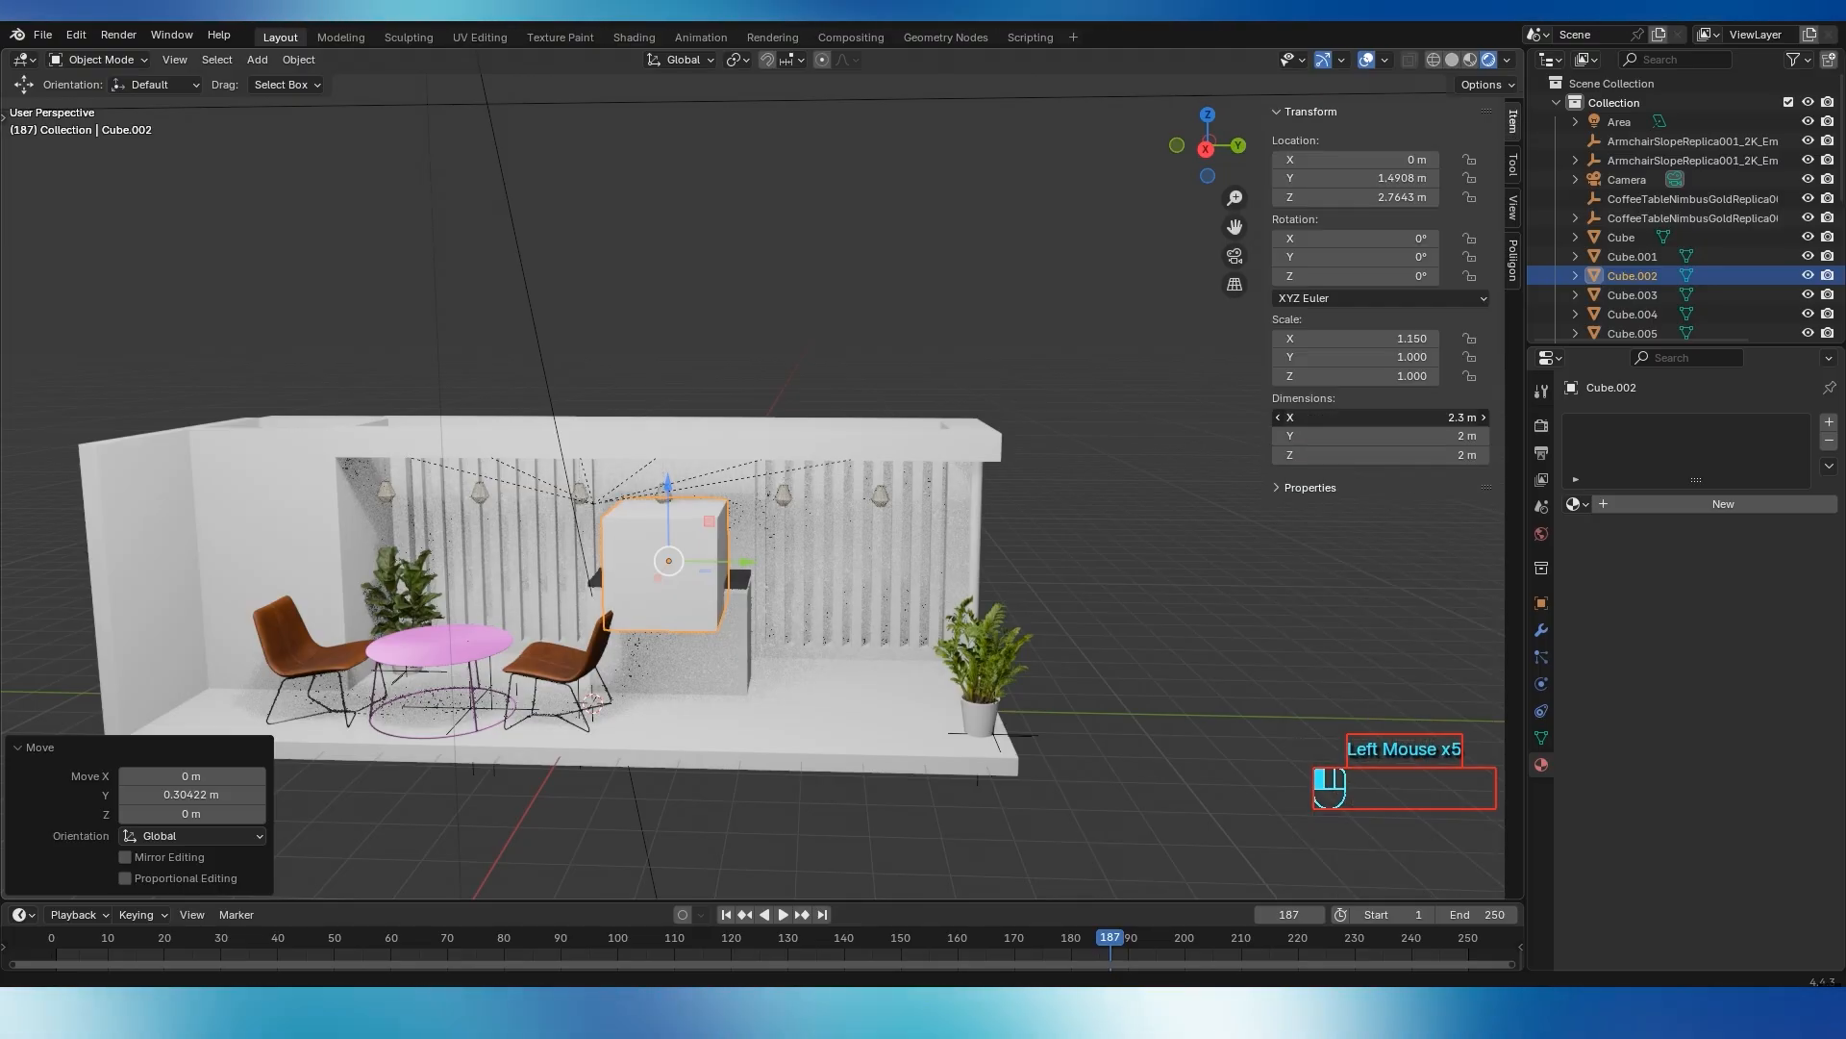
pyautogui.moveTo(1457, 416); pyautogui.dragTo(1459, 436)
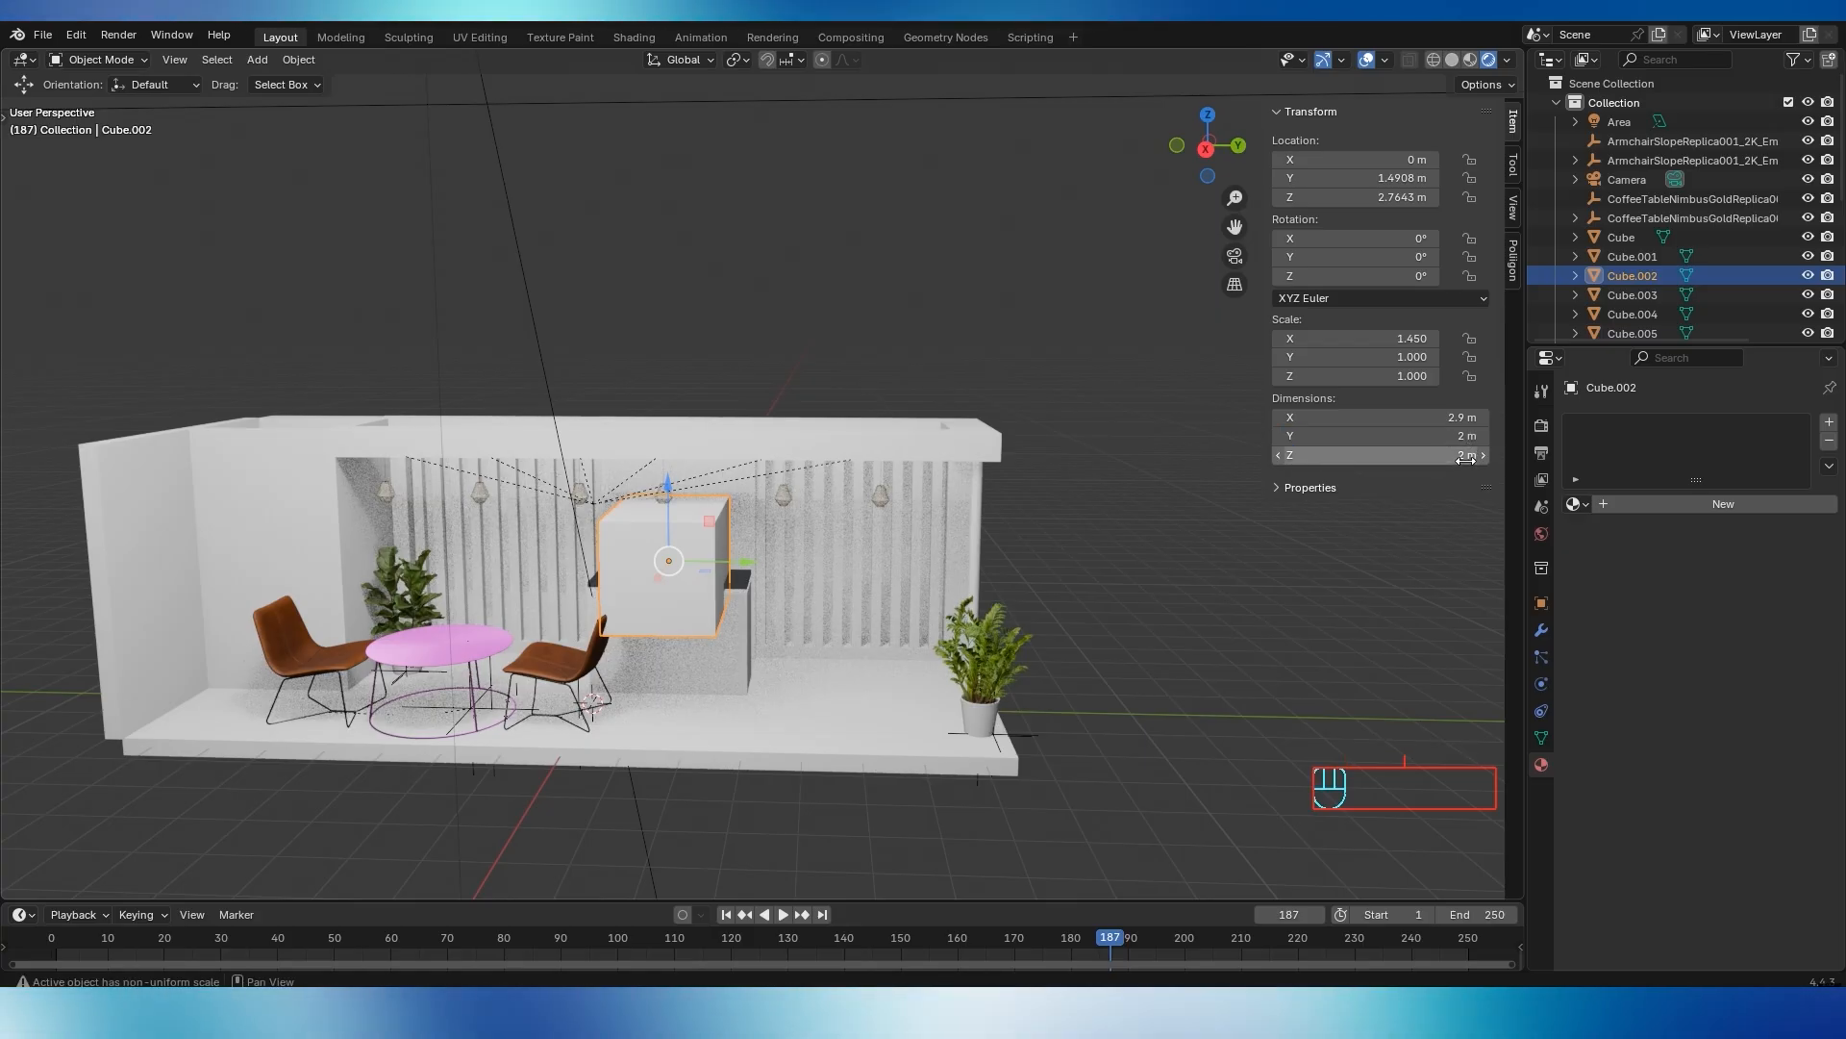
pyautogui.click(1466, 456)
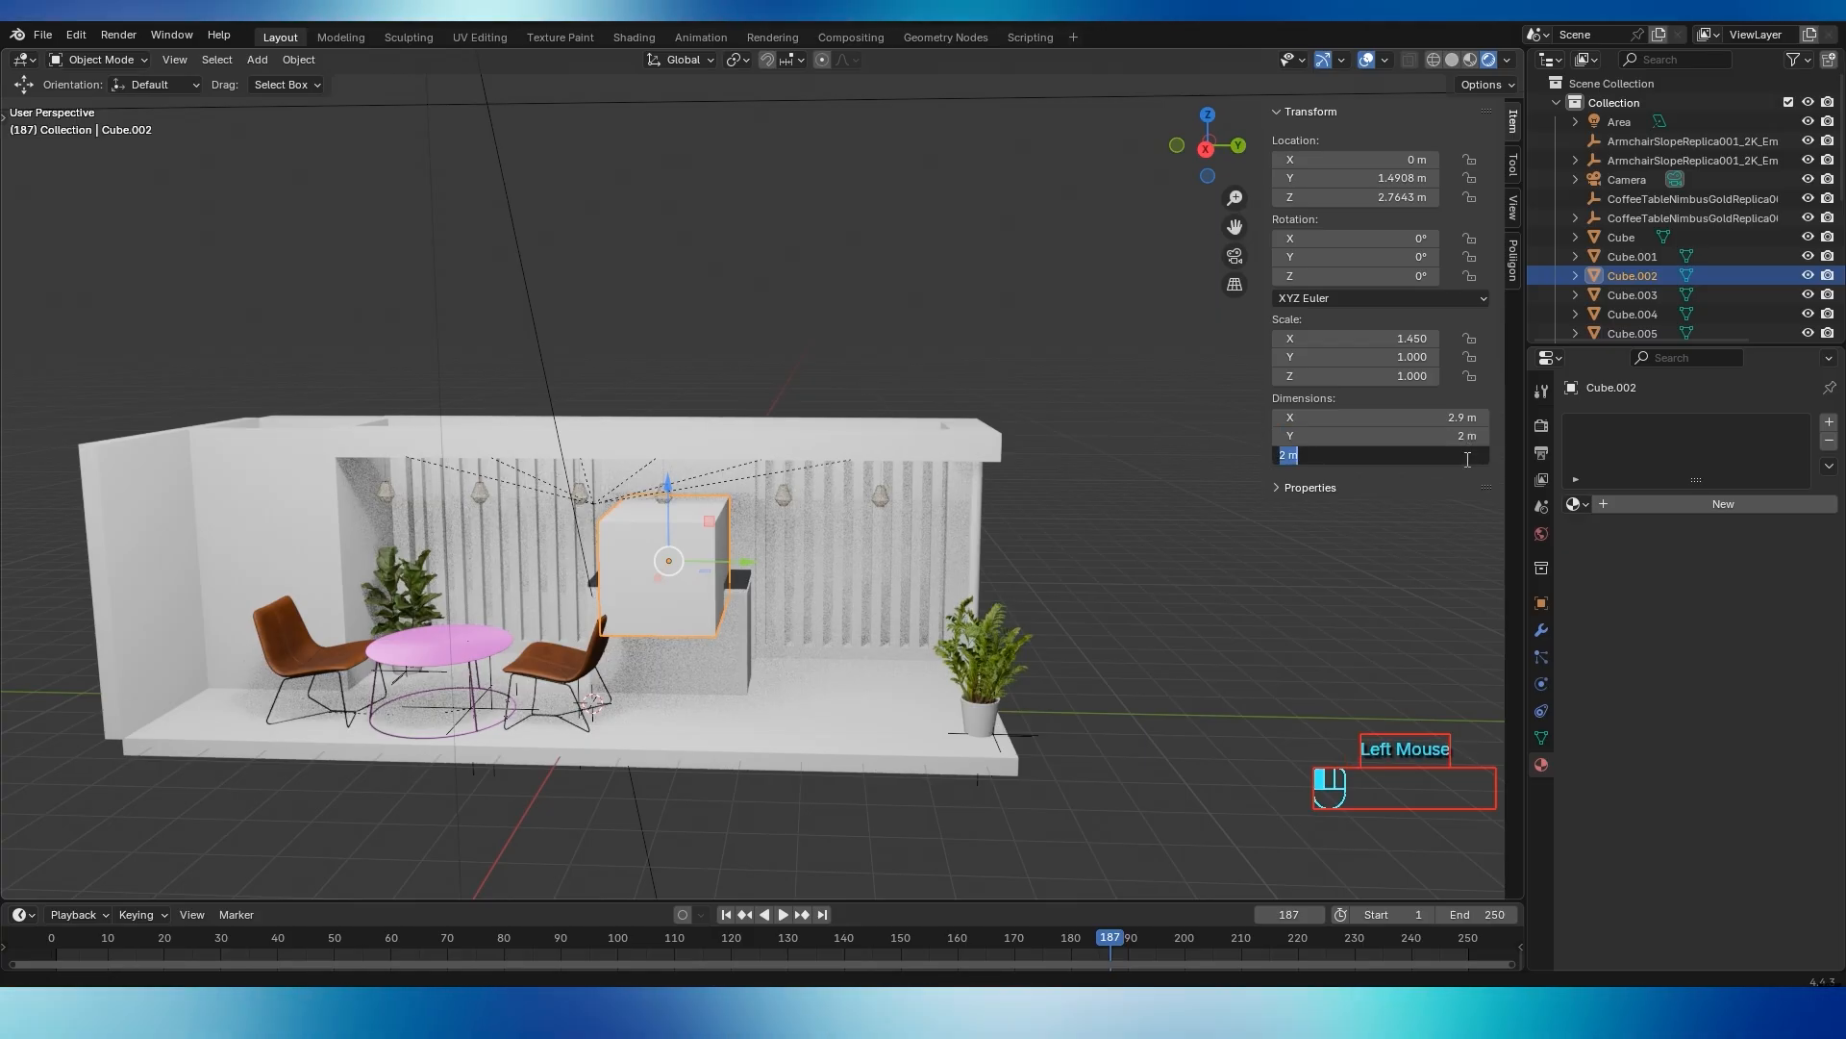
pyautogui.press('Return')
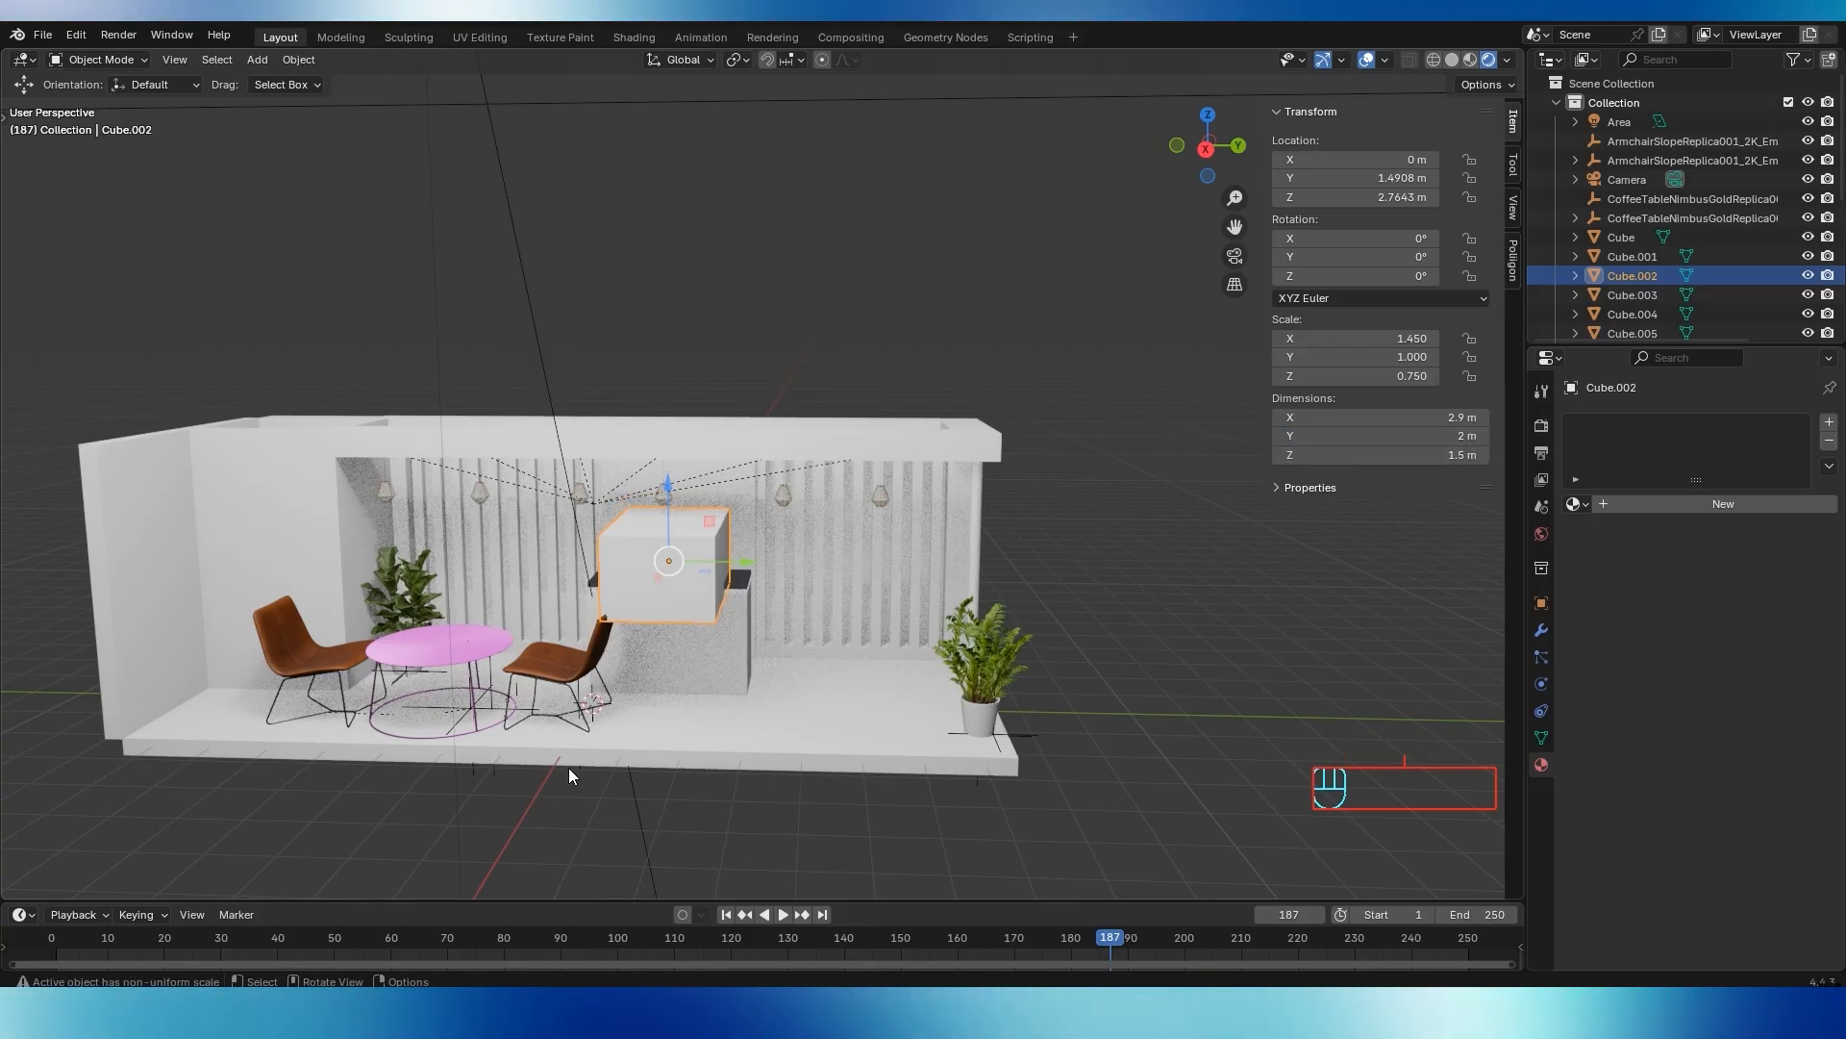
pyautogui.scroll(2, 1115, 439)
pyautogui.click(1434, 413)
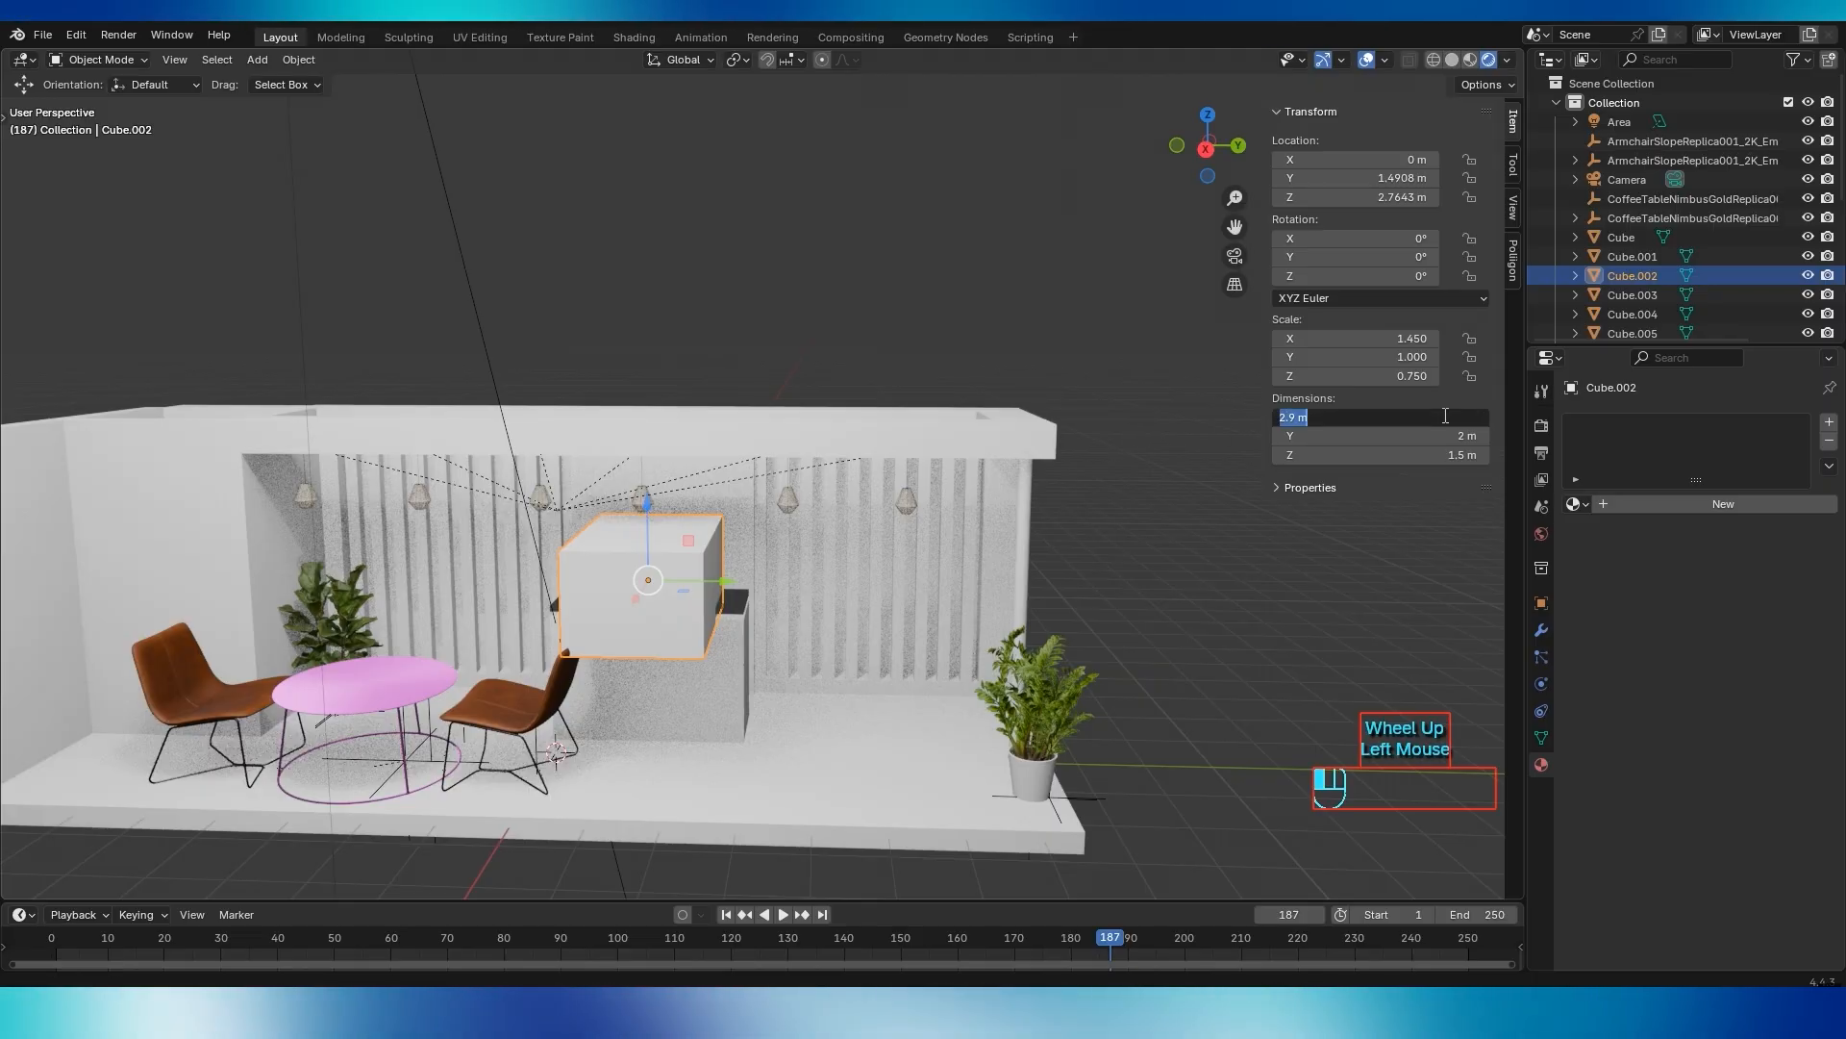
pyautogui.write('.3')
pyautogui.press('Return')
# Move the thin panel about -2.29 m along X to the slatted back wall behind the counter
pyautogui.scroll(2, 636, 629)
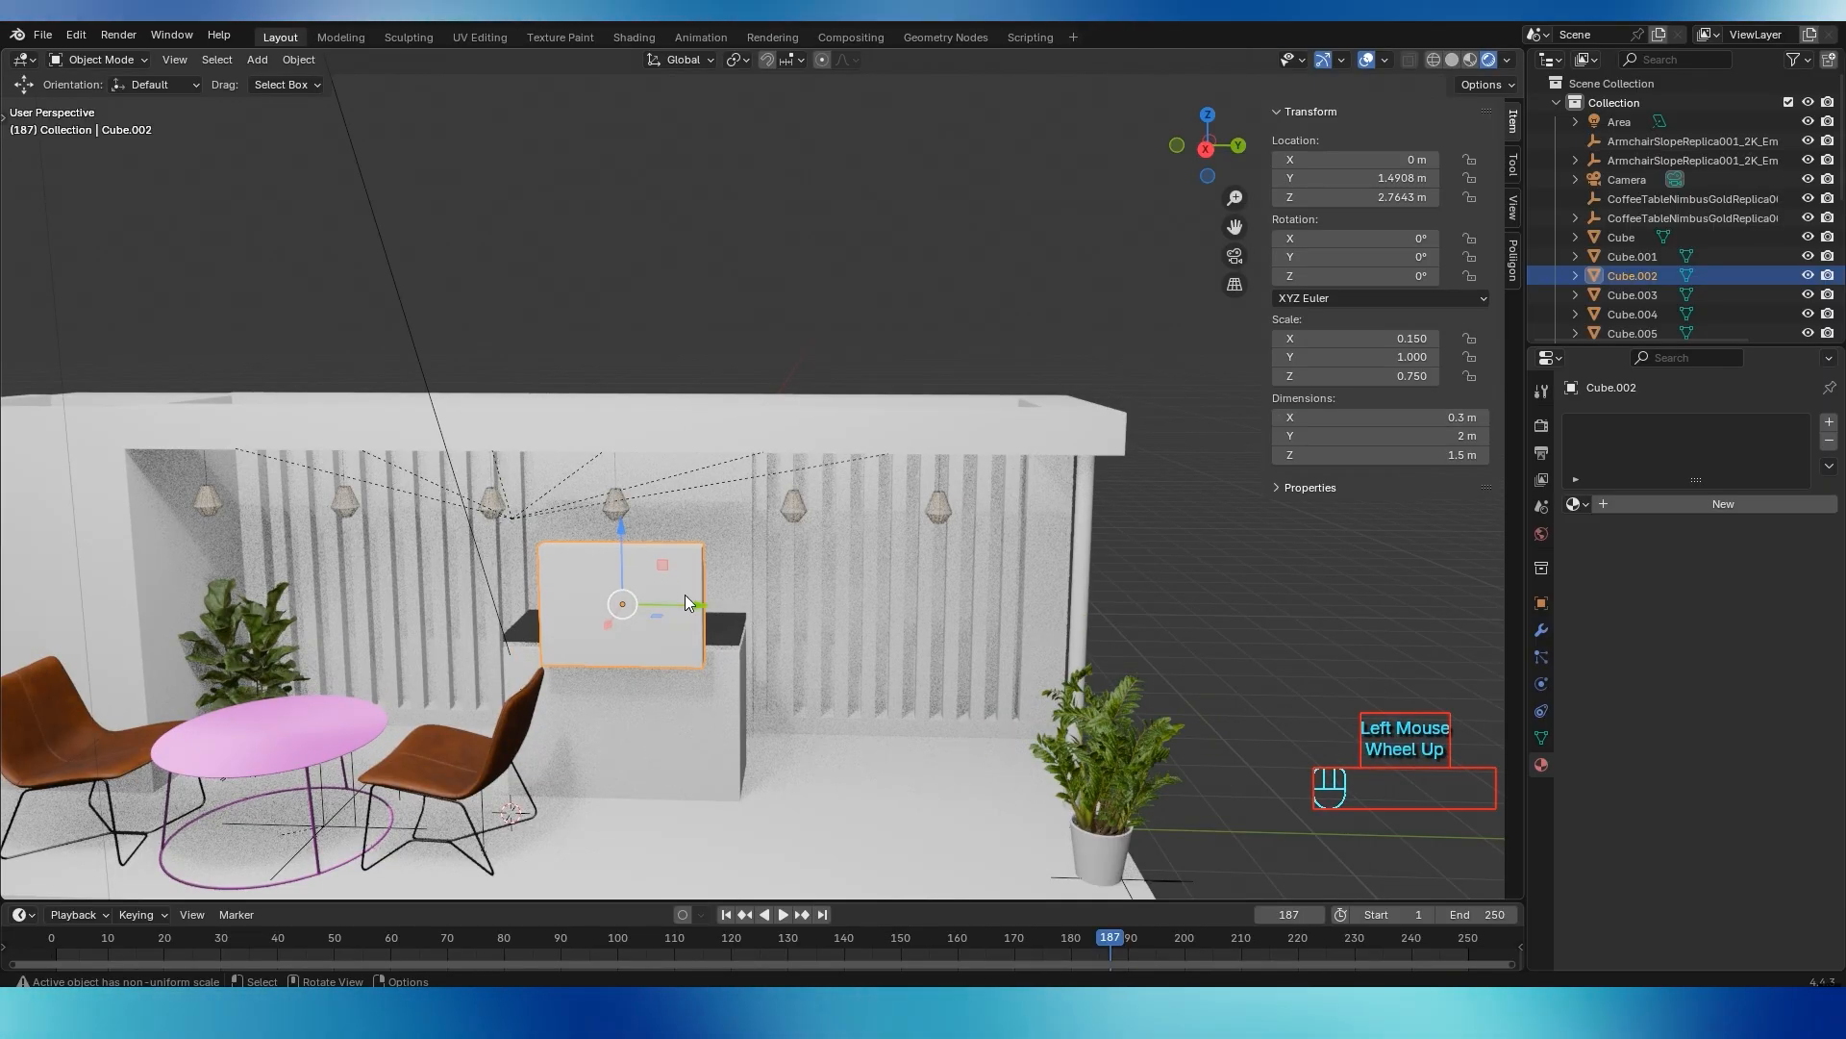
pyautogui.moveTo(684, 594); pyautogui.dragTo(541, 615, button='middle')
pyautogui.moveTo(540, 615); pyautogui.dragTo(695, 587)
pyautogui.scroll(2, 696, 586)
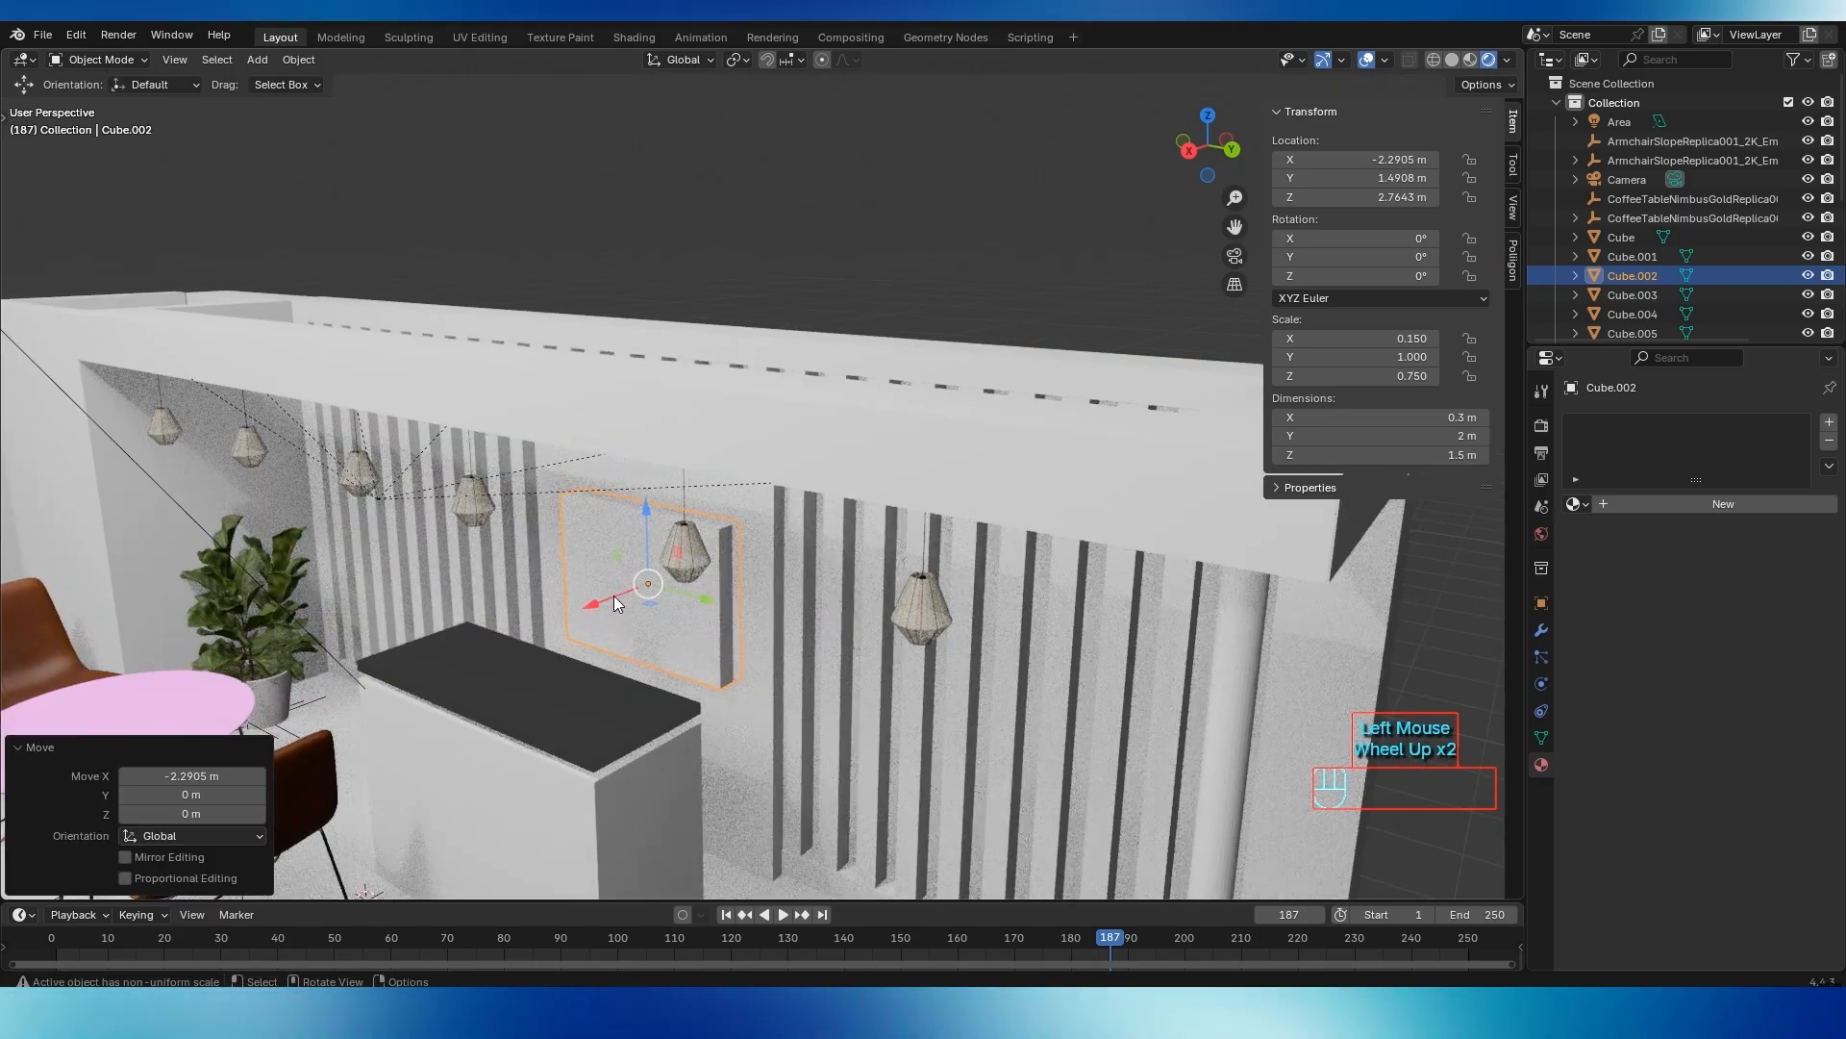
# Raise the wall panel to about Z 2.95 m and set its Z dimension to 1.2 m
pyautogui.moveTo(614, 596); pyautogui.dragTo(561, 573, button='middle')
pyautogui.moveTo(562, 573); pyautogui.dragTo(561, 550)
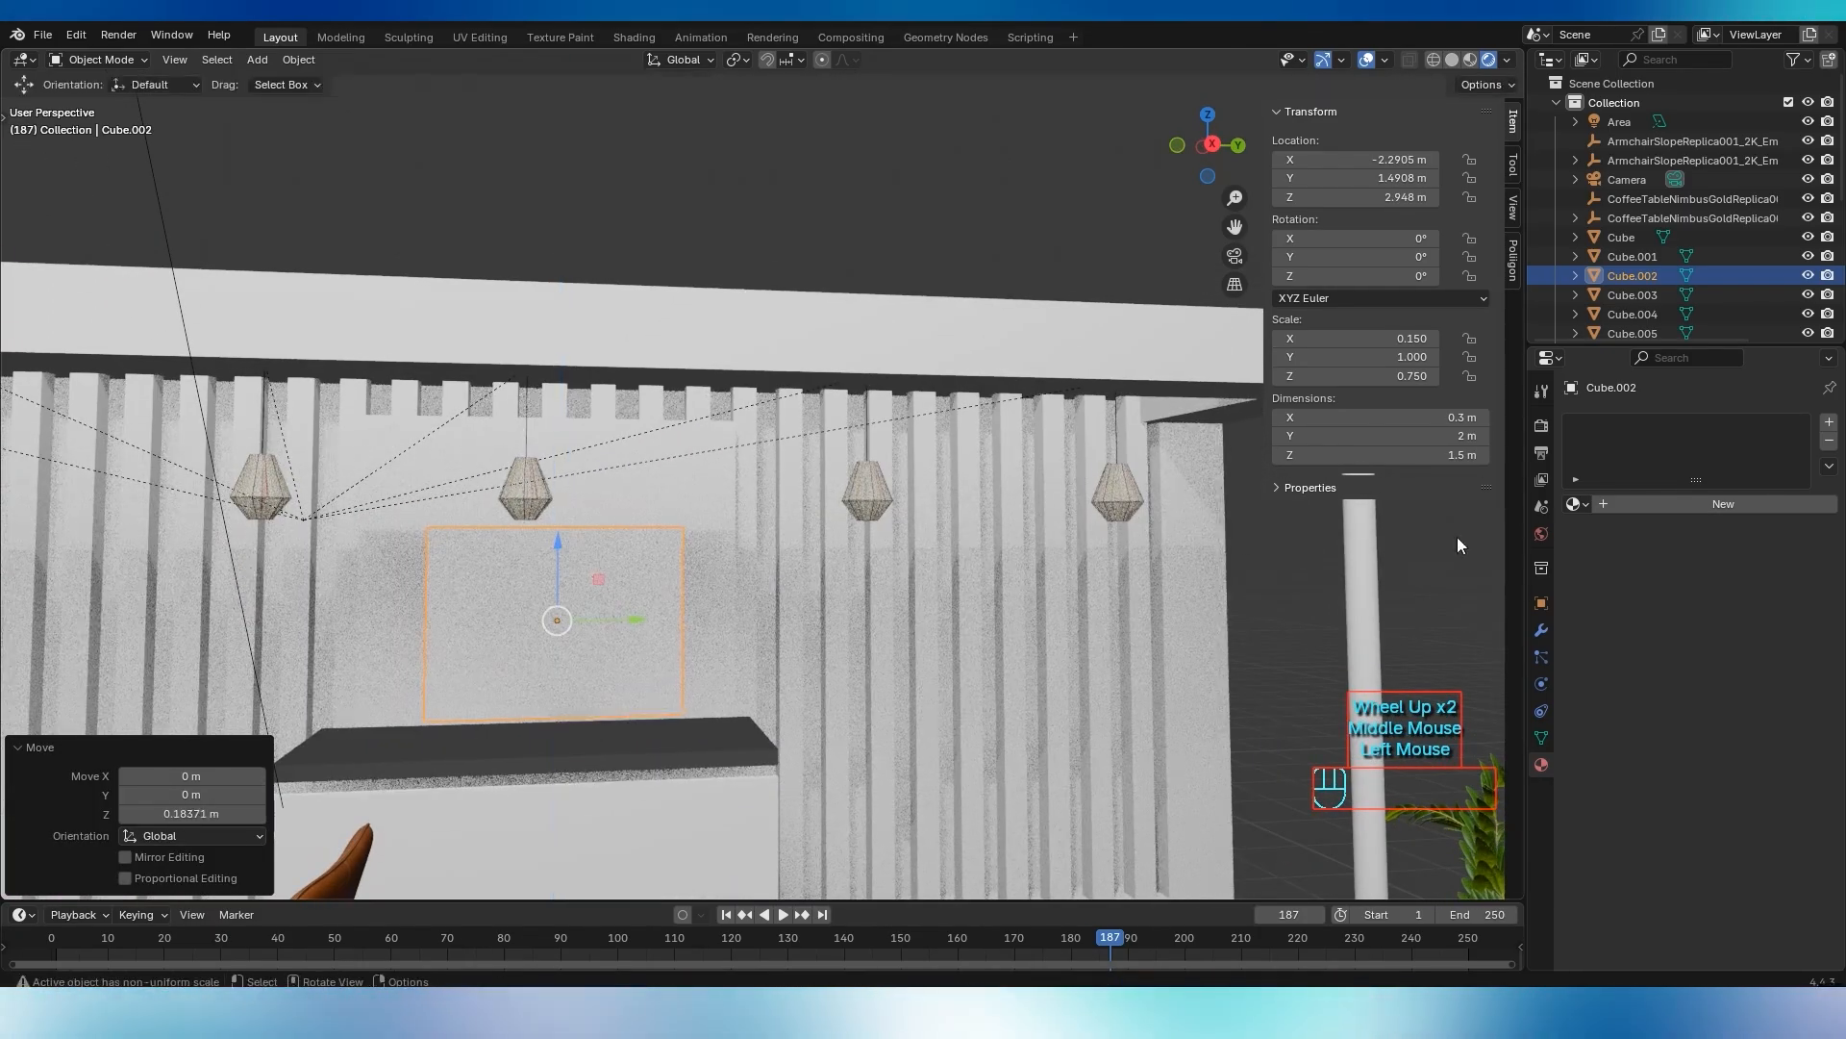
pyautogui.doubleClick(1458, 454)
pyautogui.write('1.2')
pyautogui.press('Return')
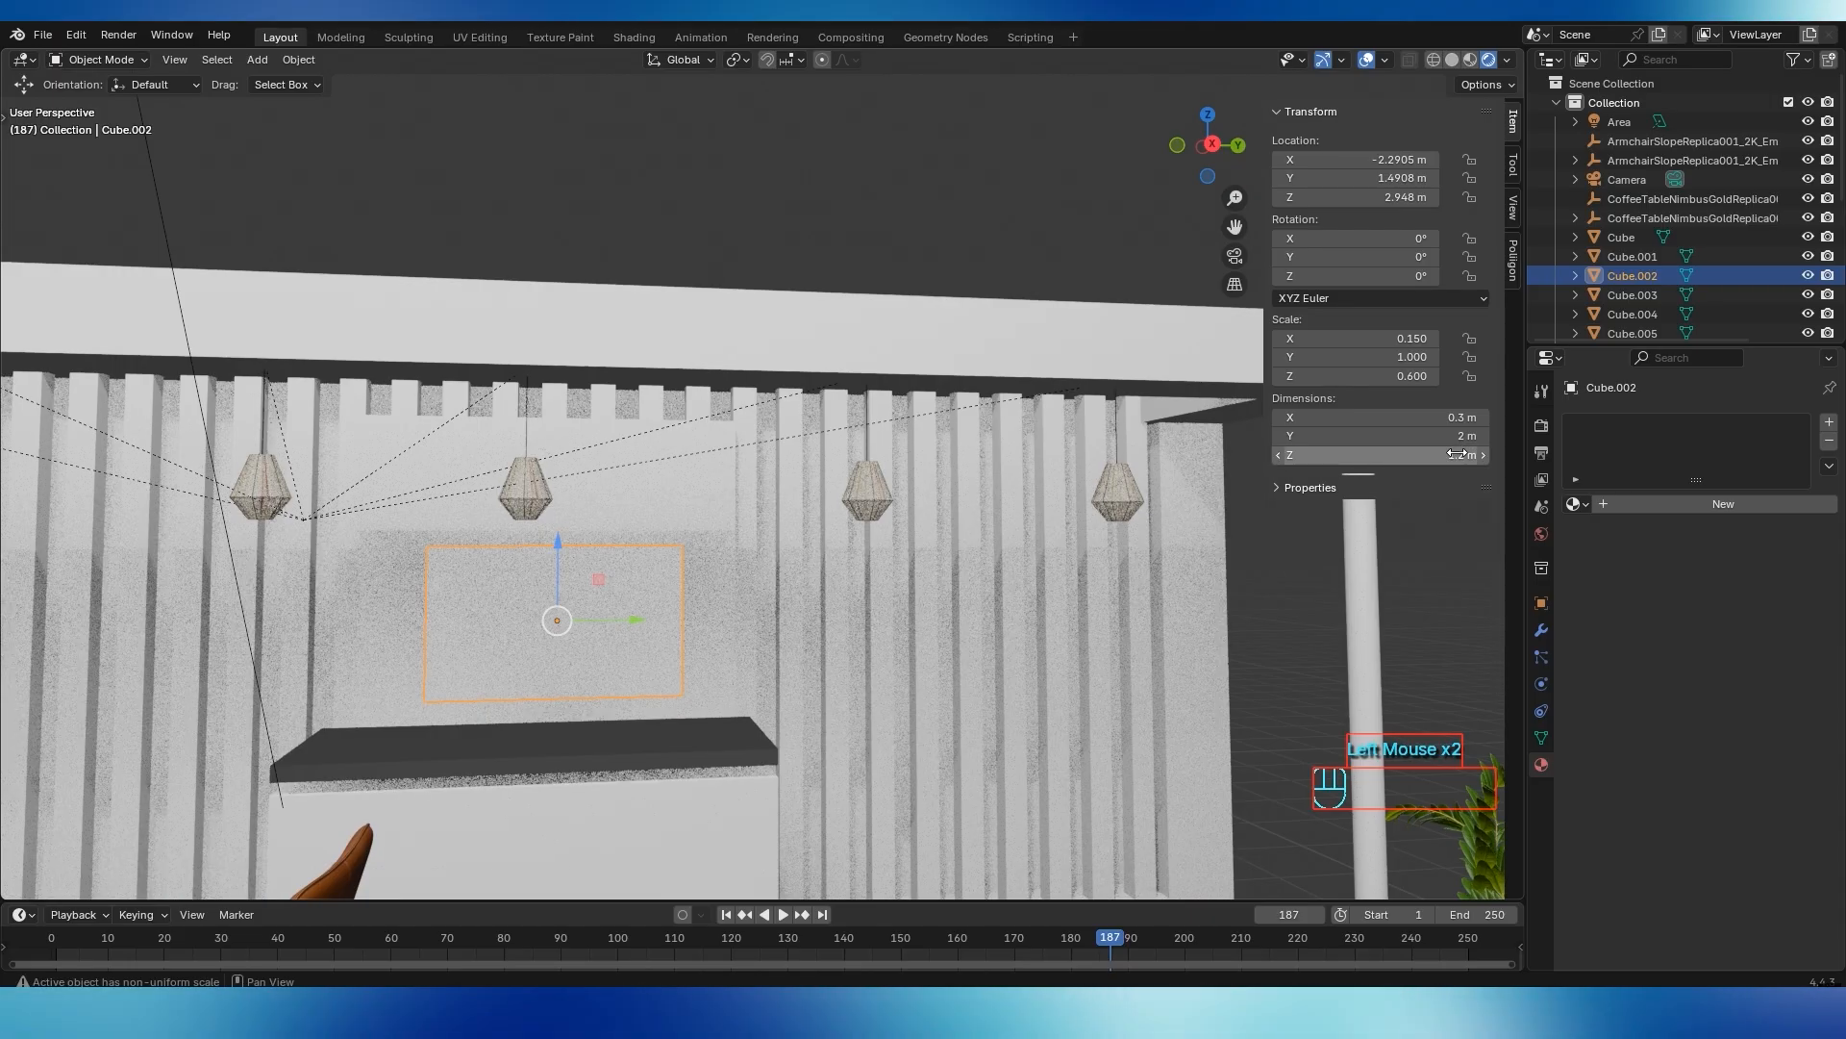
# Shift the wall panel to about Y 1.42 m and Z 3.3 m, higher above the reception counter
pyautogui.moveTo(562, 546); pyautogui.dragTo(562, 519)
pyautogui.moveTo(615, 592); pyautogui.dragTo(602, 591, button='middle')
pyautogui.moveTo(631, 595); pyautogui.dragTo(623, 586)
pyautogui.moveTo(548, 512); pyautogui.dragTo(554, 489)
pyautogui.scroll(-1, 724, 560)
pyautogui.click(735, 272)
pyautogui.moveTo(752, 470); pyautogui.dragTo(723, 568, button='middle')
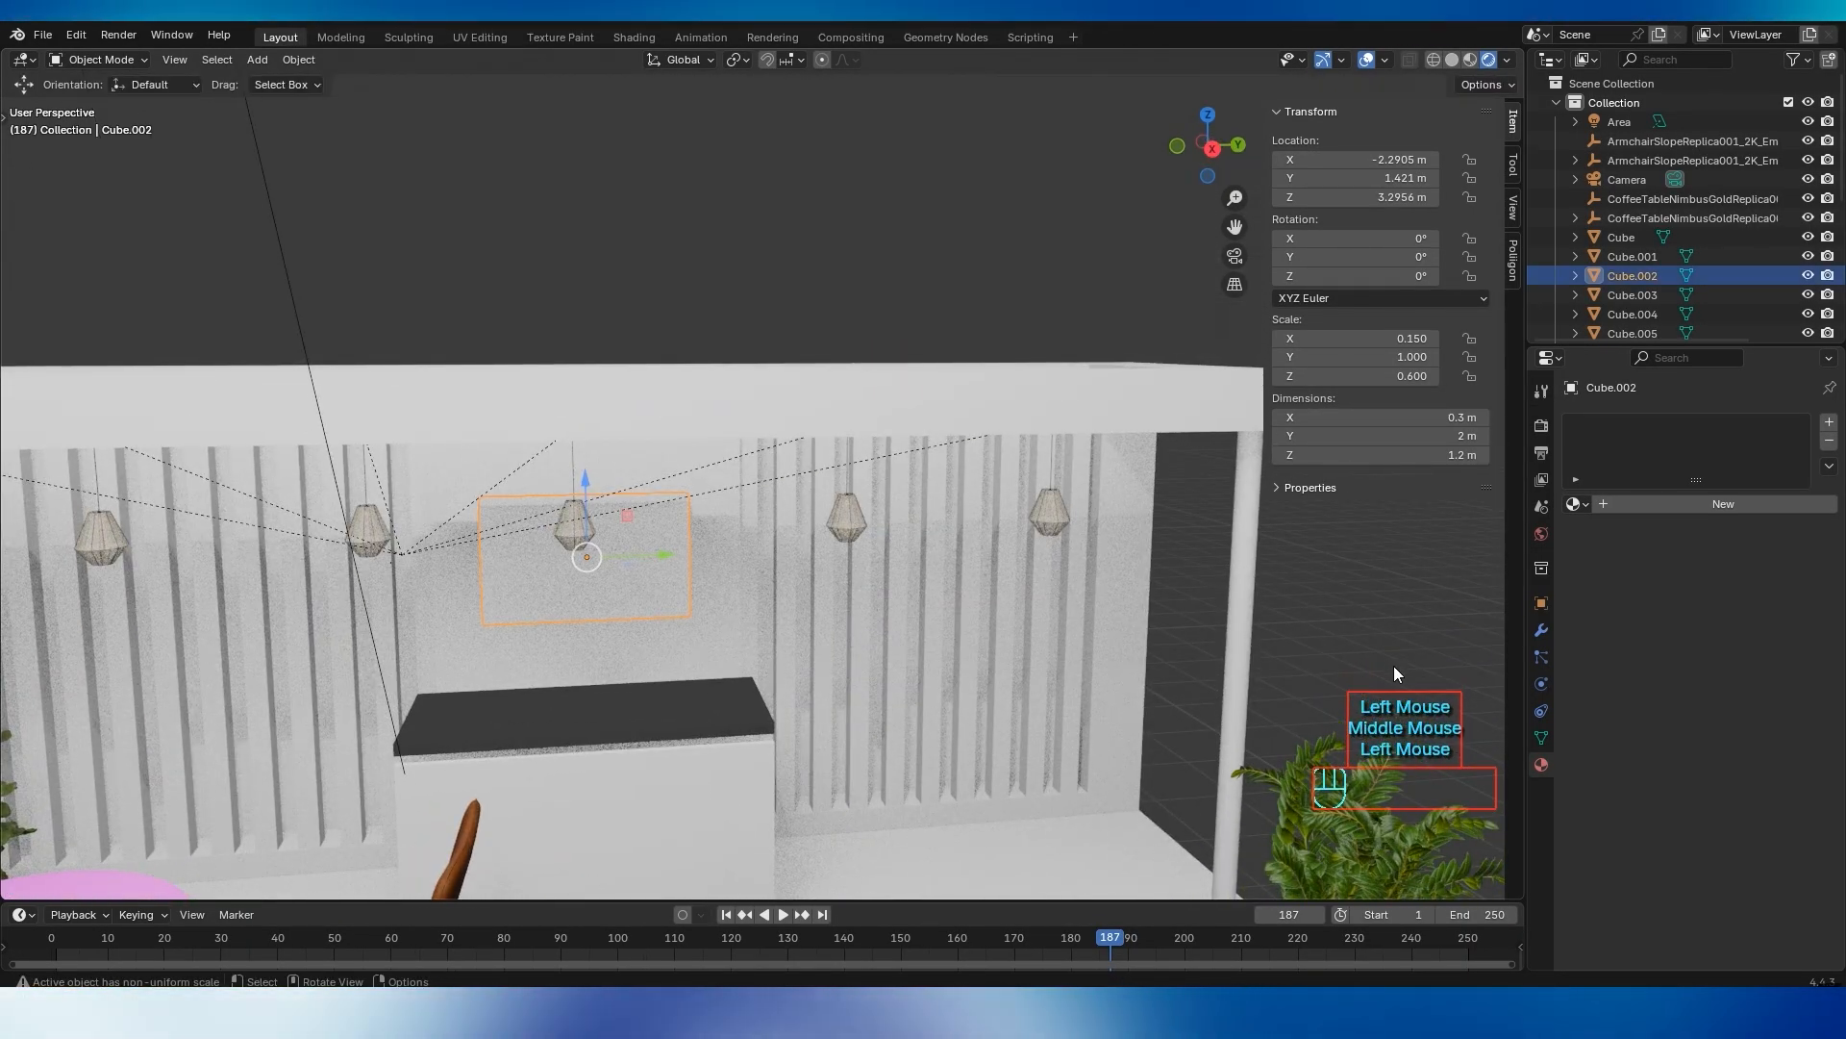
# Give the wall panel a new material with a near-black base color
pyautogui.click(560, 520)
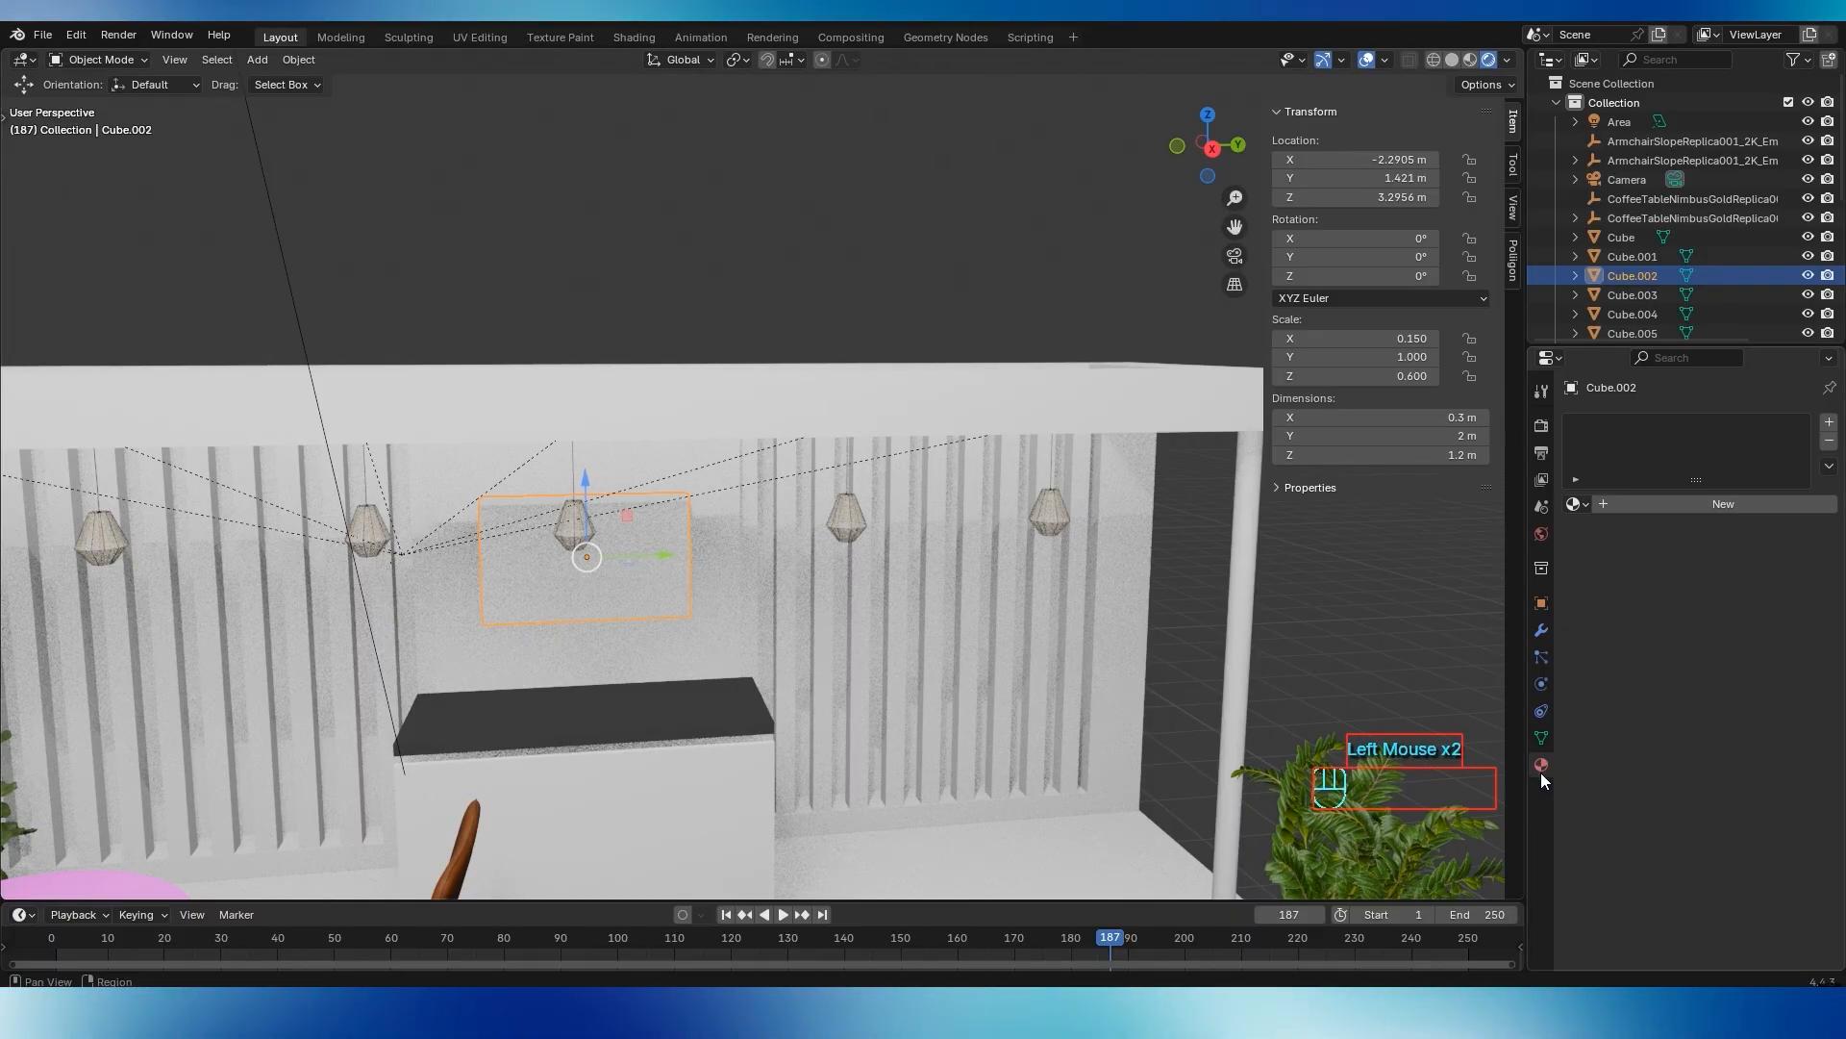
pyautogui.click(1689, 502)
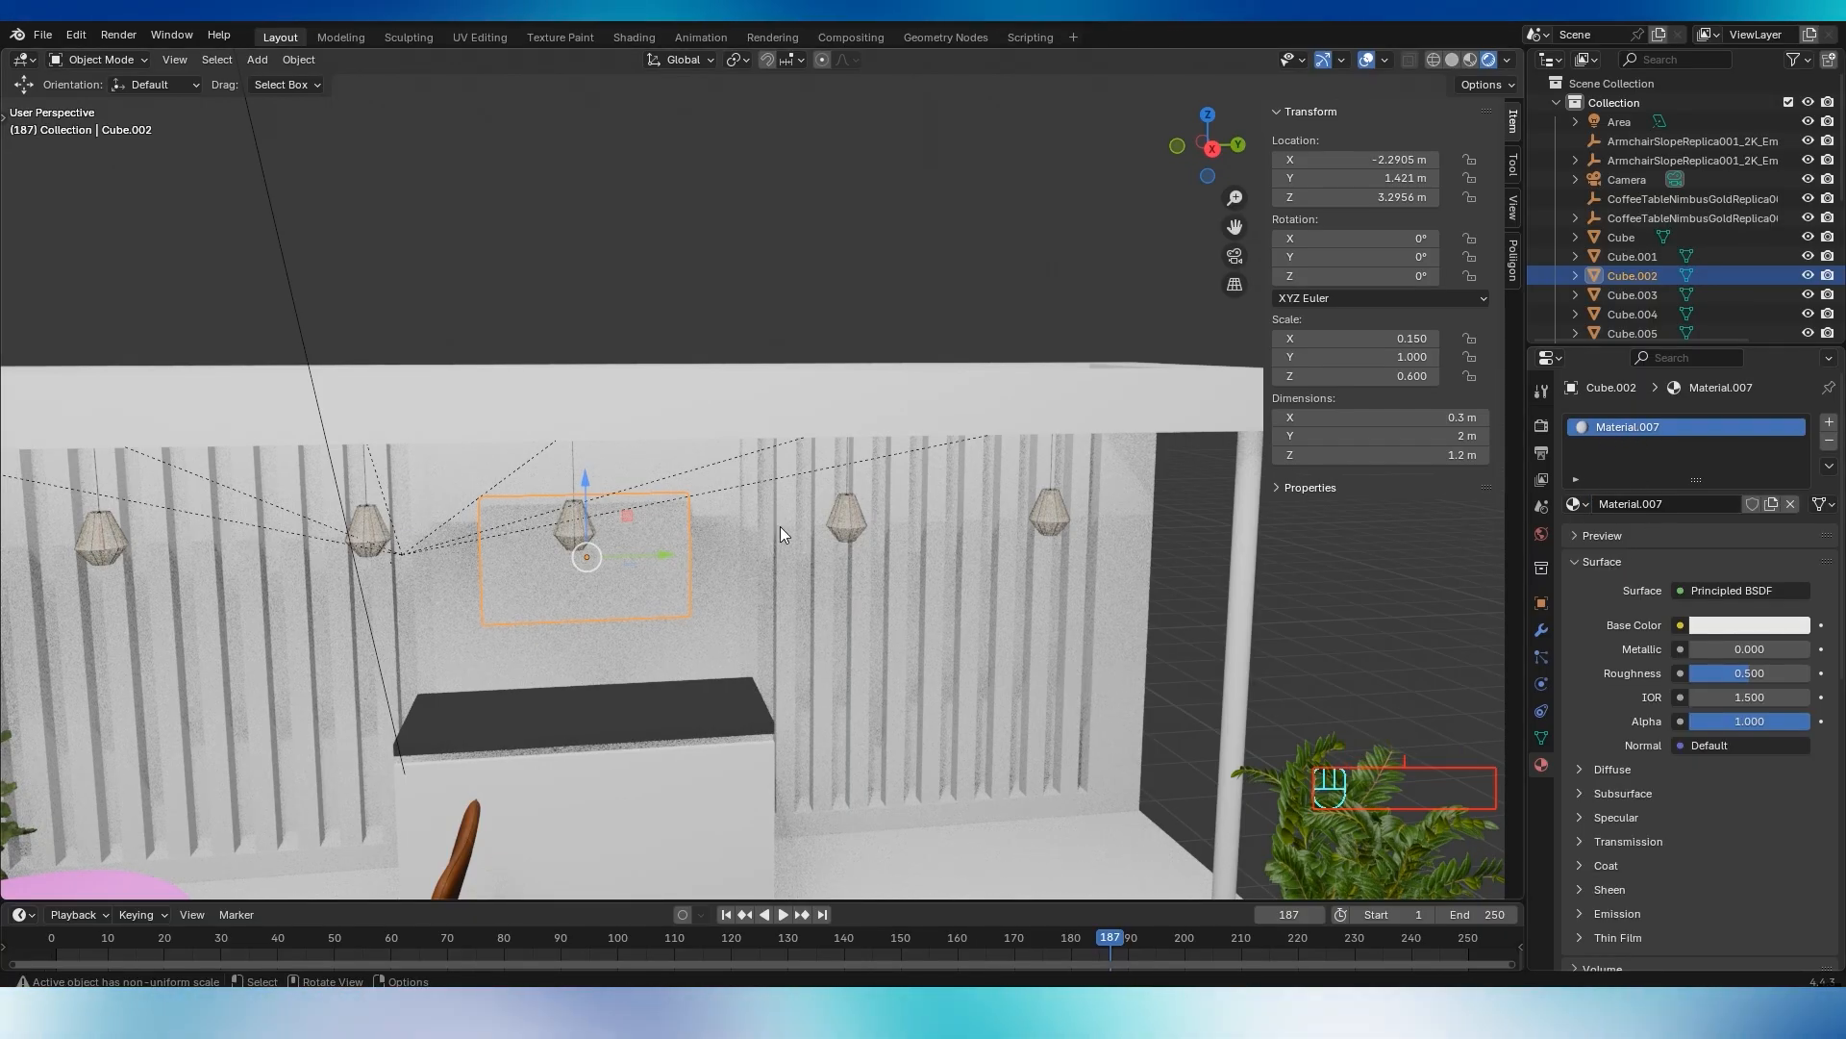
pyautogui.click(1714, 627)
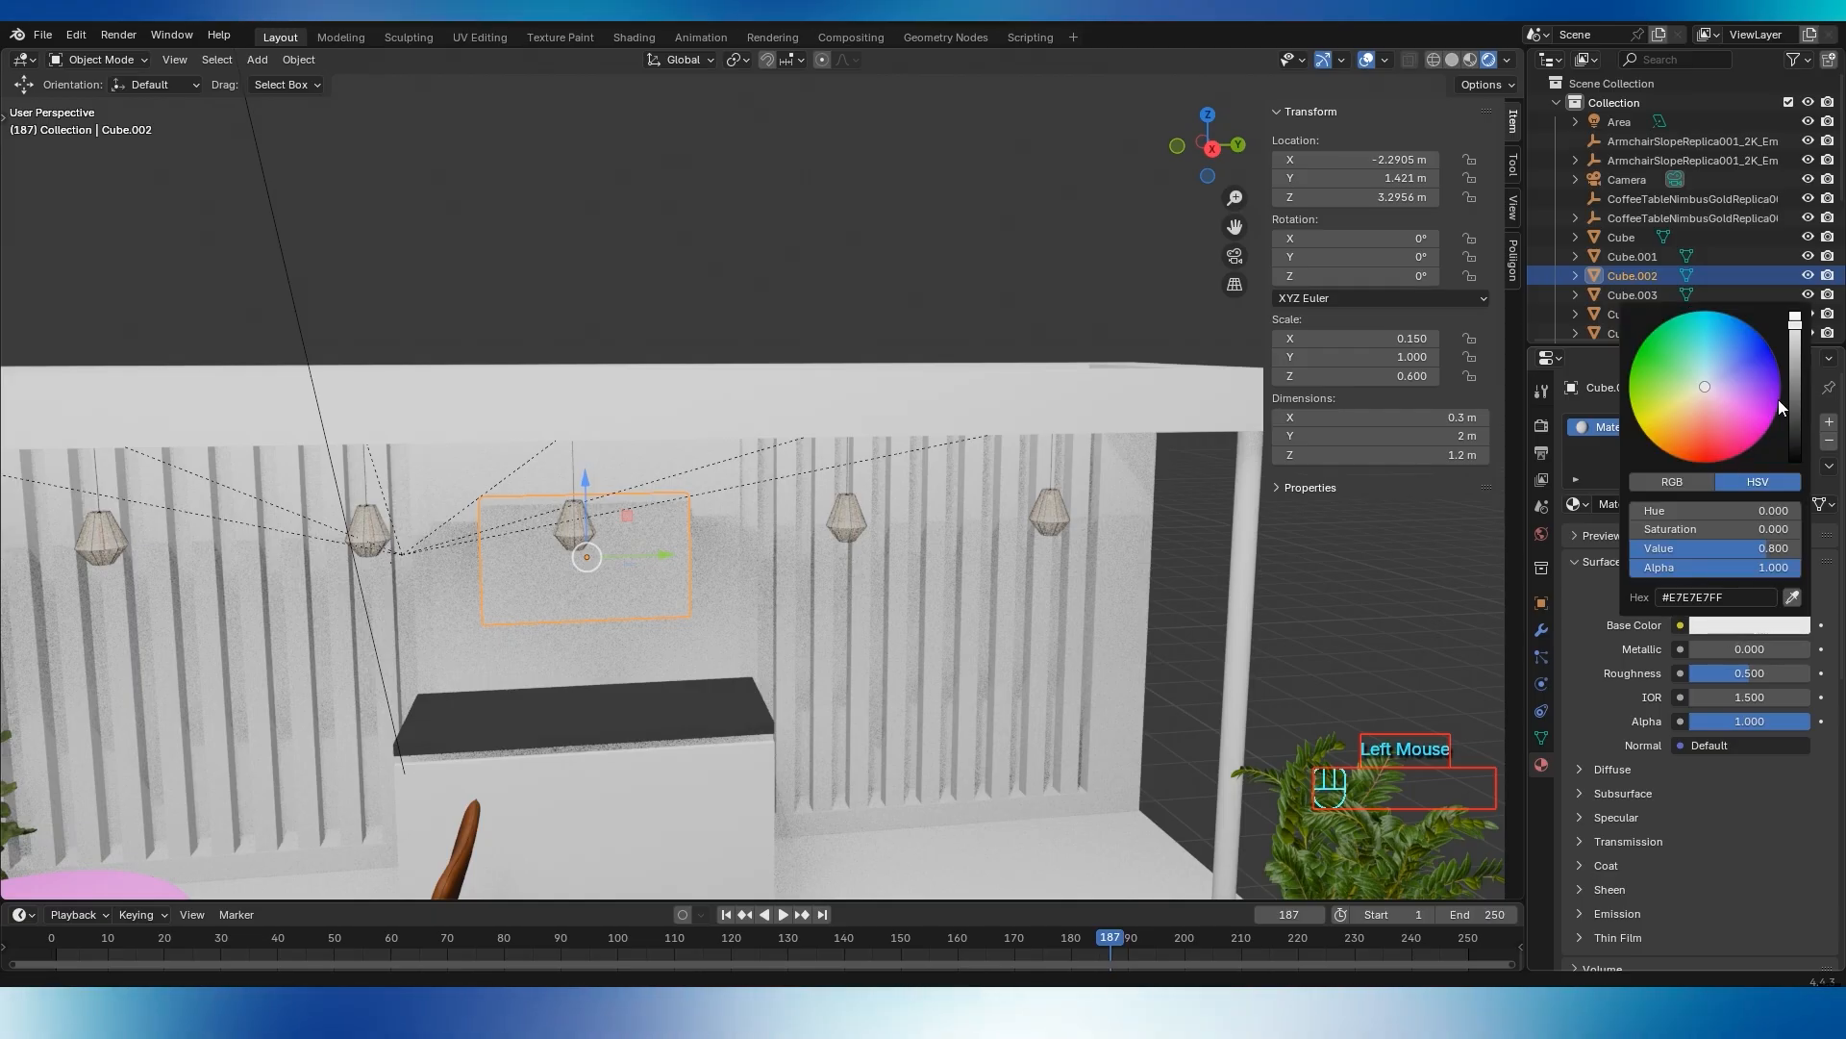
pyautogui.moveTo(1800, 333); pyautogui.dragTo(1794, 410)
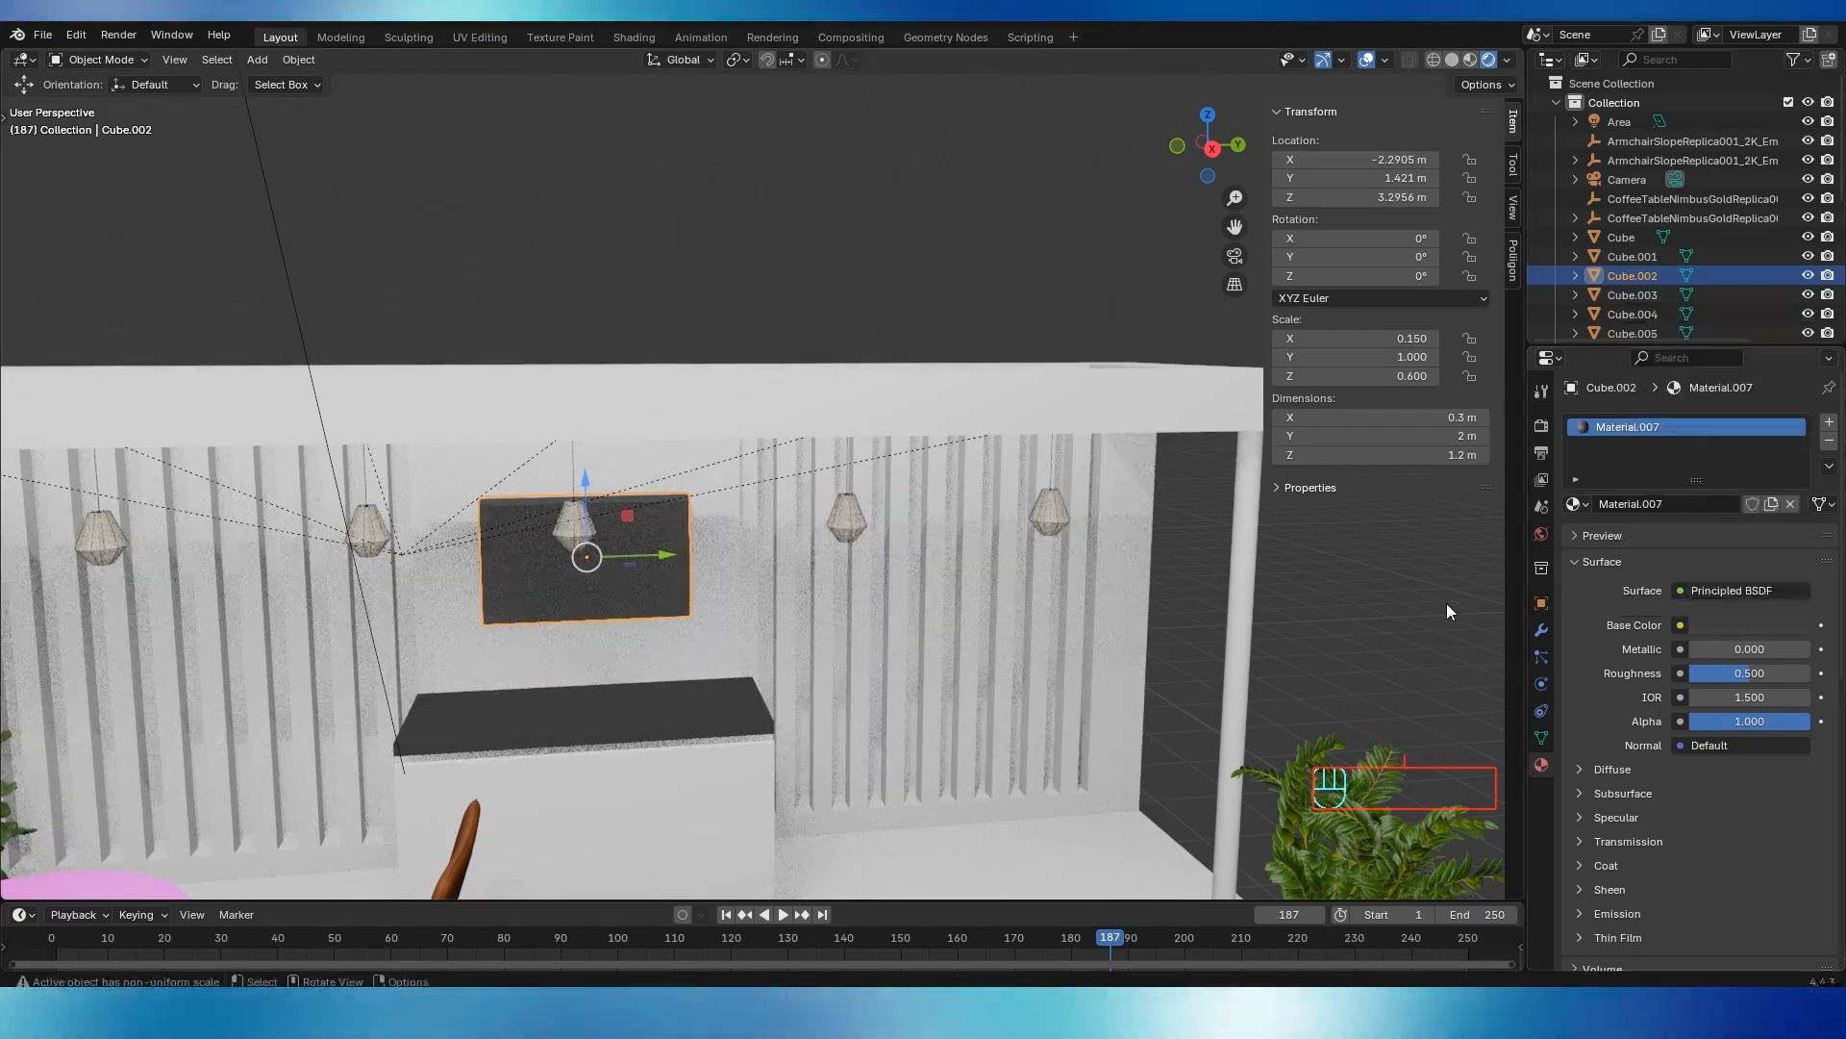
pyautogui.click(995, 652)
# Push the dark panel about -0.08 m along X, deeper into the back wall, and display the scene's render settings
pyautogui.moveTo(995, 658); pyautogui.dragTo(527, 627, button='middle')
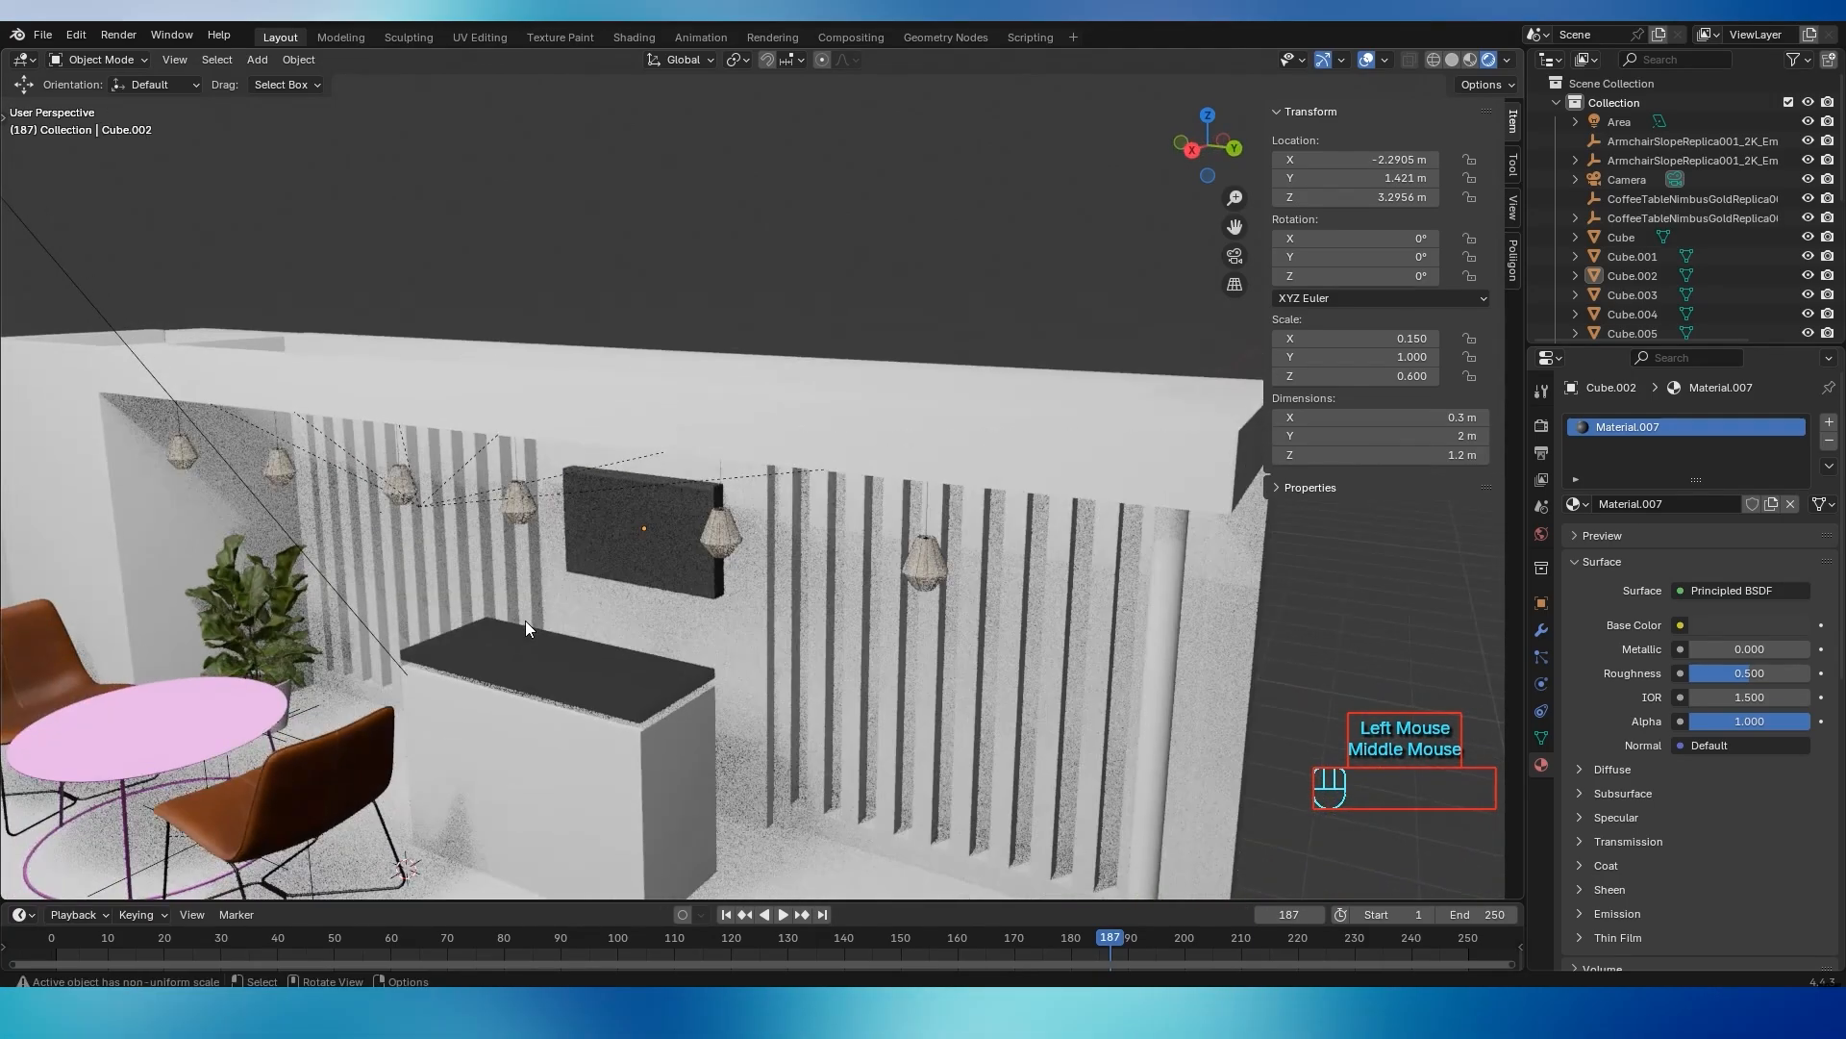
pyautogui.click(666, 552)
pyautogui.moveTo(594, 544); pyautogui.dragTo(621, 536)
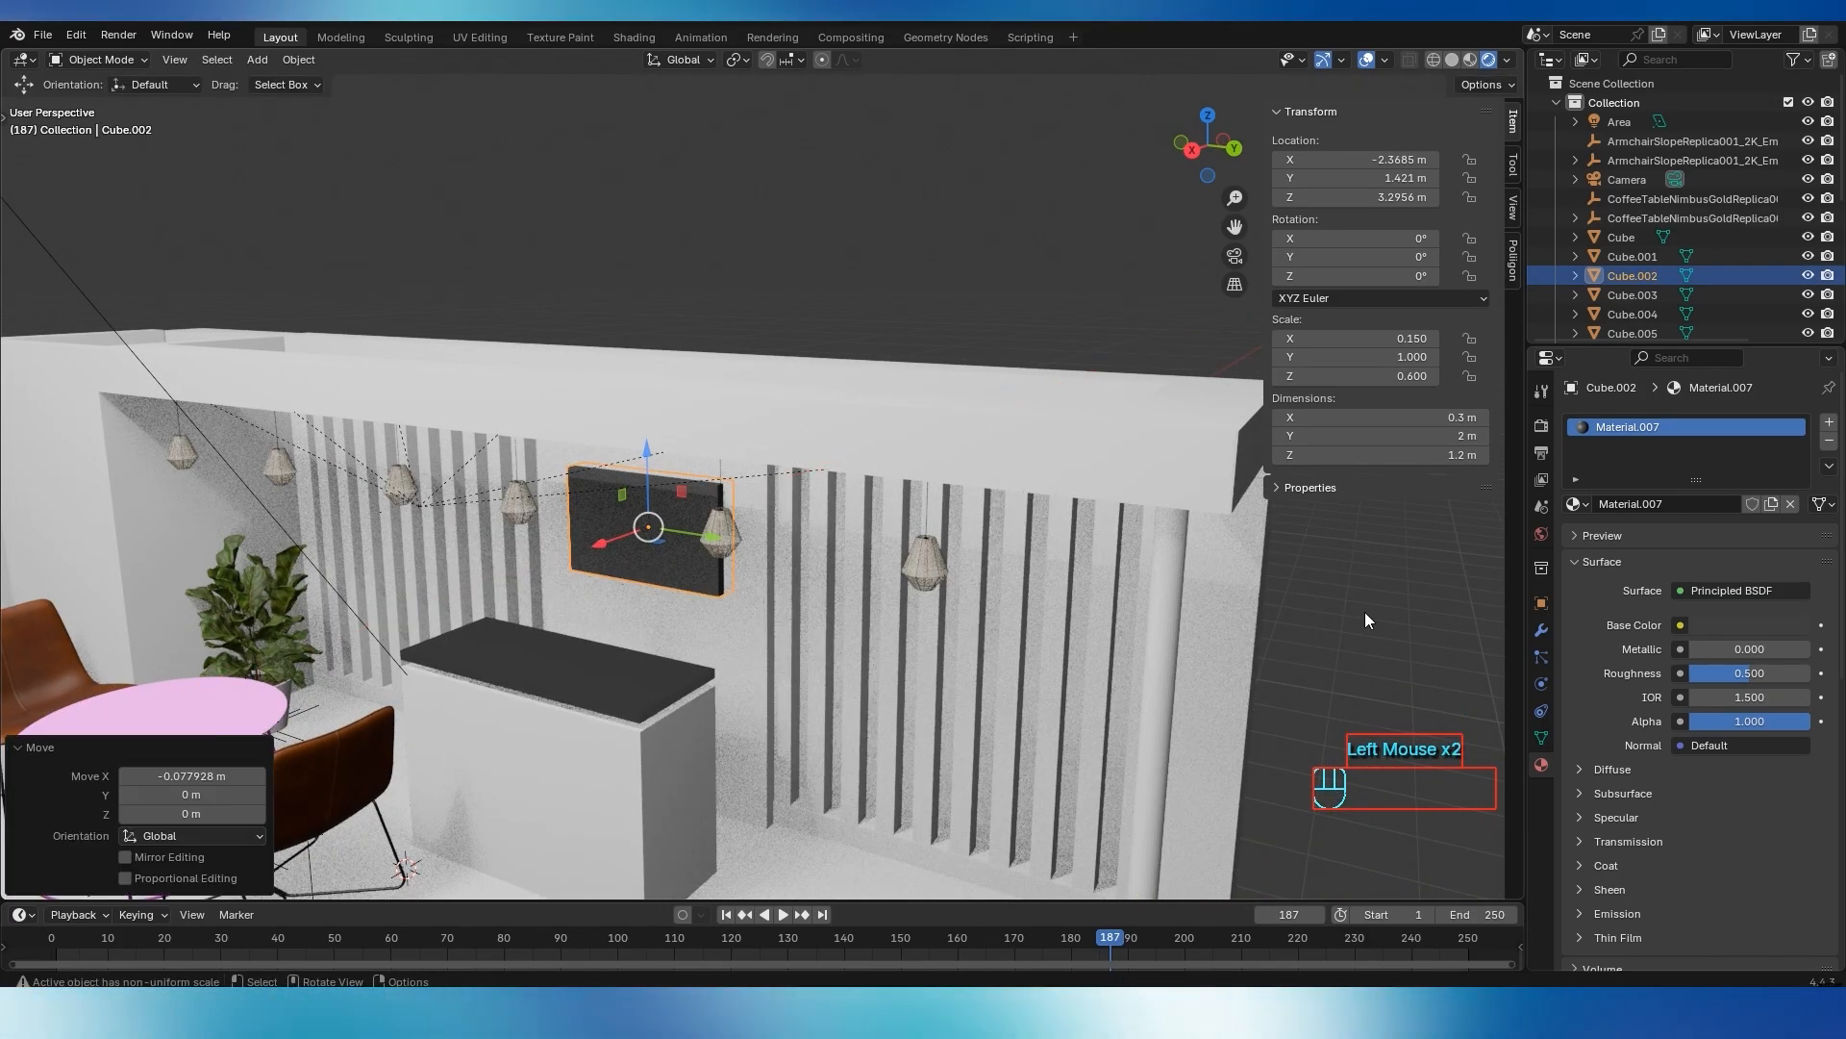
pyautogui.click(1366, 615)
pyautogui.moveTo(1265, 598); pyautogui.dragTo(1318, 589, button='middle')
pyautogui.click(1541, 432)
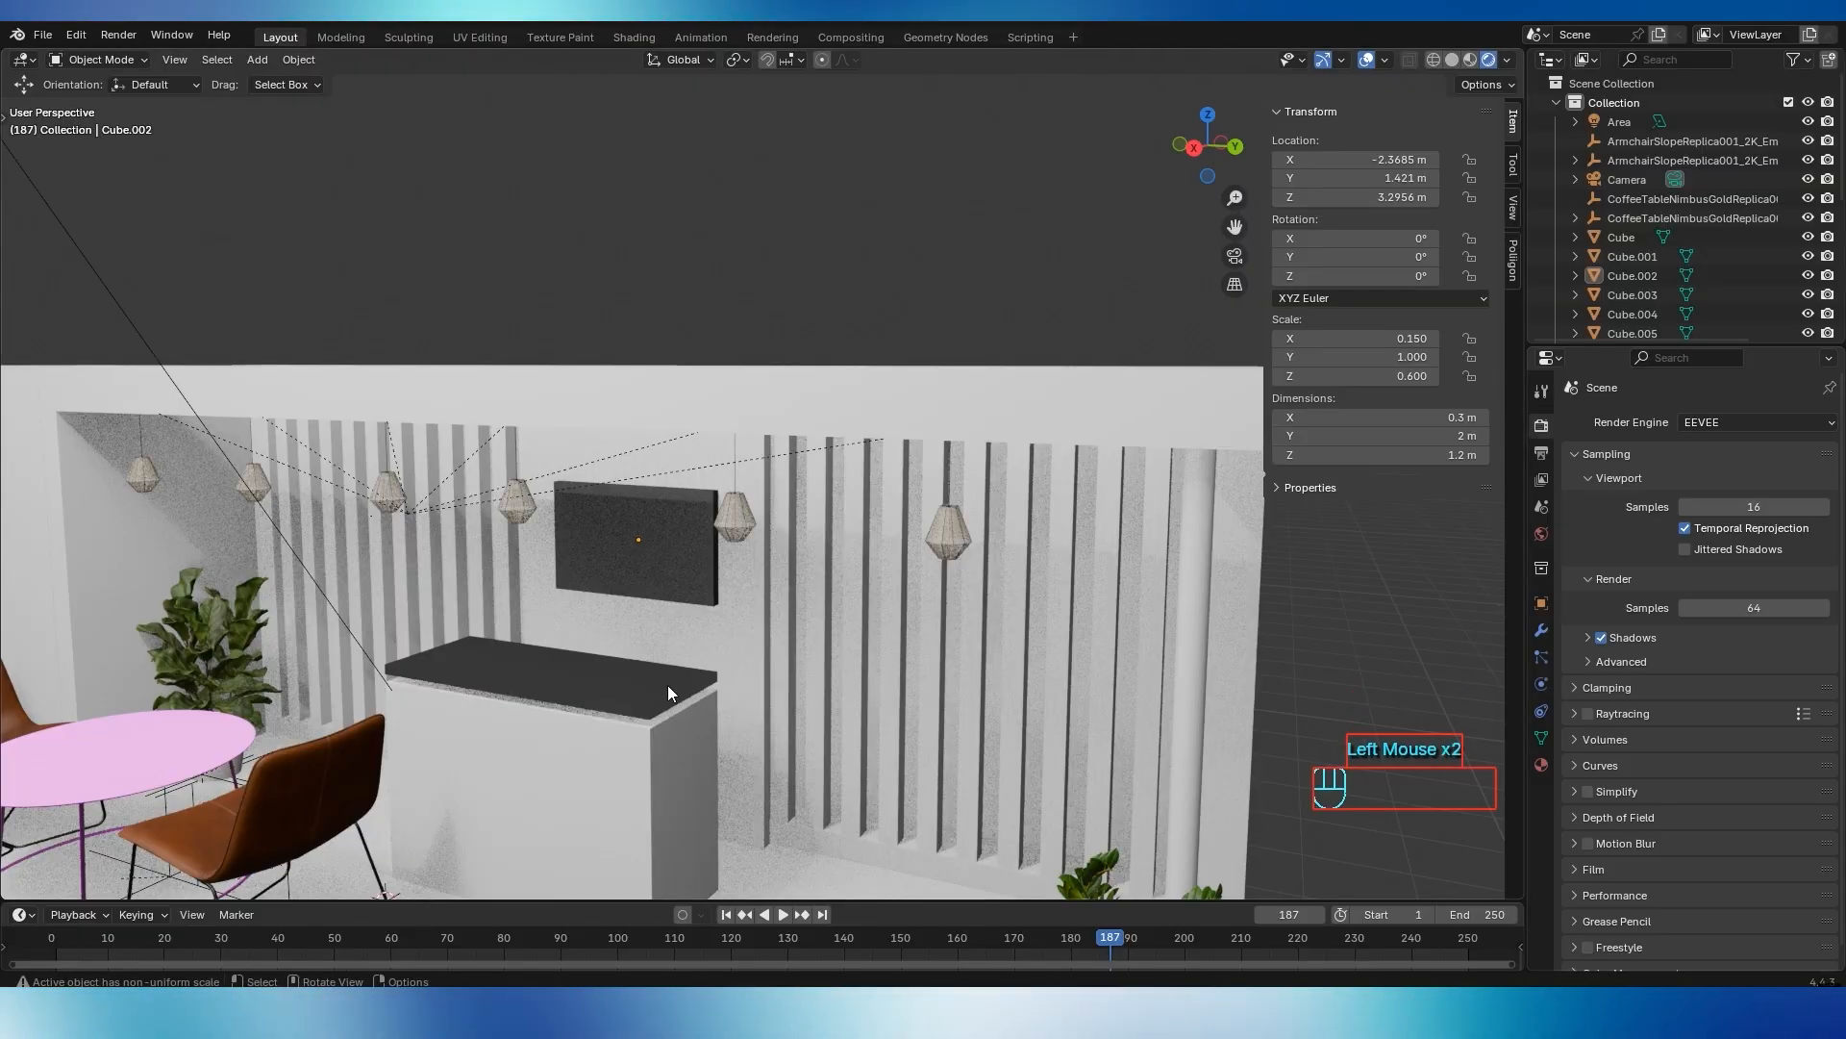
# Apply the 2K Cowhide Leather texture from the Poliigon library to the pink coffee table
pyautogui.scroll(-4, 667, 685)
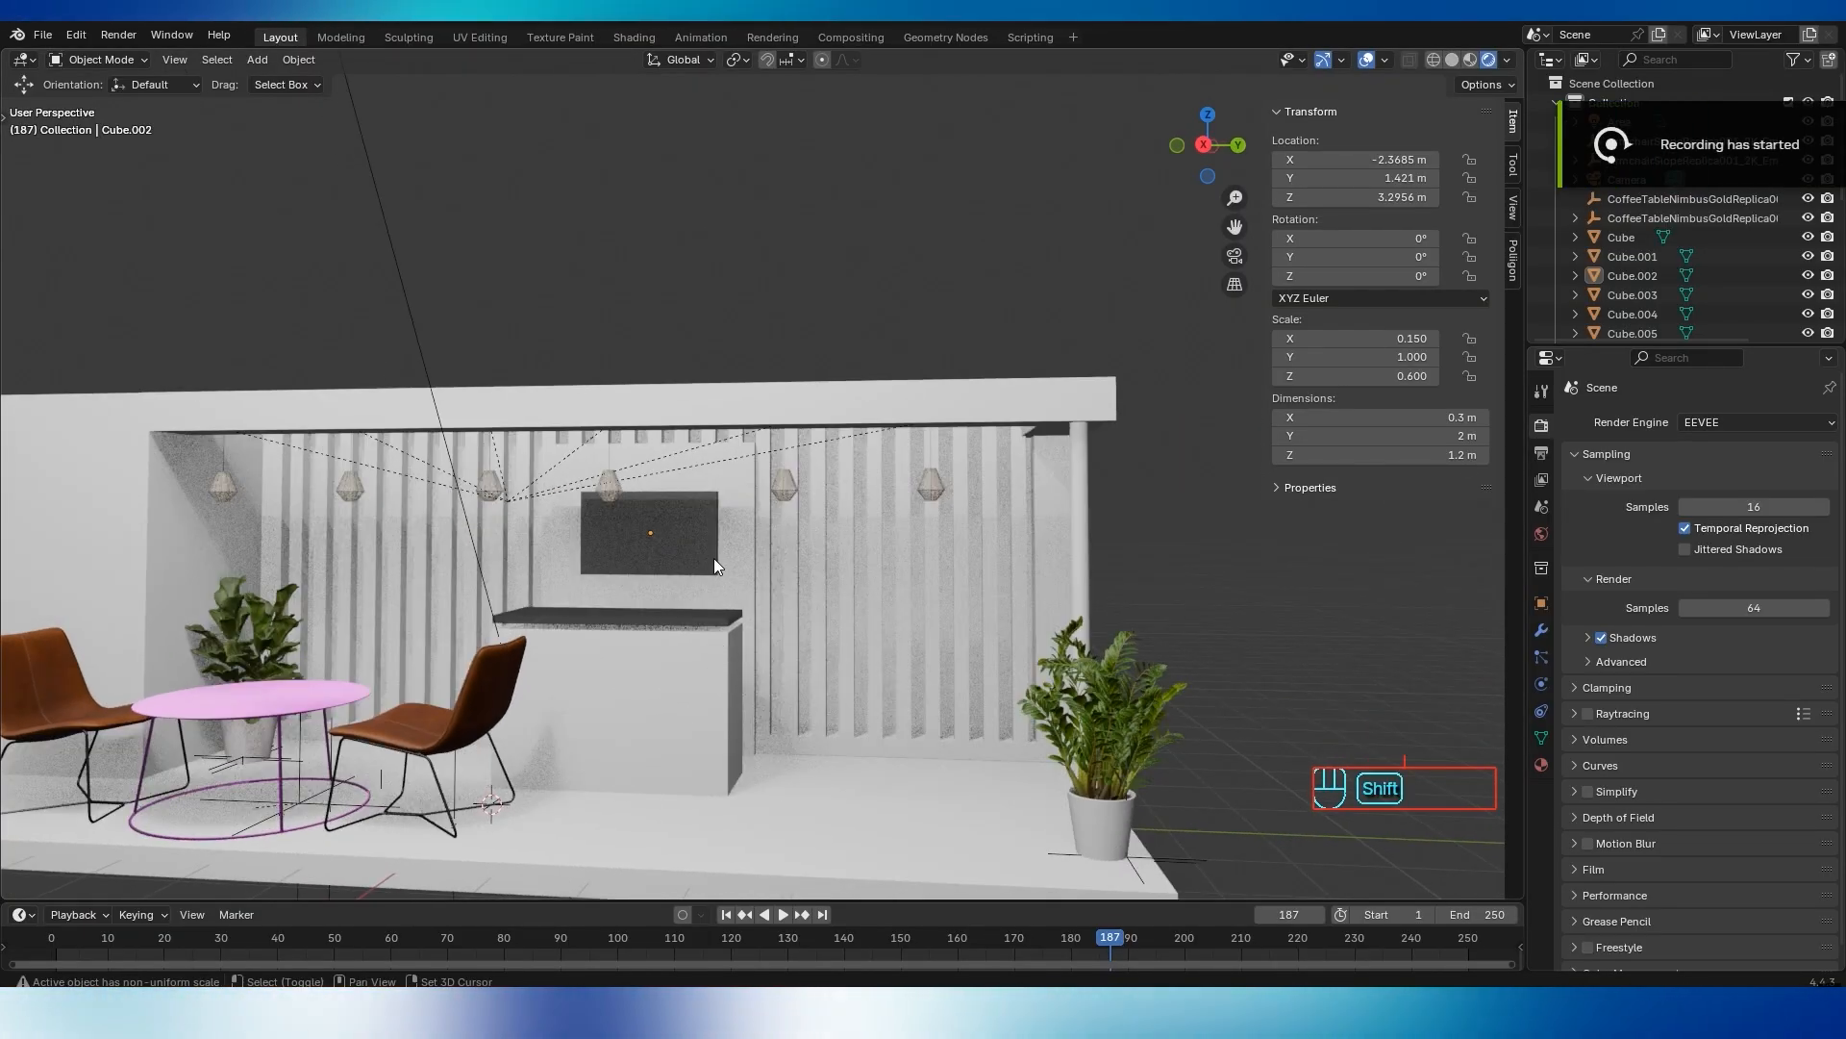
pyautogui.keyDown('shift'); pyautogui.moveTo(713, 557); pyautogui.dragTo(858, 532, button='middle'); pyautogui.keyUp('shift')
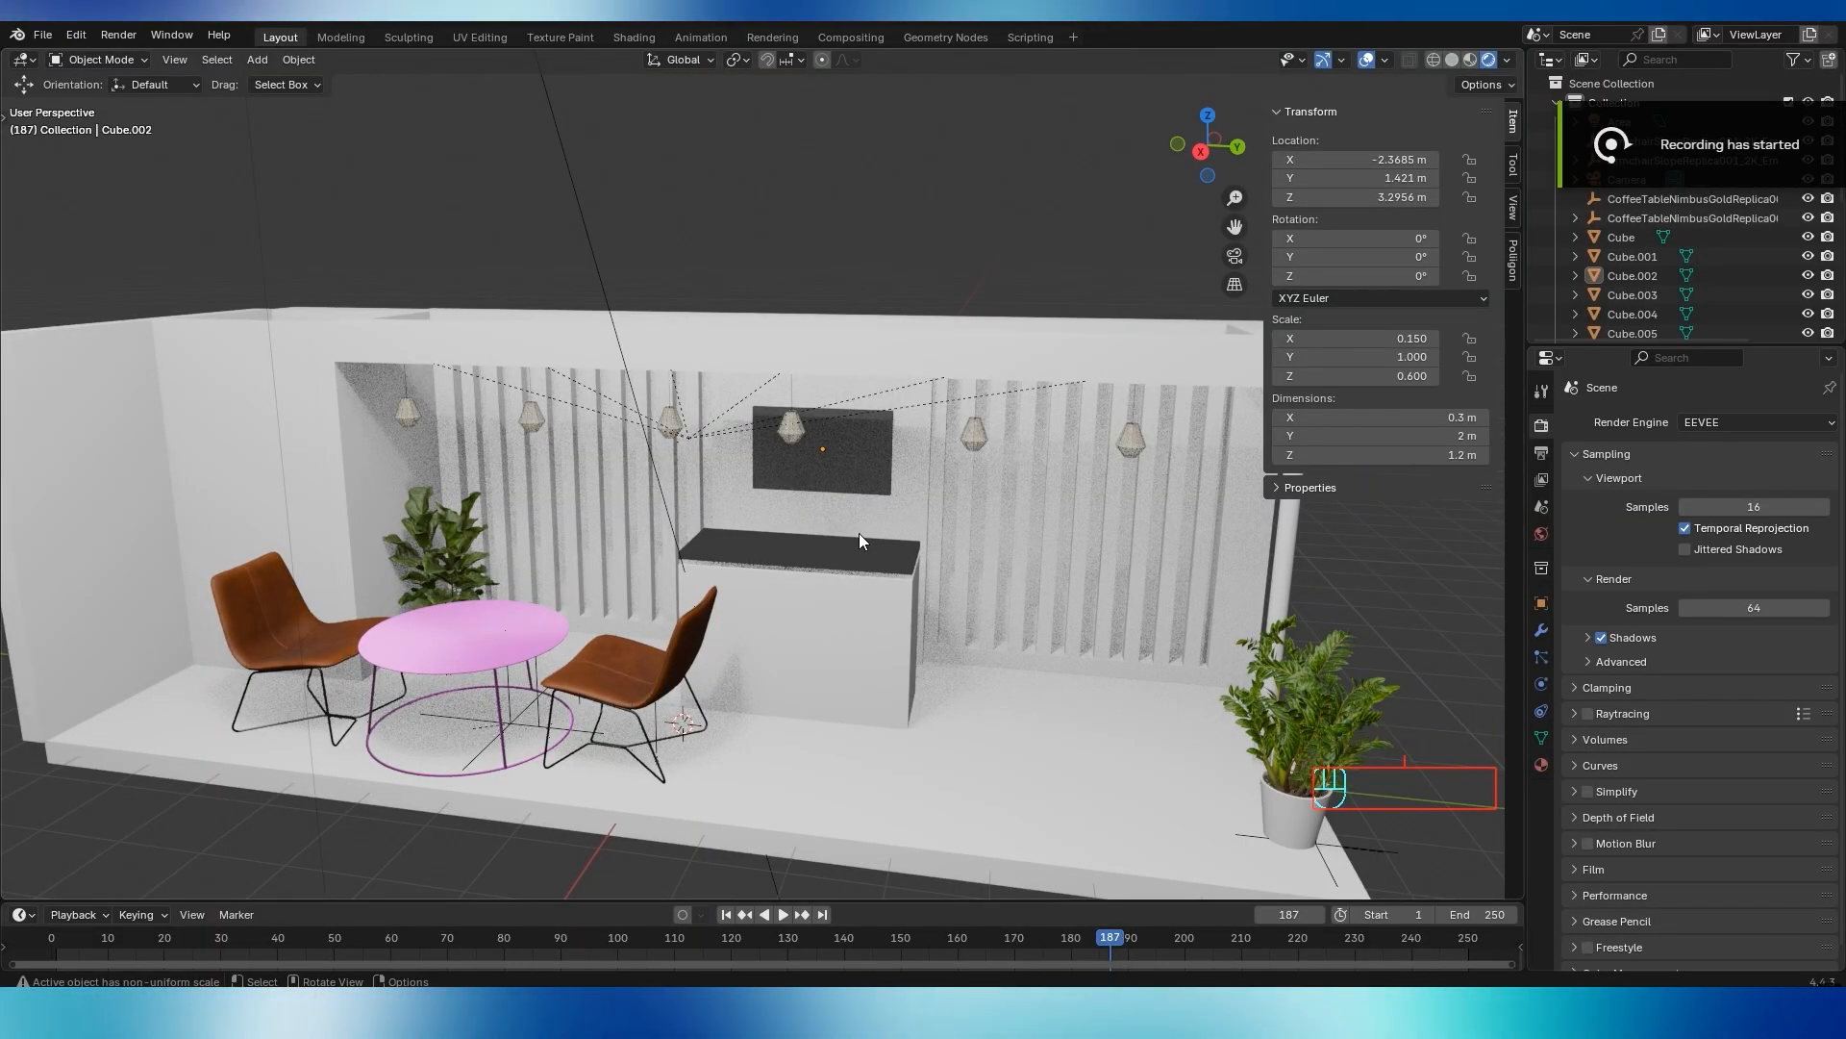
pyautogui.moveTo(845, 505); pyautogui.dragTo(470, 654, button='middle')
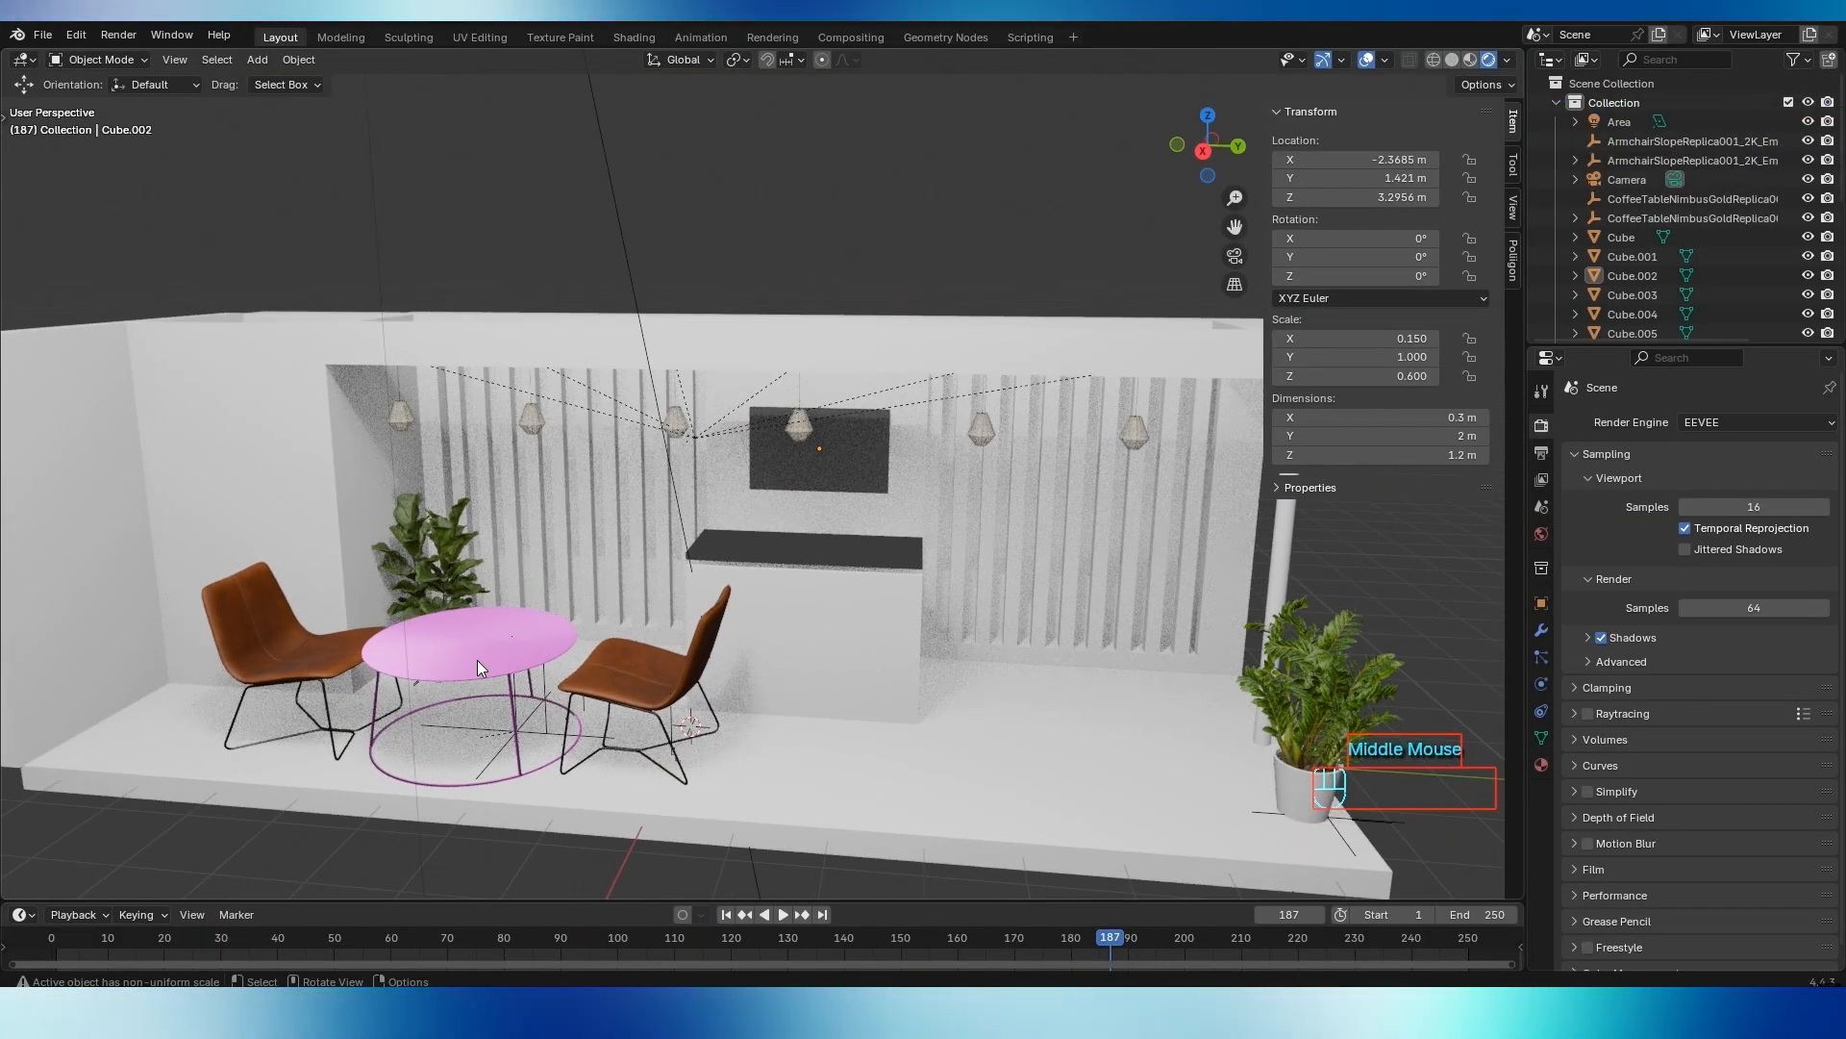
pyautogui.click(477, 666)
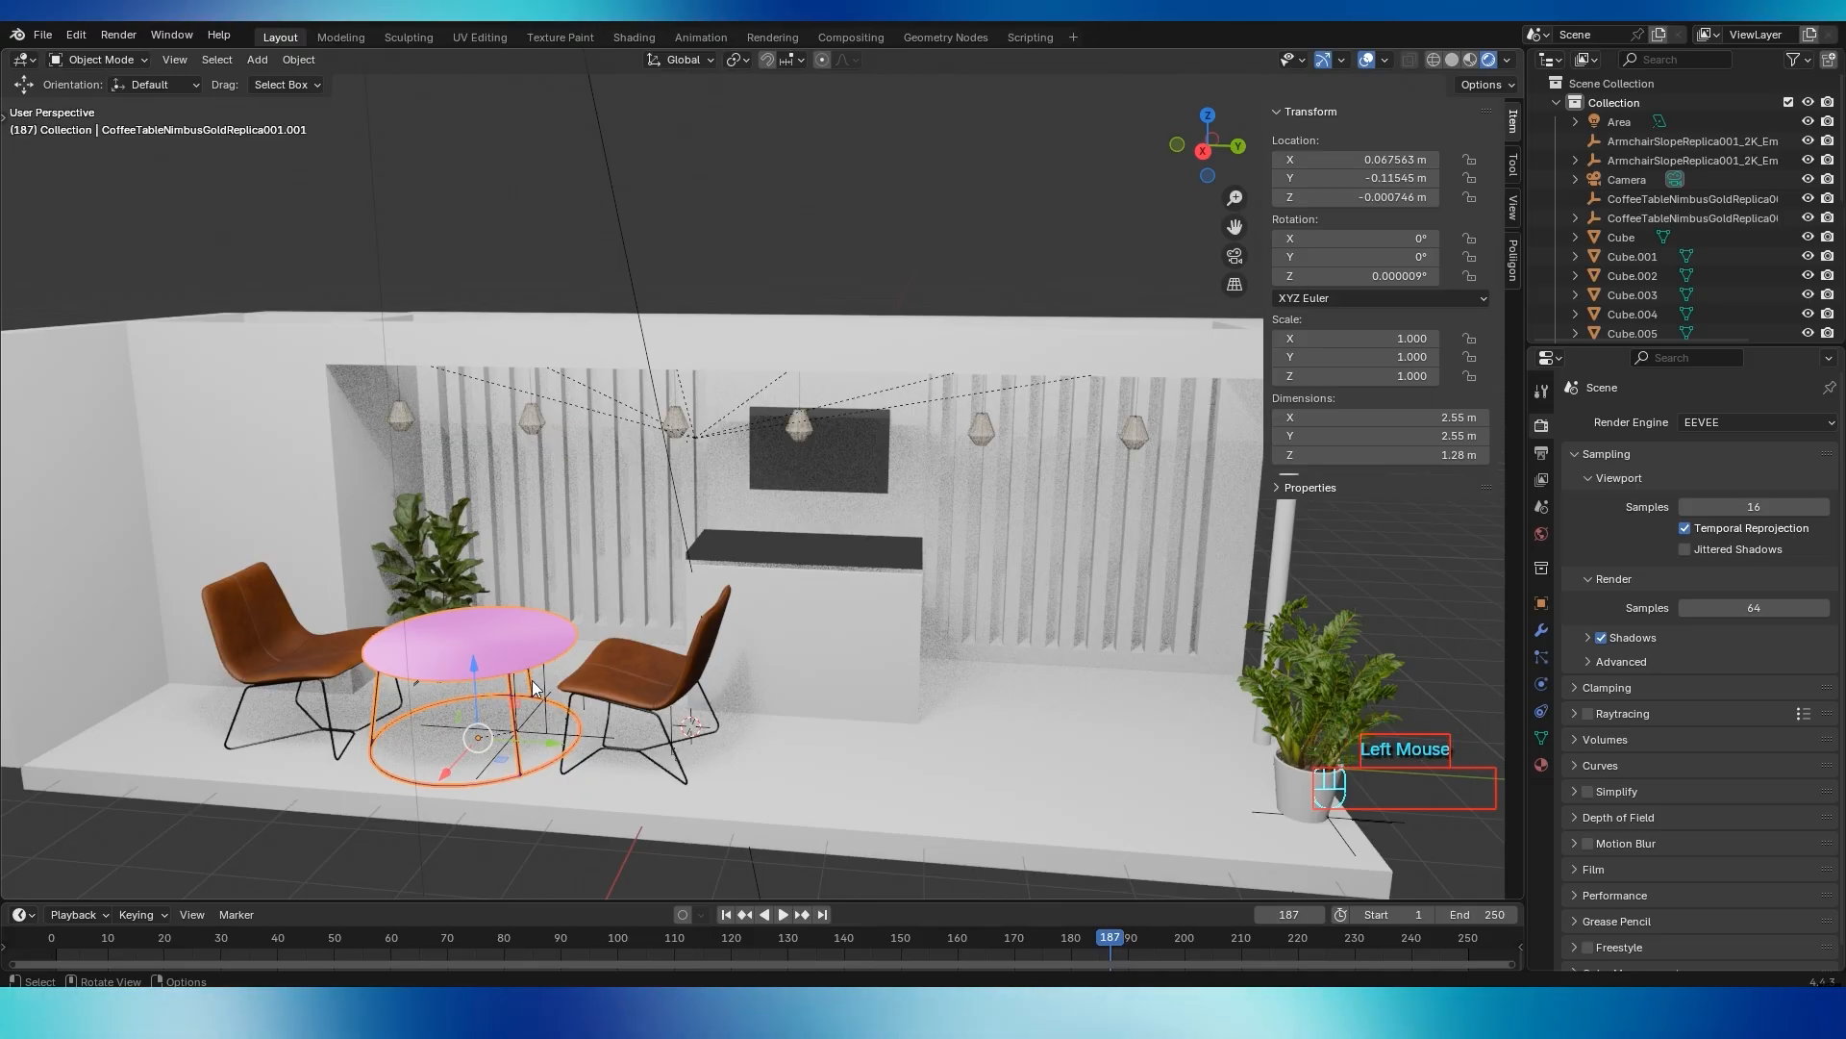
pyautogui.click(1512, 264)
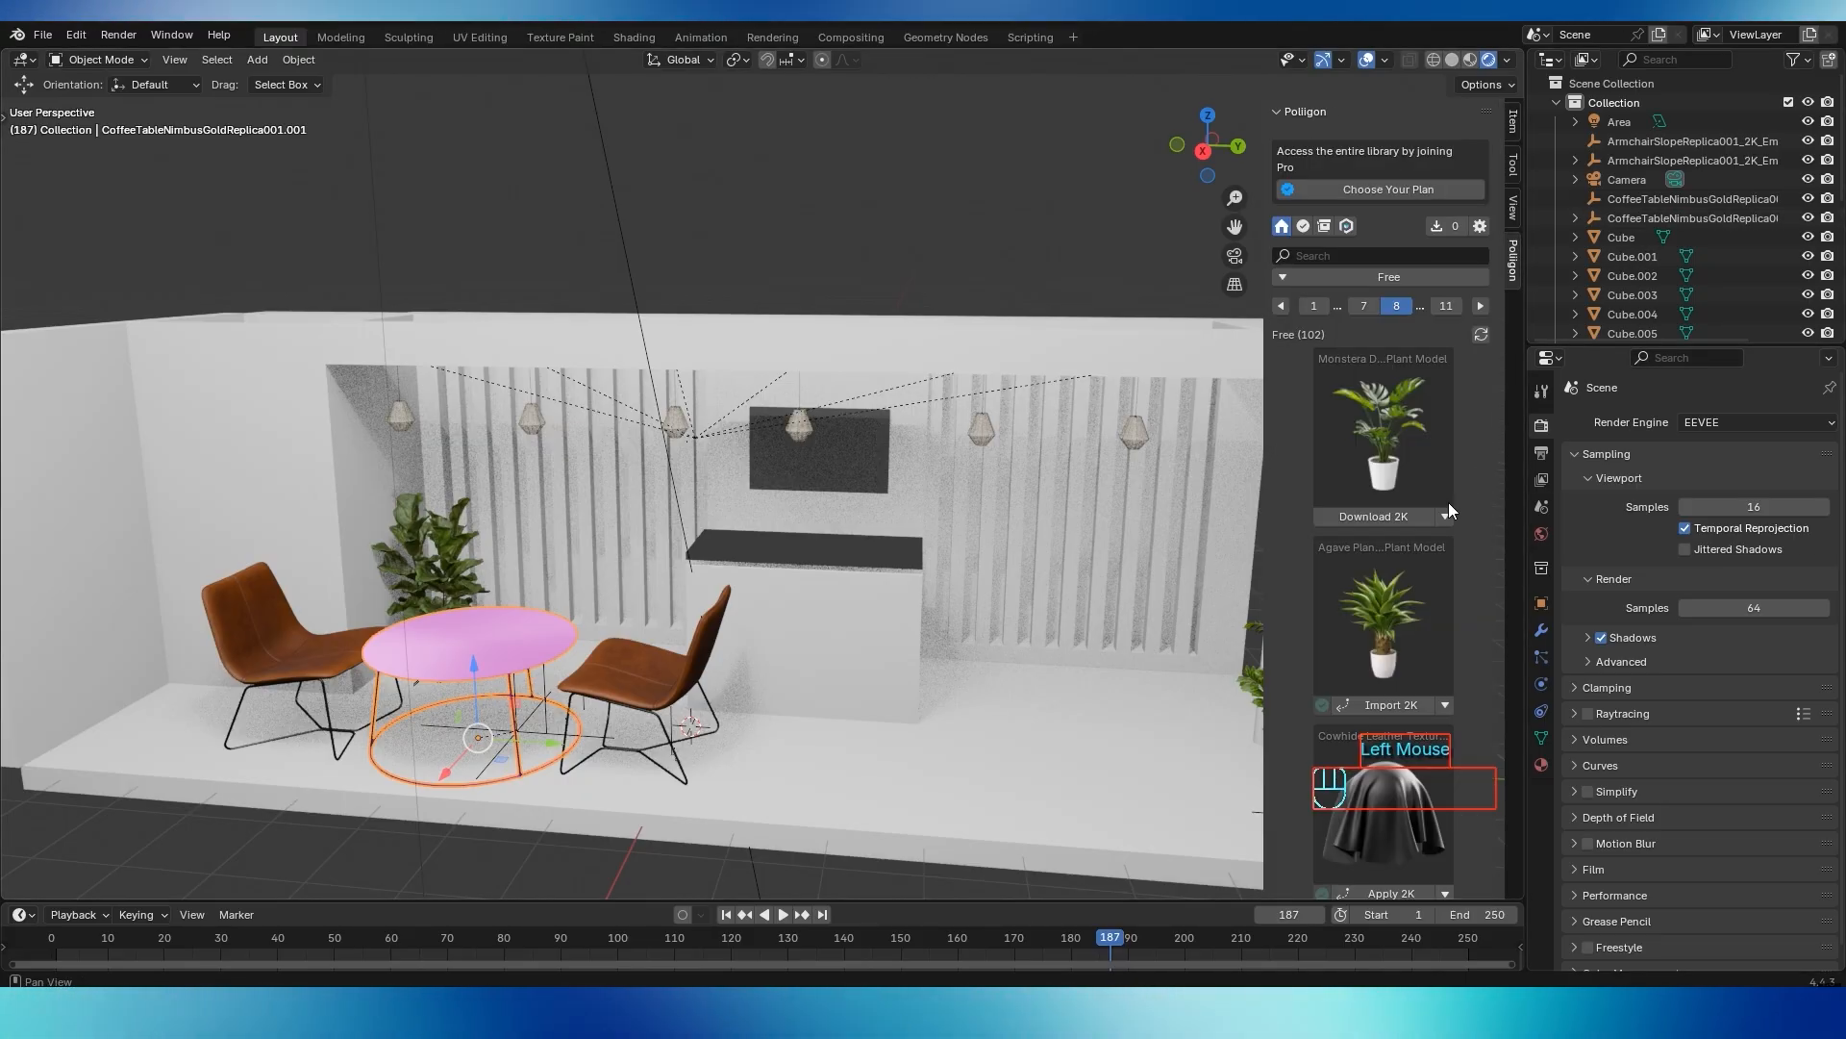
pyautogui.click(1389, 840)
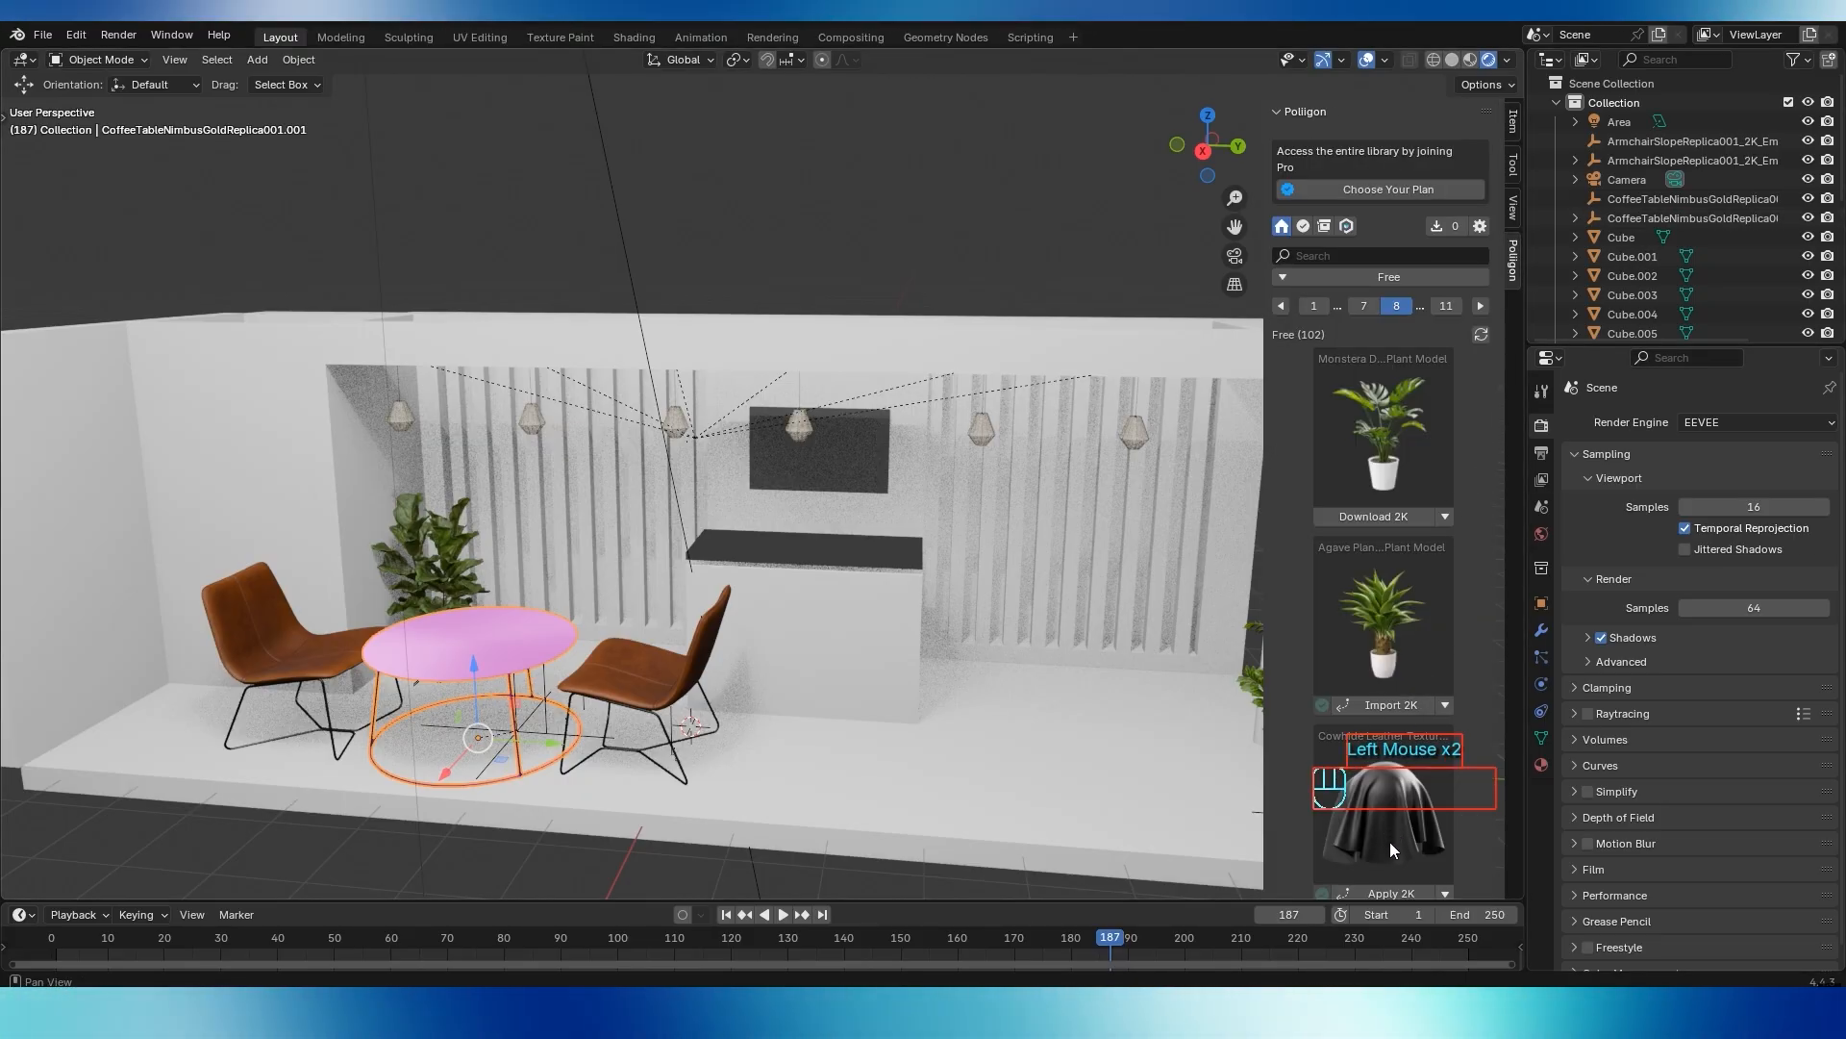
pyautogui.scroll(-2, 1389, 841)
pyautogui.click(1394, 818)
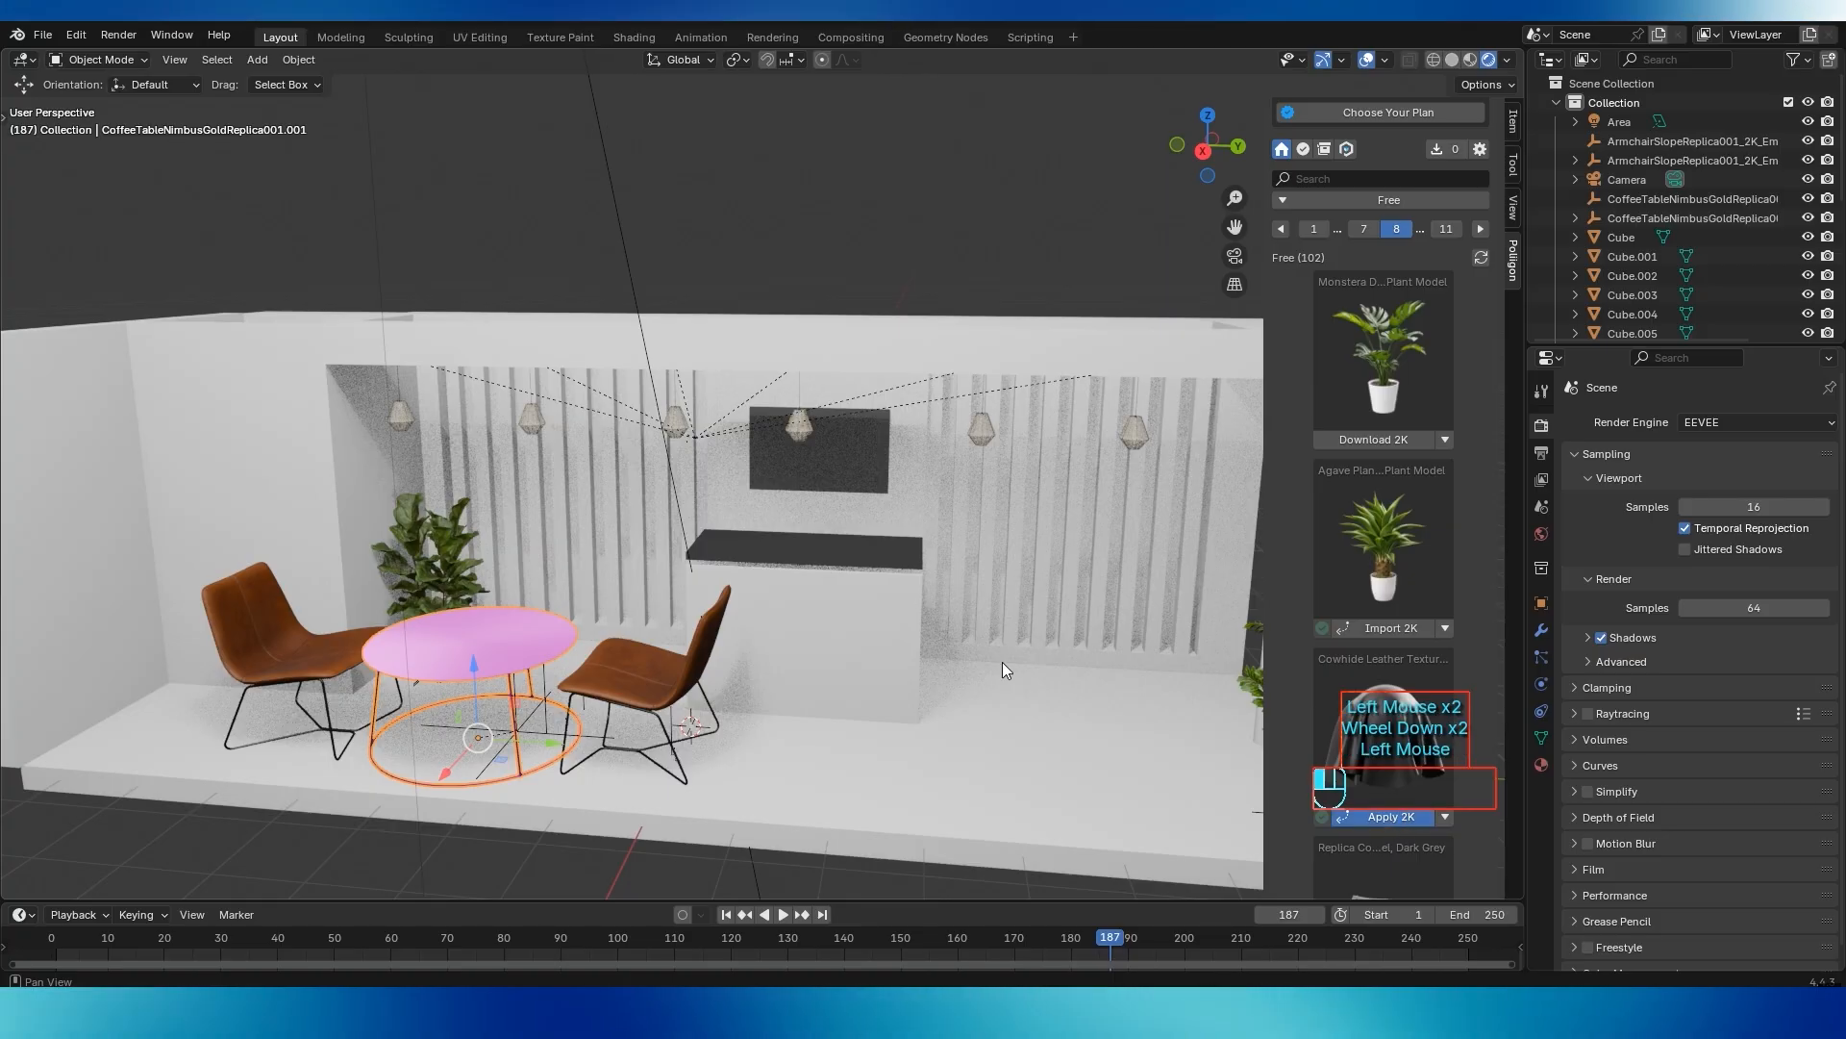
pyautogui.click(551, 661)
pyautogui.moveTo(551, 662); pyautogui.dragTo(567, 616, button='middle')
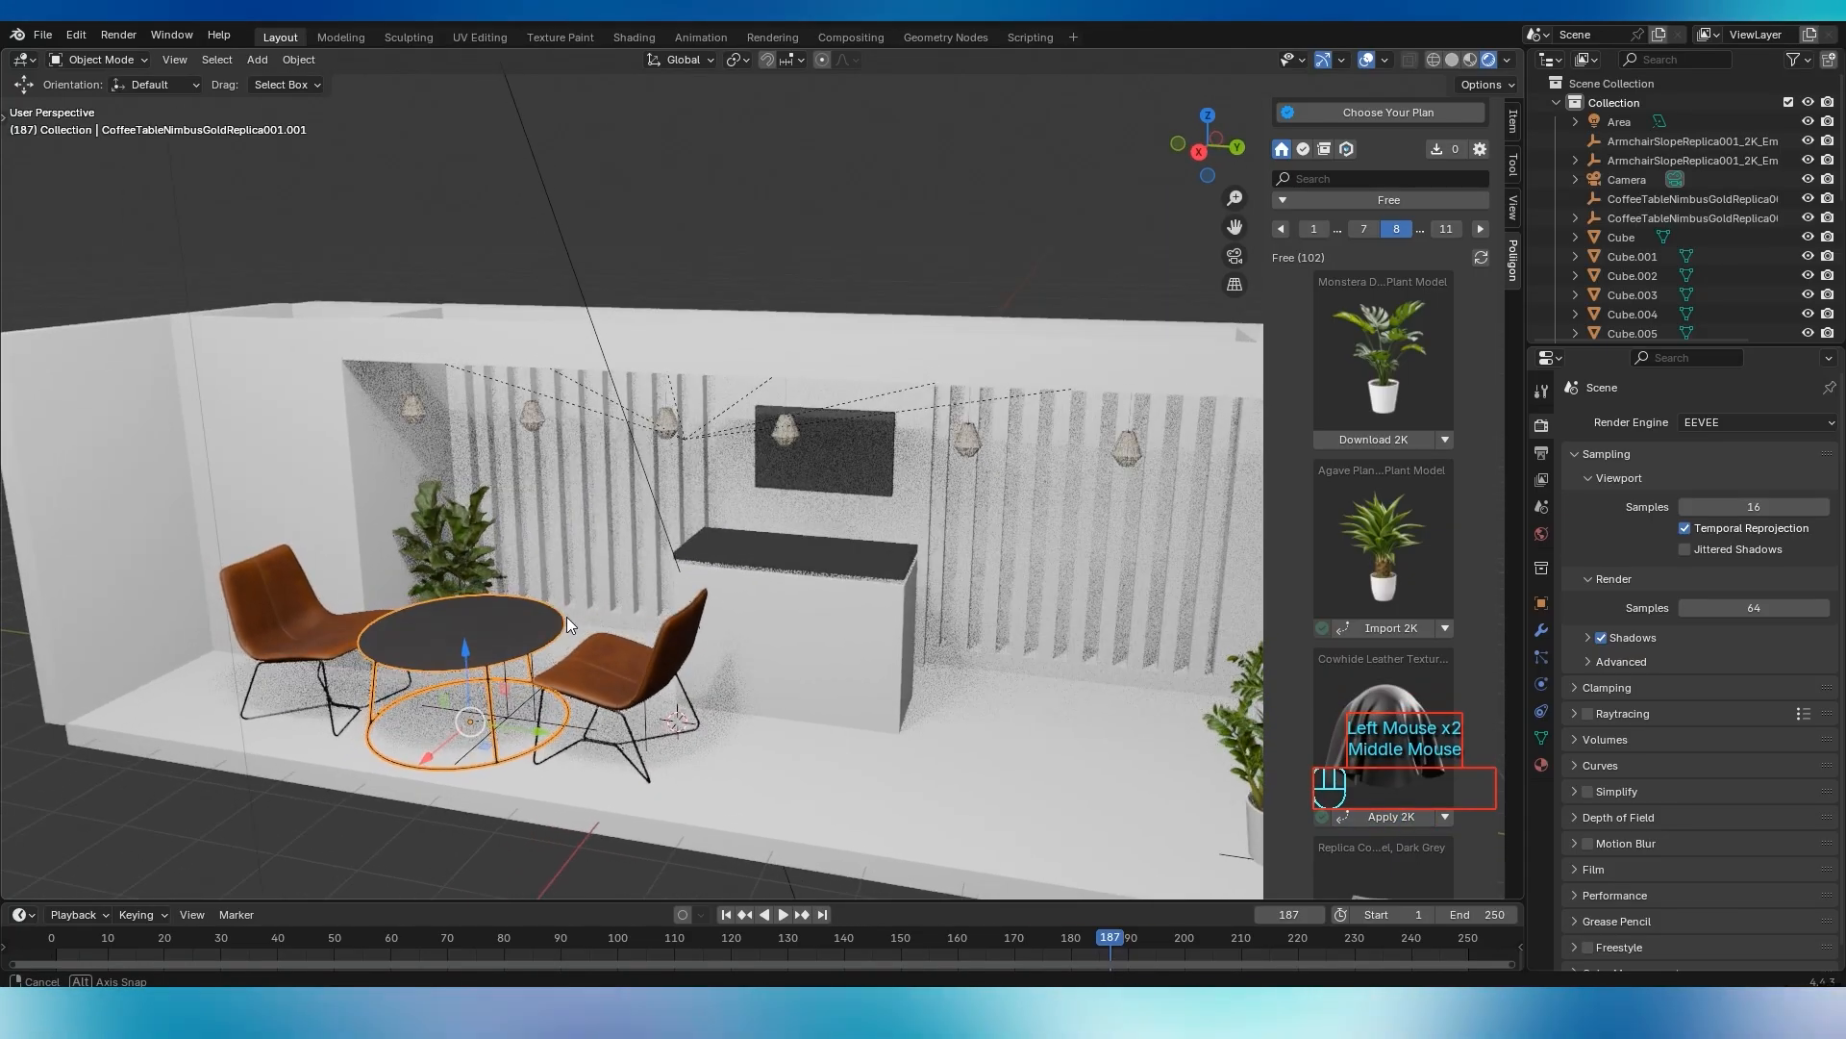
pyautogui.moveTo(787, 661); pyautogui.dragTo(808, 646, button='middle')
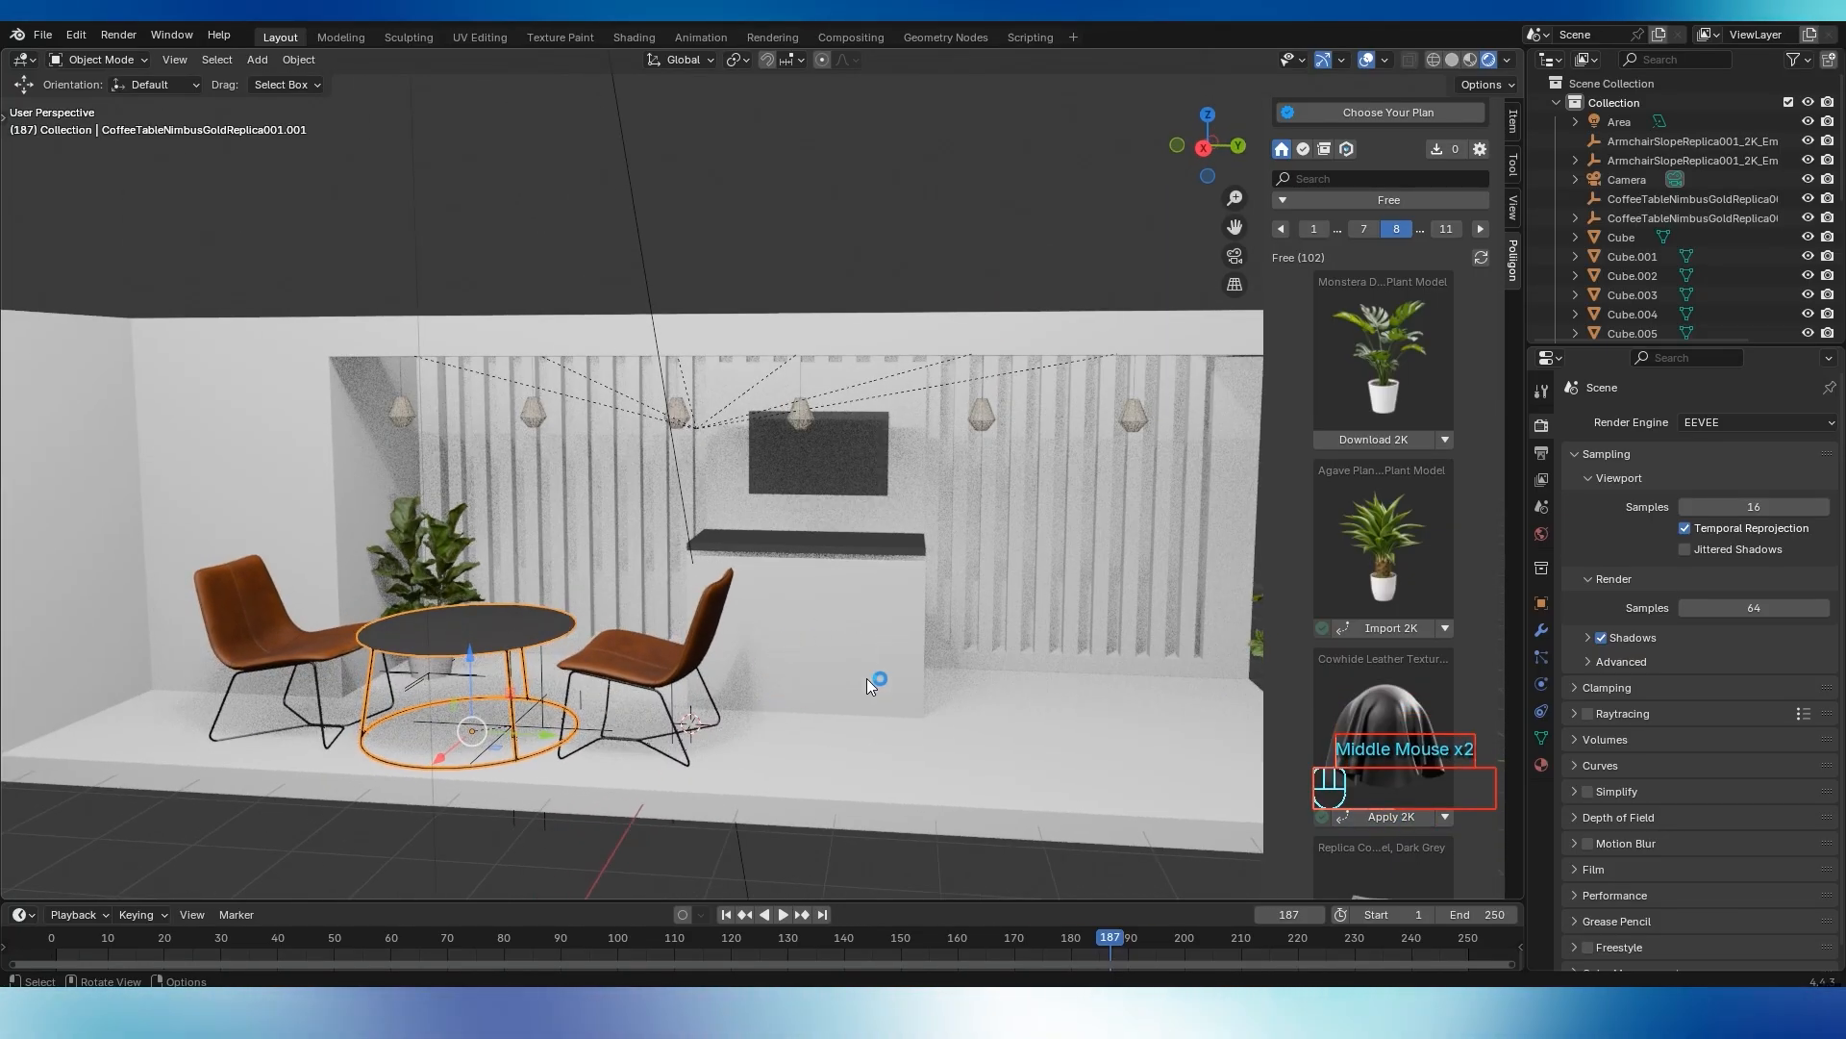
# Apply the 2K Ash Wood Board texture from the Poliigon library to the reception counter's body
pyautogui.click(868, 621)
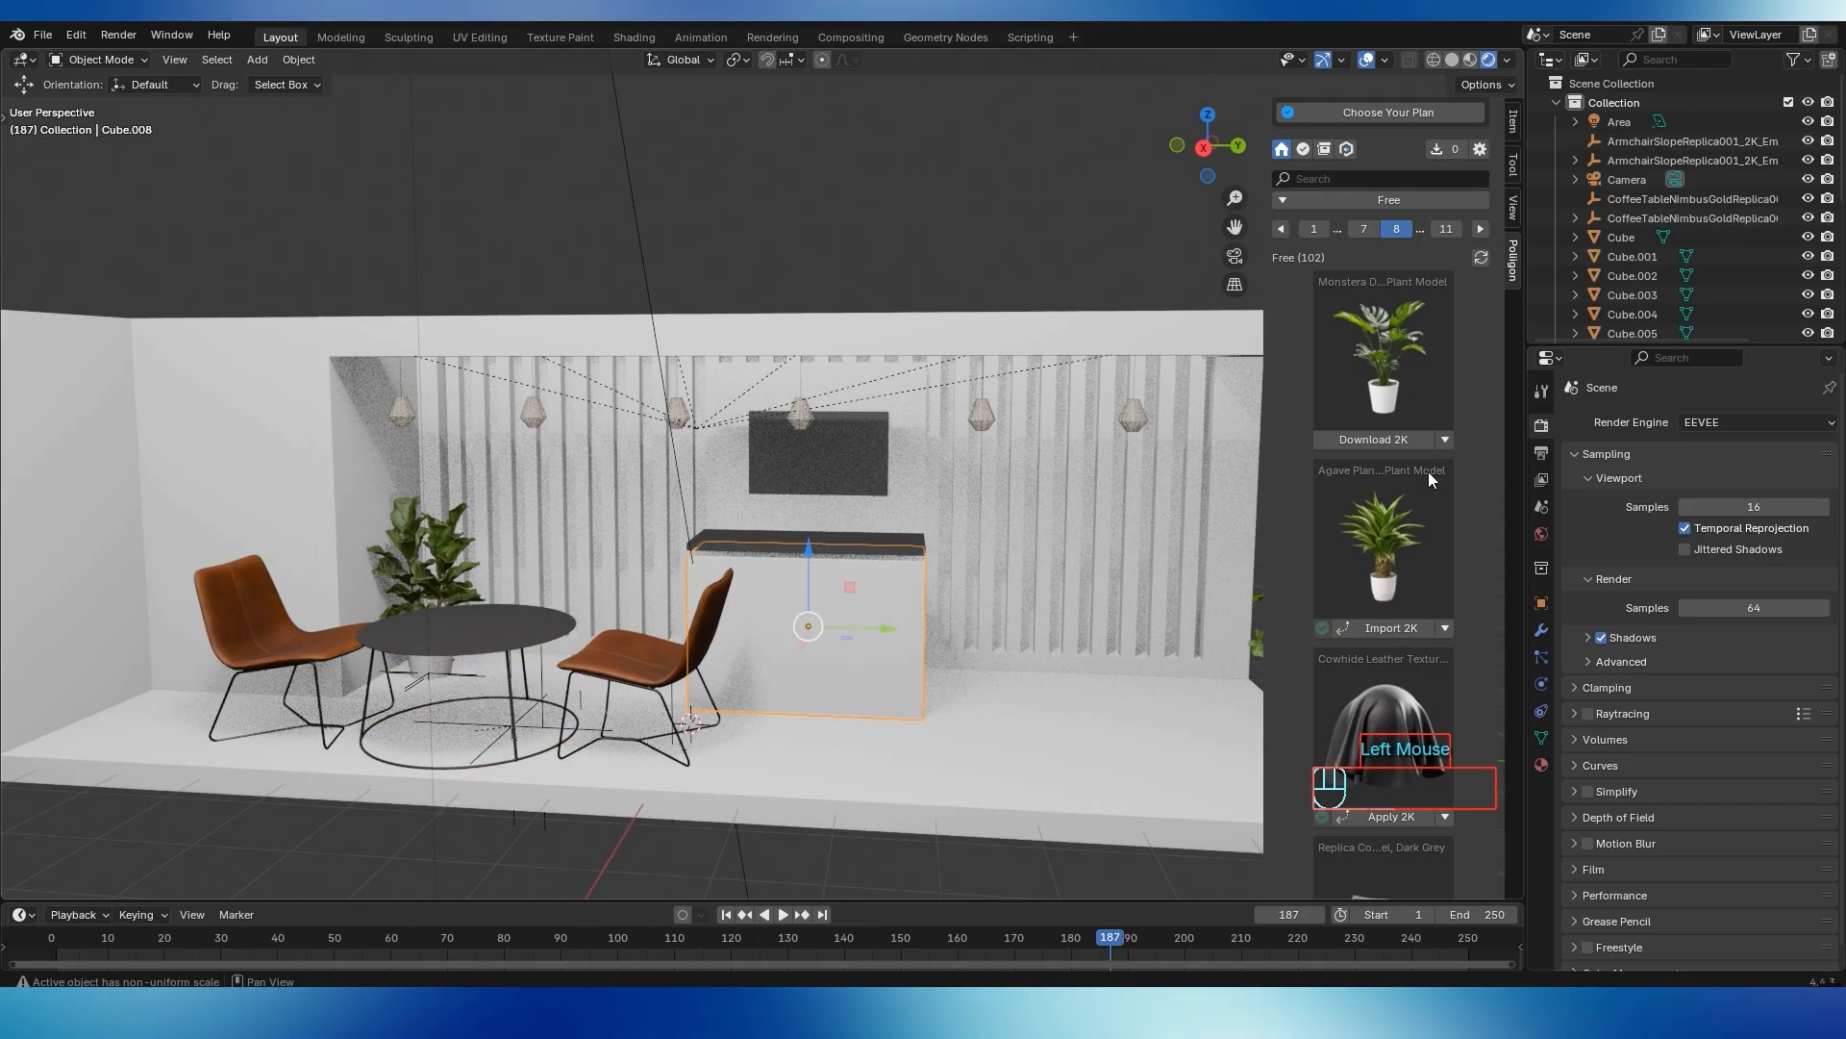
pyautogui.scroll(-2, 1427, 475)
pyautogui.scroll(-8, 1424, 469)
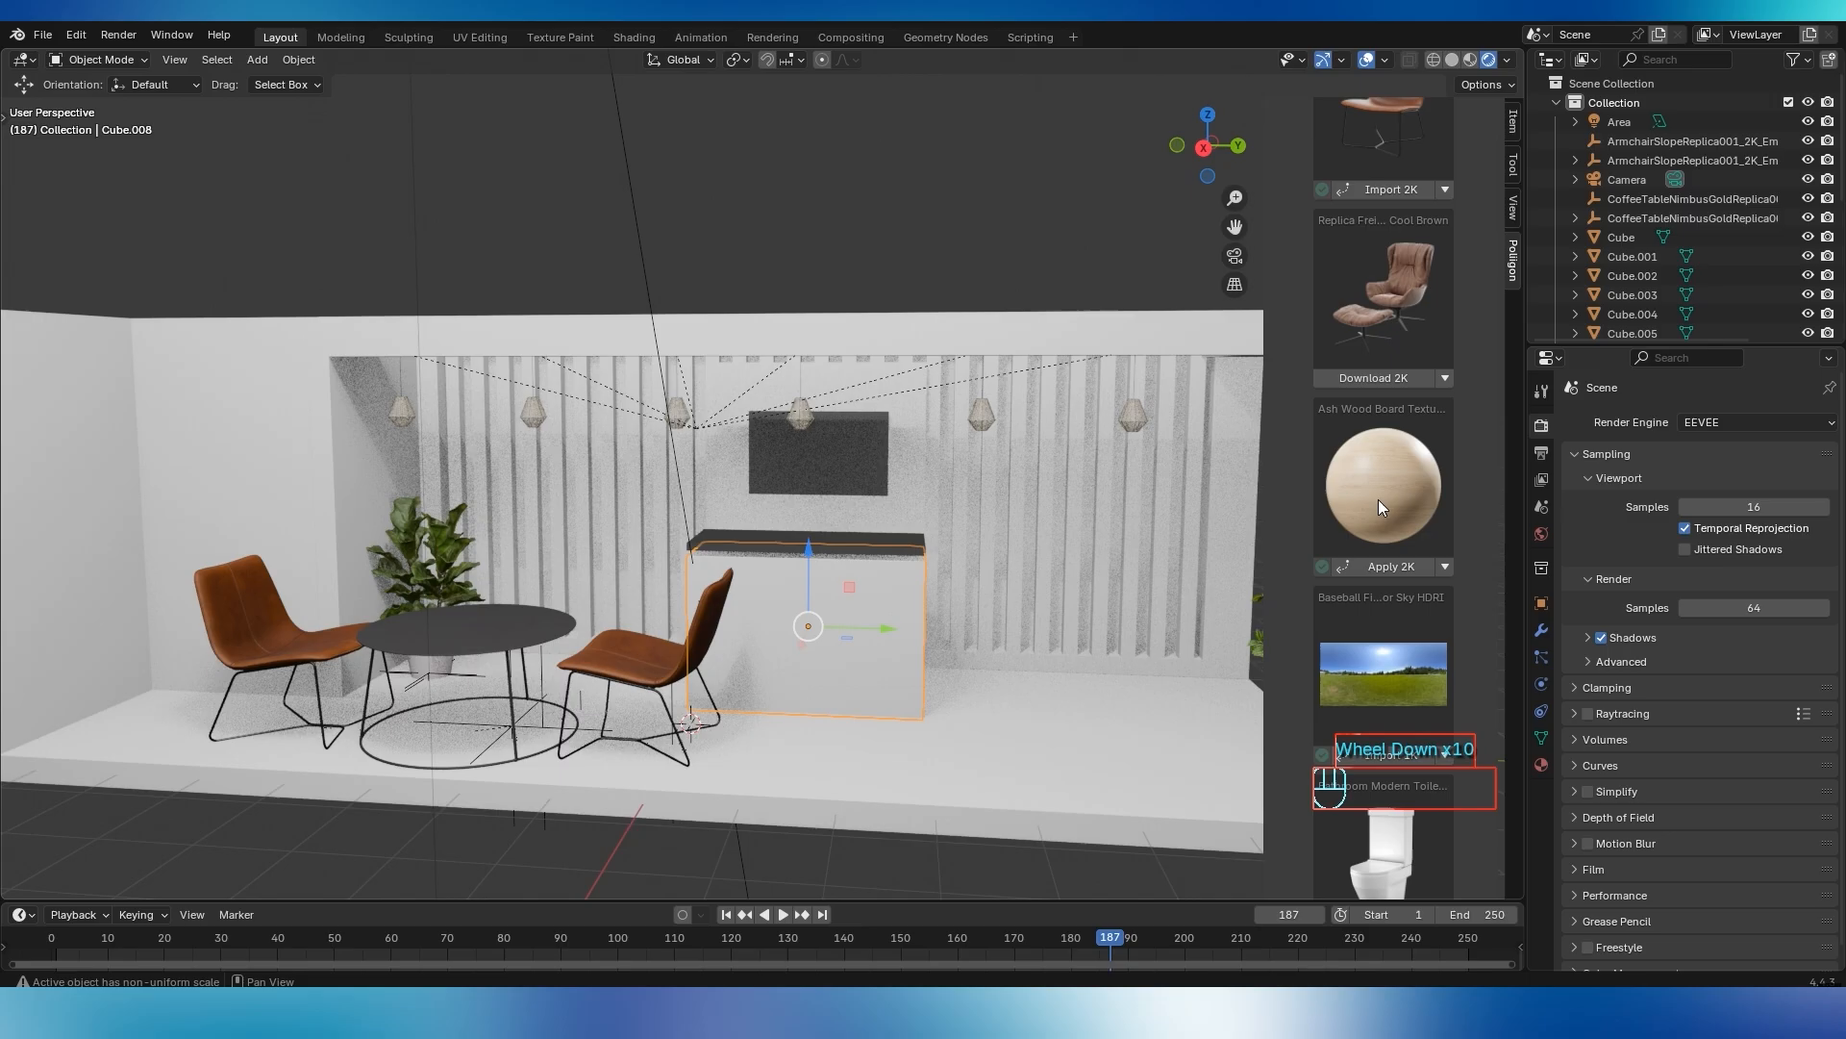
pyautogui.click(1383, 569)
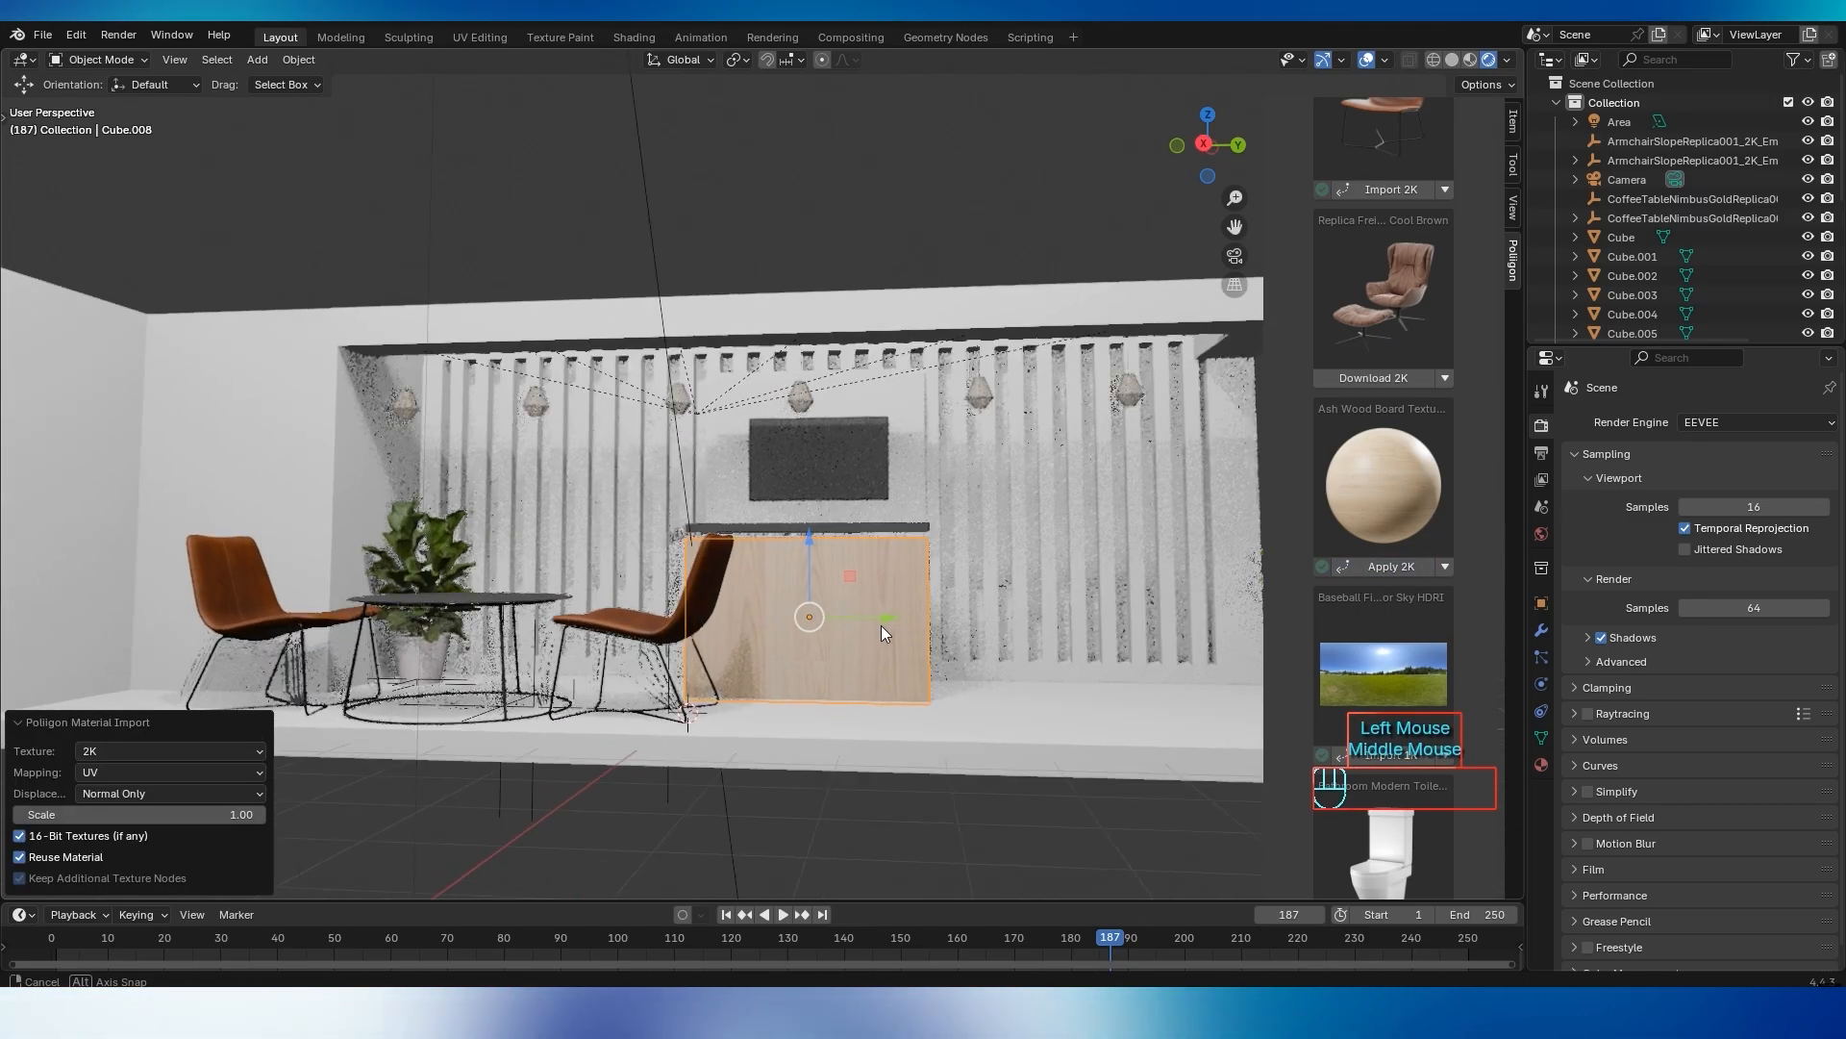
pyautogui.moveTo(845, 604); pyautogui.dragTo(862, 693, button='middle')
pyautogui.scroll(2, 863, 693)
pyautogui.scroll(-1, 956, 685)
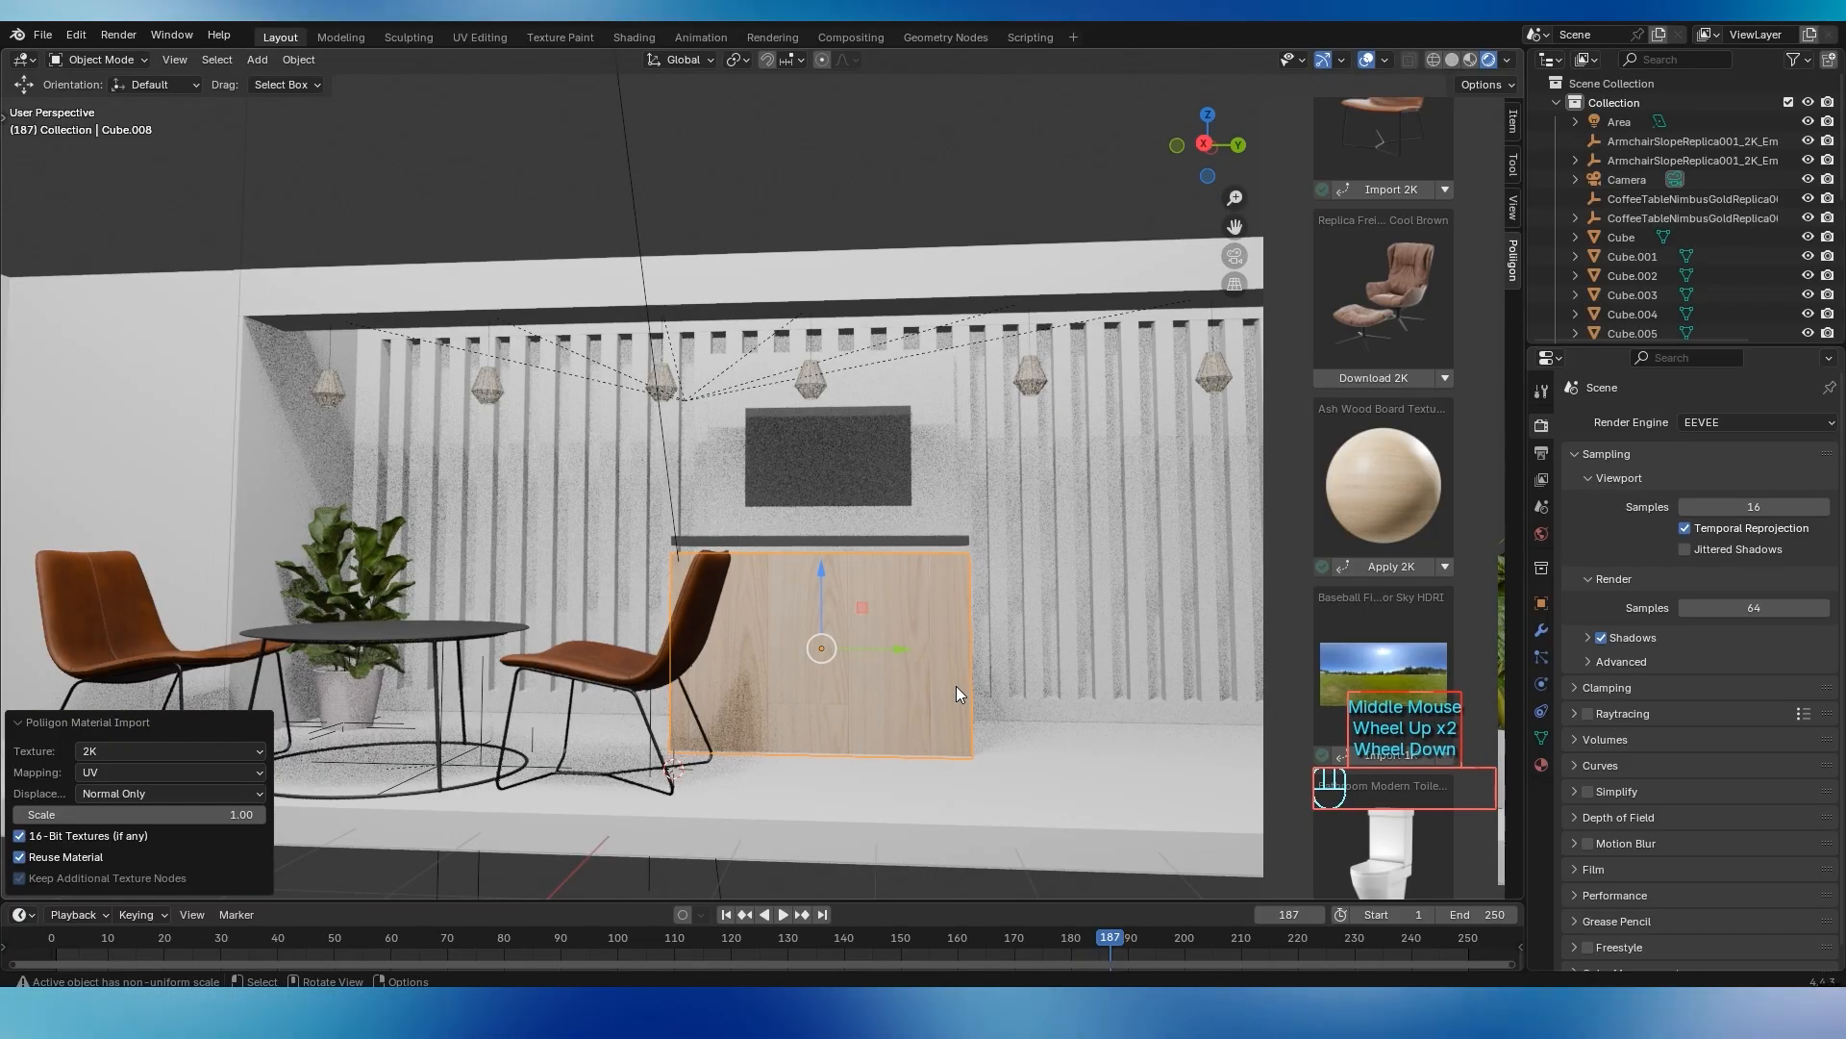
pyautogui.moveTo(946, 631); pyautogui.dragTo(892, 764, button='middle')
pyautogui.scroll(-1, 892, 638)
pyautogui.scroll(-1, 893, 638)
# Apply the grey 2K clean asphalt texture from page 10 of the free Poliigon assets to the floor platform
pyautogui.click(966, 719)
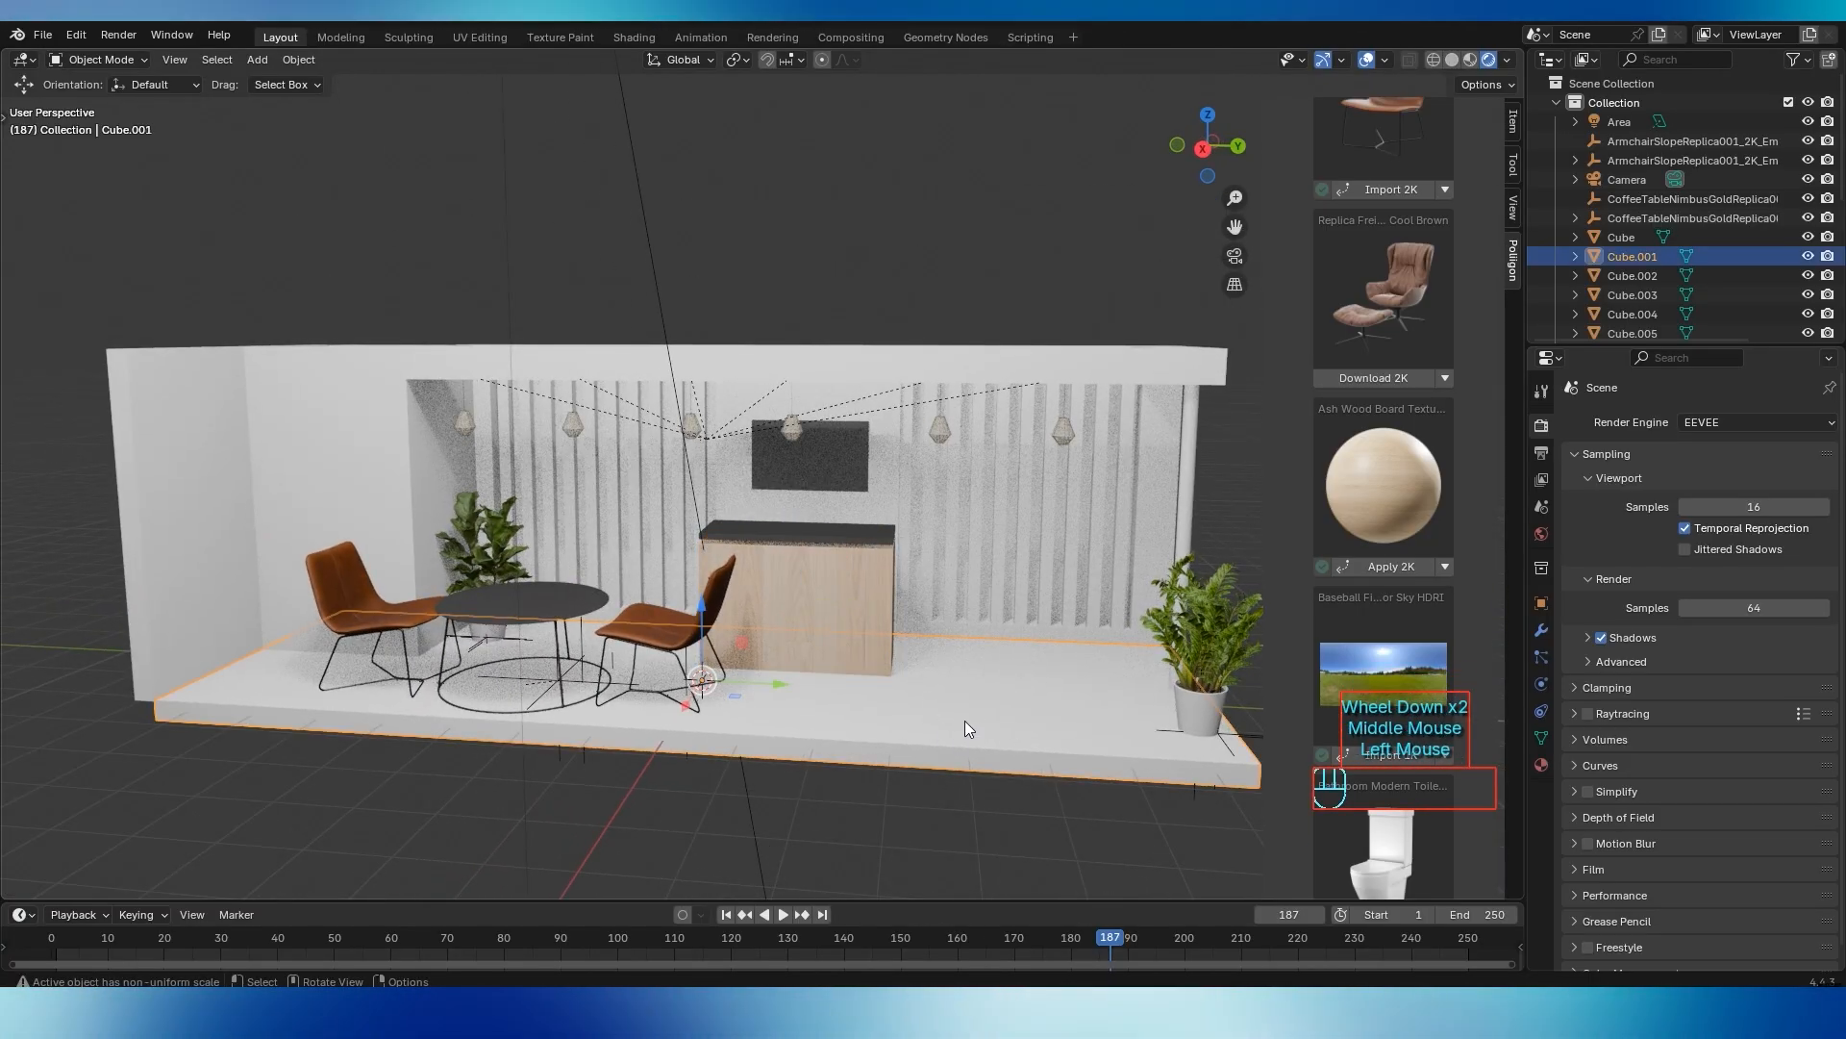
pyautogui.scroll(-4, 1444, 616)
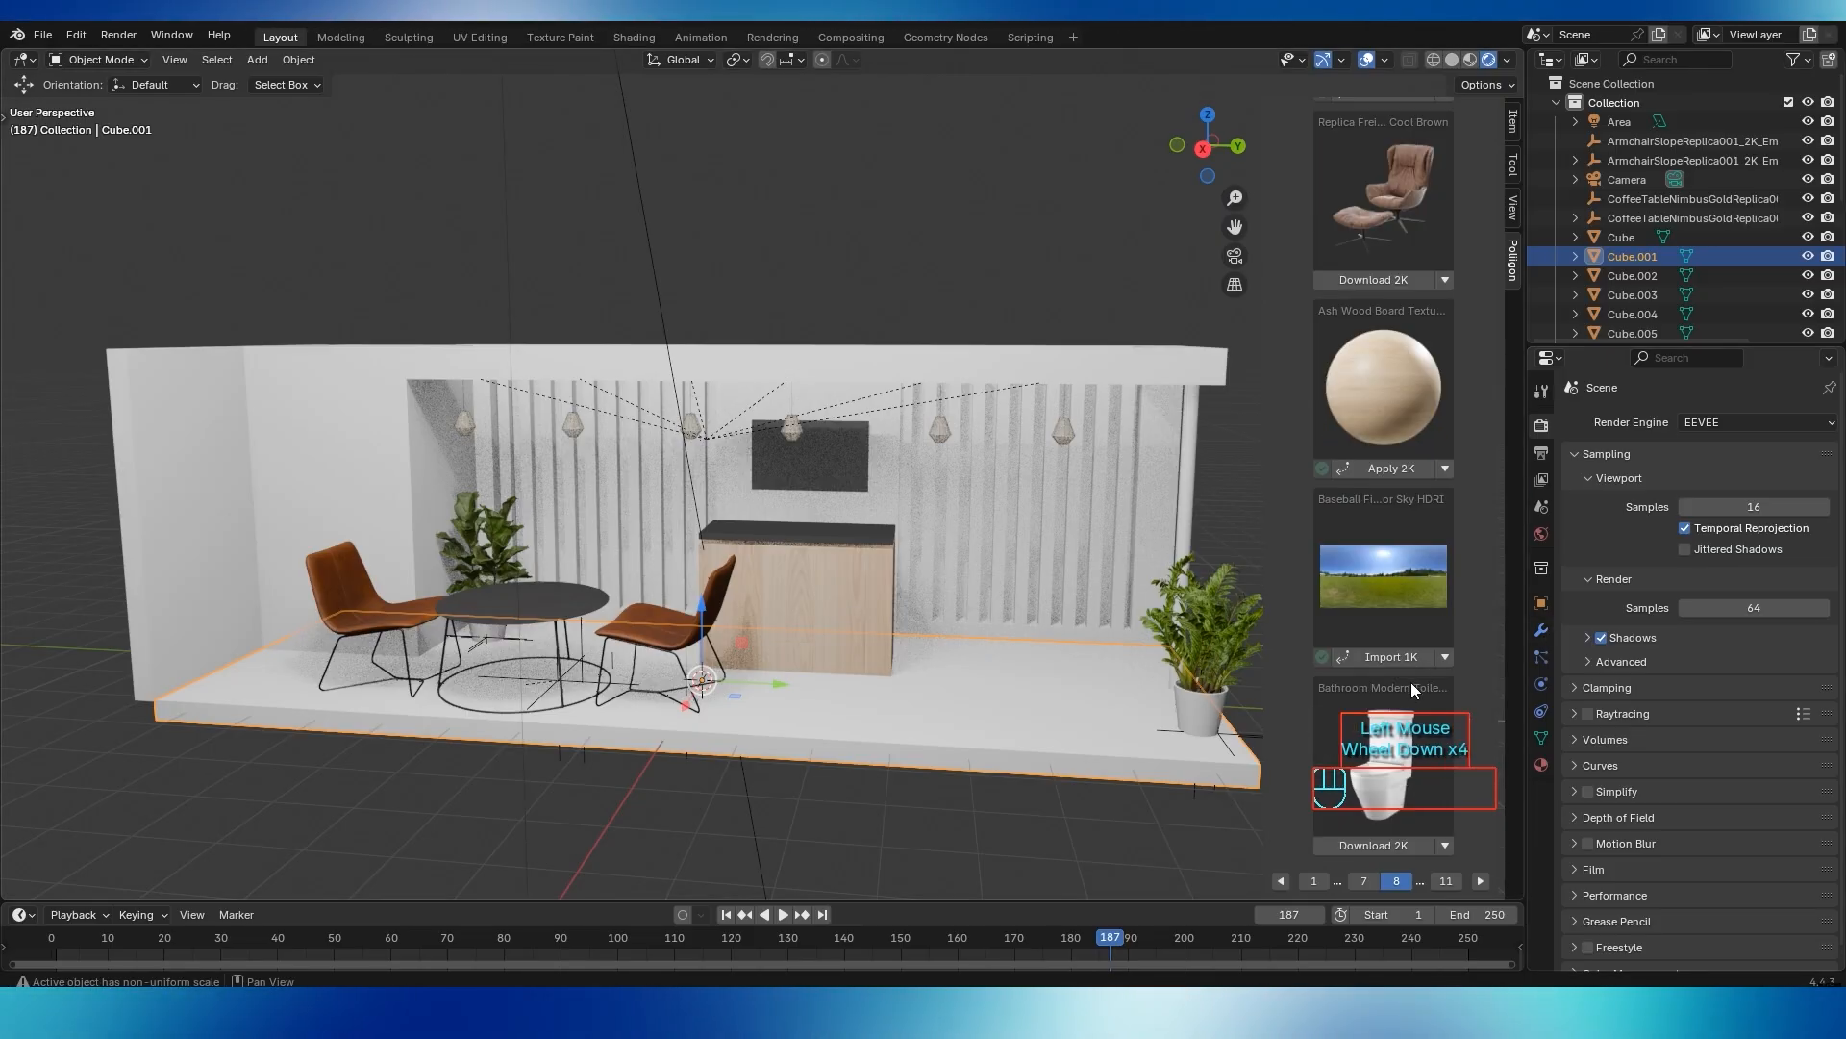
pyautogui.click(1479, 883)
pyautogui.scroll(6, 1395, 654)
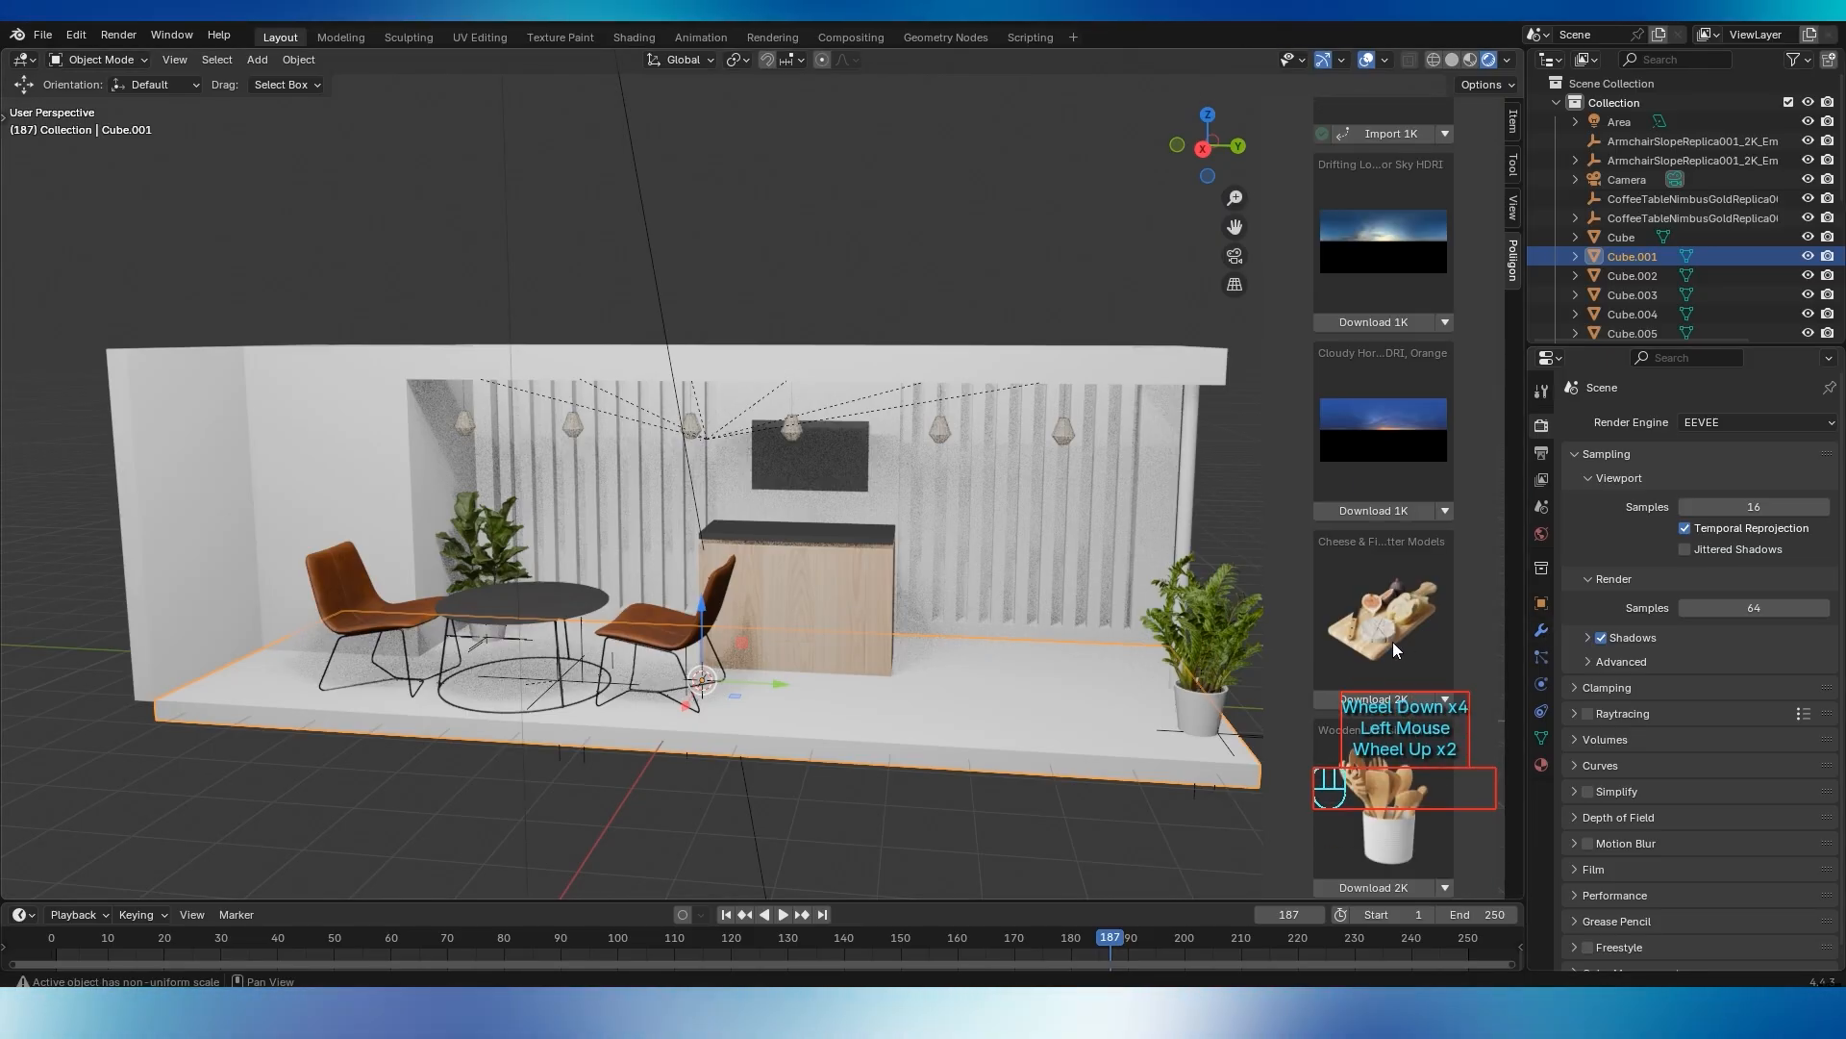
pyautogui.scroll(7, 1392, 635)
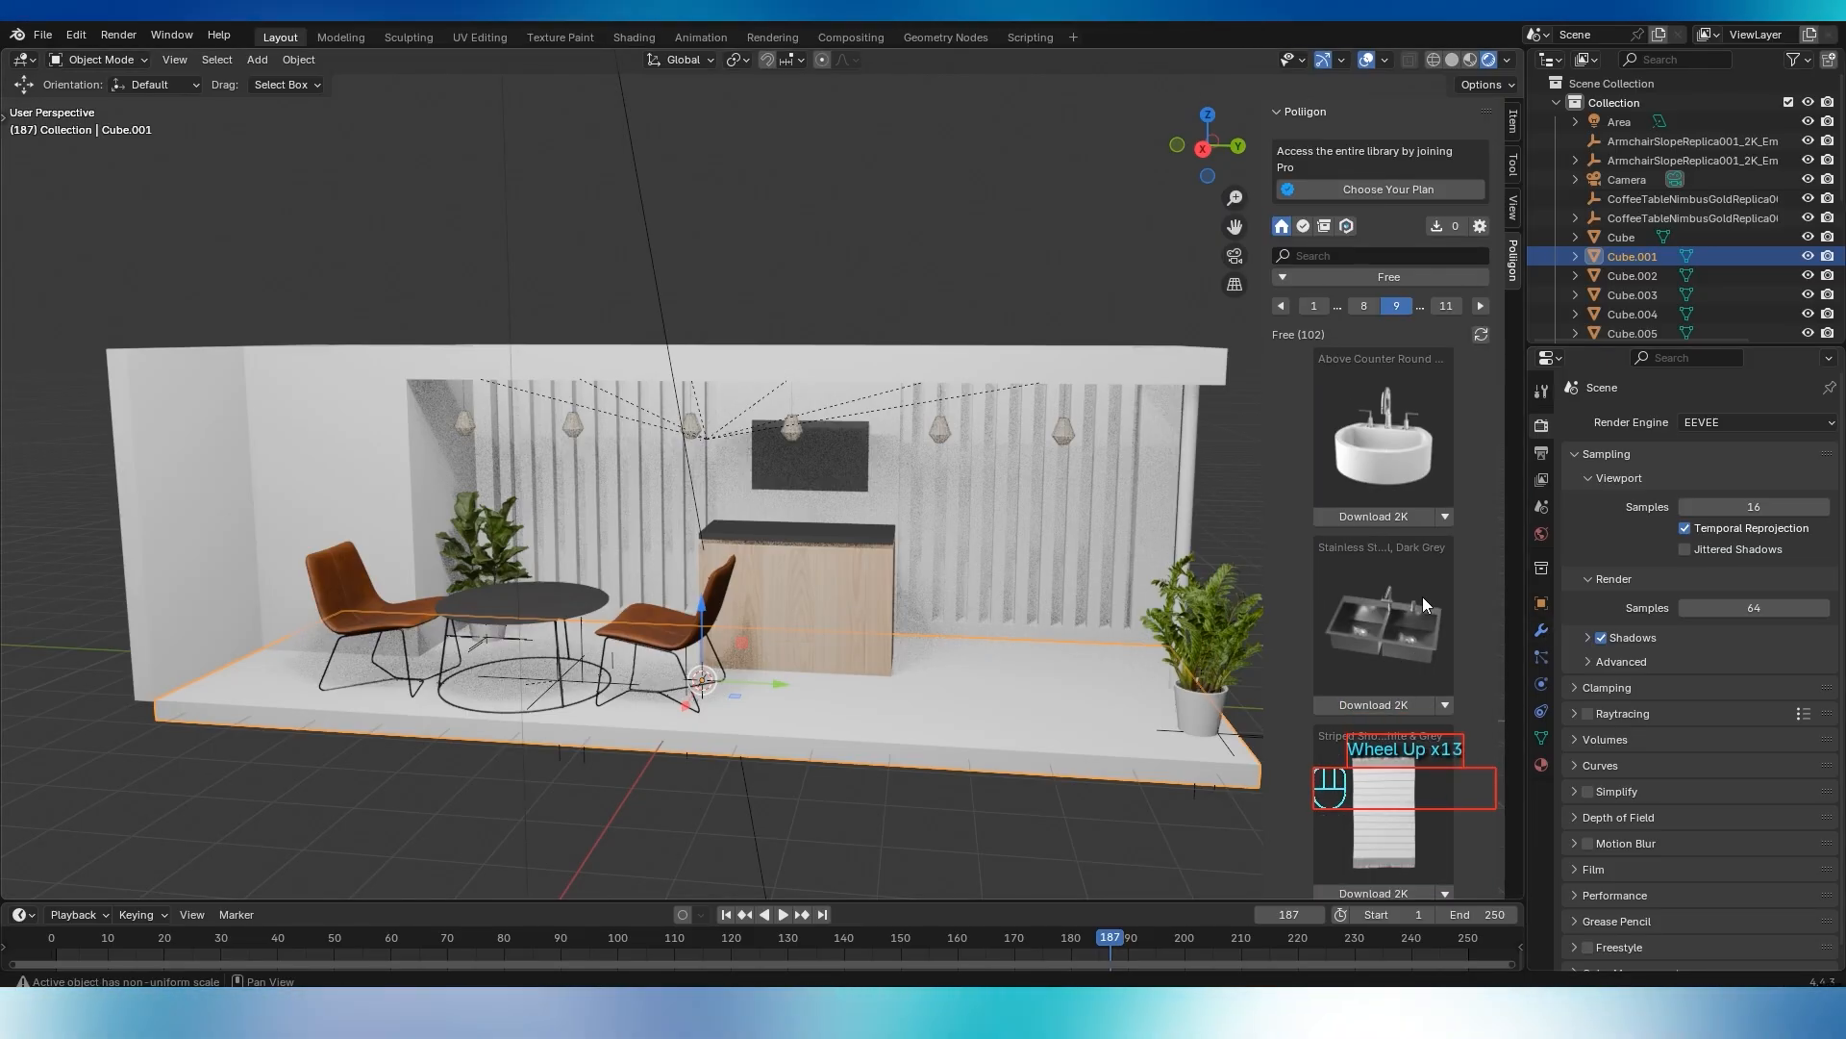
pyautogui.click(1479, 312)
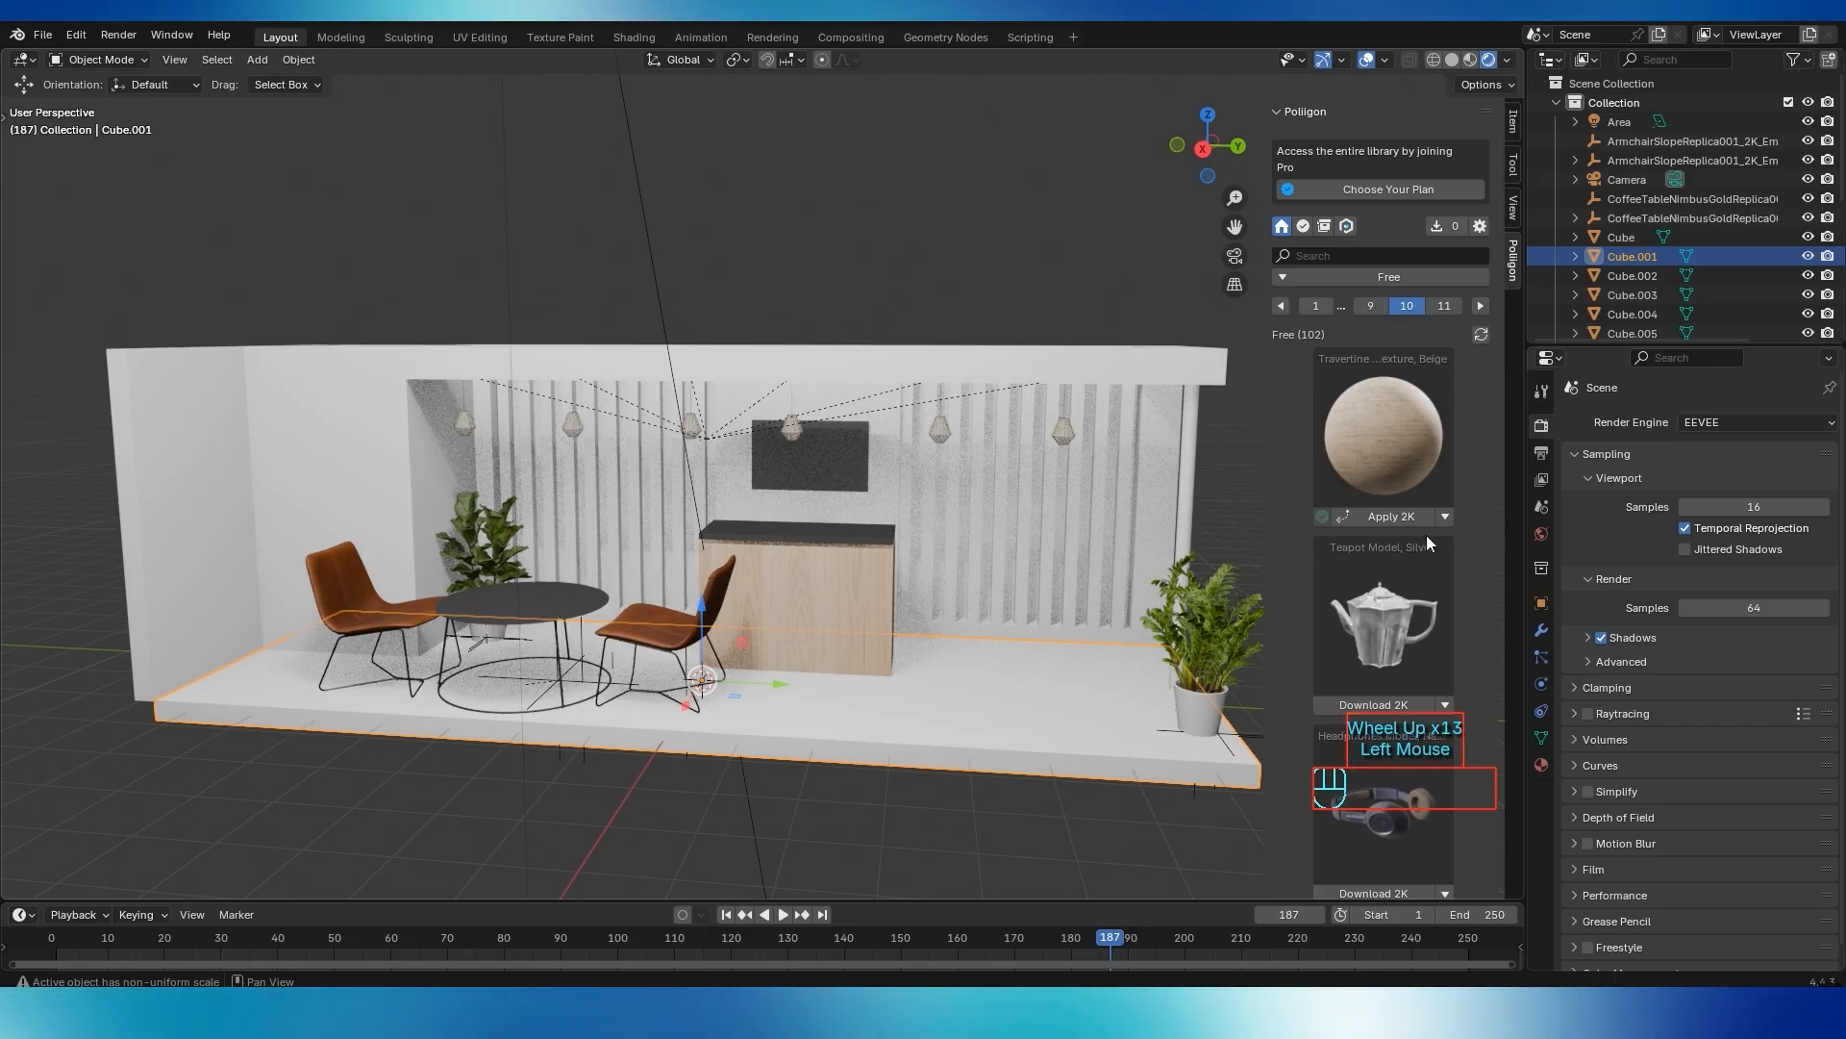
pyautogui.scroll(-2, 1425, 548)
pyautogui.scroll(-9, 1420, 572)
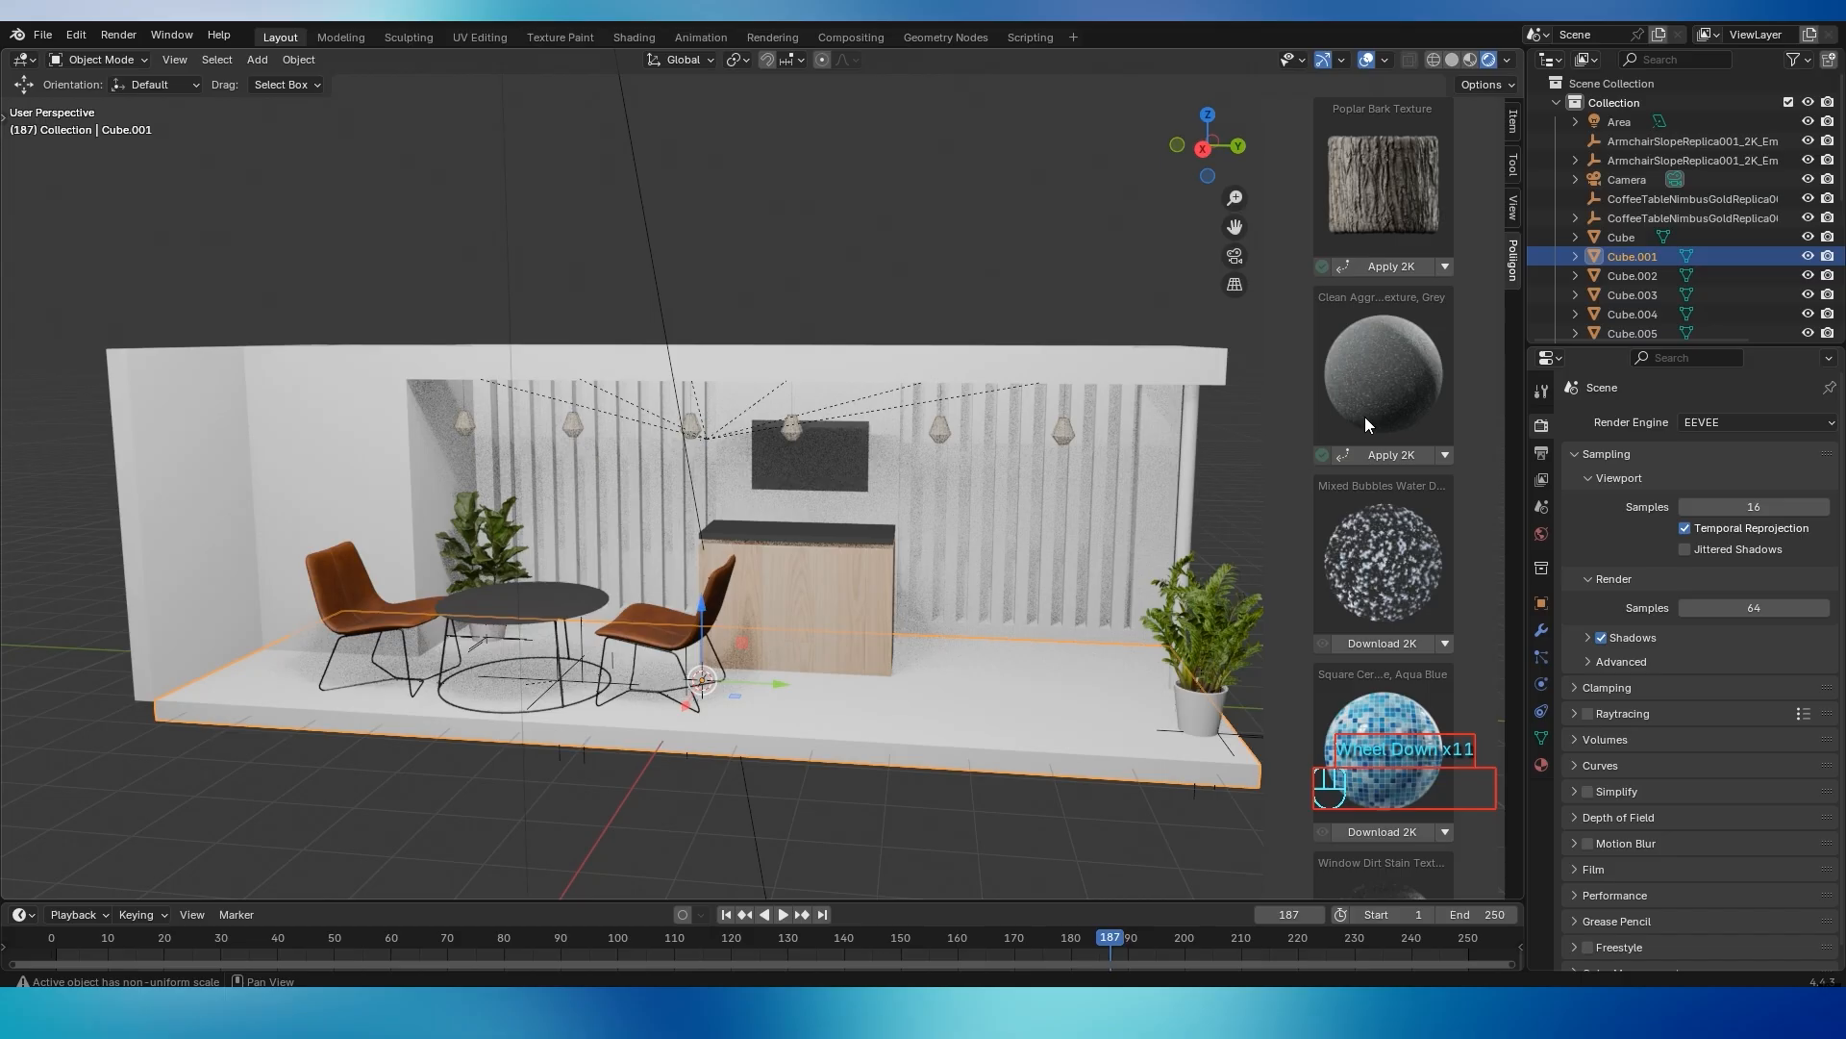
pyautogui.click(1400, 454)
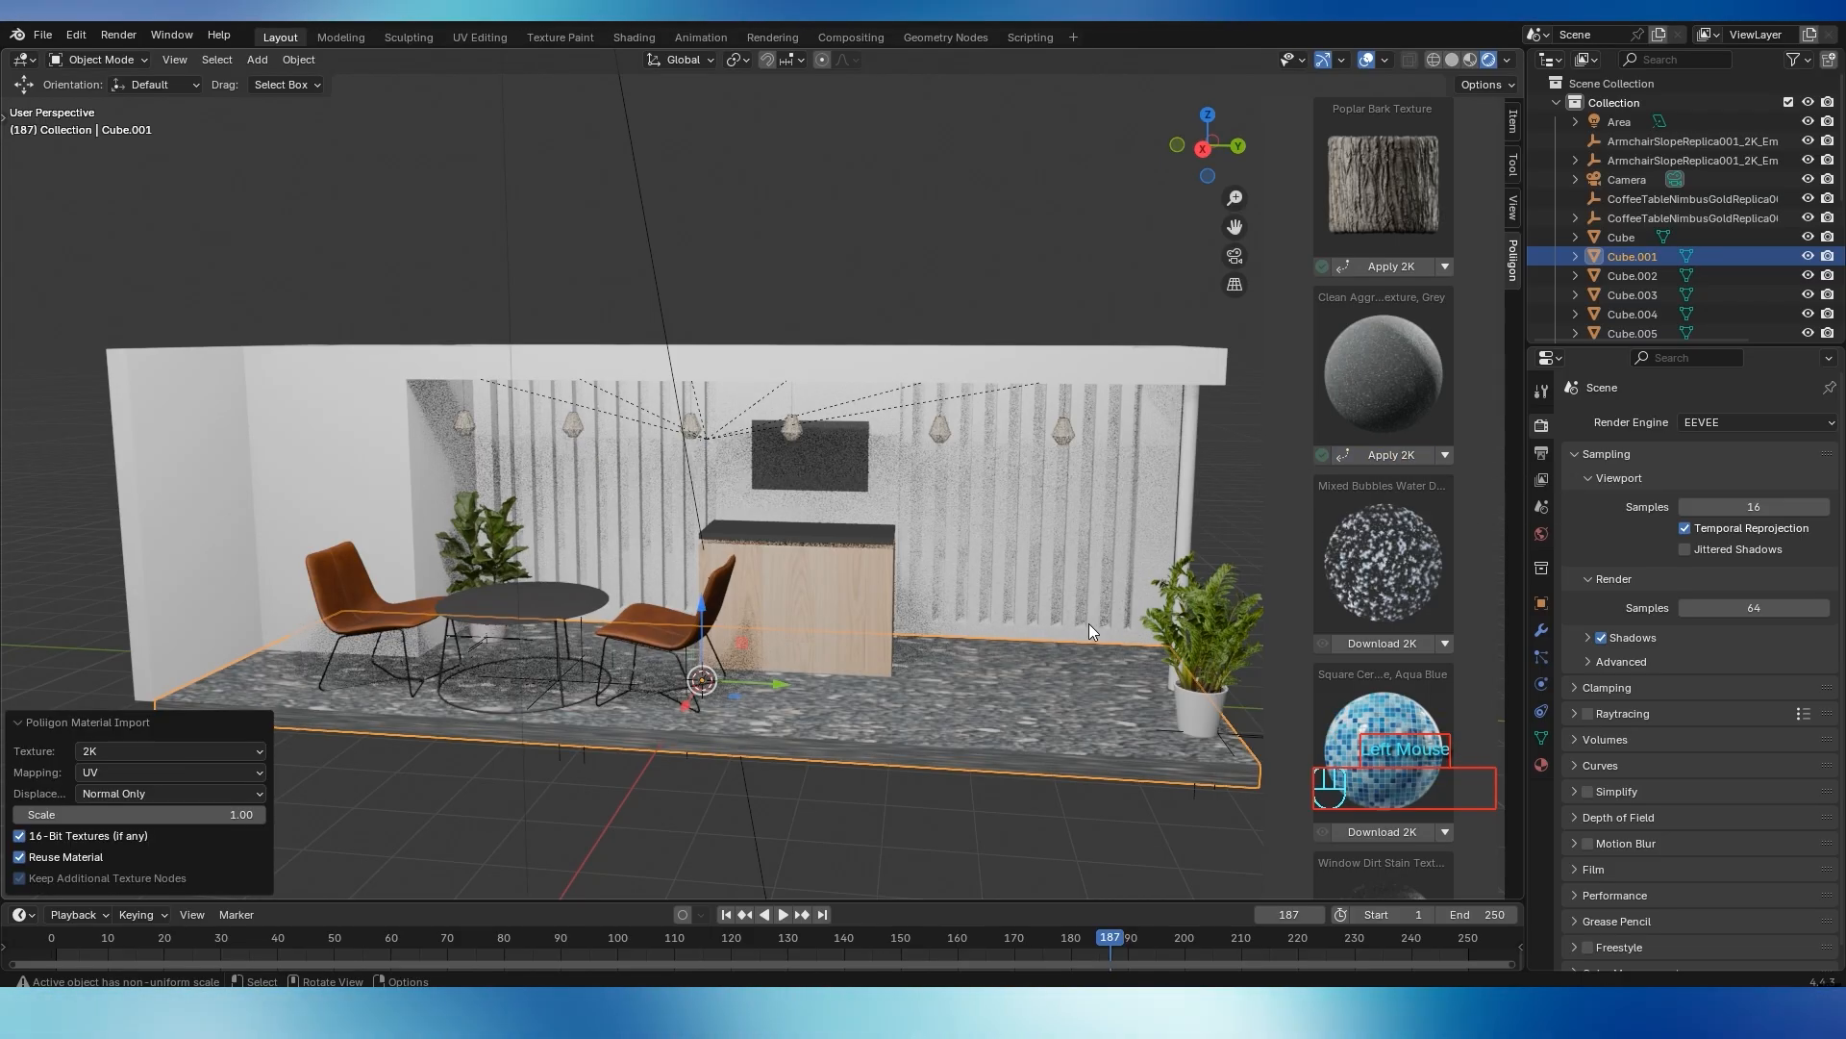
# Check the texture scale on the floor platform and inspect its UV layout in the UV Editing workspace with rendered shading
pyautogui.moveTo(960, 712); pyautogui.dragTo(939, 837, button='middle')
pyautogui.scroll(-1, 885, 748)
pyautogui.scroll(4, 879, 673)
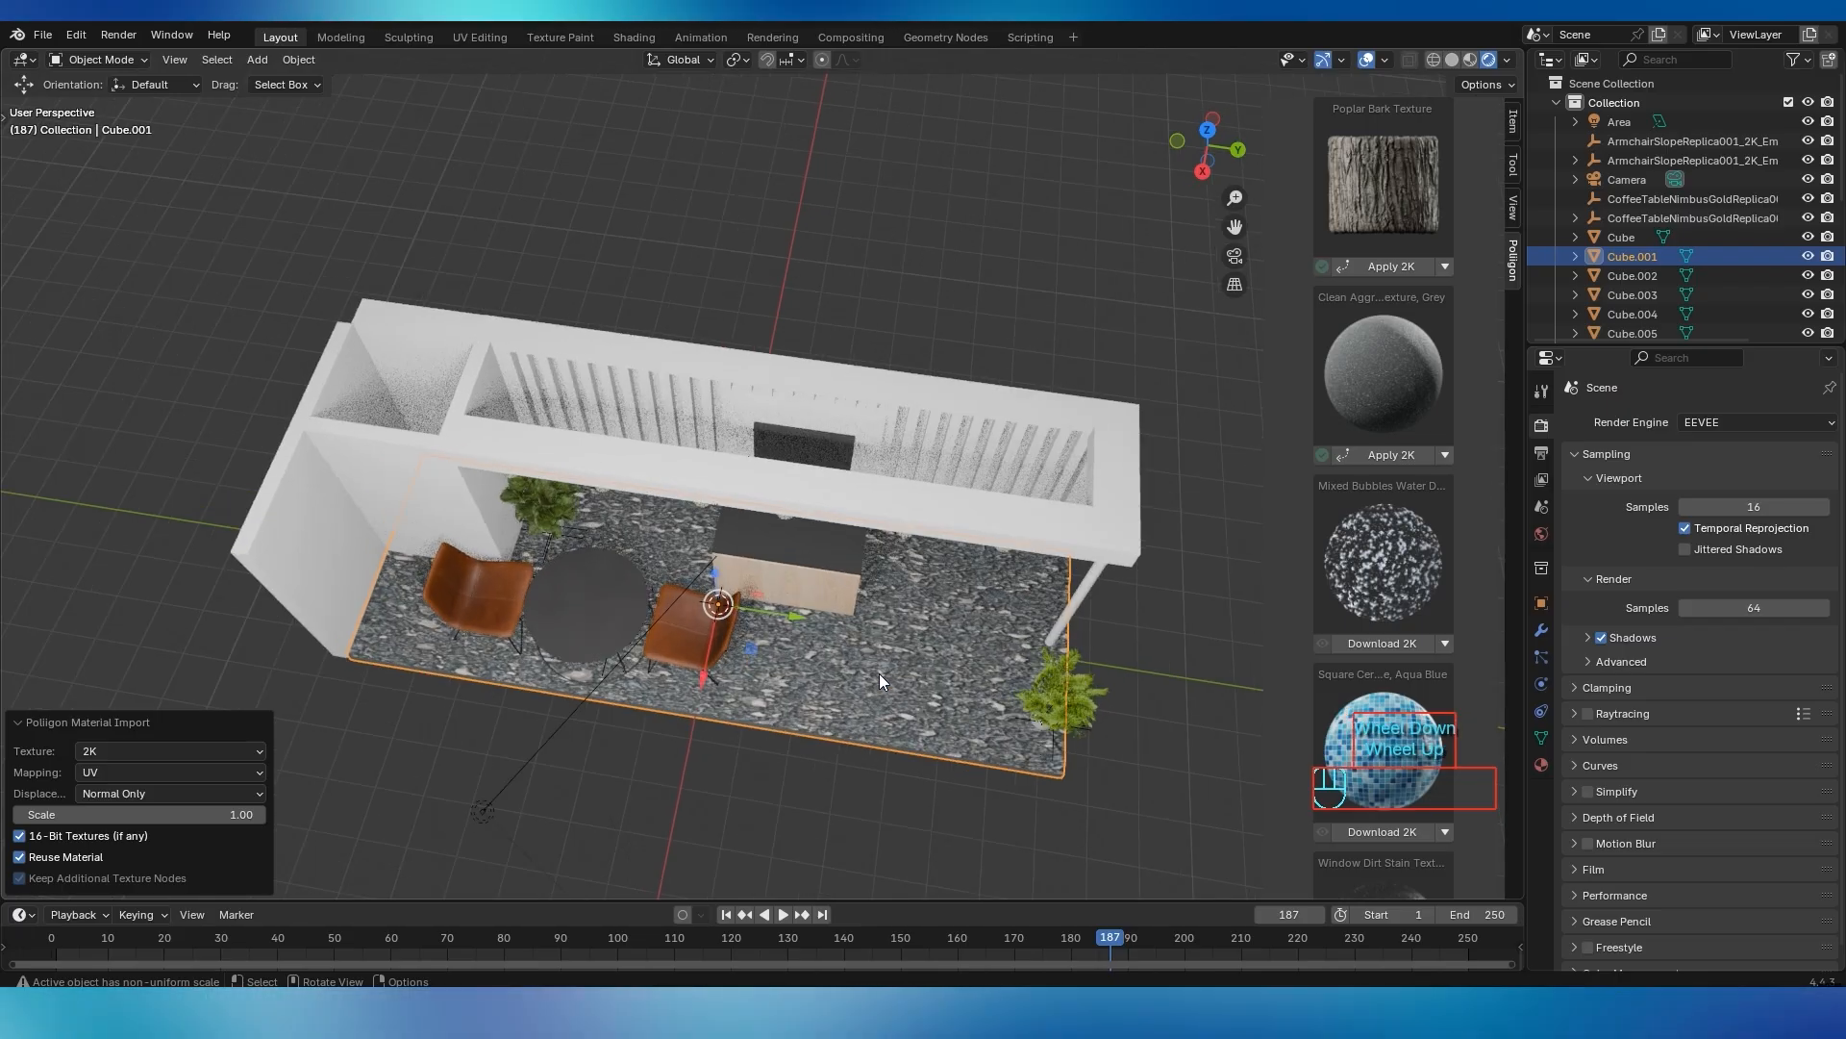
pyautogui.scroll(-1, 835, 741)
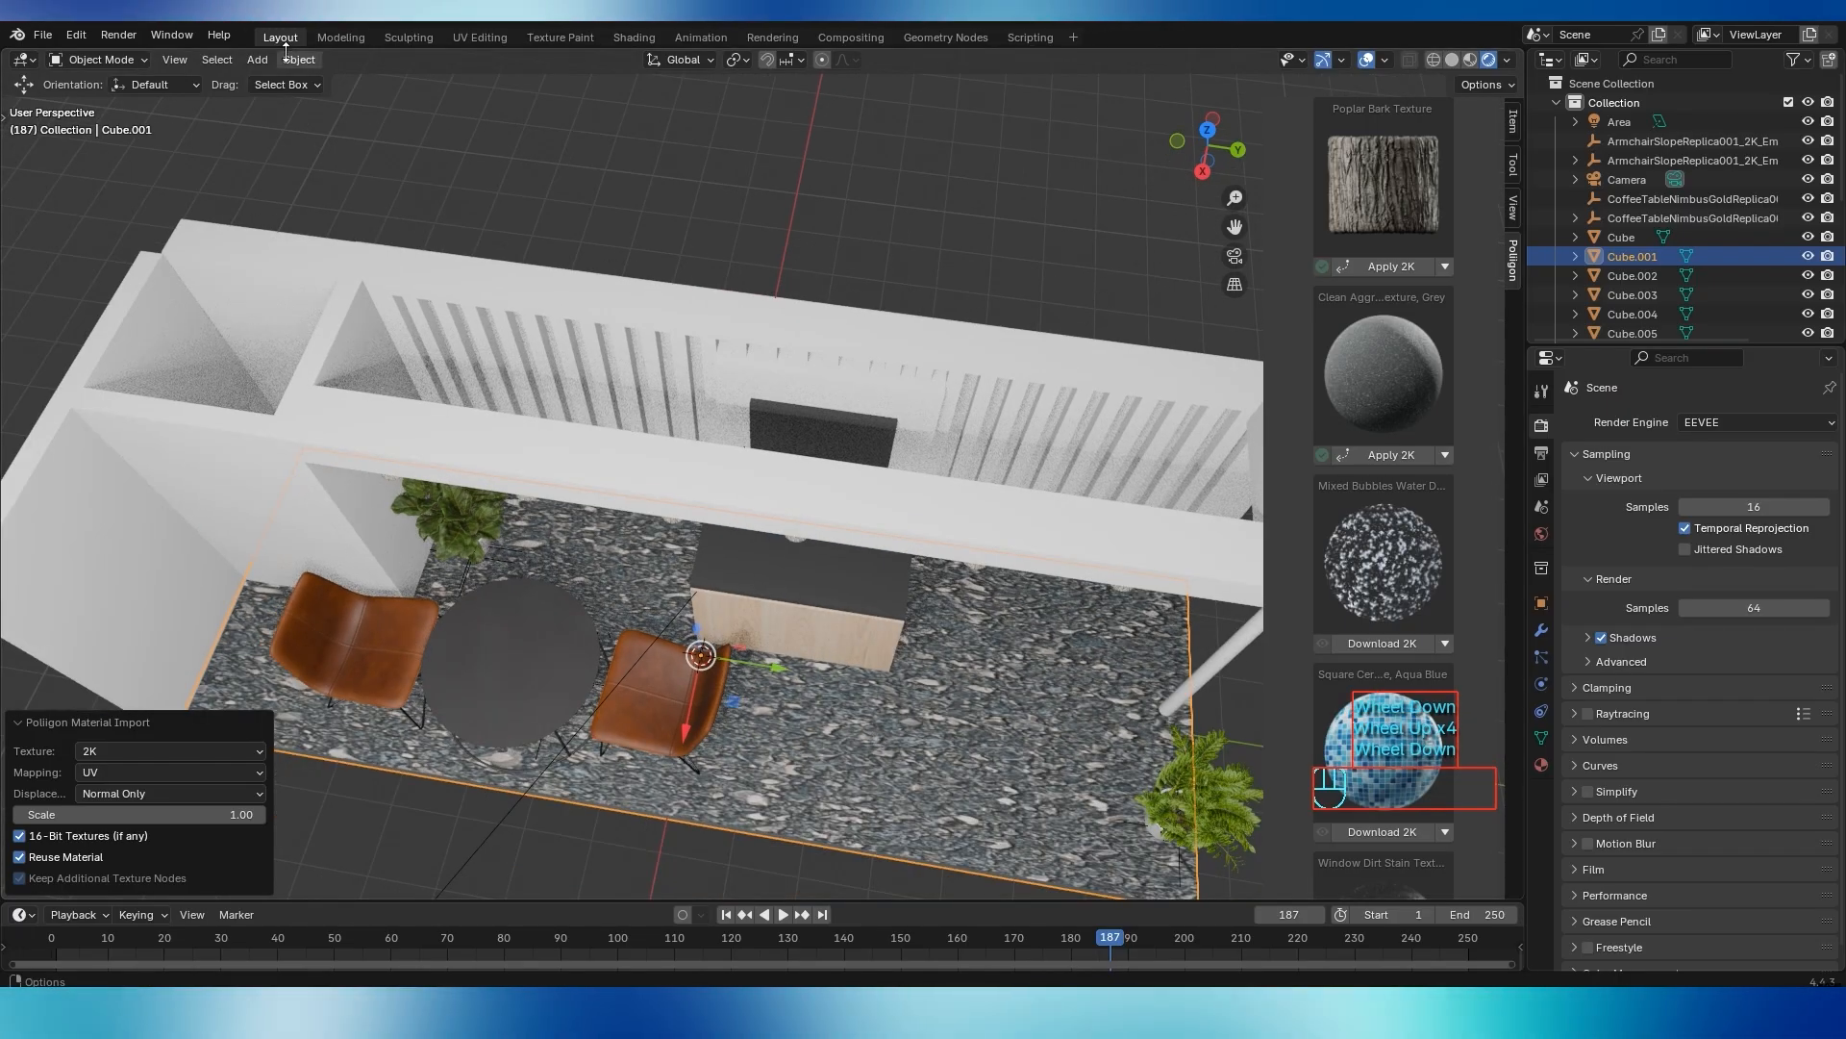
pyautogui.click(480, 37)
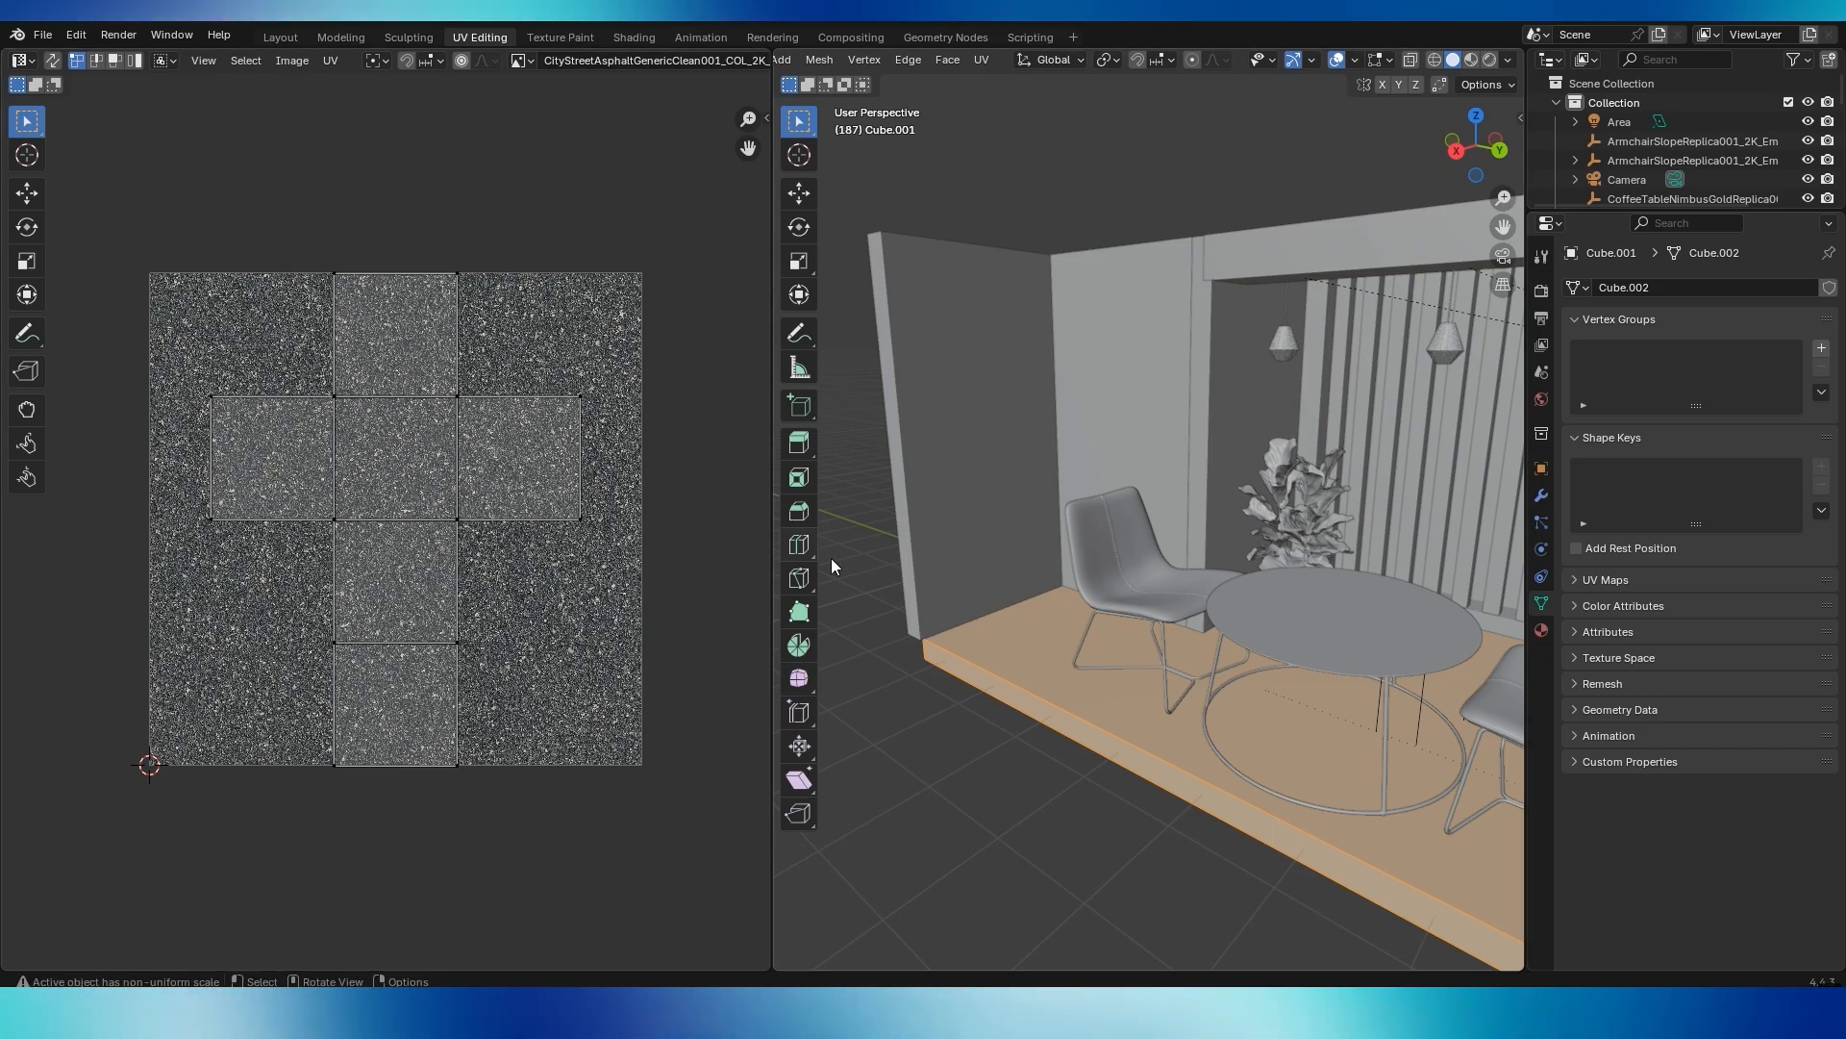
pyautogui.scroll(-3, 1217, 640)
pyautogui.click(1489, 60)
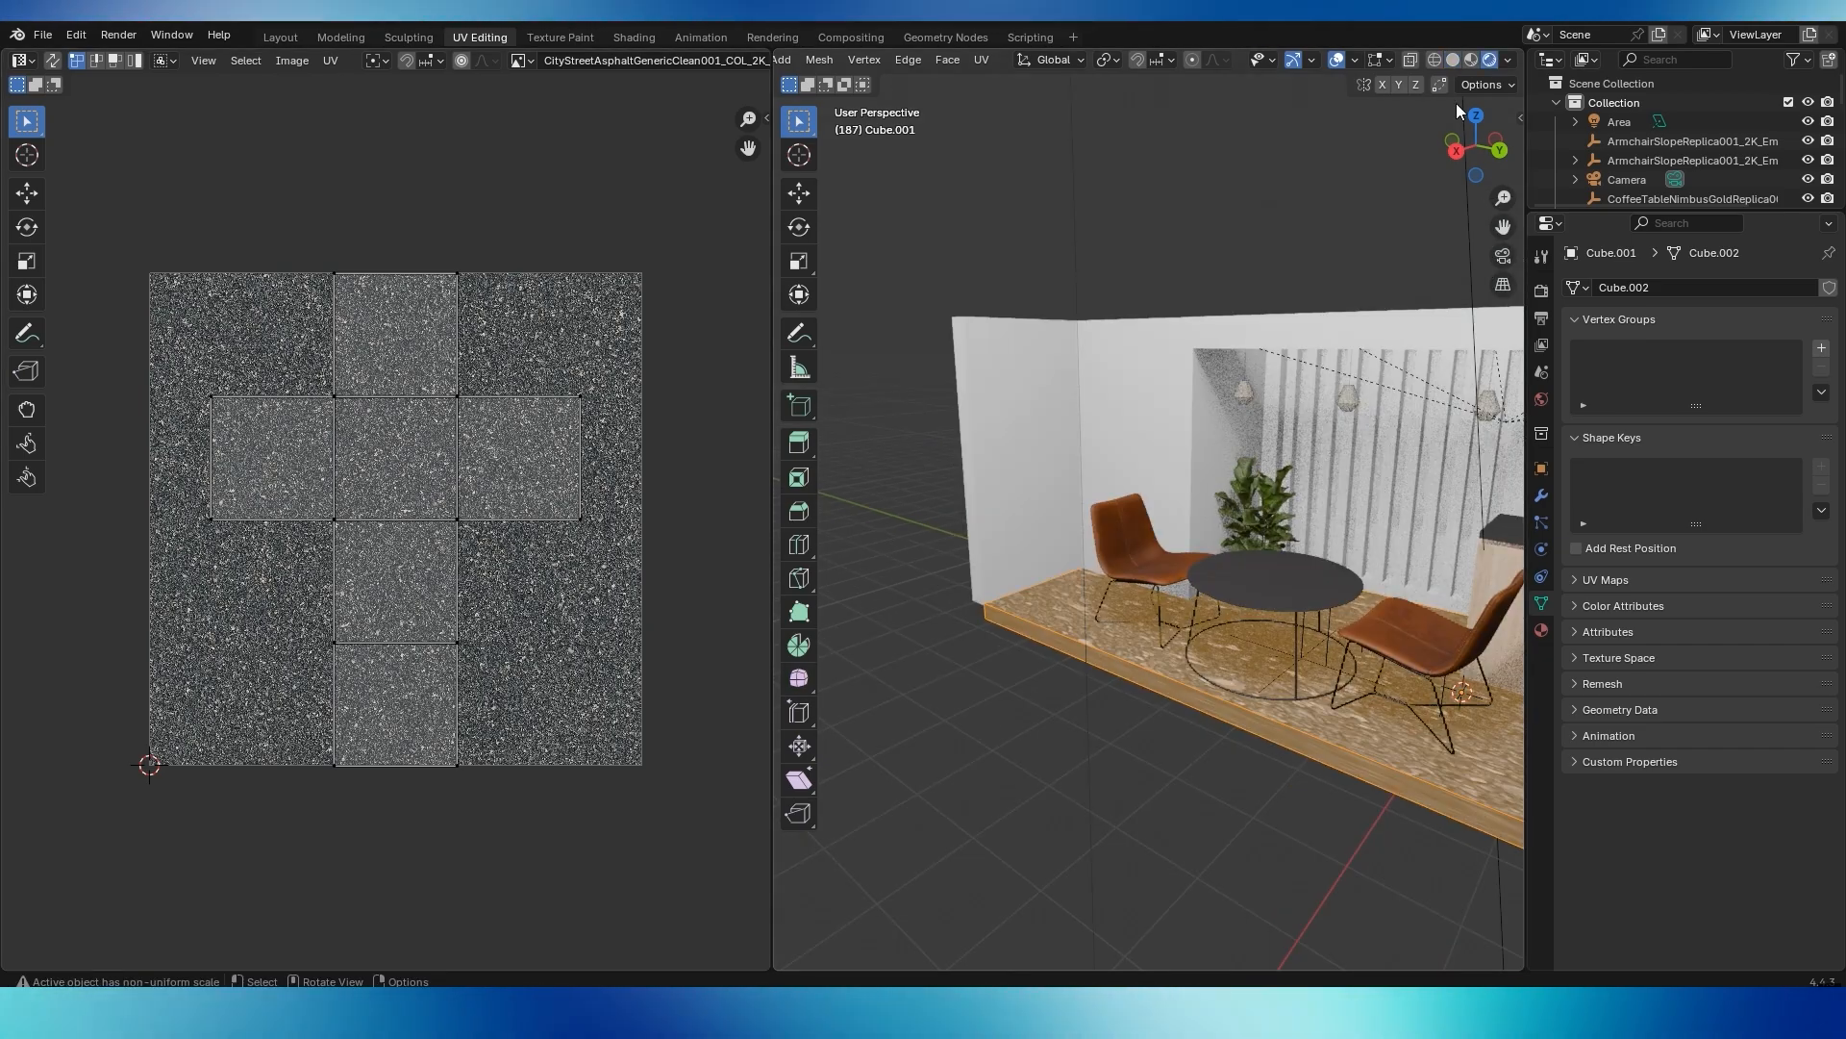
# Set the floor platform's asphalt UV mapping scale to -3.2 in the Shading workspace and check the texture in the Layout workspace
pyautogui.click(635, 38)
pyautogui.scroll(-5, 882, 531)
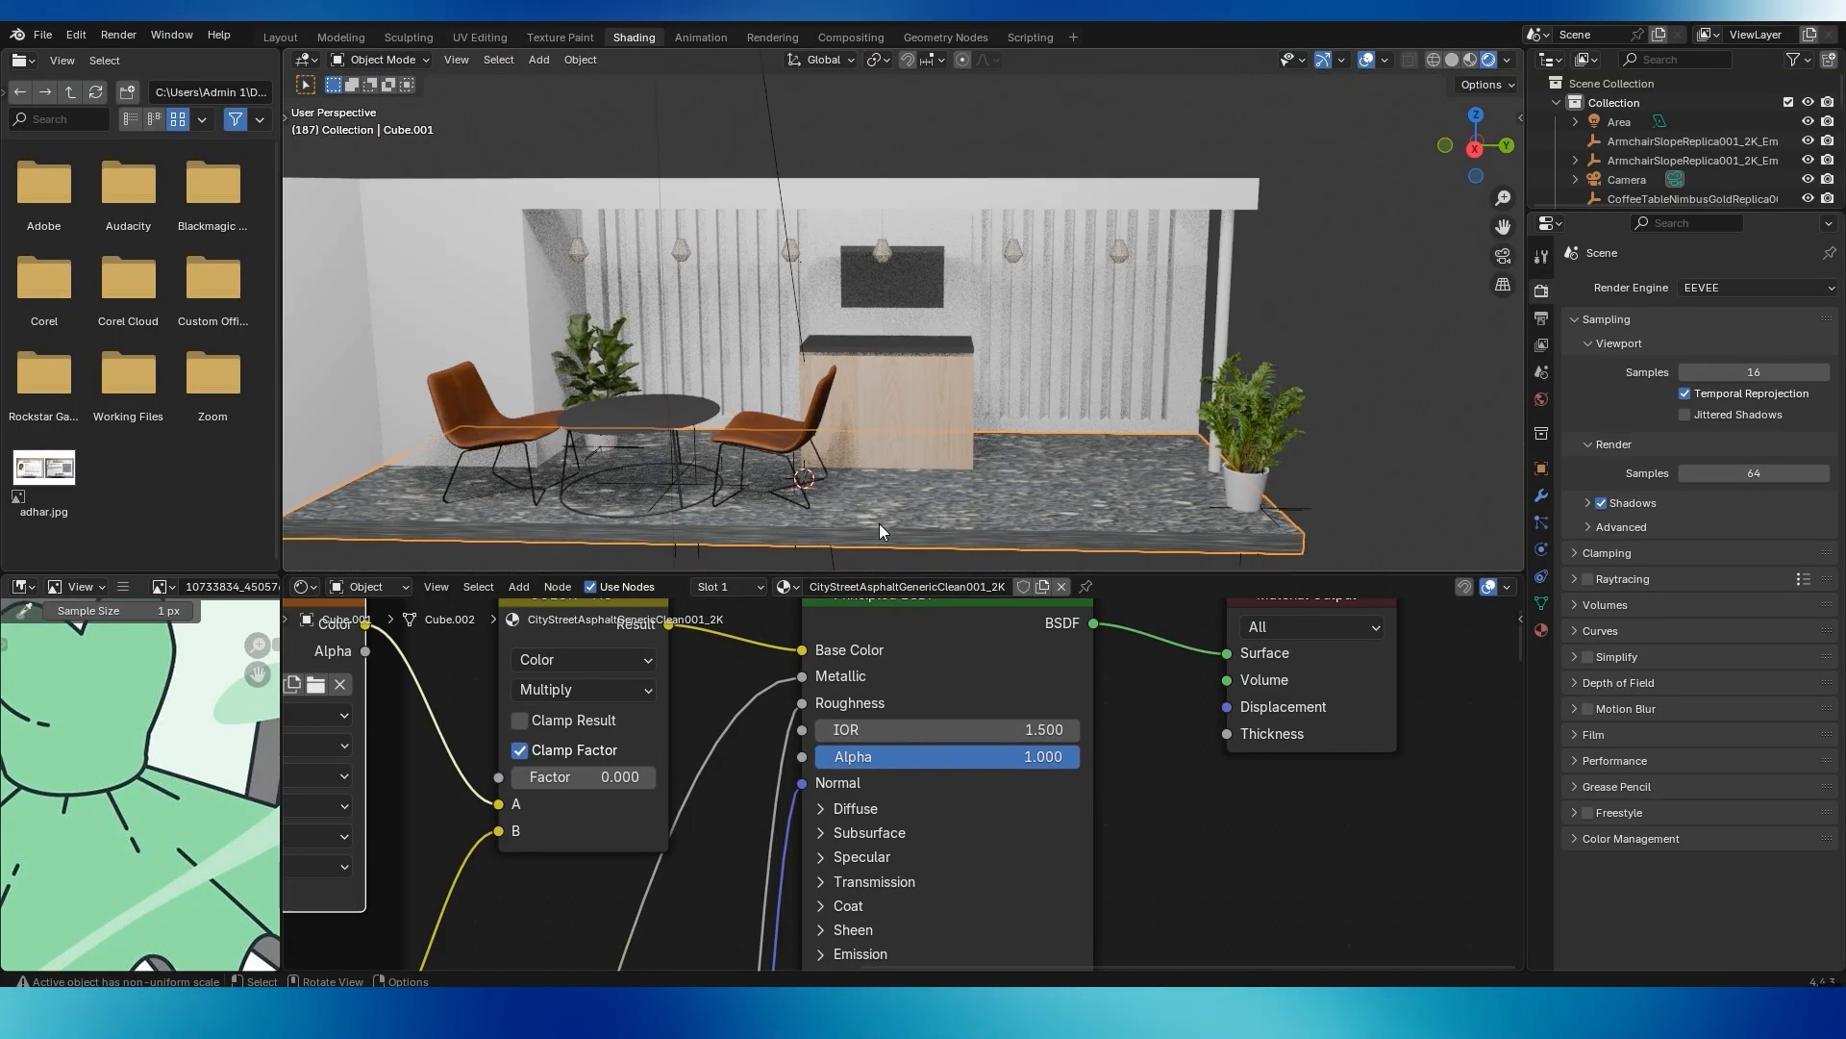
pyautogui.scroll(-8, 689, 800)
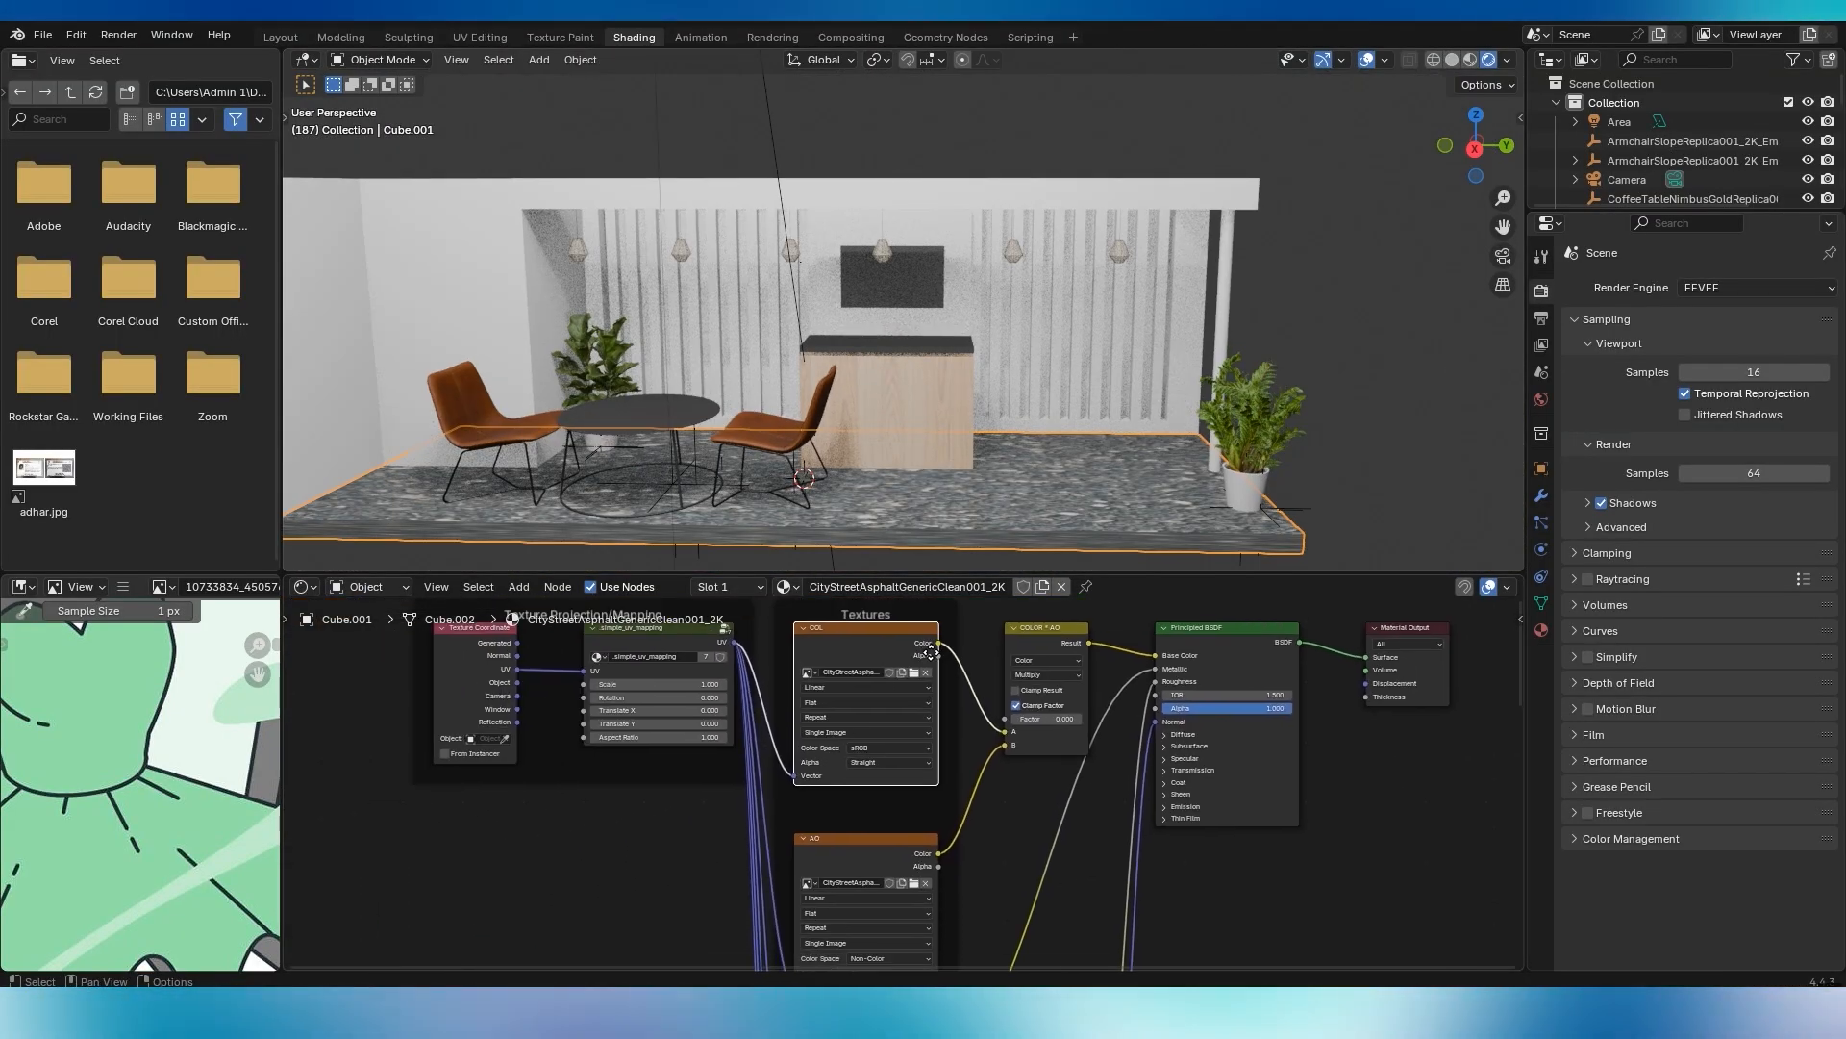
pyautogui.moveTo(792, 726); pyautogui.dragTo(585, 725)
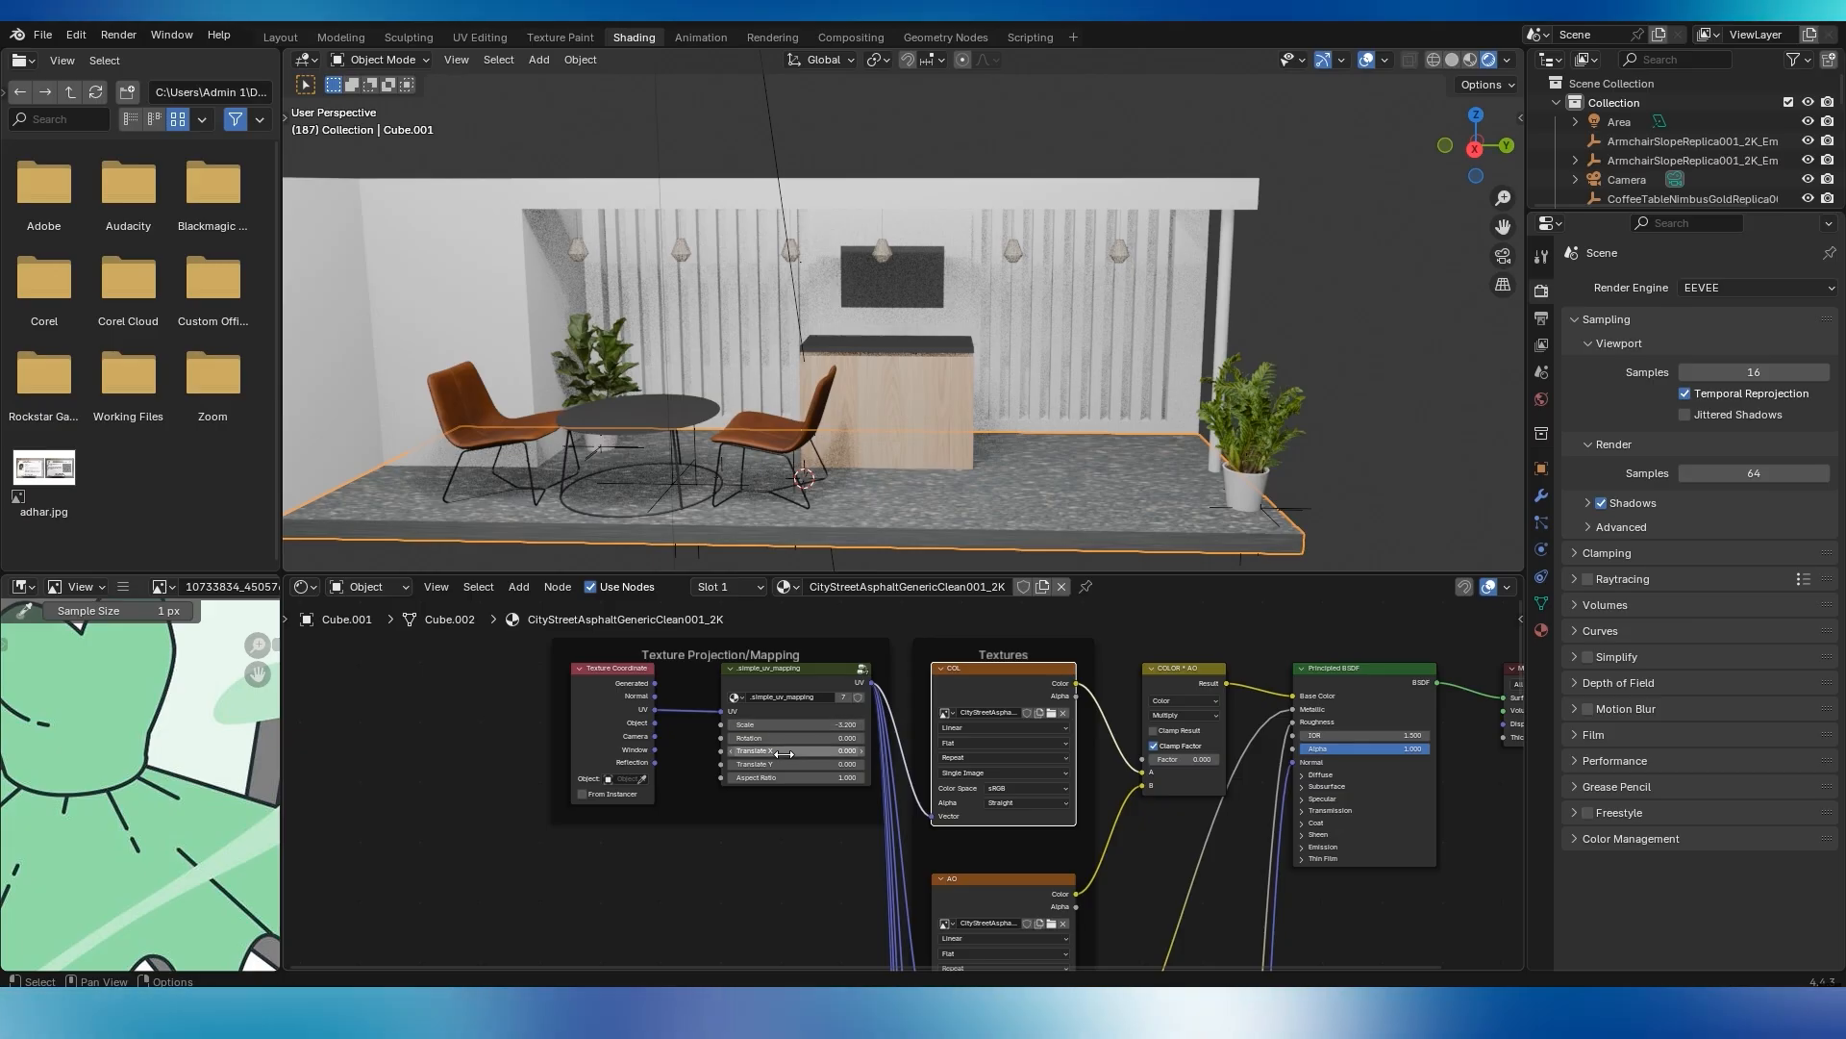
pyautogui.scroll(4, 817, 725)
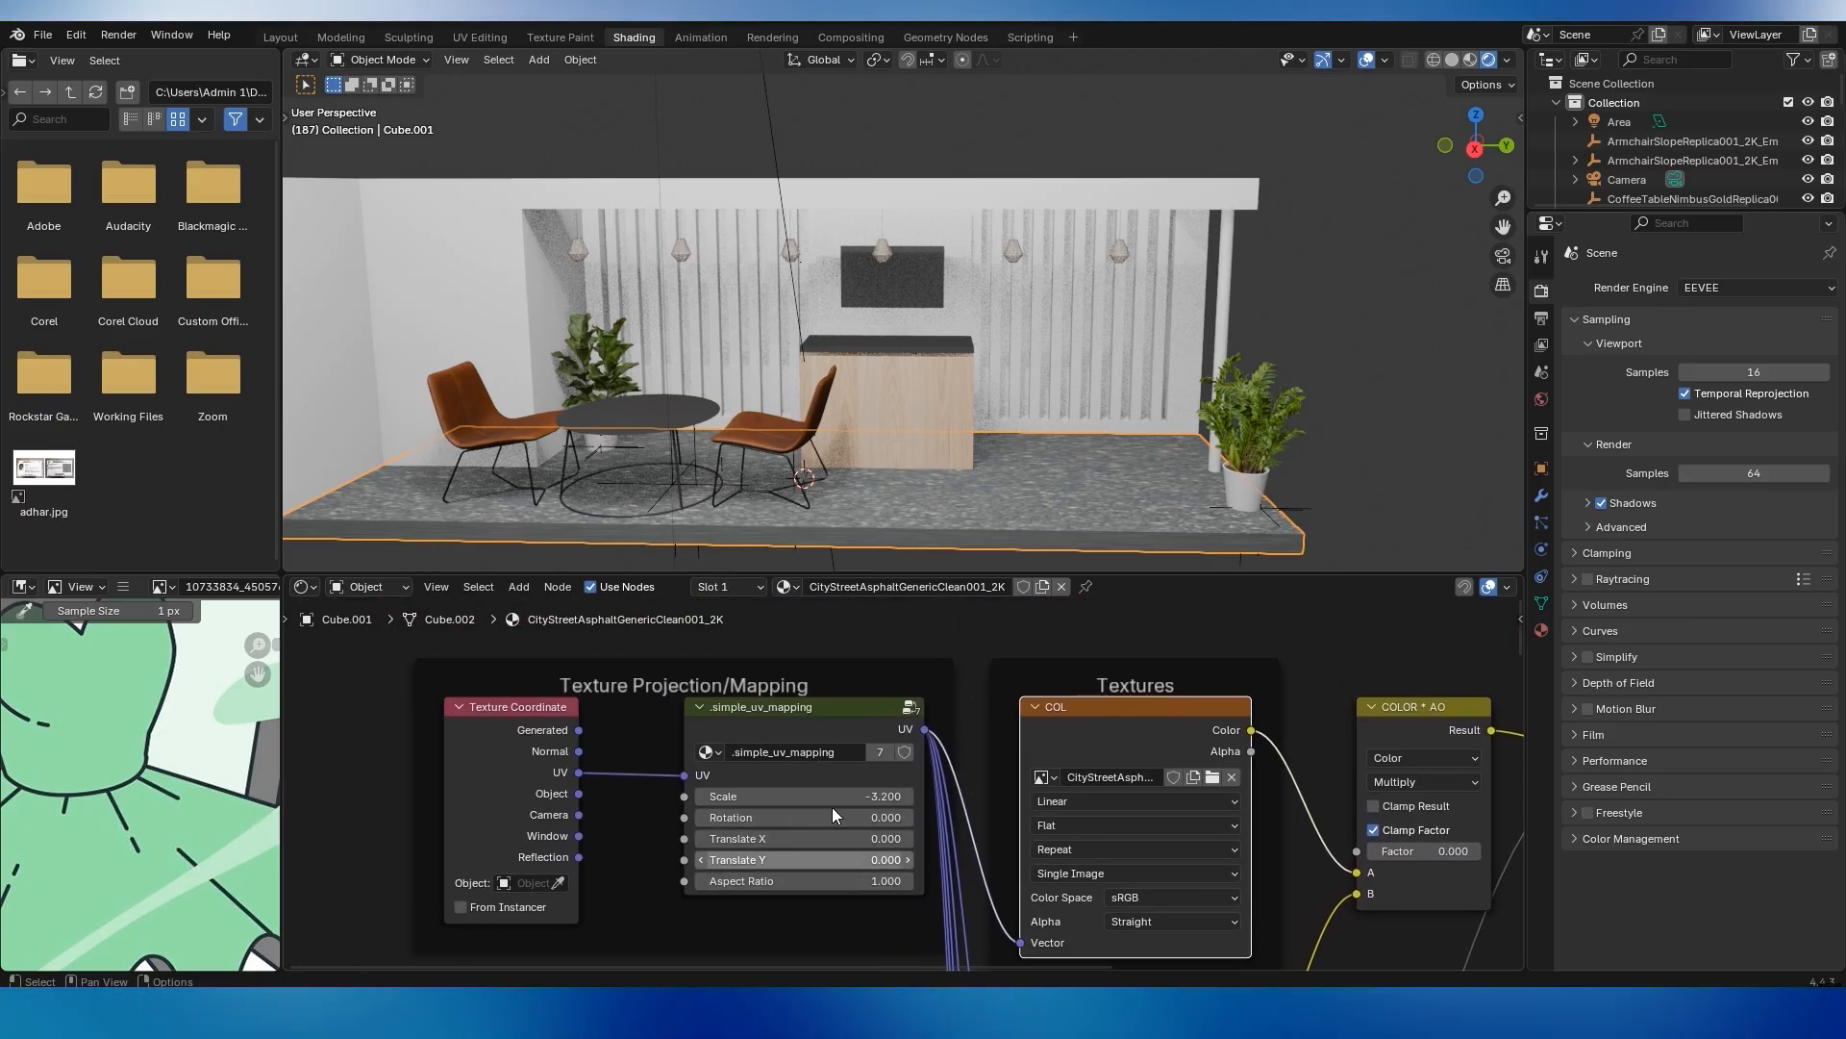
pyautogui.scroll(-1, 956, 460)
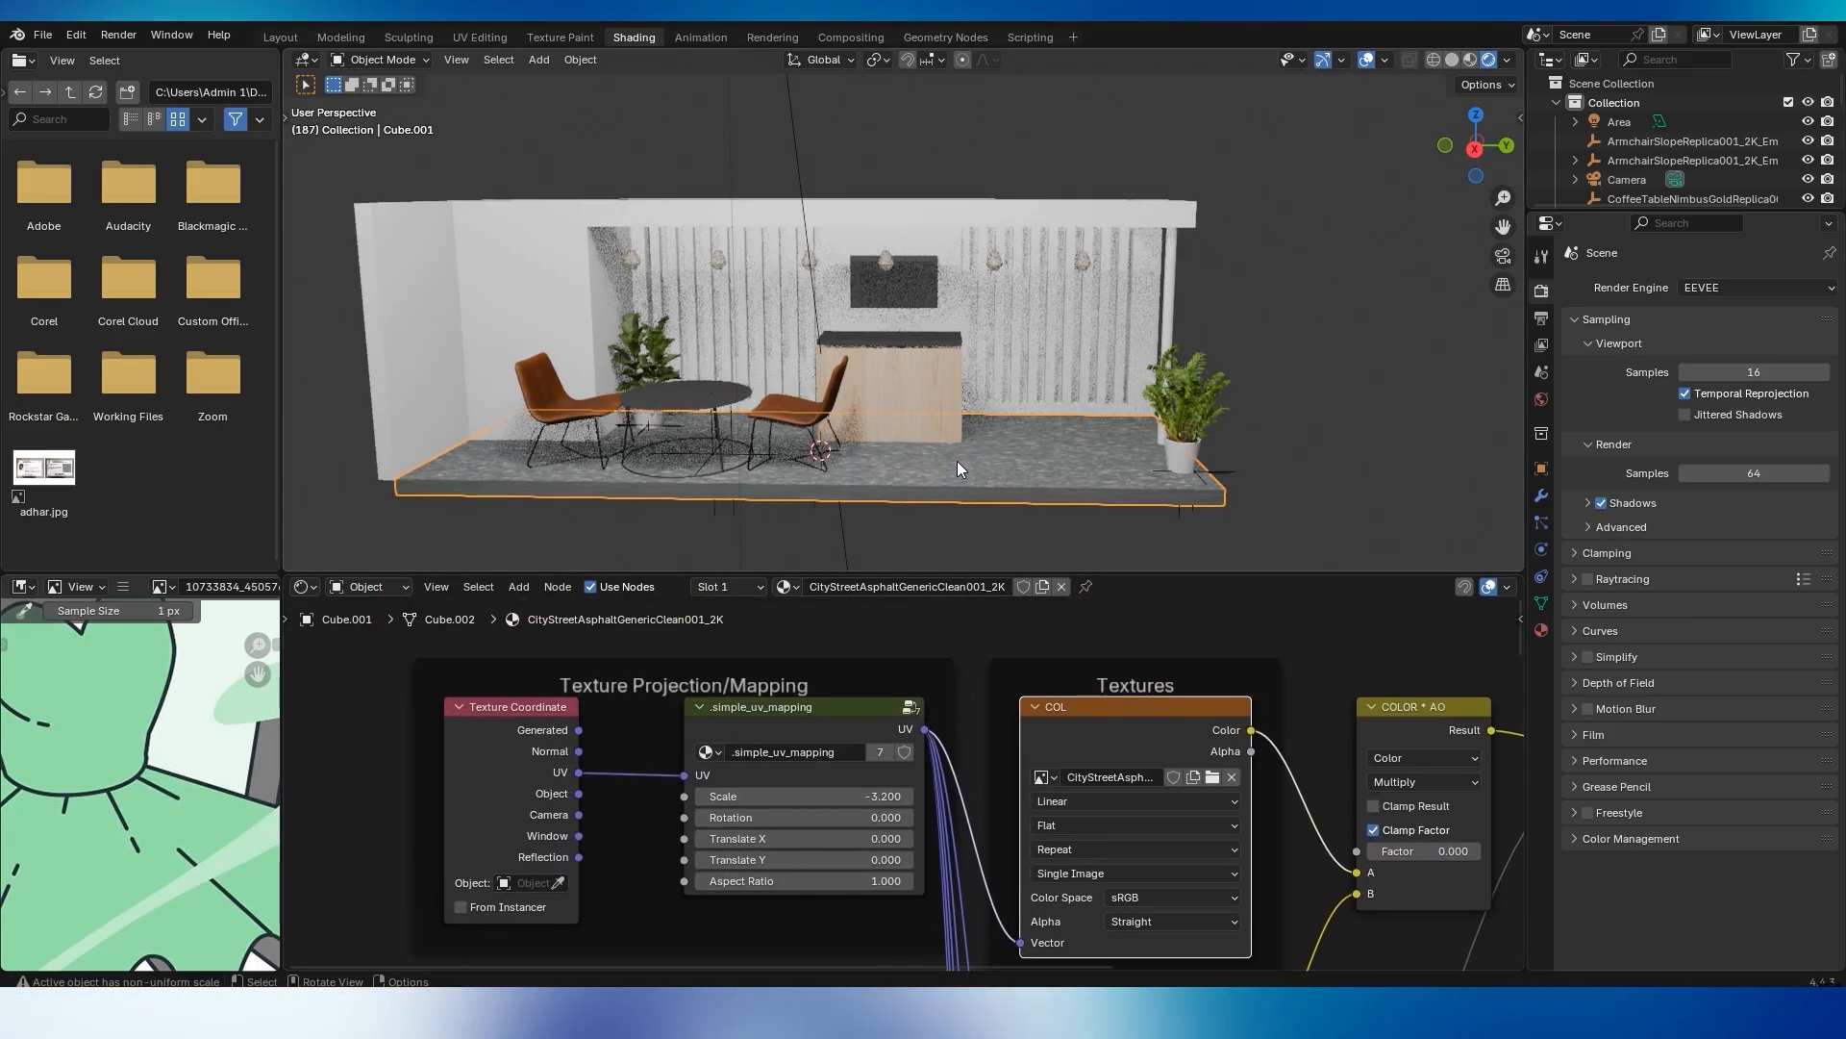
pyautogui.click(279, 36)
pyautogui.scroll(3, 968, 717)
pyautogui.keyDown('shift'); pyautogui.scroll(1, 972, 730); pyautogui.keyUp('shift')
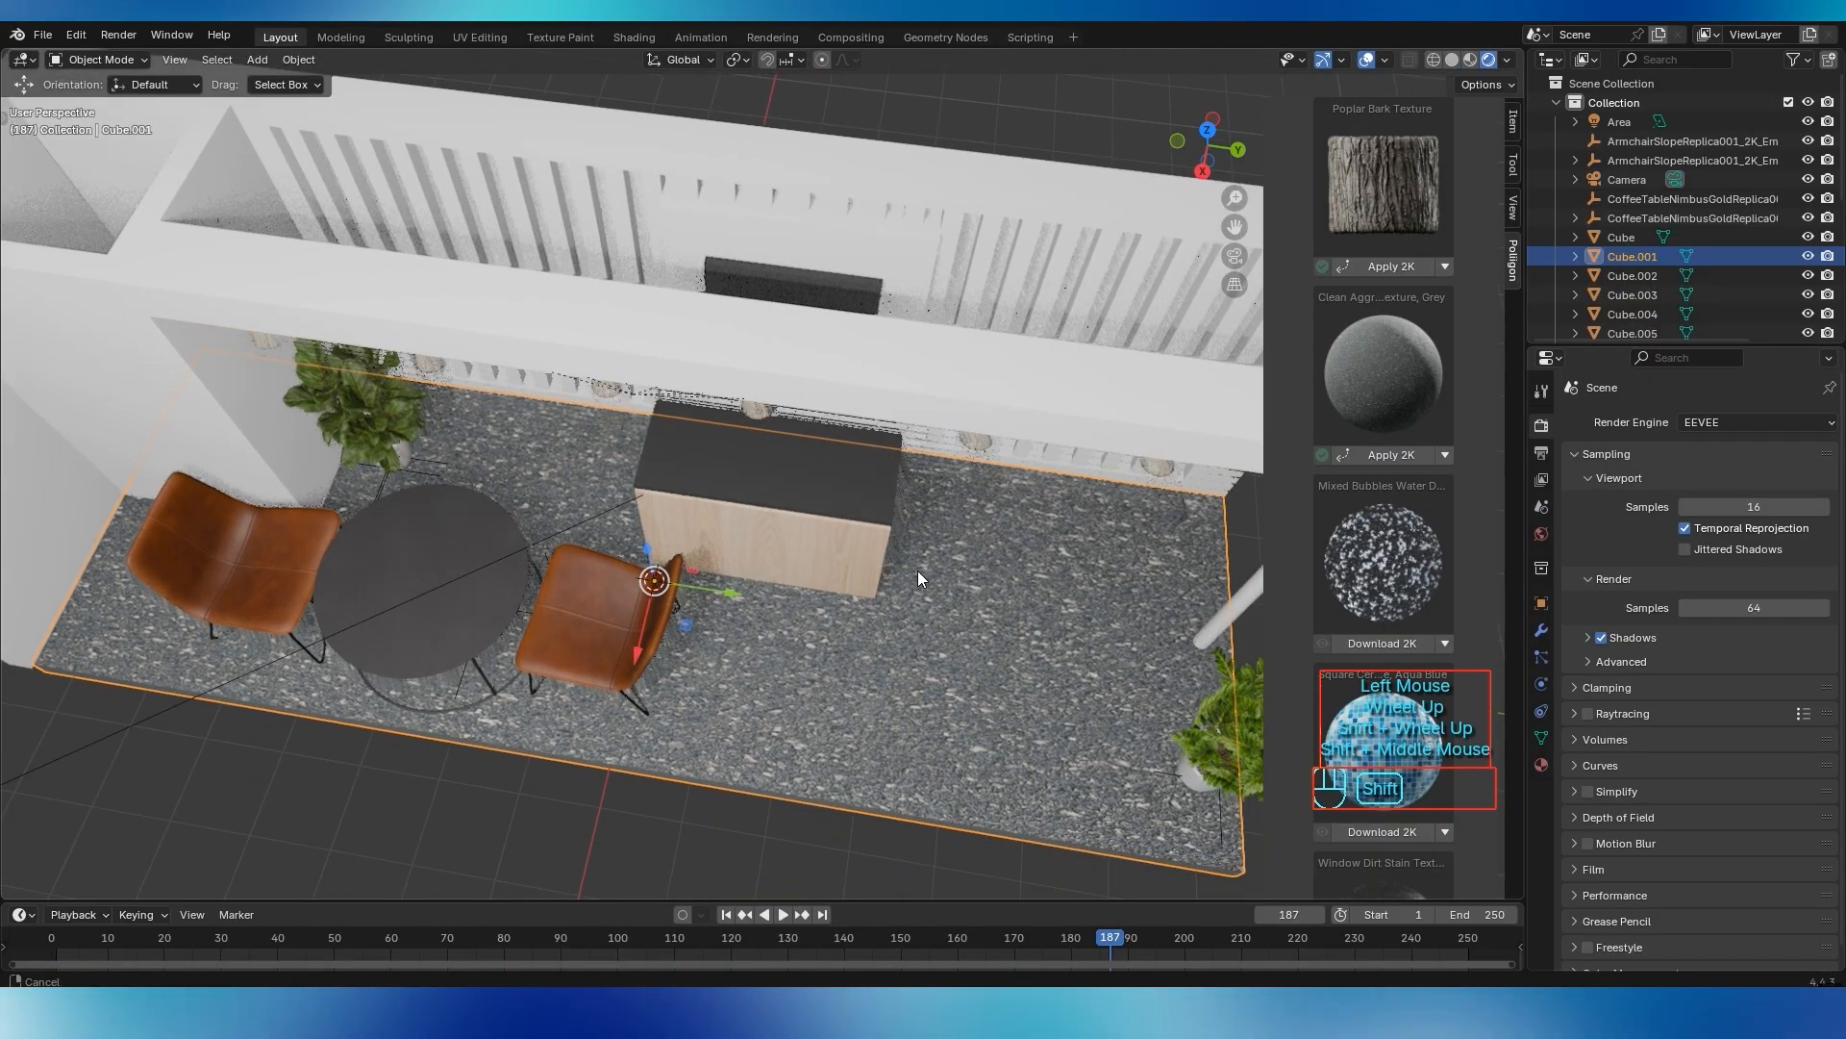
pyautogui.keyDown('shift'); pyautogui.moveTo(918, 570); pyautogui.dragTo(724, 585, button='middle'); pyautogui.keyUp('shift')
pyautogui.scroll(-2, 885, 631)
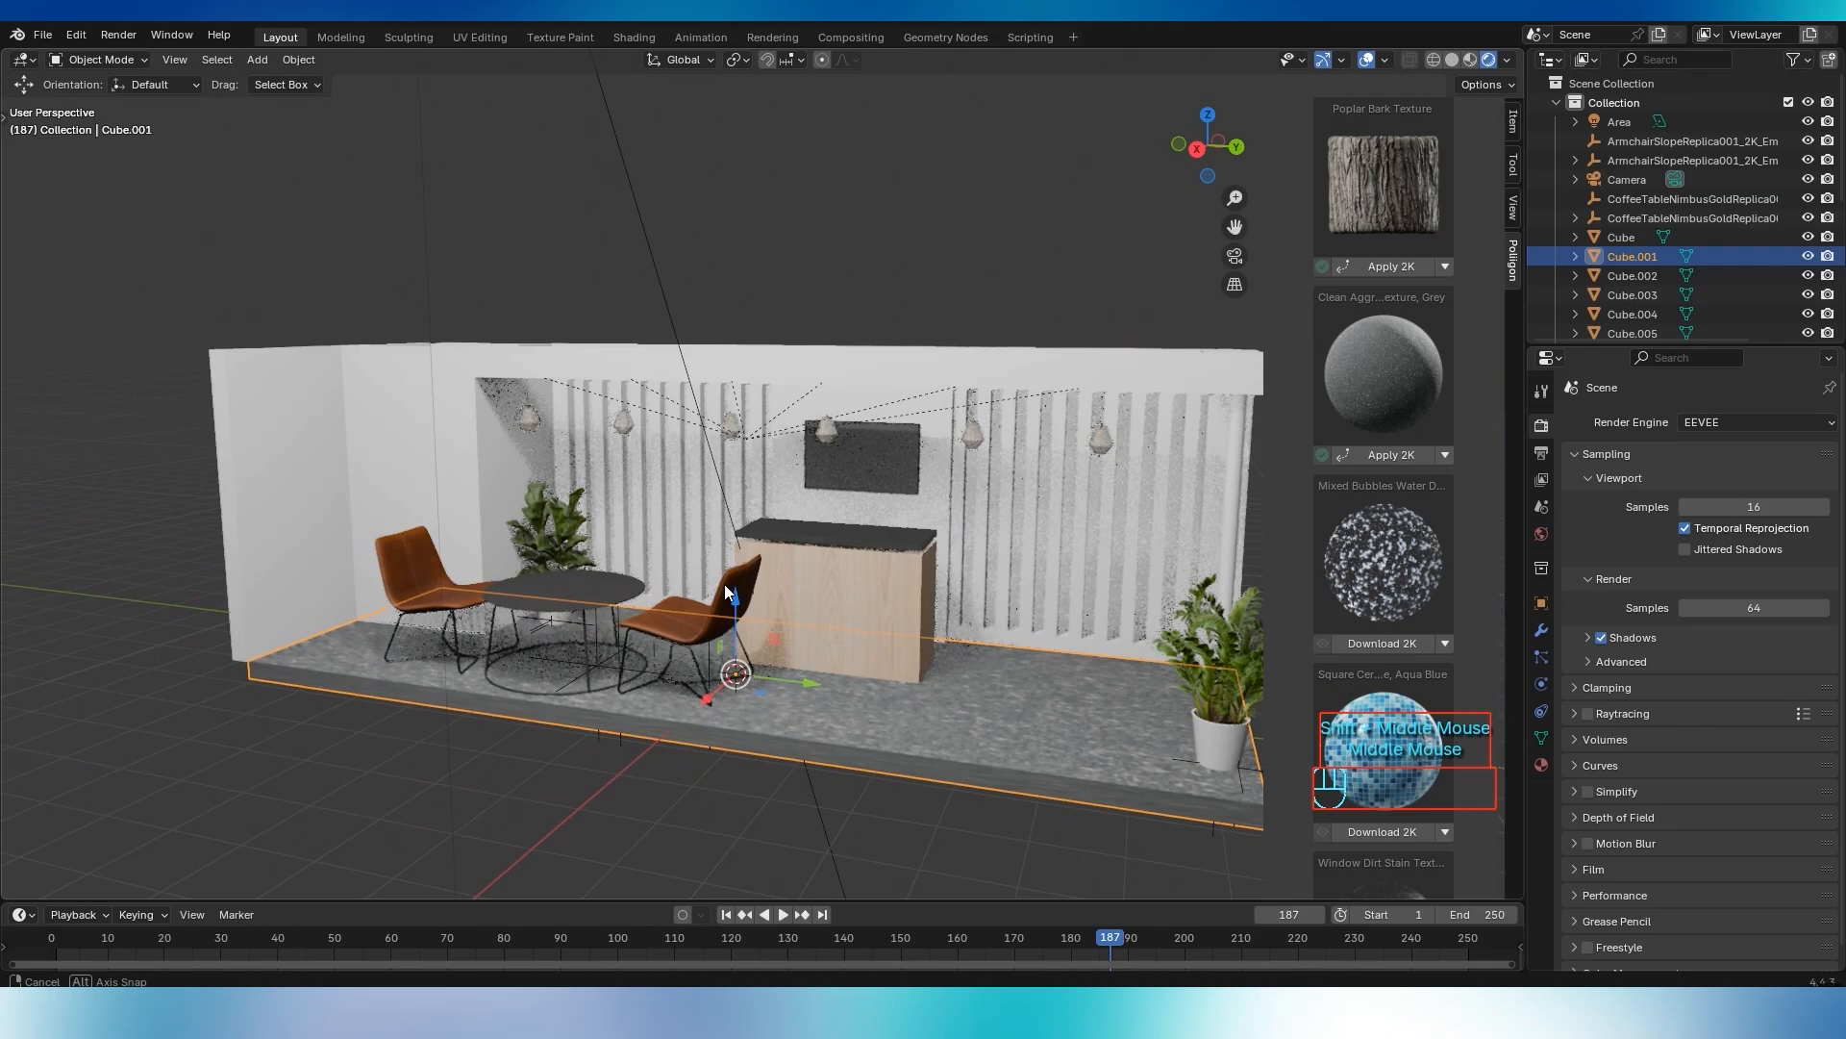
# Create a dark blue material on the long front canopy beam and name it blue
pyautogui.moveTo(855, 448); pyautogui.dragTo(617, 487, button='middle')
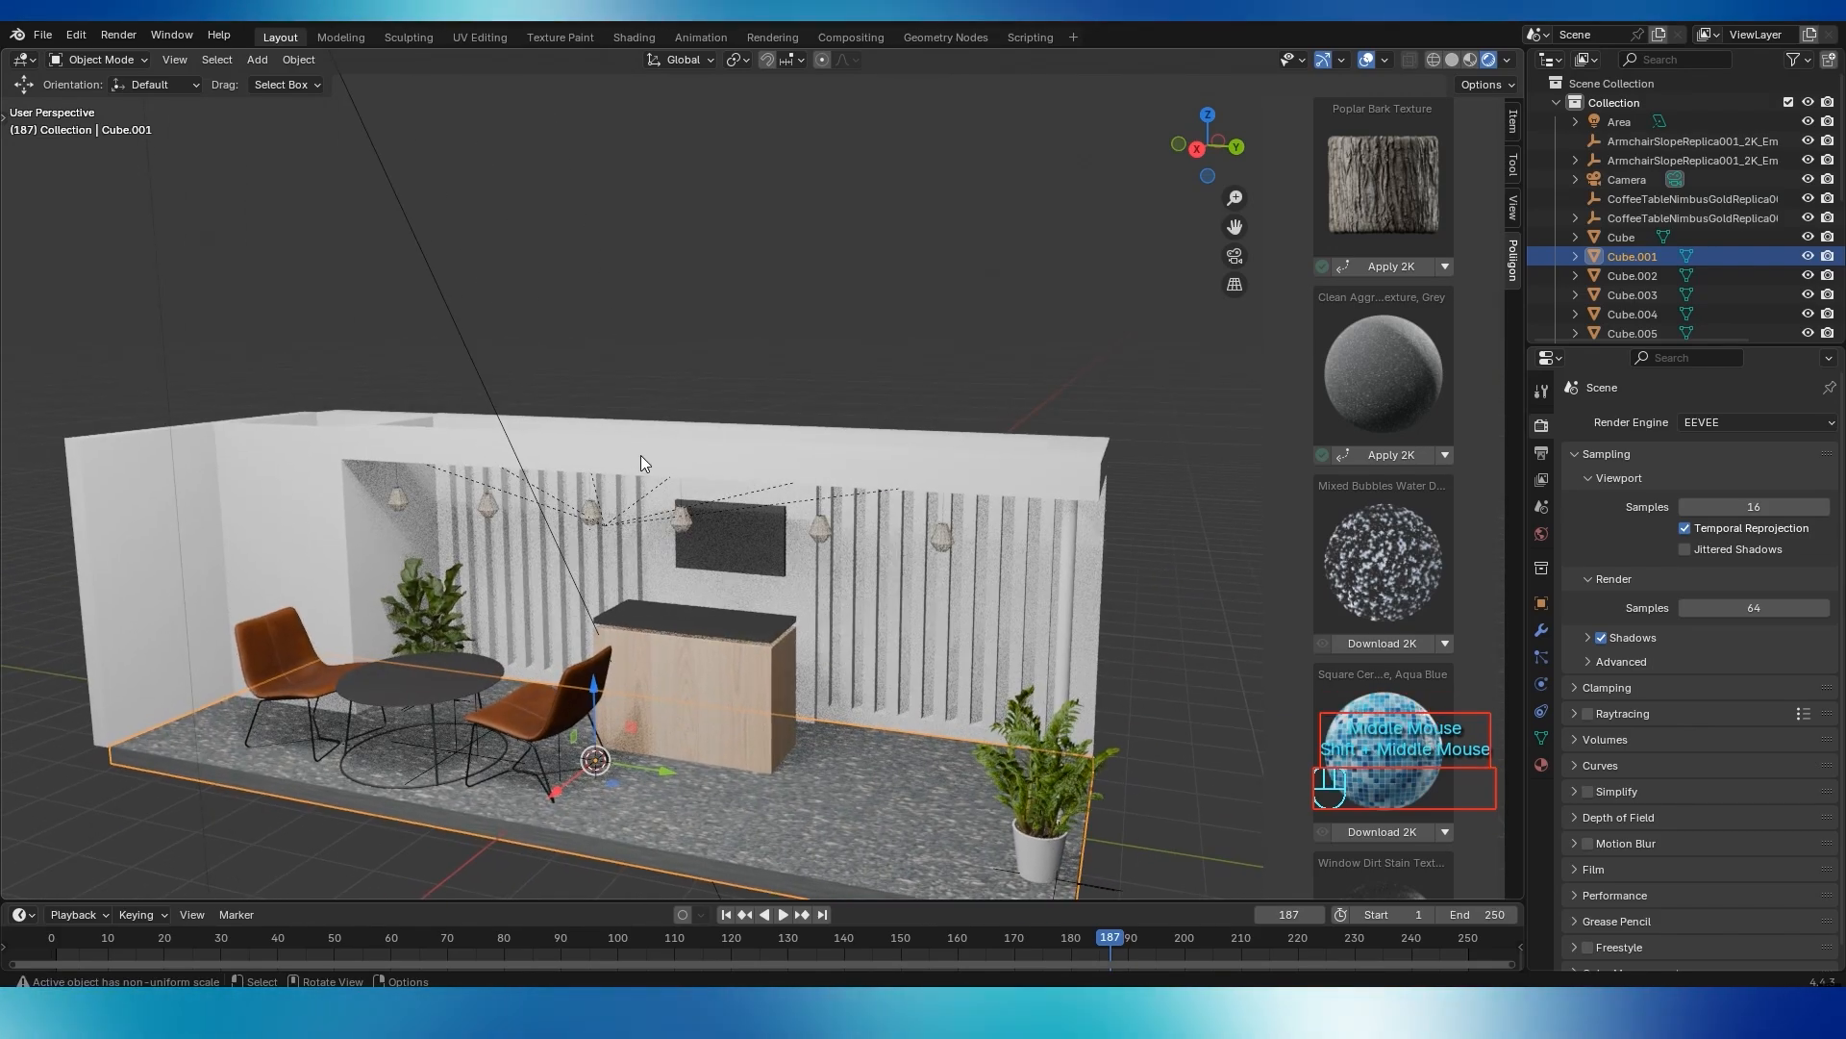
pyautogui.click(638, 456)
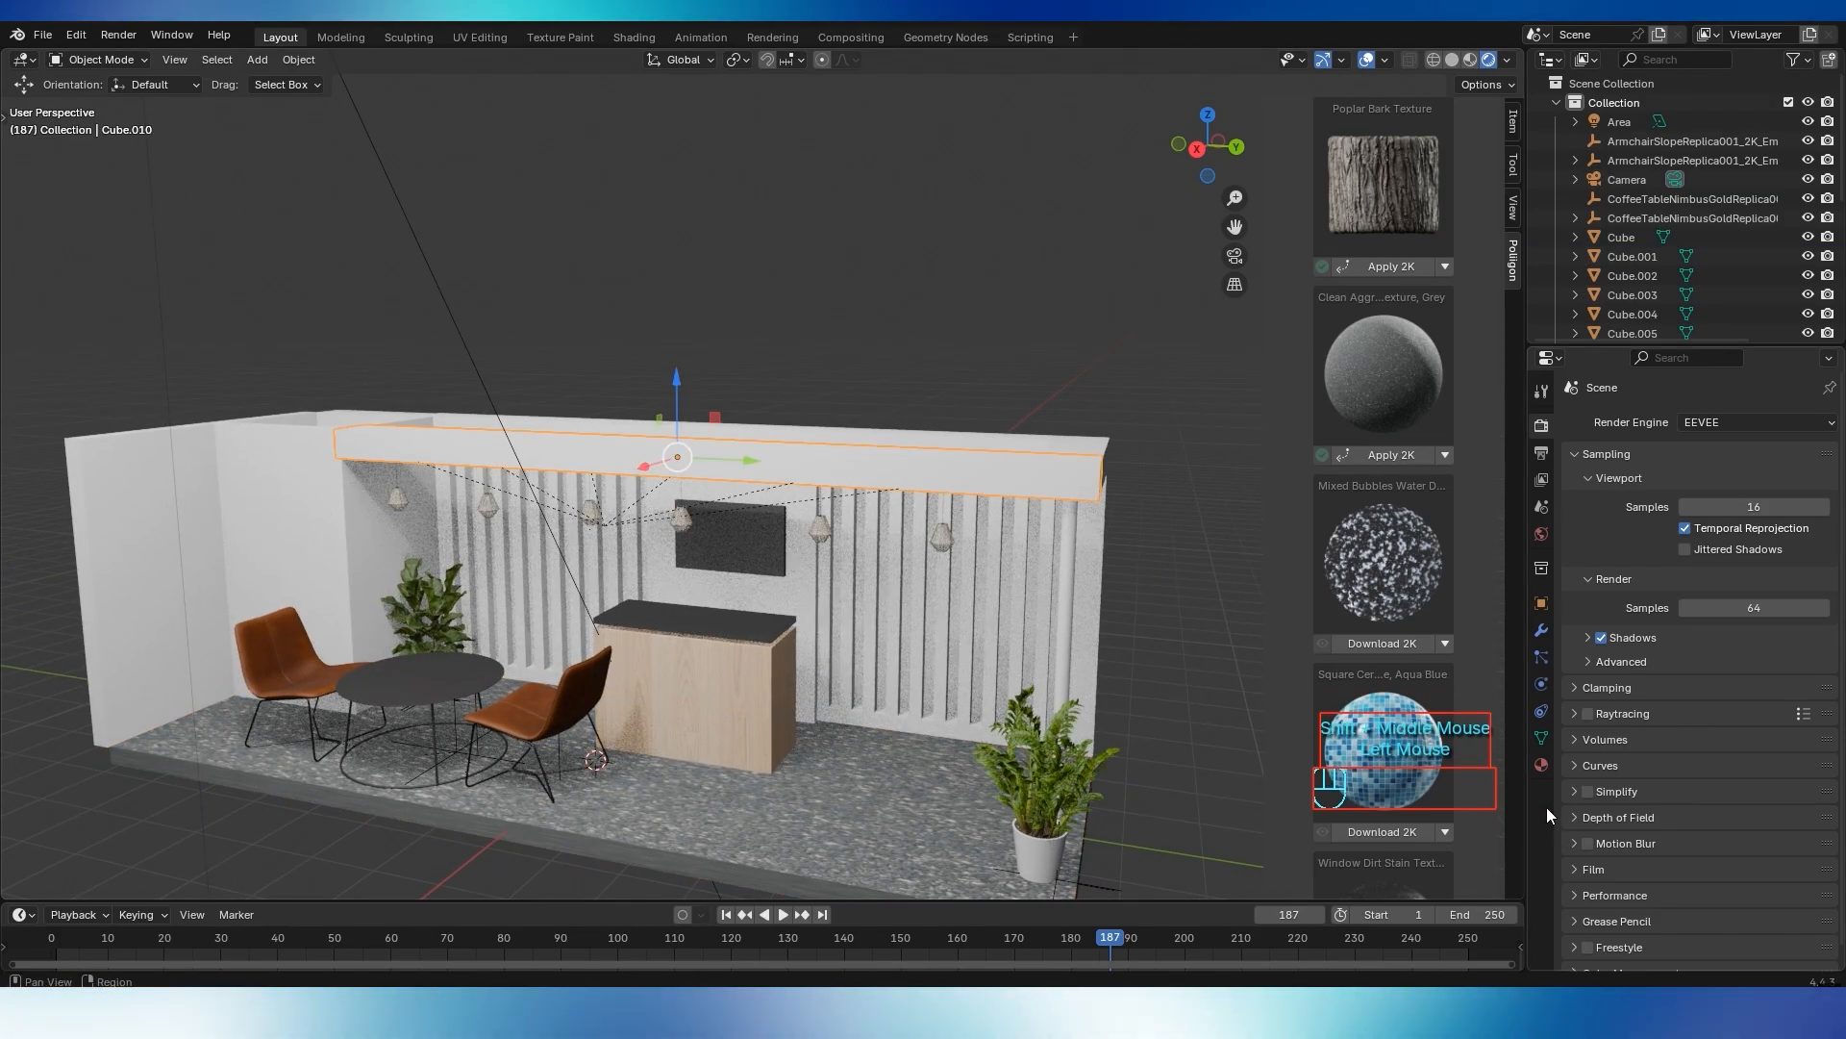
pyautogui.click(1541, 765)
pyautogui.click(1681, 505)
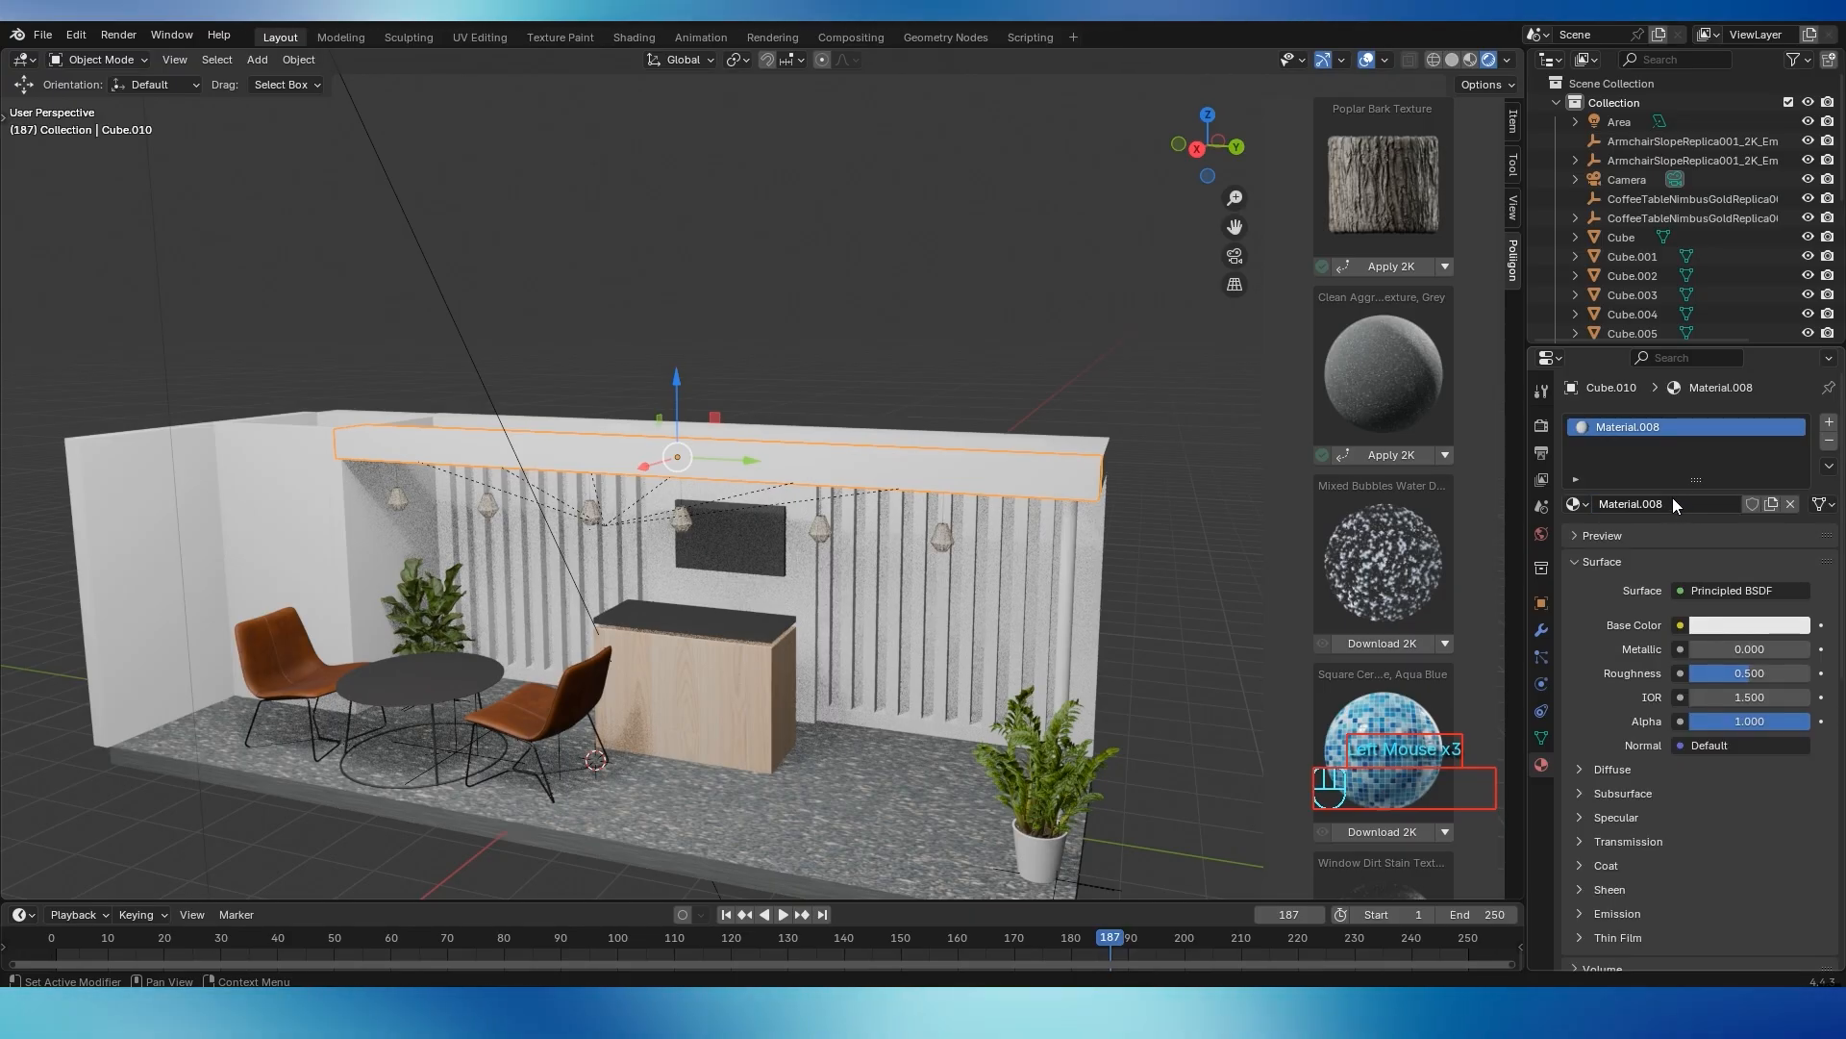
pyautogui.click(1716, 627)
pyautogui.click(1730, 319)
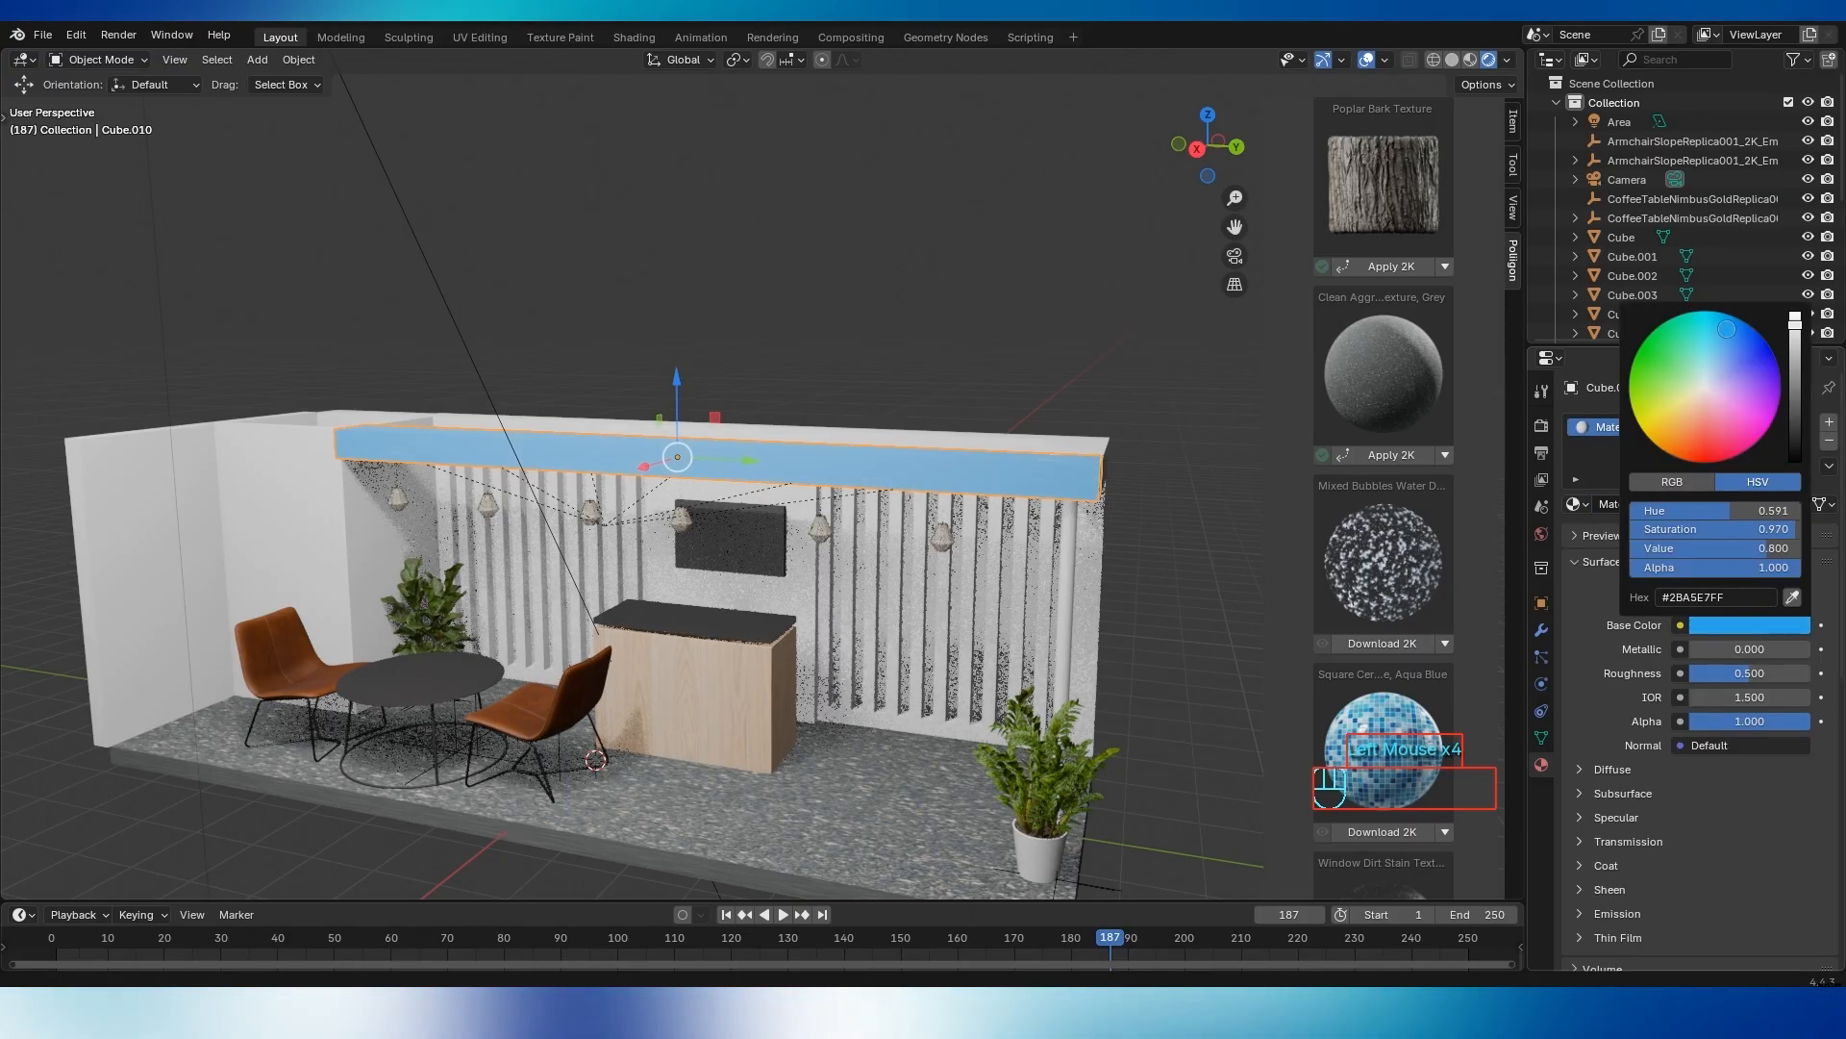
pyautogui.moveTo(1795, 322); pyautogui.dragTo(1794, 395)
pyautogui.moveTo(1729, 330); pyautogui.dragTo(1736, 331)
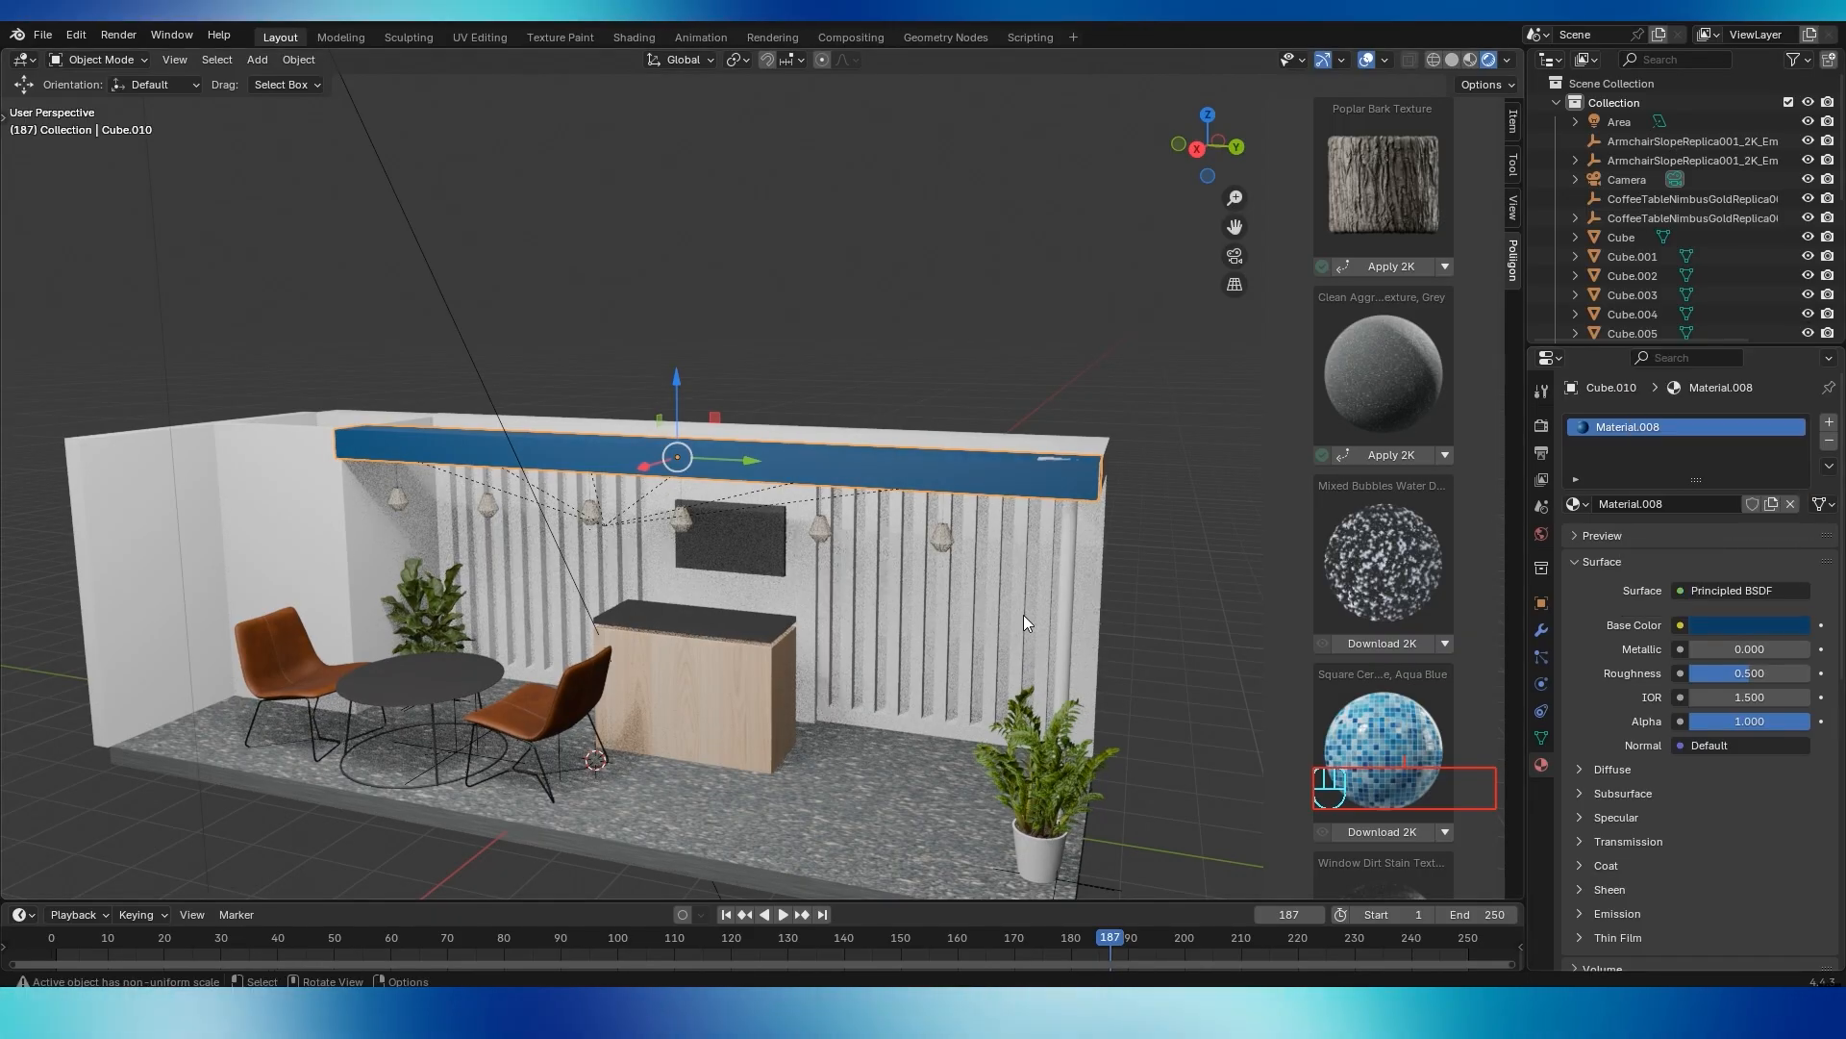
pyautogui.moveTo(1024, 614); pyautogui.dragTo(909, 640, button='middle')
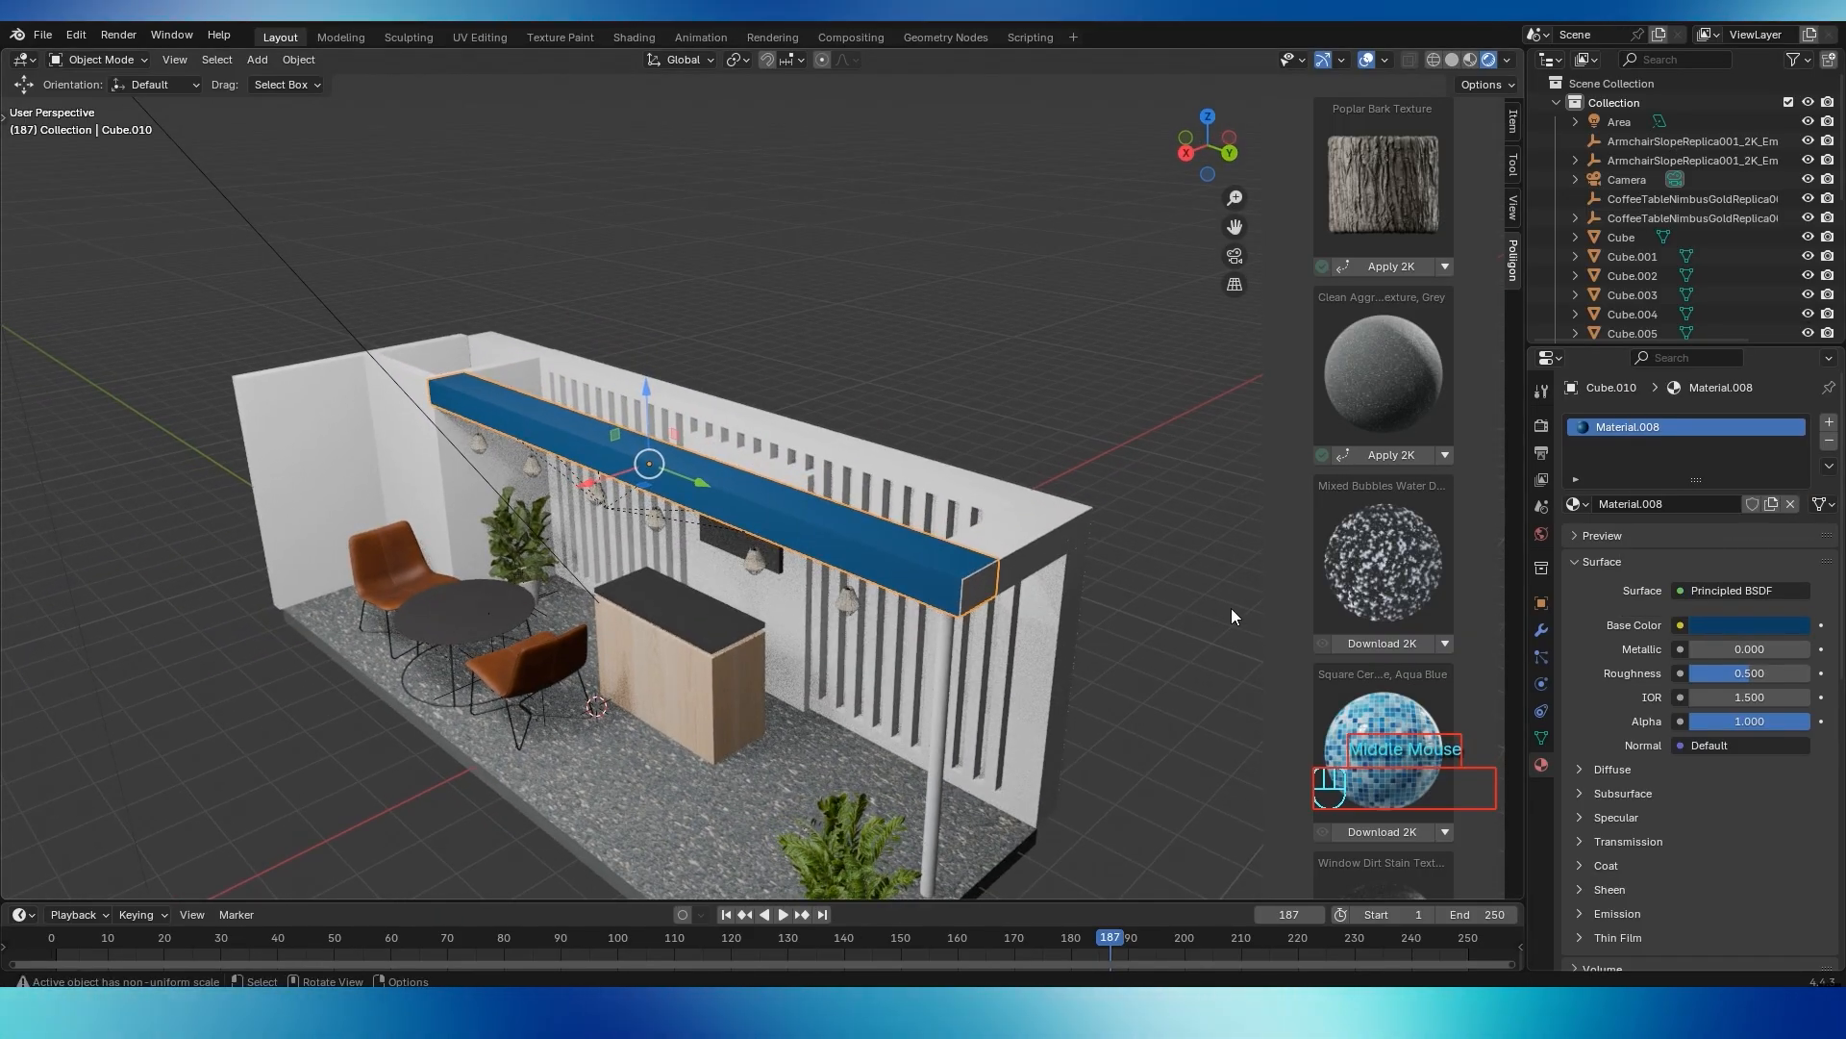
pyautogui.doubleClick(1625, 427)
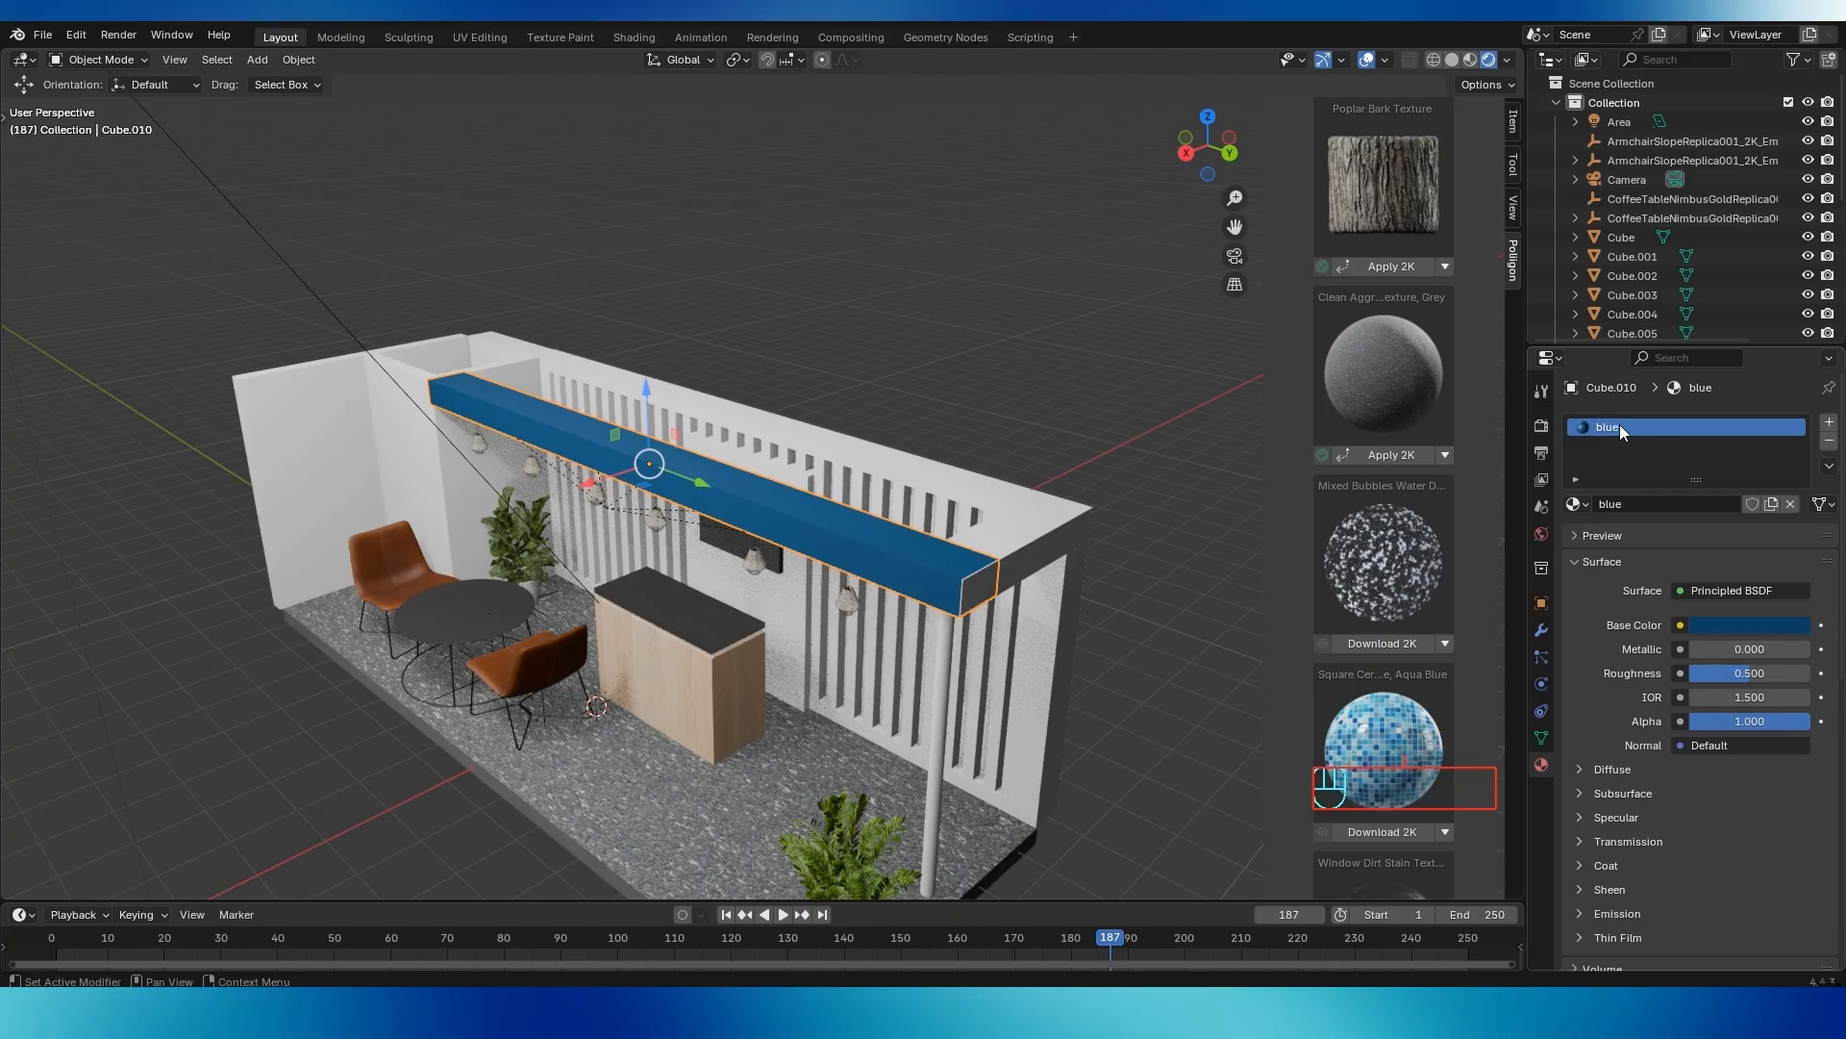
# Assign the existing blue material to the short canopy beam above the corner column
pyautogui.click(1023, 547)
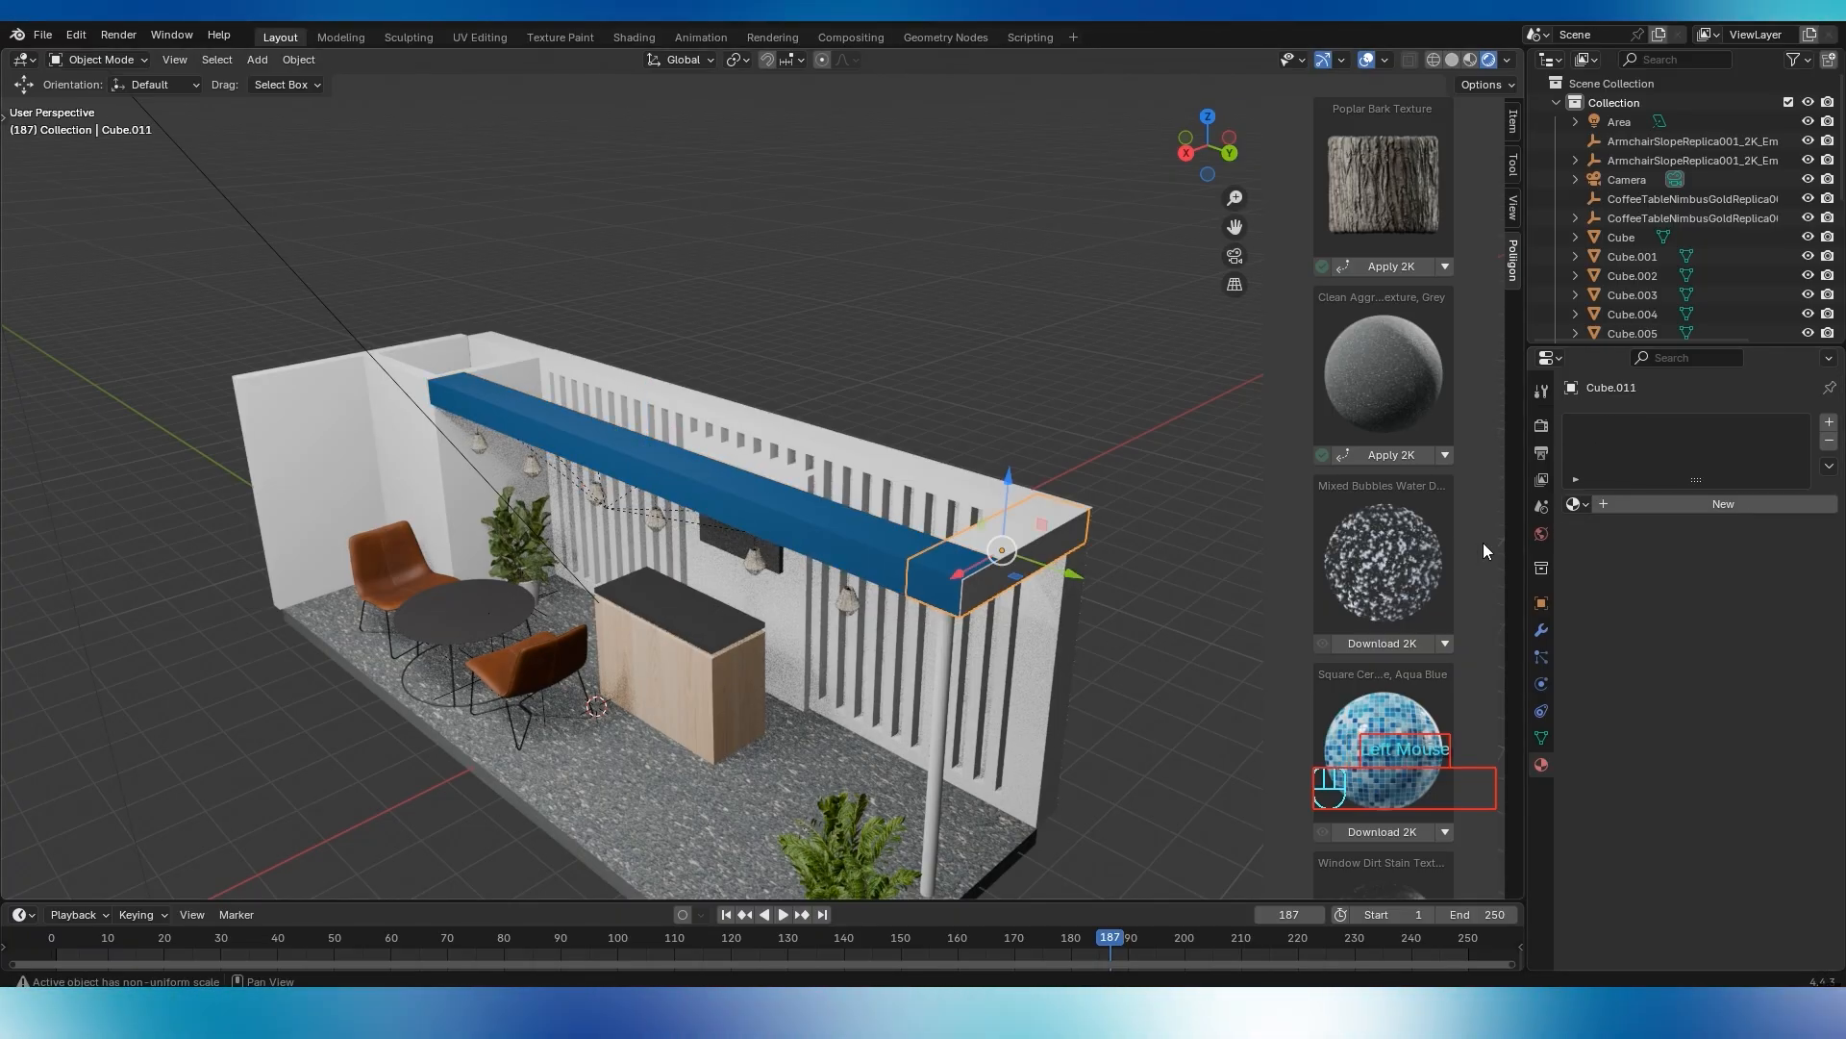
pyautogui.click(1578, 505)
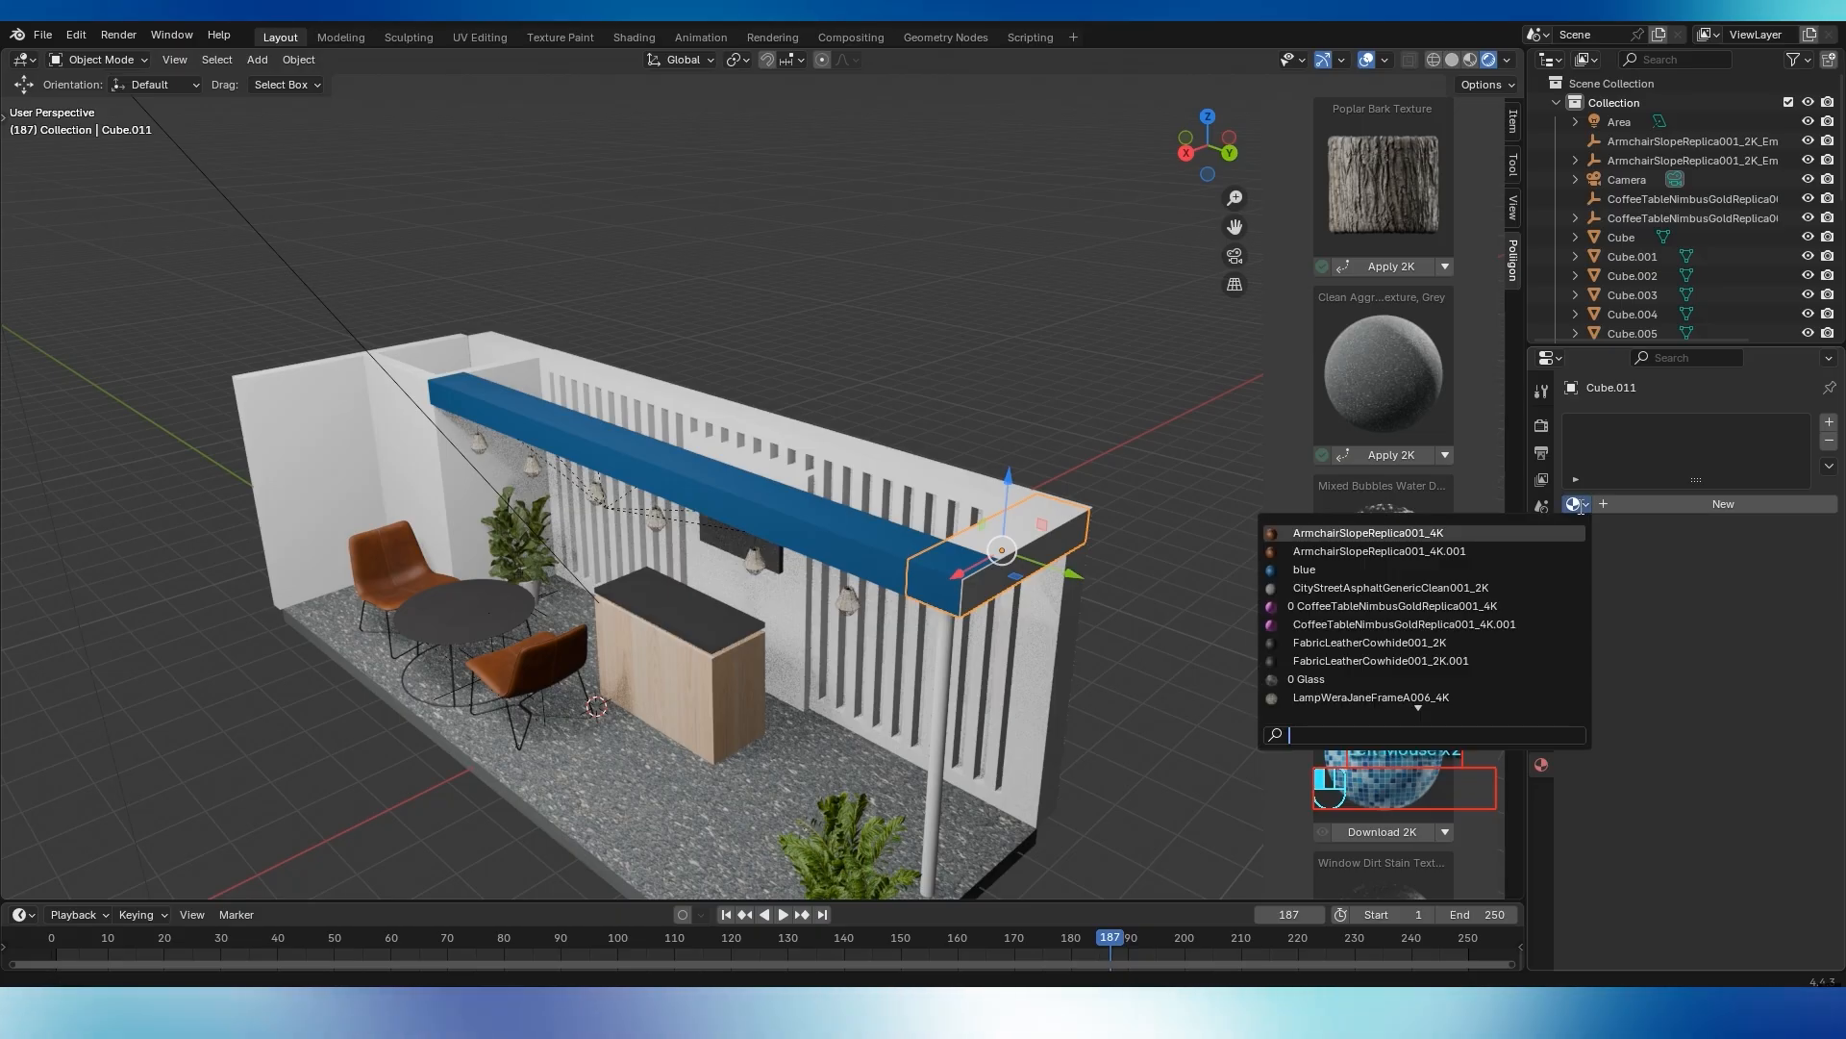
pyautogui.click(1306, 570)
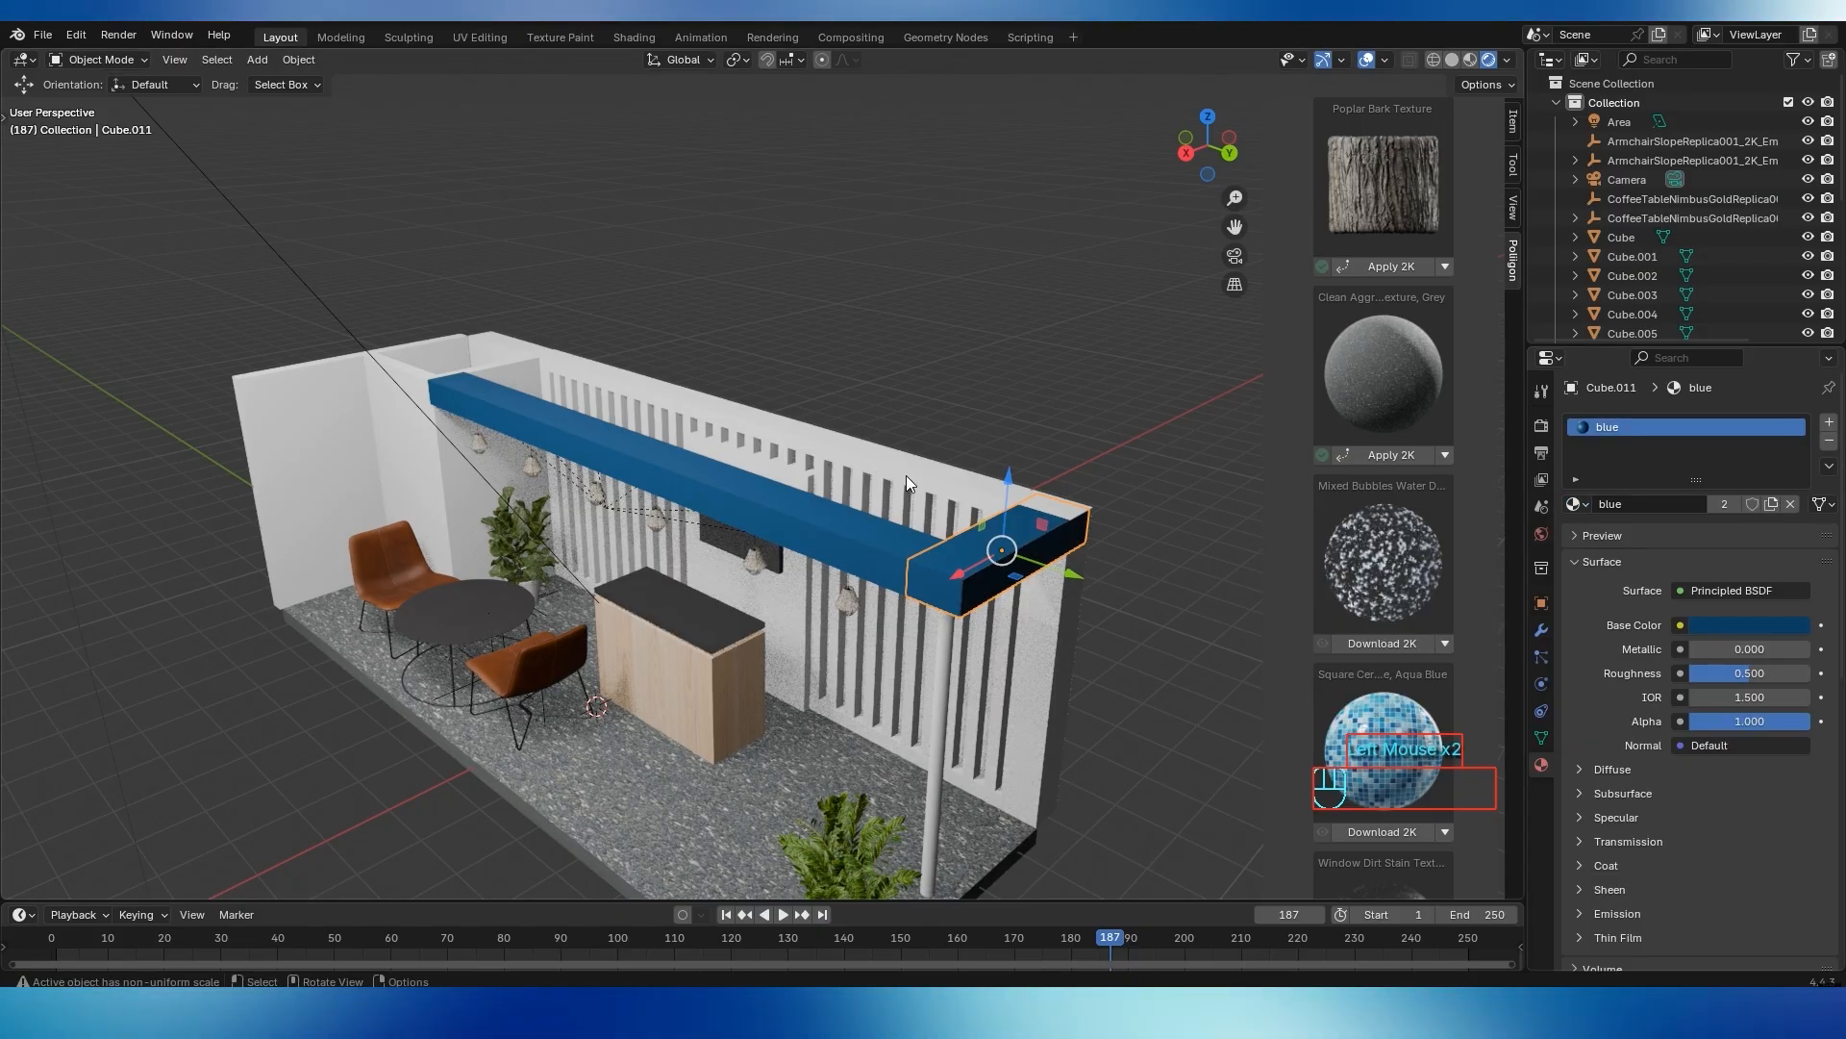
# Assign the blue material to the narrow side panel behind the potted plant and seating area
pyautogui.click(1056, 577)
pyautogui.moveTo(1056, 577); pyautogui.dragTo(1159, 485, button='middle')
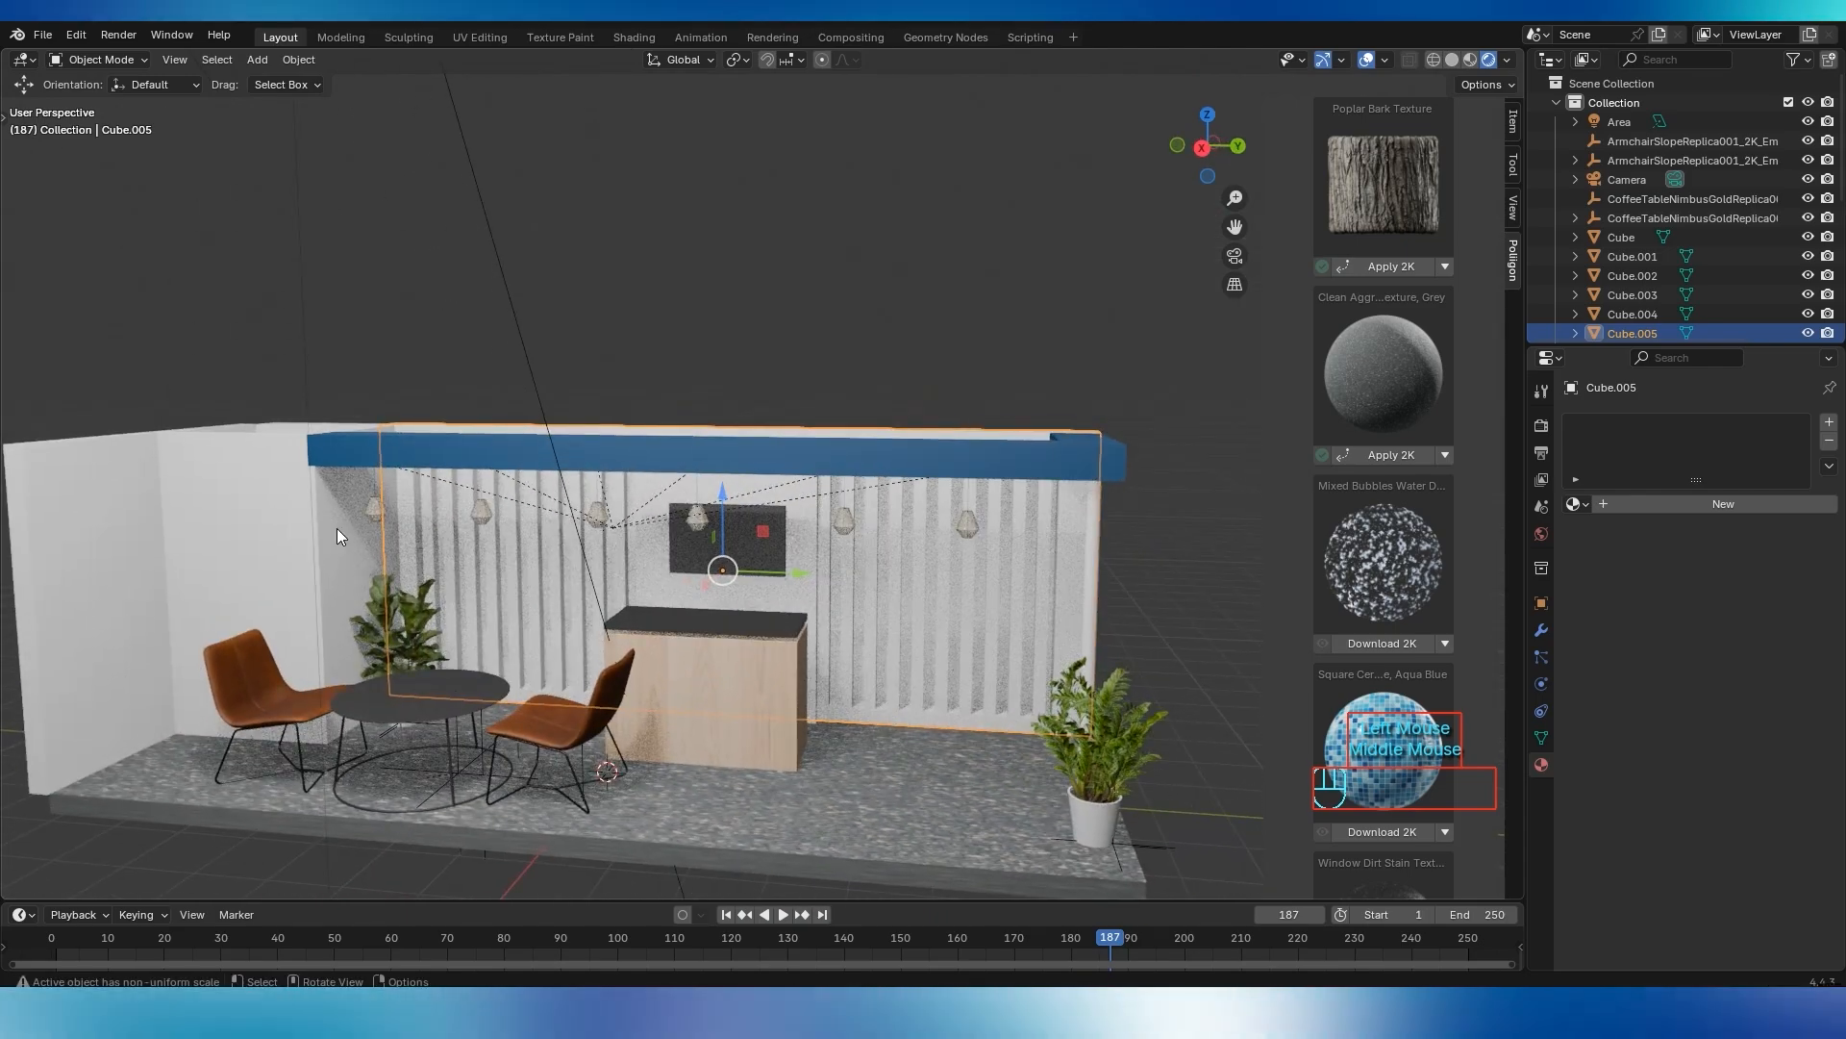
pyautogui.click(339, 527)
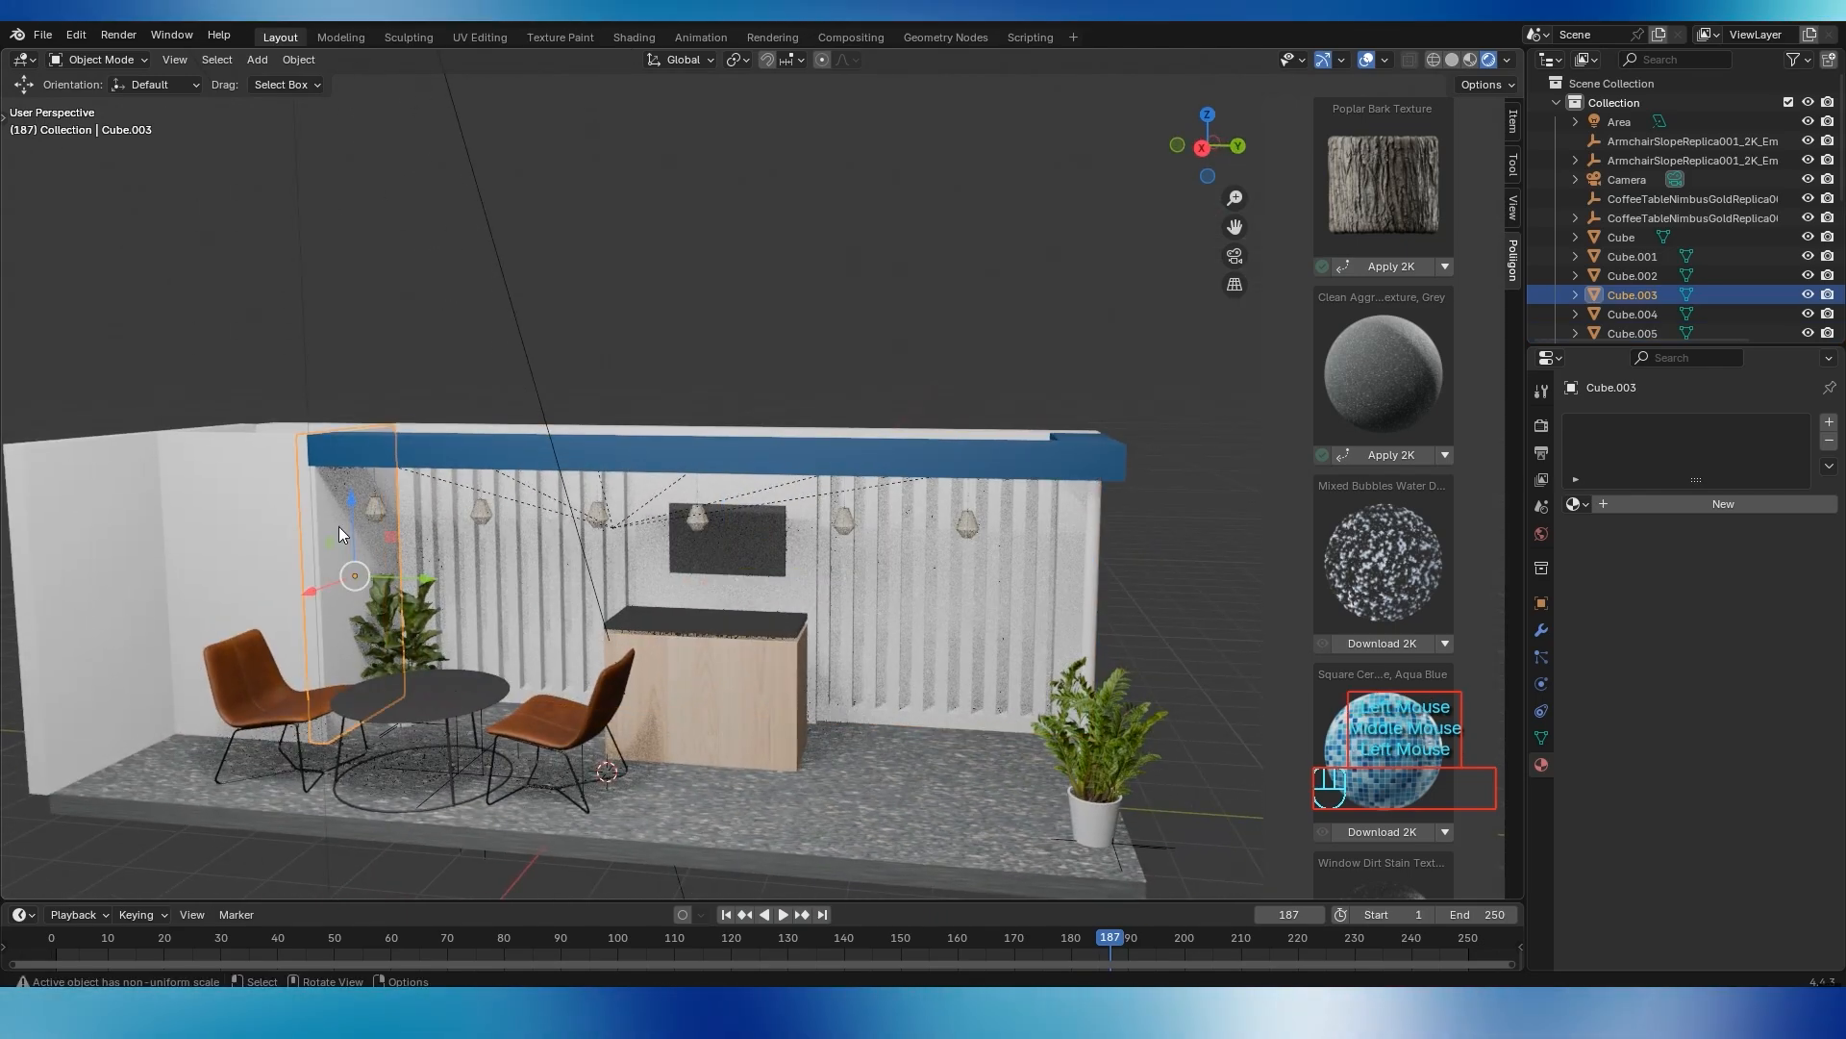
pyautogui.click(1576, 505)
pyautogui.click(1305, 569)
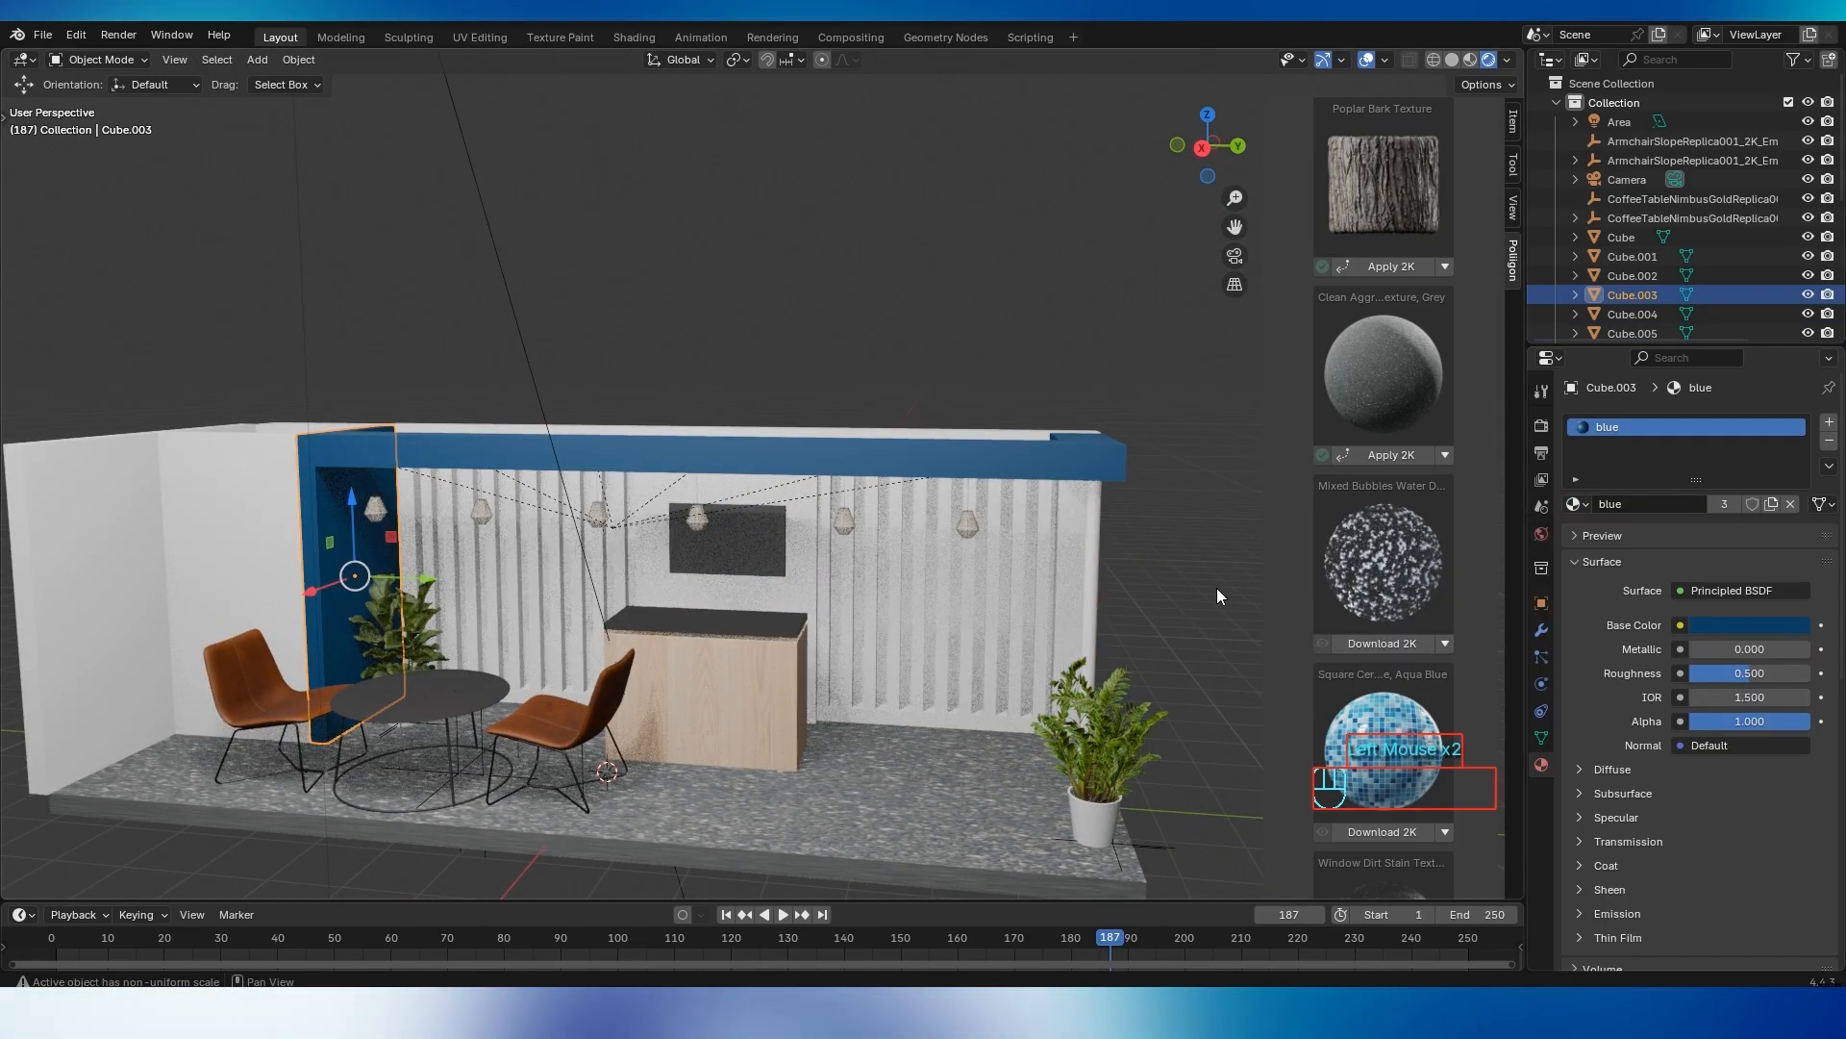
pyautogui.moveTo(556, 595)
pyautogui.mouseDown(button='middle')
pyautogui.moveTo(608, 580)
pyautogui.moveTo(582, 587)
pyautogui.mouseUp(button='middle')
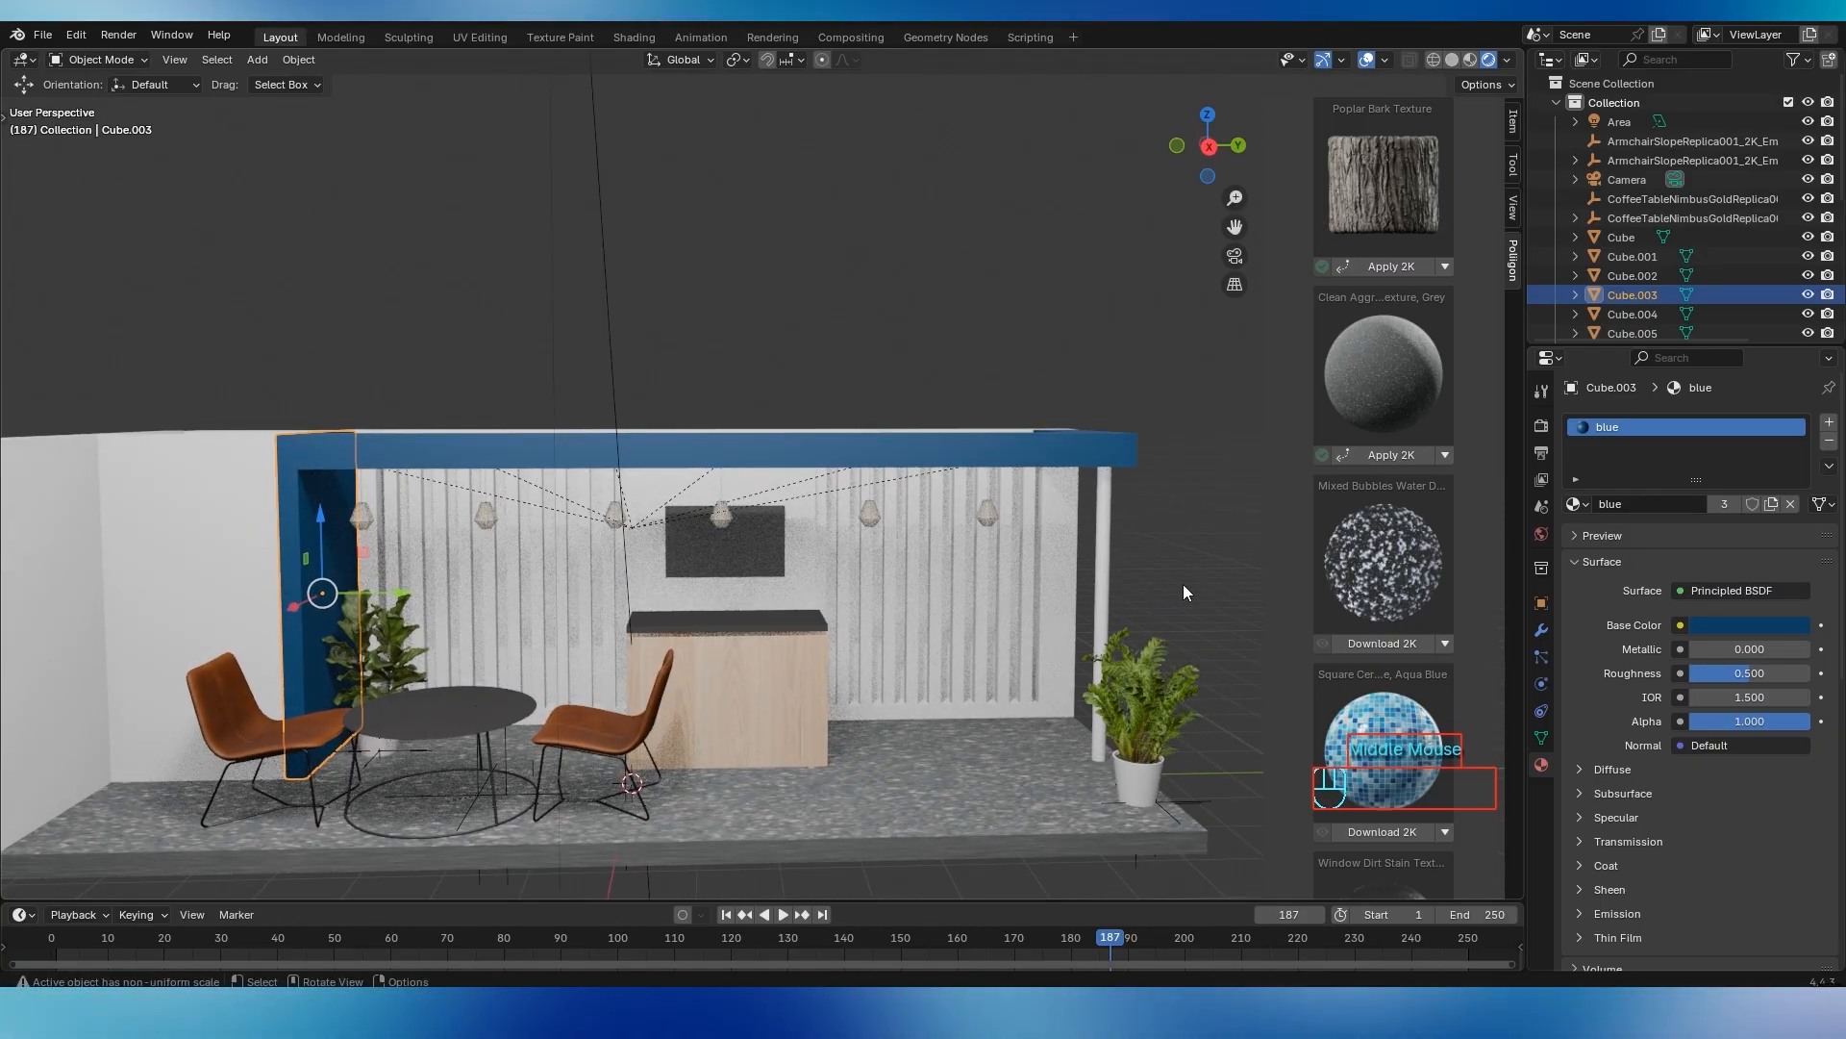
pyautogui.click(1184, 535)
pyautogui.moveTo(1185, 535); pyautogui.dragTo(874, 596, button='middle')
pyautogui.moveTo(750, 440); pyautogui.dragTo(795, 476, button='middle')
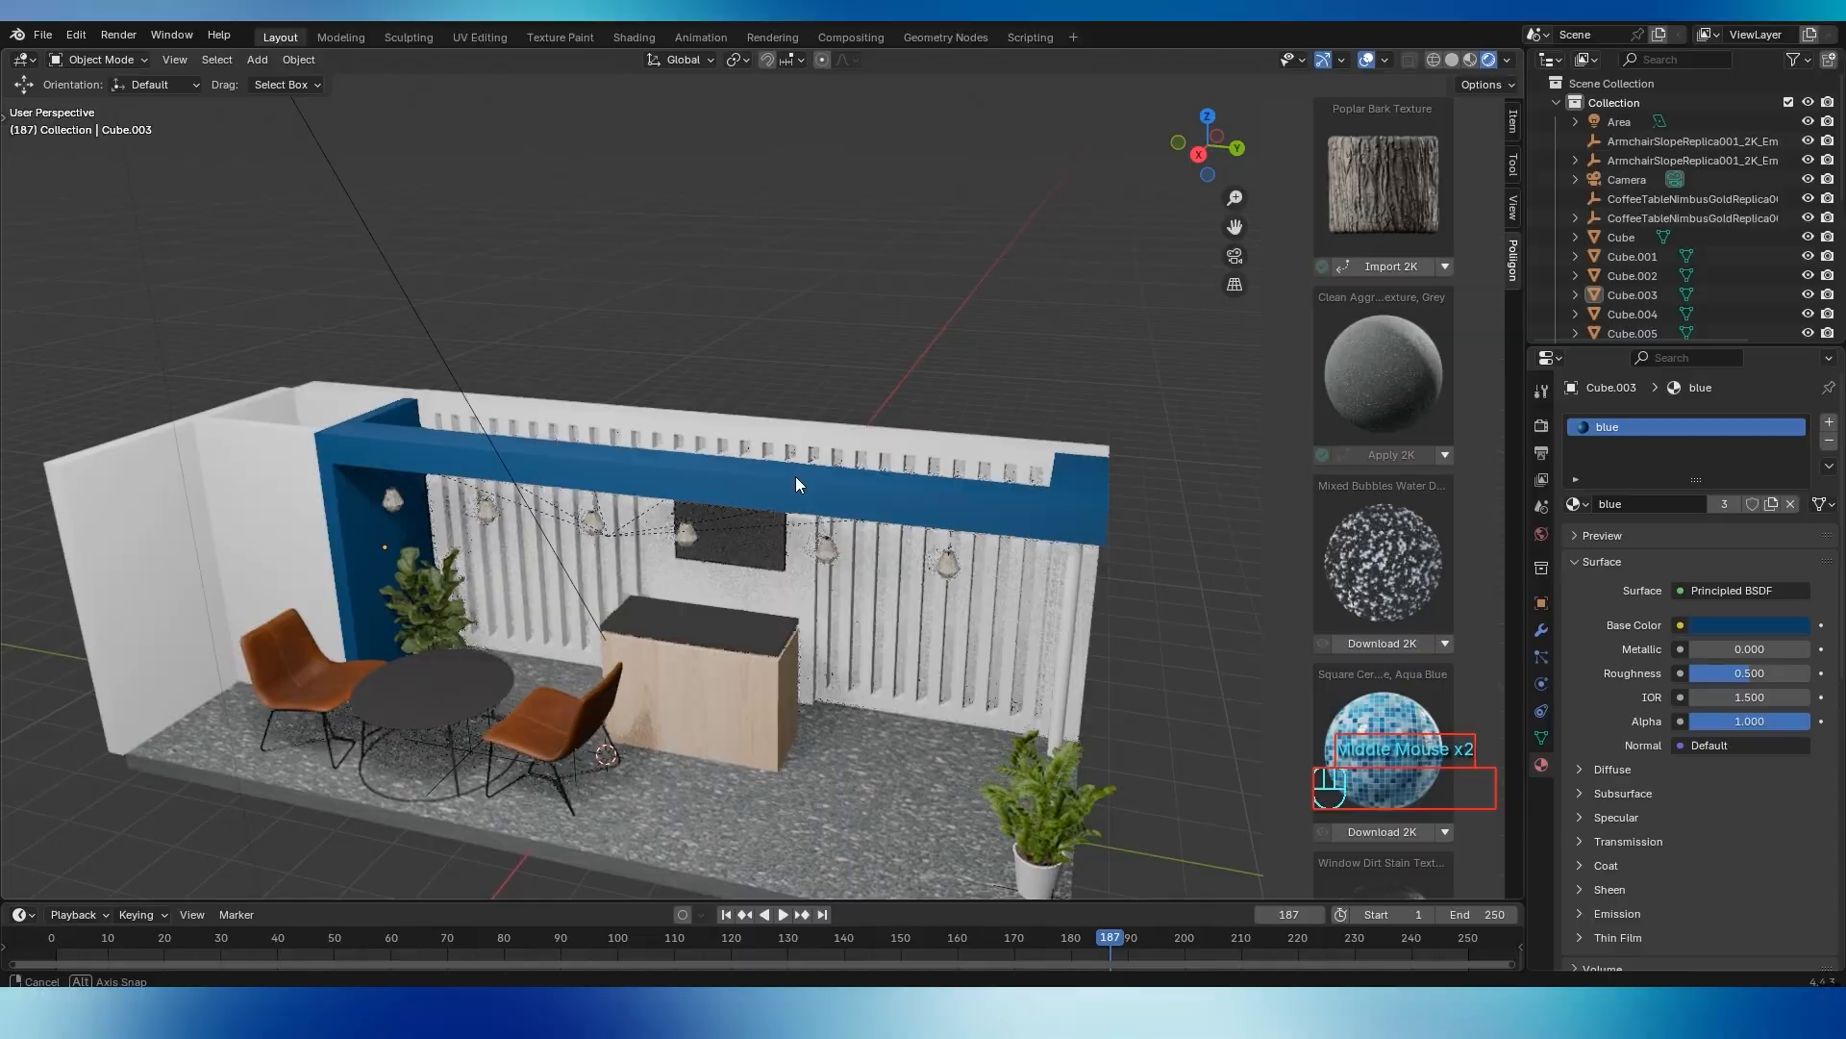
# Download the 2K aqua blue square tile texture from the Poliigon library and apply it to the back wall behind the slats
pyautogui.click(871, 441)
pyautogui.moveTo(908, 540); pyautogui.dragTo(949, 516, button='middle')
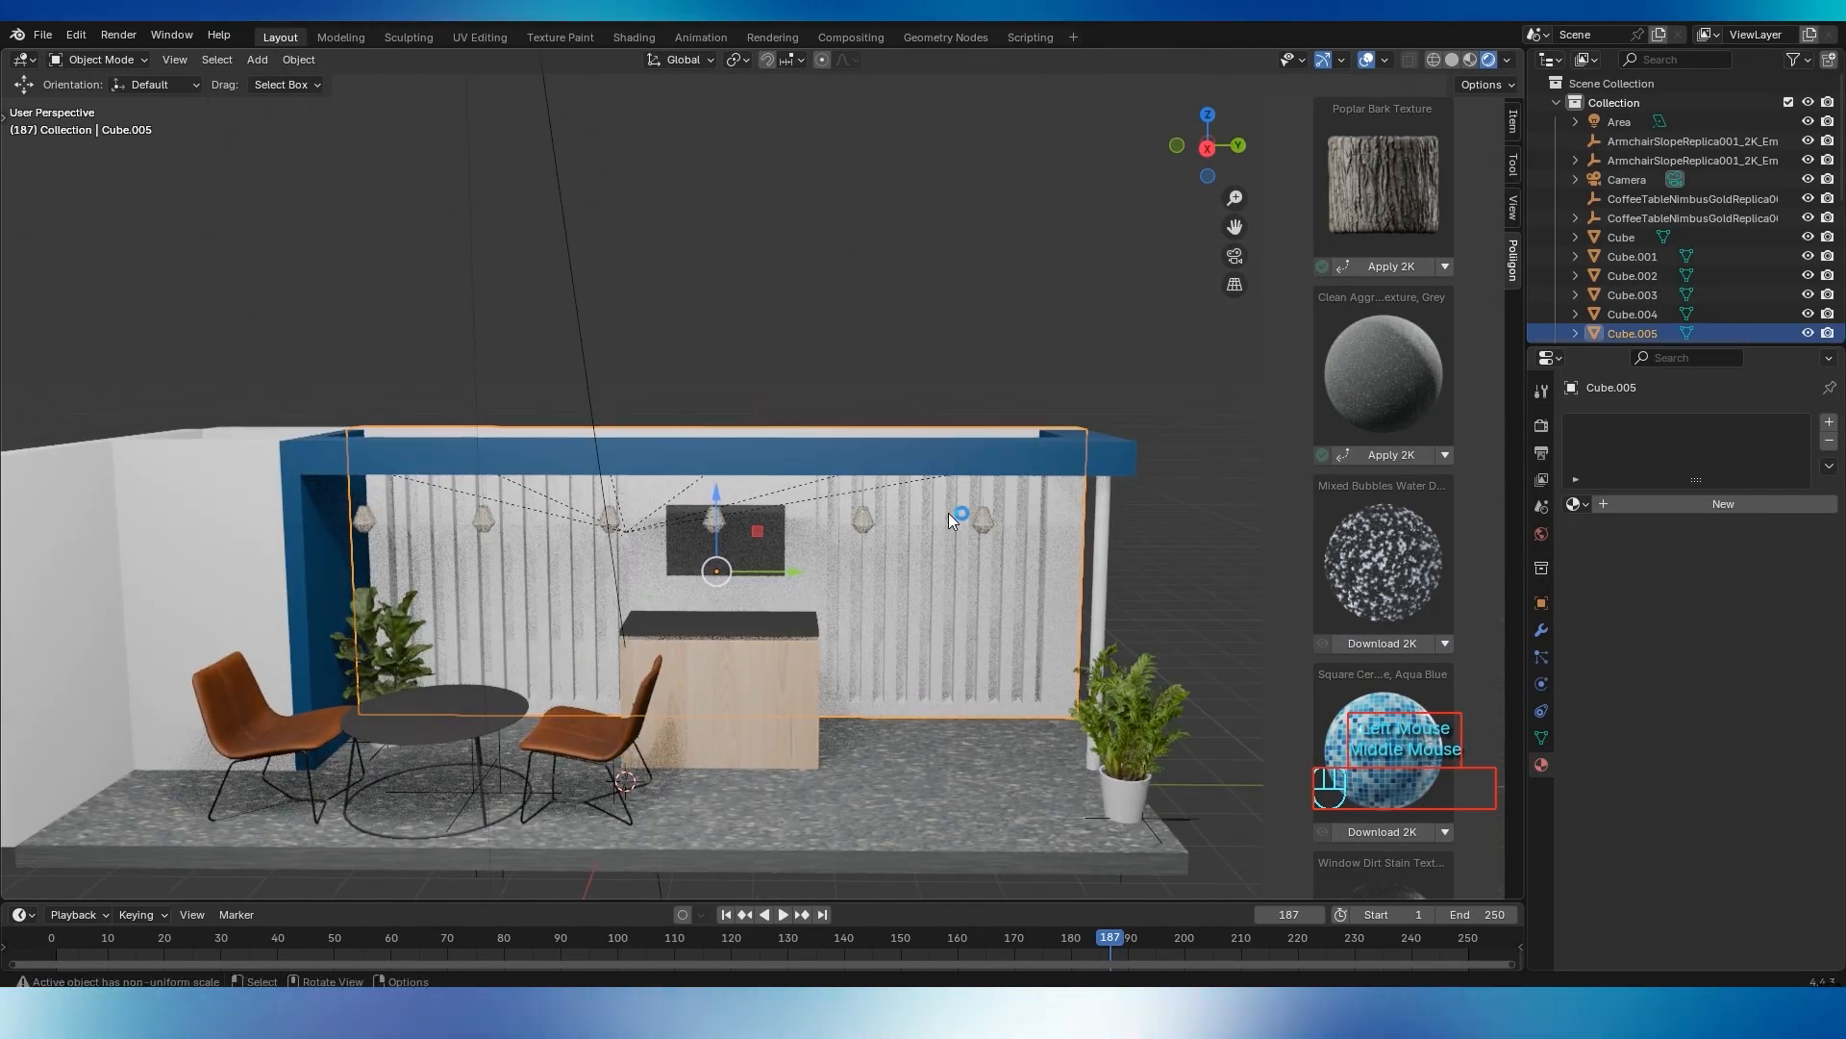
pyautogui.click(137, 60)
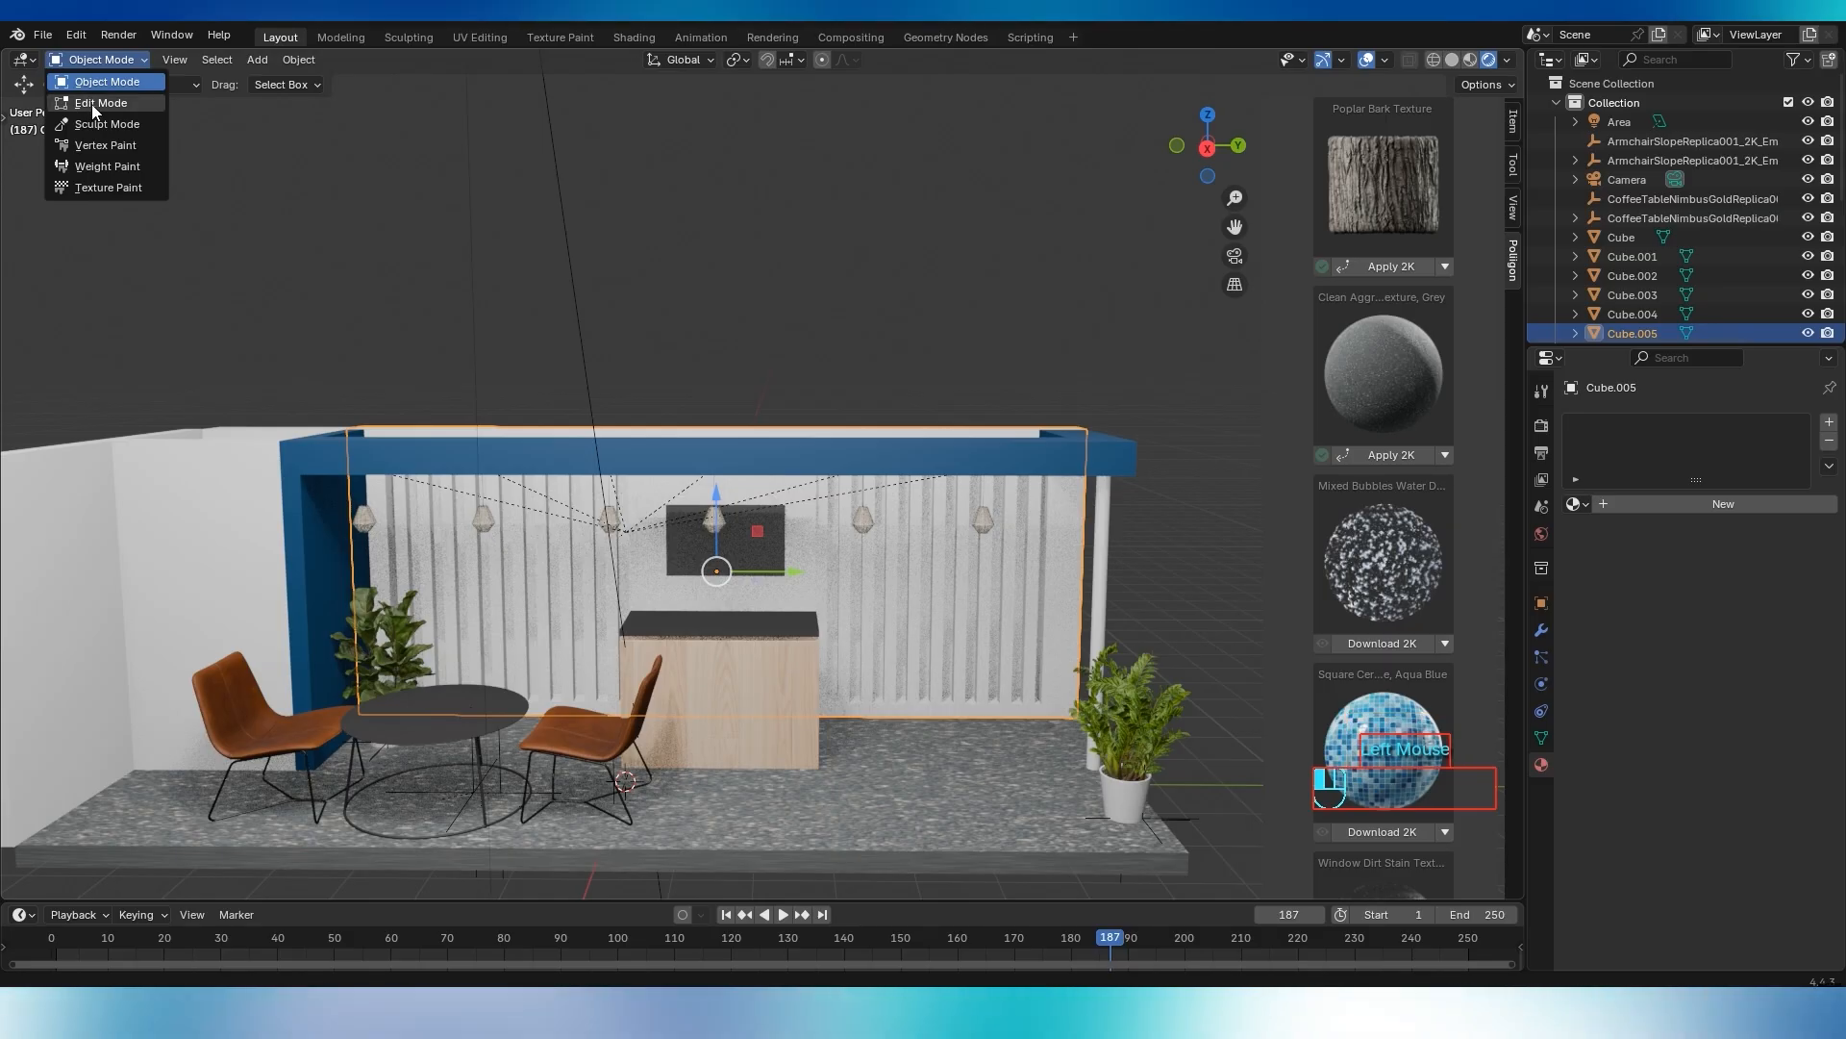
pyautogui.click(96, 92)
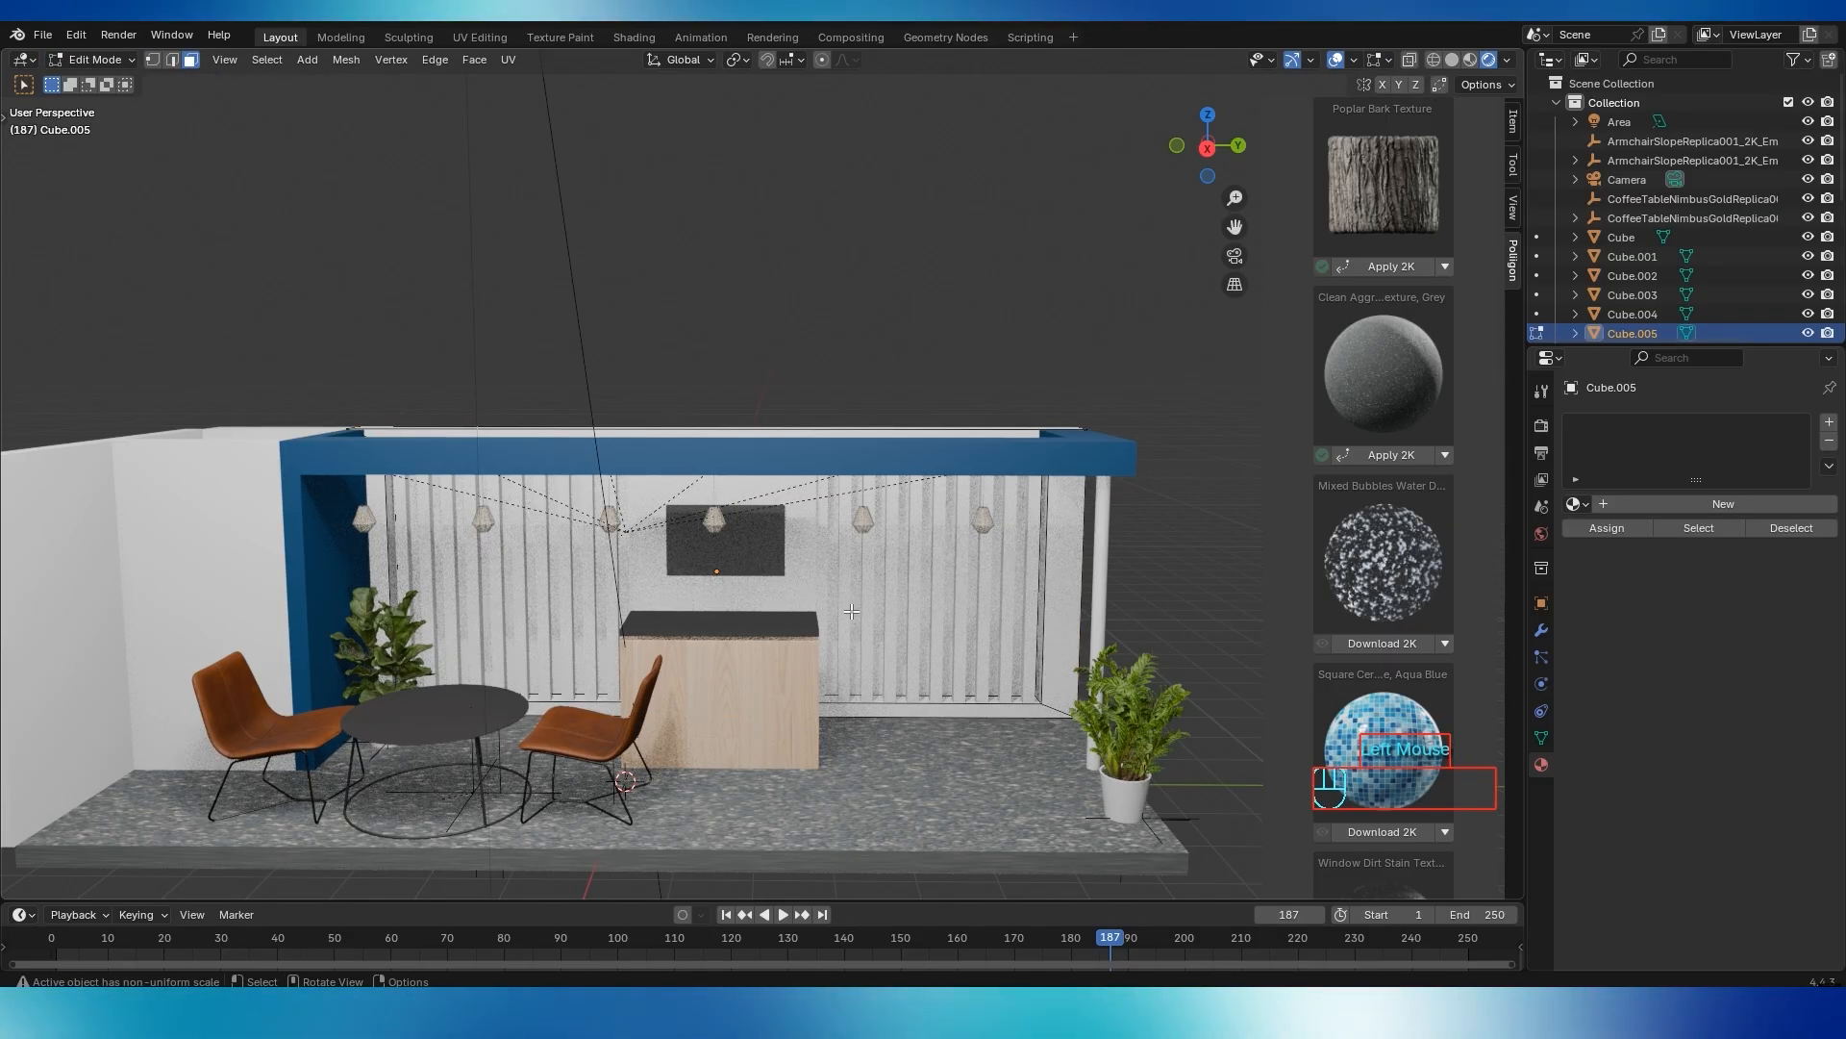
pyautogui.scroll(2, 852, 612)
pyautogui.click(906, 602)
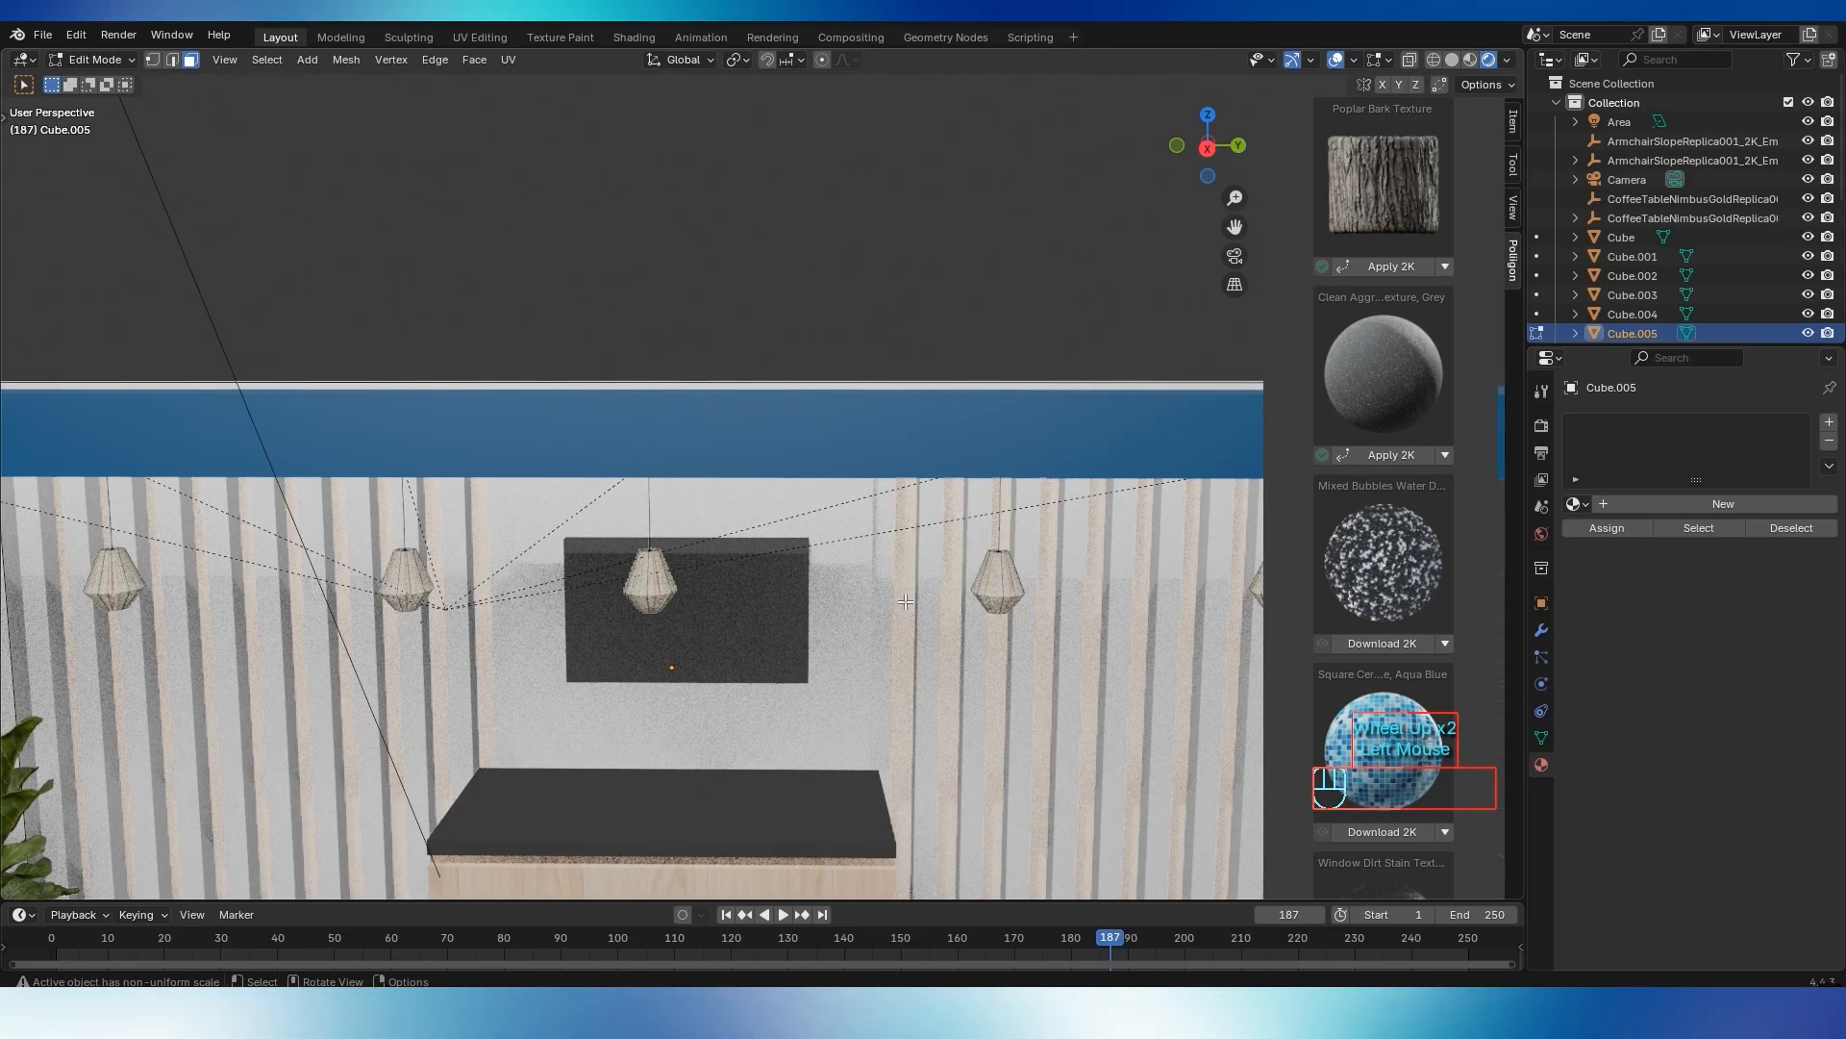
pyautogui.scroll(-3, 906, 602)
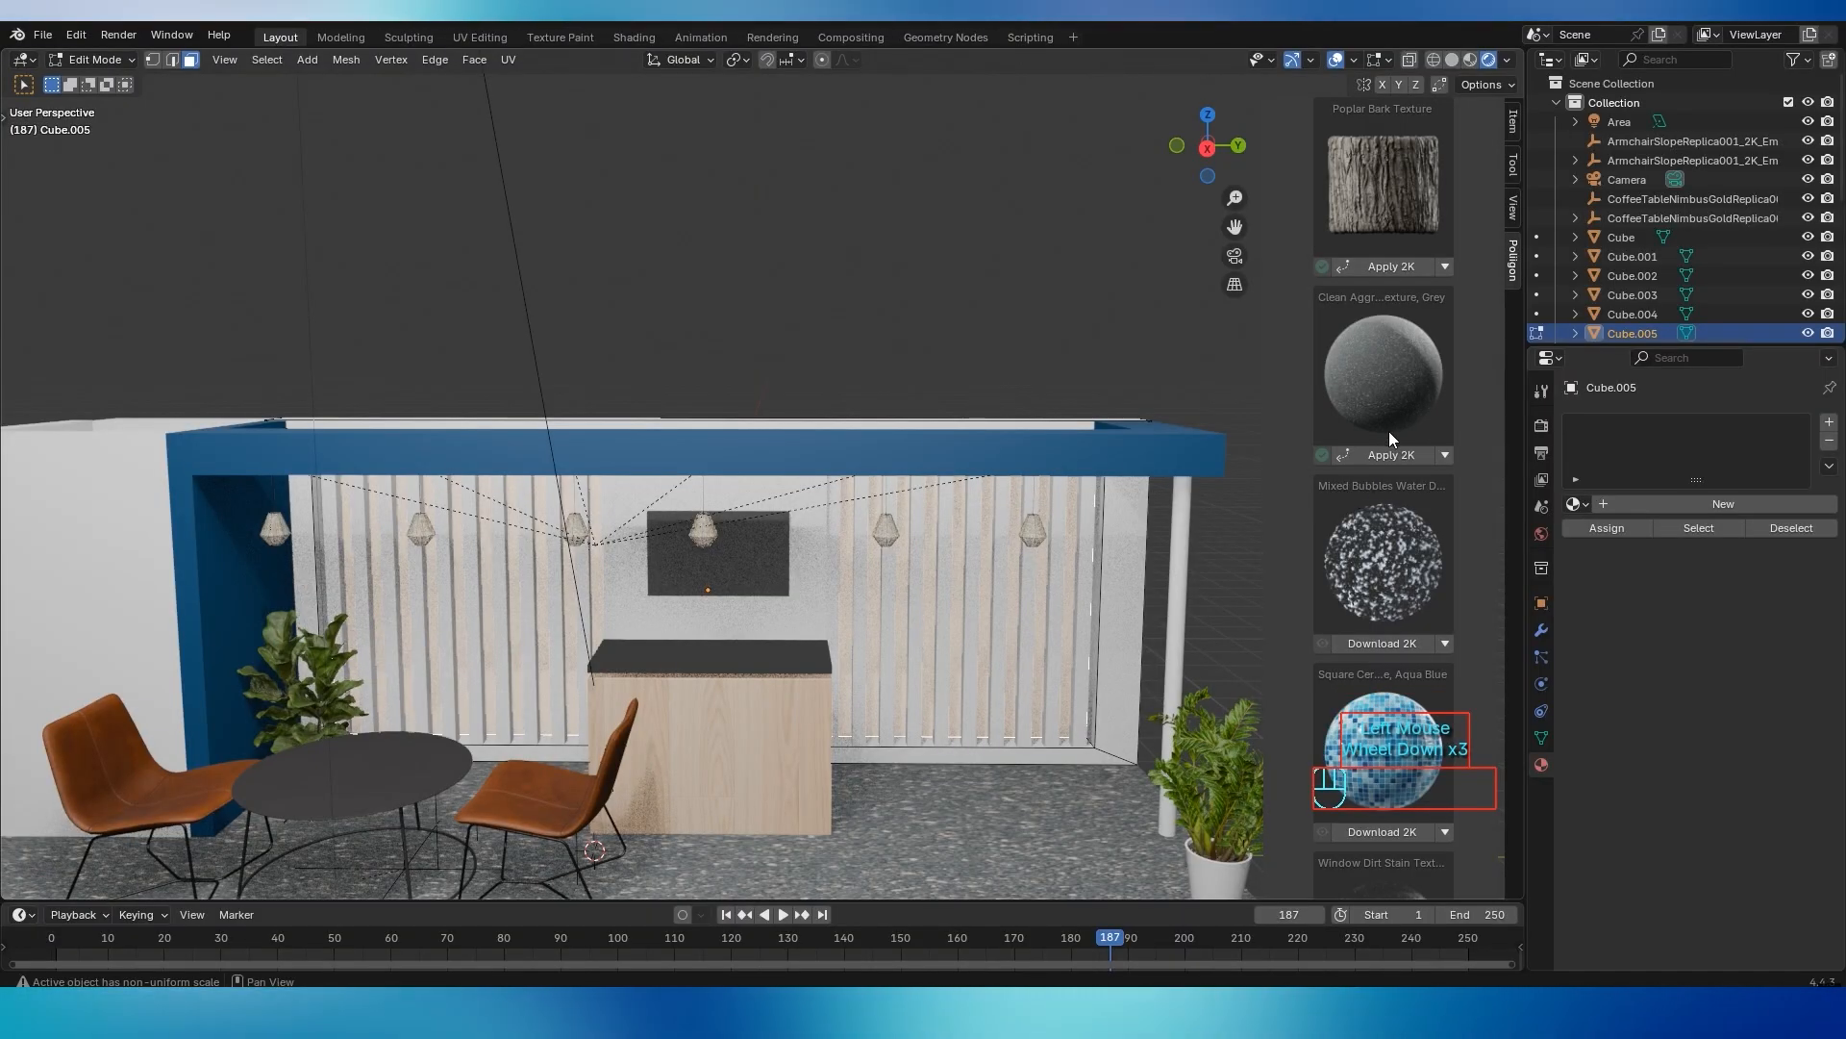
pyautogui.scroll(-3, 1423, 589)
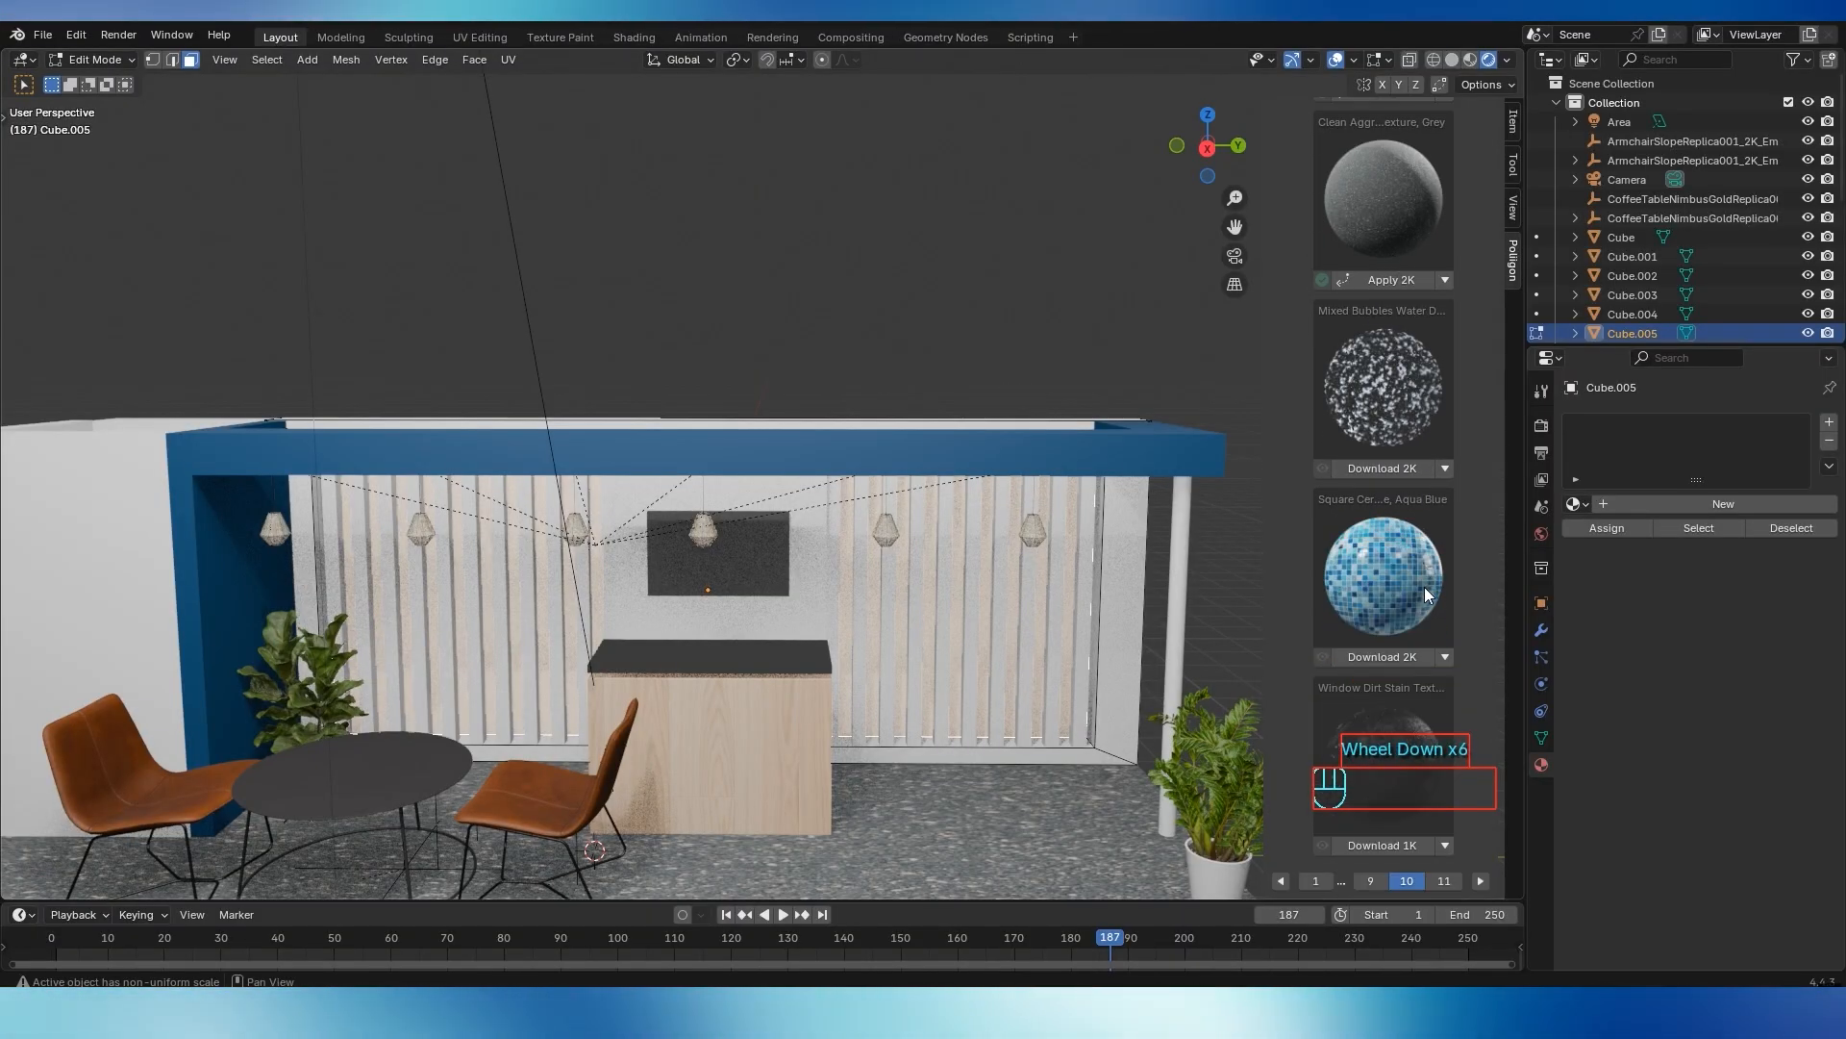
pyautogui.click(1373, 656)
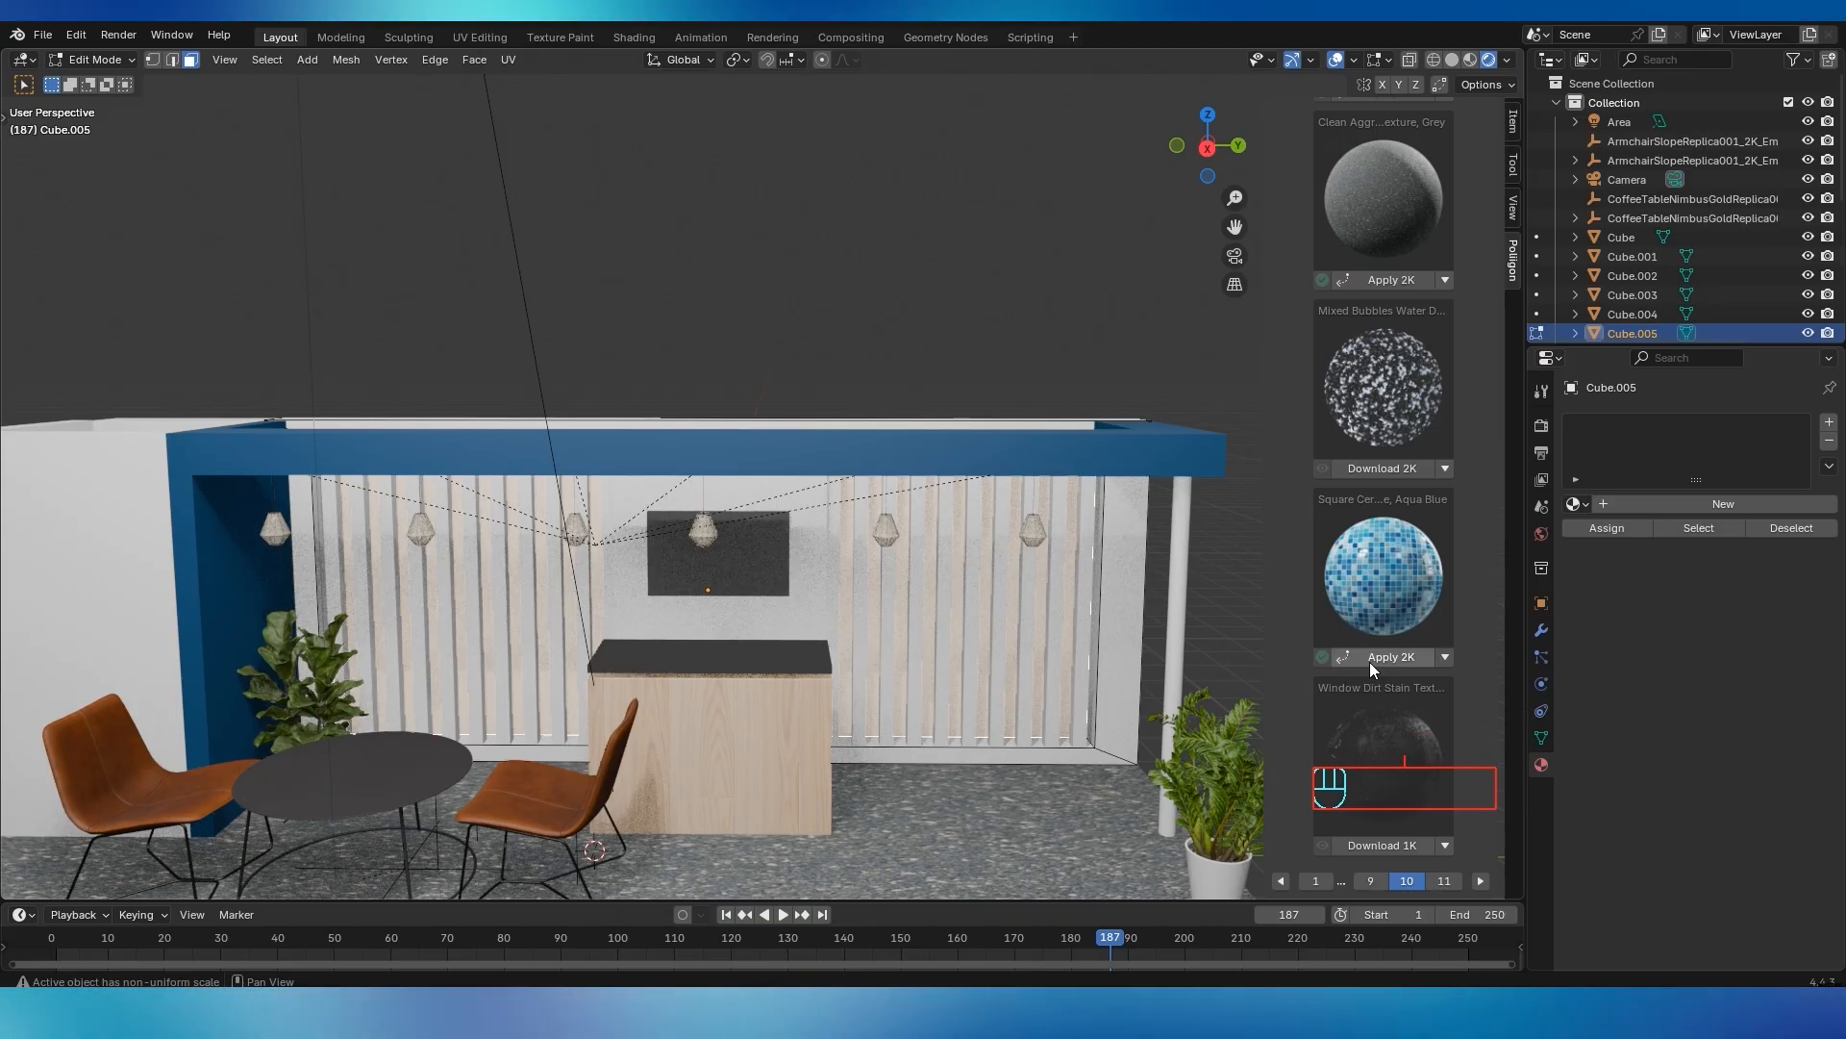
pyautogui.click(1372, 658)
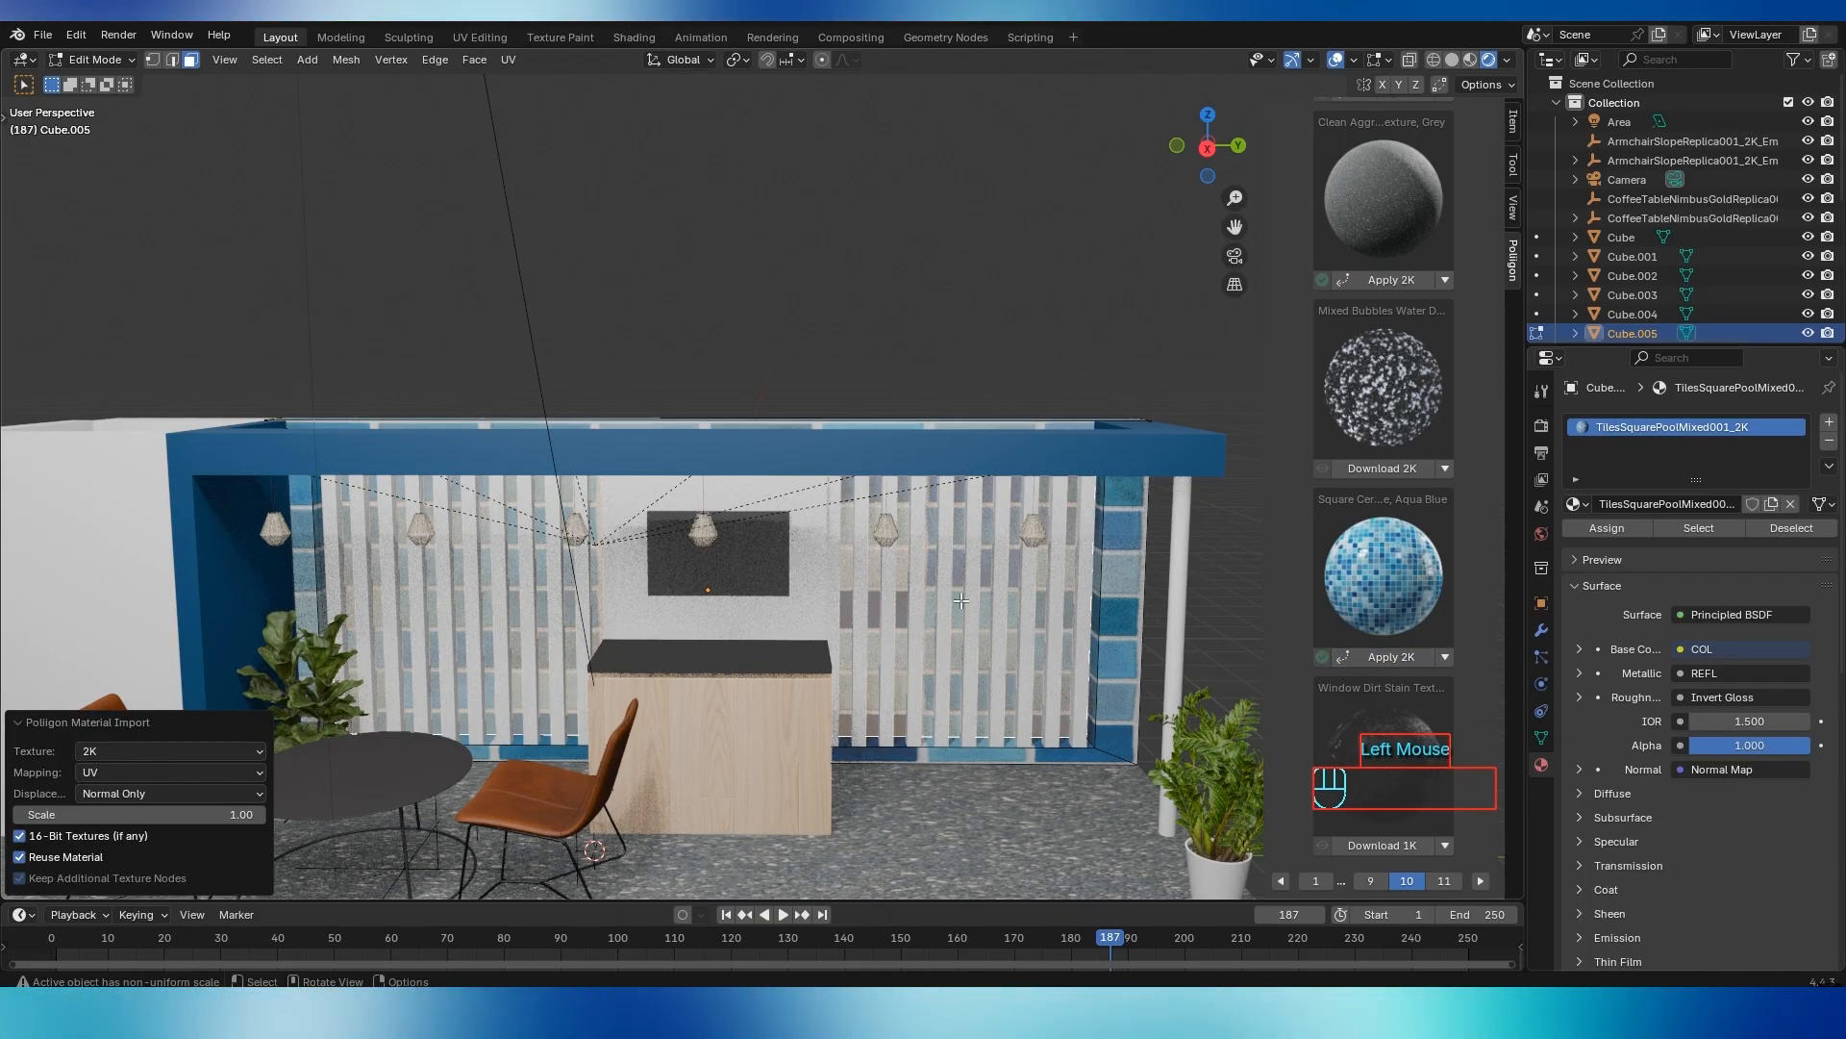
pyautogui.scroll(-2, 1002, 595)
pyautogui.moveTo(1002, 594); pyautogui.dragTo(1075, 567, button='middle')
pyautogui.press('Tab')
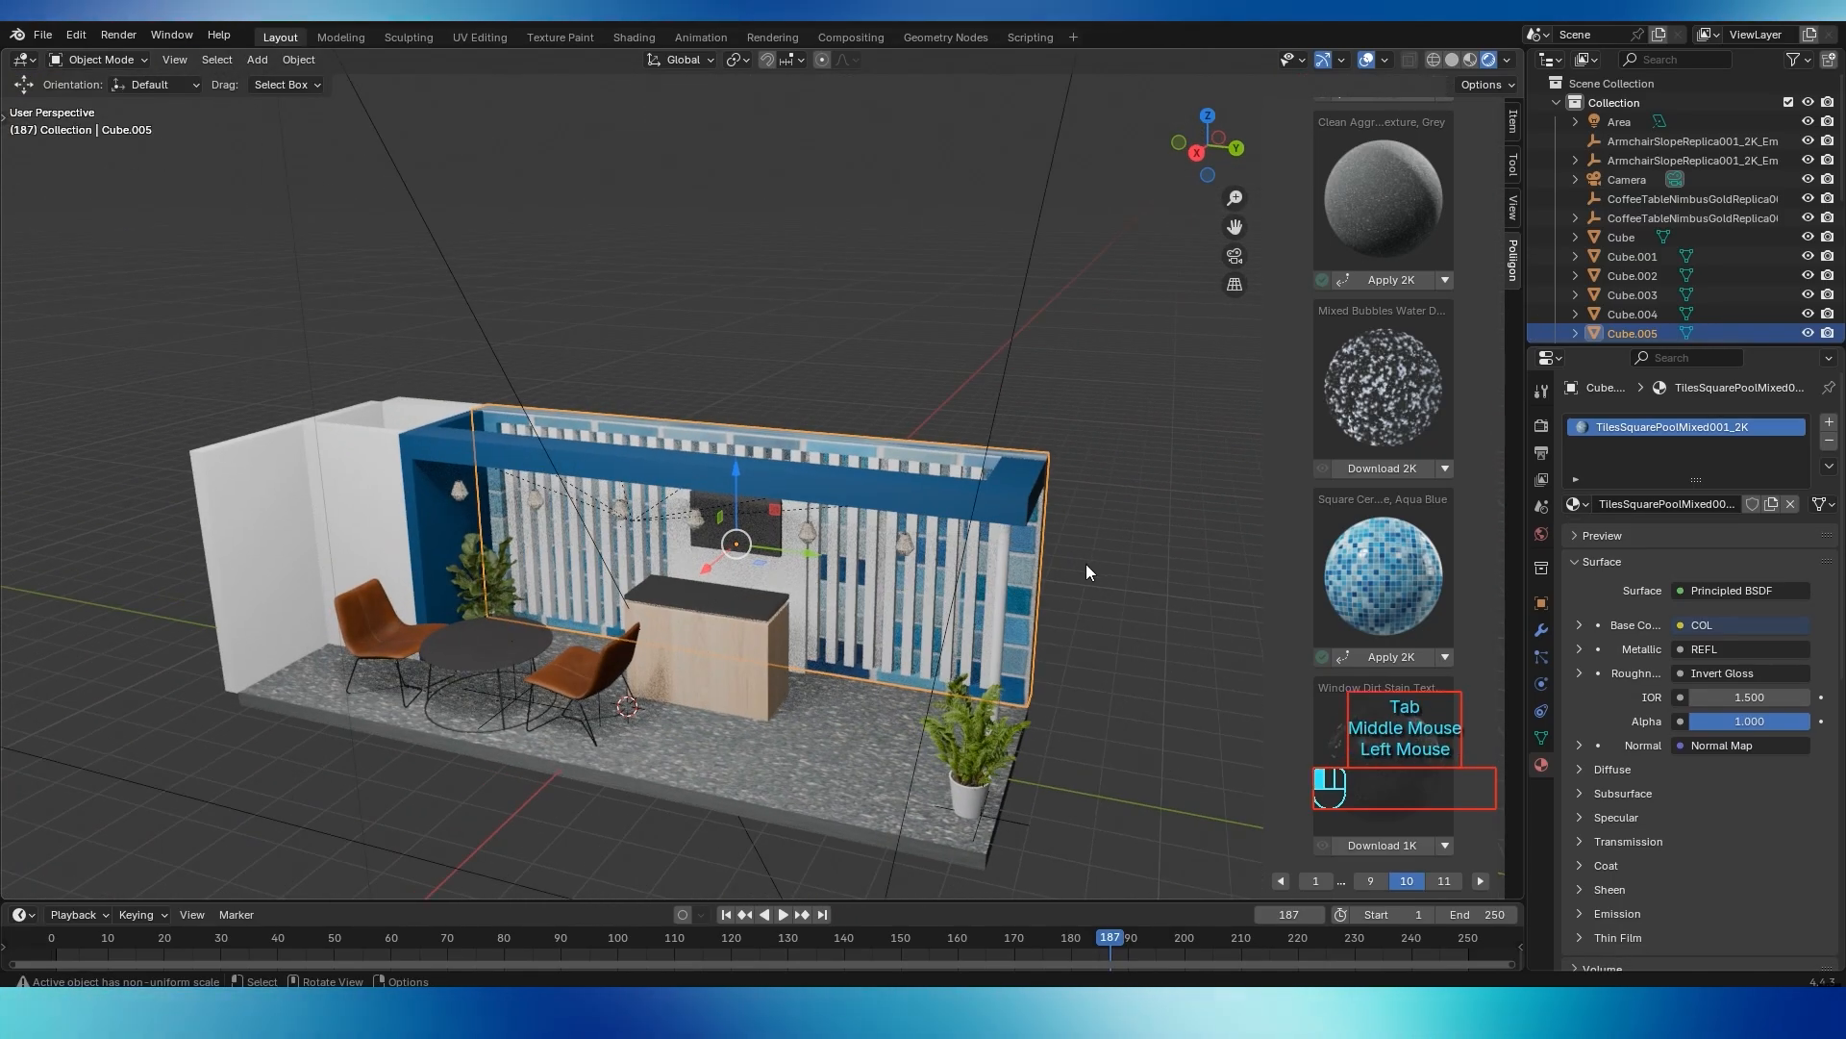
# Assign the TilesSquarePoolMixed001_2K material slot to the back wall's geometry in Edit Mode and inspect the tiled wall
pyautogui.click(1086, 563)
pyautogui.scroll(2, 924, 591)
pyautogui.moveTo(923, 590); pyautogui.dragTo(1031, 598, button='middle')
pyautogui.scroll(-2, 912, 585)
pyautogui.scroll(2, 898, 596)
pyautogui.press('Tab')
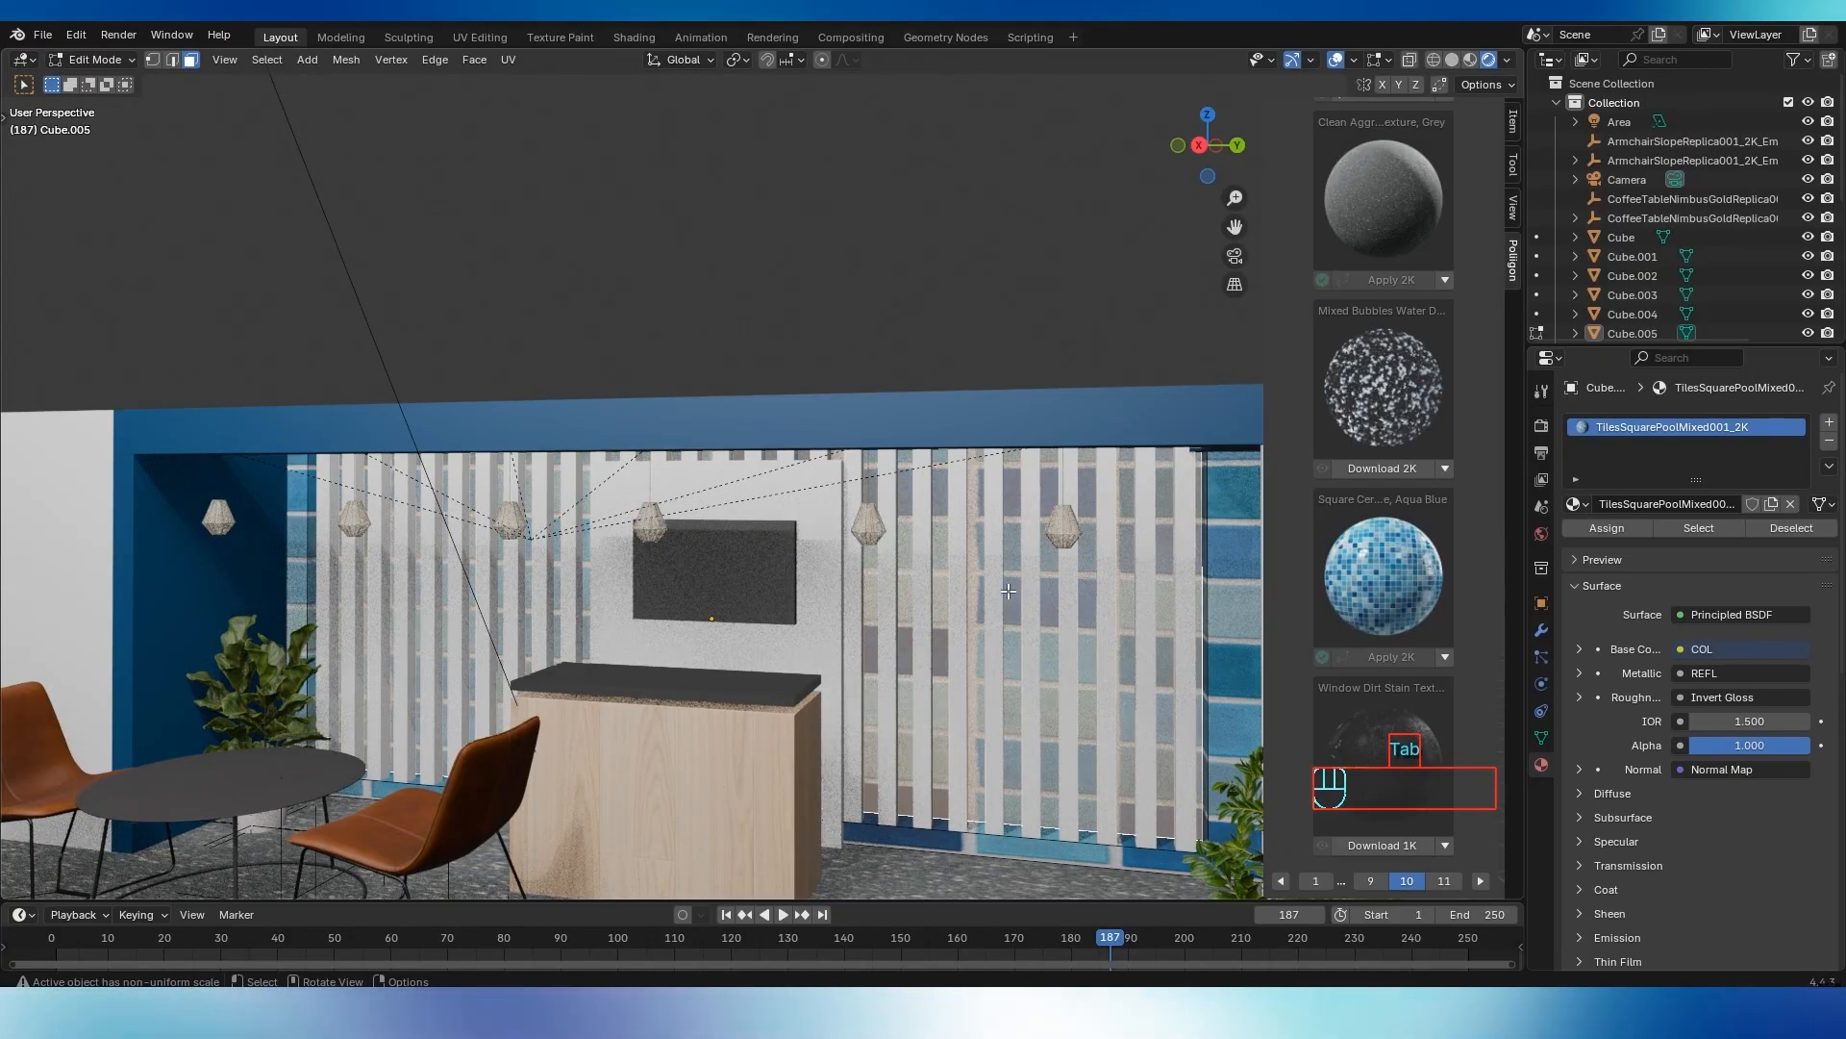
pyautogui.click(1595, 533)
pyautogui.click(1595, 532)
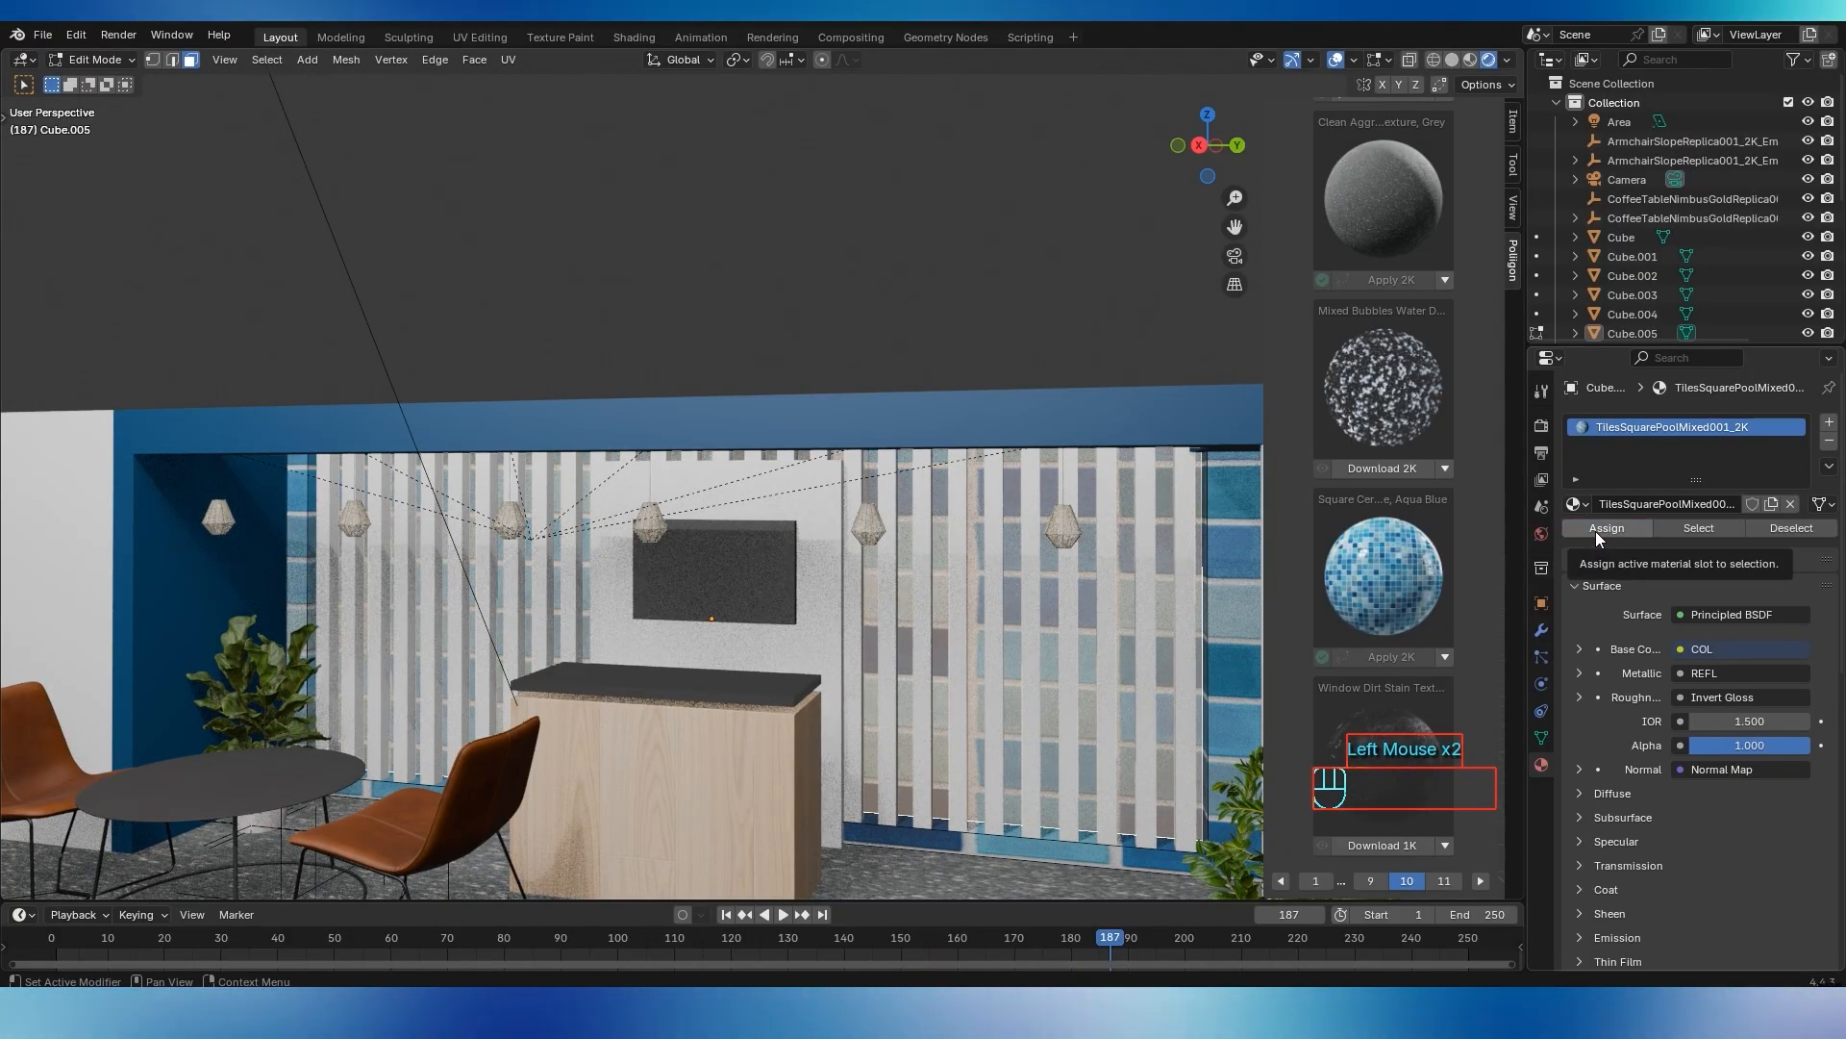
pyautogui.moveTo(1083, 570); pyautogui.dragTo(1043, 564, button='middle')
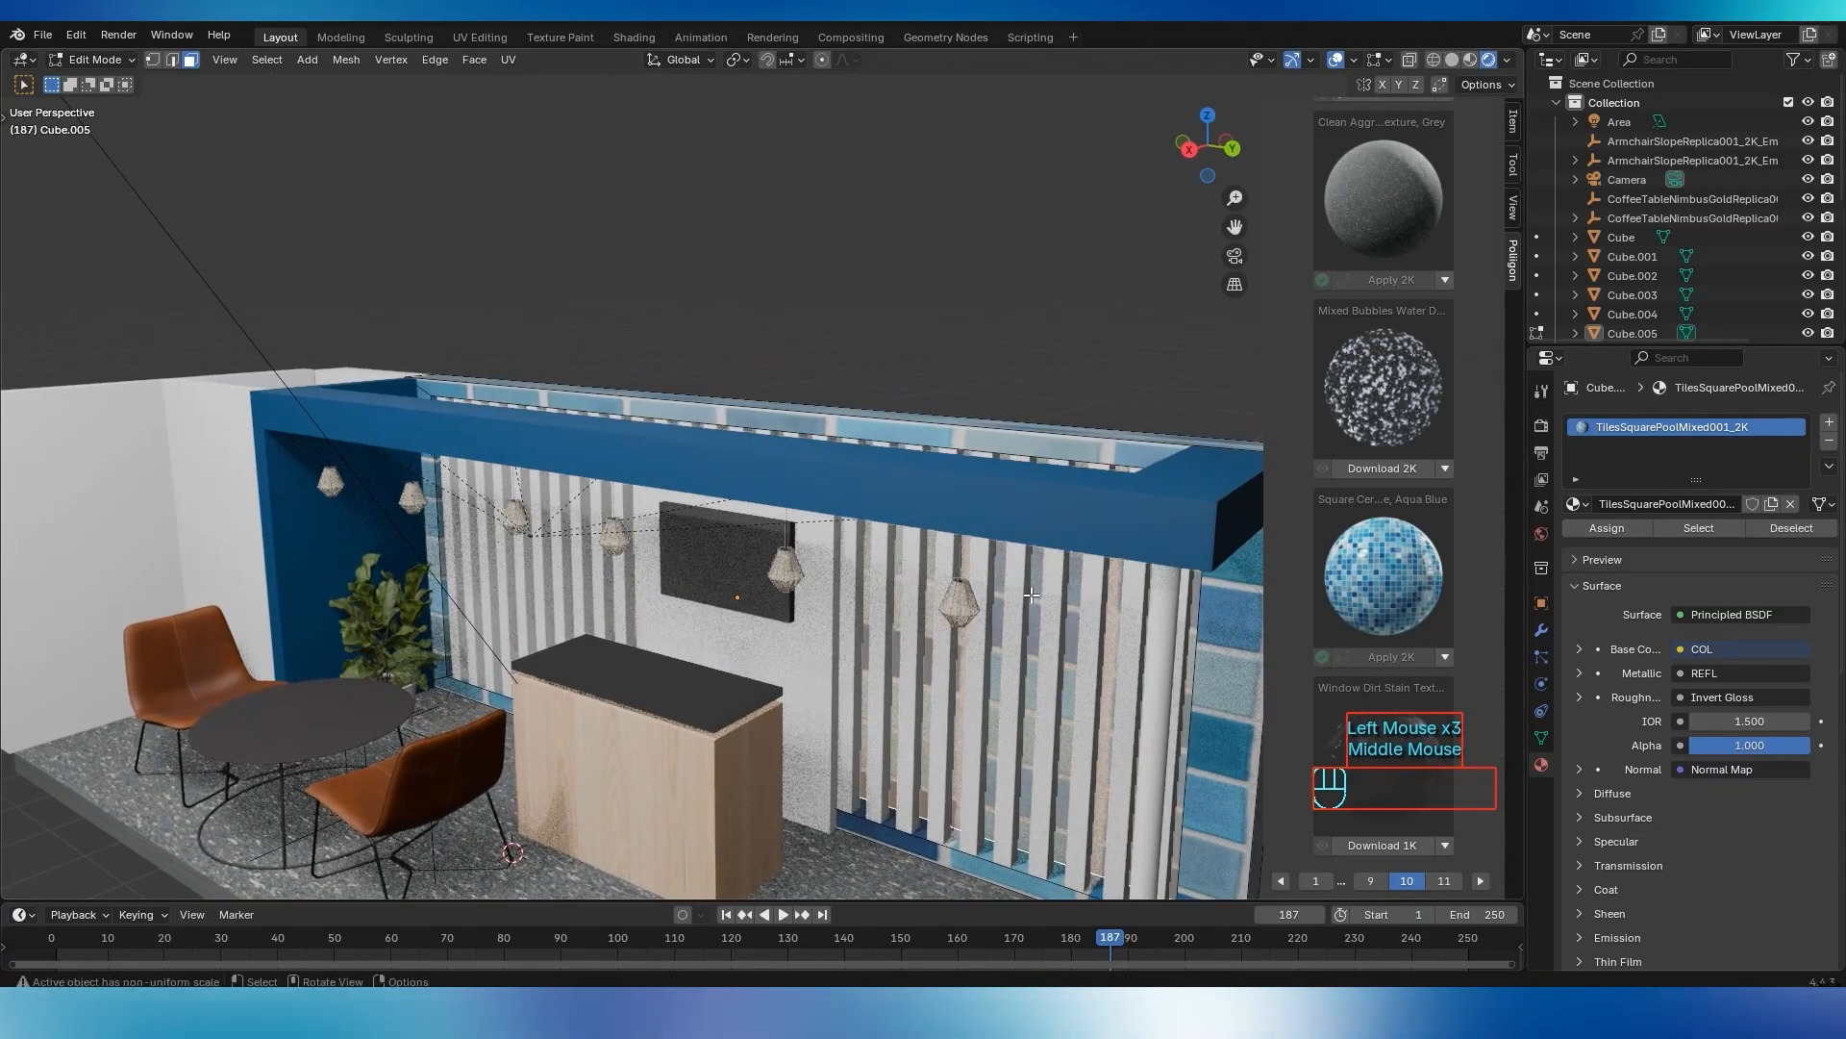
pyautogui.scroll(-3, 1028, 561)
pyautogui.press('Tab')
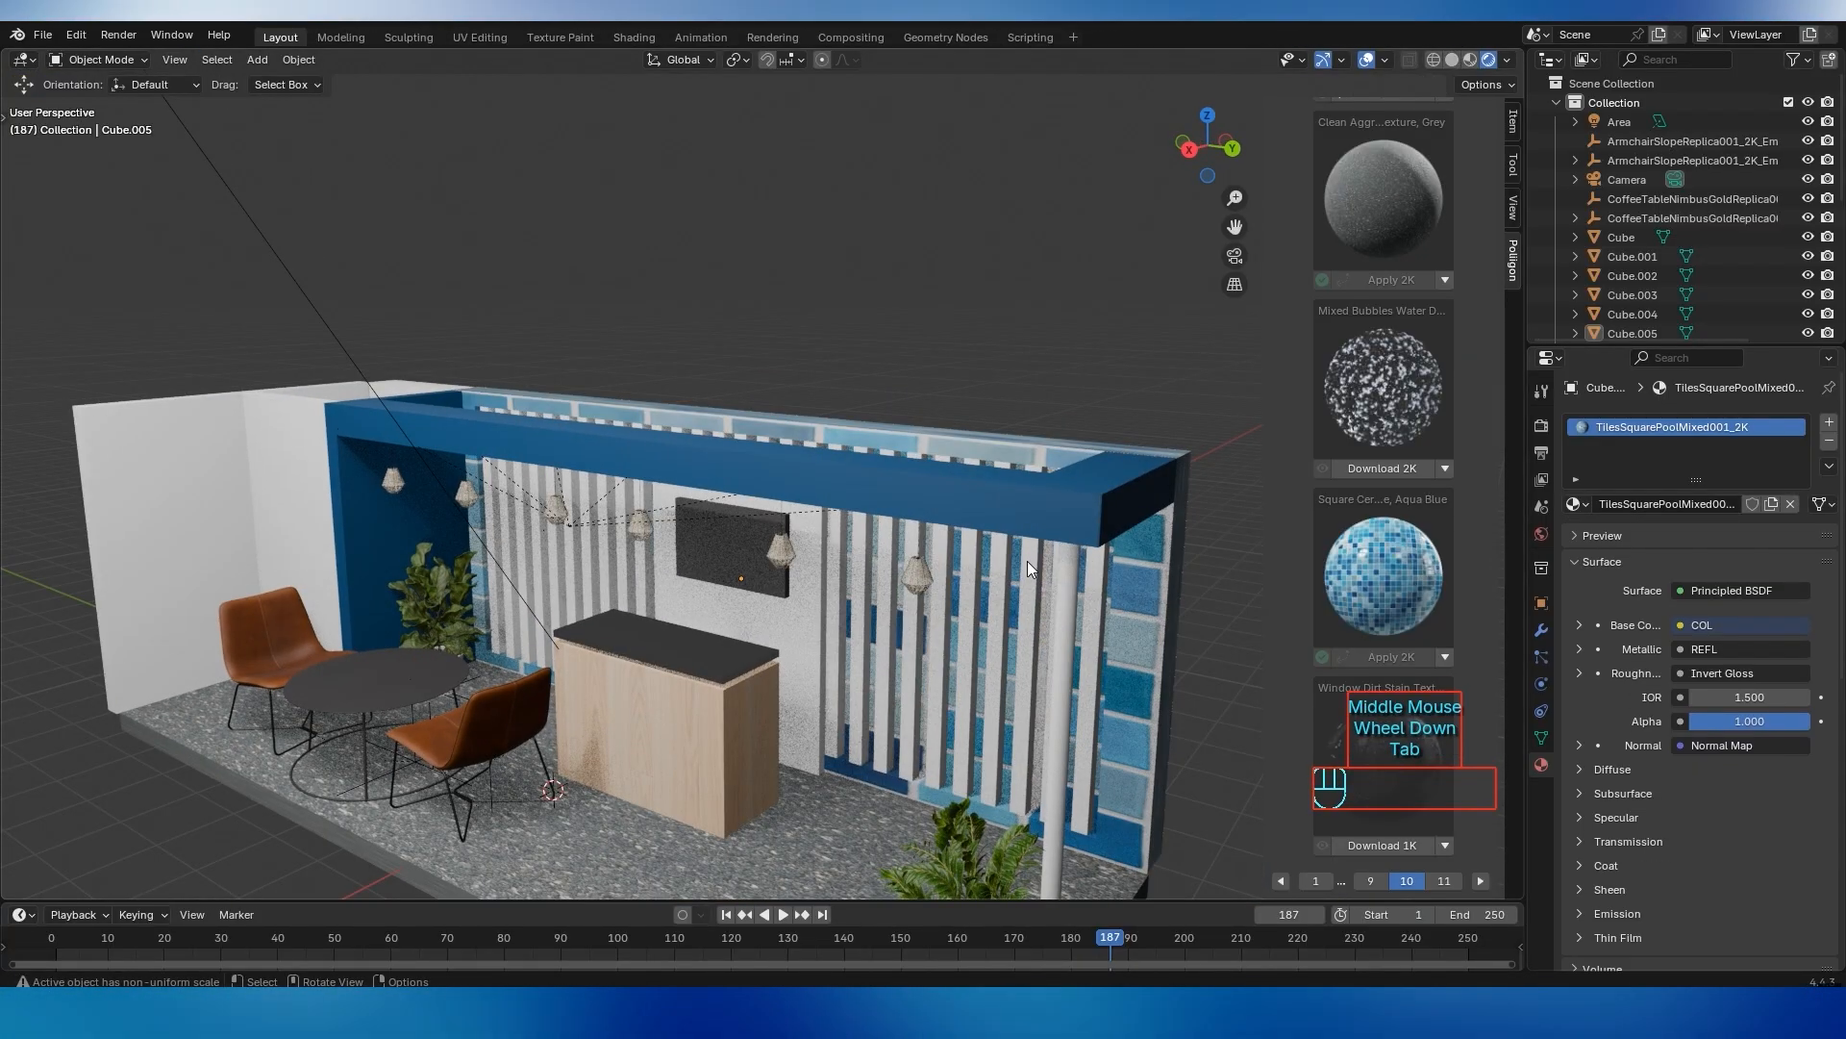
# Add a second material slot to the back wall and set it to Material.004
pyautogui.click(972, 443)
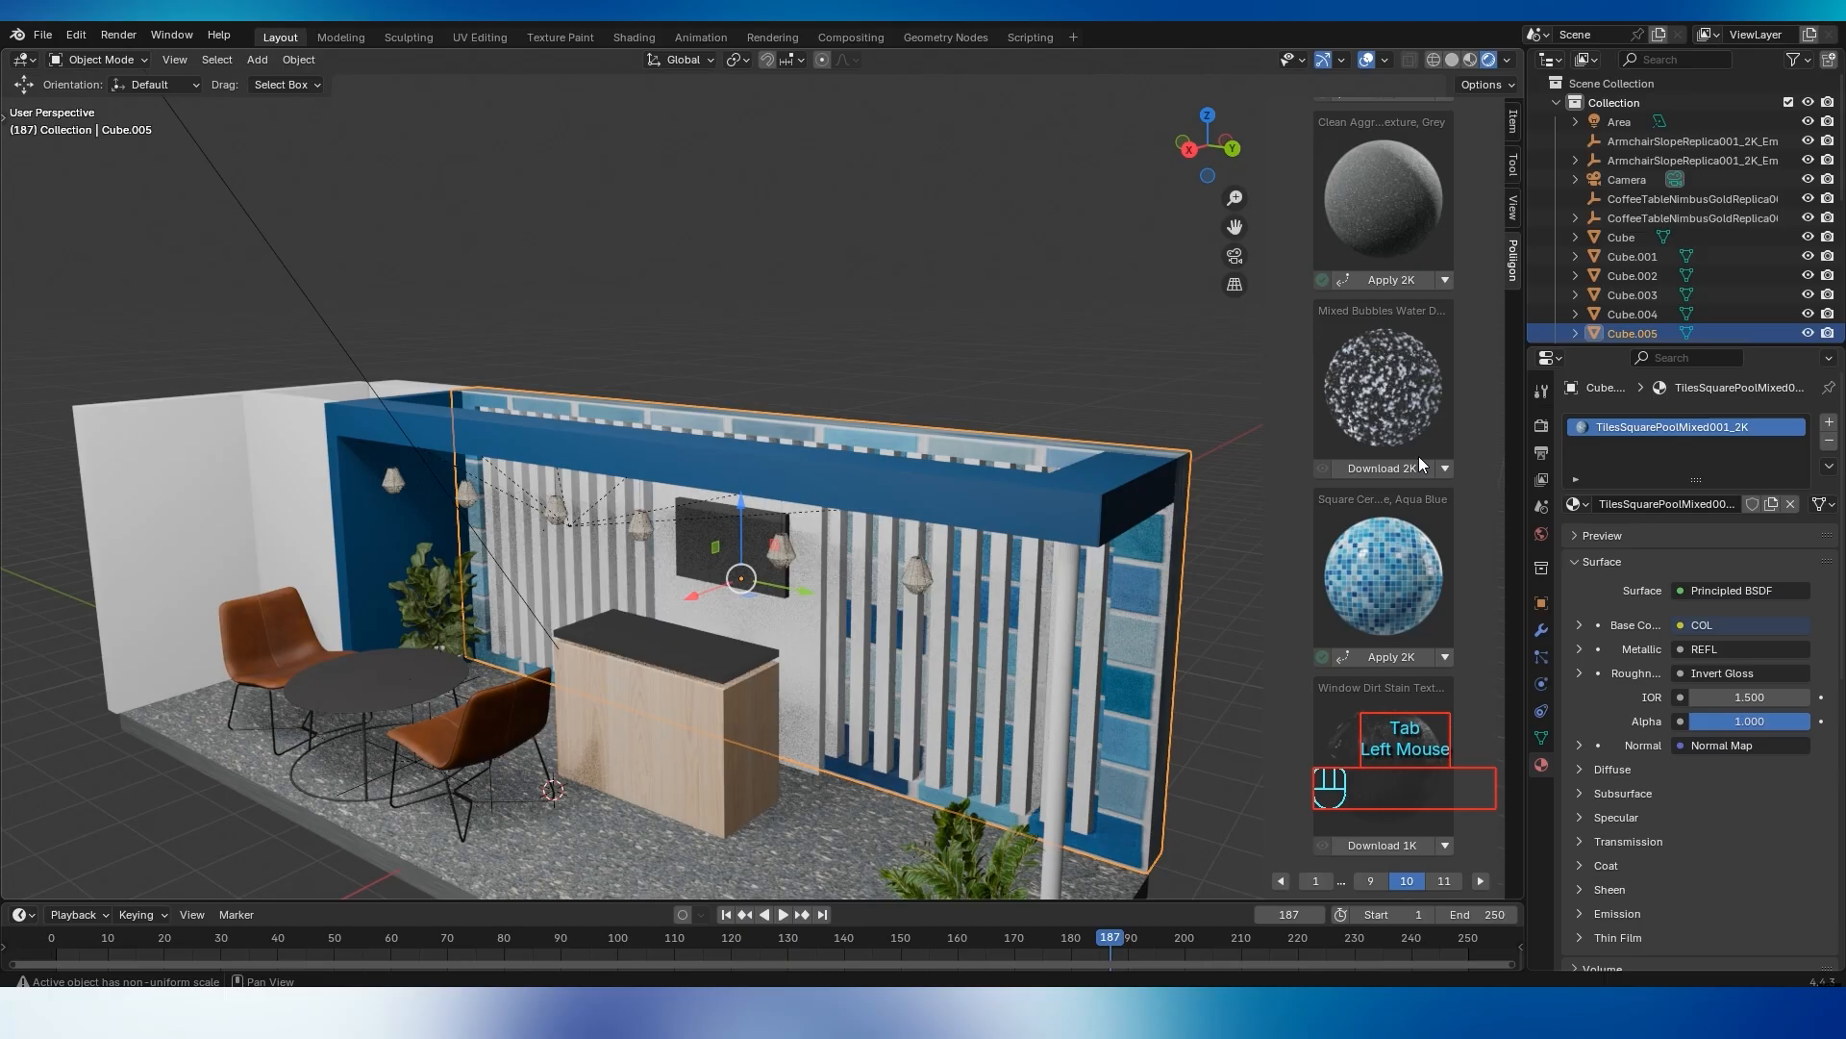
pyautogui.click(1829, 424)
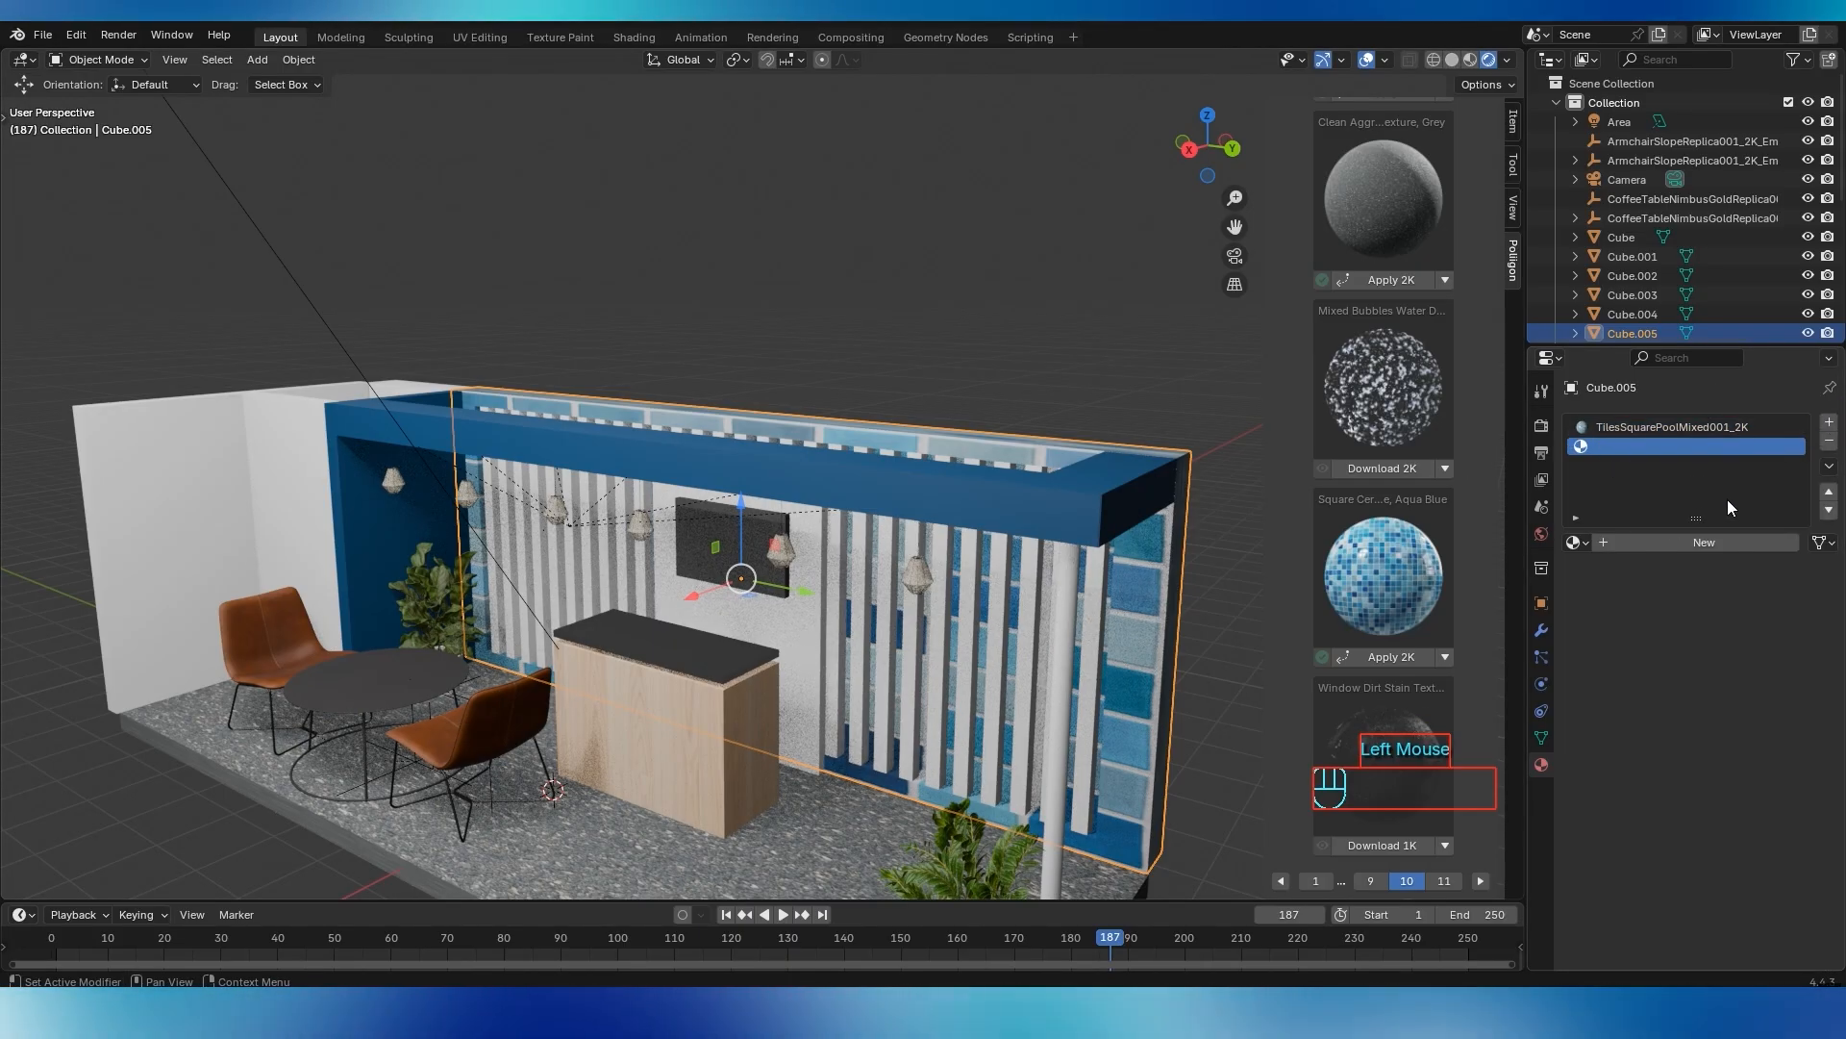
pyautogui.click(1828, 510)
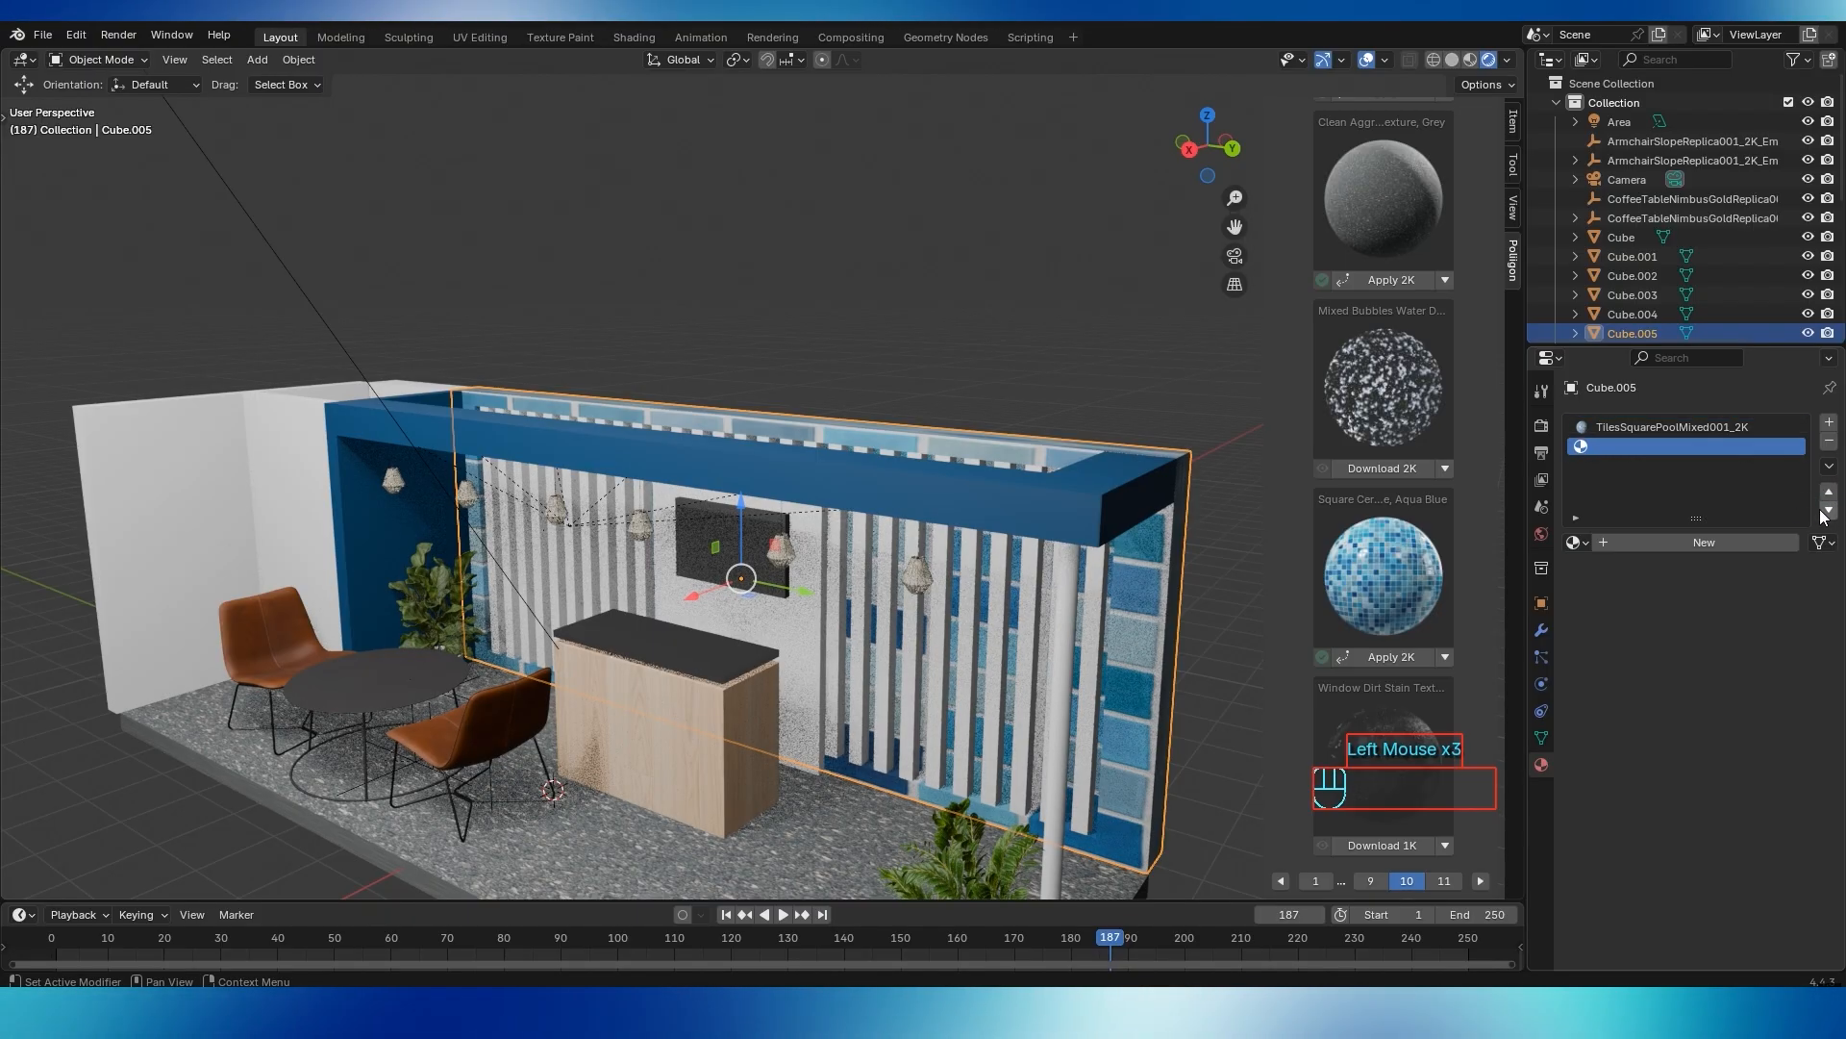
pyautogui.click(1681, 540)
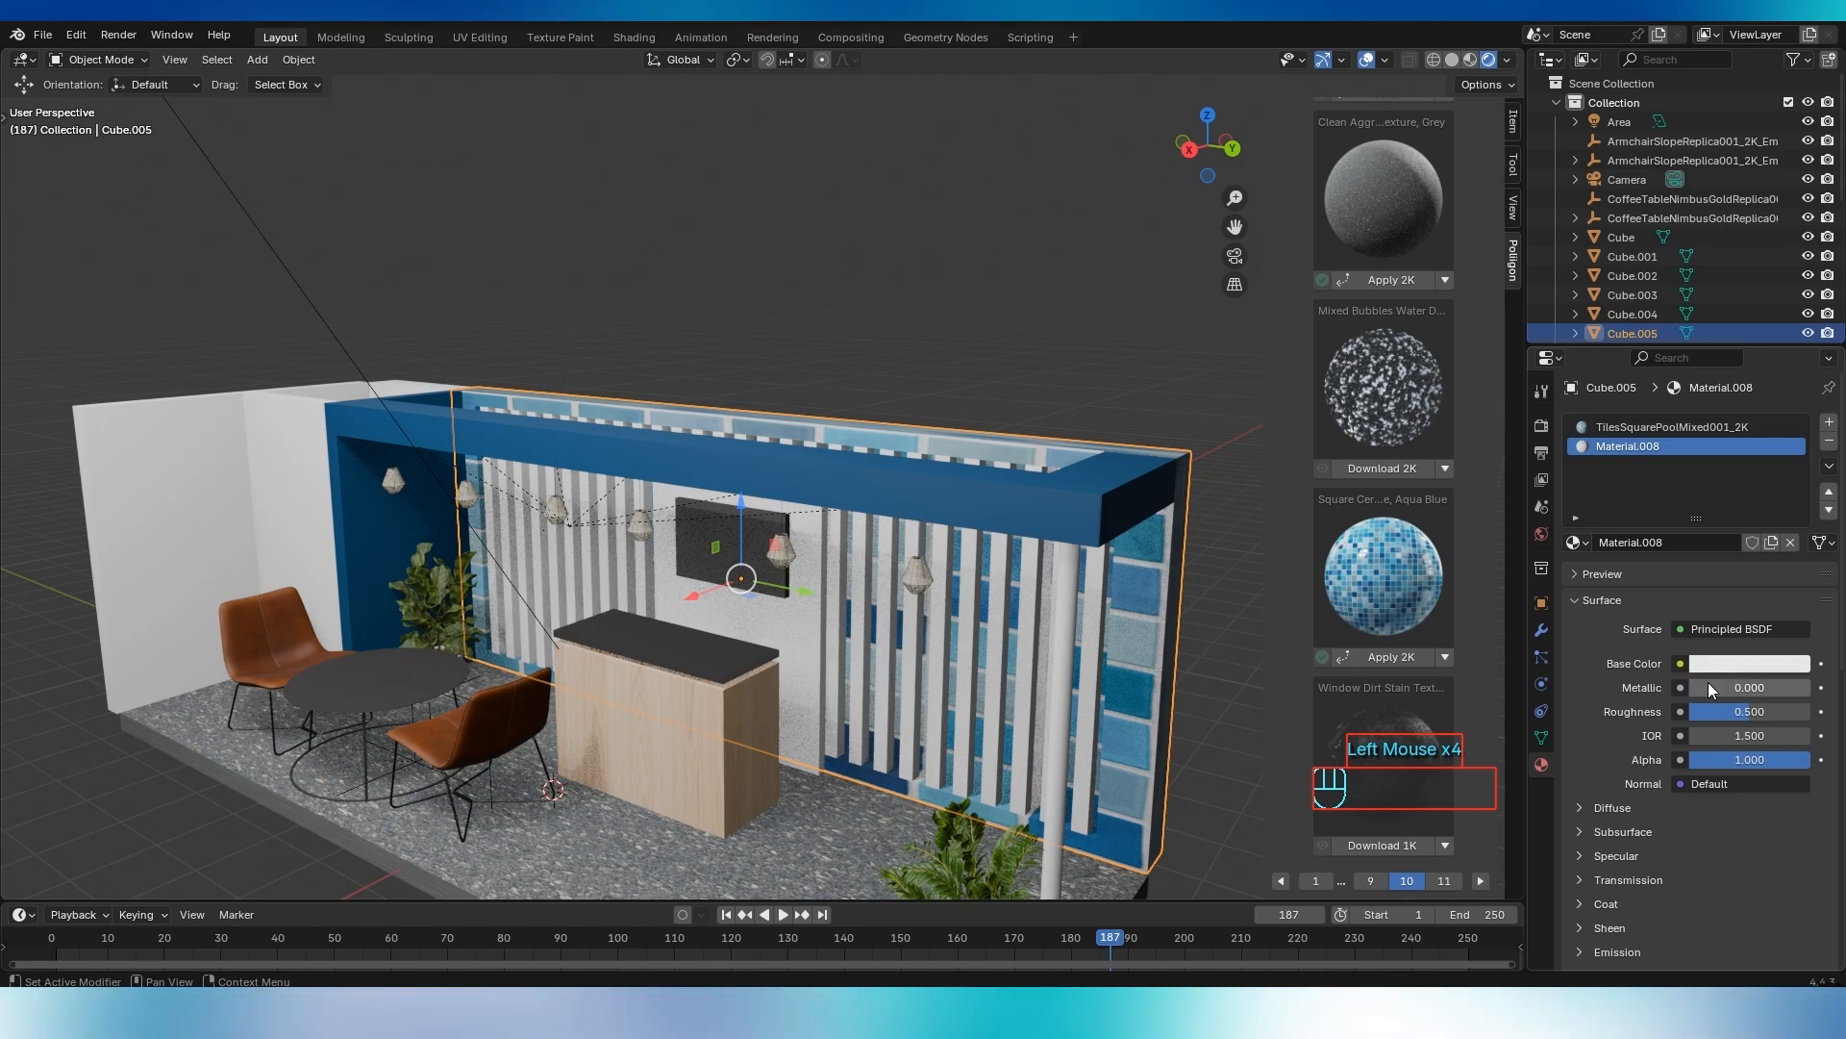
pyautogui.click(1575, 543)
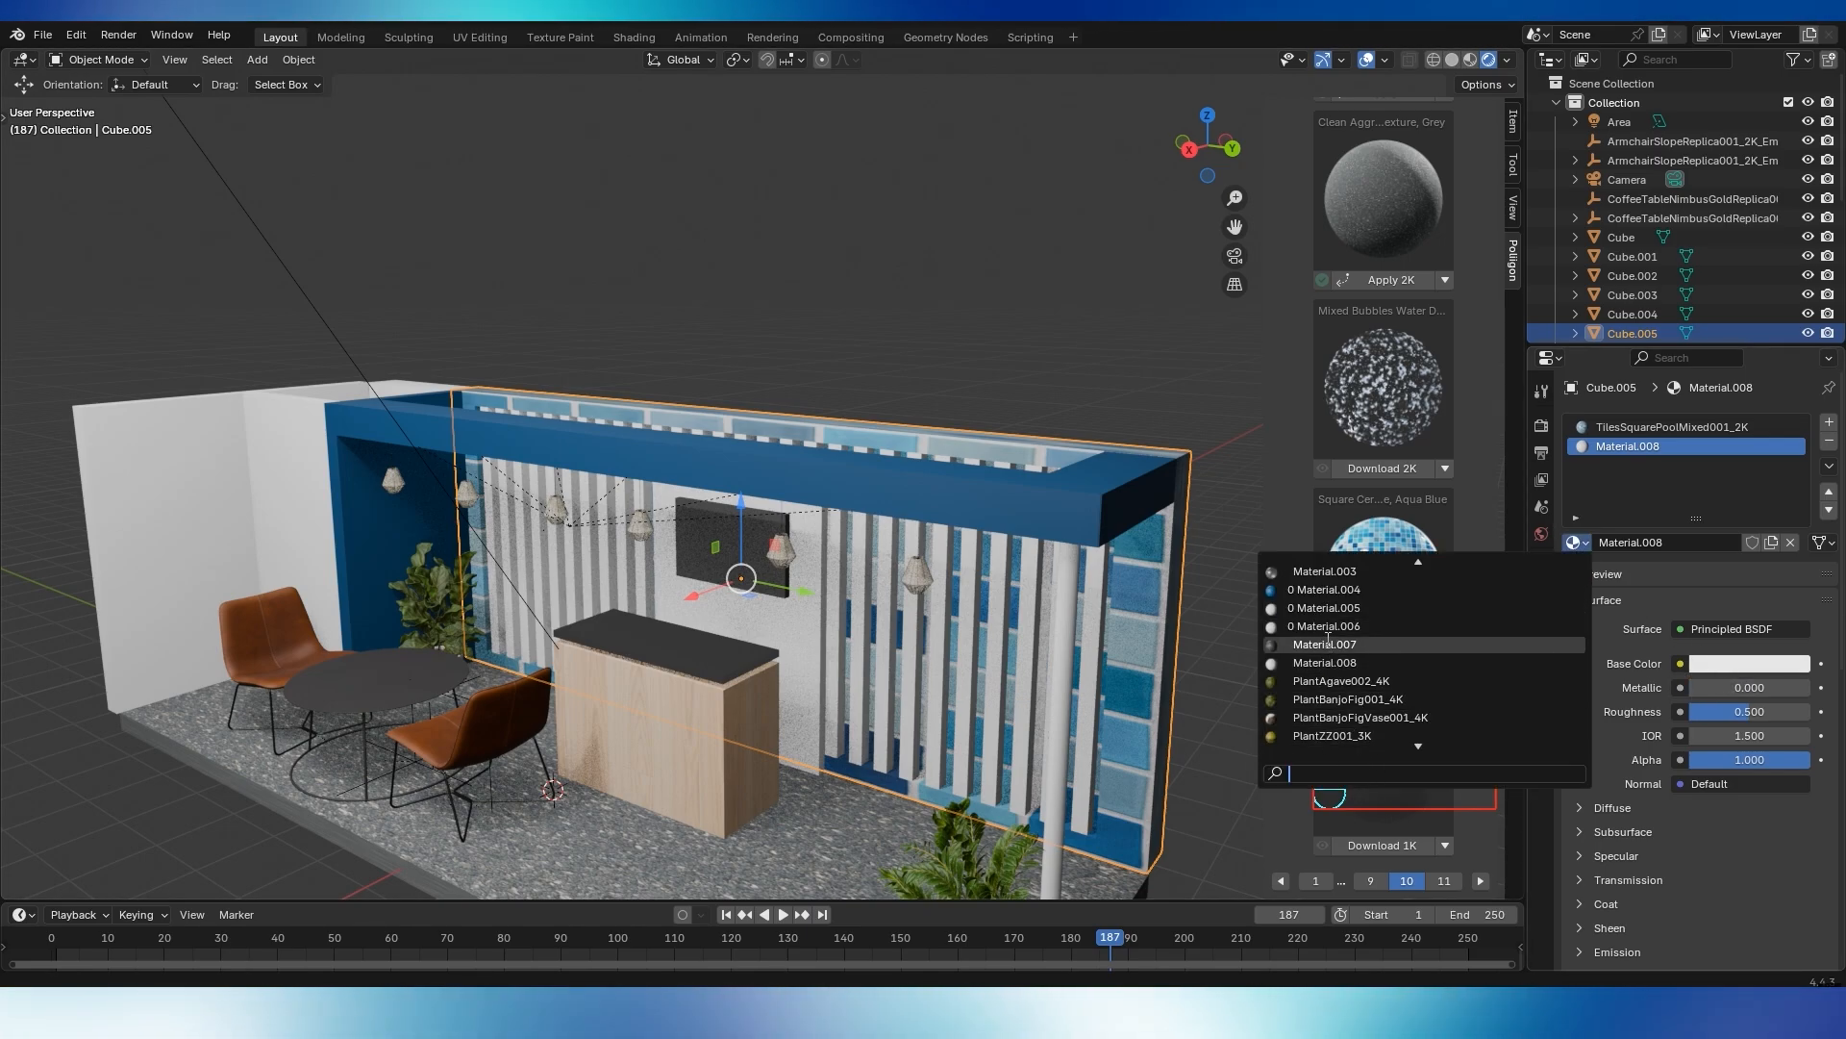
pyautogui.click(1314, 588)
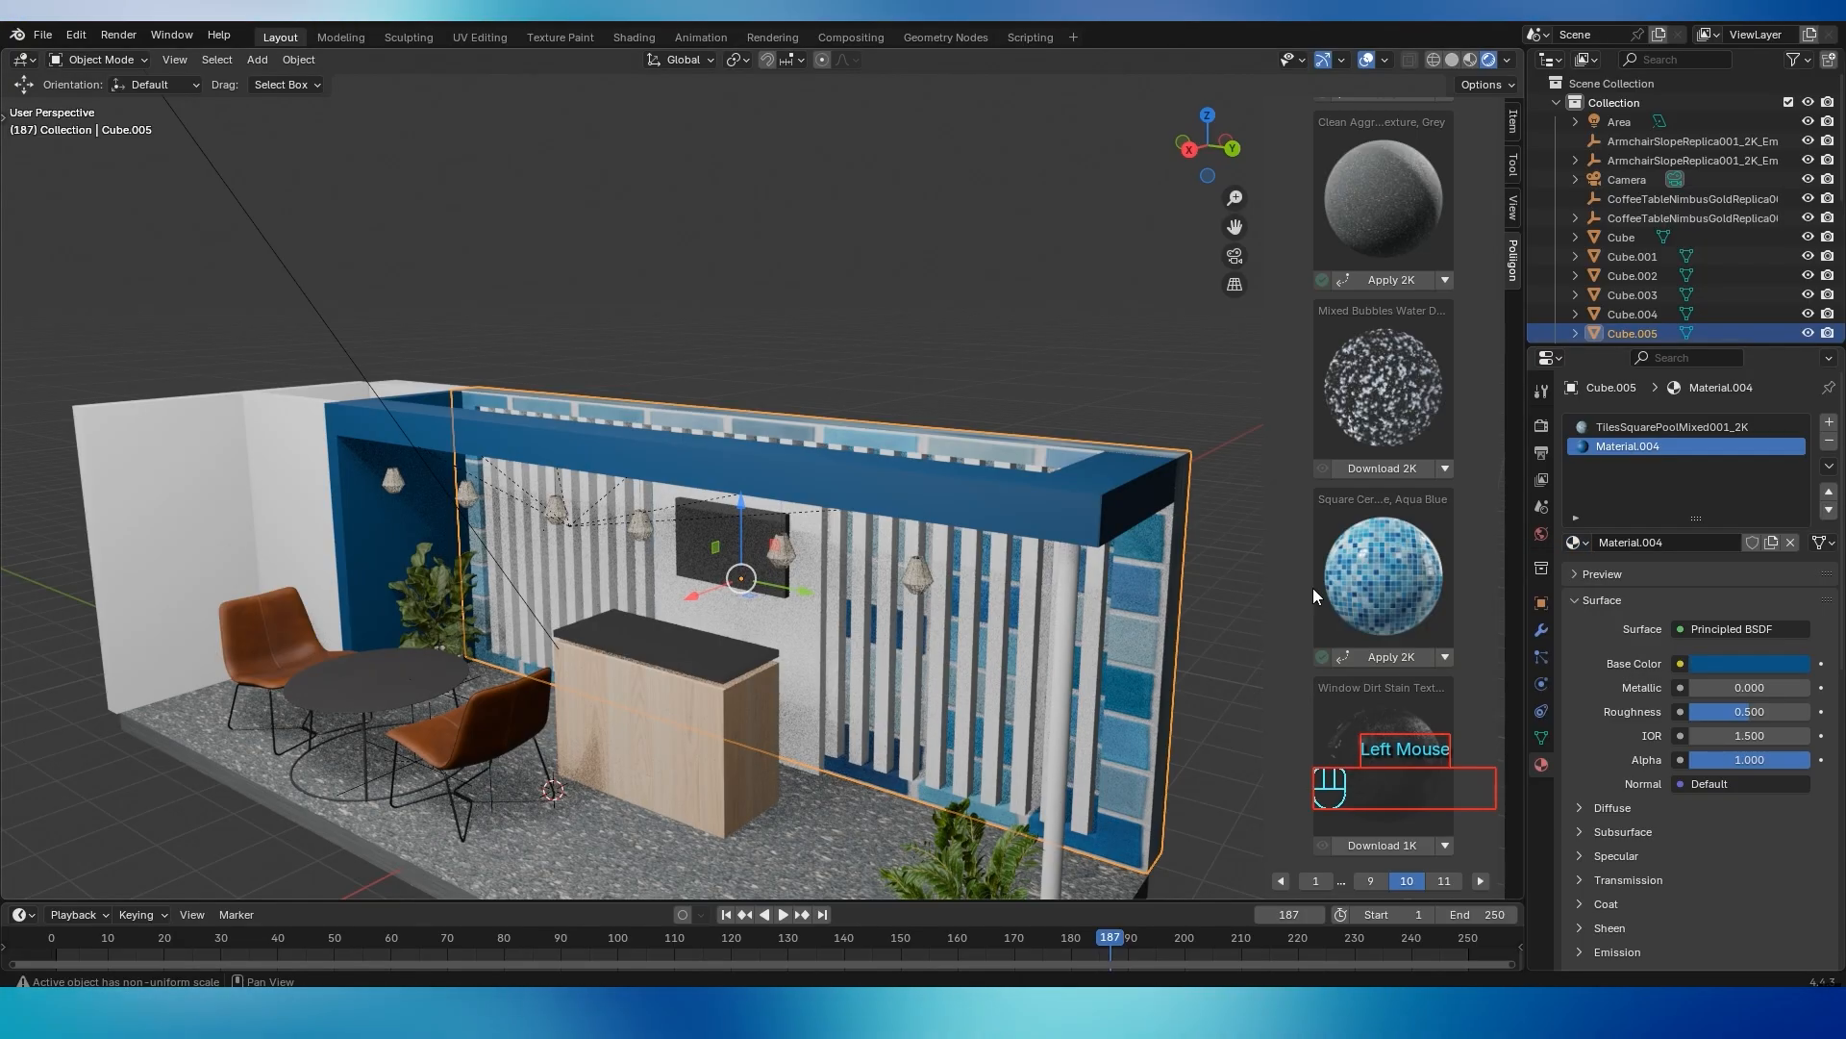
# Swap the material in the back wall's second slot for the existing blue material
pyautogui.click(1587, 540)
pyautogui.scroll(-3, 1409, 627)
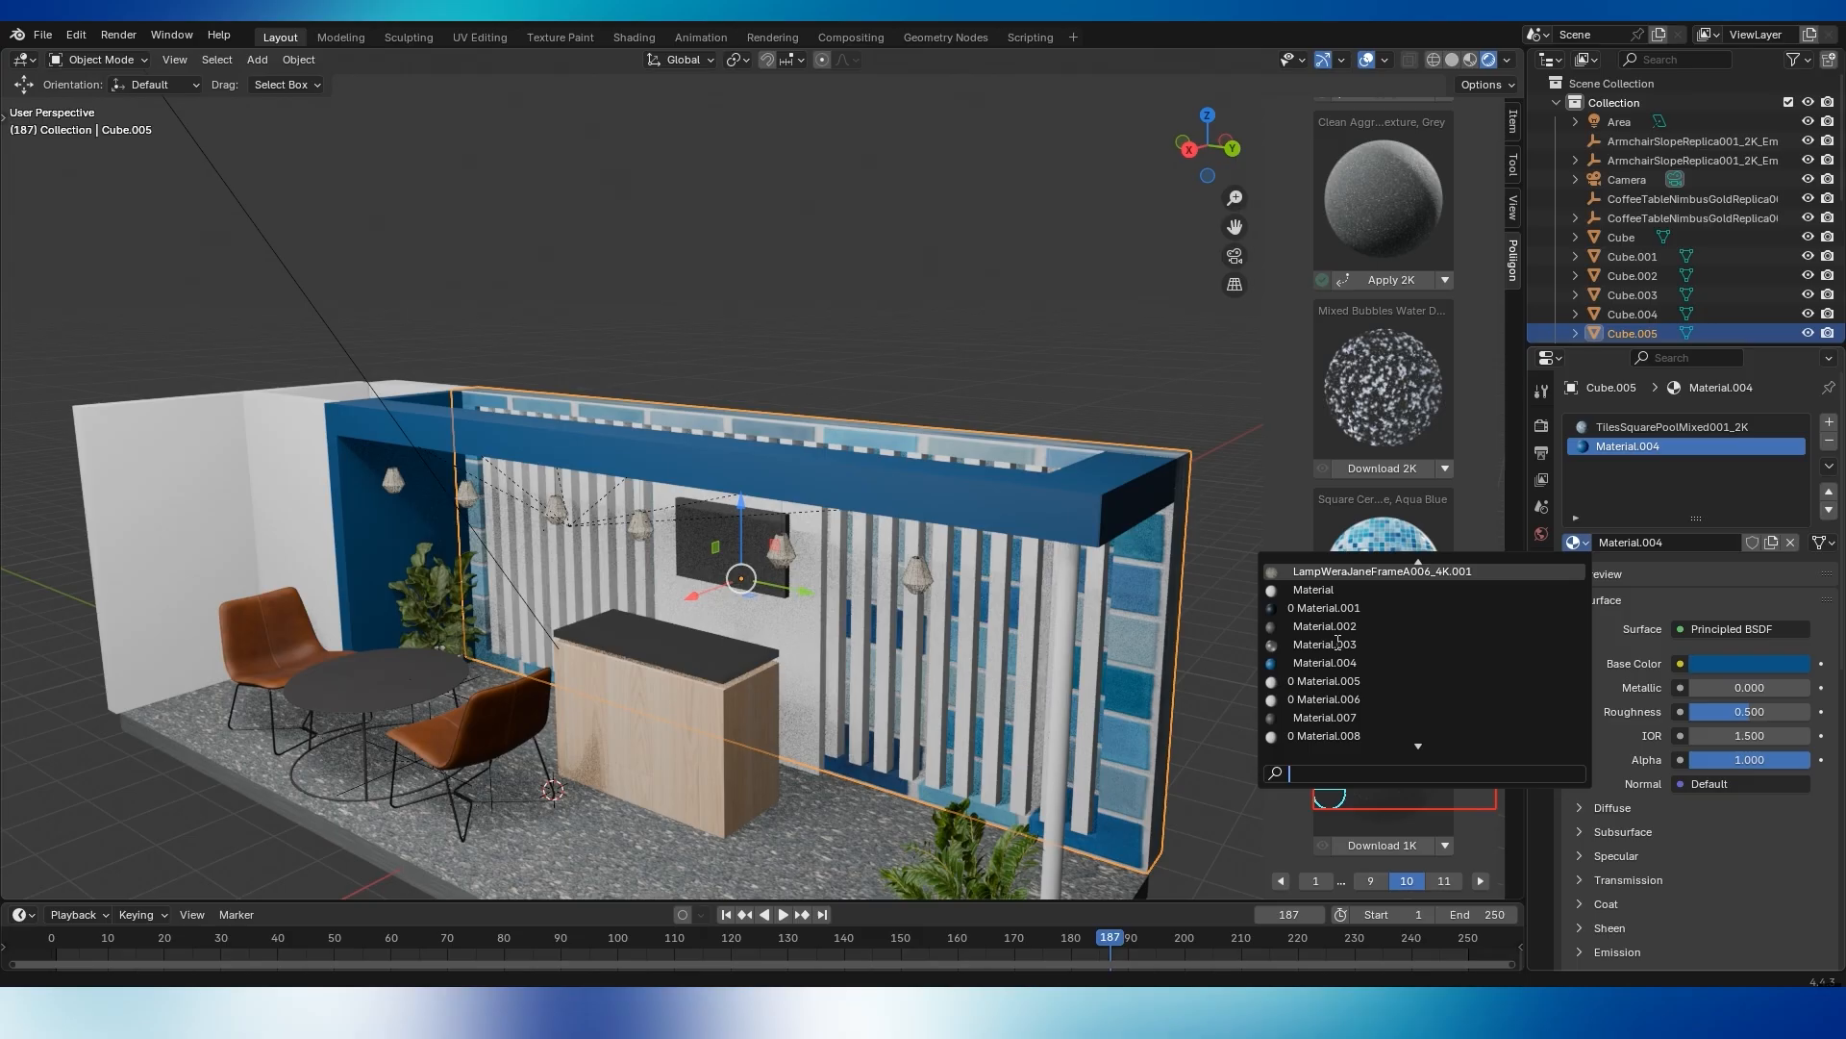
pyautogui.scroll(-10, 1325, 675)
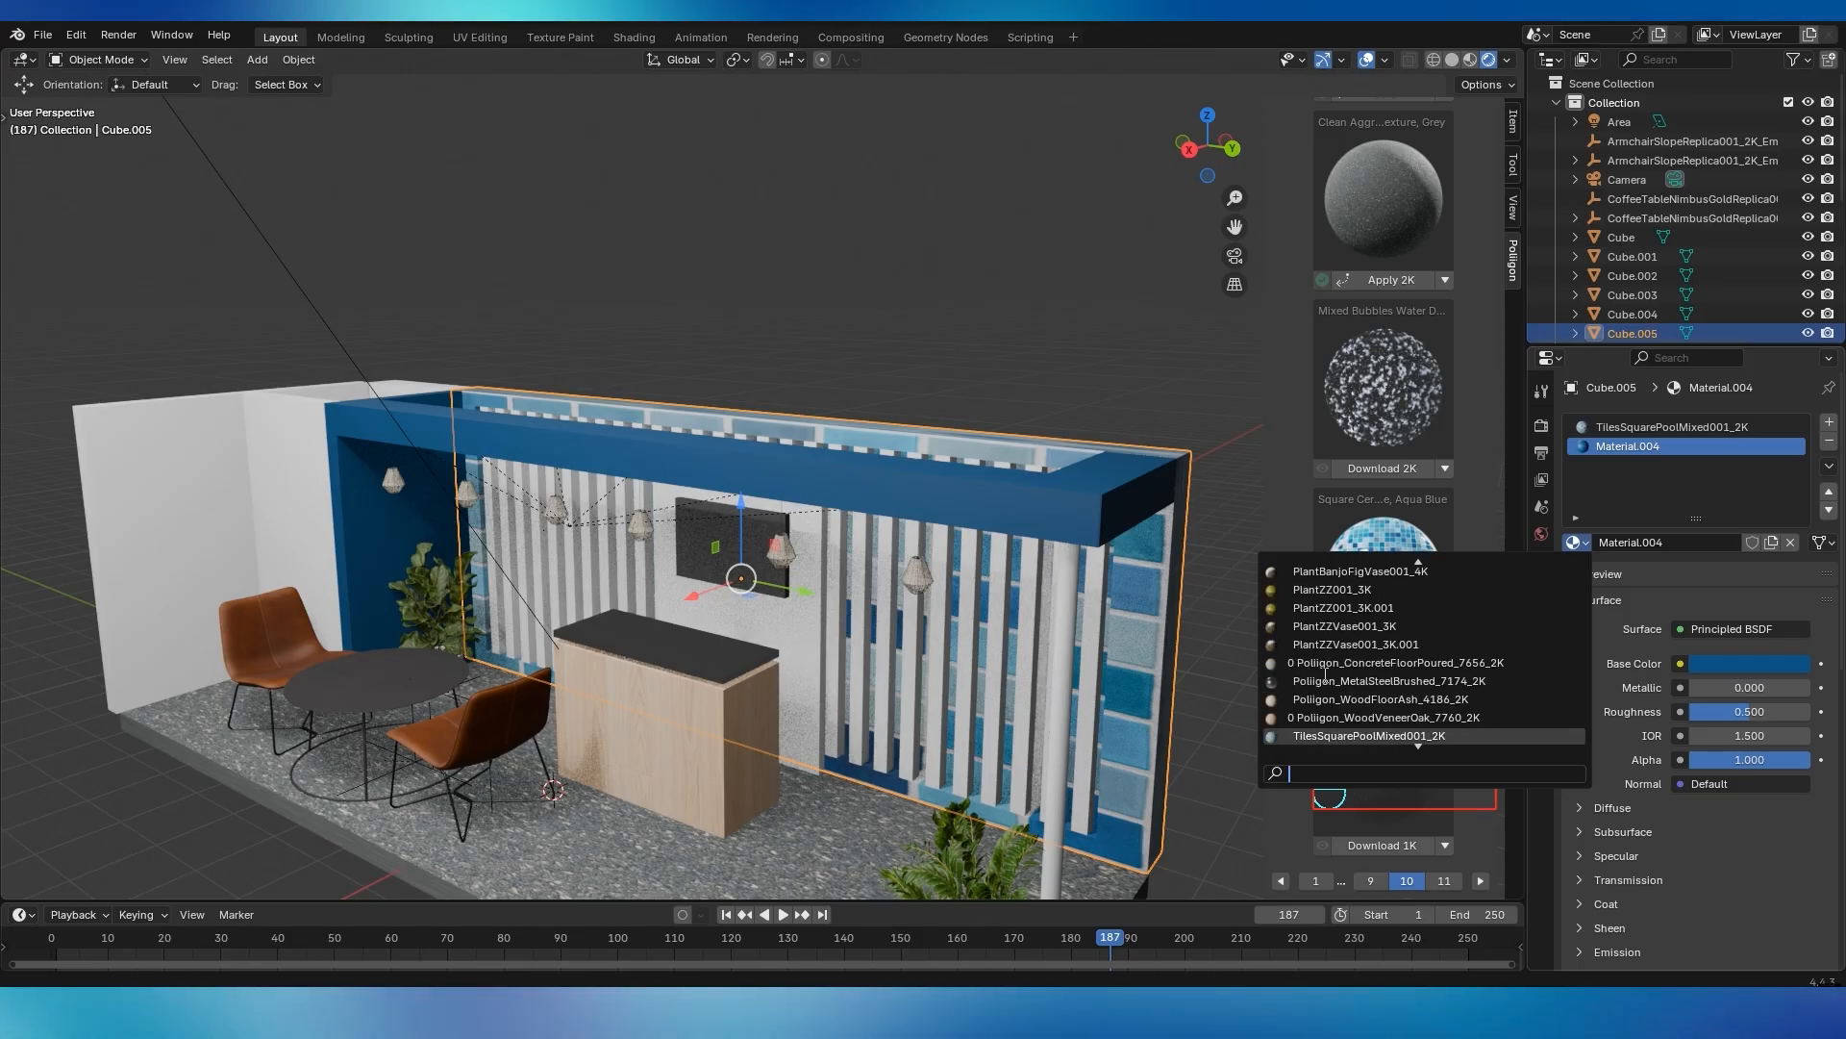
pyautogui.scroll(15, 1325, 673)
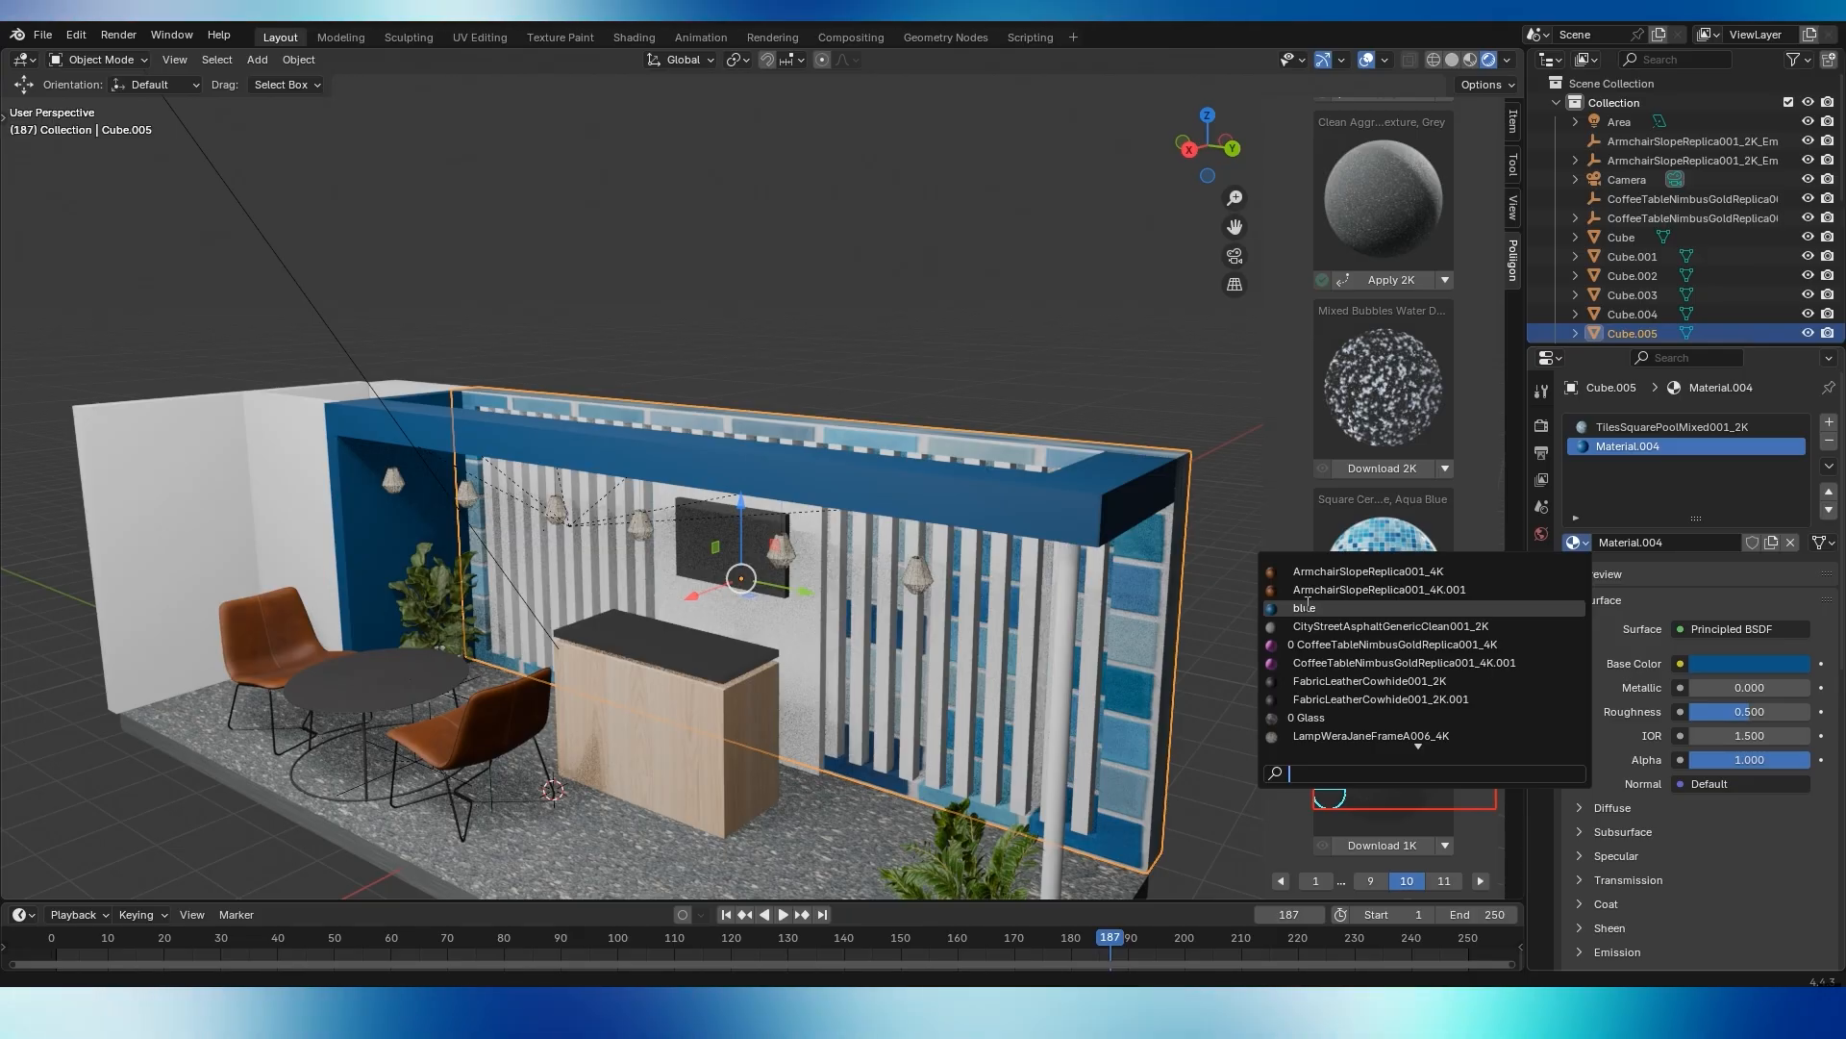
pyautogui.click(1306, 607)
# Replace the tile material in the back wall's first slot with the existing blue material and inspect the booth
pyautogui.click(1654, 427)
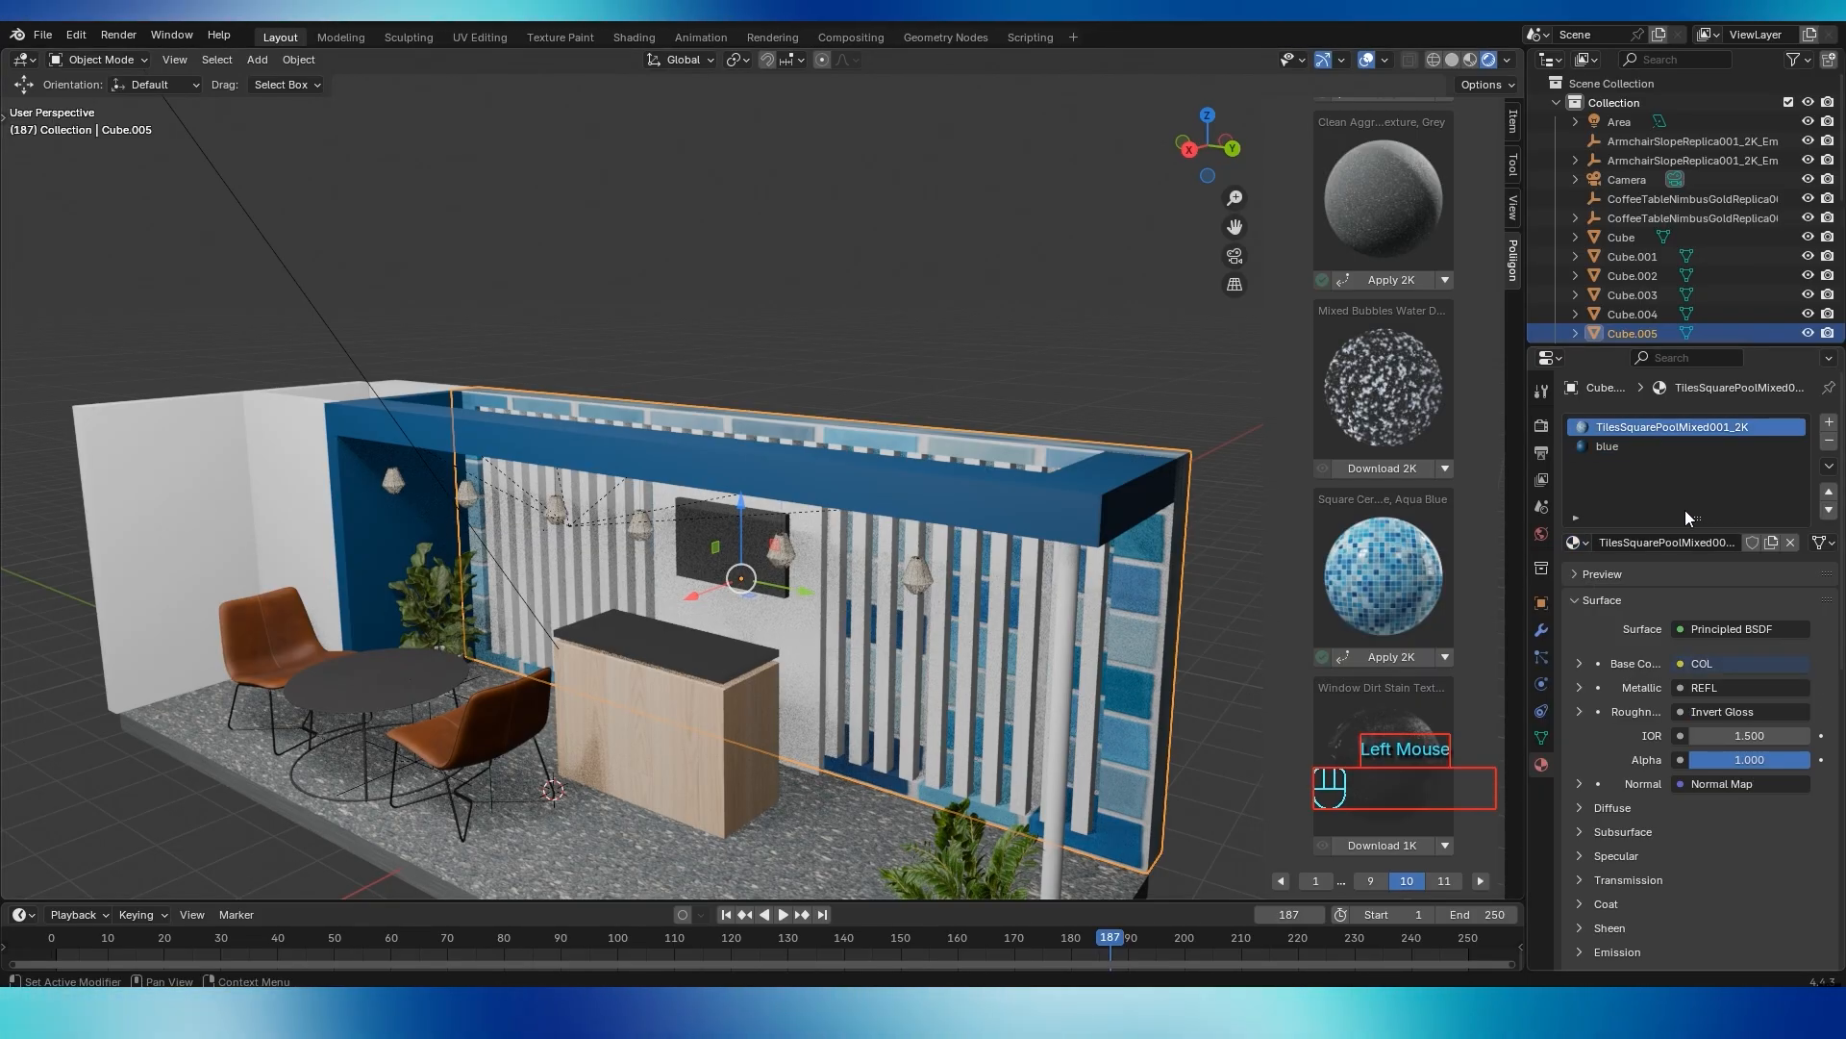
pyautogui.click(1577, 543)
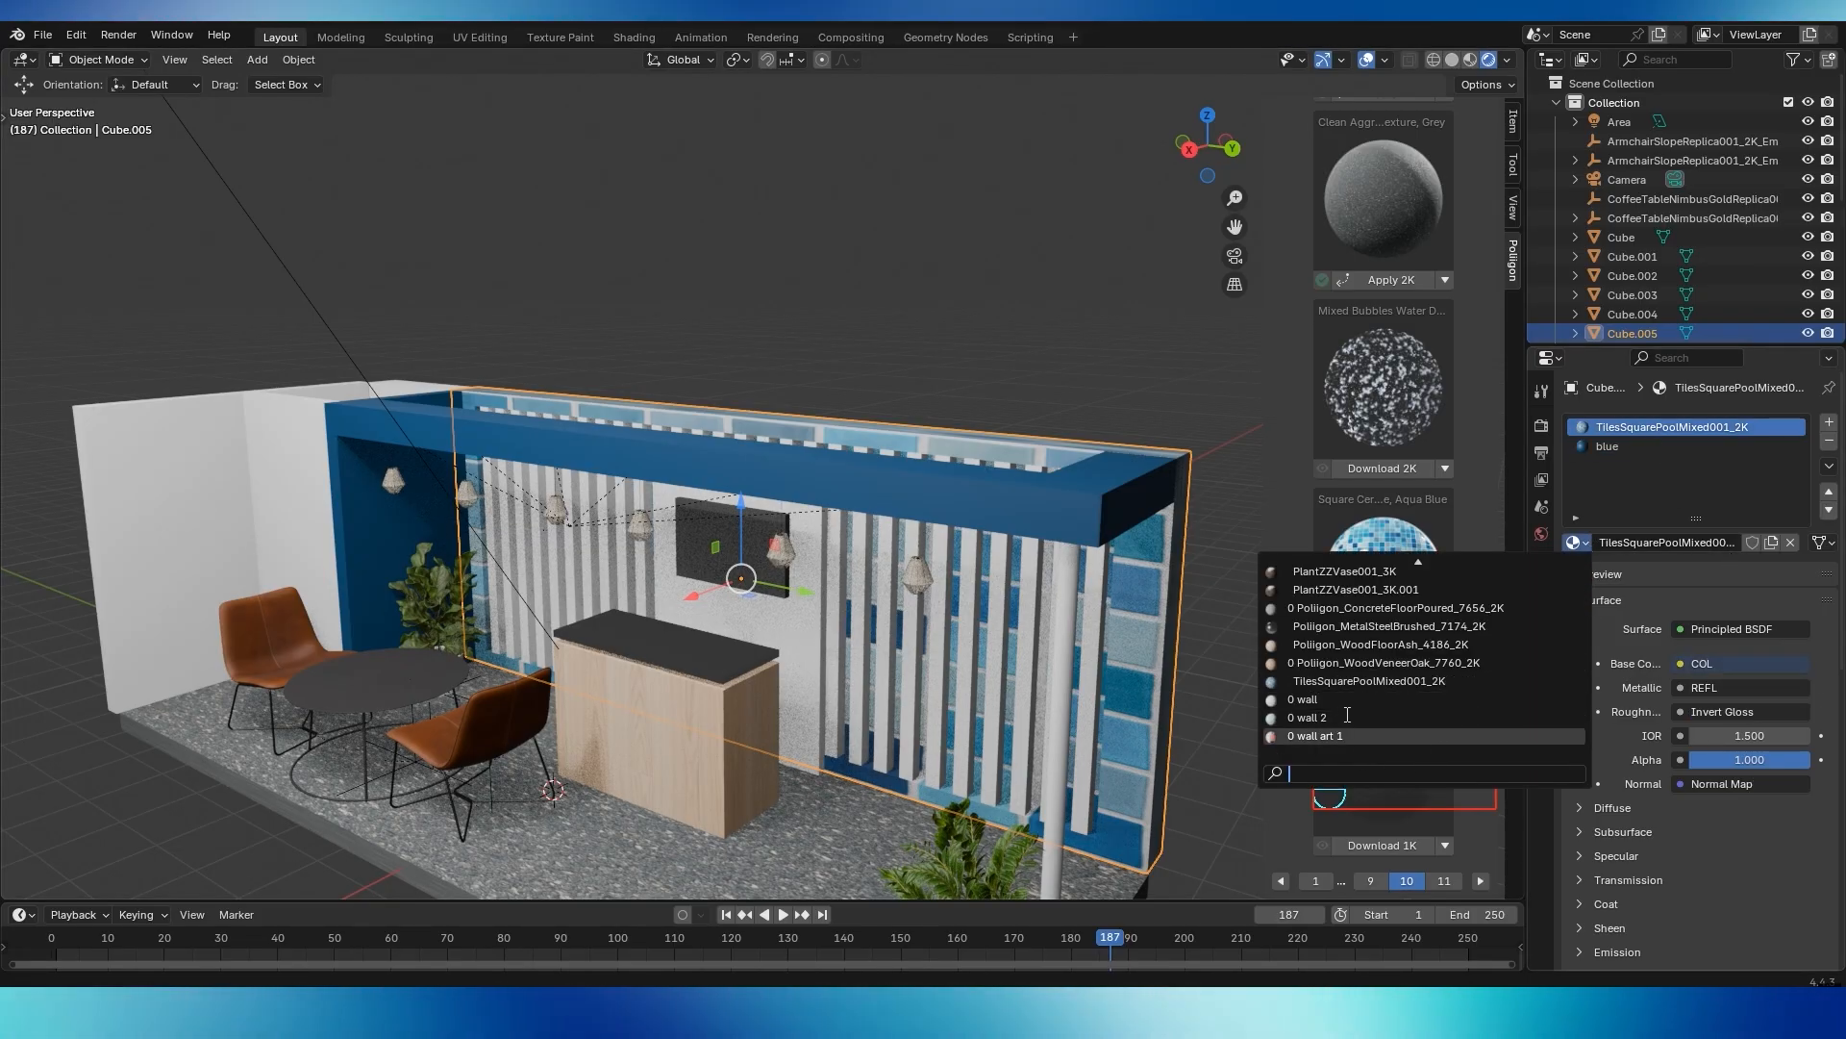
pyautogui.scroll(5, 1346, 691)
pyautogui.scroll(15, 1346, 690)
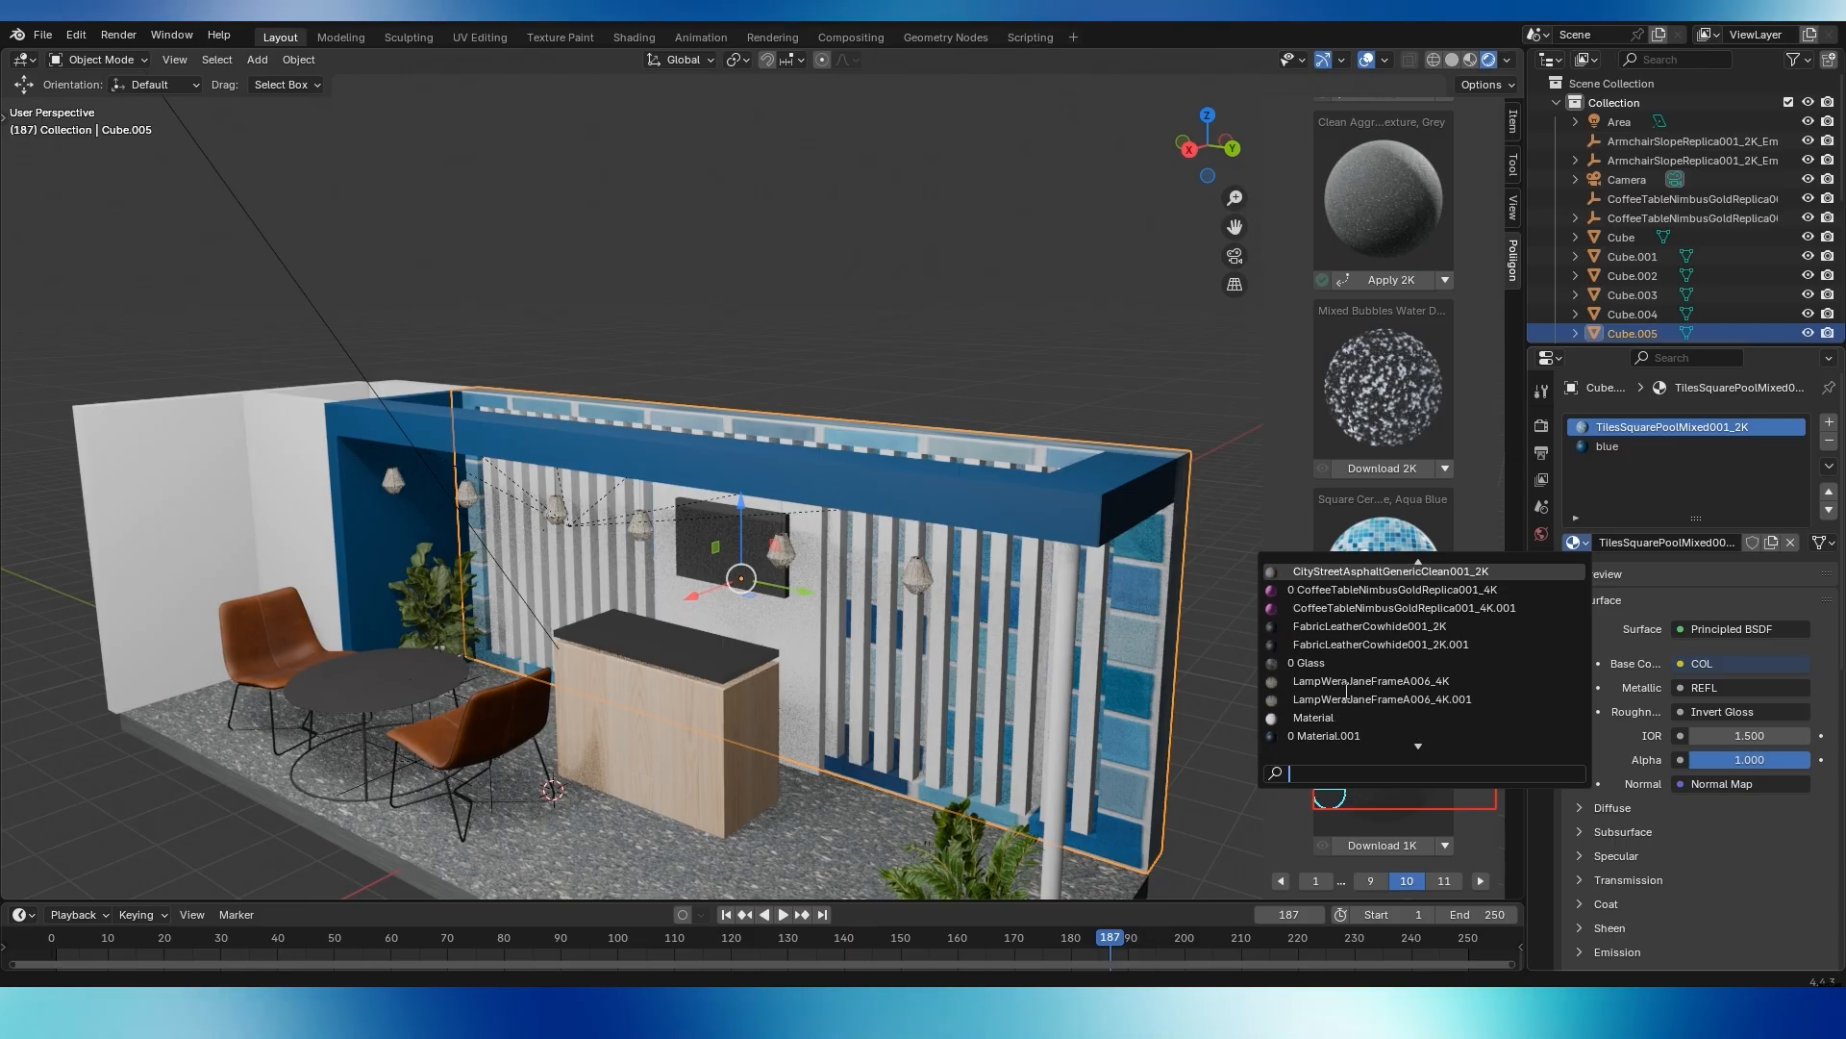
pyautogui.click(1304, 608)
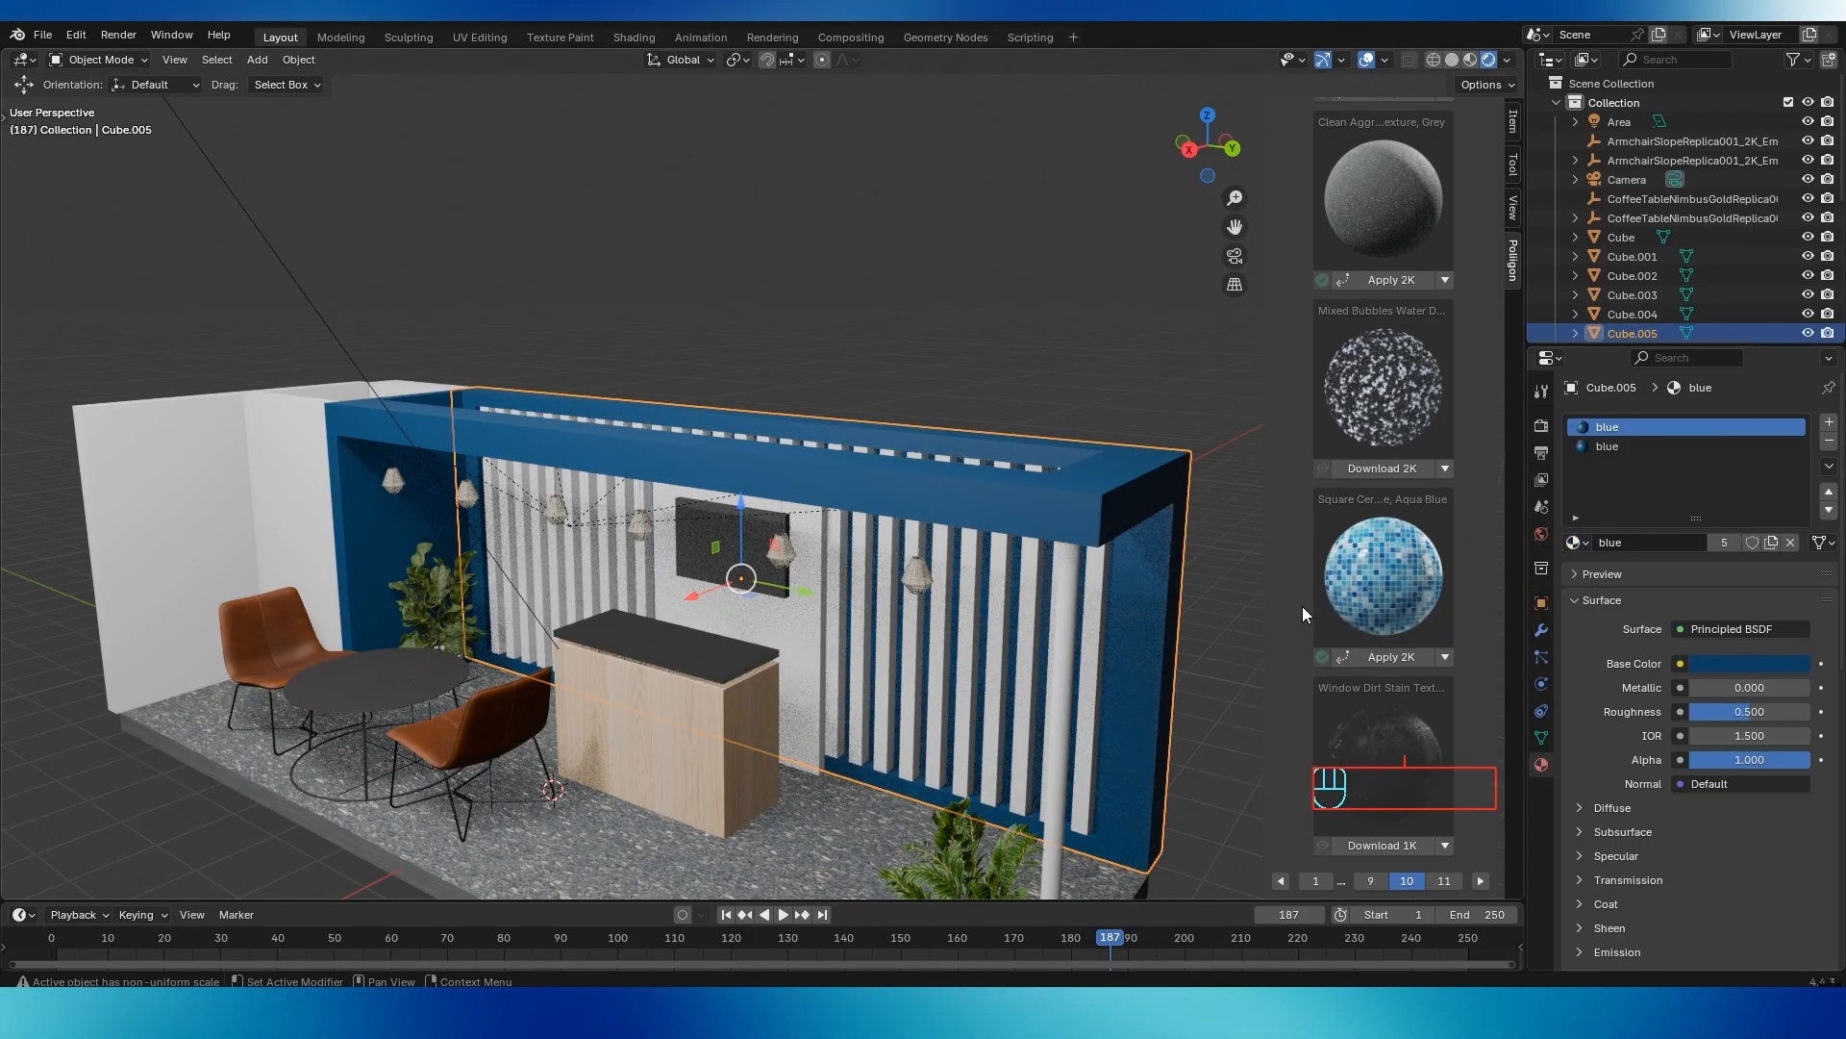
pyautogui.scroll(3, 1202, 604)
pyautogui.moveTo(1212, 601); pyautogui.dragTo(1238, 594, button='middle')
pyautogui.scroll(-2, 1154, 588)
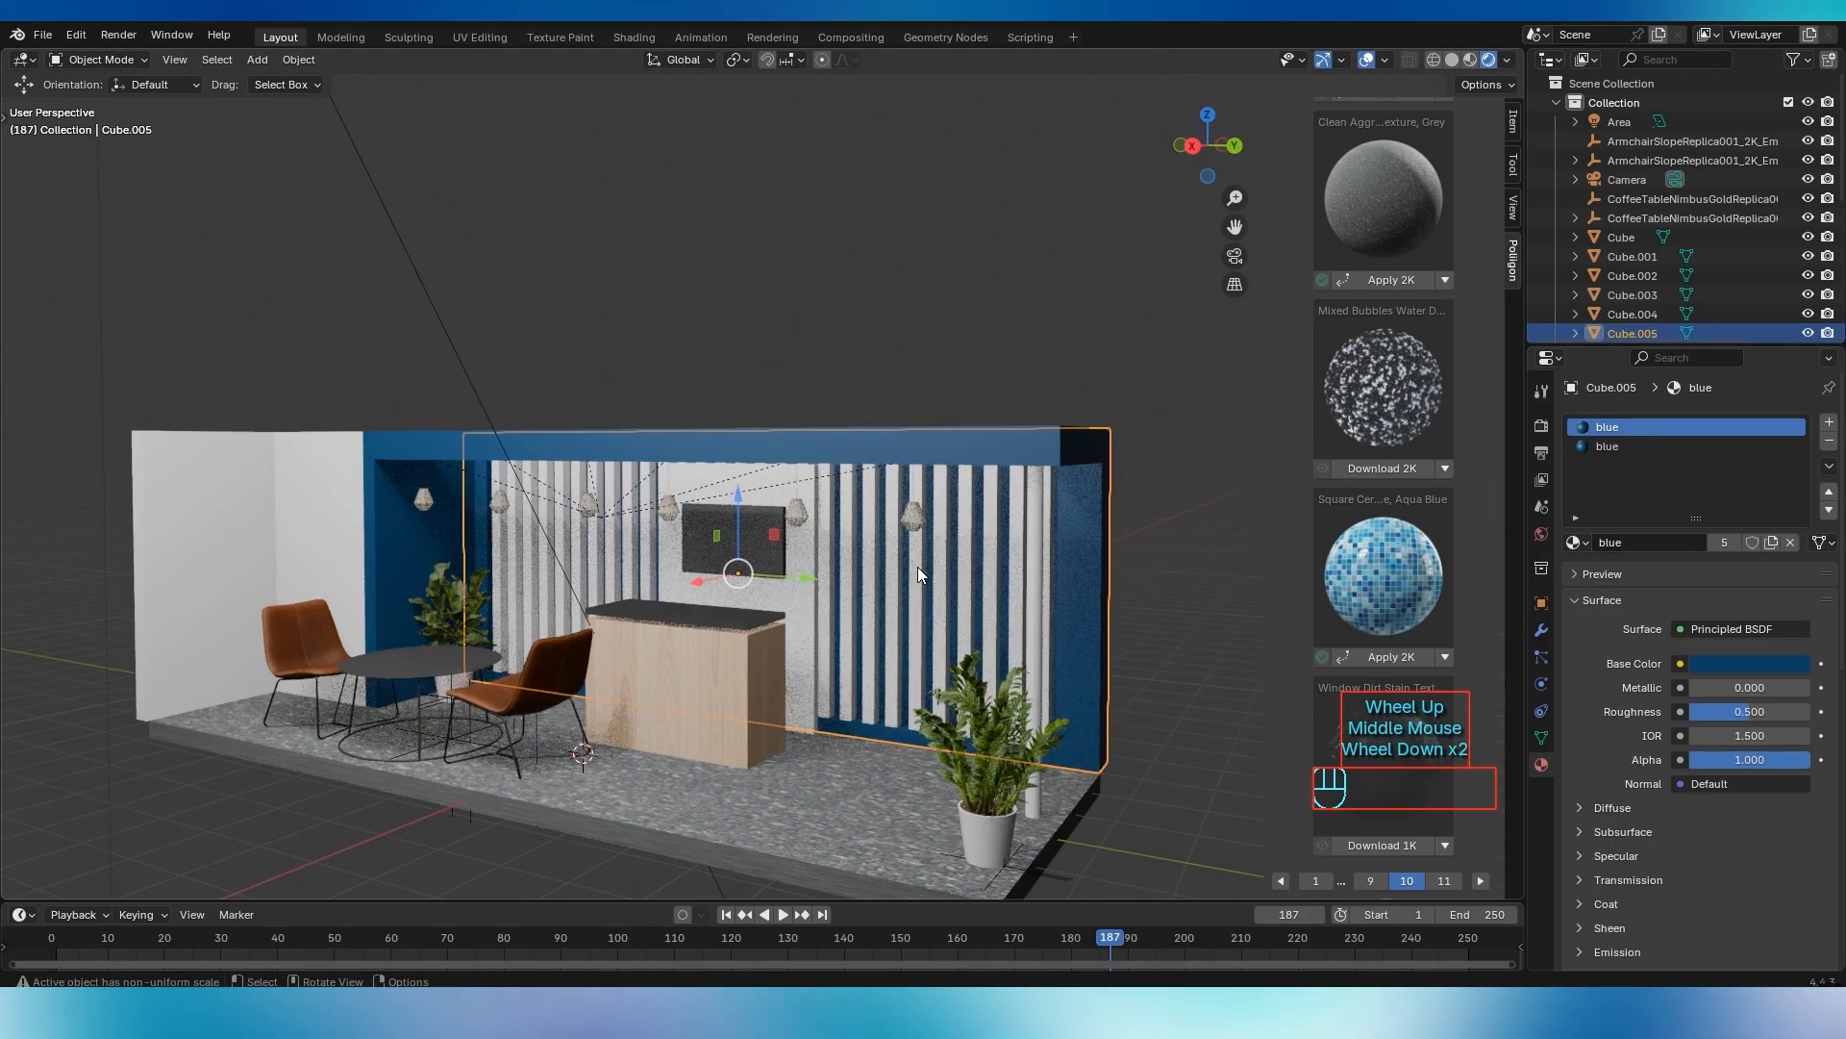
pyautogui.keyDown('shift'); pyautogui.moveTo(917, 567); pyautogui.dragTo(973, 568, button='middle'); pyautogui.keyUp('shift')
pyautogui.click(1206, 542)
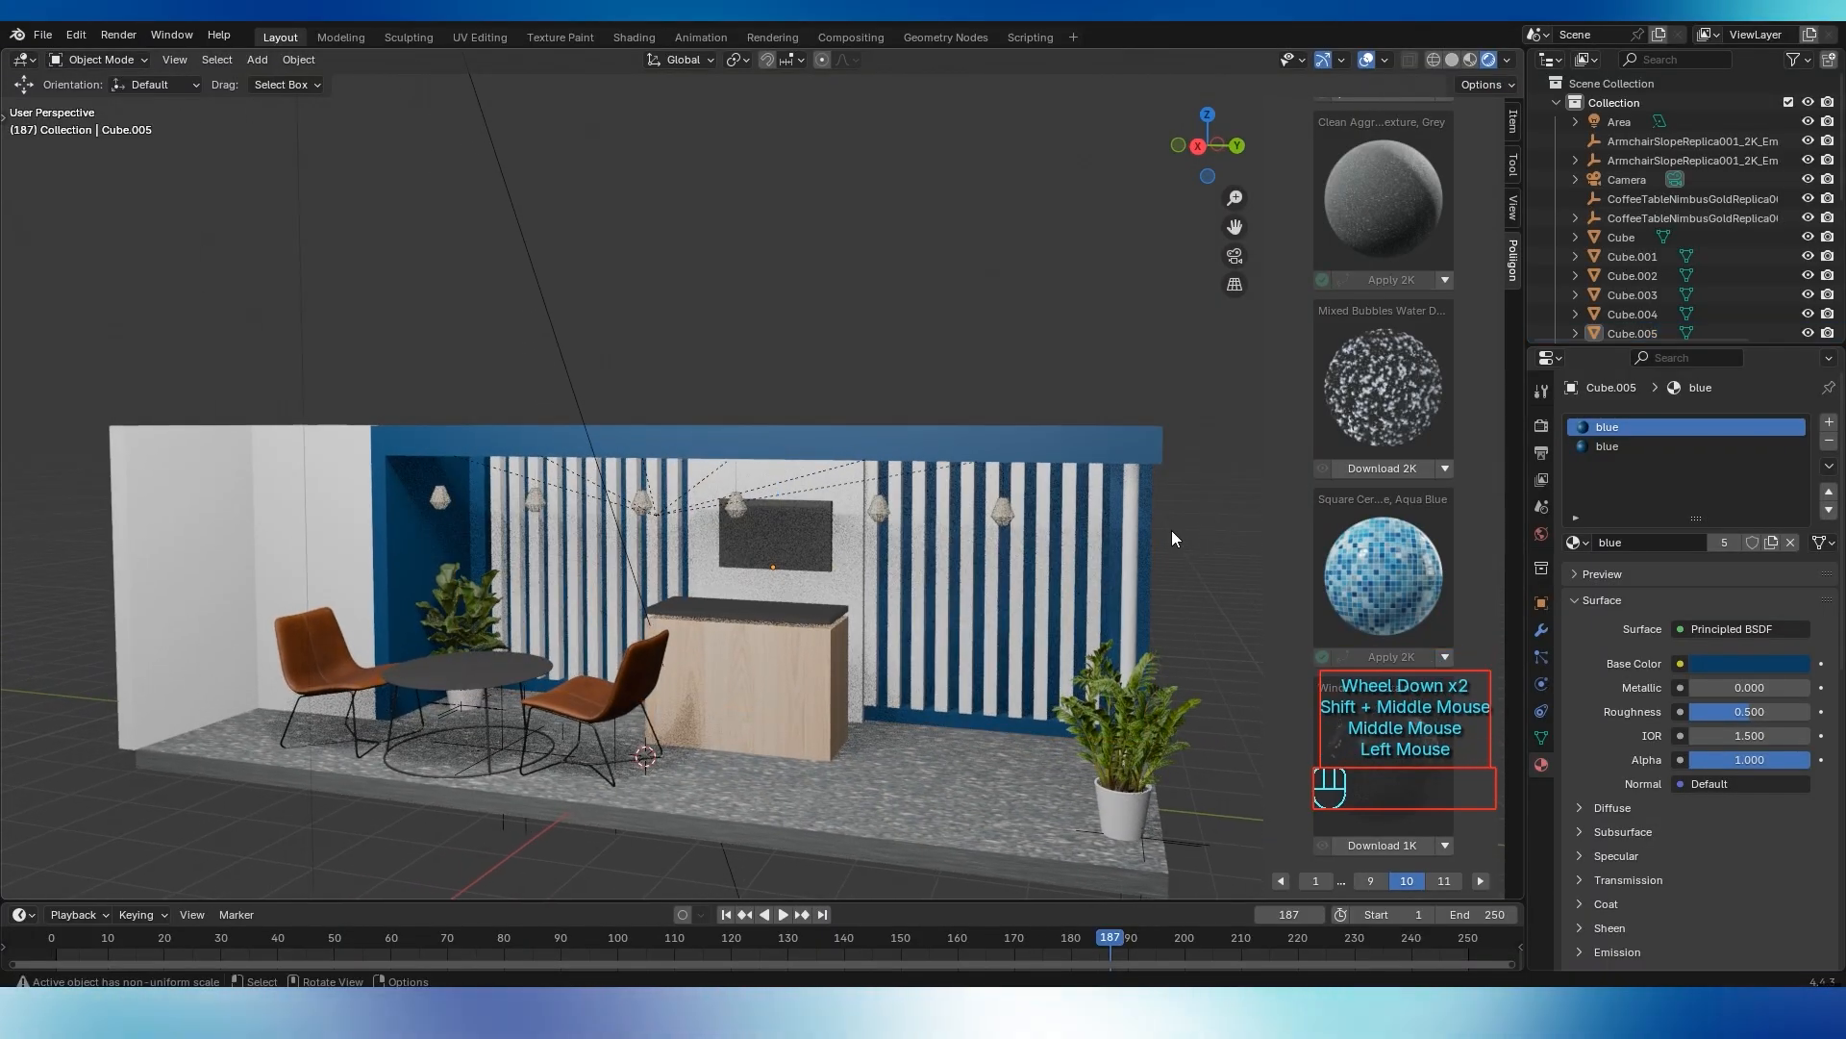
pyautogui.scroll(1, 1115, 534)
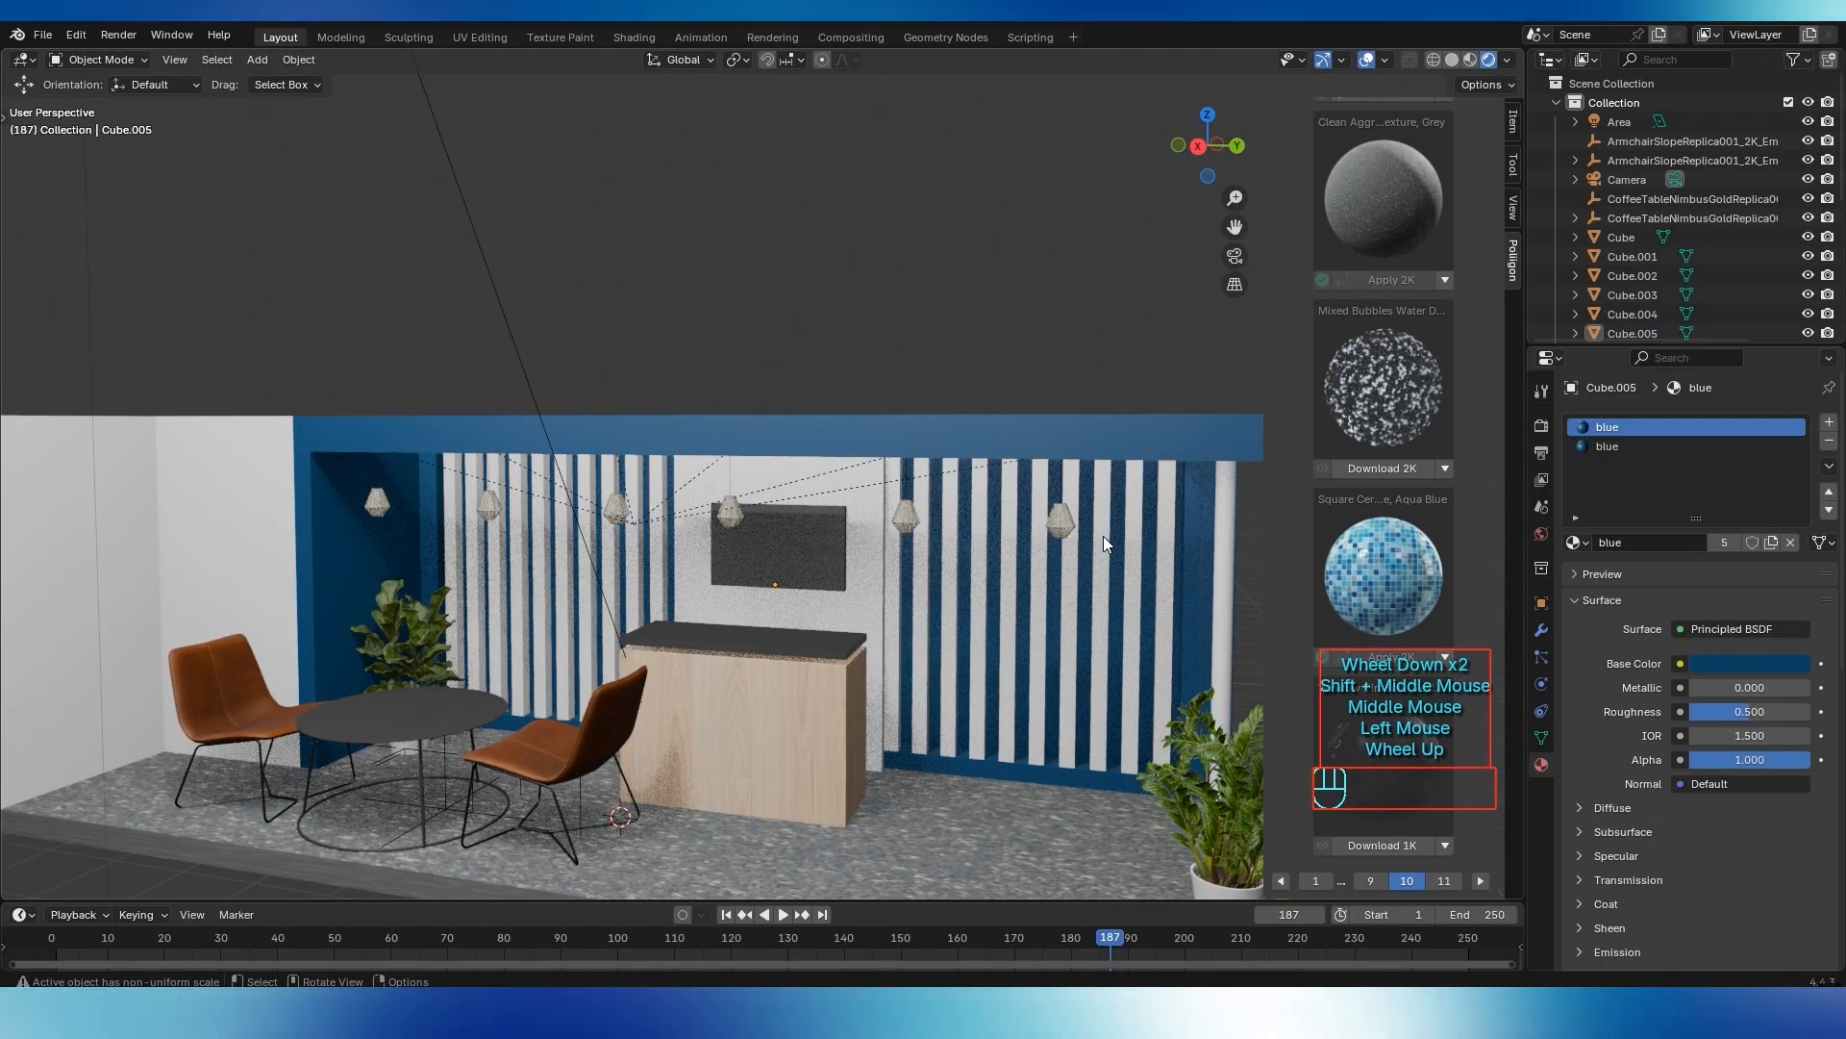
# Remove the duplicate blue material slot from the back wall in Object Mode
pyautogui.press('Tab')
pyautogui.click(1023, 530)
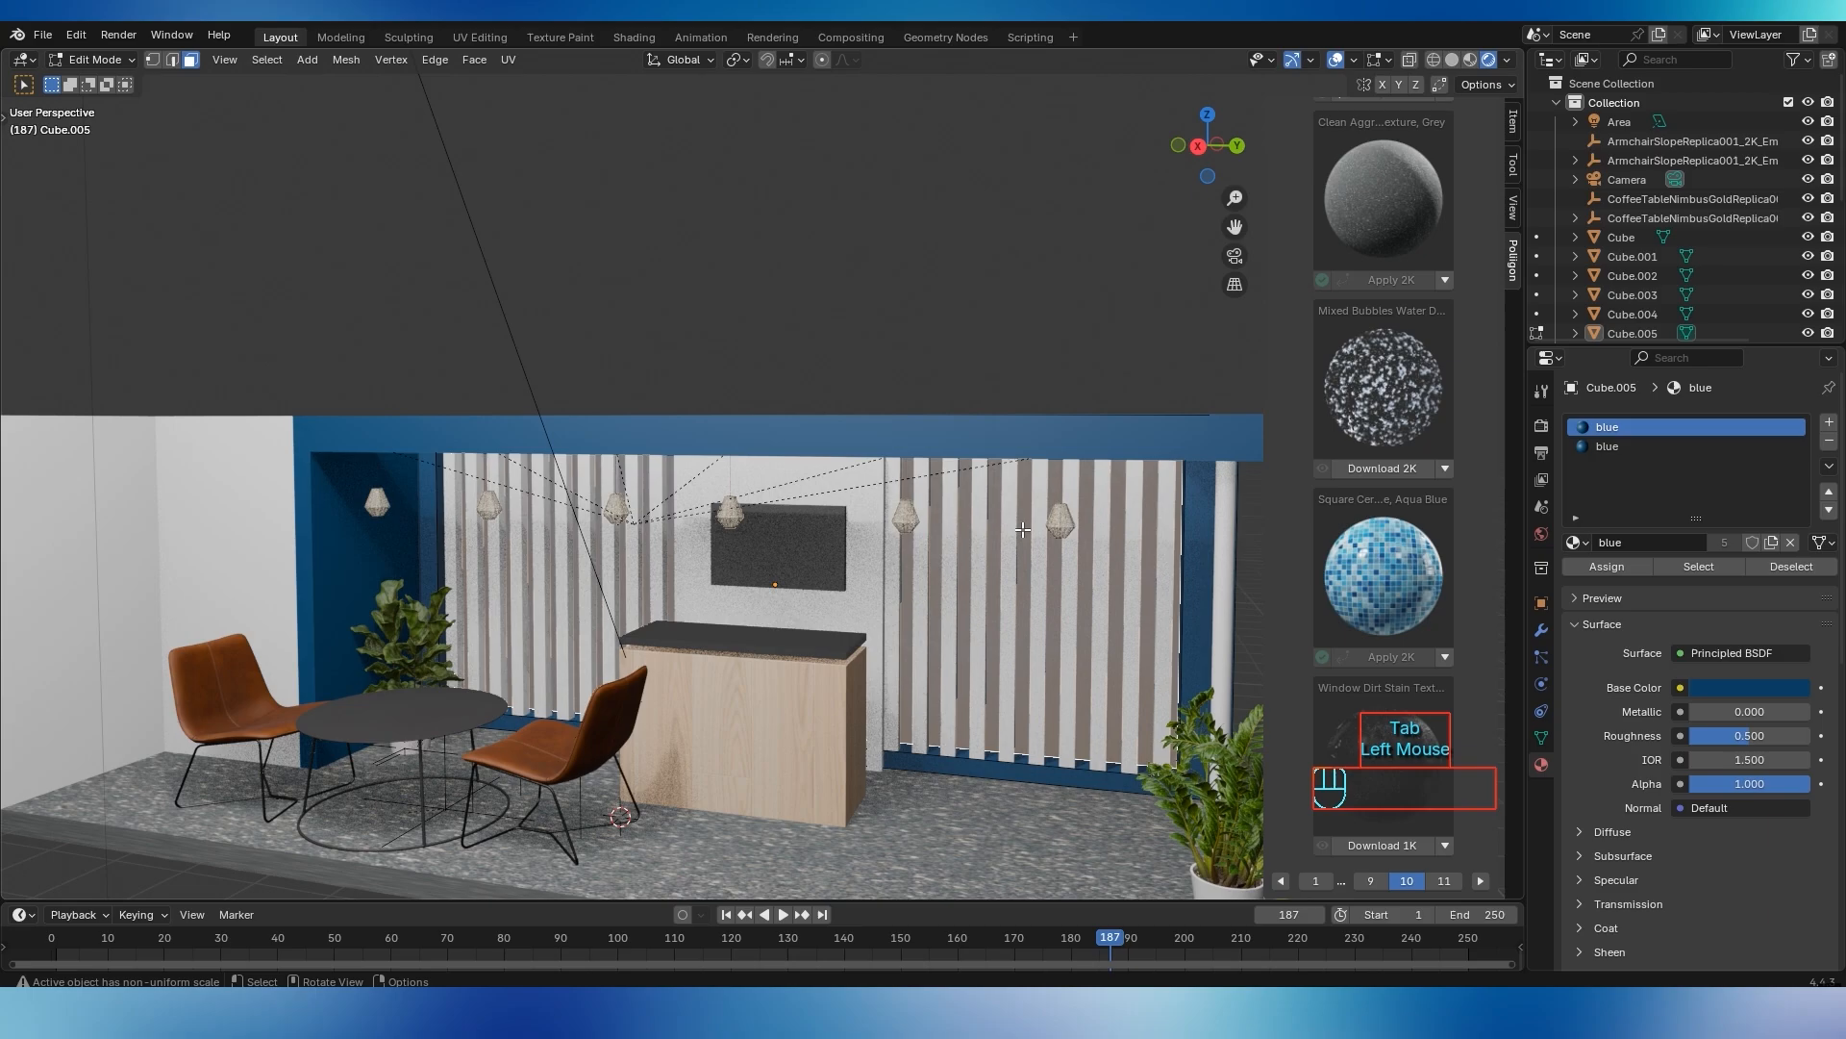
pyautogui.click(1611, 446)
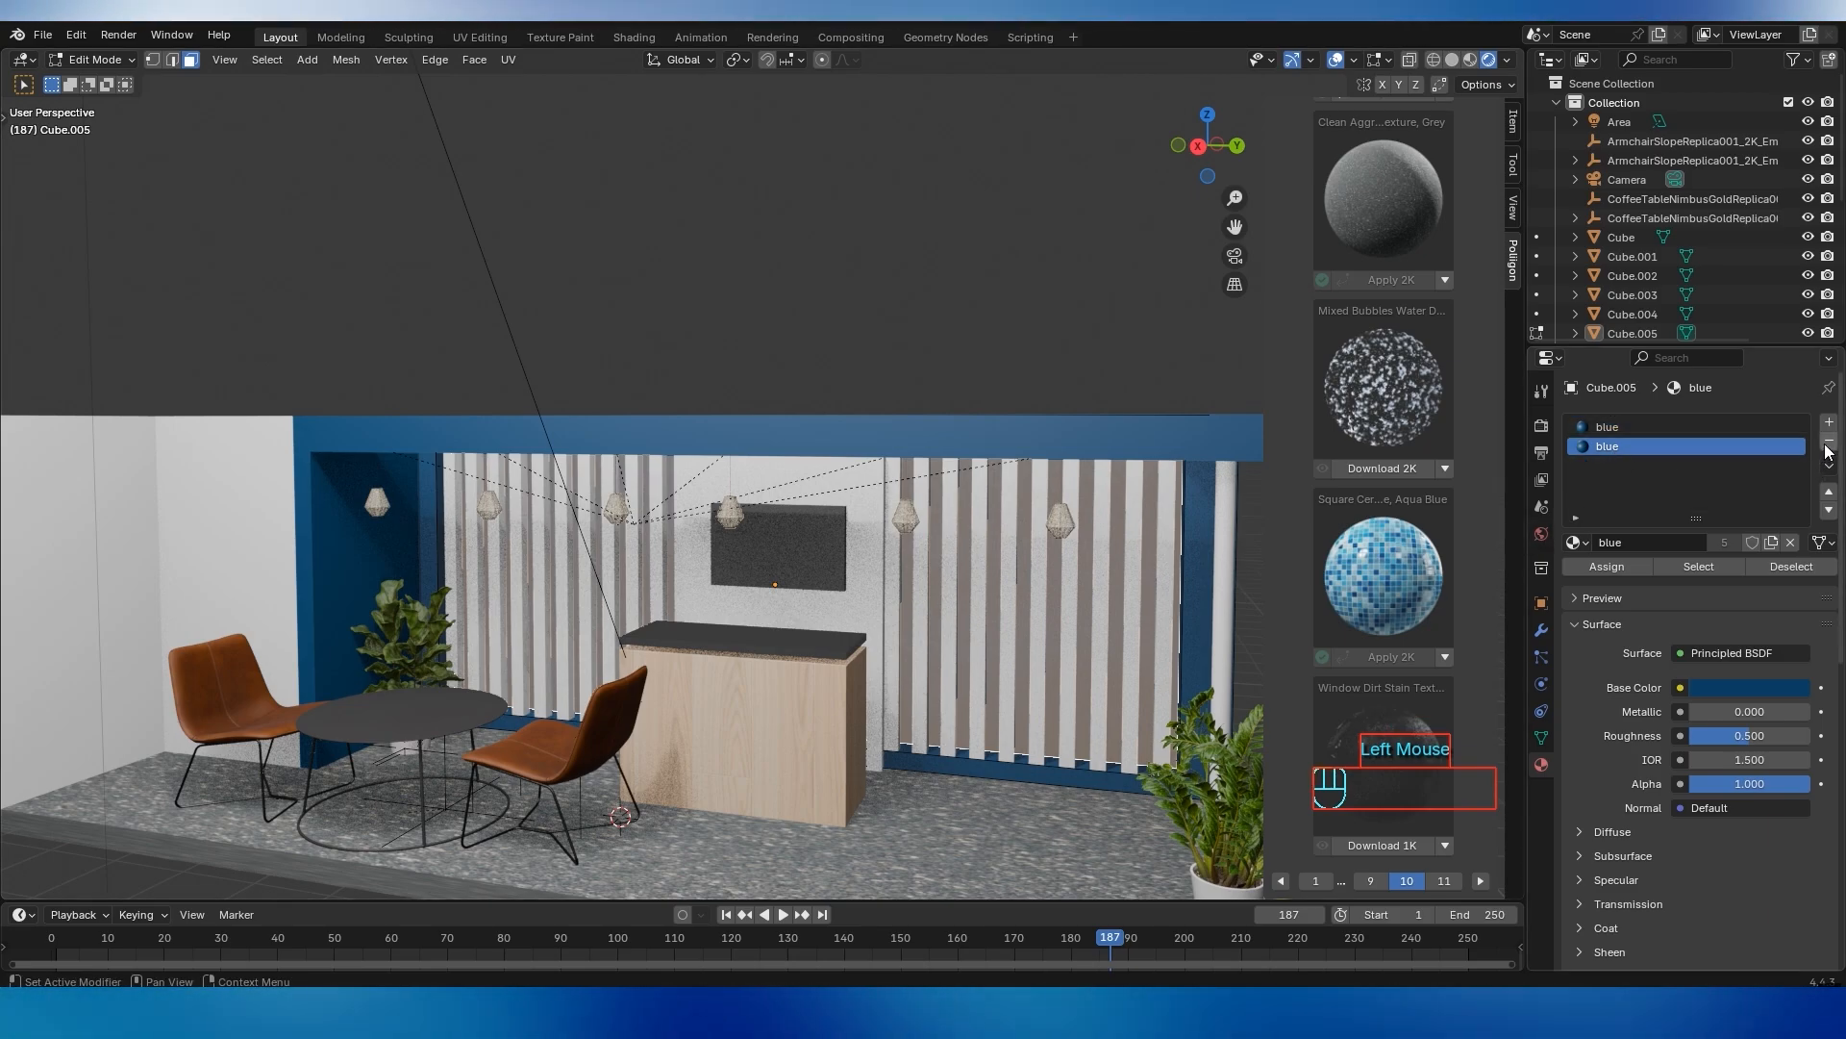
pyautogui.click(1829, 441)
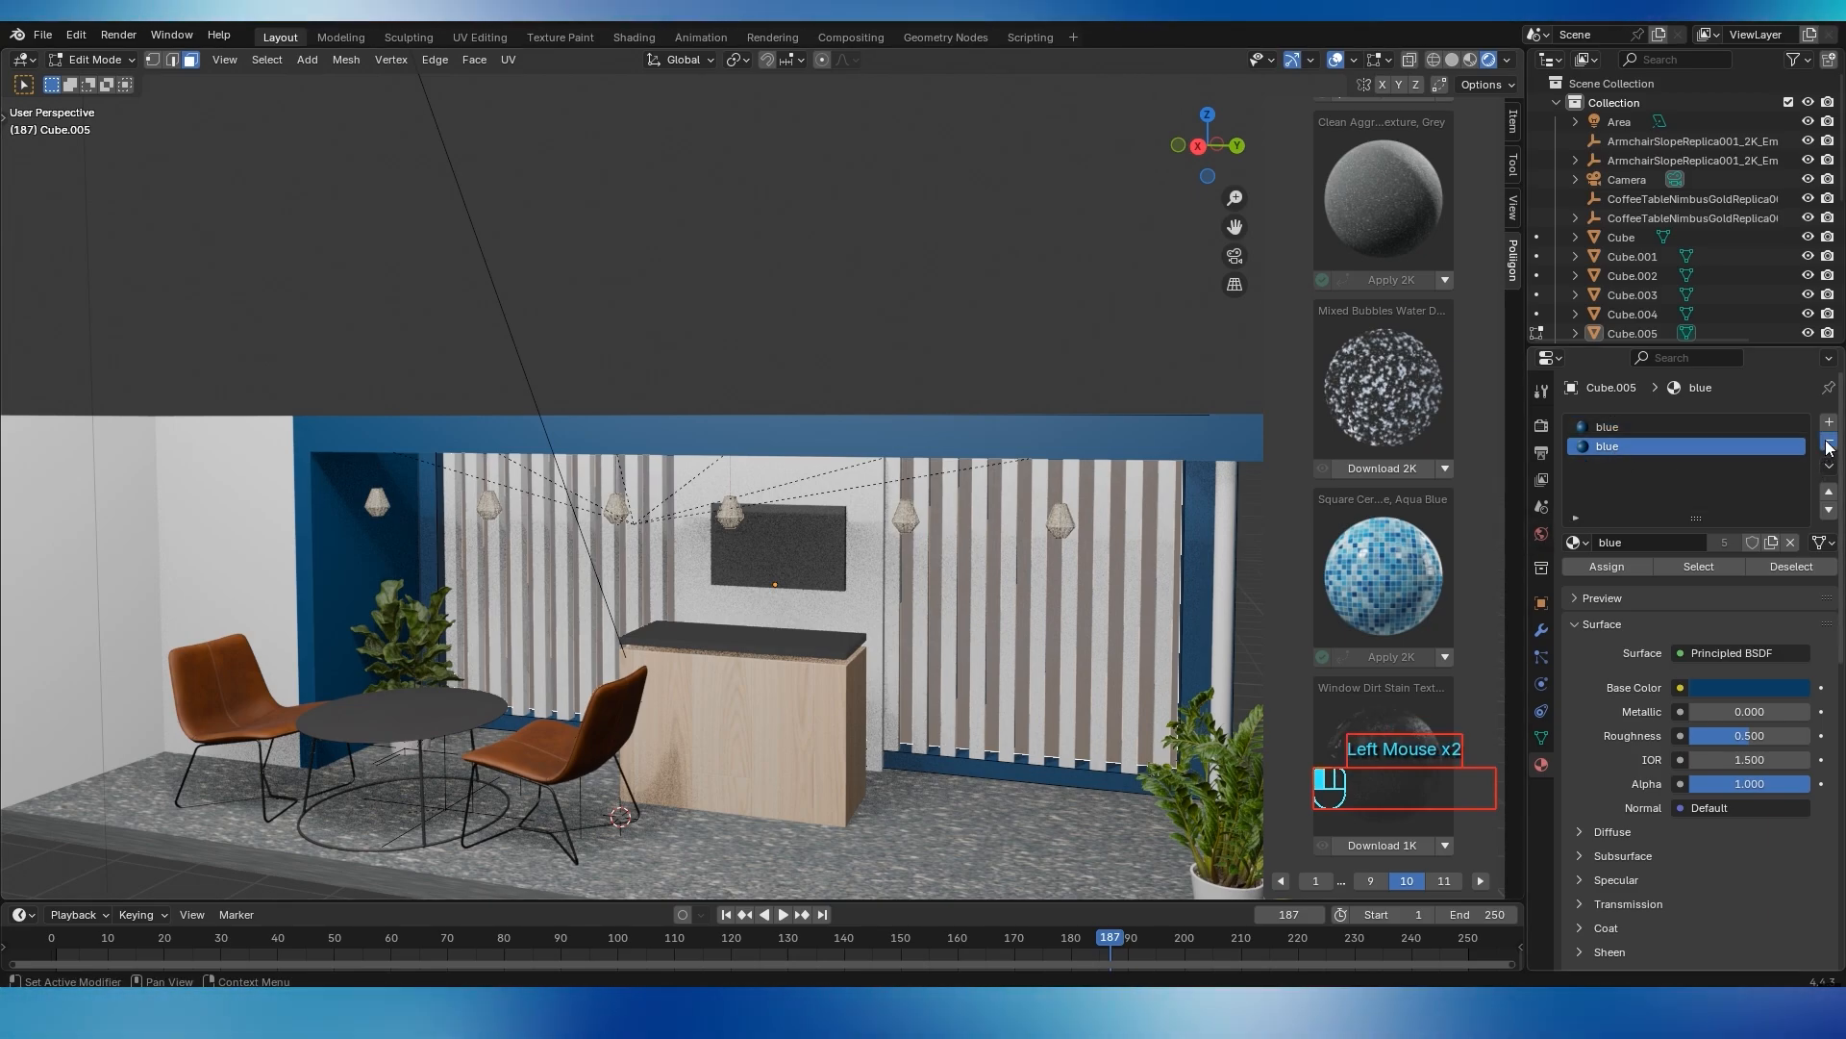
pyautogui.press('Tab')
pyautogui.click(1639, 477)
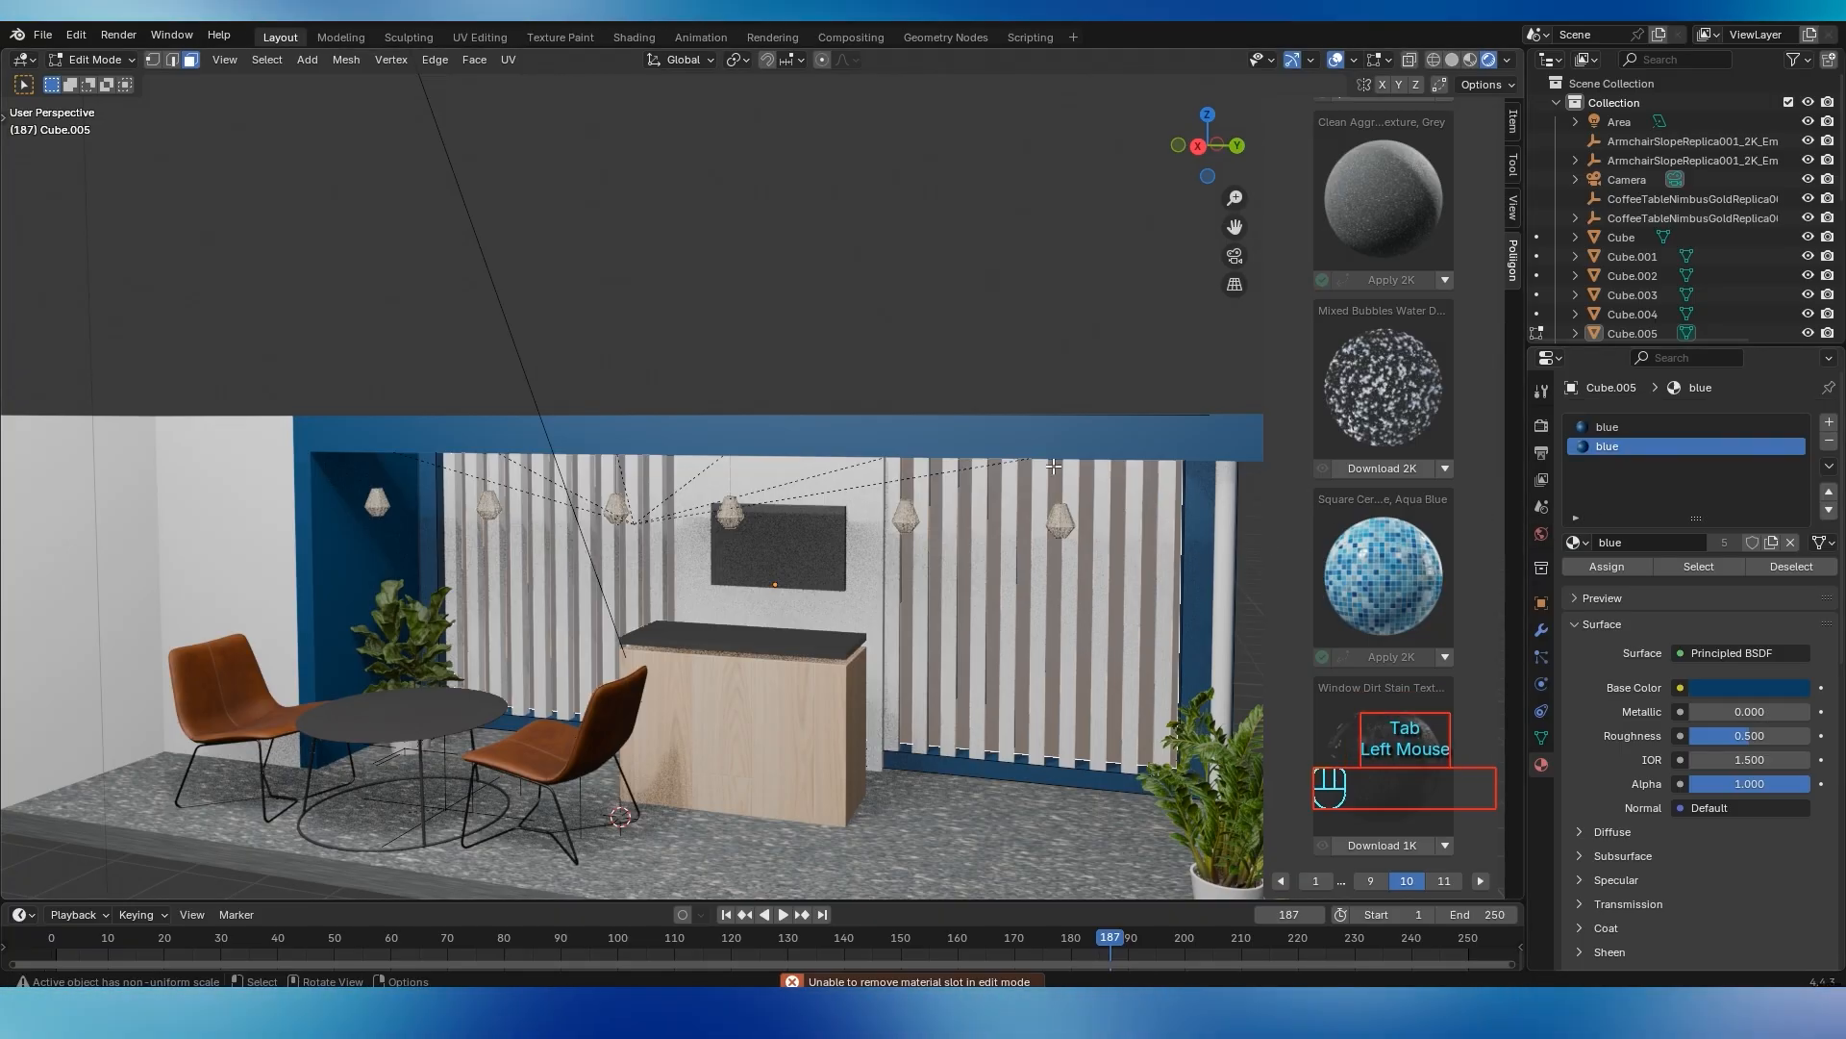
pyautogui.press('Tab')
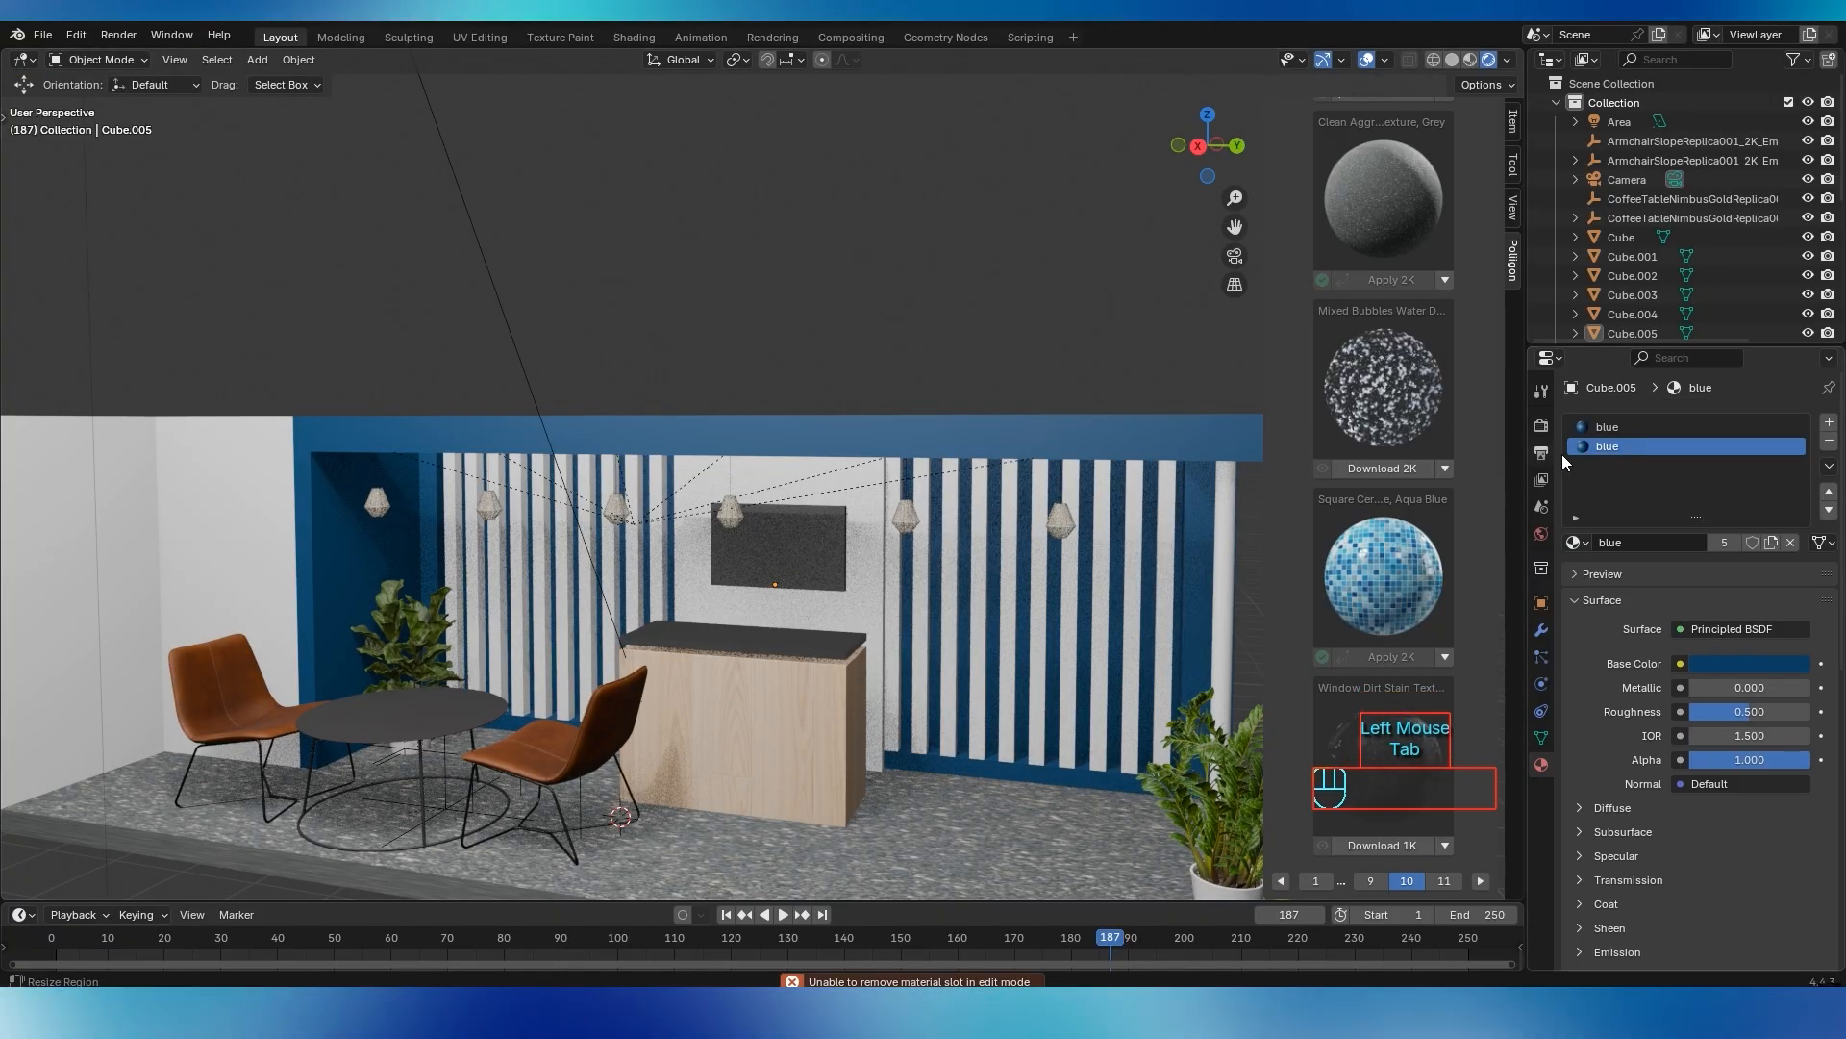
pyautogui.click(1821, 442)
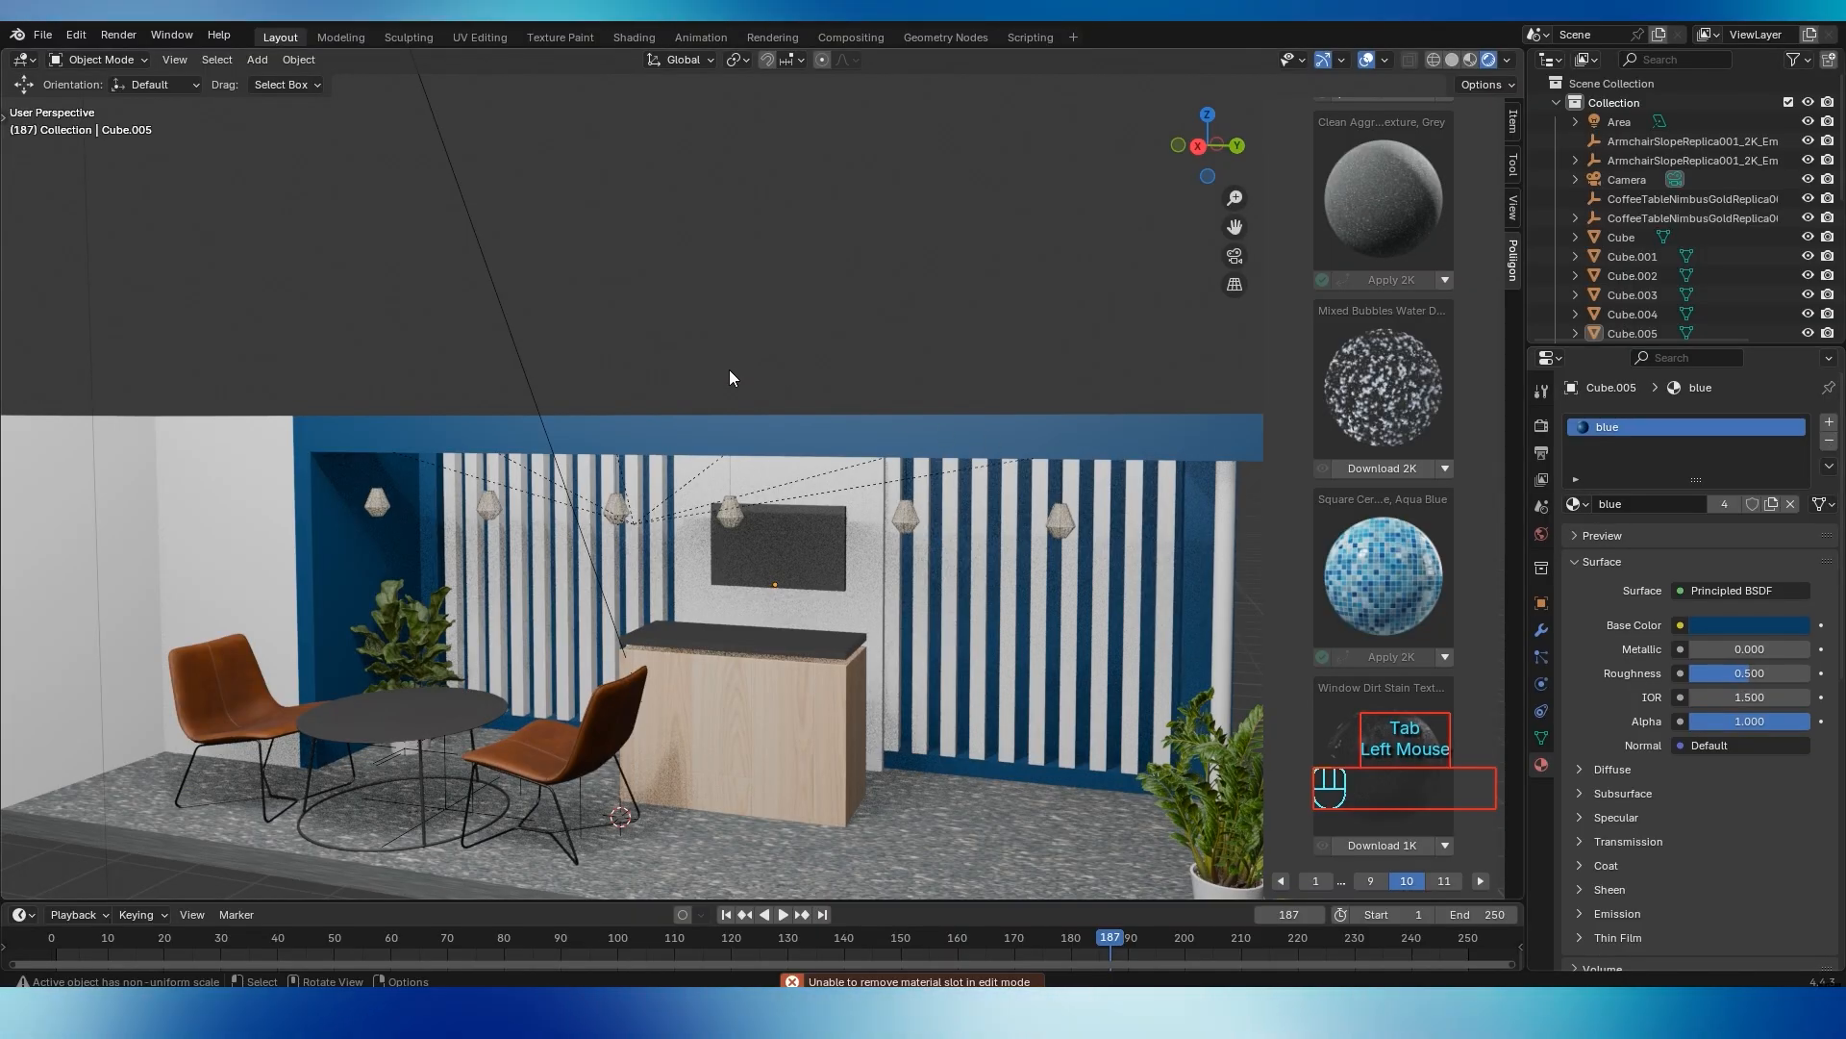
# Add a second slot with a new material to the back wall and assign it to the face behind the slats
pyautogui.click(909, 448)
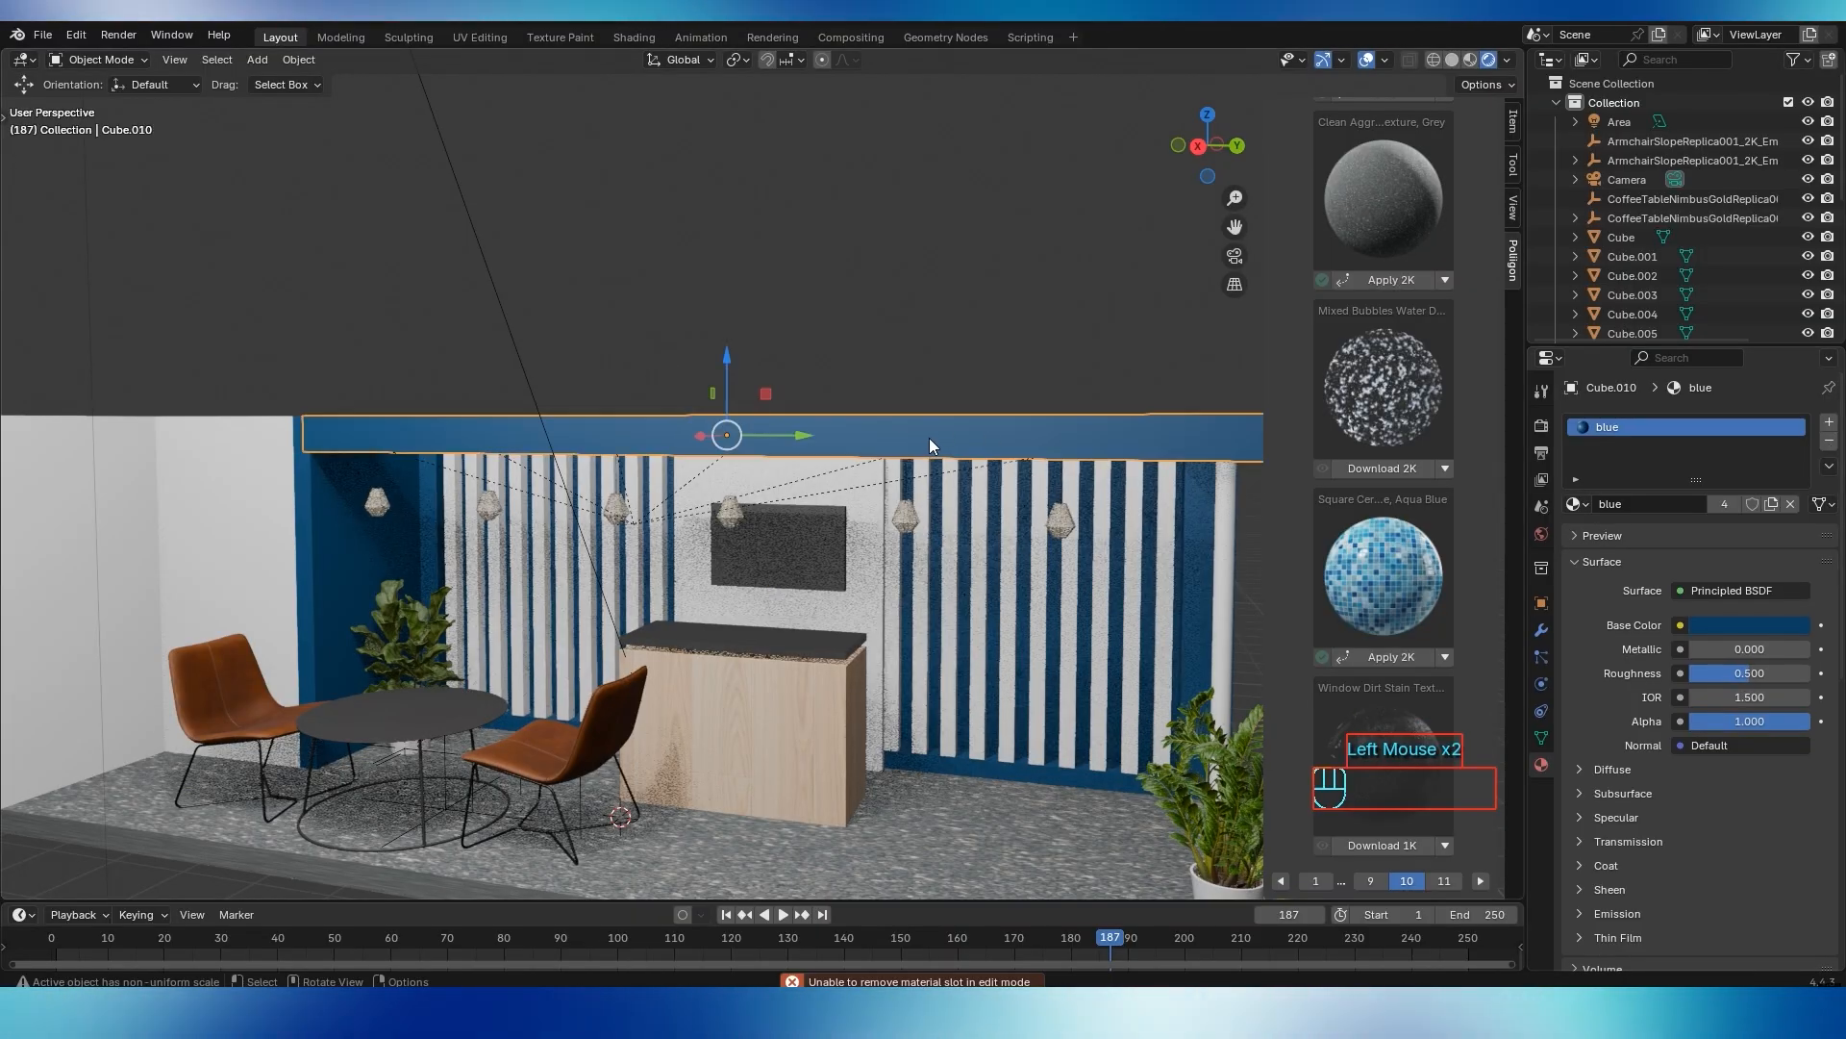
pyautogui.click(1058, 496)
pyautogui.click(1058, 572)
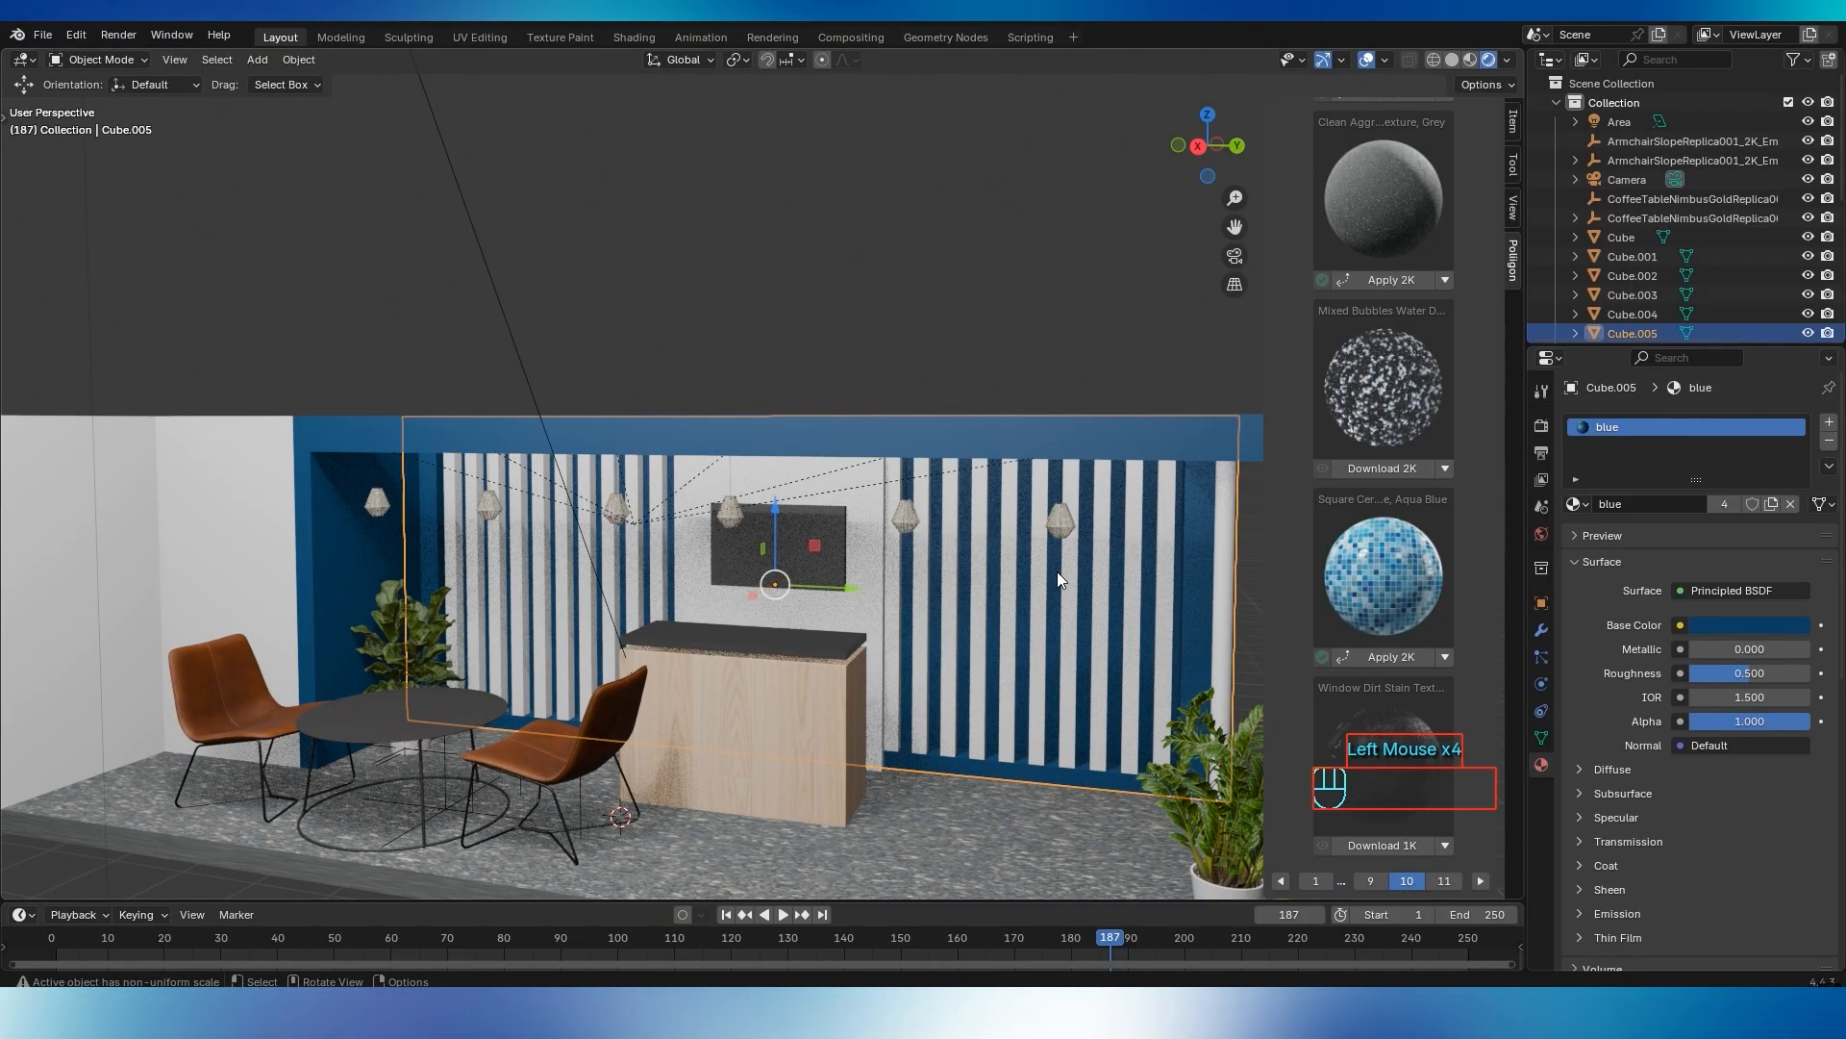
pyautogui.press('Tab')
pyautogui.click(1053, 575)
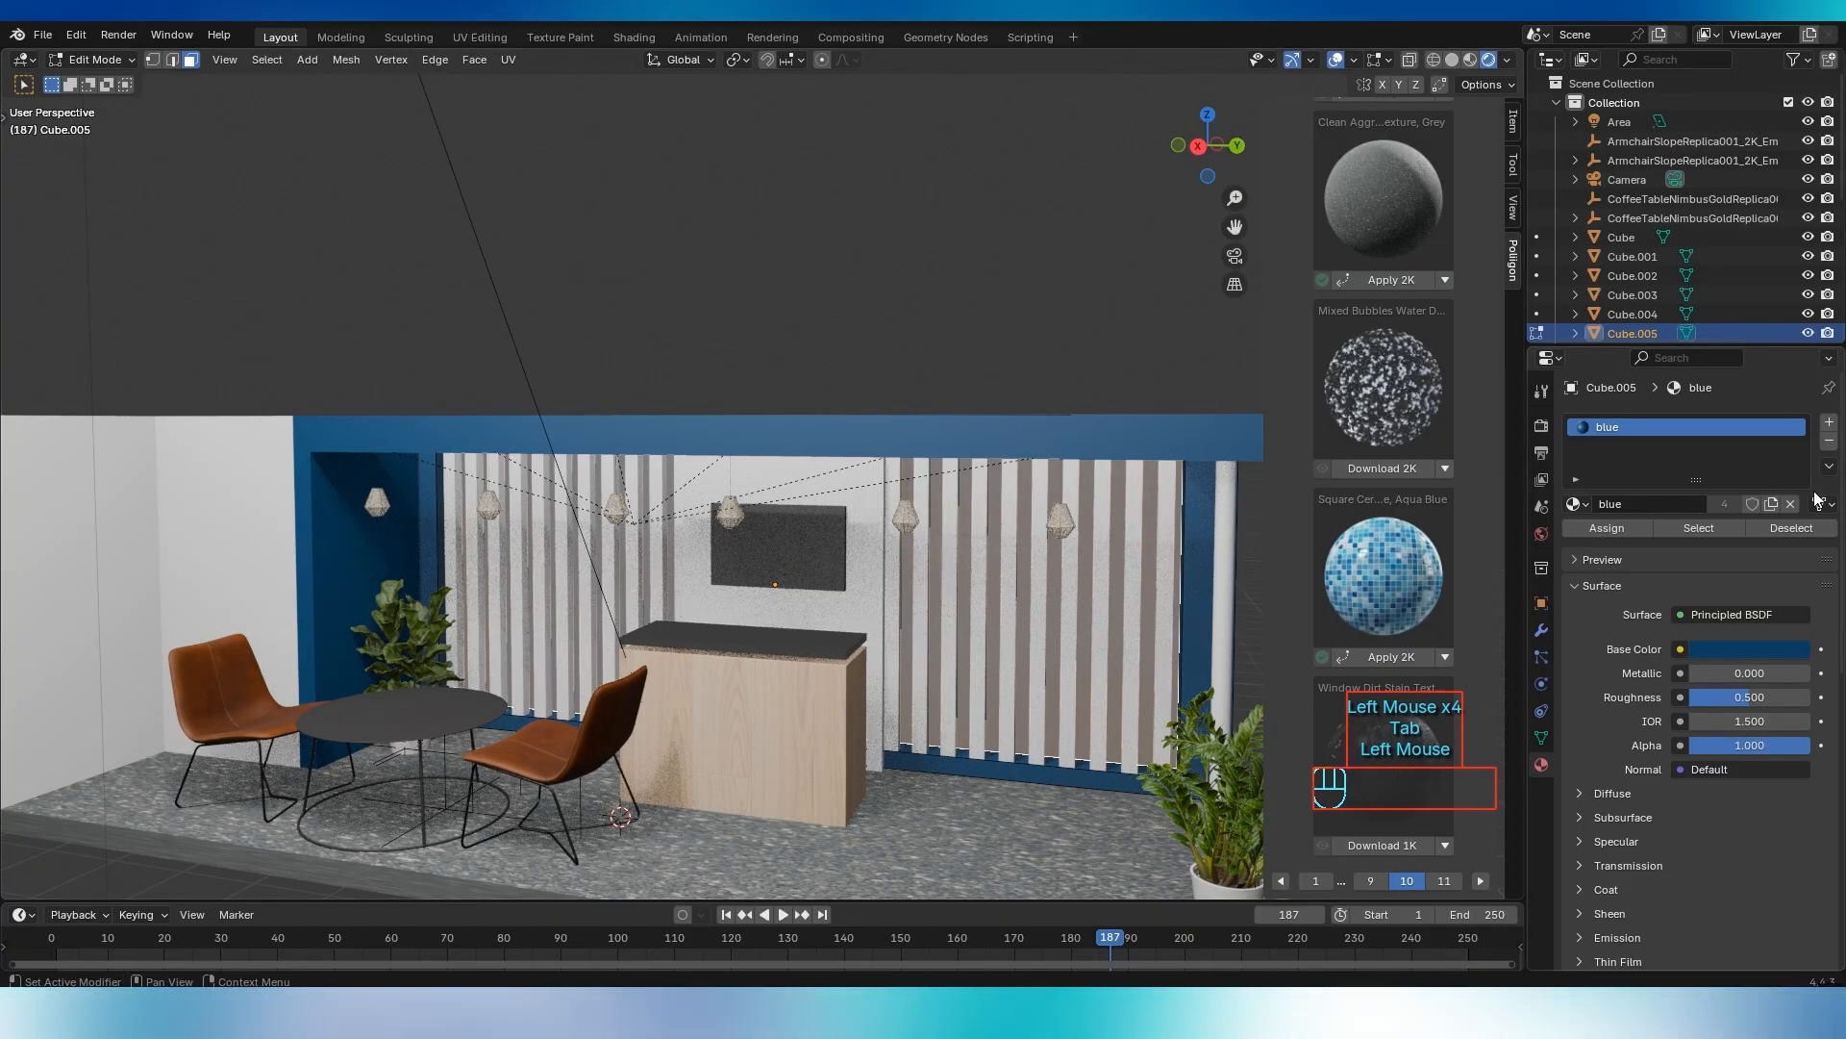
pyautogui.click(1830, 423)
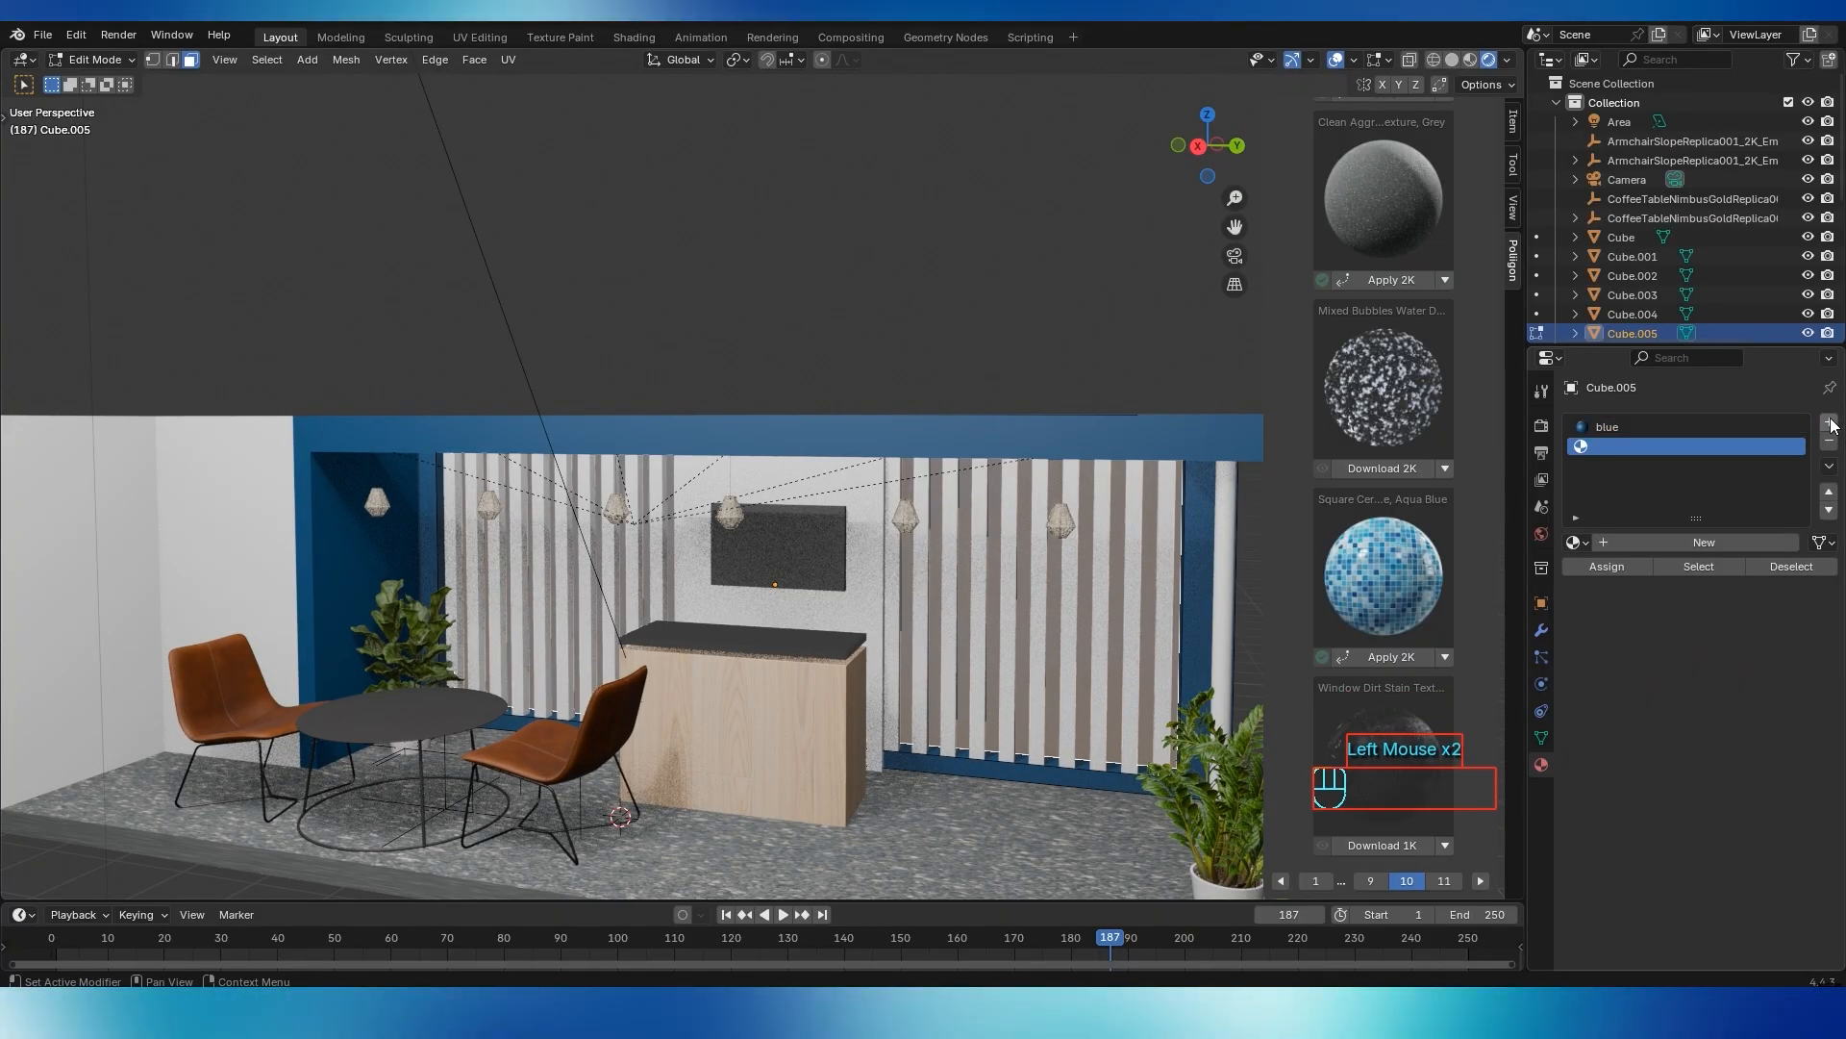
pyautogui.click(1668, 540)
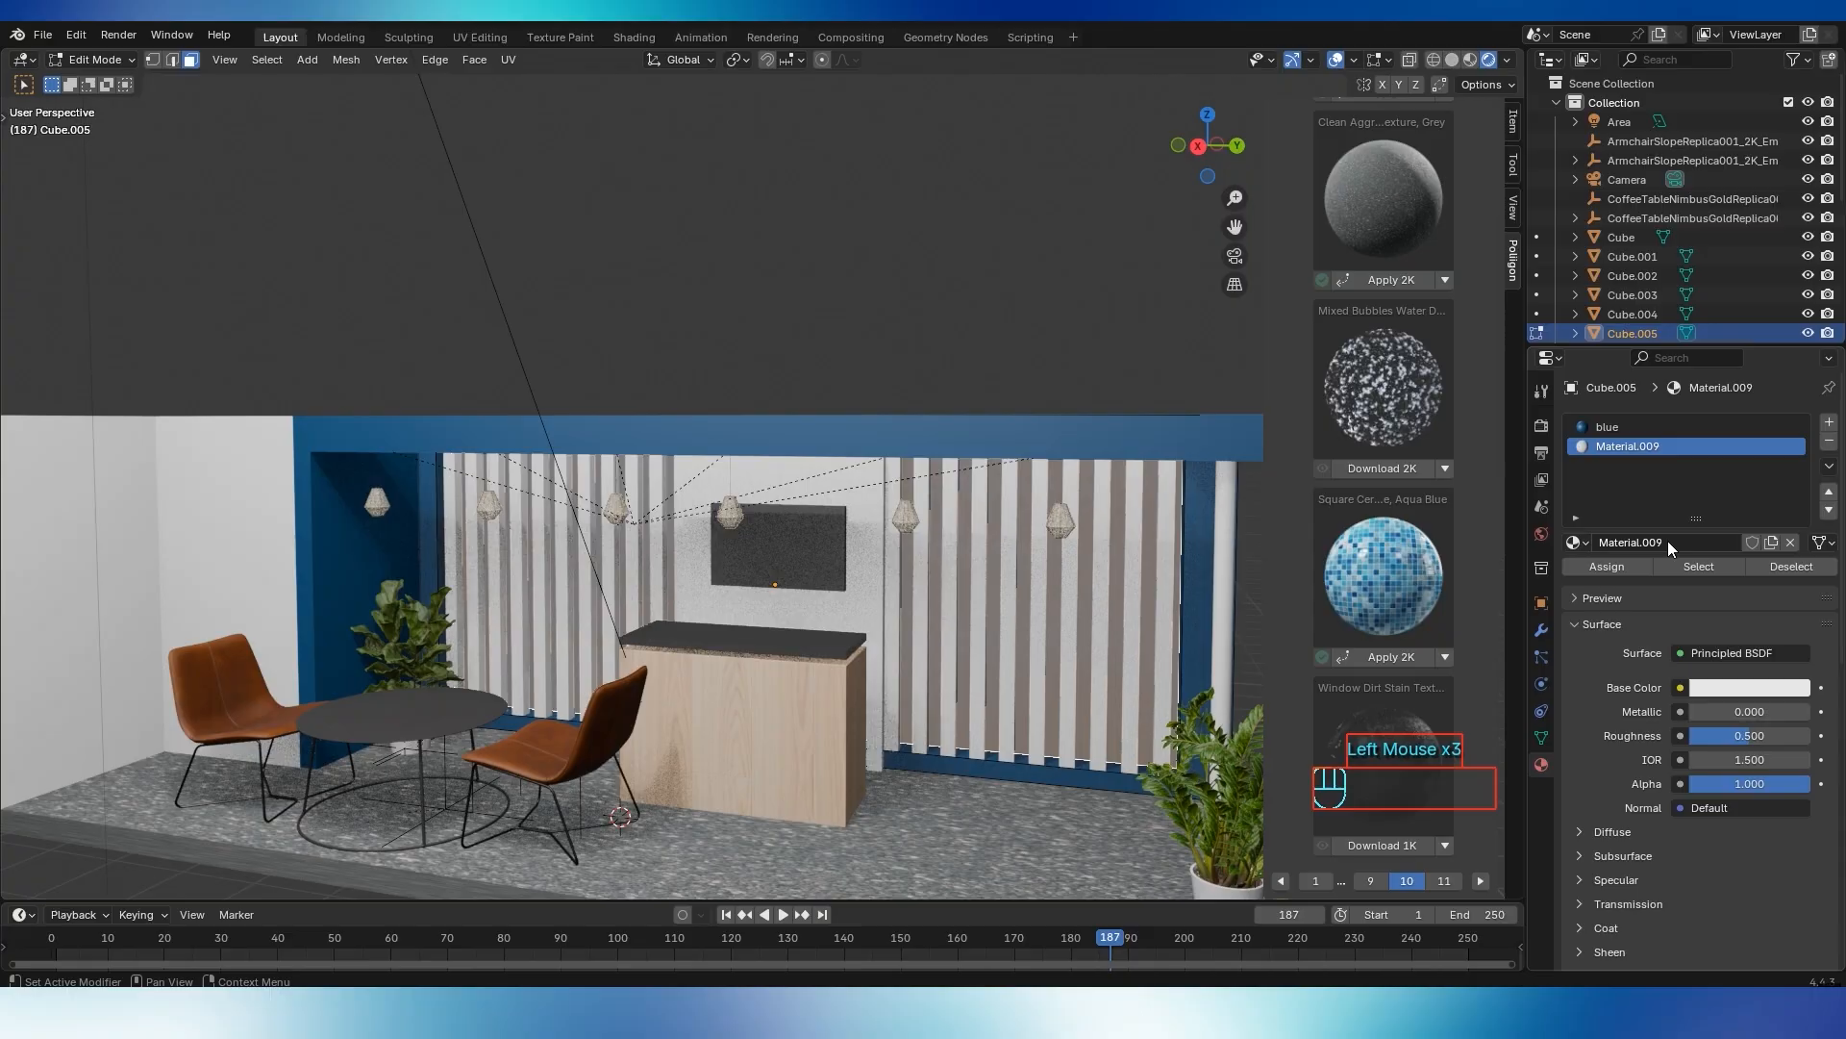
pyautogui.click(1619, 564)
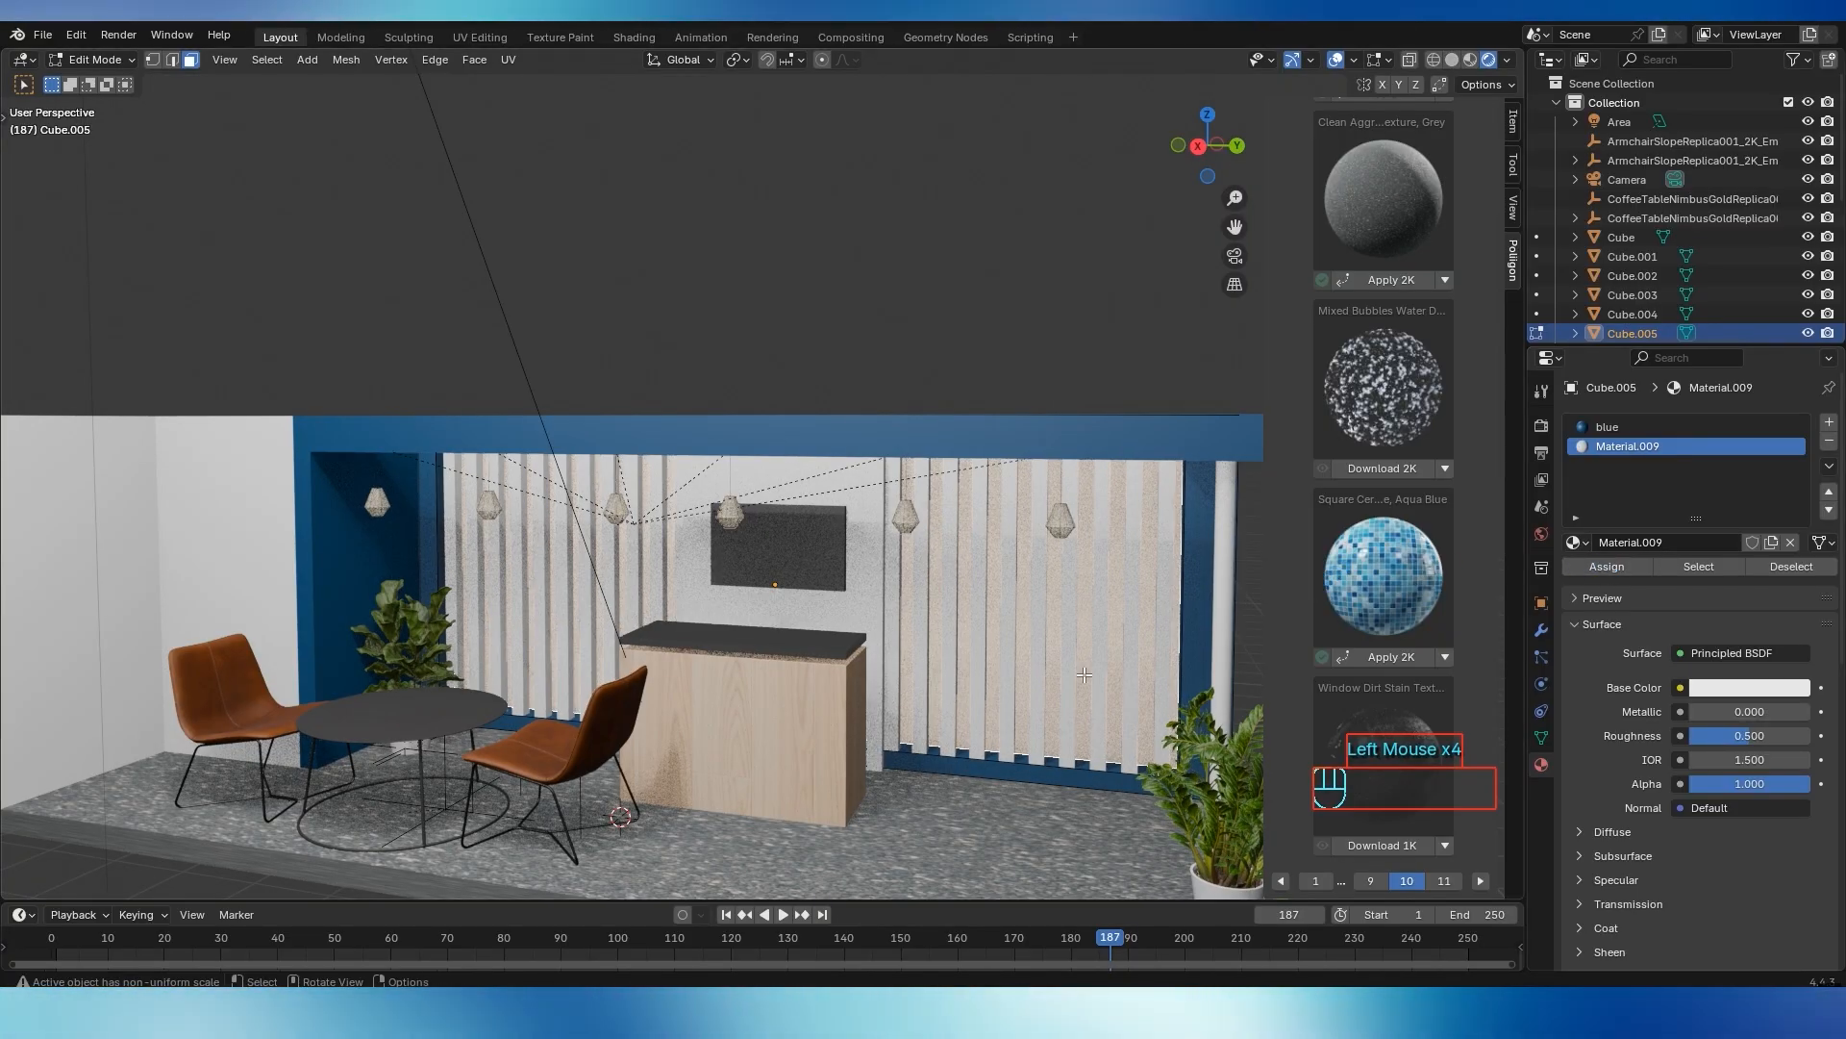
# Apply the 2K aqua blue square ceramic tile texture to the selected back wall face, leave Edit Mode and inspect the wall
pyautogui.click(1387, 658)
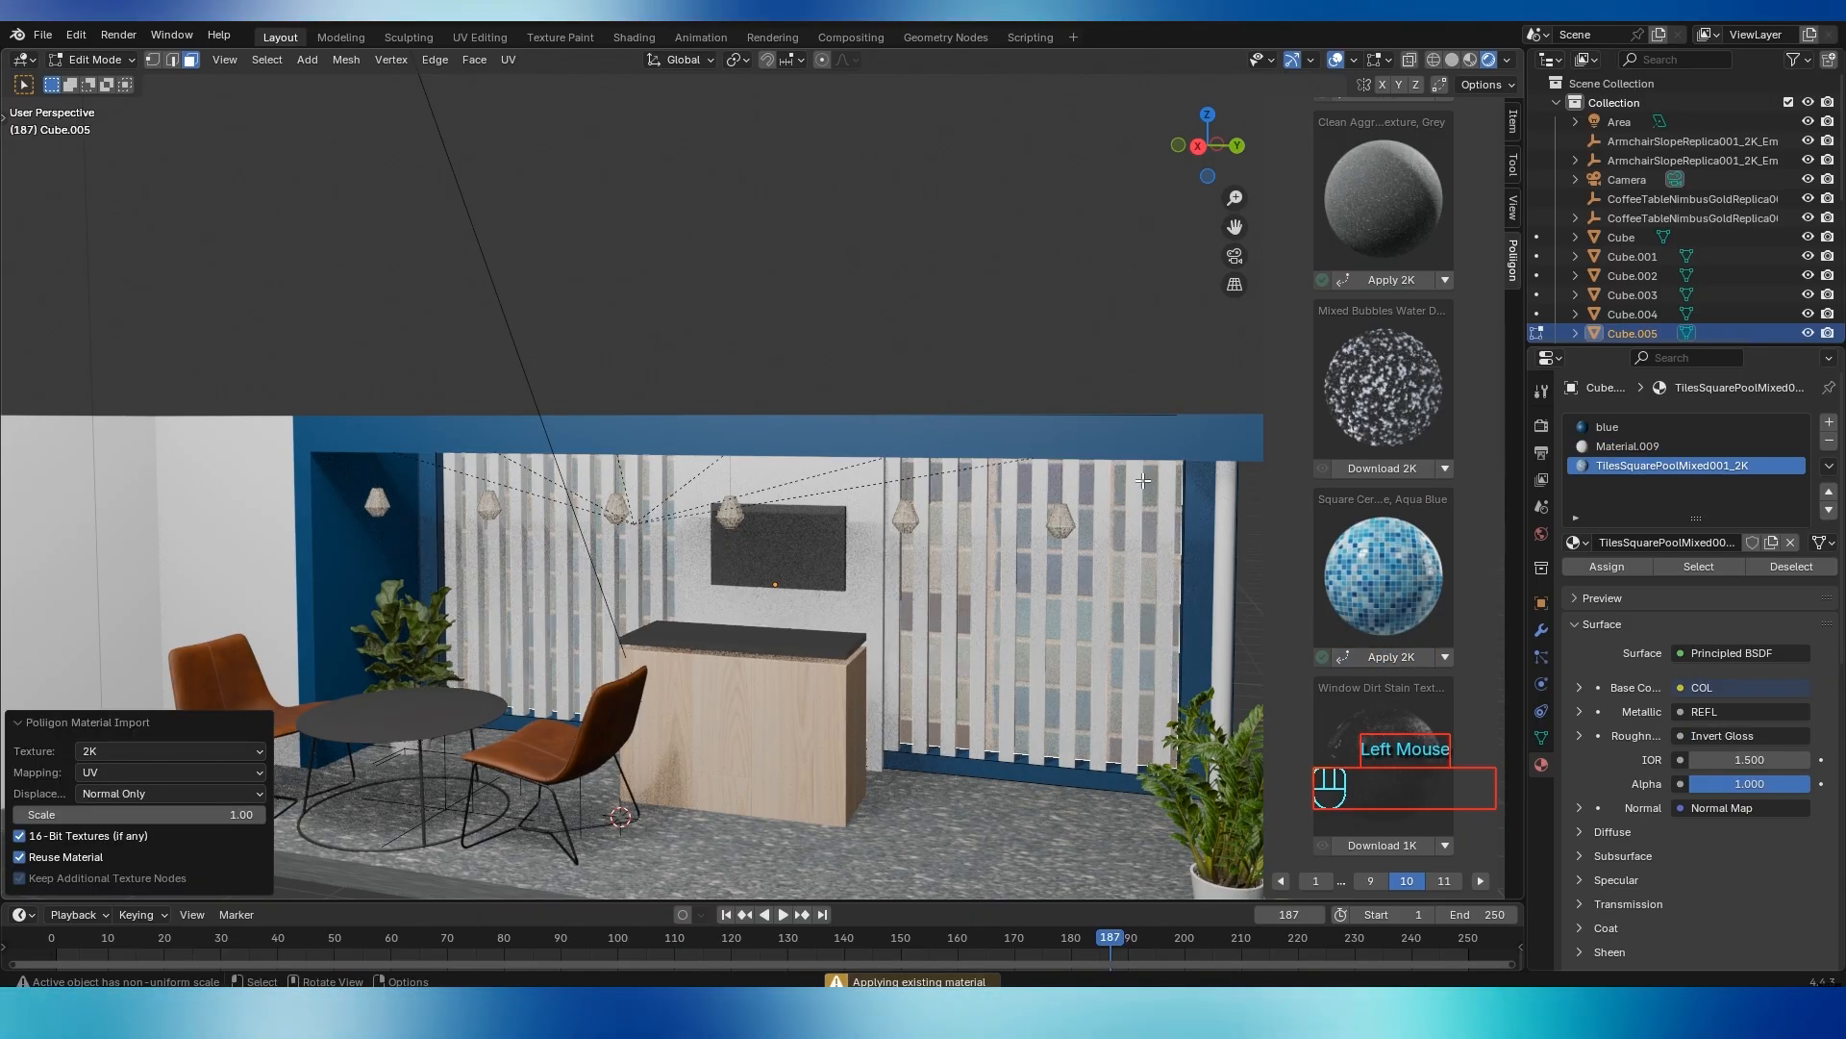
pyautogui.scroll(2, 1043, 559)
pyautogui.moveTo(1066, 582)
pyautogui.keyDown('shift'); pyautogui.mouseDown(button='middle')
pyautogui.moveTo(1000, 592)
pyautogui.moveTo(1073, 623)
pyautogui.moveTo(1068, 587)
pyautogui.mouseUp(button='middle'); pyautogui.keyUp('shift')
pyautogui.scroll(-2, 1073, 622)
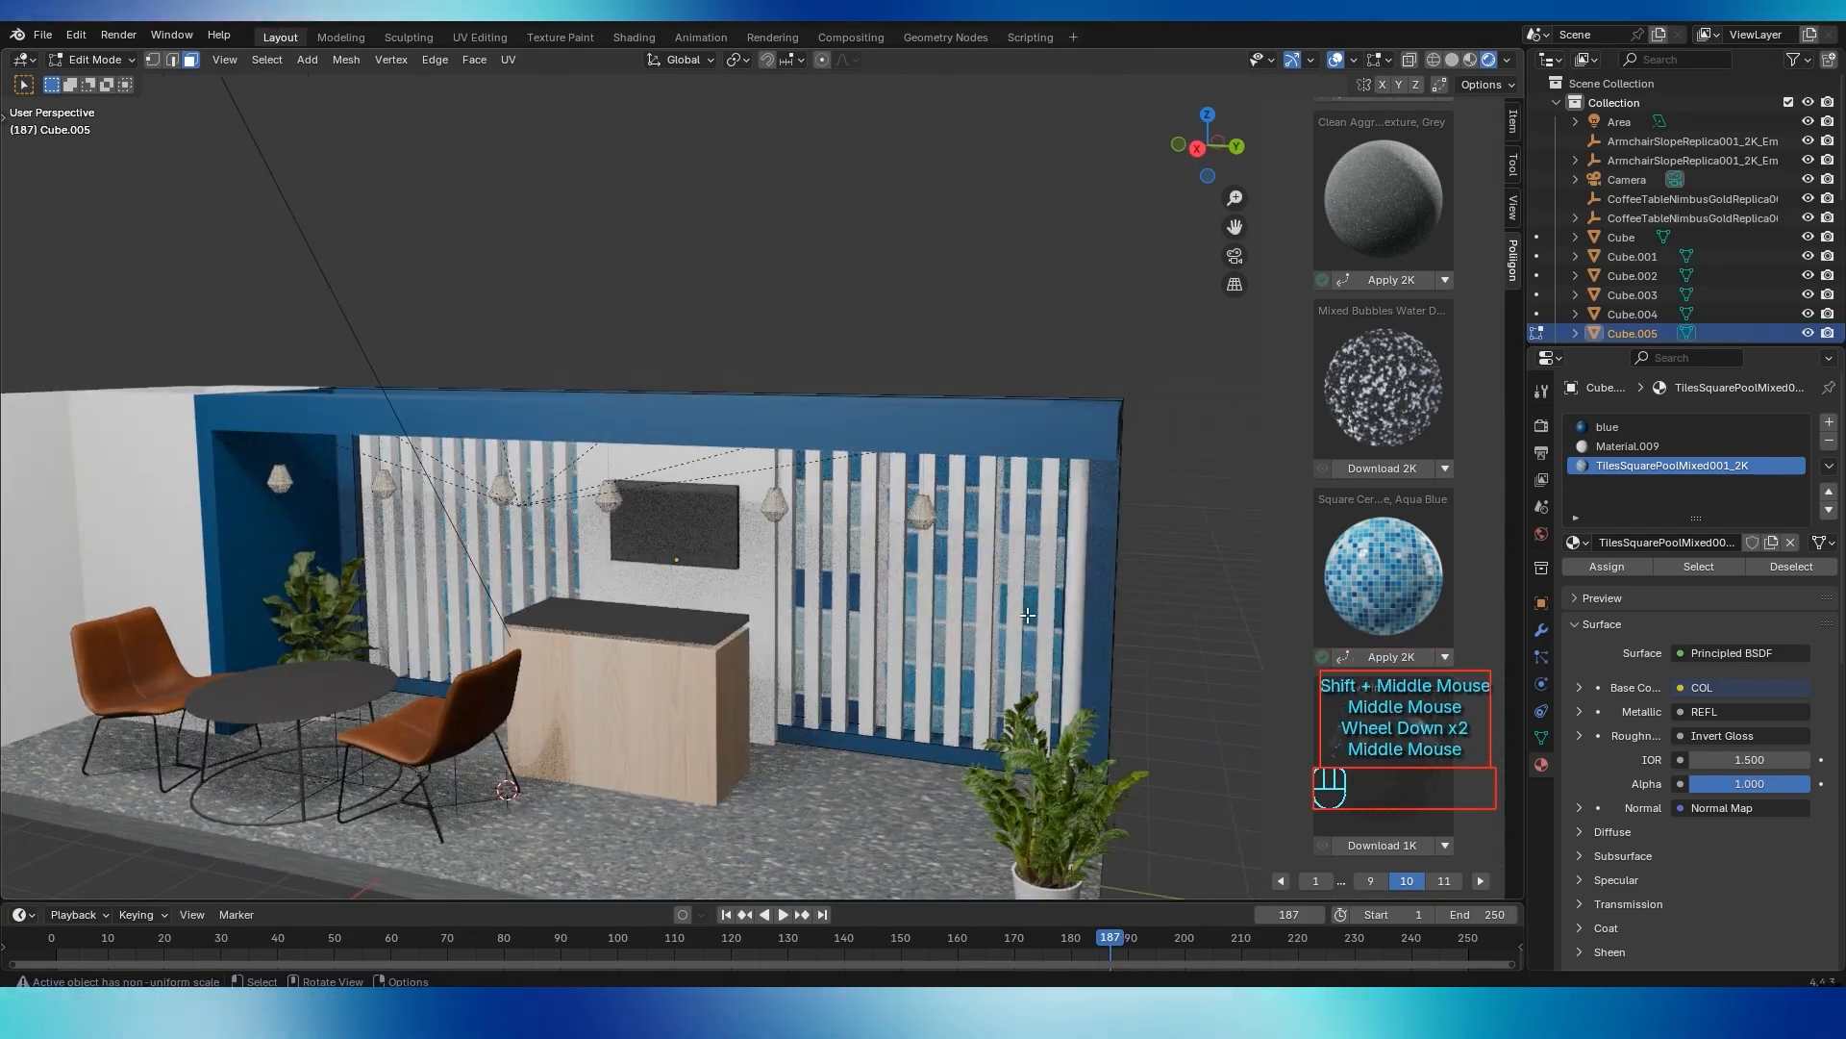
pyautogui.press('Tab')
pyautogui.click(1175, 521)
pyautogui.moveTo(1175, 522); pyautogui.dragTo(1117, 510, button='middle')
pyautogui.scroll(2, 1085, 534)
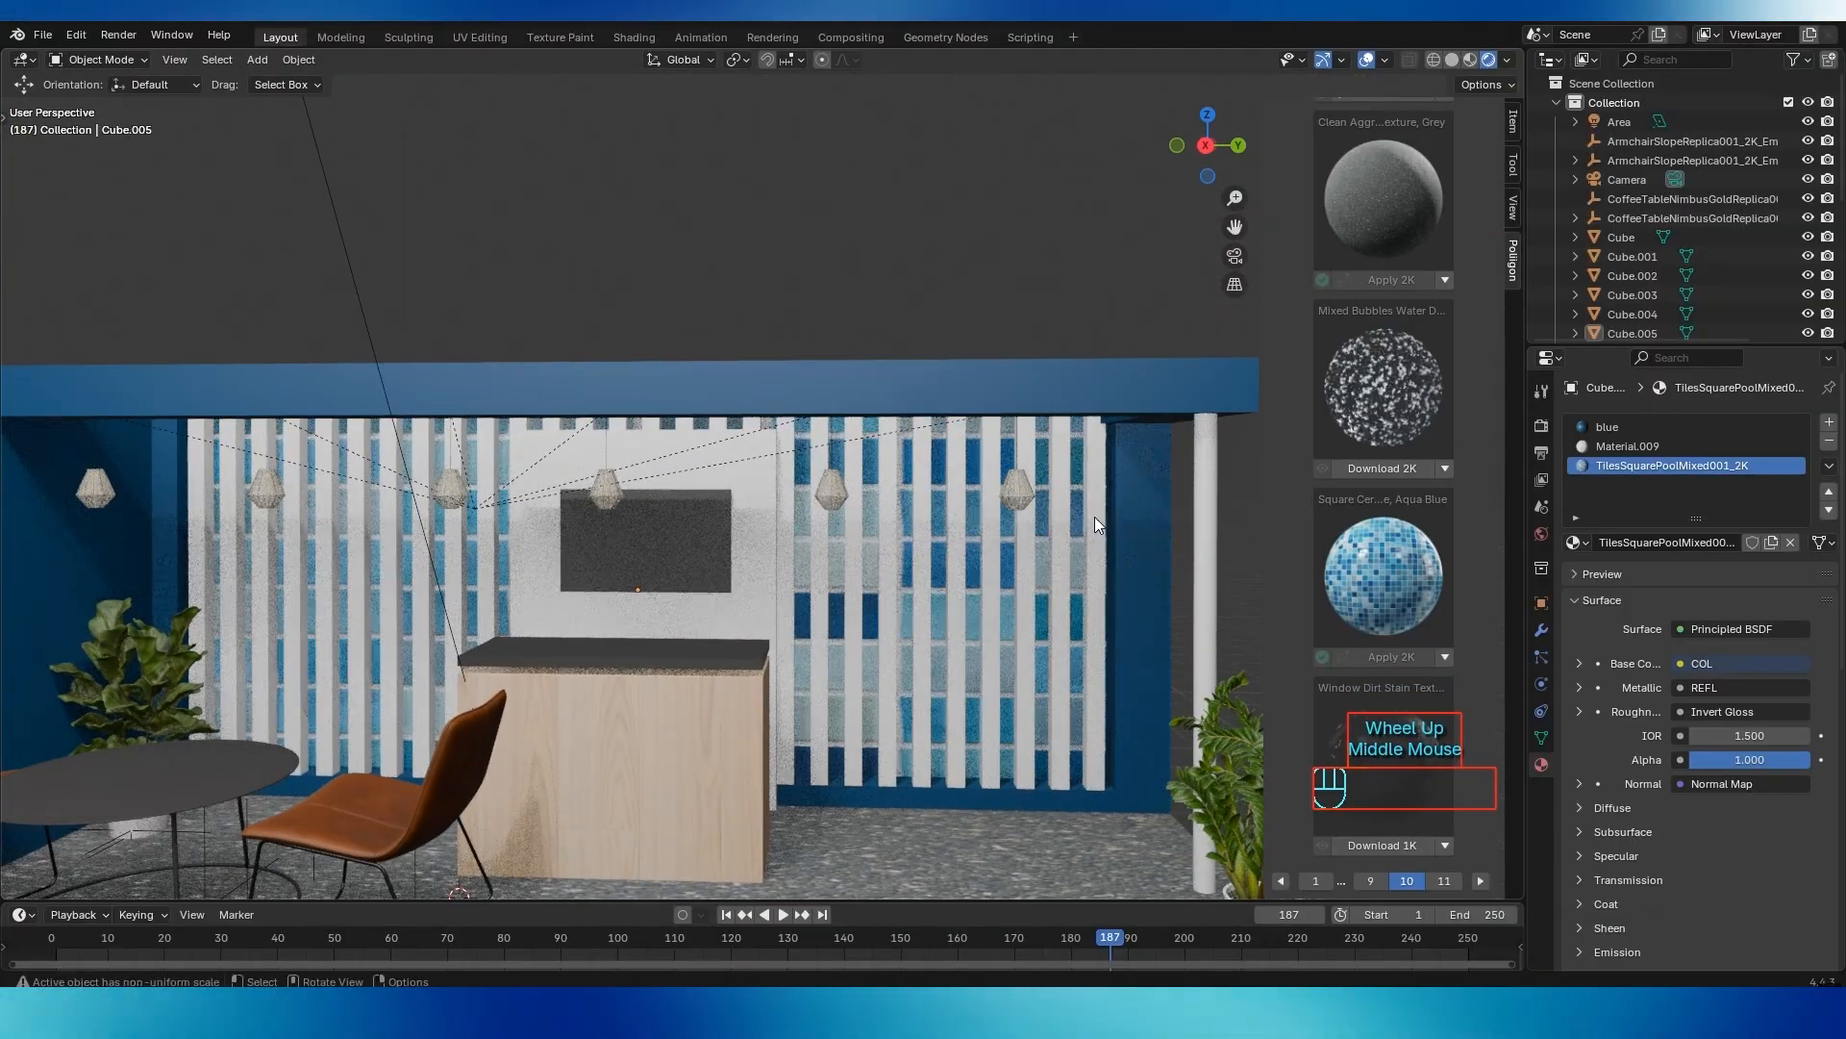
# Apply the beige 2K travertine texture from the Poliigon library to the vertical wall slats and inspect them
pyautogui.click(1095, 516)
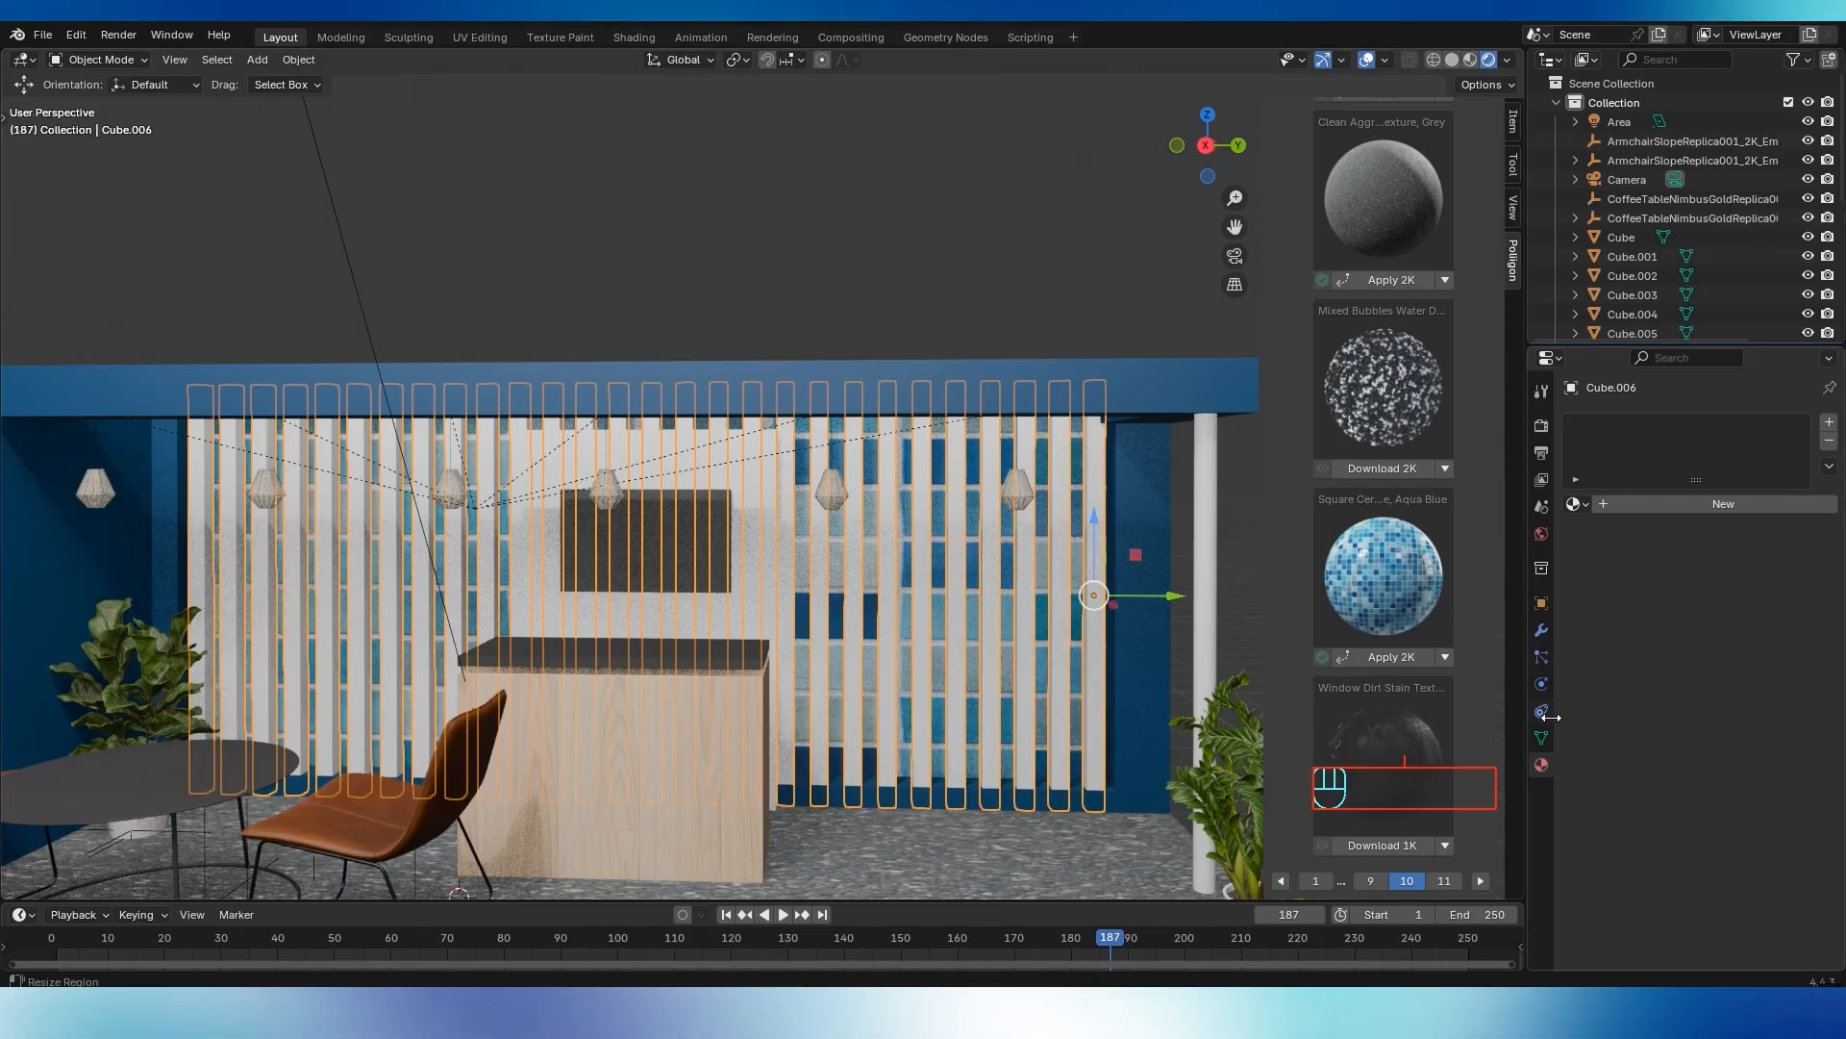
pyautogui.click(1511, 257)
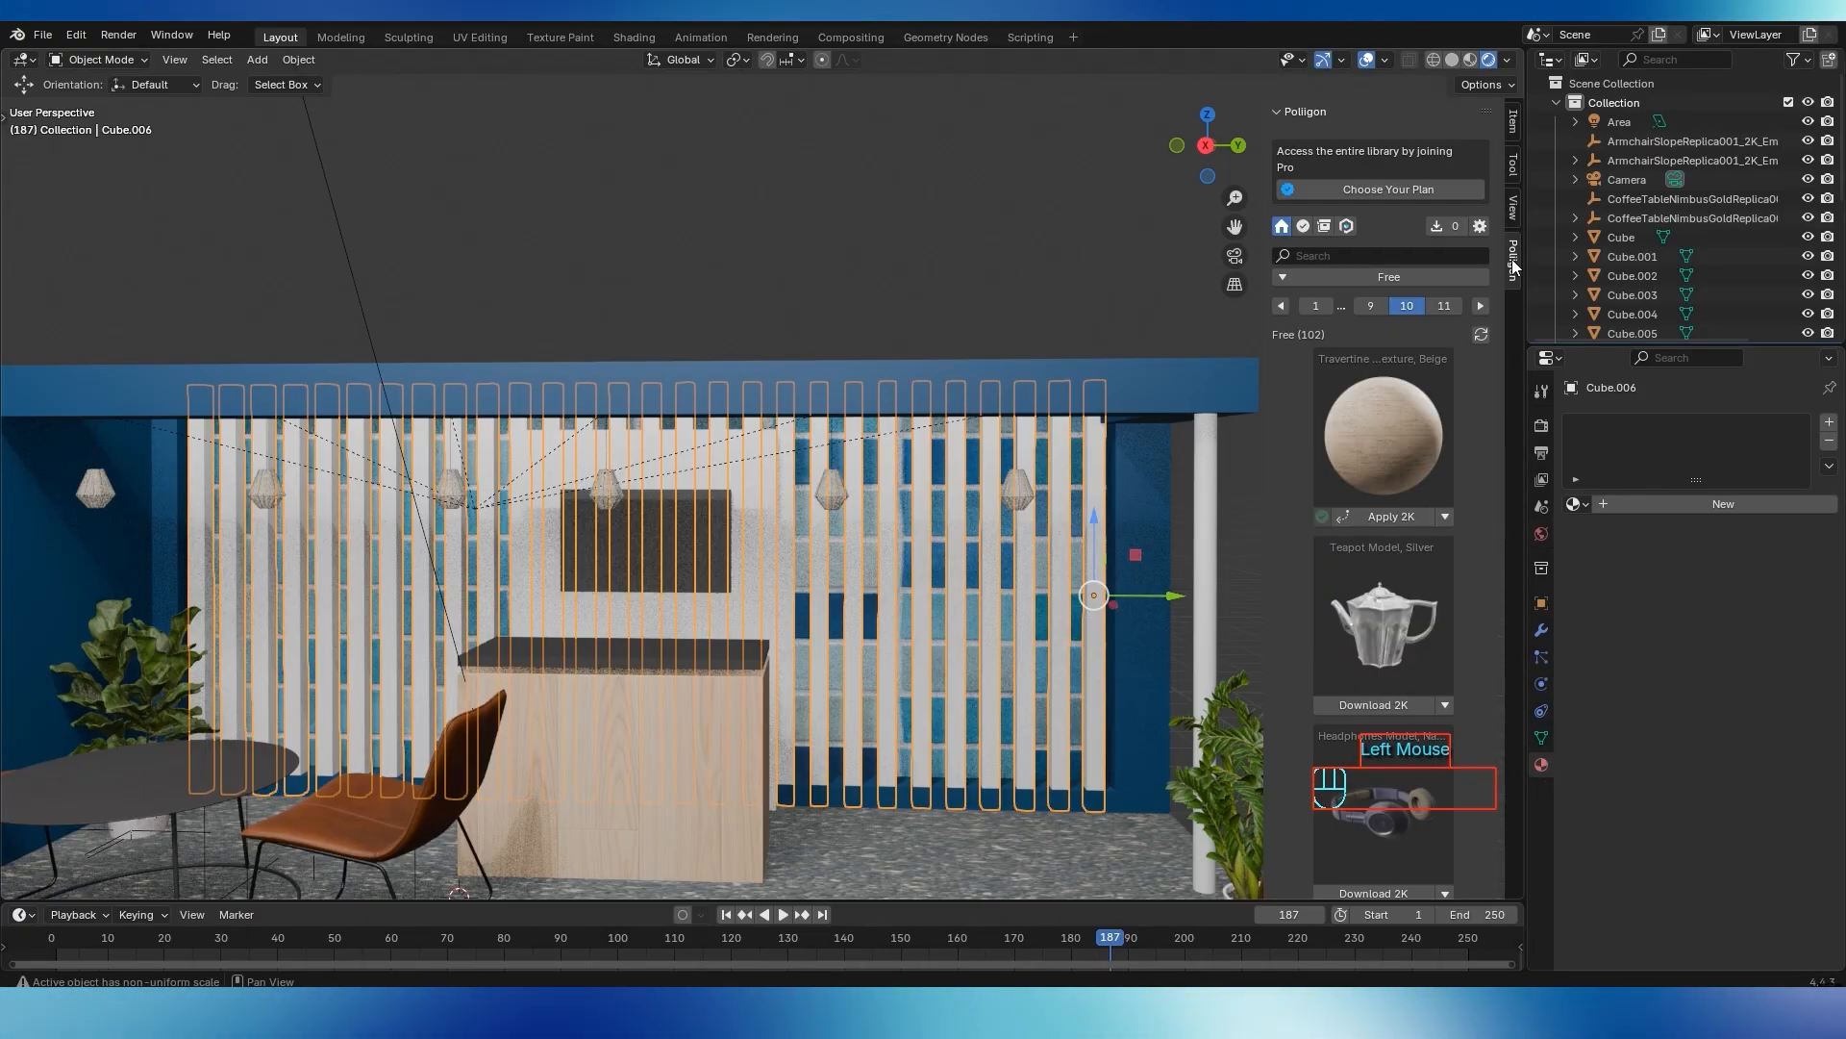
pyautogui.click(1390, 515)
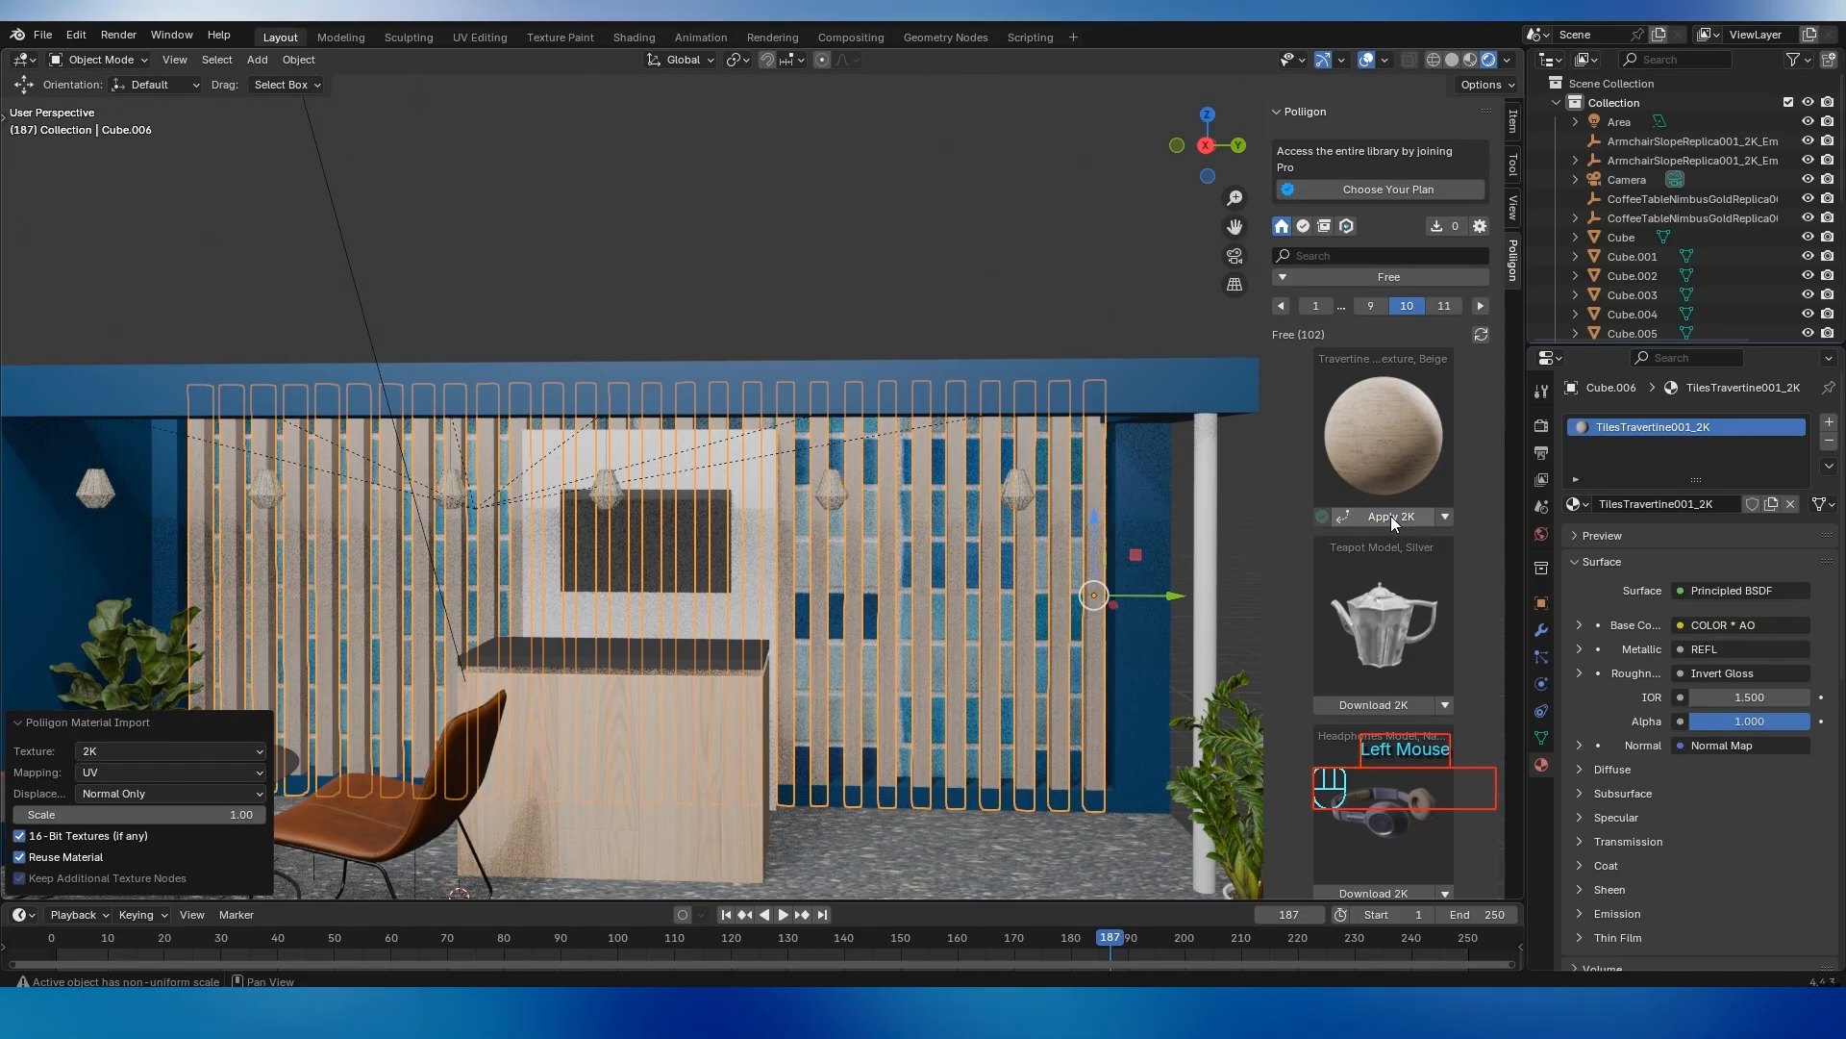
pyautogui.click(1047, 354)
pyautogui.moveTo(1047, 353); pyautogui.dragTo(1054, 496, button='middle')
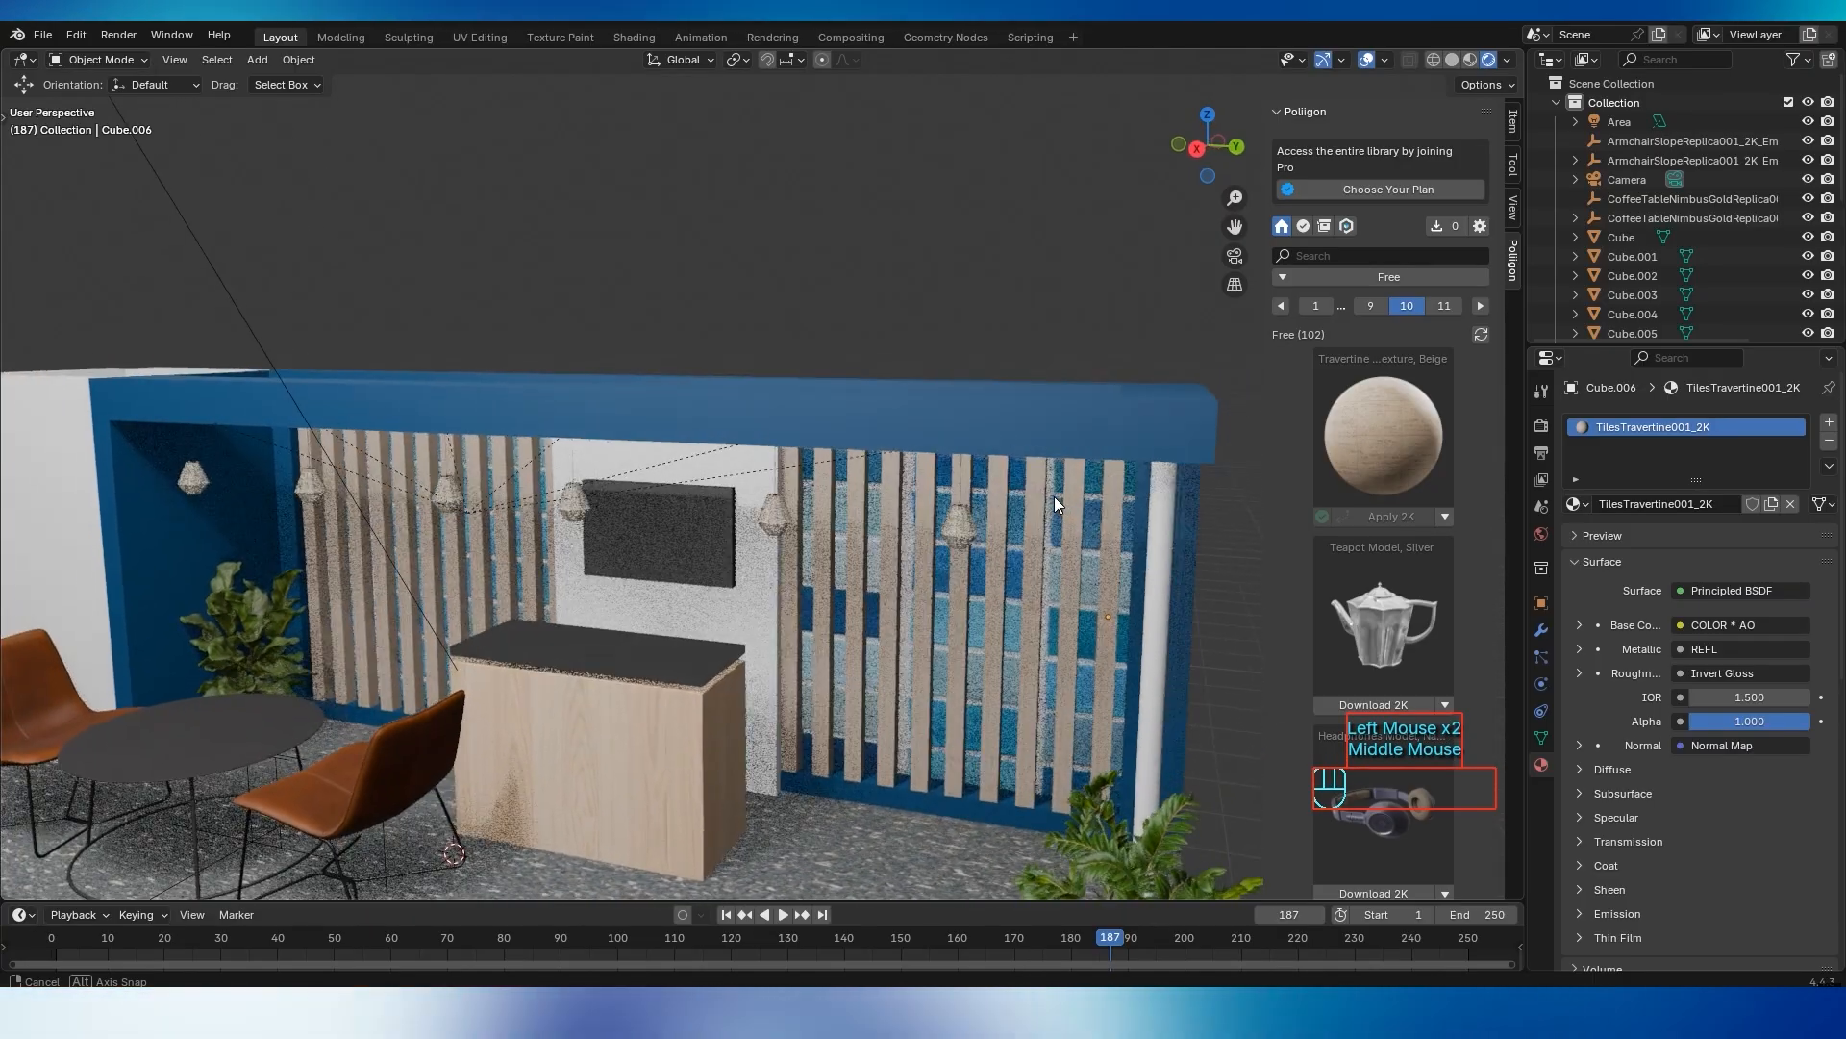
# Download the 2K lightly worn metal texture from the Poliigon library, apply it to the cylindrical canopy post and inspect it
pyautogui.scroll(2, 1056, 564)
pyautogui.scroll(-1, 975, 598)
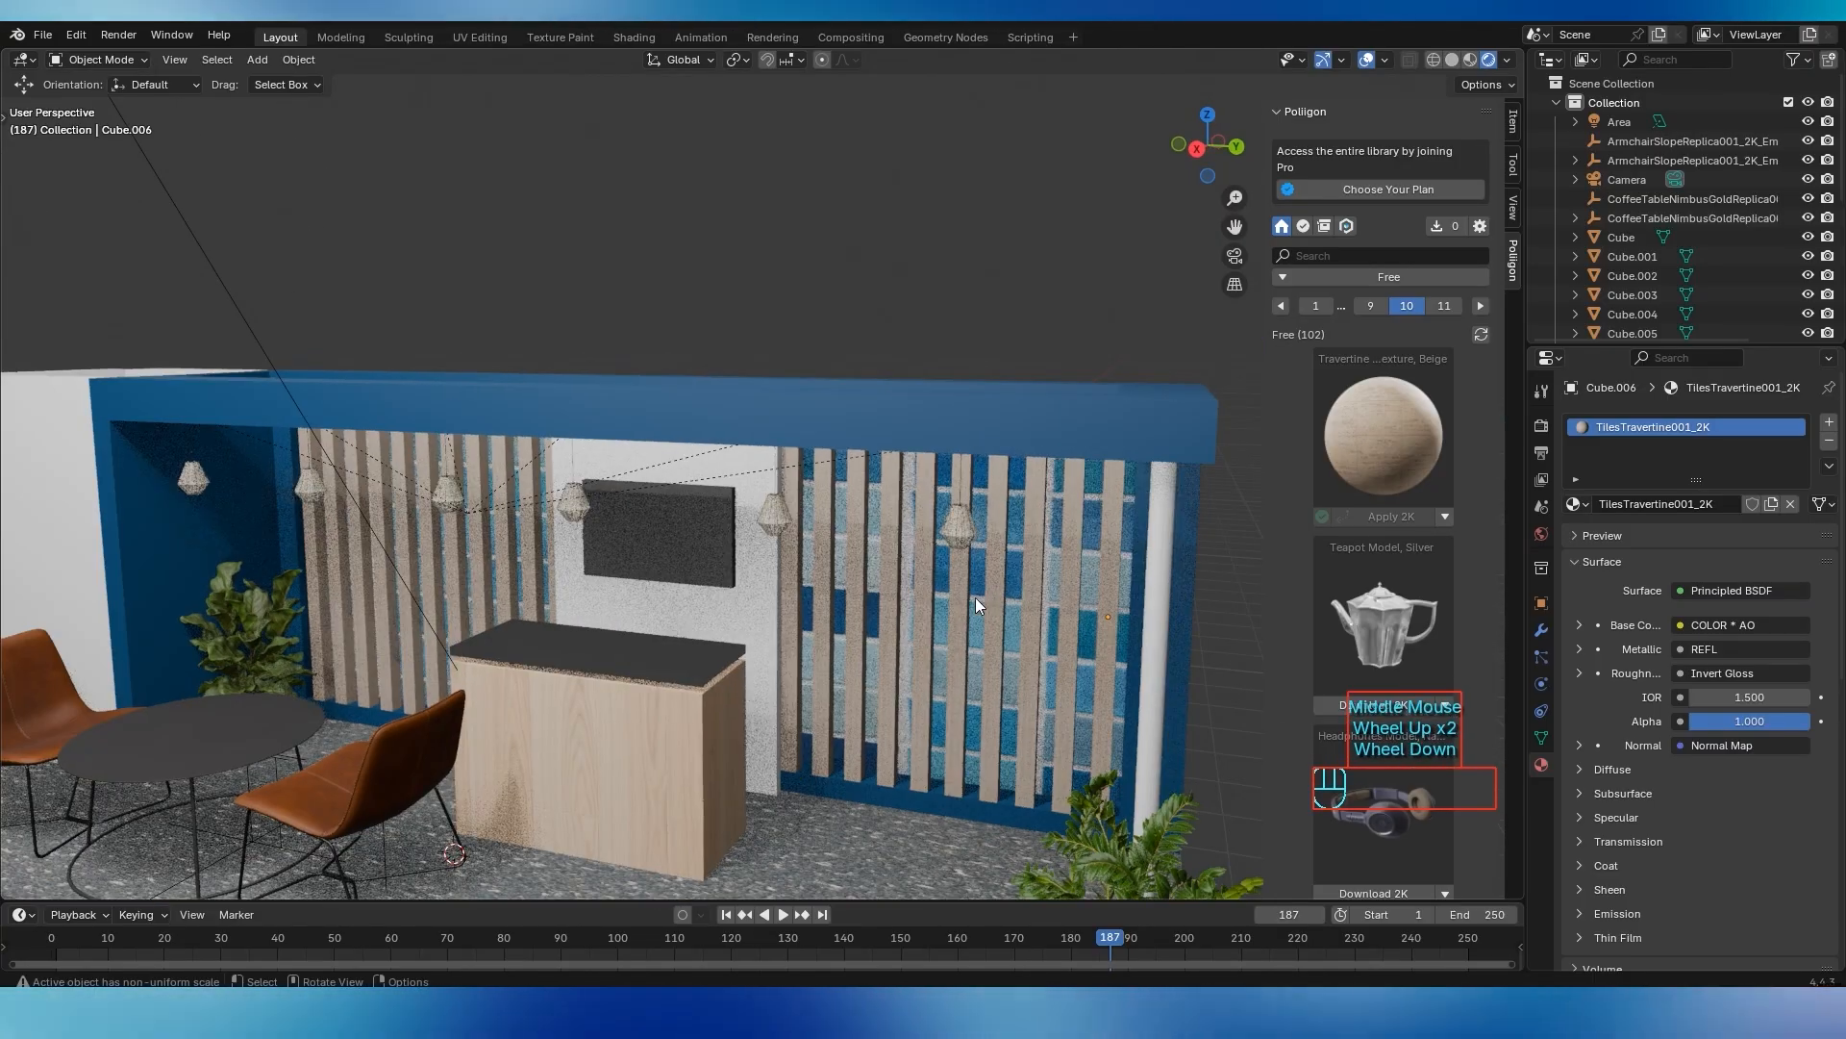
pyautogui.moveTo(976, 597)
pyautogui.mouseDown(button='middle')
pyautogui.moveTo(927, 627)
pyautogui.moveTo(962, 610)
pyautogui.mouseUp(button='middle')
pyautogui.scroll(-2, 919, 610)
pyautogui.click(1056, 518)
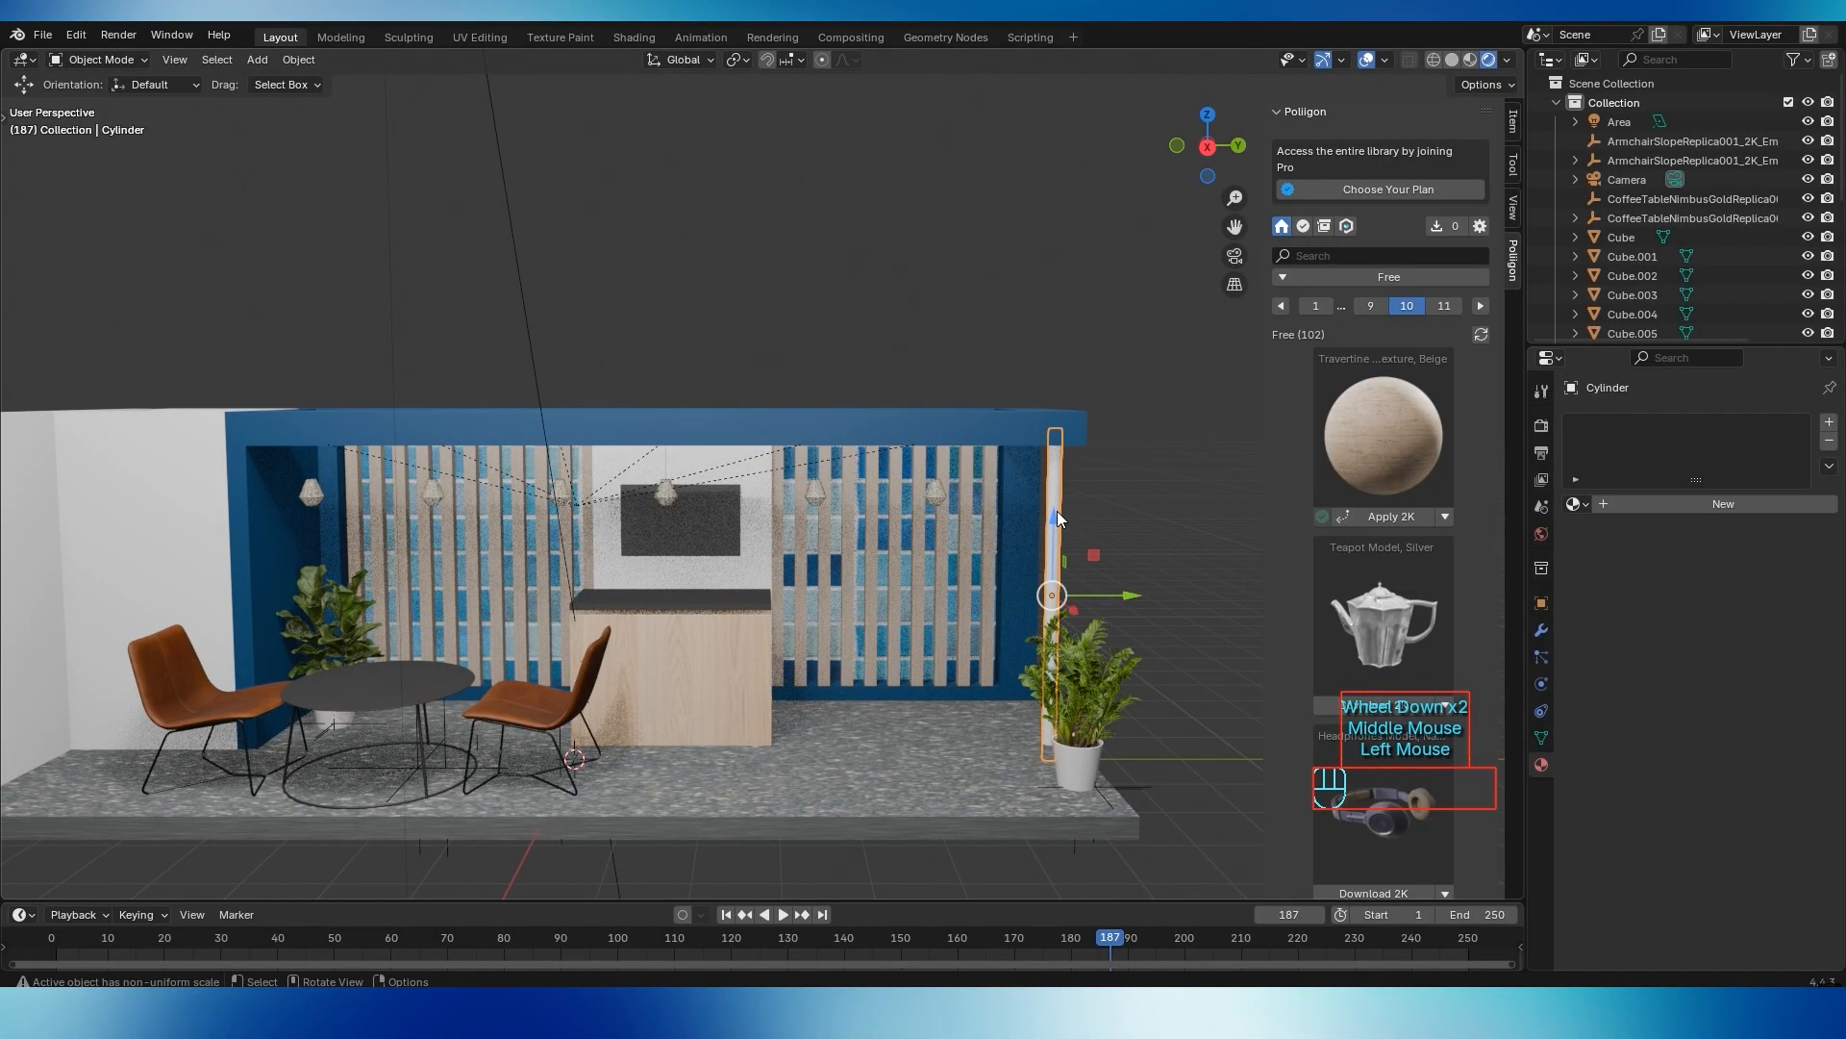
pyautogui.moveTo(1502, 344); pyautogui.dragTo(1492, 615)
pyautogui.click(1376, 563)
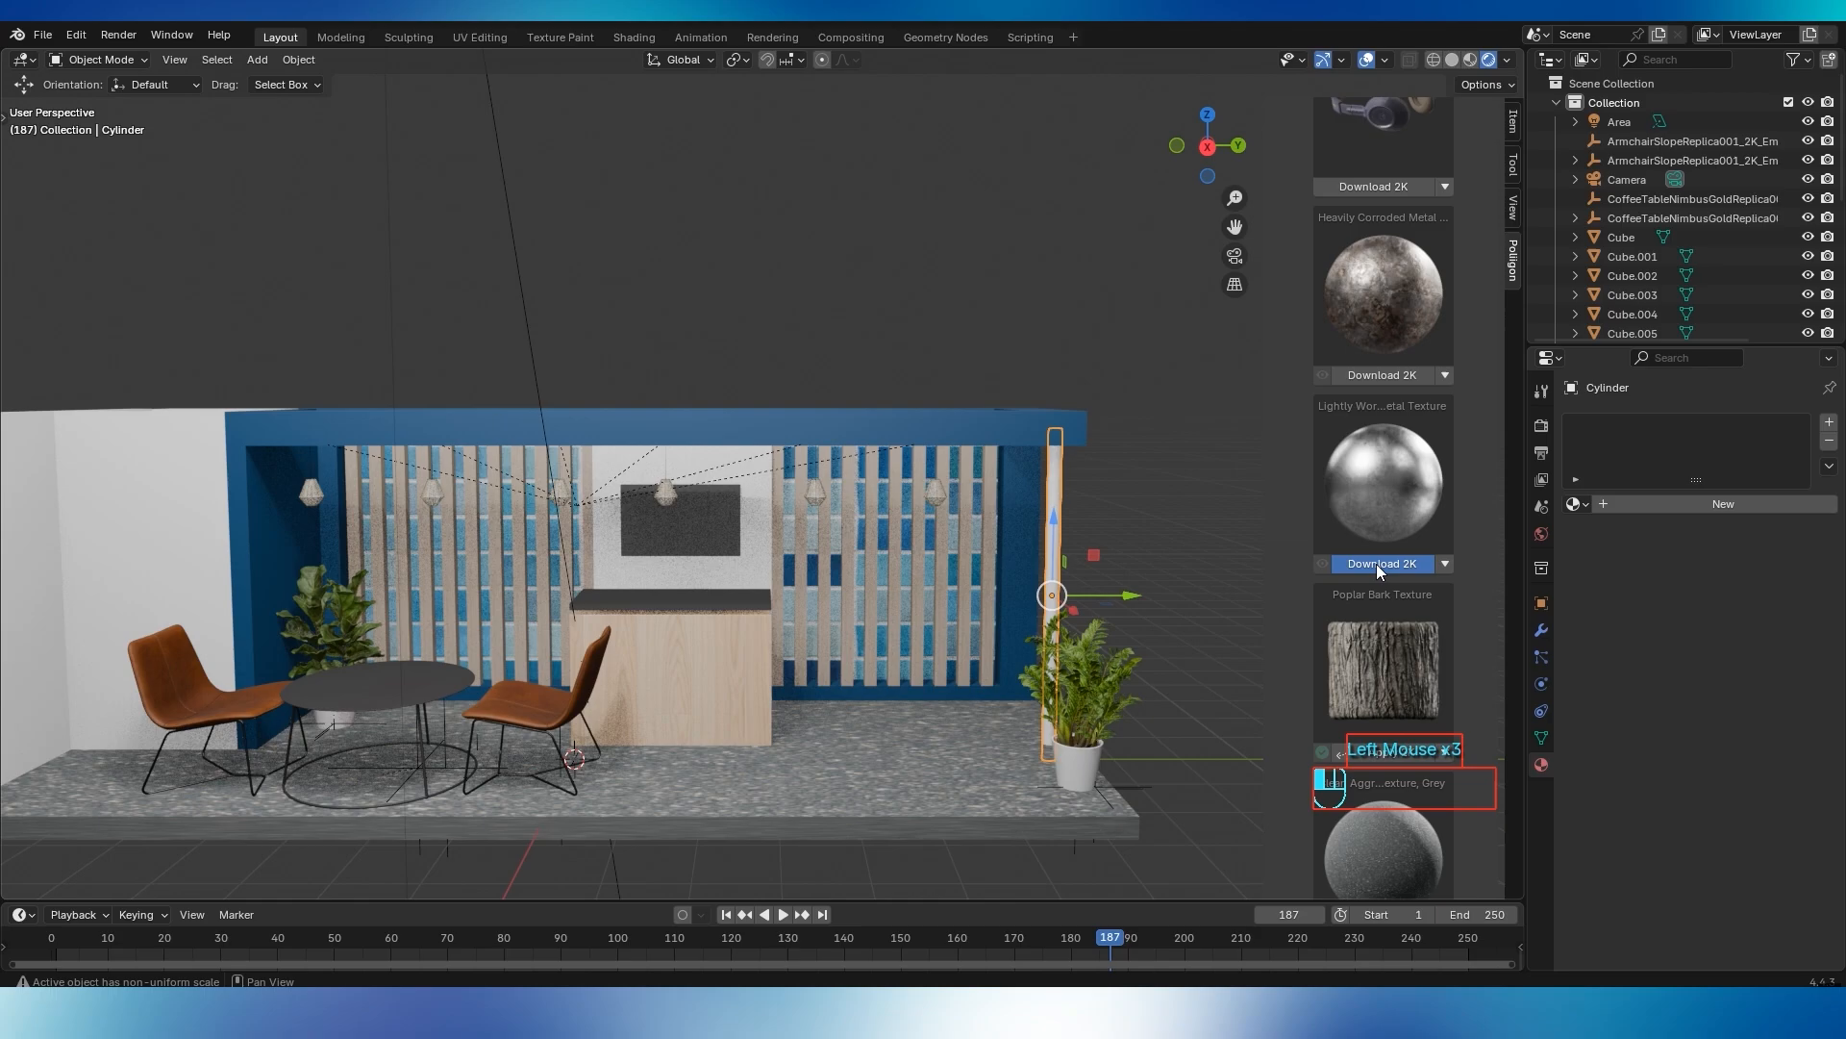
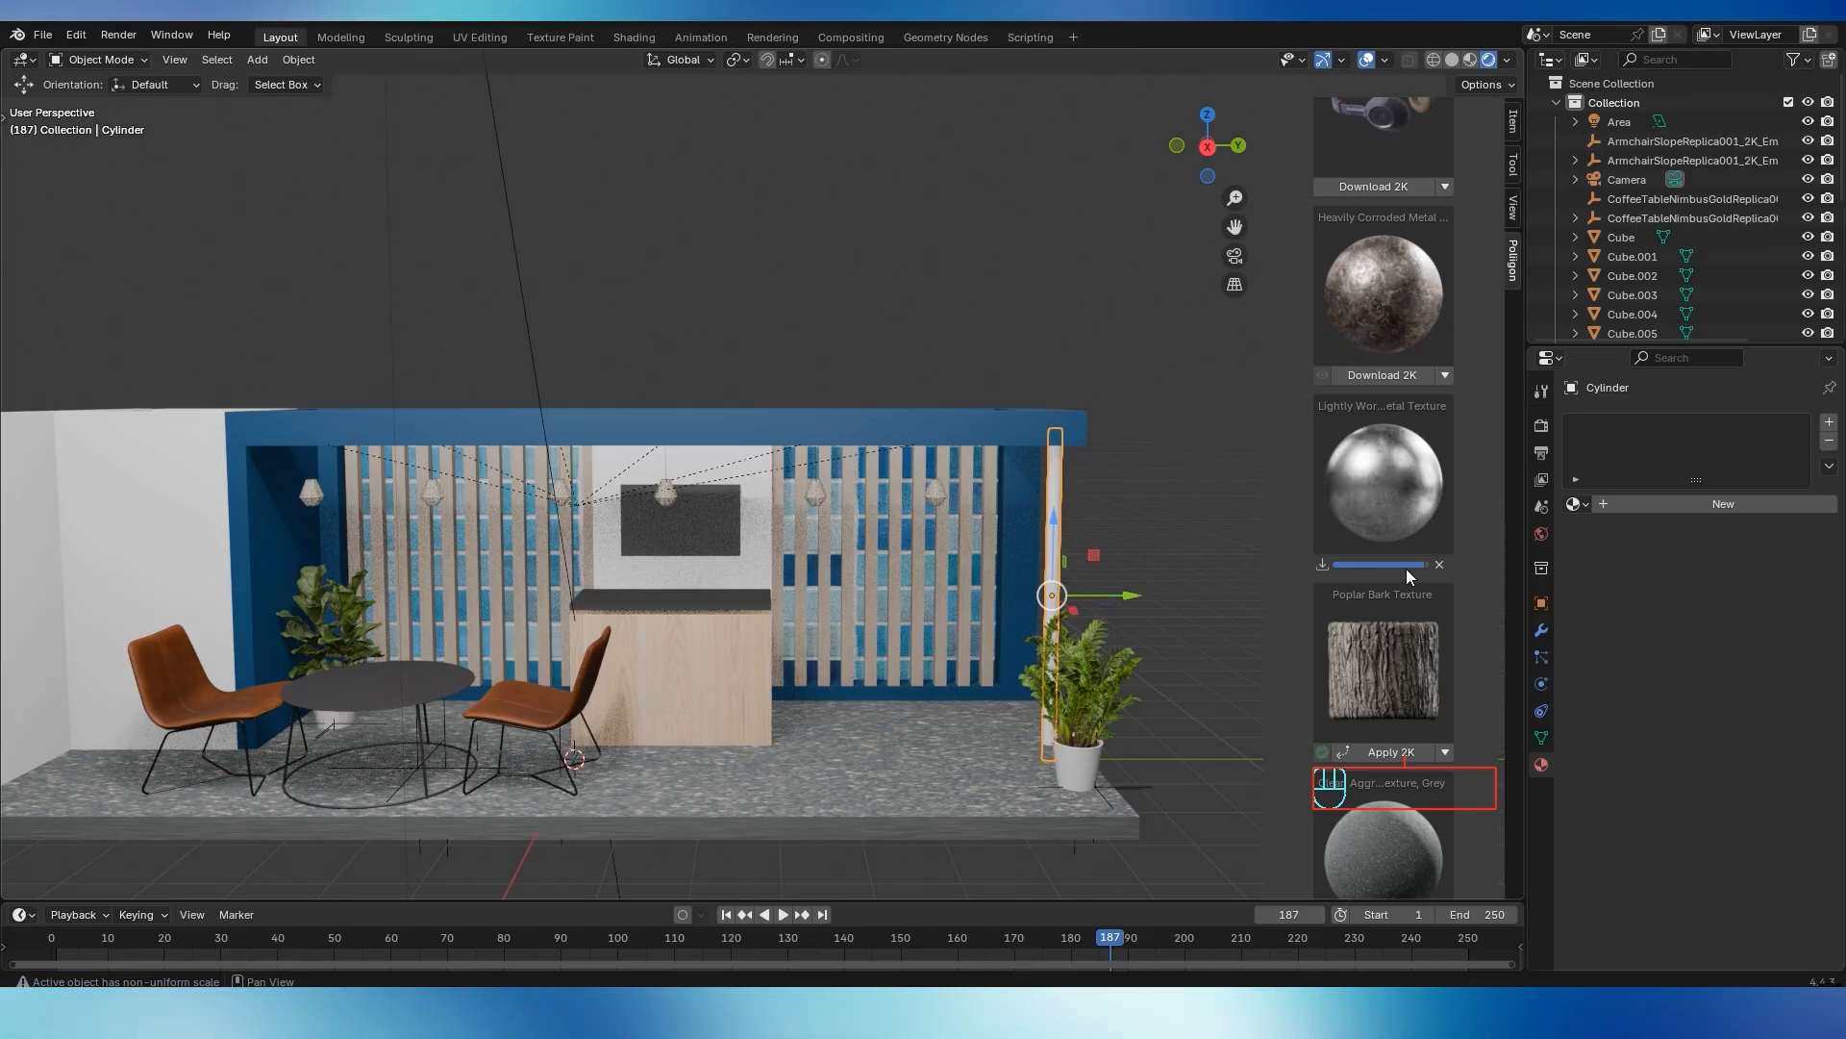
pyautogui.click(1376, 567)
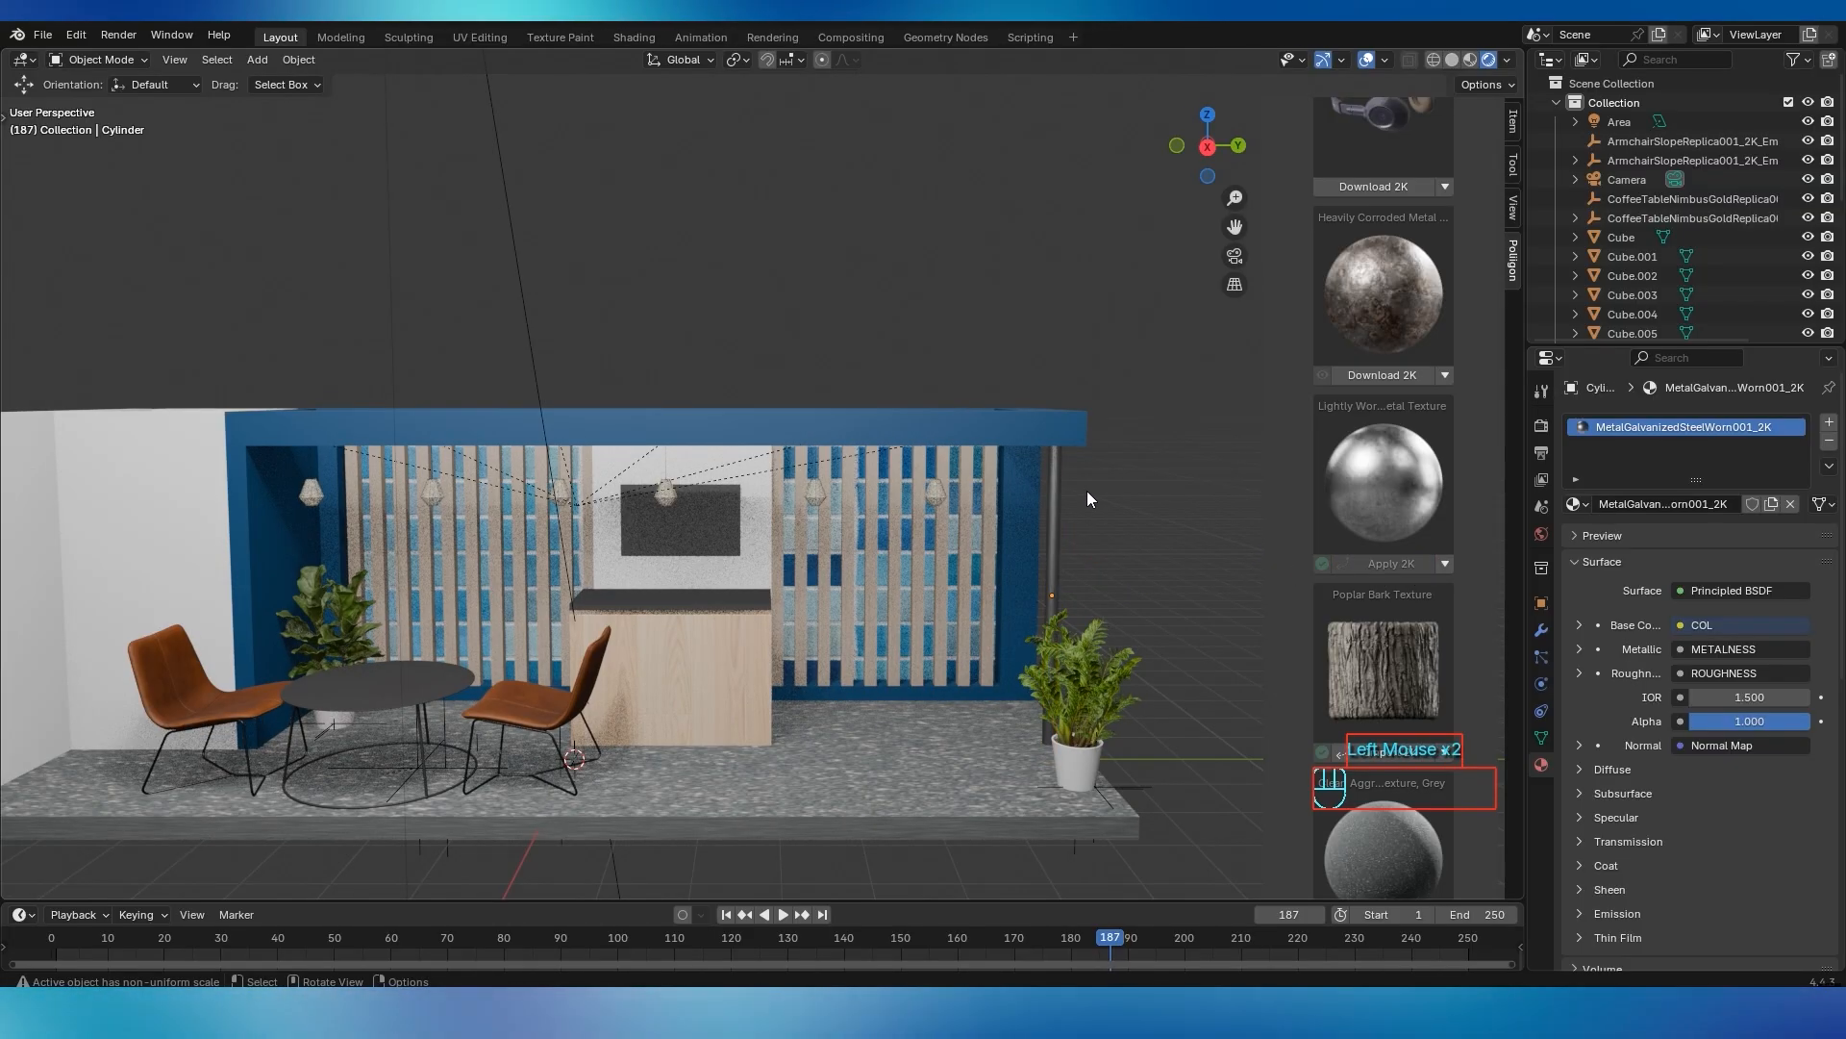
pyautogui.click(1087, 491)
pyautogui.moveTo(1087, 491); pyautogui.dragTo(1060, 529, button='middle')
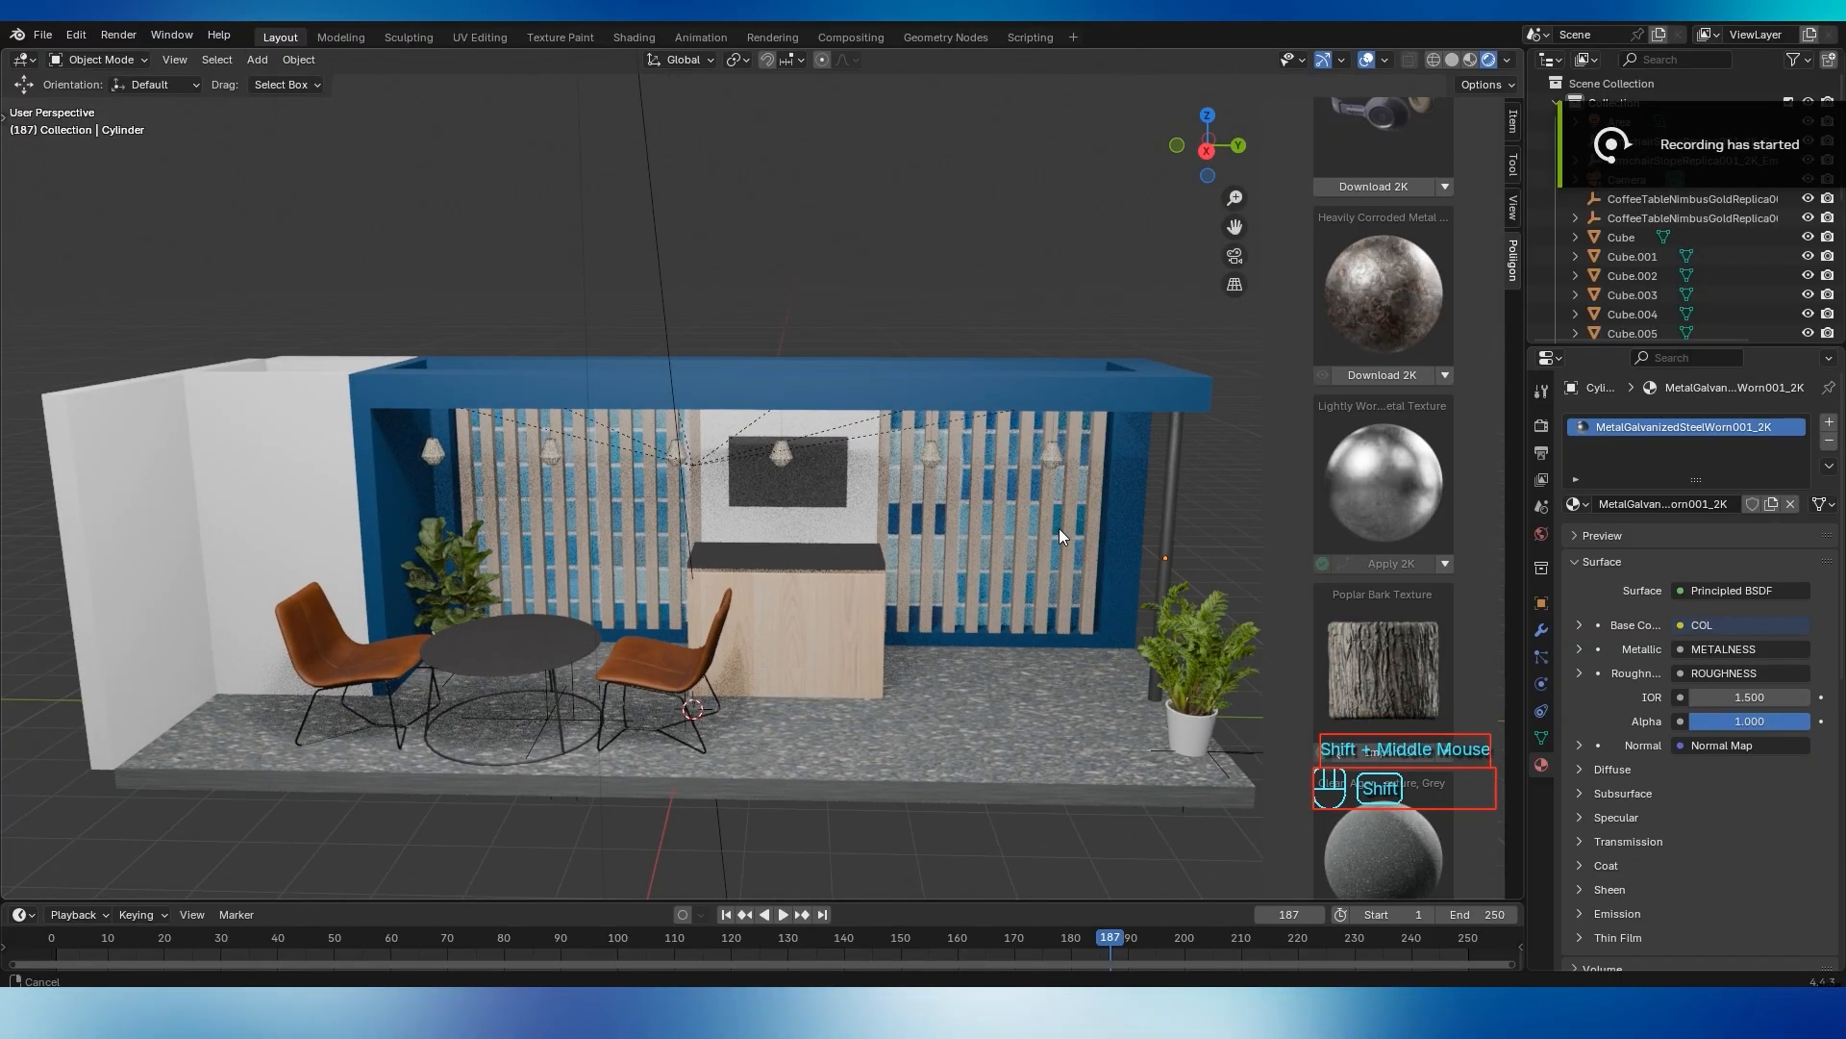
pyautogui.moveTo(952, 569)
pyautogui.mouseDown(button='middle')
pyautogui.moveTo(930, 600)
pyautogui.moveTo(949, 565)
pyautogui.mouseUp(button='middle')
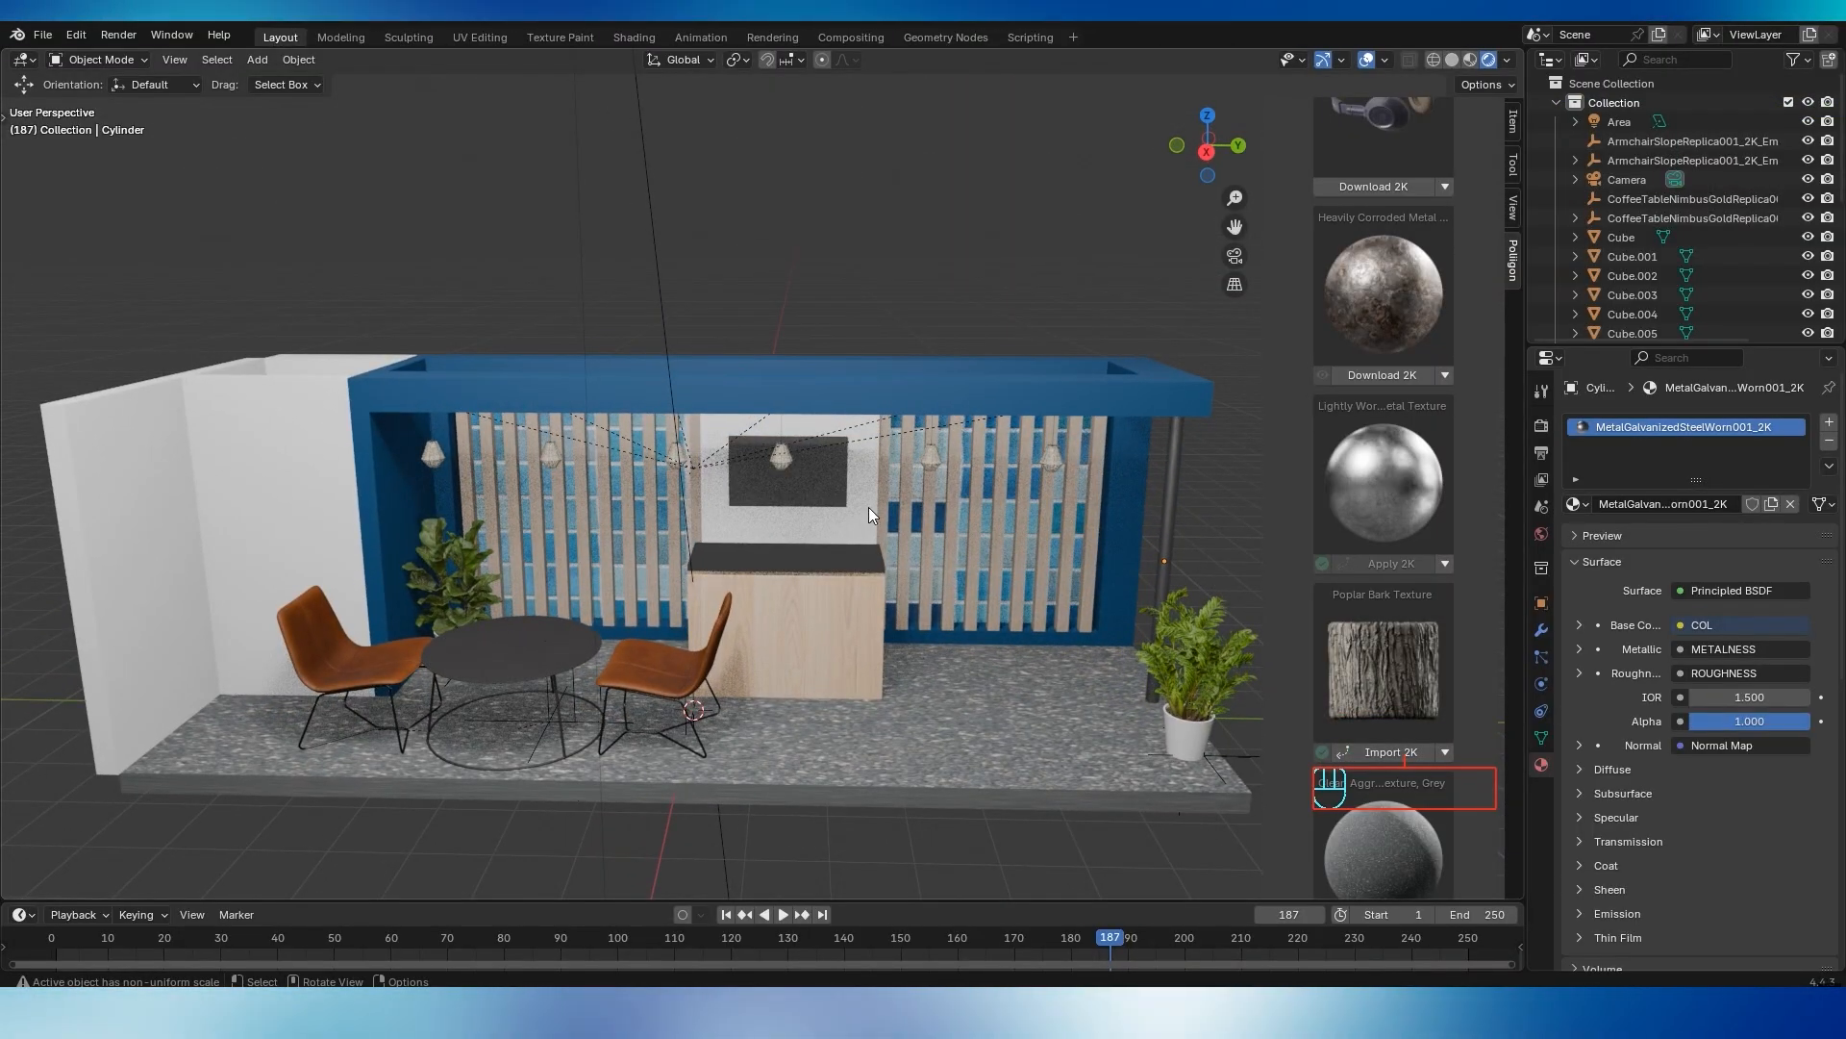
# Add a second slot with a new material to the white panel behind the counter and assign it to the panel's front face
pyautogui.click(829, 529)
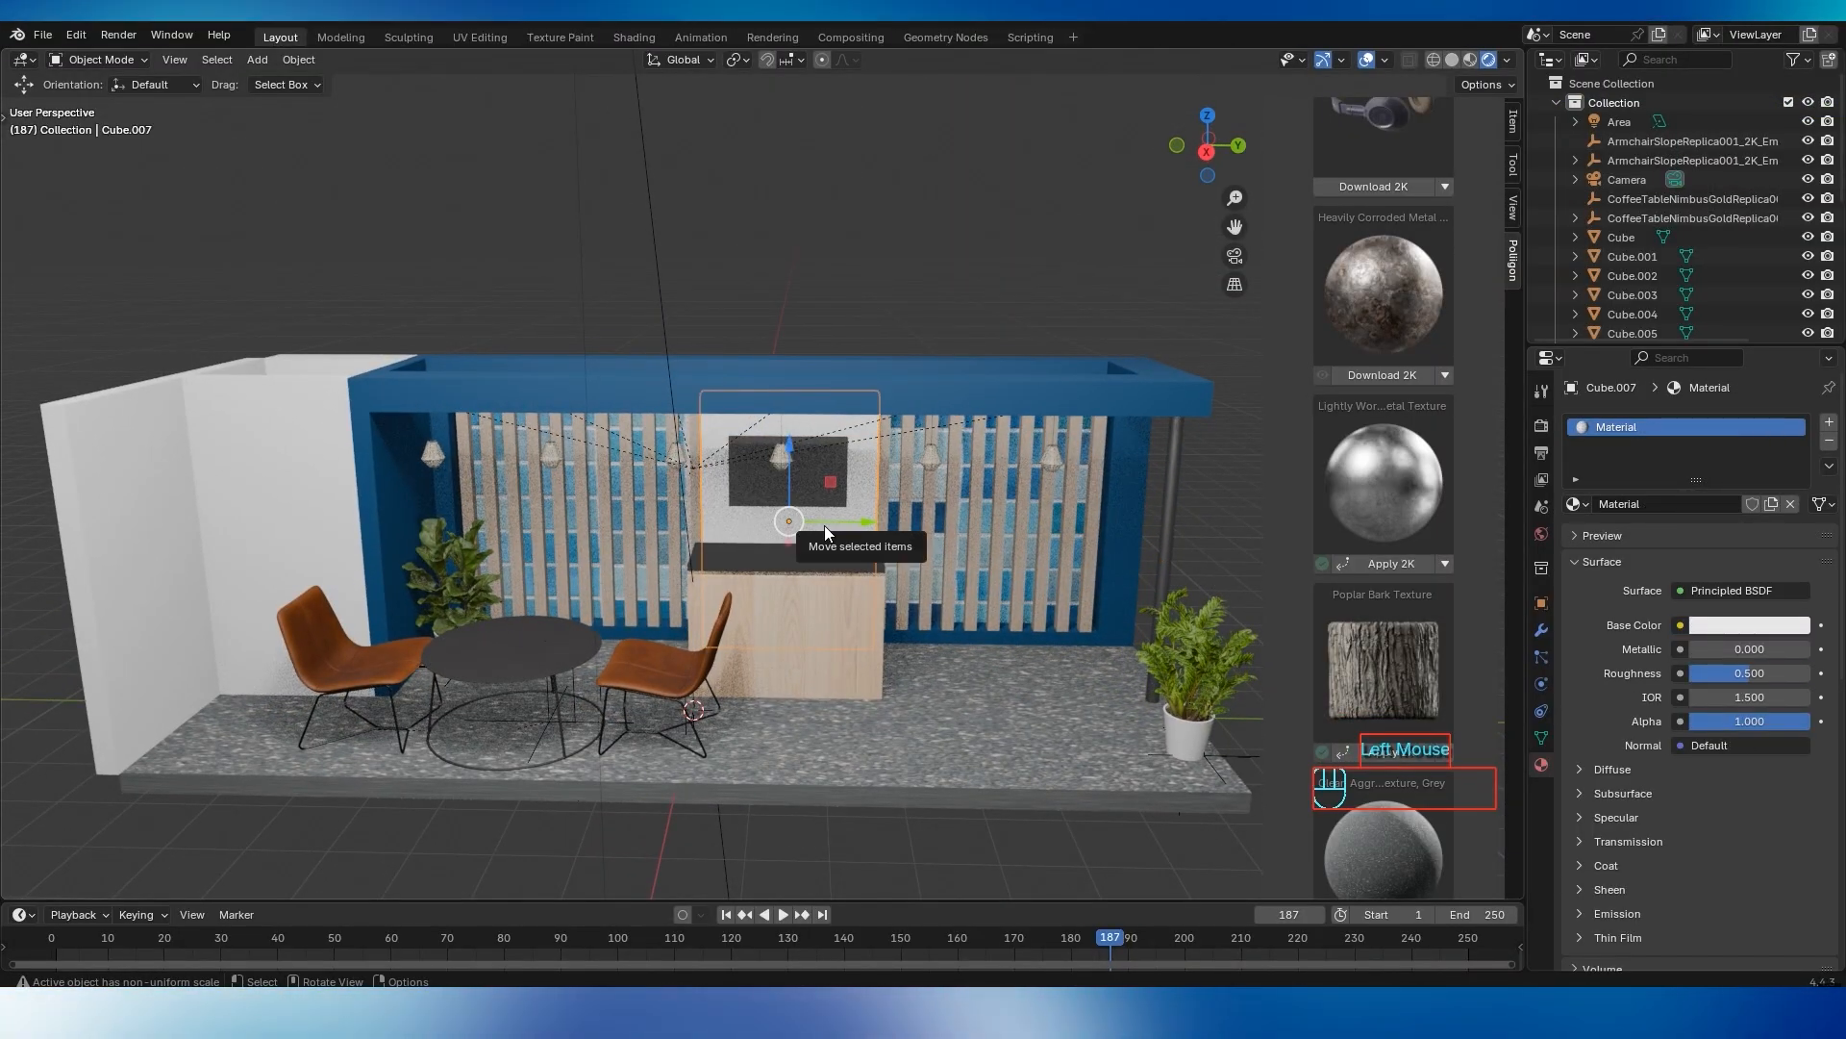
pyautogui.press('Tab')
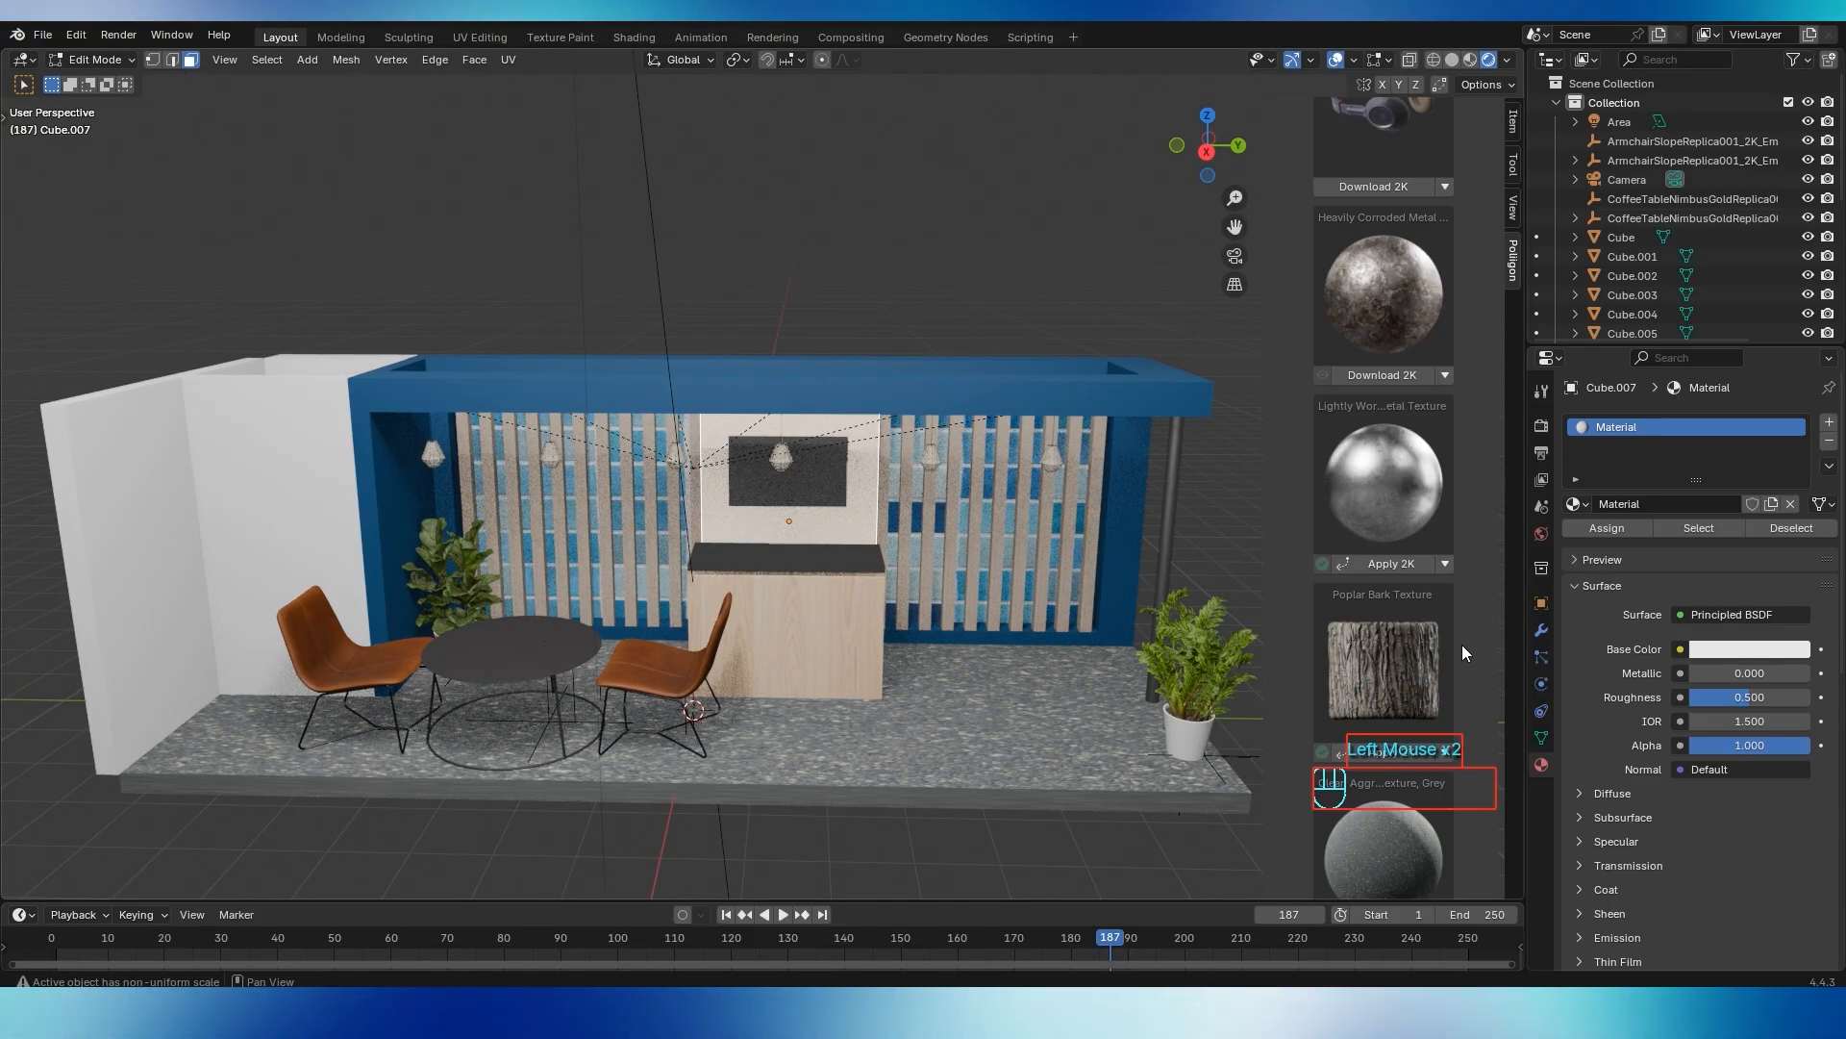
pyautogui.click(1829, 423)
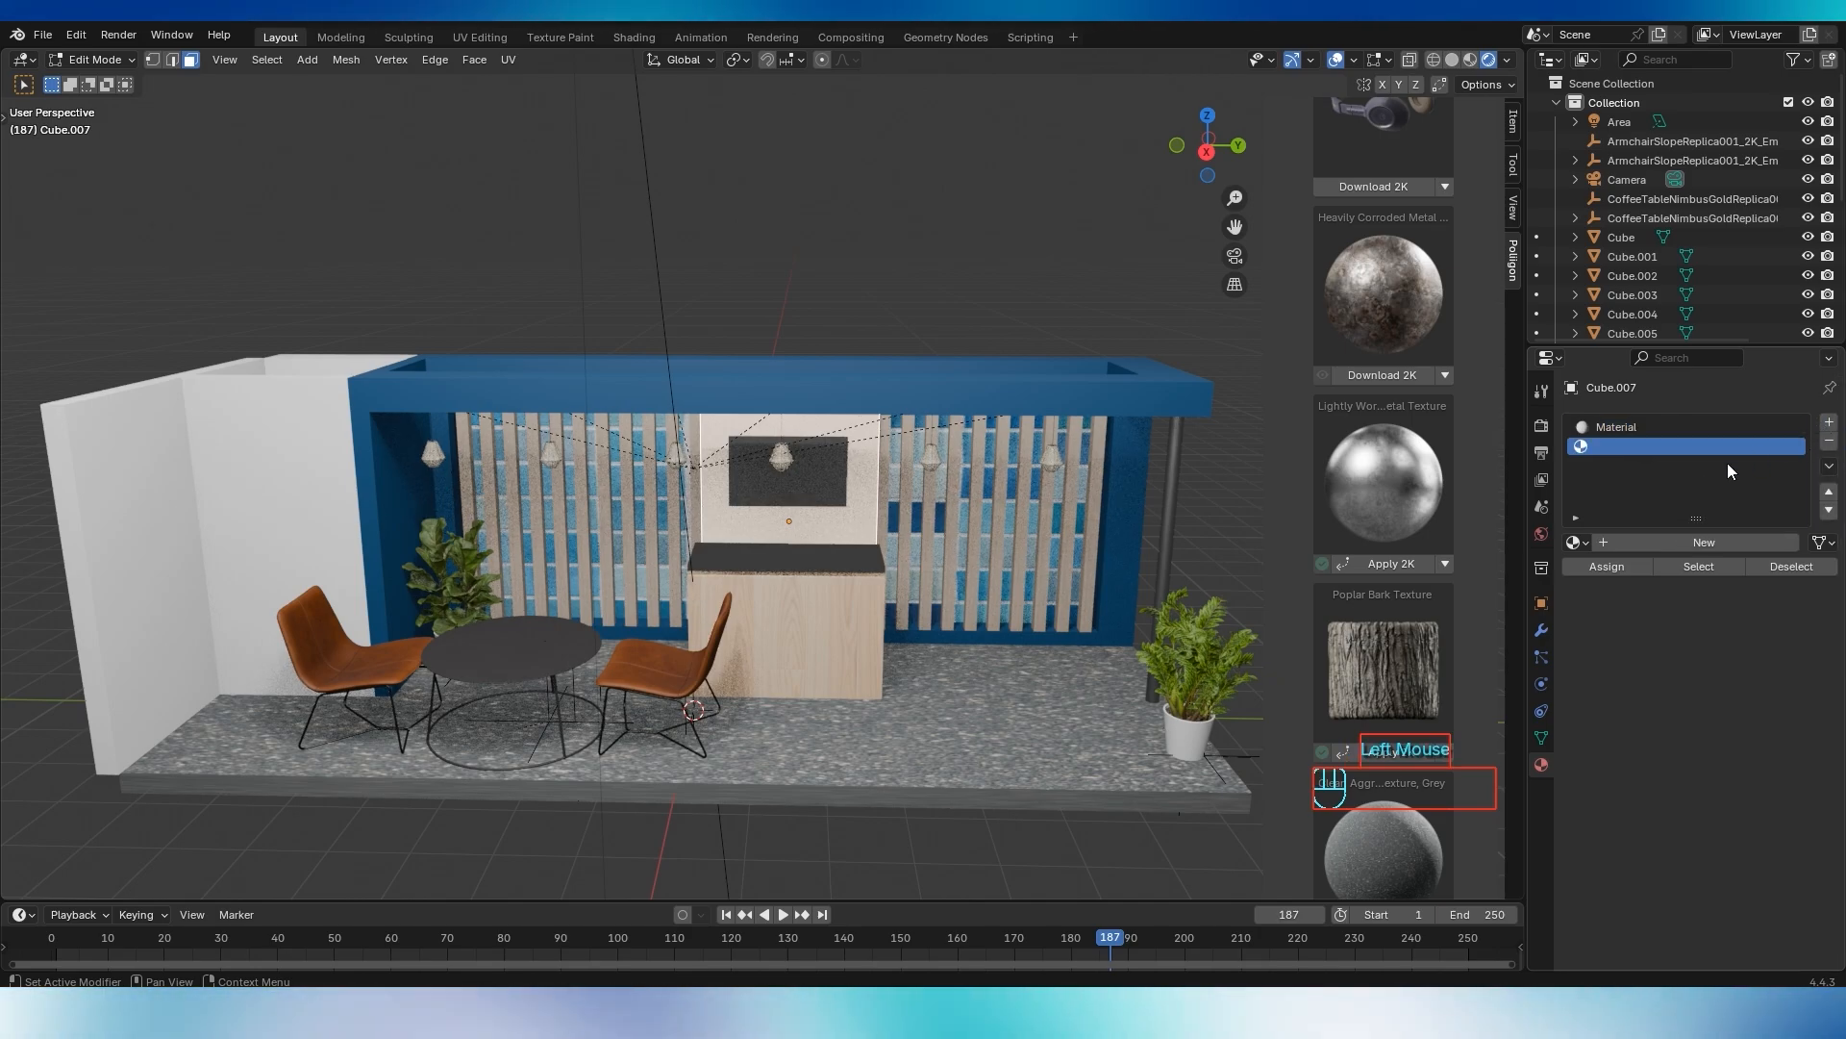
pyautogui.click(1698, 540)
pyautogui.click(1604, 566)
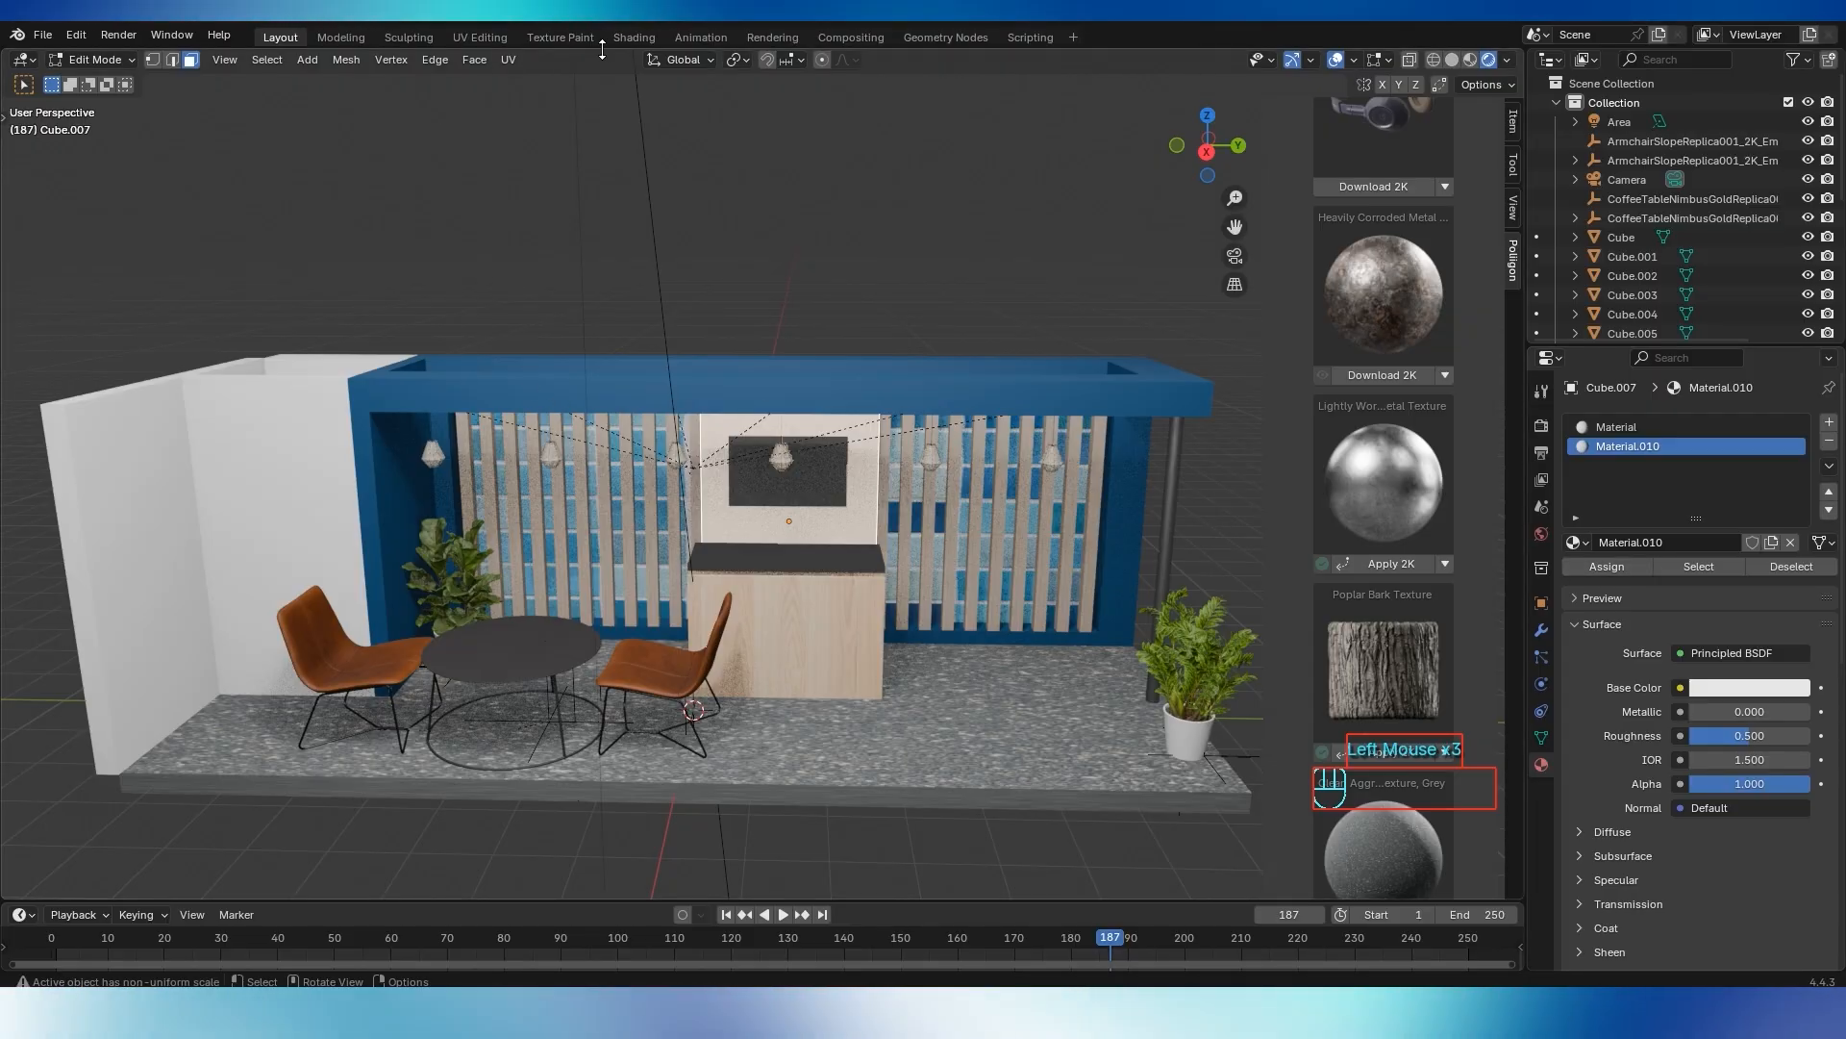
# Open the Shading workspace and try to bring the 18763946_rm347-sasi-poster-17 image from the Stall 3D folder into the shader nodes
pyautogui.click(633, 38)
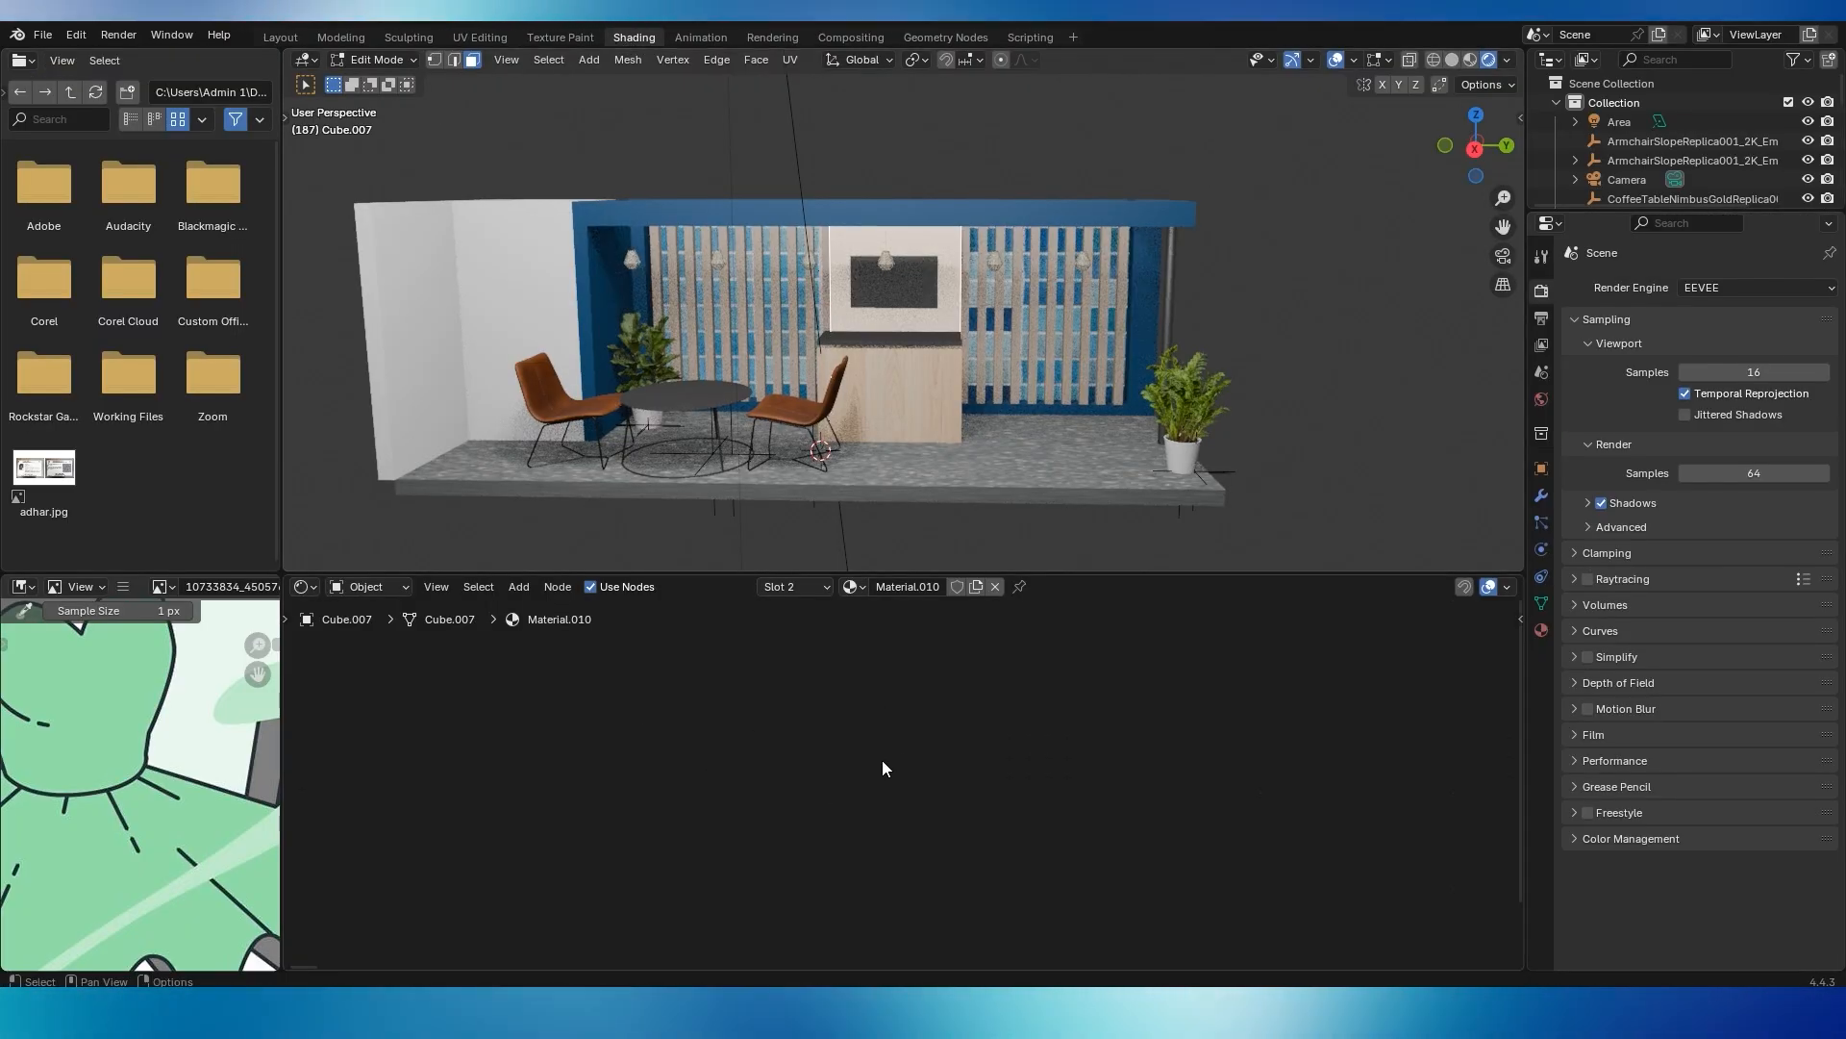
pyautogui.hotkey('alt', 'Tab')
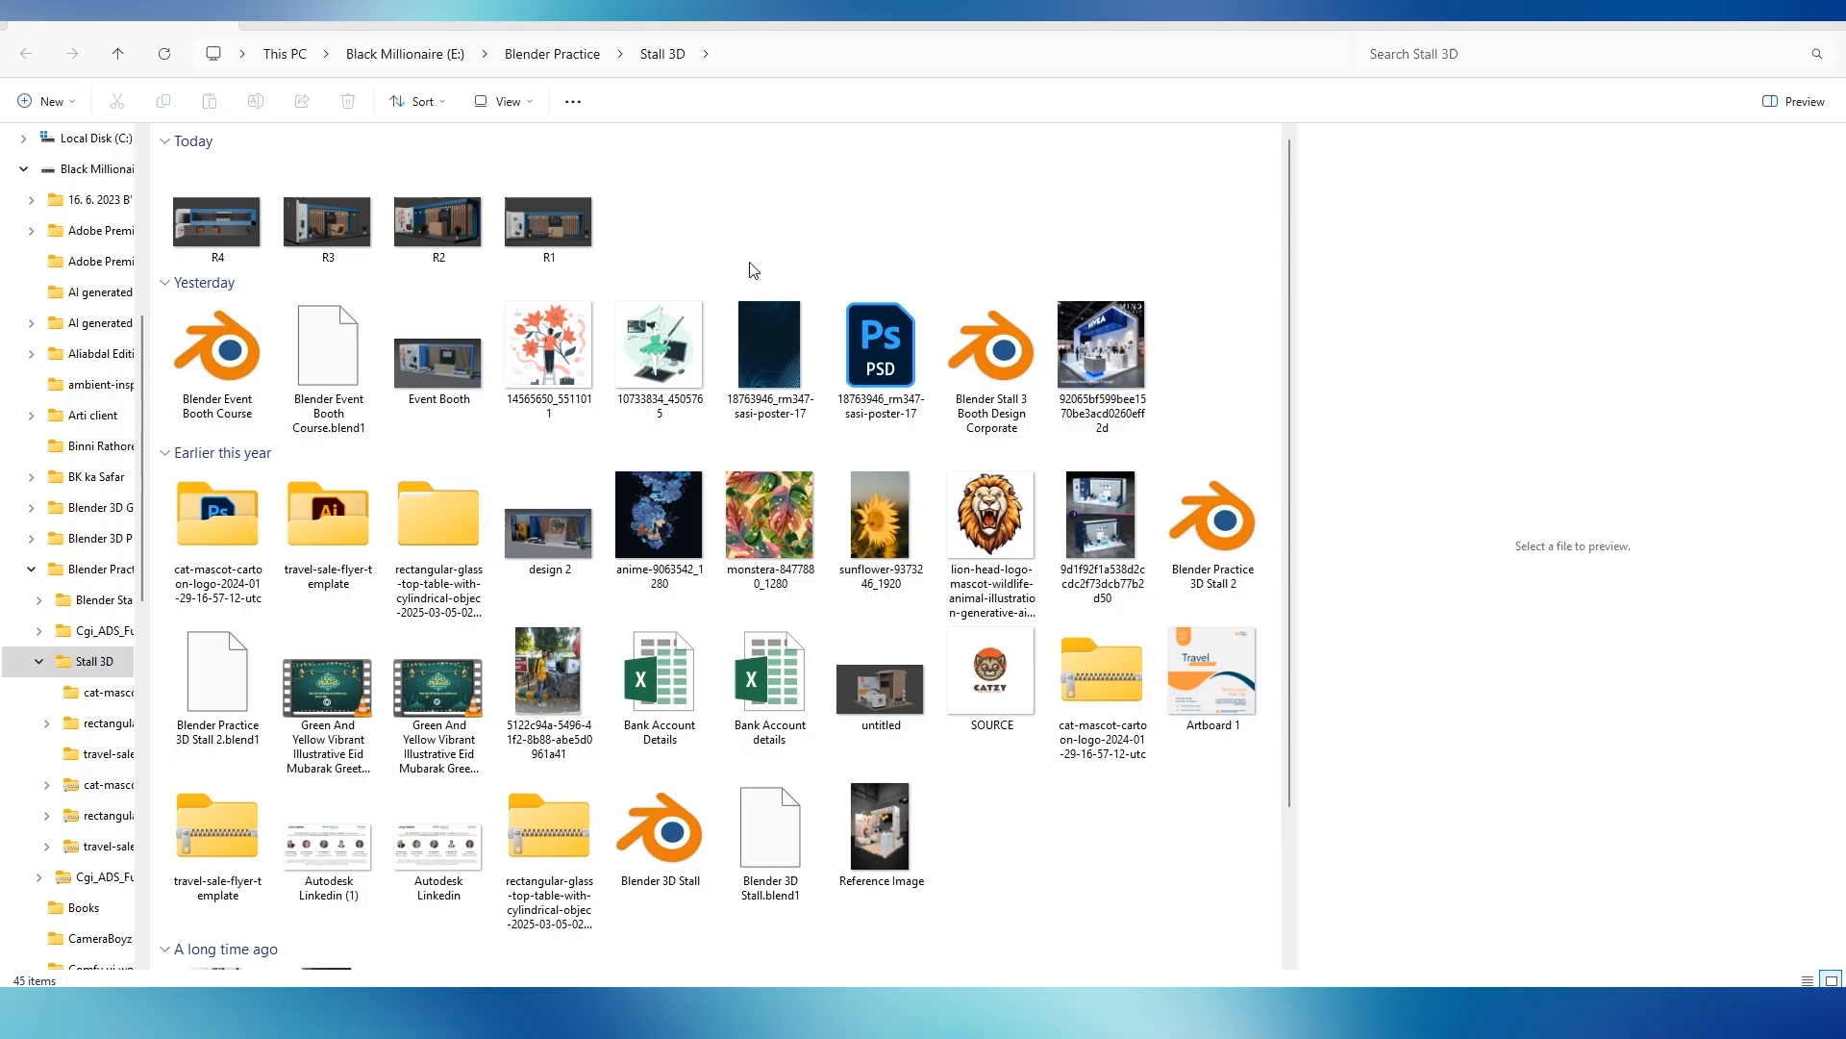
pyautogui.moveTo(768, 338); pyautogui.dragTo(842, 562)
pyautogui.hotkey('alt', 'Tab')
pyautogui.hotkey('alt', 'Tab')
pyautogui.moveTo(706, 723); pyautogui.dragTo(707, 724)
# Show the panel's material settings and reassign the second slot's material to its selected front face
pyautogui.click(1539, 630)
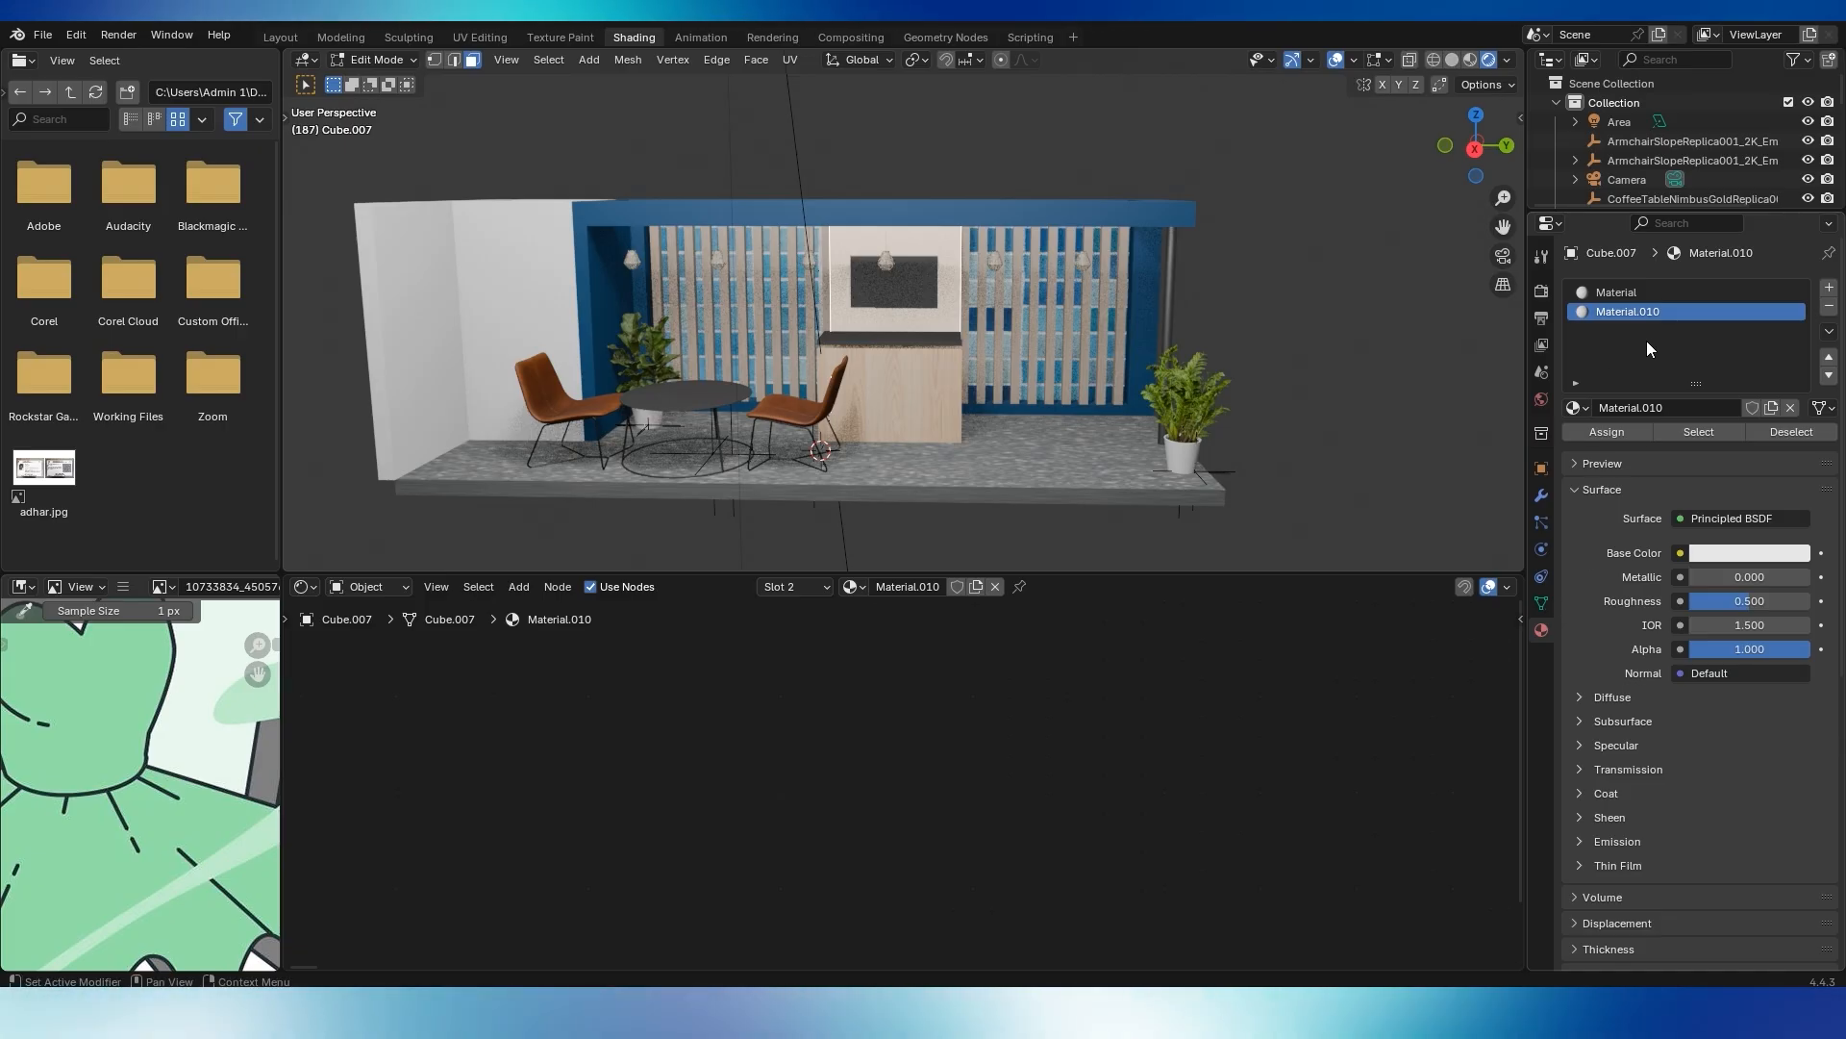
pyautogui.click(1607, 432)
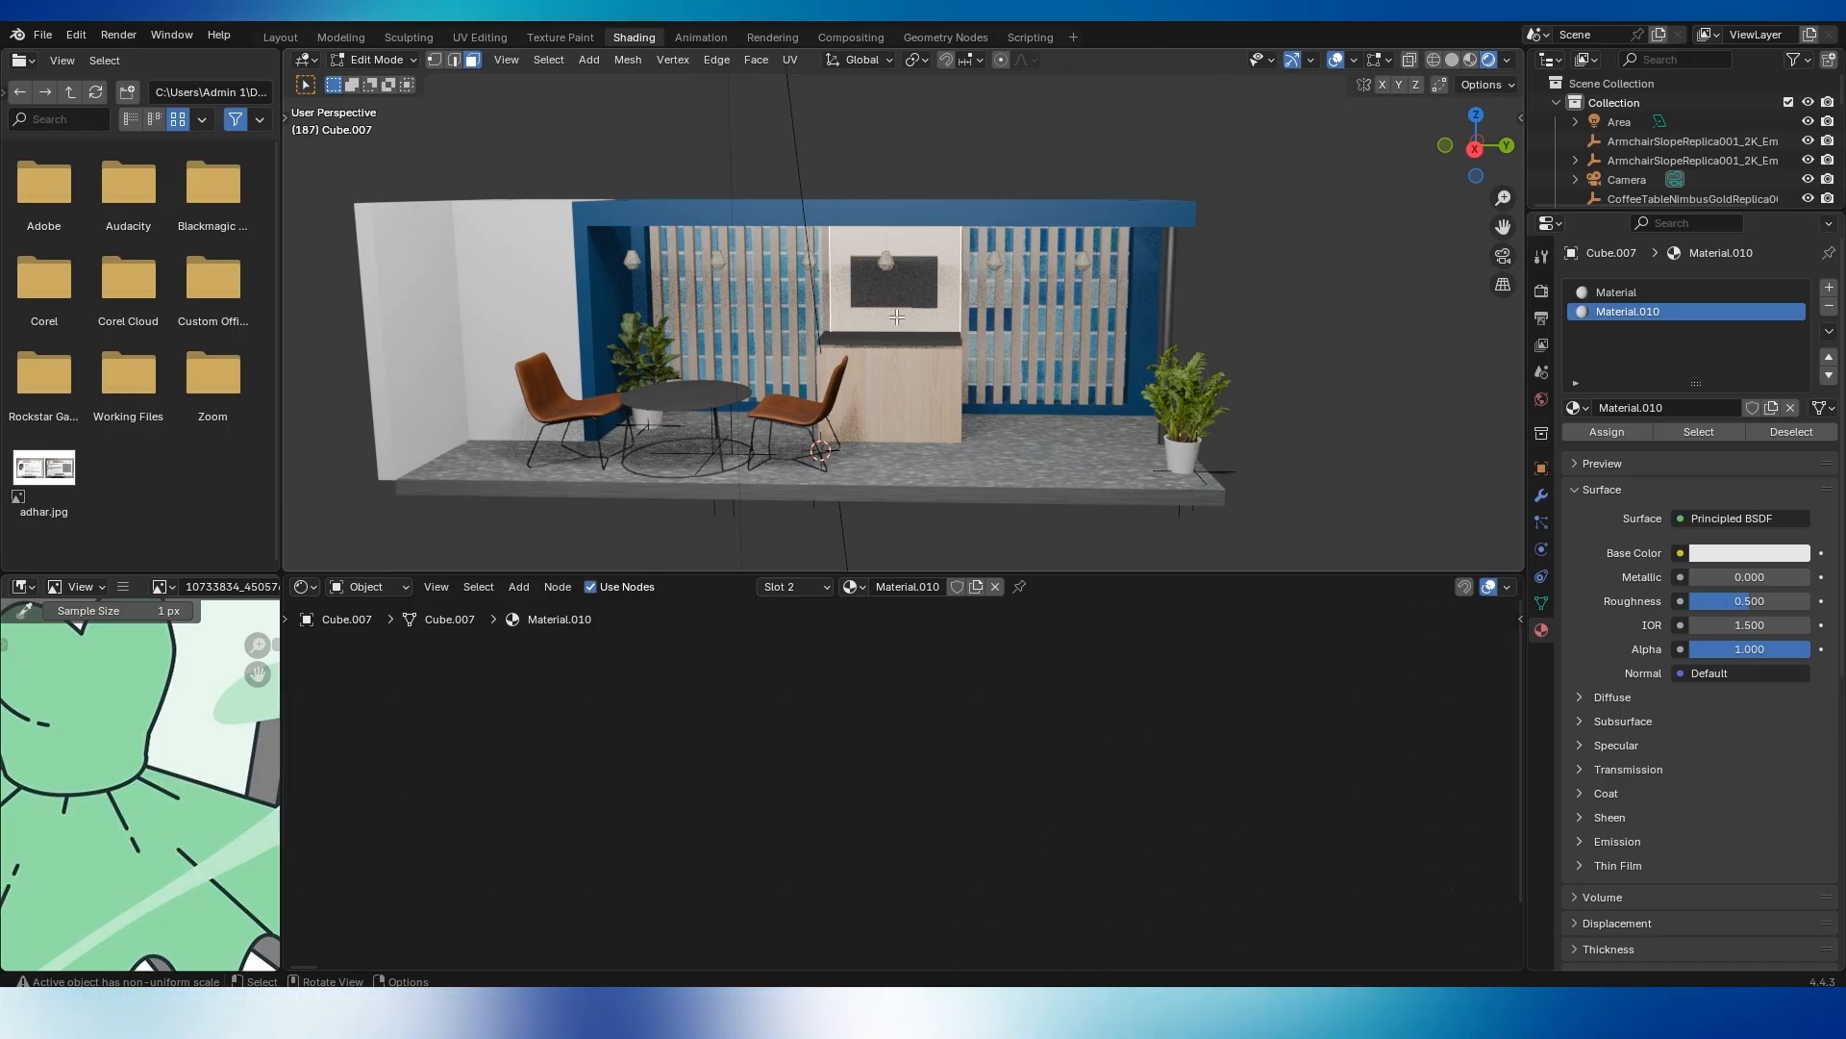
pyautogui.press('Tab')
pyautogui.press('Tab')
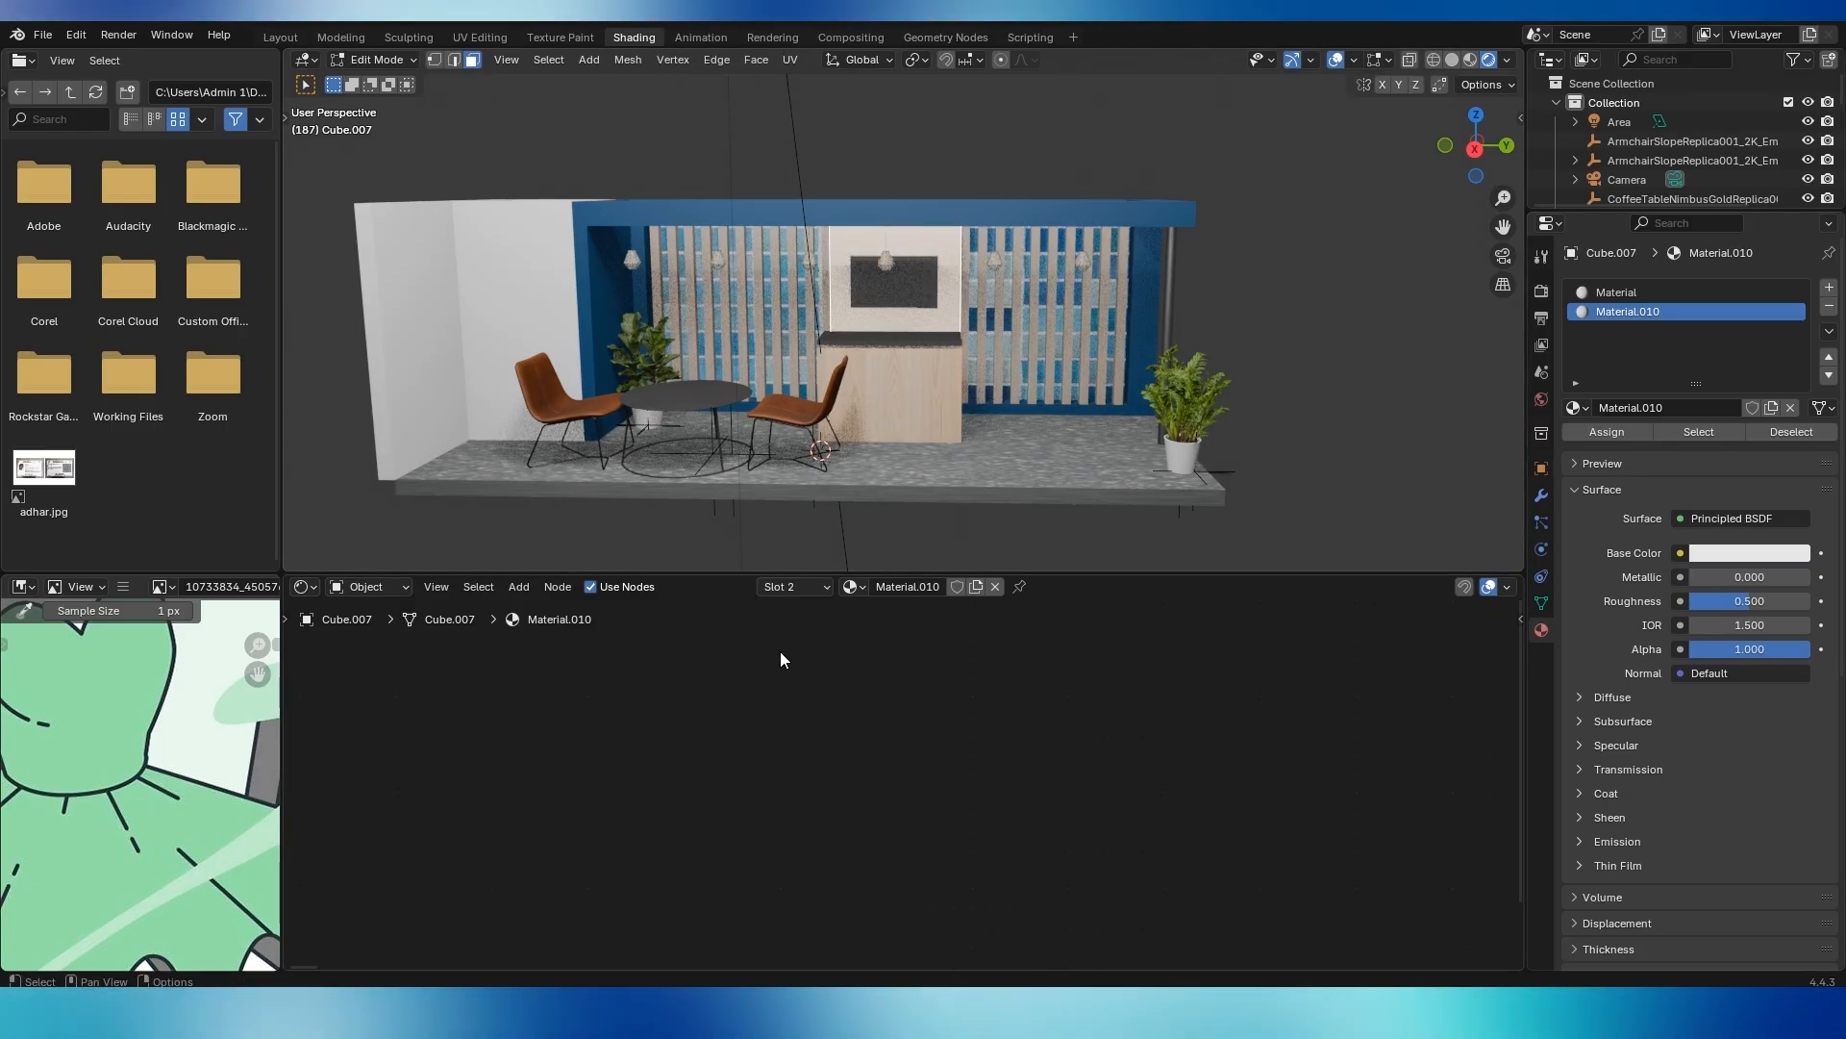
pyautogui.click(852, 586)
pyautogui.click(714, 765)
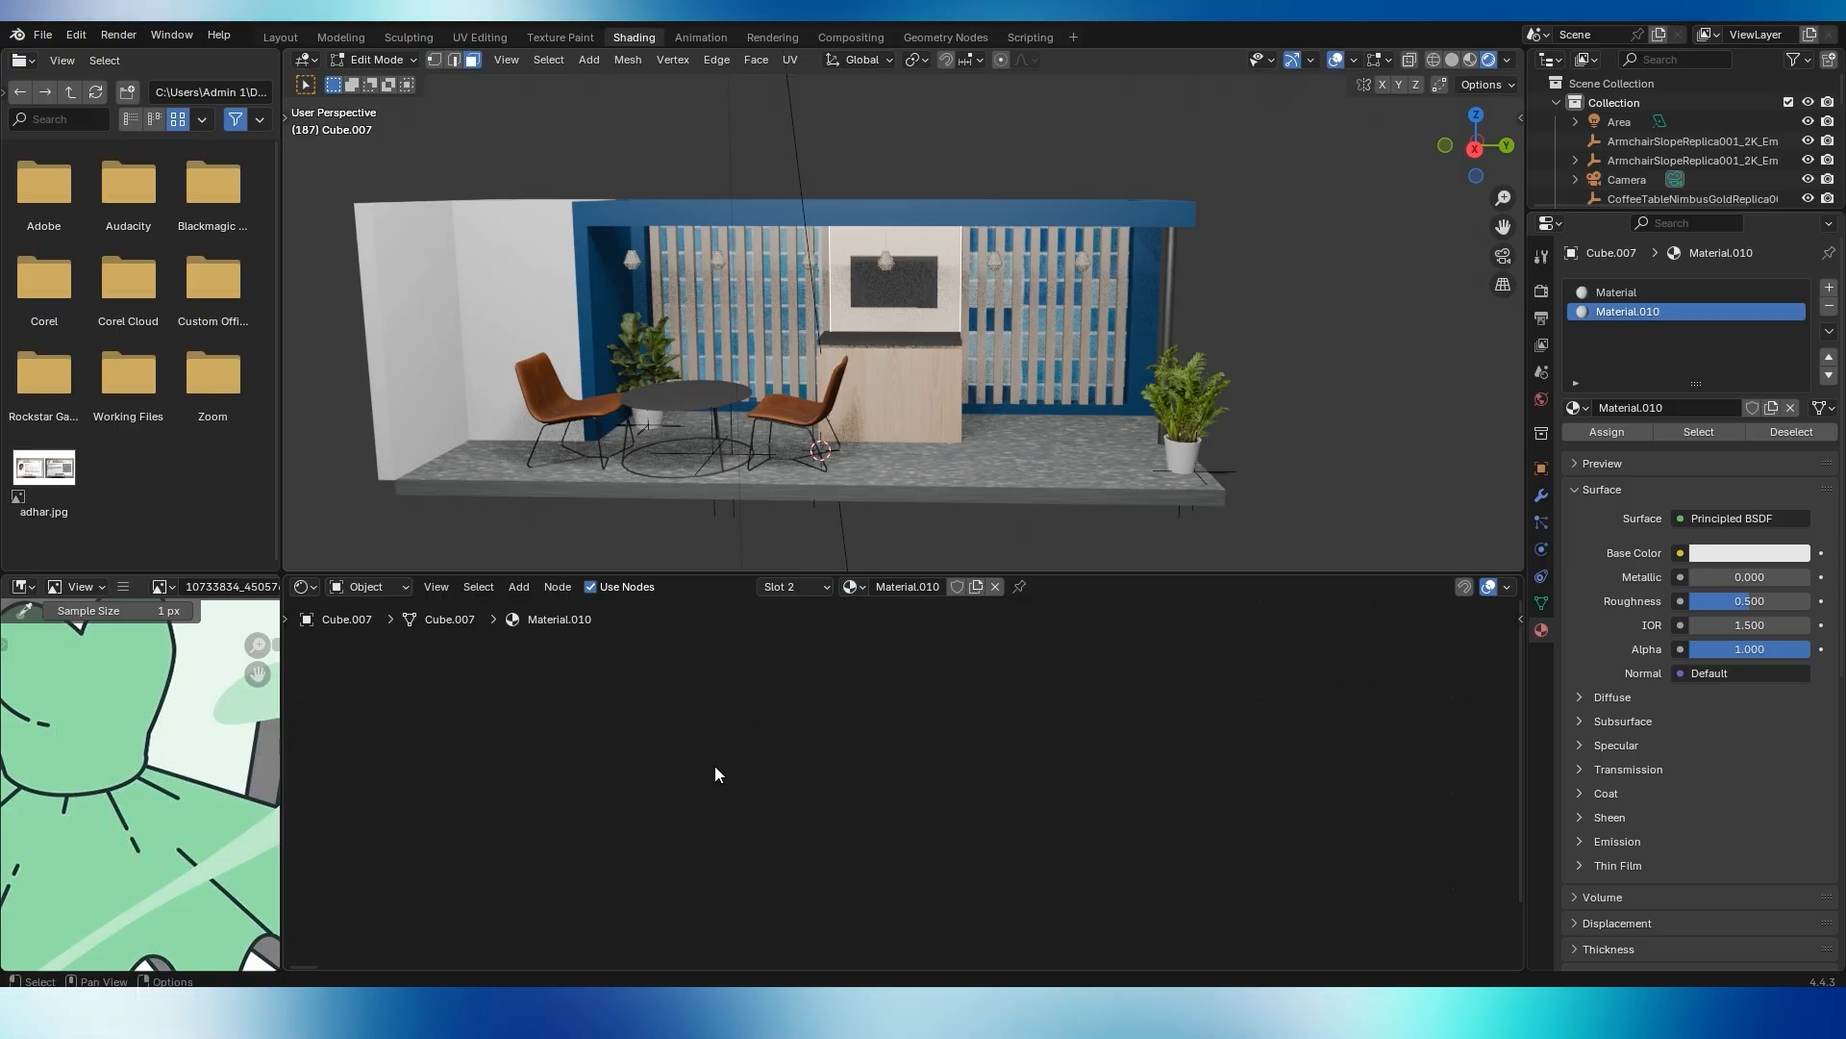
# Add 18763946_rm347-sasi-poster-17.jpg from the Stall 3D folder as an image texture node in the panel's material and leave Edit Mode
pyautogui.hotkey('alt', 'Tab')
pyautogui.moveTo(773, 379); pyautogui.dragTo(793, 762)
pyautogui.click(820, 682)
pyautogui.press('Tab')
pyautogui.scroll(-7, 946, 695)
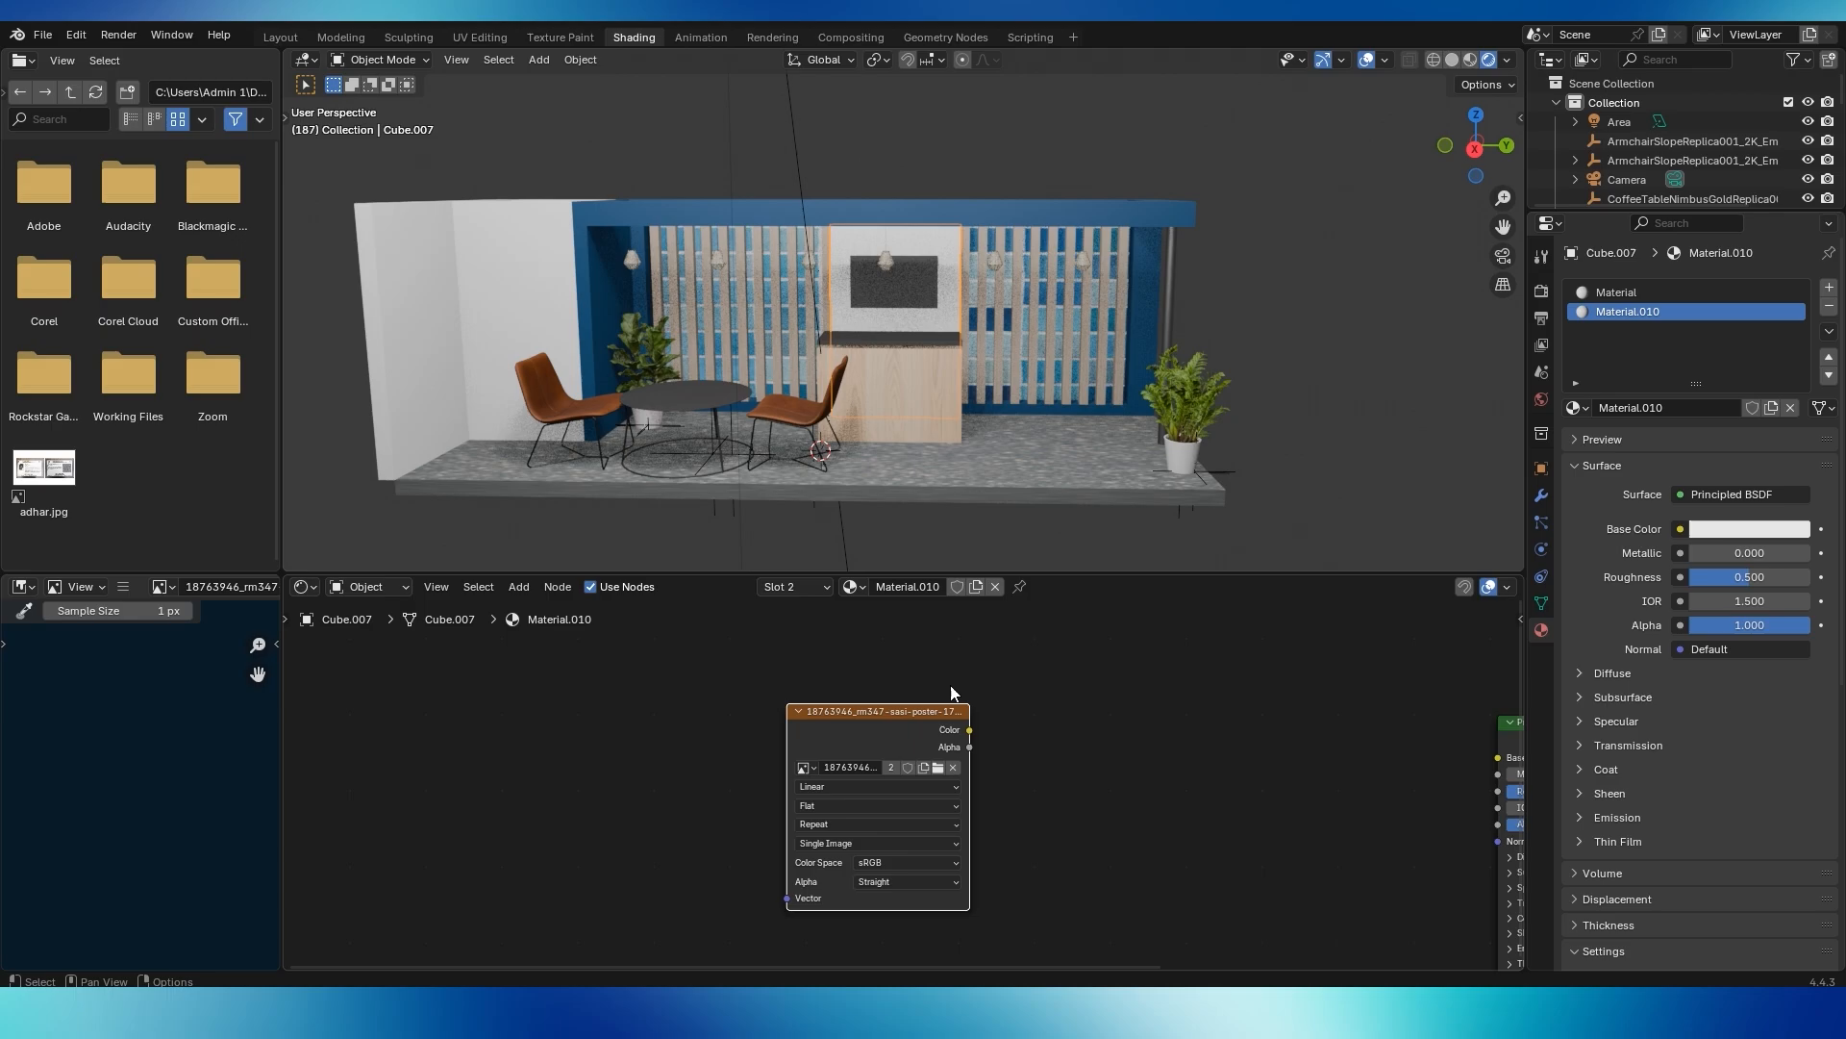
# Connect the poster image's Color output to the Principled BSDF Base Color and arrange the nodes with a gap between them
pyautogui.scroll(2, 946, 695)
pyautogui.scroll(2, 944, 695)
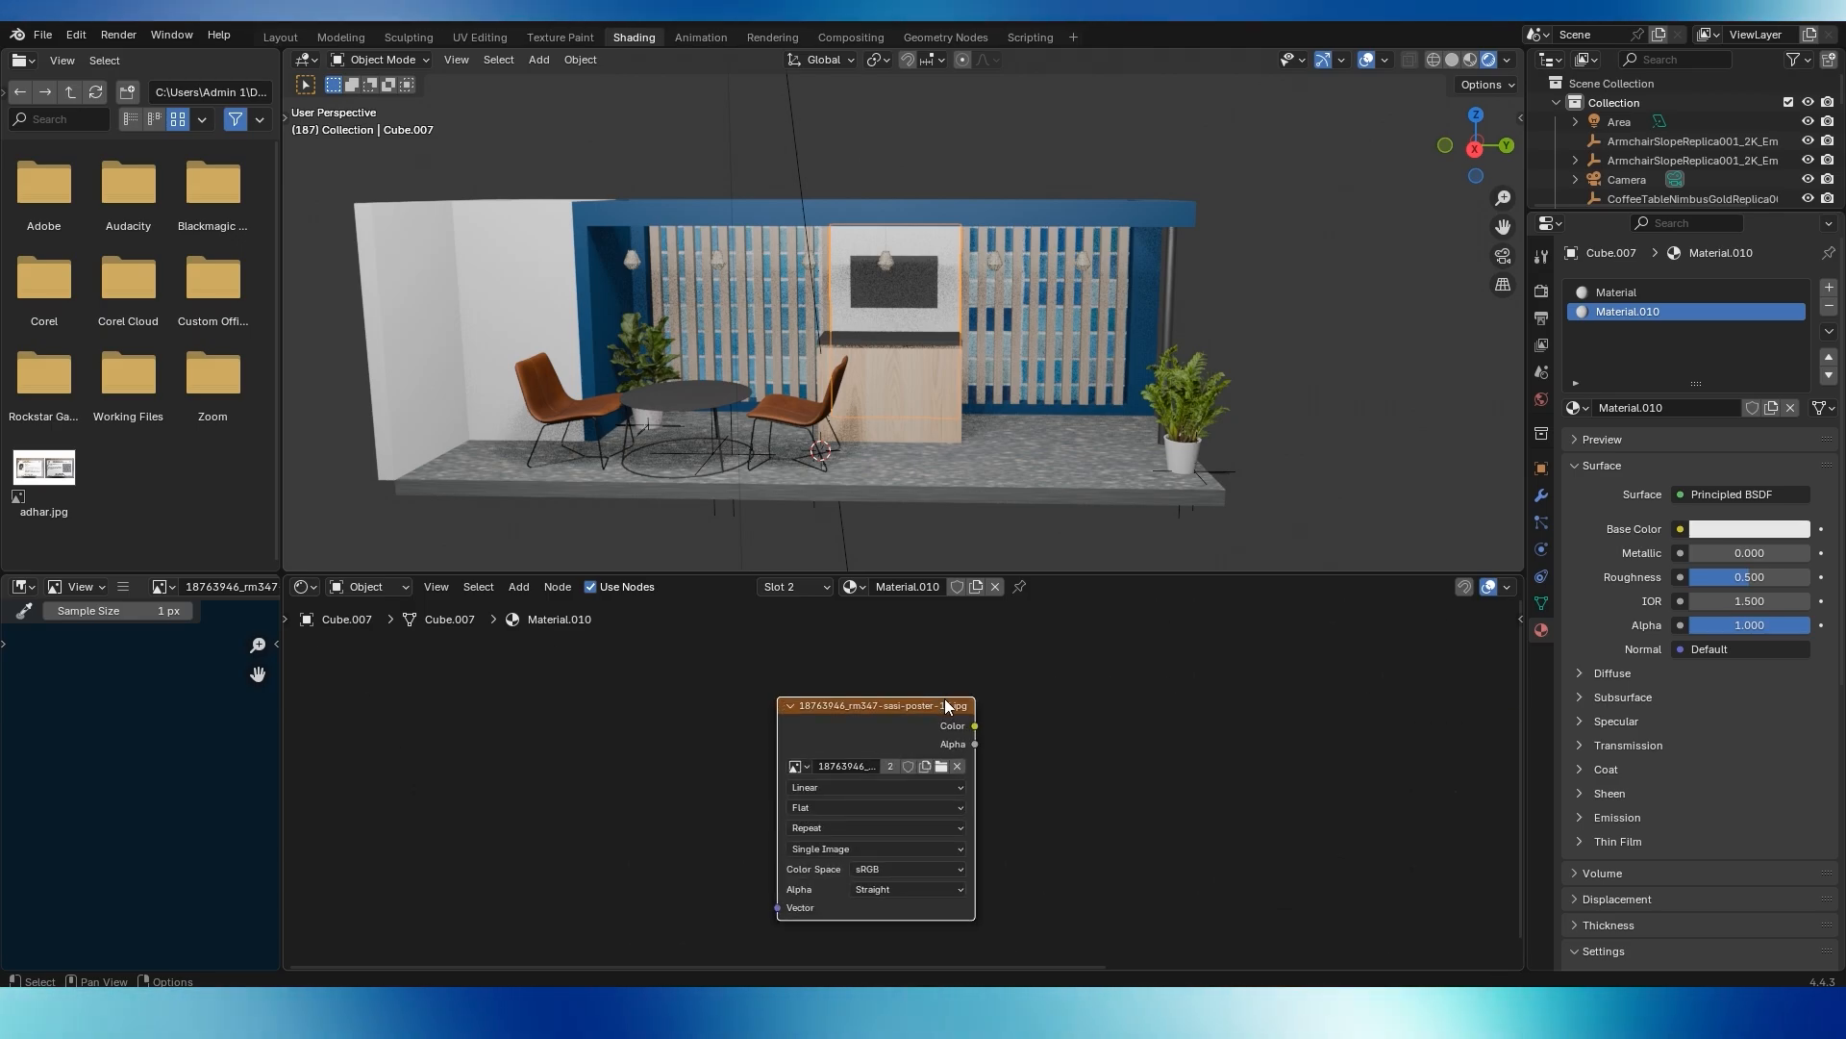
pyautogui.moveTo(1192, 766); pyautogui.dragTo(790, 751, button='middle')
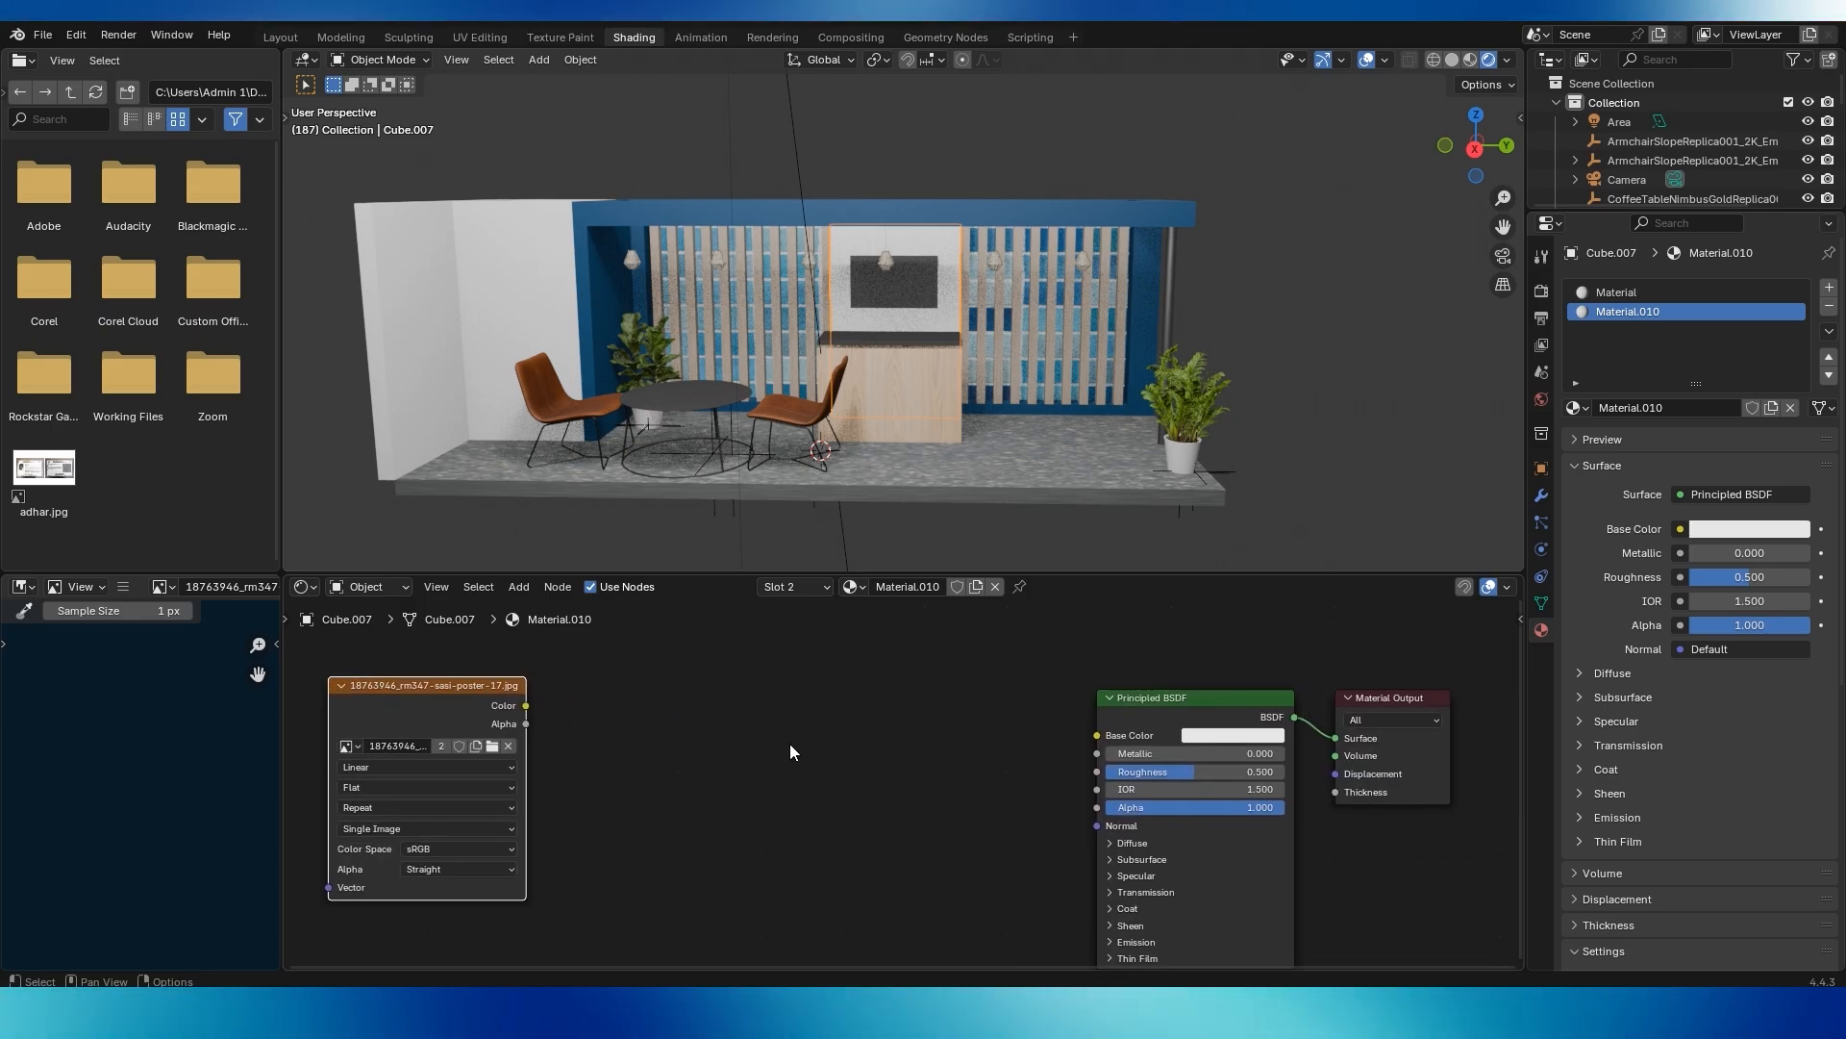
pyautogui.scroll(-2, 790, 751)
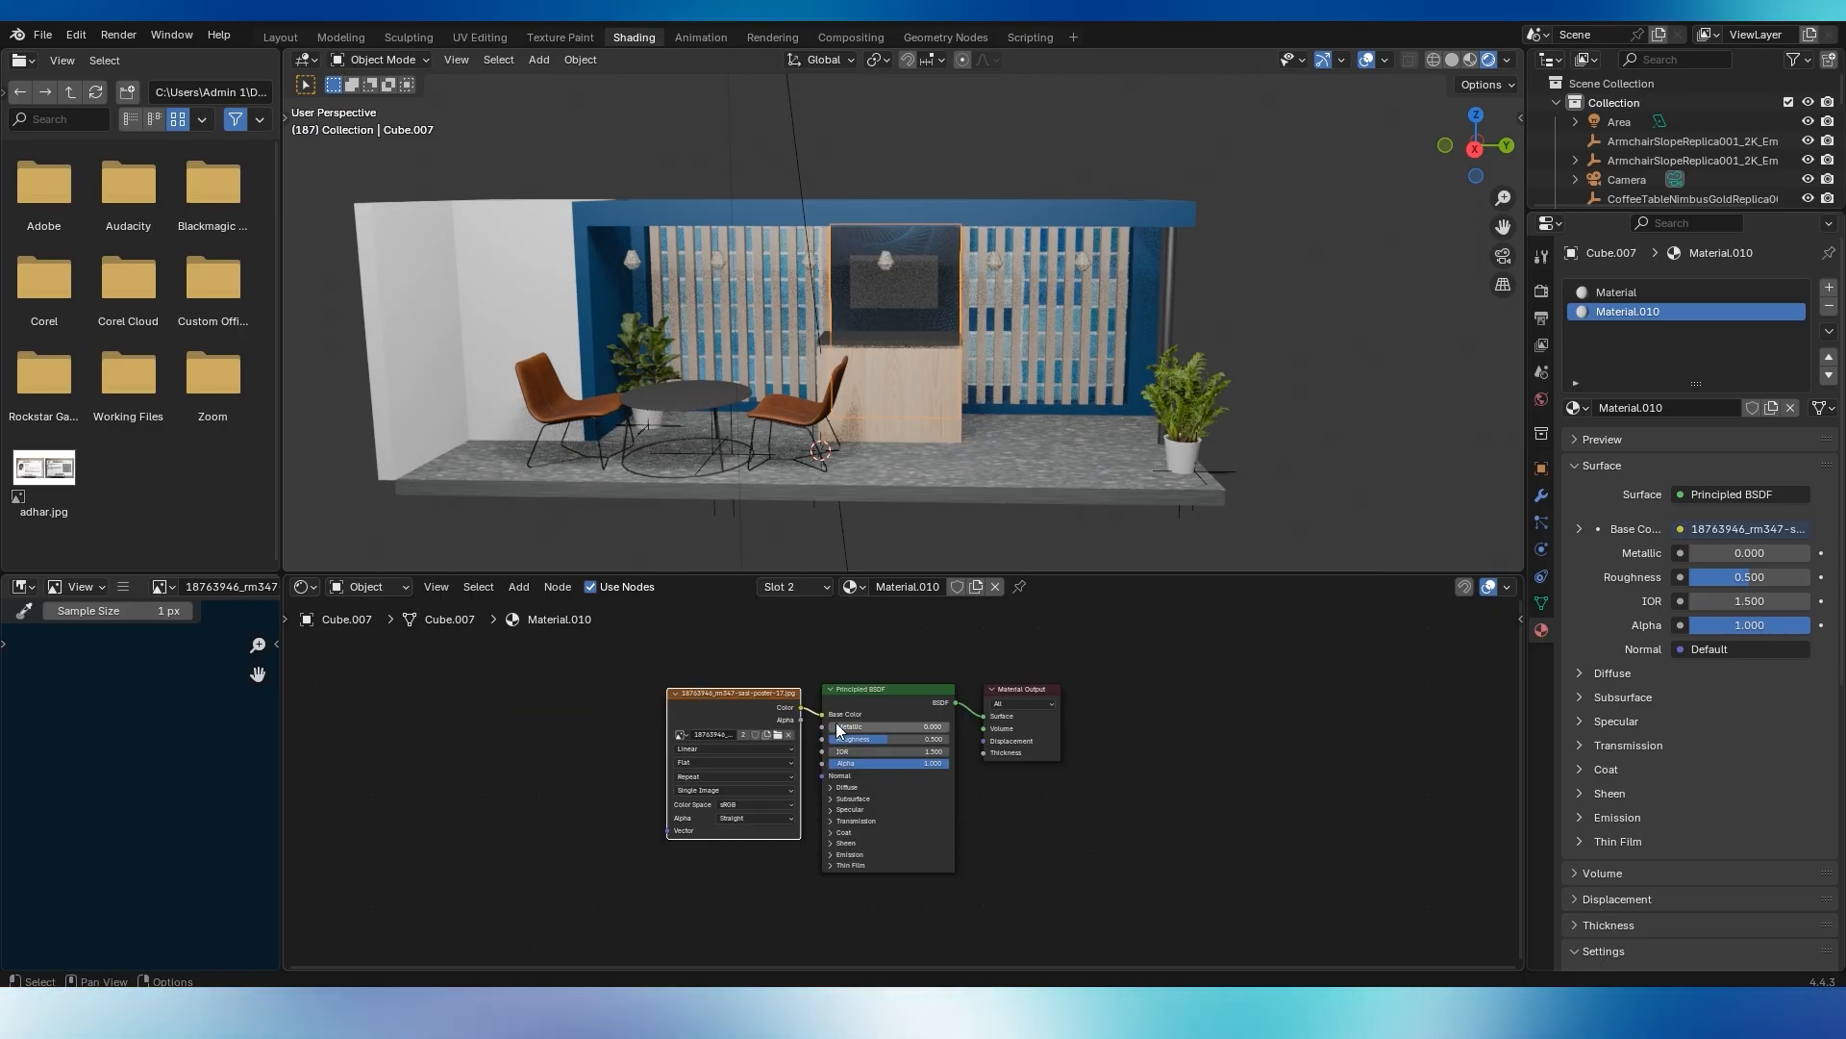
pyautogui.scroll(2, 860, 719)
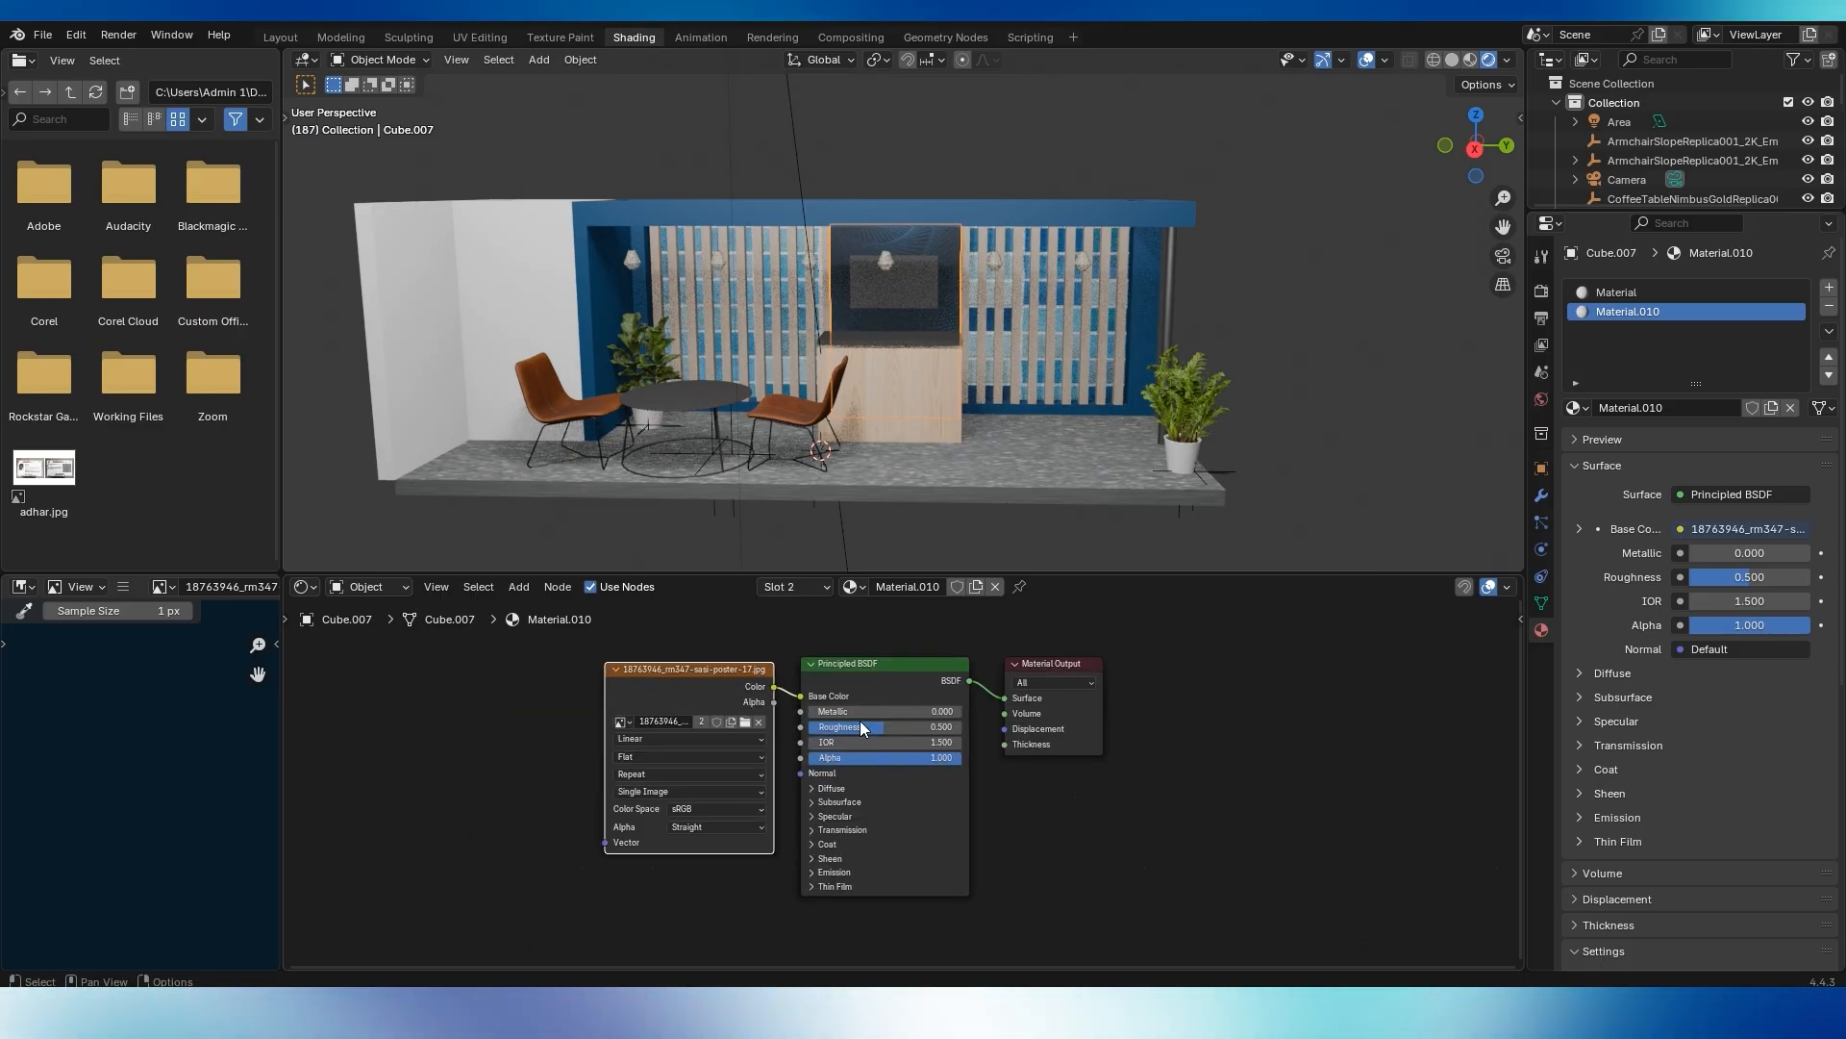
pyautogui.scroll(1, 860, 720)
pyautogui.scroll(5, 932, 222)
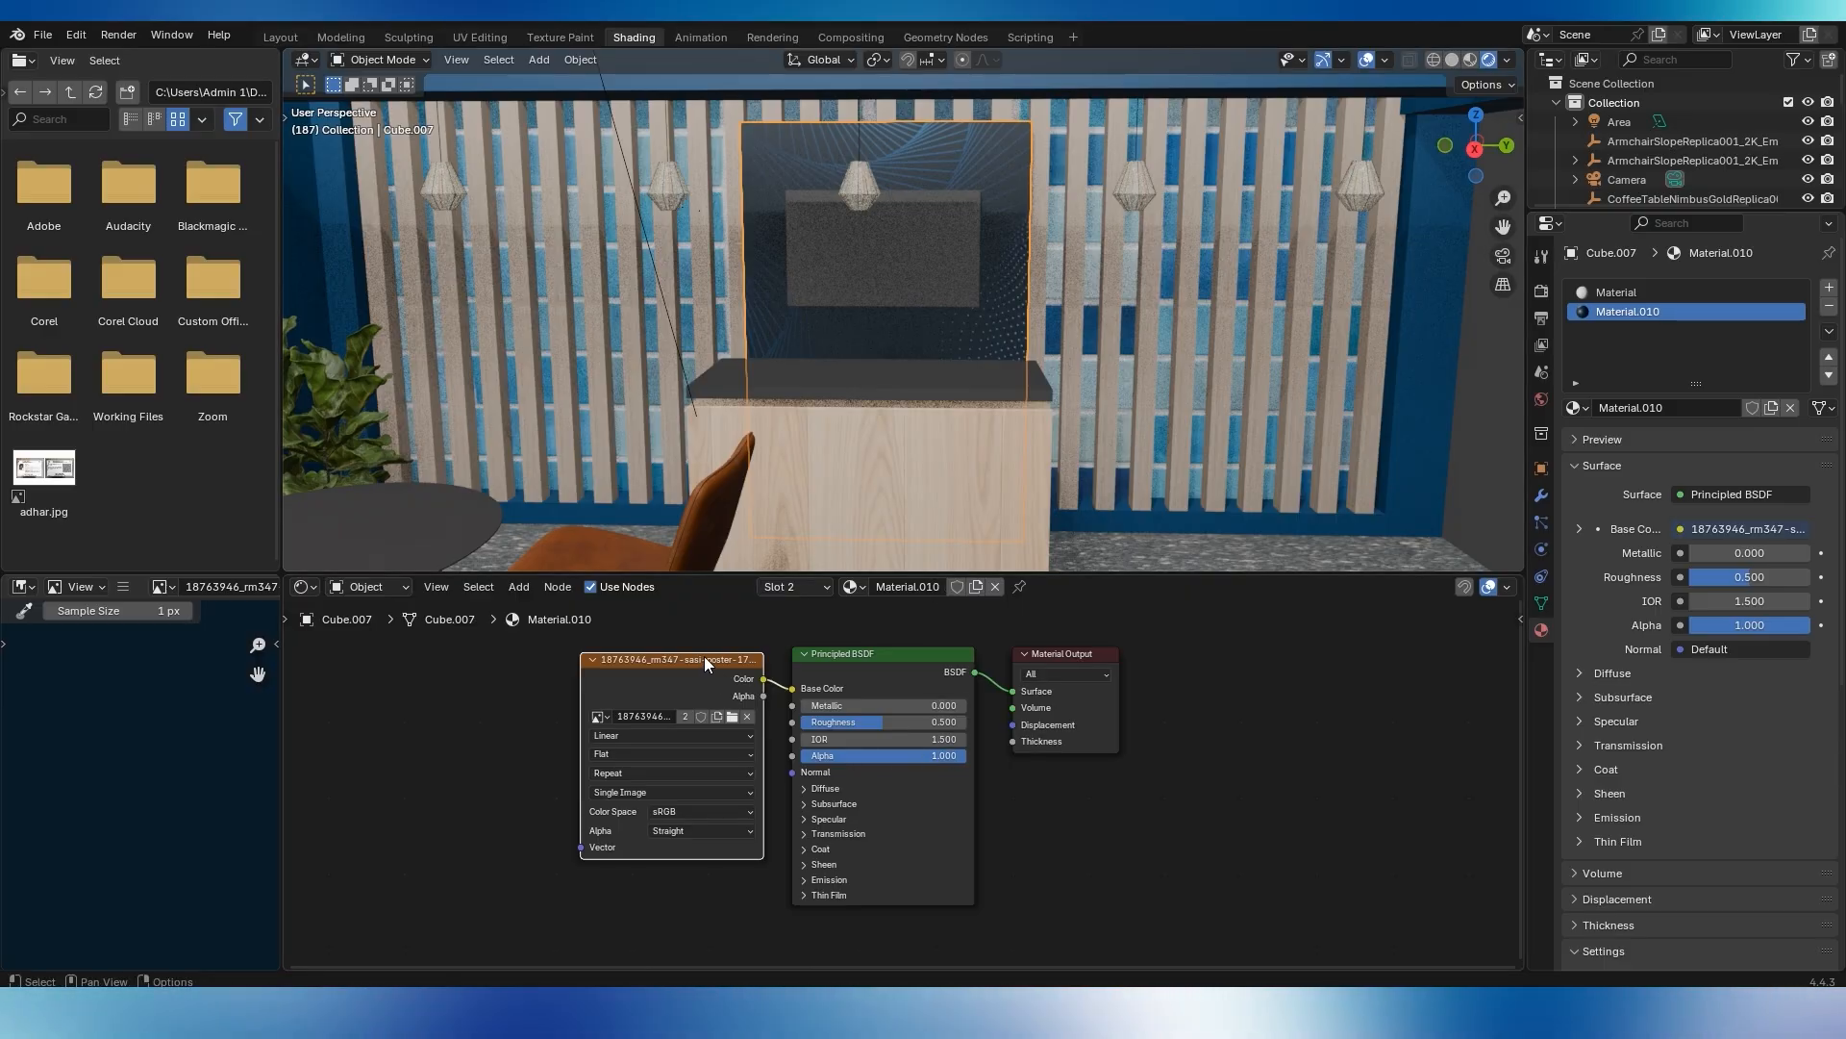
pyautogui.moveTo(704, 655); pyautogui.dragTo(658, 658)
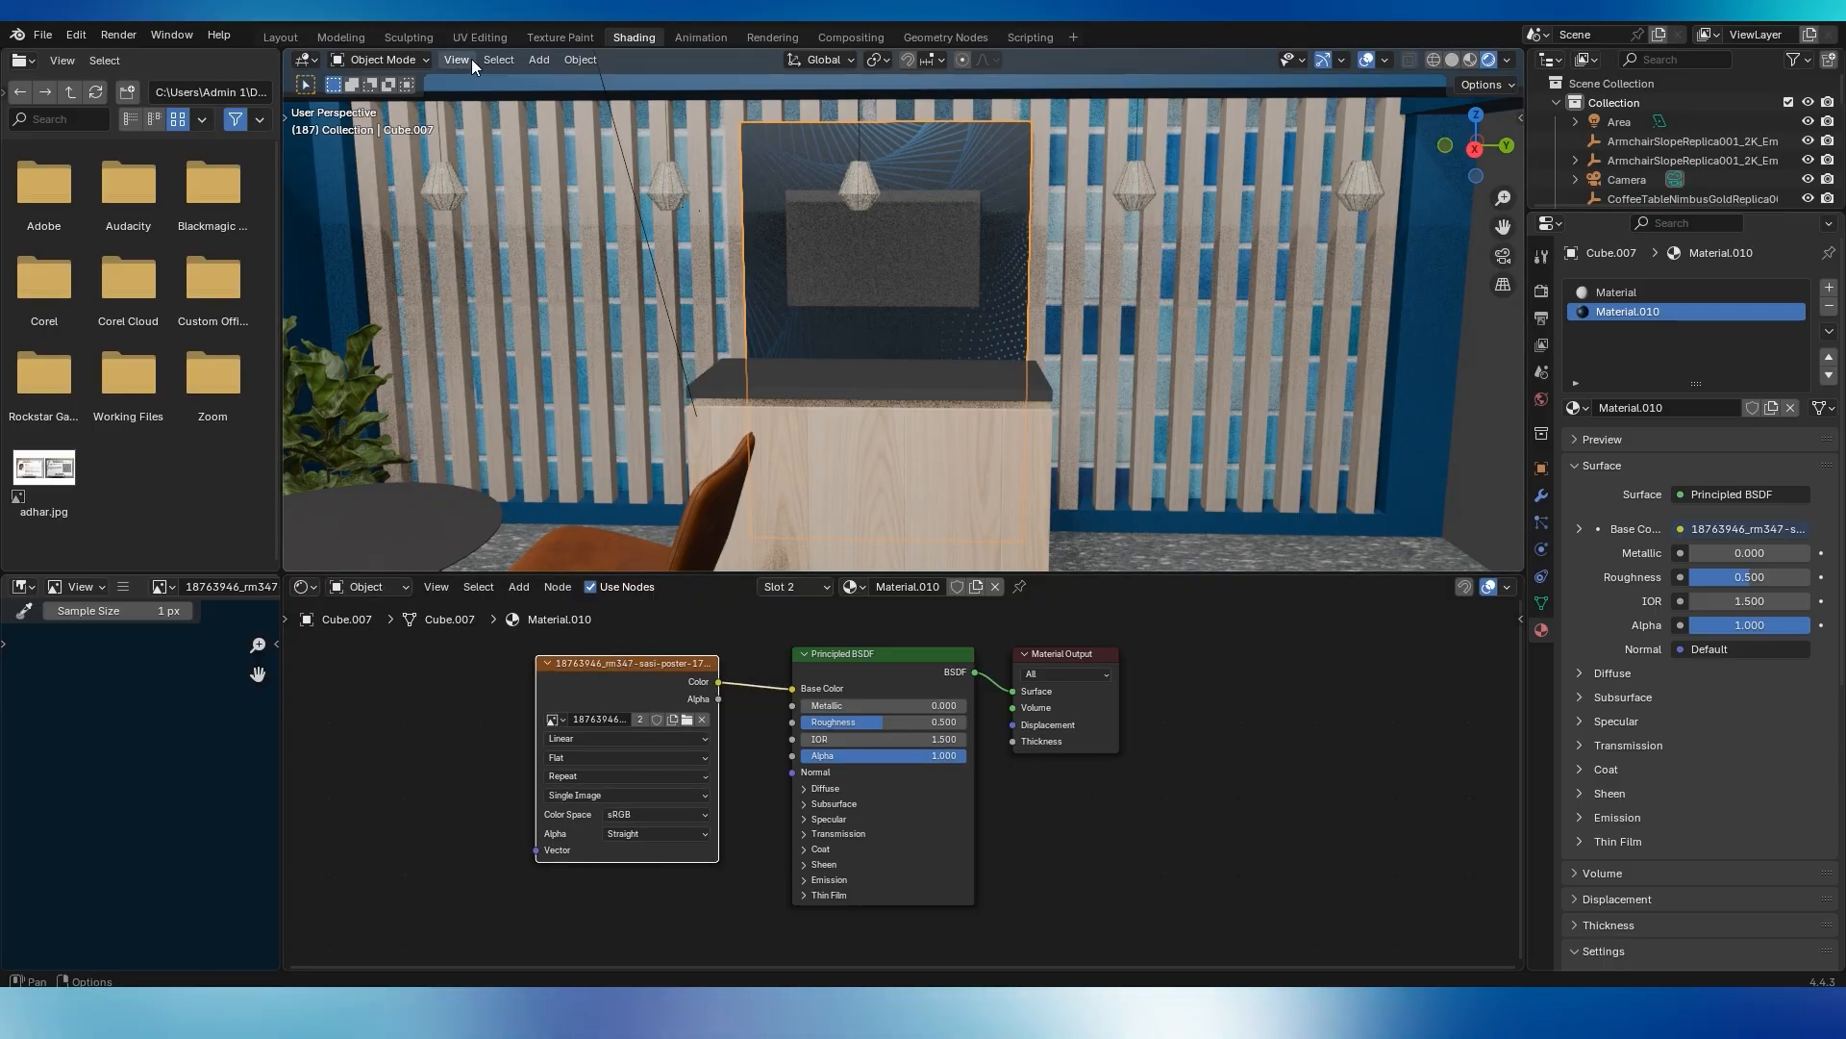
# Try to shift the upper-left UV vertex of the panel's front face over the poster image in the UV Editing workspace
pyautogui.click(479, 37)
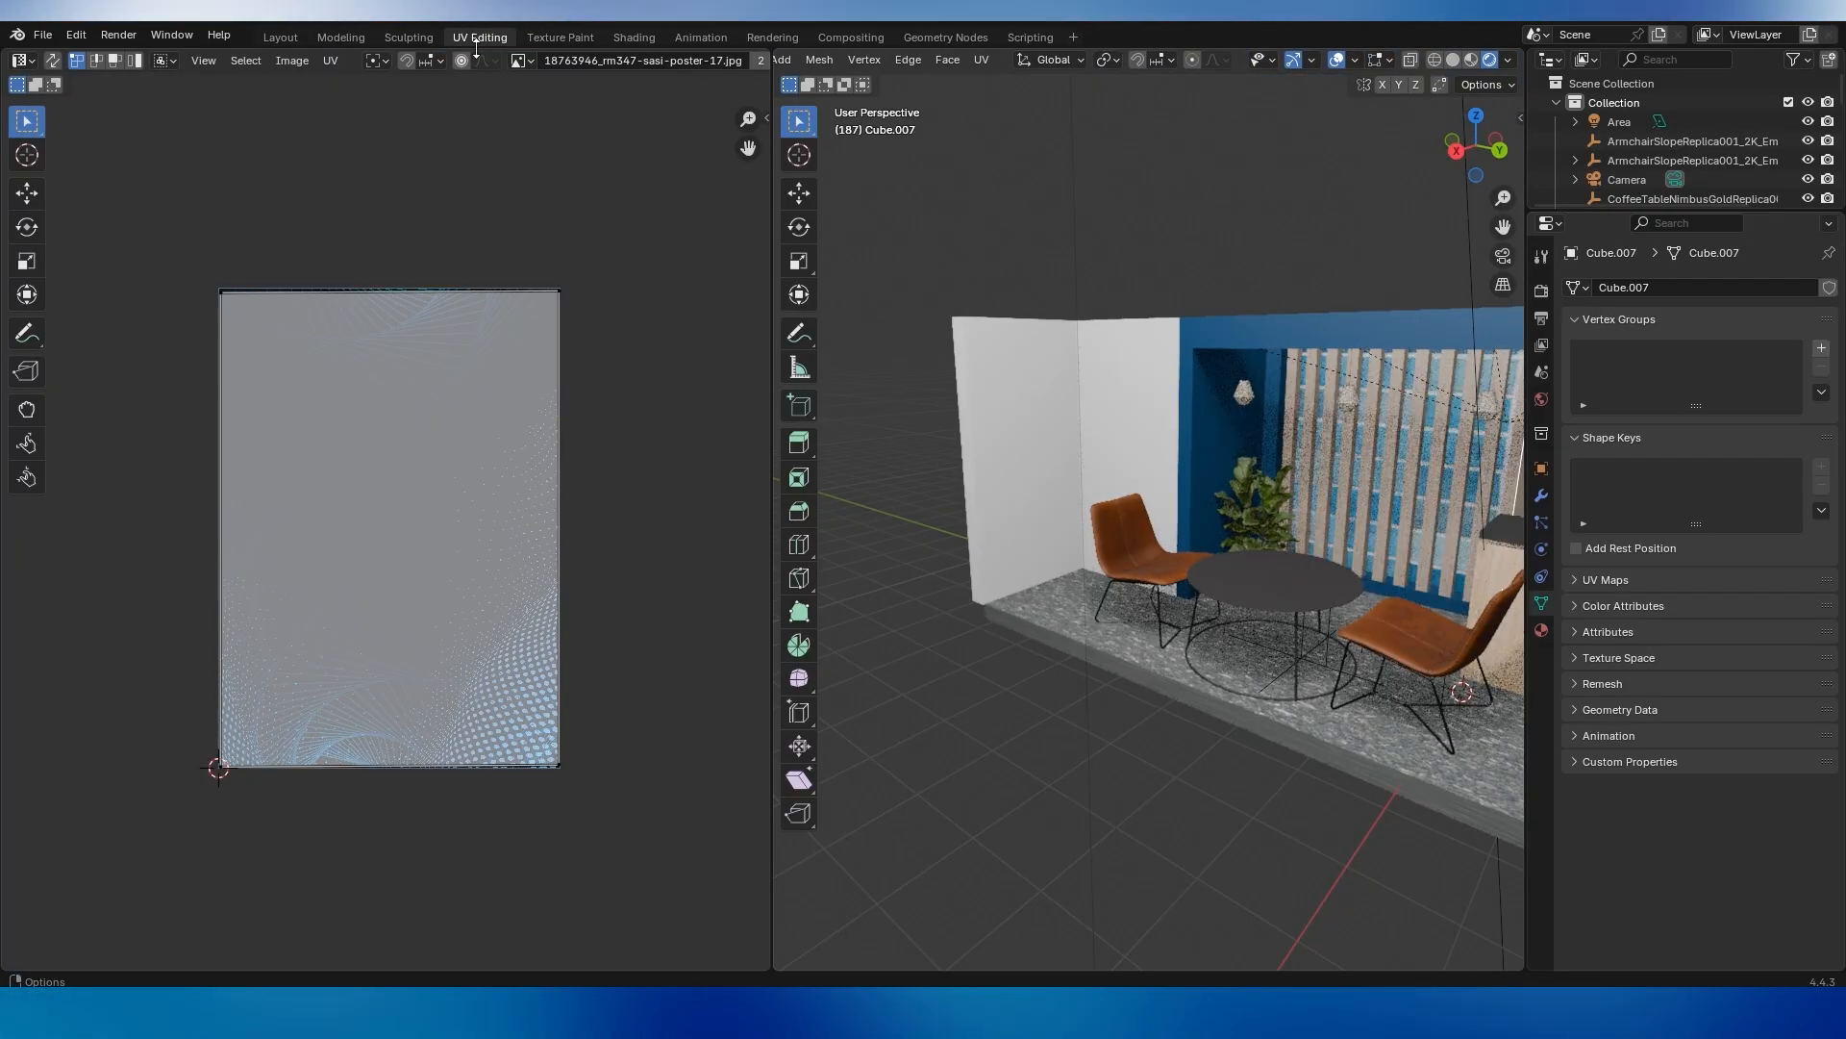
pyautogui.click(221, 296)
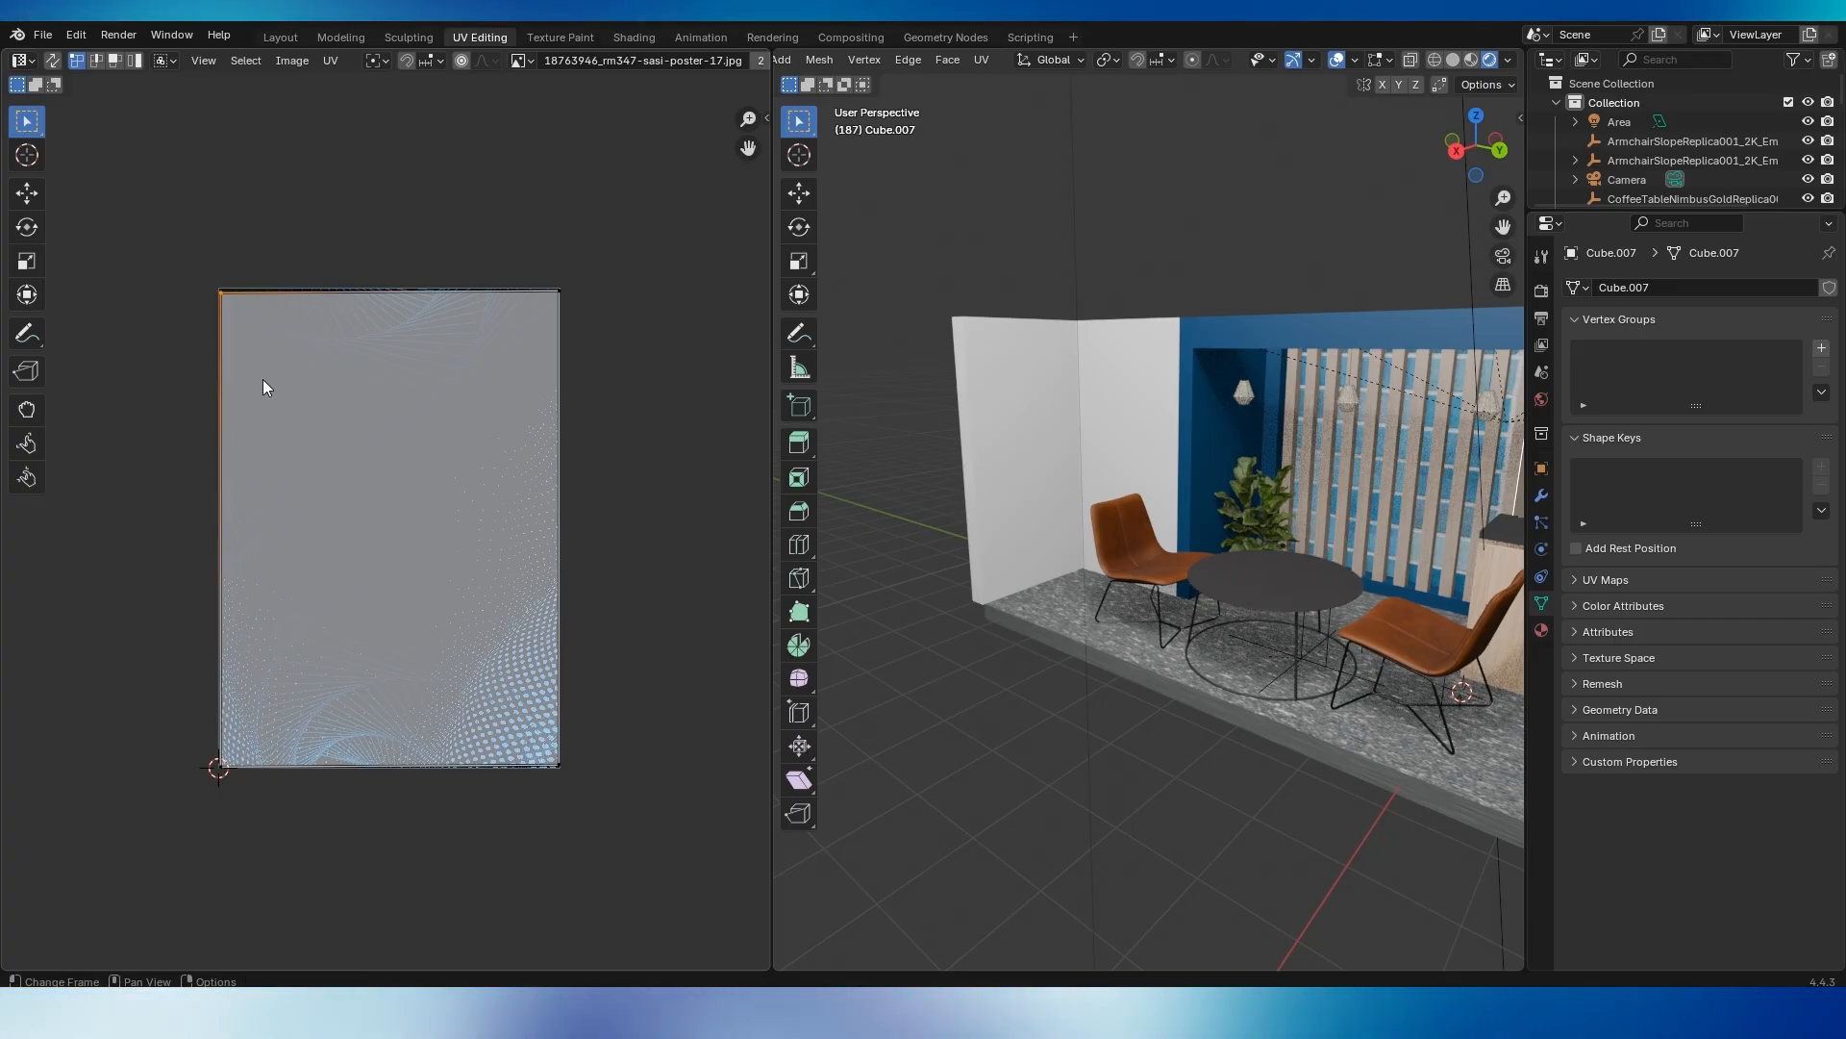
pyautogui.press('g')
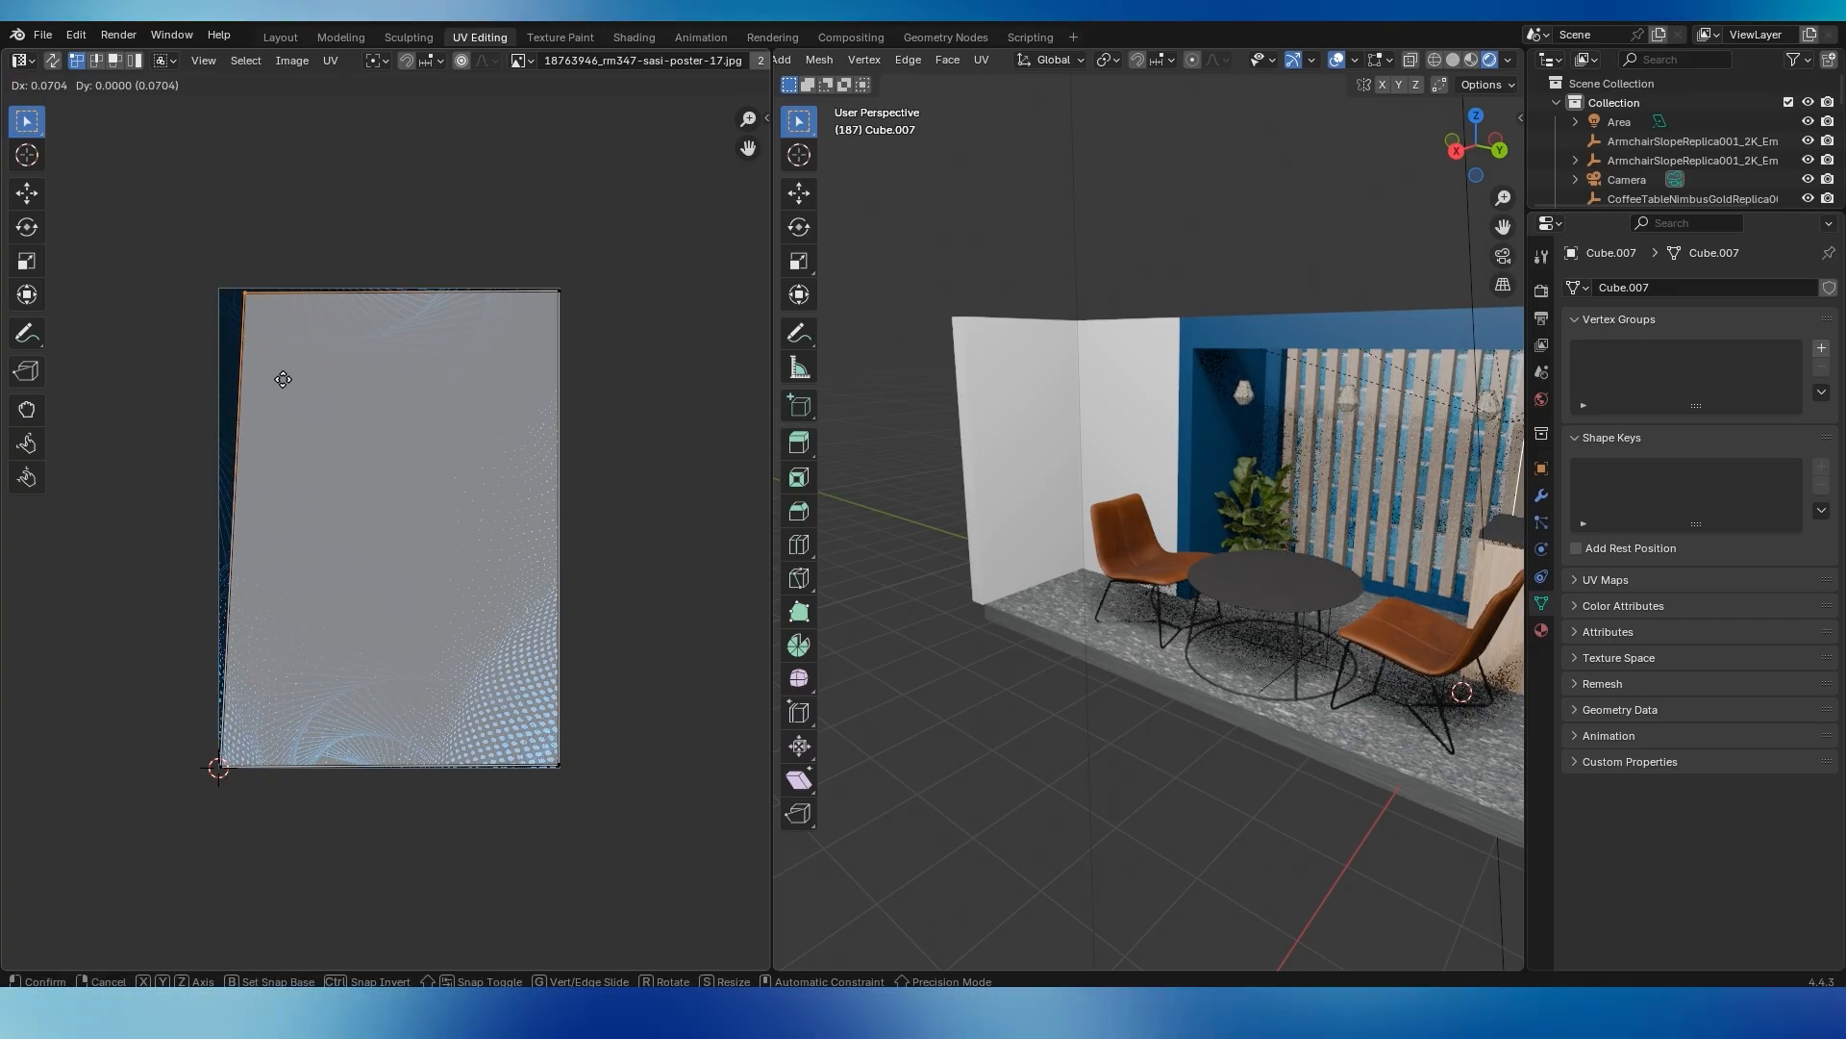
pyautogui.click(264, 380)
pyautogui.moveTo(1435, 456)
pyautogui.mouseDown(button='middle')
pyautogui.moveTo(1364, 456)
pyautogui.moveTo(1491, 459)
pyautogui.mouseUp(button='middle')
pyautogui.press('z')
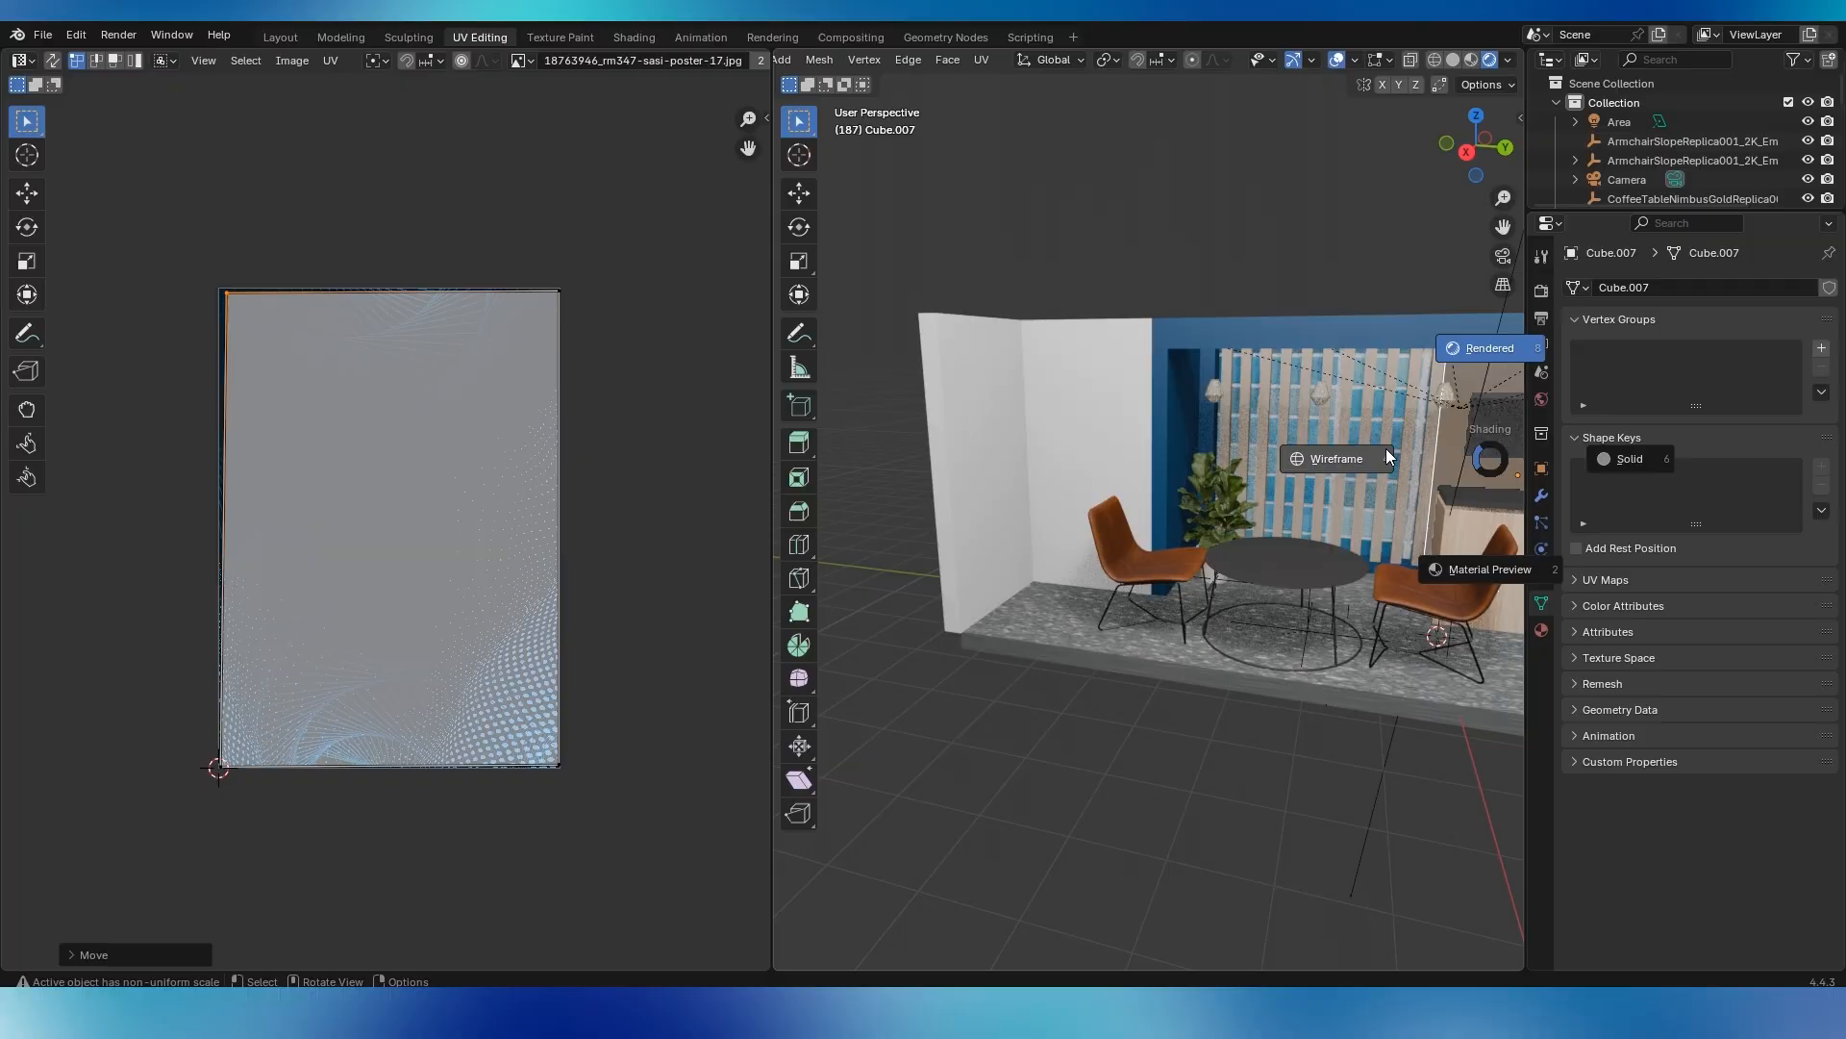
pyautogui.click(1327, 375)
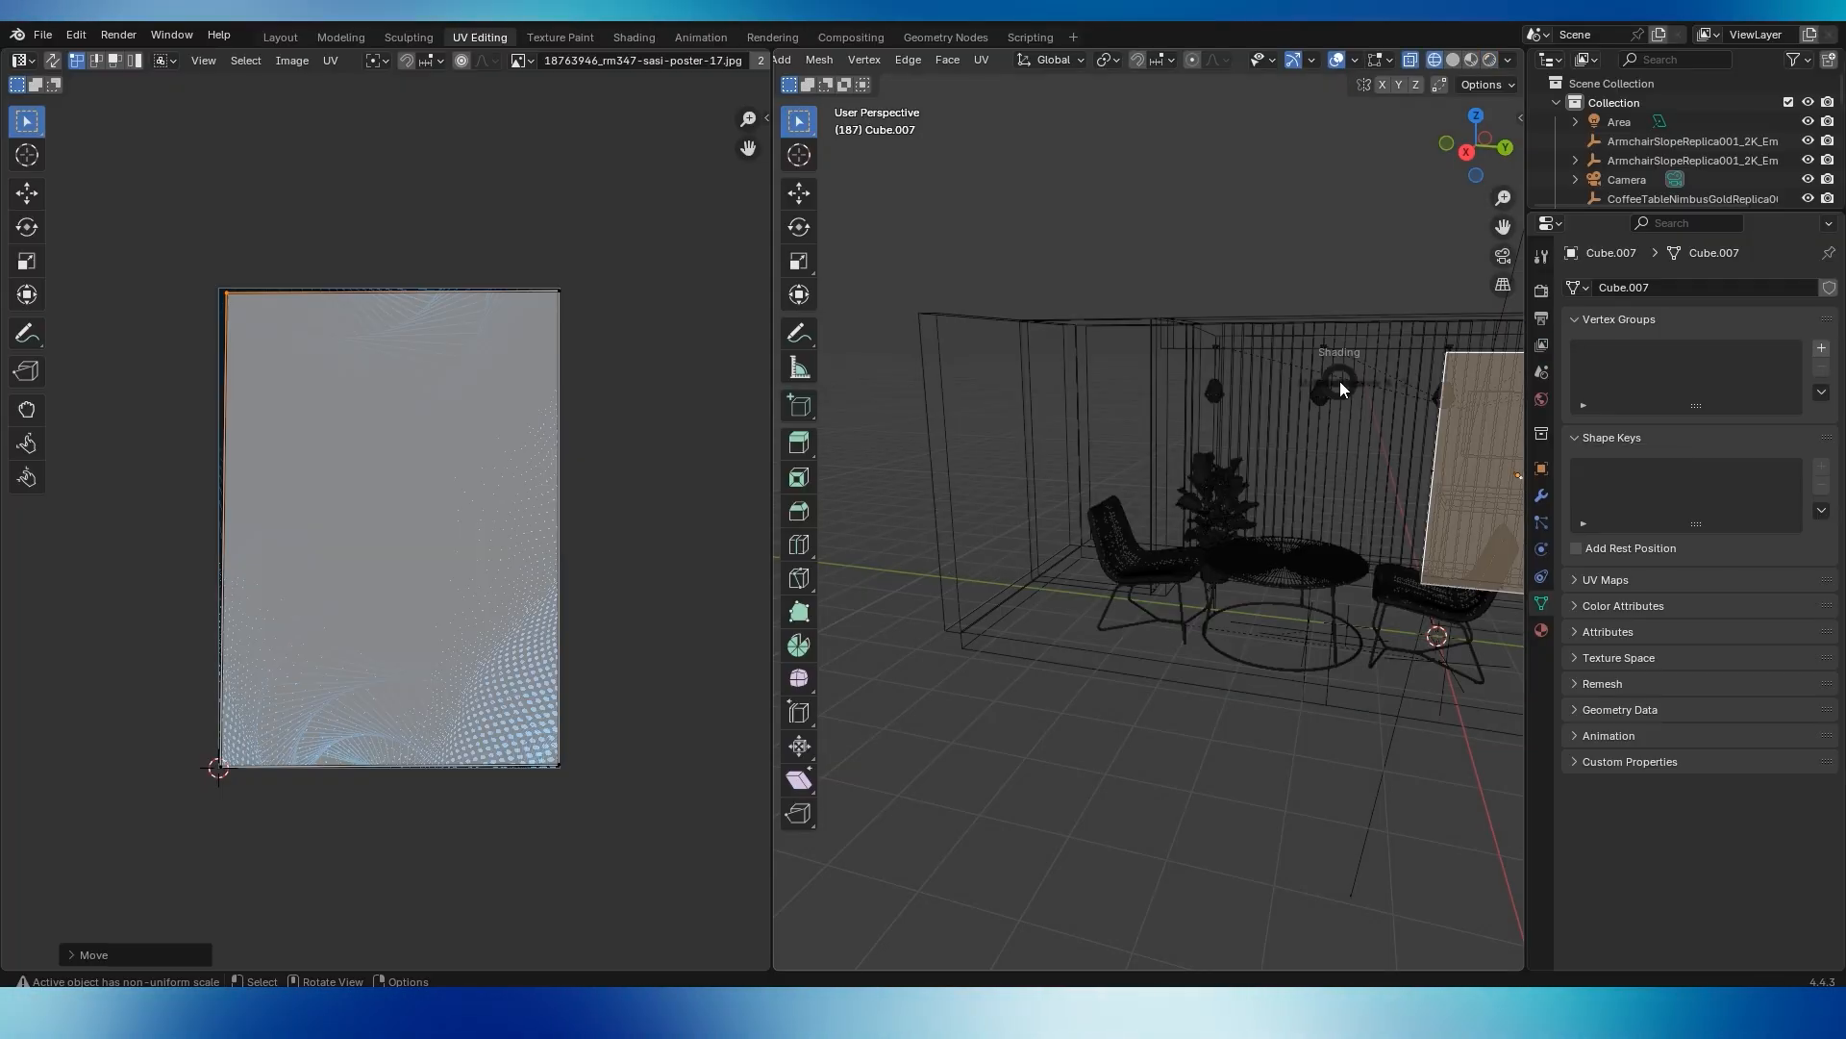
pyautogui.click(1346, 275)
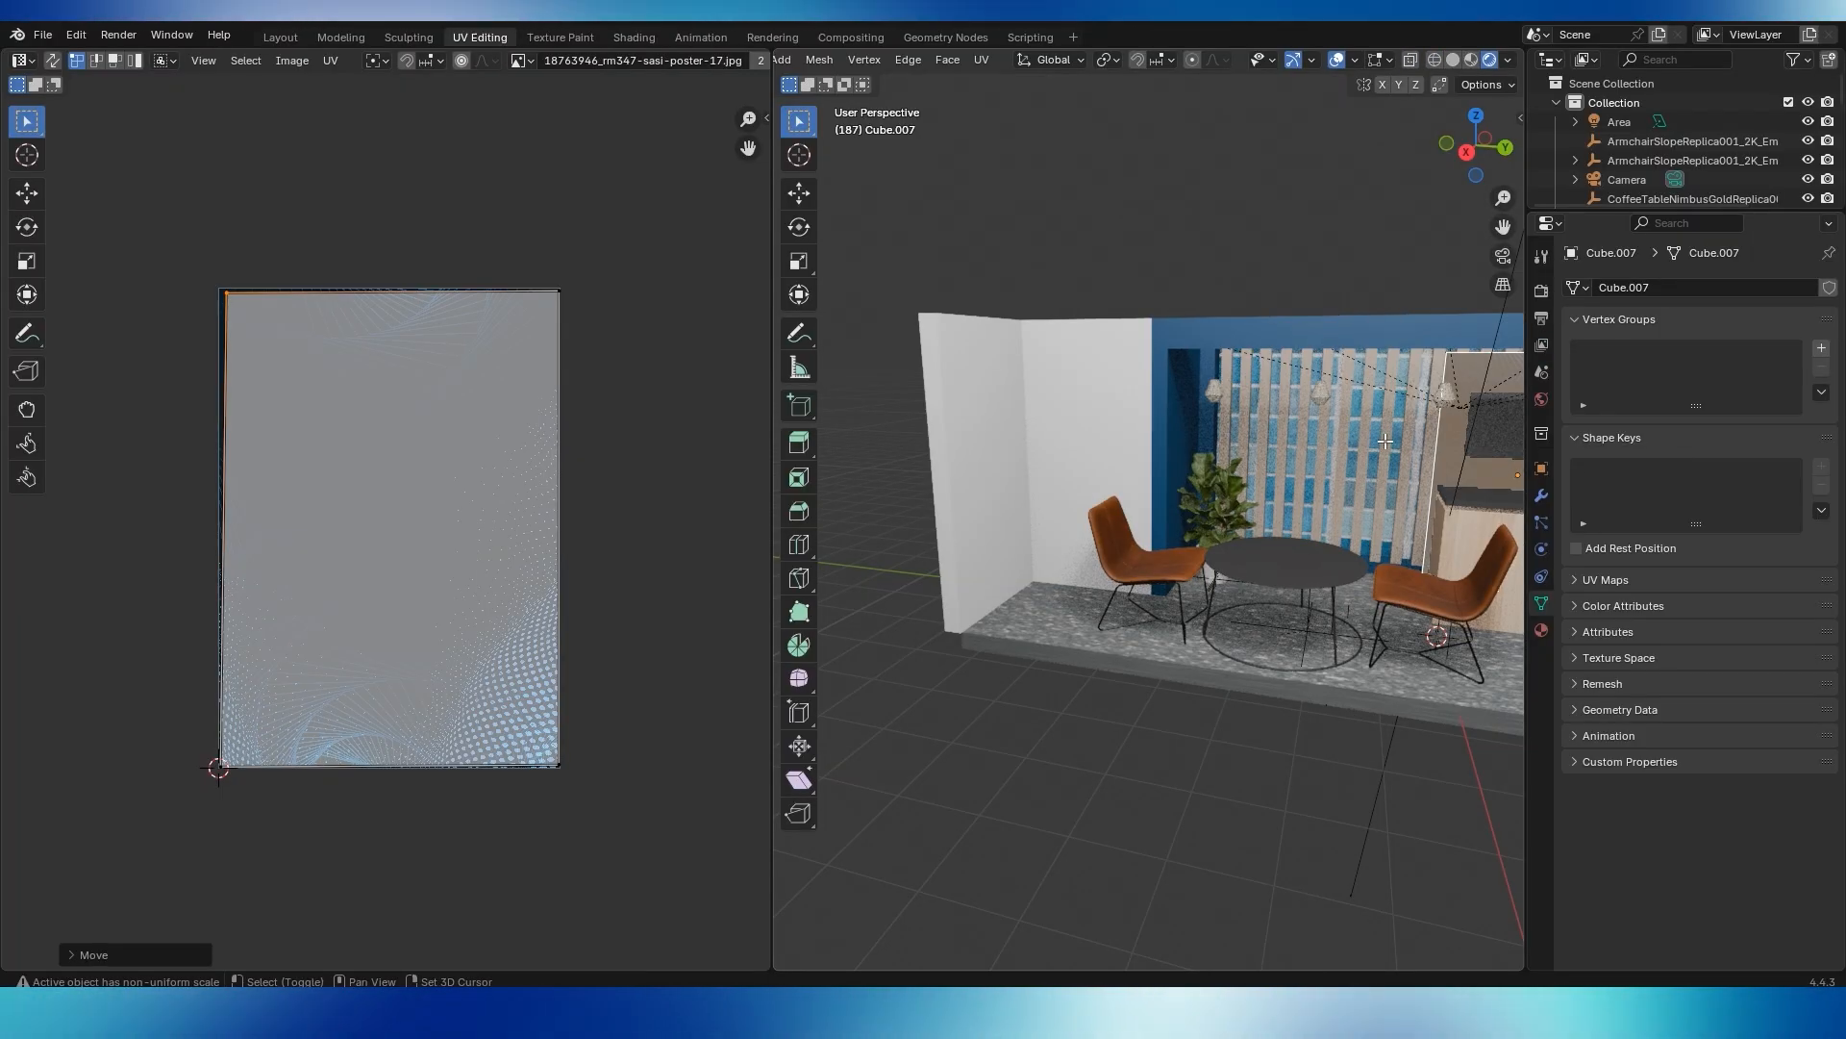
pyautogui.press('KP_Decimal')
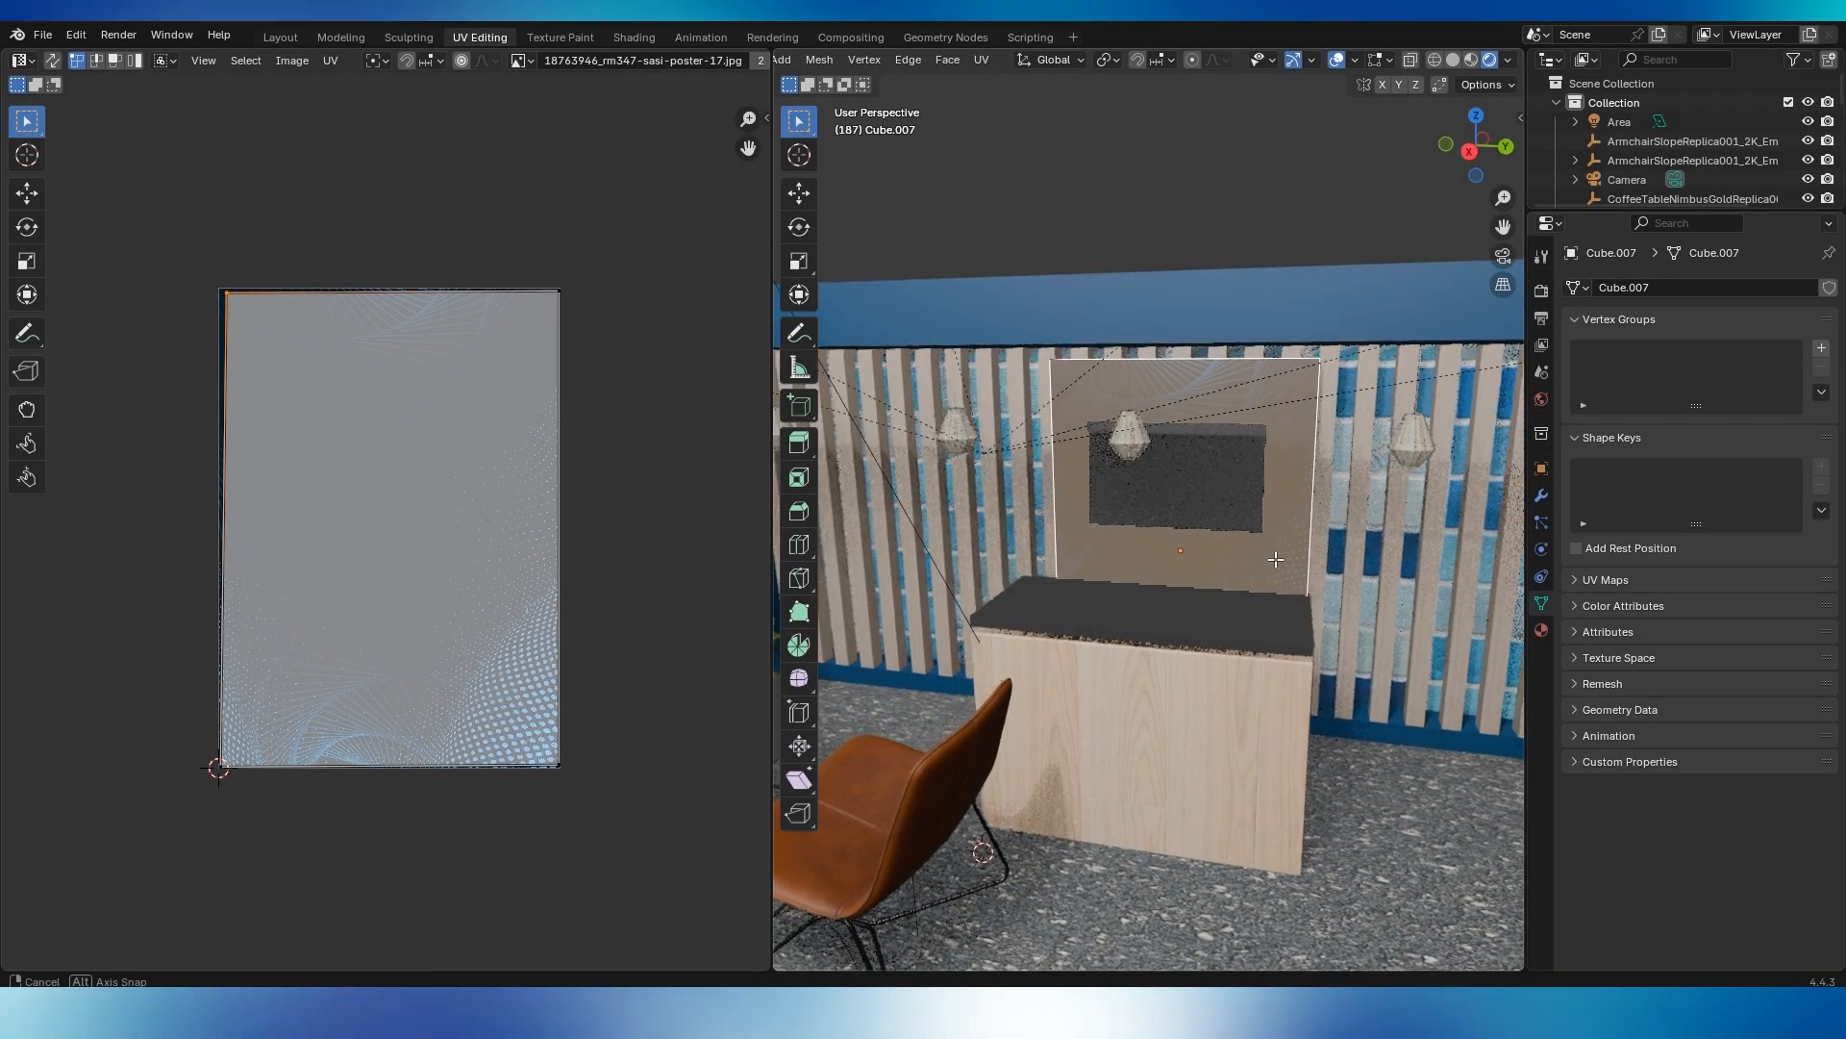
pyautogui.press('g')
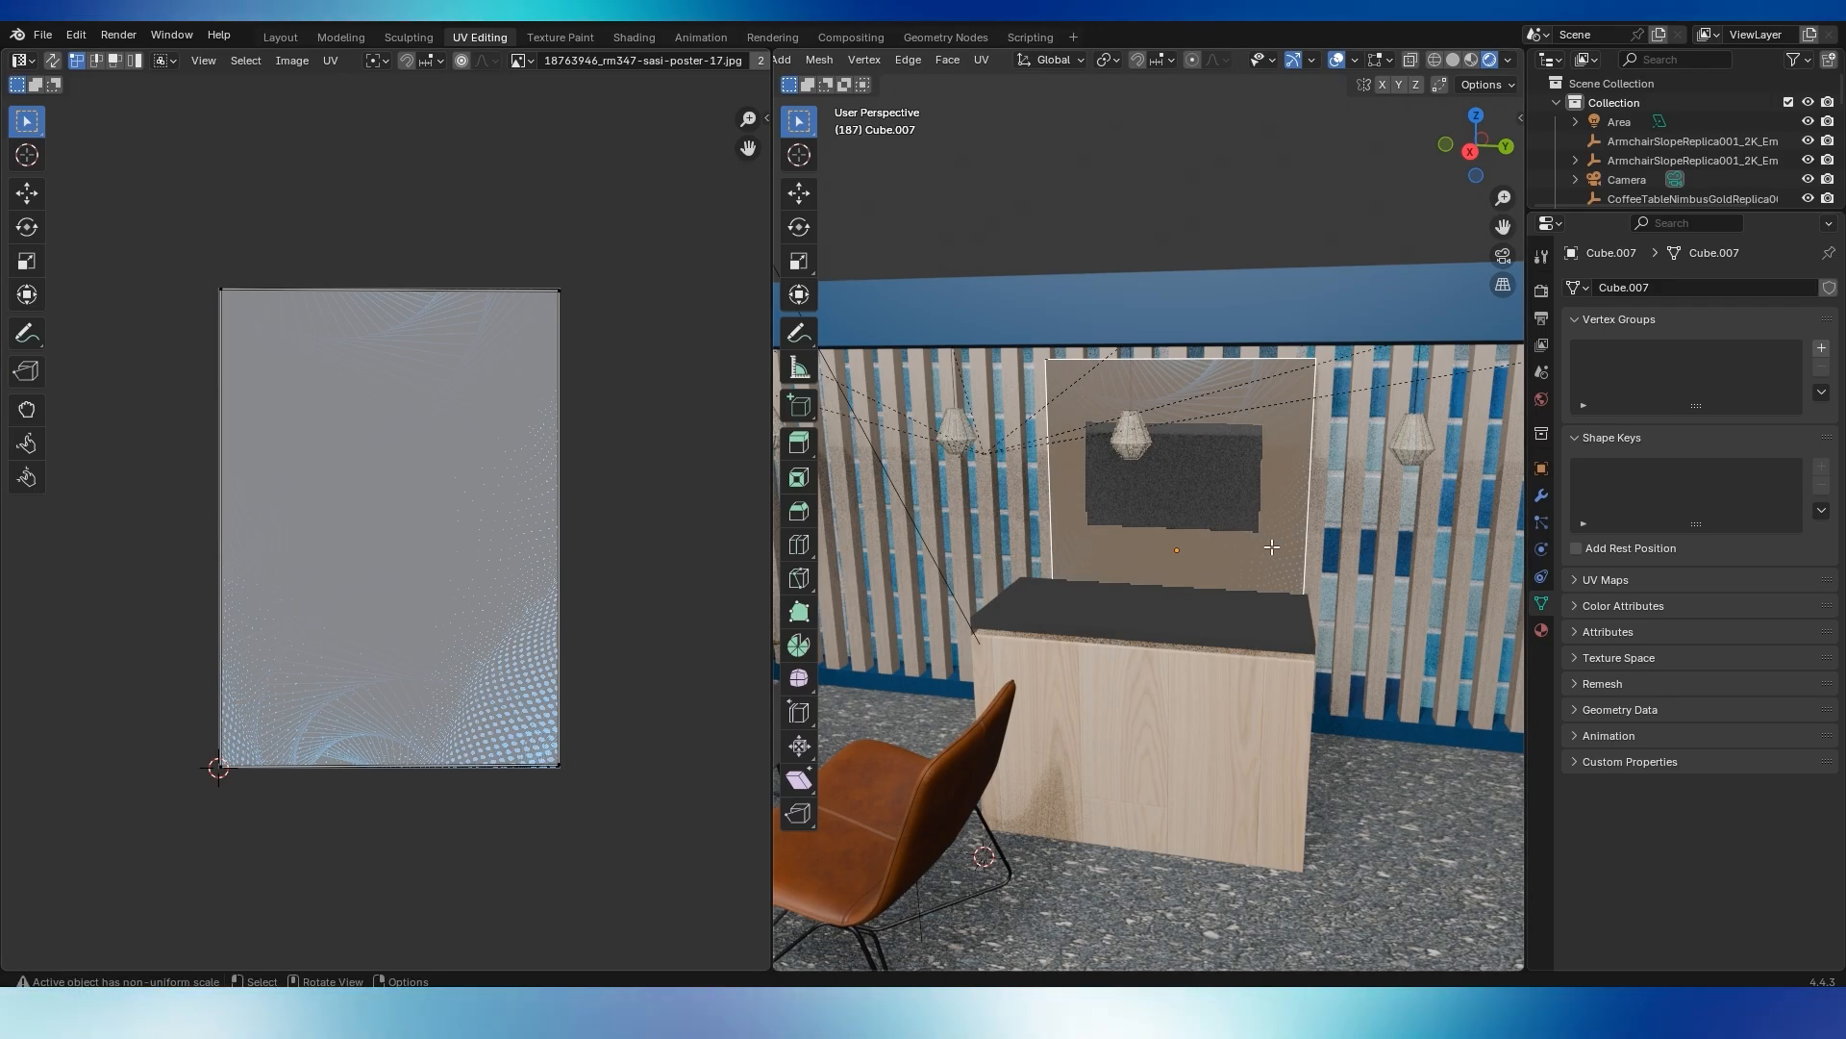
# Inspect the poster texture on the panel behind the counter and return to the Layout workspace to view the whole booth
pyautogui.moveTo(1272, 547); pyautogui.dragTo(1222, 433, button='middle')
pyautogui.scroll(2, 1106, 563)
pyautogui.scroll(-4, 1222, 433)
pyautogui.scroll(1, 1216, 408)
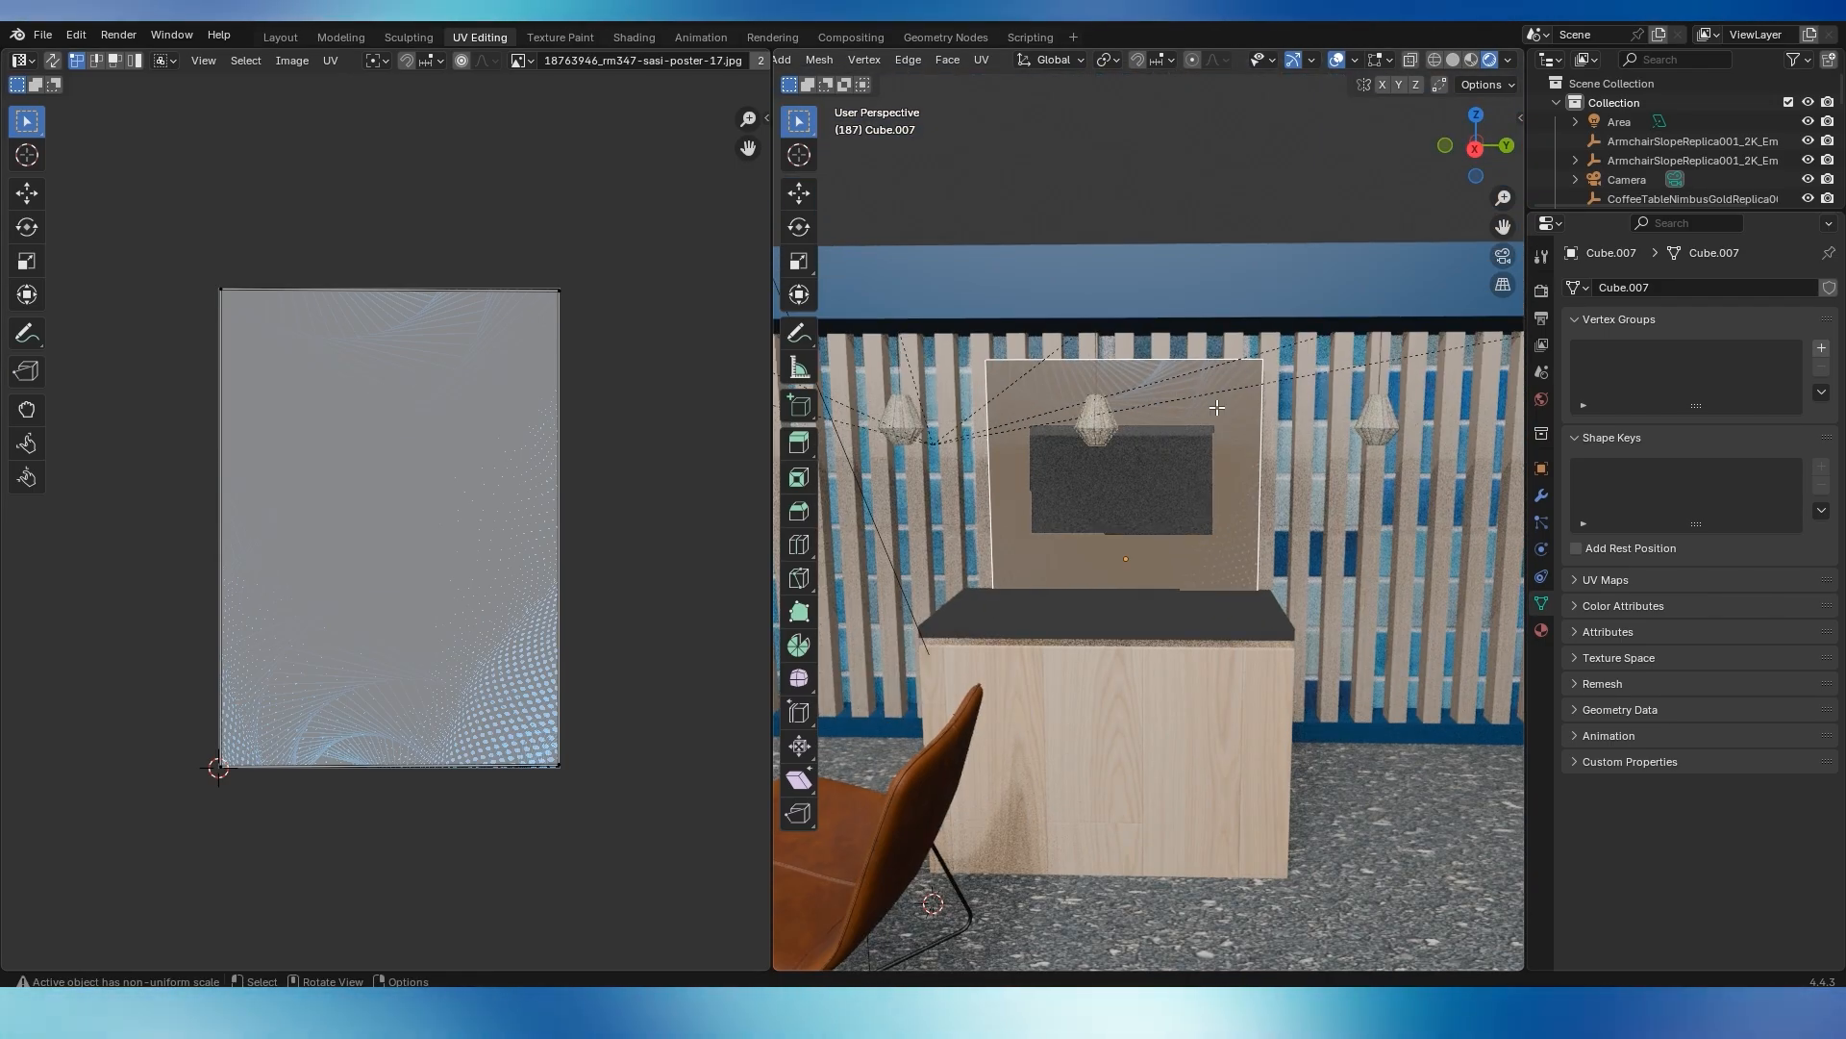
pyautogui.moveTo(1203, 544); pyautogui.dragTo(1009, 487, button='middle')
pyautogui.click(280, 37)
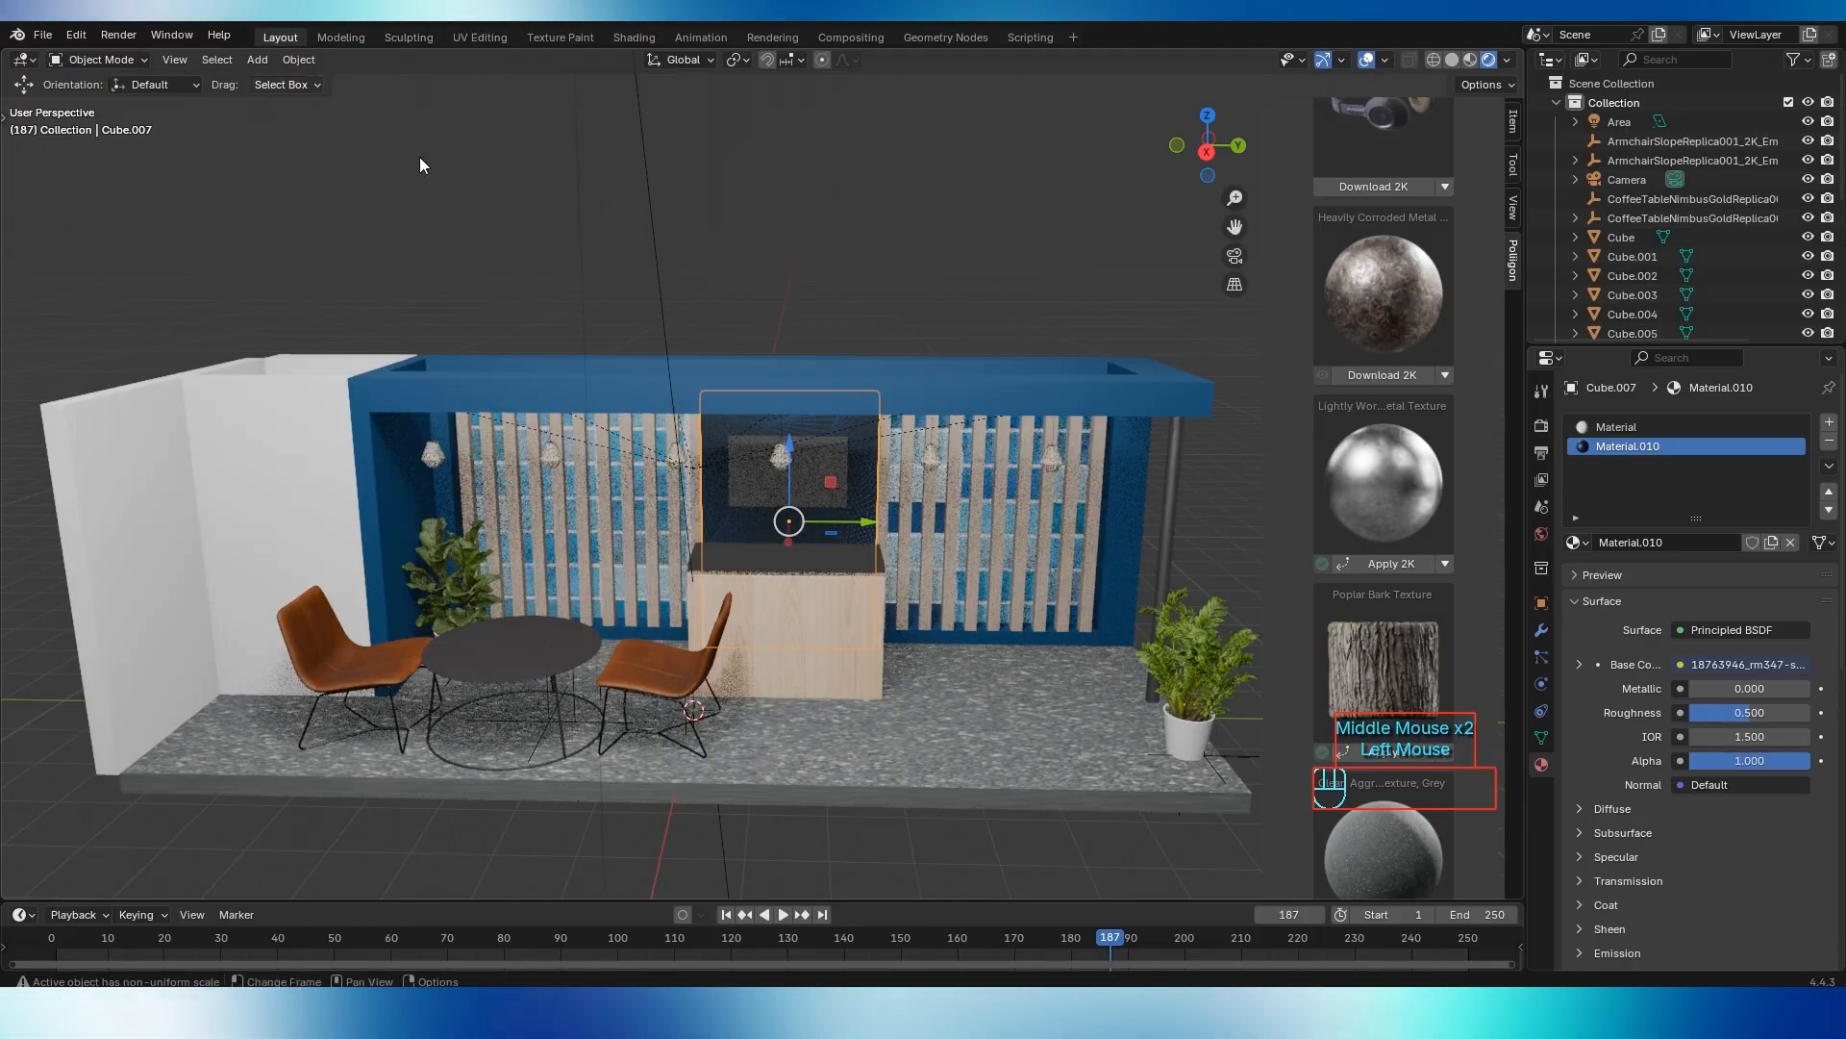
pyautogui.keyDown('shift'); pyautogui.moveTo(607, 486); pyautogui.dragTo(667, 493, button='middle'); pyautogui.keyUp('shift')
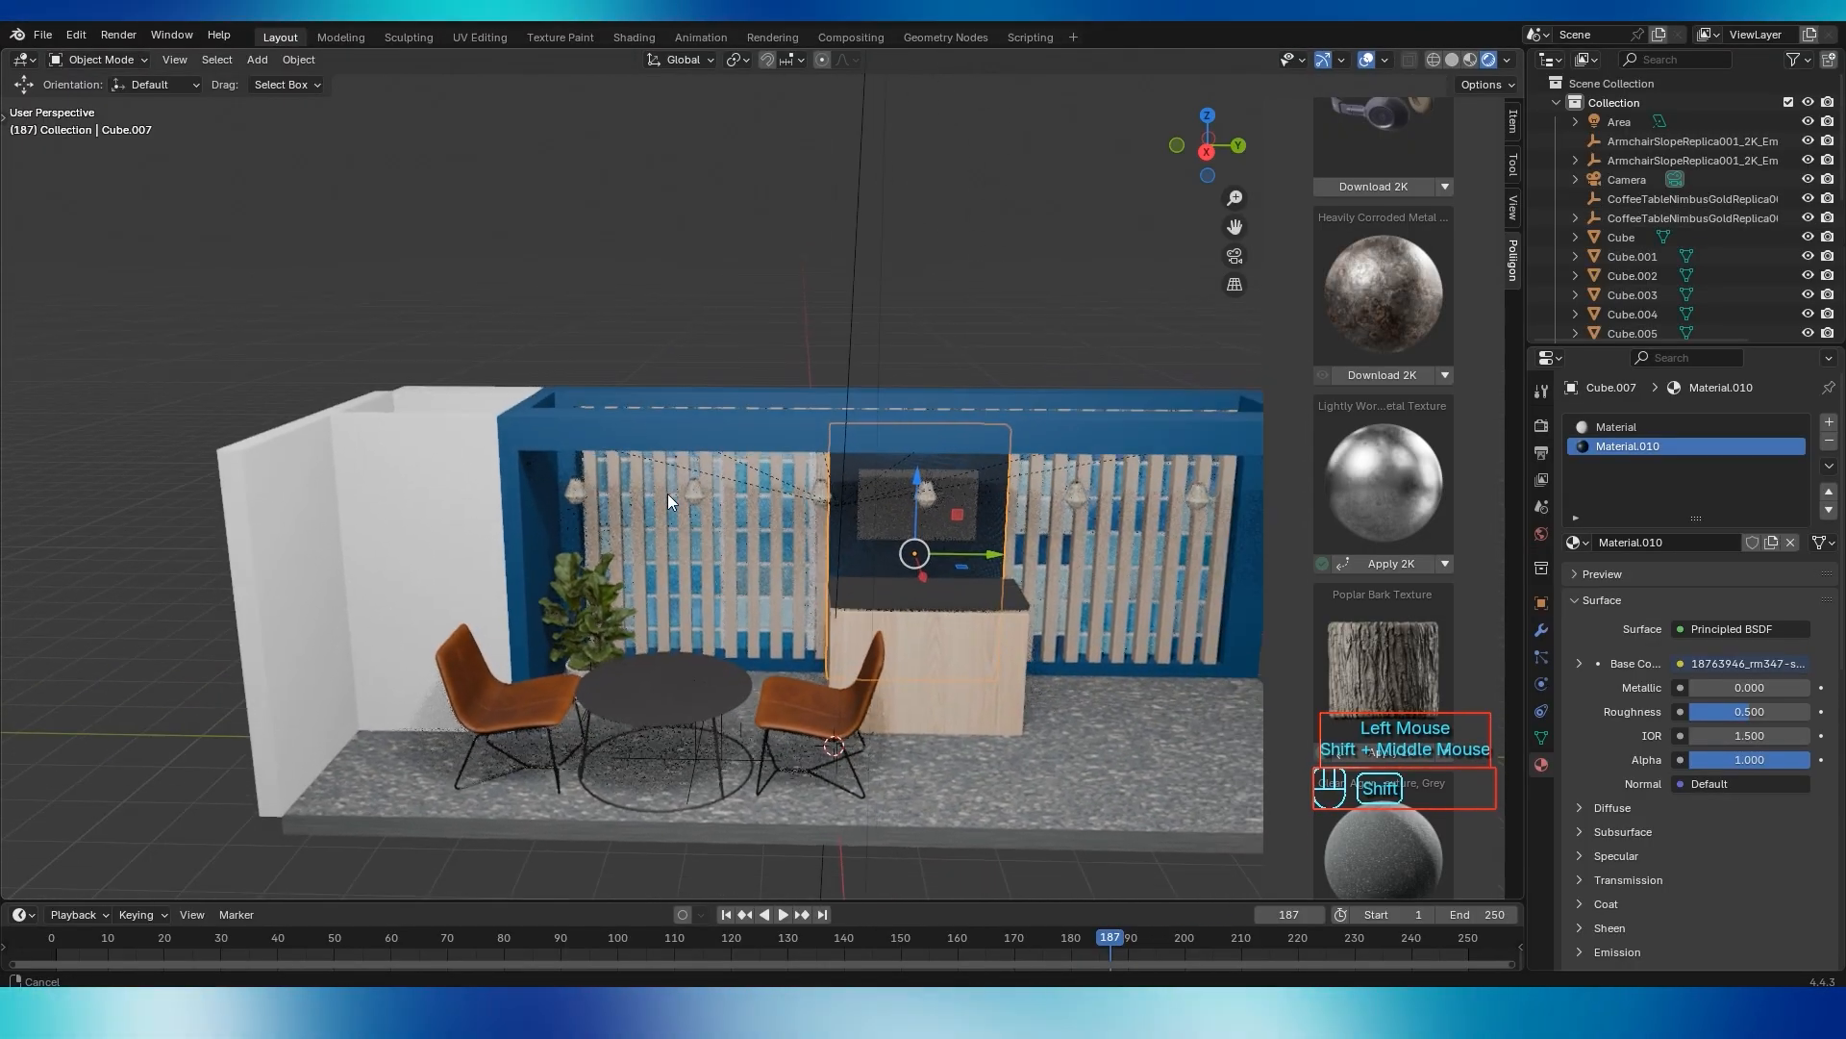
# Select the front face of the white wall beside the blue frame's plant end, add a material slot and return to Object Mode
pyautogui.click(456, 560)
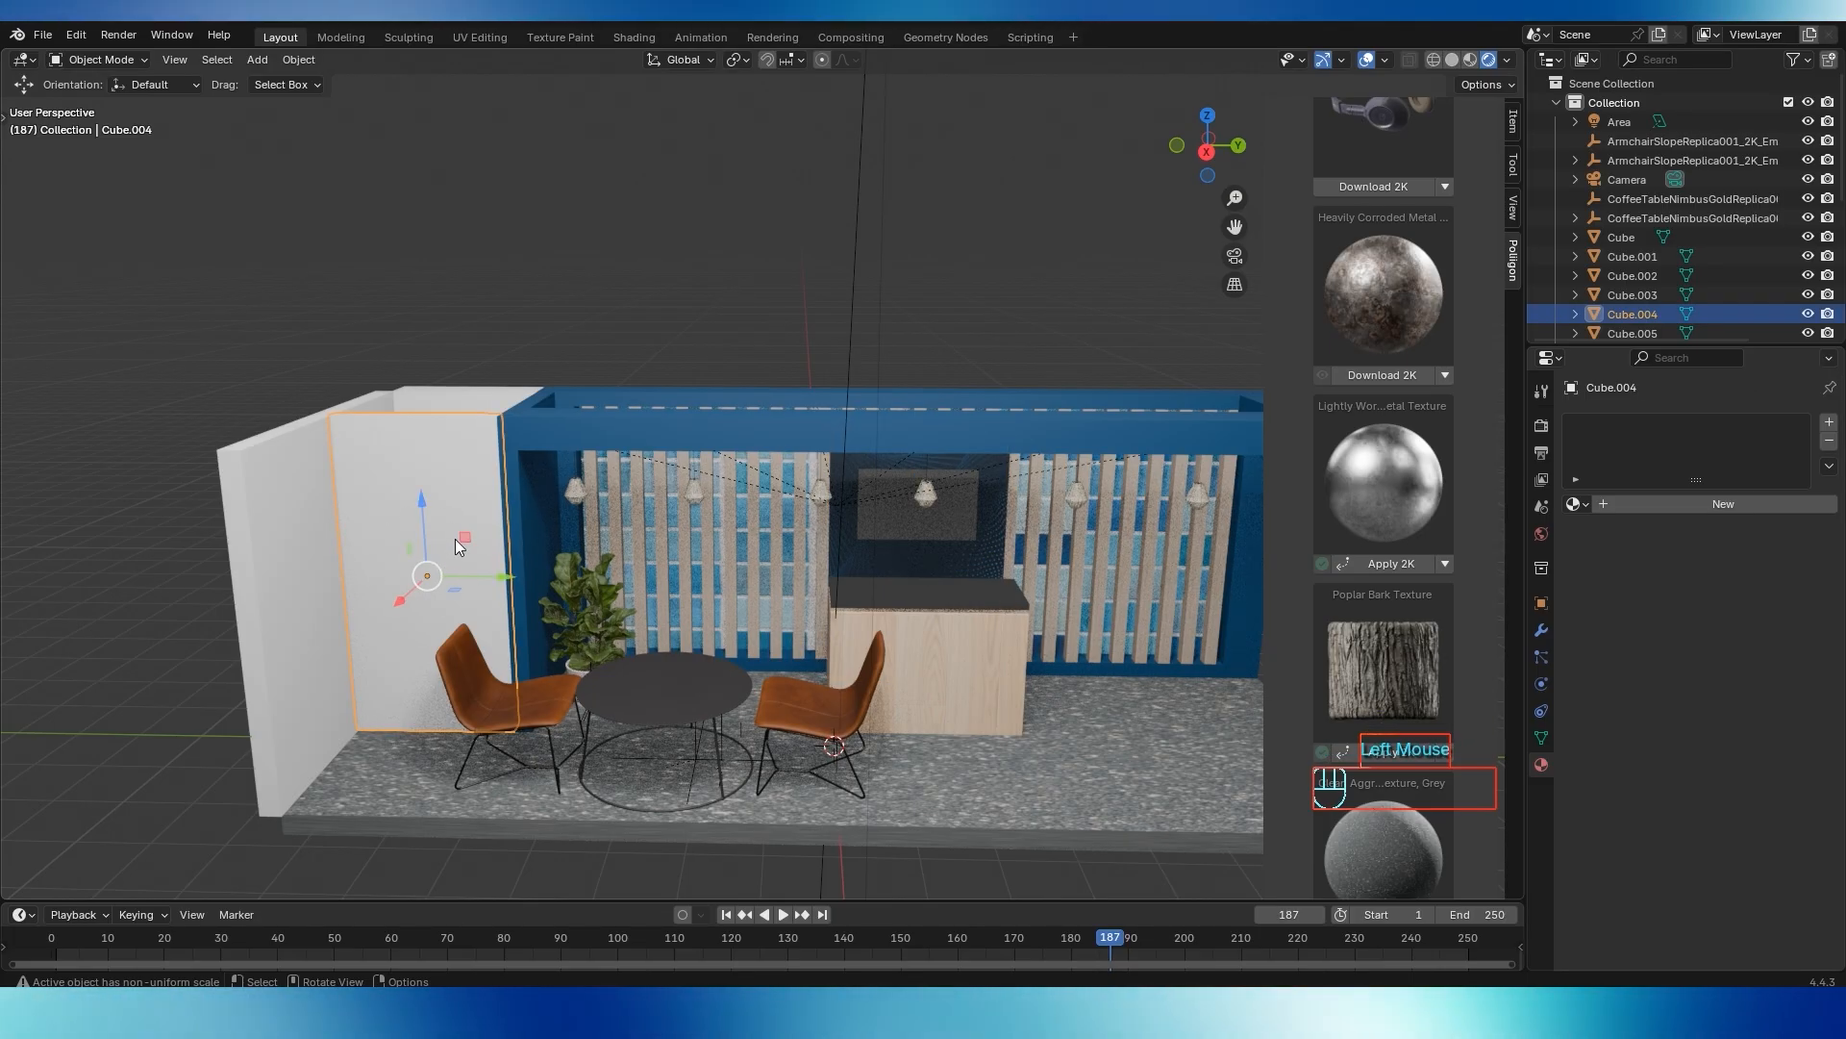
pyautogui.press('Tab')
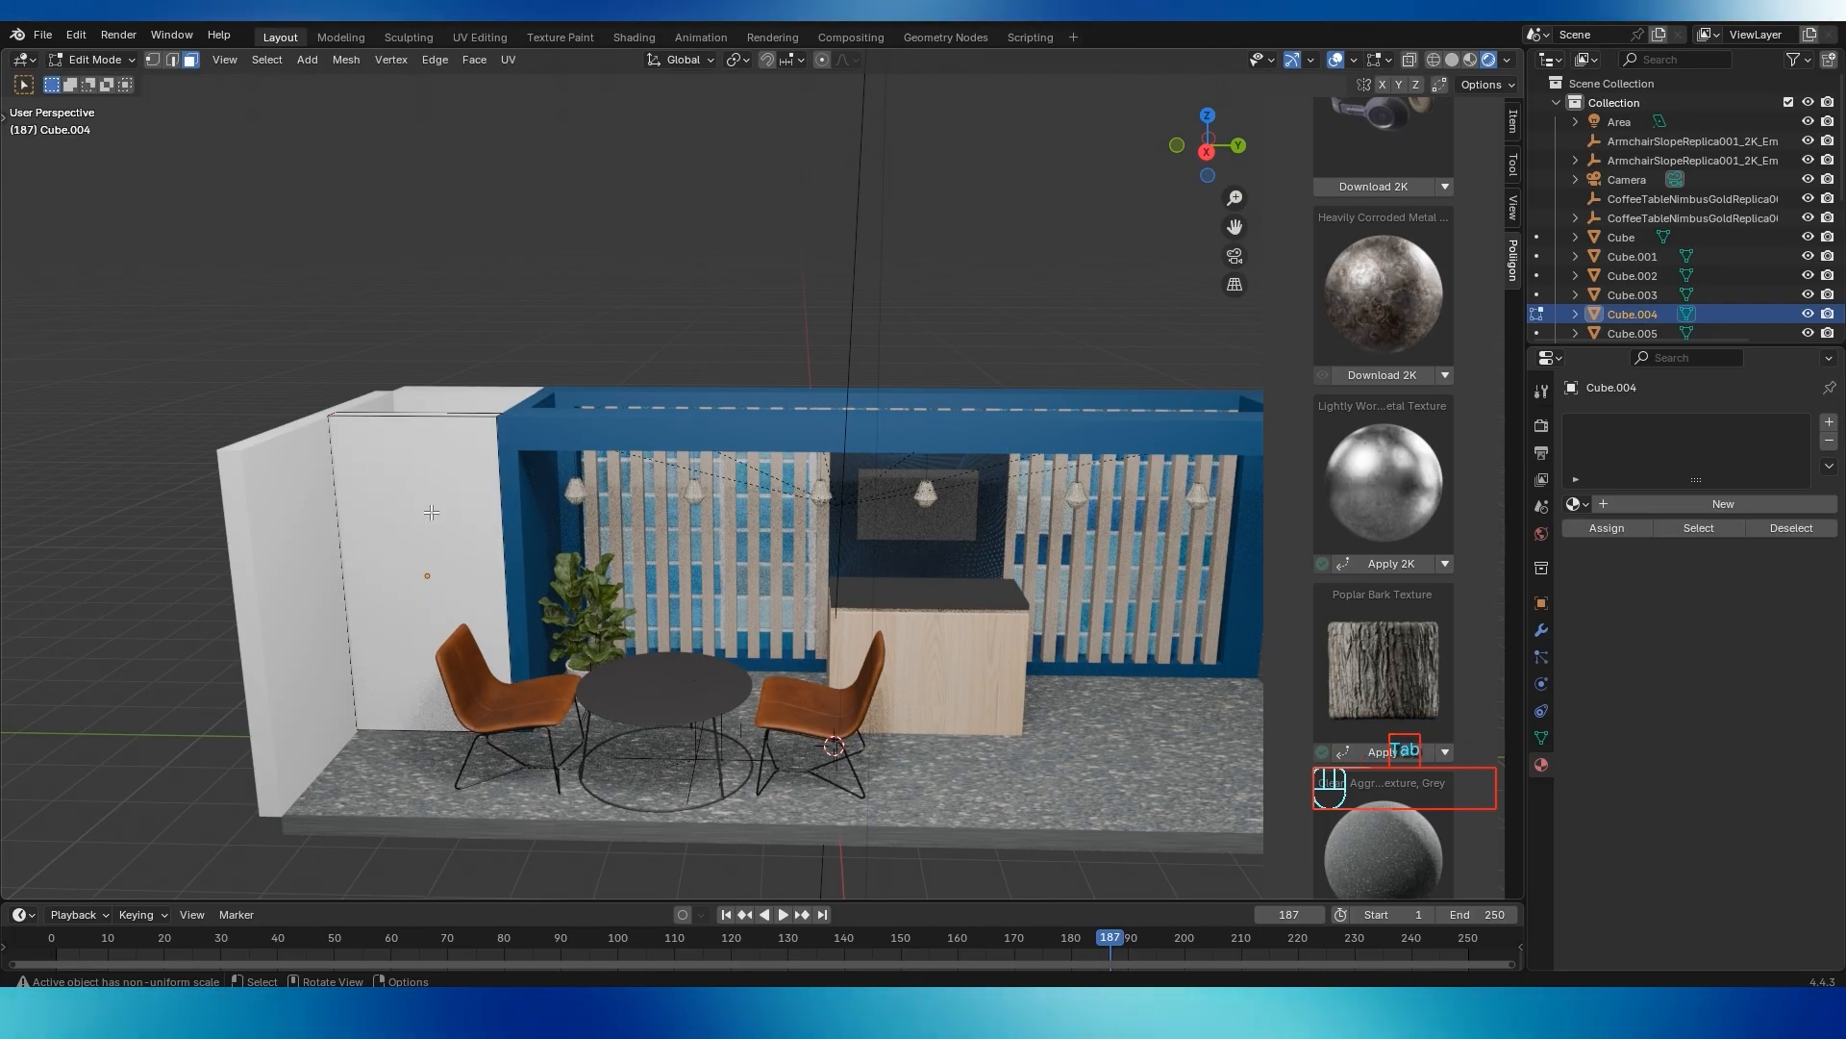
pyautogui.click(372, 558)
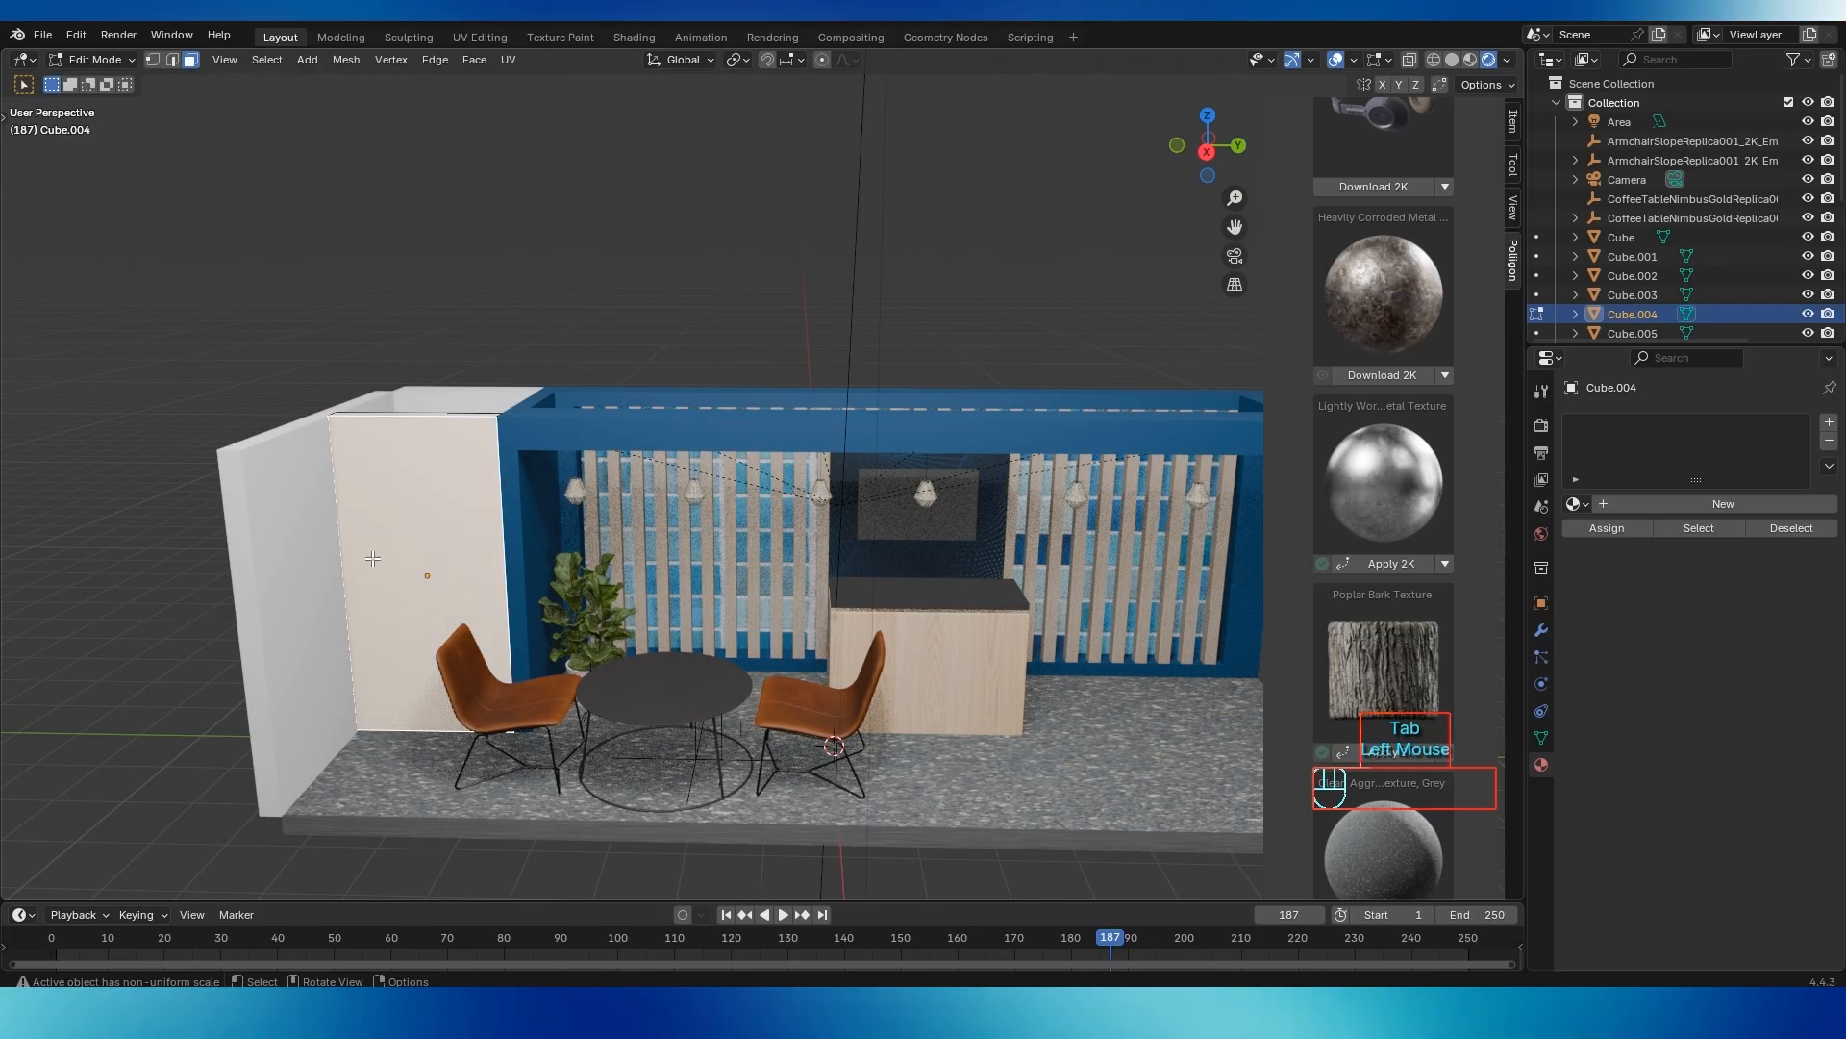
pyautogui.click(1829, 424)
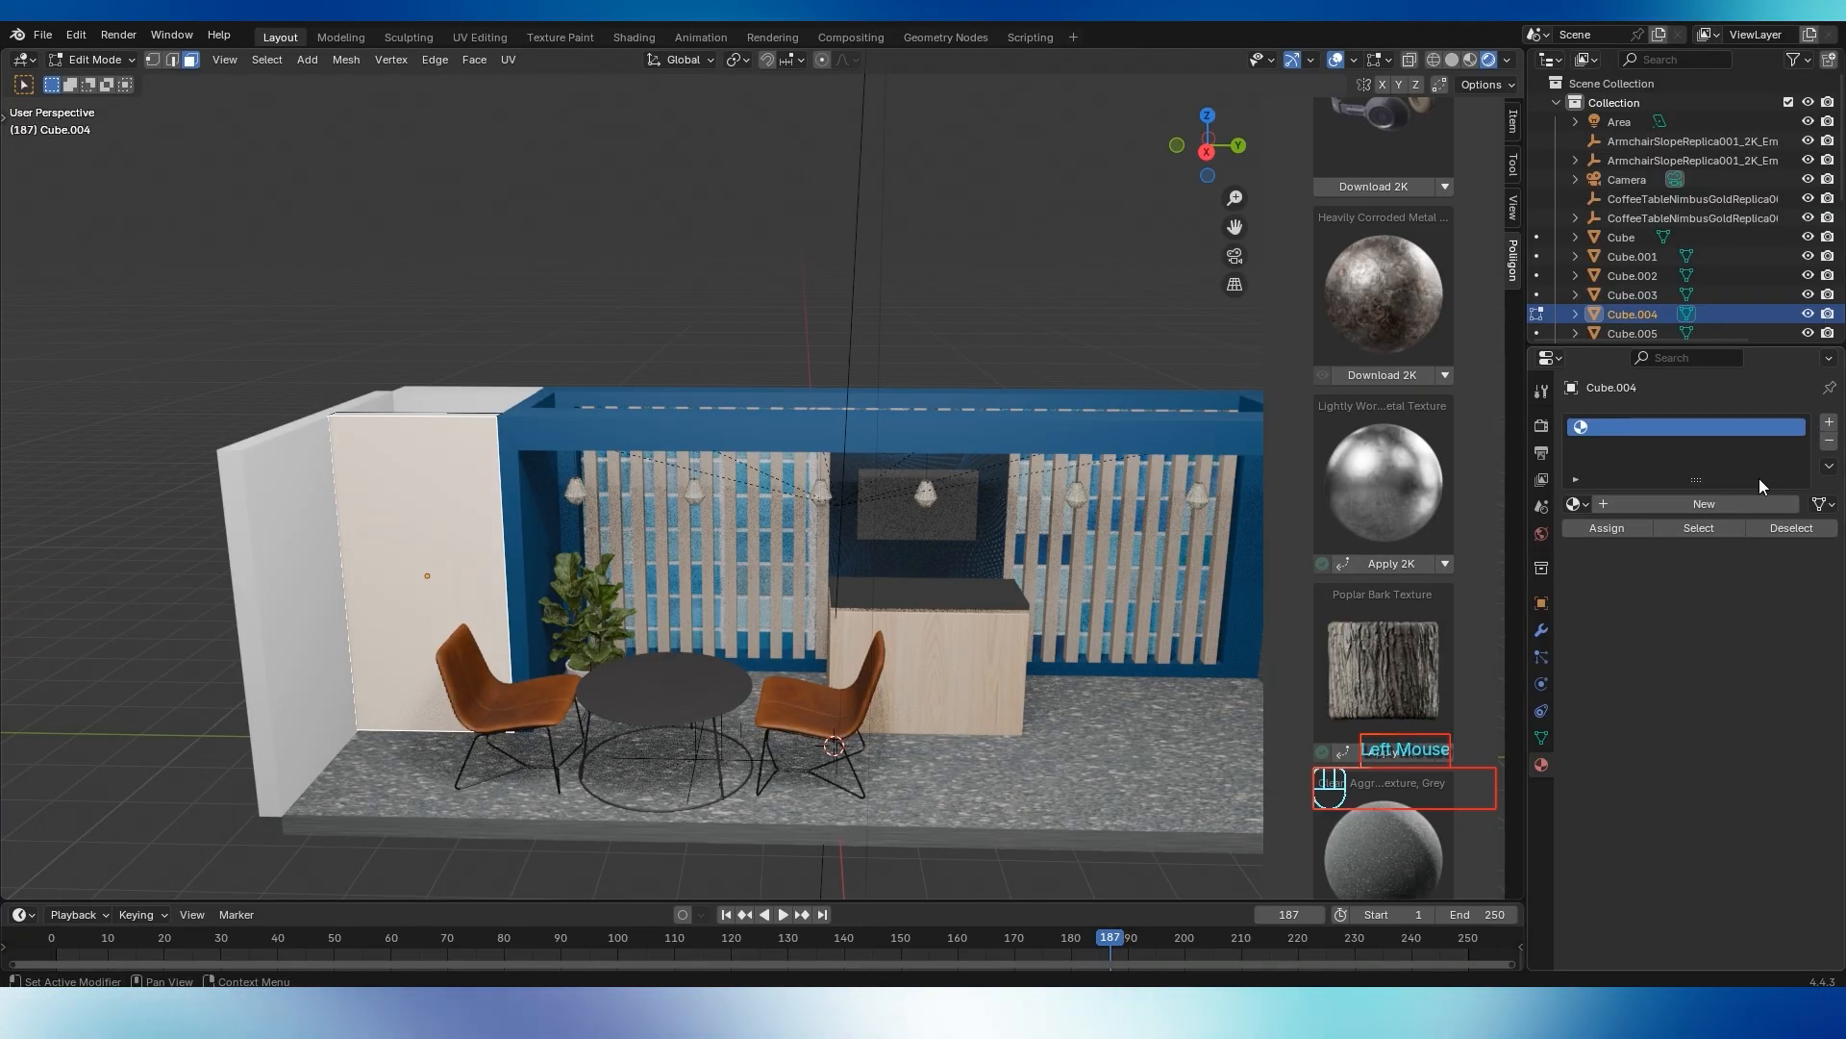
pyautogui.doubleClick(1629, 420)
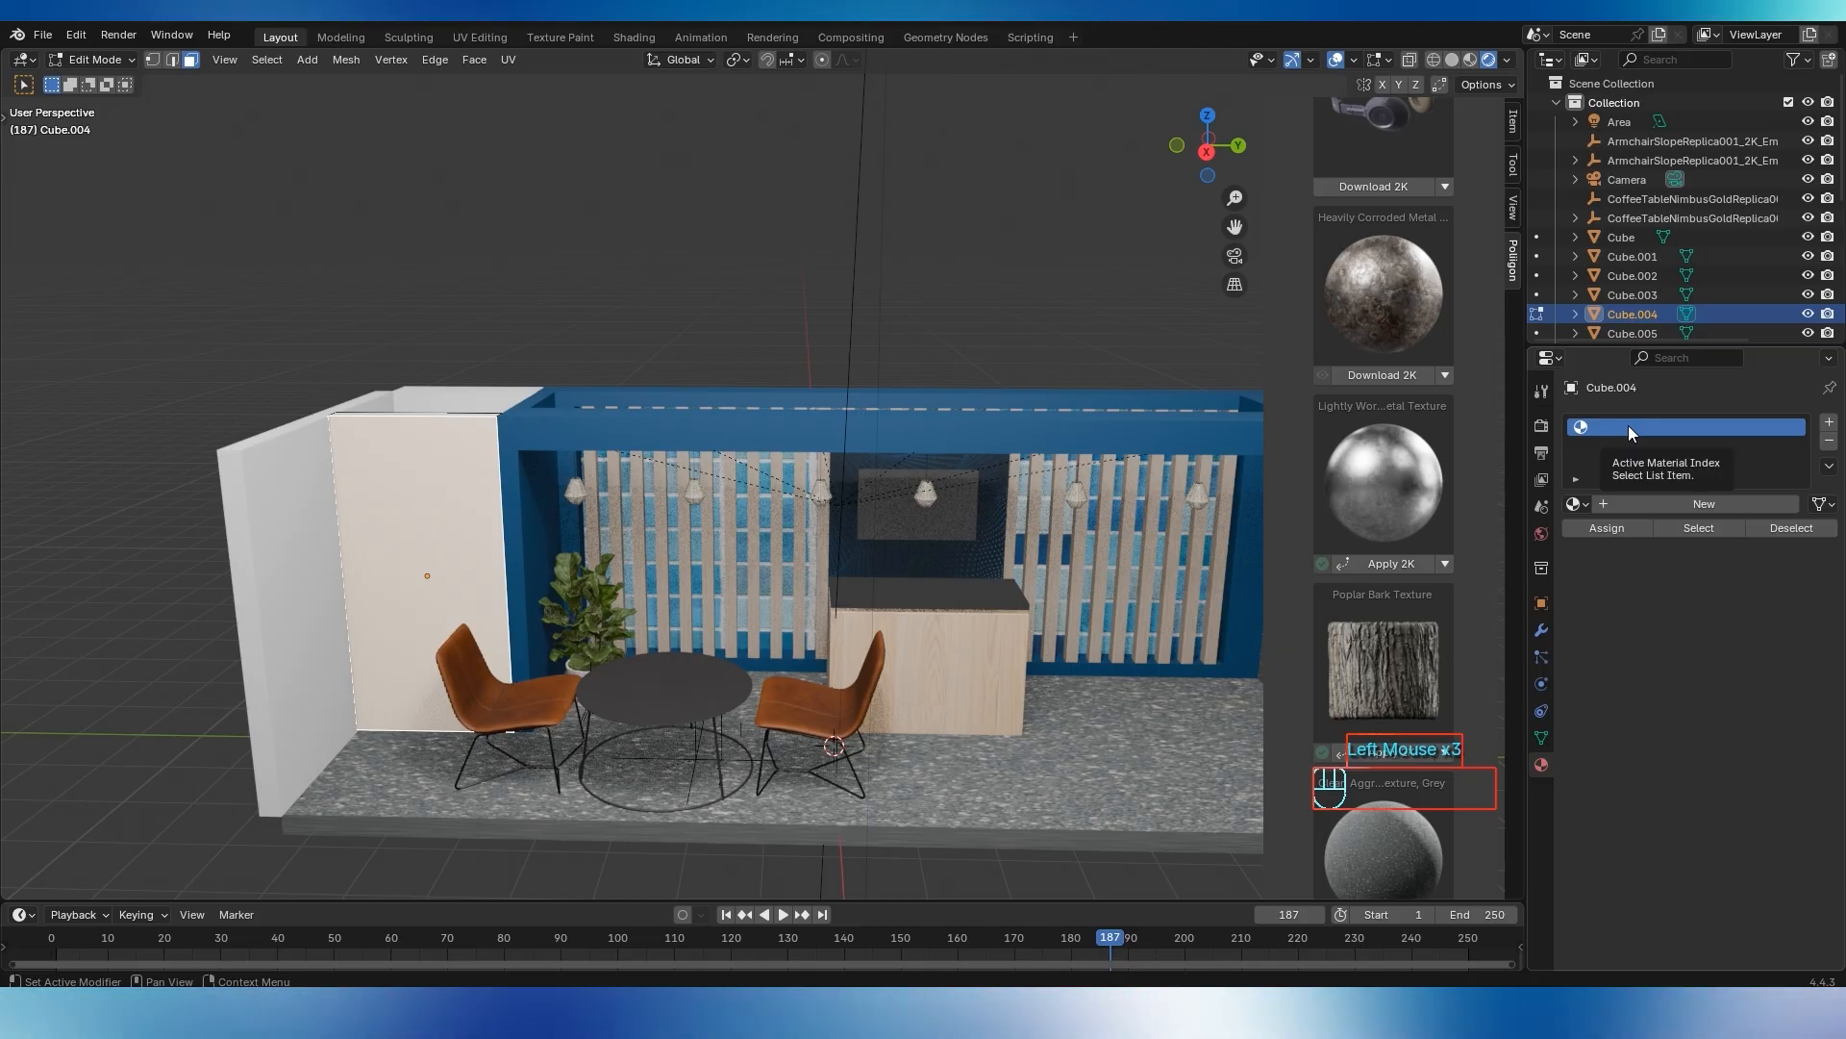
pyautogui.press('Tab')
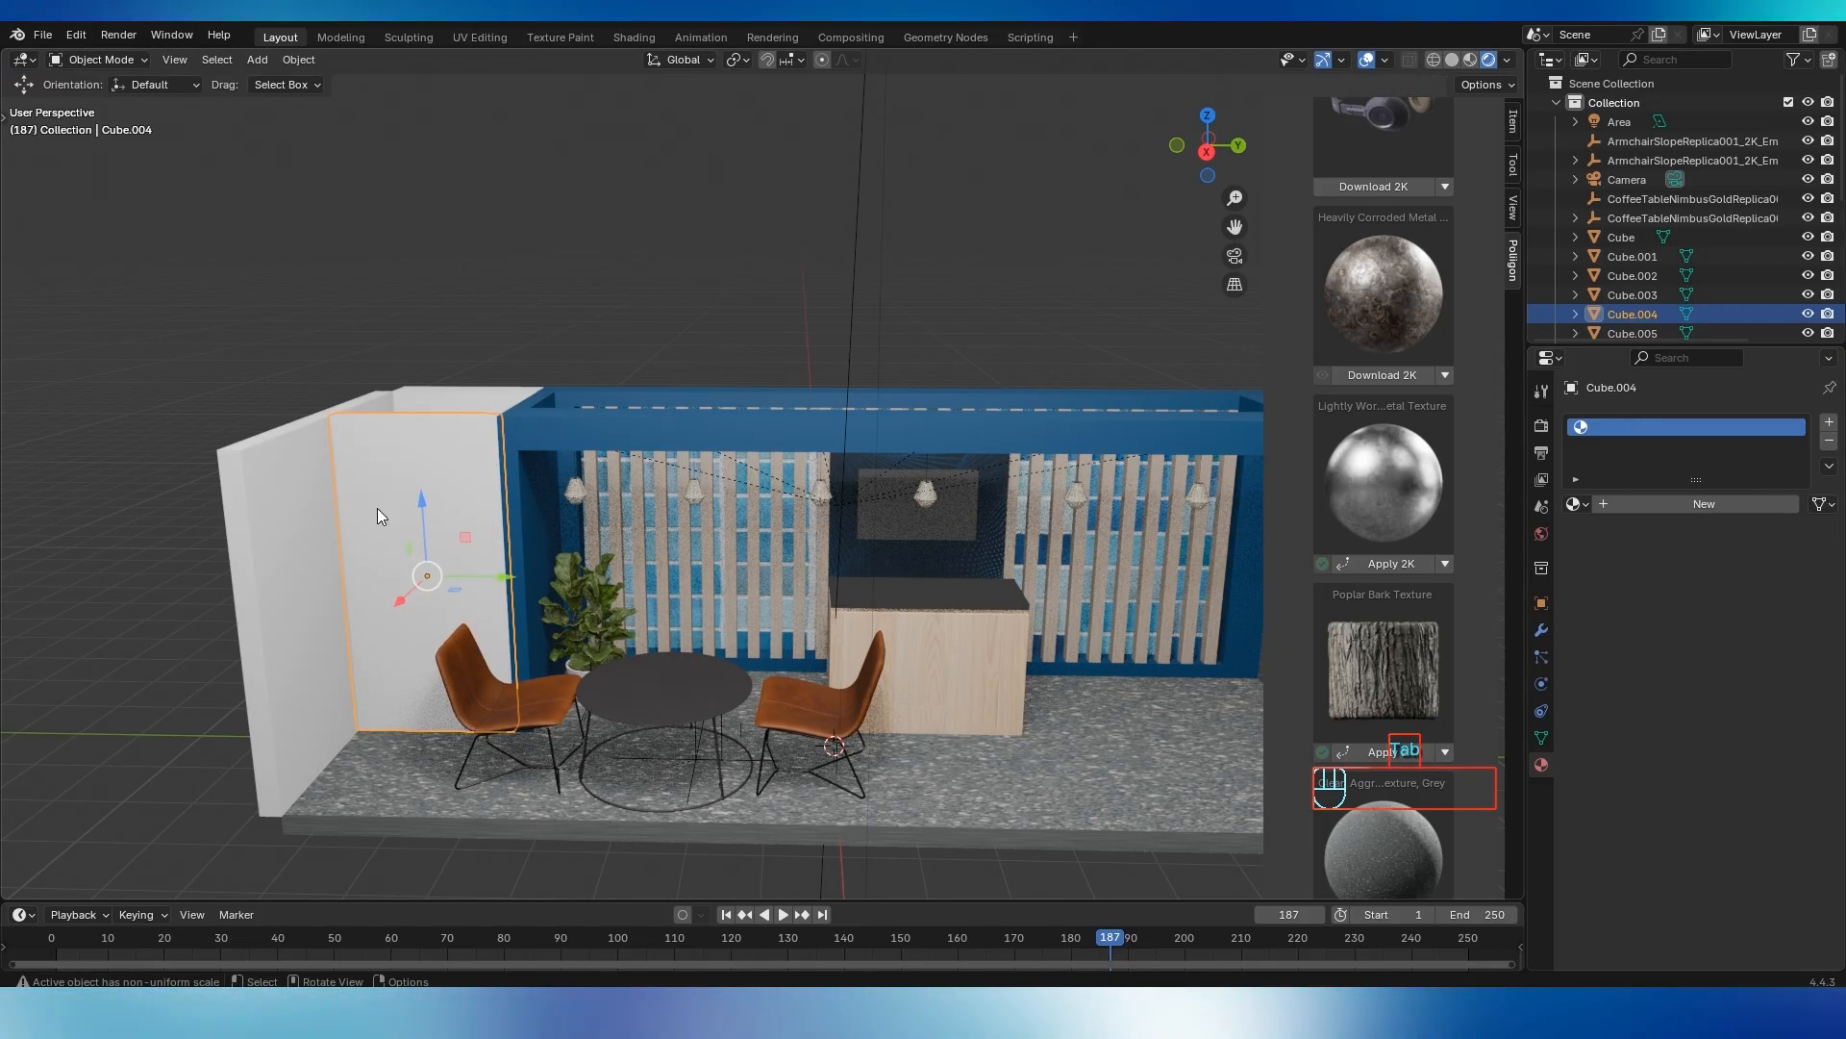
pyautogui.doubleClick(1752, 448)
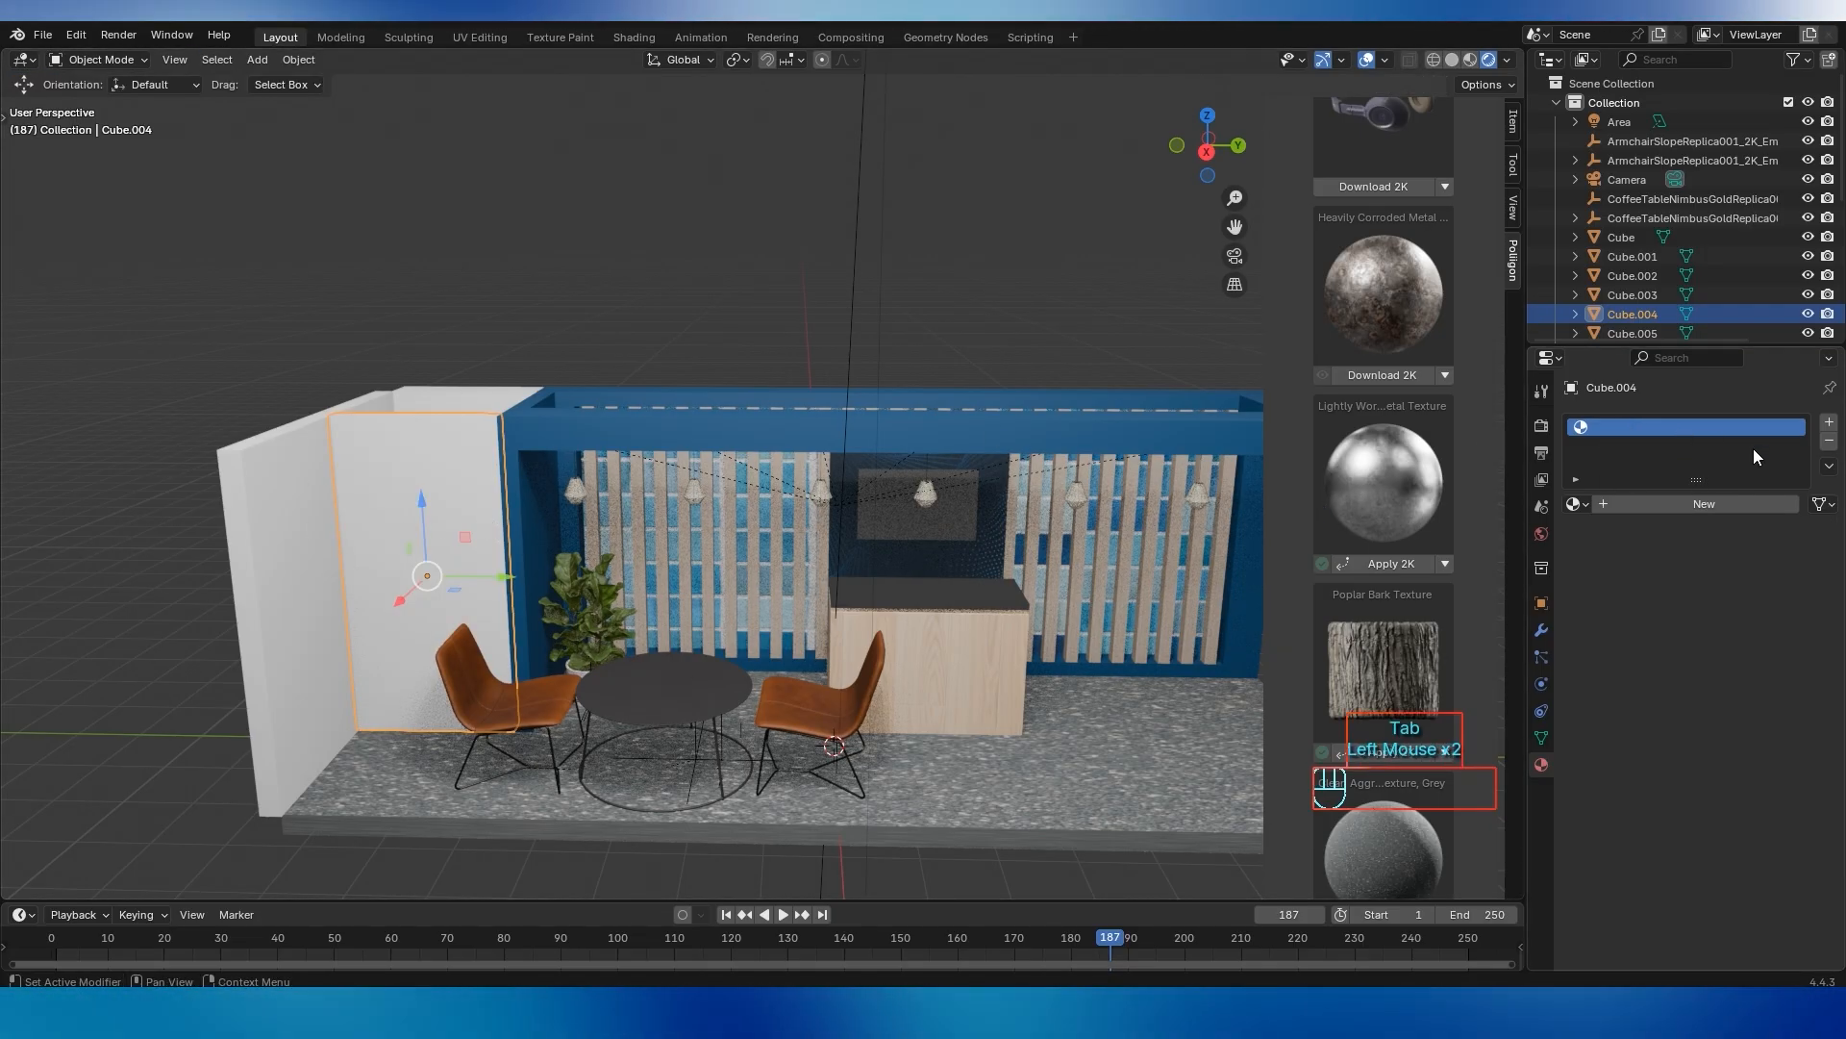
# Add a second material slot to the white wall and create a new material in each of the two slots
pyautogui.click(1829, 421)
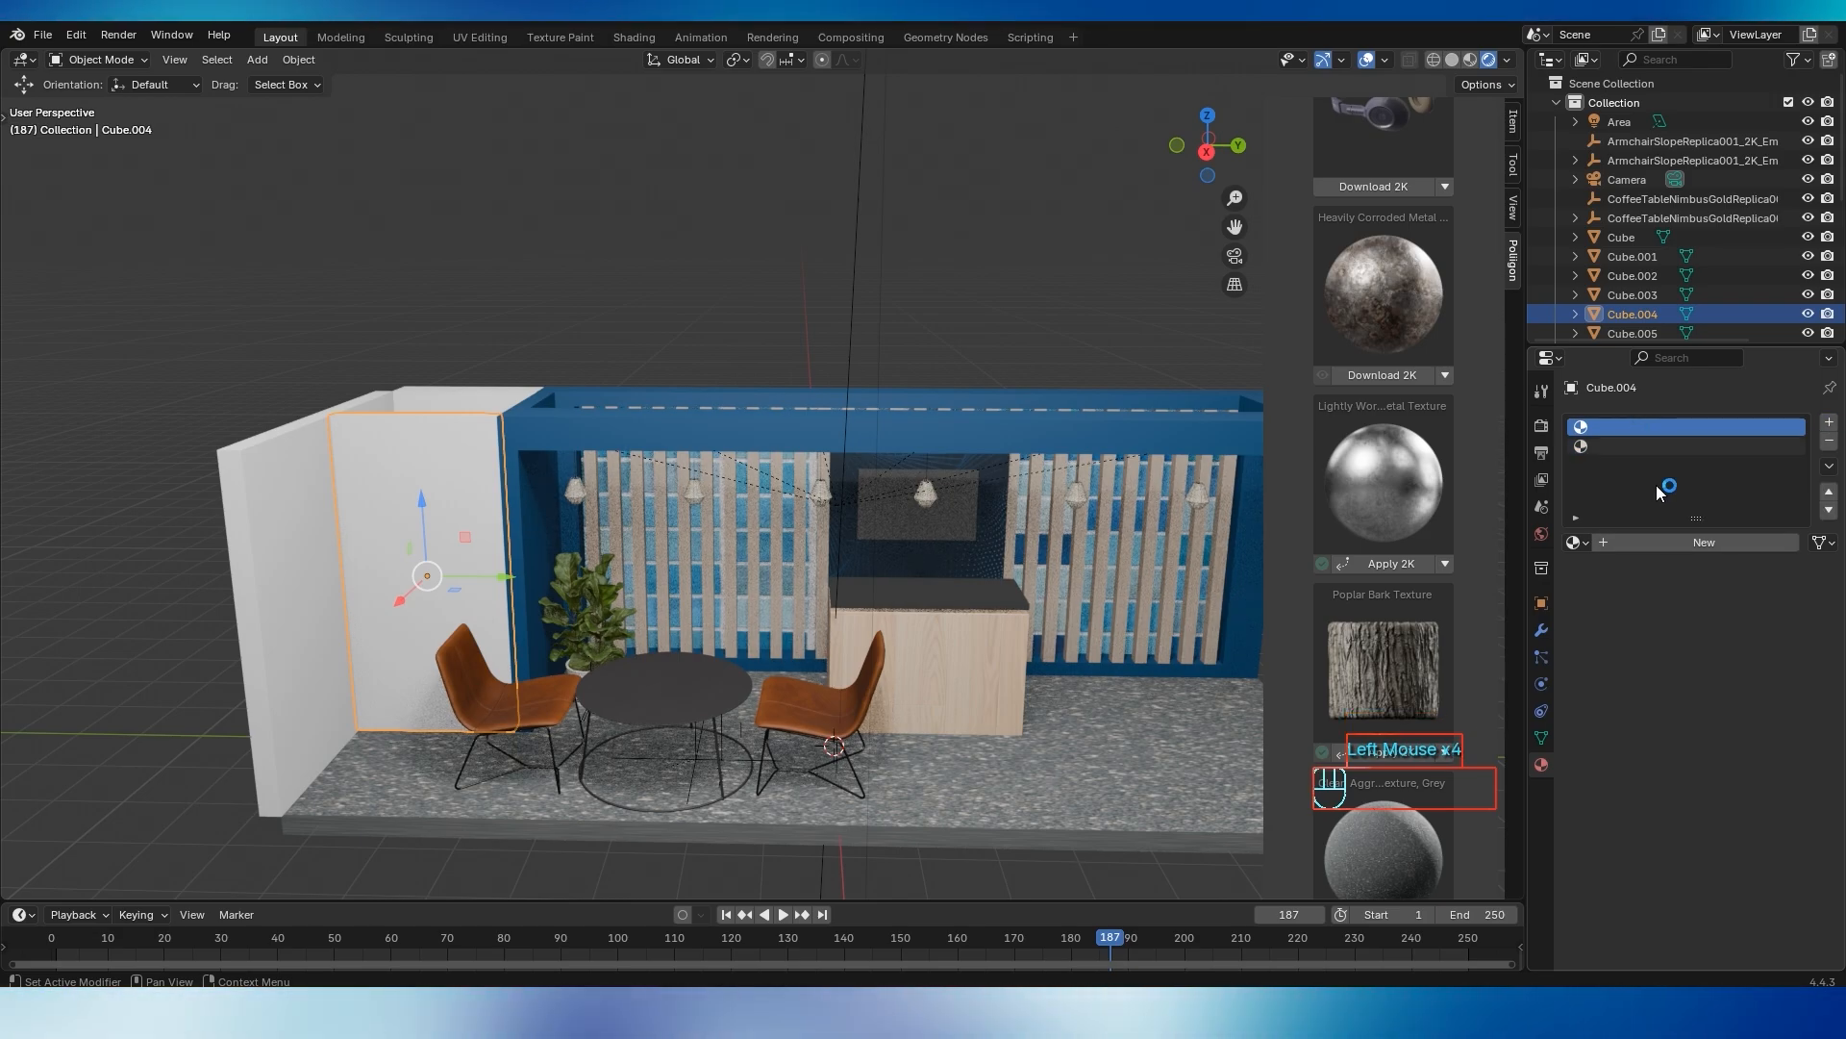
pyautogui.click(1697, 542)
pyautogui.click(1627, 462)
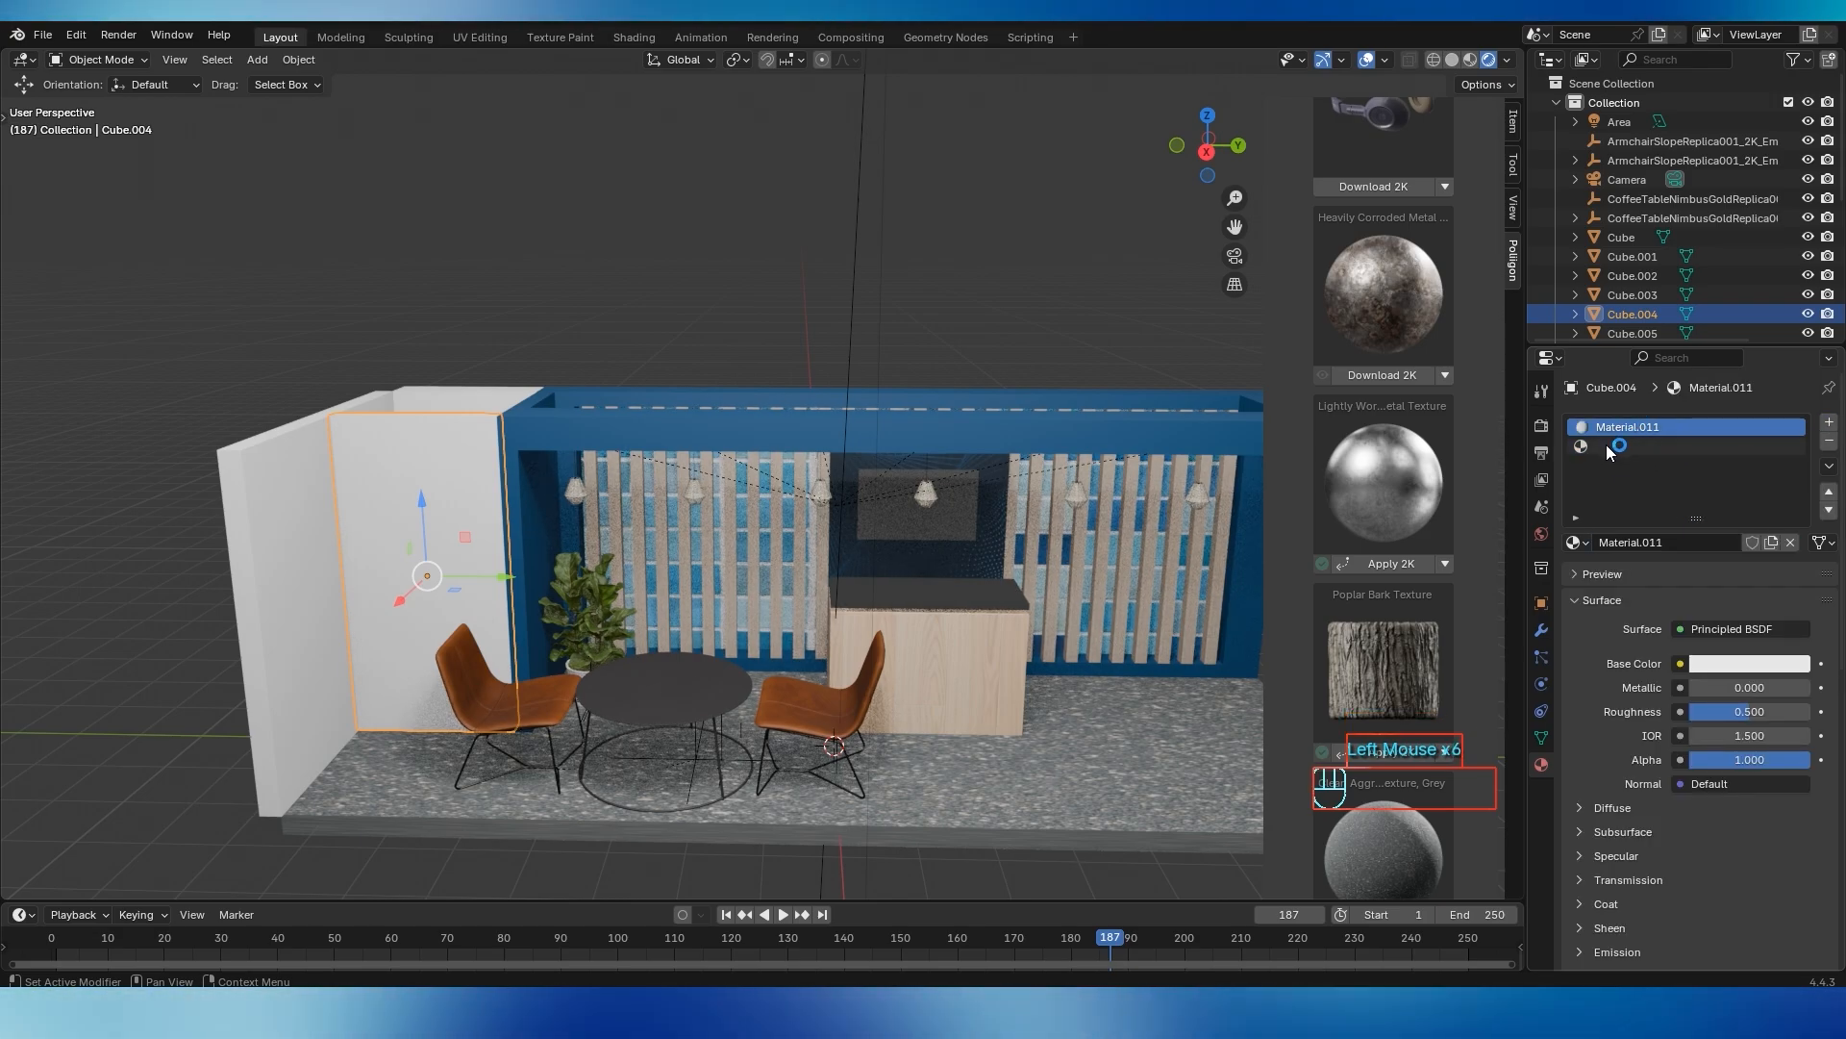
pyautogui.click(1606, 444)
pyautogui.click(1694, 543)
pyautogui.click(1618, 446)
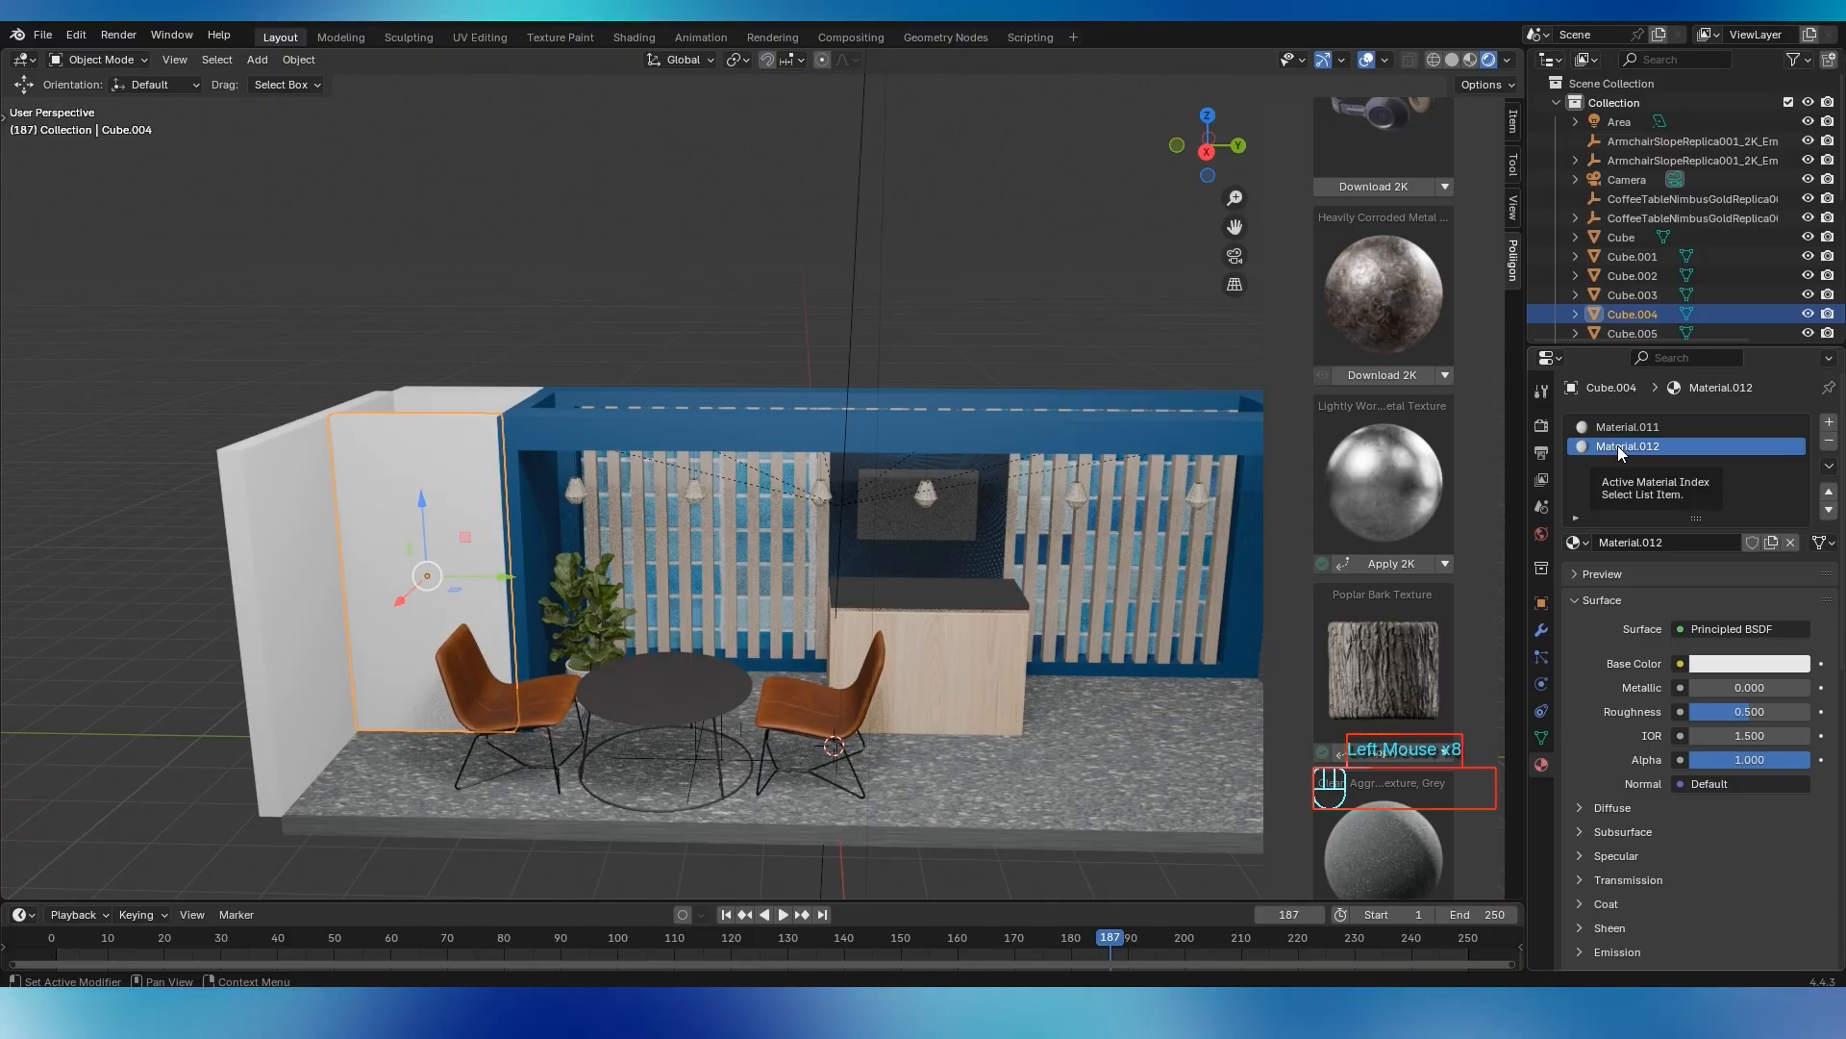
# Assign the wall's second material to its selected front face in Edit Mode
pyautogui.press('Tab')
pyautogui.click(1627, 425)
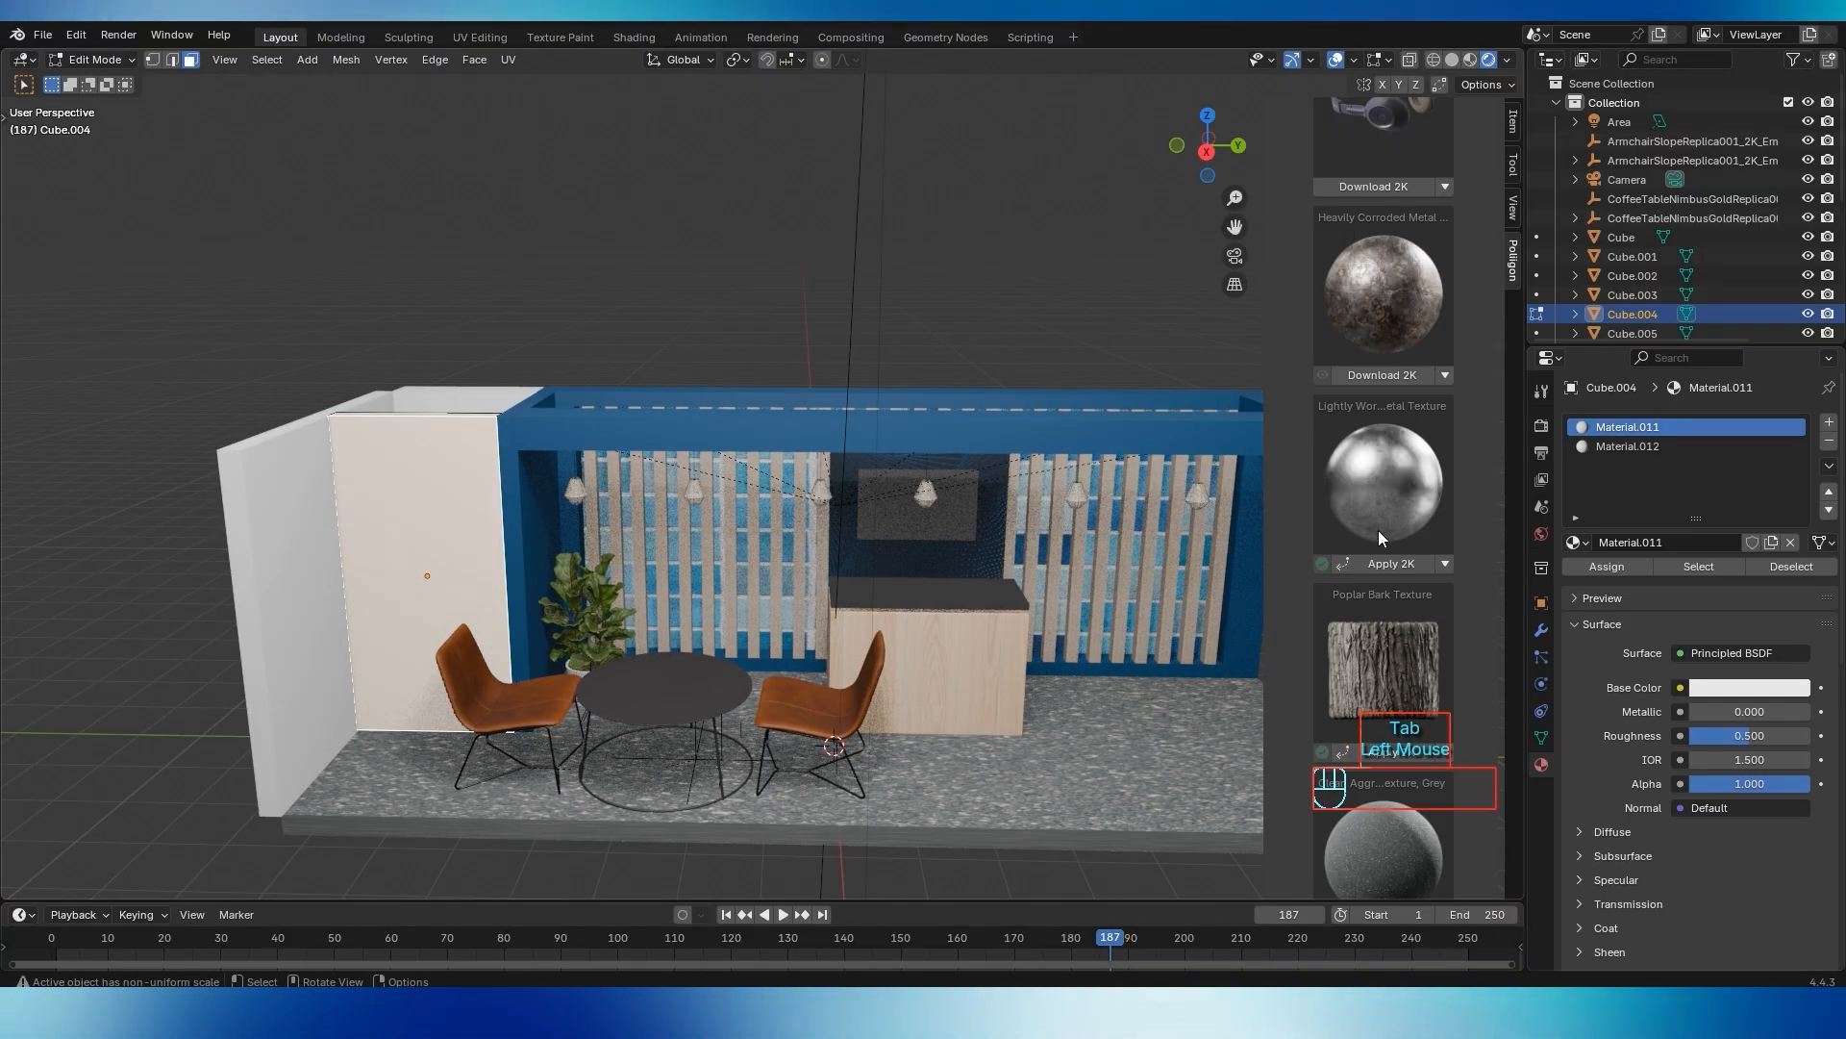
pyautogui.click(1615, 568)
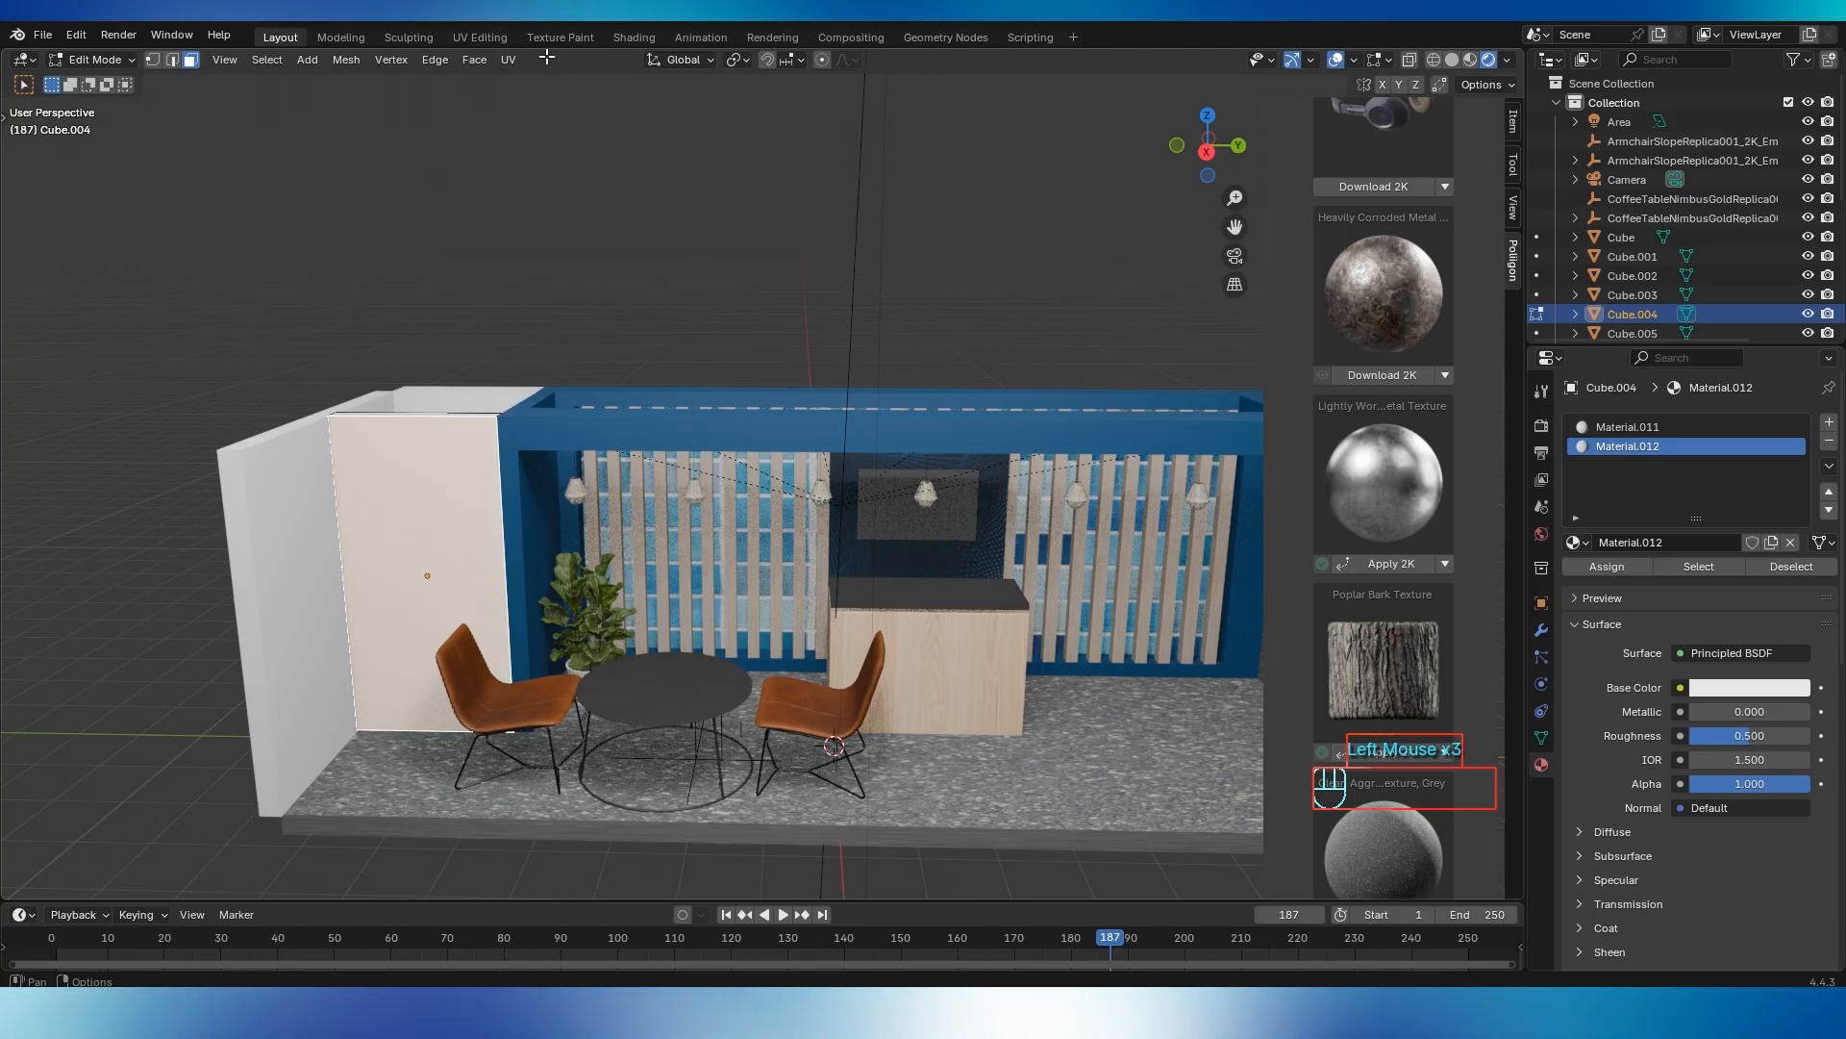
# Add 10733834_4505765.jpg from the Stall 3D folder as an image texture node in the wall's second material in the Shading workspace
pyautogui.click(629, 38)
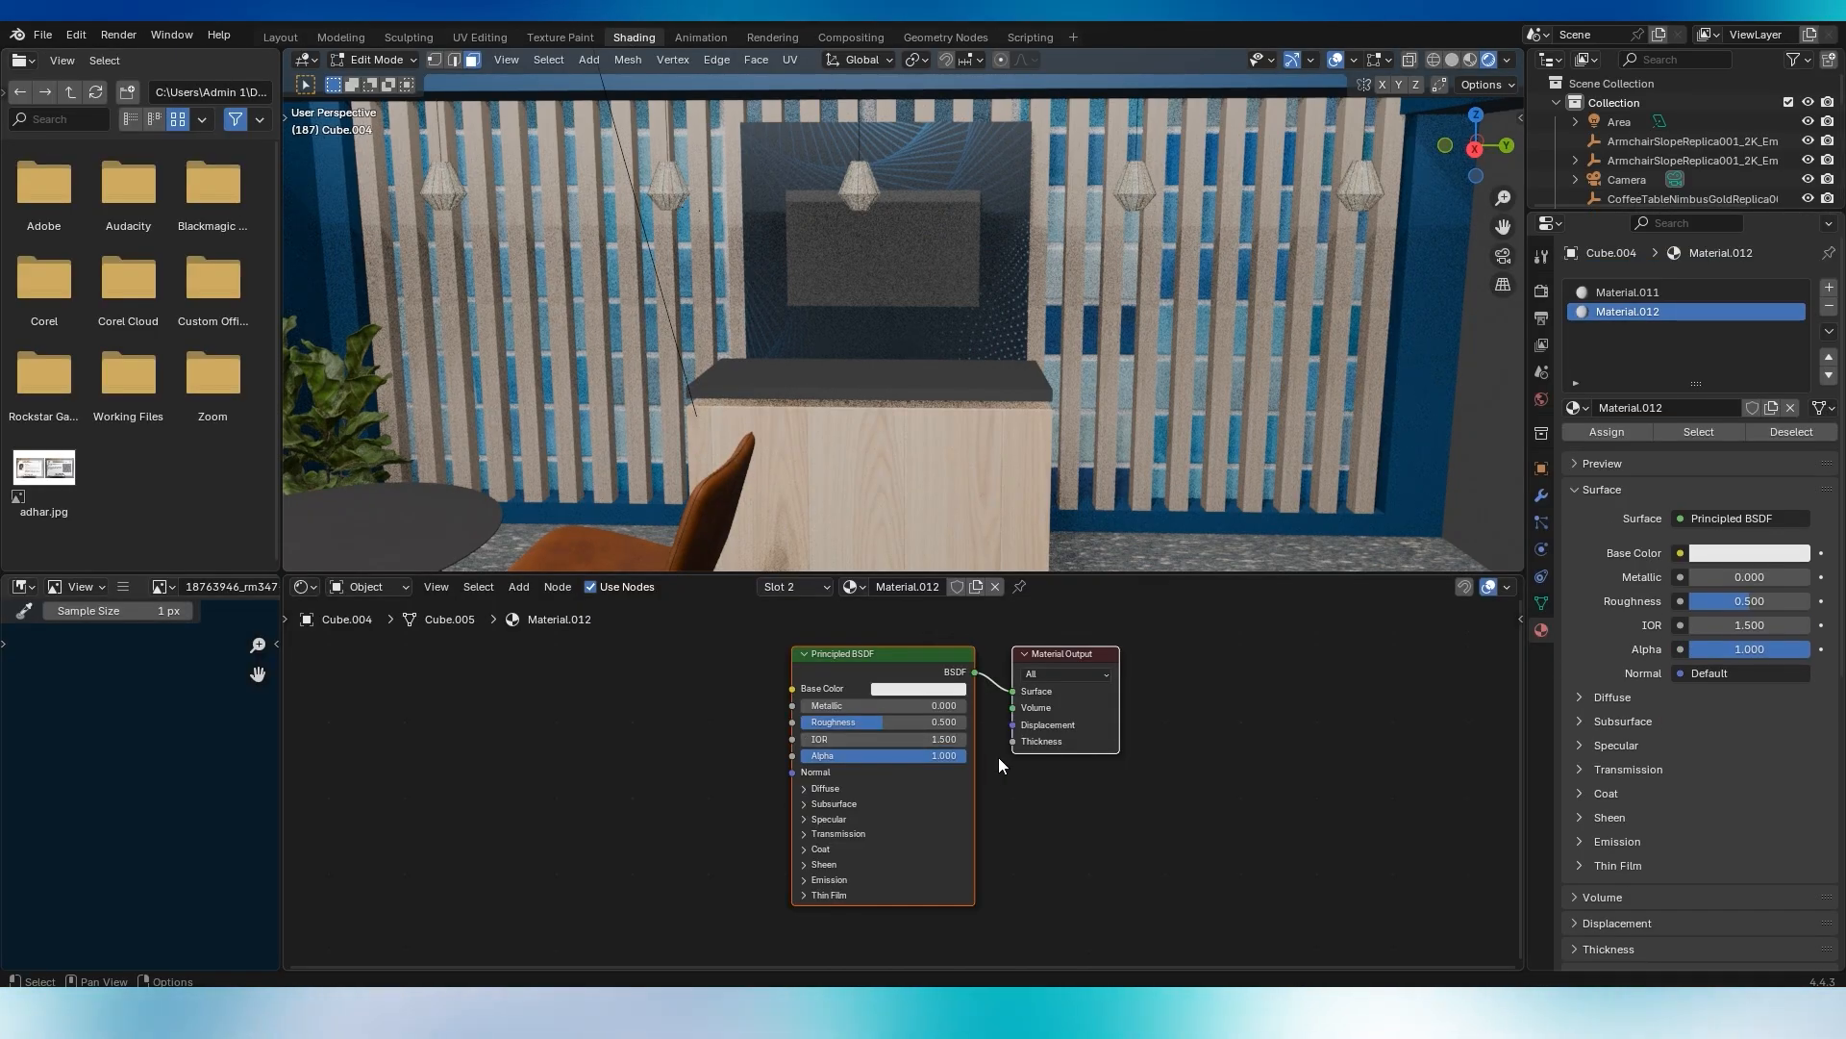
pyautogui.hotkey('alt', 'Tab')
pyautogui.click(664, 473)
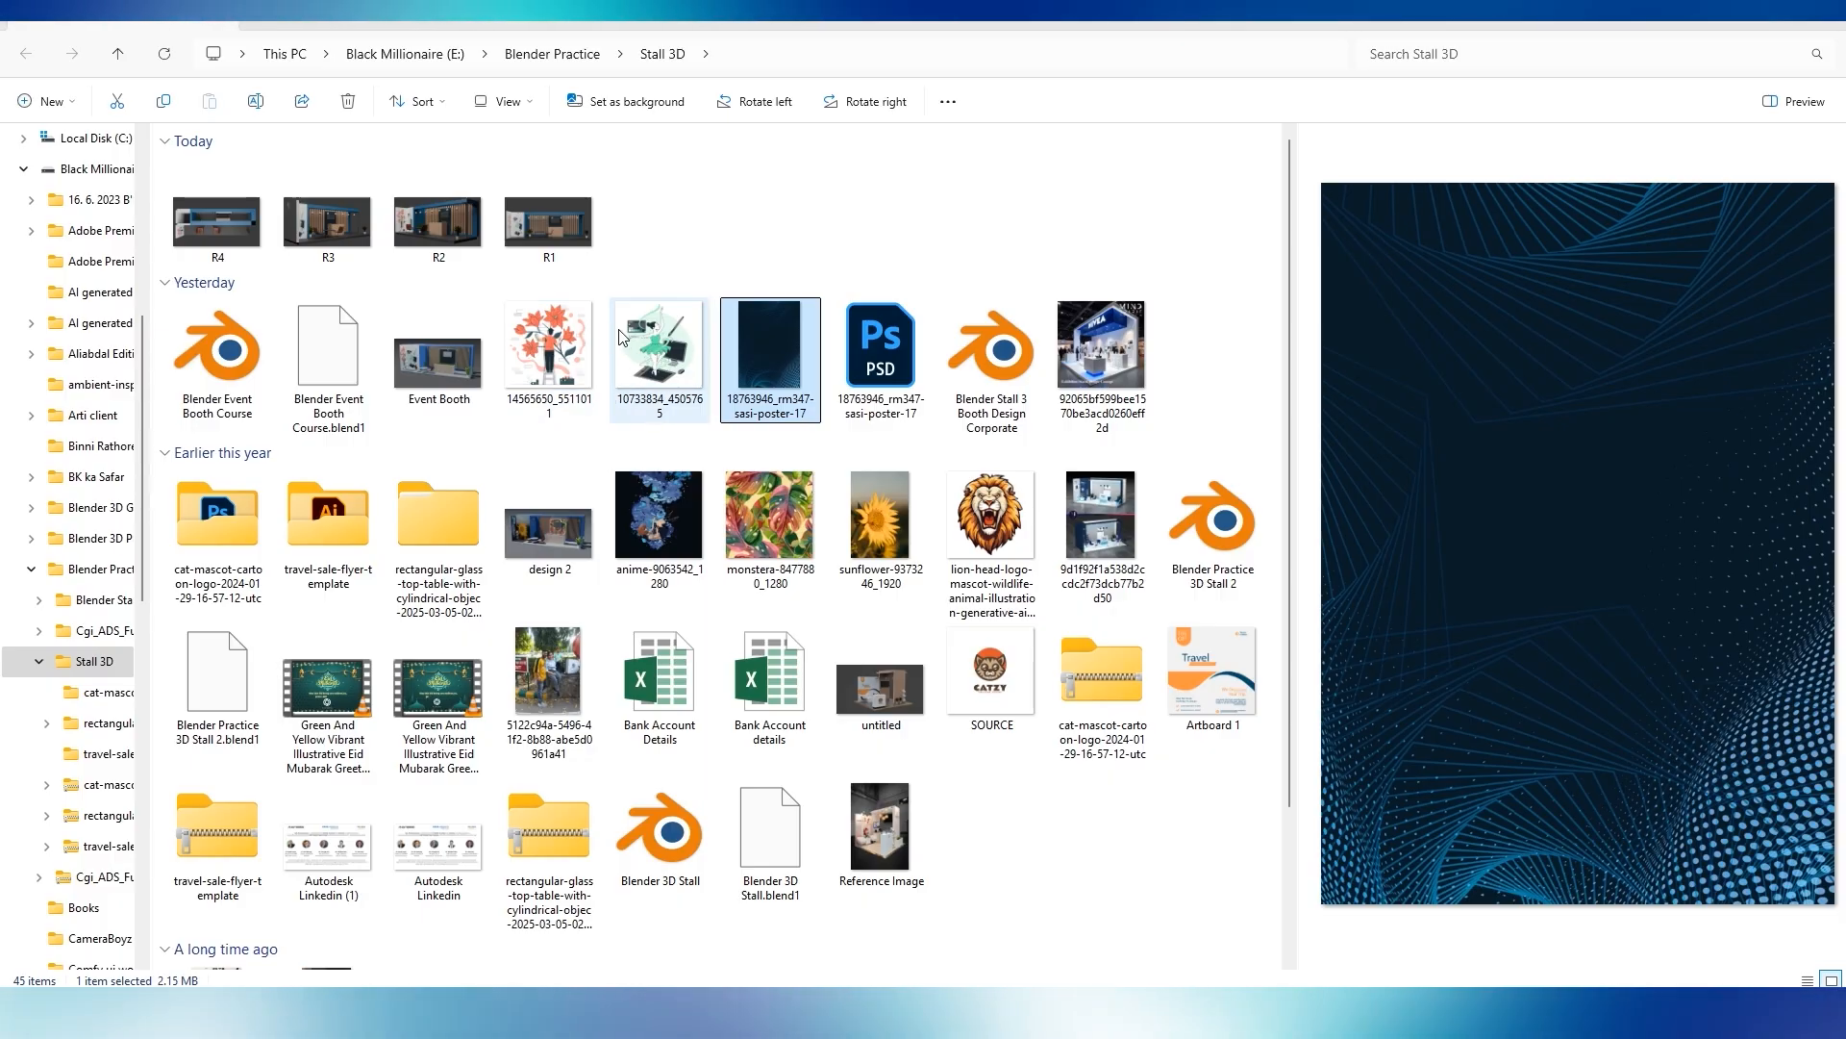
pyautogui.hotkey('alt', 'Tab')
pyautogui.moveTo(632, 535); pyautogui.dragTo(535, 741)
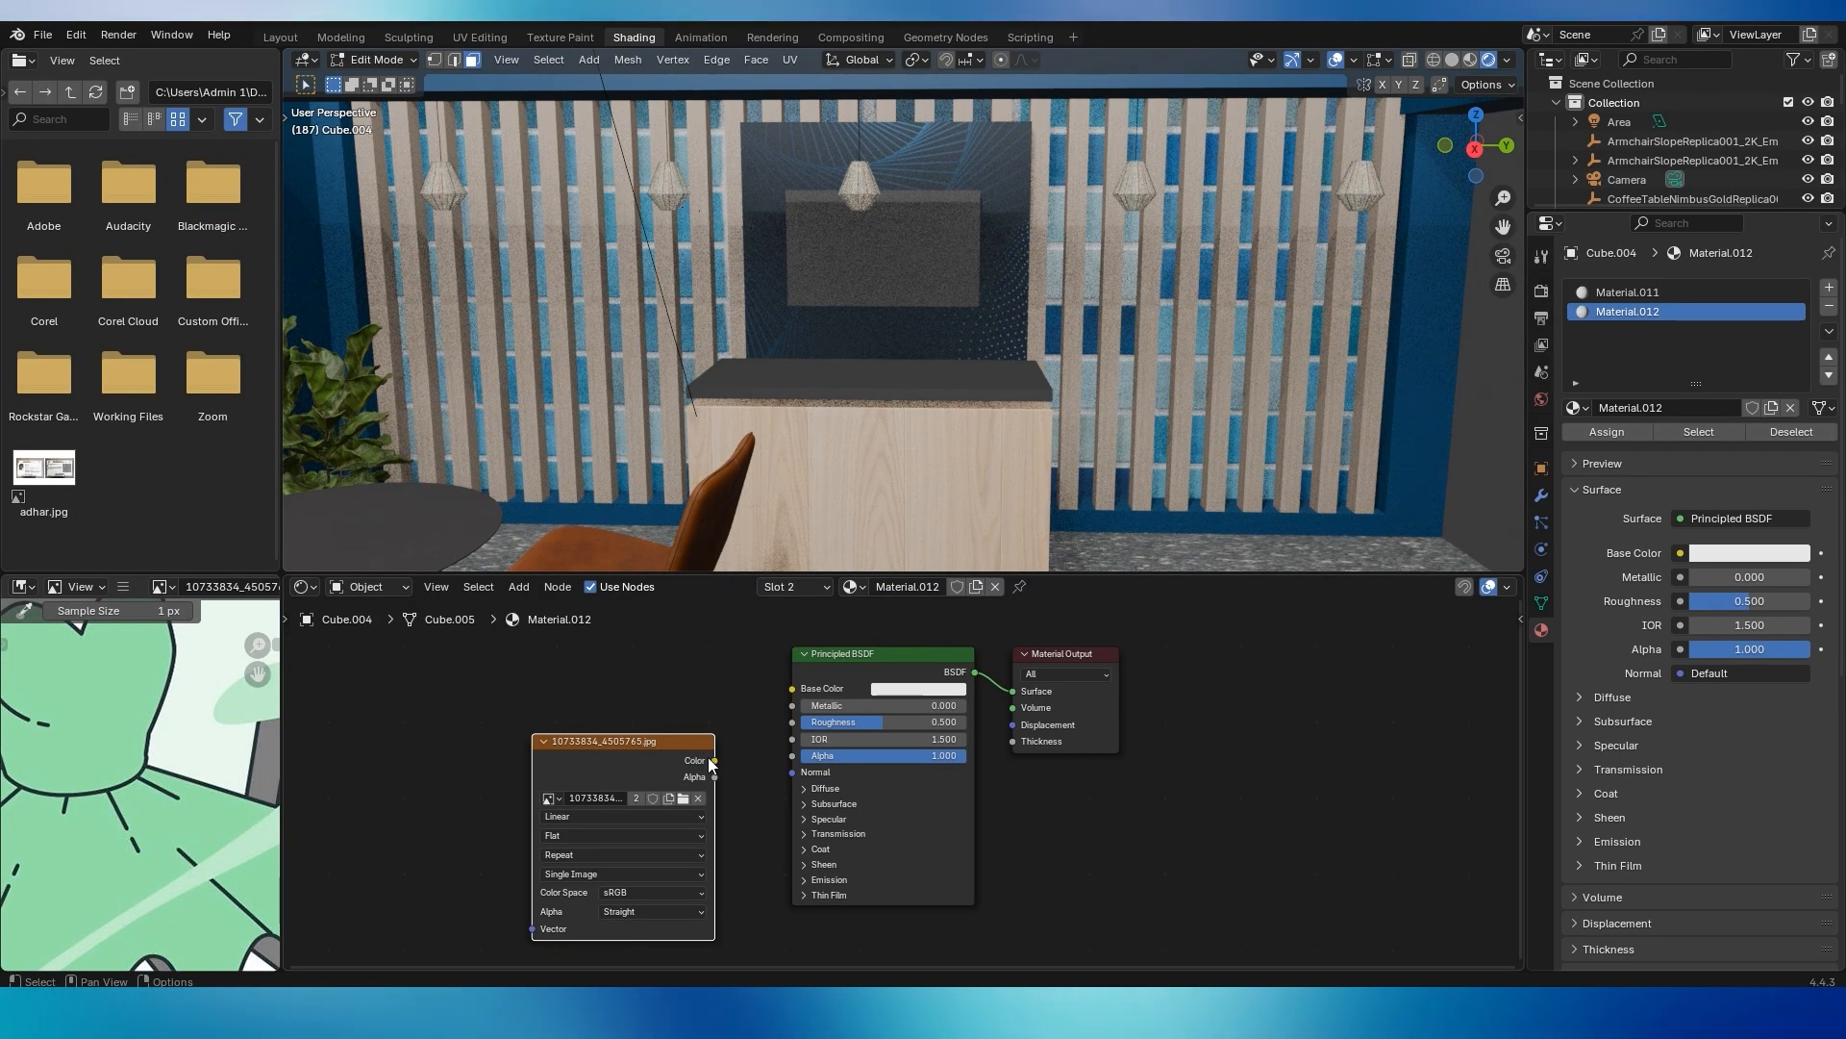
# Connect the wall image's Color output to the Principled BSDF Base Color, and return to Object Mode in the Layout workspace
pyautogui.moveTo(713, 759); pyautogui.dragTo(785, 688)
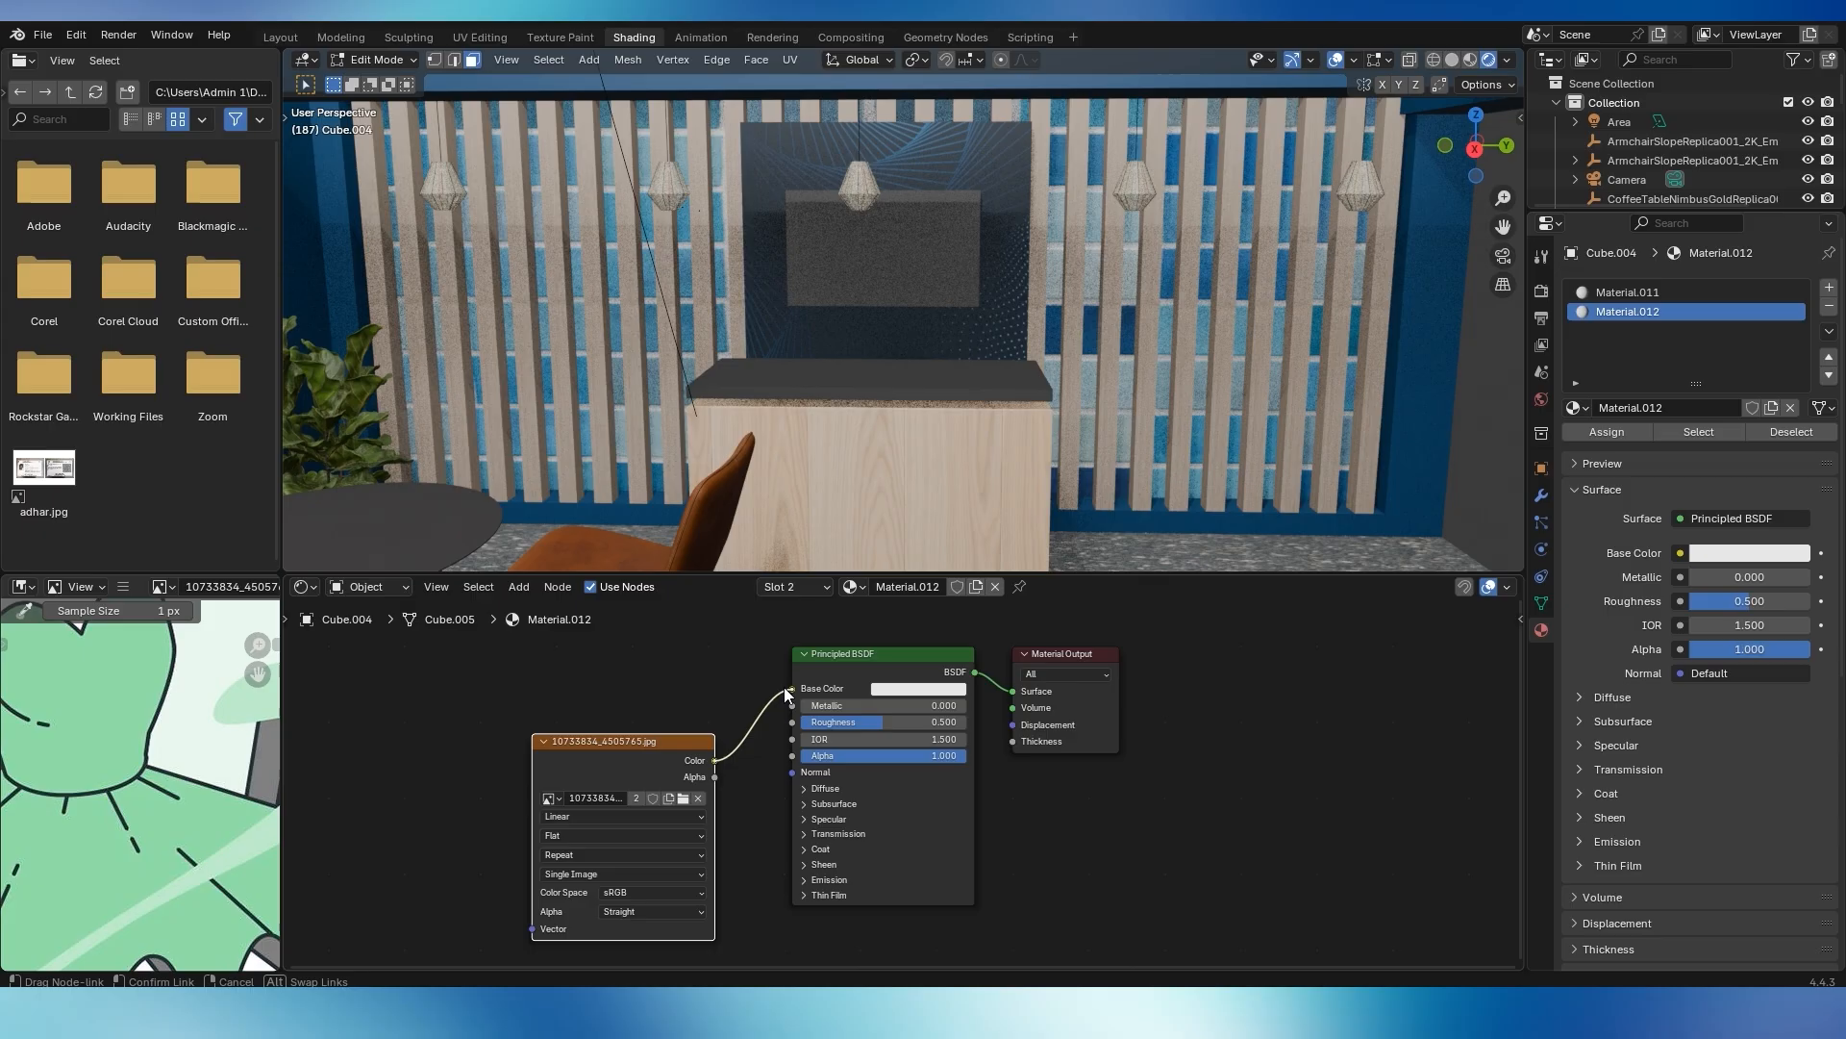
pyautogui.scroll(-5, 514, 353)
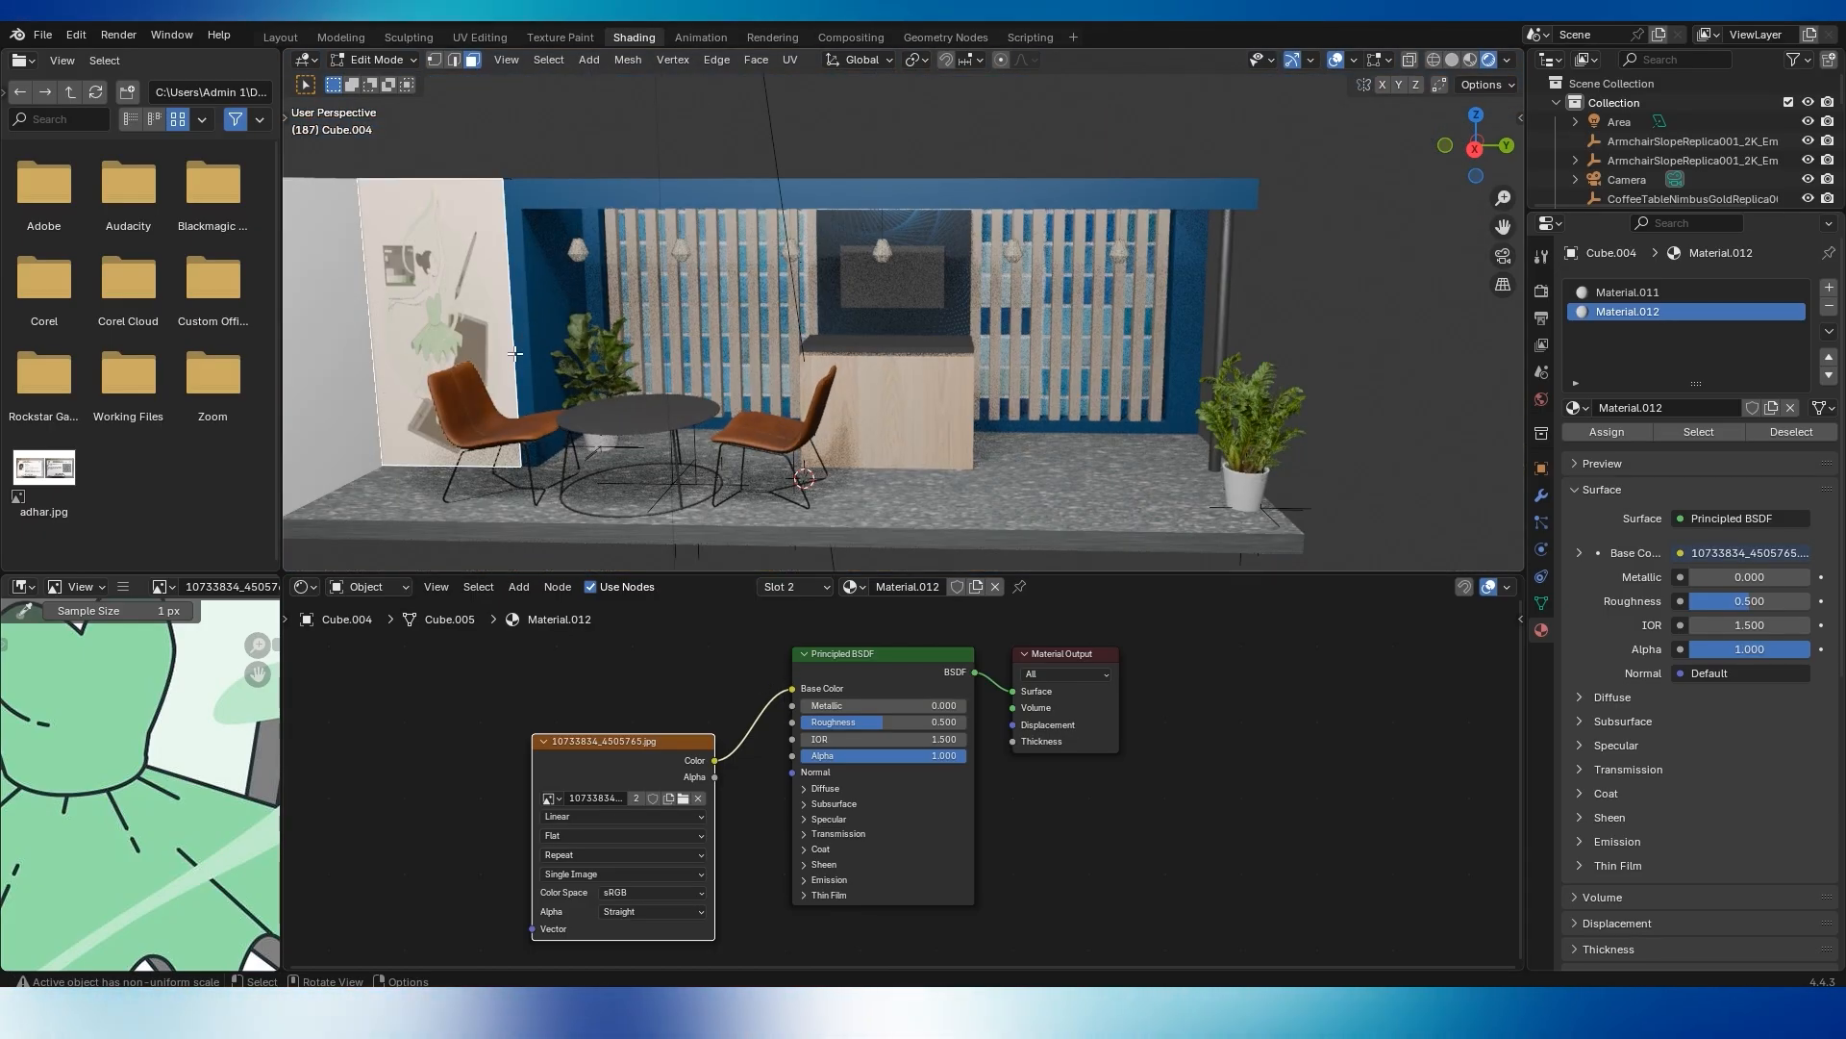
pyautogui.scroll(5, 464, 269)
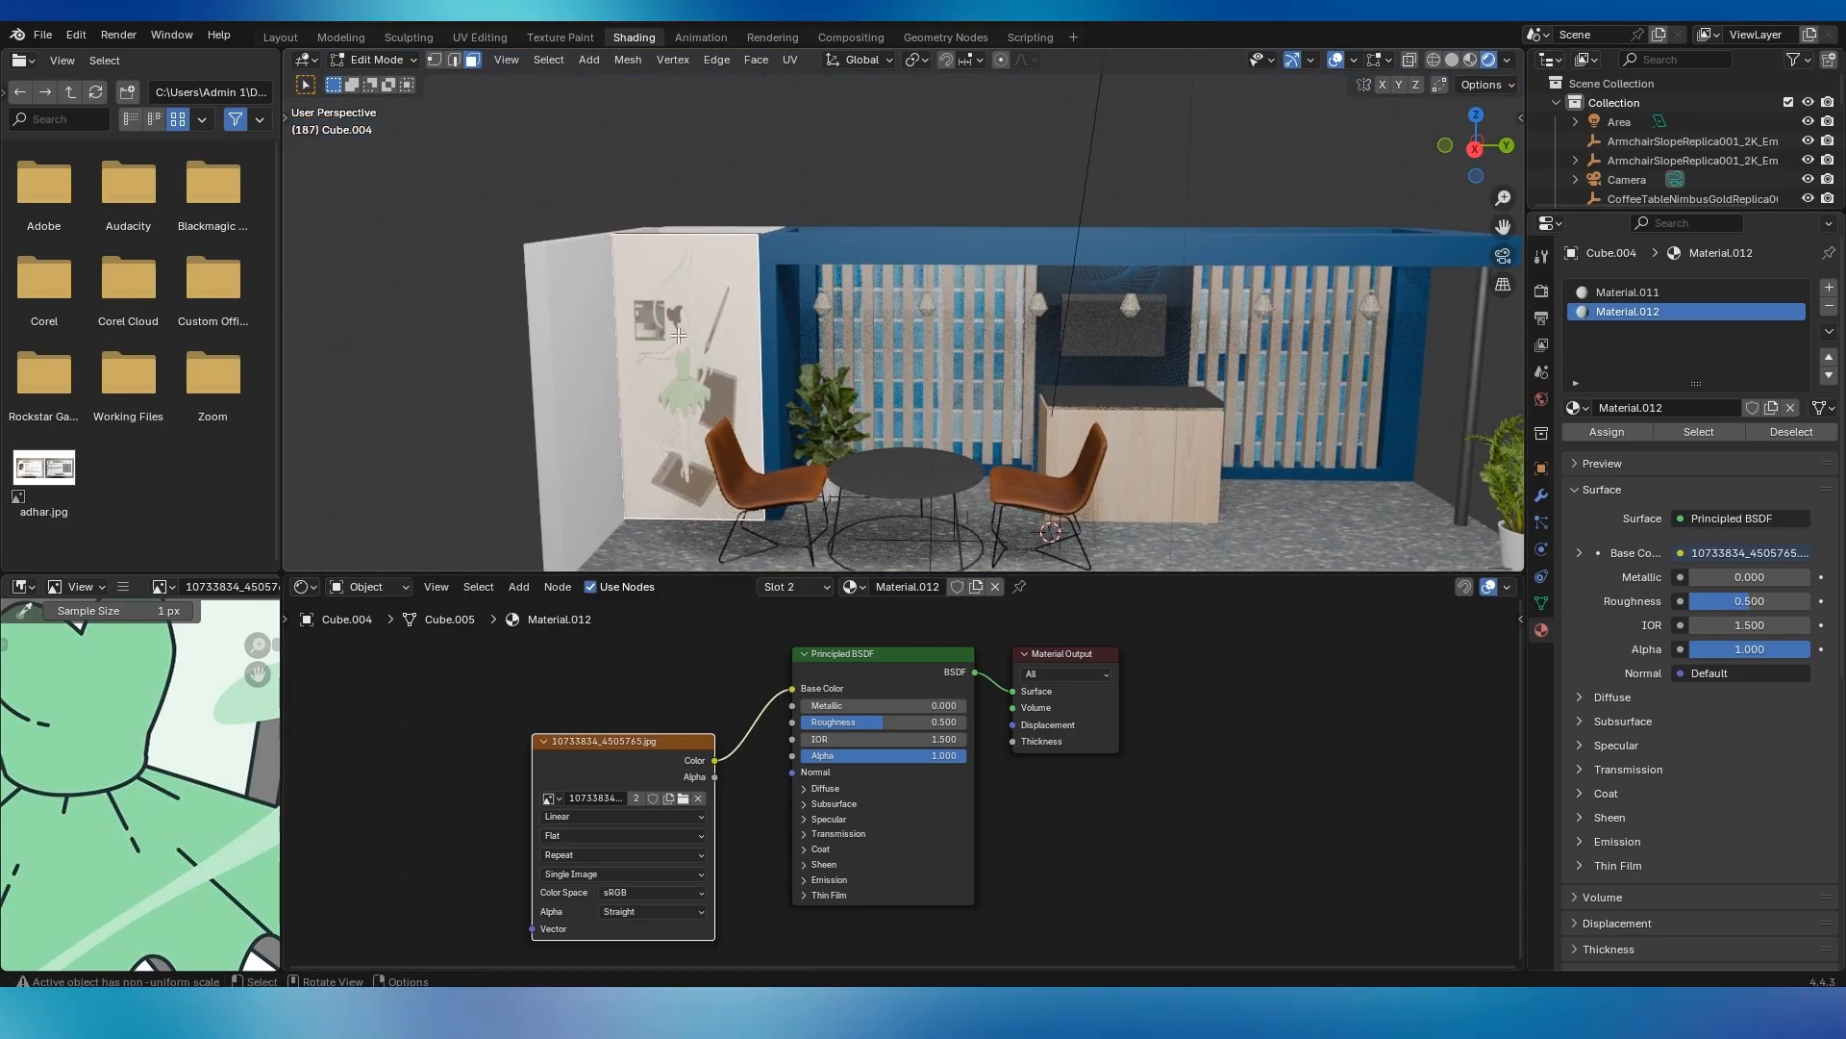
pyautogui.moveTo(706, 302); pyautogui.dragTo(770, 429, button='middle')
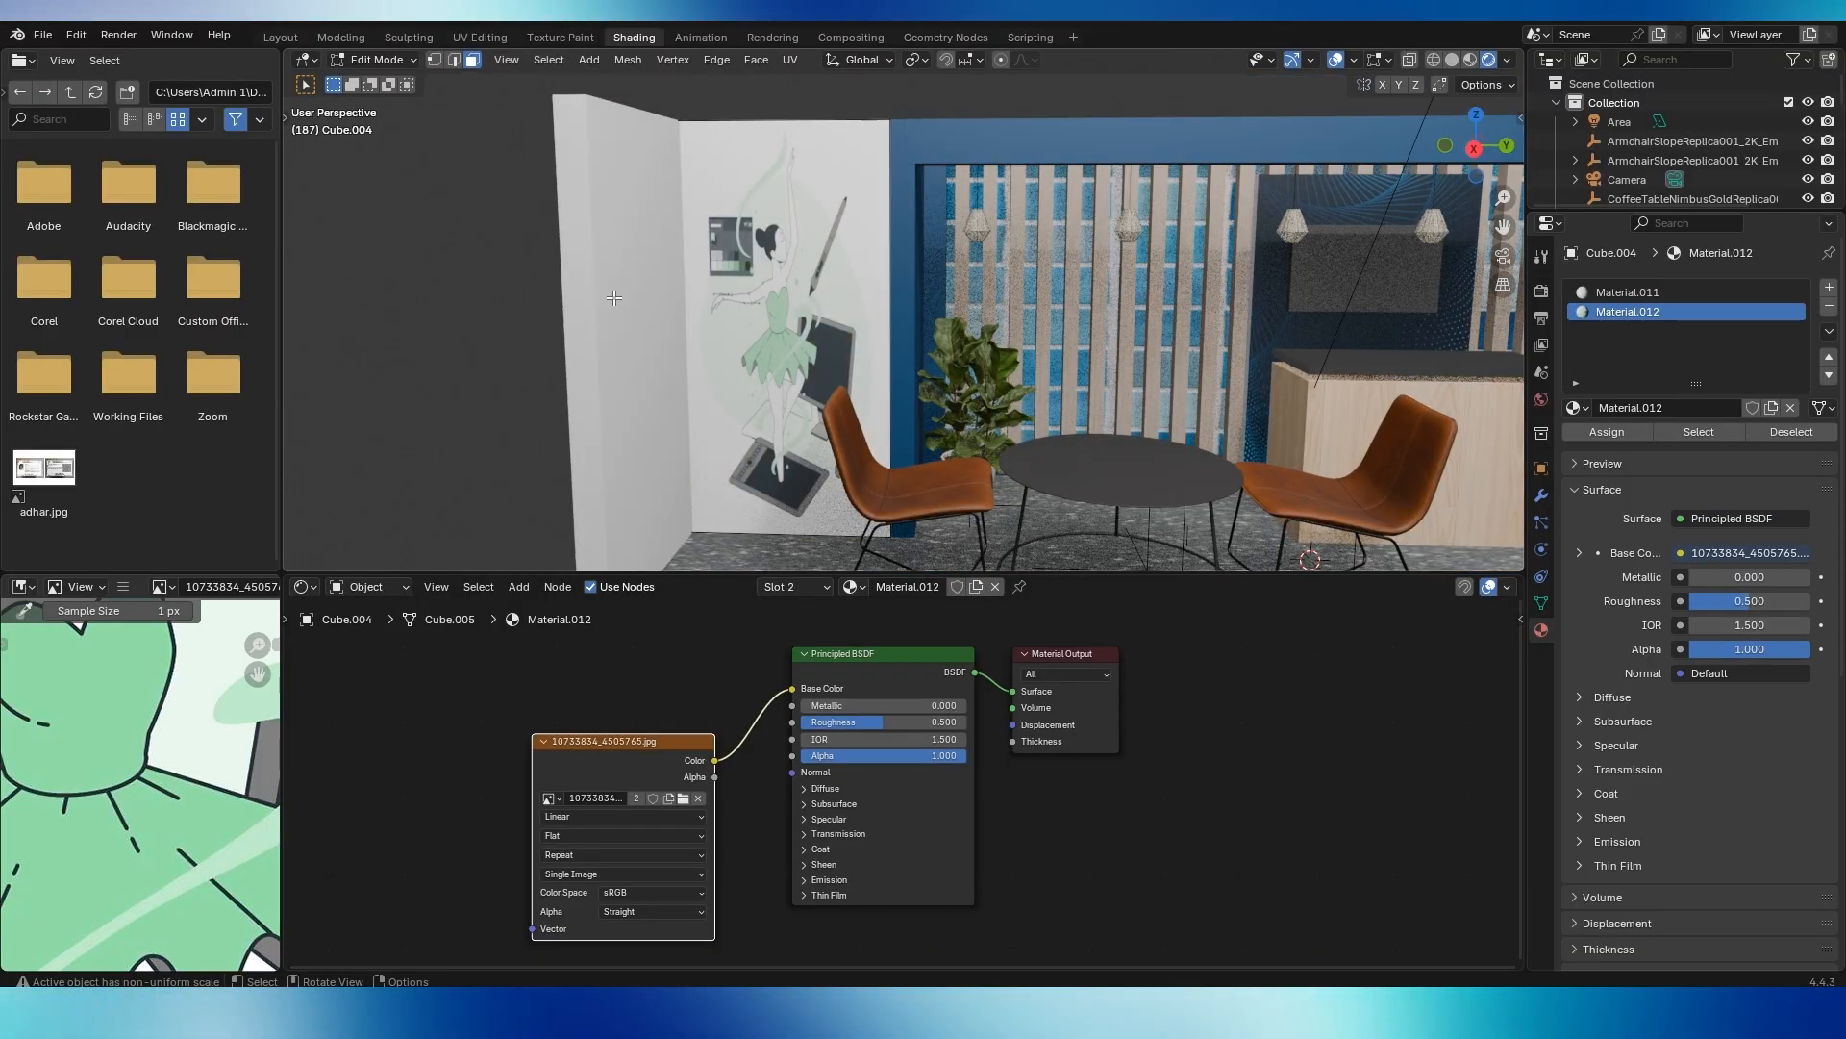
pyautogui.click(281, 37)
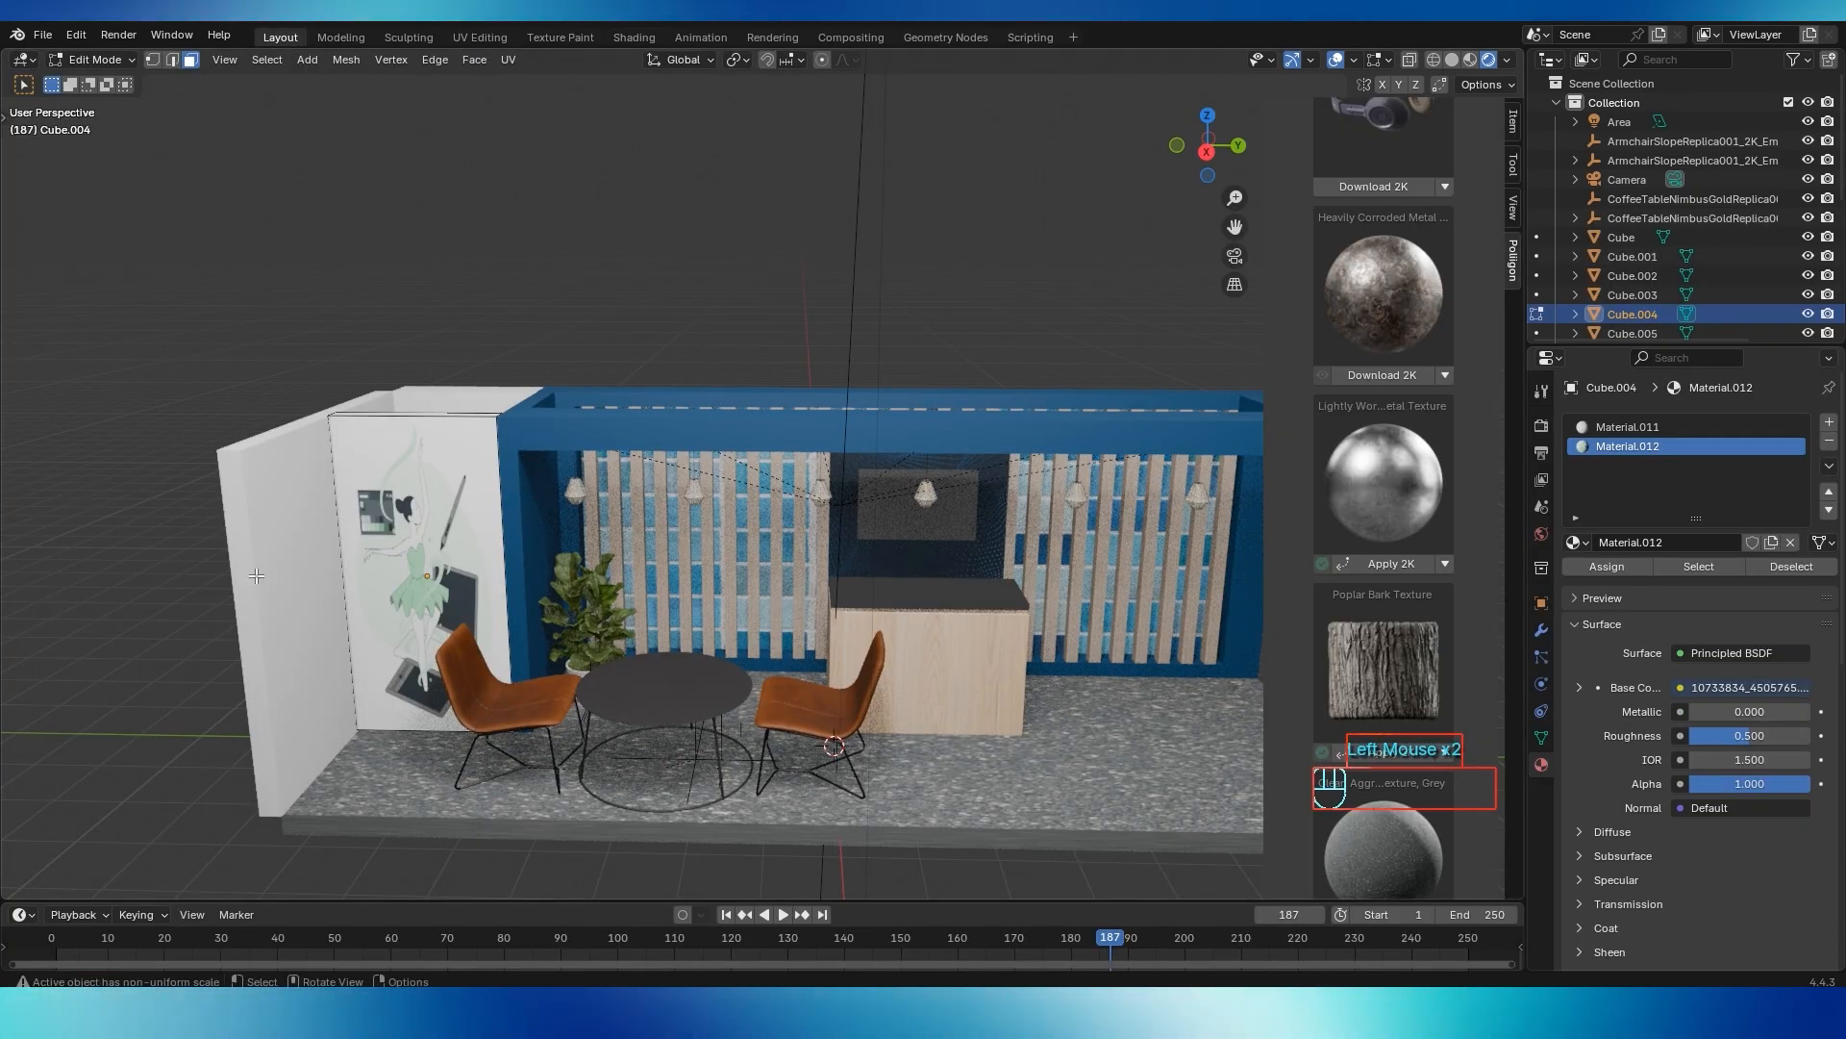
pyautogui.click(277, 554)
pyautogui.press('Tab')
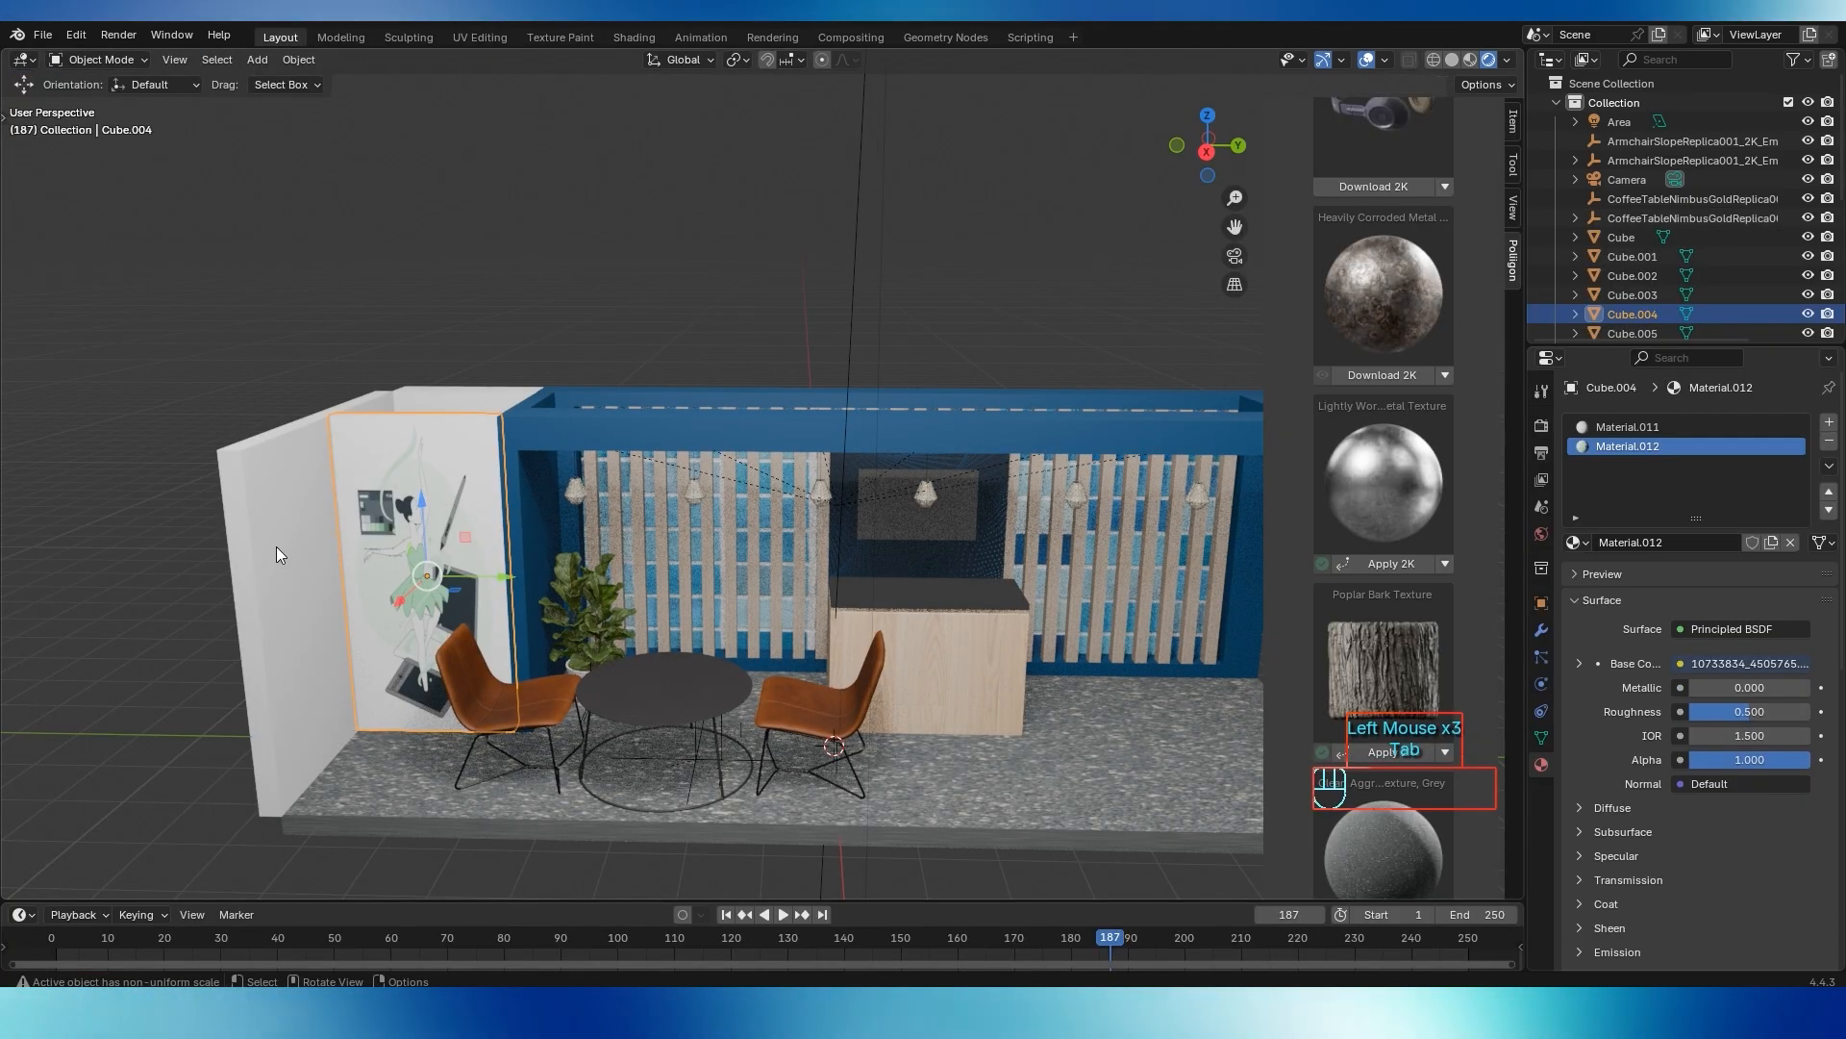
# Create two materials on the outer white side wall and name the second one wall 3
pyautogui.click(275, 546)
pyautogui.moveTo(275, 546); pyautogui.dragTo(310, 609, button='middle')
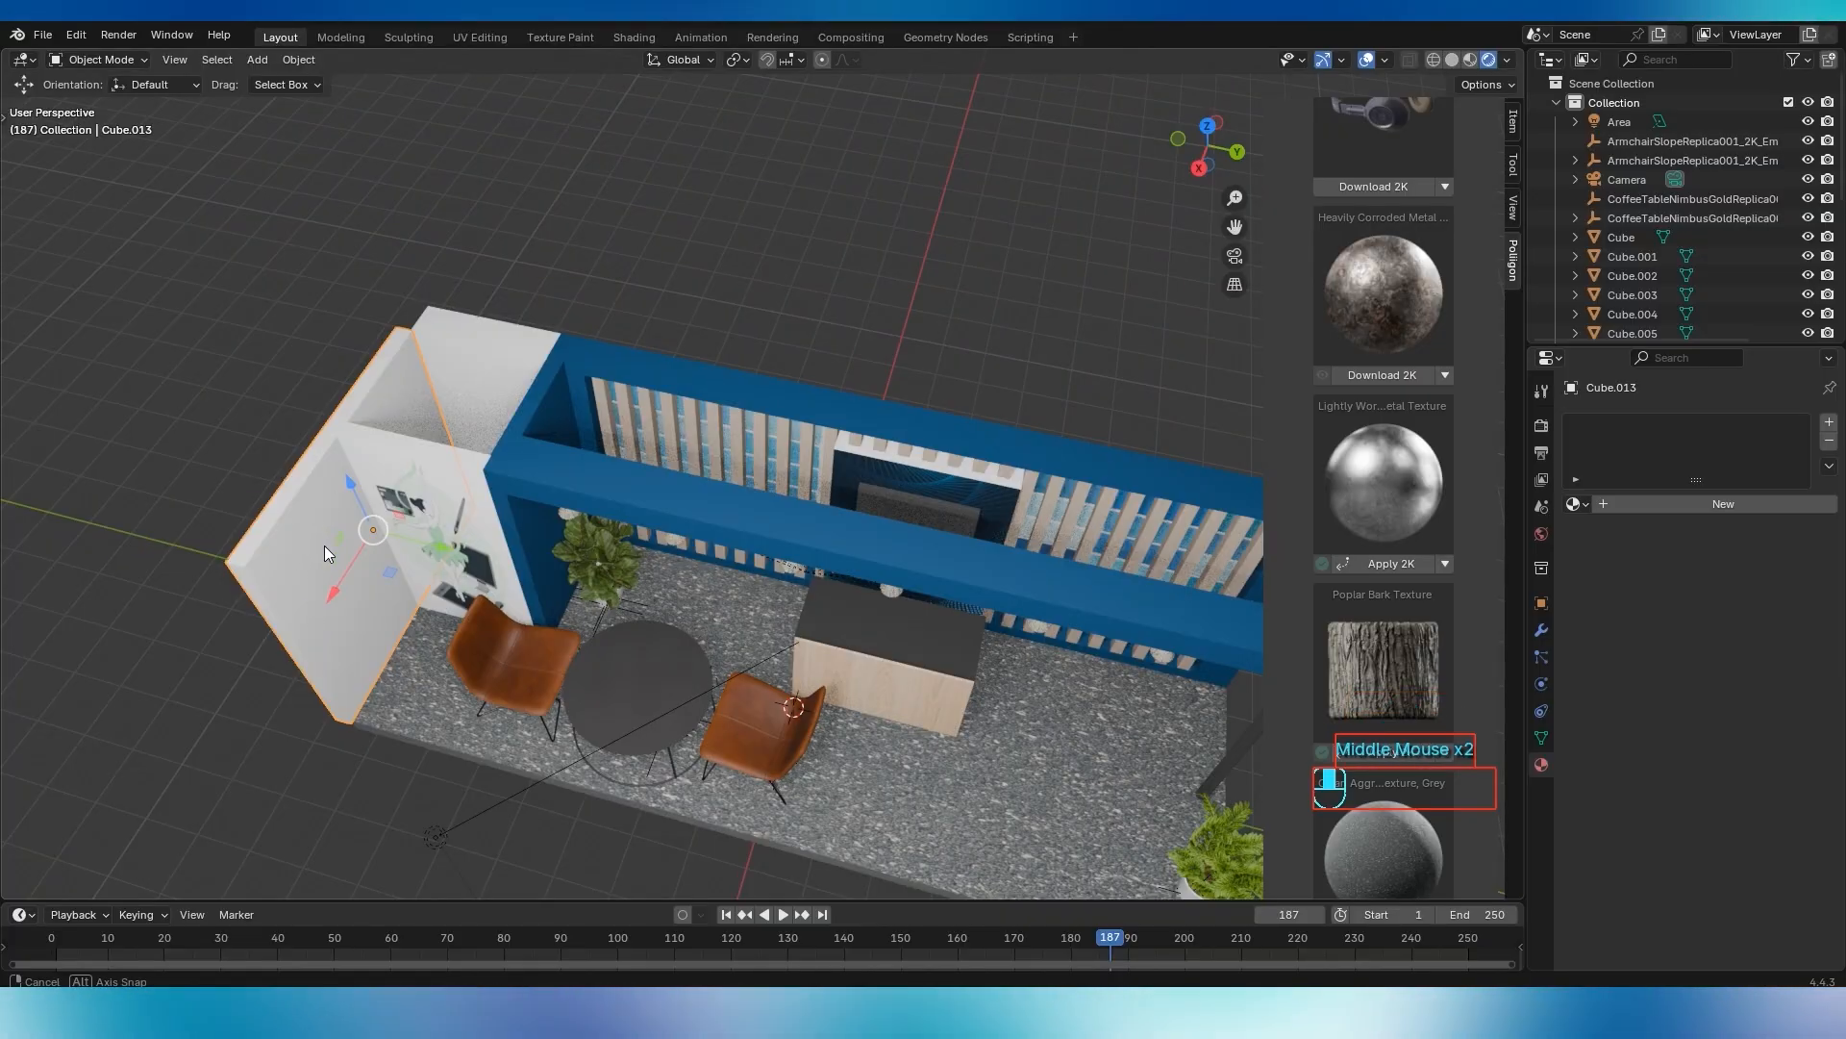
pyautogui.moveTo(325, 546); pyautogui.dragTo(339, 486, button='middle')
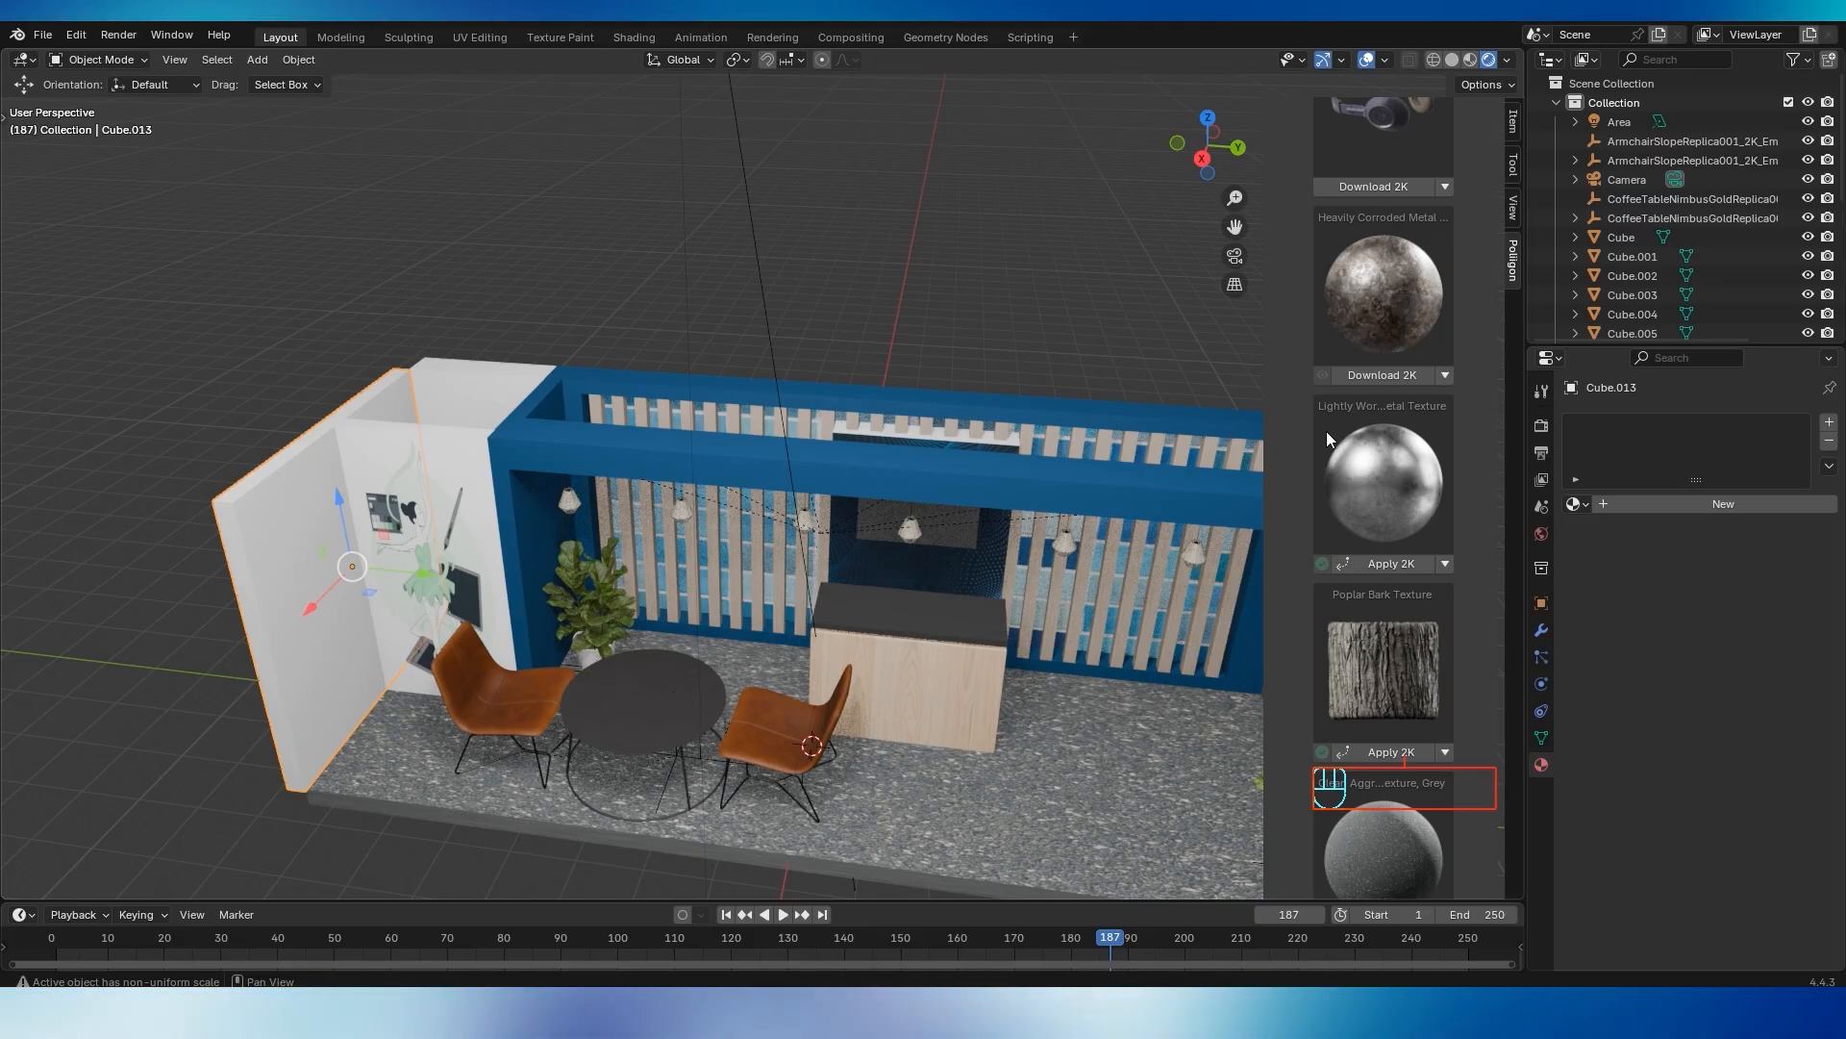
pyautogui.click(1633, 506)
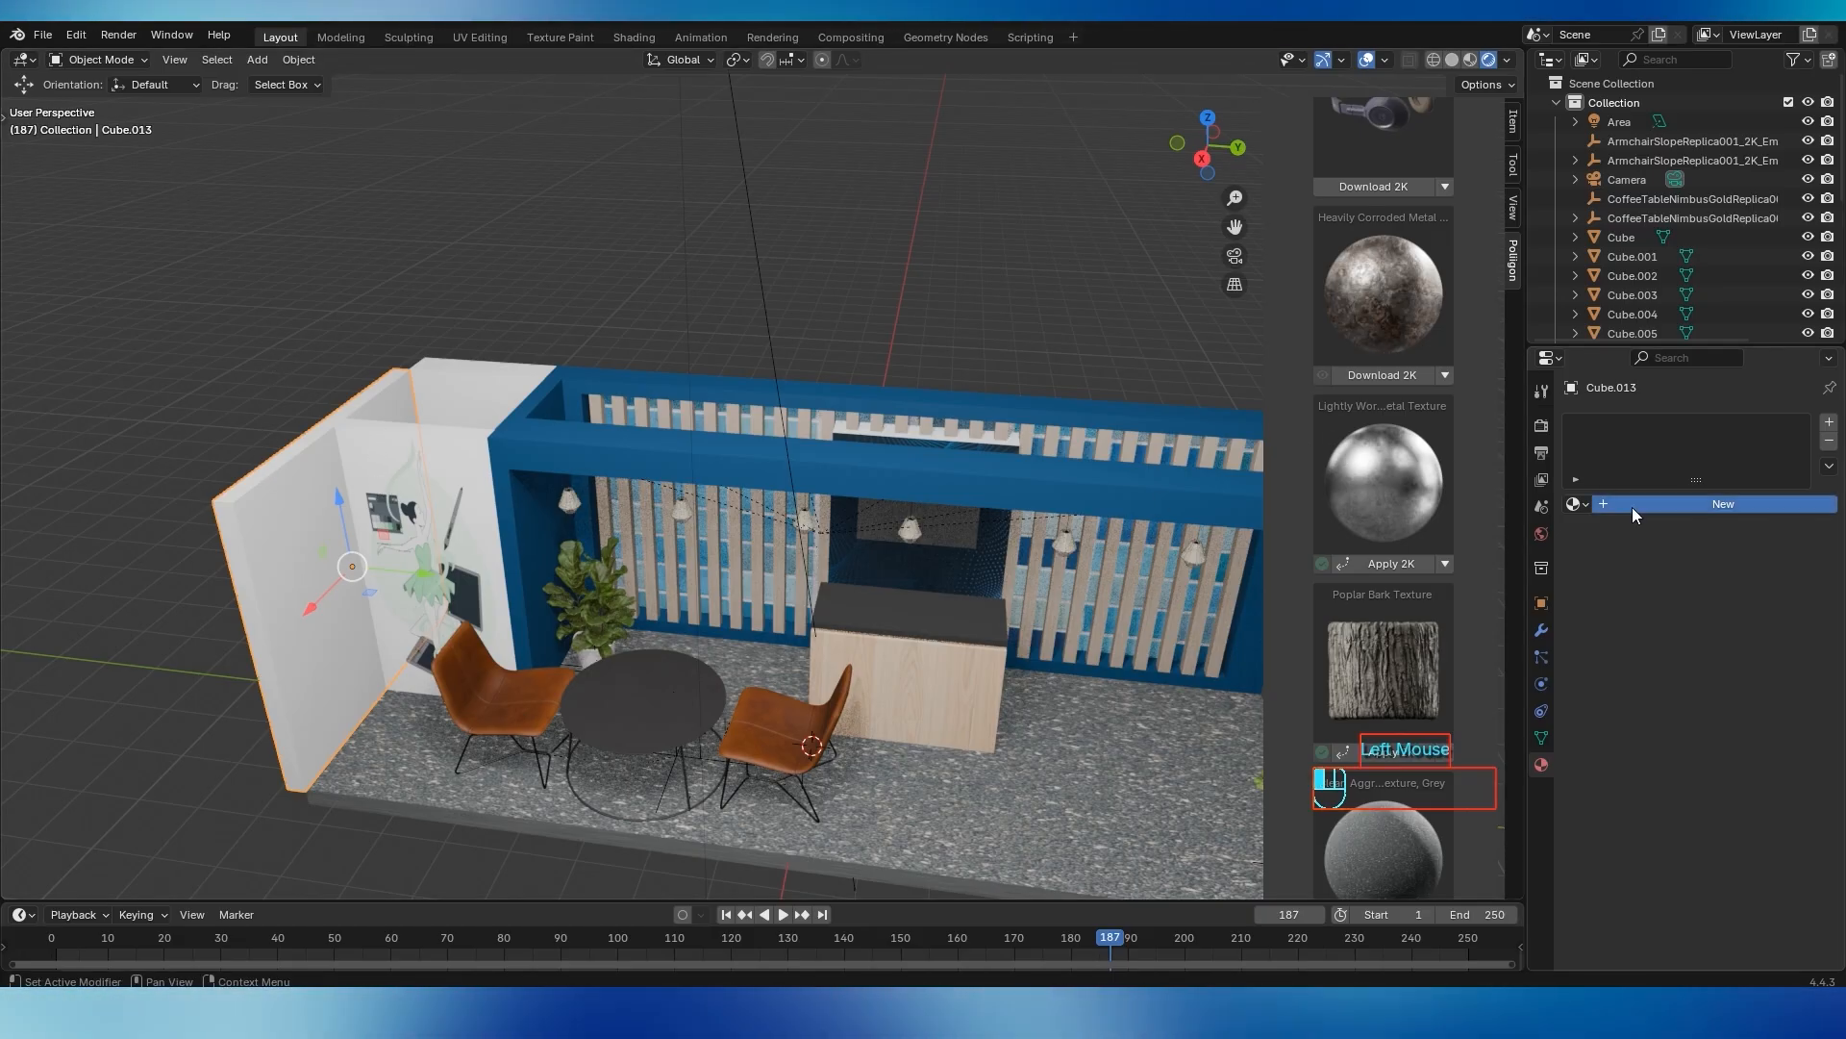
pyautogui.click(1828, 424)
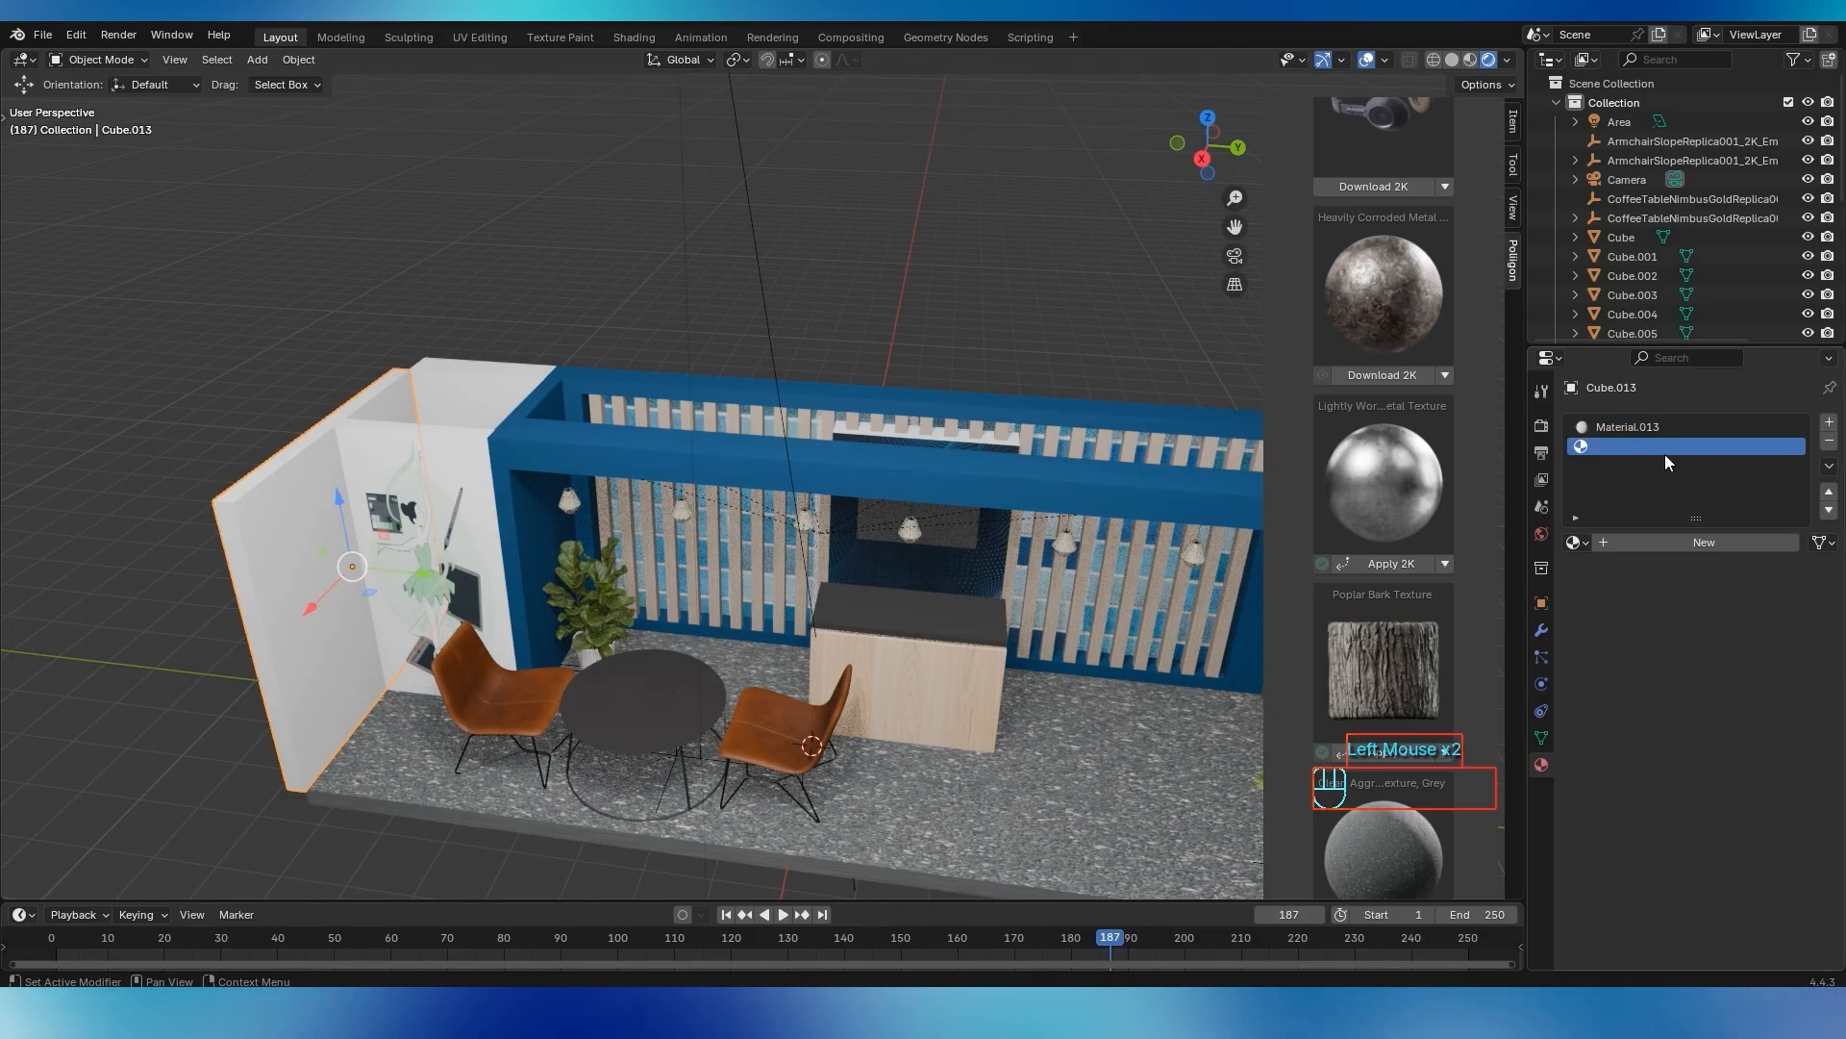
pyautogui.click(1659, 539)
pyautogui.doubleClick(1619, 446)
pyautogui.write('wall 3')
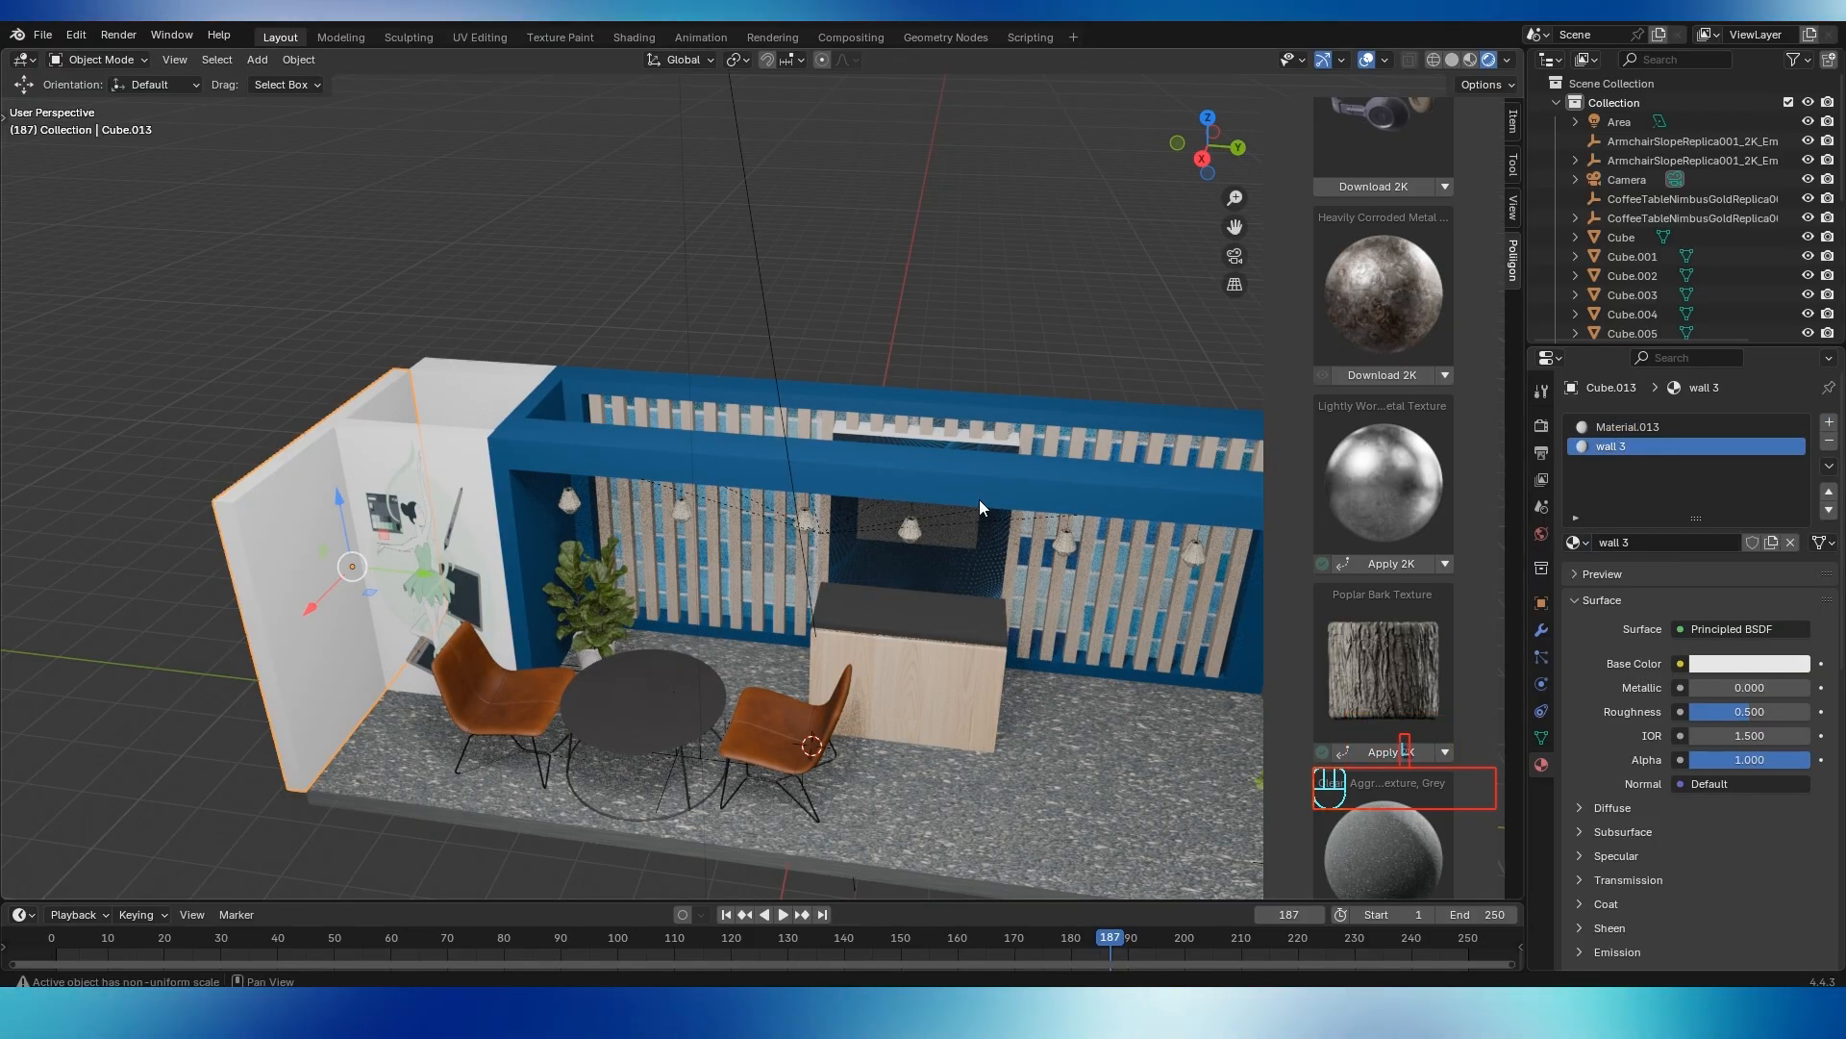
# Assign the wall 3 material to the side wall's large face towards the seating area in Edit Mode
pyautogui.press('Tab')
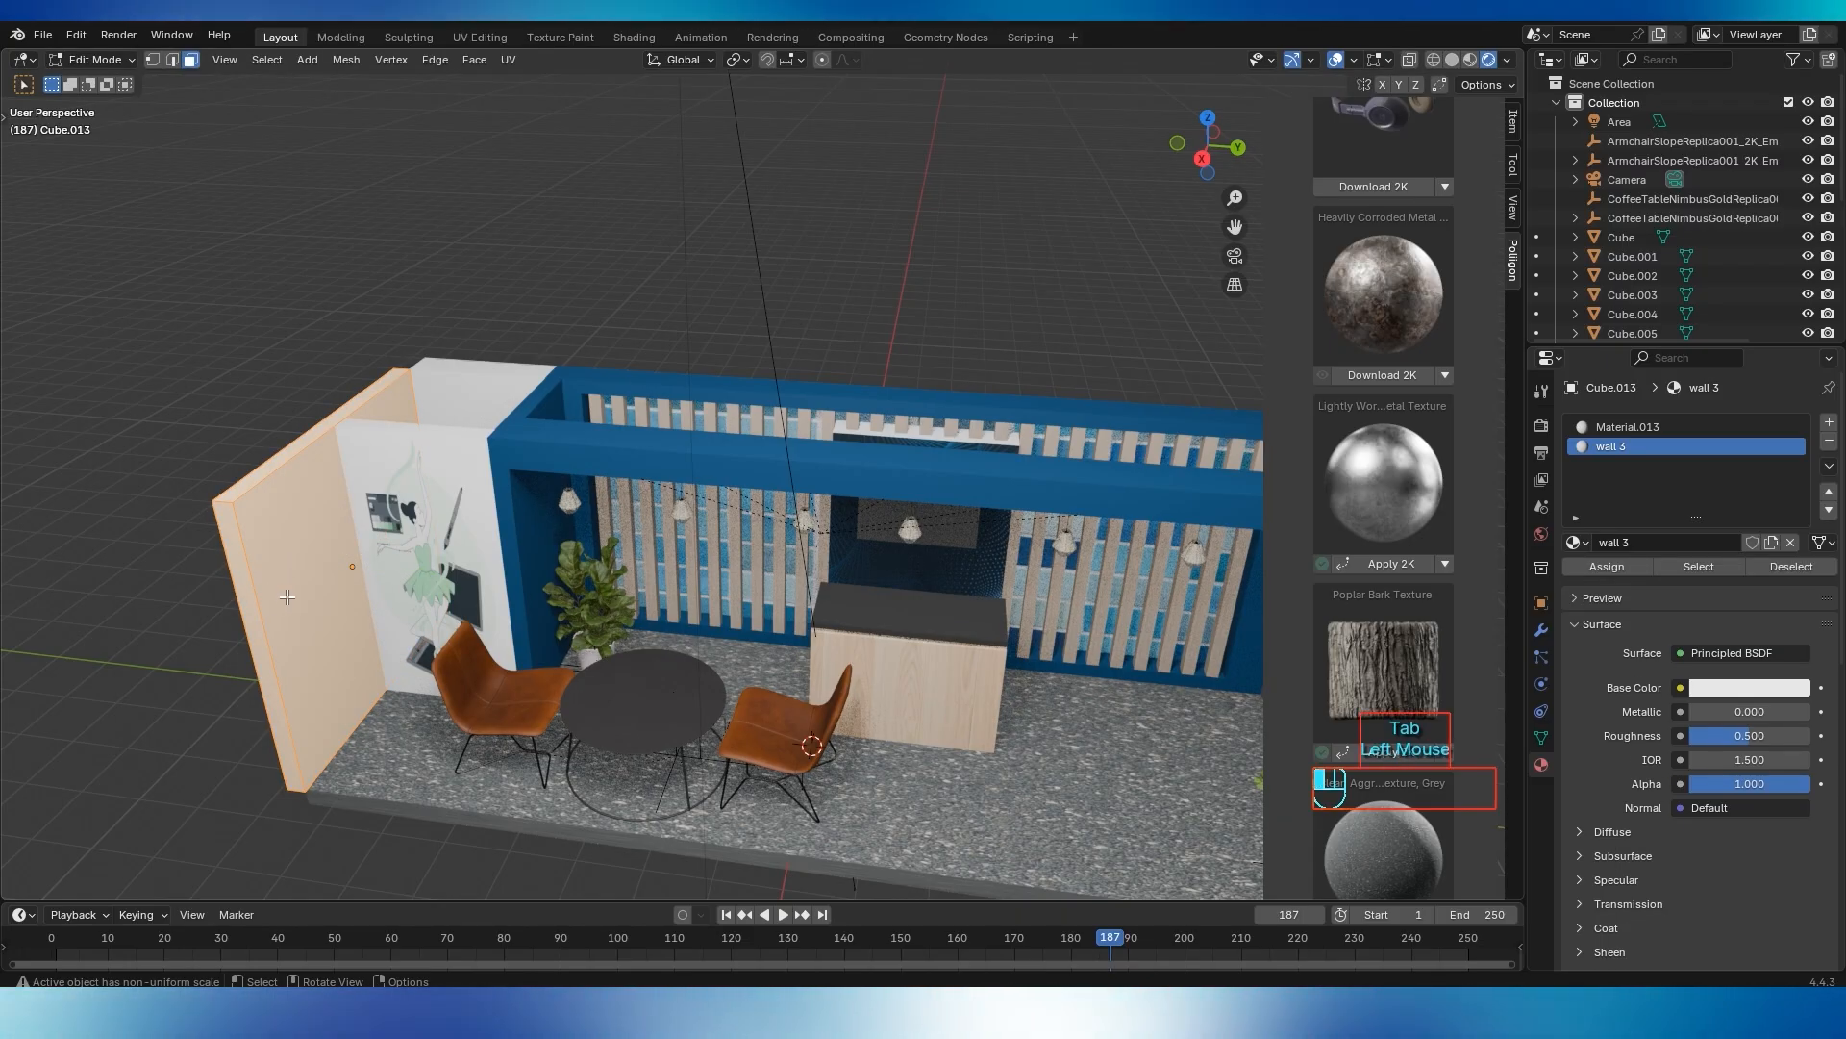
pyautogui.click(1635, 426)
pyautogui.click(1612, 447)
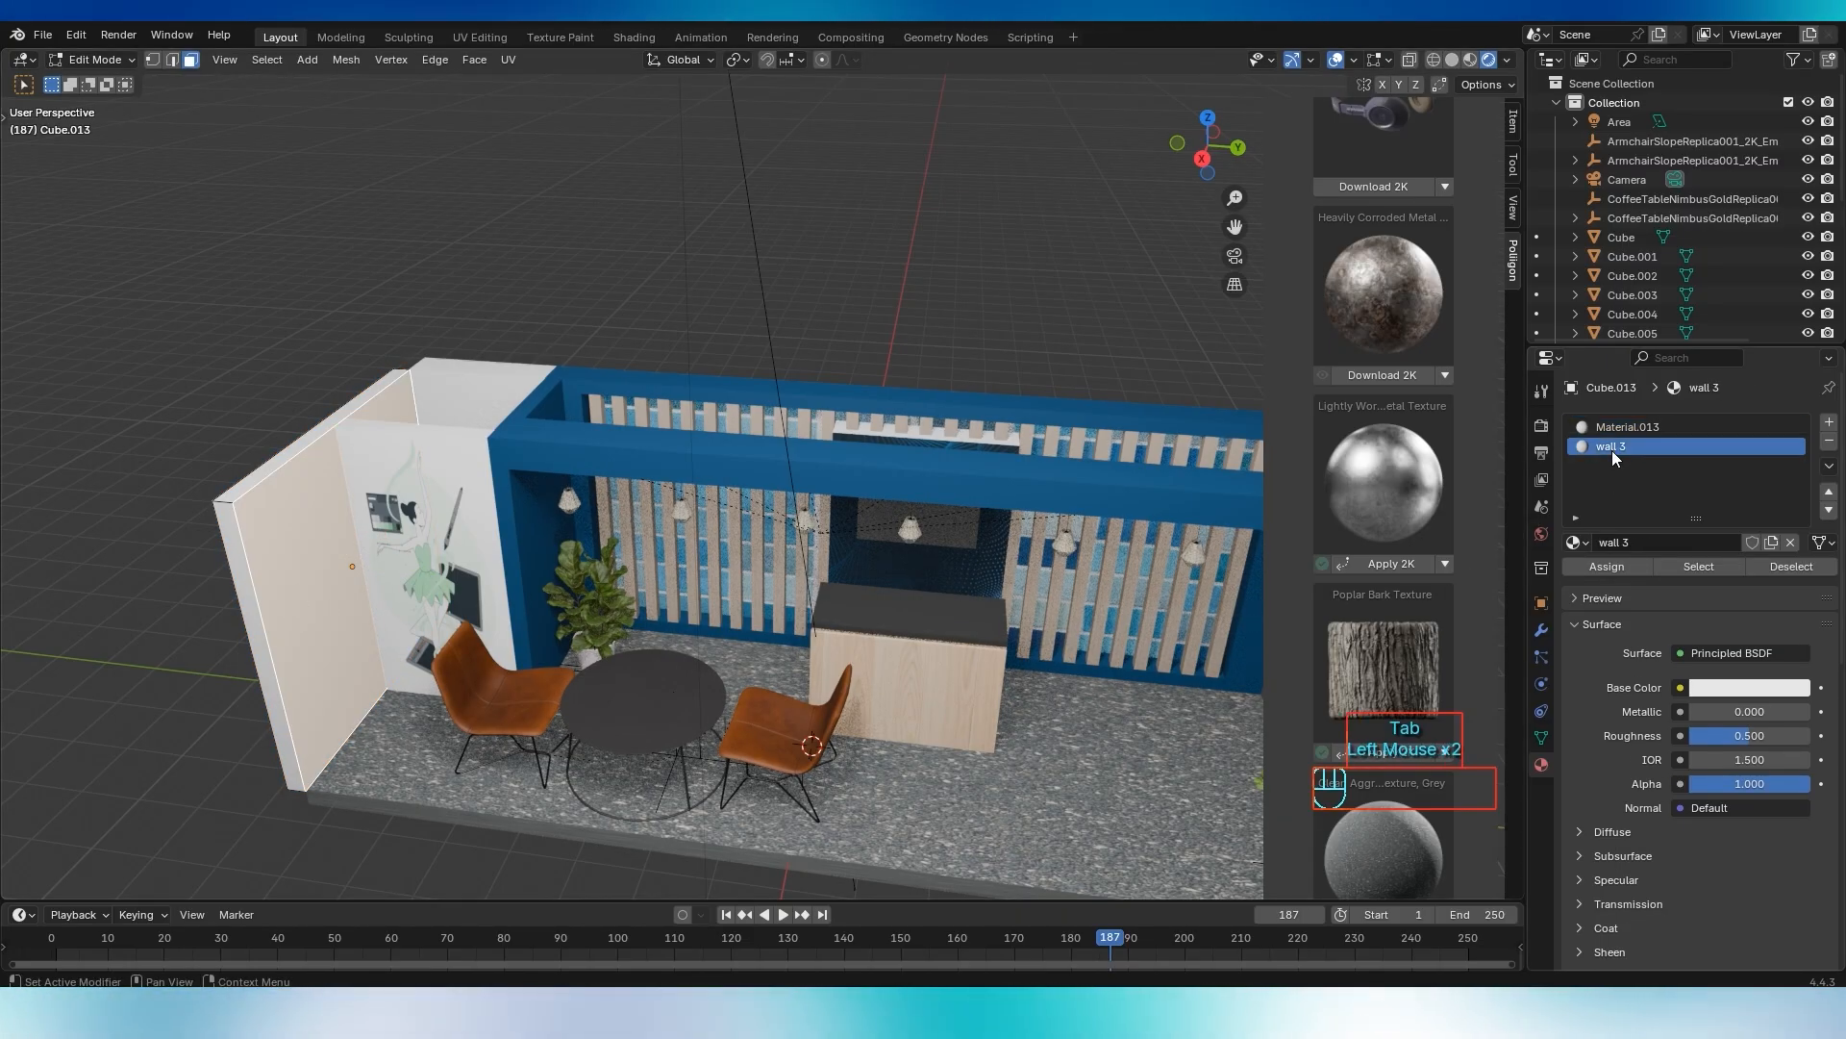
pyautogui.click(1609, 567)
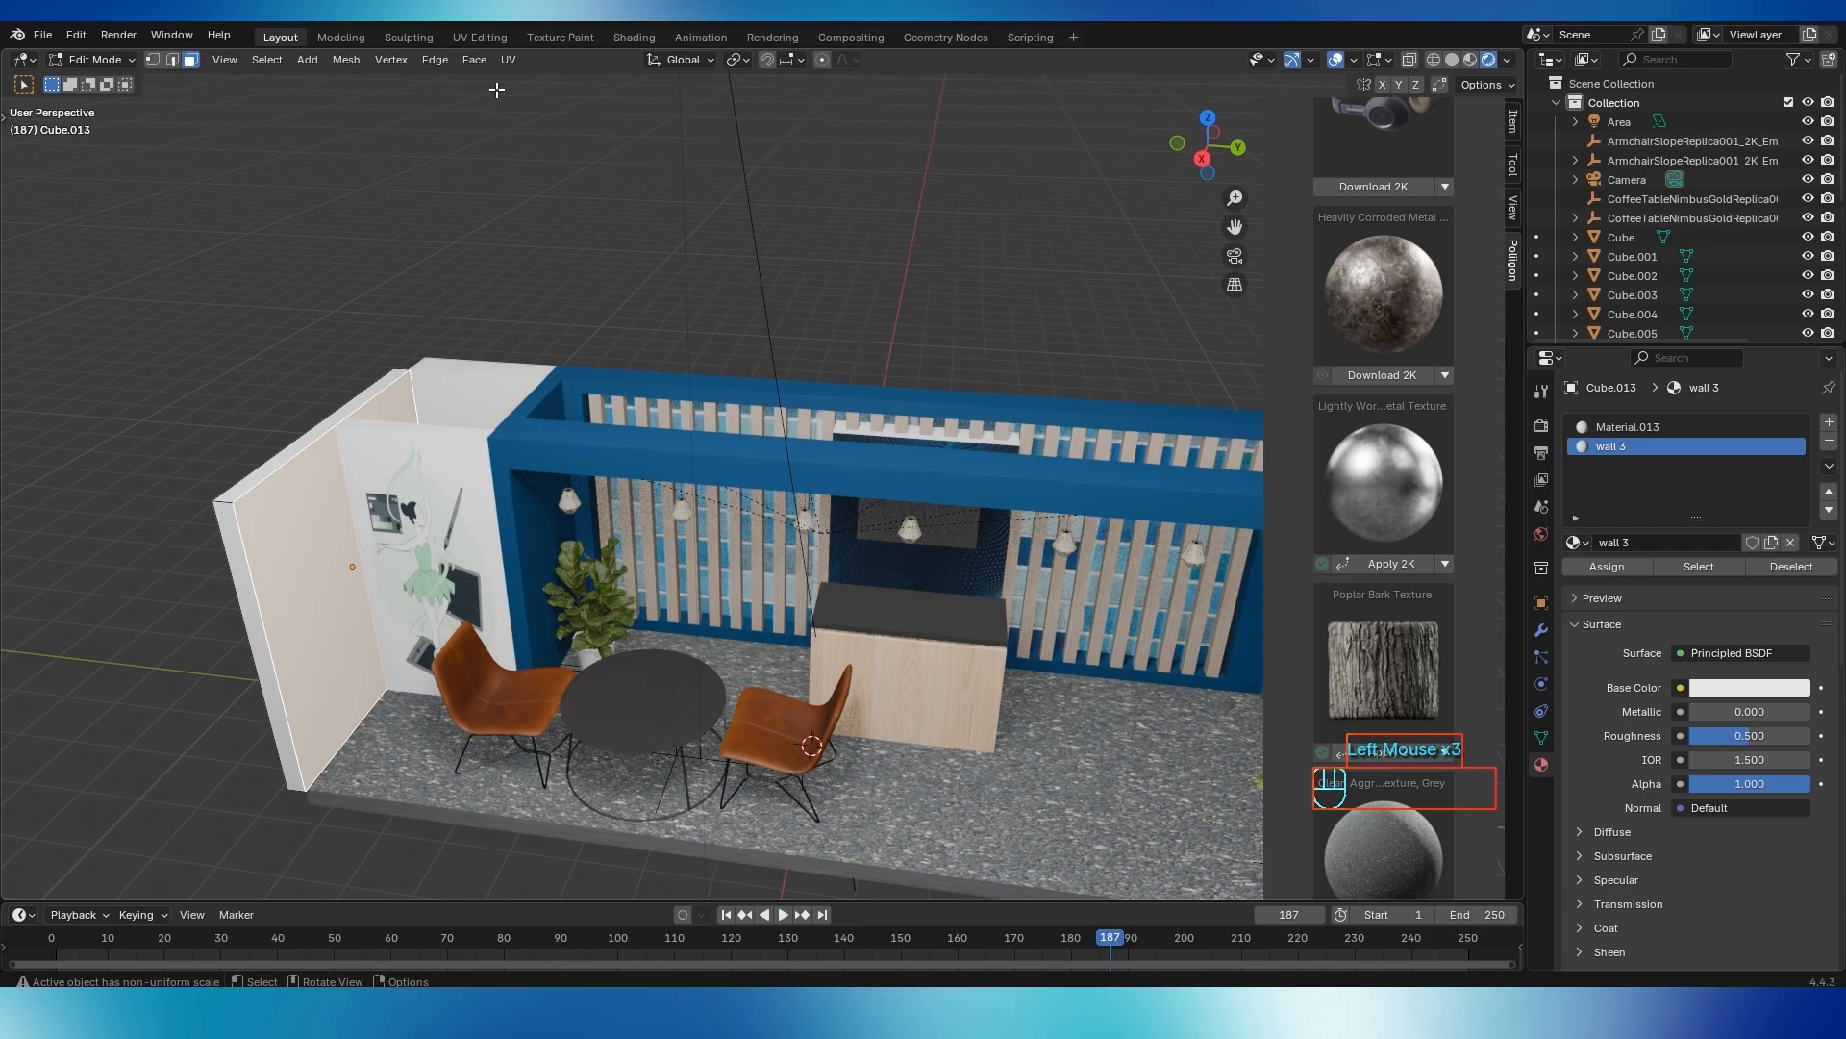
# Add 14565650_5511011.jpg from the Stall 3D folder as an image texture node in the wall 3 material
pyautogui.click(633, 36)
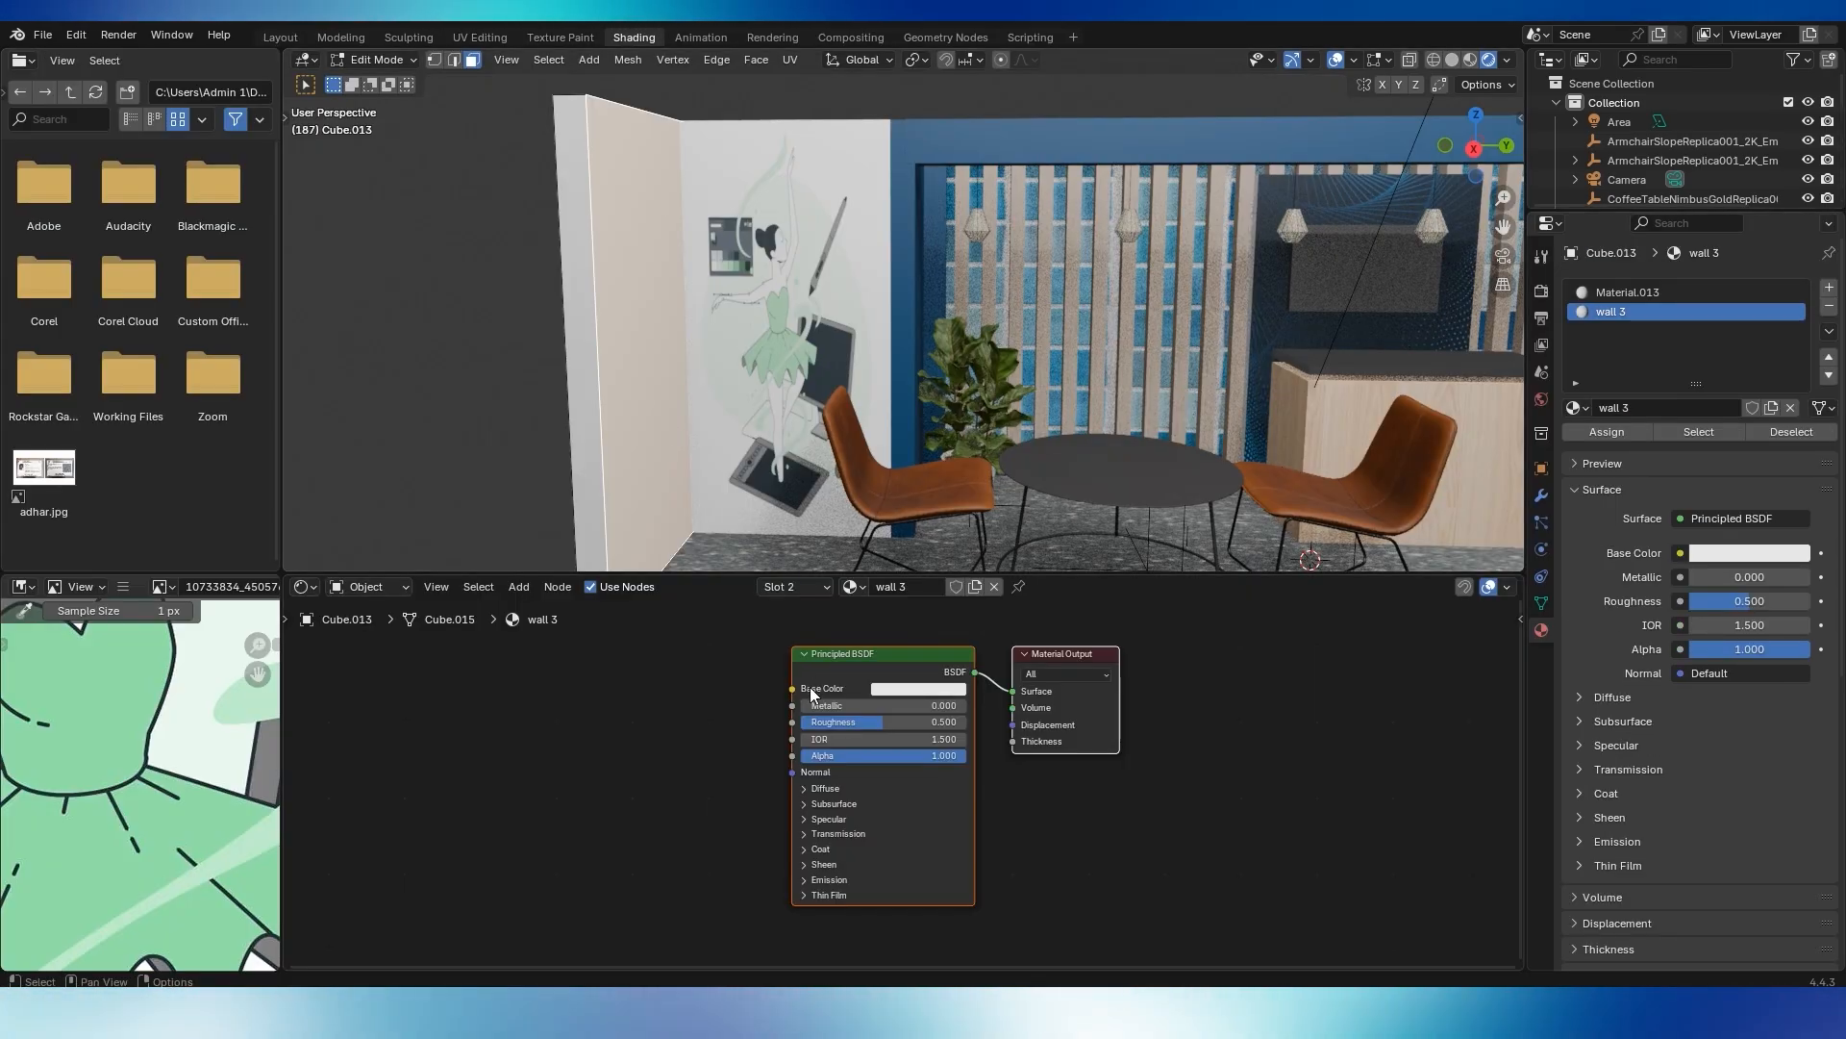
pyautogui.hotkey('alt', 'Tab')
pyautogui.moveTo(540, 351); pyautogui.dragTo(564, 690)
pyautogui.hotkey('alt', 'Tab')
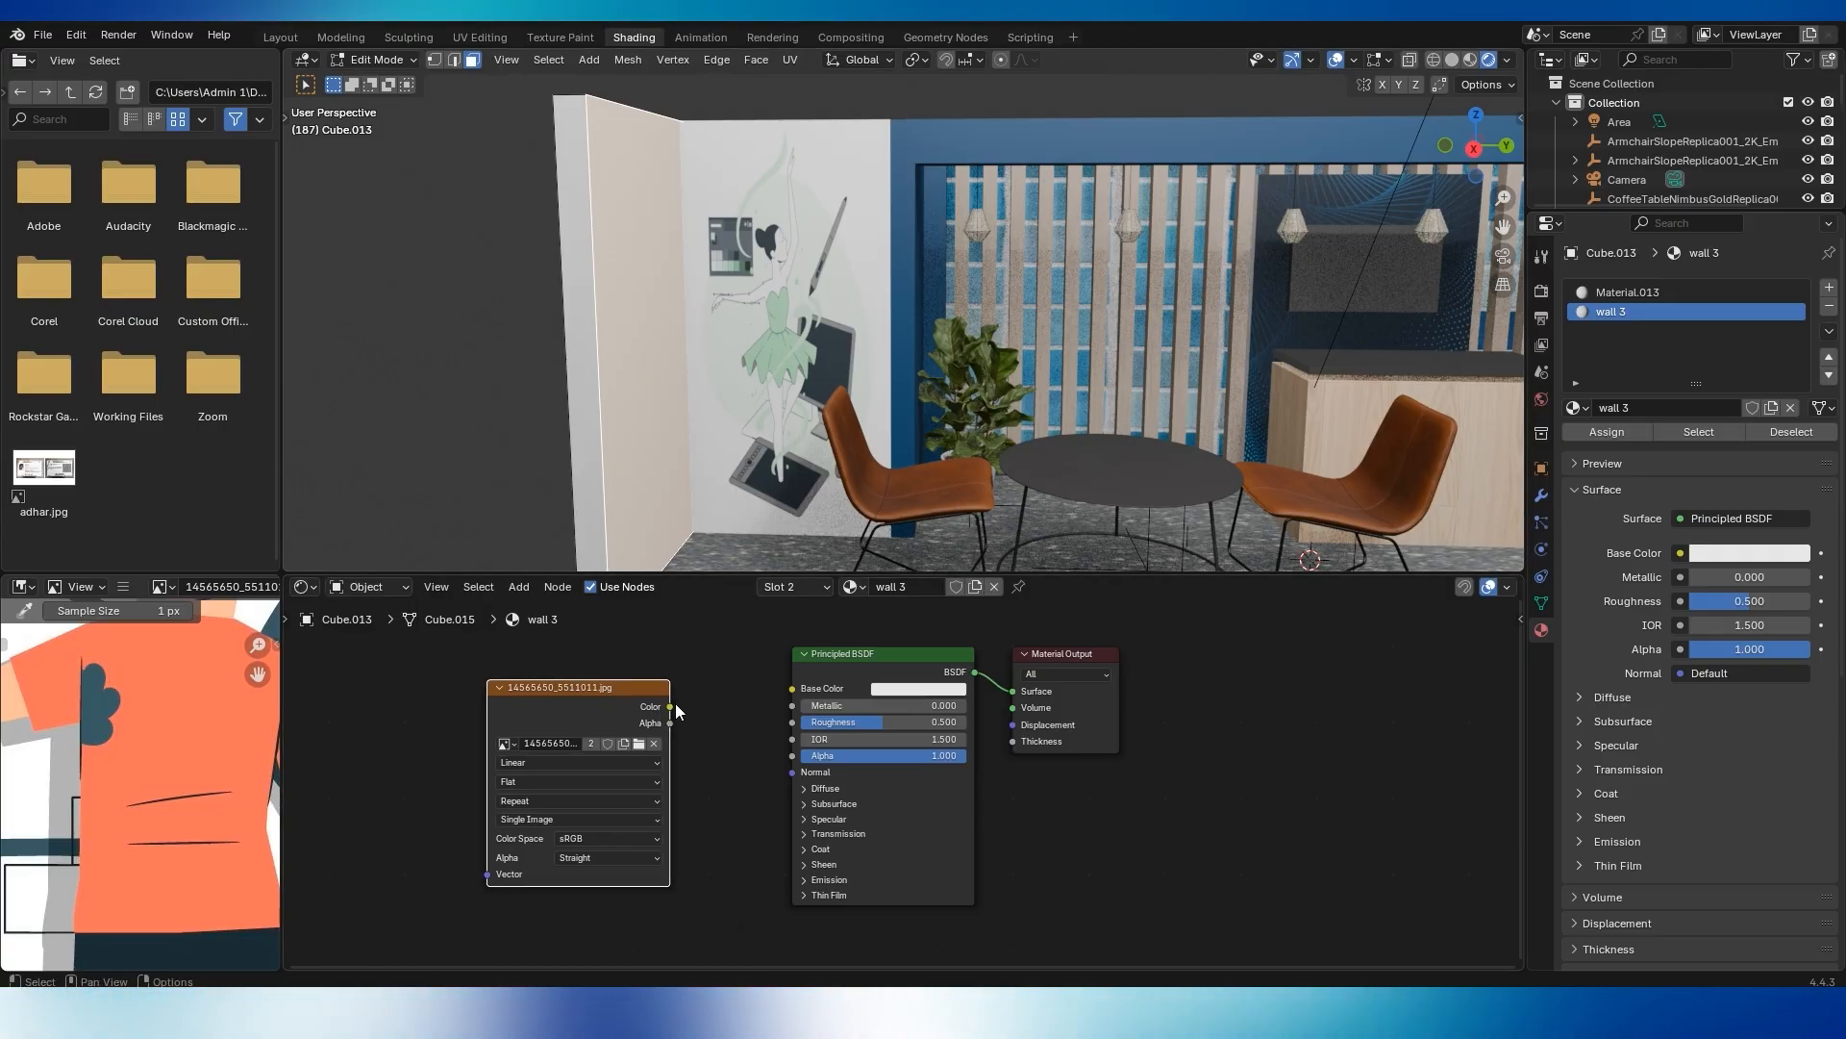
# Connect the image's Color output to wall 3's Principled BSDF Base Color, move the image node slightly closer and leave Edit Mode
pyautogui.moveTo(785, 699); pyautogui.dragTo(791, 689)
pyautogui.moveTo(770, 289); pyautogui.dragTo(617, 475, button='middle')
pyautogui.moveTo(859, 406); pyautogui.dragTo(820, 358, button='middle')
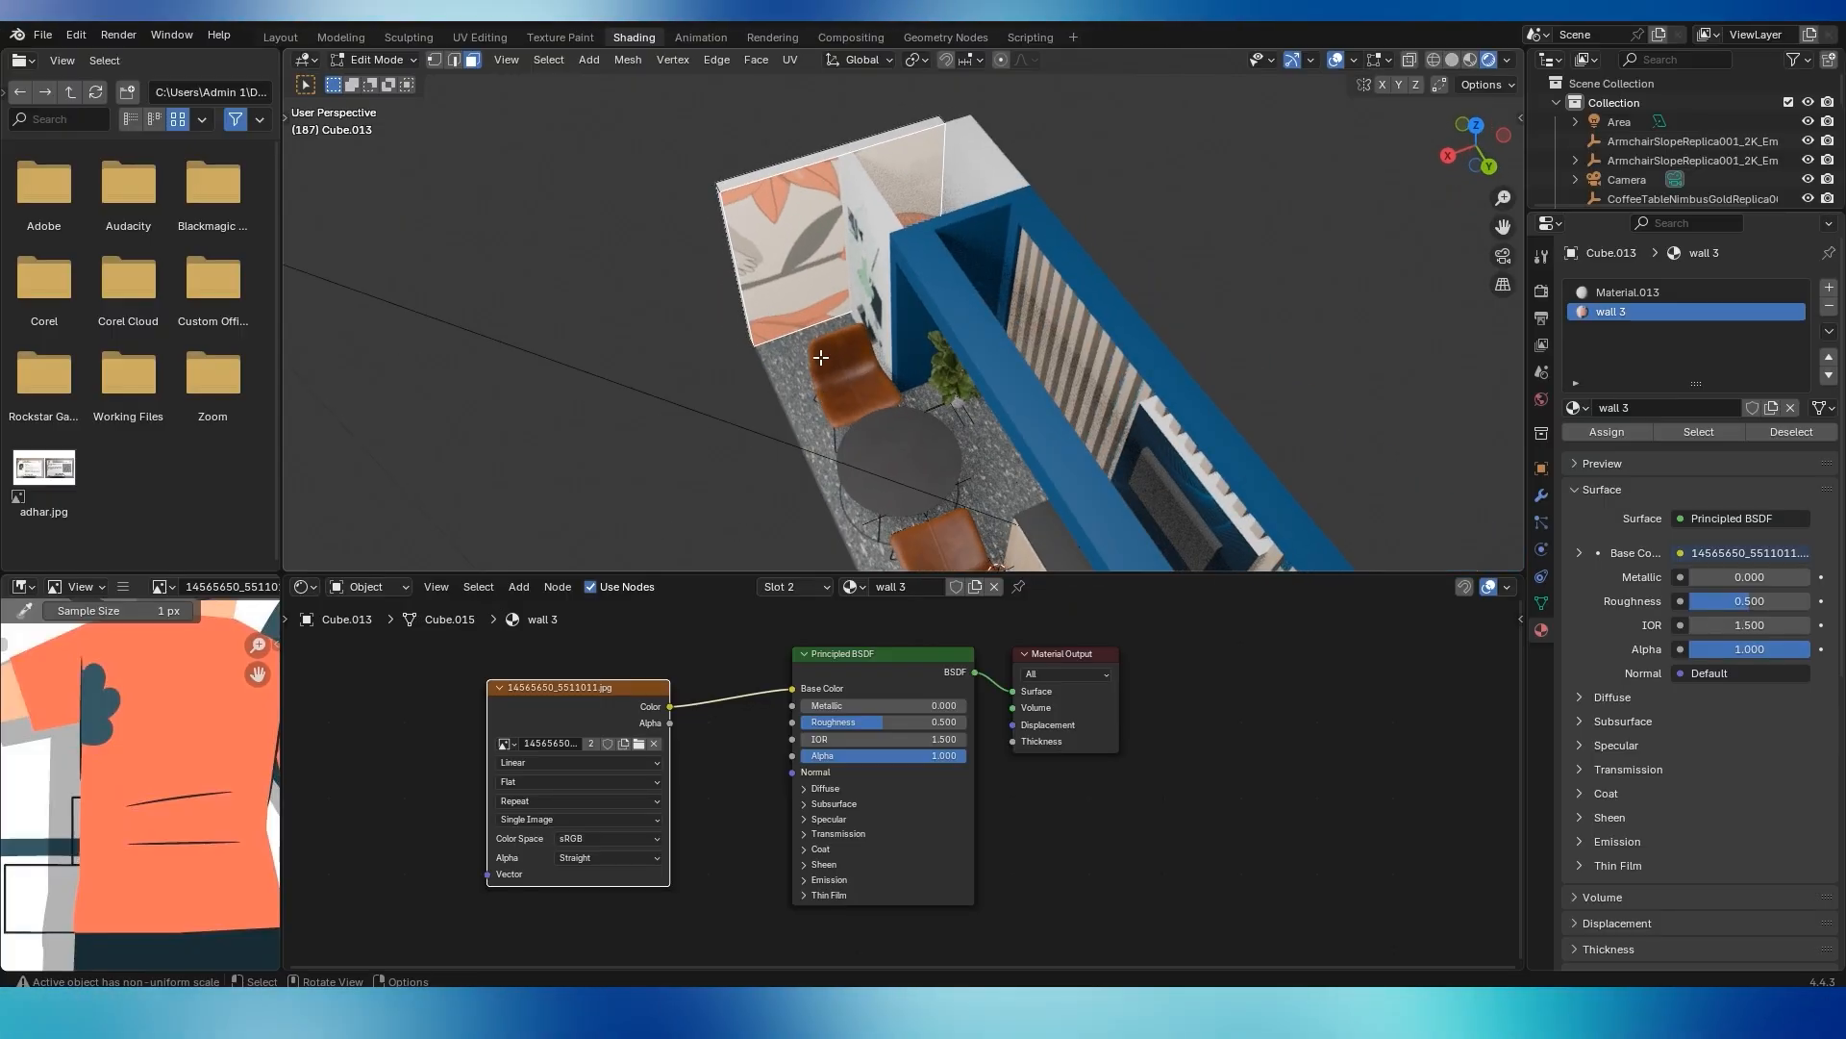
pyautogui.moveTo(597, 703); pyautogui.dragTo(627, 710)
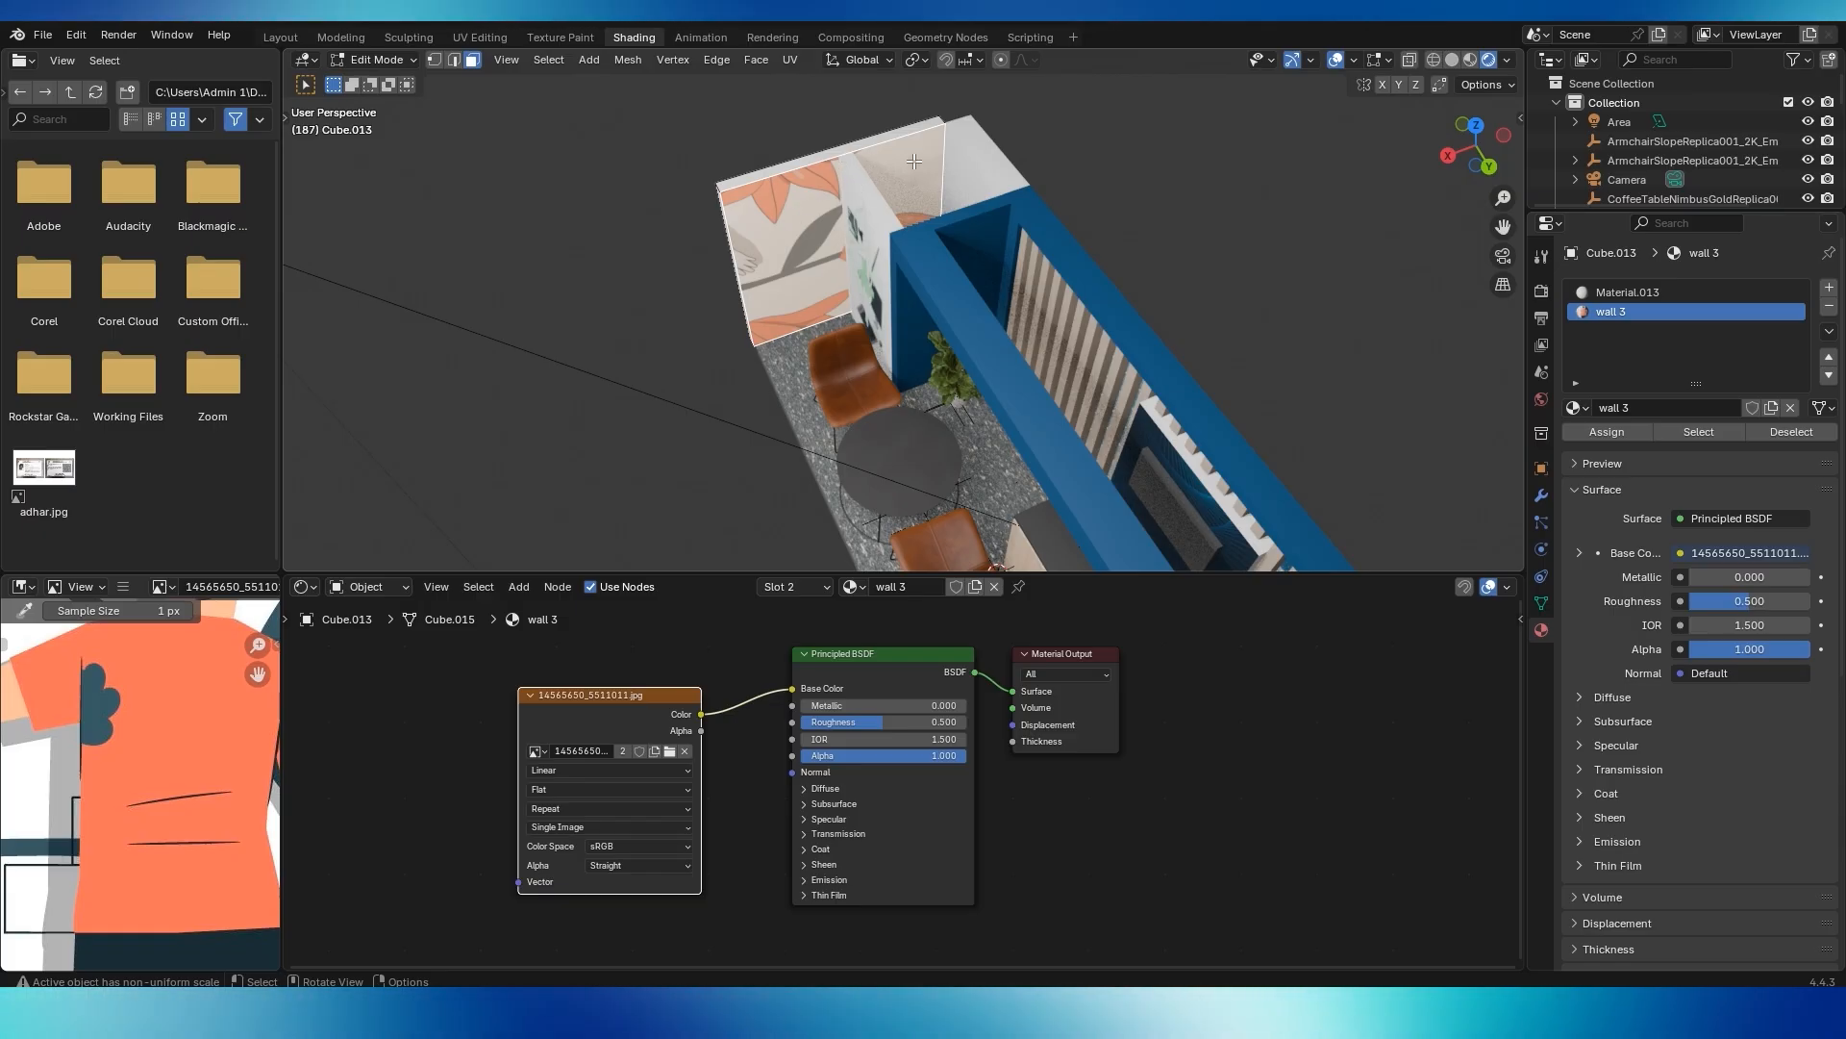
pyautogui.moveTo(913, 162); pyautogui.dragTo(873, 206, button='middle')
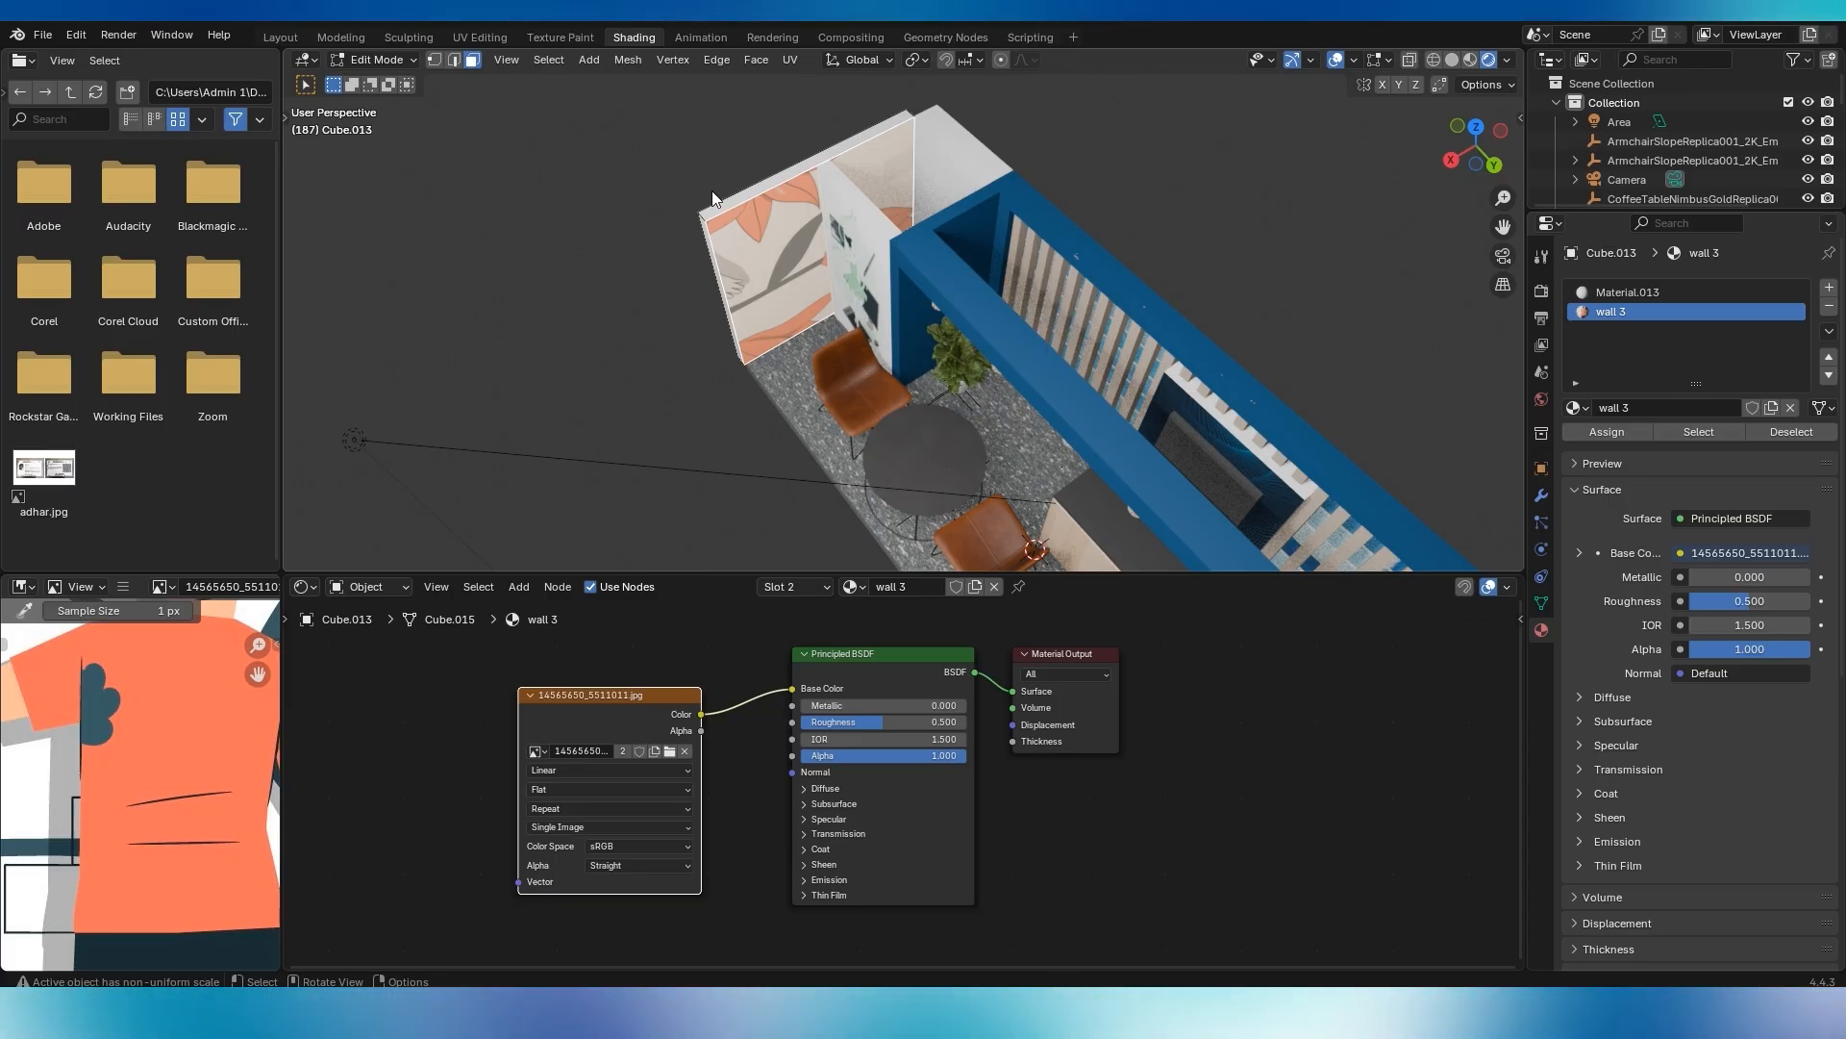
pyautogui.press('Tab')
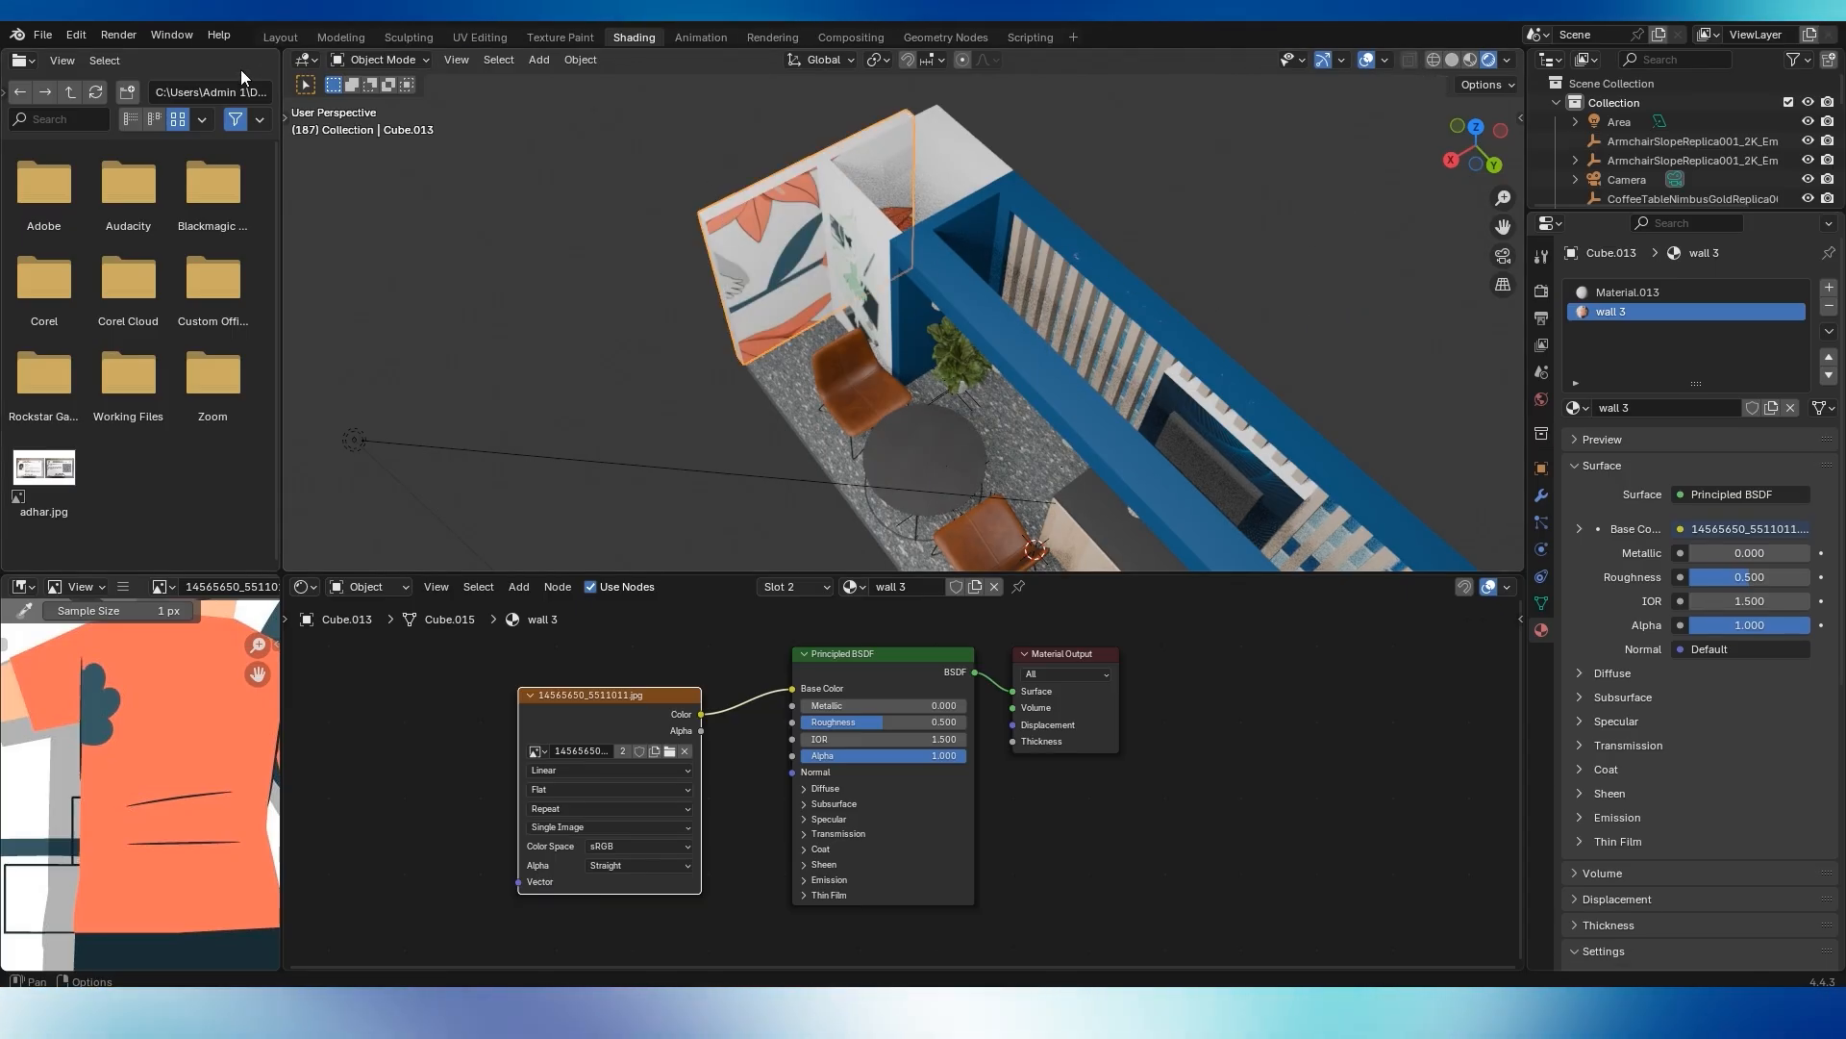
# Set the illustrated side wall's X dimension to 2.5 m and move it along X towards the booth's front, to about 1.29 m
pyautogui.click(280, 38)
pyautogui.moveTo(429, 448); pyautogui.dragTo(329, 448, button='middle')
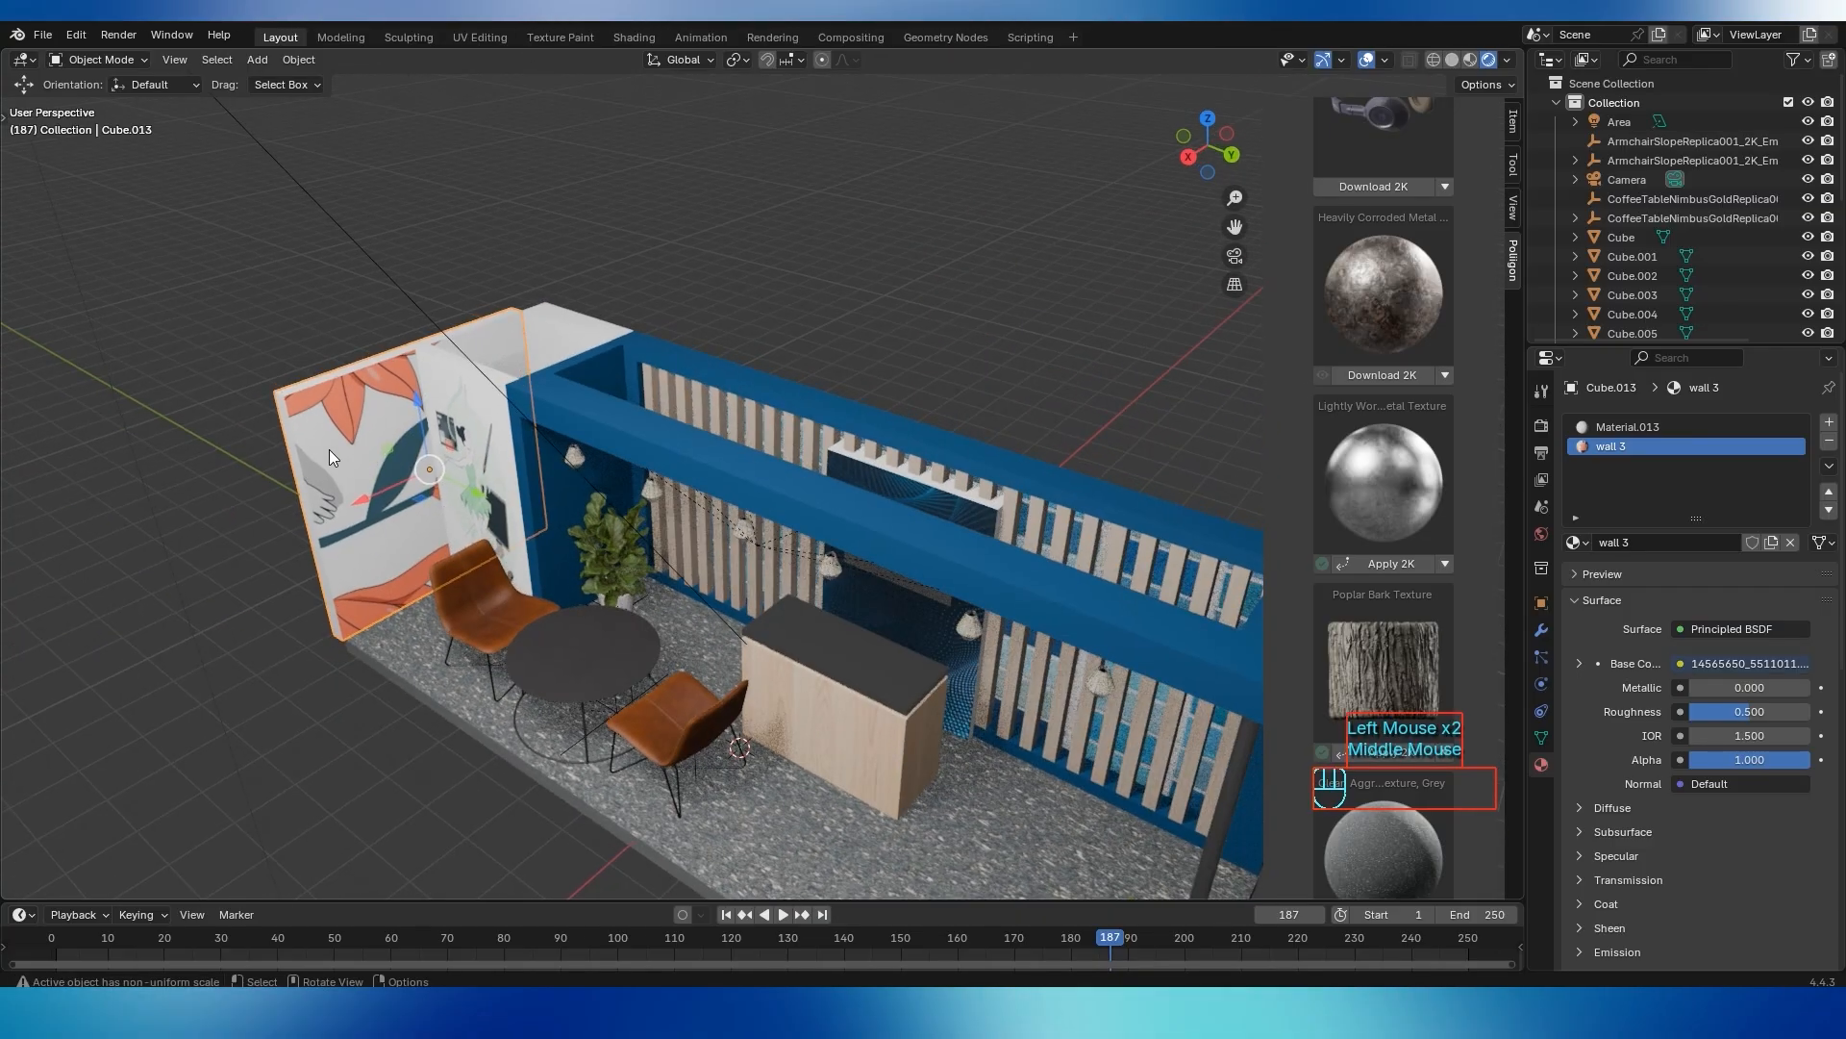
pyautogui.click(1512, 125)
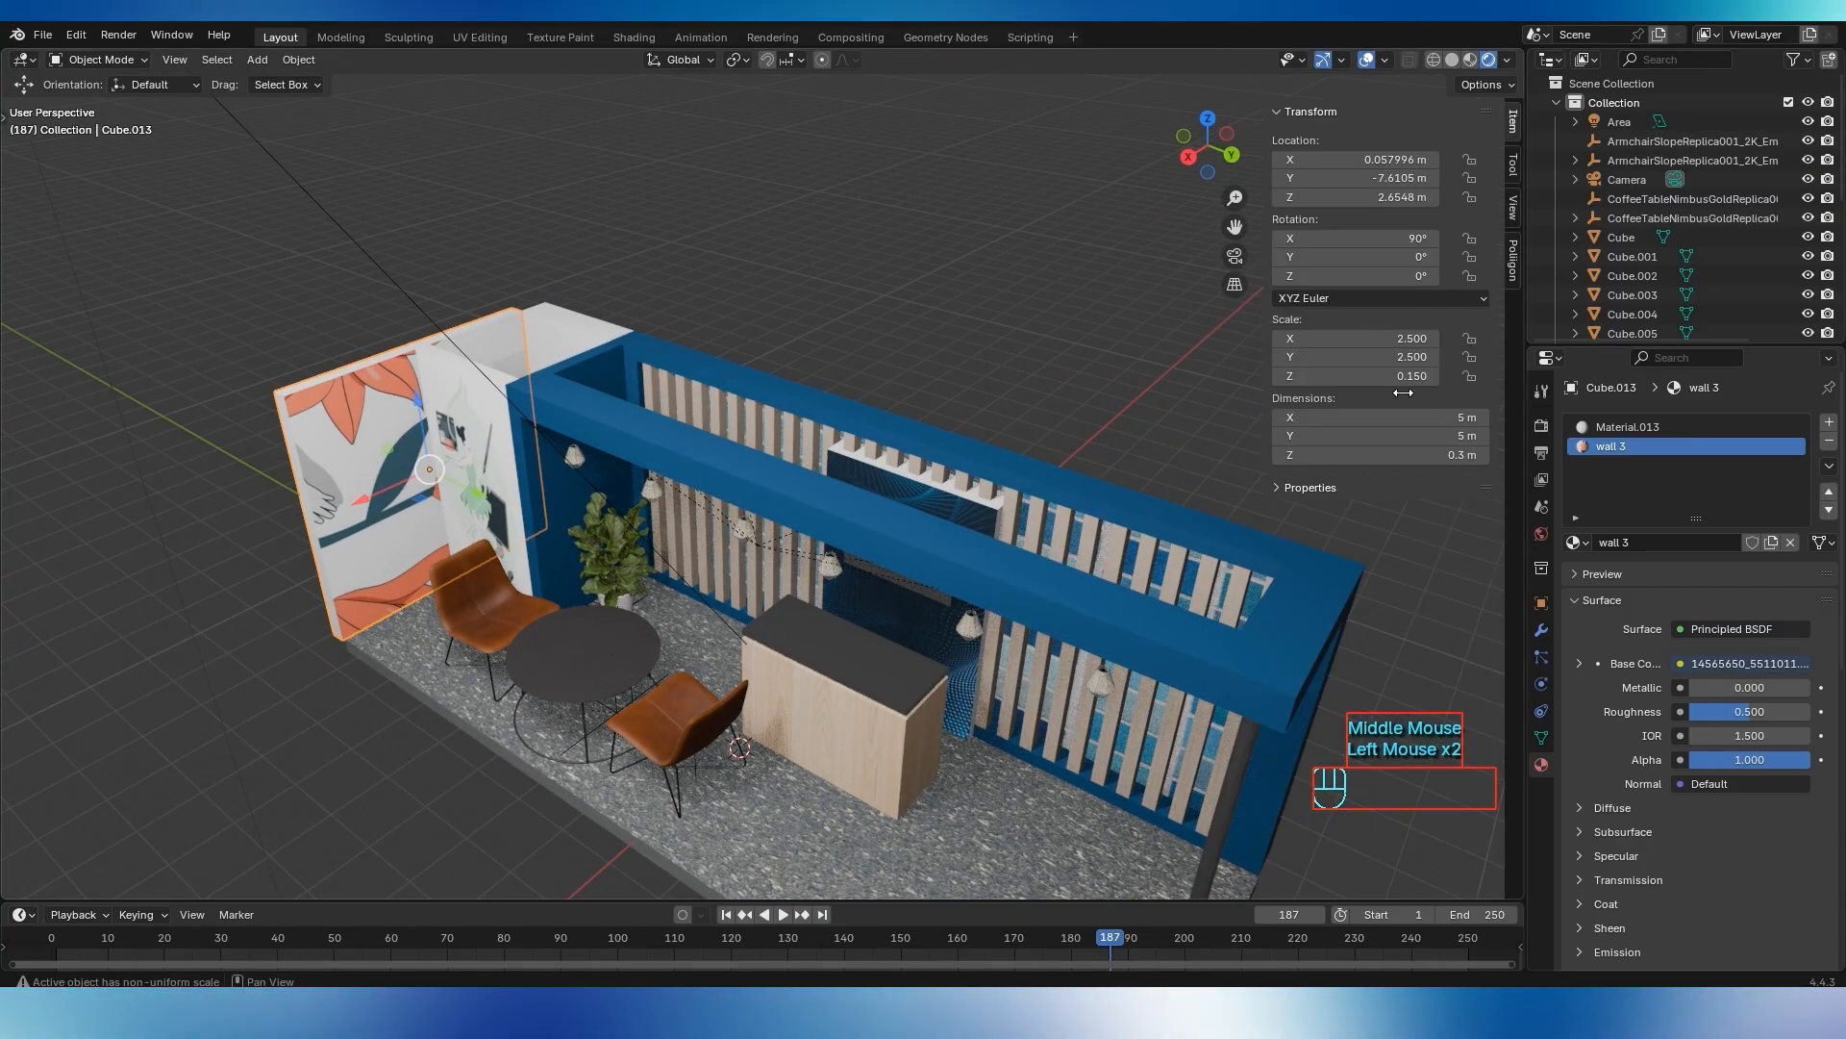
pyautogui.click(1450, 420)
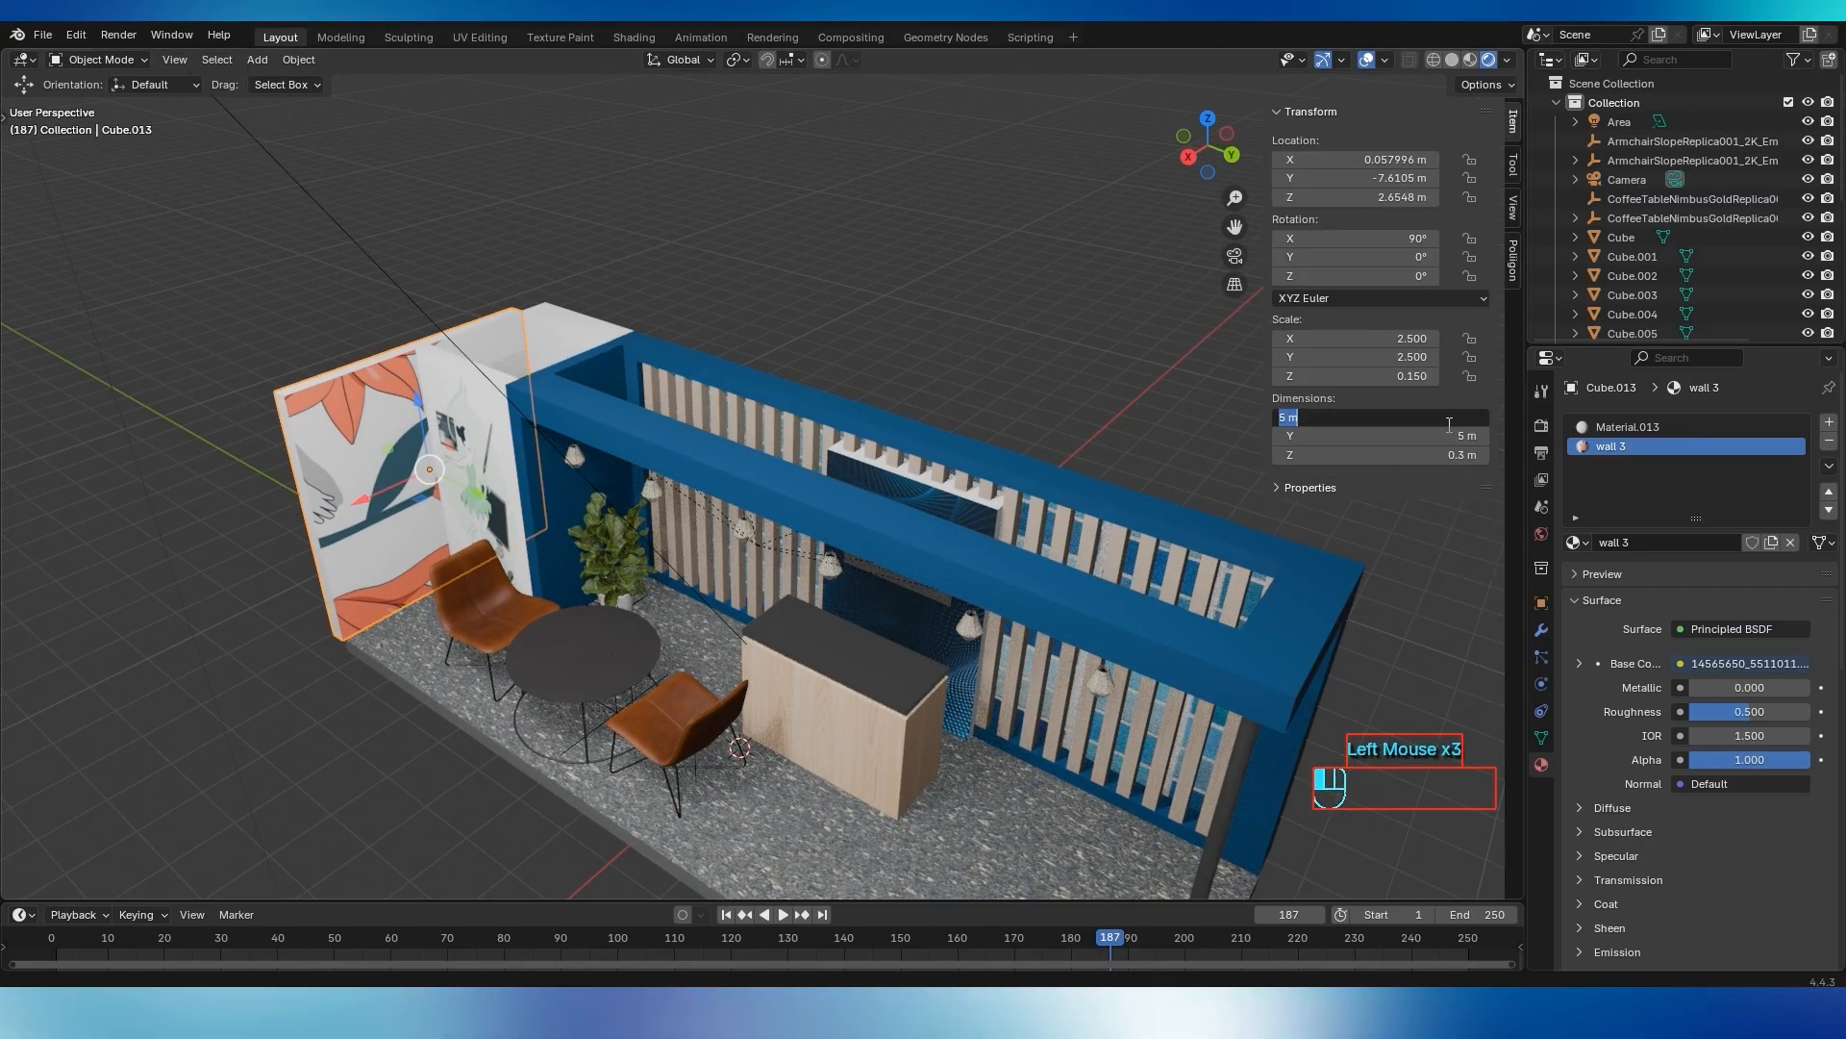
pyautogui.write('2.5')
pyautogui.press('Return')
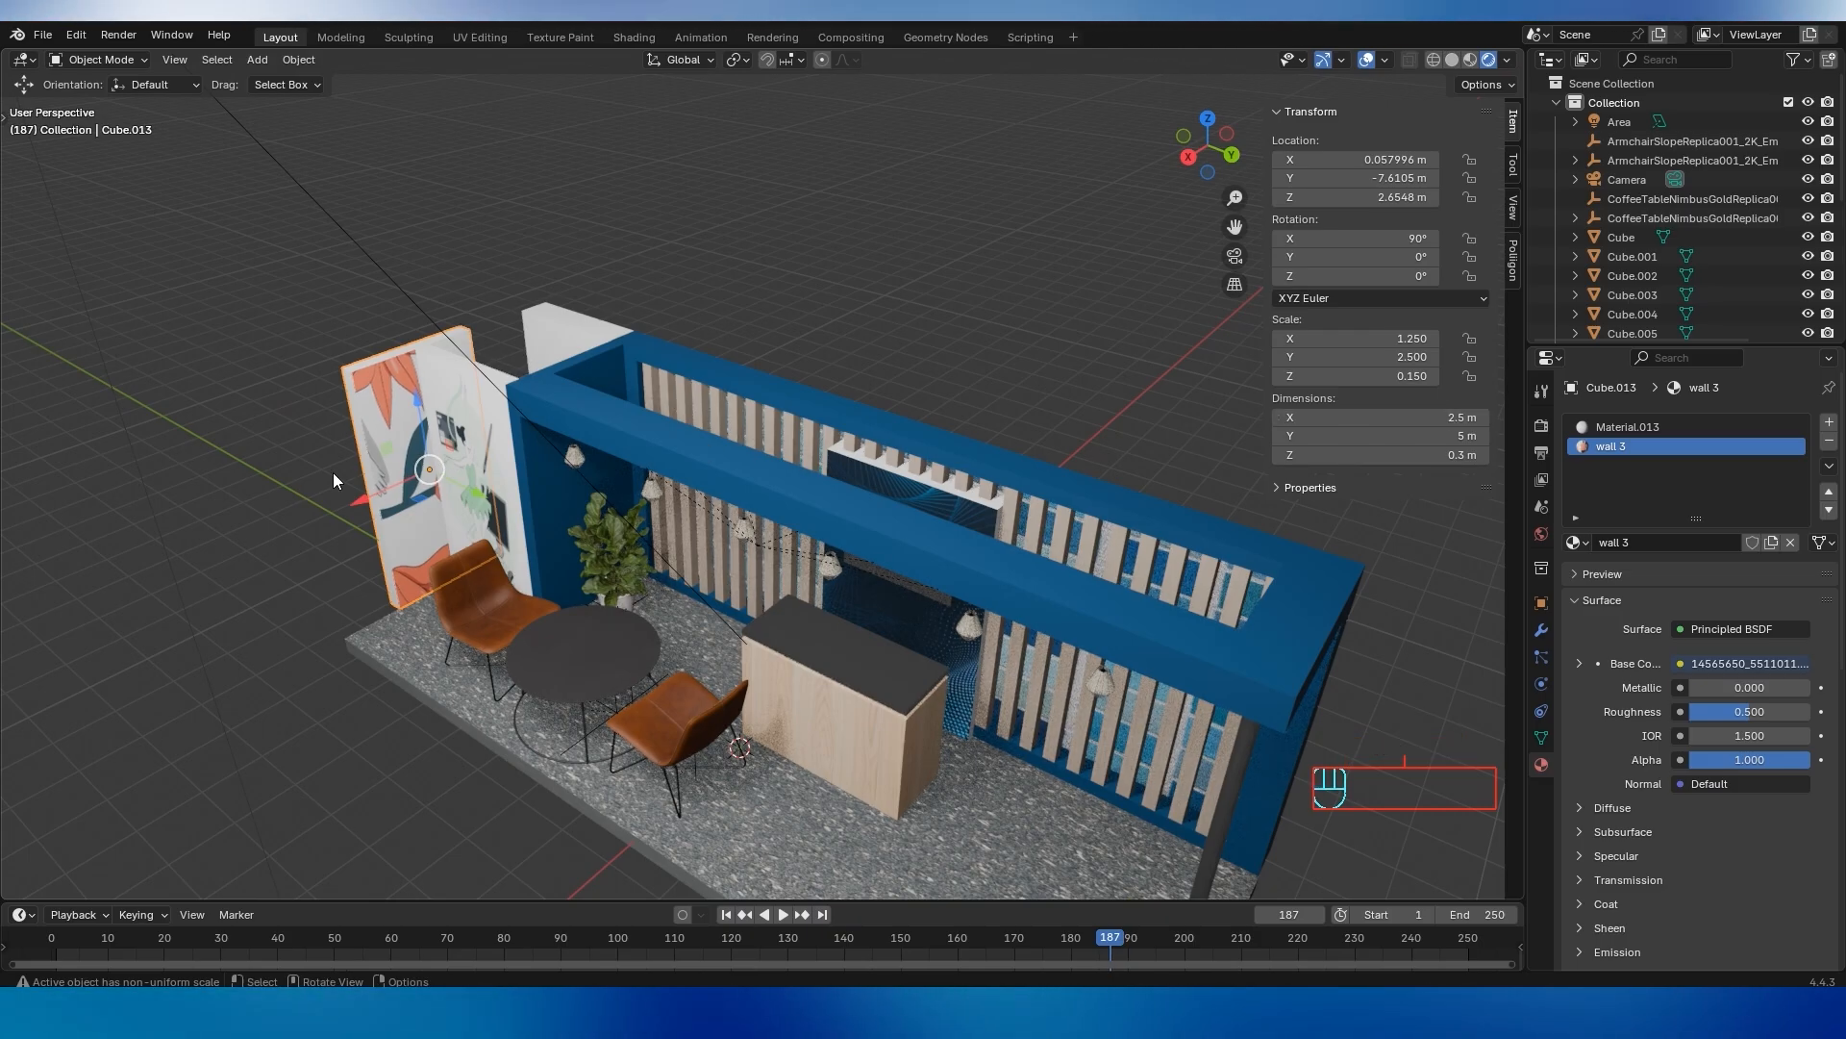
pyautogui.moveTo(367, 502); pyautogui.dragTo(313, 541)
# Duplicate the narrowed side wall and move the copy about -2.79 m along X, beside the booth's rear end
pyautogui.moveTo(400, 436); pyautogui.dragTo(413, 383, button='middle')
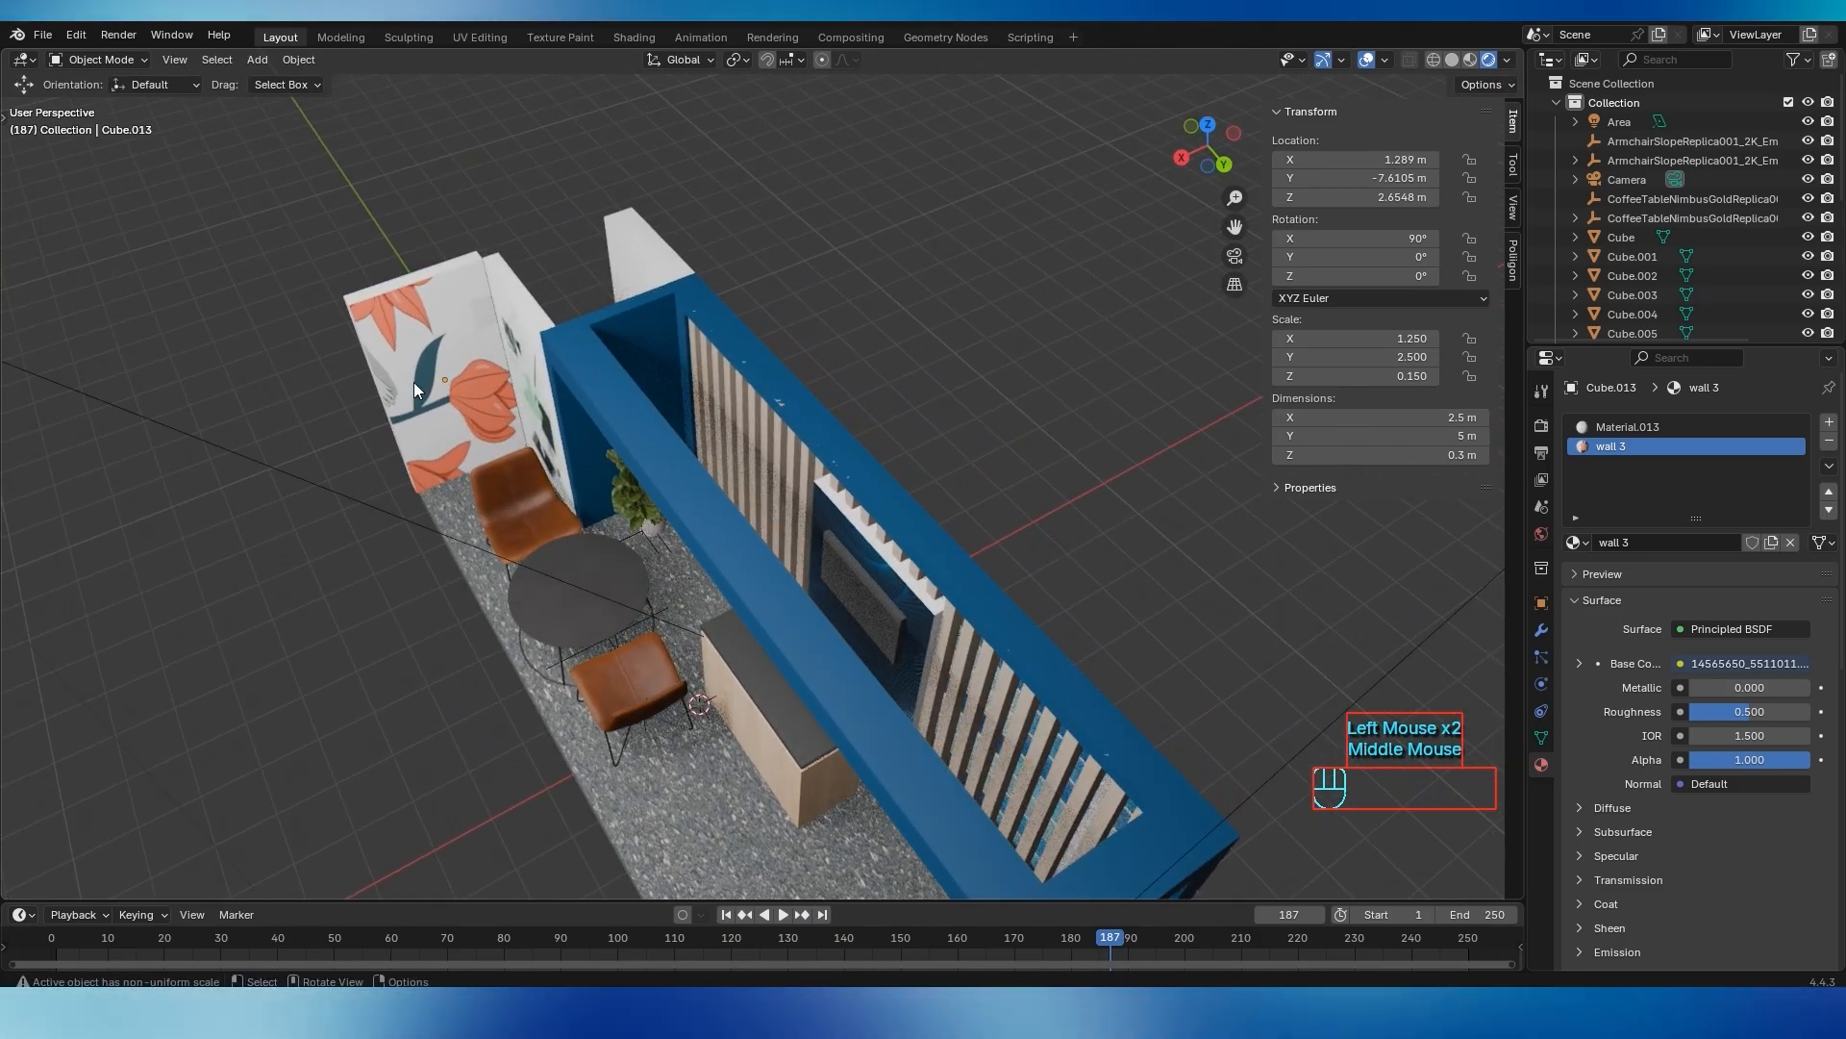
pyautogui.click(434, 353)
pyautogui.hotkey('shift', 'd')
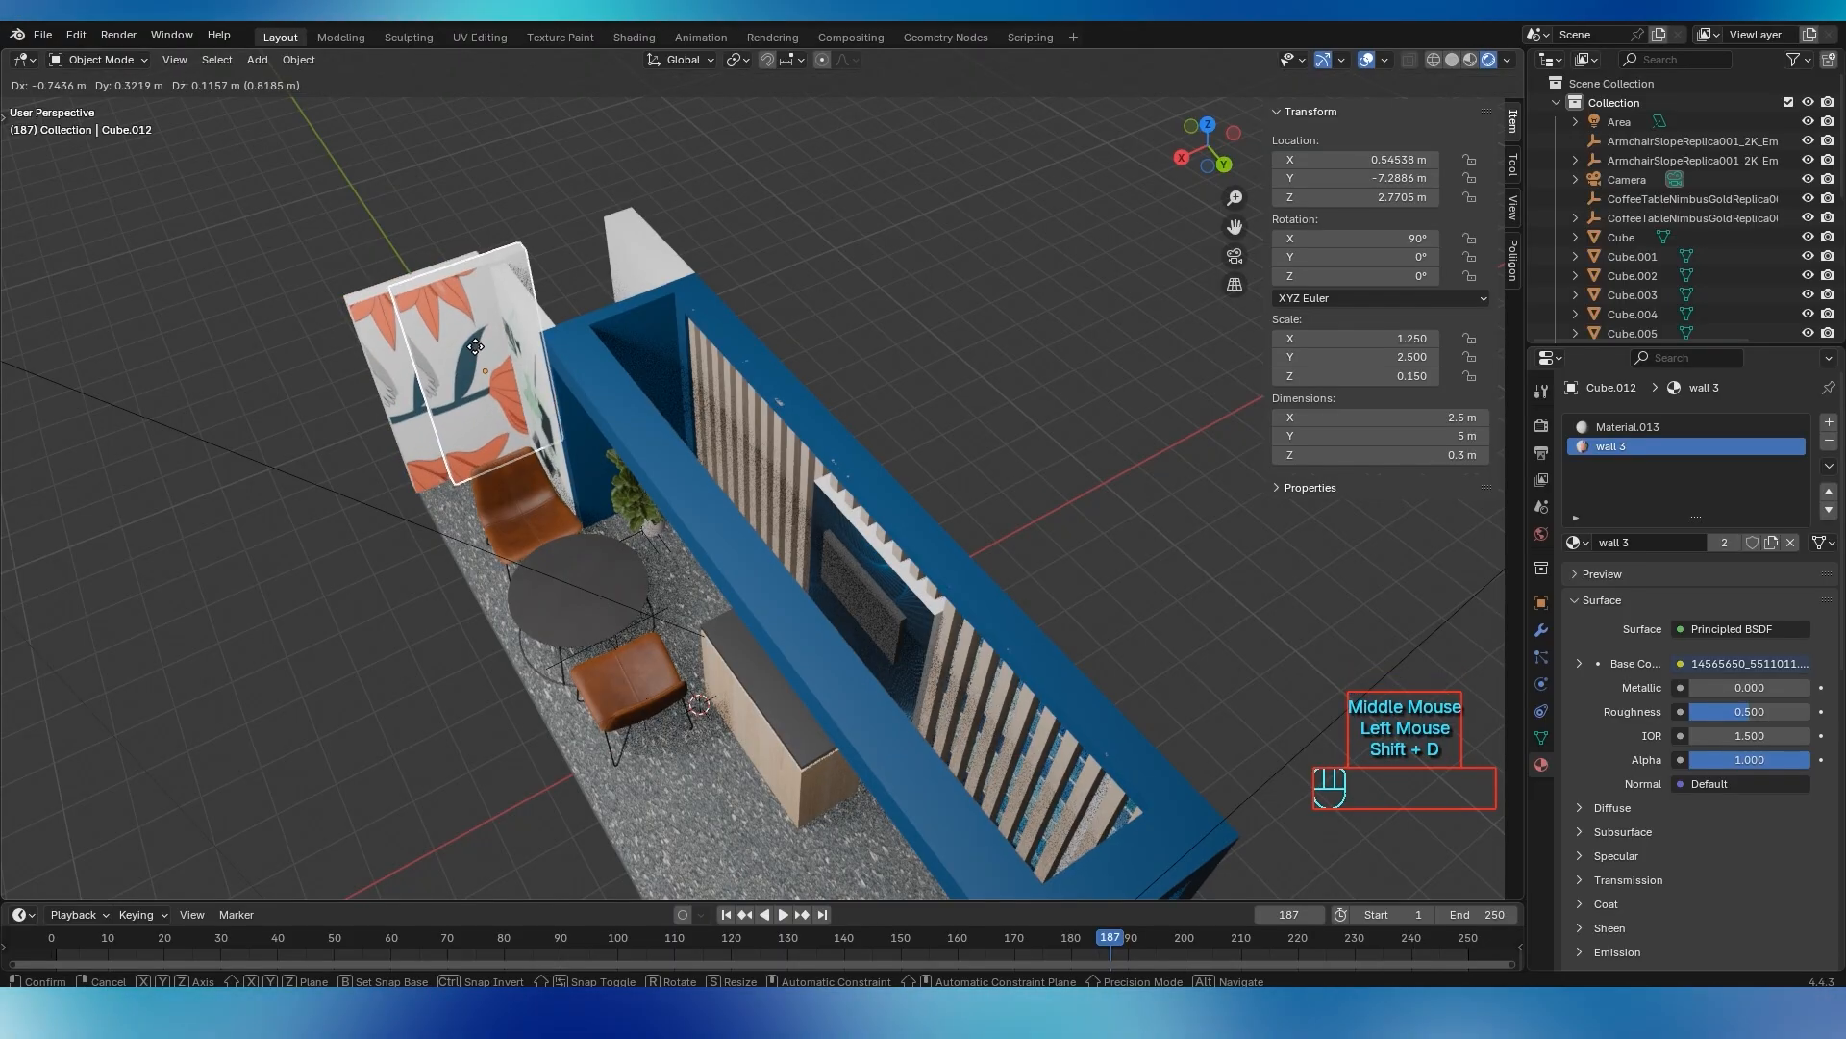
pyautogui.rightClick(476, 346)
pyautogui.moveTo(395, 402); pyautogui.dragTo(503, 362)
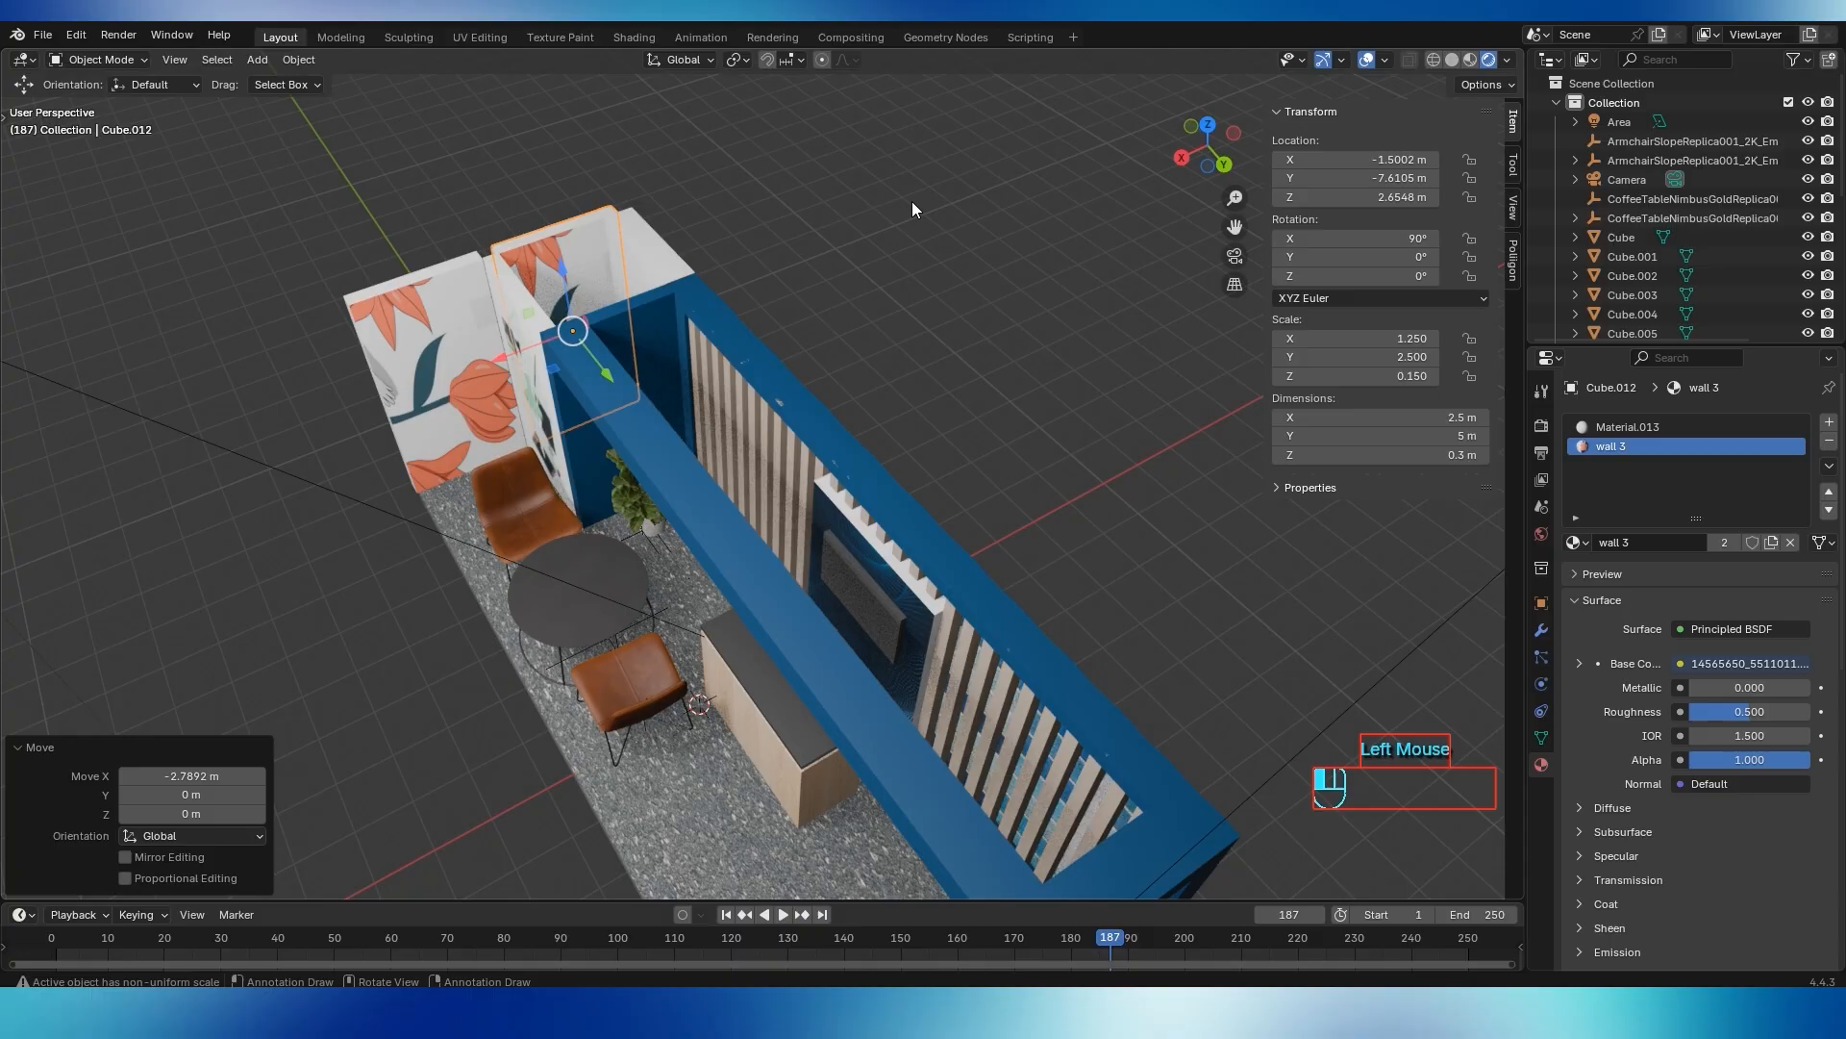
pyautogui.moveTo(683, 337); pyautogui.dragTo(713, 300, button='middle')
pyautogui.click(714, 300)
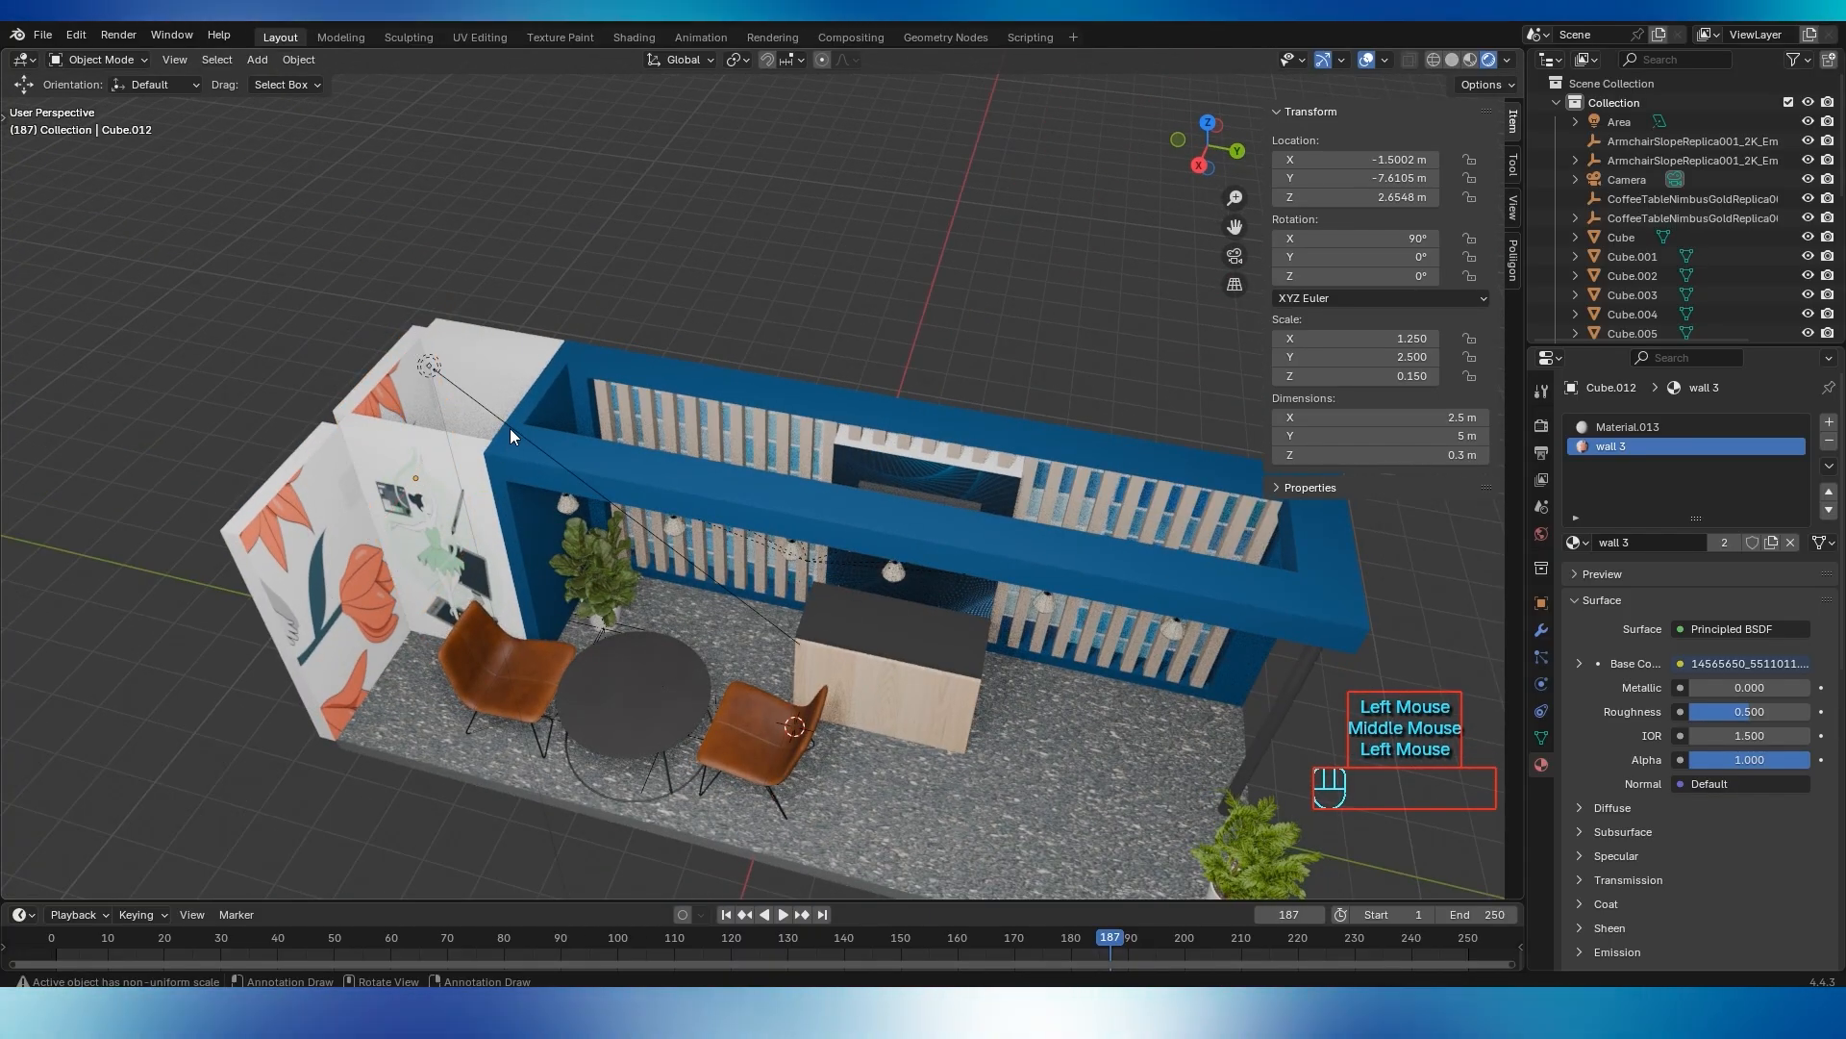
pyautogui.scroll(1, 510, 429)
pyautogui.moveTo(509, 429); pyautogui.dragTo(550, 377, button='middle')
pyautogui.scroll(-2, 413, 567)
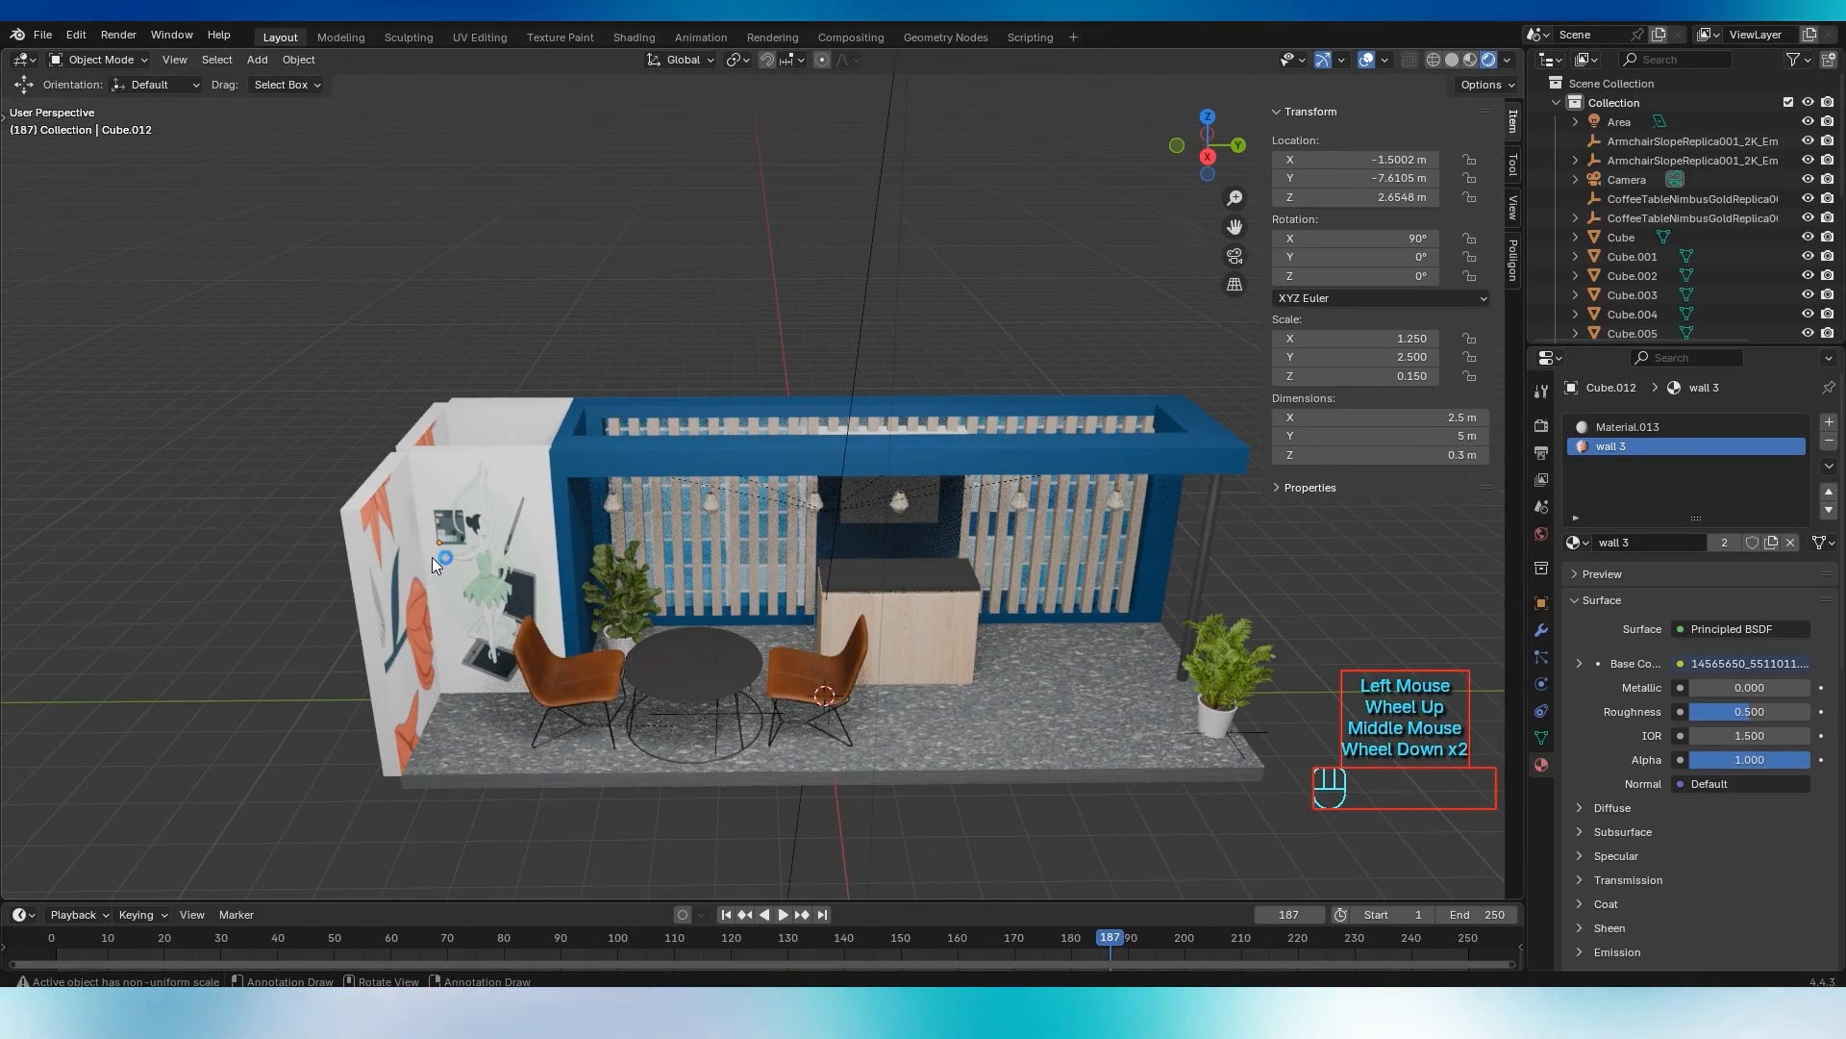
# Open the front side wall's illustrated face in the UV editor and rotate its UVs to stand the illustration upright
pyautogui.moveTo(431, 557); pyautogui.dragTo(488, 460, button='middle')
pyautogui.click(395, 517)
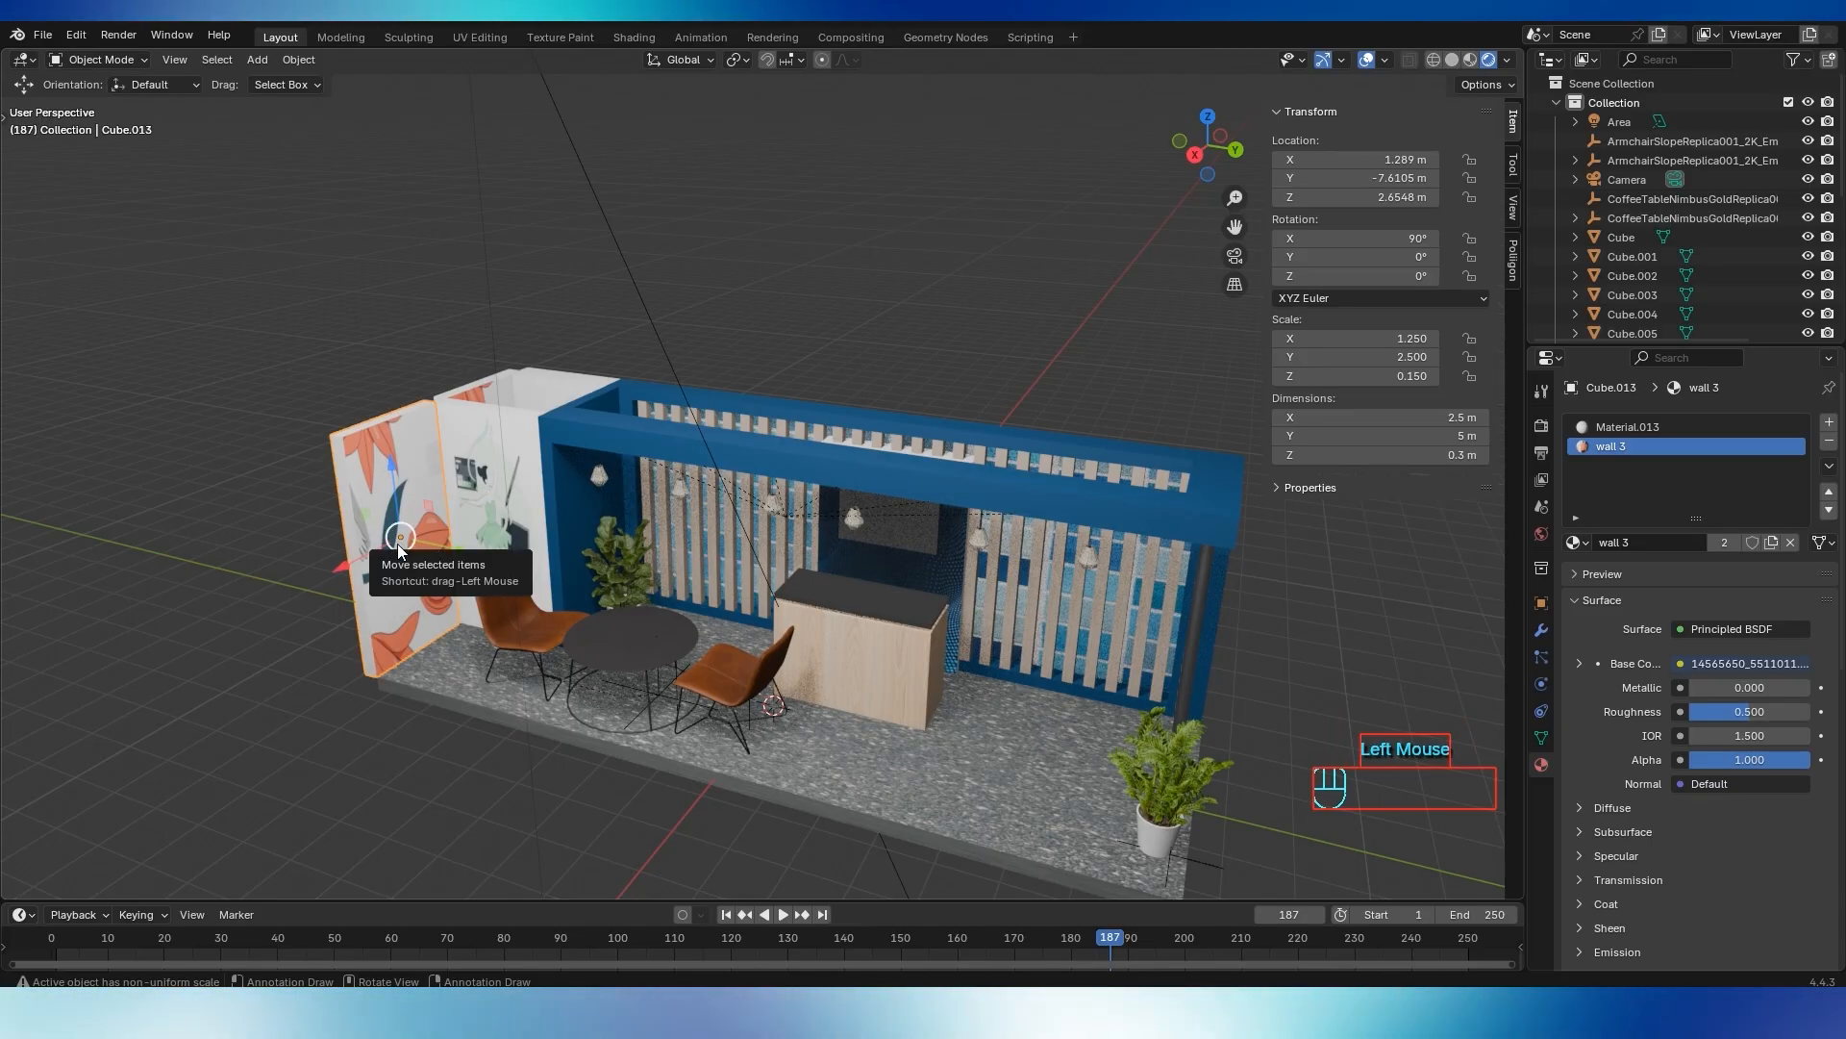
pyautogui.press('Tab')
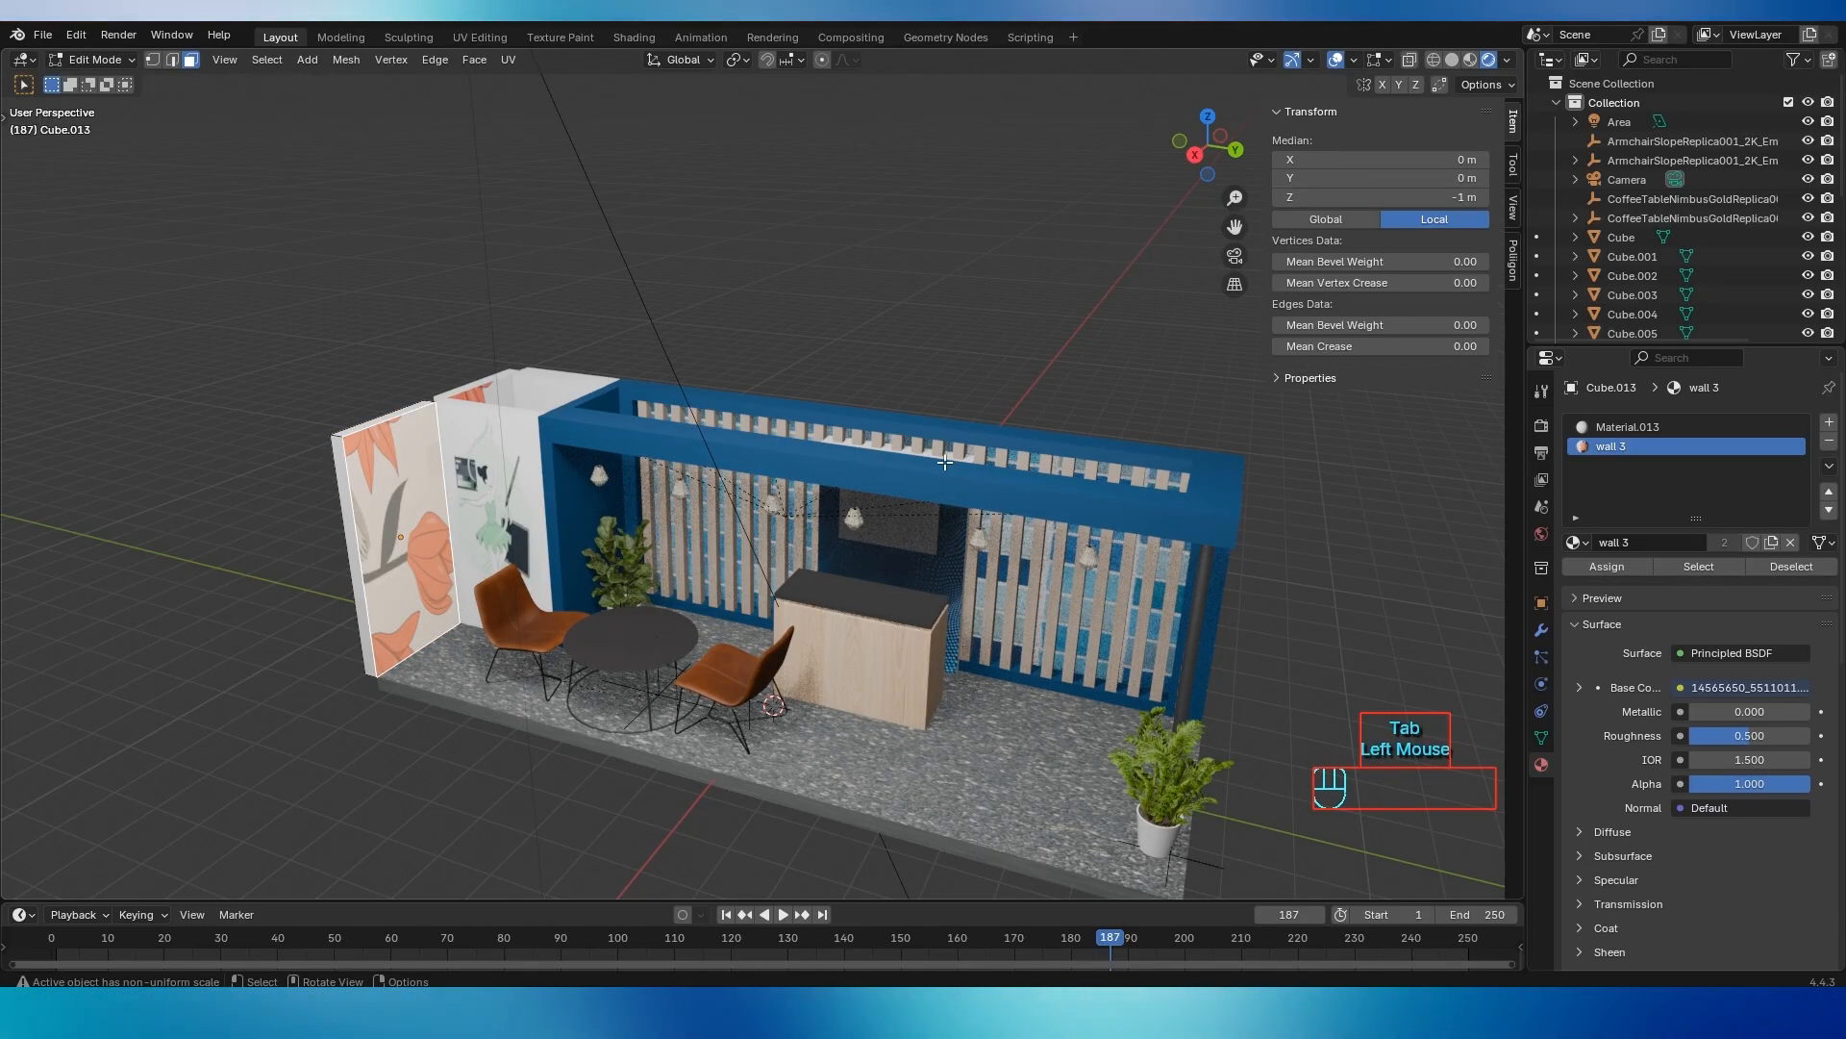
pyautogui.click(478, 39)
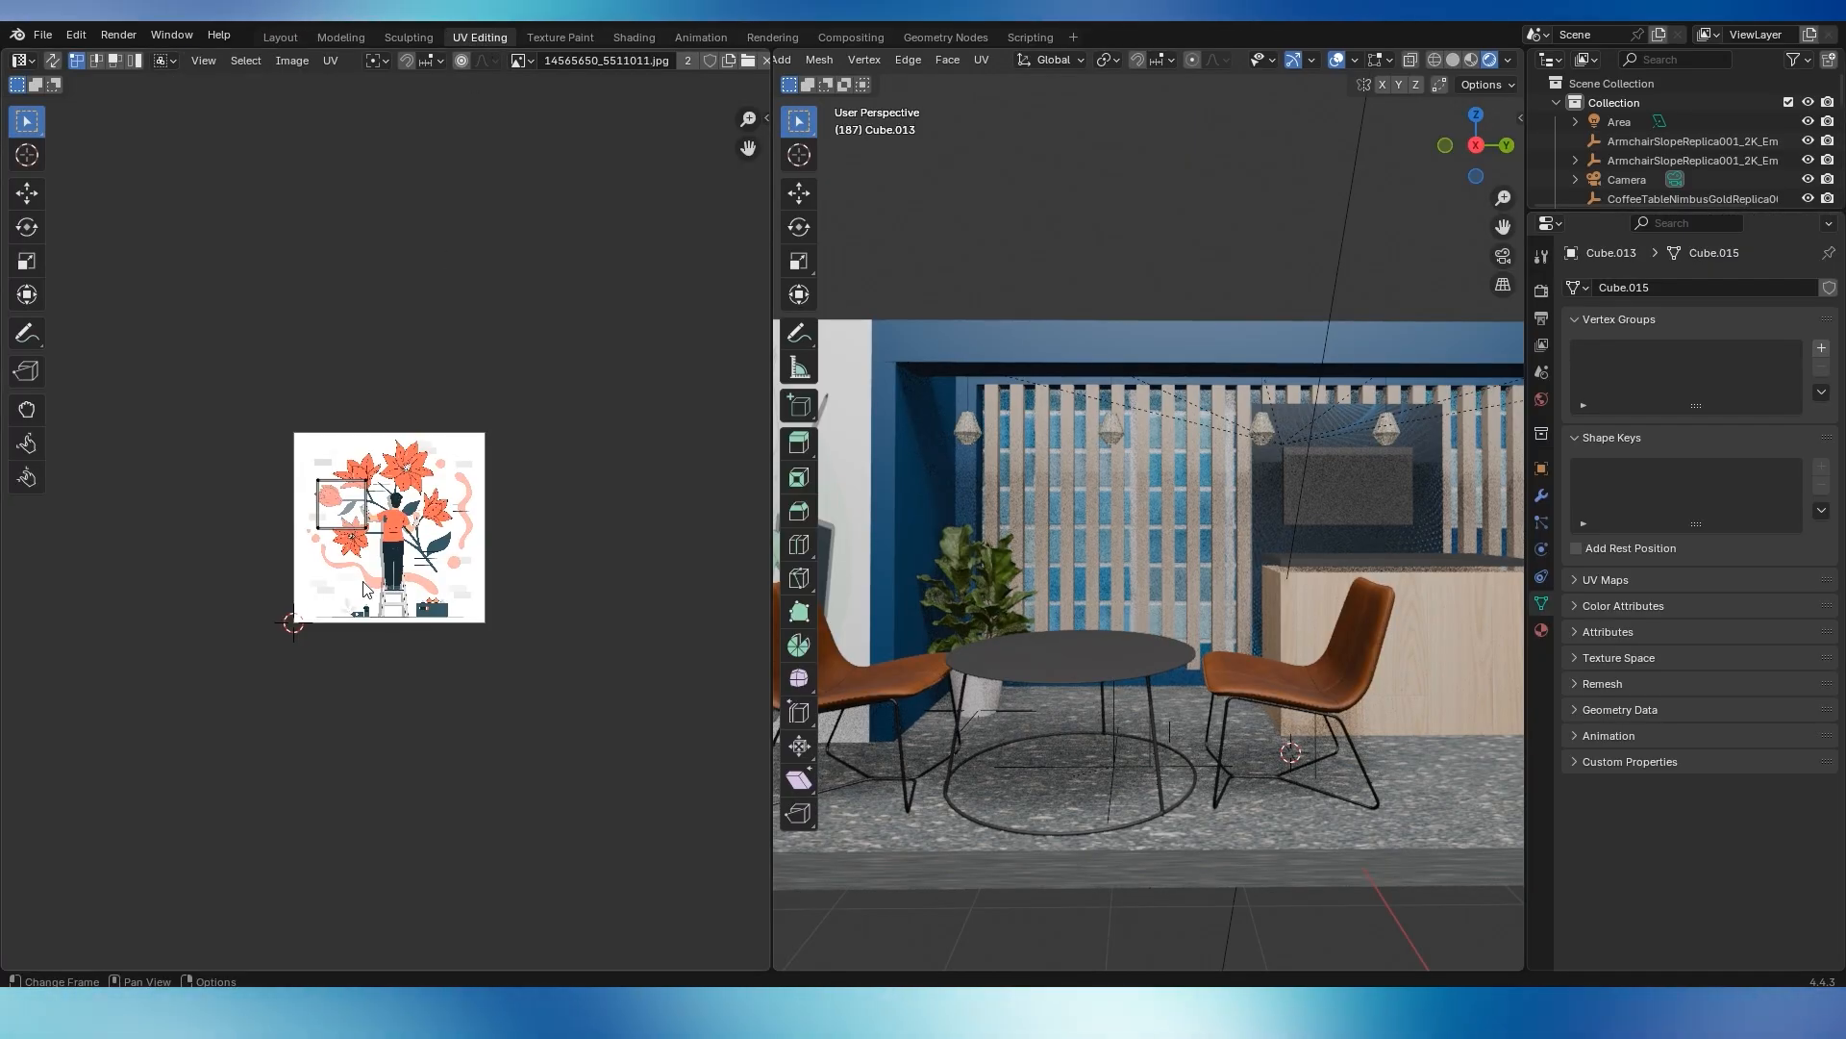
pyautogui.scroll(-3, 985, 566)
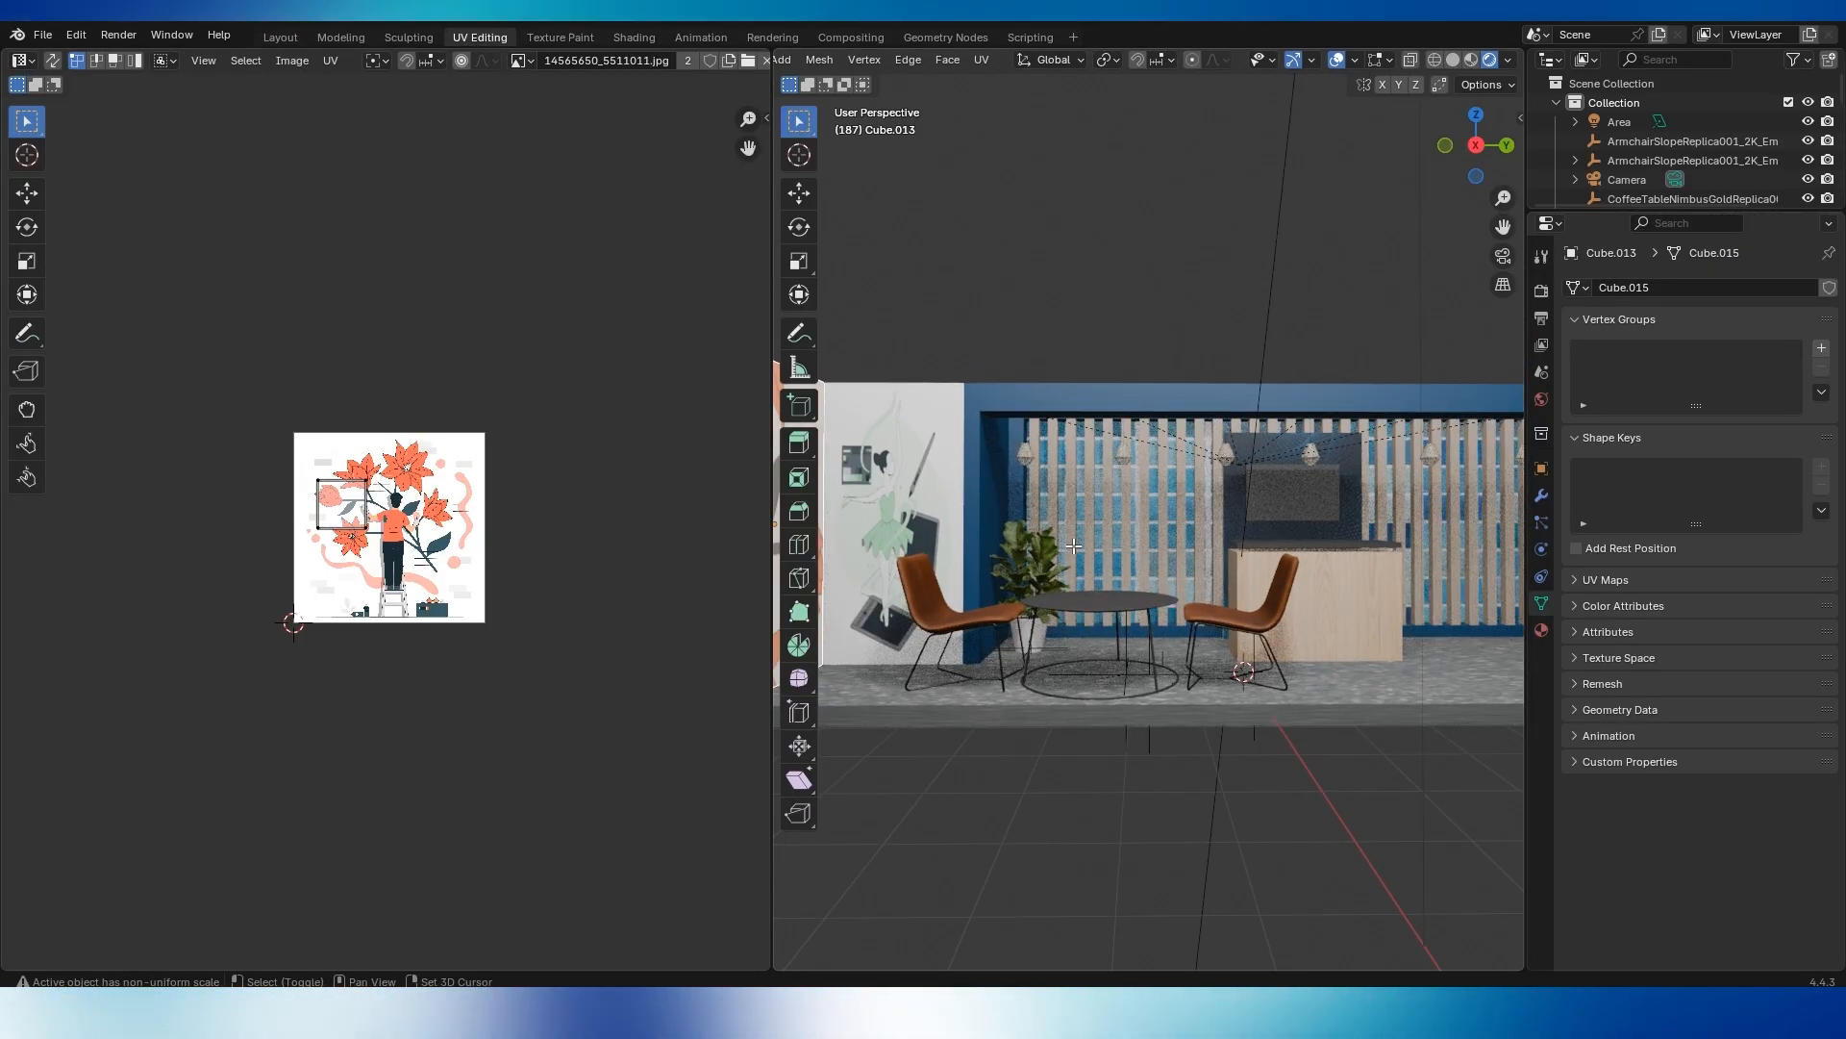
pyautogui.moveTo(1073, 547); pyautogui.dragTo(1016, 569, button='middle')
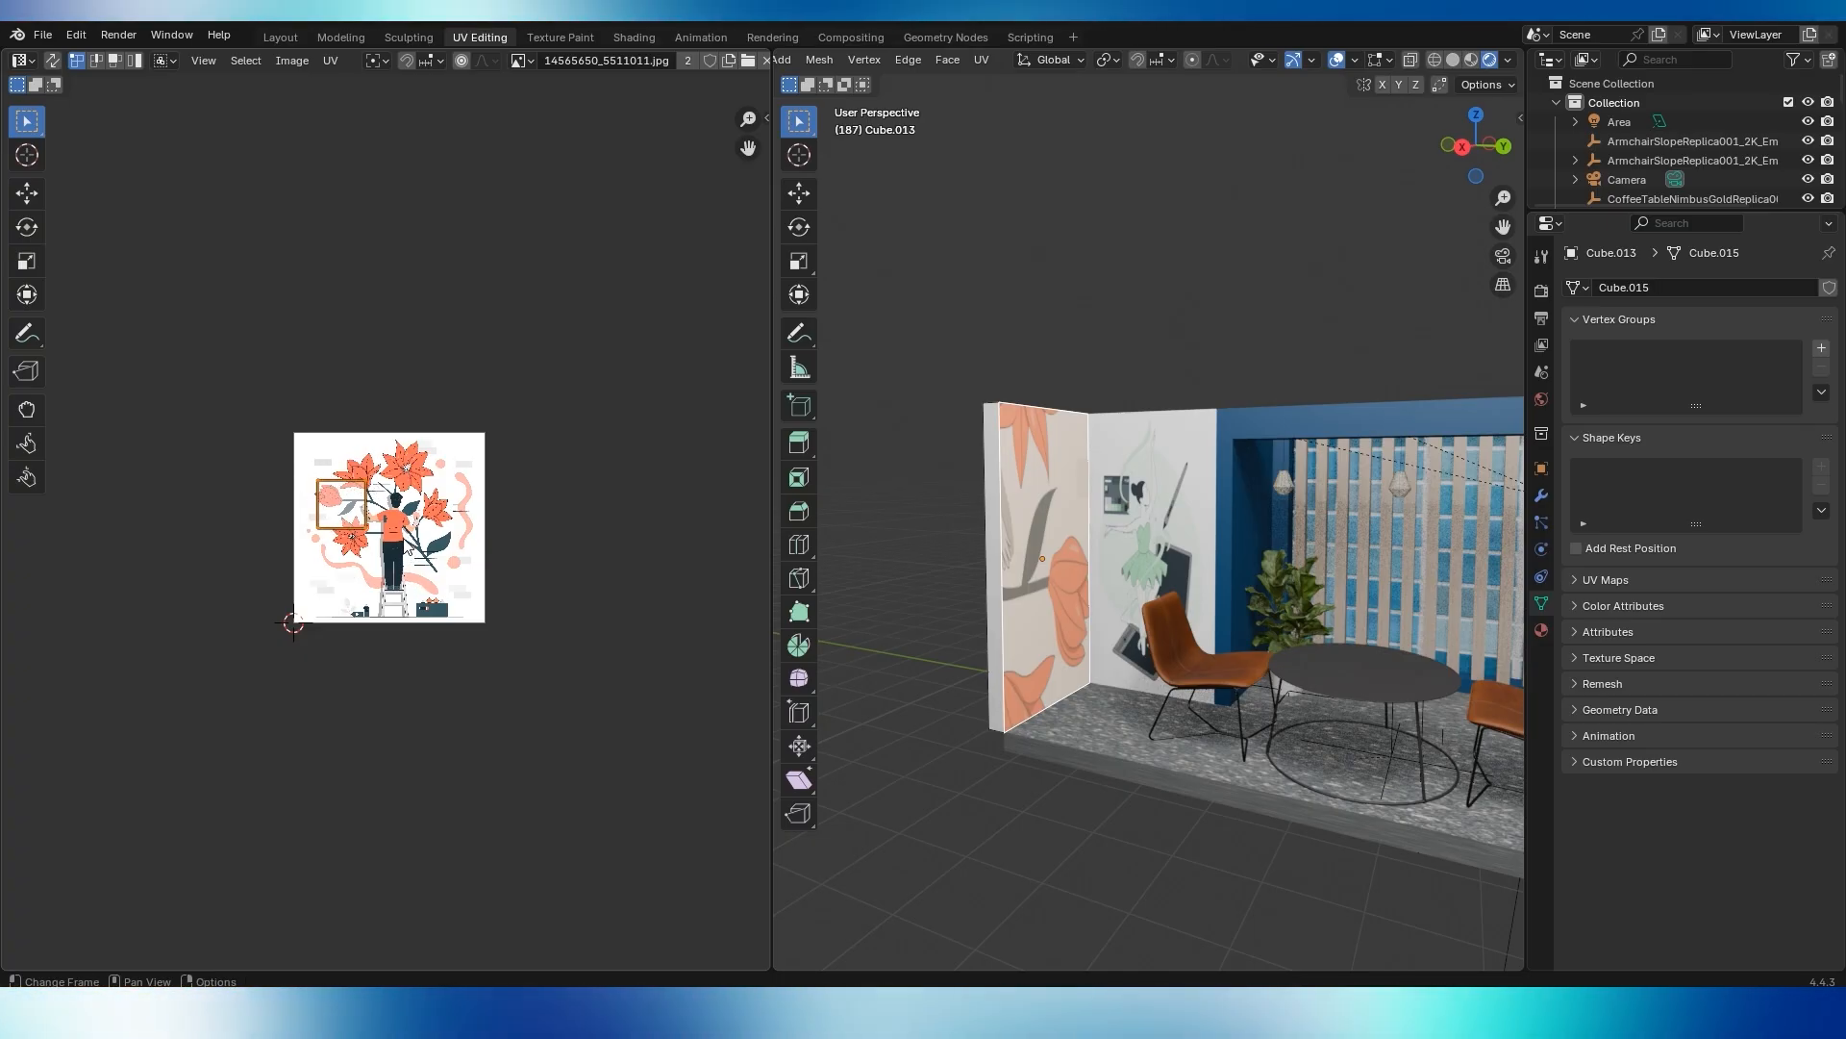
pyautogui.press('r')
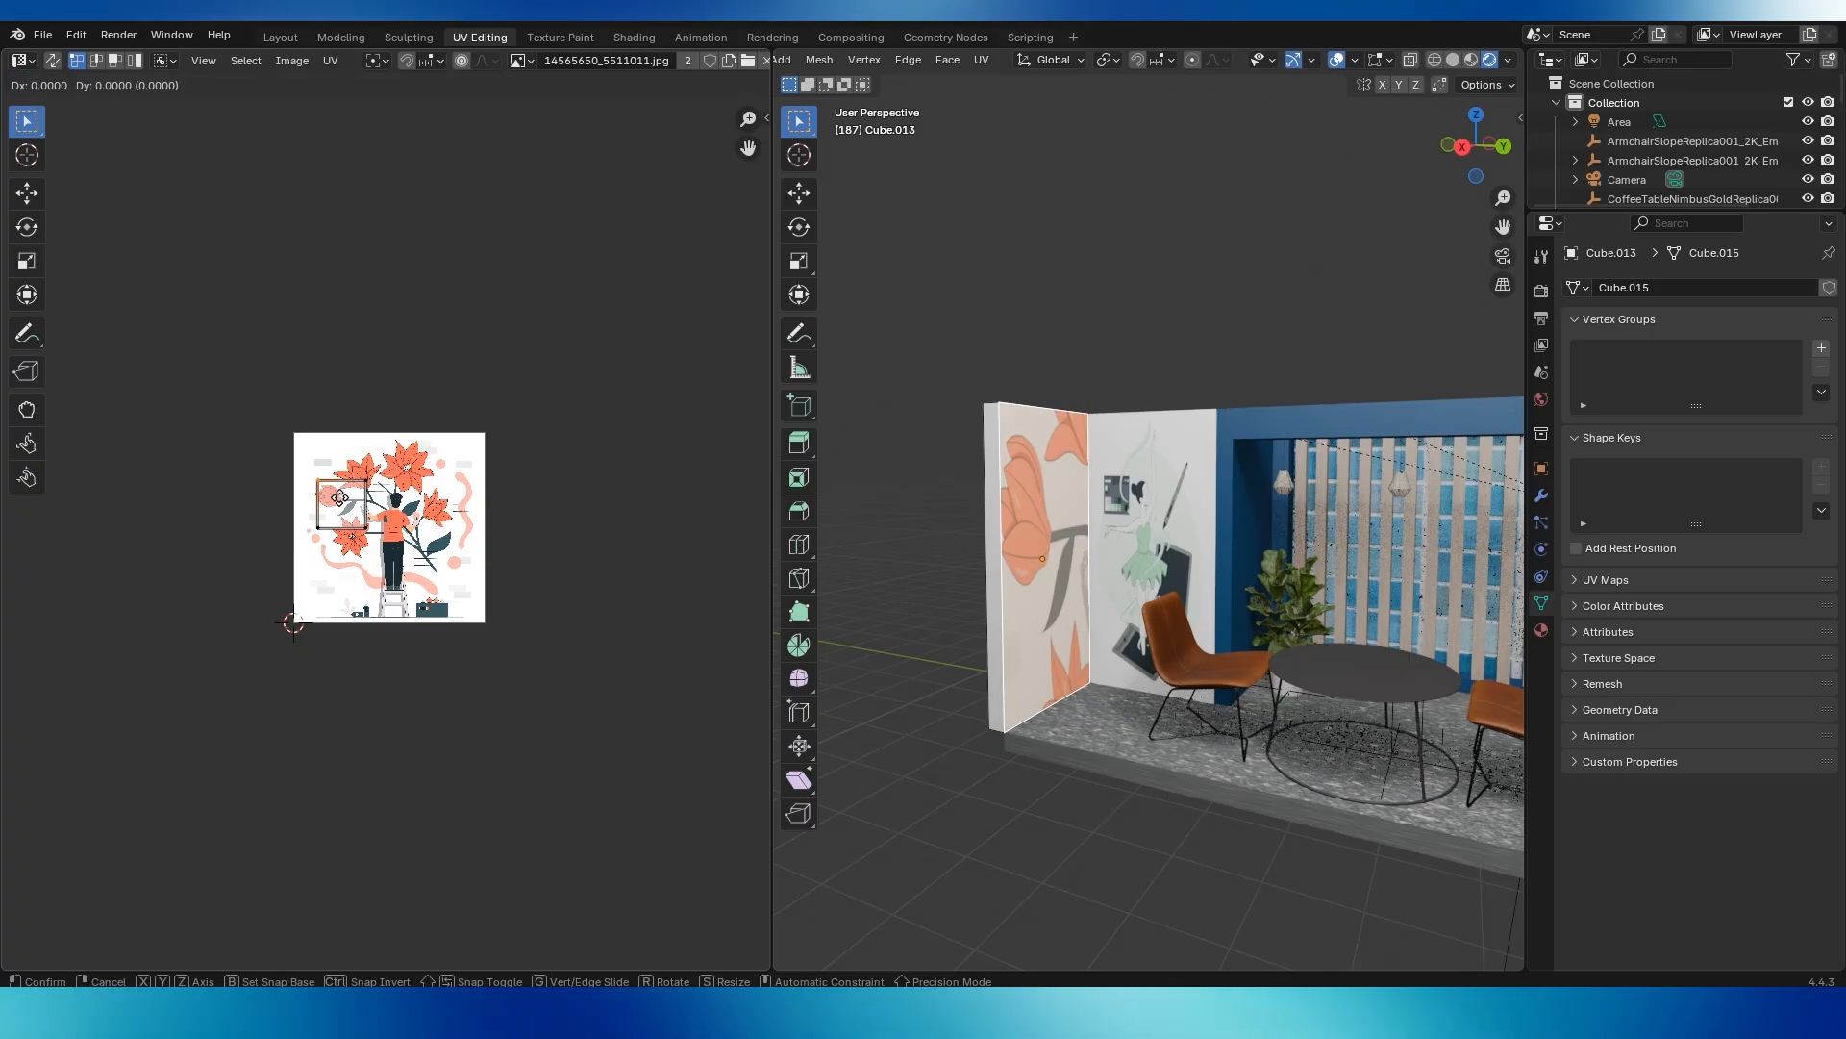
# Move the face's UV corners onto the image's corners so the whole illustration fills the wall, and leave Edit Mode
pyautogui.moveTo(347, 454); pyautogui.dragTo(413, 517)
pyautogui.press('g')
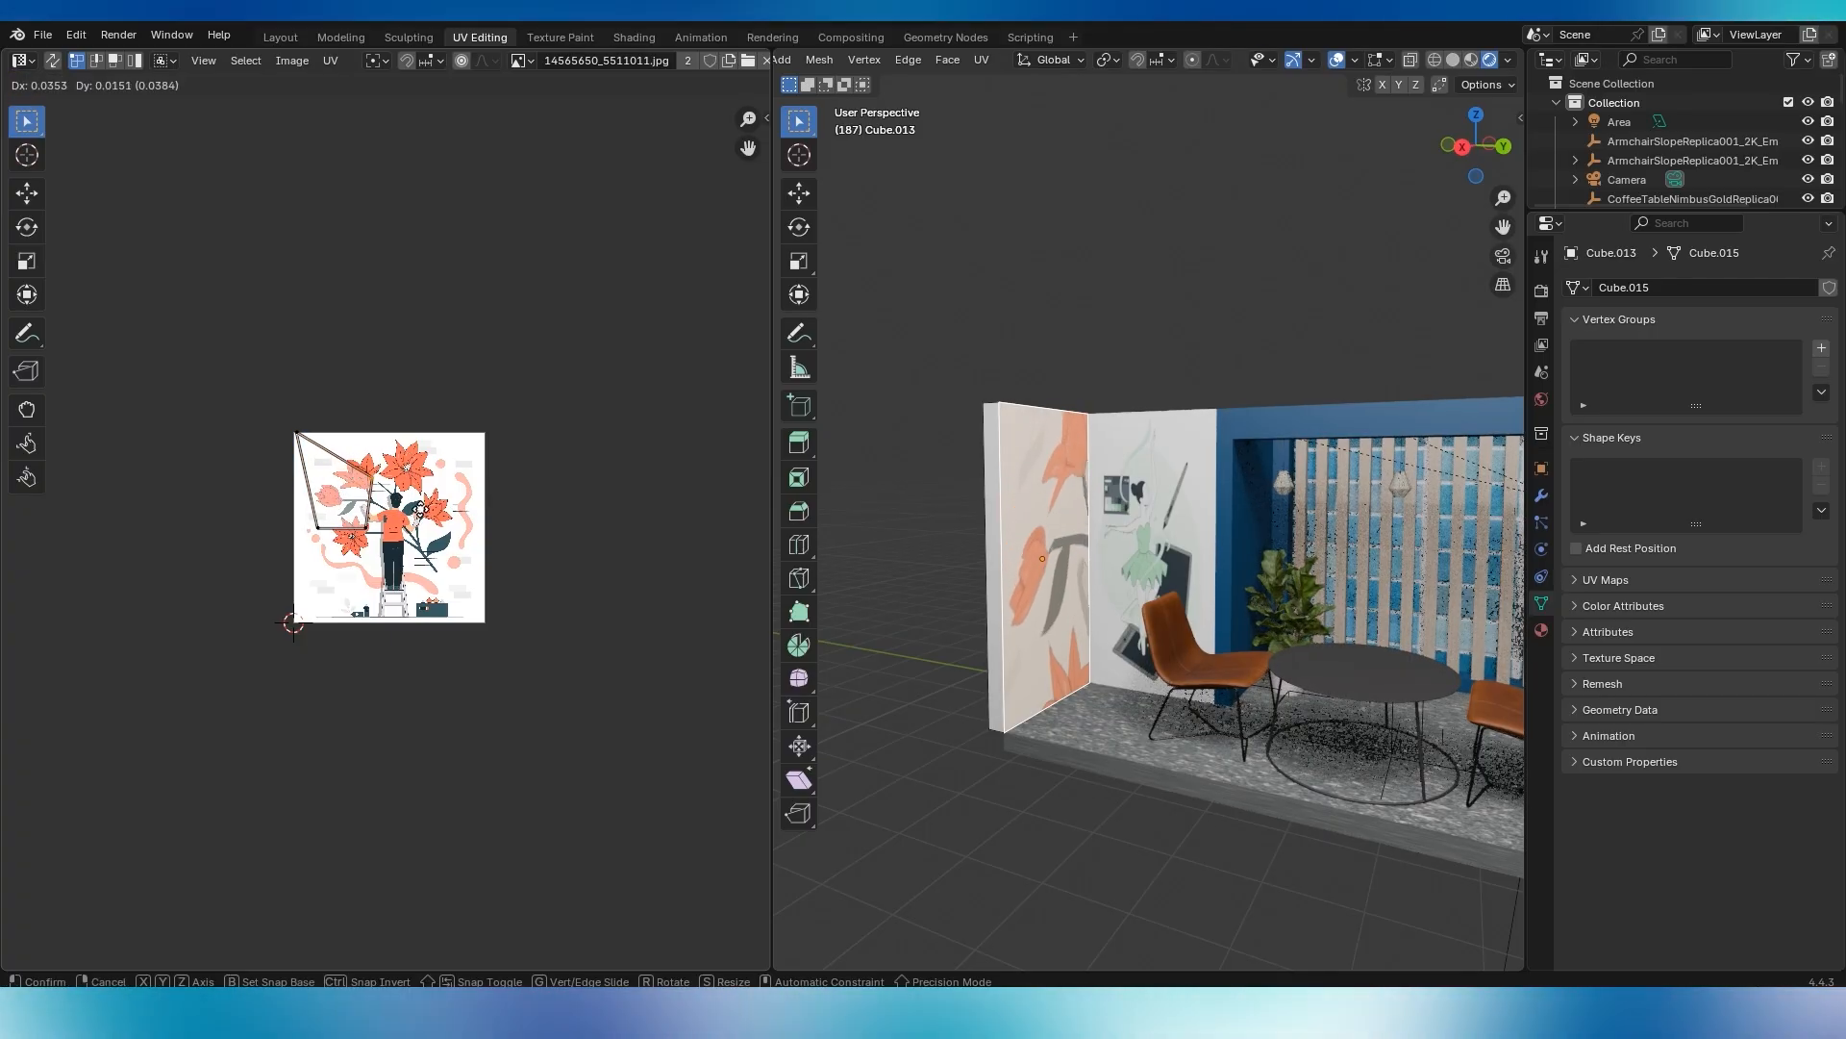
pyautogui.click(532, 472)
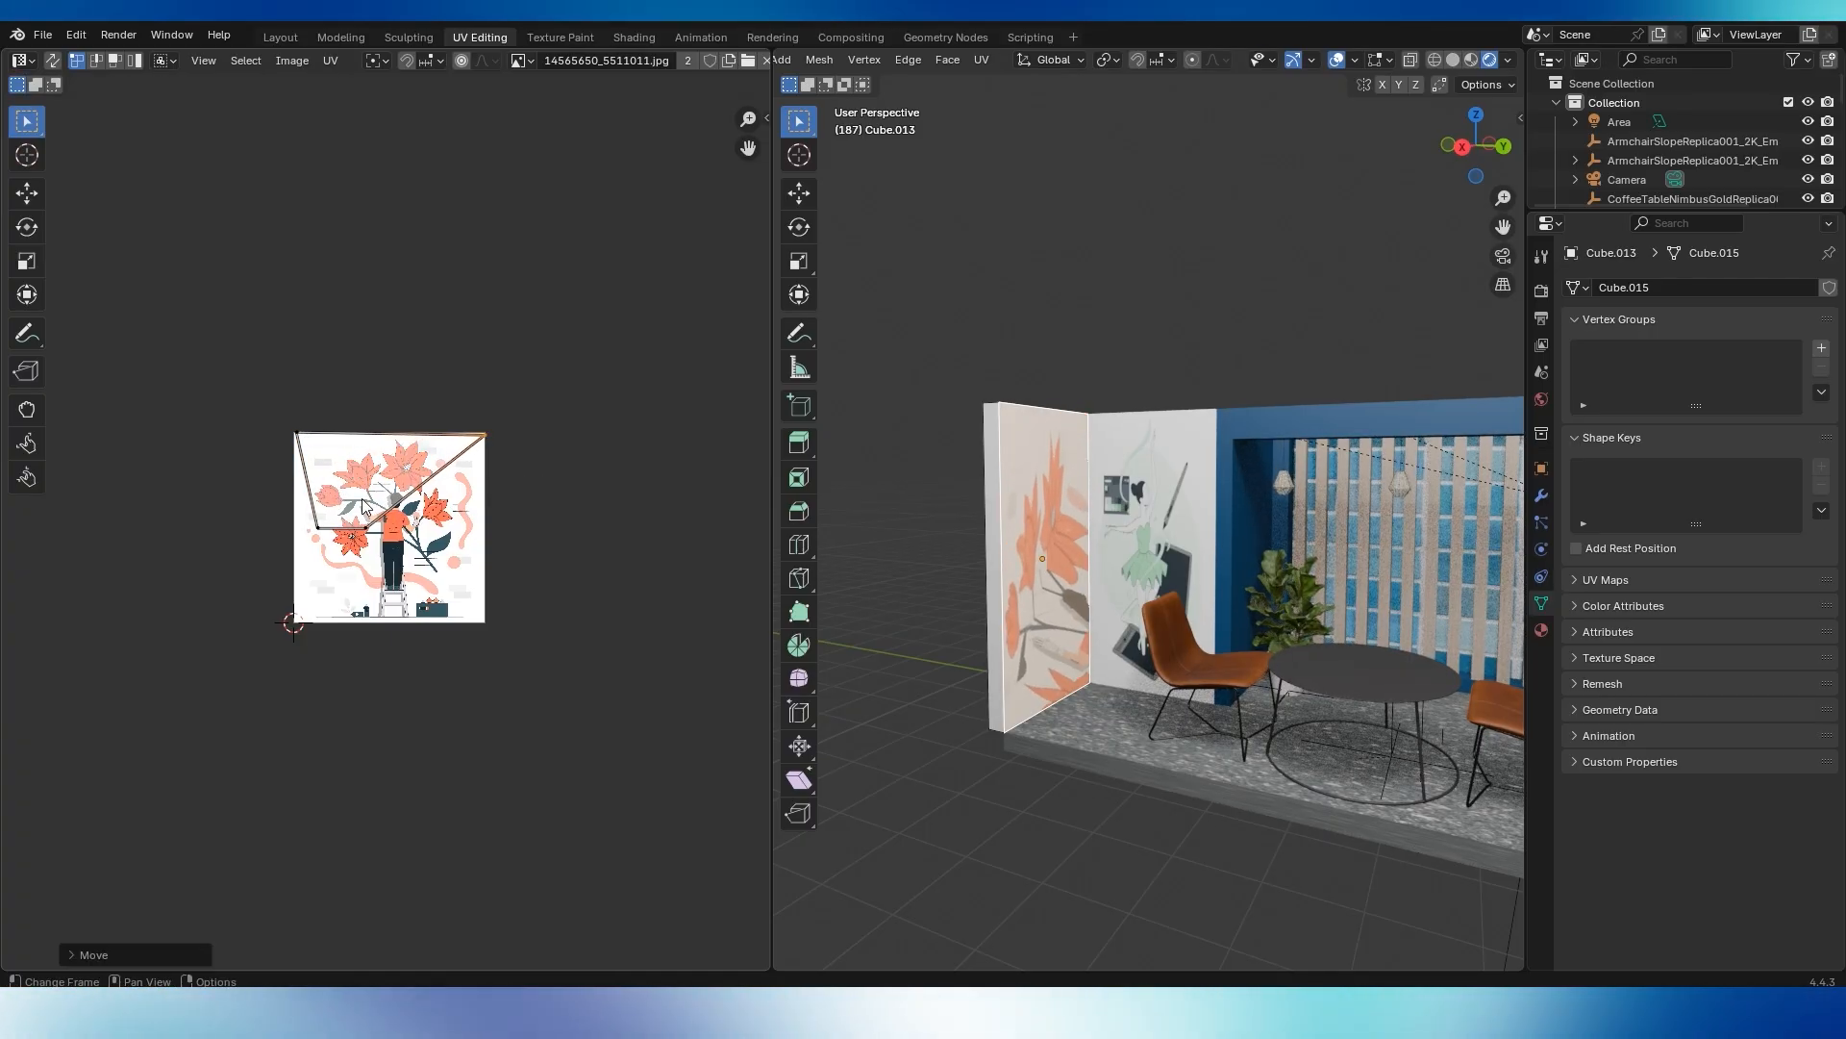
pyautogui.press('g')
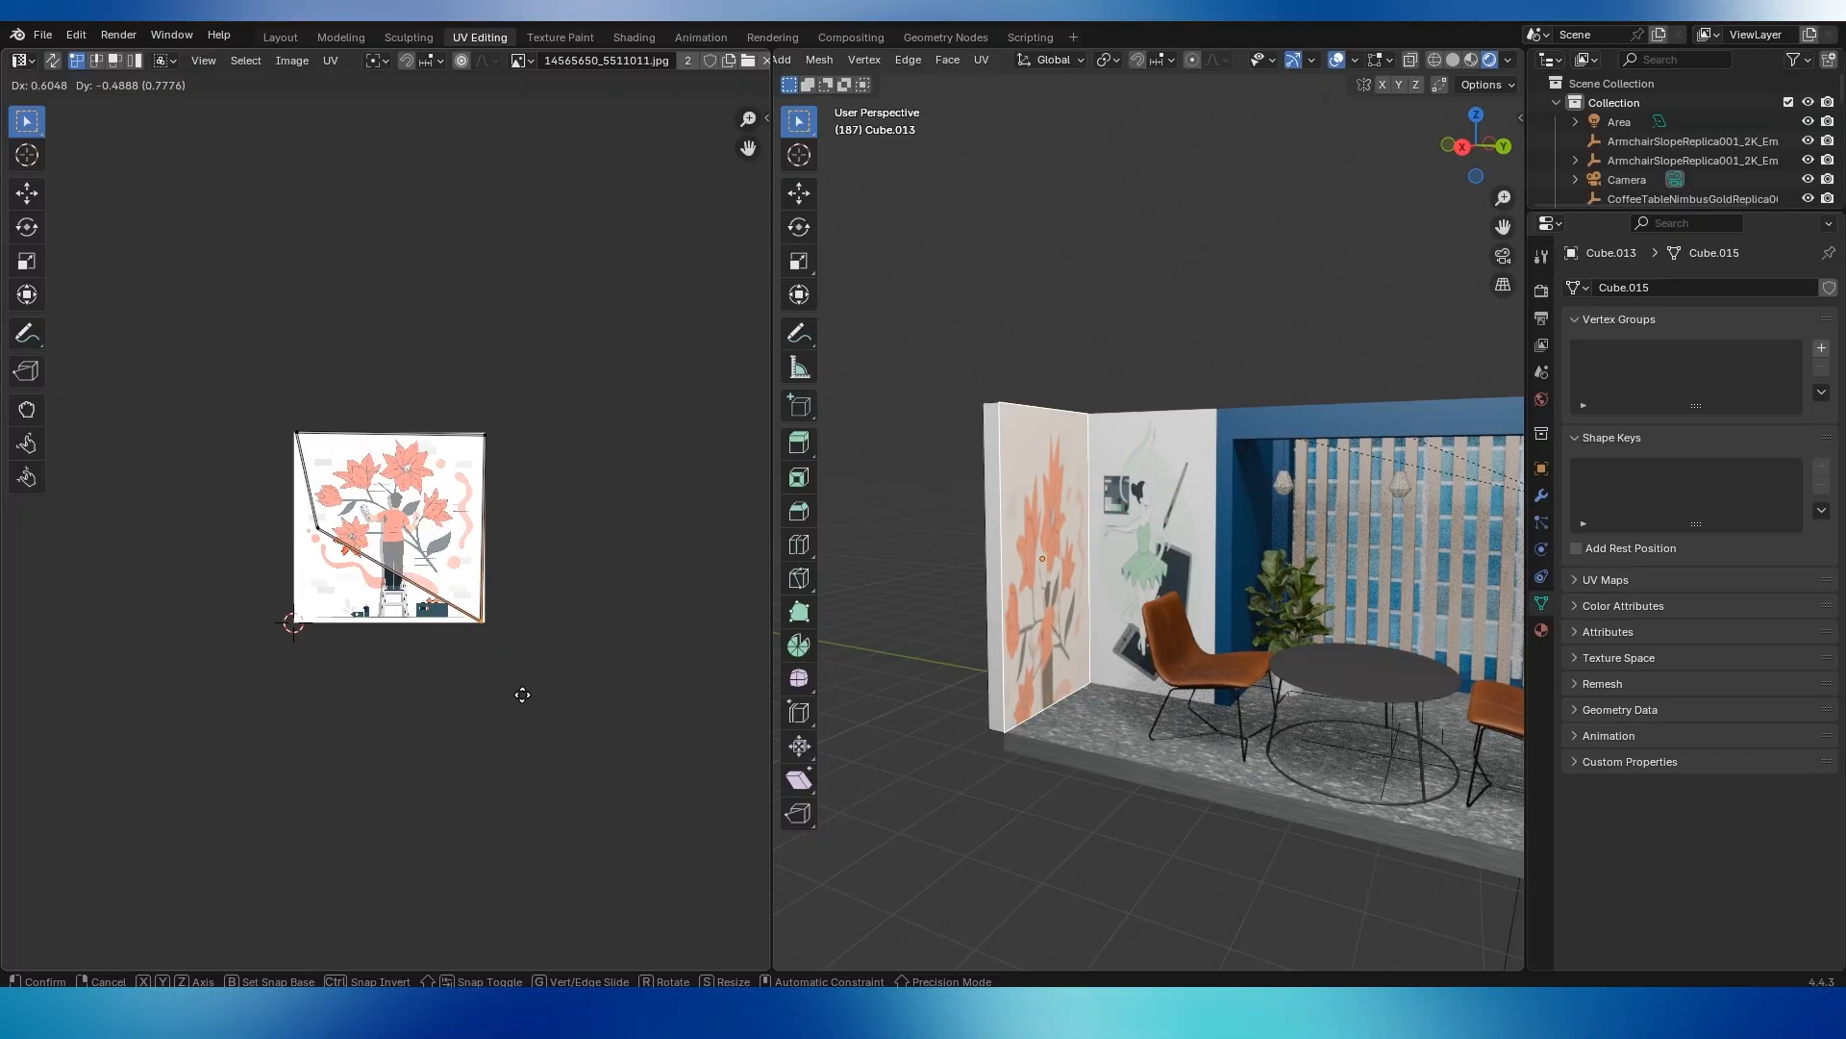
pyautogui.click(525, 692)
pyautogui.moveTo(257, 495); pyautogui.dragTo(361, 582)
pyautogui.press('g')
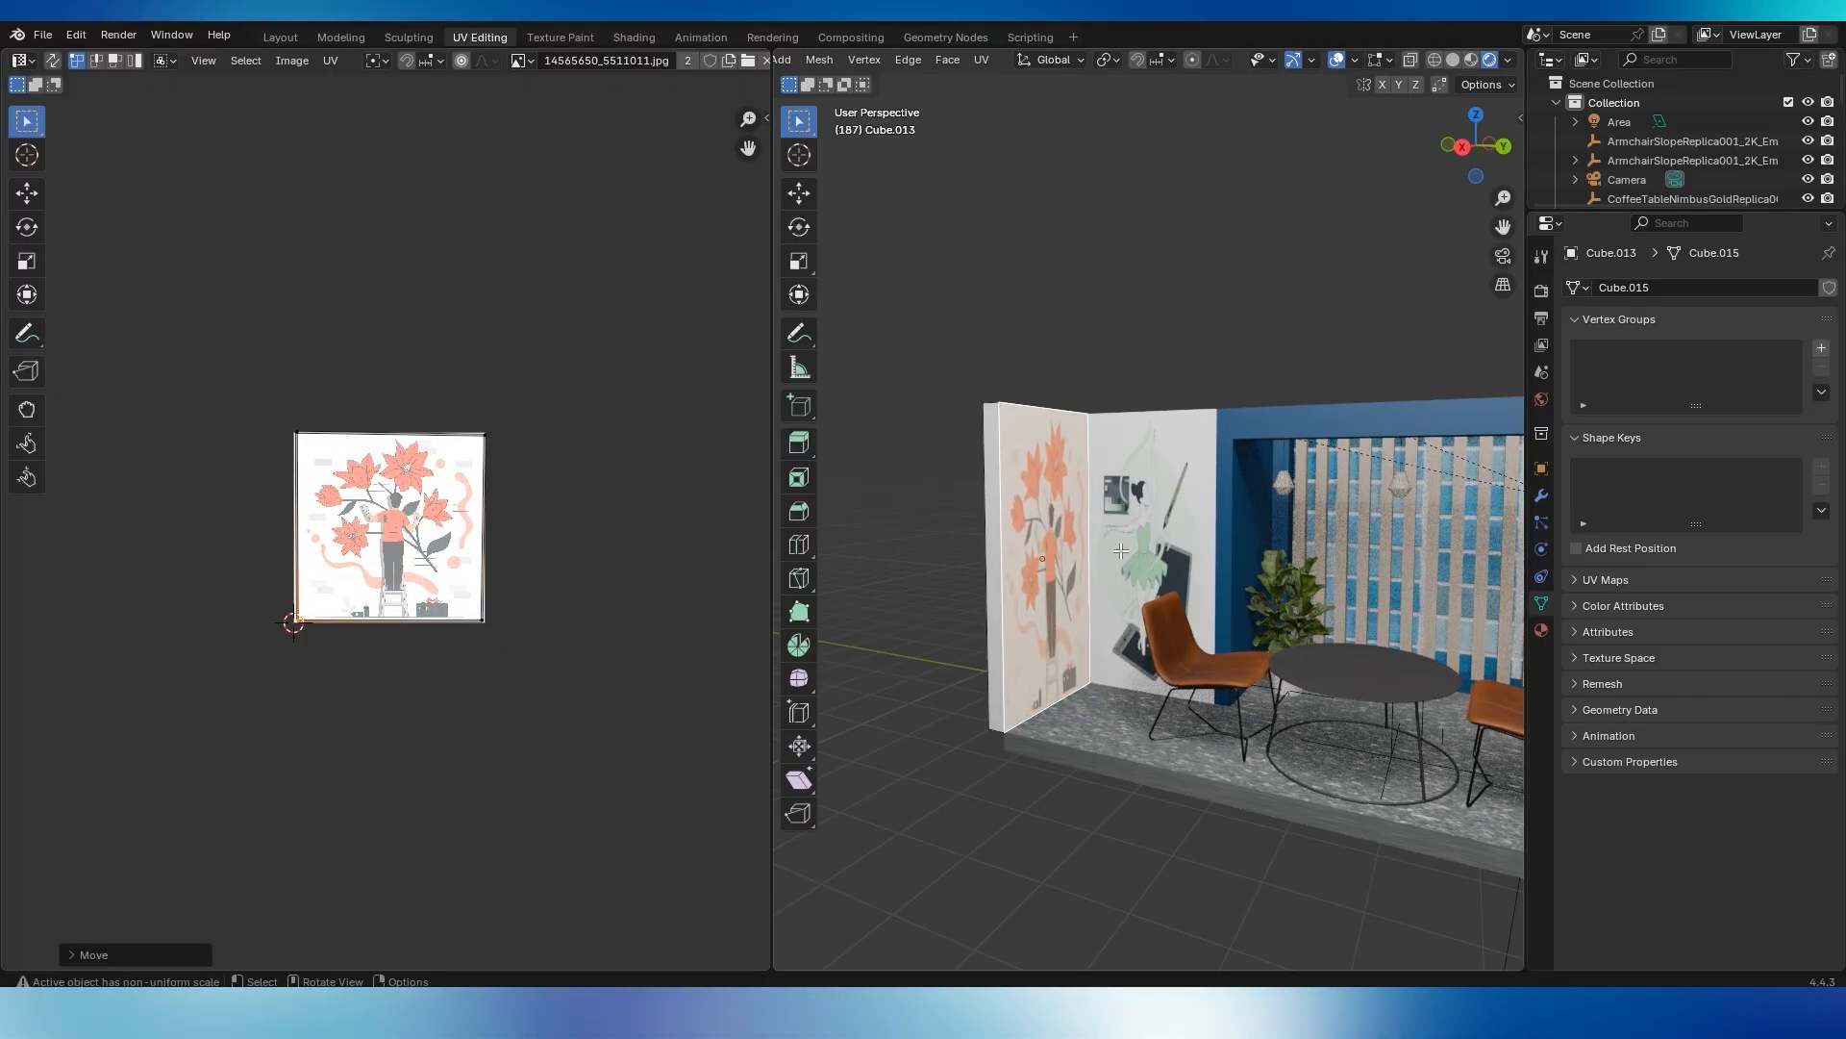
pyautogui.moveTo(1121, 550); pyautogui.dragTo(1108, 495, button='middle')
pyautogui.click(1018, 548)
pyautogui.press('Tab')
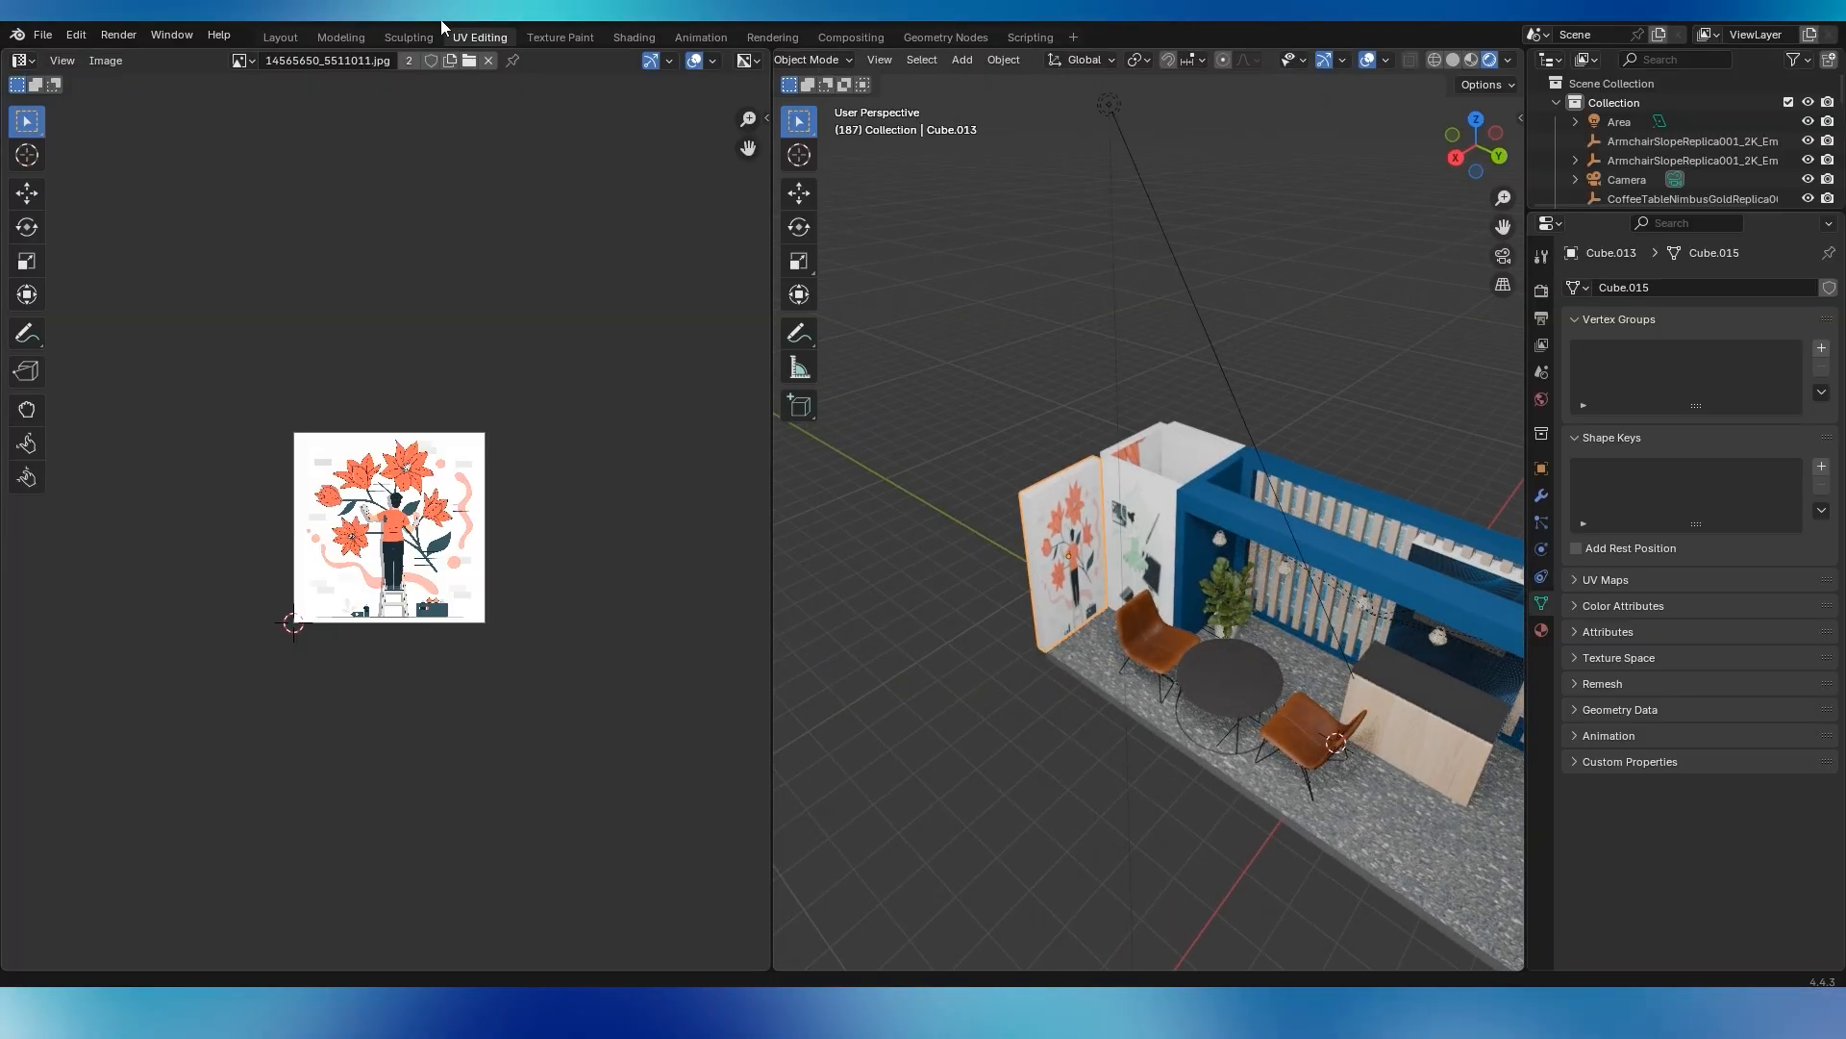
# Remove the wall 3 material slot from the duplicated rear side wall, keeping only its plain white material
pyautogui.click(282, 38)
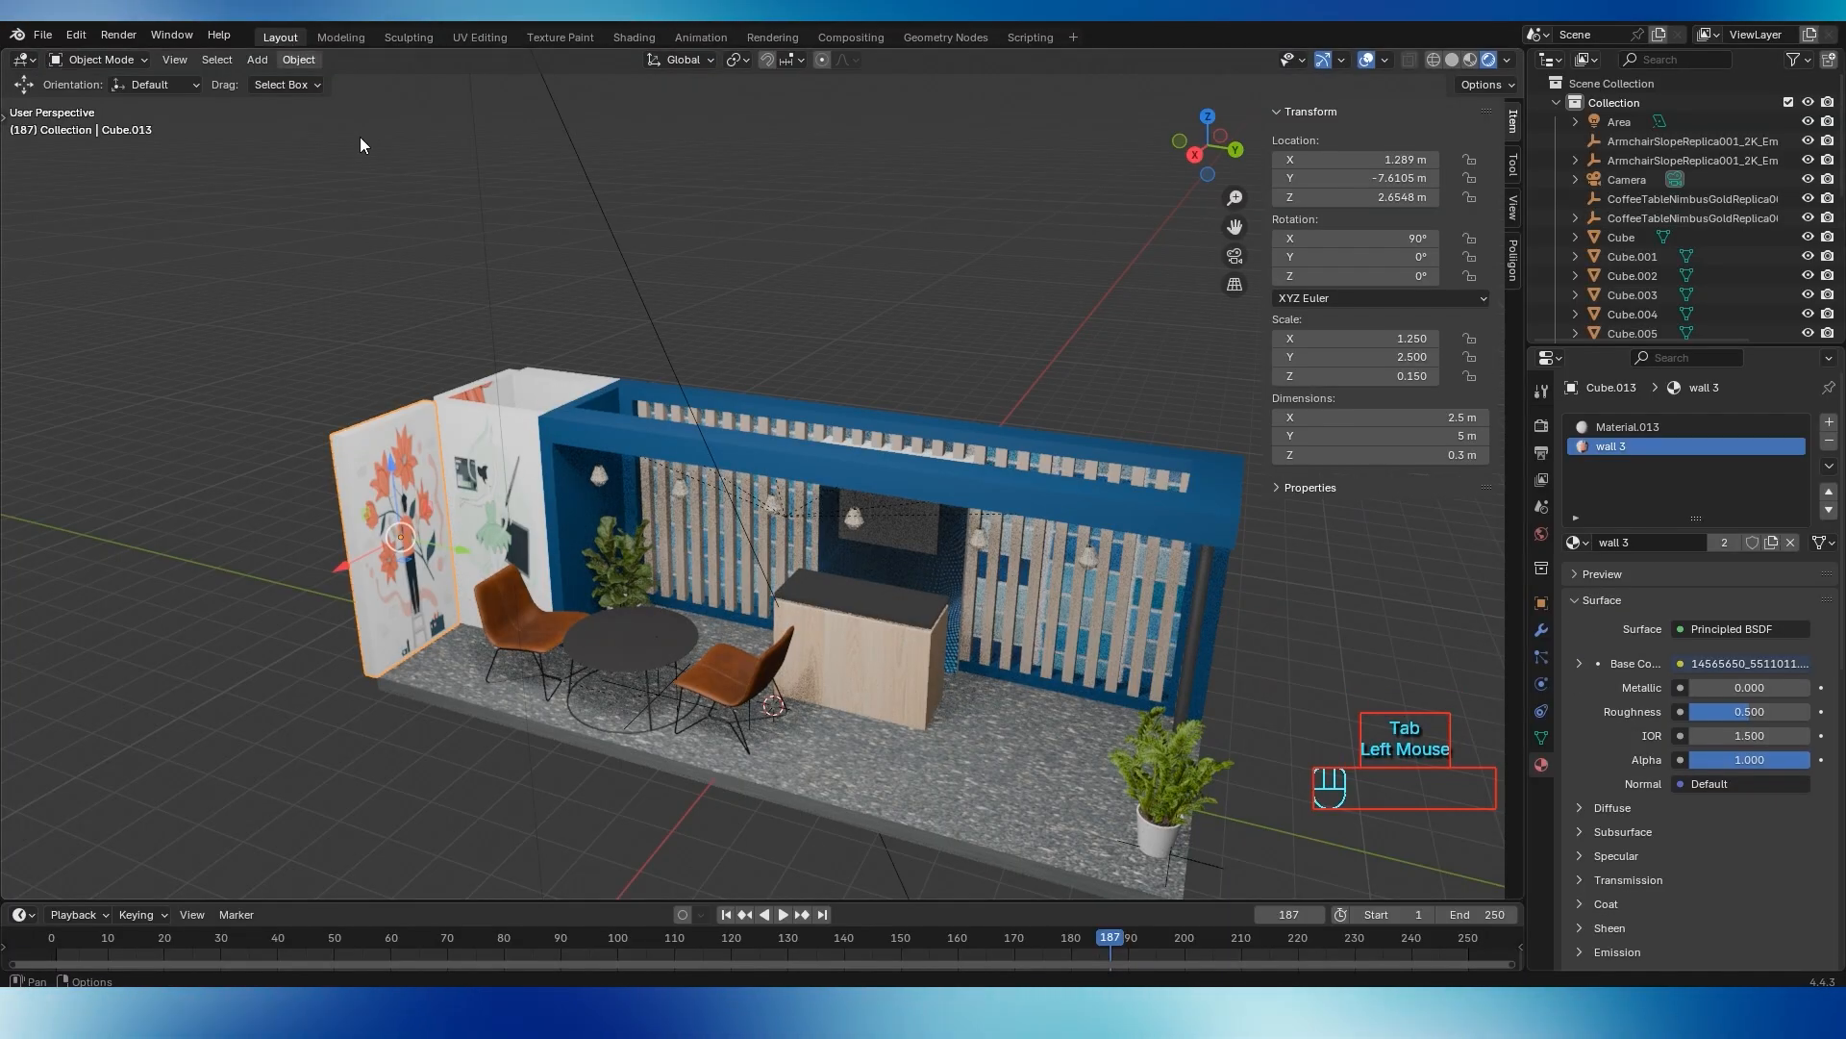
pyautogui.click(487, 393)
pyautogui.moveTo(486, 392); pyautogui.dragTo(504, 477, button='middle')
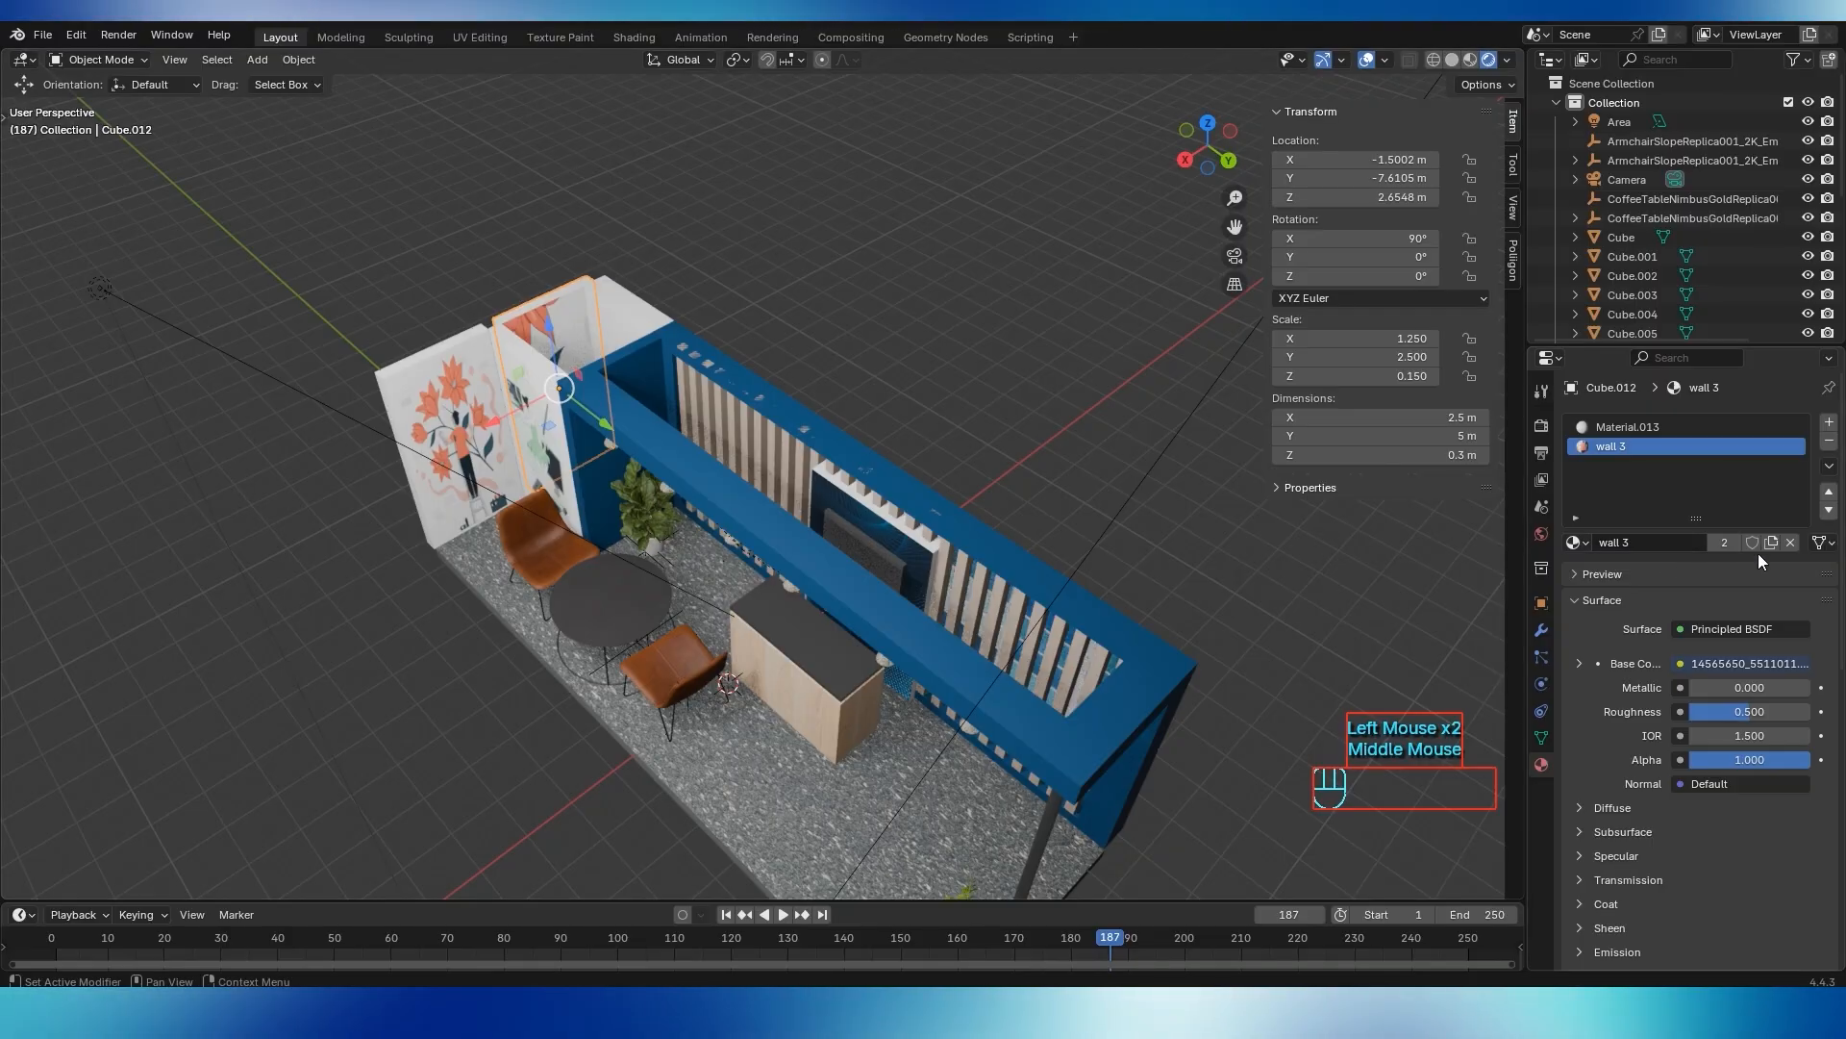
pyautogui.click(1830, 442)
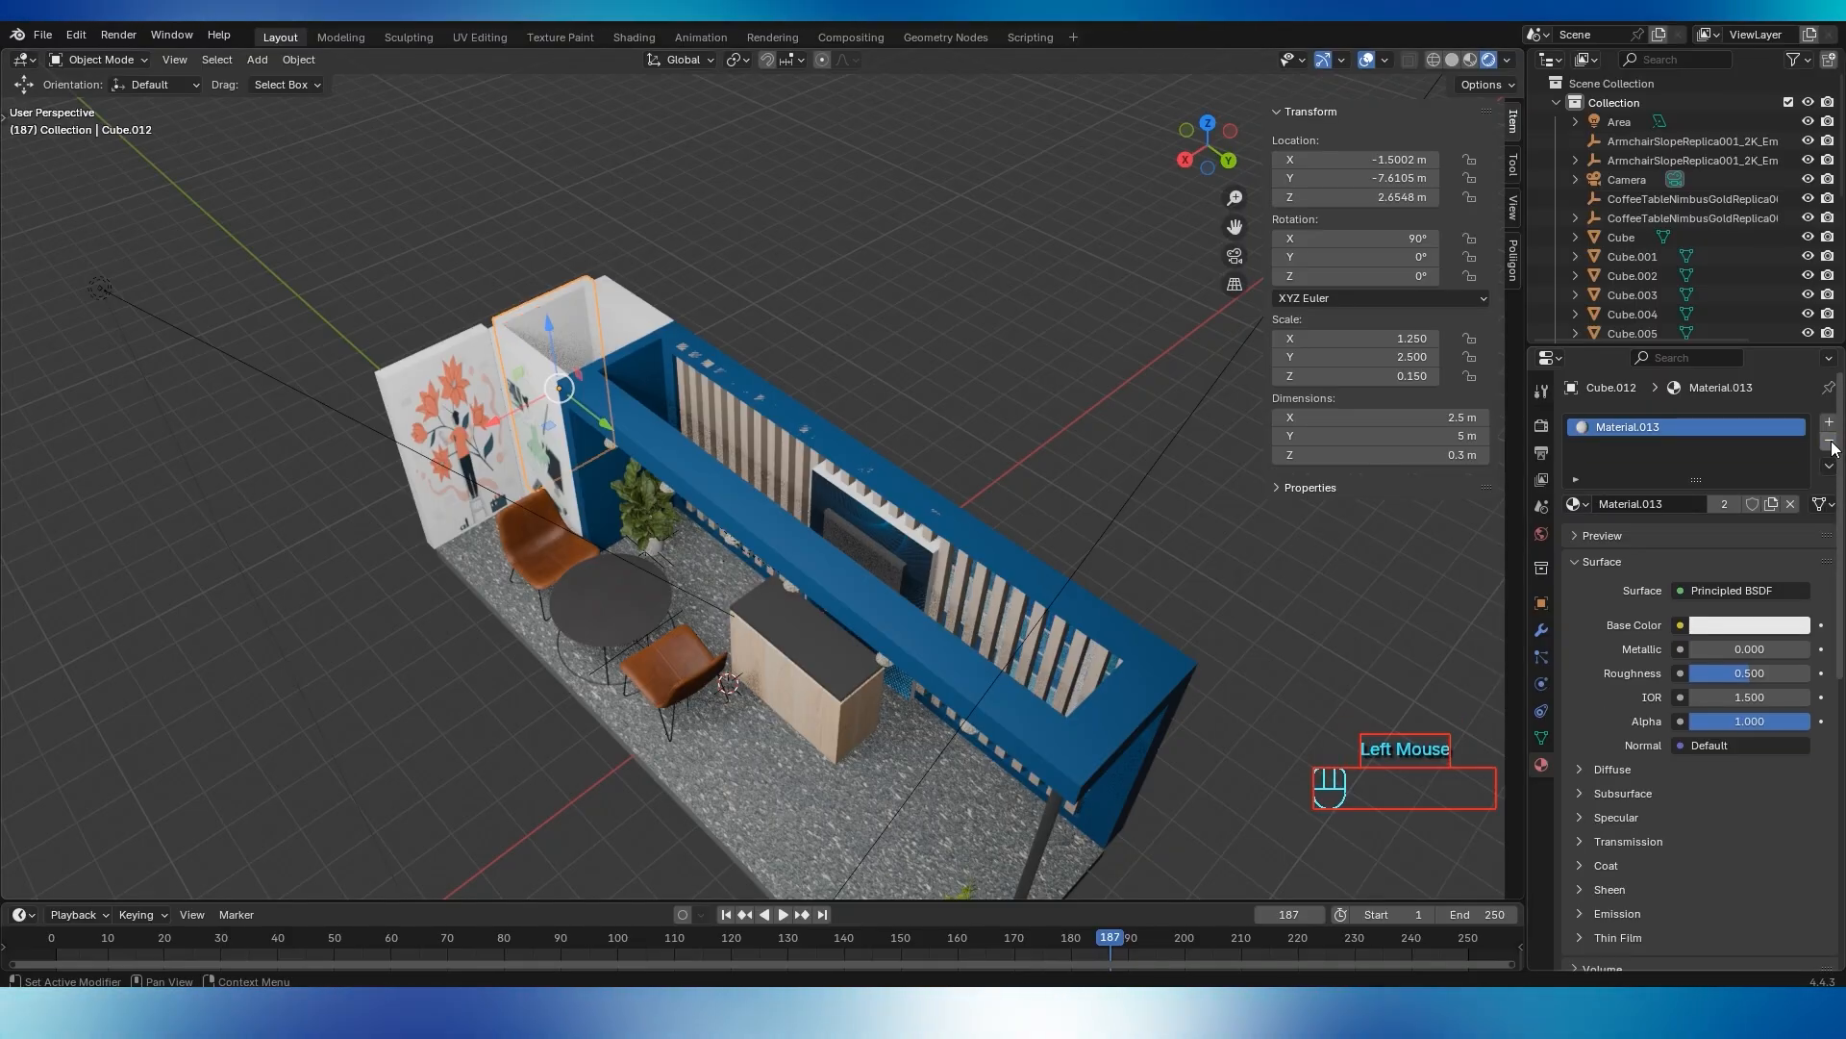
# Select the camera in front of the booth
pyautogui.moveTo(917, 337); pyautogui.dragTo(898, 497, button='middle')
pyautogui.scroll(-2, 898, 496)
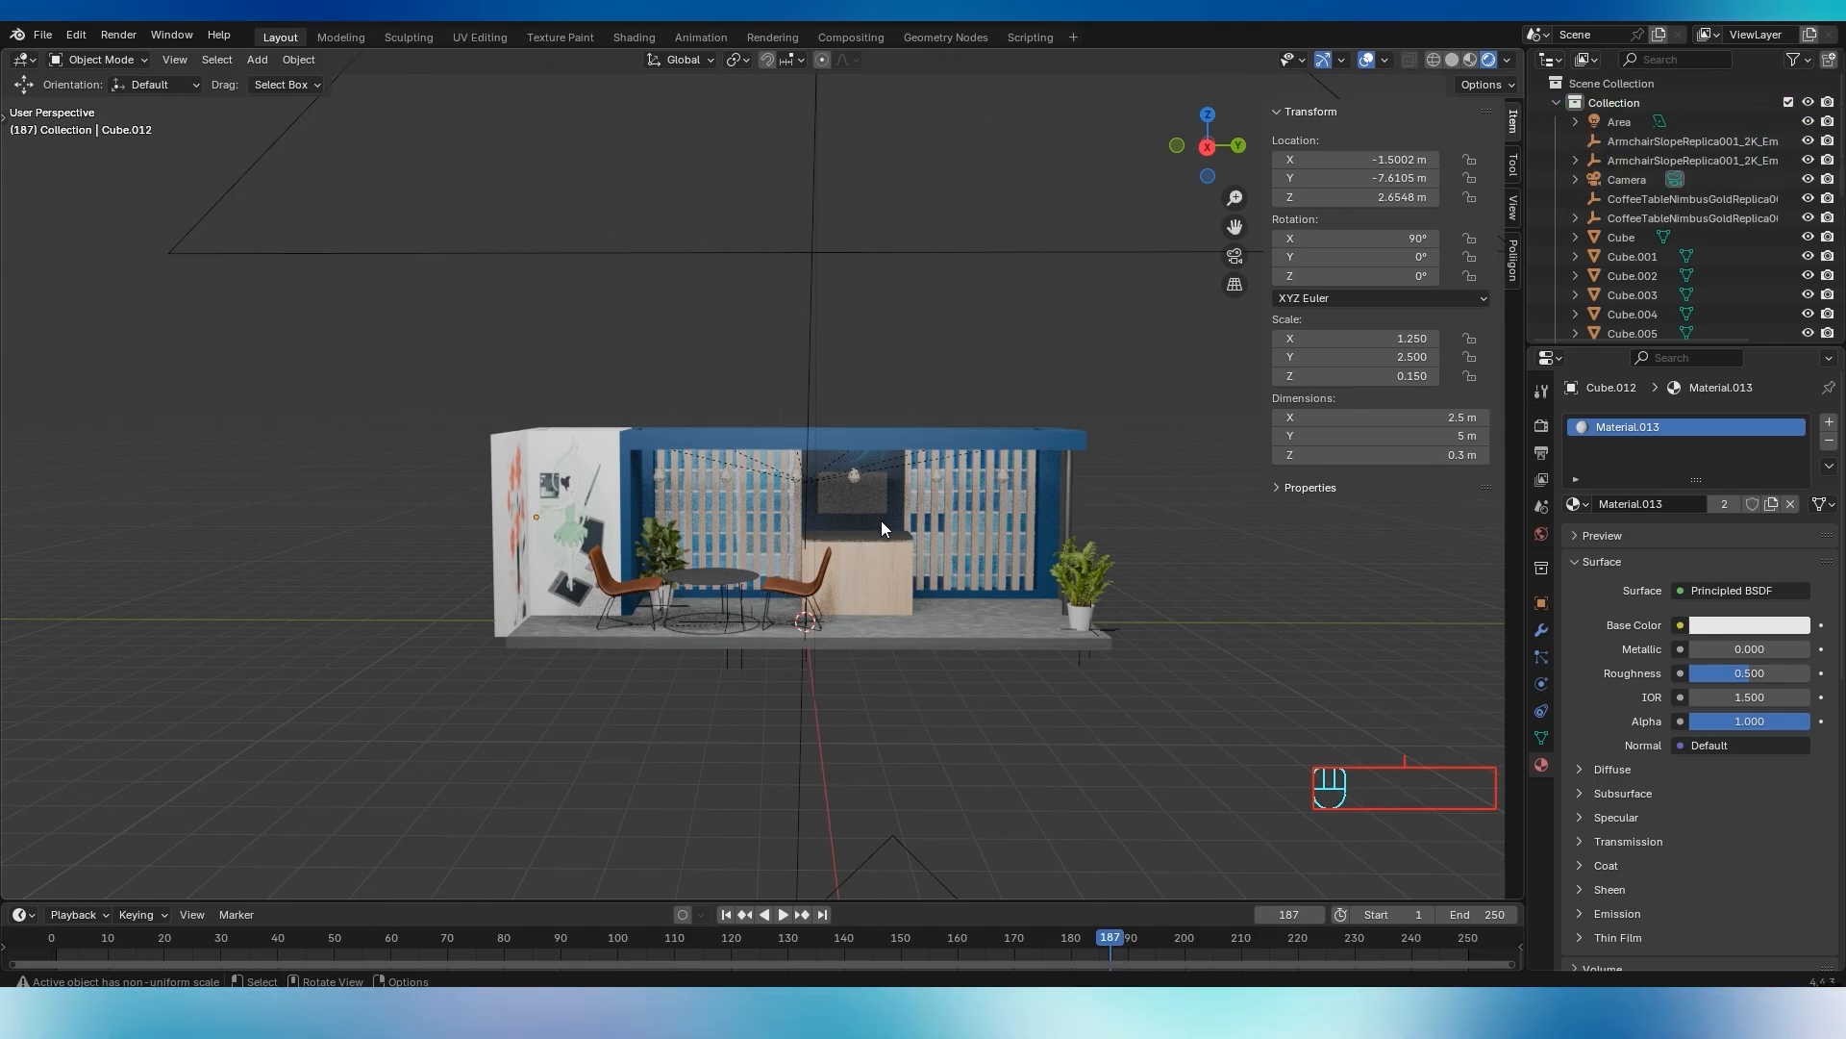
pyautogui.scroll(2, 881, 521)
pyautogui.keyDown('shift'); pyautogui.moveTo(971, 545); pyautogui.dragTo(602, 333, button='middle'); pyautogui.keyUp('shift')
pyautogui.scroll(-4, 770, 509)
pyautogui.click(602, 333)
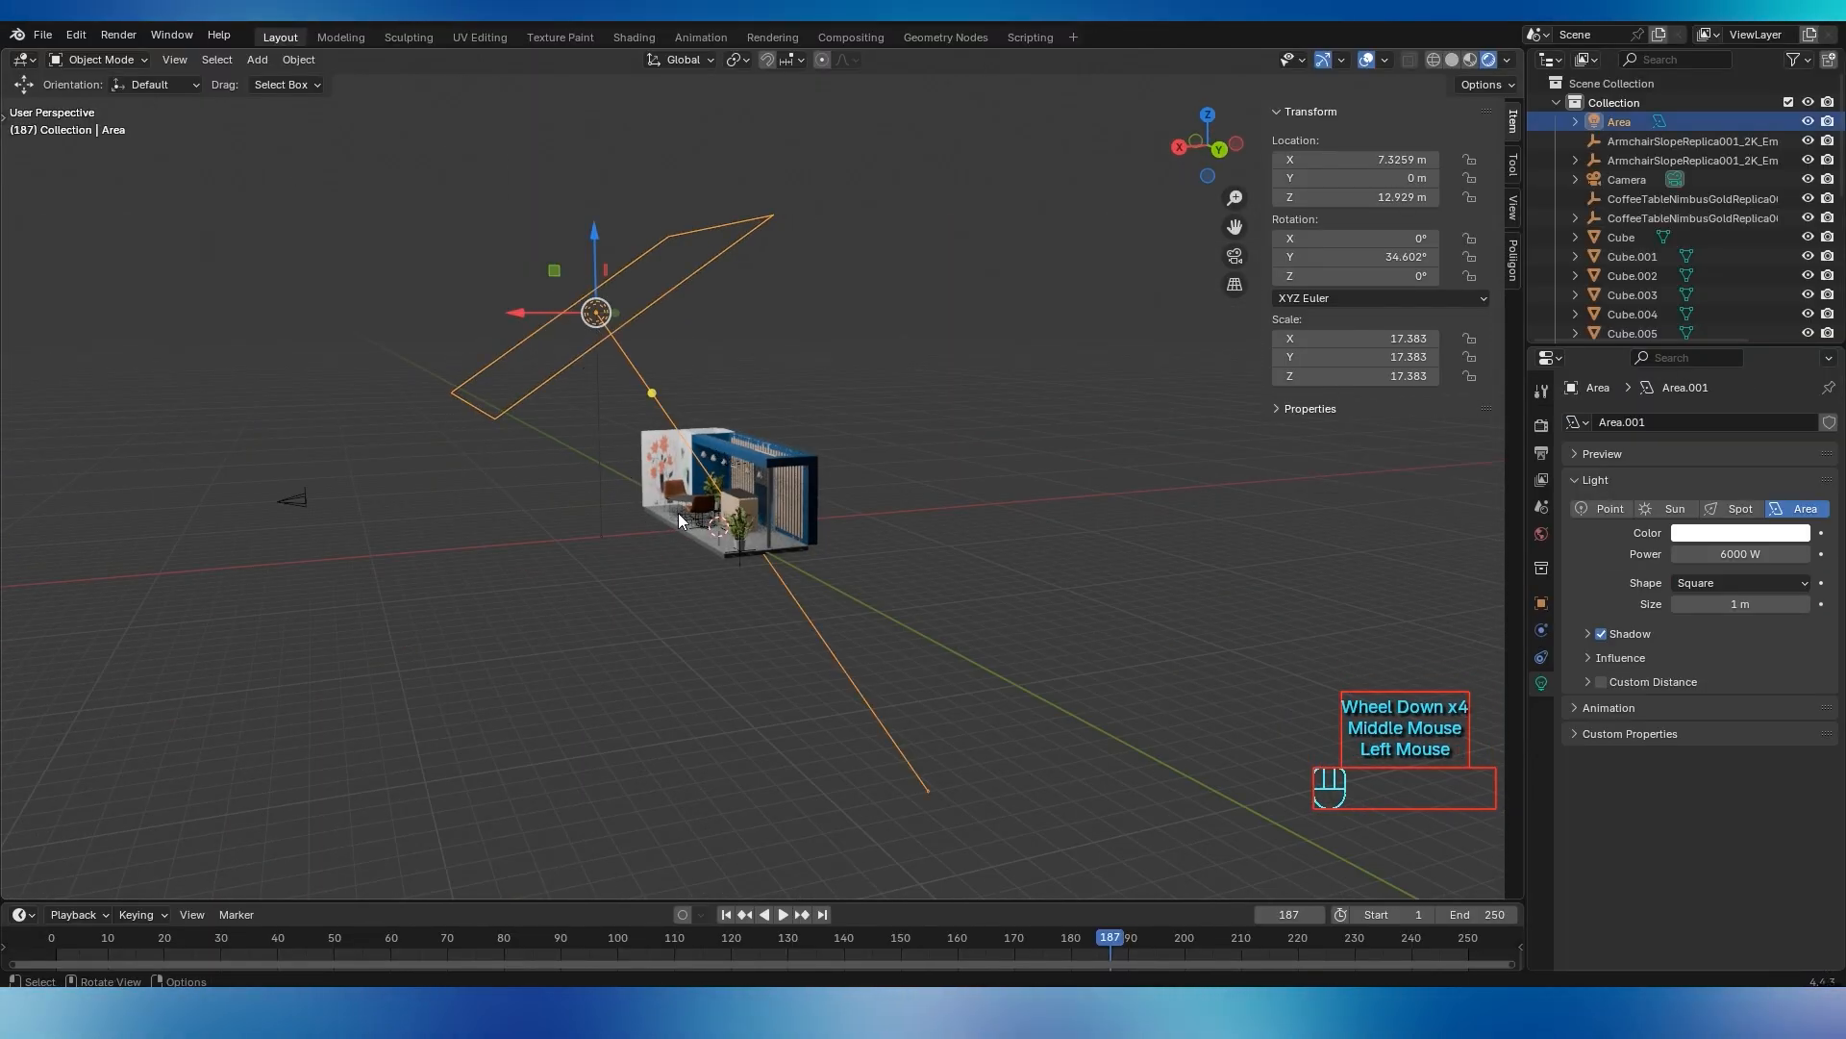
pyautogui.scroll(2, 680, 507)
pyautogui.moveTo(684, 504)
pyautogui.keyDown('shift'); pyautogui.mouseDown(button='middle')
pyautogui.moveTo(731, 460)
pyautogui.moveTo(696, 488)
pyautogui.mouseUp(button='middle'); pyautogui.keyUp('shift')
pyautogui.scroll(-1, 654, 468)
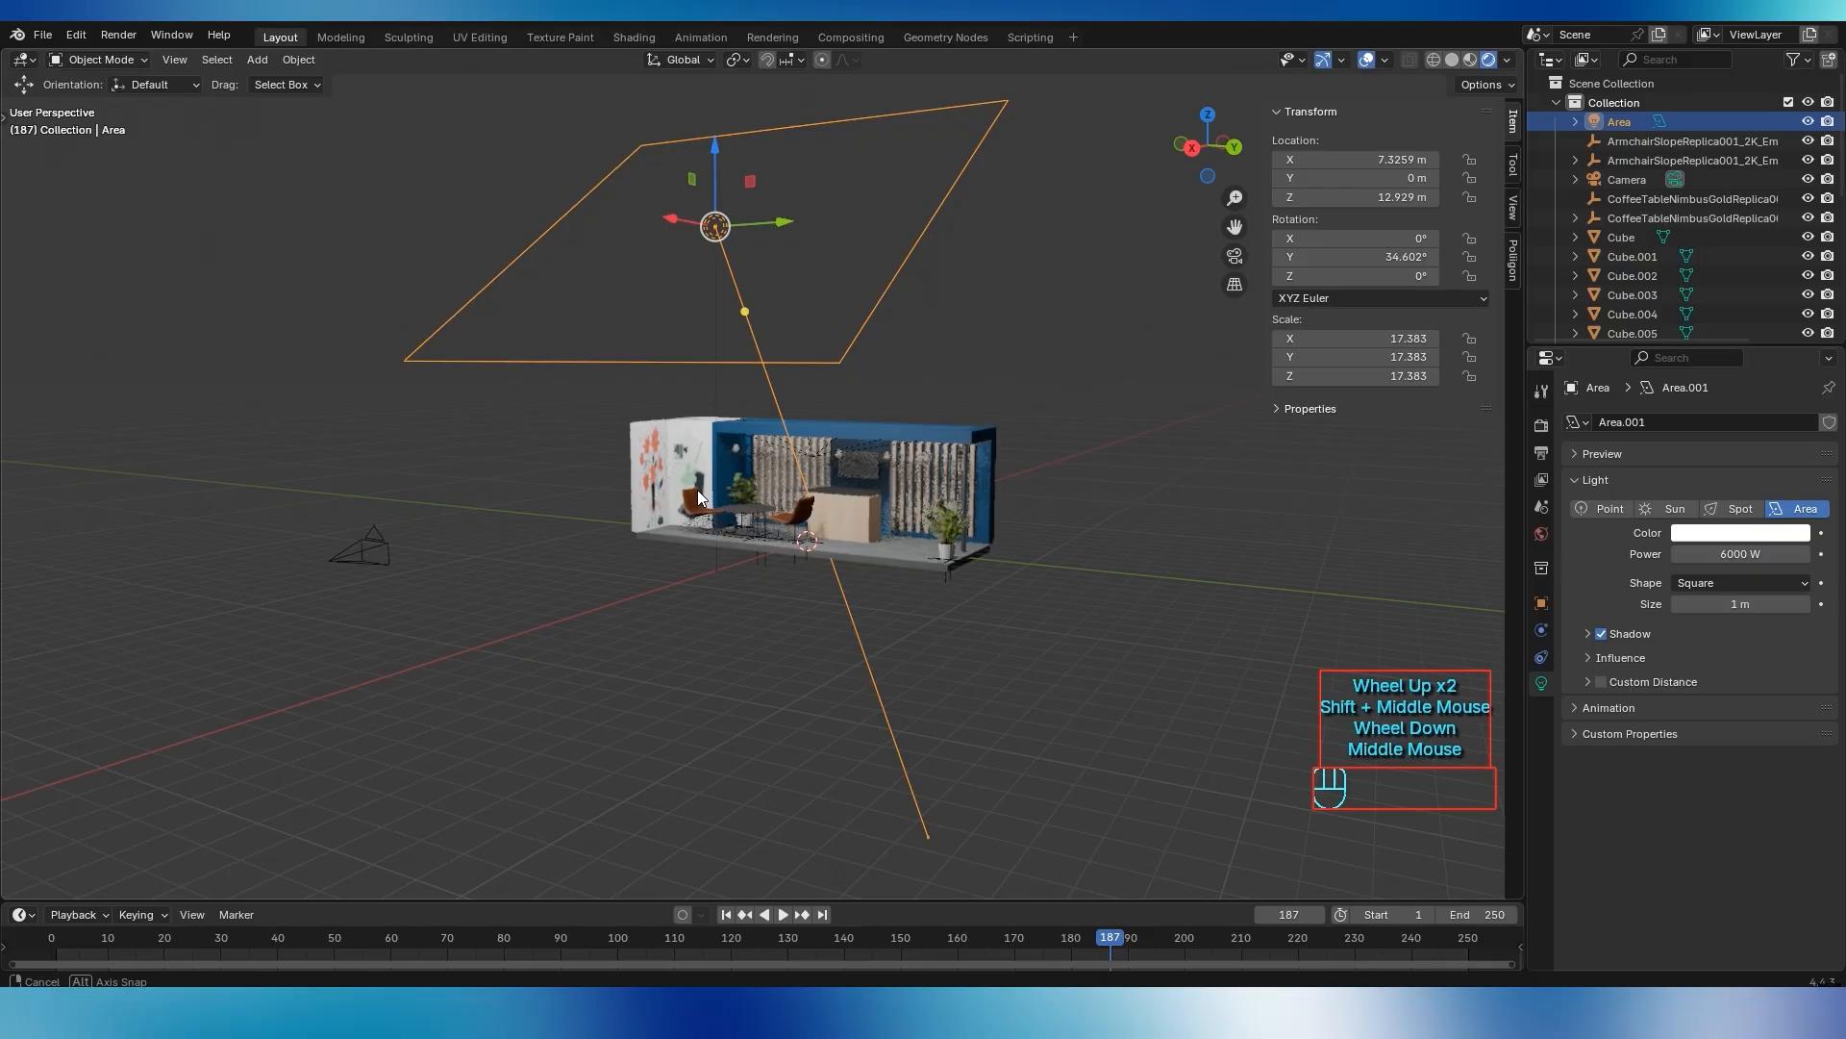
pyautogui.click(373, 548)
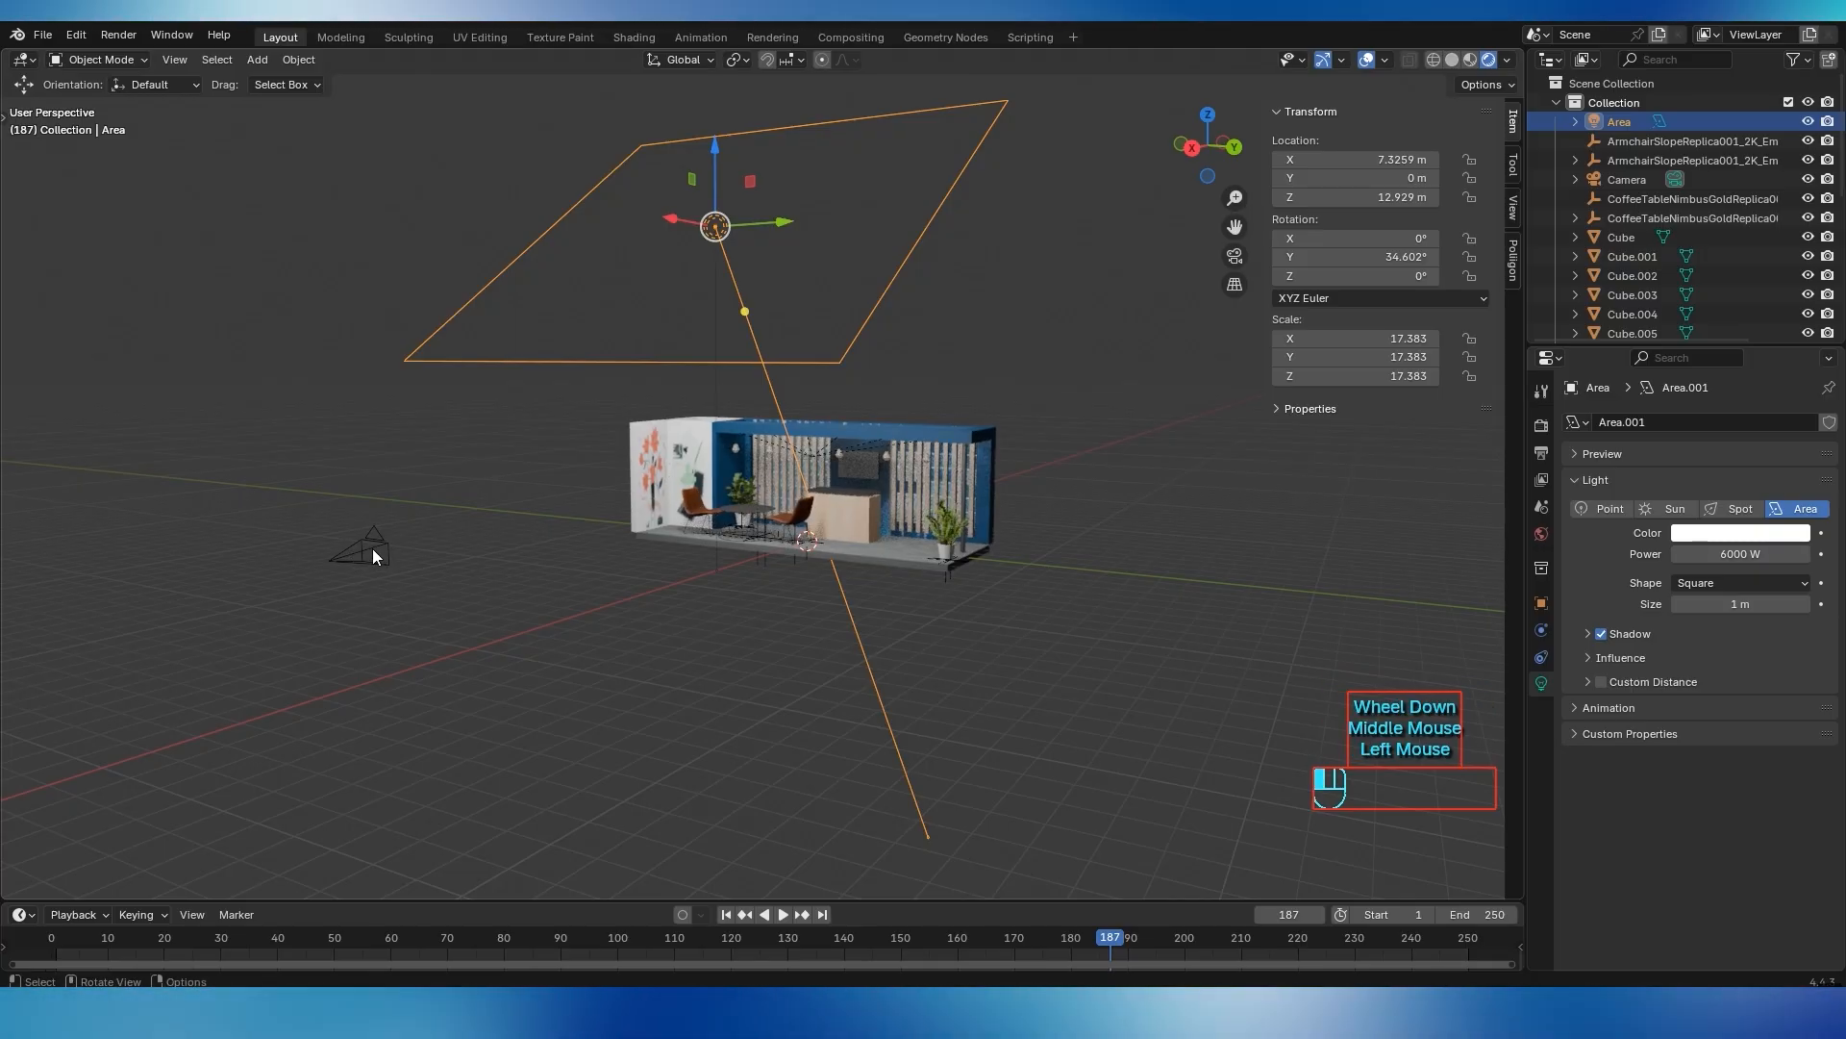
pyautogui.moveTo(575, 563); pyautogui.dragTo(682, 589, button='middle')
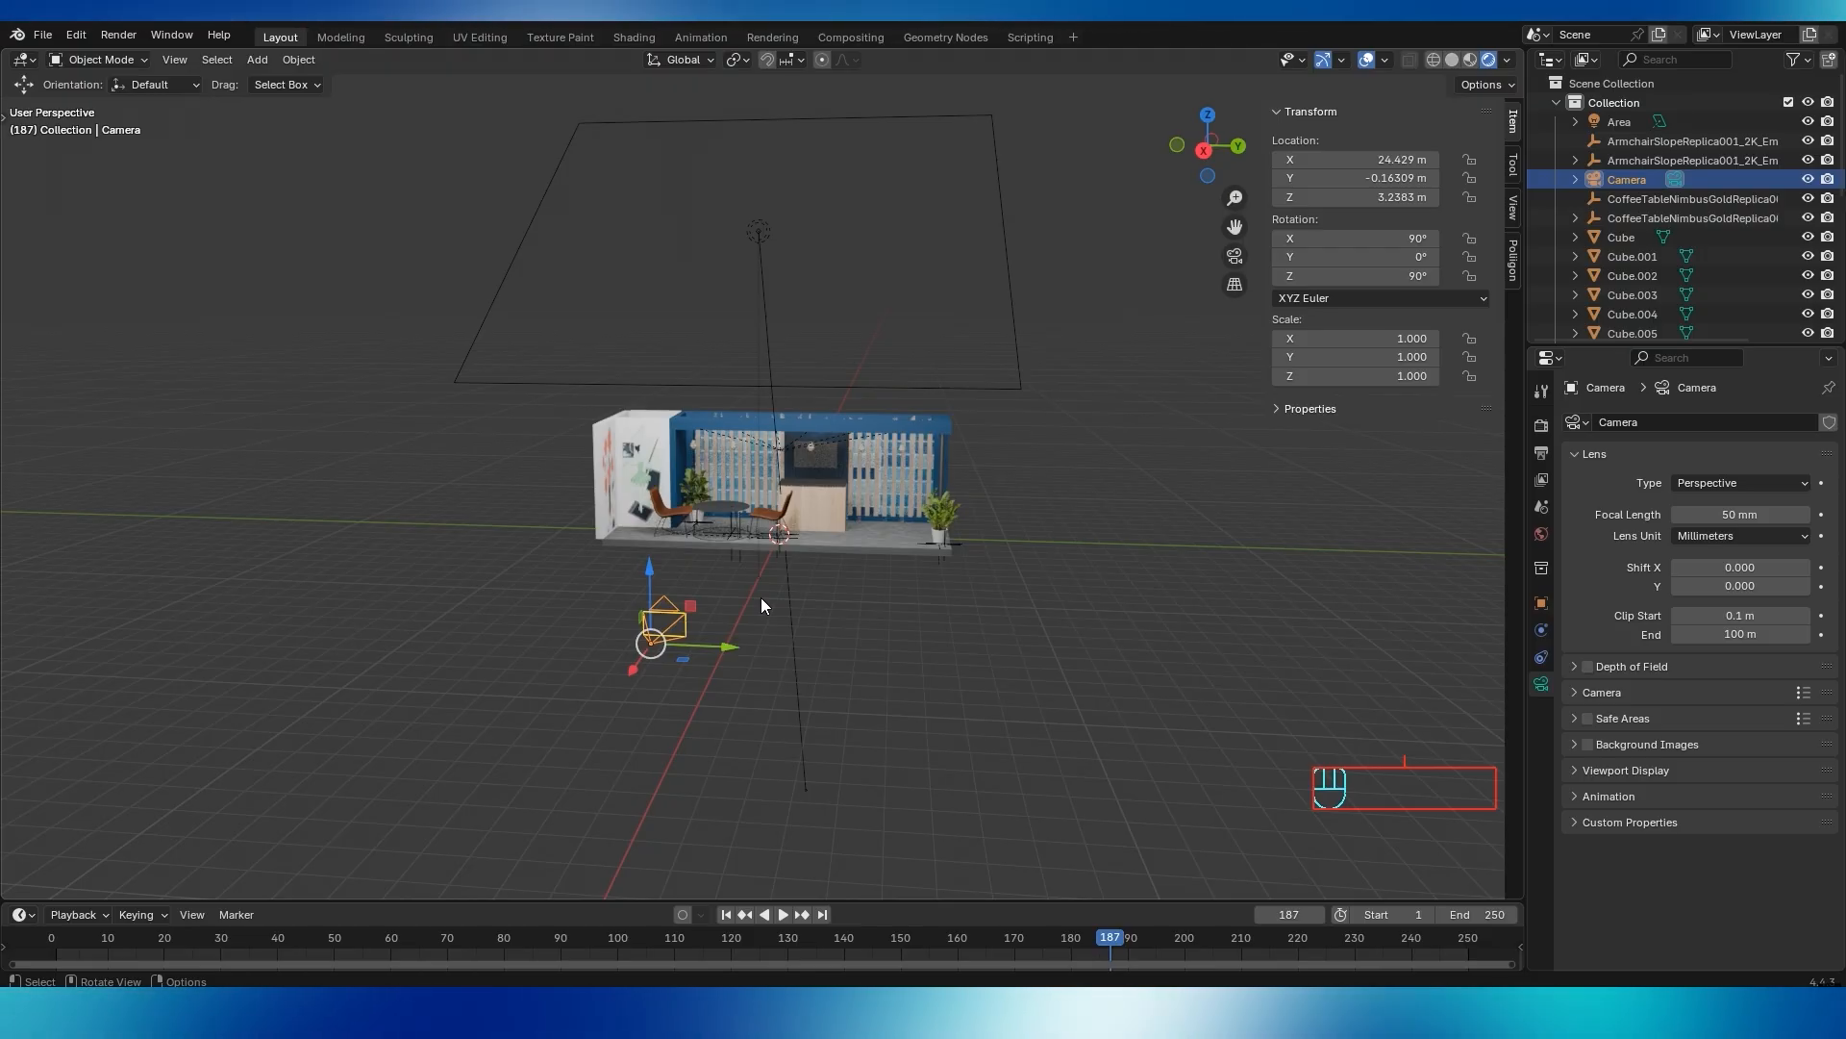
# Render the current frame from the camera's view to check the booth, and close the render window
pyautogui.press('KP_0')
pyautogui.scroll(3, 765, 500)
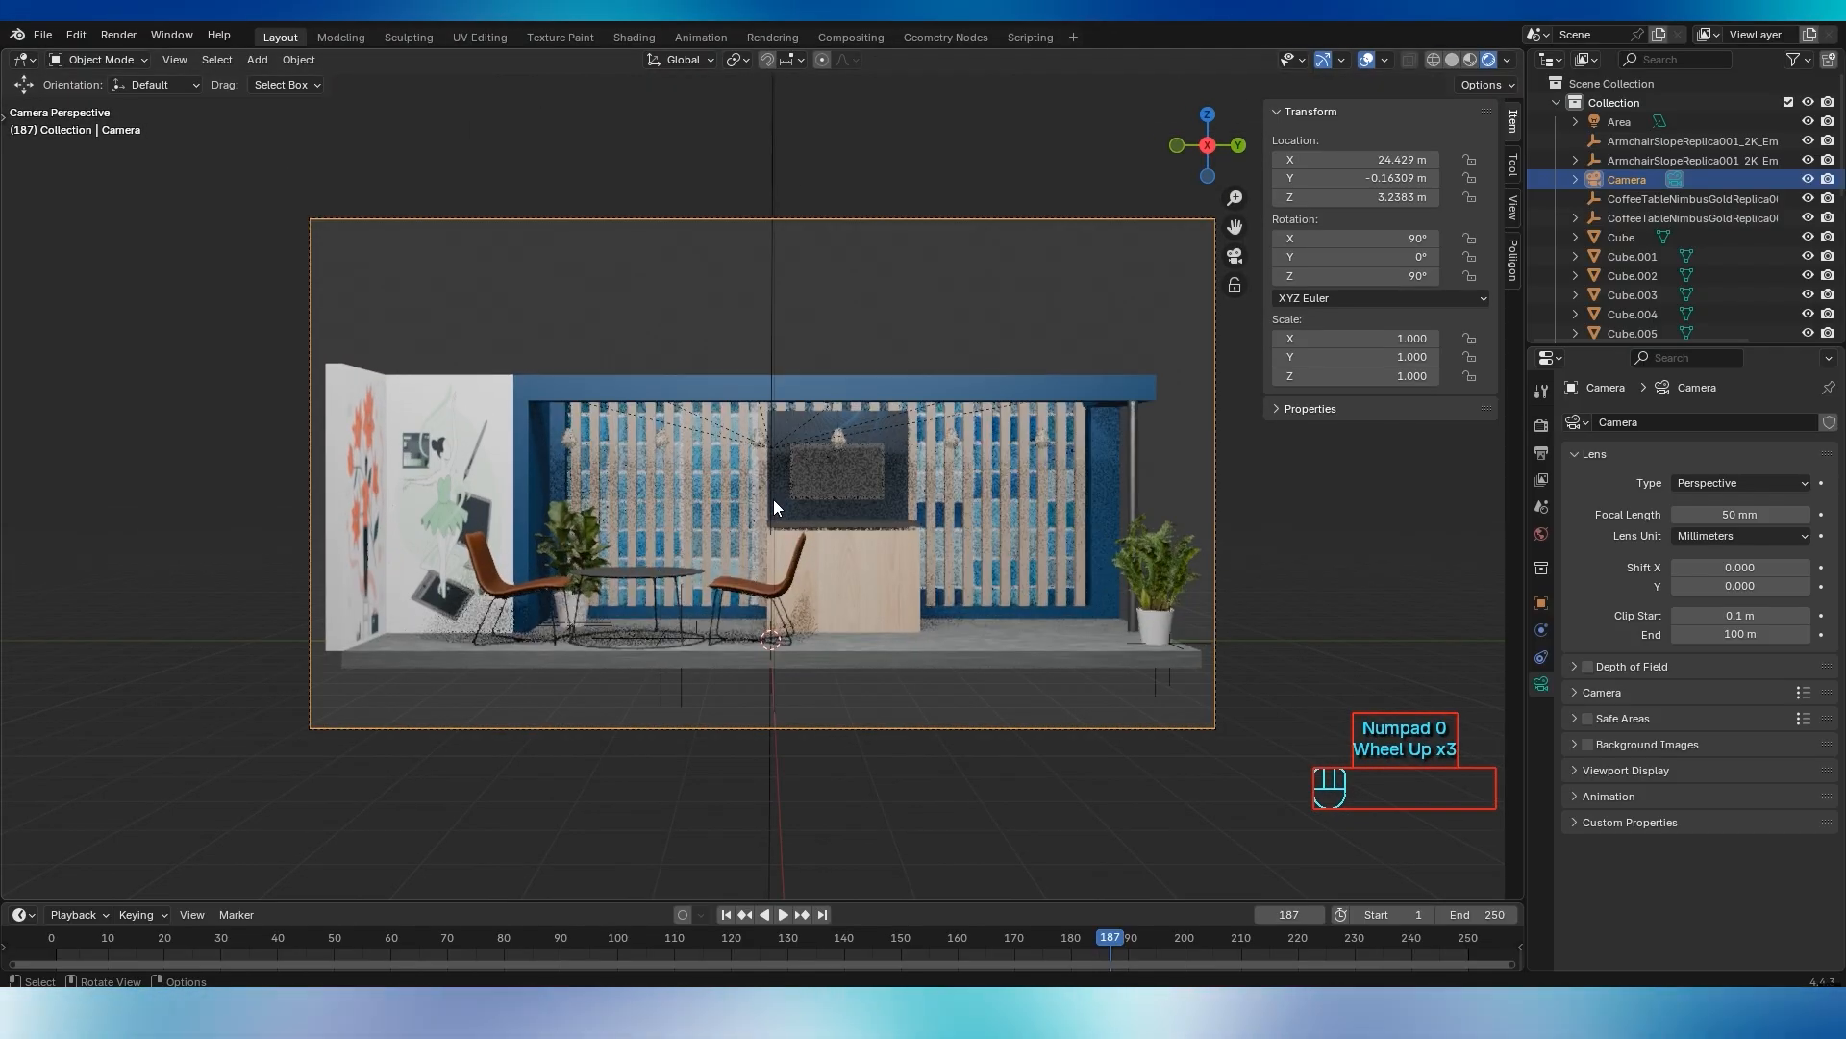
pyautogui.scroll(-1, 745, 481)
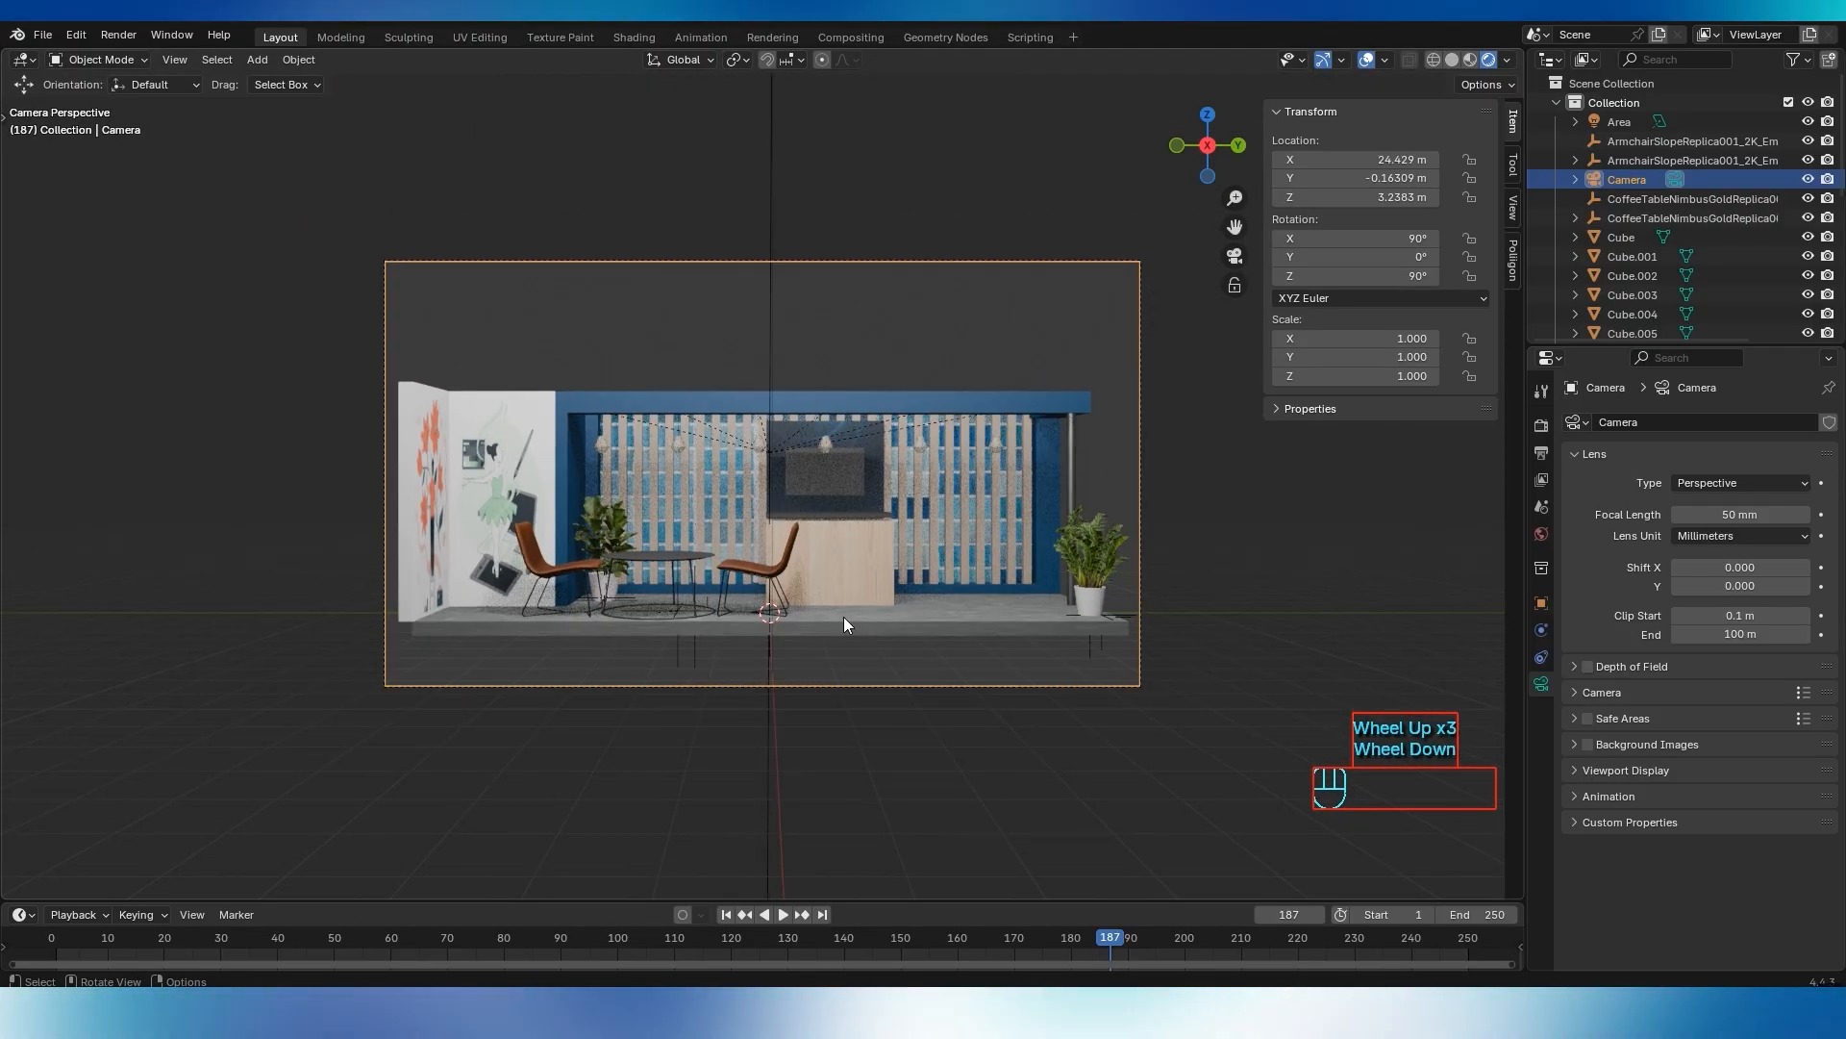
pyautogui.press('F12')
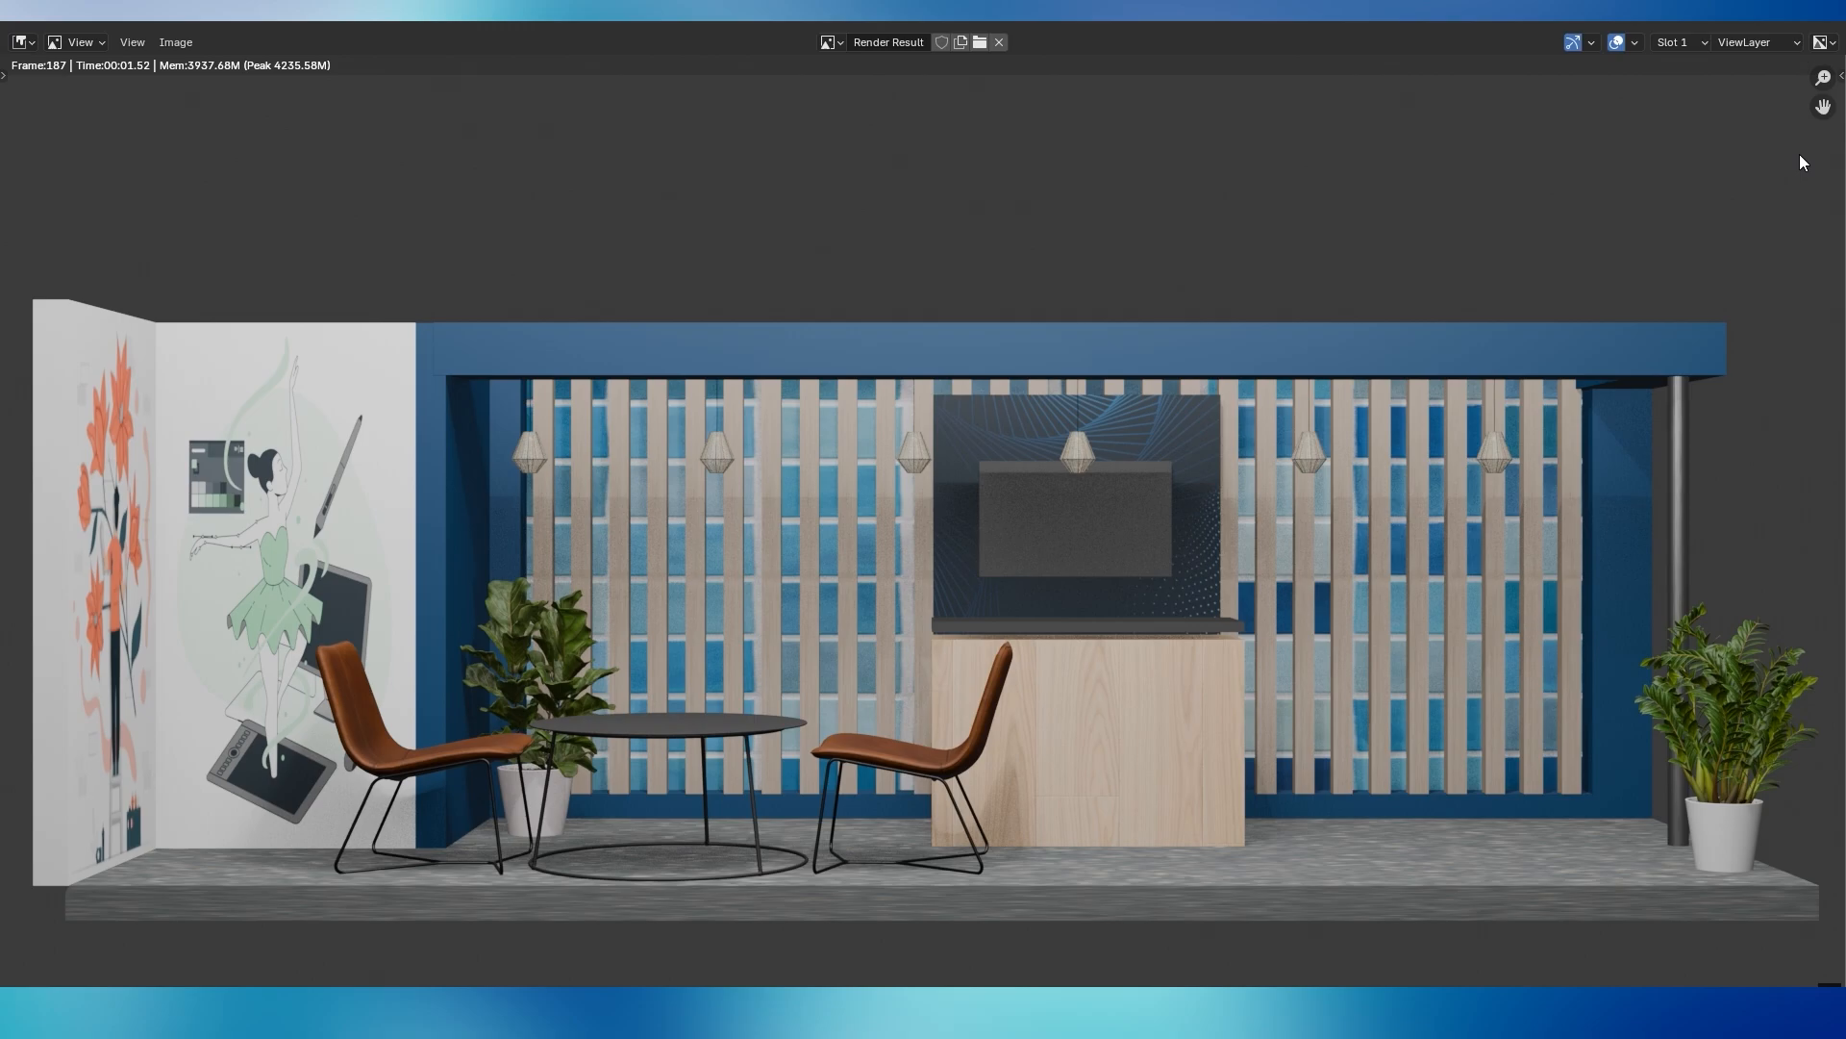
pyautogui.click(1827, 23)
# Reposition the camera in its own view to about X 25.88 m, Y -0.49 m and Z 2.76 m
pyautogui.scroll(-3, 859, 487)
pyautogui.moveTo(860, 486); pyautogui.dragTo(848, 506, button='middle')
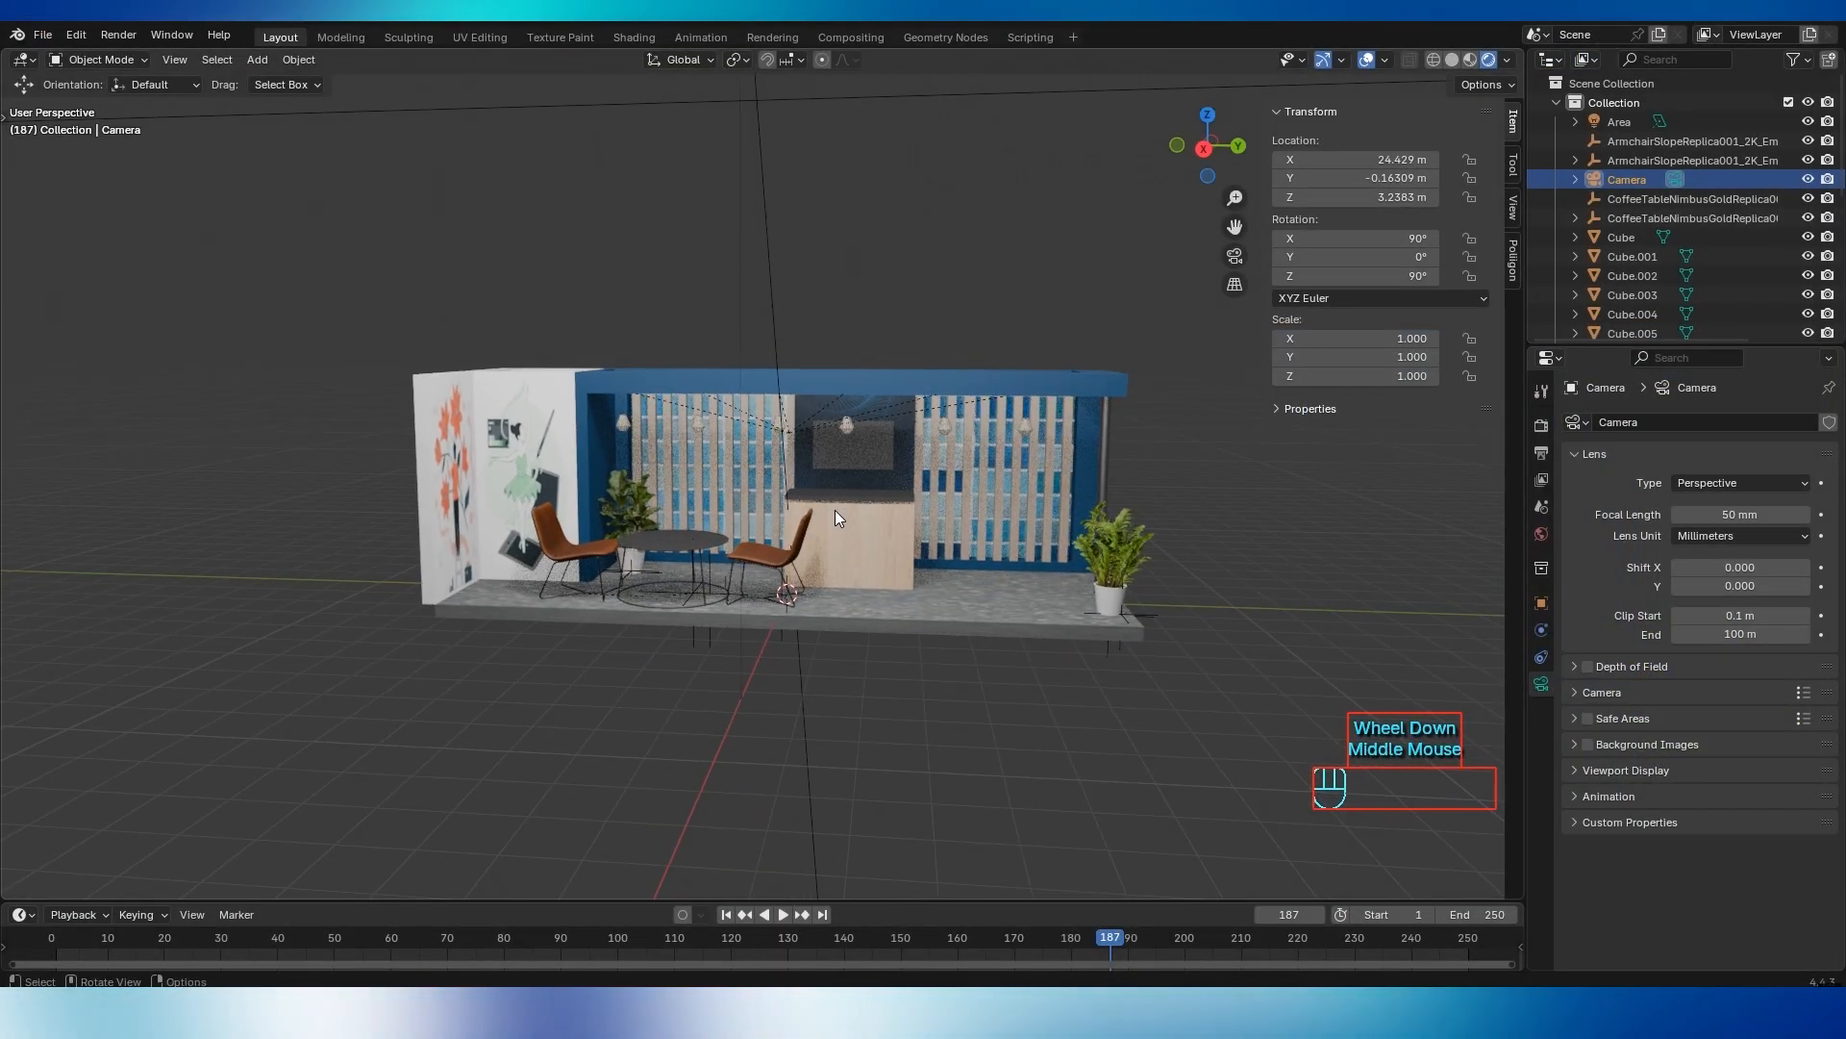
pyautogui.scroll(-3, 835, 519)
pyautogui.moveTo(783, 573); pyautogui.dragTo(654, 564, button='middle')
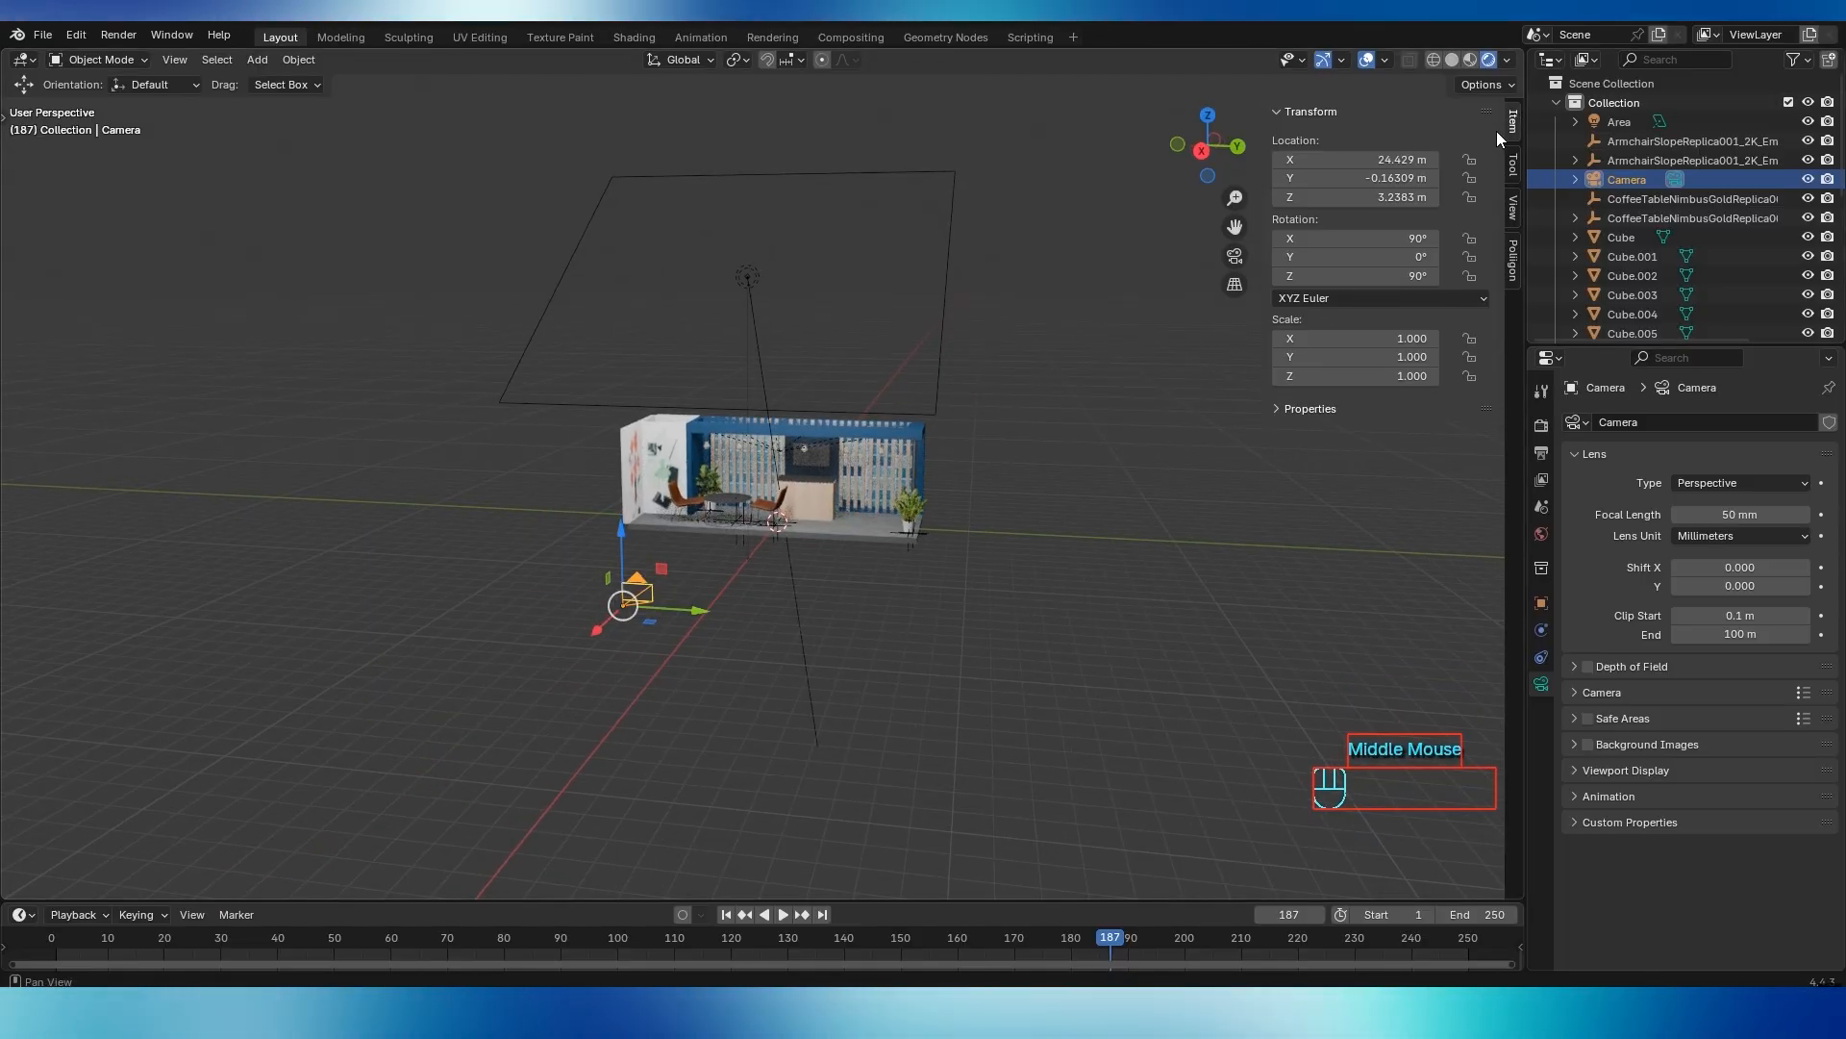
pyautogui.press('KP_0')
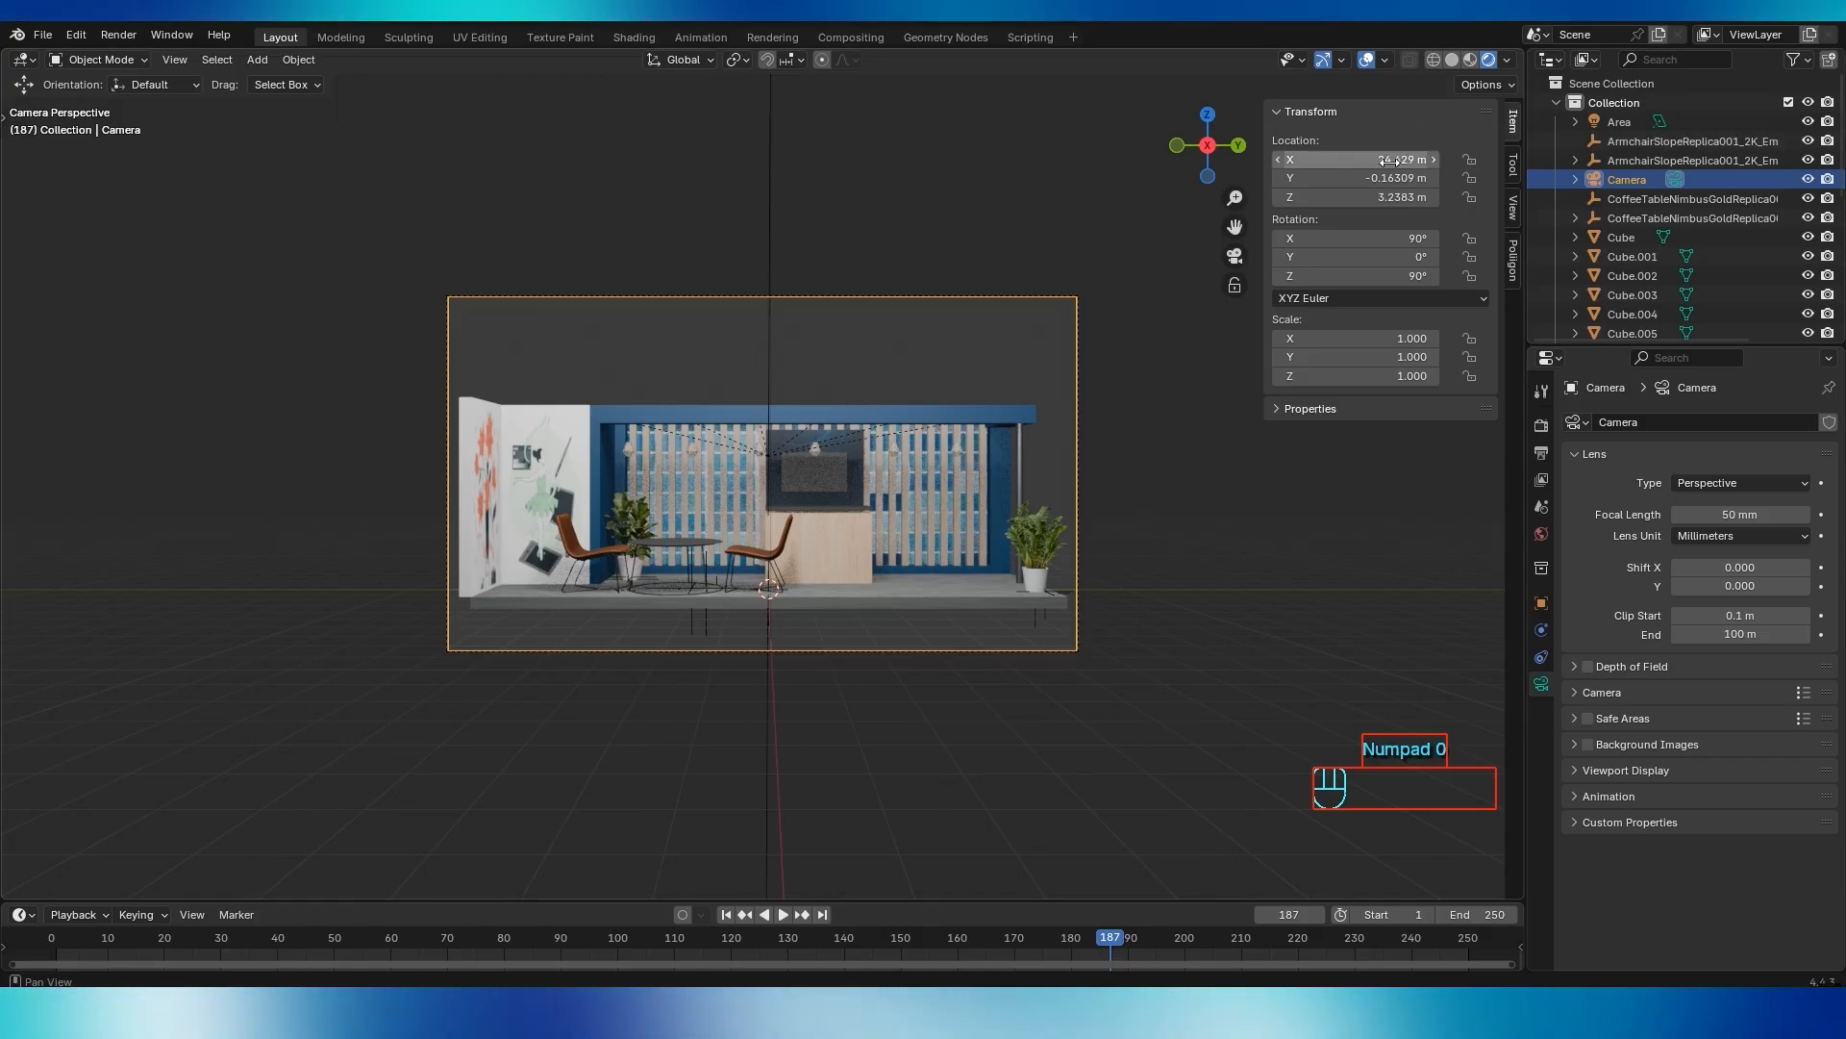
pyautogui.moveTo(1389, 160); pyautogui.dragTo(1351, 197)
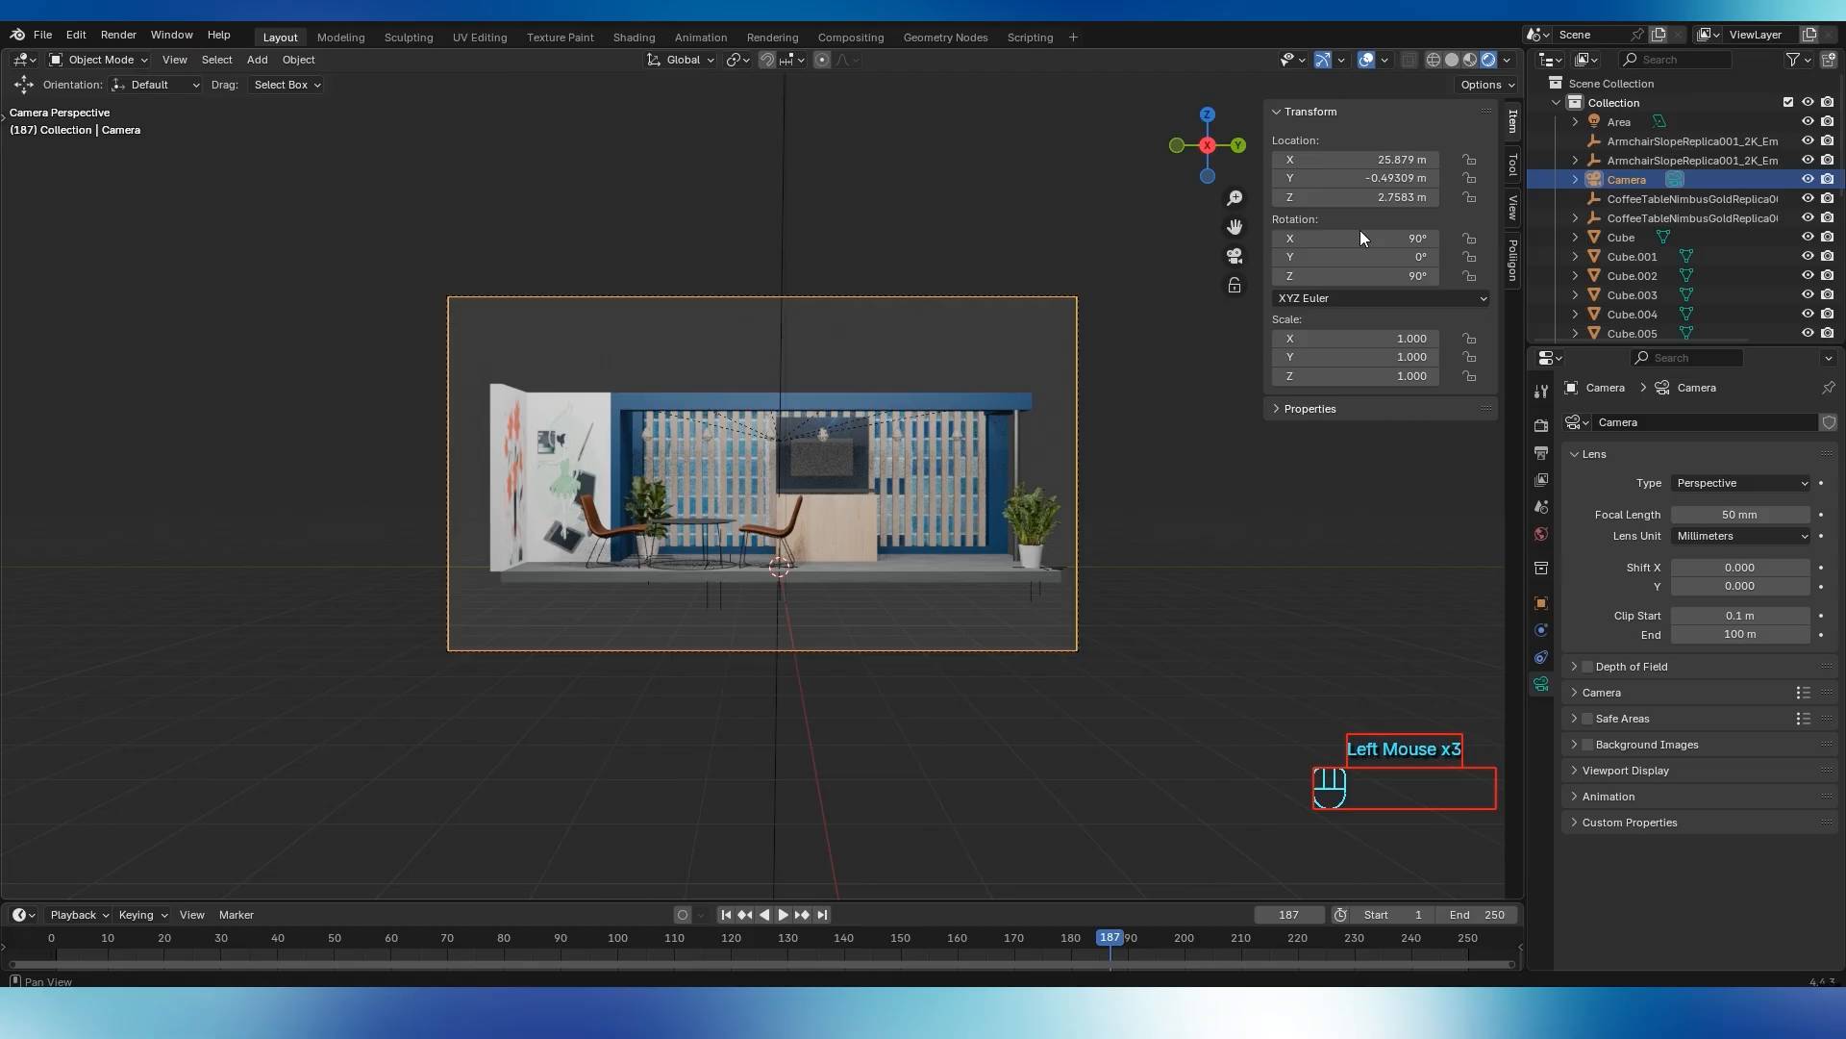
# Duplicate the camera in front of the booth and move the copy about 10.4 m along Y
pyautogui.click(1198, 564)
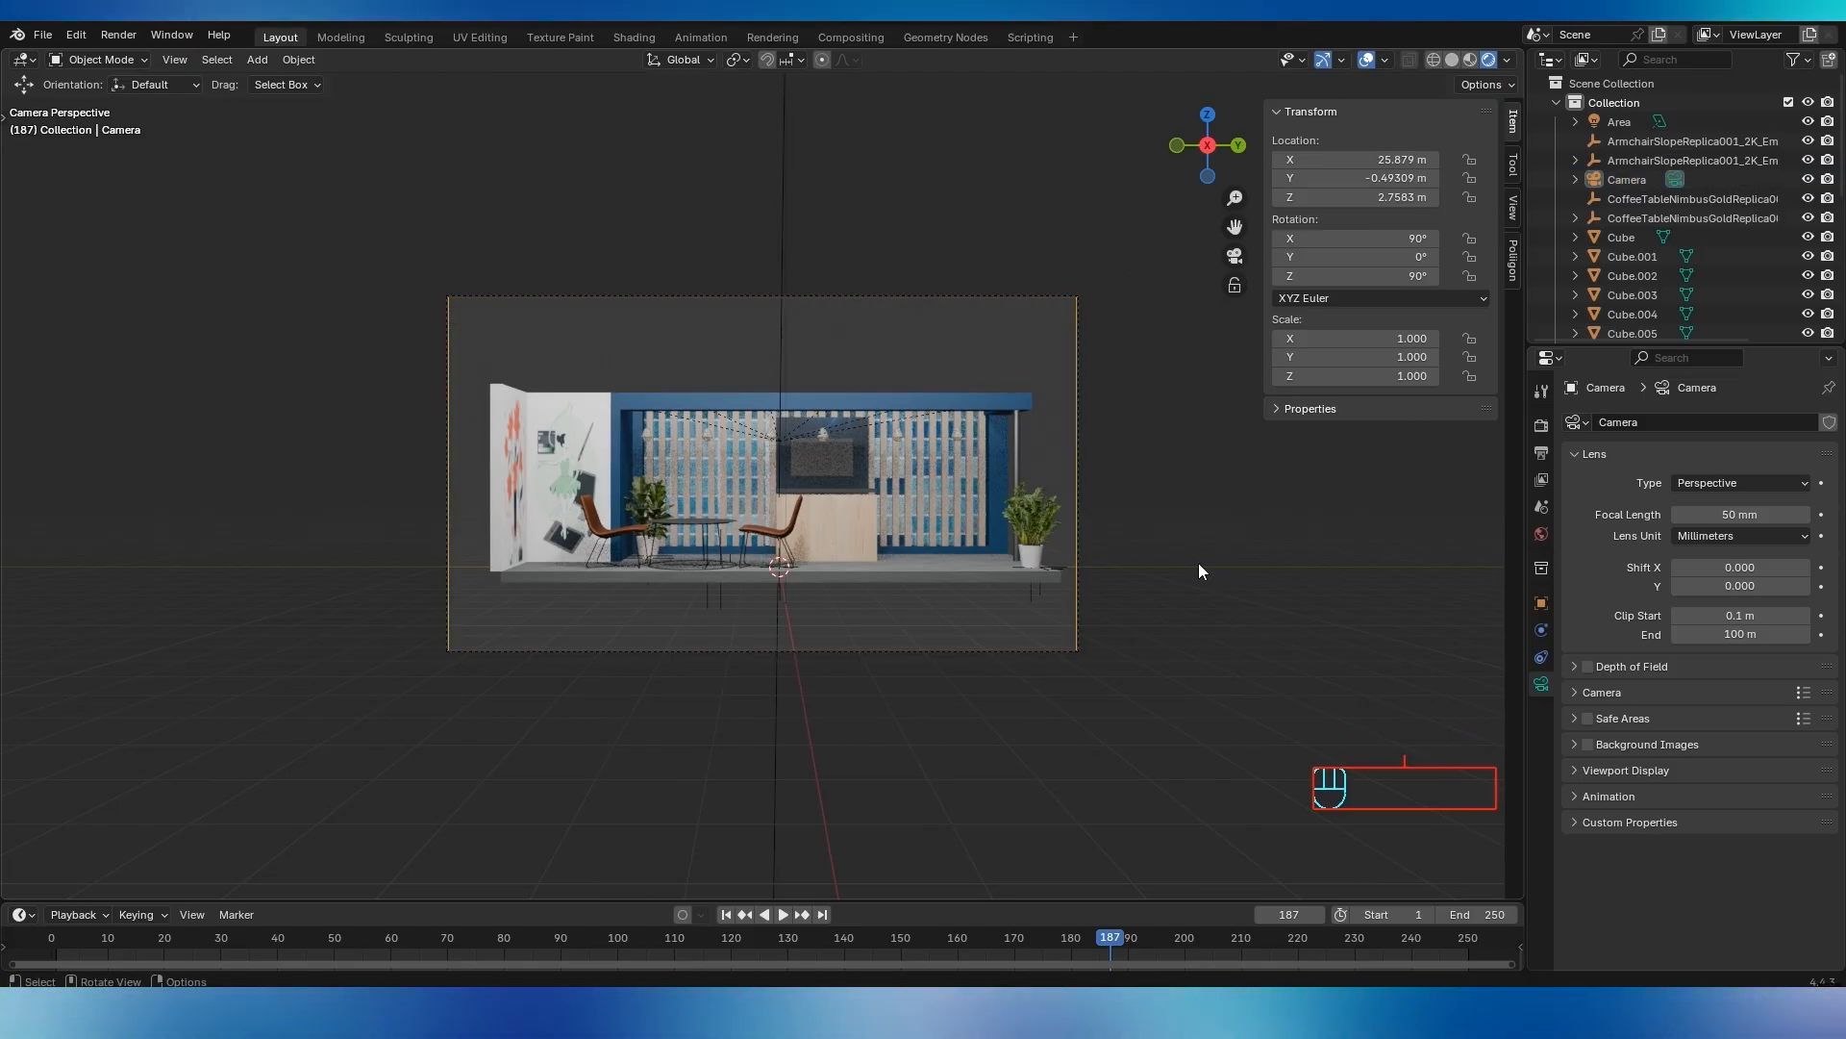
pyautogui.press('KP_0')
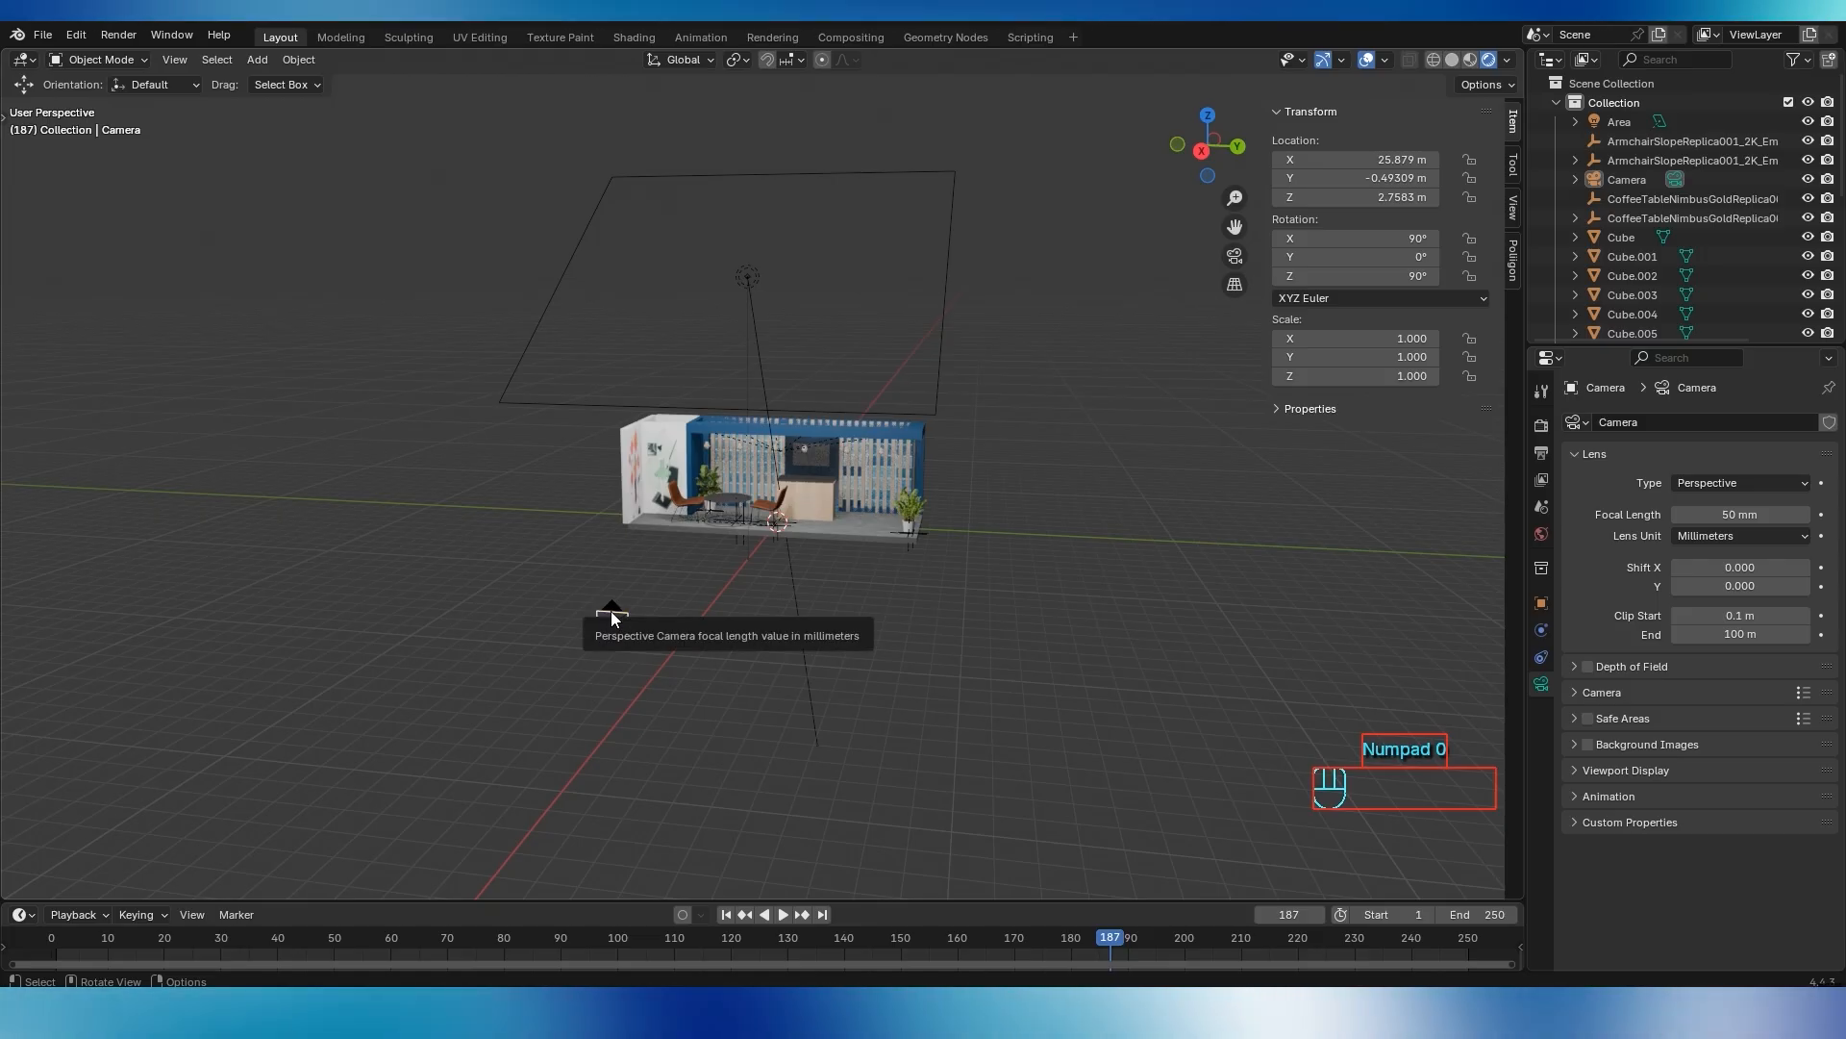
pyautogui.click(612, 613)
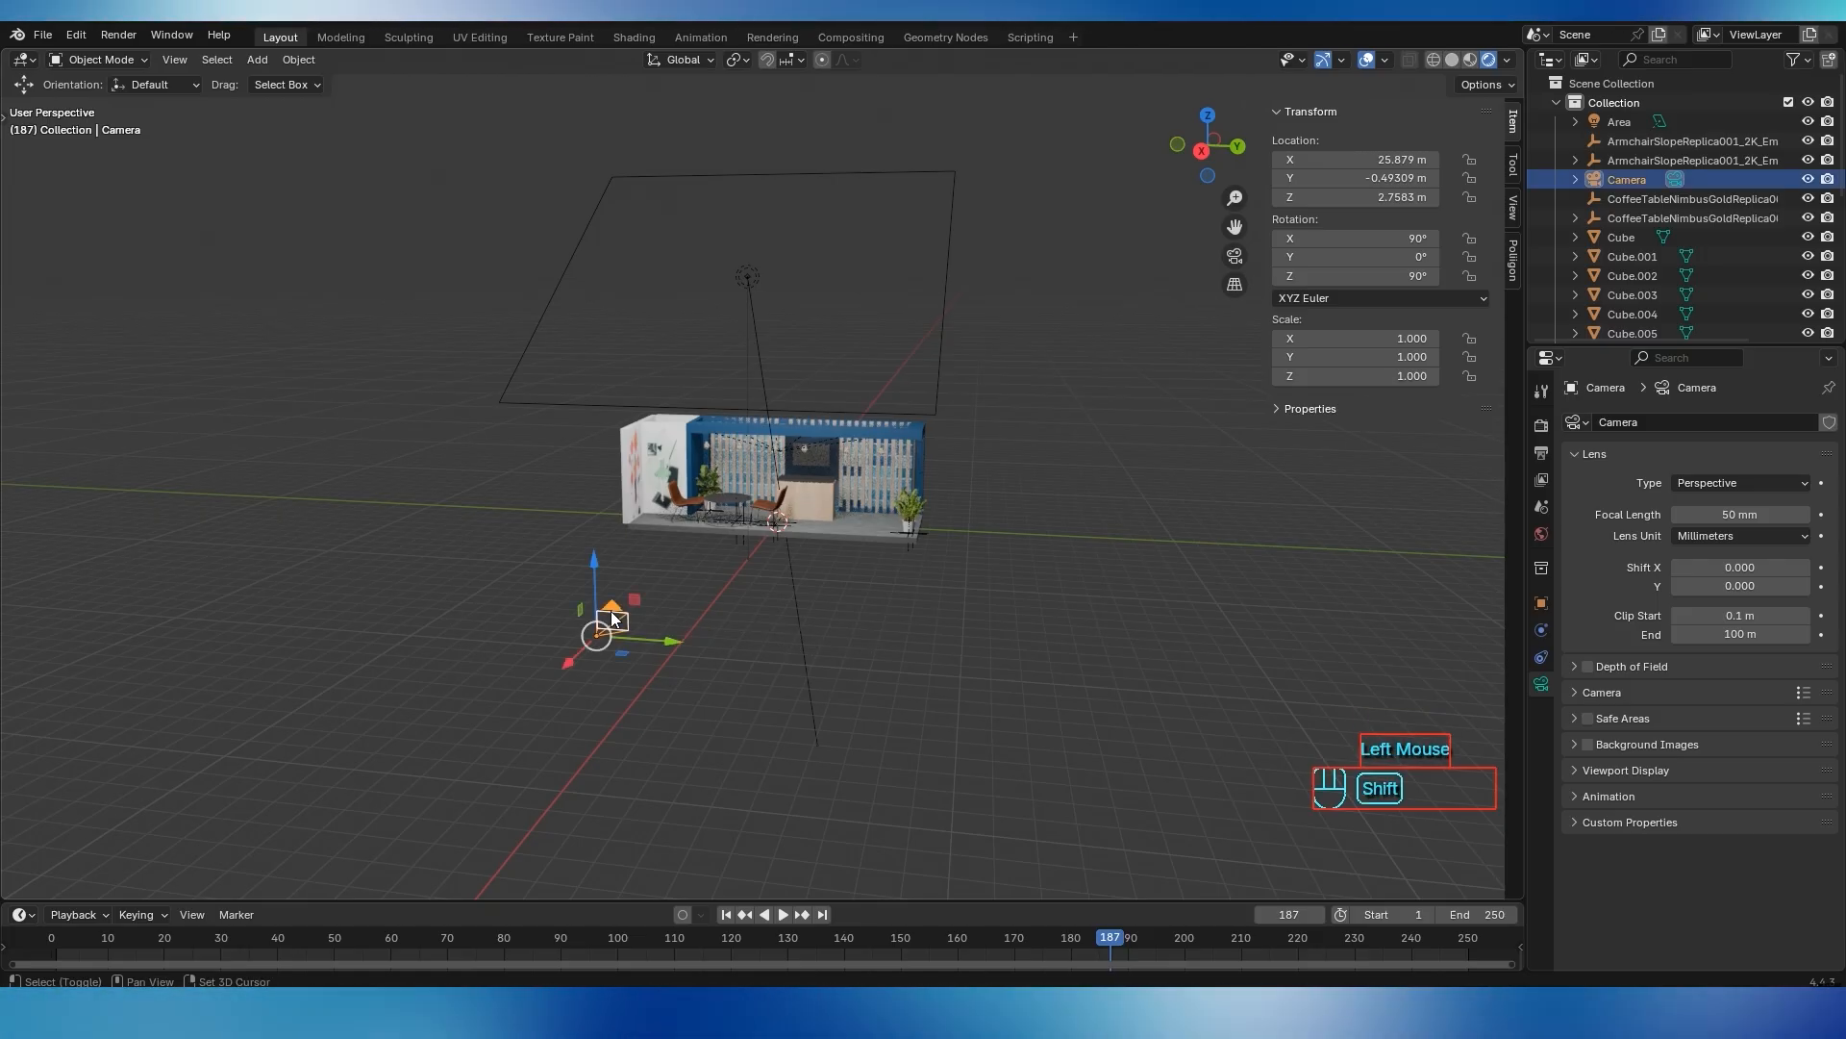
pyautogui.hotkey('shift', 'd')
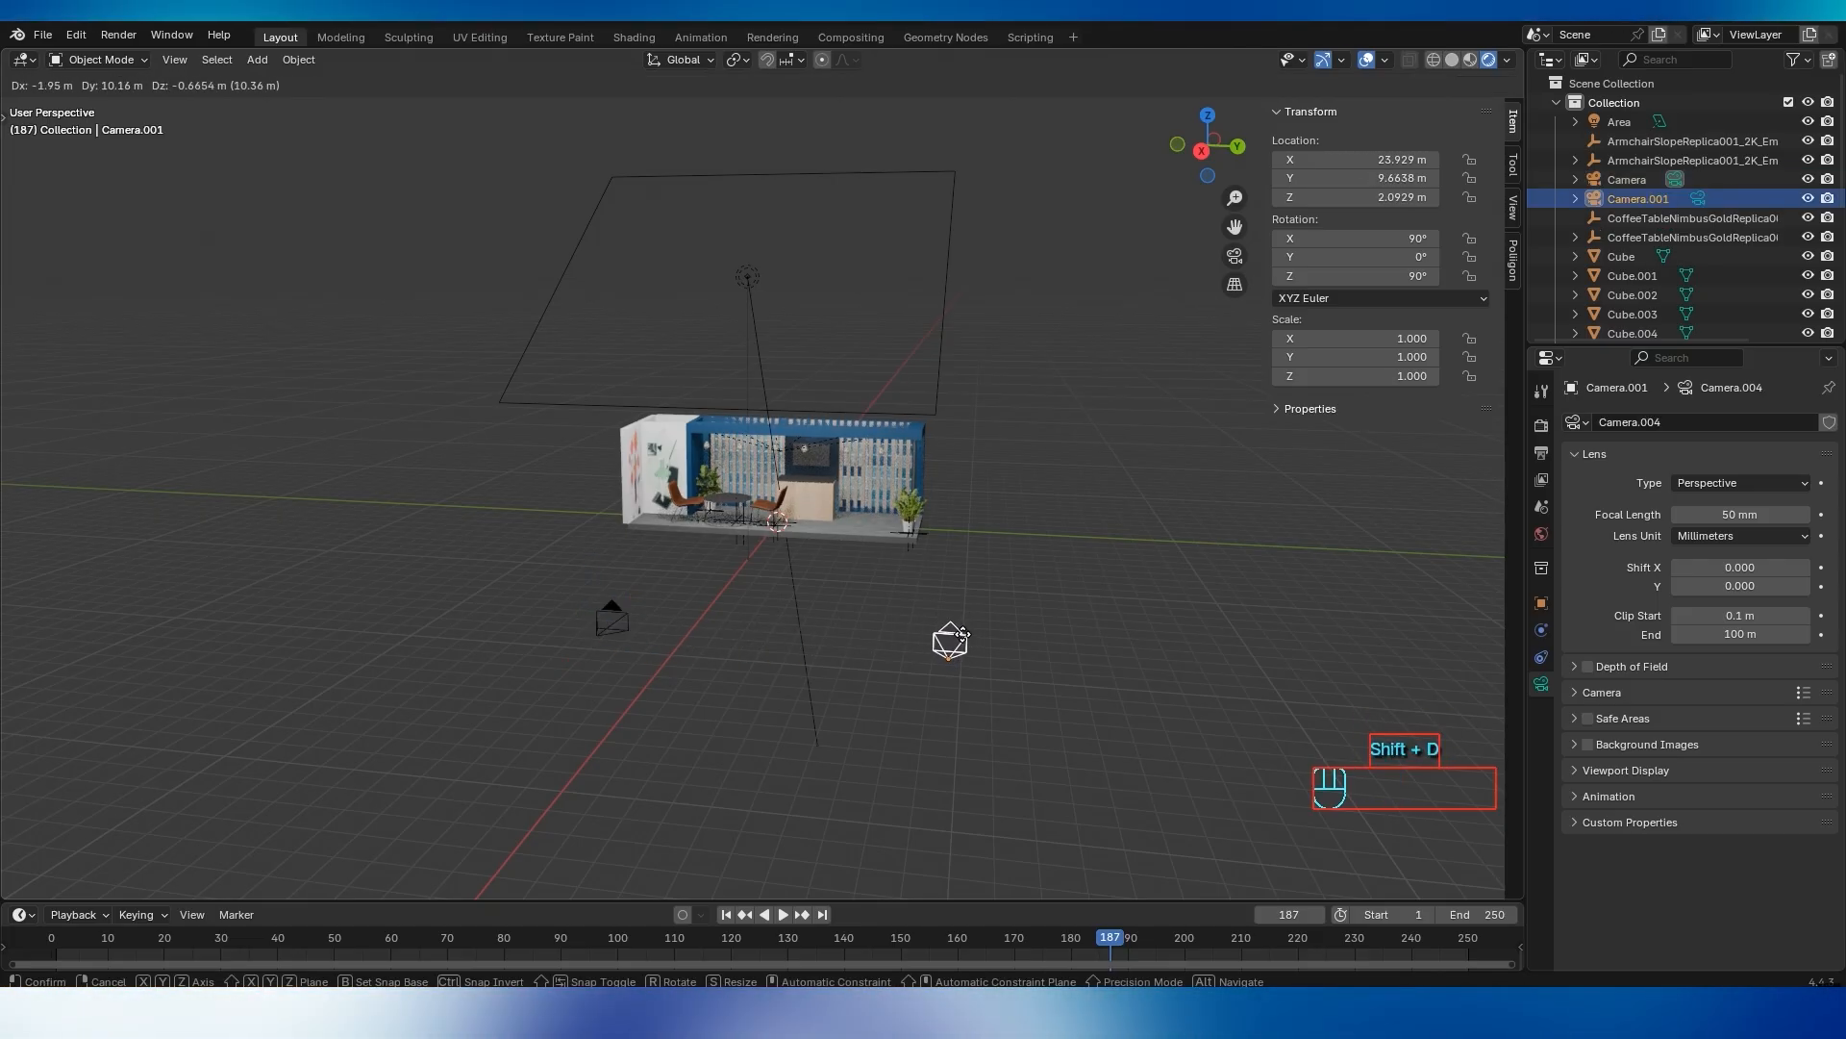
pyautogui.rightClick(963, 634)
pyautogui.moveTo(660, 651); pyautogui.dragTo(1035, 672)
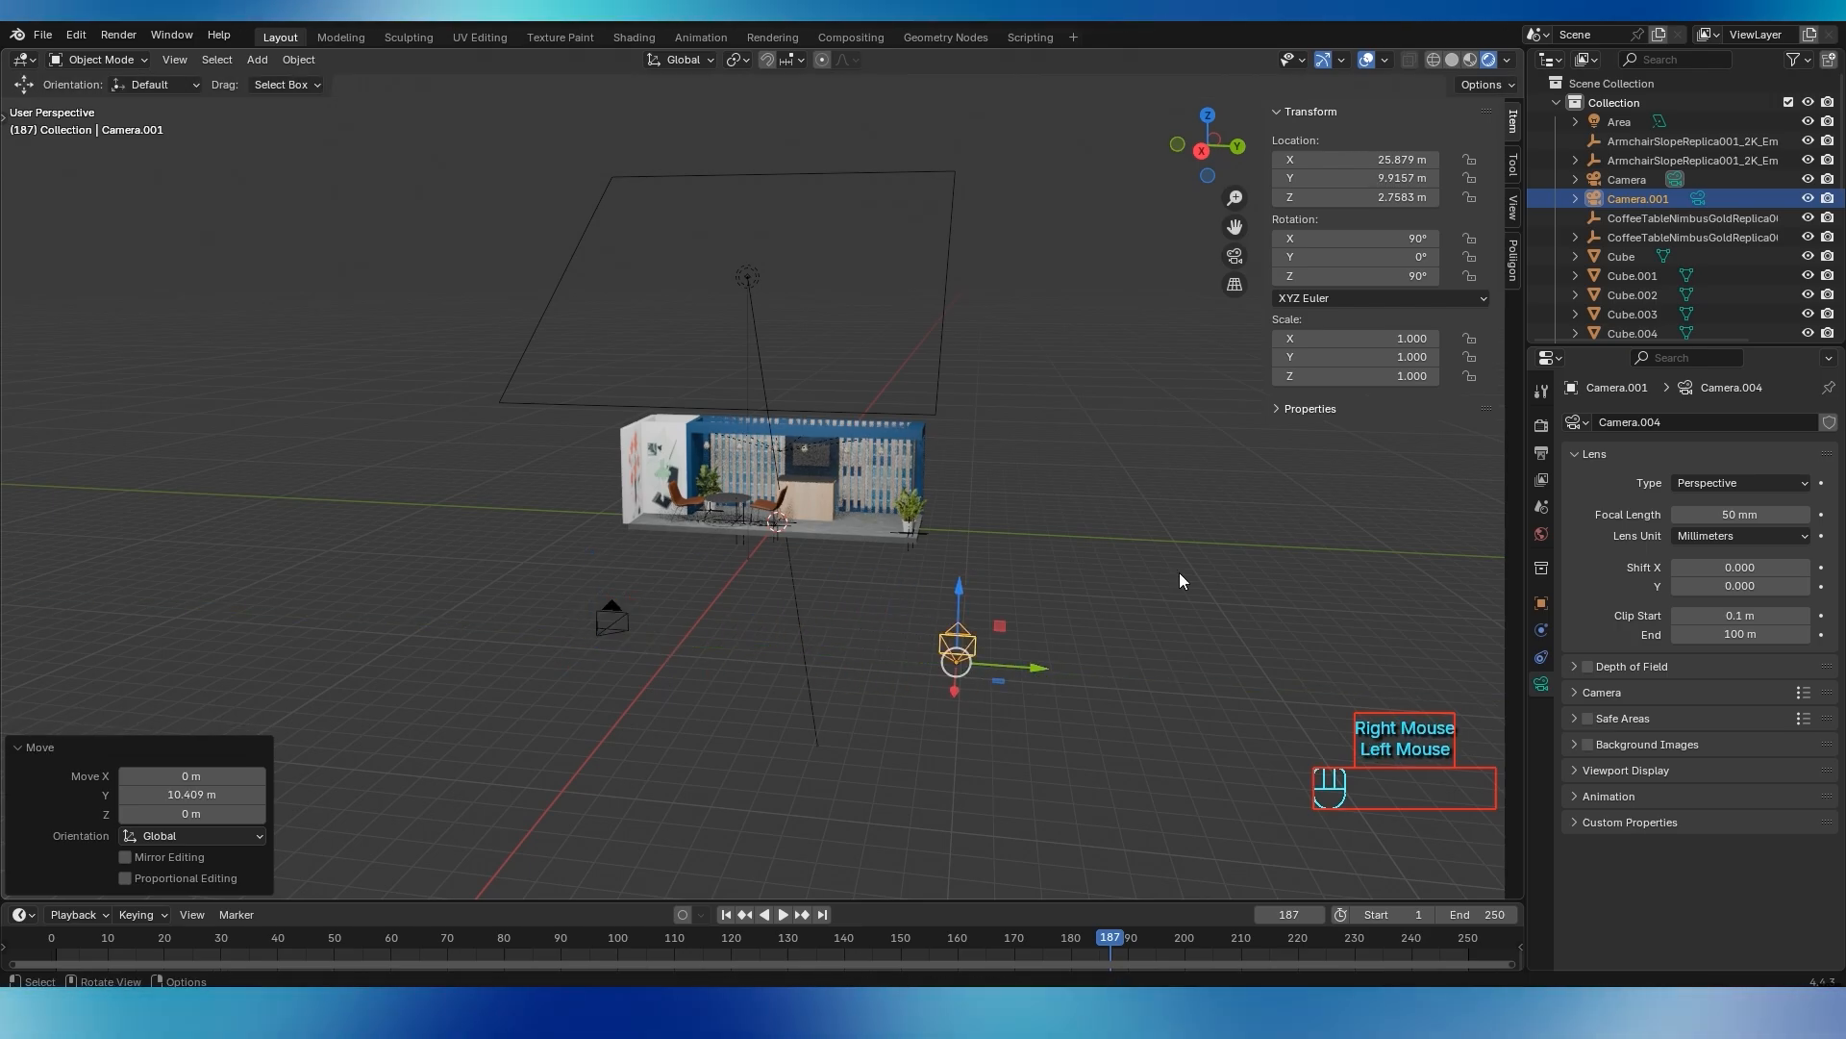
# Set the viewport's local camera to Camera.001
pyautogui.click(1512, 207)
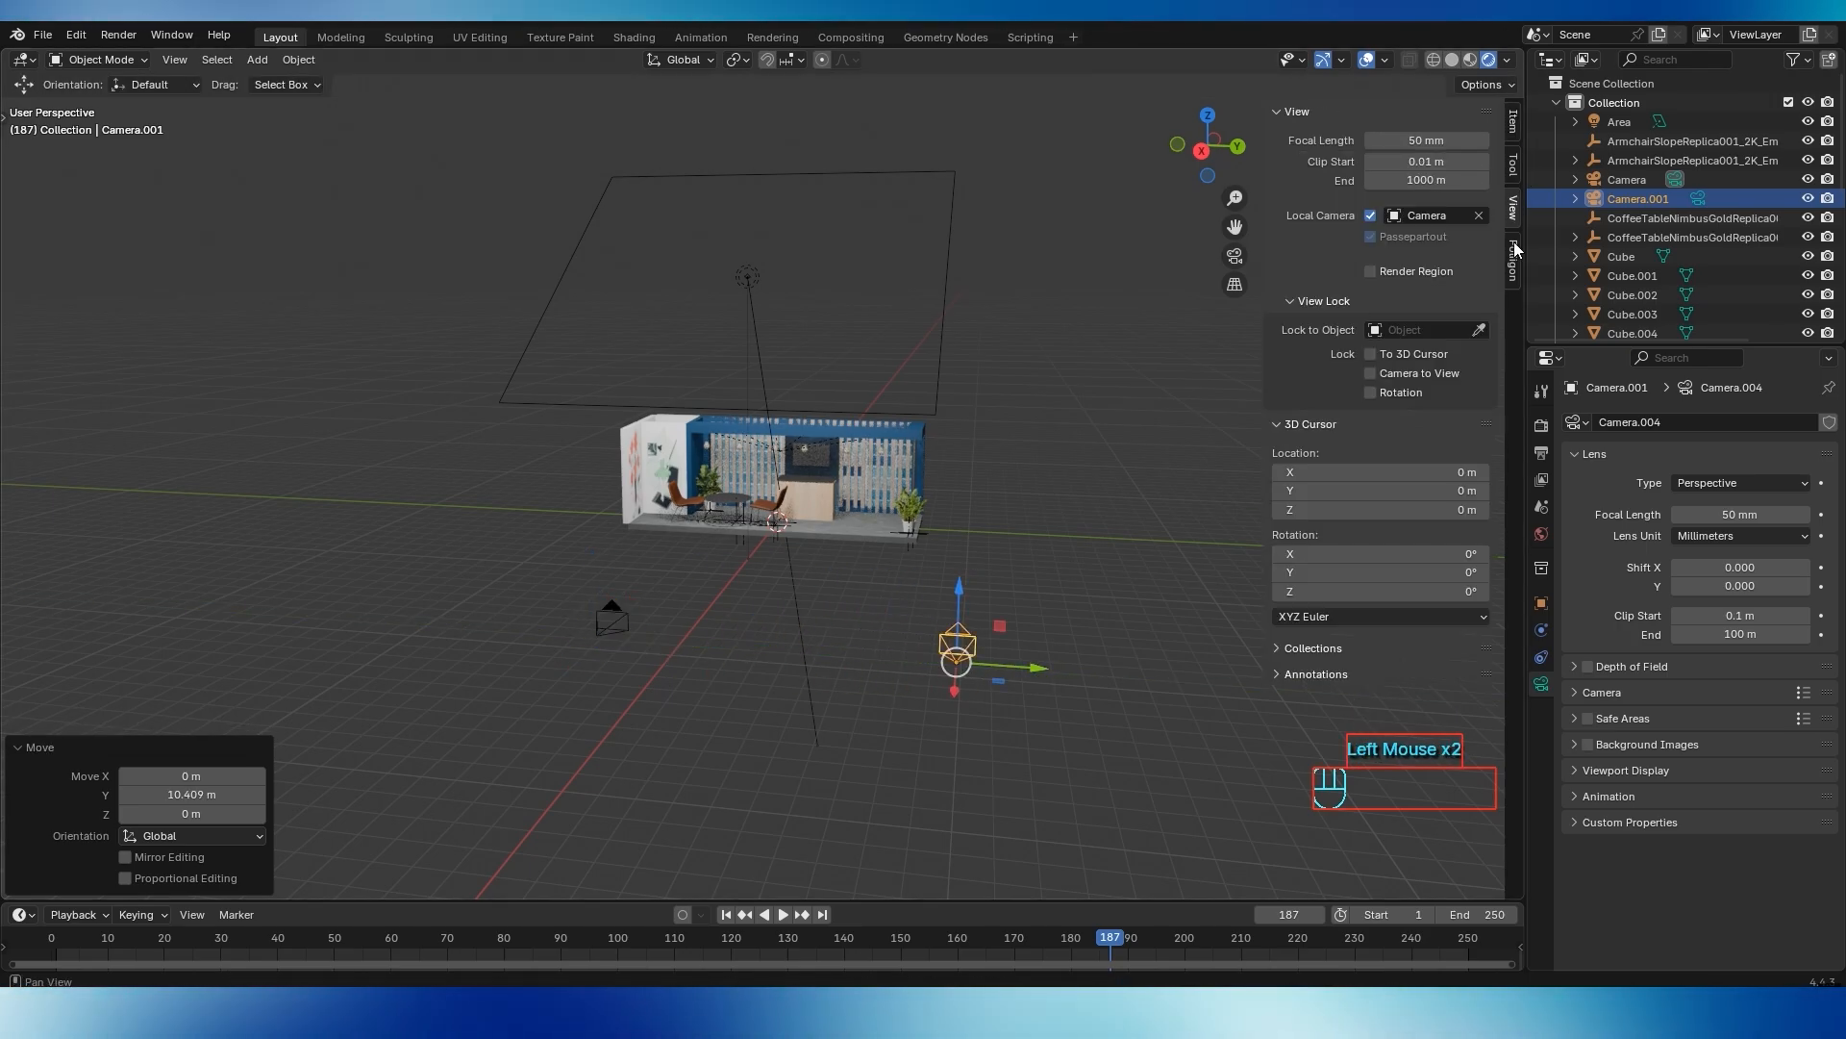
pyautogui.click(1426, 220)
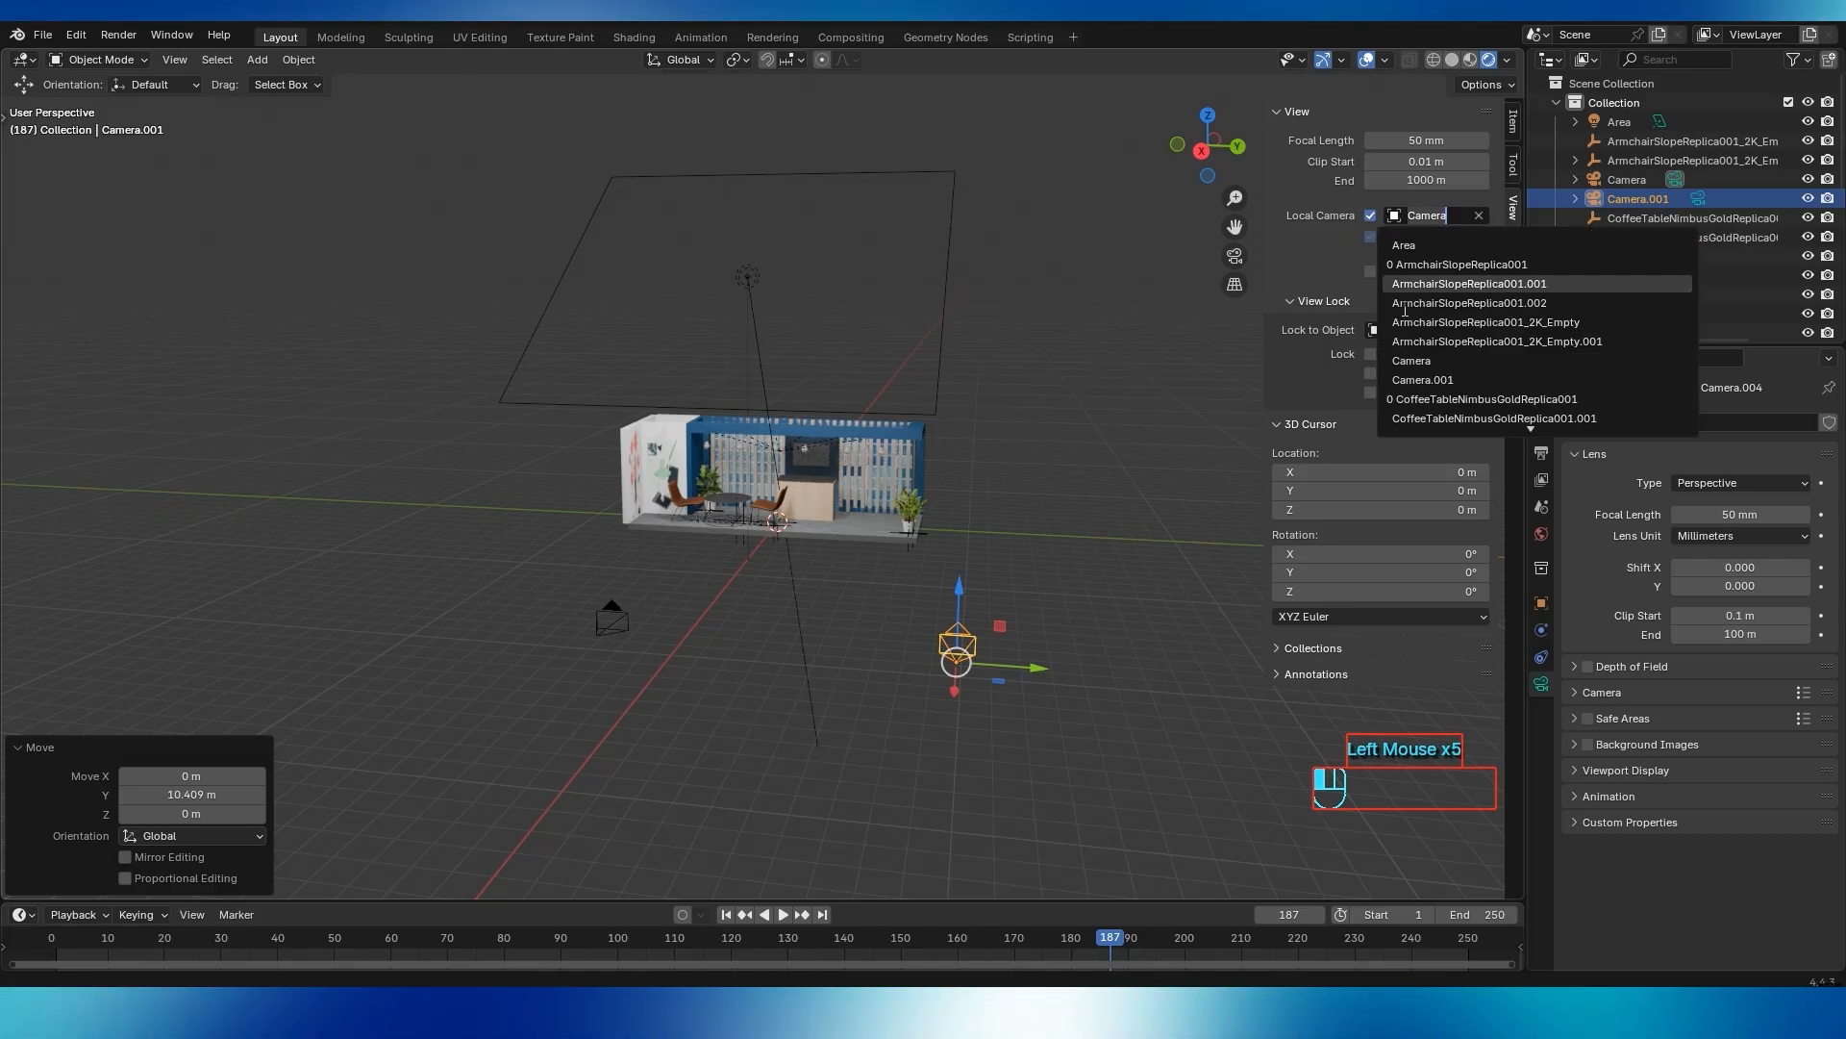
pyautogui.click(1416, 380)
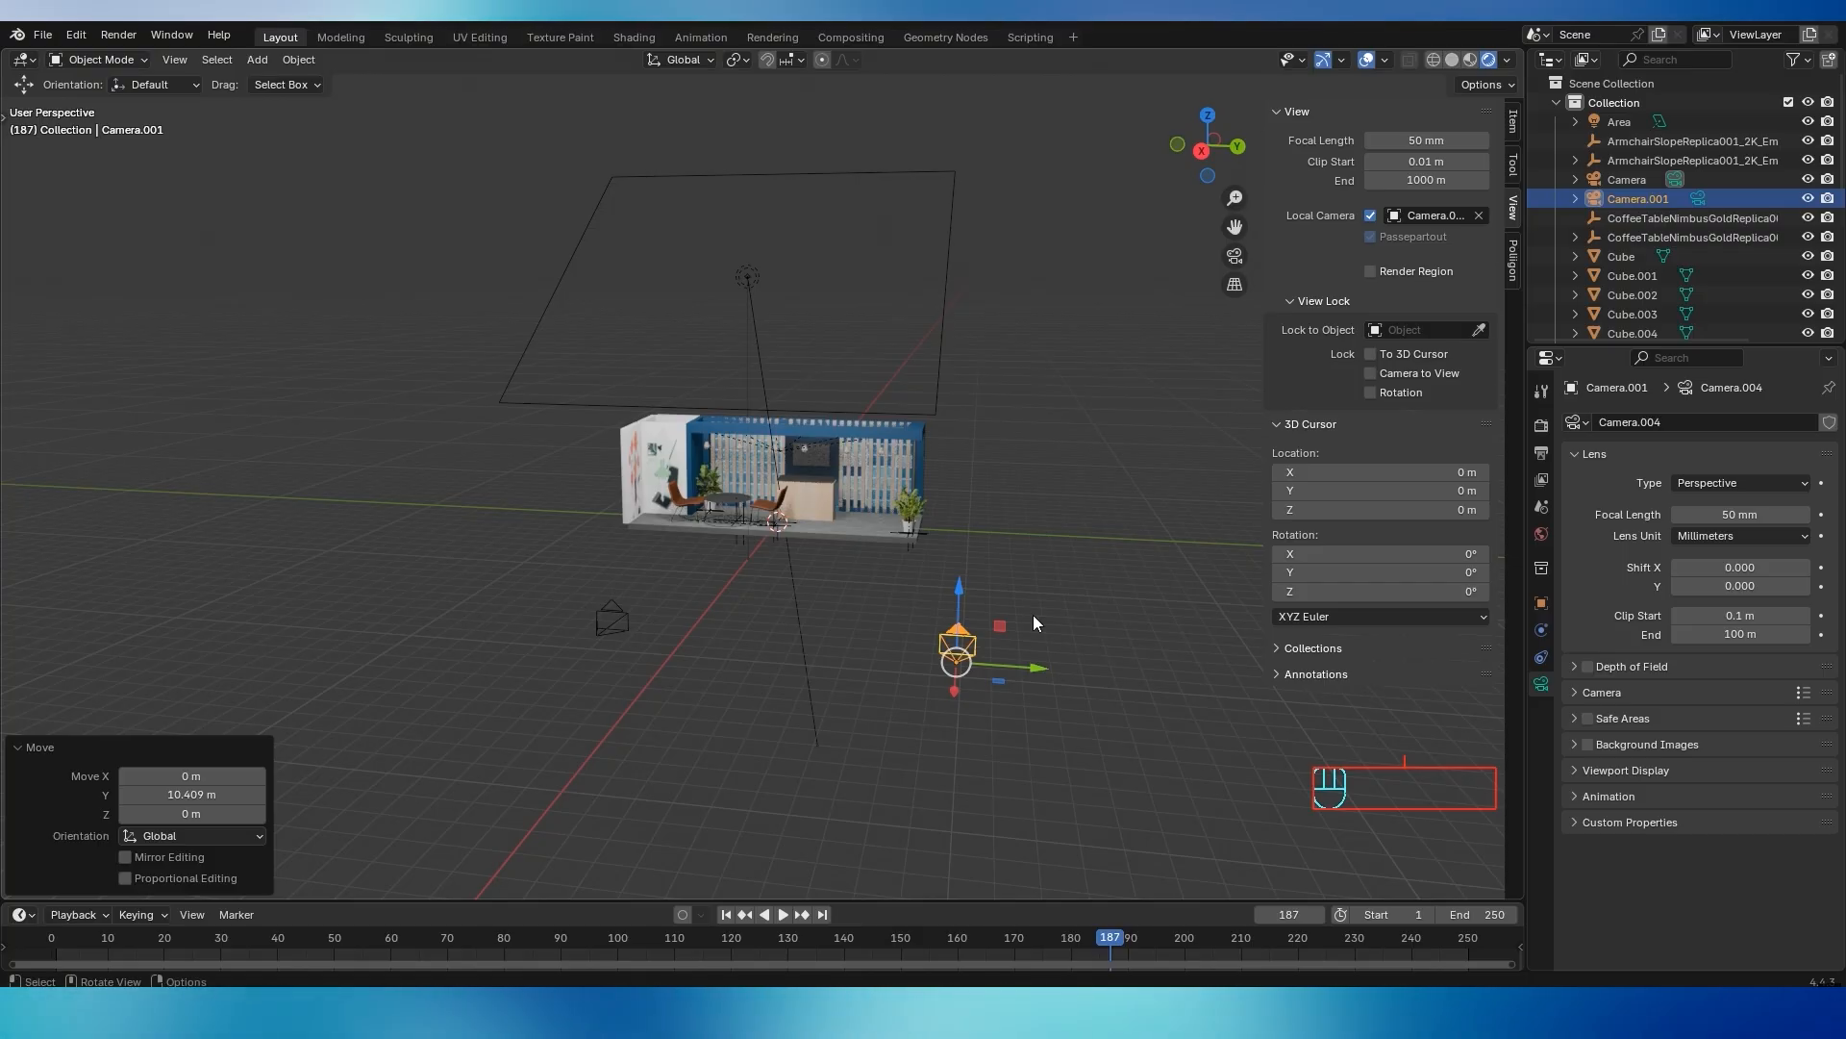
pyautogui.hotkey('shift', 'd')
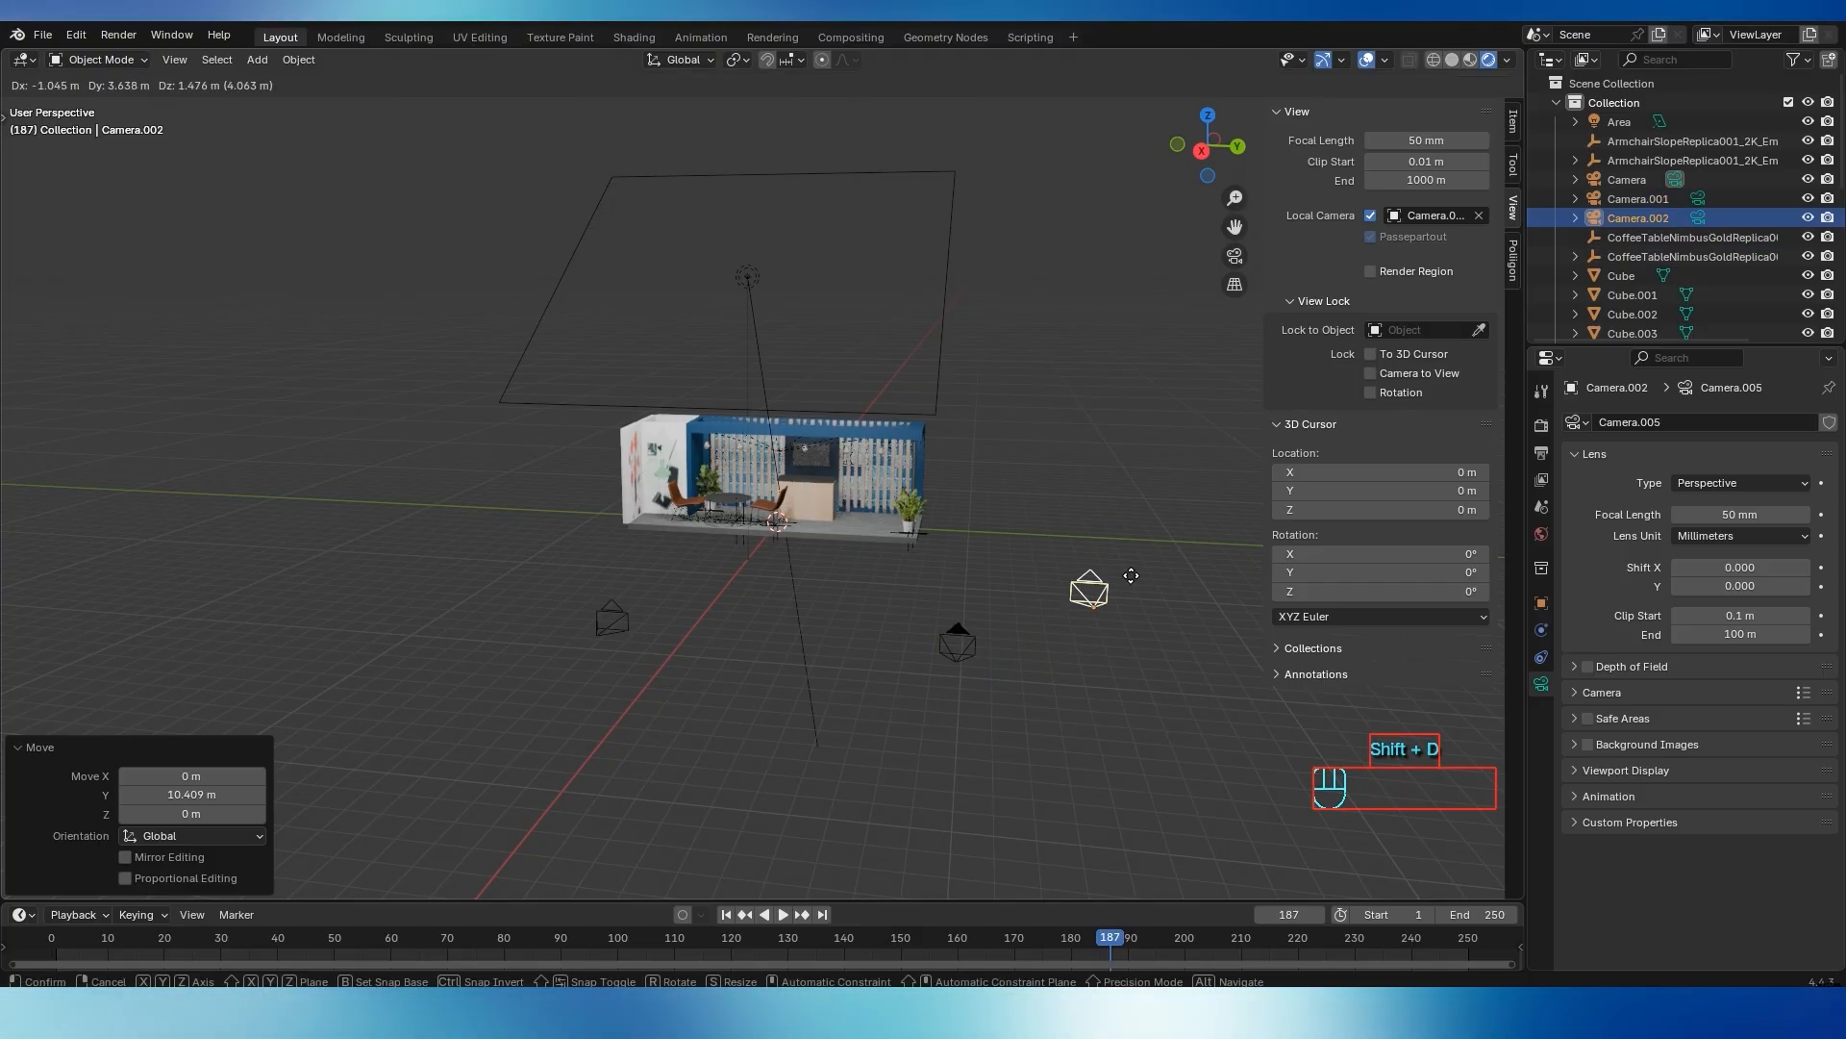
pyautogui.rightClick(1131, 575)
pyautogui.moveTo(1044, 672); pyautogui.dragTo(1194, 678)
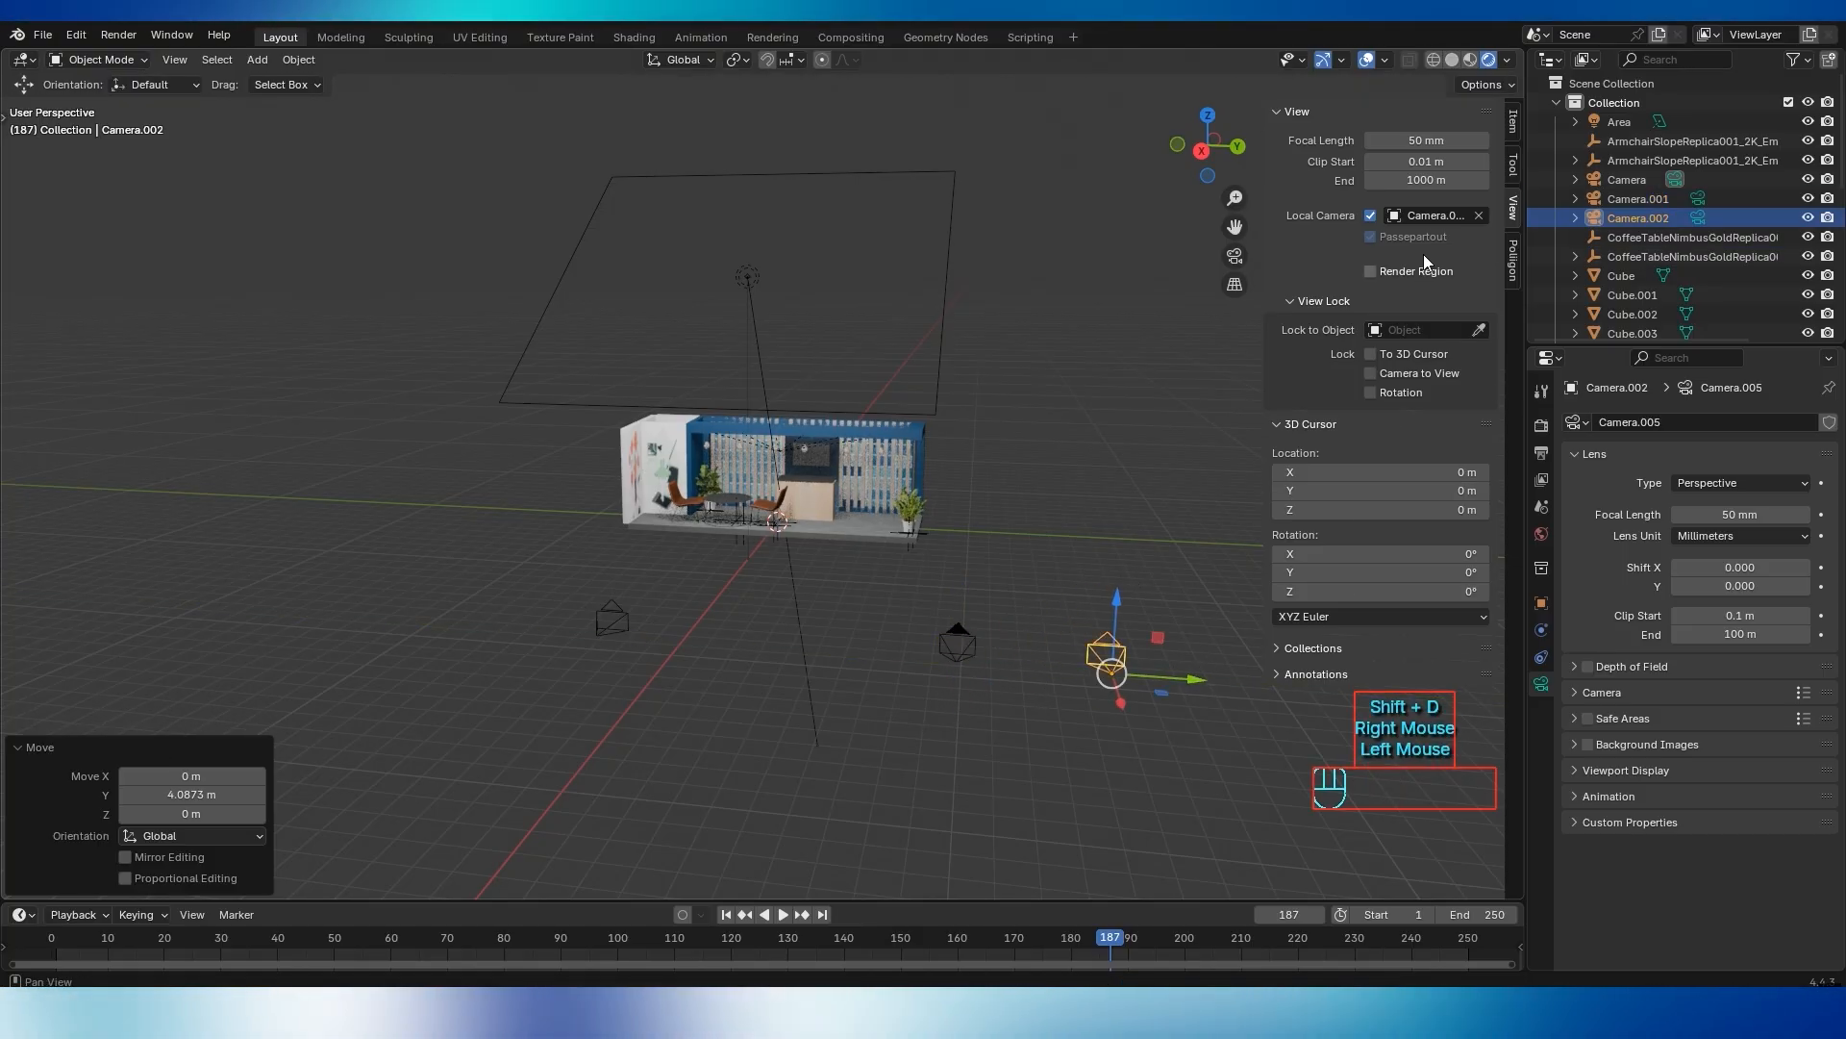
pyautogui.doubleClick(1445, 214)
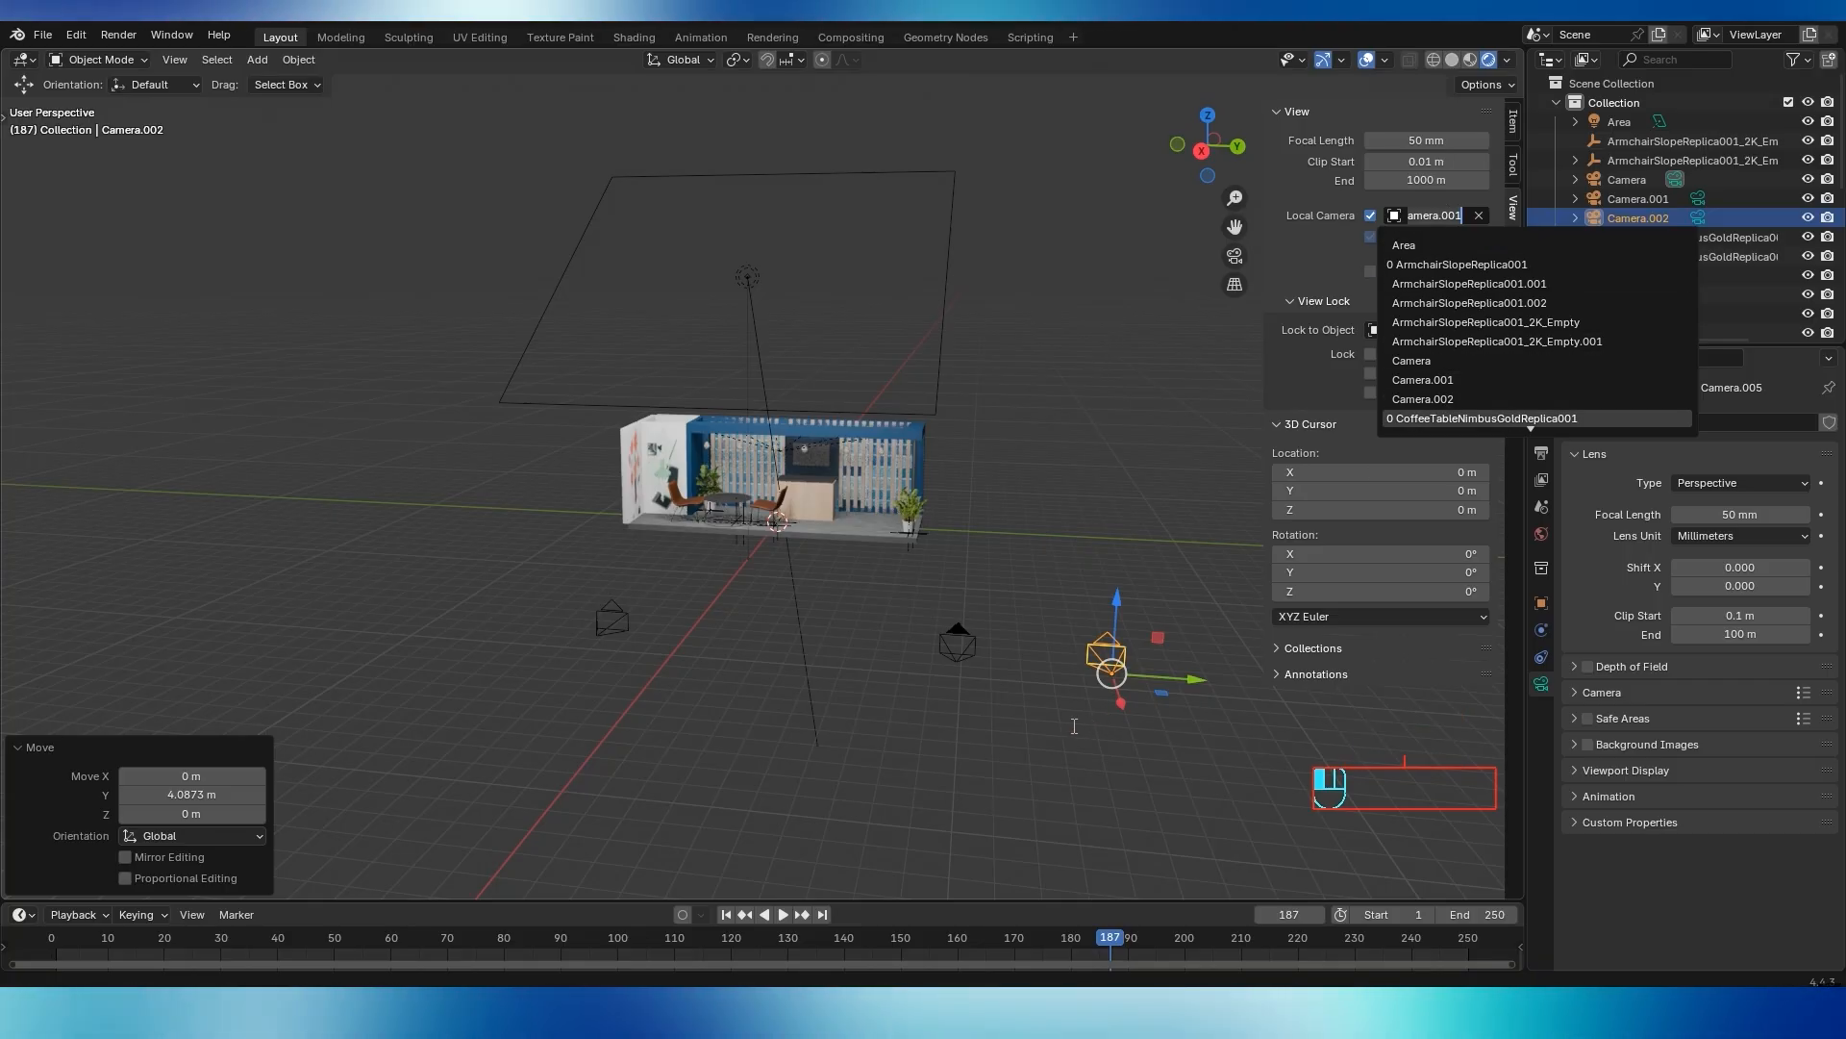
pyautogui.click(1440, 398)
pyautogui.hotkey('ctrl', 'z')
pyautogui.hotkey('ctrl', 'z')
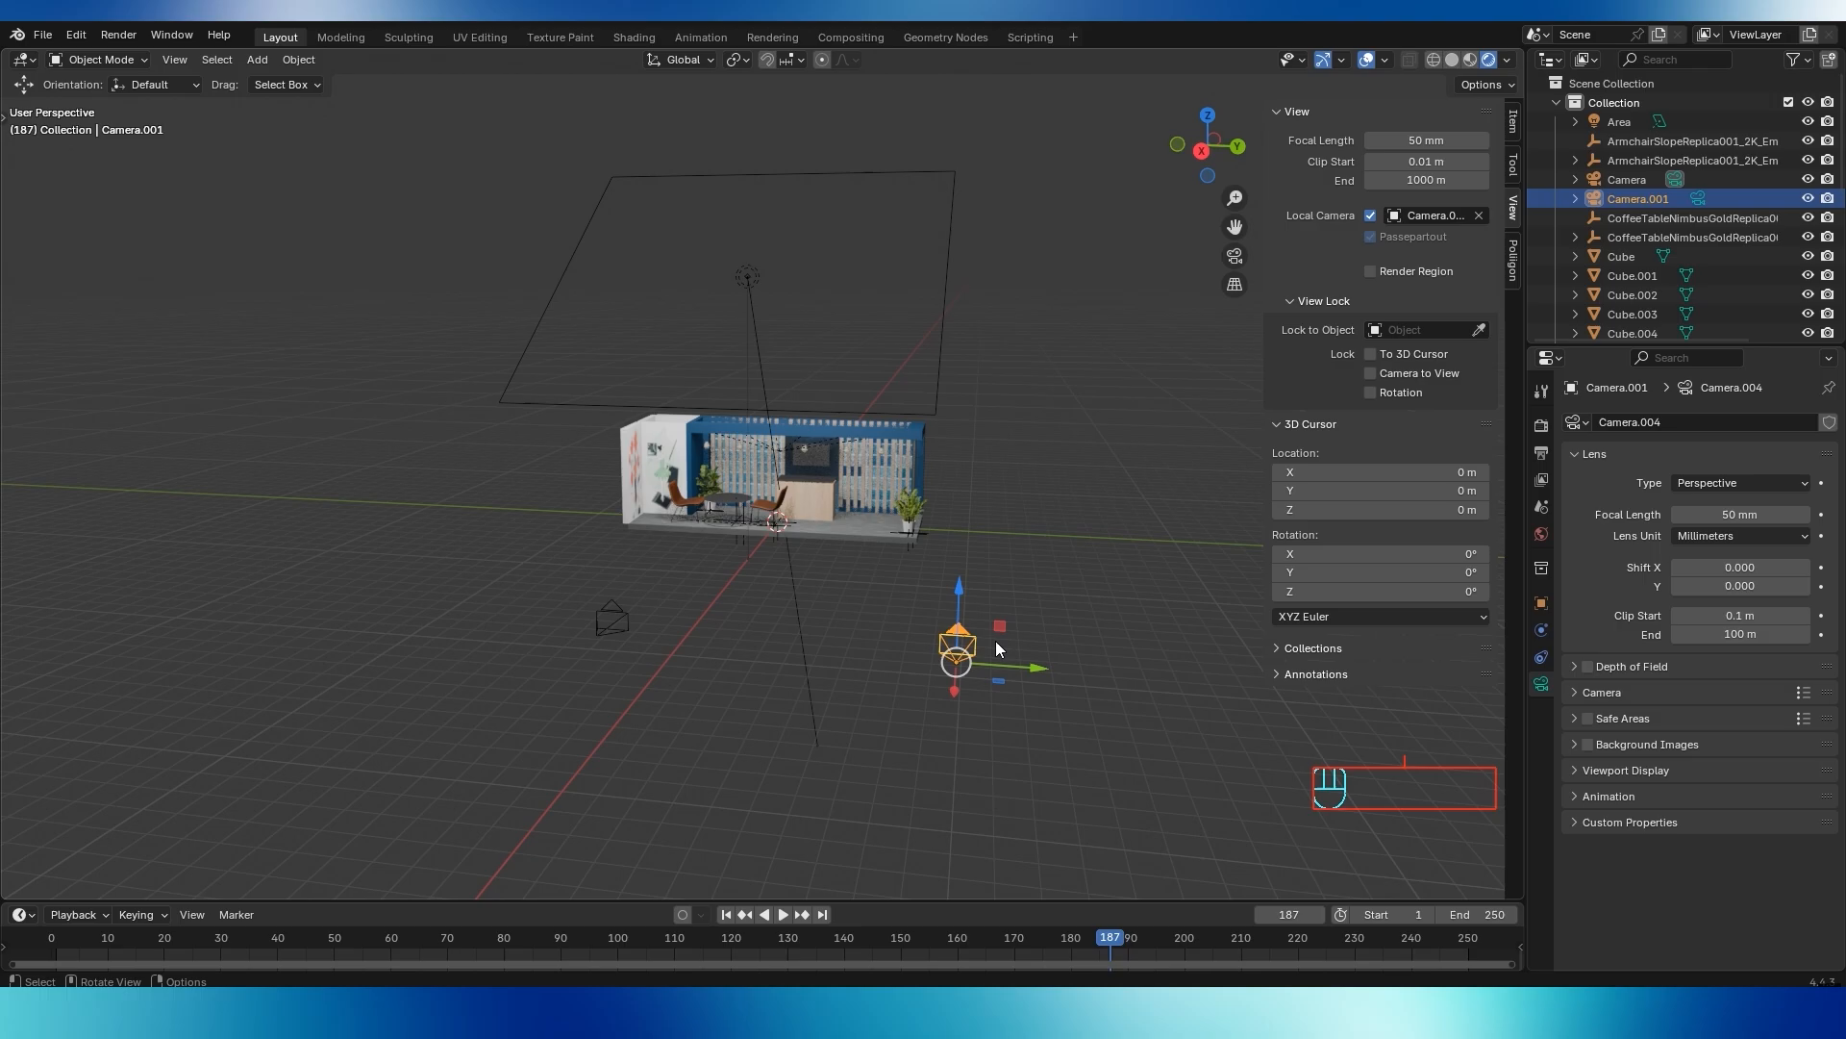
# Look through Camera.001 and compare it with the original view by switching the local camera to Camera and back to Camera.001
pyautogui.press('KP_0')
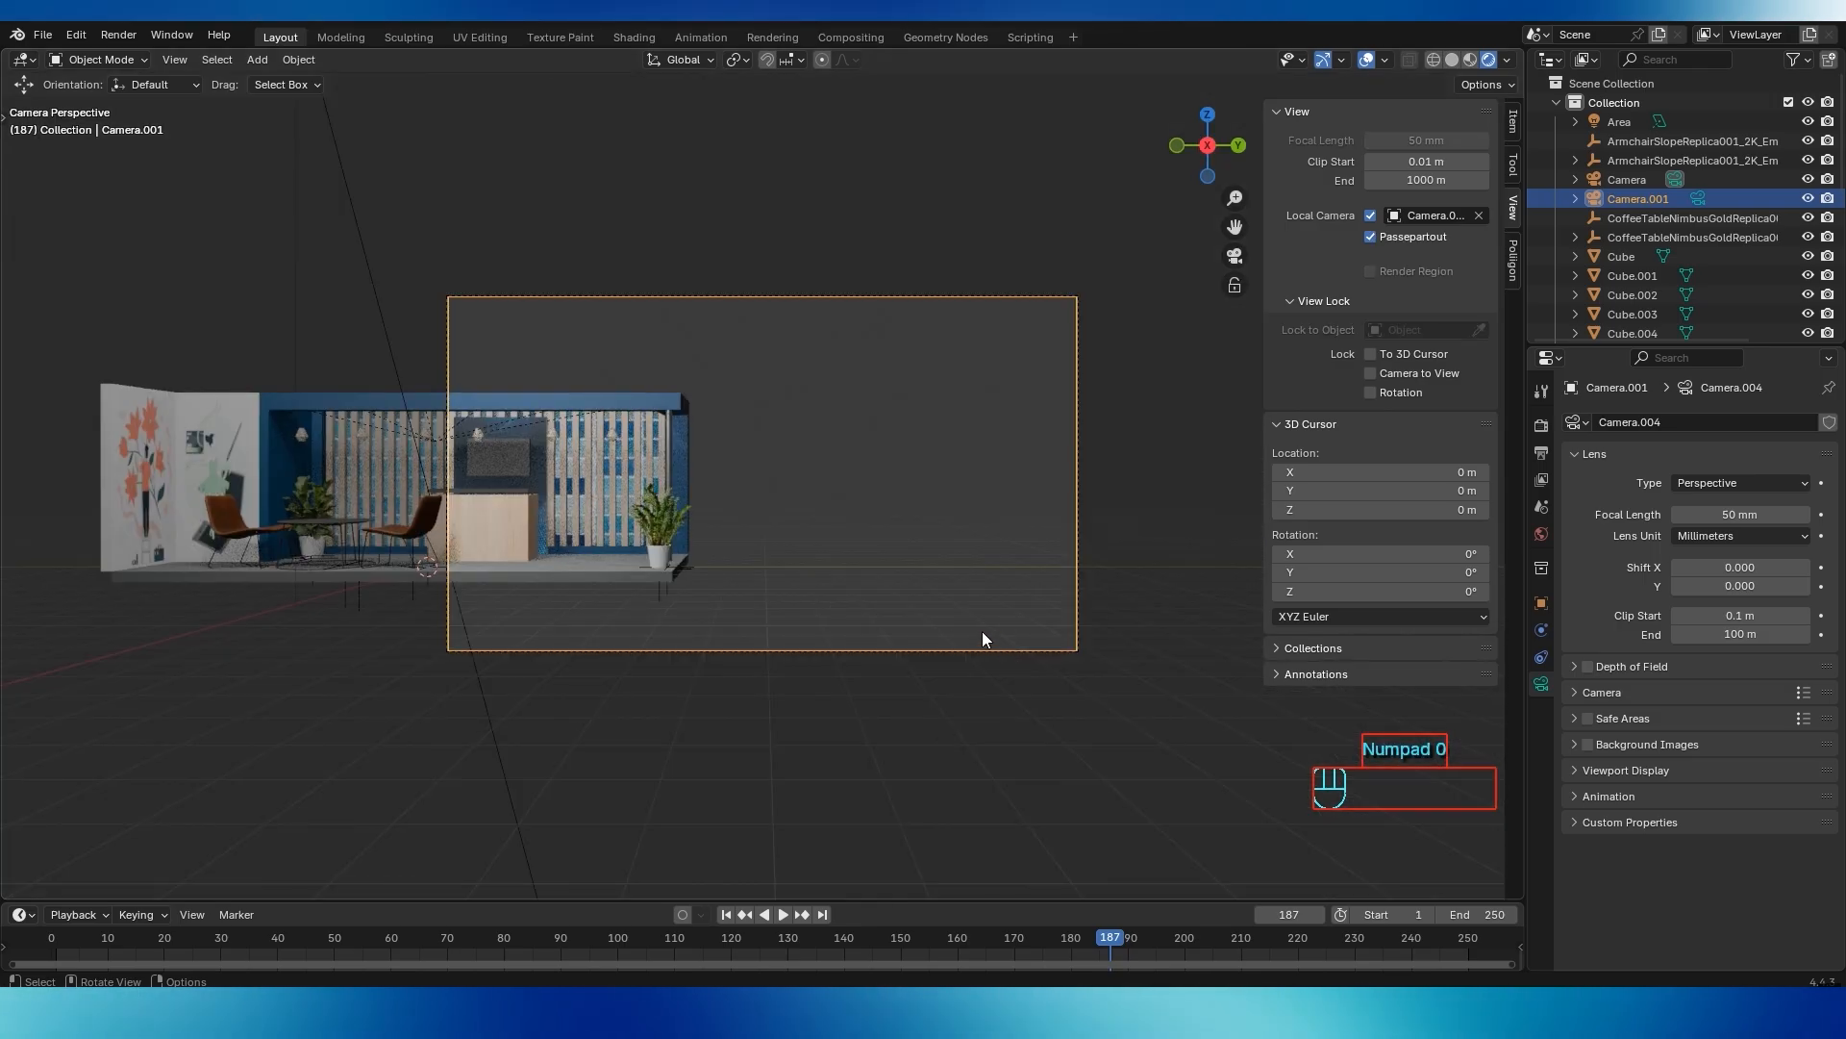
pyautogui.click(1430, 216)
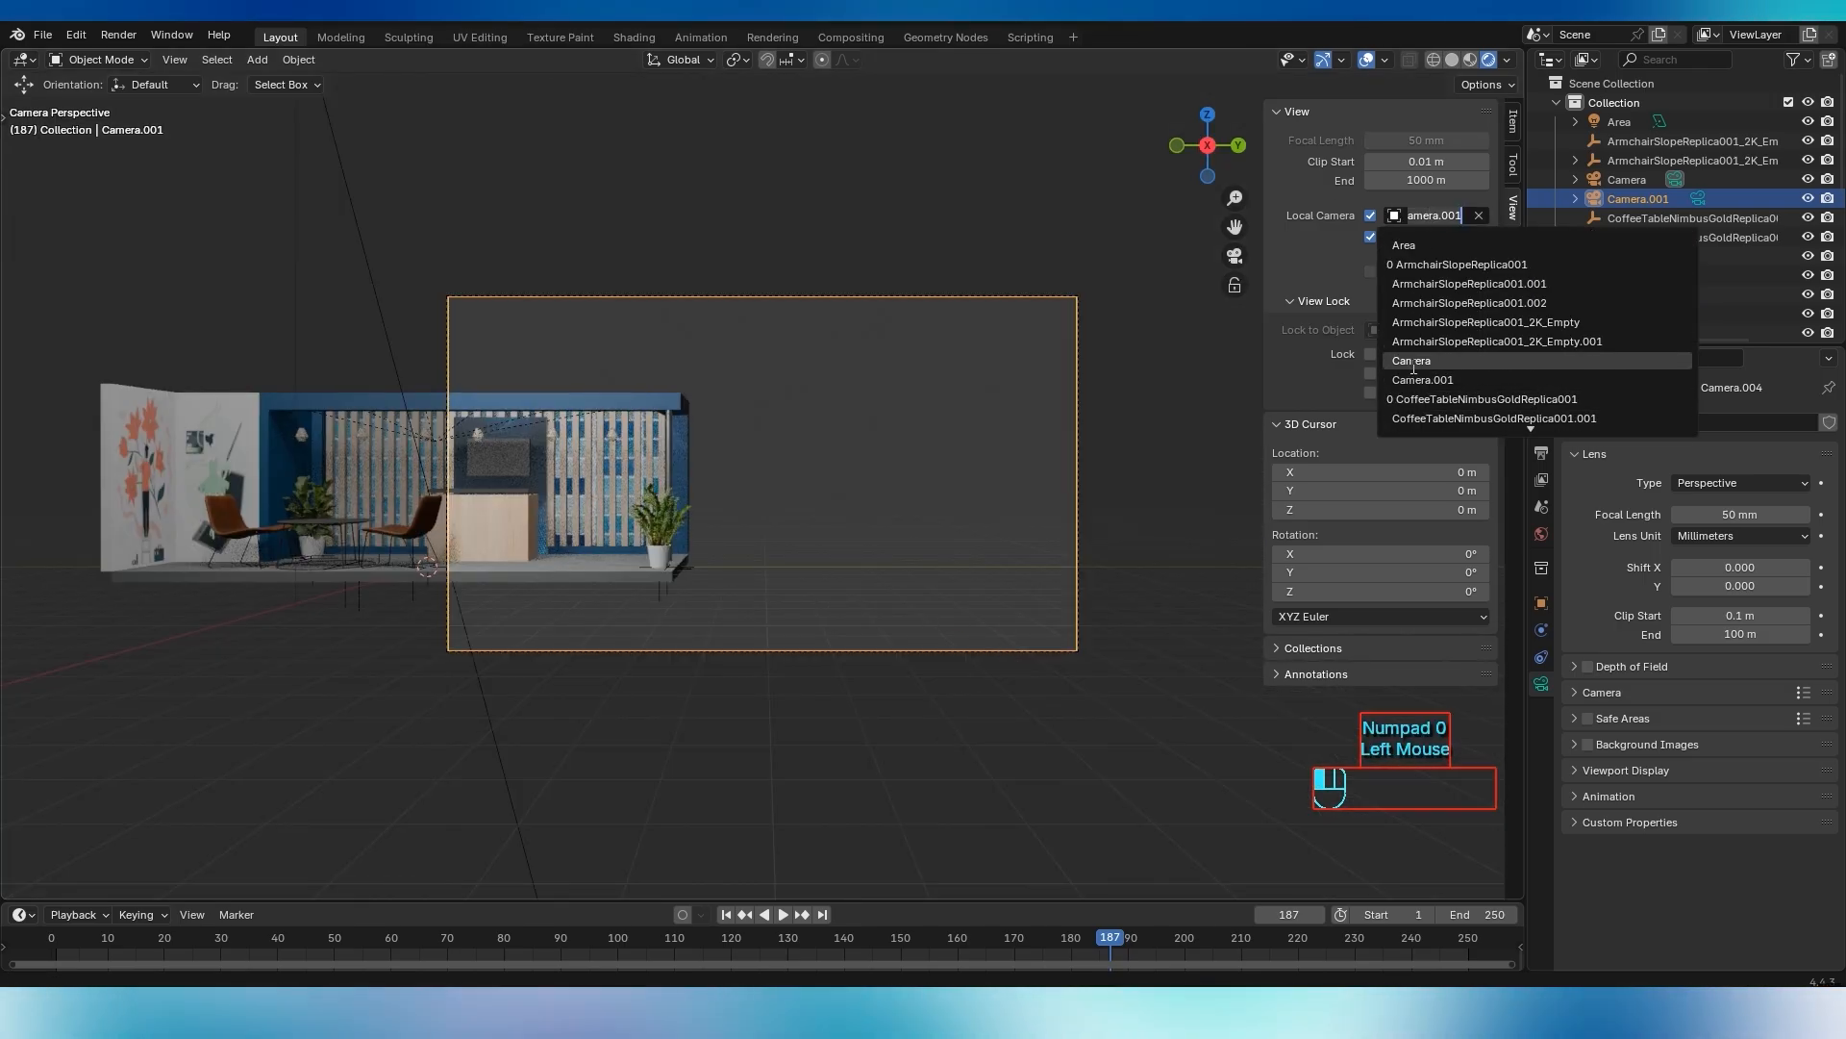
pyautogui.click(1412, 362)
pyautogui.click(1419, 218)
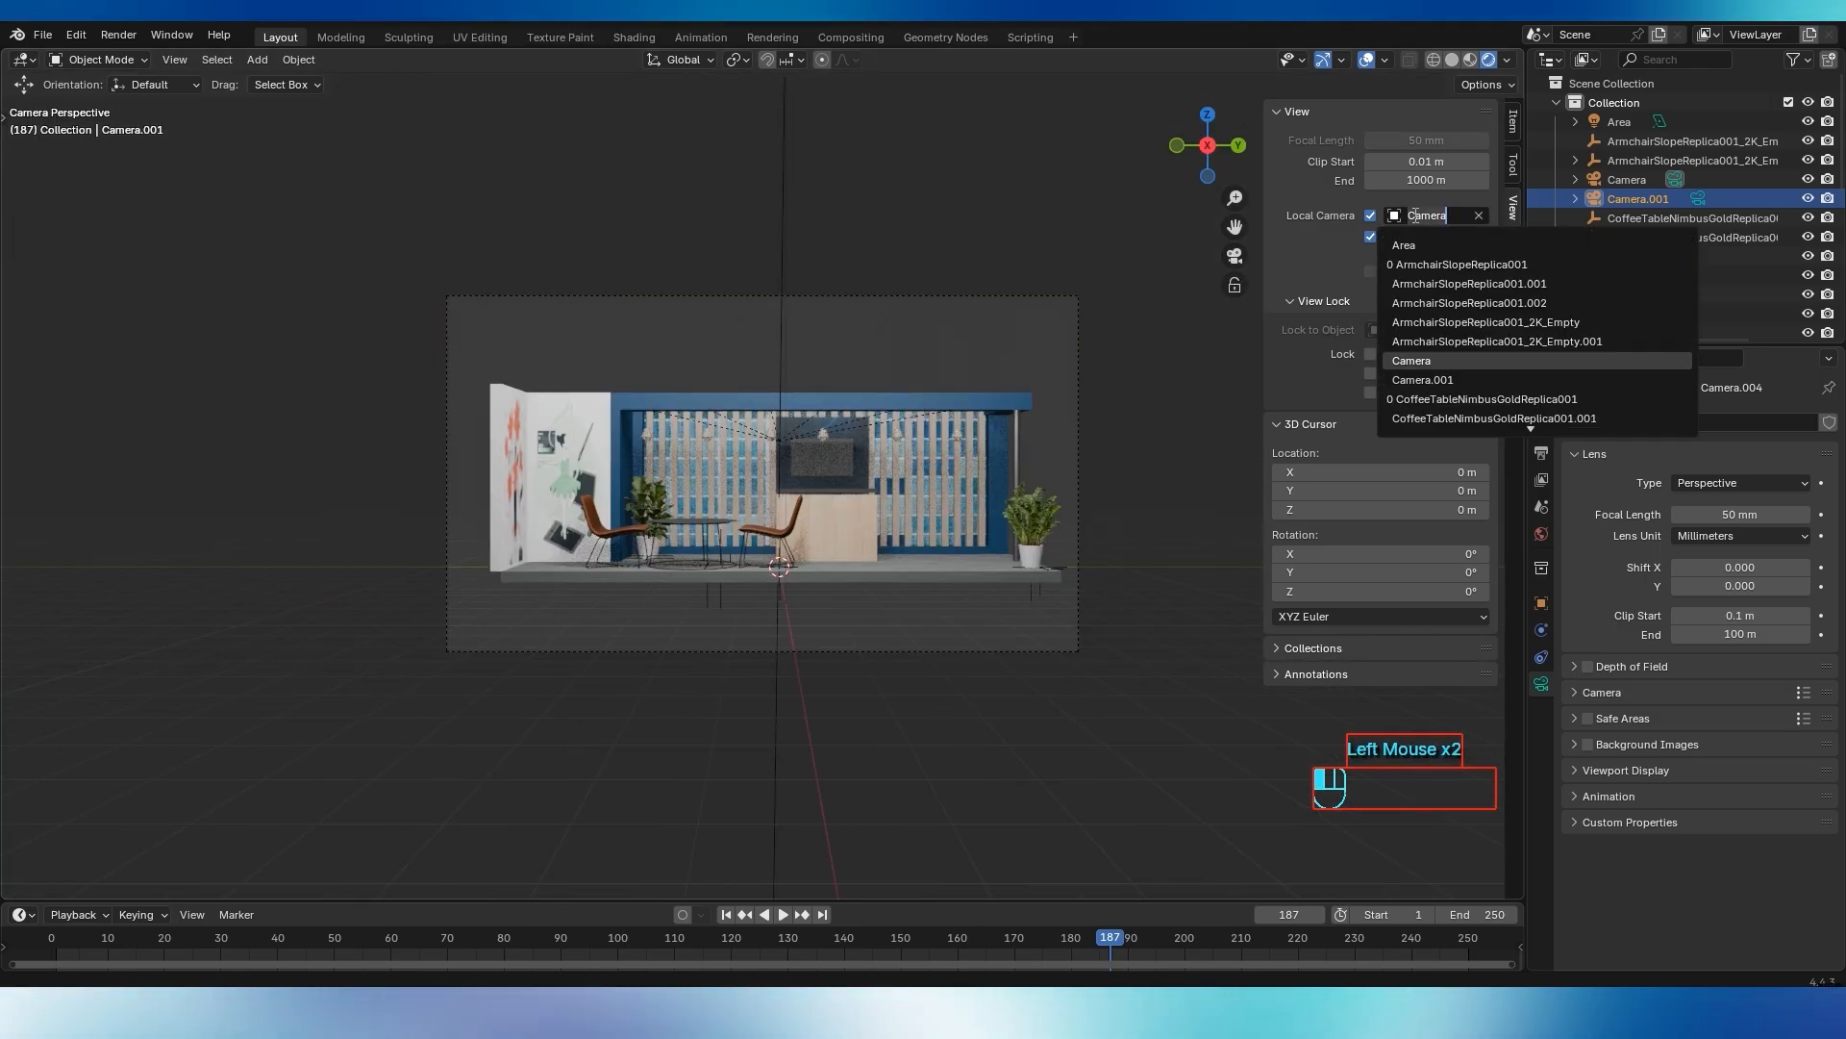
pyautogui.click(1421, 380)
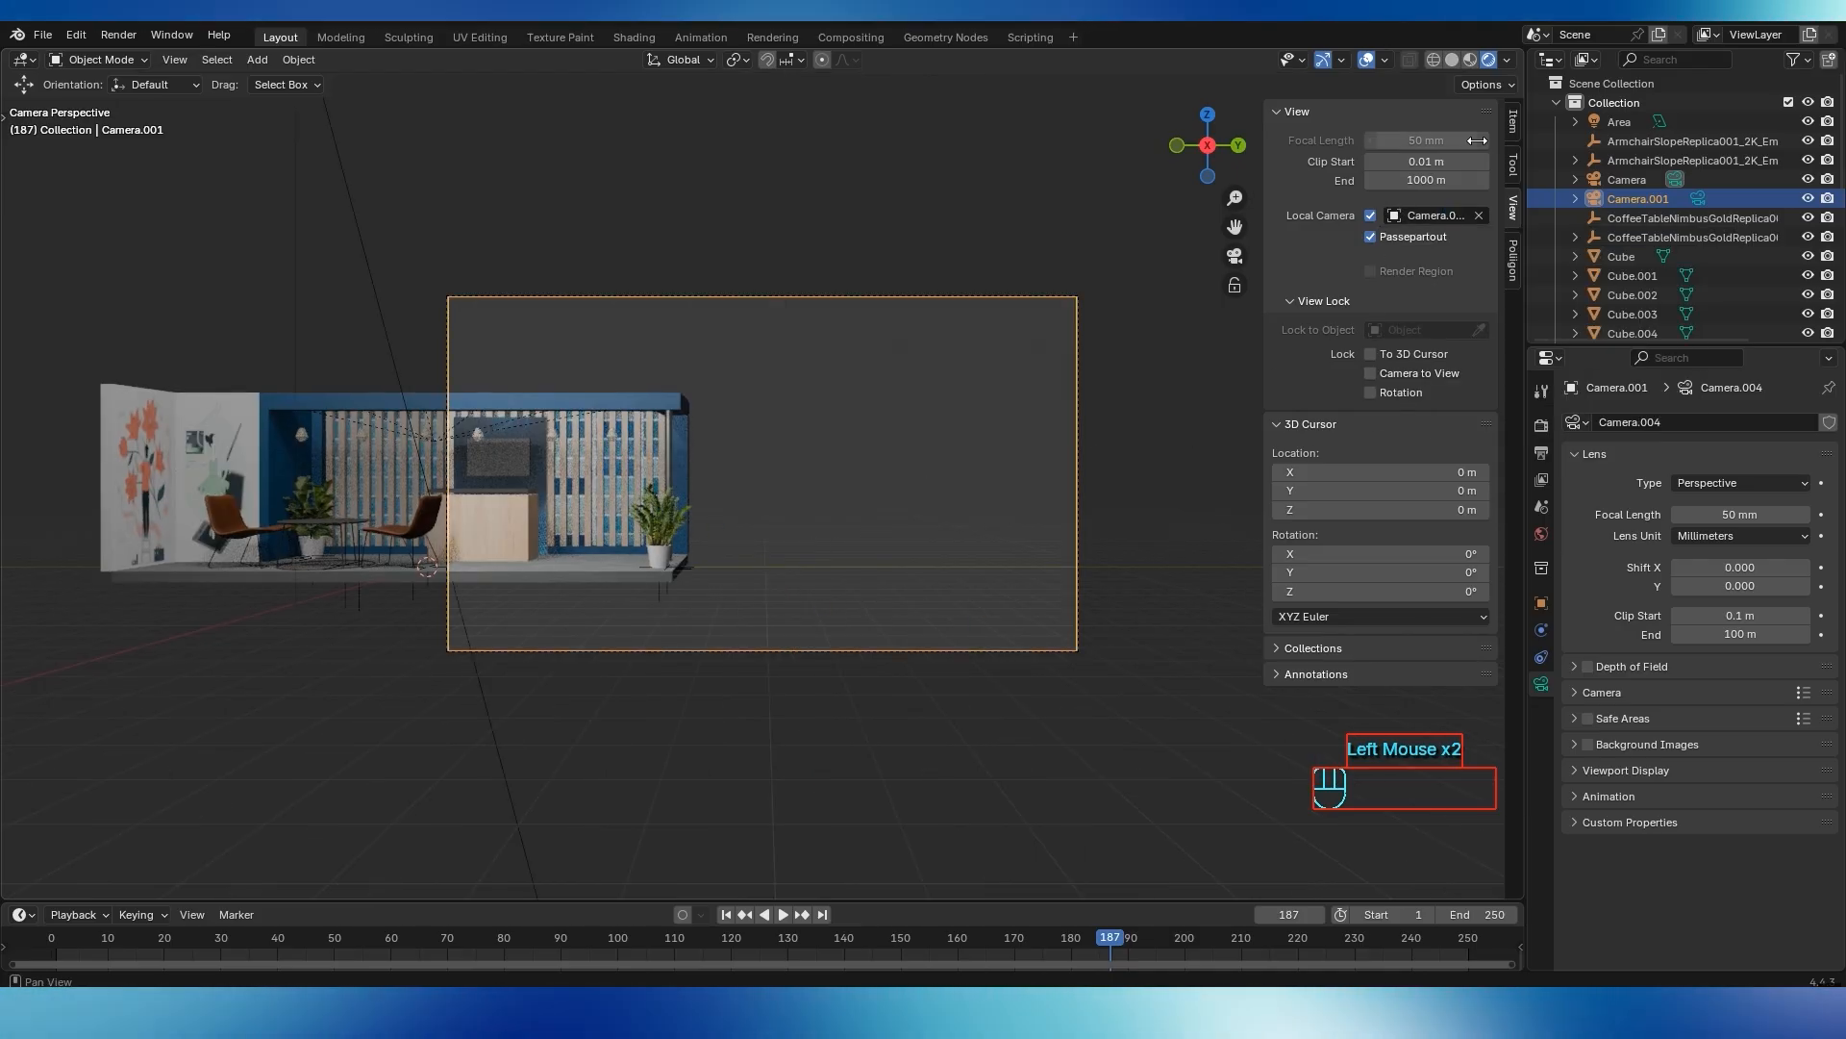
# Reposition Camera.001 to about X 21.5 m, Y 14.37 m and Z 2.52 m with a Z rotation of 123°, framing the whole booth at an angle
pyautogui.click(1512, 122)
pyautogui.moveTo(1366, 160); pyautogui.dragTo(1279, 179)
pyautogui.moveTo(1394, 238); pyautogui.dragTo(1457, 276)
pyautogui.hotkey('ctrl', 'z')
pyautogui.doubleClick(1410, 276)
pyautogui.write('45')
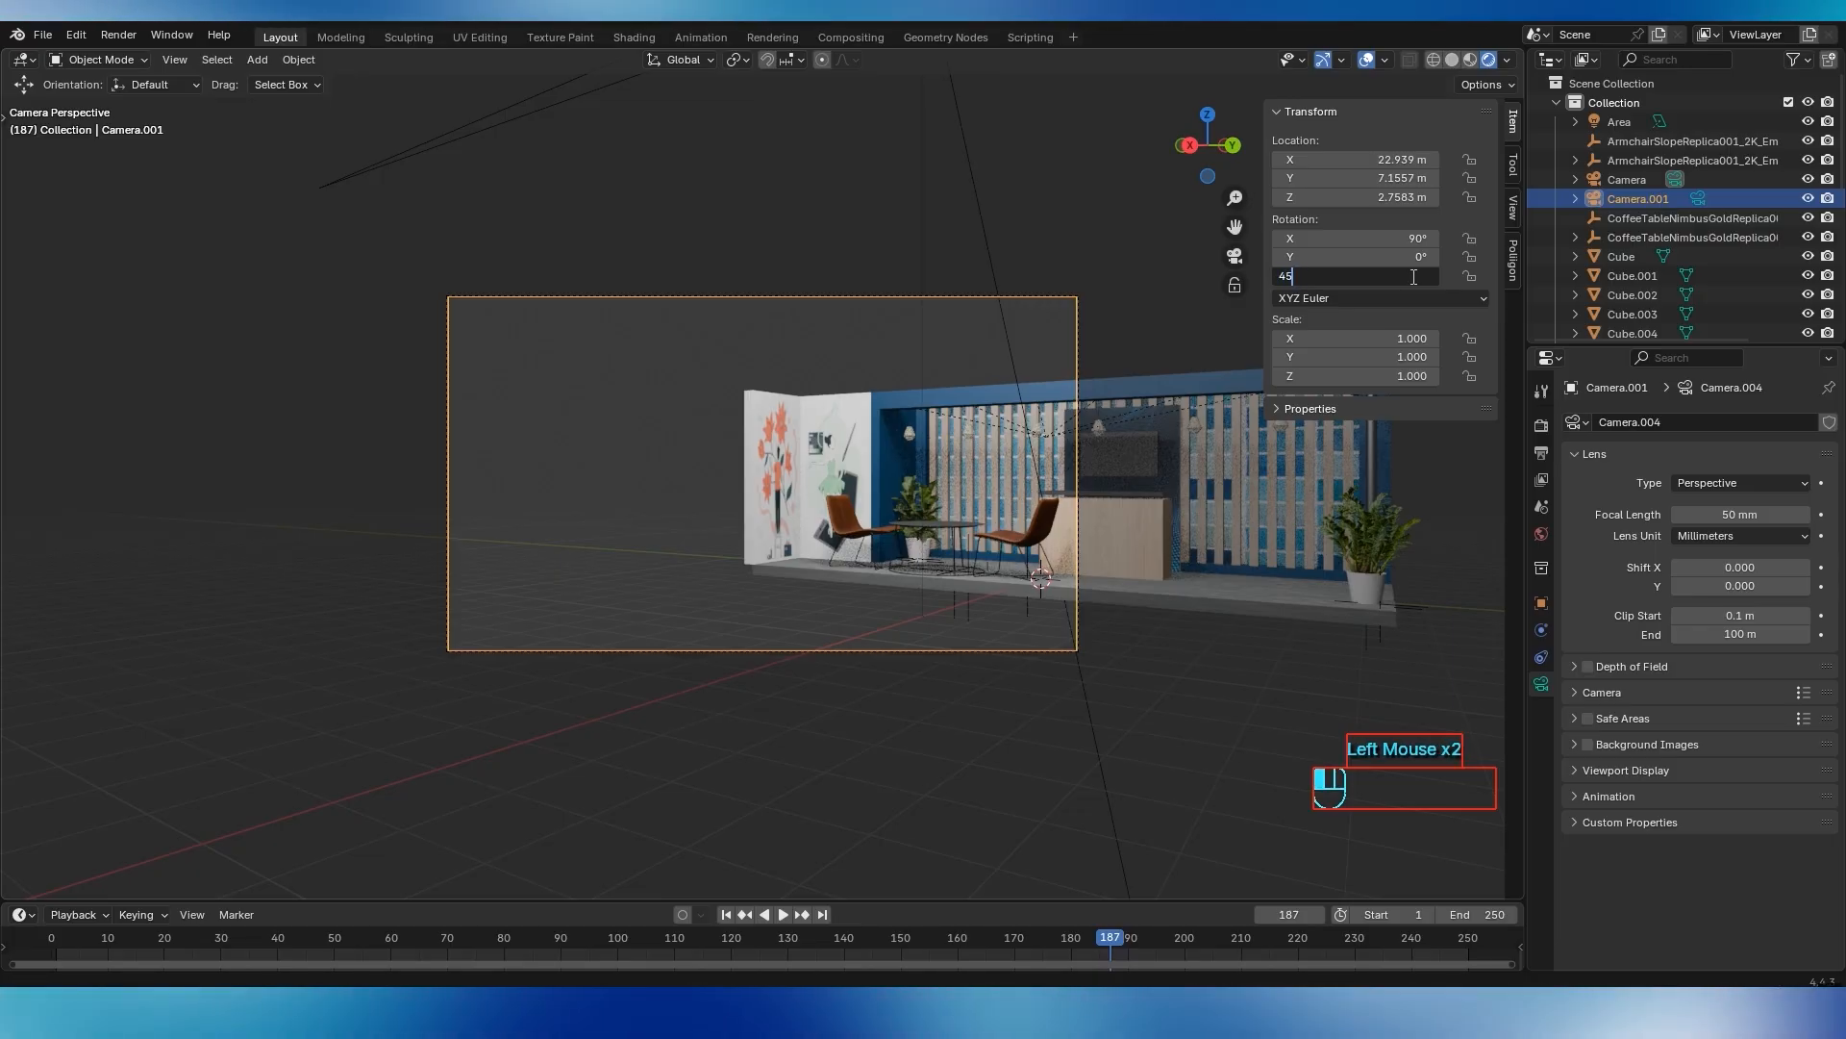
pyautogui.press('Return')
pyautogui.moveTo(1410, 277)
pyautogui.mouseDown()
pyautogui.moveTo(1519, 277)
pyautogui.moveTo(1390, 277)
pyautogui.mouseUp()
pyautogui.moveTo(1385, 160)
pyautogui.mouseDown()
pyautogui.moveTo(1457, 178)
pyautogui.moveTo(1391, 197)
pyautogui.moveTo(1366, 160)
pyautogui.moveTo(1327, 160)
pyautogui.moveTo(1404, 178)
pyautogui.moveTo(1356, 178)
pyautogui.mouseUp()
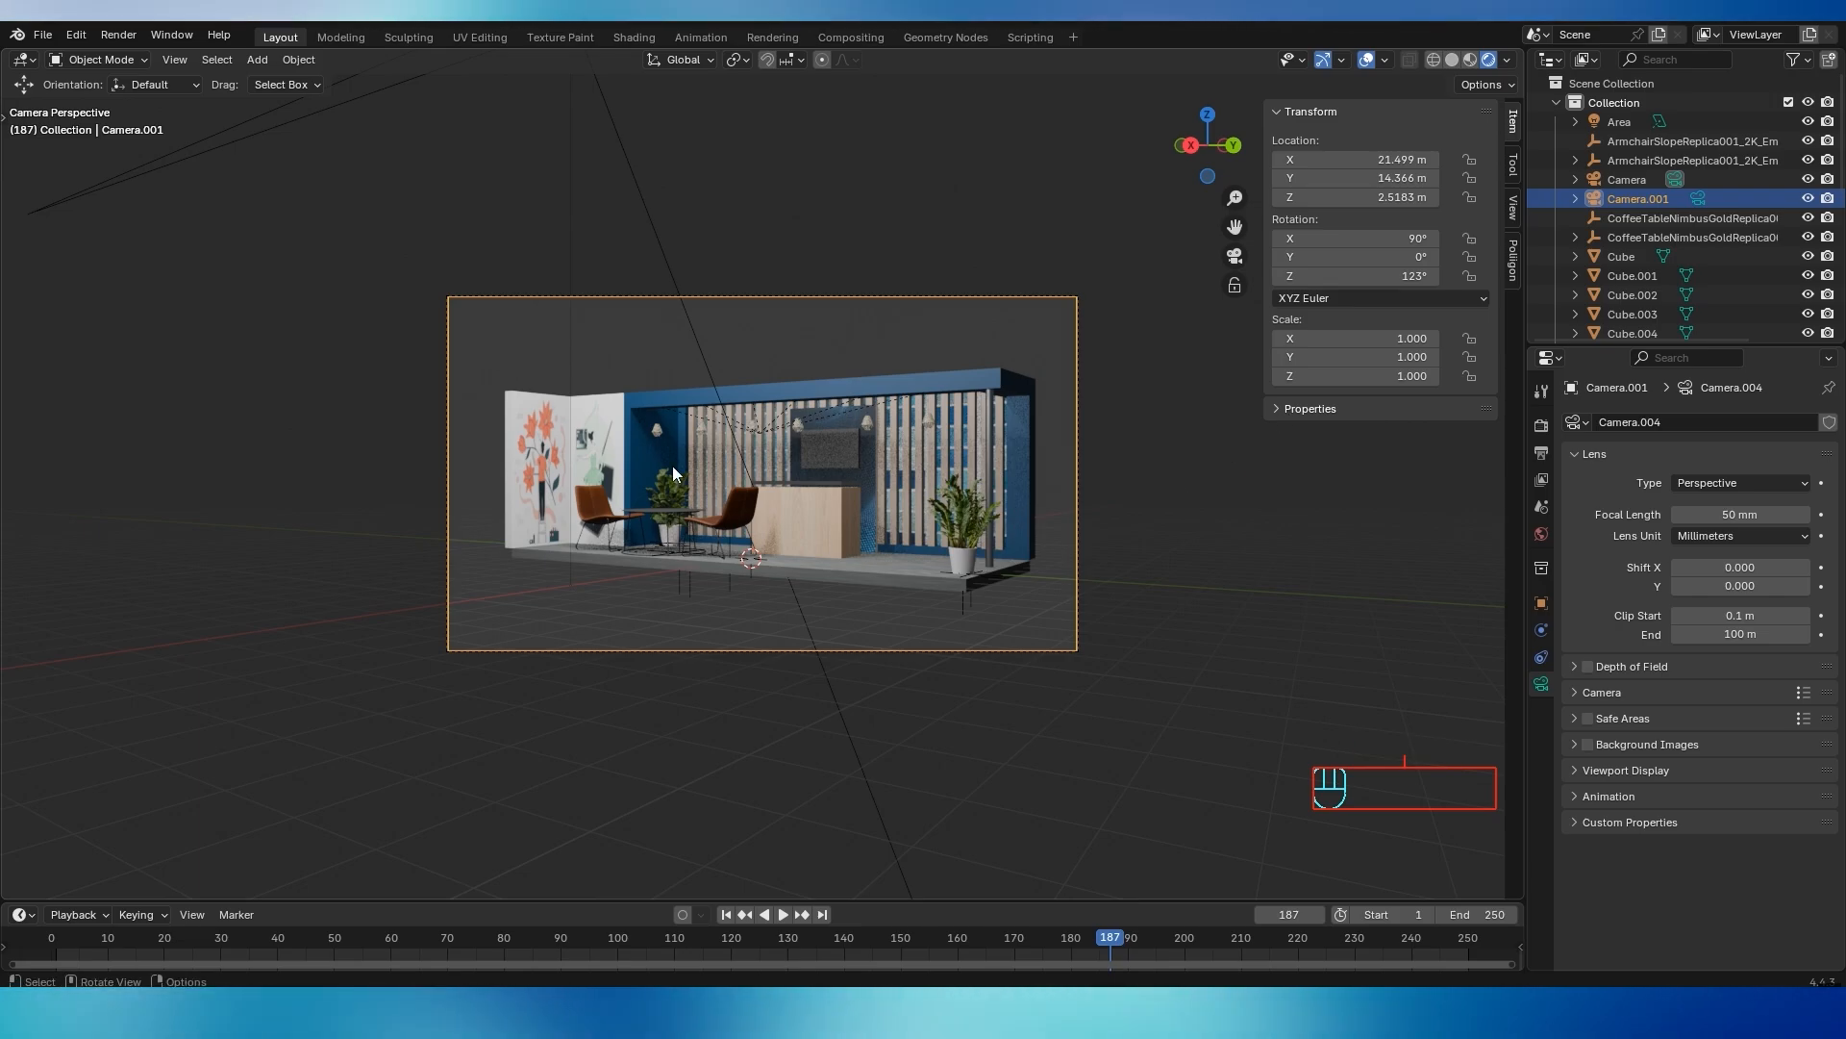
# Render the current frame through Camera.001 to check the angled booth view, and close the render window
pyautogui.click(1219, 533)
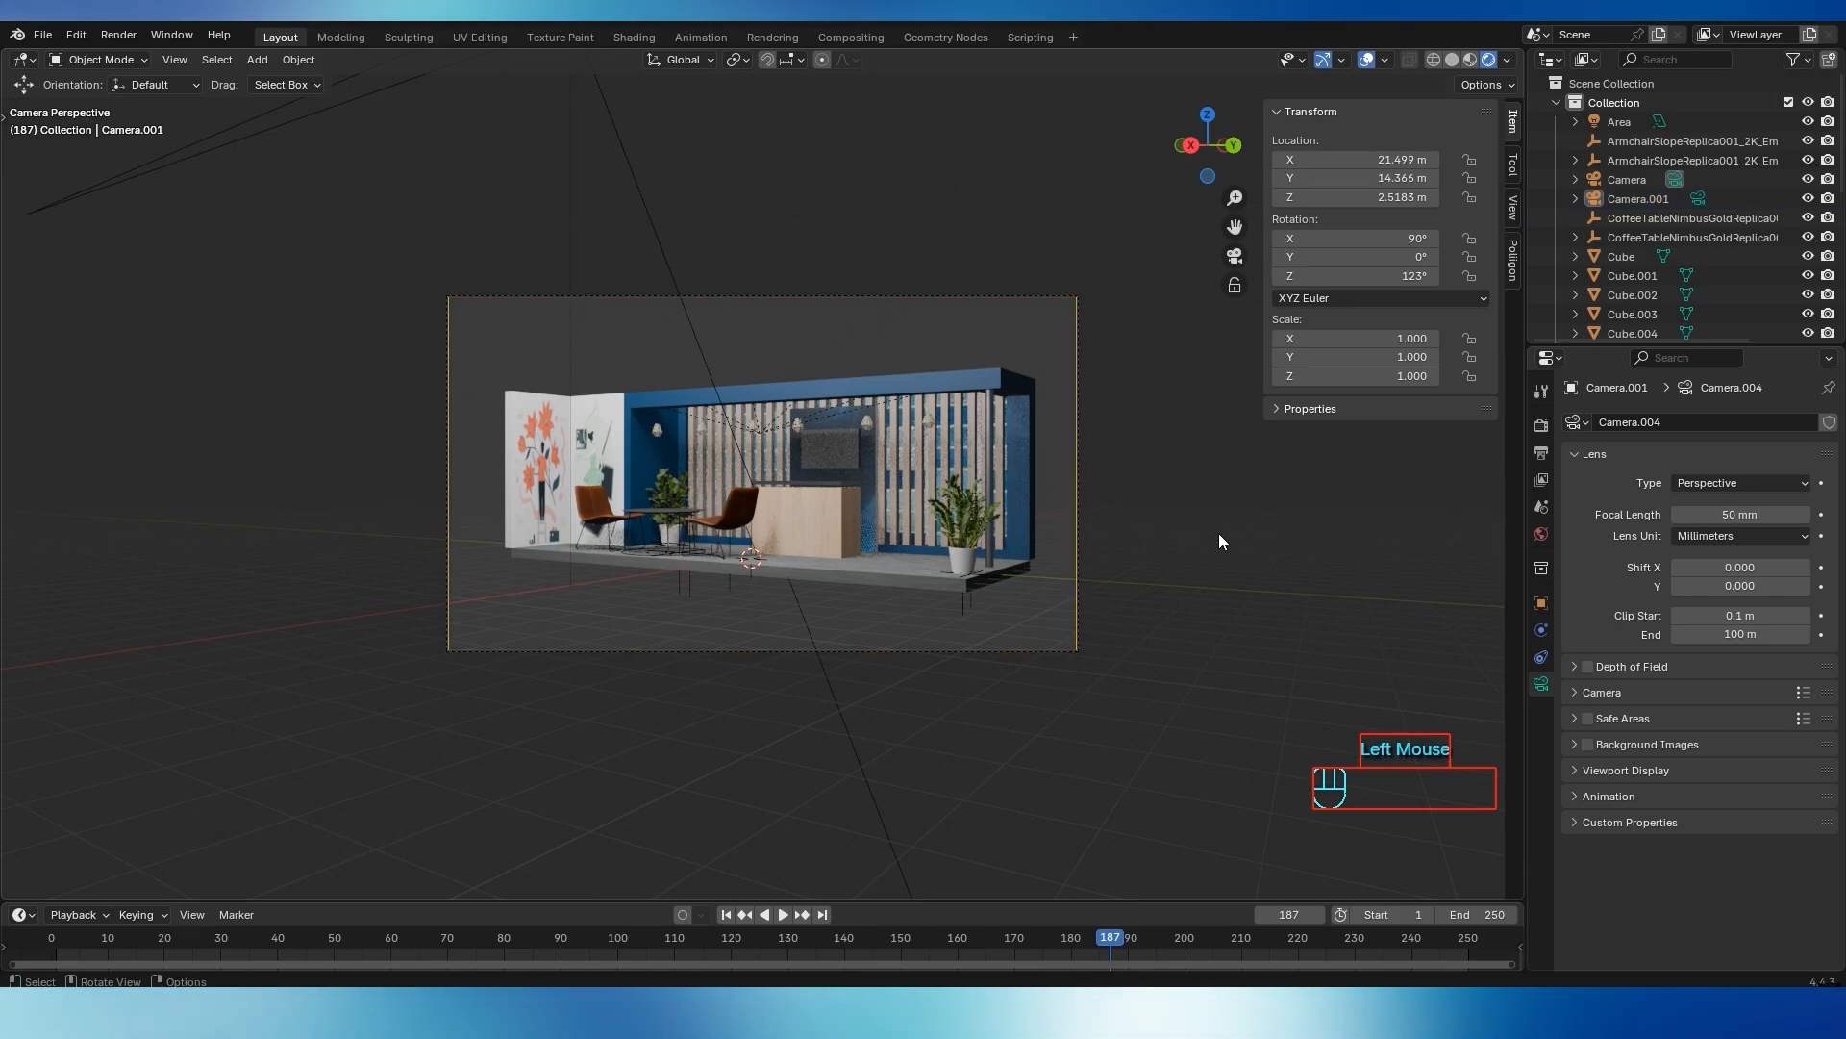
pyautogui.press('F12')
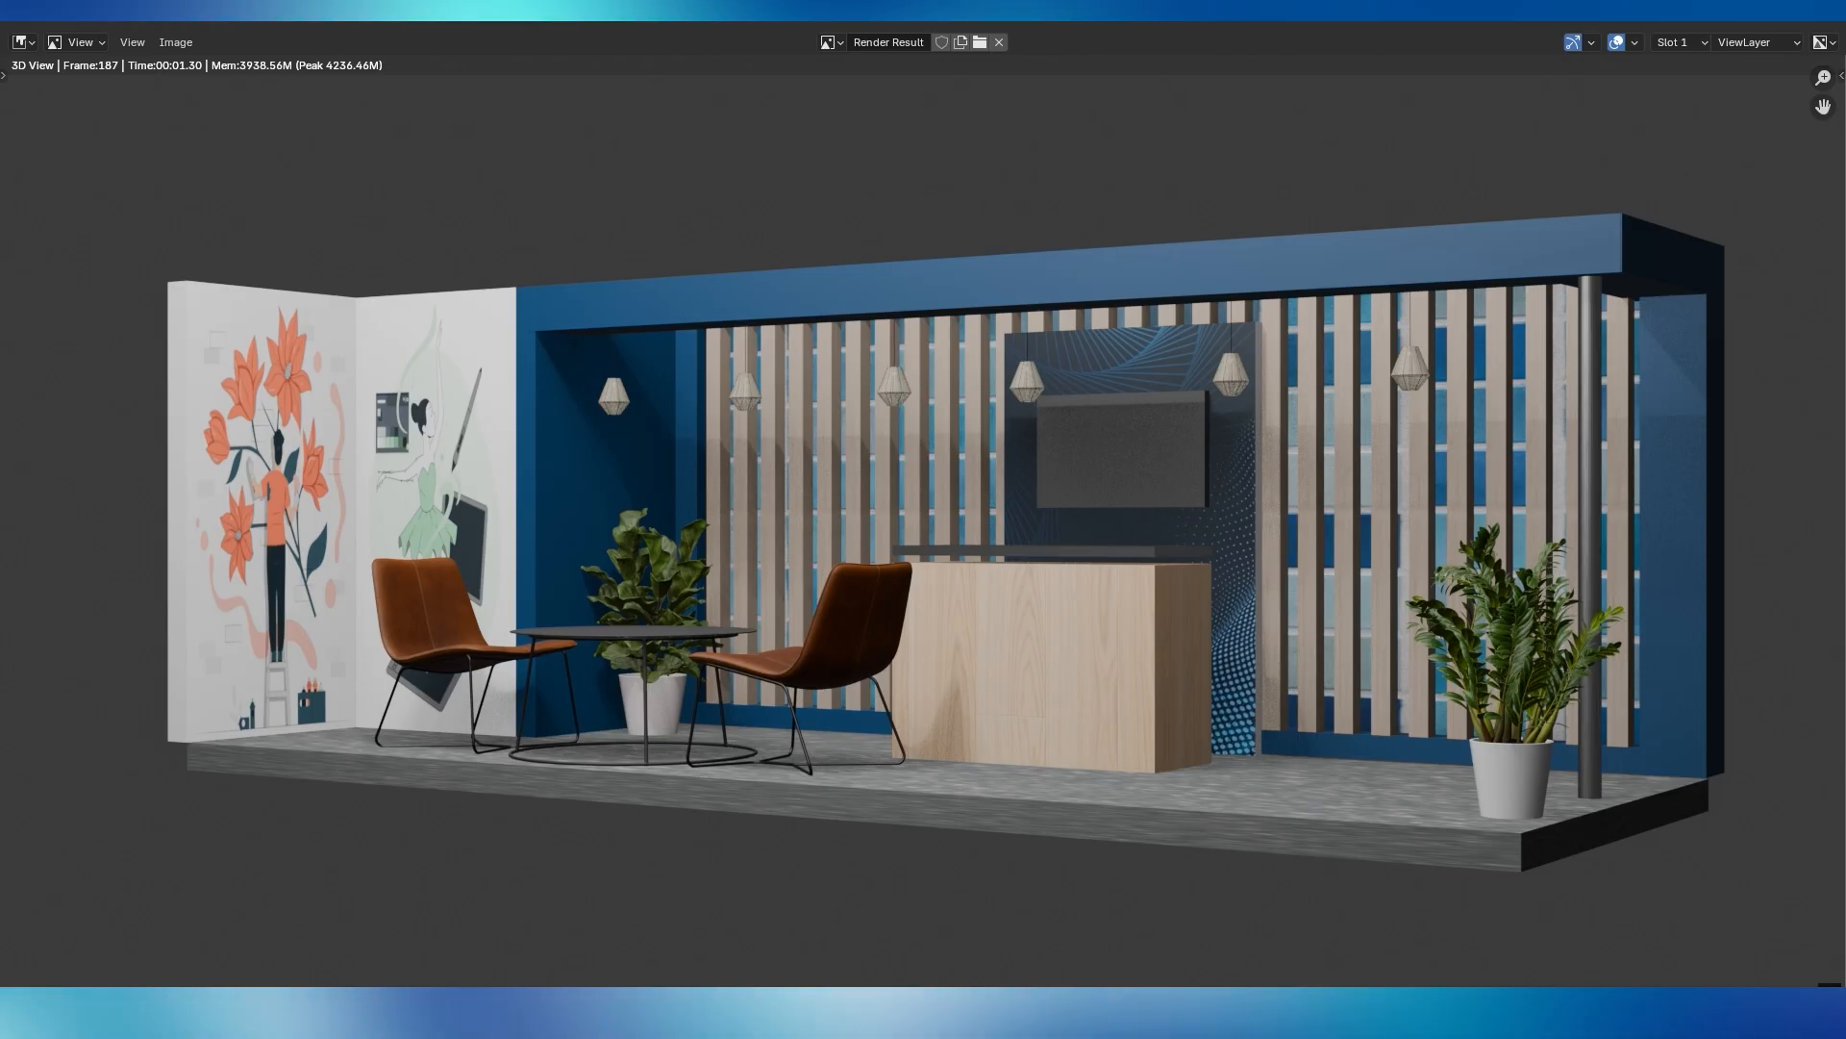
pyautogui.press('Escape')
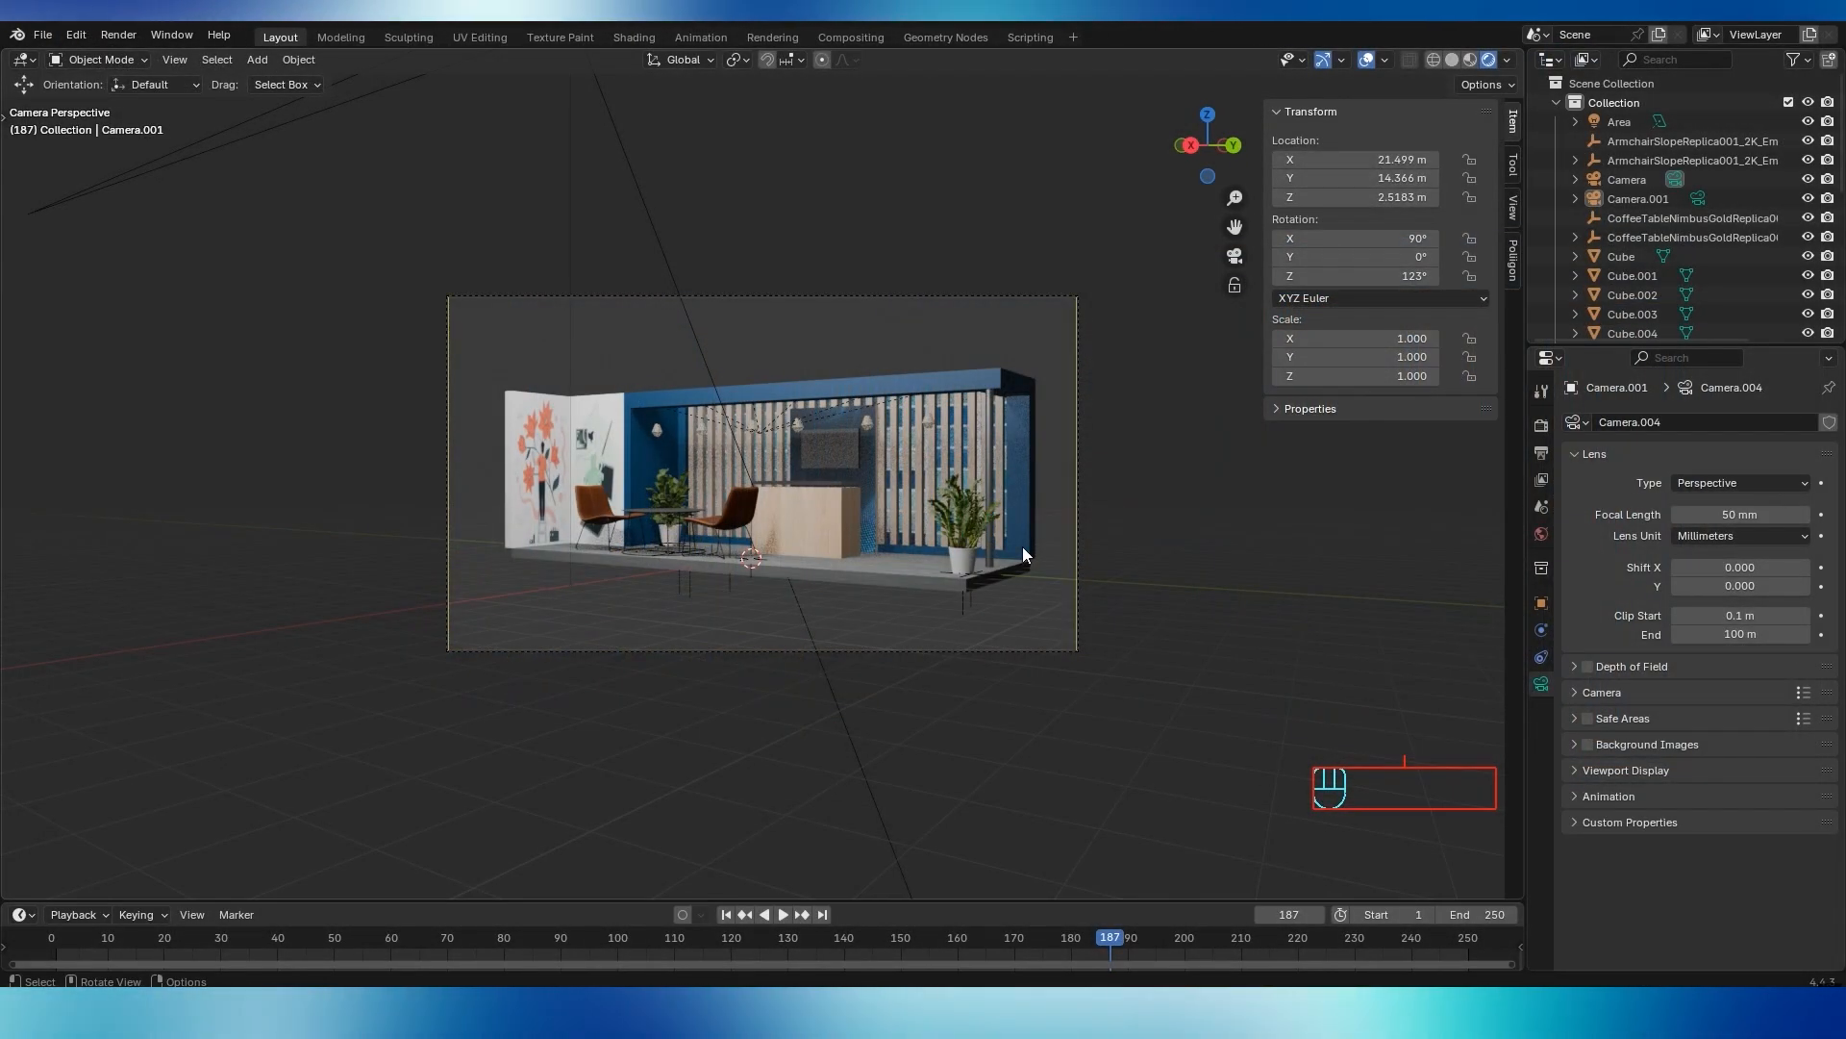
# Duplicate Camera.001 and move the copy about -30.24 m along Y to the opposite side of the booth
pyautogui.press('KP_0')
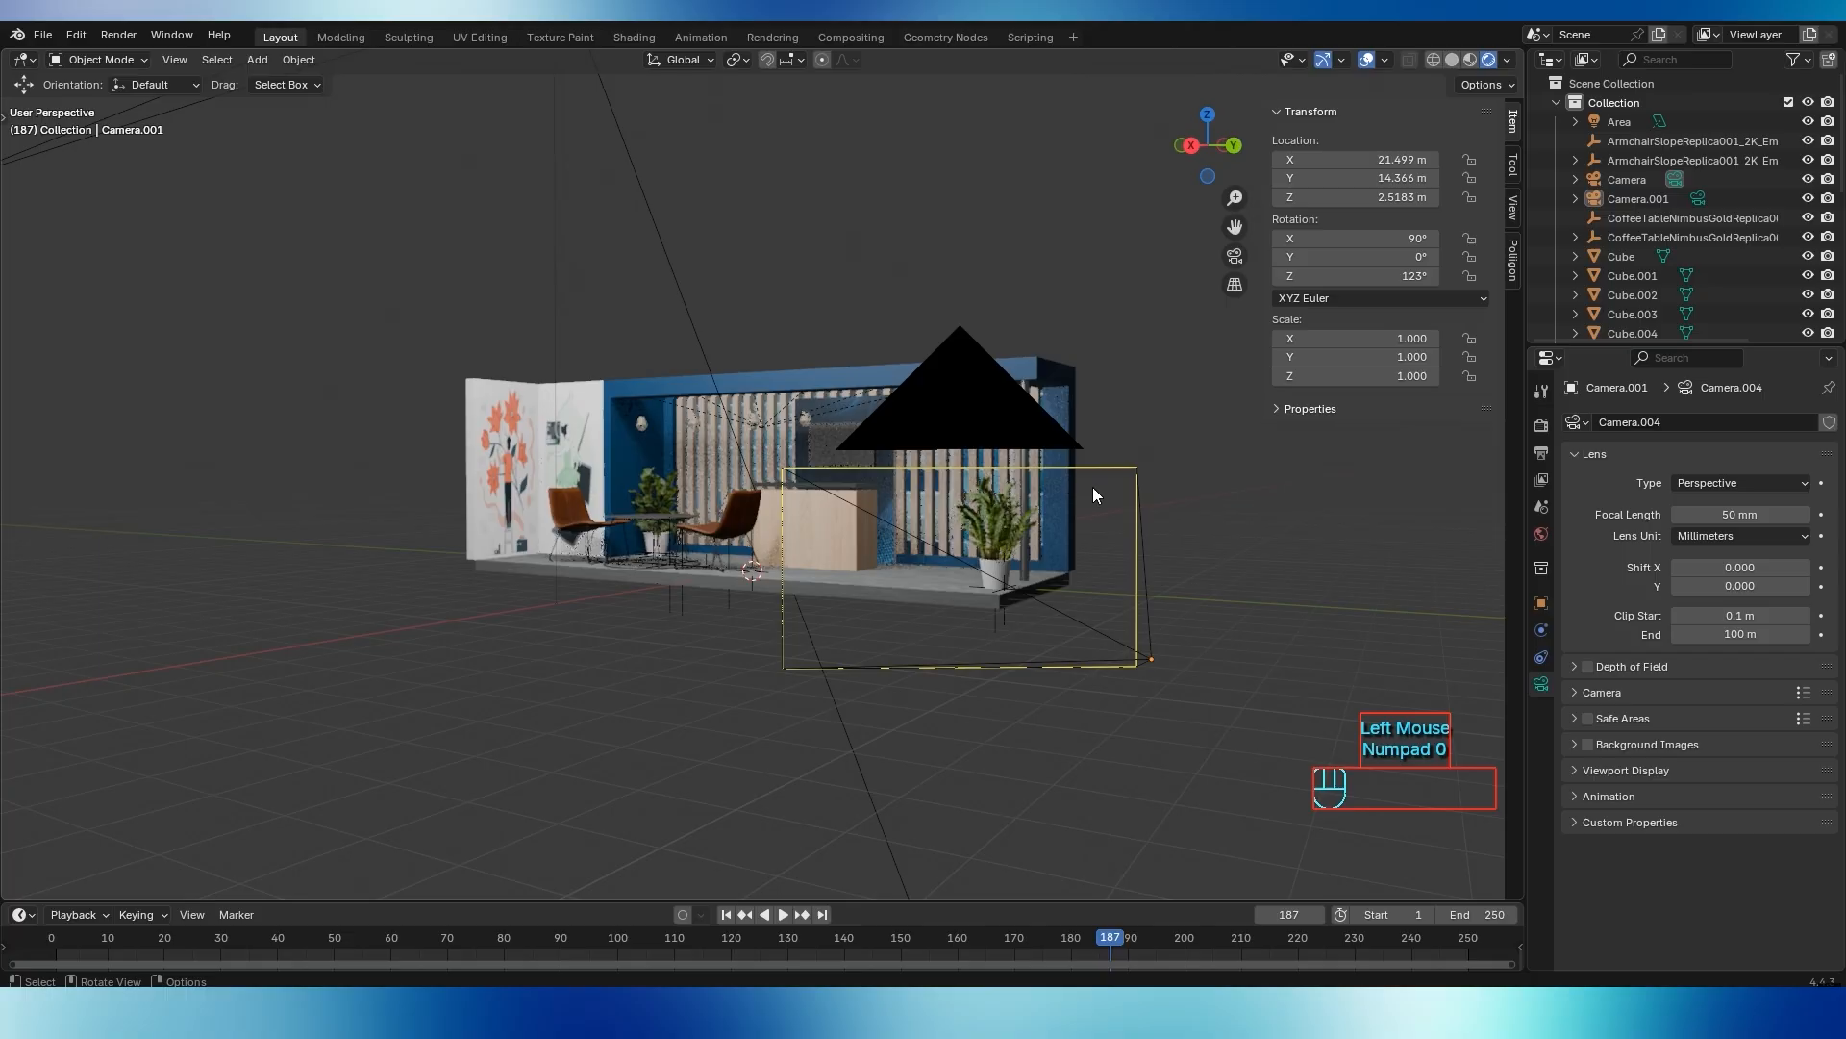
pyautogui.click(1081, 612)
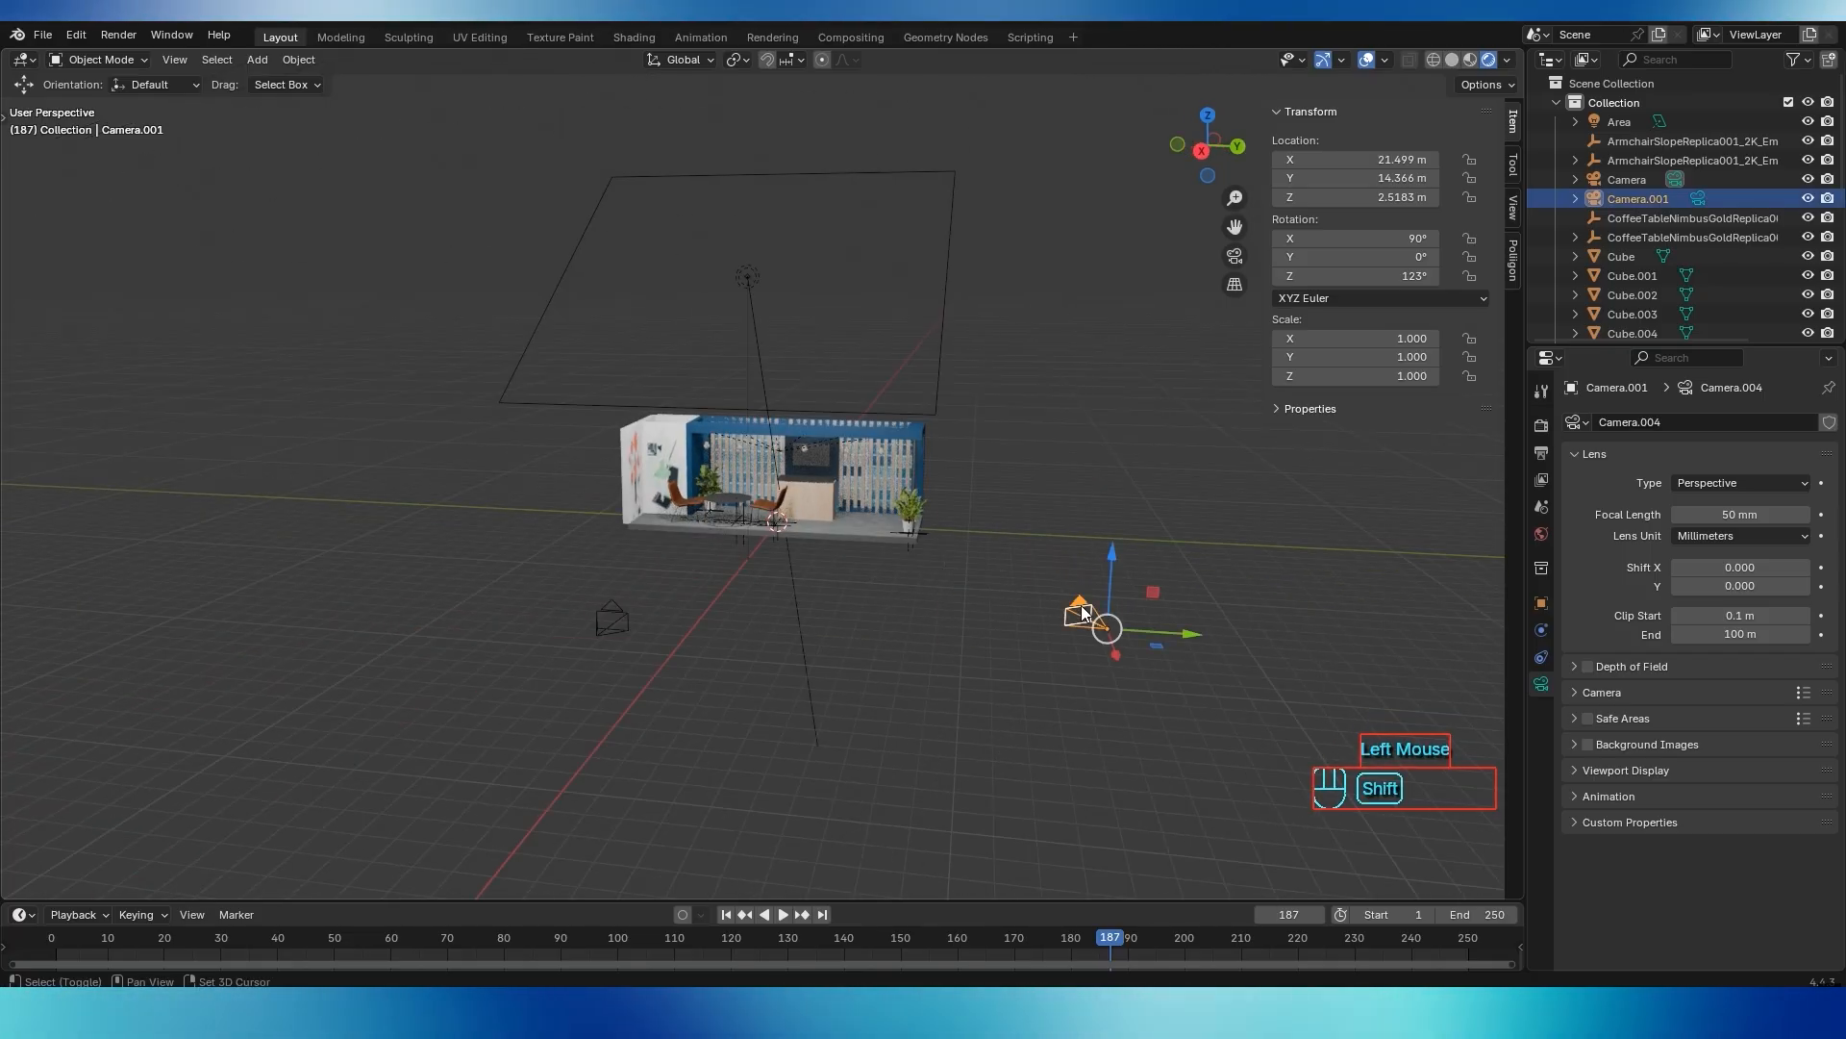
pyautogui.hotkey('shift', 'd')
pyautogui.rightClick(942, 619)
pyautogui.moveTo(1166, 631); pyautogui.dragTo(799, 625)
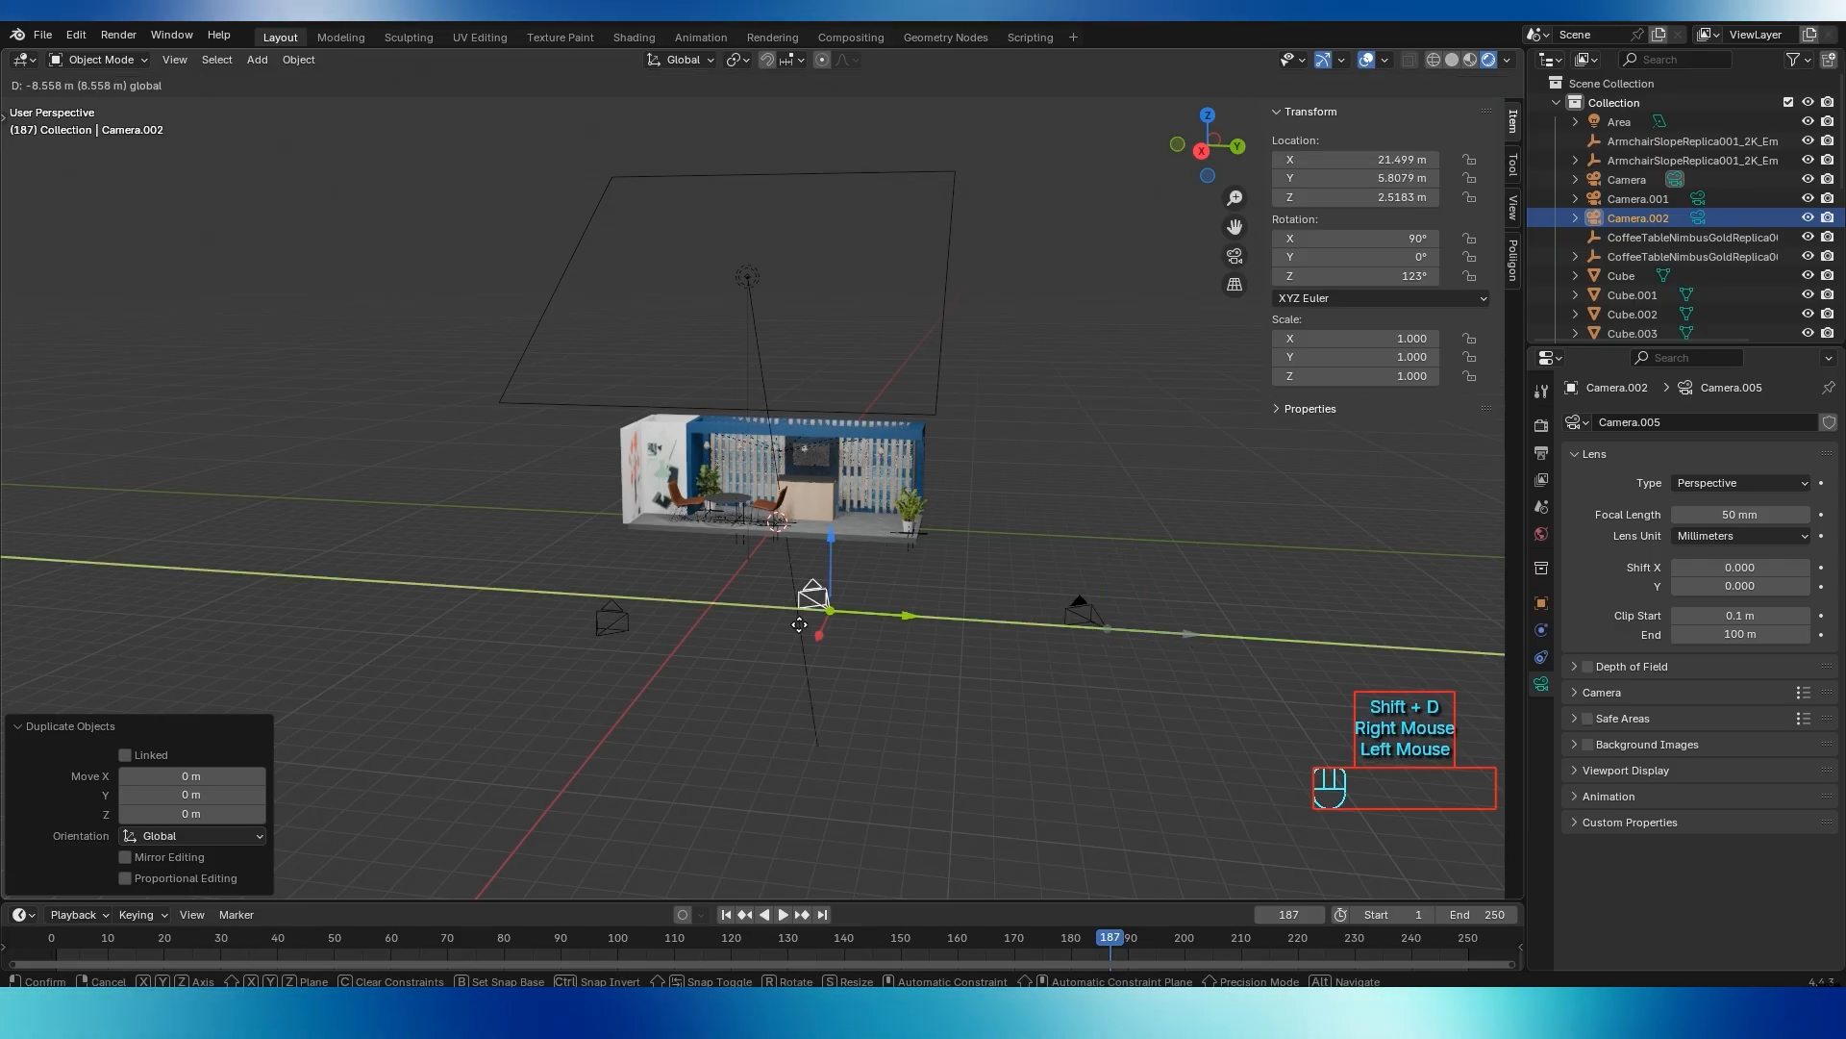
pyautogui.moveTo(383, 566); pyautogui.dragTo(325, 560)
pyautogui.moveTo(325, 560); pyautogui.dragTo(394, 550, button='middle')
# Set the local camera to Camera.002 and look through it
pyautogui.click(1514, 208)
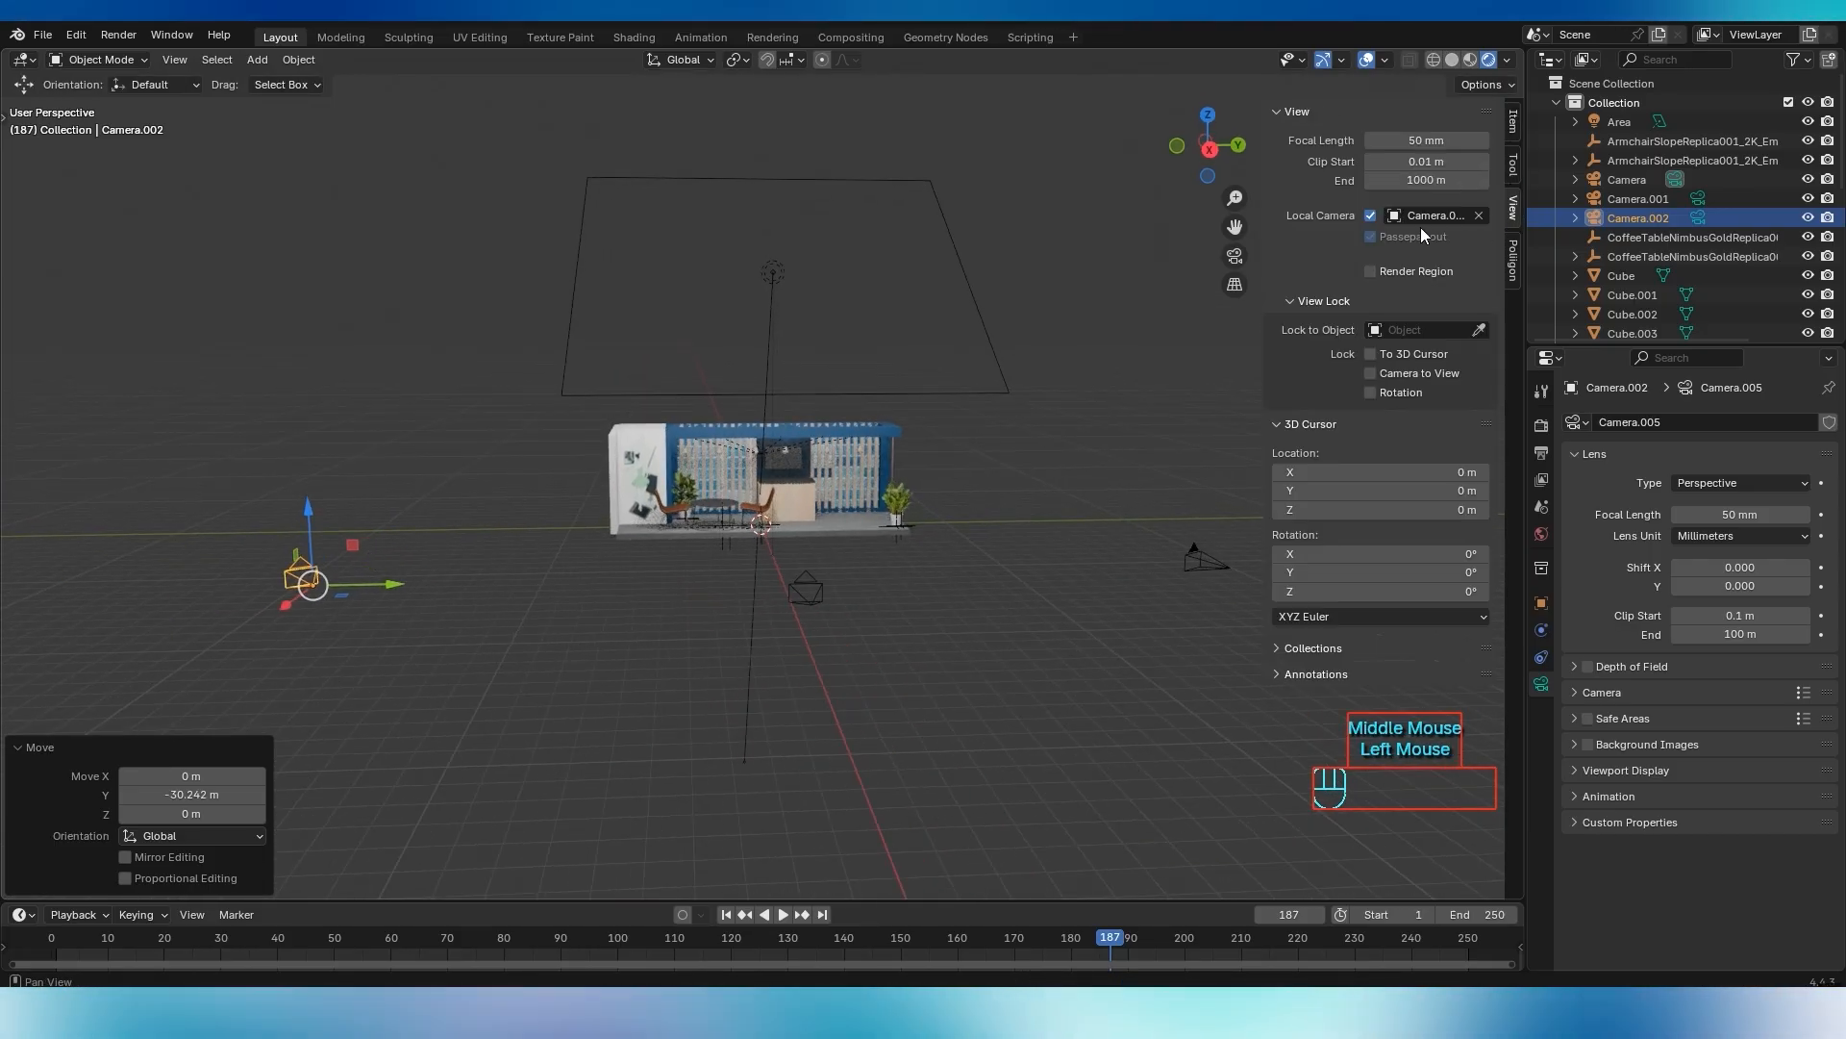
pyautogui.click(1428, 215)
pyautogui.click(1428, 399)
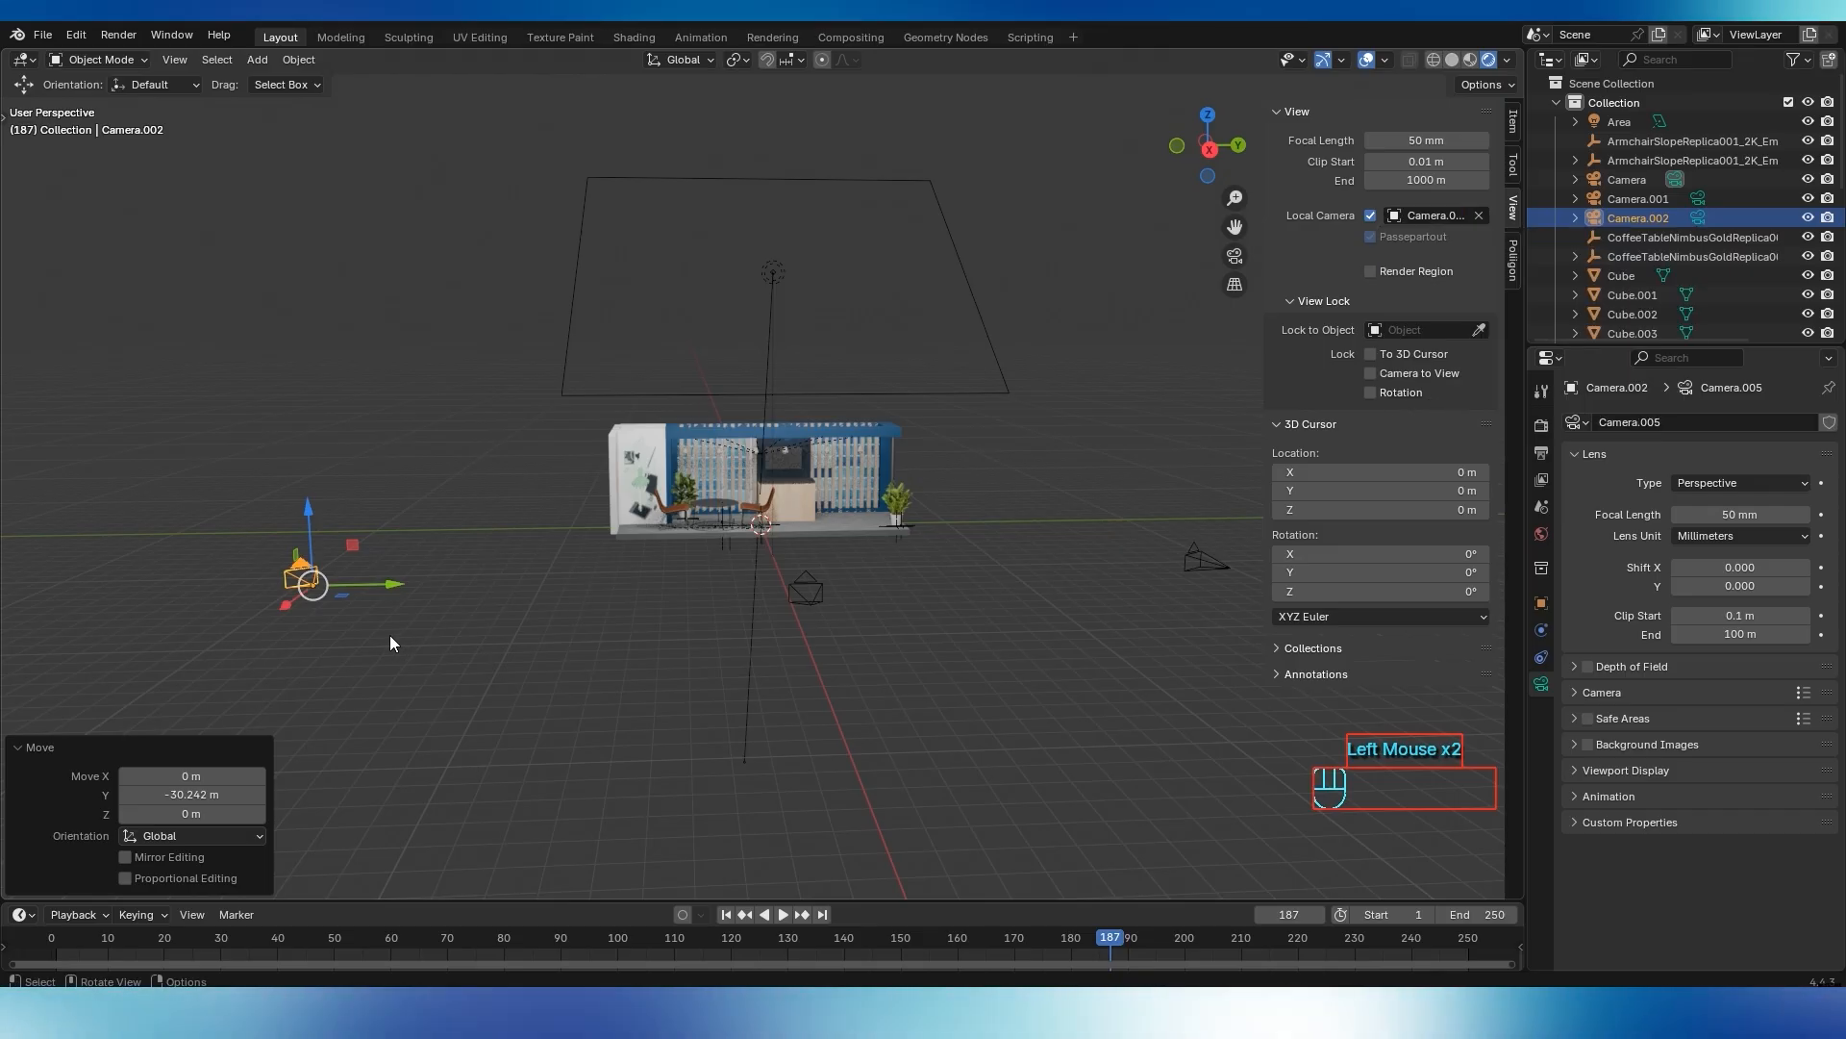
pyautogui.press('KP_0')
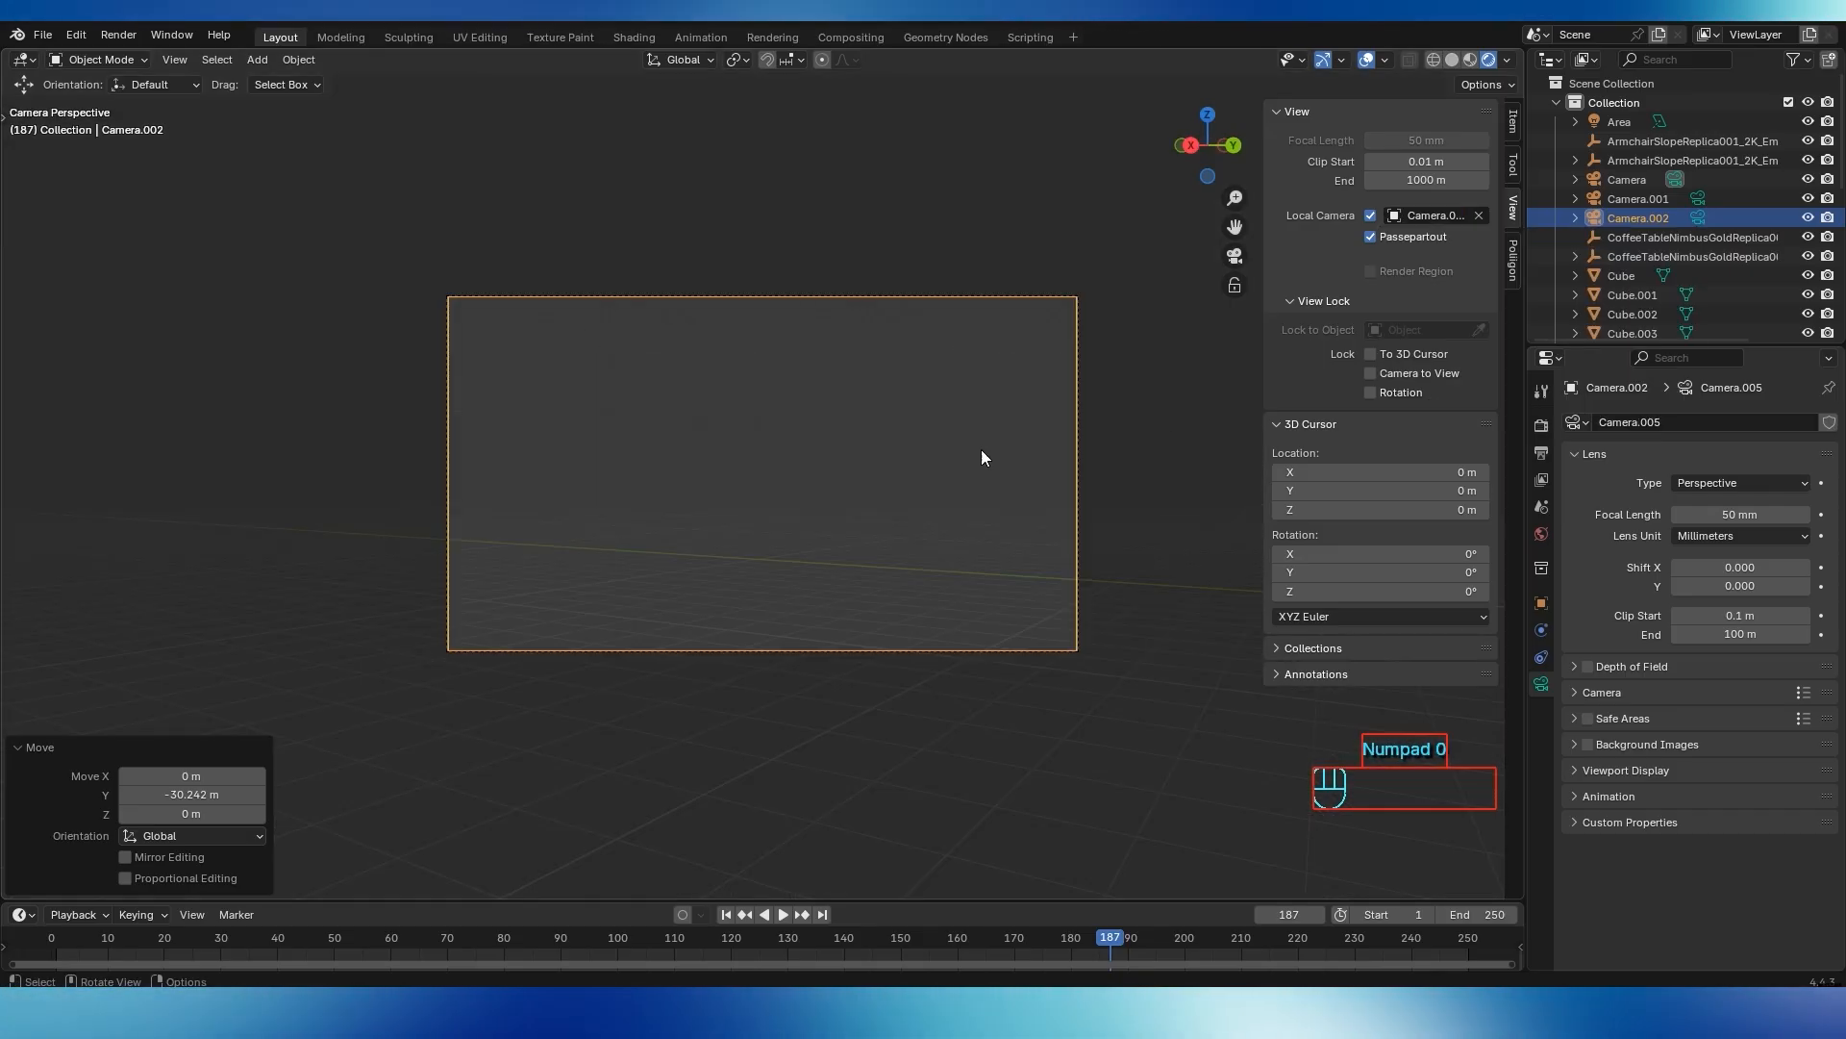
# Rotate Camera.002 to 56° about Z so it frames the booth from the opposite side
pyautogui.click(1513, 122)
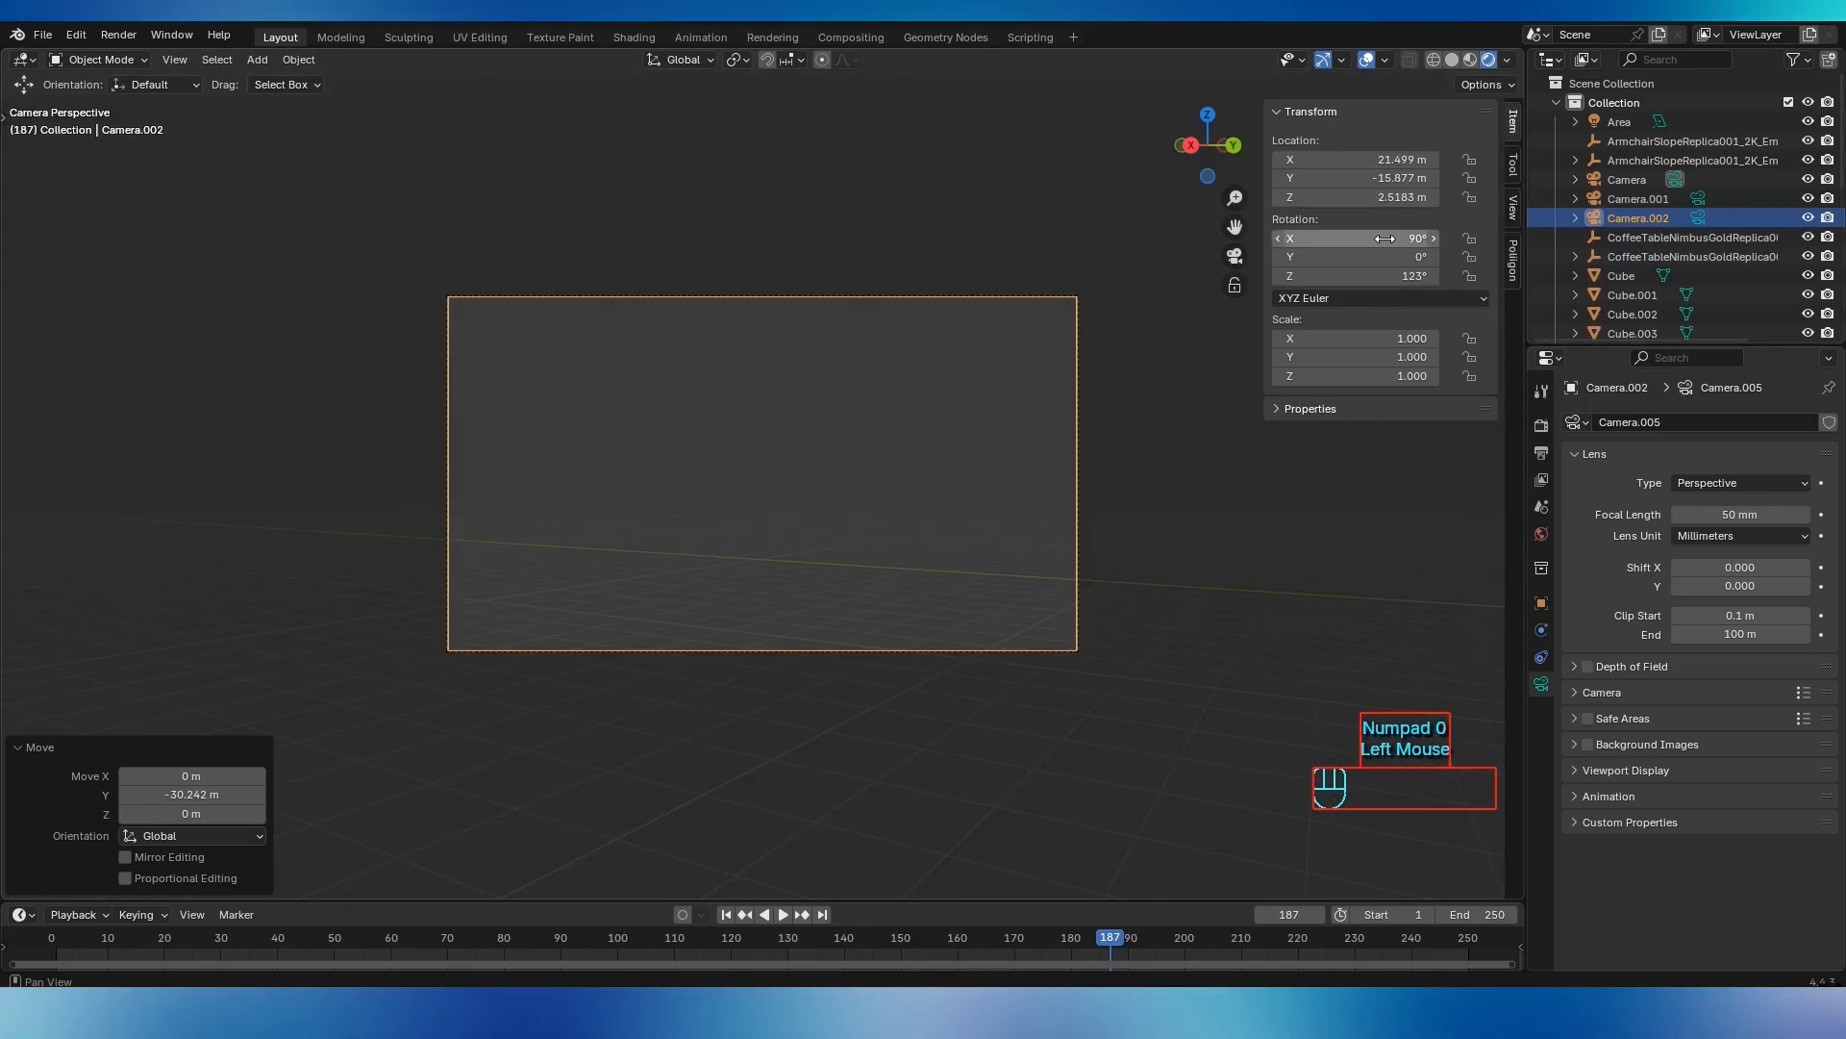
pyautogui.moveTo(1356, 276); pyautogui.dragTo(1295, 276)
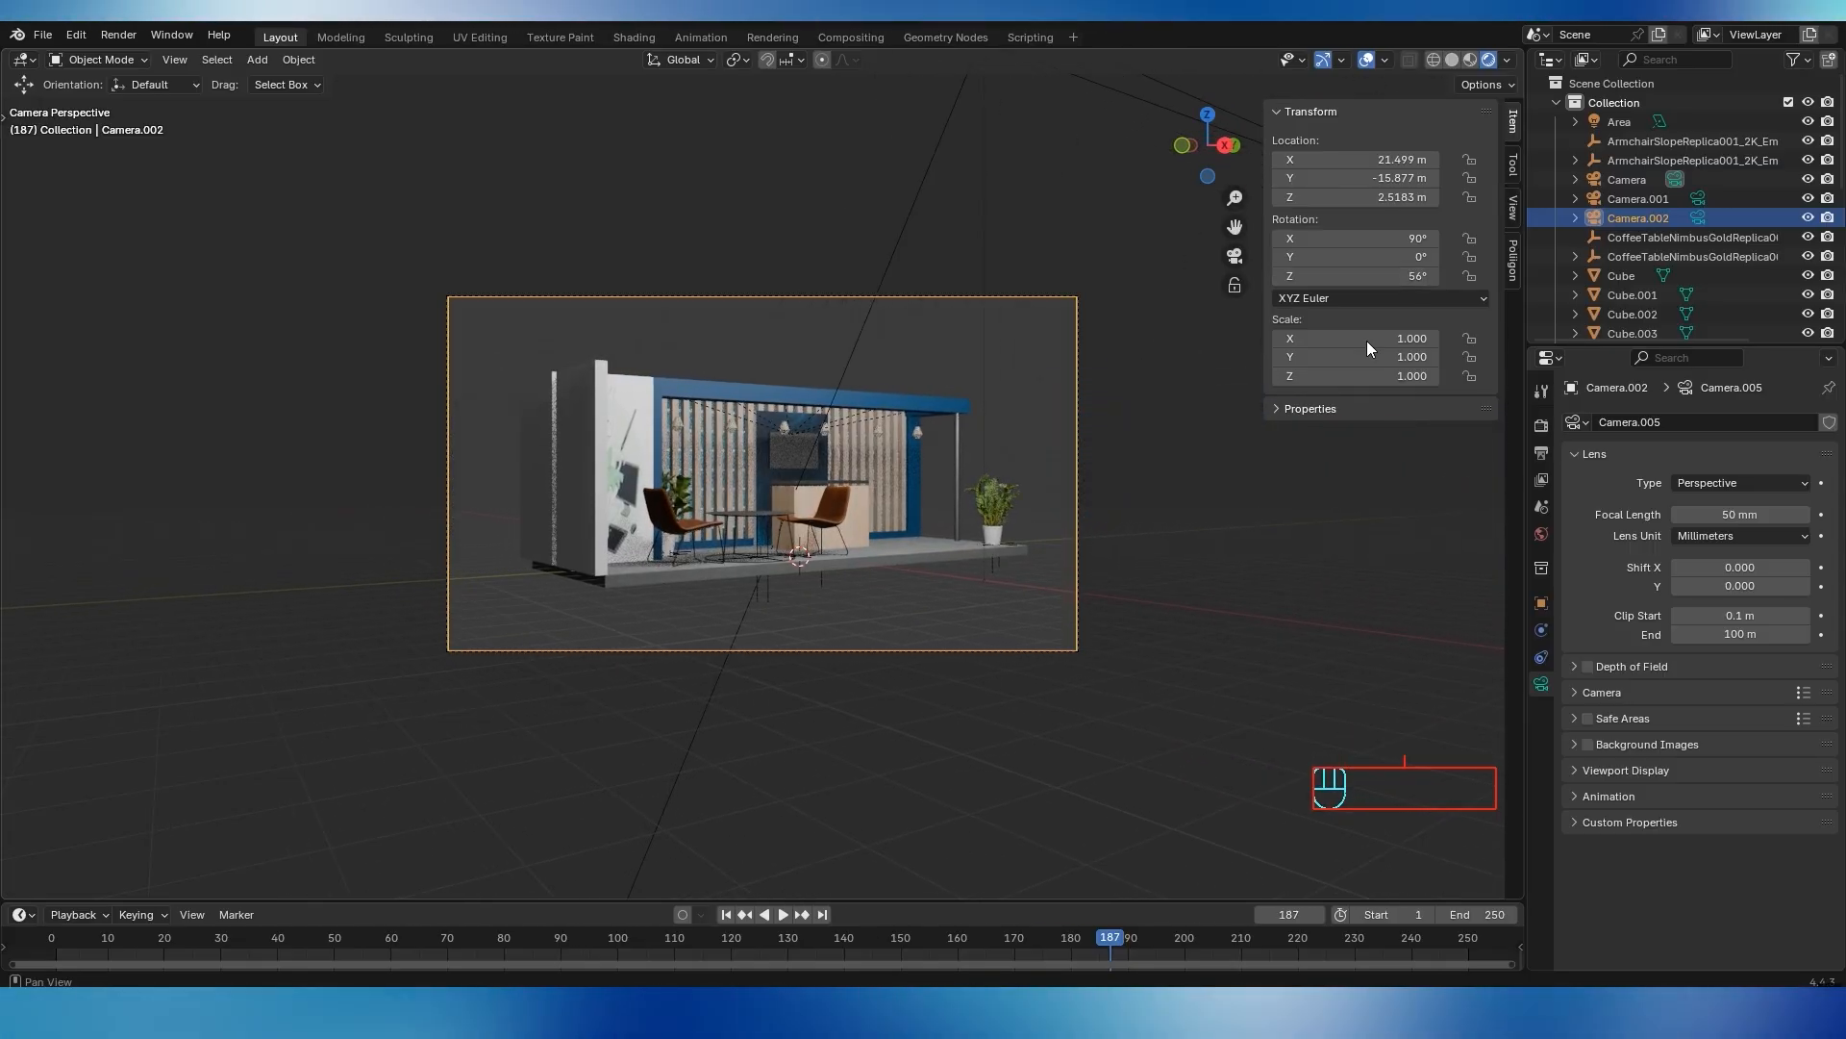
pyautogui.click(1134, 601)
# Duplicate the original front camera and move the copy above the booth, to about X -2.97 m and Z 10.36 m
pyautogui.scroll(-1, 1133, 607)
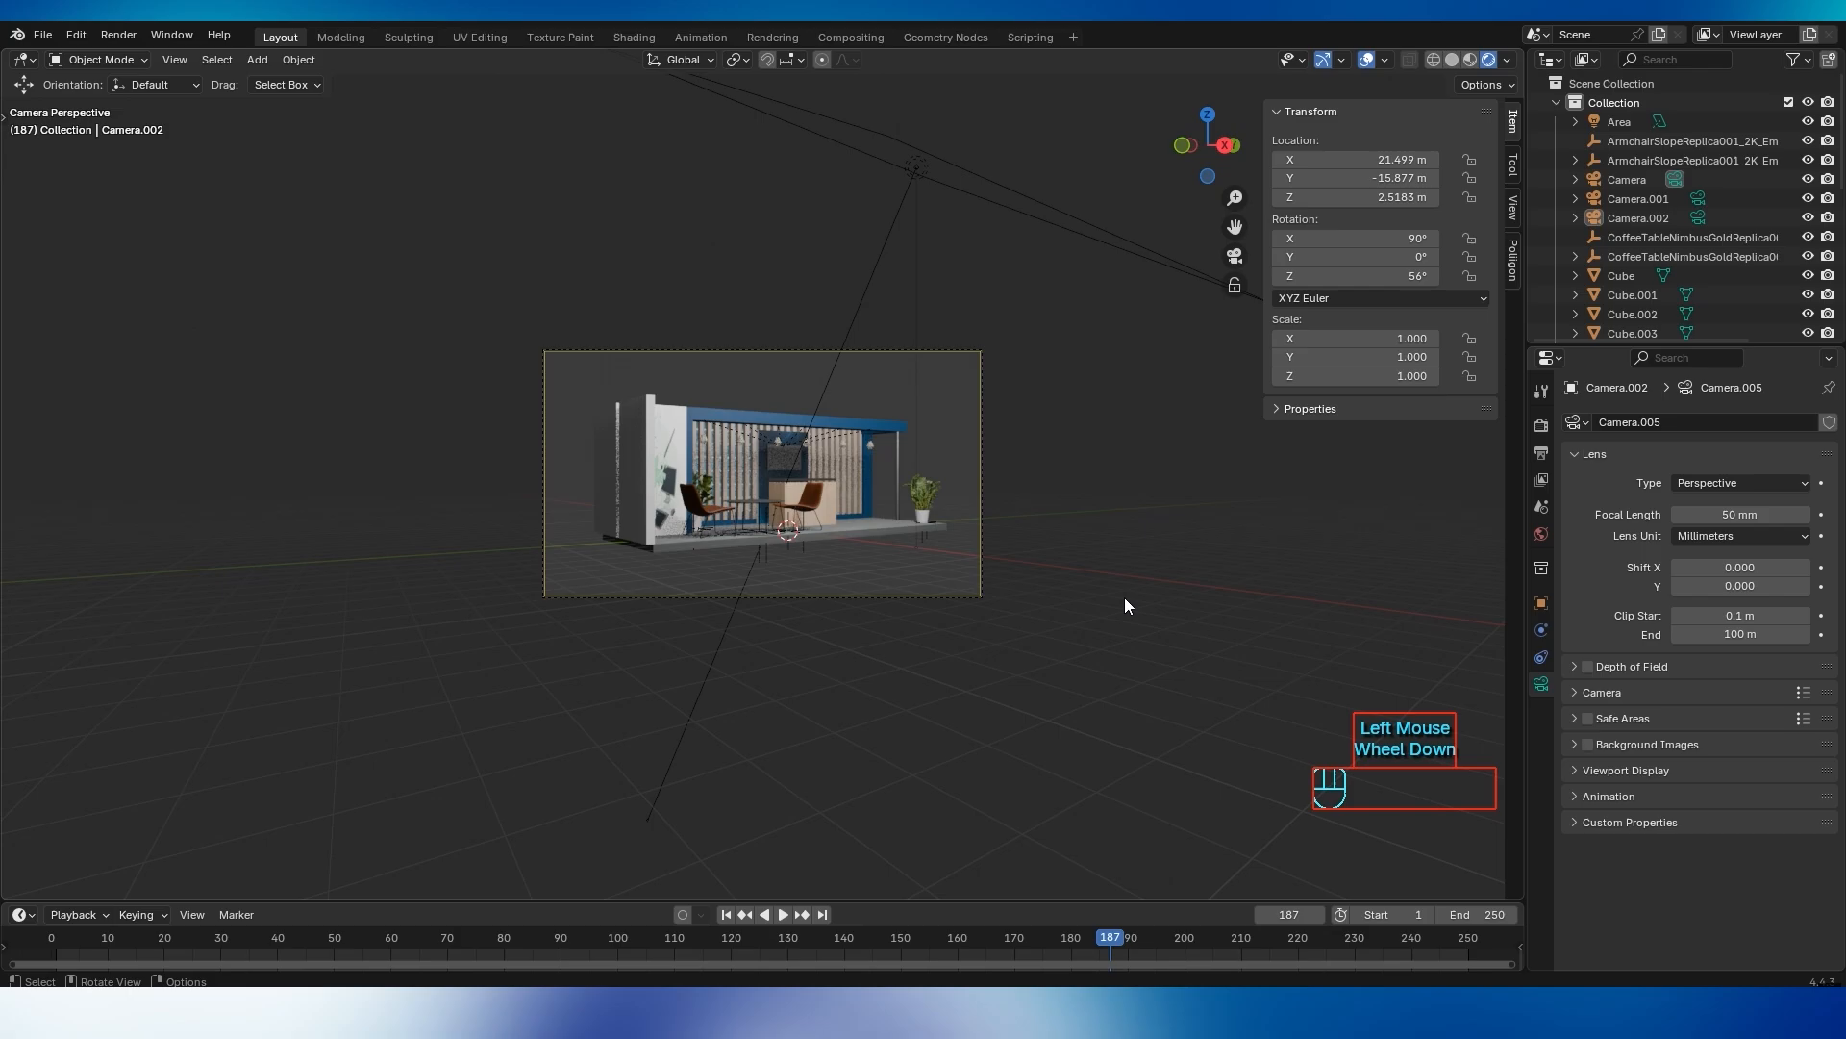
pyautogui.moveTo(1123, 600); pyautogui.dragTo(892, 615, button='middle')
pyautogui.scroll(-2, 913, 620)
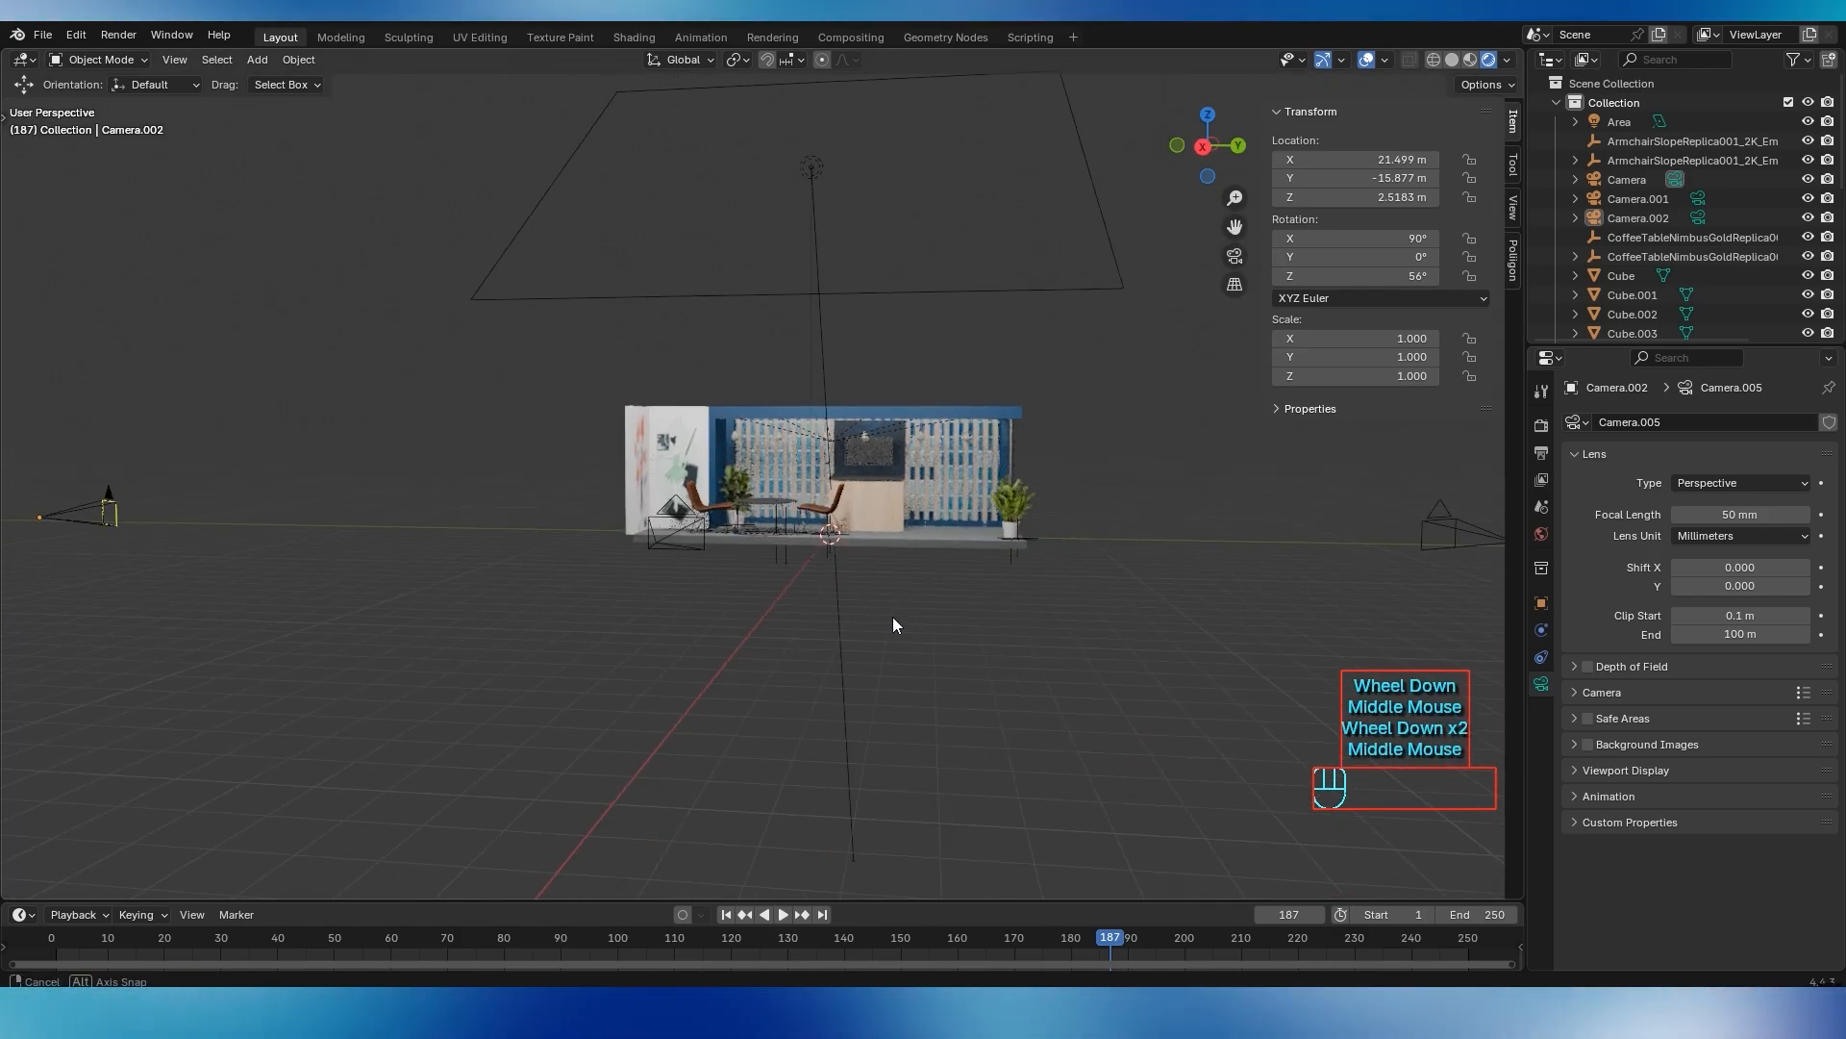
pyautogui.scroll(-1, 885, 609)
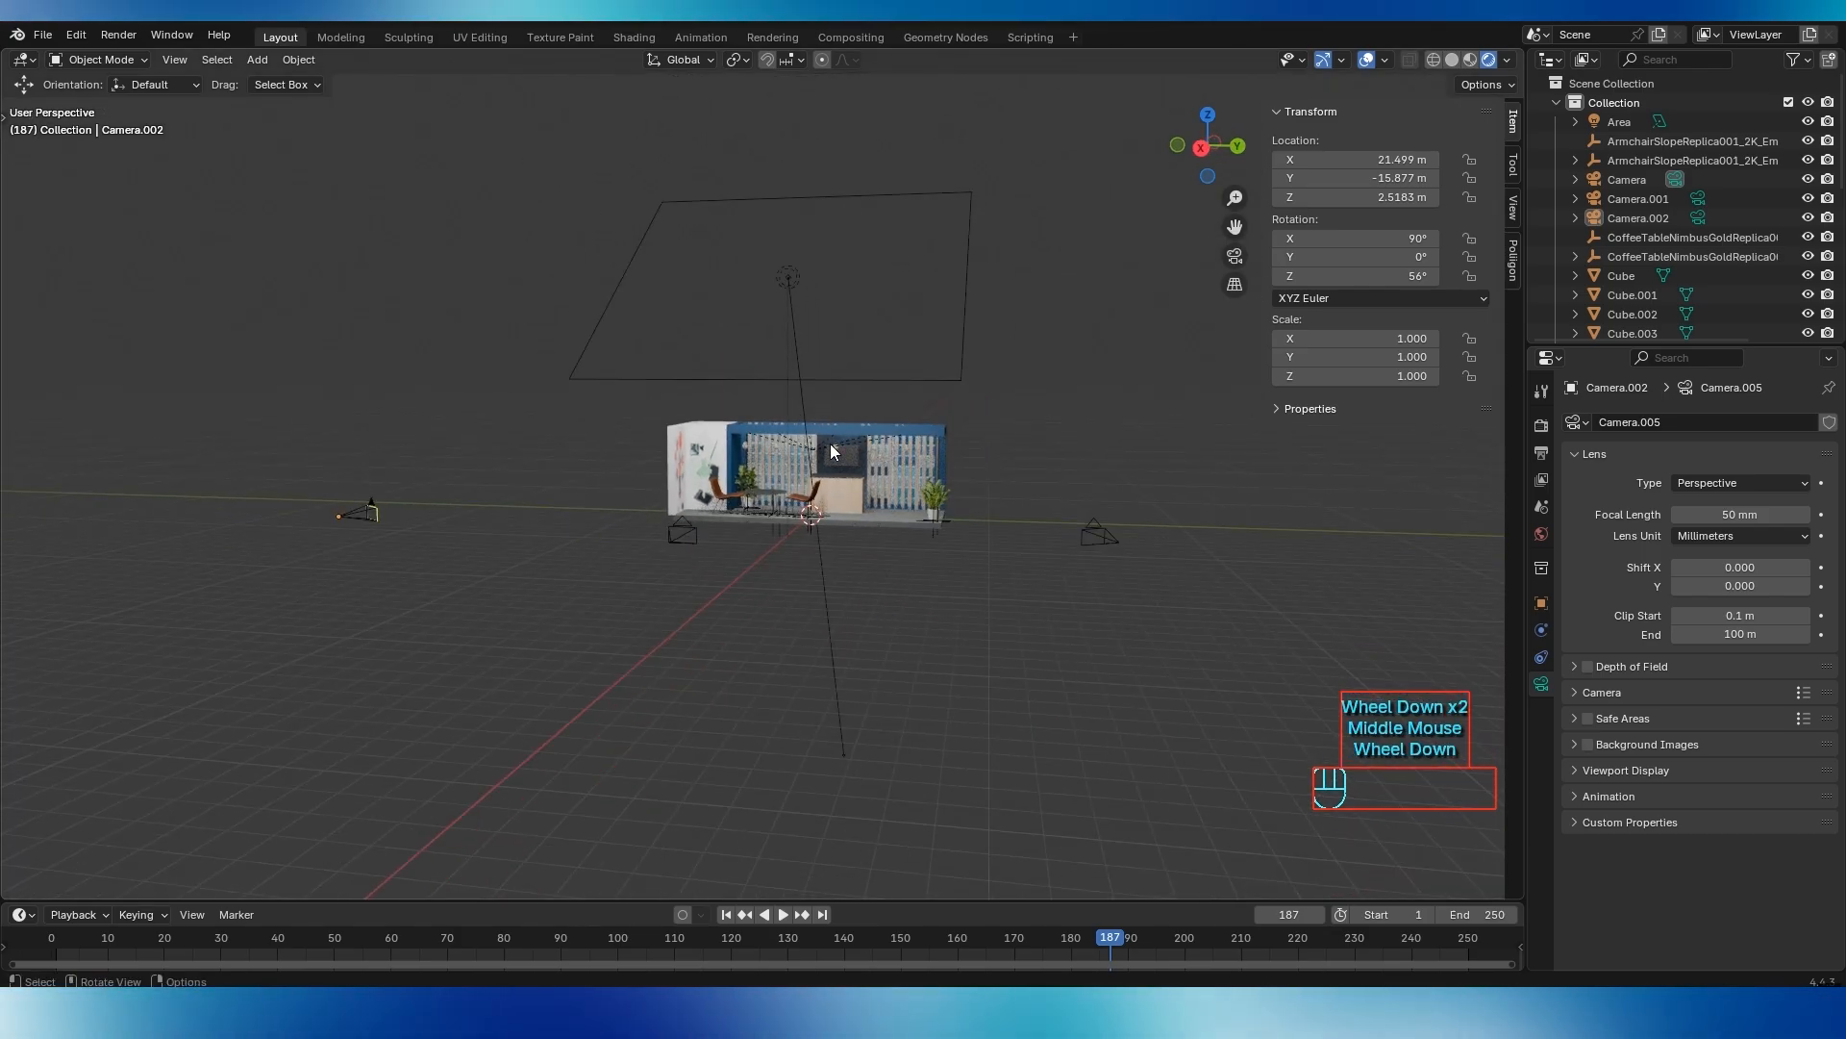
pyautogui.click(682, 533)
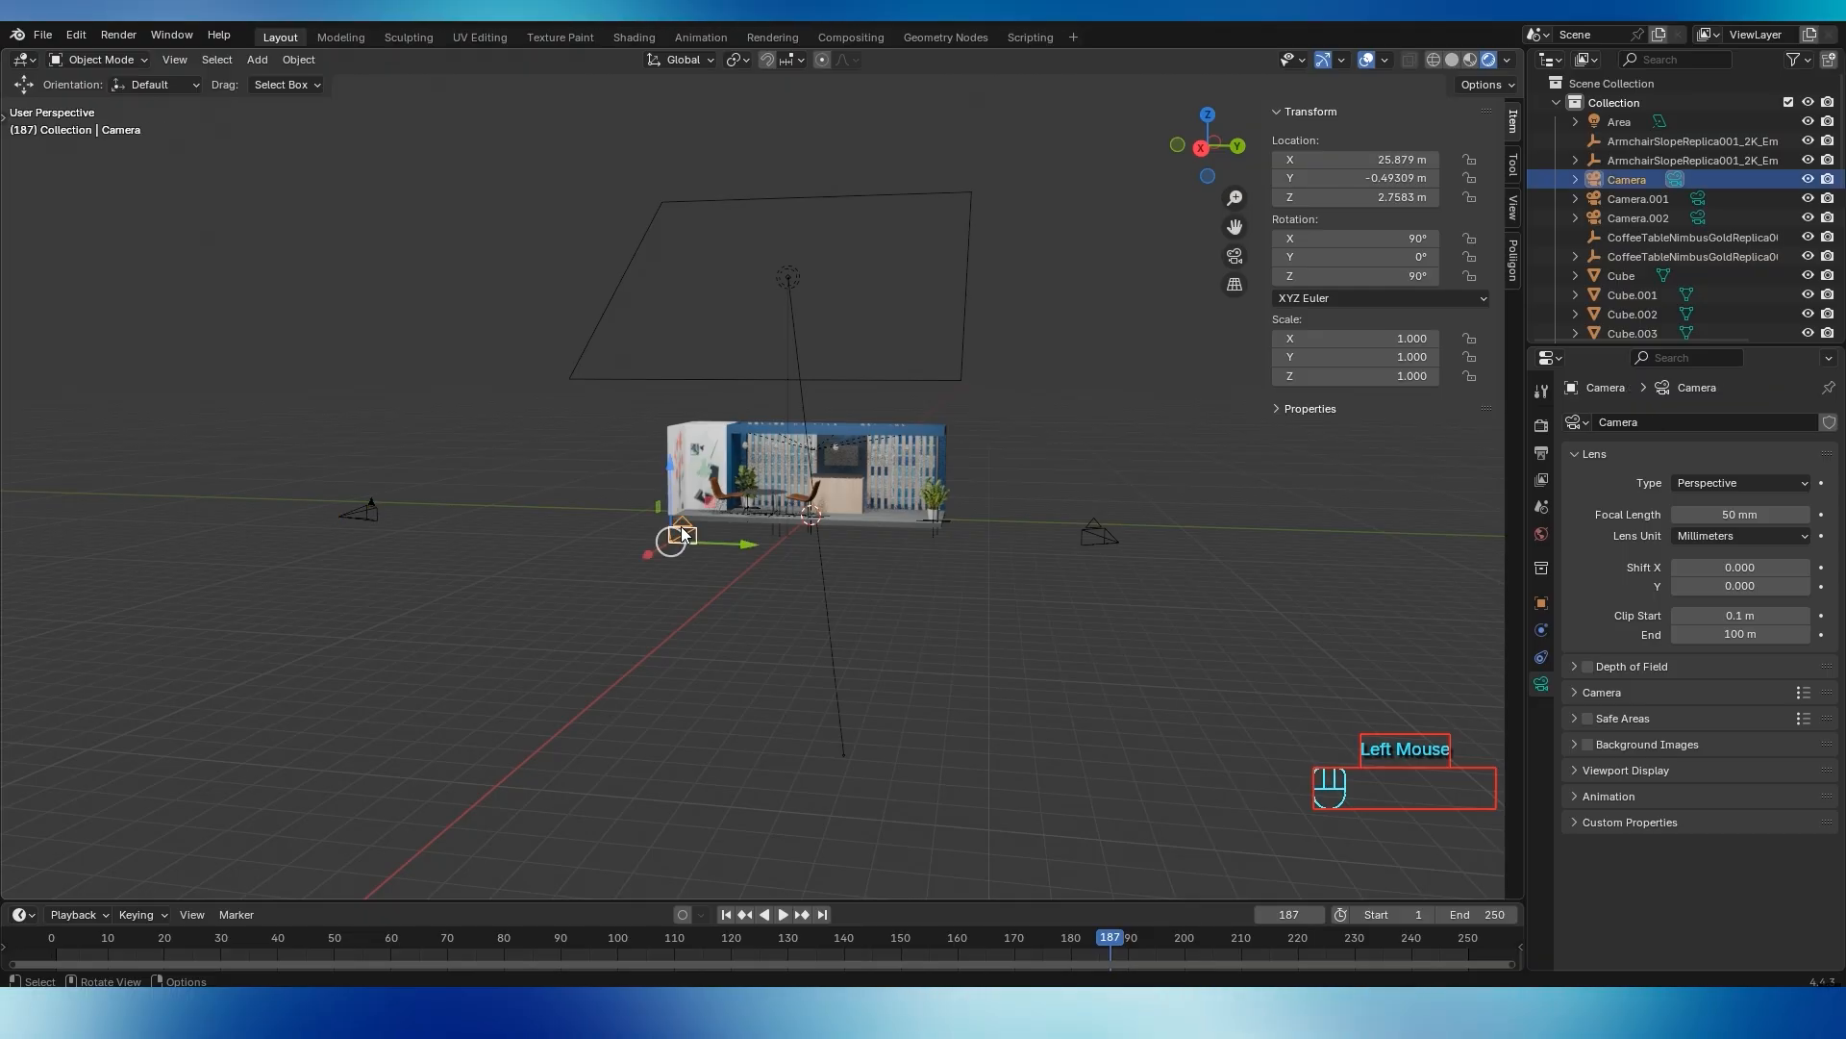
pyautogui.hotkey('shift', 'd')
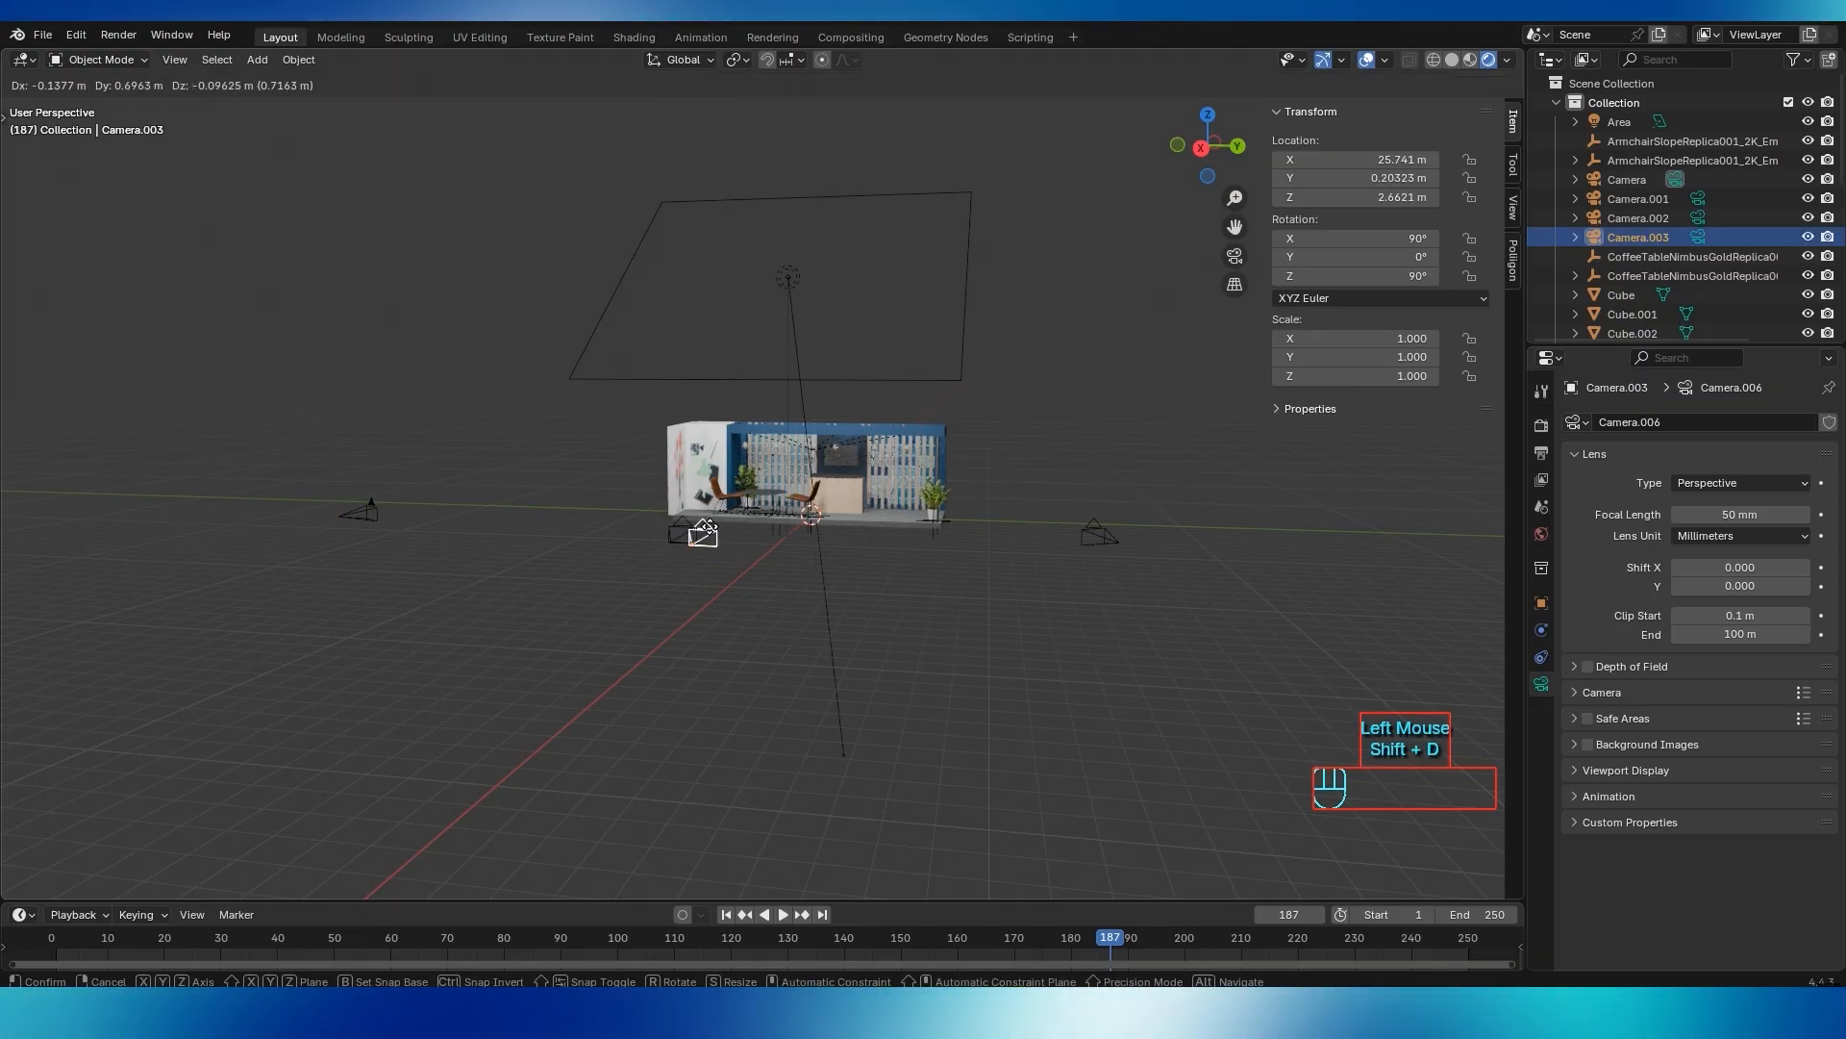
pyautogui.rightClick(723, 478)
pyautogui.moveTo(673, 465); pyautogui.dragTo(813, 327)
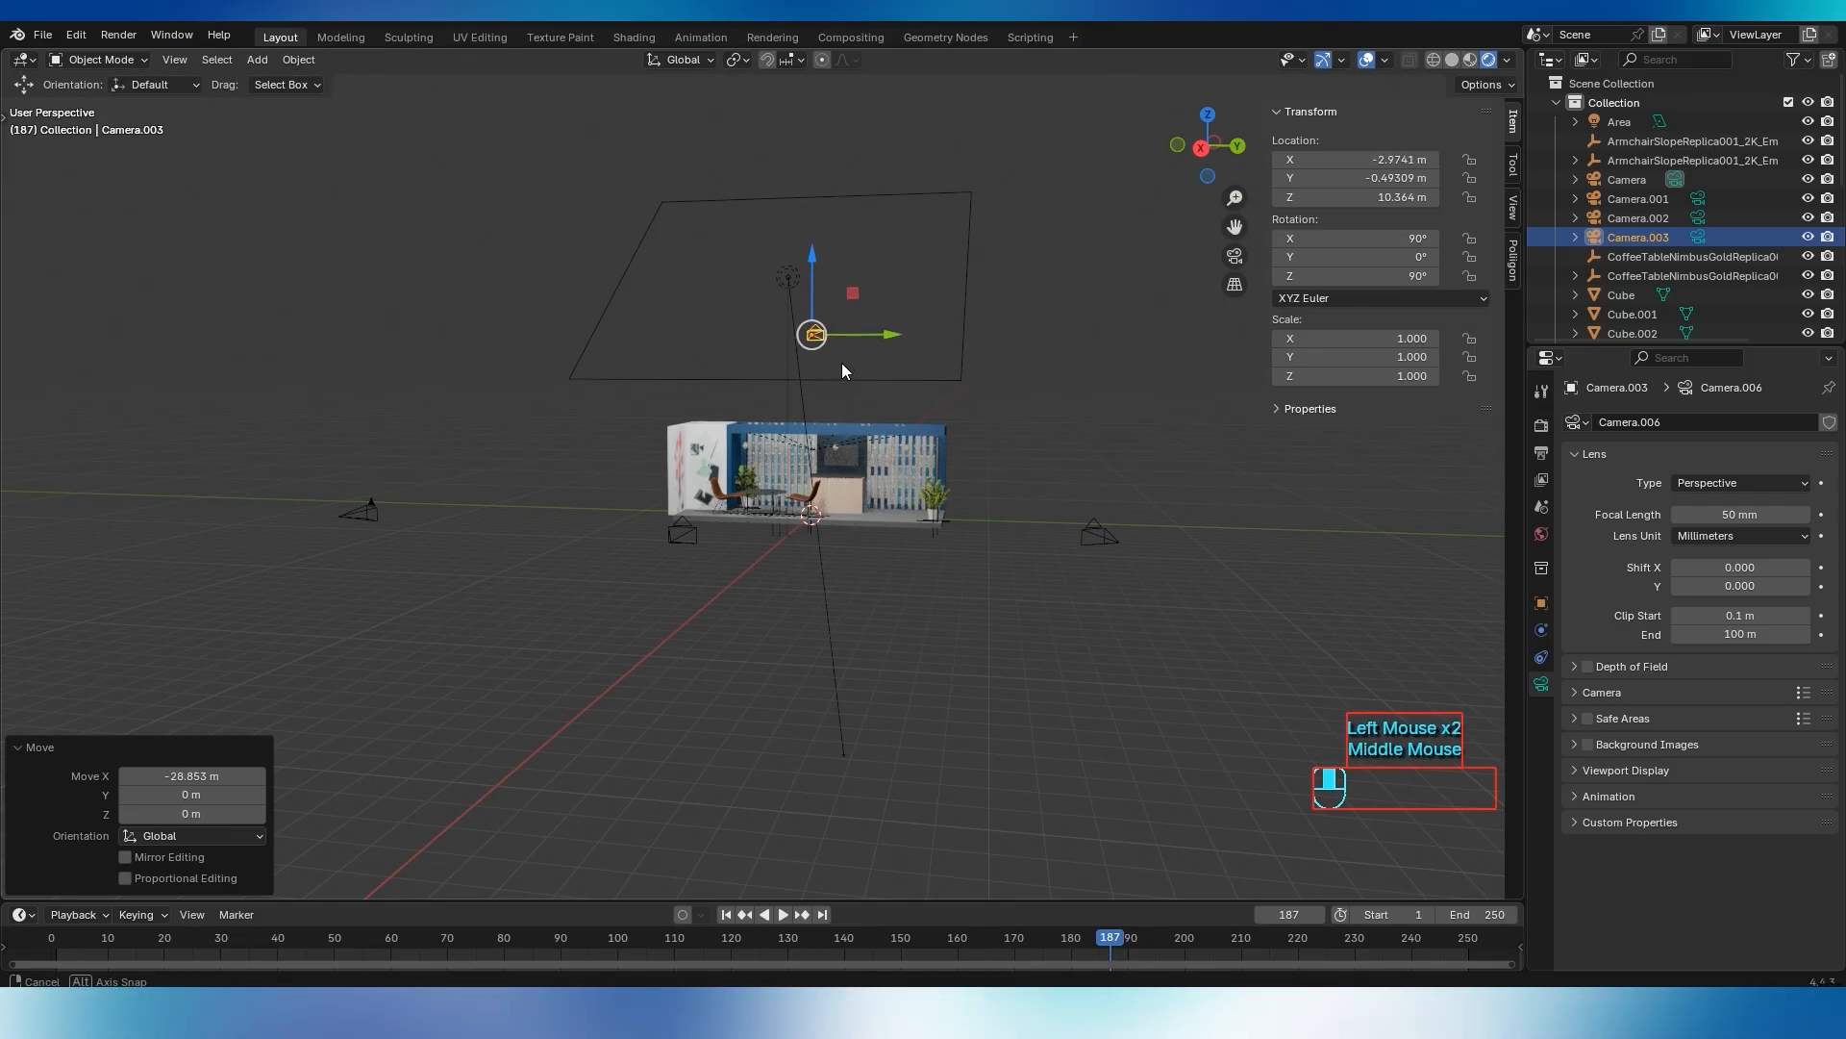
# Set Camera.003's X rotation to 0° so it points straight down, and move it to about X 0.917 m, Y -0.276 m
pyautogui.moveTo(840, 361); pyautogui.dragTo(733, 439, button='middle')
pyautogui.click(1355, 239)
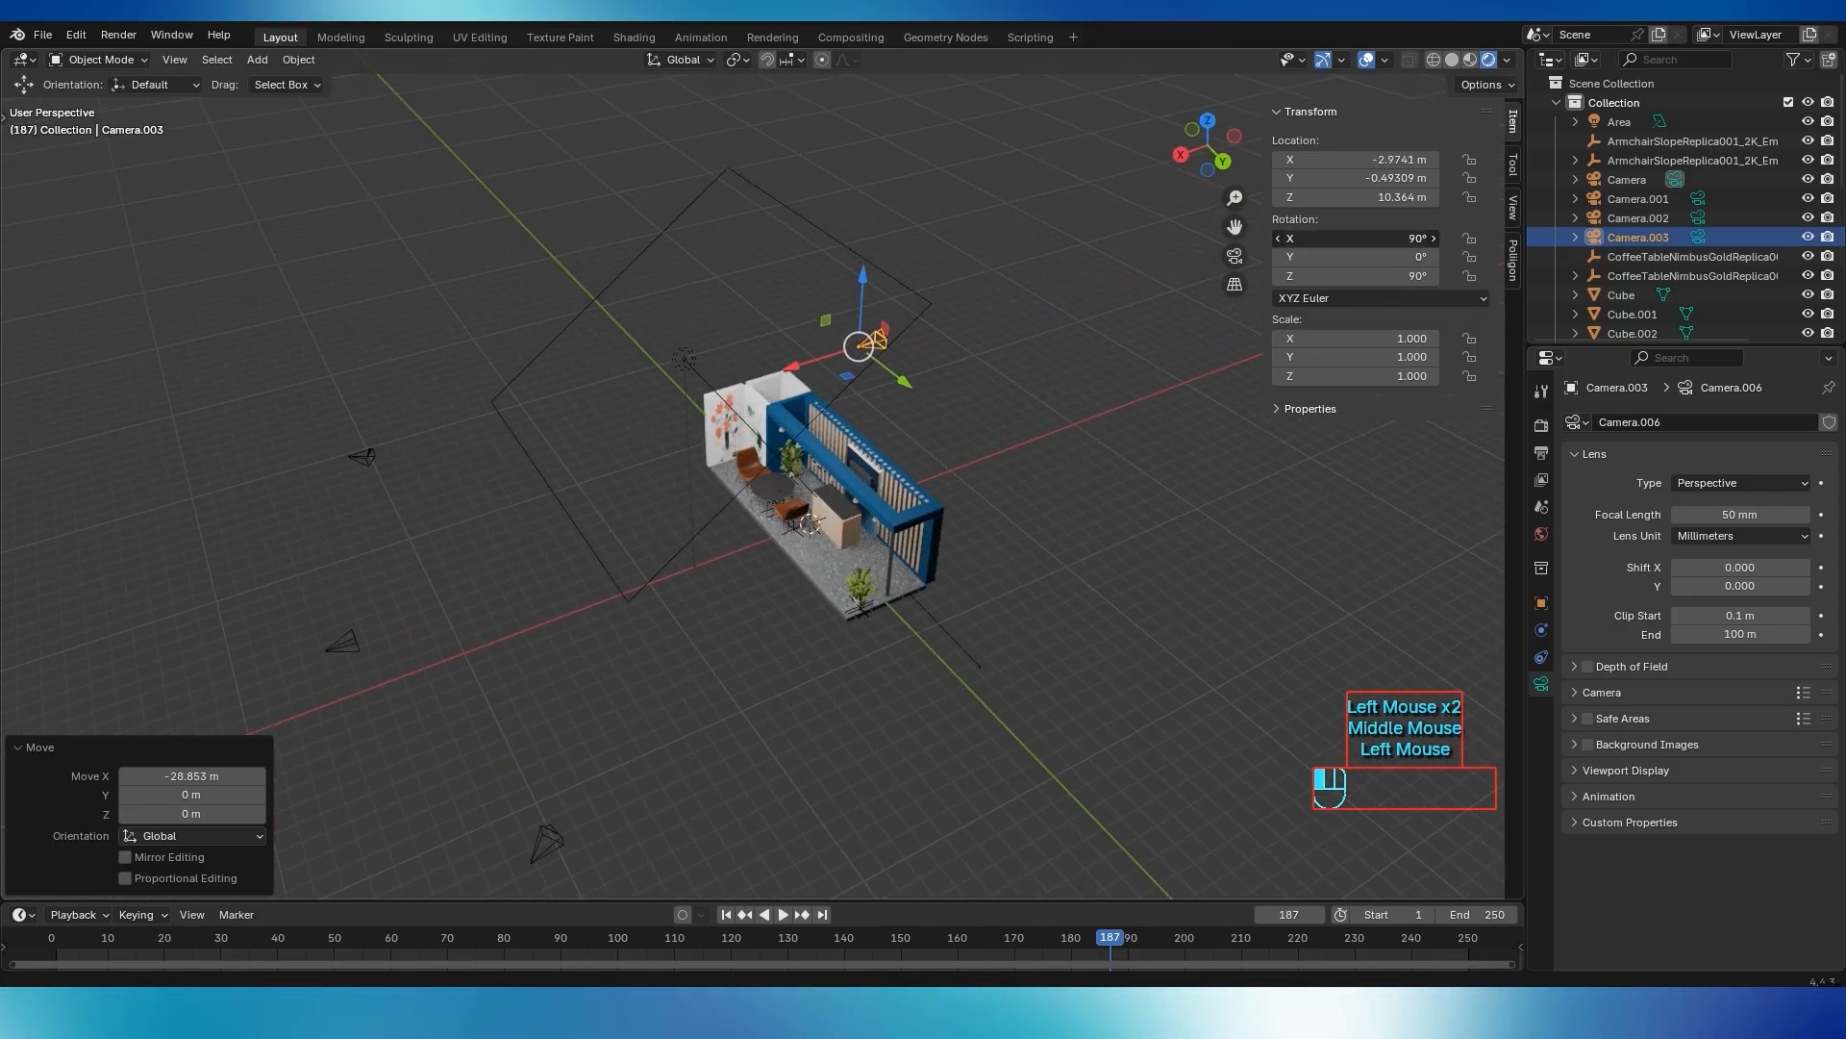
pyautogui.click(1356, 238)
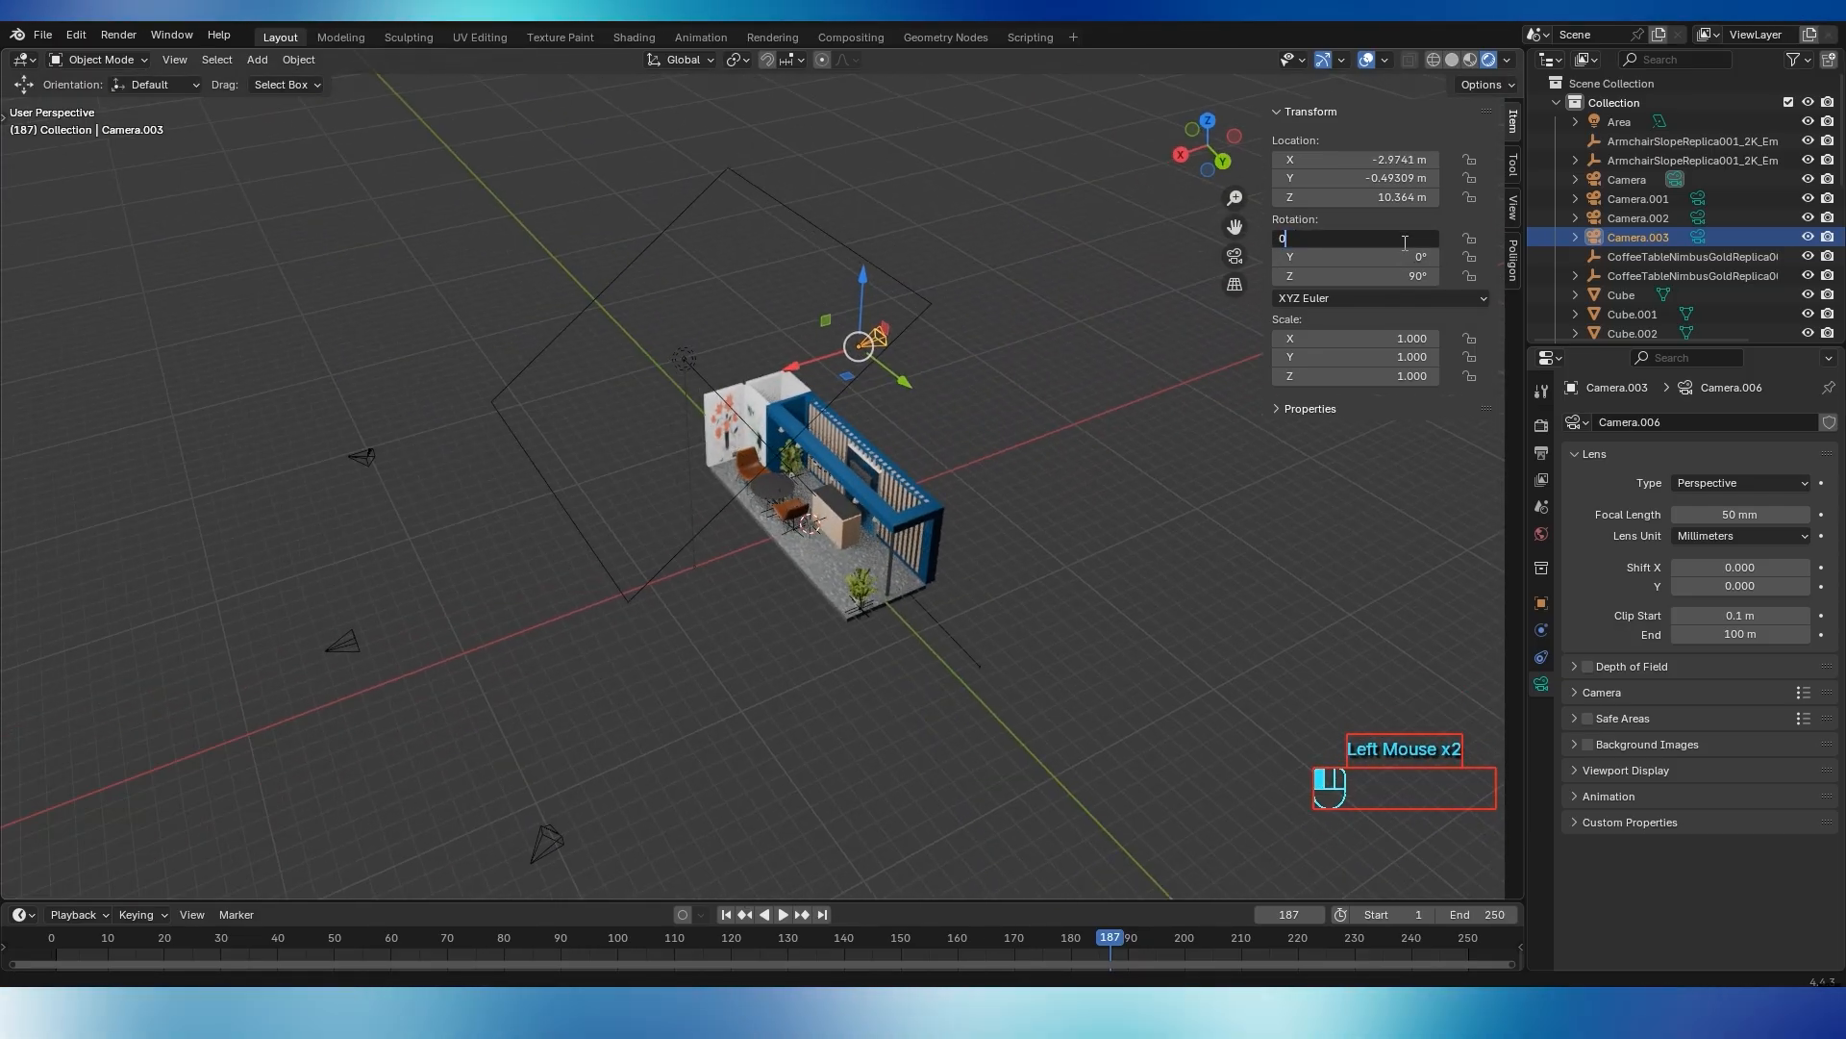
pyautogui.moveTo(765, 438); pyautogui.dragTo(926, 427, button='middle')
pyautogui.moveTo(814, 385); pyautogui.dragTo(795, 418)
pyautogui.moveTo(891, 377); pyautogui.dragTo(886, 398)
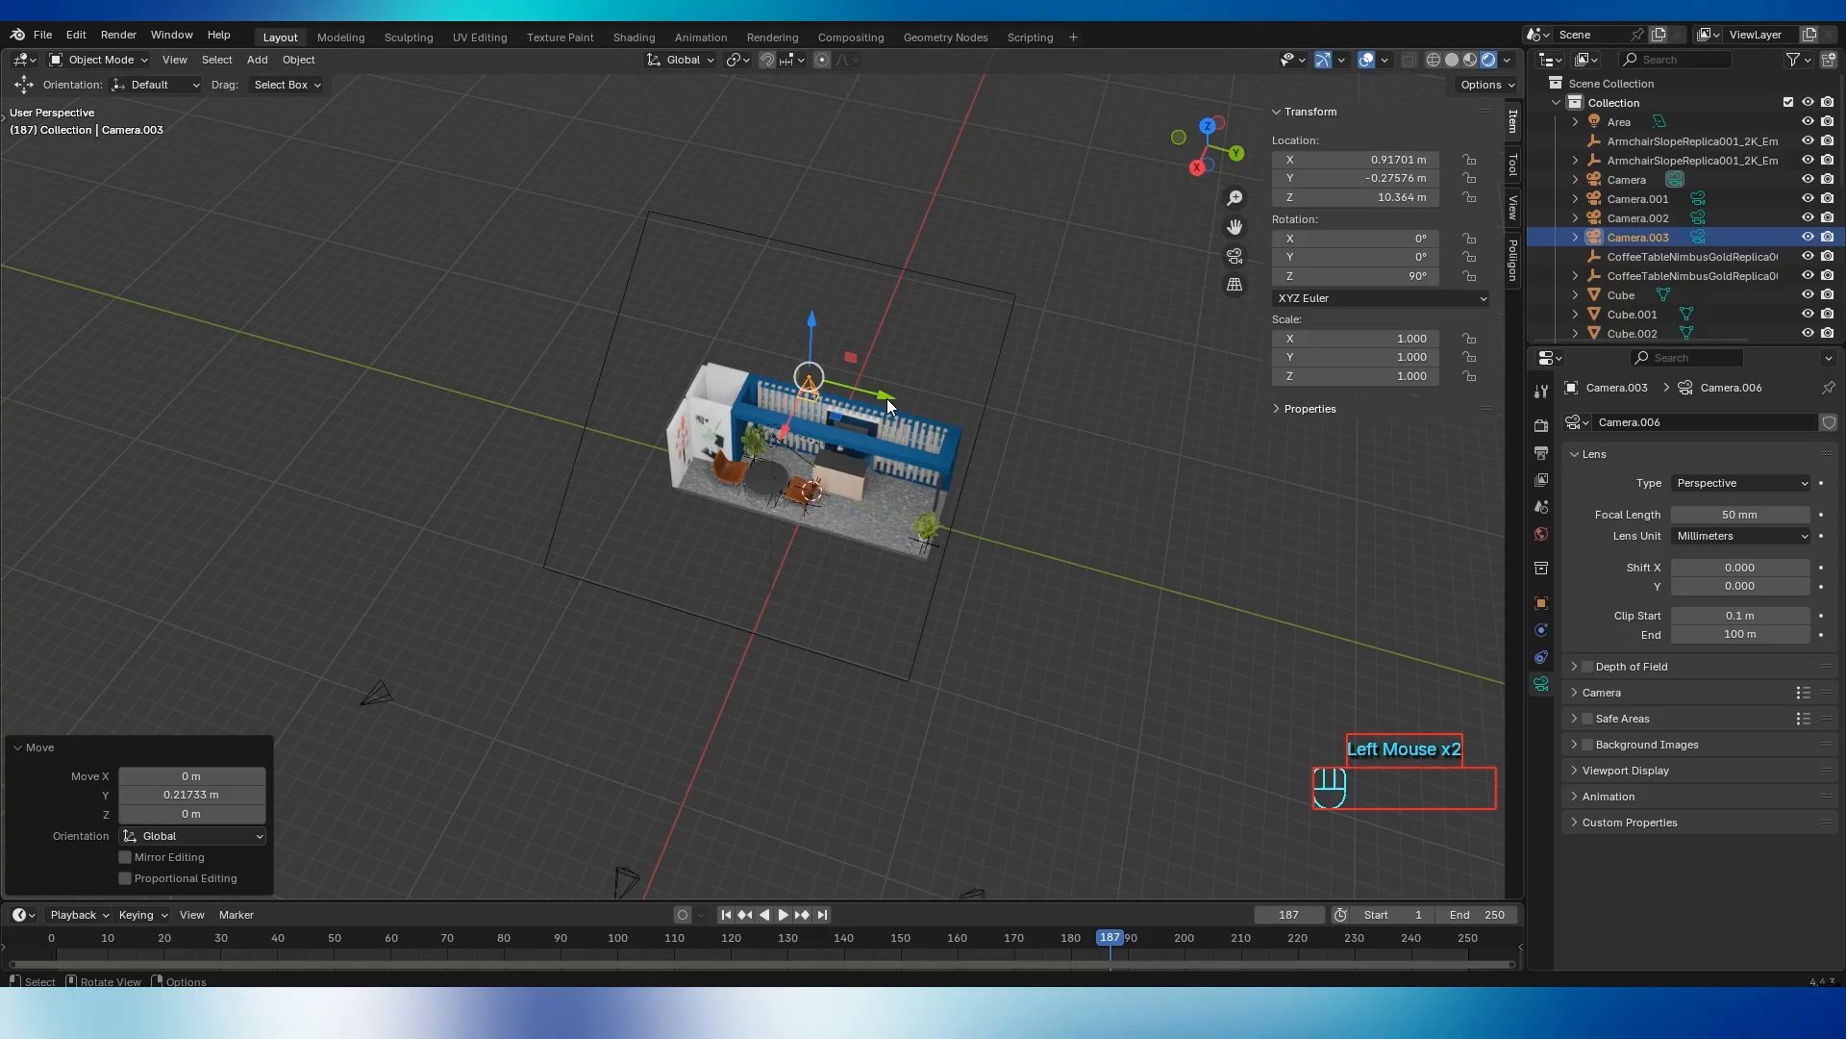
# Set the local camera to Camera.003 and look through it
pyautogui.press('KP_0')
pyautogui.moveTo(900, 344); pyautogui.dragTo(900, 343, button='middle')
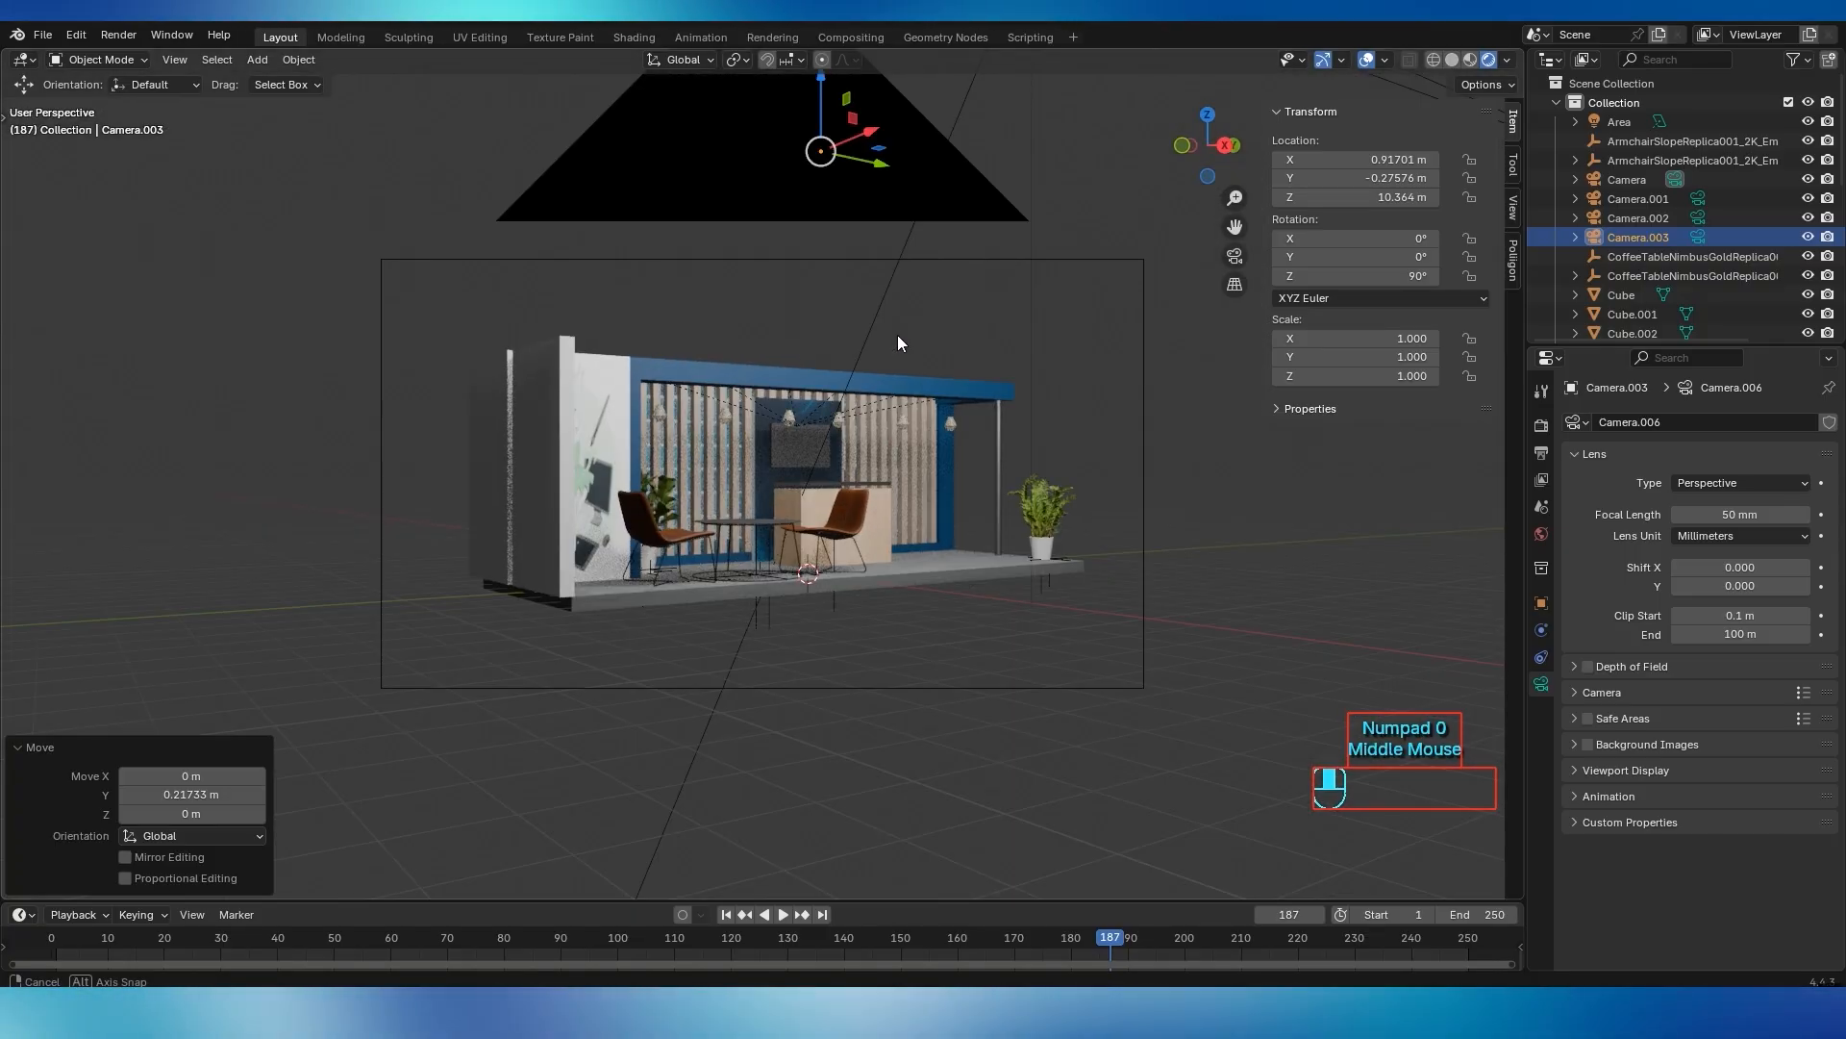
pyautogui.click(1512, 208)
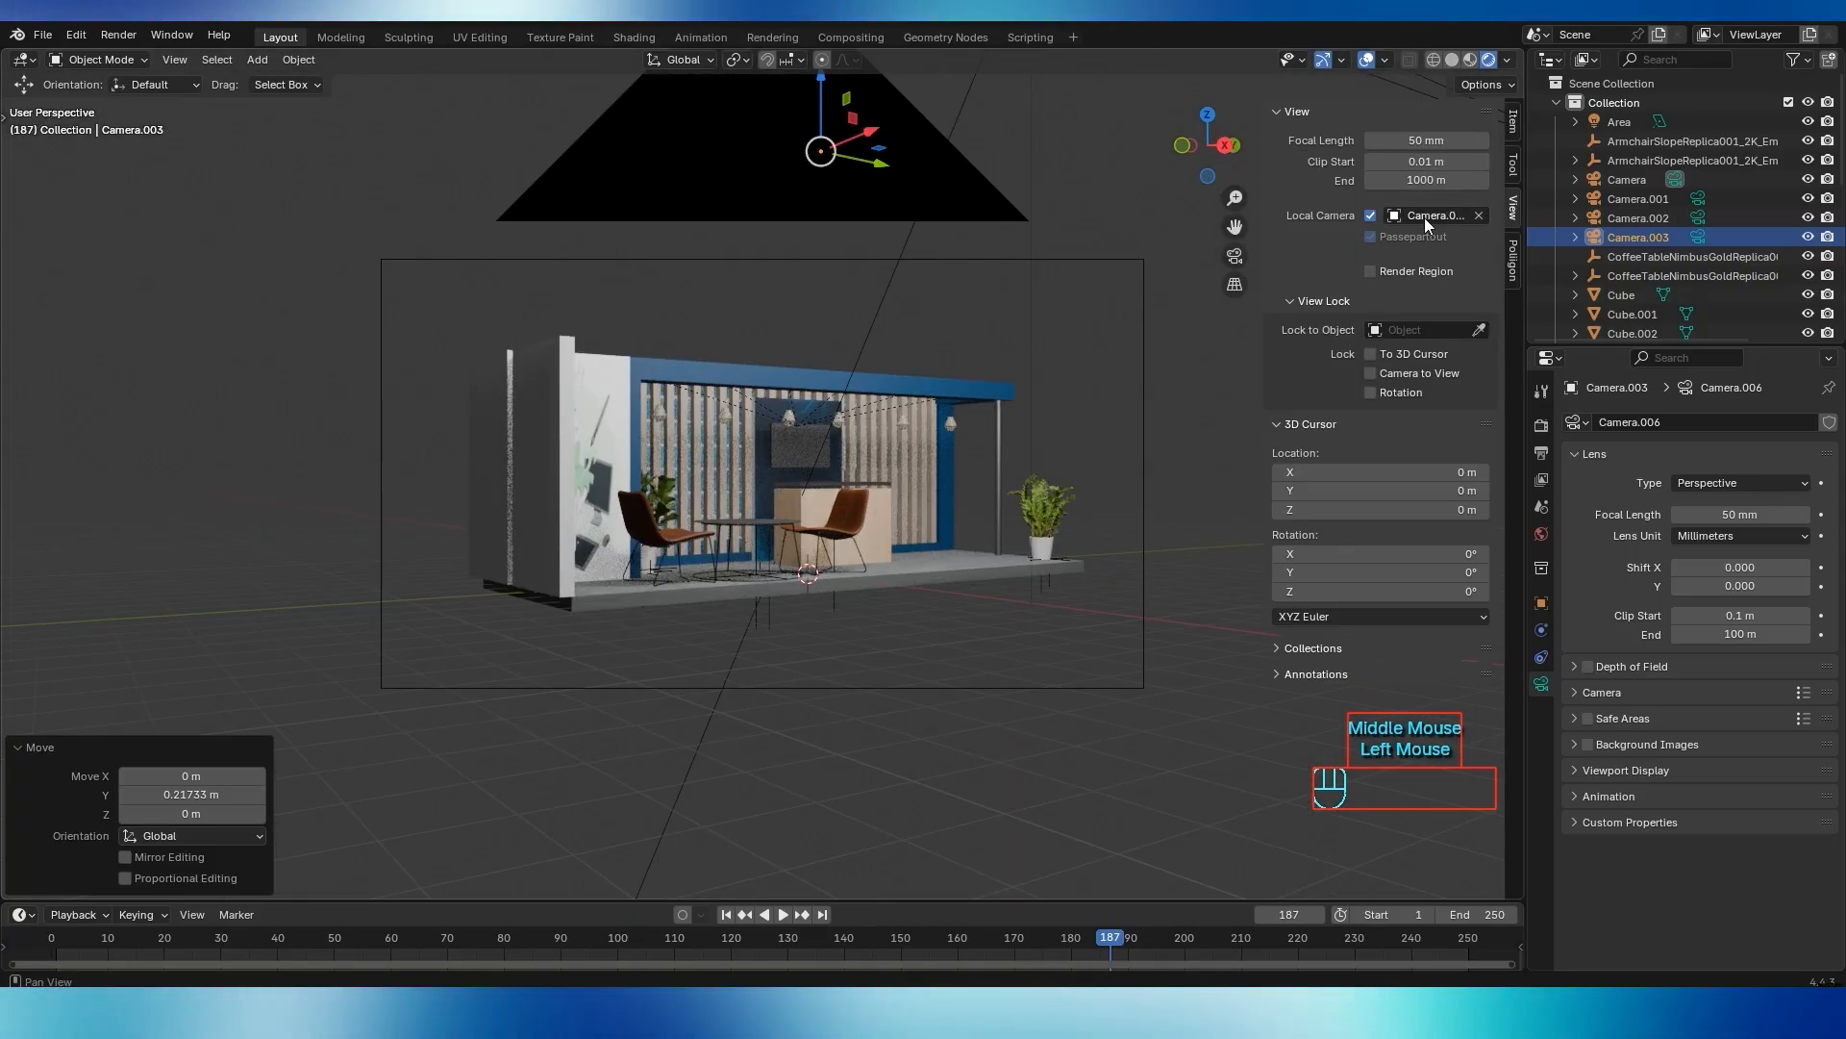
pyautogui.click(1425, 215)
pyautogui.click(1426, 419)
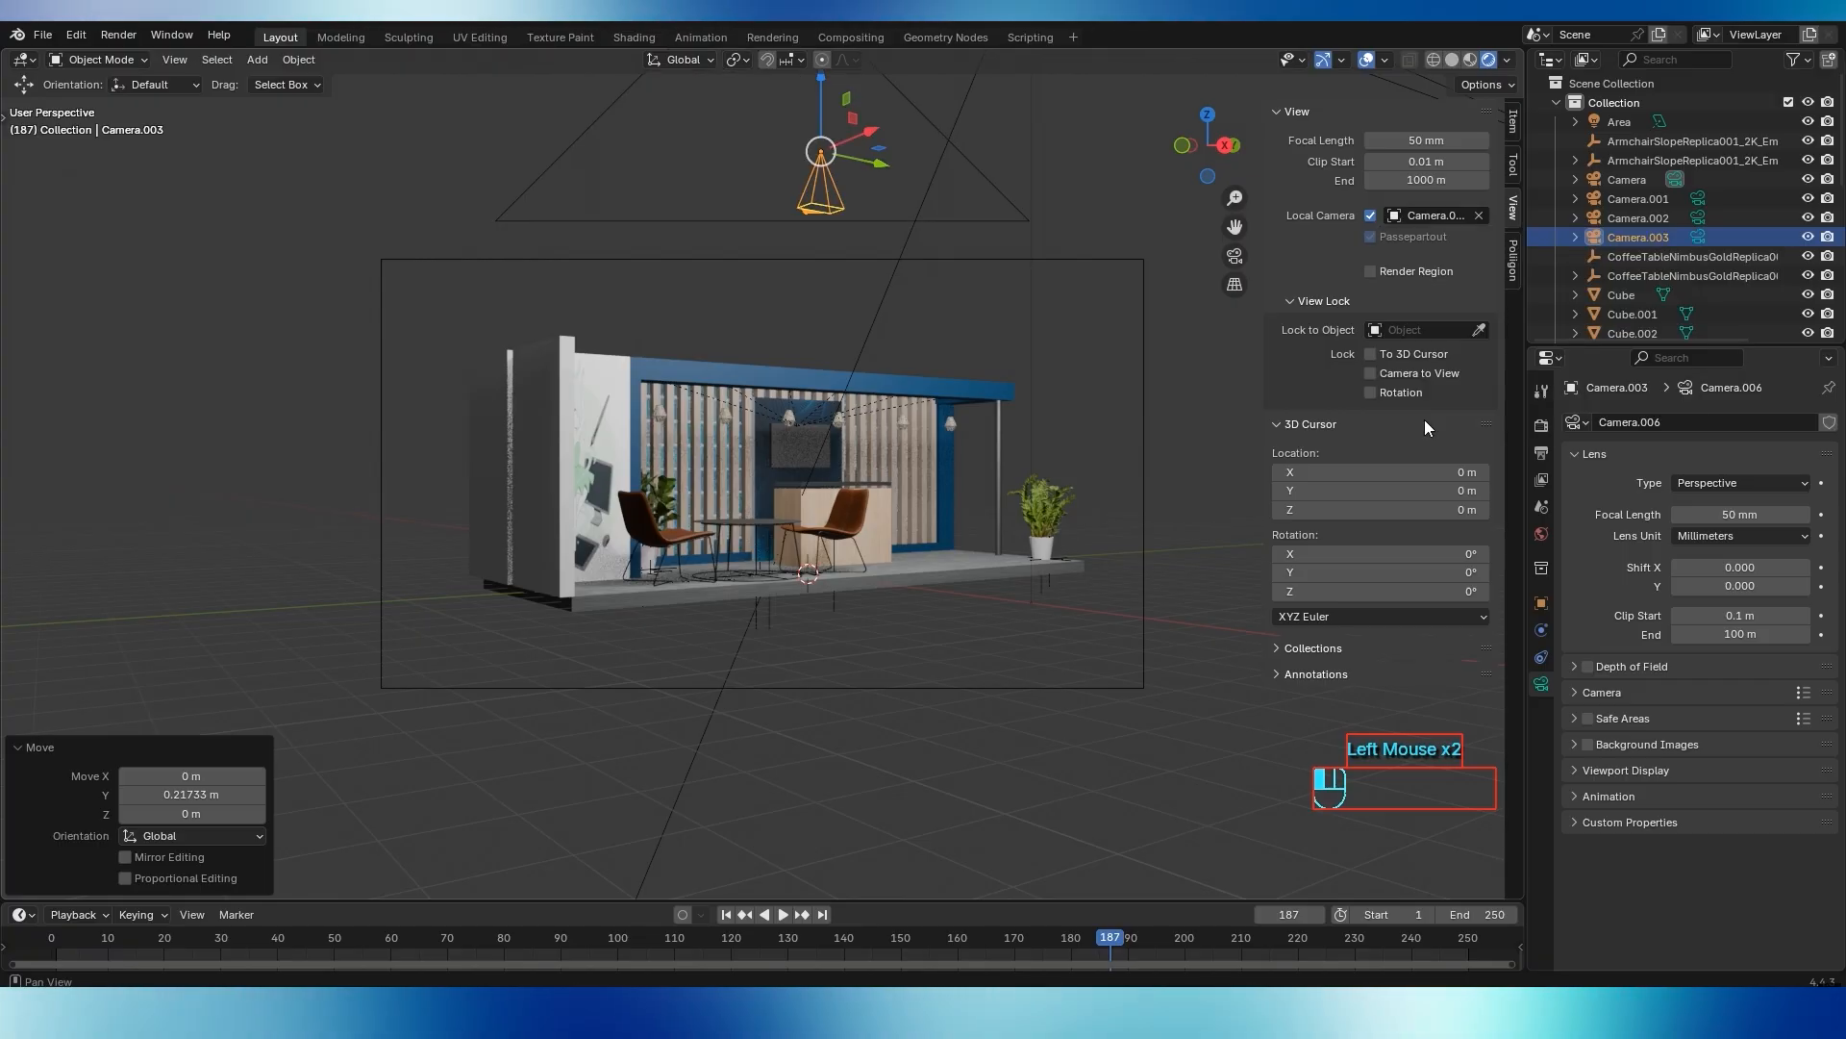
pyautogui.press('KP_0')
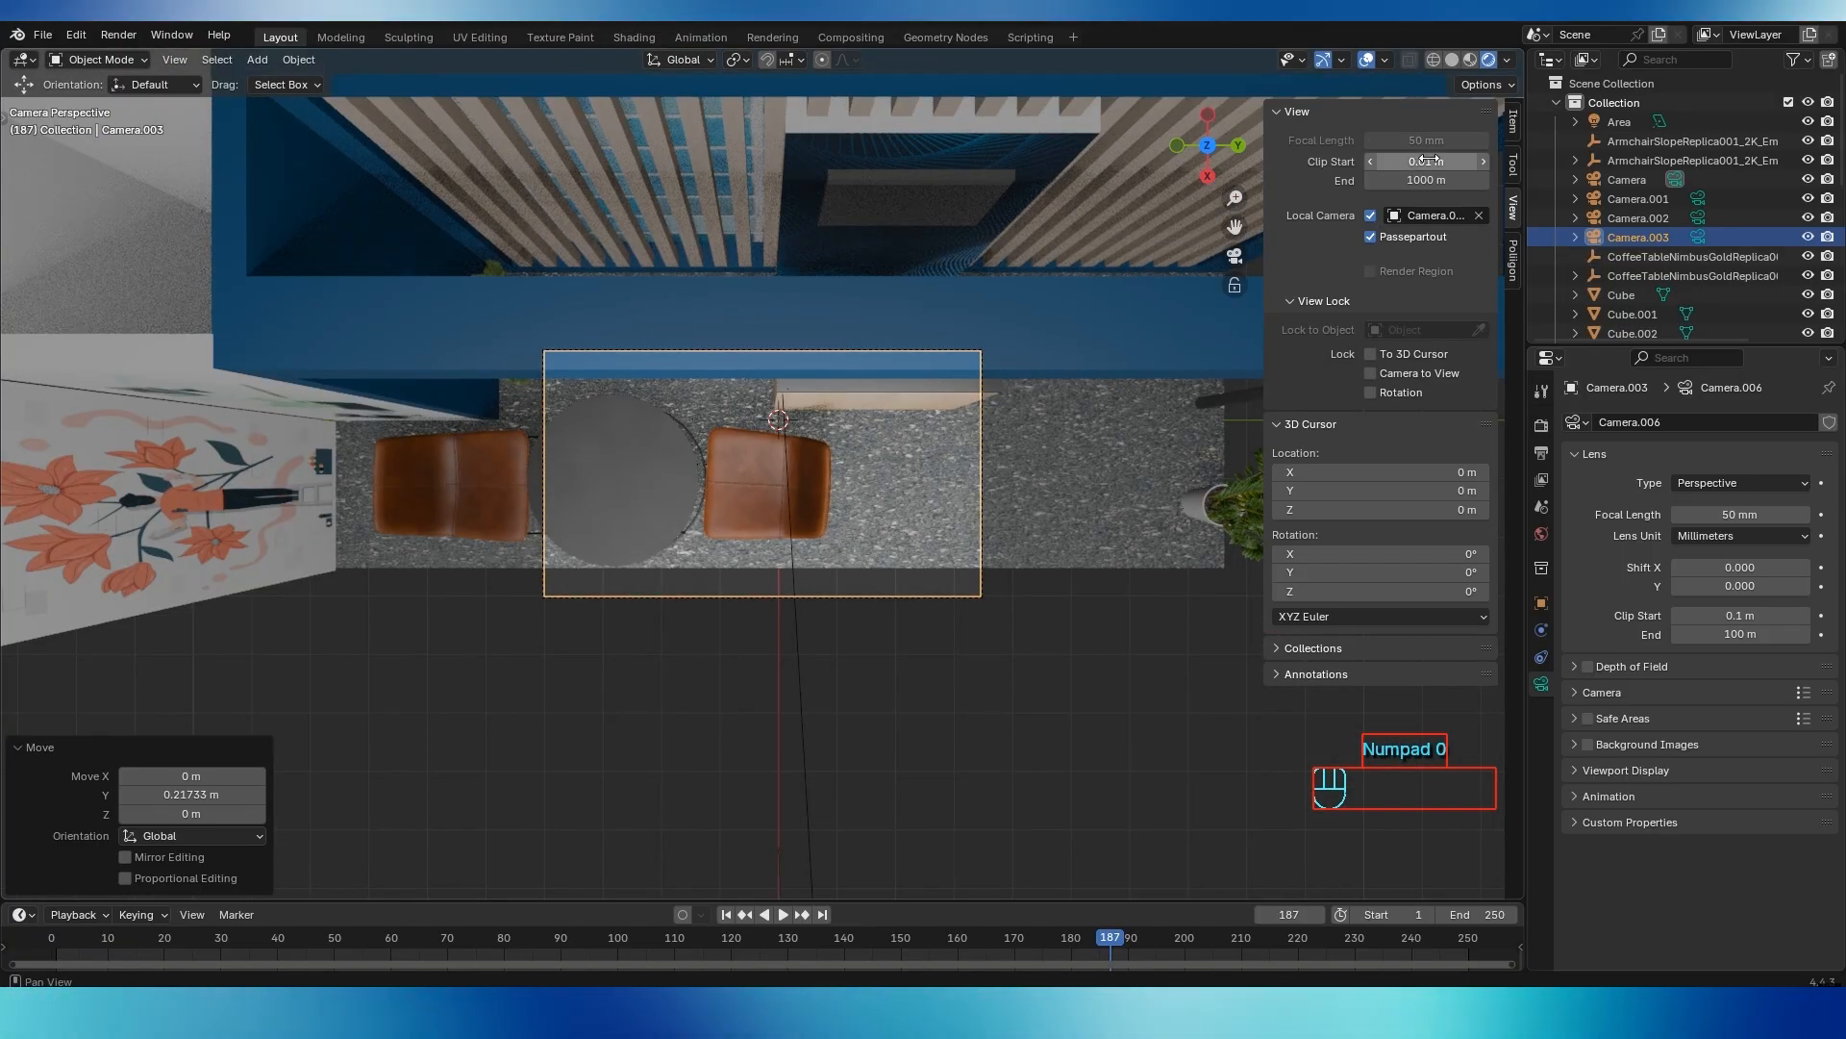
# Reposition Camera.003 to about X -0.613 m, Y -0.216 m, Z 27.234 m so the whole booth fits its frame from above
pyautogui.click(1513, 121)
pyautogui.moveTo(1355, 160); pyautogui.dragTo(1539, 197)
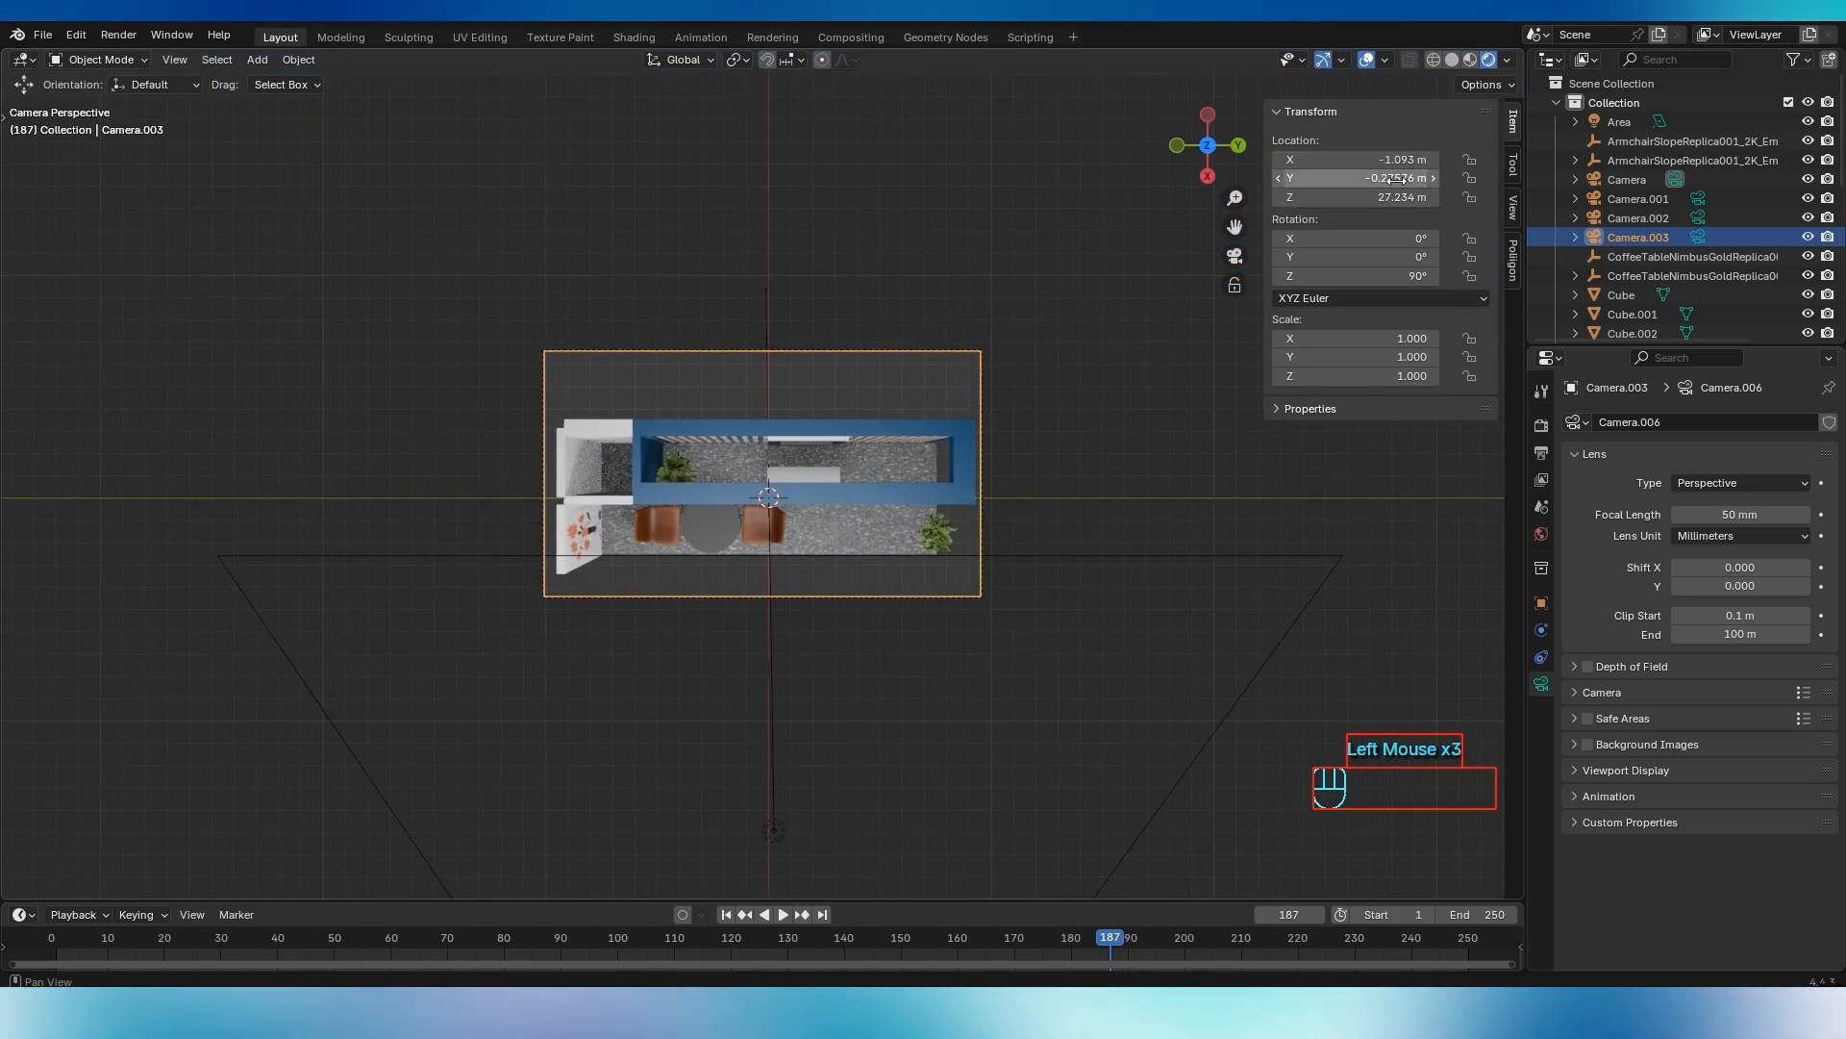
pyautogui.click(1433, 178)
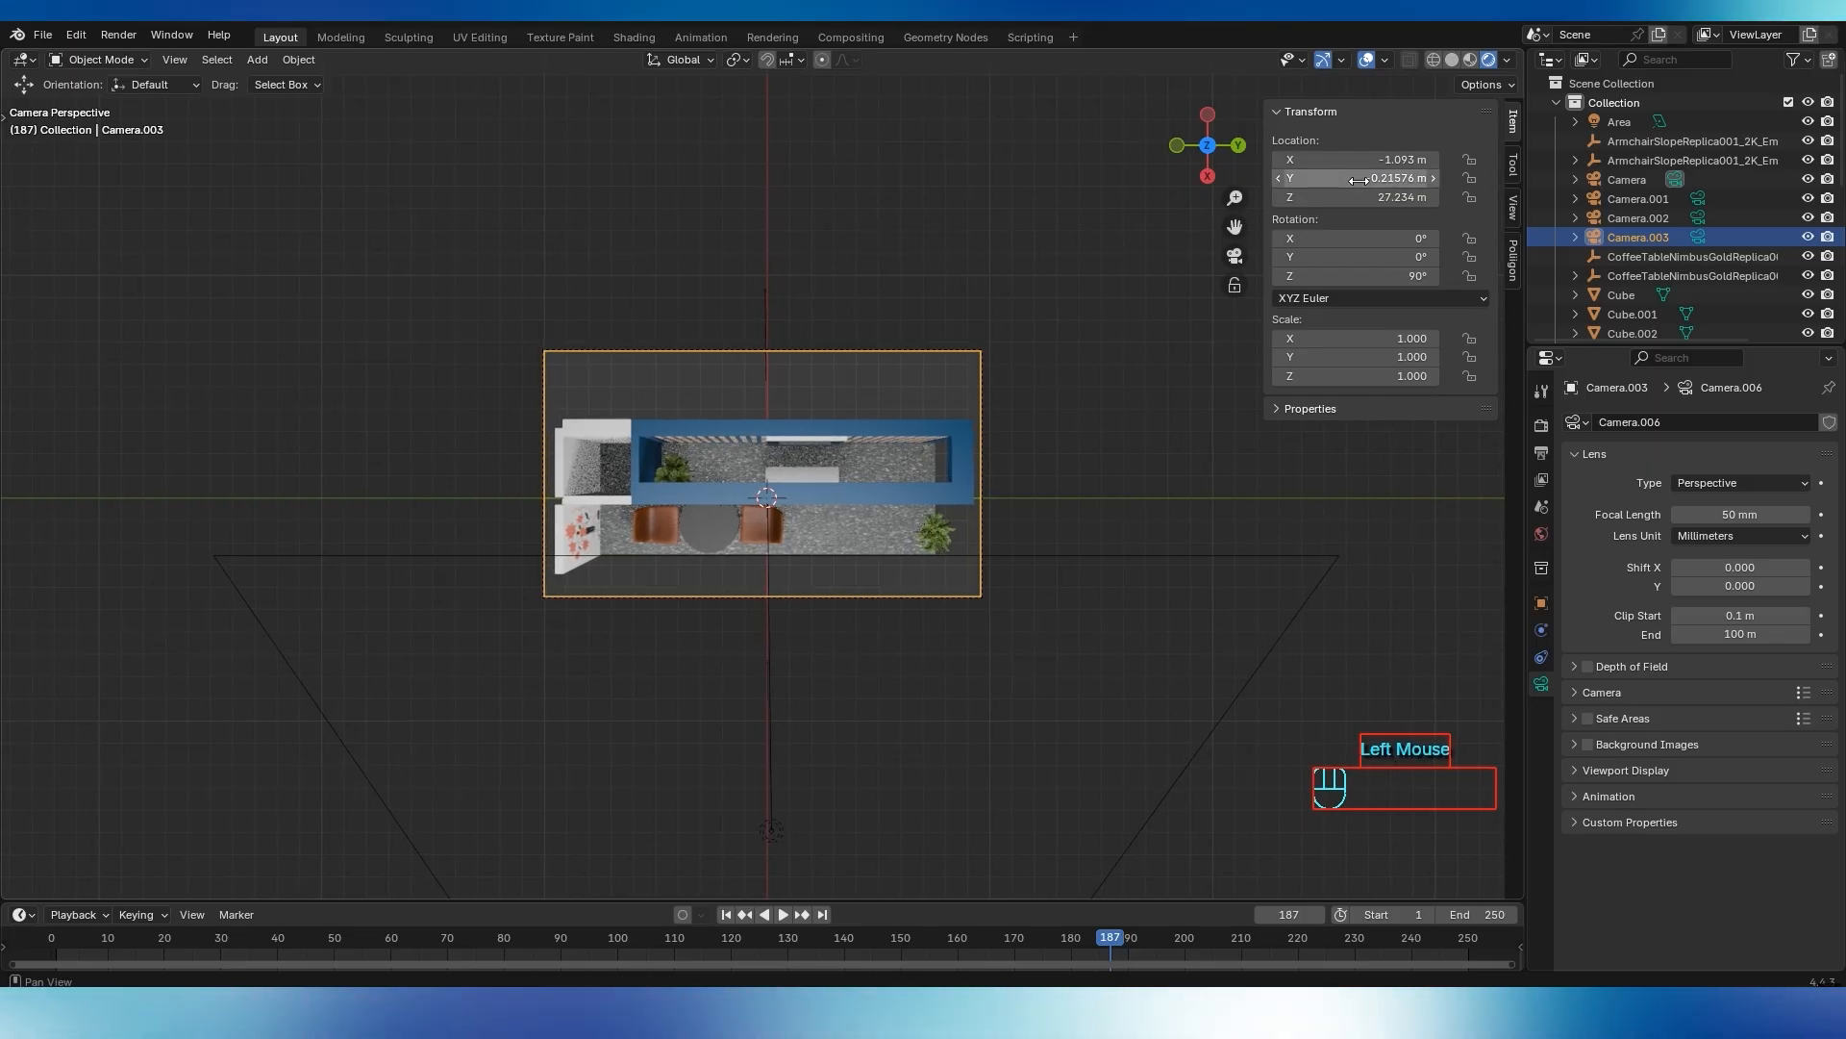
pyautogui.moveTo(1356, 160)
pyautogui.mouseDown()
pyautogui.moveTo(1443, 159)
pyautogui.moveTo(1366, 177)
pyautogui.mouseUp()
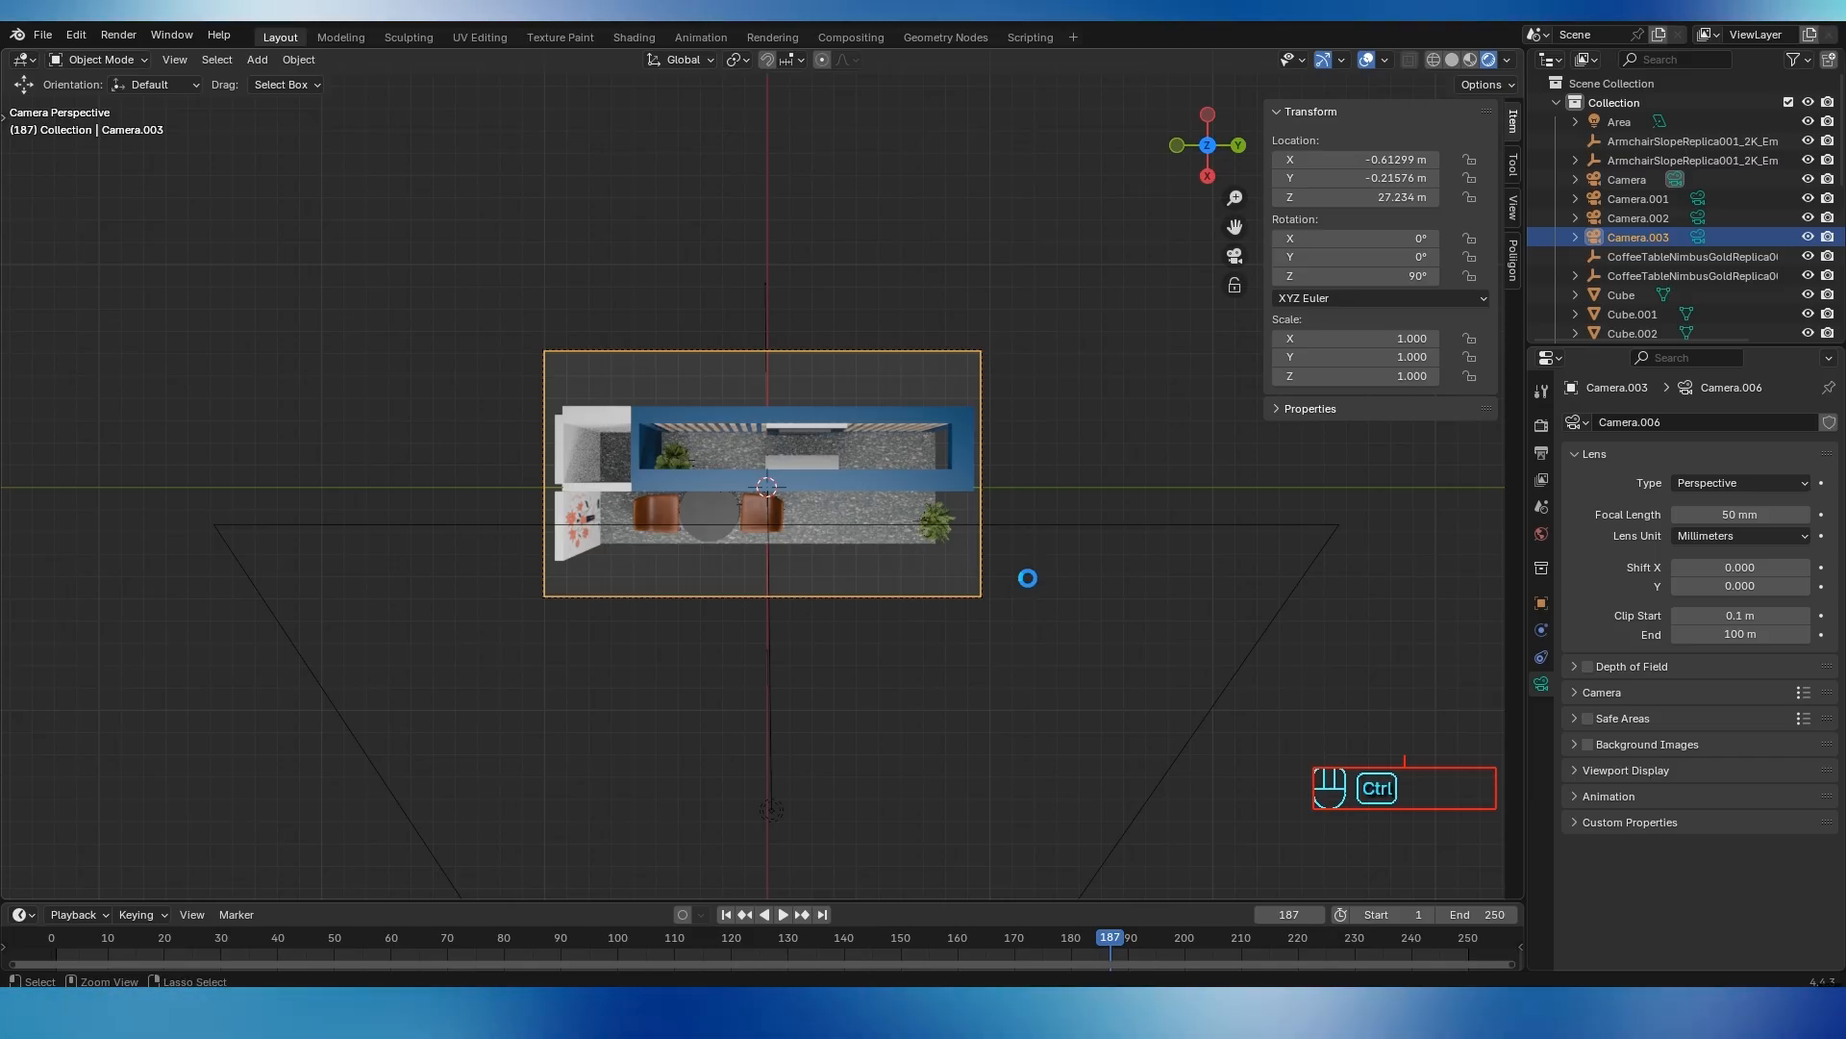
# Save the booth project file
pyautogui.hotkey('ctrl', 's')
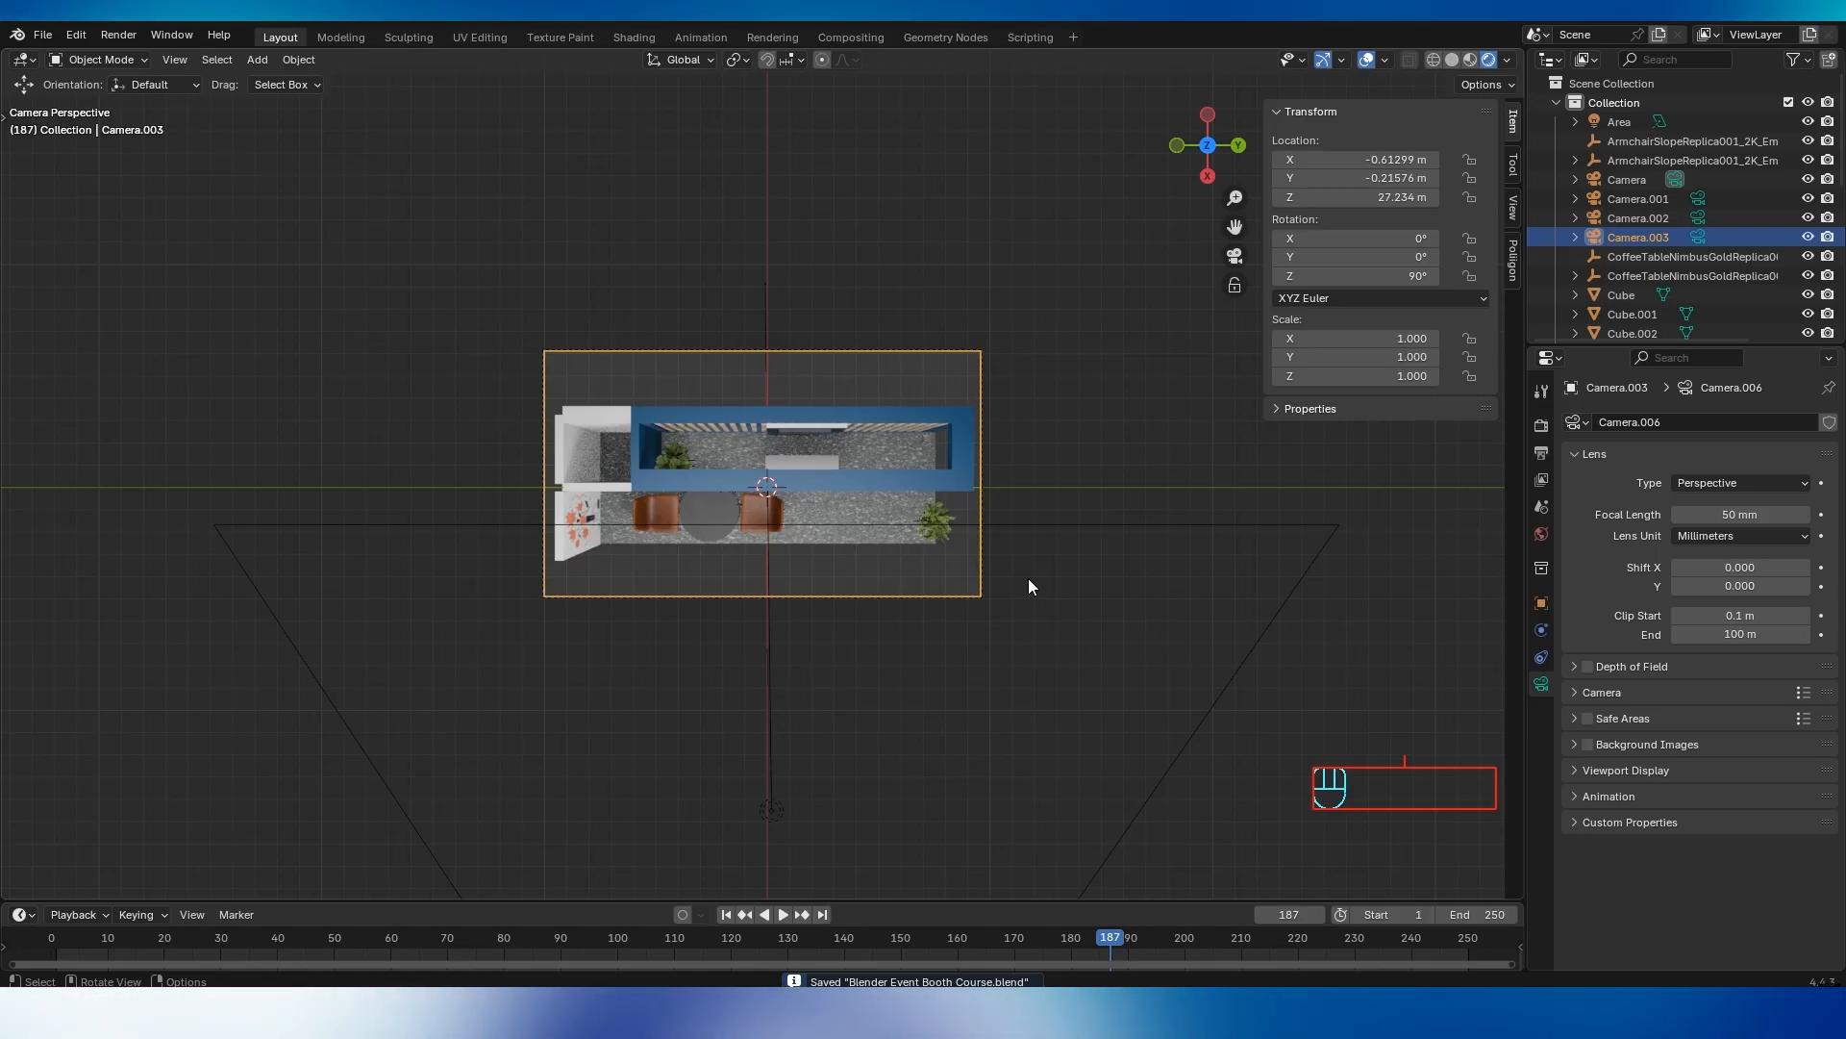
pyautogui.press('ctrl')
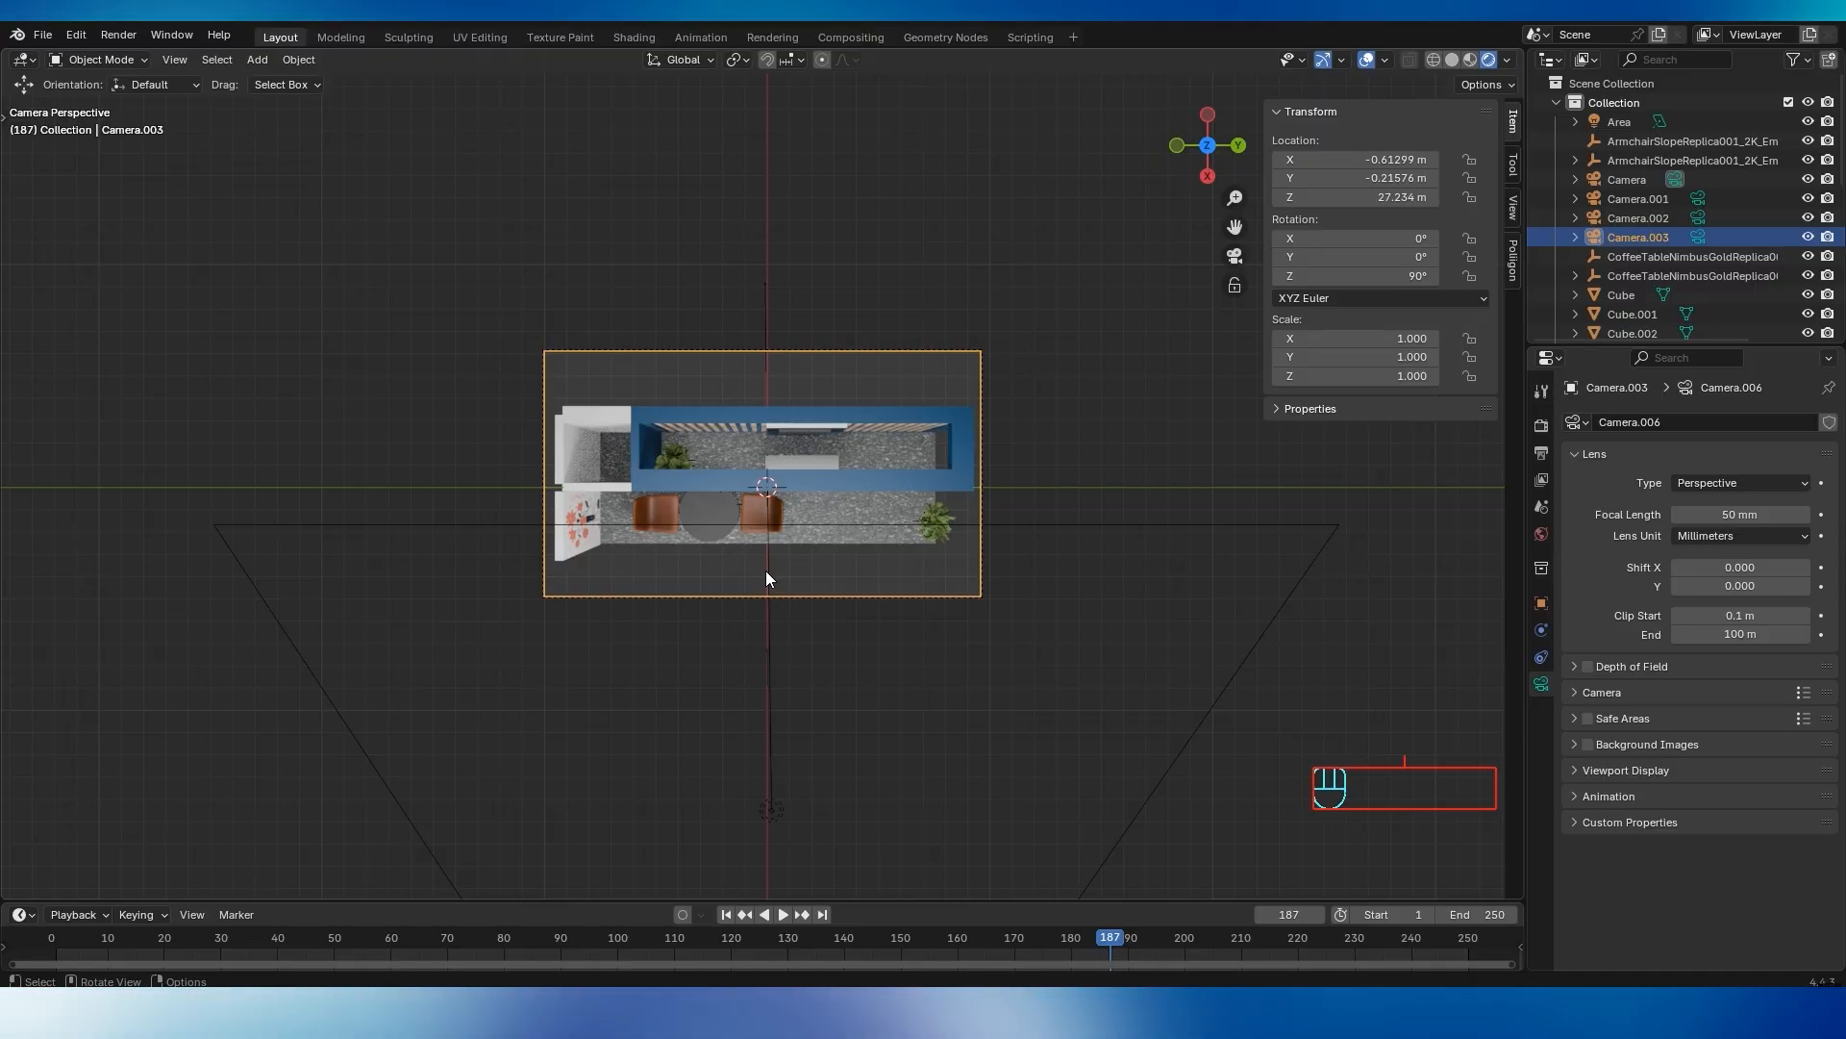
pyautogui.press('F12')
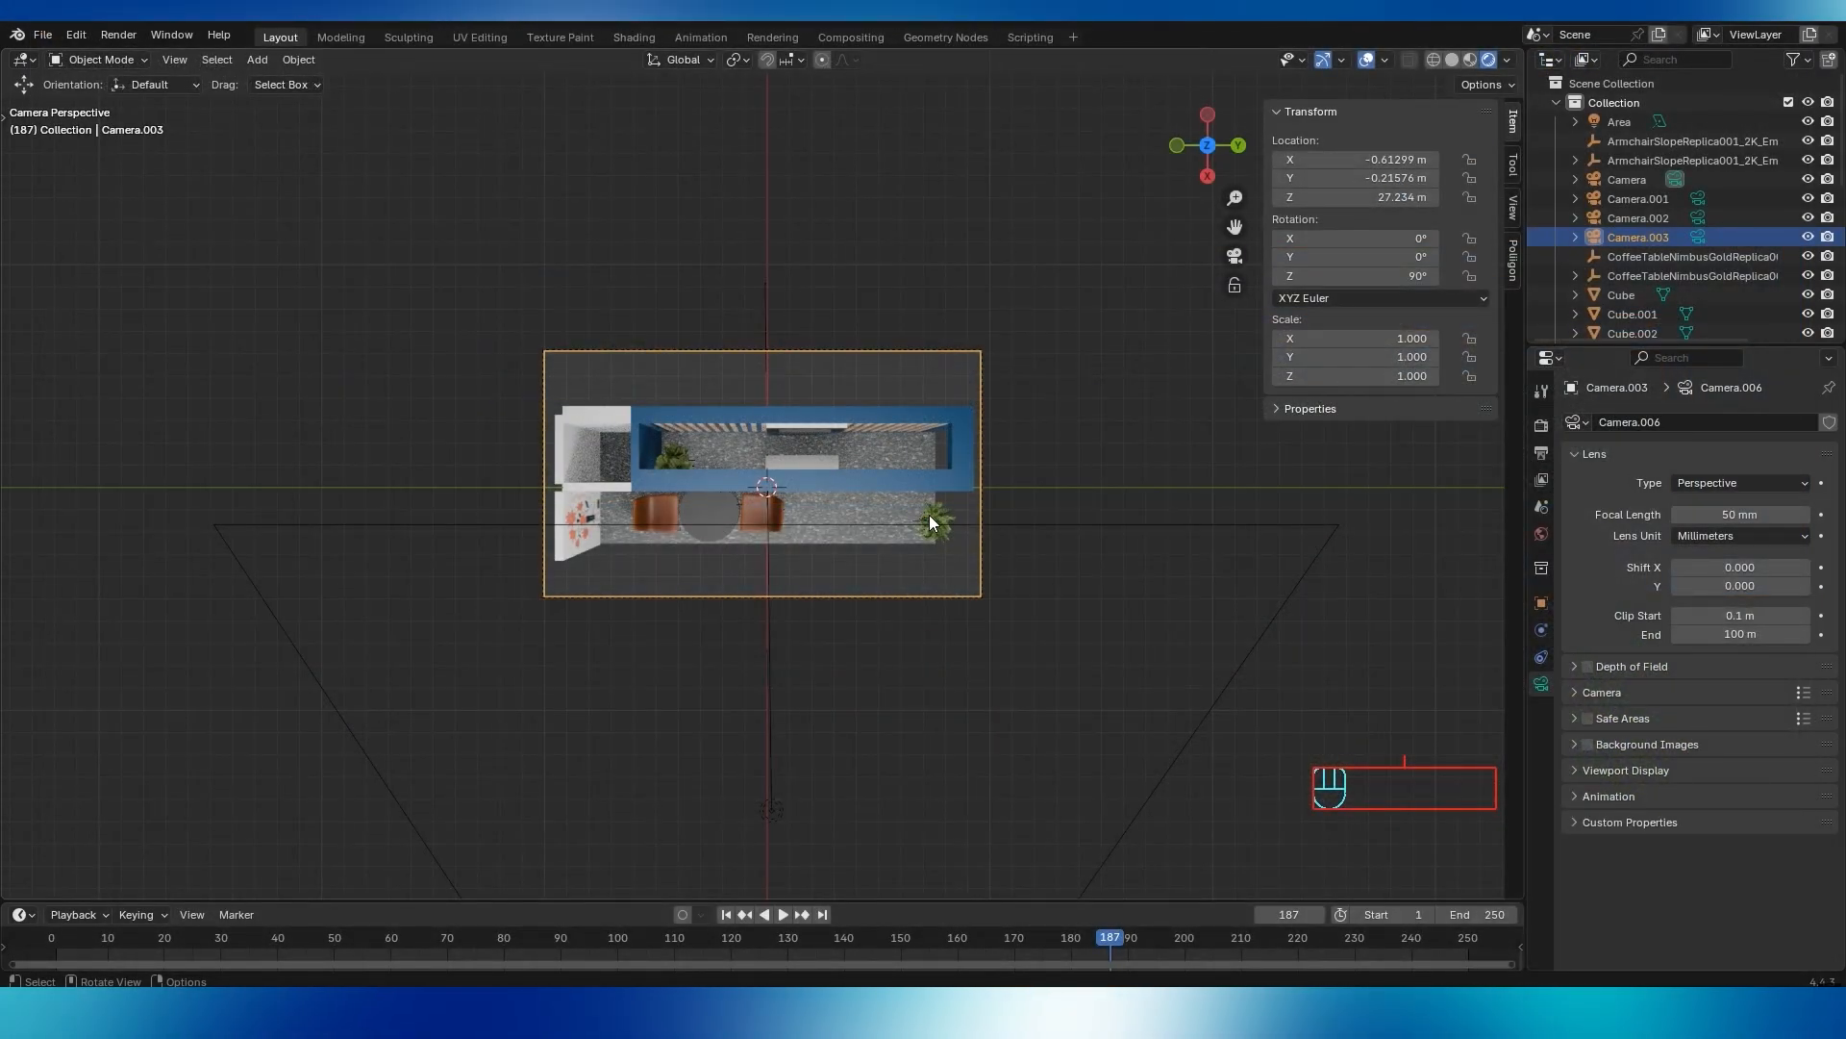
# Examine the placement of the cameras and the area light around the booth, selecting them in turn
pyautogui.moveTo(939, 523); pyautogui.dragTo(929, 334, button='middle')
pyautogui.scroll(-2, 846, 502)
pyautogui.moveTo(846, 502)
pyautogui.mouseDown(button='middle')
pyautogui.moveTo(820, 440)
pyautogui.moveTo(841, 492)
pyautogui.mouseUp(button='middle')
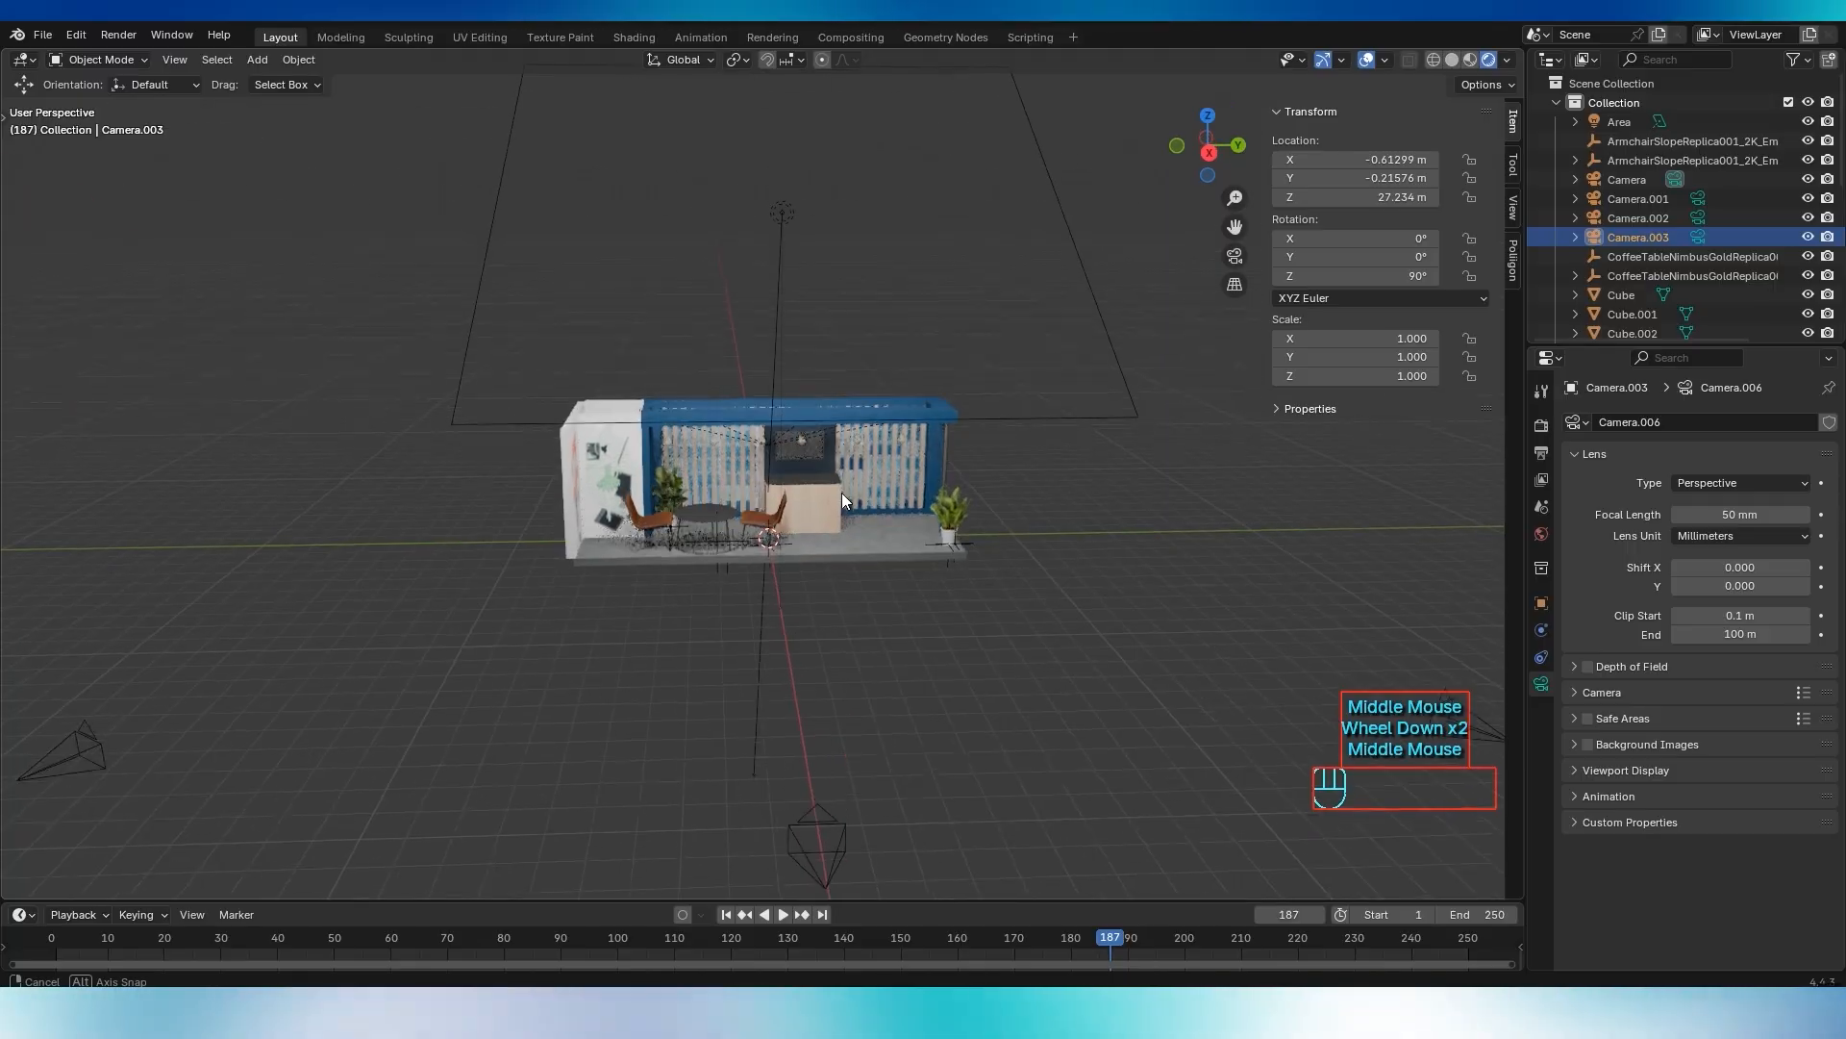
pyautogui.scroll(-2, 675, 555)
pyautogui.click(481, 603)
pyautogui.click(783, 627)
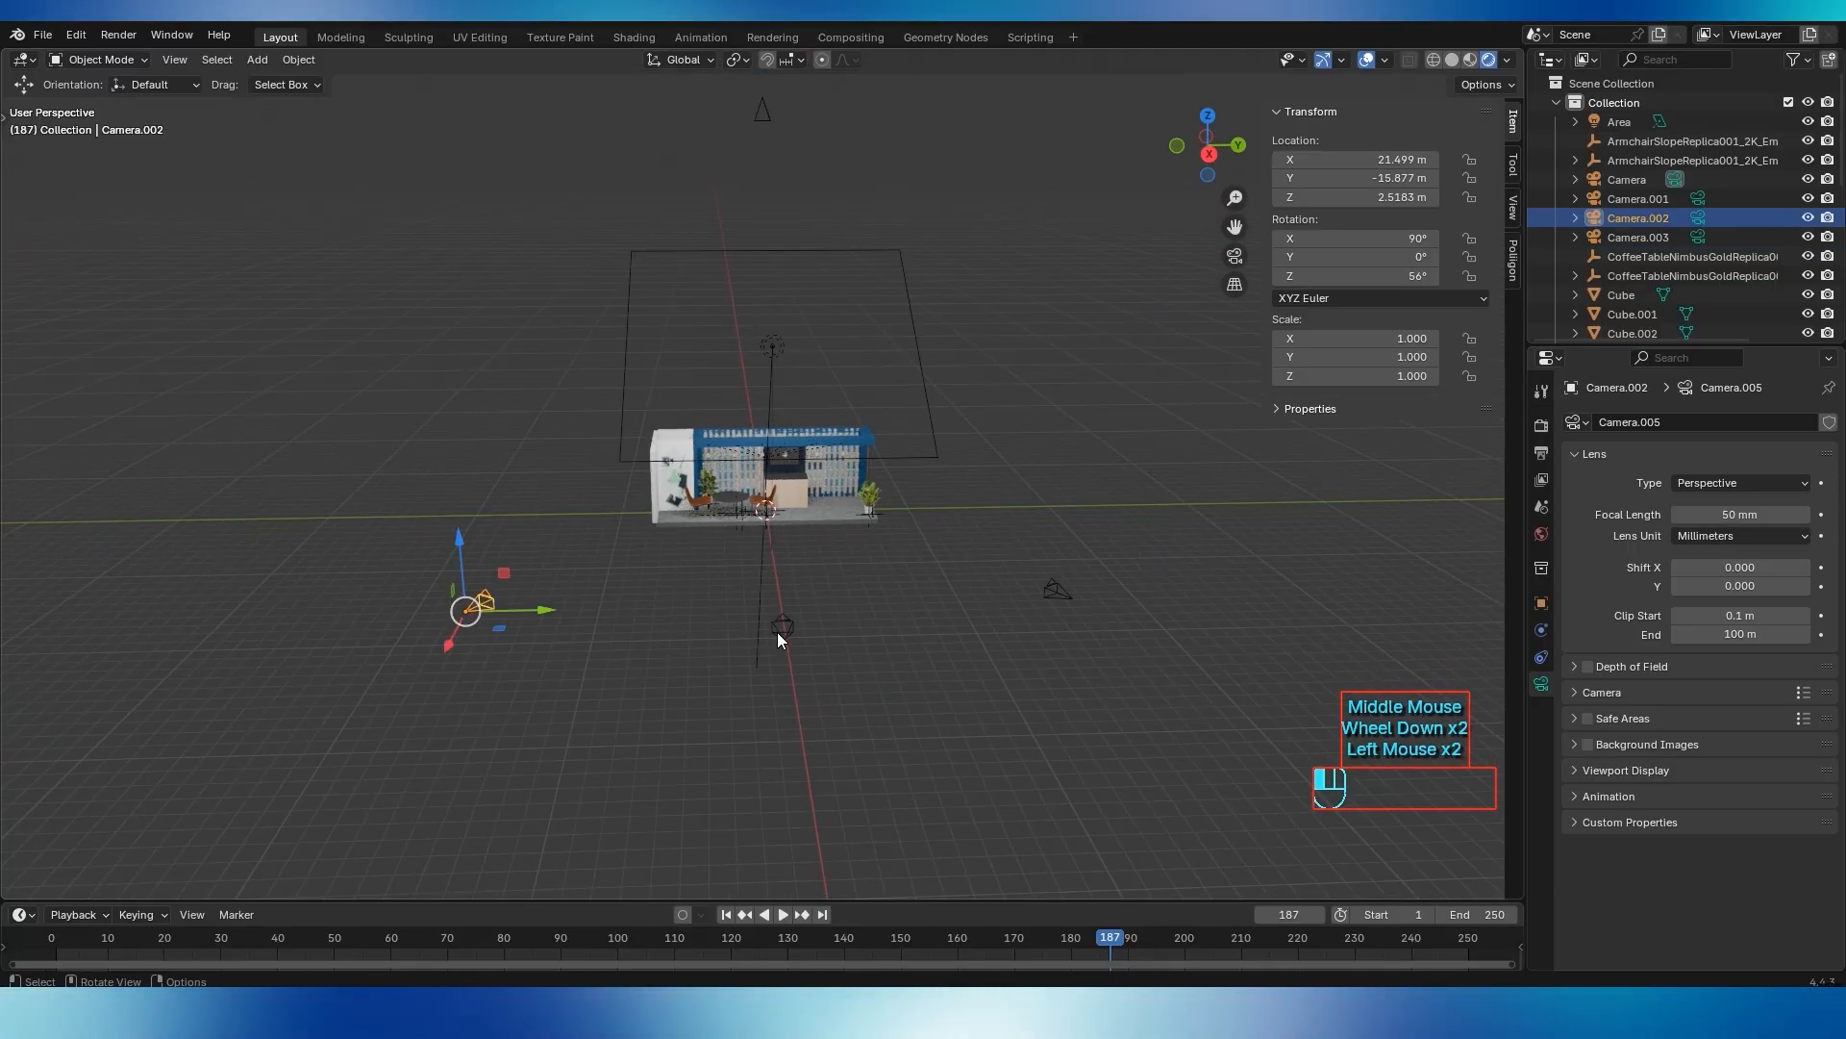
pyautogui.click(1058, 589)
pyautogui.click(773, 113)
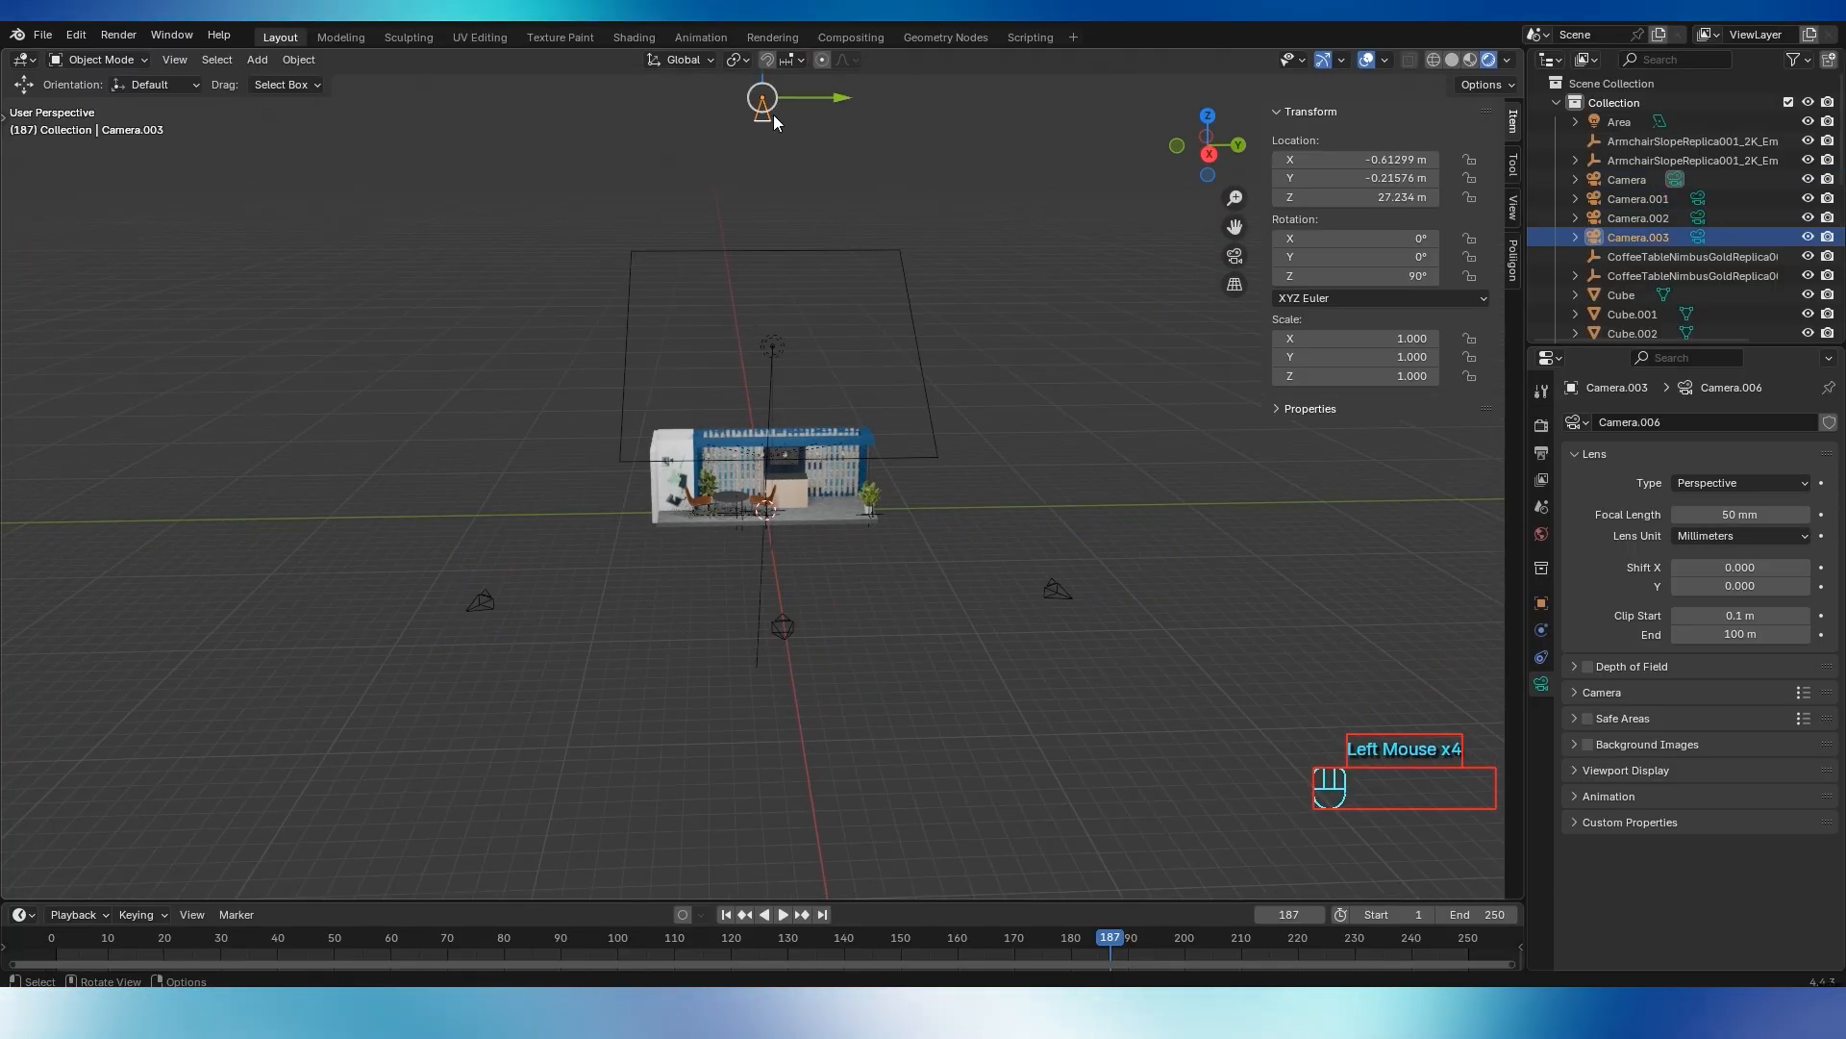
pyautogui.click(871, 388)
pyautogui.click(773, 346)
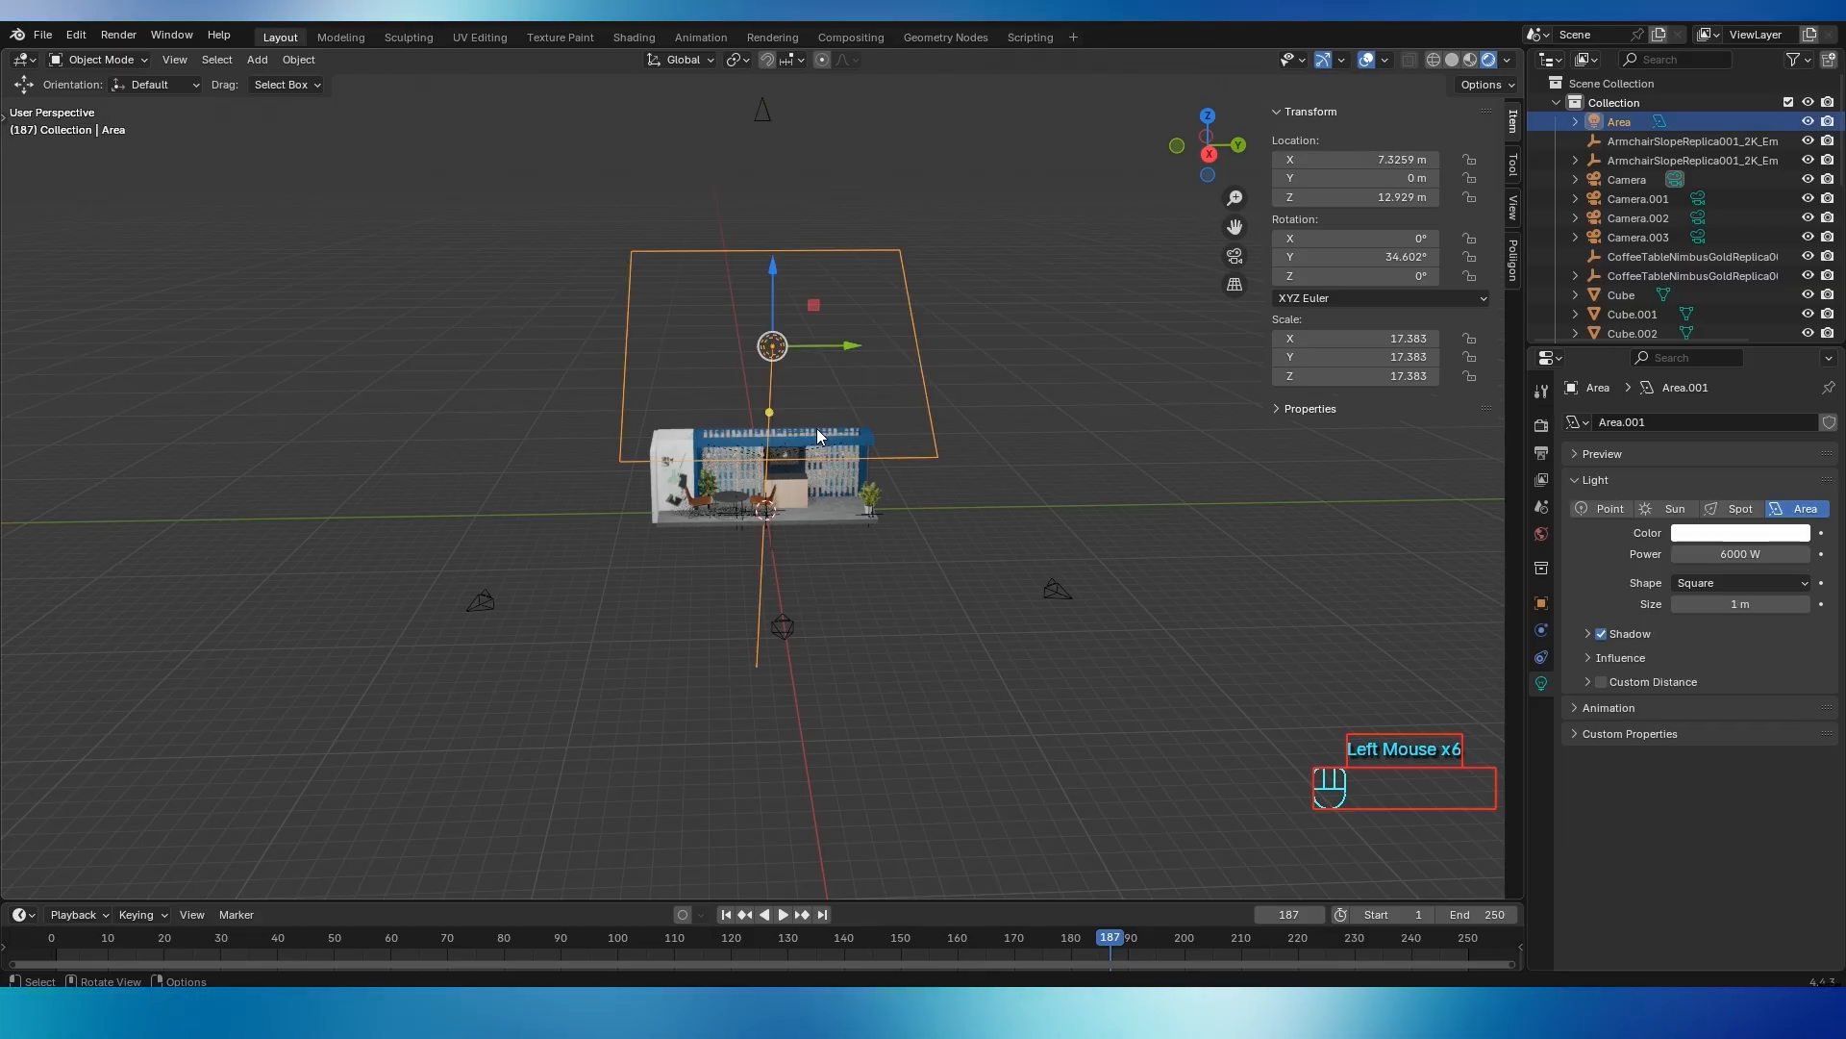
pyautogui.moveTo(816, 429); pyautogui.dragTo(871, 498, button='middle')
pyautogui.scroll(3, 813, 475)
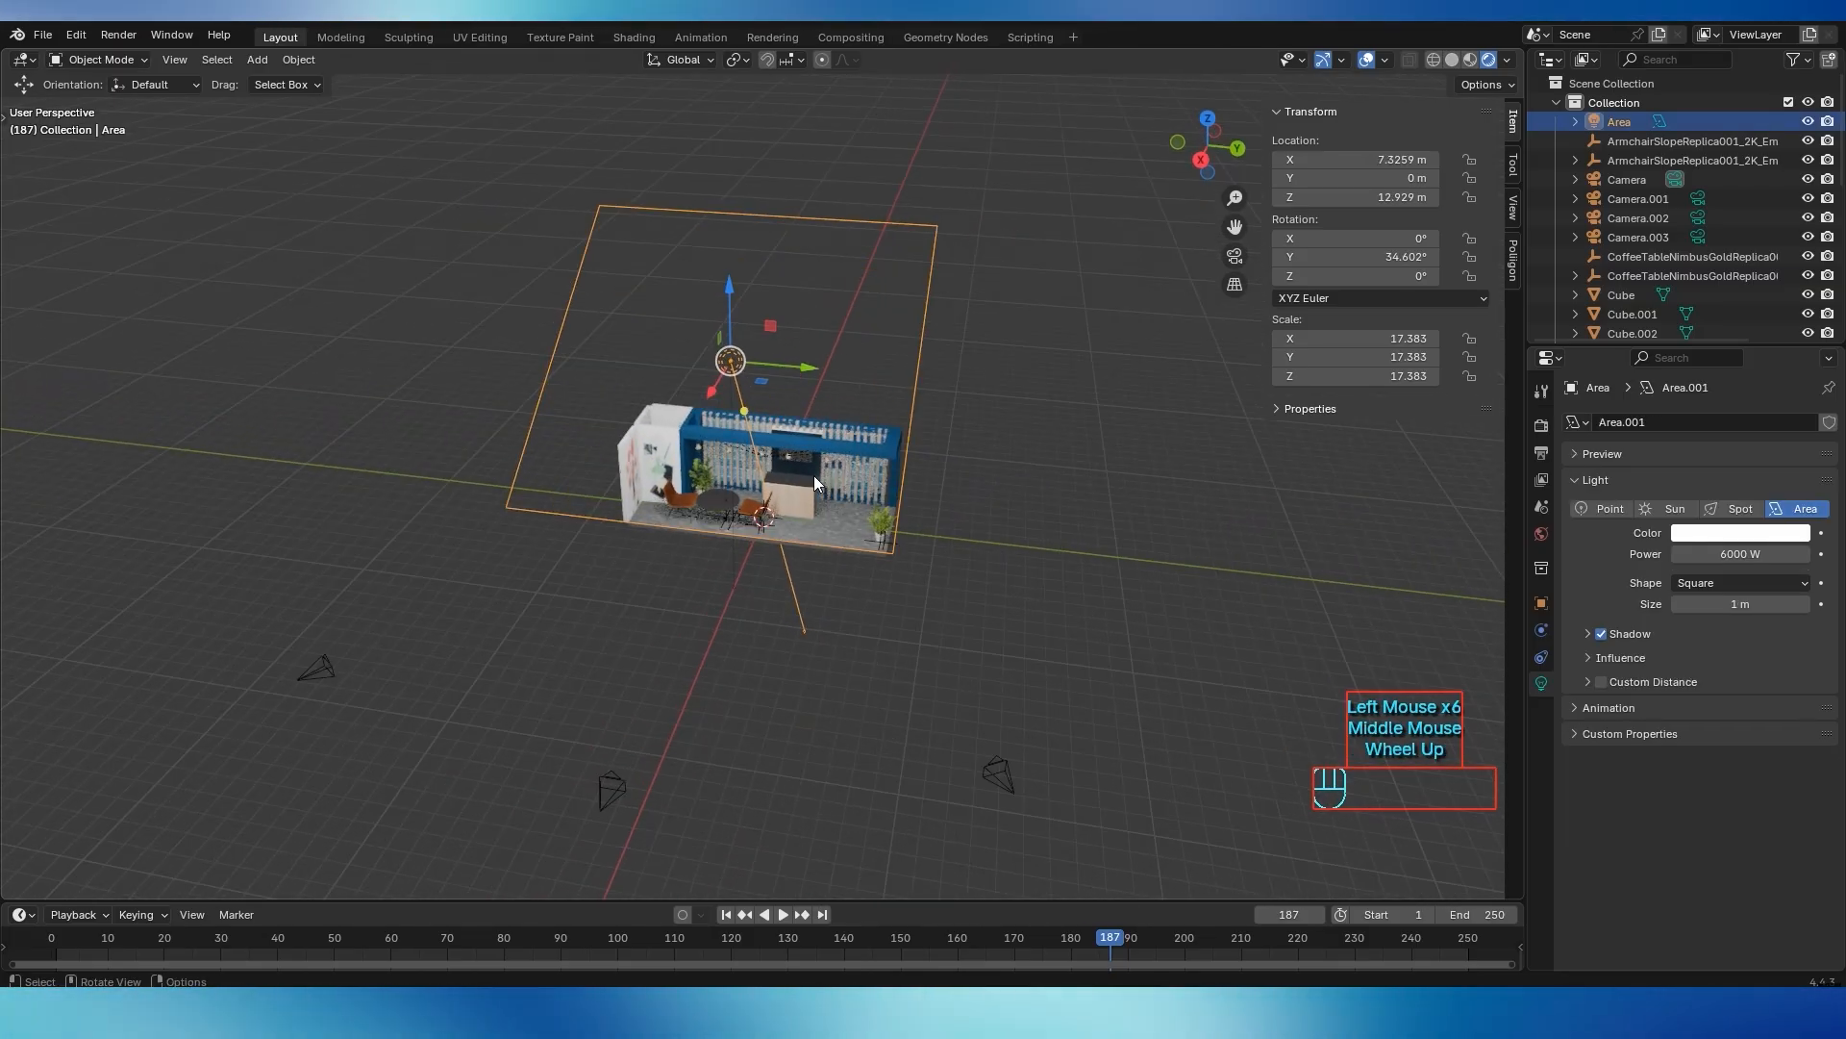
pyautogui.scroll(-1, 806, 533)
pyautogui.moveTo(796, 701); pyautogui.dragTo(790, 690, button='middle')
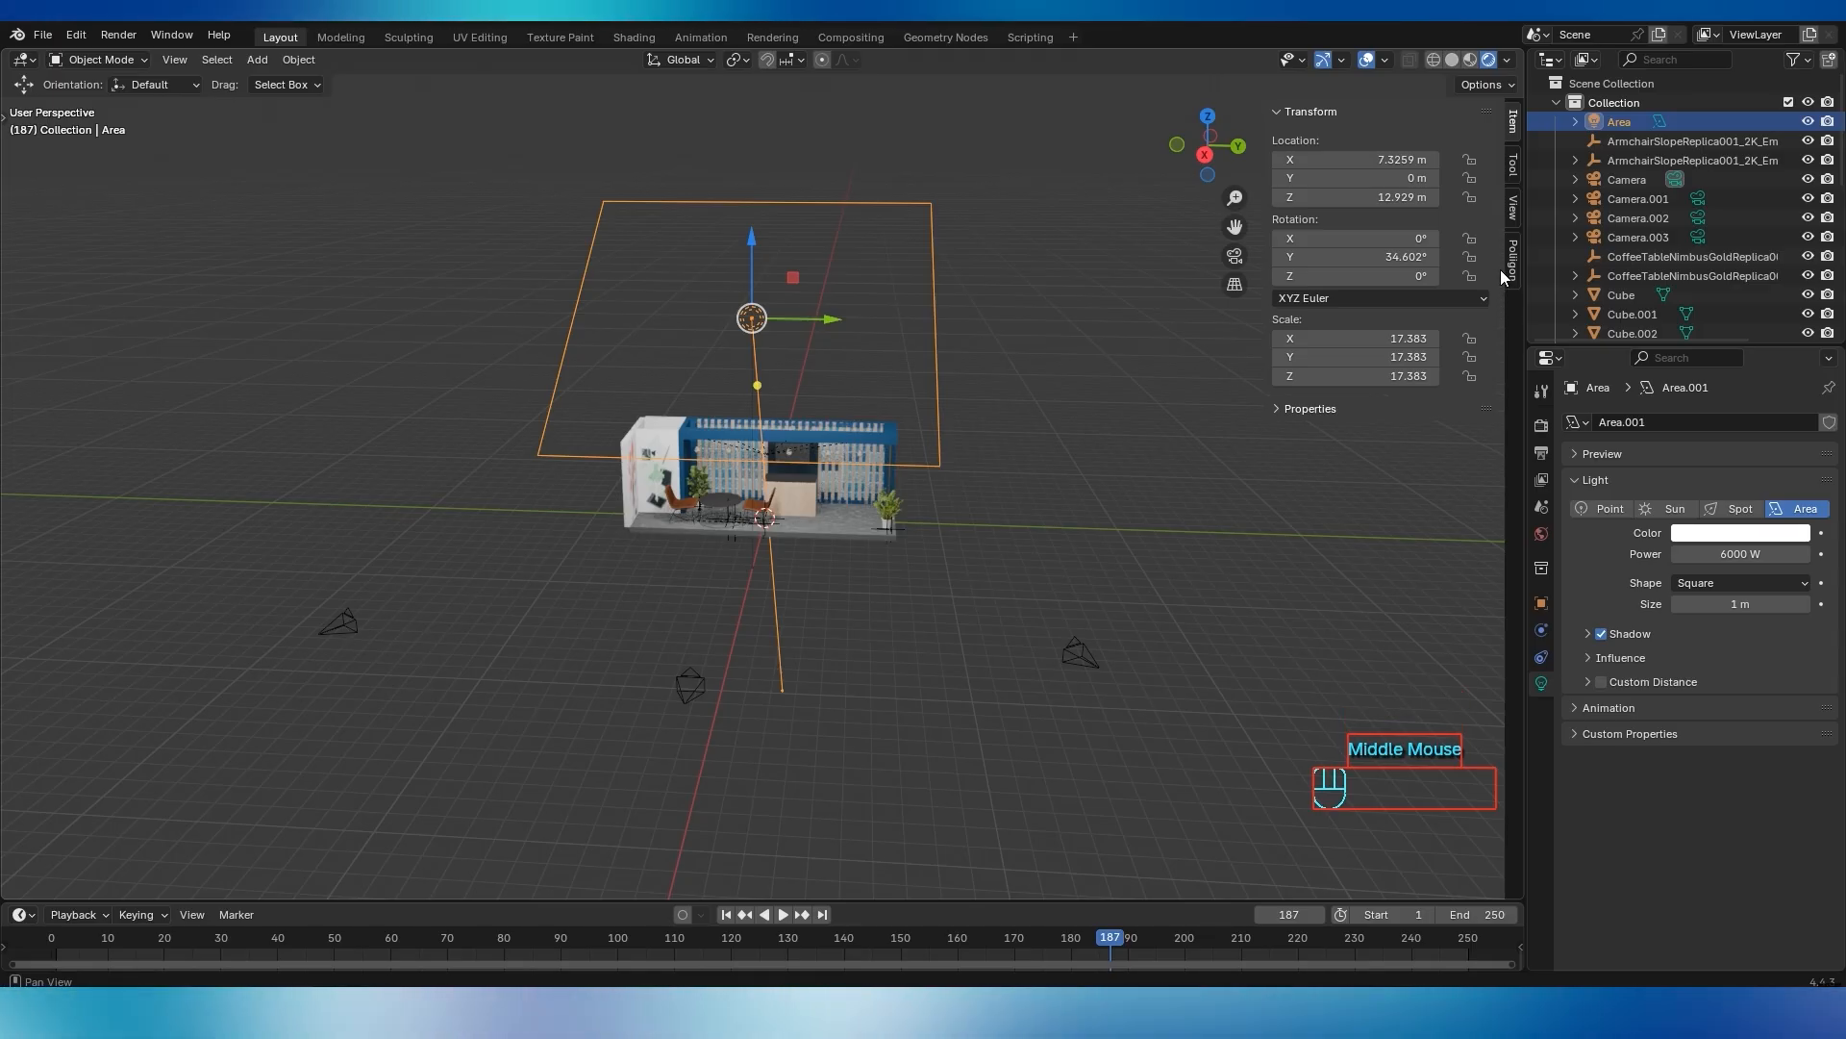
# Set the viewport's local camera back to the original front Camera
pyautogui.click(1511, 207)
pyautogui.doubleClick(1451, 216)
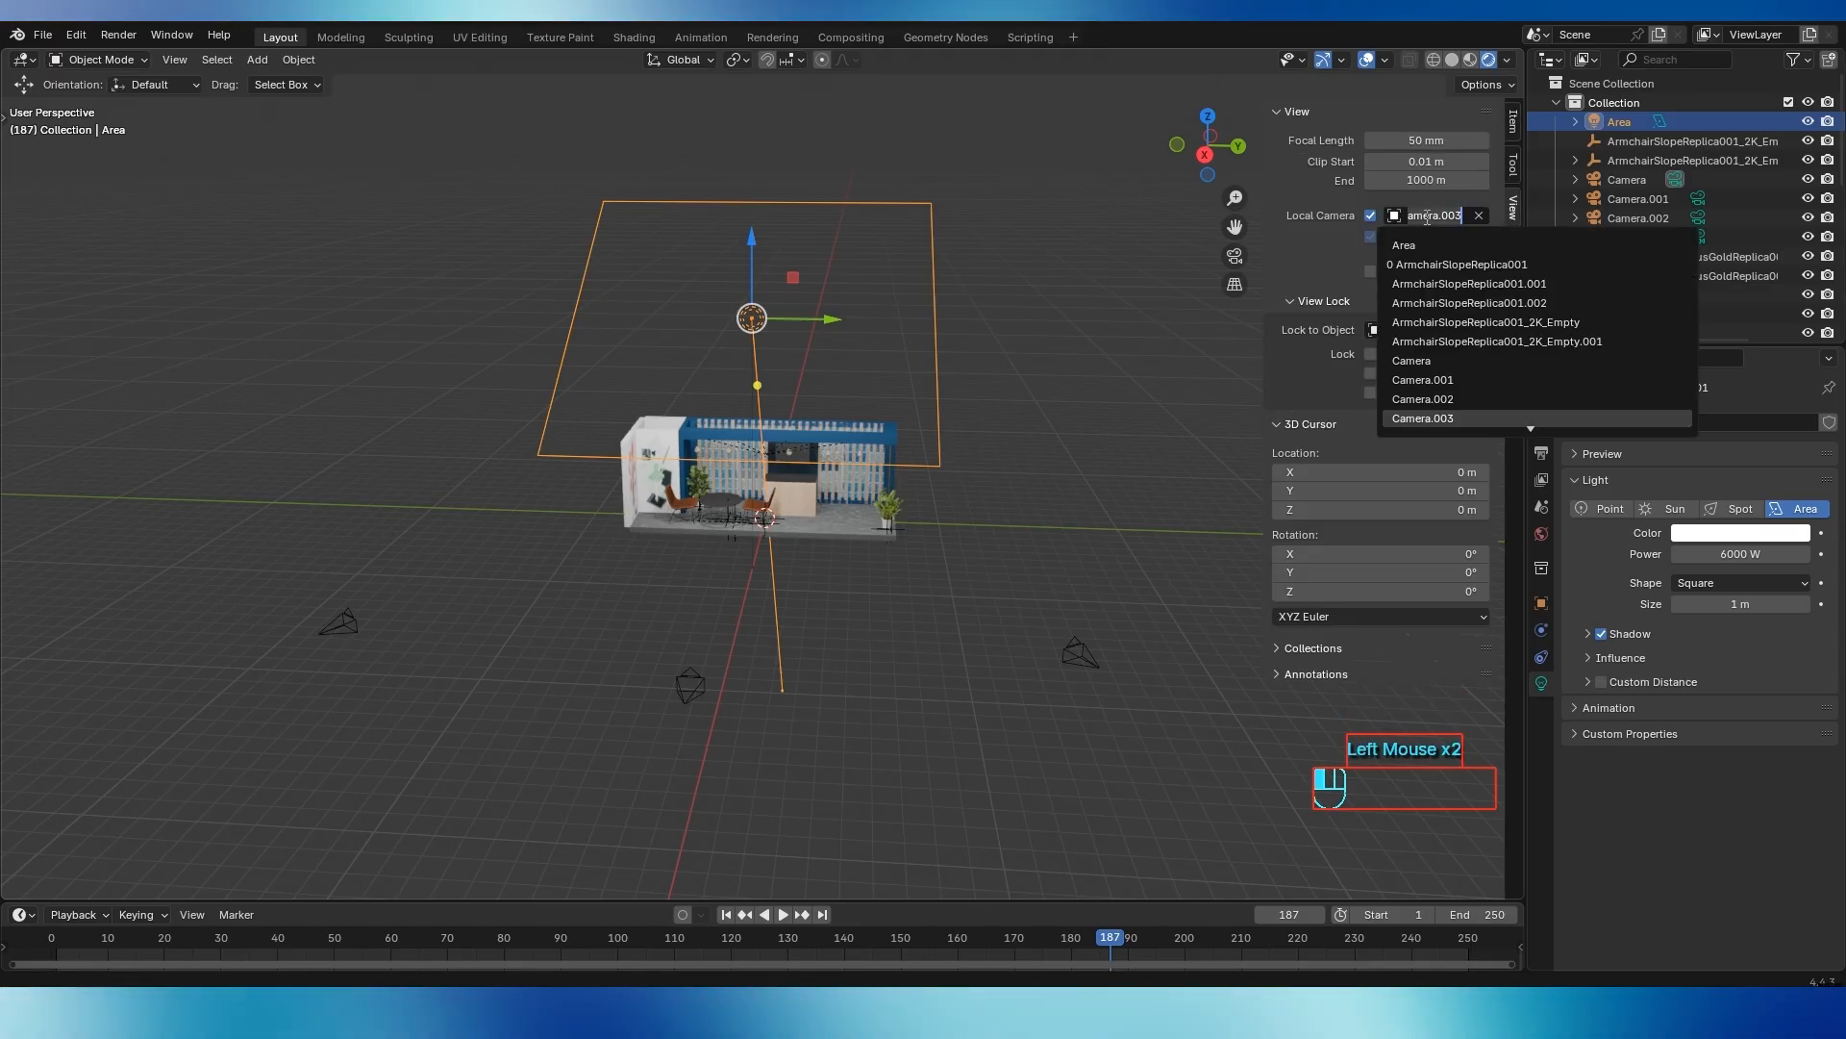
pyautogui.click(1423, 361)
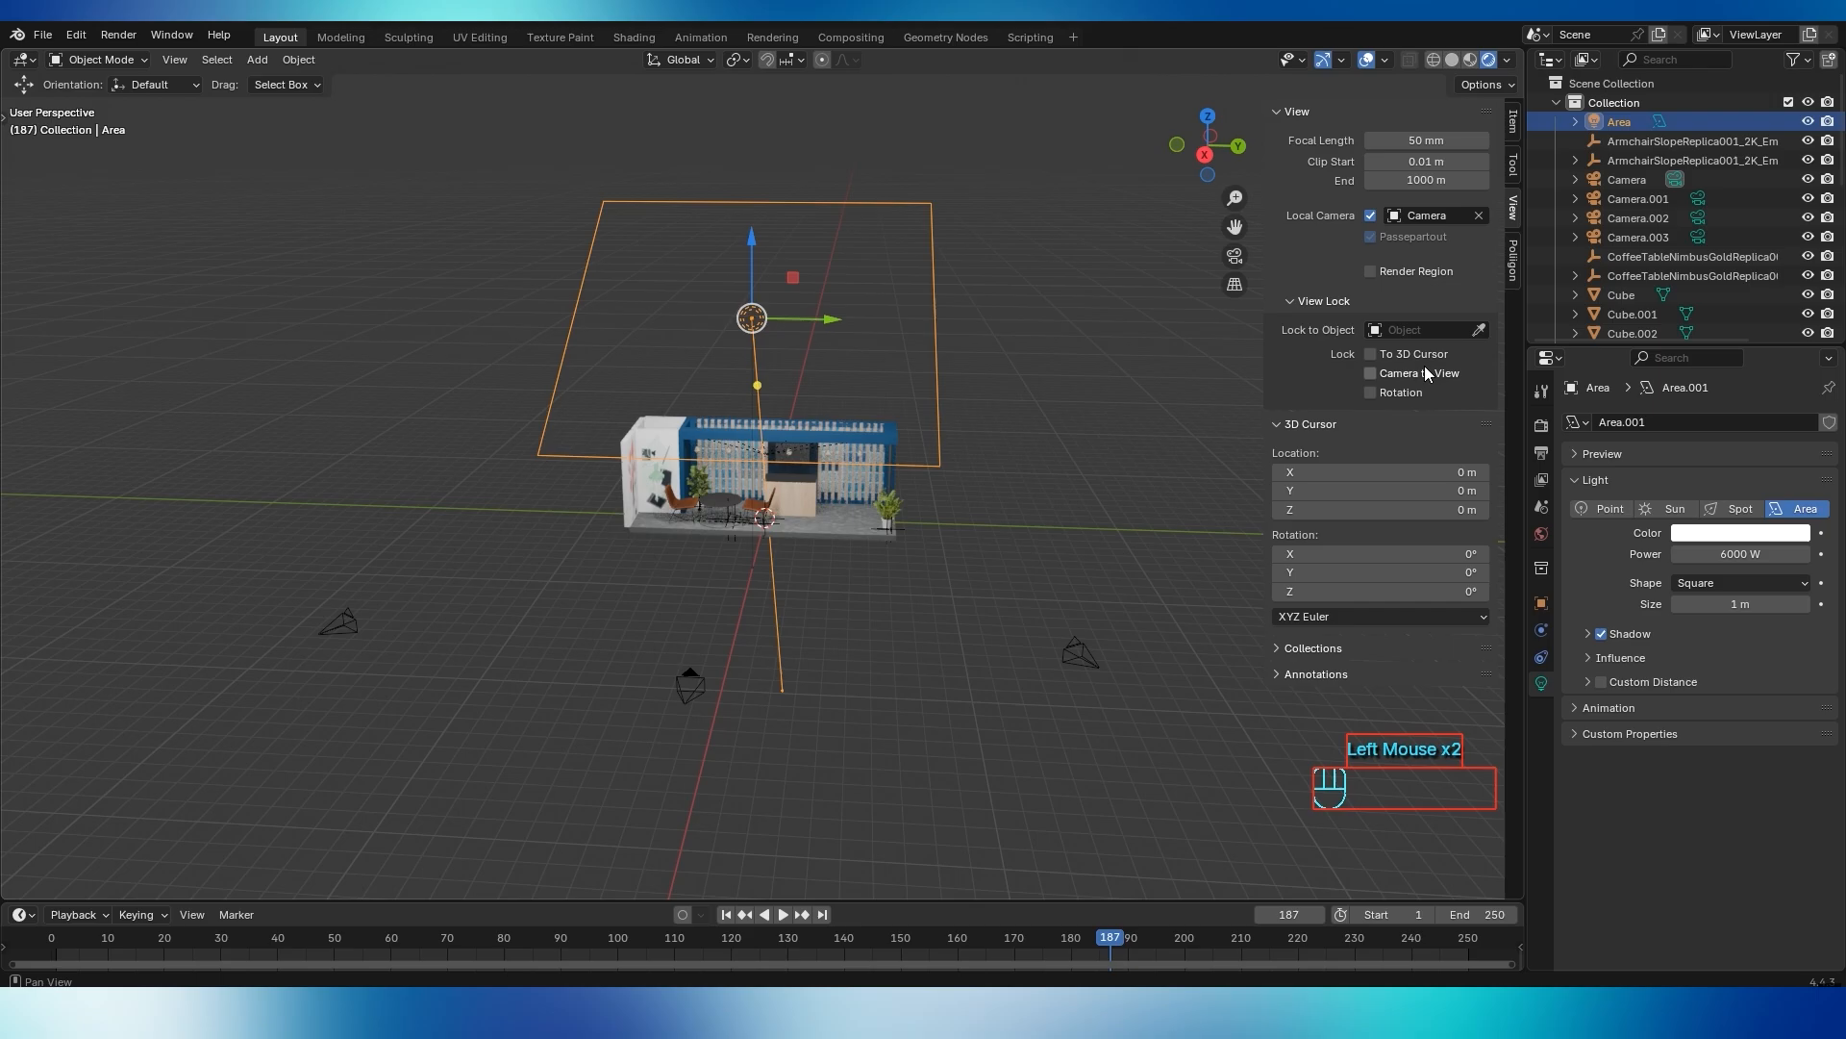
# Switch the render engine to Cycles and view the booth closer in the rendered viewport
pyautogui.click(1541, 424)
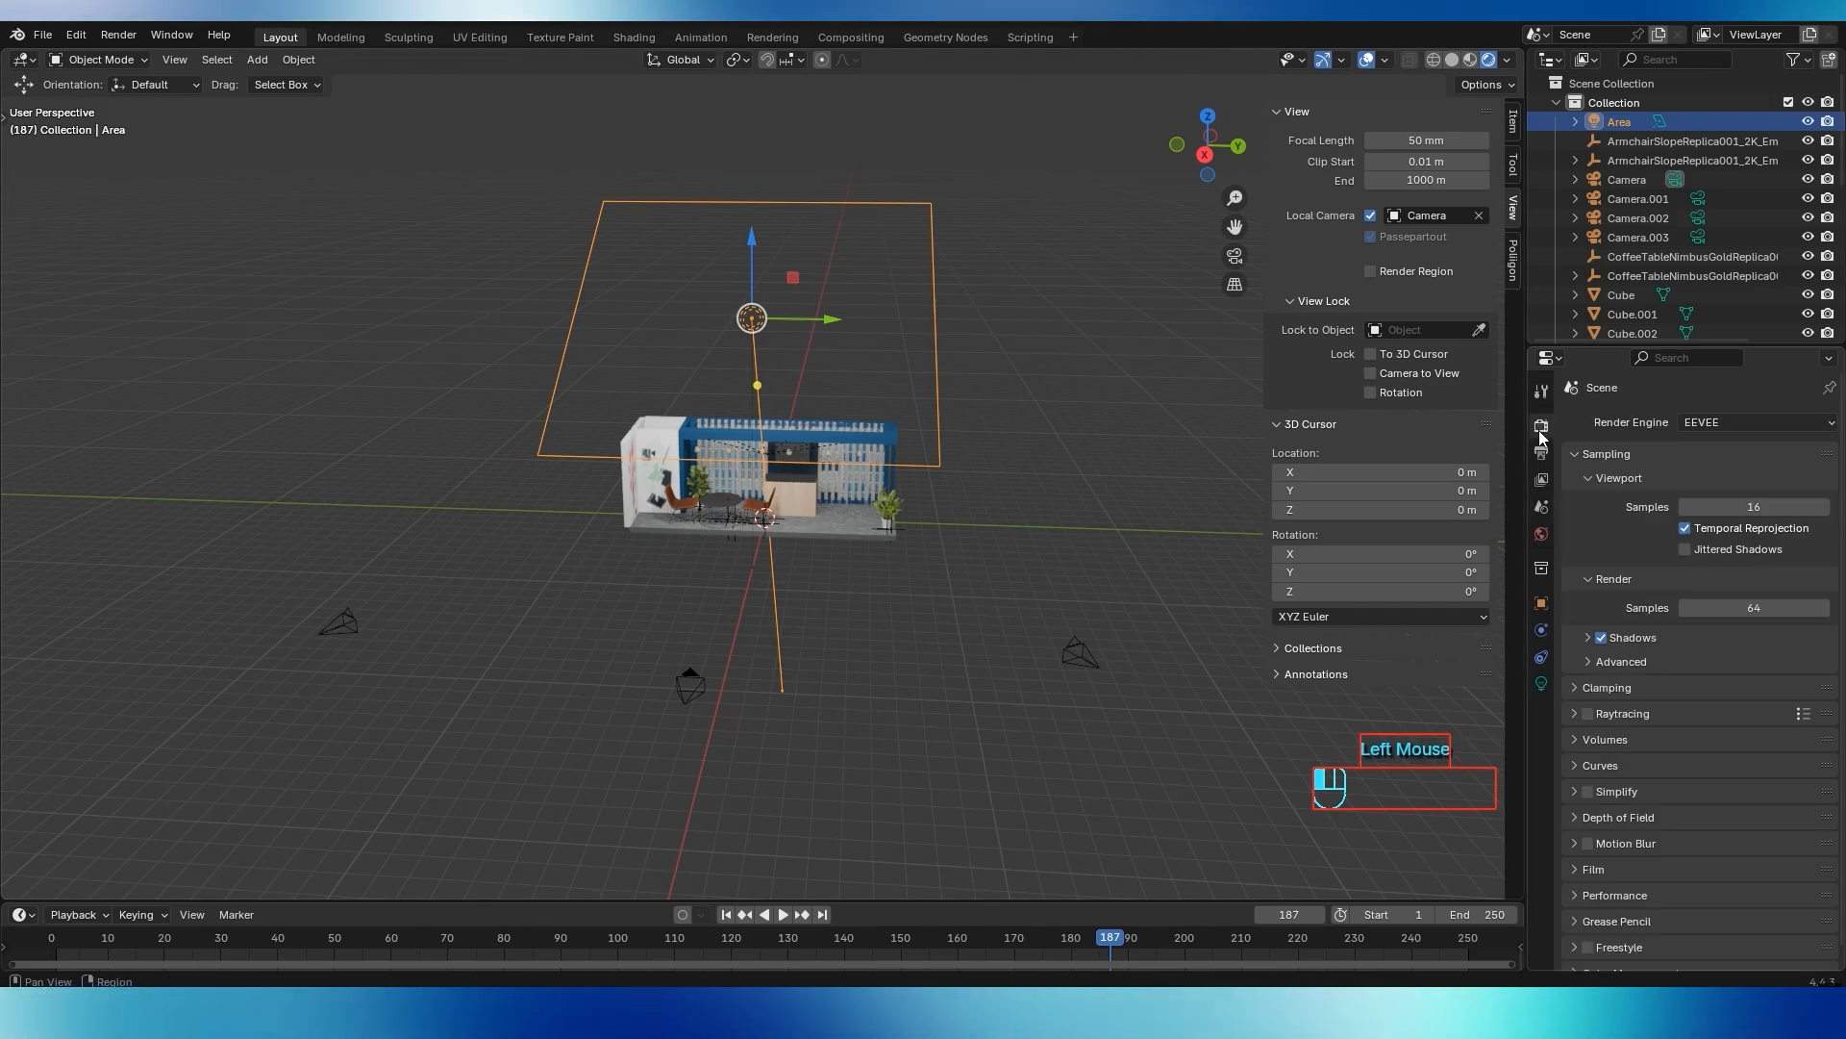
pyautogui.click(1719, 423)
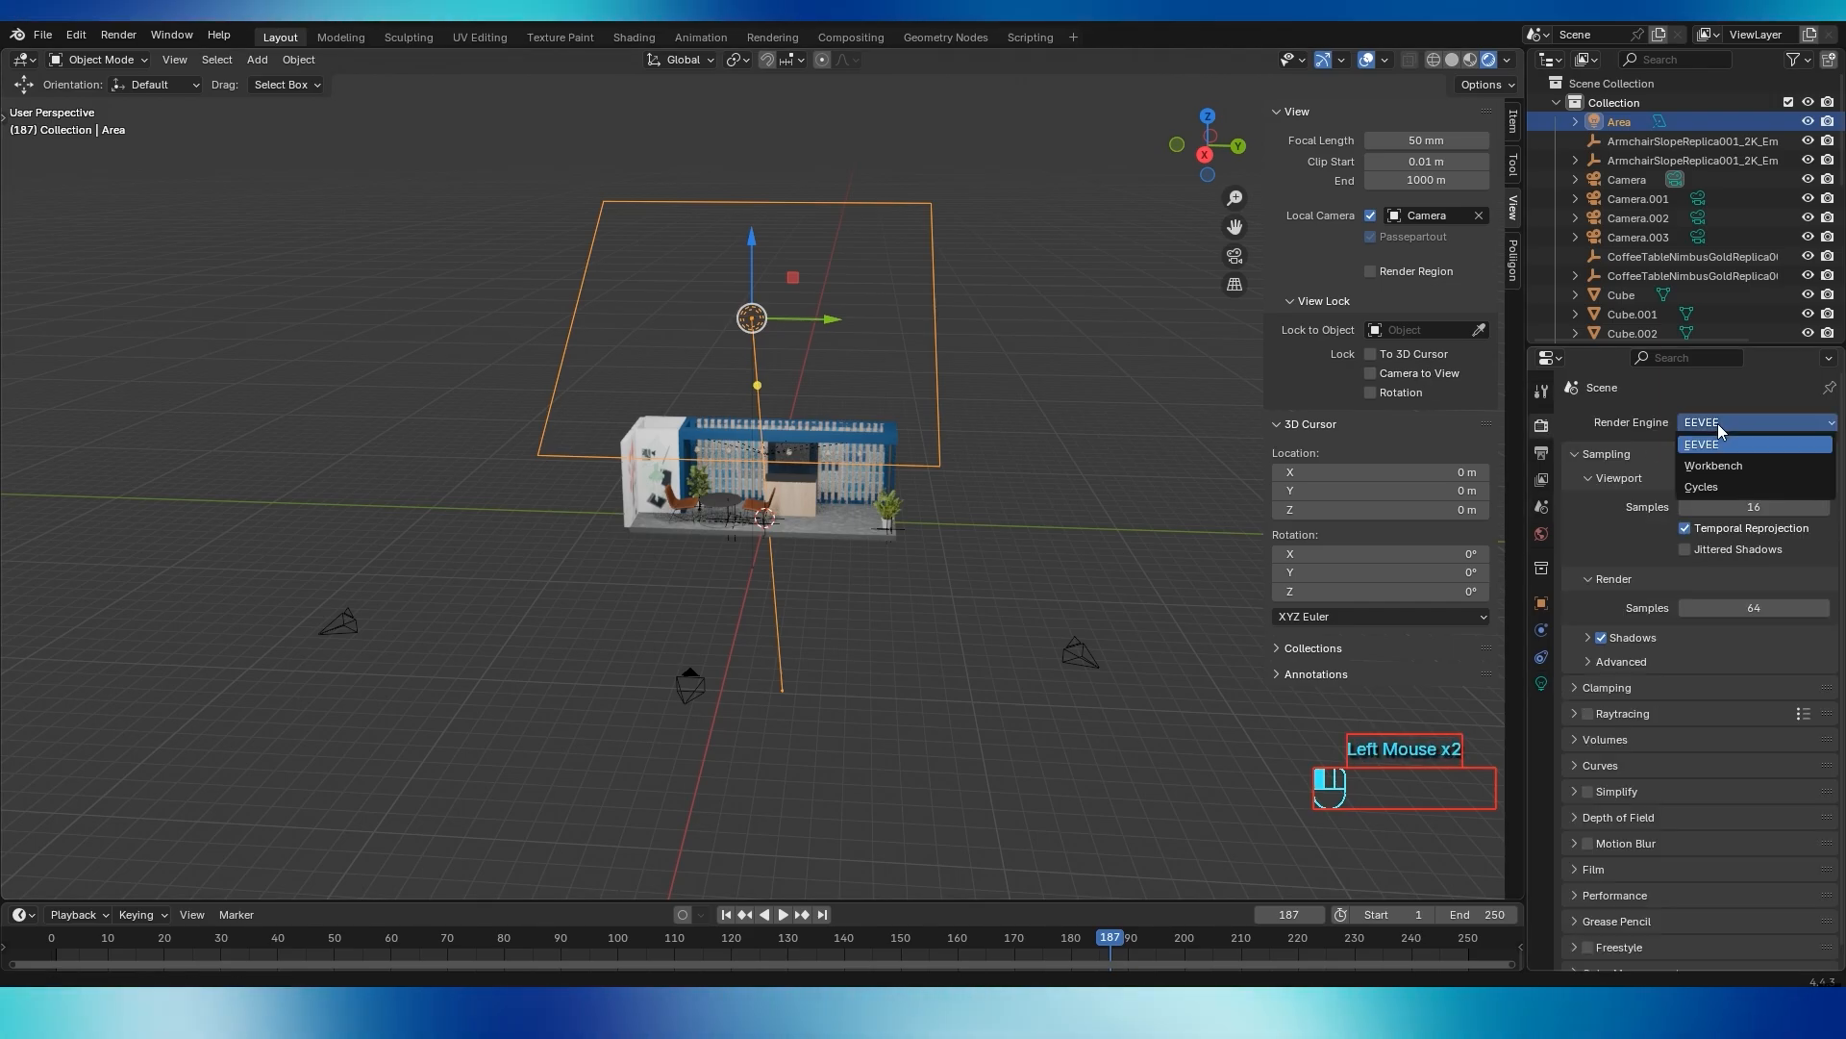
pyautogui.click(1702, 487)
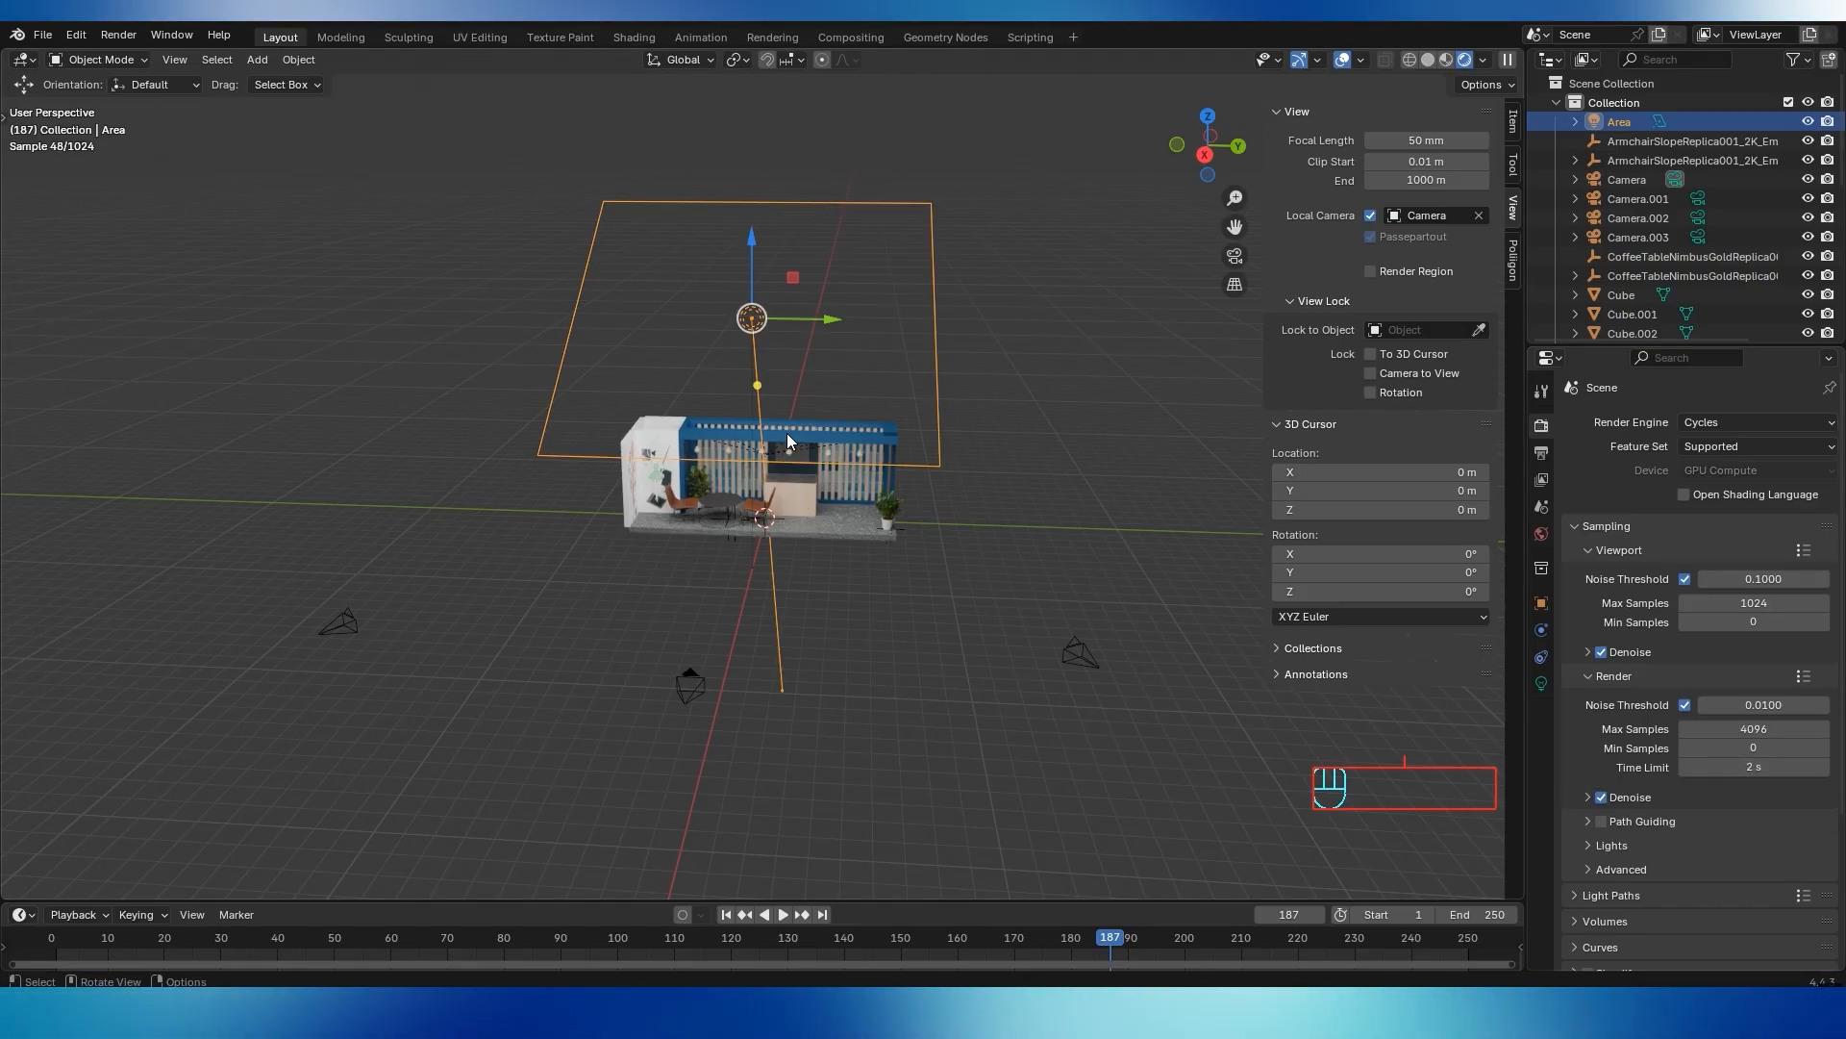
pyautogui.scroll(3, 771, 476)
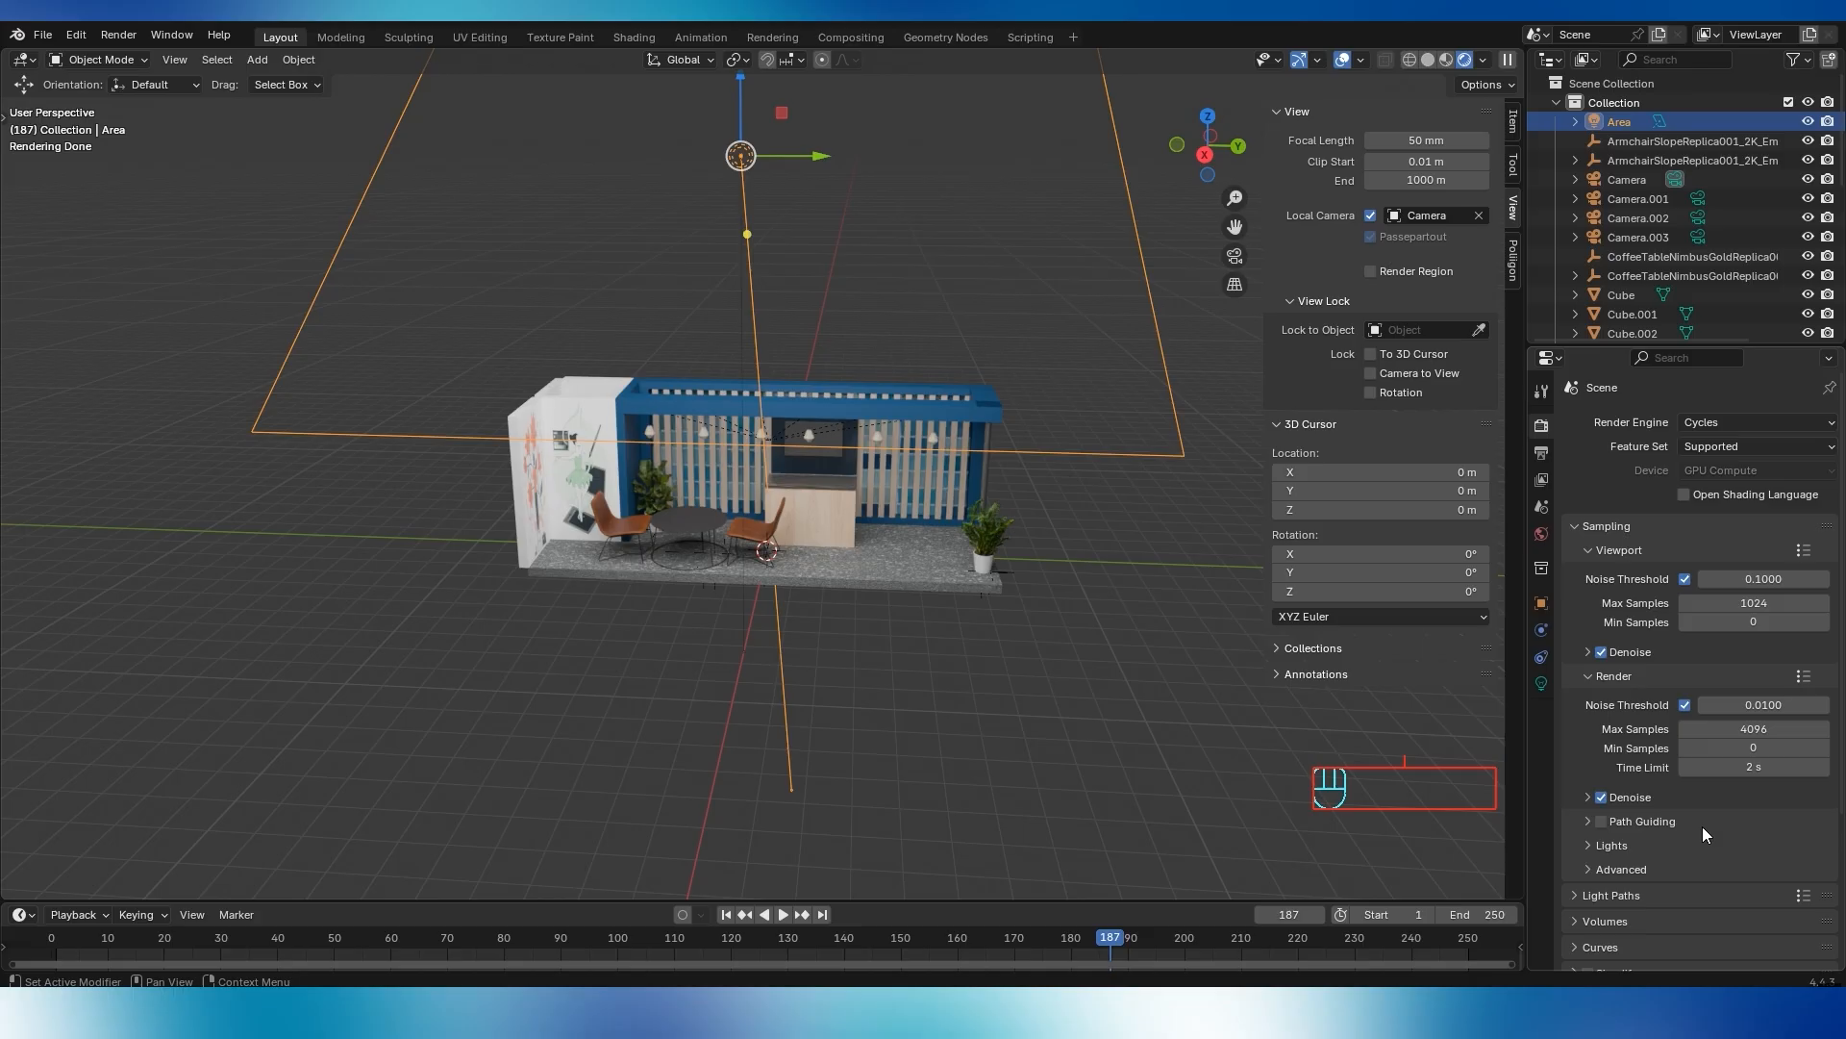
# Set the scene's colour management look to High Contrast, keeping the AgX view transform
pyautogui.scroll(-4, 1701, 829)
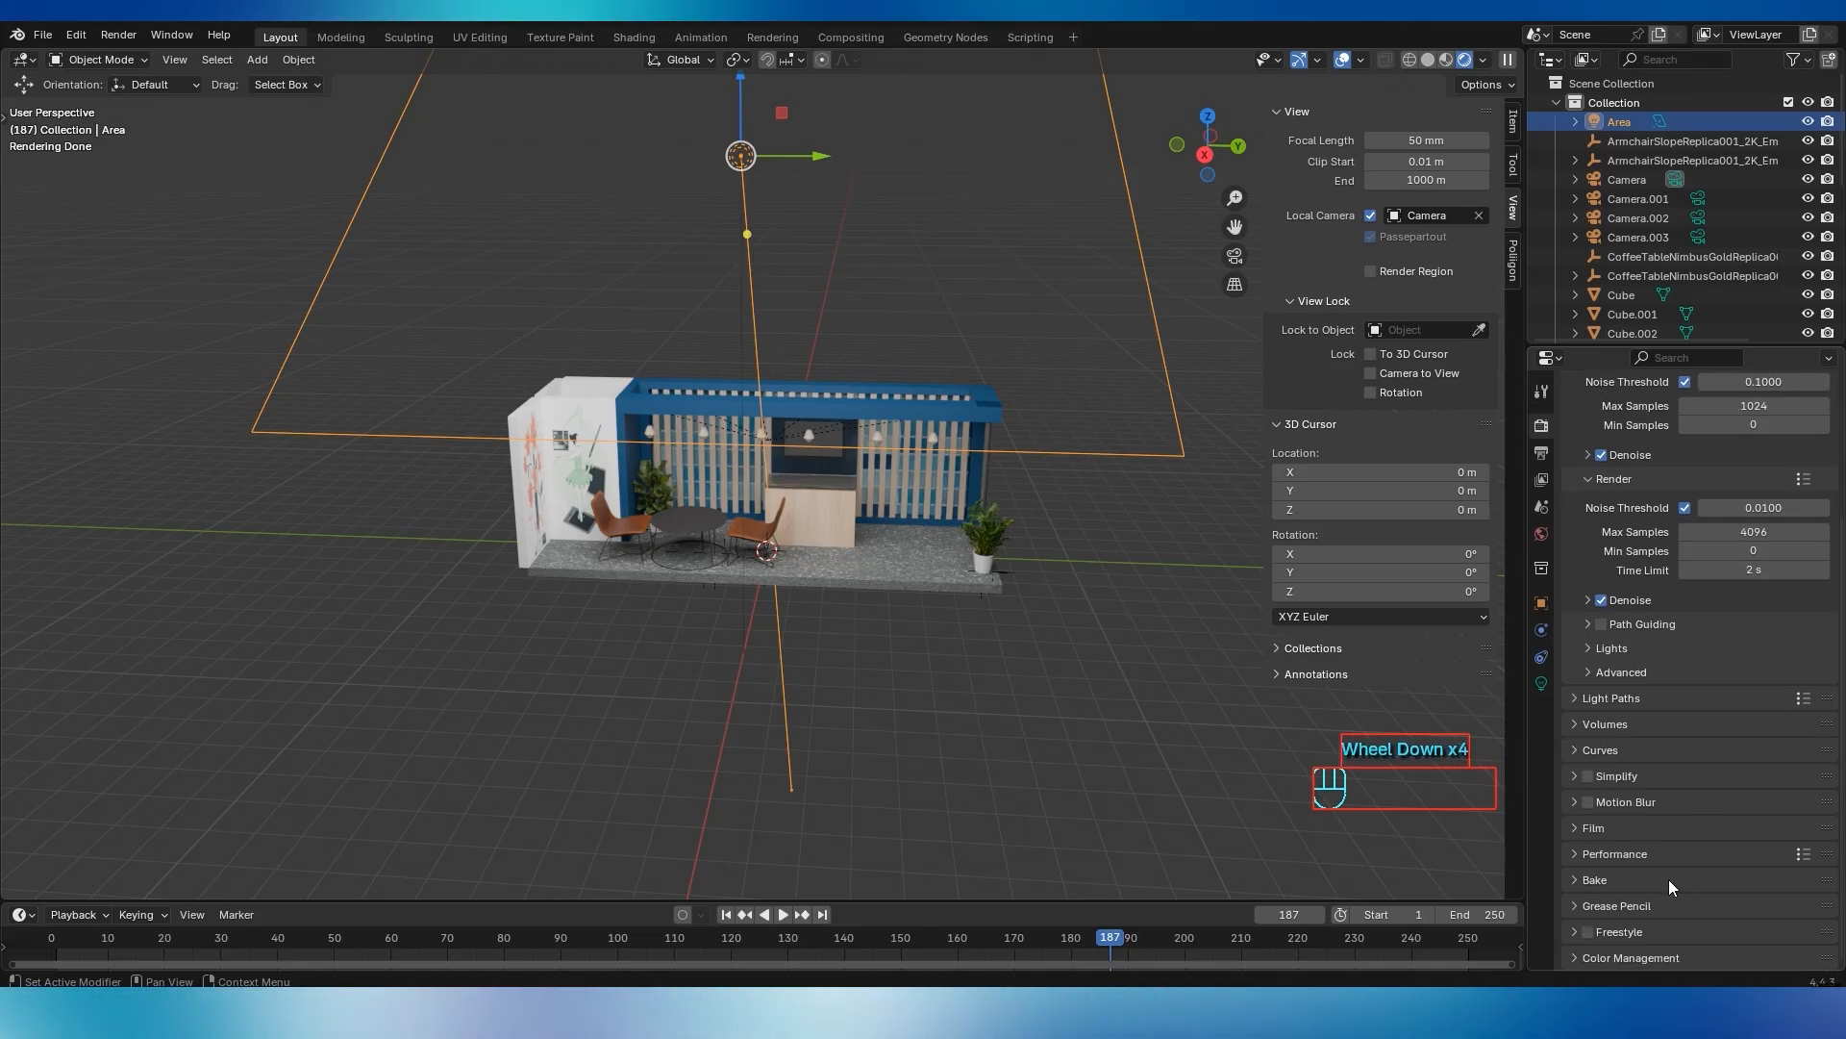
pyautogui.click(1577, 955)
pyautogui.scroll(-3, 1646, 874)
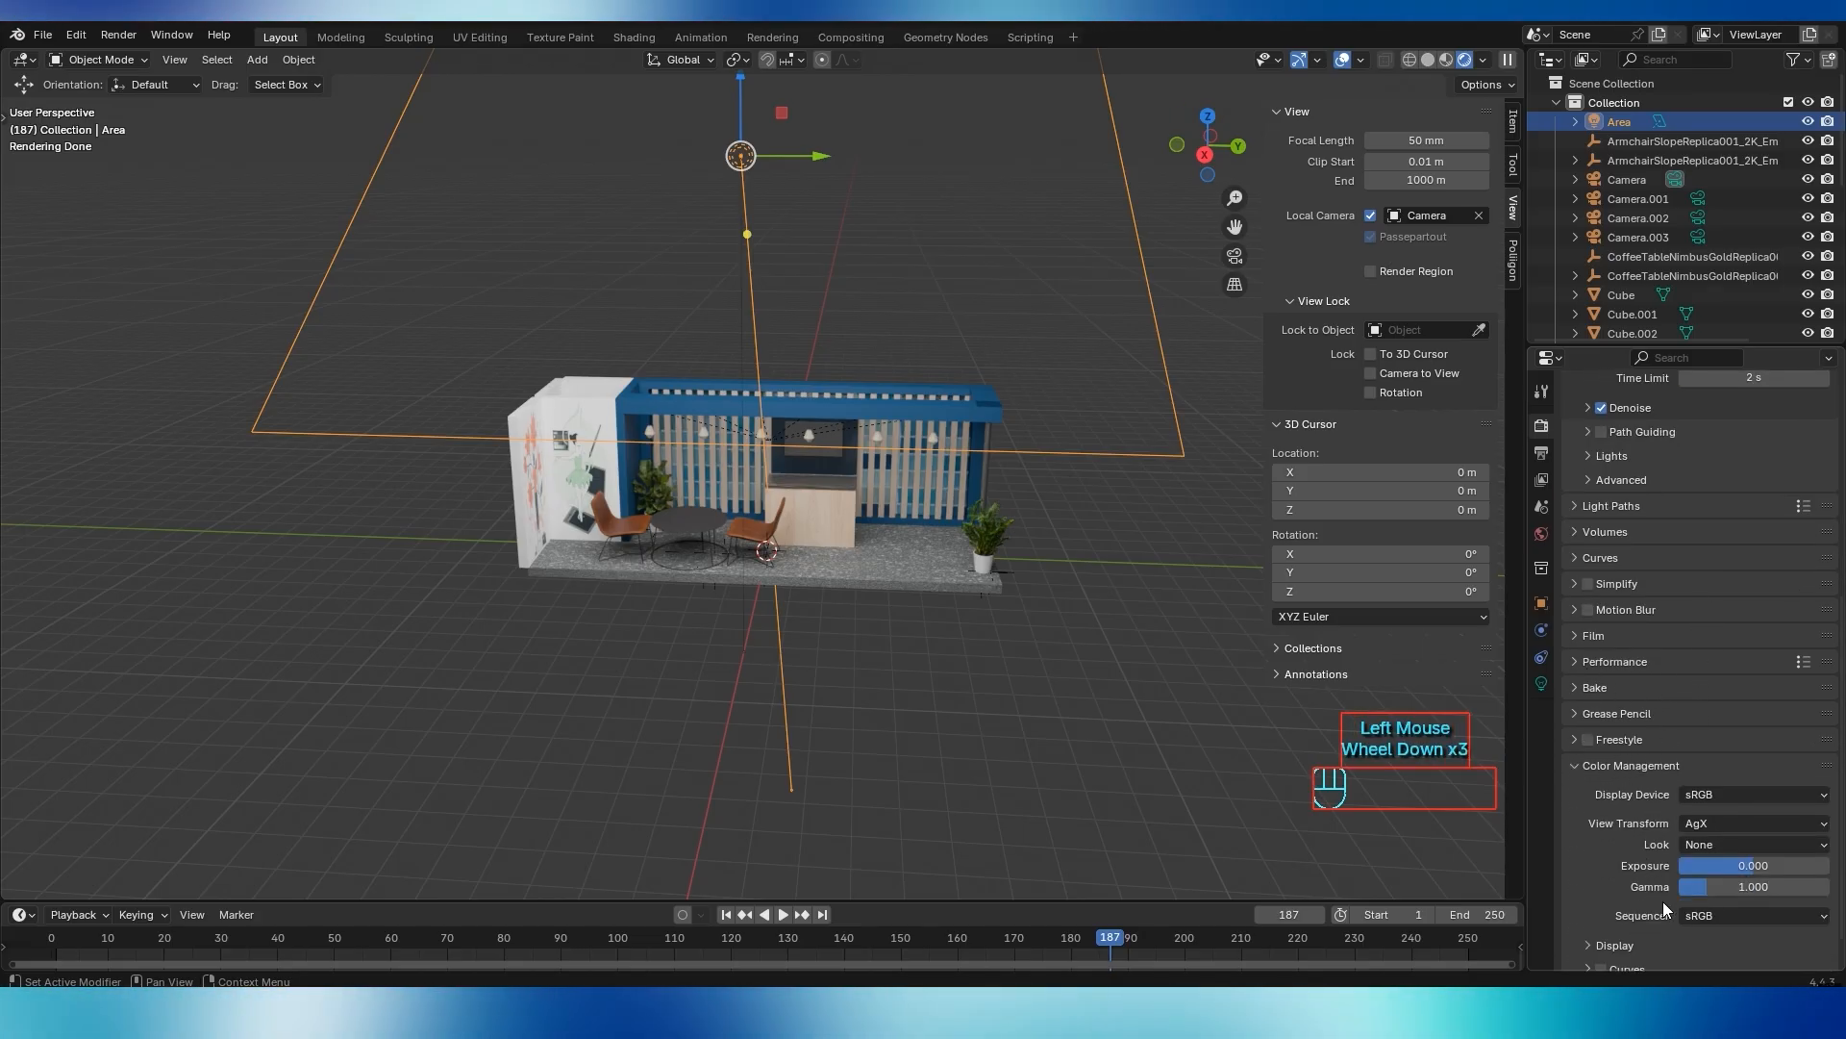
pyautogui.click(1720, 792)
pyautogui.click(1722, 805)
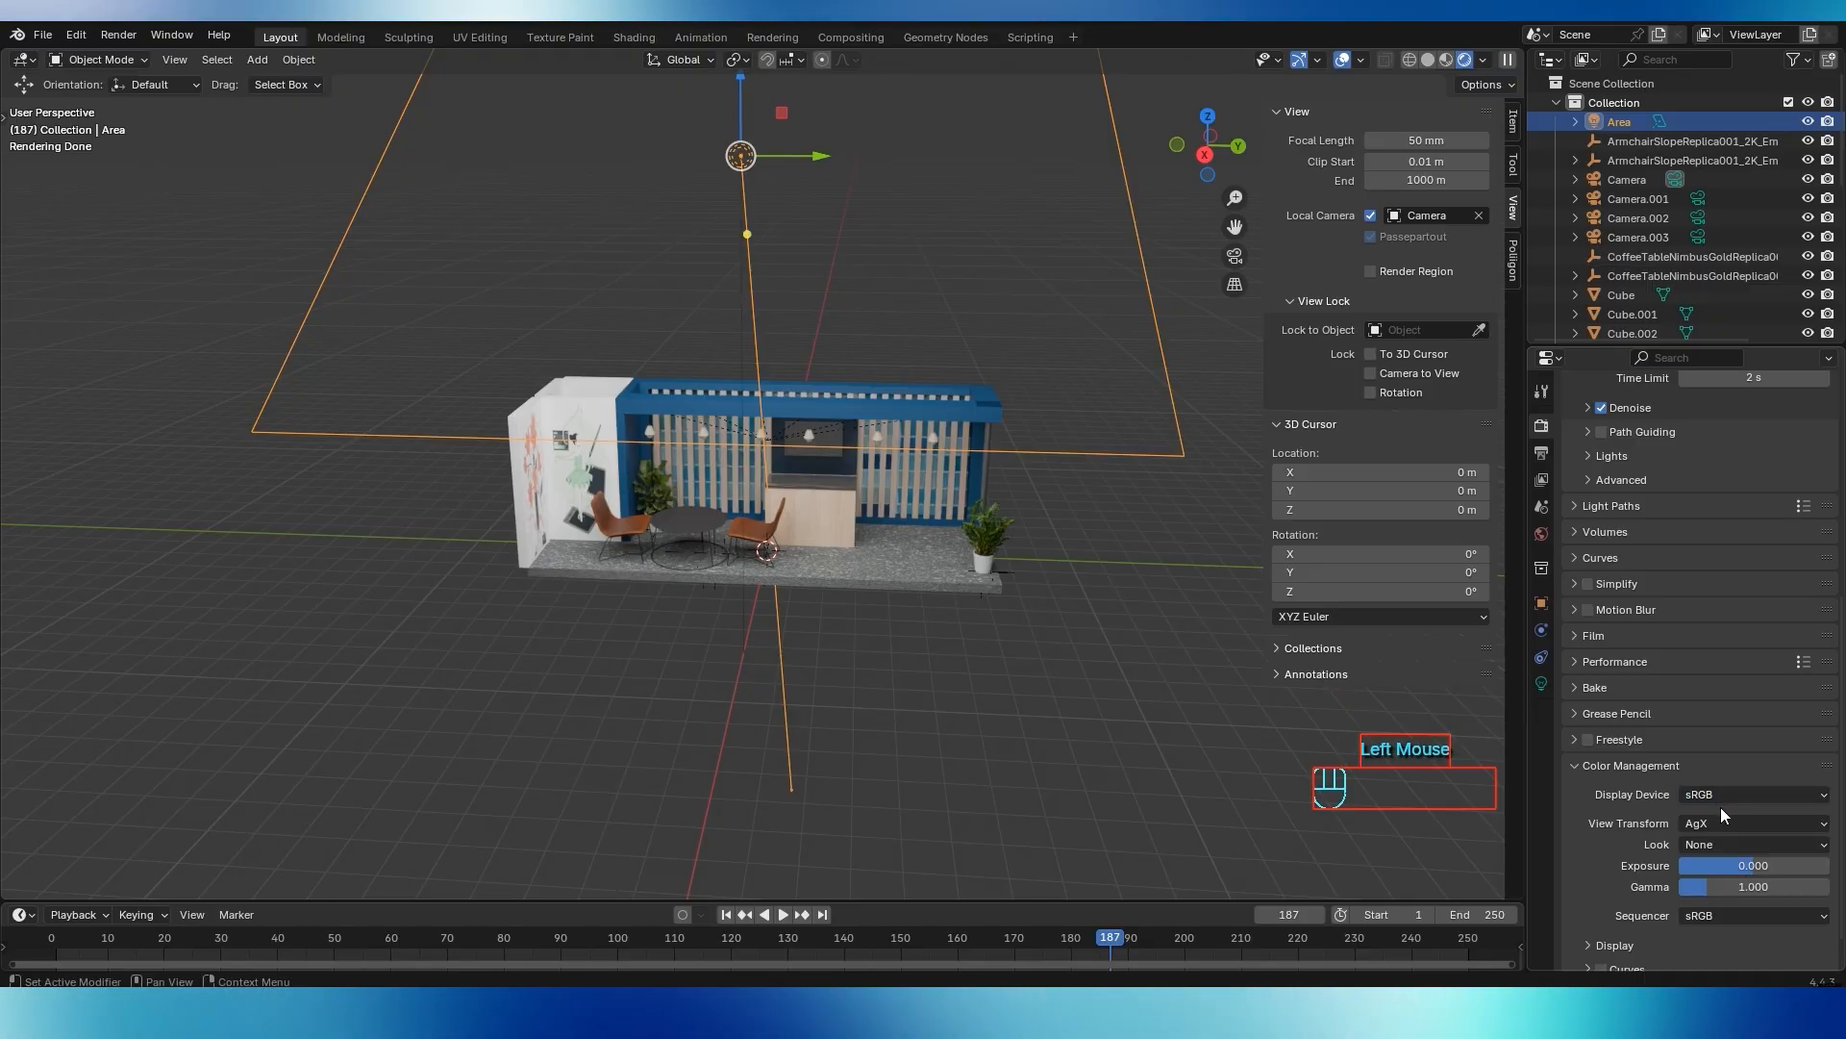
pyautogui.click(1723, 821)
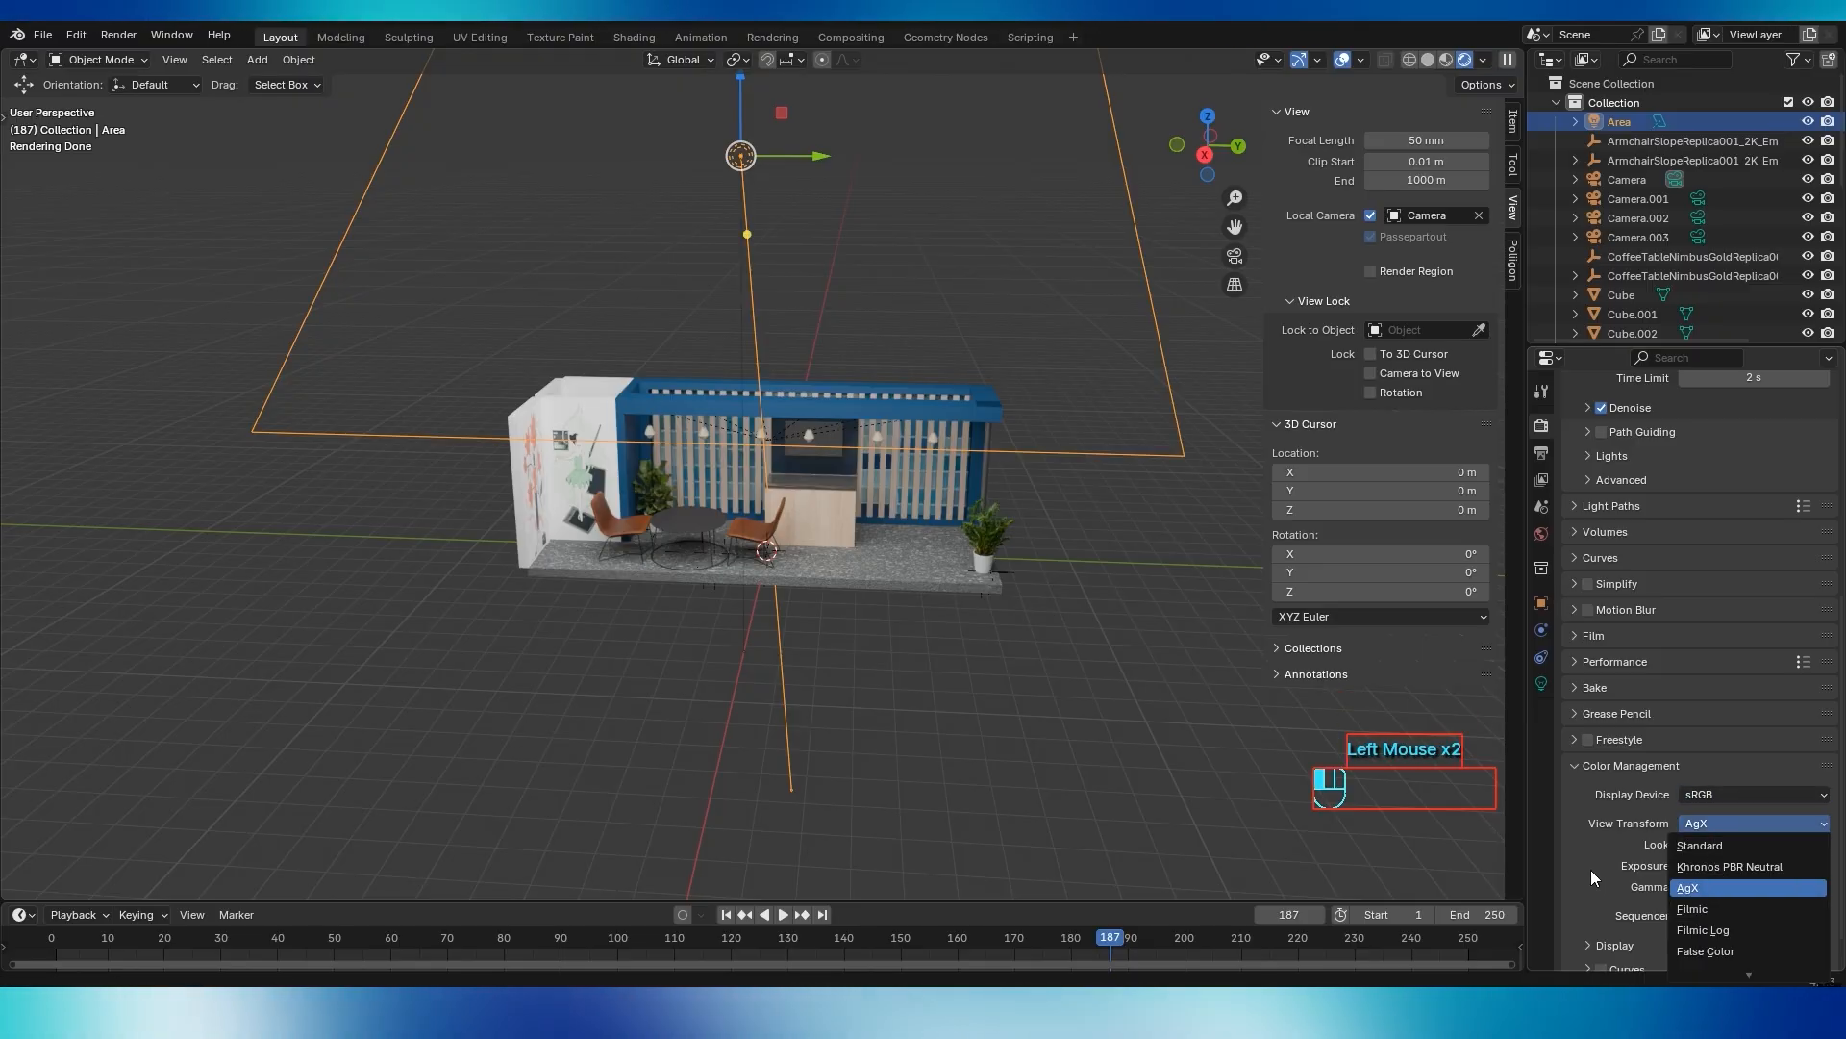
pyautogui.click(1710, 843)
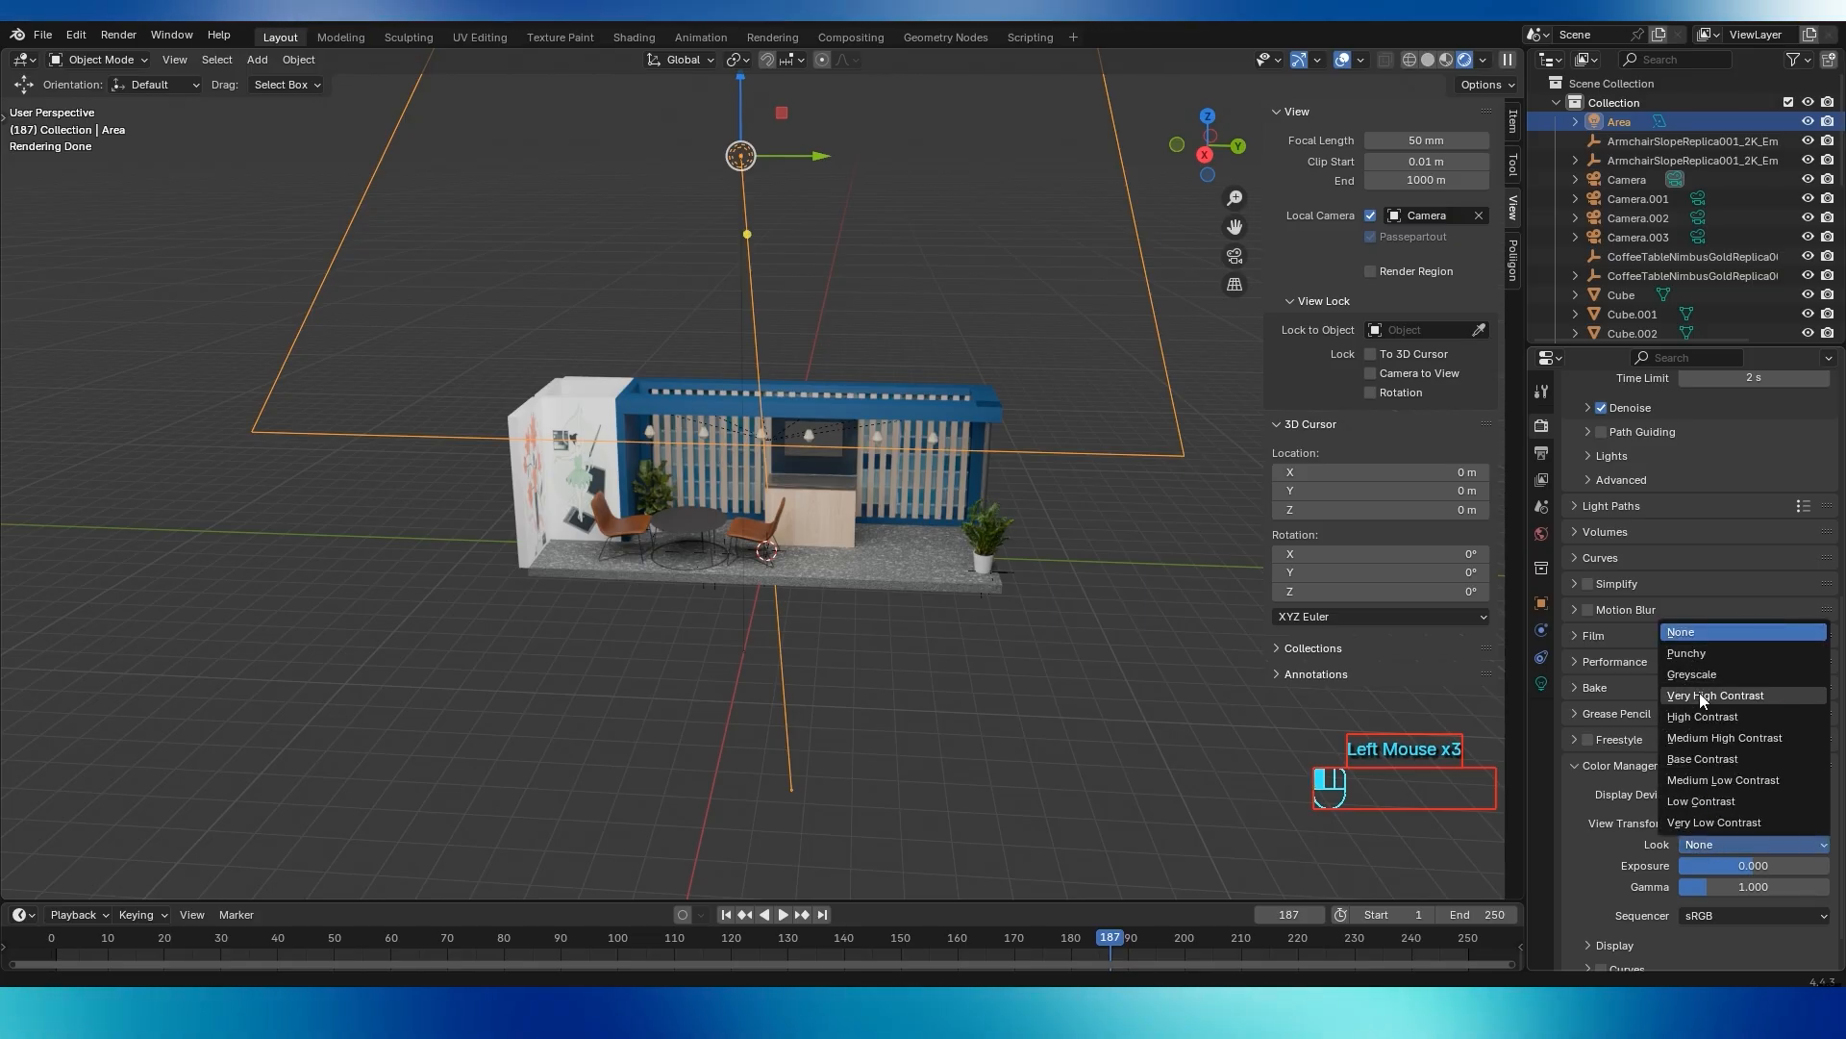
pyautogui.click(1706, 717)
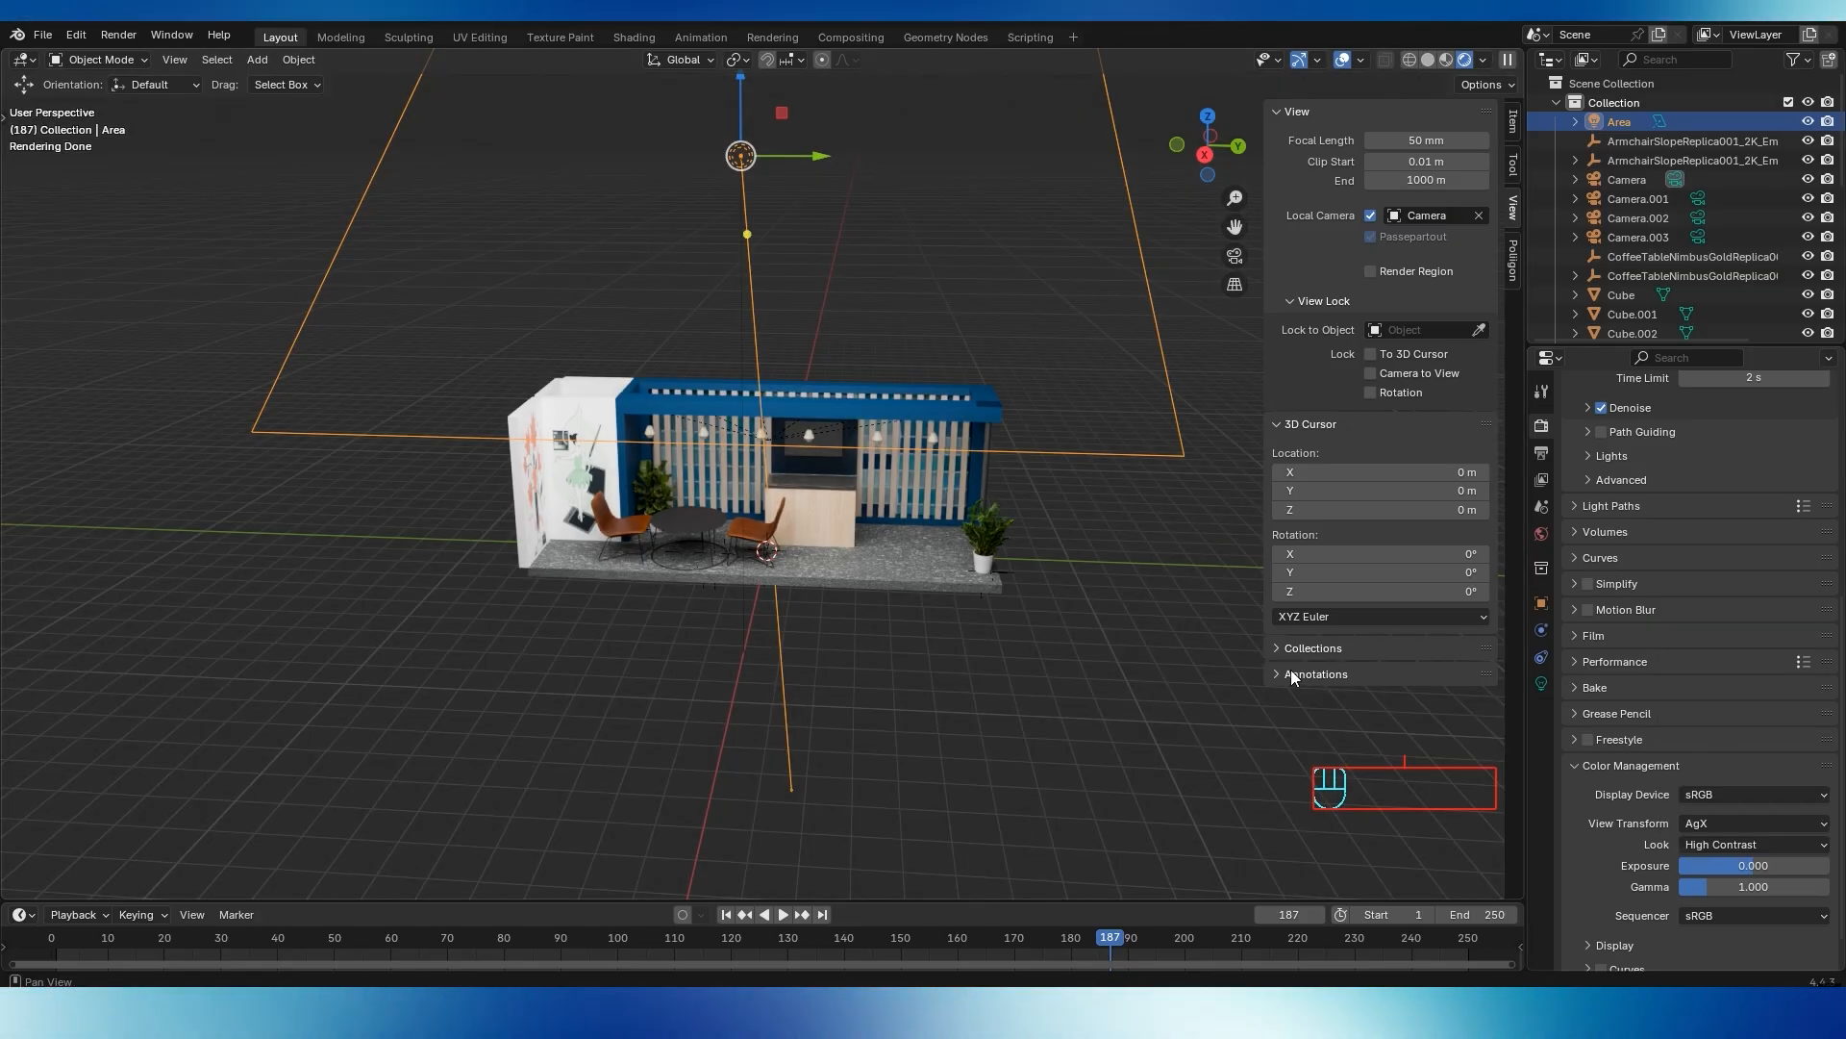
pyautogui.scroll(1, 659, 465)
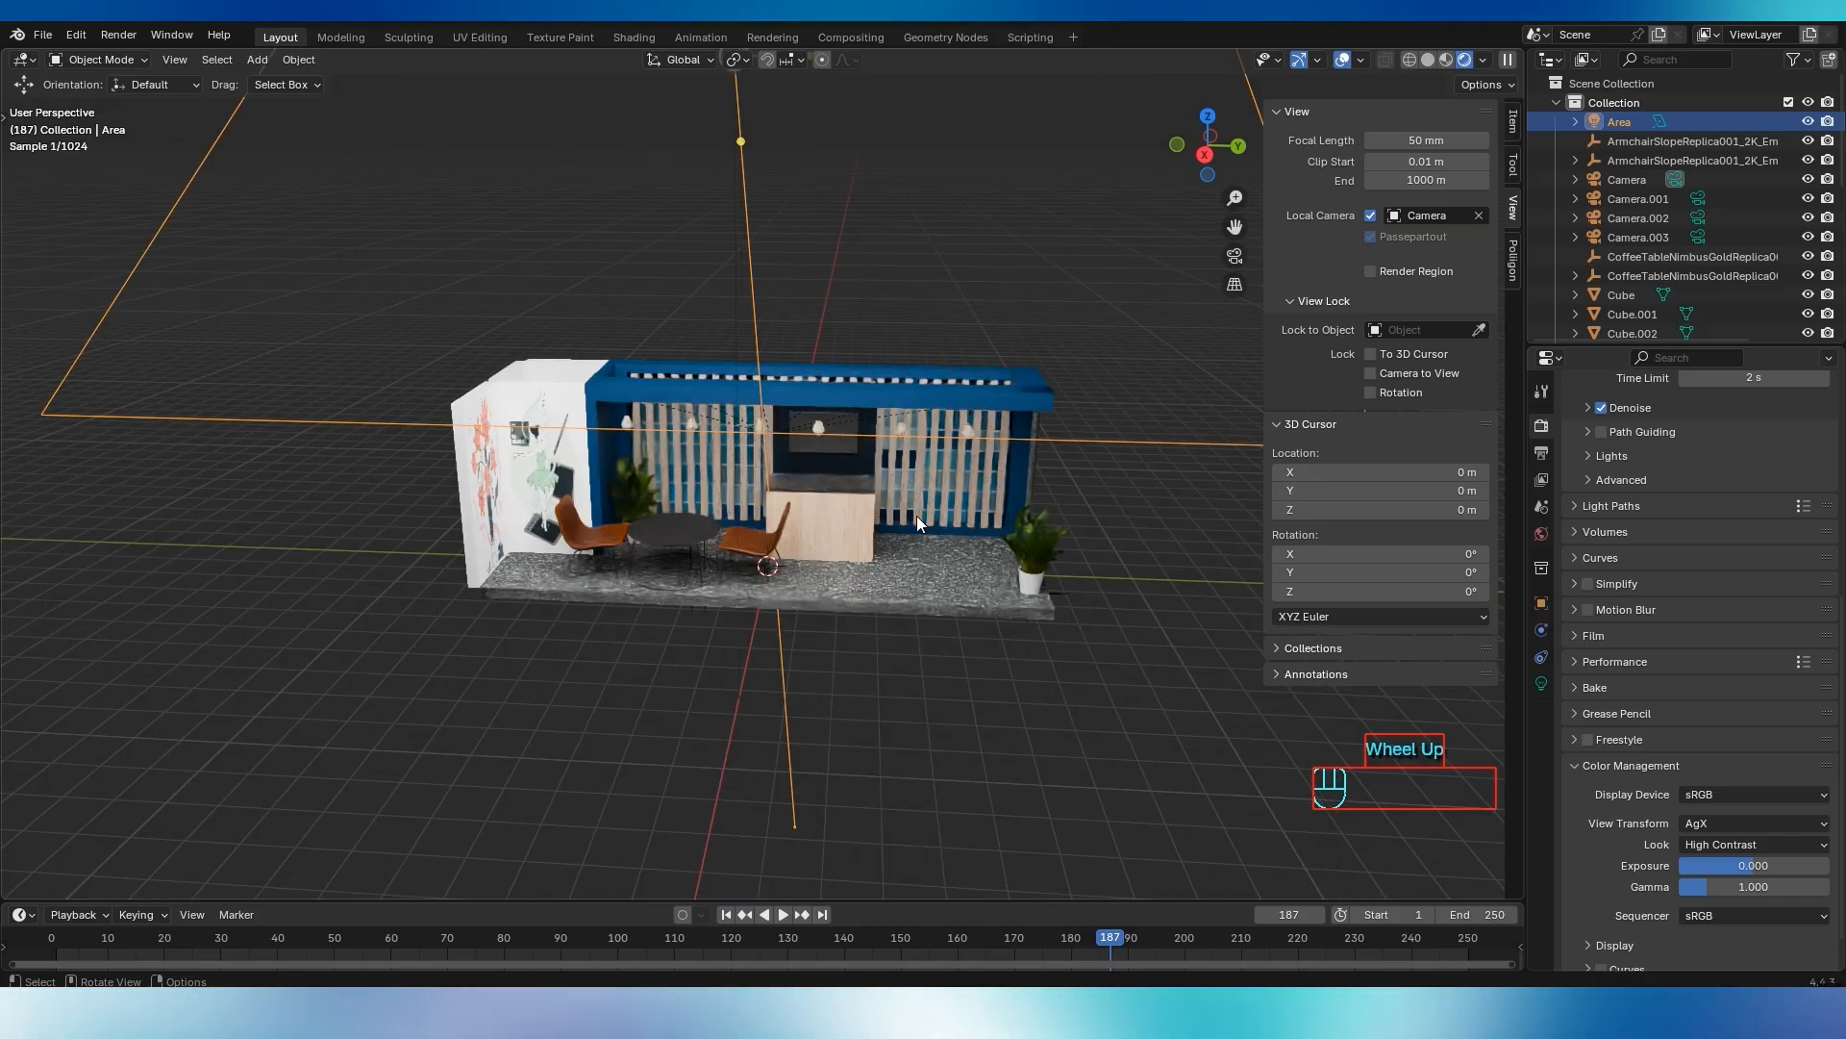
# Expand the colour management options in the output settings and review the image output configuration
pyautogui.click(1542, 453)
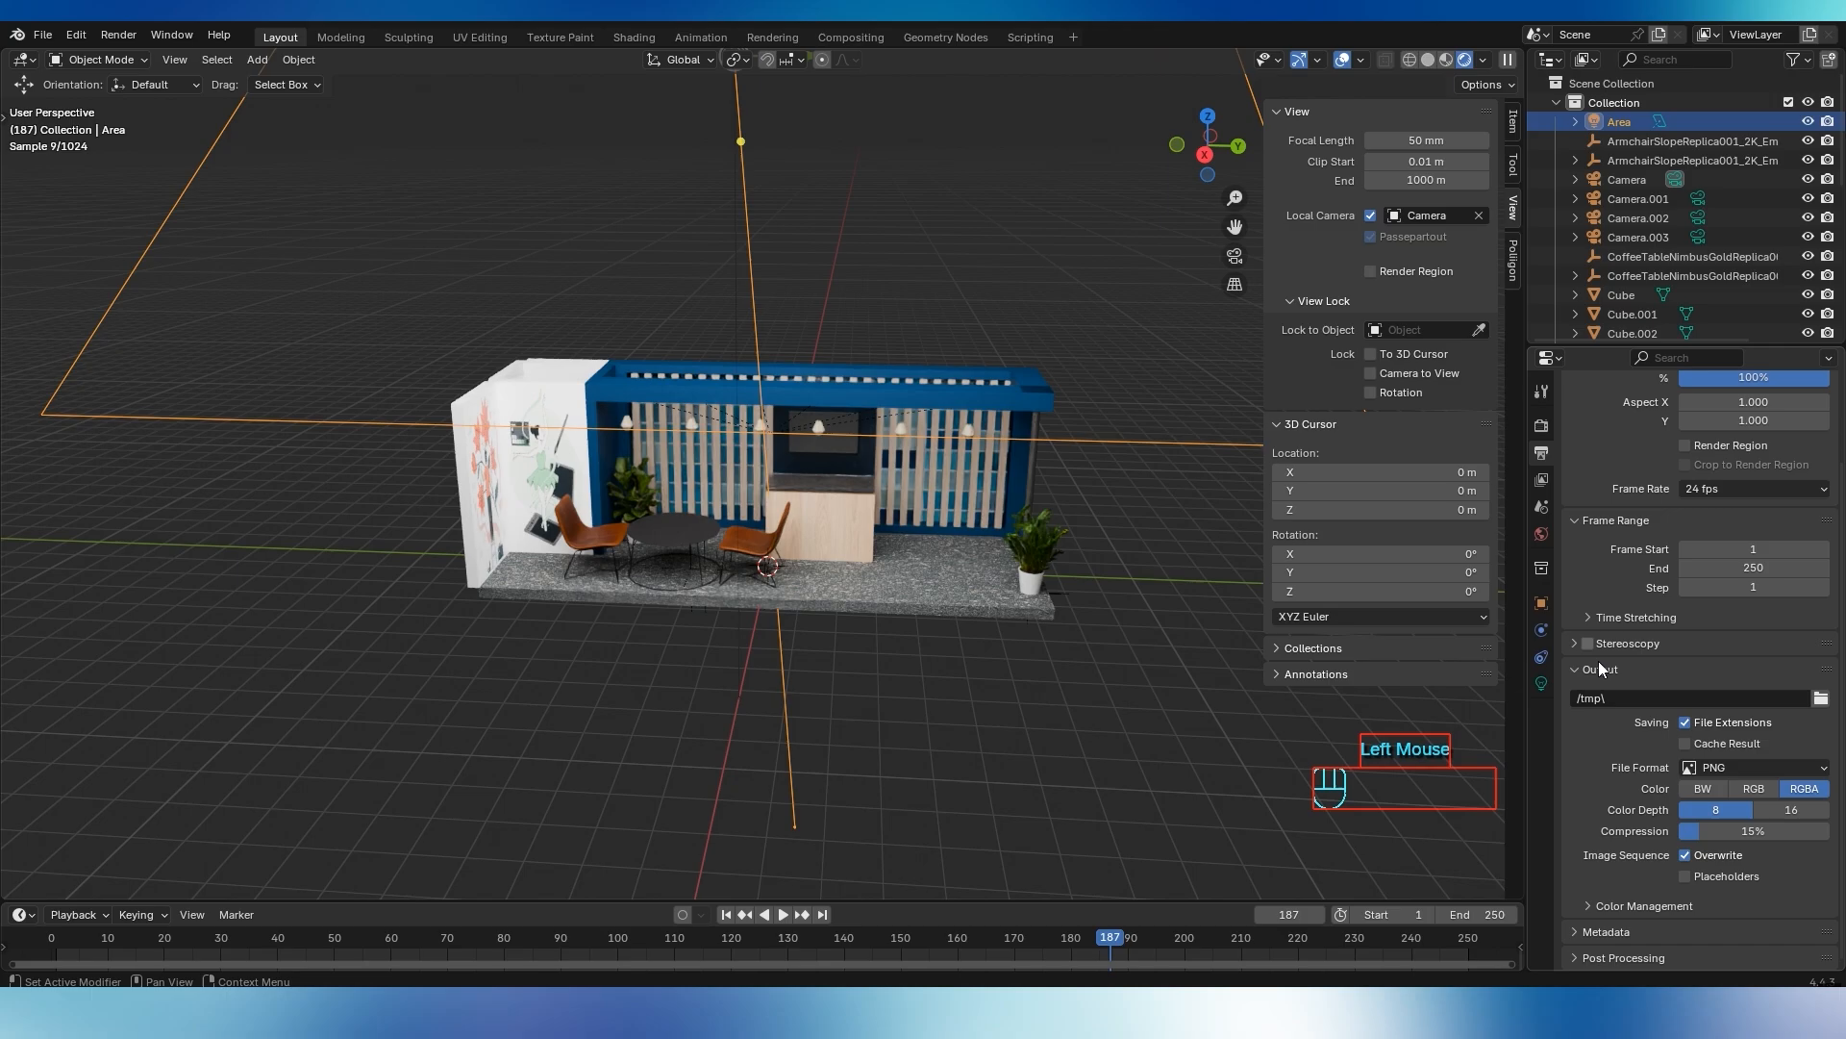
pyautogui.scroll(-3, 1596, 753)
pyautogui.scroll(-1, 1592, 823)
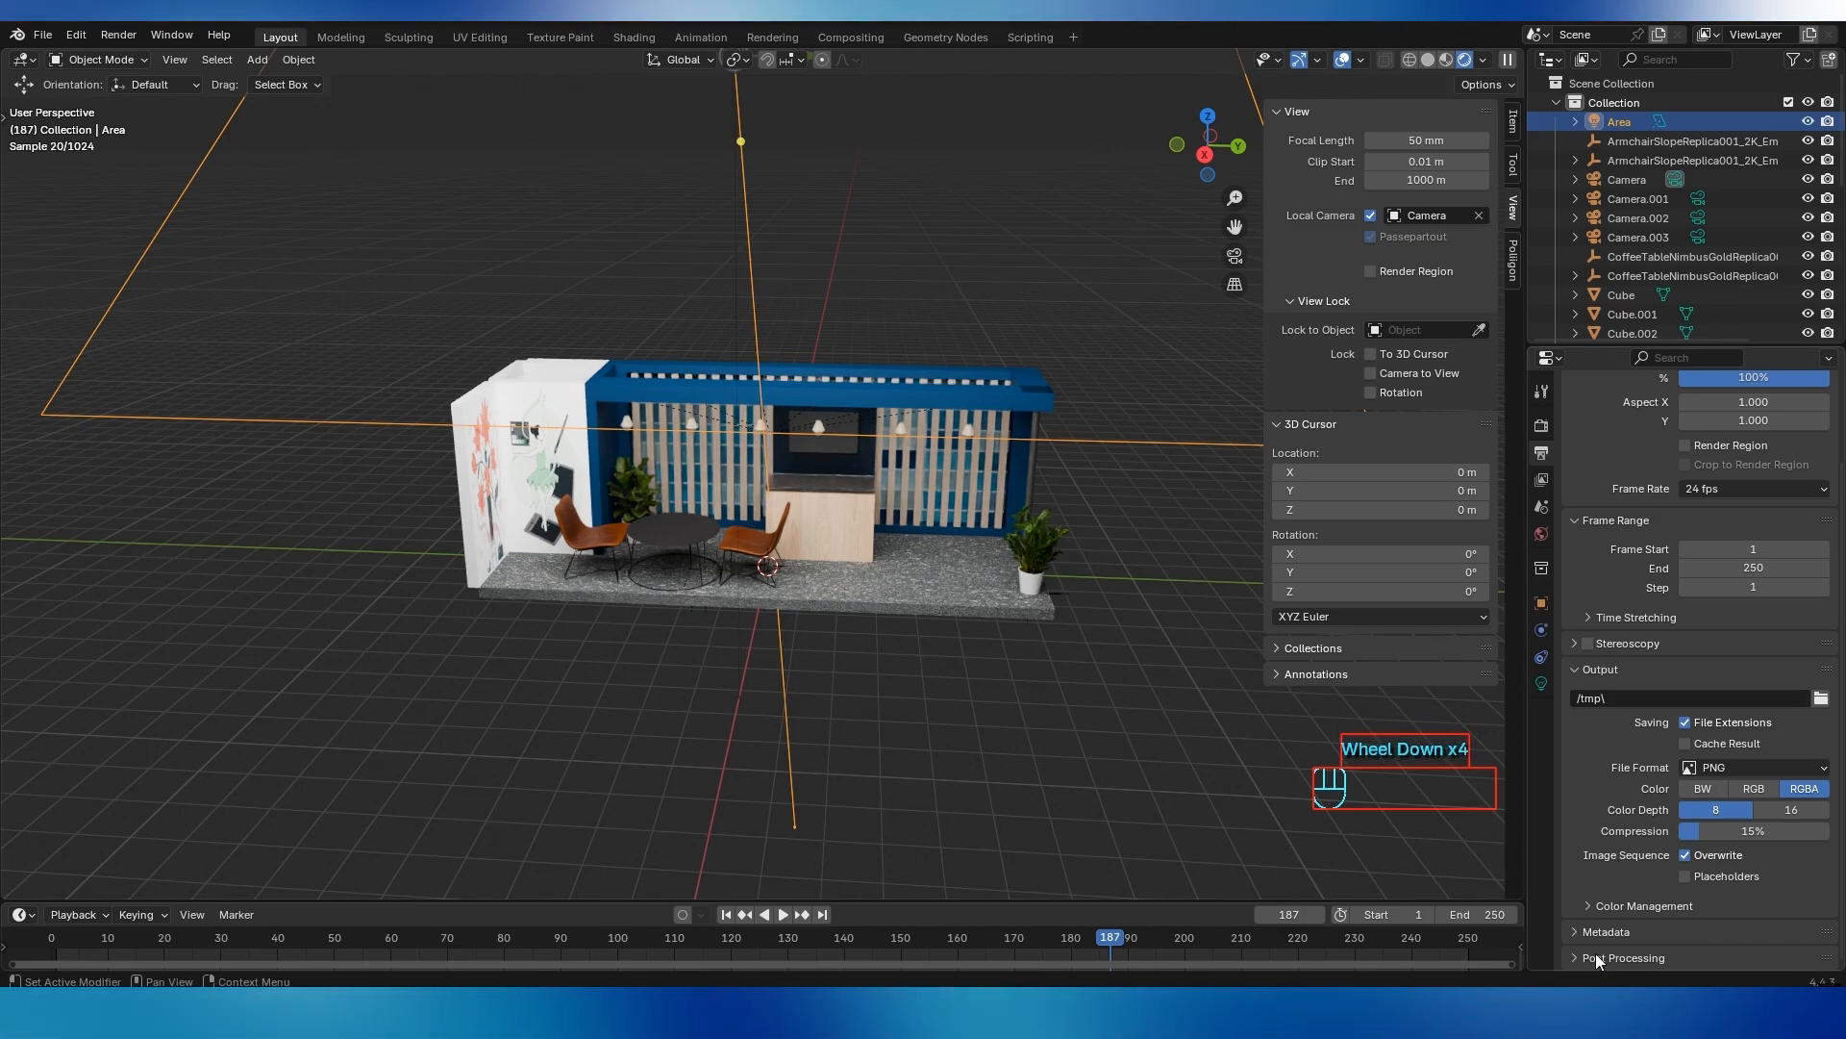
pyautogui.click(1590, 906)
pyautogui.scroll(-5, 1579, 856)
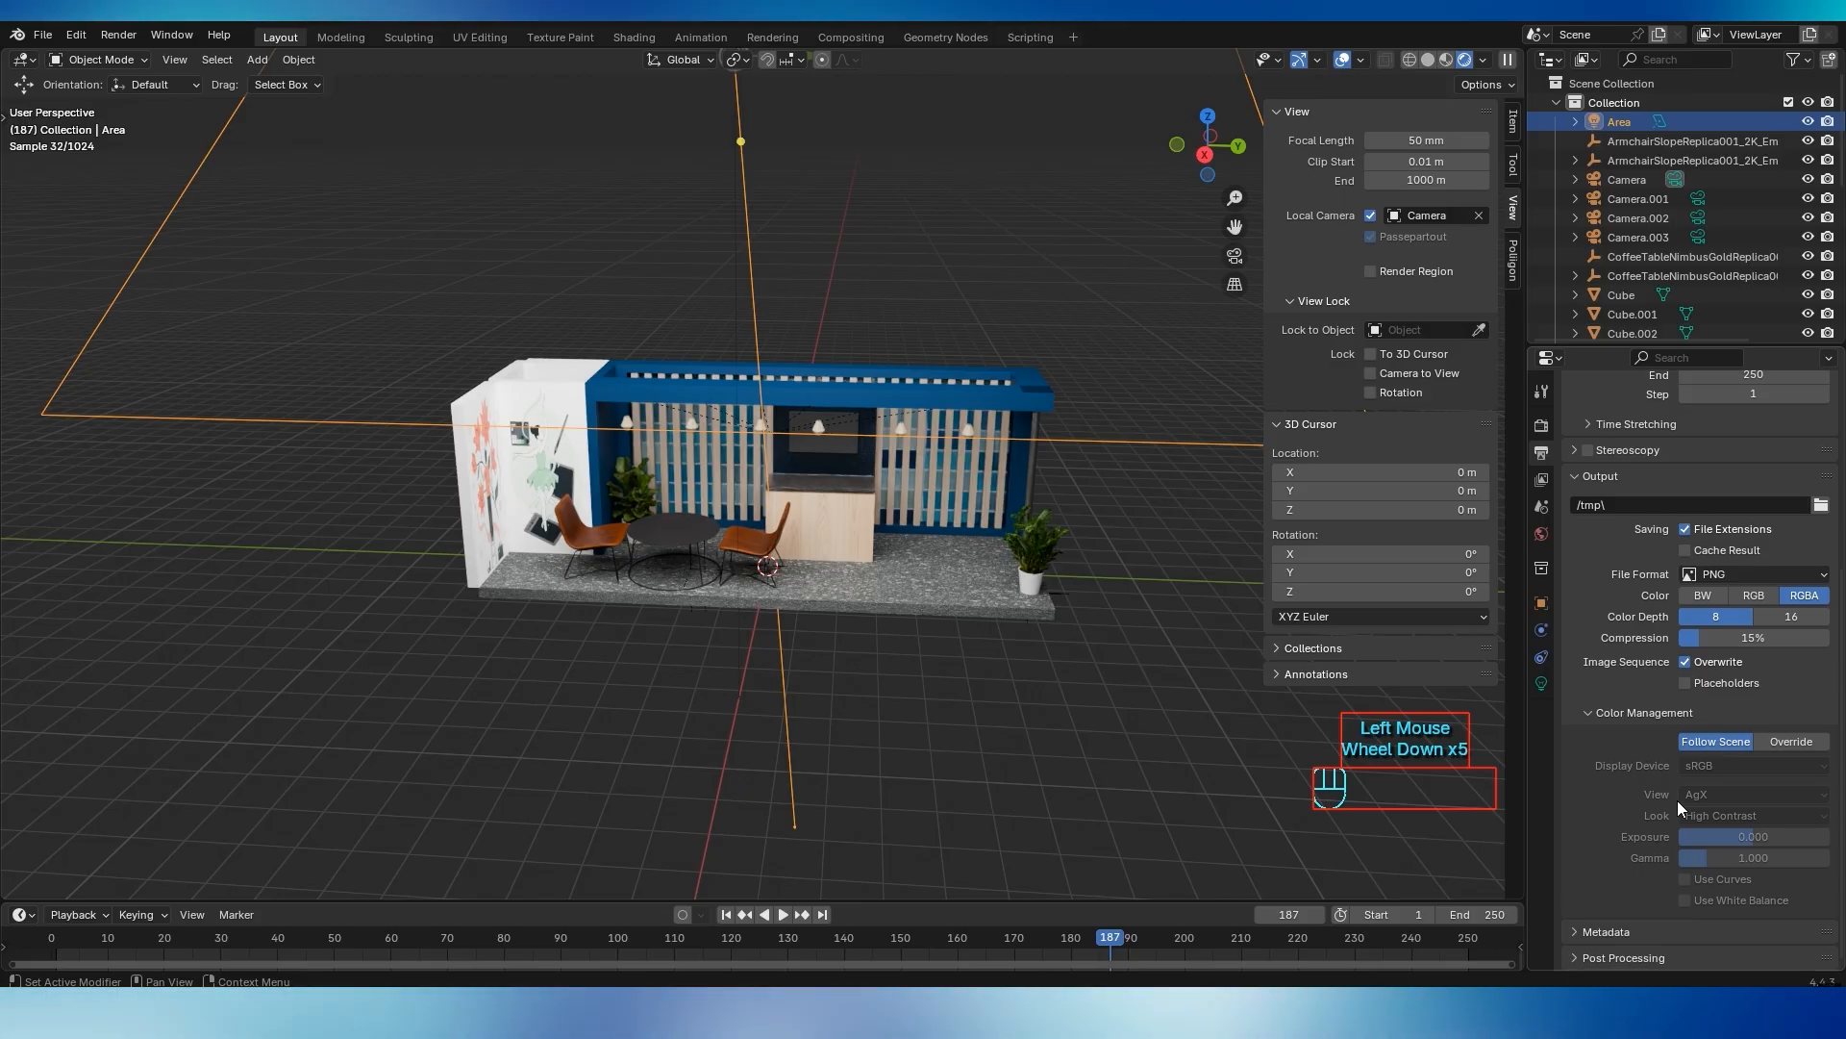
# Override the scene colour management for the image output and set its view transform to Standard, keeping the sRGB display device
pyautogui.click(1786, 740)
pyautogui.click(1742, 765)
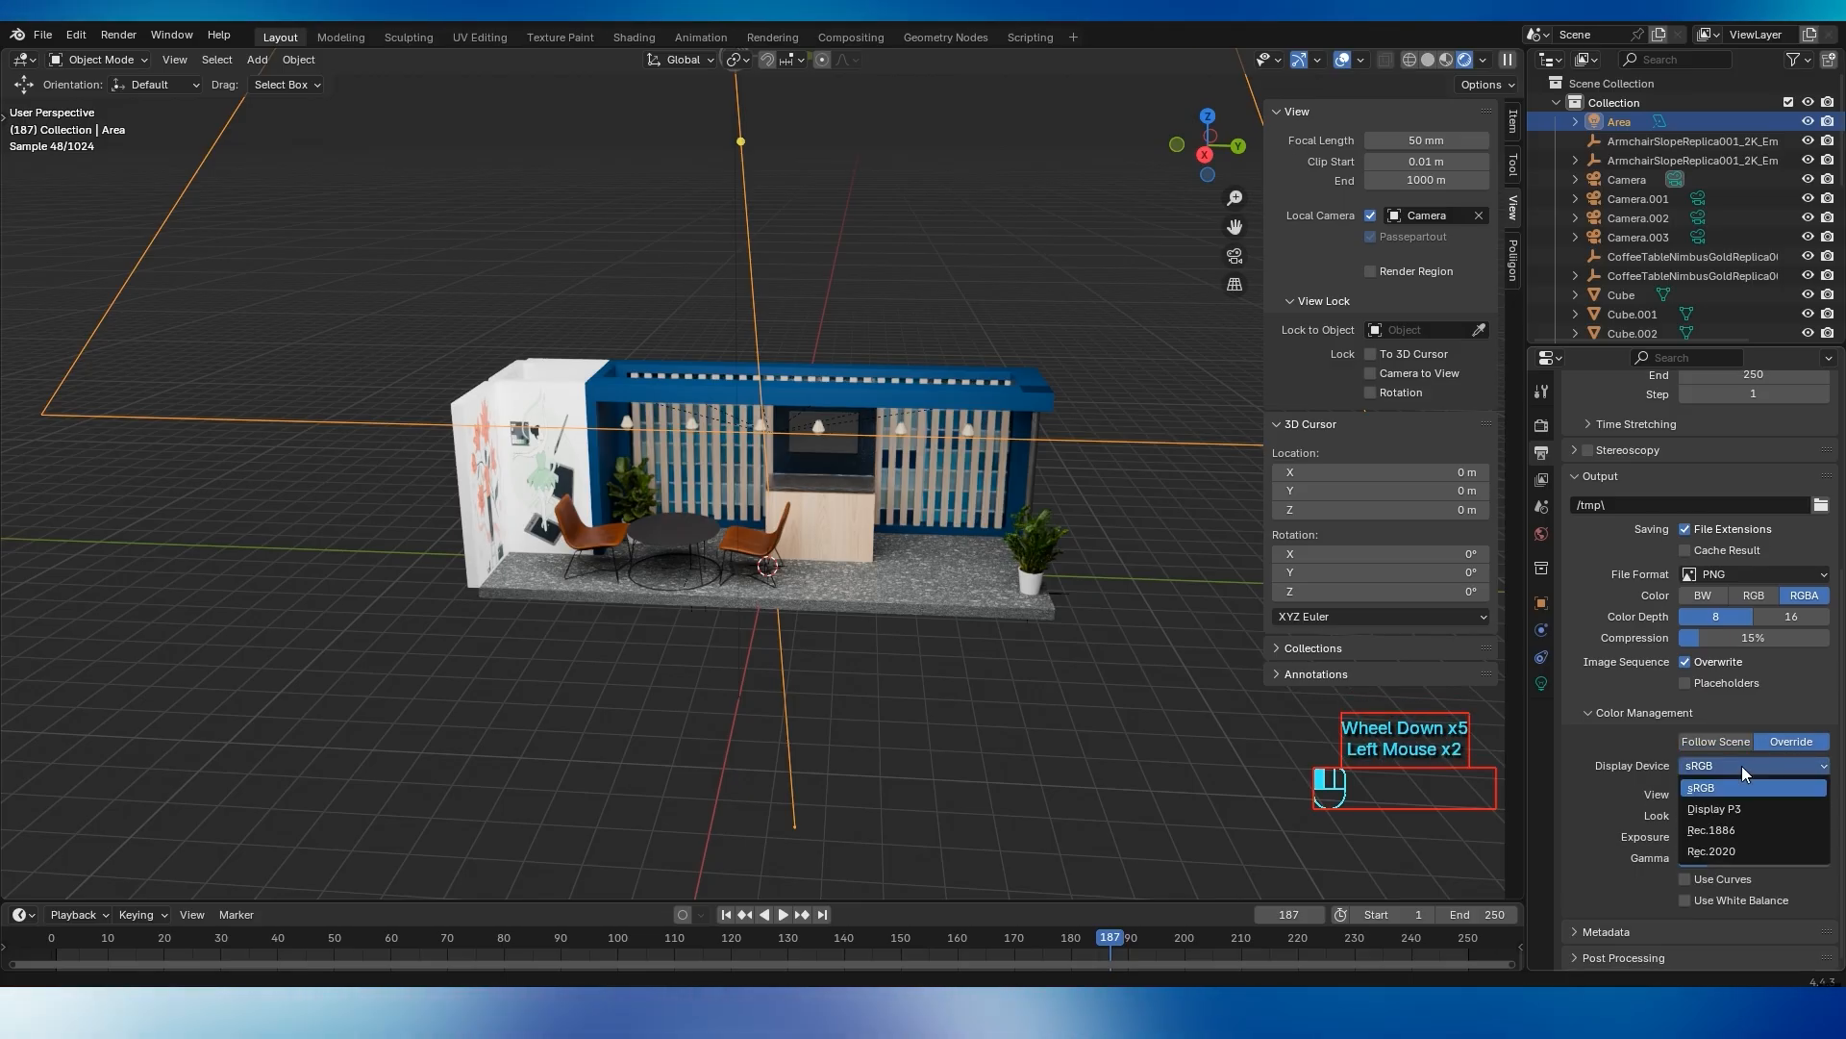
pyautogui.click(1711, 793)
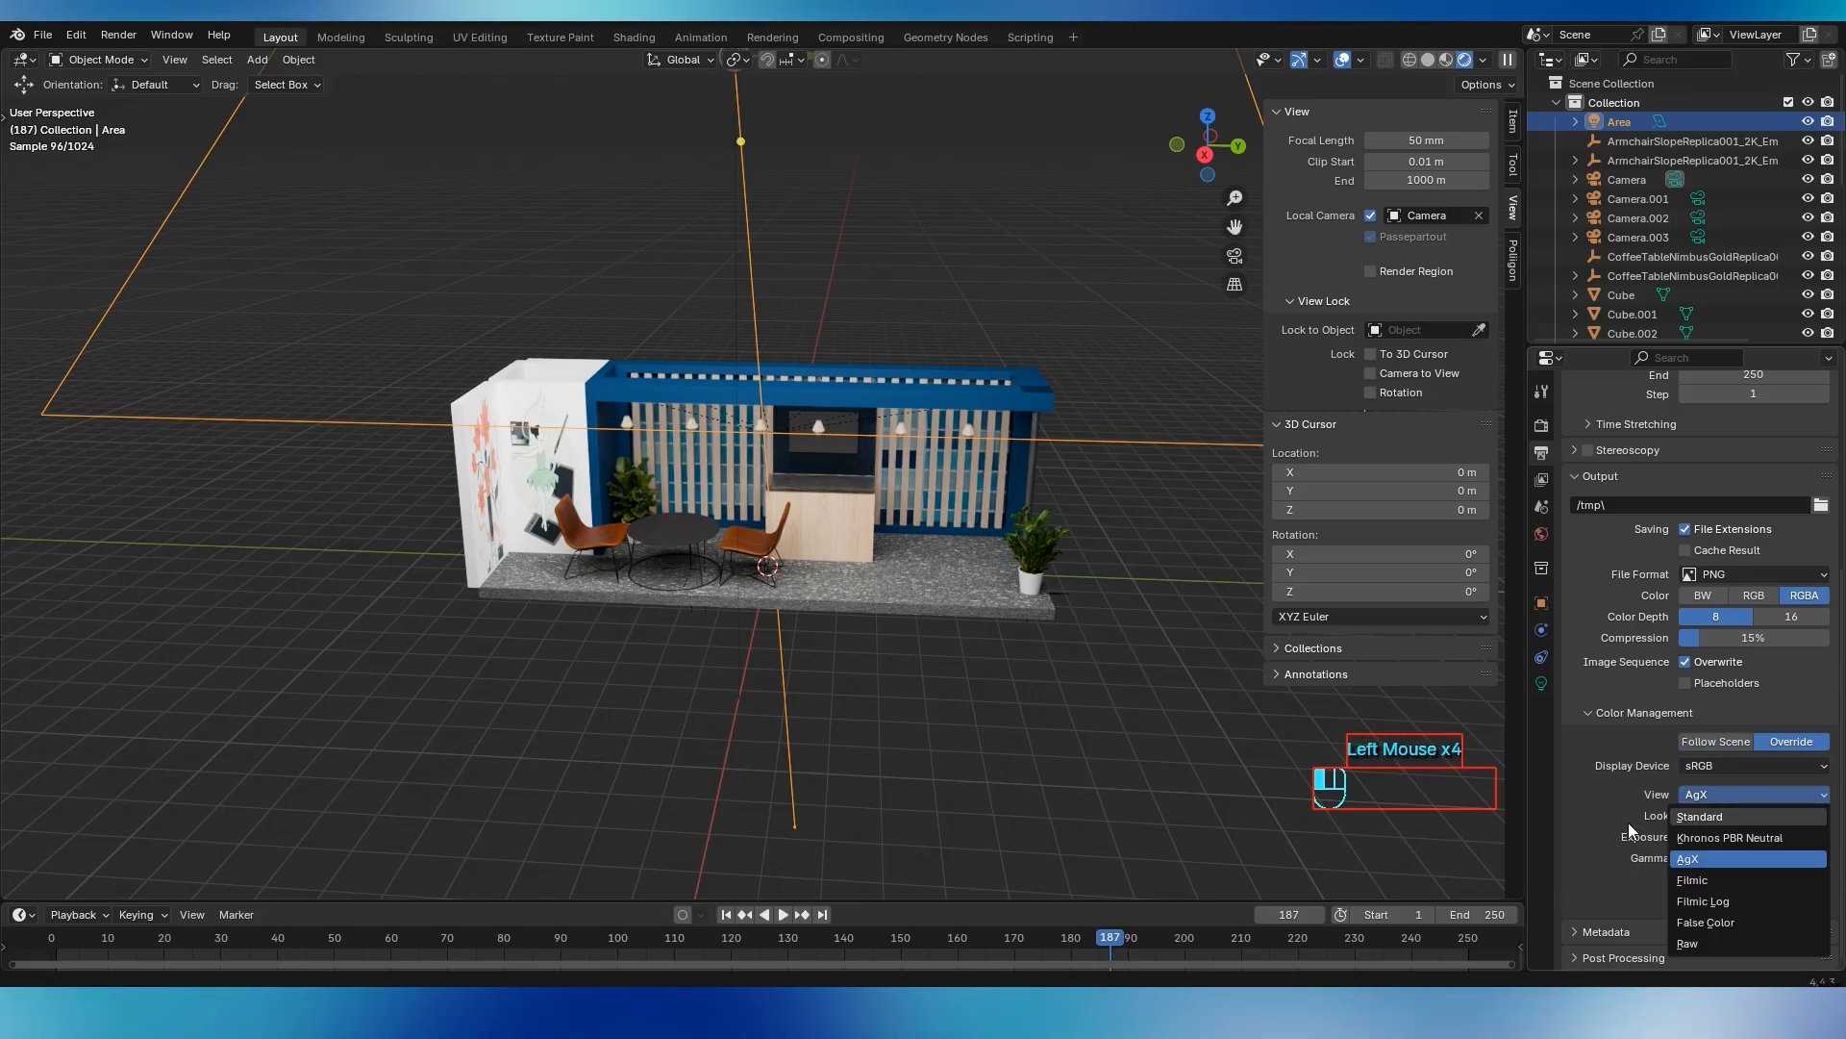
pyautogui.click(1703, 795)
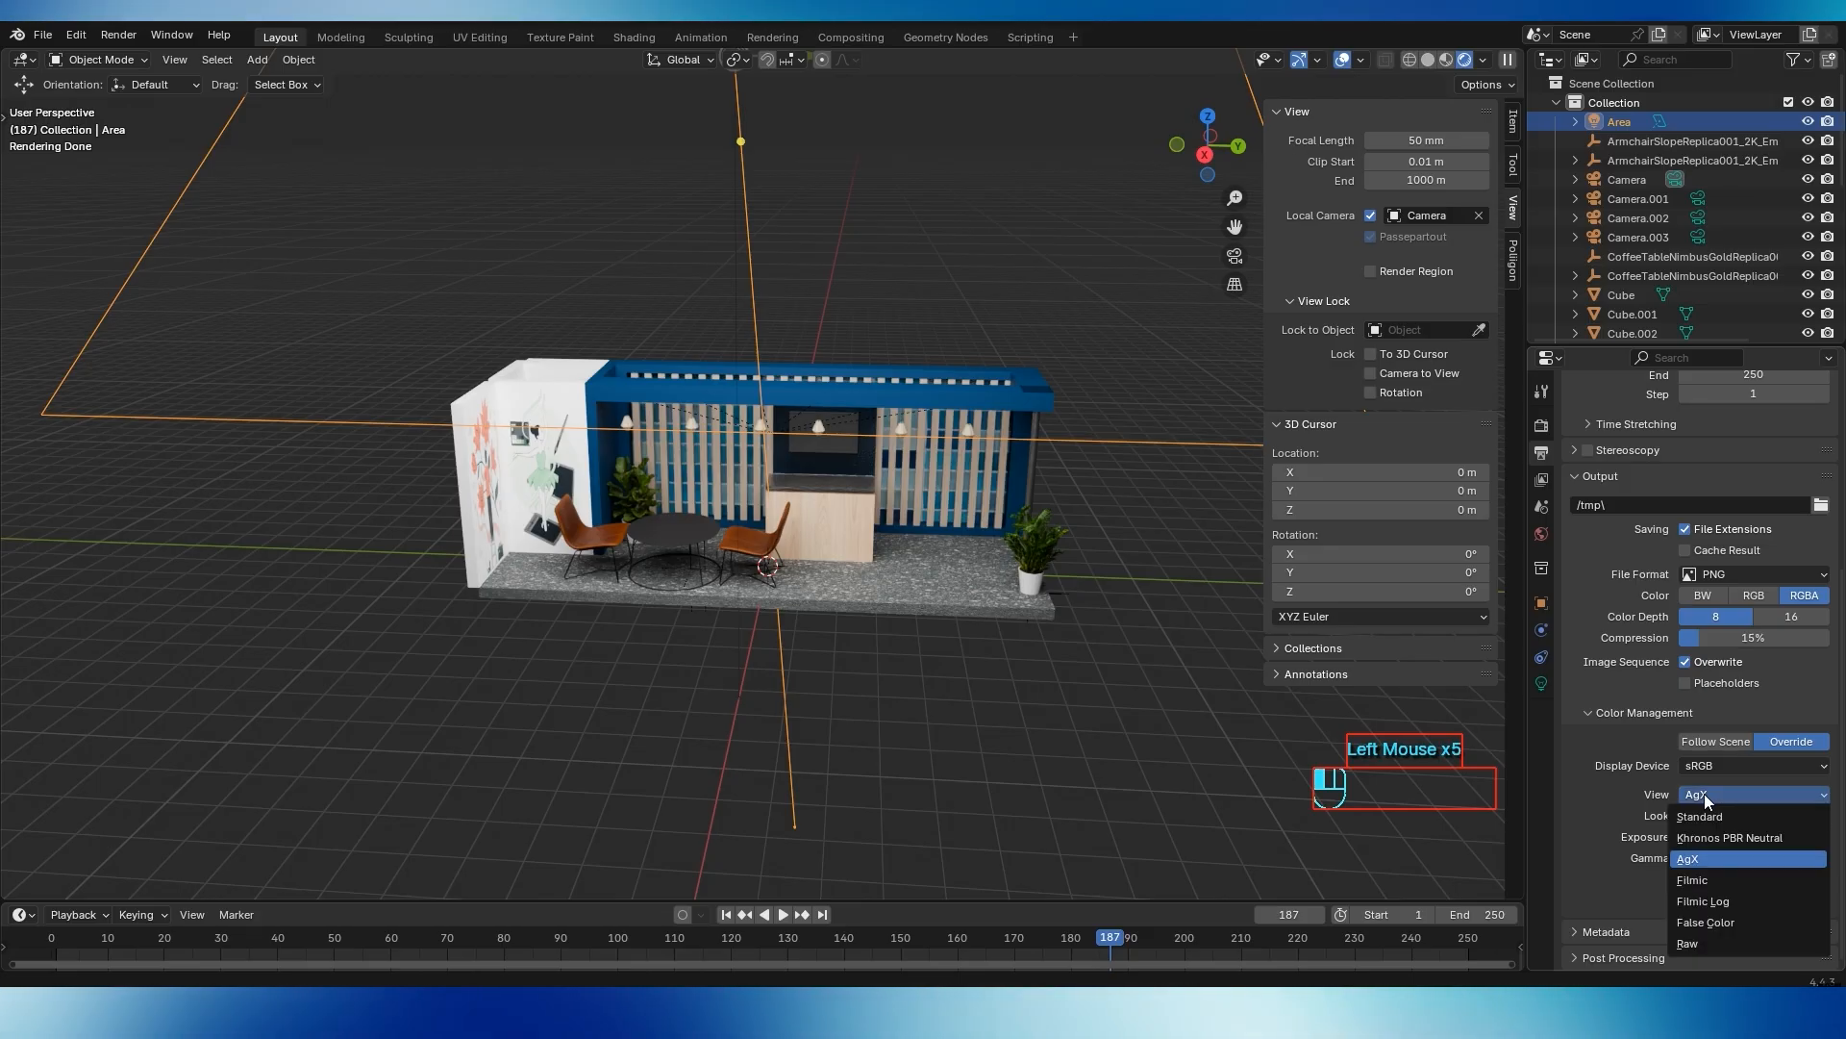
pyautogui.click(1706, 816)
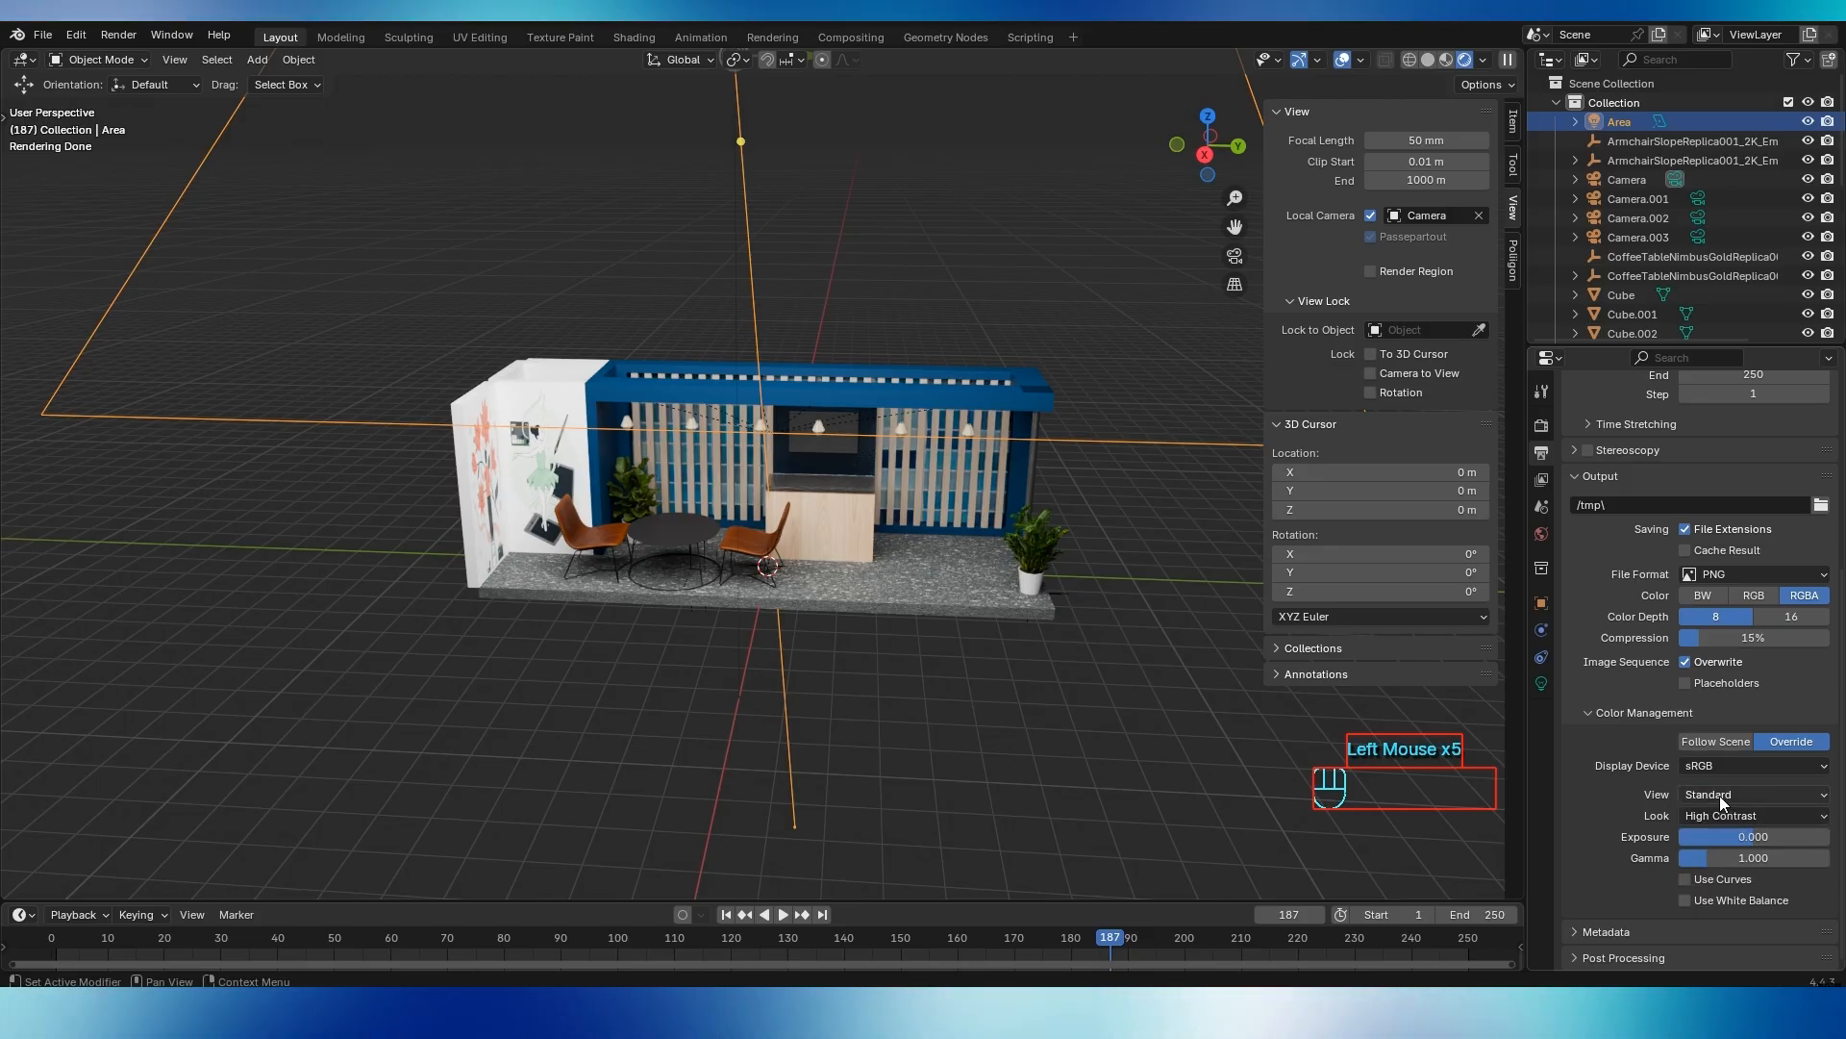
pyautogui.click(1719, 794)
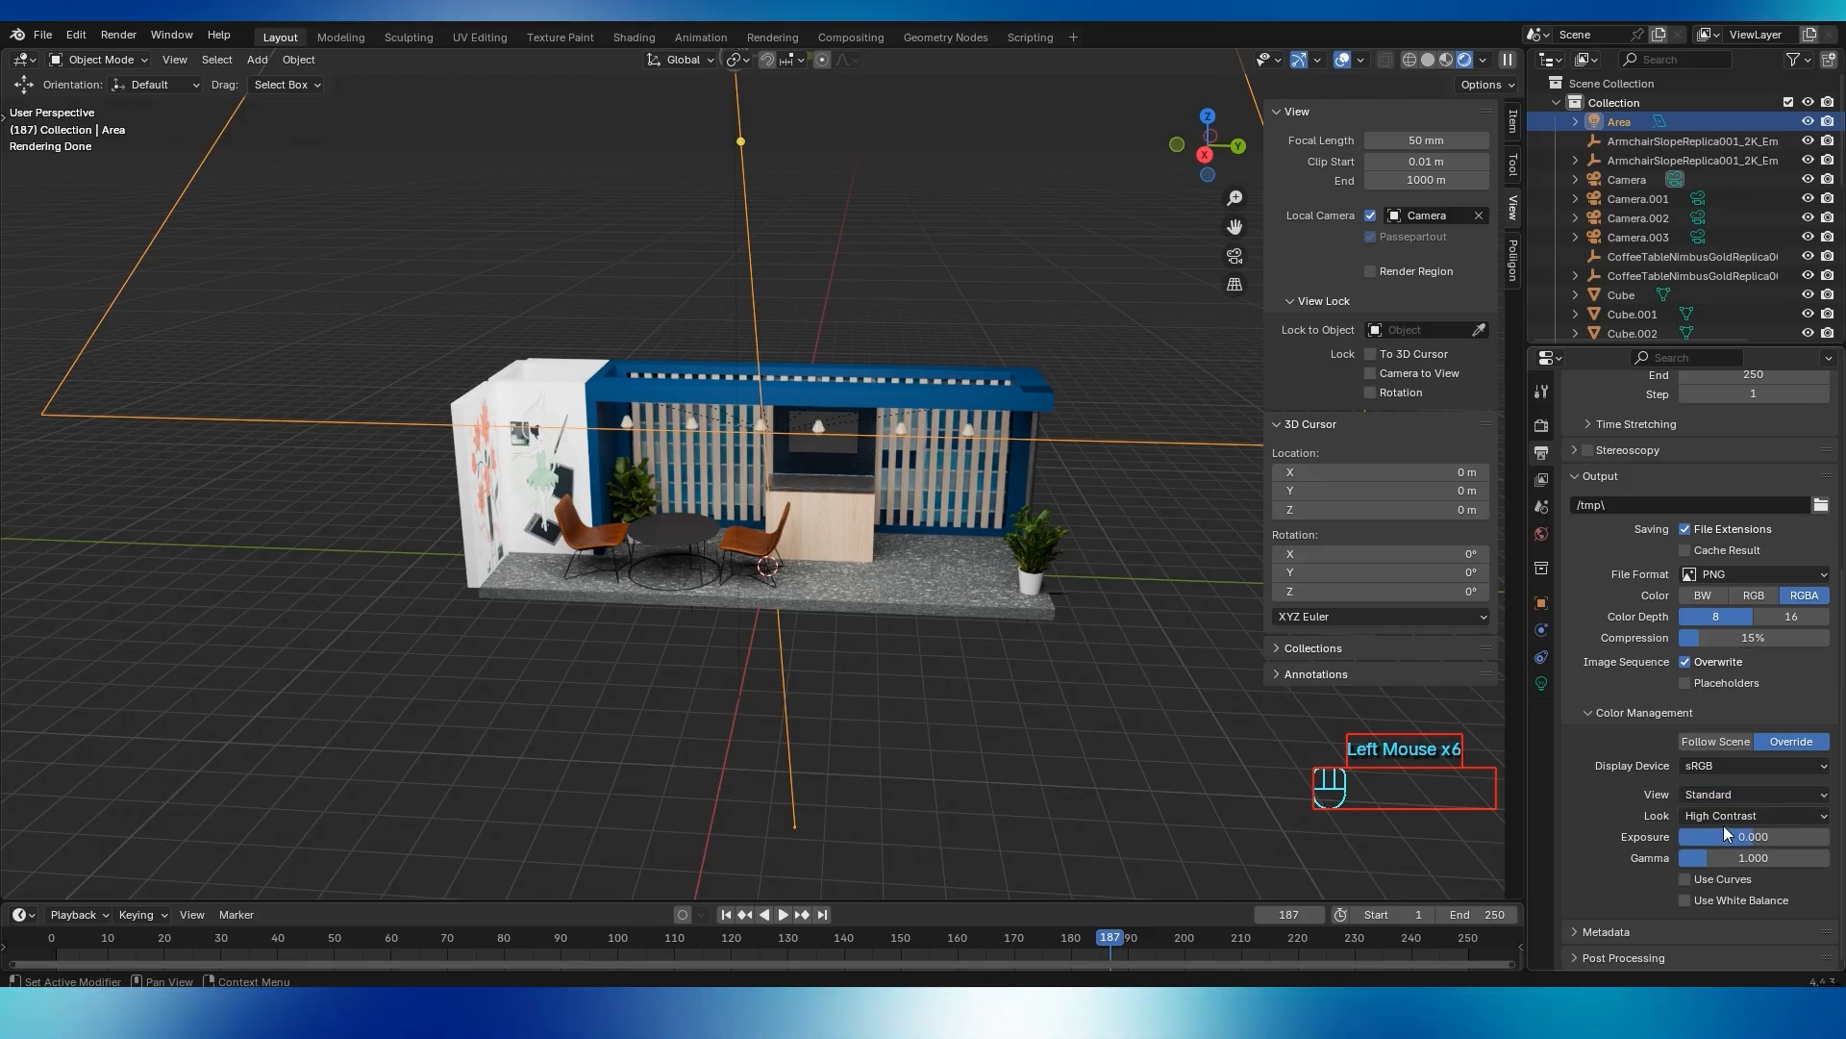
# Render the booth through the front Camera and save the image as A1 in the Stall 3D folder
pyautogui.scroll(1, 713, 522)
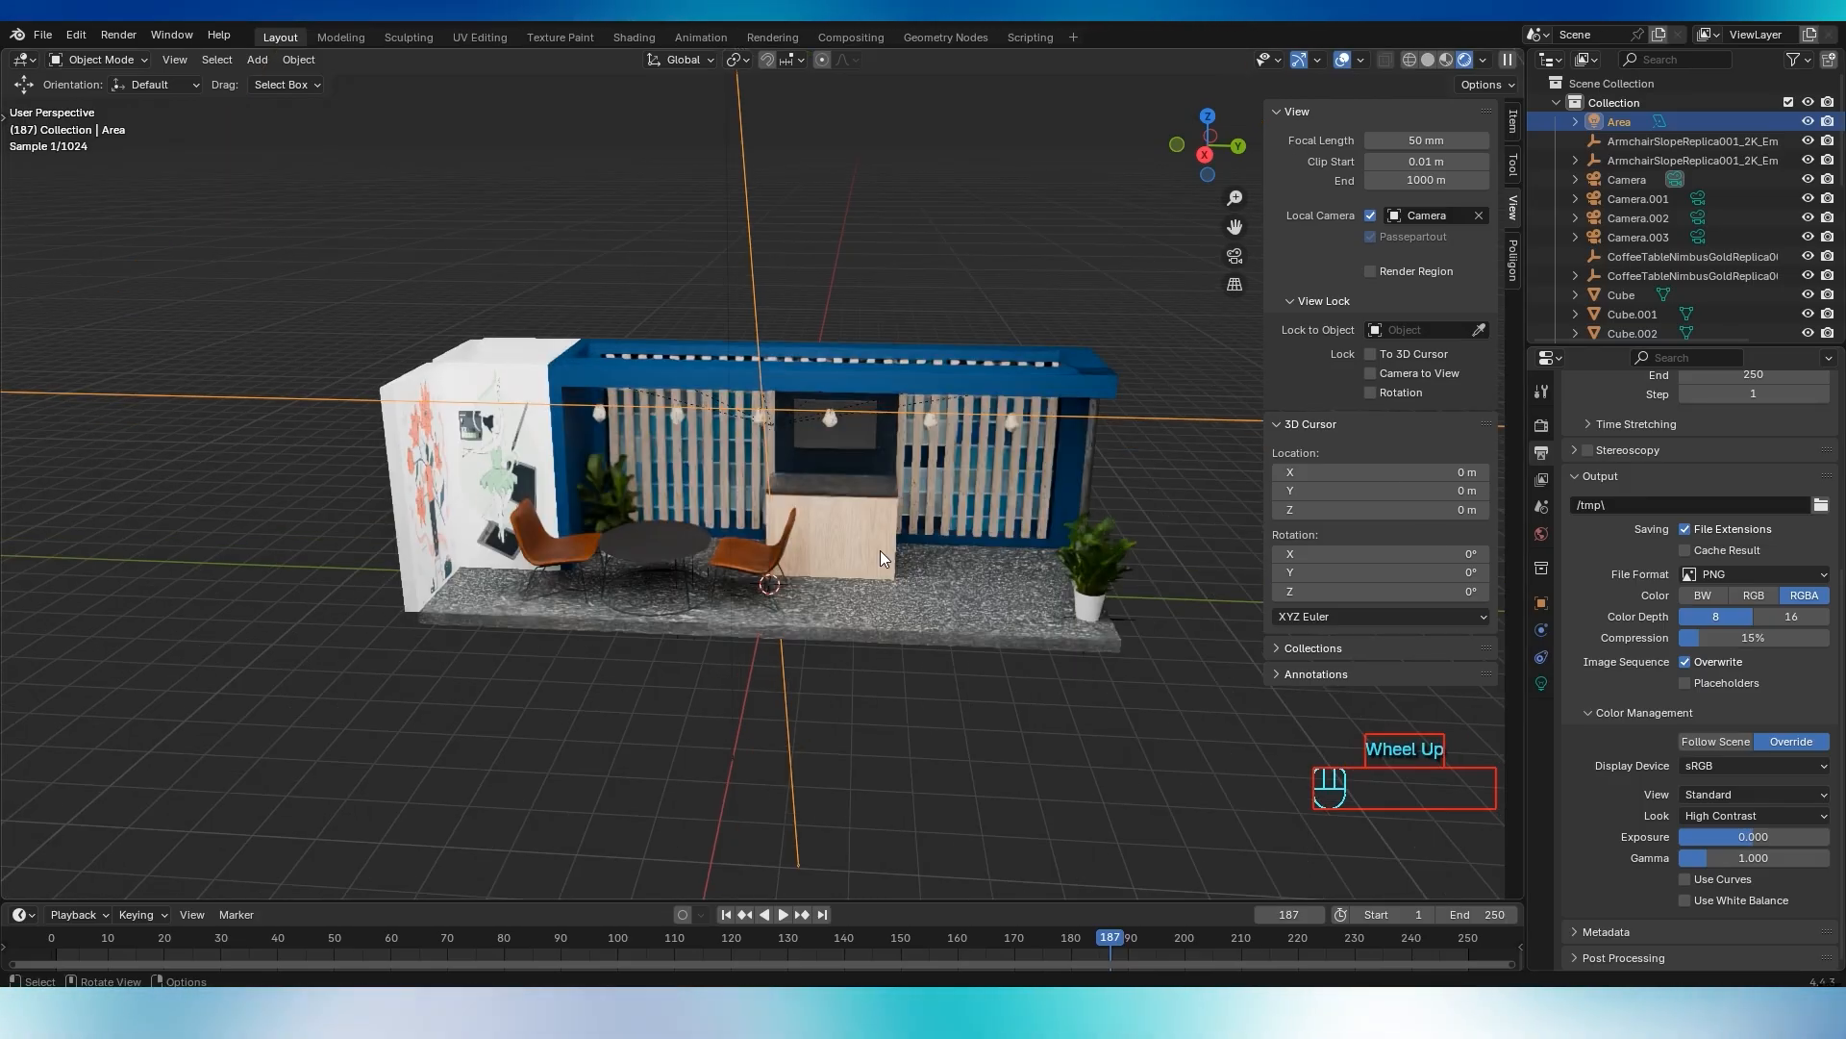
pyautogui.moveTo(919, 552); pyautogui.dragTo(921, 533, button='middle')
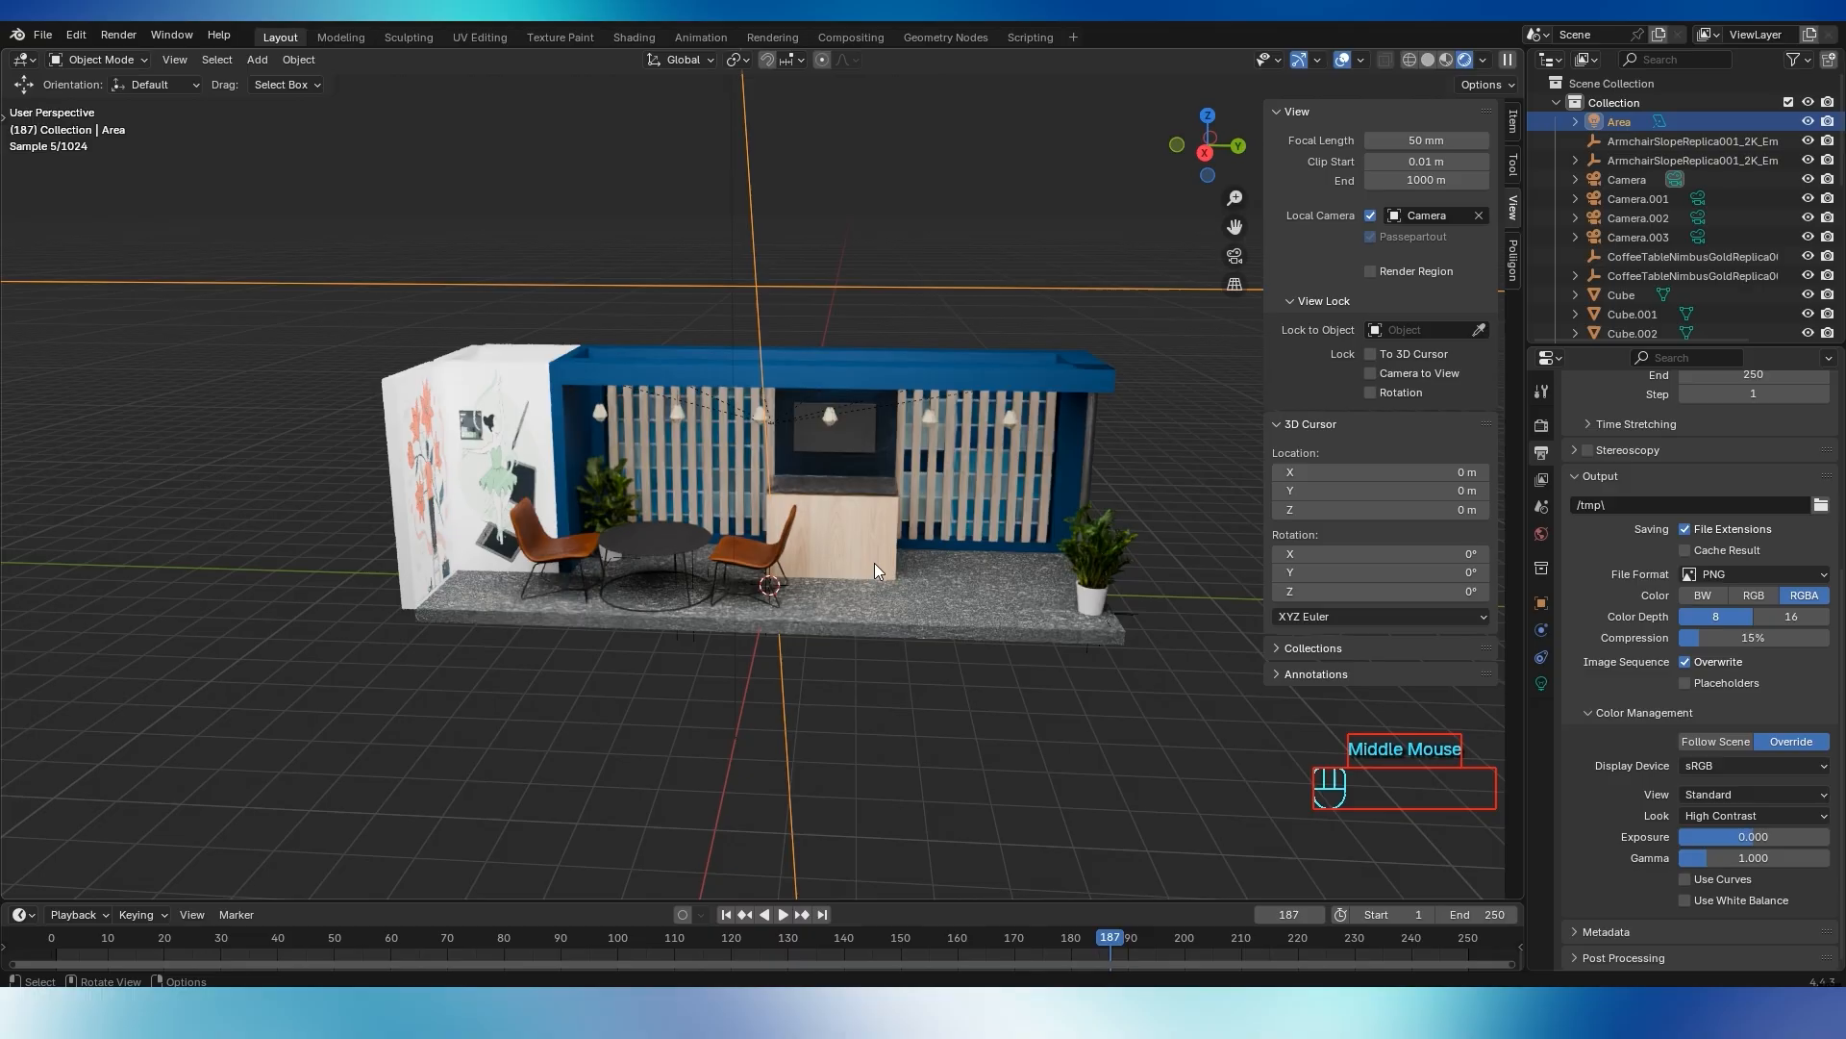
pyautogui.press('F12')
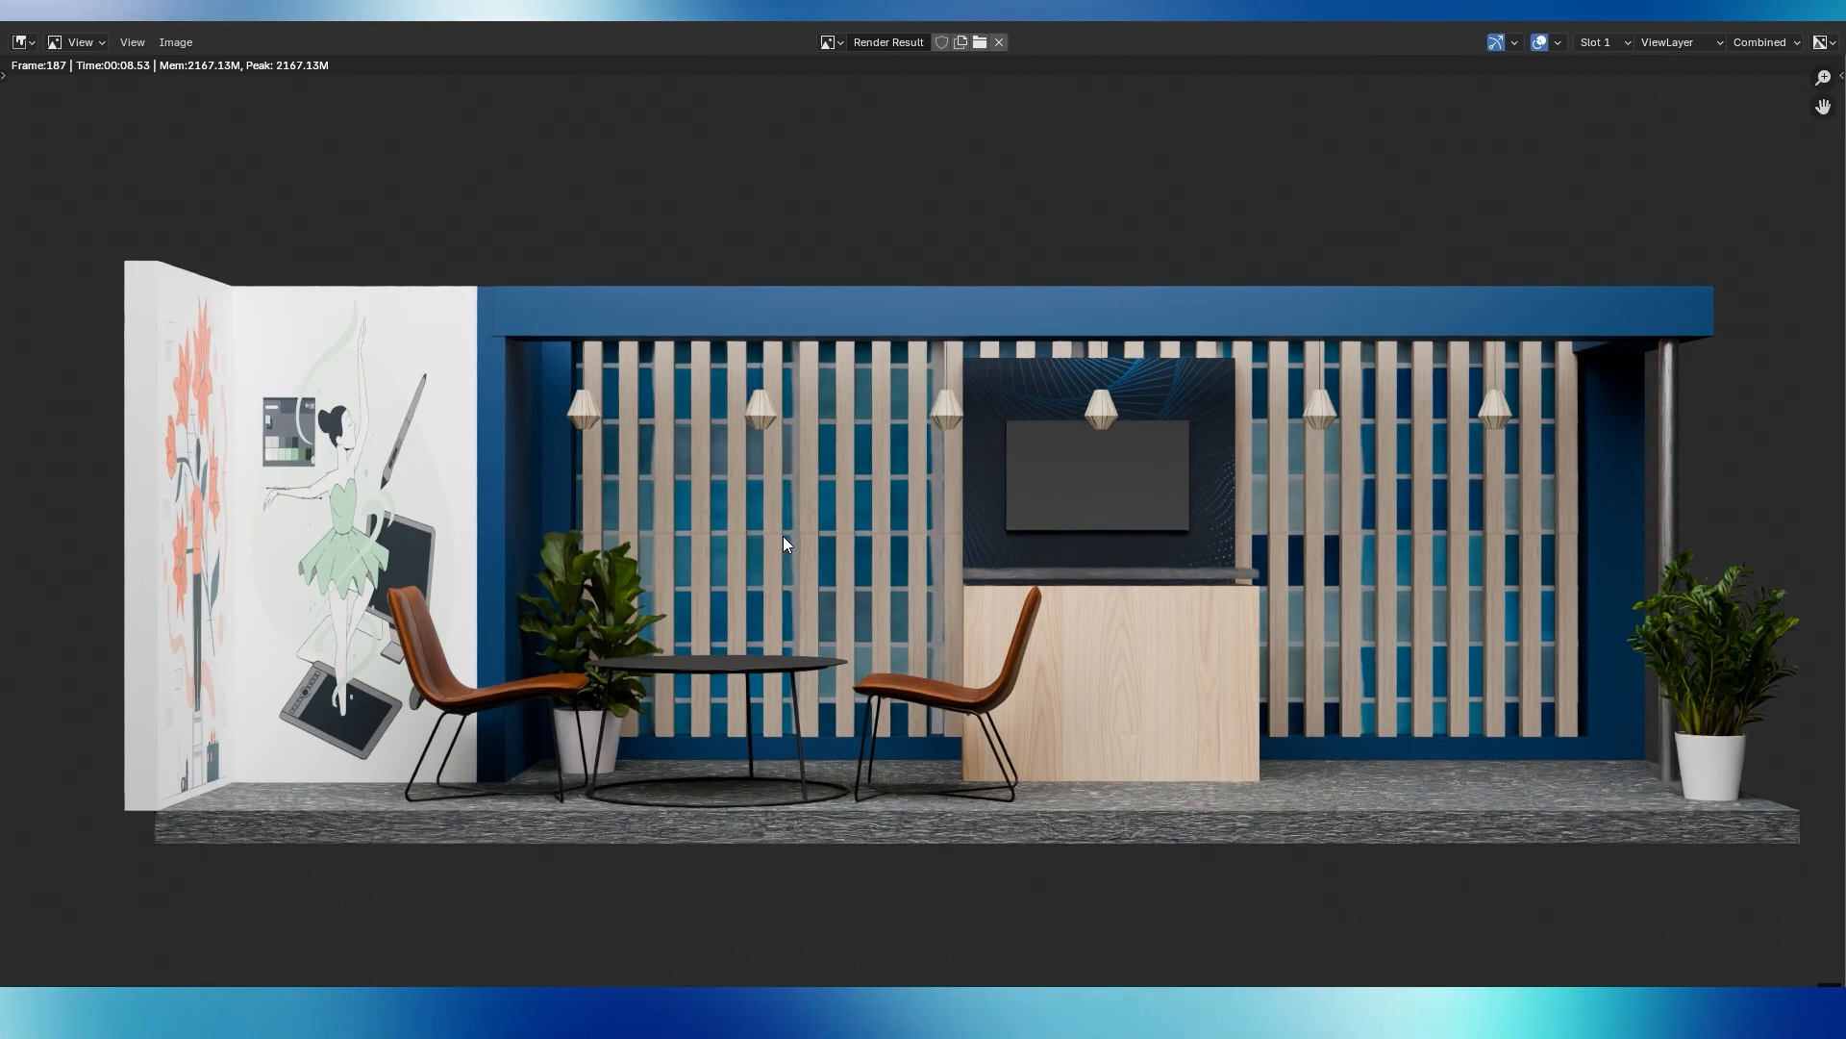
pyautogui.click(175, 42)
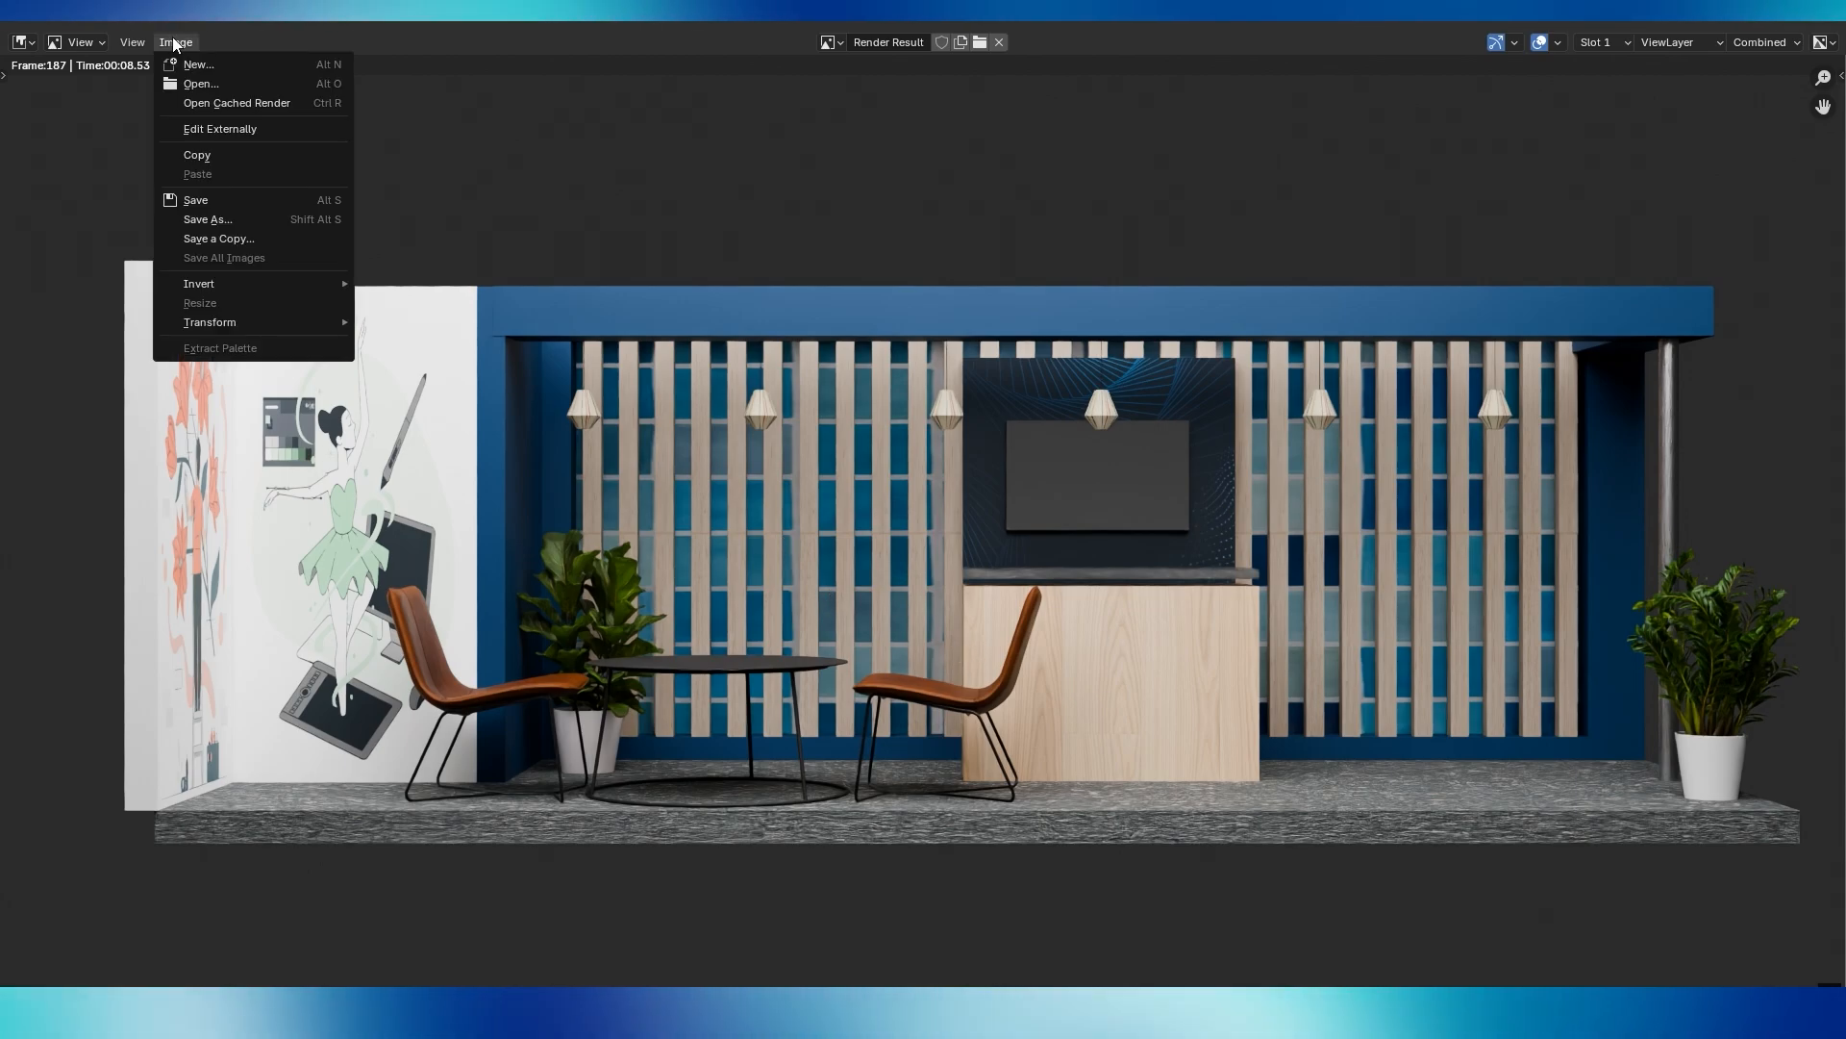
pyautogui.click(195, 200)
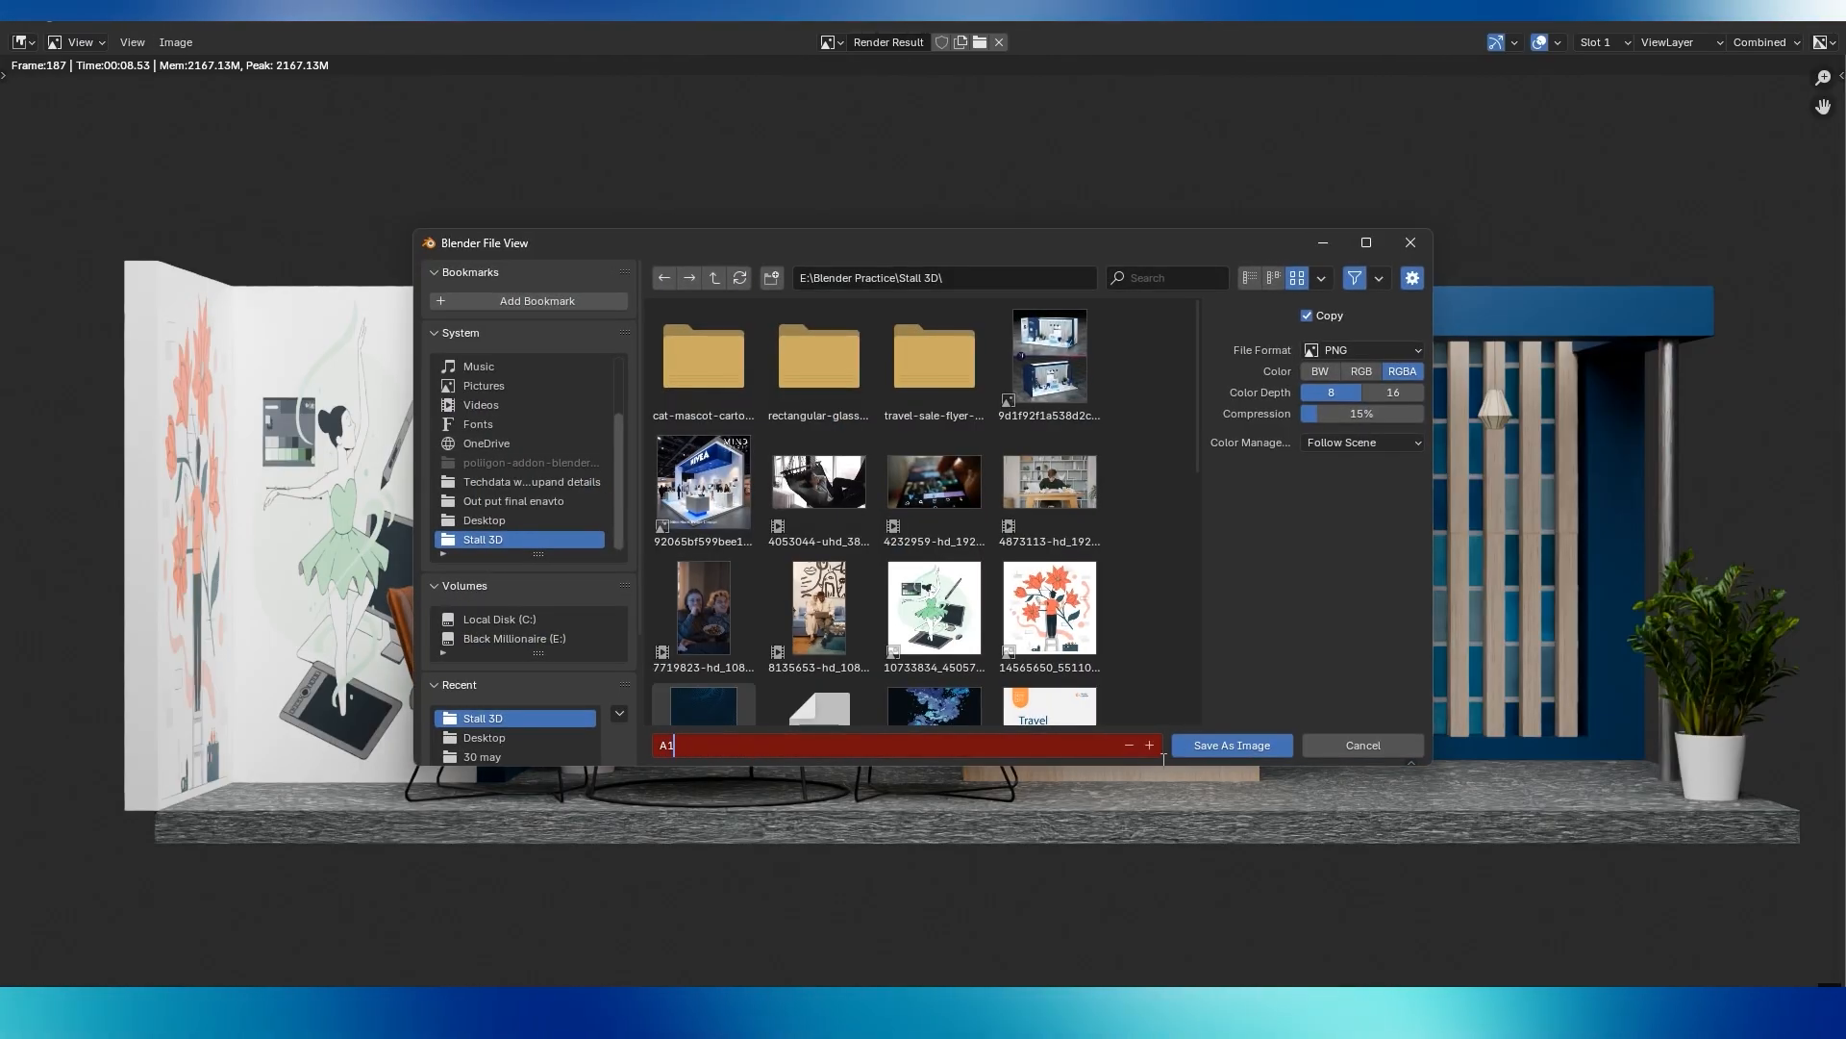
pyautogui.click(1231, 744)
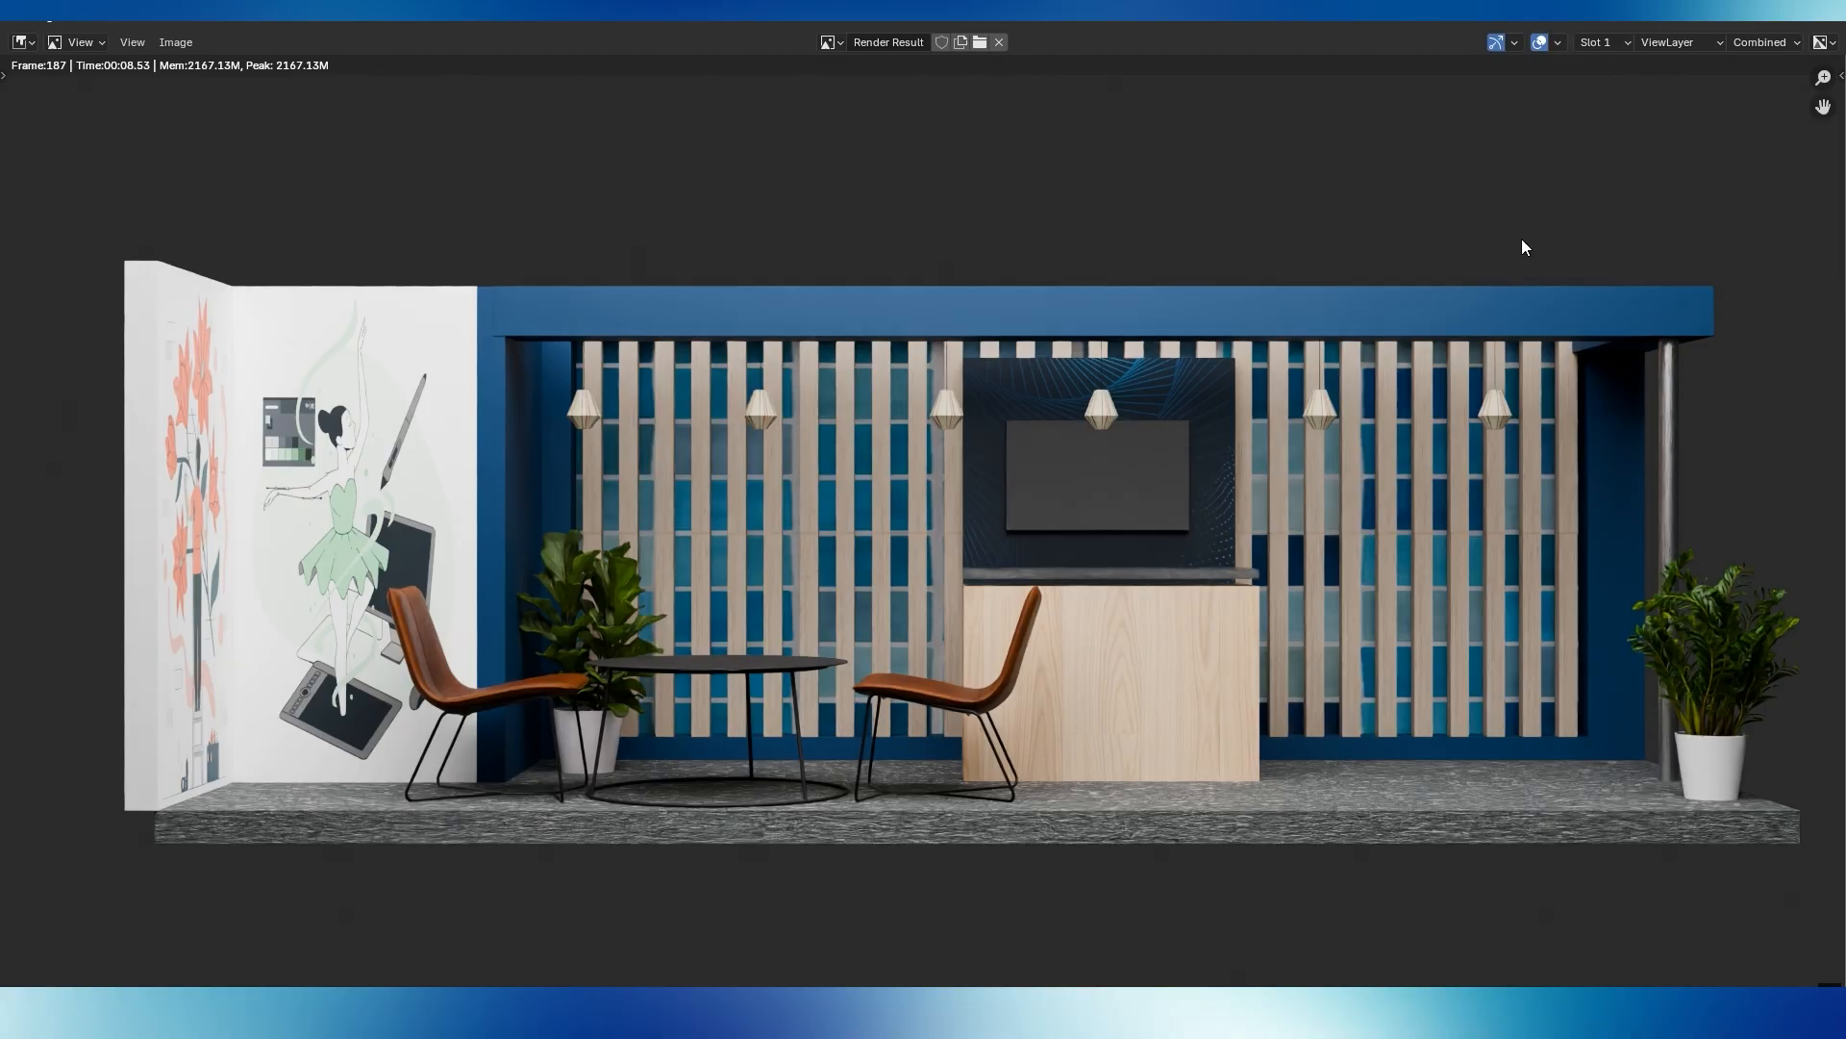
pyautogui.click(1819, 22)
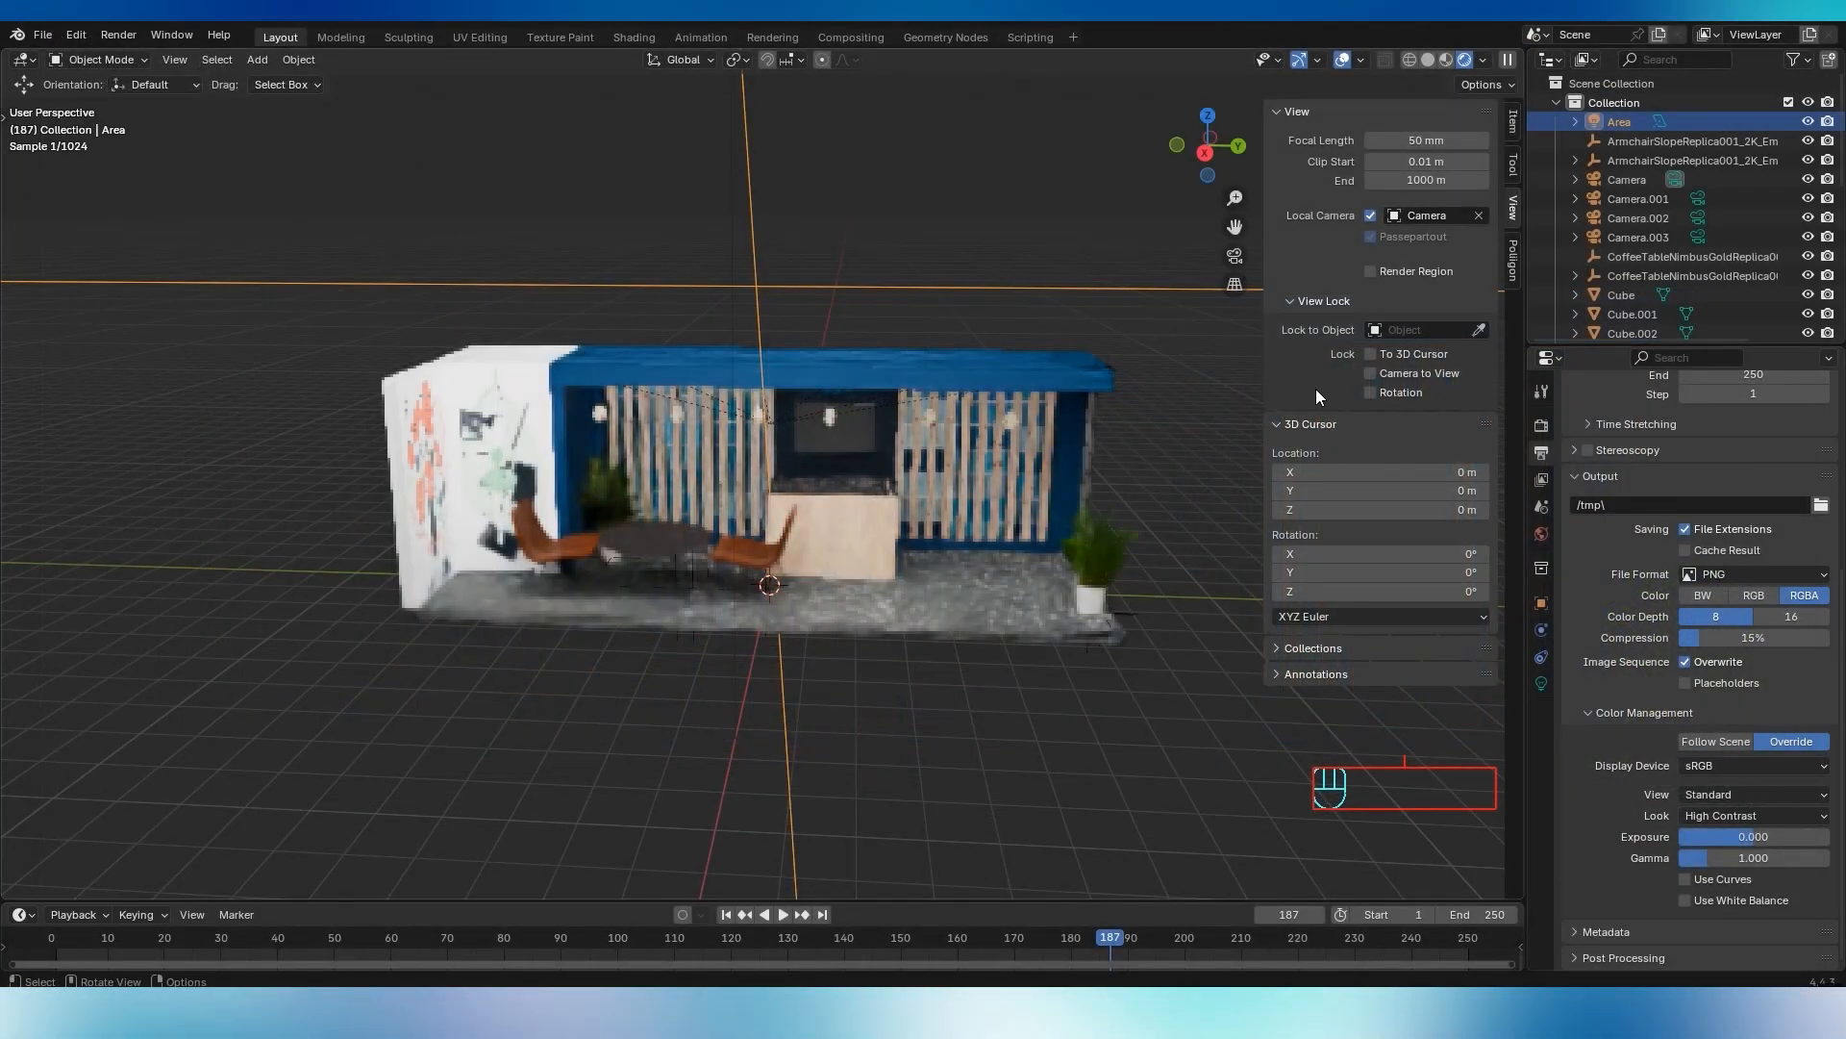
# Switch the local camera to Camera.001, then render that view and save it as A2 in the Stall 3D folder
pyautogui.click(1444, 219)
pyautogui.click(1423, 381)
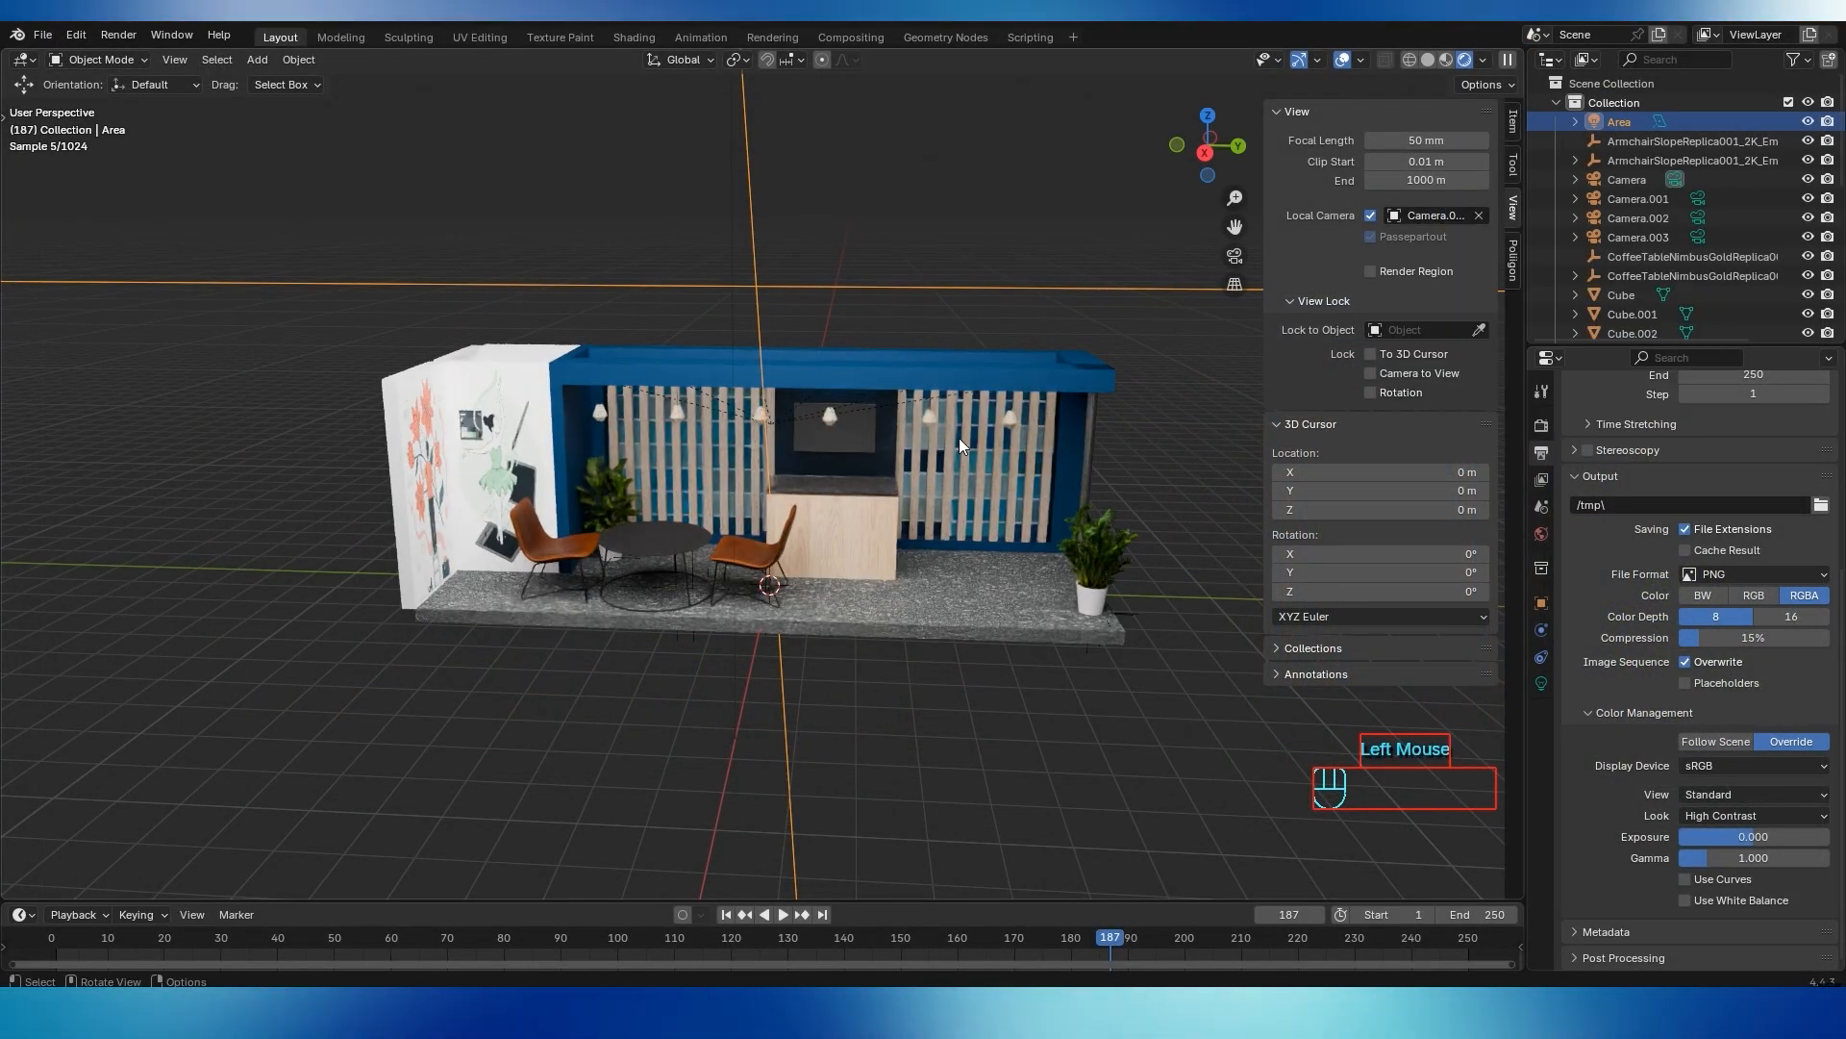
pyautogui.press('F12')
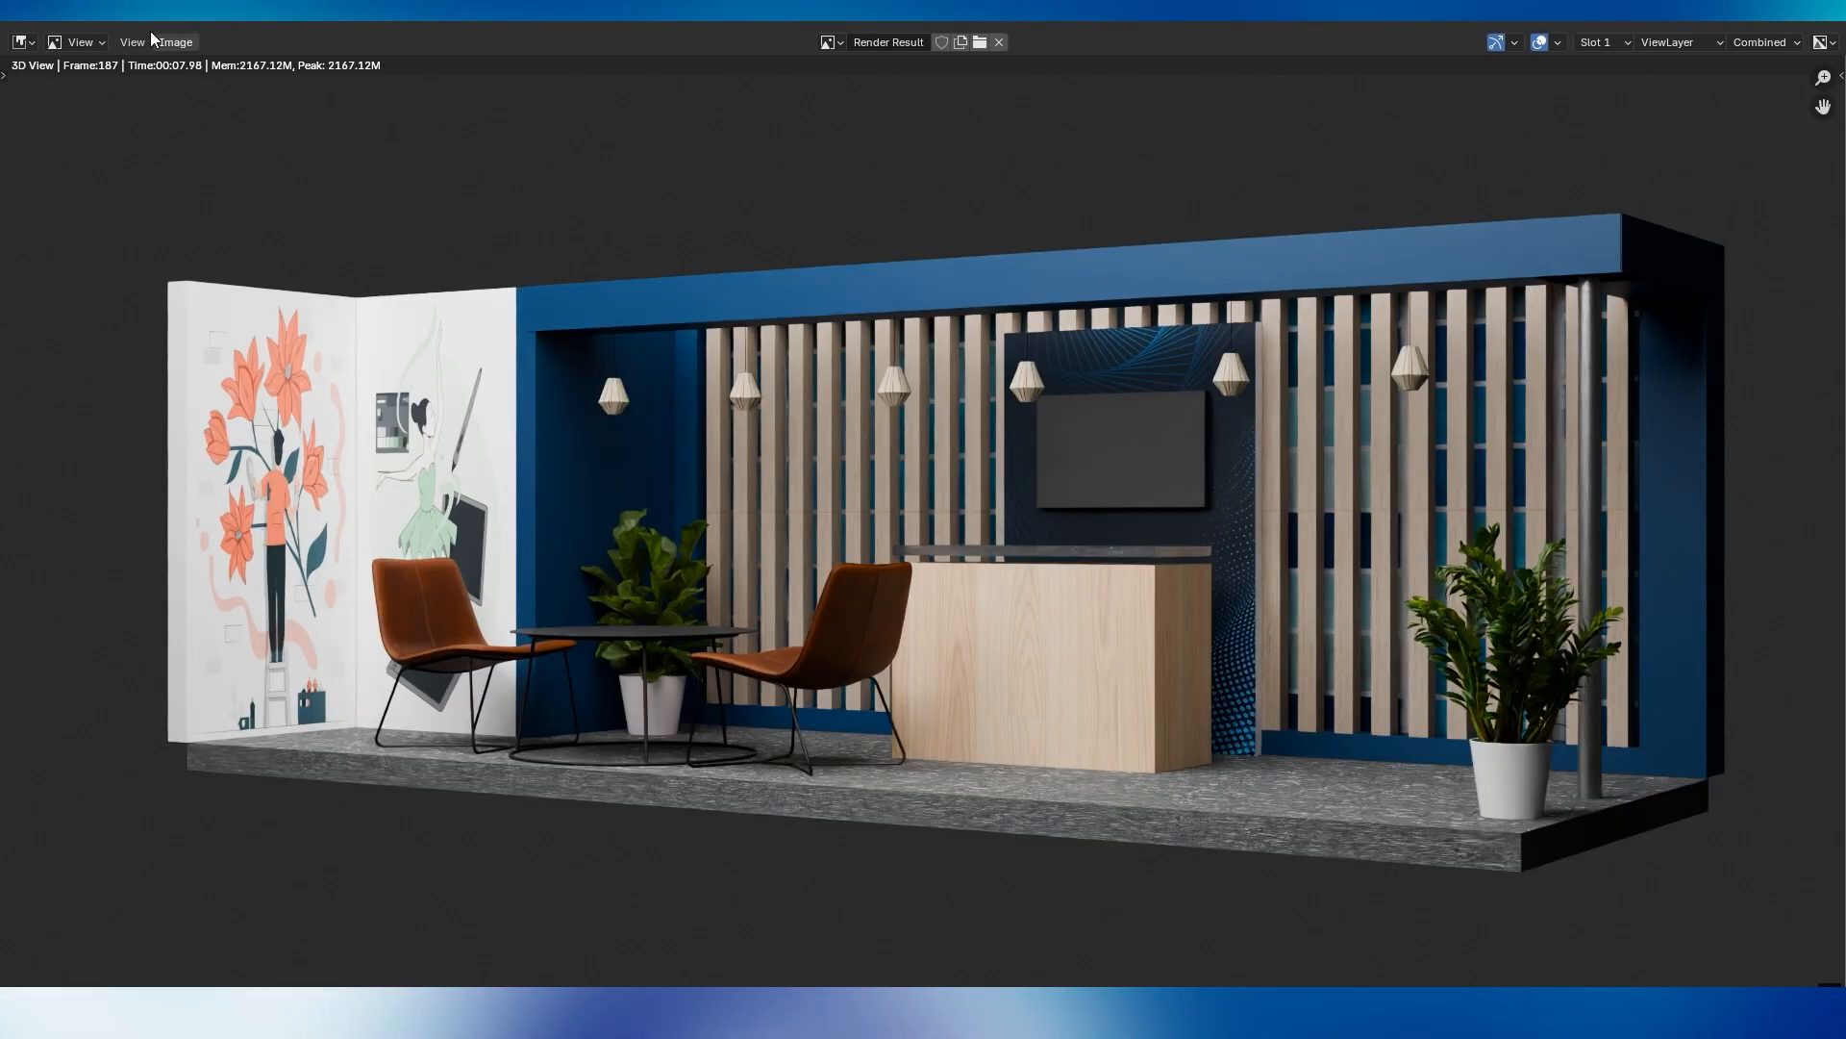
pyautogui.click(161, 42)
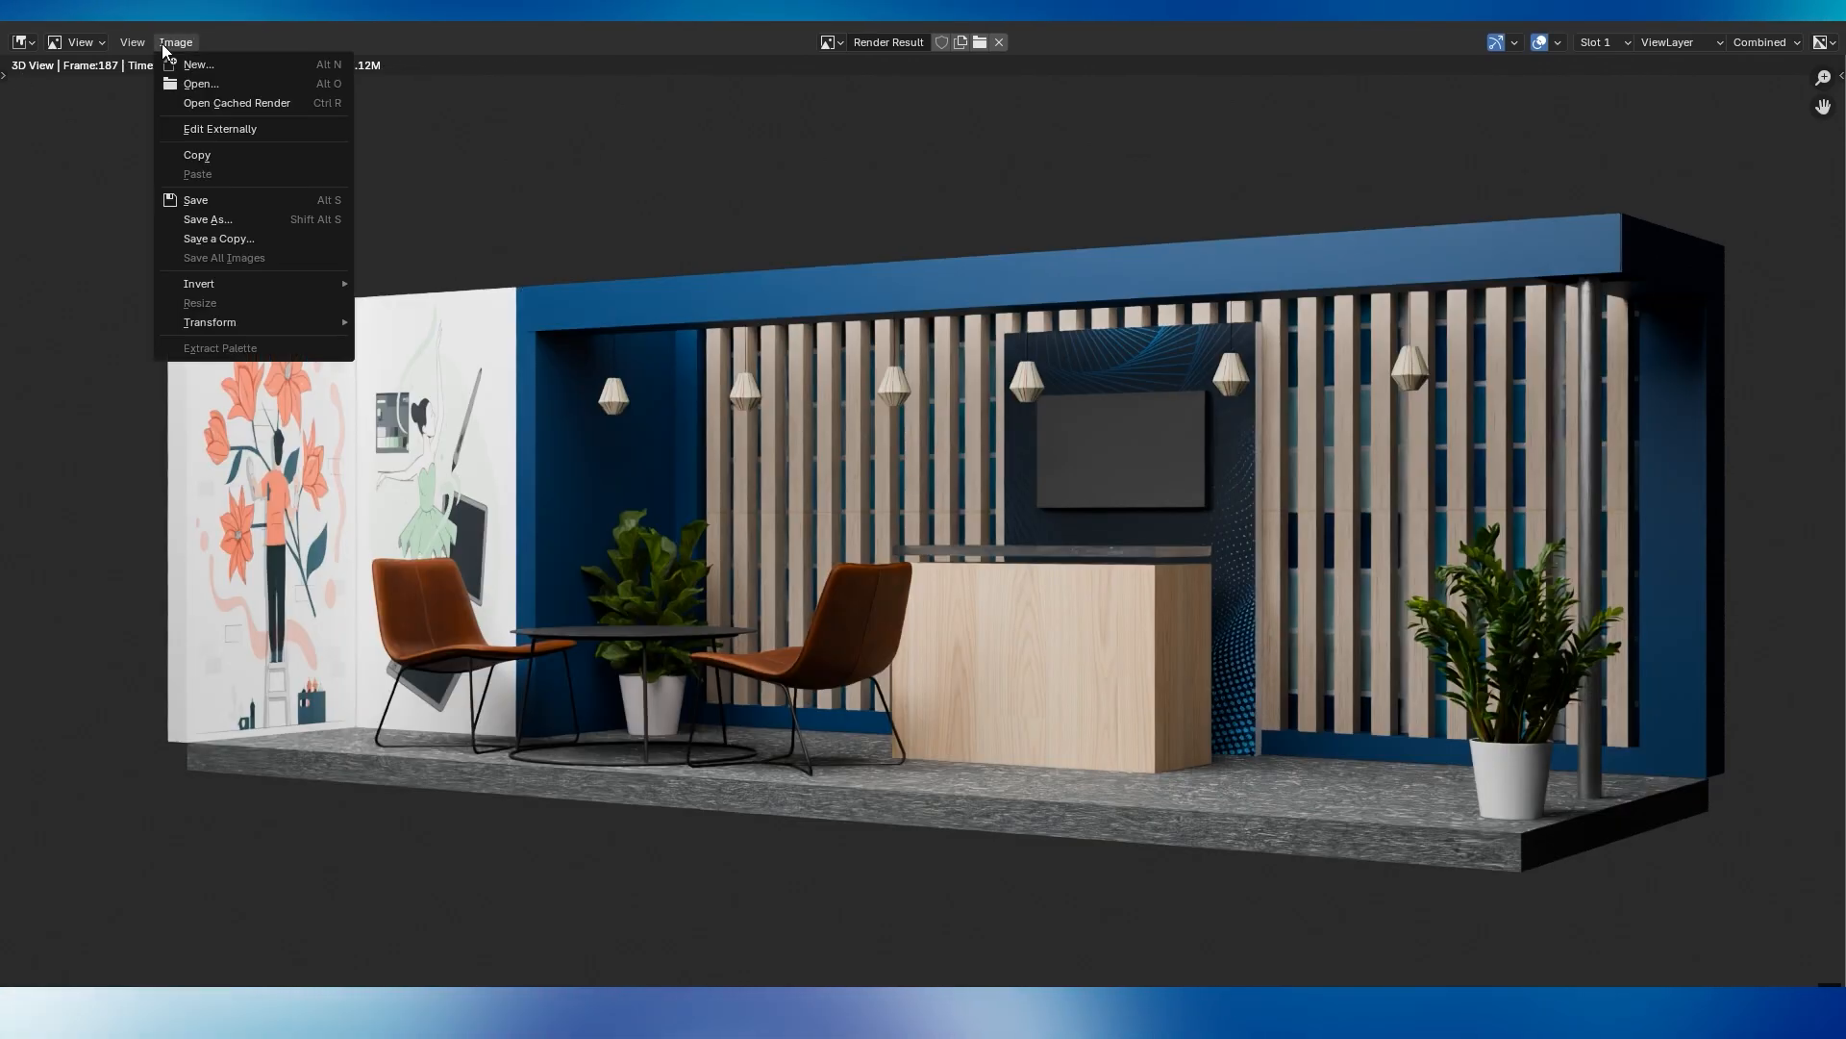
pyautogui.click(198, 221)
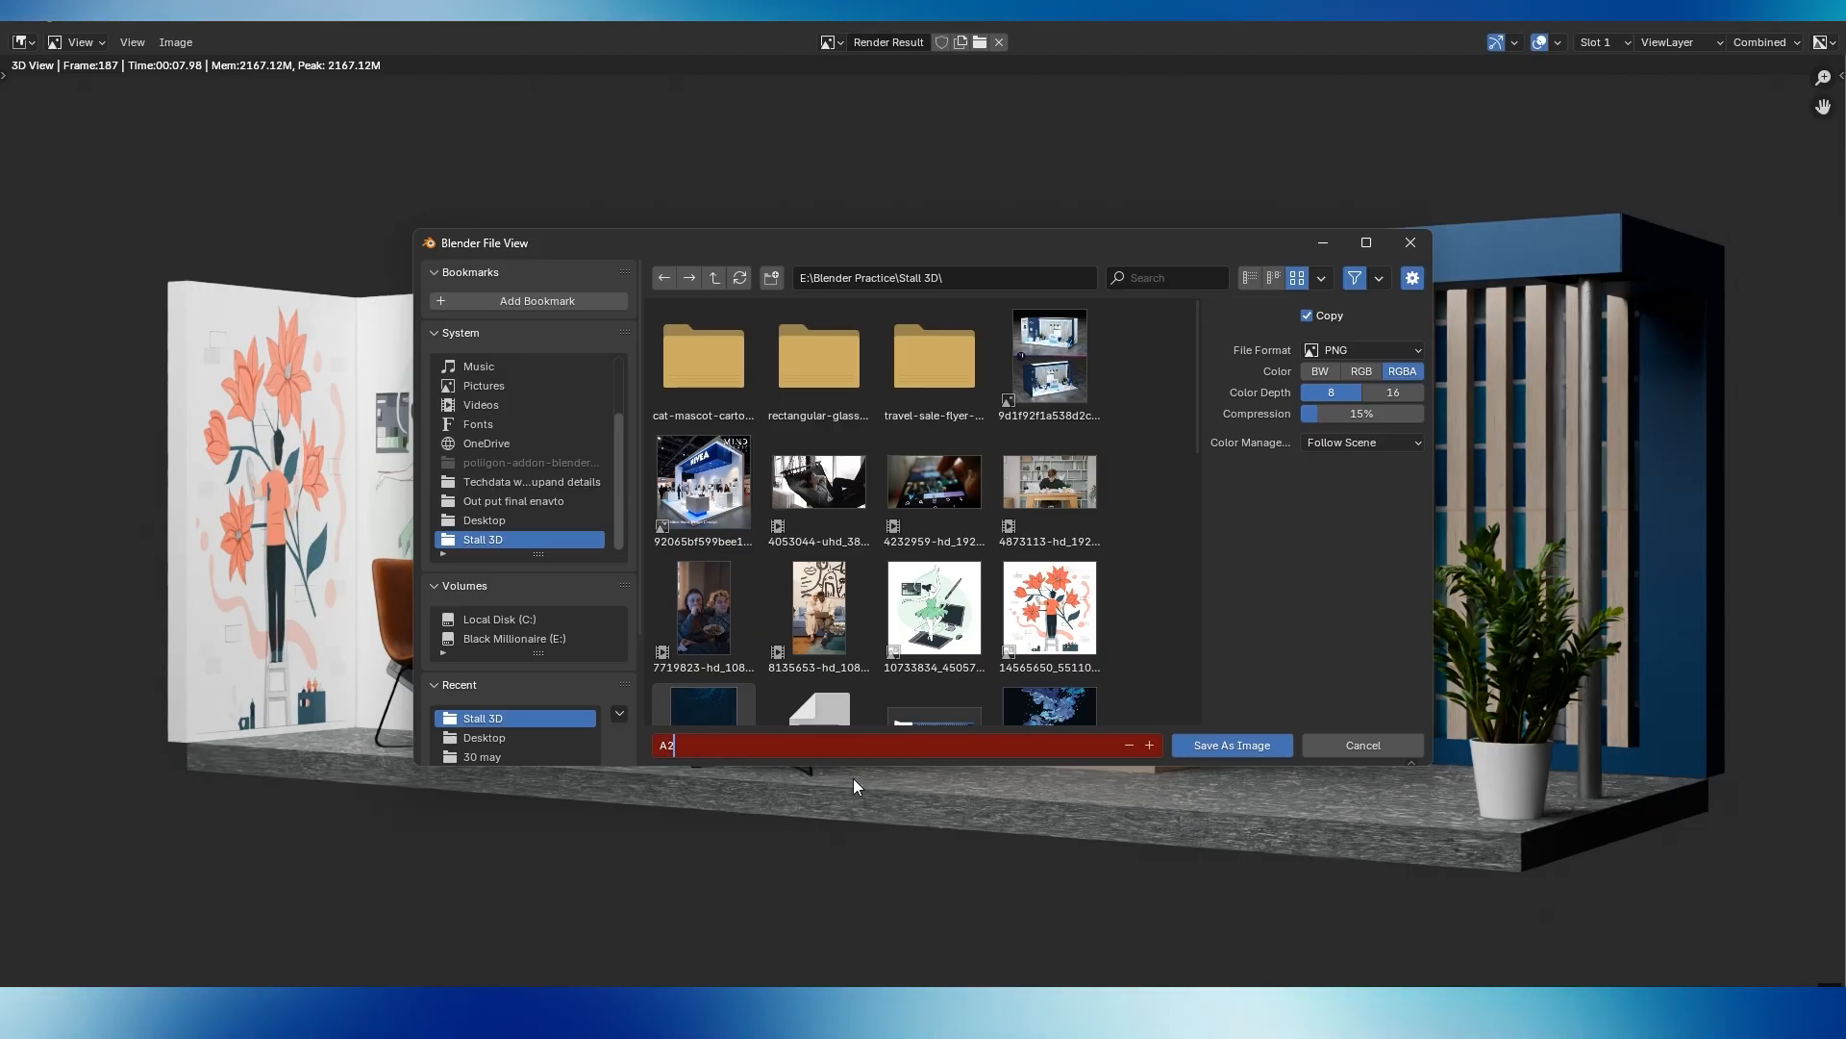
pyautogui.click(1213, 746)
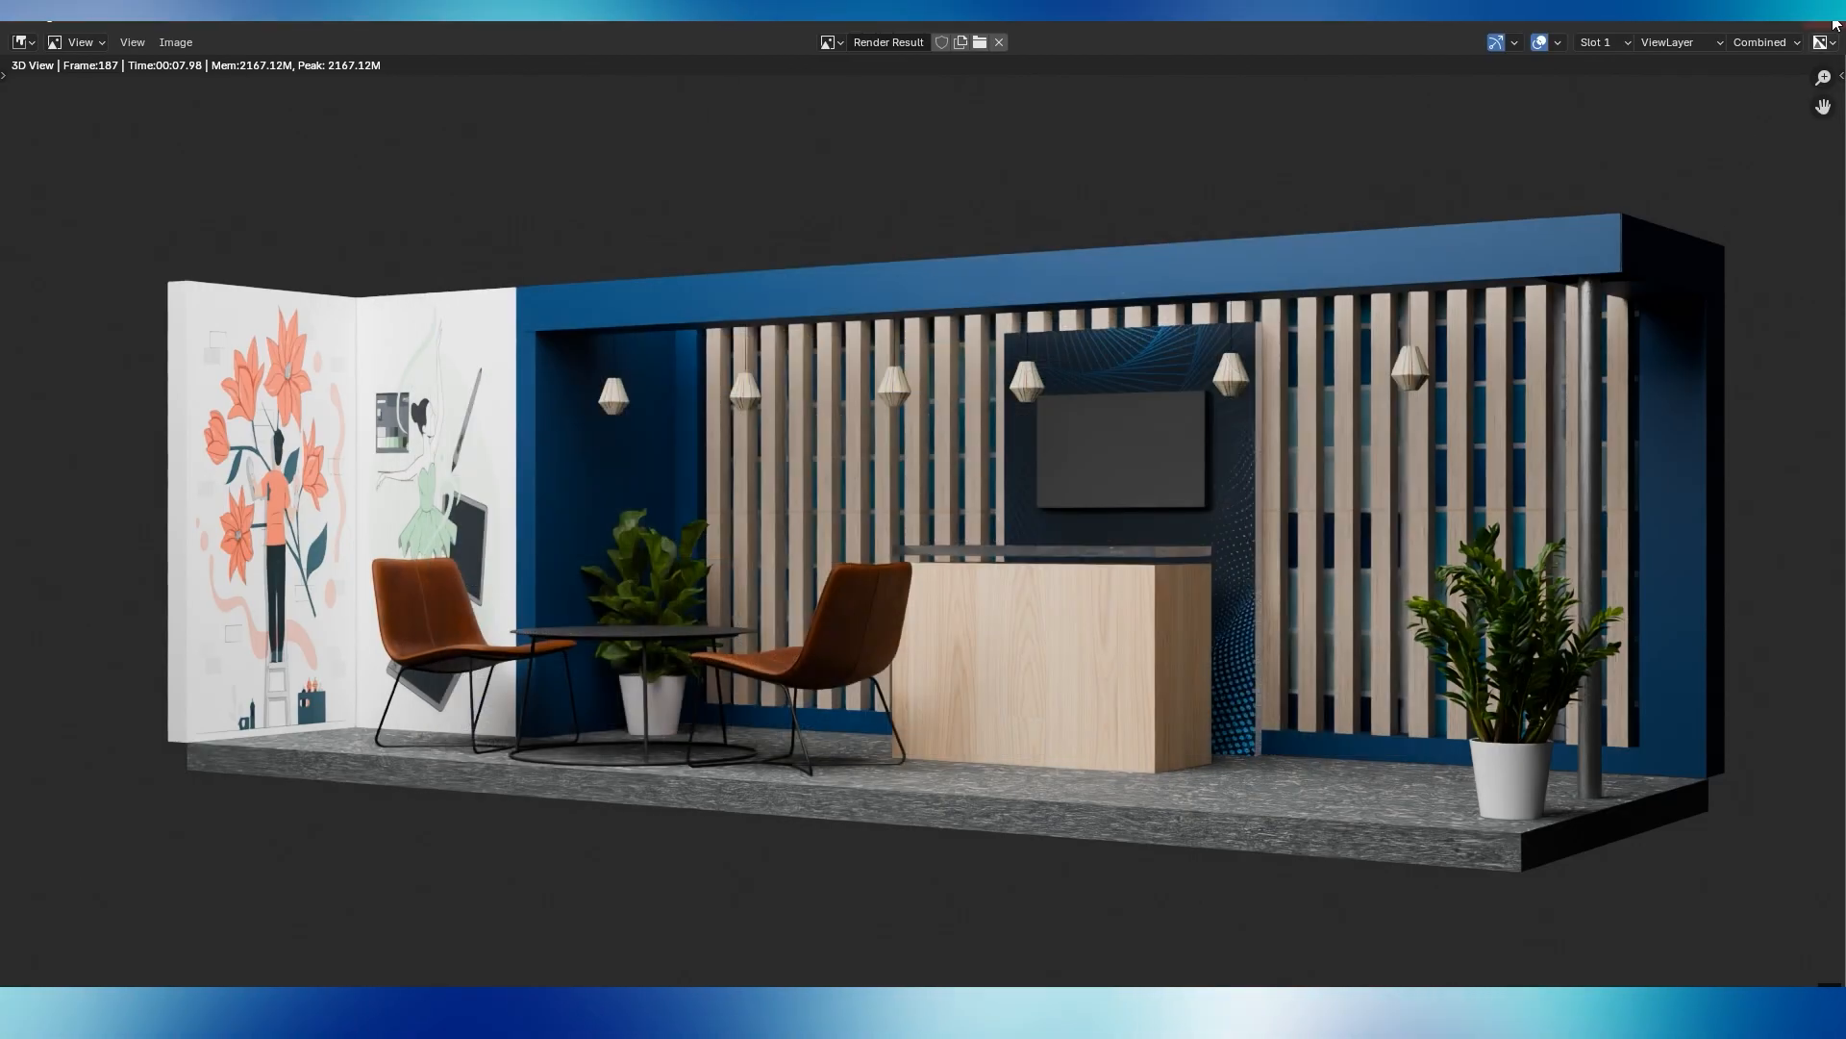
pyautogui.click(1834, 24)
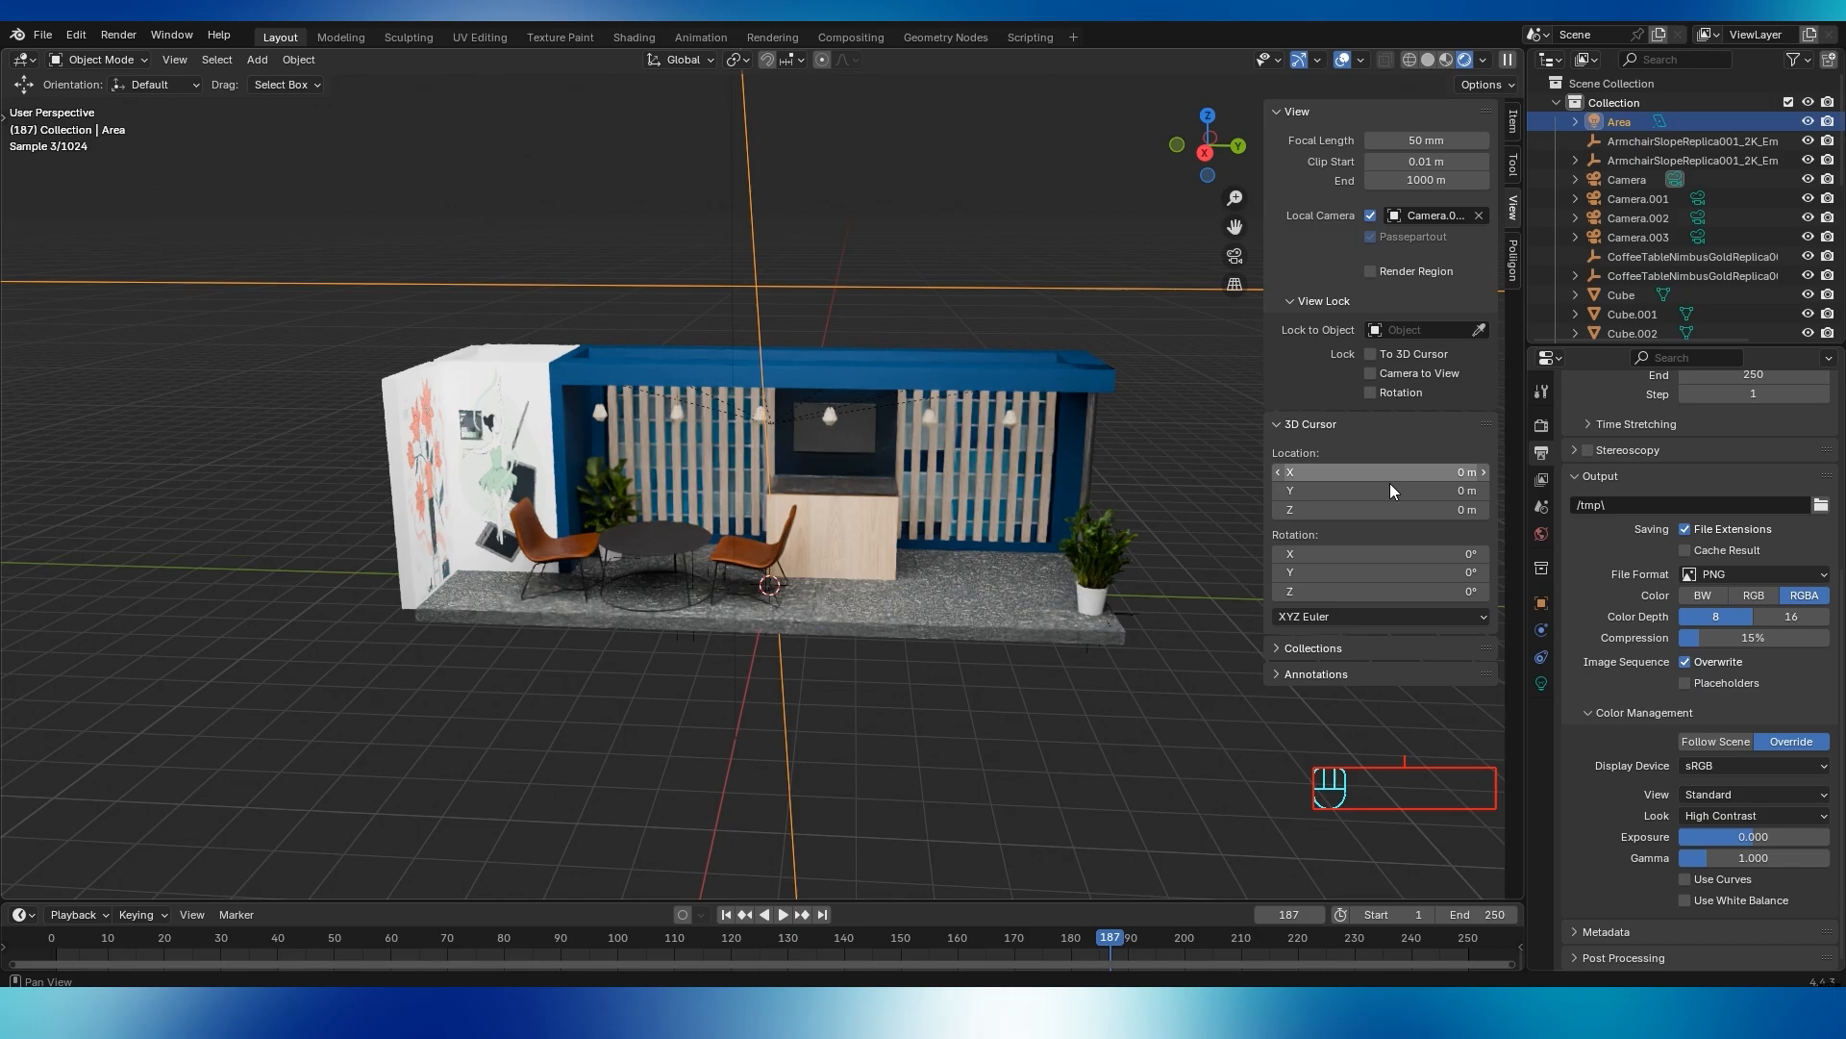
# Switch the local camera to Camera.002, then render that view and save it as A3 in the Stall 3D folder
pyautogui.click(1419, 217)
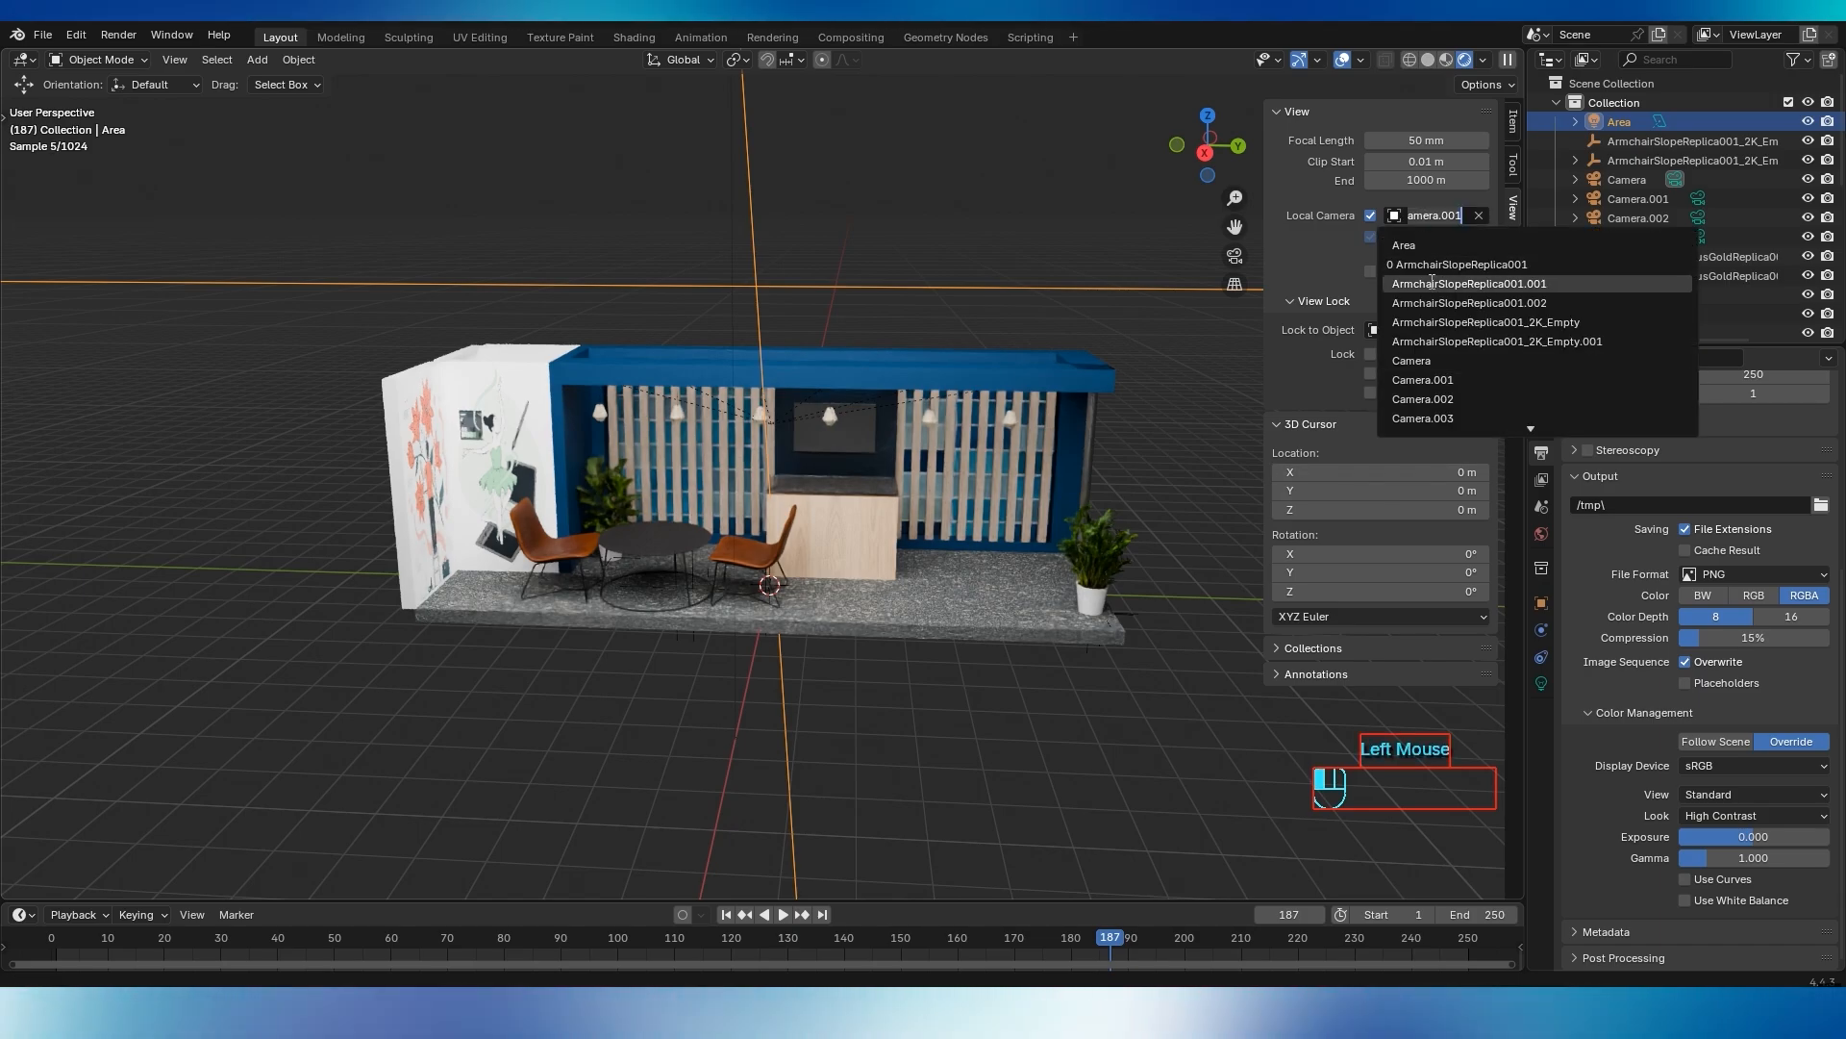
pyautogui.click(1418, 408)
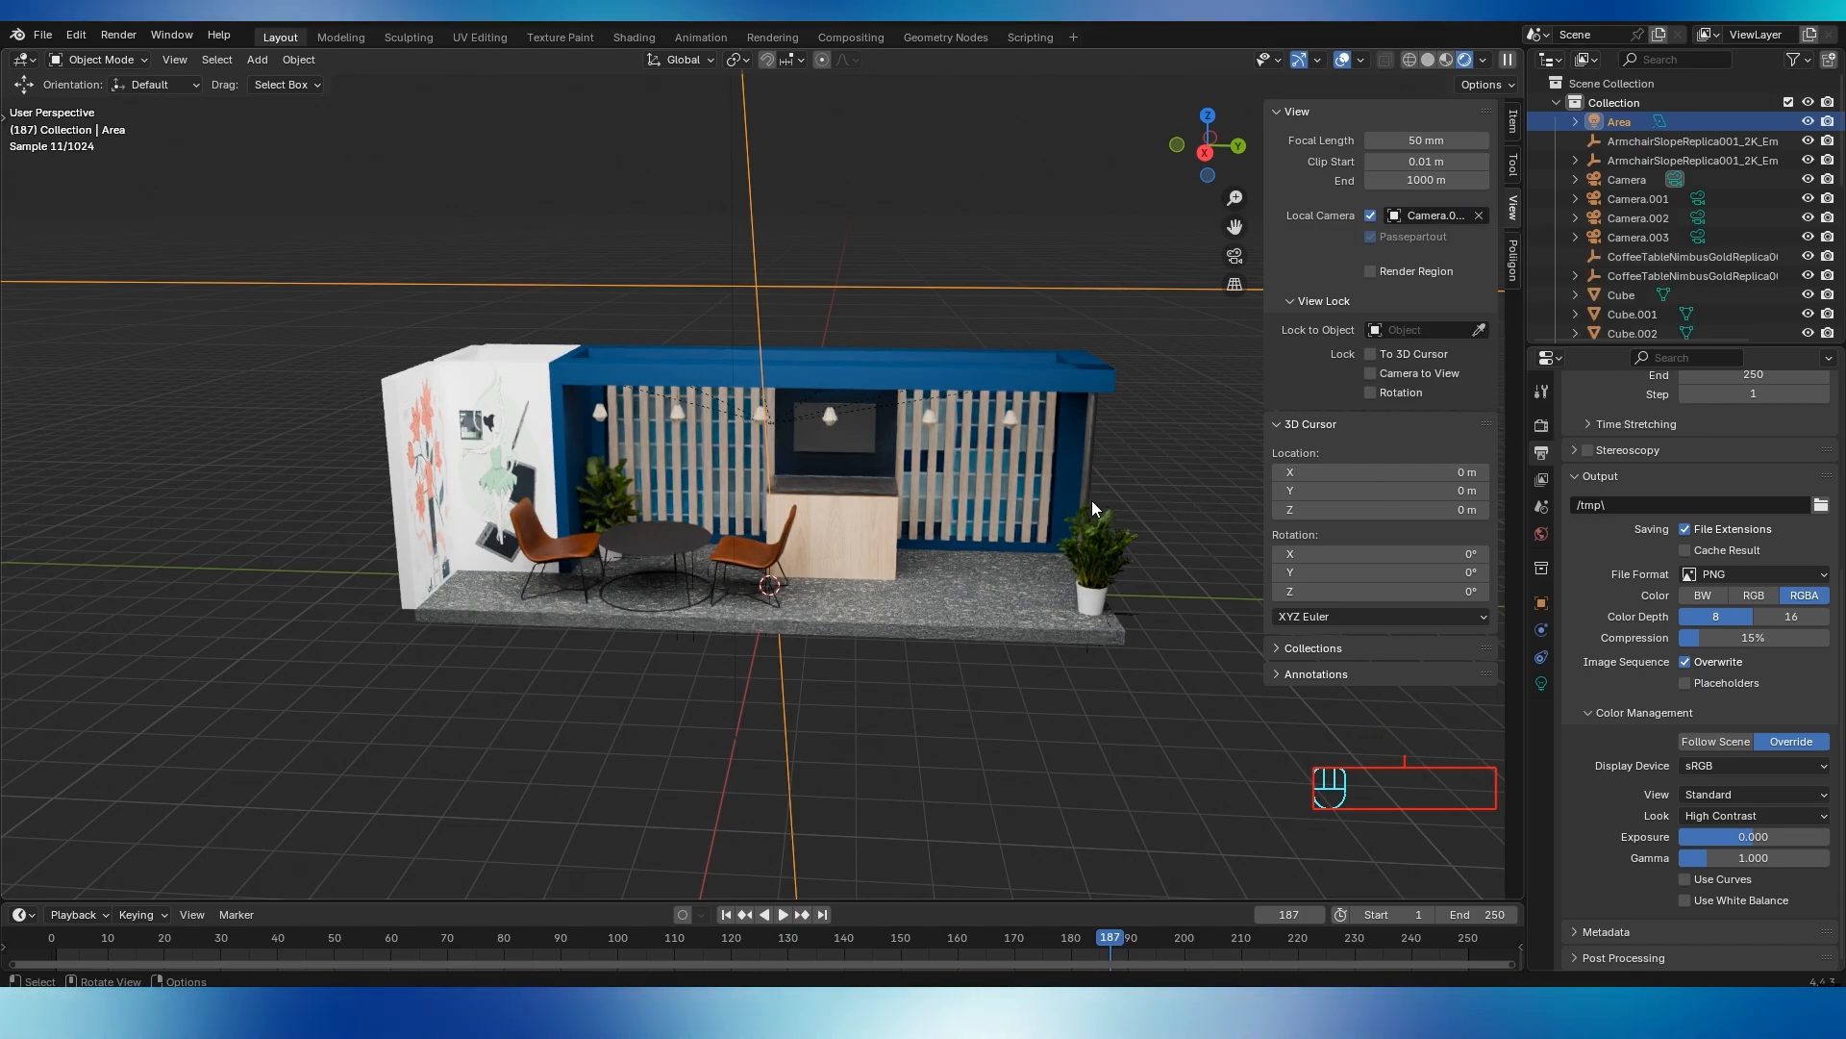
pyautogui.press('F12')
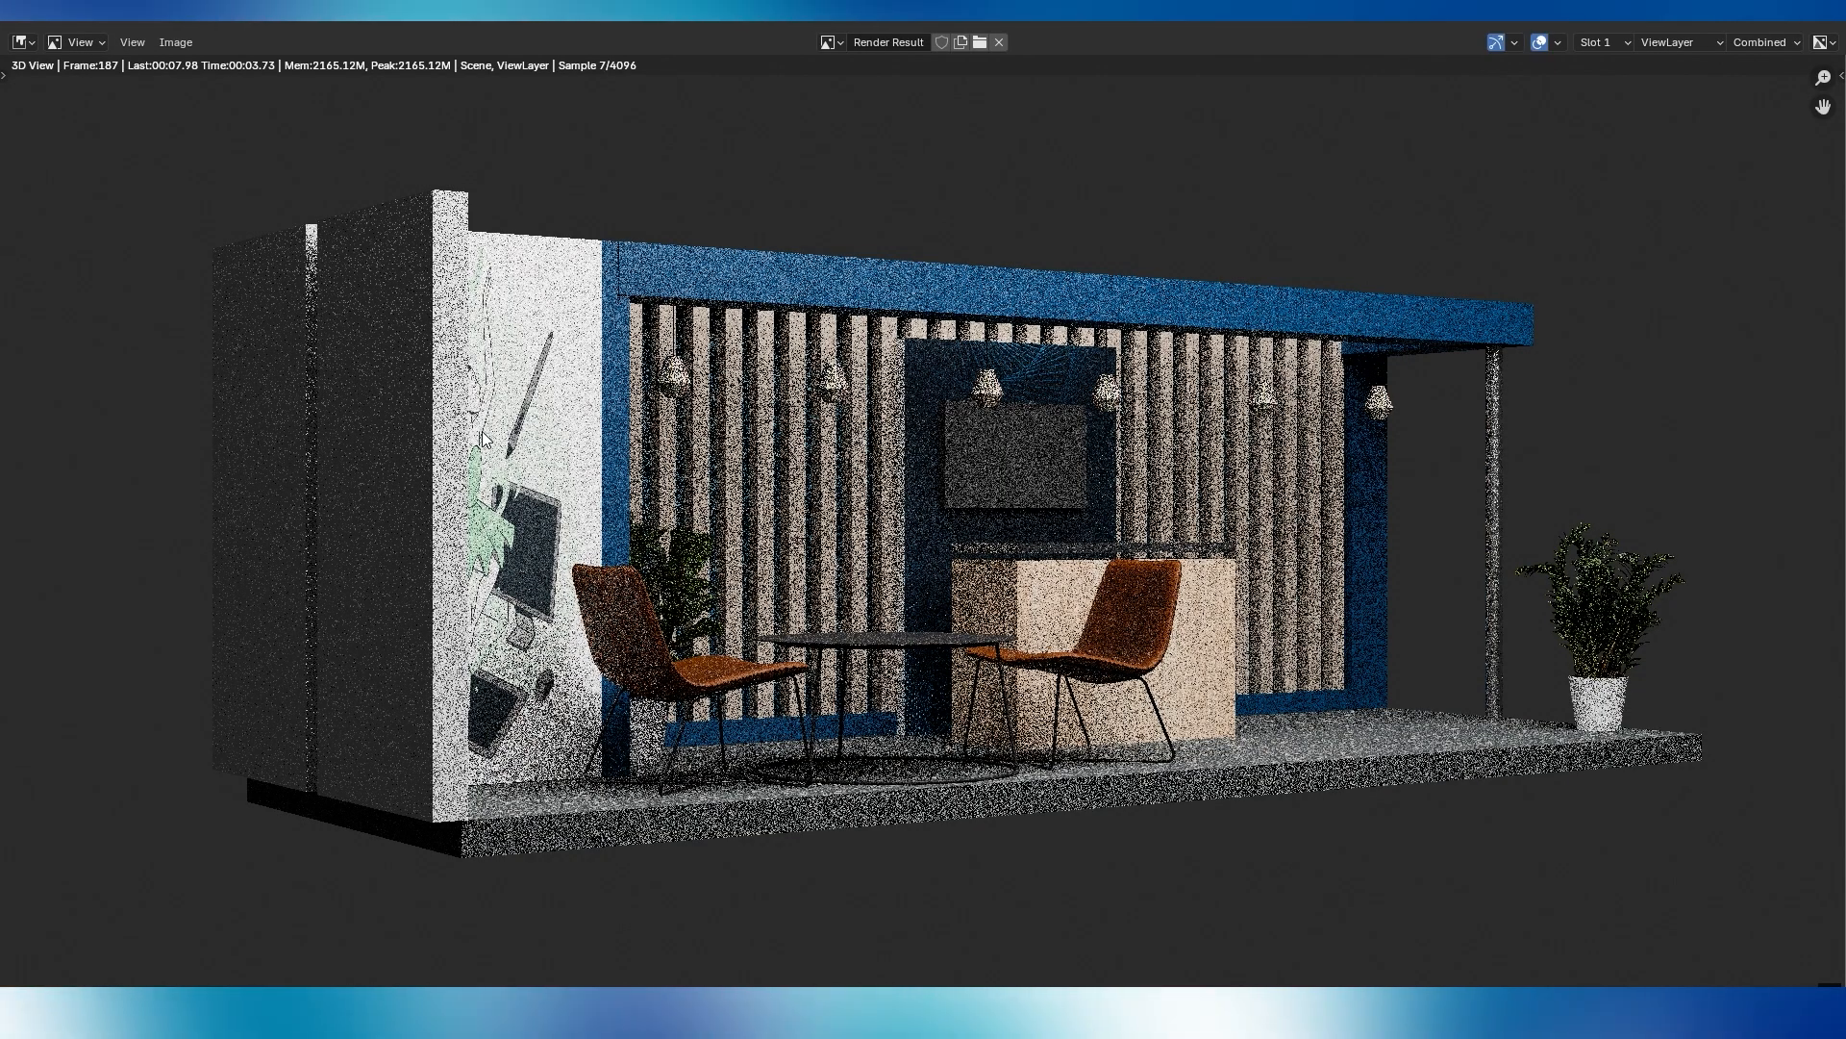
pyautogui.click(176, 43)
pyautogui.click(197, 227)
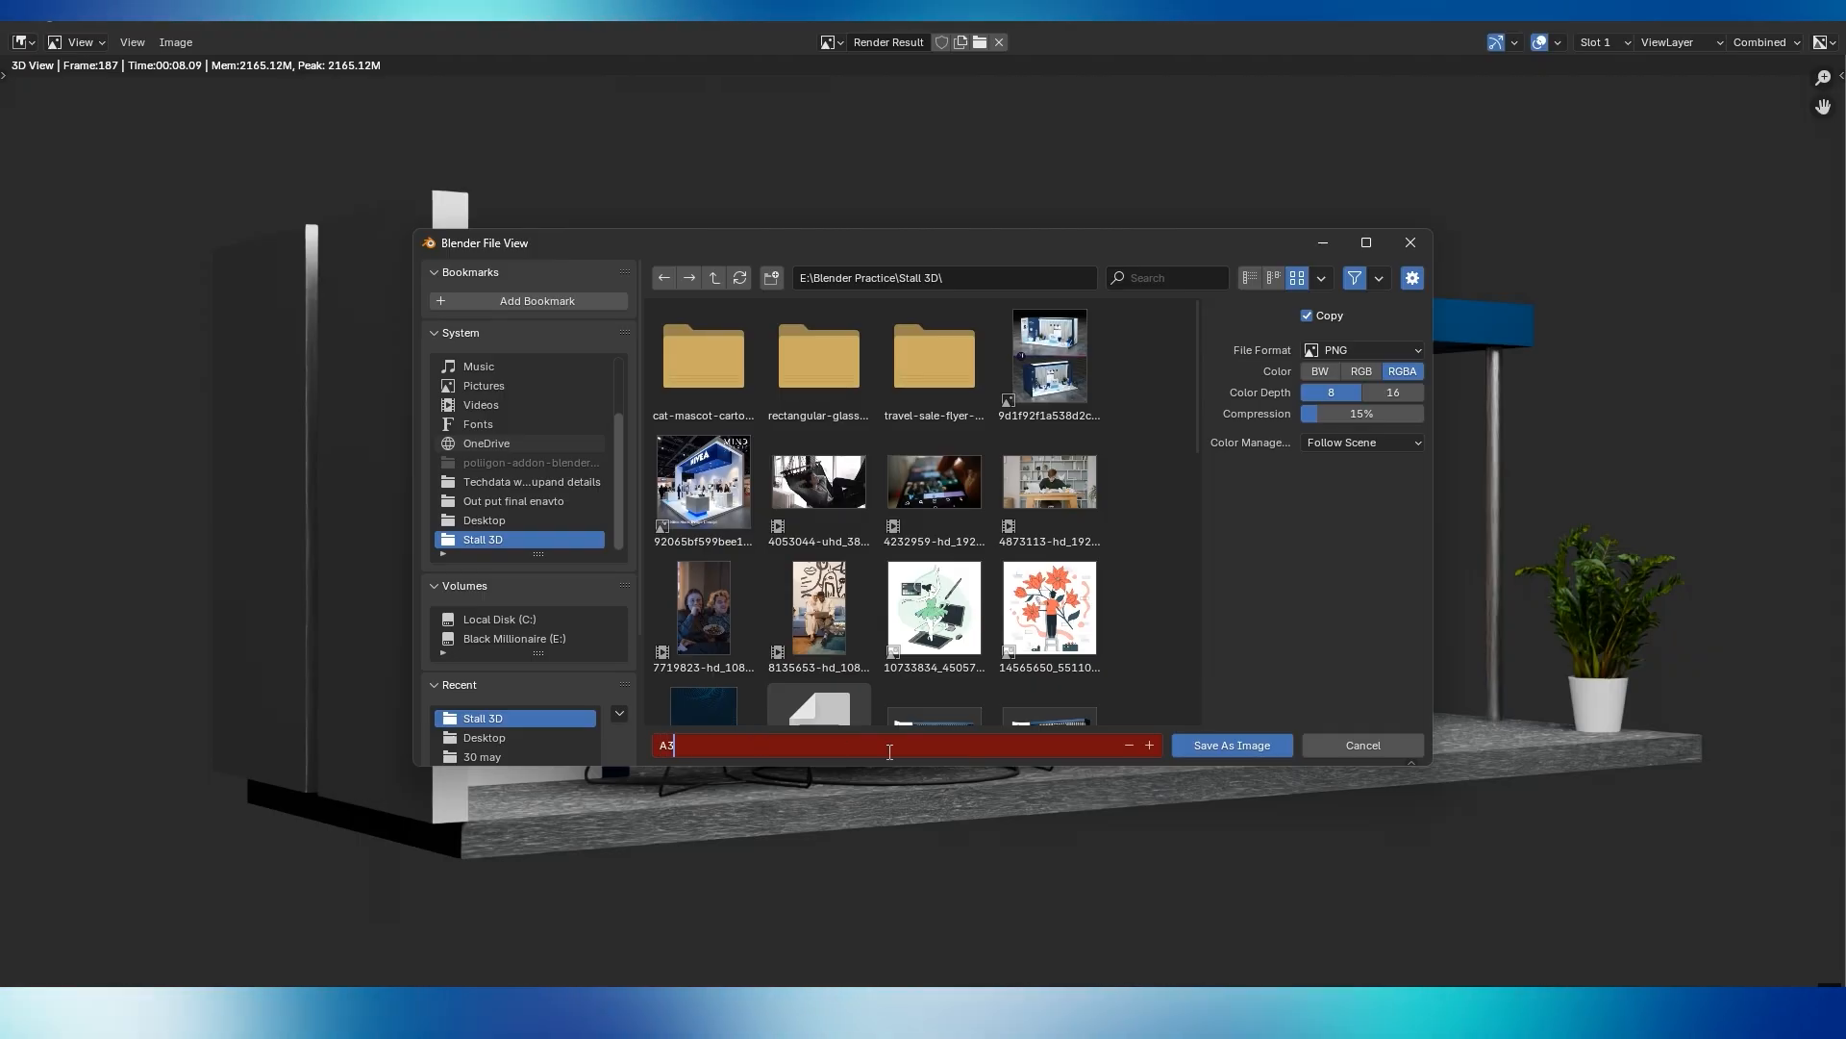
pyautogui.click(1251, 746)
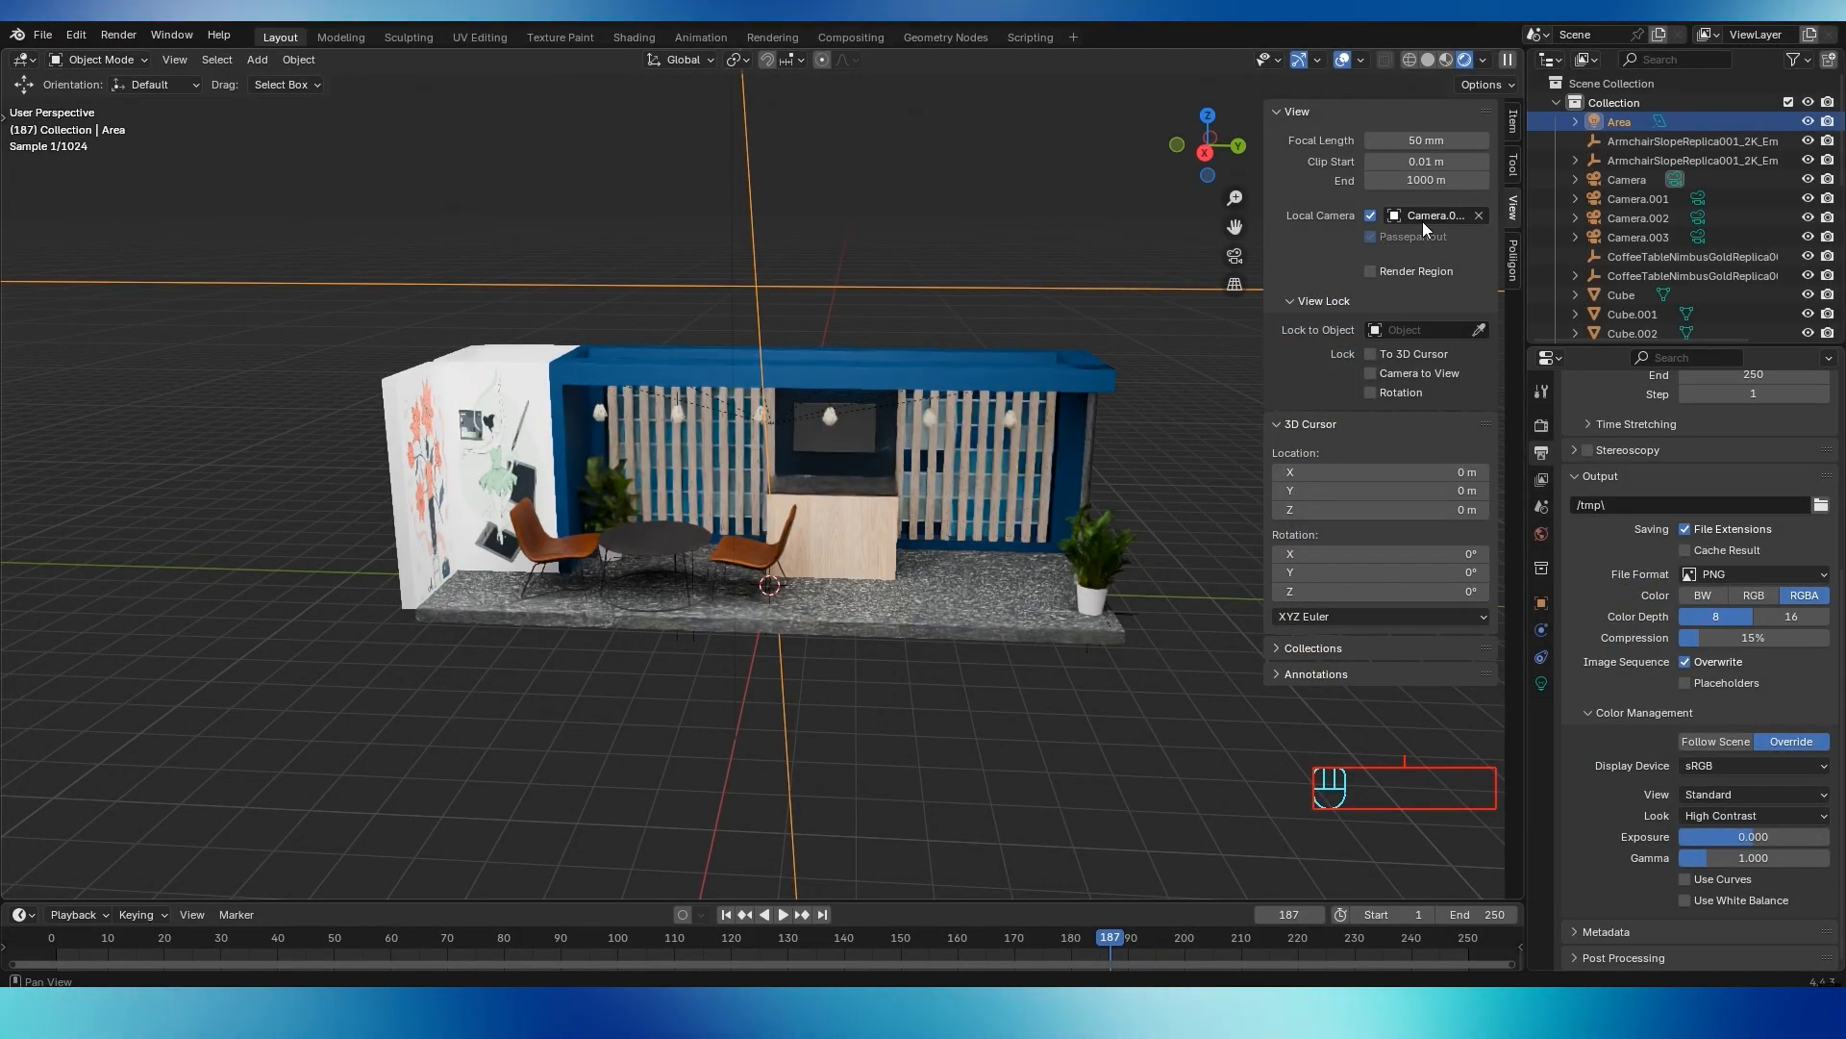
# Switch the local camera to Camera.003, then render that top view and save it as A4 in the Stall 3D folder
pyautogui.click(1423, 219)
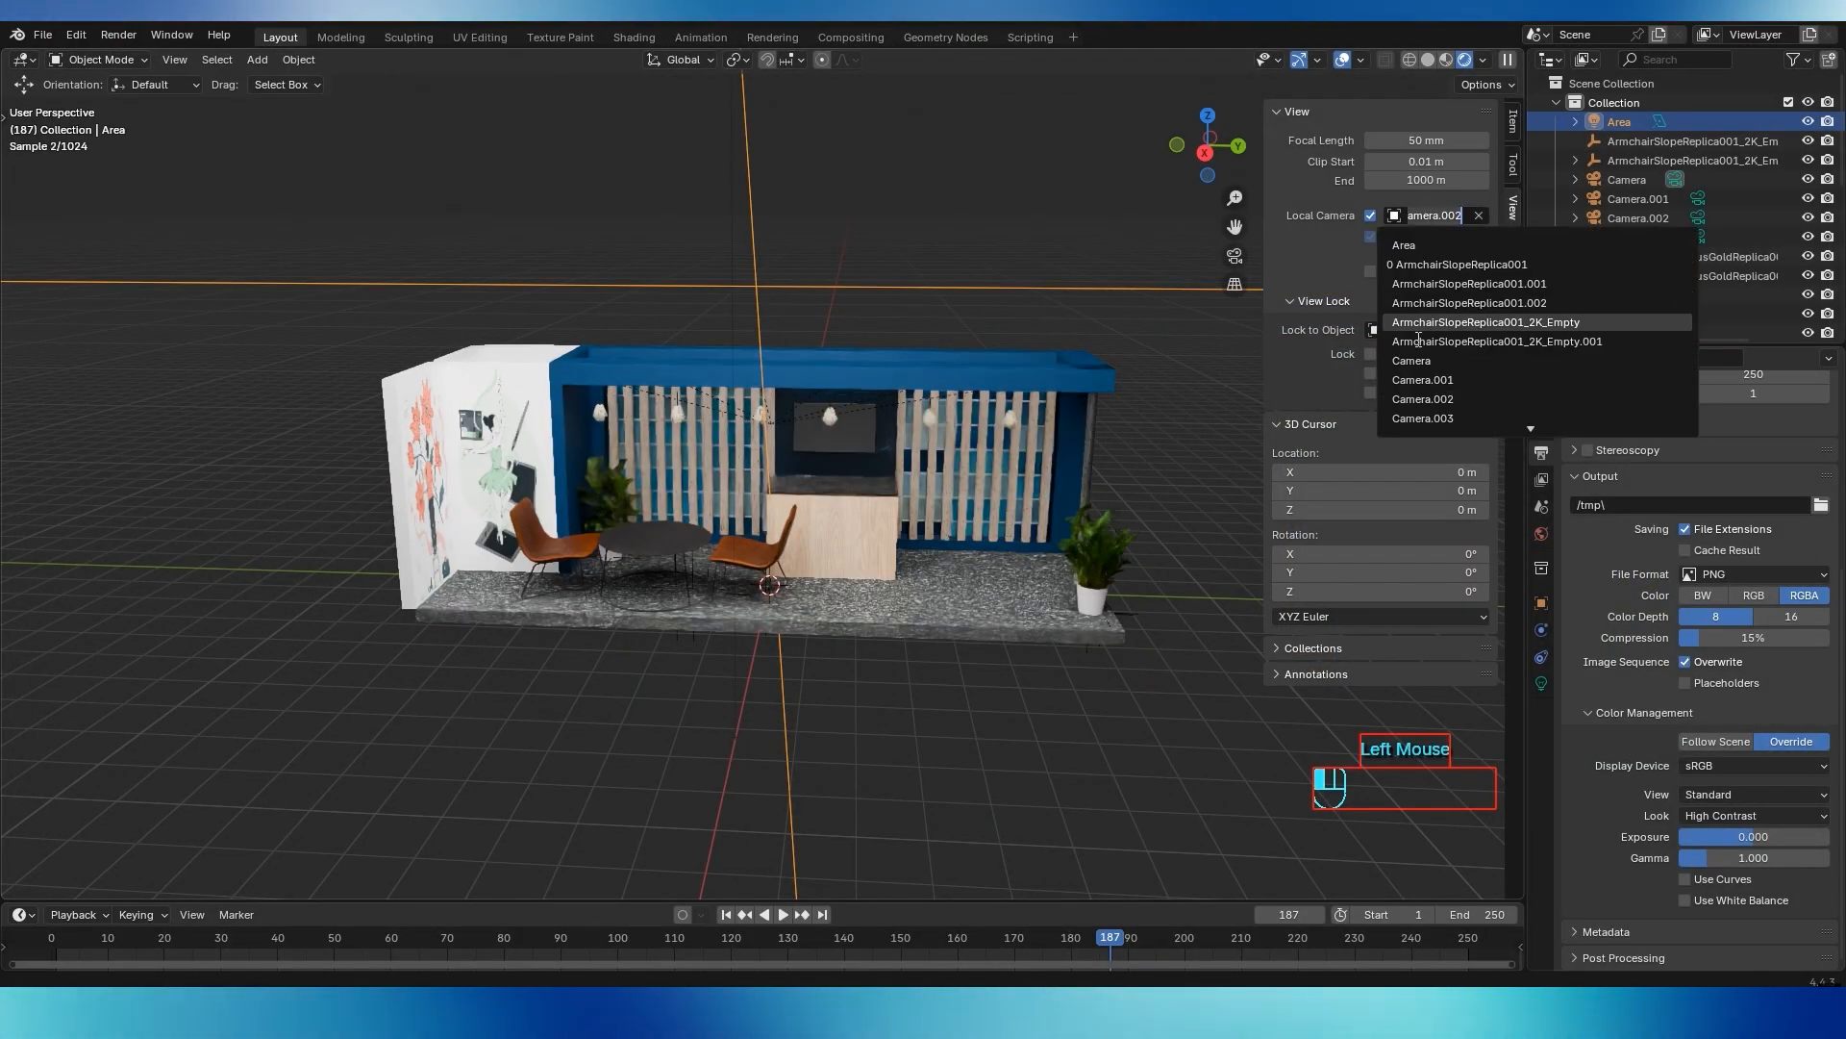
pyautogui.click(1423, 419)
pyautogui.press('F12')
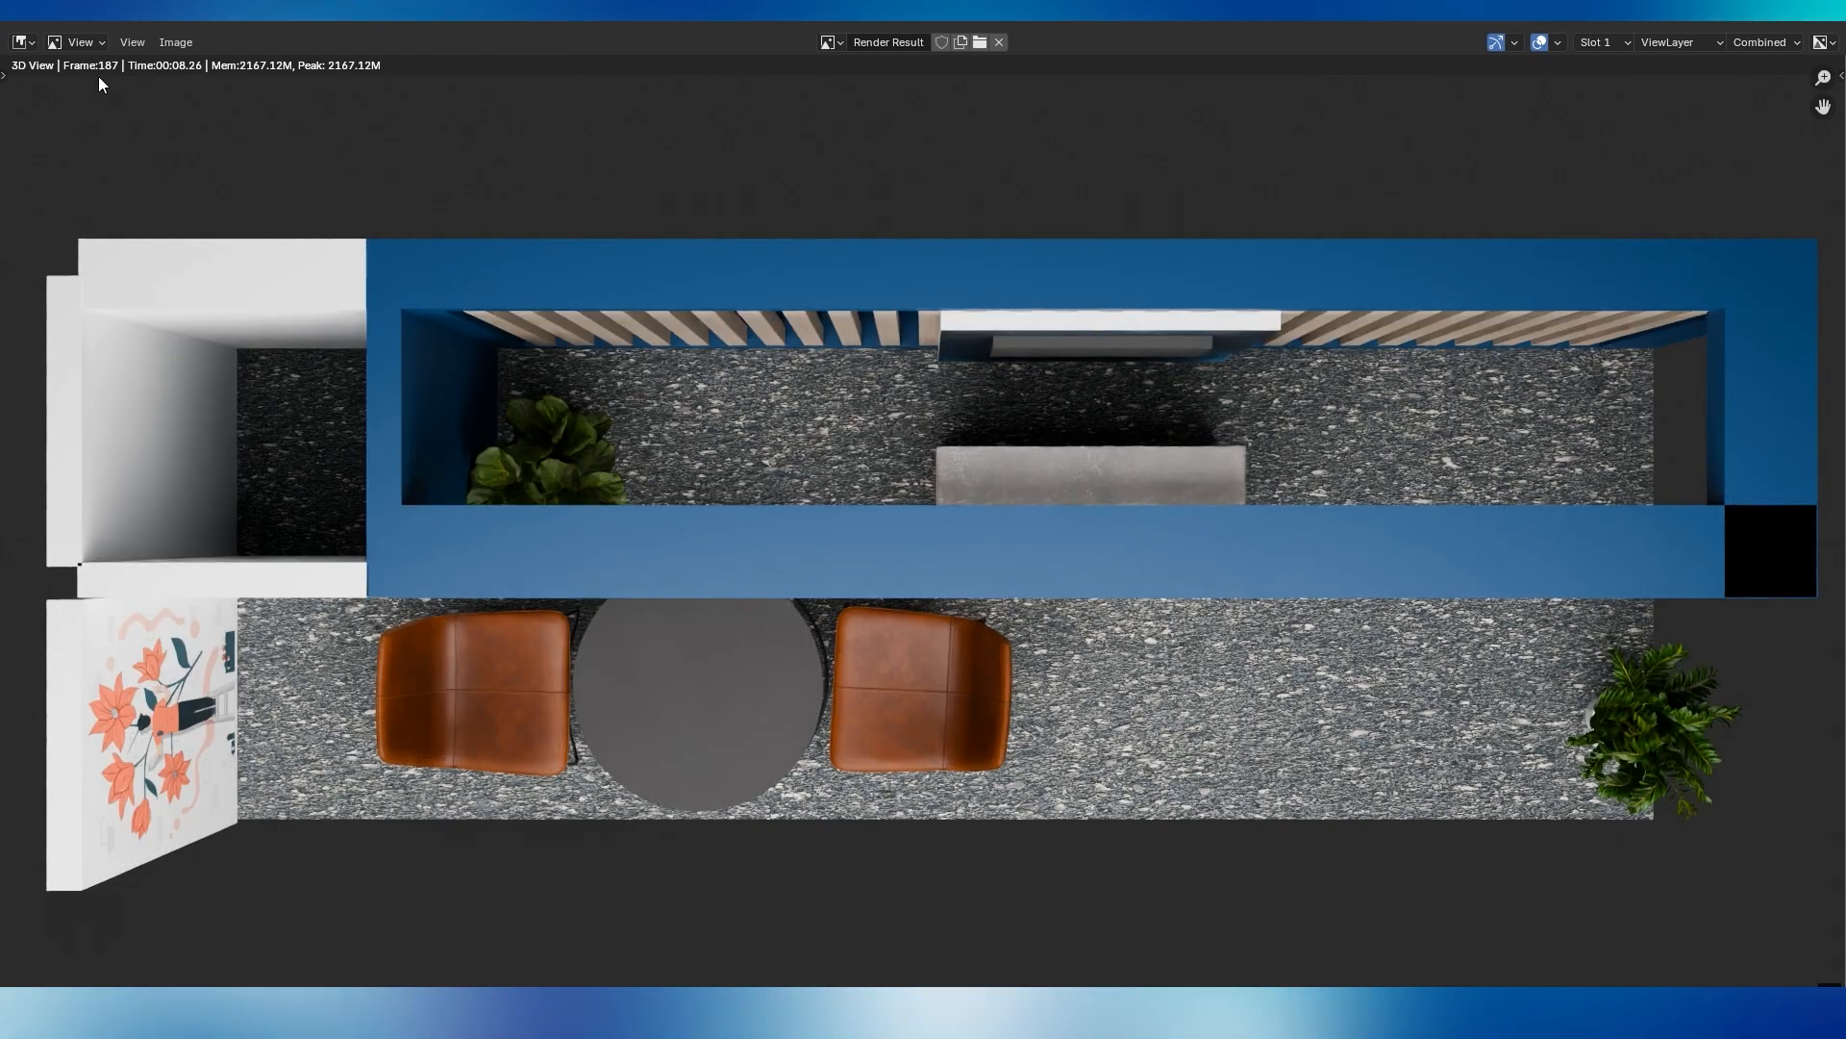
pyautogui.click(173, 42)
pyautogui.click(224, 219)
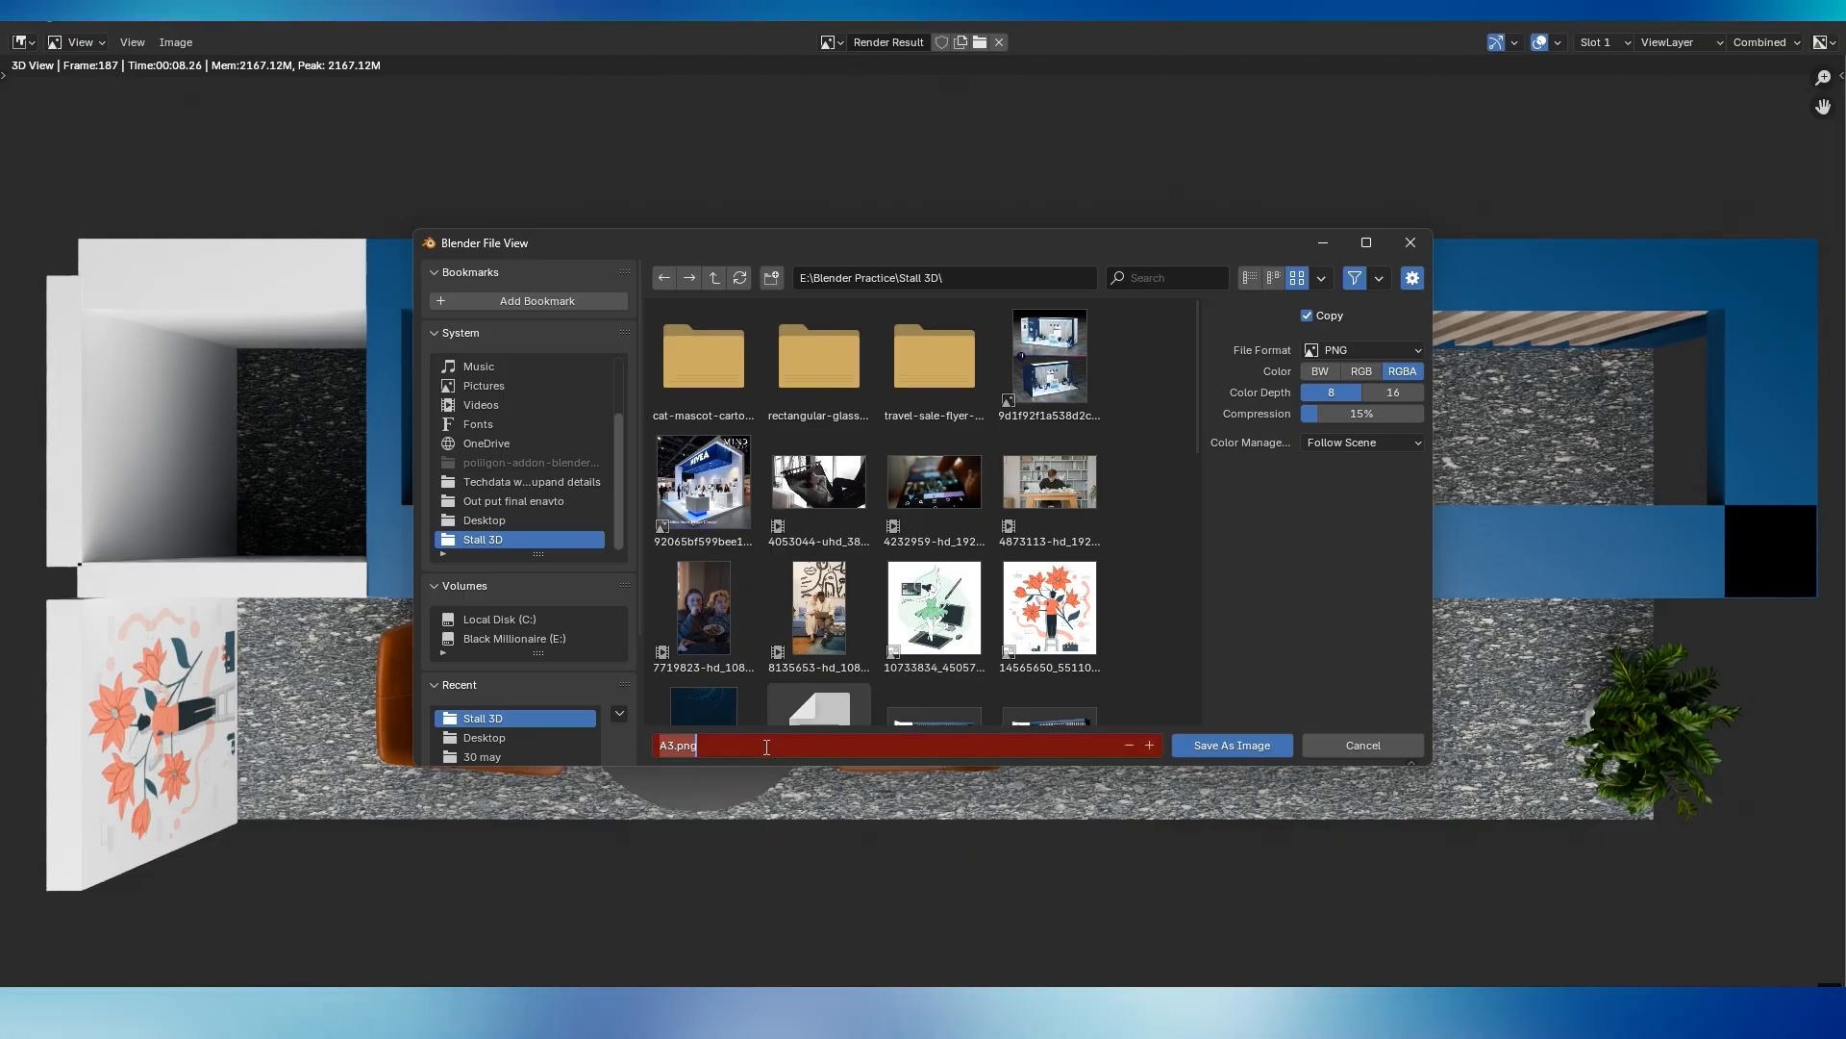
pyautogui.click(1208, 748)
pyautogui.click(1825, 20)
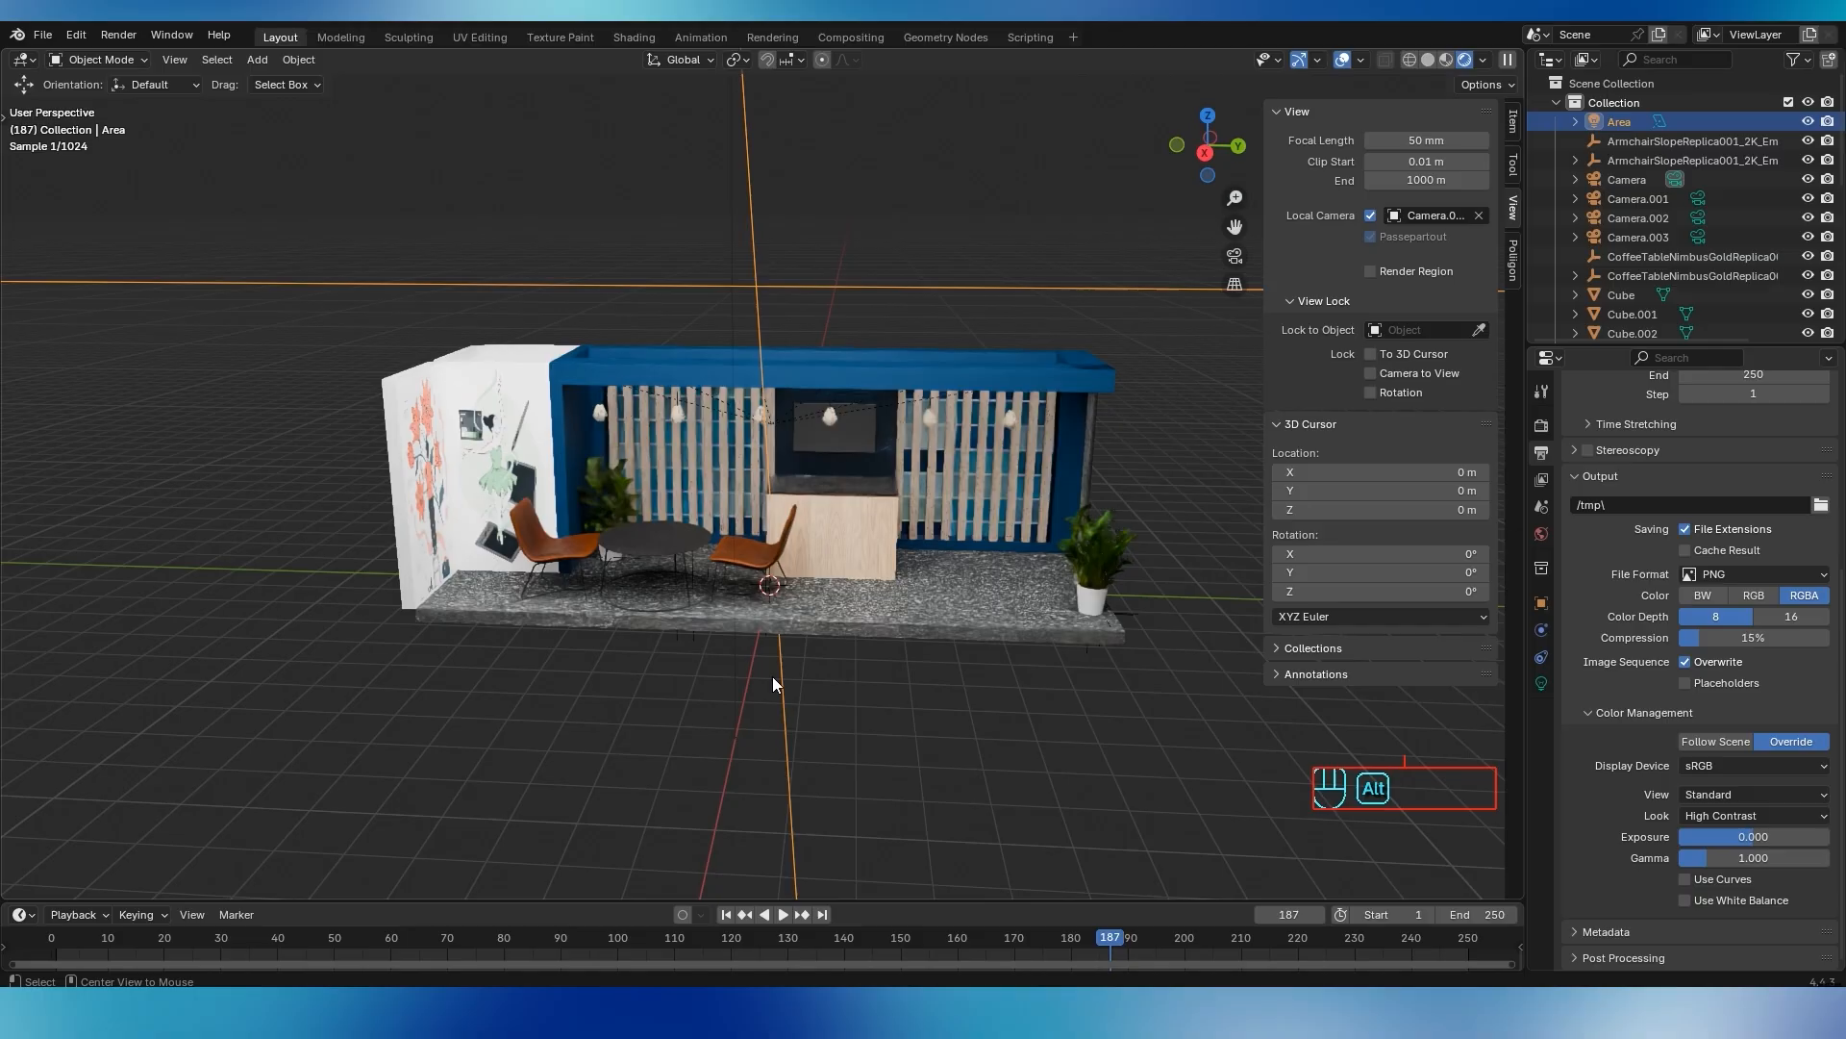
# Switch to the Stall 3D folder in File Explorer and open the A1 render in a maximized image viewer
pyautogui.hotkey('alt', 'Tab')
pyautogui.click(779, 520)
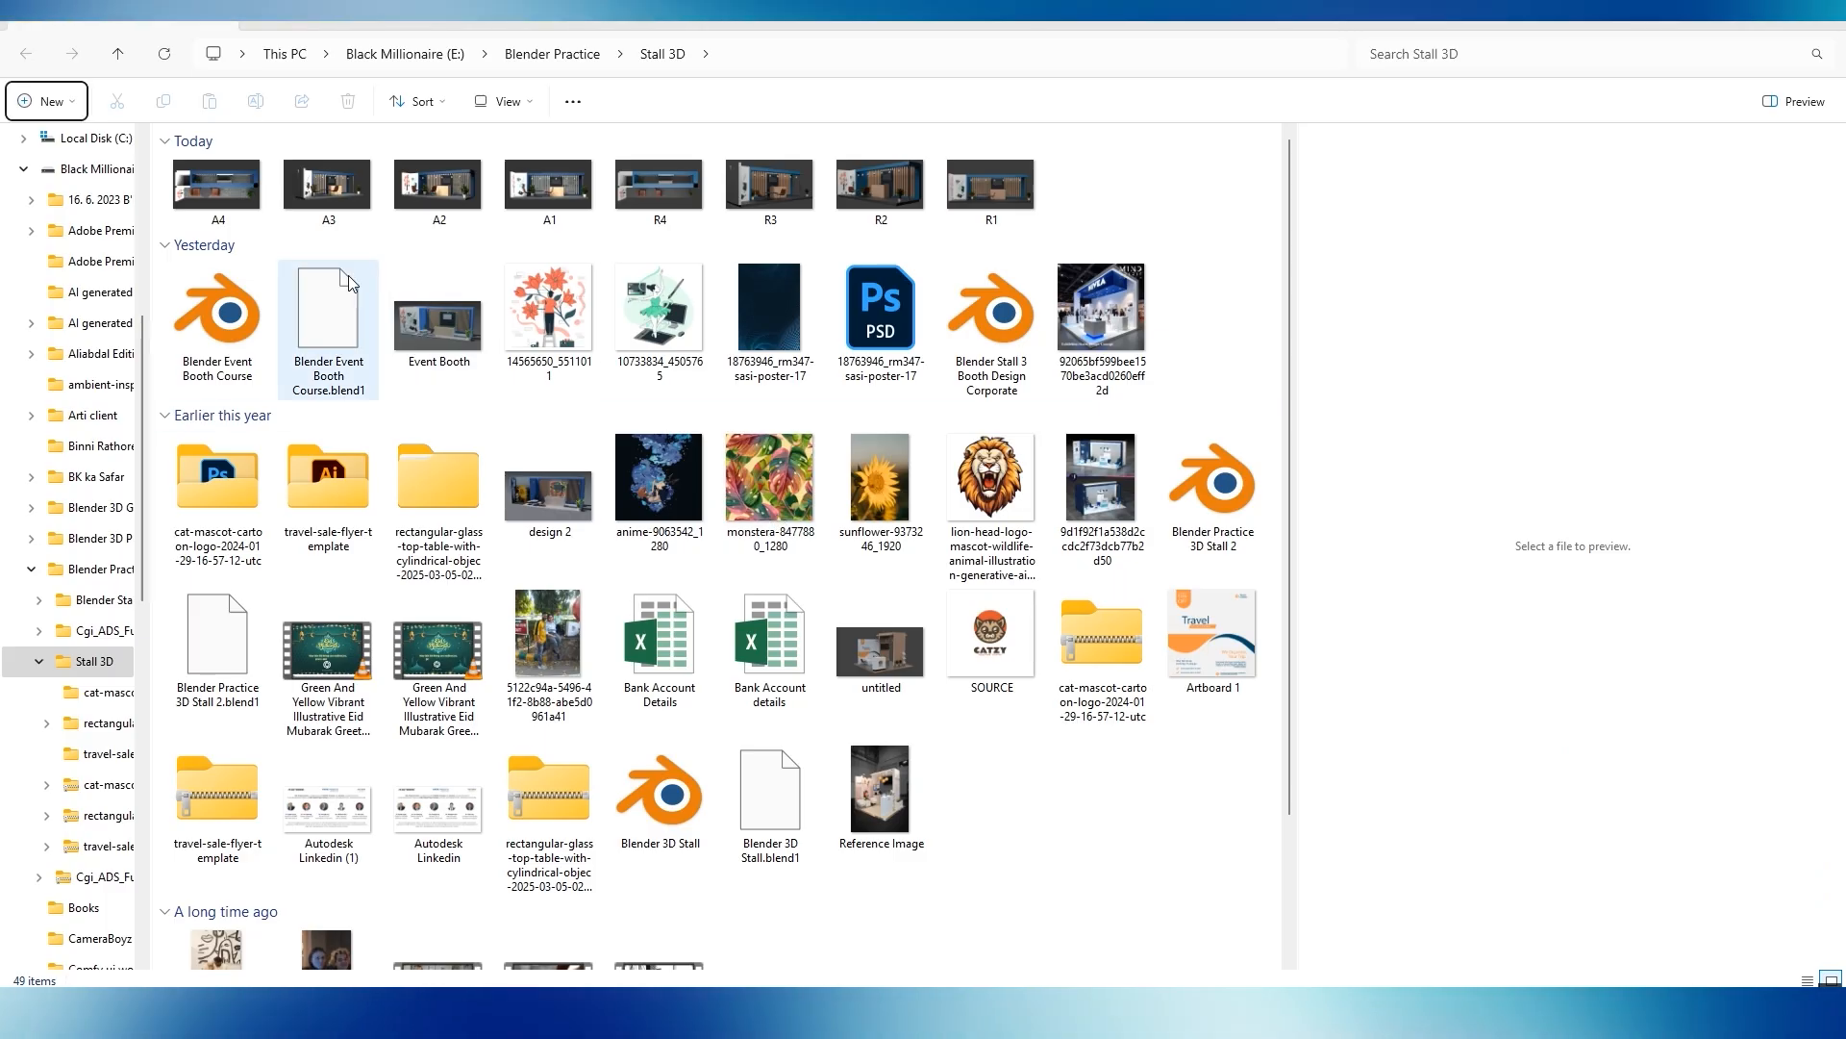
pyautogui.doubleClick(526, 189)
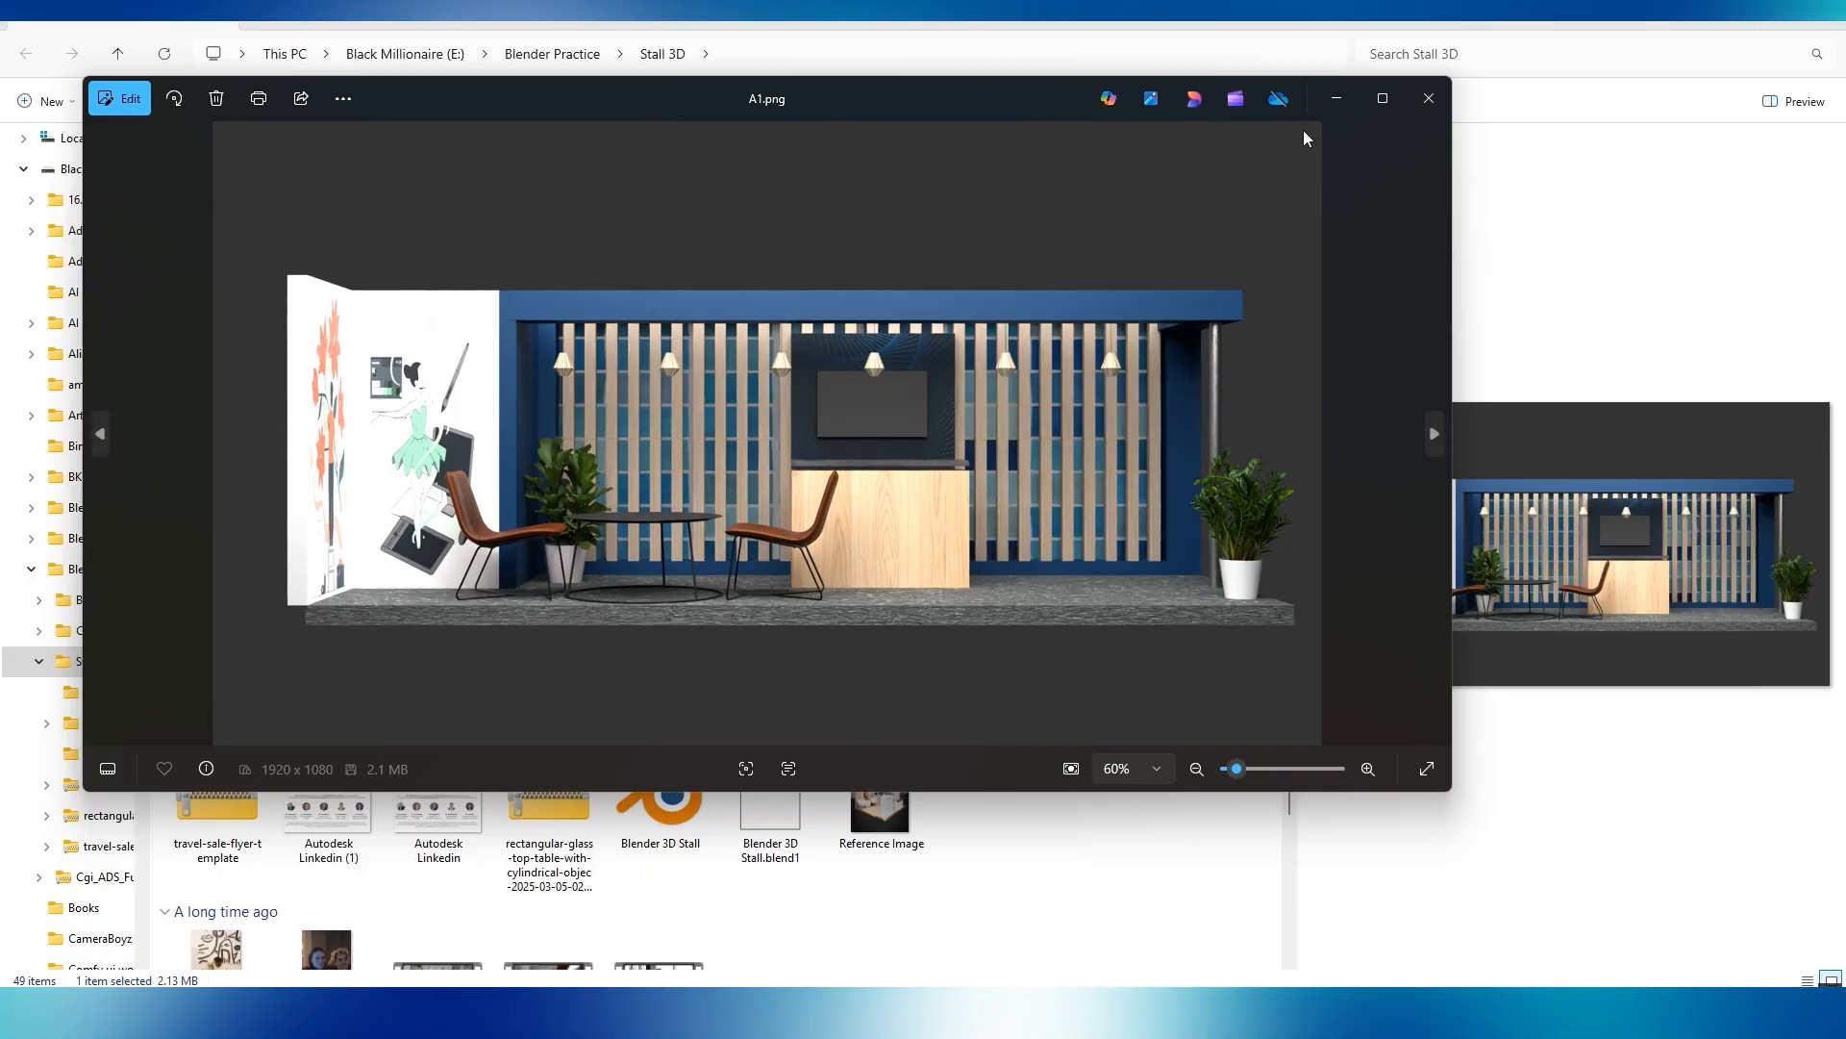
pyautogui.click(1380, 99)
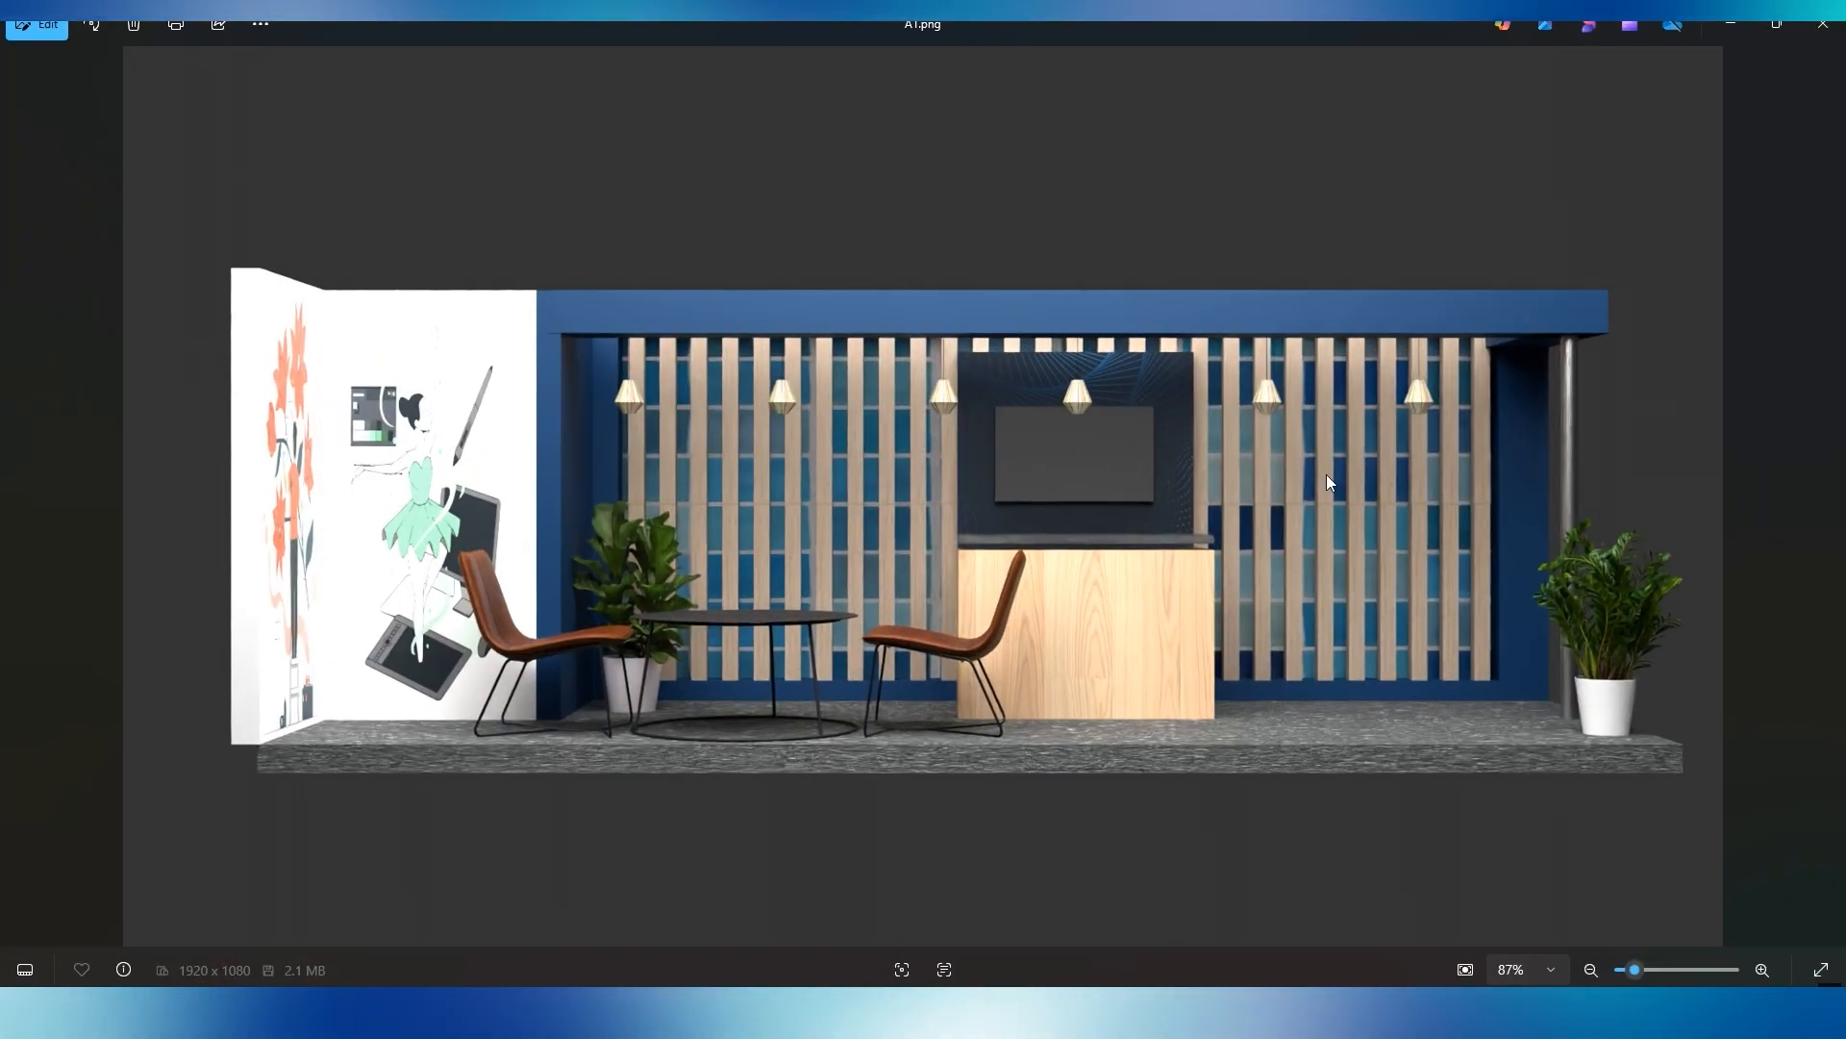
# Browse the saved renders A2 to A4 and back to compare the booth from the different camera angles
pyautogui.press('Right')
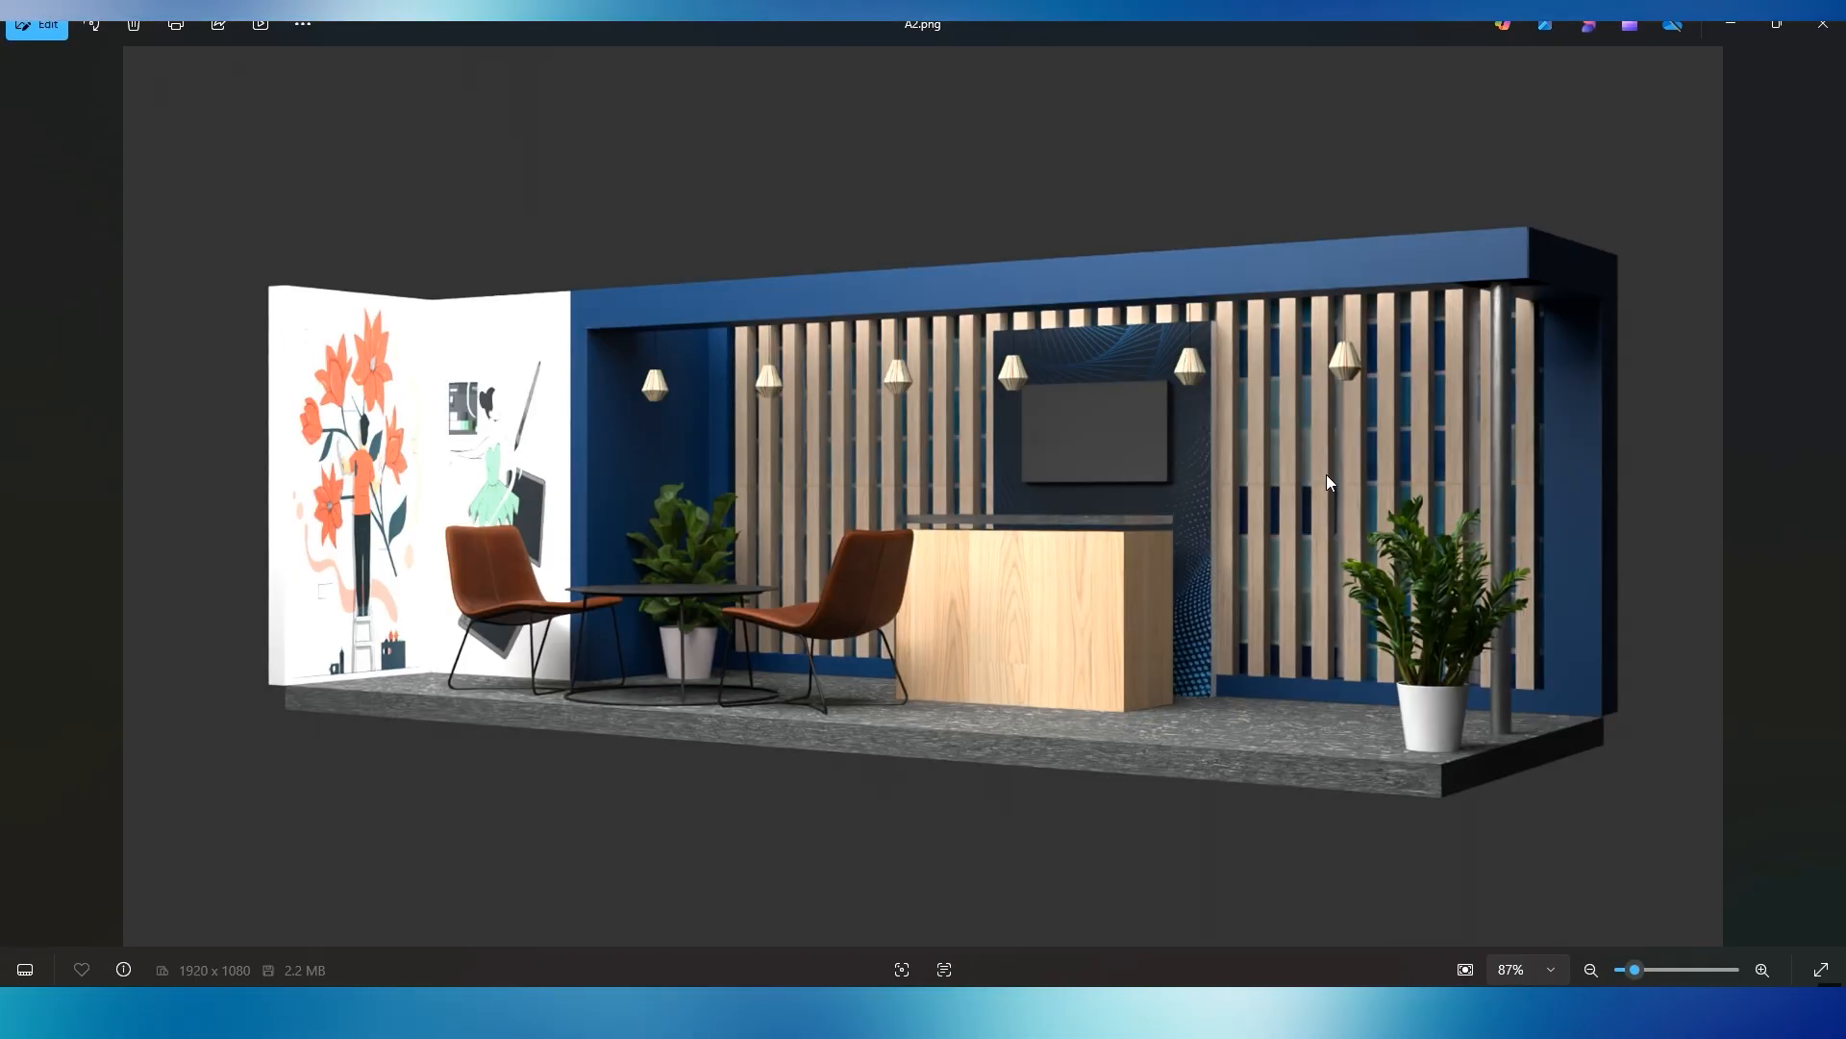
pyautogui.press('Right')
pyautogui.press('Right')
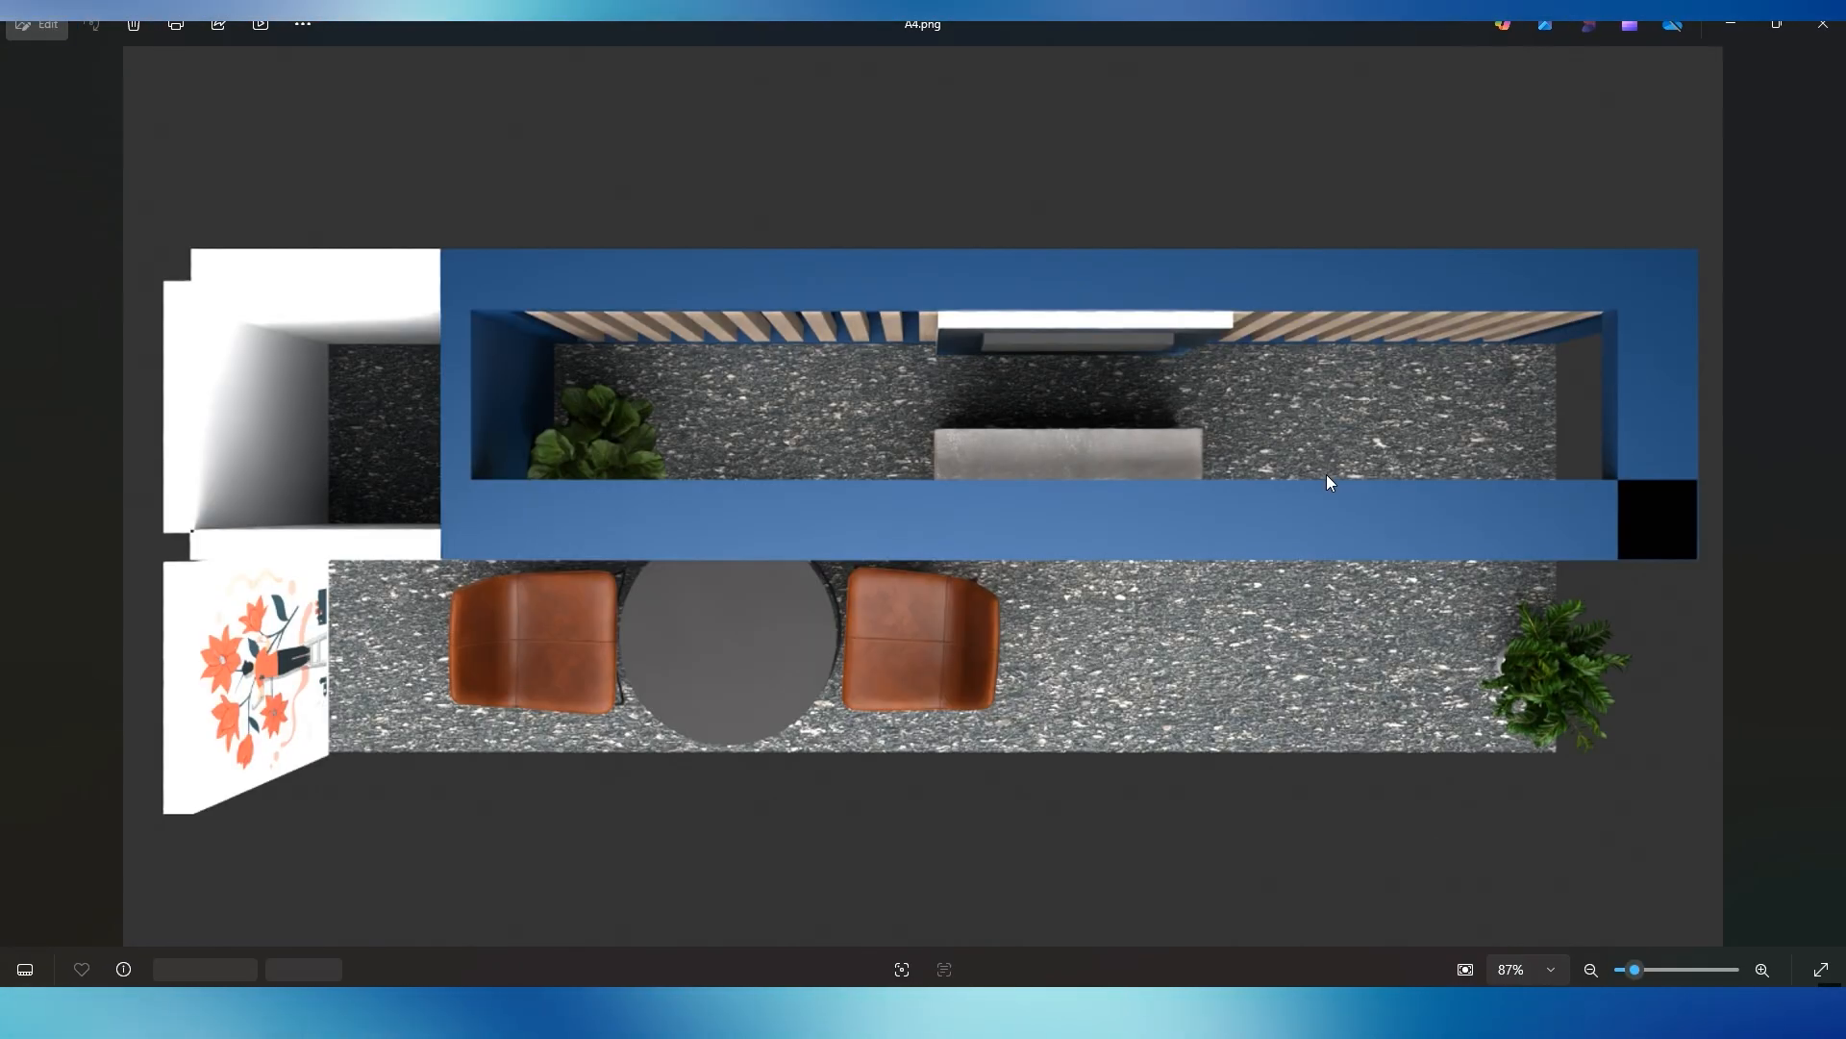
pyautogui.press('Left')
pyautogui.press('Left')
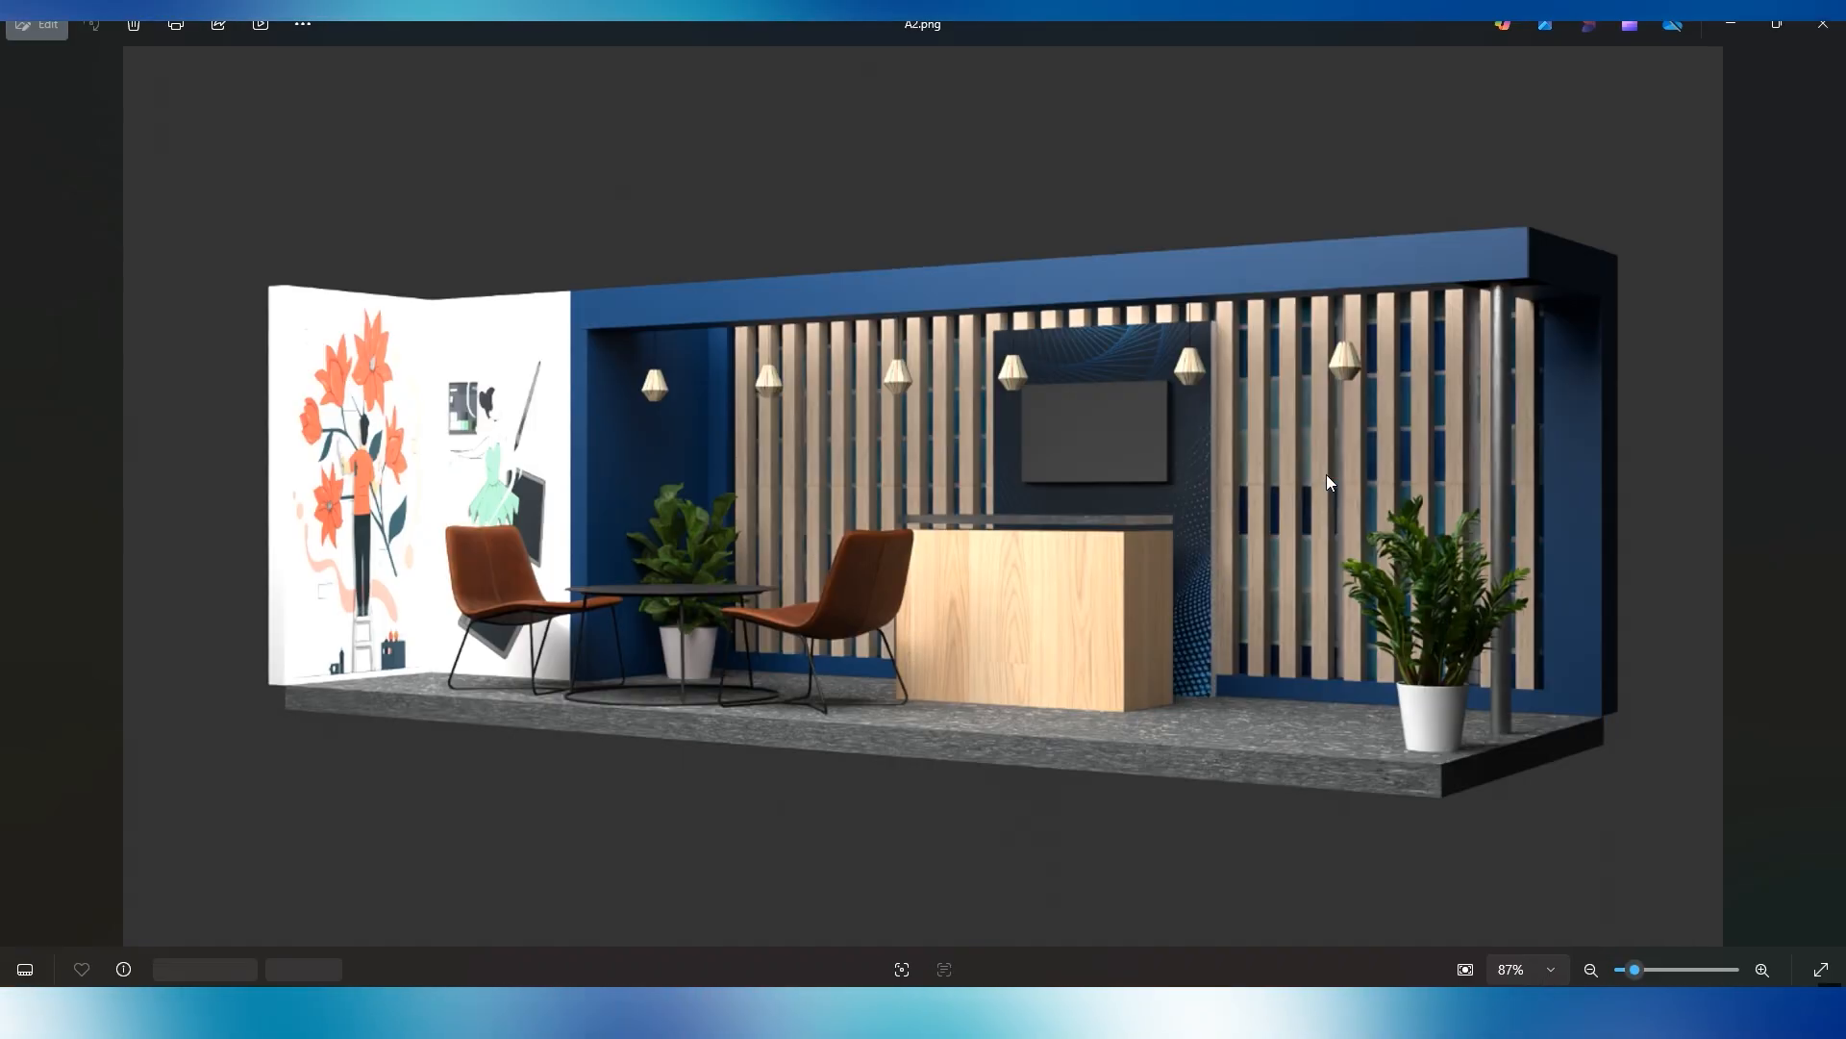
pyautogui.press('Right')
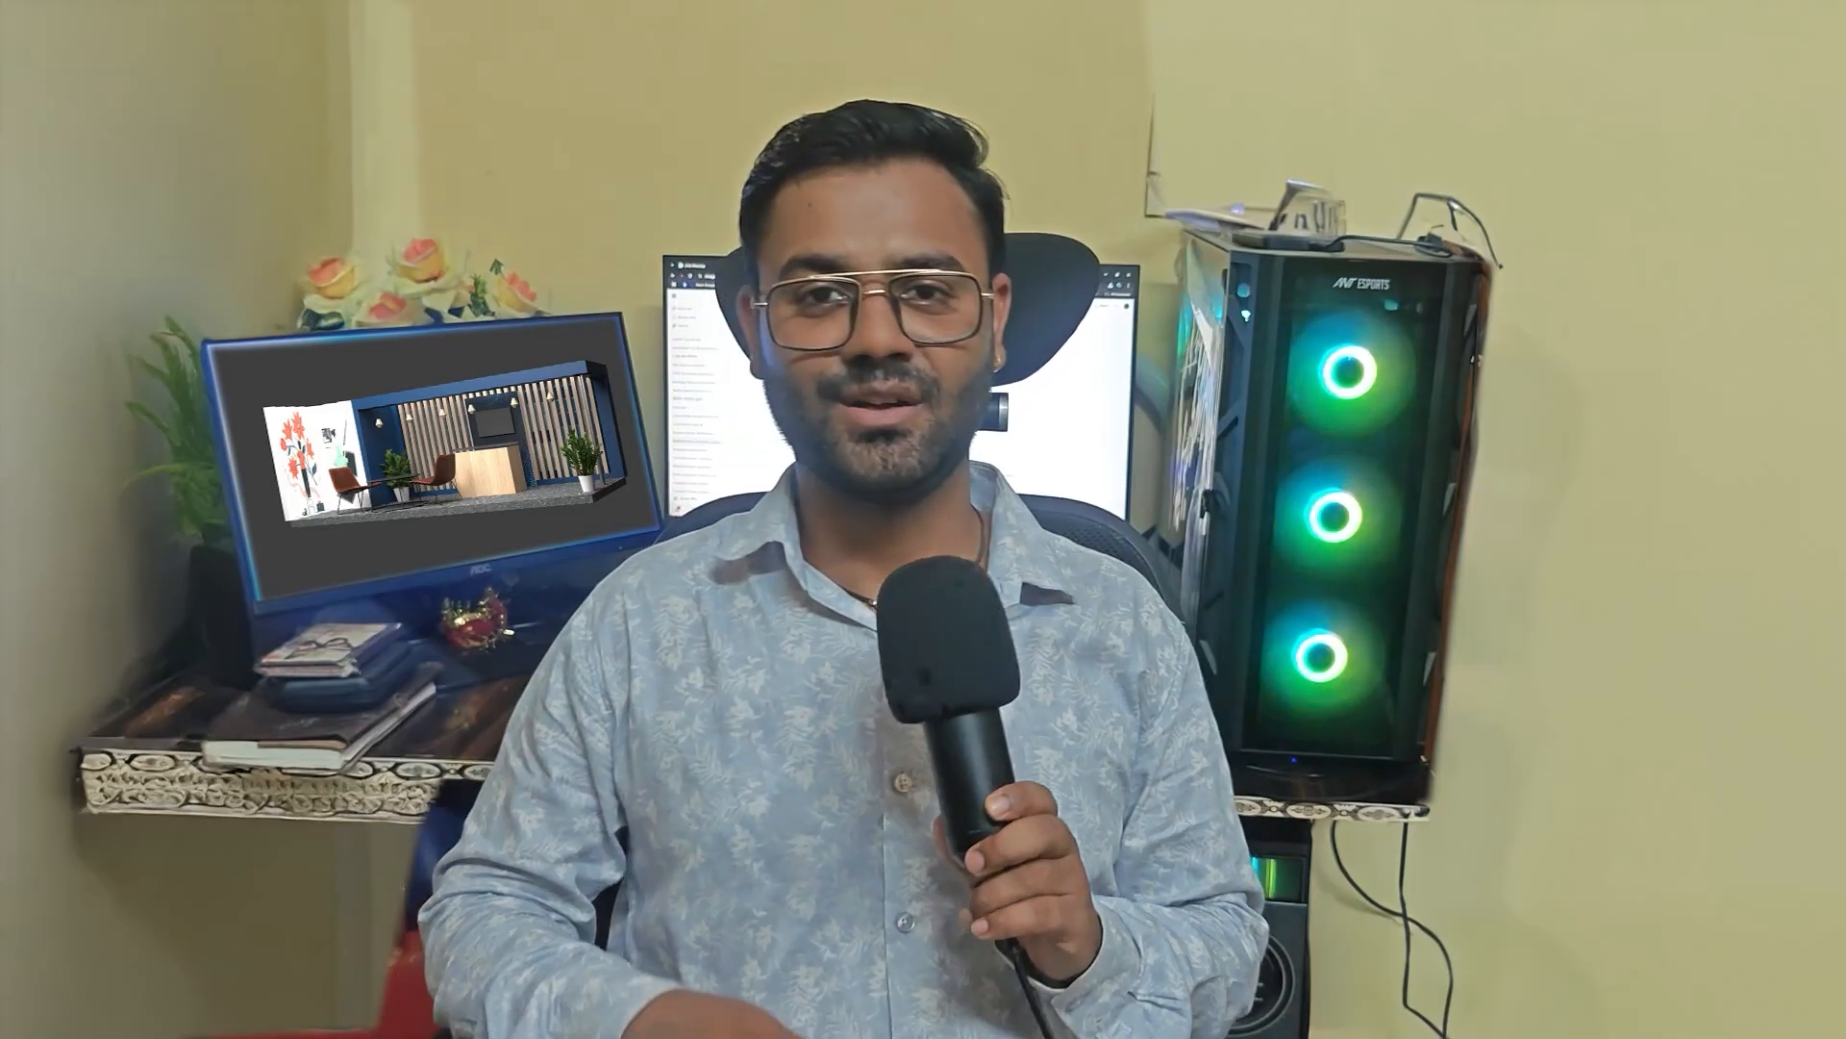